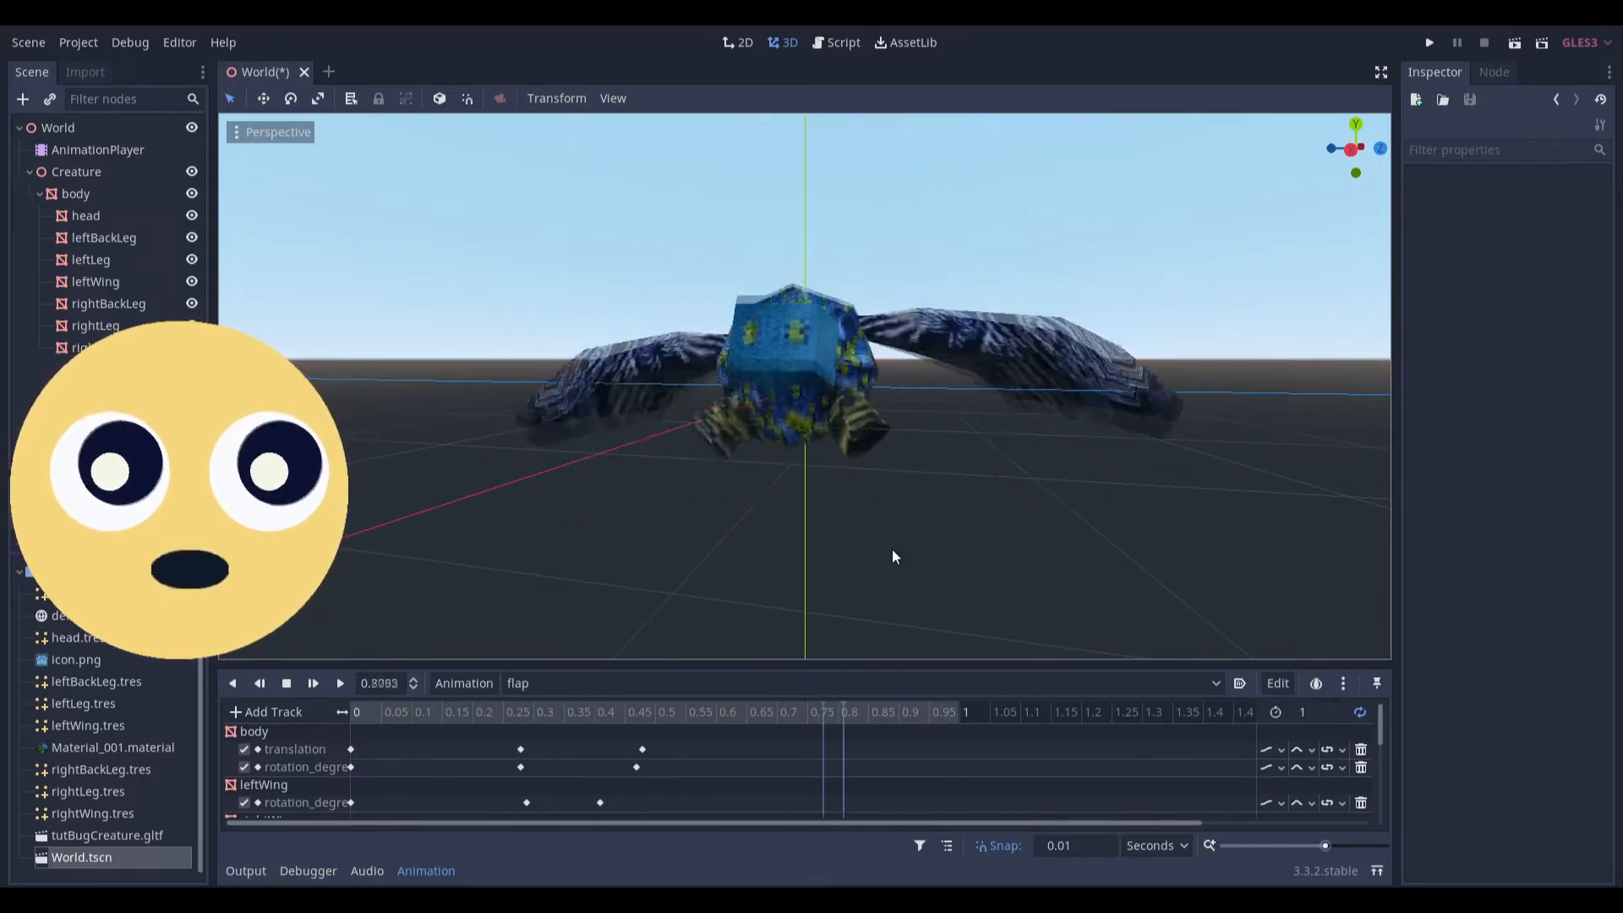
Examine the winged creature's flap animation from several viewing angles.
middle_drag(892, 549, 906, 542)
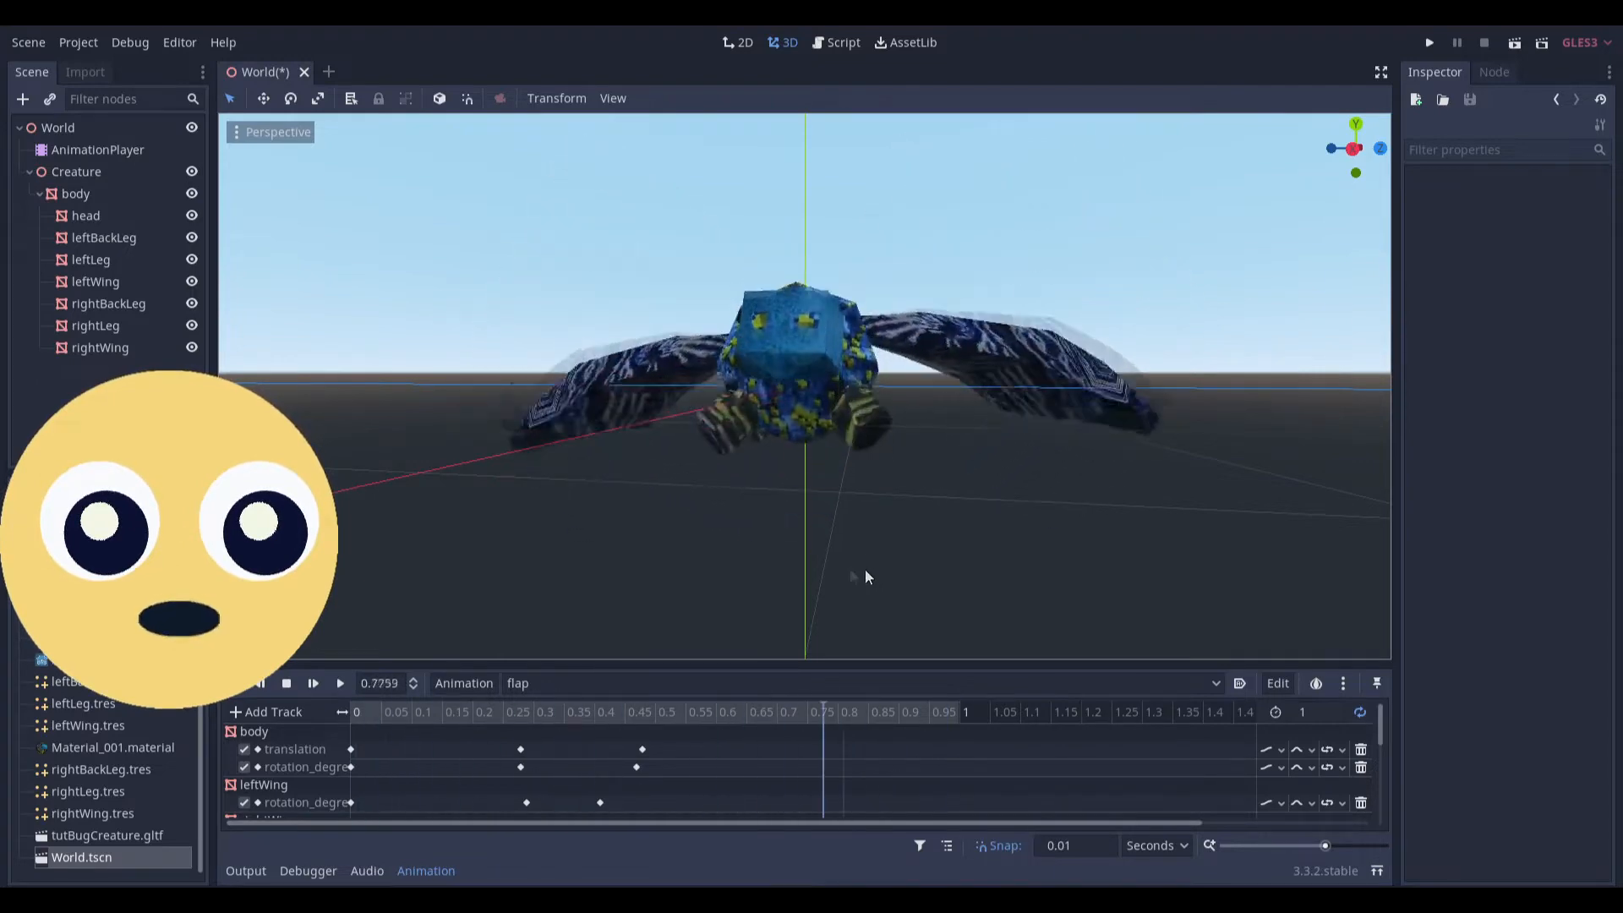
middle_drag(795, 495, 919, 559)
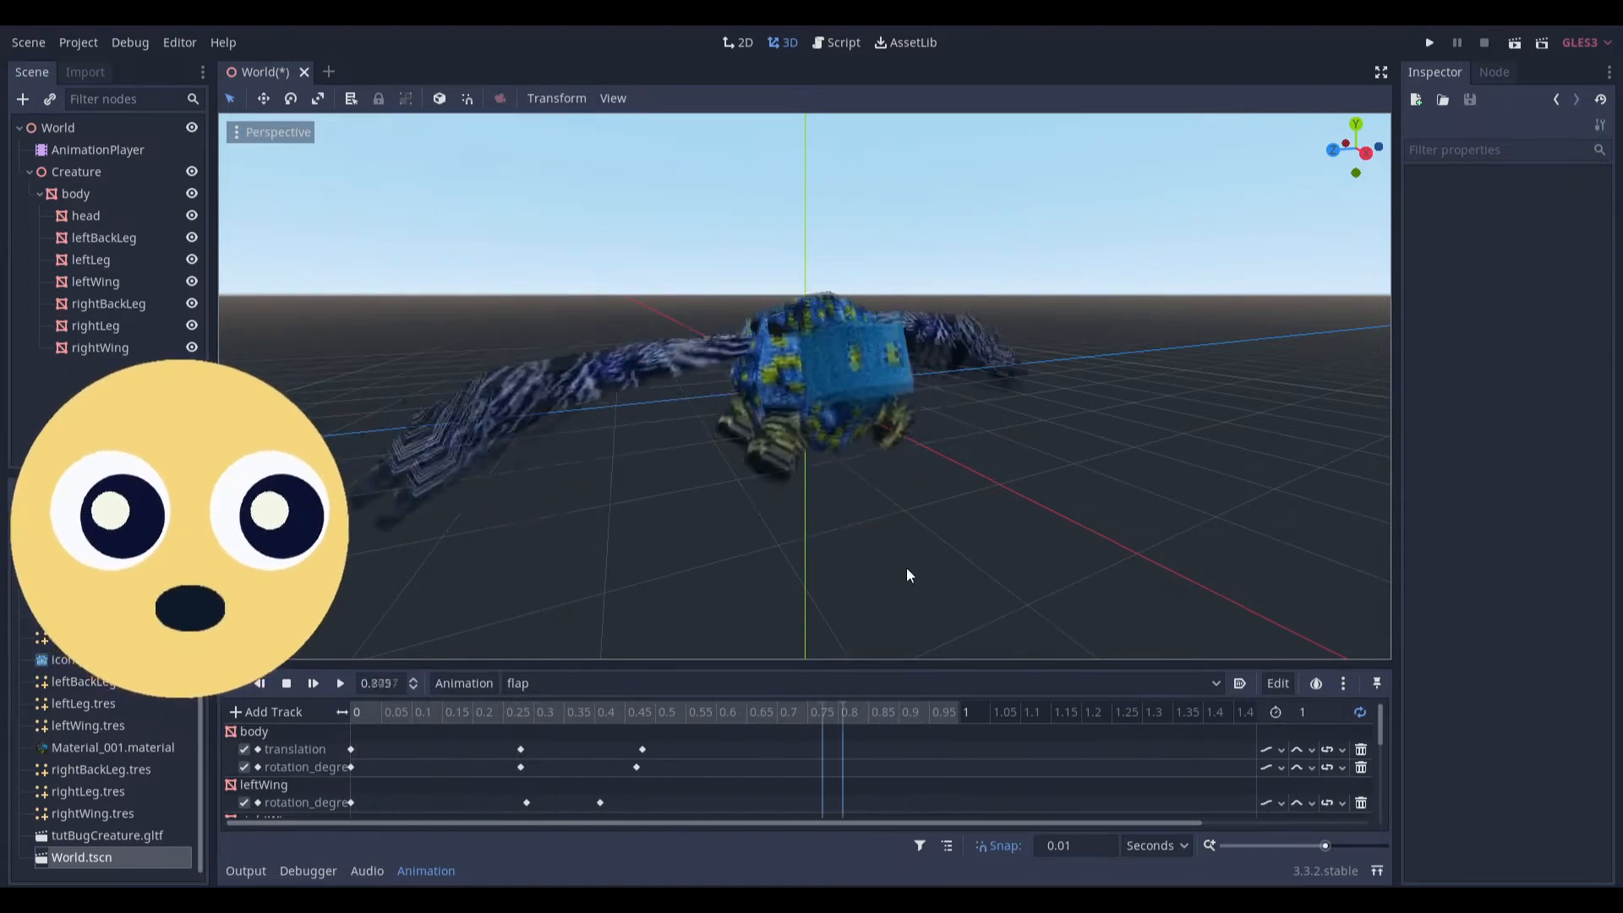
middle_drag(906, 567, 704, 596)
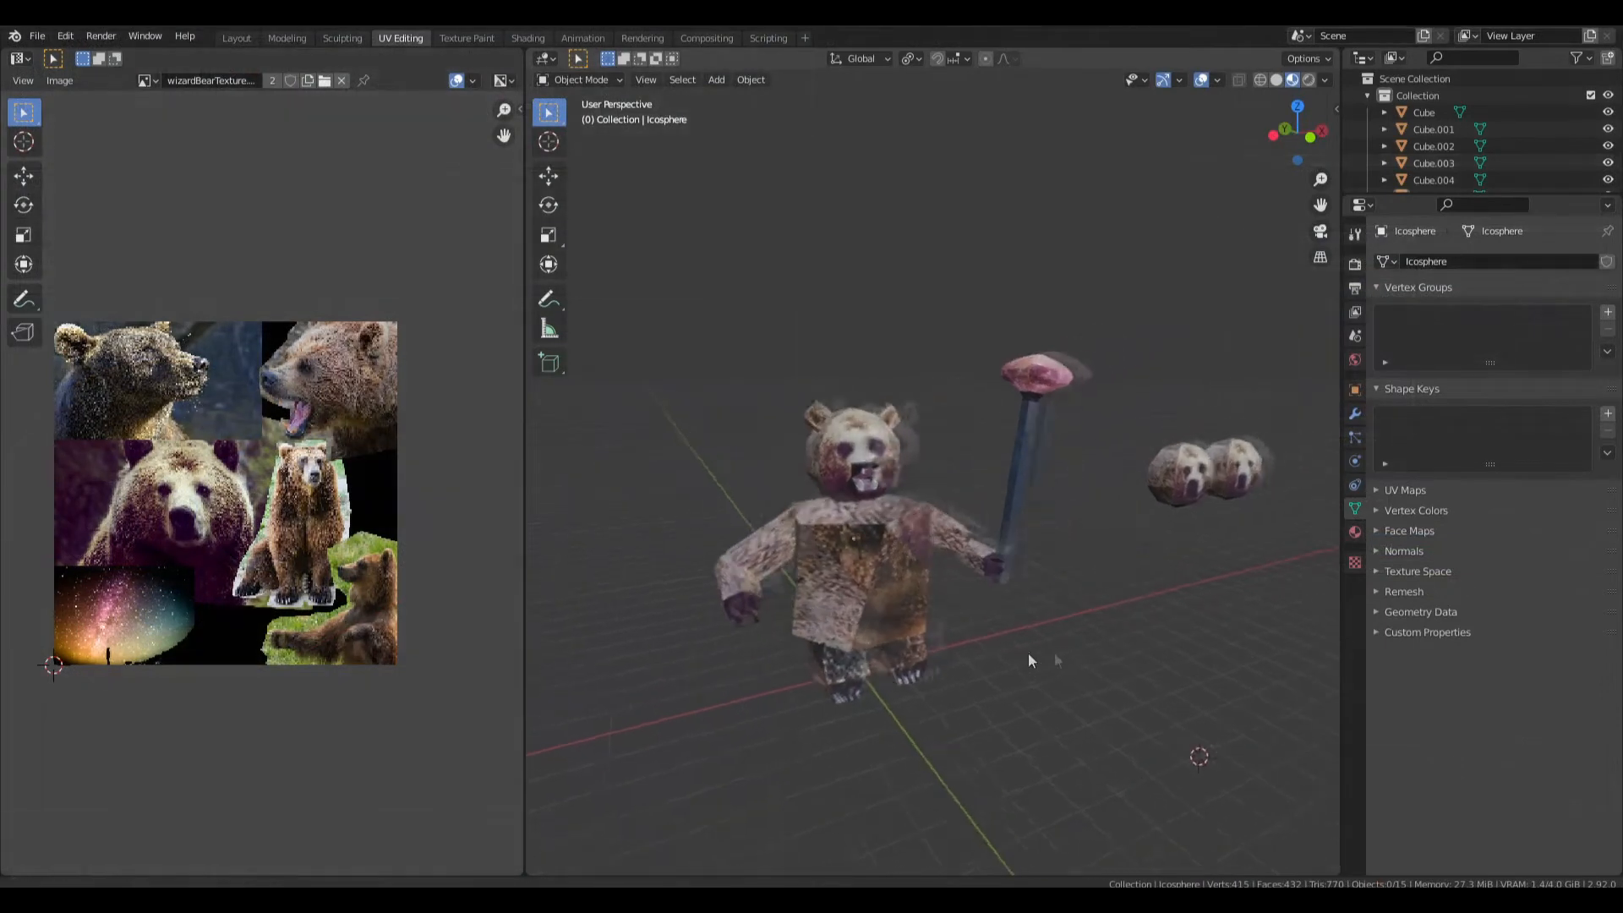
Switch to Blender and examine the textured wizard bear model with its staff from several angles.
middle_drag(1027, 660, 993, 539)
scroll(1073, 509, down, 2)
scroll(1037, 509, up, 3)
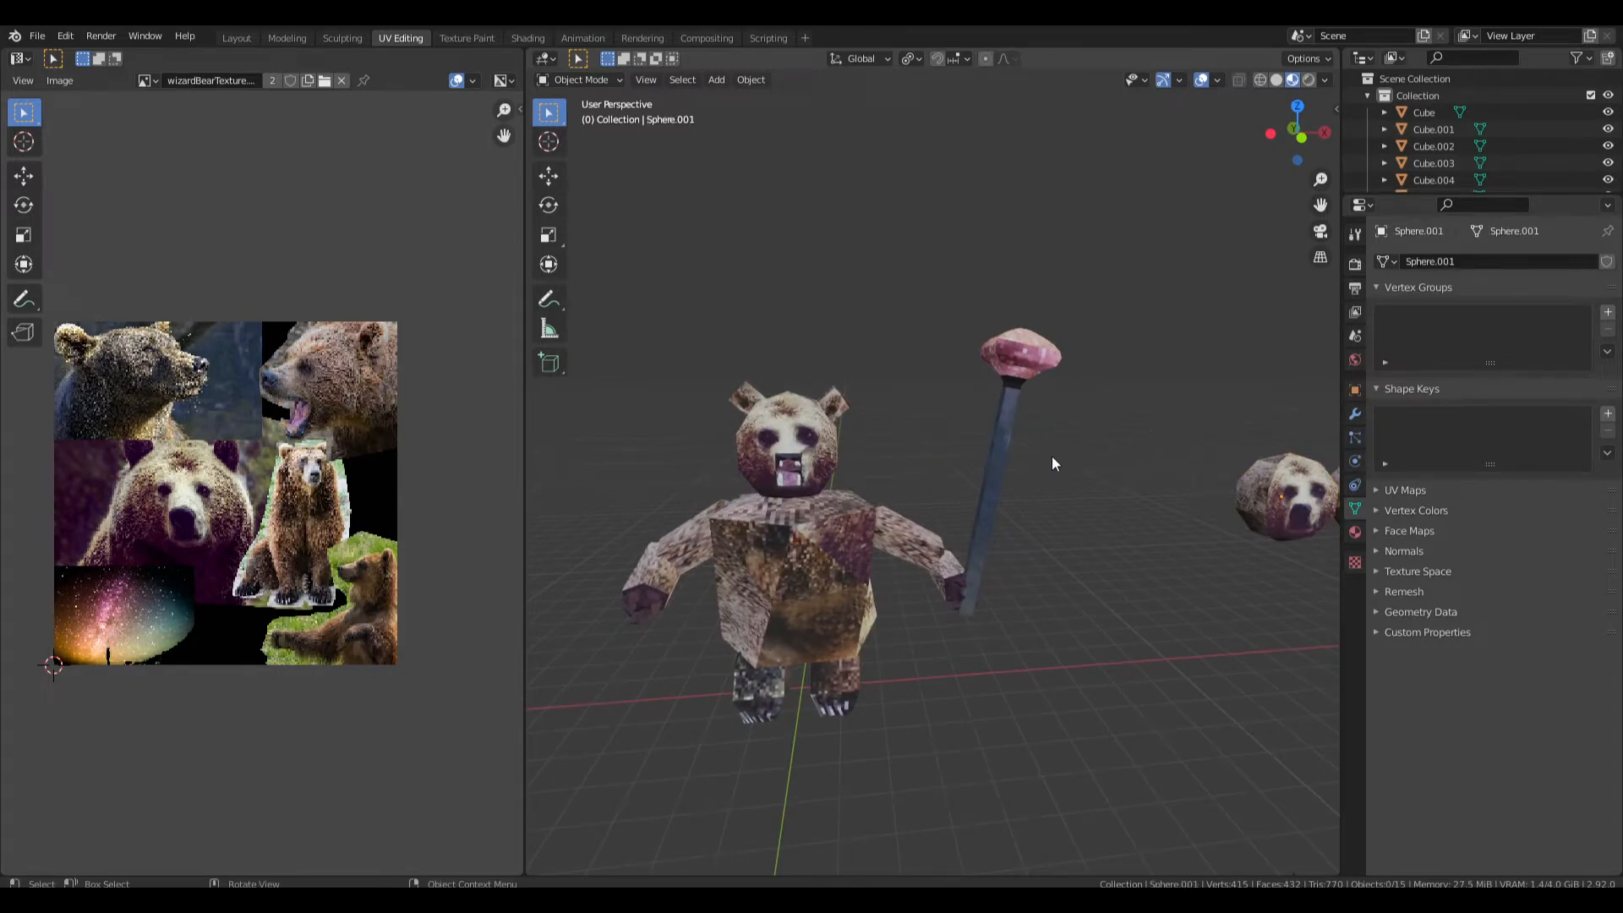
middle_drag(828, 515, 869, 516)
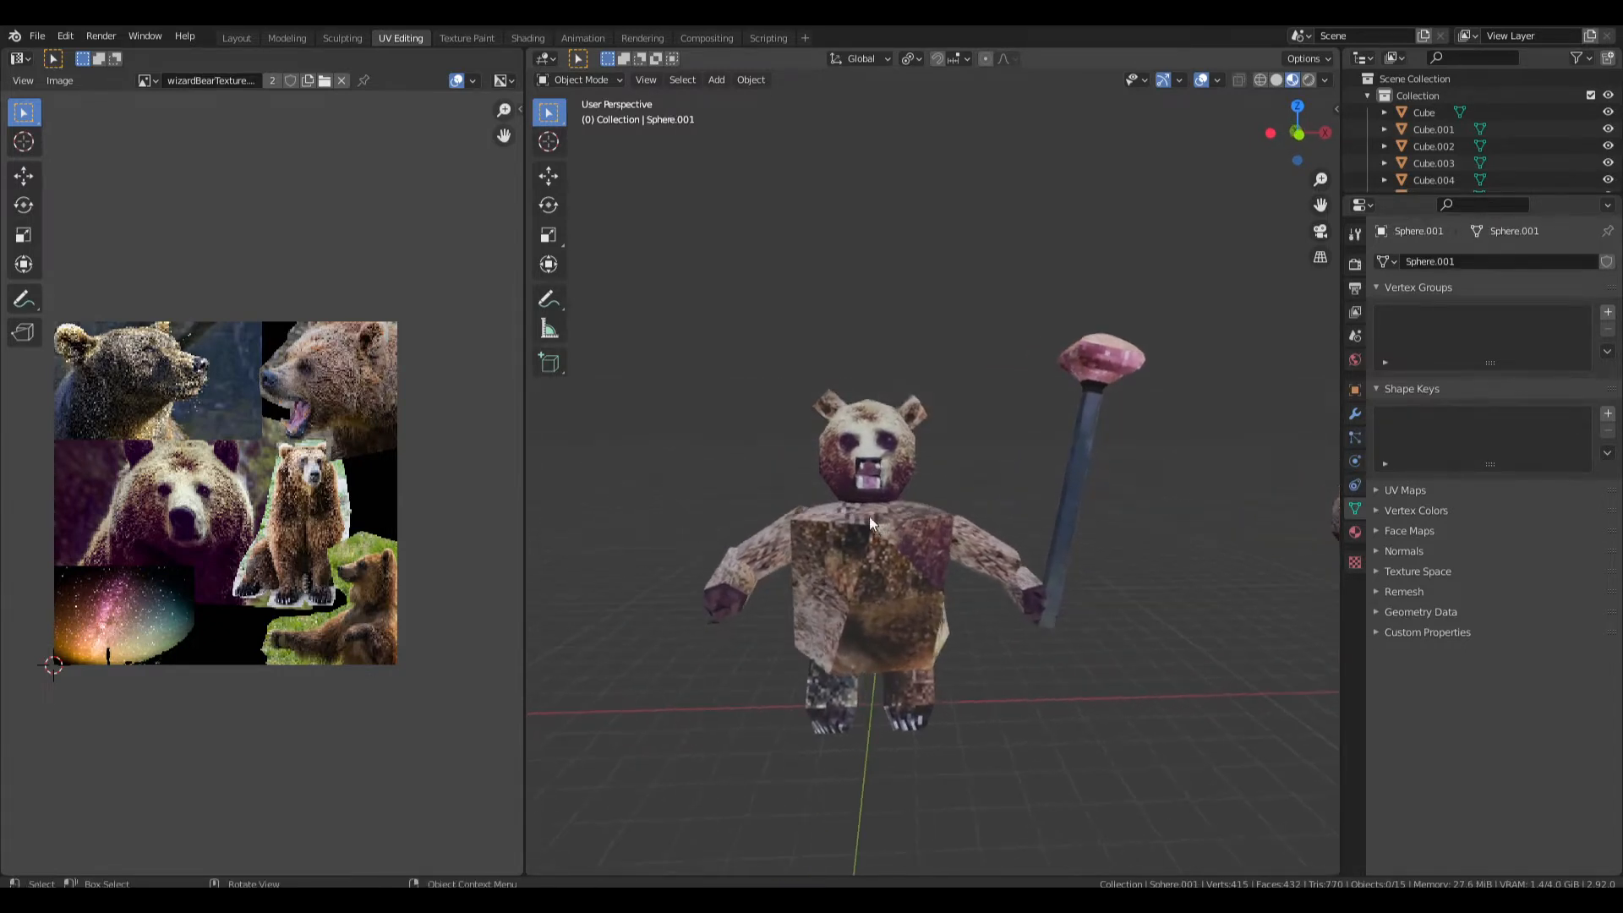
Switch to the blue devil model and show it in the Layout workspace with Material Preview shading.
key(alt+Tab)
click(991, 350)
middle_drag(968, 448, 871, 448)
scroll(870, 448, up, 3)
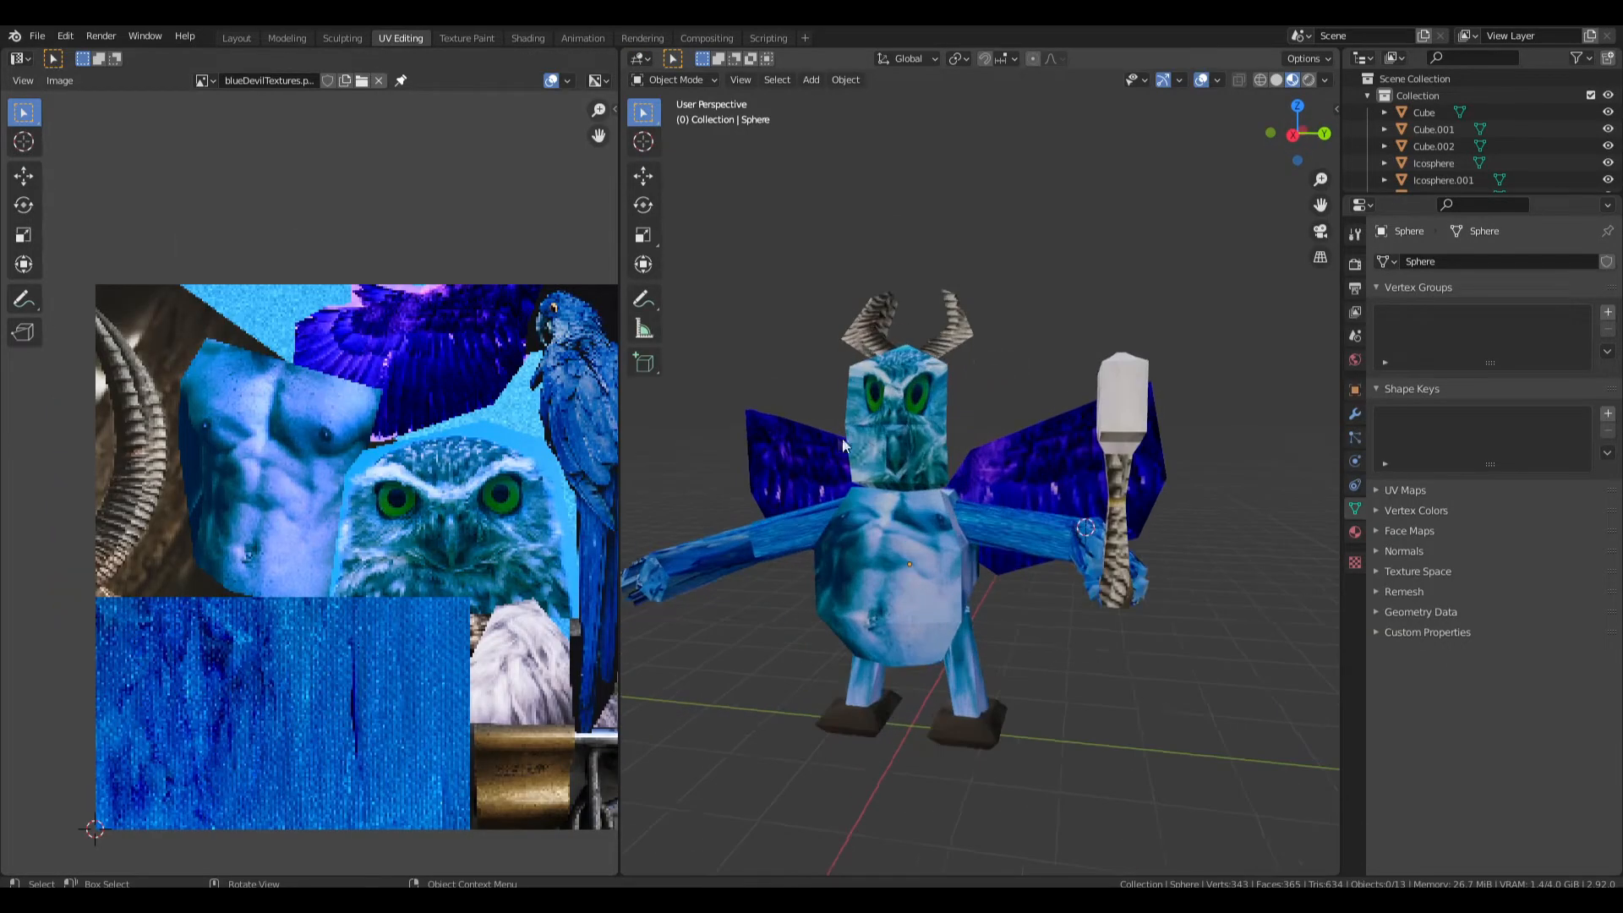
click(236, 38)
key(z)
click(709, 504)
mouse_move(708, 504)
middle_down()
mouse_move(641, 529)
mouse_move(662, 474)
mouse_move(793, 450)
mouse_move(742, 492)
mouse_move(519, 459)
mouse_move(658, 618)
middle_up()
Switch to the snowman model's window and view the whole figure in the Layout workspace.
mouse_move(960, 797)
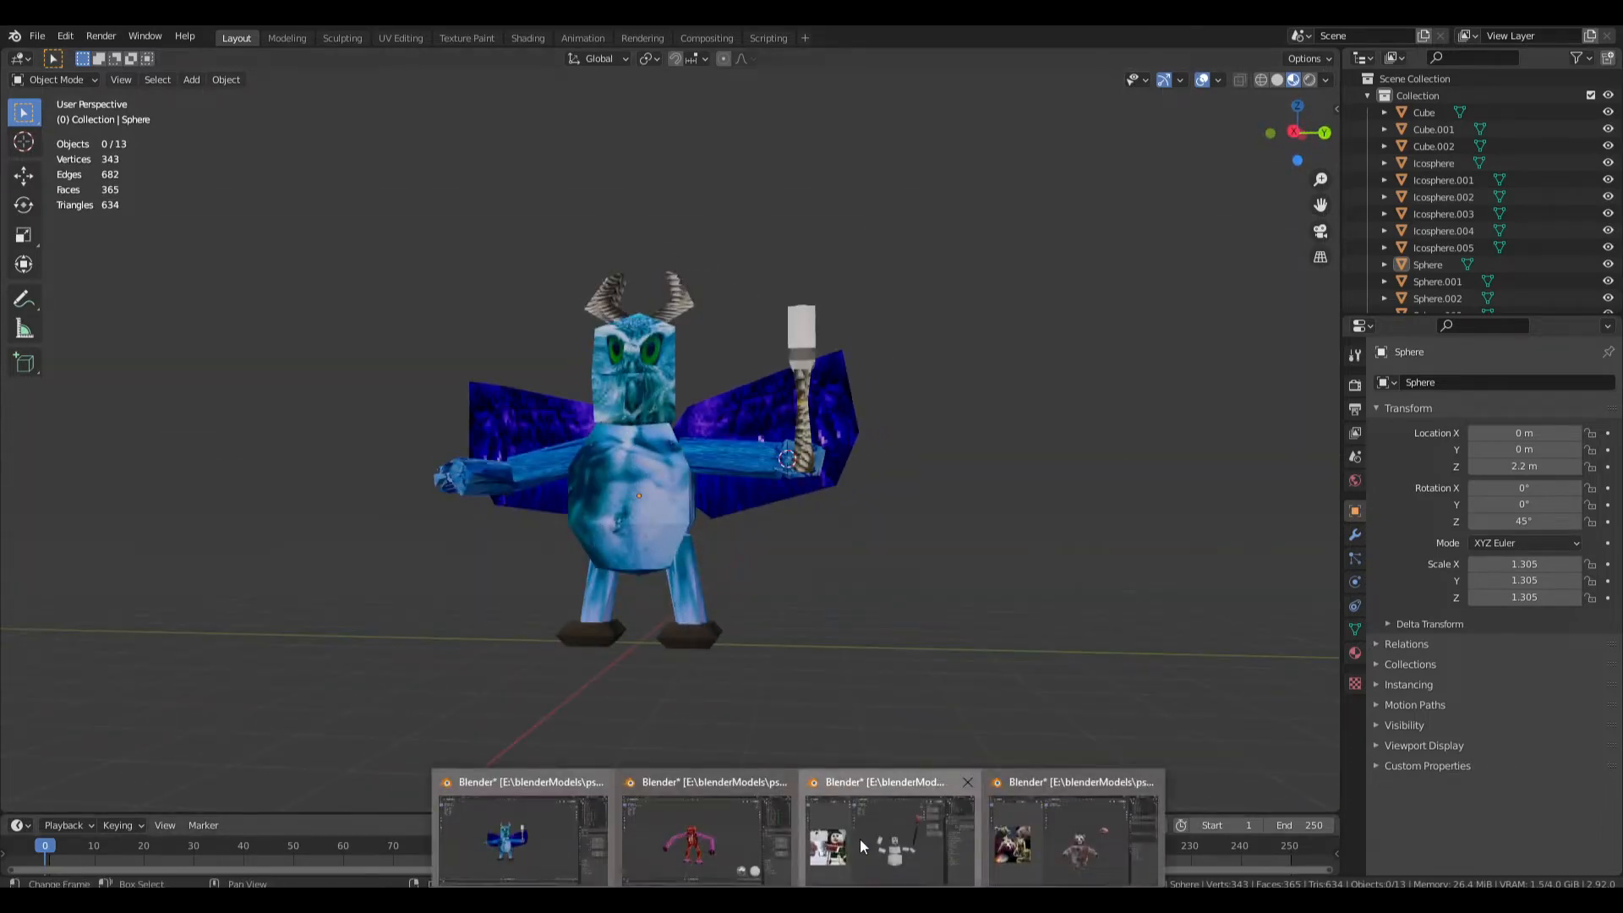
click(862, 846)
click(235, 38)
middle_drag(609, 254, 720, 637)
Switch to the red demon model's window and examine its detached arm segments from several angles.
mouse_move(710, 884)
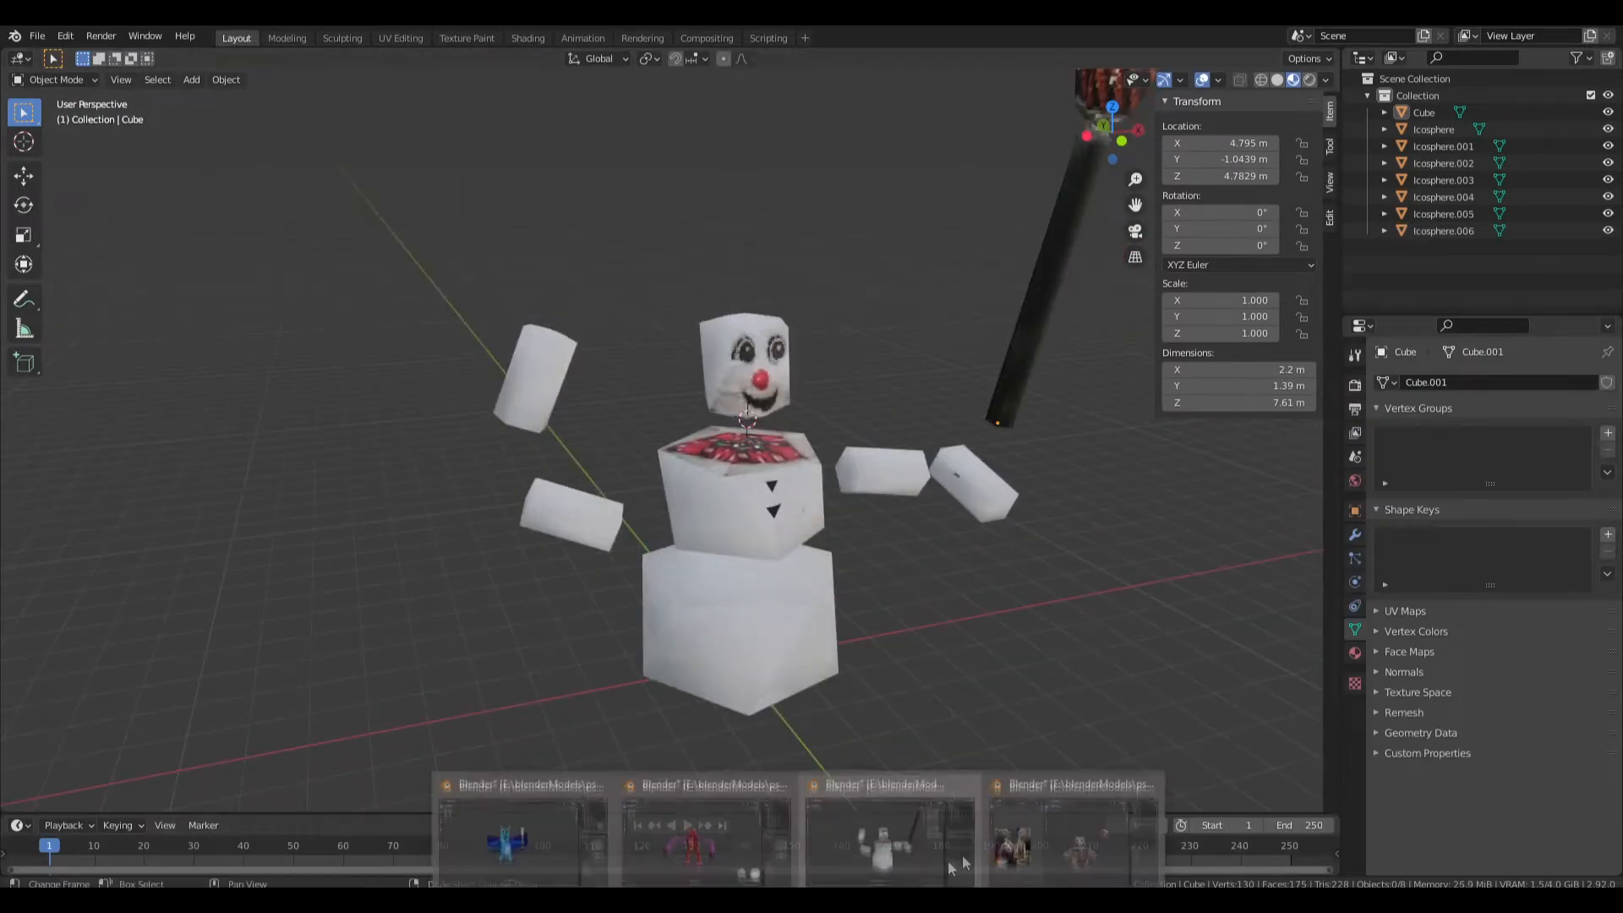
click(710, 832)
middle_drag(934, 460, 718, 622)
click(702, 621)
middle_drag(930, 541, 996, 532)
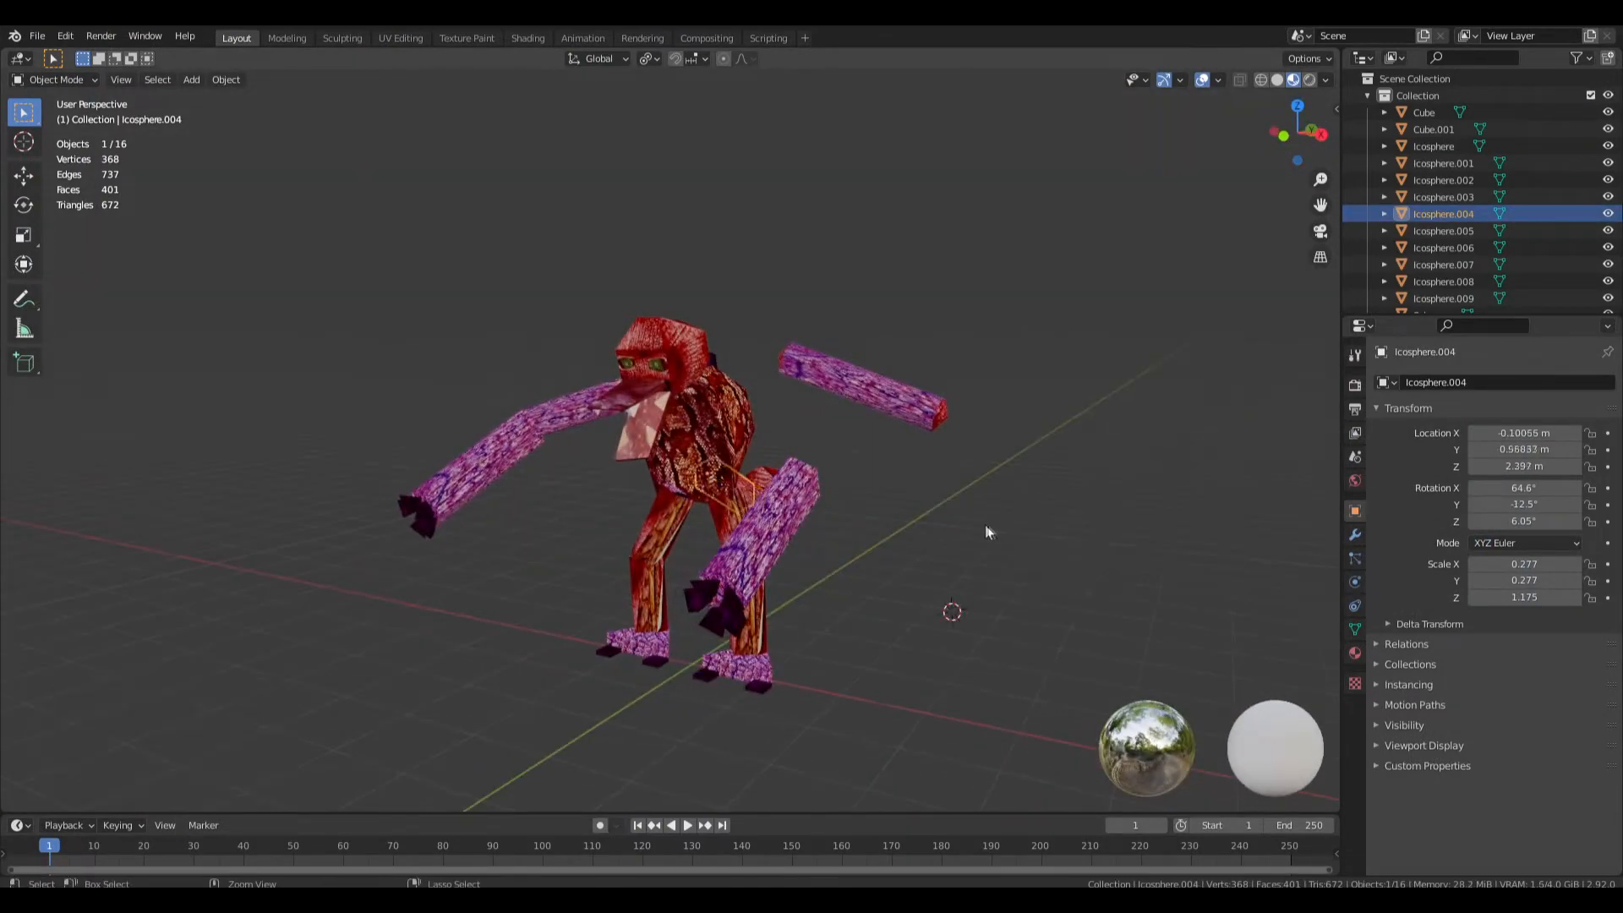
Move the demon's detached upper arm to its shoulder and the loose forearm to the elbow end.
click(1442, 231)
key(g)
click(905, 468)
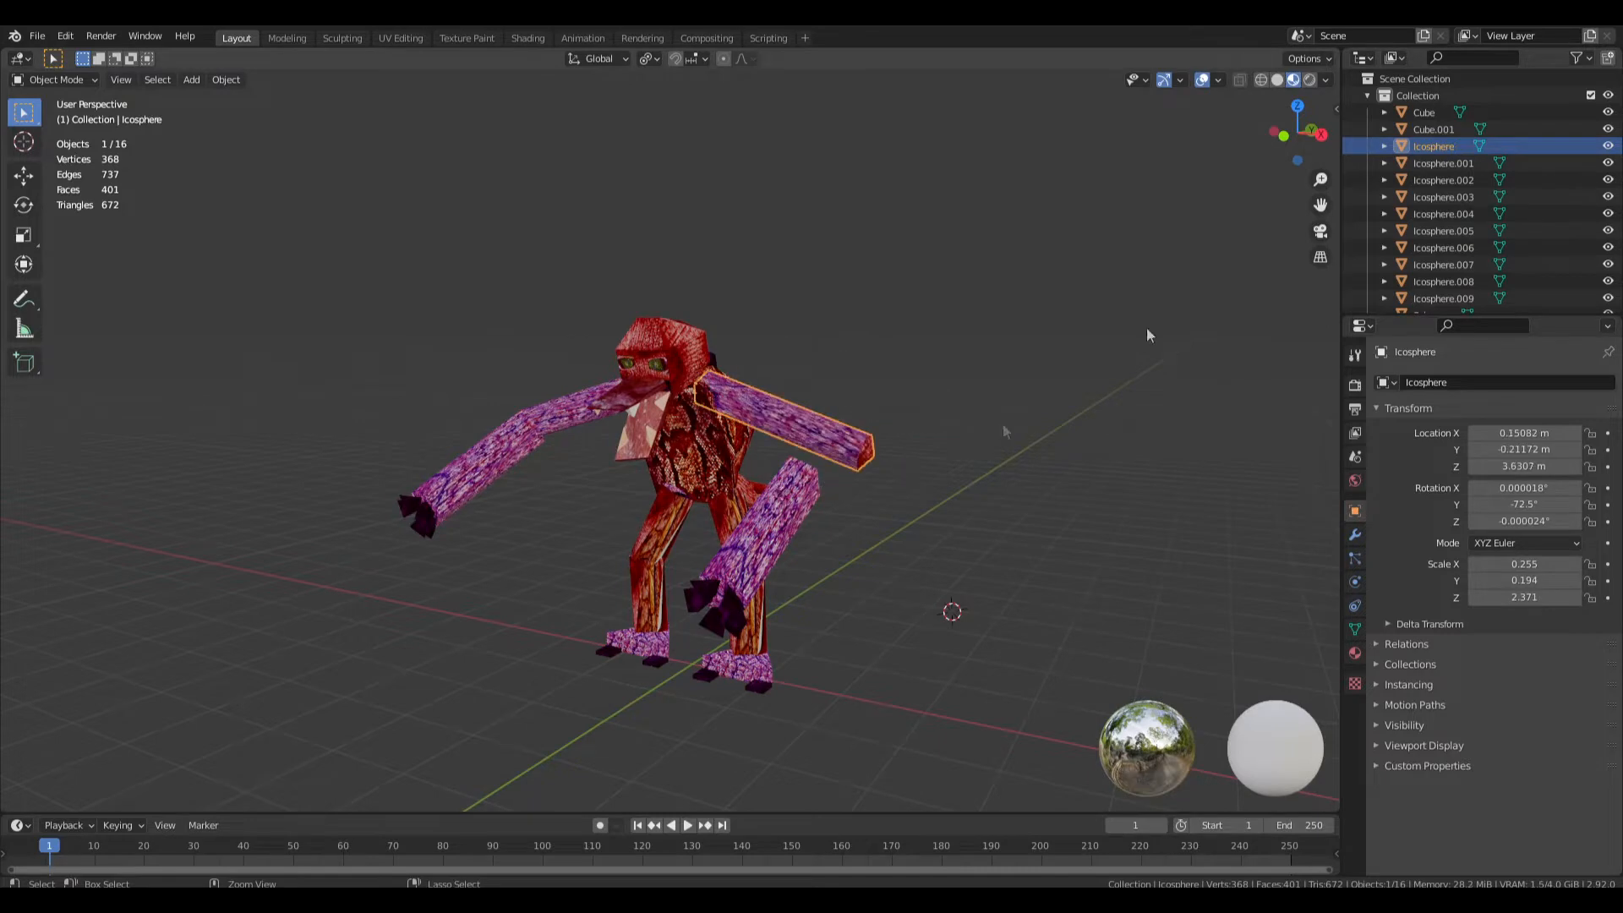
click(1443, 163)
key(g)
click(947, 461)
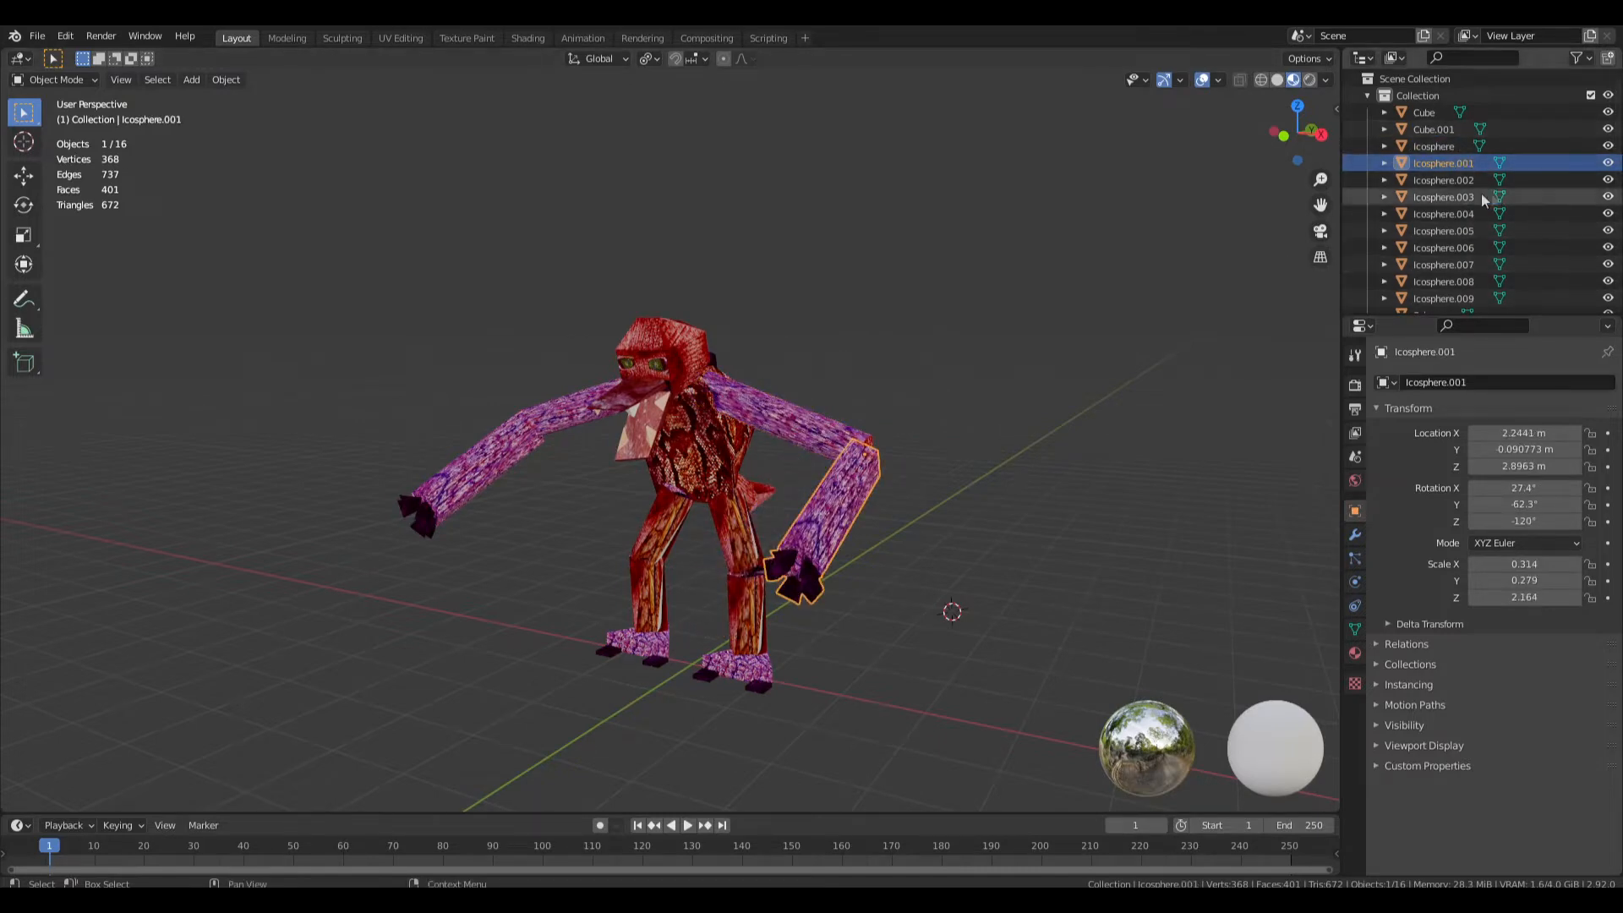
Deselect the forearm, check the reattached arm from several sides and save the demon file.
middle_drag(926, 500, 955, 495)
scroll(1537, 195, down, 2)
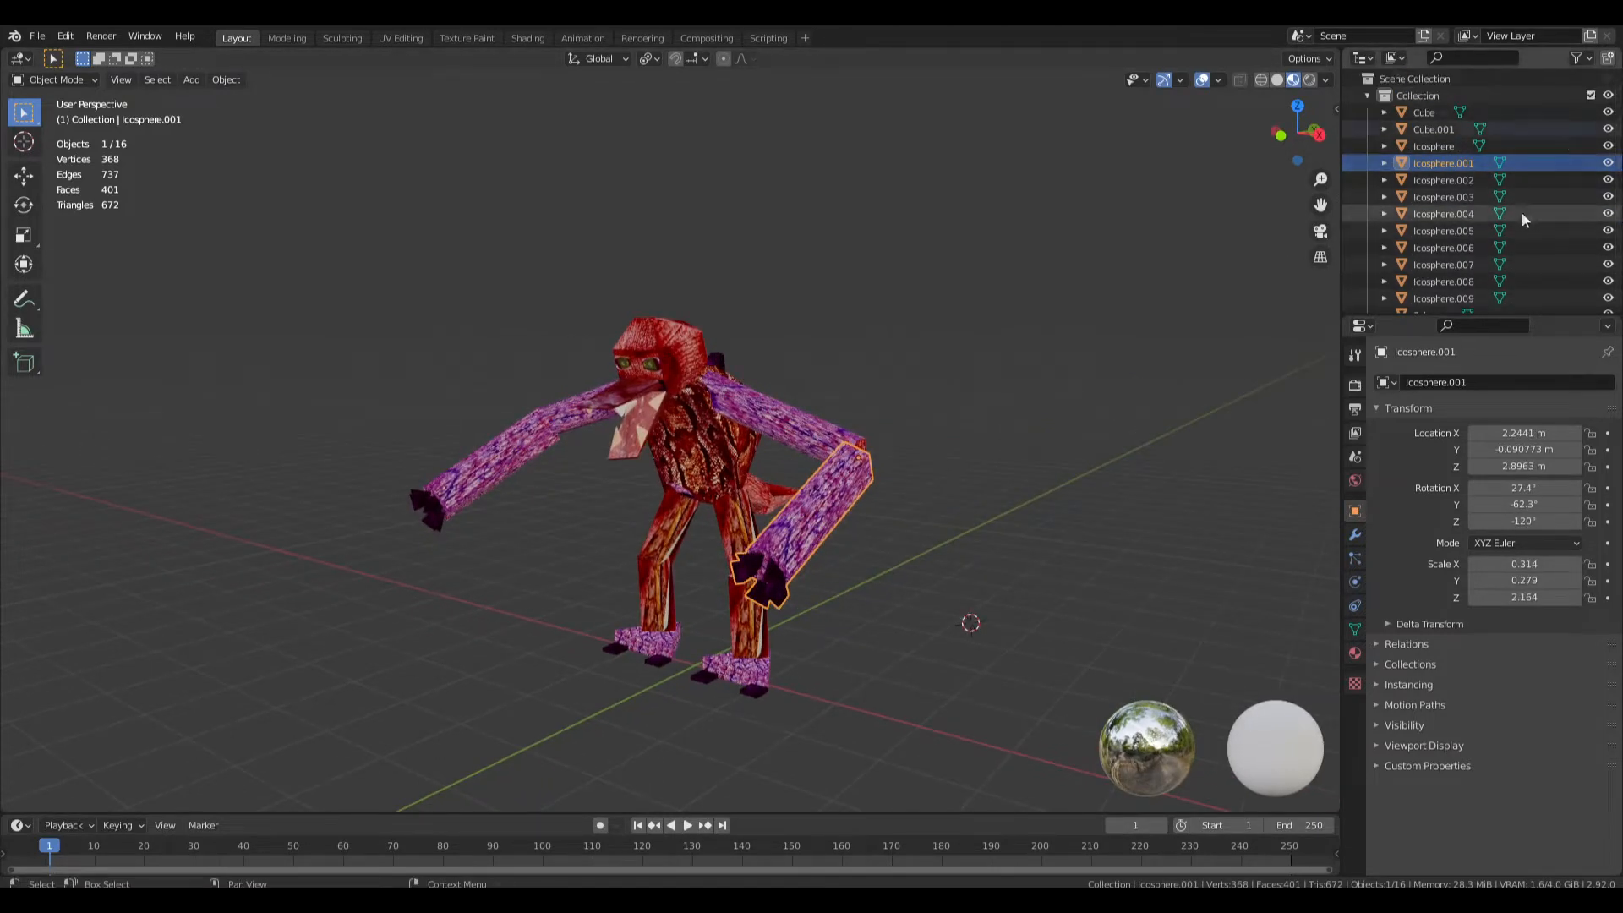
click(933, 401)
middle_drag(933, 401, 1068, 367)
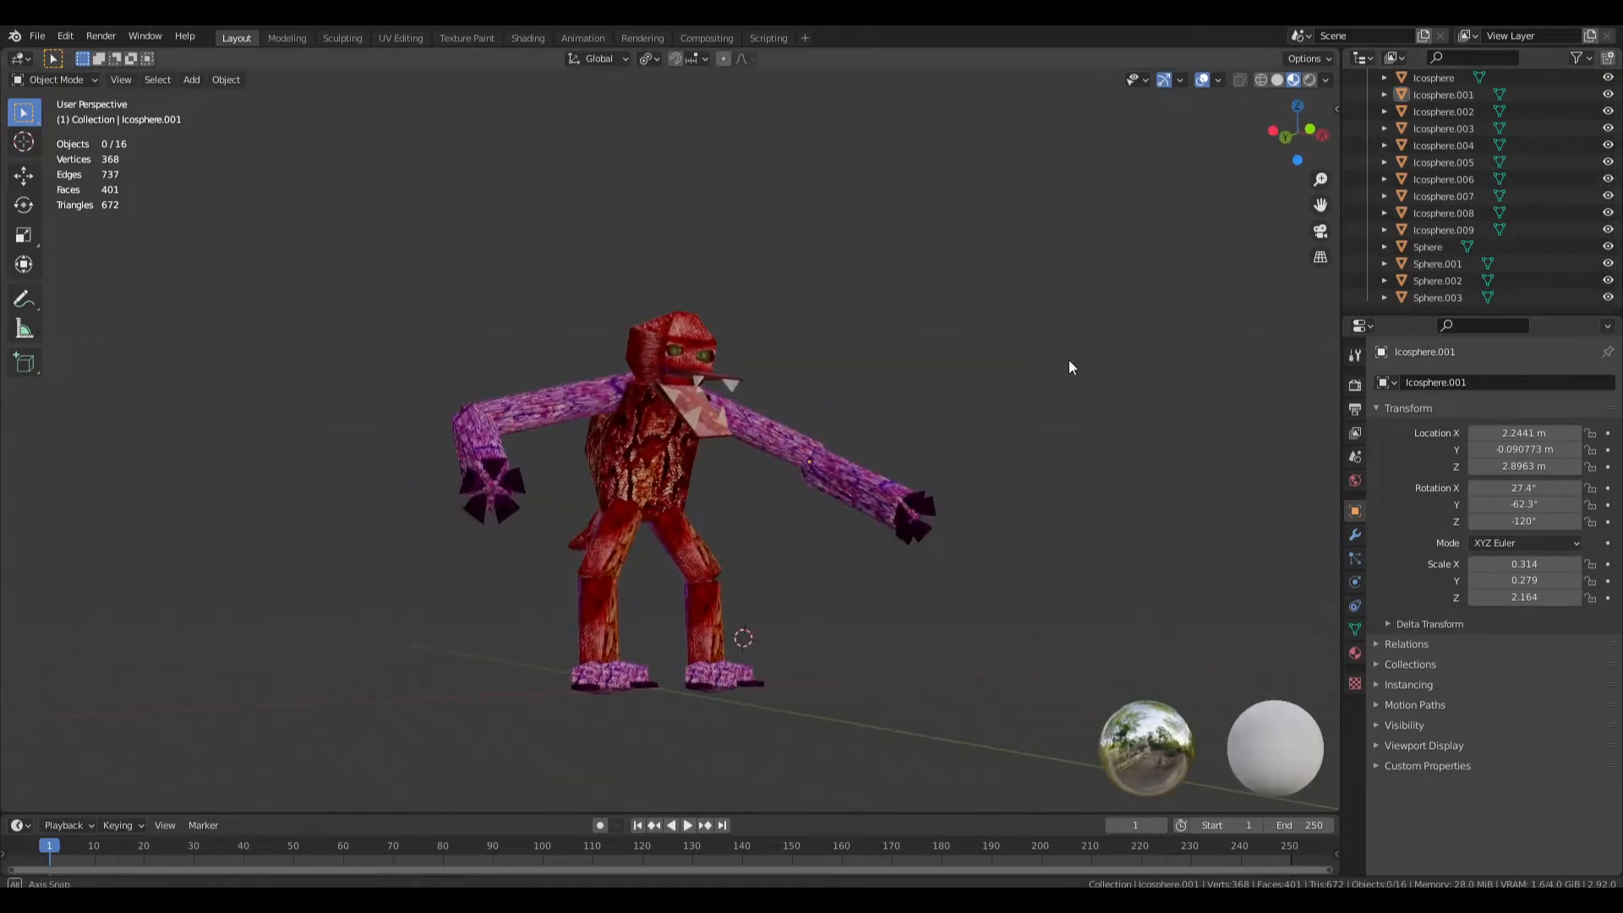
middle_drag(879, 444, 1065, 339)
scroll(1437, 246, up, 2)
middle_drag(946, 410, 744, 596)
key(ctrl+s)
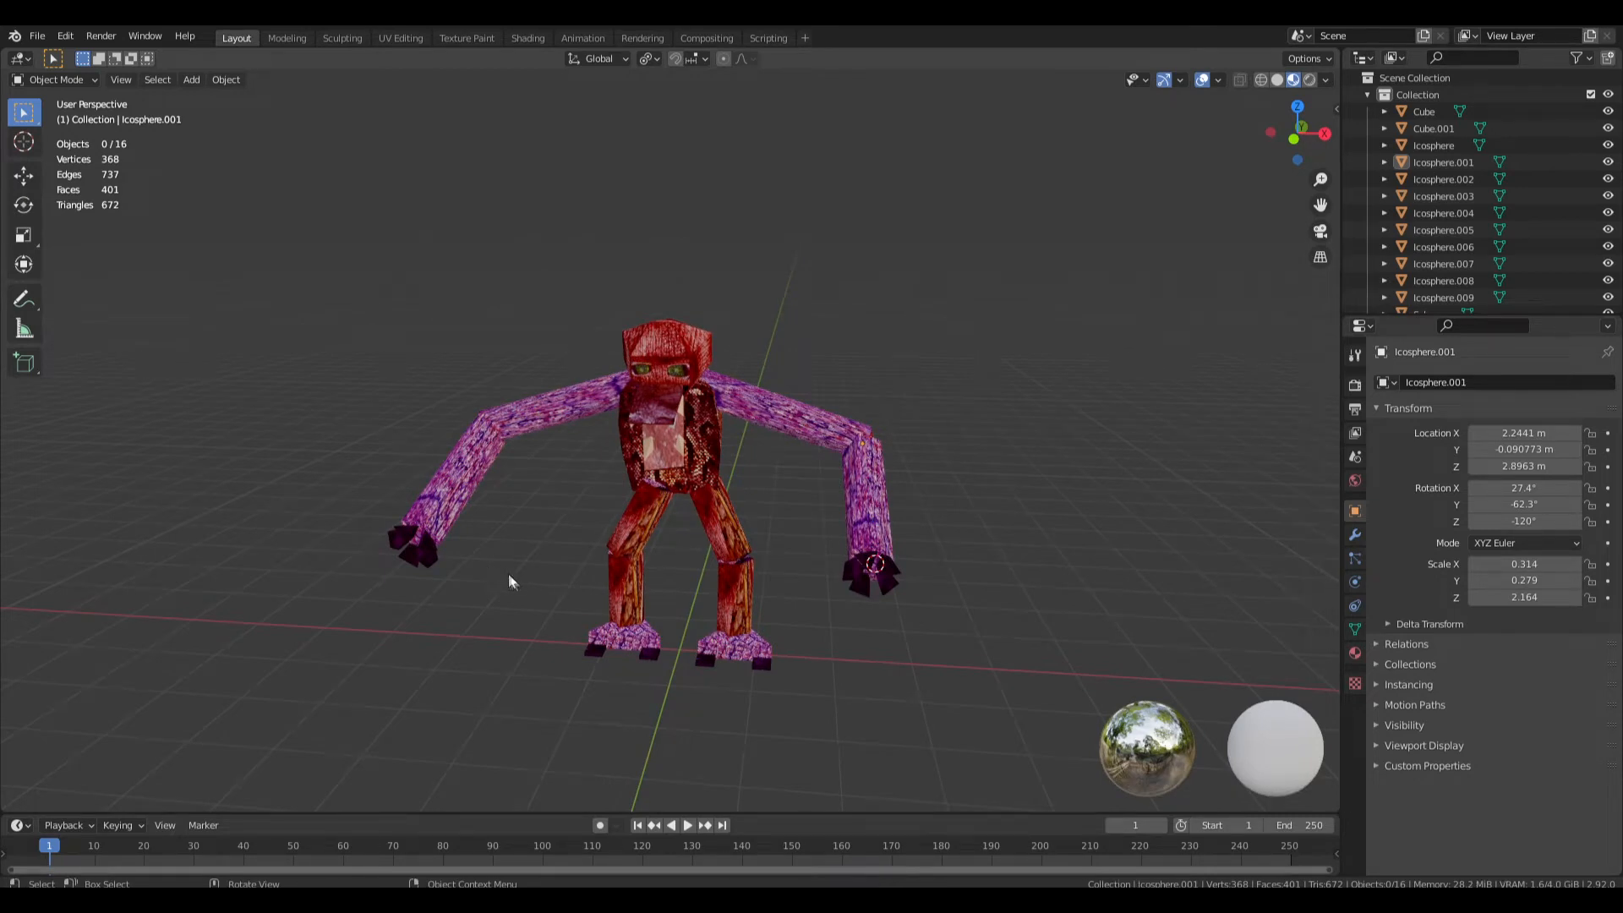
Examine the assembled demon from the front and side, including its spiked back and tail.
middle_drag(512, 580, 508, 641)
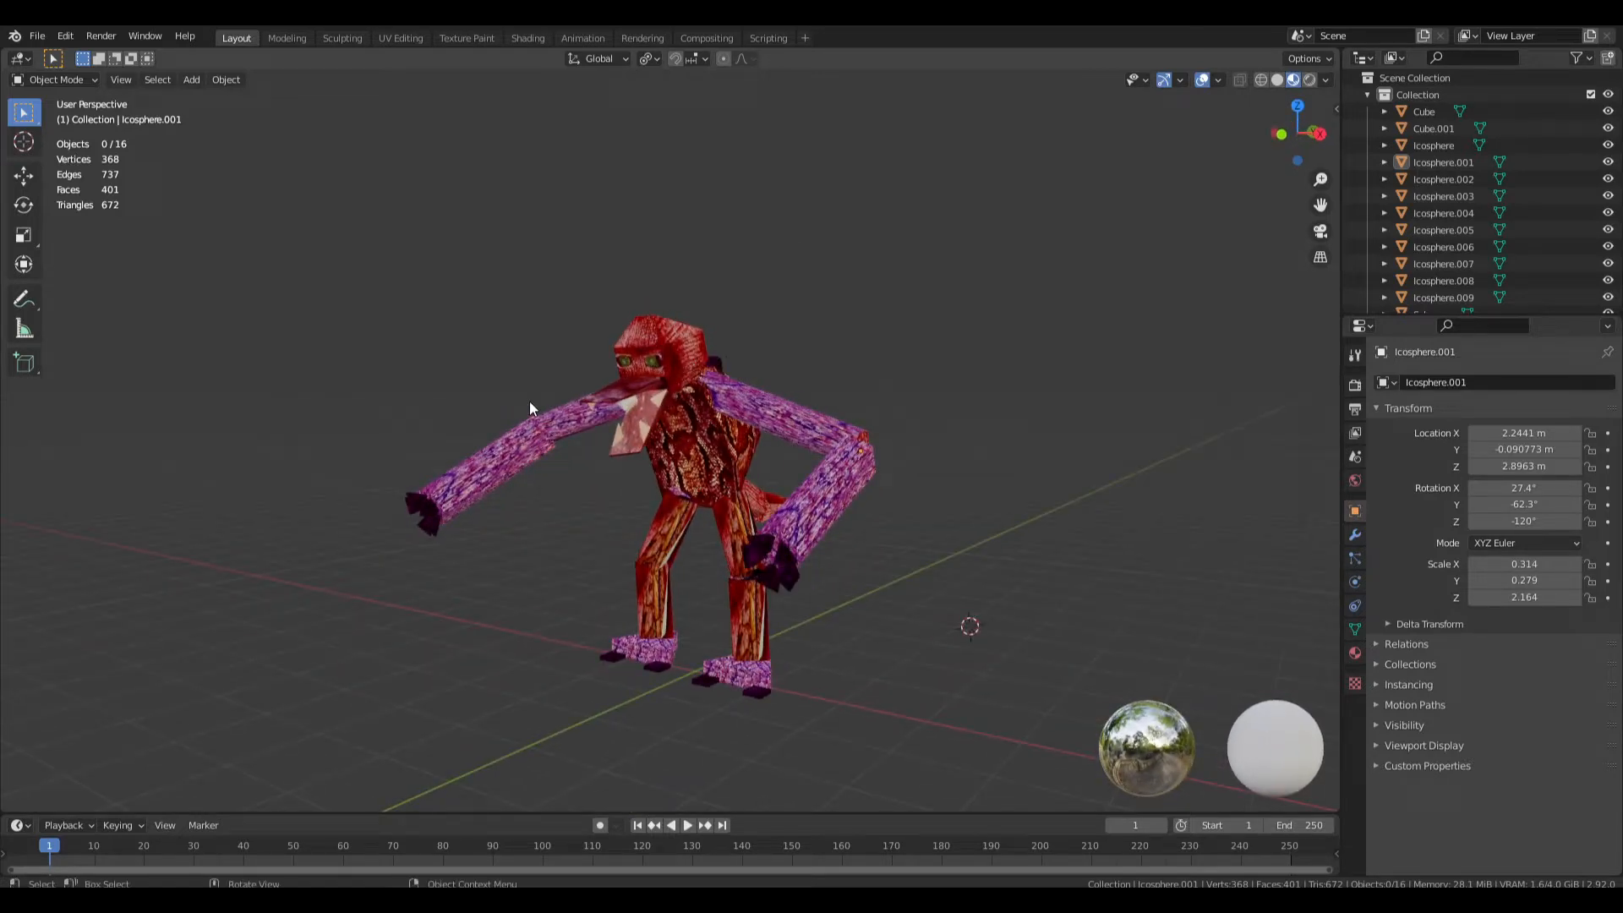
middle_drag(526, 398, 812, 262)
drag(839, 247, 448, 682)
click(712, 599)
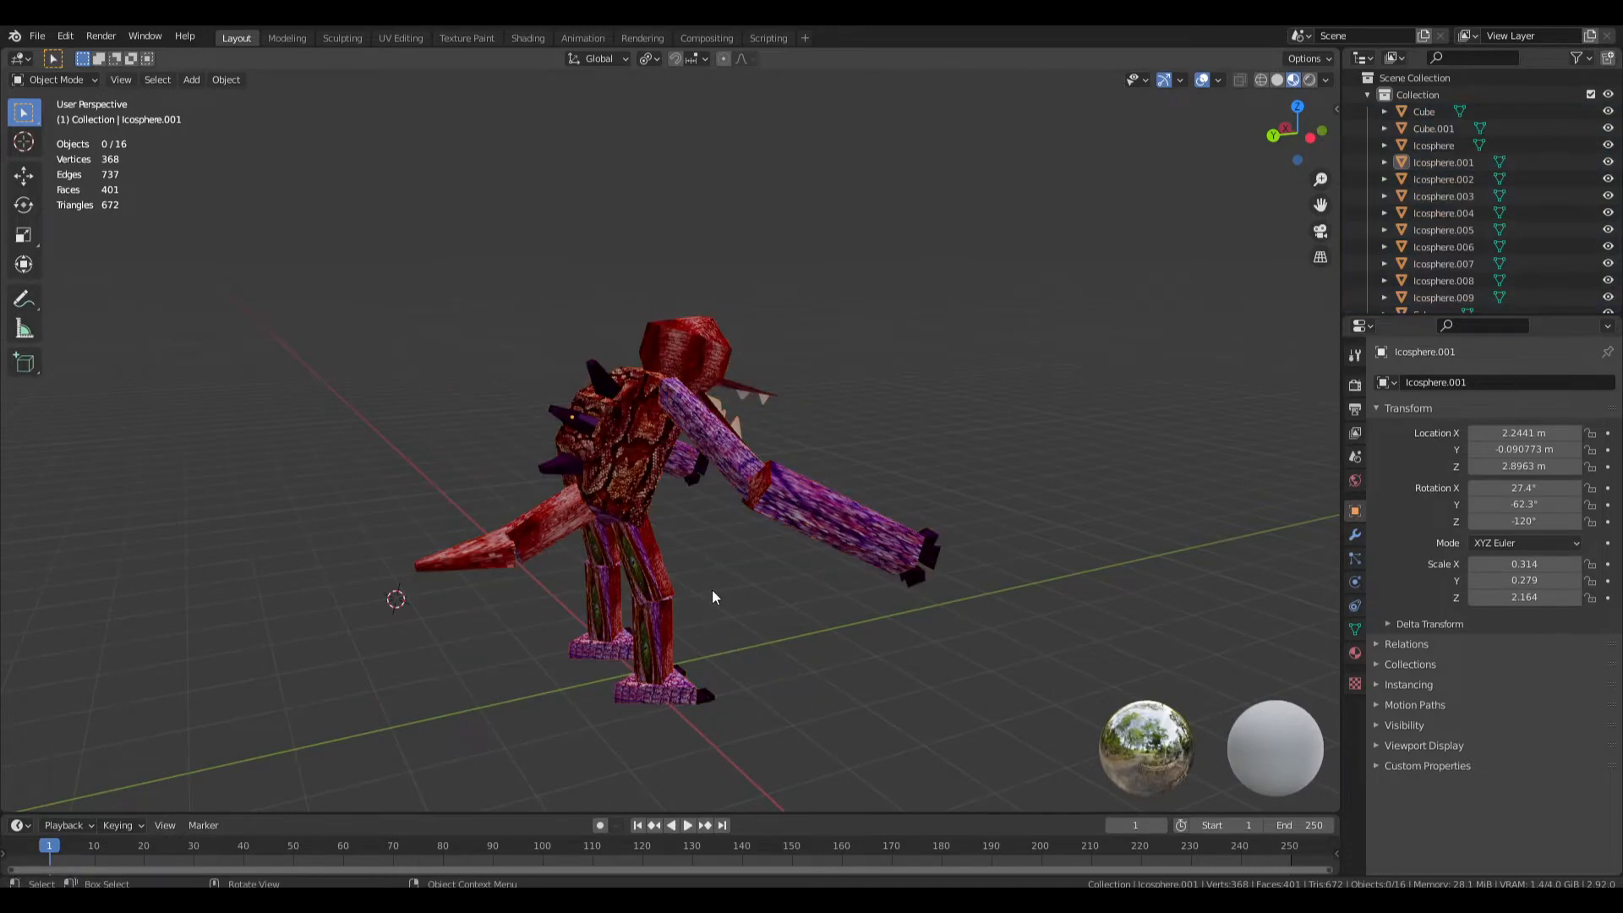
mouse_move(849, 629)
middle_down()
mouse_move(856, 590)
mouse_move(845, 601)
middle_up()
Close pinkSpottedDemon.blend and snowman1.blend without saving changes.
key(ctrl+q)
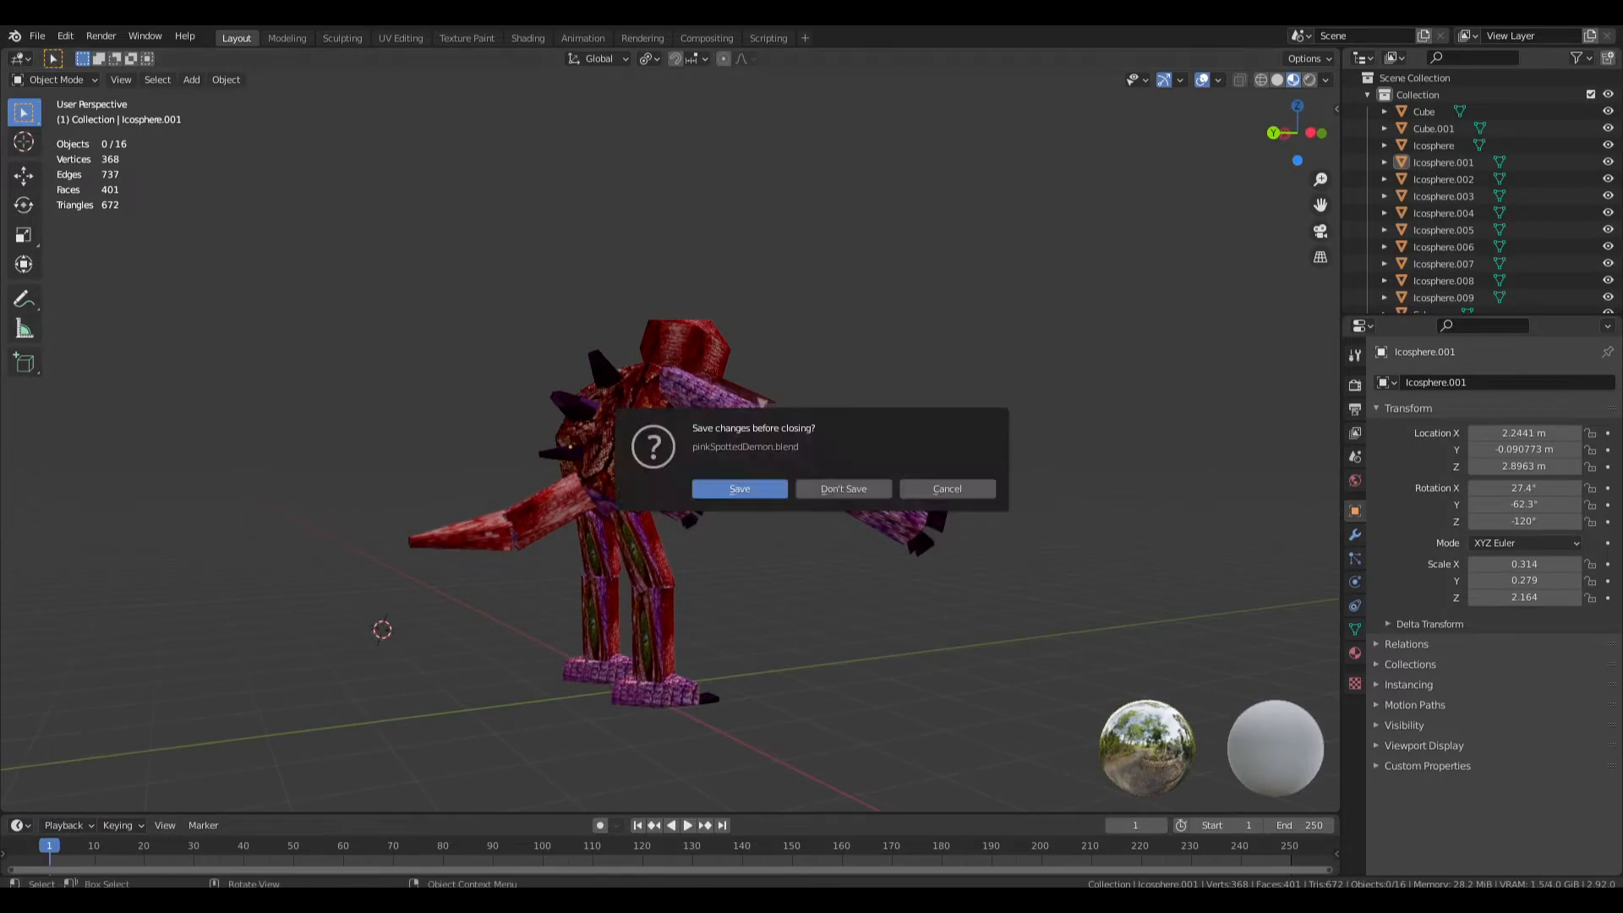
click(879, 489)
key(ctrl+q)
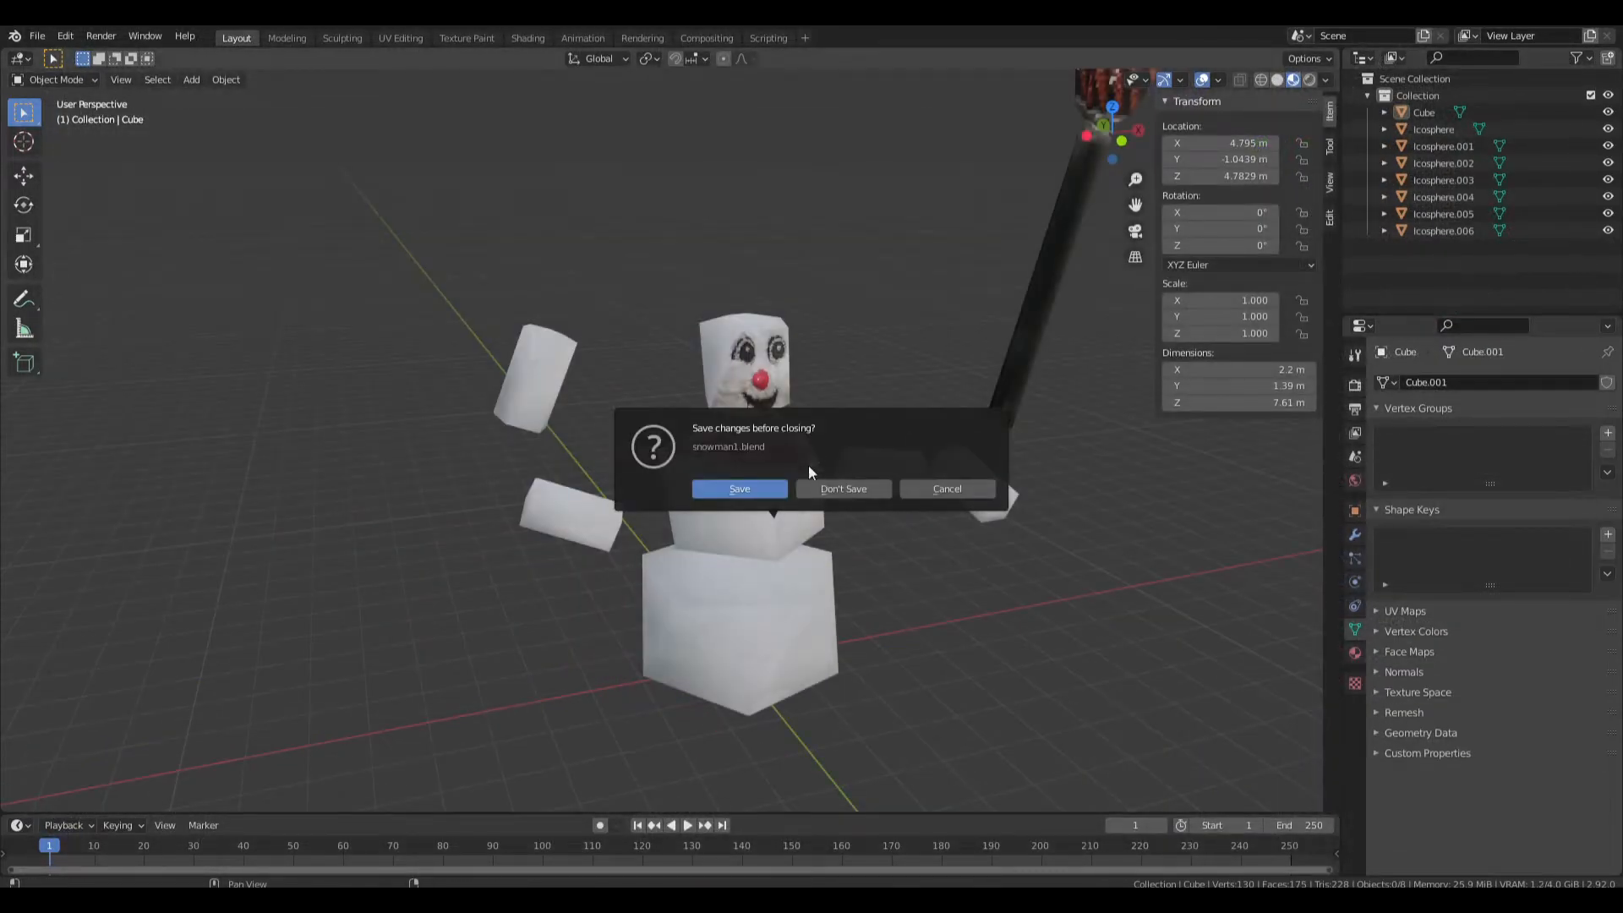
click(888, 489)
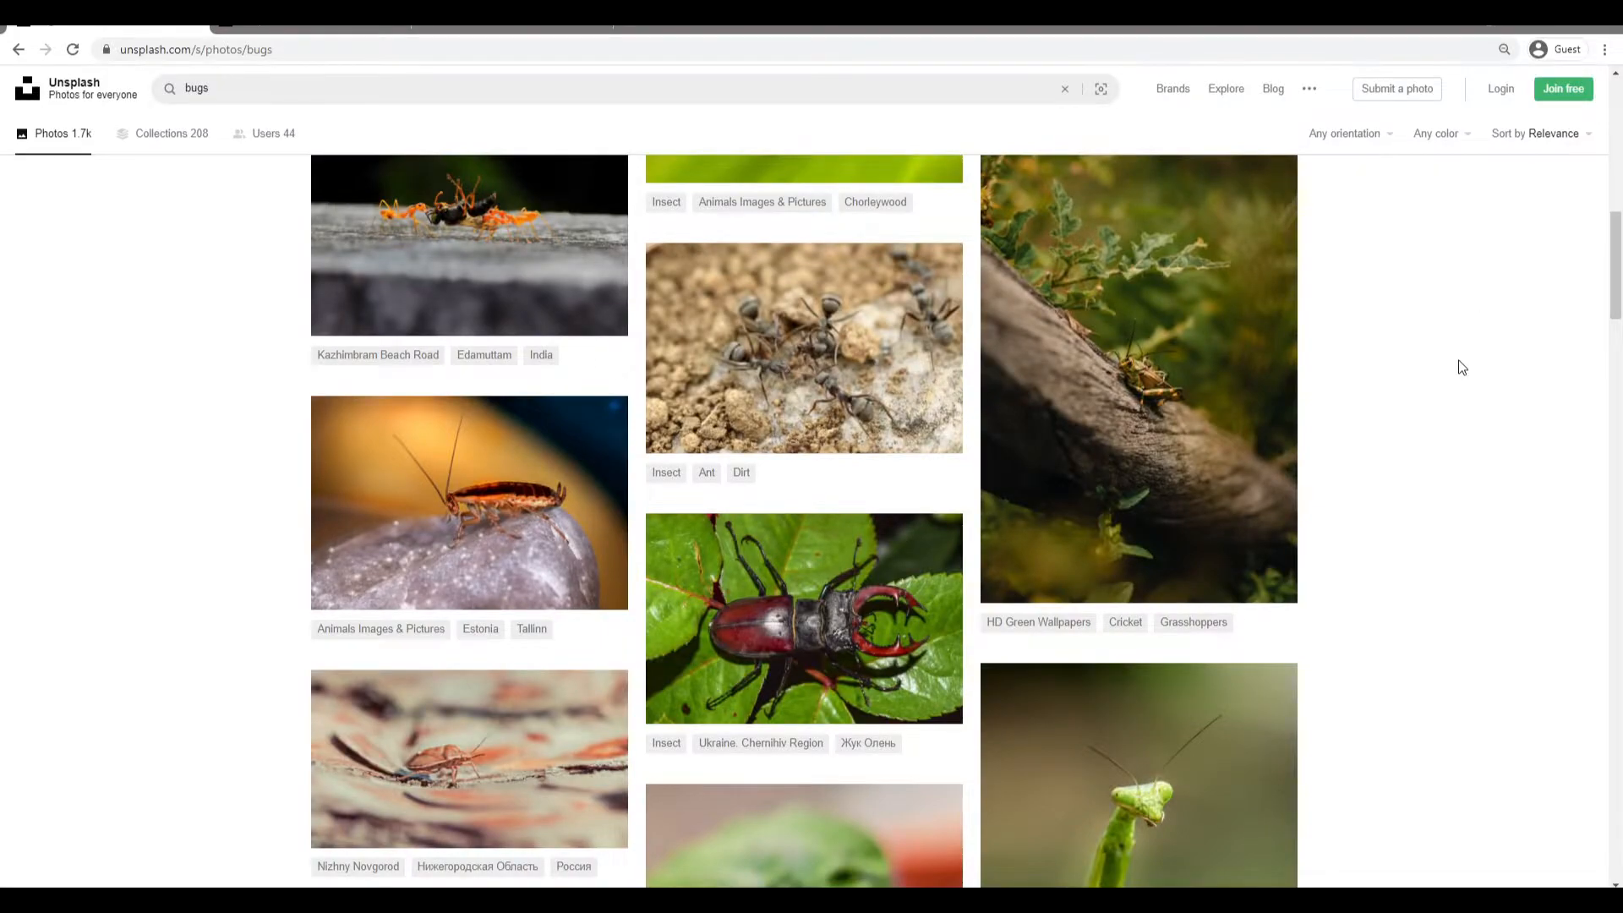
Browse the bugs photo results on Unsplash and highlight the homepage tagline about freely usable images.
scroll(1429, 411, up, 10)
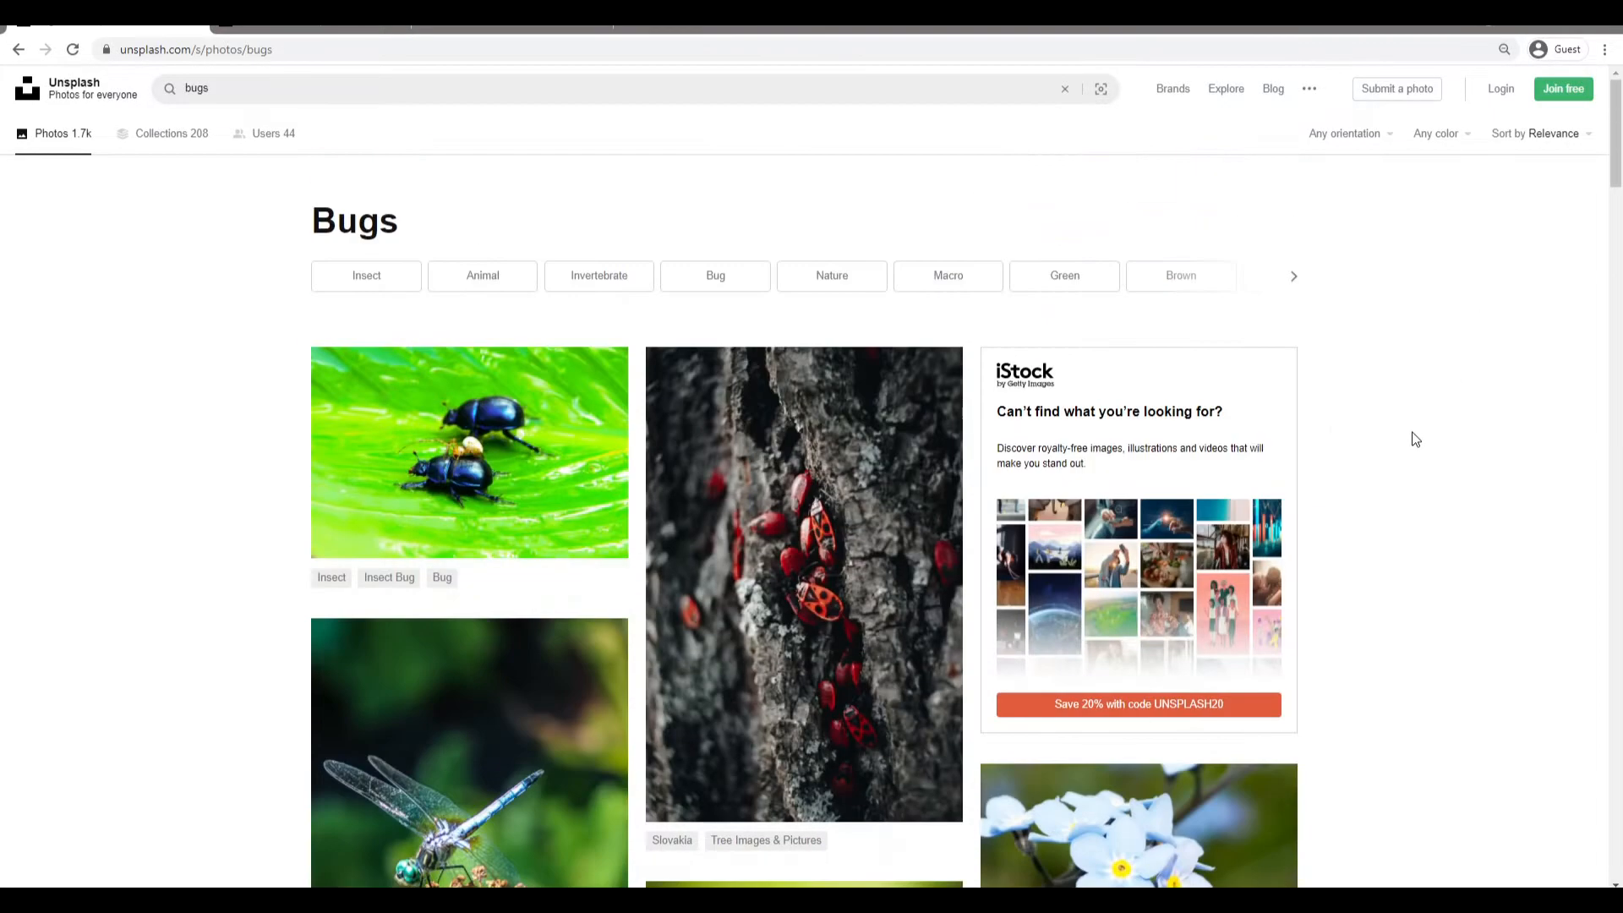
scroll(144, 391, down, 3)
scroll(478, 237, up, 3)
key(alt+Left)
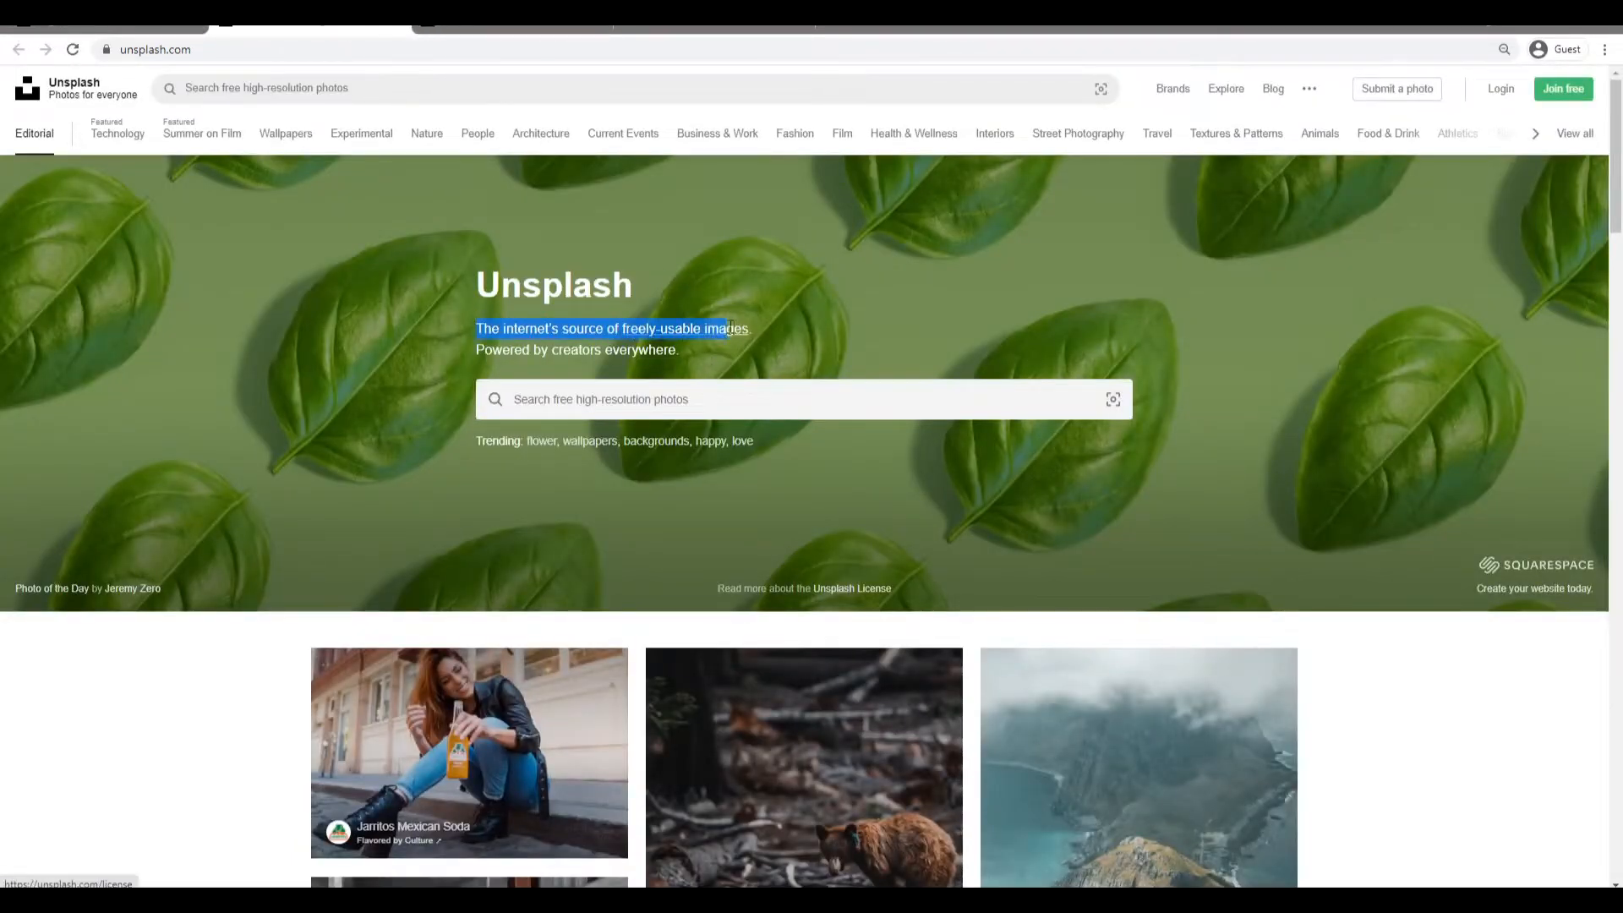
drag(799, 331, 456, 329)
key(alt+Right)
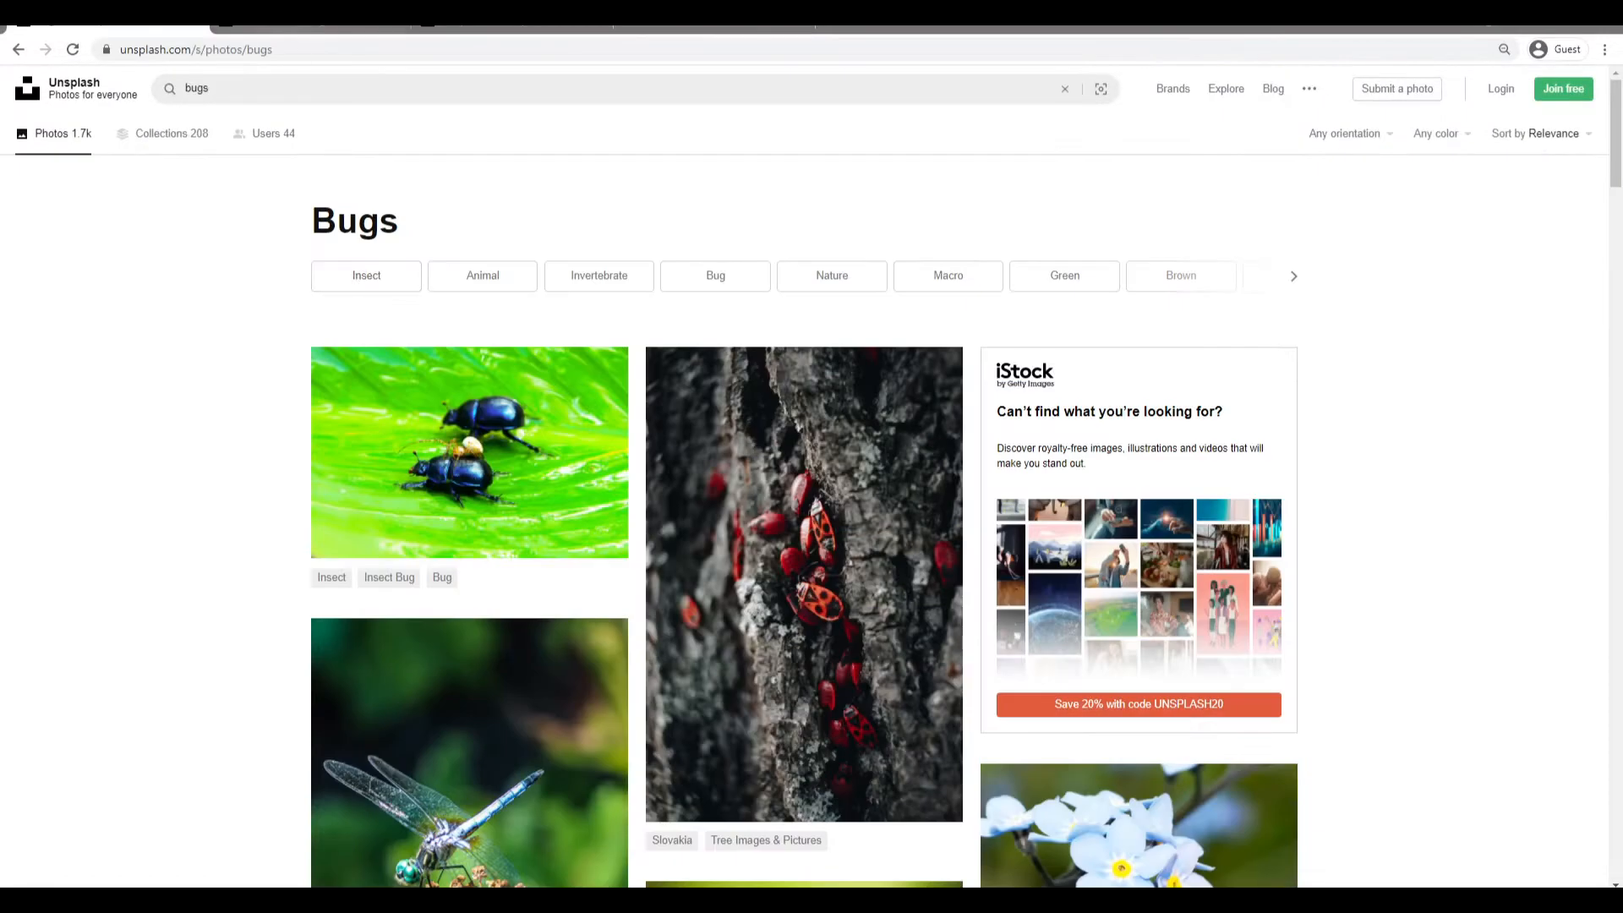
scroll(256, 432, down, 5)
Browse the scorpion photo results on Unsplash for possible texture and reference images.
key(ctrl+Tab)
scroll(1372, 495, down, 10)
scroll(1351, 423, up, 2)
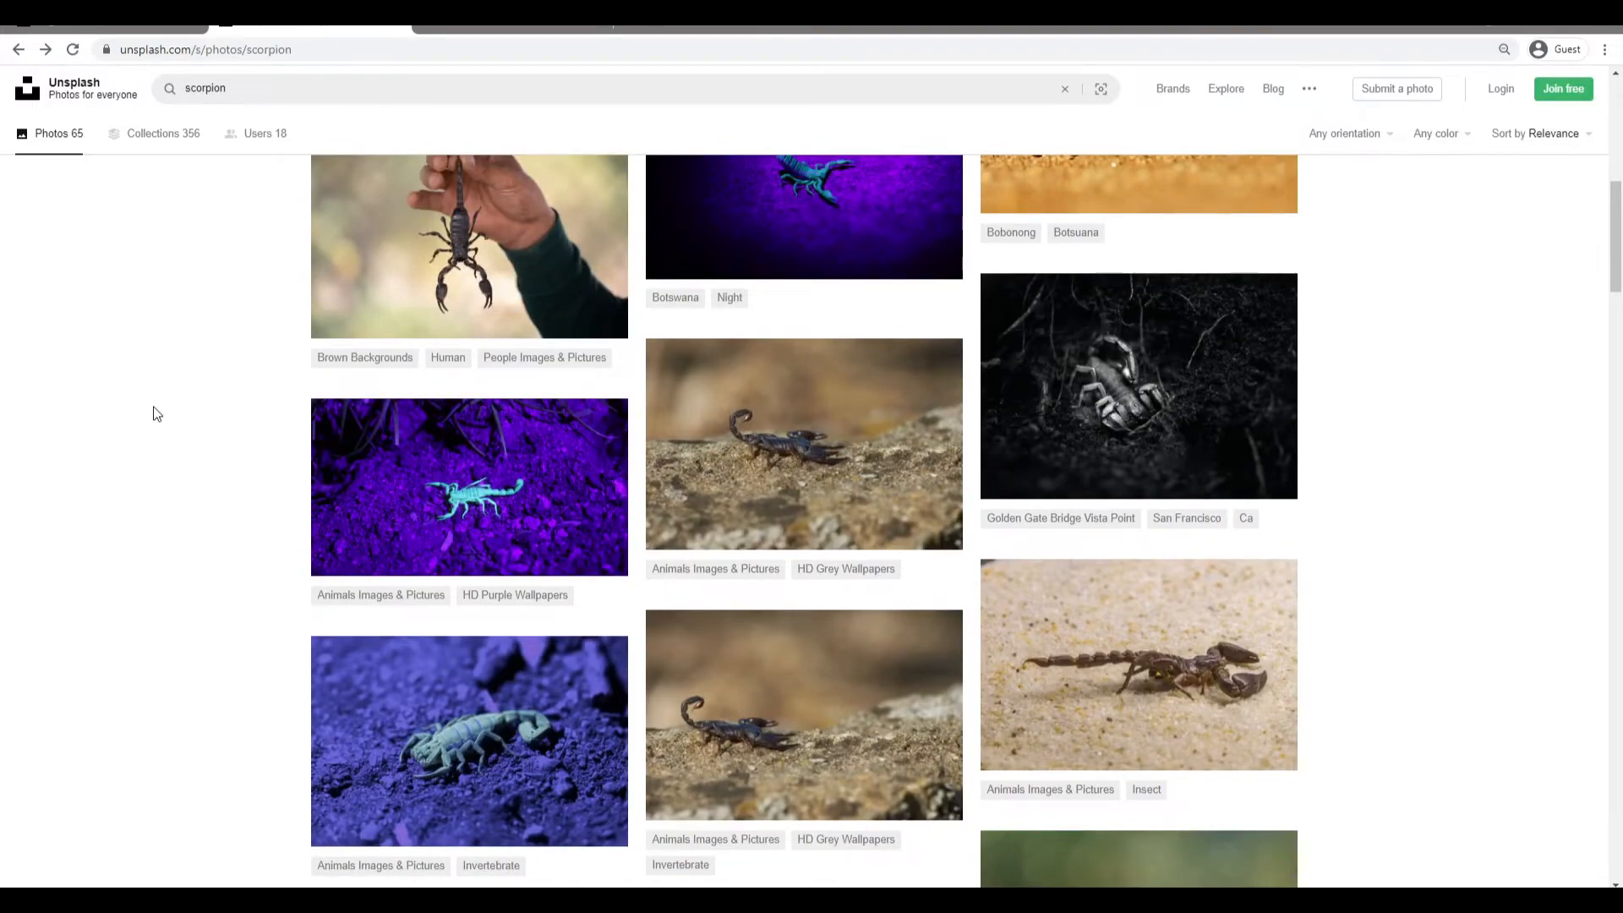
scroll(373, 560, down, 3)
scroll(364, 561, down, 5)
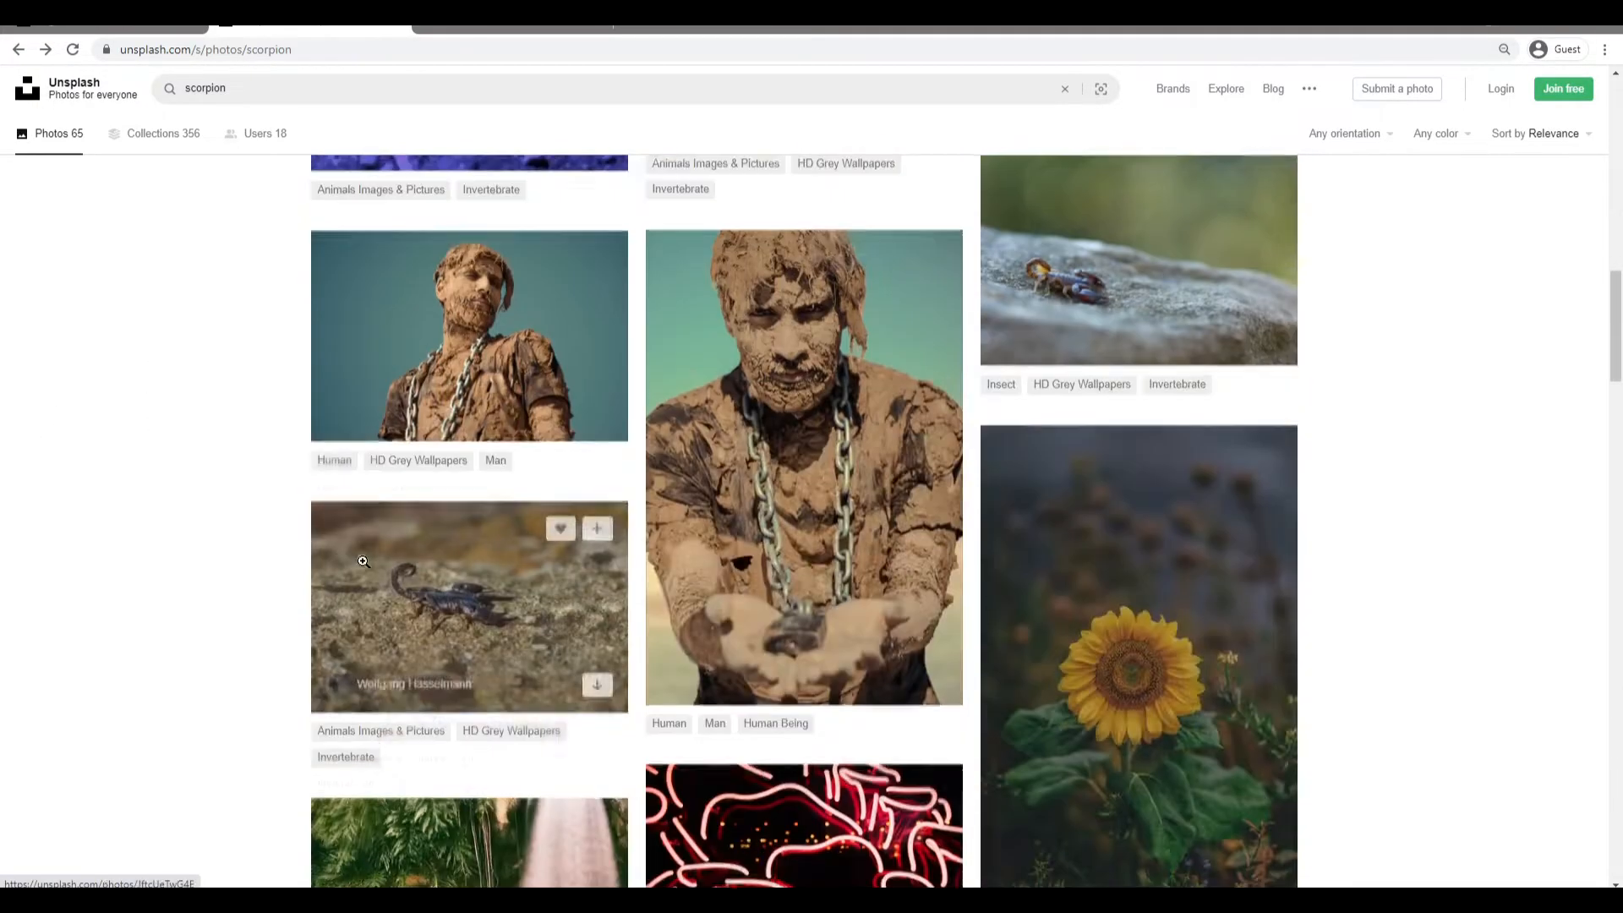
scroll(195, 550, down, 9)
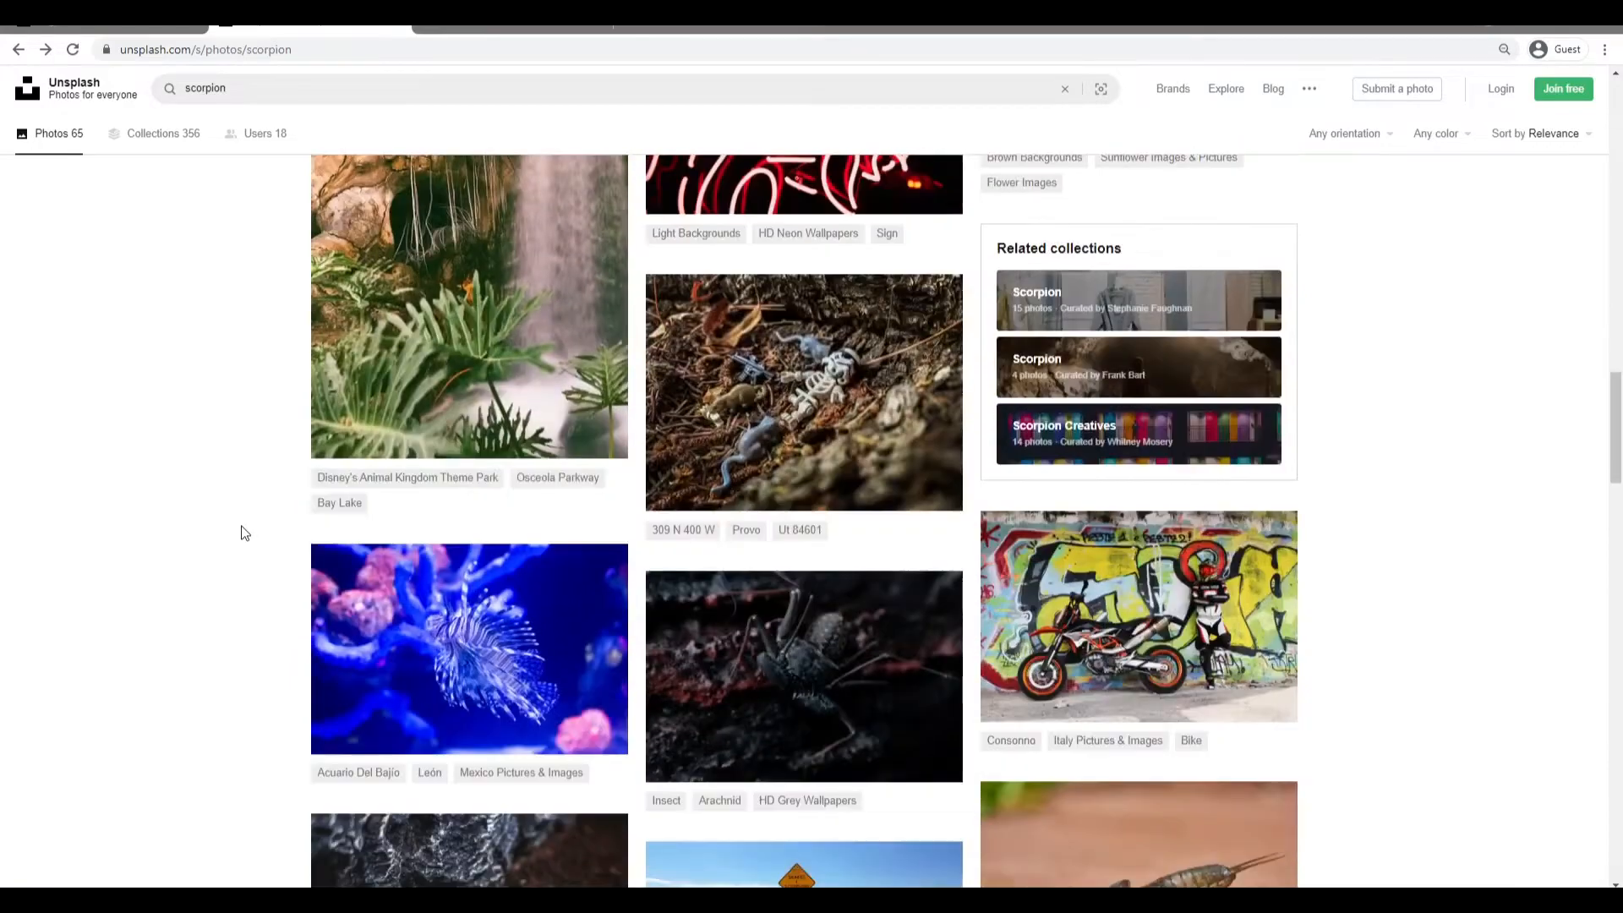
scroll(244, 532, down, 10)
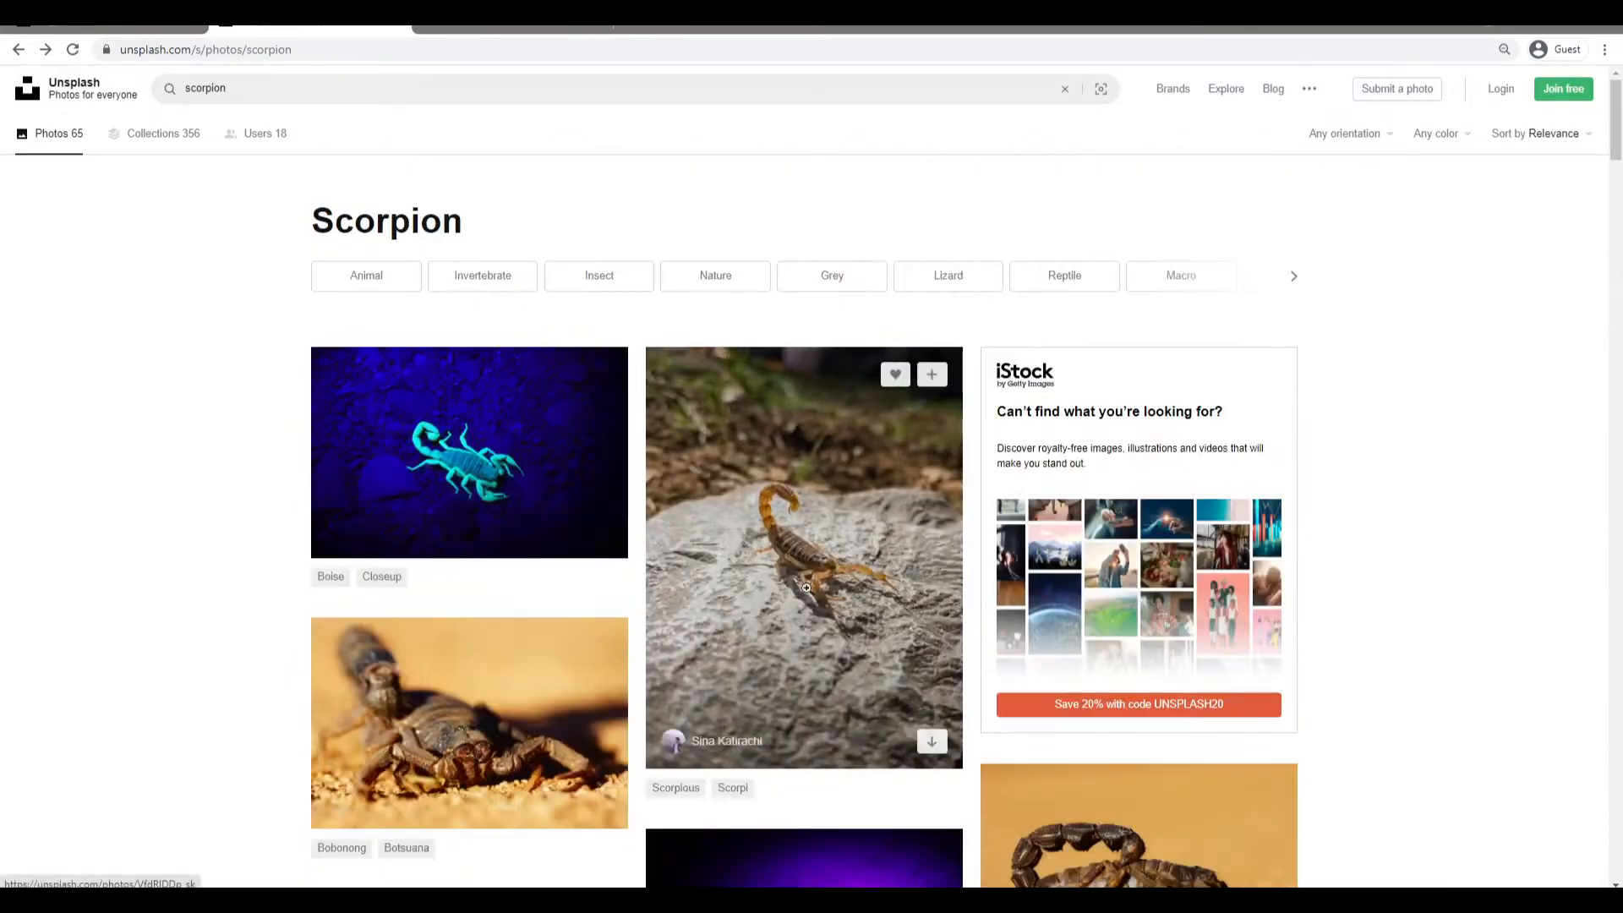
scroll(453, 584, down, 2)
scroll(1220, 491, down, 3)
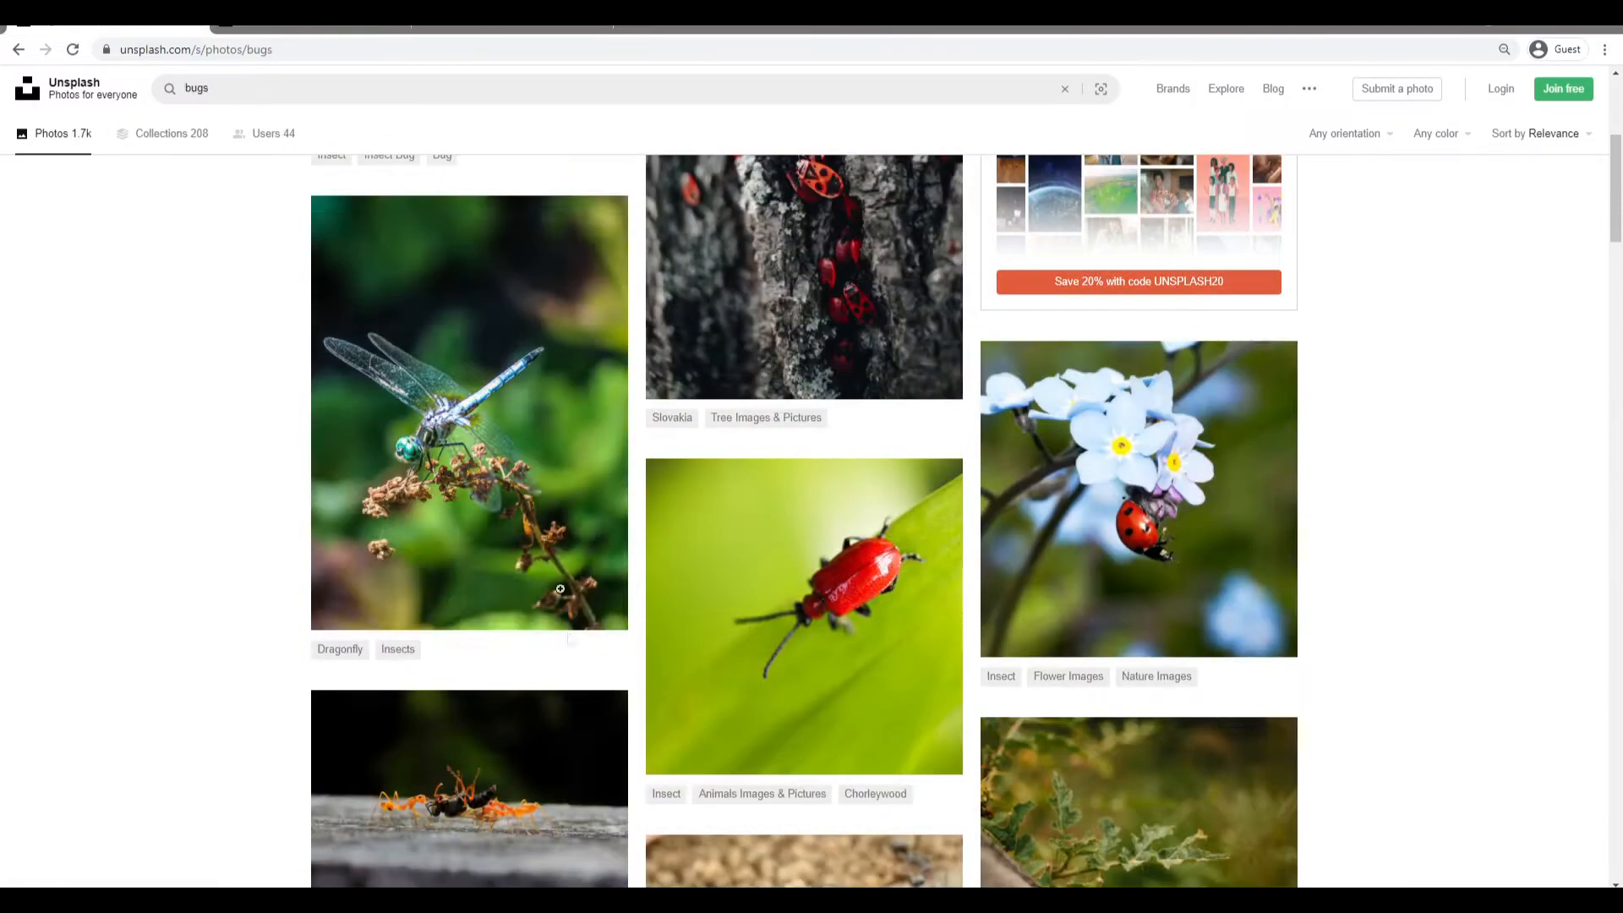
Open the red and black stag beetle photo from the bugs results and examine it at larger size.
scroll(404, 508, down, 8)
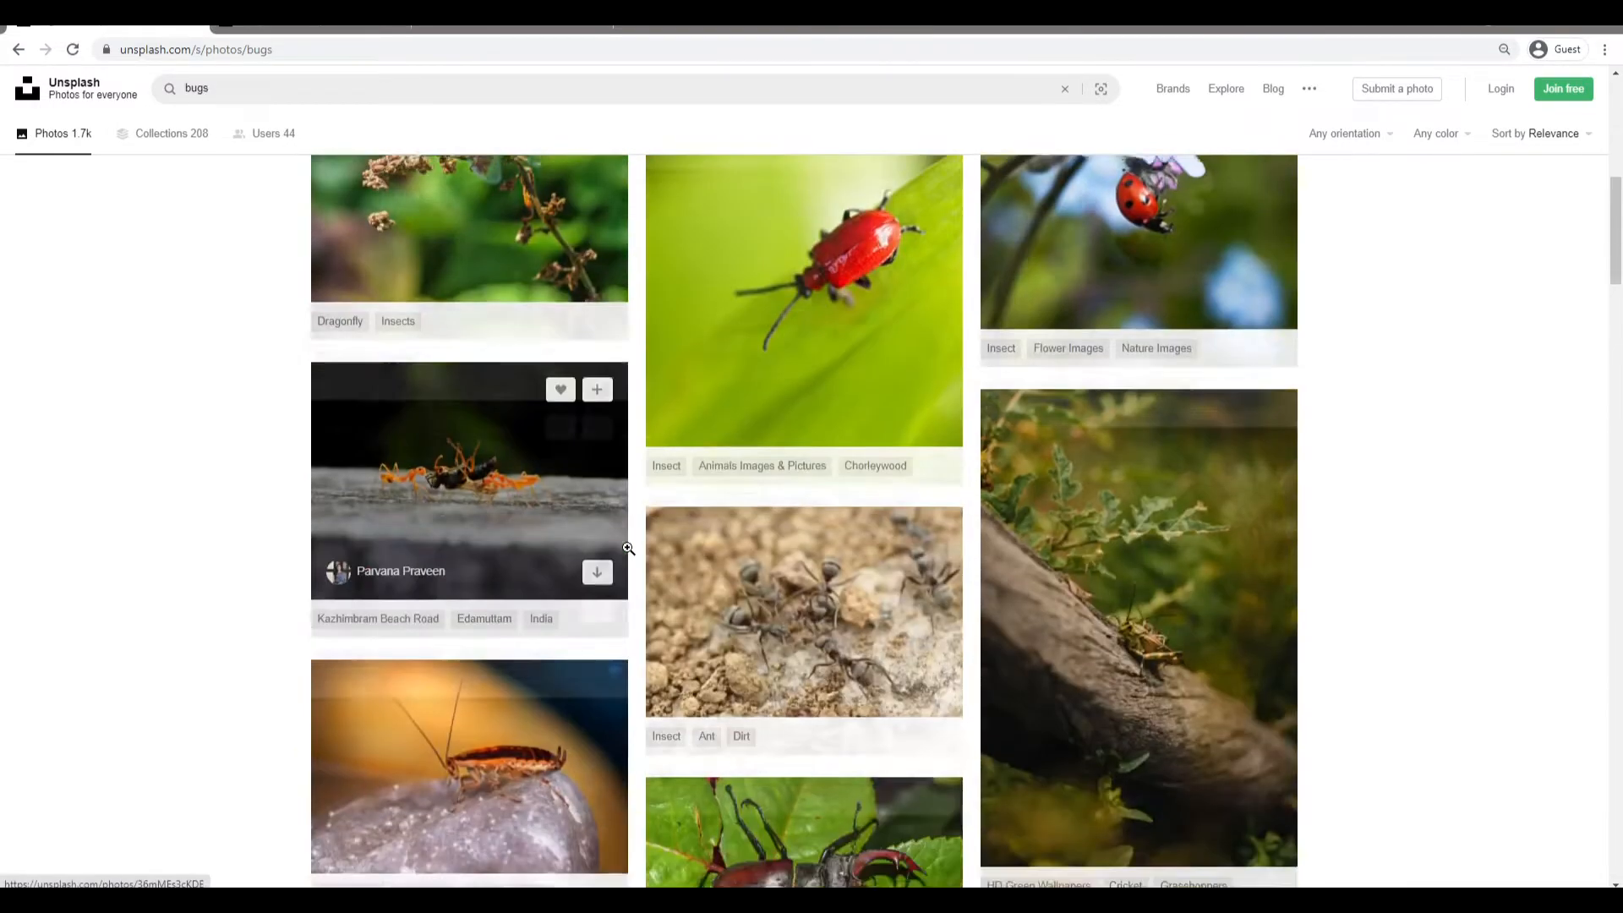
scroll(135, 441, down, 1)
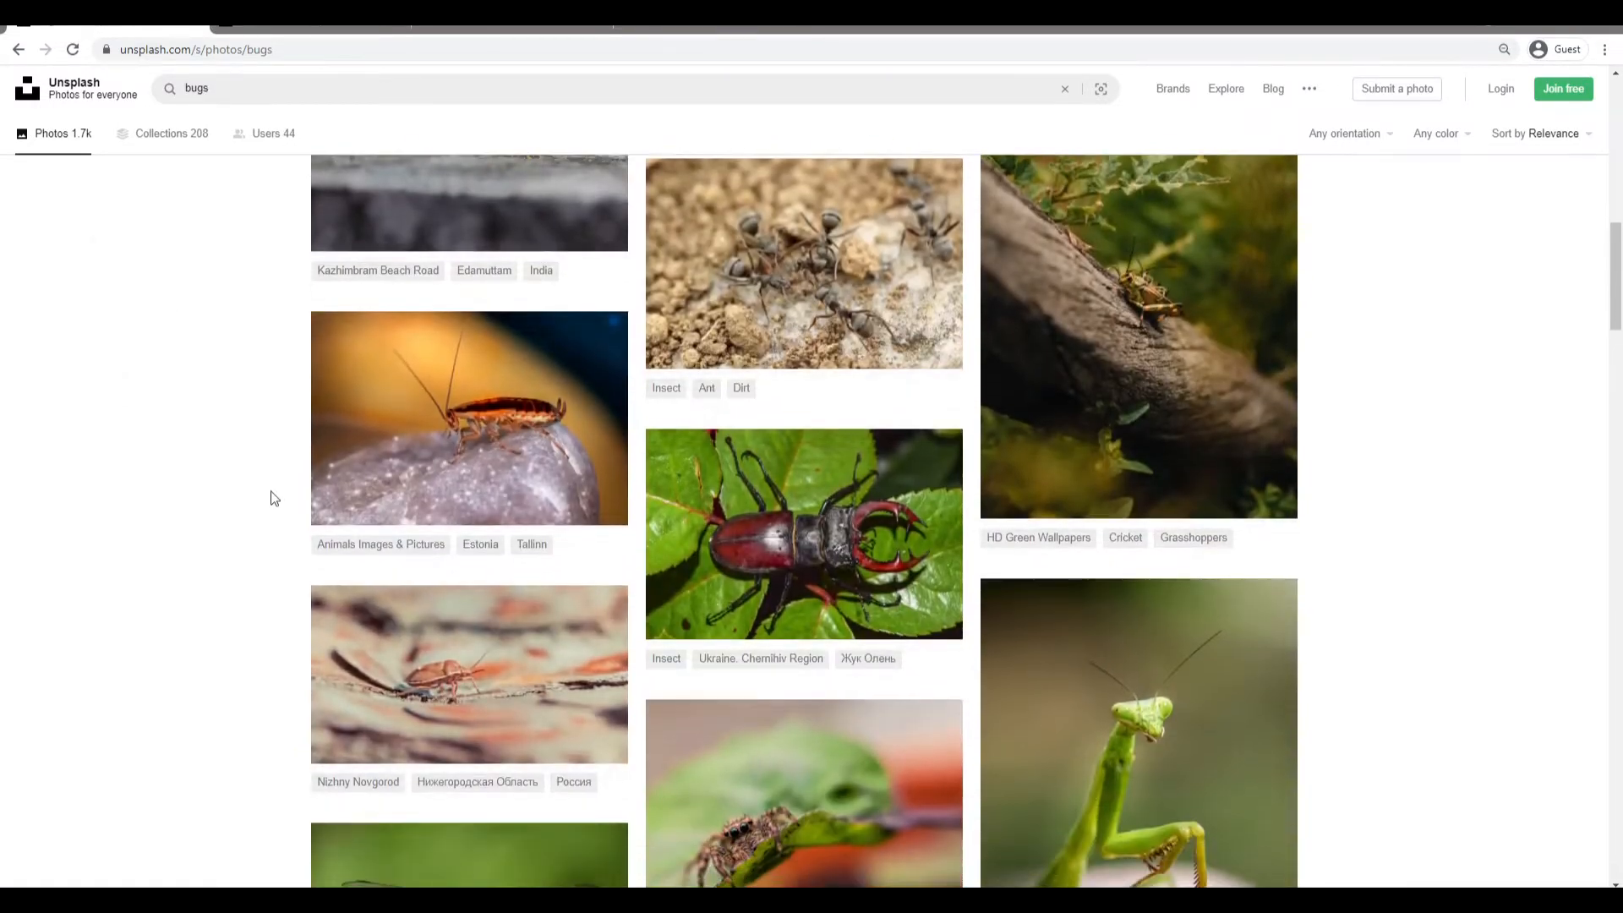
scroll(274, 499, down, 2)
click(761, 378)
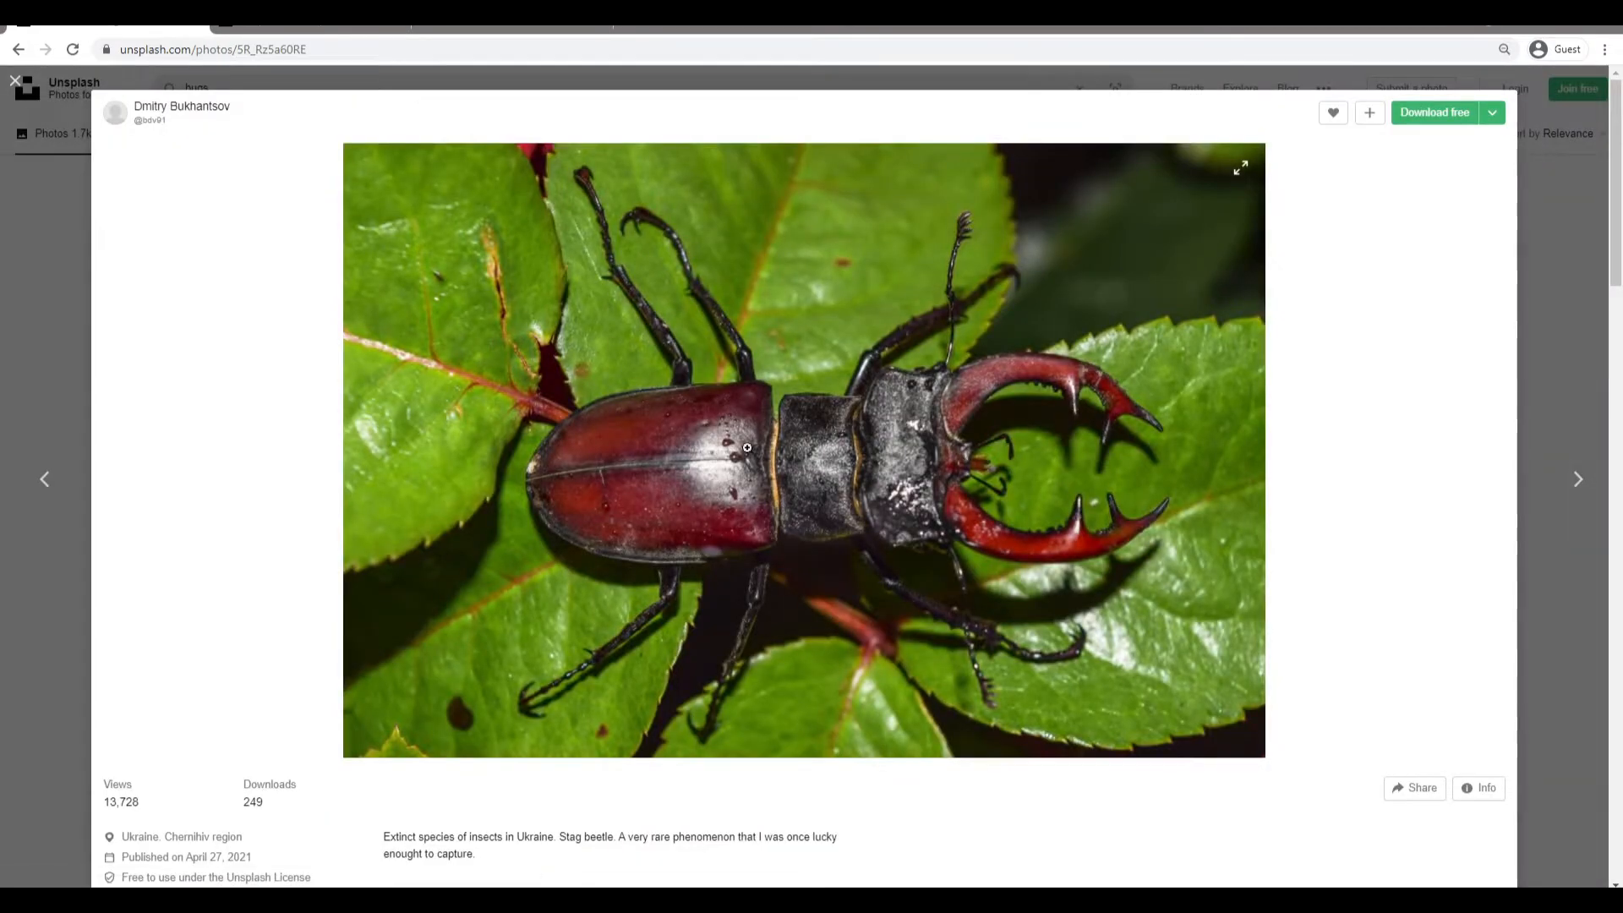
right_click(939, 382)
click(1006, 435)
drag(764, 440, 776, 445)
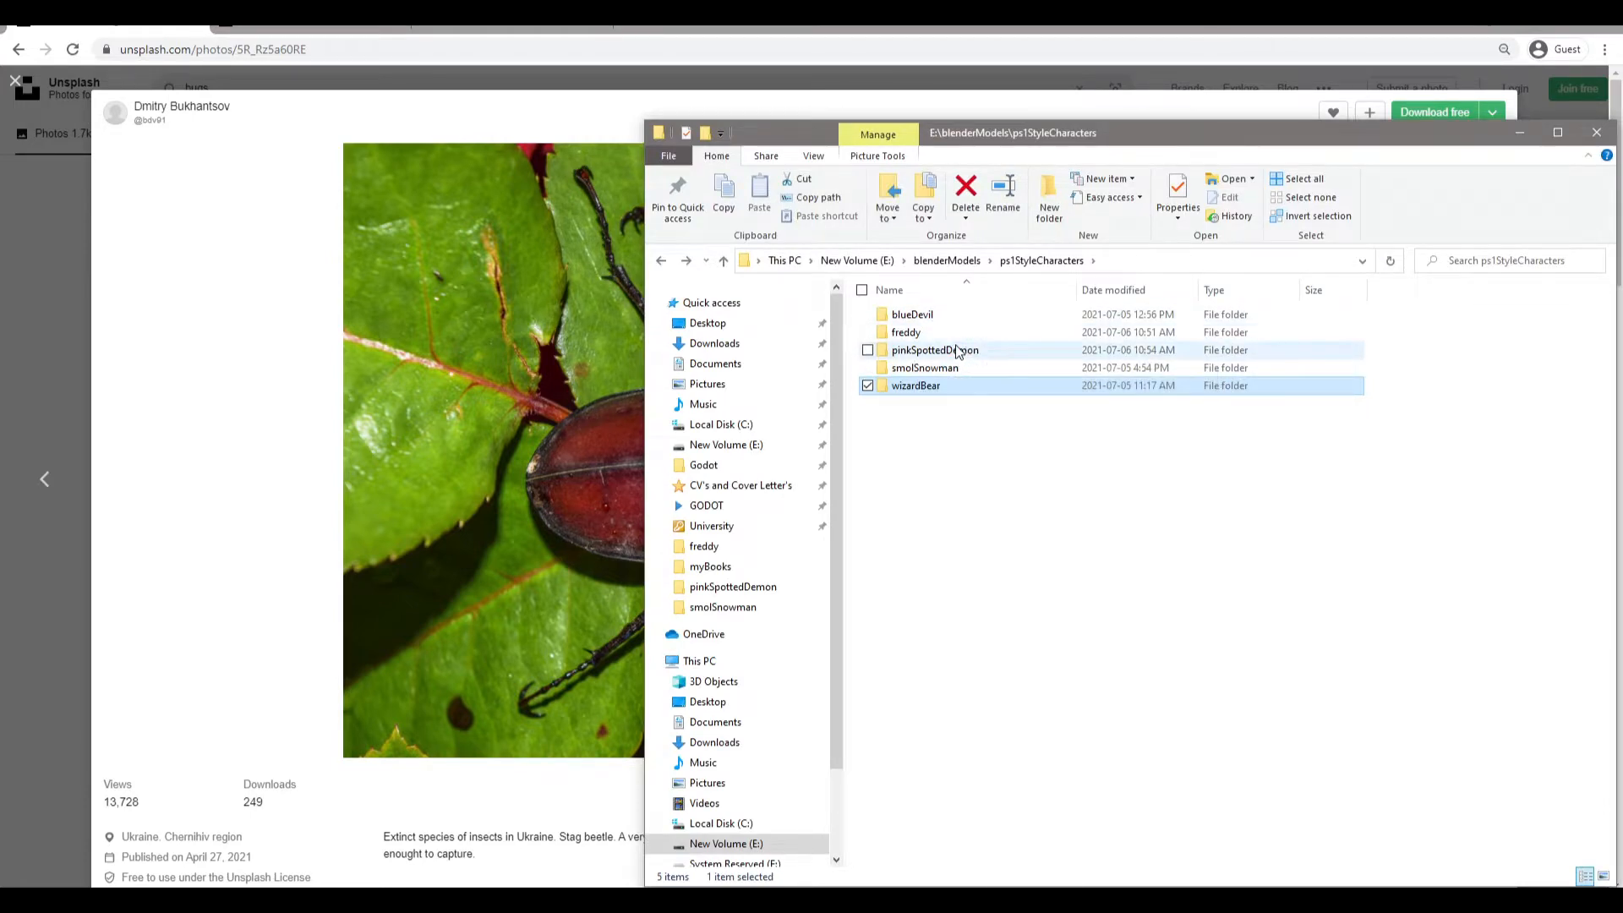
Switch to File Explorer and open pinkSpottedDemon.blend from the pinkSpottedDemon folder.
double_click(962, 348)
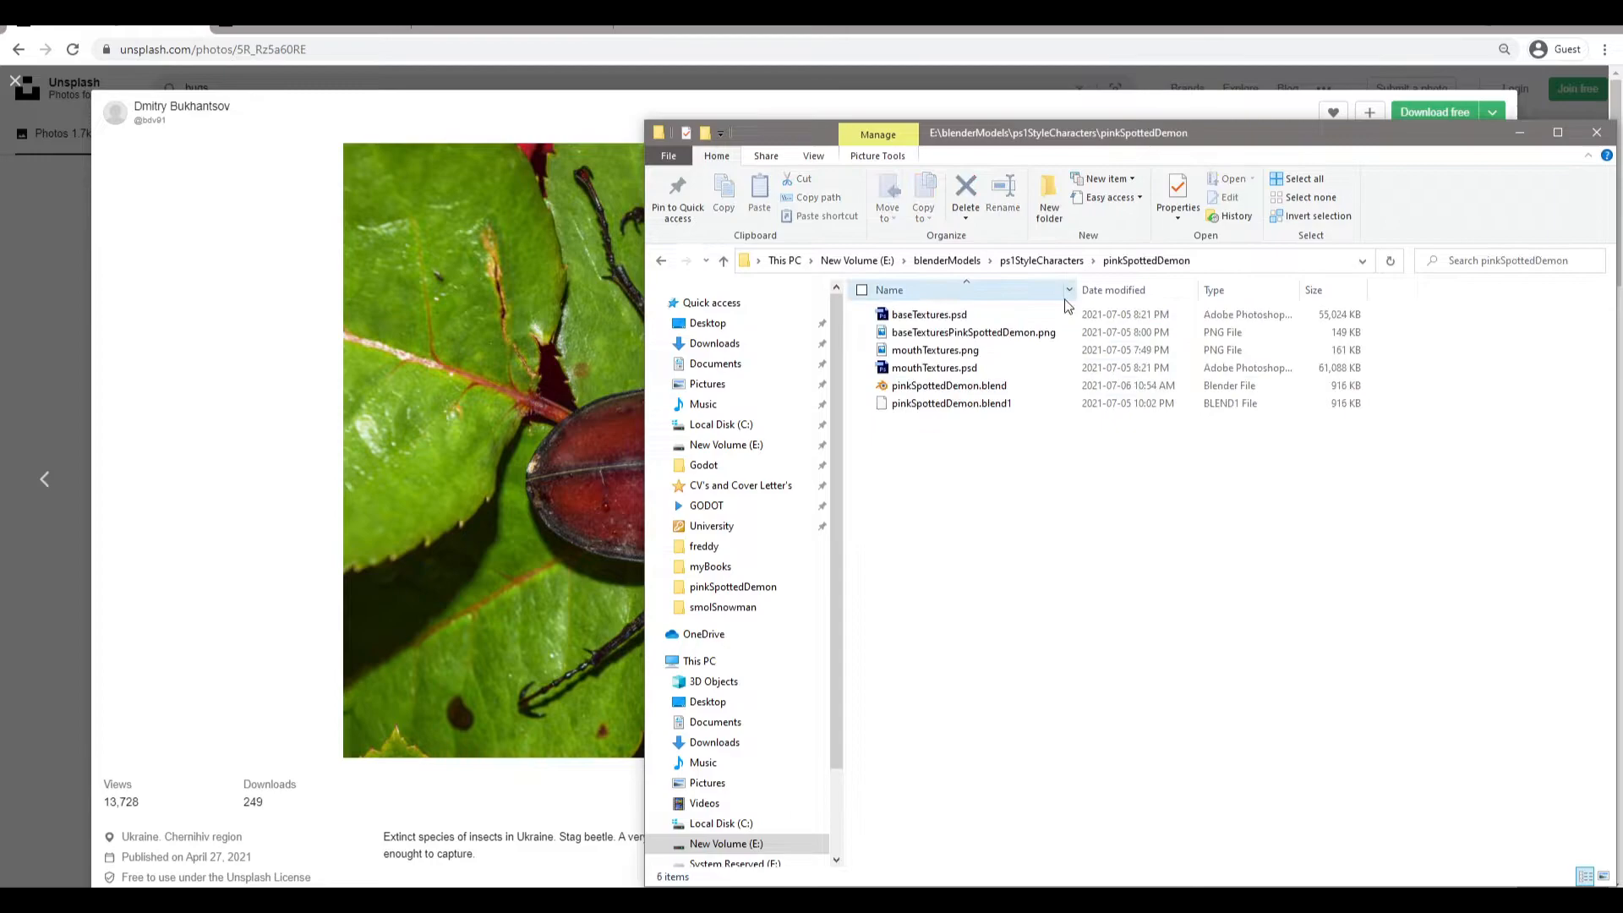
double_click(950, 386)
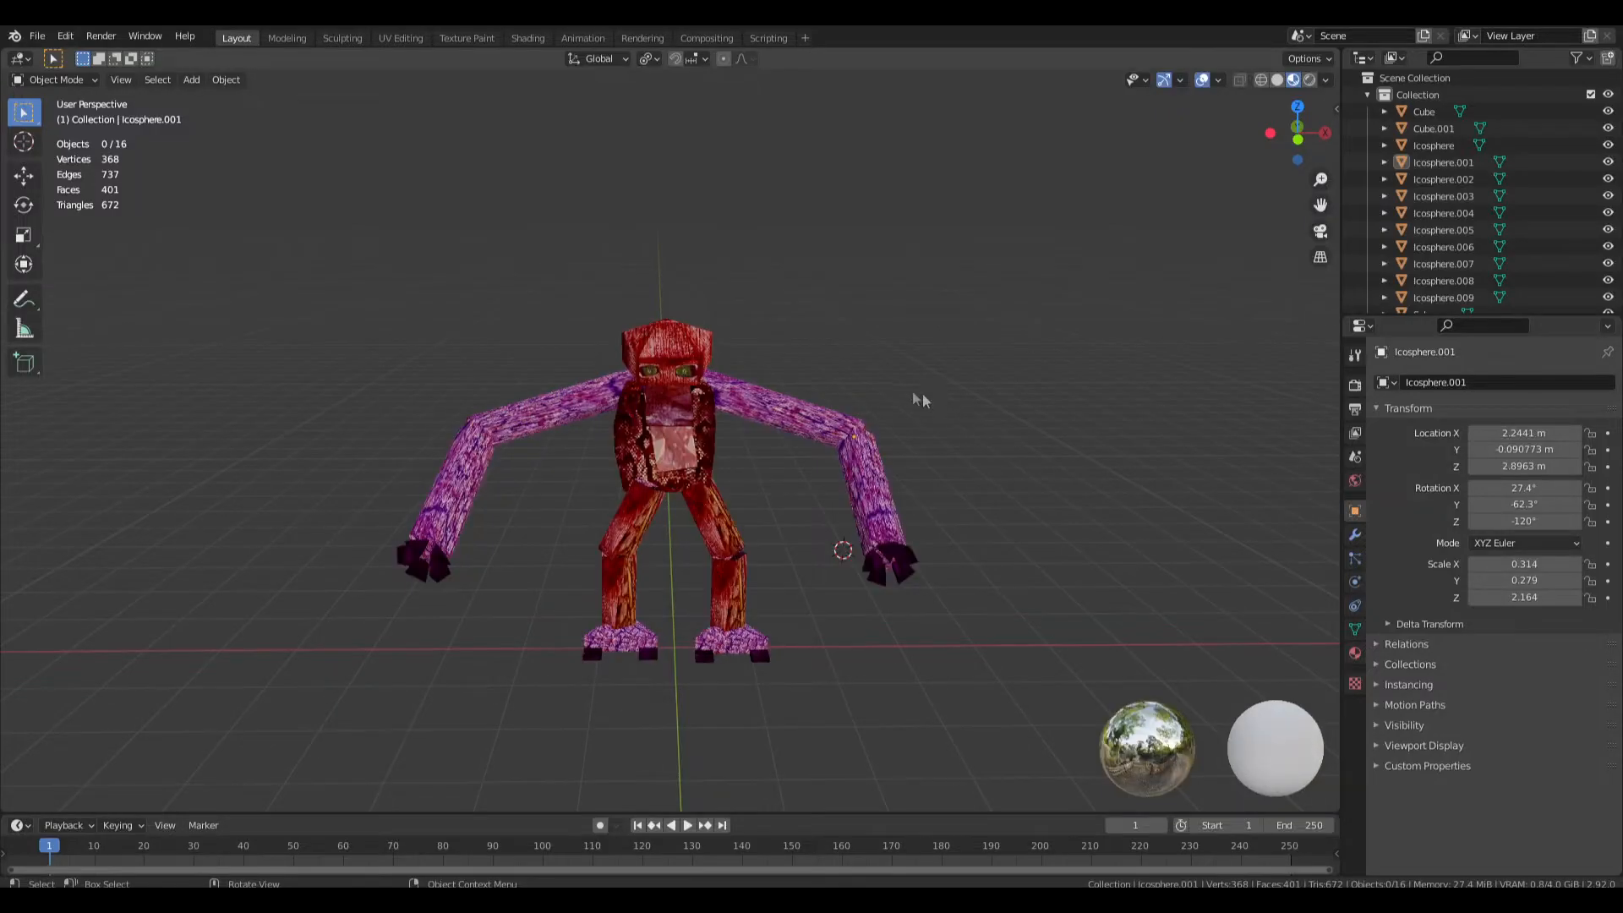
middle_drag(921, 392, 776, 404)
Open the demon's spiked torso in the UV Editing workspace and select all its faces to inspect their texture layout.
click(636, 468)
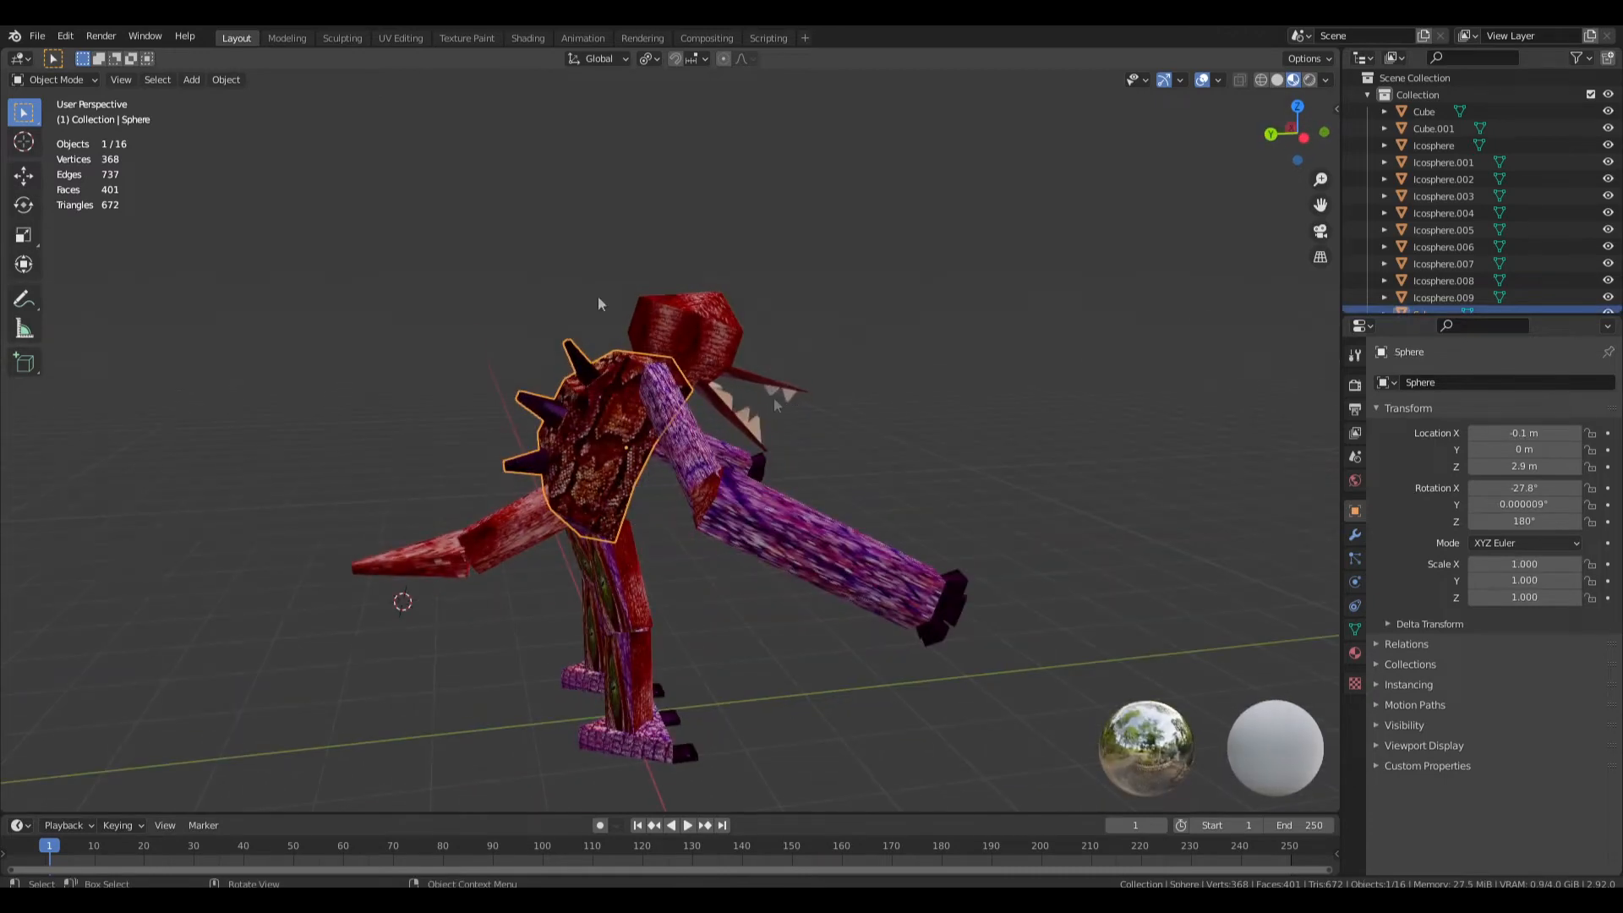
click(381, 40)
middle_drag(896, 321, 1057, 338)
key(l)
scroll(434, 590, up, 5)
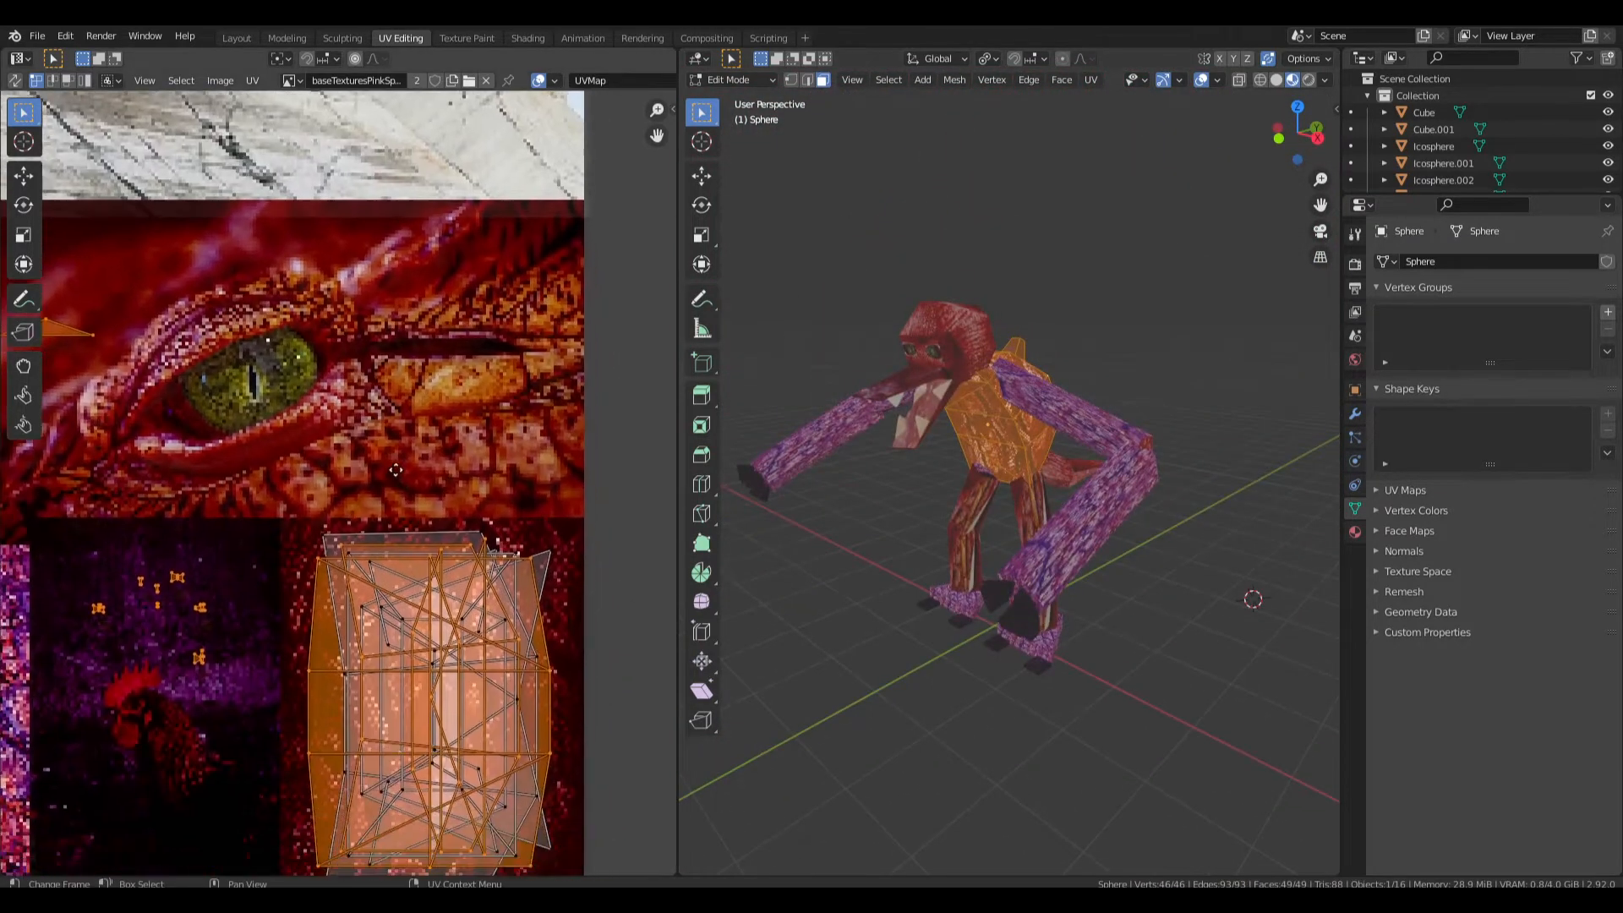
Examine the torso's UV layout over the snakeskin texture, then leave Edit Mode and select the small tail piece.
middle_drag(396, 470, 335, 317)
scroll(748, 334, up, 3)
middle_drag(748, 334, 852, 336)
middle_drag(795, 473, 713, 505)
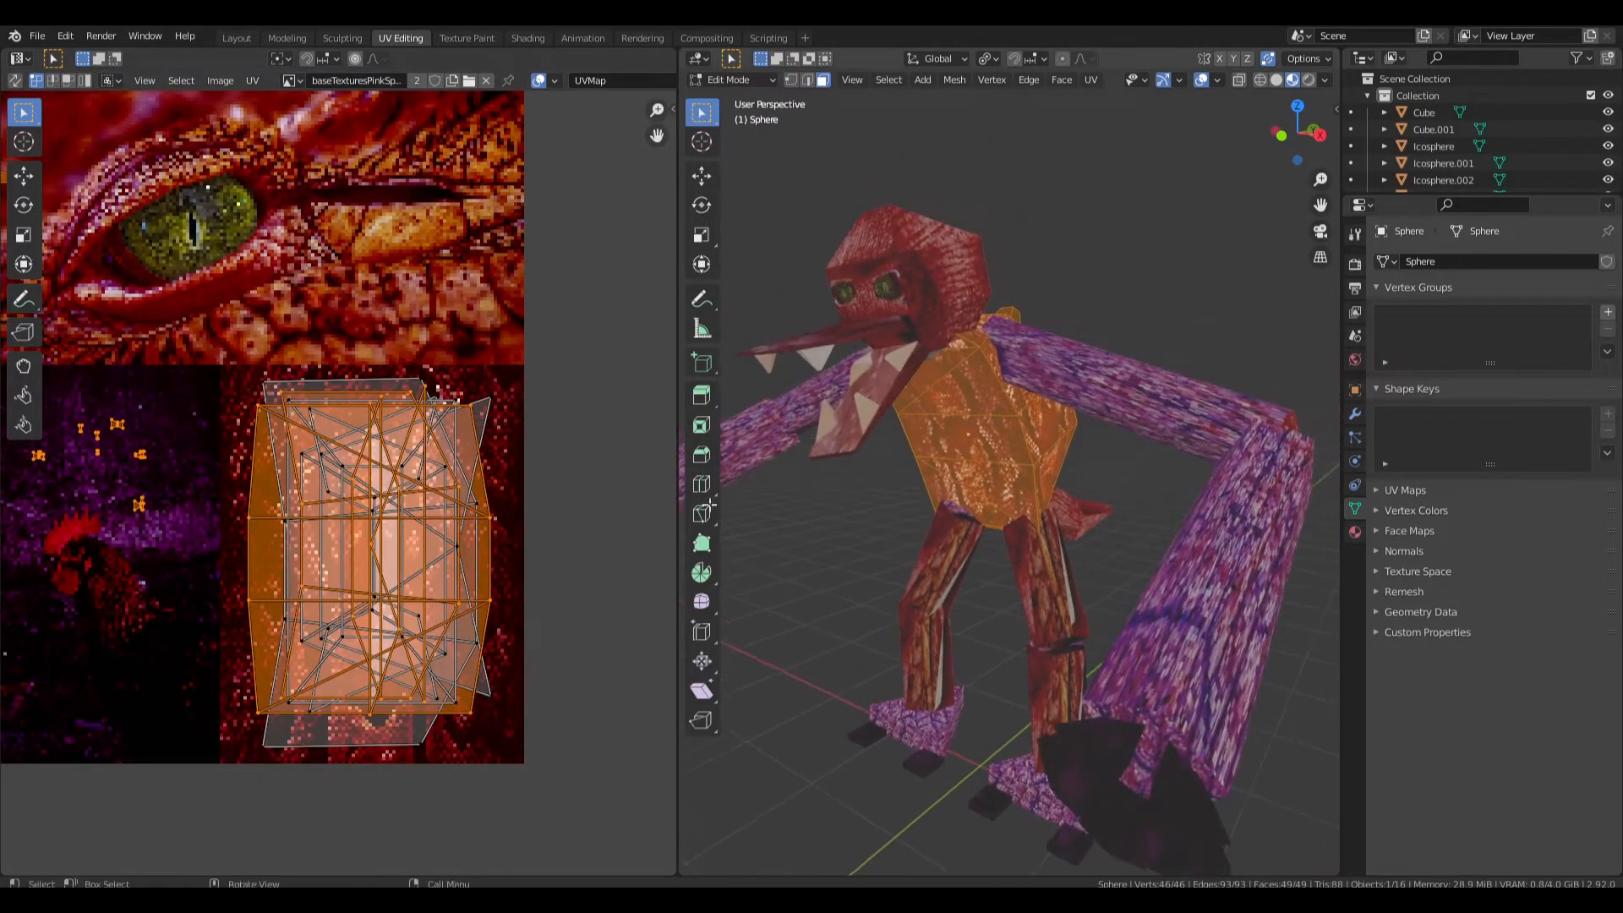
click(558, 499)
key(Tab)
click(1102, 493)
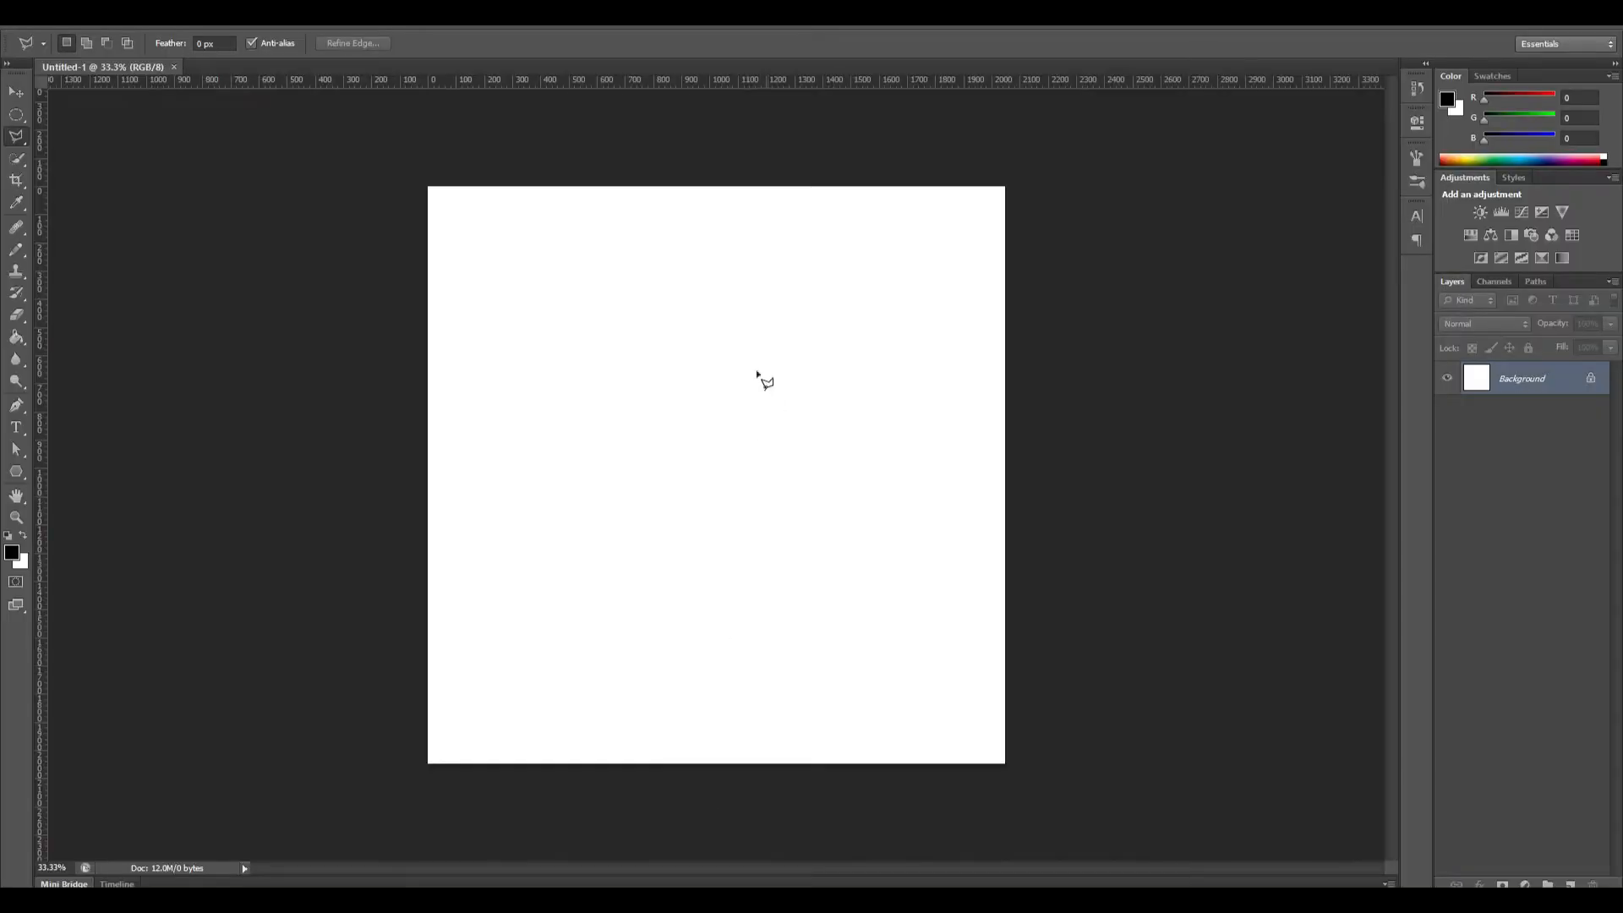
Switch to File Explorer and open baseTextures.psd in Photoshop, viewing its snakeskin area.
key(alt+Tab)
key(alt+Tab)
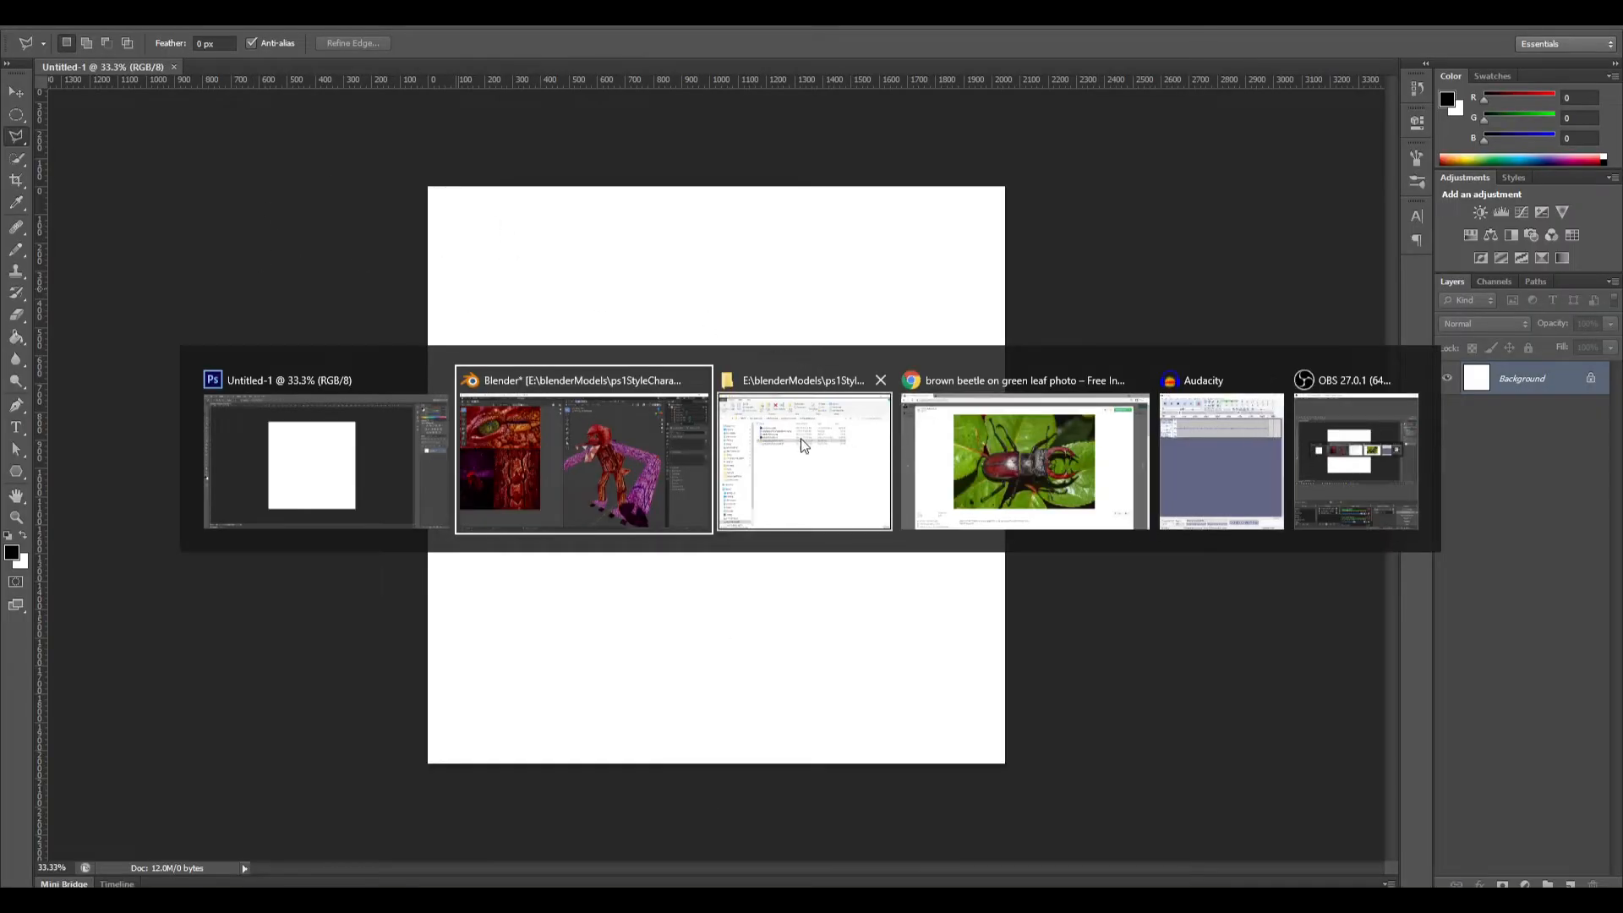
double_click(956, 314)
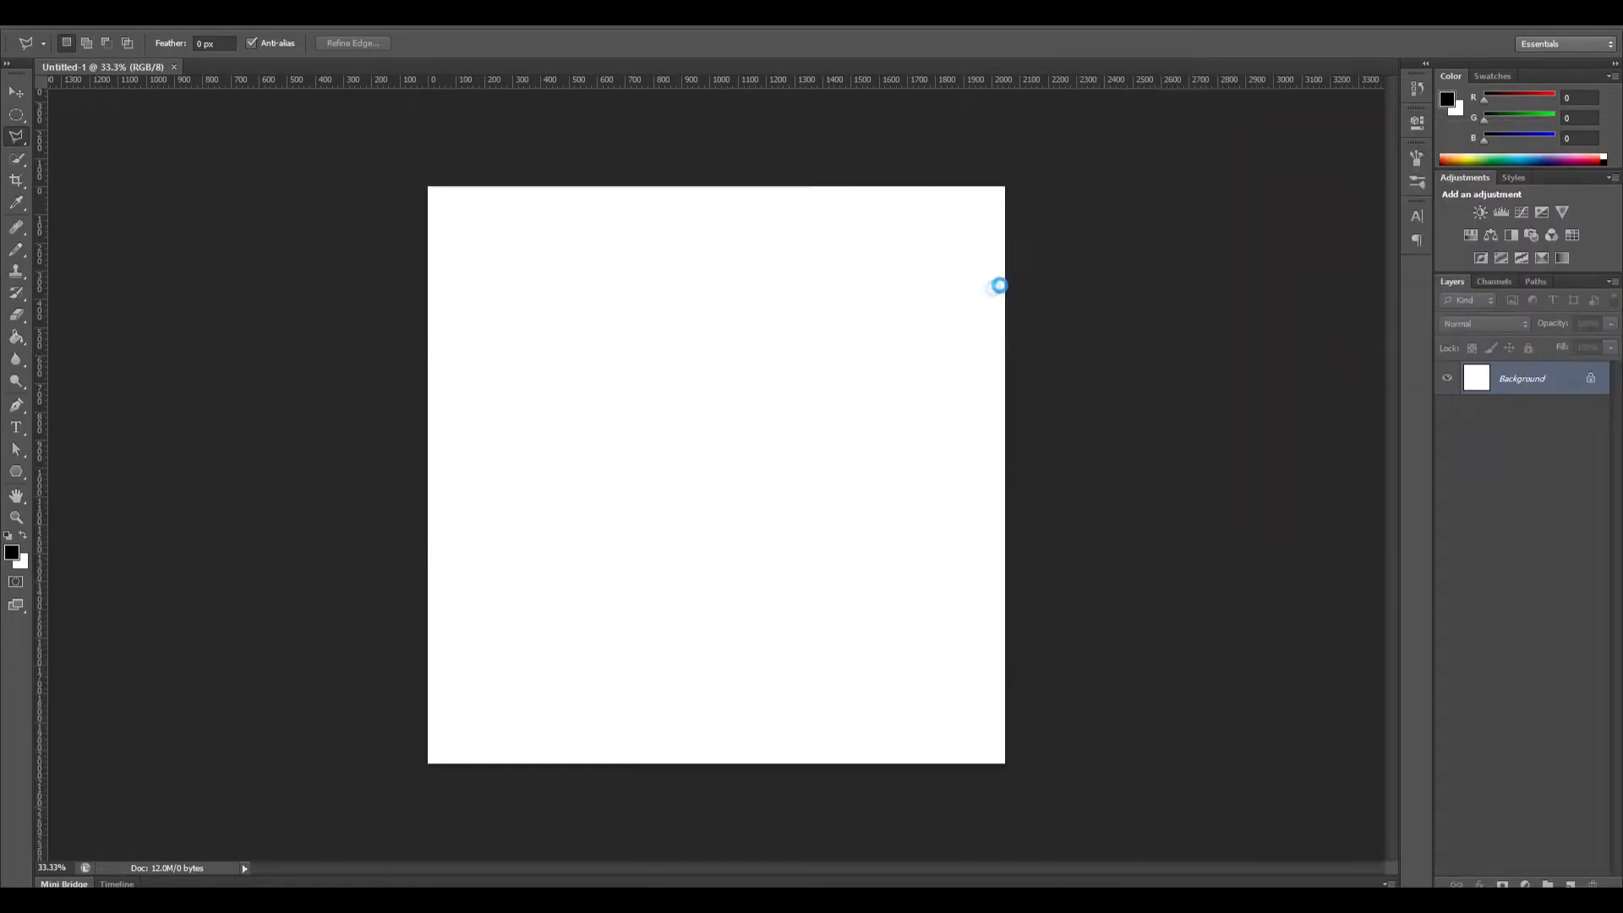
alt+scroll(1023, 693, up, 3)
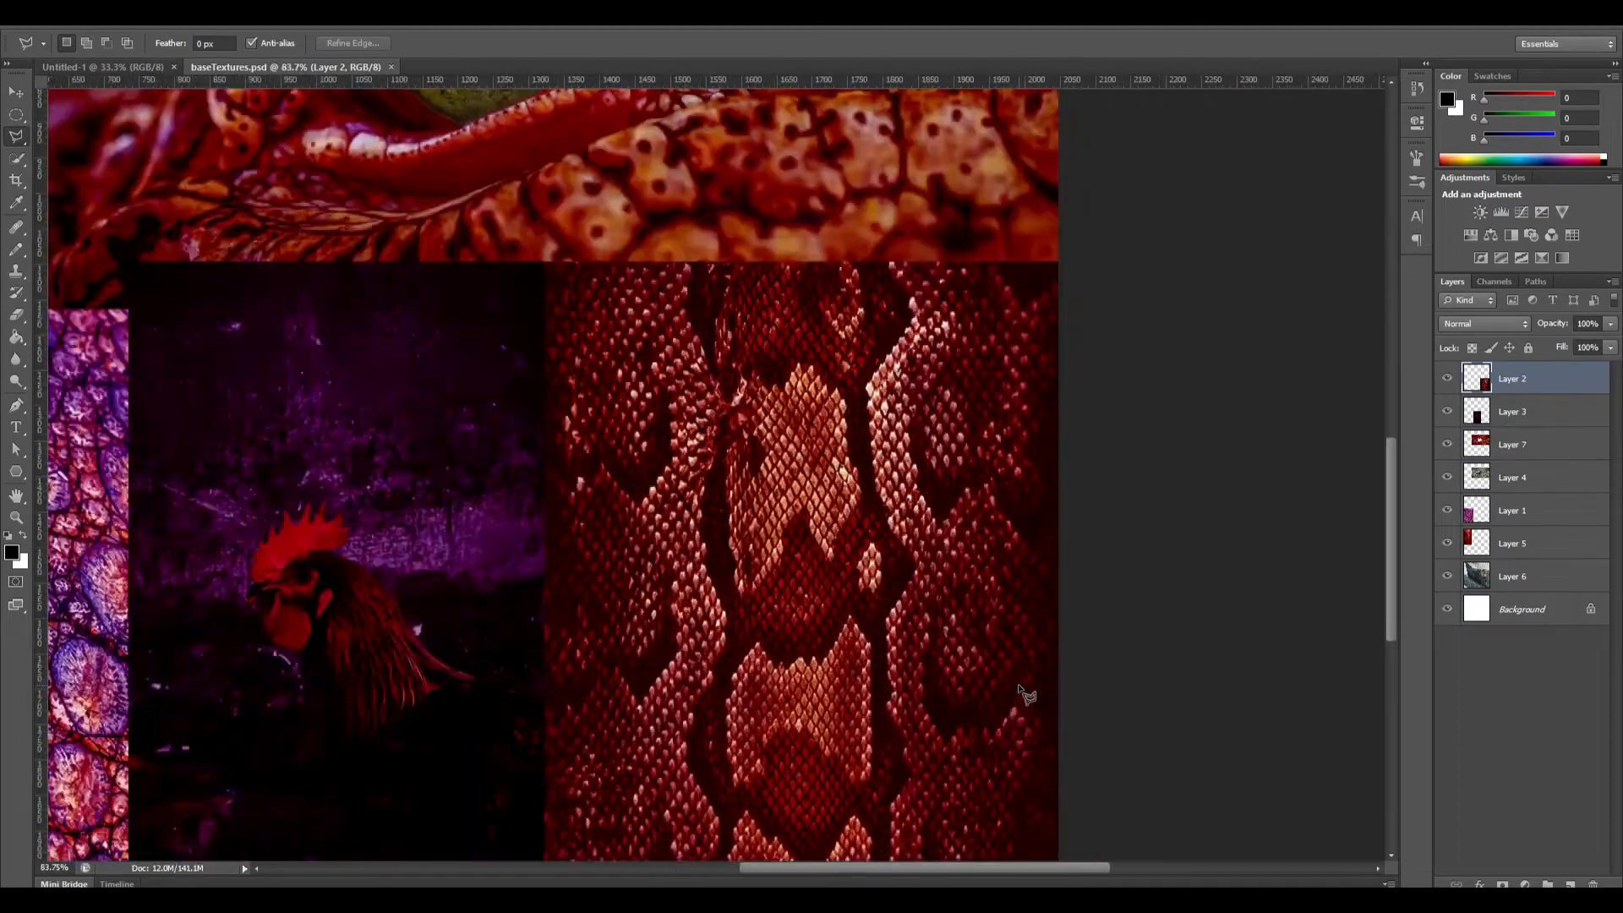
scroll(1024, 689, down, 1)
Compare the Blender texture with baseTextures.psd in Photoshop, hiding and reshowing Layer 7 to check the crocodile eye's recolouring.
key(alt+Tab)
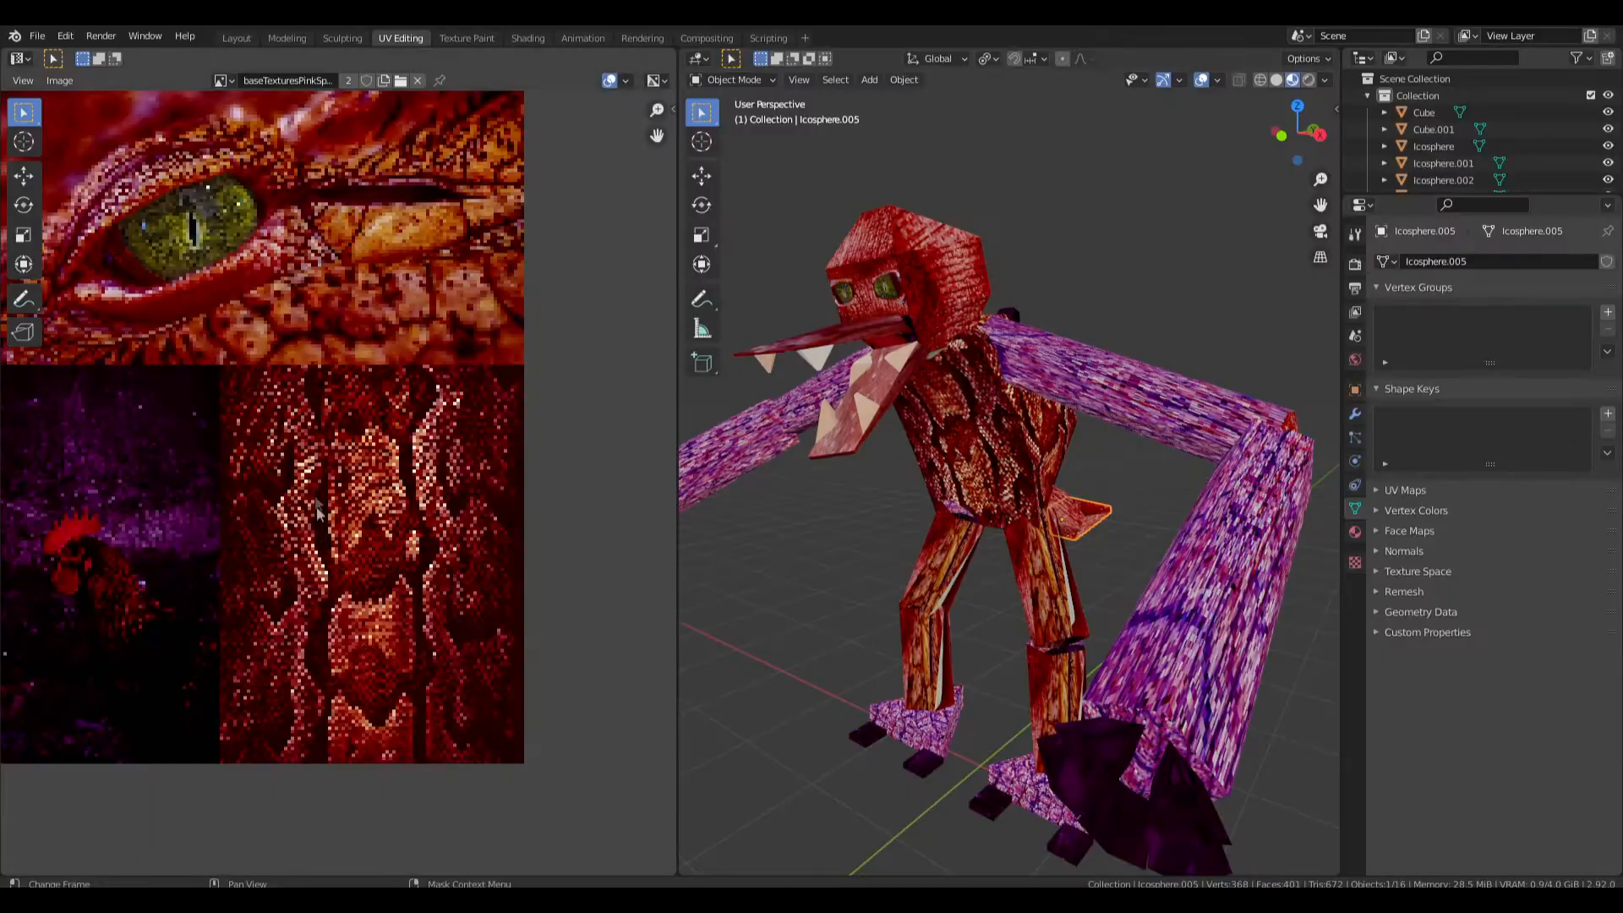
scroll(319, 512, up, 3)
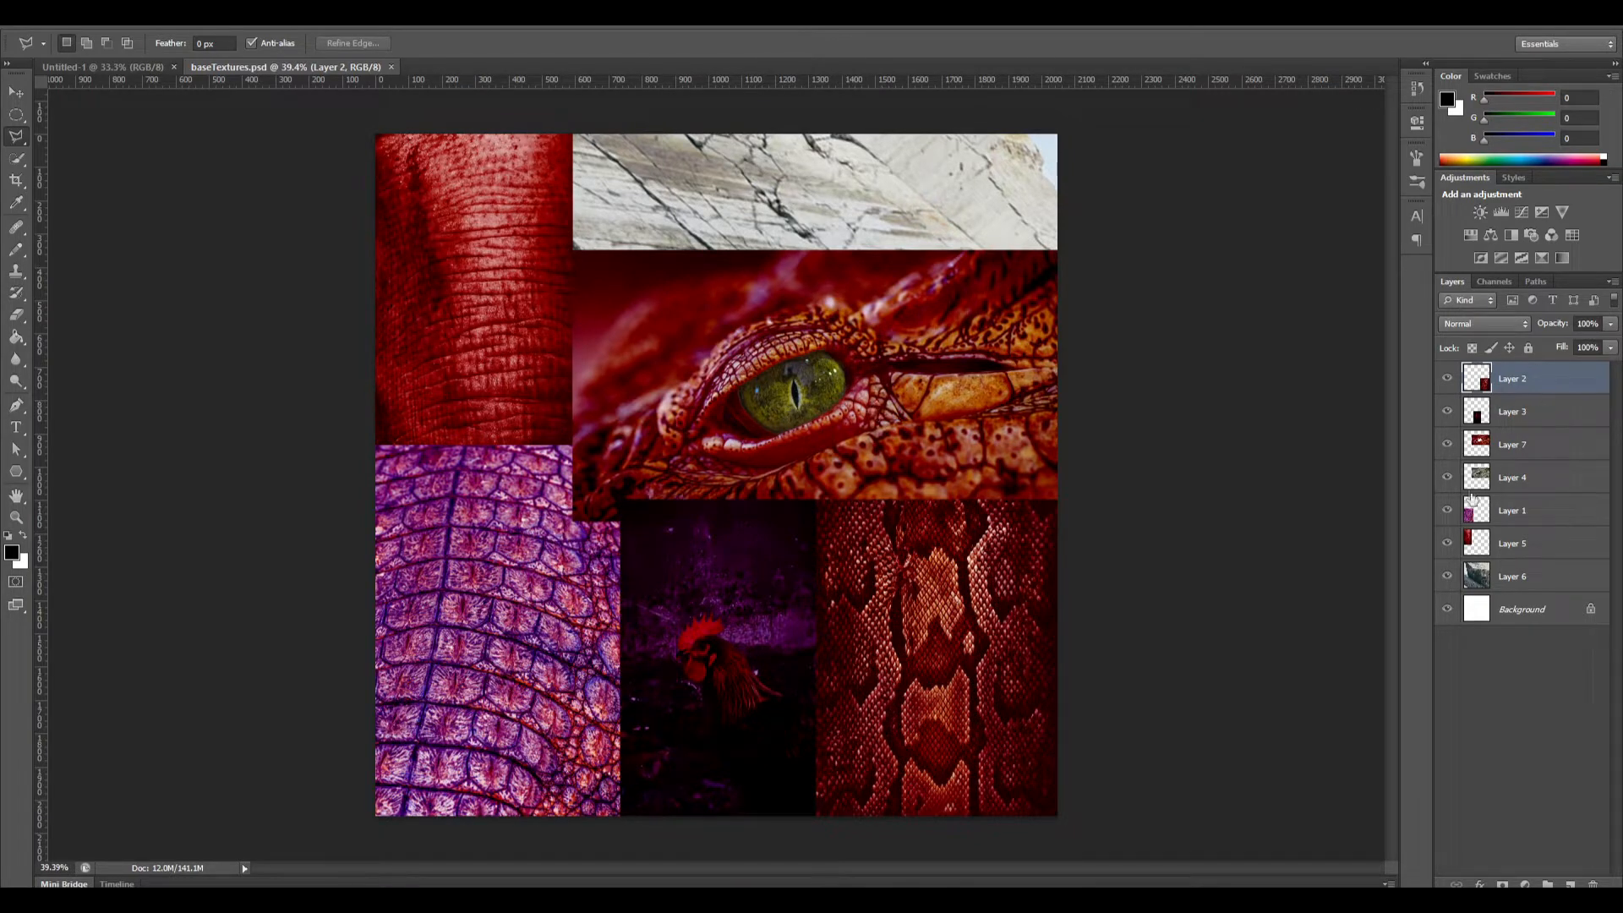
click(1446, 444)
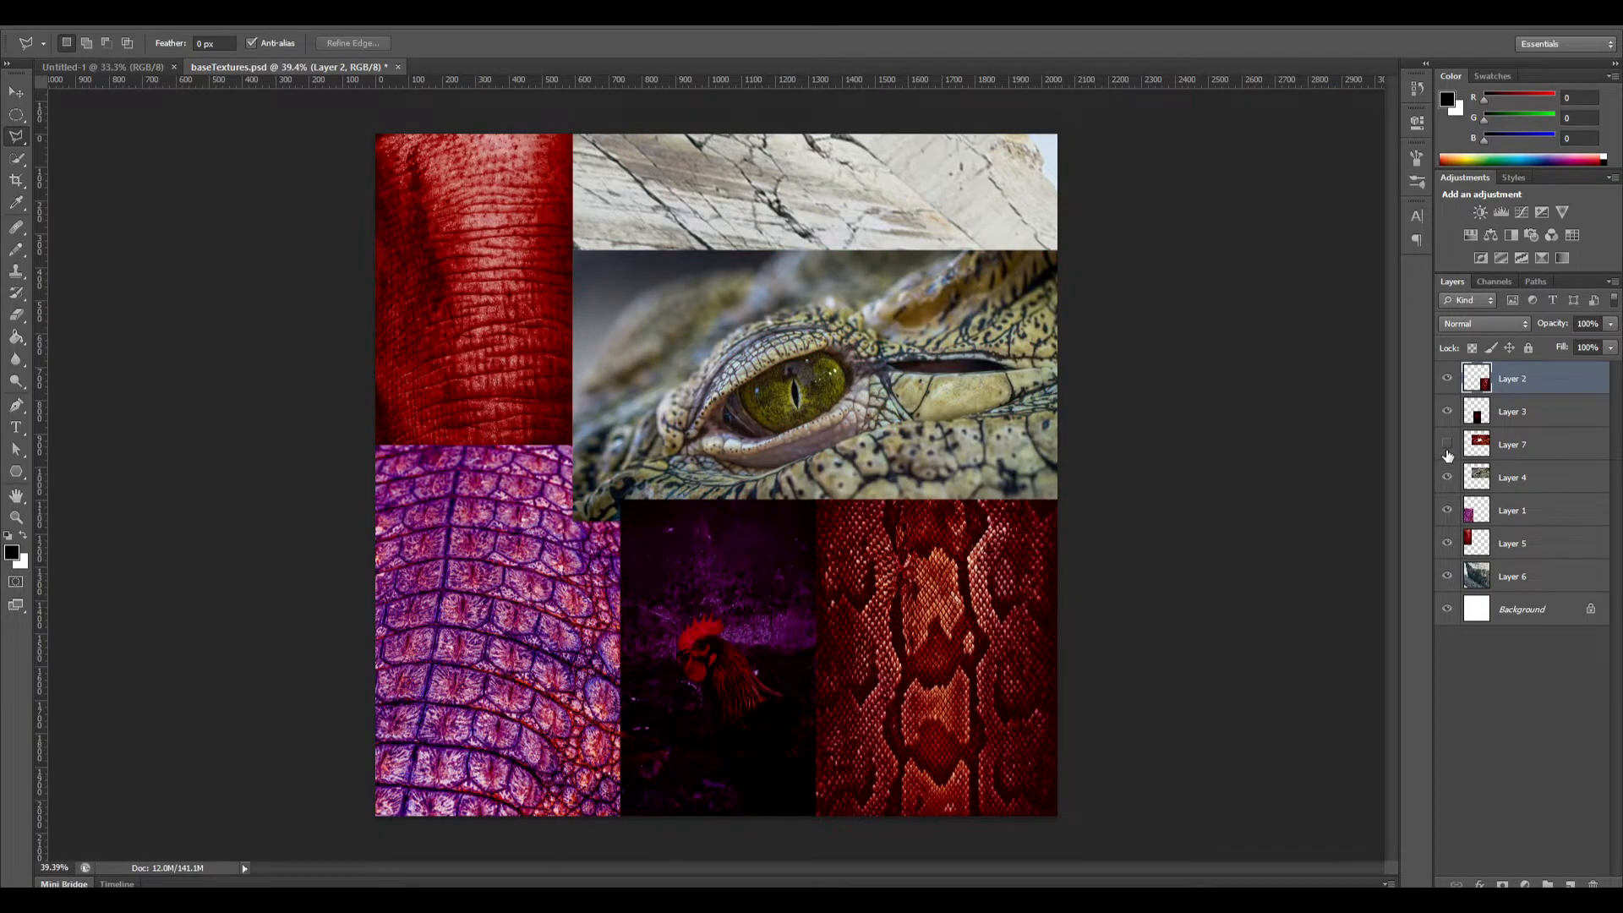
click(1447, 444)
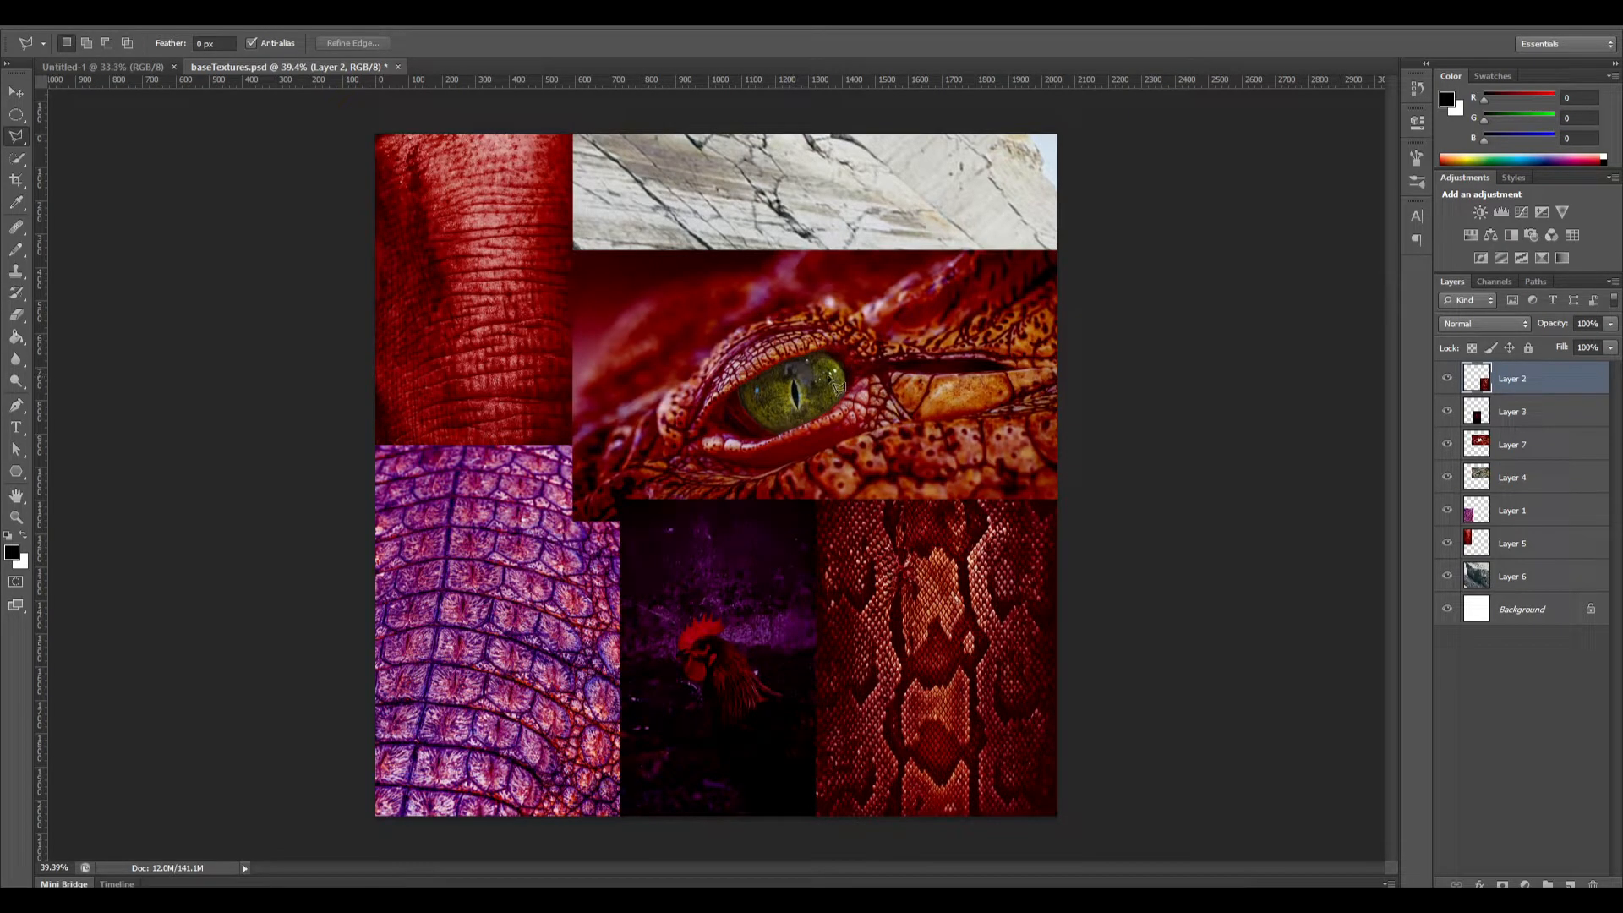
Switch to Blender and open the demon's head in Edit Mode with all of its faces selected.
key(alt+Tab)
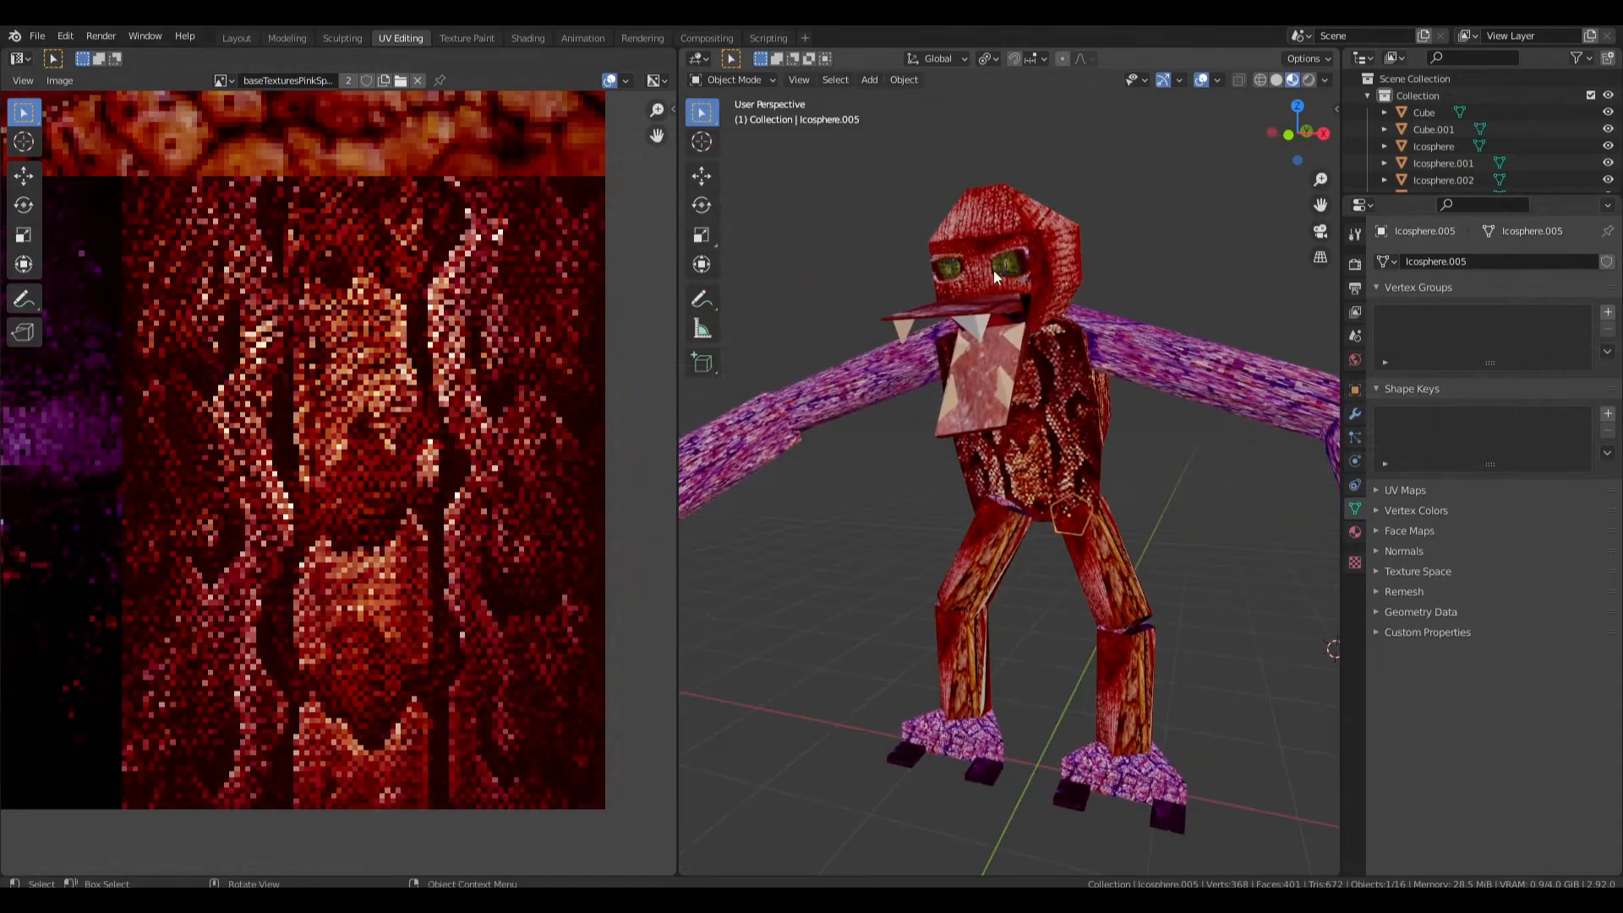
click(1169, 257)
middle_drag(1169, 257, 1107, 255)
click(949, 248)
key(a)
click(946, 264)
key(Tab)
middle_drag(881, 242, 922, 253)
key(a)
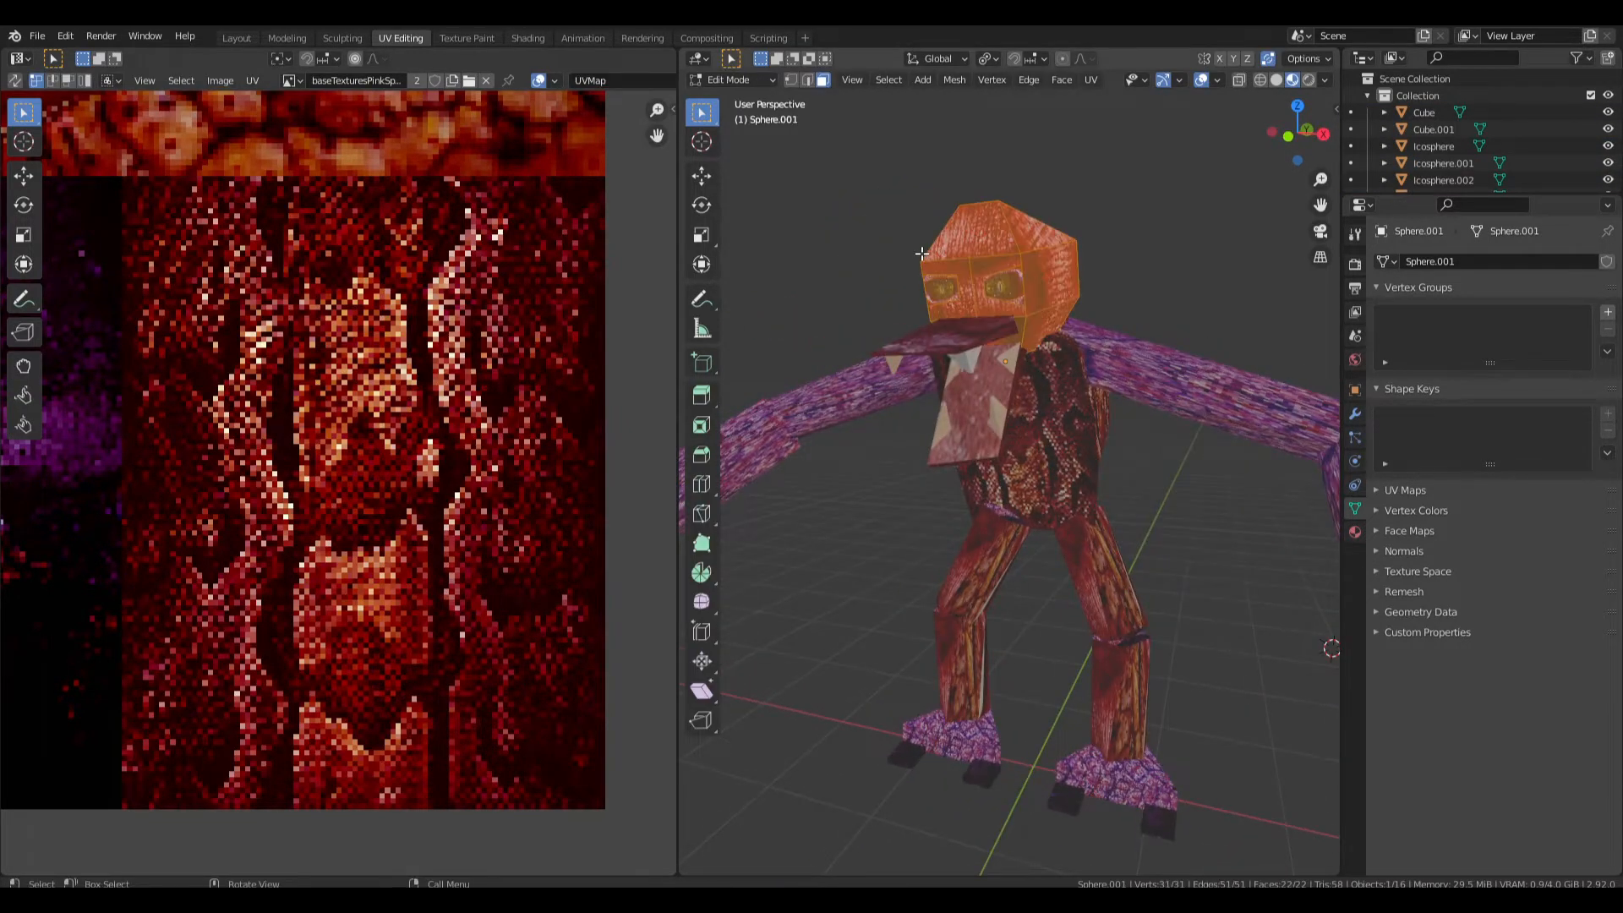
Examine how the head's UV islands sit on the red skin and crocodile eye textures.
scroll(456, 343, down, 5)
scroll(378, 342, up, 3)
middle_drag(369, 365, 343, 426)
middle_drag(1094, 279, 998, 315)
middle_drag(529, 418, 355, 388)
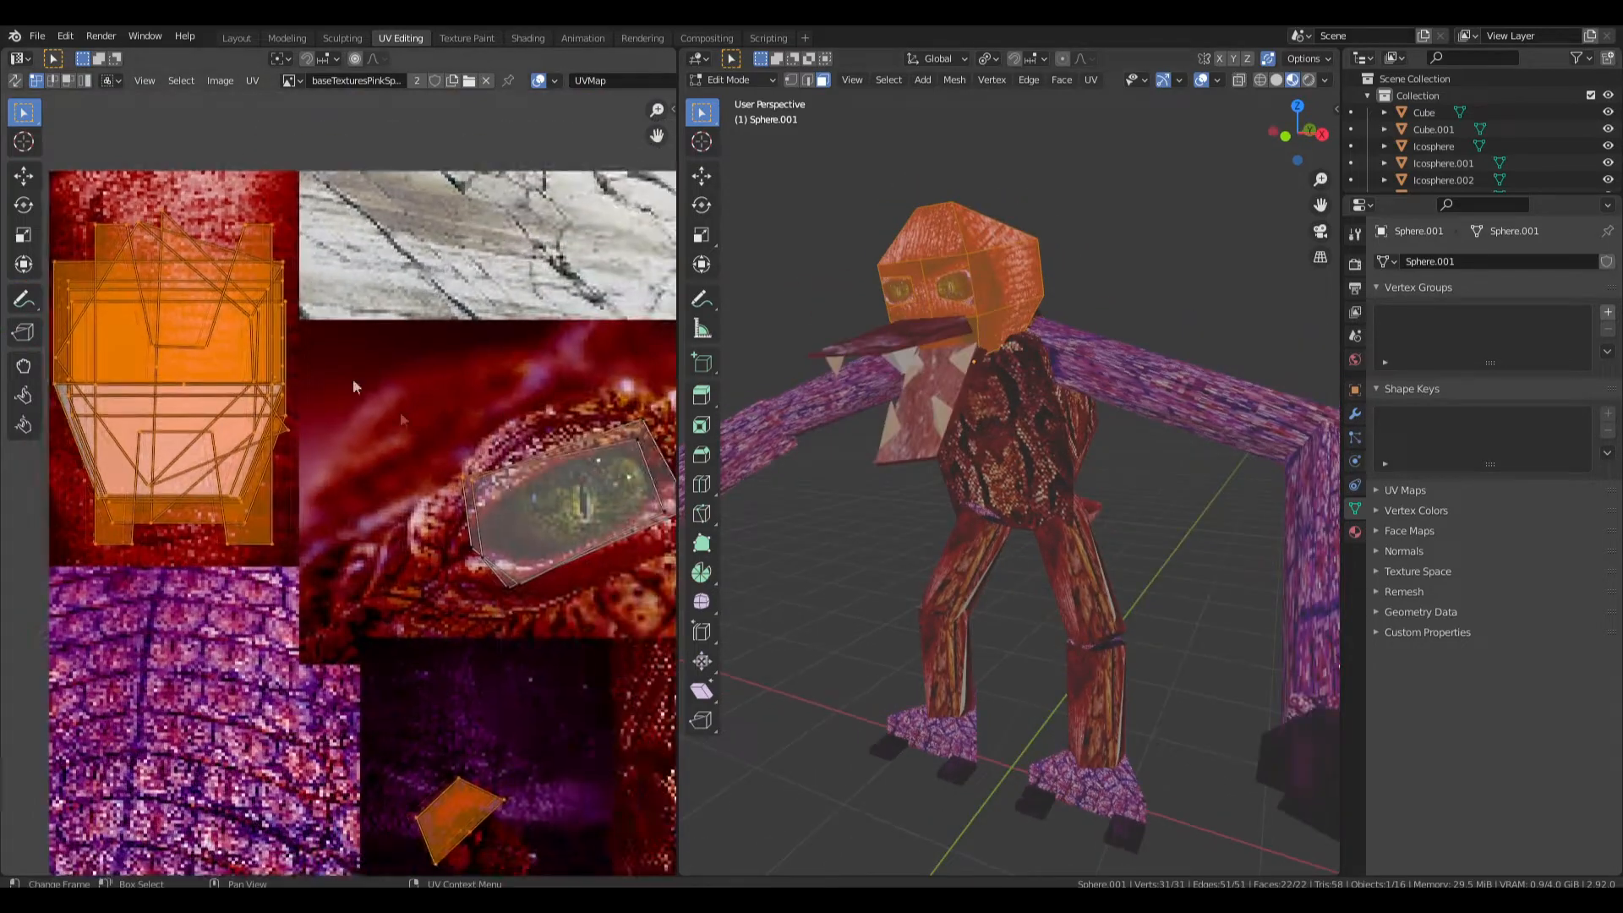
scroll(575, 470, up, 1)
middle_drag(574, 470, 372, 429)
Select the demon's lower jaw in Object Mode and display mouthTextures.png in the image editor.
middle_drag(1062, 336, 1077, 300)
scroll(1200, 332, up, 3)
shift+middle_drag(1015, 279, 834, 605)
click(847, 626)
scroll(834, 605, down, 3)
scroll(834, 605, up, 3)
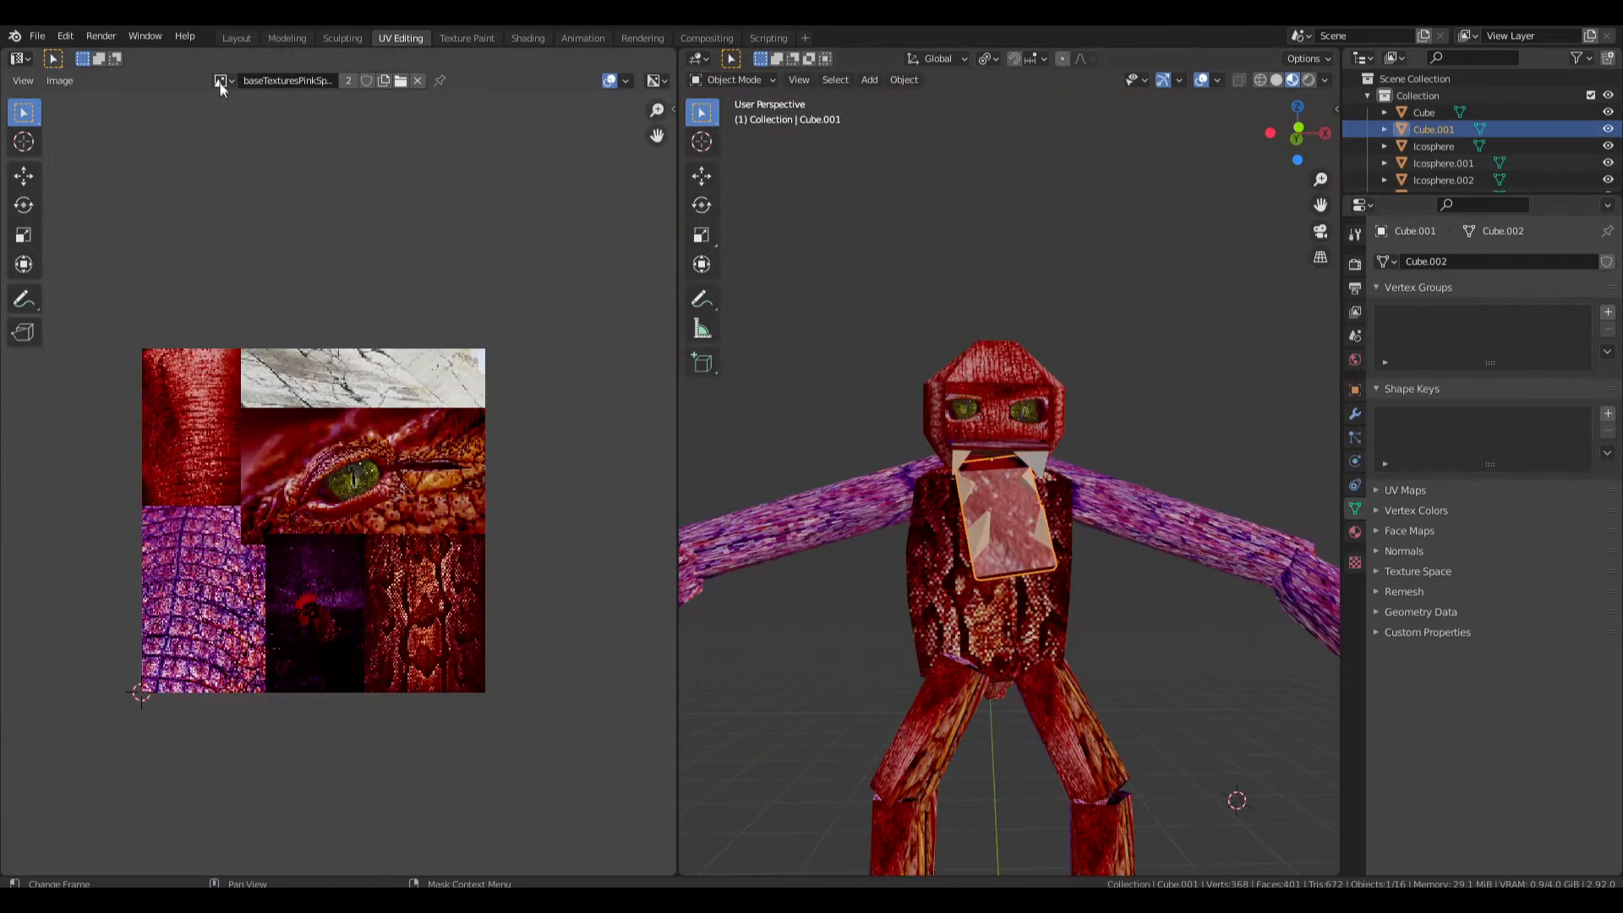
click(221, 85)
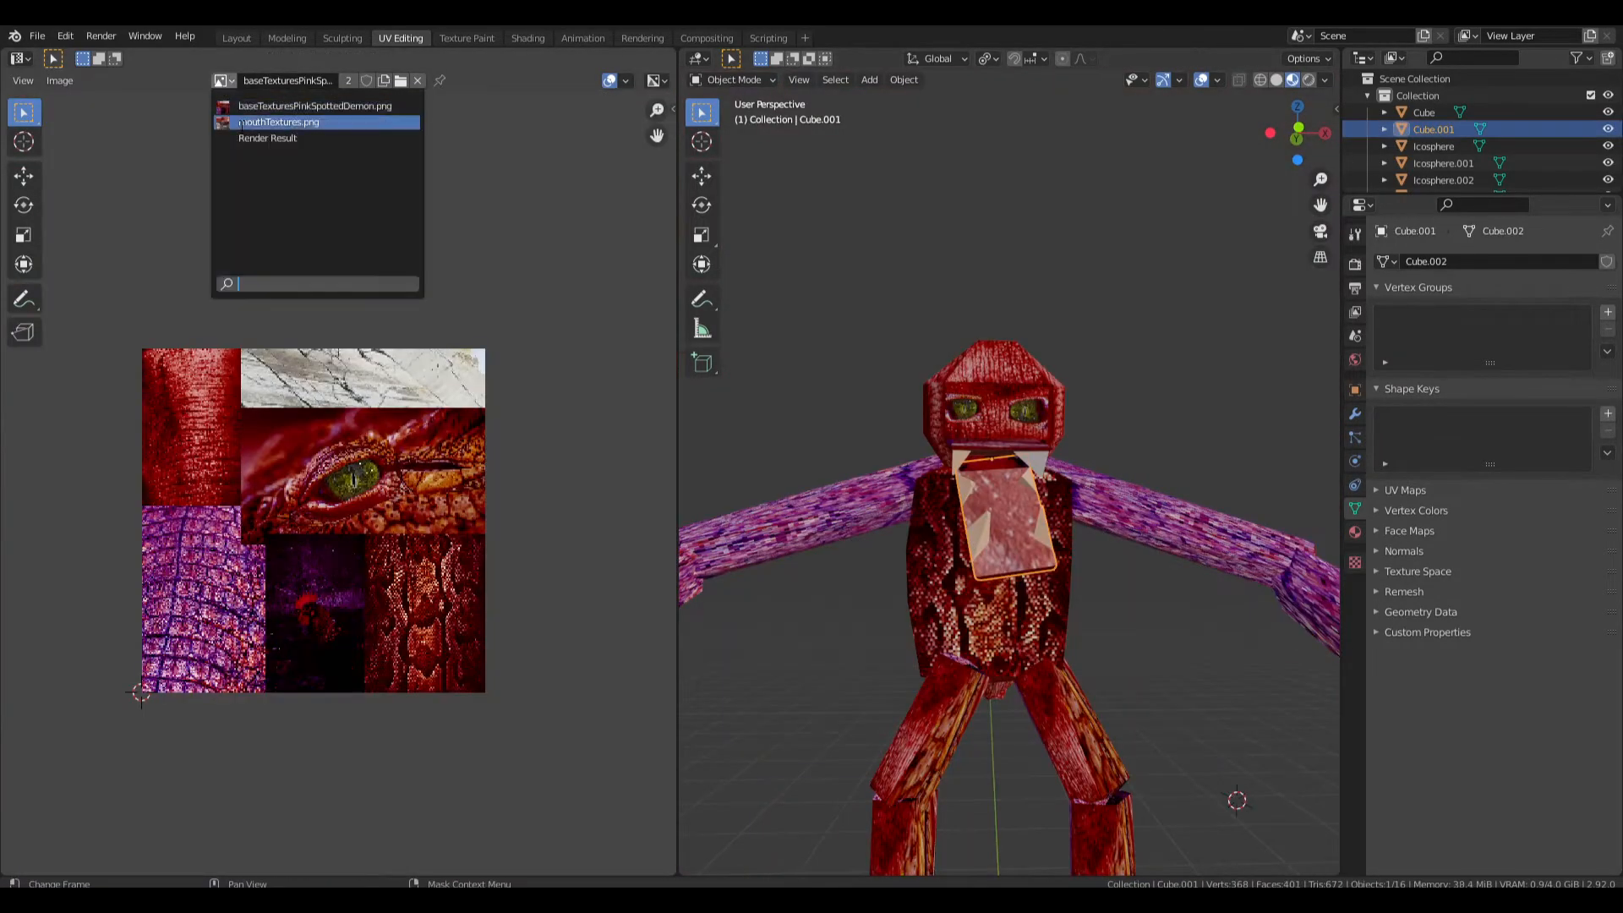
click(279, 135)
middle_drag(438, 353, 440, 298)
scroll(443, 338, up, 2)
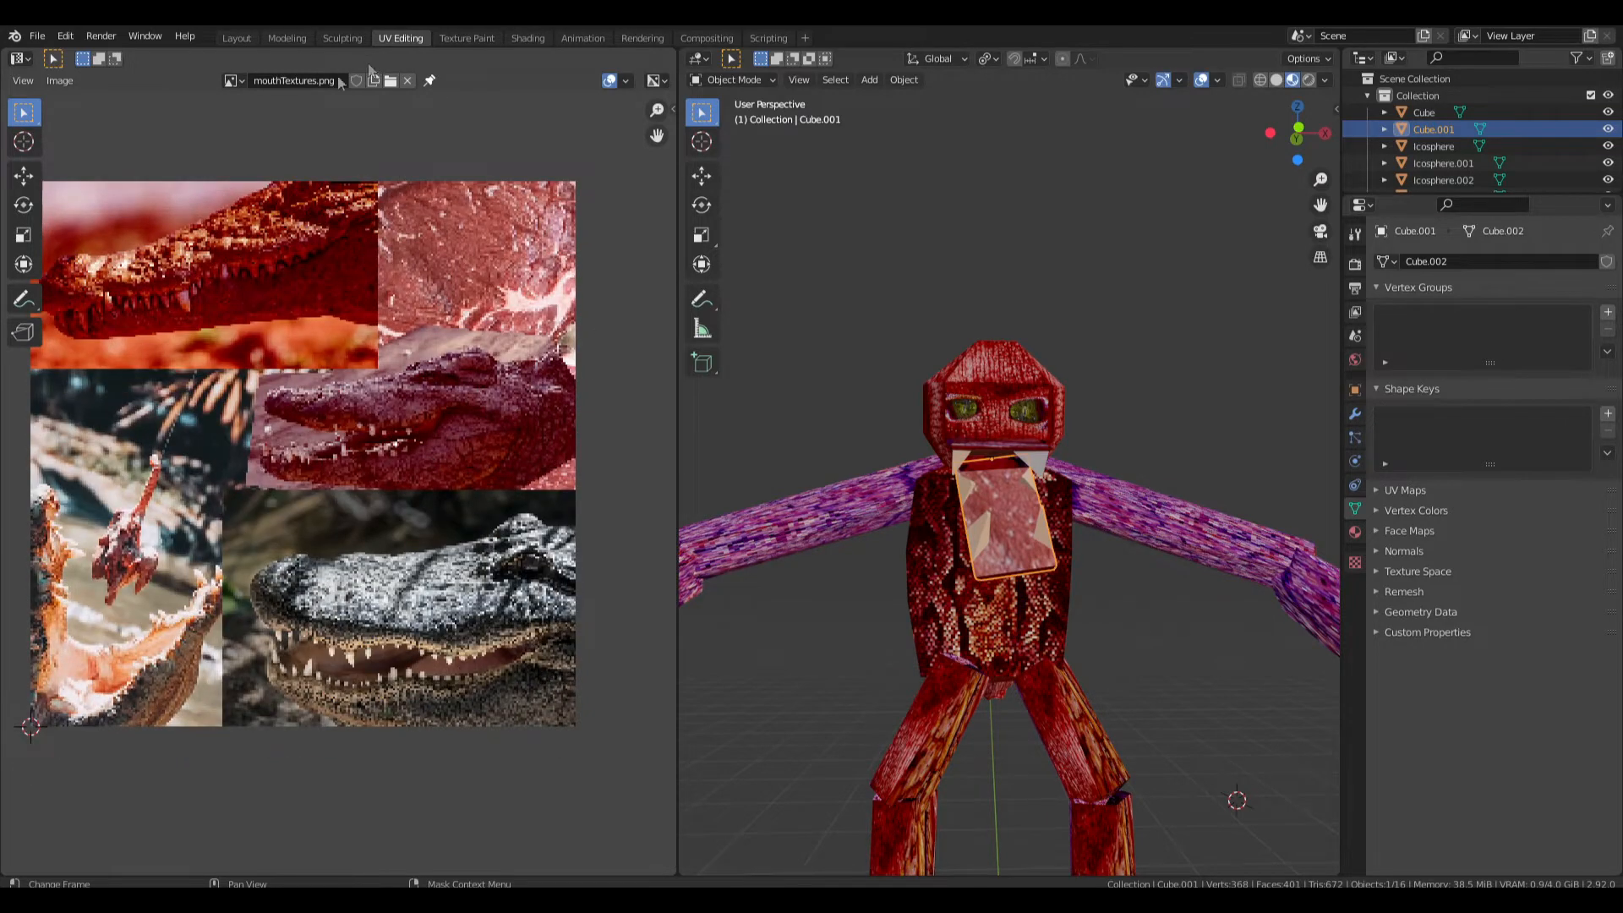
Compare the two texture sheets by displaying the pink spotted demon base texture, then mouthTextures.png again.
click(230, 82)
click(279, 116)
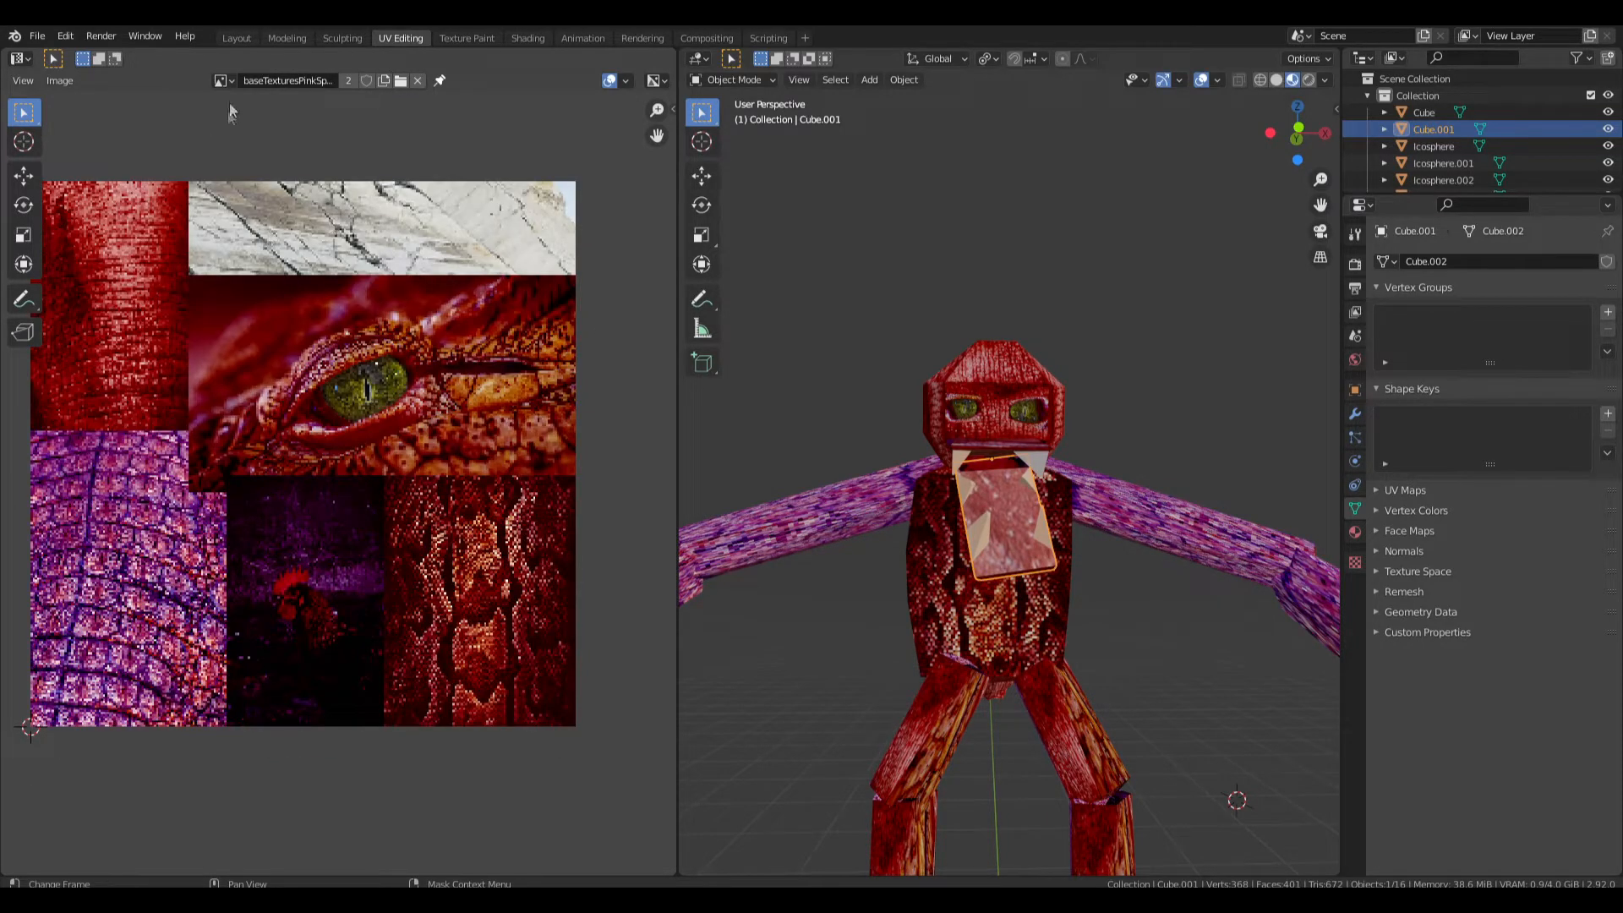
click(221, 81)
click(279, 122)
Open the lower jaw in Edit Mode and select all faces to inspect their UV islands on mouthTextures.png.
middle_drag(1028, 456, 856, 533)
key(Tab)
key(a)
scroll(473, 532, up, 2)
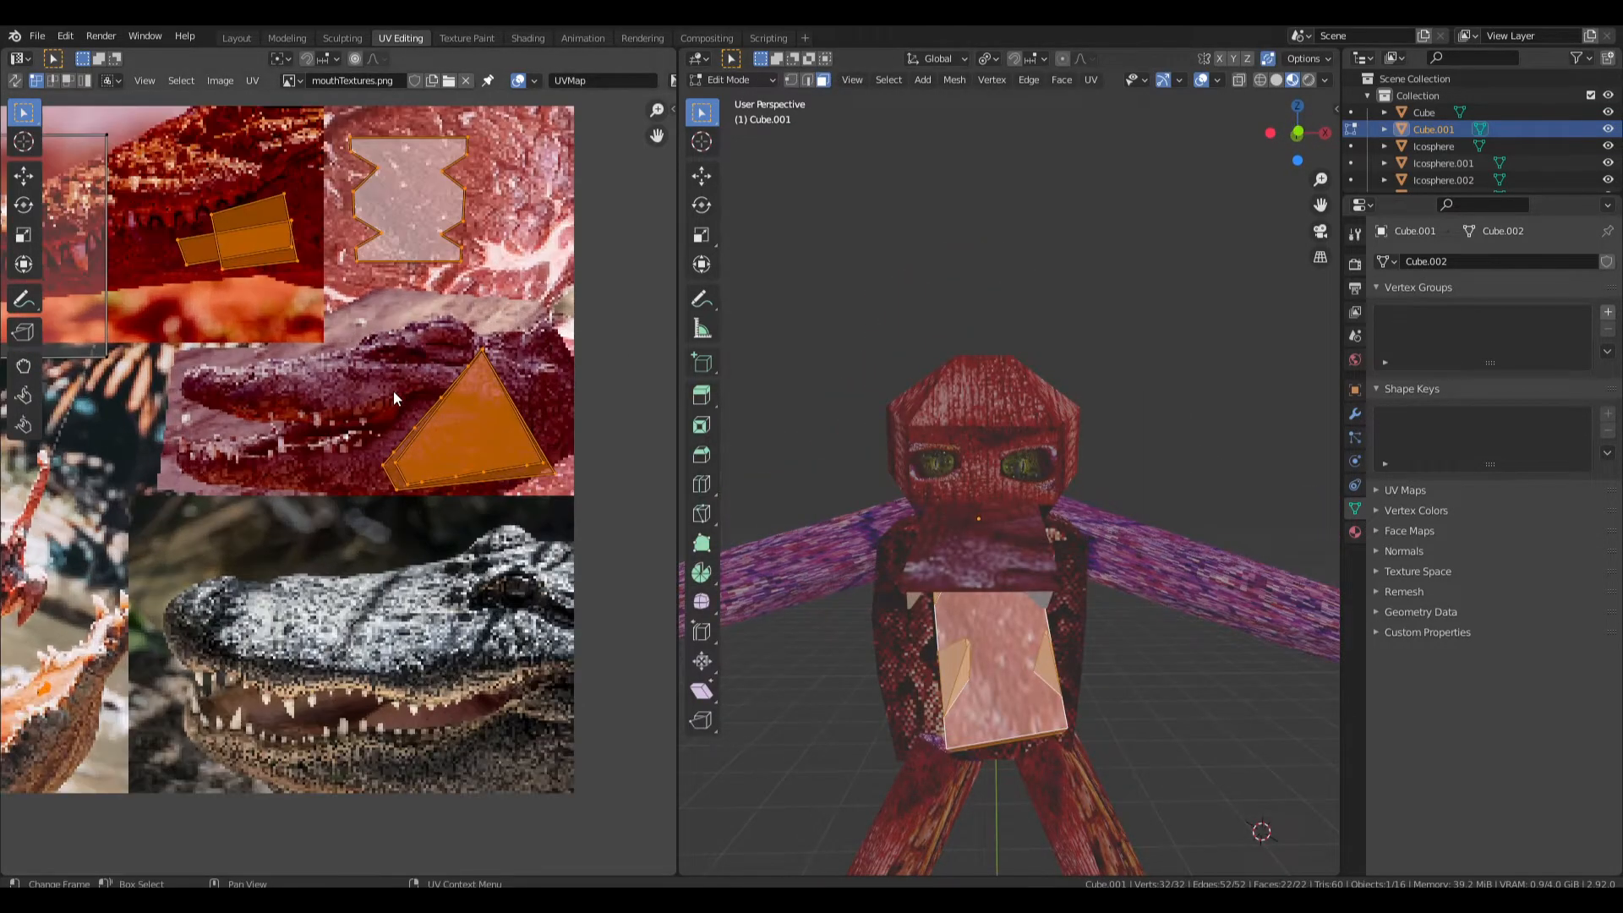
scroll(473, 440, up, 1)
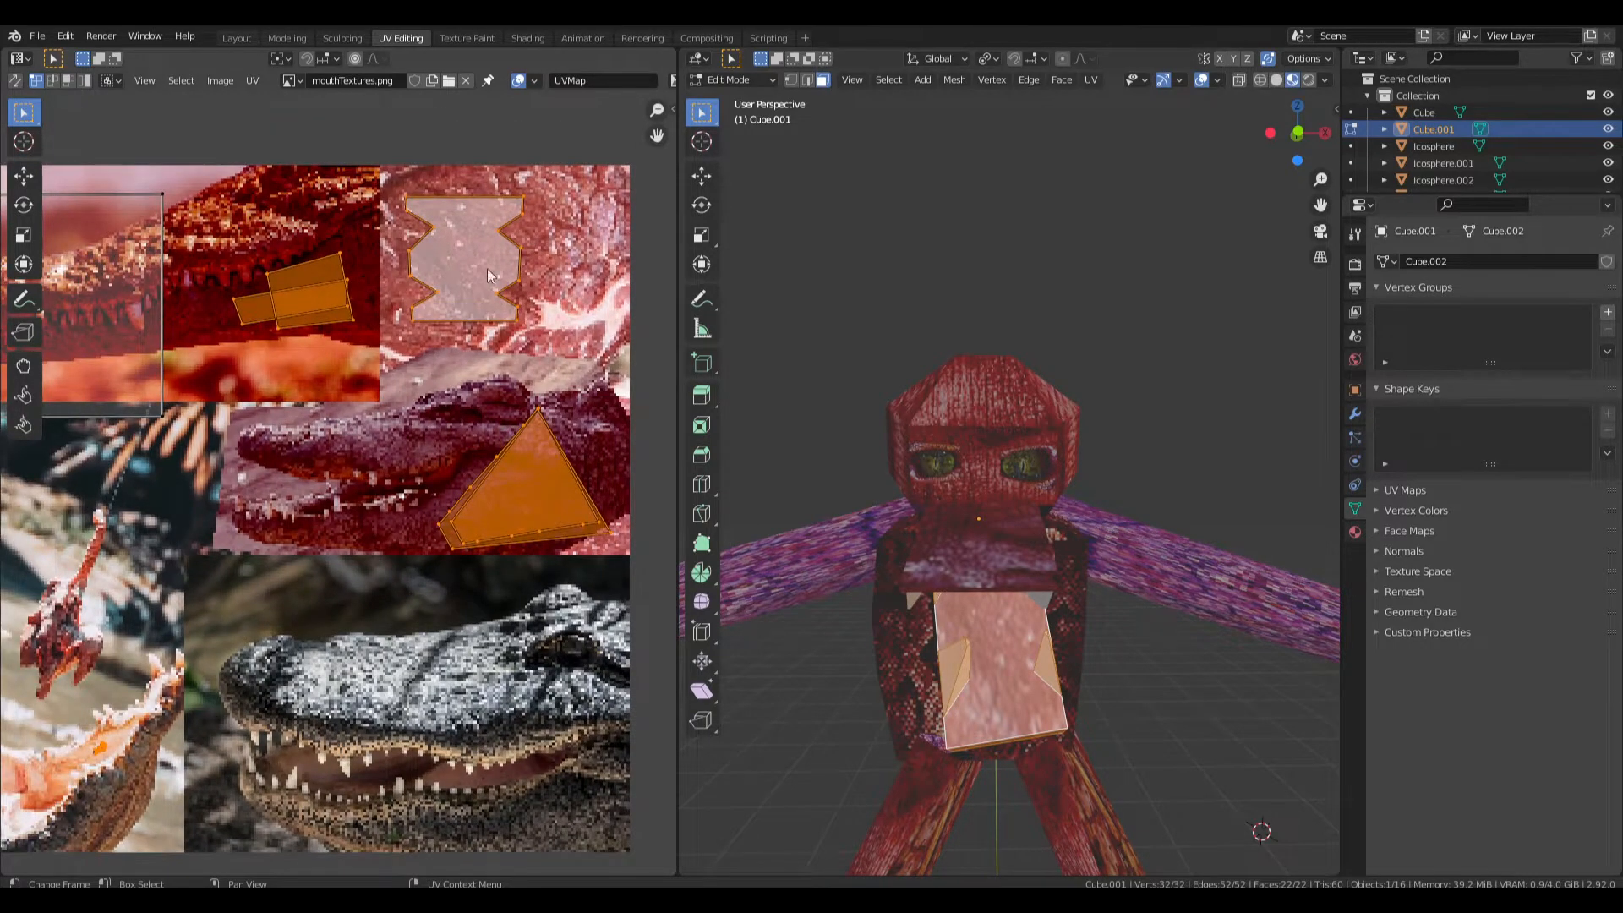
scroll(493, 406, up, 1)
middle_drag(510, 348, 529, 352)
middle_drag(921, 490, 896, 415)
Pick individual faces of the lower jaw to check which parts of the mouth texture they use.
click(185, 246)
mouse_move(884, 308)
middle_down()
mouse_move(782, 325)
mouse_move(901, 299)
middle_up()
key(Tab)
key(Tab)
middle_drag(1006, 370, 1000, 404)
click(1006, 386)
middle_drag(541, 364, 436, 336)
click(1046, 453)
Select all the lower jaw's faces again and review the whole UV layout on the mouth texture.
scroll(436, 335, down, 3)
scroll(358, 430, up, 1)
scroll(446, 525, up, 2)
middle_drag(447, 525, 302, 585)
key(a)
middle_drag(329, 326, 646, 269)
scroll(646, 270, down, 2)
middle_drag(646, 269, 561, 310)
key(a)
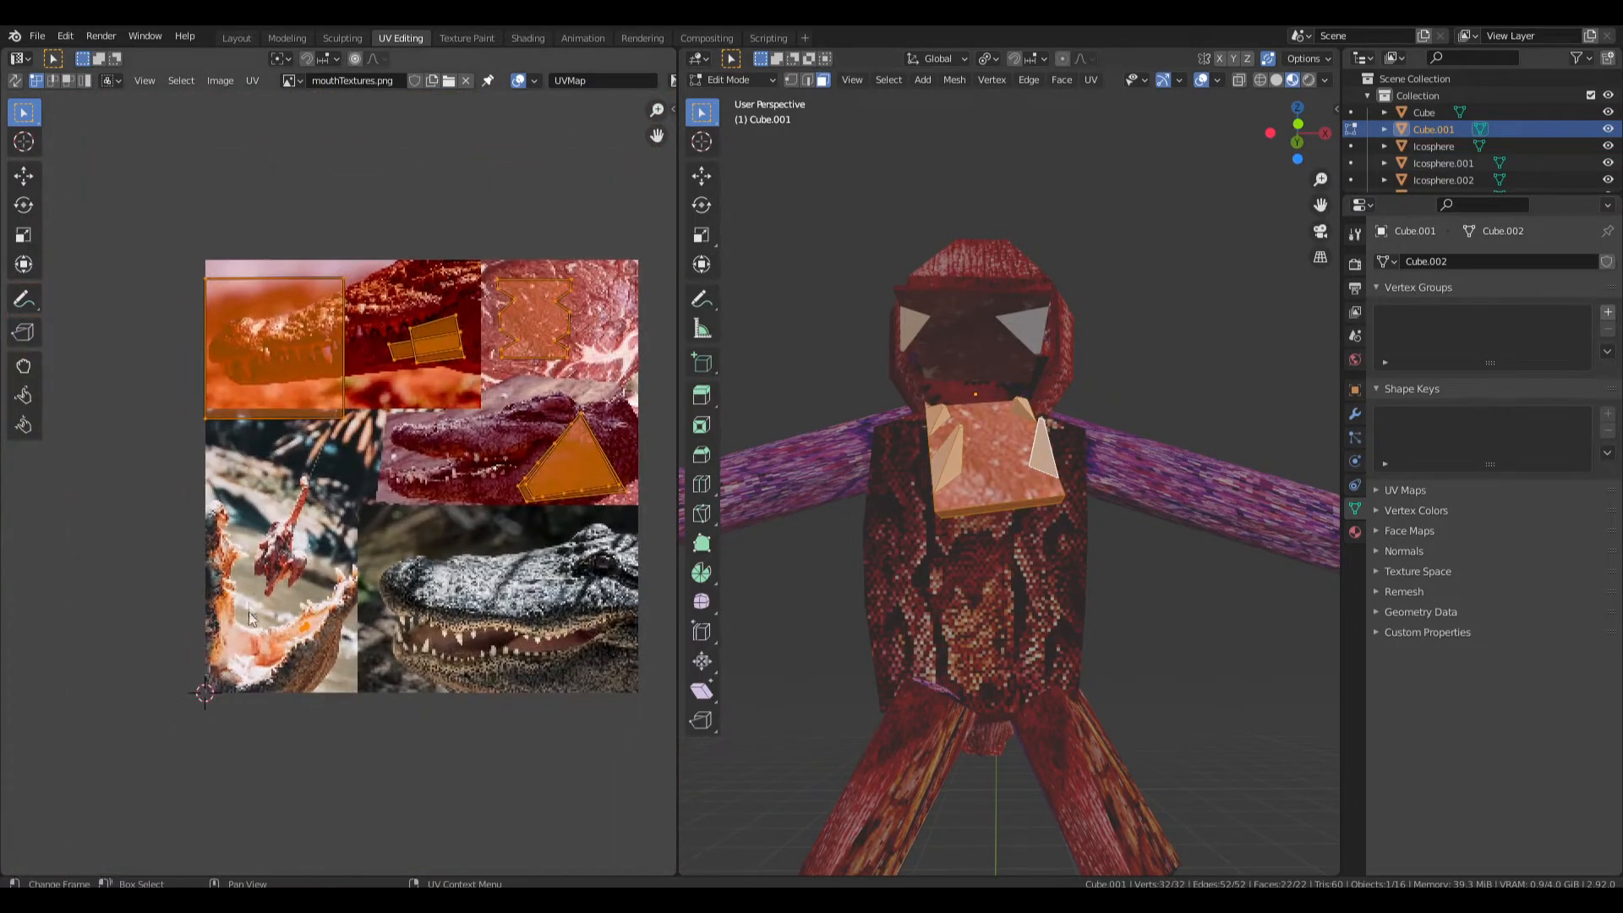
Clear the face selection and select a single side face of one lower tooth.
key(alt+a)
key(alt+a)
scroll(1030, 457, up, 2)
middle_drag(1016, 434, 879, 508)
drag(866, 556, 861, 553)
key(alt+a)
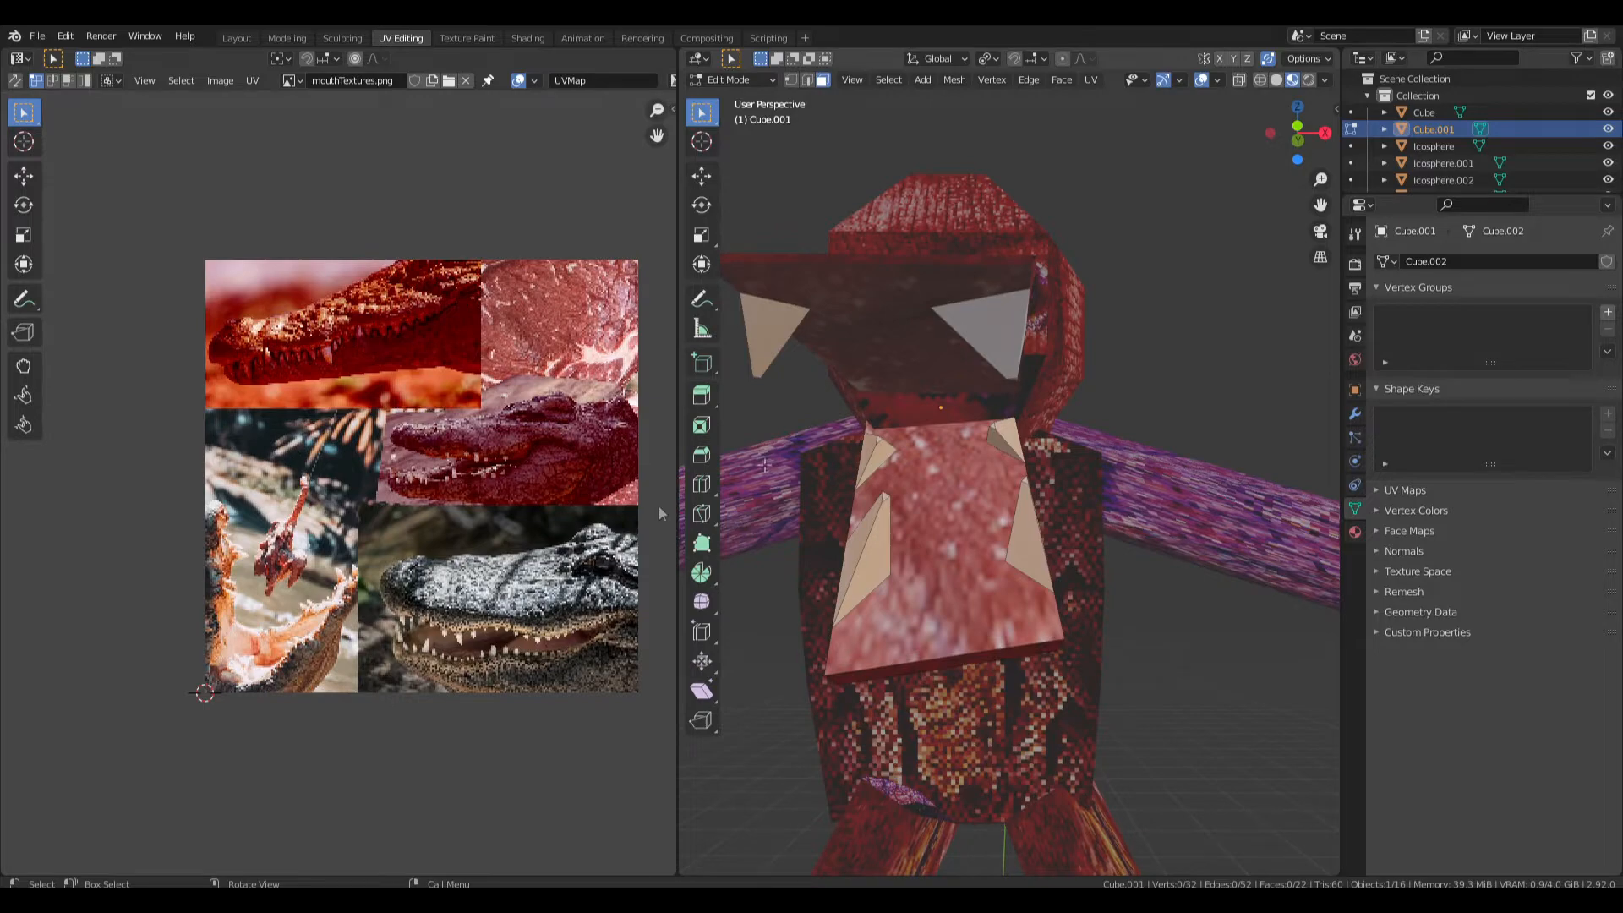
scroll(347, 499, up, 1)
middle_drag(302, 607, 461, 454)
click(1029, 549)
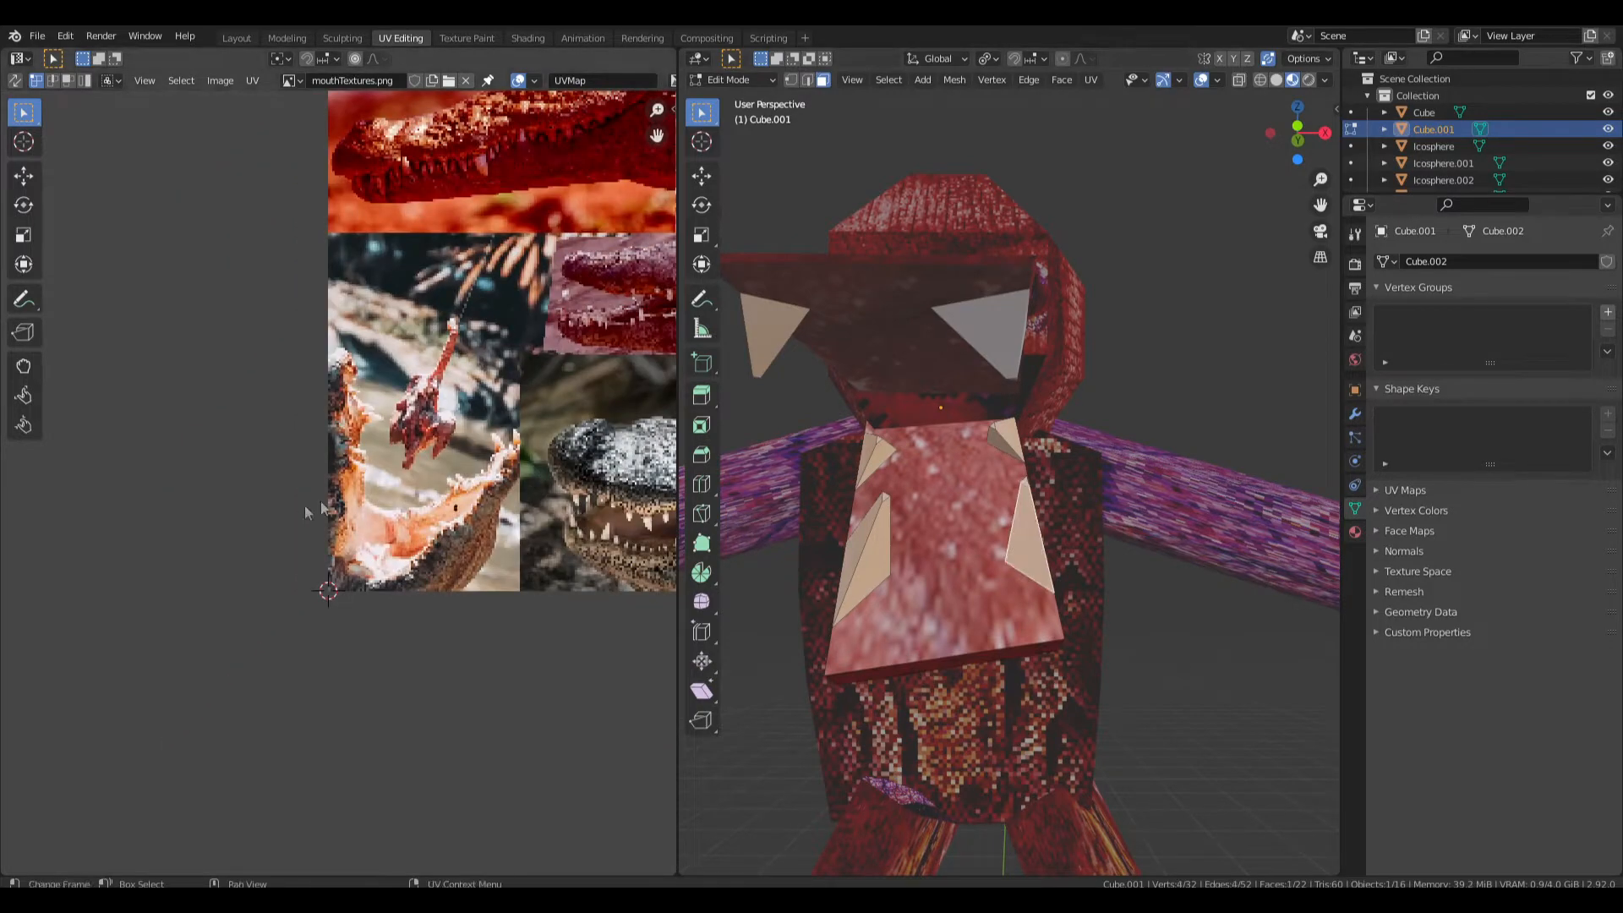
Locate the tooth face's tiny UV island on the open-mouth crocodile photo and select it.
scroll(338, 508, up, 8)
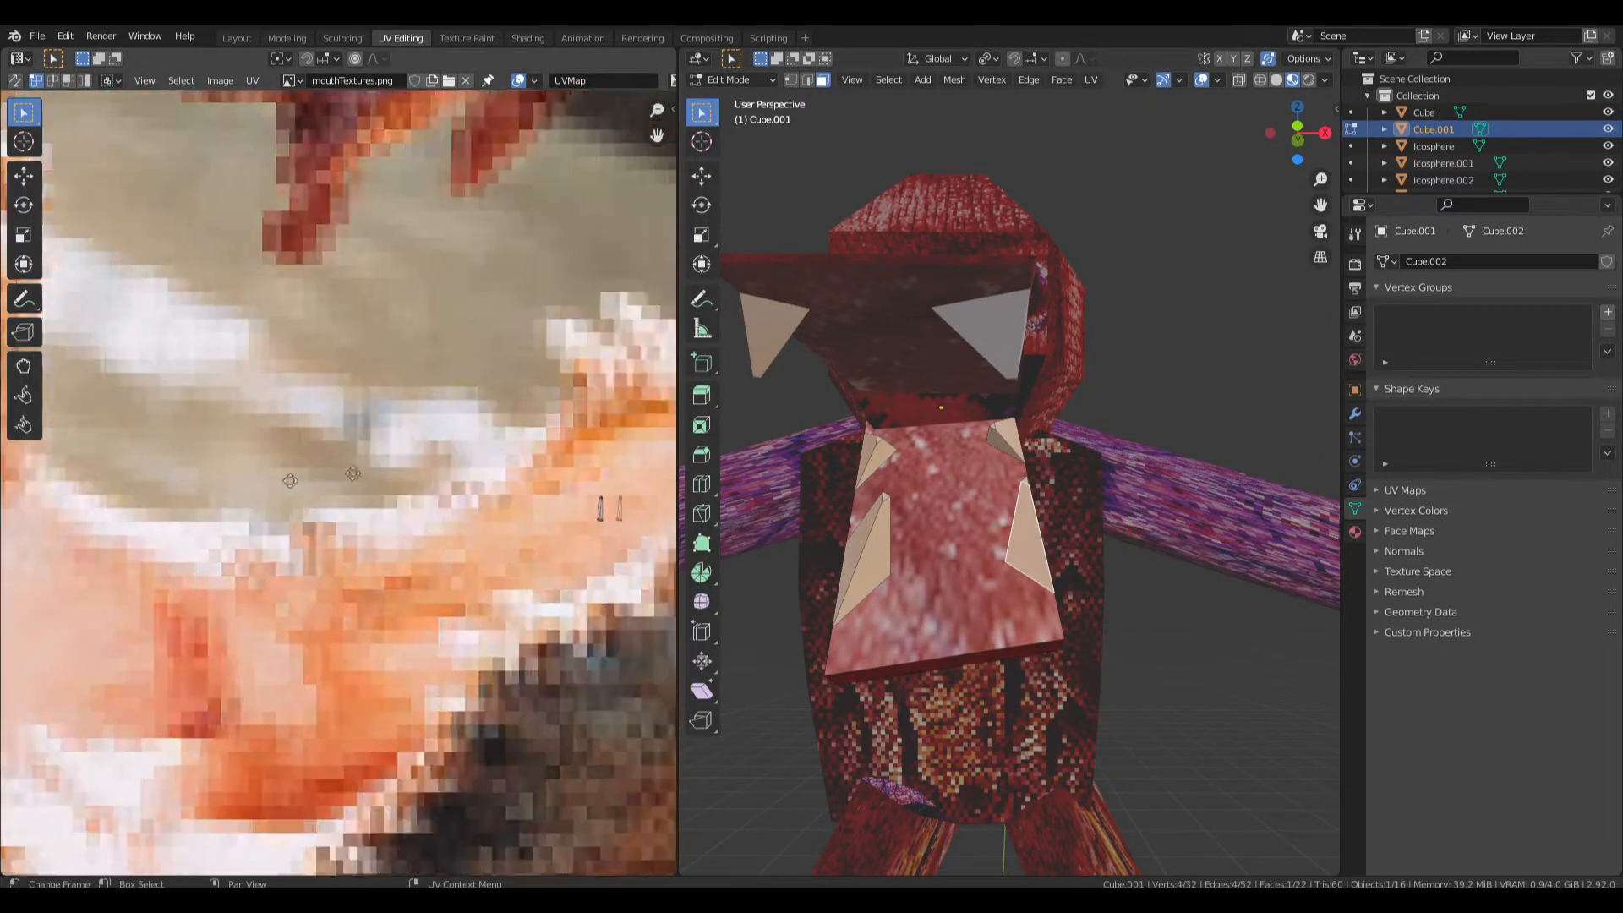
middle_drag(289, 480, 55, 499)
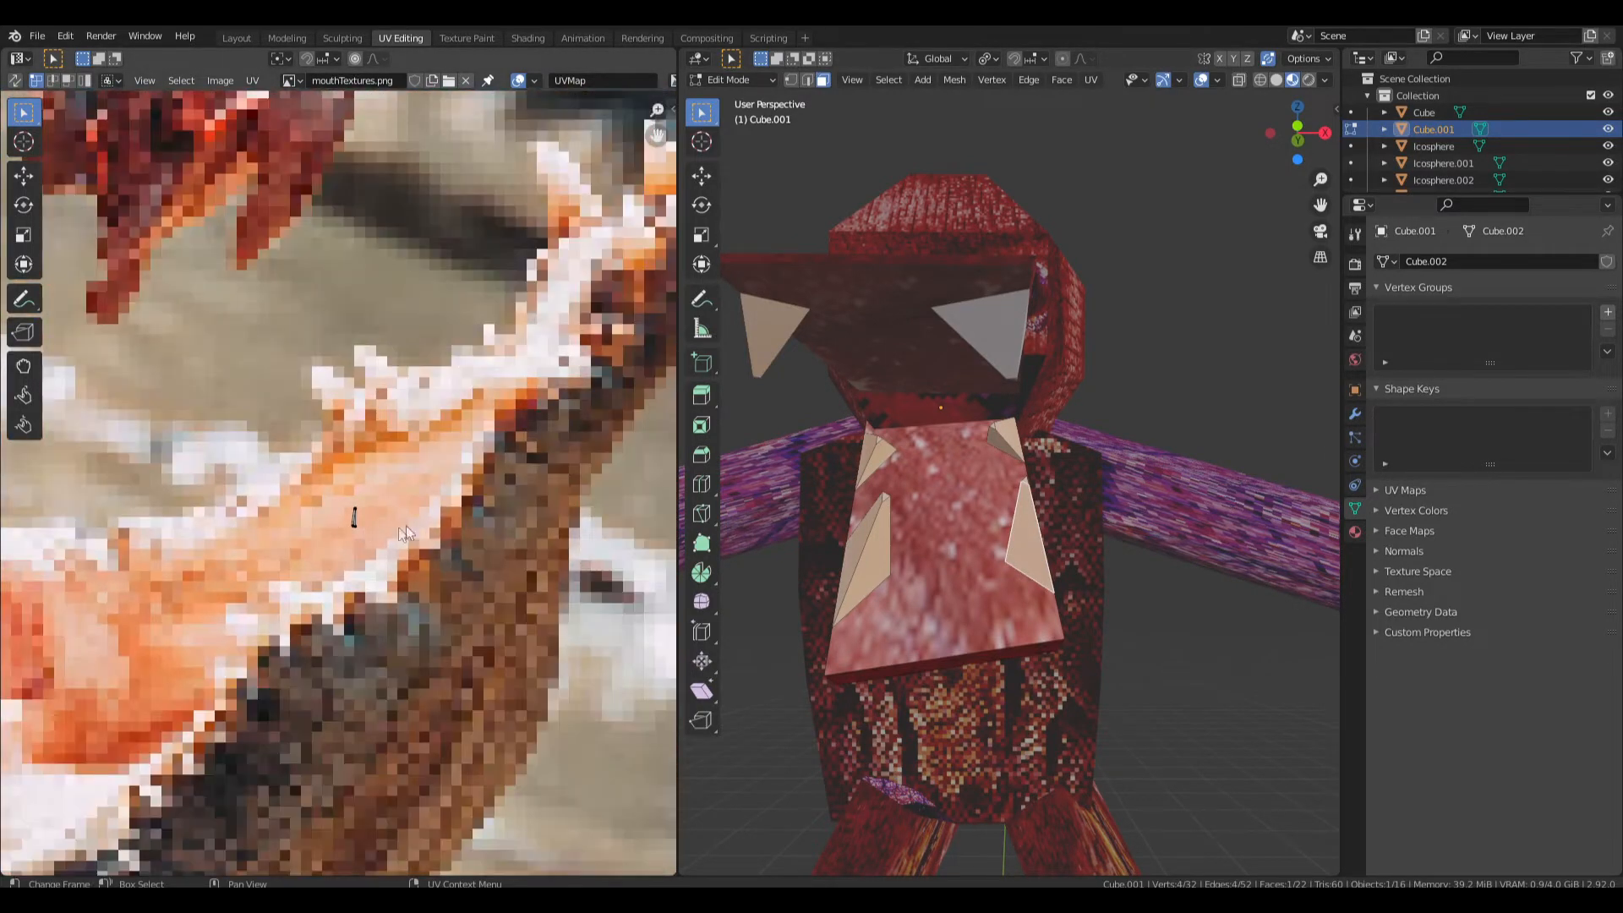
scroll(365, 525, up, 3)
middle_drag(404, 525, 358, 520)
key(b)
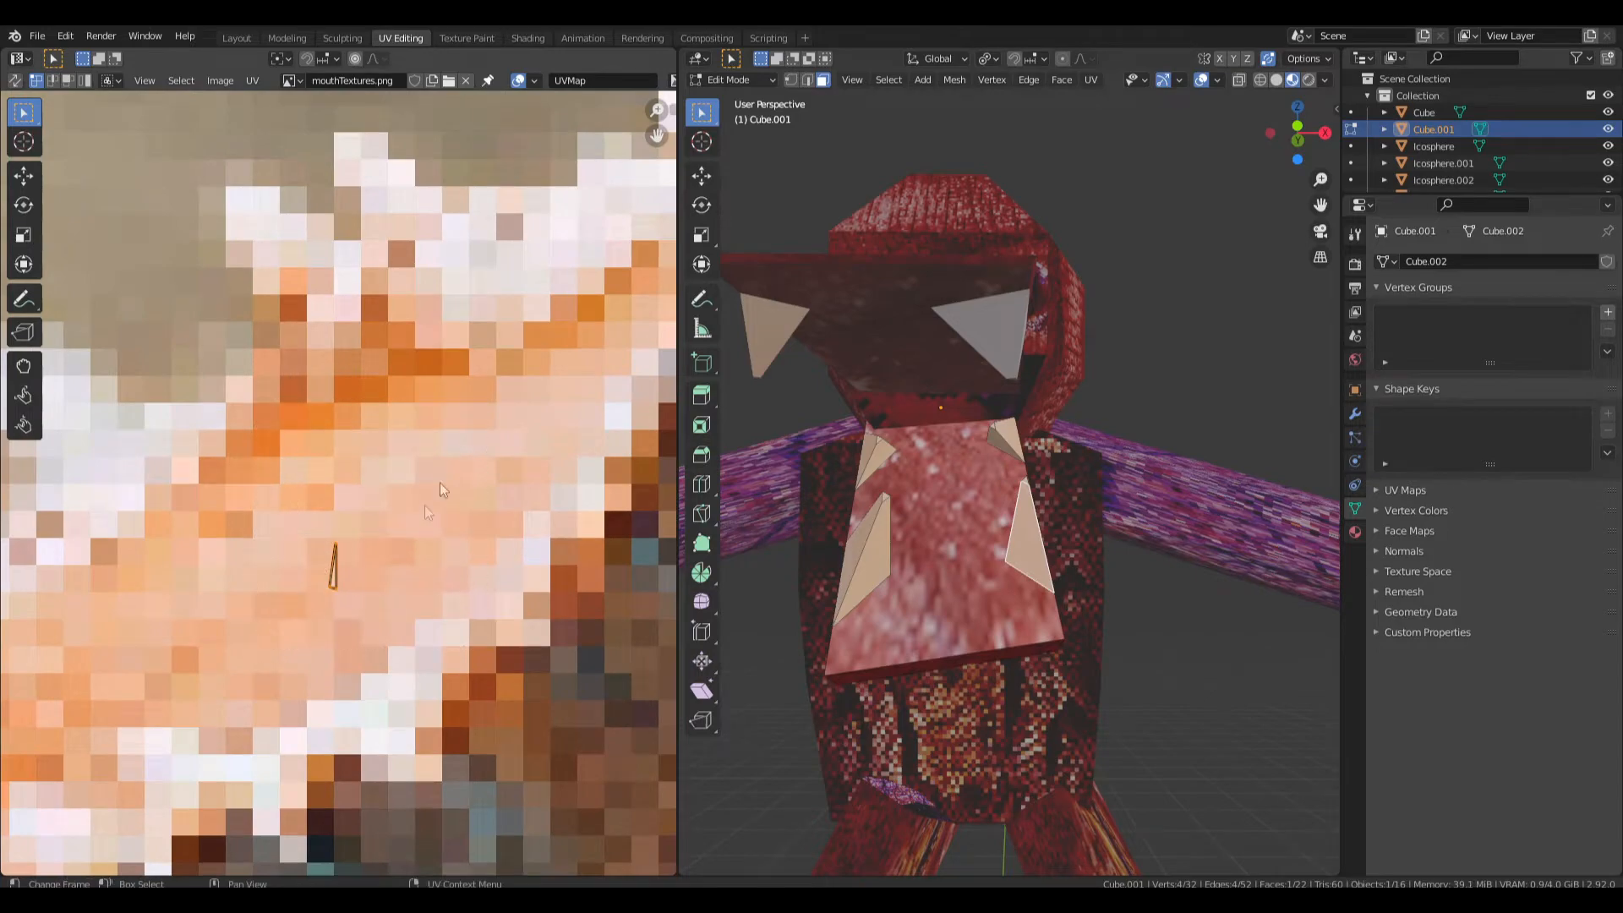
Inspect the raw meat, crocodile head and open-mouth photos that make up mouthTextures.png.
scroll(426, 512, down, 8)
scroll(326, 412, down, 5)
scroll(602, 282, up, 8)
middle_drag(602, 261, 82, 579)
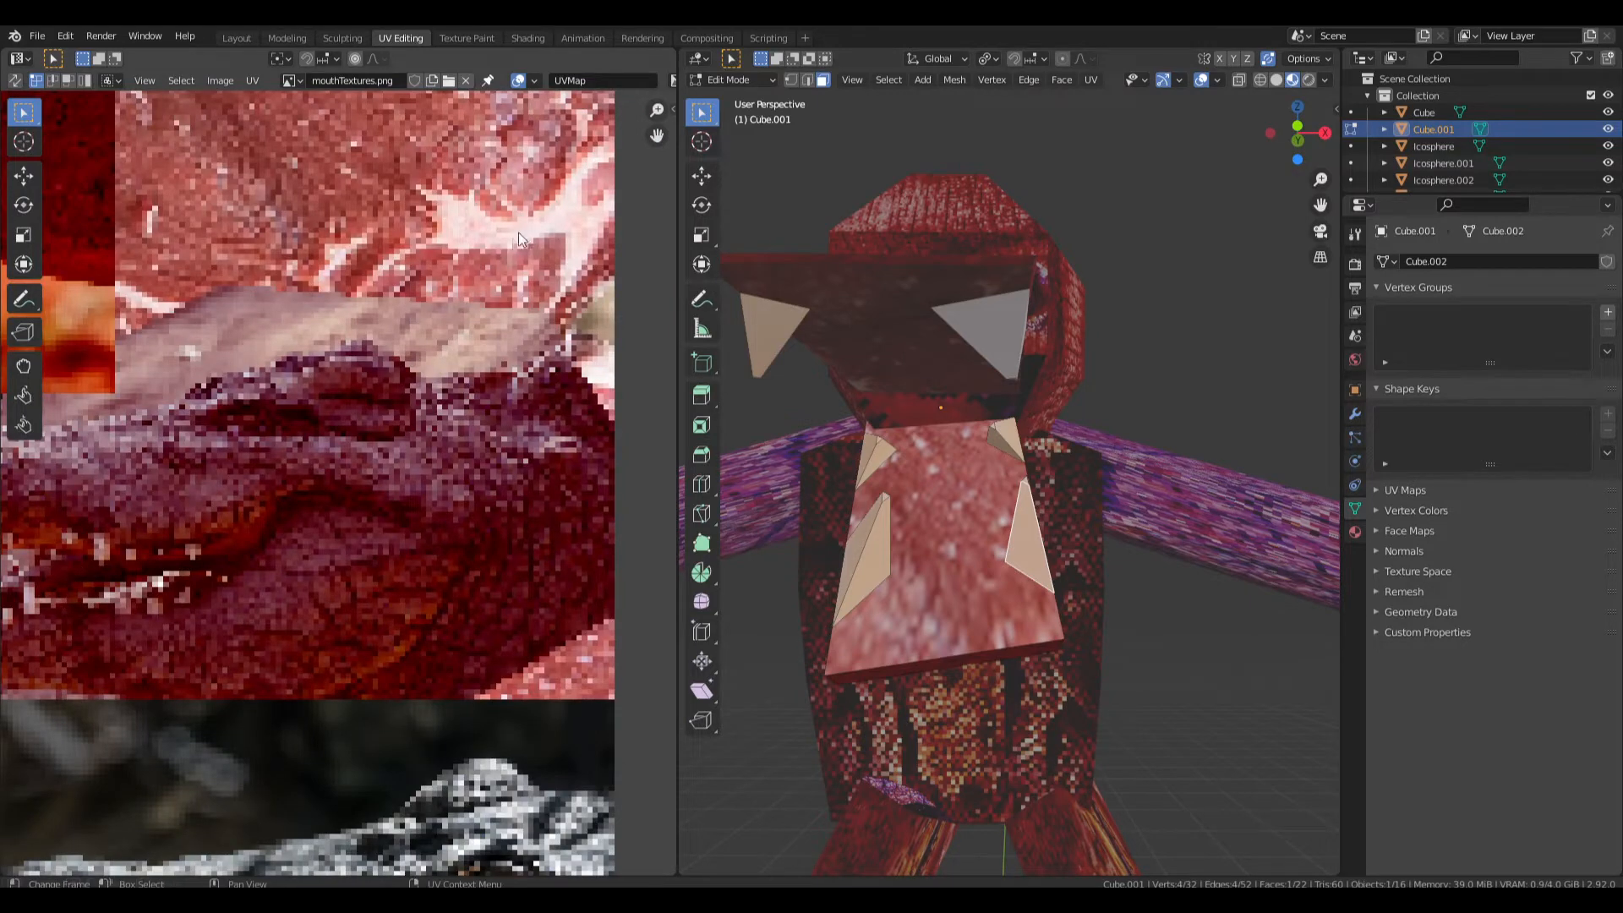
scroll(188, 362, down, 8)
scroll(256, 363, up, 4)
scroll(194, 481, up, 6)
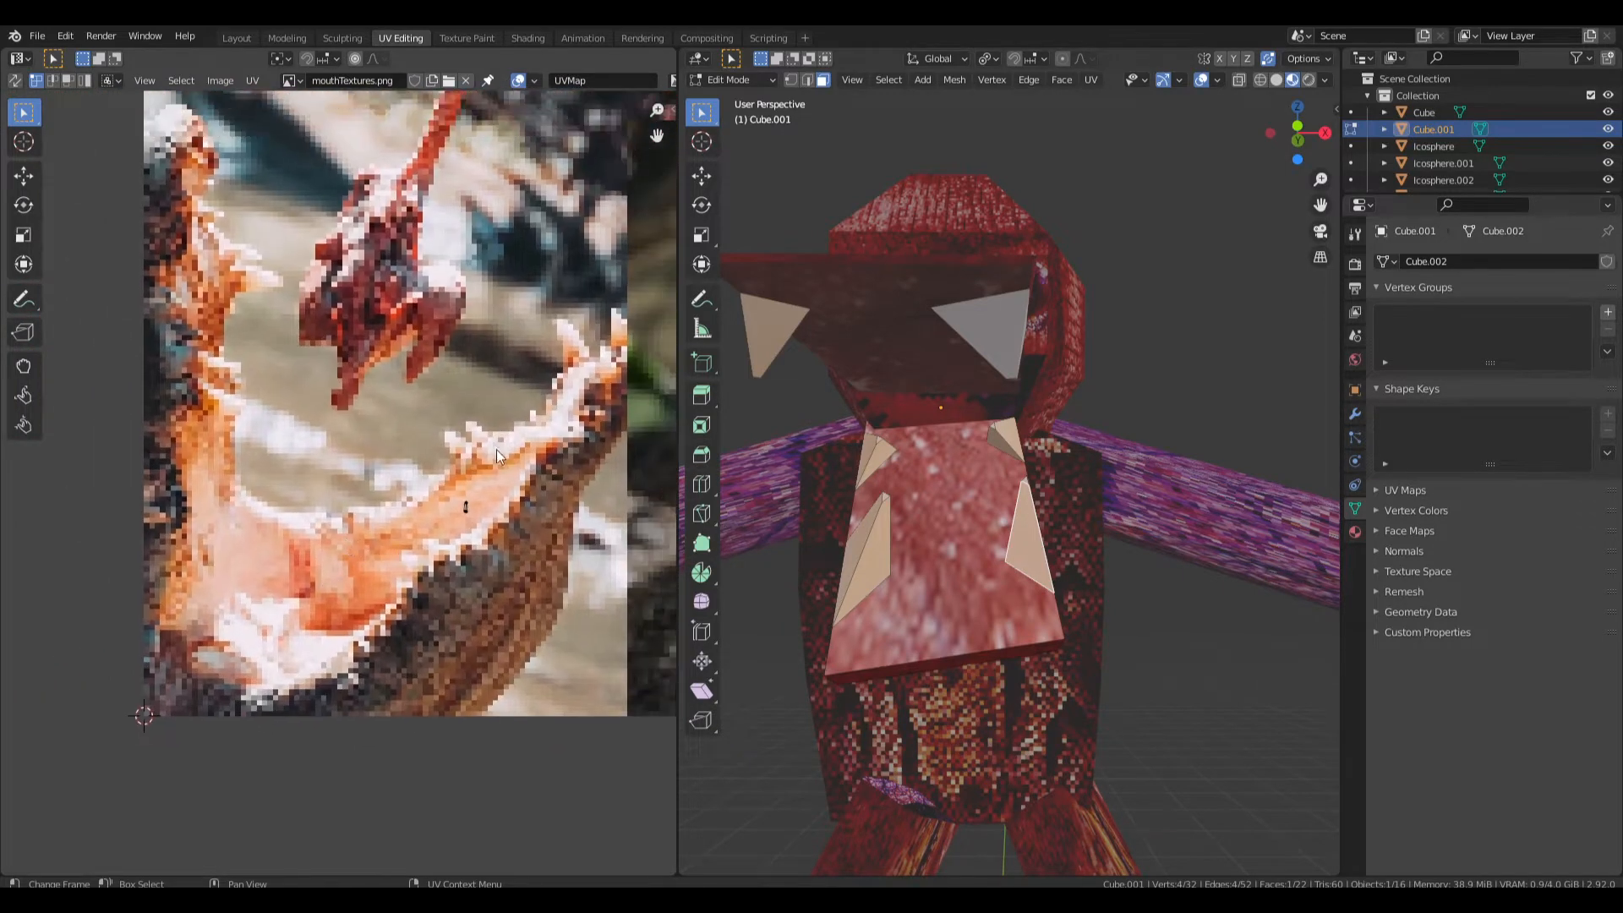
Isolate the lower jaw in local view and reopen it in Edit Mode to check its front face's texture.
key(Tab)
middle_drag(725, 476, 908, 457)
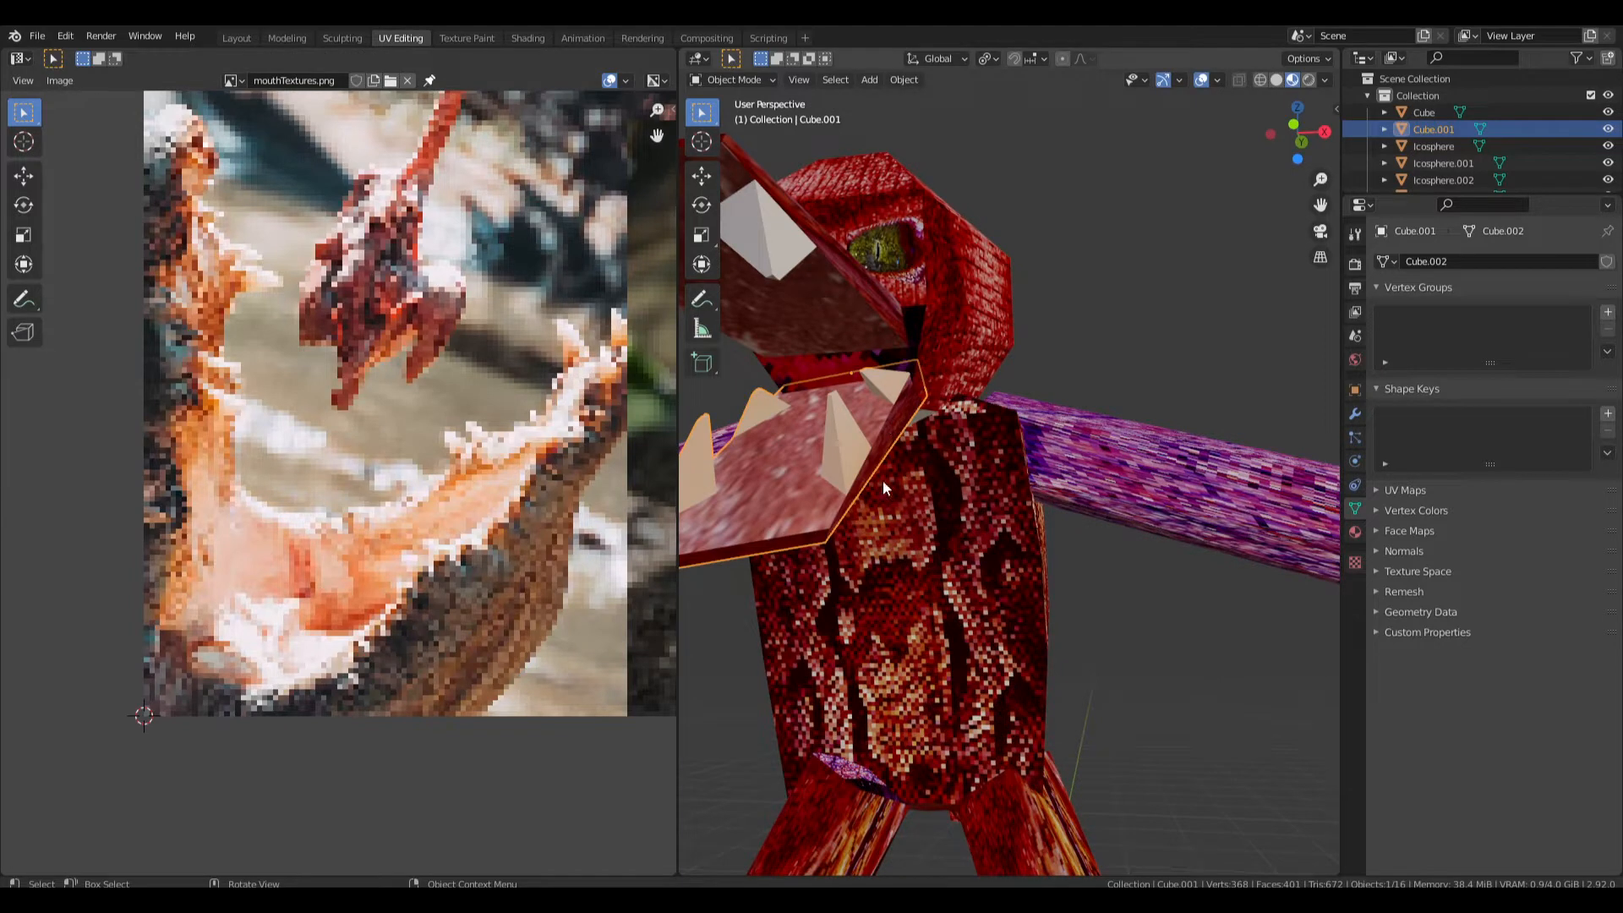
key(KP_Divide)
middle_drag(945, 446, 939, 550)
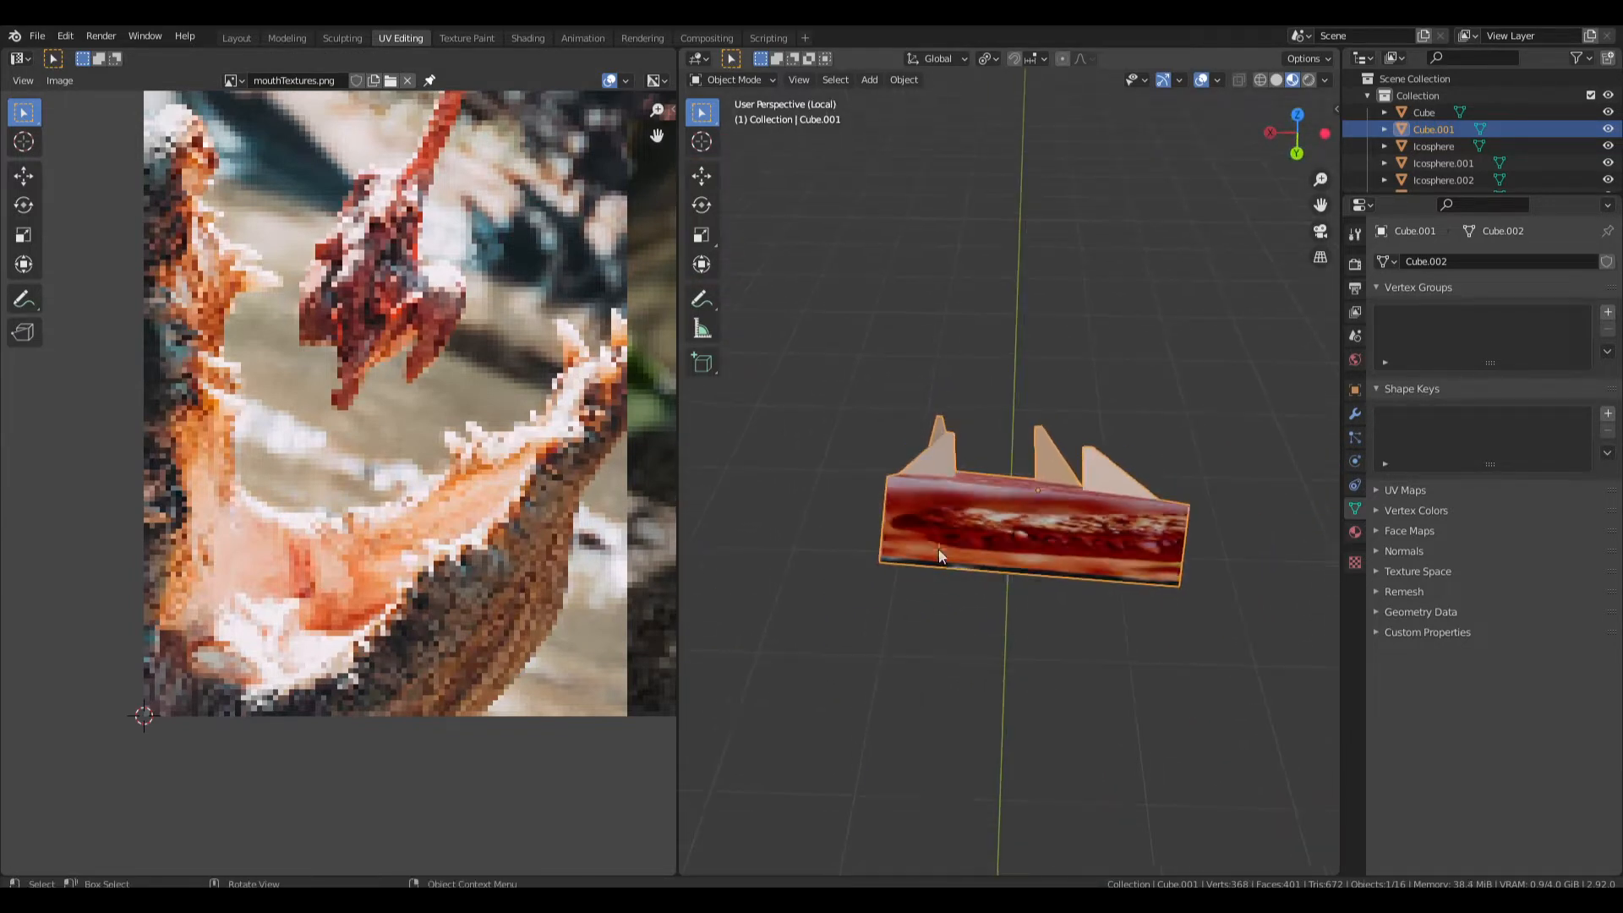
key(Tab)
scroll(938, 551, down, 2)
scroll(473, 398, down, 6)
middle_drag(473, 381, 463, 484)
Leave Edit Mode and exit local view to show the whole demon again.
key(Tab)
middle_drag(1017, 390, 1074, 385)
key(KP_Divide)
middle_drag(942, 382, 1201, 355)
scroll(1201, 405, down, 5)
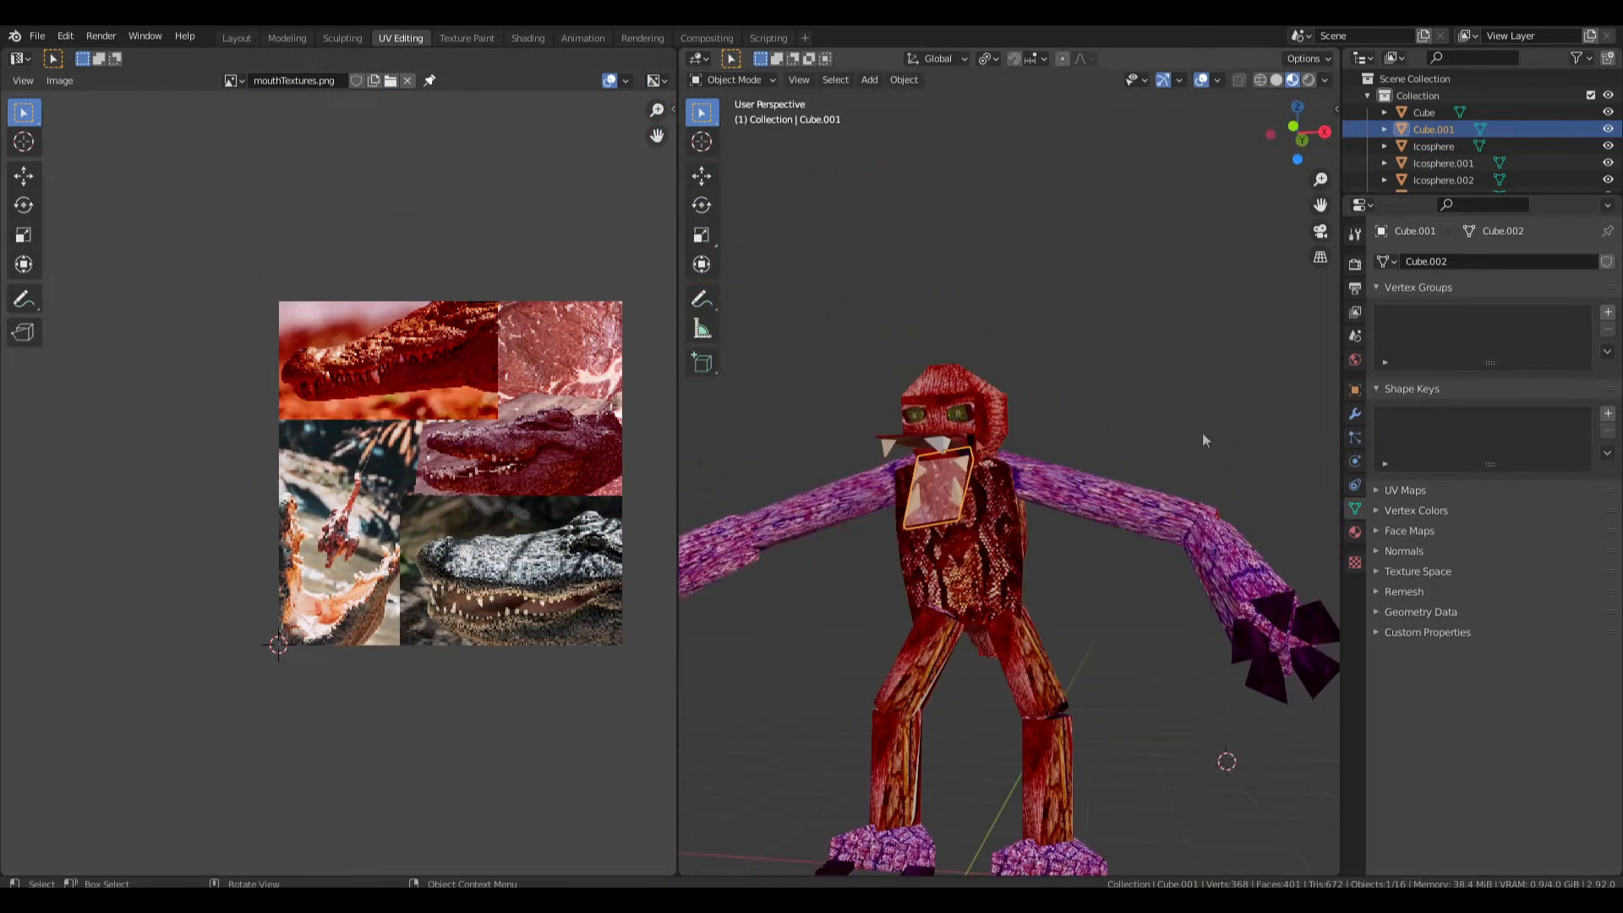
Move the lower jaw off the head into the empty space beside the demon.
scroll(936, 294, down, 2)
click(793, 786)
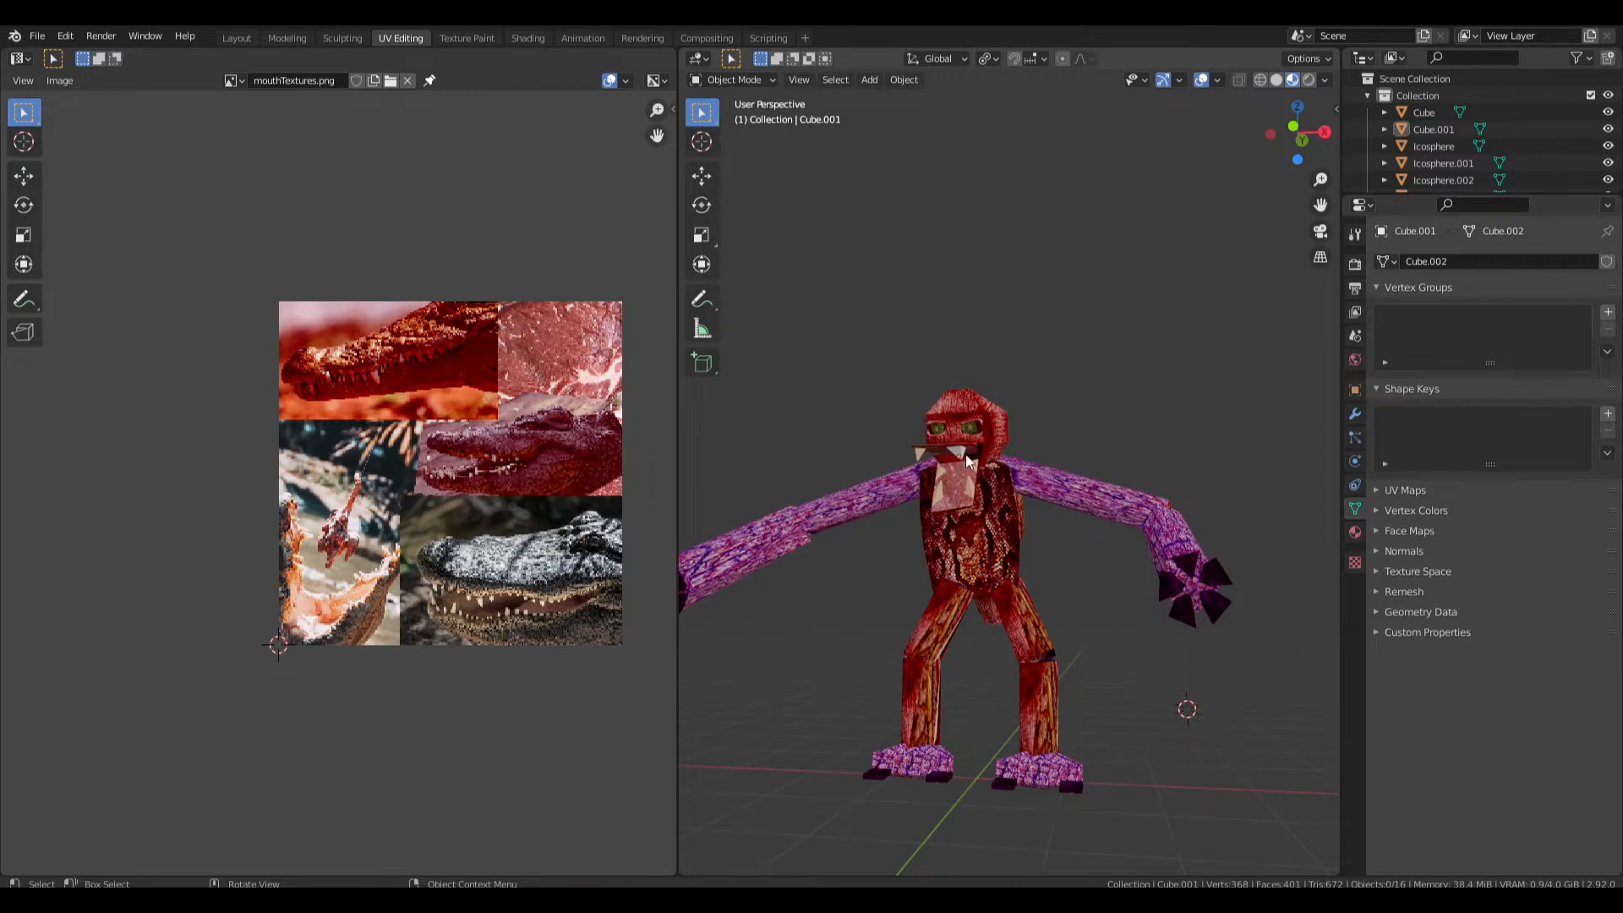
key(g)
click(800, 431)
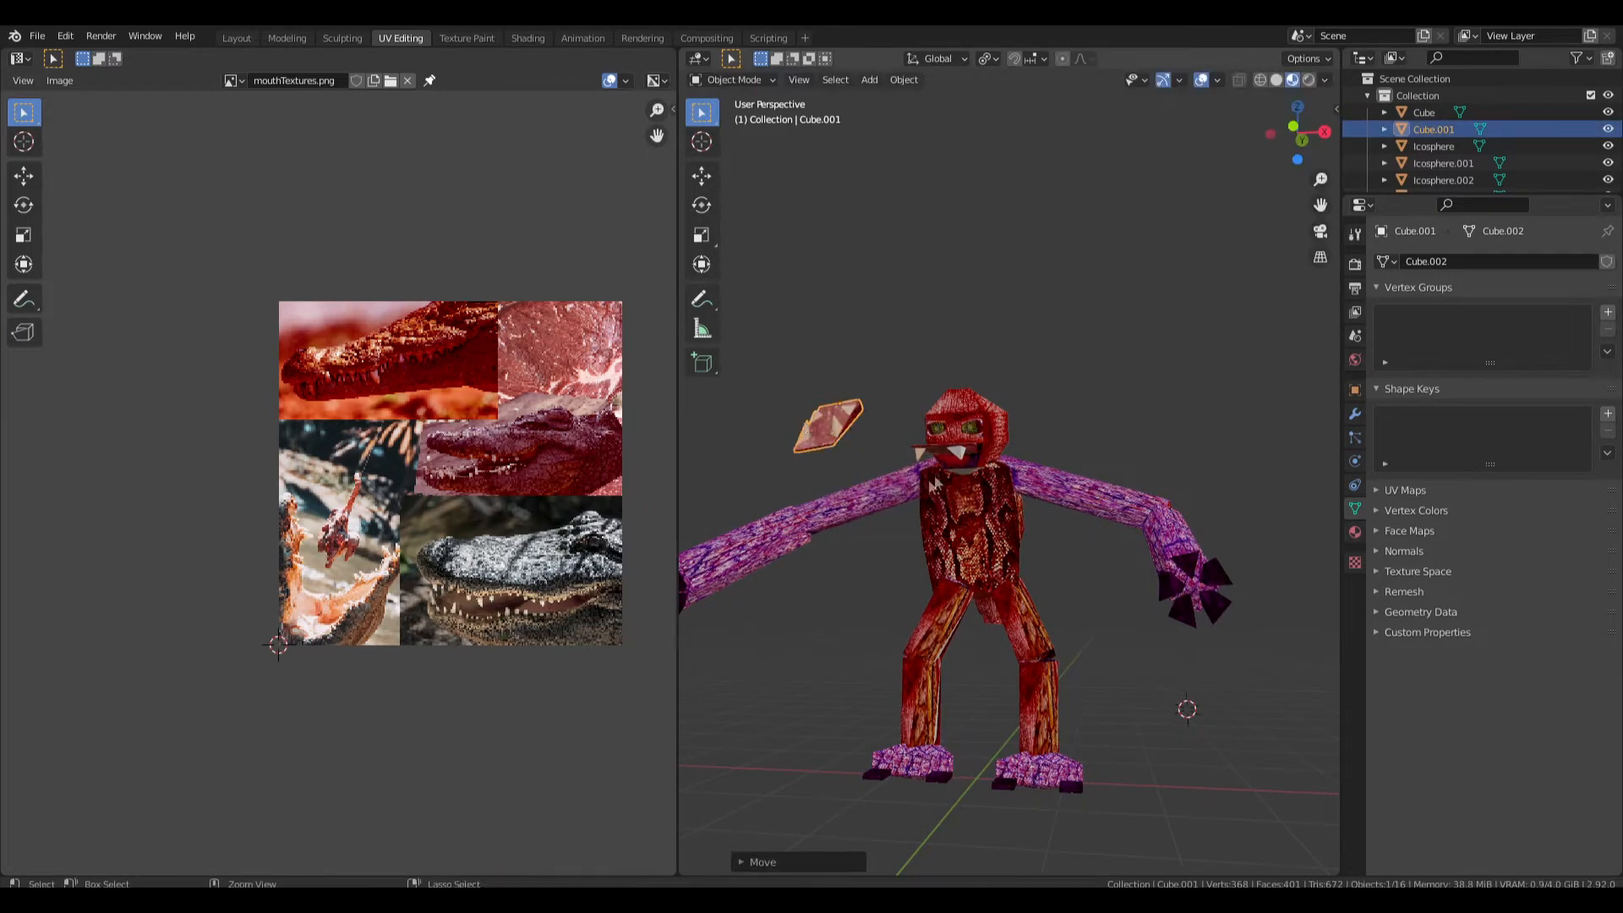
Isolate the lower jaw, shift its front face's UVs over the red crocodile photo, and return to the full model.
middle_drag(966, 490, 926, 472)
key(KP_Divide)
middle_drag(997, 537, 957, 558)
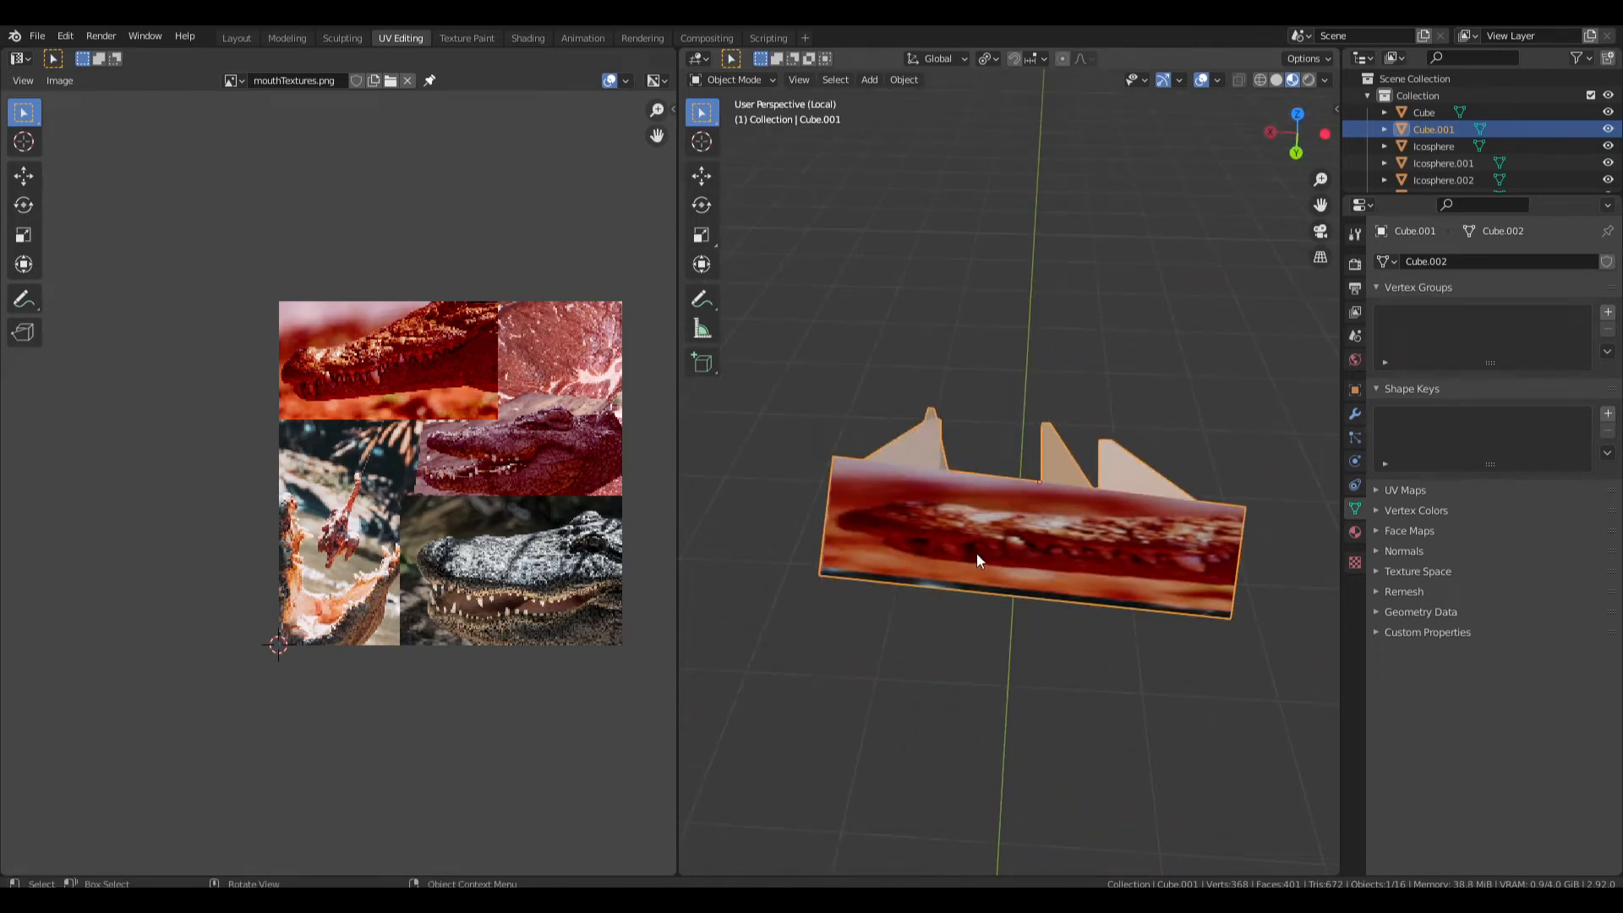
key(Tab)
key(g)
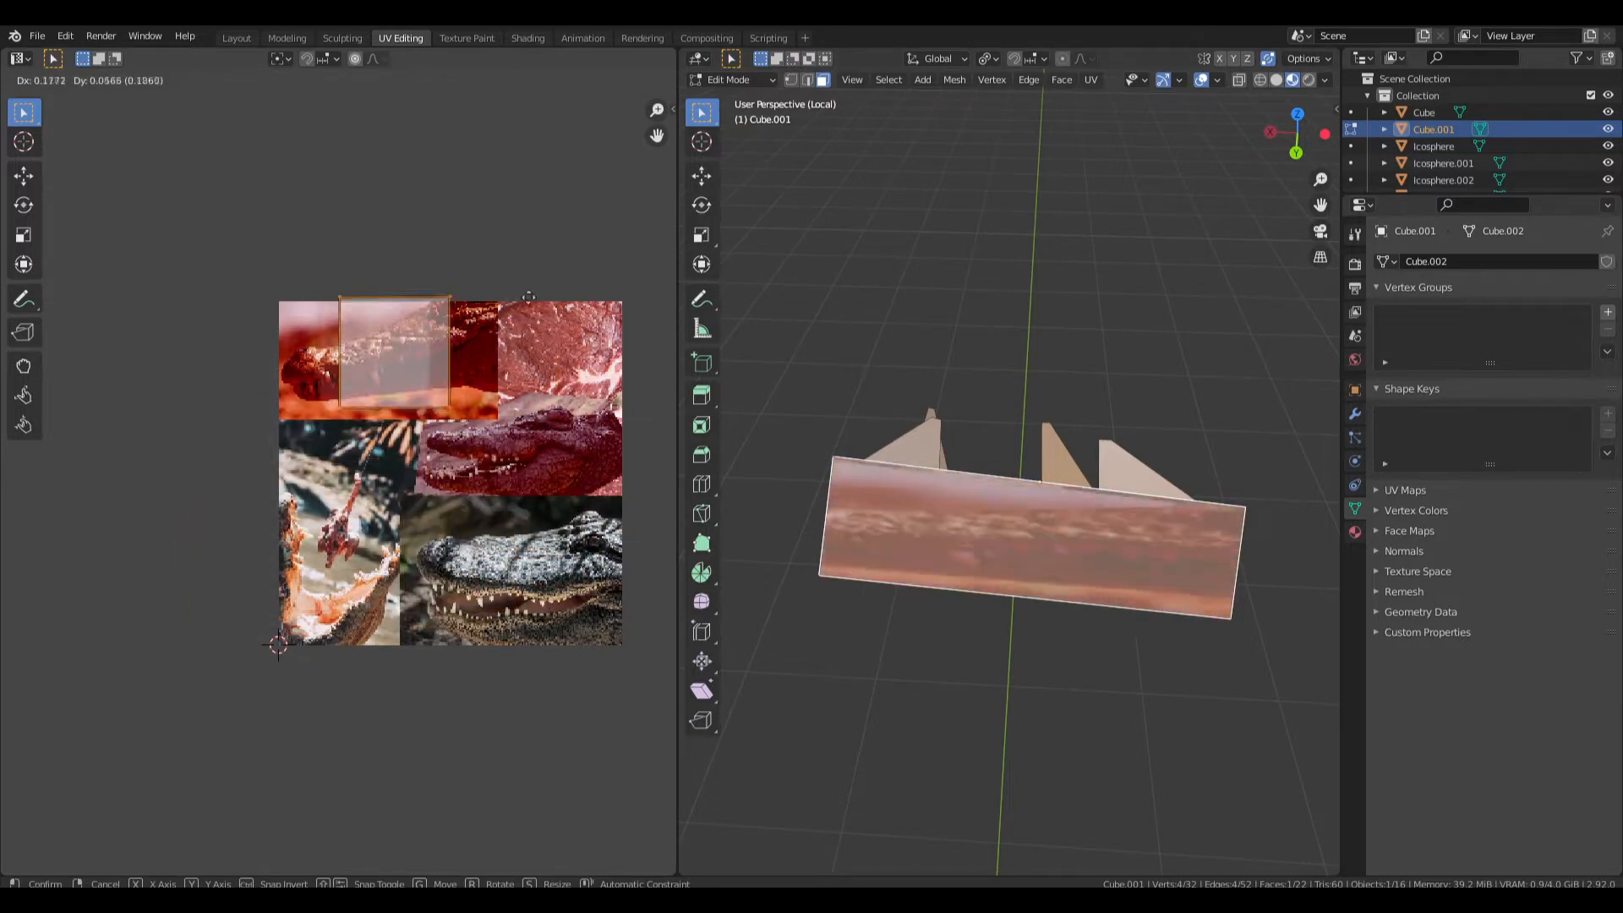
click(432, 353)
middle_drag(913, 397, 962, 372)
key(Tab)
key(KP_Divide)
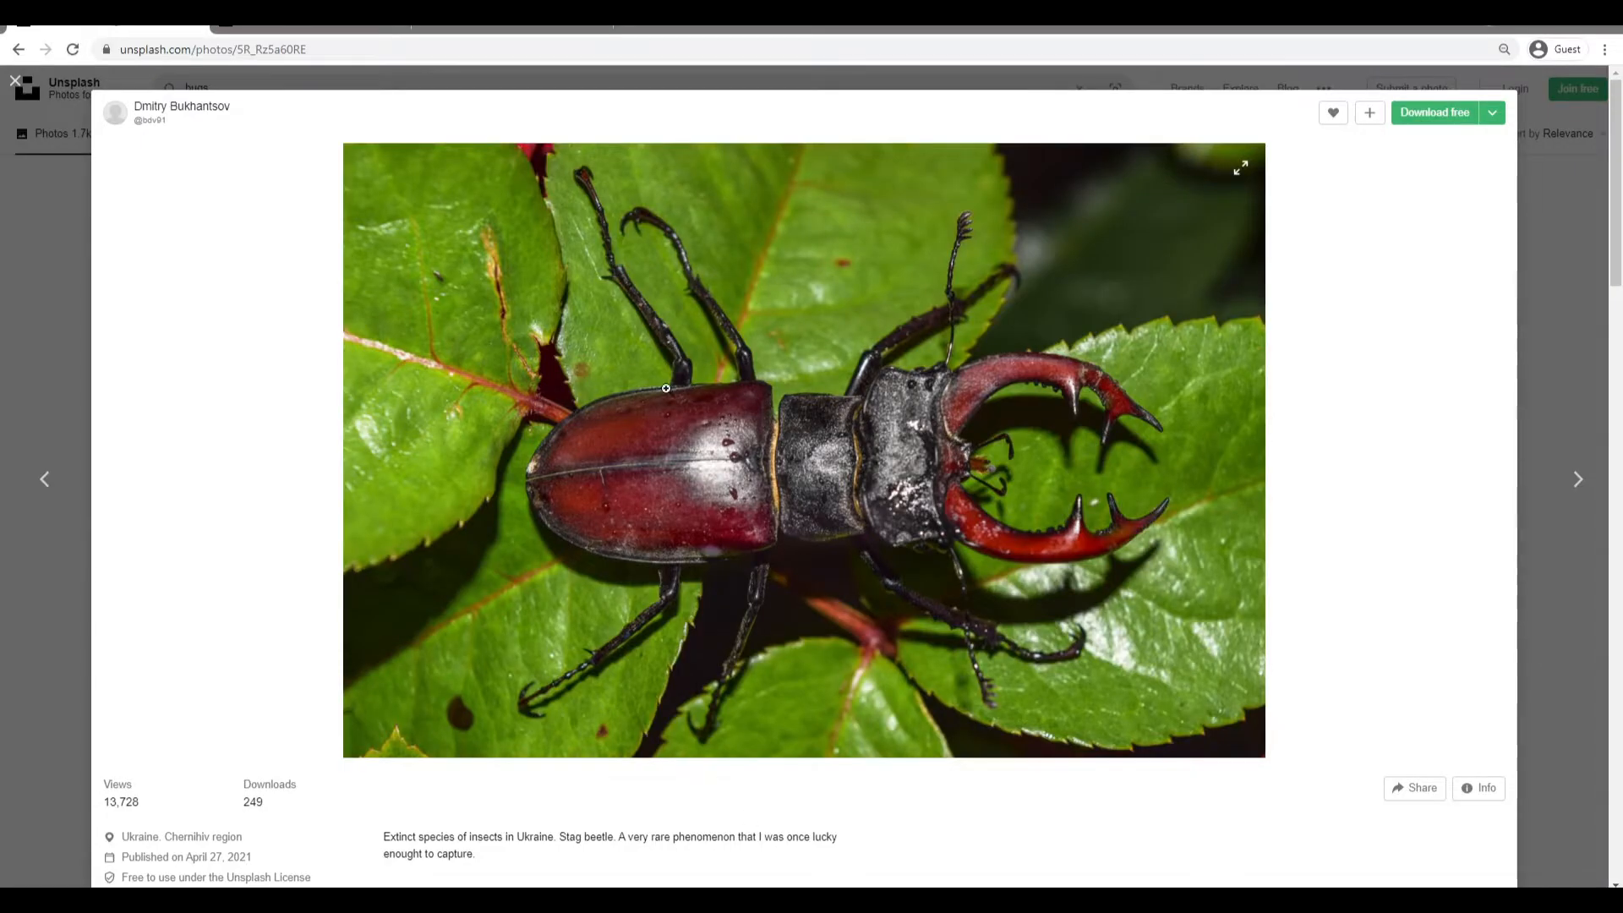
Switch to the Unsplash stag beetle page and copy the photo.
right_click(714, 463)
click(736, 515)
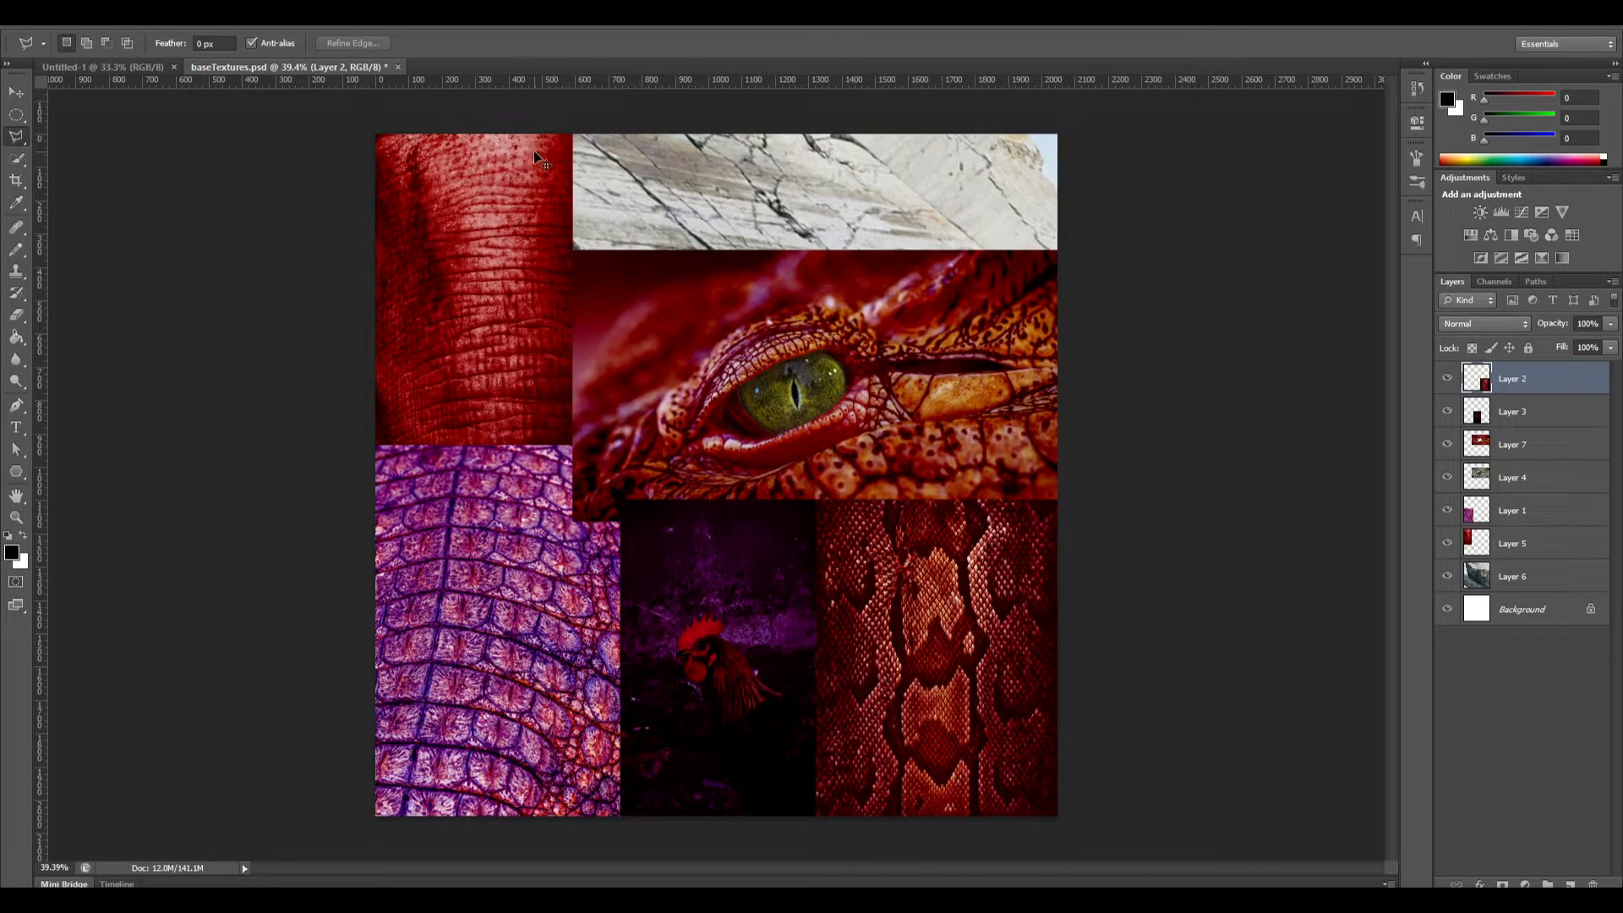
Close baseTextures.psd without saving, then paste the stag beetle photo into the blank document and place it in the canvas's lower-left corner.
key(ctrl+w)
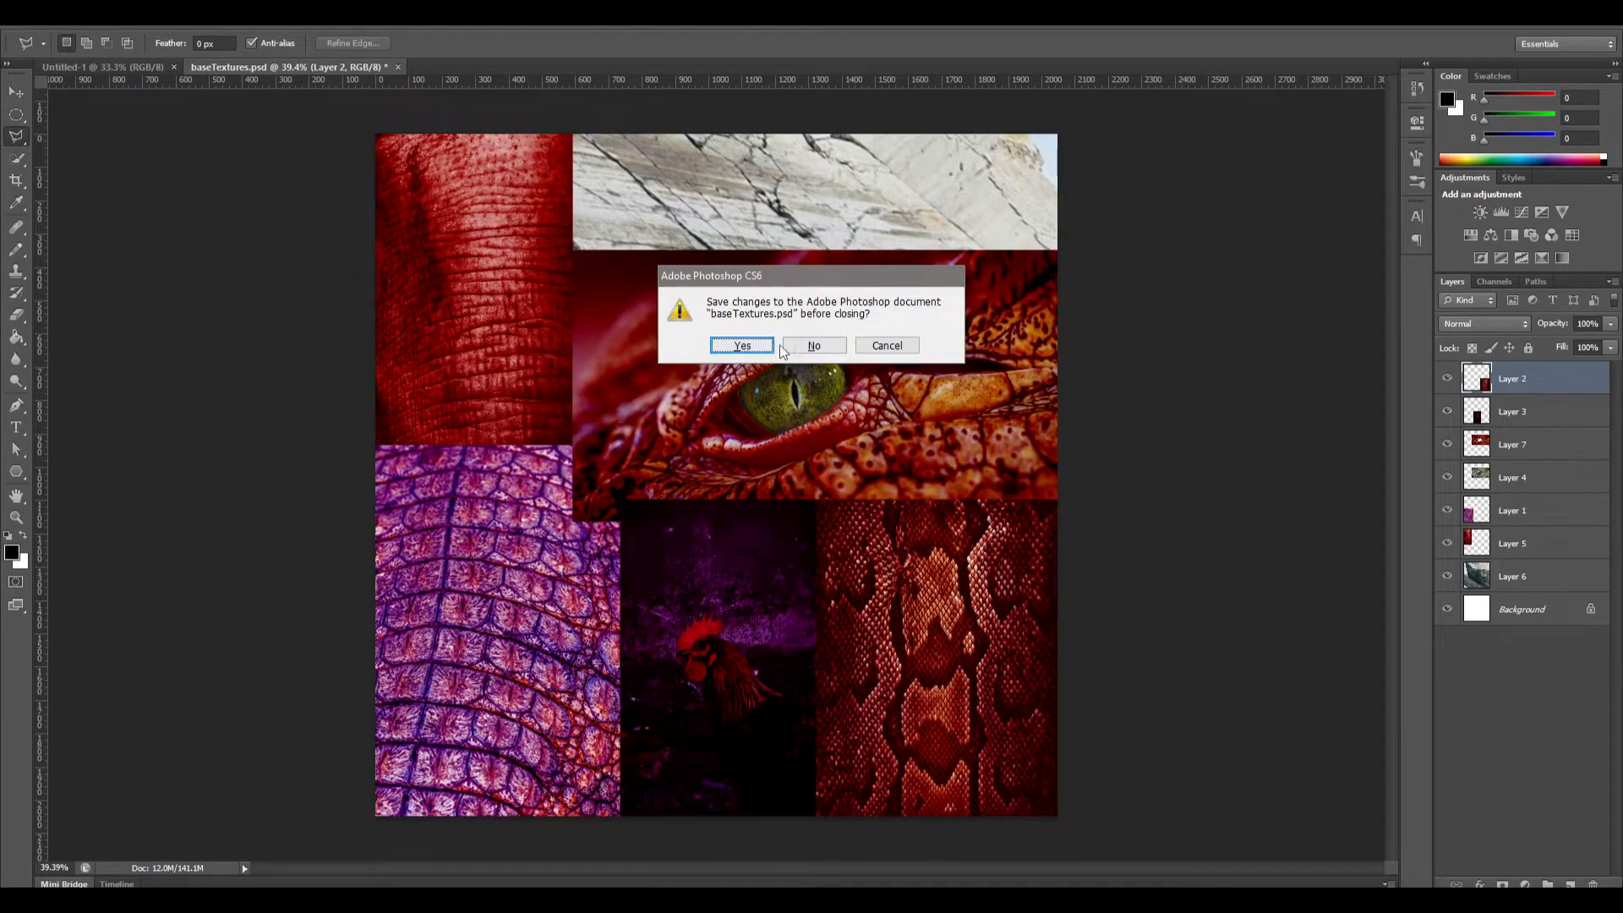
click(812, 347)
key(ctrl+v)
drag(744, 444, 651, 600)
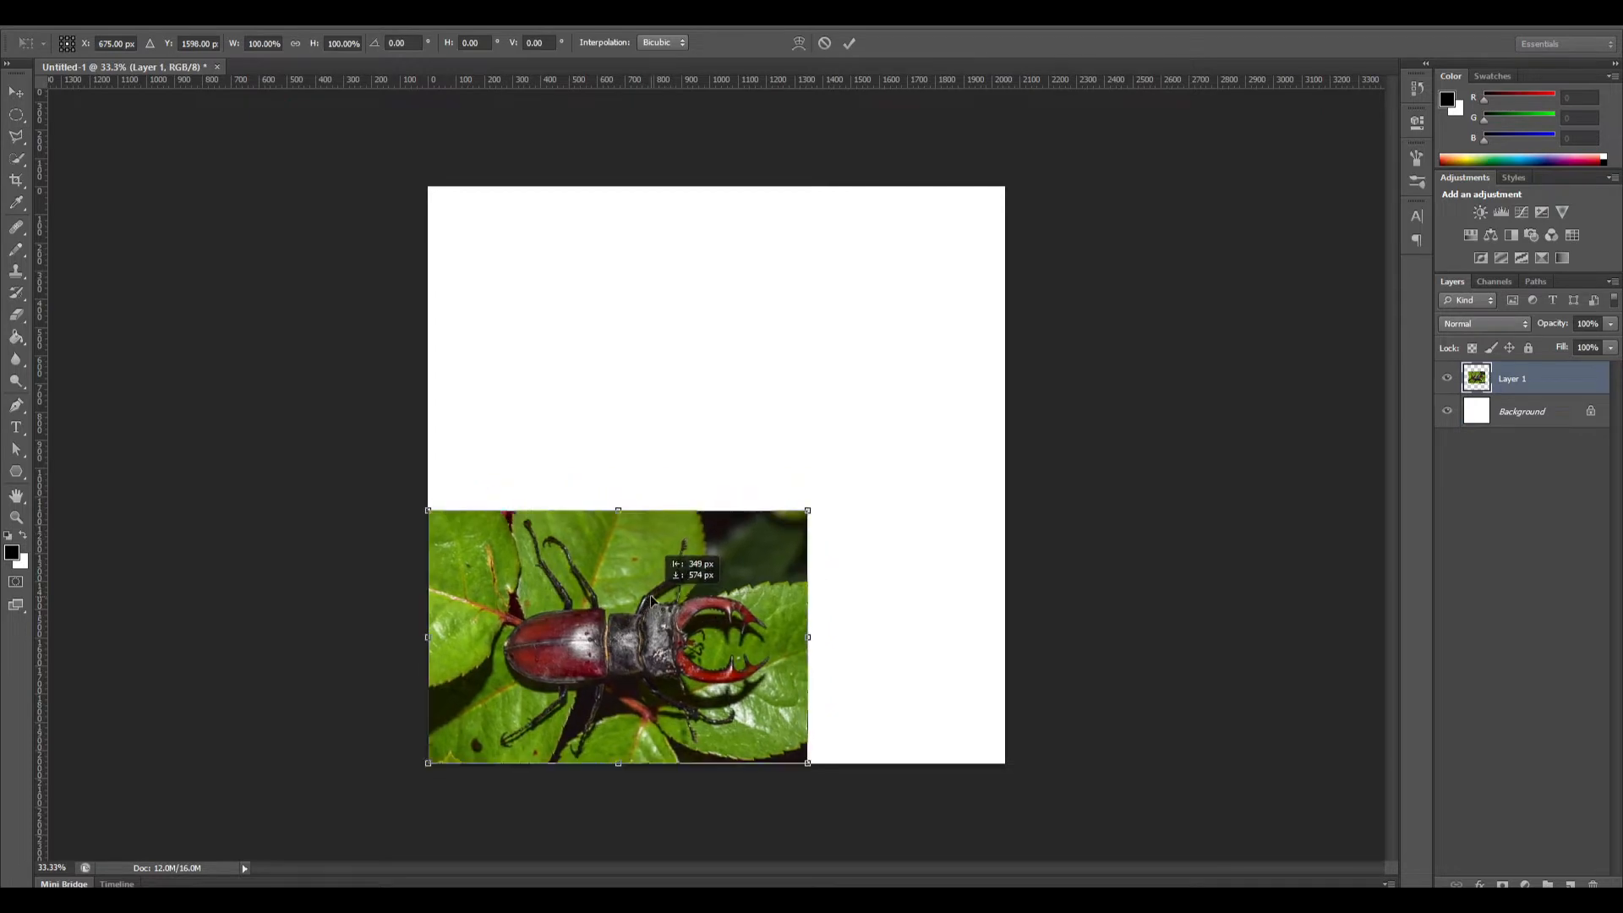
click(849, 43)
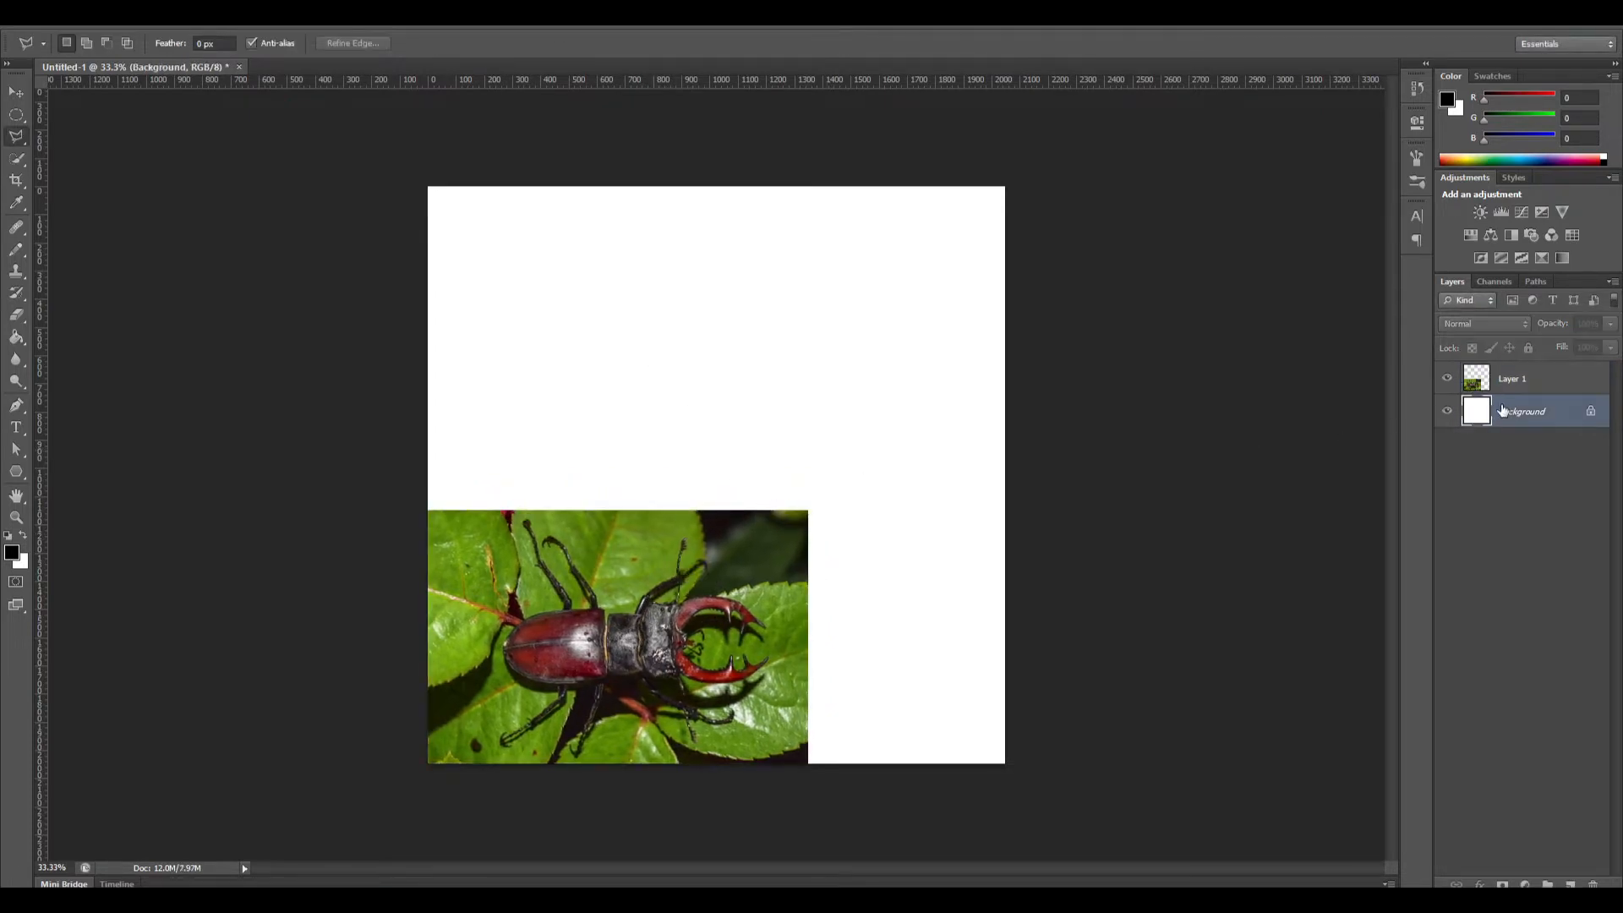
Convert the locked background into a regular layer and fill it with black.
key(Delete)
key(ctrl+z)
double_click(1532, 410)
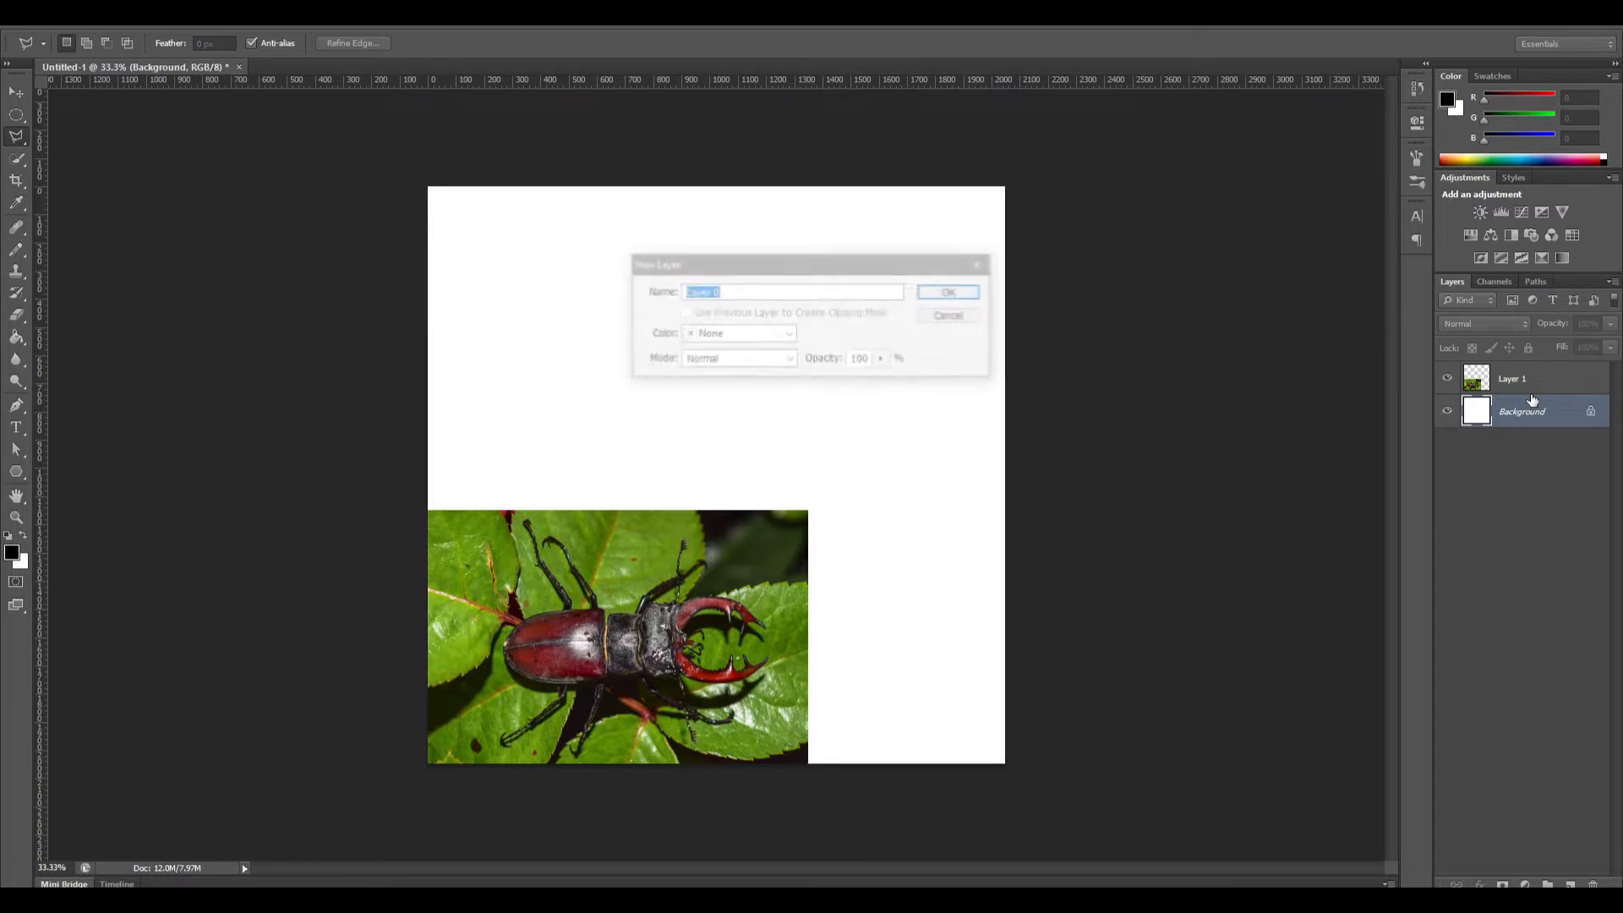
key(Return)
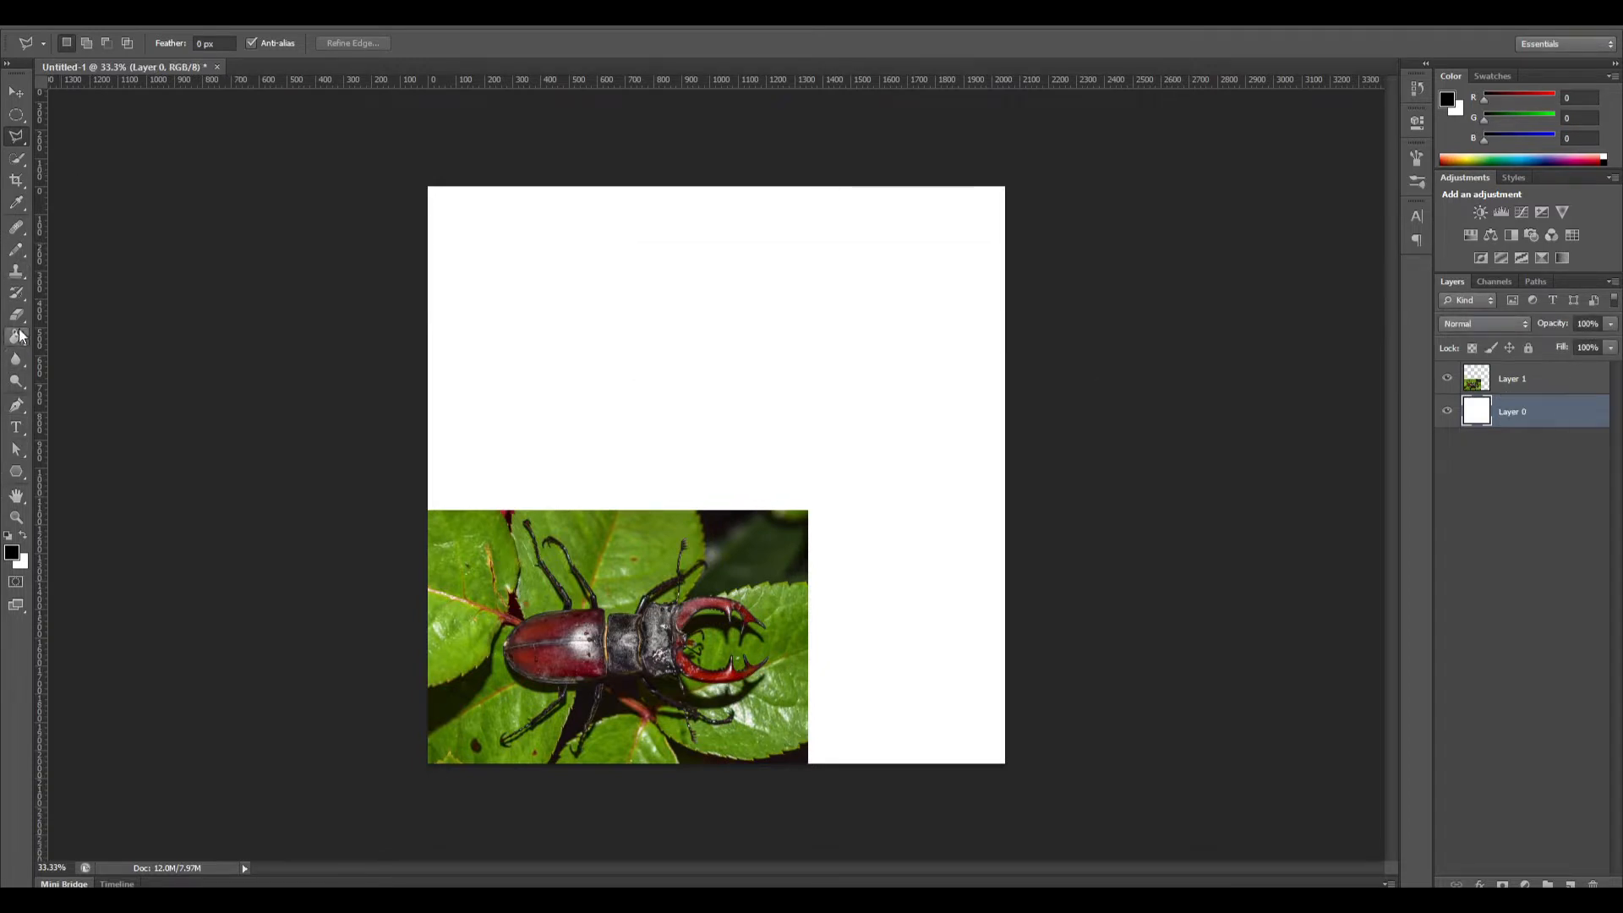
click(752, 338)
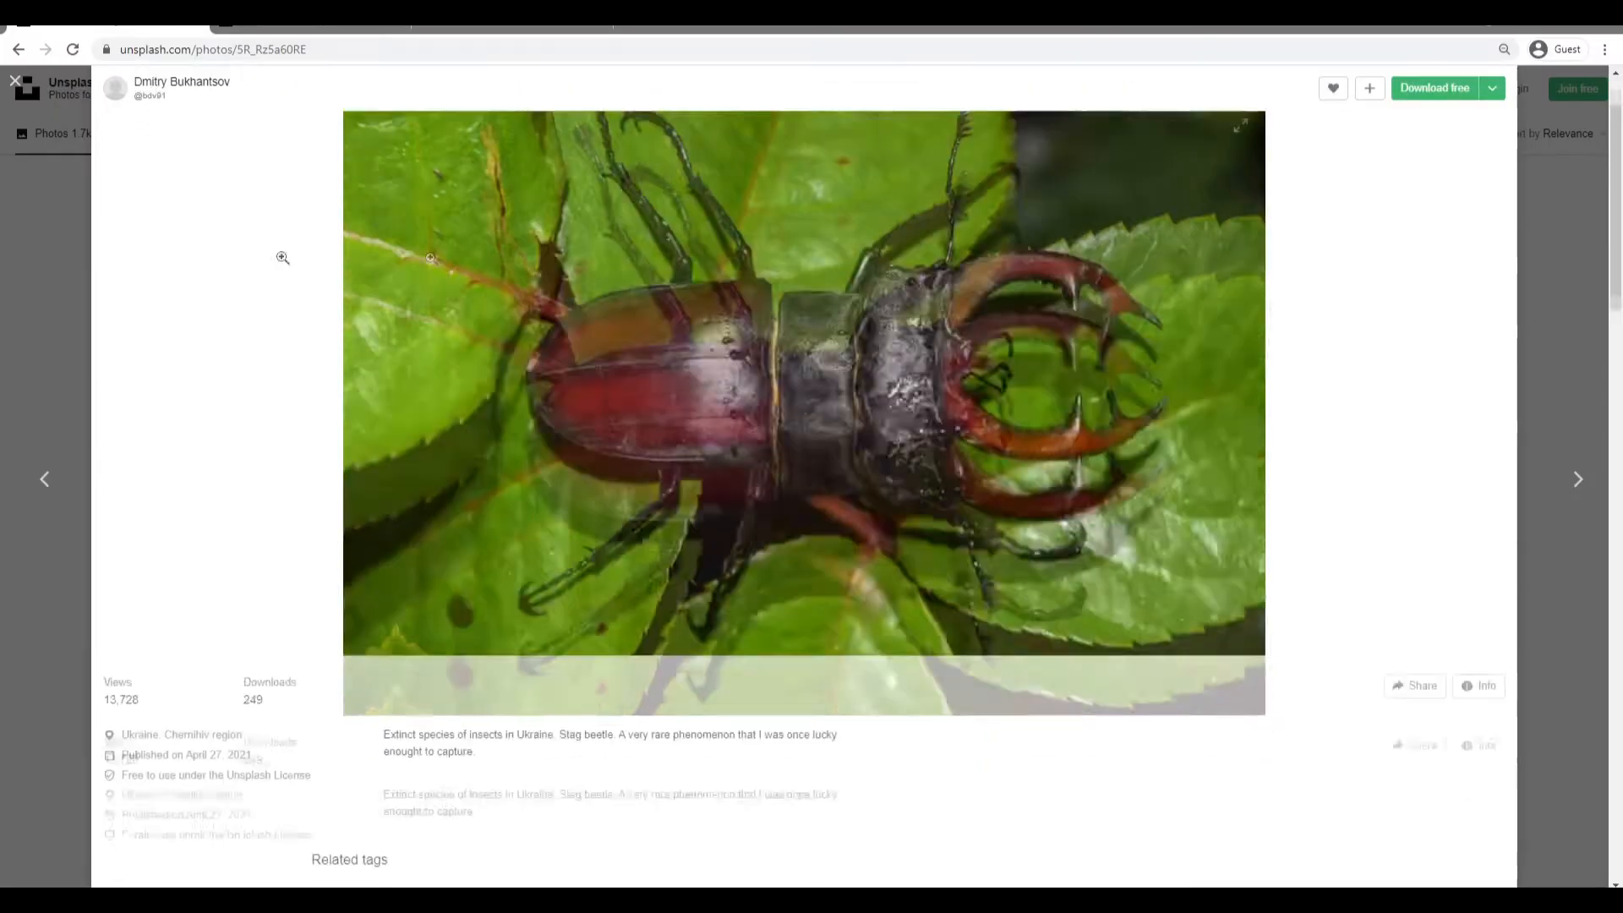
Browse the beetle photo's related pictures and the scorpion search results for more creature textures.
scroll(601, 302, down, 10)
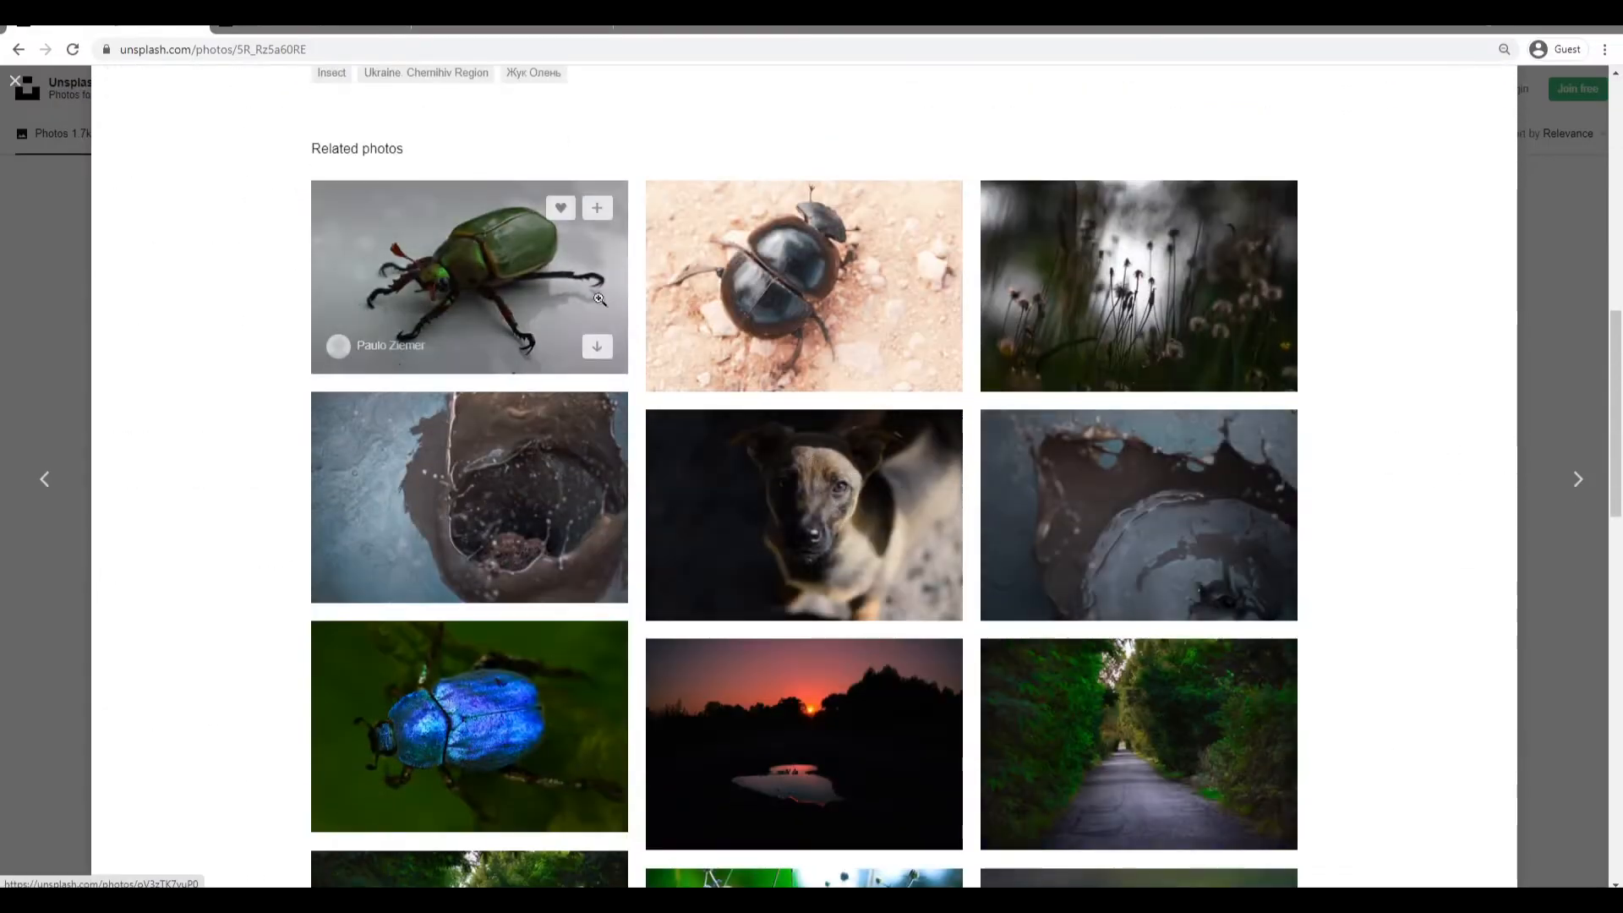
scroll(601, 302, down, 3)
scroll(916, 265, up, 7)
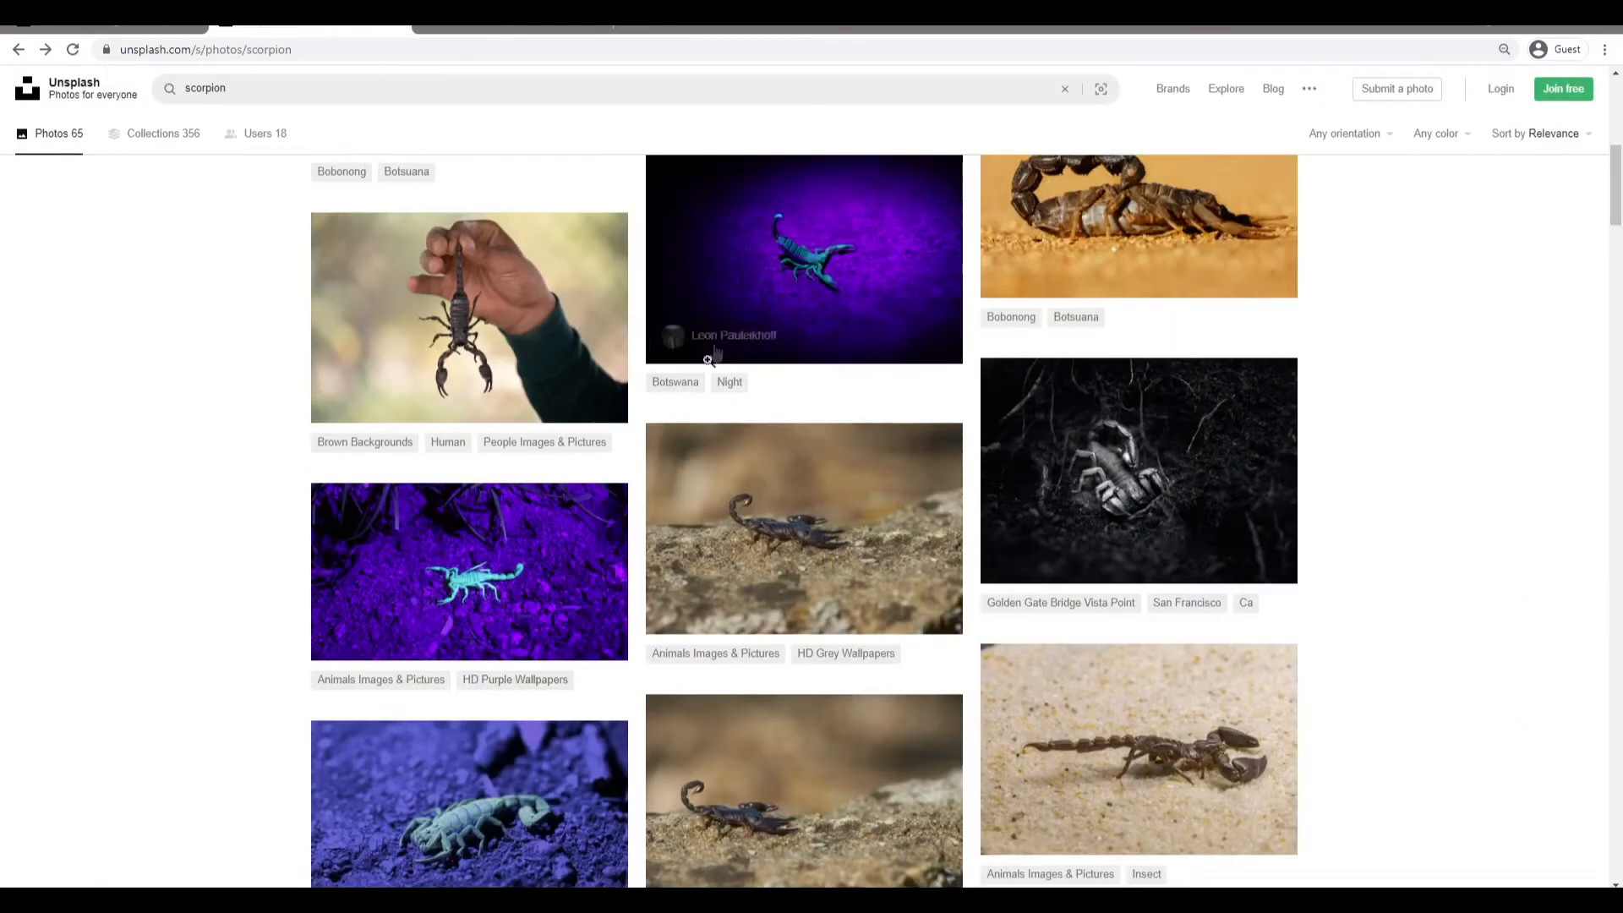
scroll(715, 351, down, 4)
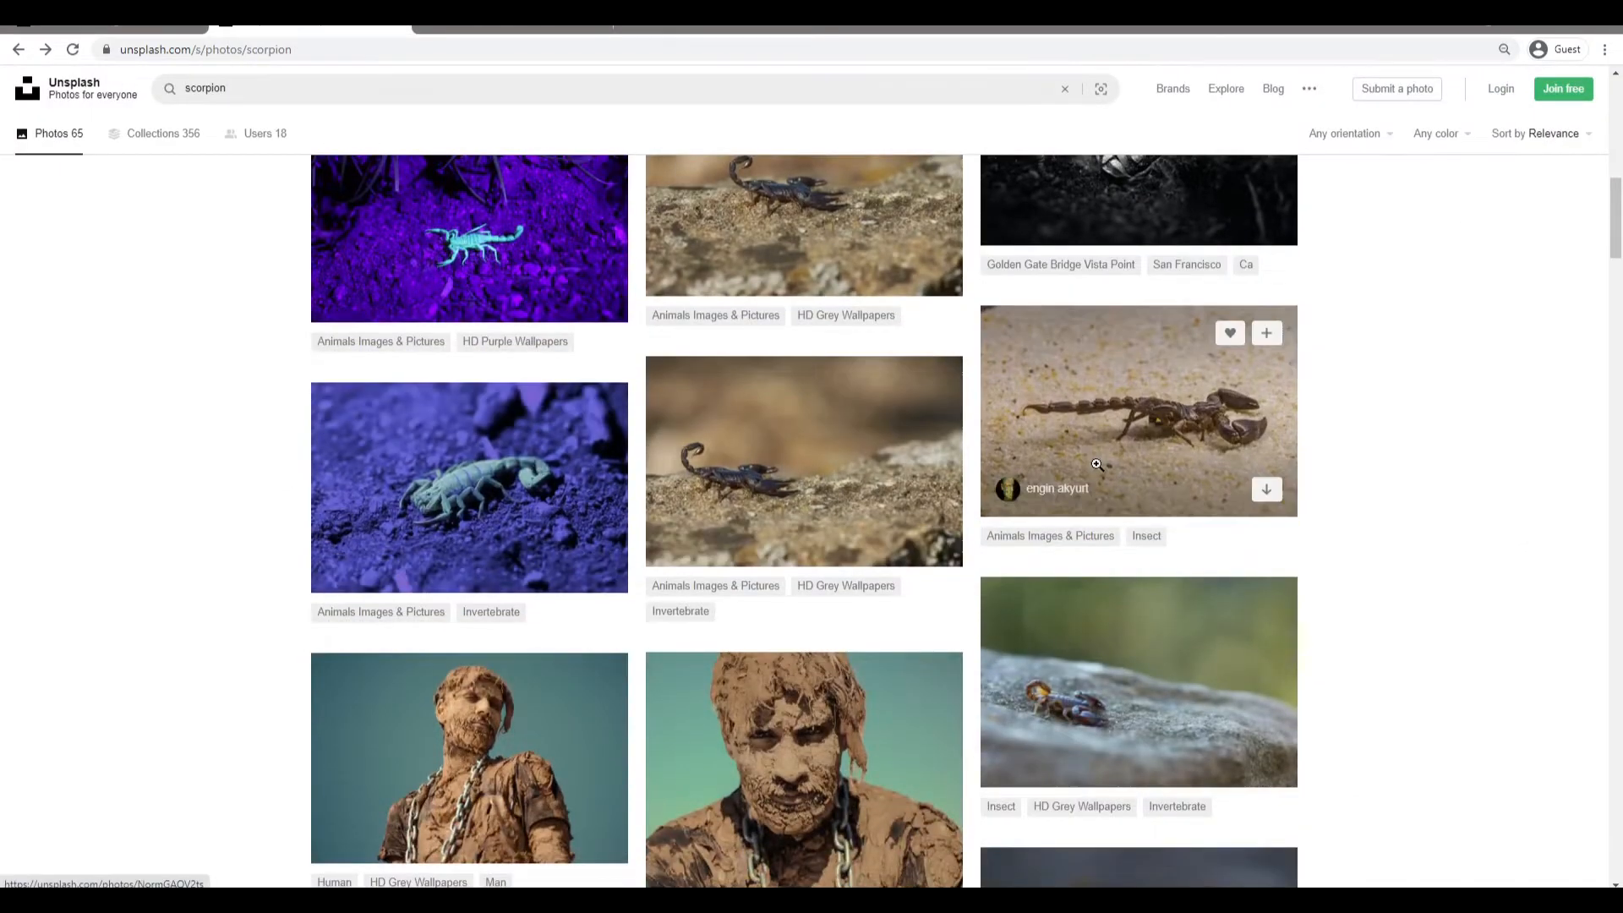
scroll(1096, 464, down, 10)
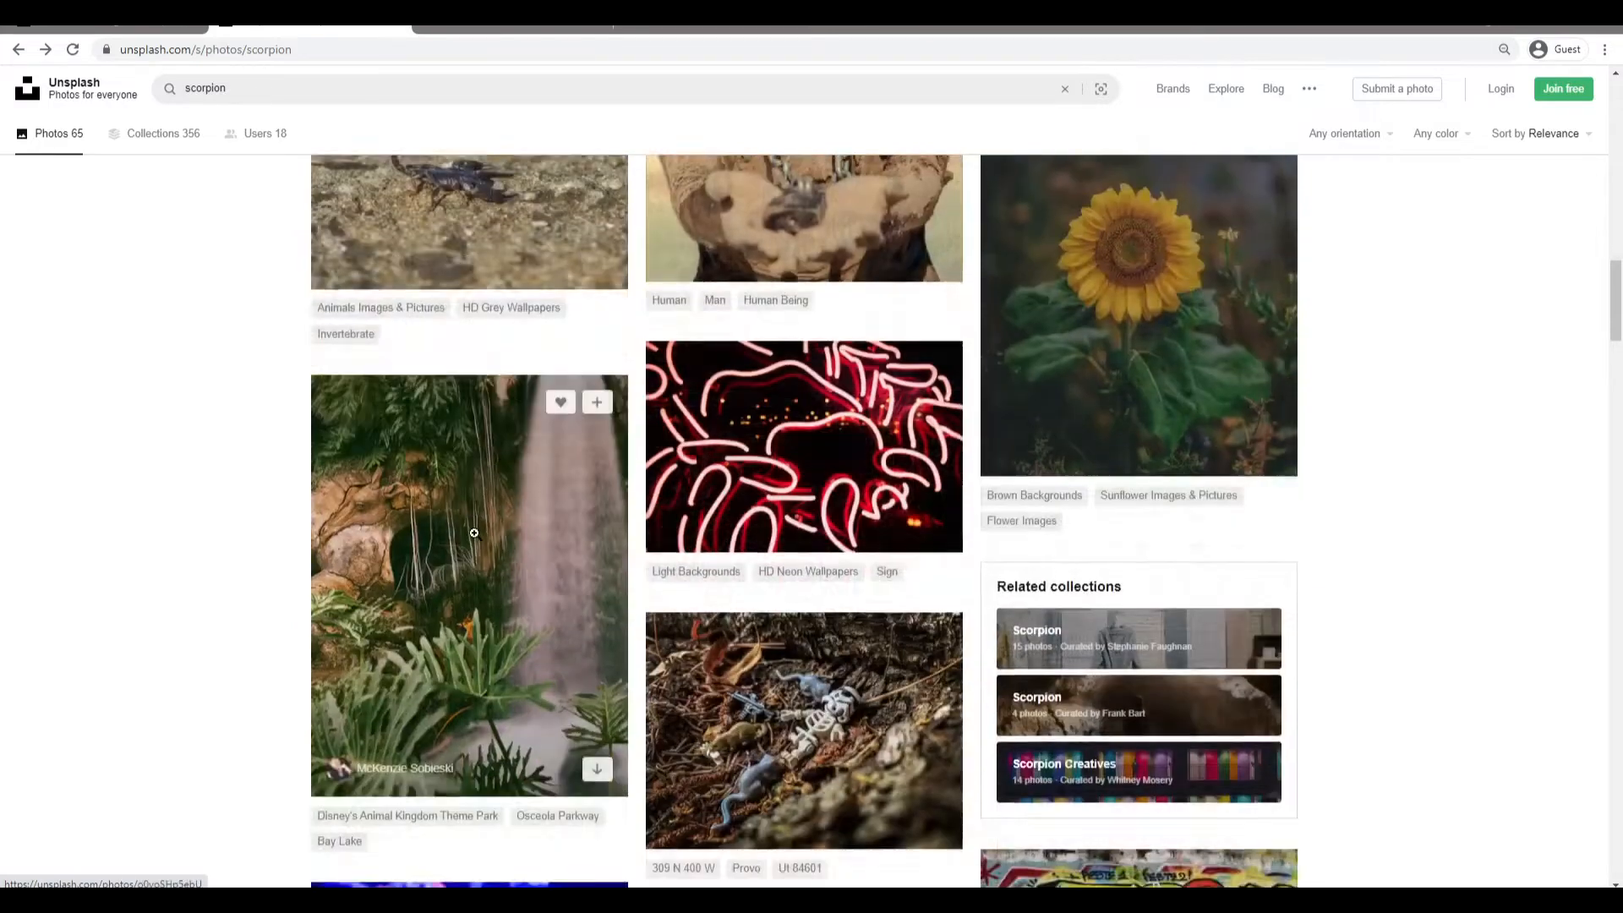
scroll(474, 533, down, 3)
scroll(819, 542, down, 4)
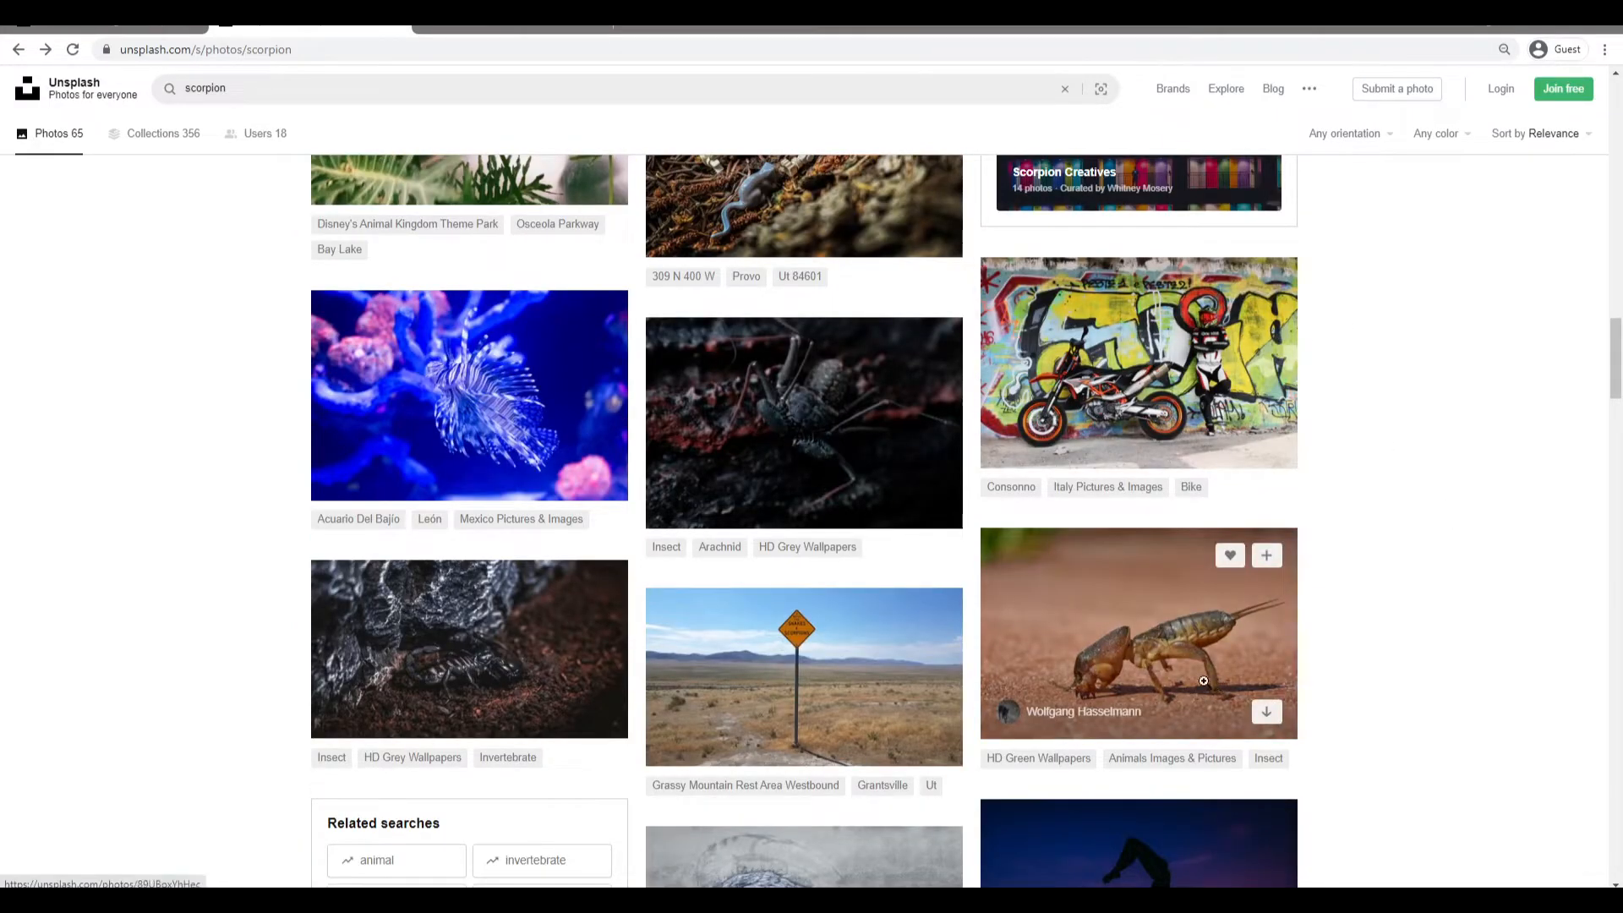
scroll(599, 537, down, 10)
scroll(887, 563, down, 7)
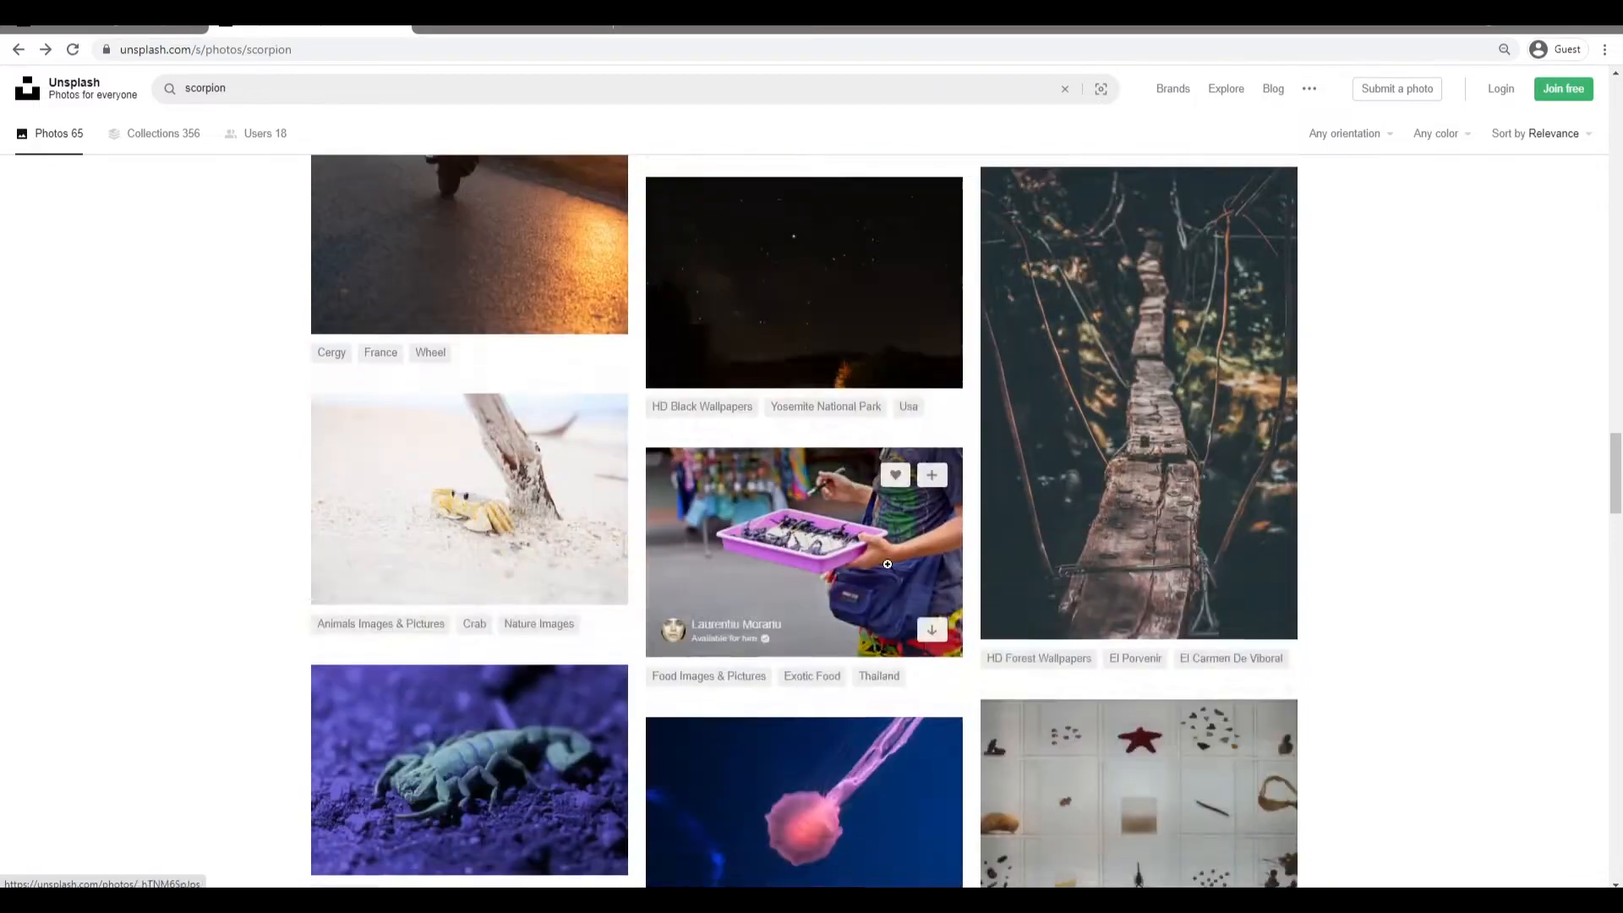
scroll(783, 456, down, 5)
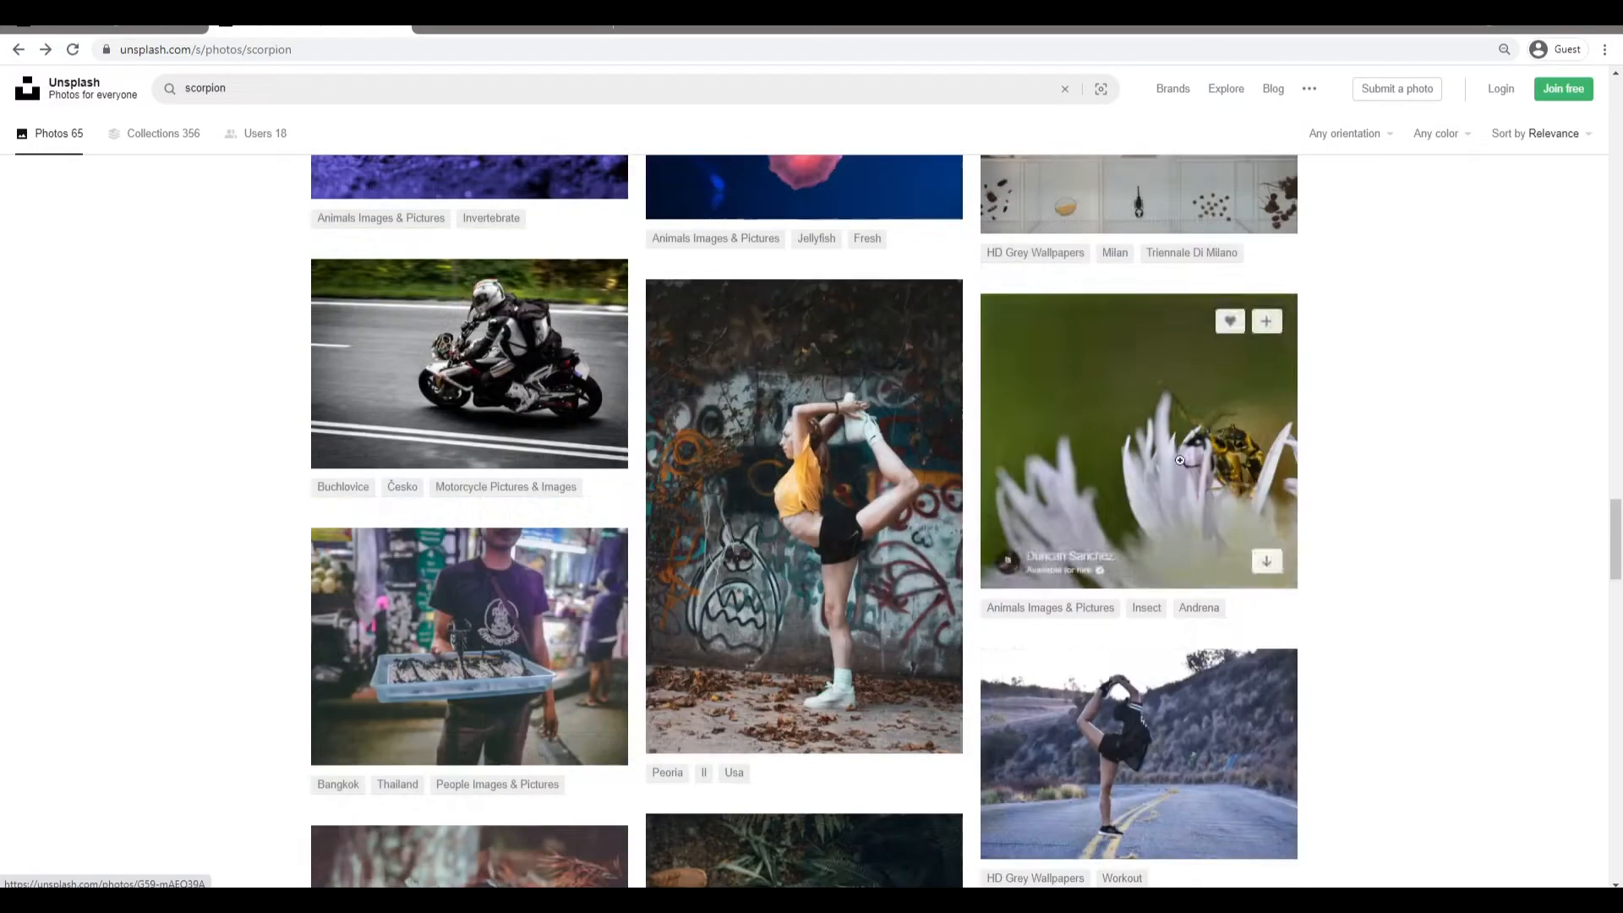
scroll(1225, 551, down, 18)
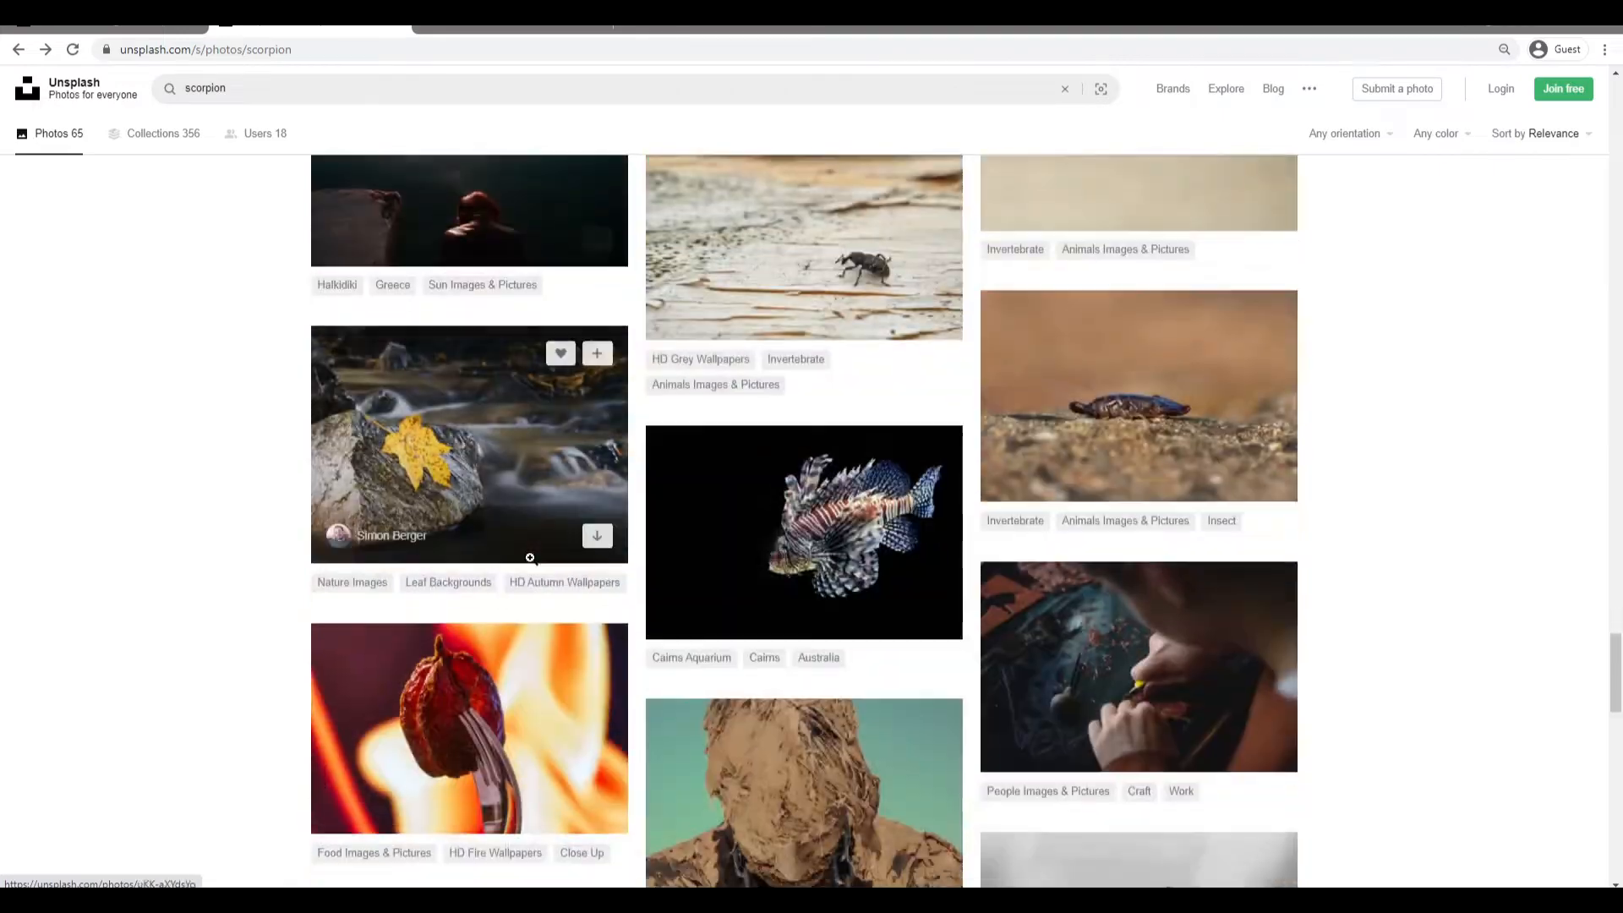
scroll(530, 558, down, 8)
Open the lionfish photo, look over its related pictures, and return to the rest of the scorpion results.
click(698, 621)
click(694, 474)
click(691, 430)
scroll(690, 431, down, 8)
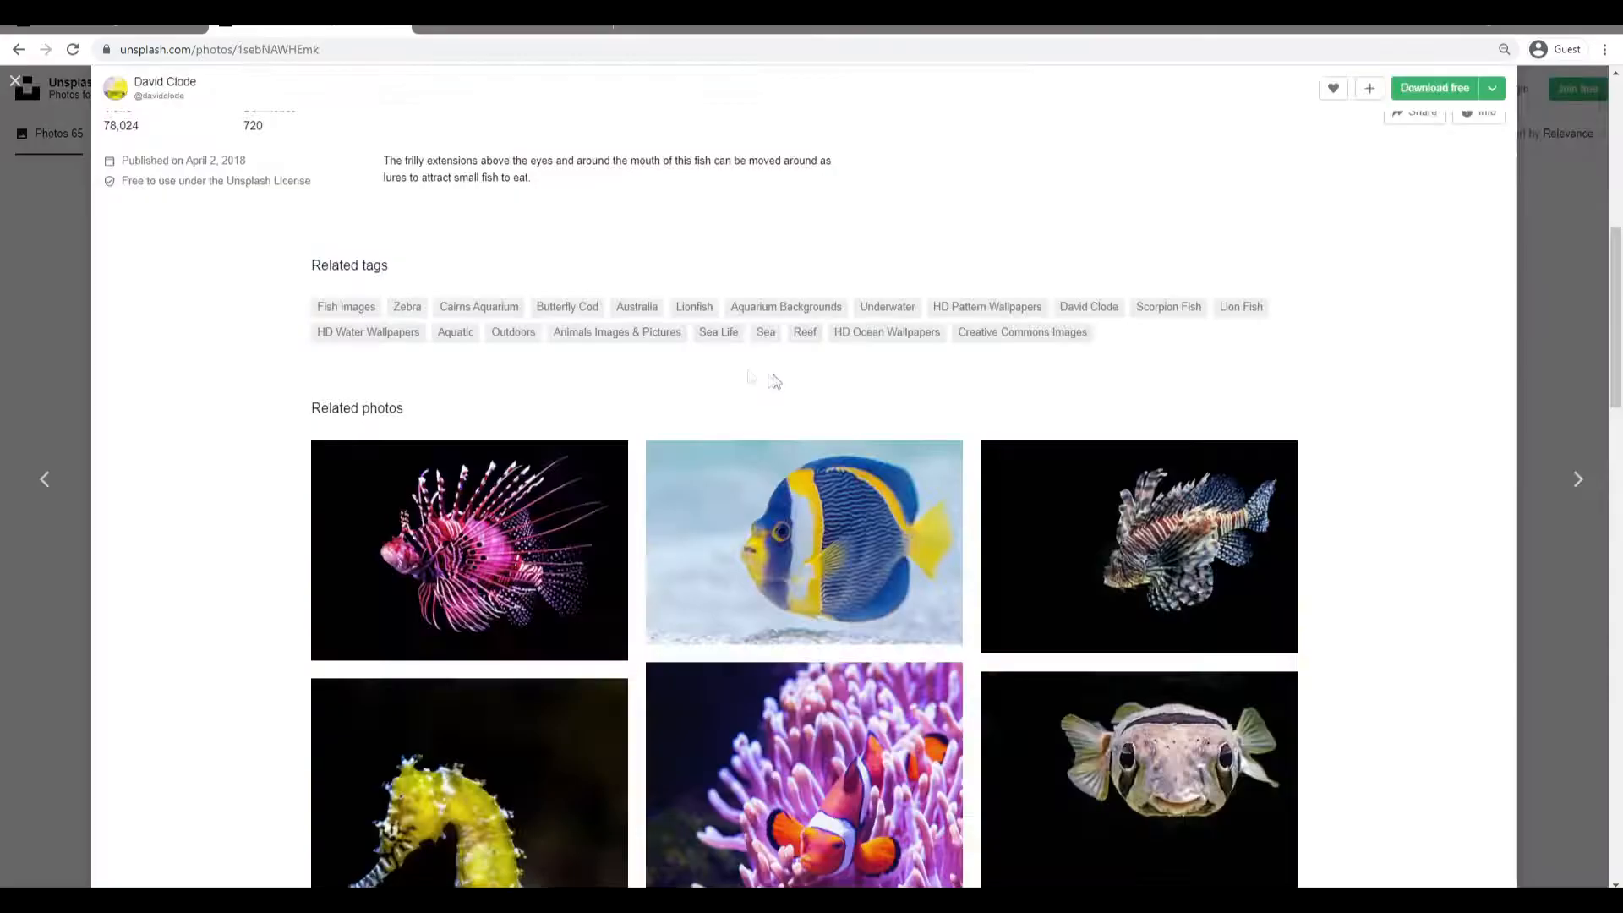
click(51, 372)
scroll(181, 369, down, 15)
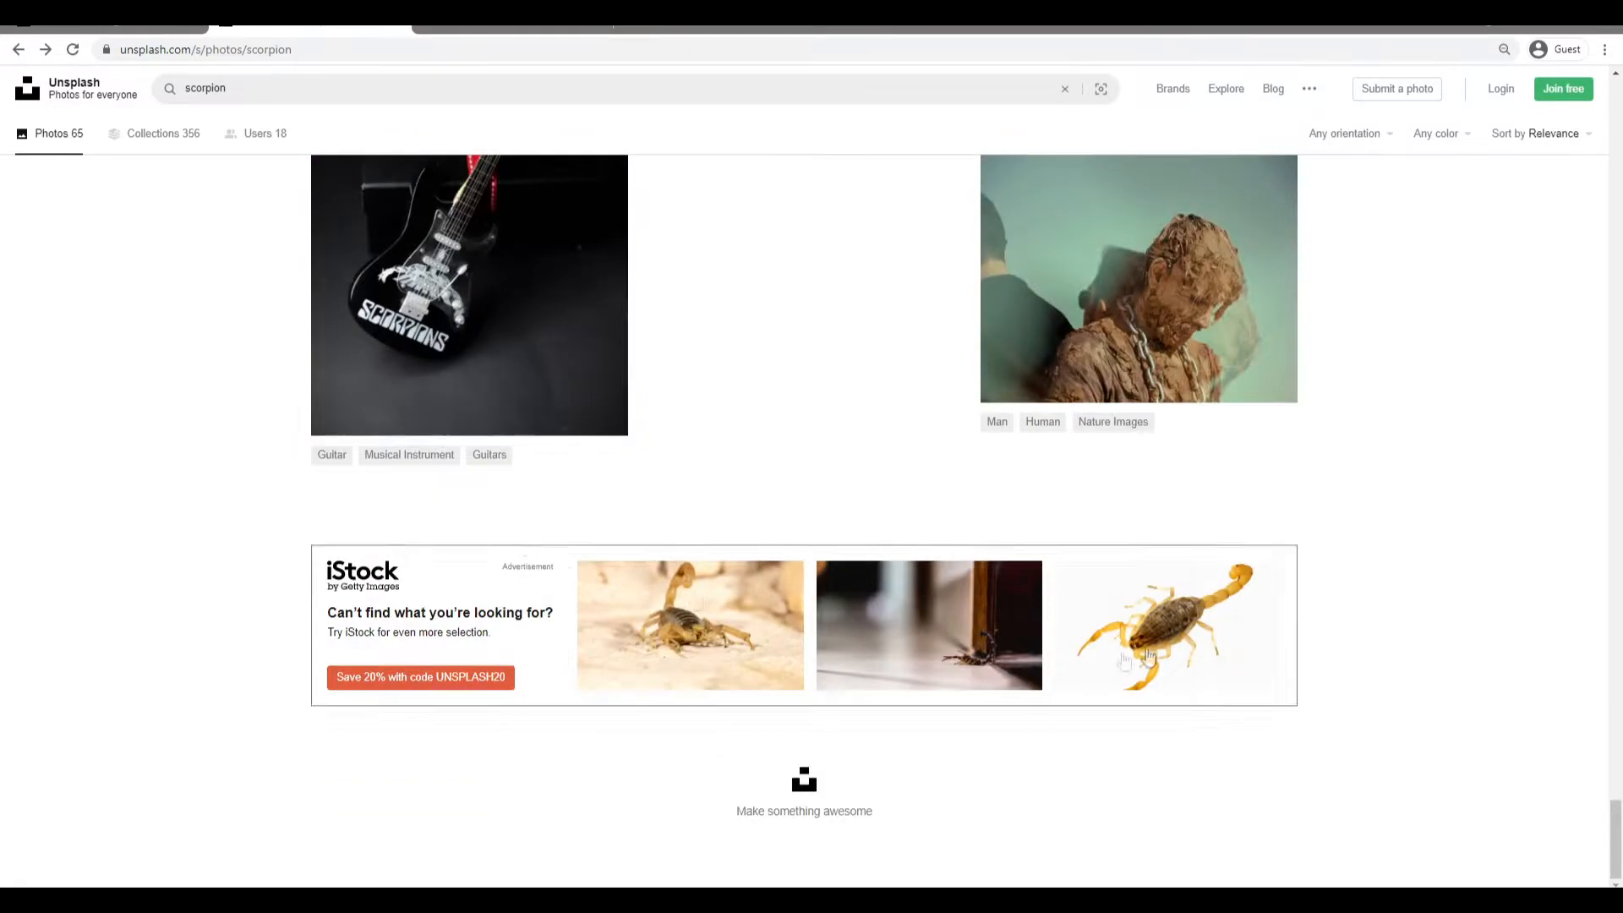
Switch to the related invertebrate search, open the yellow-and-black striped bee photo and copy it.
scroll(564, 460, up, 20)
click(483, 275)
scroll(927, 470, down, 5)
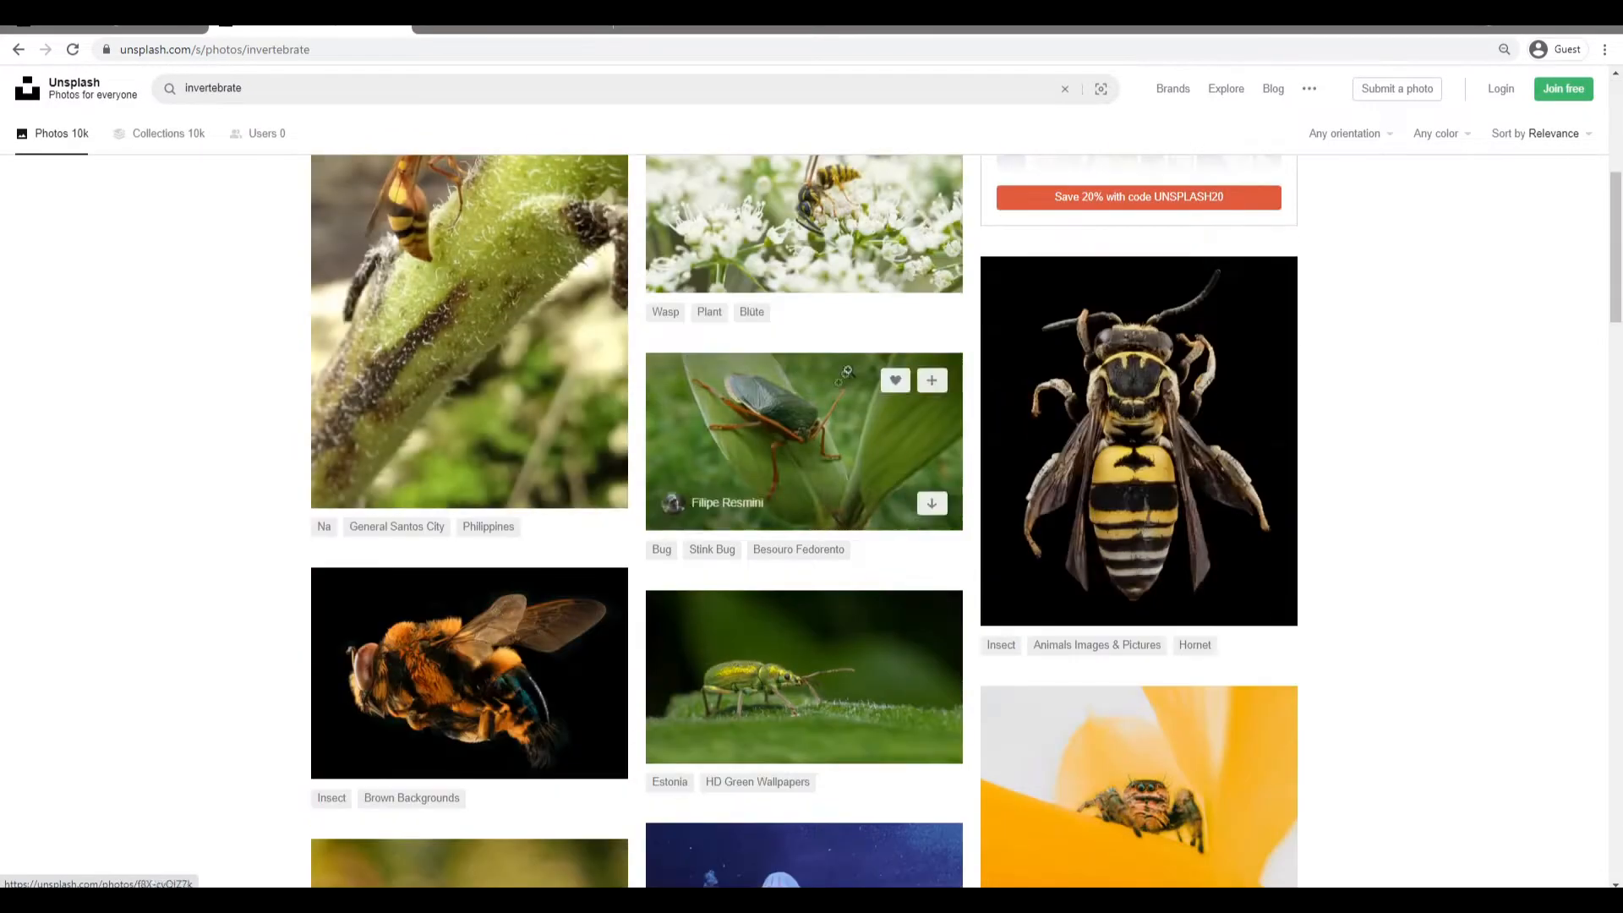
click(1116, 439)
right_click(881, 439)
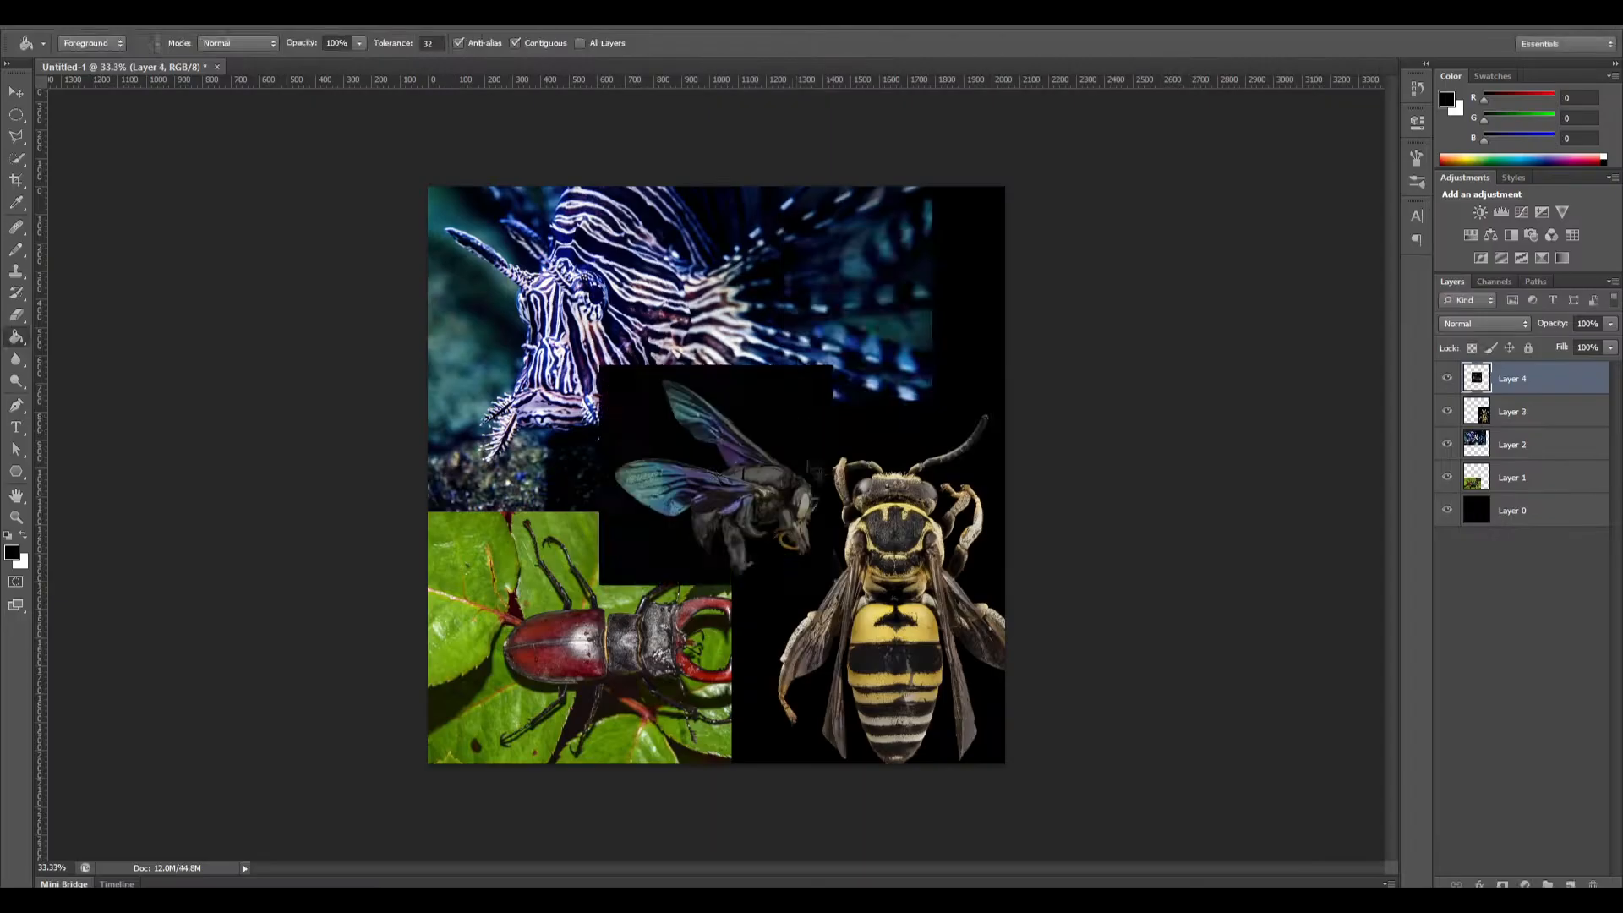
Move the winged carpenter bee photo into the canvas's upper-right corner and shift the lionfish photo left past the canvas edge.
drag(722, 559, 845, 367)
key(Return)
click(1522, 445)
key(ctrl+t)
drag(492, 388, 398, 388)
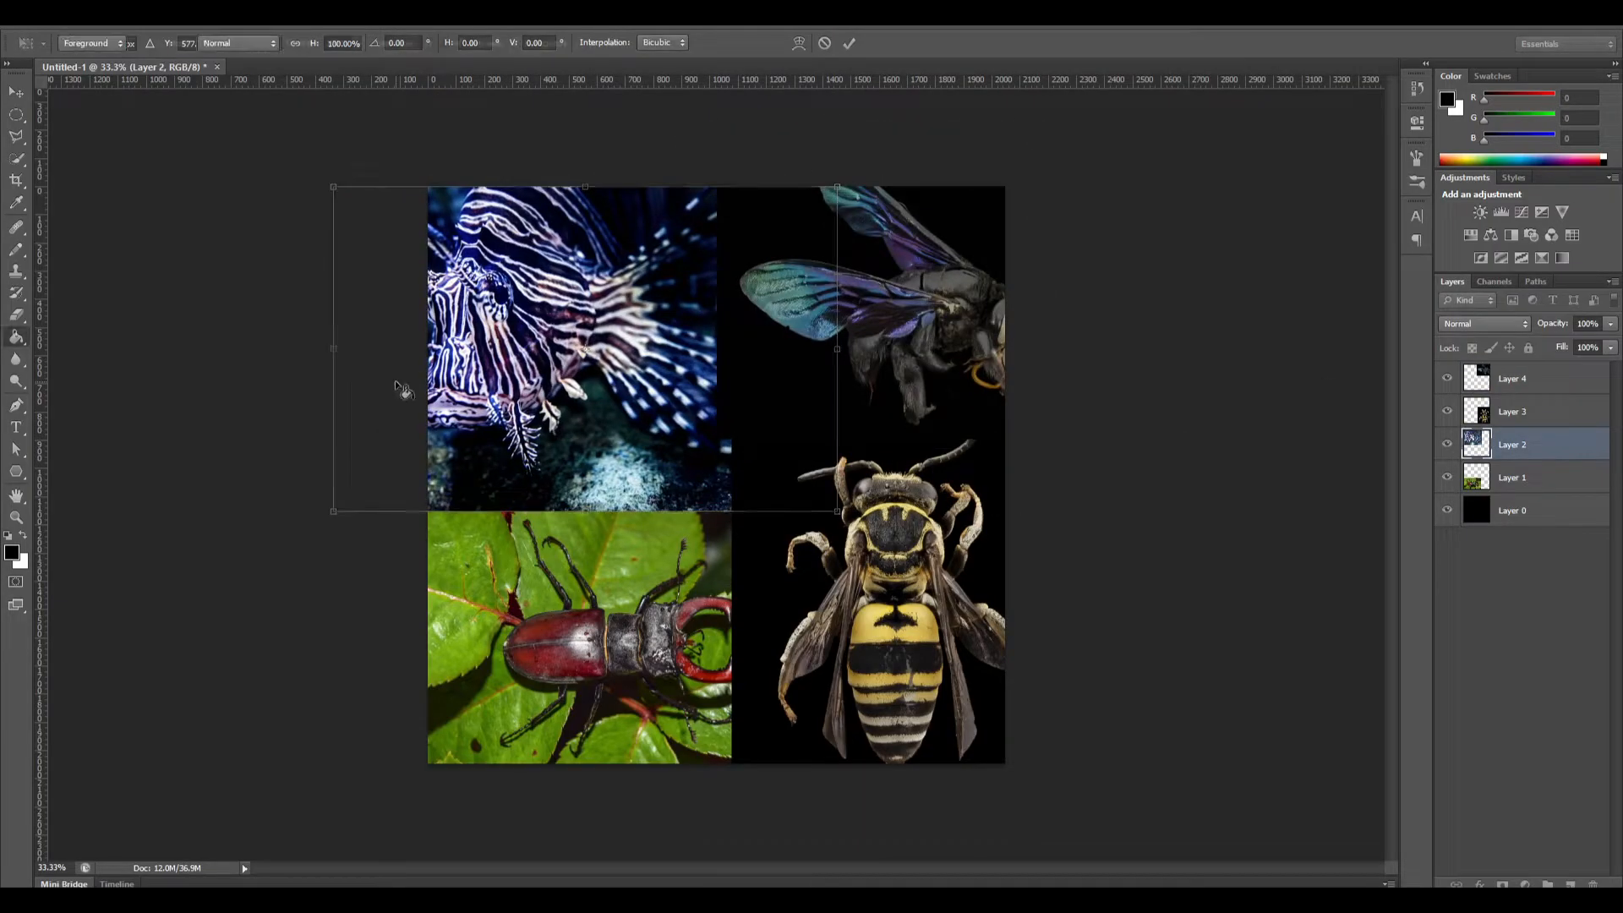
Shift the stag beetle photo left so its body starts at the canvas edge and its mandibles are clear.
click(1522, 477)
key(ctrl+t)
drag(650, 579, 600, 579)
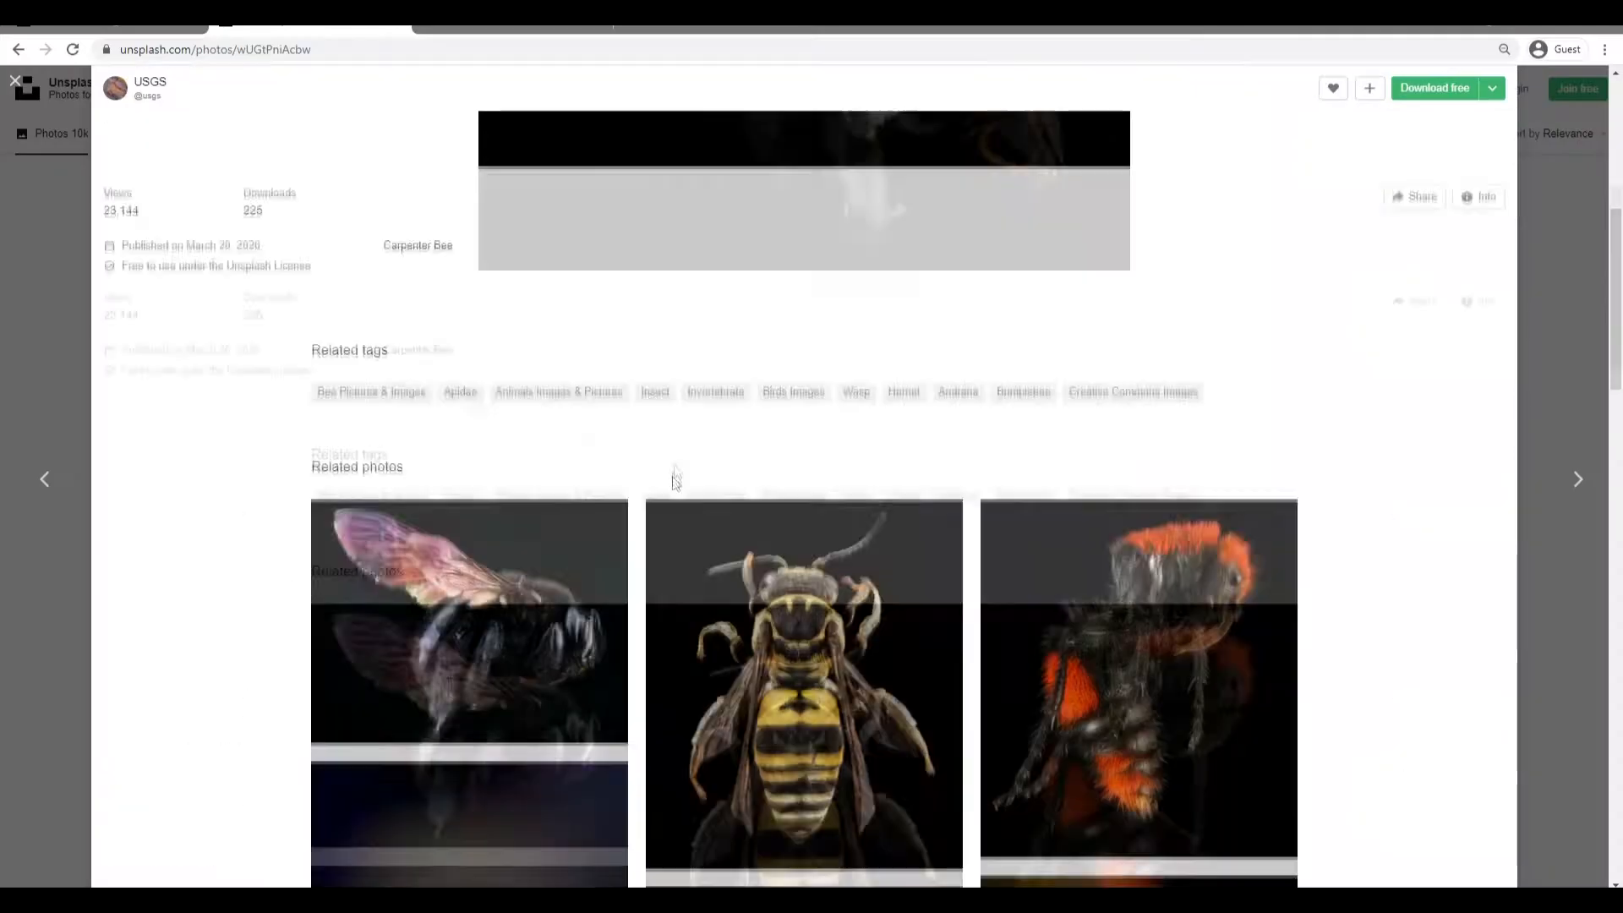
Search Unsplash for electron microscopy and look through the resulting photos.
scroll(1177, 288, down, 5)
scroll(1177, 287, down, 5)
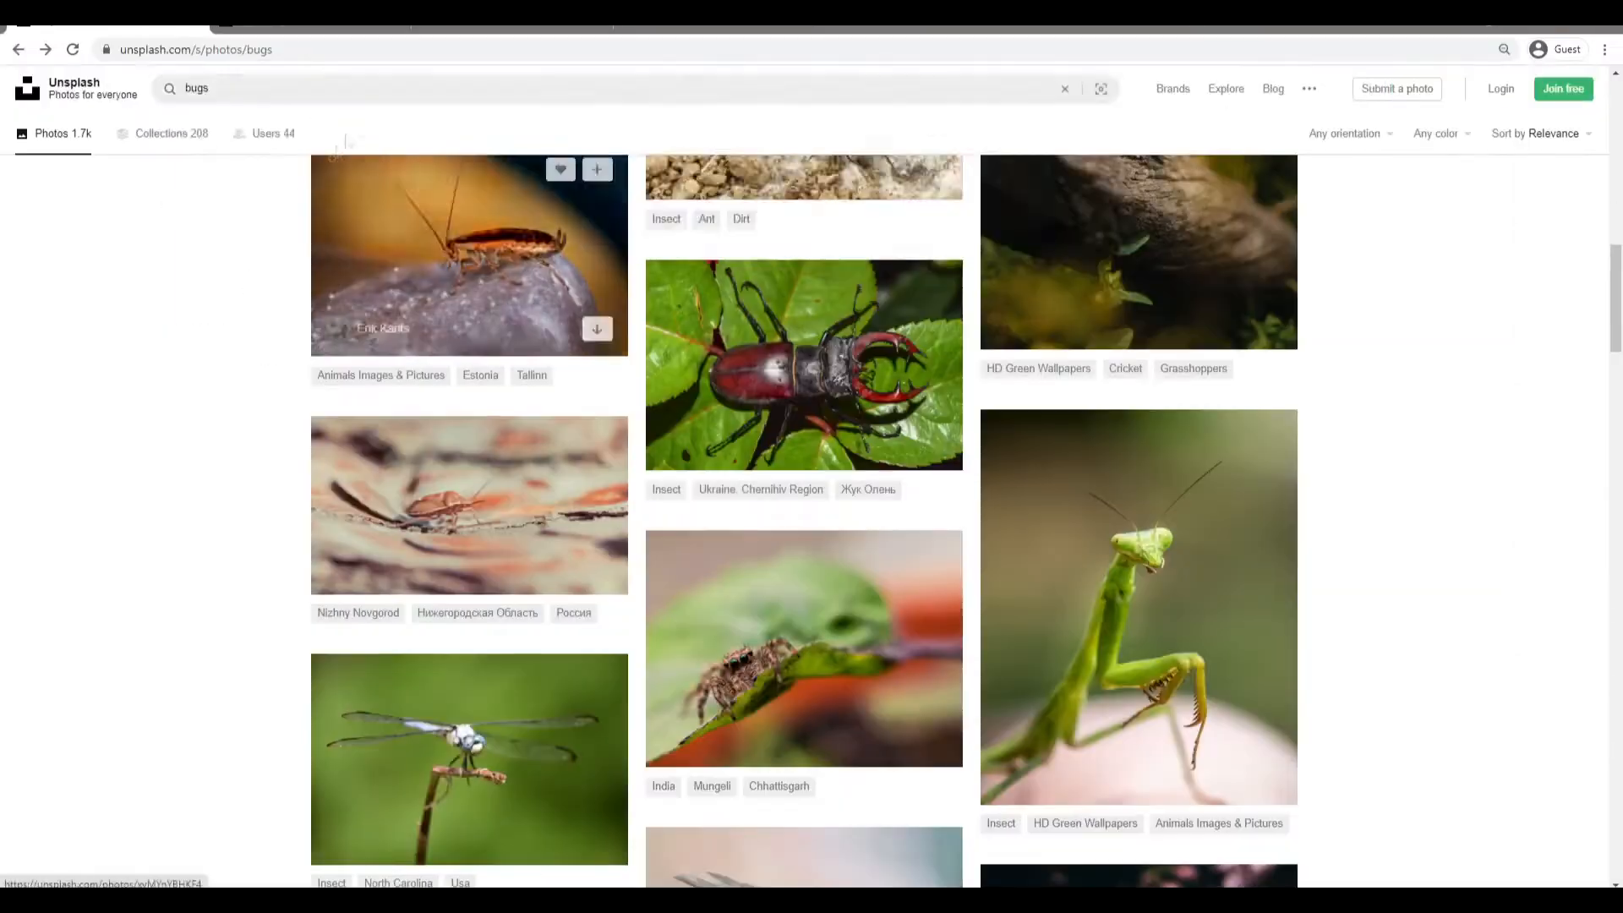
triple_click(377, 99)
text(electron microscopy)
key(Return)
scroll(206, 406, down, 10)
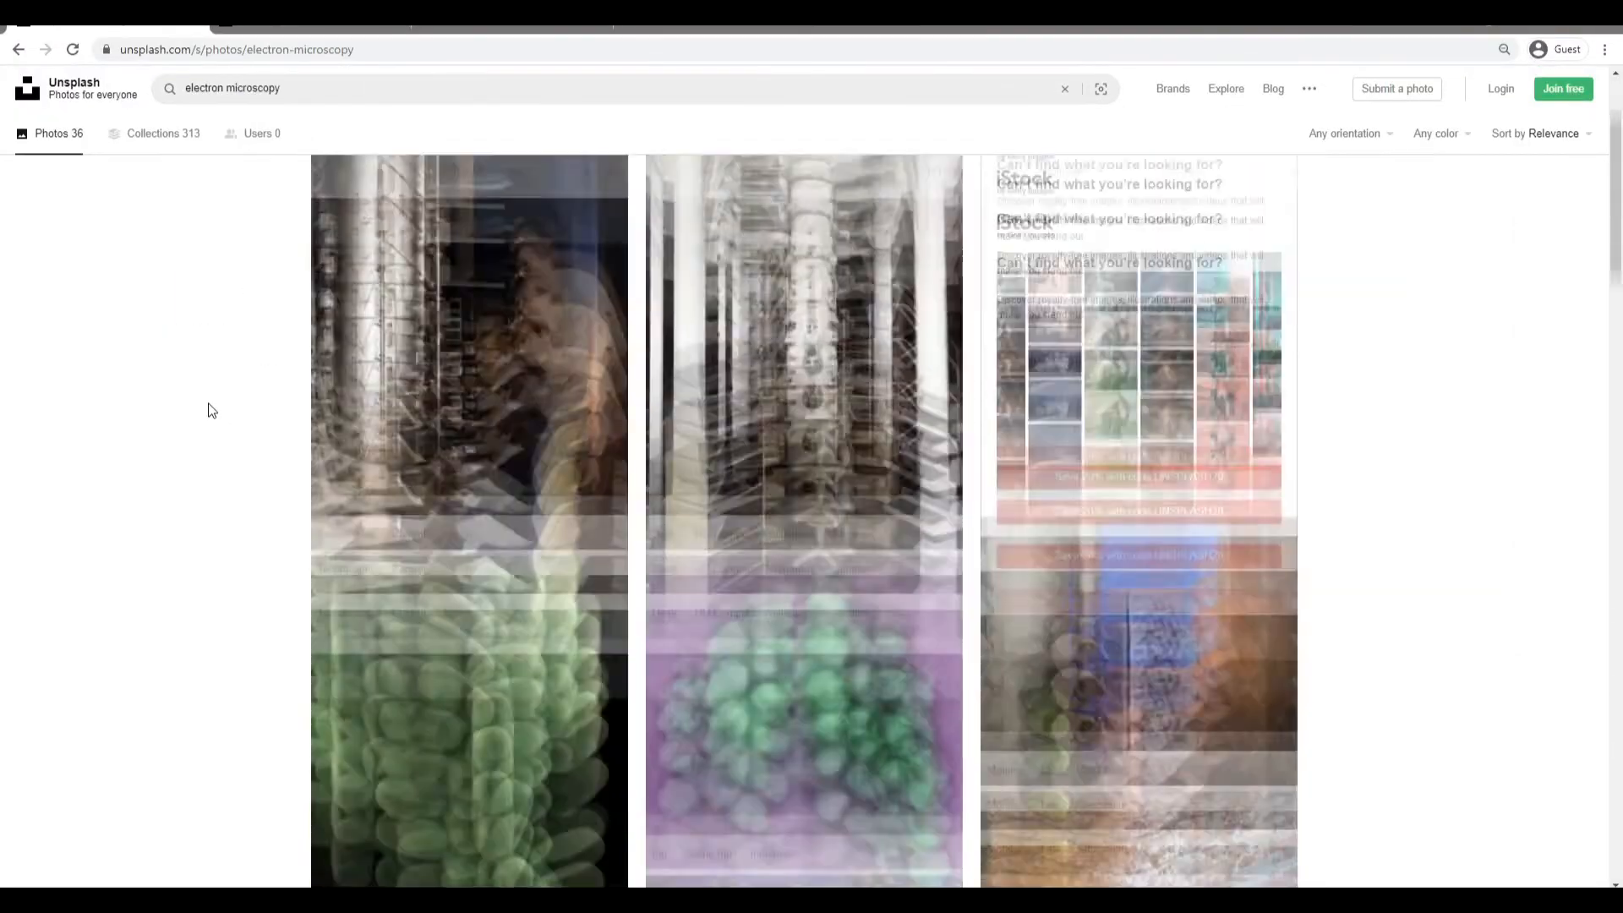
scroll(342, 340, down, 10)
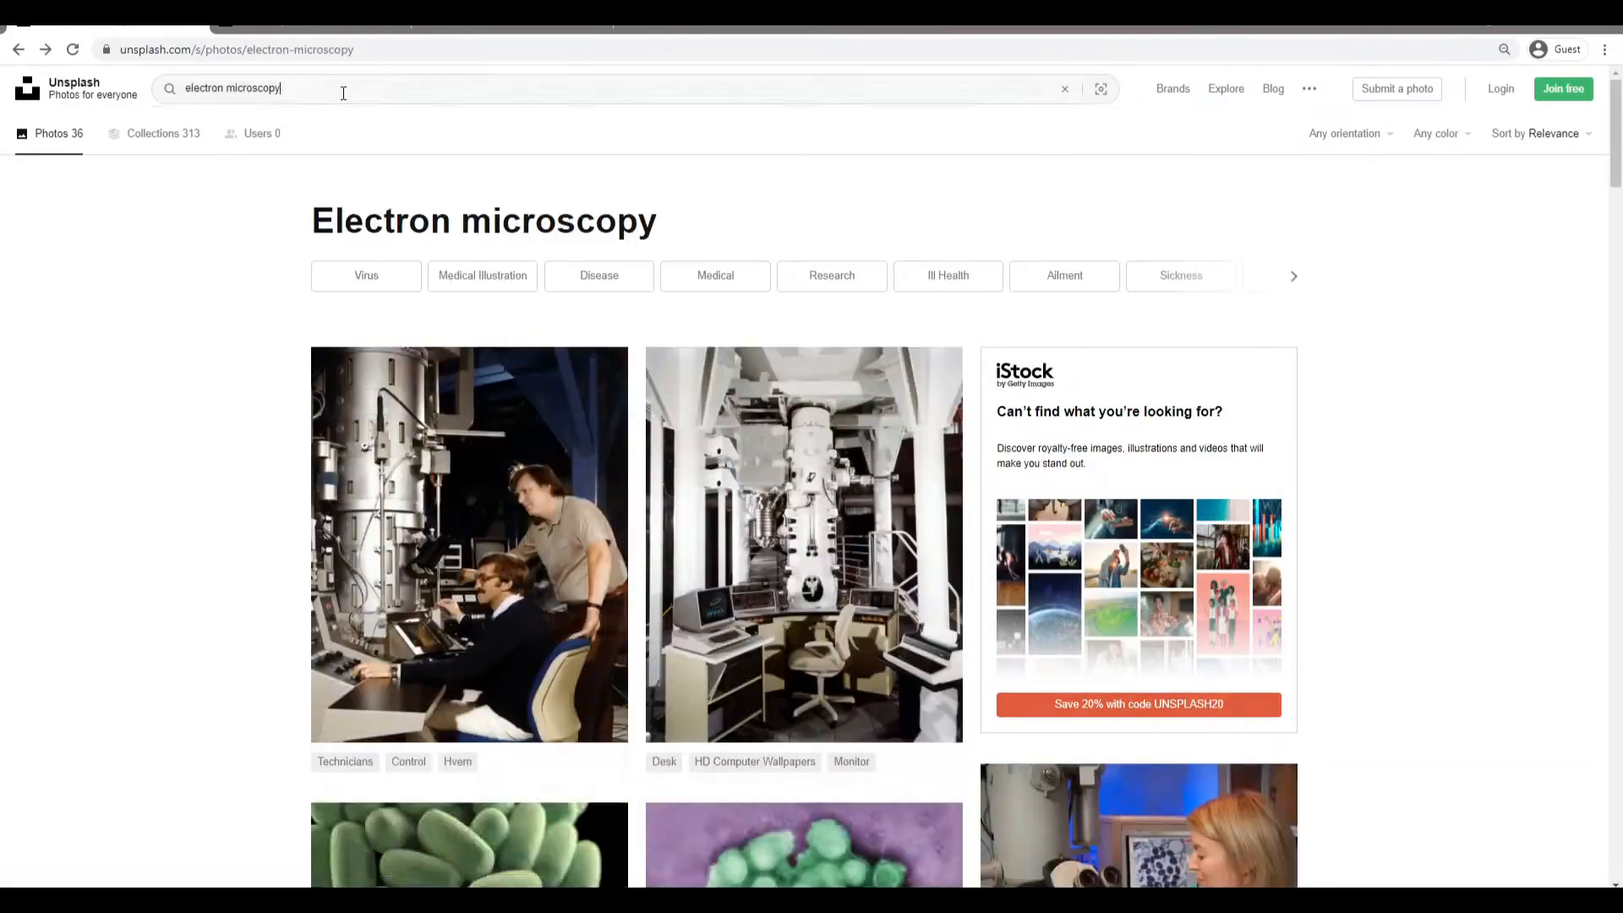
Extend the photo search to electron microscopy images.
click(343, 88)
text(images)
key(Return)
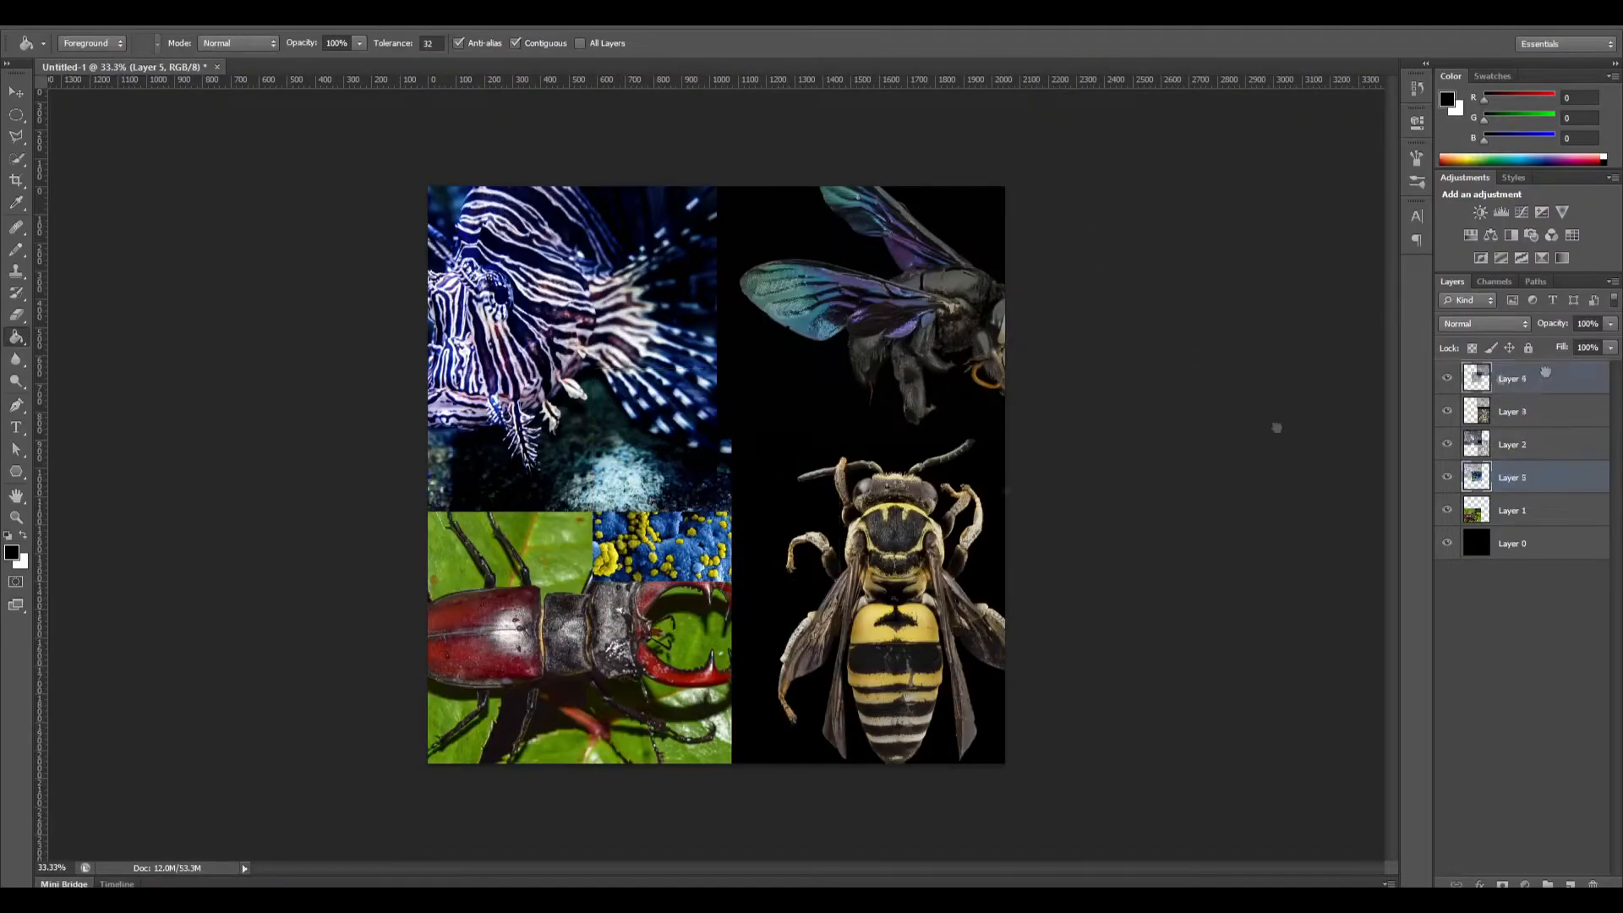
Bring the blue-and-yellow microscopy photo to the top of the layer stack and free-transform it into the middle of the sheet.
drag(1513, 478, 1546, 372)
key(ctrl+t)
drag(840, 583, 769, 511)
key(Return)
key(ctrl+t)
drag(626, 398, 531, 321)
key(Return)
Raise the lionfish layer above the microscopy photo to the top of the layer stack.
drag(1551, 475, 1545, 429)
drag(1546, 434, 1540, 366)
alt+scroll(716, 475, up, 2)
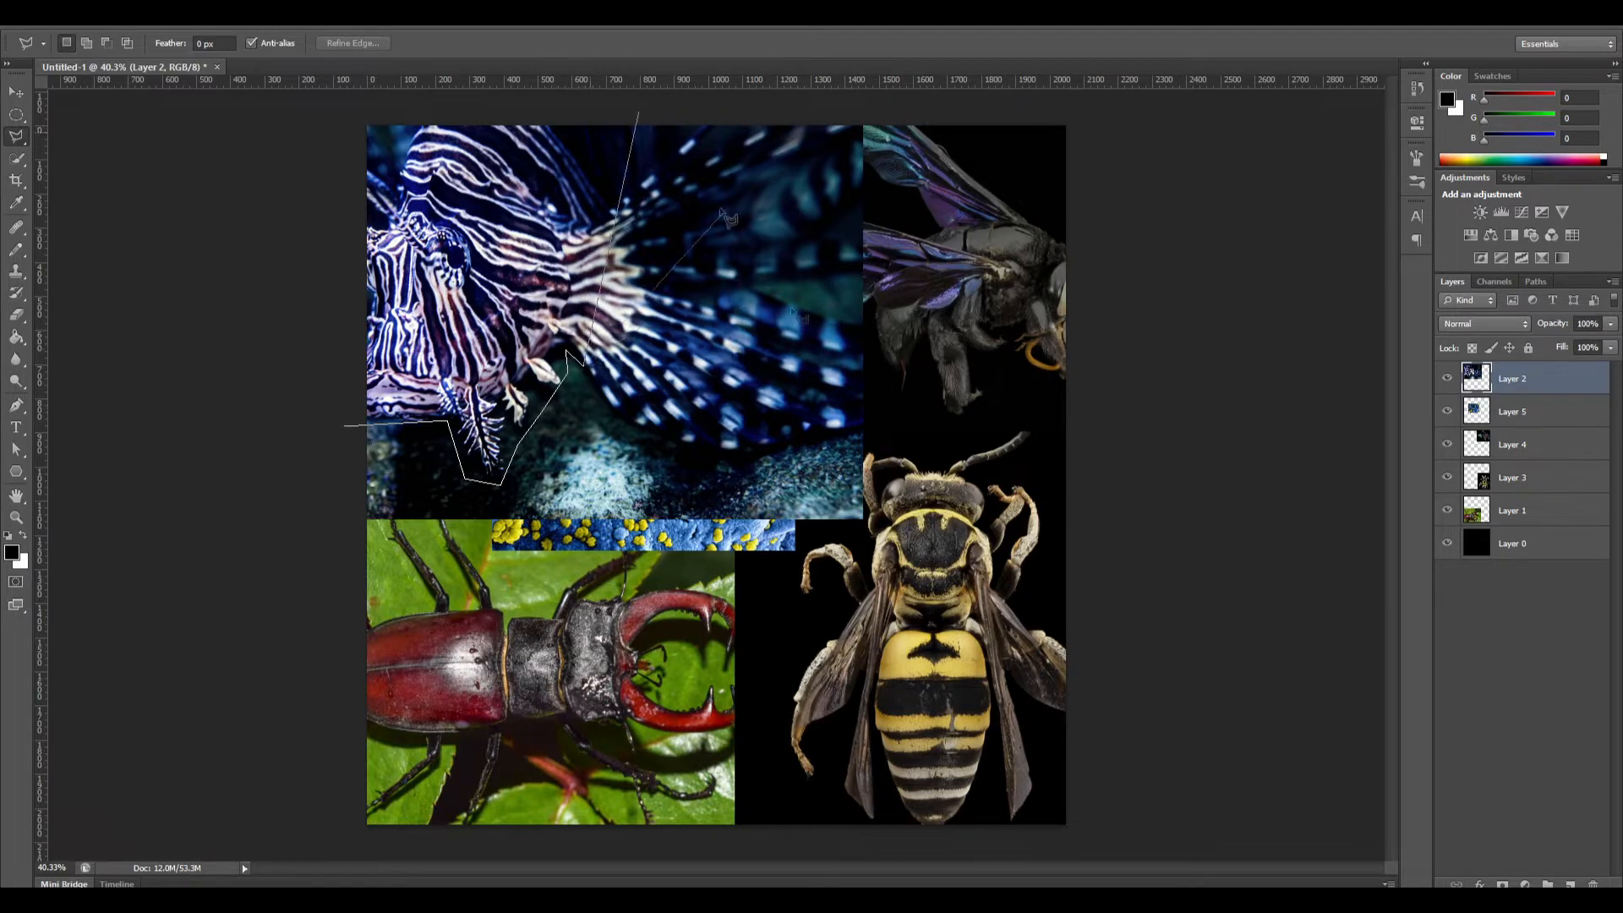
click(603, 151)
click(594, 106)
double_click(340, 116)
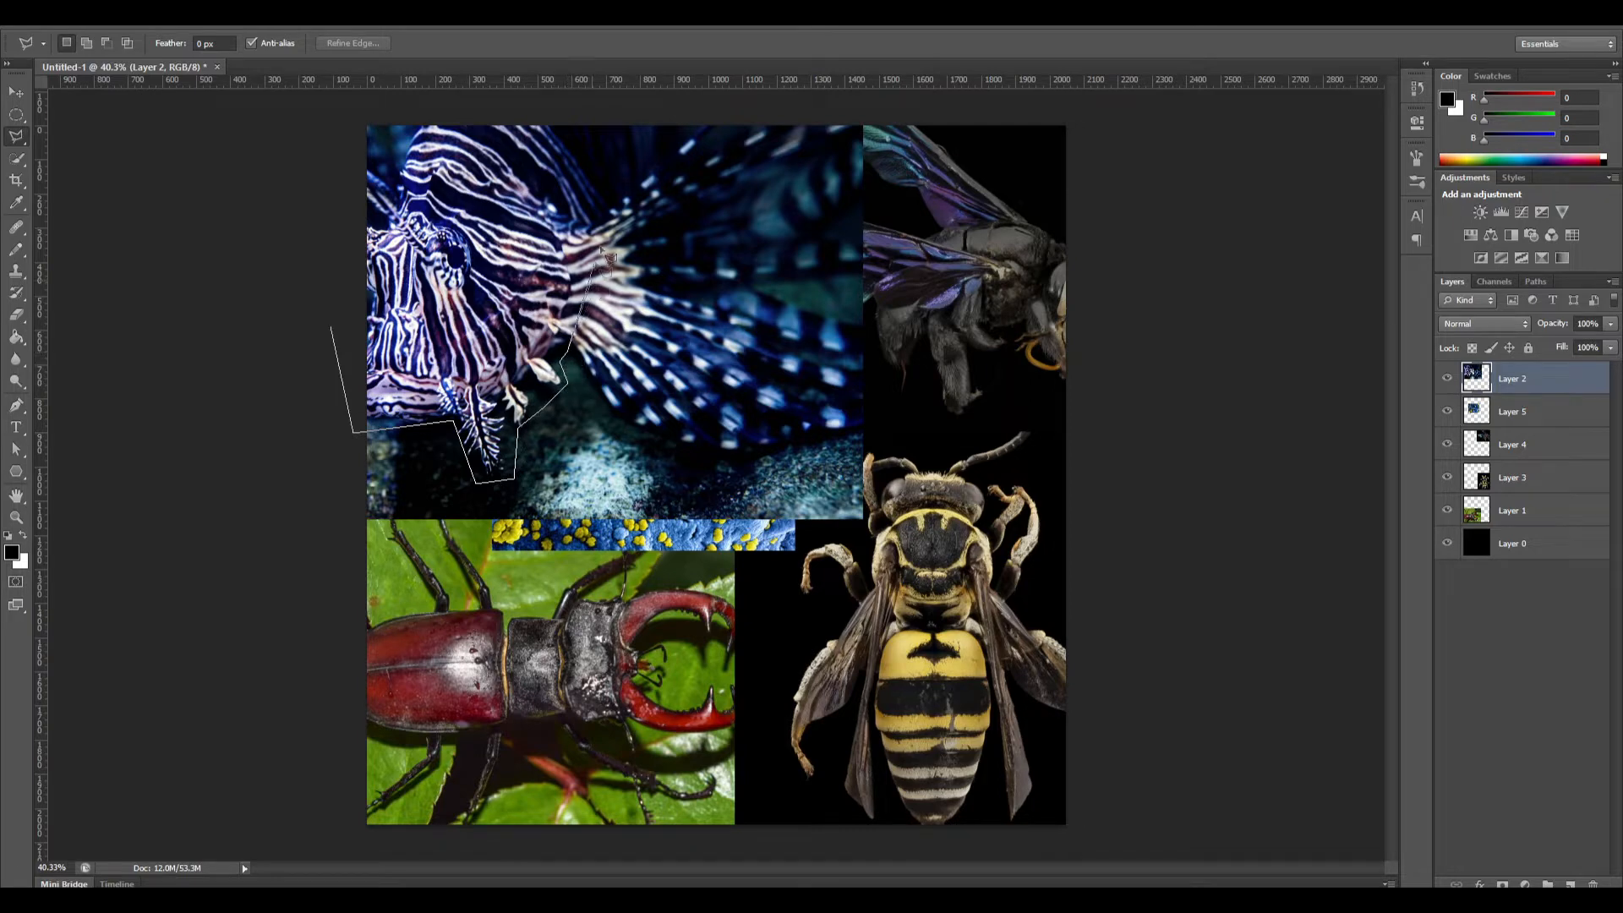
Lasso the lionfish's striped head and front body, delete everything outside that outline from its layer, and clear the selection.
click(589, 121)
click(344, 128)
right_click(482, 206)
click(489, 241)
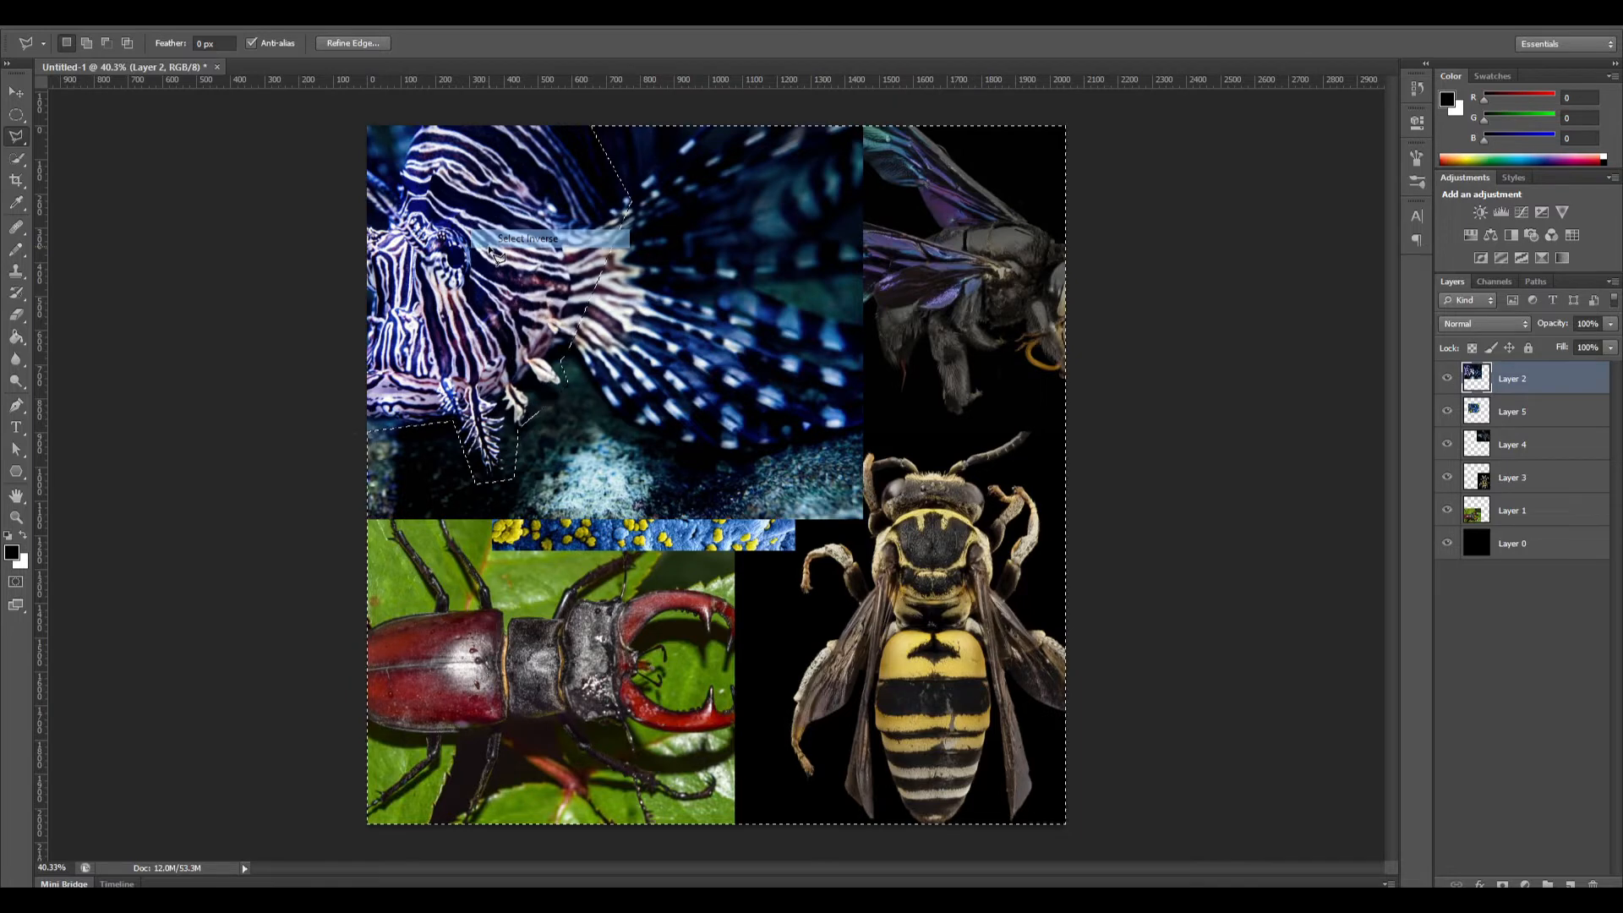
key(Delete)
right_click(536, 247)
click(558, 260)
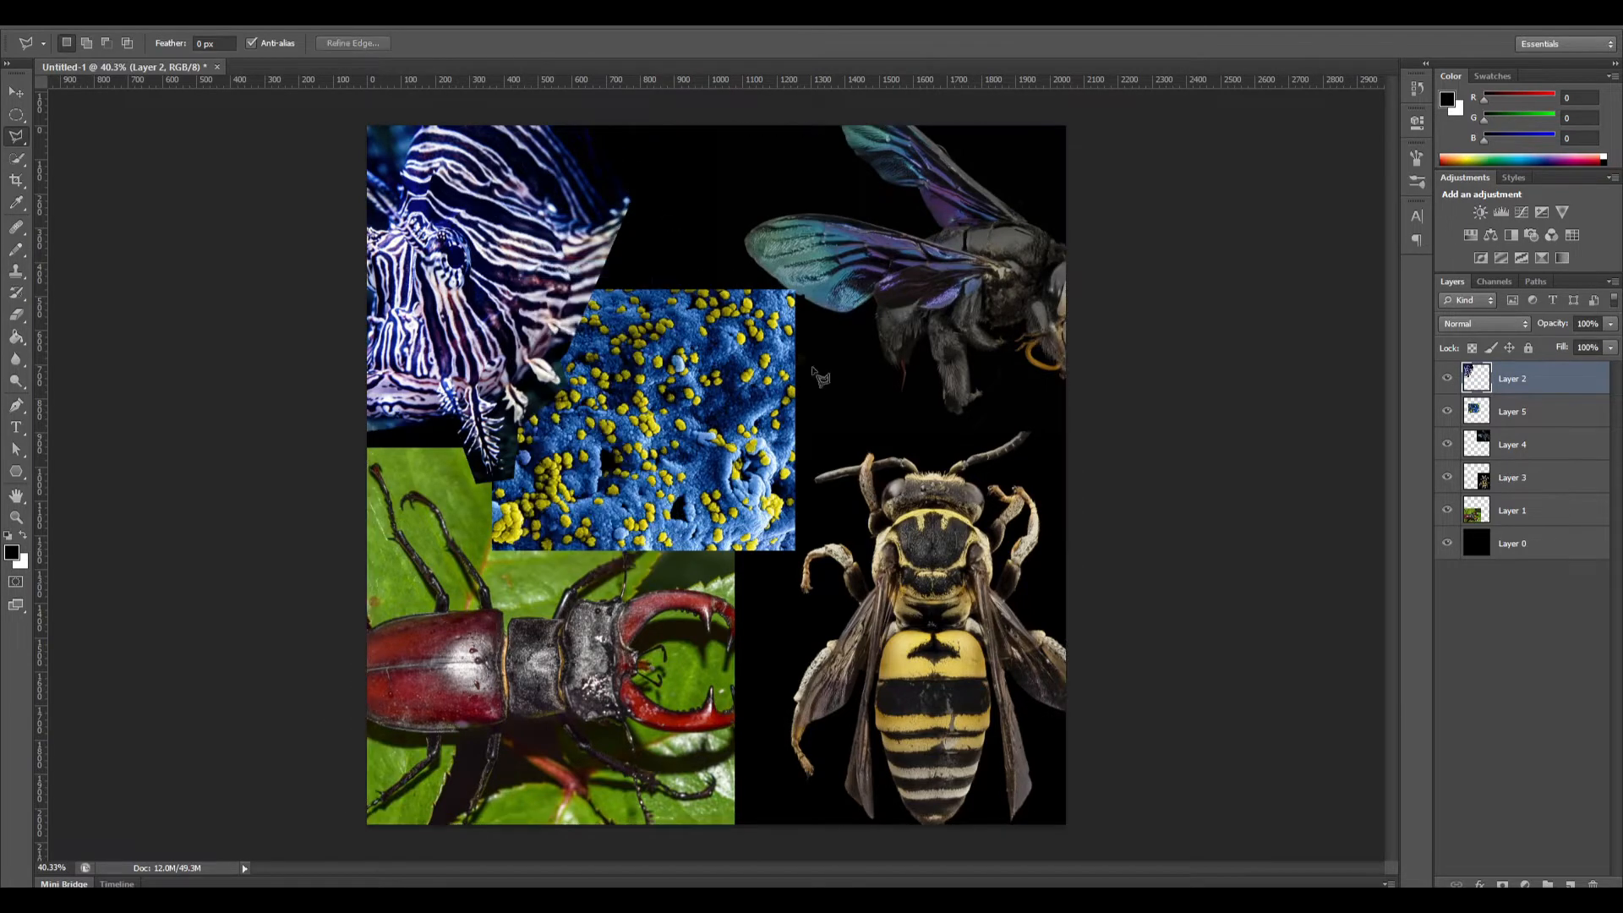
Select the microscopy photo's layer and apply a Free Transform to it.
click(1513, 412)
key(ctrl+t)
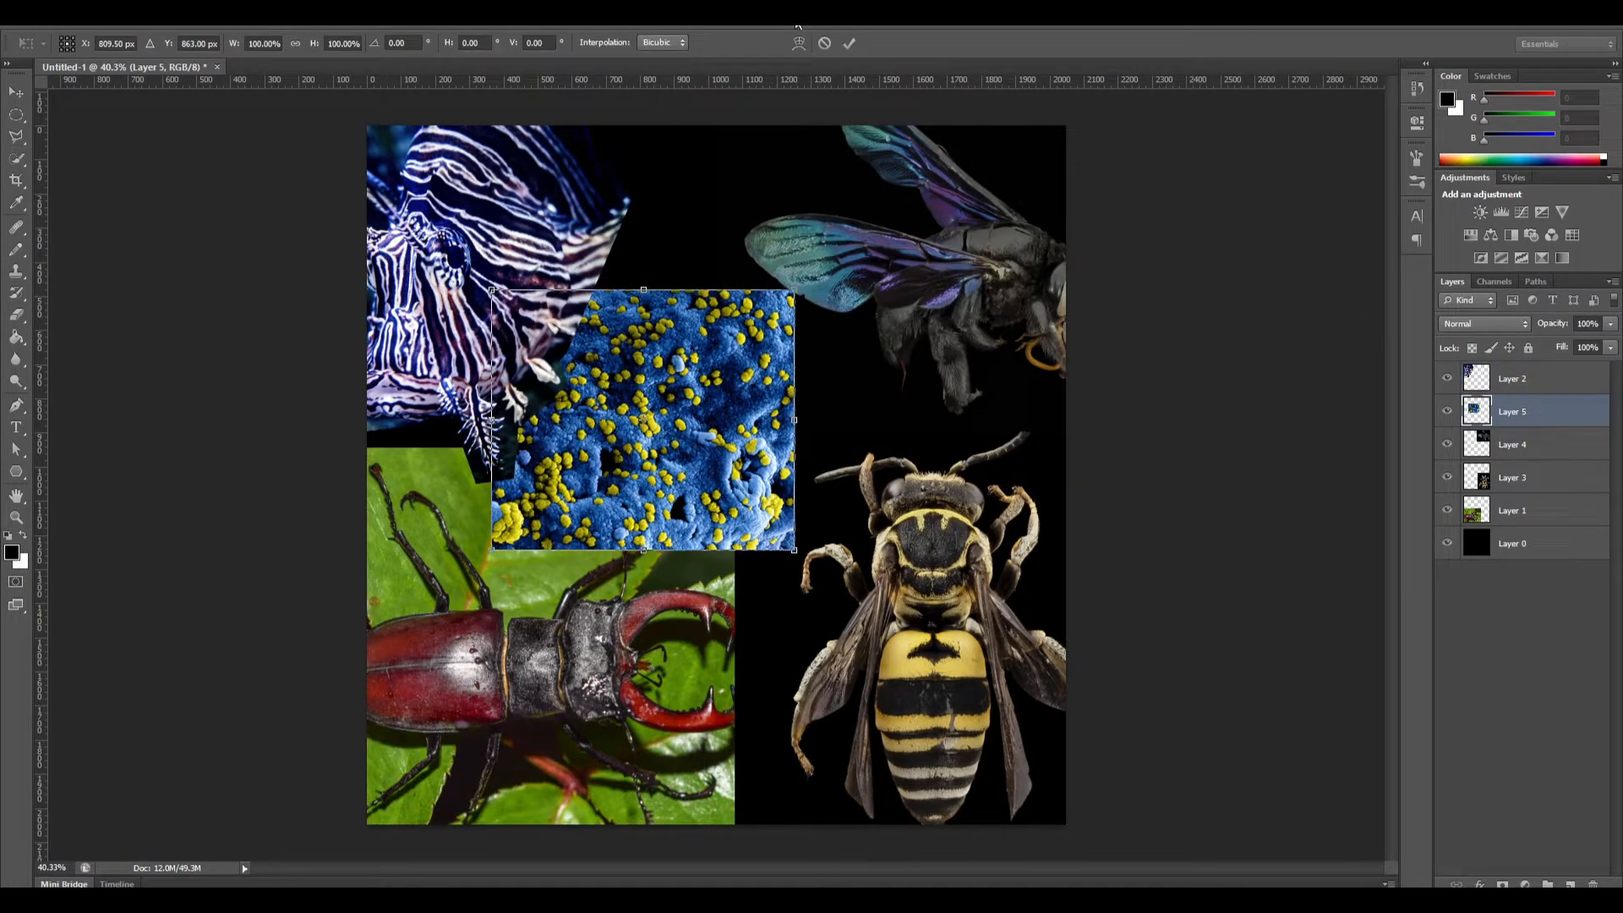
click(849, 43)
Start saving the texture sheet and create a folder named tutBugCreature inside ps1StyleCharacters.
key(ctrl+s)
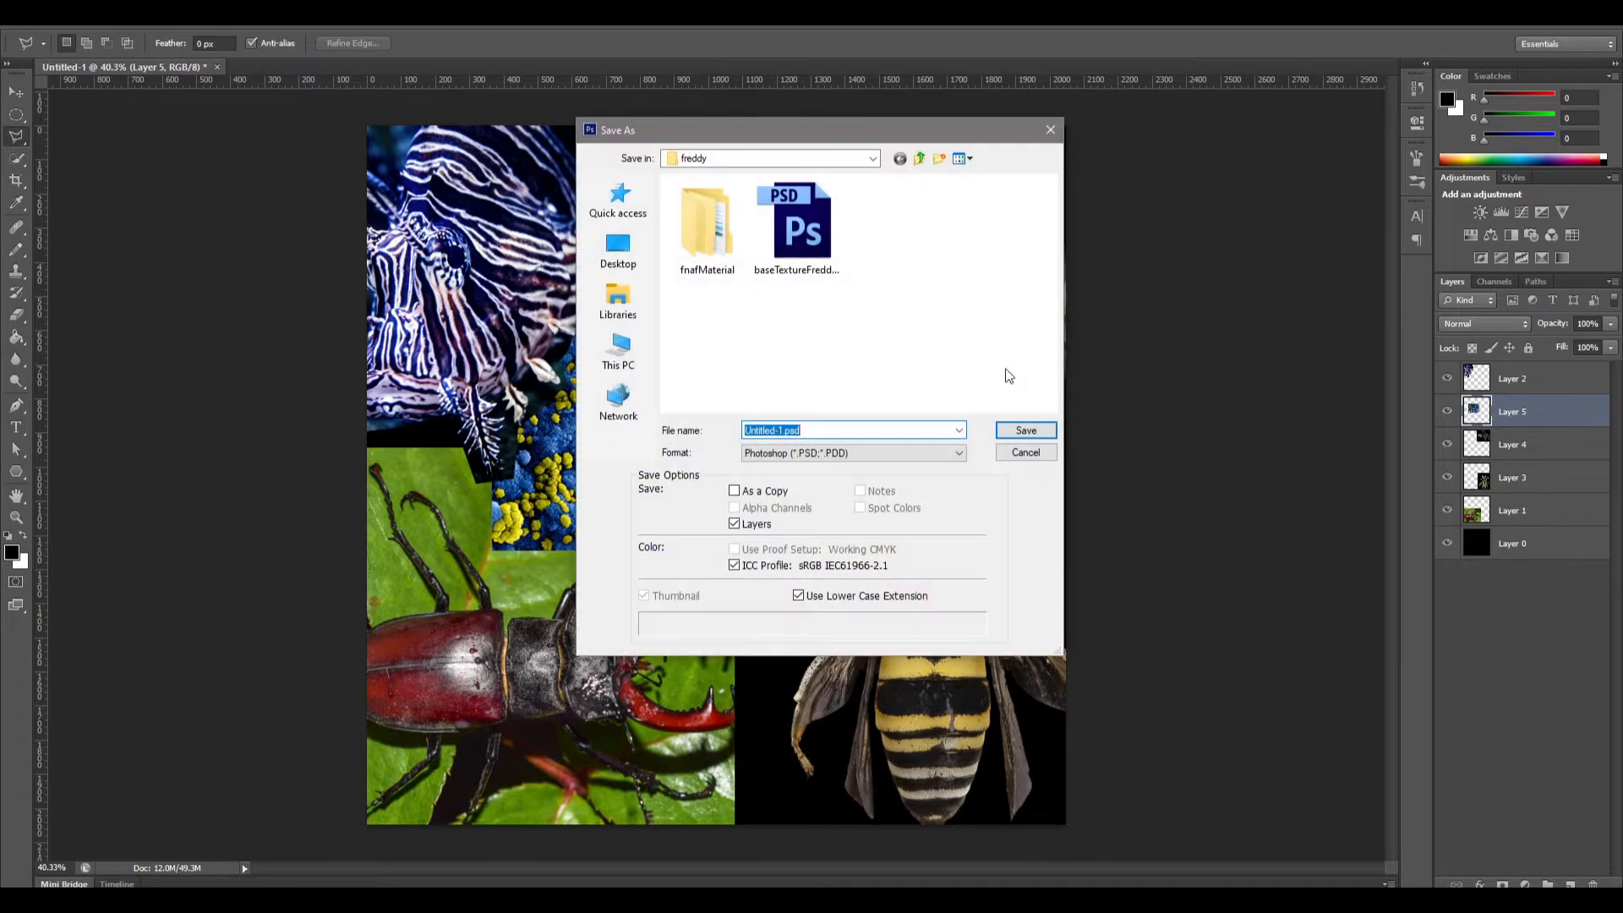
click(919, 159)
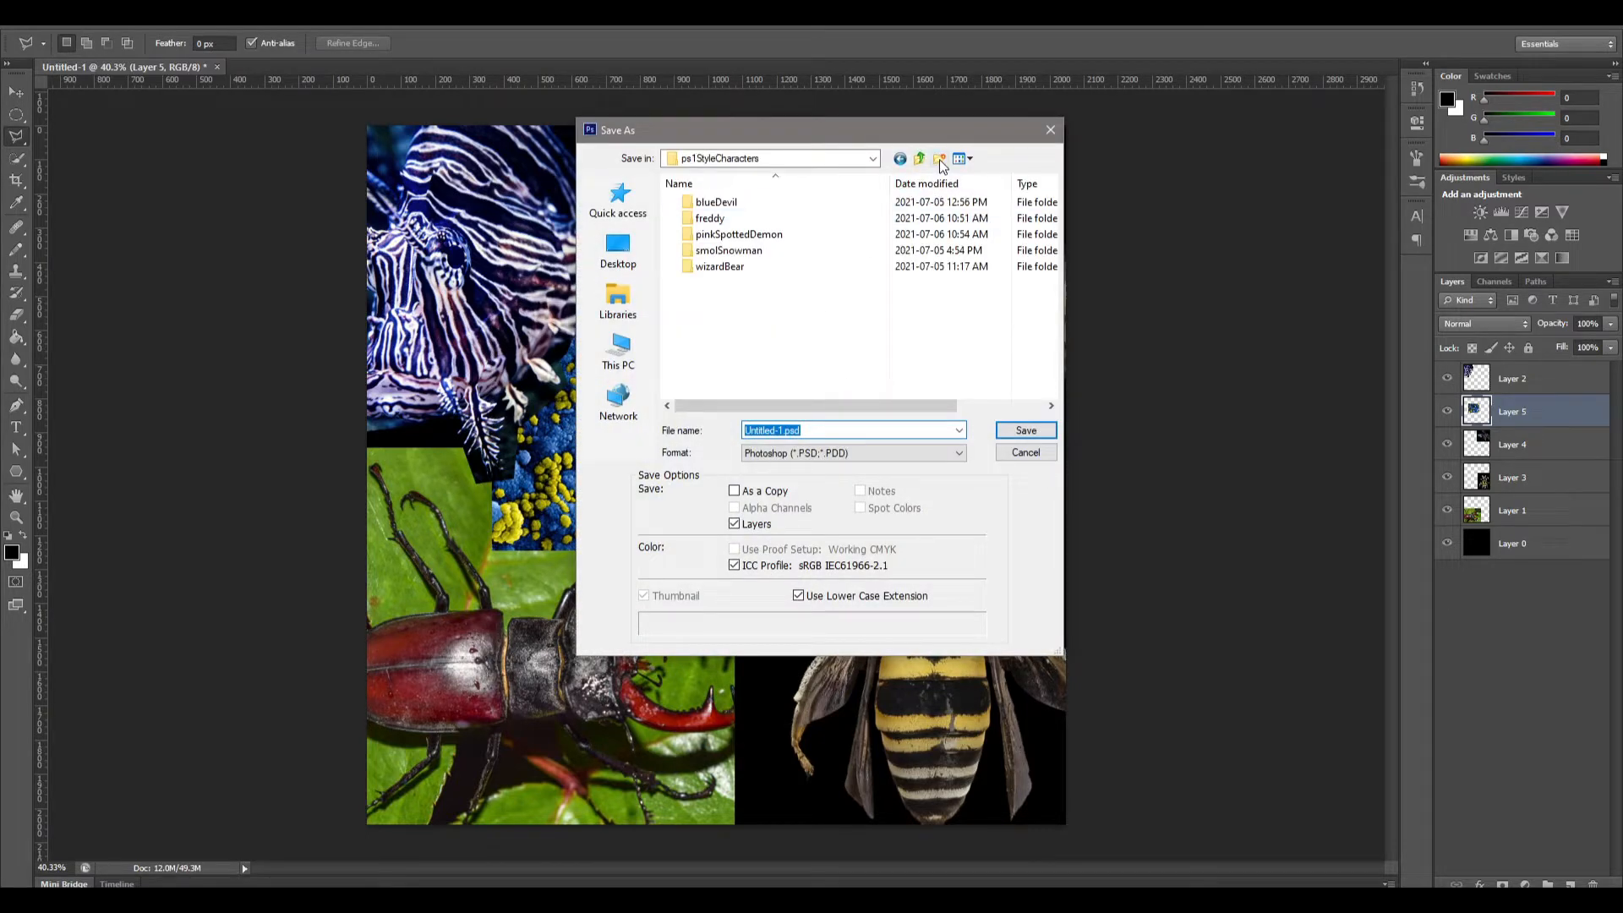
click(940, 159)
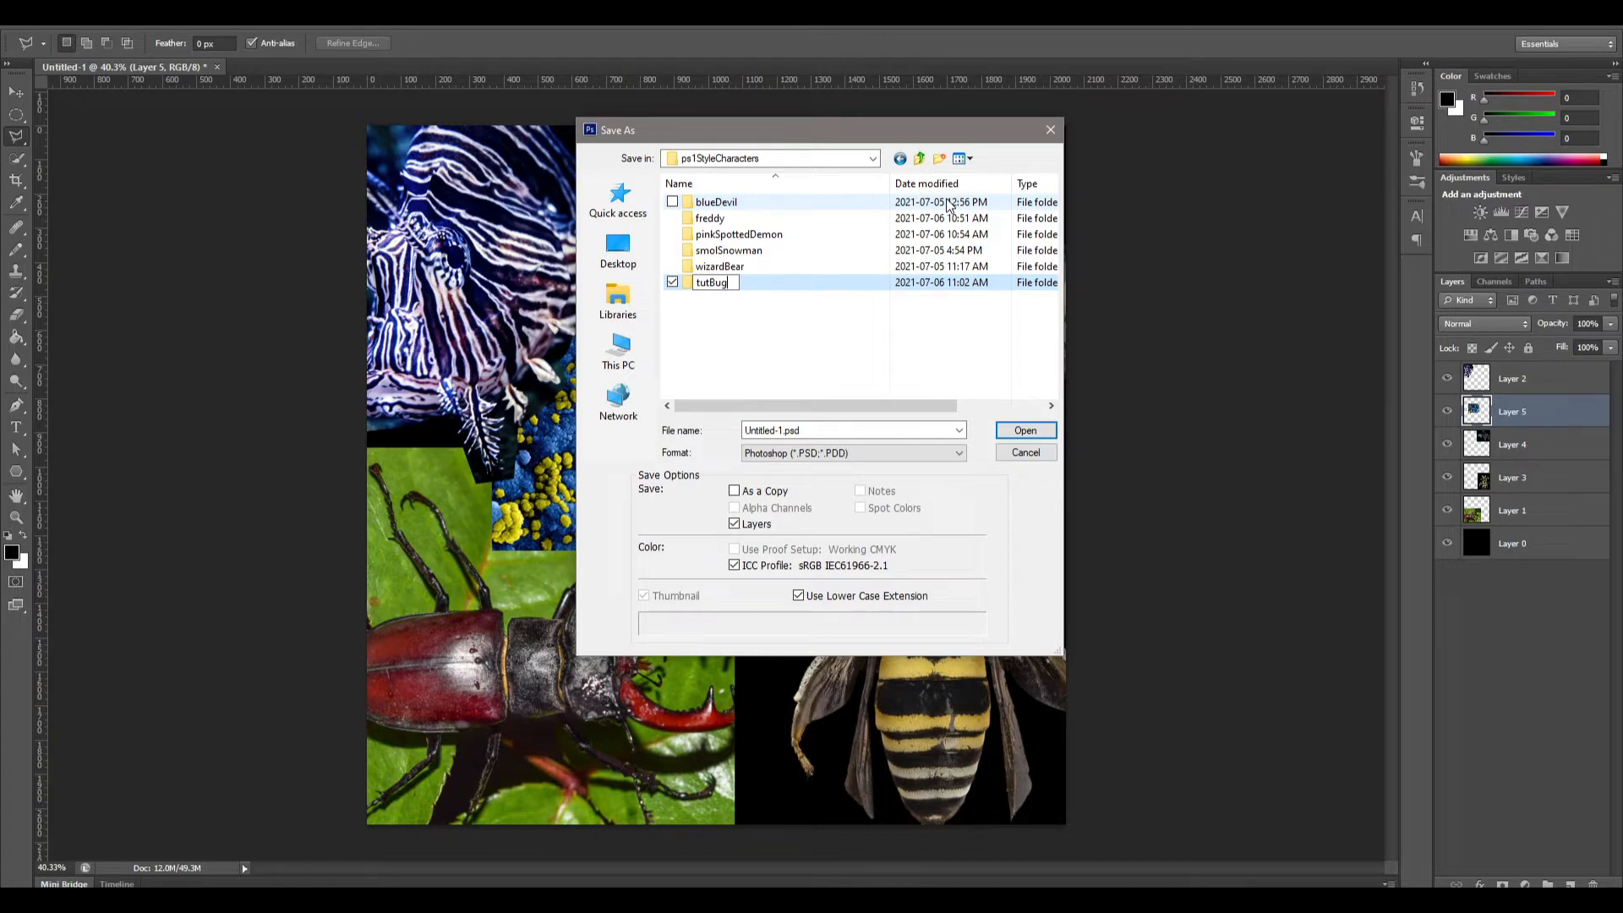
key(Return)
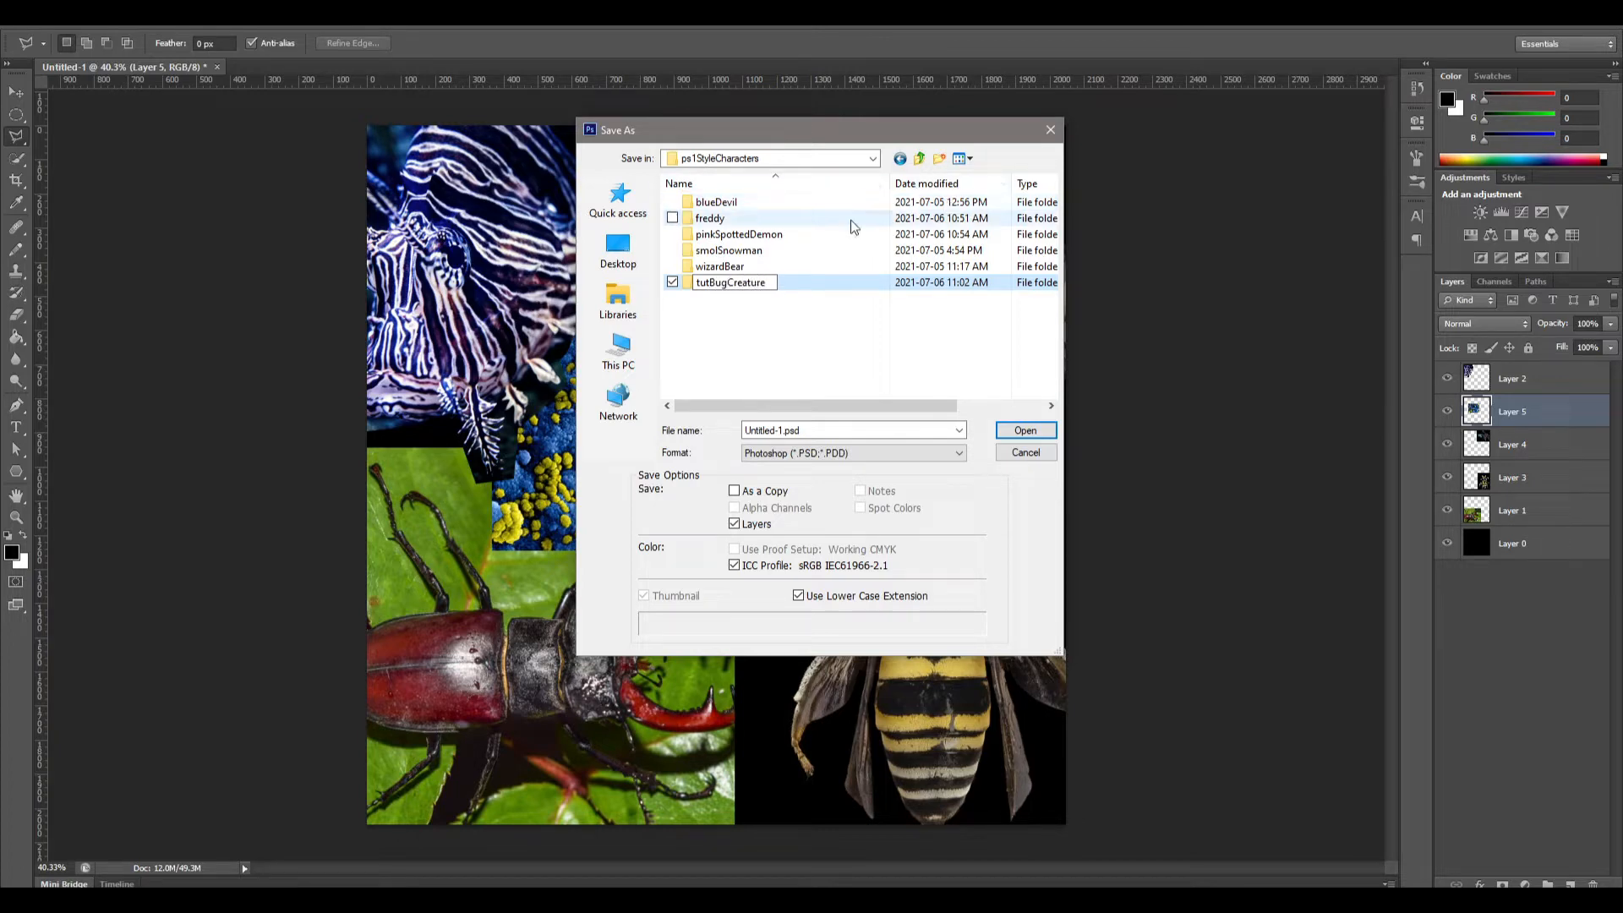
Save the sheet in the tutBugCreature folder as a layered Photoshop base texture file.
double_click(814, 282)
click(851, 432)
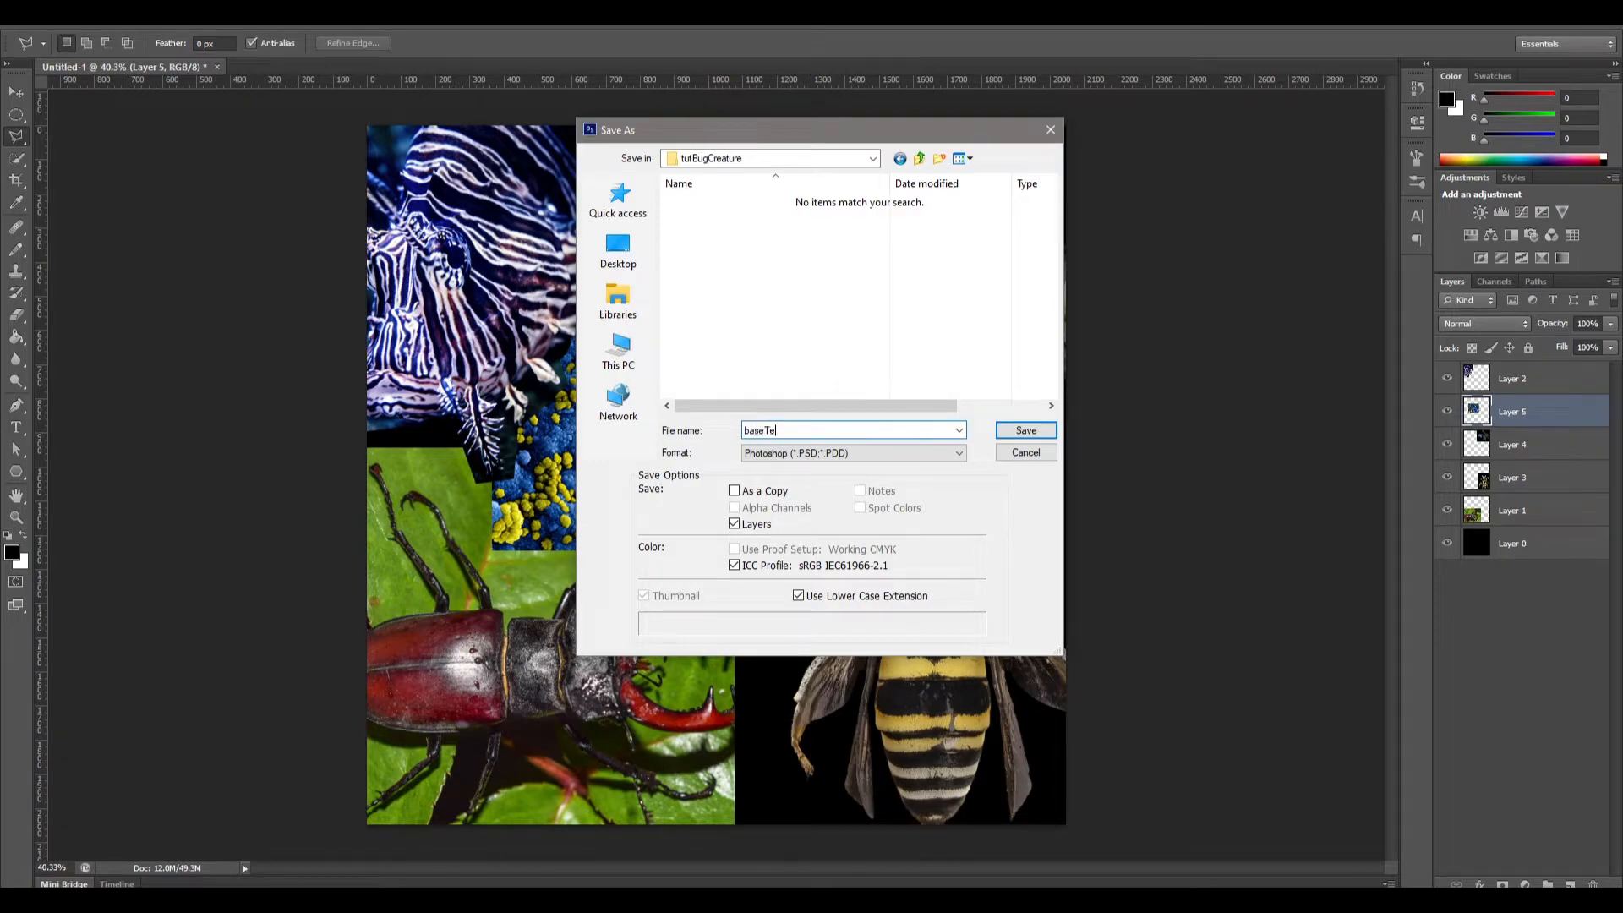
key(Return)
key(Return)
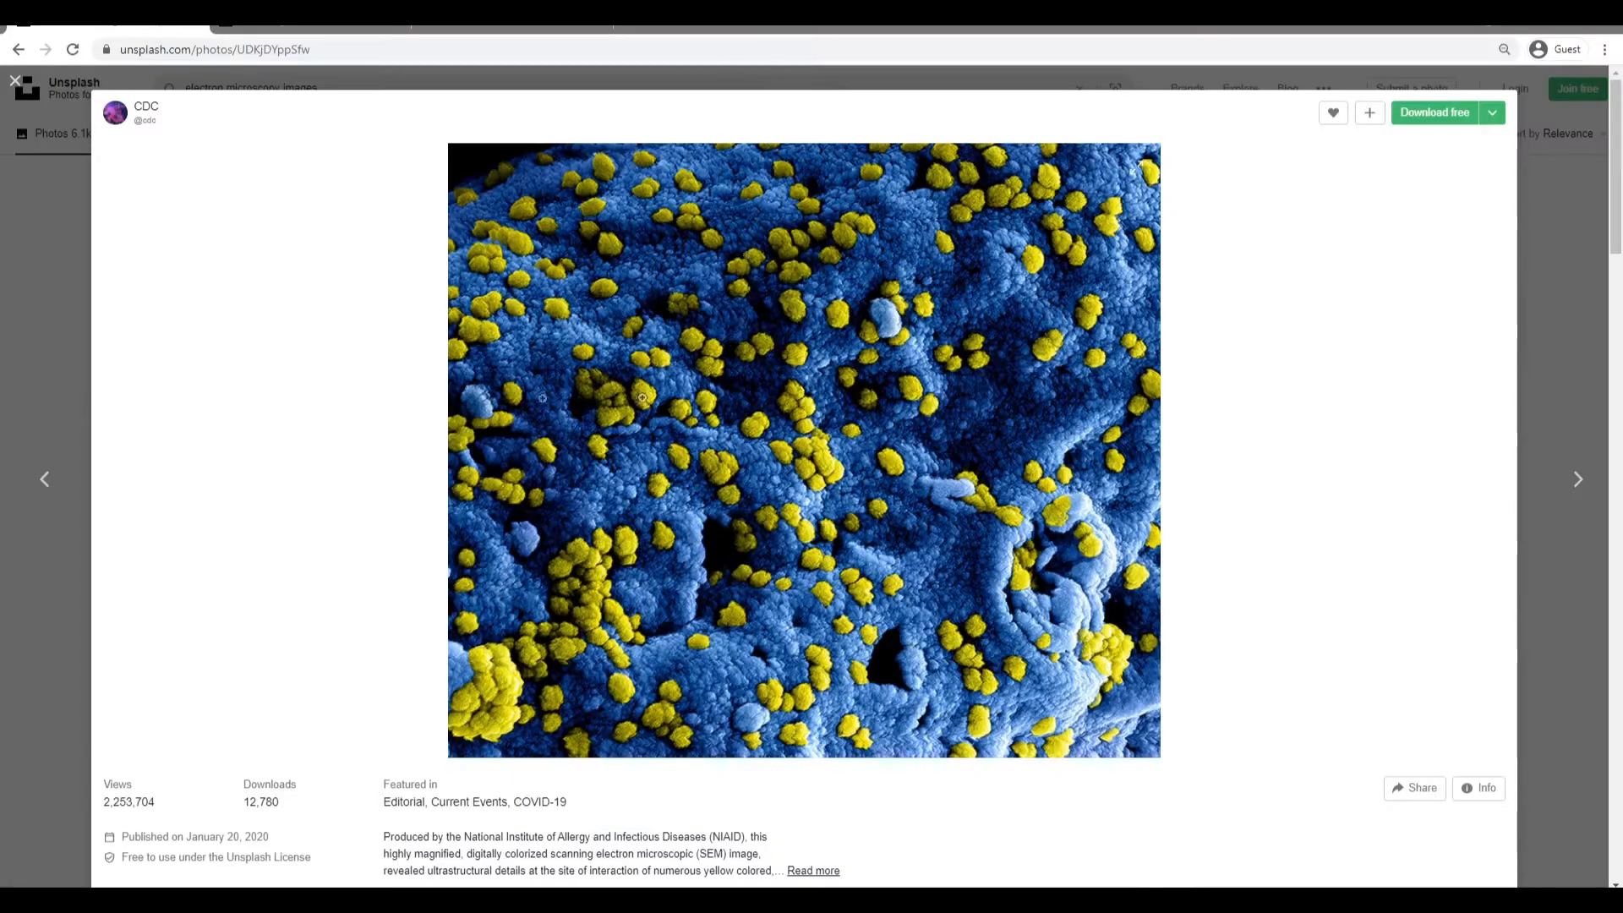
Find the dark purple National Cancer Institute tissue photo among the related photos, open it, and copy the image.
scroll(449, 403, down, 15)
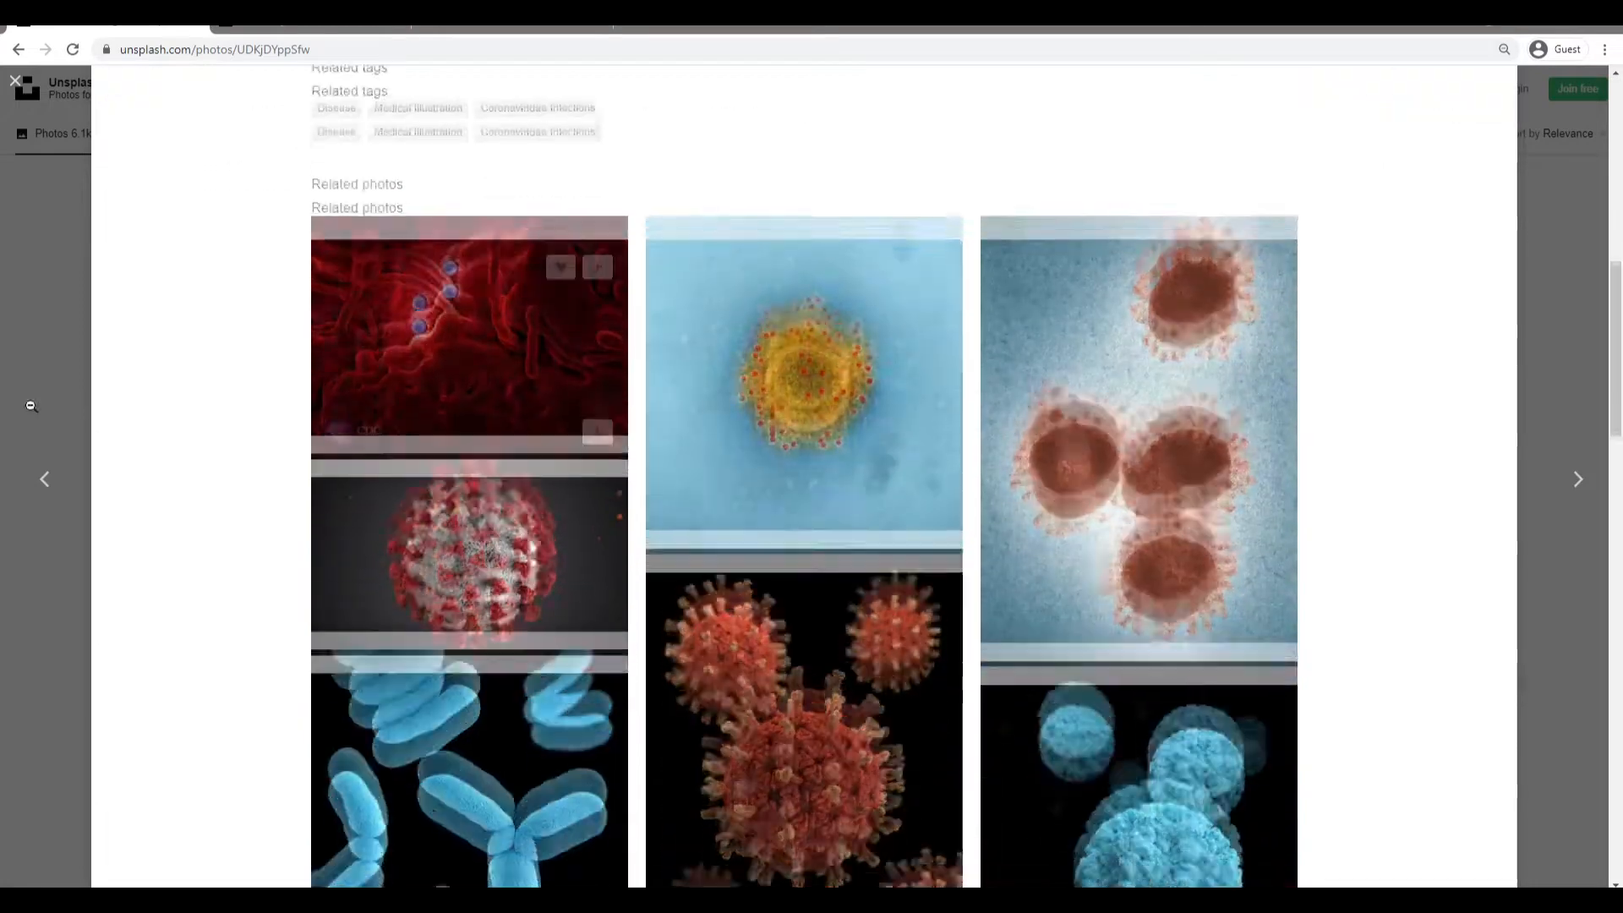
scroll(353, 422, down, 8)
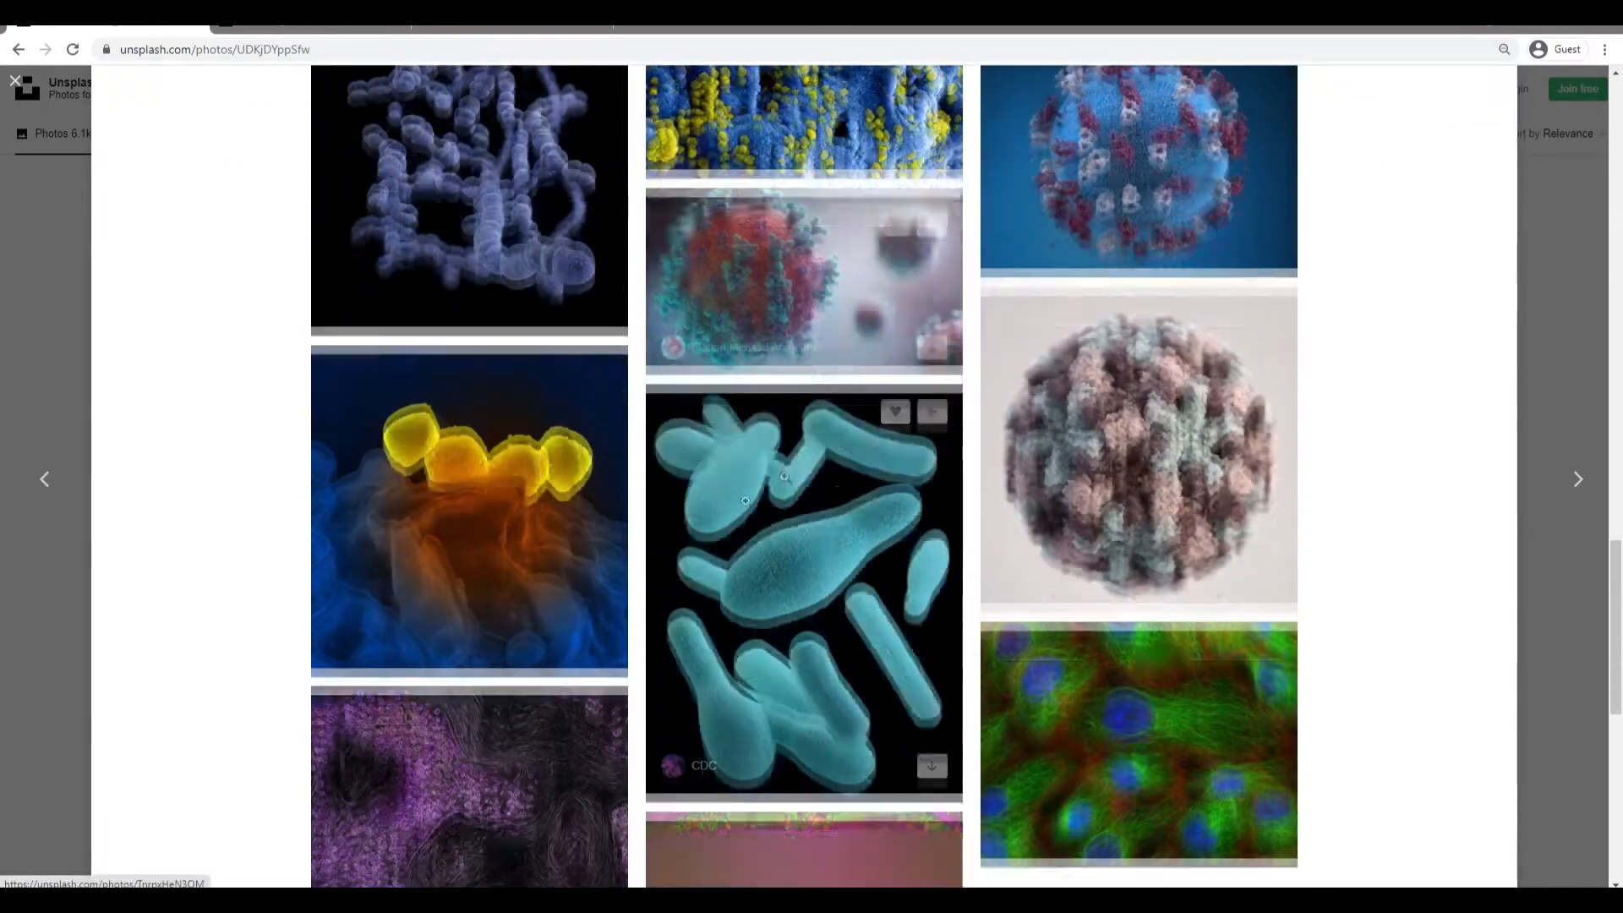
scroll(569, 528, down, 4)
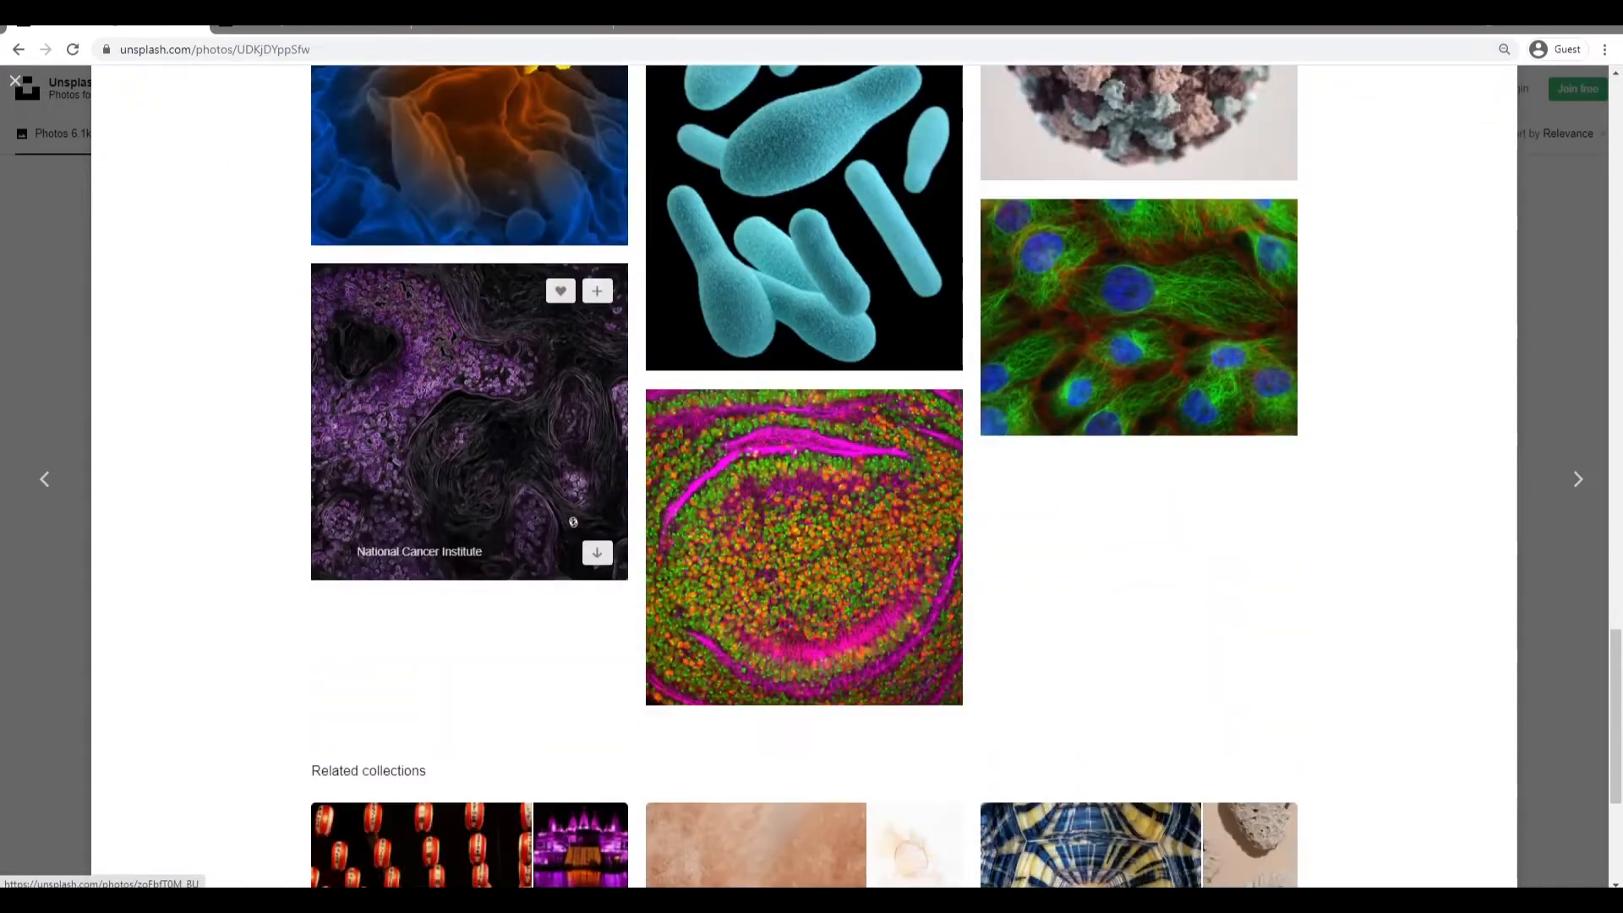
click(465, 448)
right_click(723, 452)
click(778, 508)
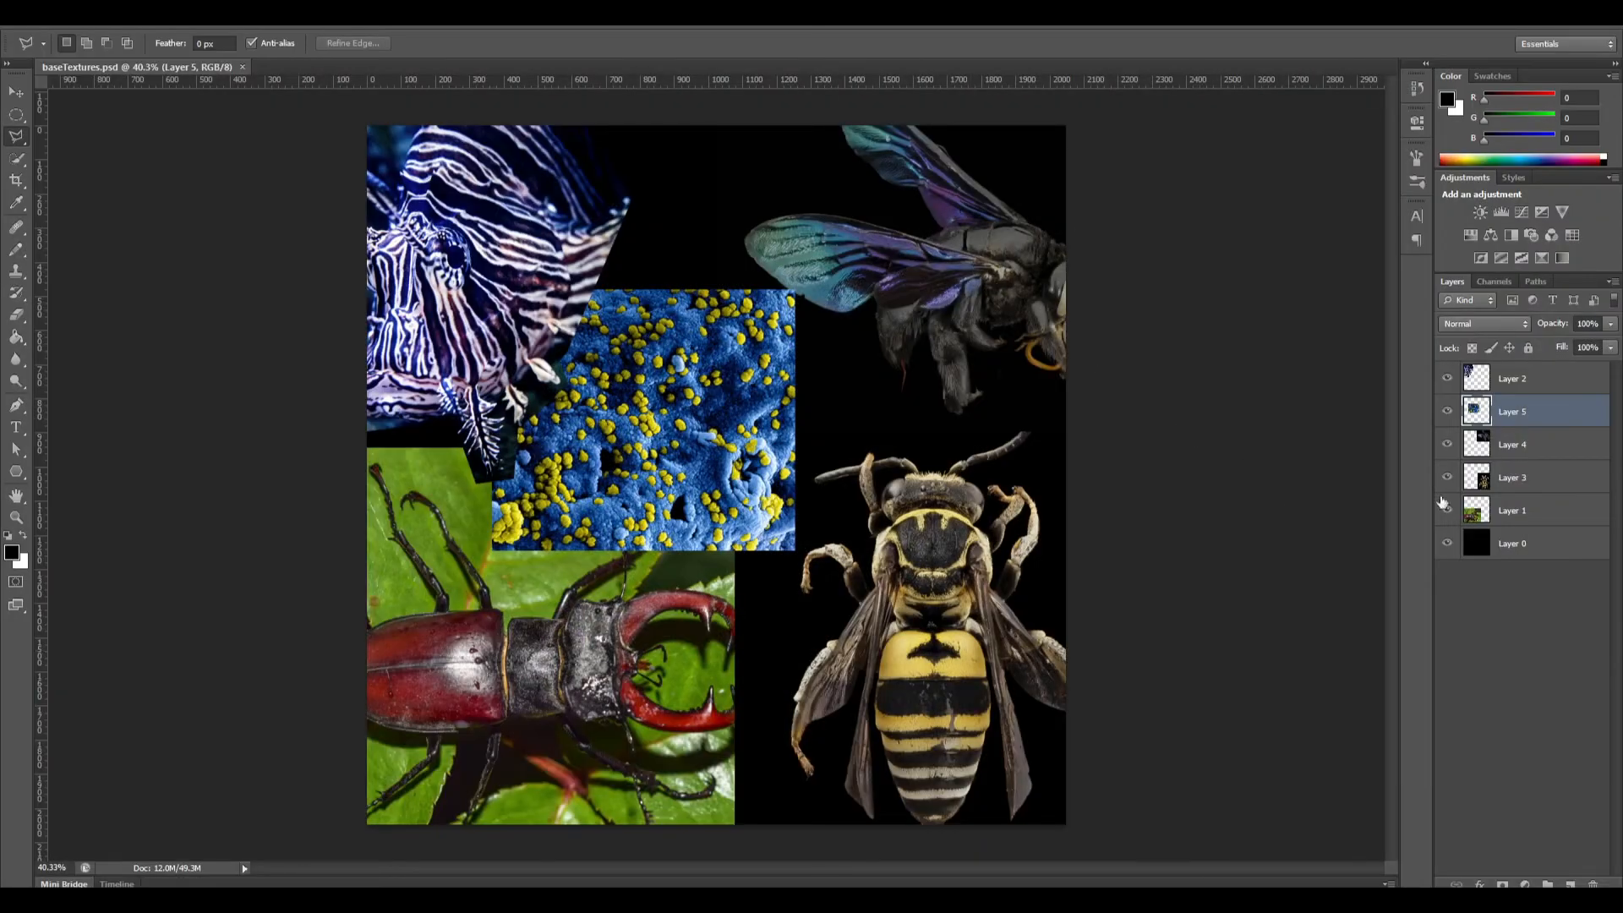
Paste the purple tissue photo into the texture sheet, scale it to about 81%, and fit it between the lionfish and the blue-winged insect.
key(ctrl+v)
key(ctrl+t)
drag(663, 403, 715, 636)
drag(904, 559, 870, 580)
drag(792, 679, 700, 186)
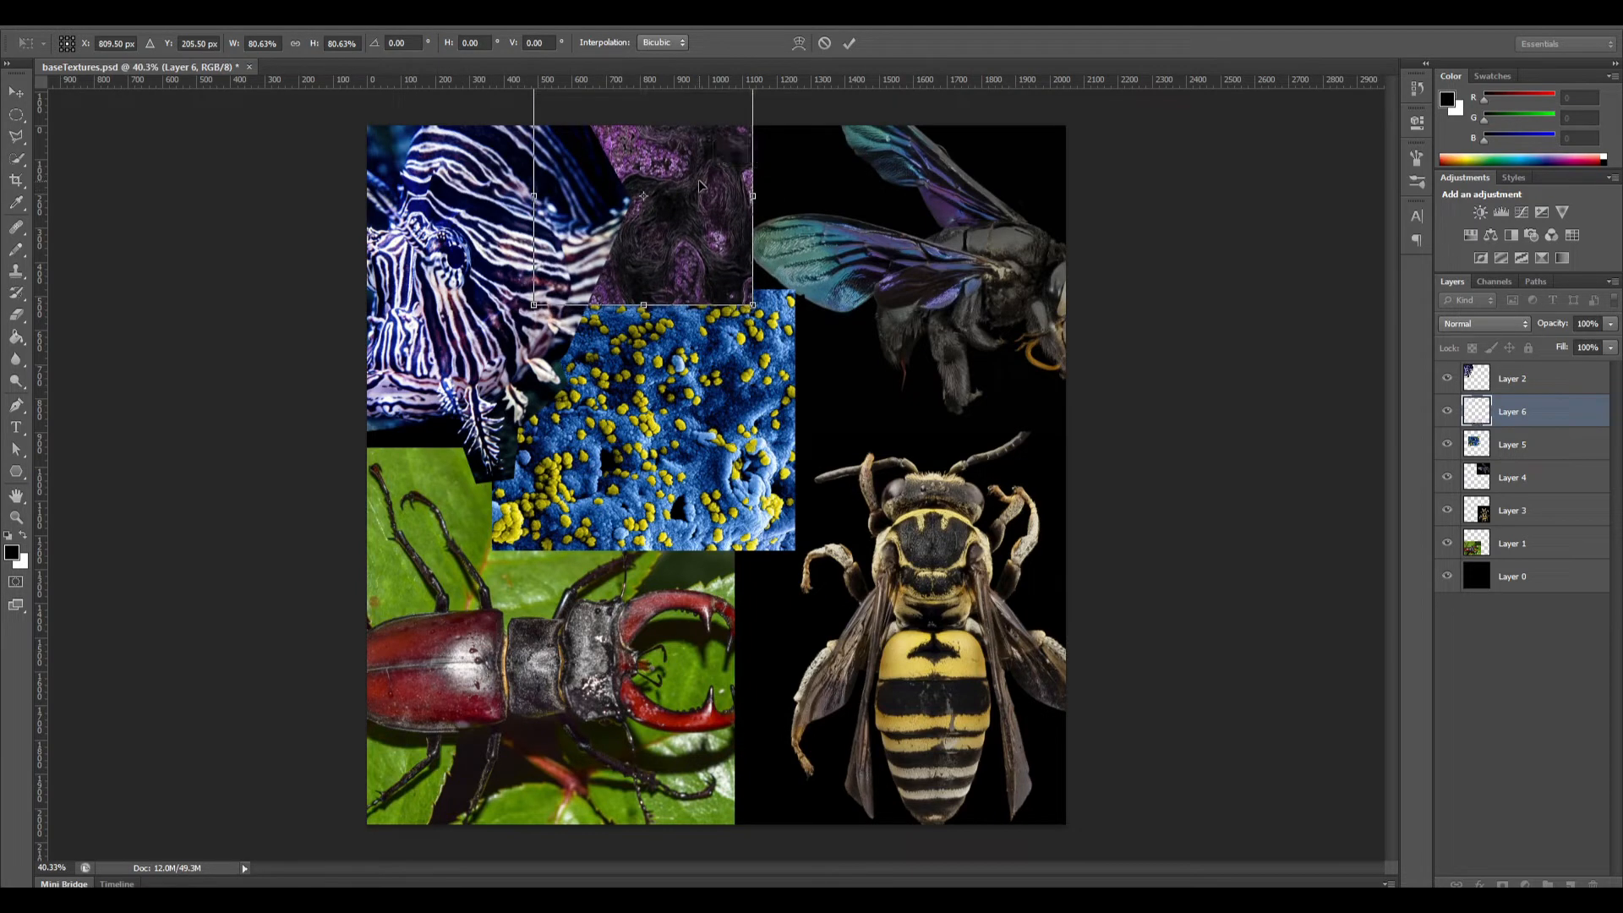
key(Return)
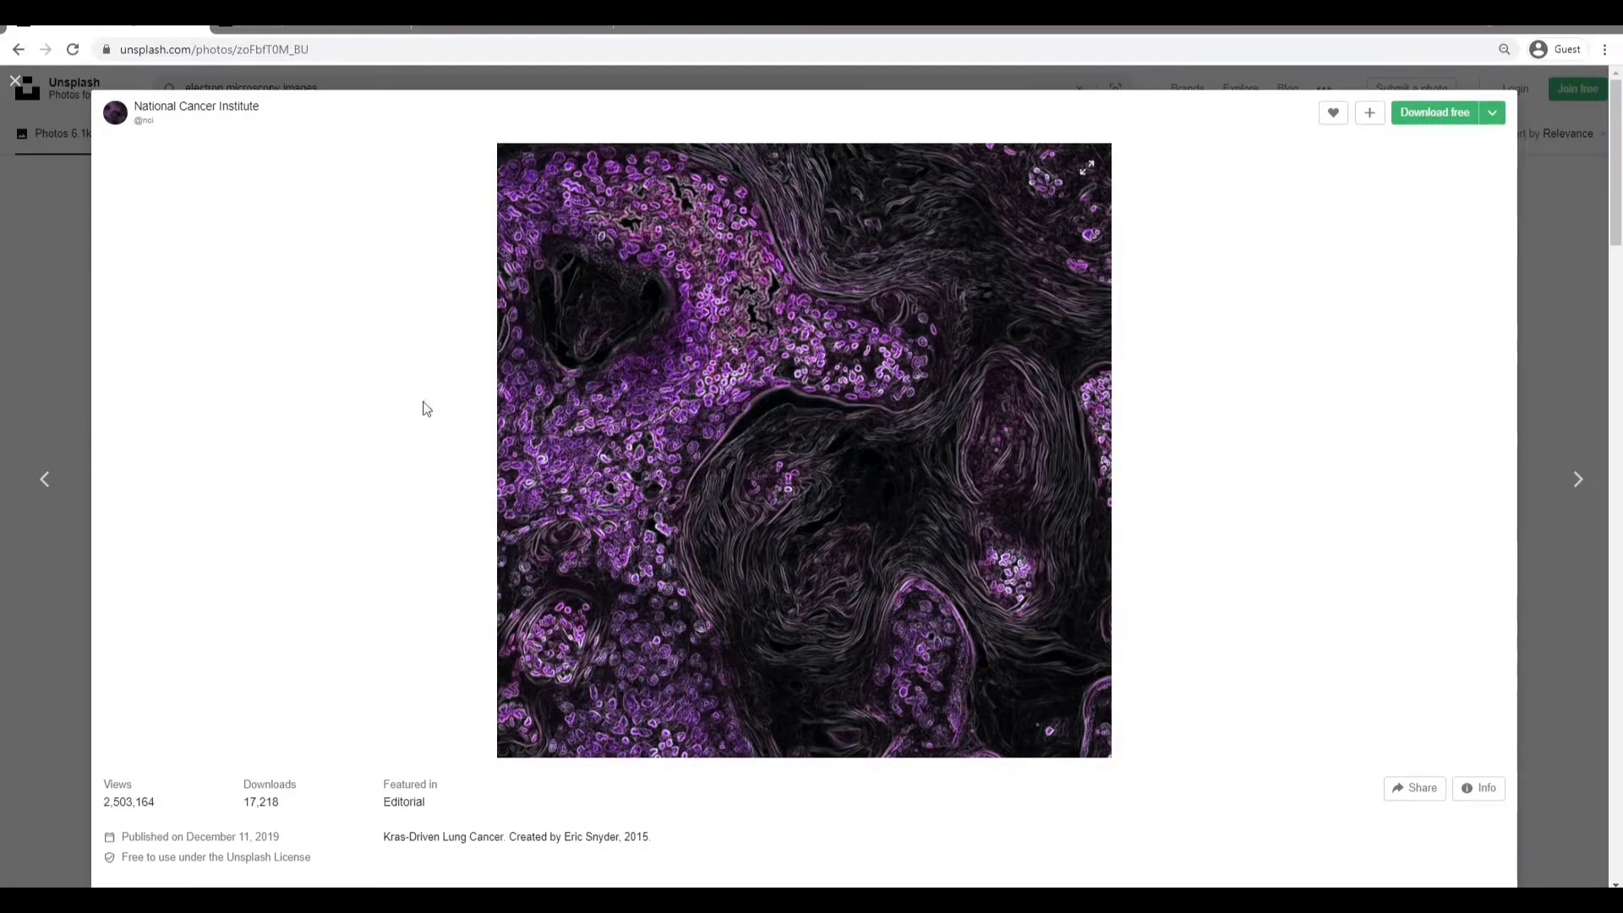
Look through the photos related to the purple tissue image for another microscopy texture.
scroll(460, 347, down, 10)
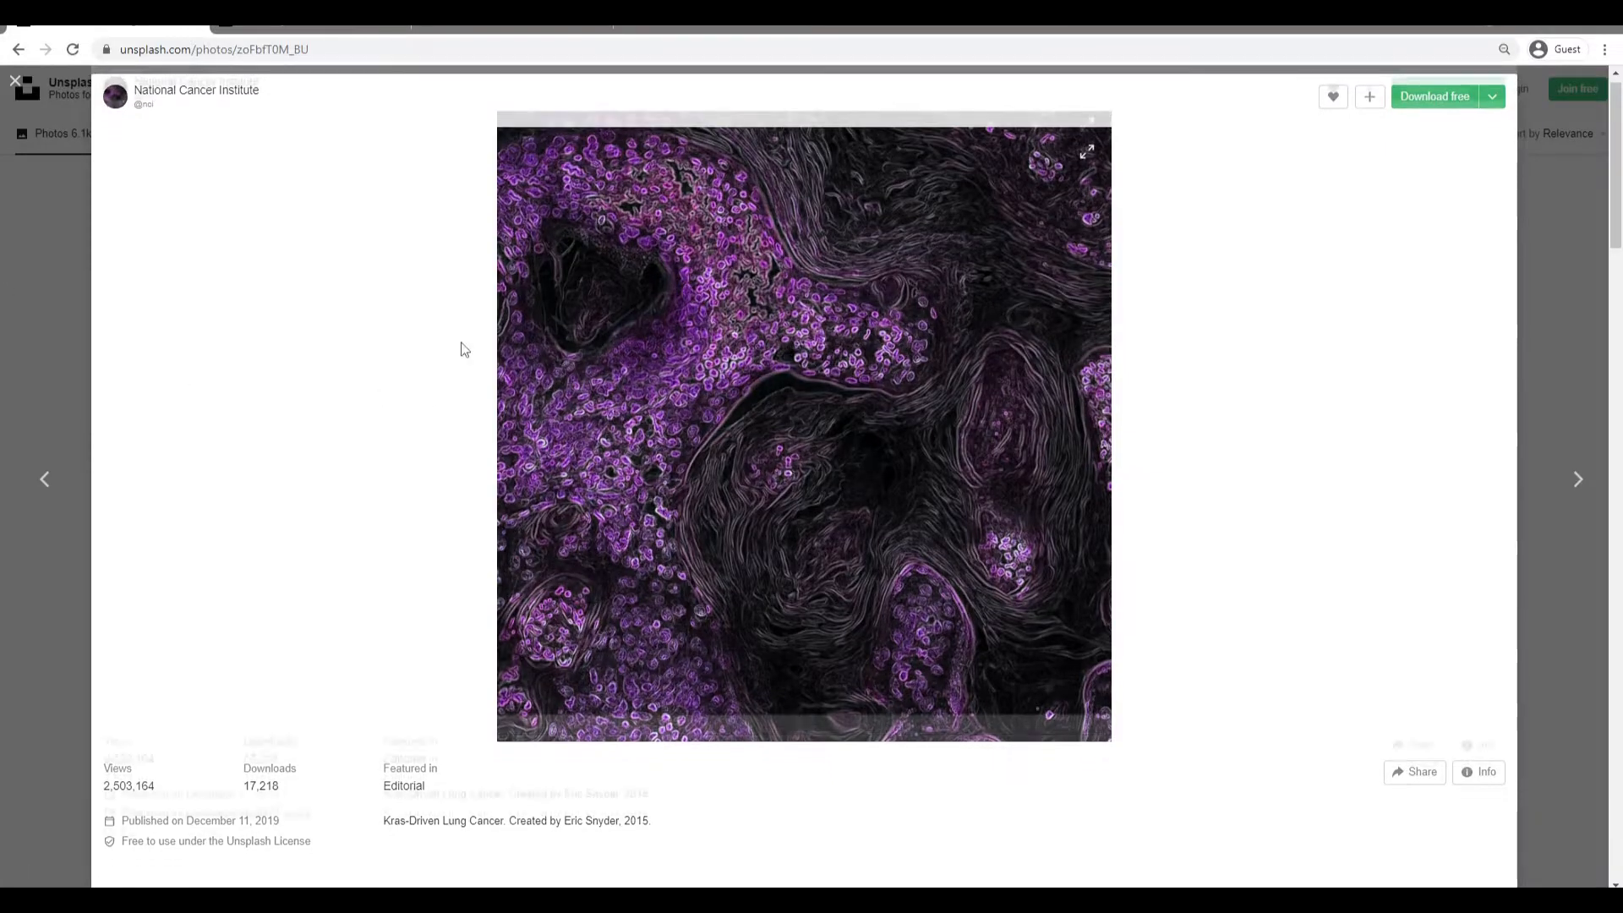
scroll(508, 427, down, 6)
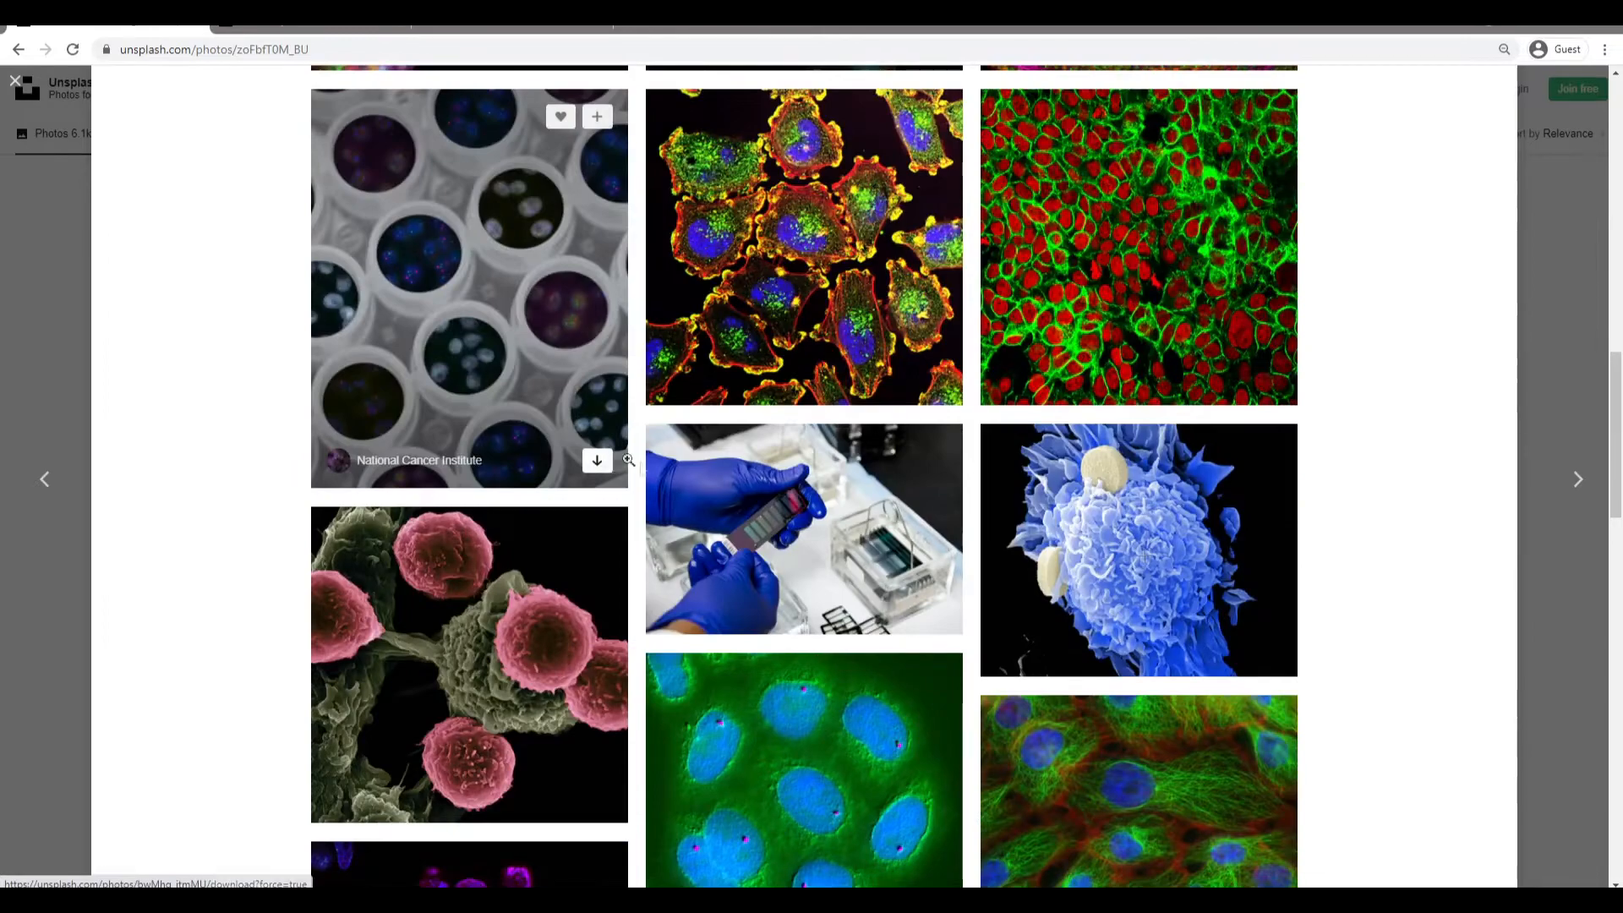
scroll(866, 441, down, 5)
scroll(867, 441, up, 6)
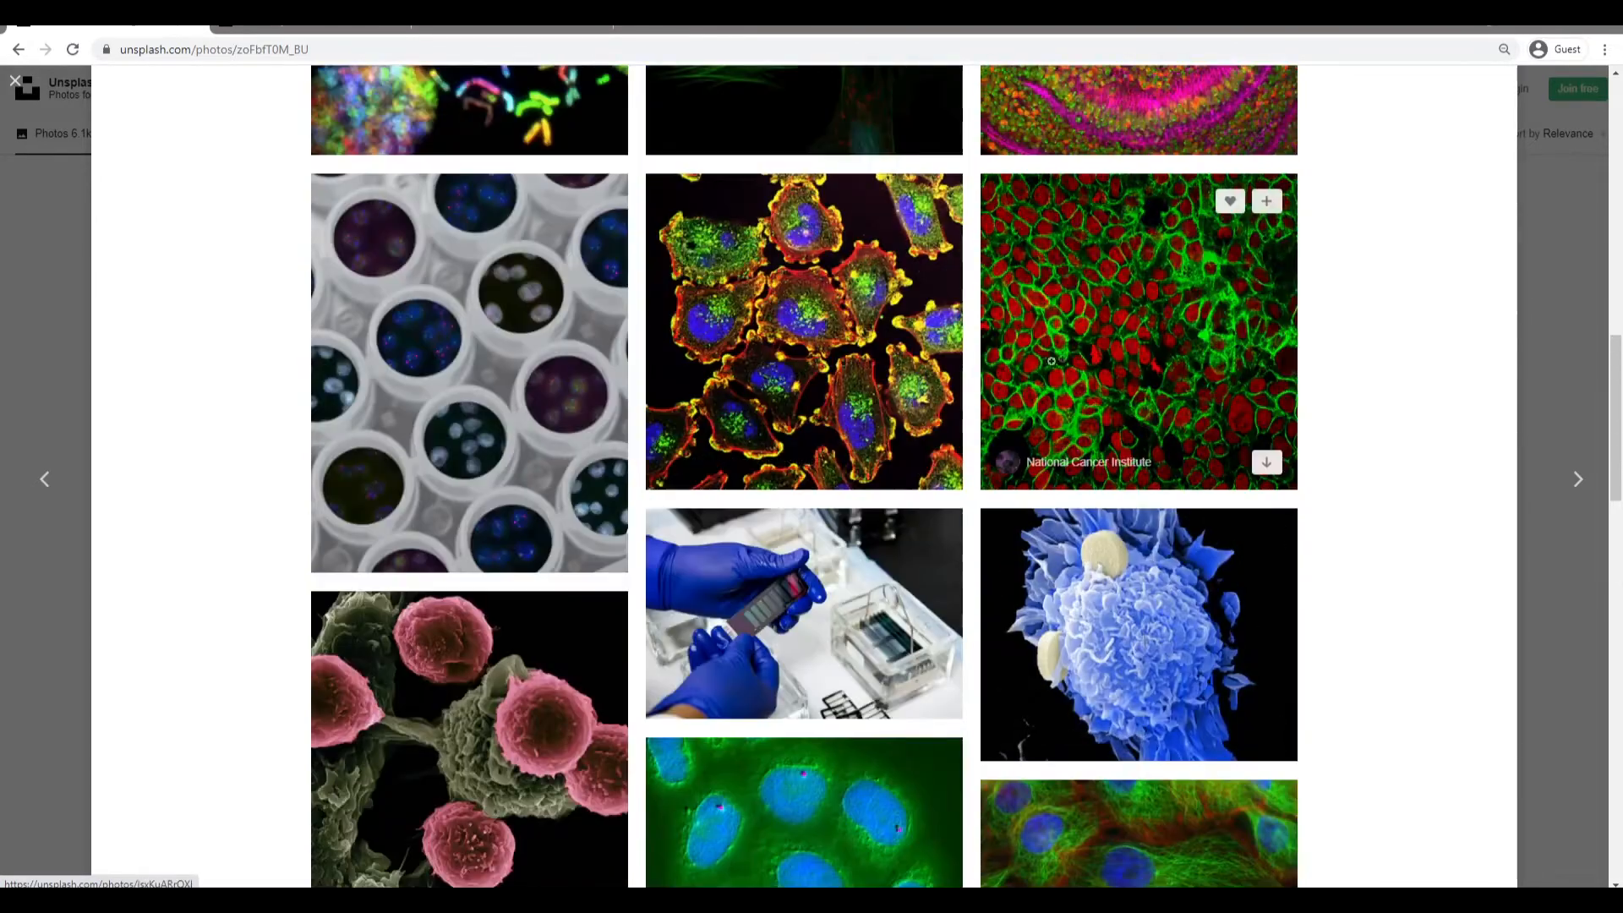
scroll(1089, 365, down, 5)
scroll(1087, 364, down, 3)
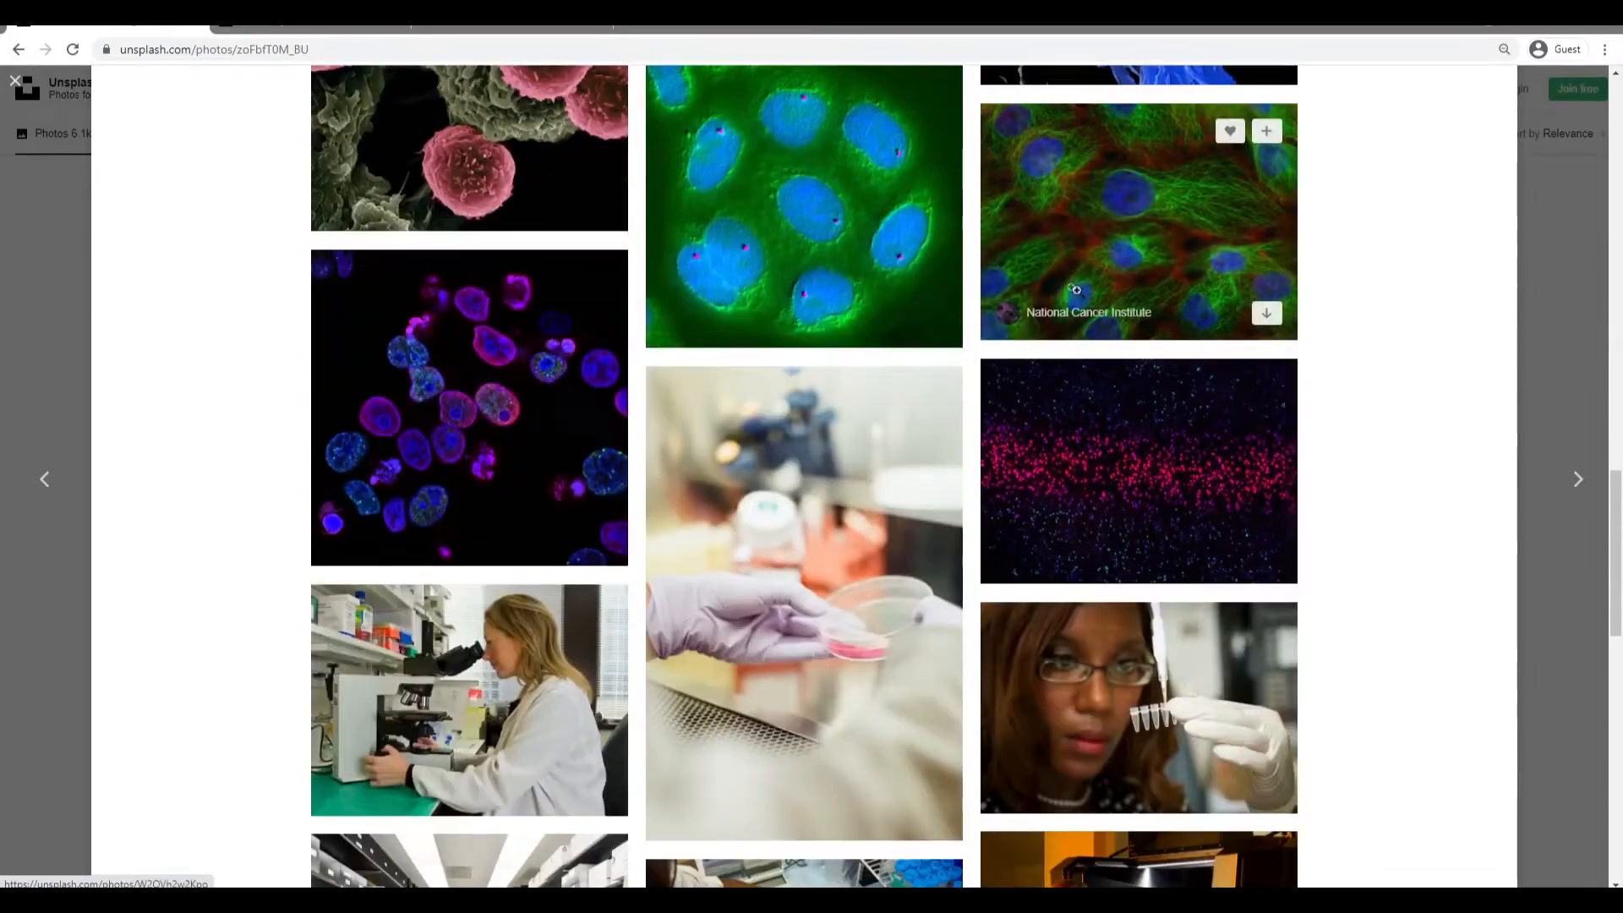
scroll(1156, 386, up, 2)
scroll(1141, 387, down, 3)
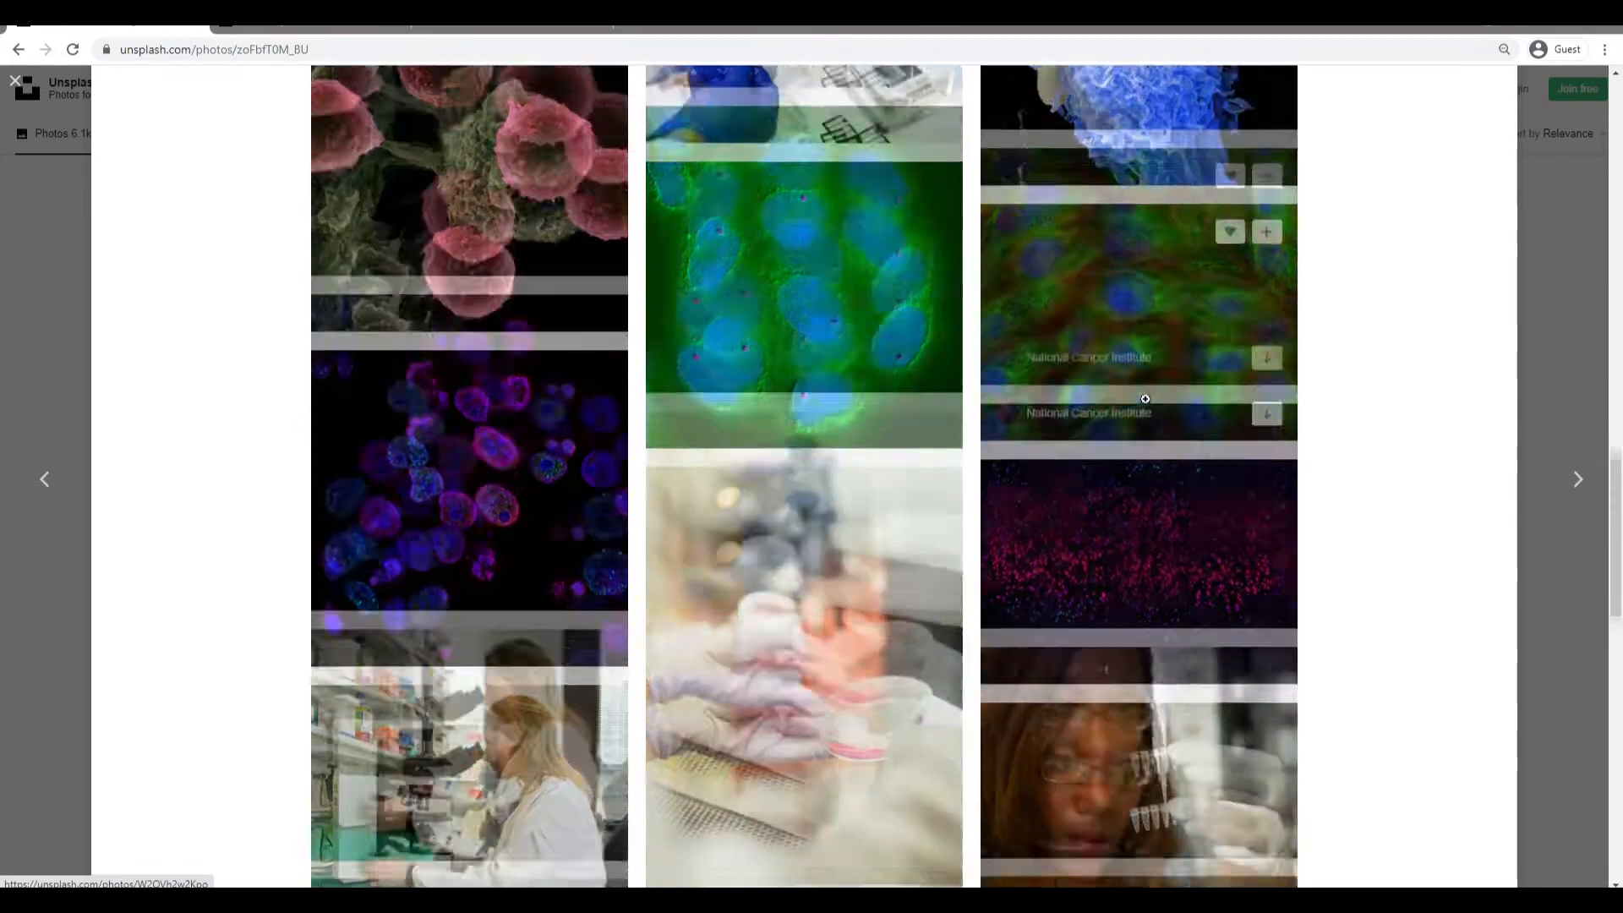
scroll(1117, 390, down, 3)
scroll(1117, 390, up, 7)
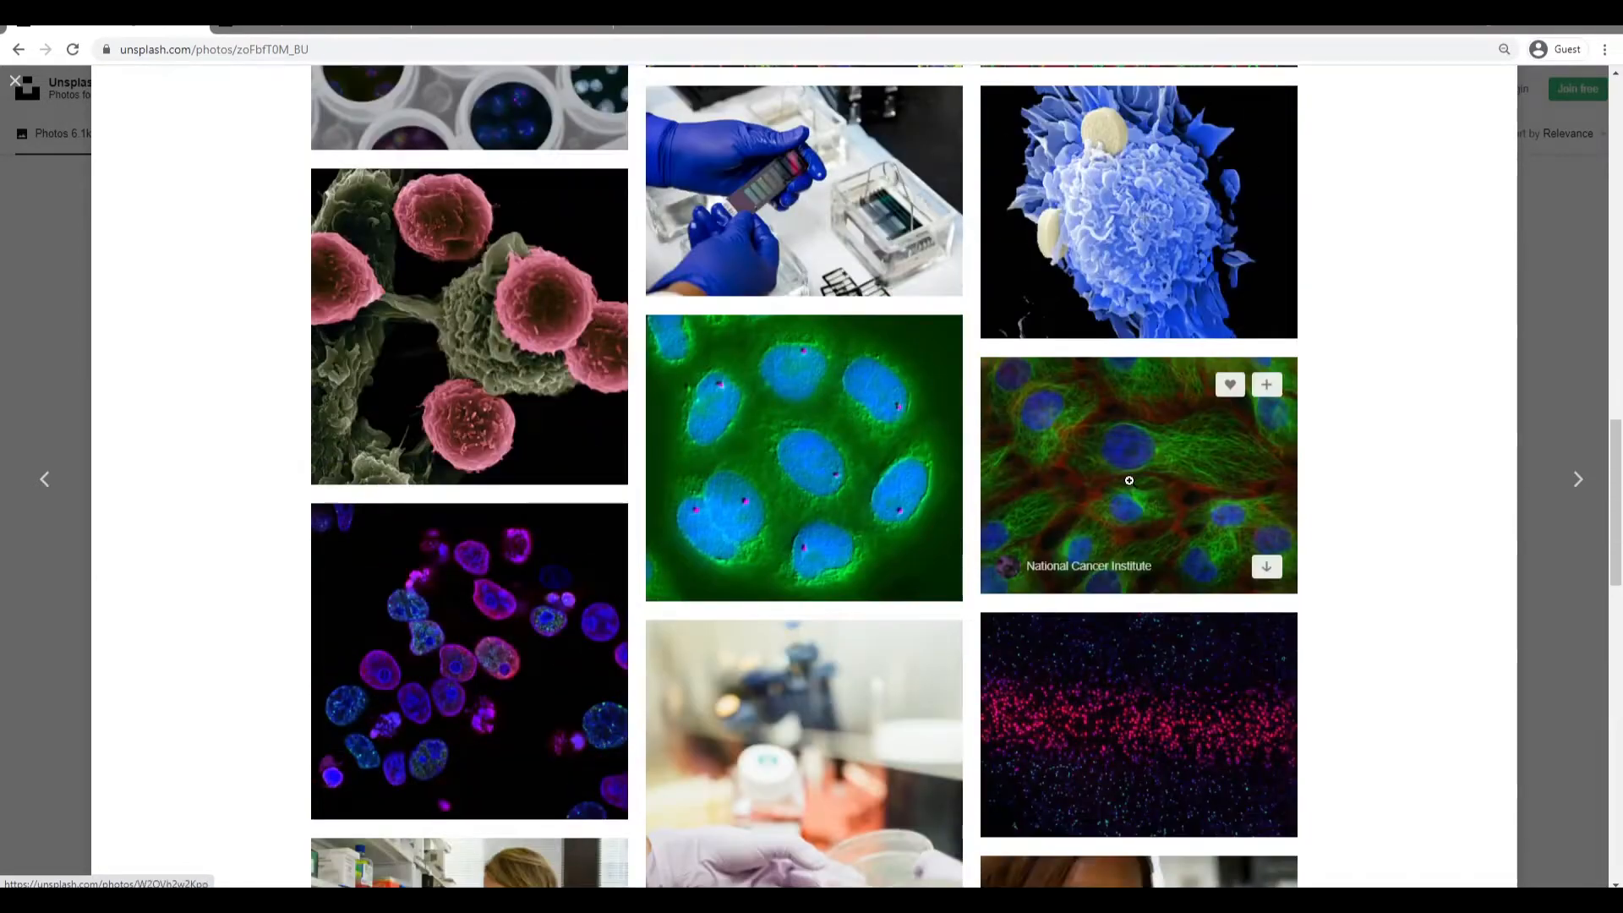
Copy the National Cancer Institute photo of green cells with blue nuclei and paste it into the texture sheet.
click(1116, 390)
right_click(789, 429)
click(831, 482)
key(alt+Tab)
key(ctrl+v)
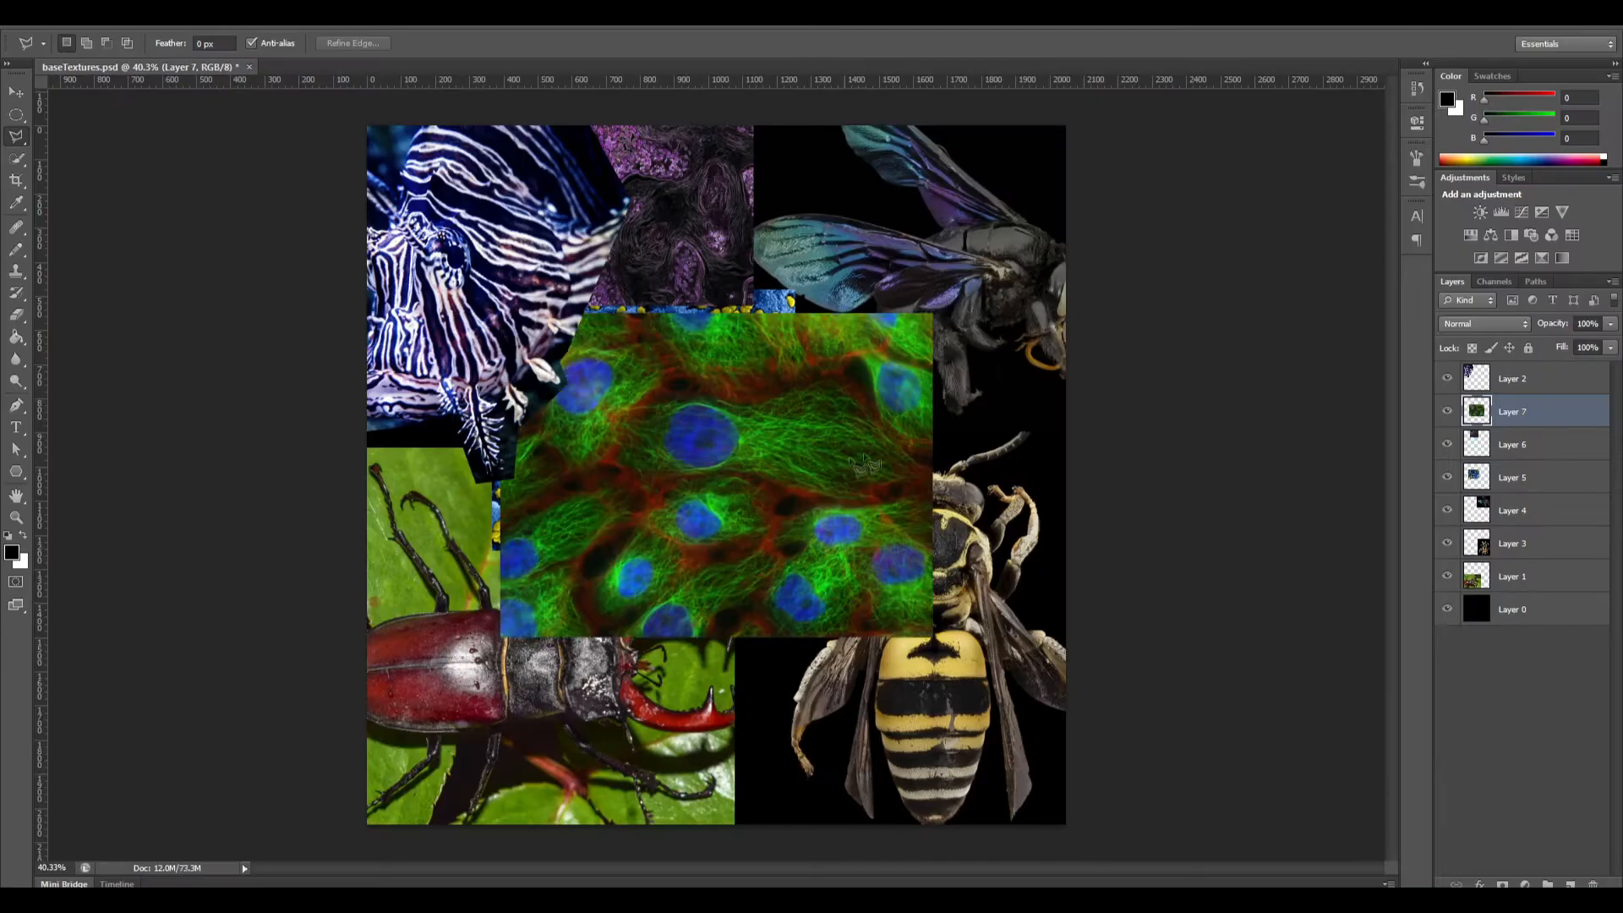
Transform the green cell photo, scaling and moving it to cover the sheet's upper-right area behind the winged insect.
key(ctrl+t)
shift+drag(501, 636, 644, 528)
drag(770, 401, 814, 186)
shift+drag(979, 314, 1356, 602)
drag(880, 373, 842, 400)
click(850, 43)
Send the green cell photo's layer down the stack to just above the black base layer.
key(ctrl+bracketleft)
key(ctrl+bracketleft)
key(ctrl+bracketleft)
key(ctrl+bracketleft)
key(ctrl+bracketleft)
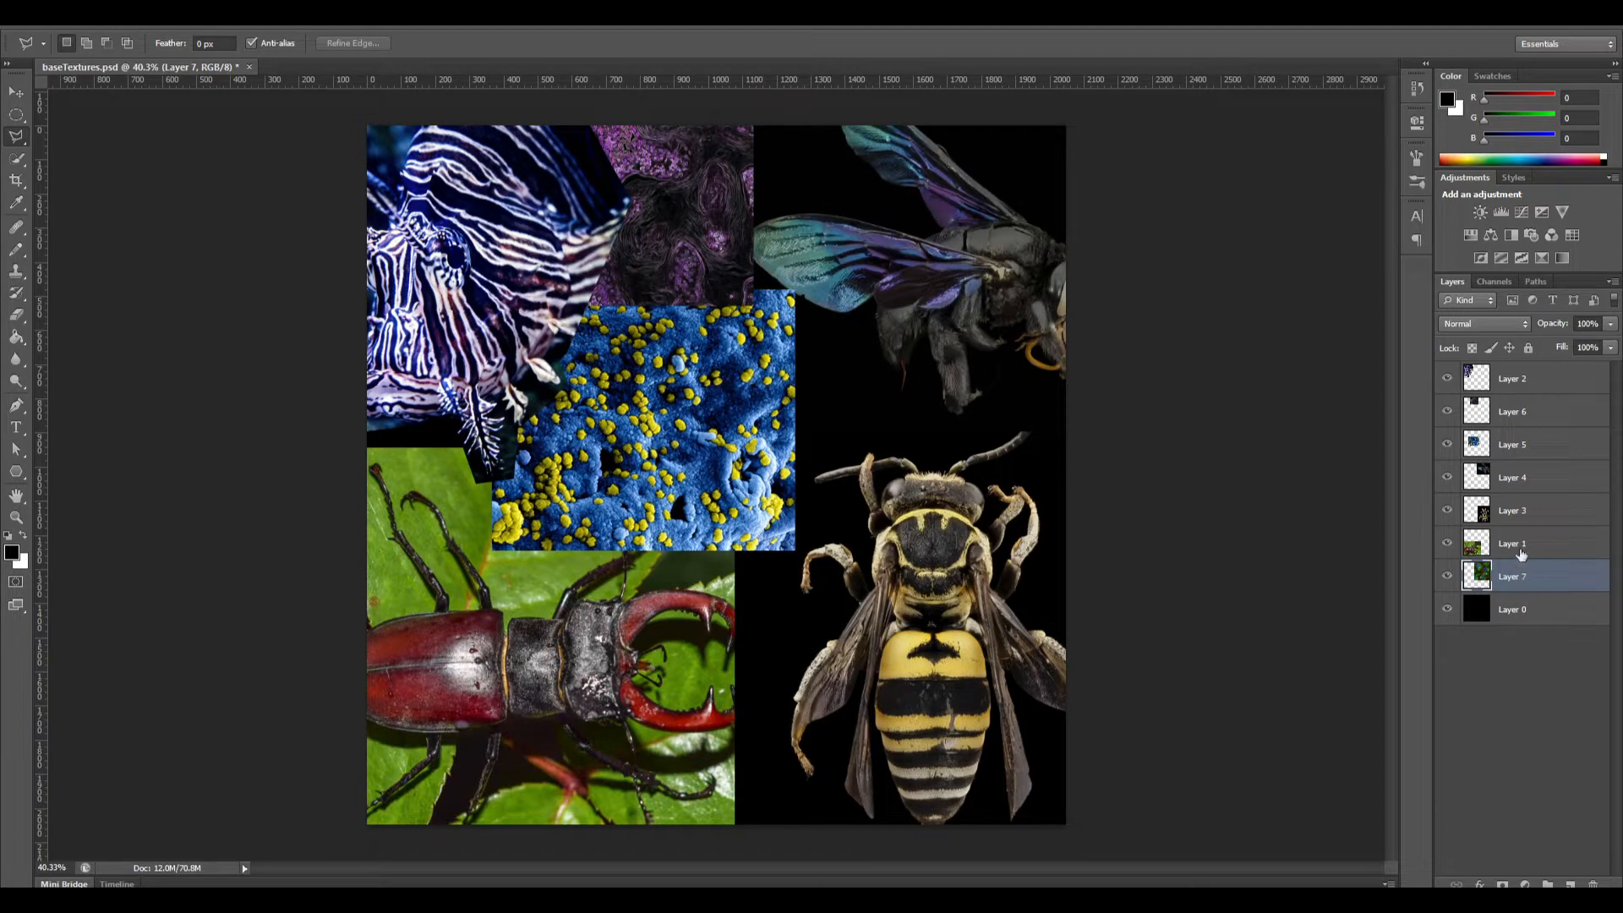
Use the Magic Wand to select and delete the black background around the yellow-striped insect on Layer 3.
click(1532, 533)
click(1534, 515)
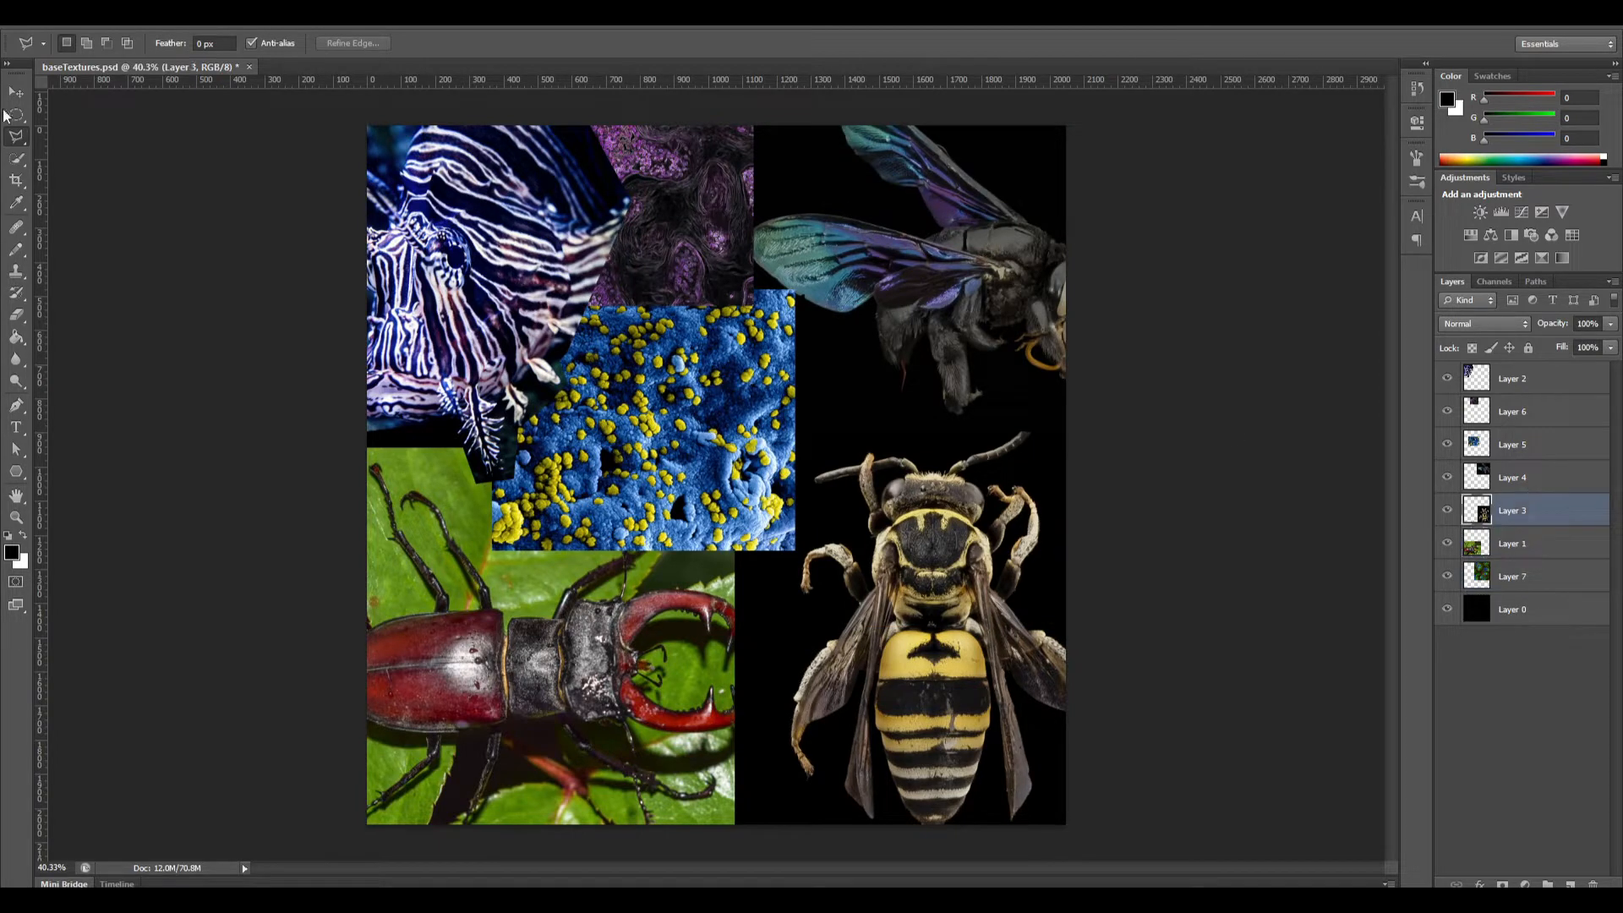
click(17, 166)
click(72, 174)
click(942, 450)
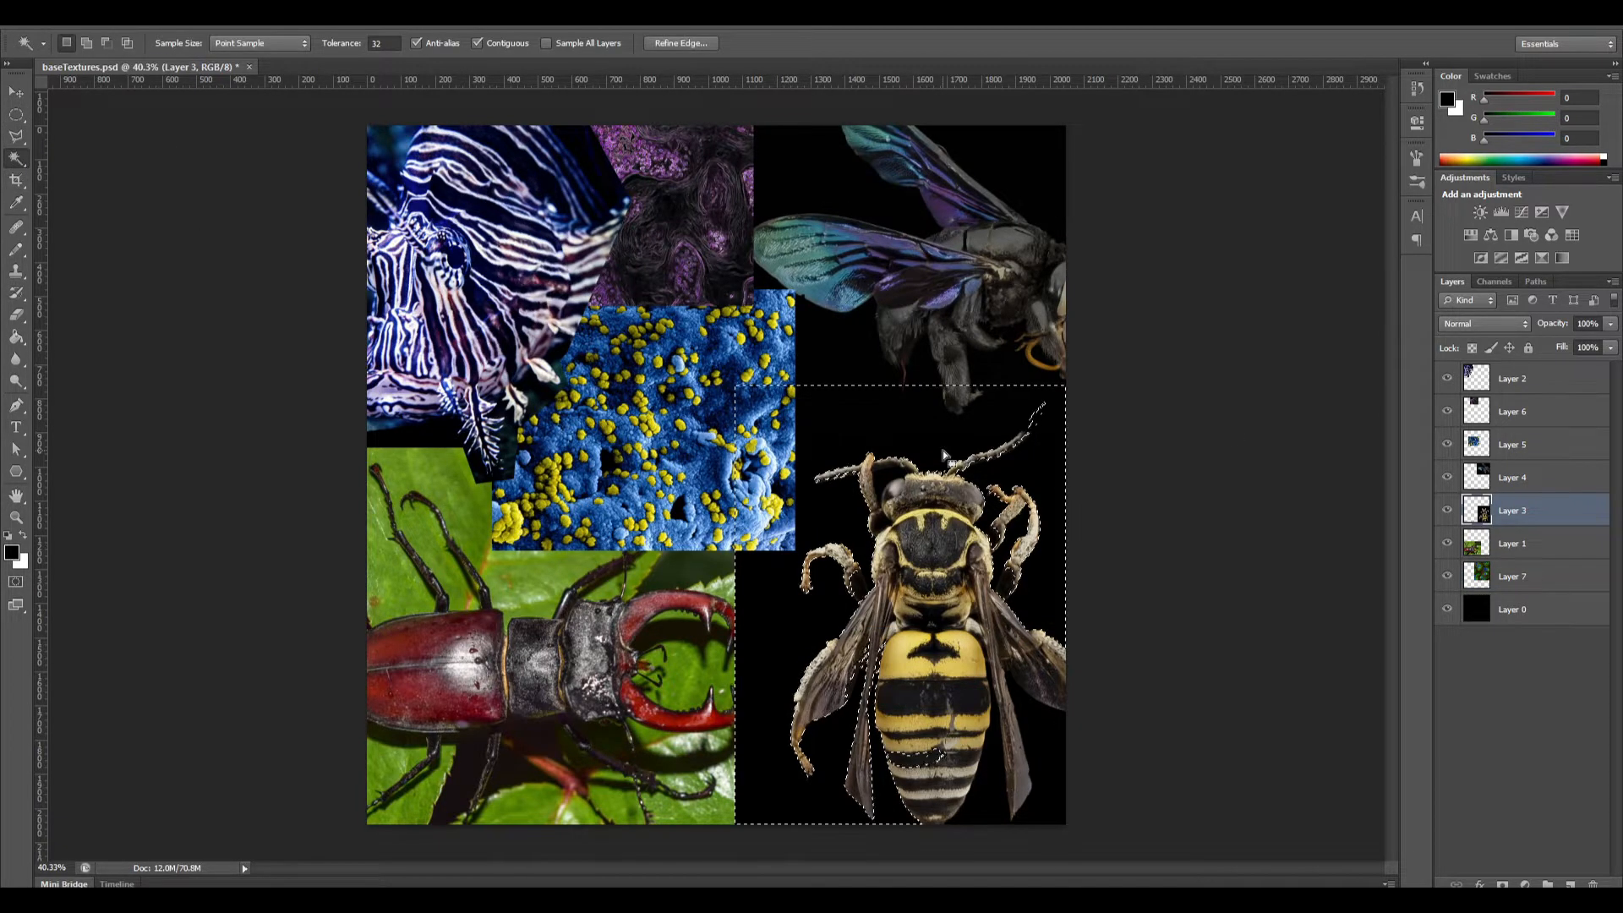
key(Delete)
right_click(943, 450)
click(1005, 692)
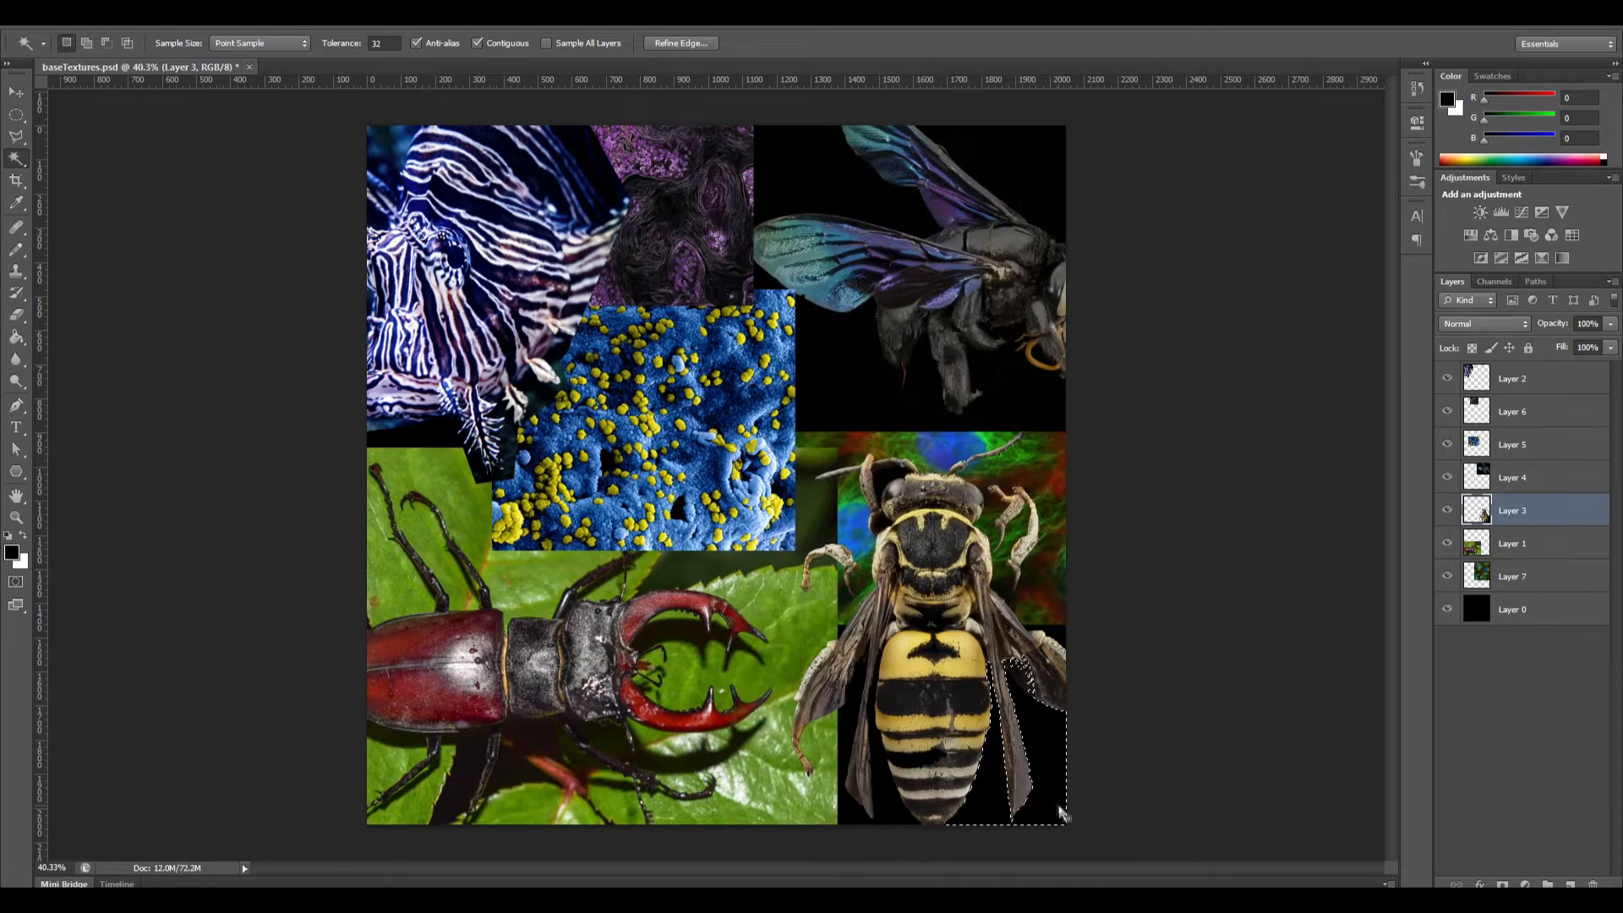
Delete the black background around the blue-winged insect on Layer 4, switch to the Quick Selection tool, and clear the selection.
click(1528, 478)
click(1013, 387)
key(Delete)
right_click(1014, 387)
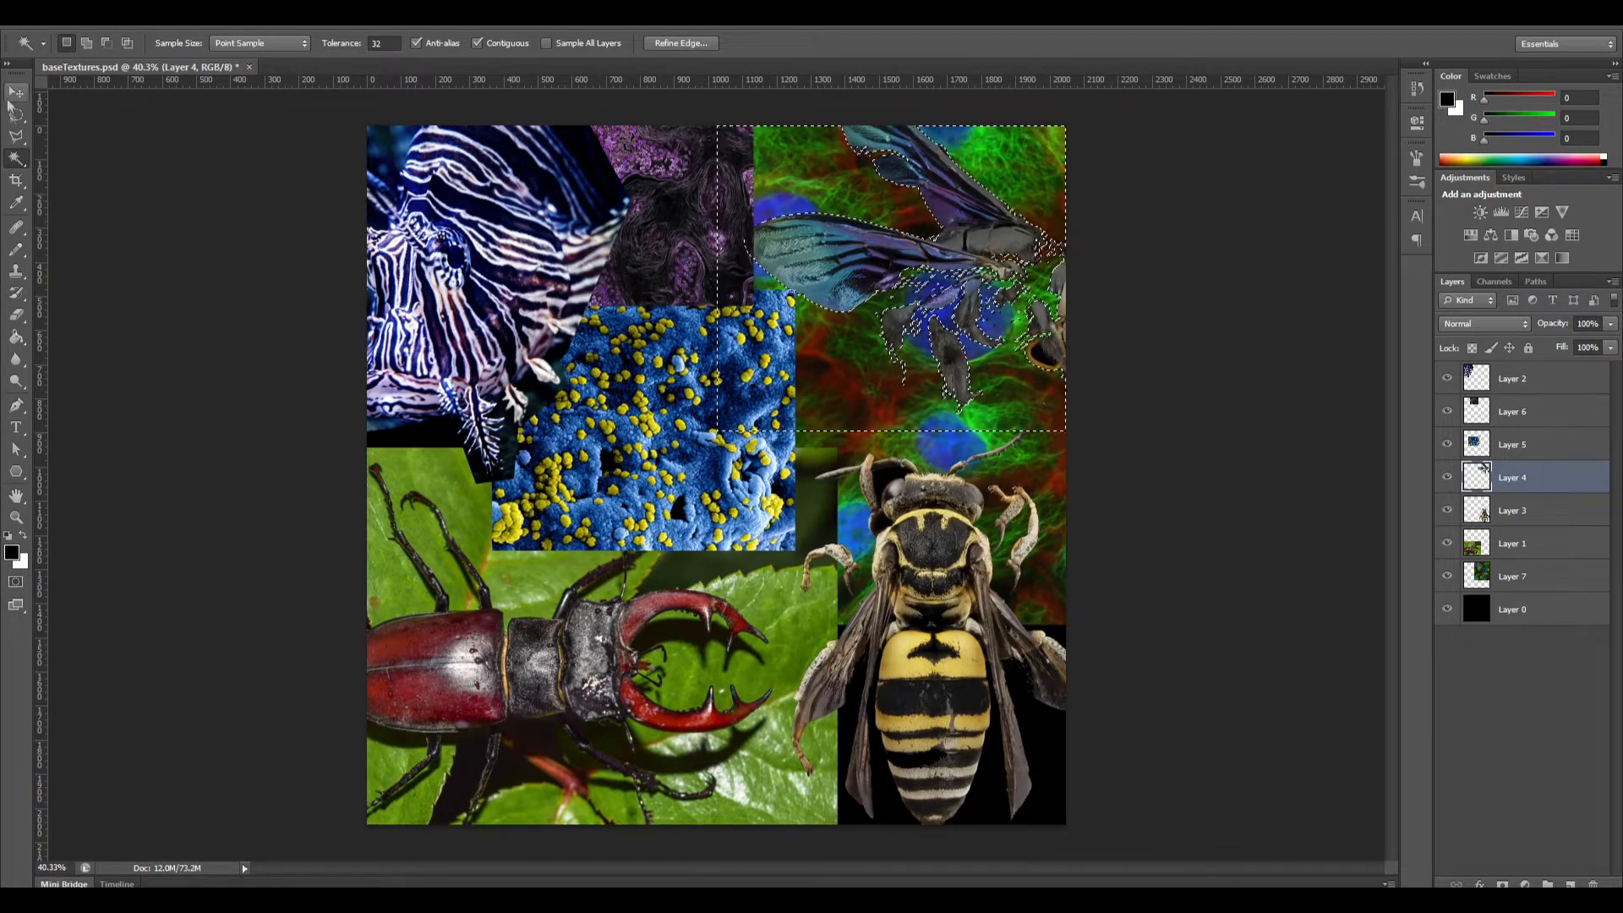
click(17, 159)
click(71, 160)
right_click(1057, 267)
click(1089, 277)
Move the red and green cell photo's layer beneath Layer 7, so it sits just above the black base layer.
alt+scroll(1131, 200, up, 2)
alt+scroll(1131, 199, down, 2)
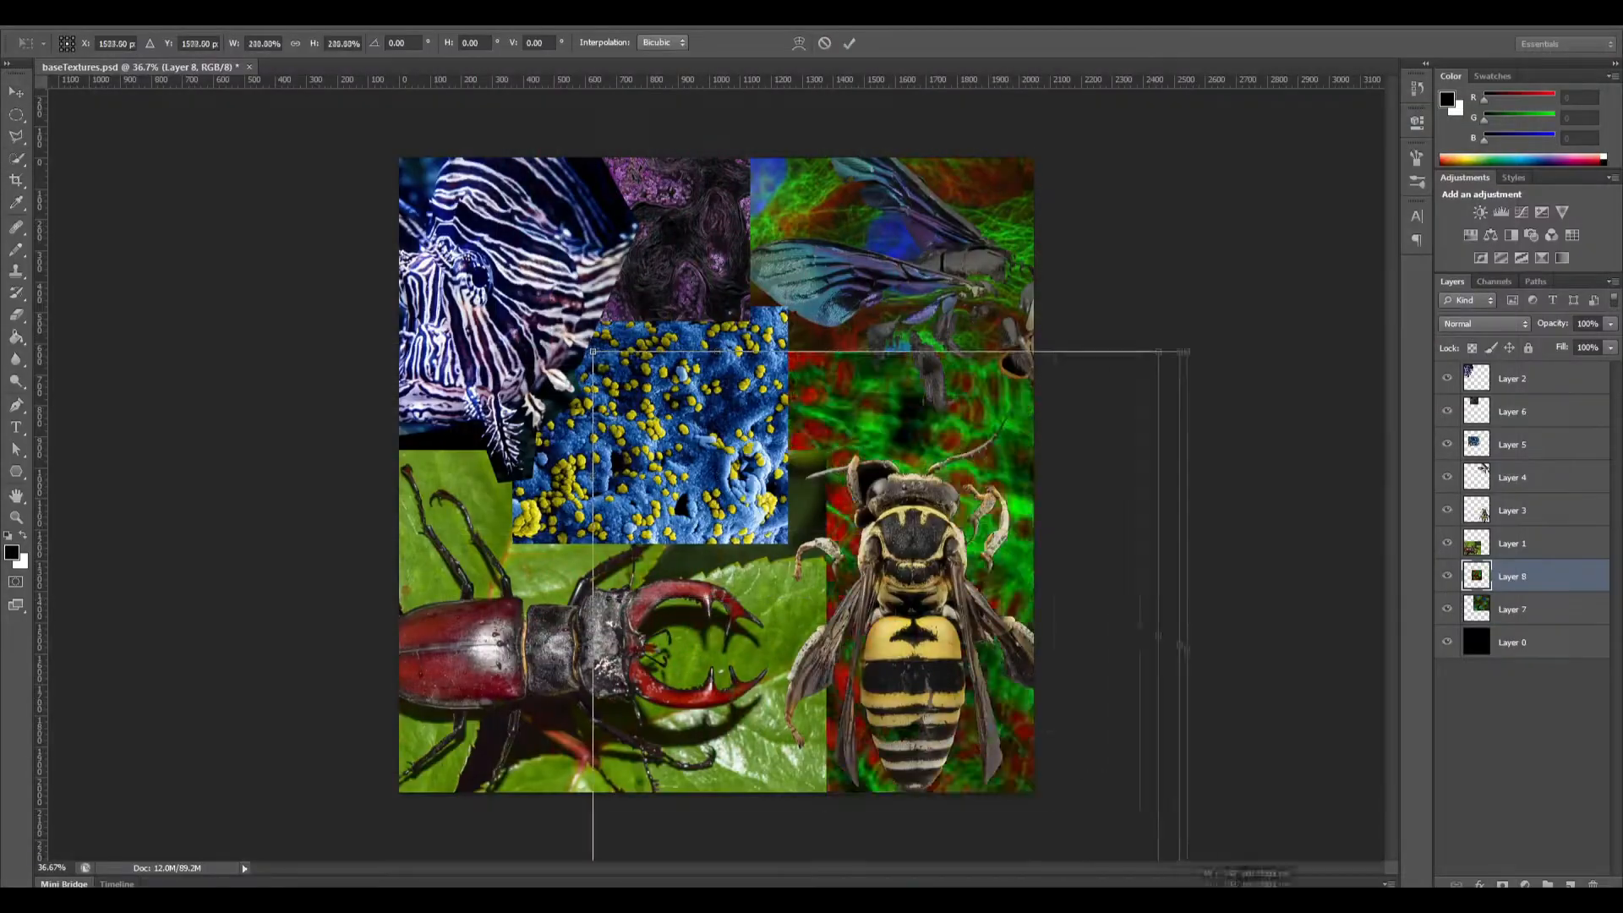
drag(1513, 575, 1540, 625)
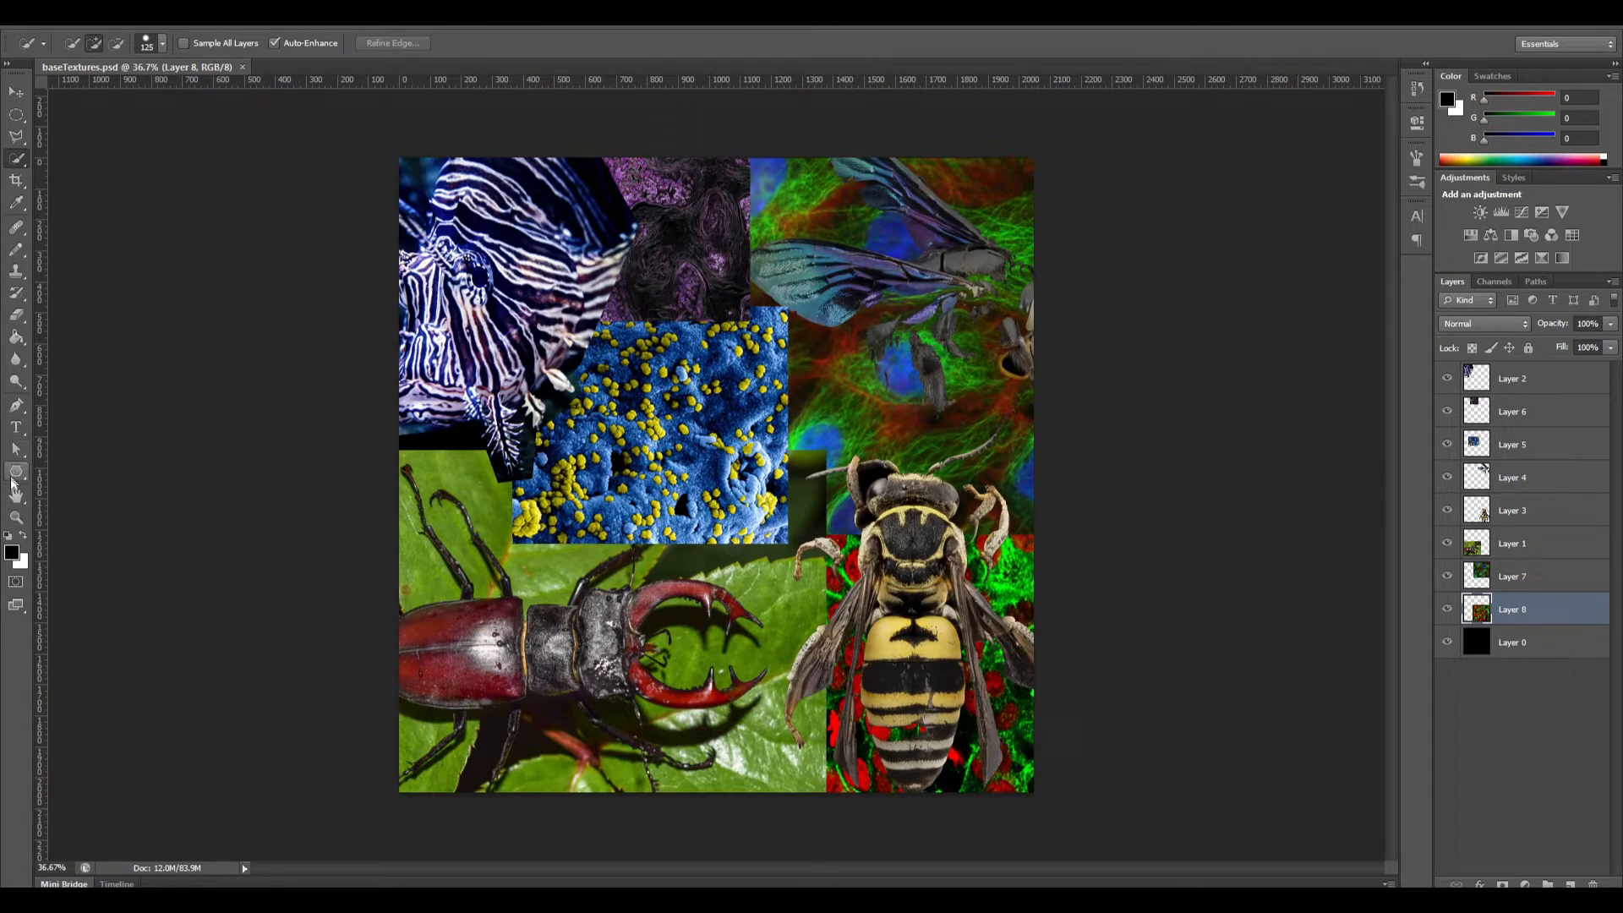
click(16, 449)
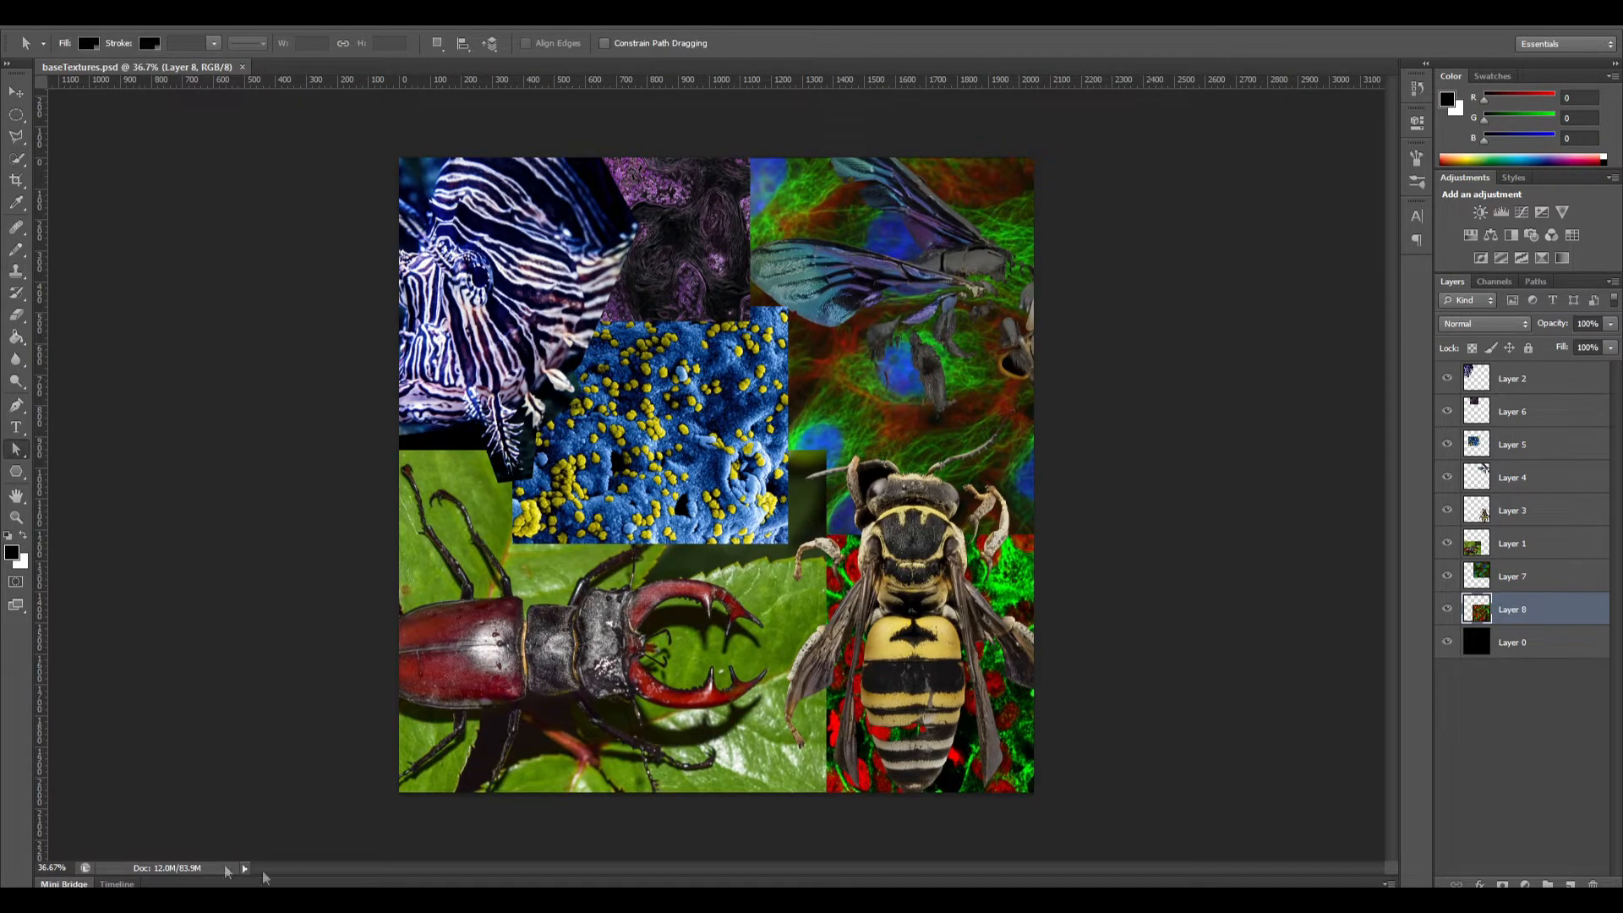
alt+scroll(669, 548, up, 1)
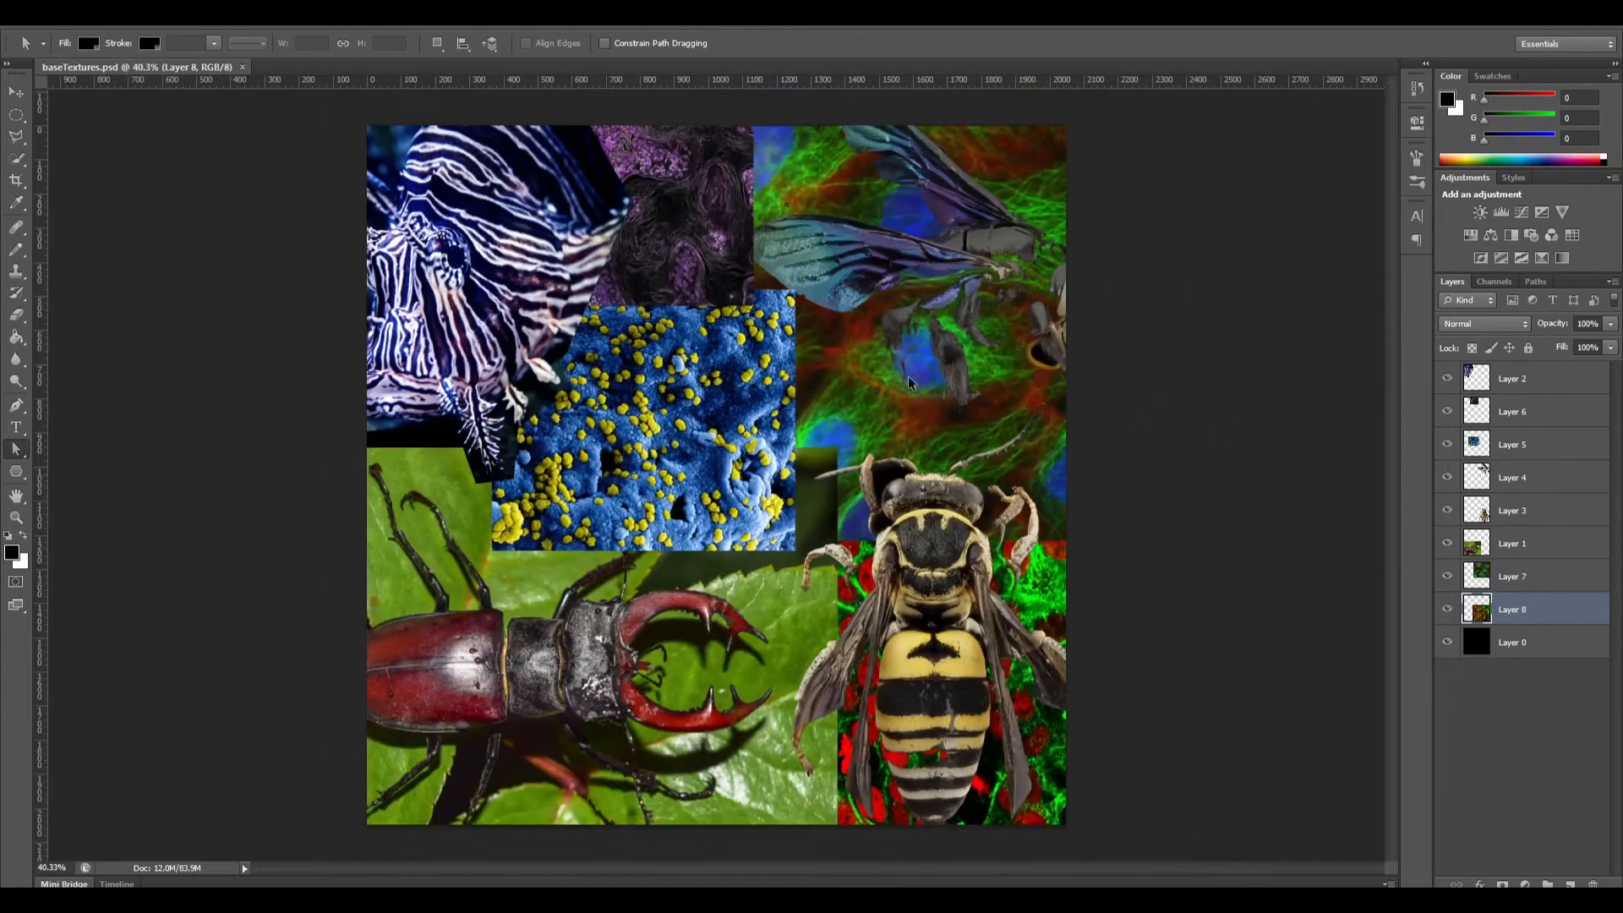
Open baseTextures.psd from the pinkSpottedDemon folder as a comparison example.
click(338, 900)
click(979, 459)
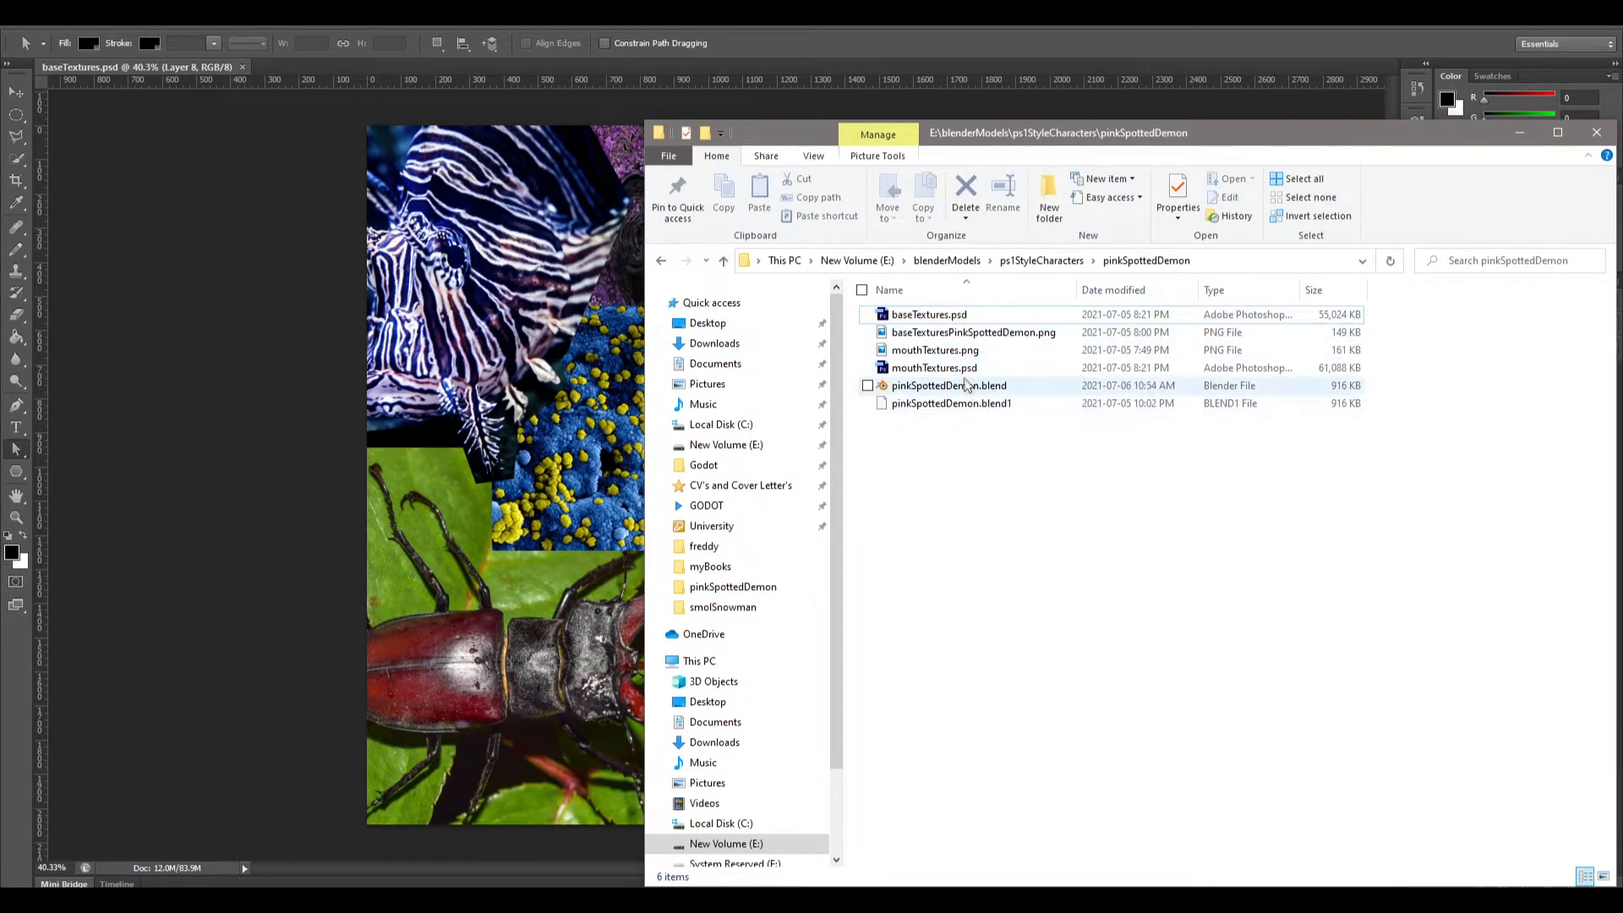
double_click(964, 322)
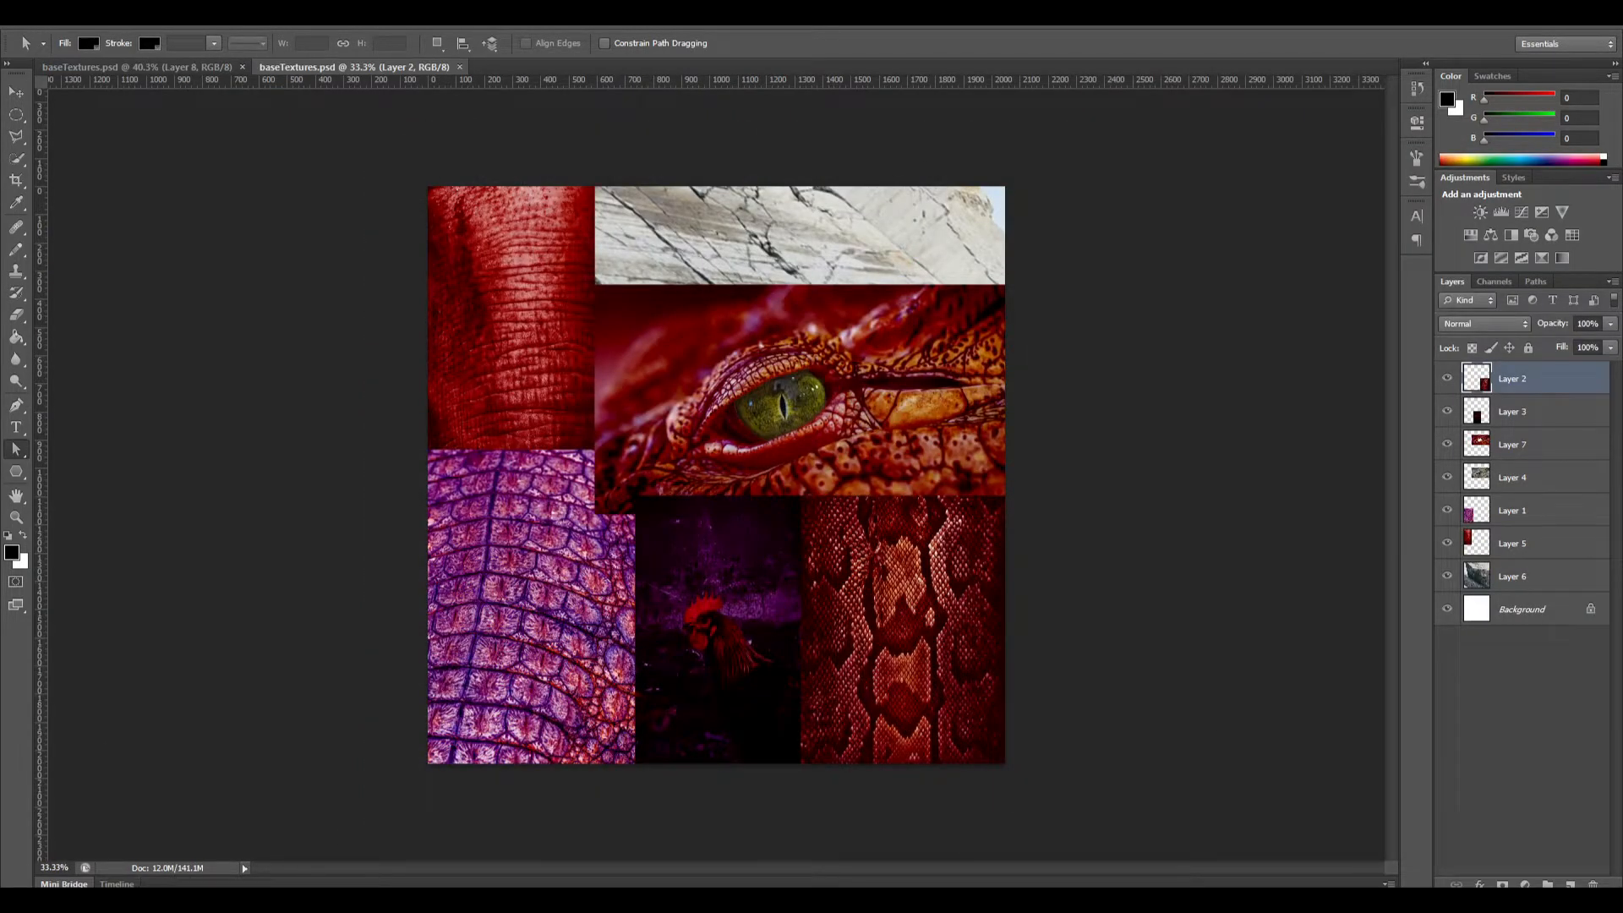
Check the pixel dimensions of baseTexturesPinkSpottedDemon.png in its file properties, and close them.
key(alt+Tab)
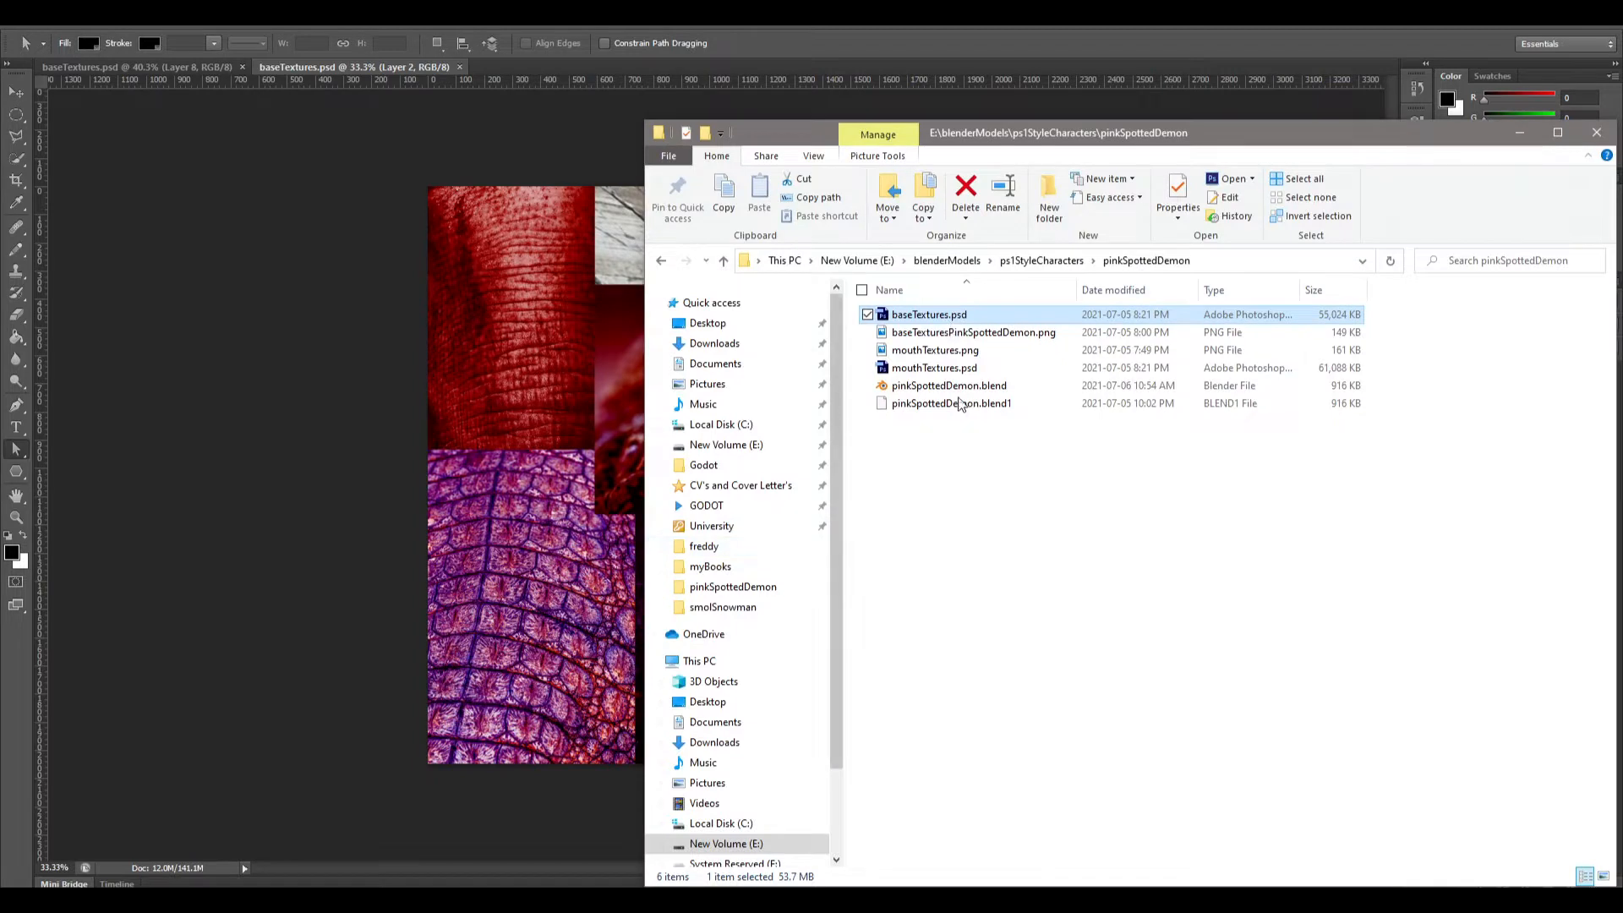
click(944, 338)
click(1178, 194)
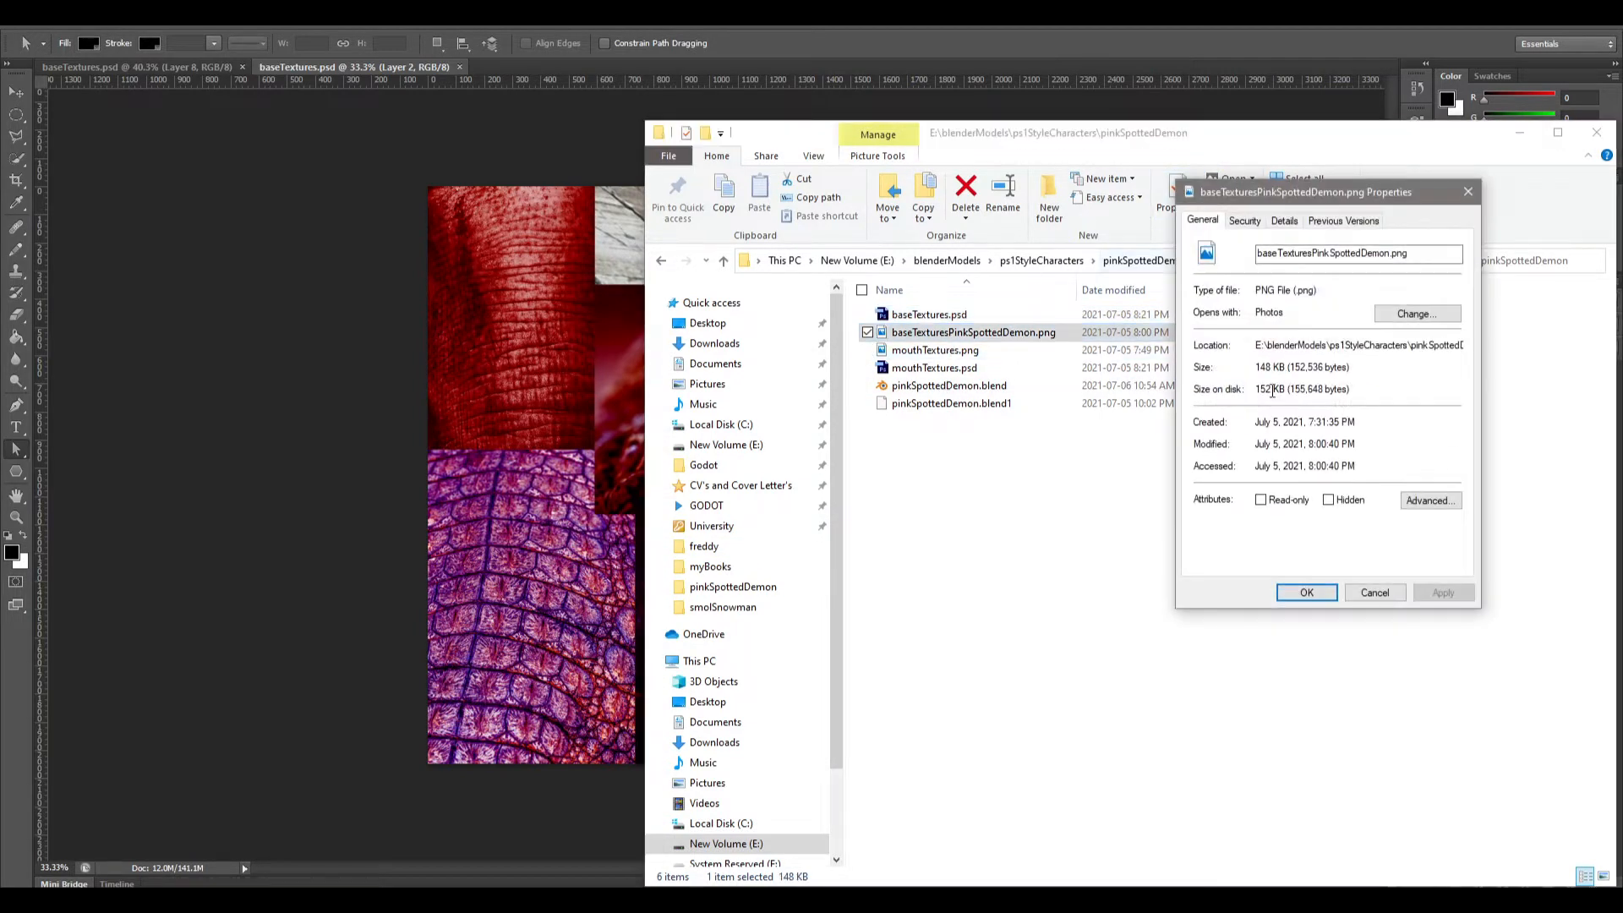
click(1249, 222)
click(1284, 220)
click(1293, 326)
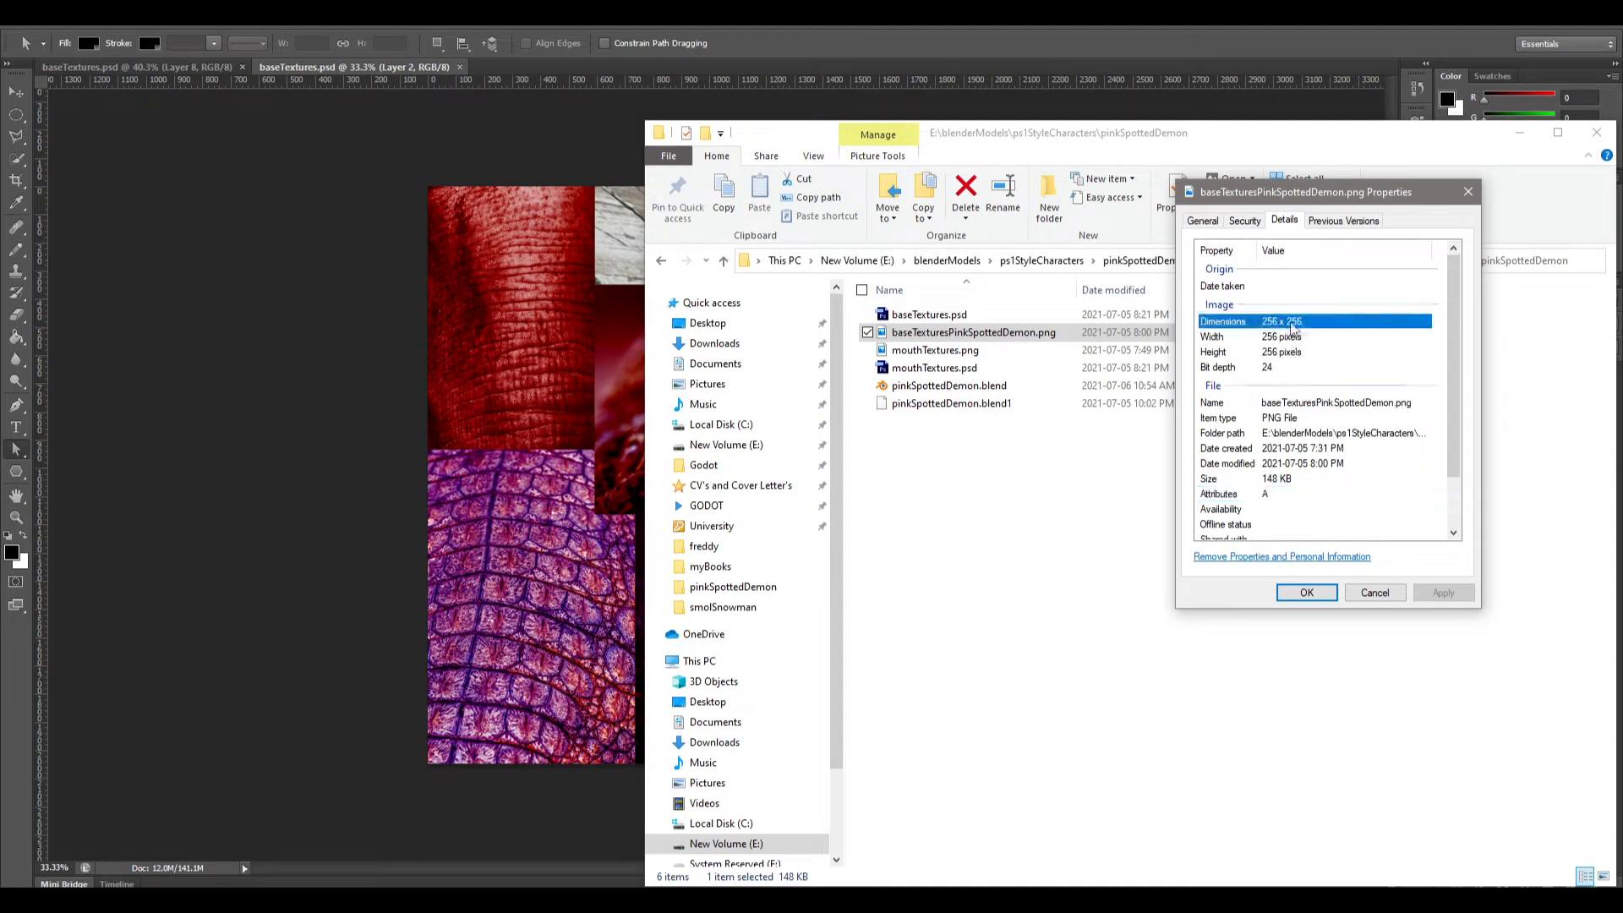
click(1307, 593)
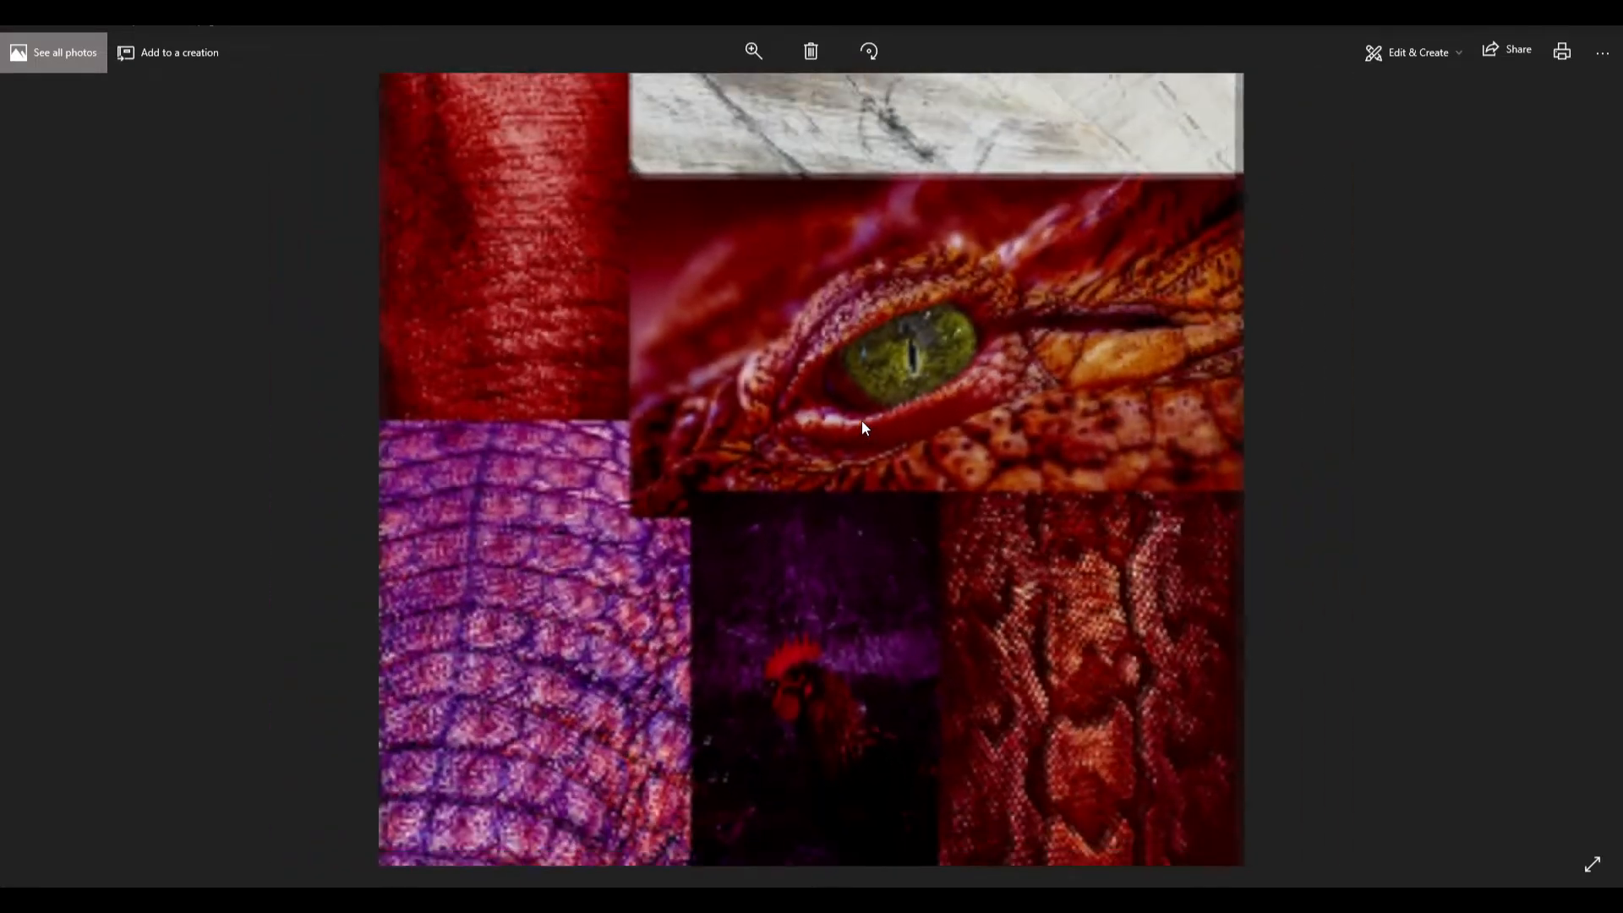
Examine the exported demon texture image up close, compare it with its layered original, and return to the bug creature's sheet.
drag(519, 604, 579, 492)
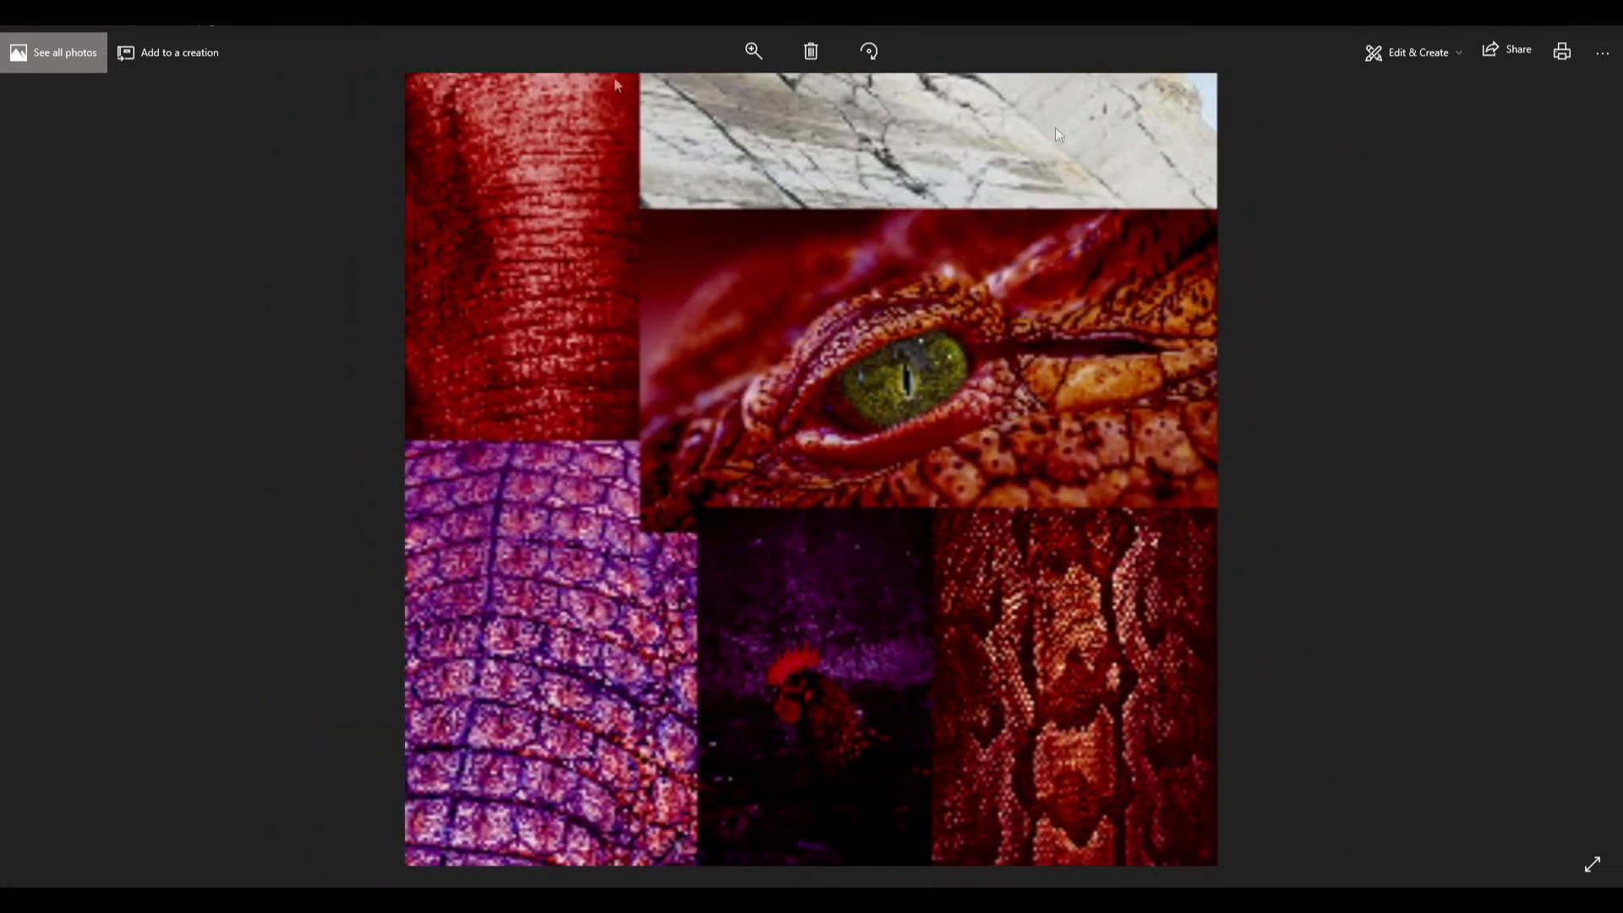
drag(1168, 687, 1133, 634)
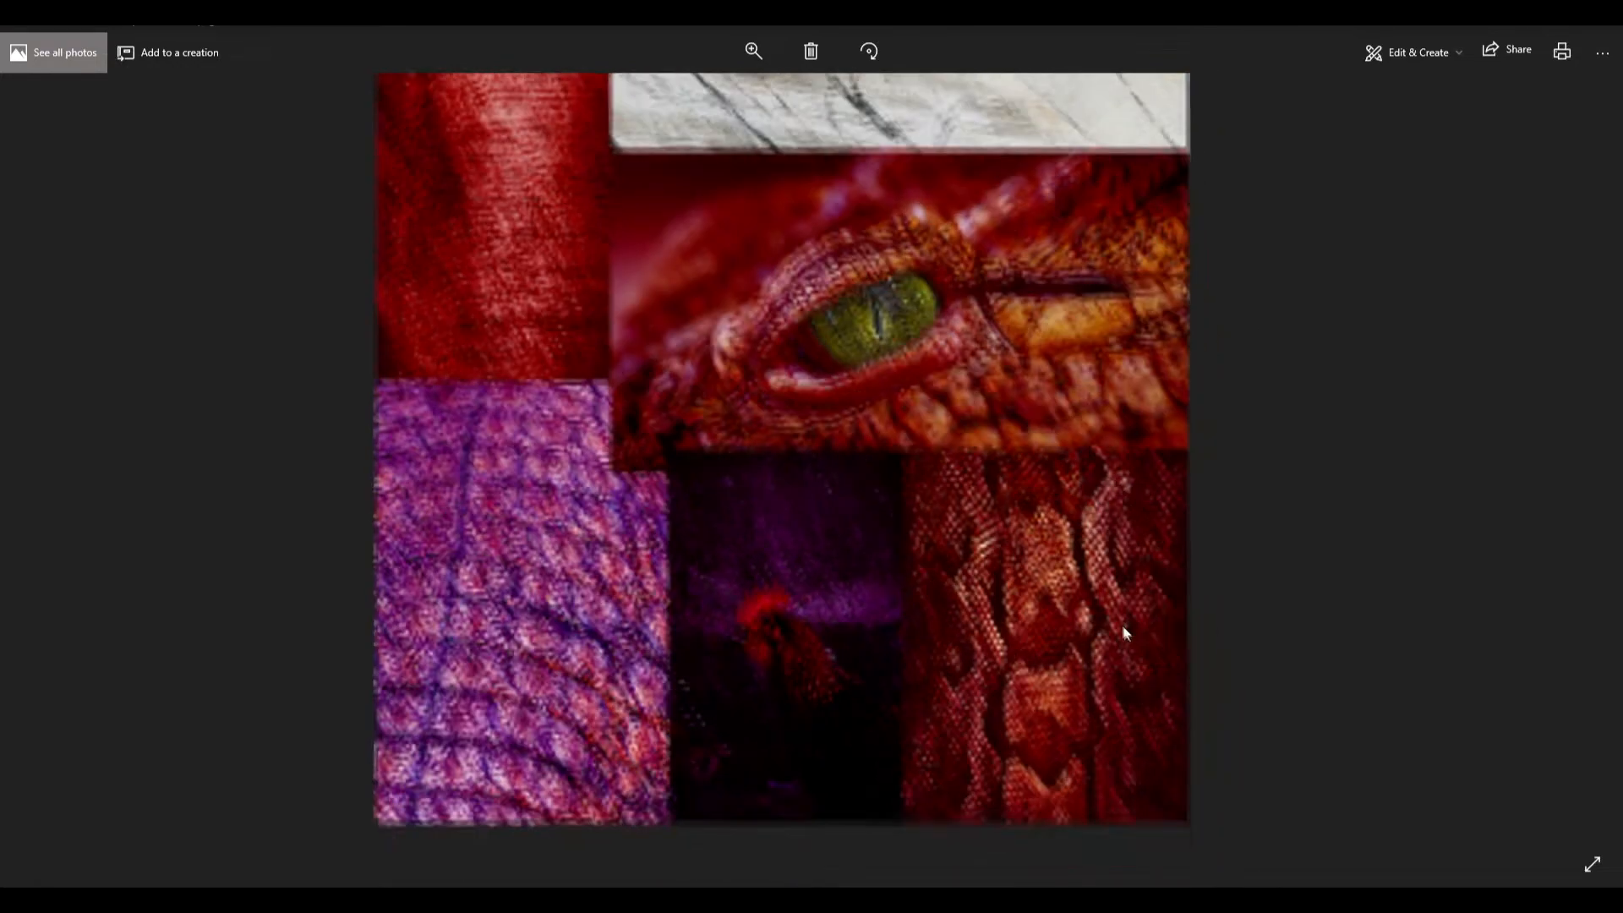
scroll(1190, 670, up, 2)
scroll(1192, 671, down, 2)
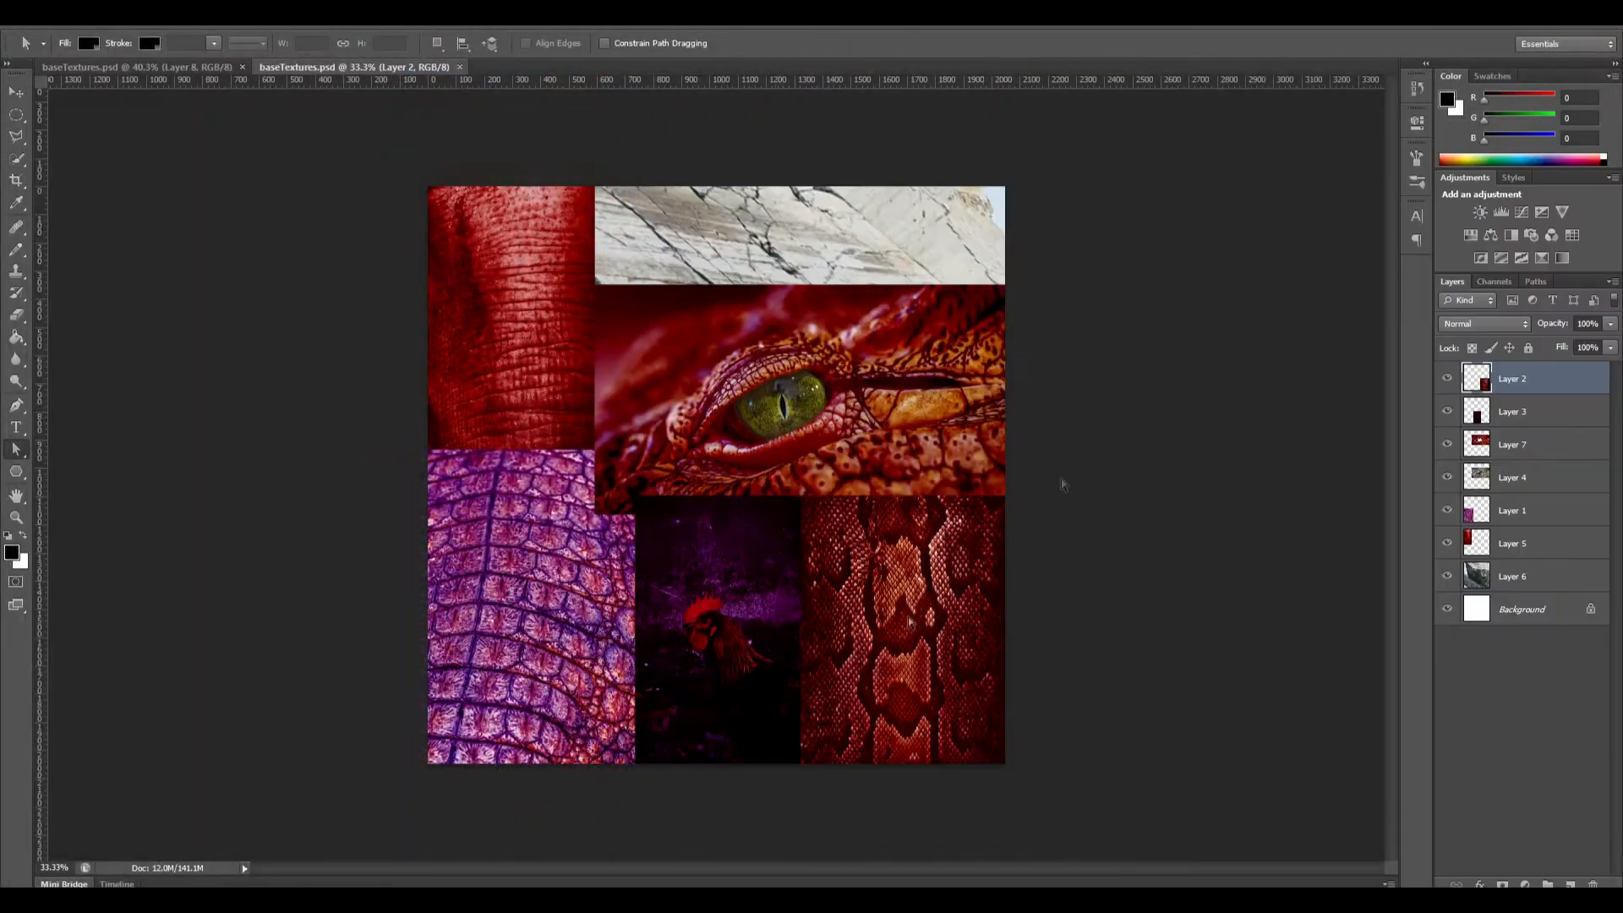
alt+scroll(649, 356, up, 1)
click(114, 64)
Try setting up a new document of 2048 by 2048 pixels, and cancel it.
key(ctrl+n)
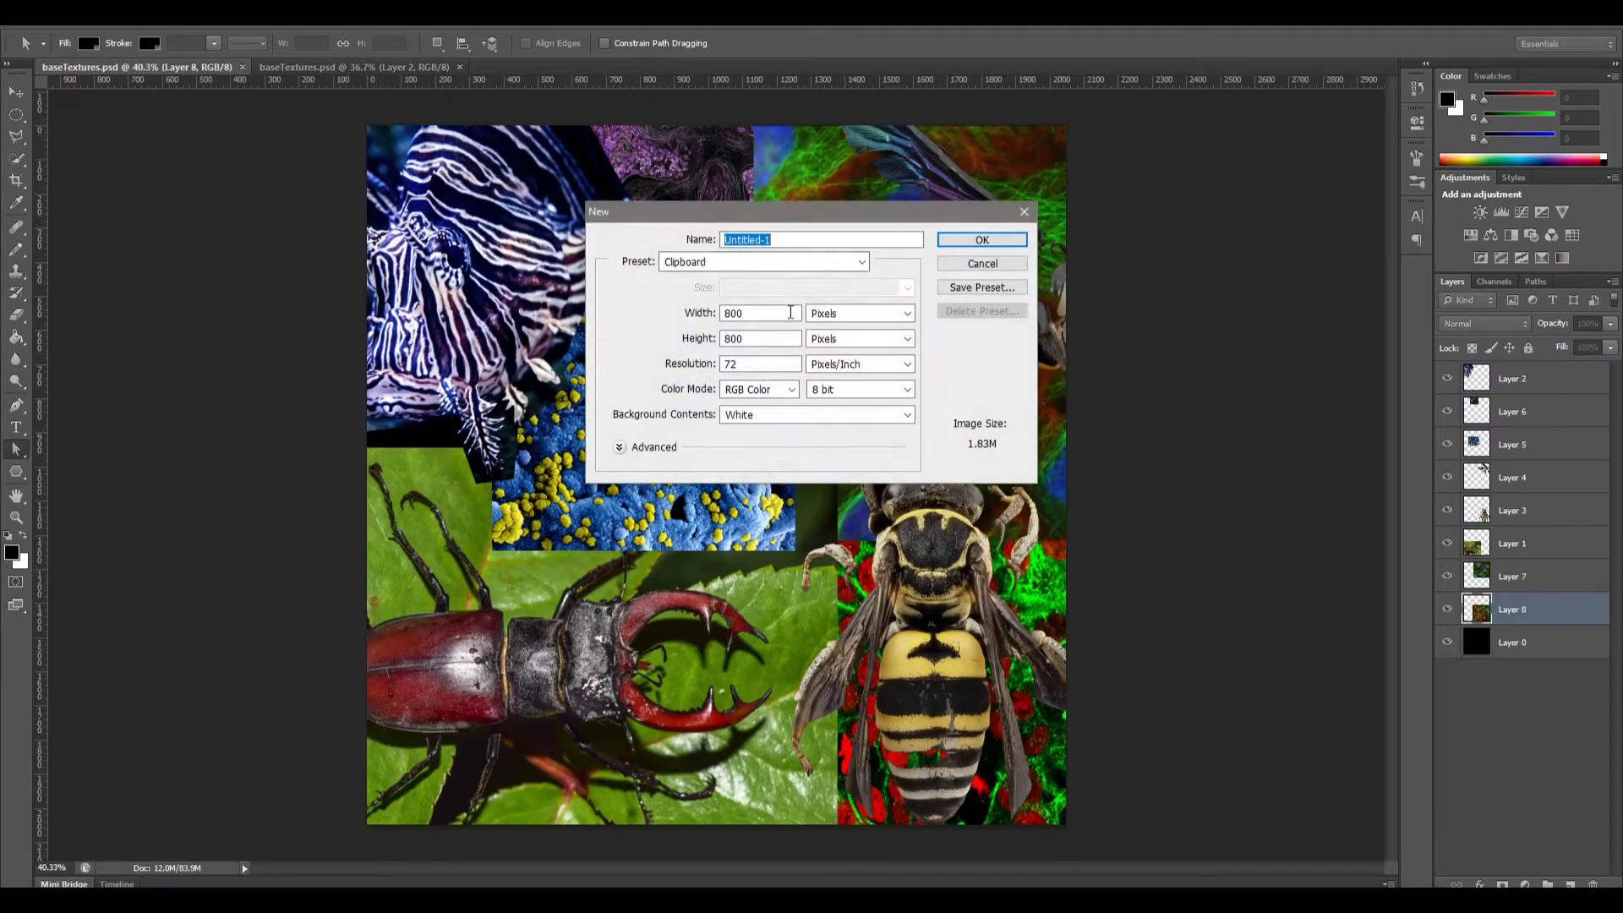
text(2048)
key(Tab)
key(Tab)
text(2)
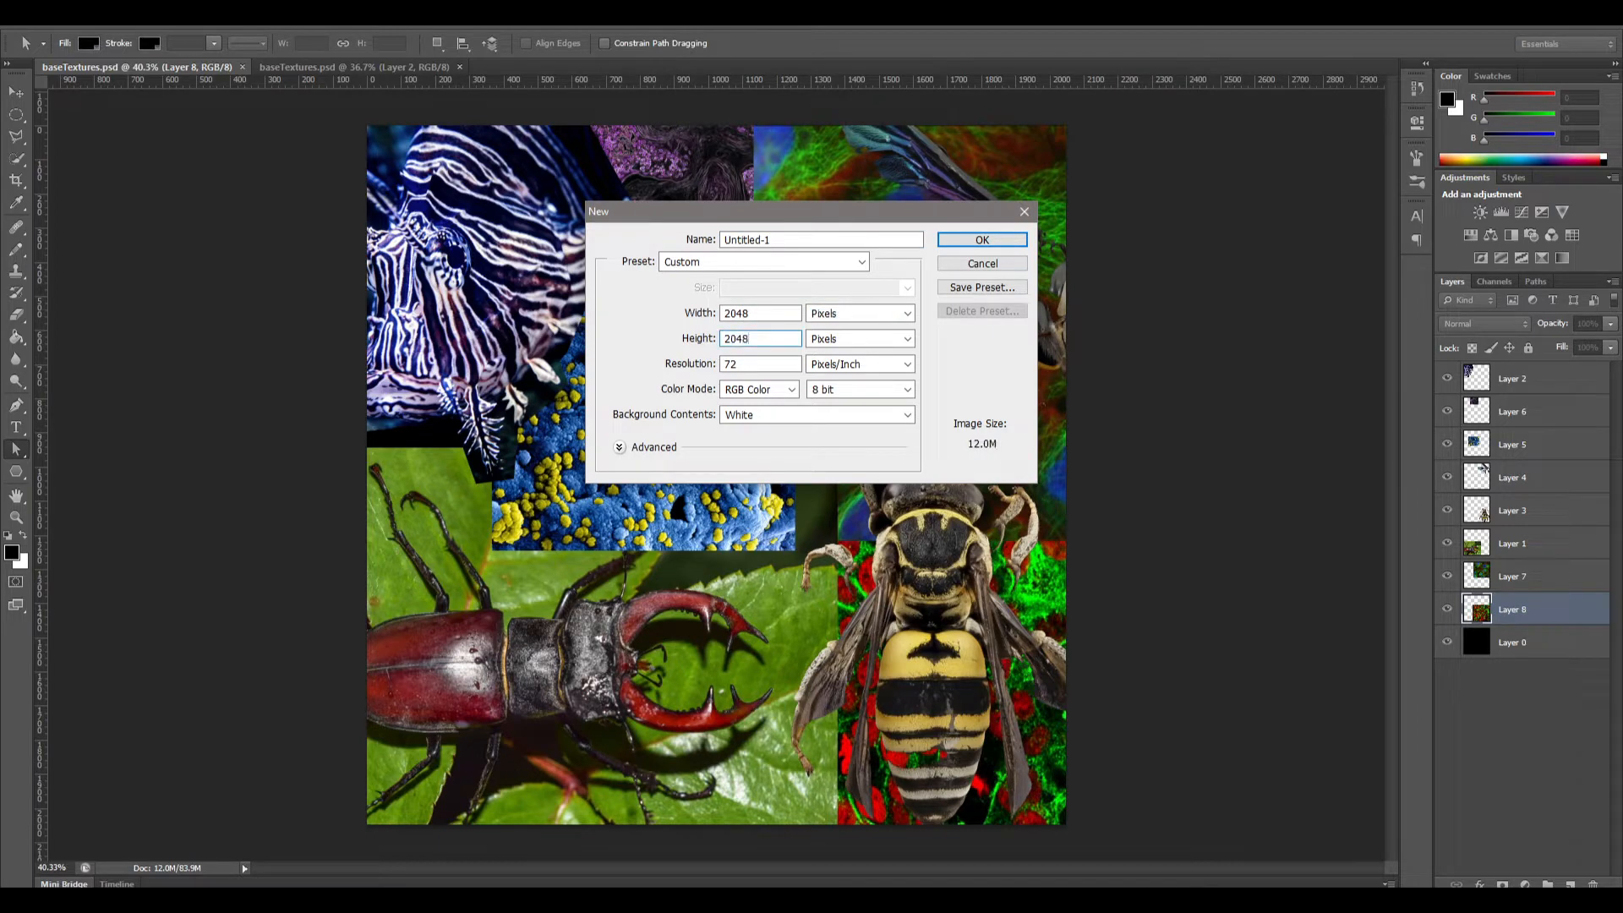
double_click(760, 339)
click(983, 264)
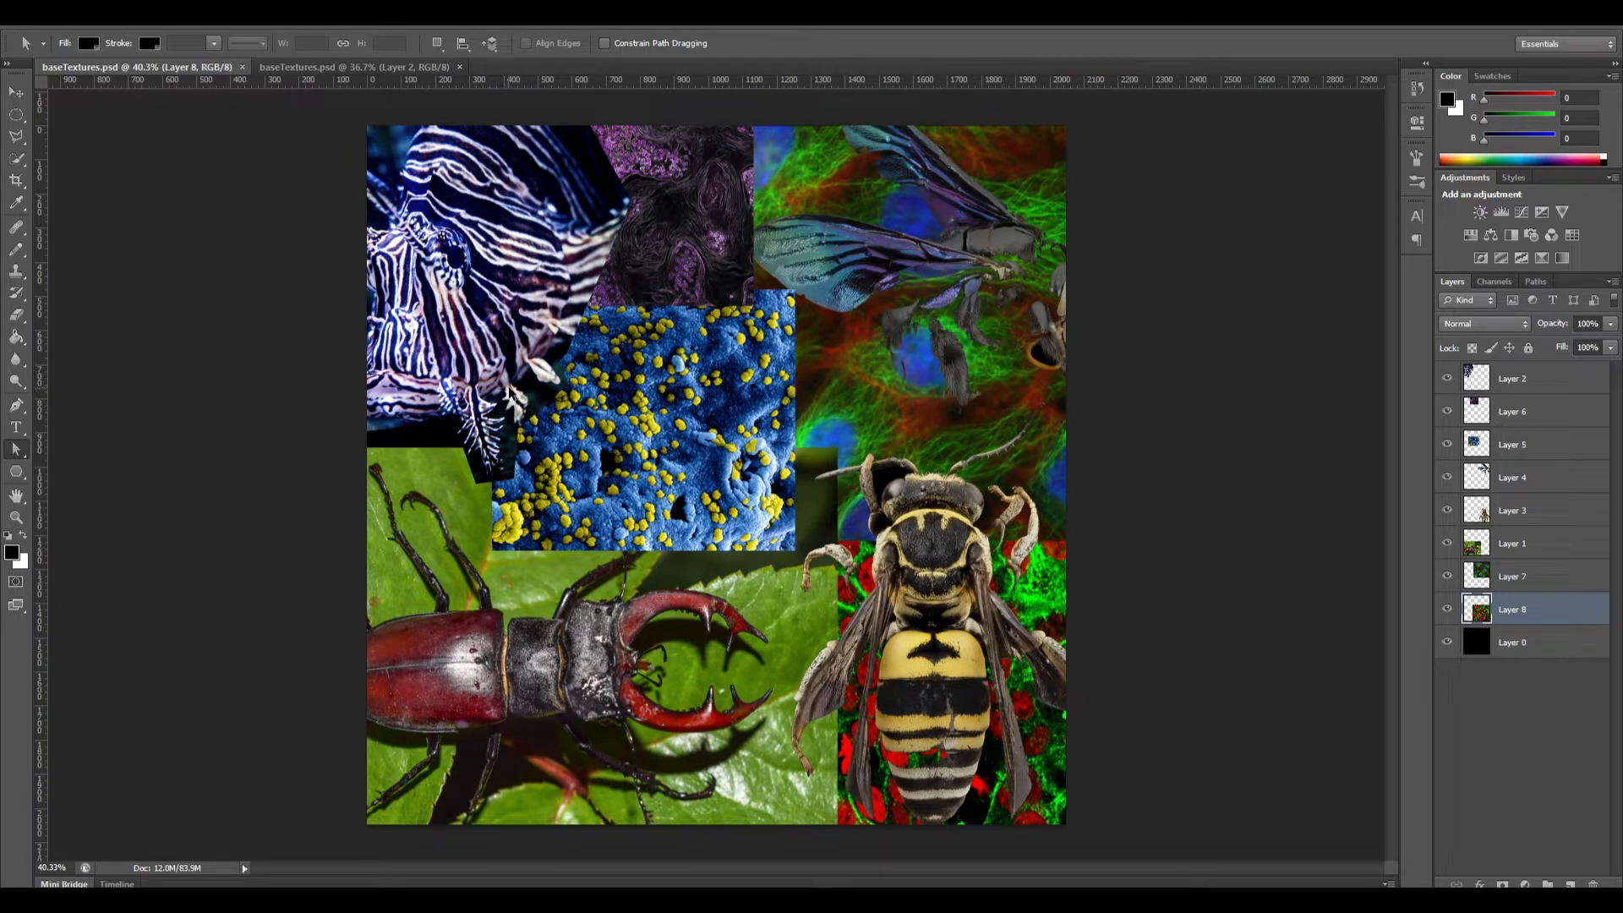
Preview a web export of the sheet at 256 by 256 pixels, check that size against baseTexturesPinkSpottedDemon.png's file details, and cancel the export.
key(ctrl+alt+shift+s)
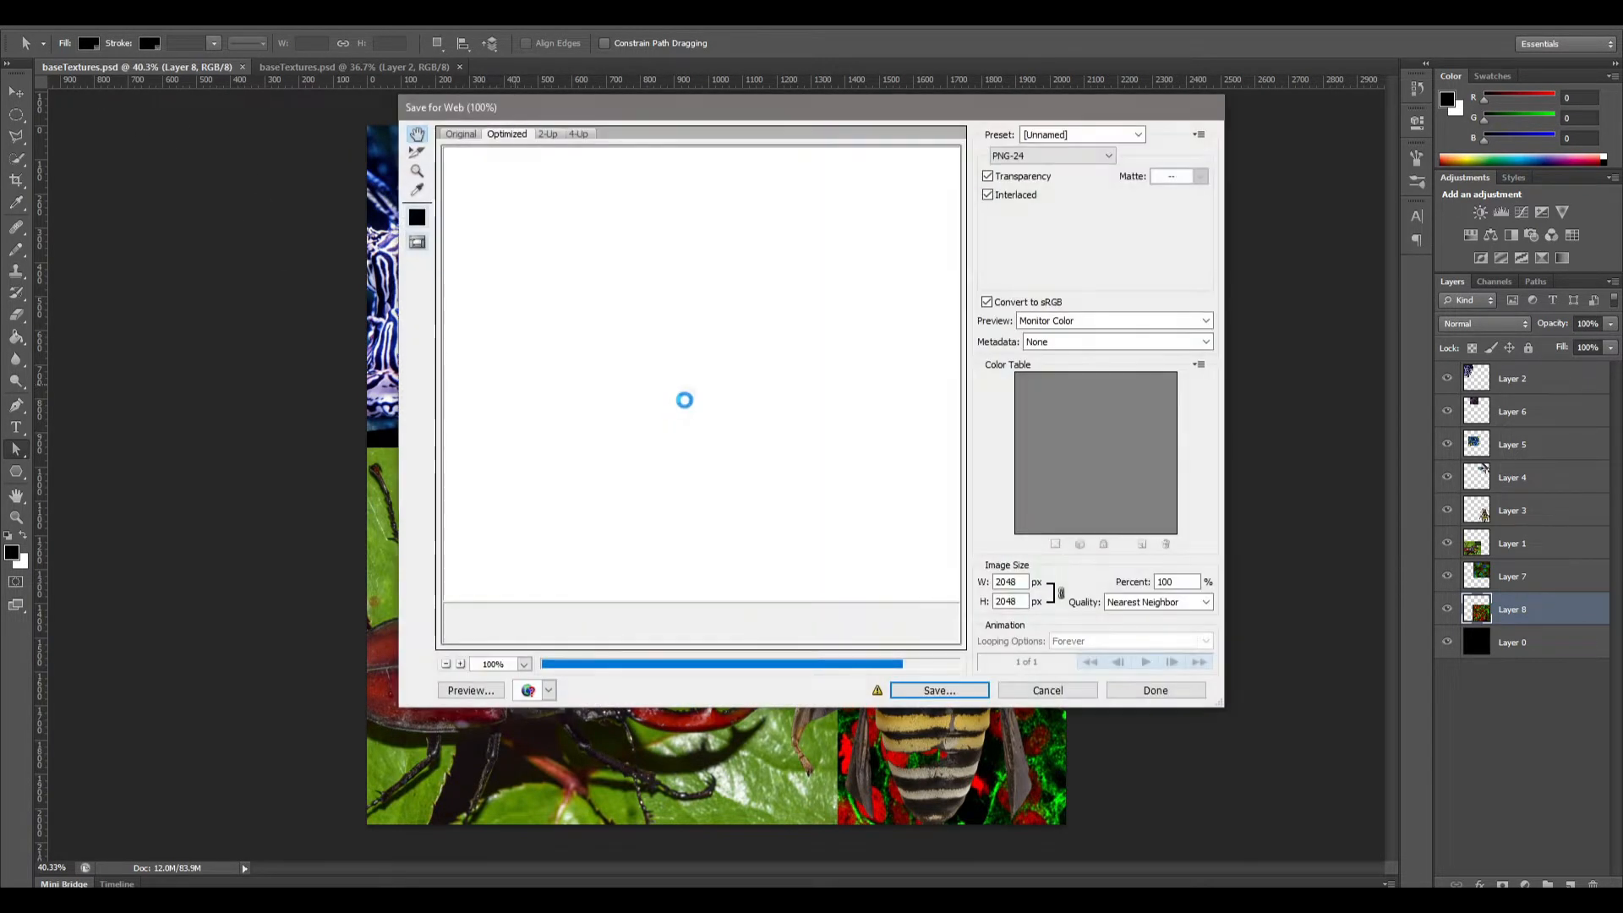
double_click(1006, 581)
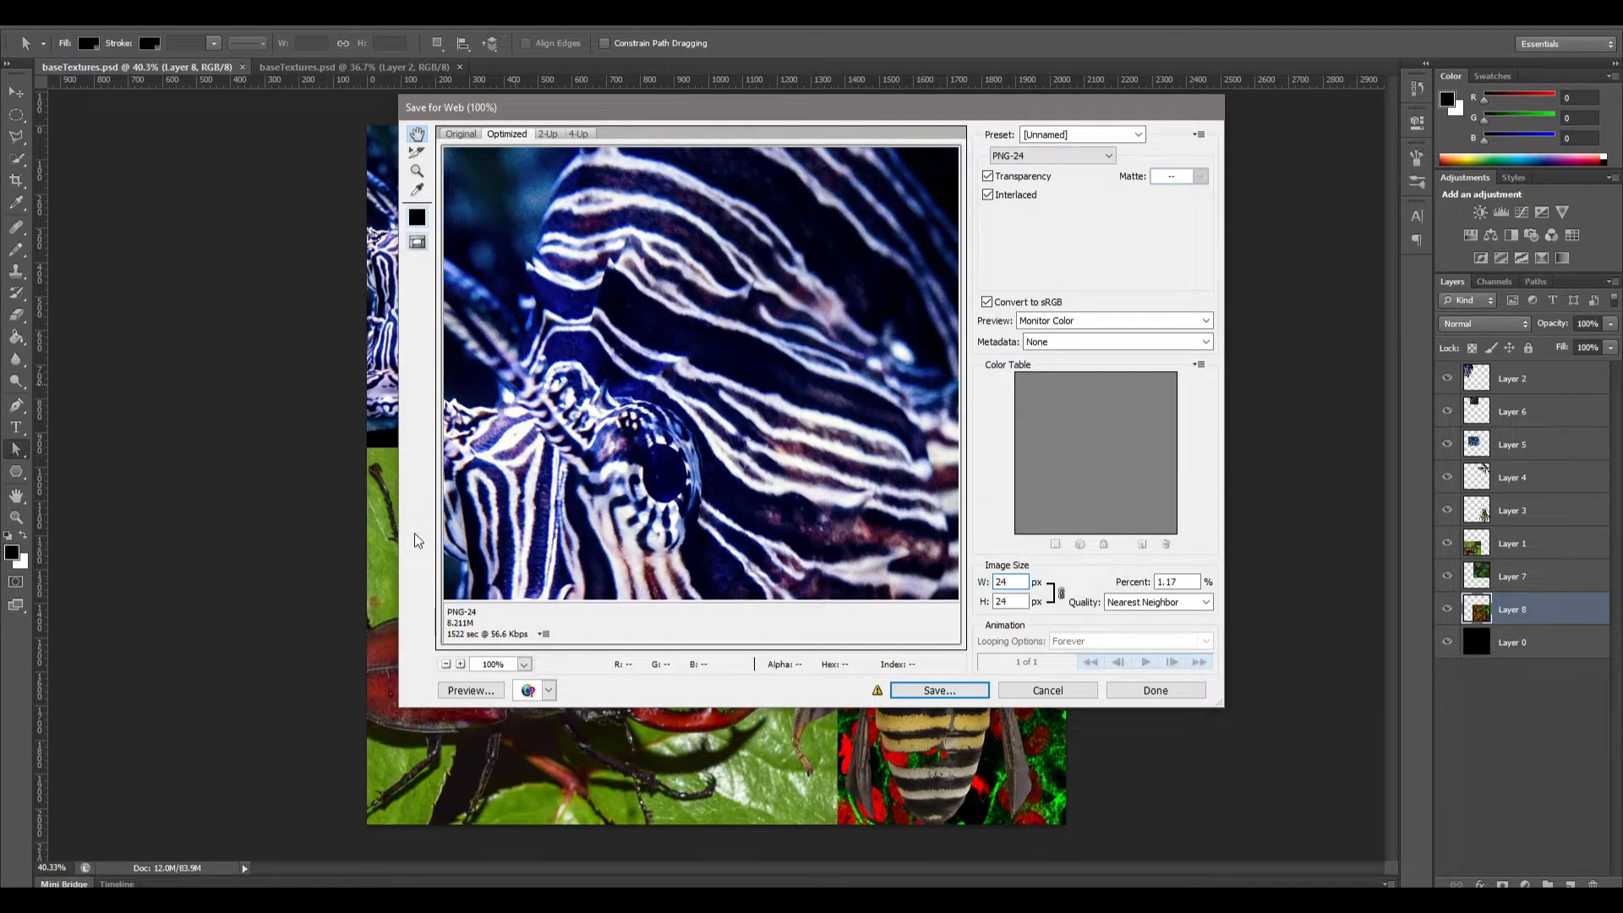
text(25)
text(6)
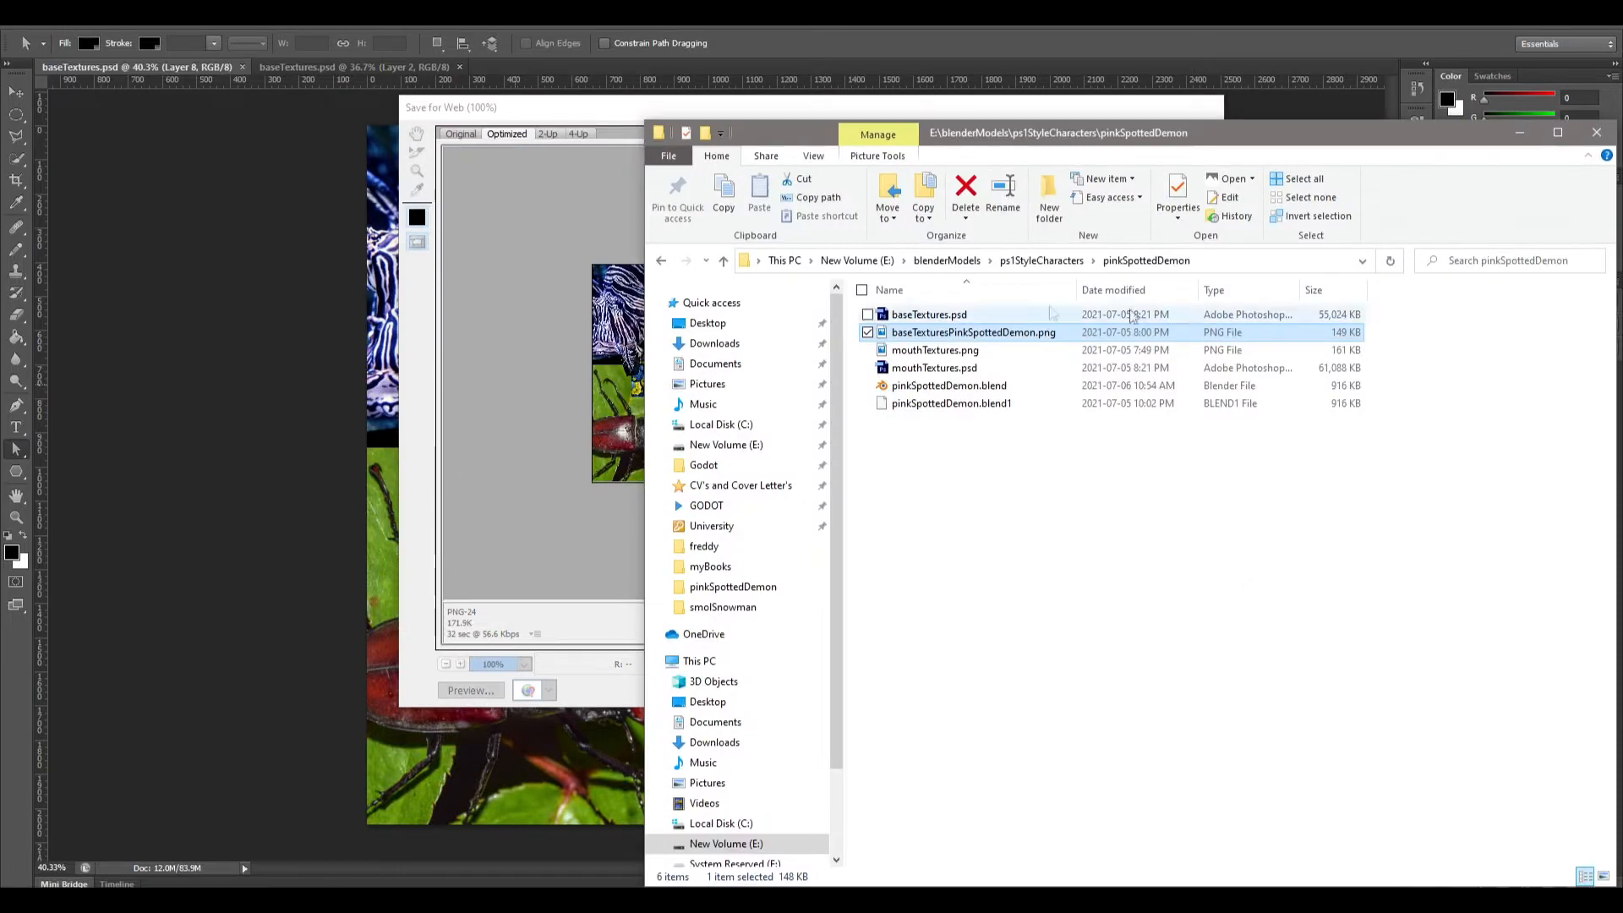
click(1178, 191)
click(1297, 235)
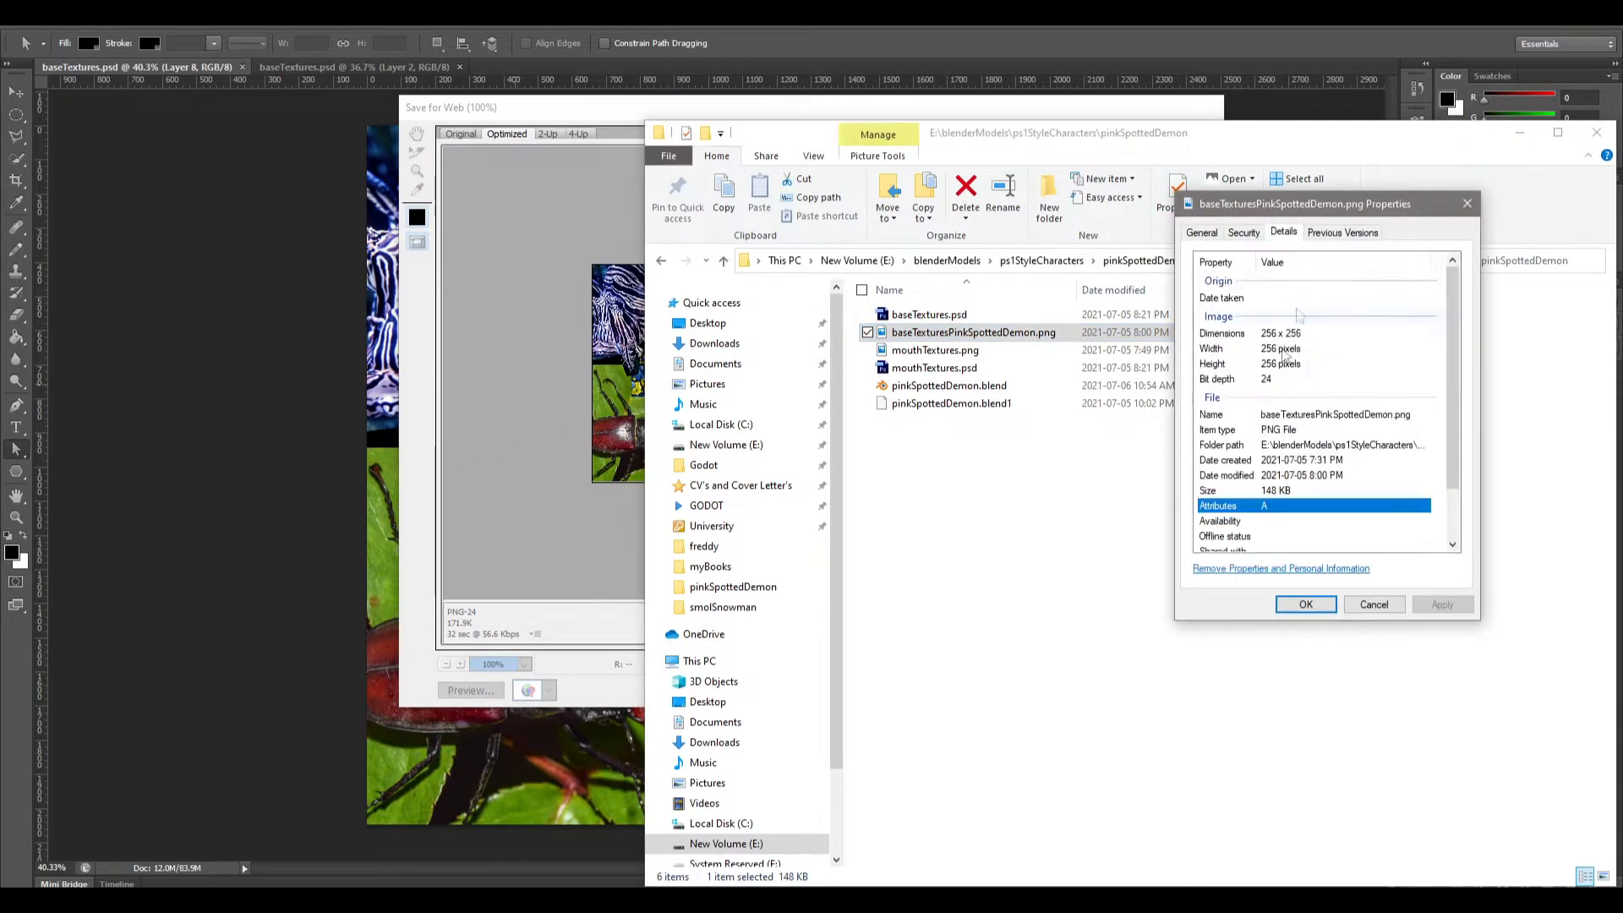
click(1006, 533)
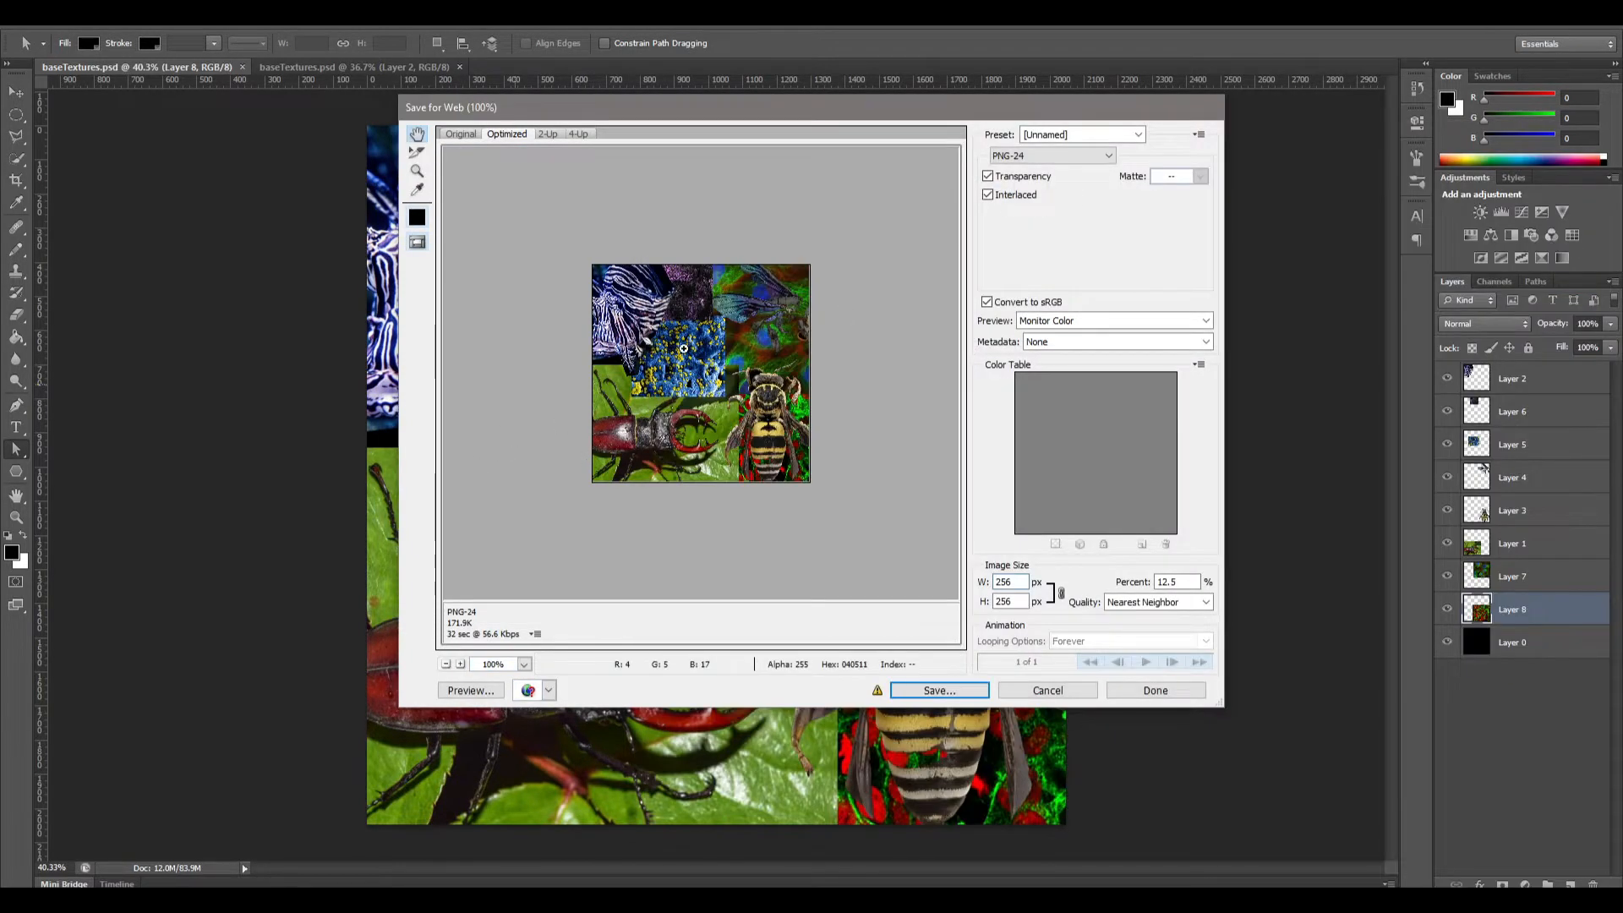
key(ctrl+plus)
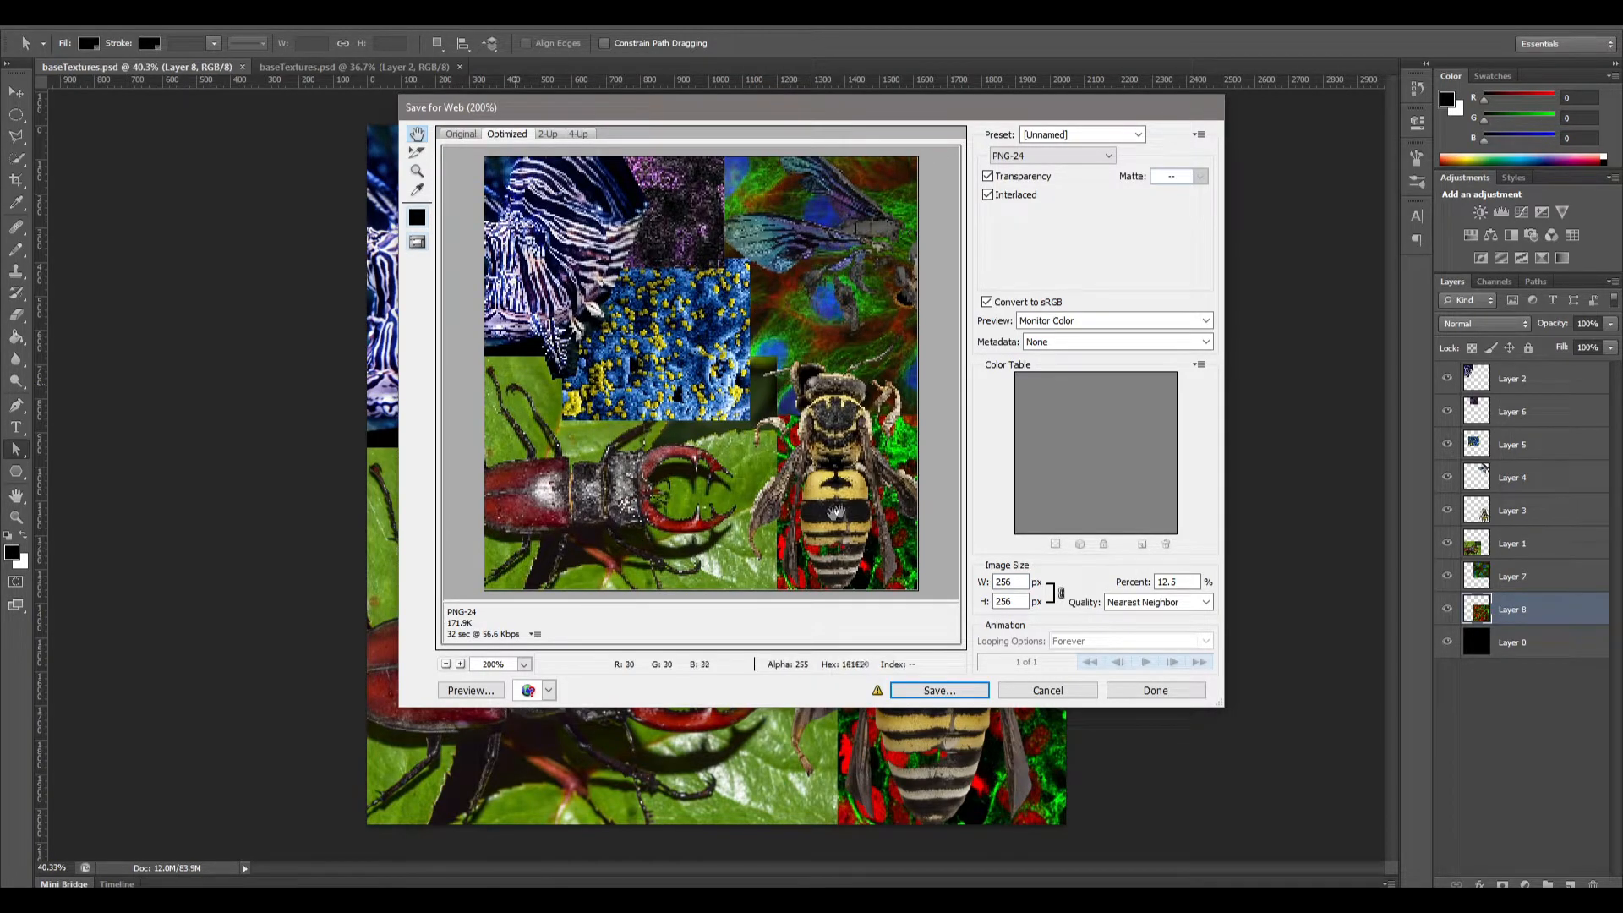
click(1045, 691)
Inspect the damaged abdomen of the cut-out wasp up close and hide its layer, Layer 3.
alt+scroll(935, 725, up, 9)
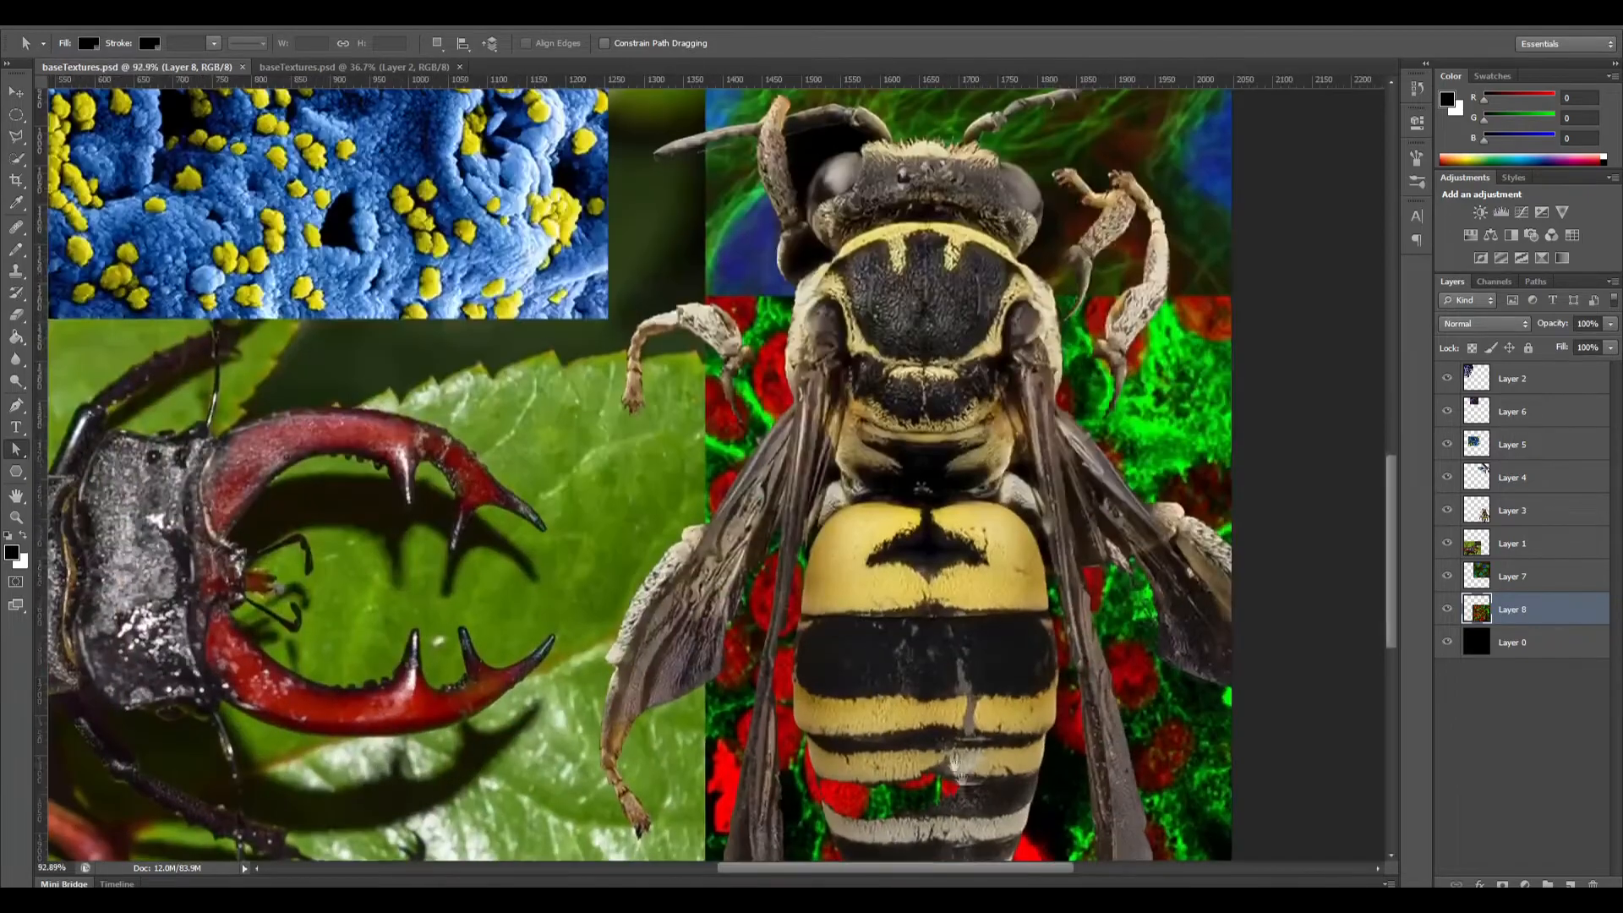
drag(845, 820, 754, 560)
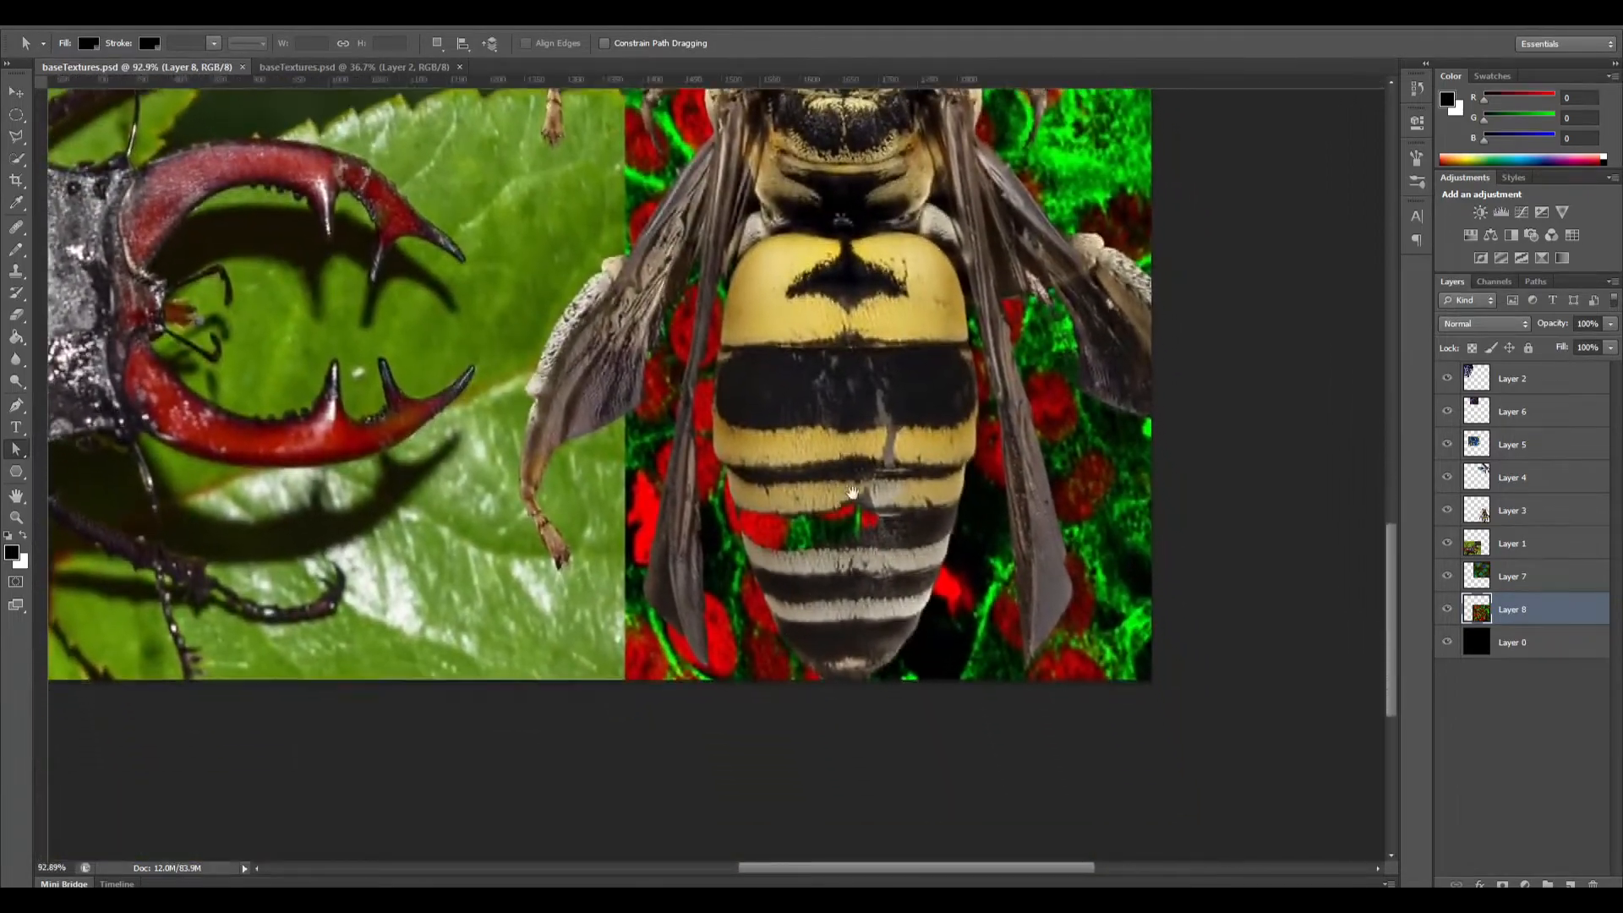
alt+scroll(854, 499, up, 4)
click(1448, 512)
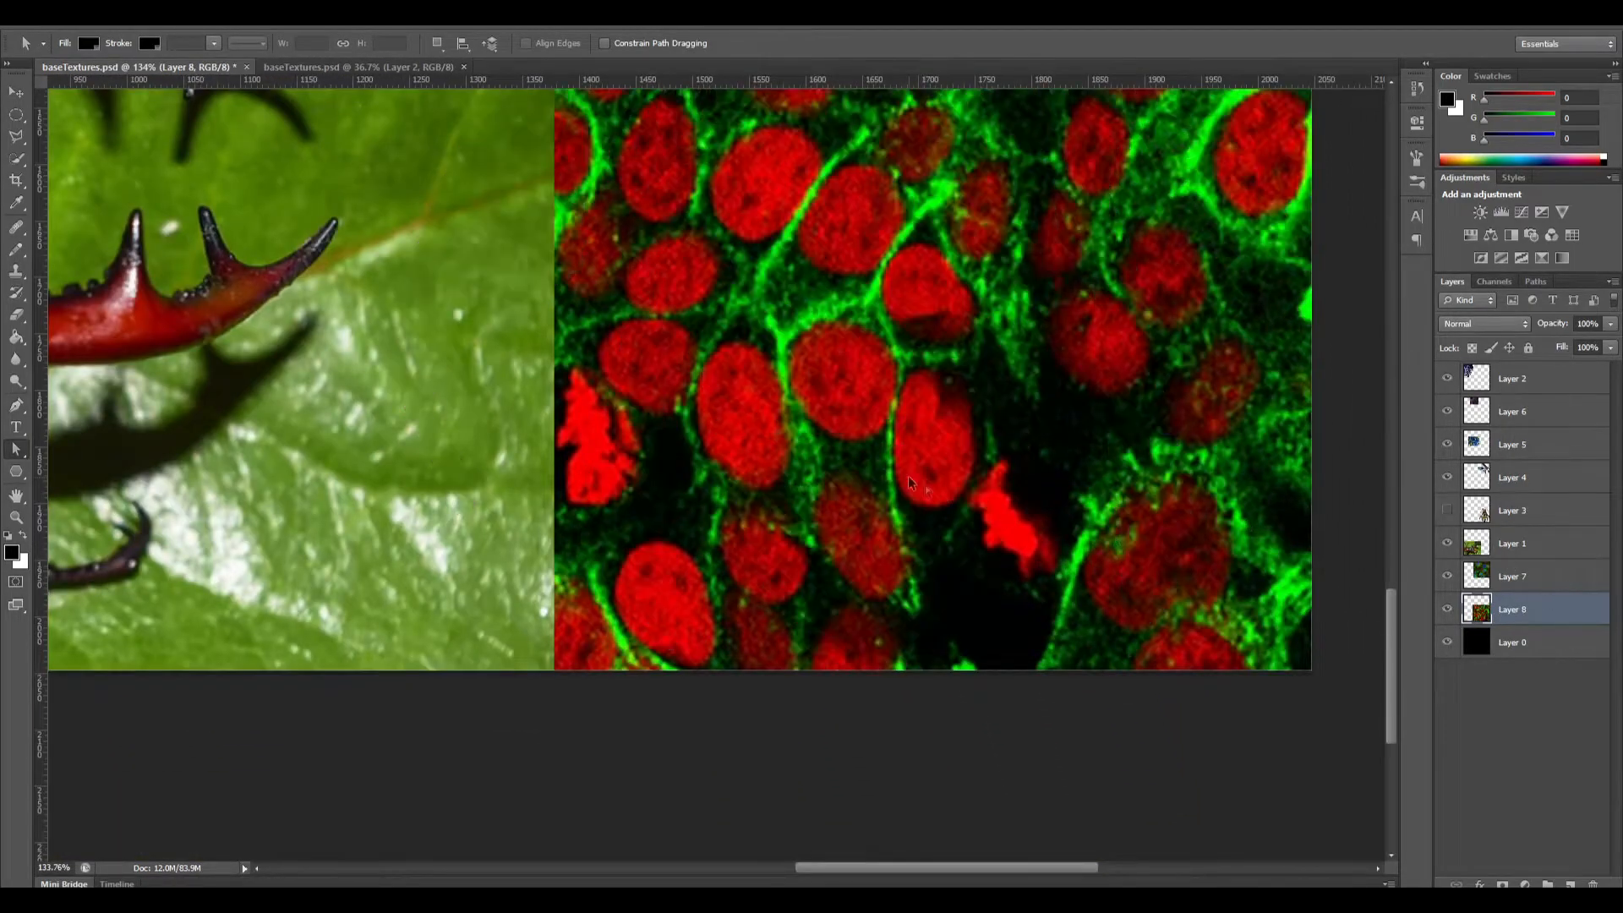
Switch to Chrome, copy the black-background wasp photo from Unsplash, and place it in the lower-right corner of the Photoshop sheet.
alt+scroll(916, 474, down, 12)
key(alt+Tab)
key(alt+Tab)
key(alt+Tab)
key(Tab)
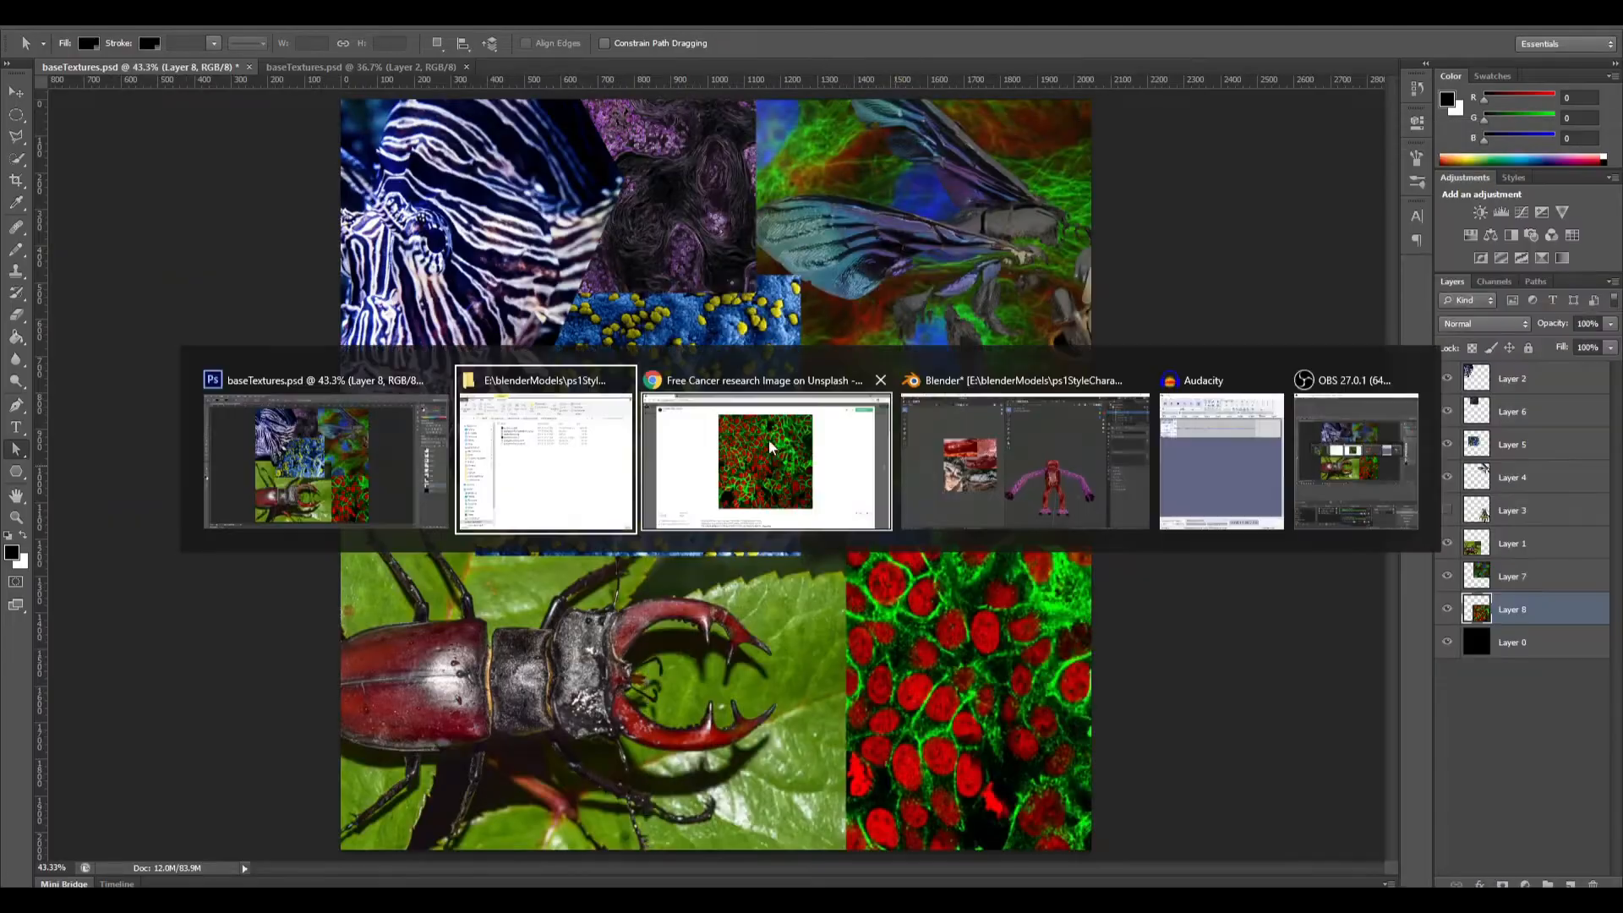
scroll(842, 505, down, 10)
click(842, 504)
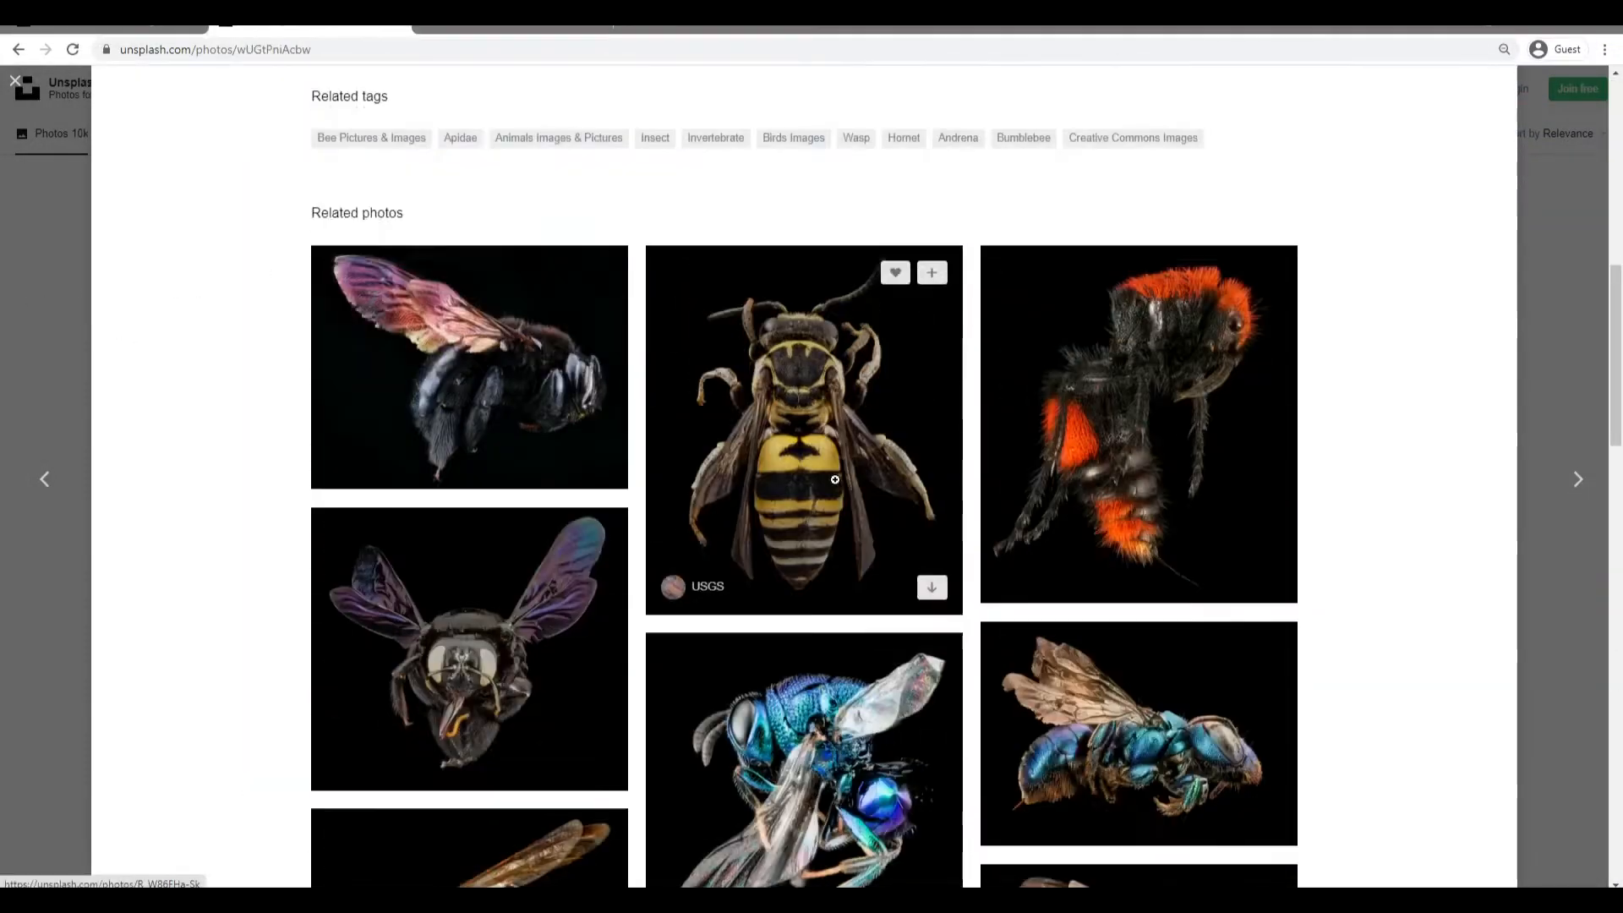
scroll(837, 507, down, 10)
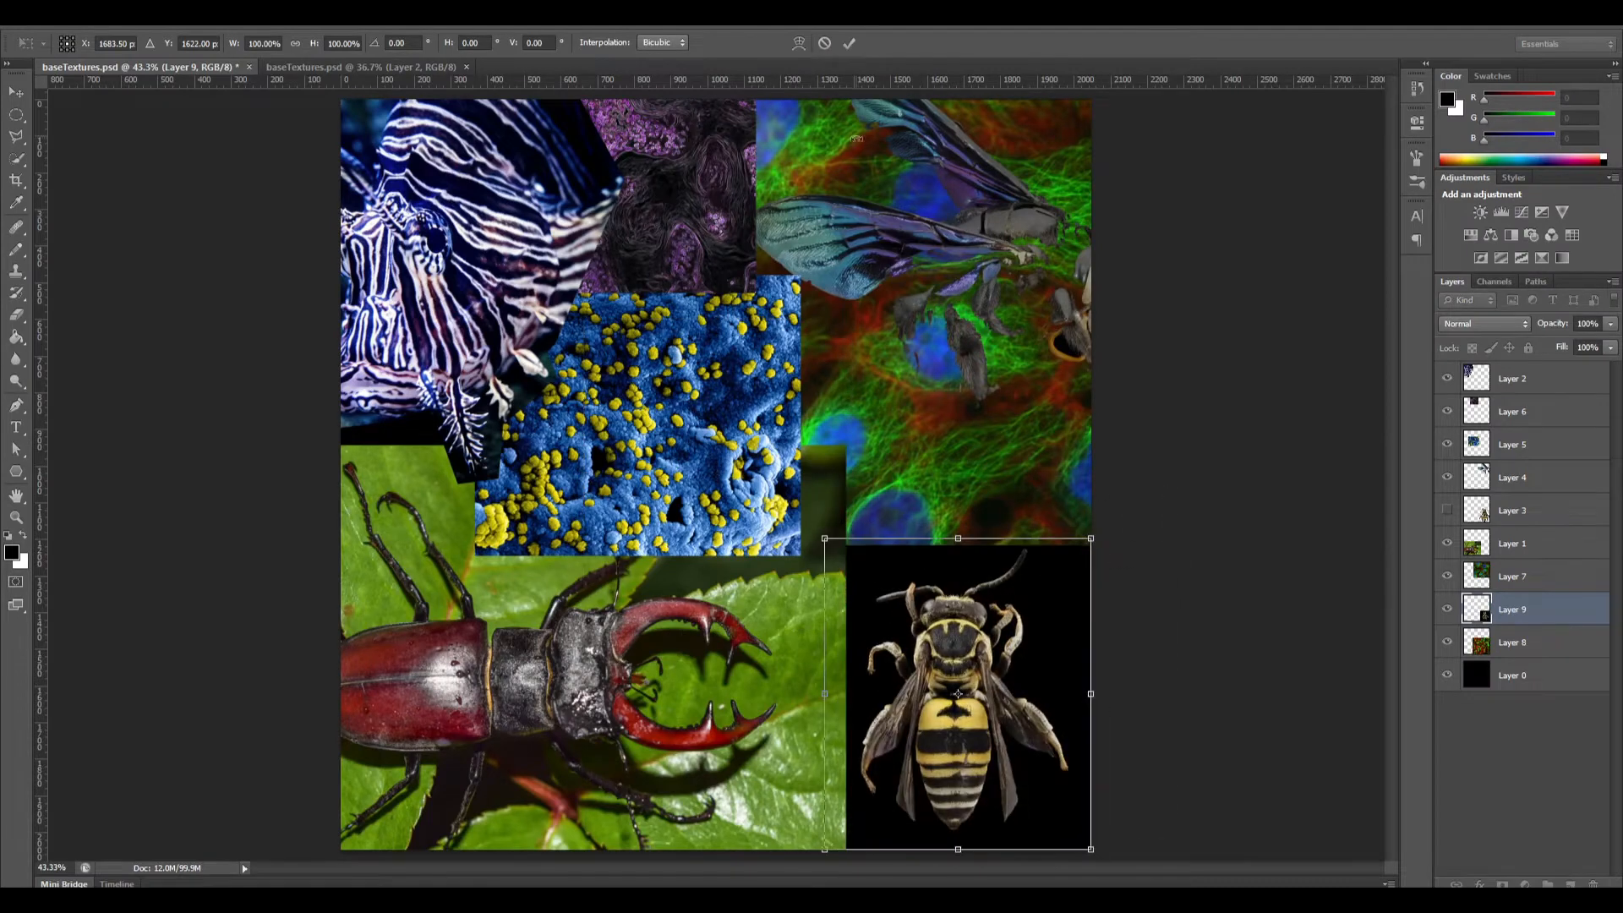
click(849, 44)
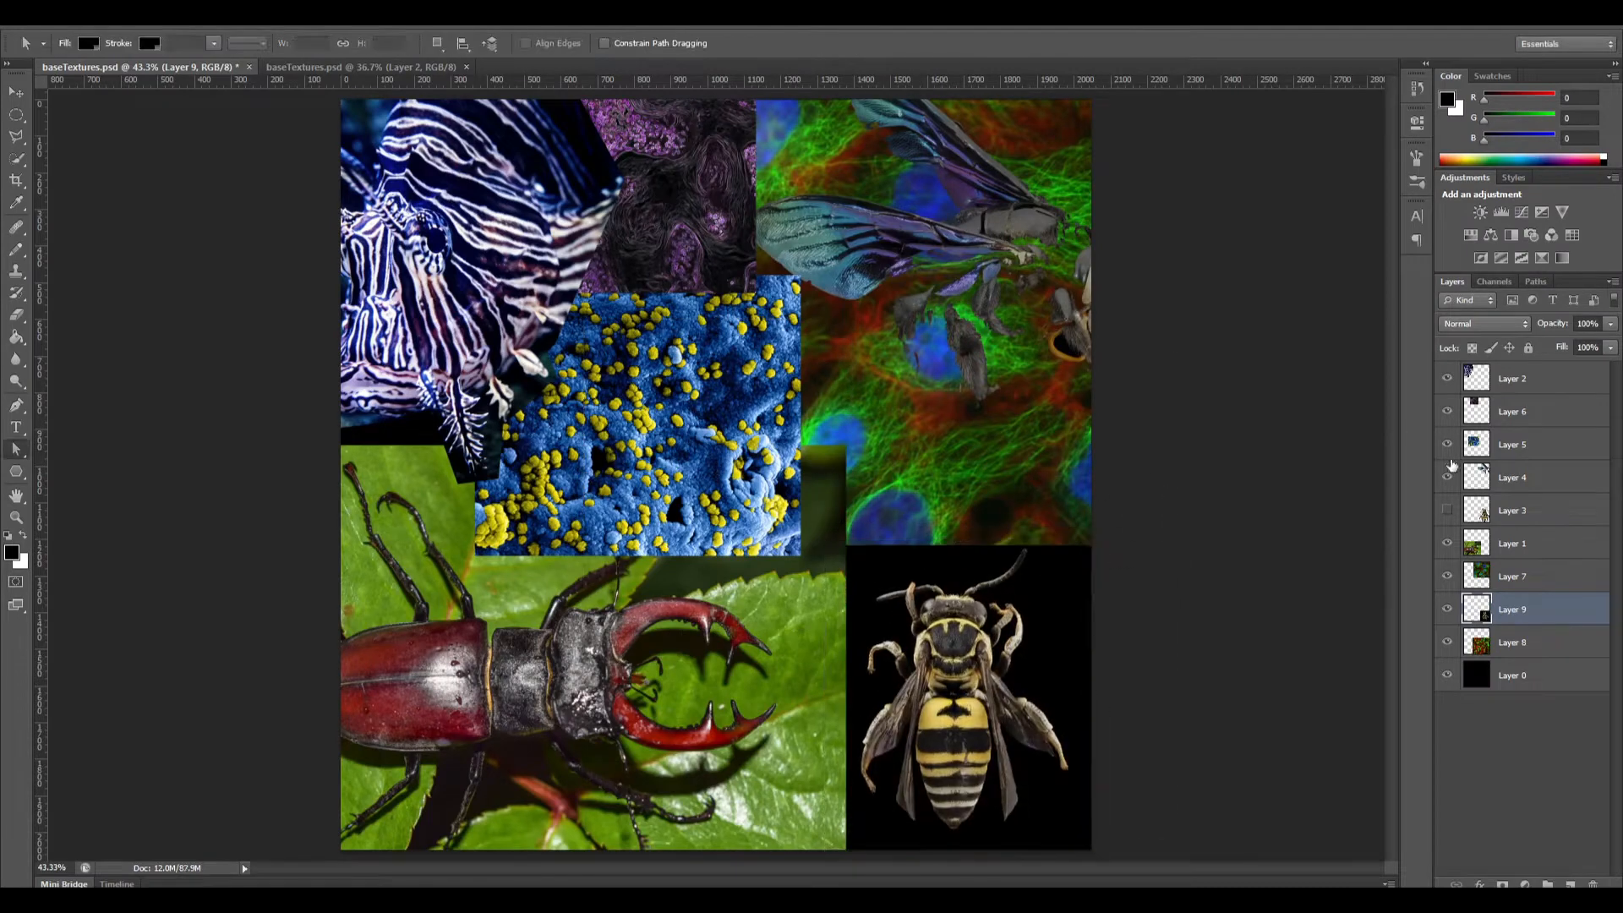
Hide the cut-out wings on Layer 4 and stack Layer 9 above Layer 8, with Layer 7 beneath both.
click(1447, 477)
key(ctrl+t)
drag(1527, 674, 1527, 592)
key(Escape)
key(ctrl+t)
drag(998, 550, 988, 659)
key(Return)
drag(1530, 611, 1532, 561)
mouse_move(1528, 577)
mouse_down()
mouse_move(1528, 597)
mouse_move(1517, 575)
mouse_up()
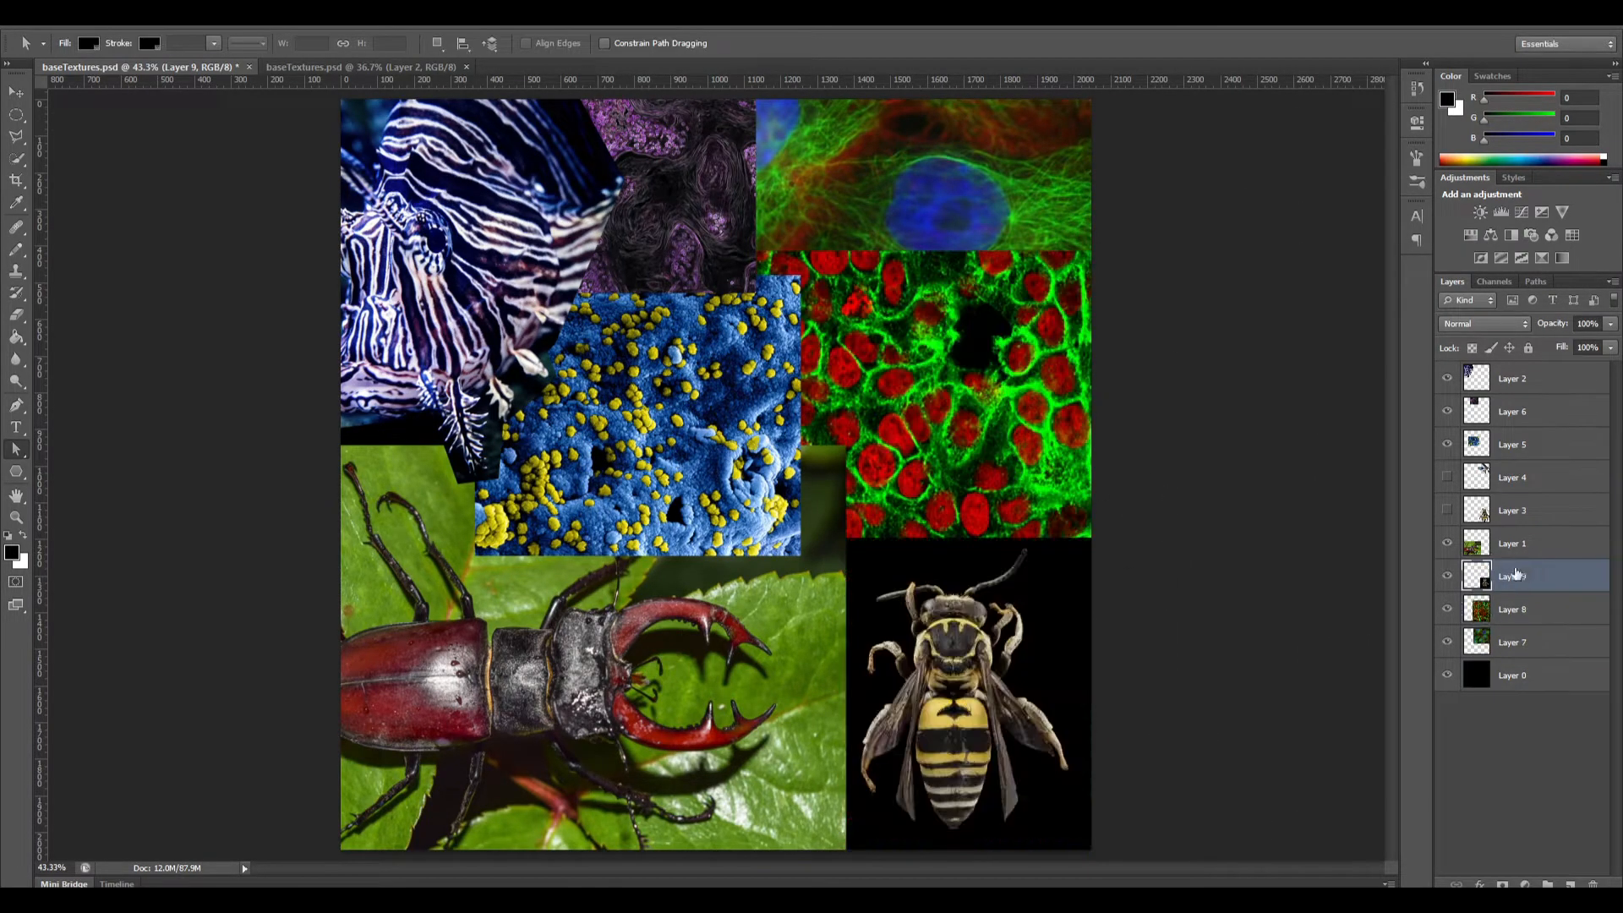
Save the rearranged layered texture sheet.
key(s)
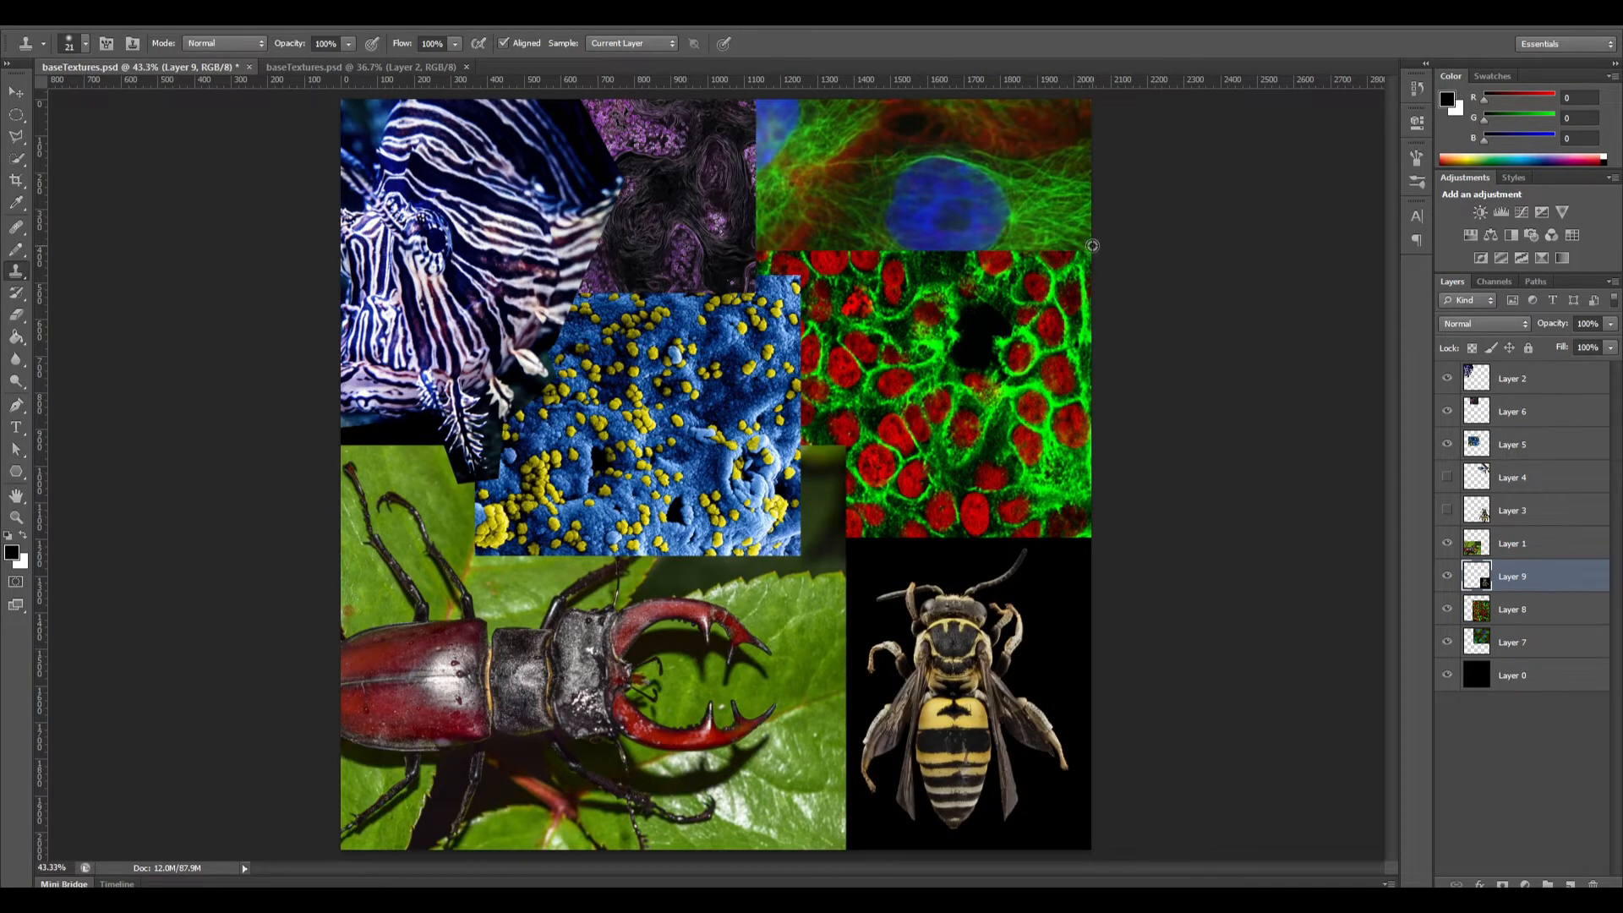
alt+scroll(1092, 246, up, 3)
alt+scroll(865, 235, down, 5)
key(ctrl+s)
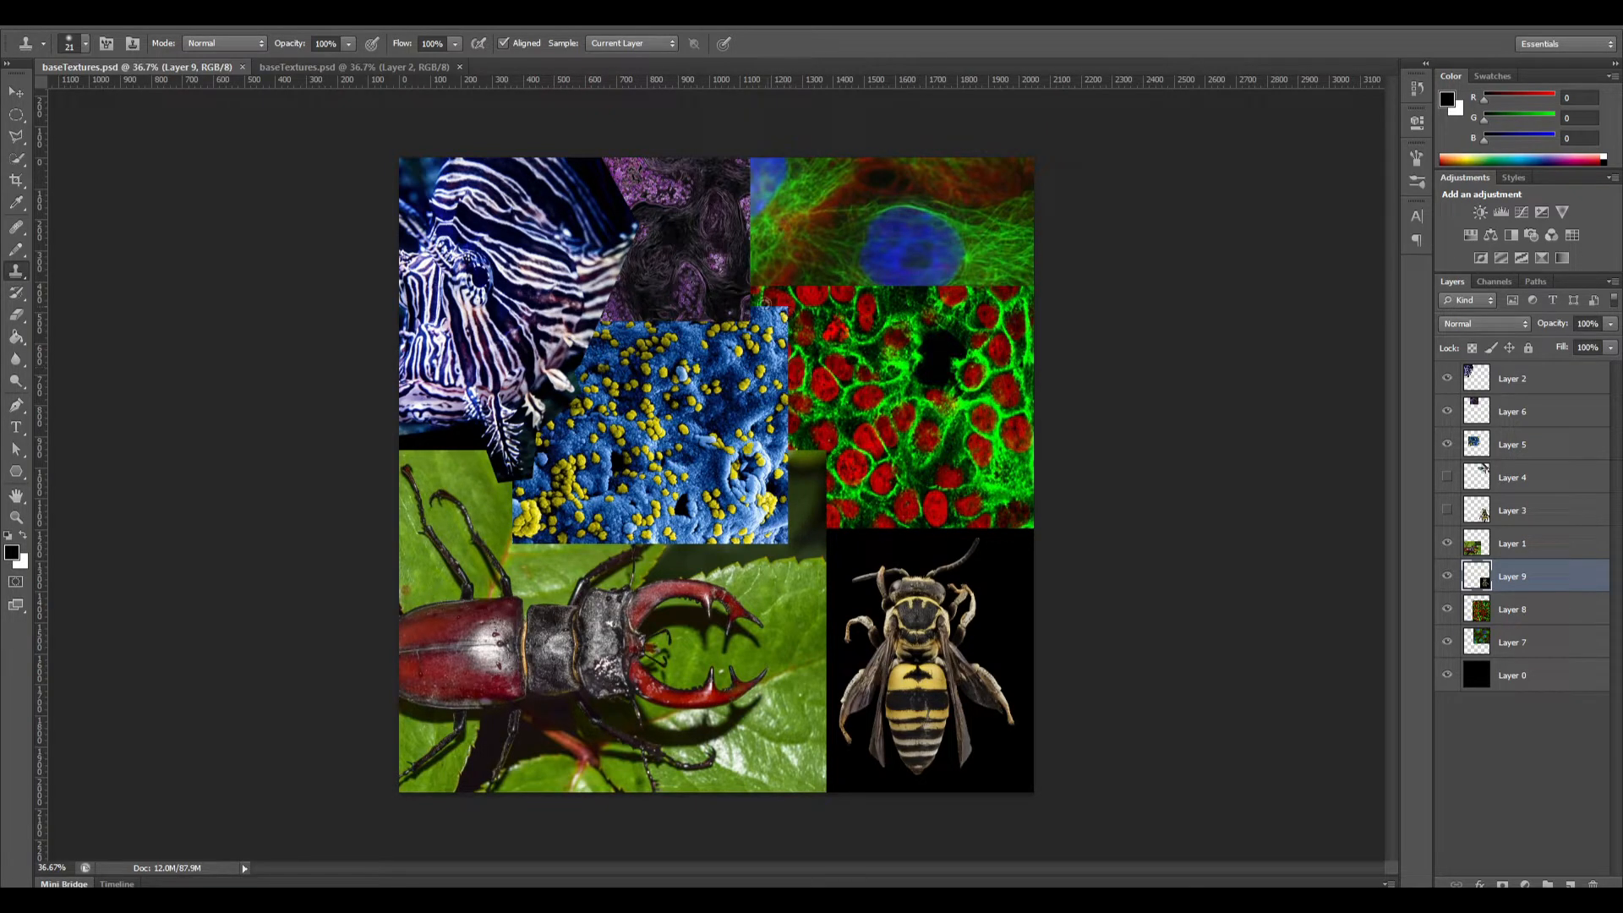
Scale down the blue-and-green fluorescent cell photo on Layer 7 and fit it into the strip above the red-and-green cells.
click(1525, 610)
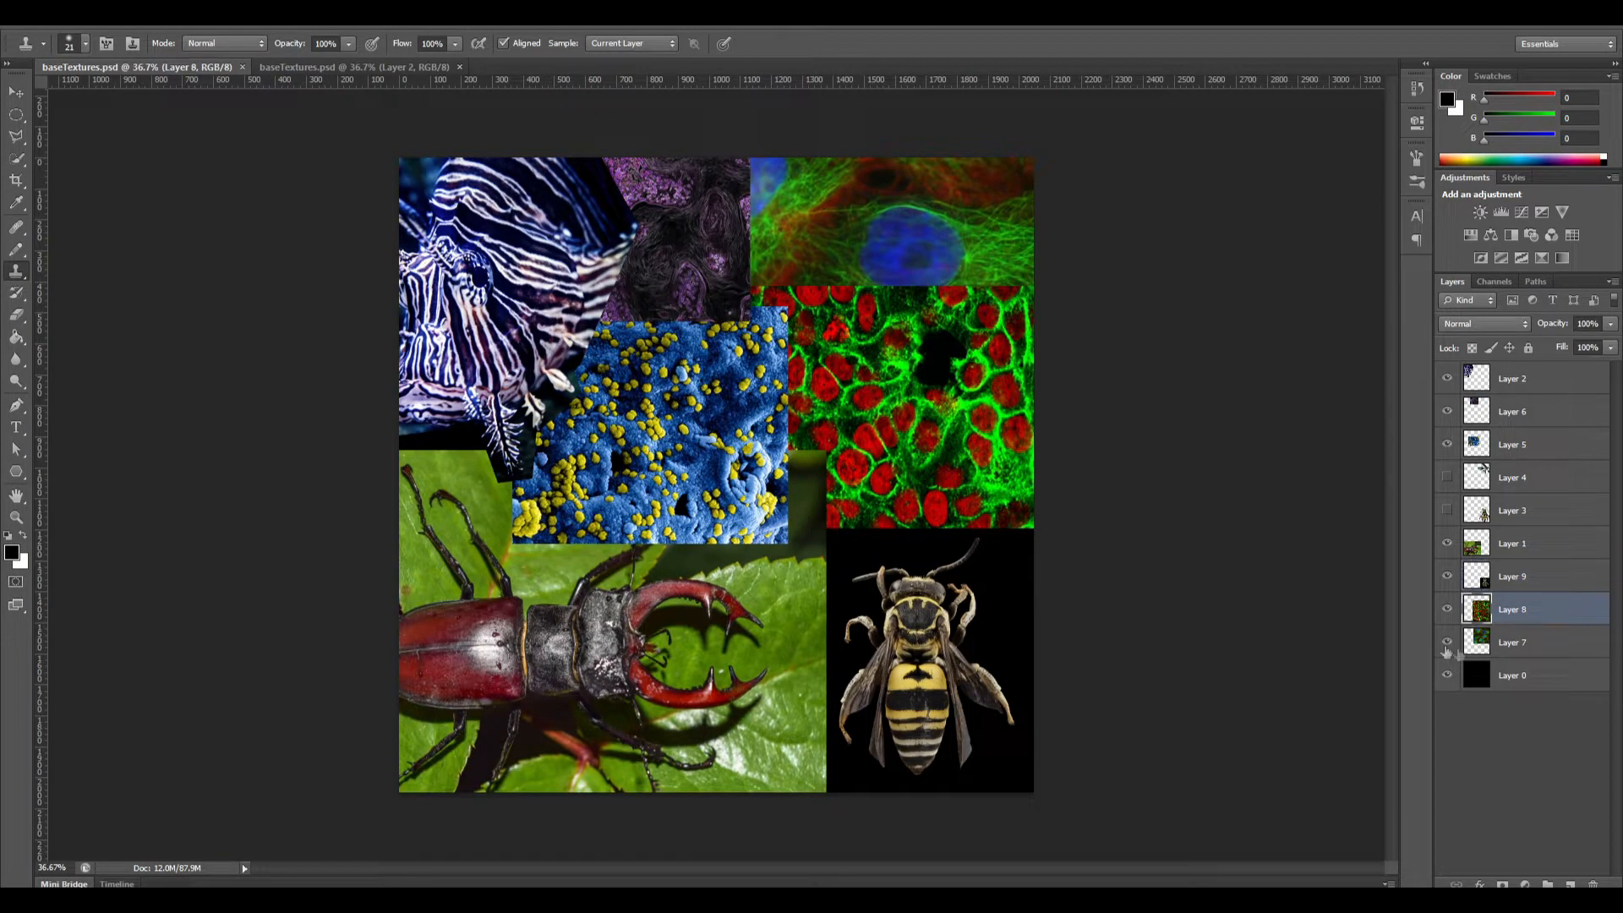
click(1517, 643)
key(ctrl+t)
shift+drag(629, 536, 888, 317)
drag(915, 199, 744, 242)
shift+drag(1065, 380, 952, 296)
drag(956, 160, 1036, 108)
drag(928, 227, 929, 245)
key(Return)
key(a)
Set up a Save for Web export of the sheet as PNG-24 at 256 by 256 pixels.
key(ctrl+shift+s)
key(Escape)
key(ctrl+alt+shift+s)
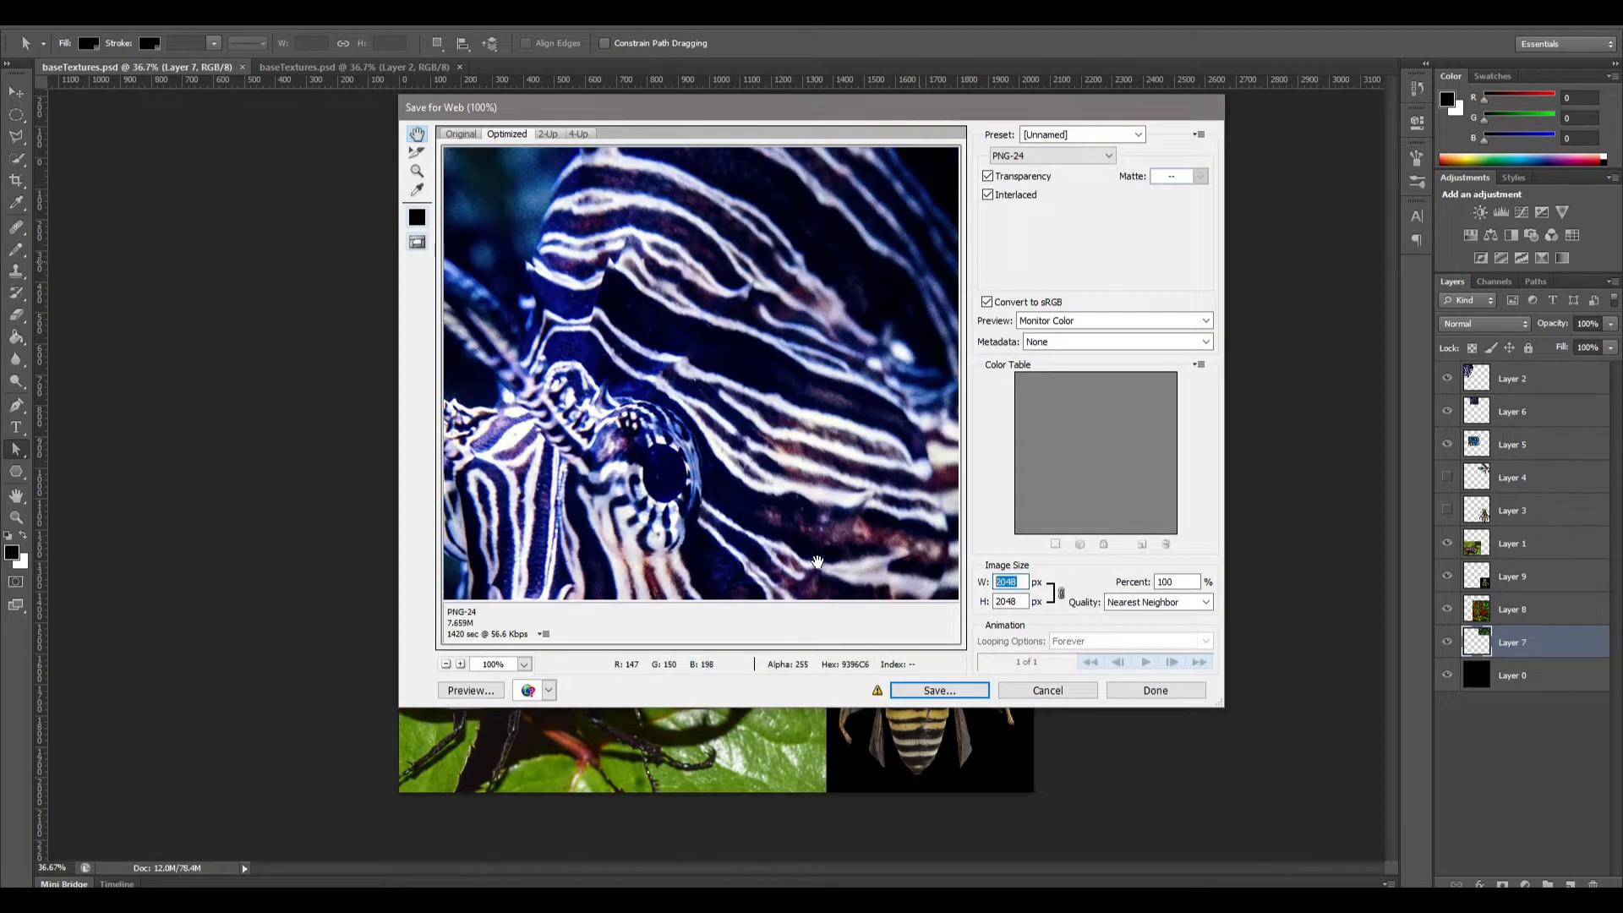
text(256)
key(Tab)
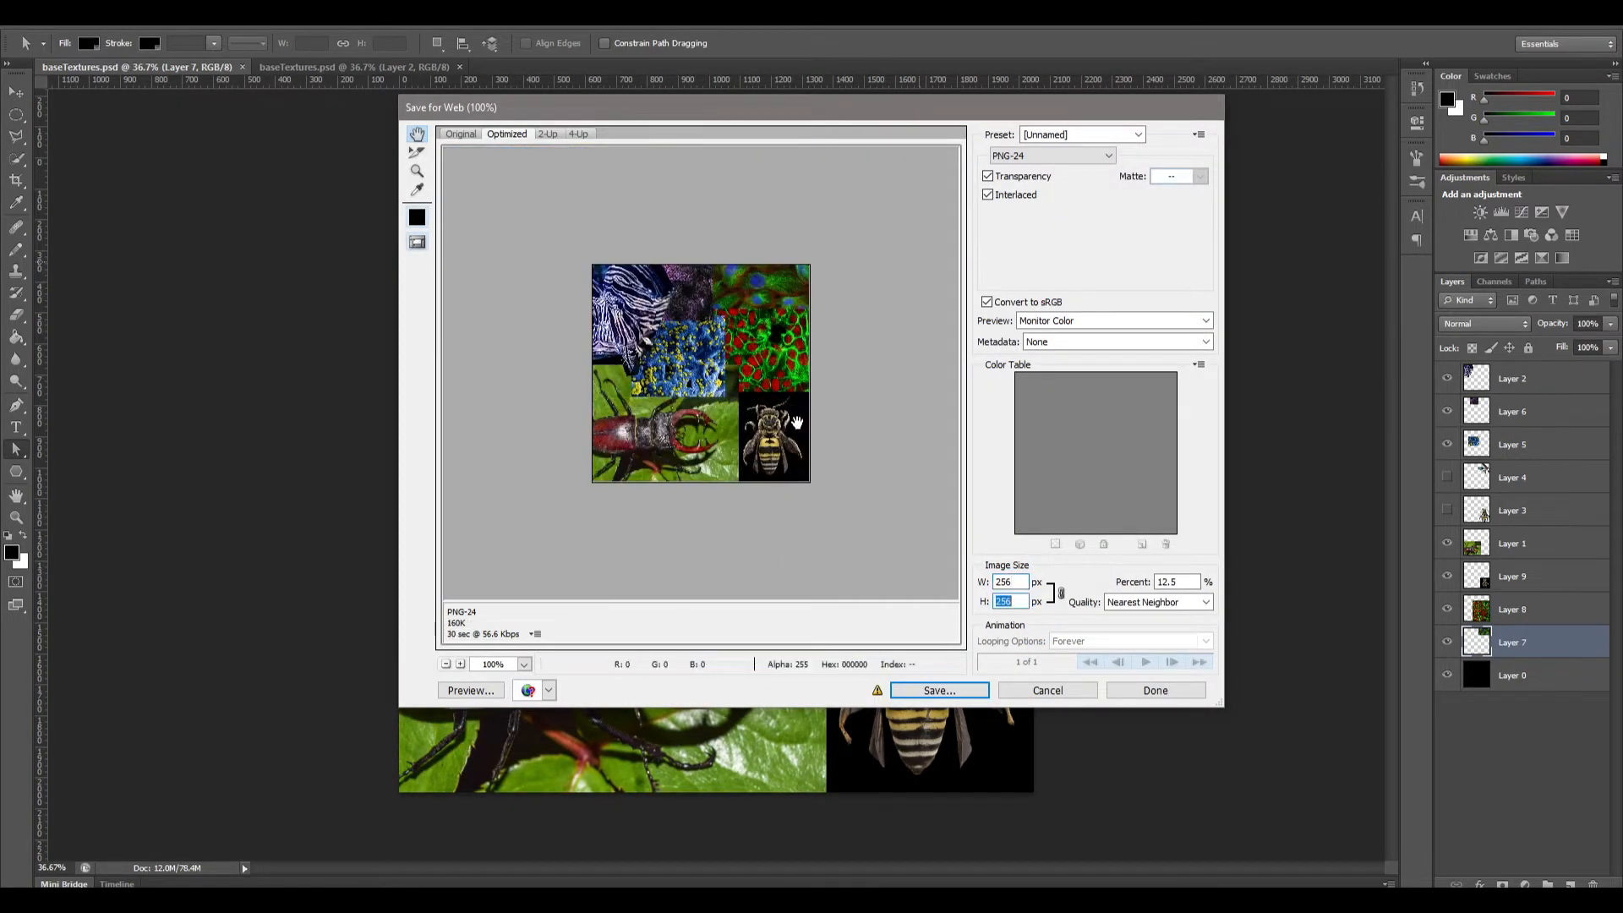
ctrl+click(754, 375)
Use Nearest Neighbor as the export's resampling quality and examine the pixelated preview at 400%.
click(1207, 603)
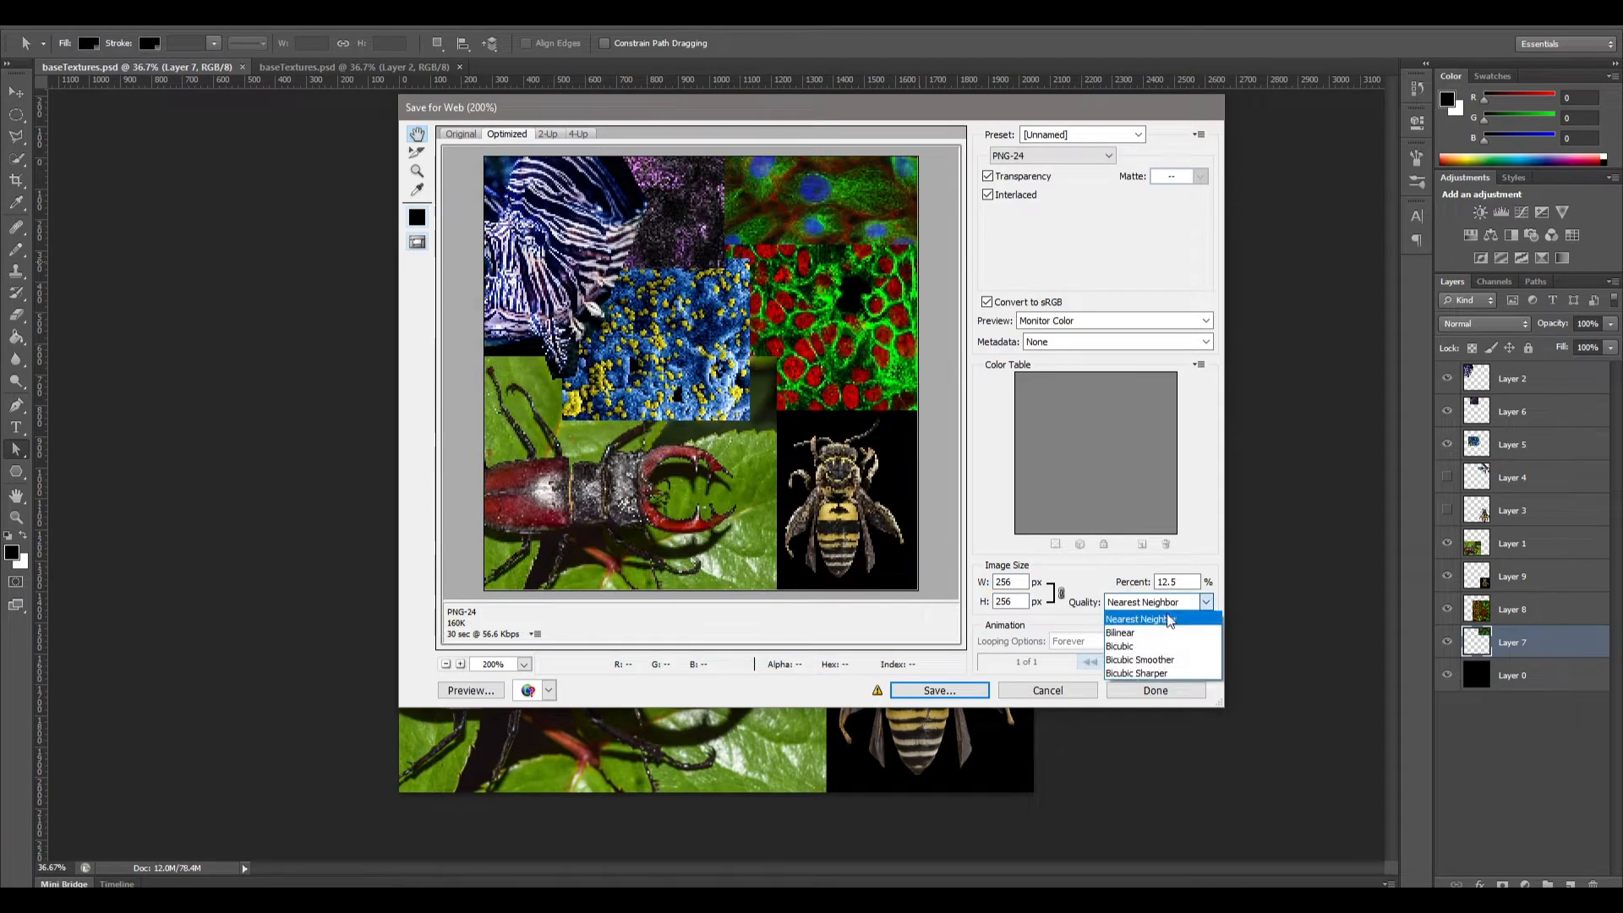
click(1169, 620)
click(1135, 604)
click(1127, 616)
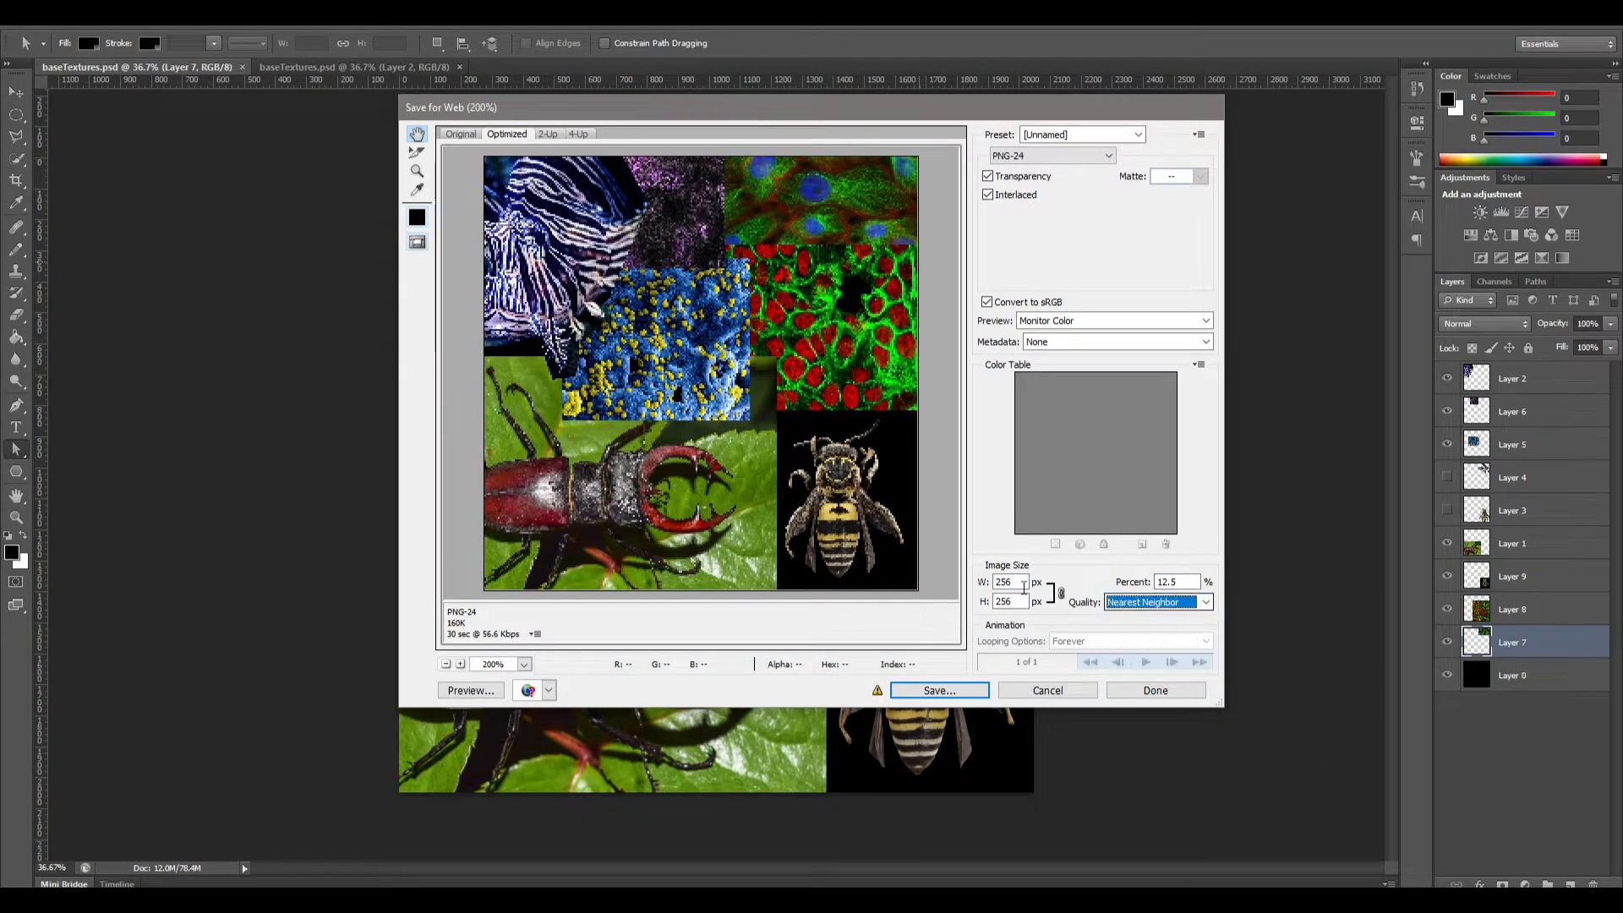
ctrl+click(799, 457)
drag(741, 399, 845, 504)
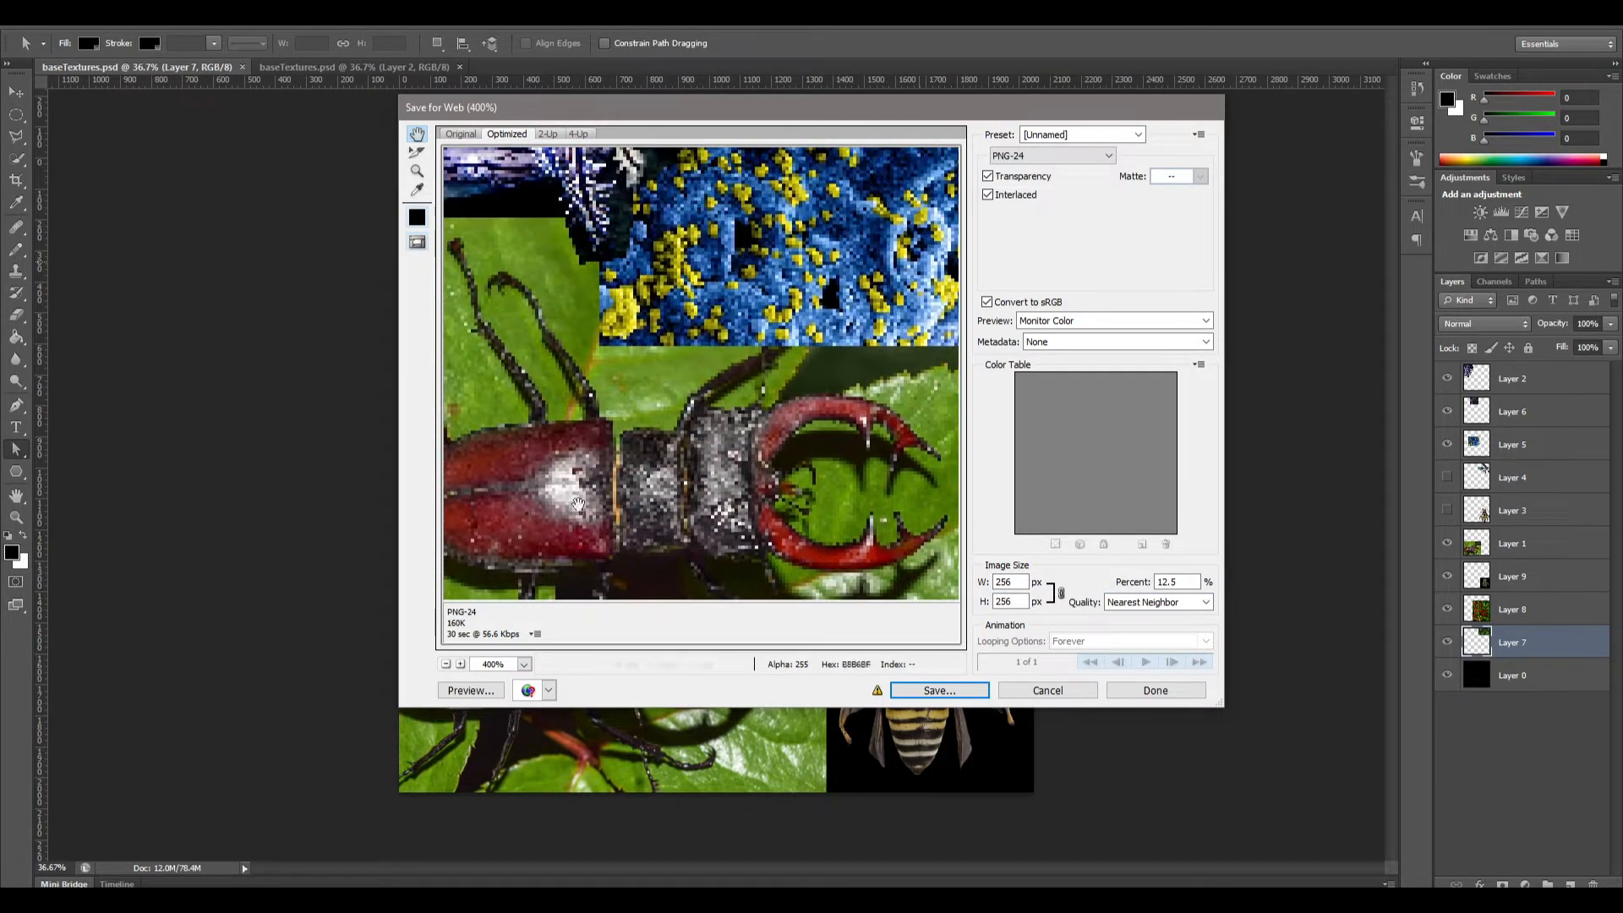
drag(577, 504, 558, 591)
drag(716, 300, 765, 381)
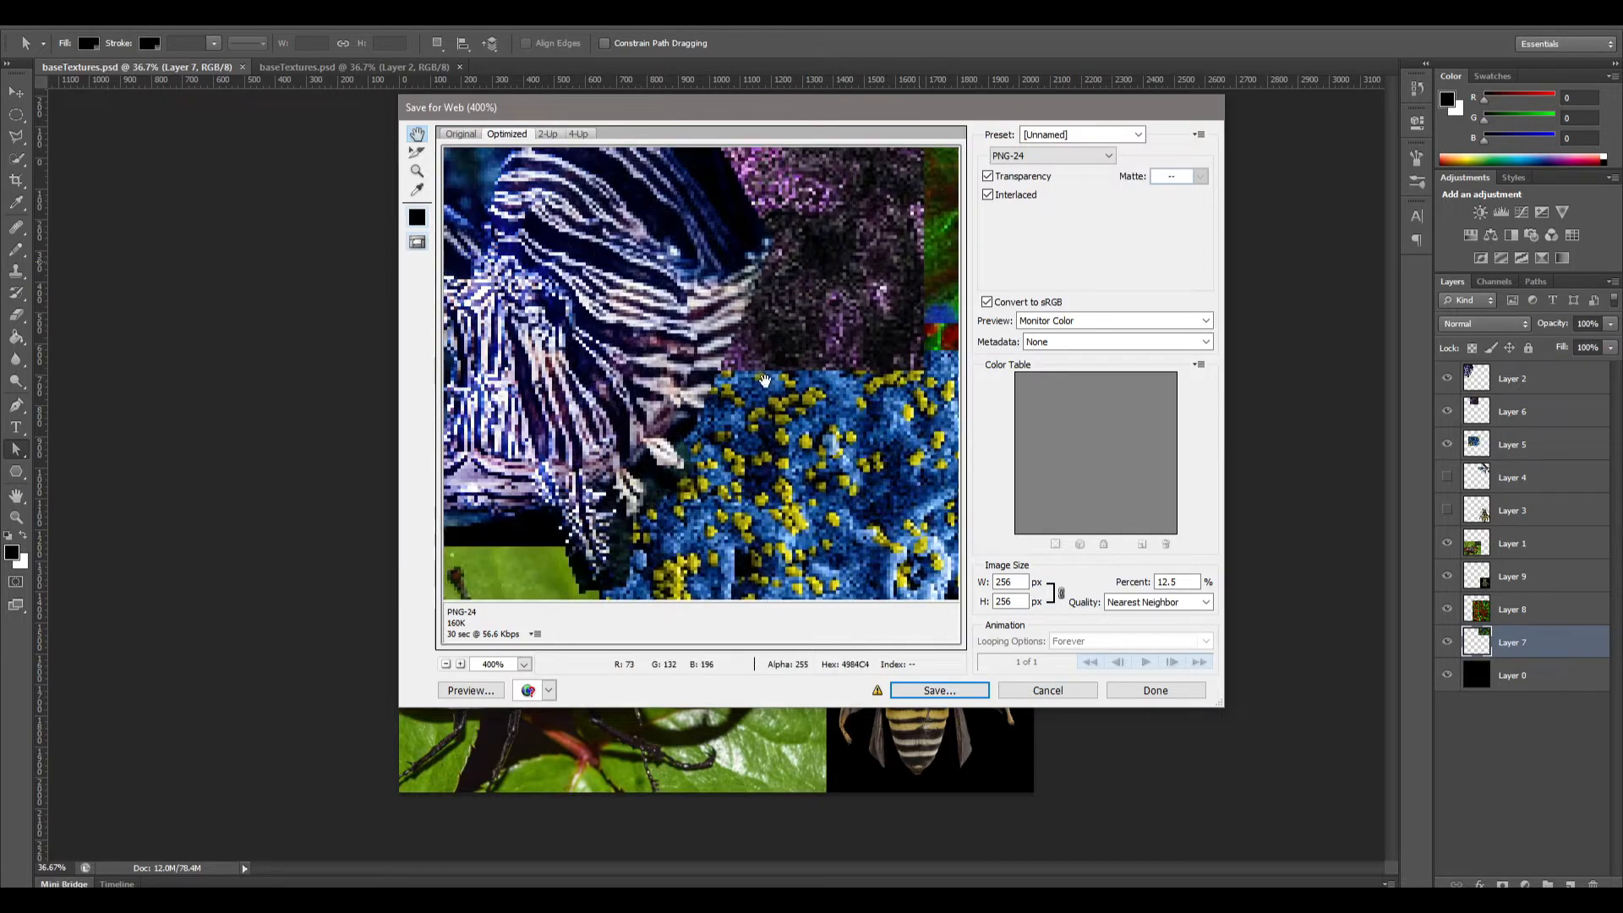
Save the export as baseTexturesTutBugCreature.png in the tutBugCreature folder, and close the open documents, saving the layered sheet's changes.
click(945, 692)
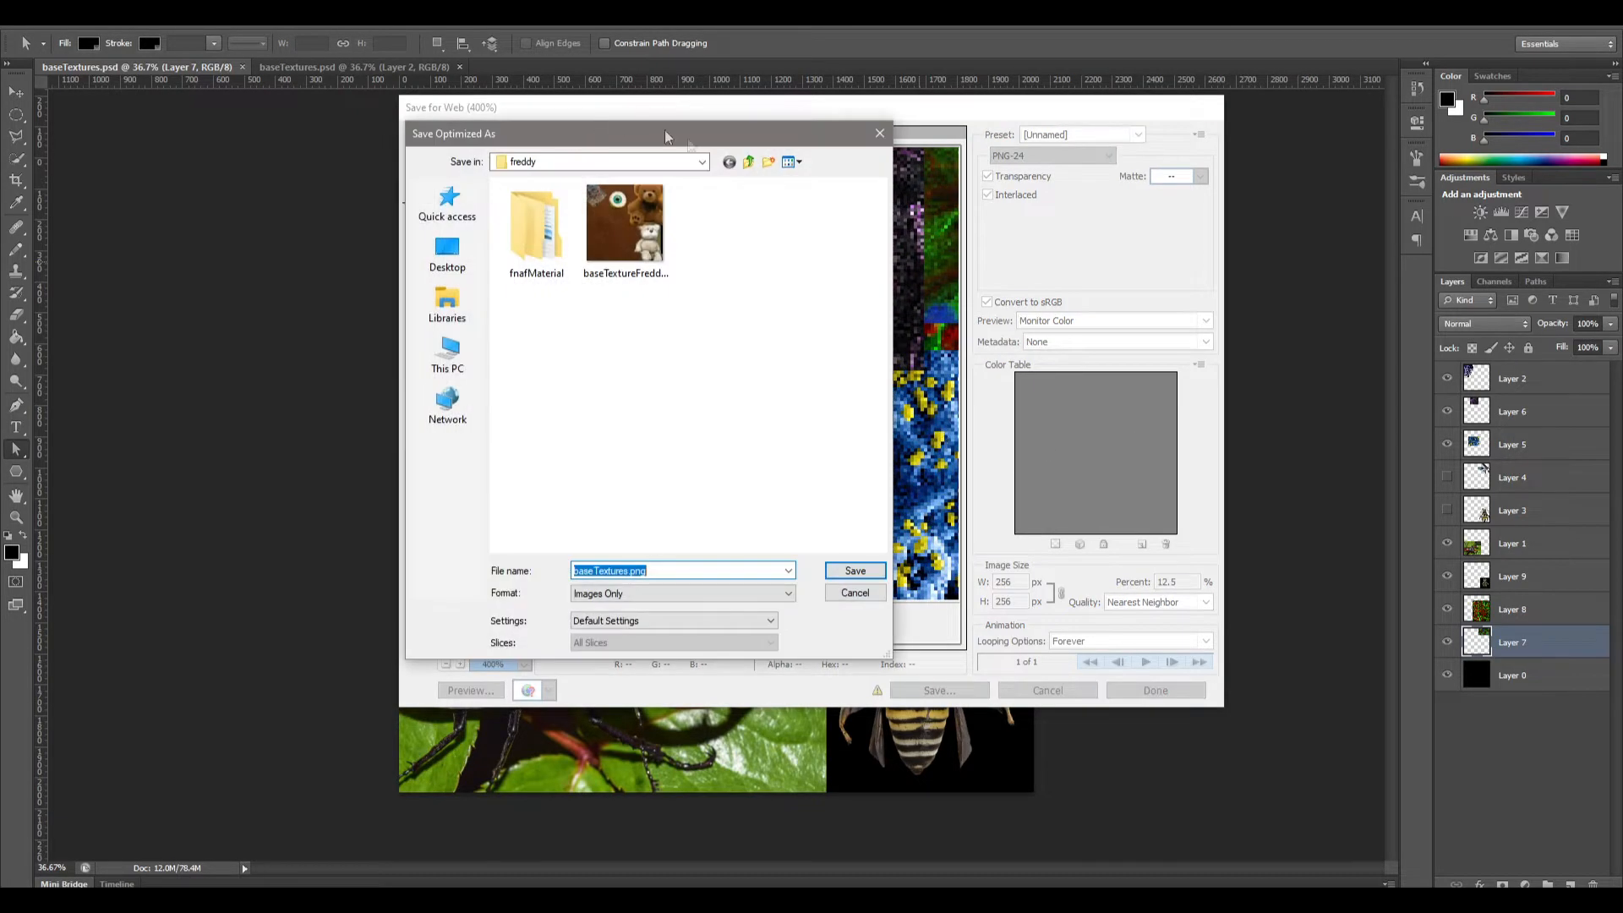
click(750, 163)
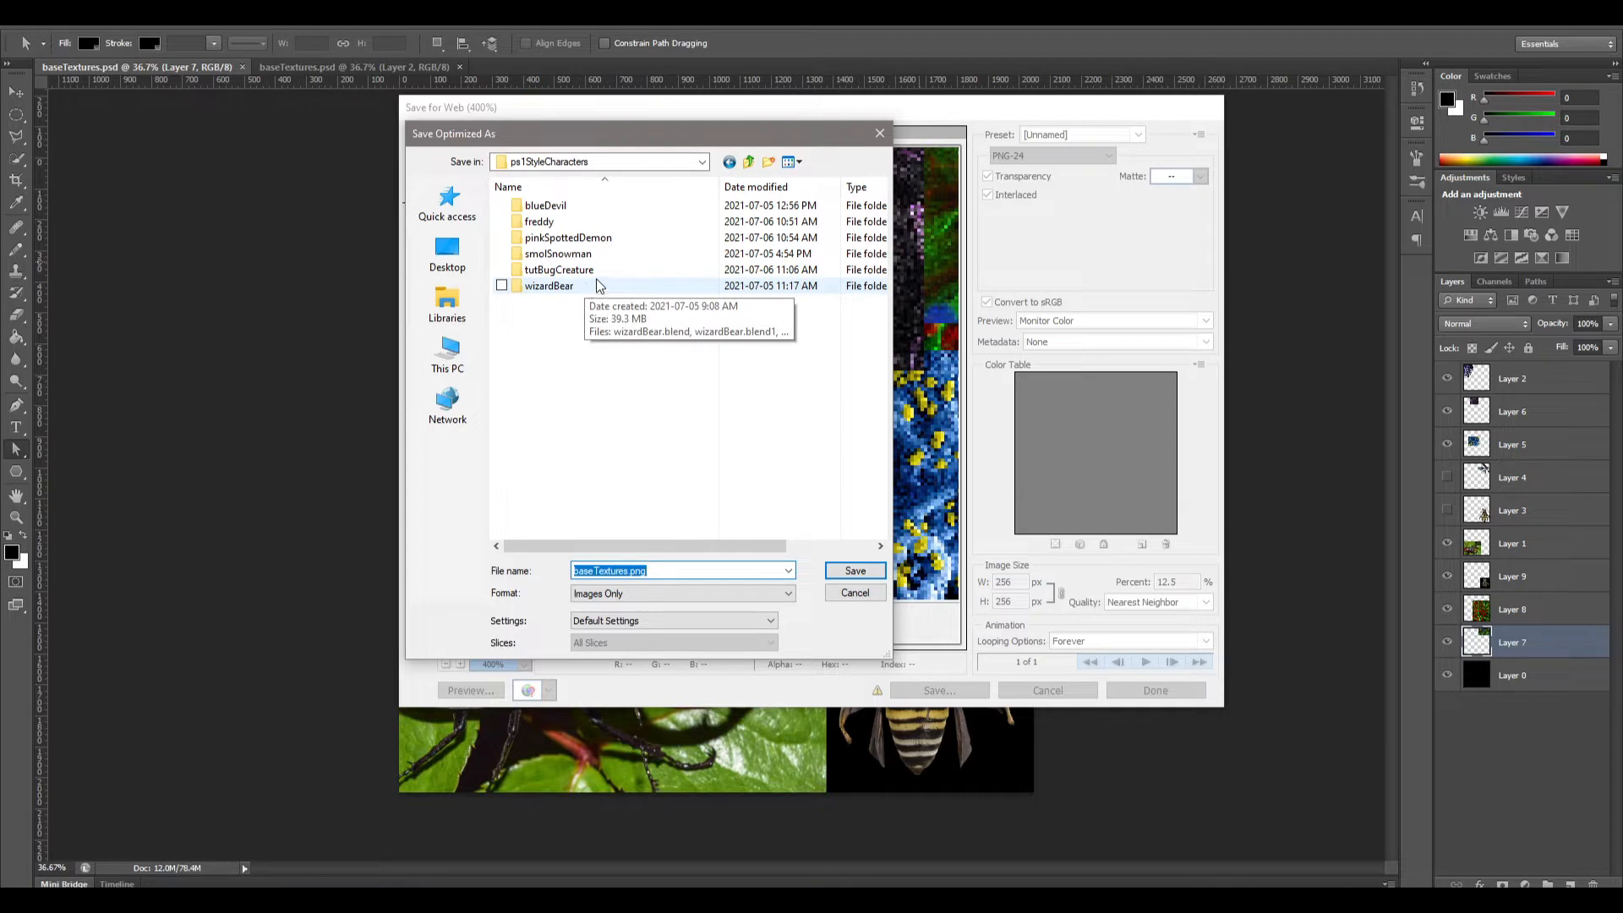
double_click(591, 271)
click(699, 573)
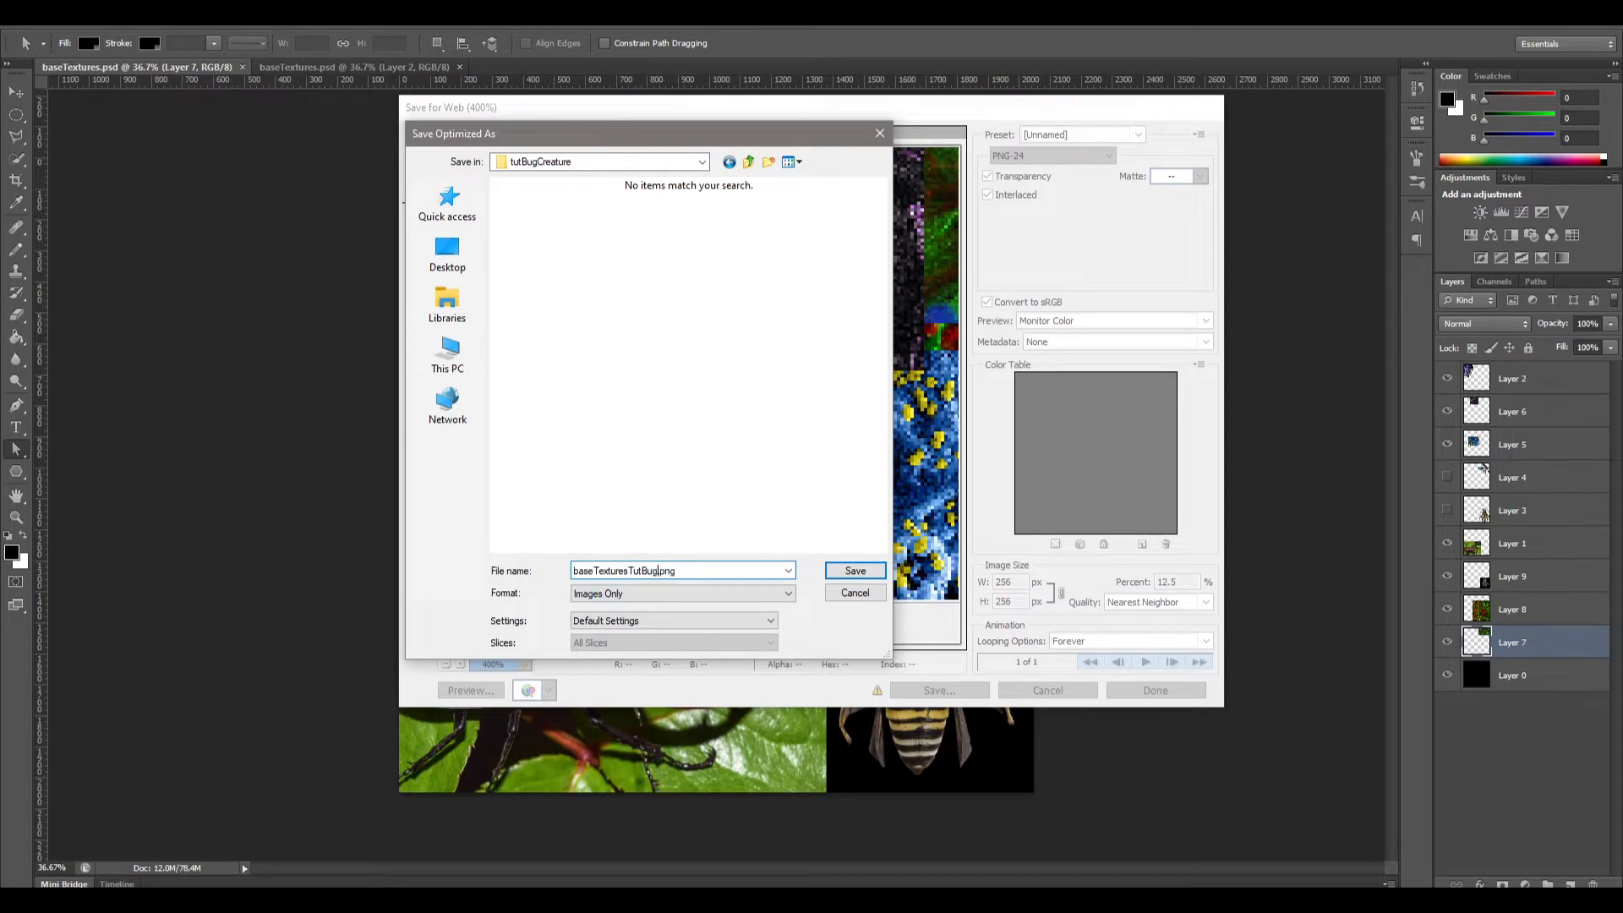
text(ure)
key(Return)
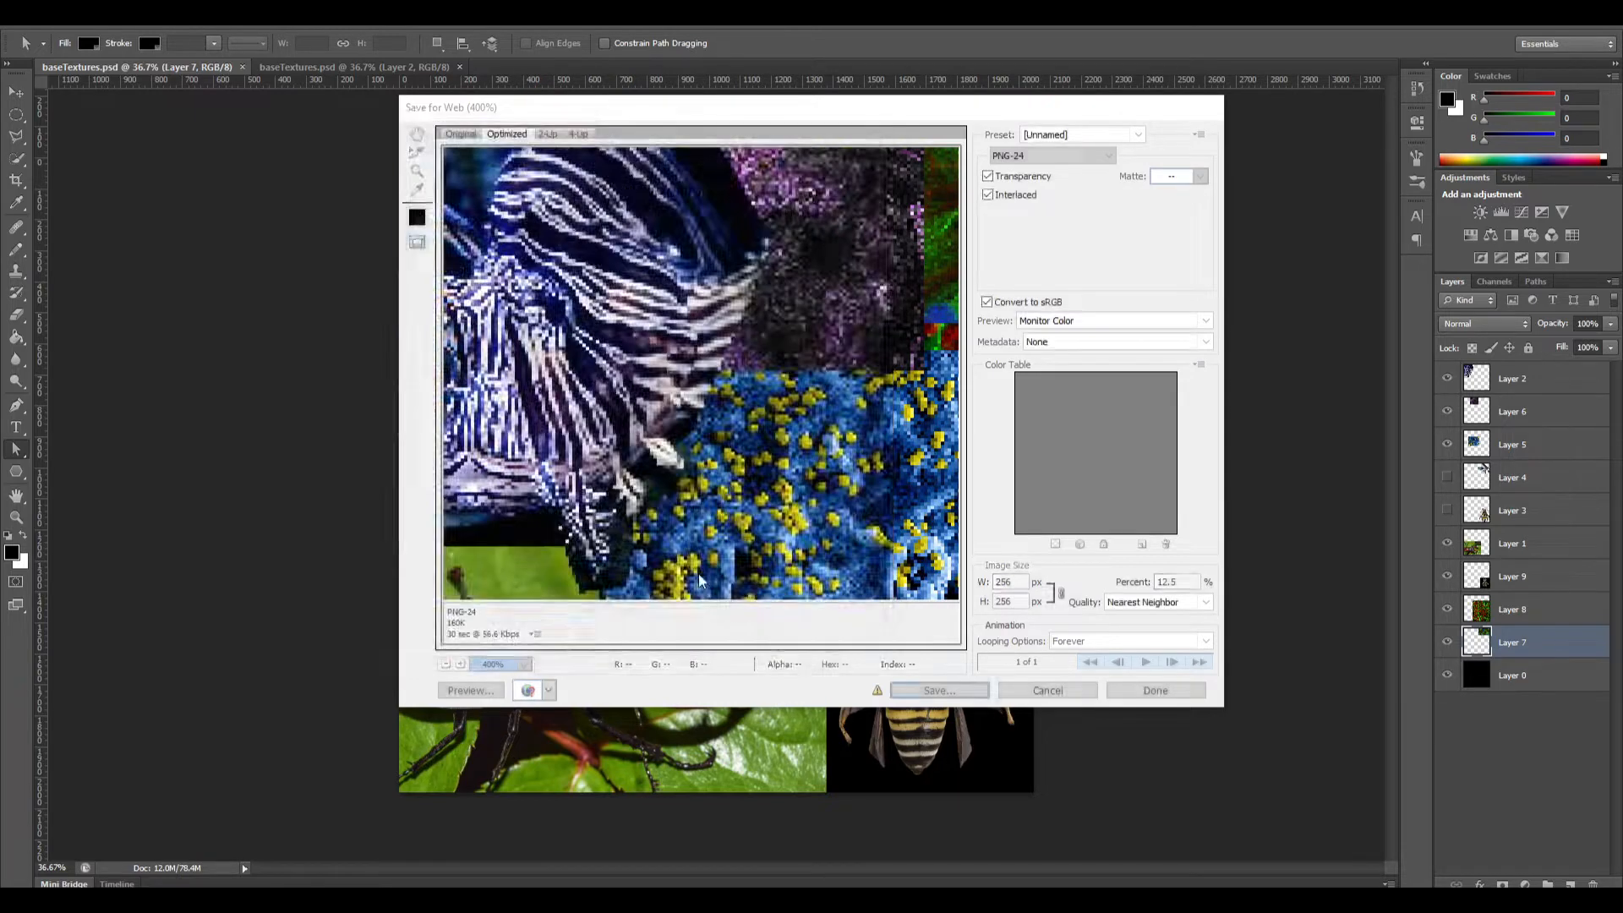
key(ctrl+alt+w)
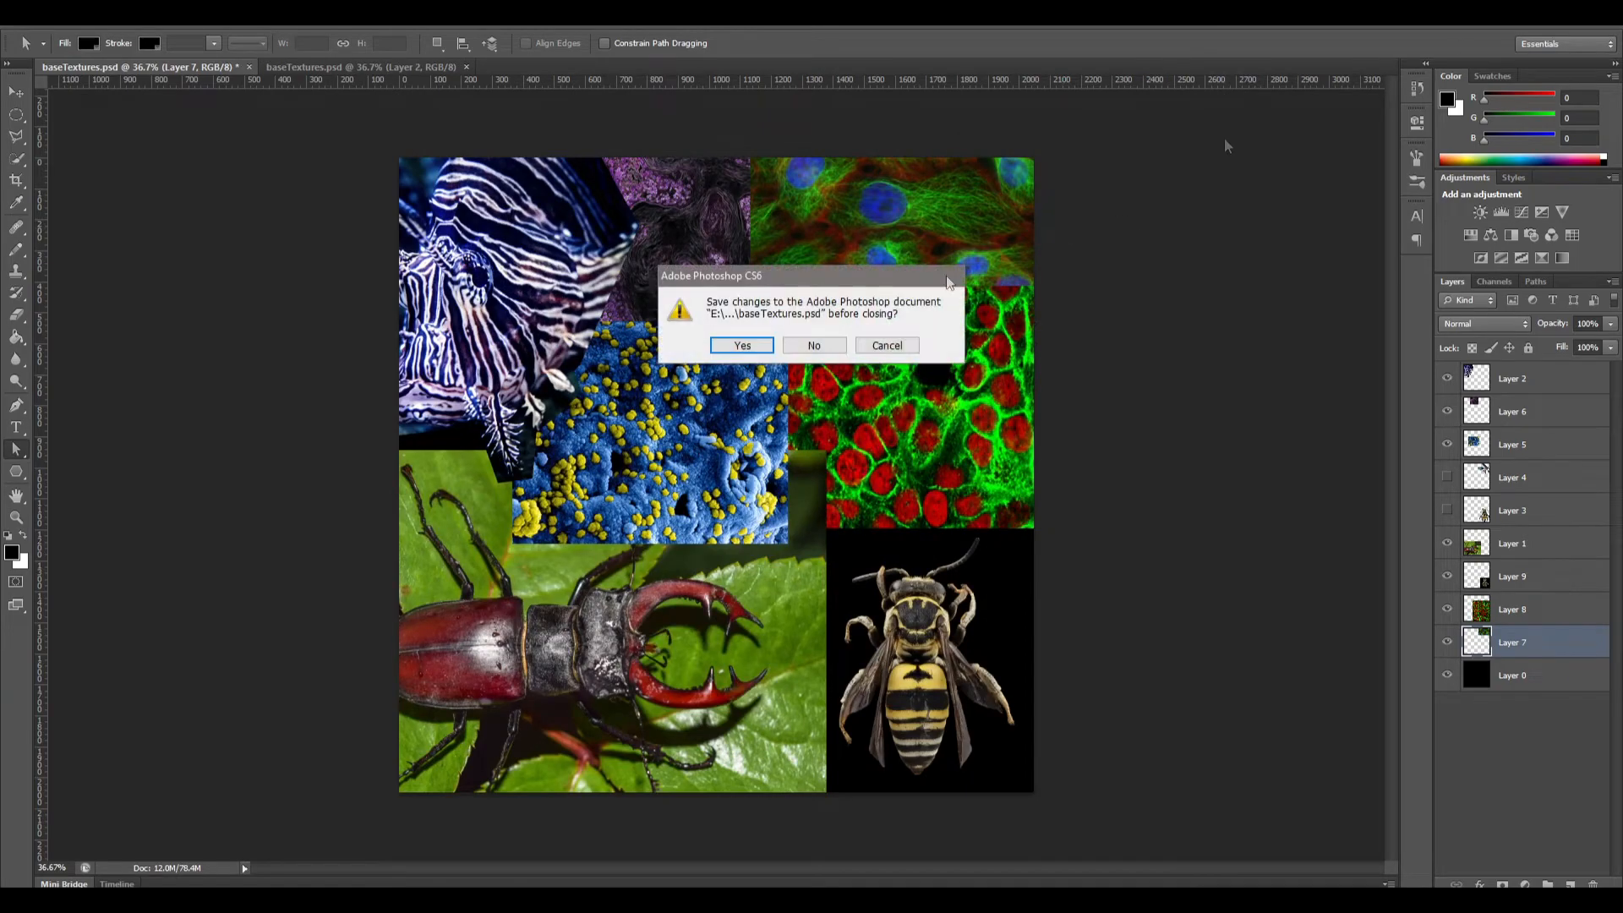
click(747, 347)
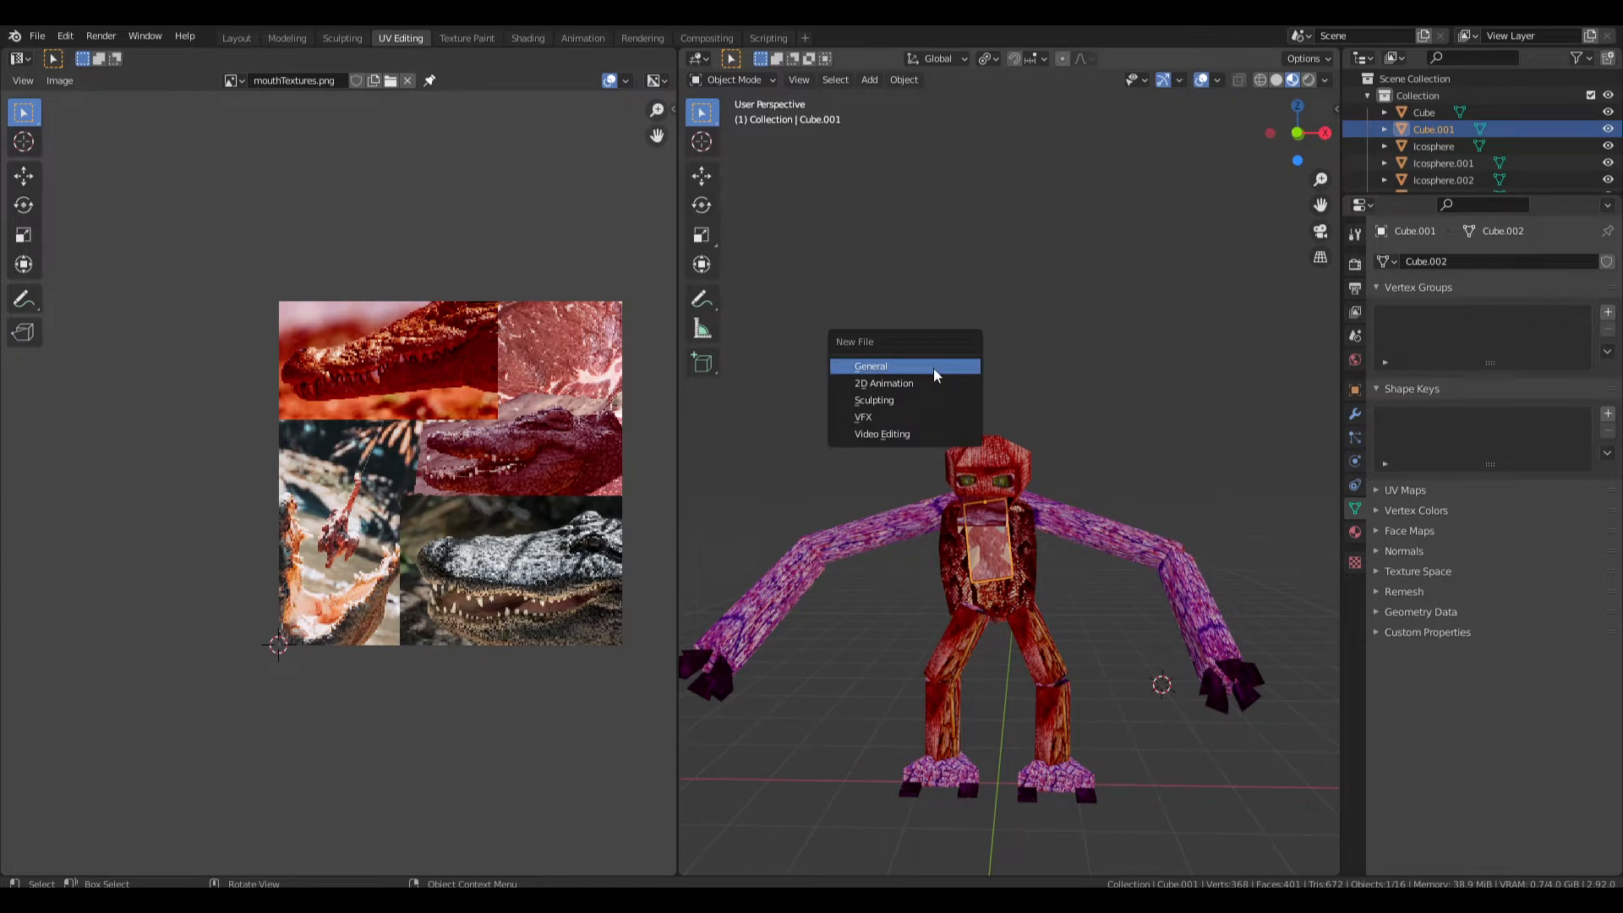
Switch to Blender, start a new General file without saving the demon model, and delete all the default objects.
click(934, 367)
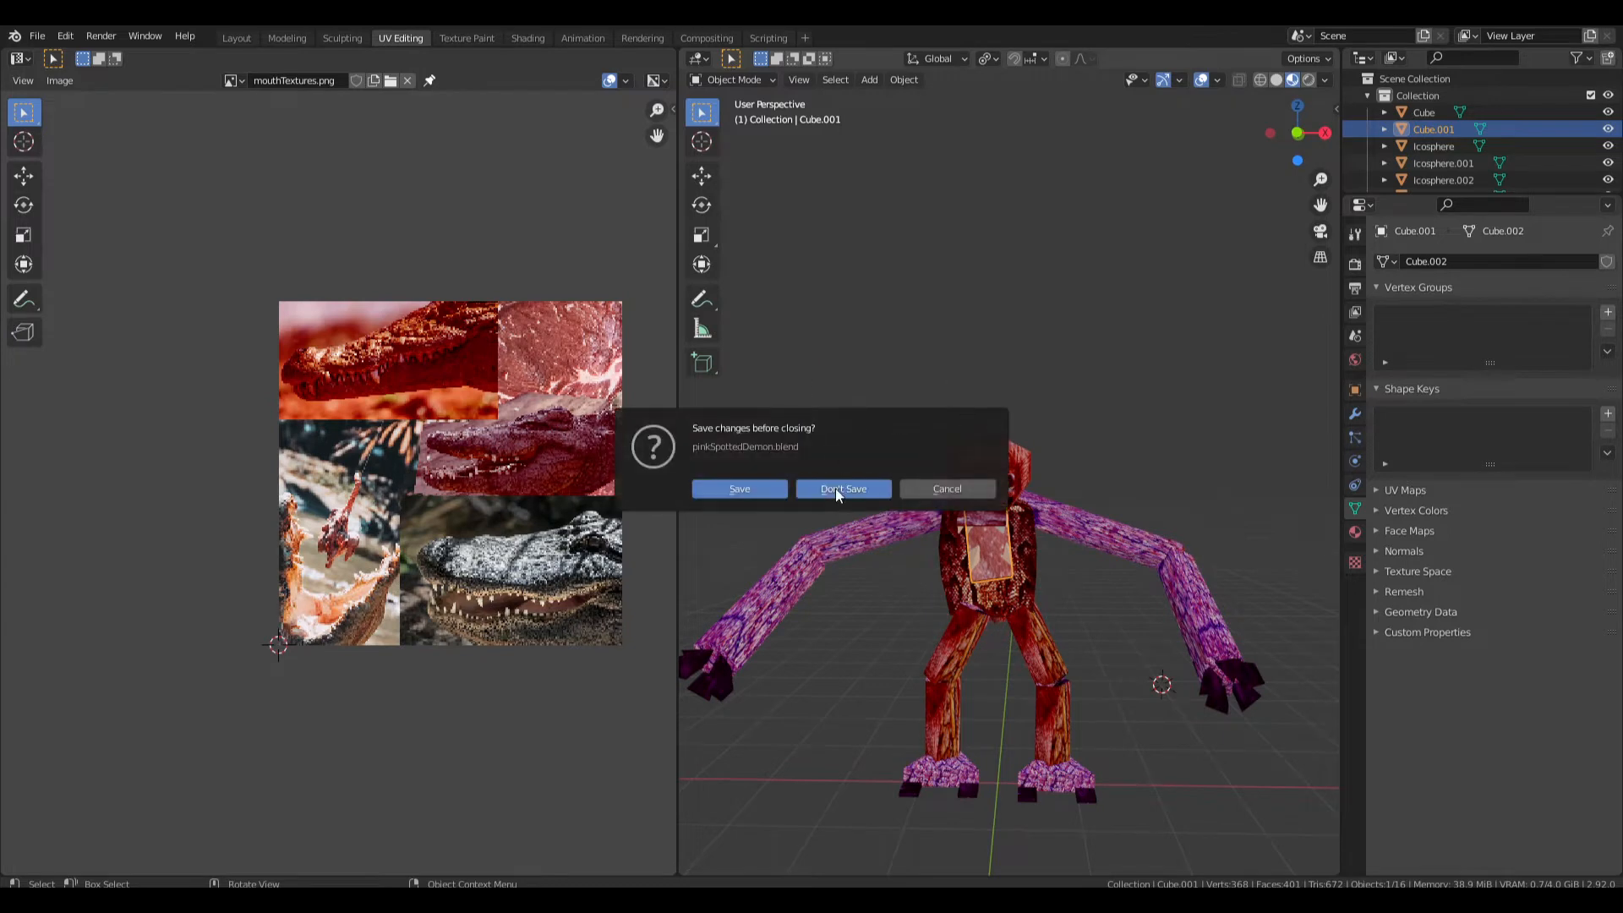
click(835, 490)
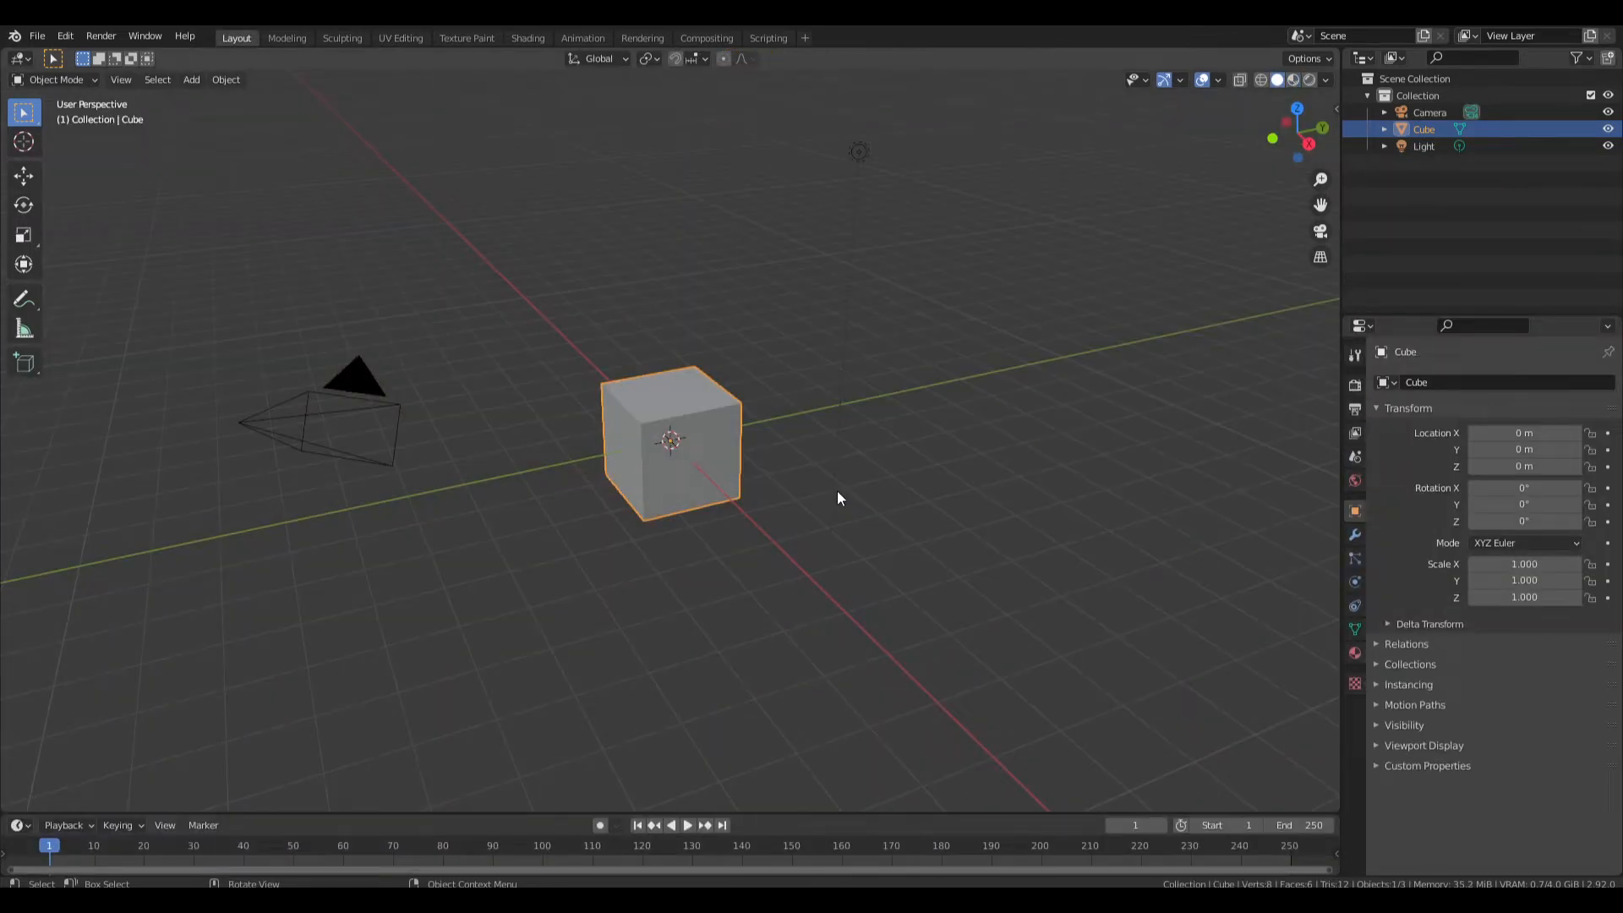
drag(1044, 127, 292, 524)
key(Delete)
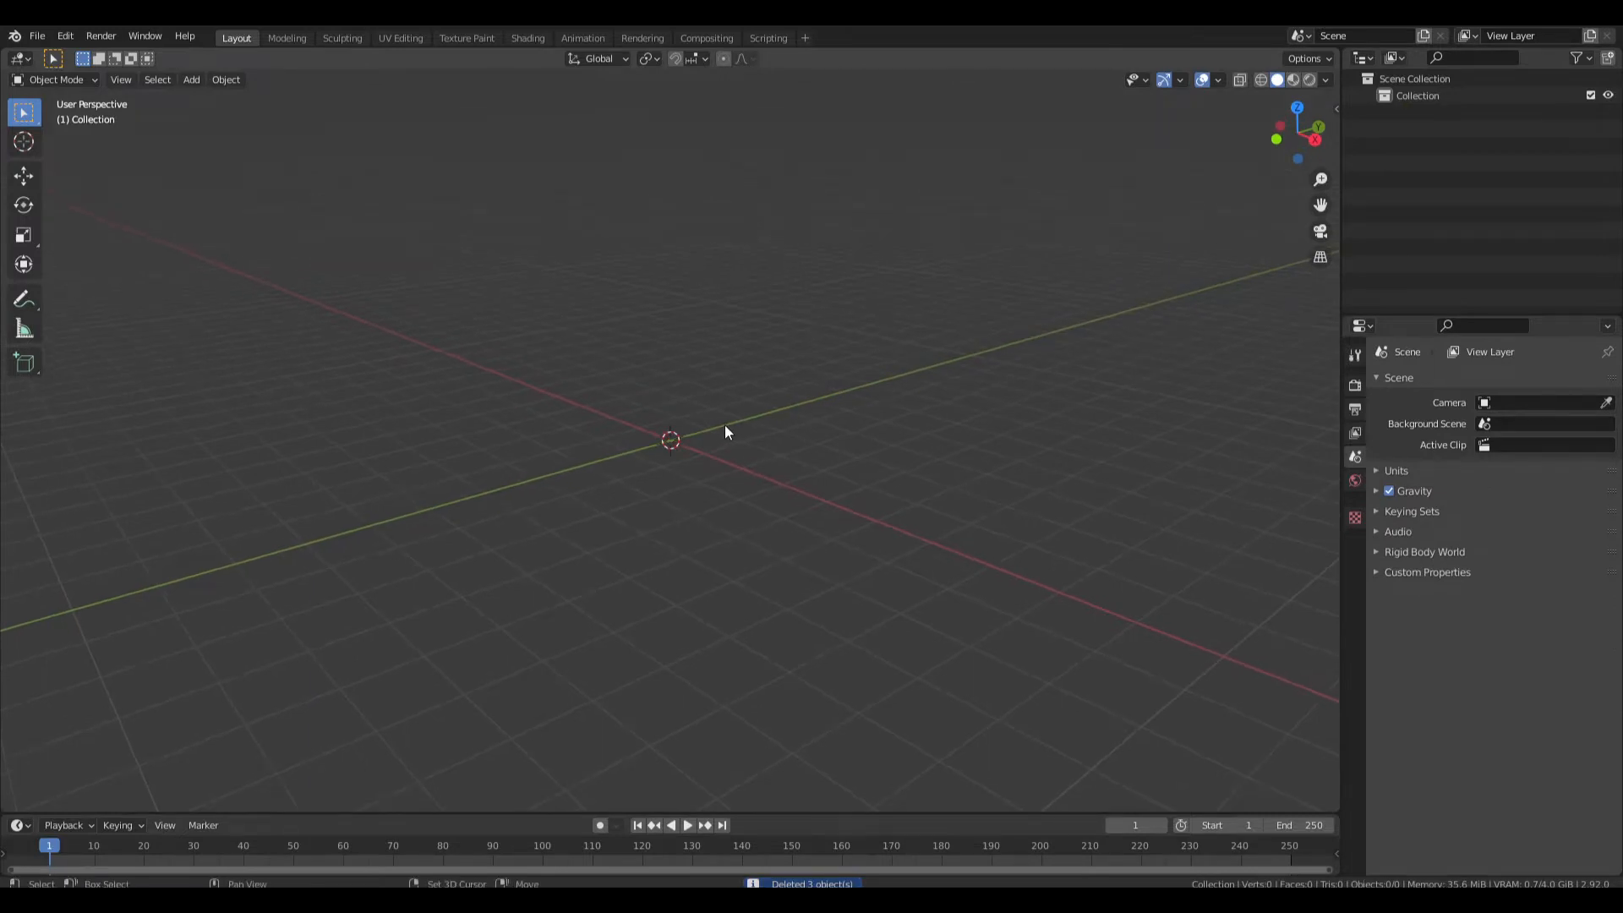
Add a cube mesh at the origin of the empty scene.
key(shift+a)
mouse_move(726, 429)
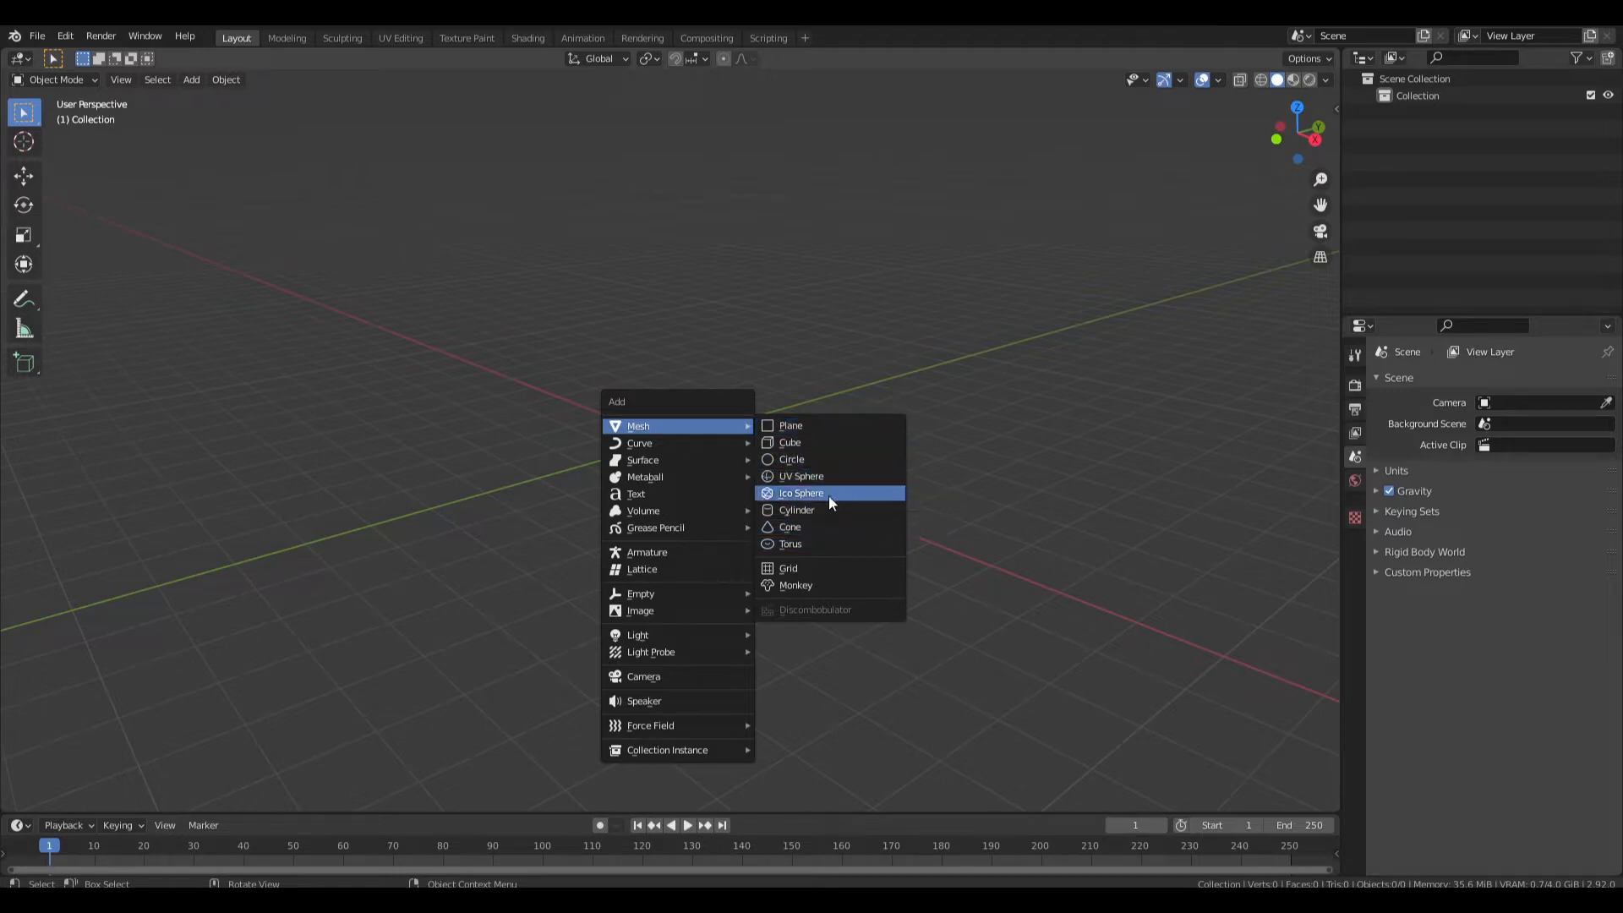
click(825, 449)
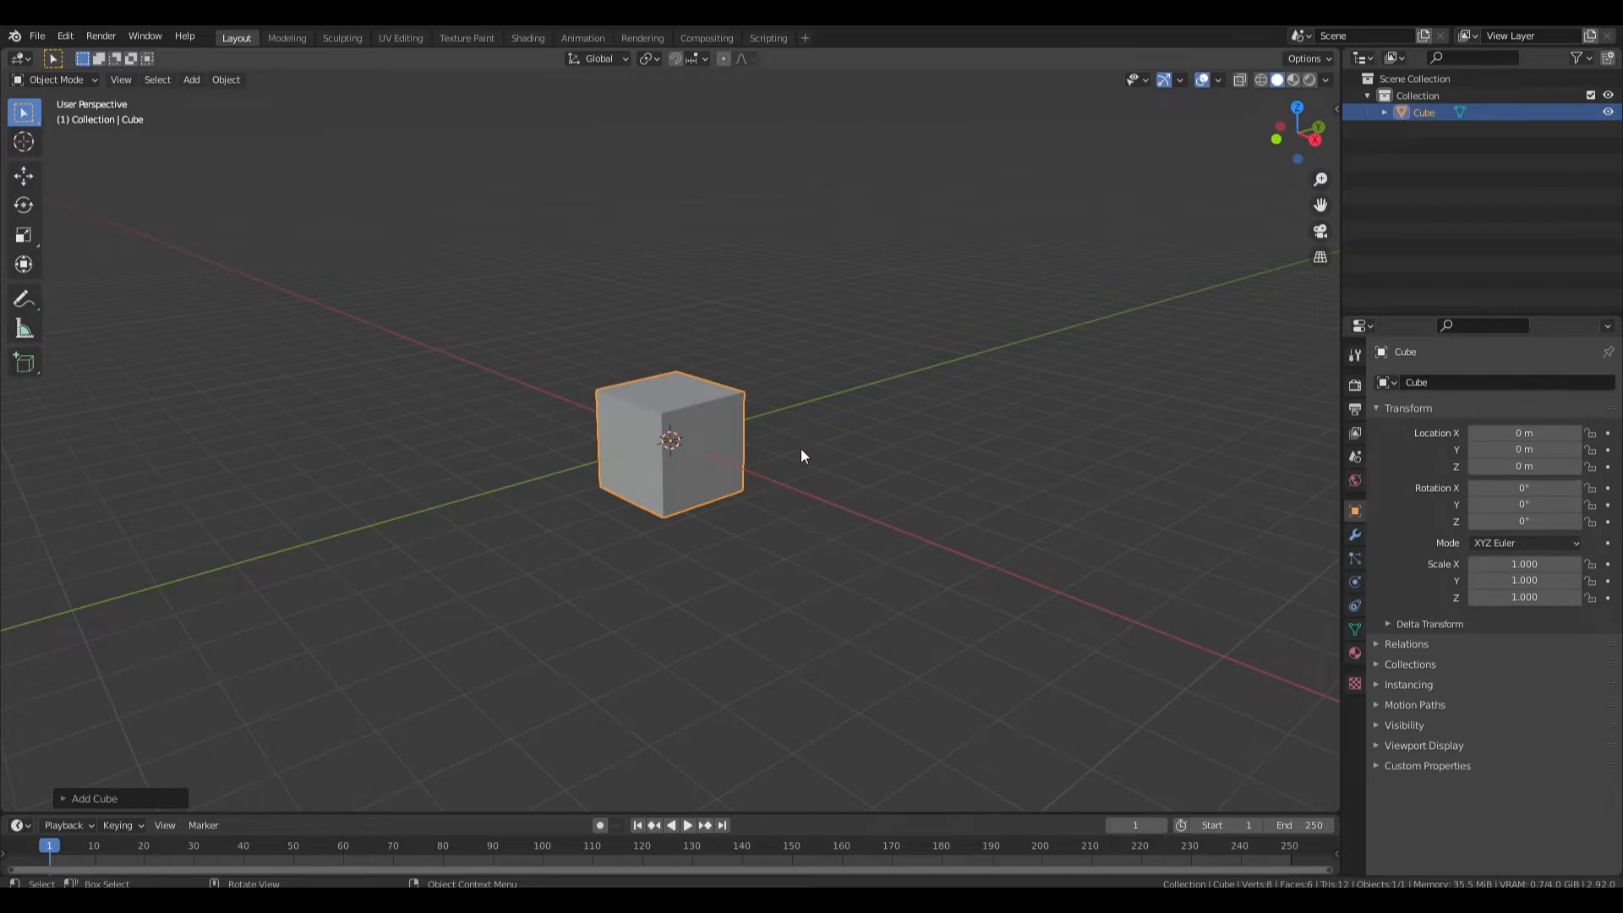
middle_drag(800, 448, 829, 439)
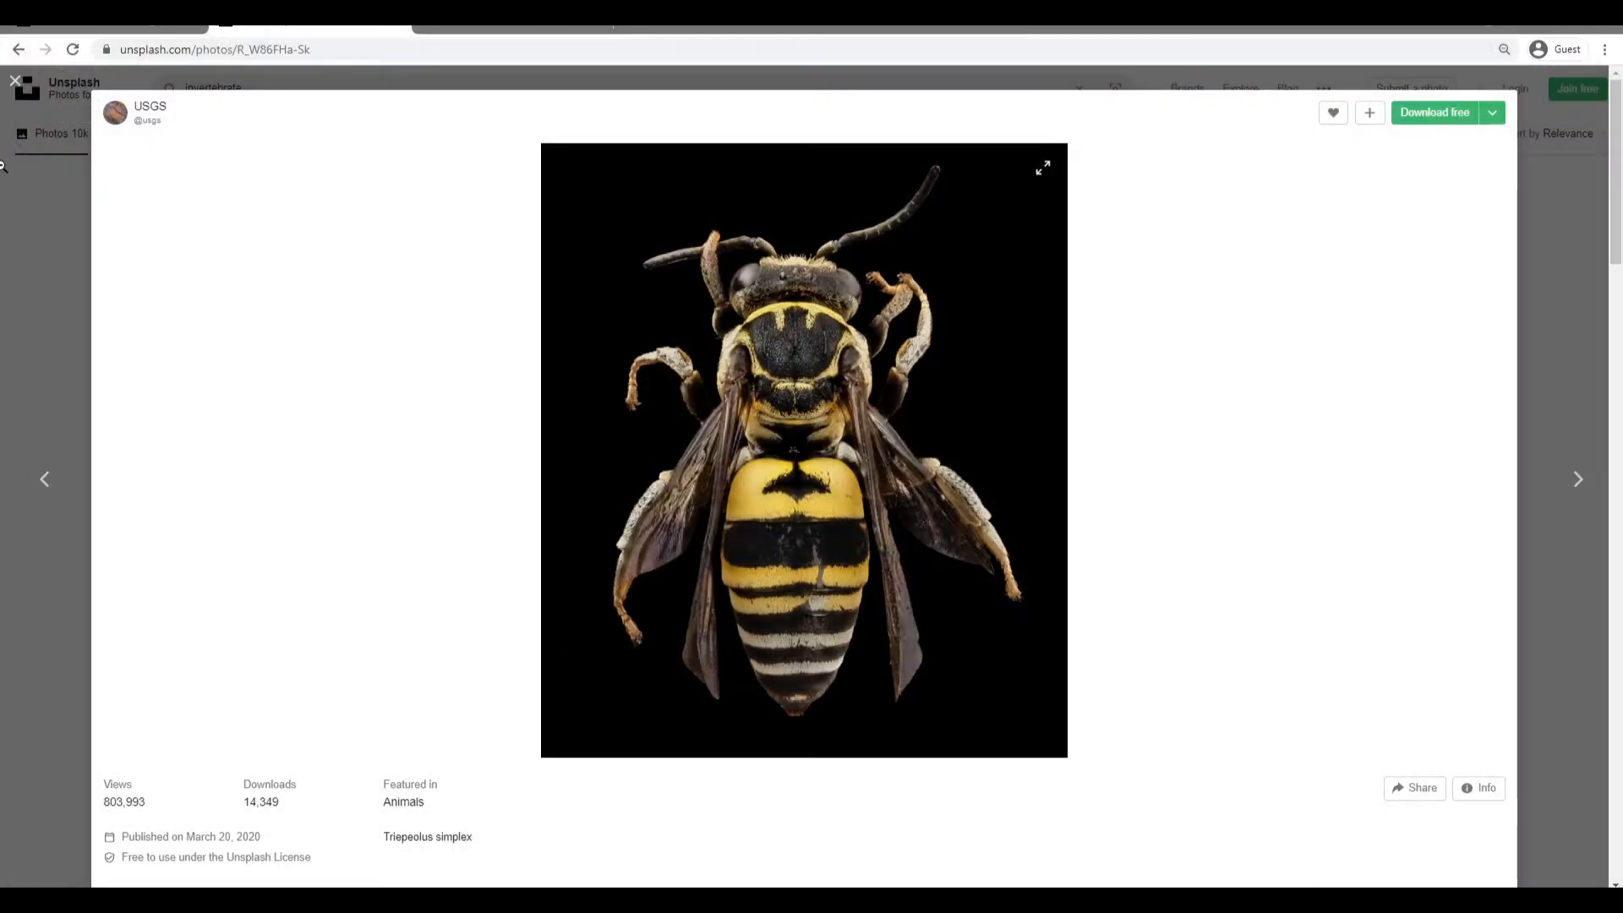
Browse Unsplash's invertebrate and scorpion photo results for insect and arachnid texture references.
click(3, 201)
scroll(843, 522, down, 3)
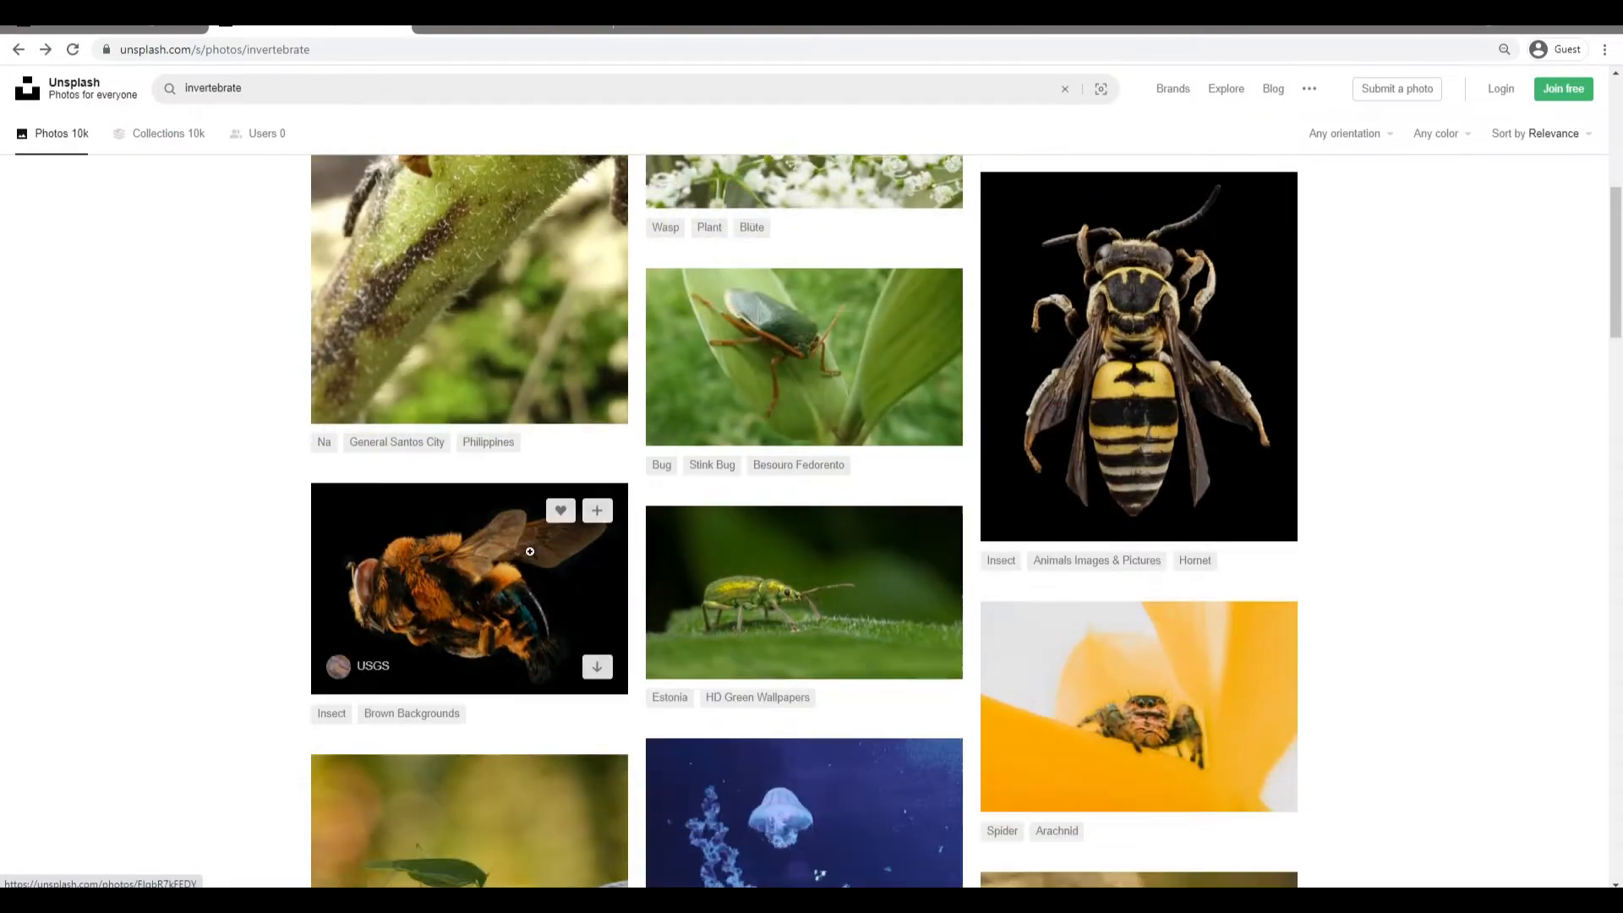
scroll(844, 522, down, 7)
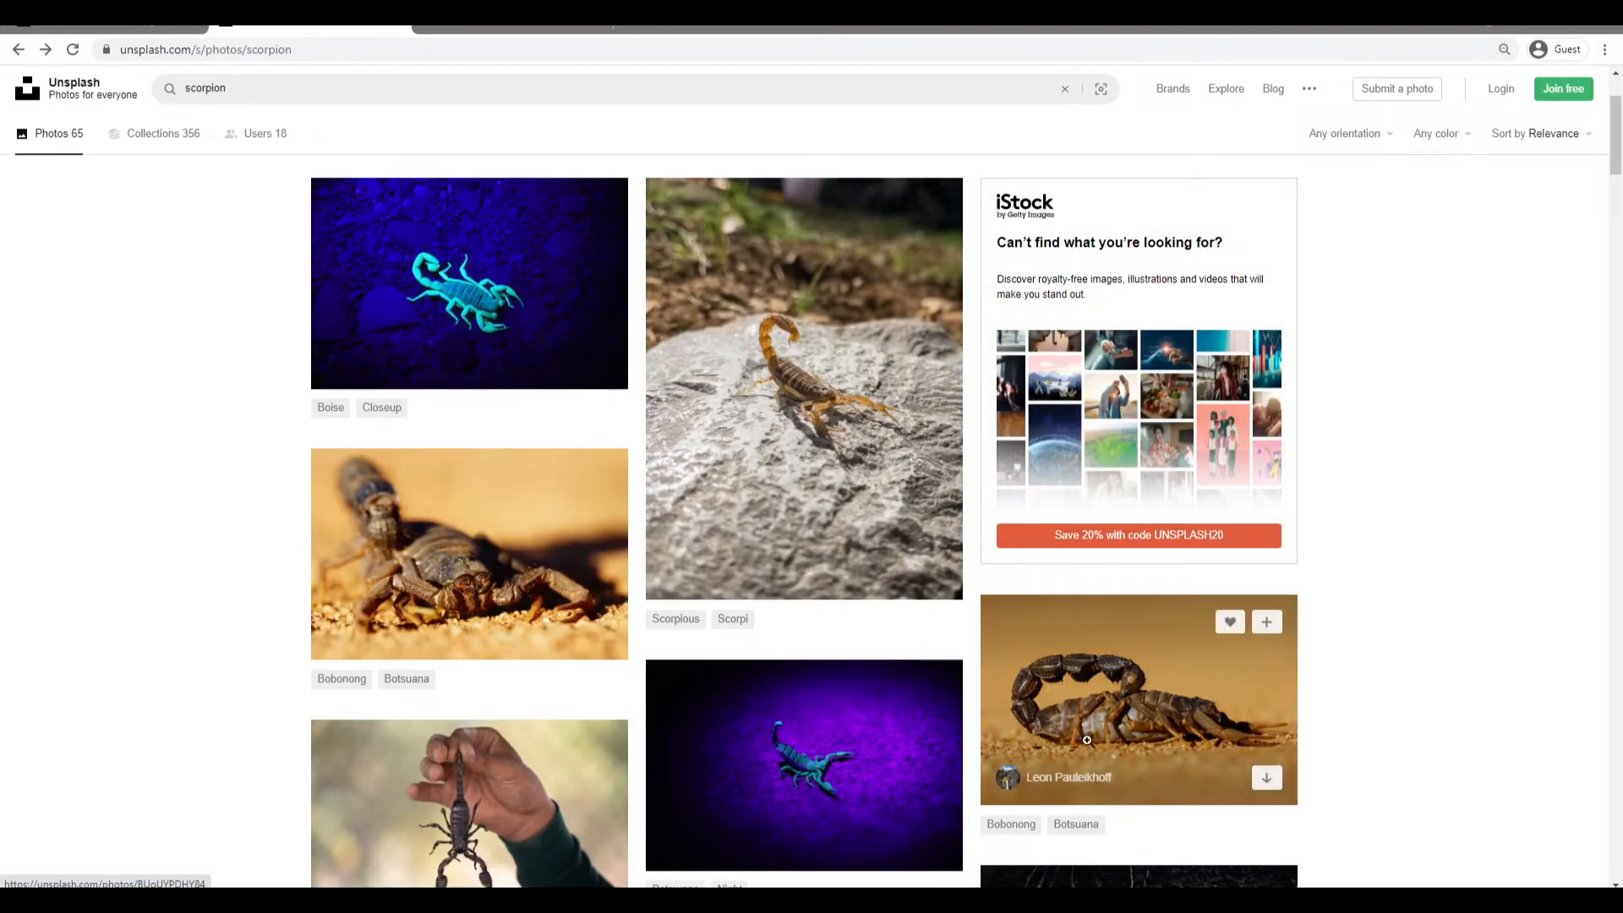
scroll(1165, 734, down, 6)
scroll(1164, 733, up, 4)
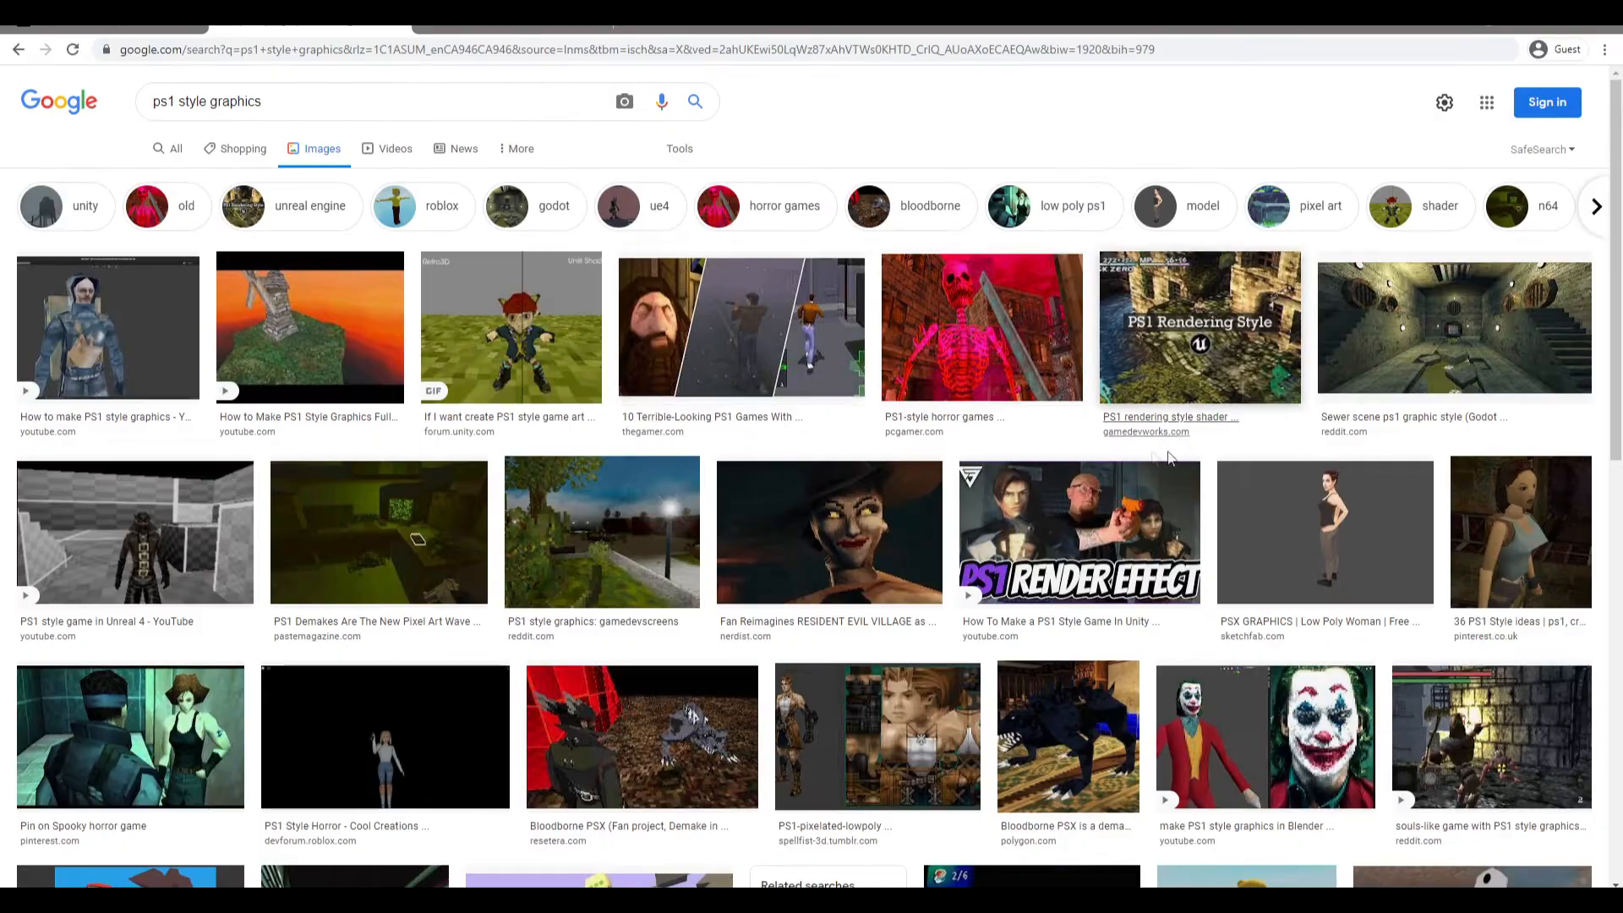
Examine Google Images results for "ps1 style graphics", previewing the hooded Blender character and the low-poly Joker model.
scroll(1053, 519, down, 1)
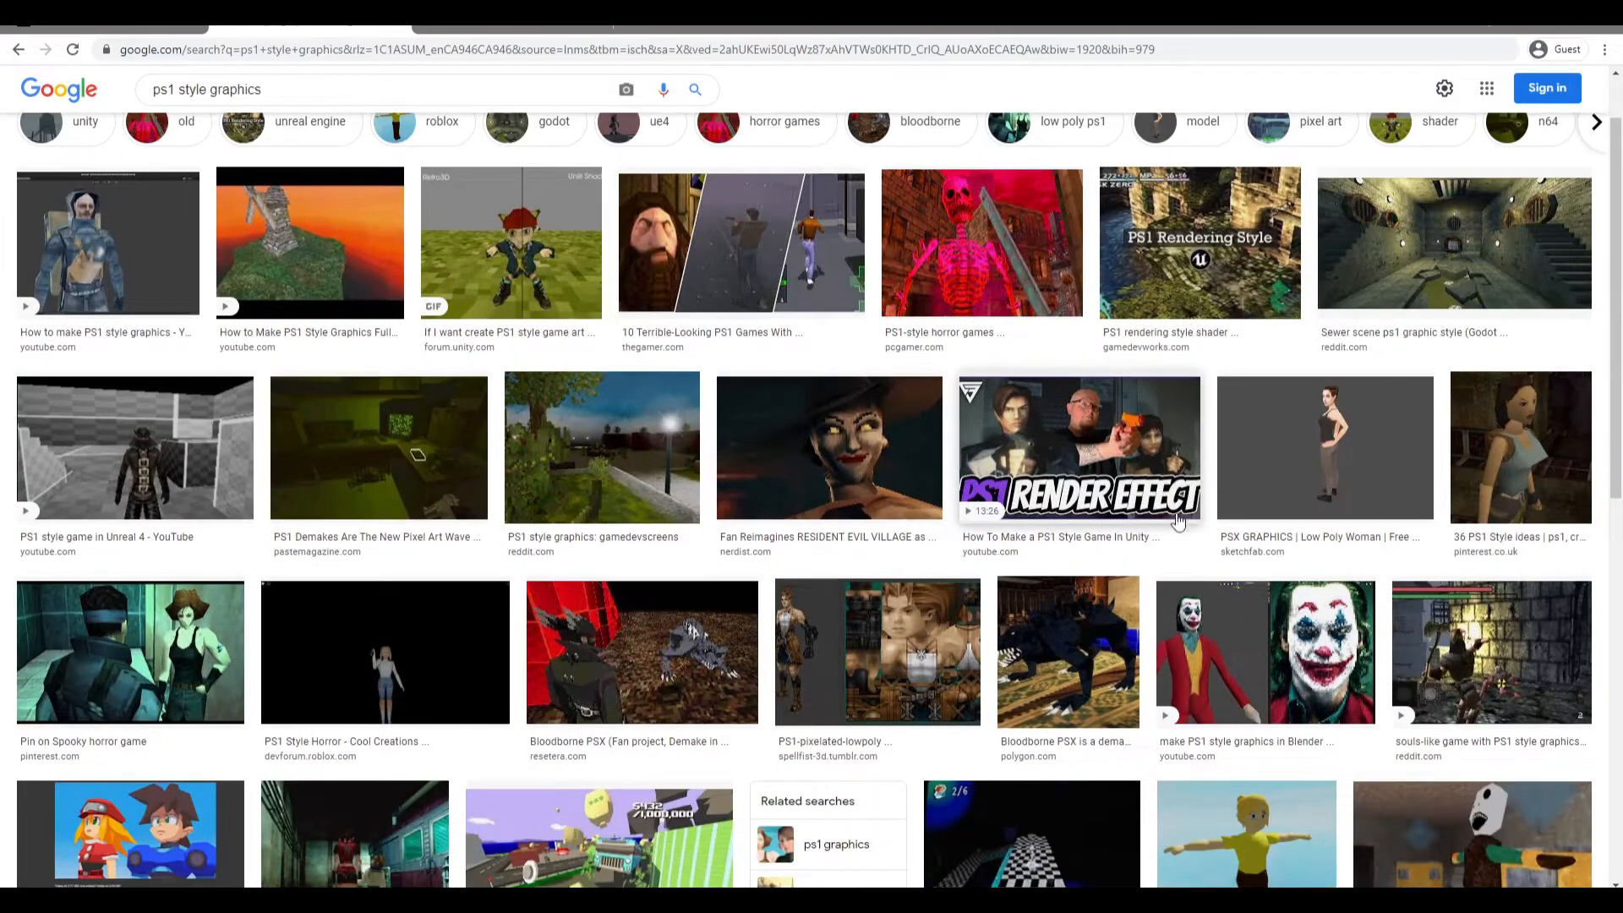
scroll(668, 614, up, 1)
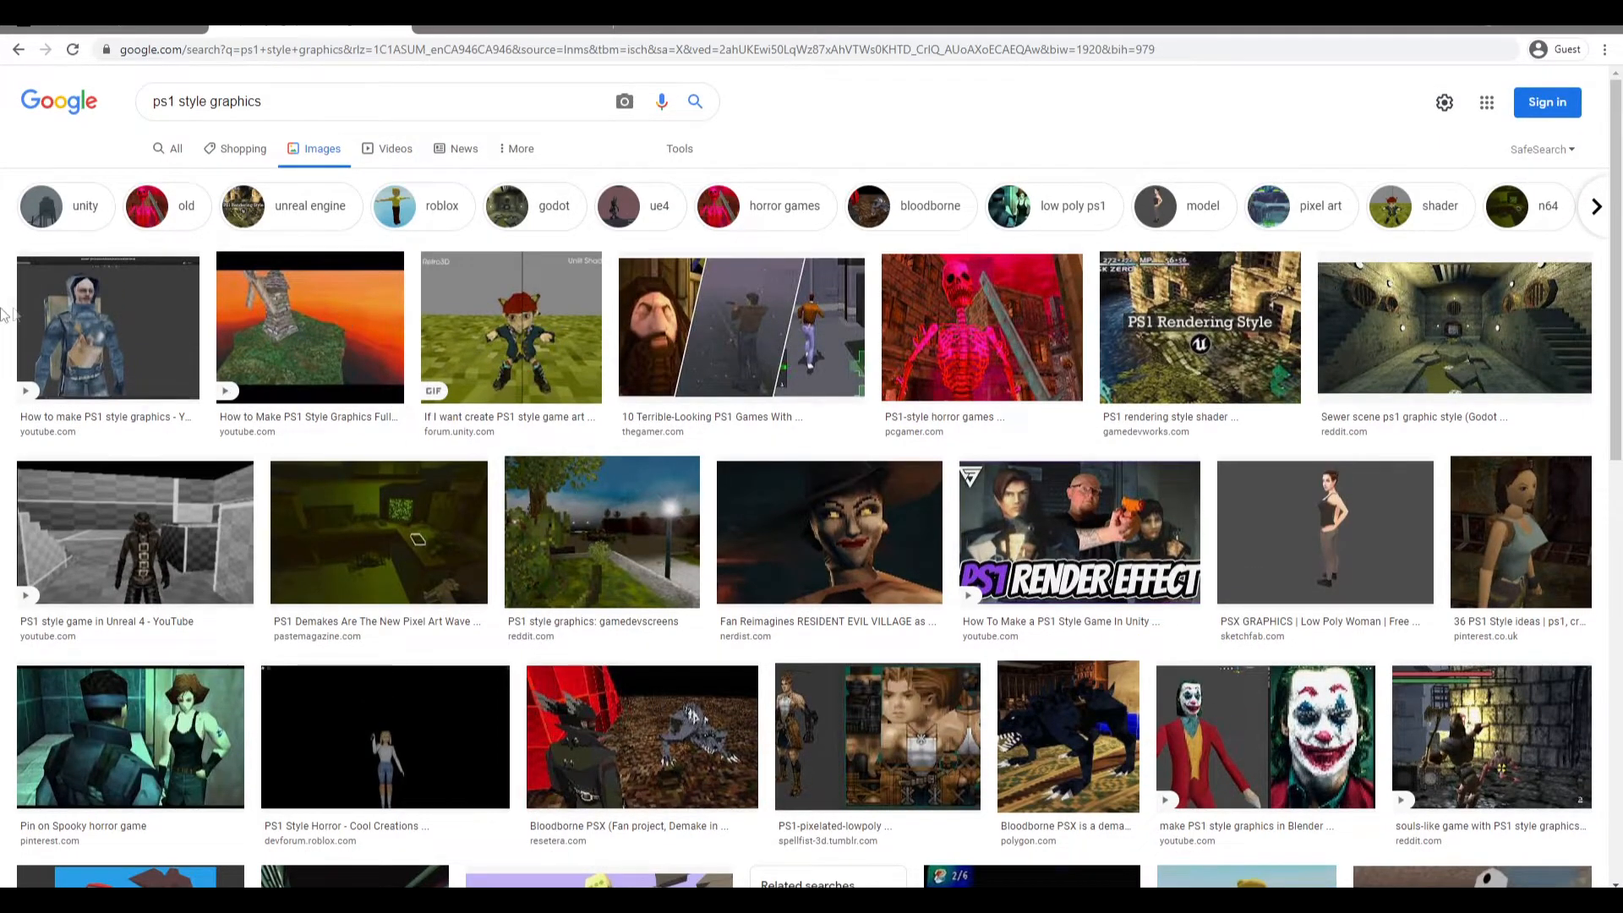
click(25, 325)
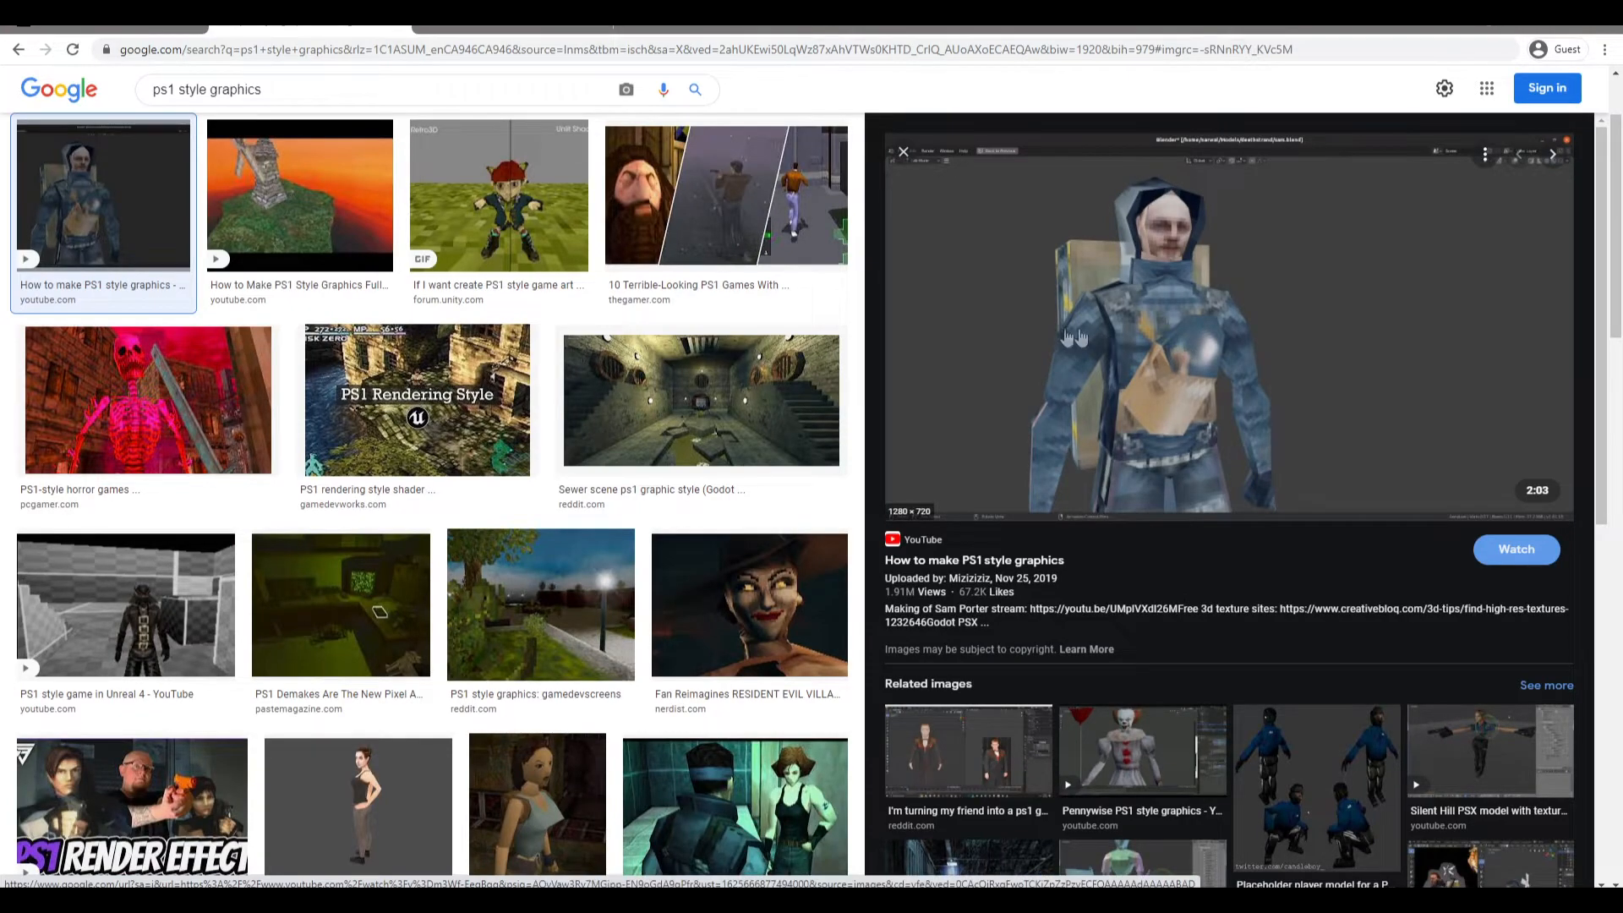
scroll(1189, 482, down, 3)
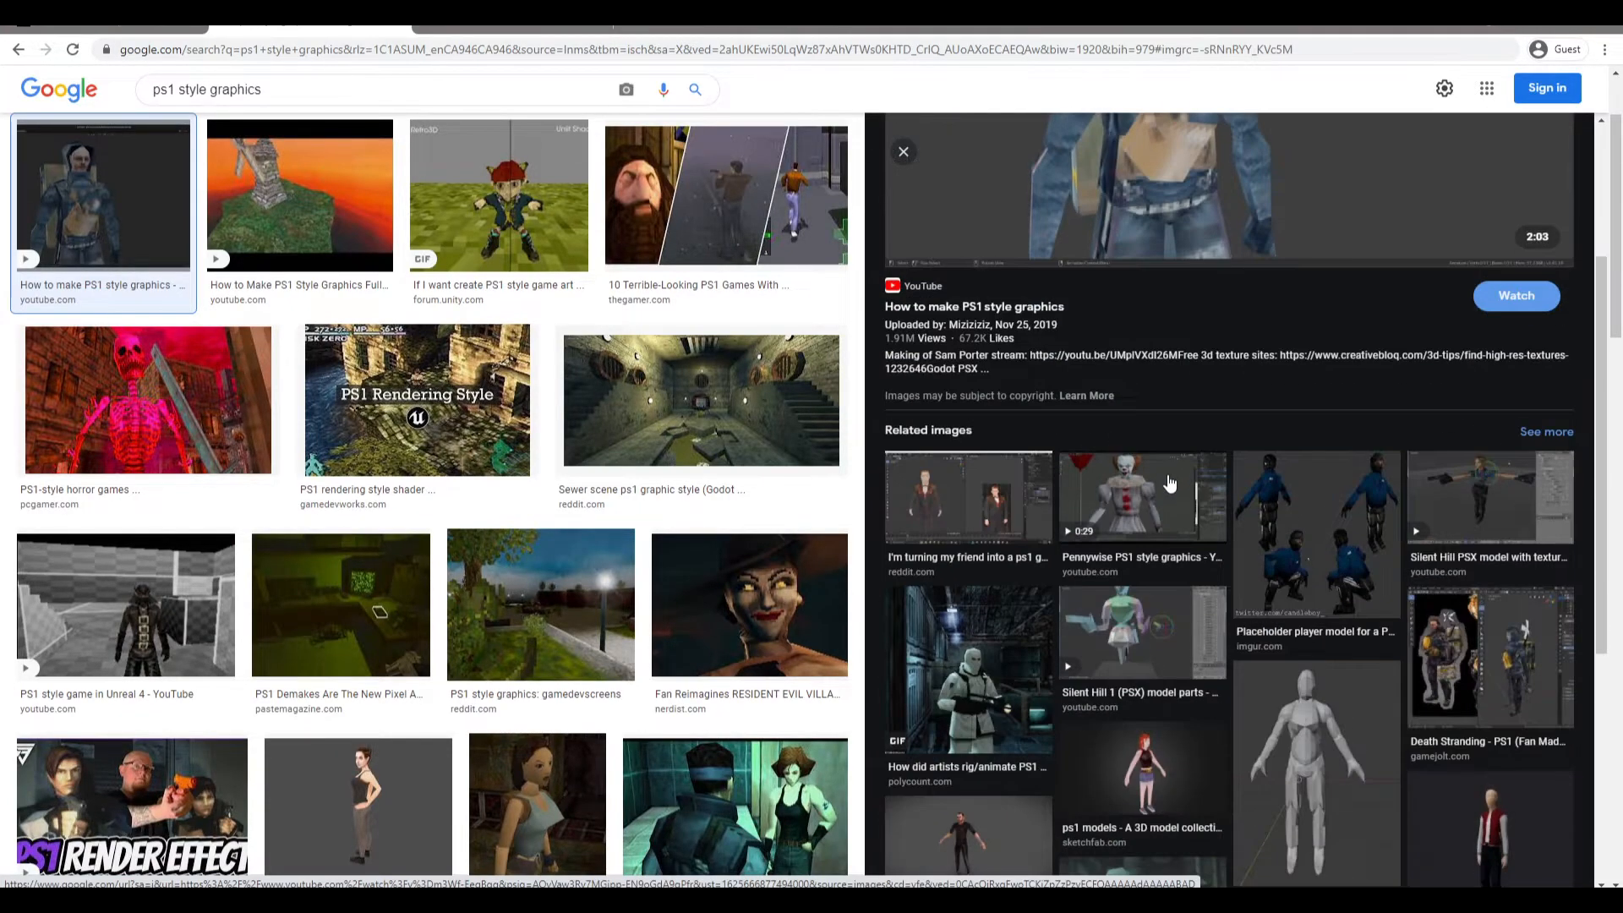
scroll(1189, 482, up, 3)
scroll(471, 553, down, 3)
click(130, 710)
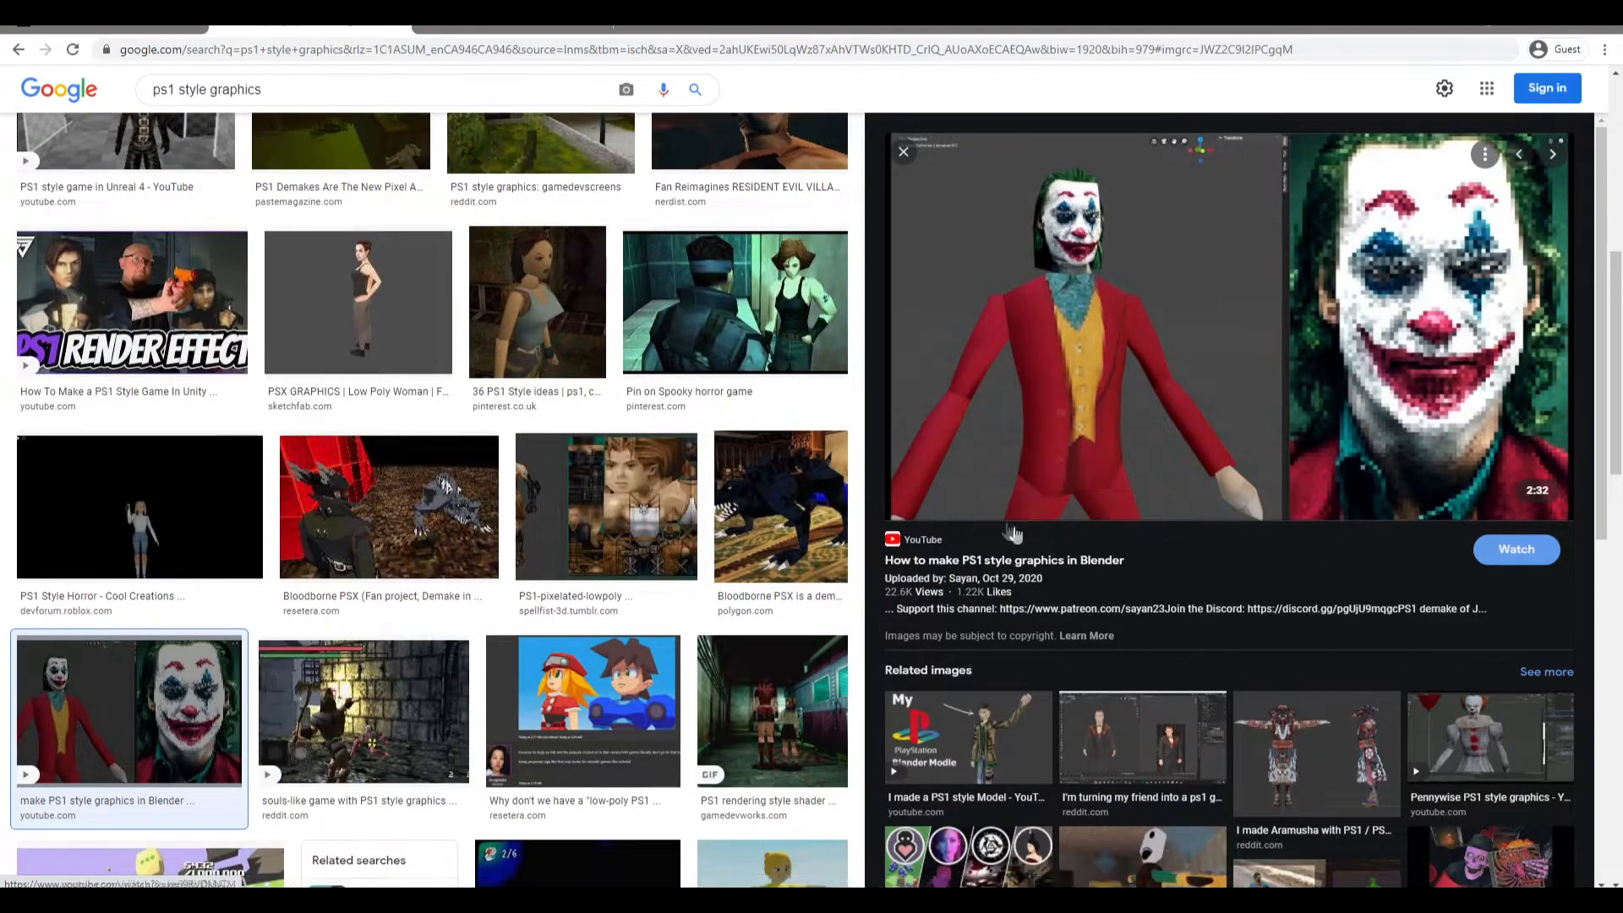
scroll(1356, 376, up, 7)
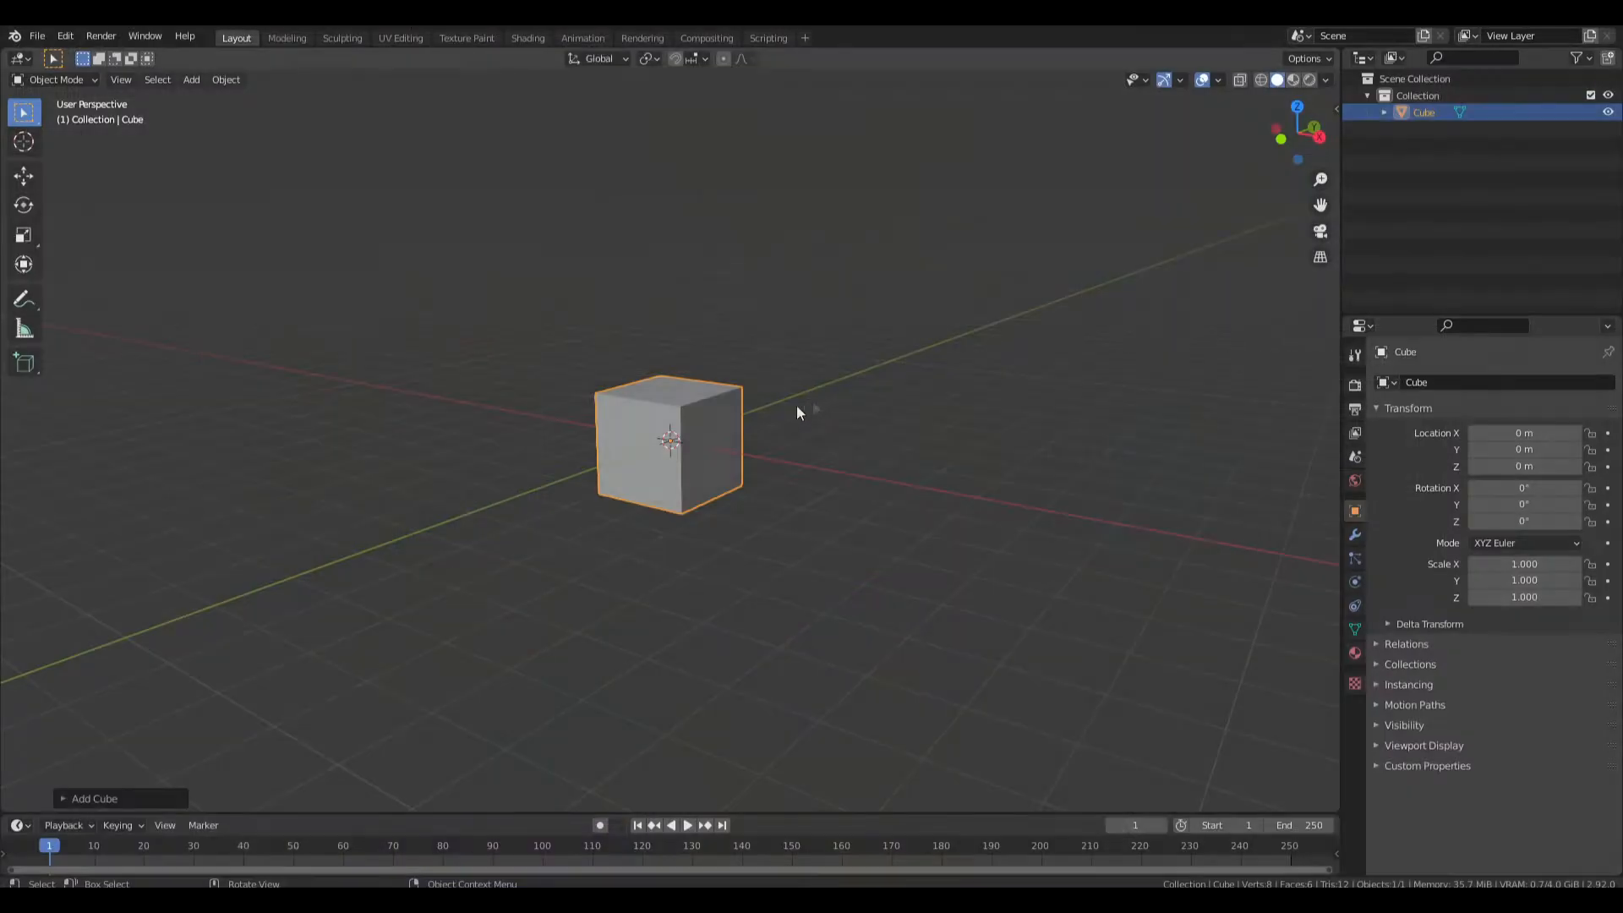
Add a Catmull-Clark Subdivision Surface modifier to the cube with the viewport level at 1.
key(ctrl+2)
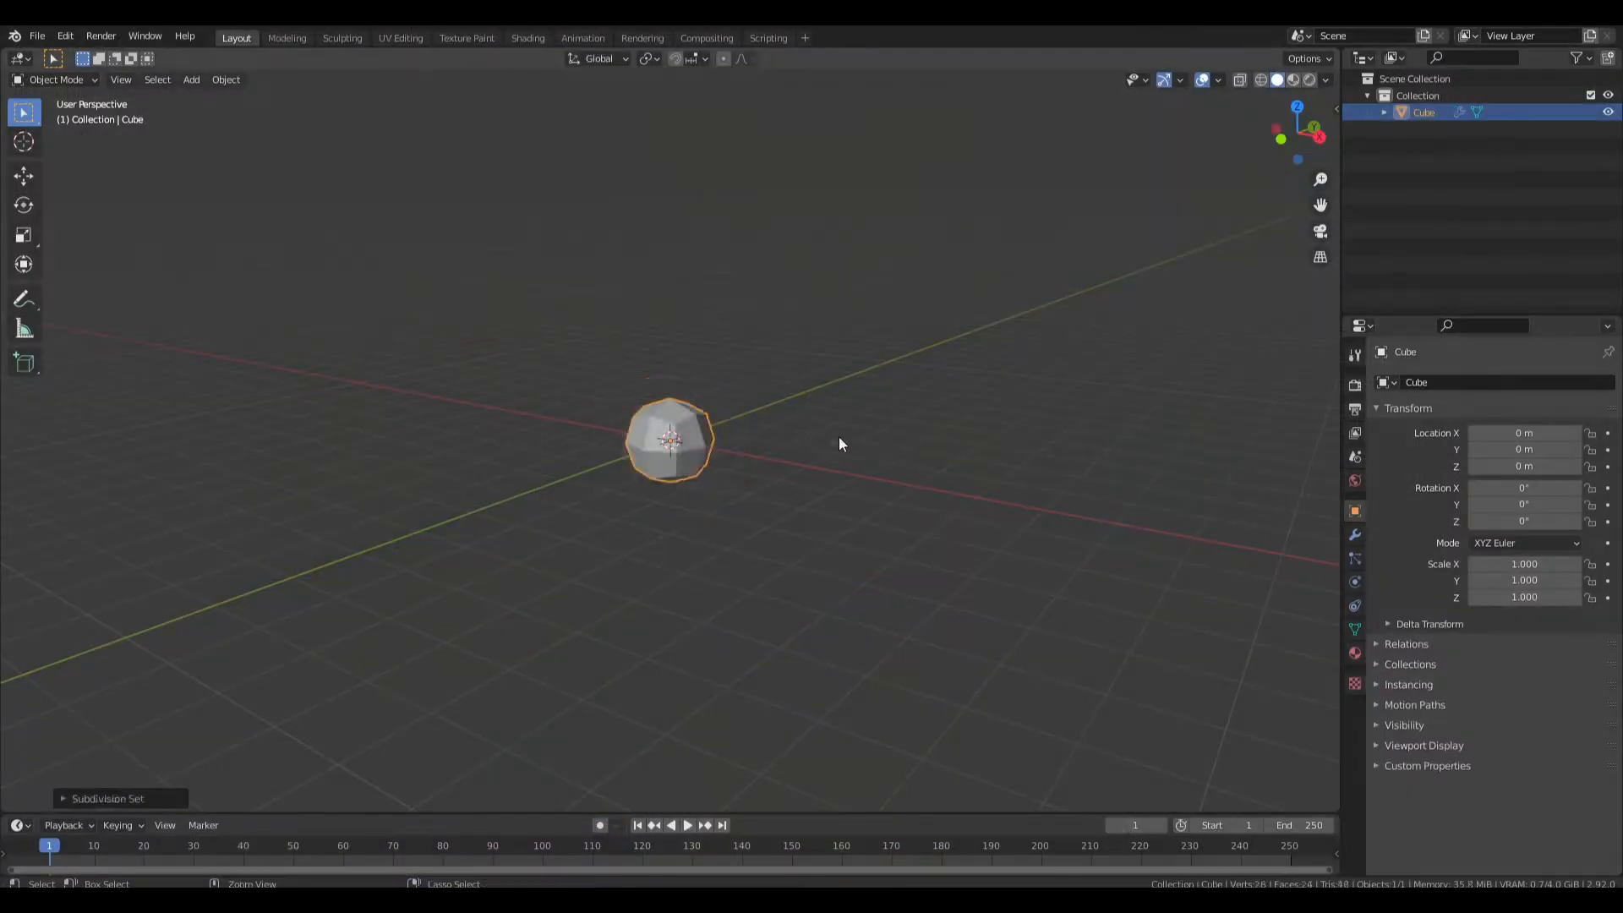
key(ctrl+z)
click(1355, 535)
click(1409, 383)
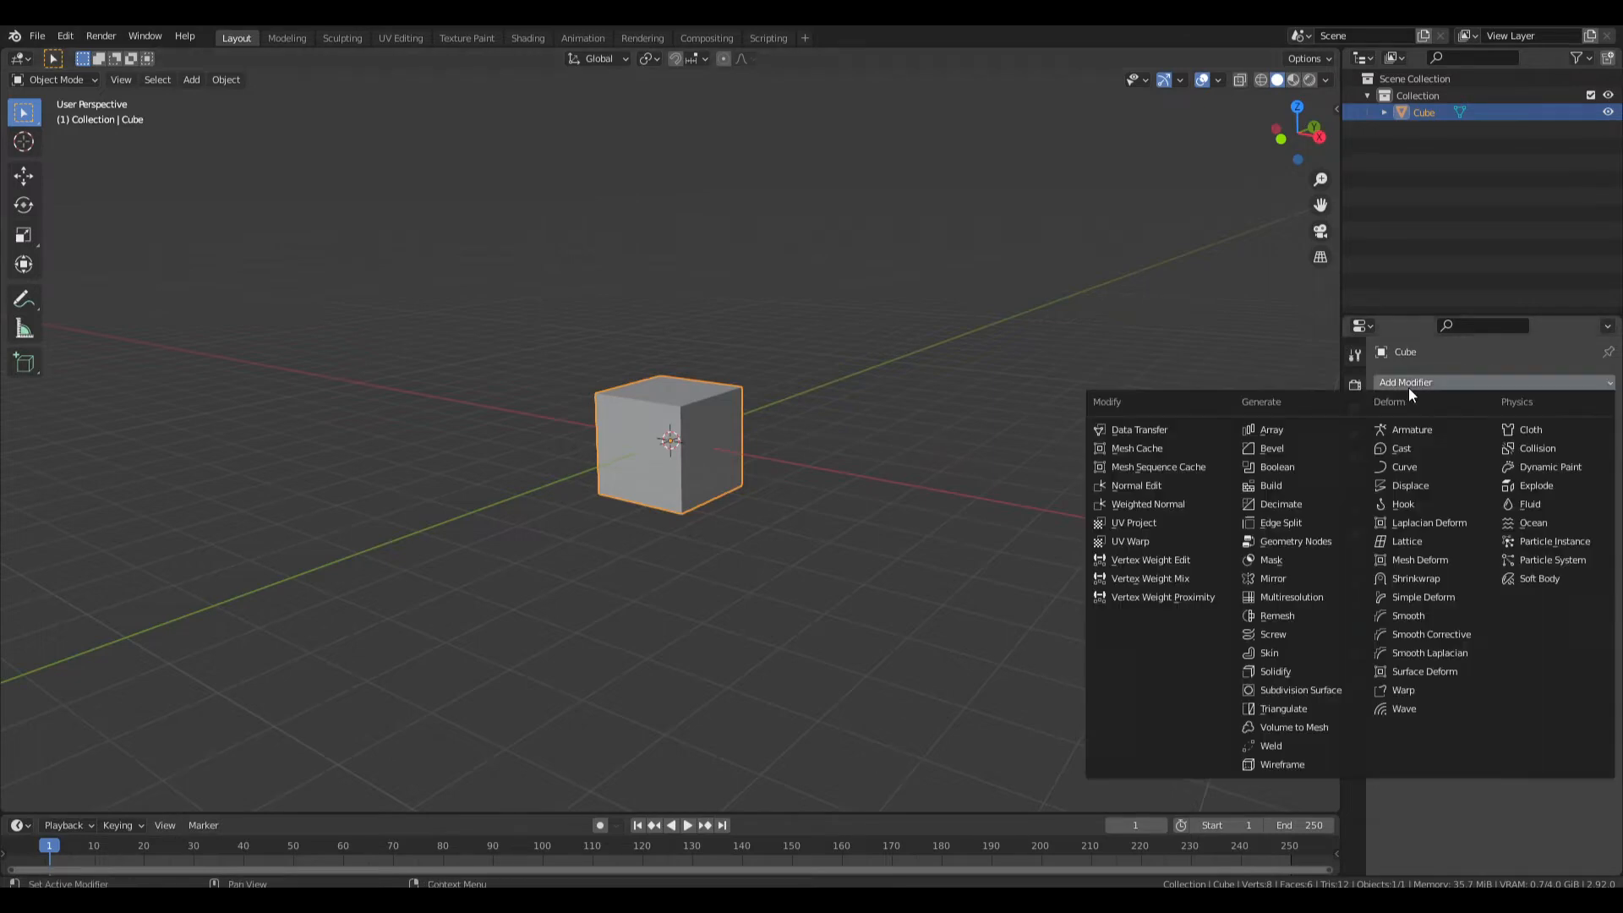
click(1299, 689)
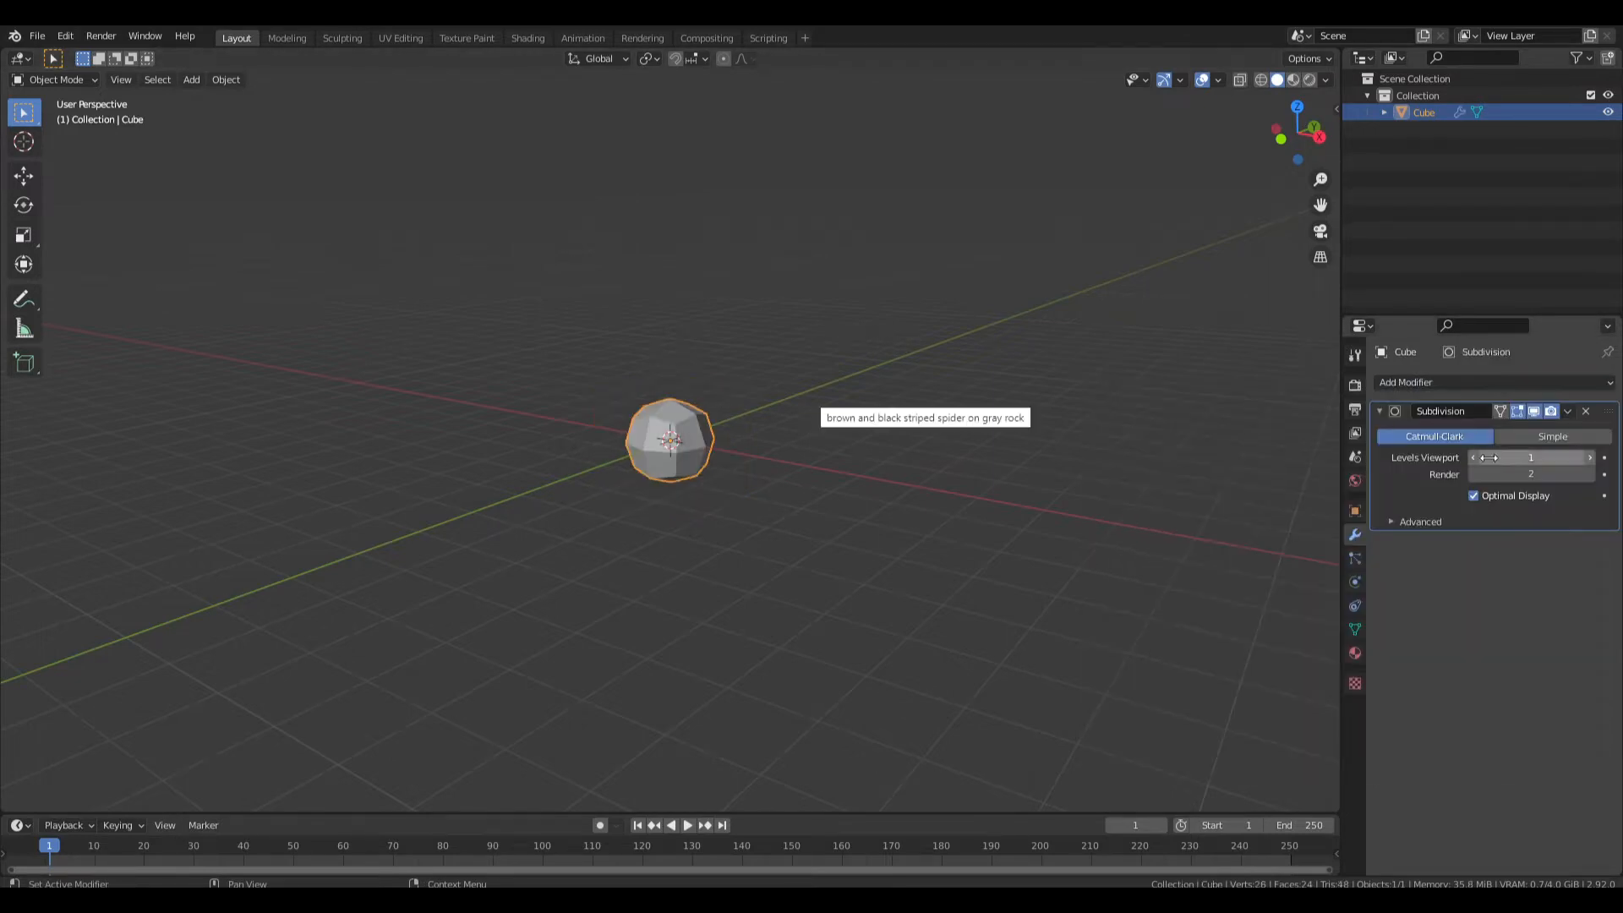
middle_drag(601, 434, 616, 422)
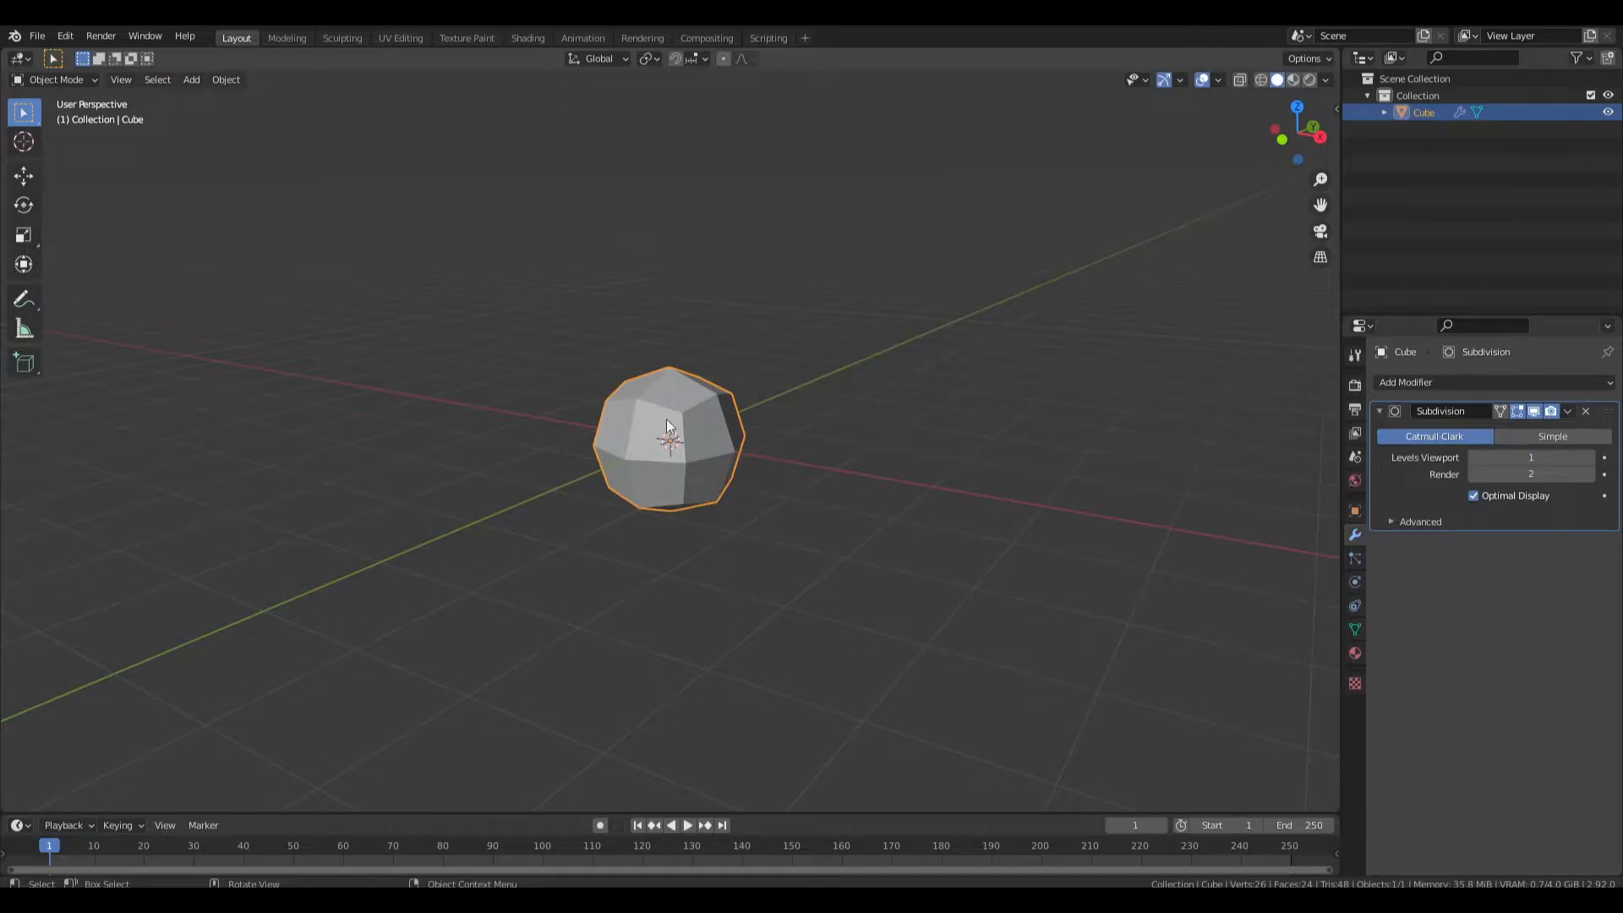
middle_drag(667, 425, 849, 399)
scroll(784, 419, up, 3)
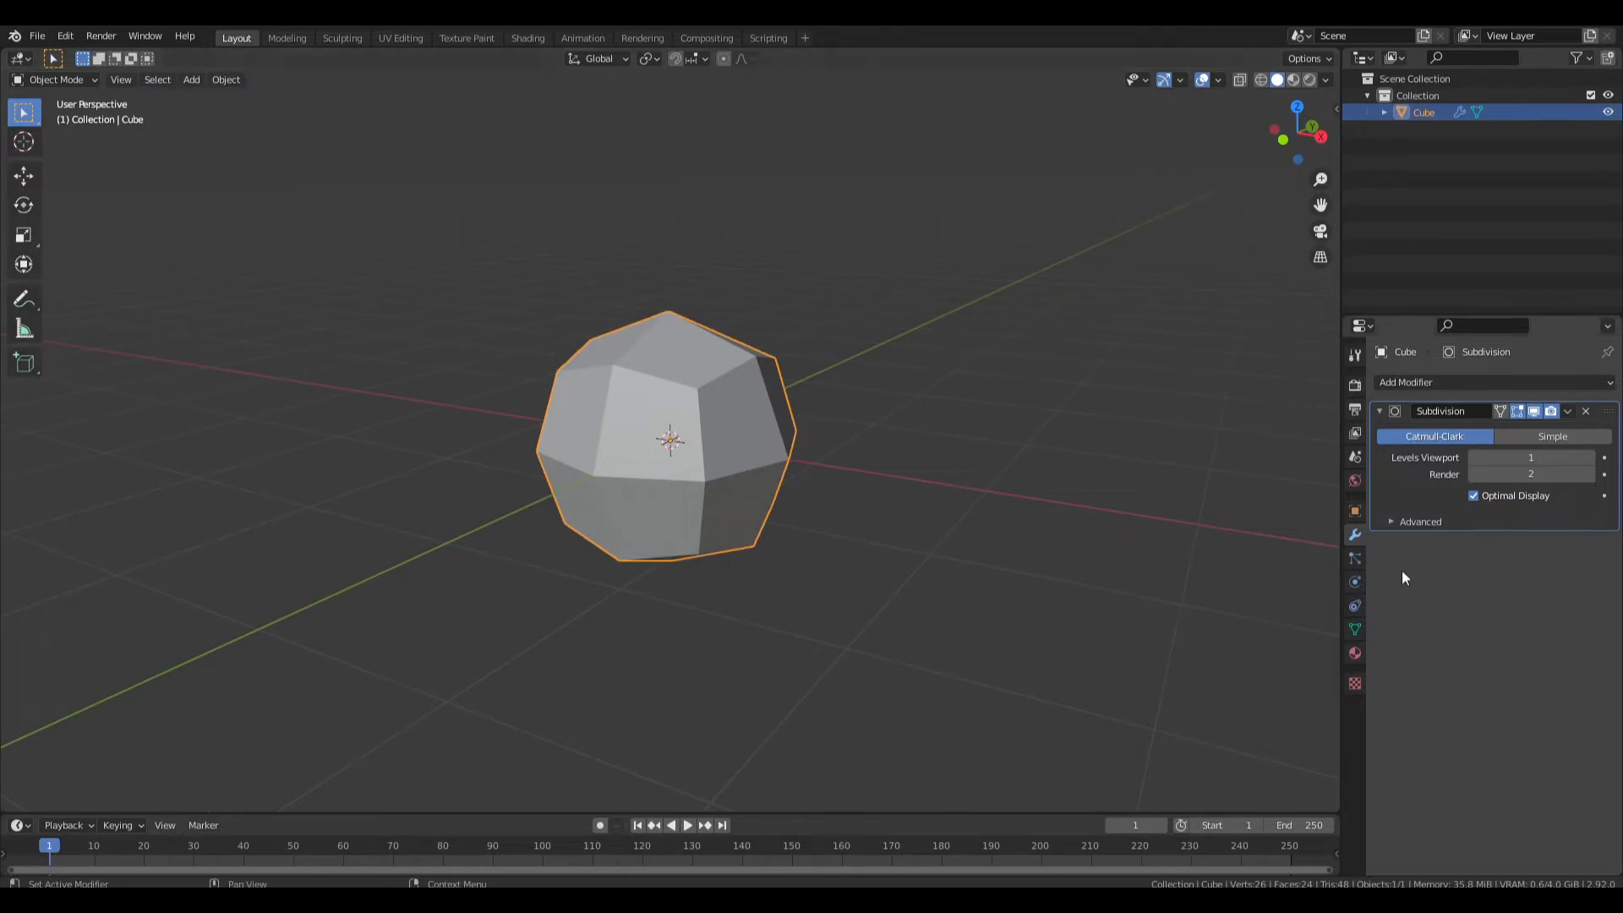
Apply the cube's Subdivision modifier and check the resulting vertices in Edit Mode.
key(ctrl+a)
key(ctrl+z)
click(1568, 411)
click(1537, 436)
key(Tab)
middle_drag(895, 454, 638, 391)
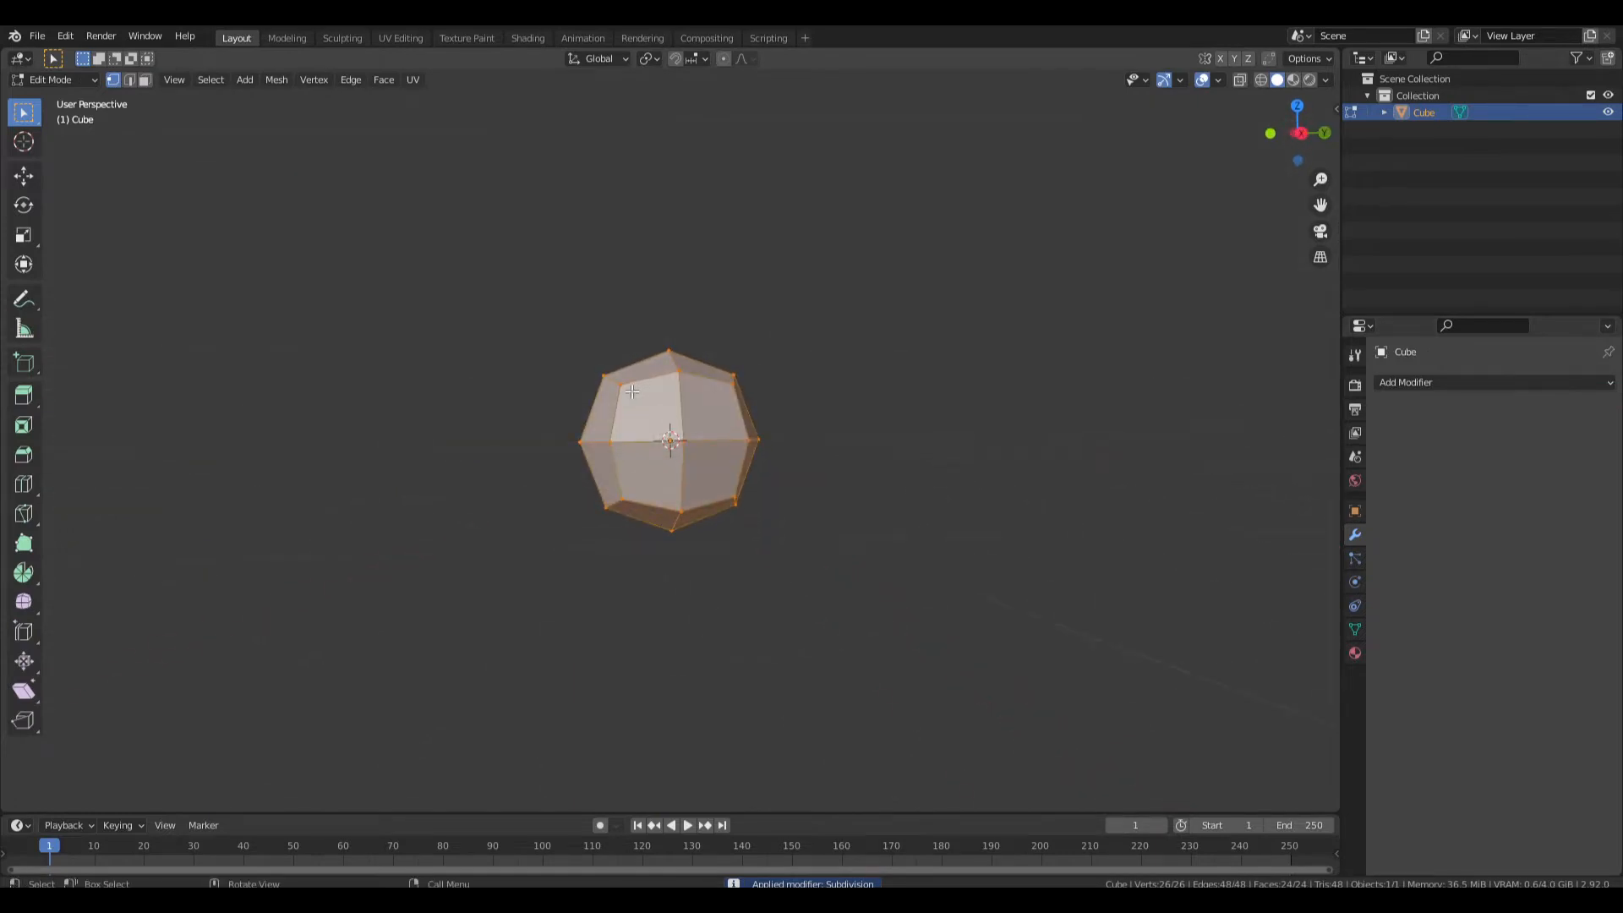
key(KP_1)
key(Tab)
middle_drag(921, 352, 557, 417)
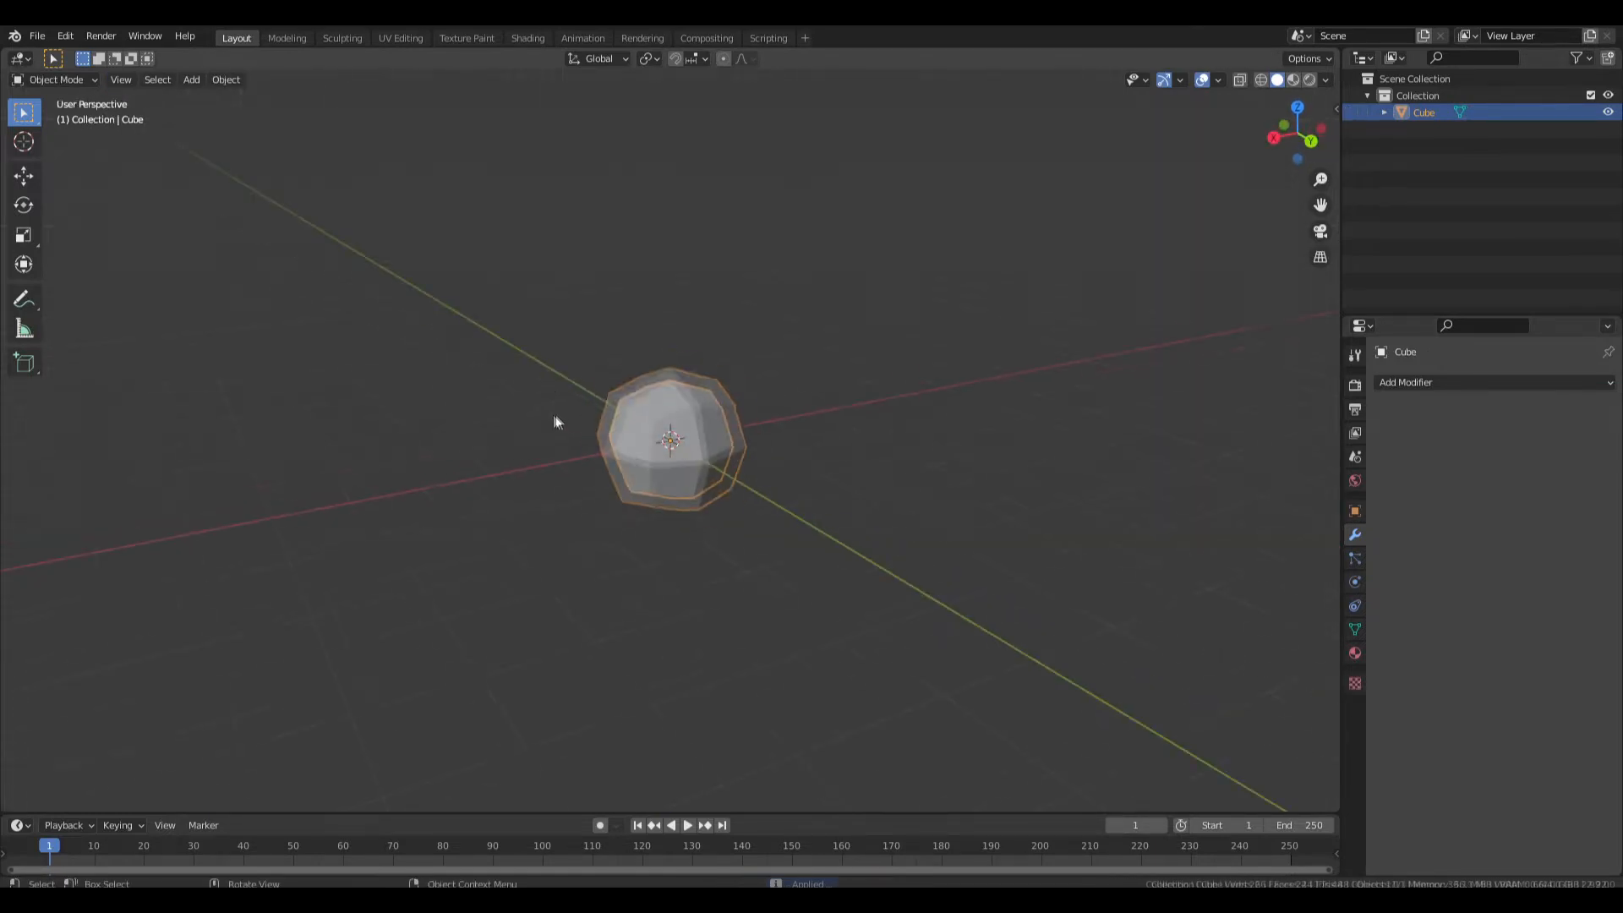
Stretch the rounded cube along the X axis into a long, narrow body shape.
key(s)
key(x)
click(868, 440)
middle_drag(597, 403, 497, 376)
Add a cylinder mesh at the origin and reduce it to 5 vertices.
key(Tab)
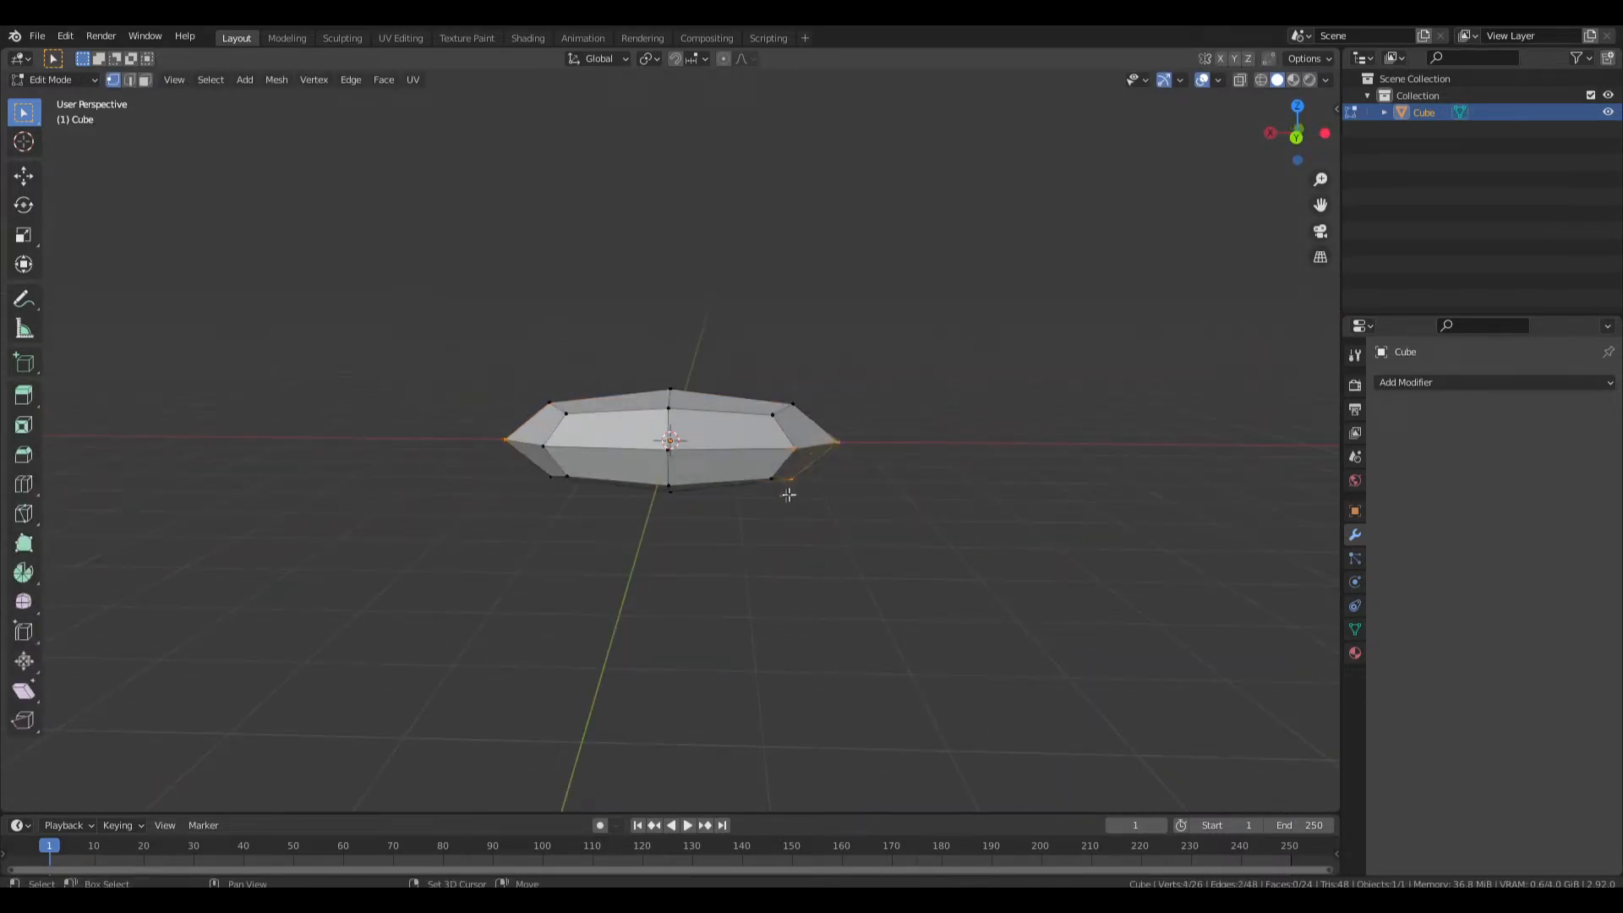
key(shift+a)
key(Escape)
key(Tab)
key(shift+a)
mouse_move(852, 472)
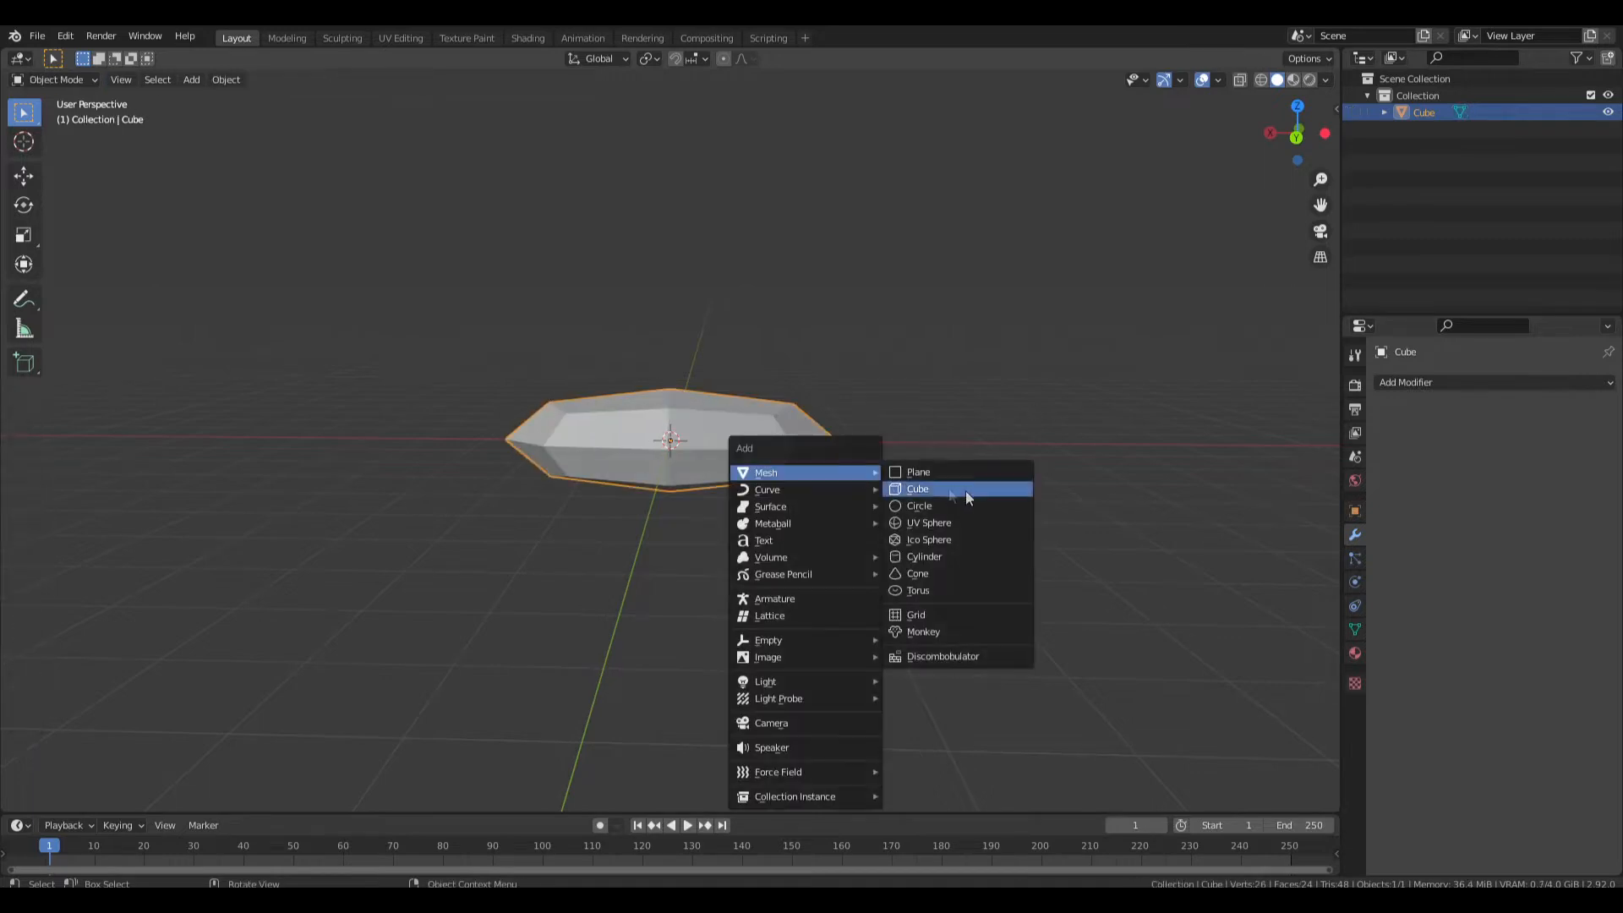
click(952, 558)
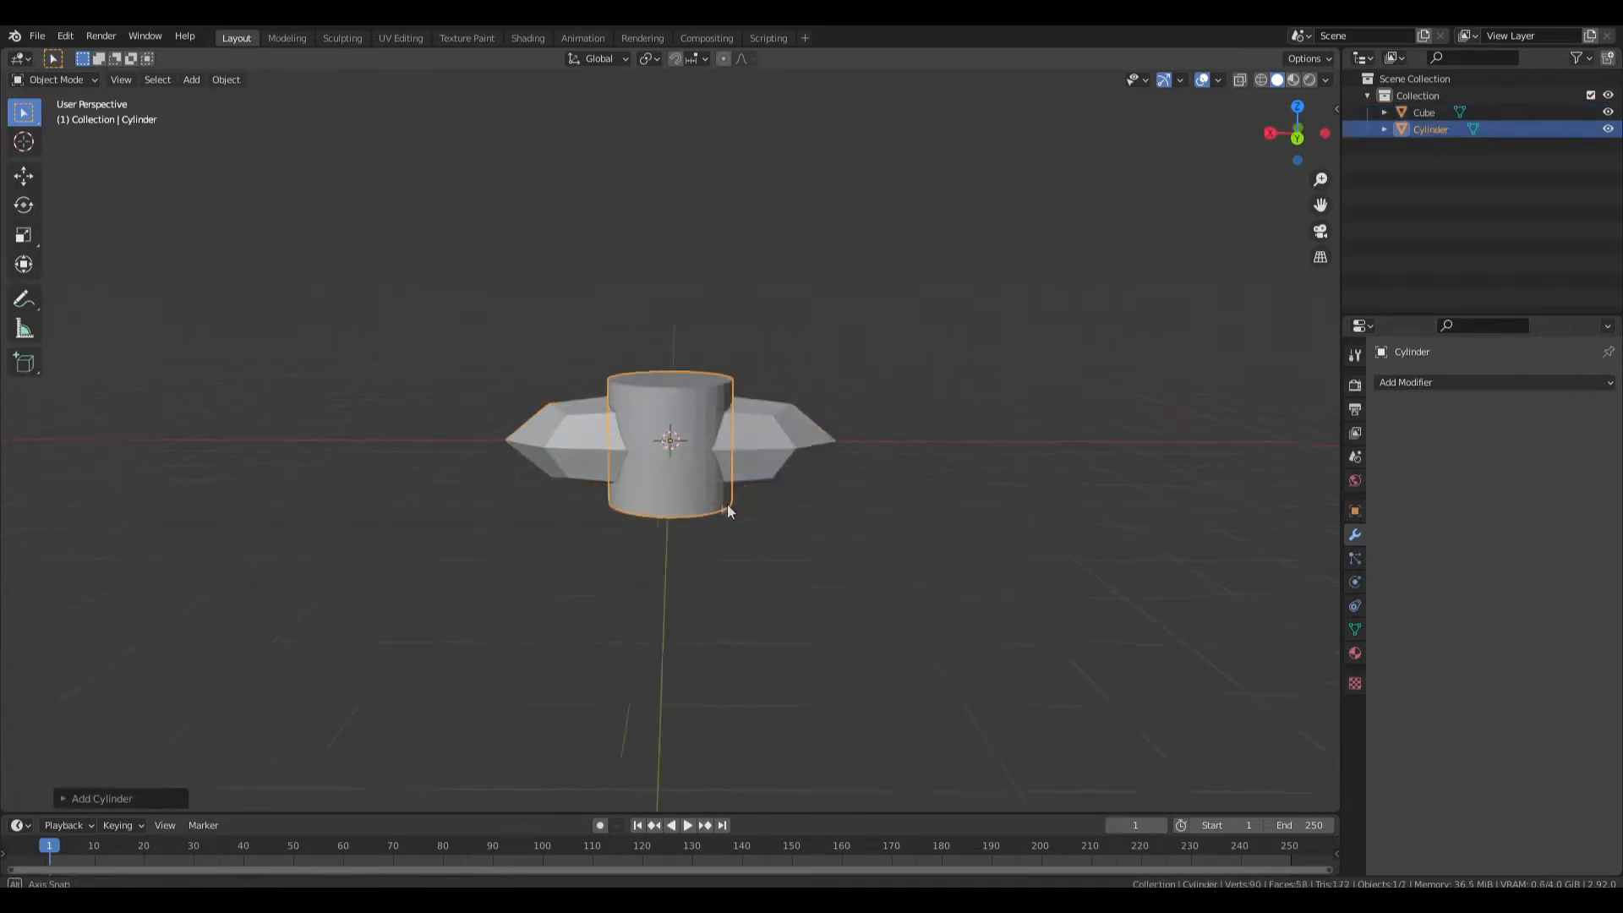
click(90, 798)
drag(195, 596, 160, 598)
middle_drag(473, 608, 391, 518)
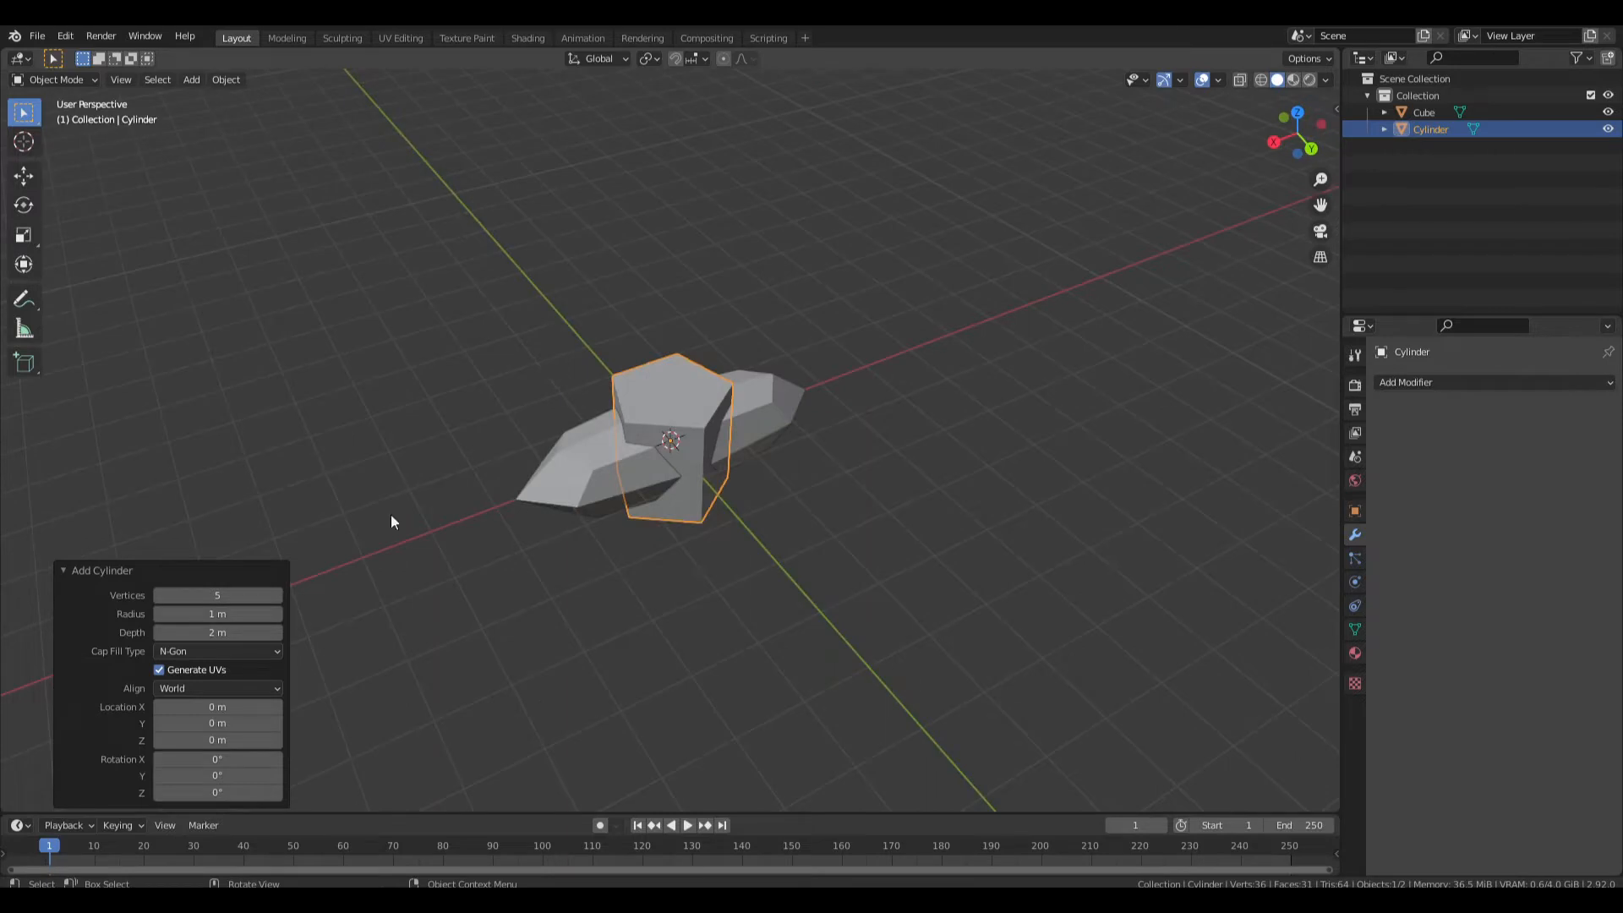
Select the tip vertices at both ends of the long body and scale them inward to 0.791.
click(770, 438)
key(Tab)
drag(835, 405, 805, 449)
shift+drag(469, 445, 553, 509)
key(s)
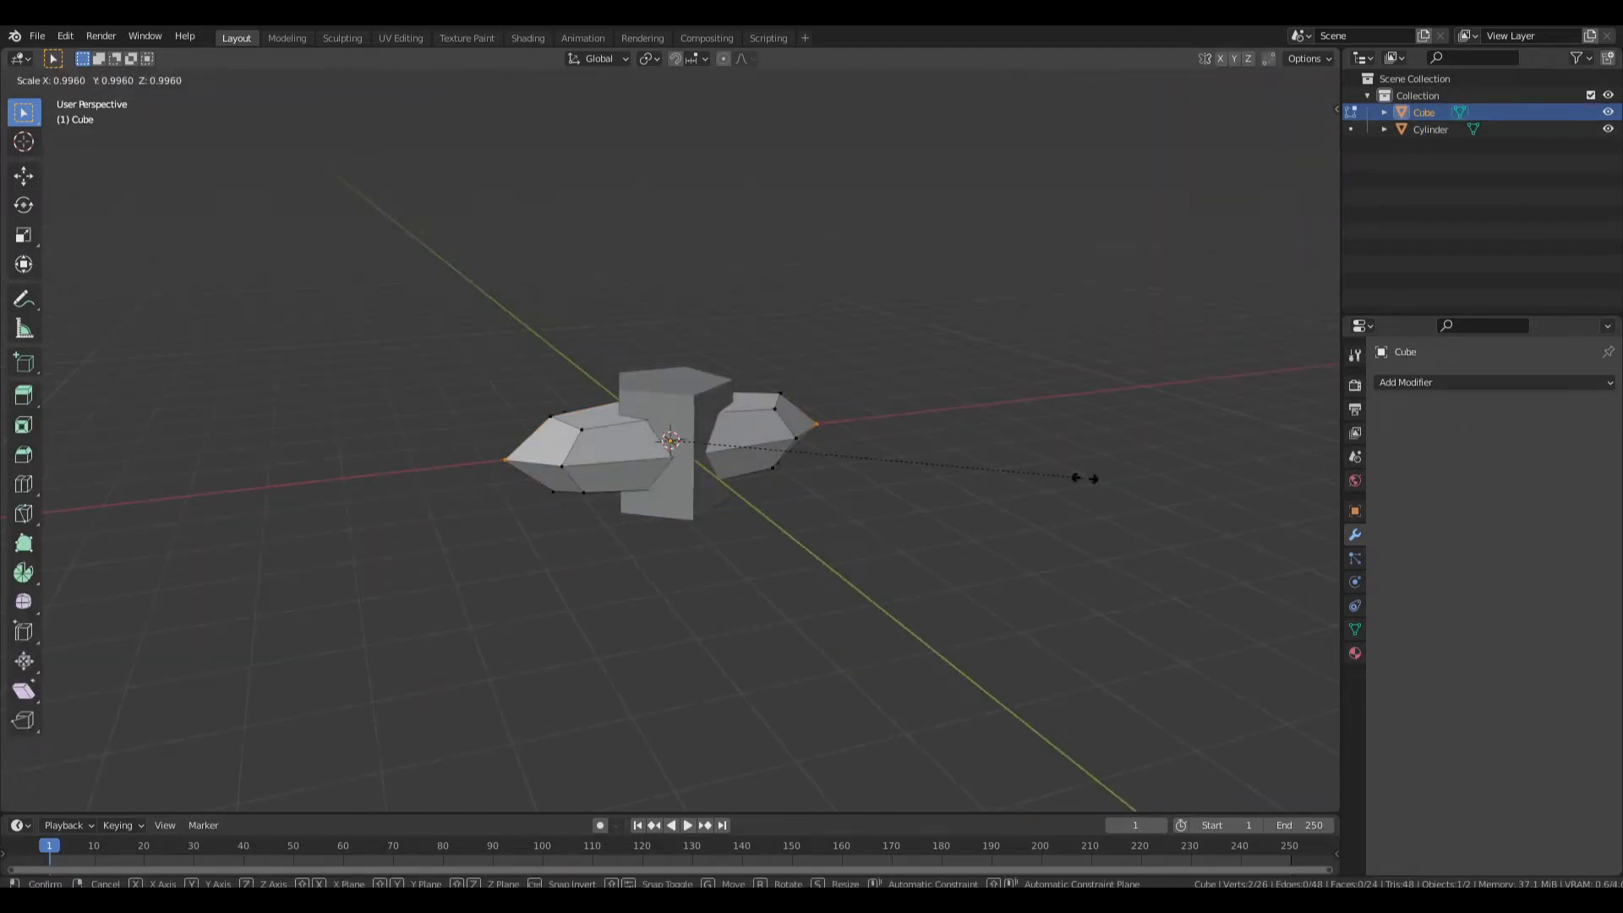
click(1000, 471)
Delete the five-sided cylinder from the scene.
key(Tab)
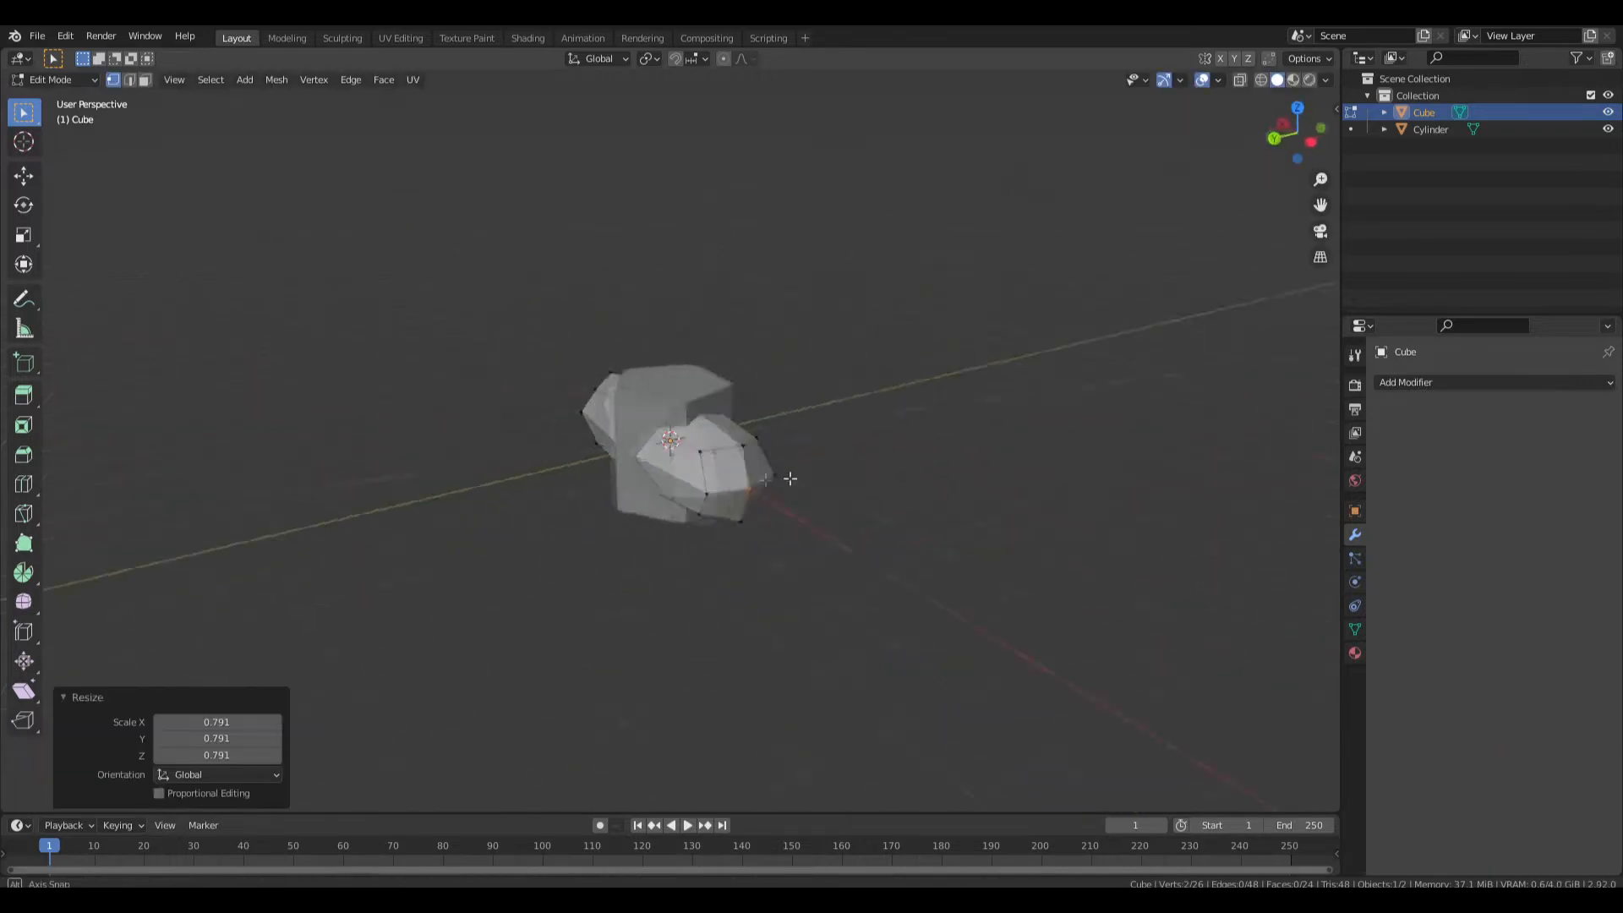
click(686, 448)
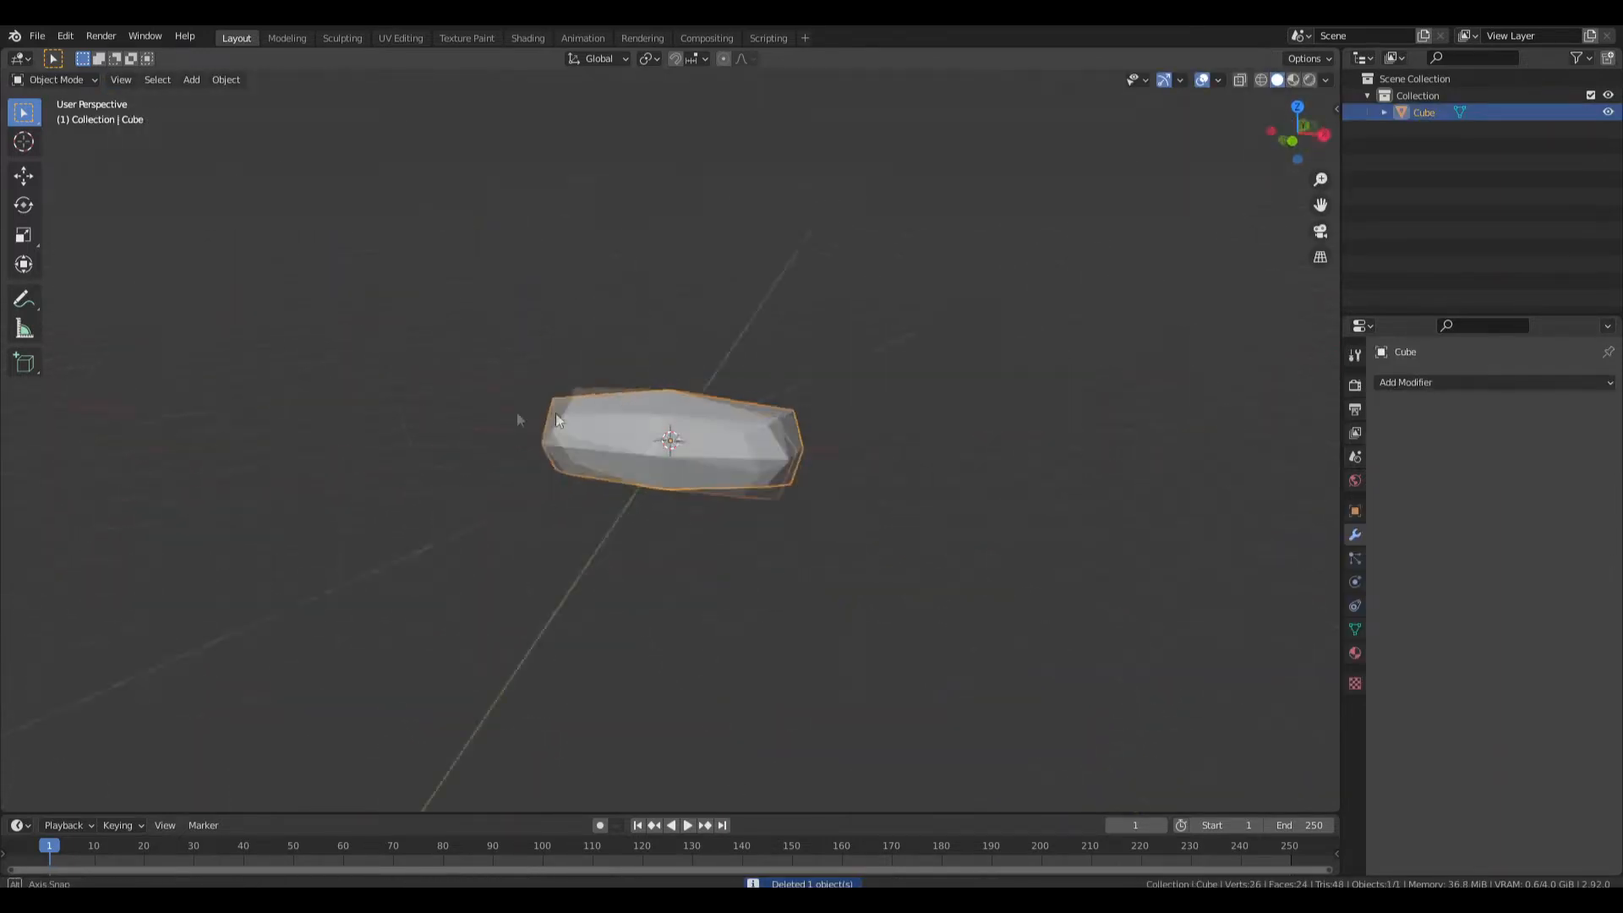
middle_drag(692, 418, 524, 439)
Save the Blender file as tutBugCreature.blend in the tutBugCreature folder.
key(ctrl+s)
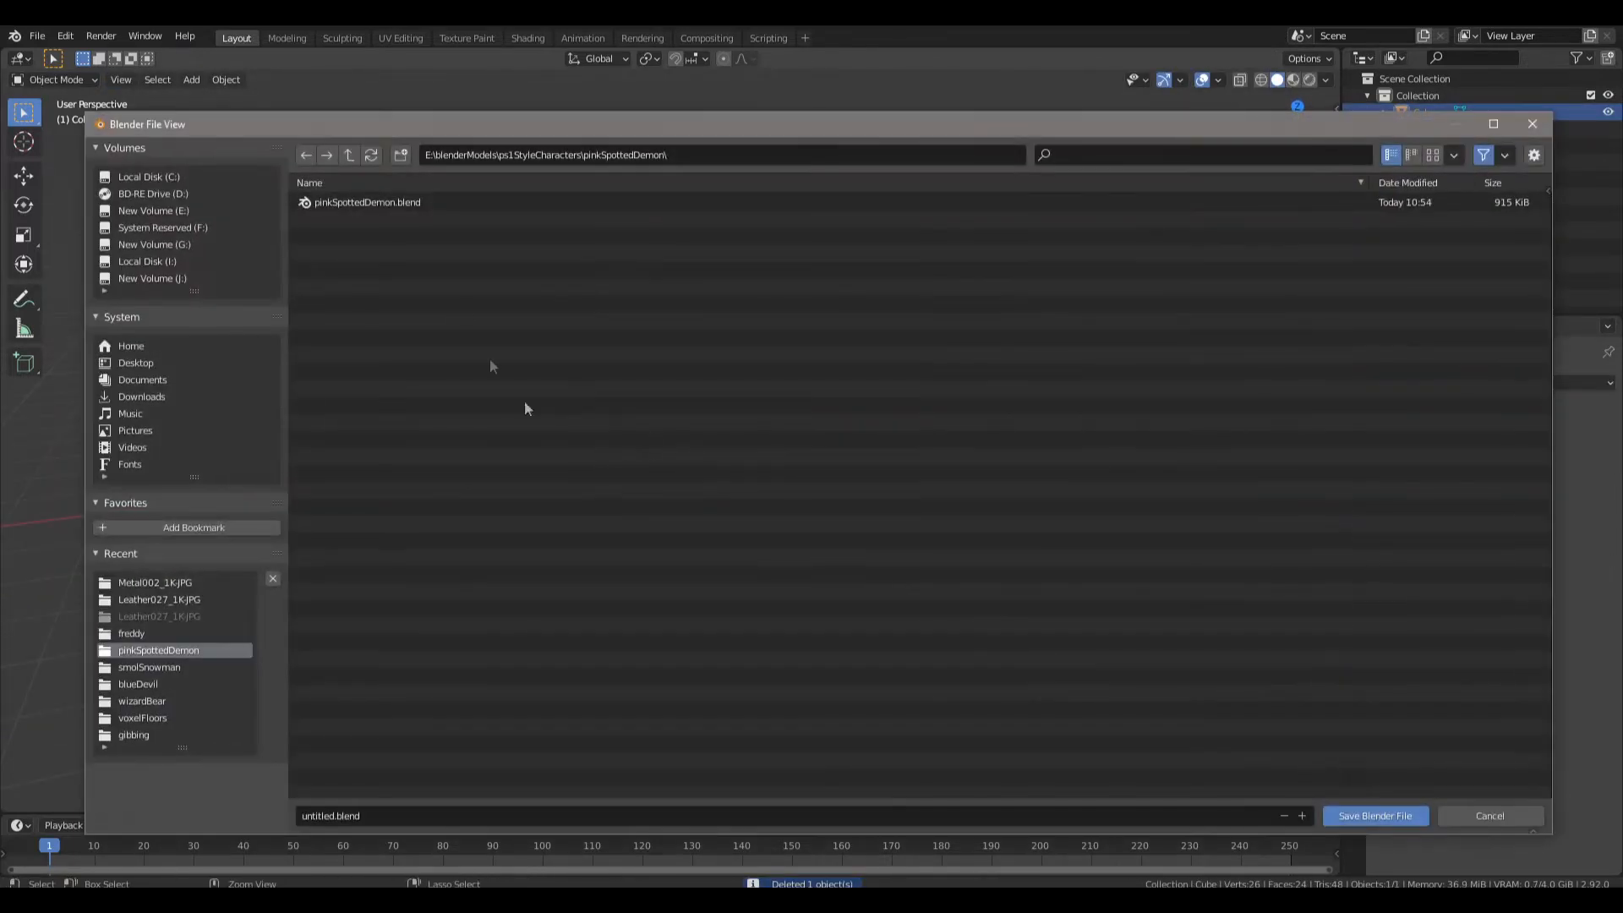
double_click(372, 269)
click(378, 816)
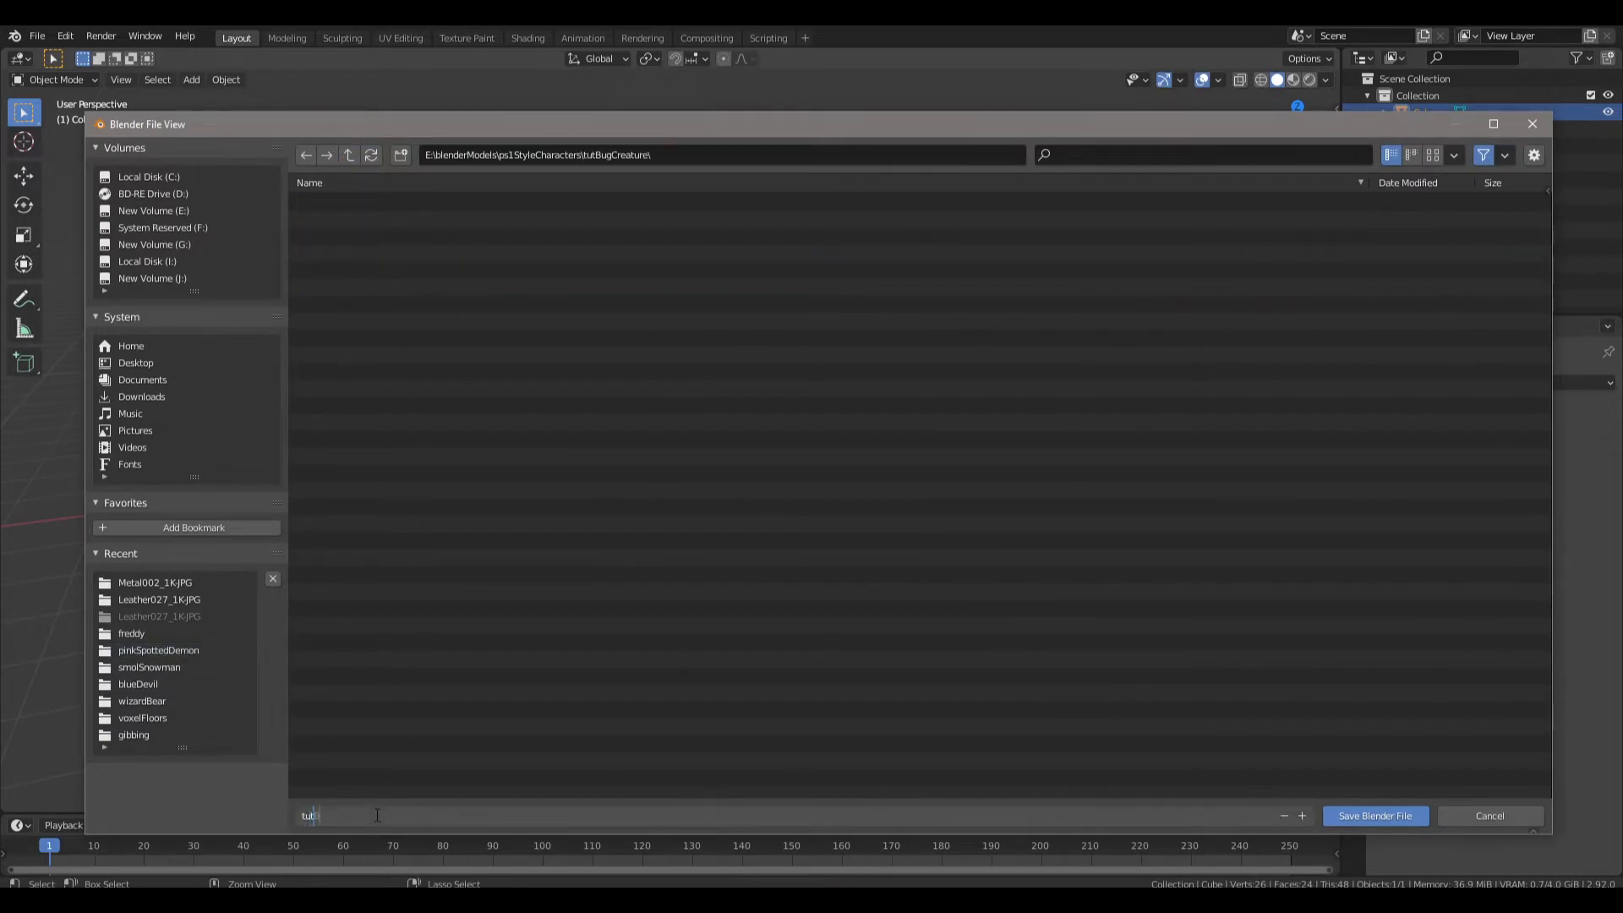
text(tutBugCreature.blend)
key(Return)
Add a single loop cut across the positive X half of the body.
middle_drag(757, 446, 584, 434)
key(Tab)
key(alt+a)
key(Tab)
key(Tab)
key(ctrl+r)
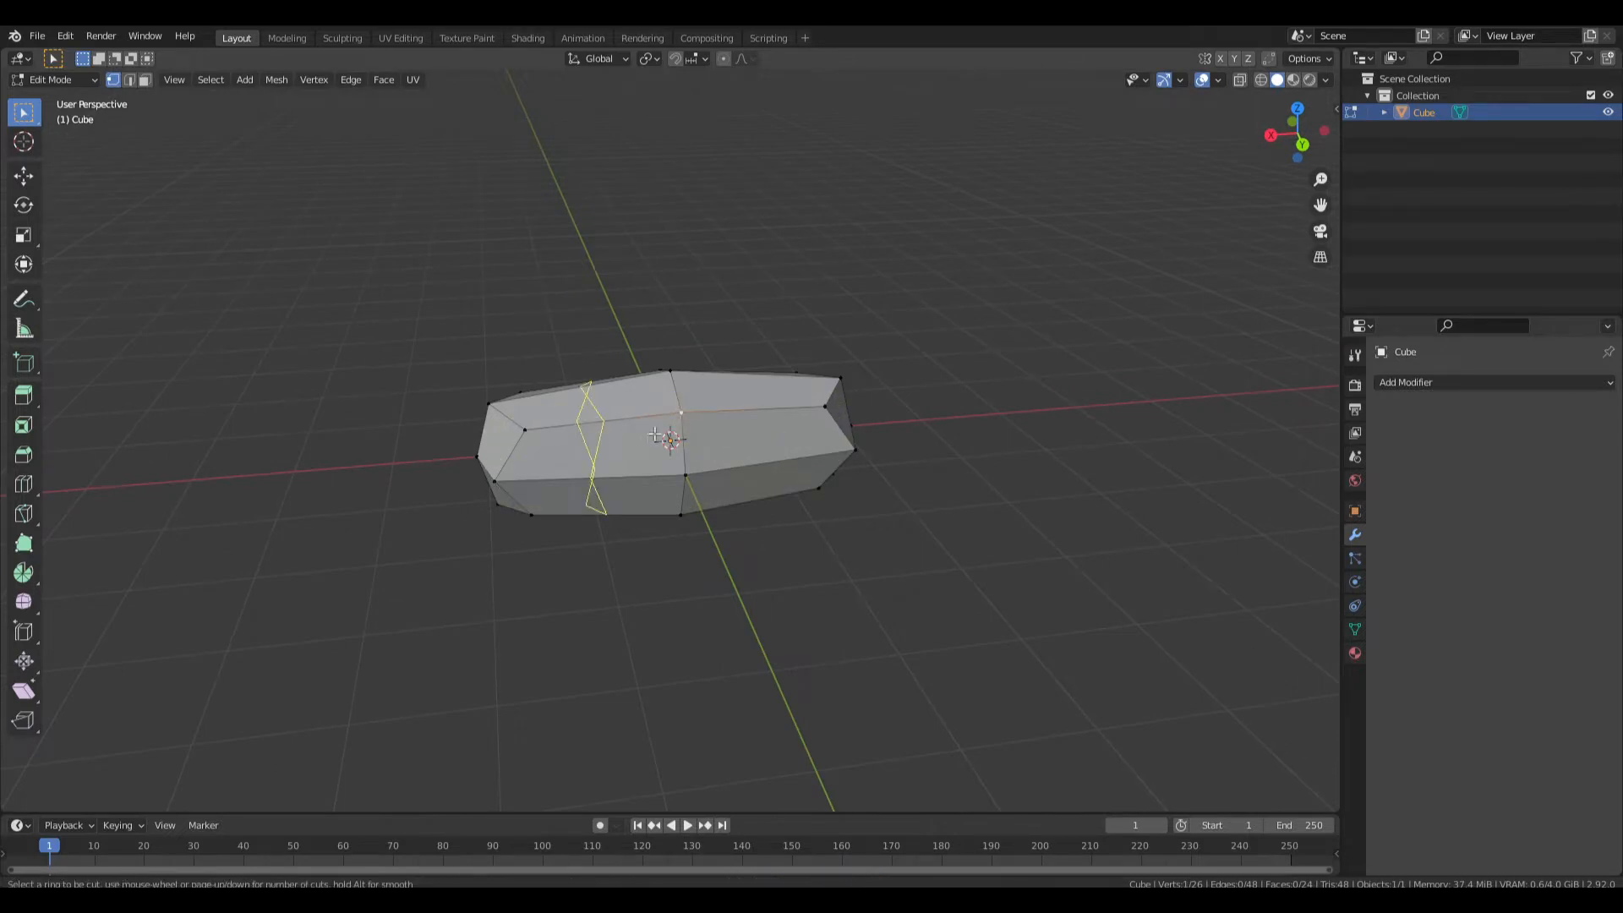
scroll(617, 438, up, 7)
scroll(617, 438, down, 7)
click(617, 439)
mouse_move(616, 437)
mouse_down()
mouse_move(602, 442)
mouse_move(641, 437)
mouse_up()
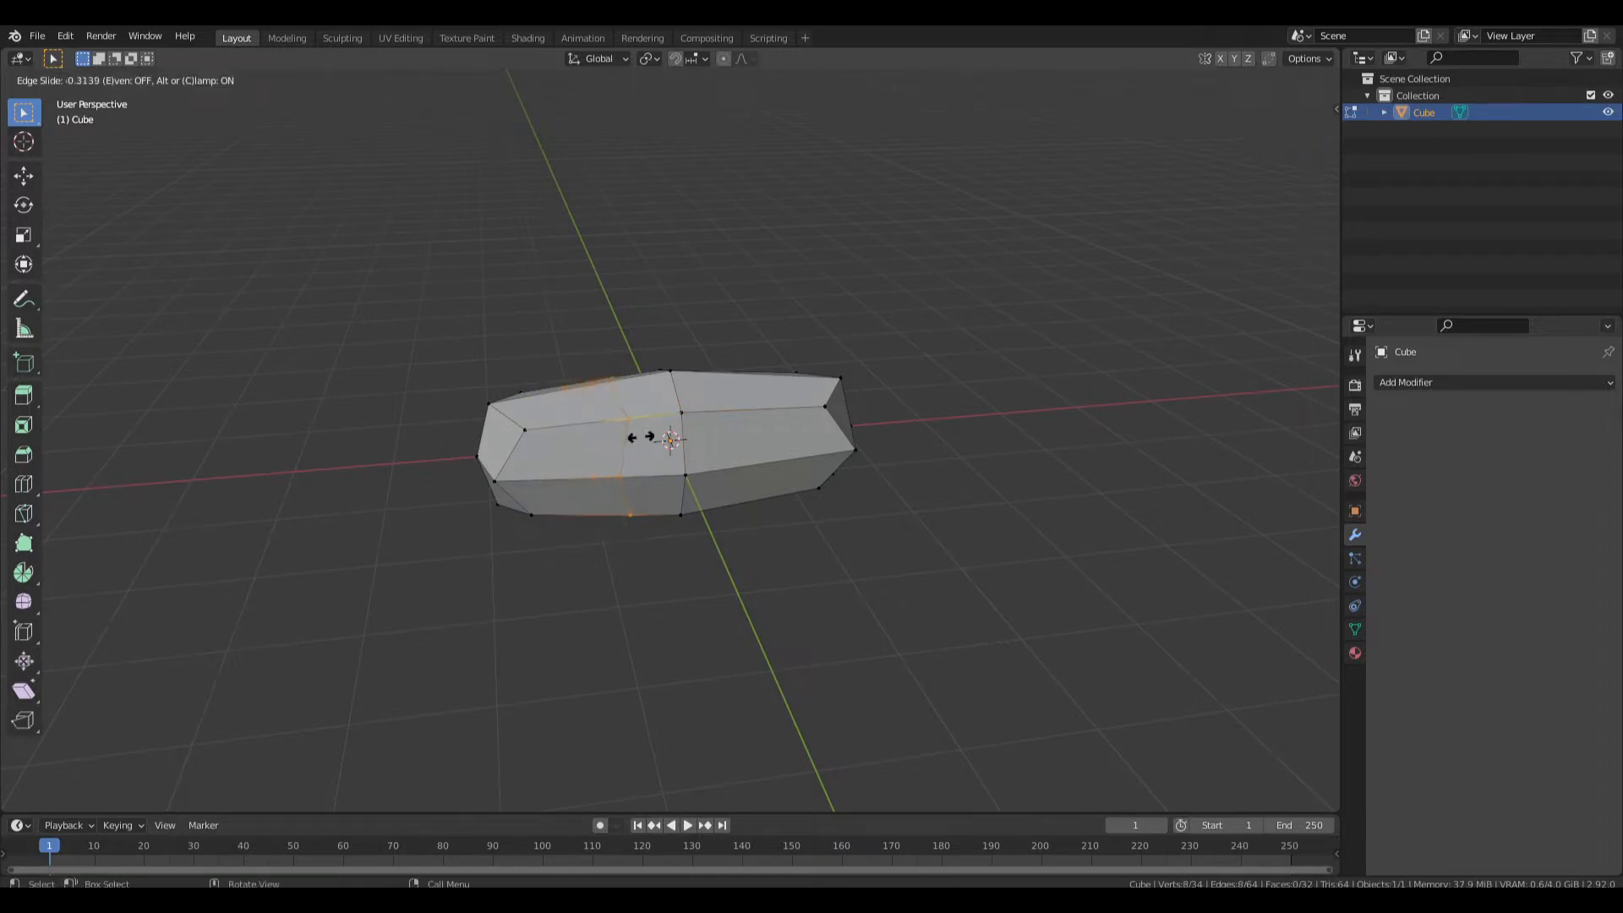
click(617, 439)
Enlarge the new edge loop and the body's middle edge loop so the torso bulges outward.
key(s)
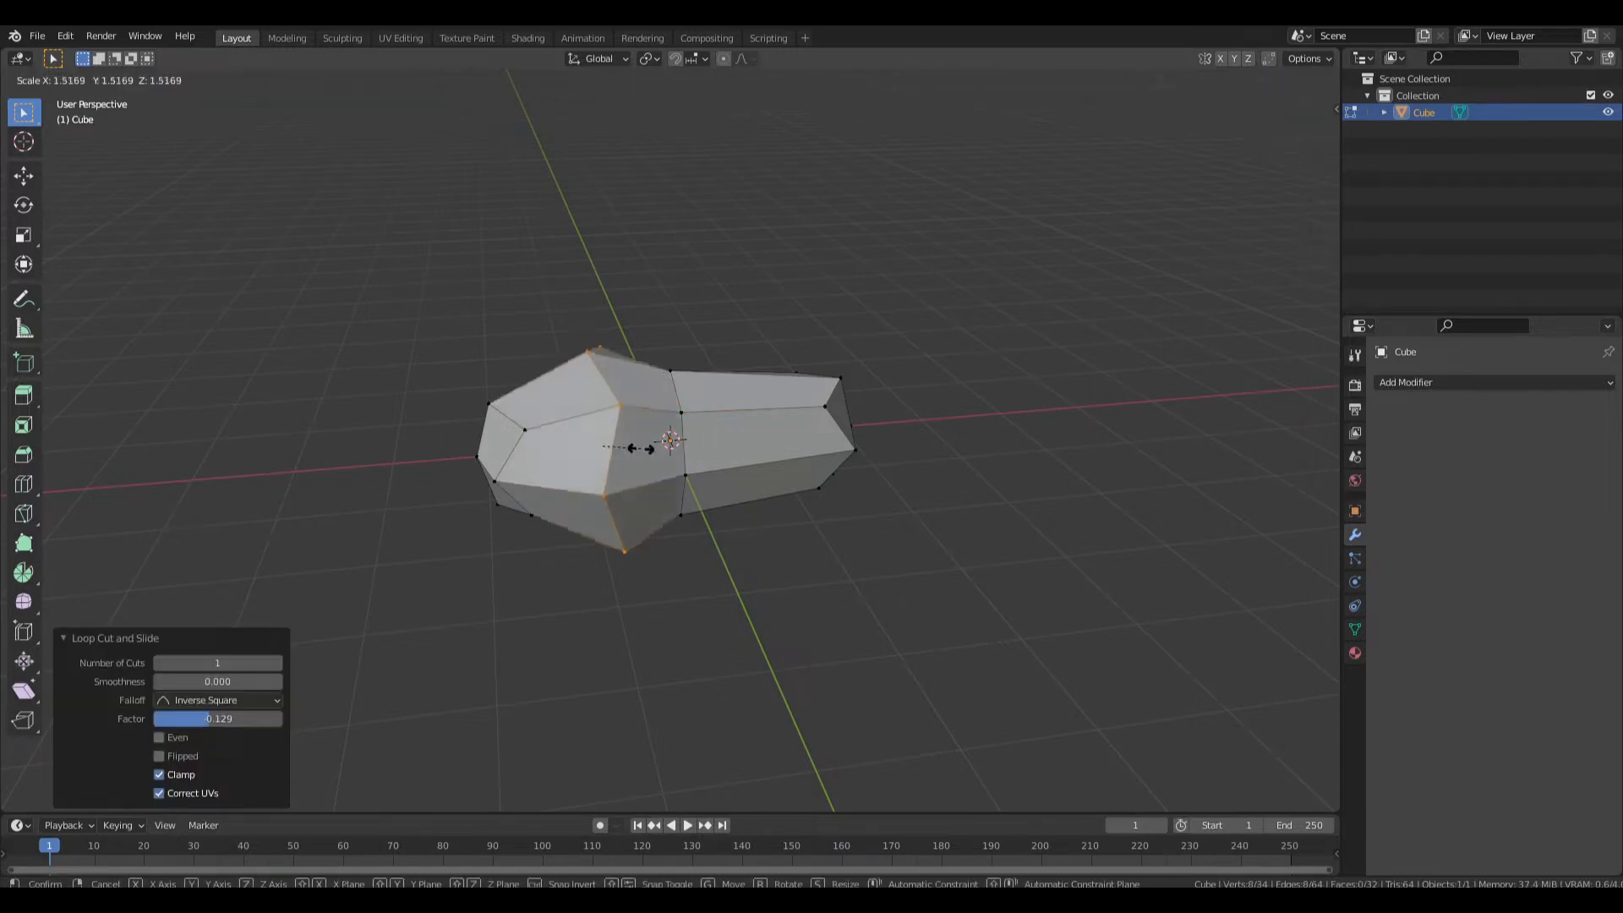
click(636, 448)
alt+click(683, 436)
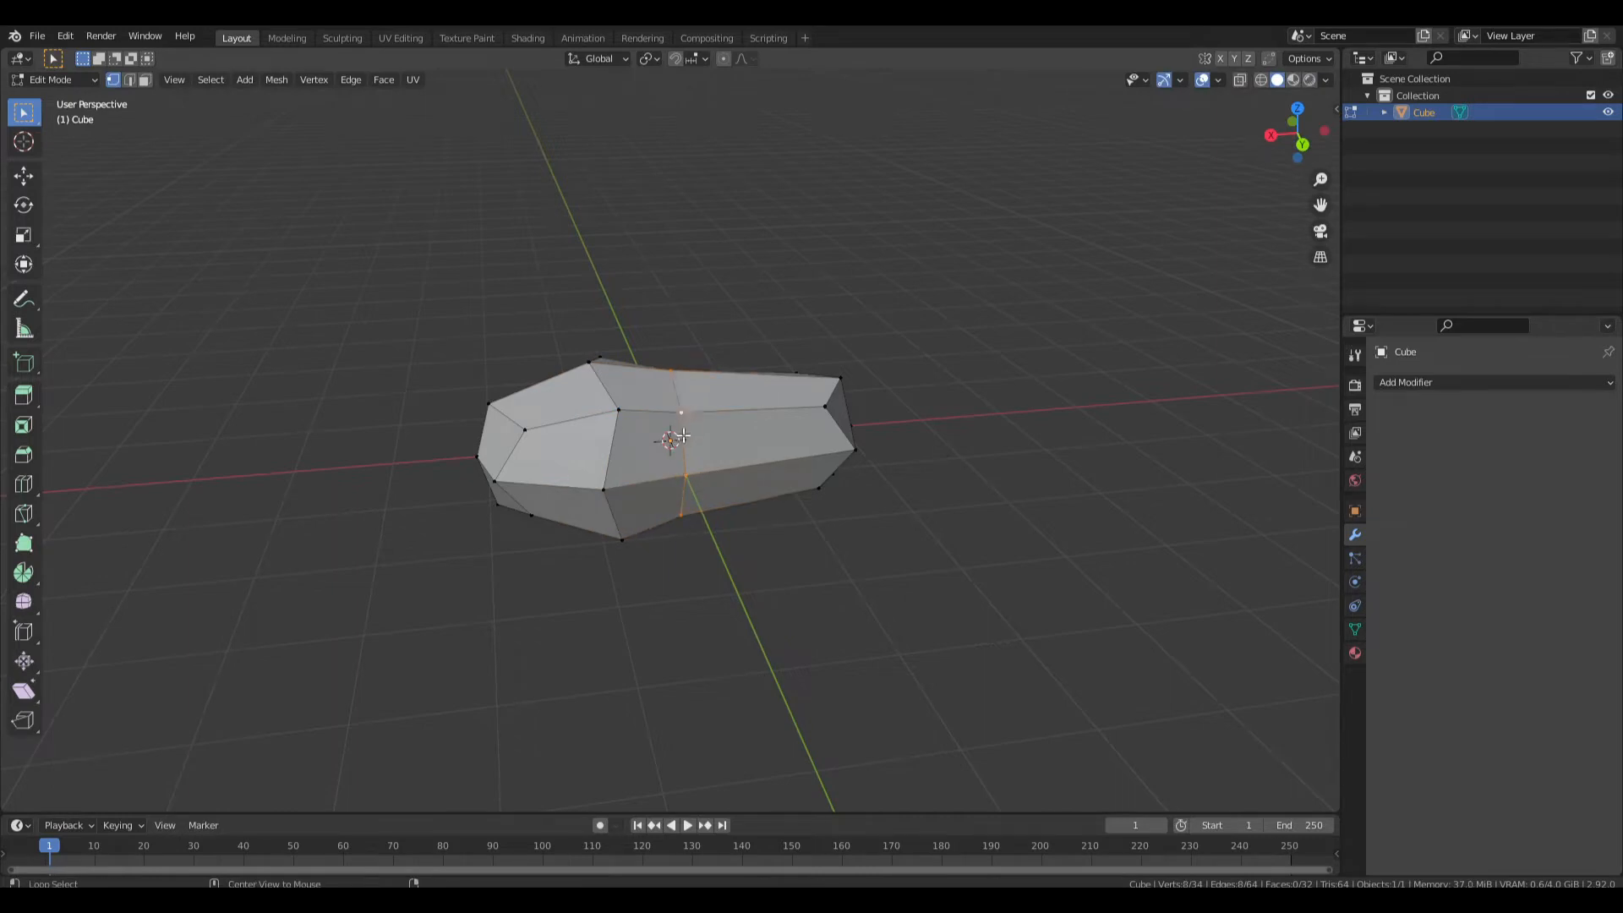
key(s)
click(774, 478)
middle_drag(773, 478, 747, 438)
Add a loop cut across the negative X half, scale it by 1.173 and nudge it along the body.
key(ctrl+r)
click(721, 407)
click(683, 409)
middle_drag(683, 409, 893, 416)
key(s)
click(772, 417)
key(g)
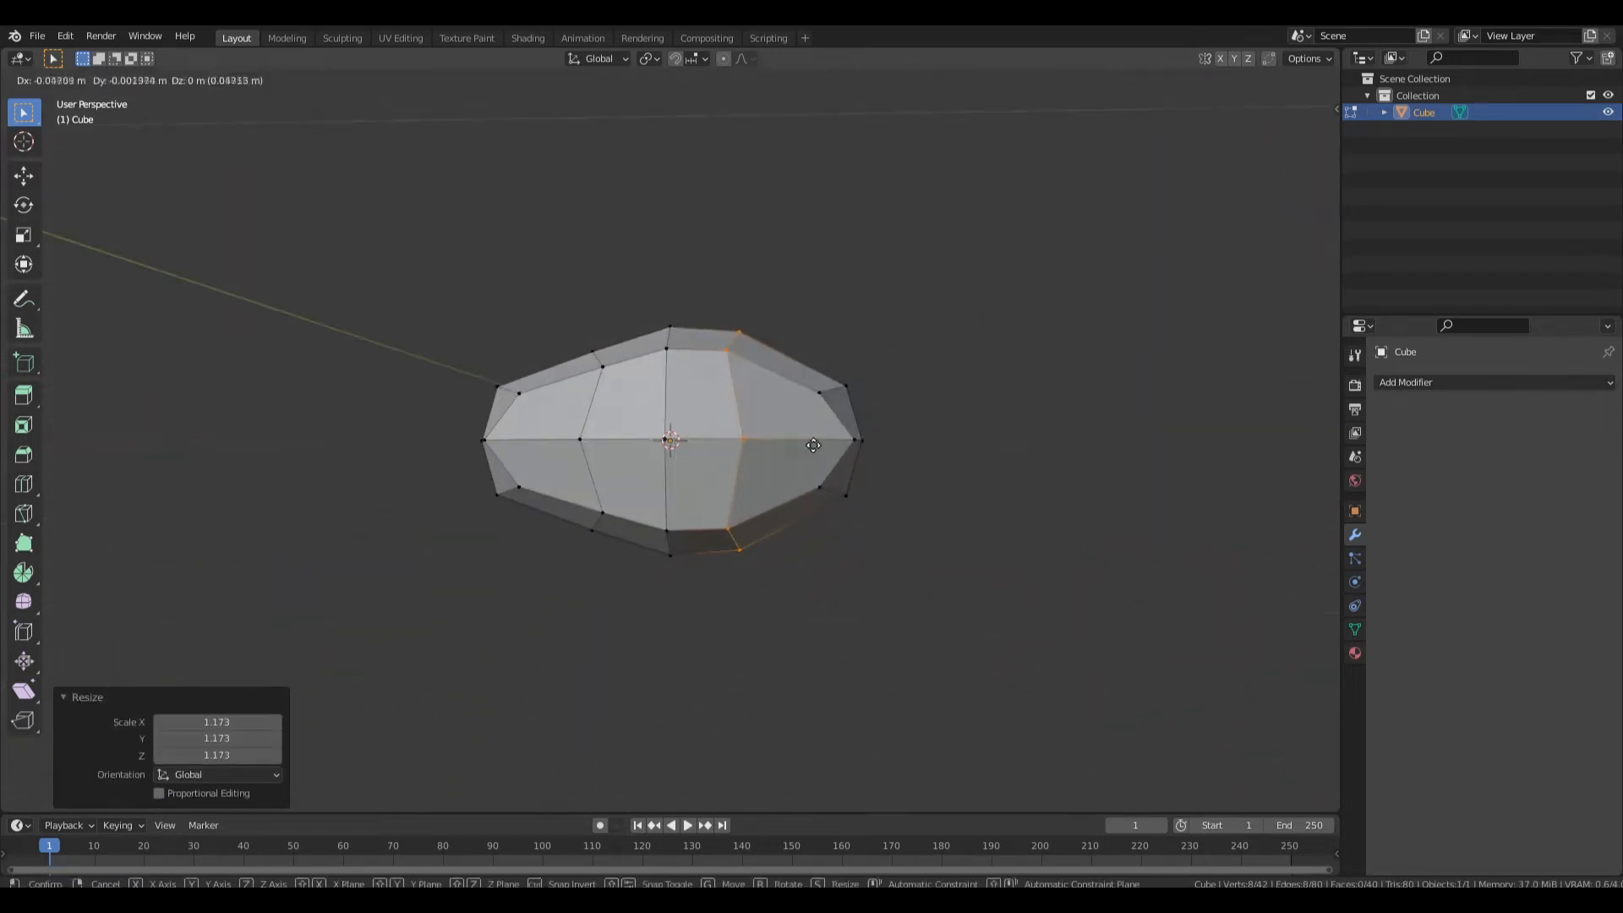
click(823, 446)
Move the selected edge loop -0.5 m along X and check the body in front, side and top views.
key(KP_1)
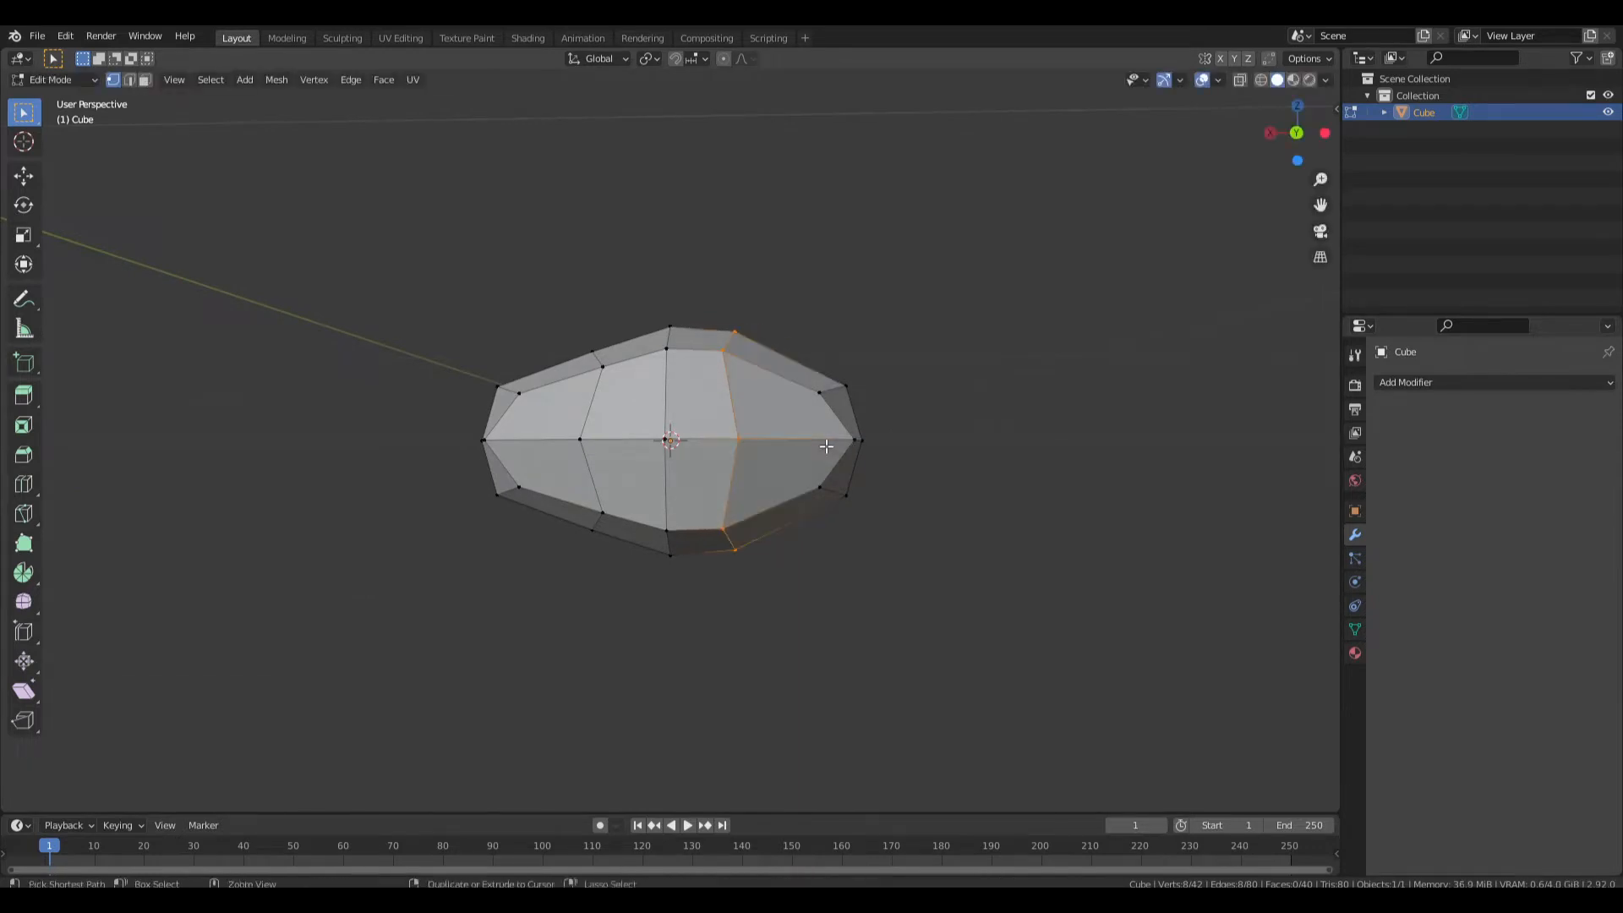
key(KP_3)
key(KP_1)
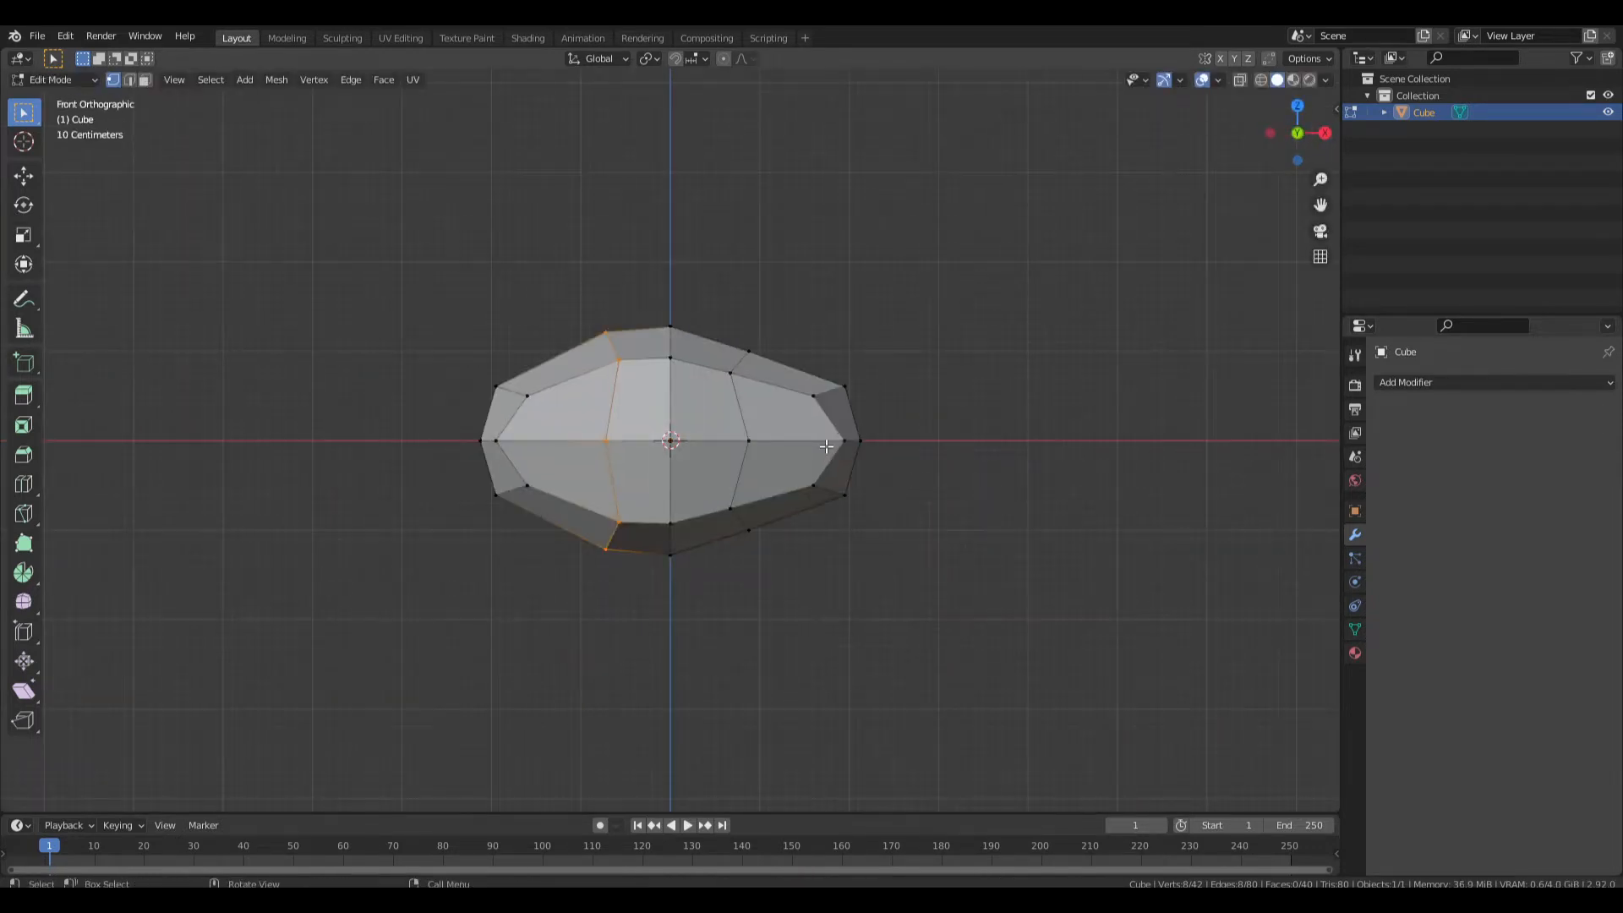
key(KP_3)
key(KP_7)
key(KP_1)
key(g)
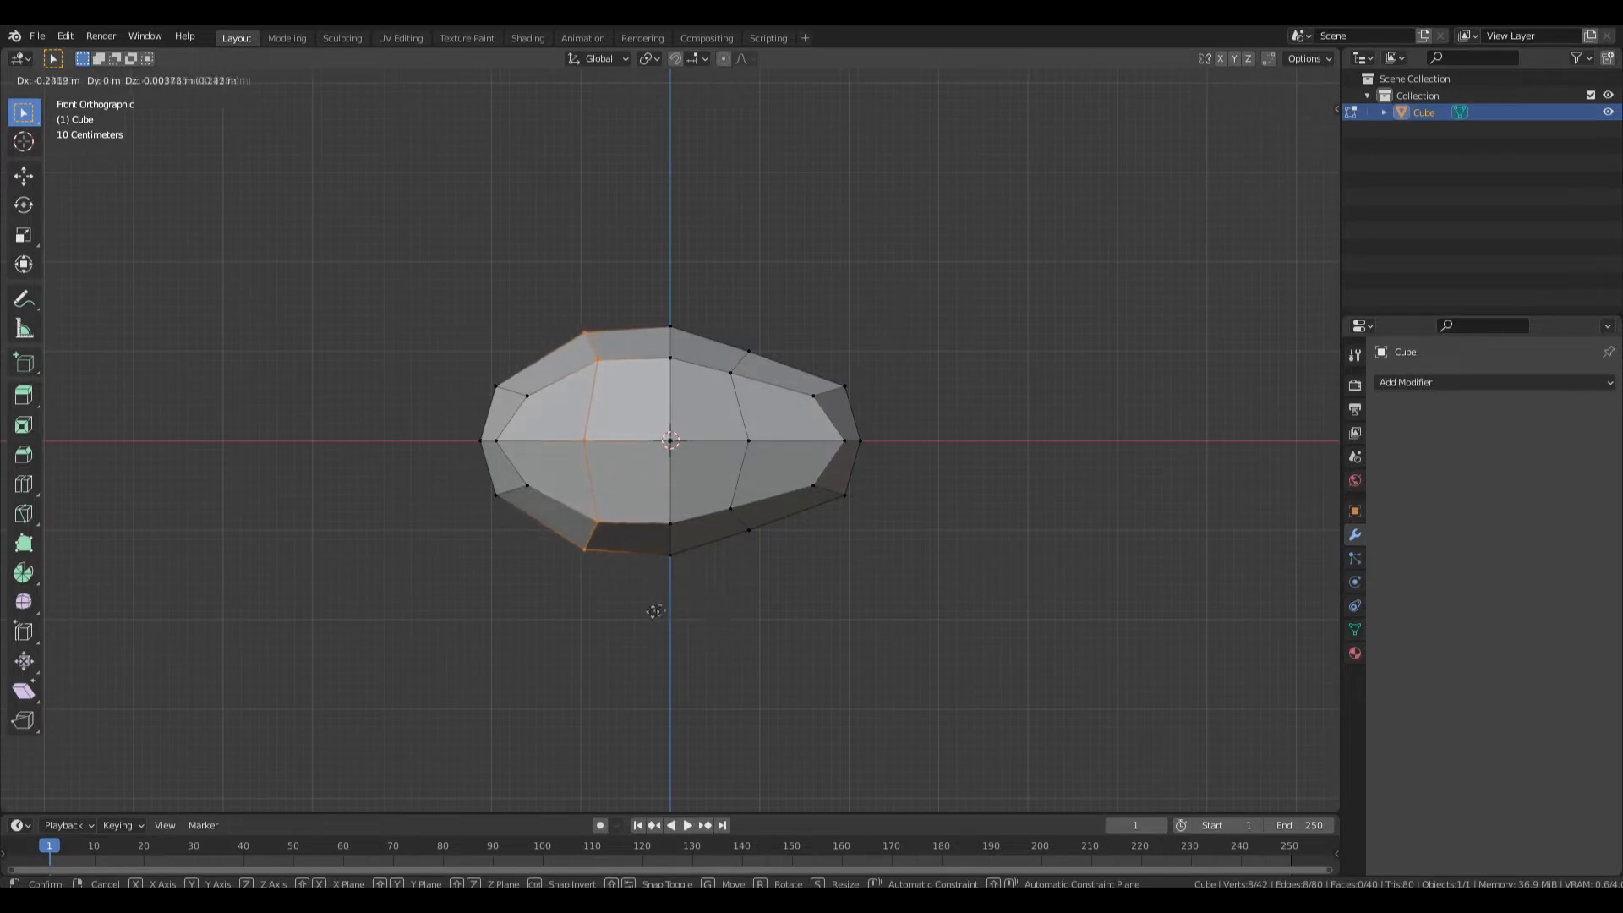
text(-0.5)
key(Return)
middle_drag(456, 536, 575, 555)
key(KP_1)
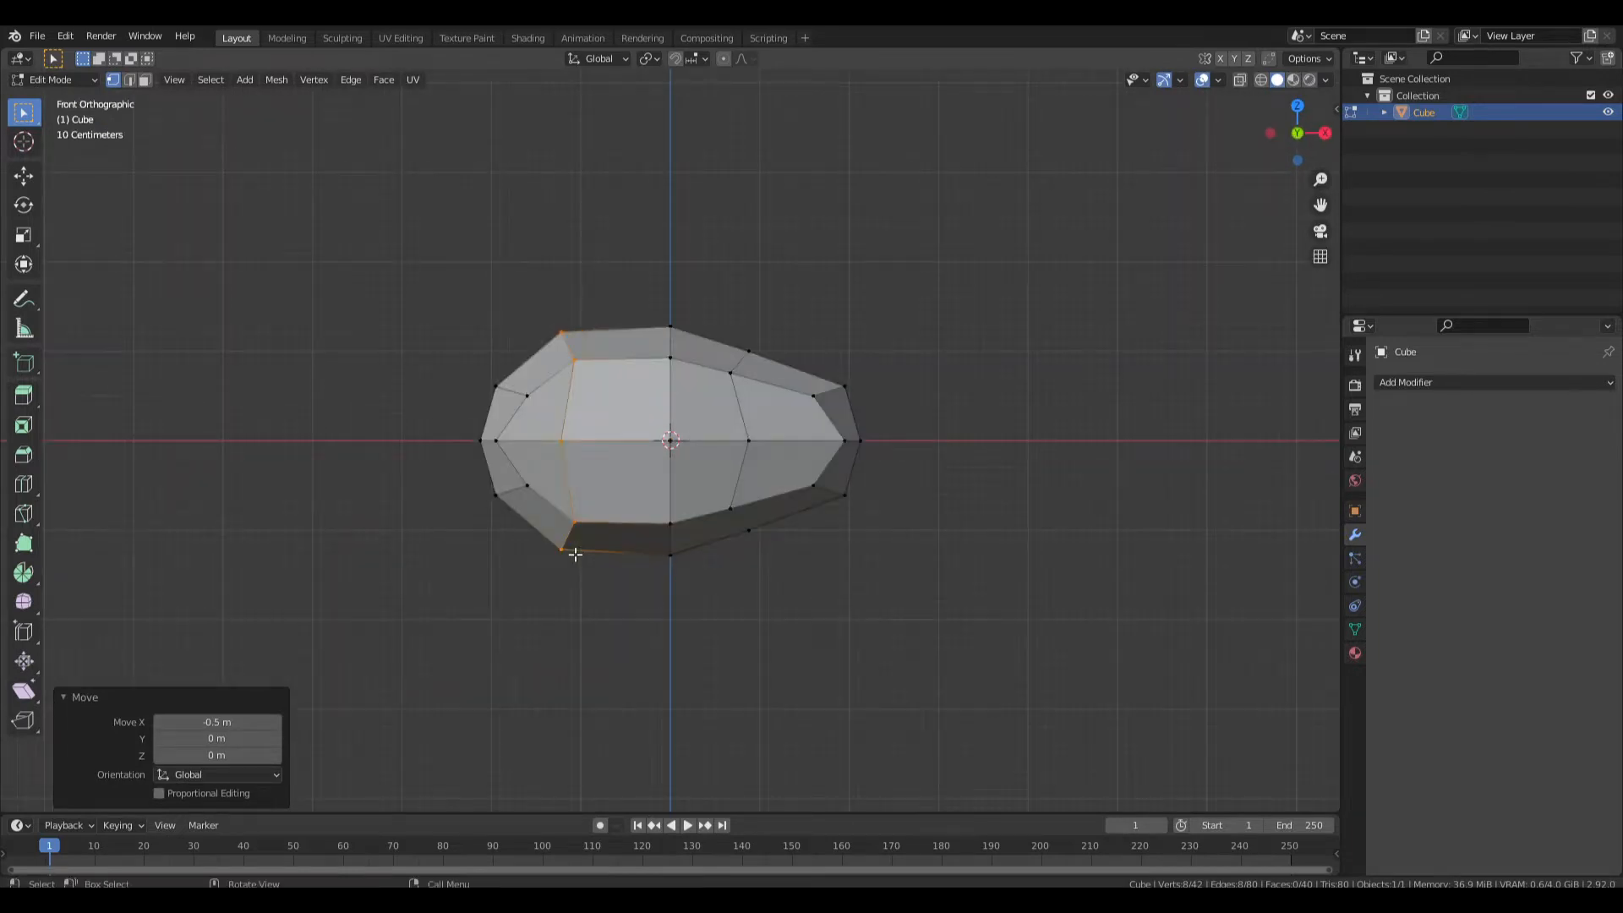
key(KP_3)
key(KP_7)
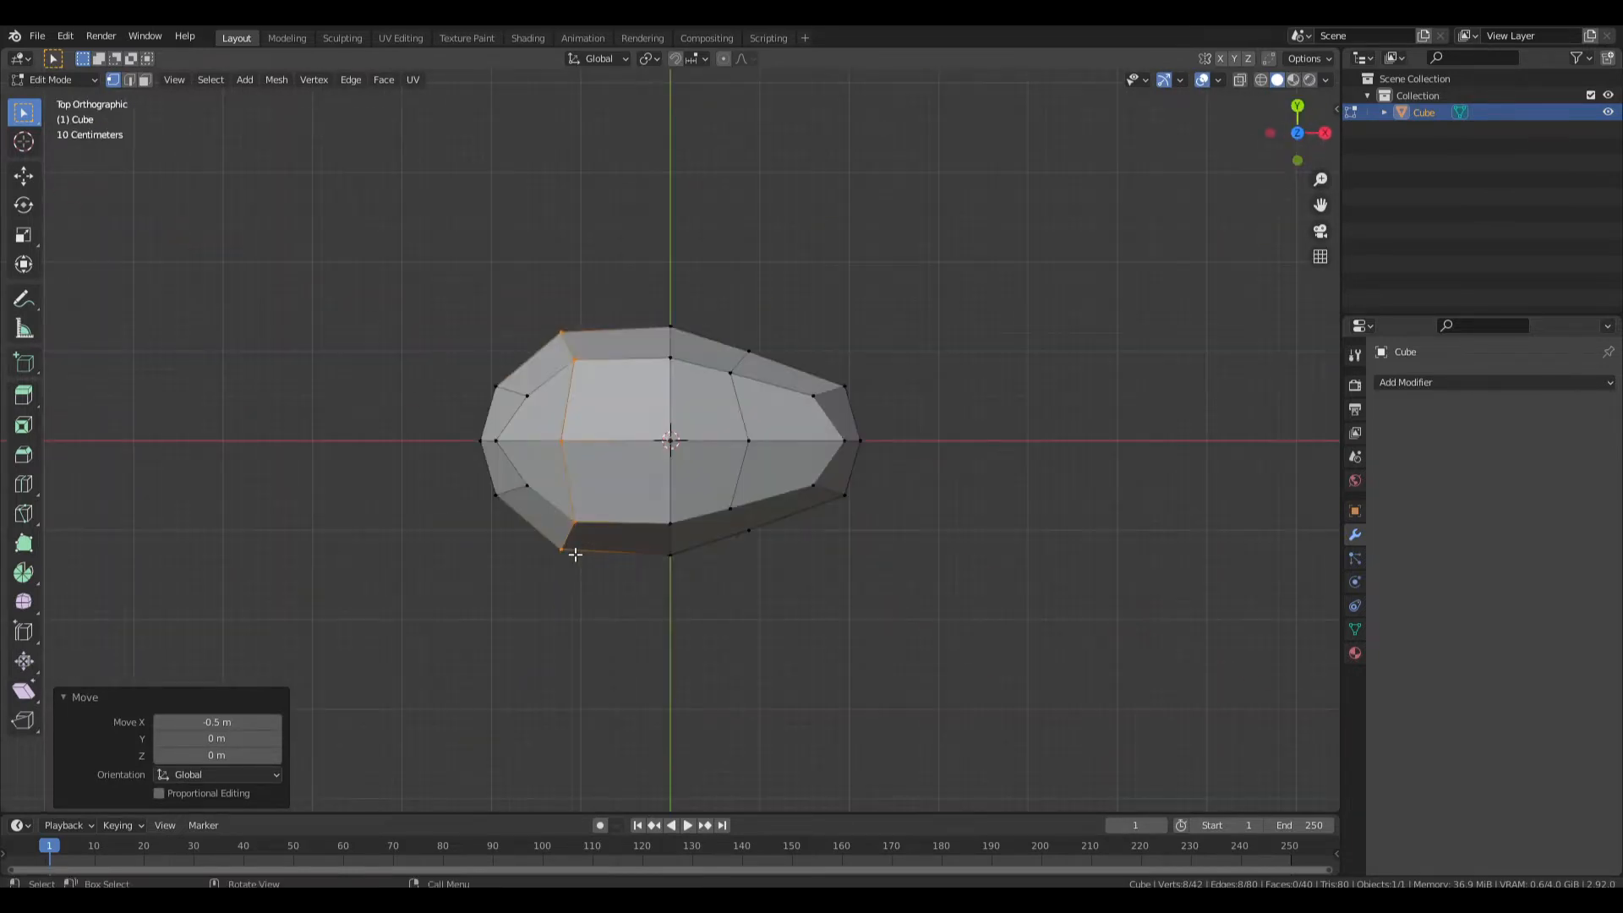
Rotate the whole body -180° in the top view, check it from the other sides and save the file.
key(Tab)
key(r)
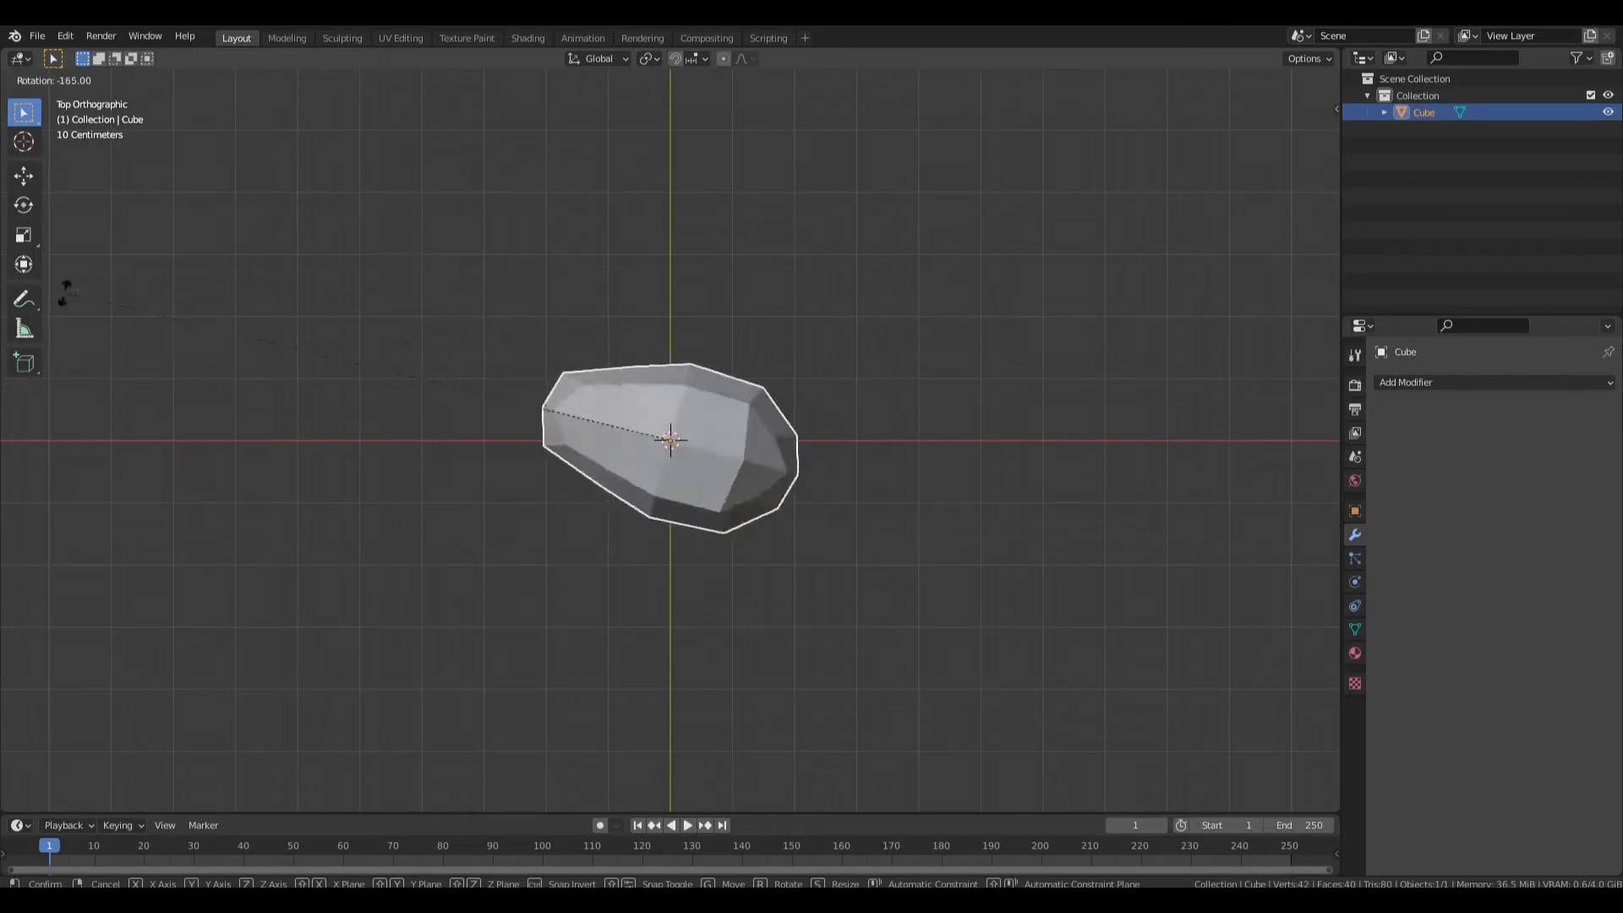
click(91, 470)
middle_drag(736, 448, 697, 388)
key(KP_1)
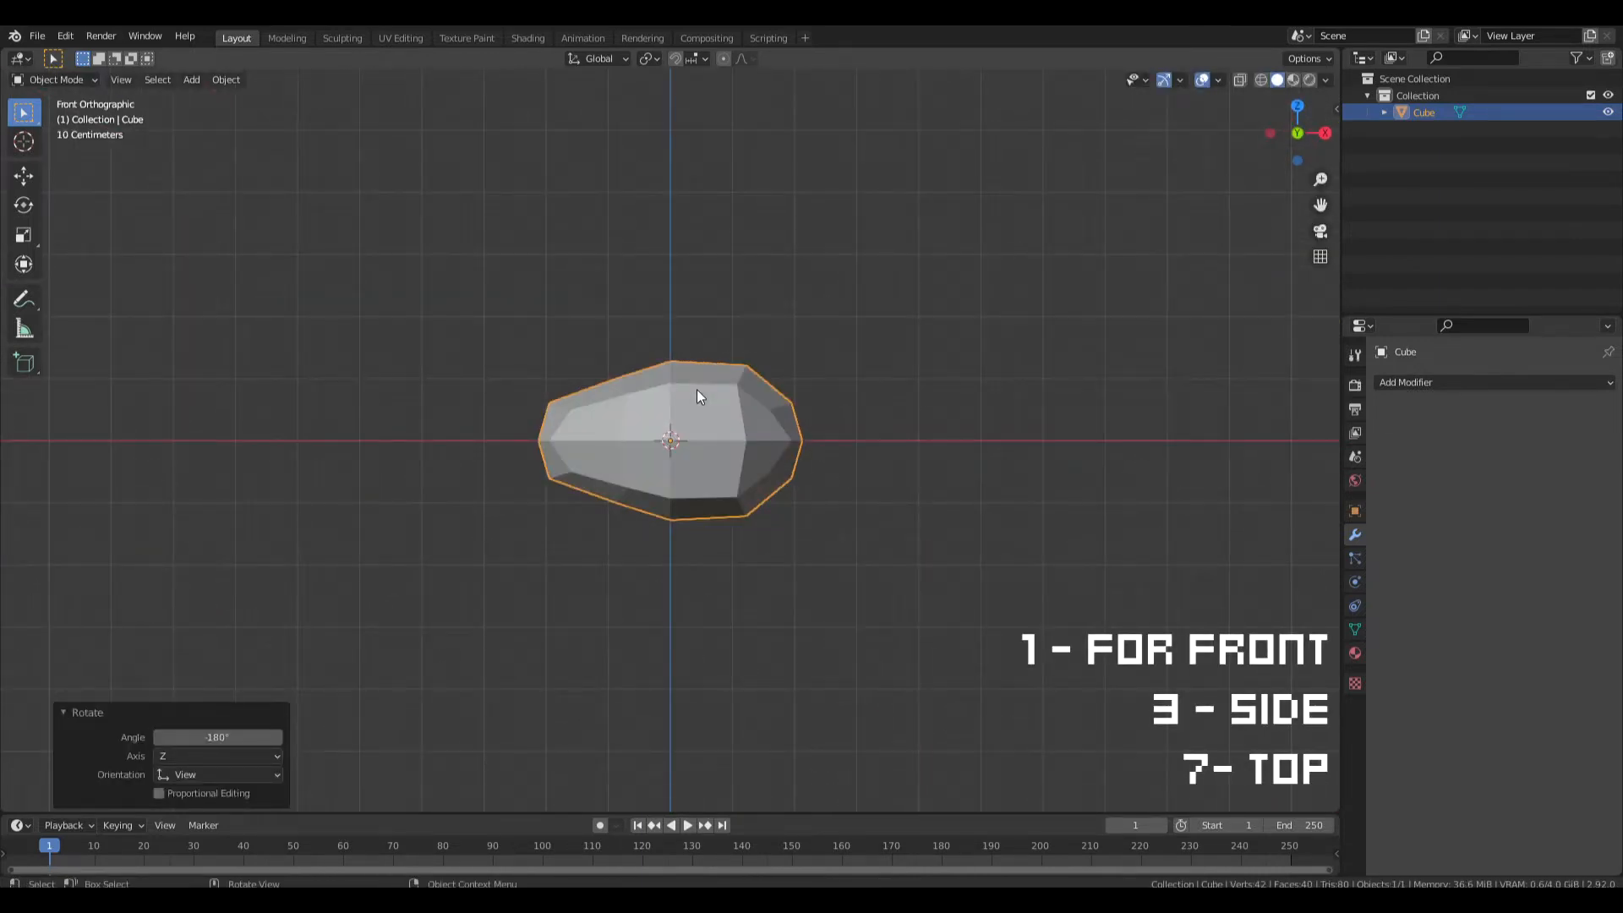
key(KP_3)
key(KP_7)
middle_drag(697, 388, 916, 496)
key(Tab)
key(ctrl+s)
key(Tab)
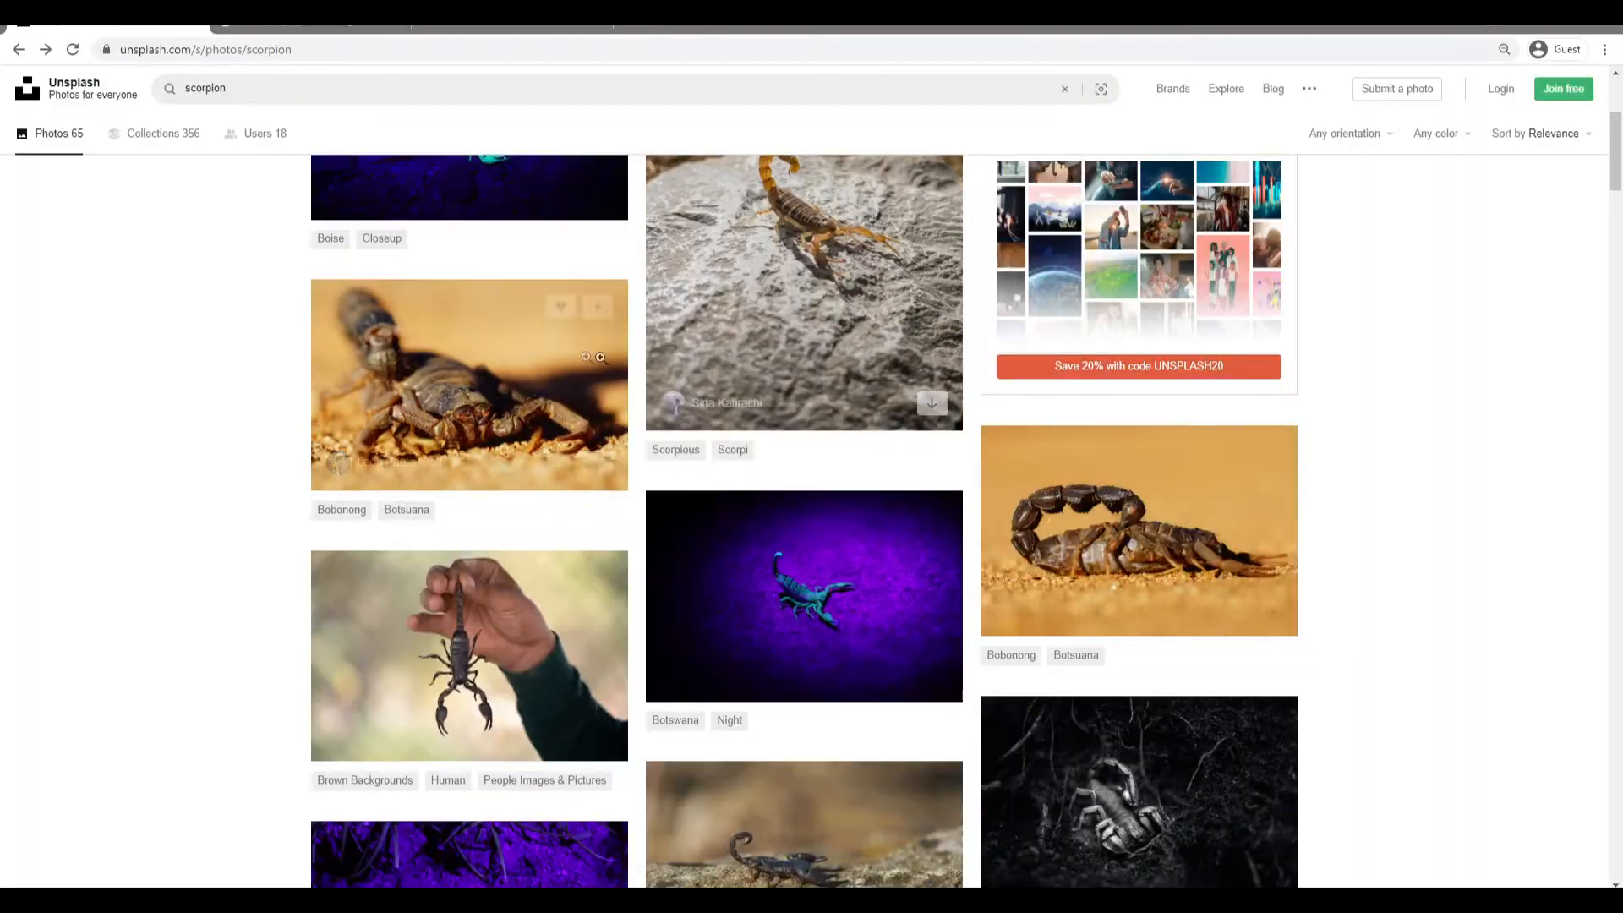
Examine the scorpion reference photos on Unsplash and compare them with the body's narrow end from several angles.
scroll(600, 357, up, 1)
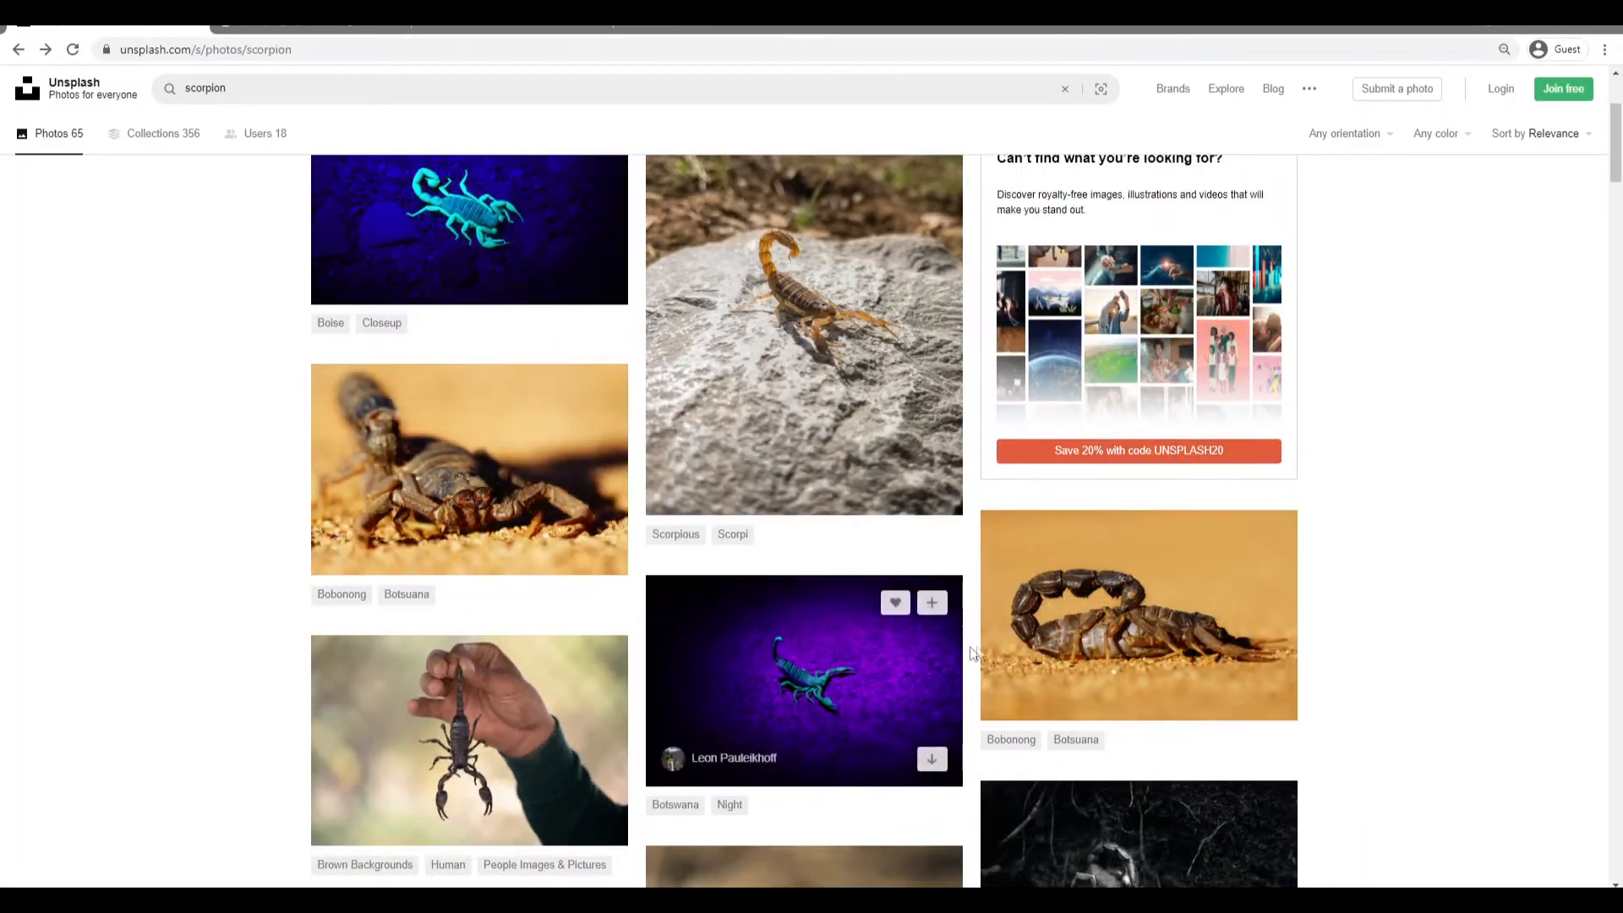
scroll(1079, 621, down, 5)
scroll(1077, 634, down, 2)
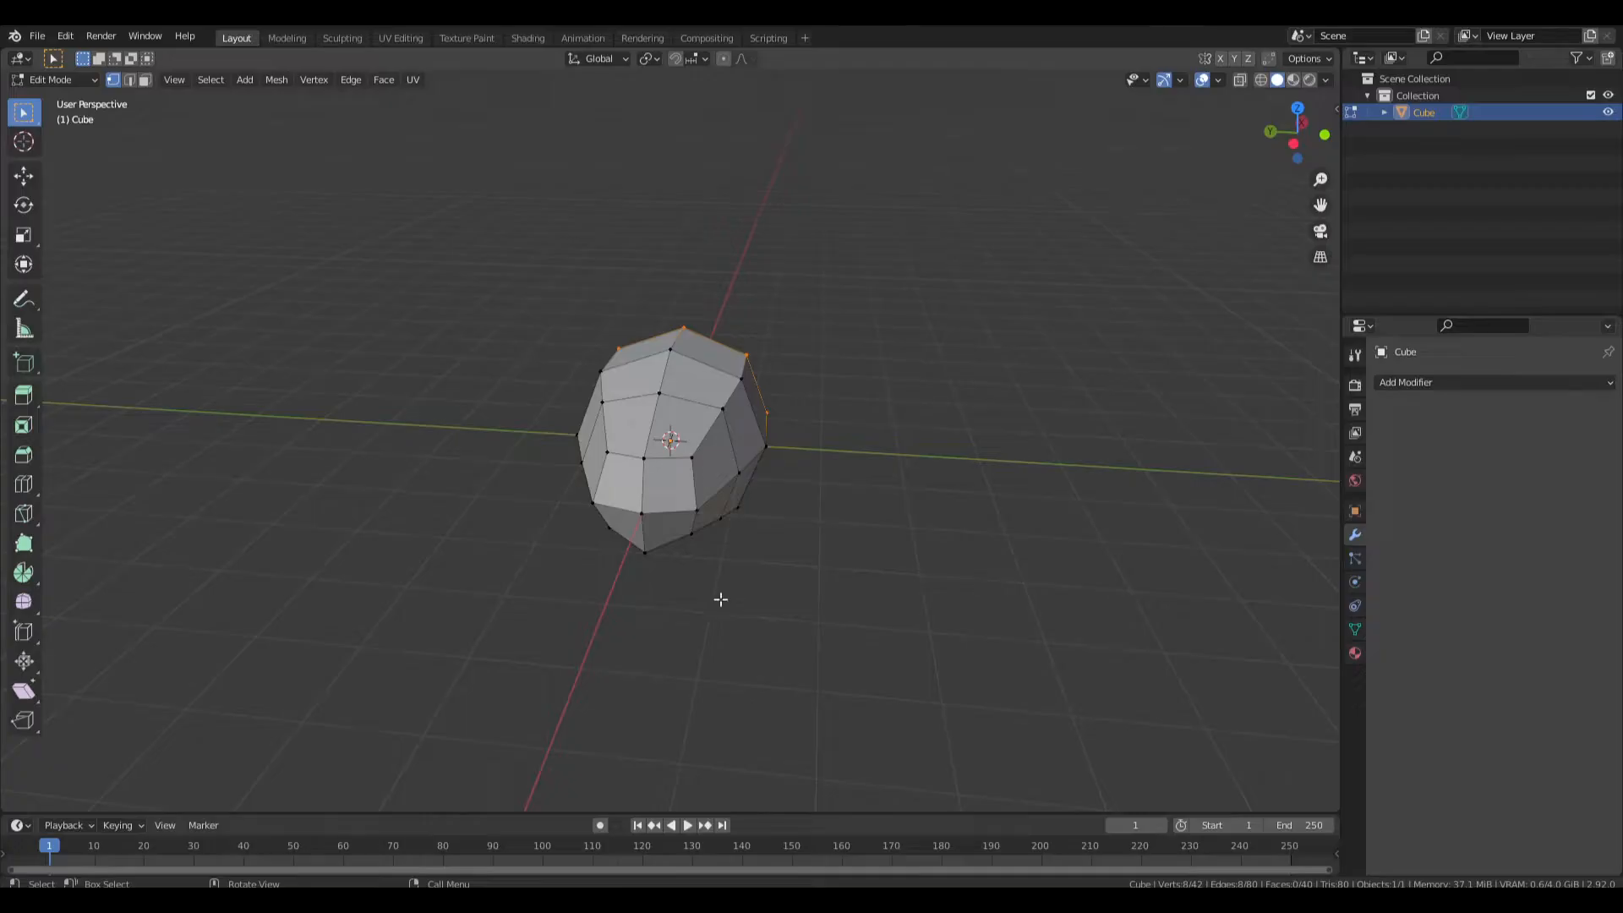
middle_drag(718, 598, 543, 438)
key(Tab)
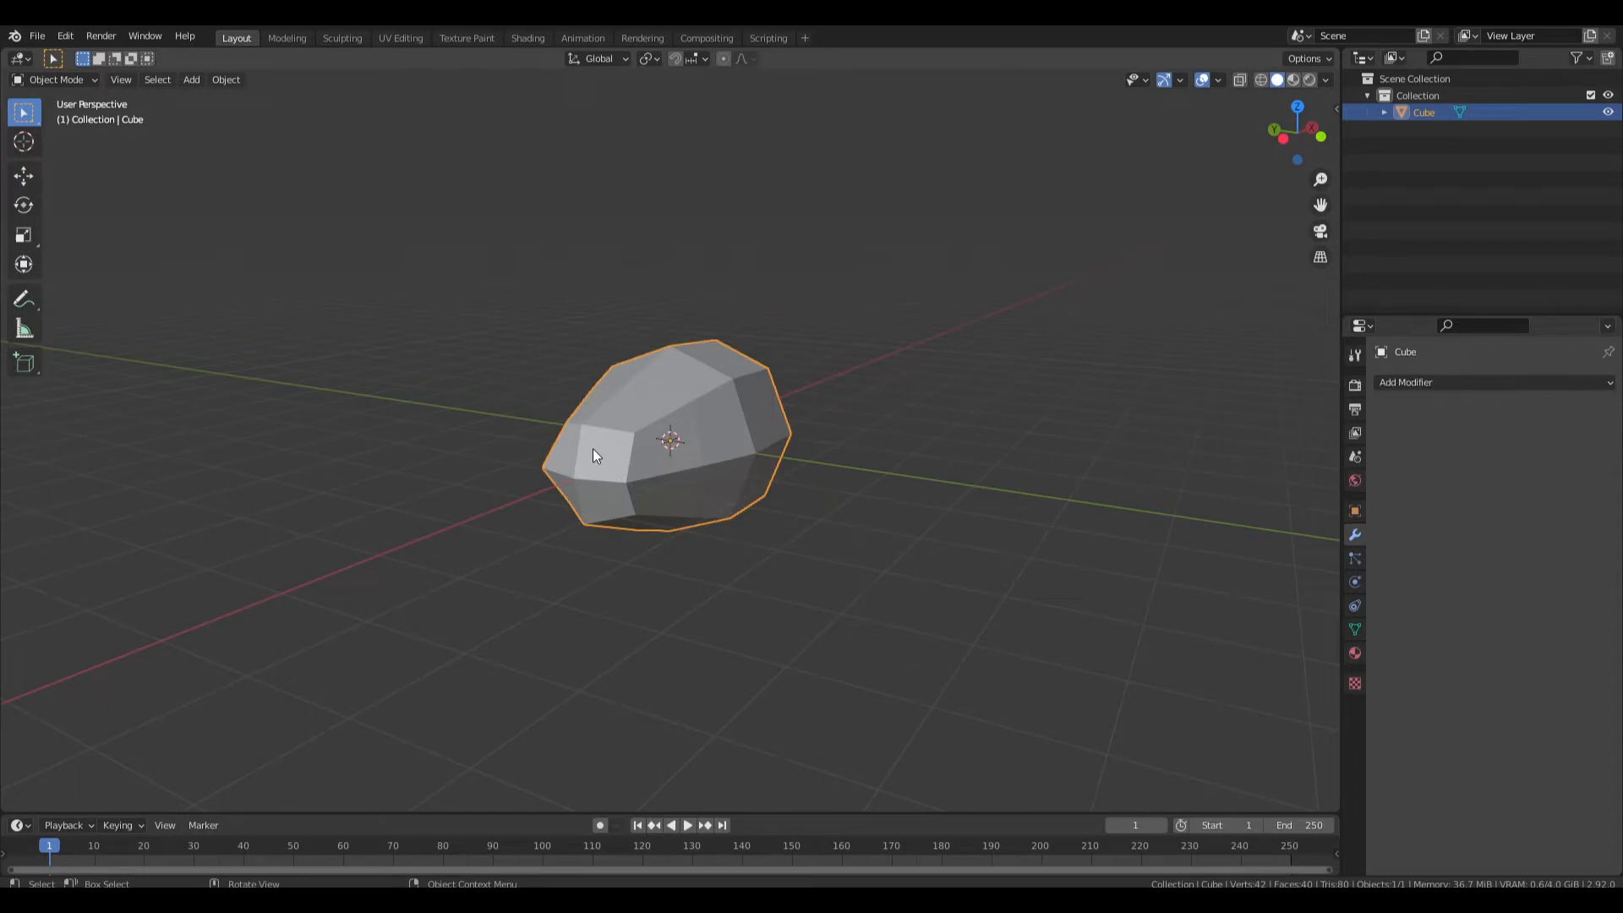
mouse_move(594, 456)
middle_down()
mouse_move(538, 458)
mouse_move(600, 473)
middle_up()
Extrude the four faces at the body's narrow end outward and upward as a tail segment and scale its end down.
key(Tab)
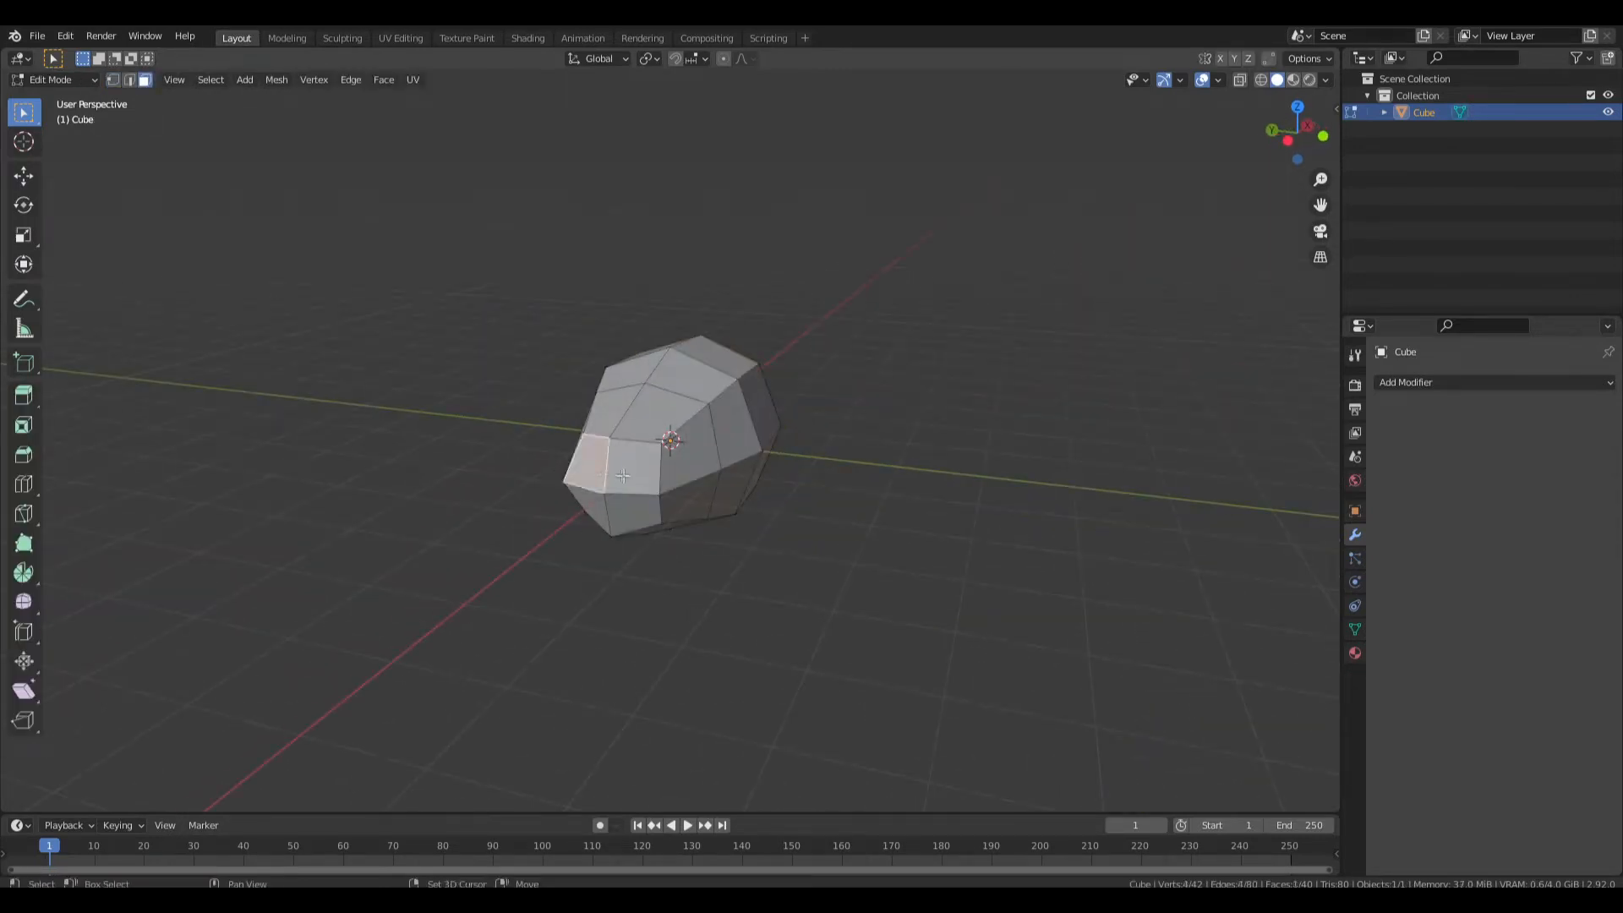
key(KP_1)
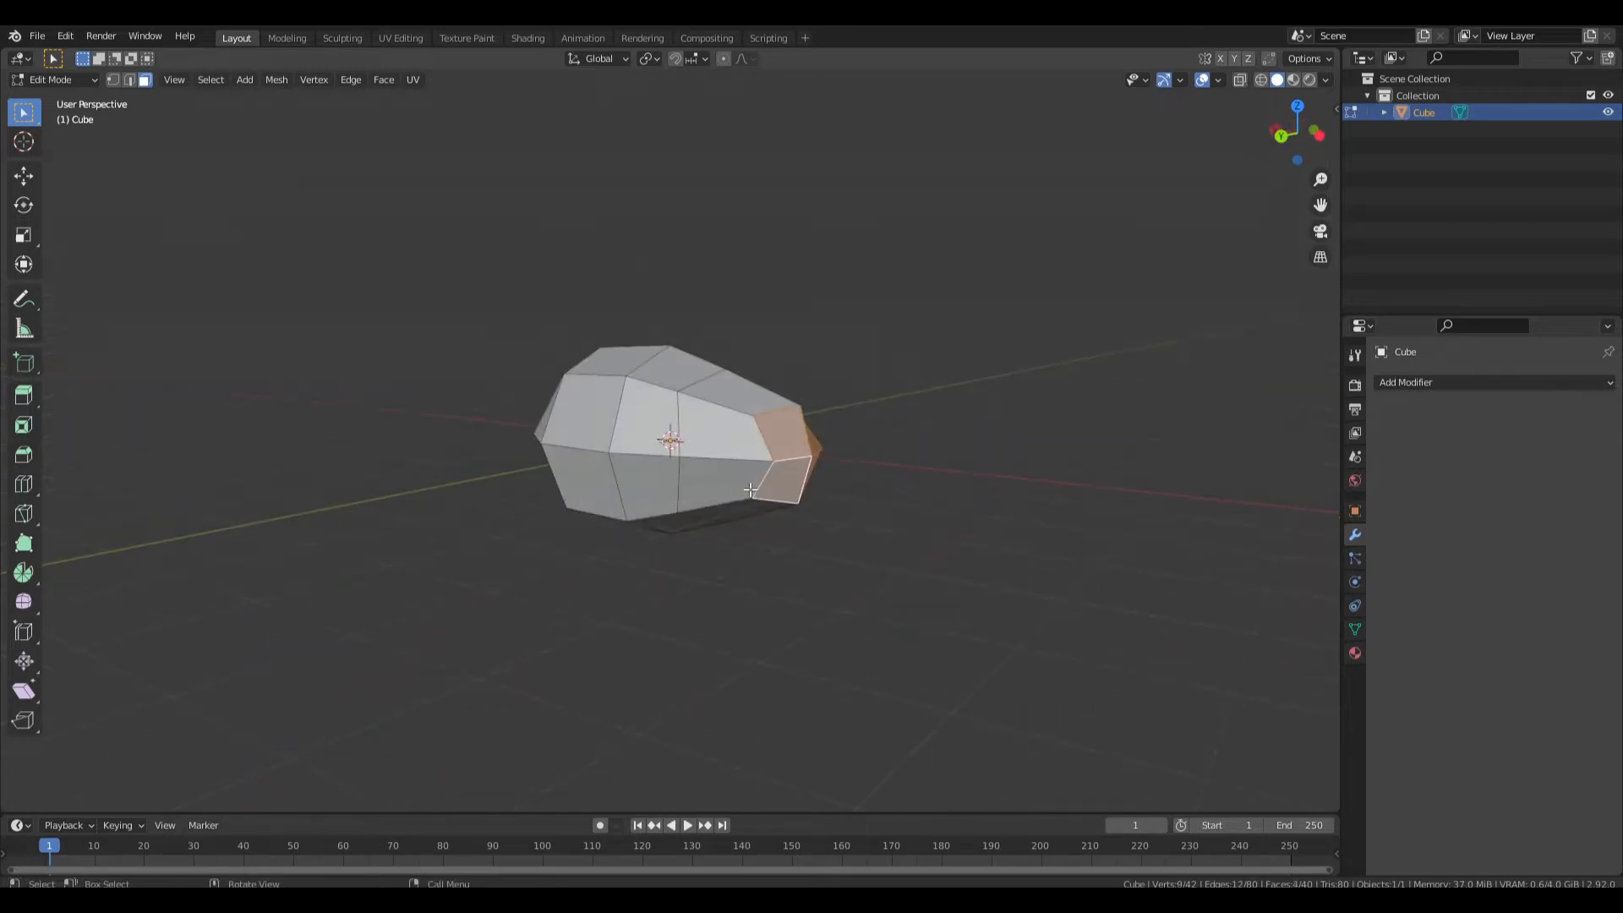
ctrl+right_click(409, 369)
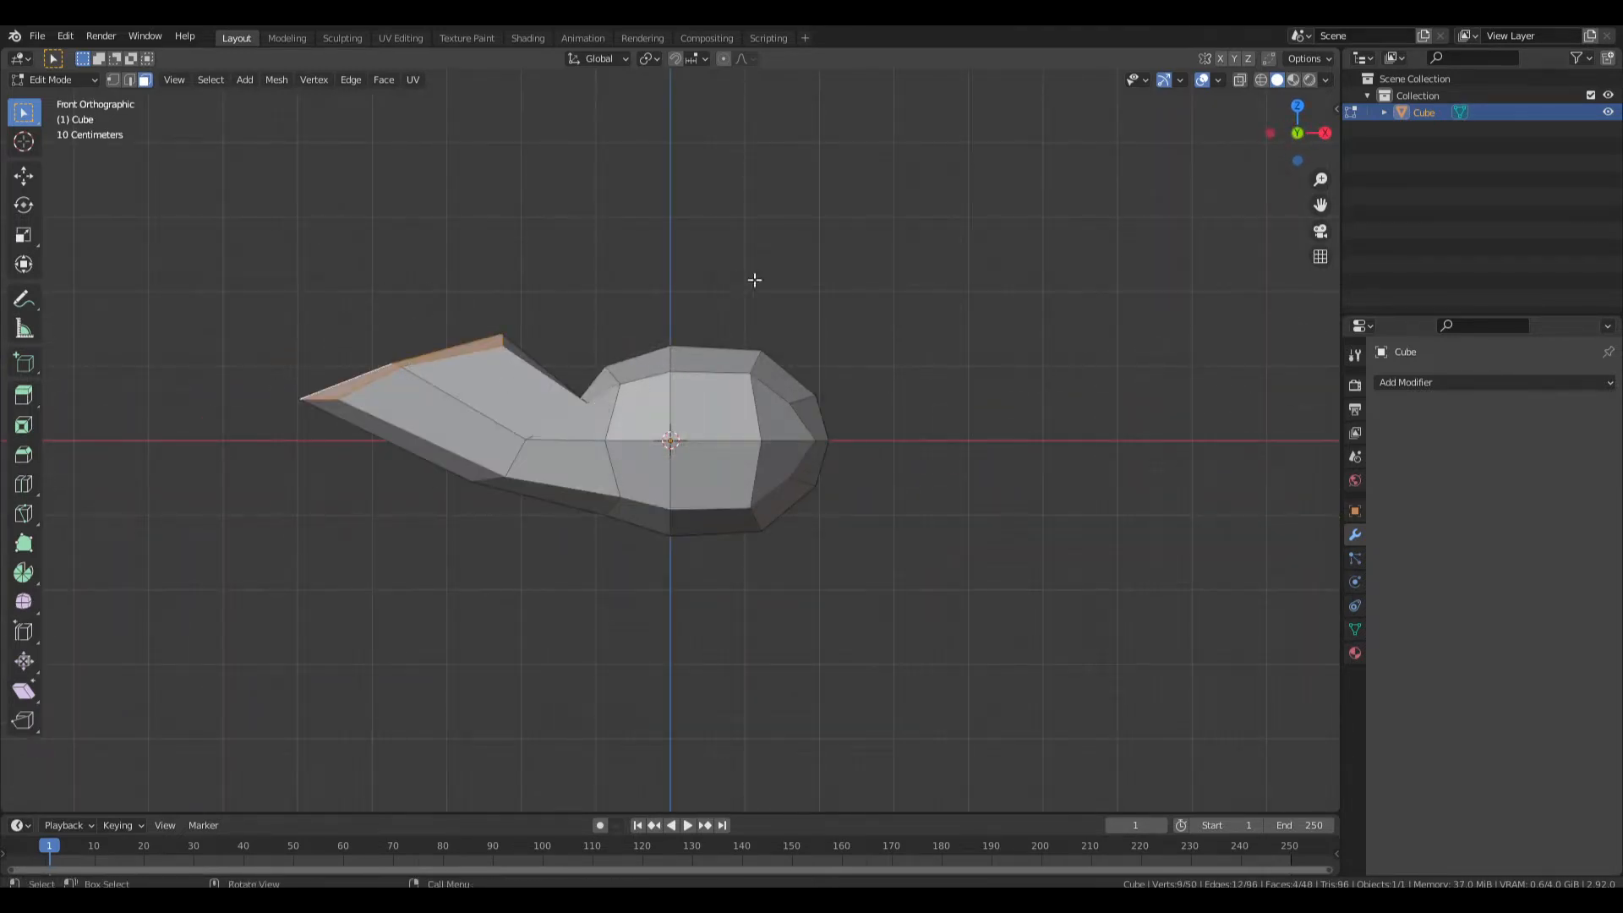
key(s)
click(519, 327)
middle_drag(518, 326, 782, 387)
Move the top centre vertex at the tail's base toward the tail in the top view.
key(1)
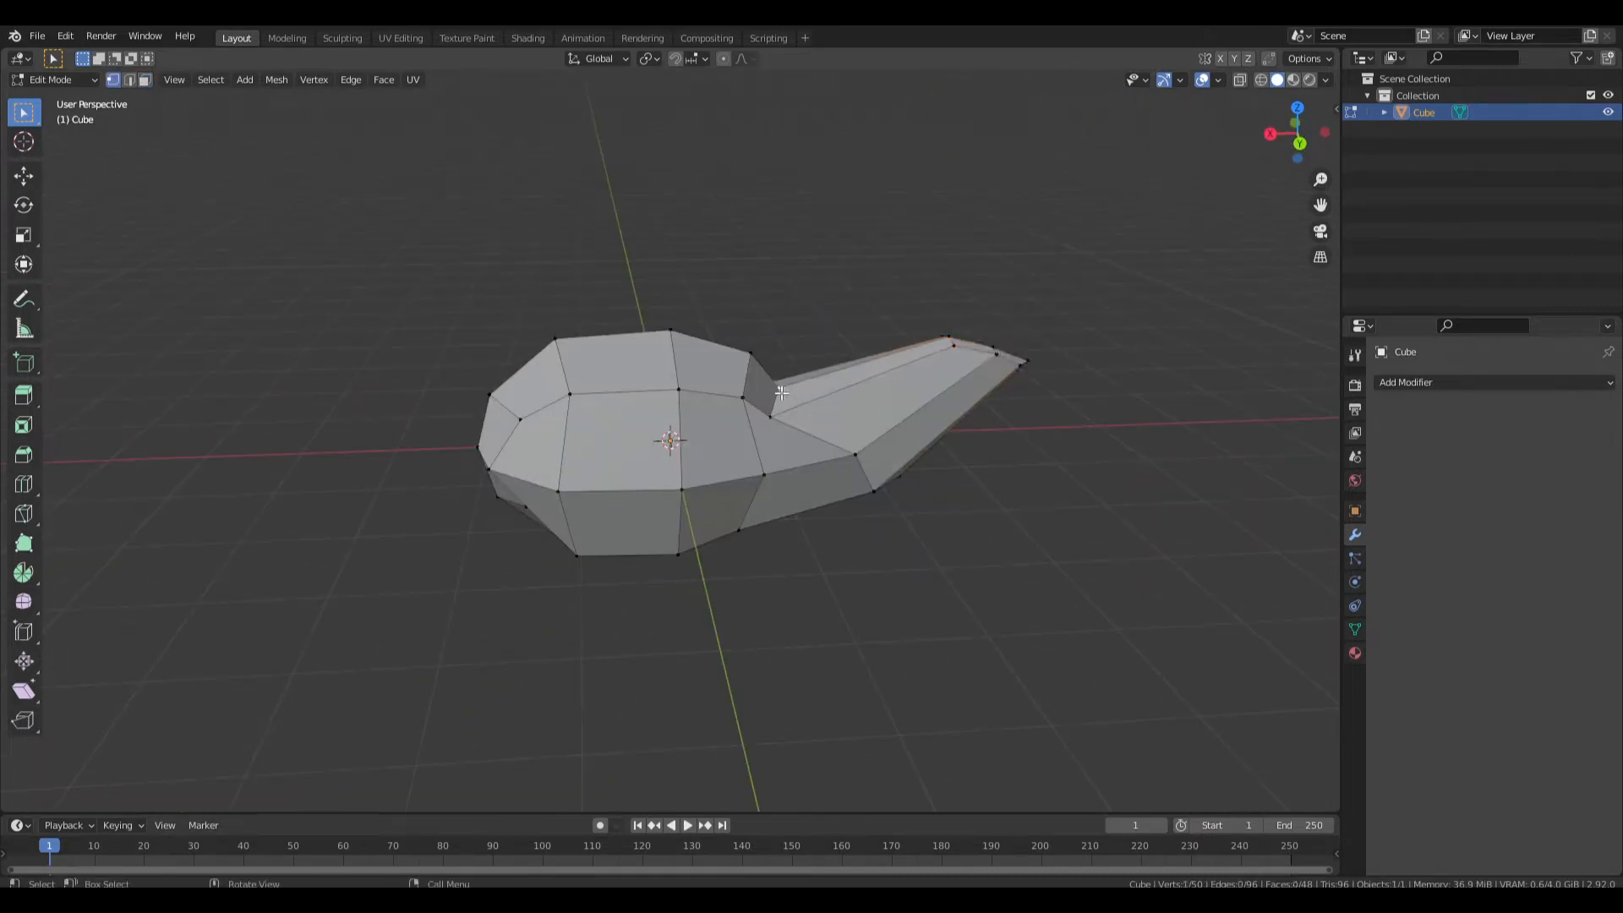
key(KP_7)
key(g)
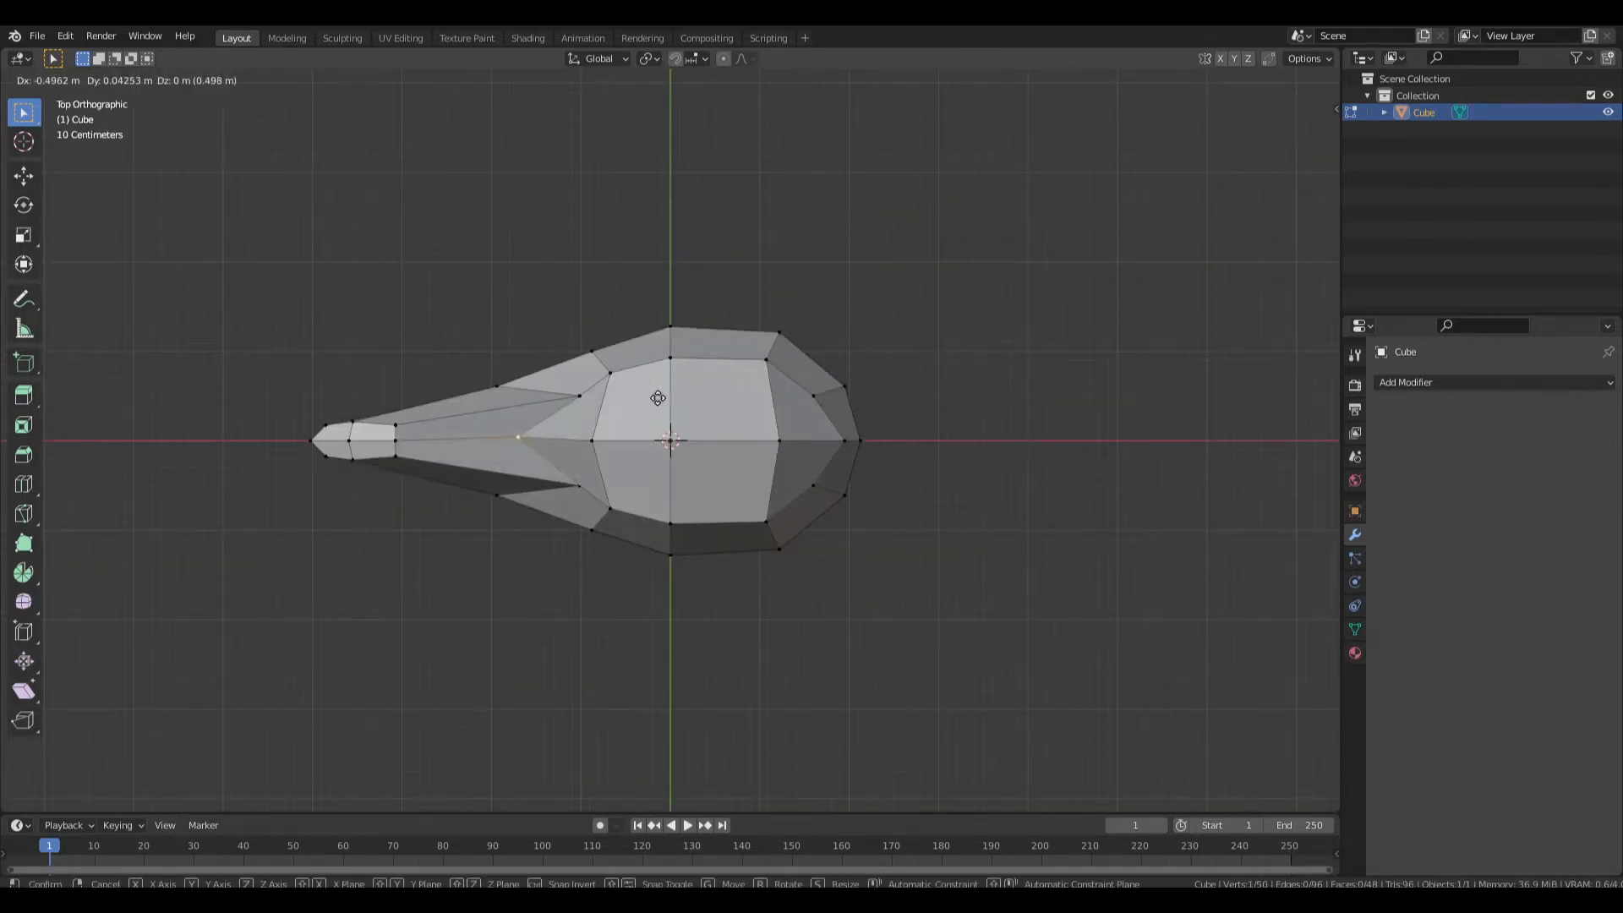
click(546, 408)
middle_drag(546, 409, 657, 331)
Move the two upper side vertices at the tail's base about -1.1 m along X to even out the transition.
click(644, 517)
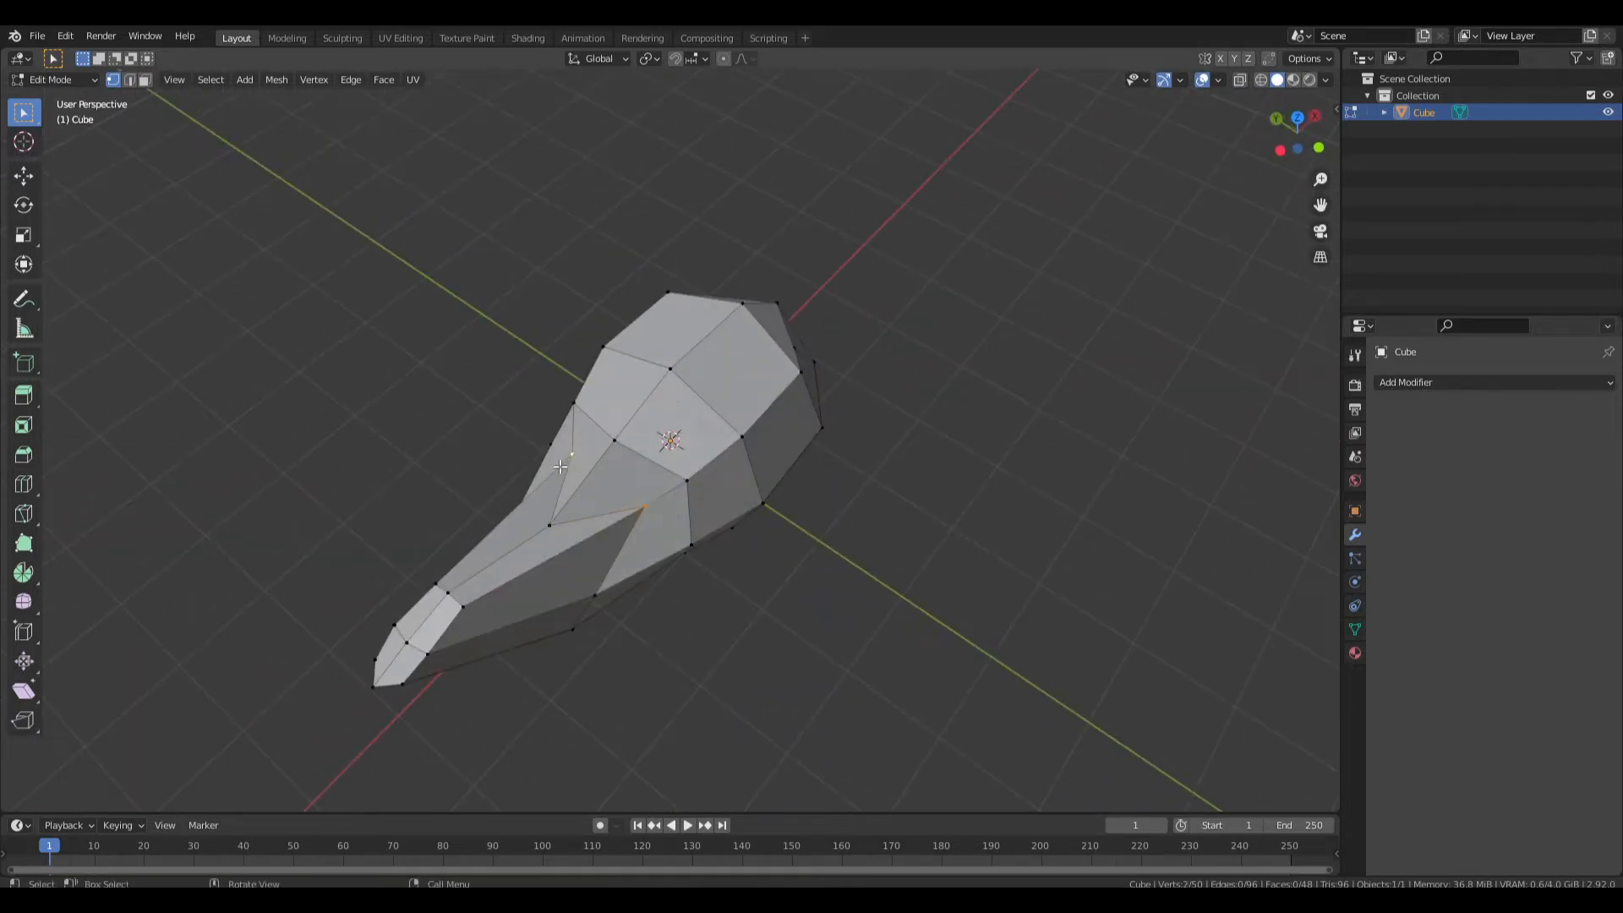
key(KP_7)
key(g)
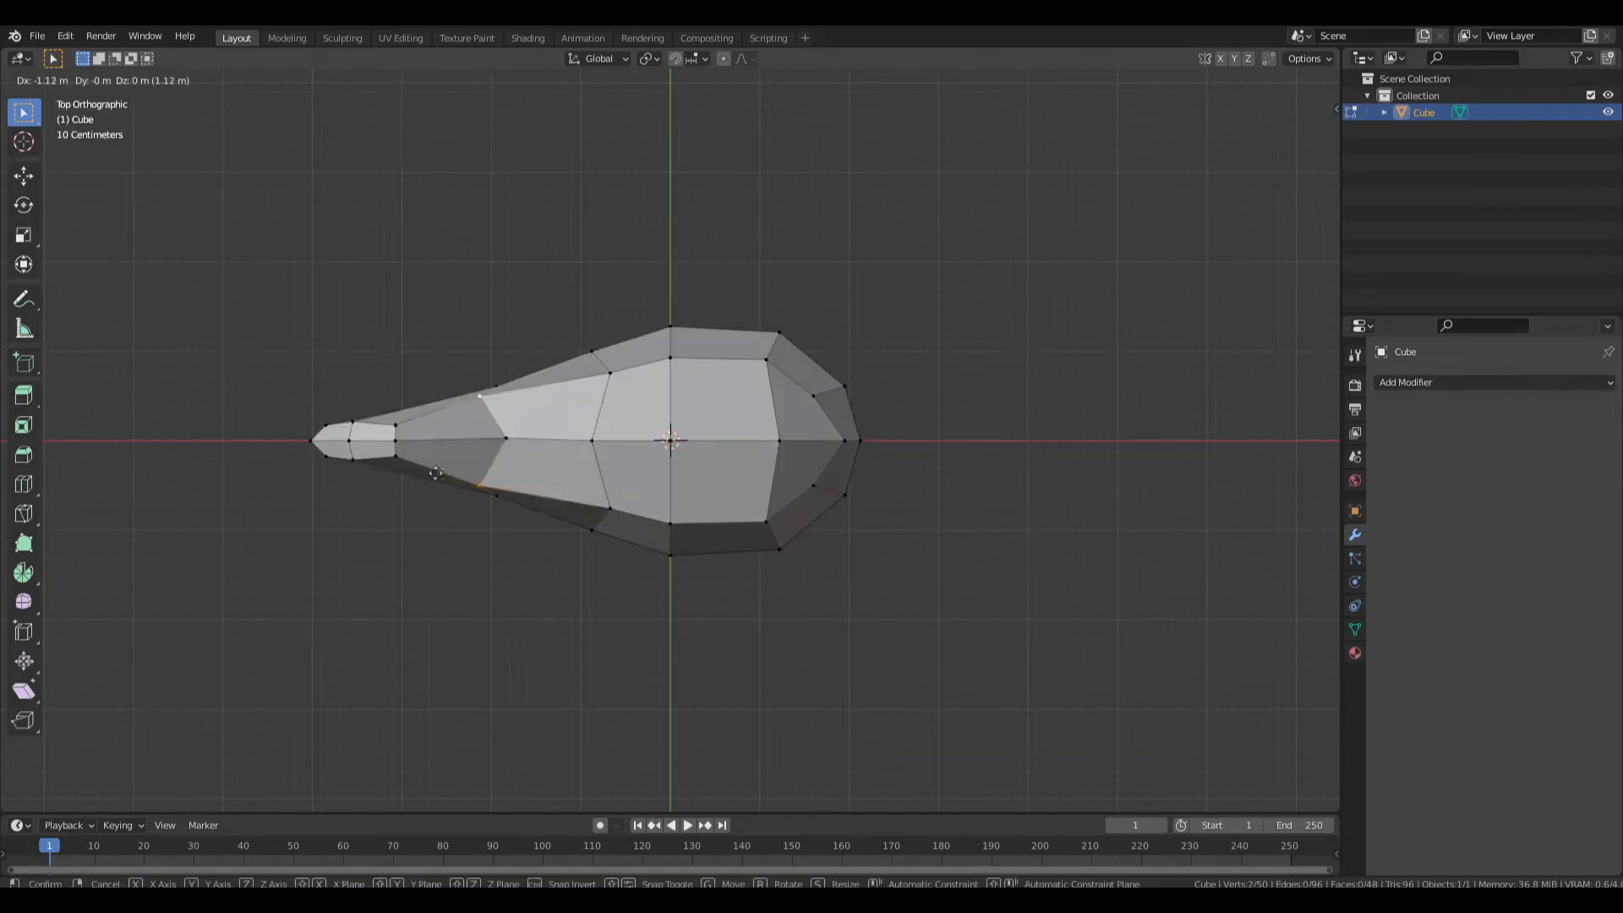
click(426, 469)
middle_drag(440, 470, 655, 602)
Select the four faces at the tail's tip and scale them to 0.623.
click(371, 348)
key(3)
alt+click(556, 646)
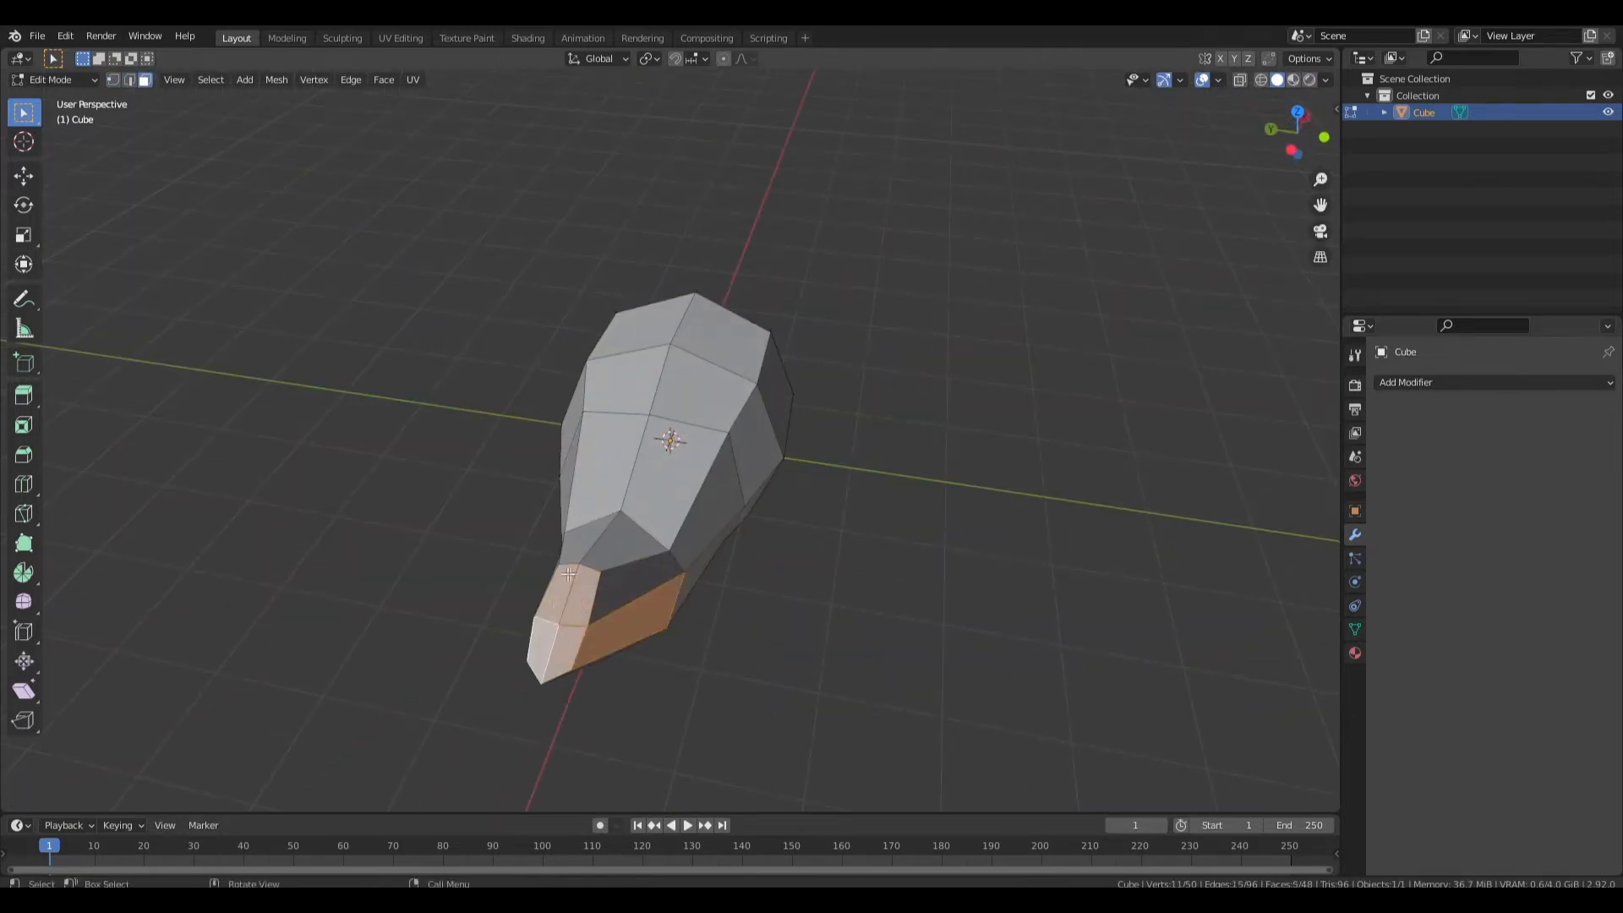
click(567, 609)
drag(545, 648, 541, 660)
key(s)
click(743, 609)
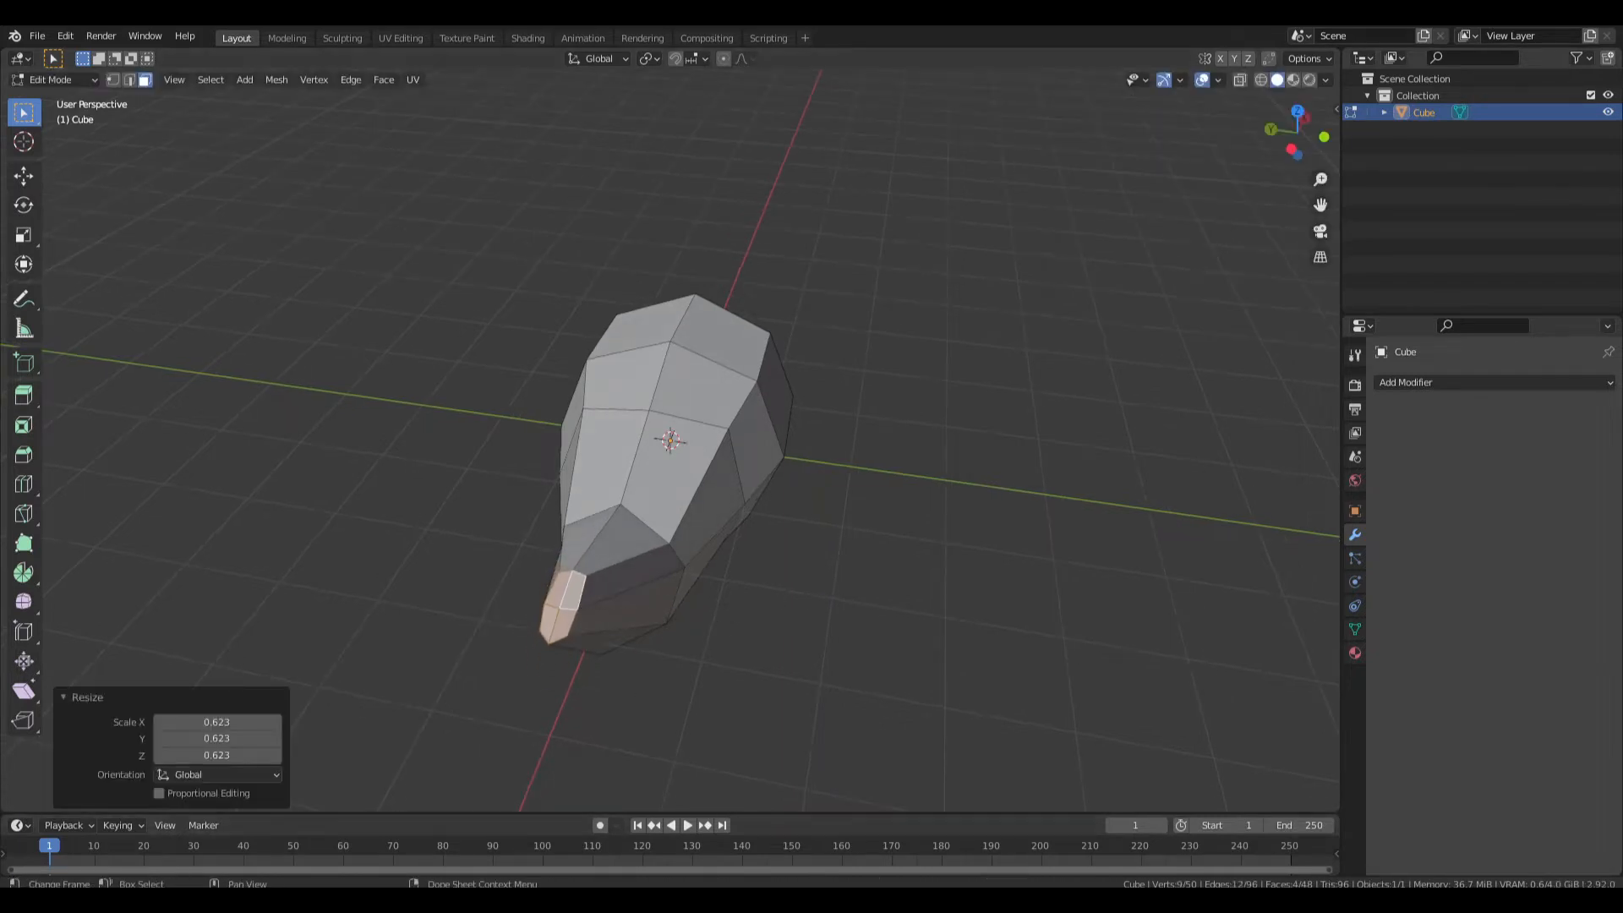
Recheck the reference photos and shrink the edge loop where the tail joins the body to thin the tail's base.
key(alt+Tab)
key(alt+Left)
drag(1002, 471, 1014, 432)
key(alt+Tab)
middle_drag(558, 513, 685, 508)
alt+click(513, 483)
click(548, 478)
alt+click(548, 466)
key(s)
click(841, 526)
key(s)
click(664, 511)
Scale the tail's tip faces to 0.442 along X only.
key(3)
middle_drag(423, 470, 583, 458)
key(s)
key(x)
click(681, 479)
middle_drag(682, 479, 534, 441)
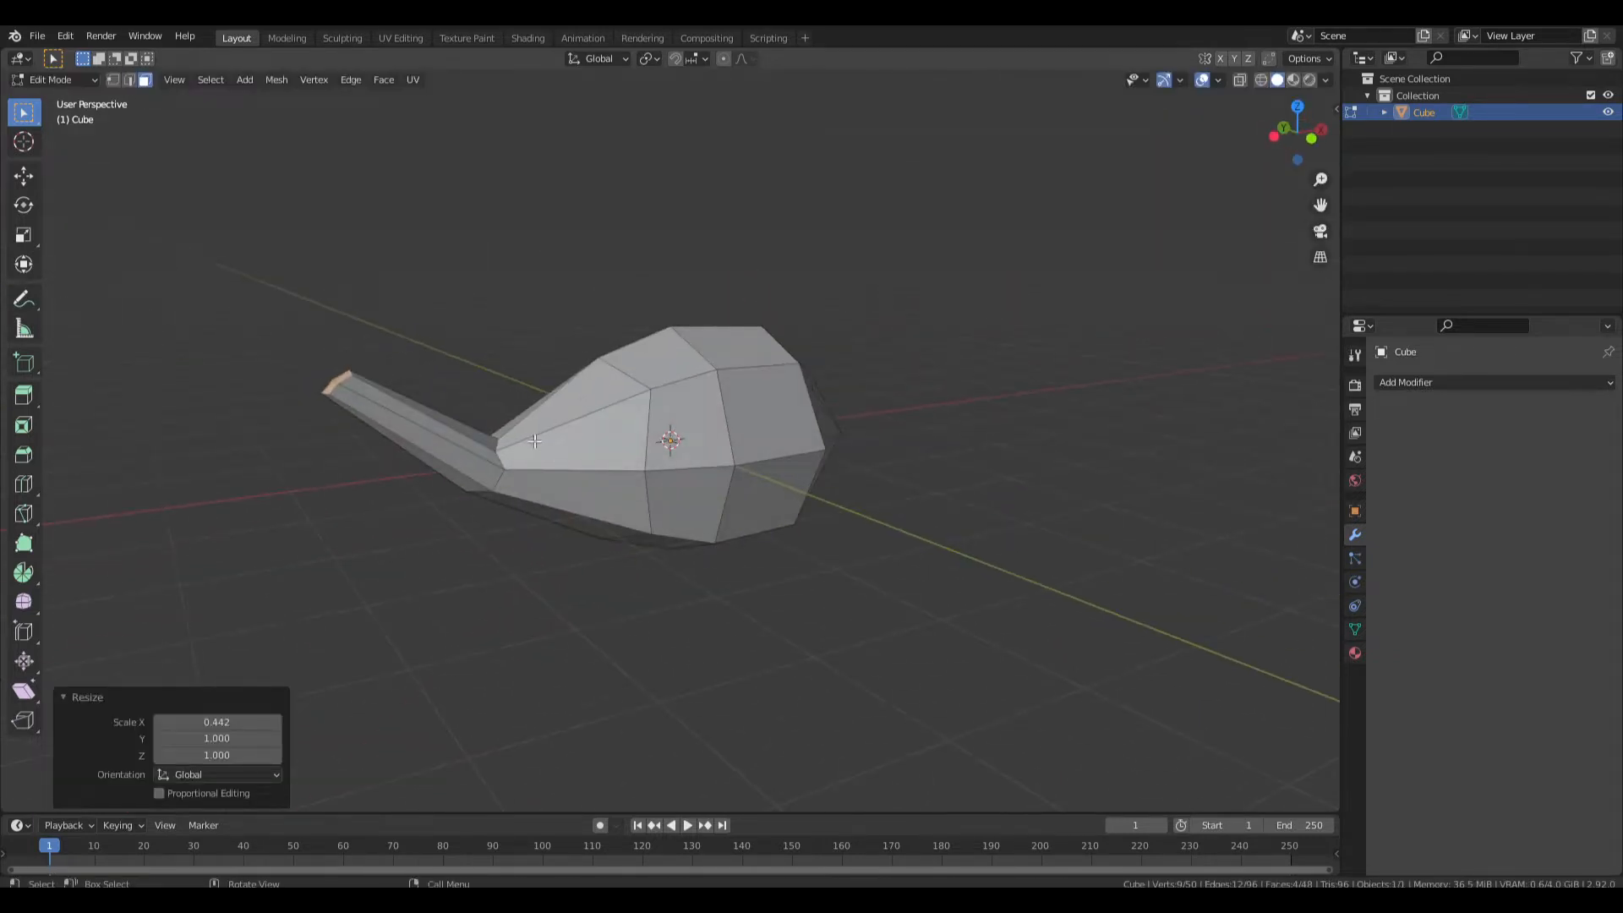
In the front view, rotate the tail's tip faces 21° and move them about 1.0 m in X and -0.44 m in Z.
key(KP_3)
key(KP_1)
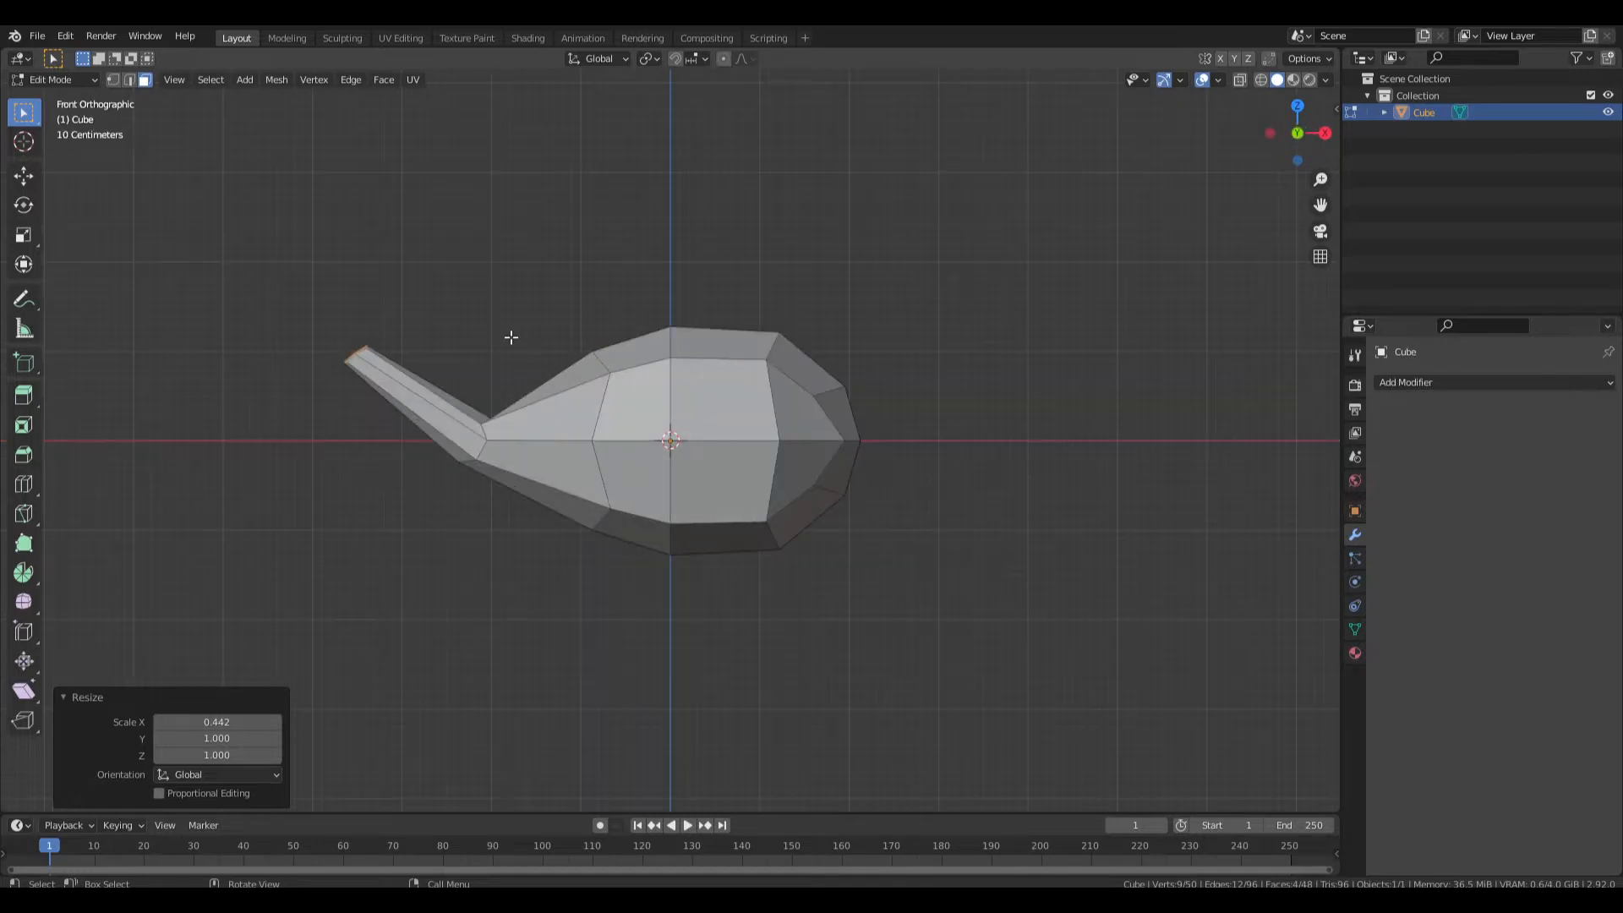
key(r)
click(525, 362)
key(g)
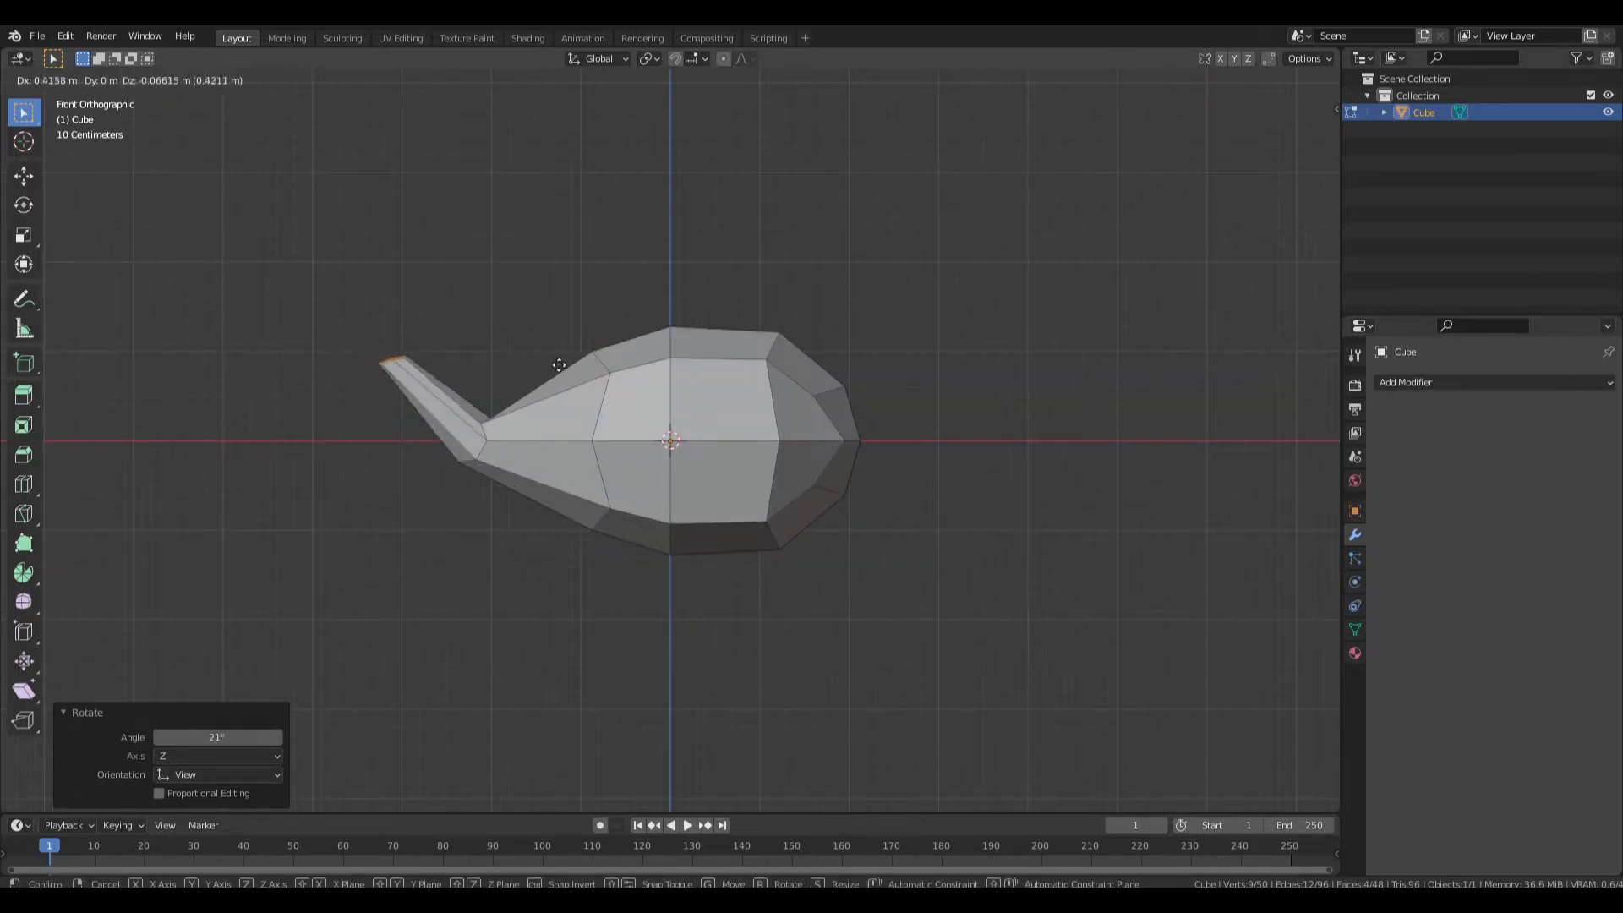
click(612, 399)
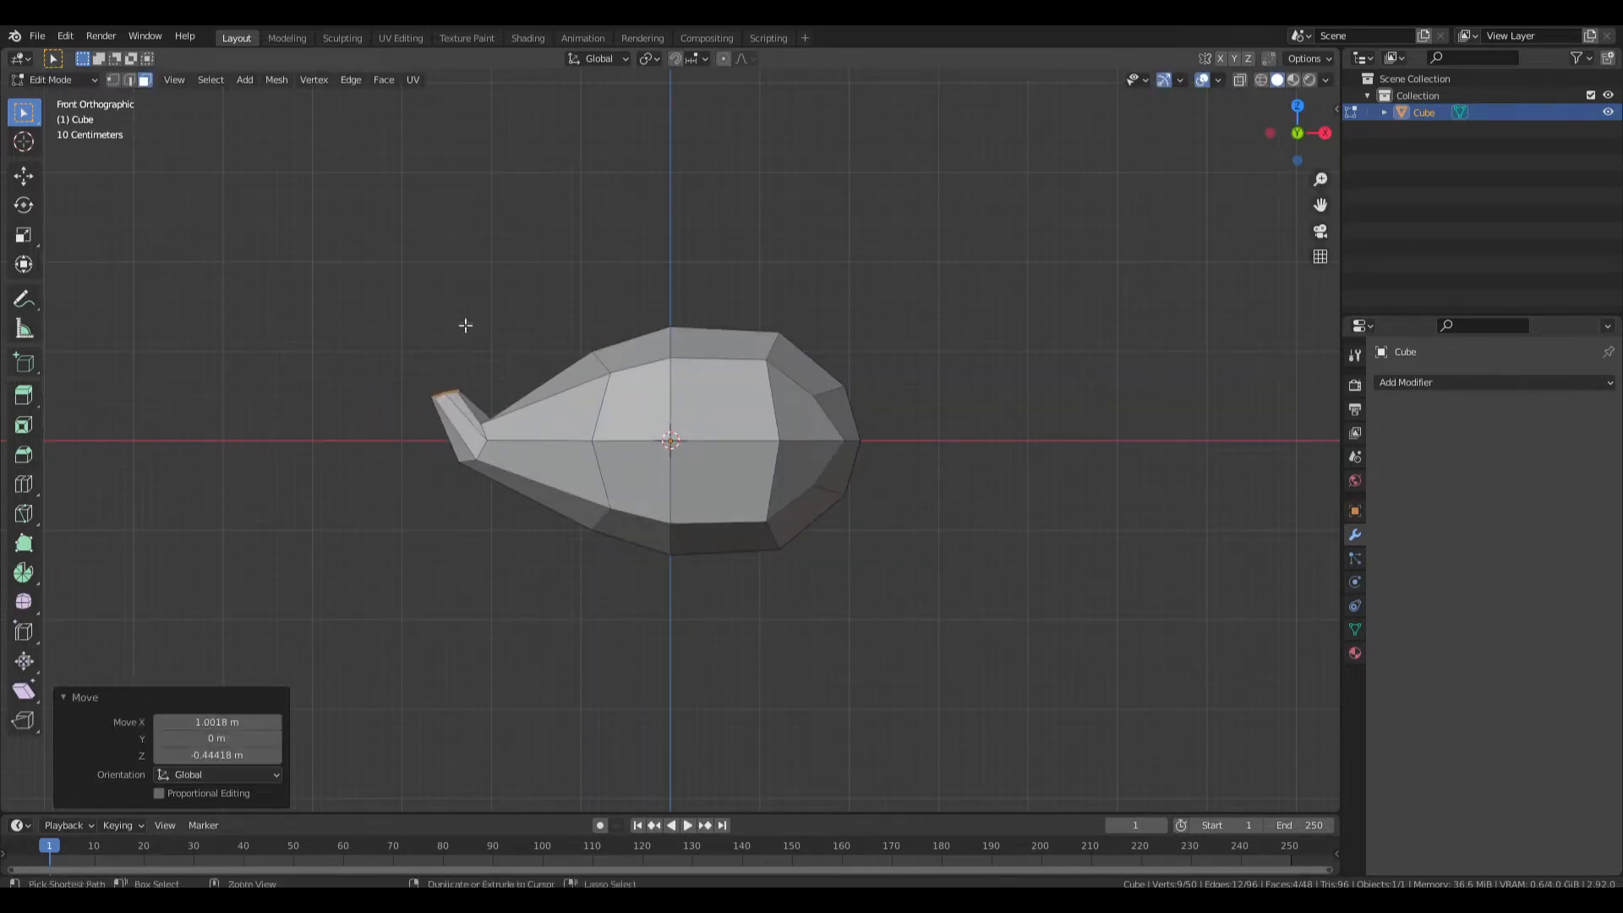
Extrude the tail's tip upward into another segment and scale its end to about 0.92.
key(e)
click(460, 282)
key(s)
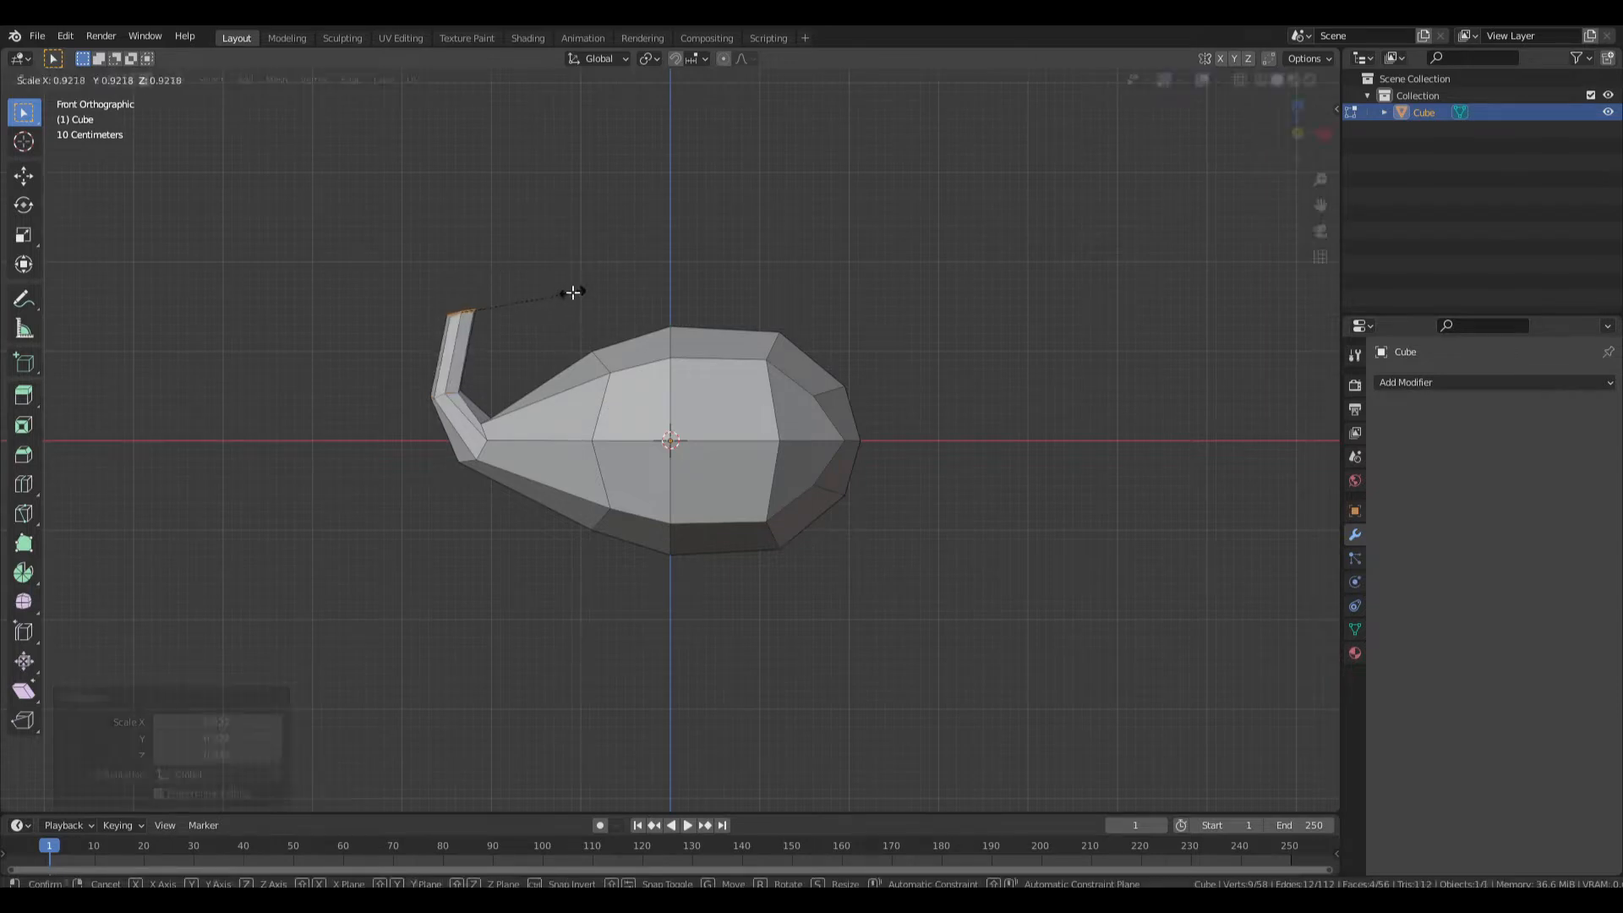
click(573, 293)
Rotate the new tail end 34.7° in the front view, adjust its size and save the file.
key(r)
click(568, 362)
key(s)
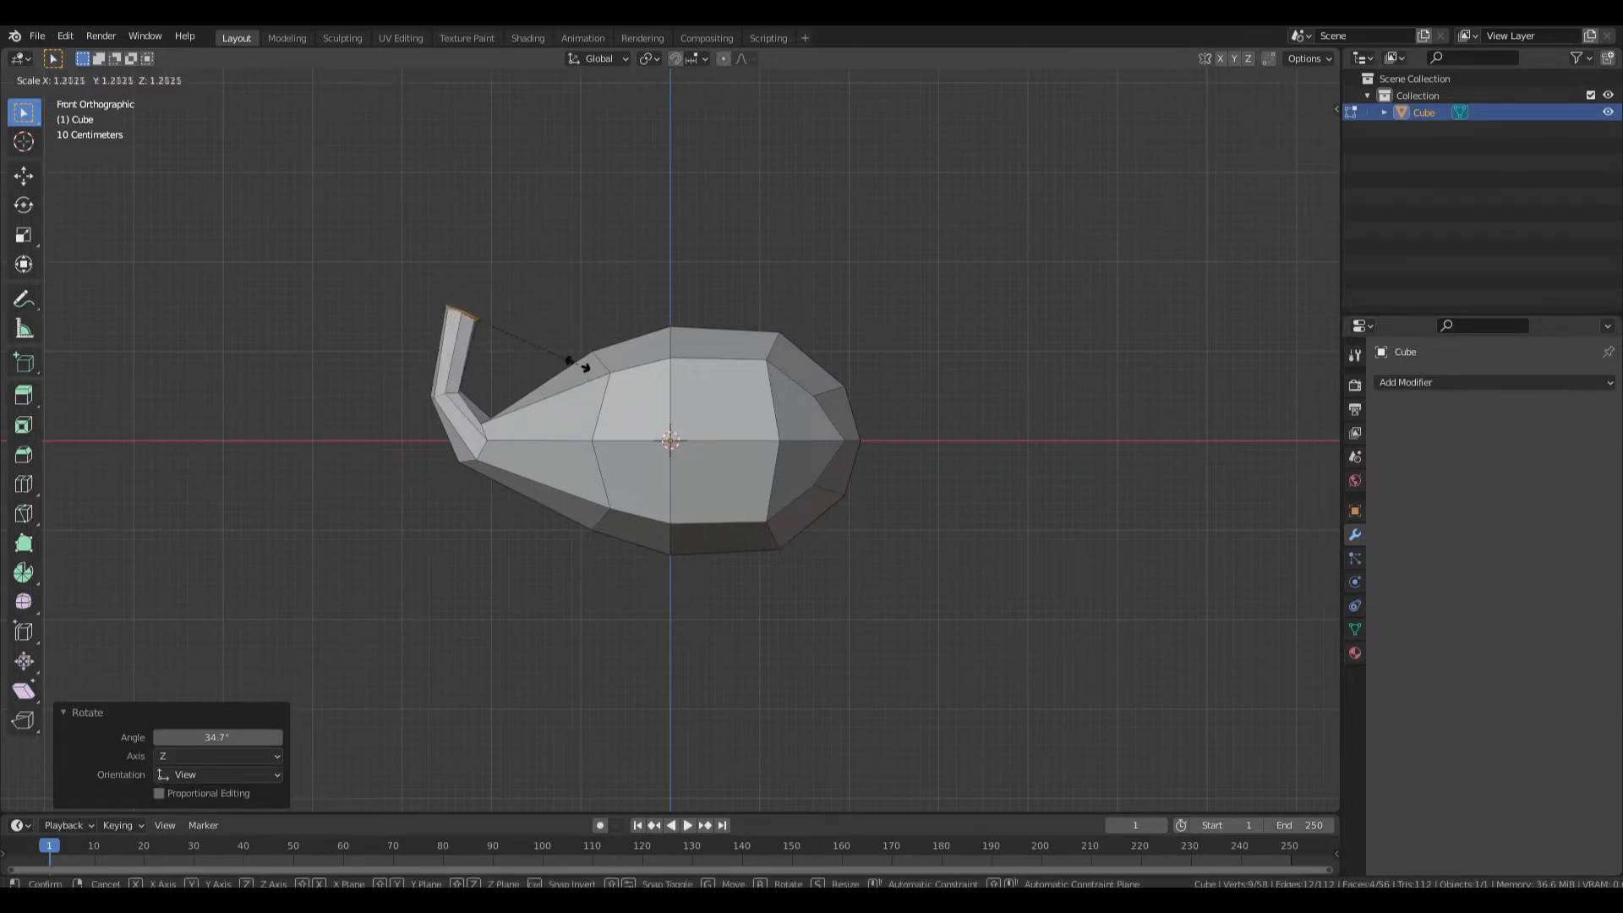
click(532, 351)
middle_drag(533, 352, 800, 501)
key(ctrl+s)
Add a UV sphere with default settings at the origin and inspect it in isolation.
key(Tab)
click(890, 492)
key(shift+a)
mouse_move(840, 498)
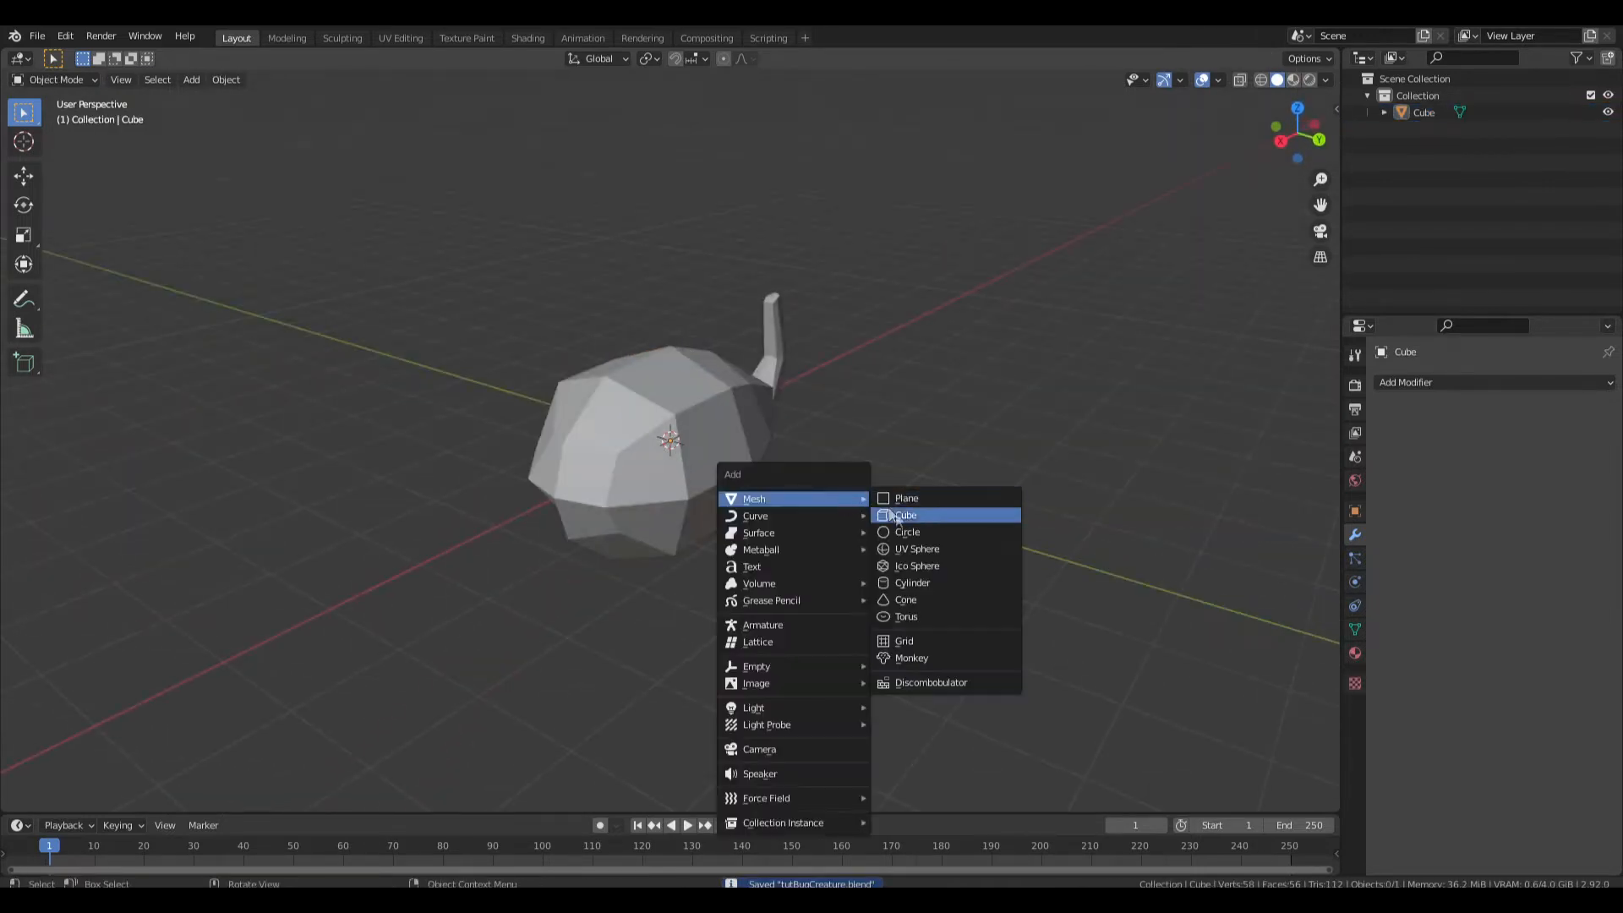
click(920, 550)
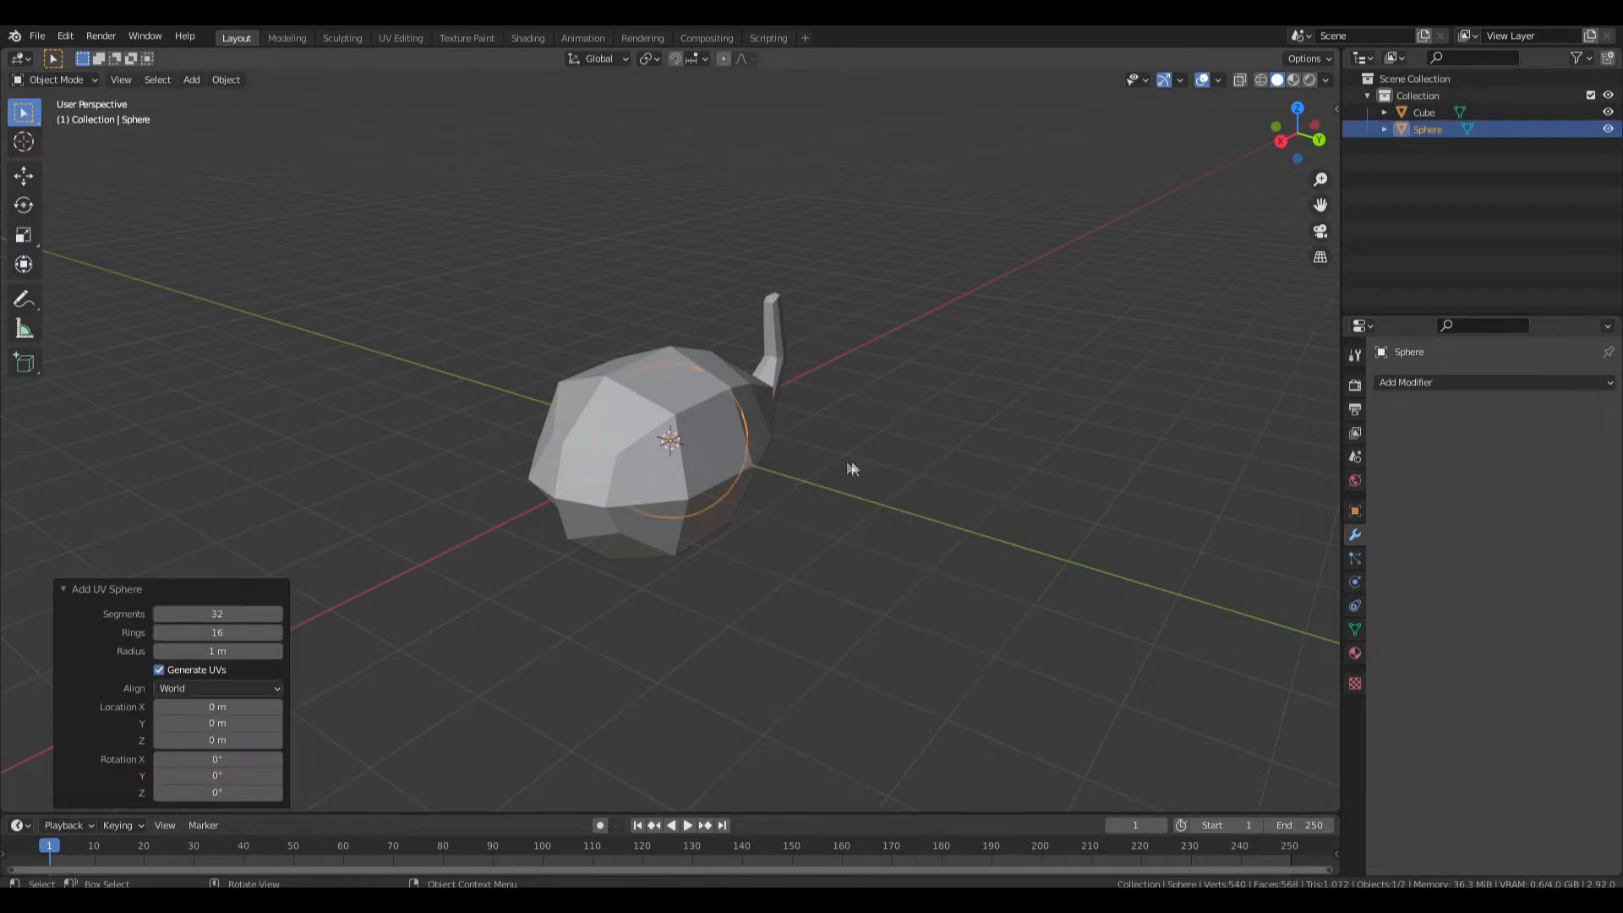
middle_drag(721, 551, 782, 517)
key(KP_Divide)
key(KP_Divide)
key(Tab)
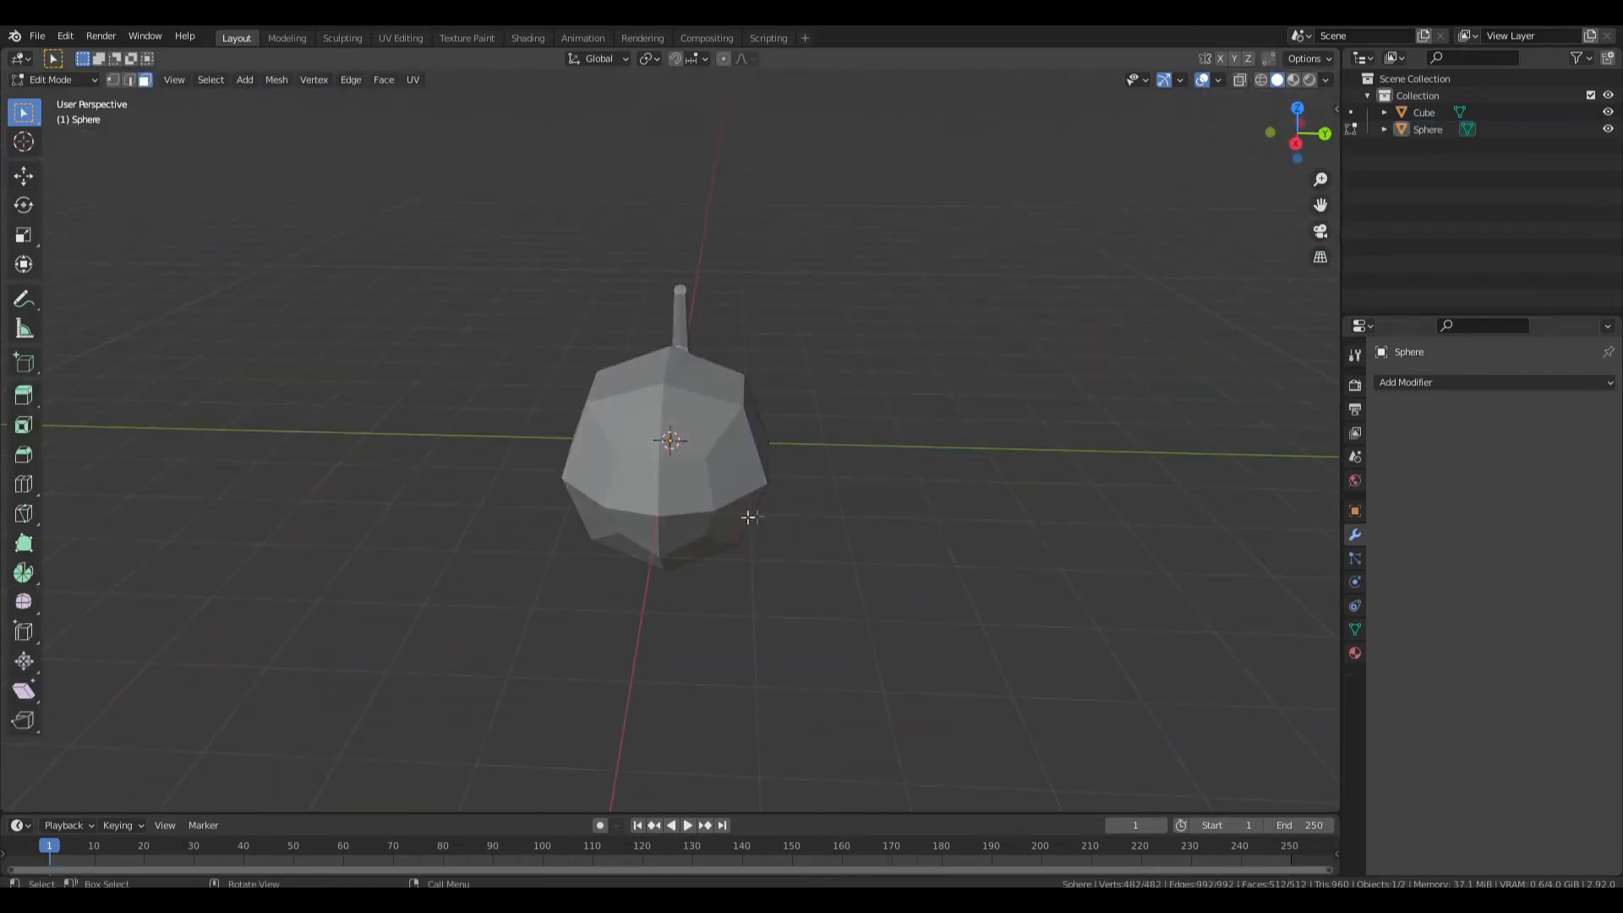
Move the creature's body along negative Y in the top view, clear of the origin.
key(Tab)
click(735, 515)
key(KP_7)
key(g)
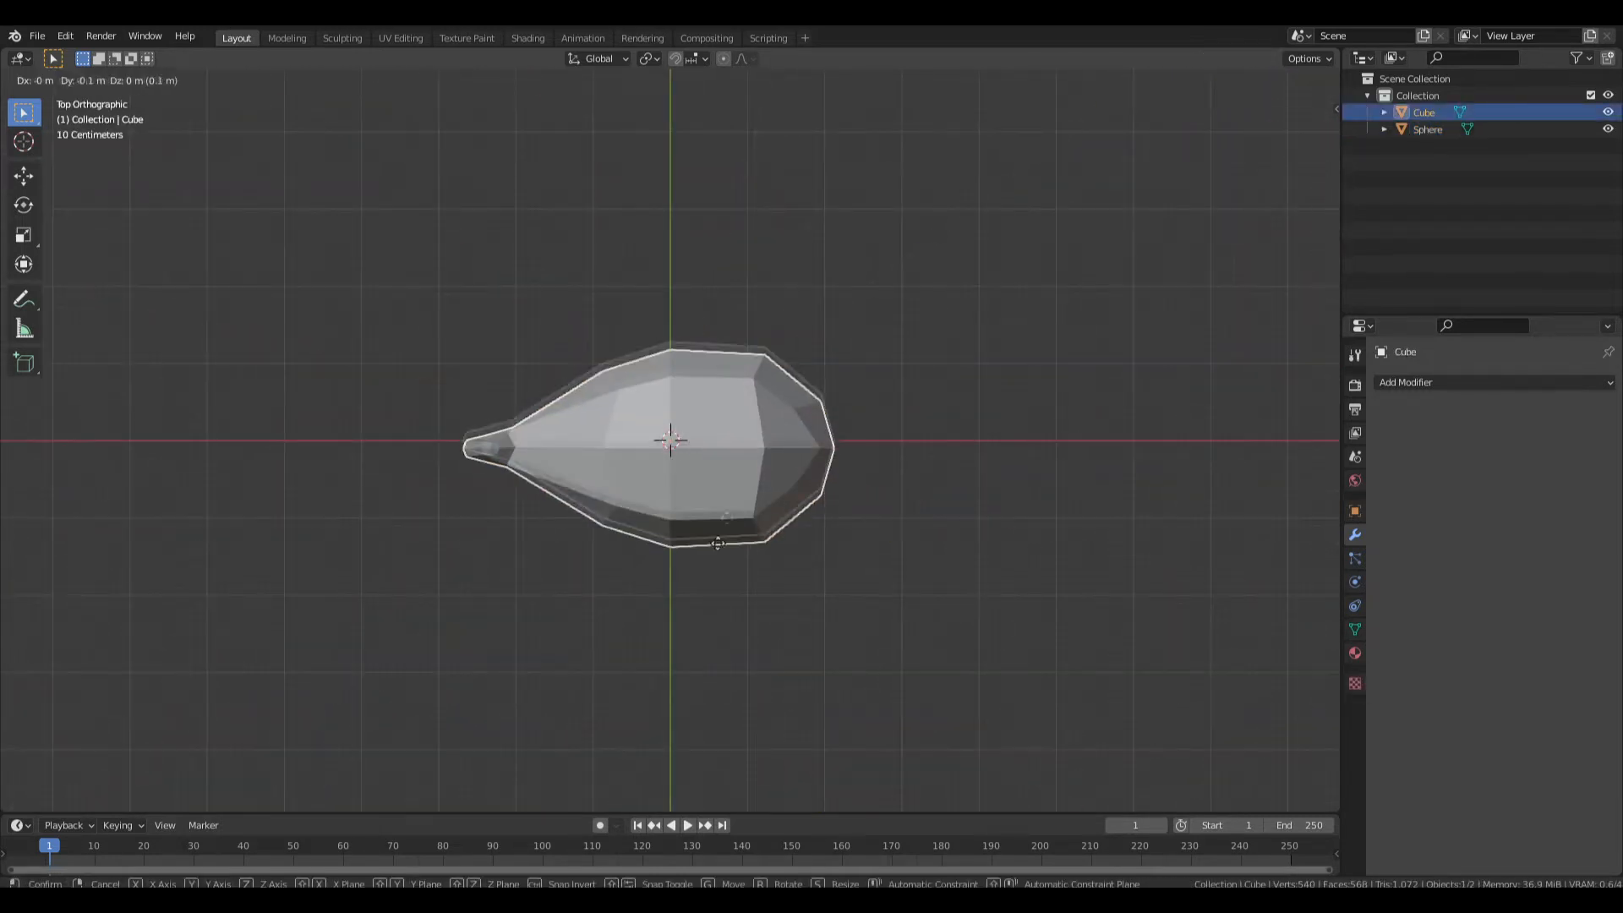
click(720, 700)
Delete the default UV sphere at the origin.
click(727, 433)
key(Tab)
key(Tab)
key(Delete)
key(shift+a)
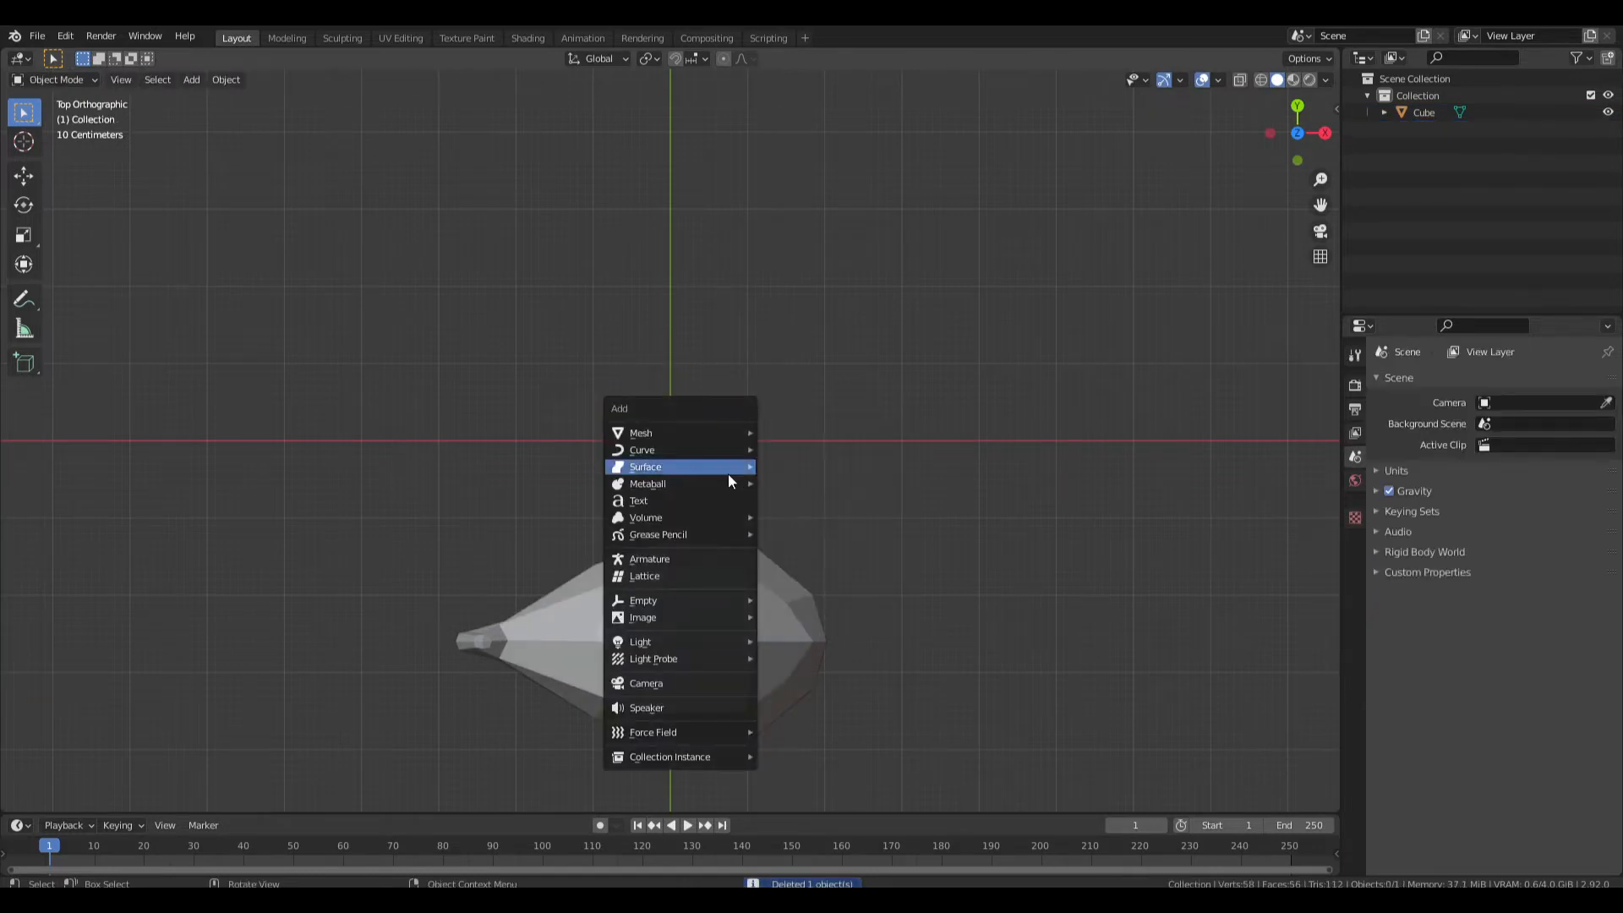
middle_drag(757, 392, 722, 361)
key(shift+a)
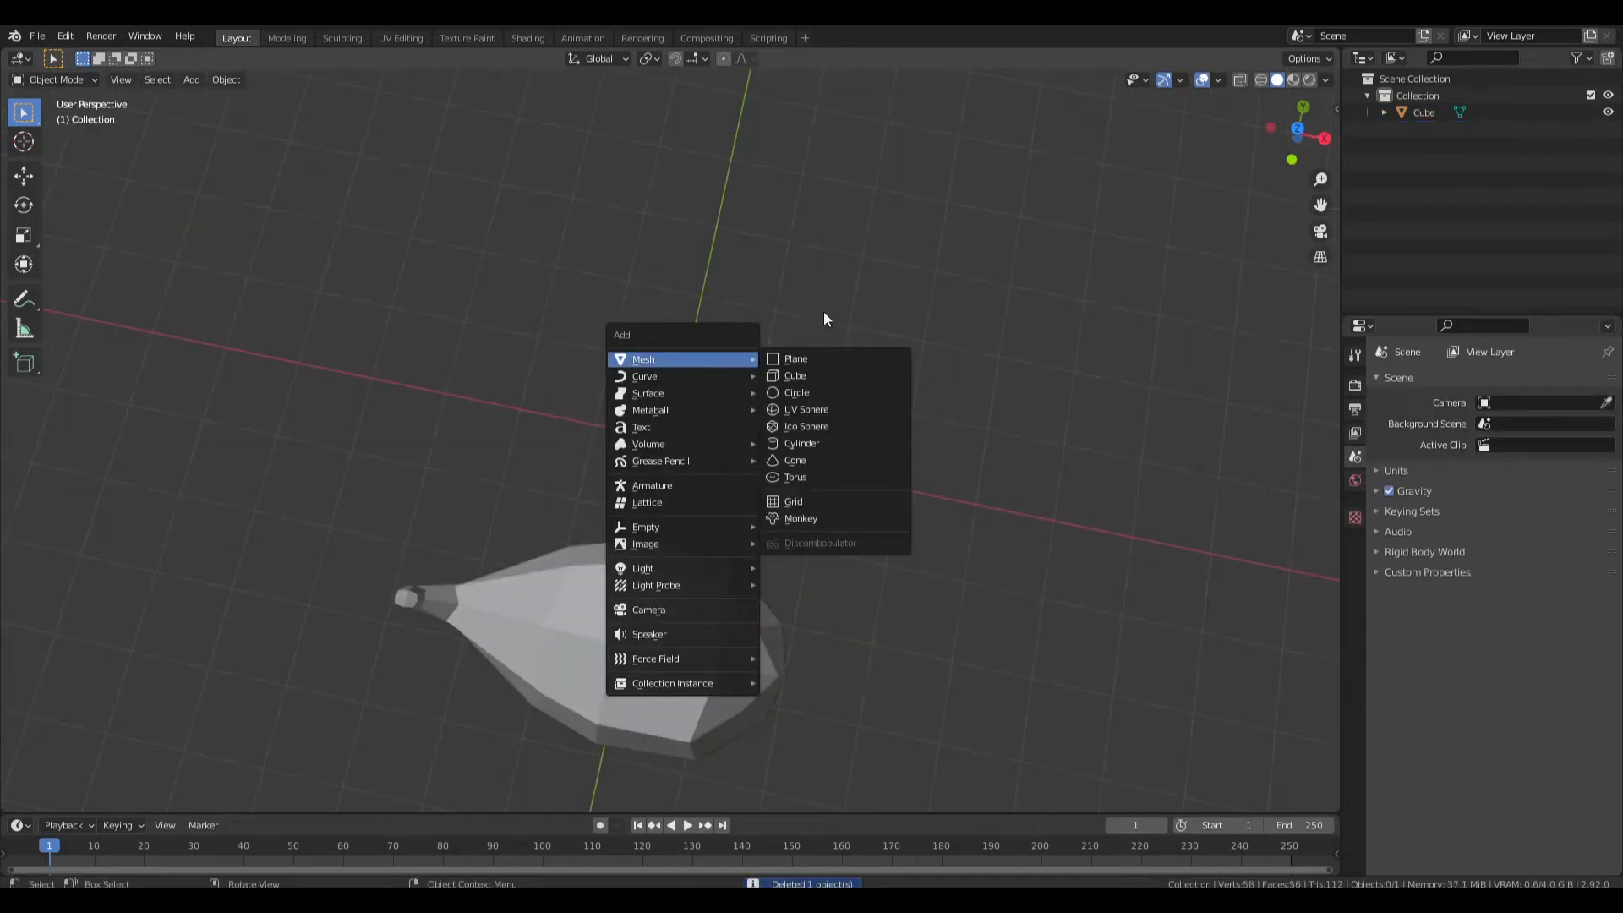
key(shift+a)
right_click(693, 422)
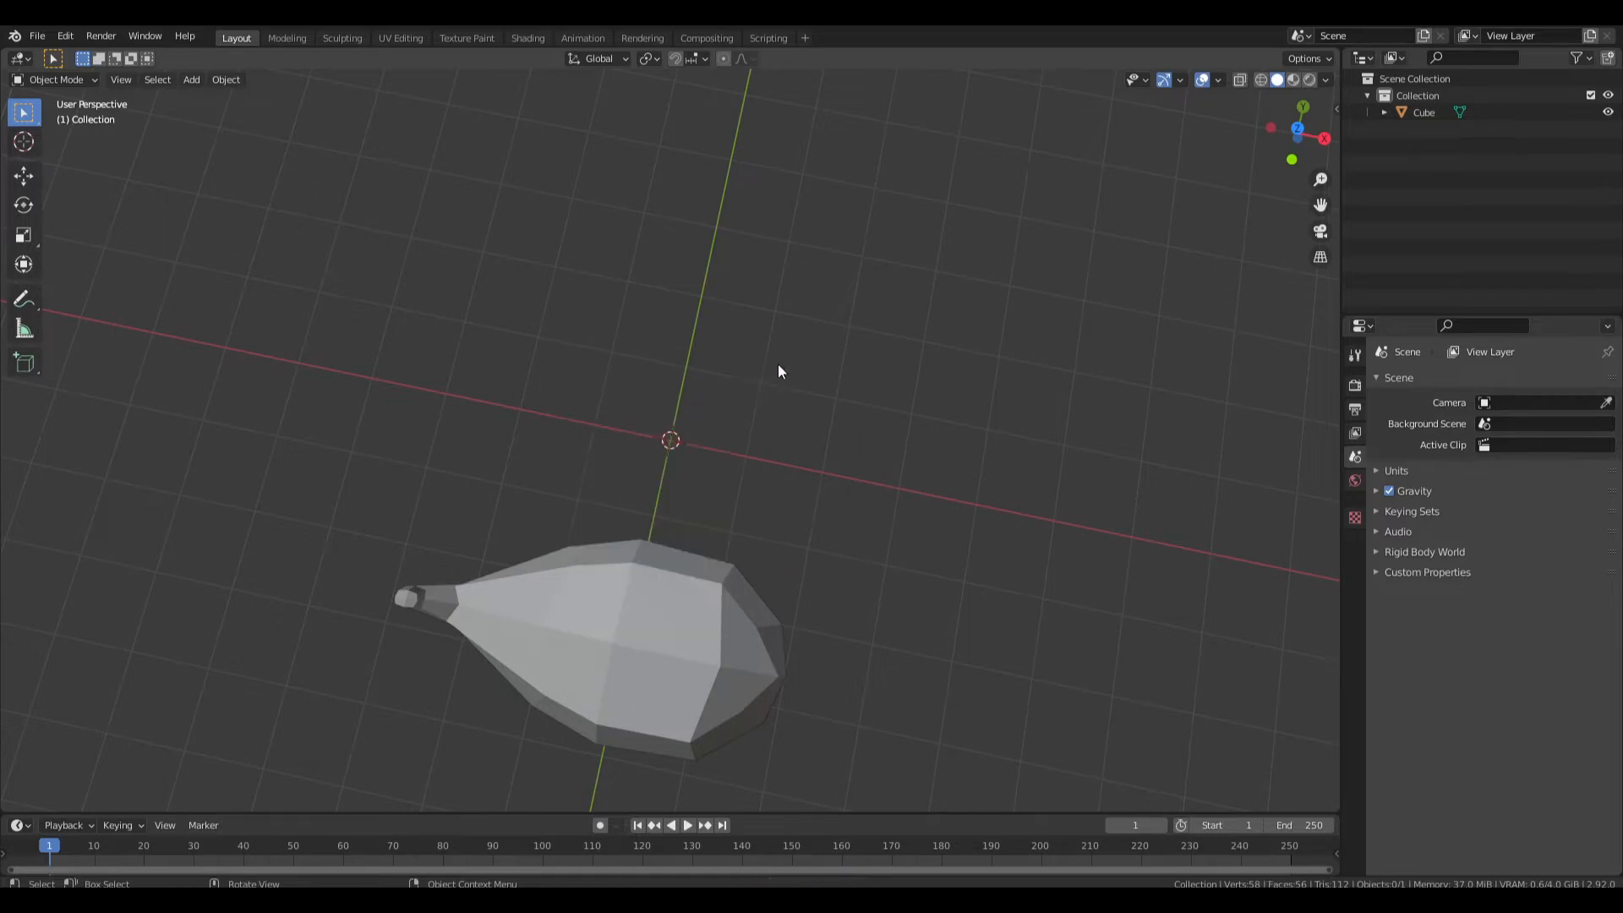
key(F3)
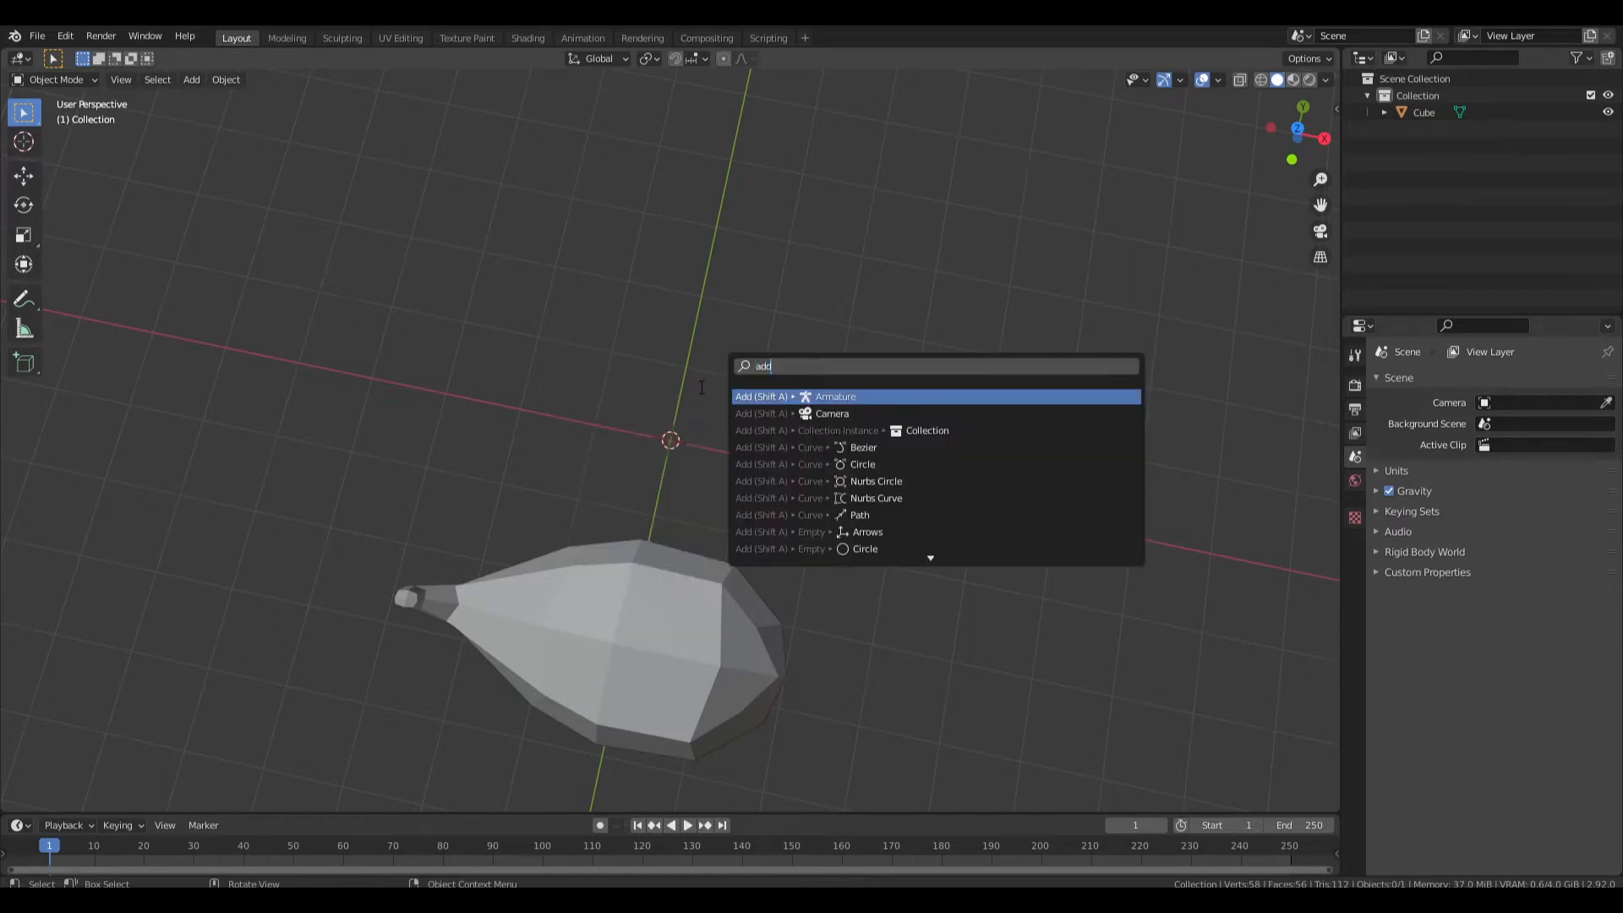
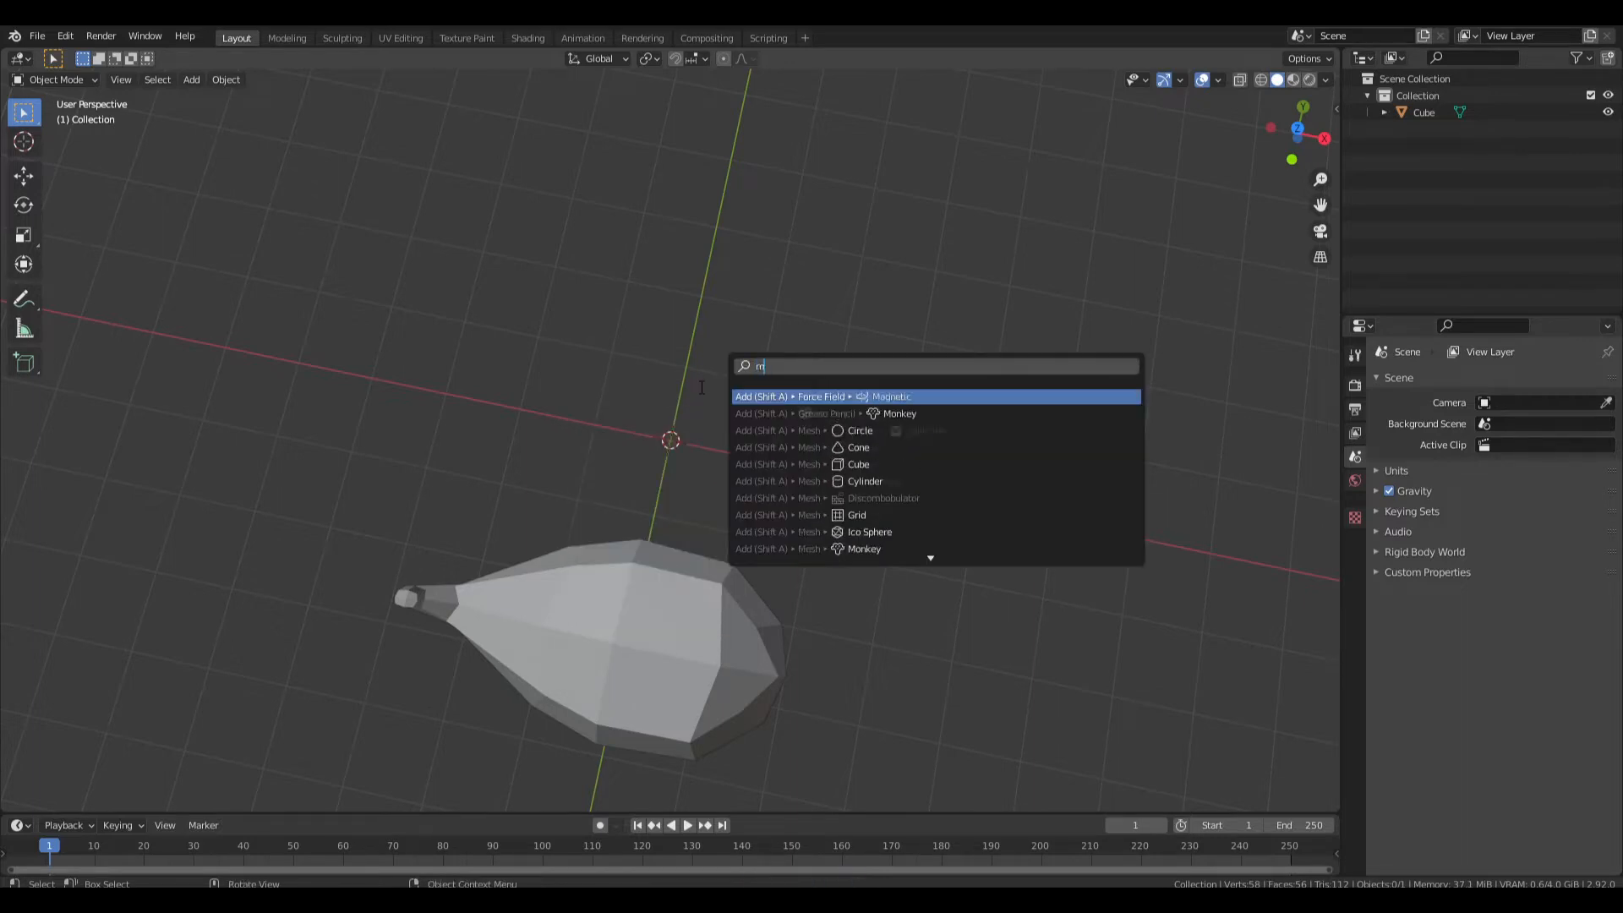
key(Escape)
Add a UV sphere at the origin with 5 segments and 3 rings and check its low-poly shape.
key(shift+a)
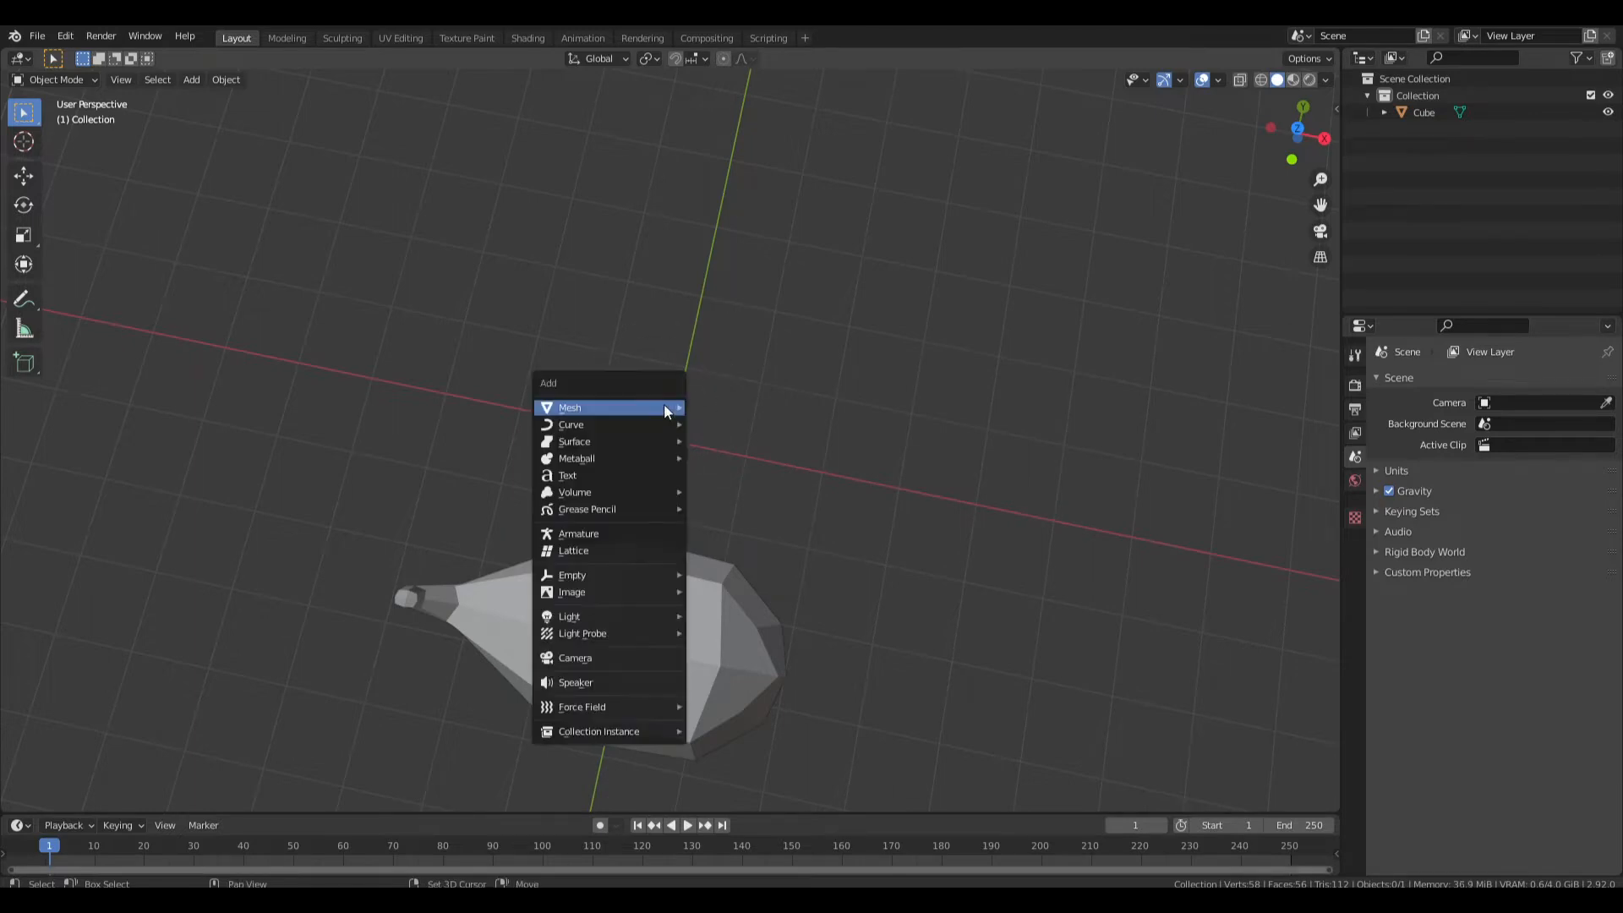
mouse_move(663, 405)
click(743, 460)
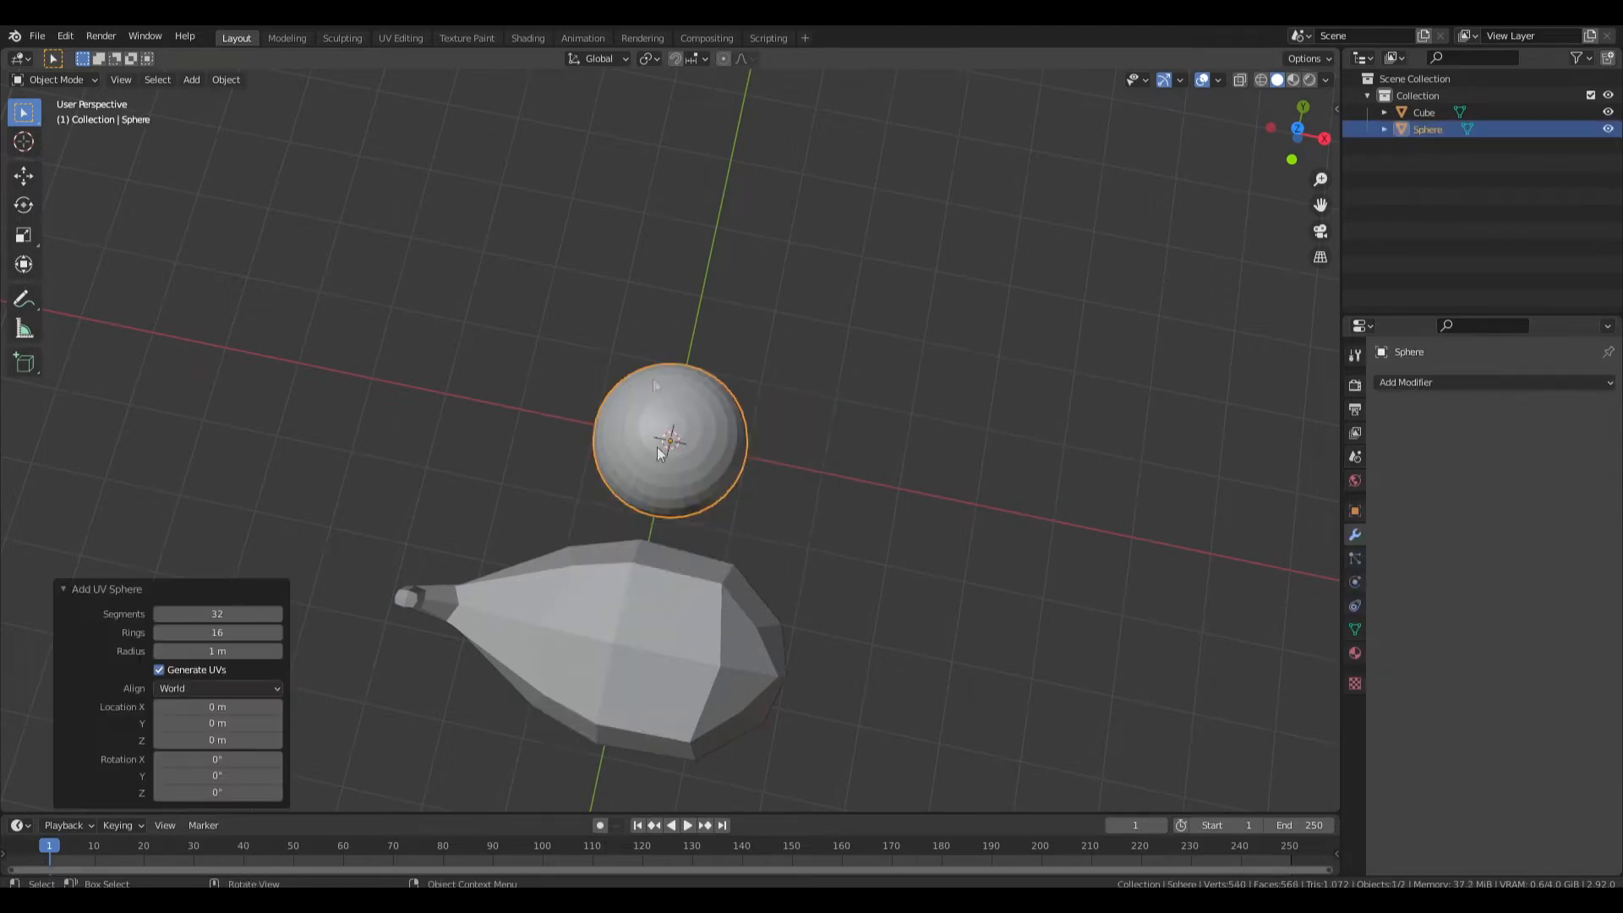
middle_drag(798, 409, 390, 503)
drag(160, 616, 224, 632)
click(157, 616)
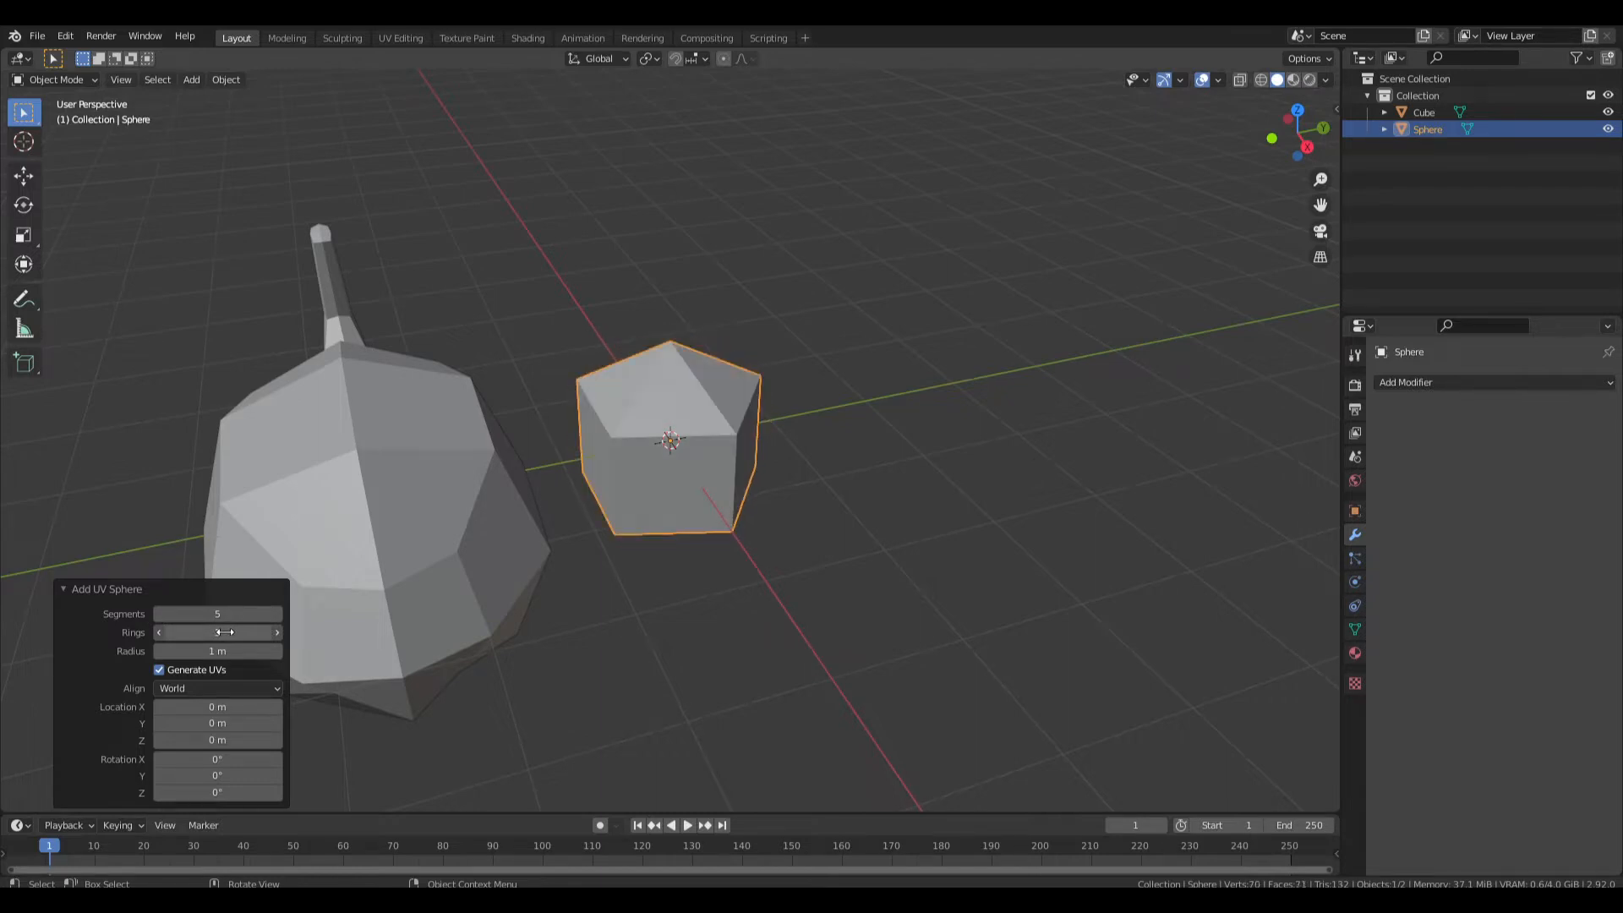
middle_drag(629, 554, 636, 490)
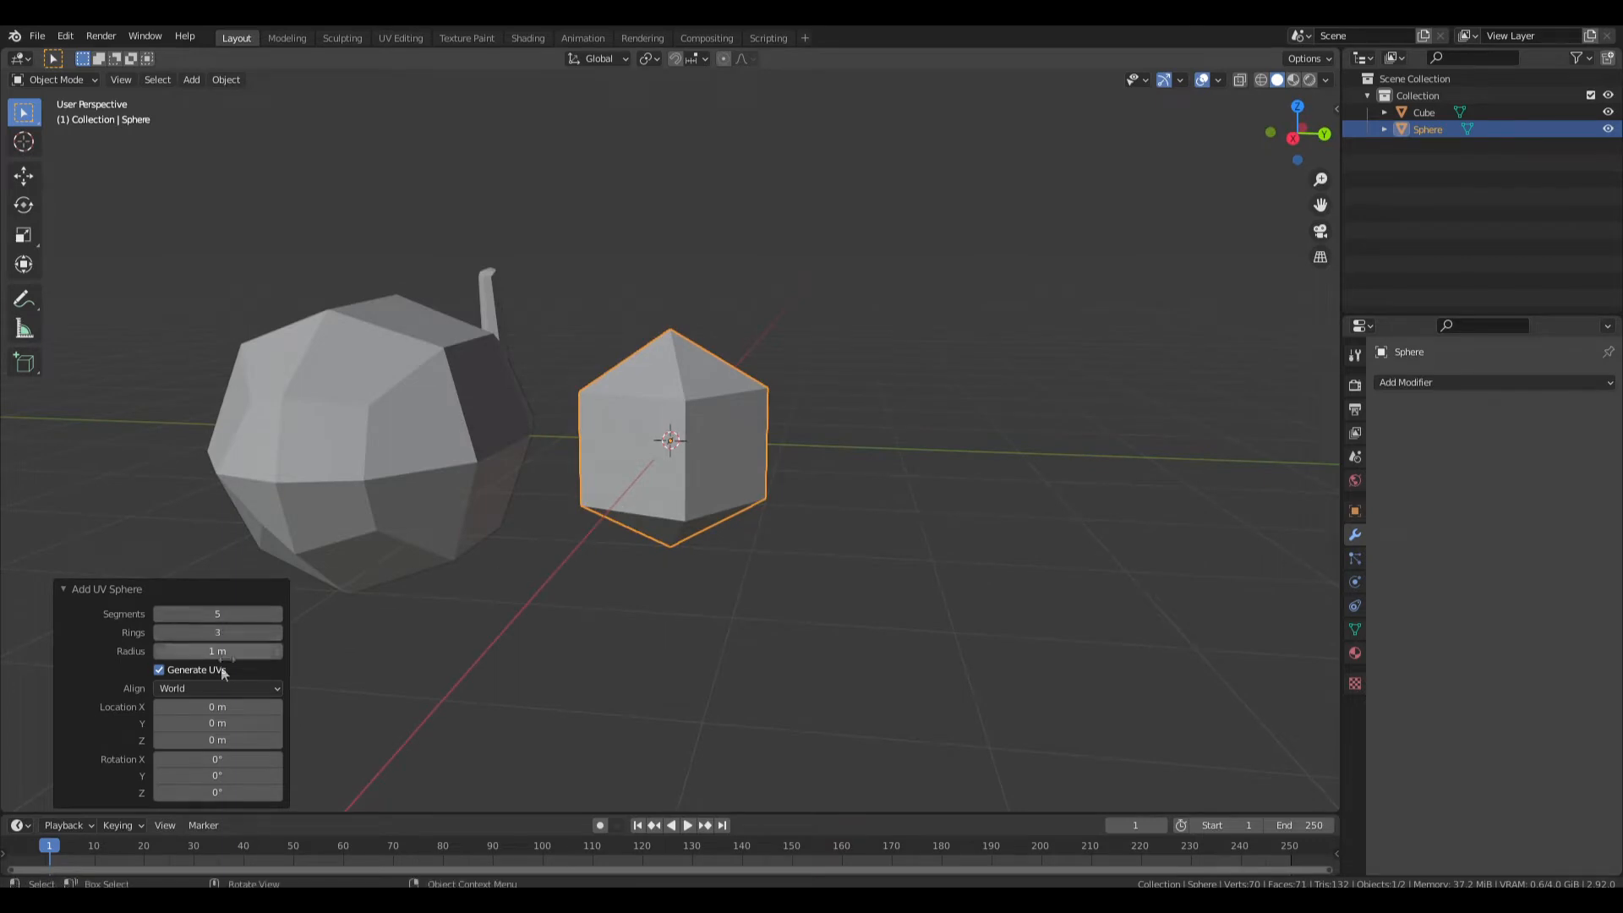
middle_drag(664, 404, 657, 417)
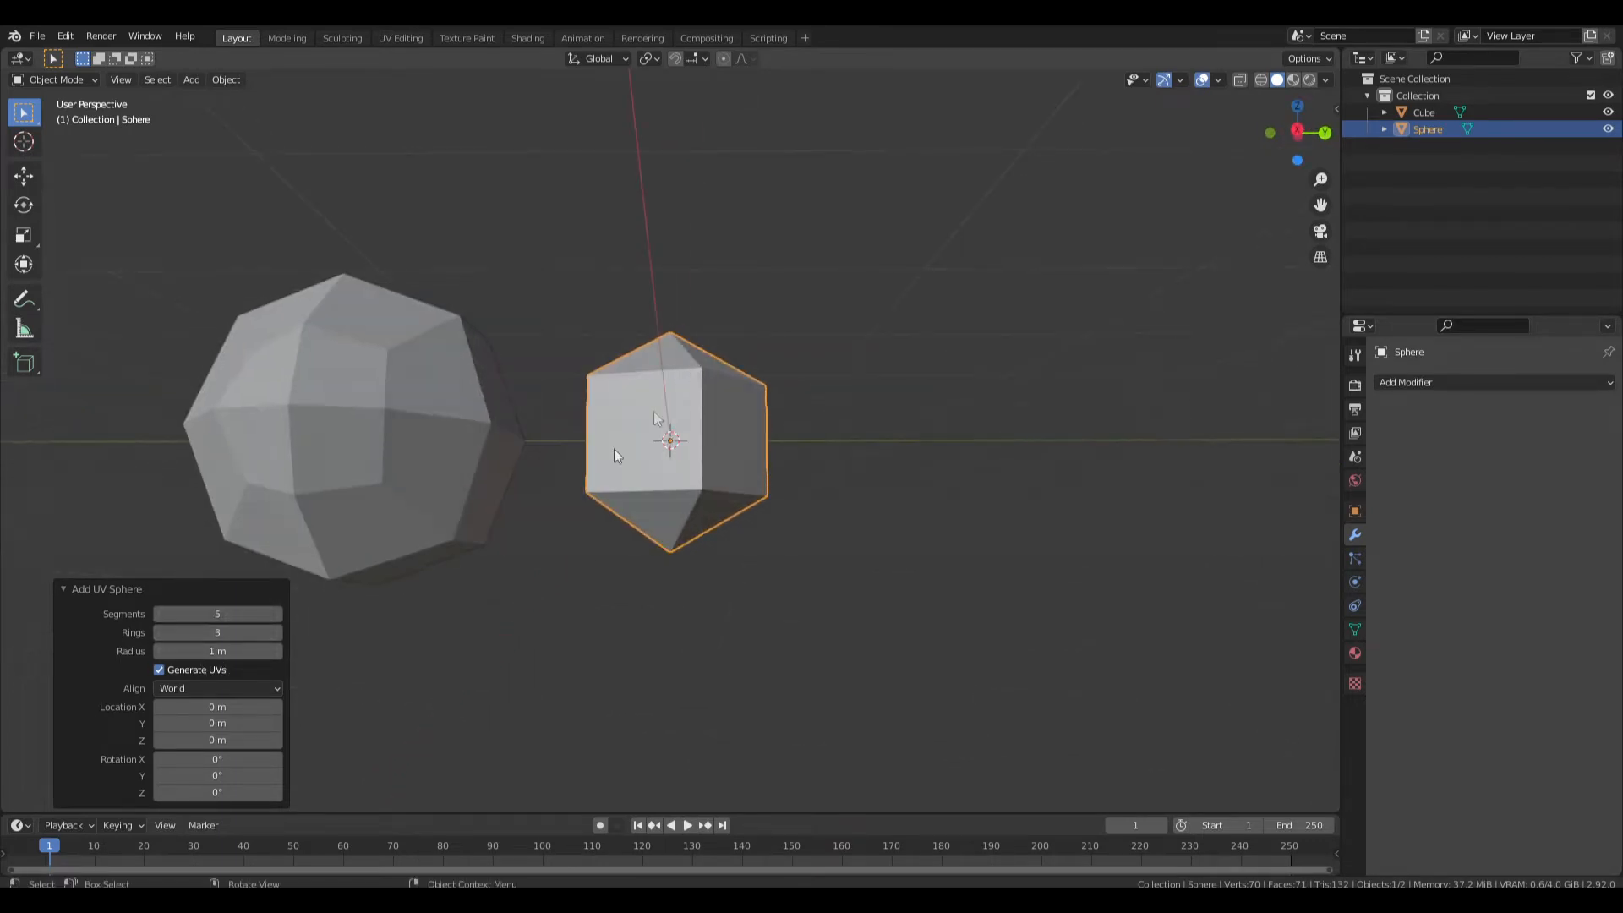
Move the five-segment sphere 2 m along X to the body's front as a head and rotate it 20° about Z.
middle_drag(575, 502, 496, 504)
key(Tab)
key(Tab)
middle_drag(678, 503, 788, 464)
key(KP_7)
middle_drag(921, 600, 934, 605)
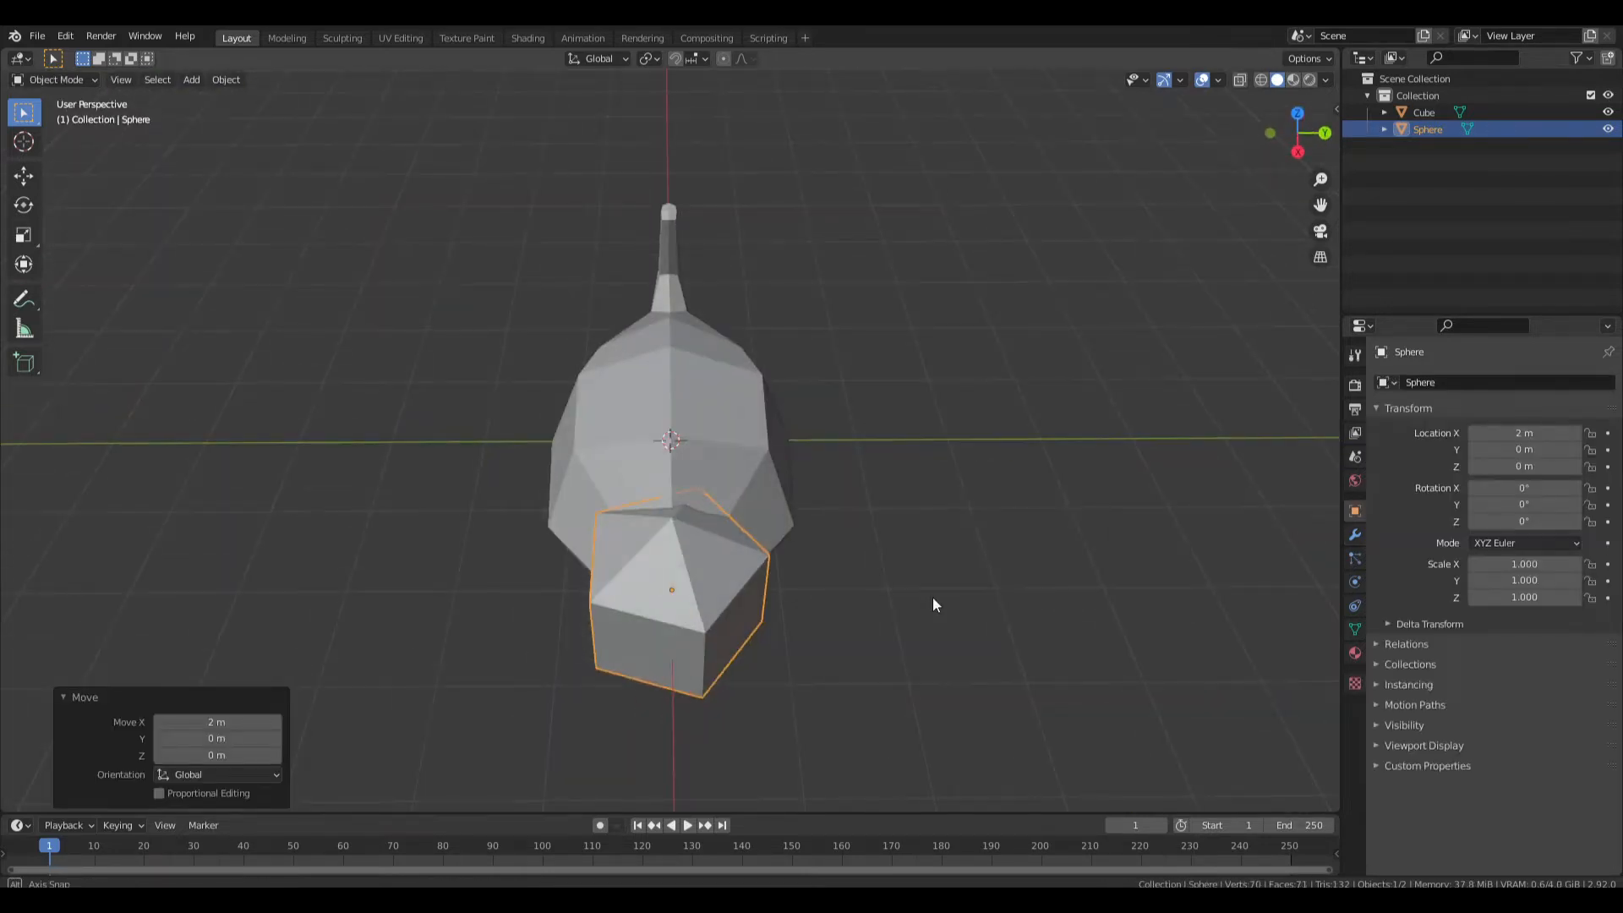
key(KP_7)
key(r)
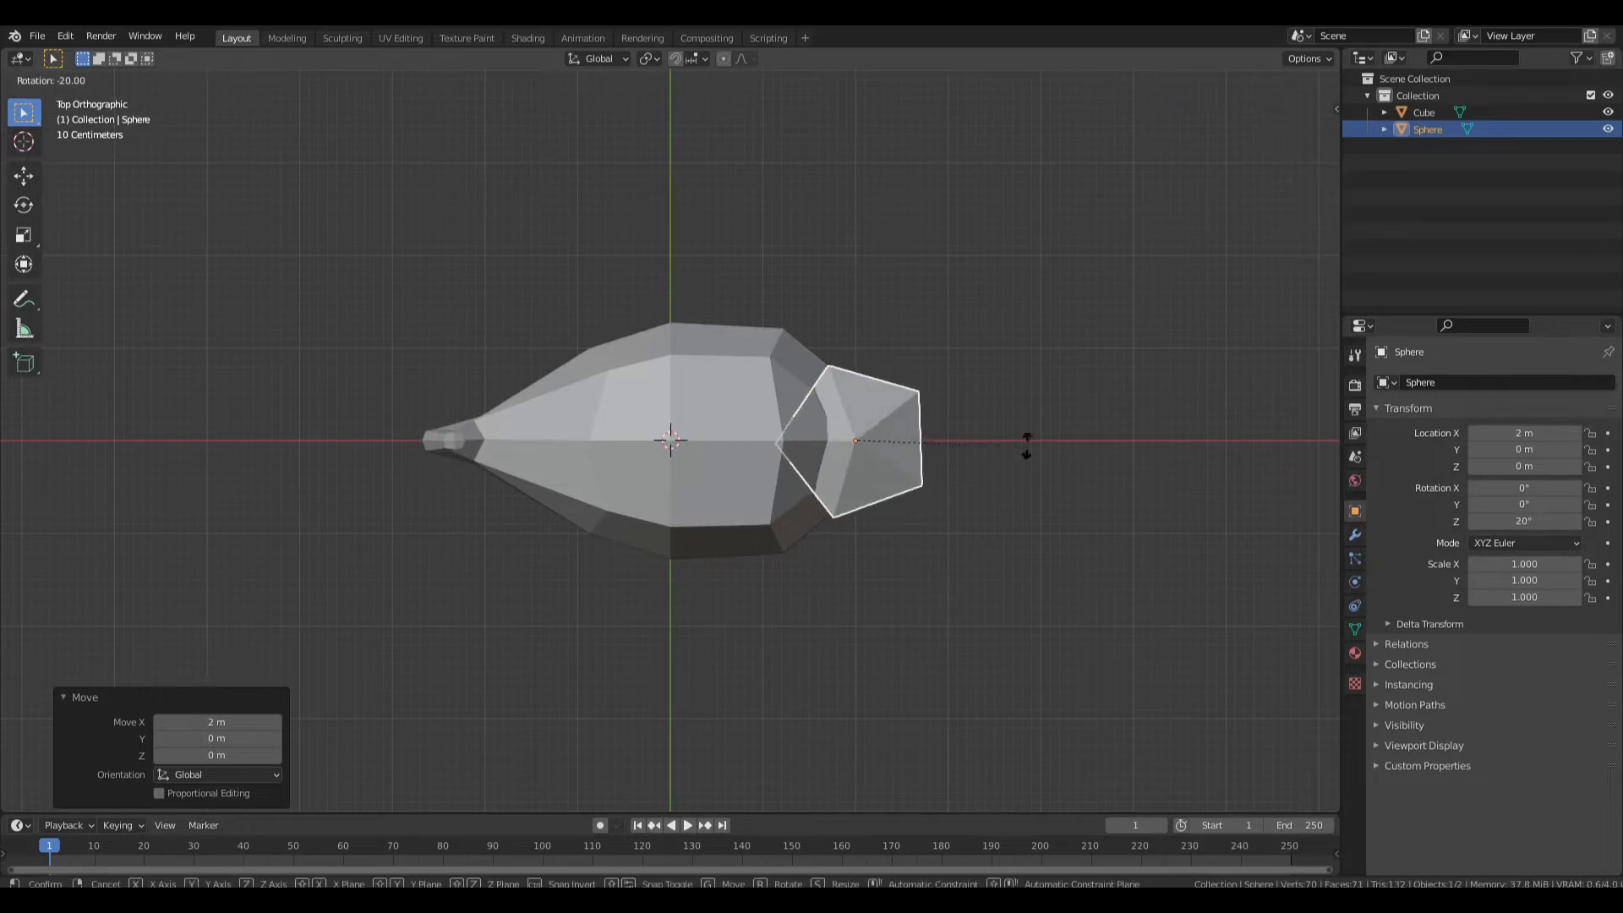
click(1027, 440)
In Edit Mode, scale the head sphere's two pole vertices together to 0.736 and set the pivot point to Median Point.
middle_drag(1028, 439, 466, 558)
key(Tab)
click(477, 318)
middle_drag(637, 604, 688, 615)
key(s)
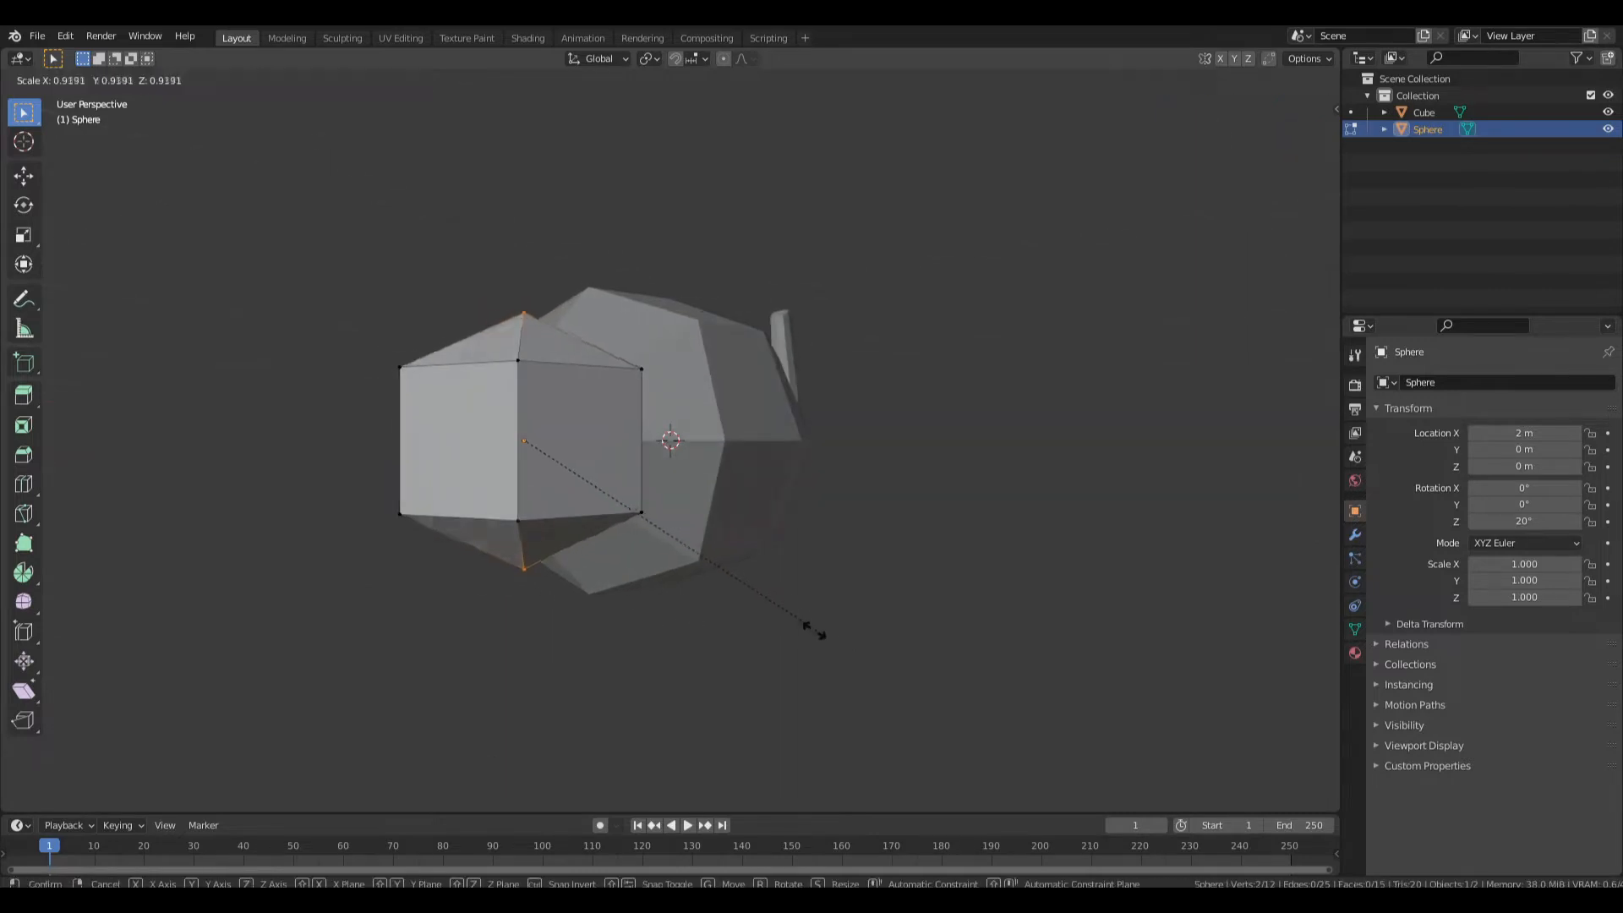
click(764, 586)
key(period)
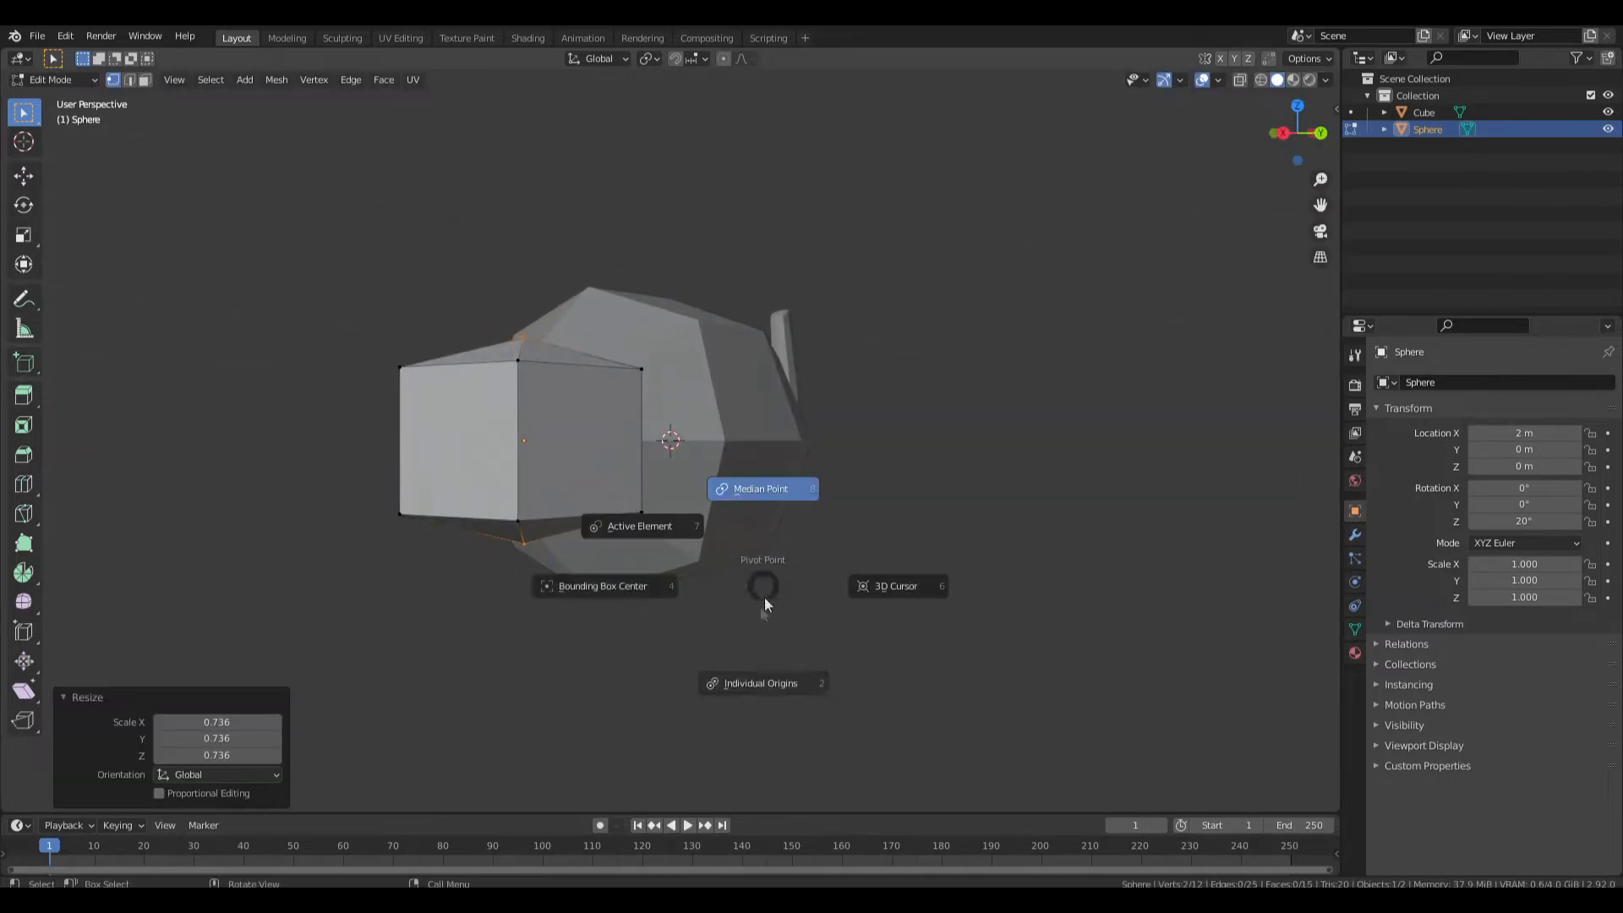
click(768, 463)
Scale the head sphere object down to 0.892, save the file and clear the selection.
middle_drag(768, 464, 687, 434)
key(Tab)
key(s)
click(699, 504)
key(s)
click(1036, 489)
key(Tab)
key(Tab)
click(668, 515)
middle_drag(668, 516, 701, 519)
key(ctrl+s)
click(658, 535)
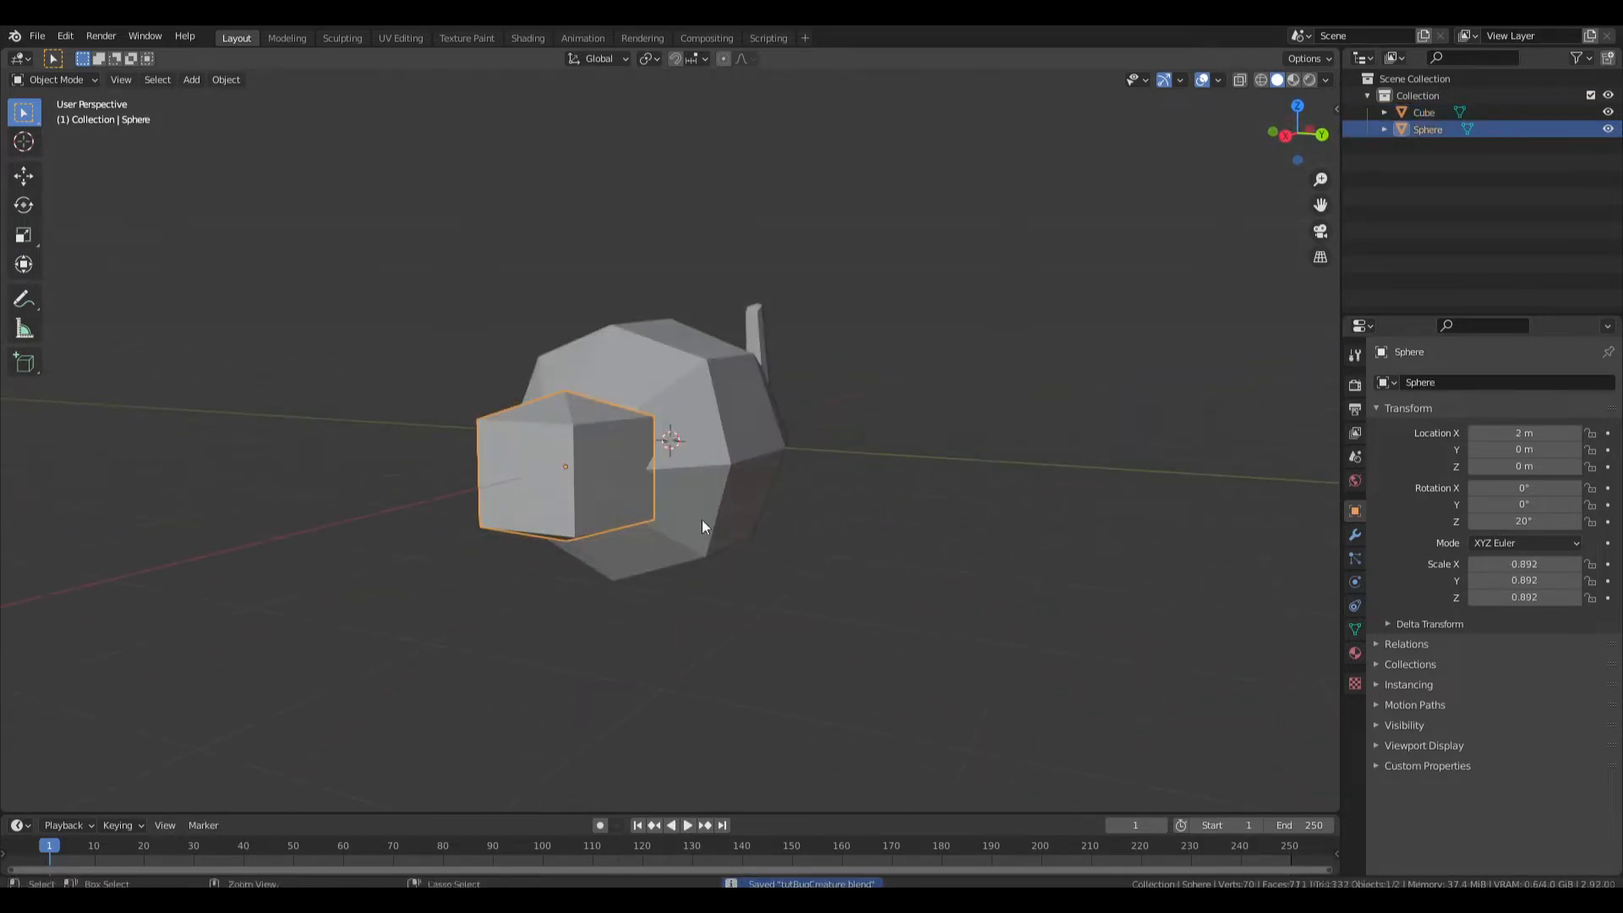
click(836, 514)
middle_drag(835, 514, 873, 518)
drag(996, 513, 930, 578)
key(shift+a)
mouse_move(930, 548)
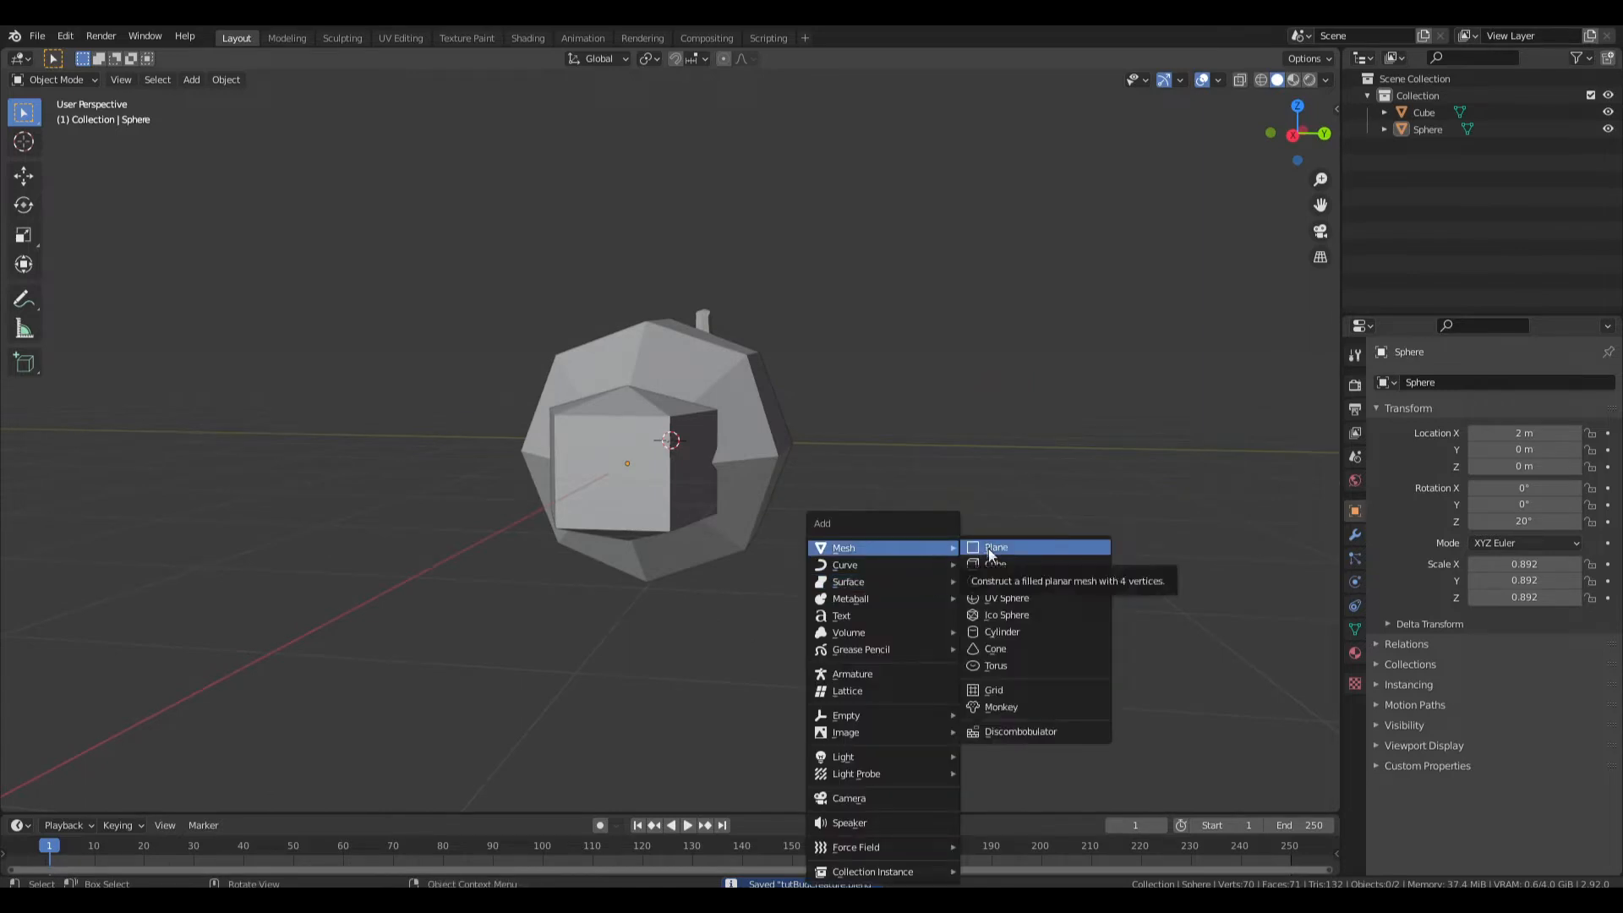
click(987, 550)
key(ctrl+z)
key(shift+a)
mouse_move(982, 546)
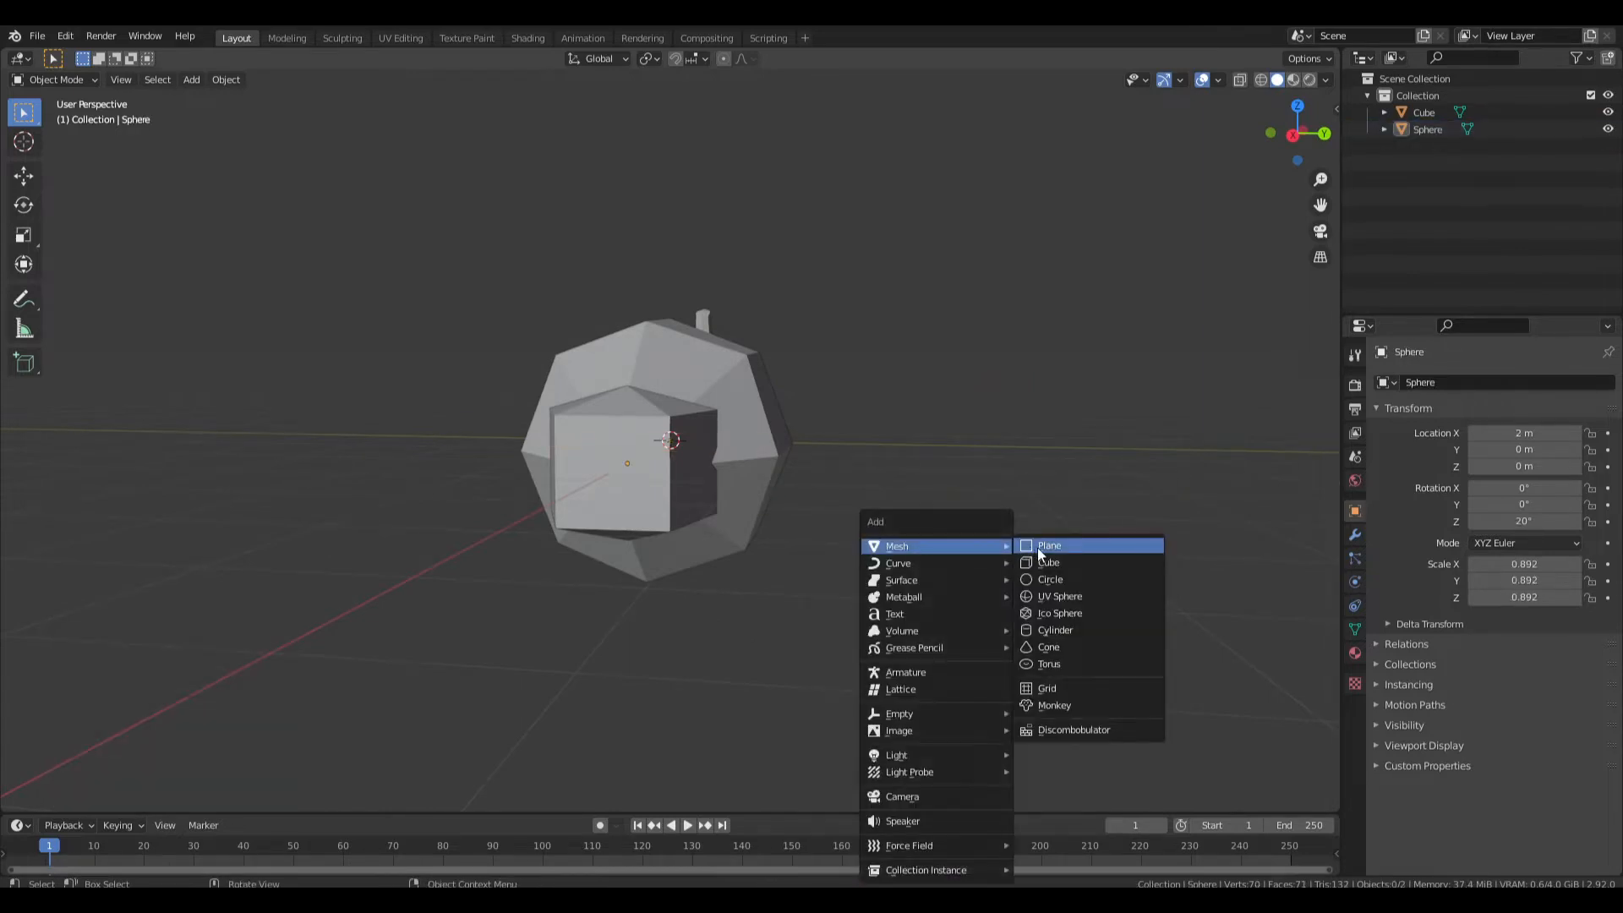
click(1034, 614)
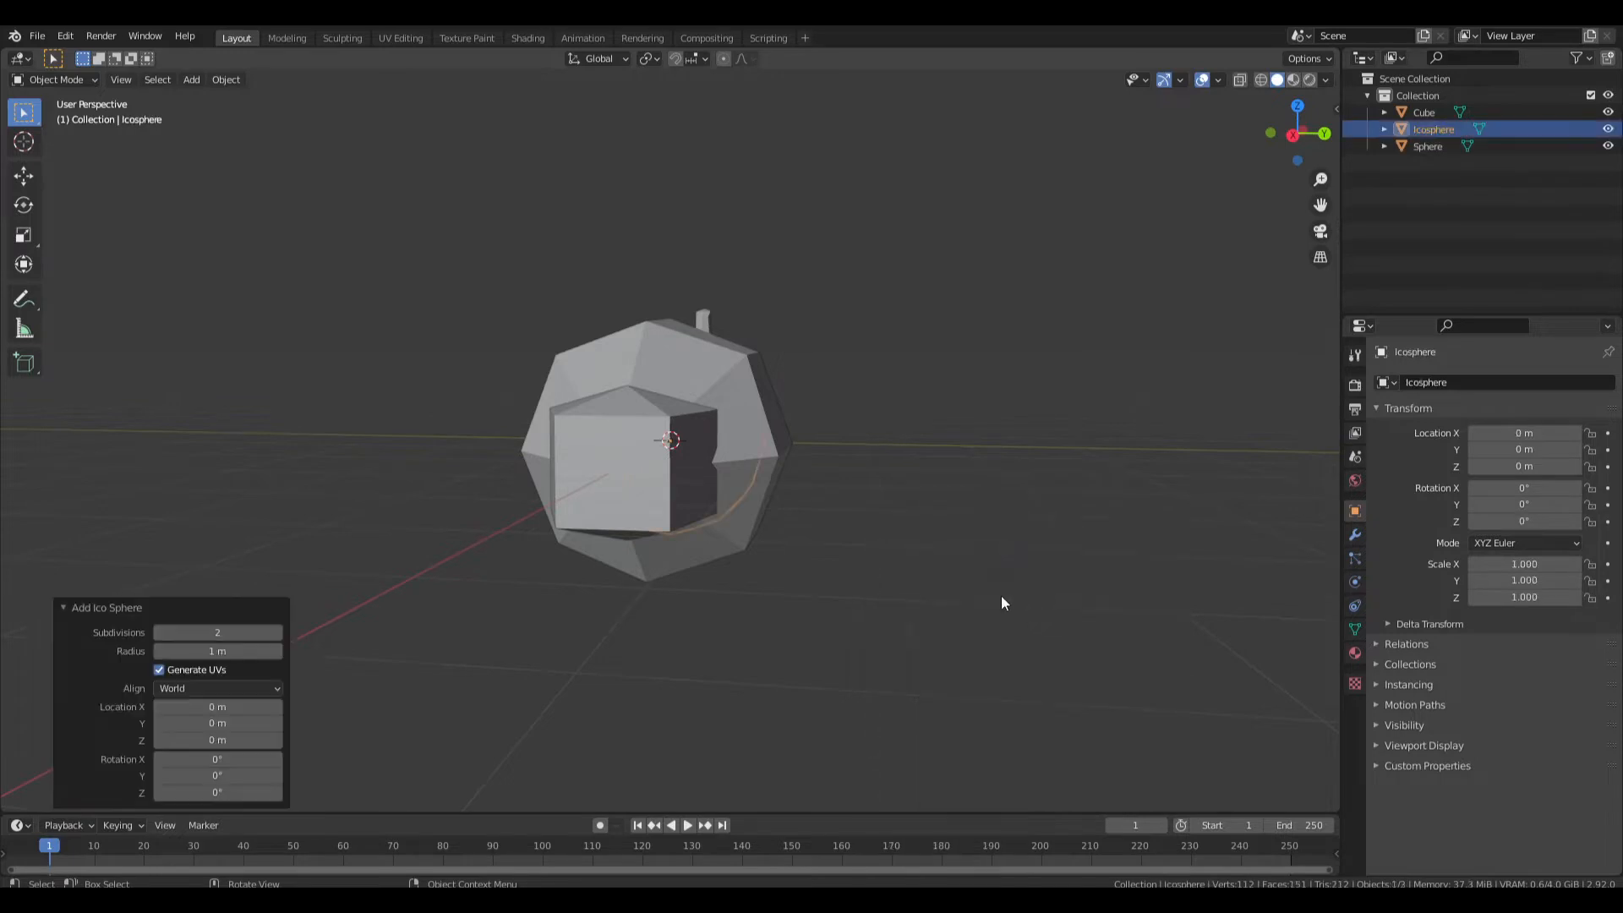
key(KP_5)
key(KP_1)
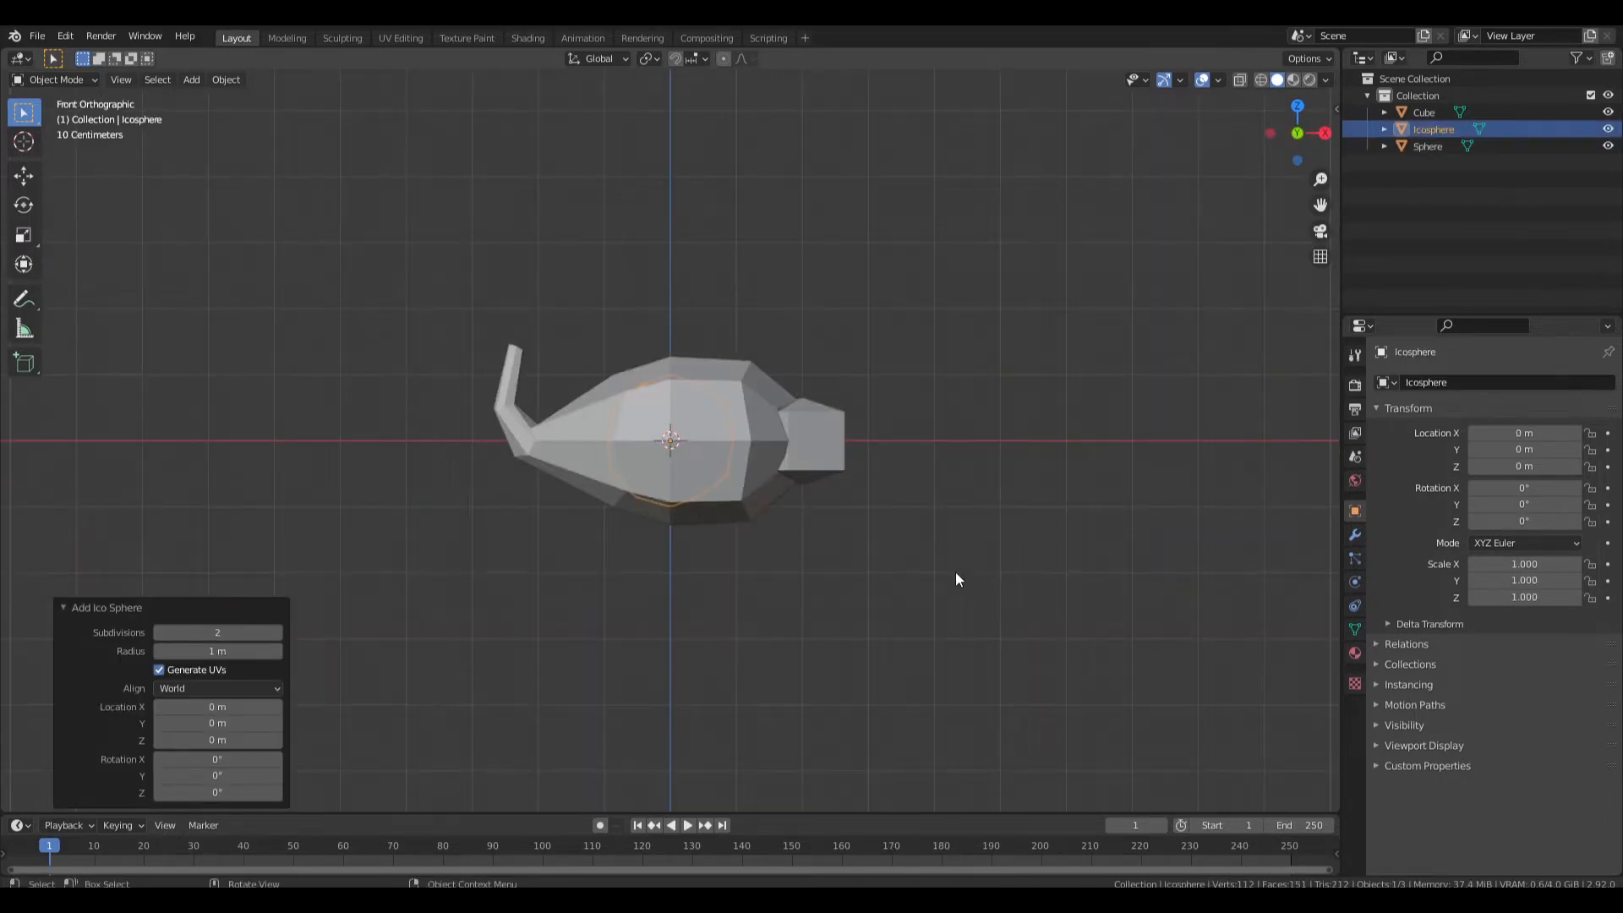
key(KP_7)
key(g)
click(960, 387)
middle_drag(960, 387, 808, 409)
key(Delete)
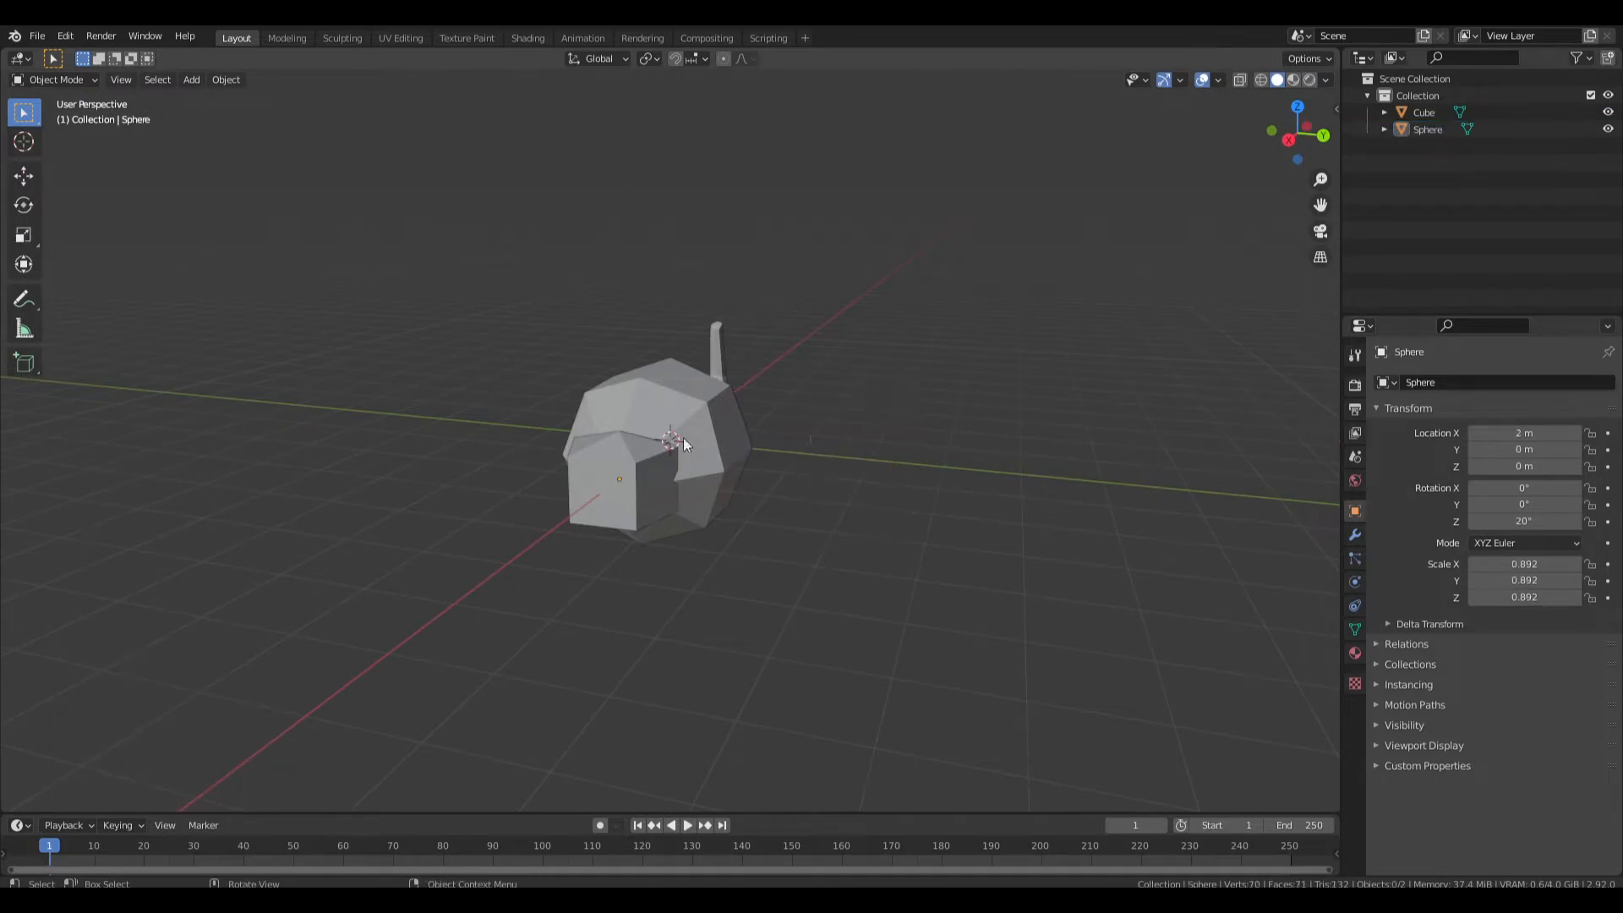
Hide the body and head, and add an ico sphere with 1 subdivision at the origin.
drag(840, 317, 435, 570)
key(Delete)
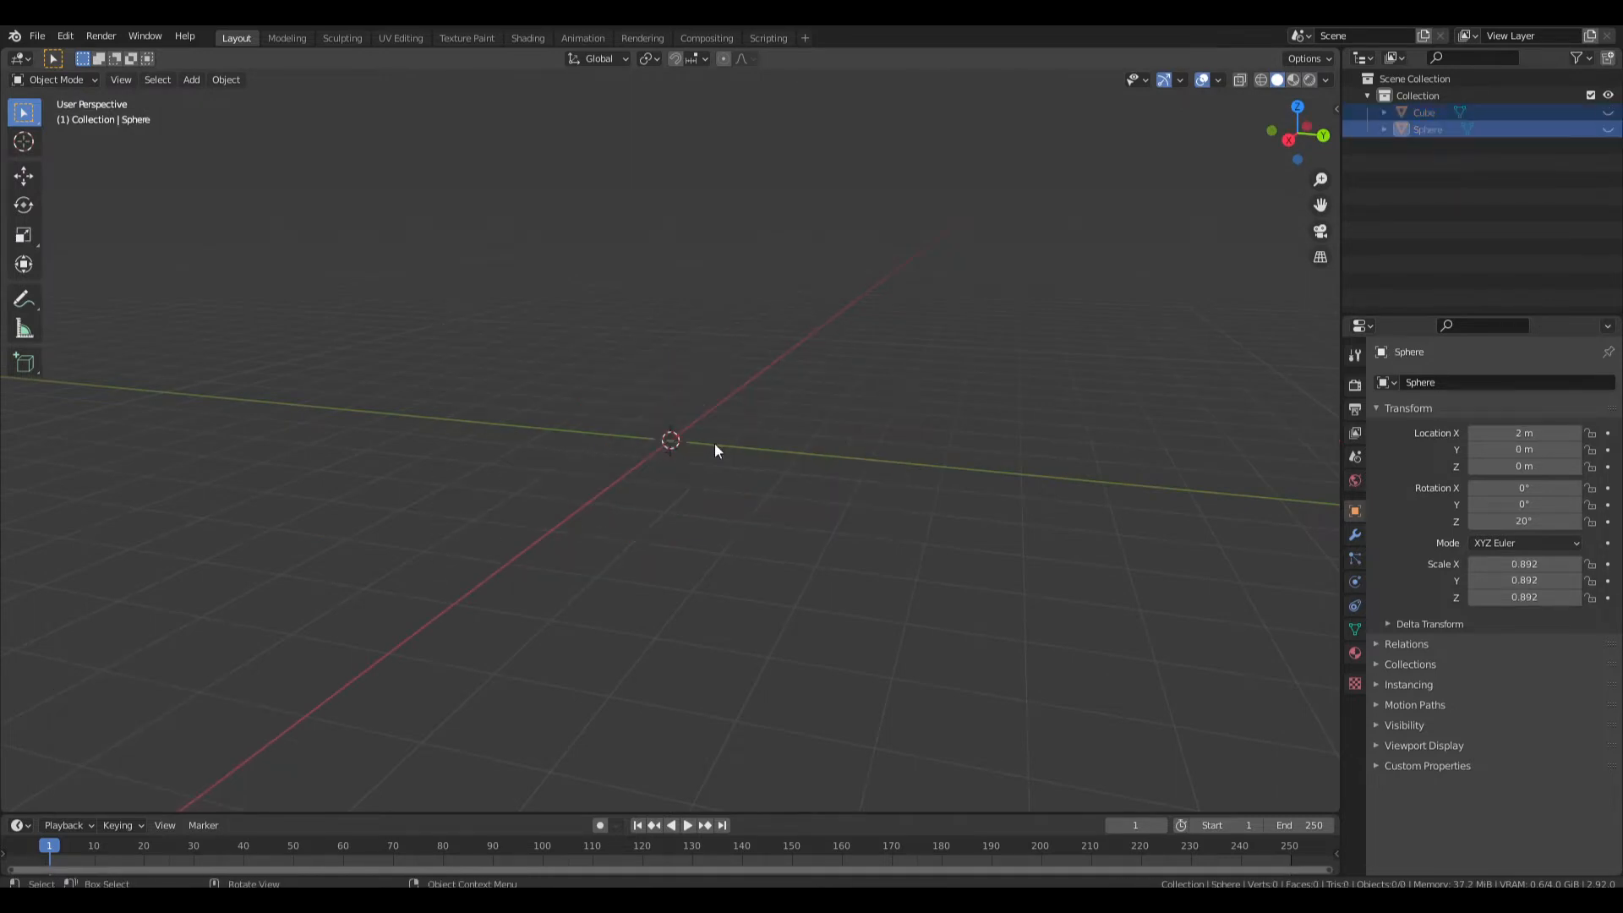
key(shift+a)
key(shift+a)
click(789, 578)
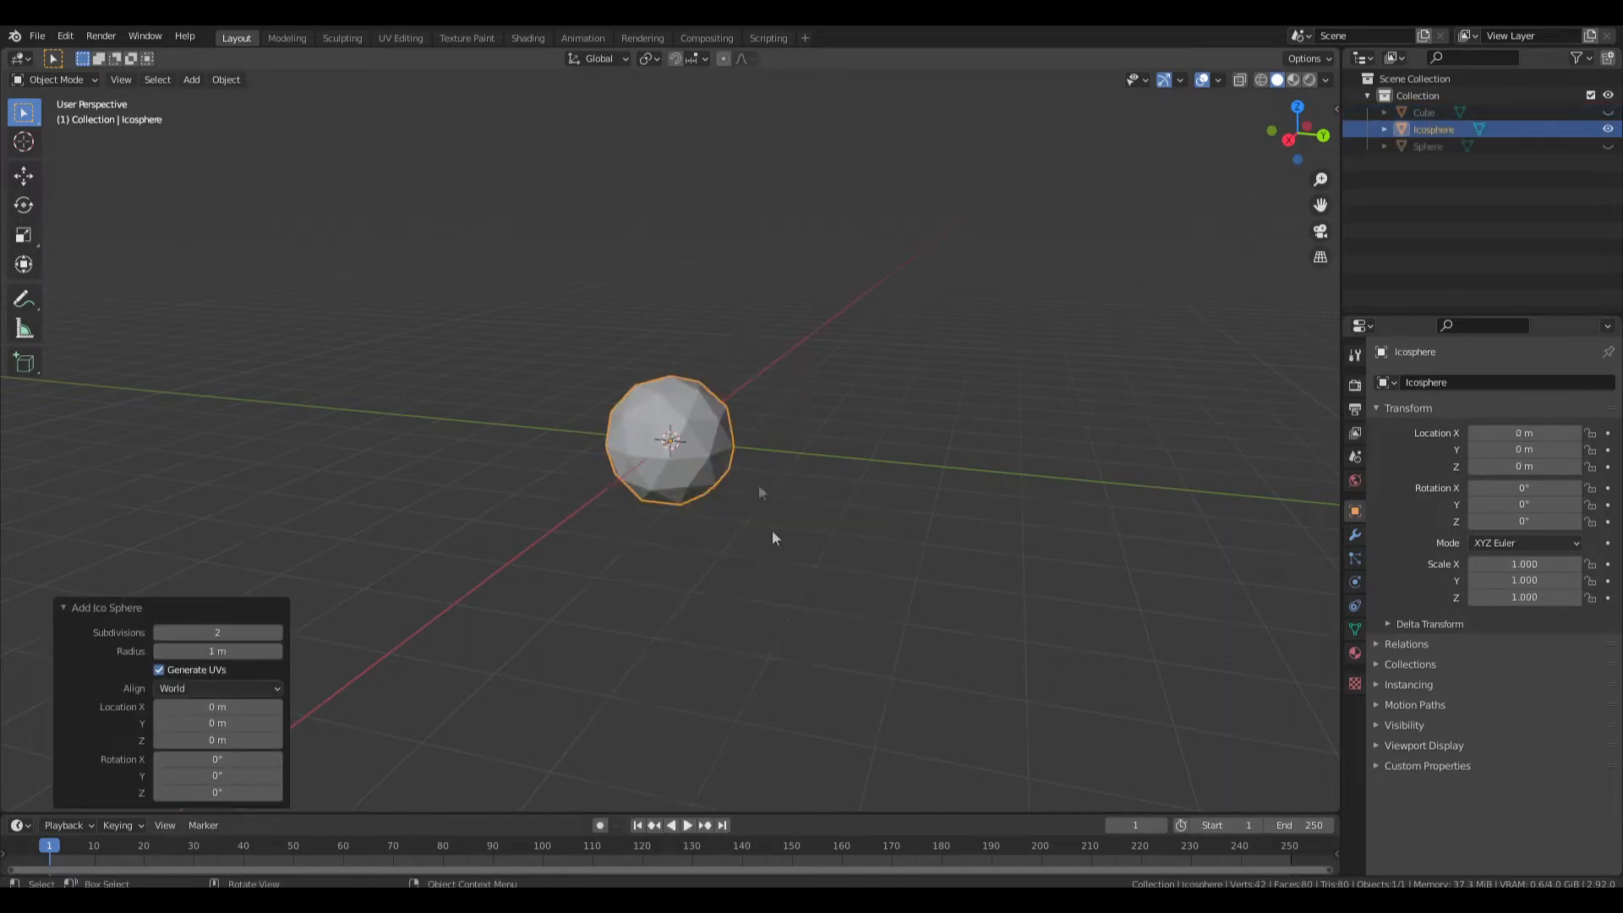
scroll(679, 414, up, 3)
middle_drag(680, 419, 710, 524)
click(158, 632)
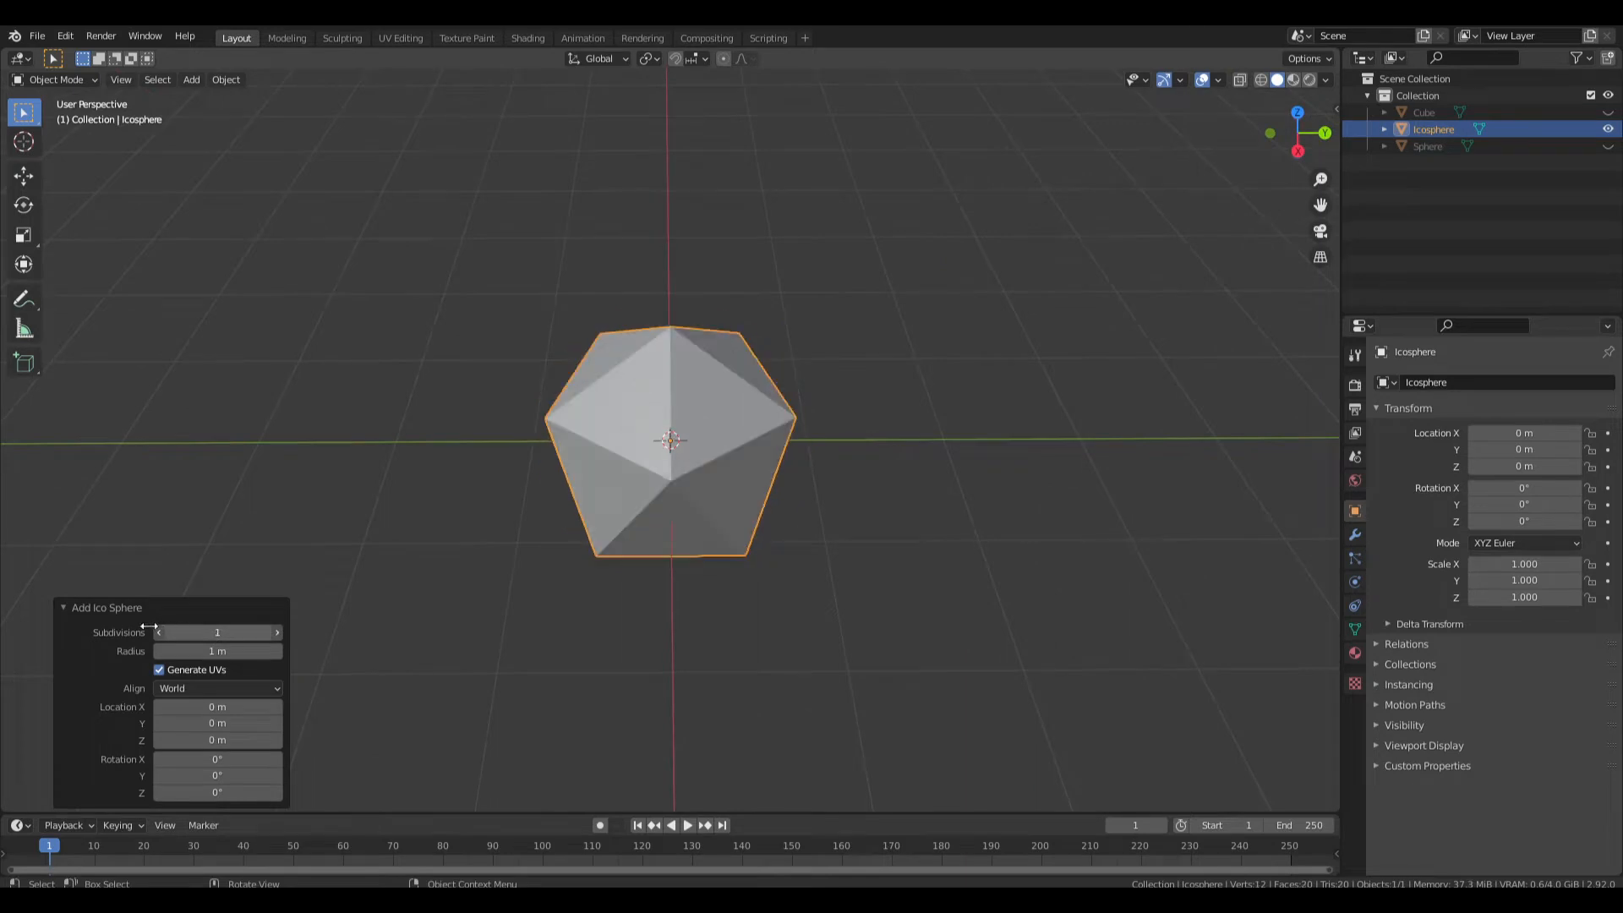
middle_drag(642, 507, 971, 344)
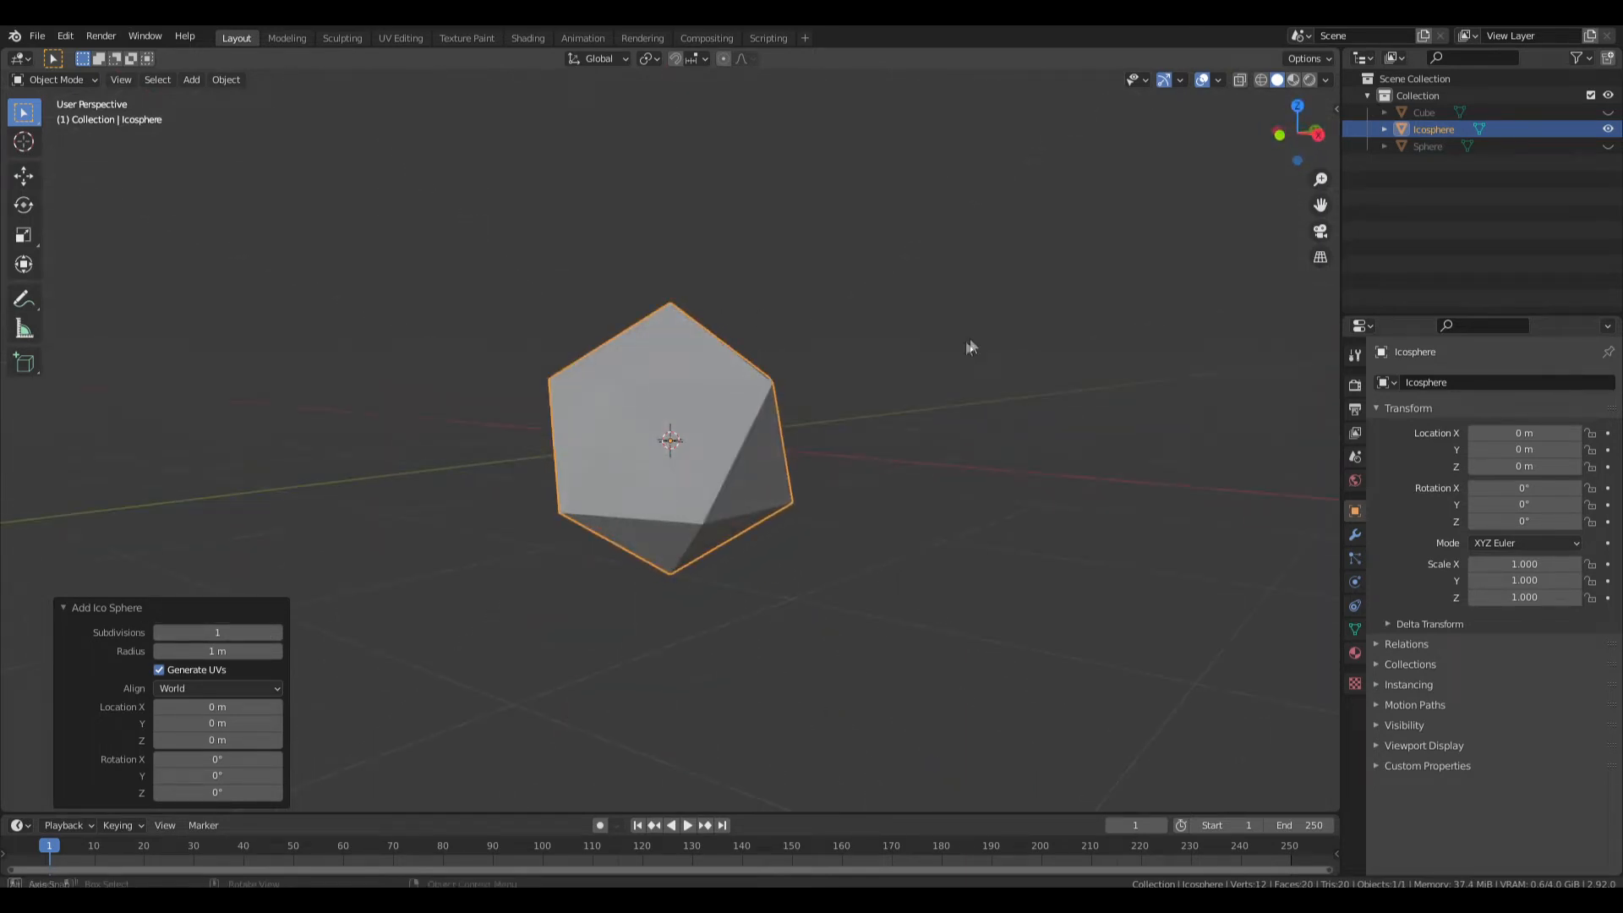
In Edit Mode, scale the ico sphere's mesh to 0.24 and stretch it about 7.5 times along Z into a thin spike.
key(Tab)
middle_drag(855, 355, 870, 428)
key(s)
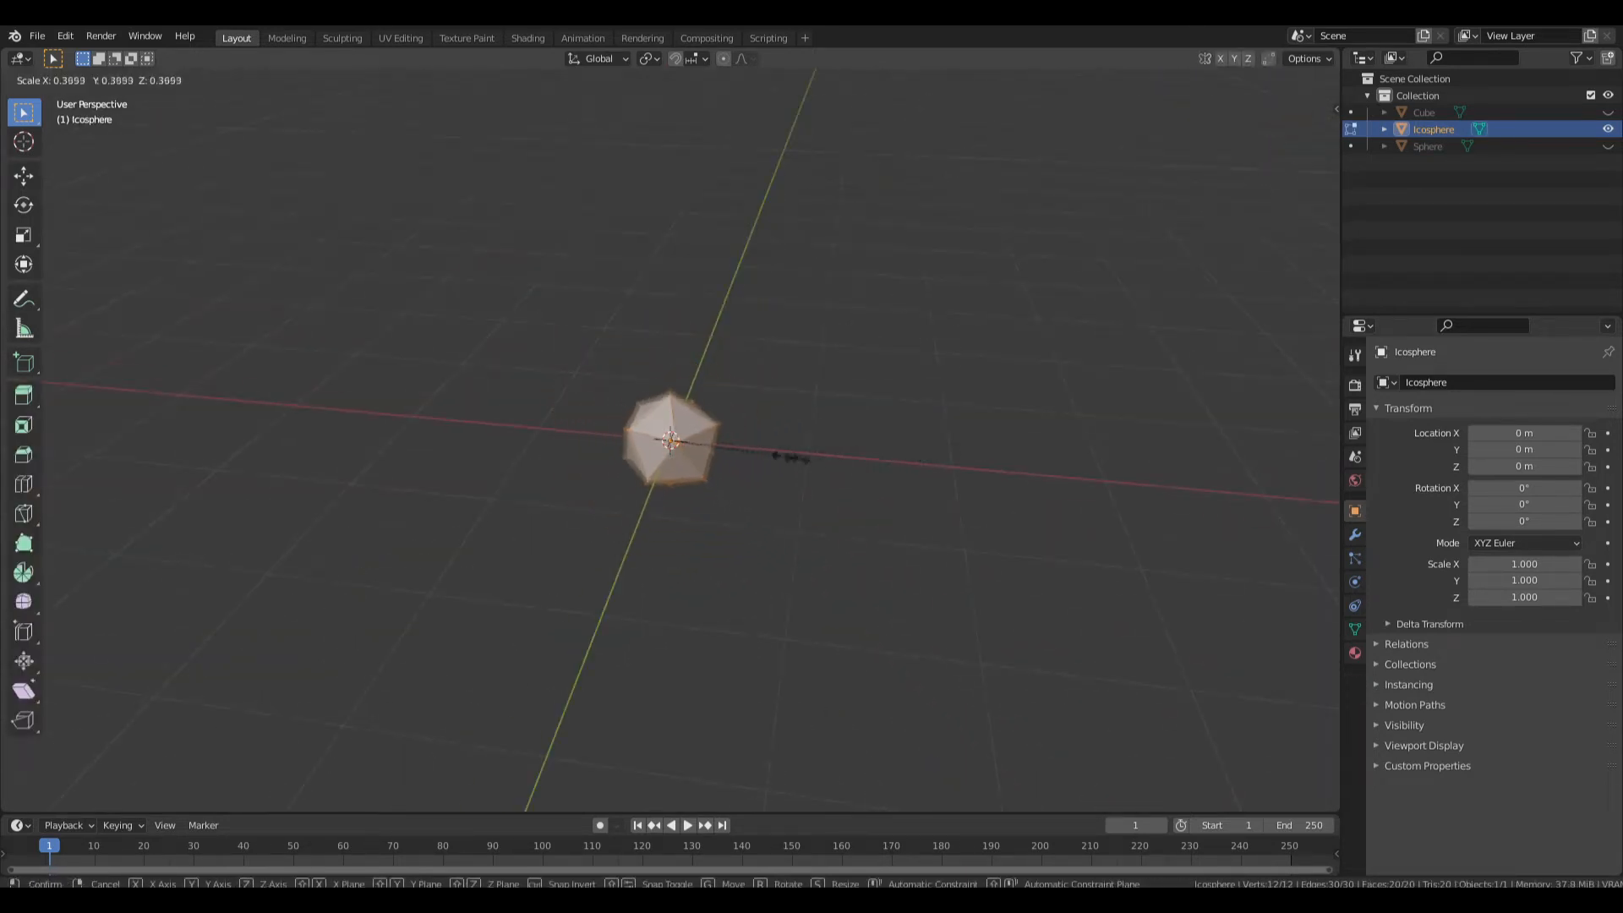
click(744, 449)
middle_drag(744, 450, 691, 445)
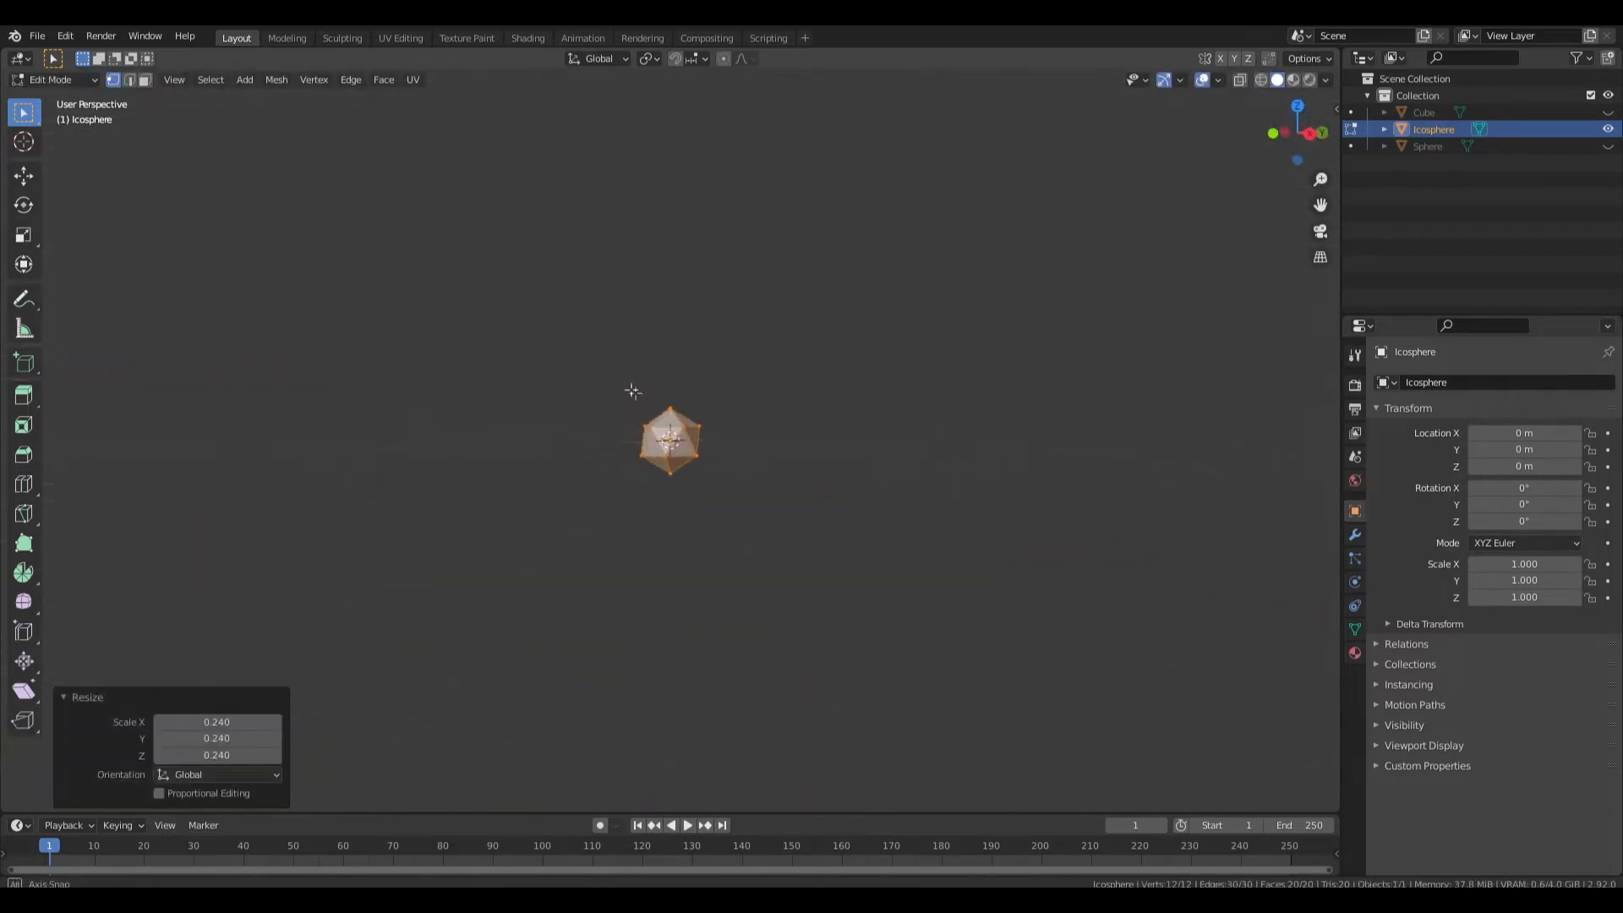
key(s)
key(x)
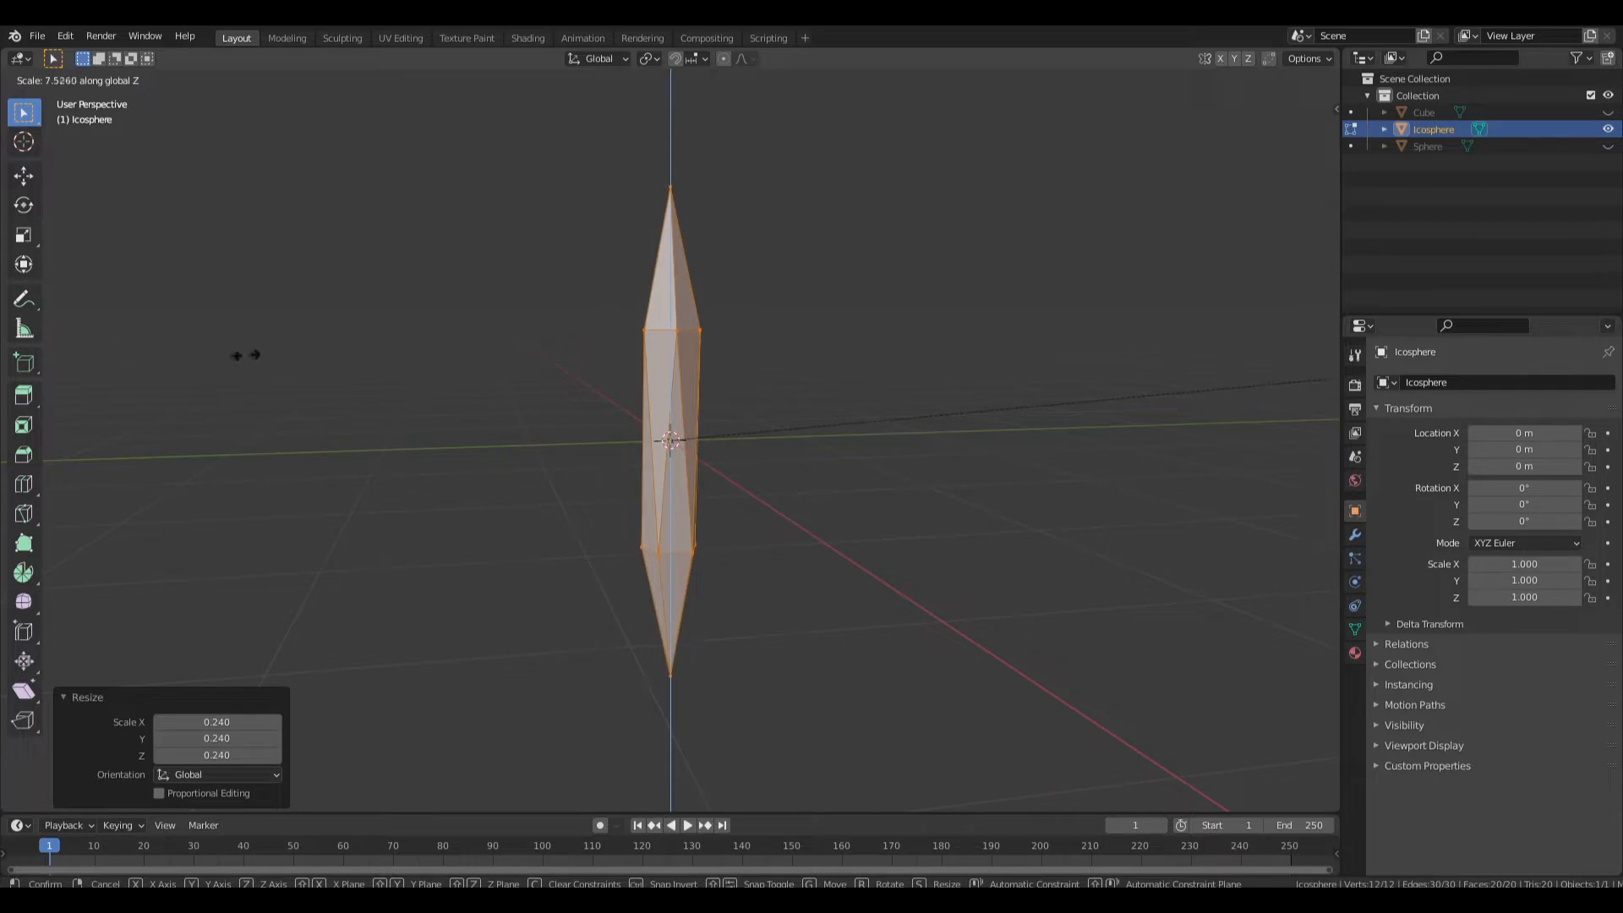
click(284, 337)
Scale the spike's two tip vertices inward to blunt both ends, leave Edit Mode and unhide the body and head.
drag(619, 168, 734, 240)
shift+drag(582, 607, 798, 764)
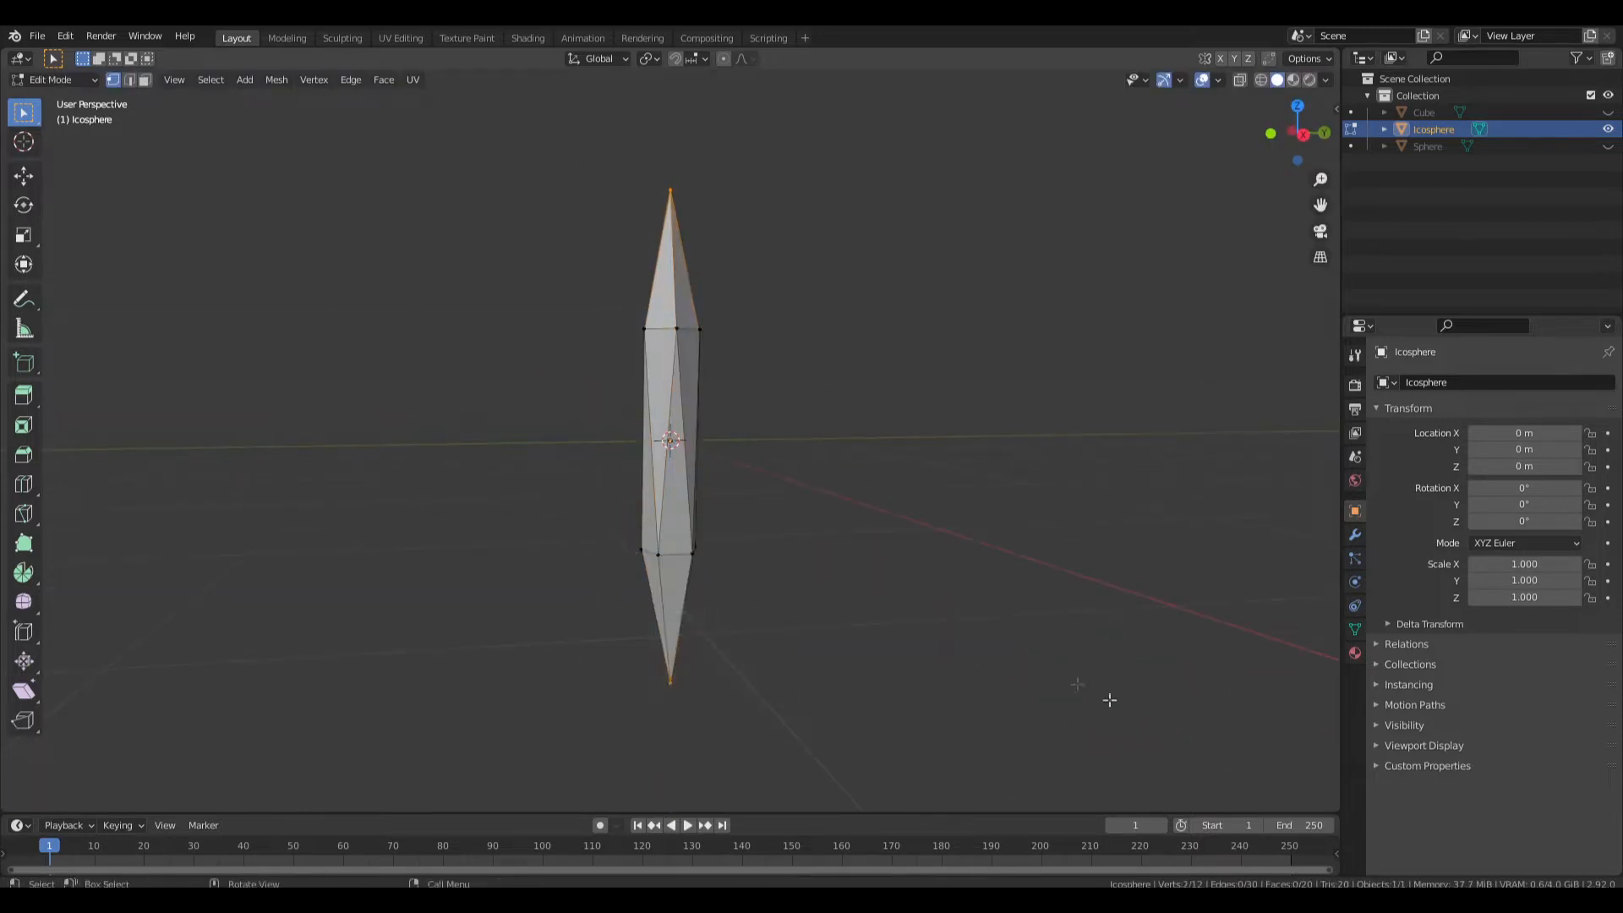
key(s)
click(917, 551)
middle_drag(777, 530, 622, 539)
key(Tab)
key(alt+h)
Move the leg piece about 1.62 m along Y so it stands beside the body.
middle_drag(782, 532, 477, 483)
click(924, 545)
click(699, 414)
click(698, 413)
key(KP_1)
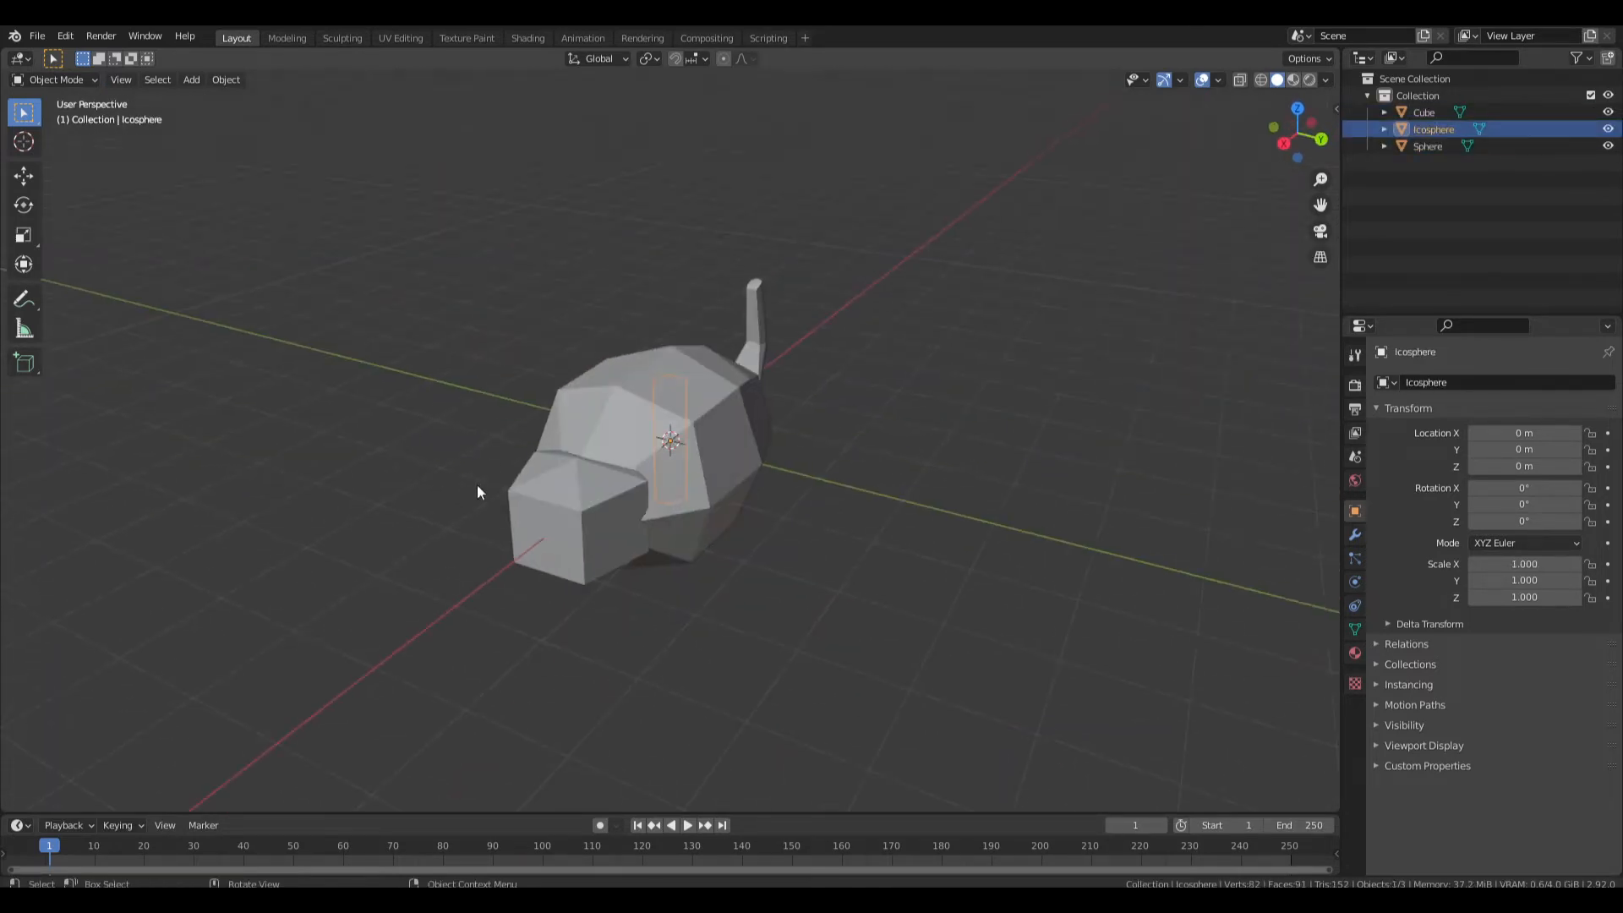
key(g)
key(x)
key(y)
click(844, 531)
middle_drag(845, 531, 901, 459)
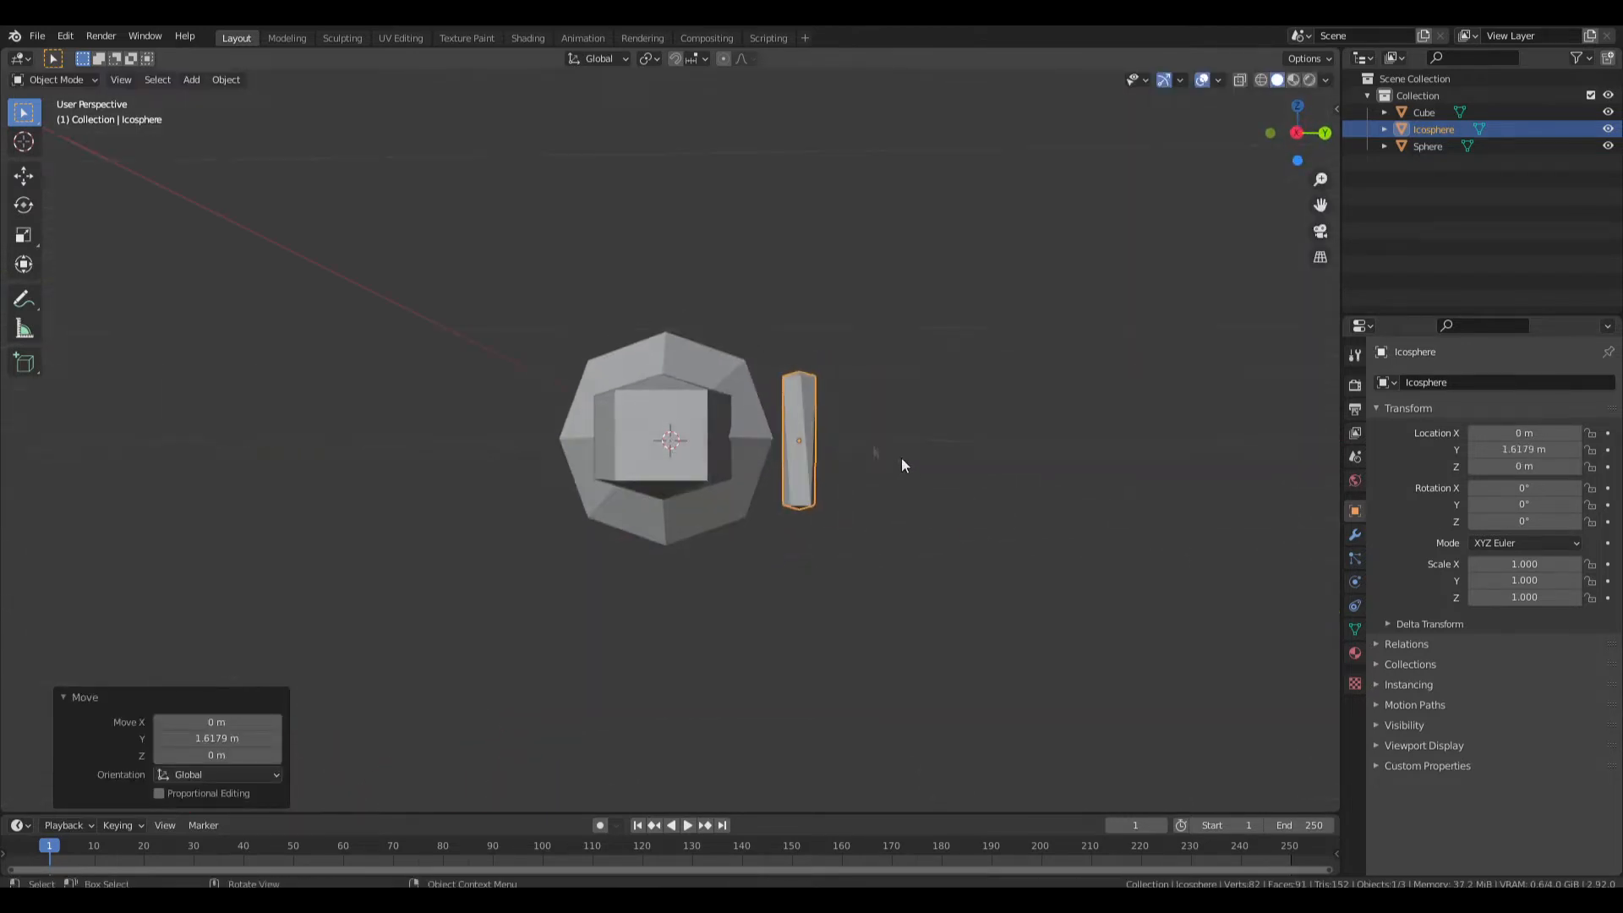
In the right view, tilt the leg 32.1° about X and move it under the body's side to Y 0.999 m, Z -1.014 m.
key(KP_3)
key(r)
click(955, 359)
key(s)
click(972, 457)
key(g)
click(923, 538)
middle_drag(923, 539, 768, 554)
Enlarge the leg by a factor of 4.243 and shorten it by scaling along global Z.
key(s)
click(970, 558)
middle_drag(970, 557, 1011, 580)
key(s)
key(x)
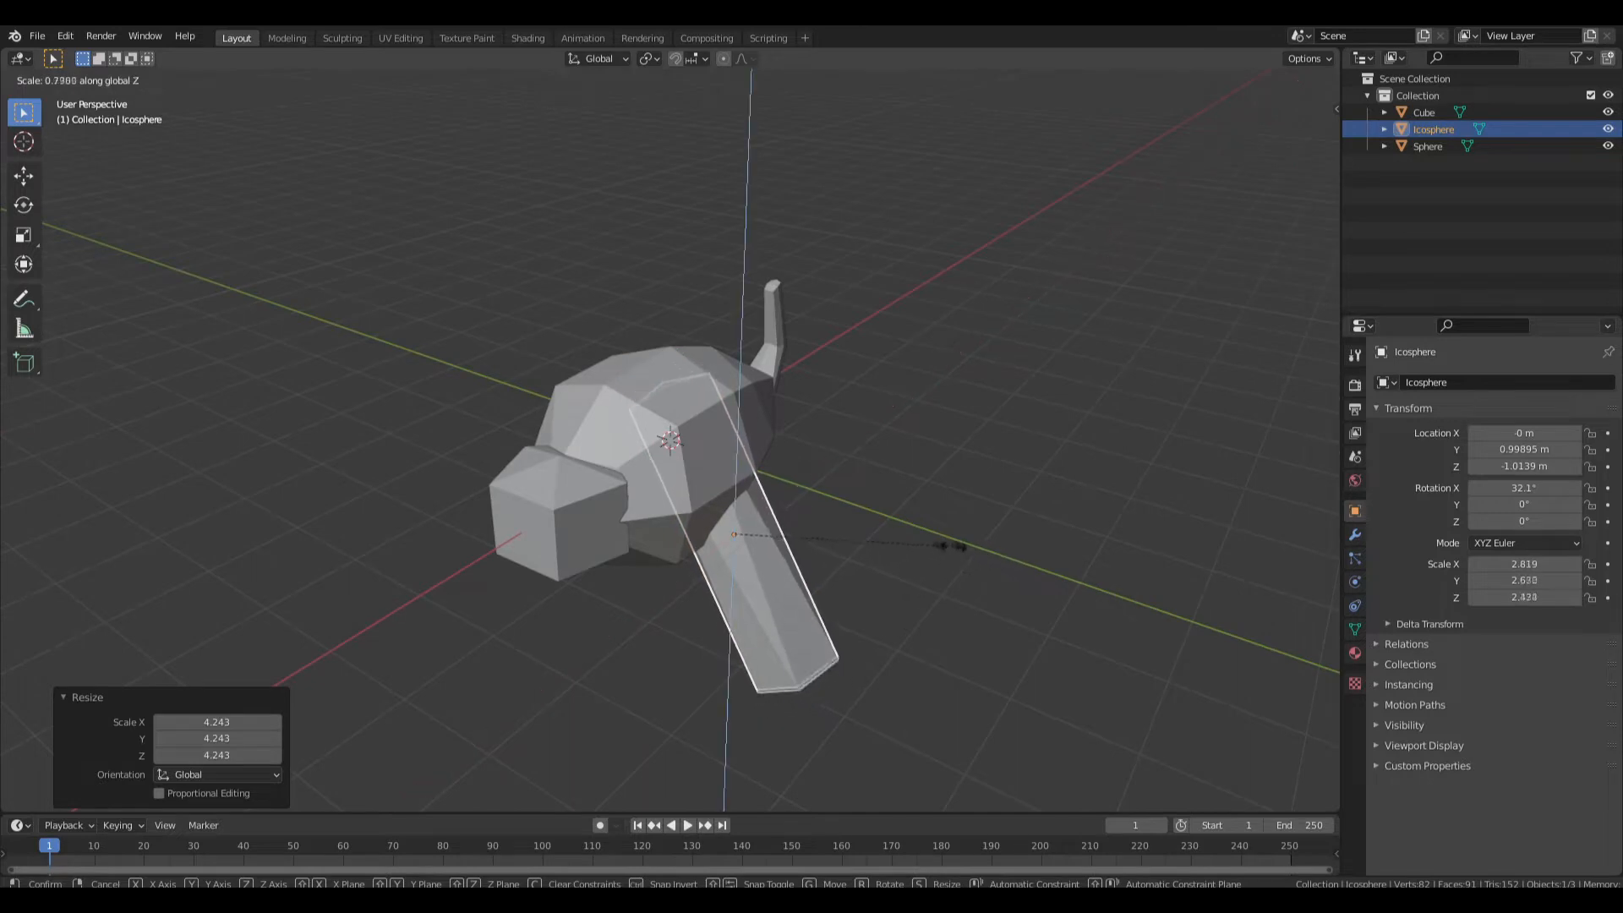
click(717, 588)
middle_drag(717, 587, 844, 431)
key(s)
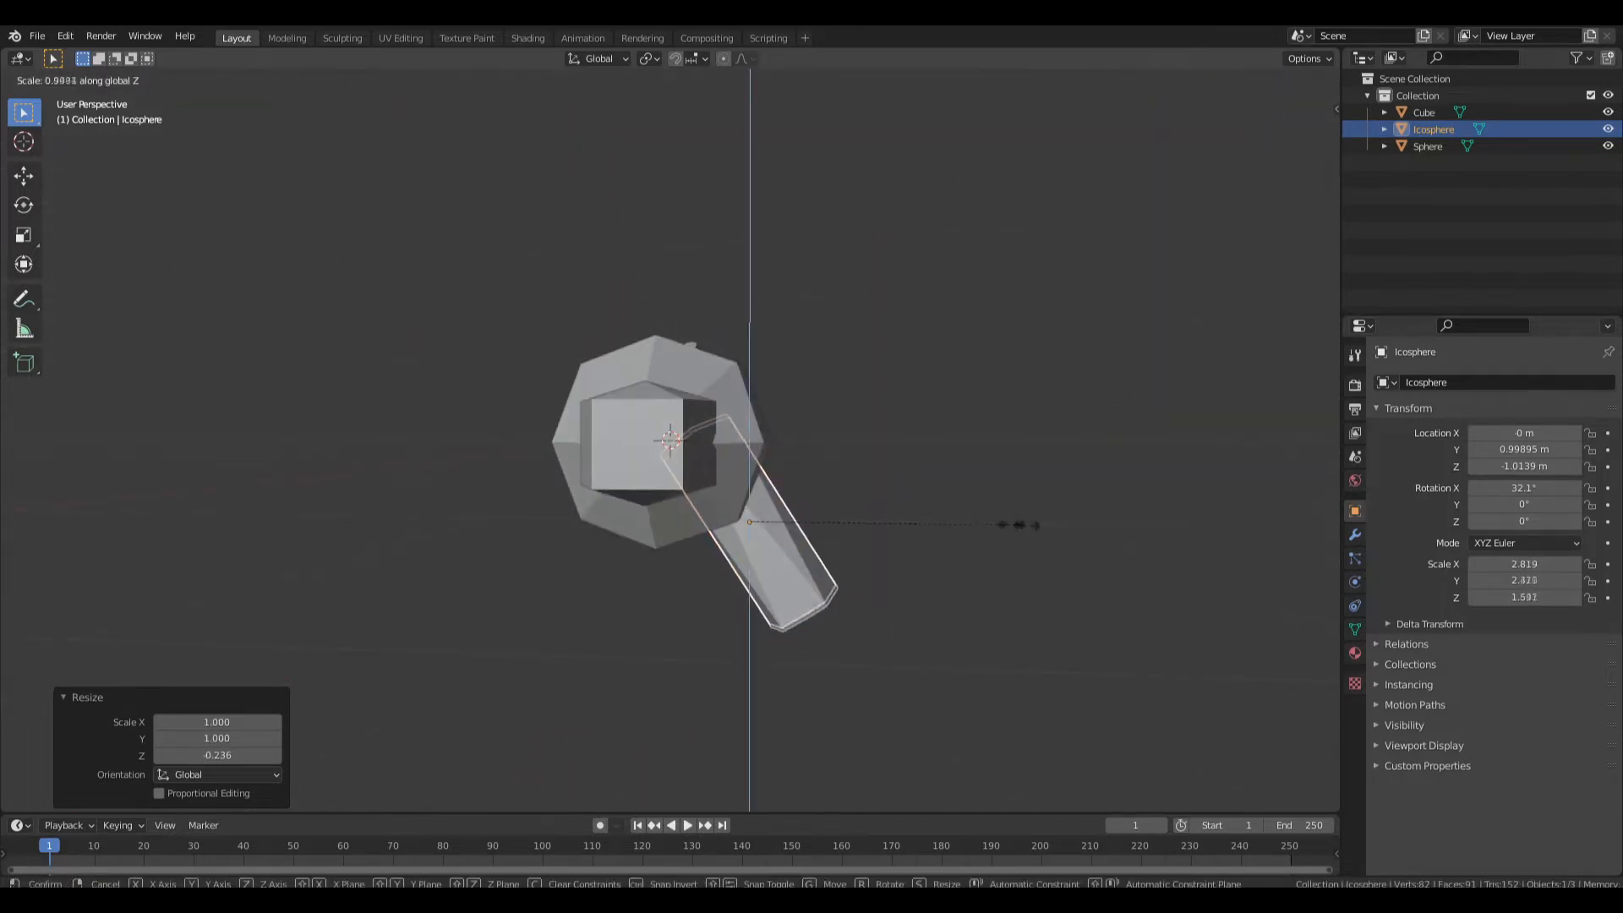
click(791, 497)
Reduce the leg's scale to 1.849, 1.790 and 0.547, and move it to X 1 m under the body's front half.
middle_drag(791, 497, 851, 507)
key(KP_1)
key(s)
key(x)
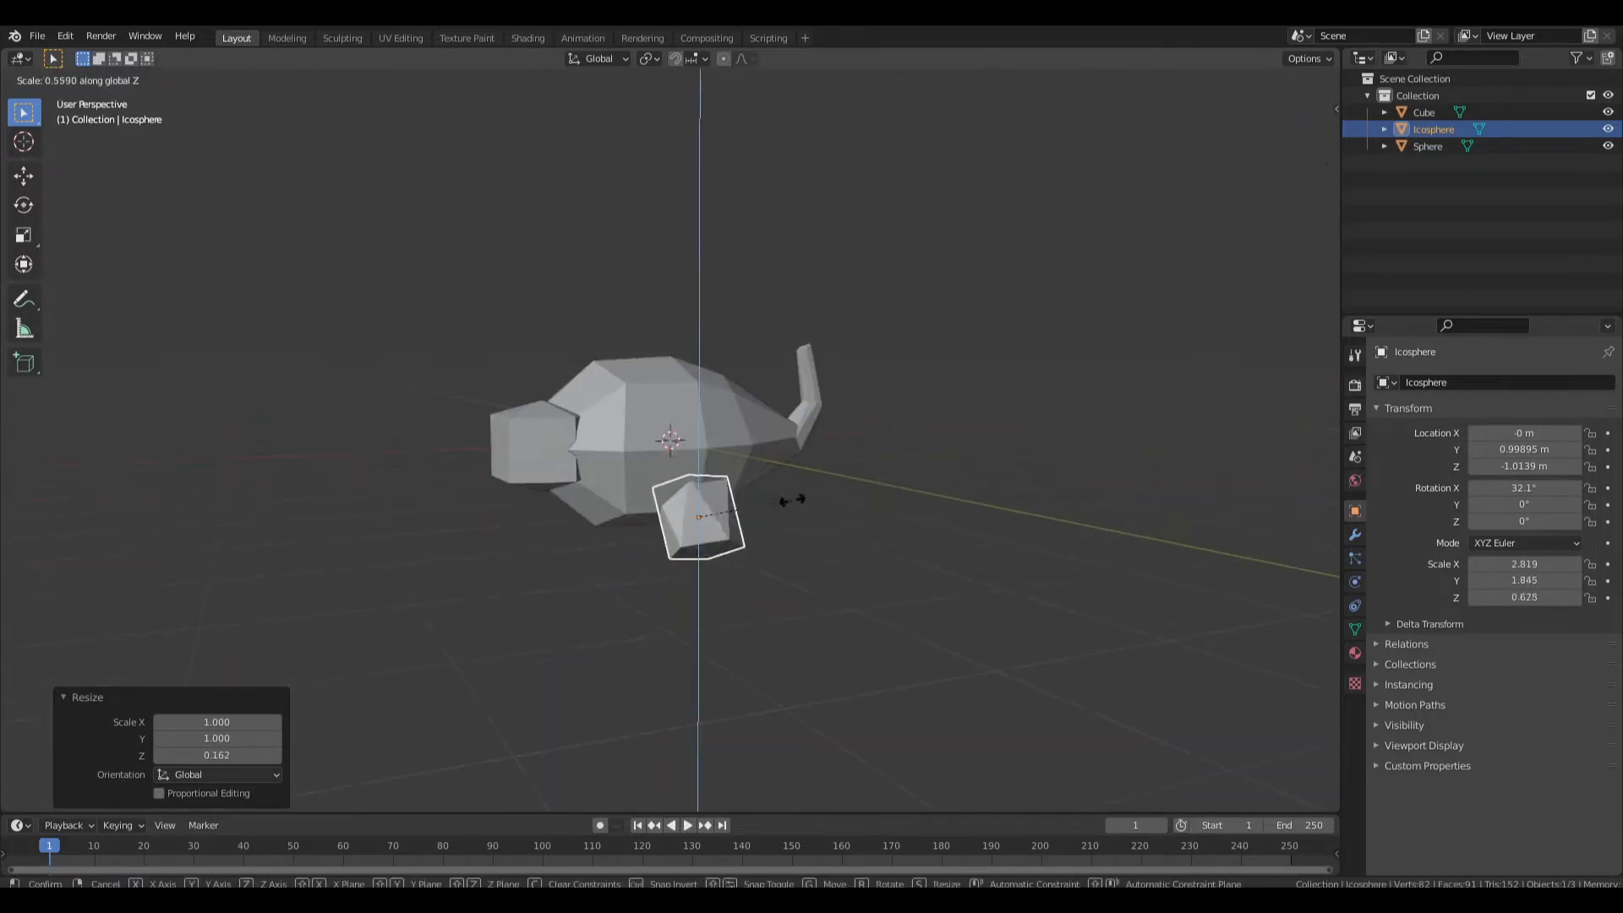
click(730, 505)
key(KP_1)
Duplicate the leg with a -2 m Y and -0.1 m Z offset and rotate the copy to -42.9° about X.
key(KP_3)
key(ctrl+KP_1)
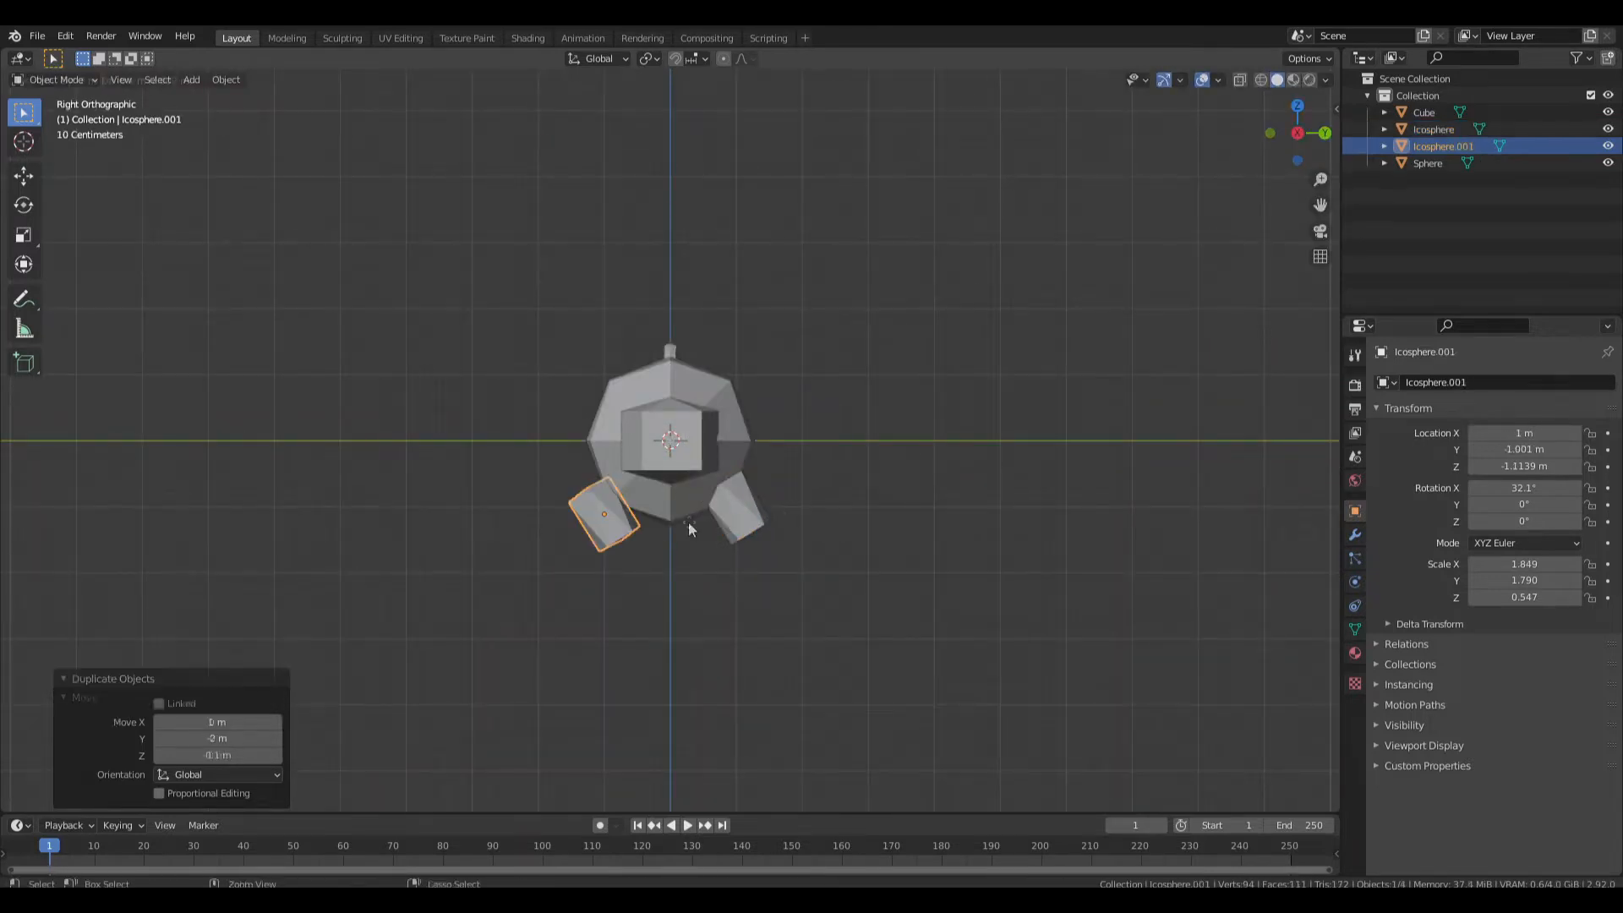
key(r)
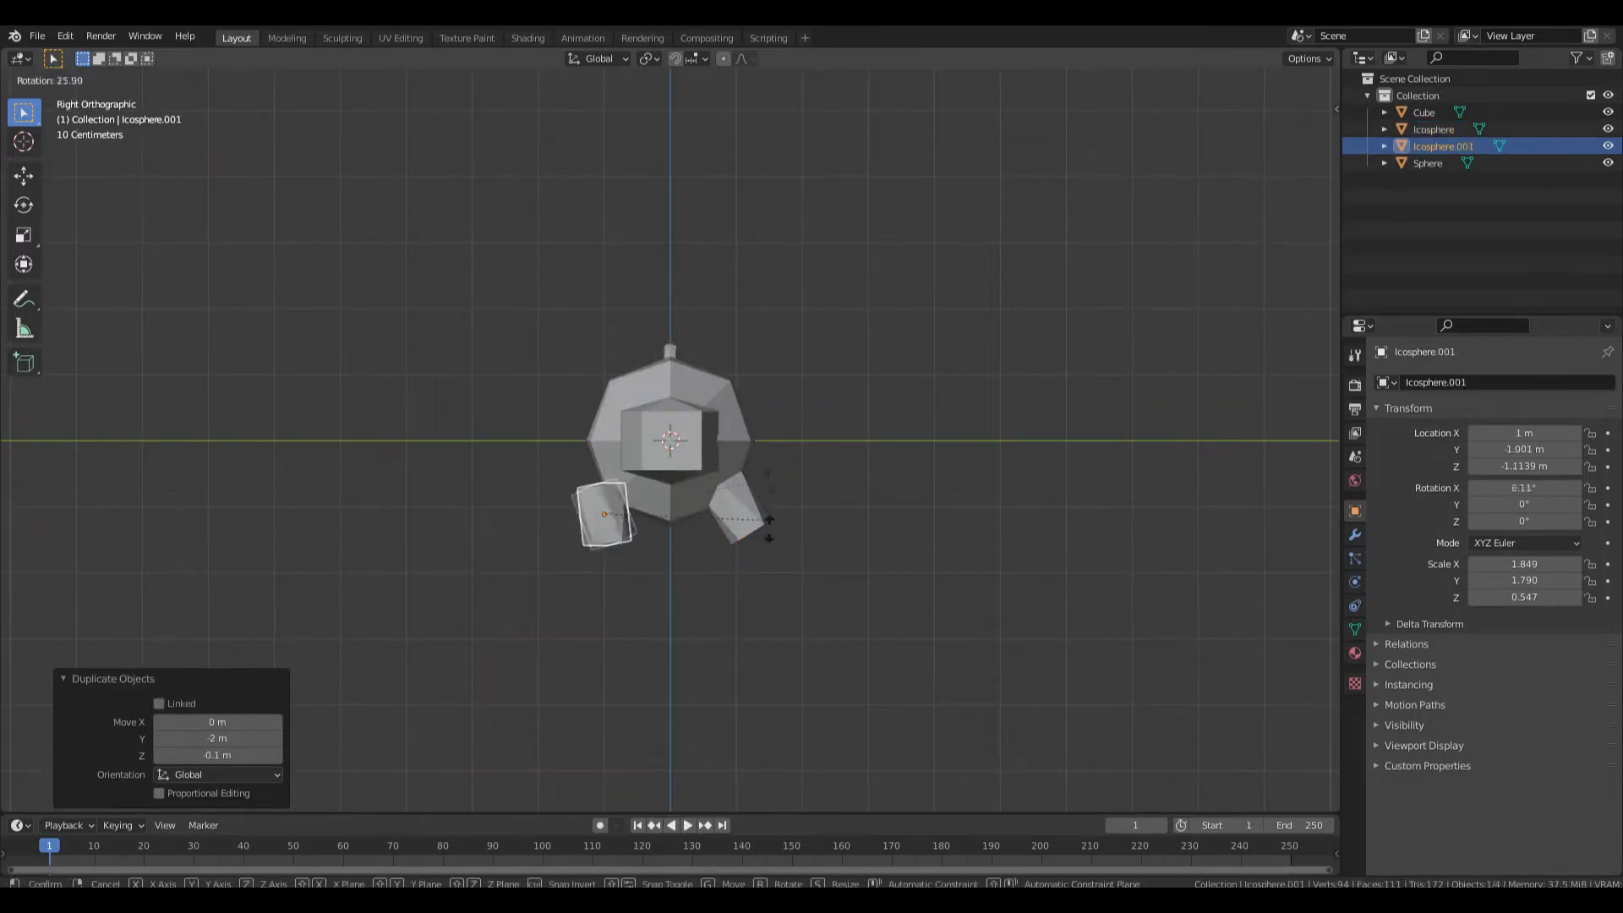
click(699, 627)
middle_drag(699, 627, 660, 479)
Edit the body mesh and delete the raised tail's vertices in the x-ray front view.
key(Tab)
key(Tab)
click(576, 408)
key(Tab)
drag(533, 296, 352, 401)
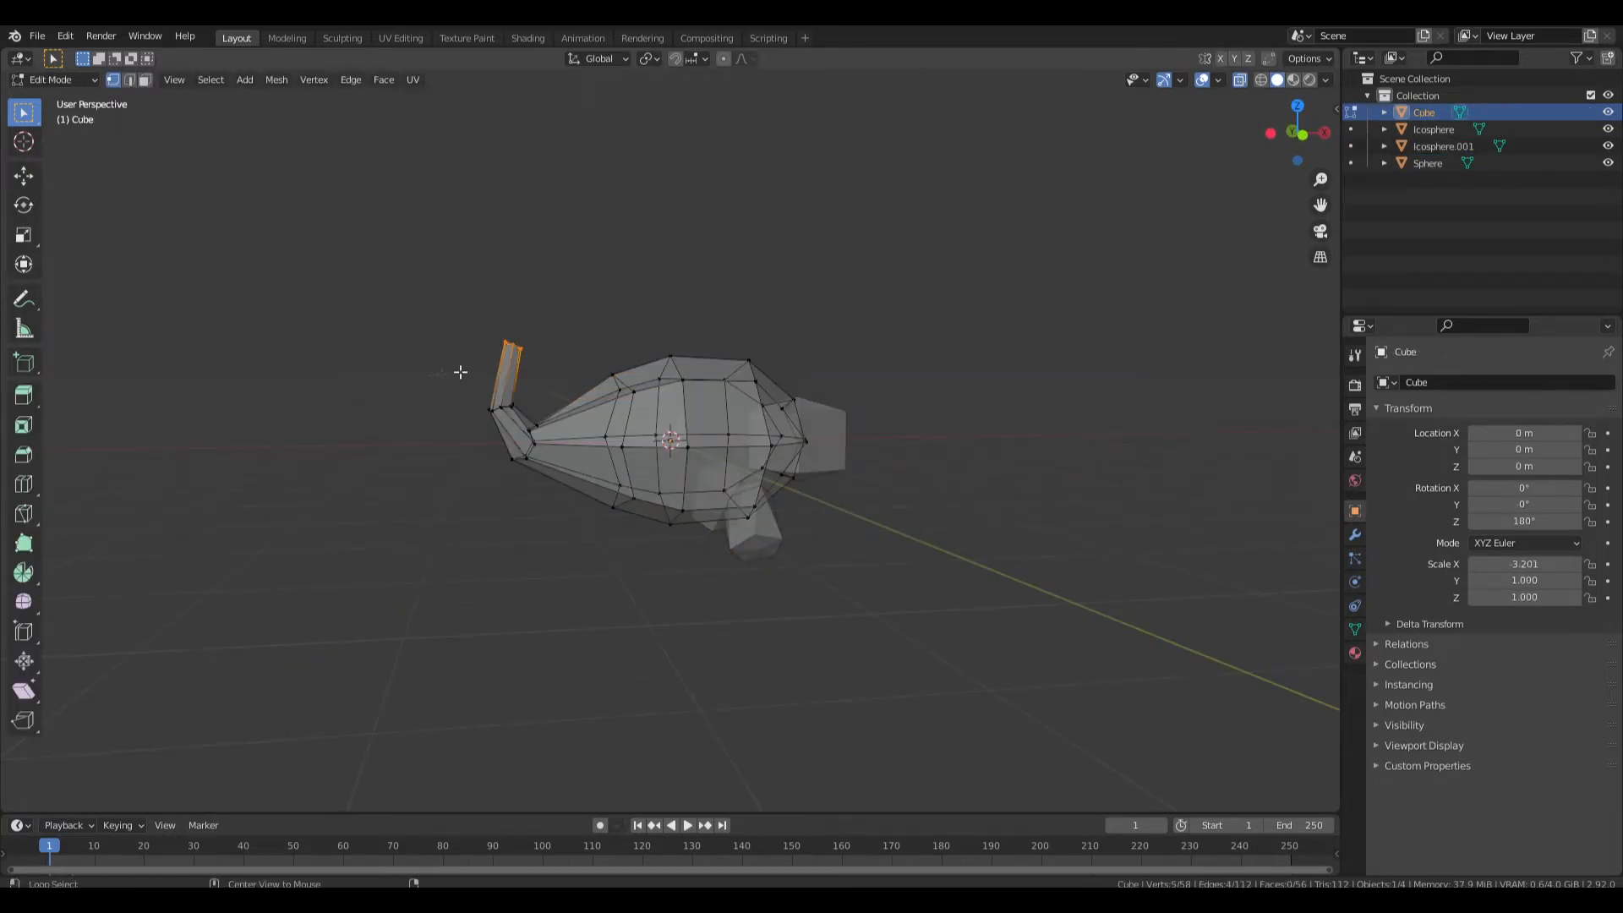
key(KP_1)
drag(524, 307, 404, 438)
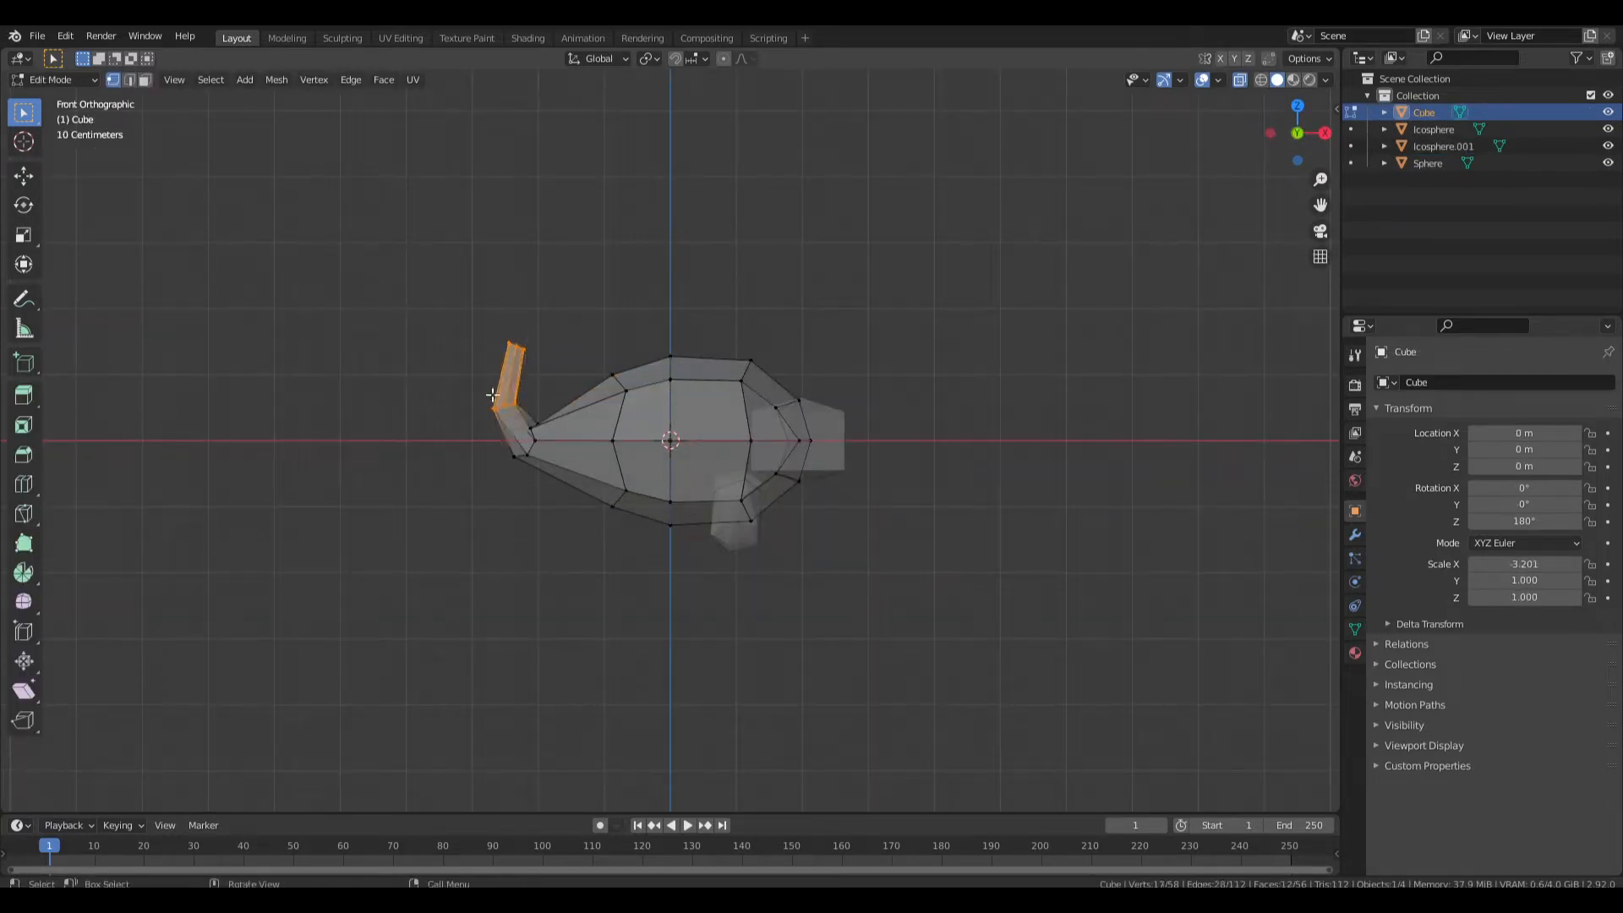
key(x)
click(494, 428)
Select the open edges at the body's rear end, fill the hole with a face and save the file.
middle_drag(493, 427, 909, 482)
key(KP_5)
key(KP_1)
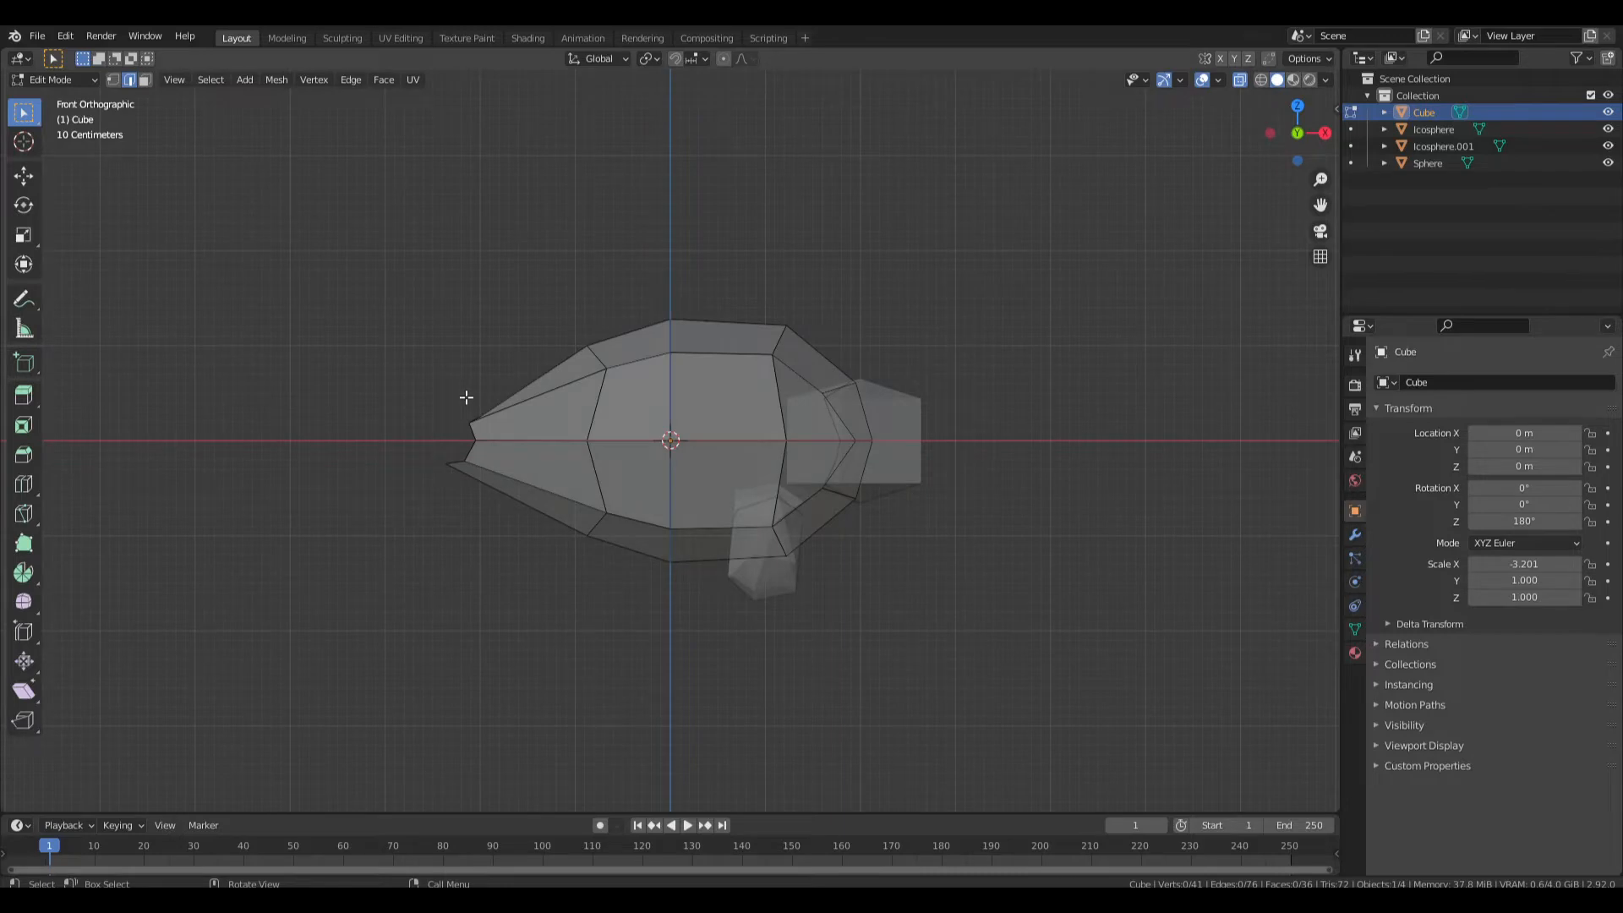
key(Tab)
key(Tab)
key(alt+z)
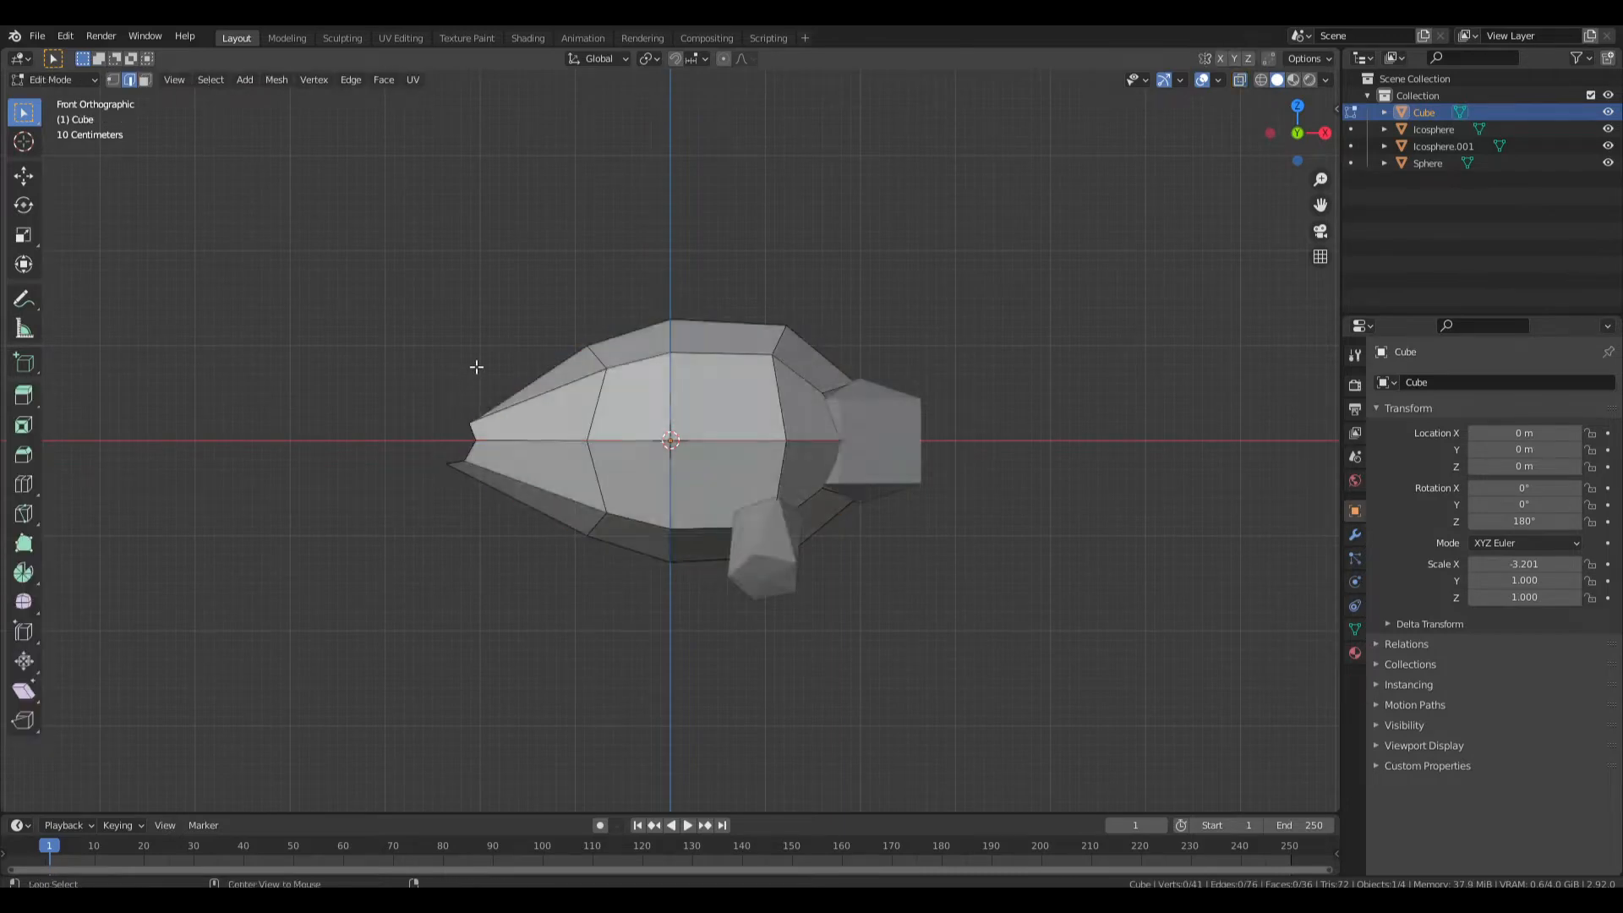
key(alt+z)
key(Tab)
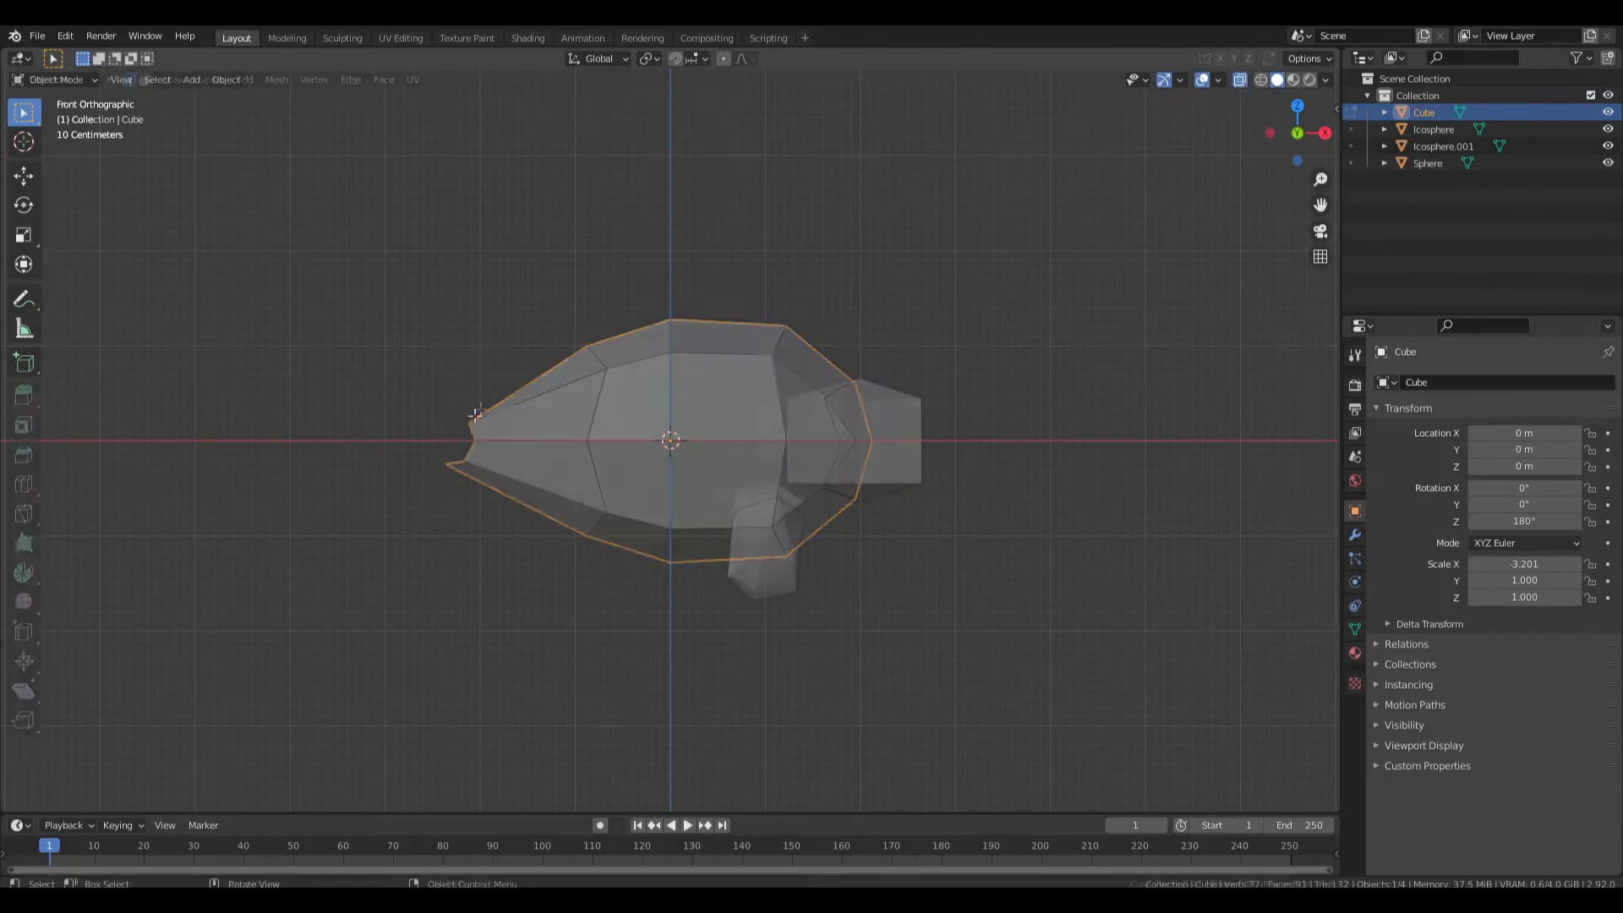
key(Tab)
key(b)
drag(395, 509, 395, 508)
middle_drag(449, 444, 342, 366)
click(129, 84)
middle_drag(319, 272, 392, 347)
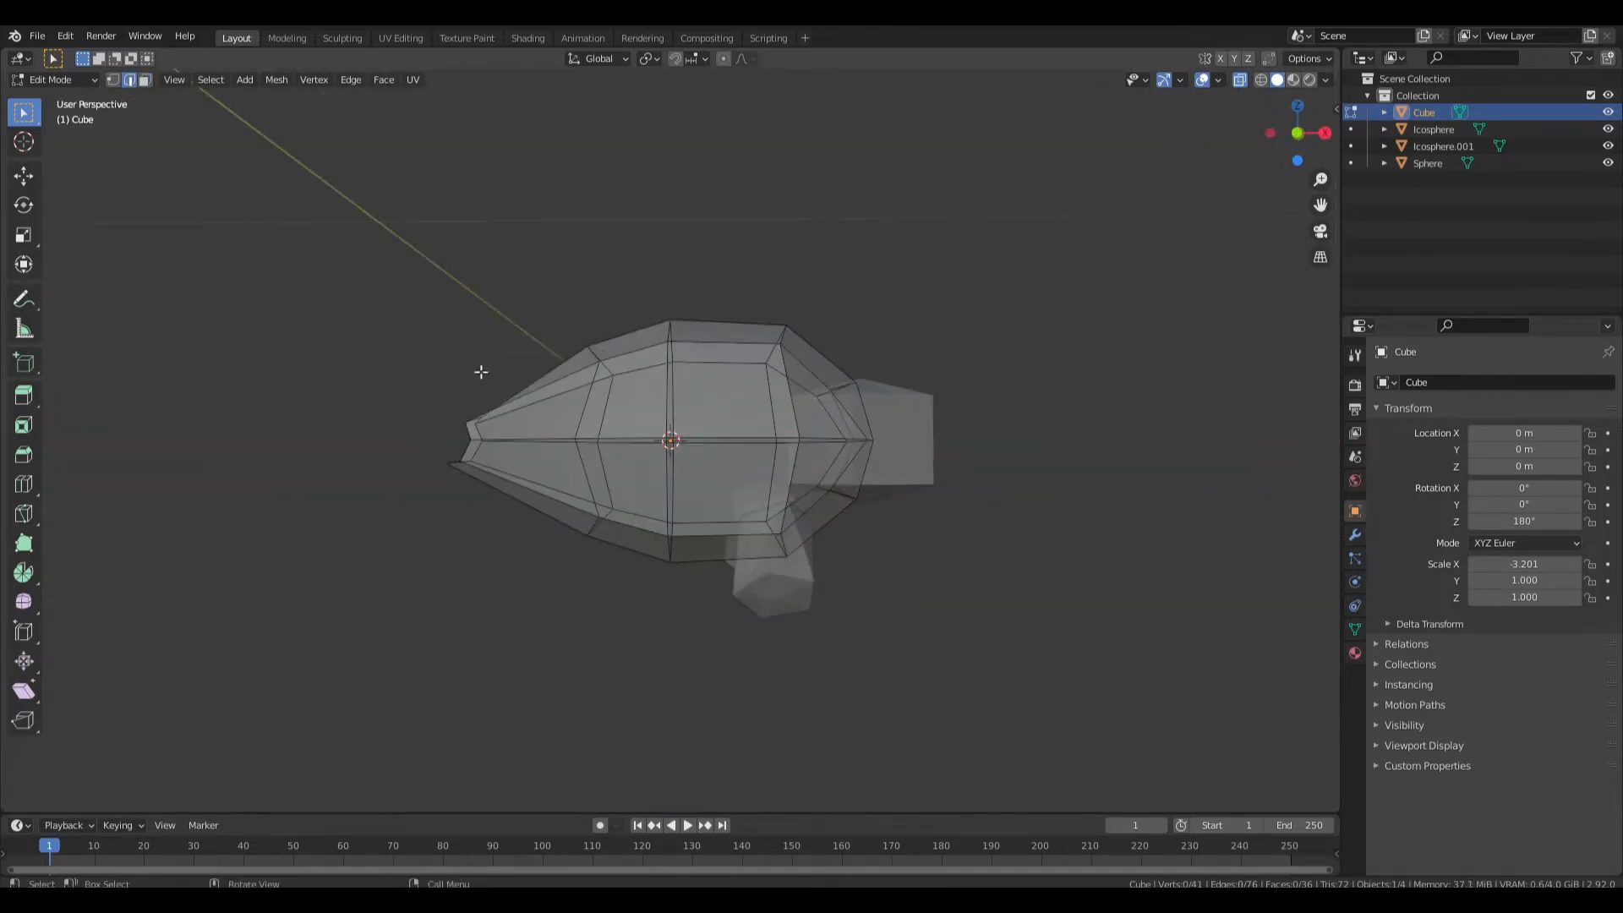
drag(407, 496, 407, 496)
middle_drag(423, 486, 634, 482)
key(f)
key(Tab)
key(ctrl+s)
Rotate the duplicated leg to -23.5° about X and shift it inward to Y -0.878 m, Z -1.104 m.
click(1004, 401)
click(550, 539)
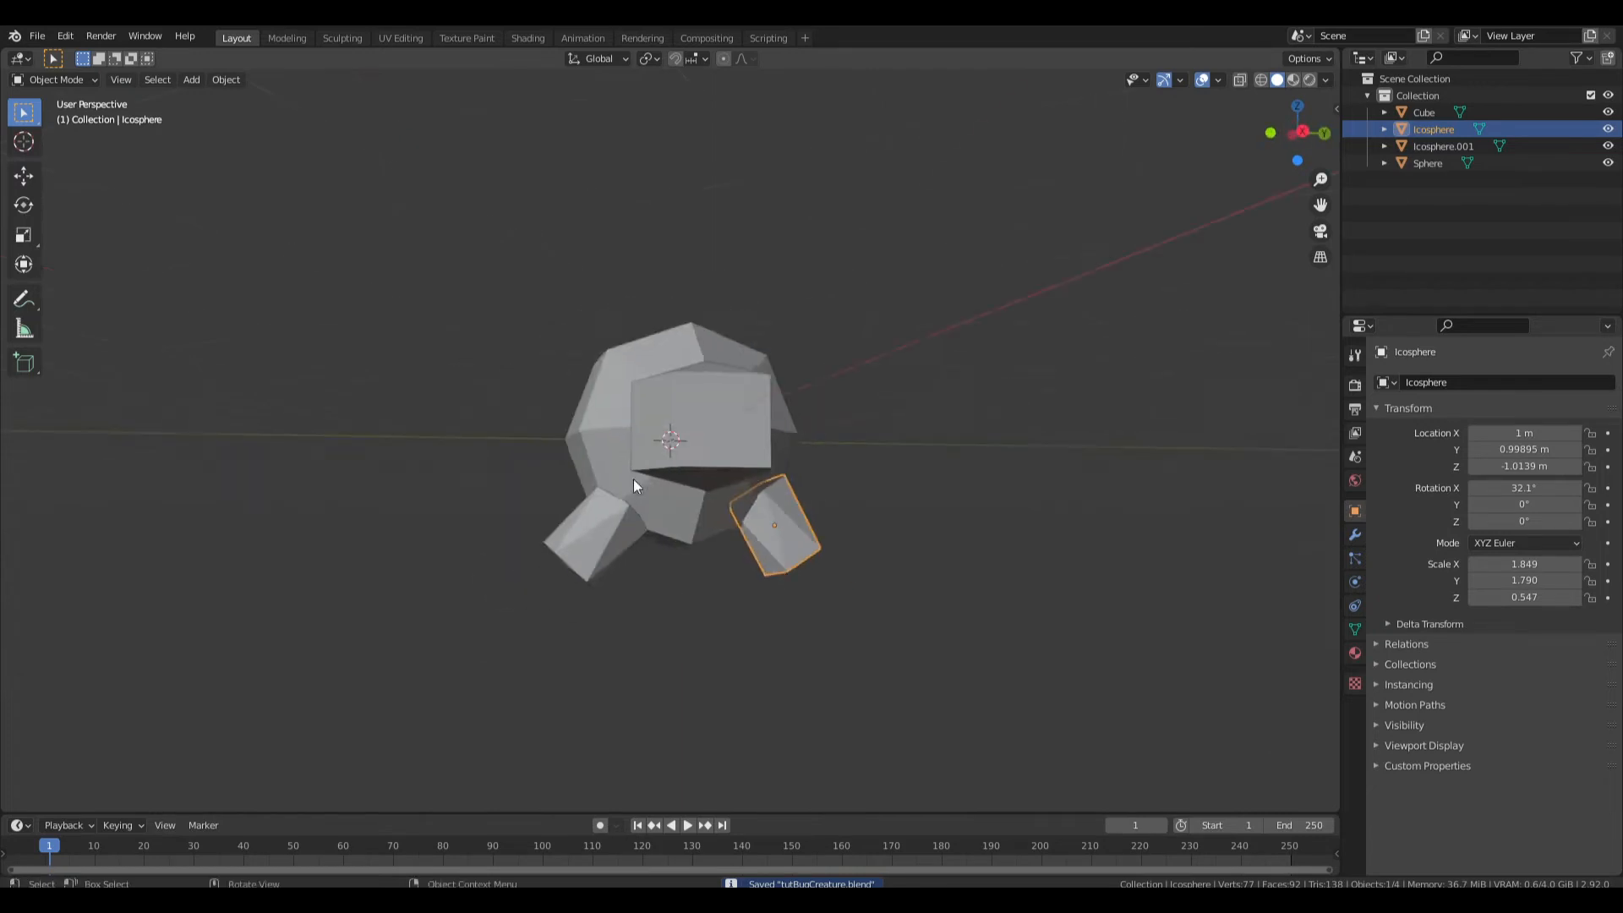
key(KP_1)
key(KP_3)
click(601, 553)
key(r)
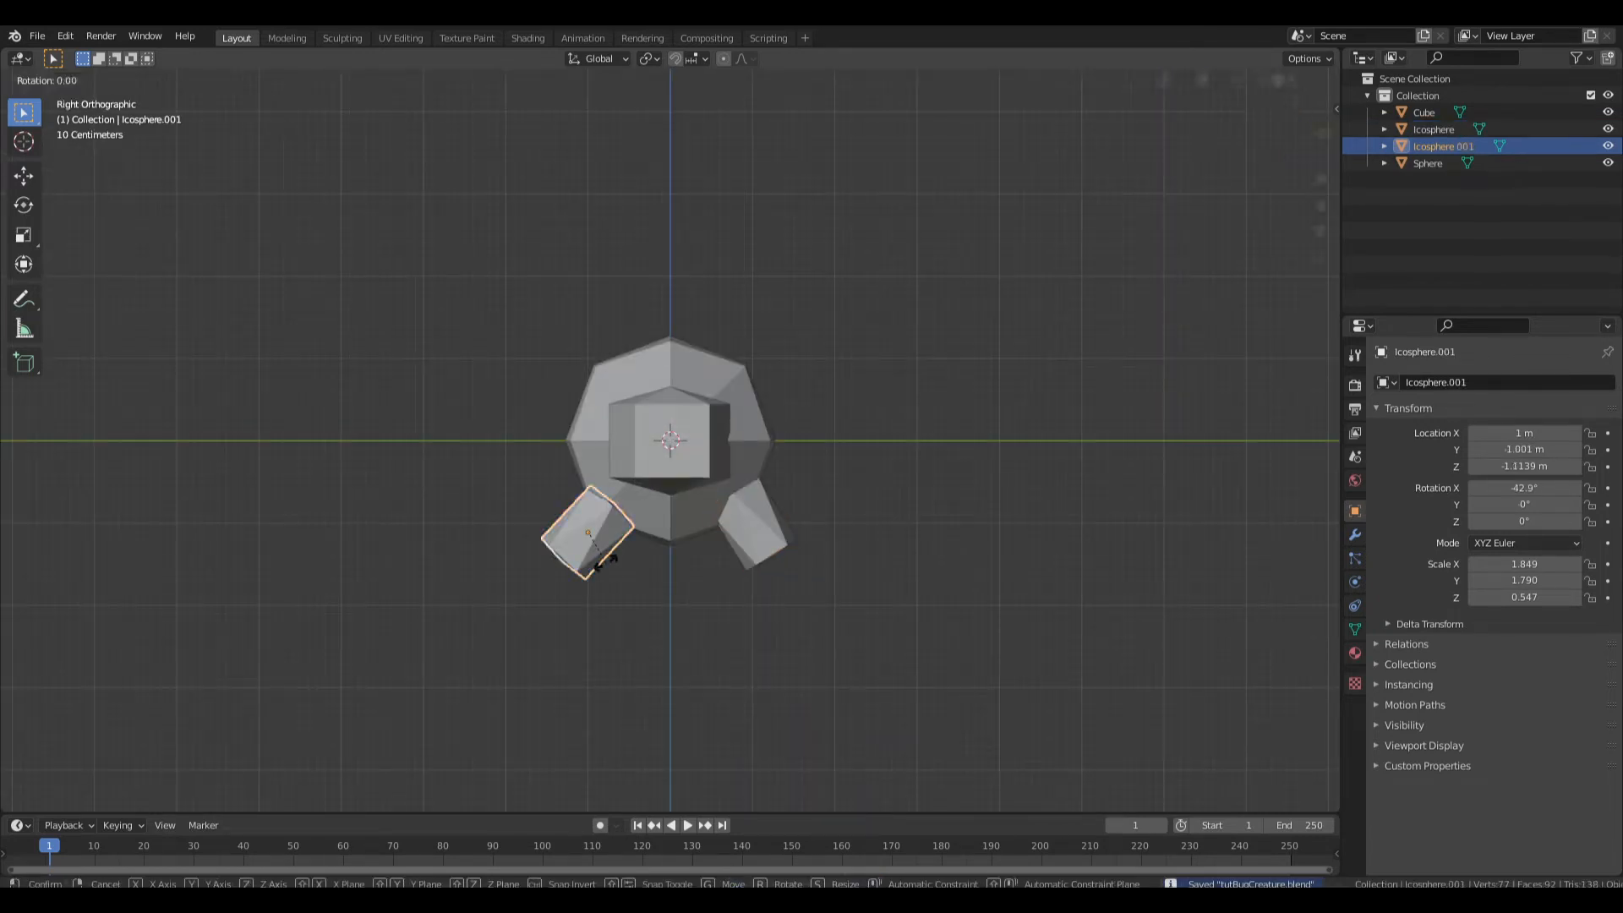
click(640, 574)
key(g)
right_click(660, 588)
key(r)
click(671, 604)
Duplicate the negative-Y front leg, place the copy farther back along the body and rotate it to splay outward.
middle_drag(672, 596, 952, 594)
key(shift+d)
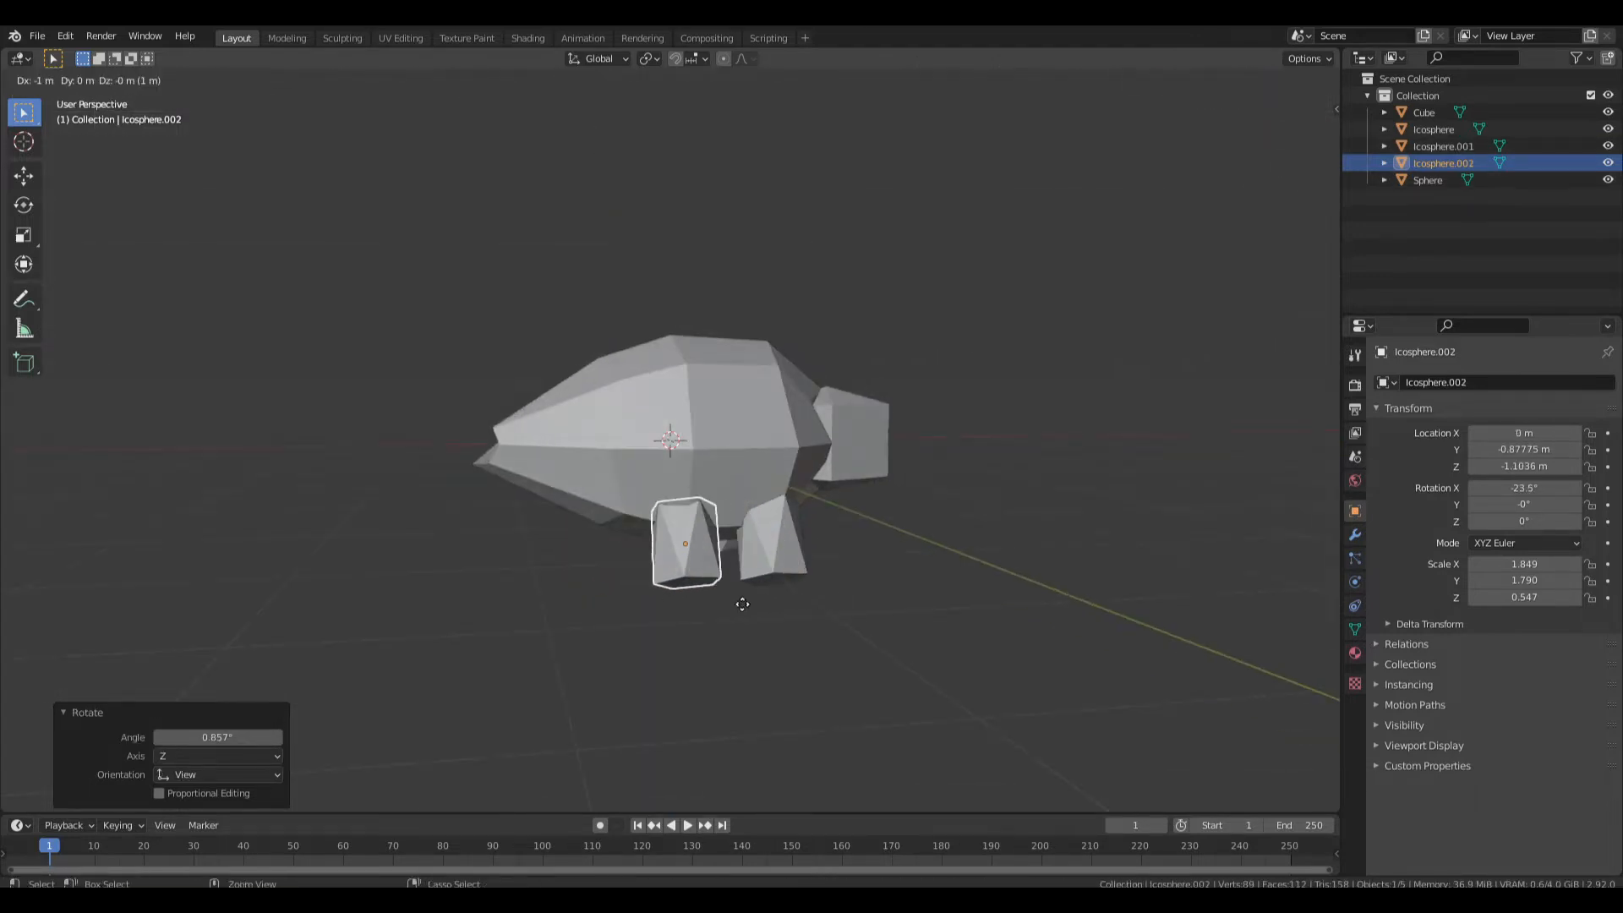
click(702, 608)
key(r)
click(793, 656)
Duplicate the new rear leg across to the opposite side of the body, then rotate and position the copy under the belly.
middle_drag(791, 656, 573, 533)
key(shift+d)
click(720, 555)
key(r)
click(854, 536)
middle_drag(855, 536, 590, 470)
key(g)
click(716, 534)
Shift the negative-Y rear leg to X -0.567 m, Y -0.828 m, Z -0.999 m, rotate it -28.5° in the view and save the file.
click(725, 545)
key(g)
click(761, 515)
key(r)
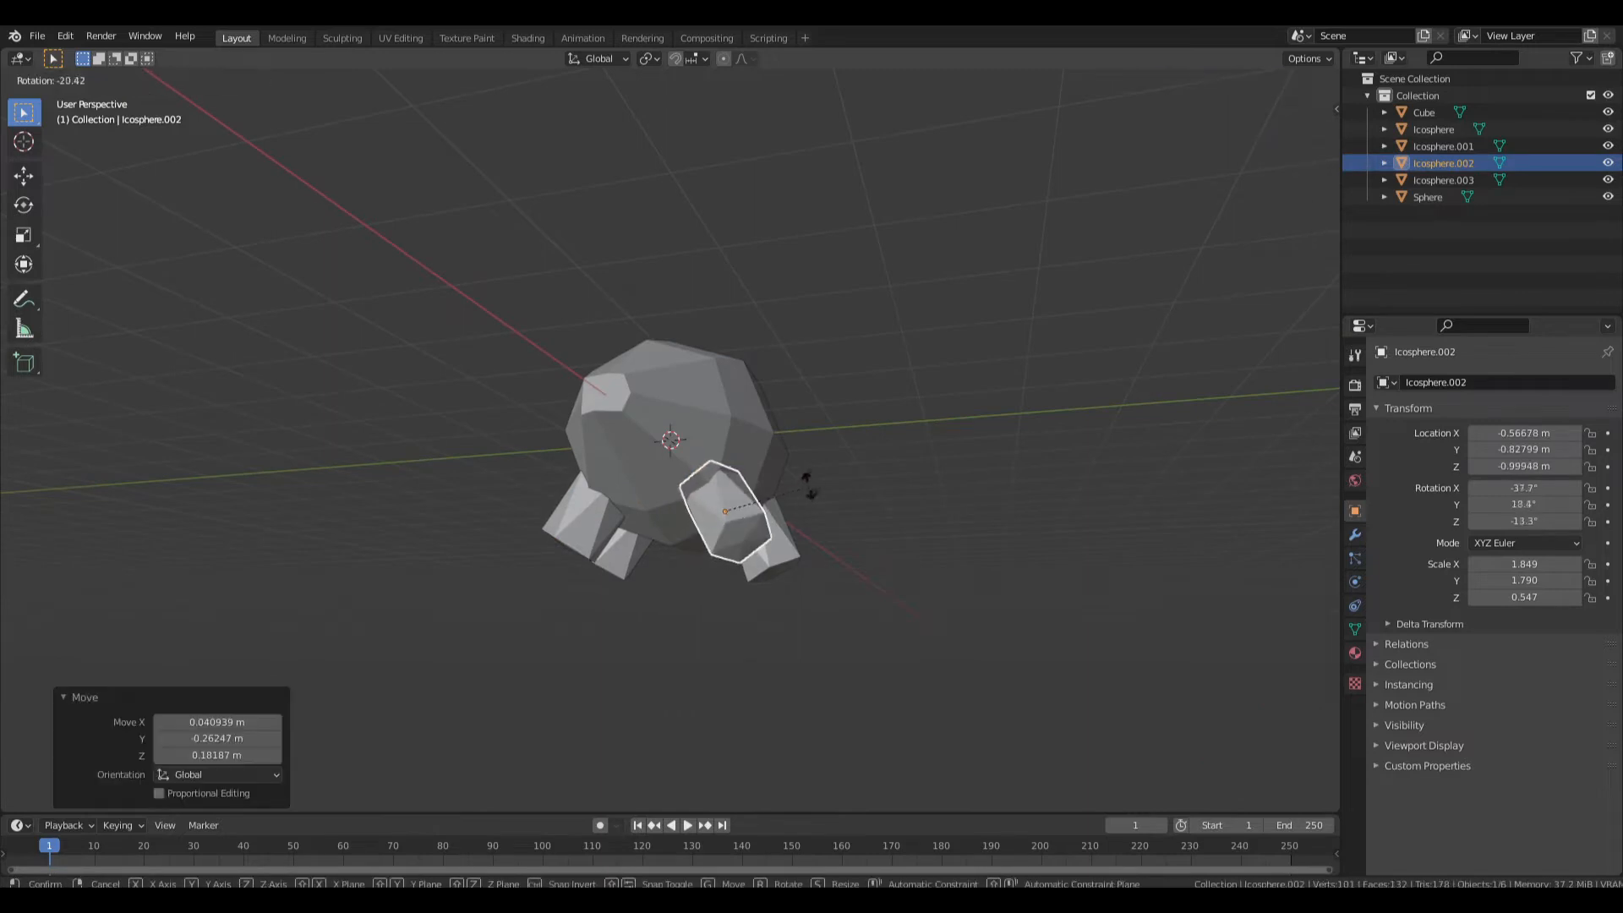
click(810, 479)
middle_drag(810, 479, 655, 553)
key(ctrl+s)
Rotate the front leg on the negative Y side by 10.4° about the view axis.
middle_drag(860, 510, 680, 507)
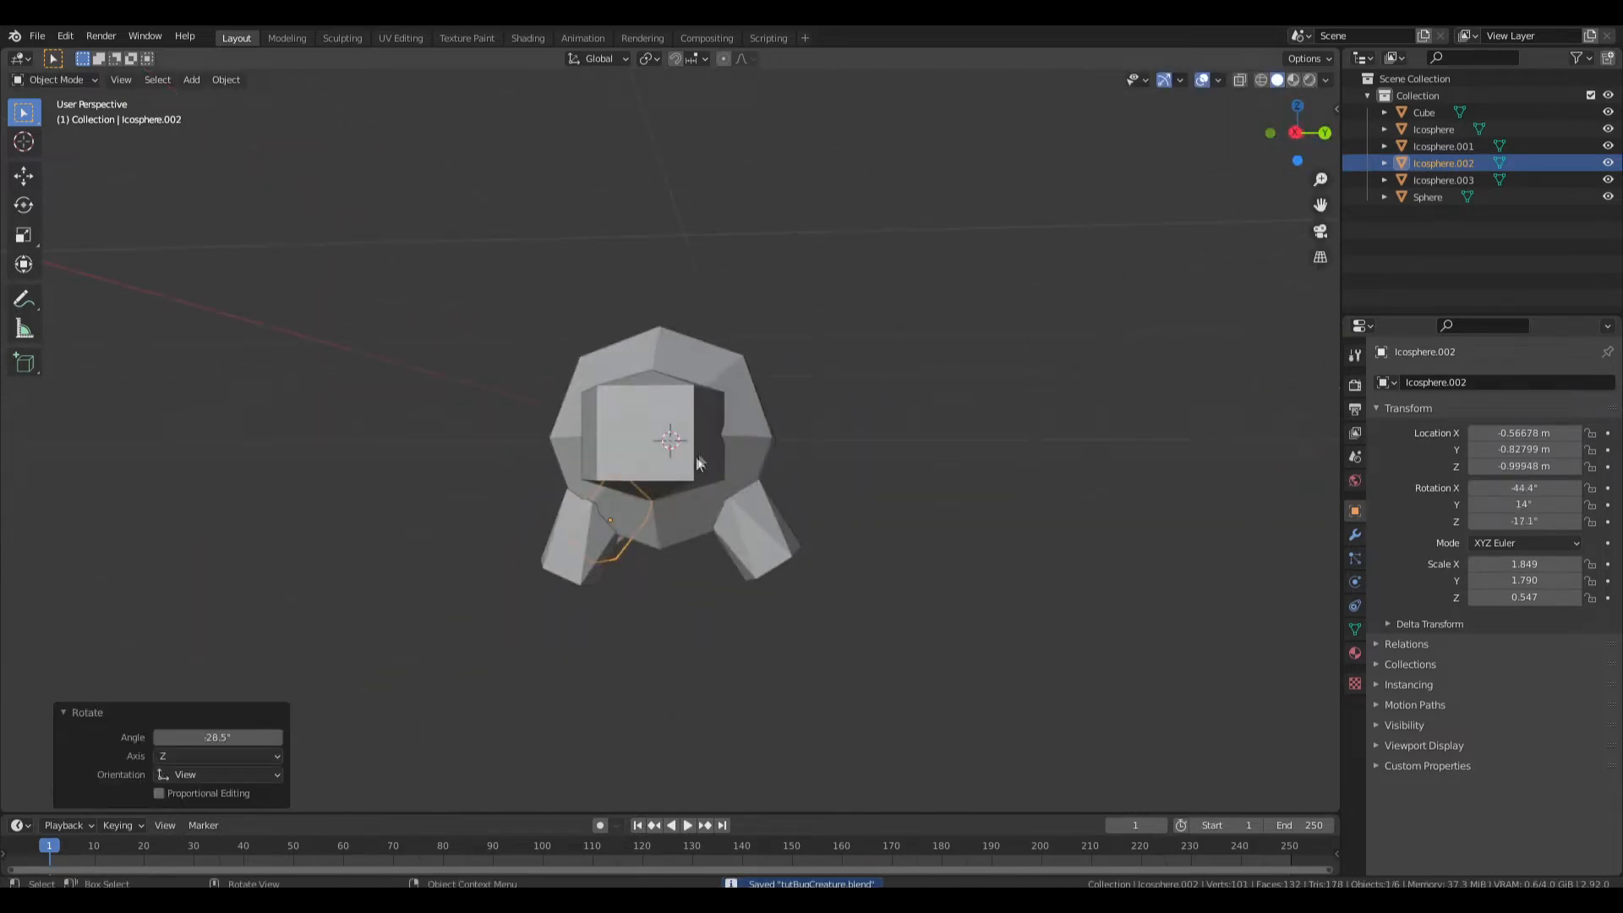
click(583, 541)
key(r)
click(785, 545)
Shift the same front leg slightly inward toward the body in the right orthographic view and save the file.
middle_drag(822, 512, 800, 519)
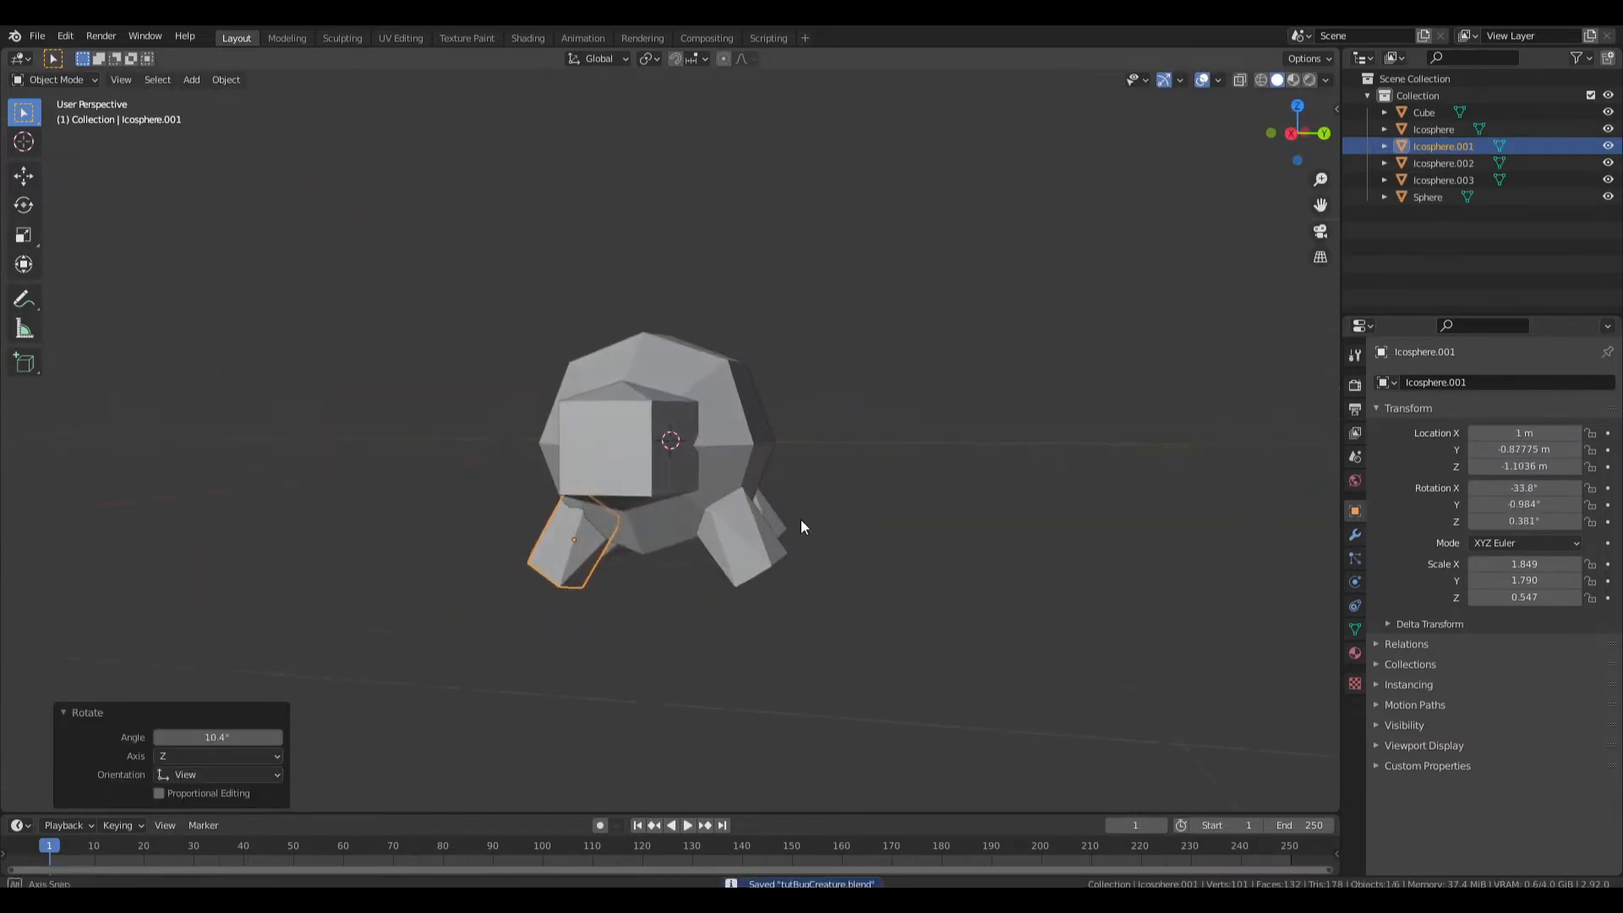
key(KP_1)
key(KP_3)
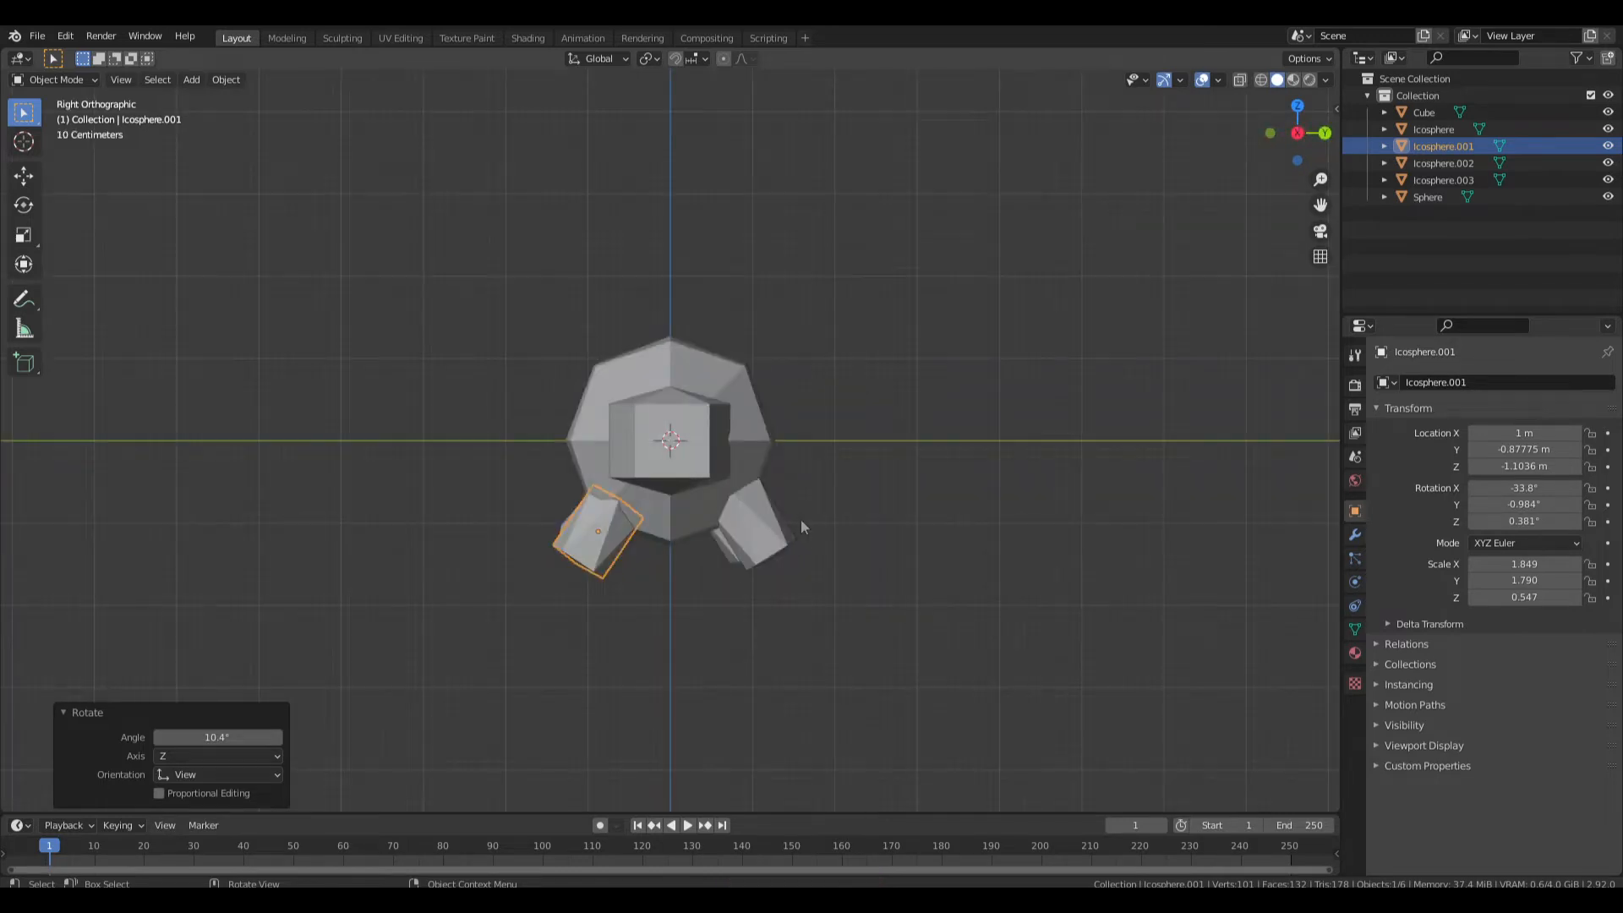
key(g)
click(827, 529)
key(ctrl+s)
middle_drag(827, 529, 805, 497)
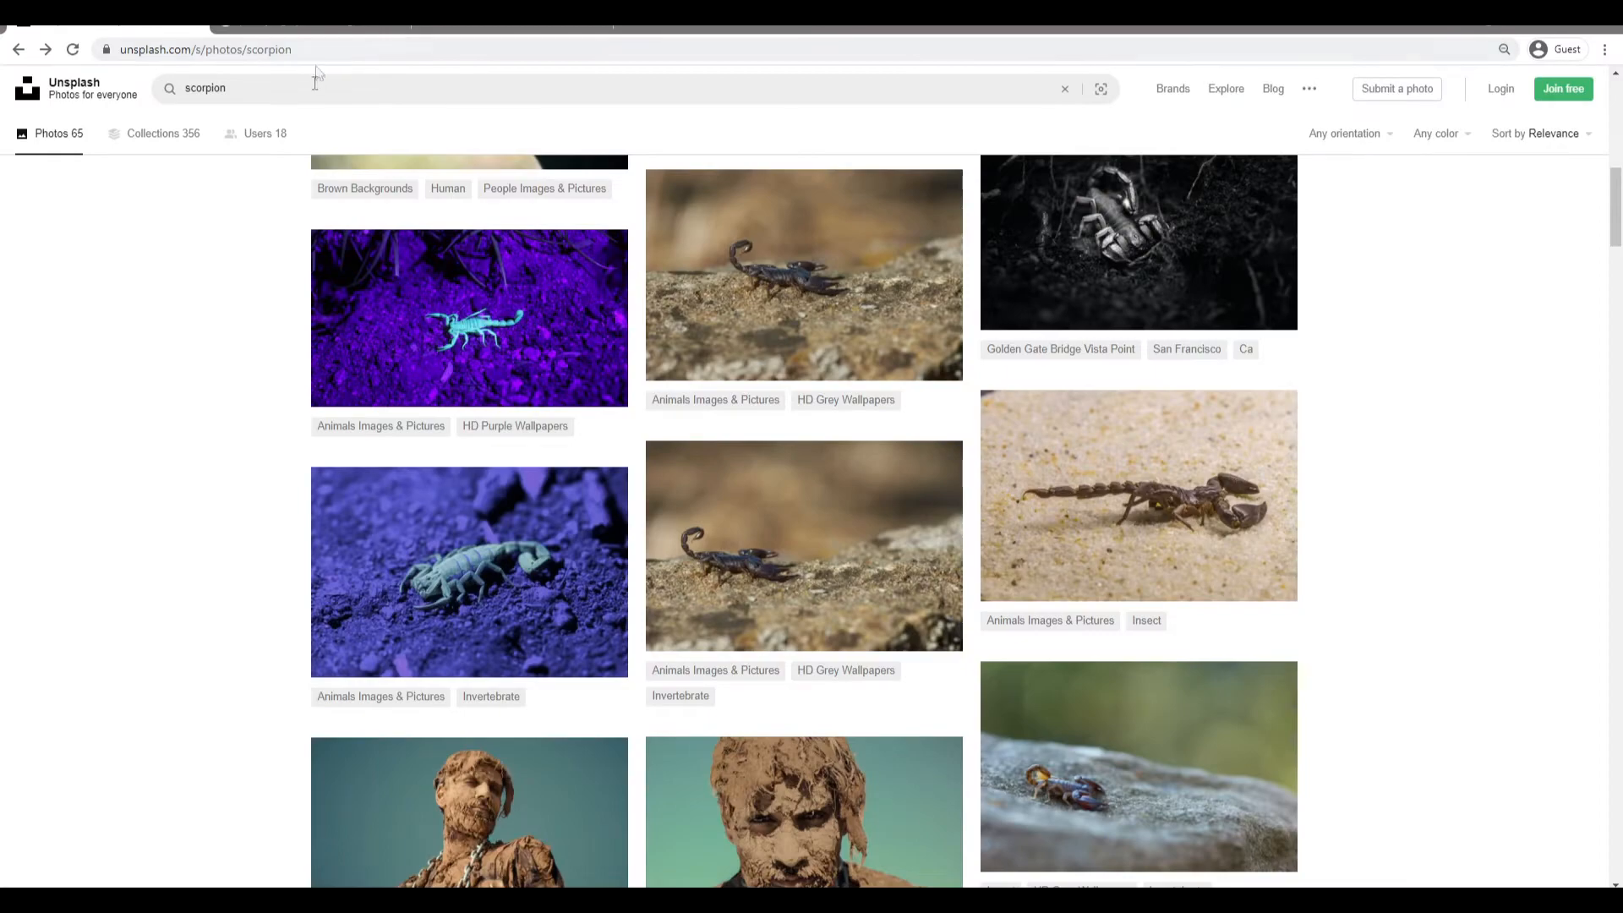
Search Unsplash for "quake" photos and browse the results for reference images.
drag(307, 87, 1, 61)
text(quake)
key(Return)
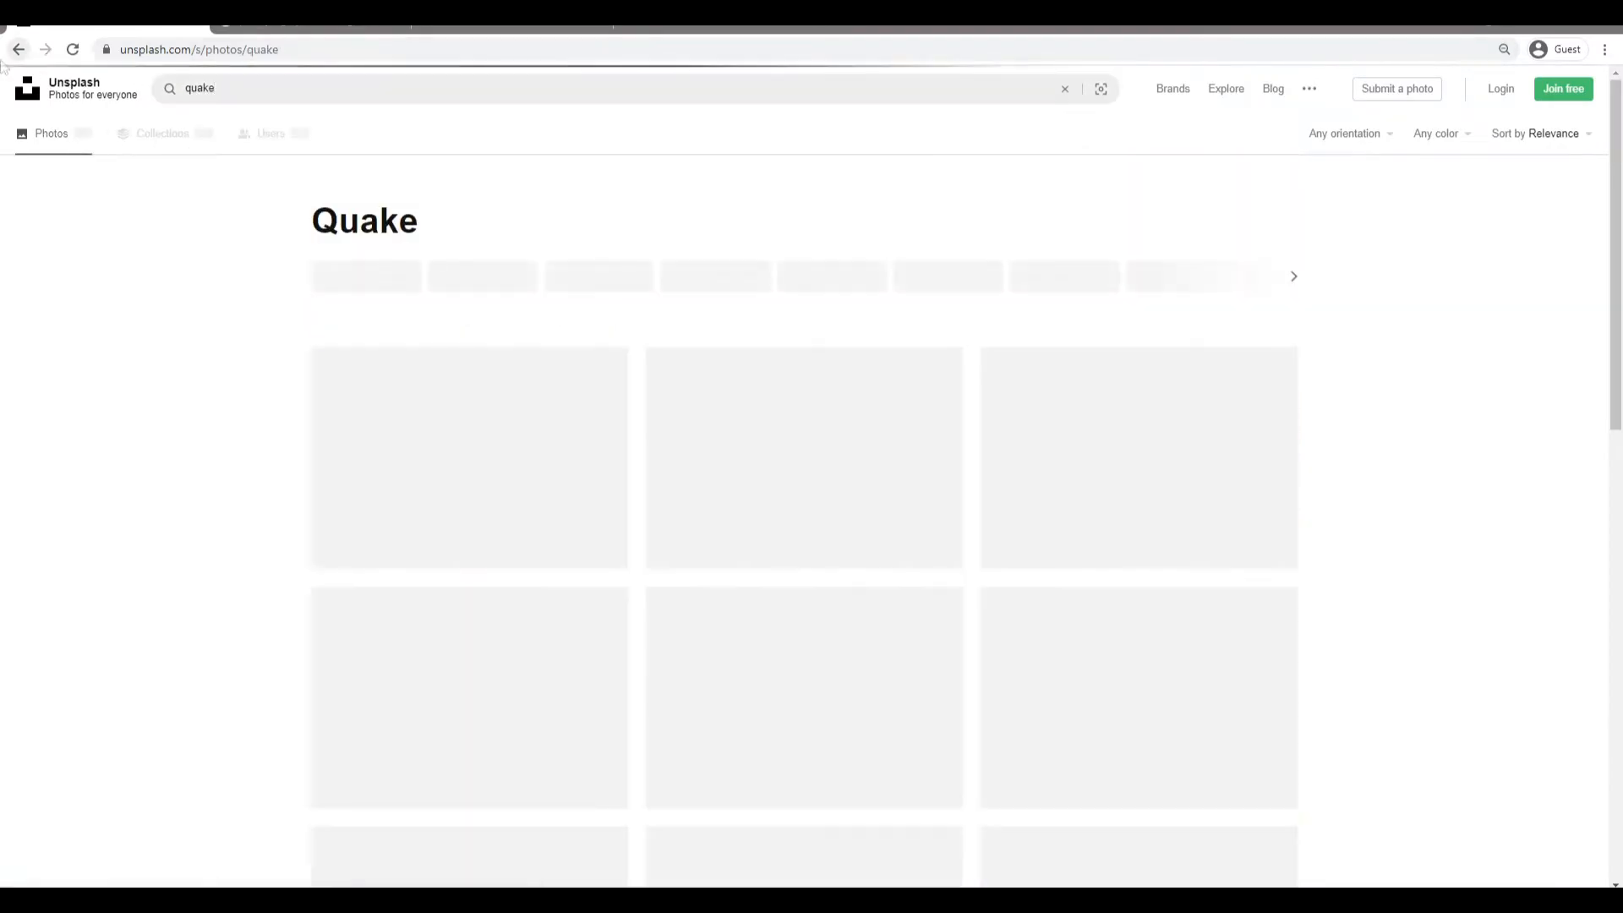
scroll(239, 508, down, 9)
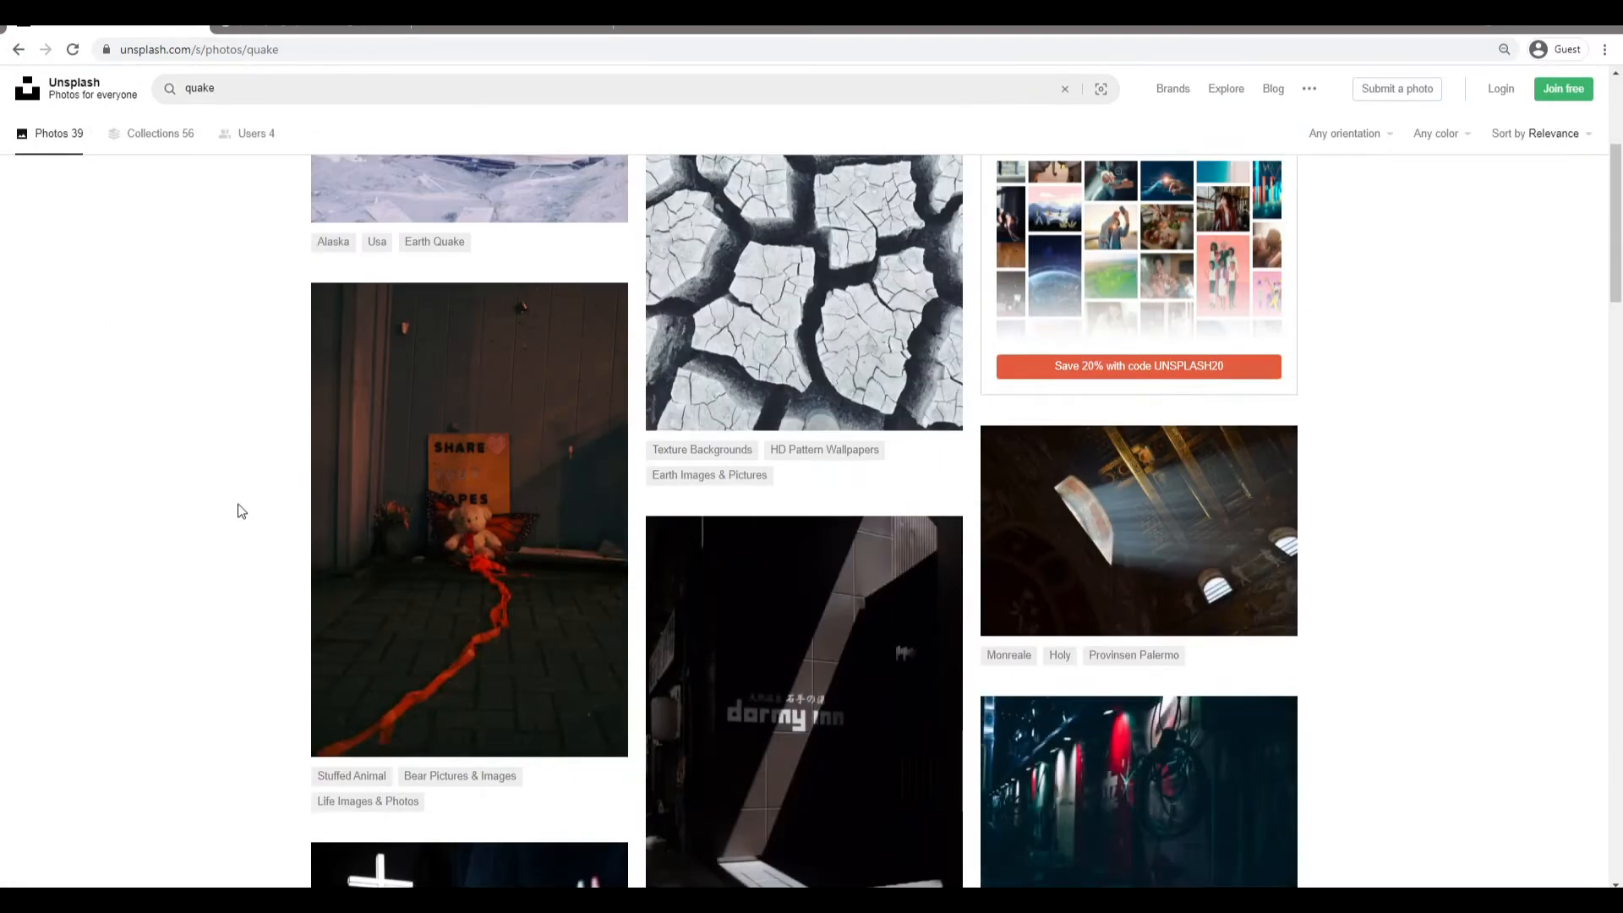
scroll(253, 439, up, 9)
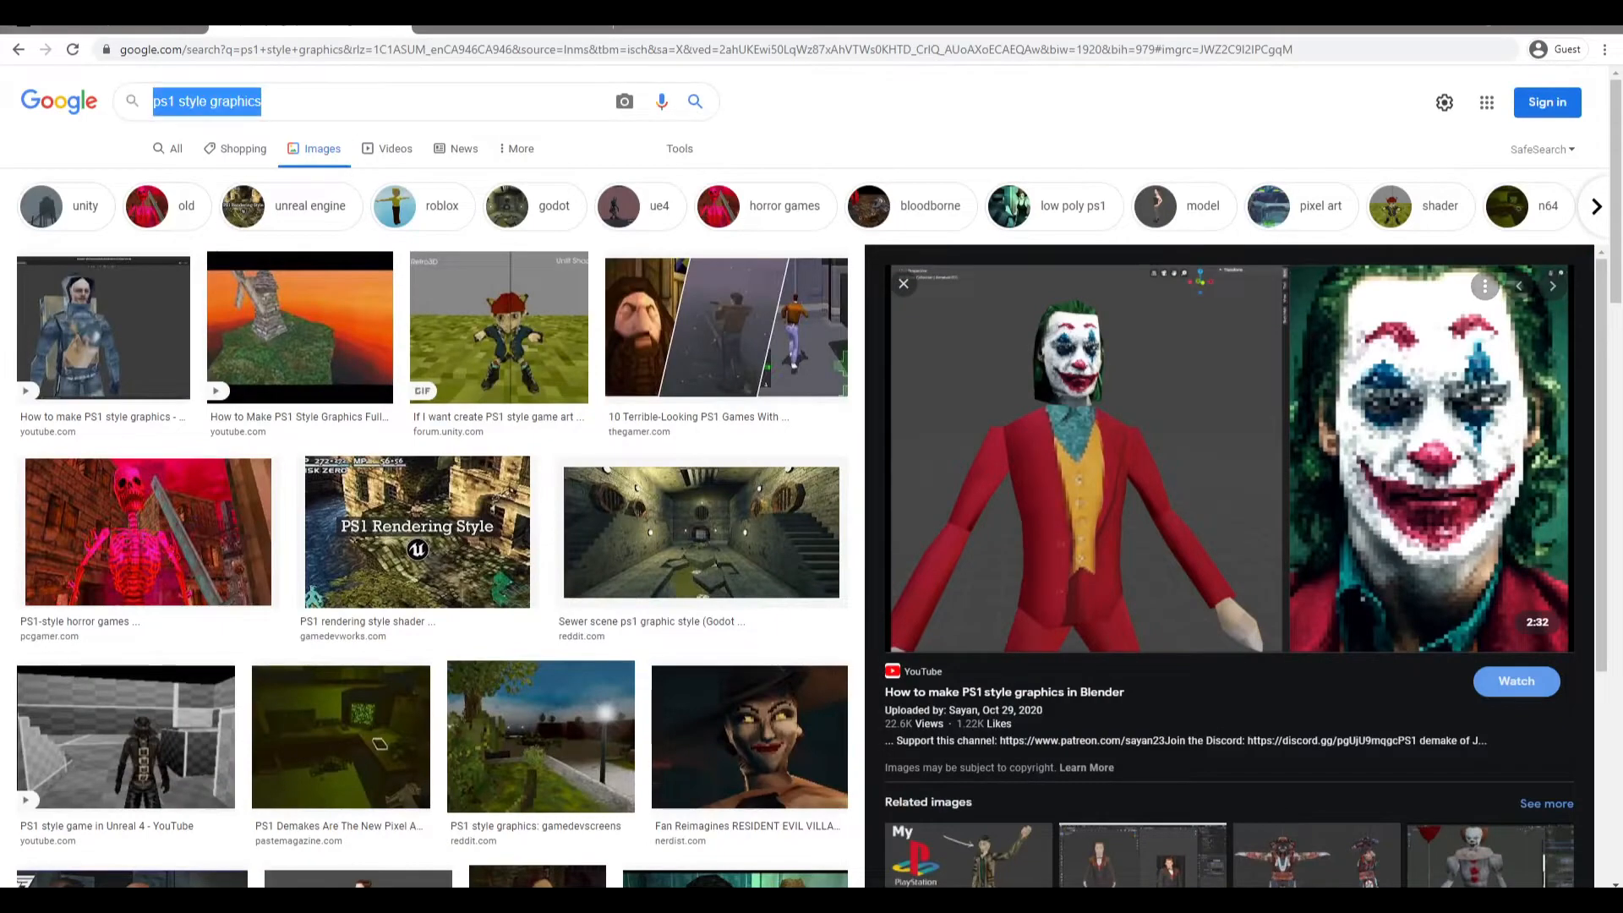
Search Google Images for "quake enemies" and examine the VGJUNK soldier image along with its related images.
text(quake enemies)
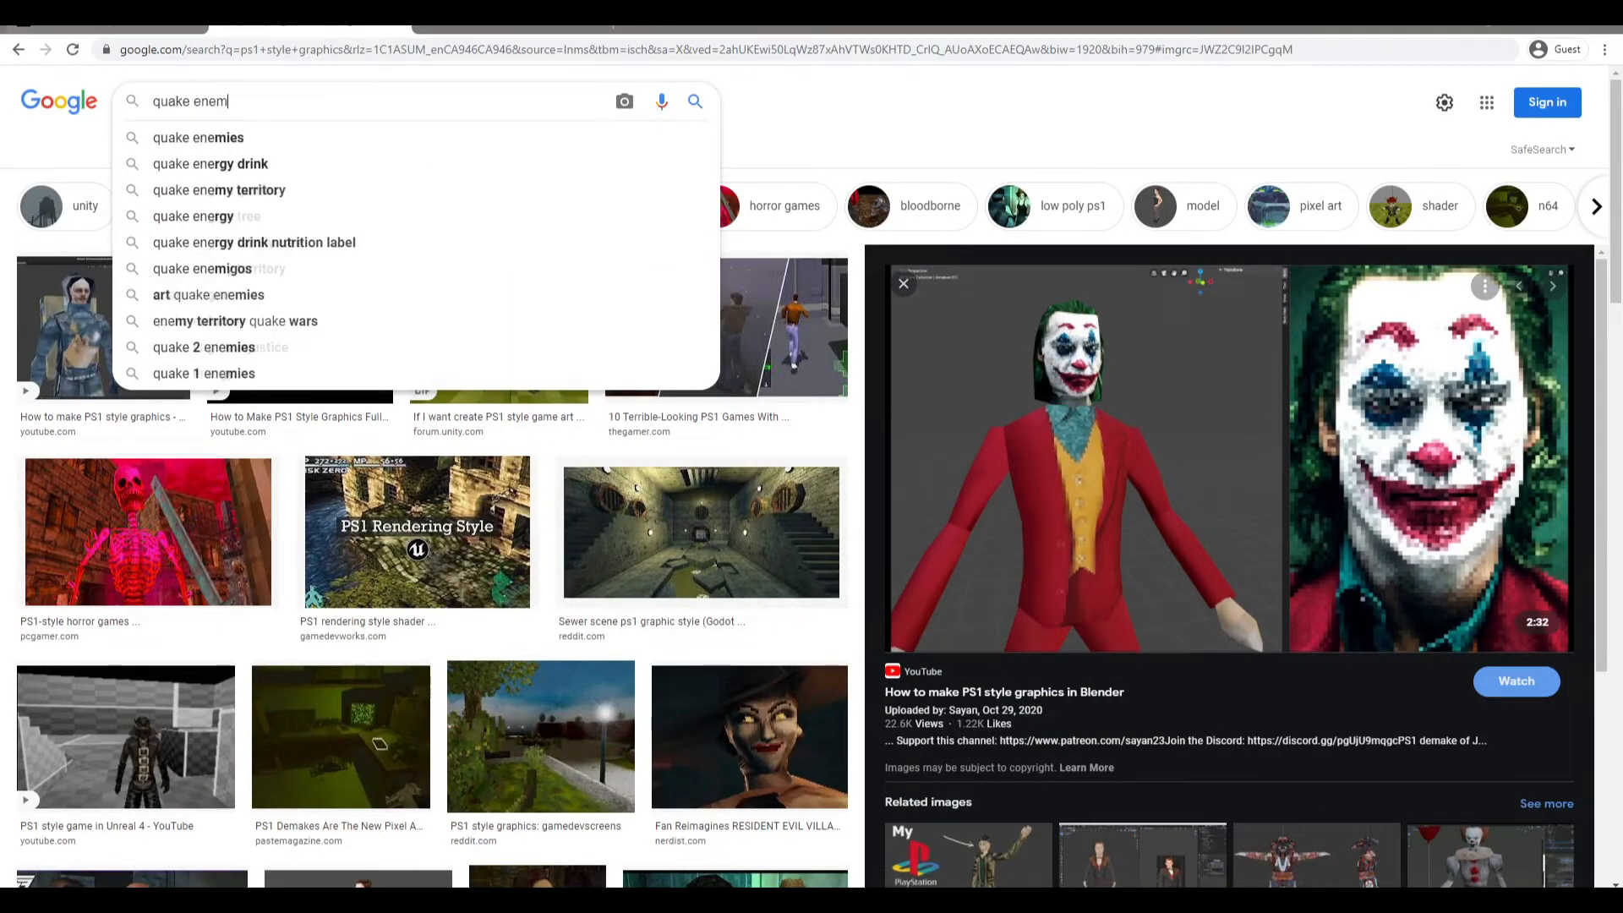
key(Return)
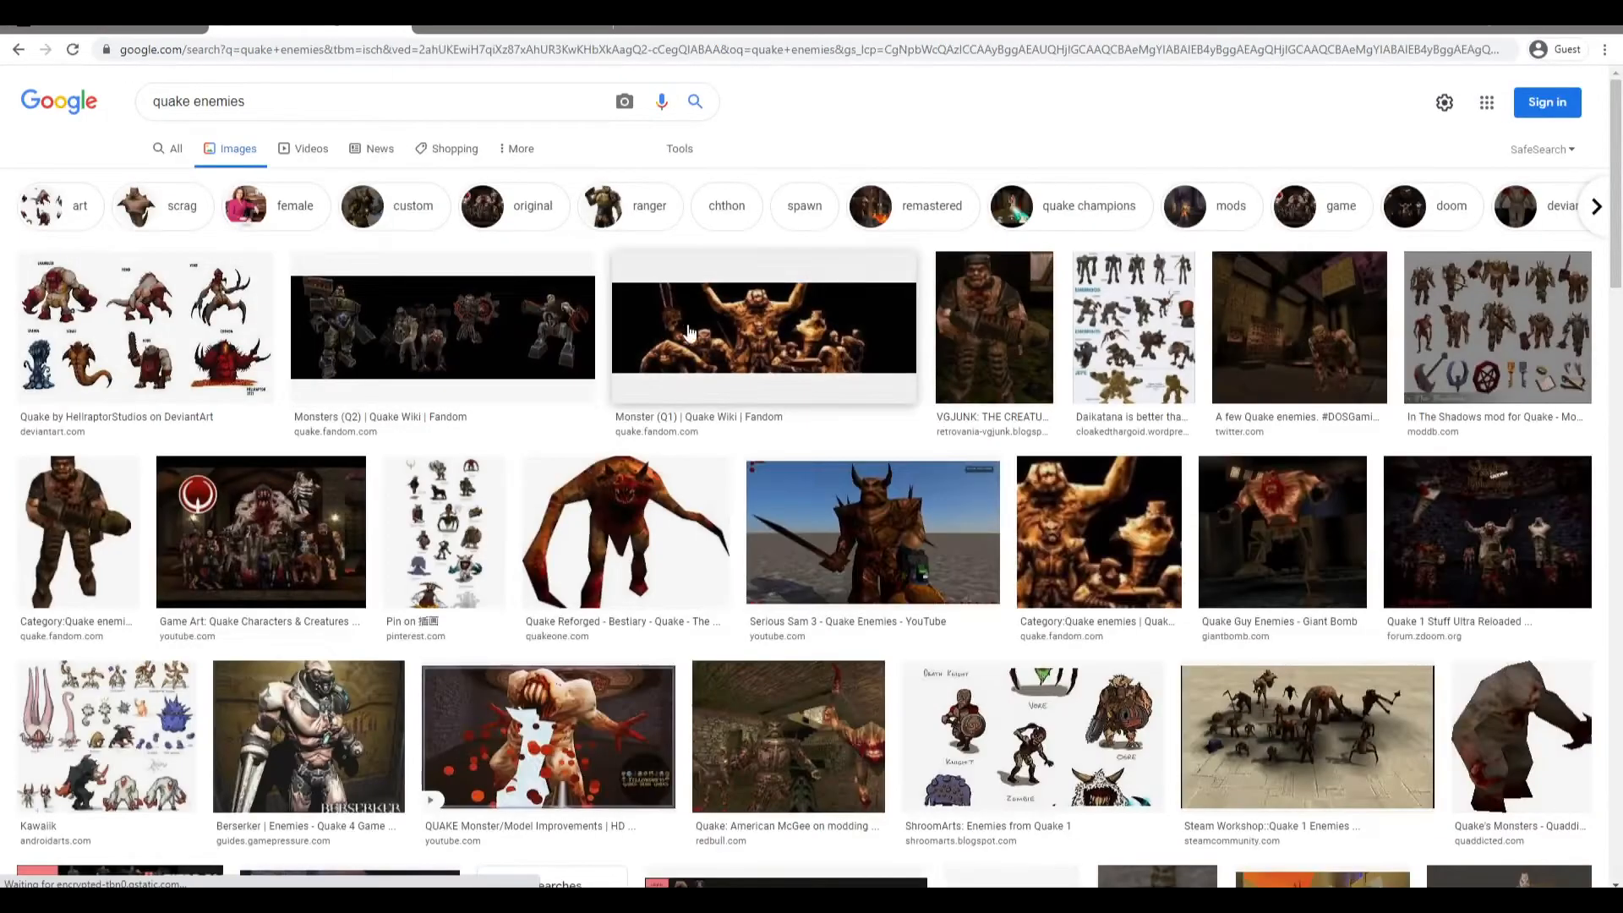
click(1026, 313)
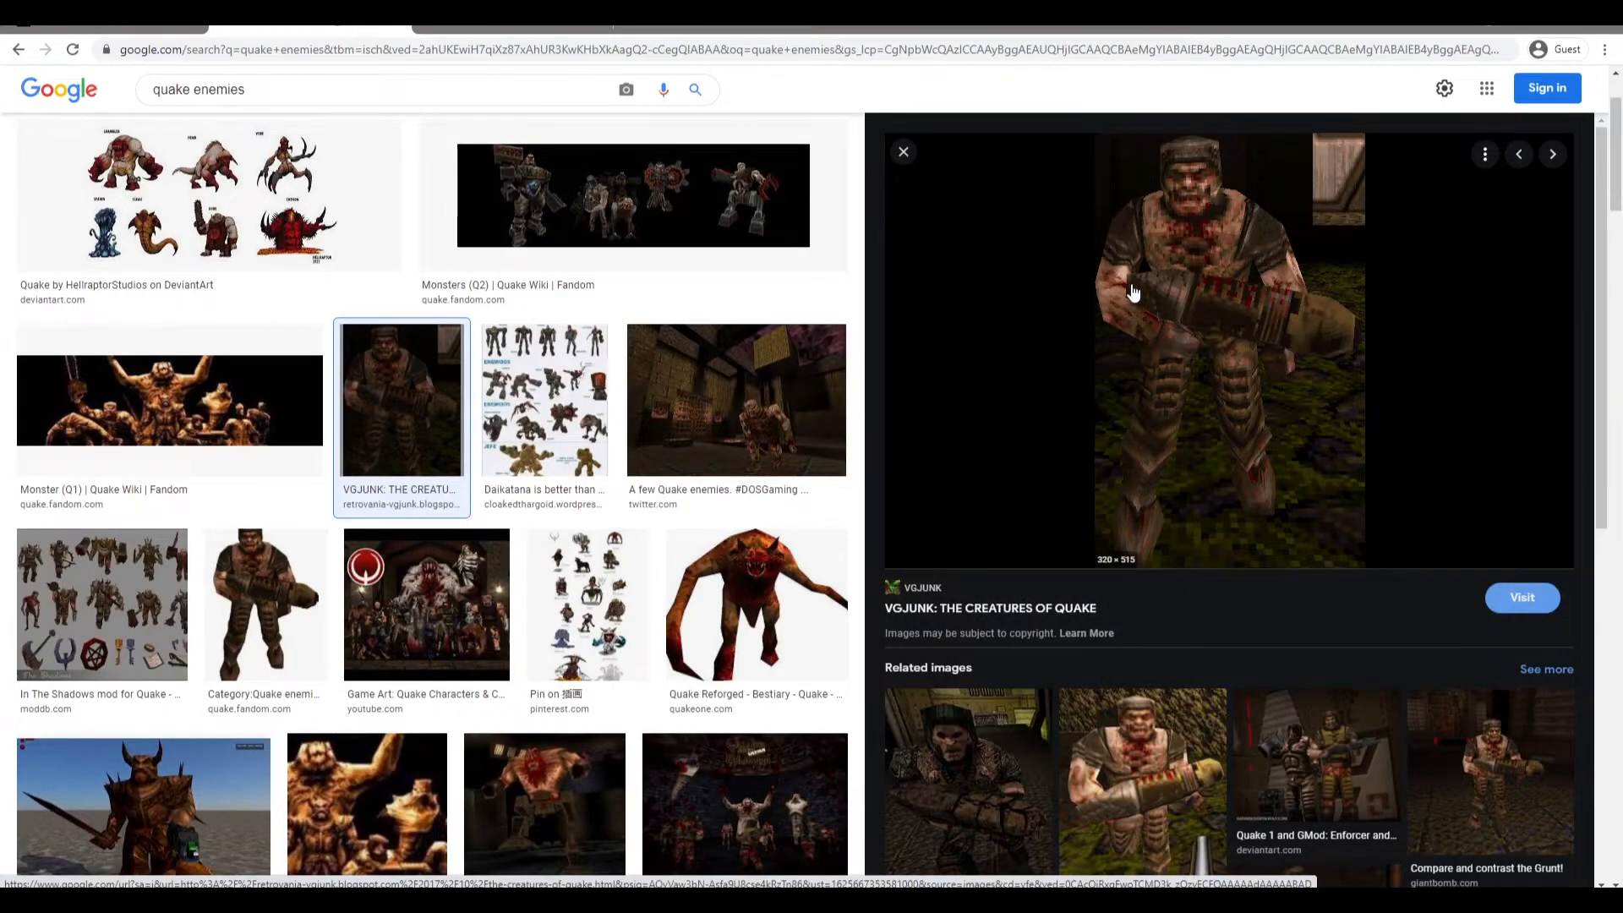
scroll(1141, 330, down, 3)
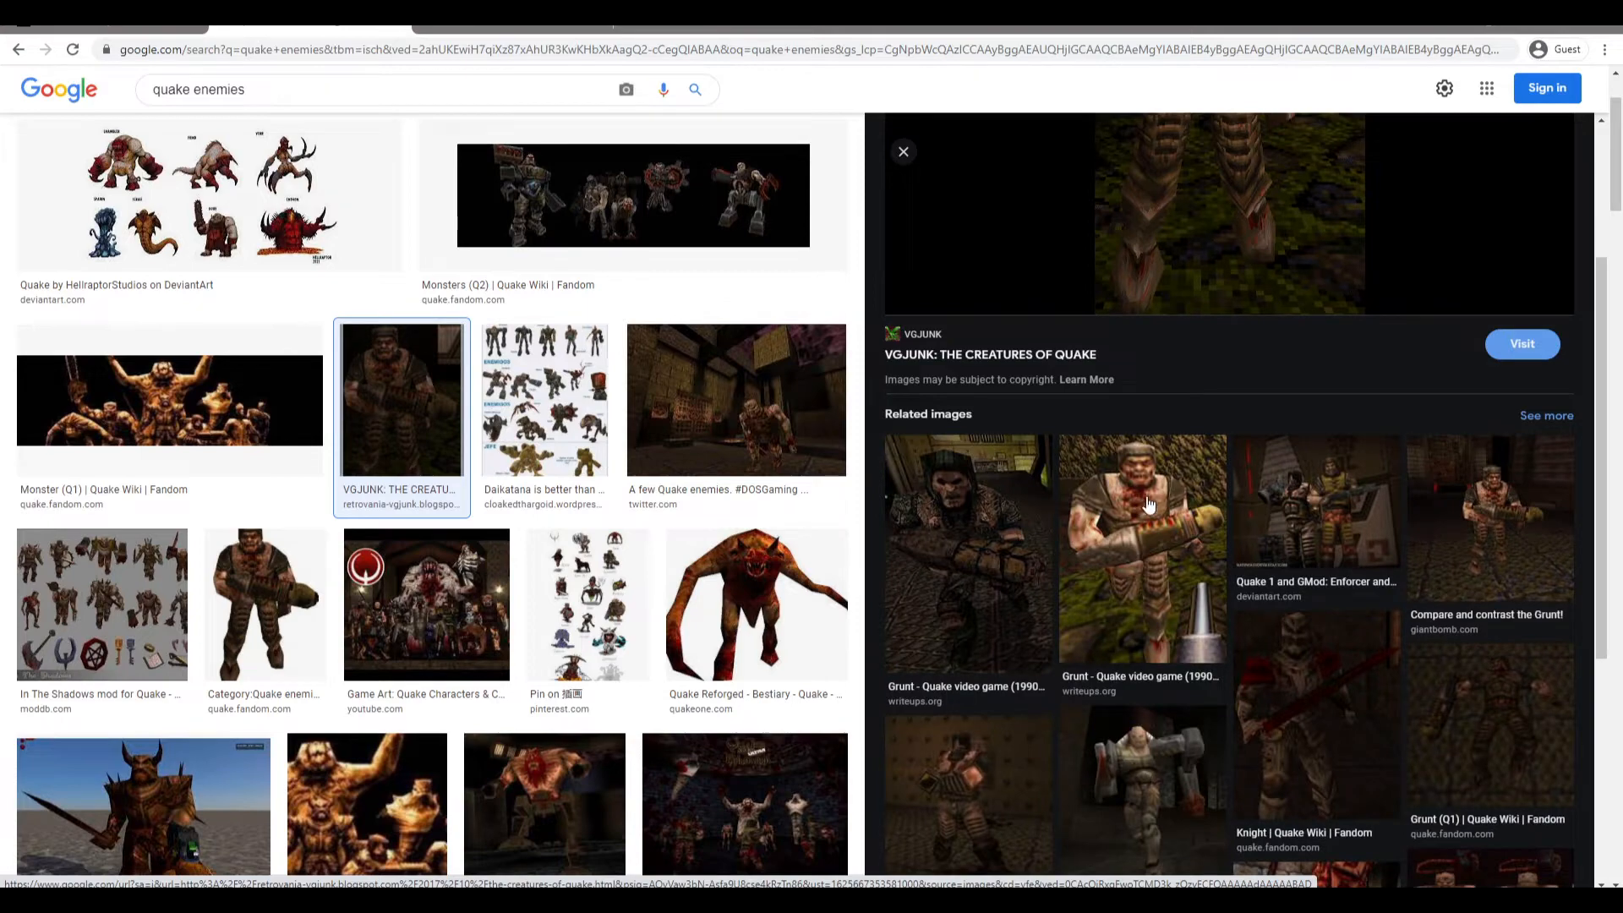
scroll(1148, 505, down, 2)
scroll(829, 606, down, 3)
Examine the "Quake 1 Stuff Ultra Reloaded" image from the ZDoom forums.
click(714, 583)
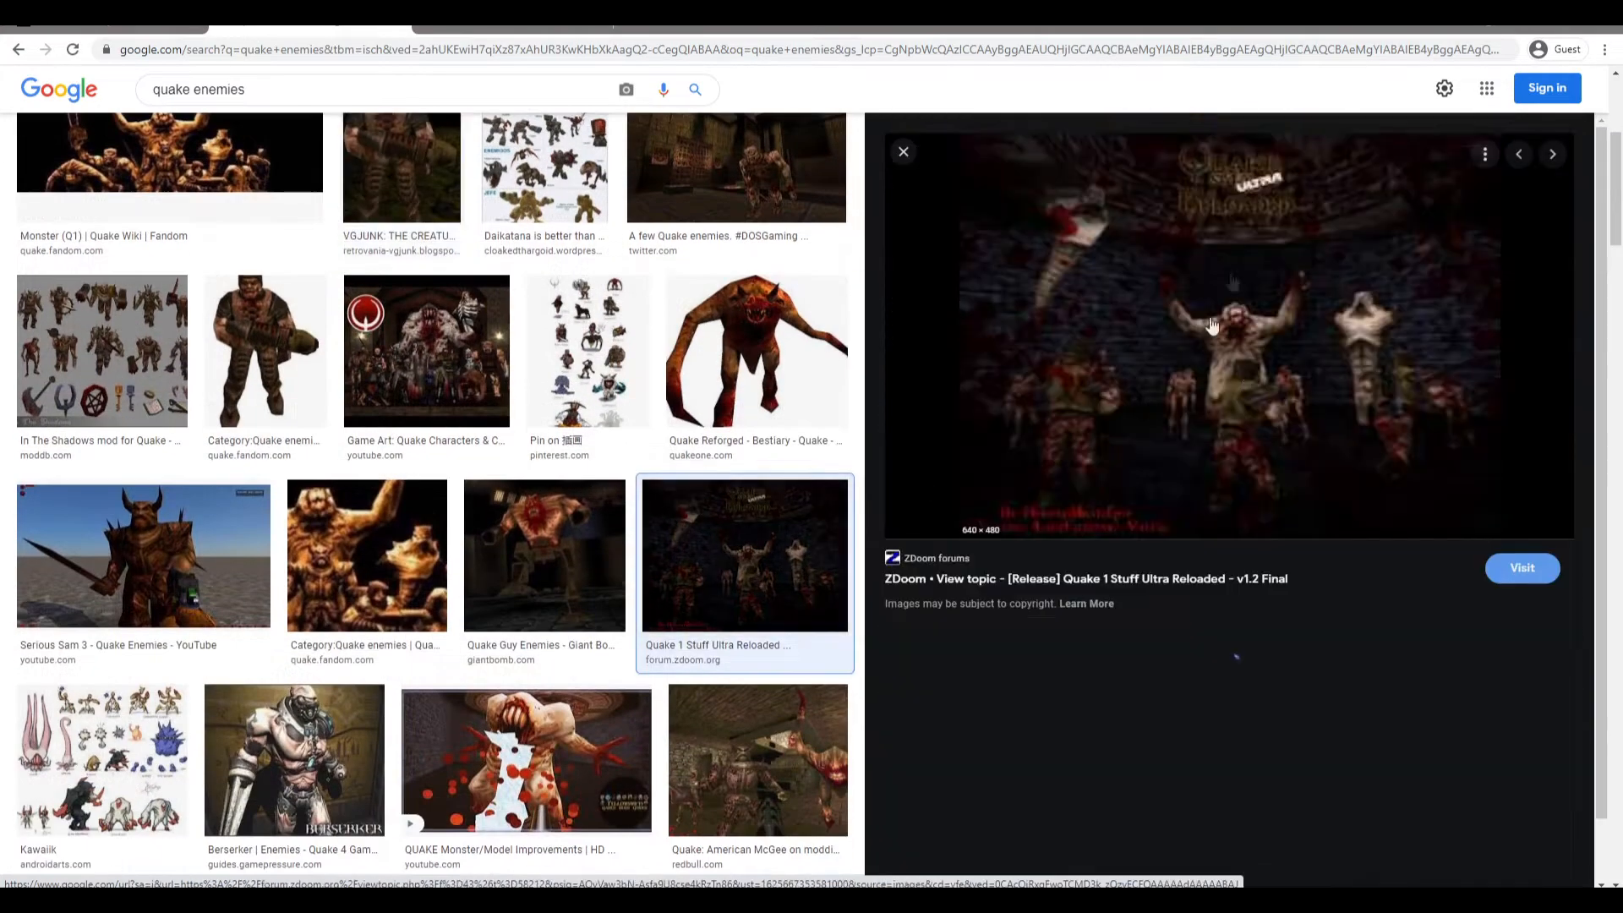
scroll(1226, 346, up, 2)
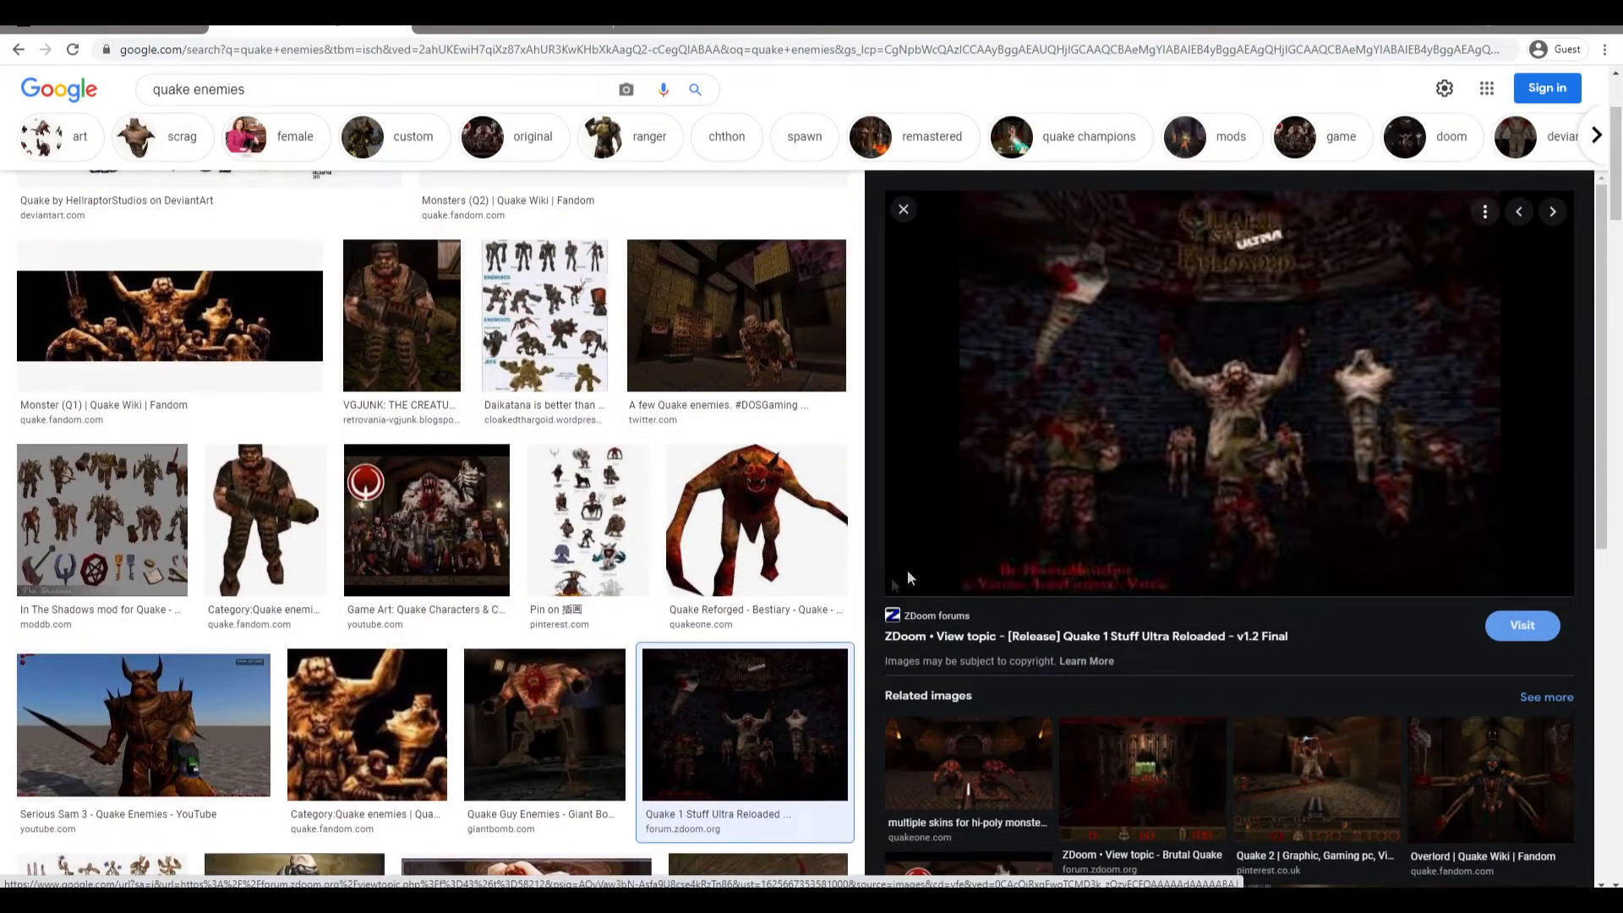
scroll(423, 508, down, 3)
Search the web in a new tab for "when did quake come out".
text(when d)
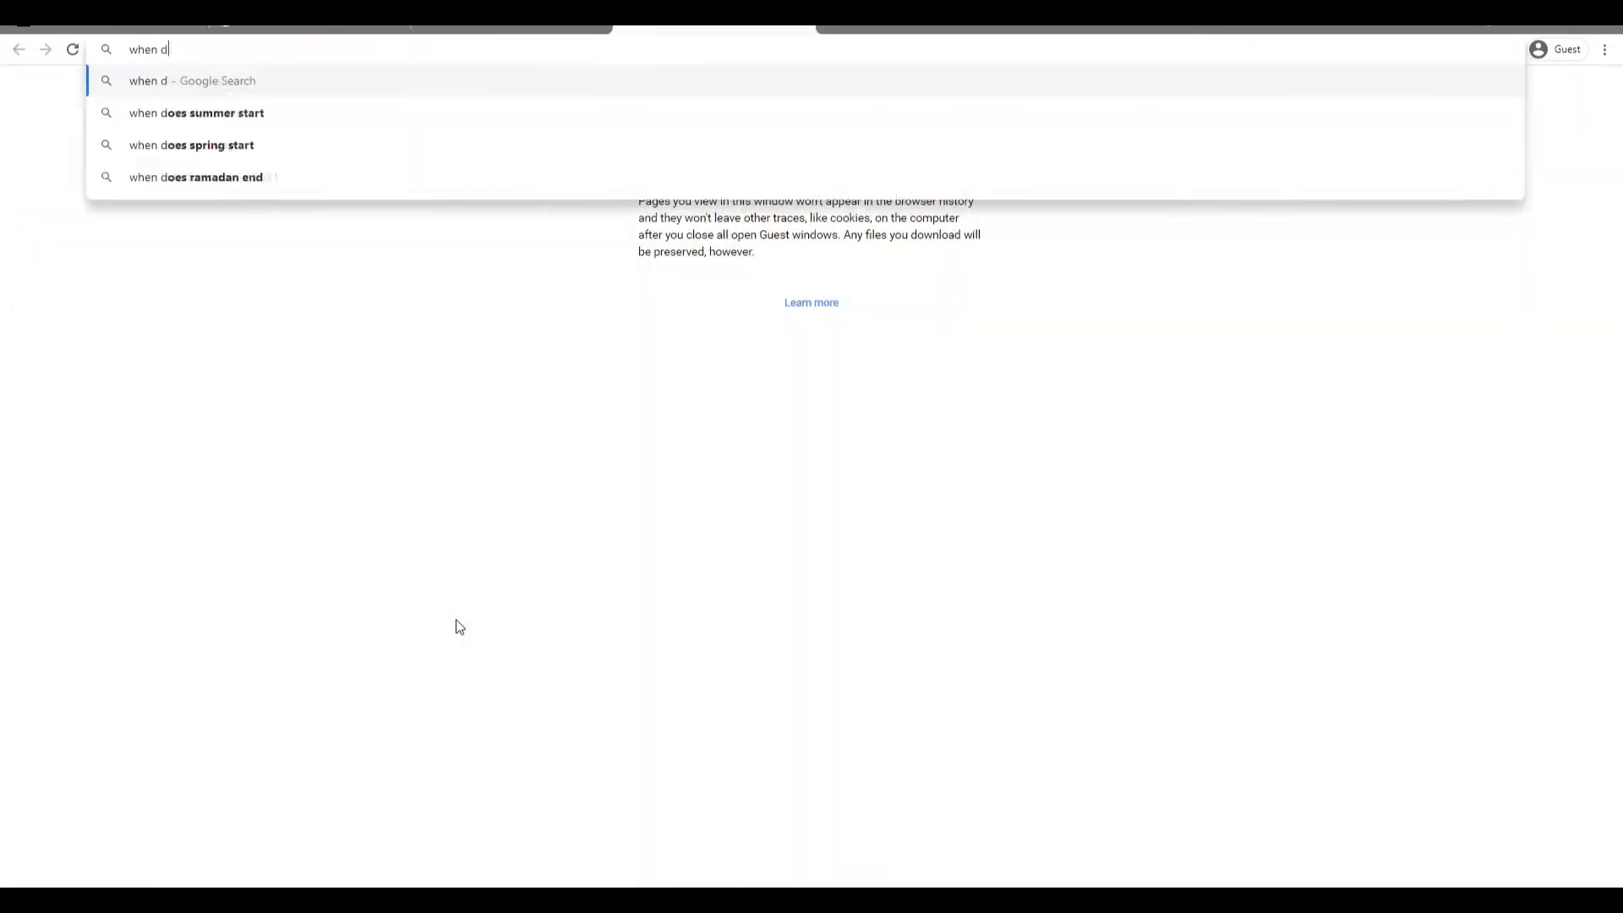
text(id quake come out)
key(Return)
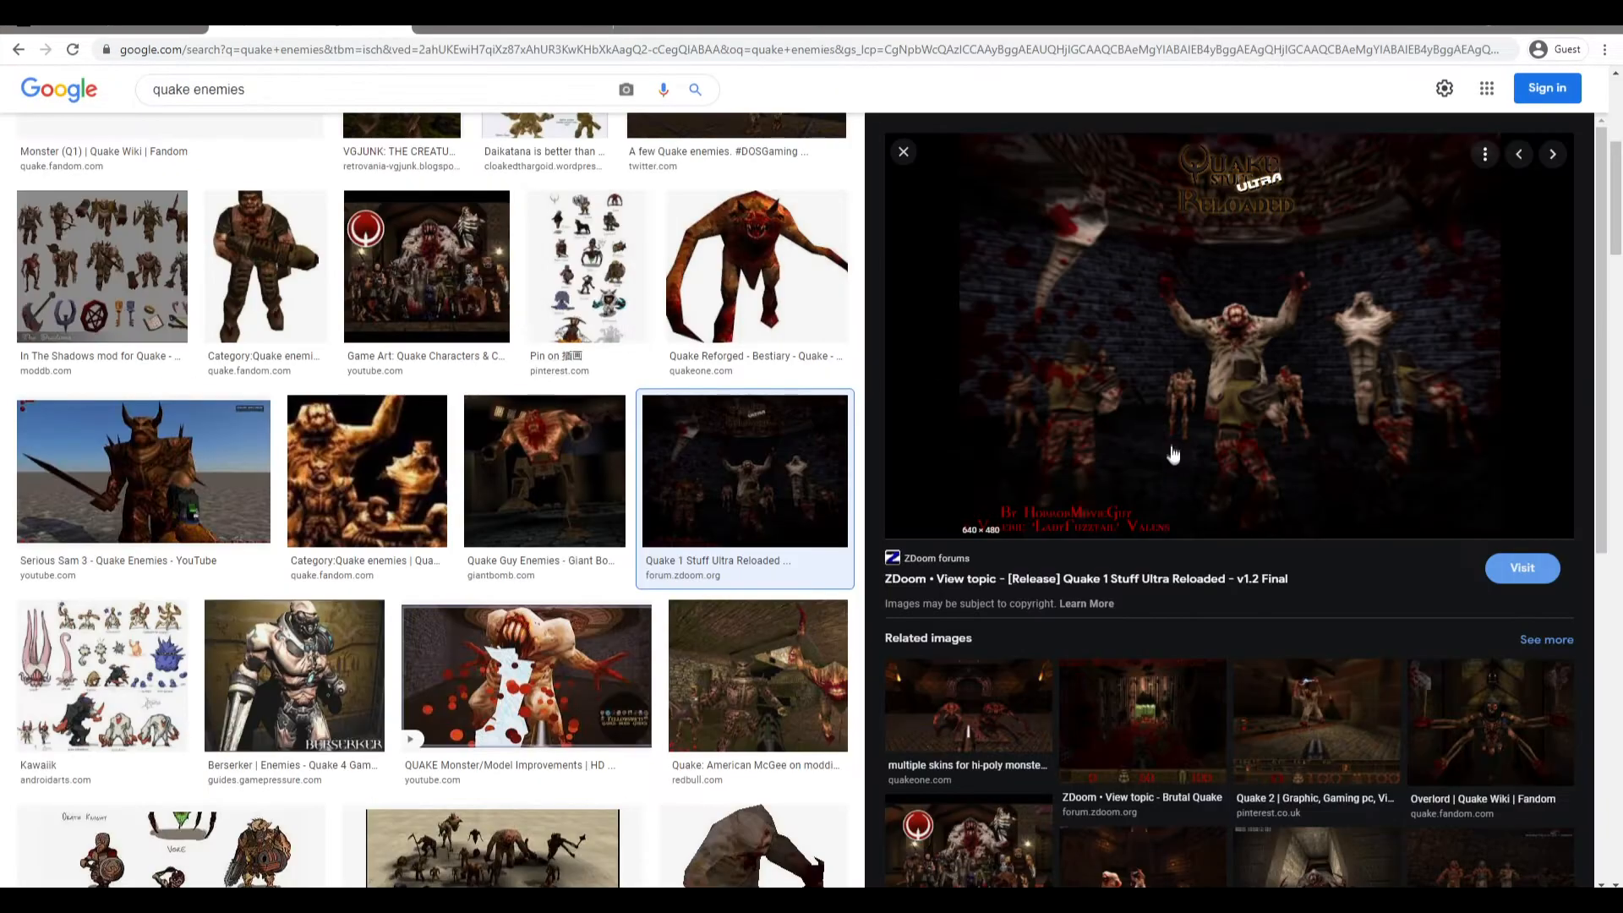
Open the related Overlord image from Quake Wiki to examine the monster's design.
scroll(1175, 473, down, 2)
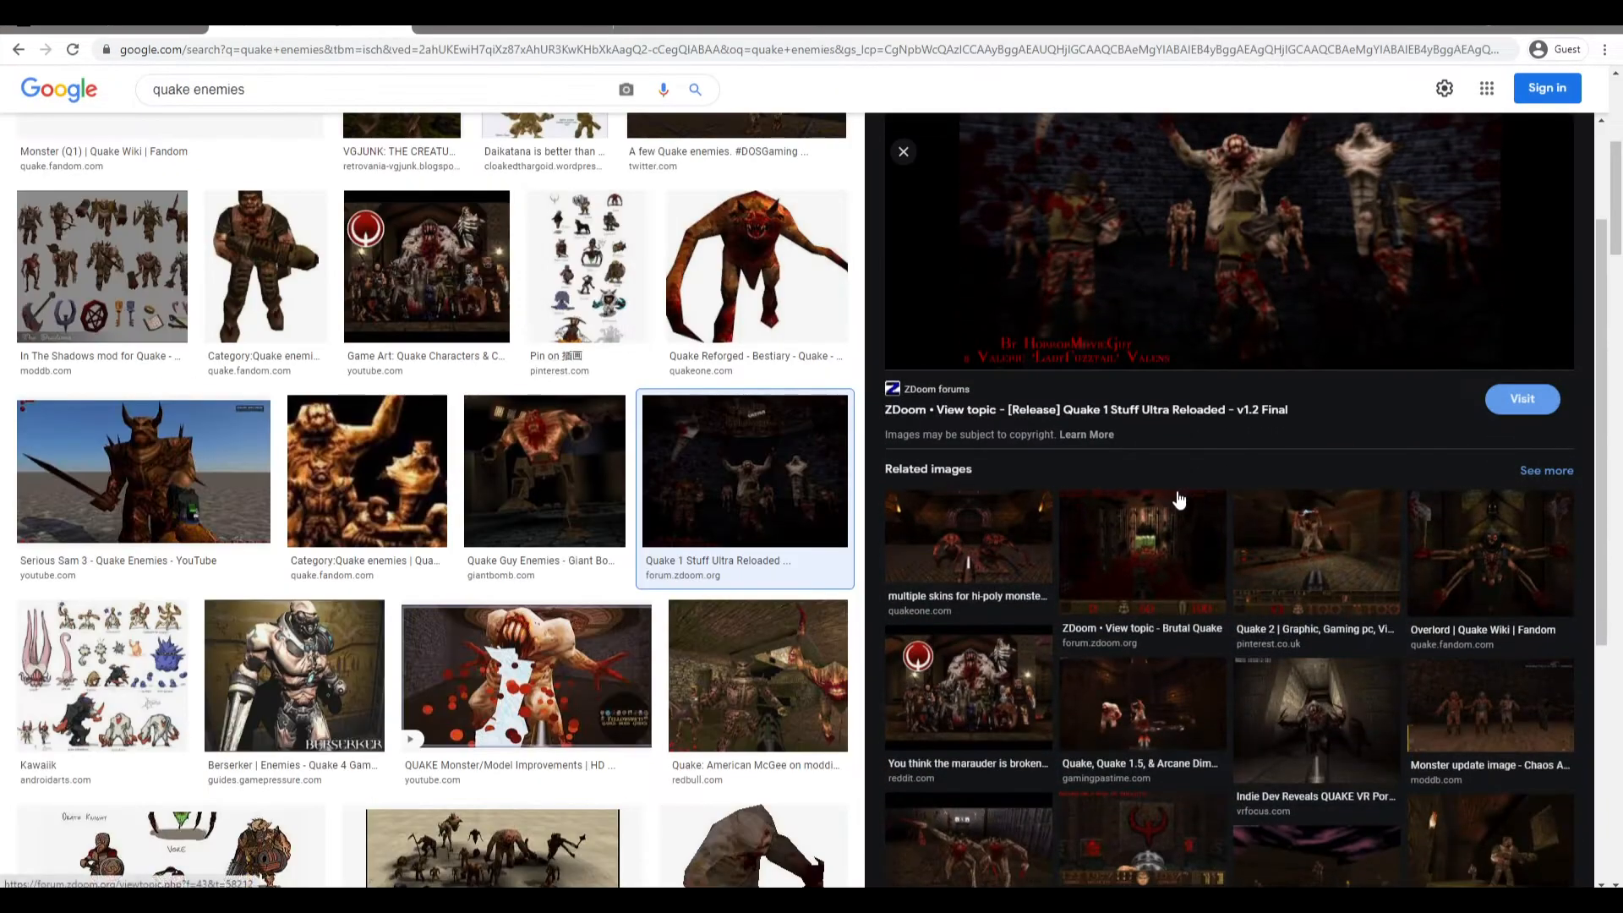
click(1414, 504)
scroll(900, 705, up, 3)
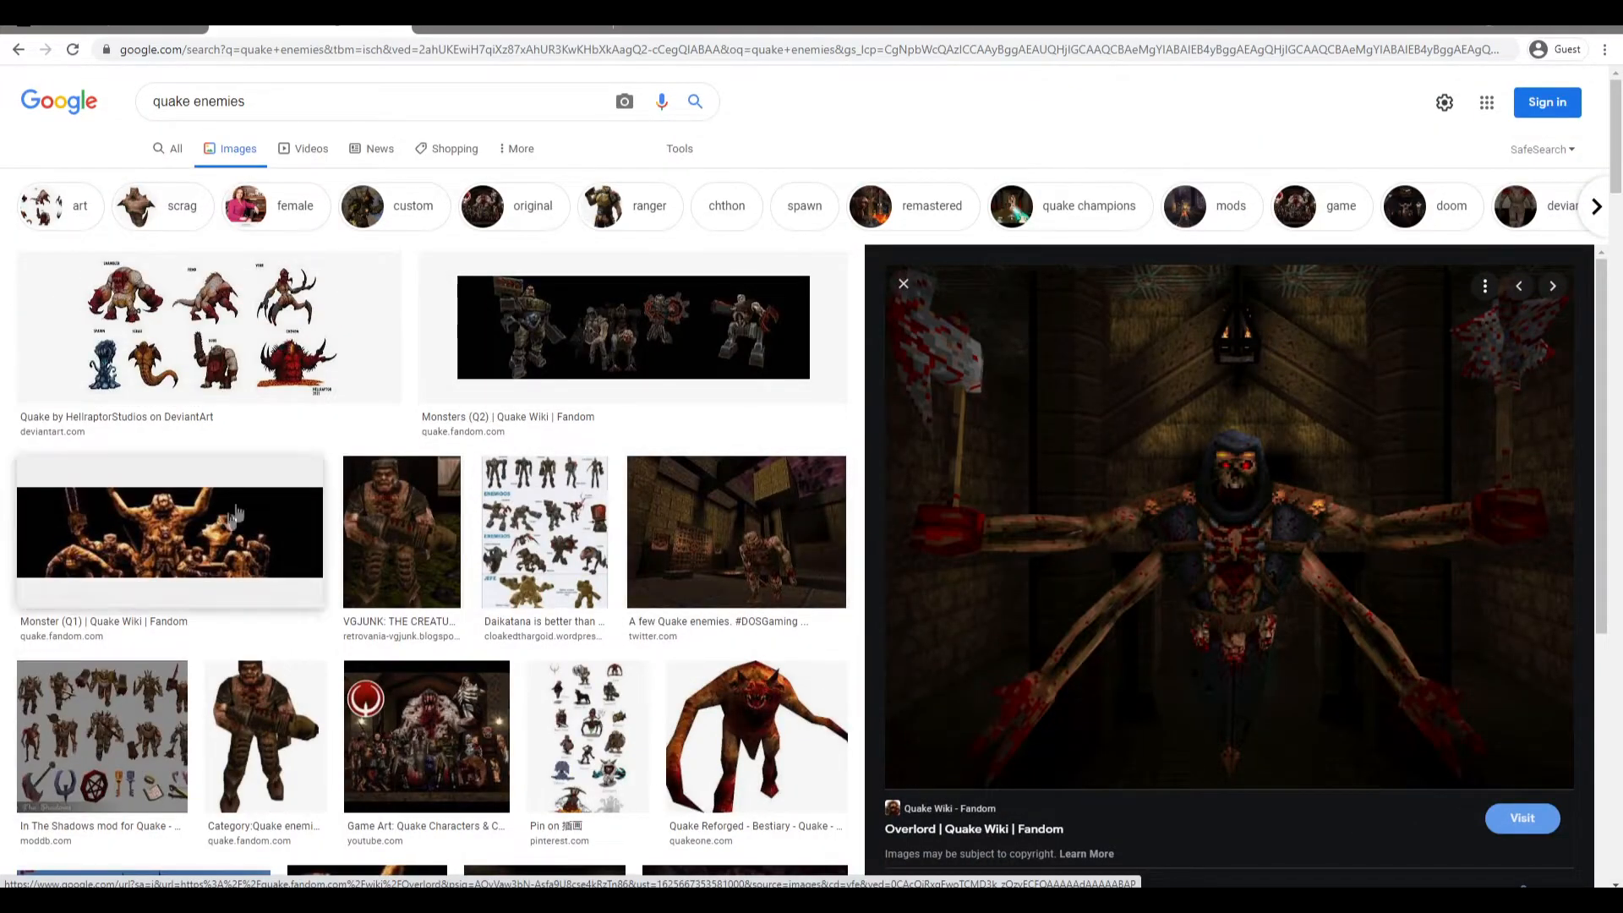
View the "Monsters from Quake" DeviantArt sheet and the Quake Reforged Fiend image with its related images.
click(207, 325)
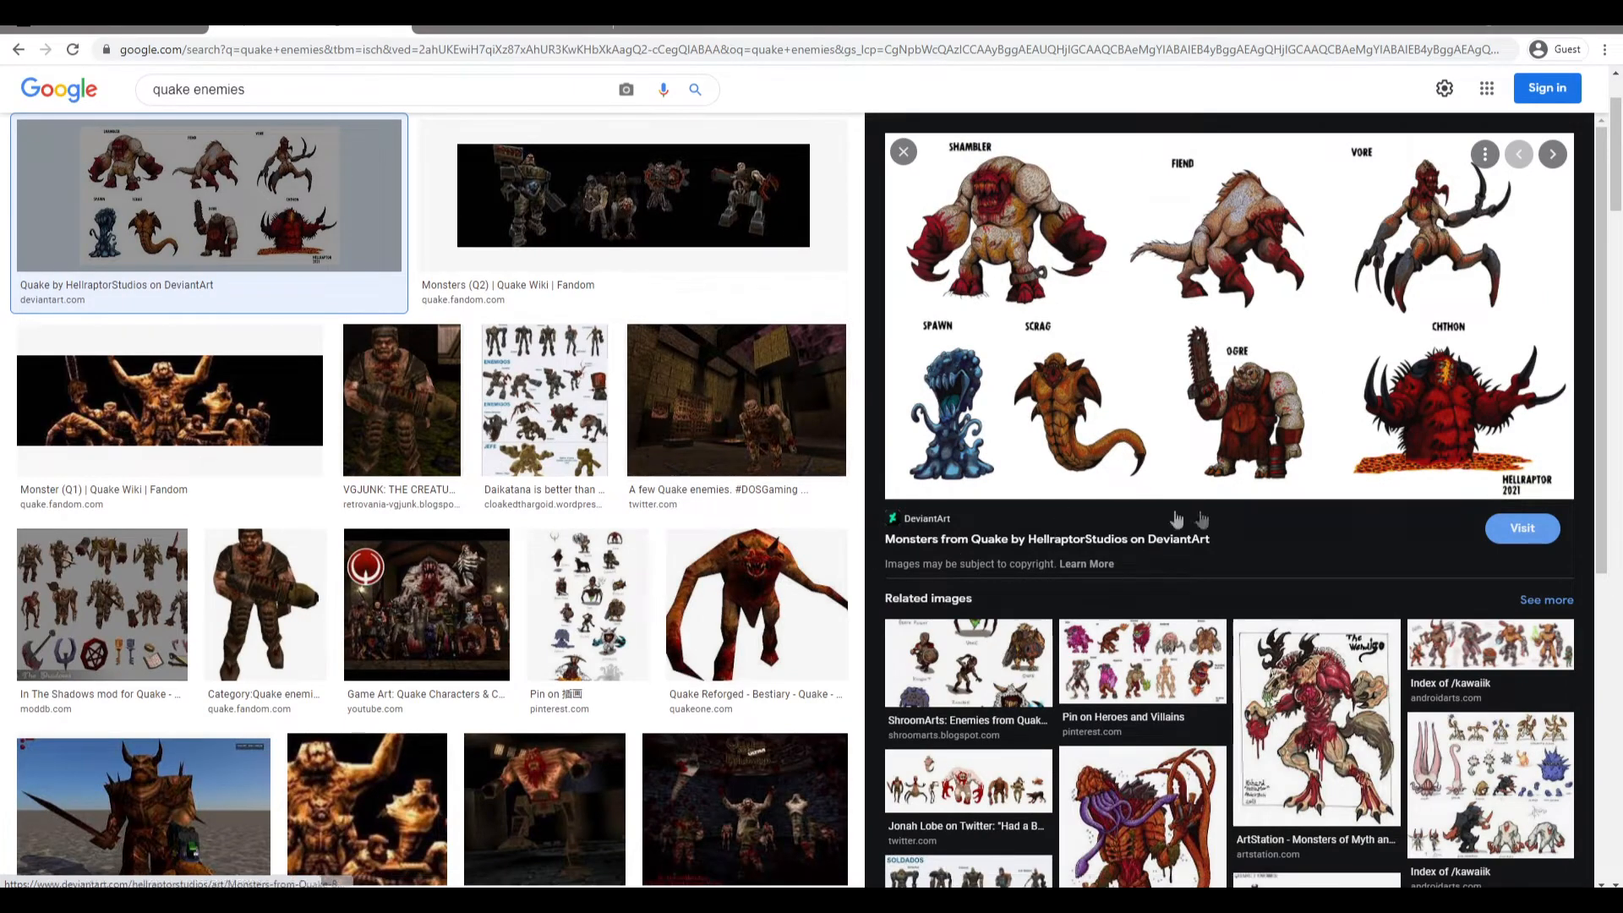
click(782, 623)
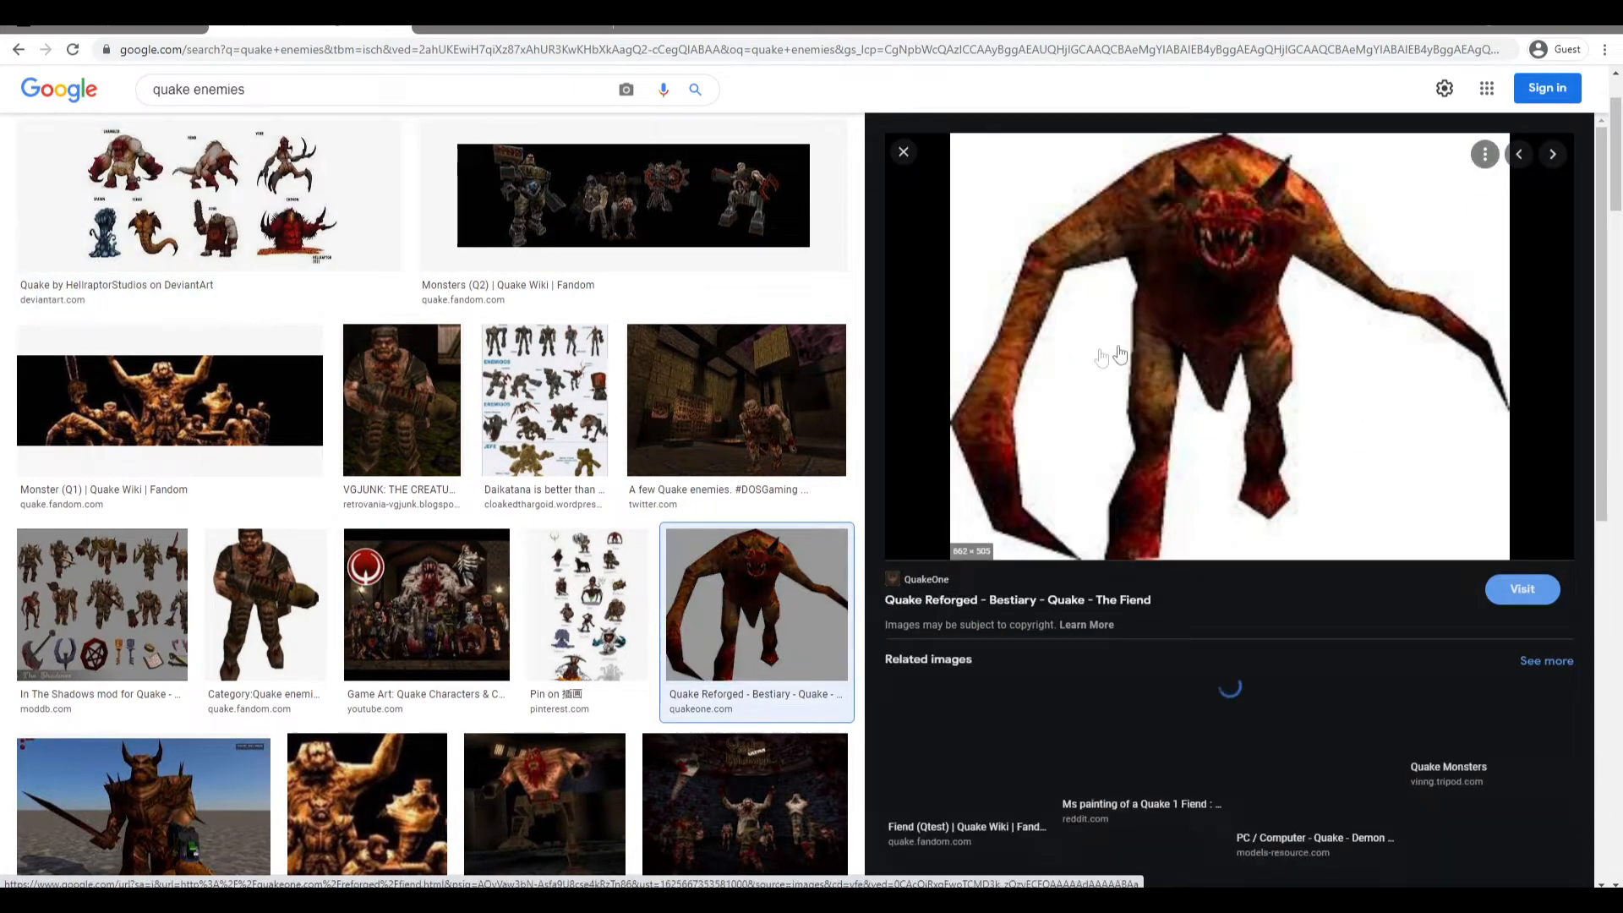
scroll(1215, 297, up, 1)
scroll(1235, 347, down, 3)
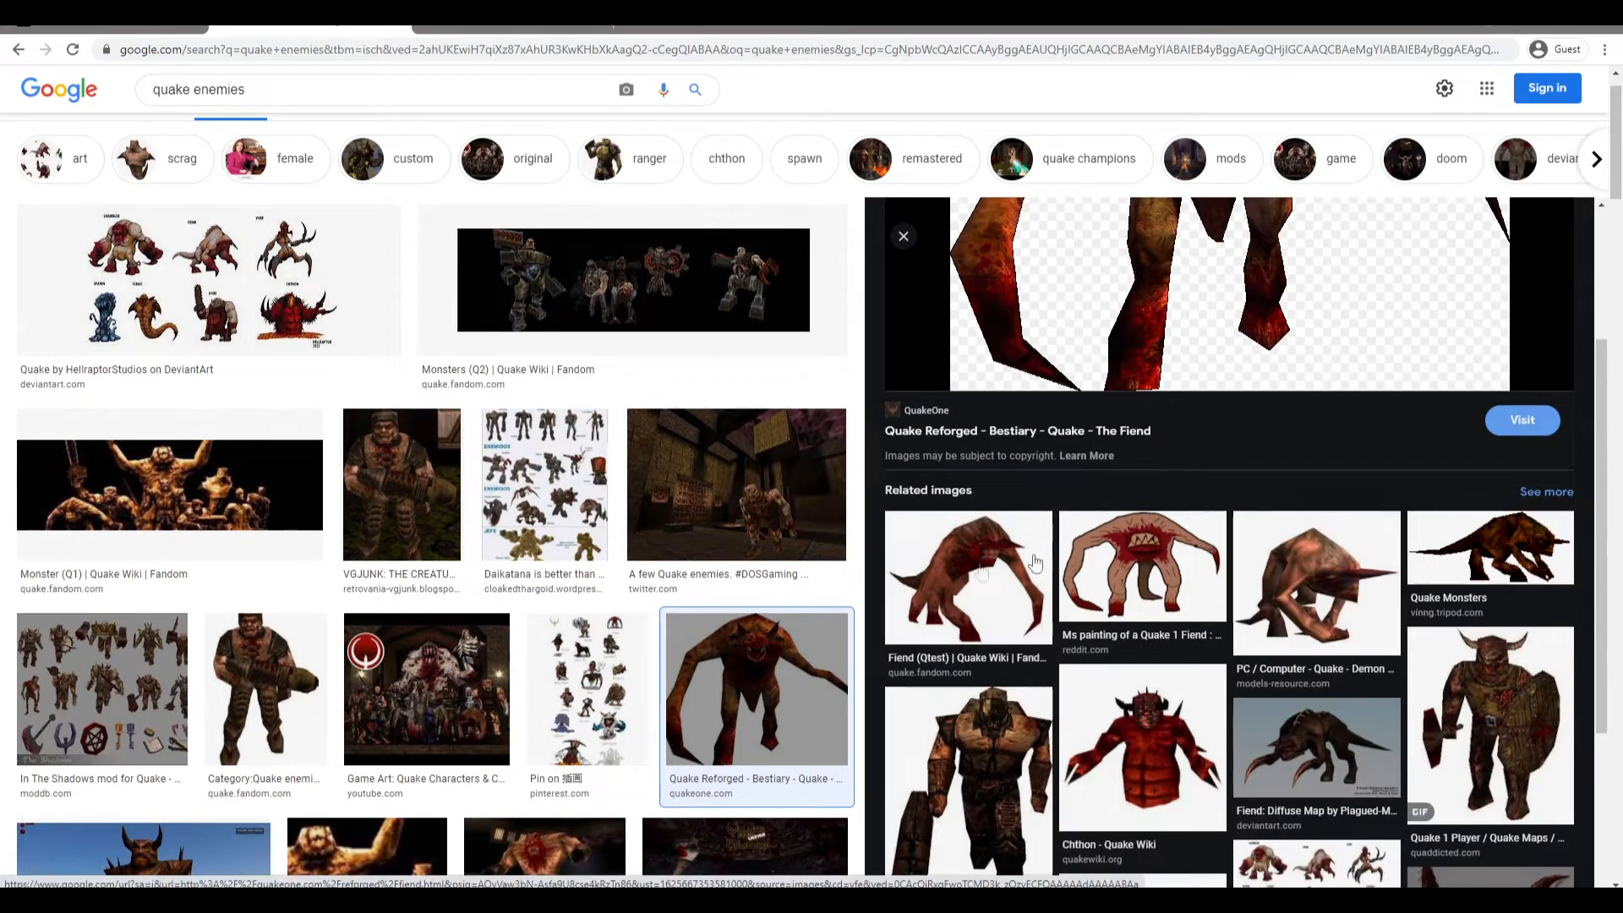
Examine the Fiend (Qtest) image from Quake Wiki, looking at its body shape and texture.
click(1109, 545)
click(1147, 618)
drag(1271, 211, 1200, 315)
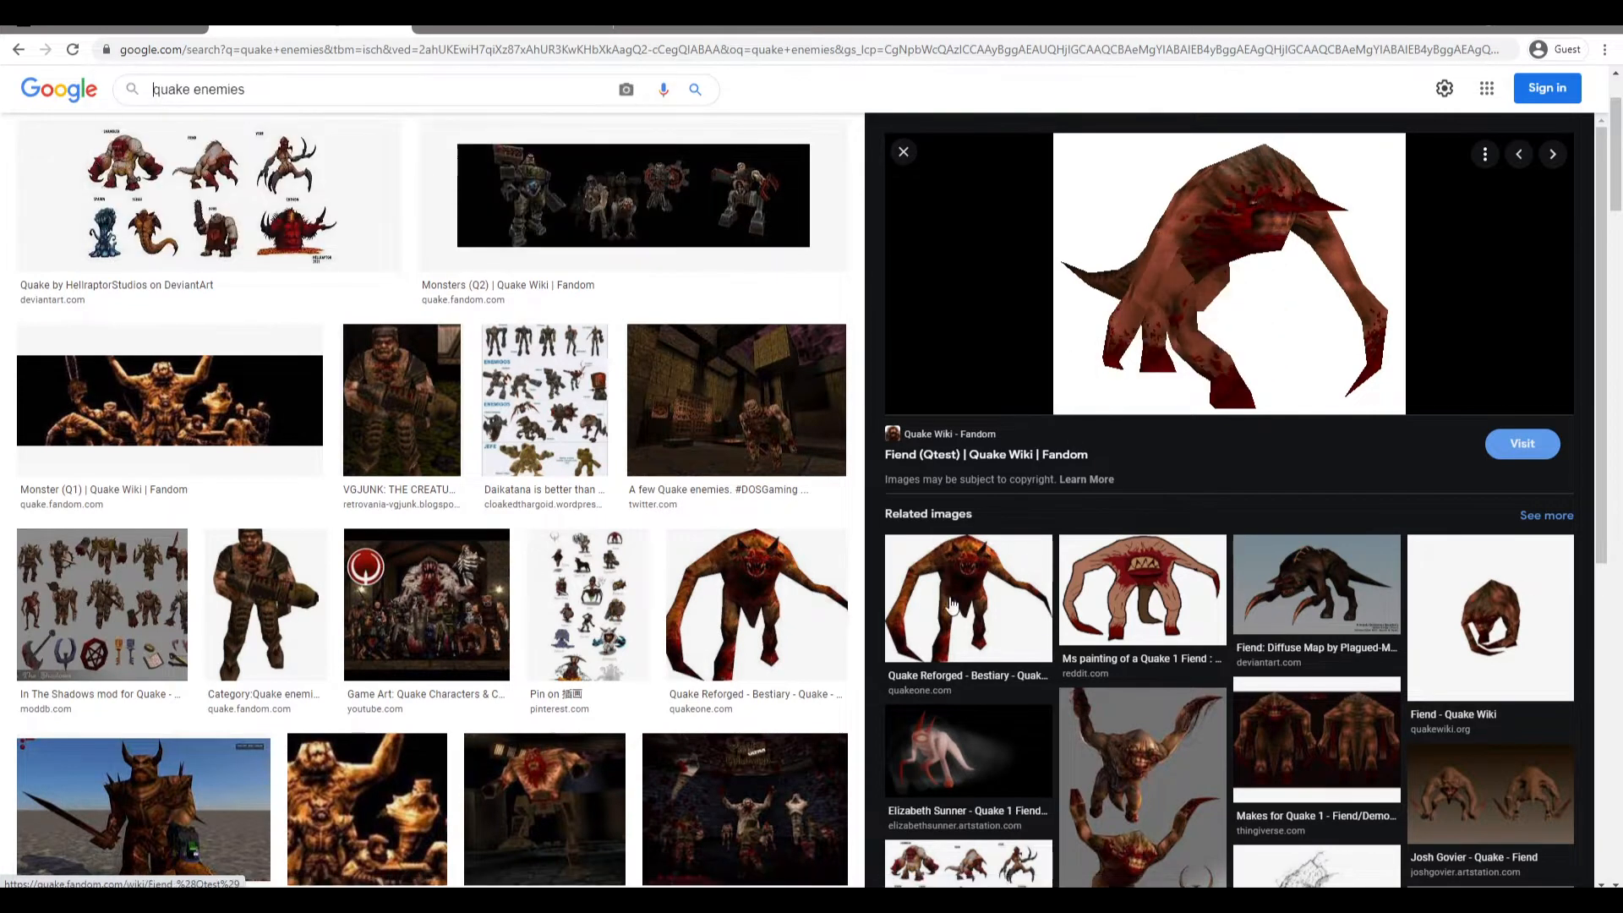
scroll(1105, 686, down, 1)
scroll(1124, 444, up, 1)
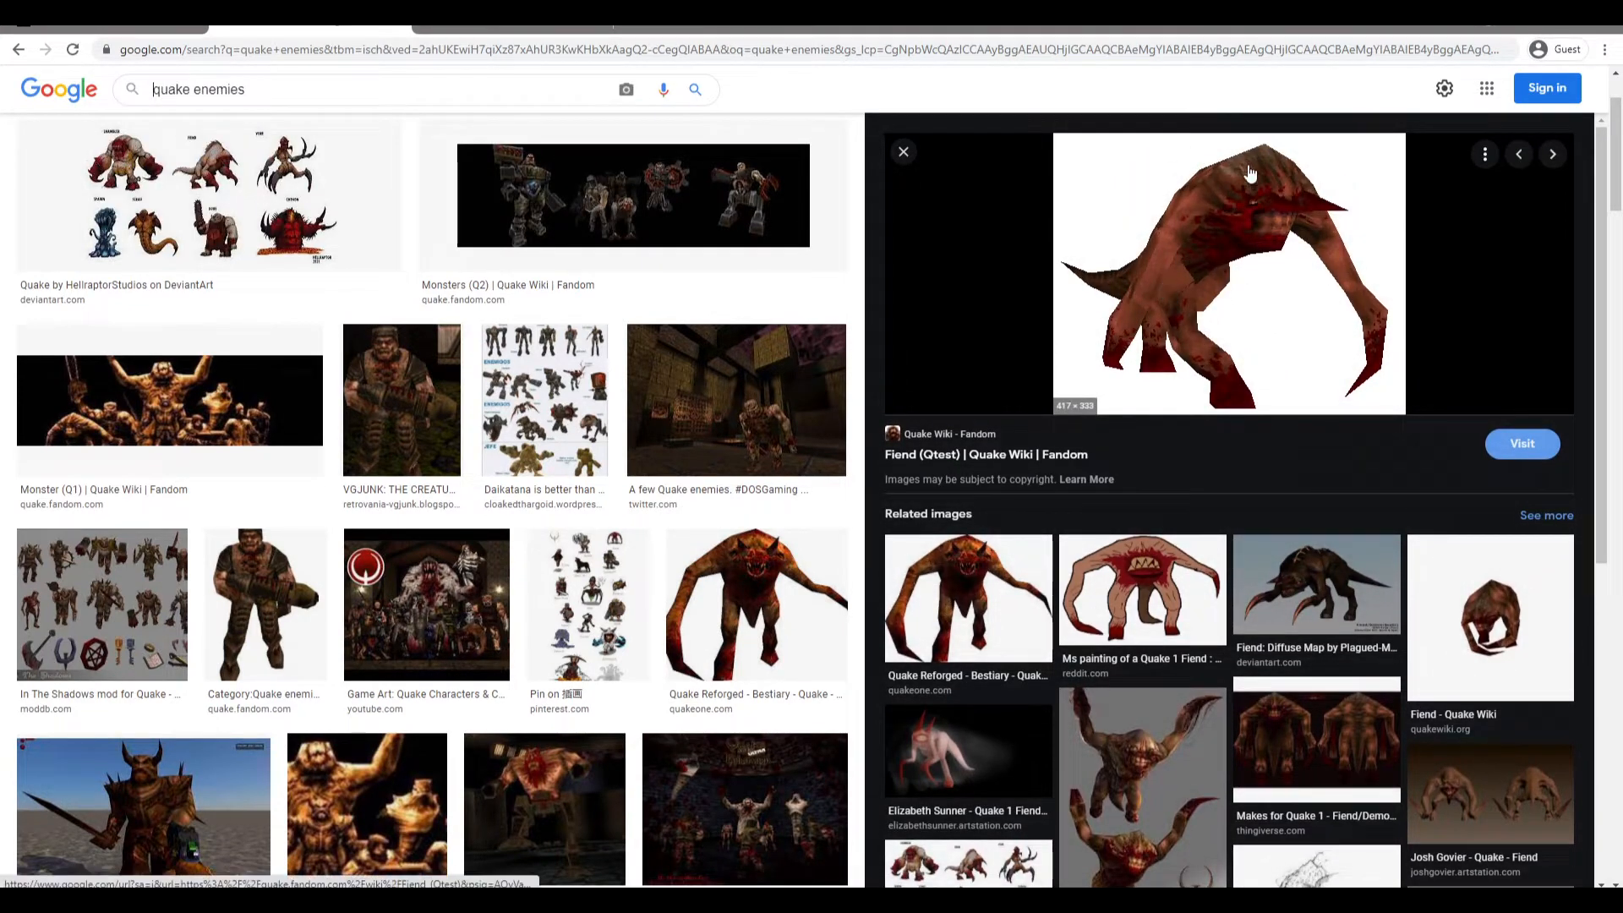
scroll(676, 401, down, 1)
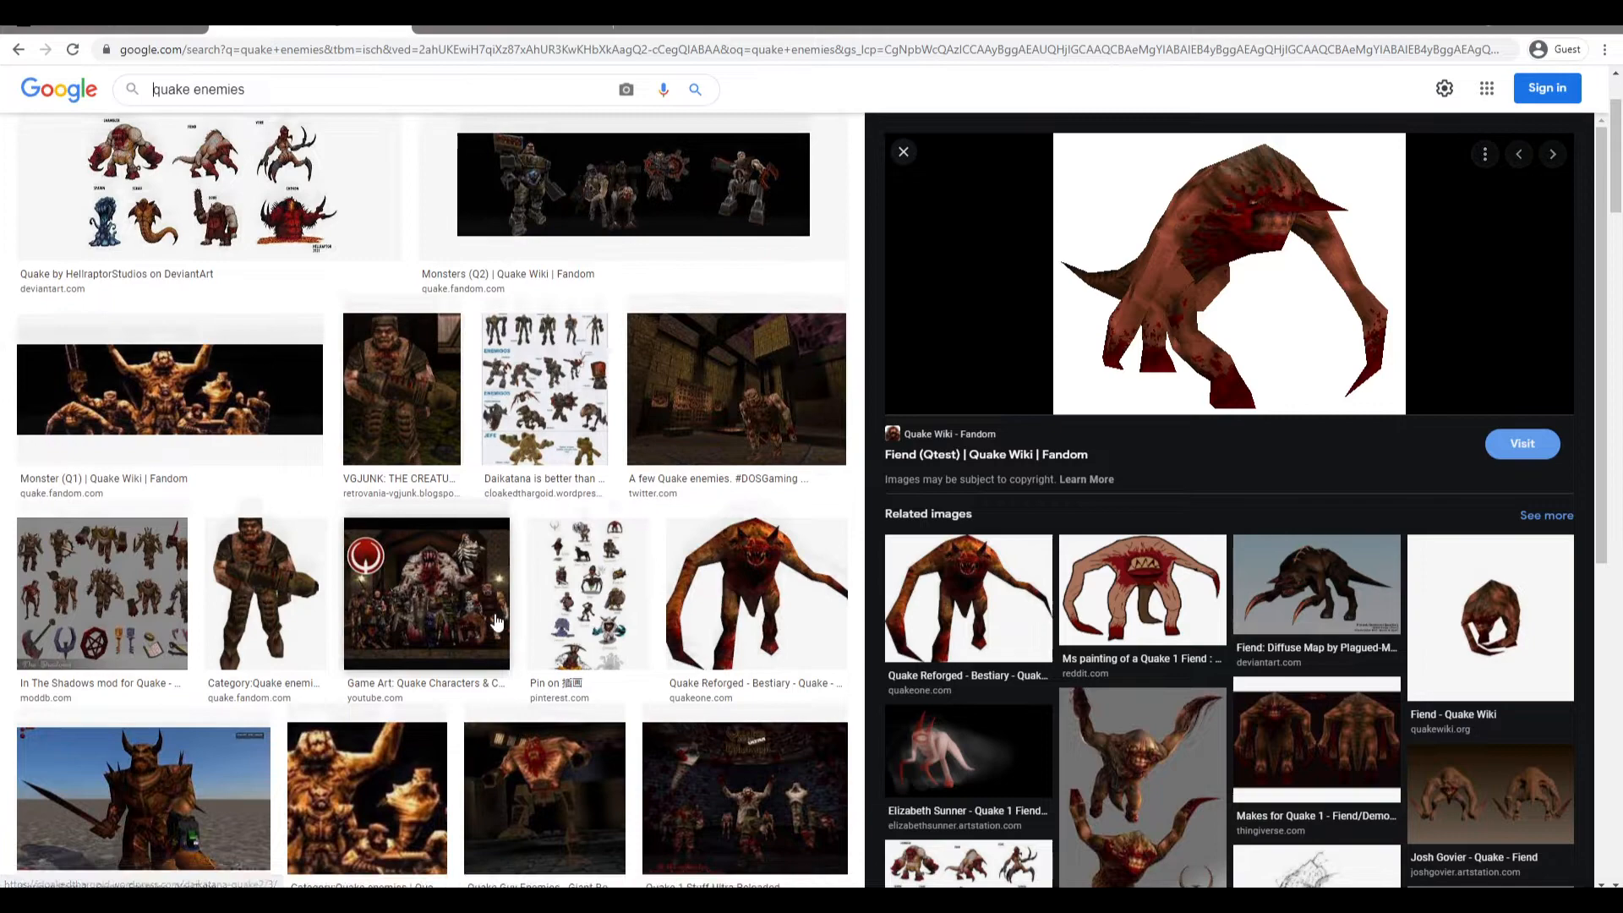
View the Giant Bomb "Quake Guy Enemies" image and the related "Quake Flash" image.
click(558, 714)
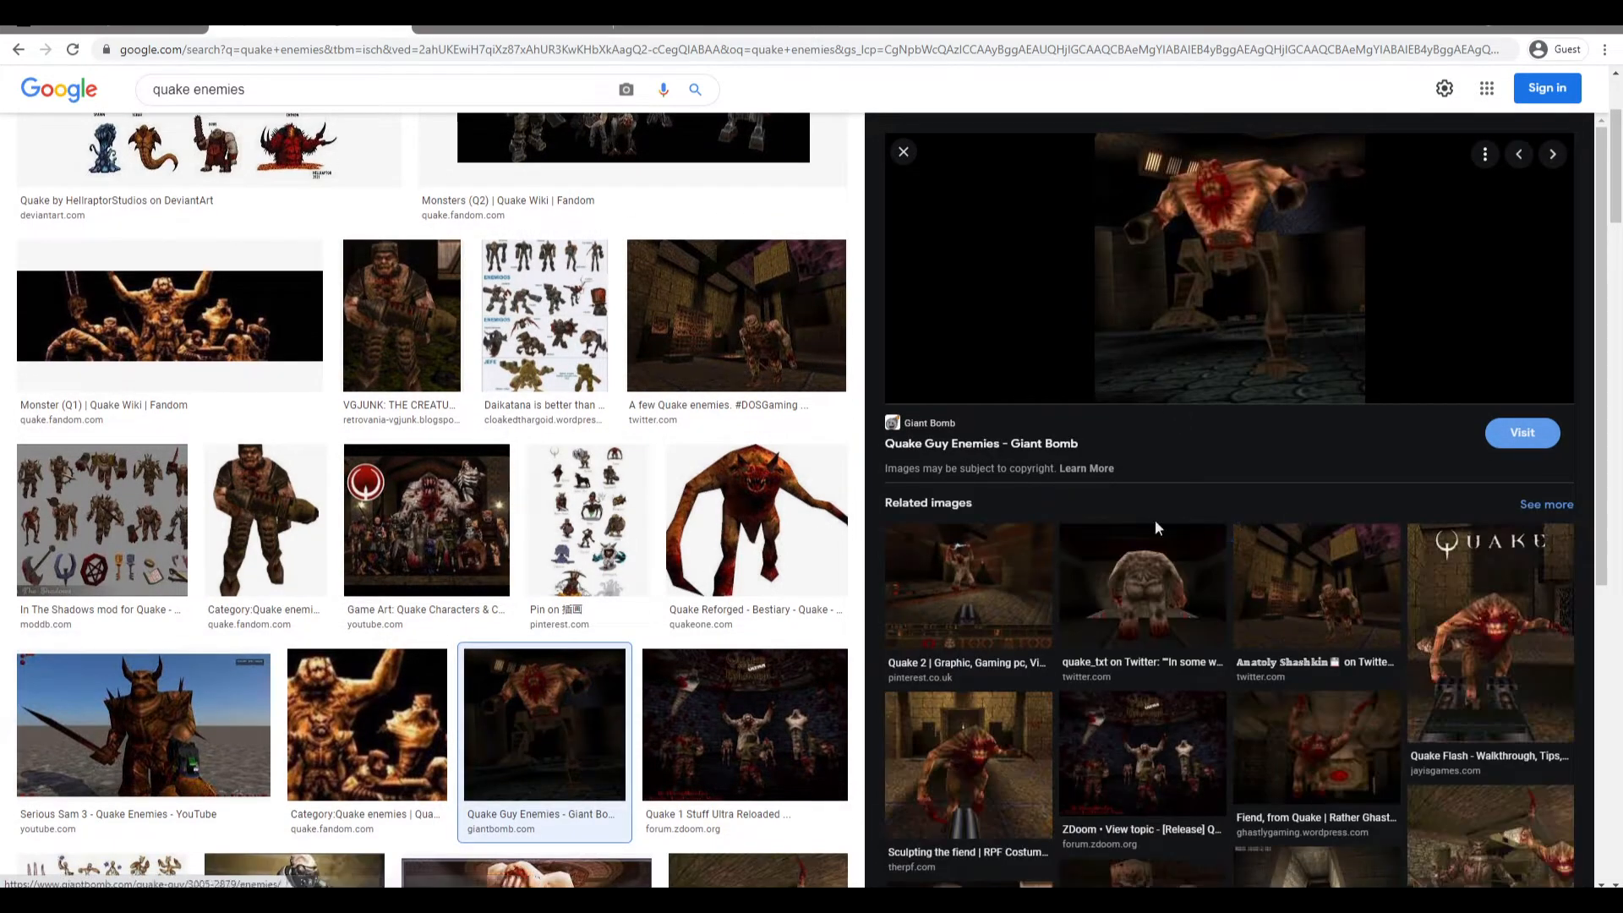
click(1437, 602)
scroll(1268, 355, up, 1)
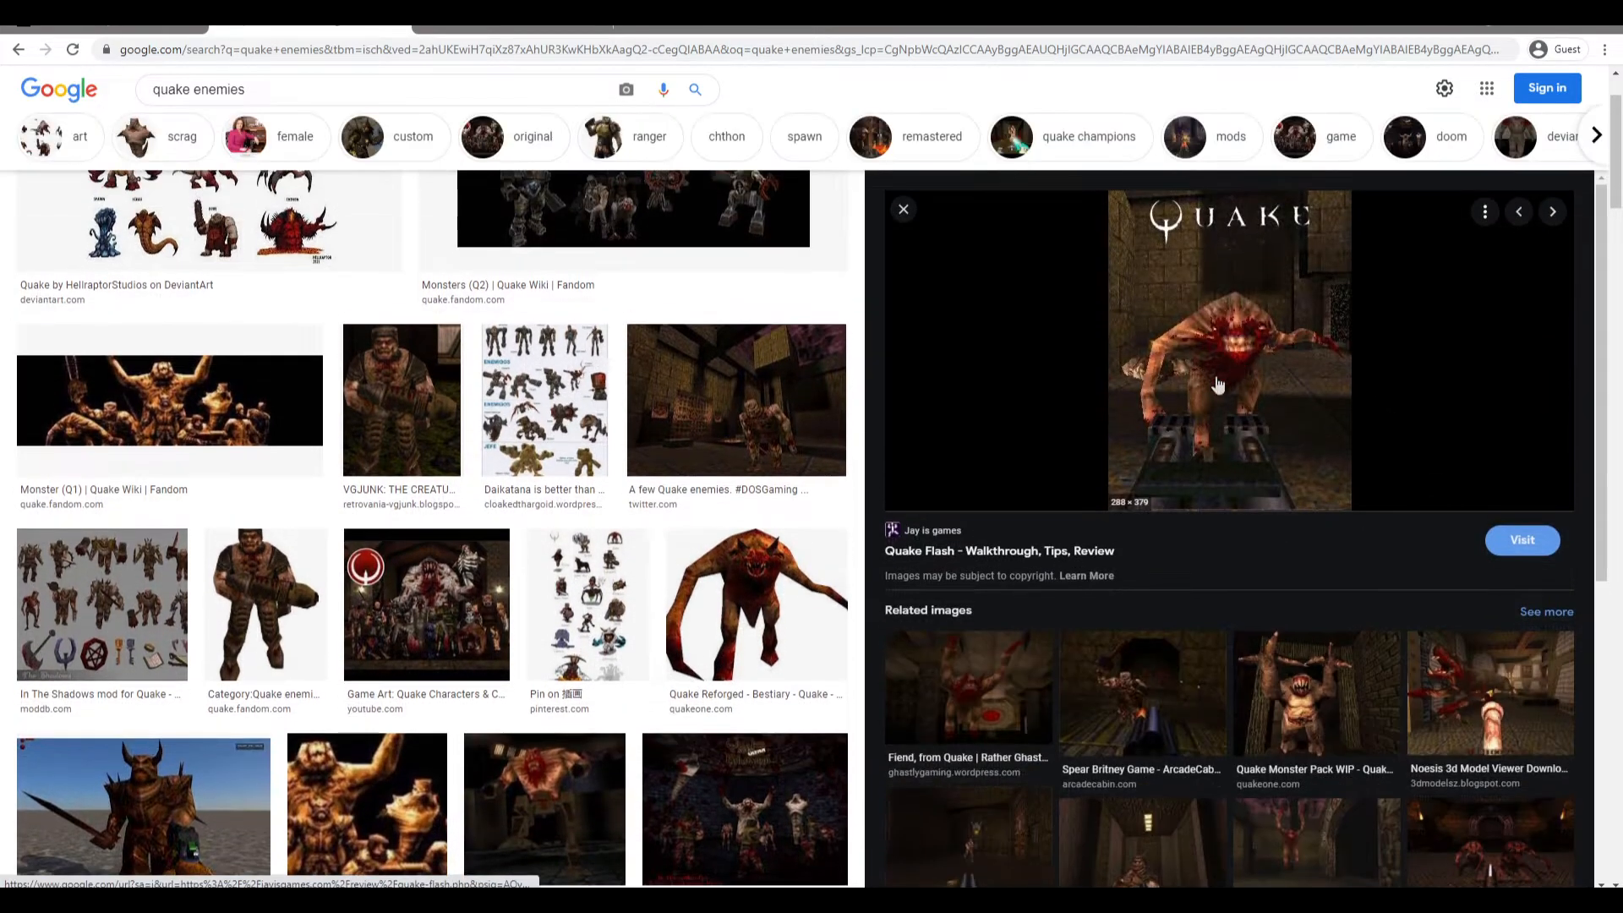
drag(1260, 359, 931, 418)
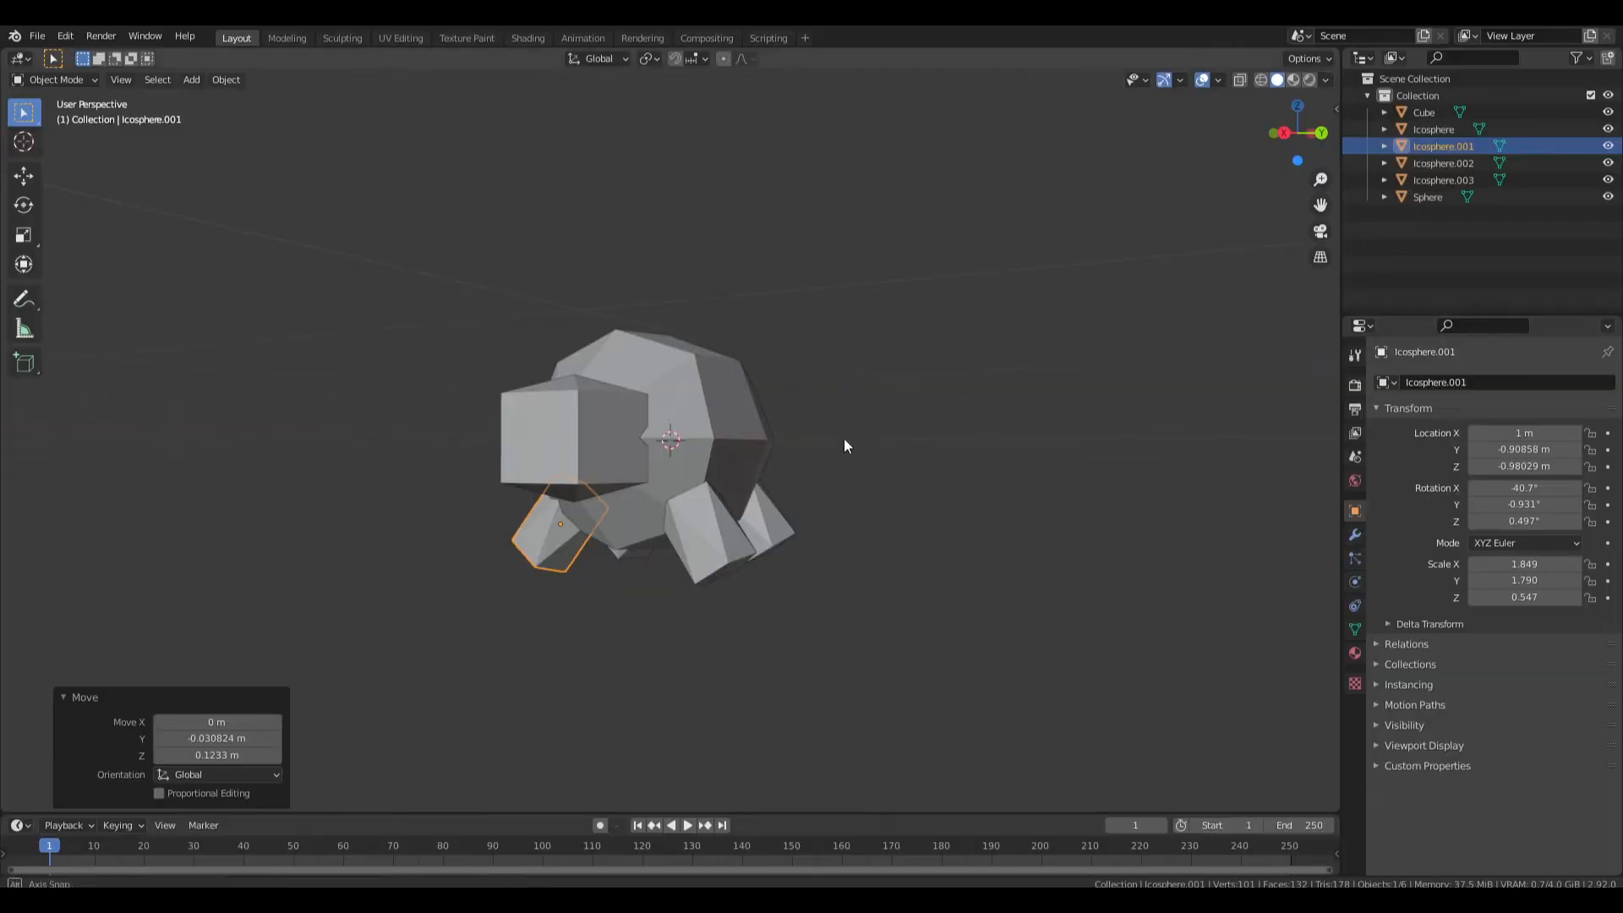
middle_drag(641, 414, 920, 495)
click(906, 484)
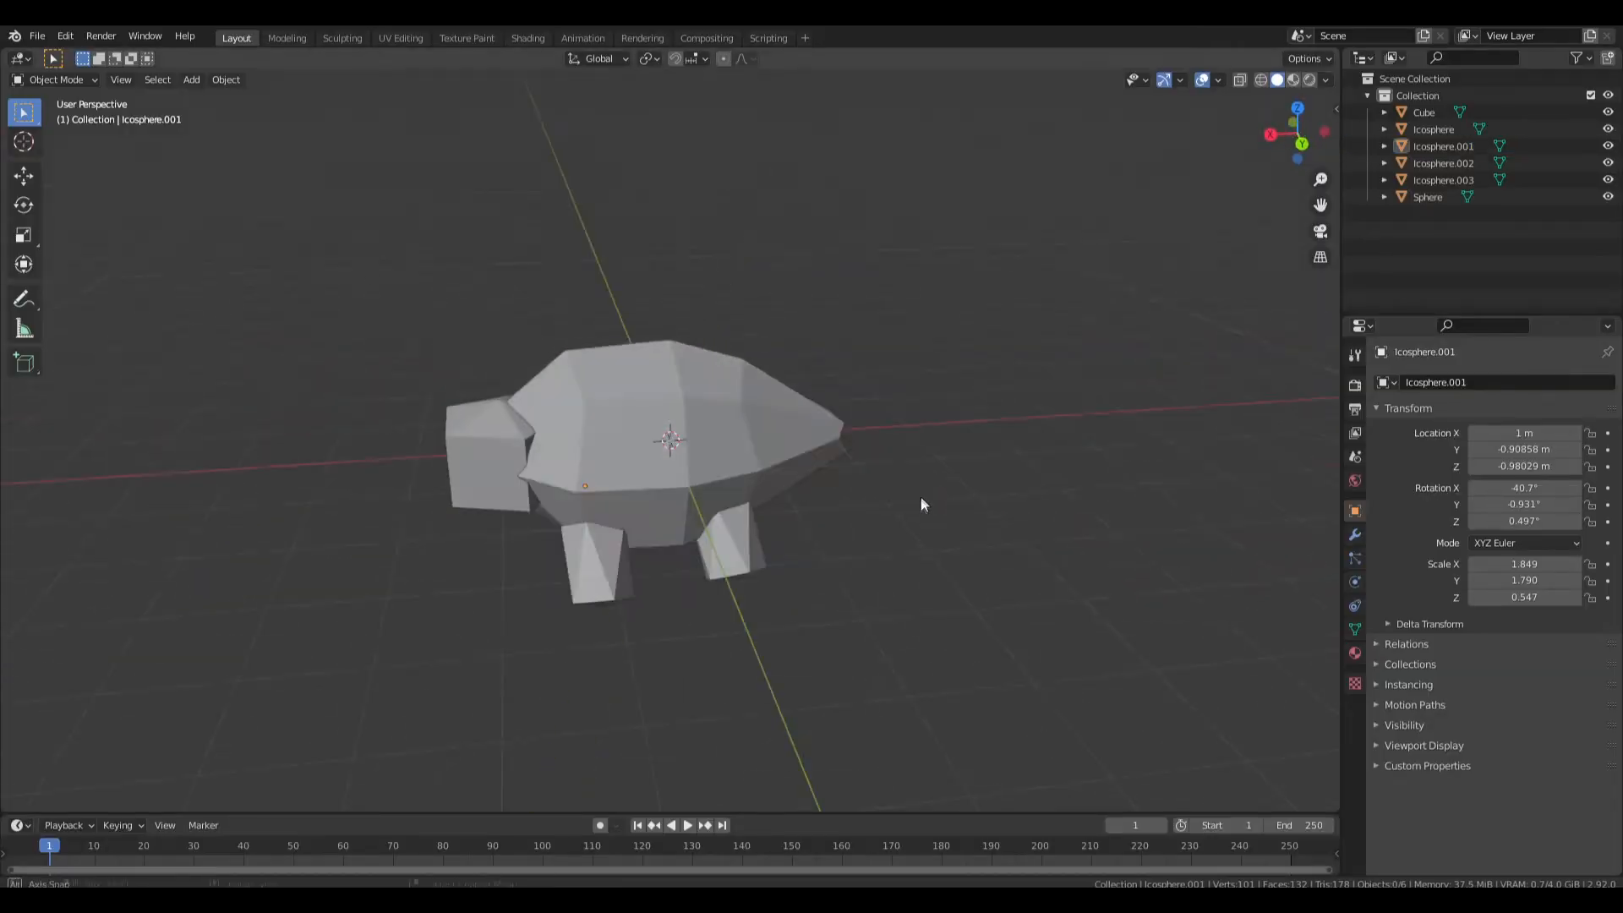
key(shift+a)
right_click(890, 537)
key(Tab)
key(Tab)
key(shift+a)
mouse_move(877, 485)
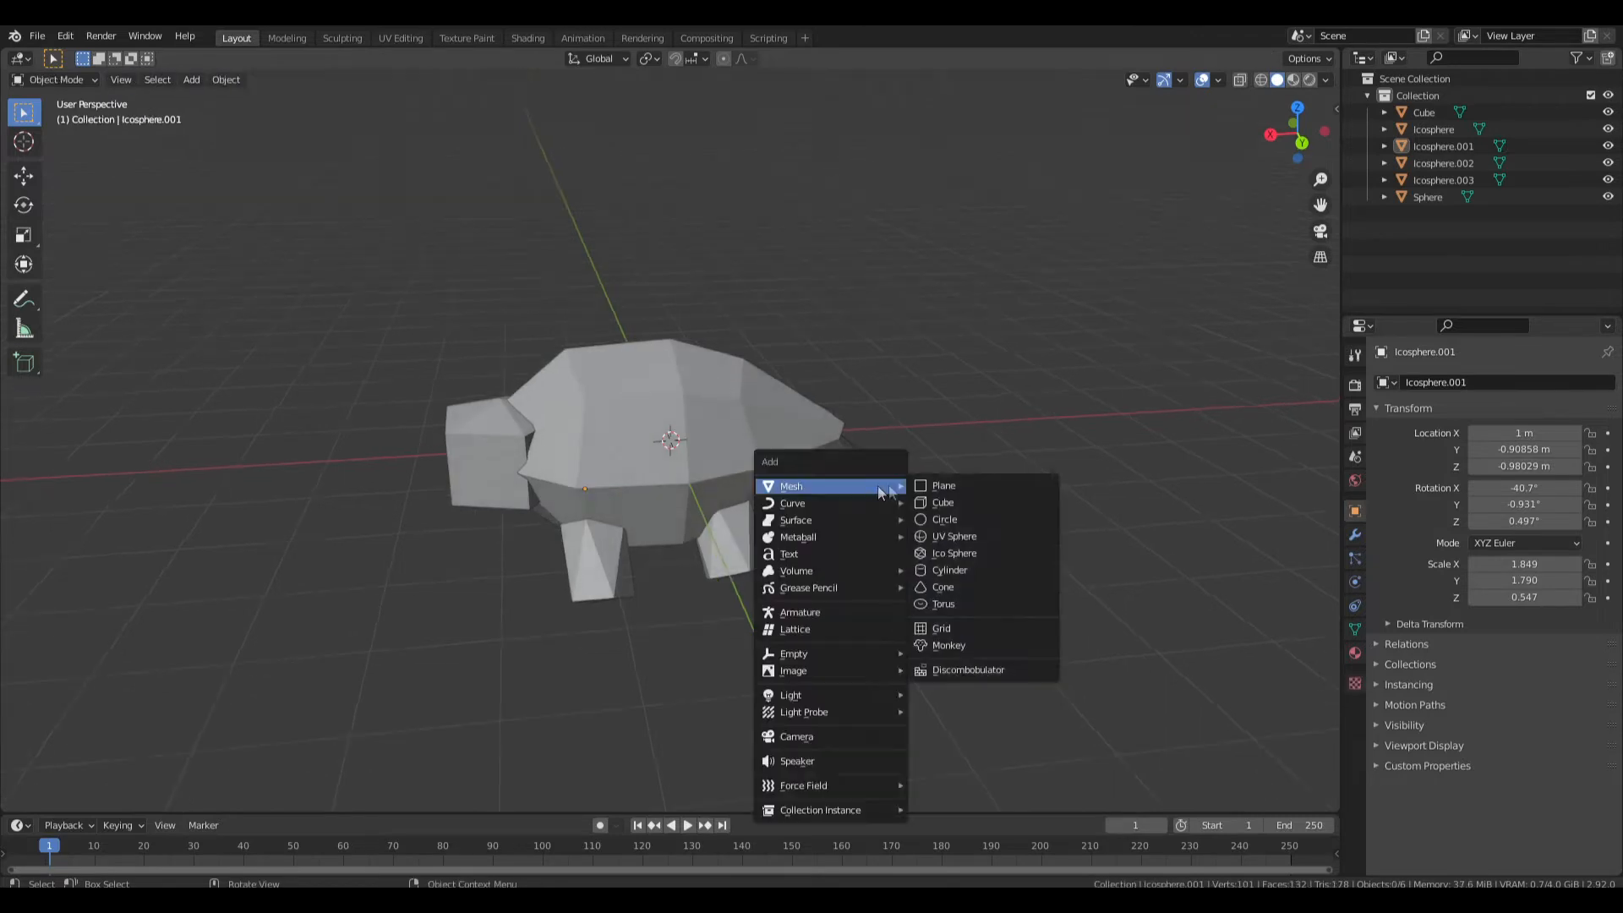
click(1038, 488)
click(810, 526)
key(ctrl+z)
key(ctrl+z)
key(ctrl+z)
Duplicate a rear leg of the creature and place the copy beyond the pointed end of the body.
click(771, 553)
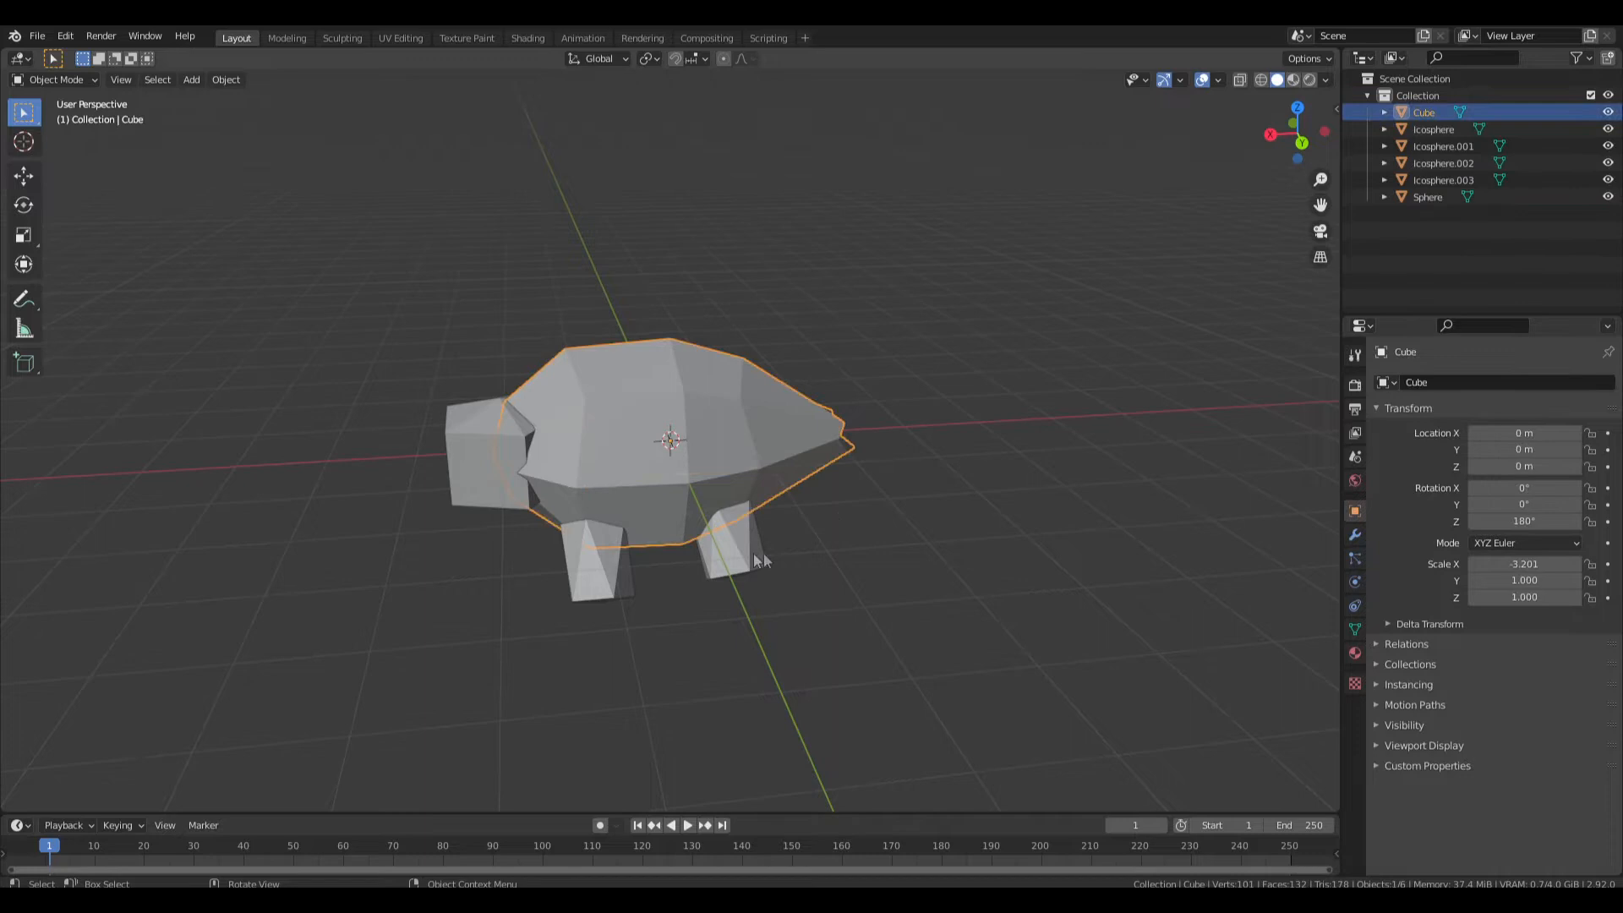
click(767, 558)
key(shift+d)
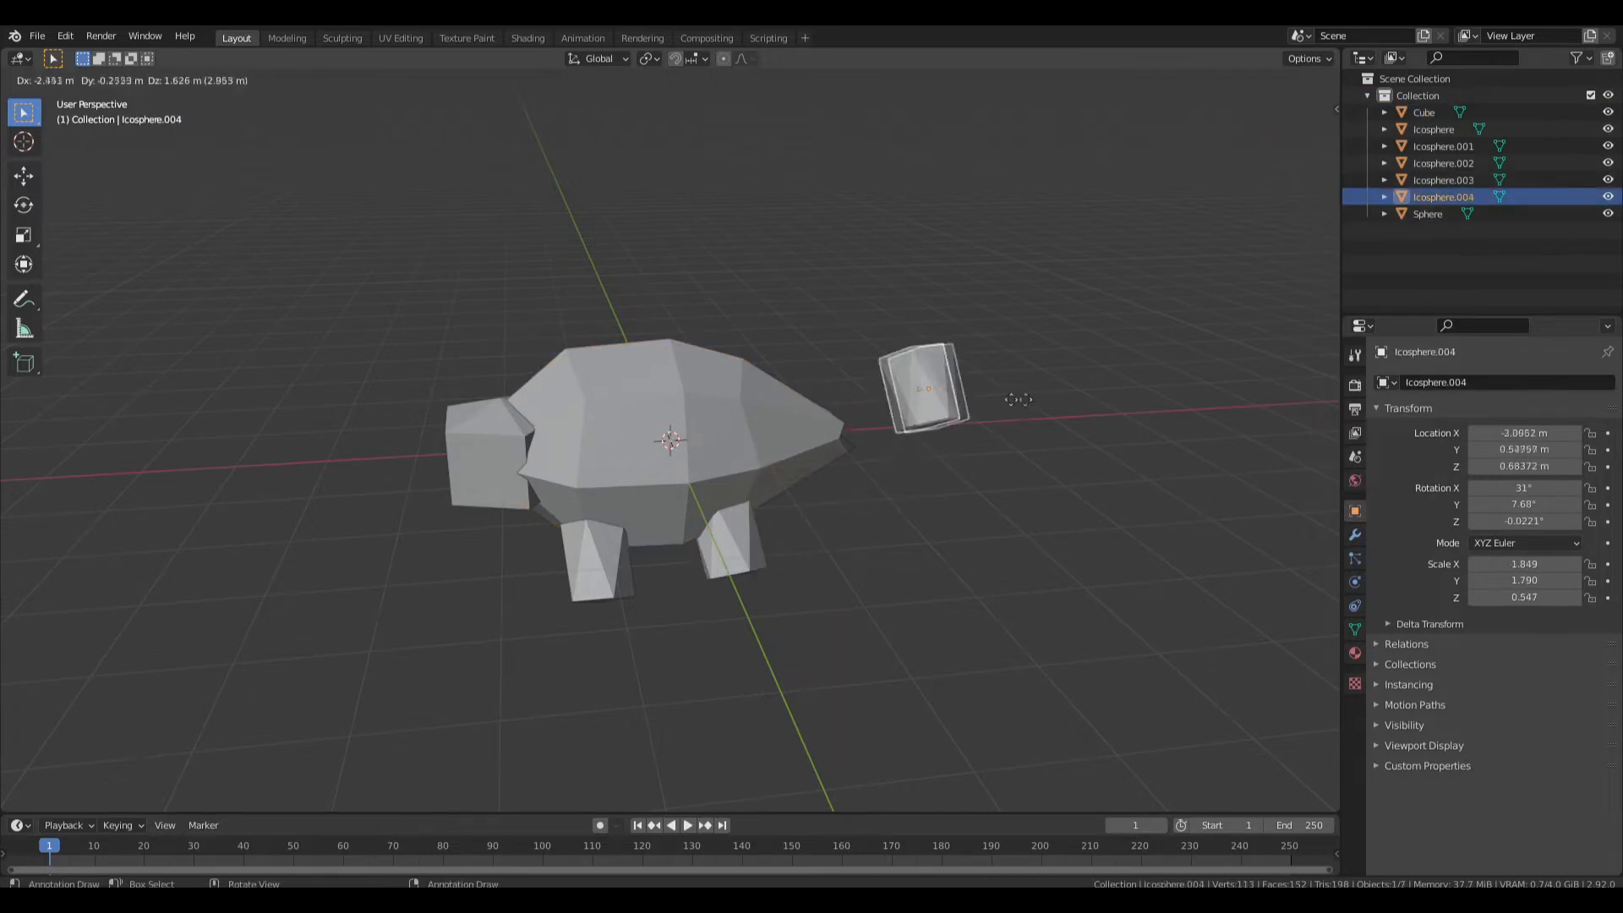
click(1001, 423)
Clear the duplicated leg's rotation and stretch it along Z by a factor of about 1.67.
mouse_move(1001, 369)
middle_down()
mouse_move(836, 413)
mouse_move(1014, 394)
middle_up()
key(alt+r)
key(s)
key(x)
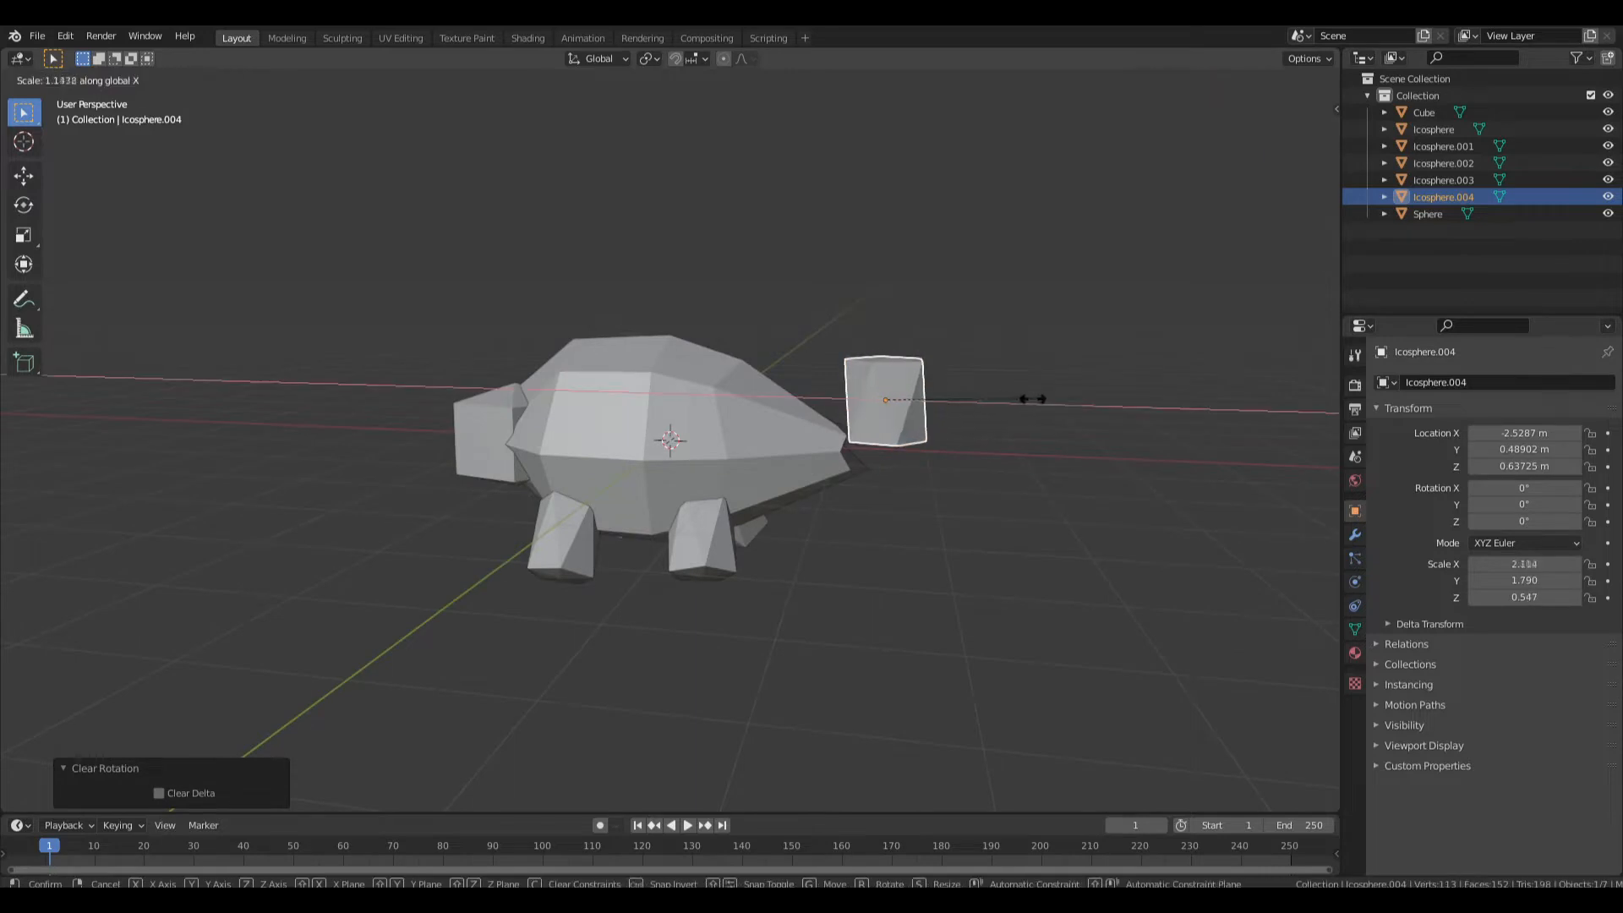
key(z)
click(1043, 398)
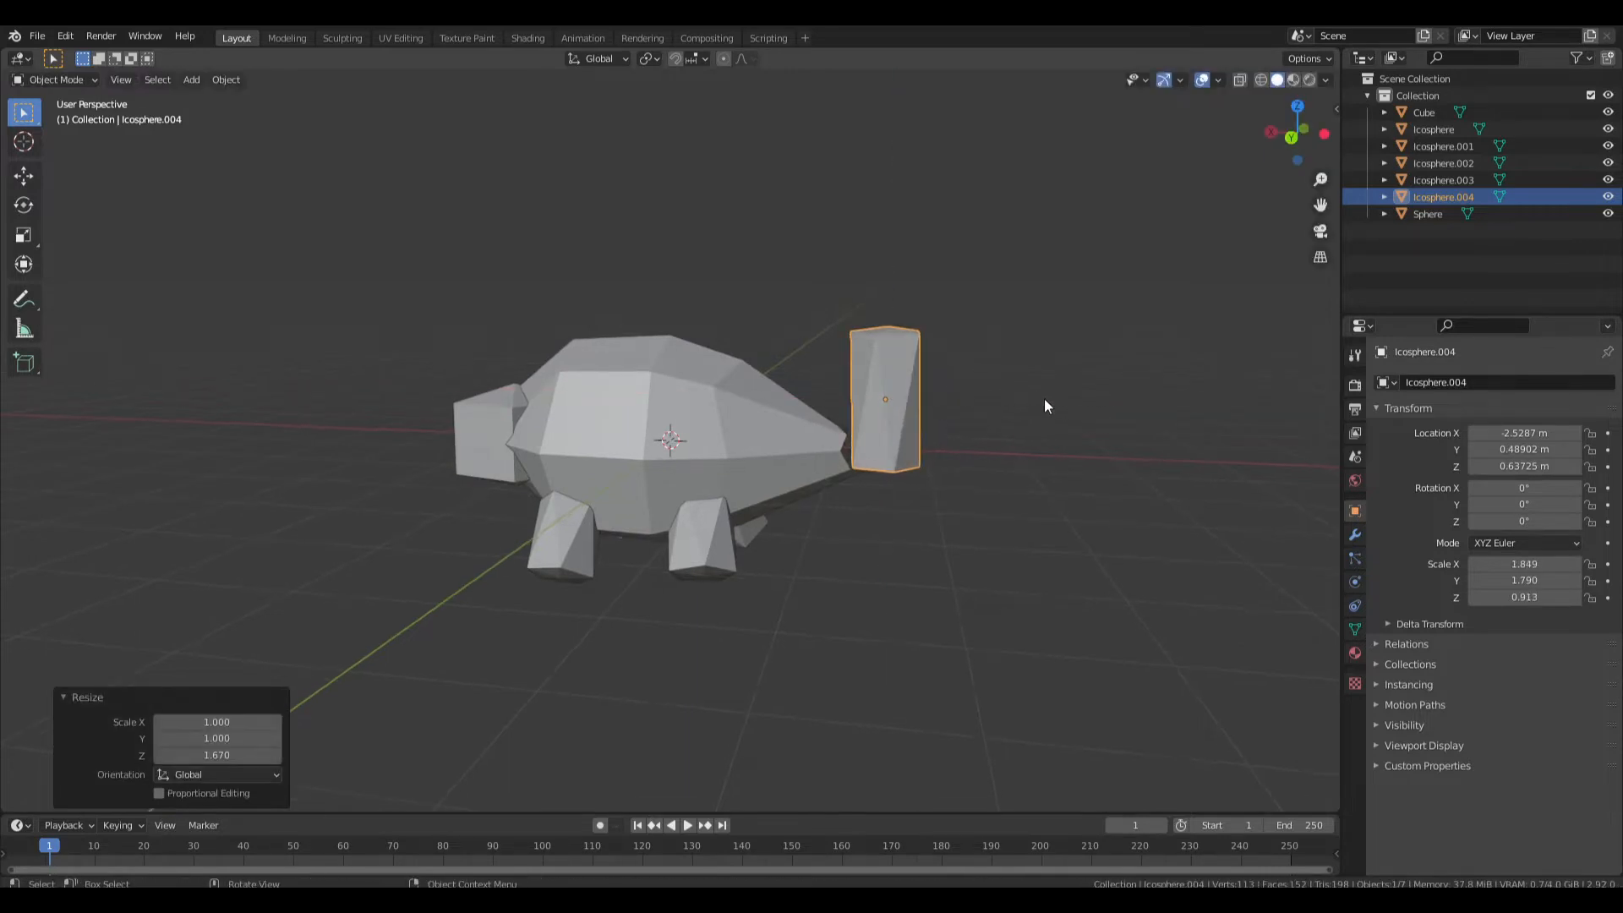
In front view, tilt the stretched piece to a Y rotation of about -23.3°.
key(KP_1)
key(KP_3)
key(KP_1)
key(r)
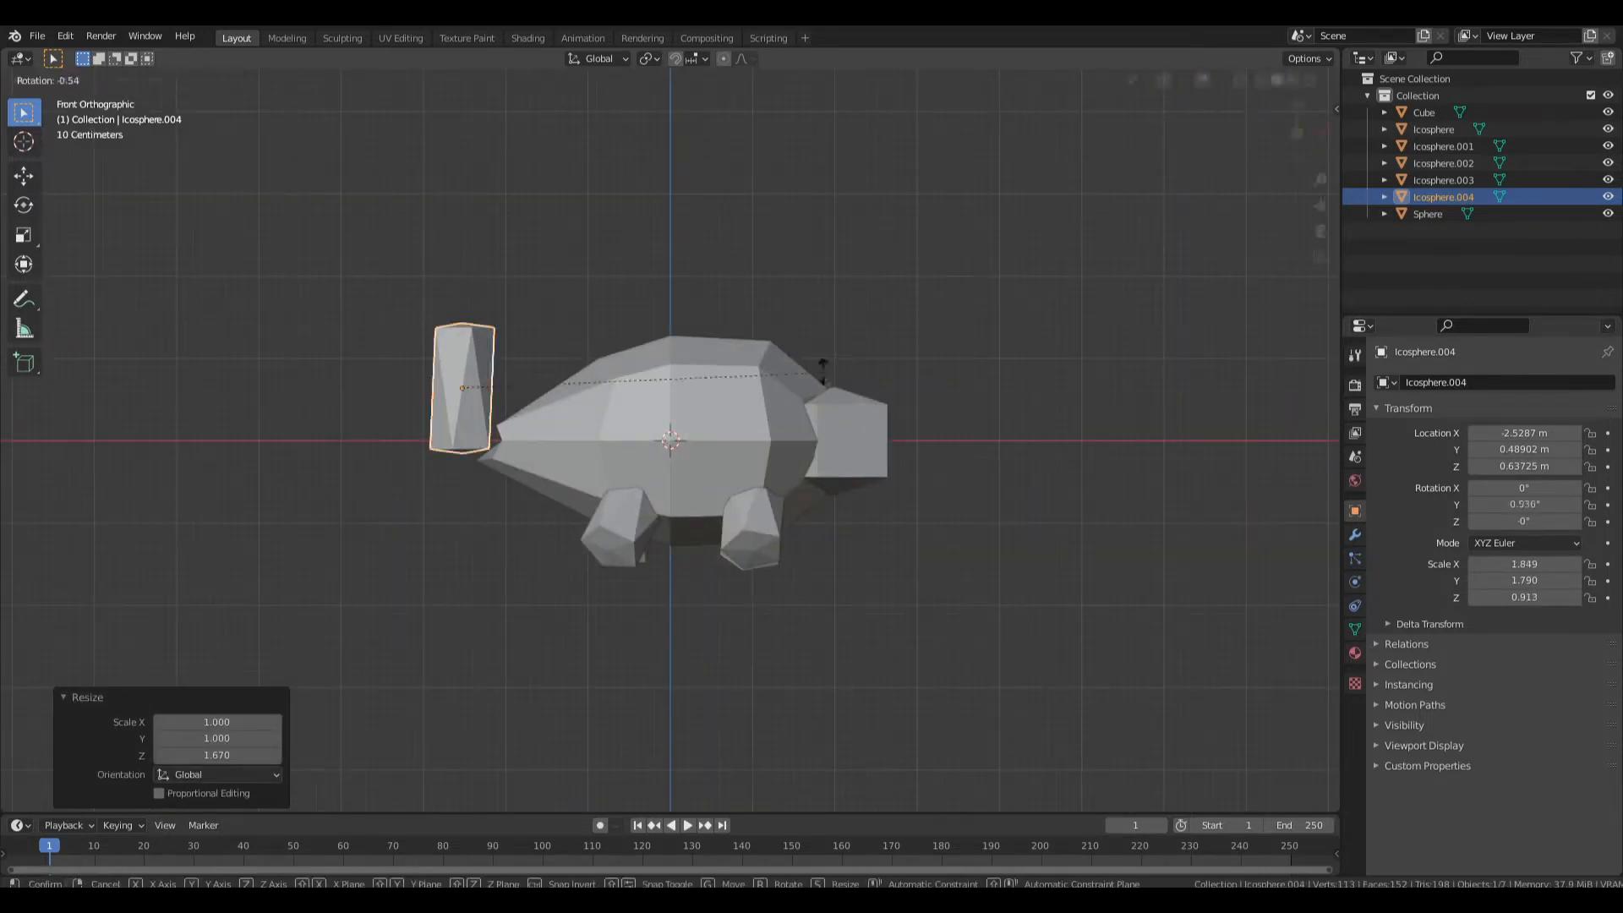
click(817, 225)
Clear the tilted piece's location and move it -2.3 m in X and 0.6 m in Z onto the body's pointed end.
key(g)
click(830, 231)
middle_drag(662, 317, 788, 389)
key(alt+g)
key(KP_1)
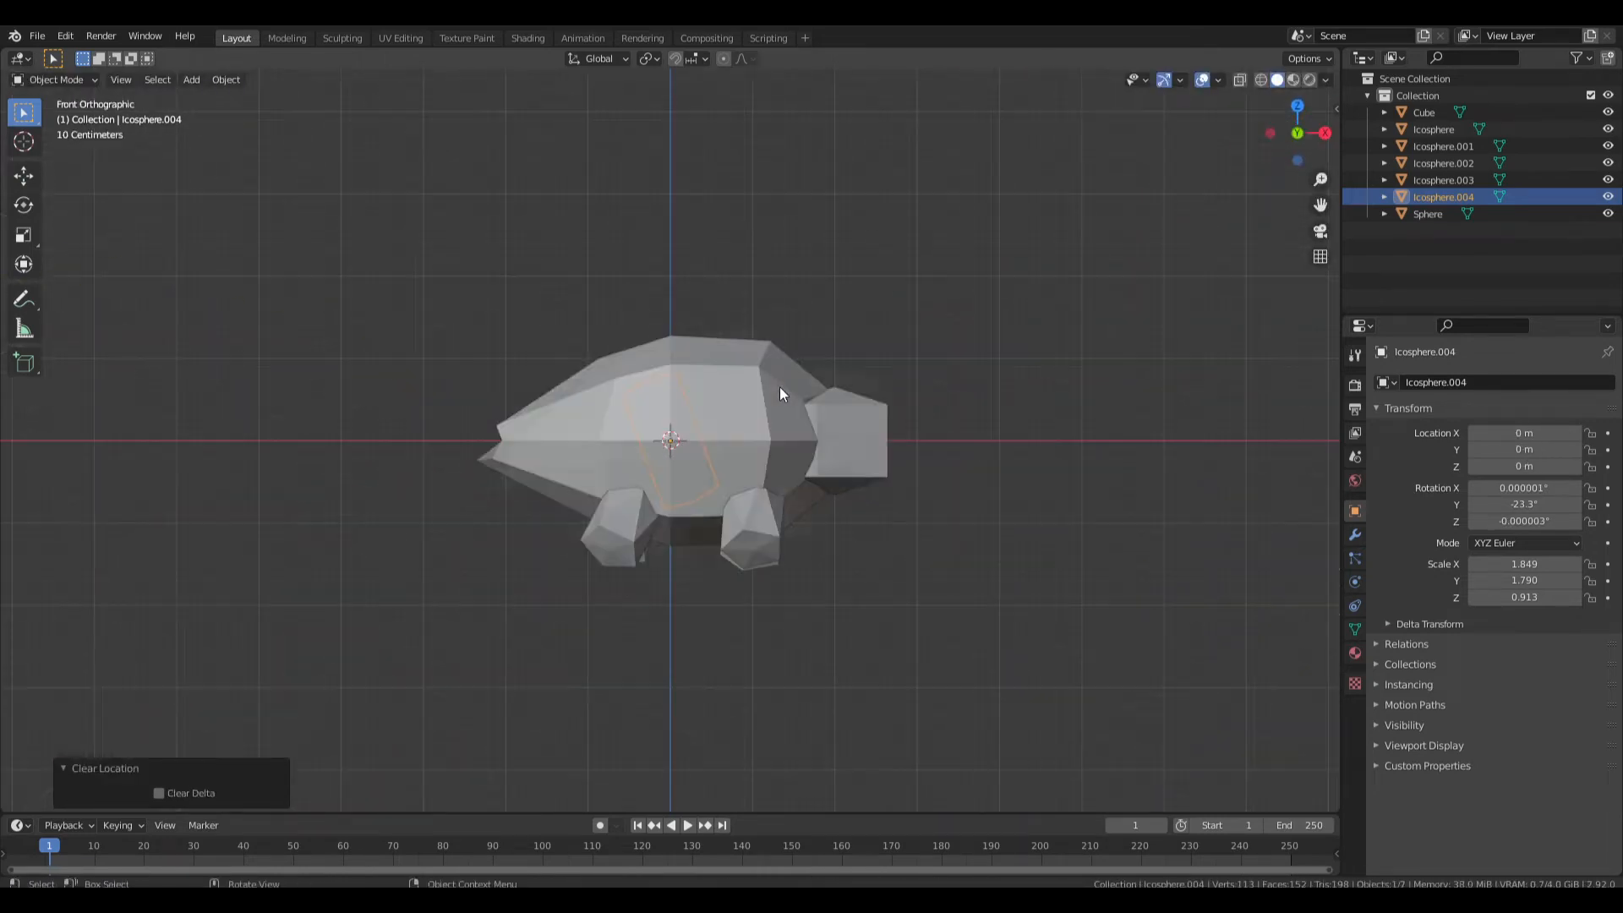
key(g)
click(586, 335)
mouse_move(587, 335)
middle_down()
mouse_move(626, 382)
mouse_move(779, 432)
mouse_move(561, 376)
mouse_move(556, 342)
middle_up()
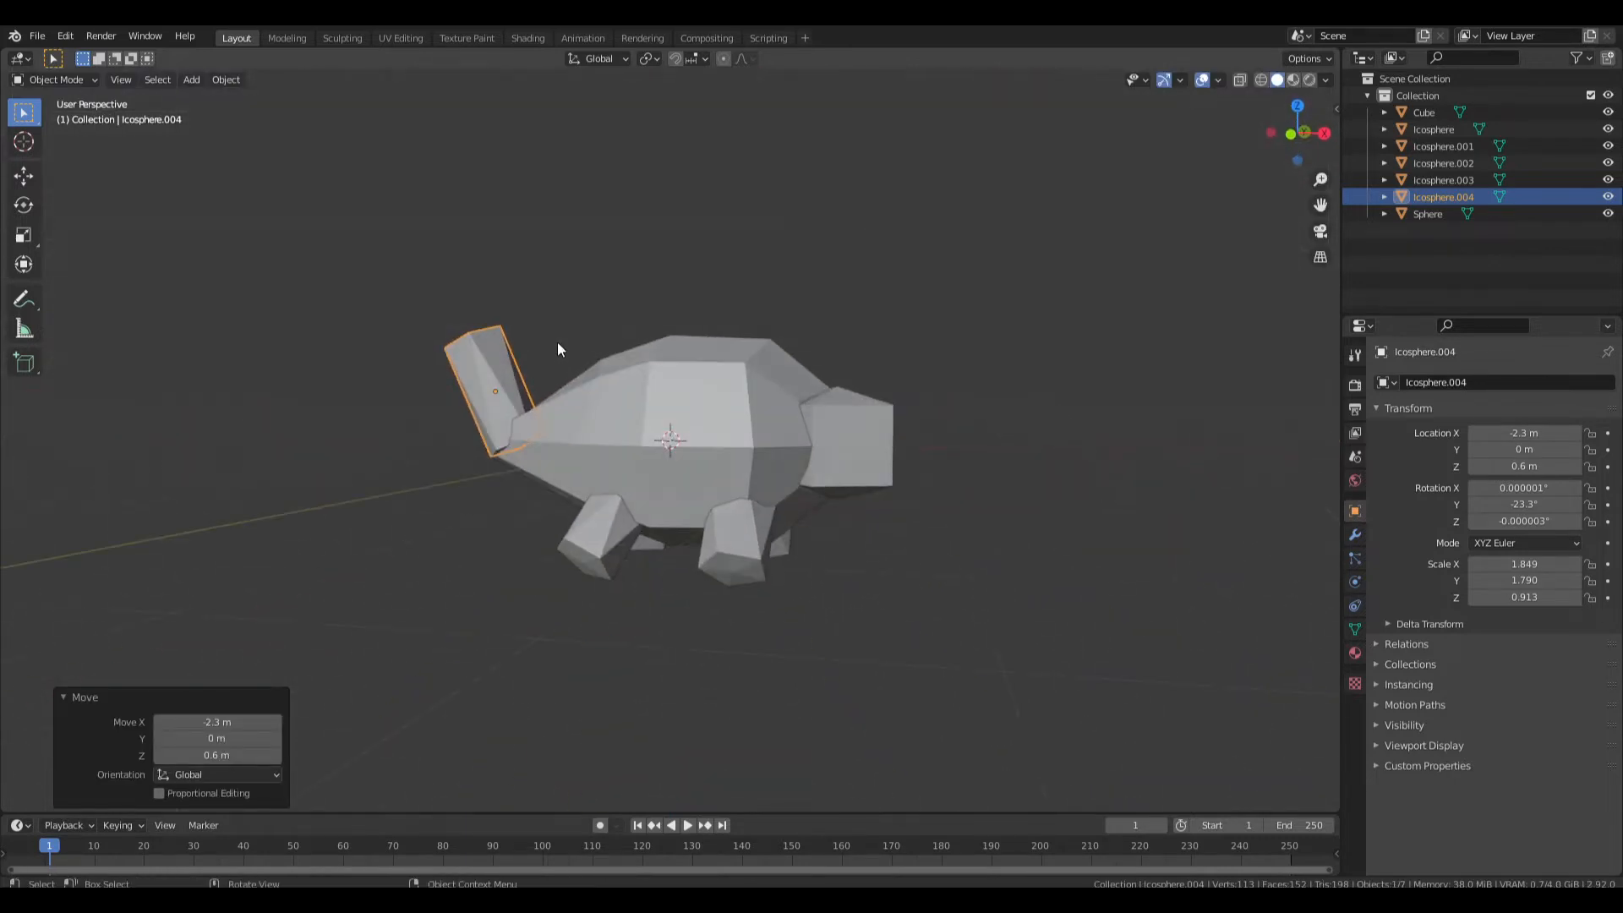
Duplicate the tail segment above the first one and rotate the copy to about 14.9° around Y.
key(KP_1)
key(shift+d)
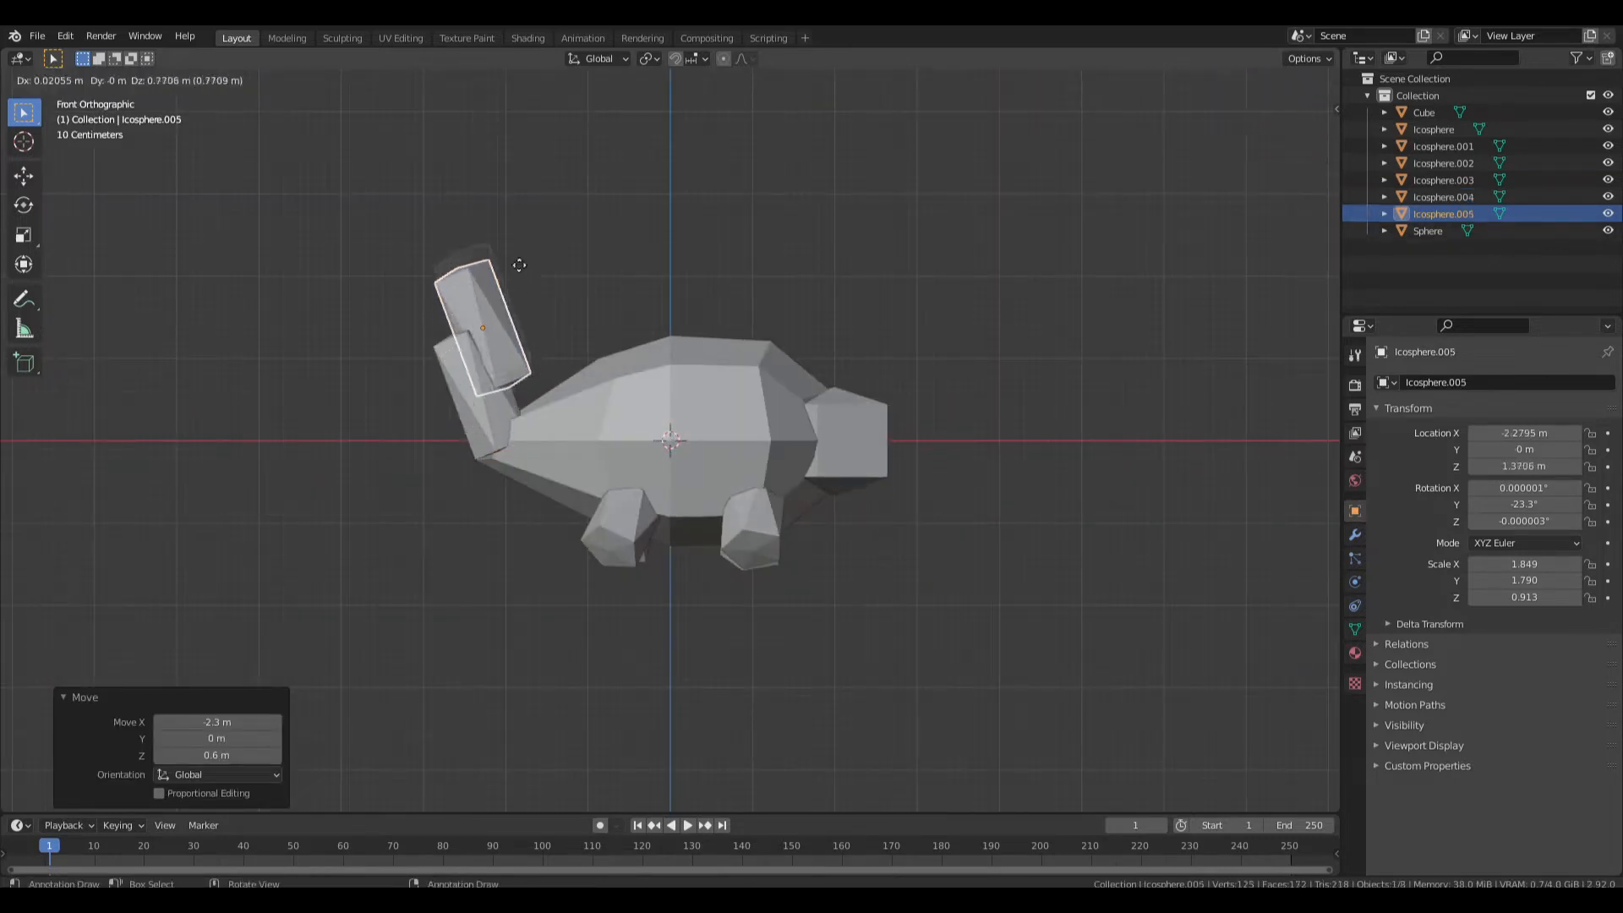
click(549, 203)
key(r)
click(725, 325)
Scale the second tail segment down to about 1.434 in X and move it down onto the first segment's end.
key(s)
click(714, 320)
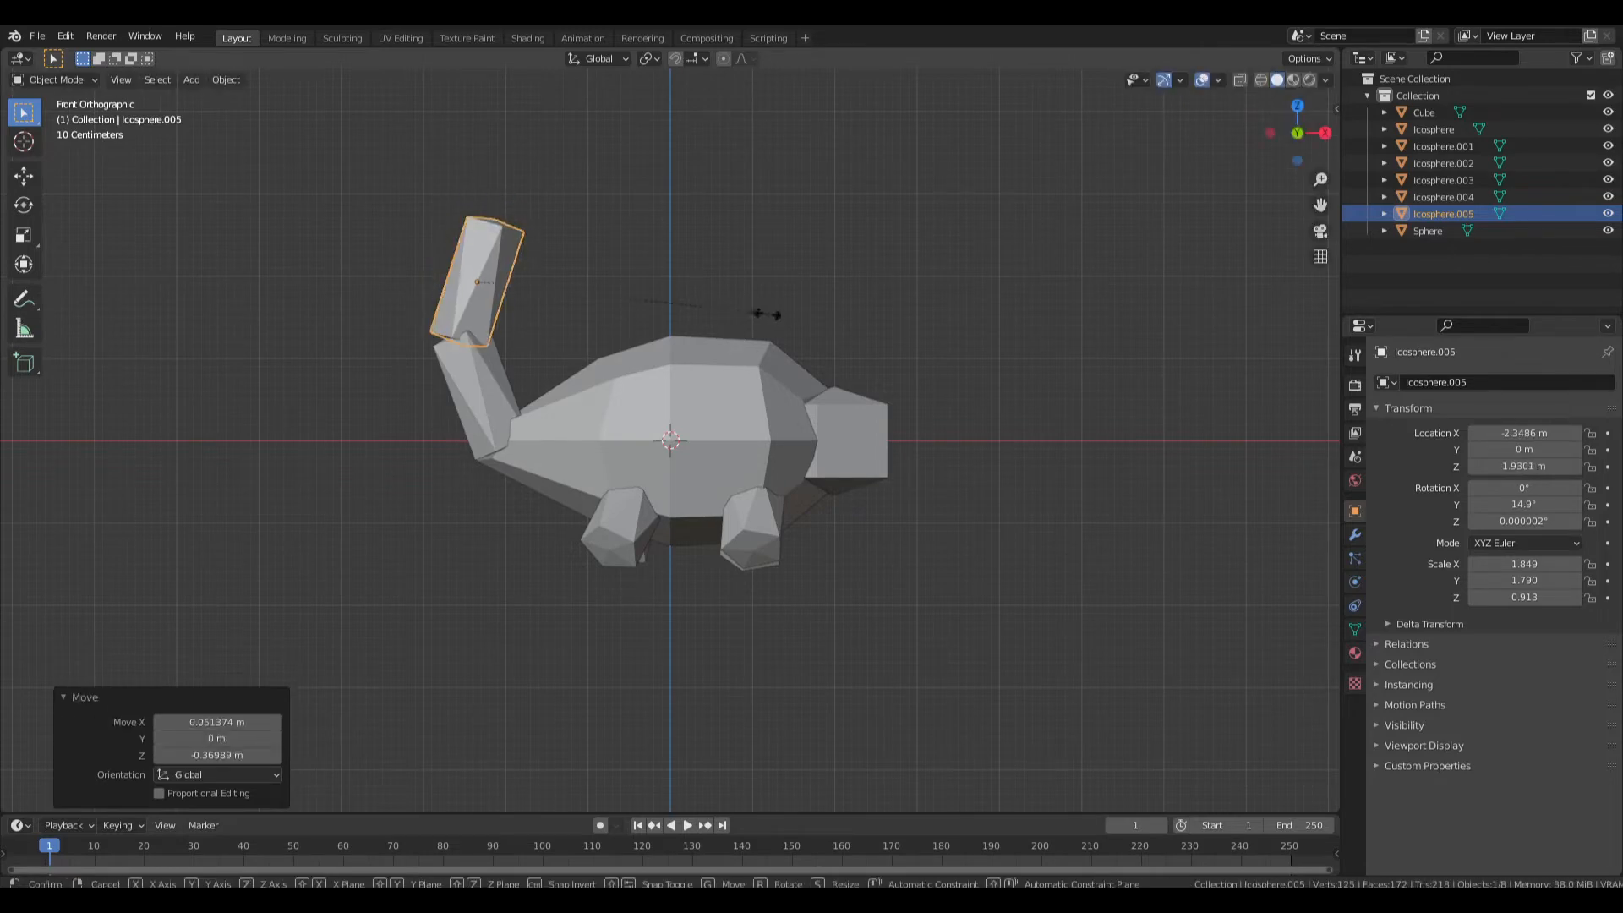
key(g)
click(680, 318)
Duplicate the second tail segment above its end, rotate the copy to about 35.5° around Y, and fit it at about 0.999 X scale.
key(shift+d)
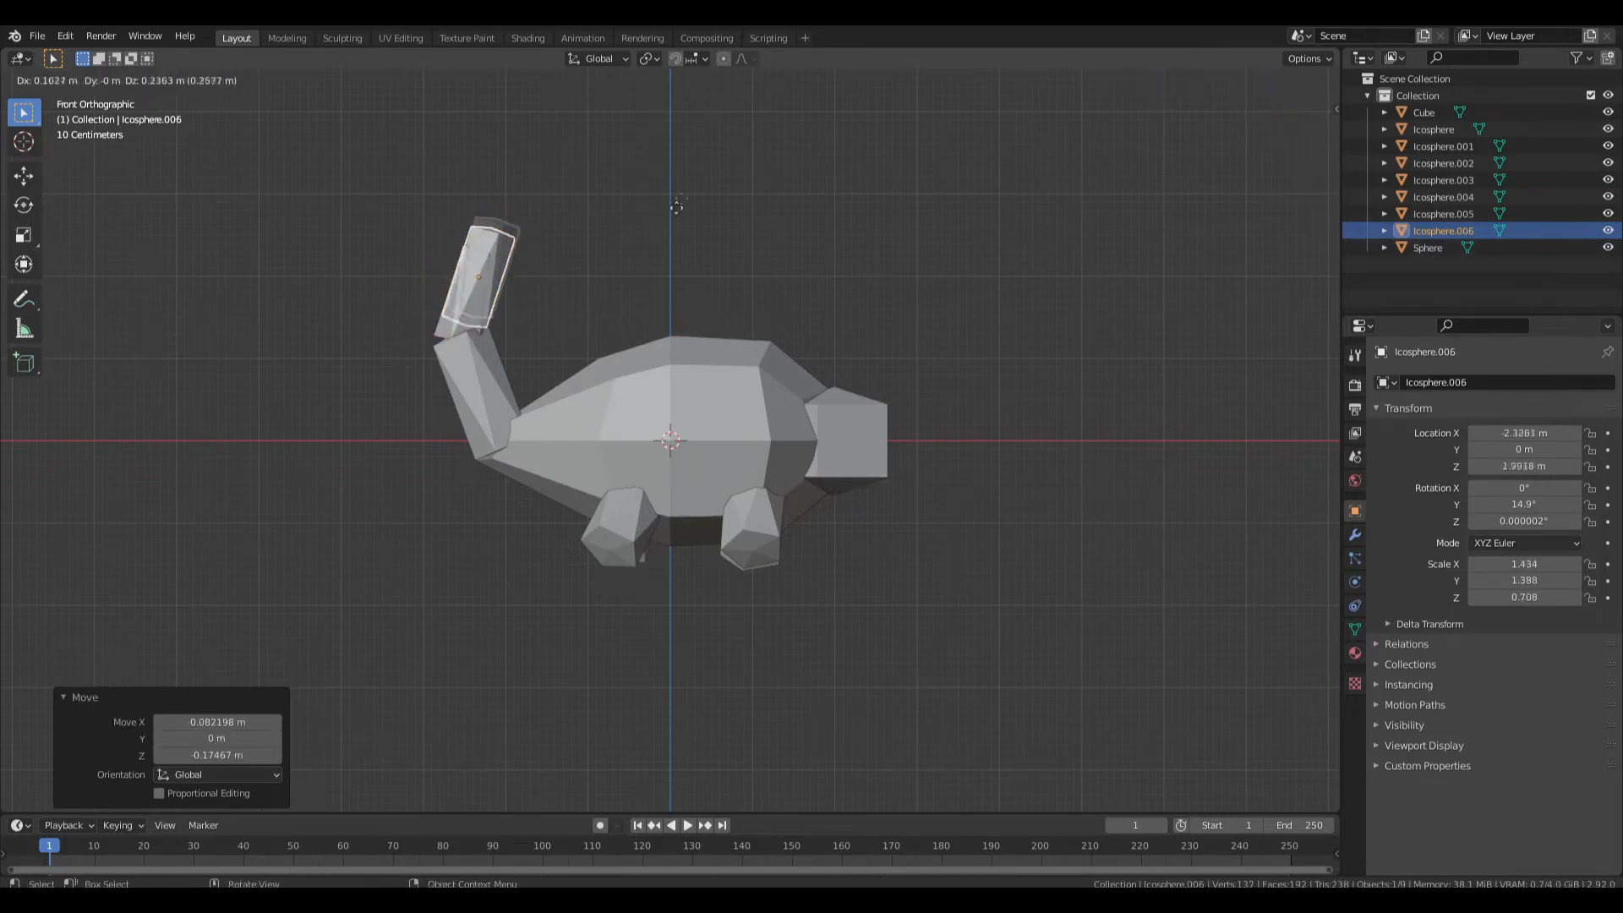
click(702, 148)
key(r)
click(752, 258)
key(g)
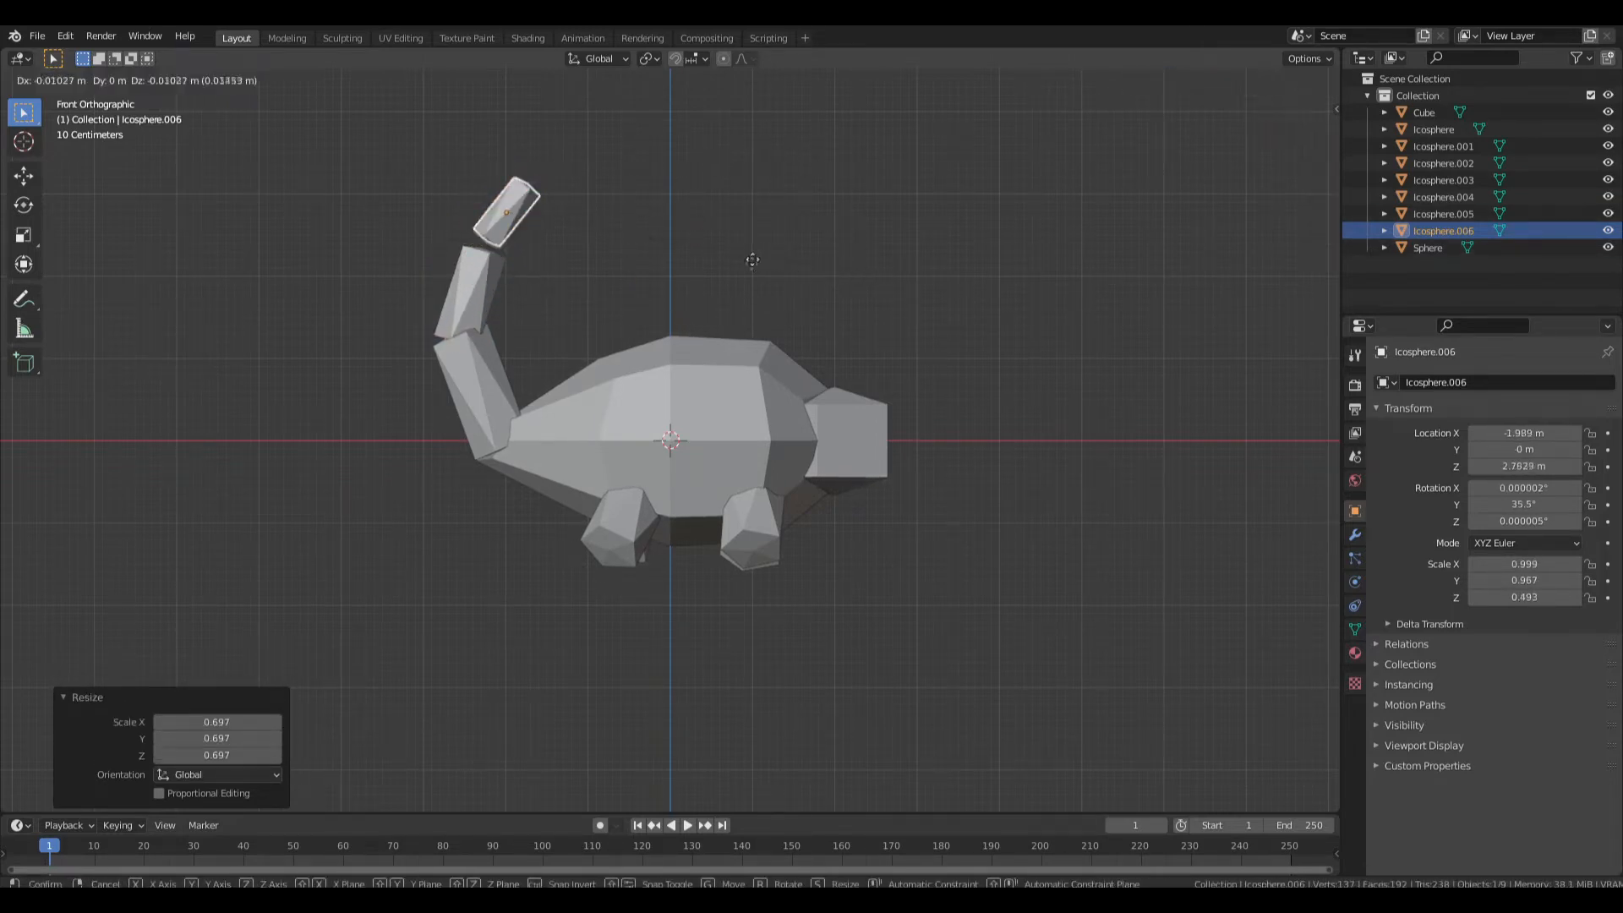
click(750, 275)
middle_drag(751, 275, 728, 228)
drag(621, 138, 357, 351)
key(g)
click(958, 553)
key(ctrl+z)
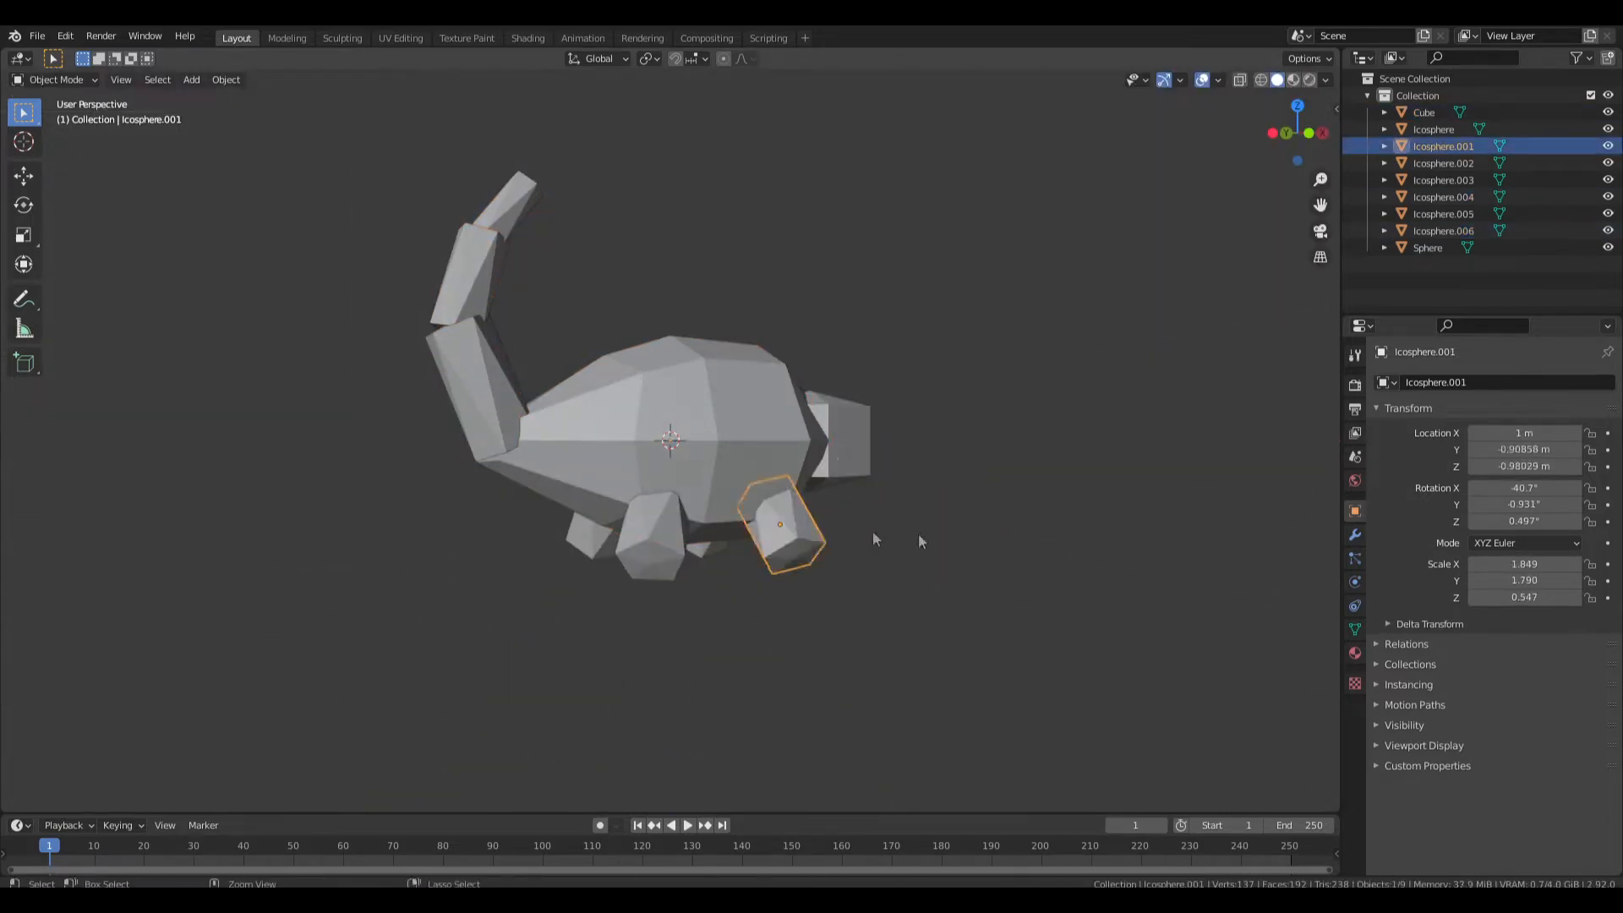
In front view, duplicate the third tail segment beyond its free end and scale the copy down.
key(KP_3)
key(KP_1)
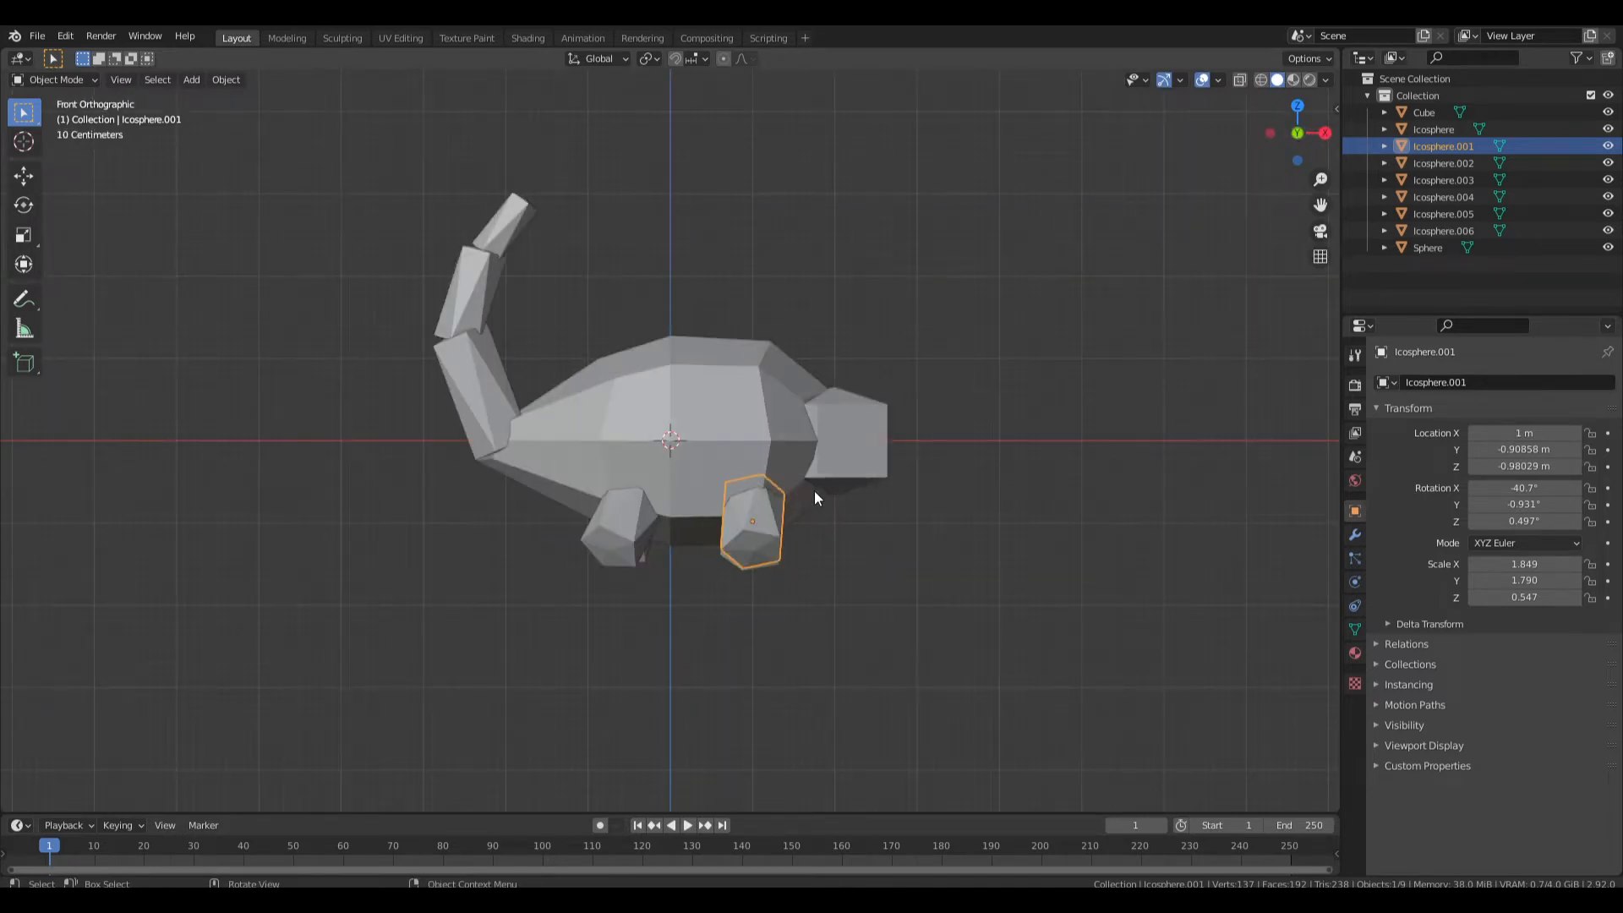
click(507, 207)
shift+middle_drag(641, 191, 692, 276)
key(shift+d)
click(734, 233)
key(s)
click(710, 222)
Rotate the fourth tail segment to about 53.7° around Y and fit it against the third segment at about 0.799 X scale.
key(r)
click(725, 262)
key(g)
click(725, 276)
key(s)
click(769, 269)
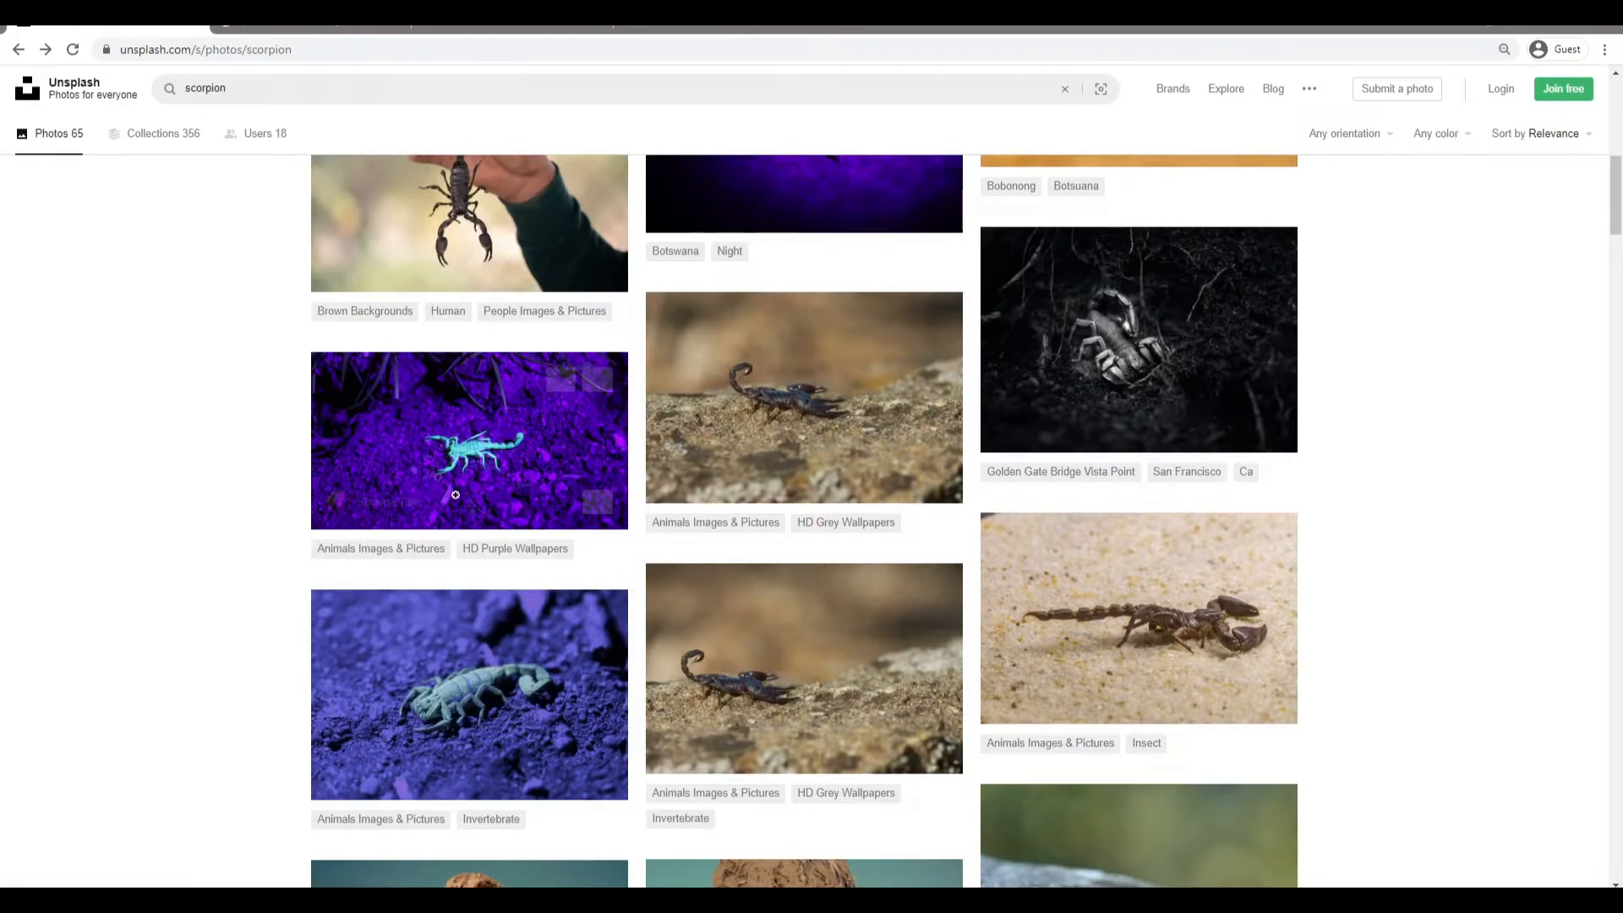
Switch to the browser and examine the tail tip and stinger shape in the Unsplash scorpion photos.
scroll(768, 655, up, 2)
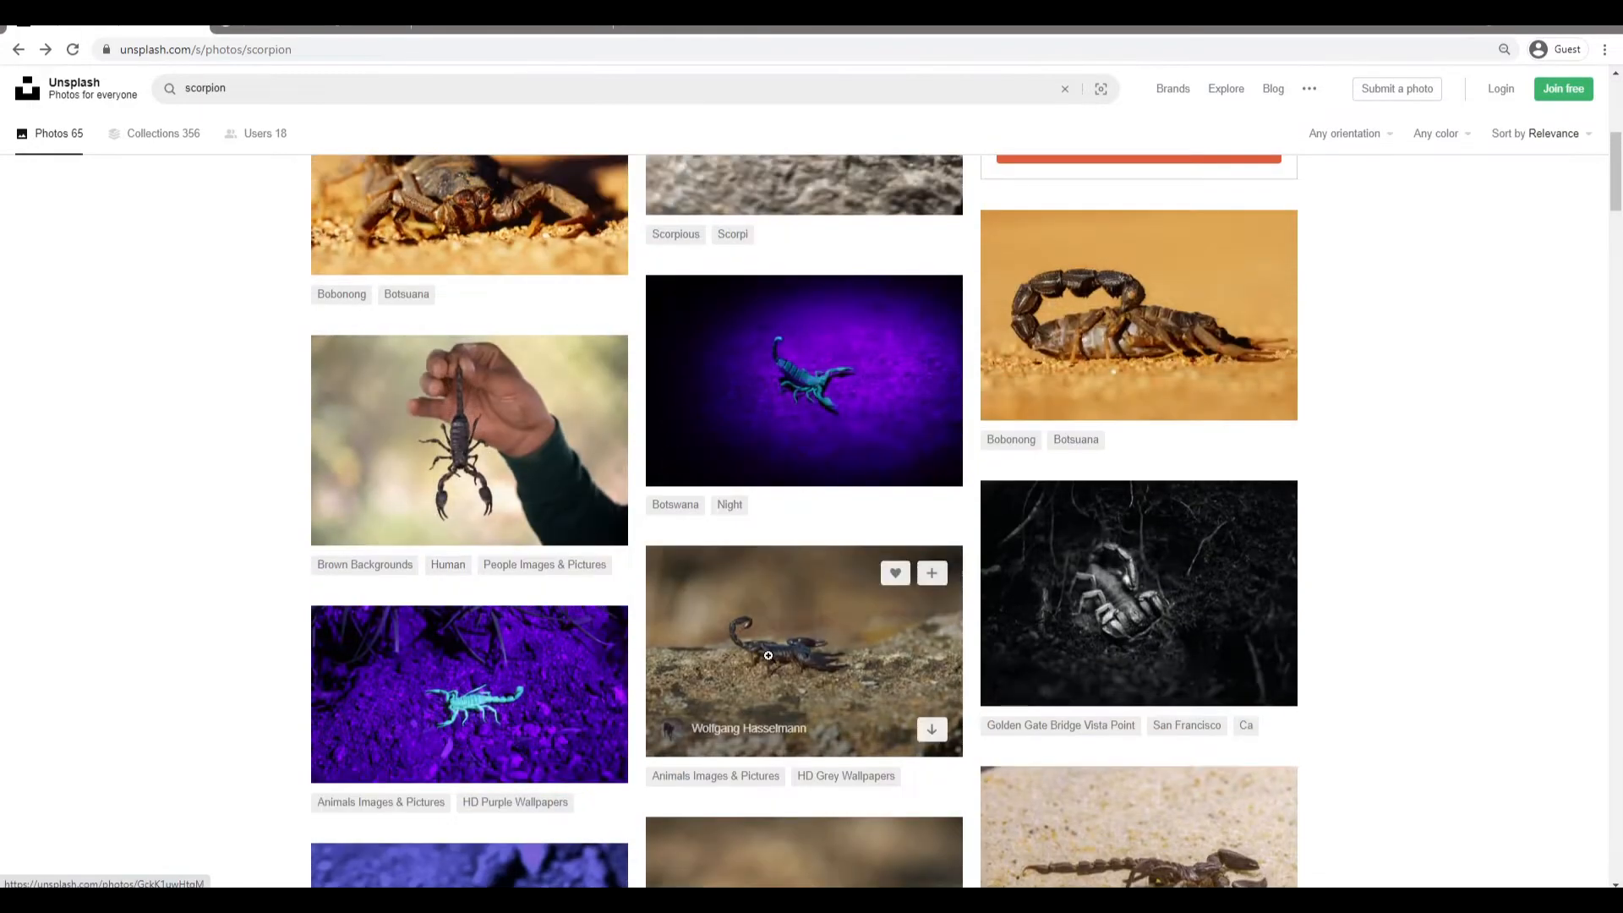
click(1053, 364)
key(alt+Left)
scroll(710, 436, up, 1)
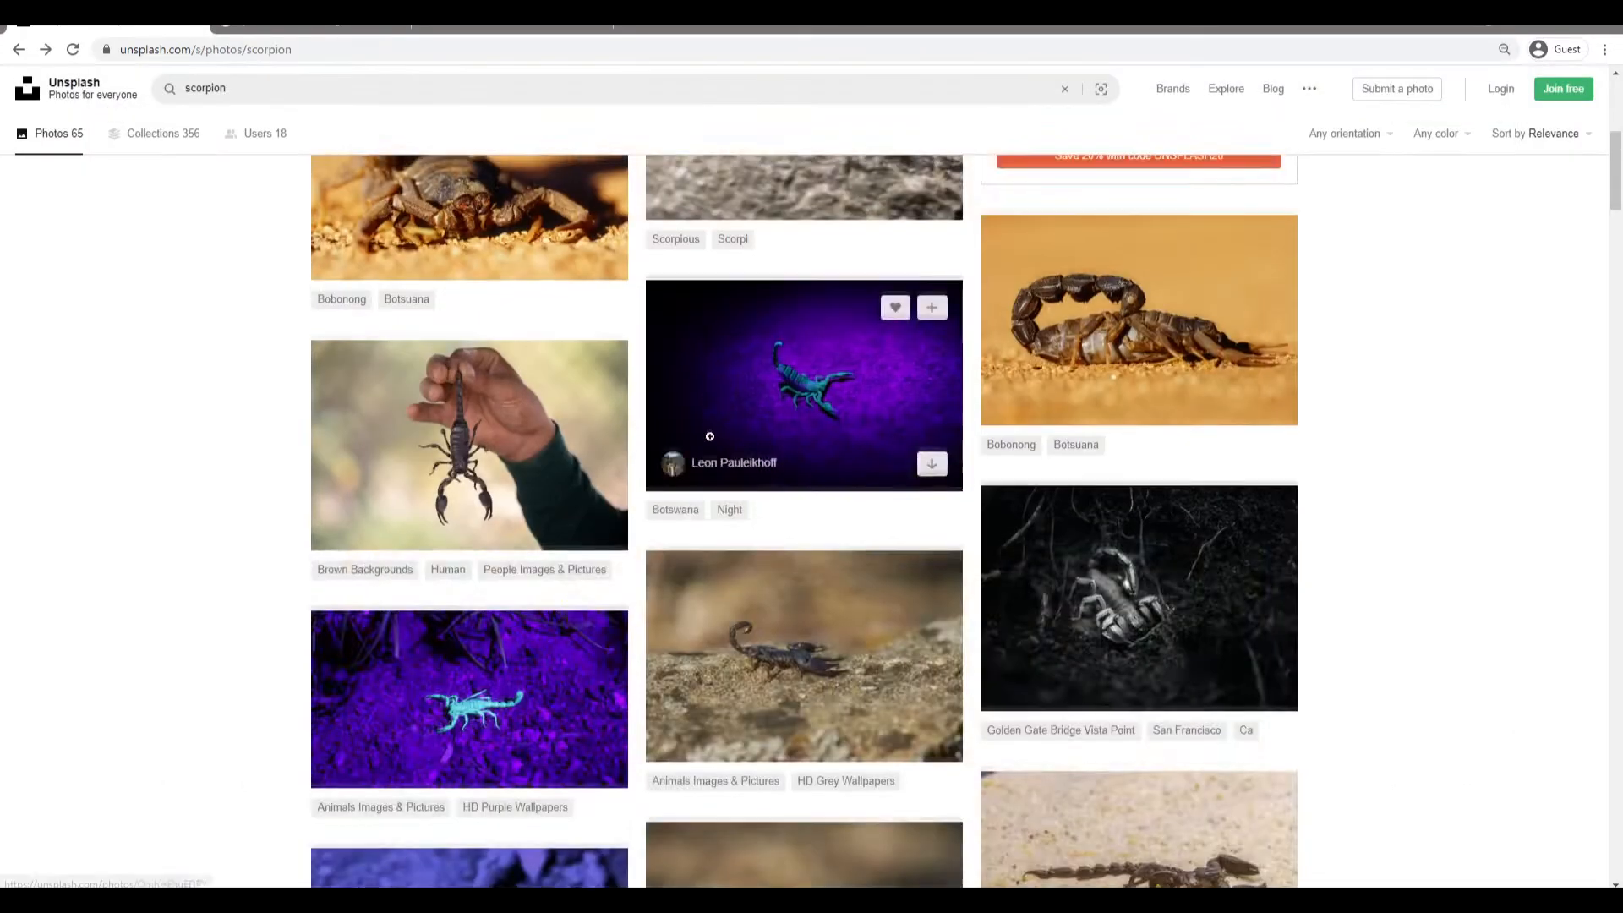
scroll(710, 437, up, 5)
click(804, 580)
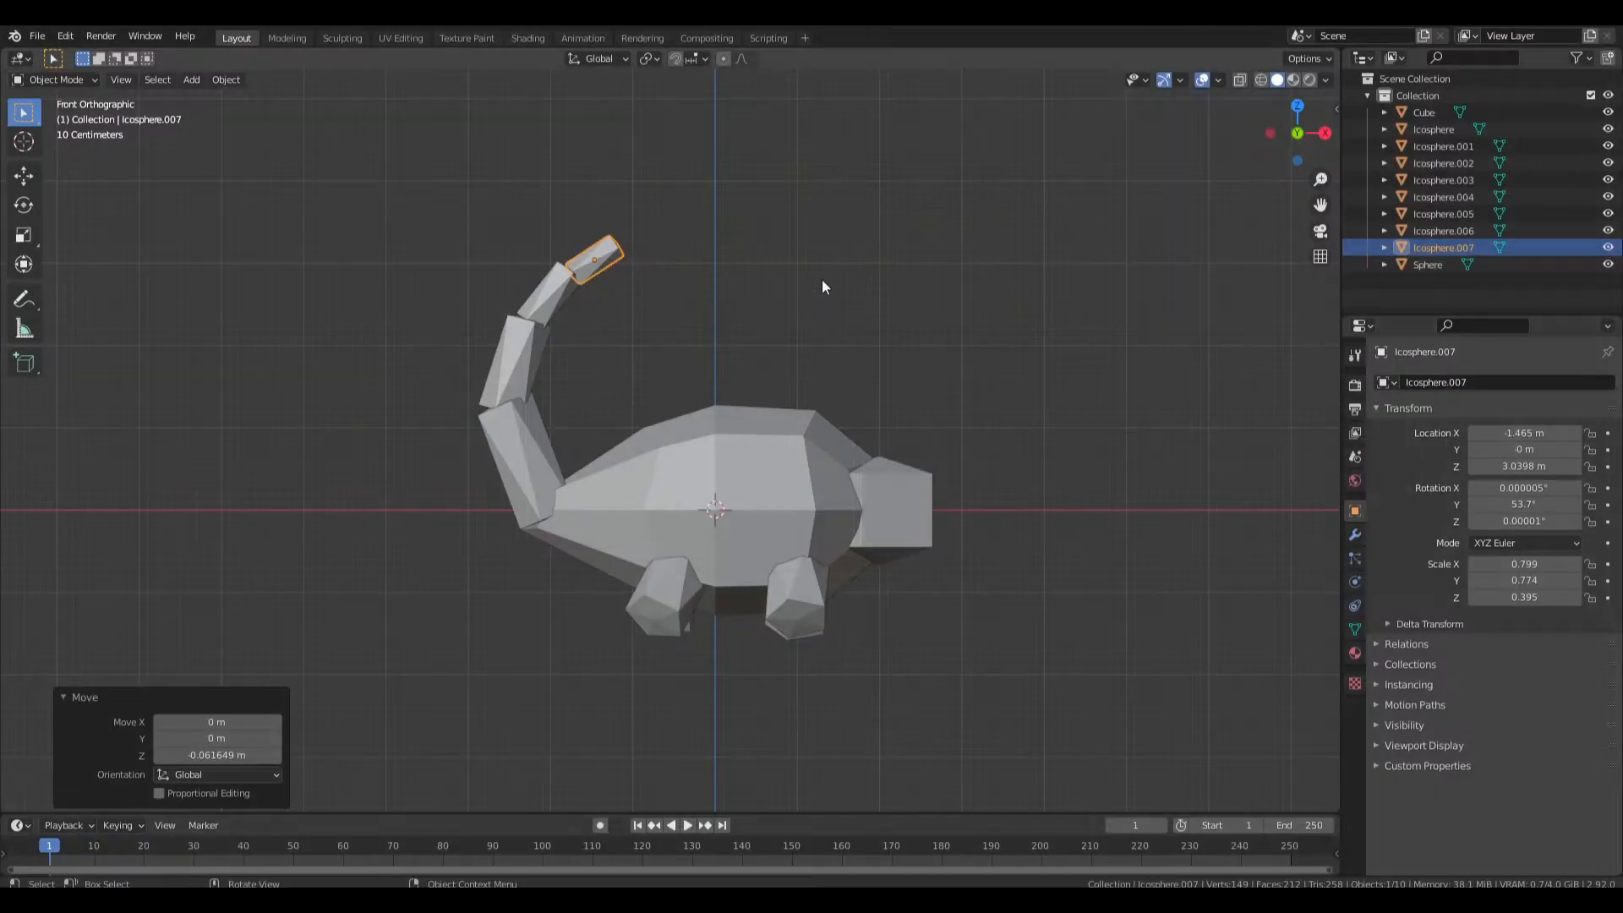
Switch back to Blender and add an ico sphere with 1 subdivision and a 1 m radius.
middle_drag(809, 349, 809, 403)
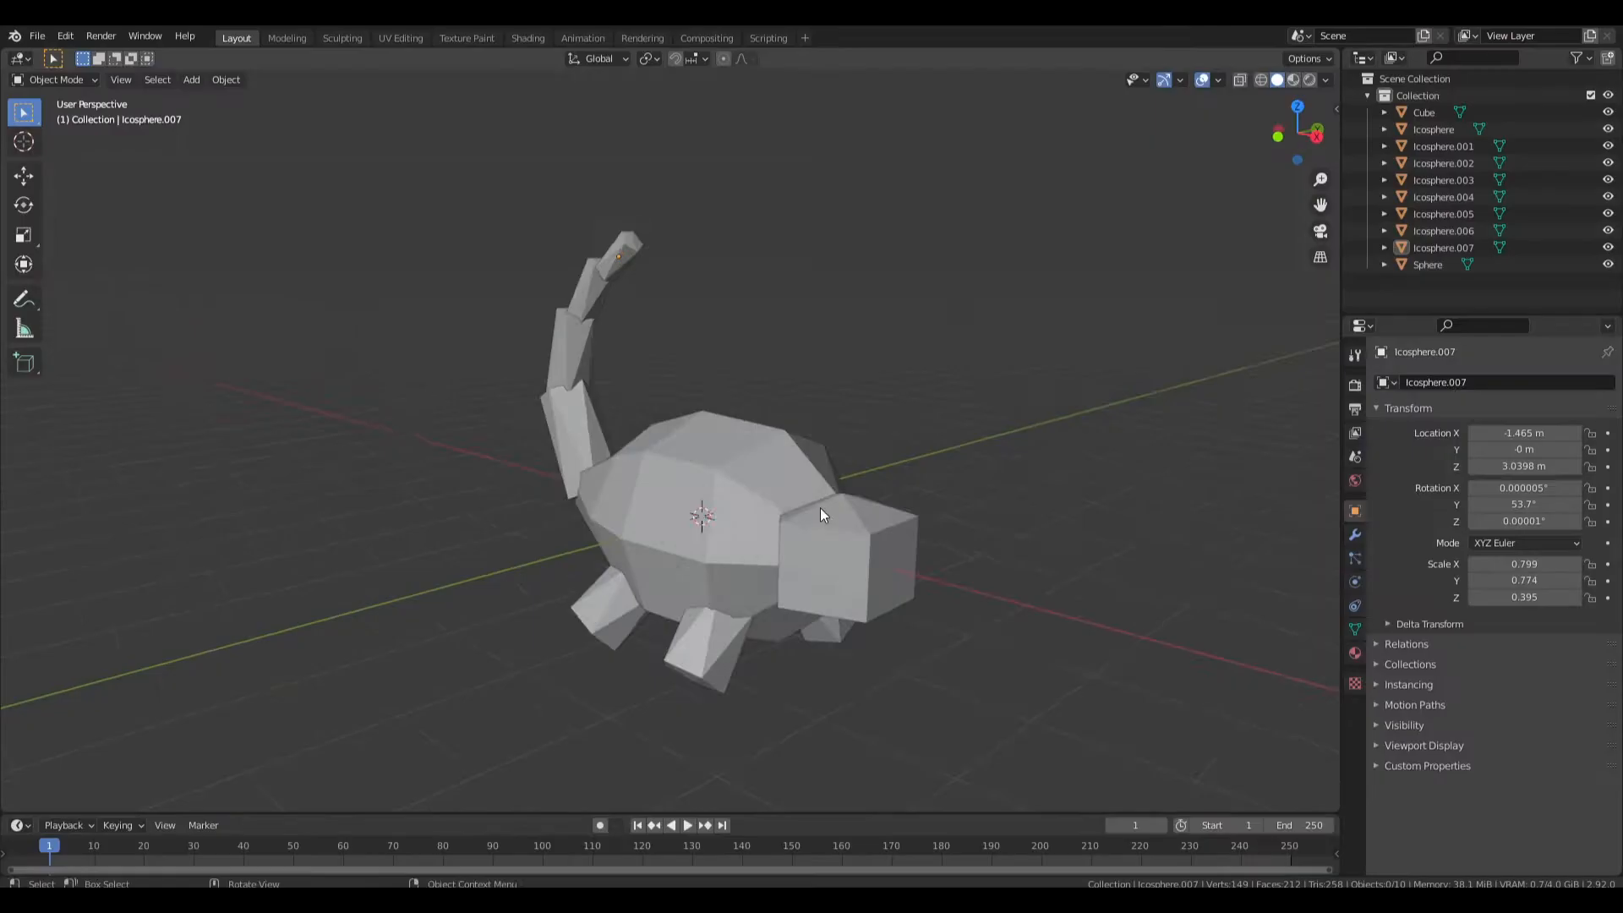
middle_drag(820, 507, 820, 535)
key(shift+a)
mouse_move(820, 535)
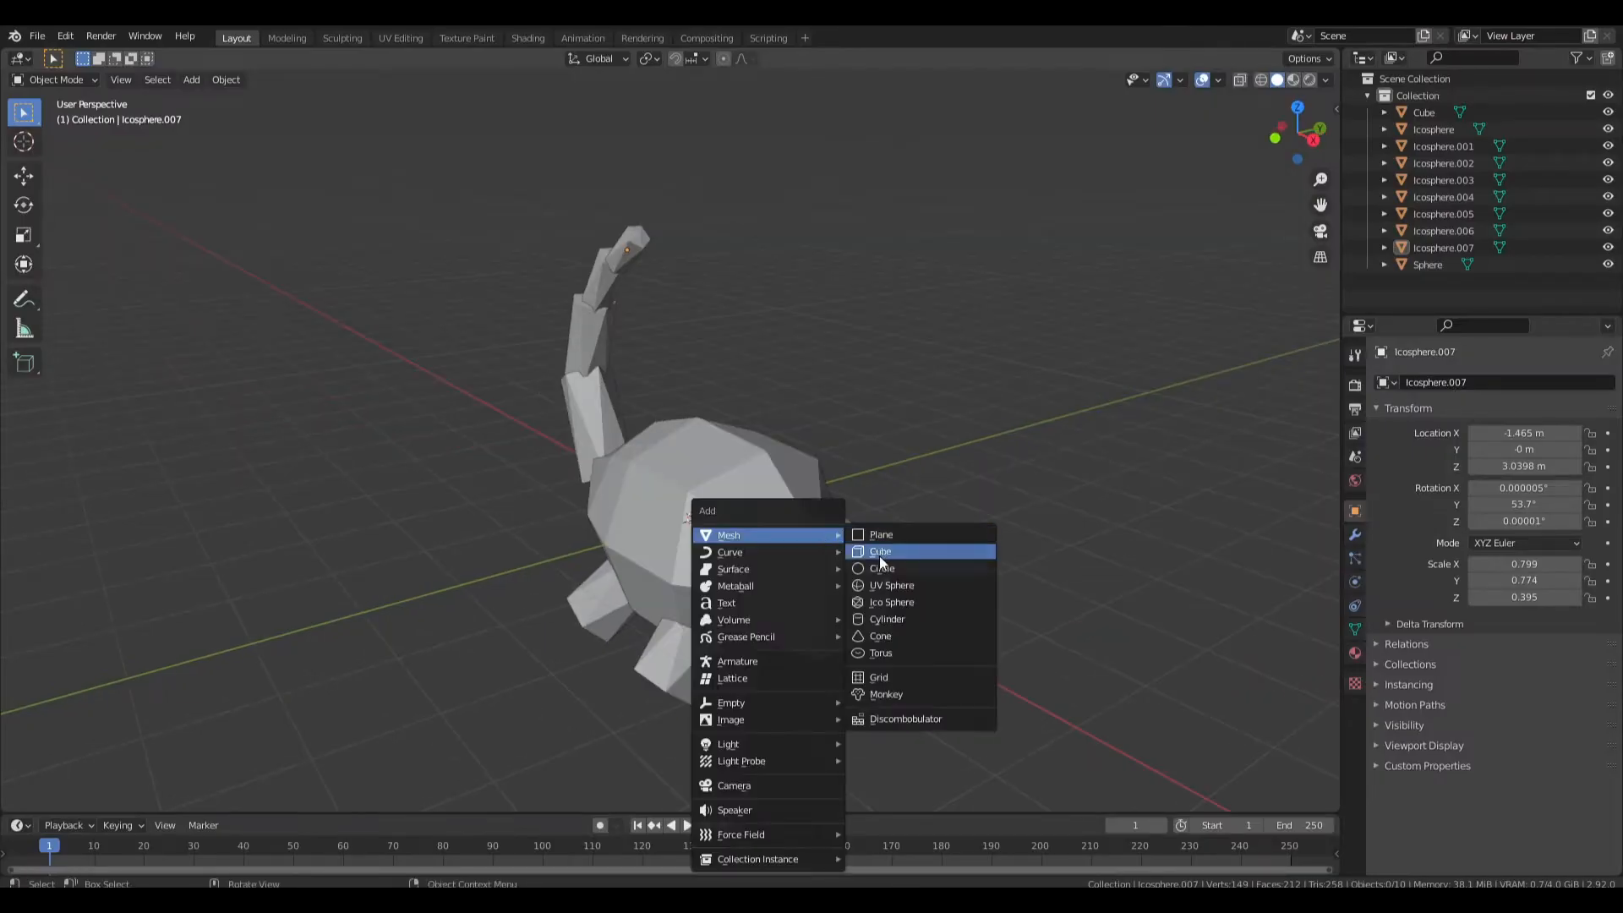
click(905, 602)
middle_drag(497, 438, 473, 448)
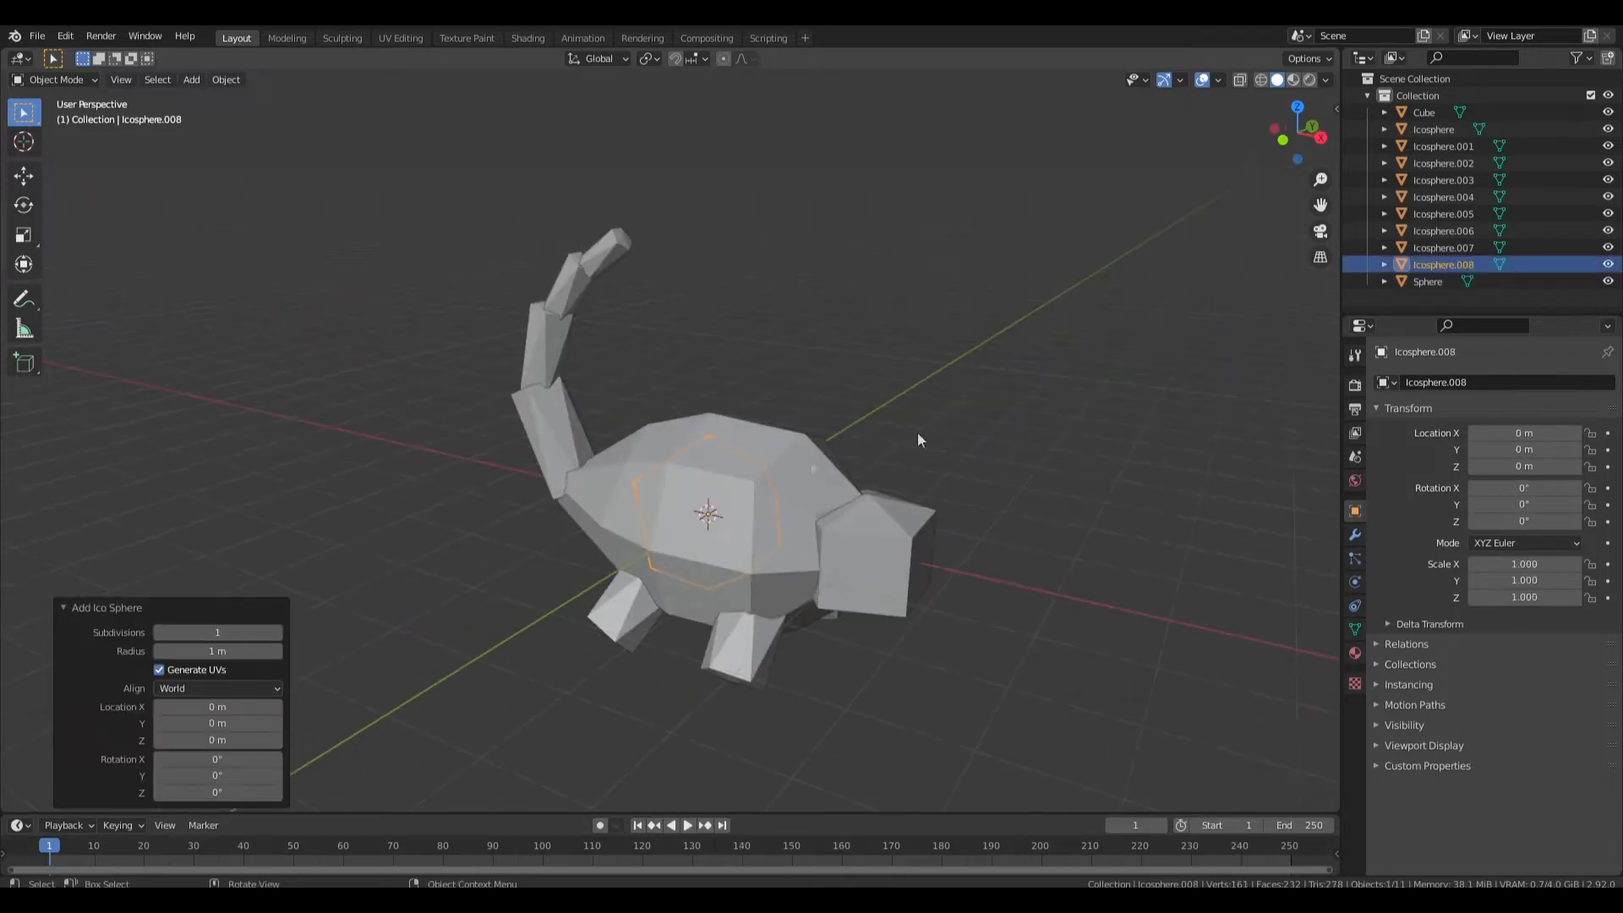
middle_drag(668, 495, 748, 471)
key(KP_1)
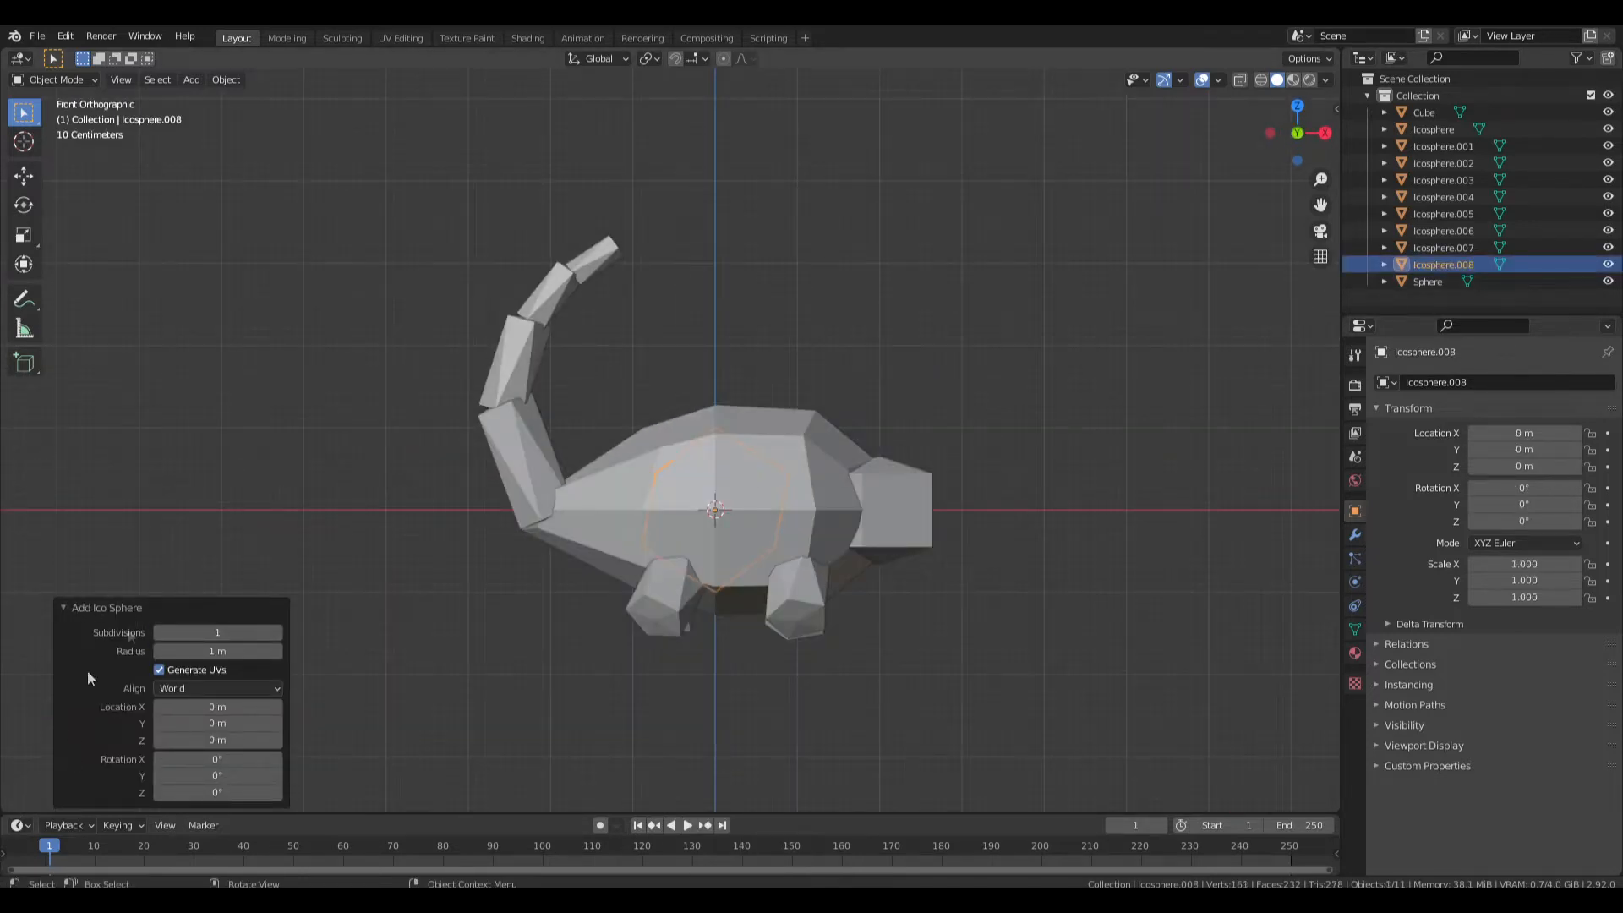
Scale the ico sphere to about 0.457 and place it on the tail's tip at about X -1 m, Z 3.25 m.
key(g)
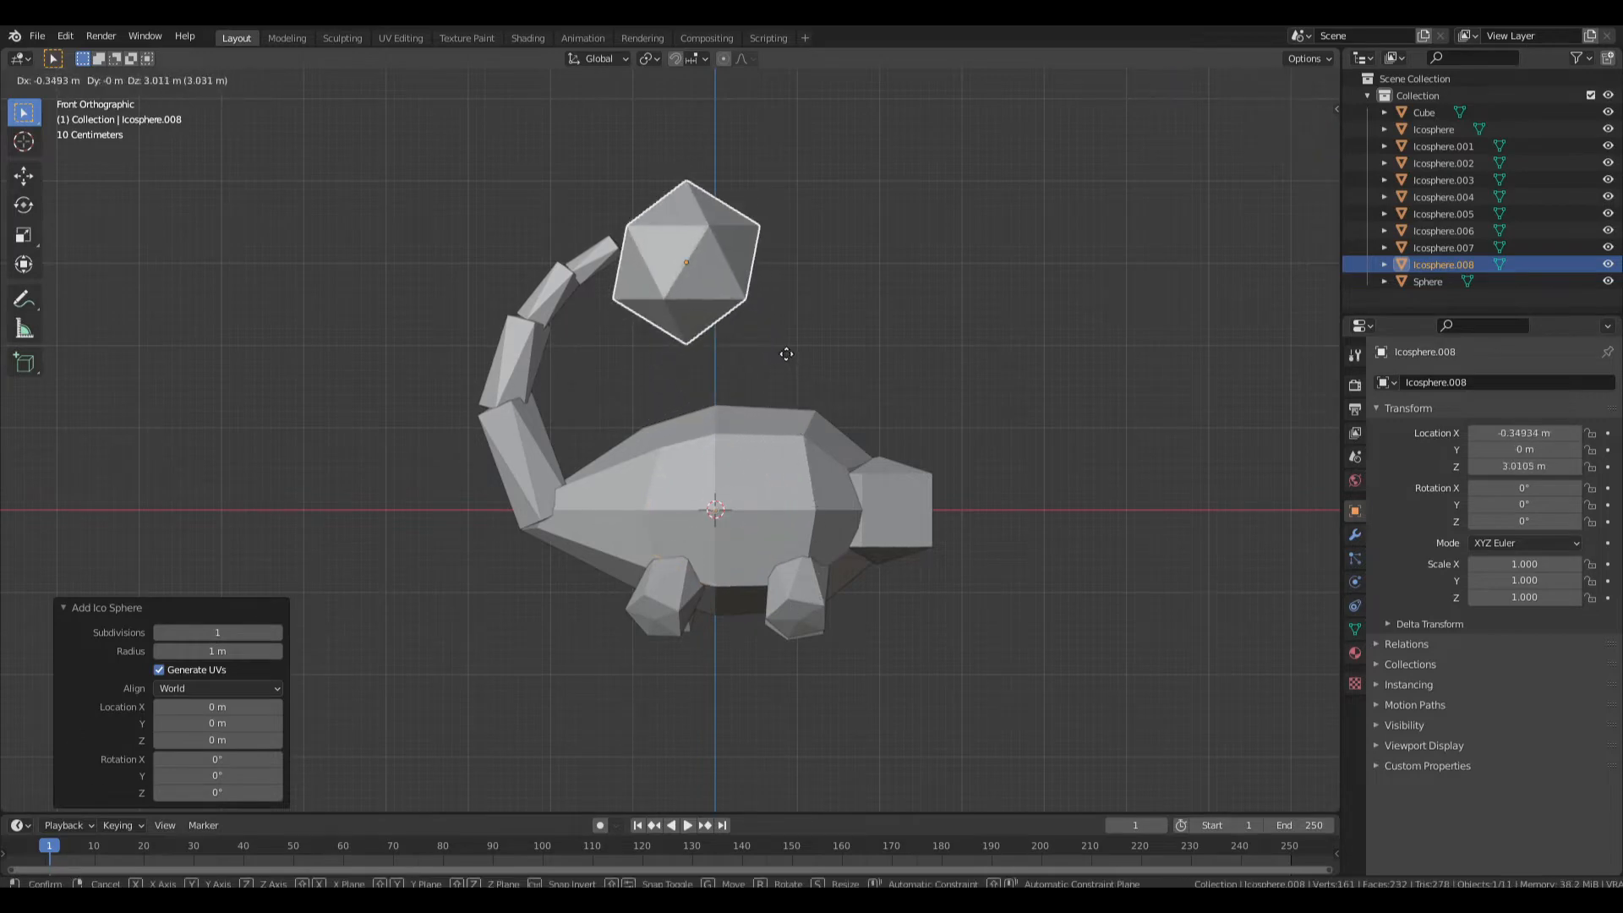
click(788, 361)
key(s)
click(758, 277)
key(g)
click(698, 257)
mouse_move(697, 259)
middle_down()
mouse_move(640, 303)
mouse_move(655, 305)
middle_up()
drag(700, 181, 618, 266)
click(737, 276)
Add a cone mesh reduced to a three-sided base.
mouse_move(739, 276)
middle_down()
mouse_move(785, 242)
mouse_move(728, 254)
middle_up()
key(shift+a)
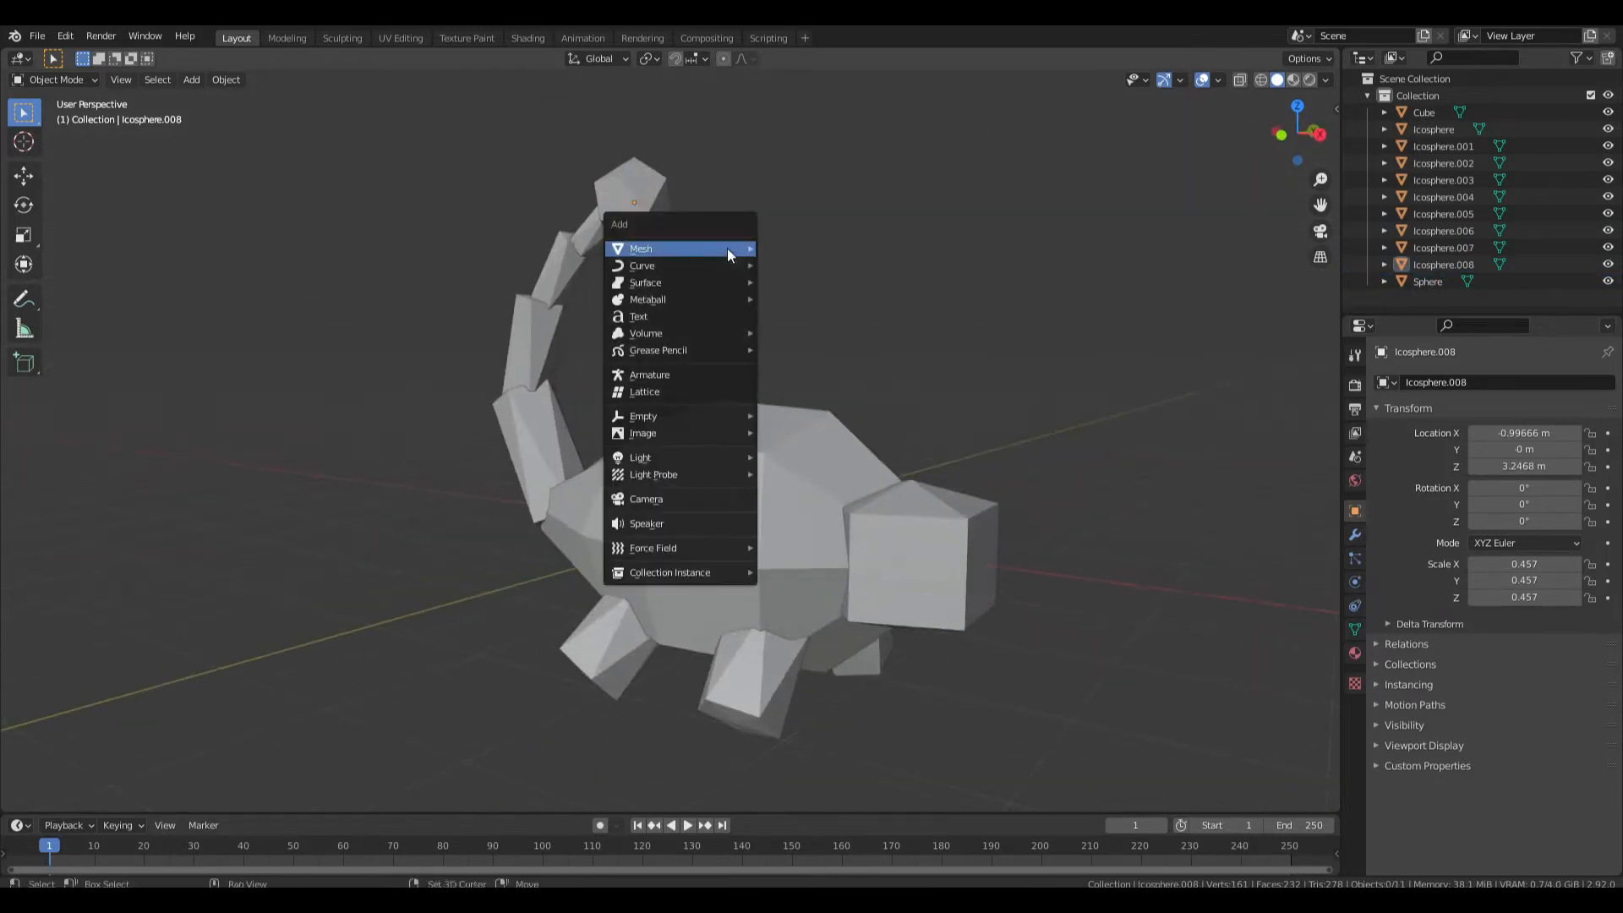
mouse_move(735, 248)
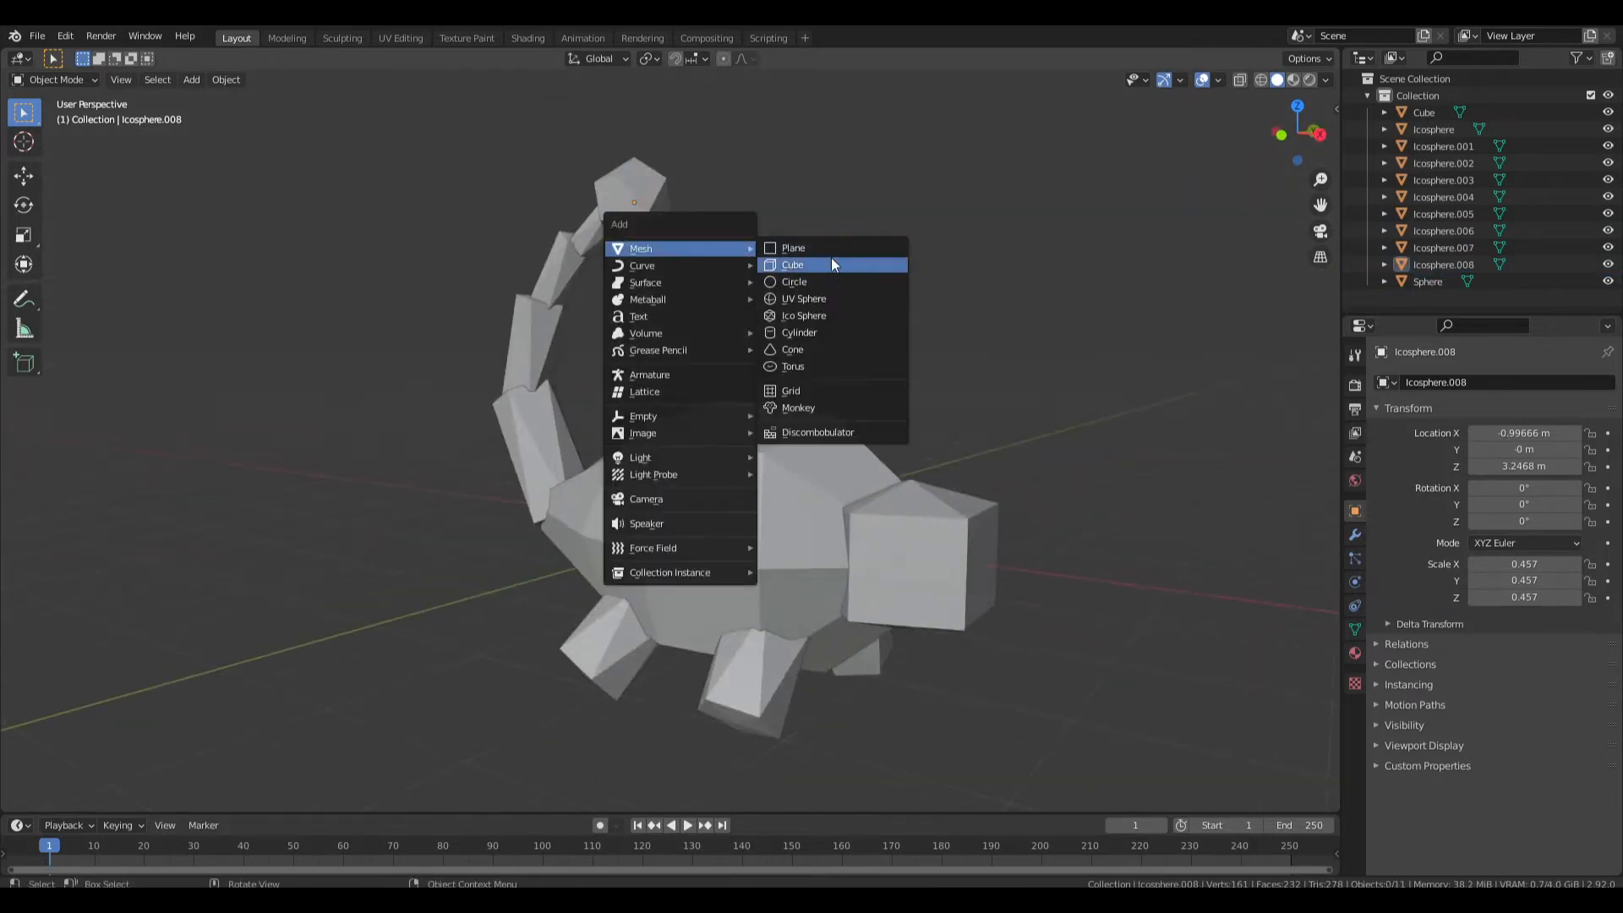
click(837, 347)
middle_drag(837, 347, 811, 359)
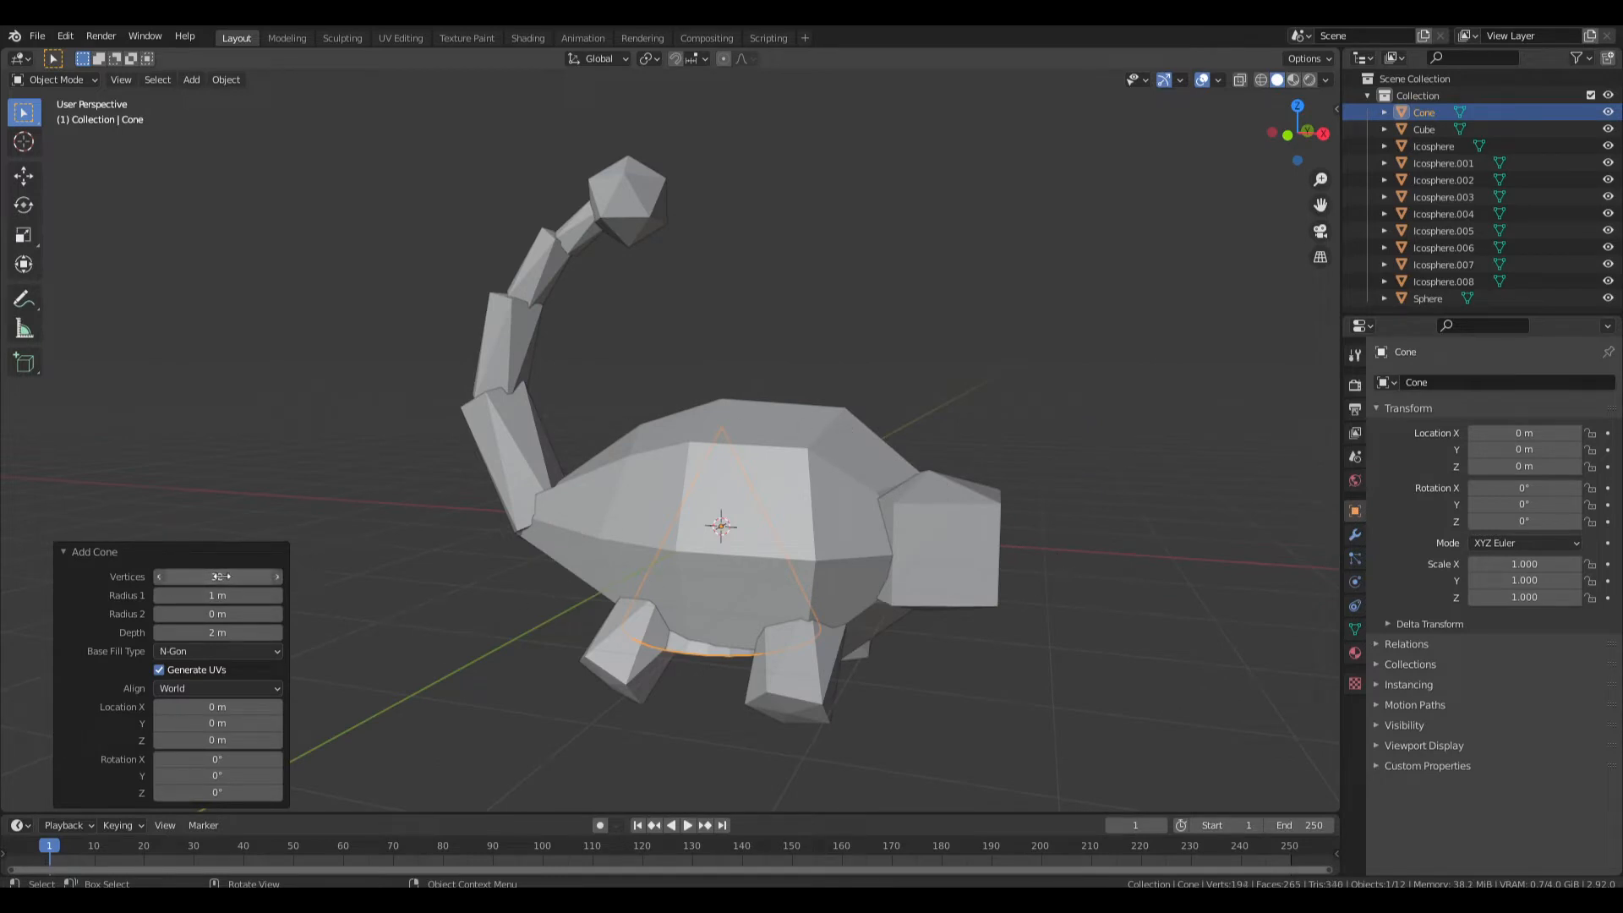
middle_drag(854, 509, 909, 518)
Move the cone up above the creature's body and rotate it 110° in front view.
key(g)
click(904, 227)
middle_drag(900, 233, 923, 284)
key(KP_1)
text(r110)
key(Return)
Scale the cone uniformly by 0.277 and stretch it along global X into a long spike of about 0.824 Z scale.
key(s)
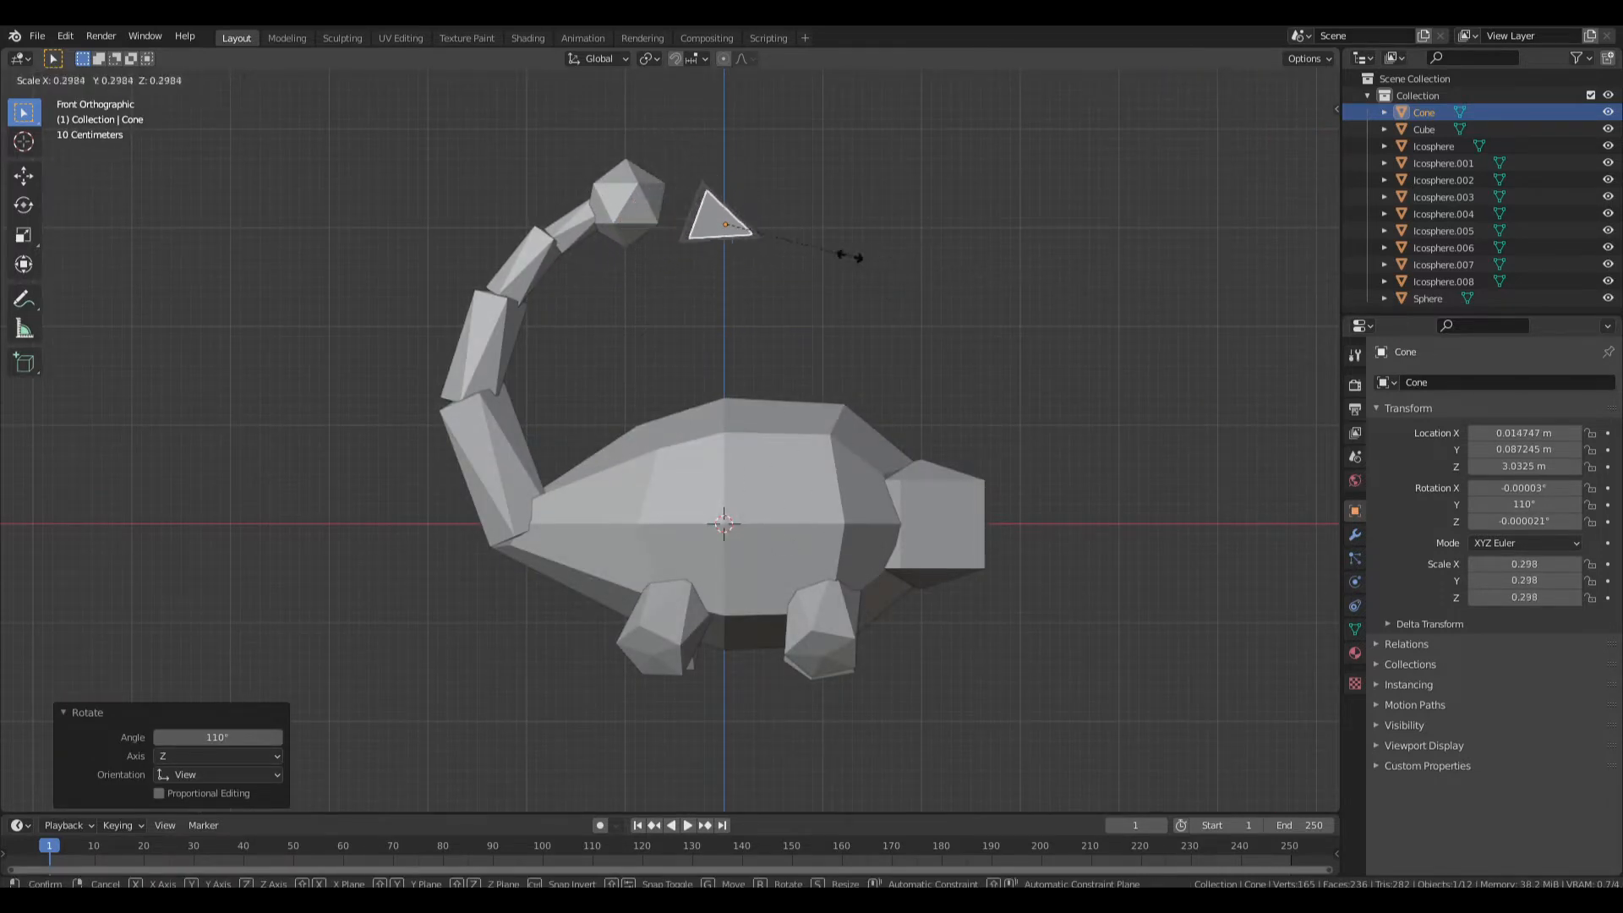
click(845, 258)
key(s)
key(x)
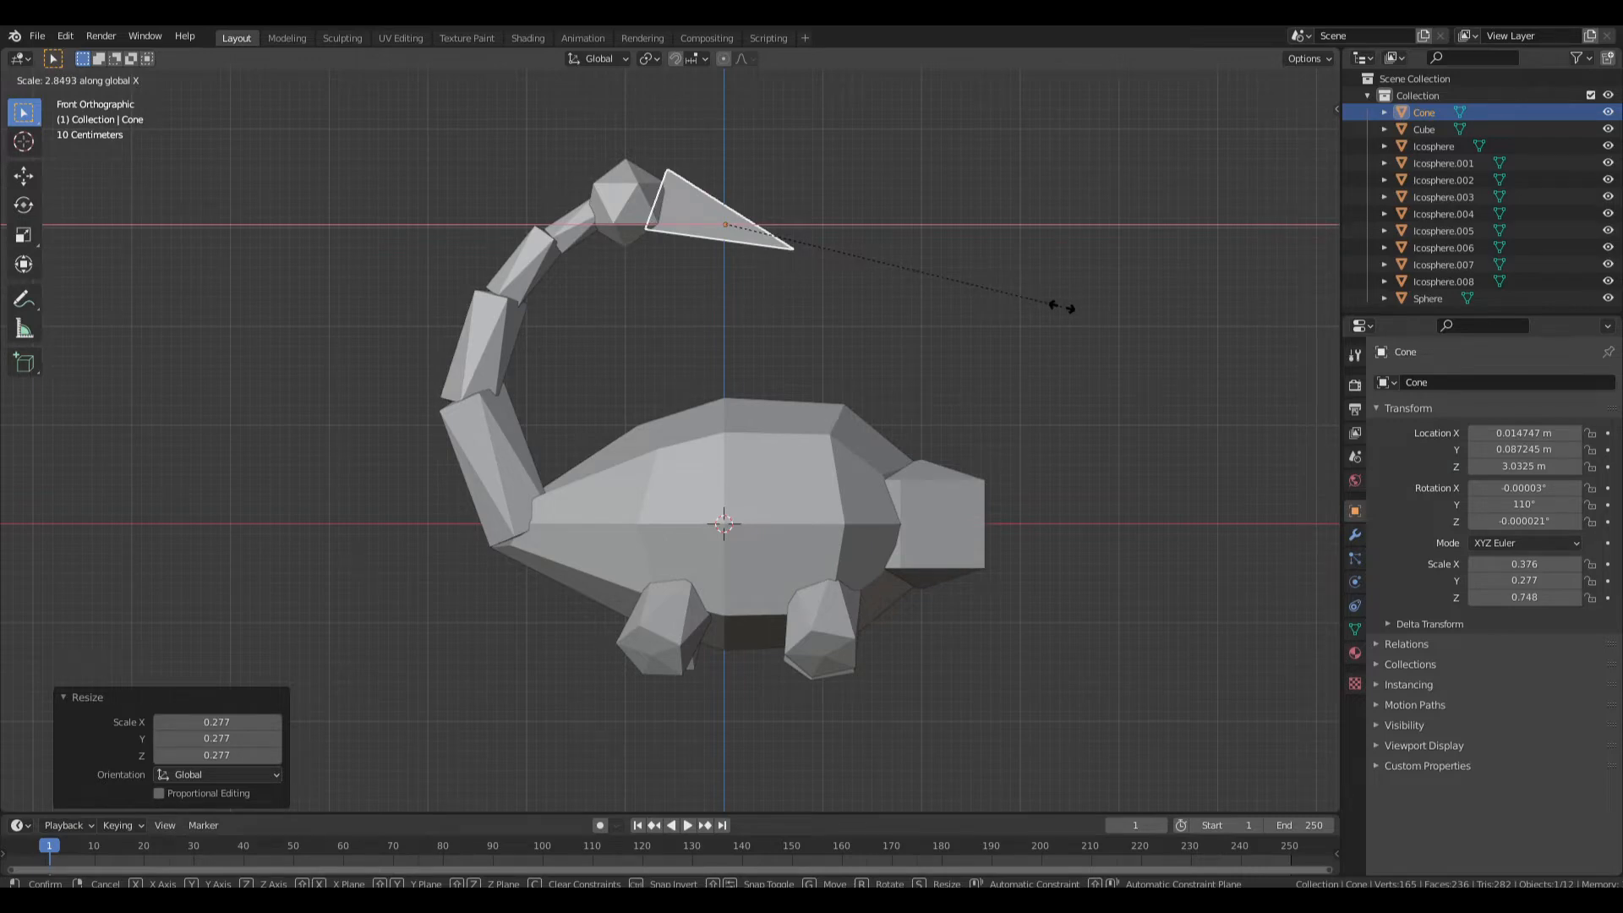
key(x)
key(x)
key(x)
click(1098, 311)
key(g)
click(1082, 318)
Clear the cone's location, raise it straight along Z to the tail tip's height, and save the file.
middle_drag(1082, 318, 783, 362)
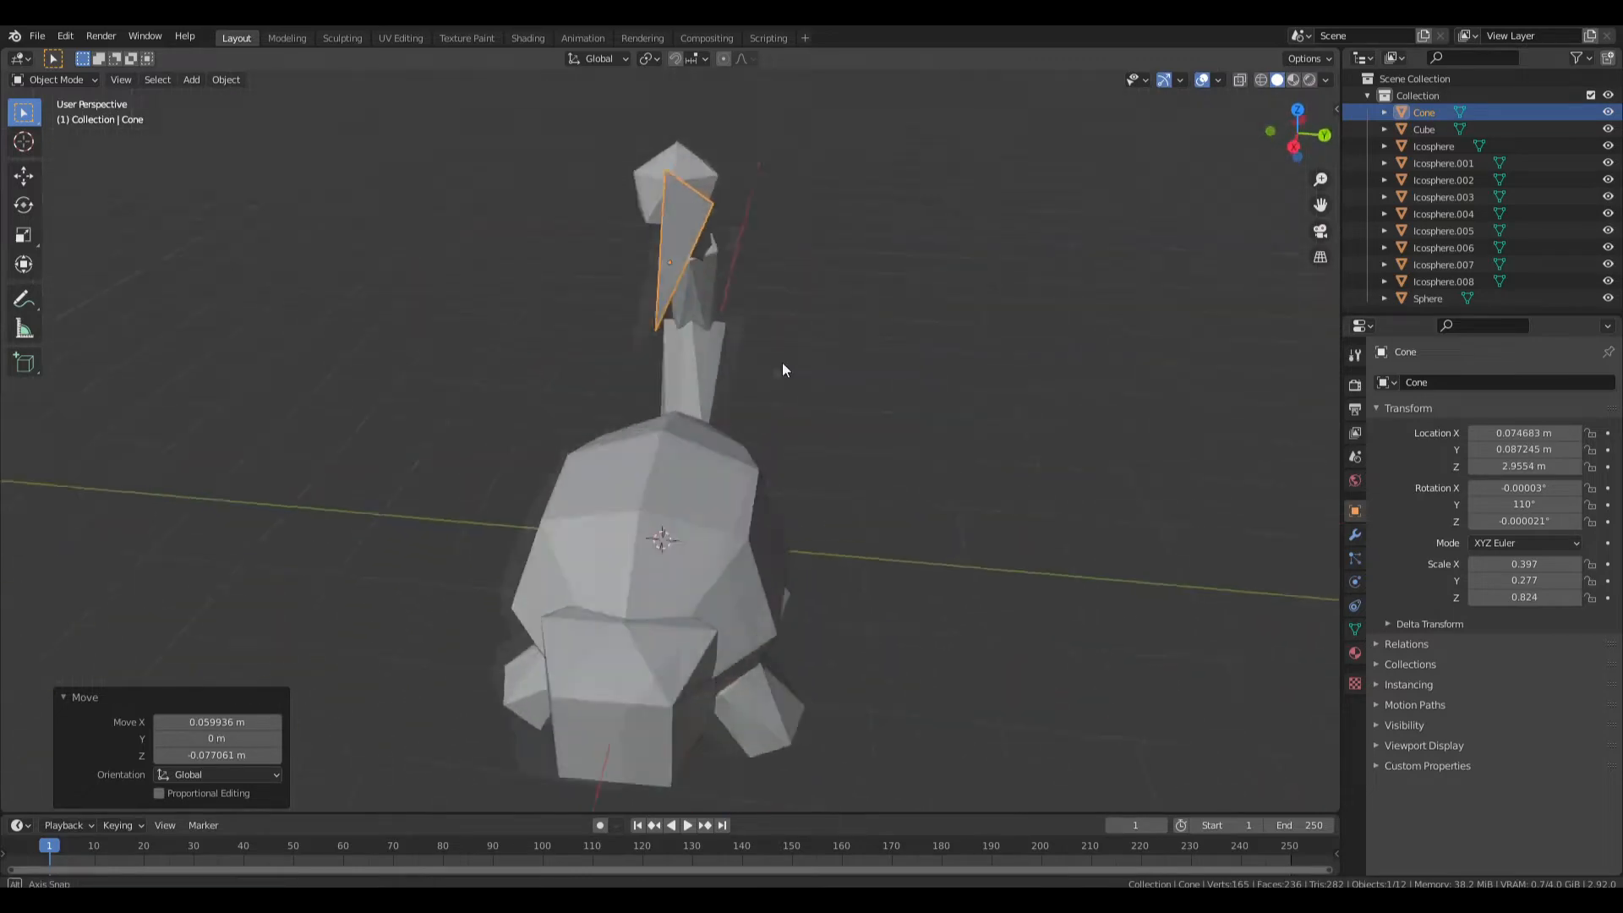
key(alt+g)
key(KP_1)
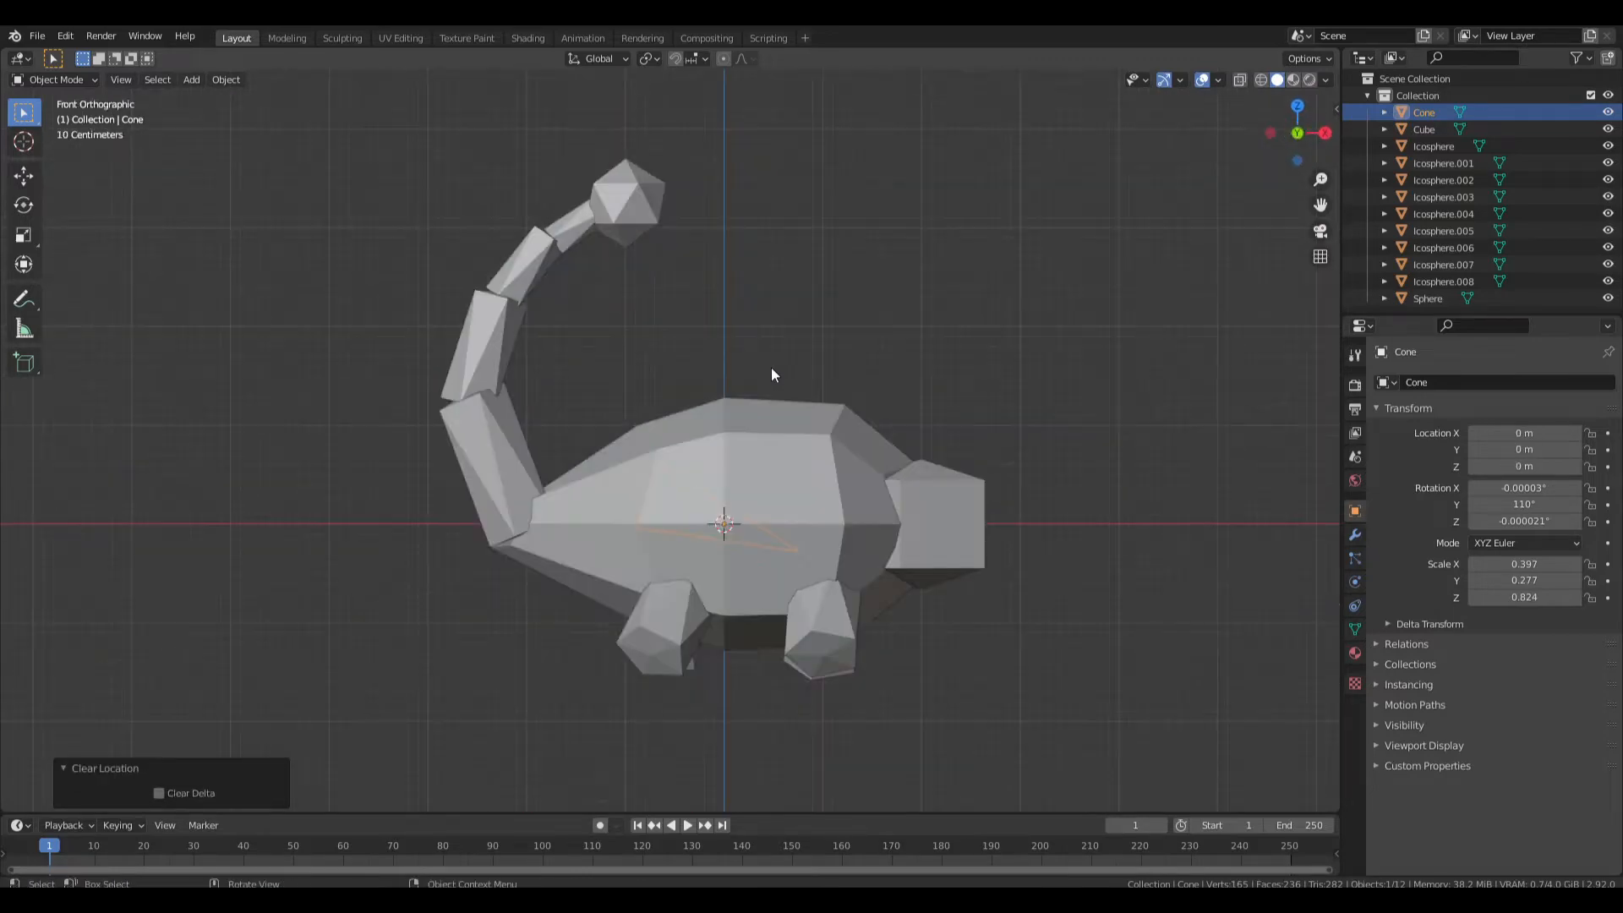
key(g)
key(z)
click(896, 311)
middle_drag(896, 311, 833, 372)
click(742, 363)
key(ctrl+s)
Scale the cone to about 0.323 in X, fit it onto the tail-tip sphere at about X -0.36 m, Z 3.05 m, and save.
click(703, 267)
middle_drag(956, 264, 730, 277)
key(s)
click(869, 264)
key(KP_1)
key(g)
click(849, 266)
click(794, 343)
key(ctrl+s)
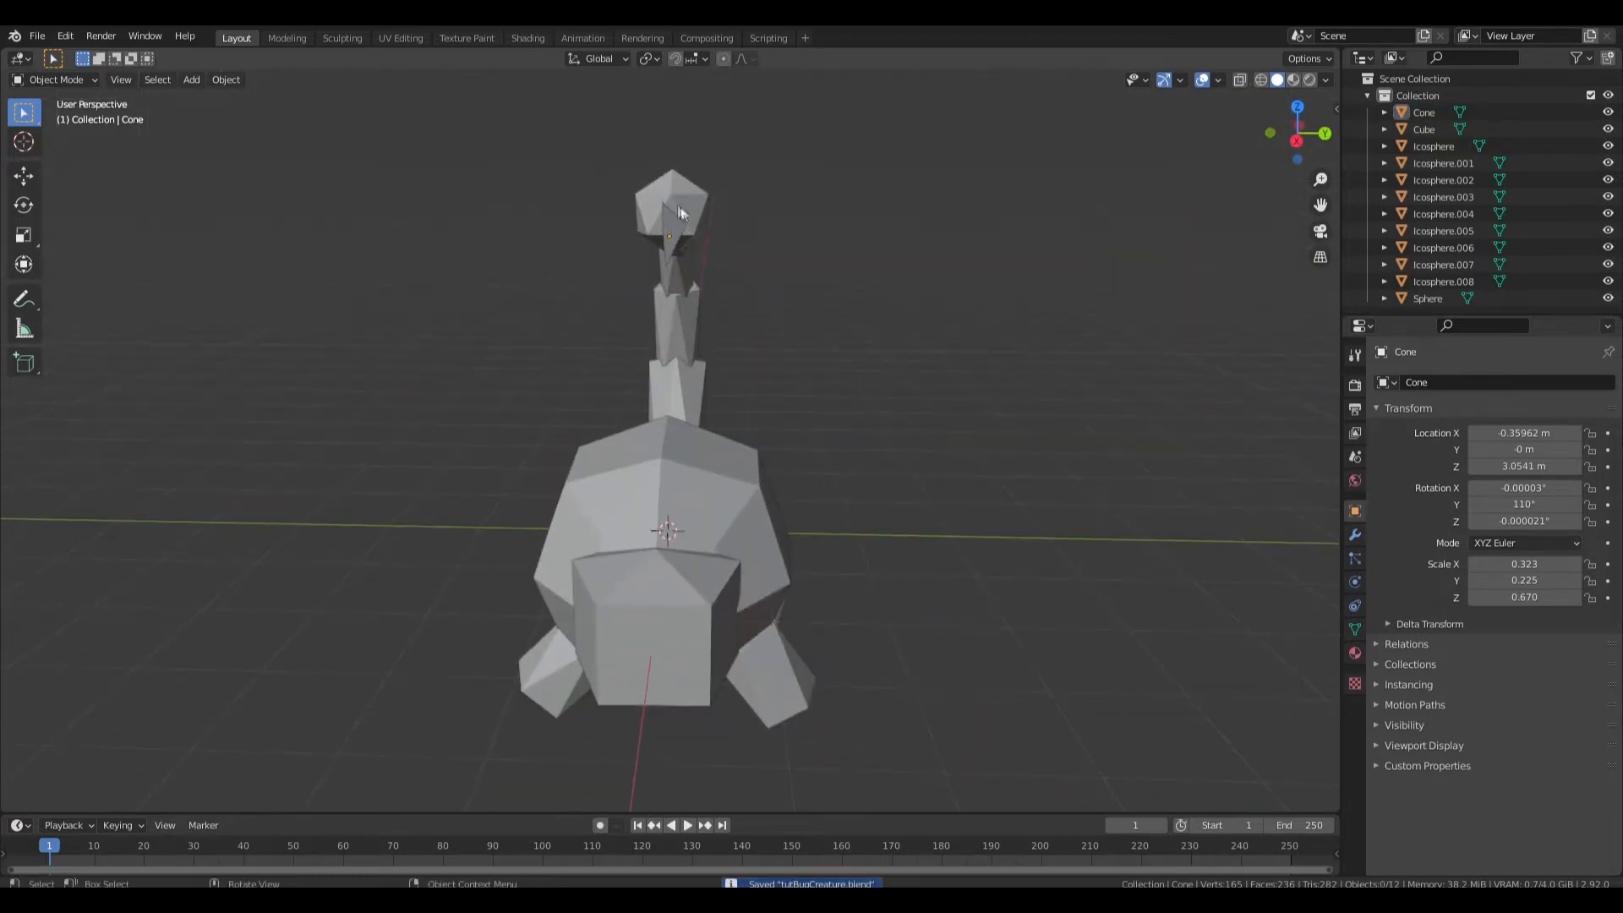
Reorient the stinger cone on the tail tip, trying single-axis rotations and a free trackball rotation.
key(r)
key(x)
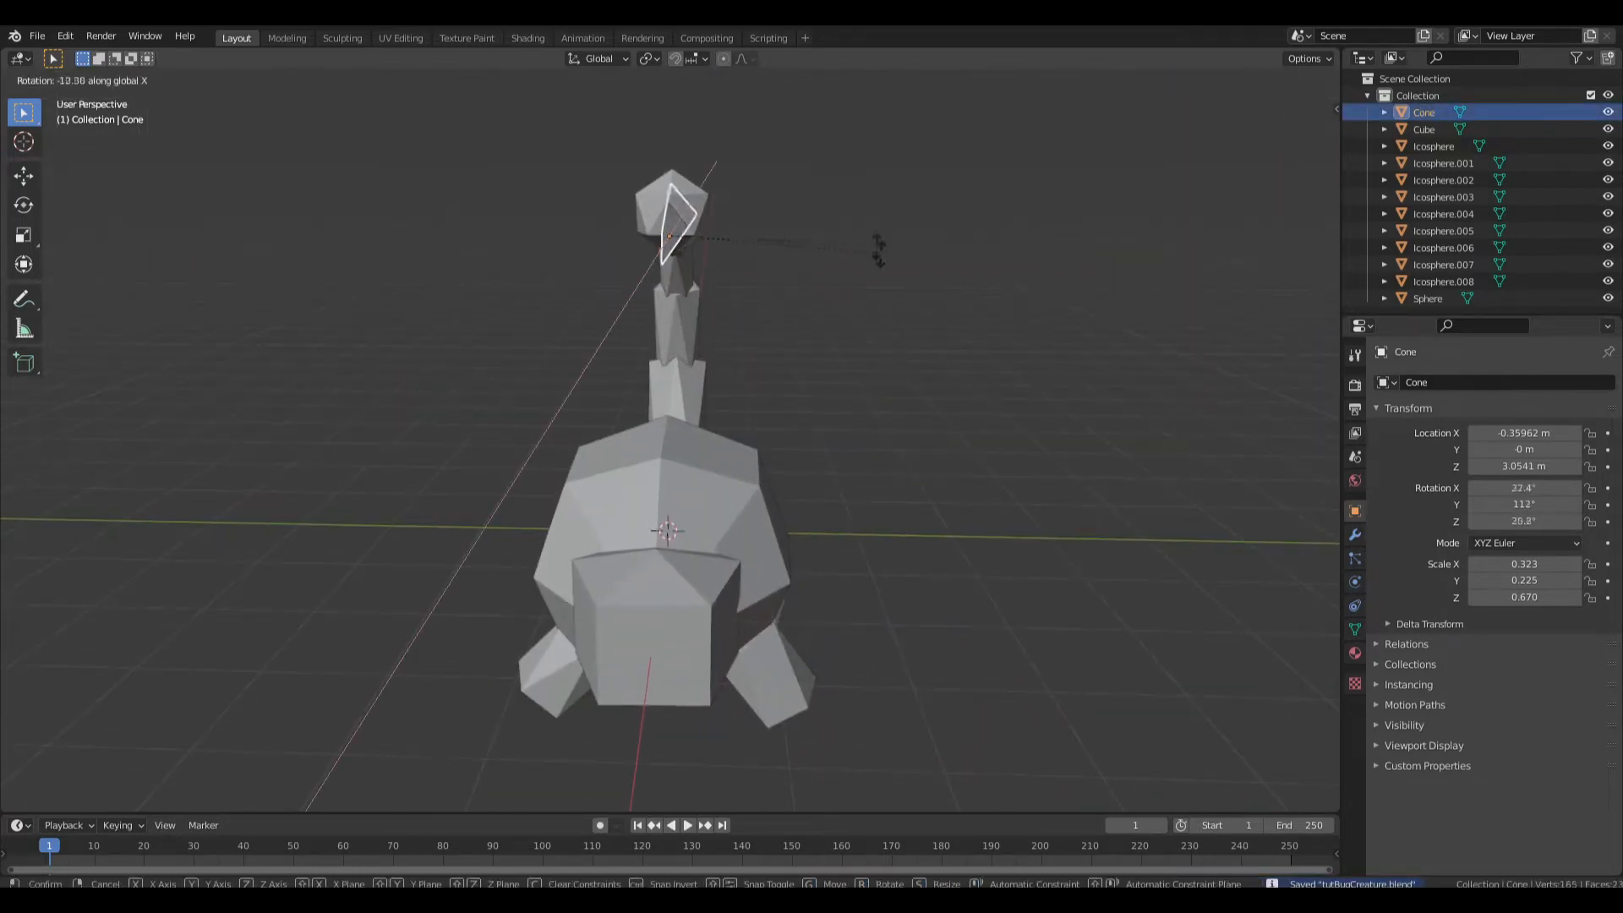
key(y)
key(z)
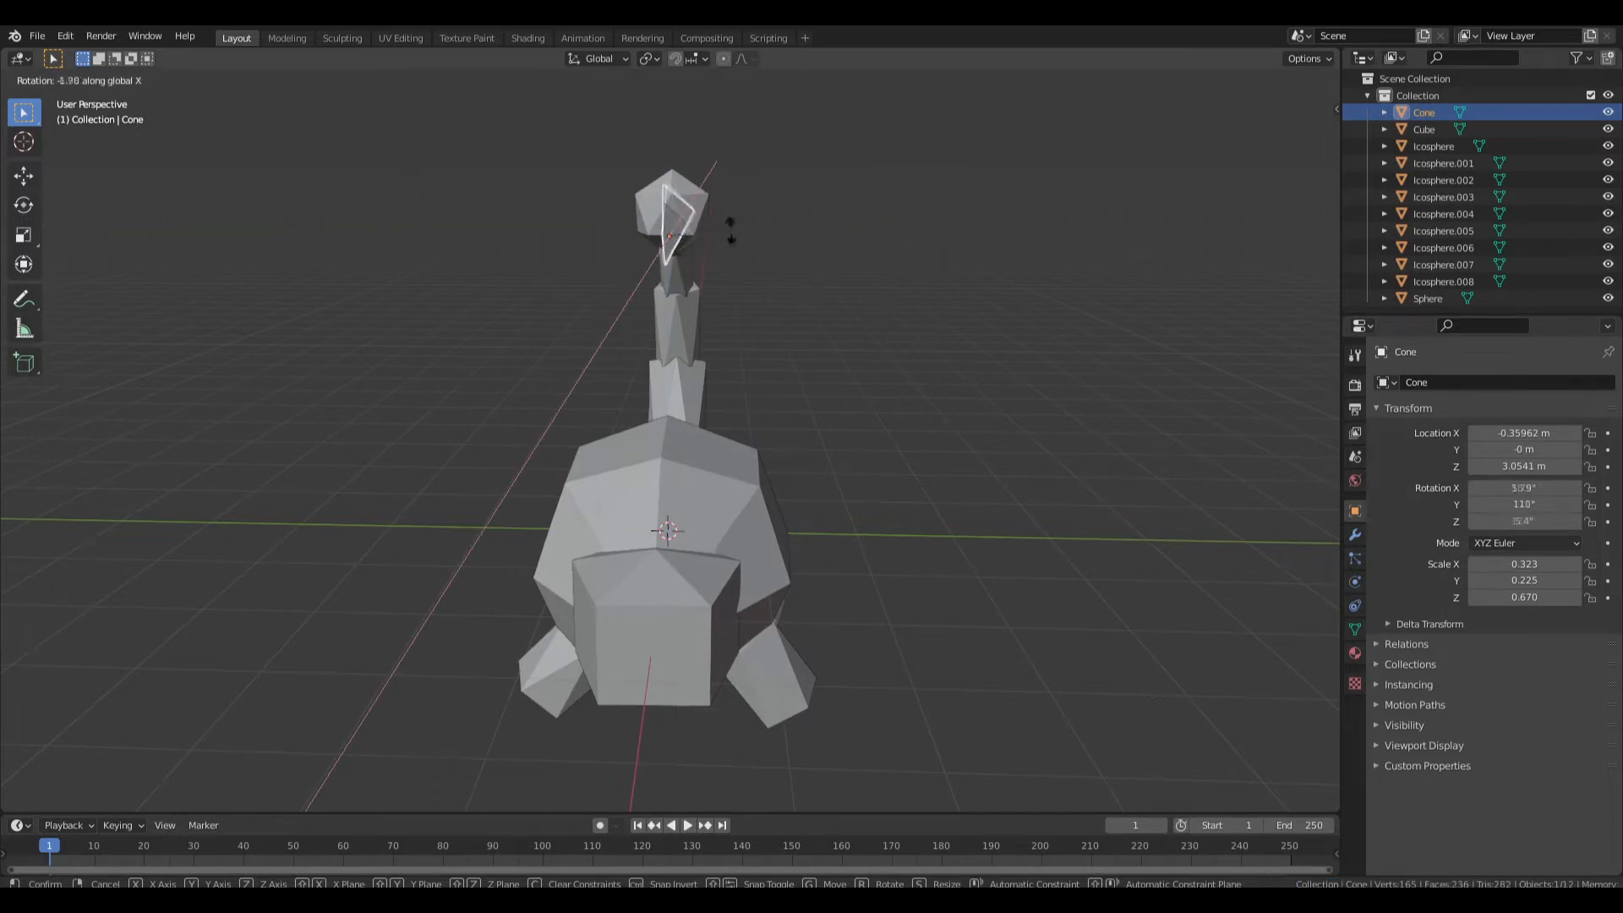
key(r)
key(r)
key(r)
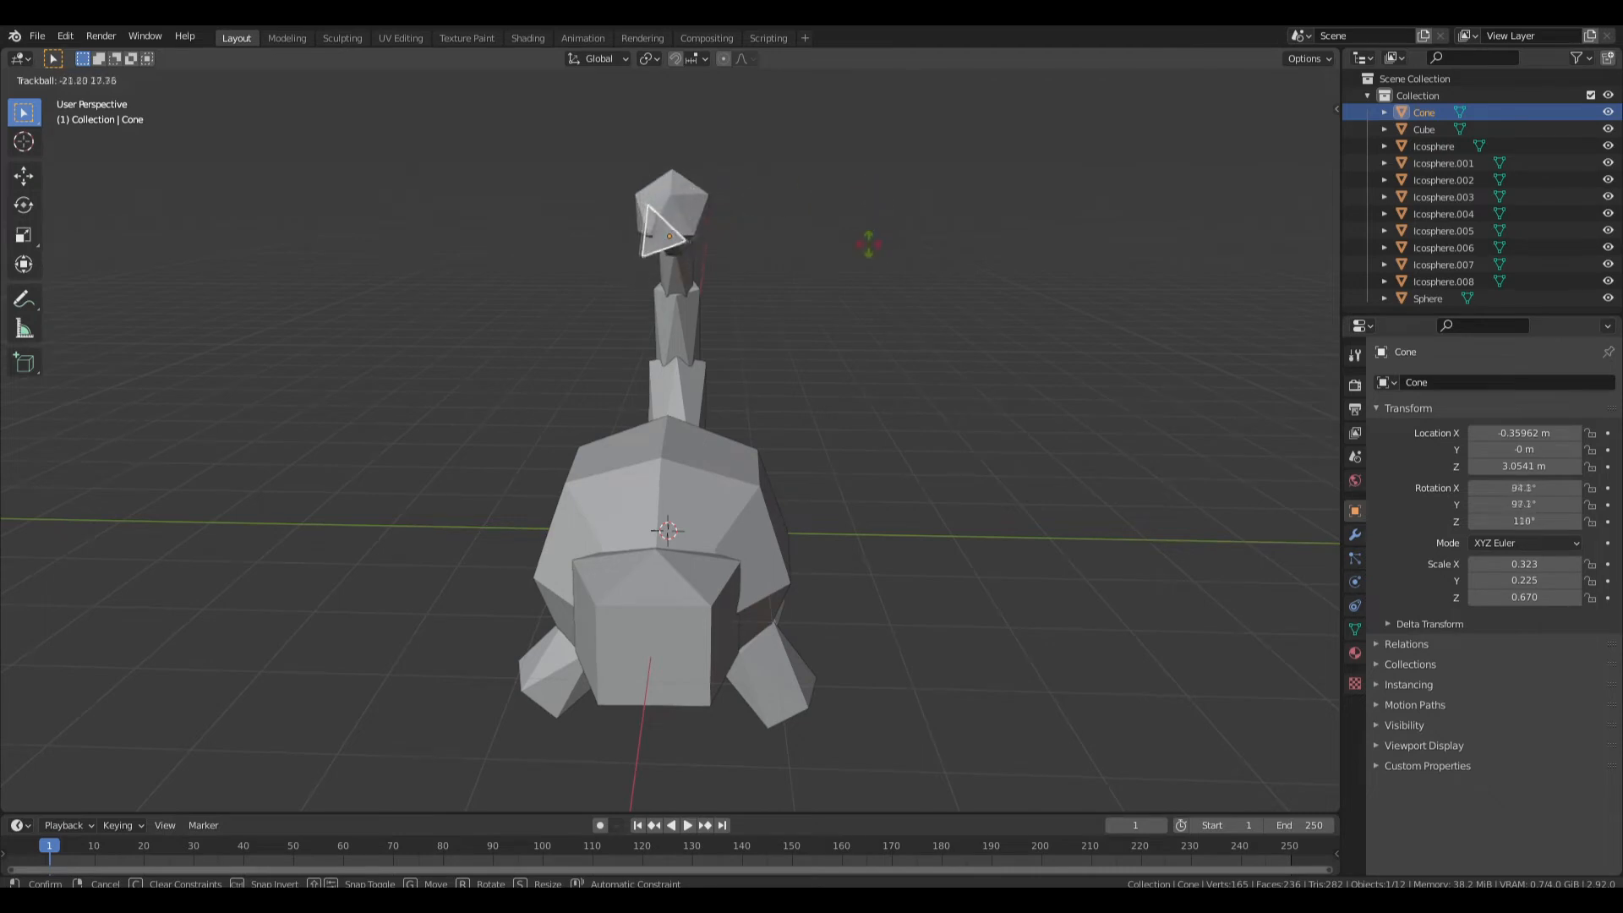
click(840, 222)
Save the file and add a cube as the base of a separate part beside the creature.
middle_drag(839, 222, 423, 484)
key(Tab)
key(Tab)
key(ctrl+s)
click(610, 499)
key(shift+a)
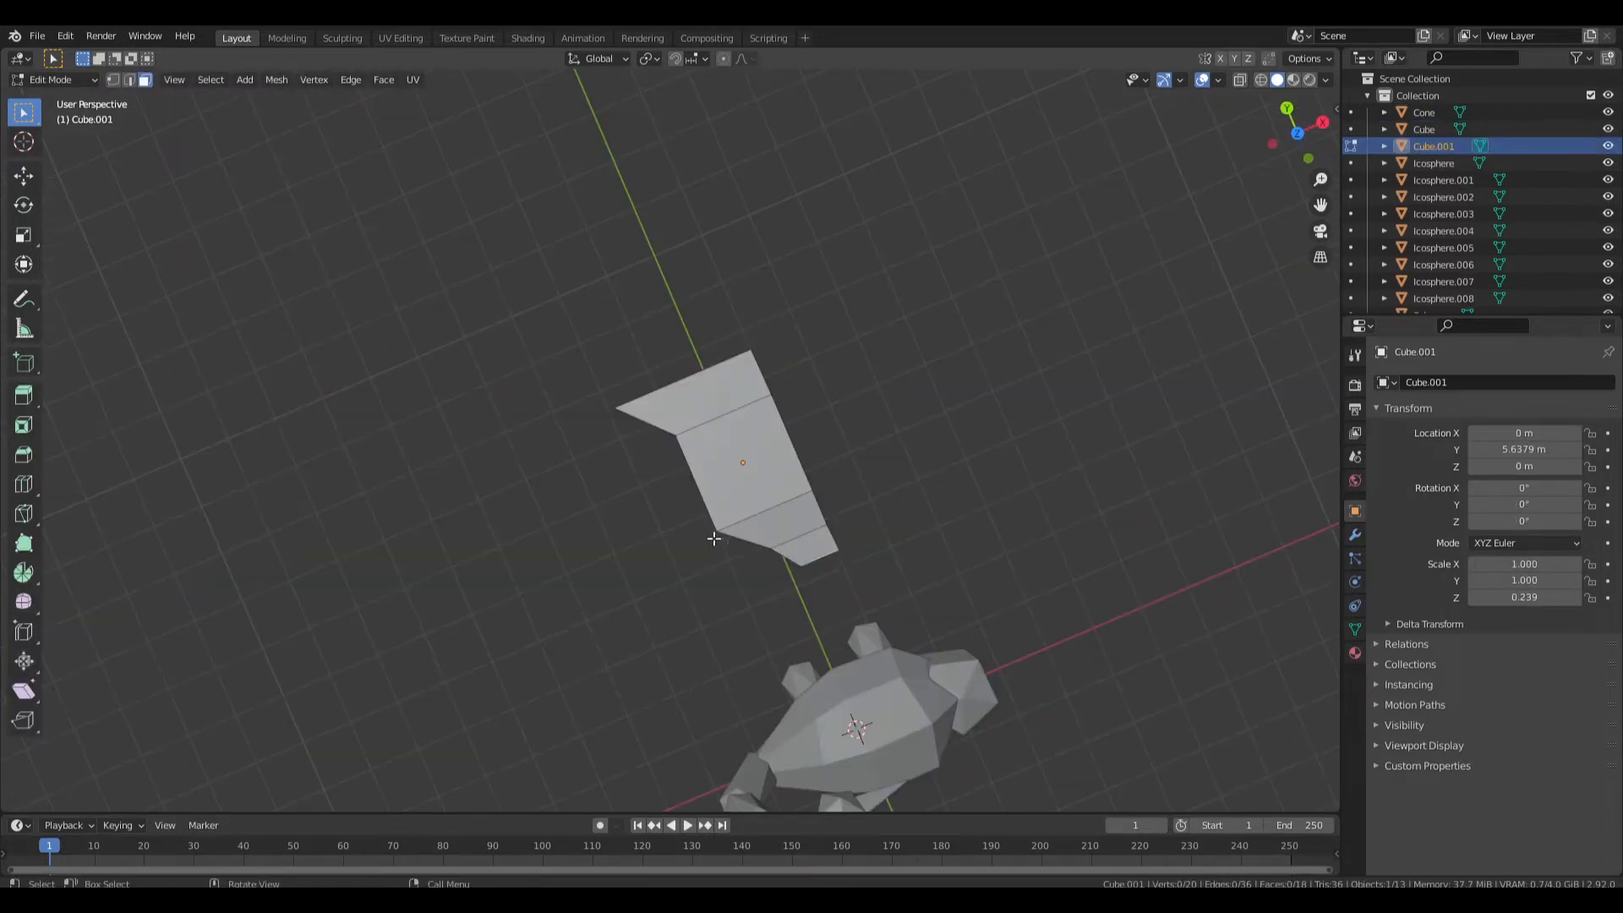
In top view, move the two vertices at the flat piece's -X bend nearest the creature by about 0.27 m in X and 0.34 m in Y.
key(1)
middle_drag(714, 539, 716, 499)
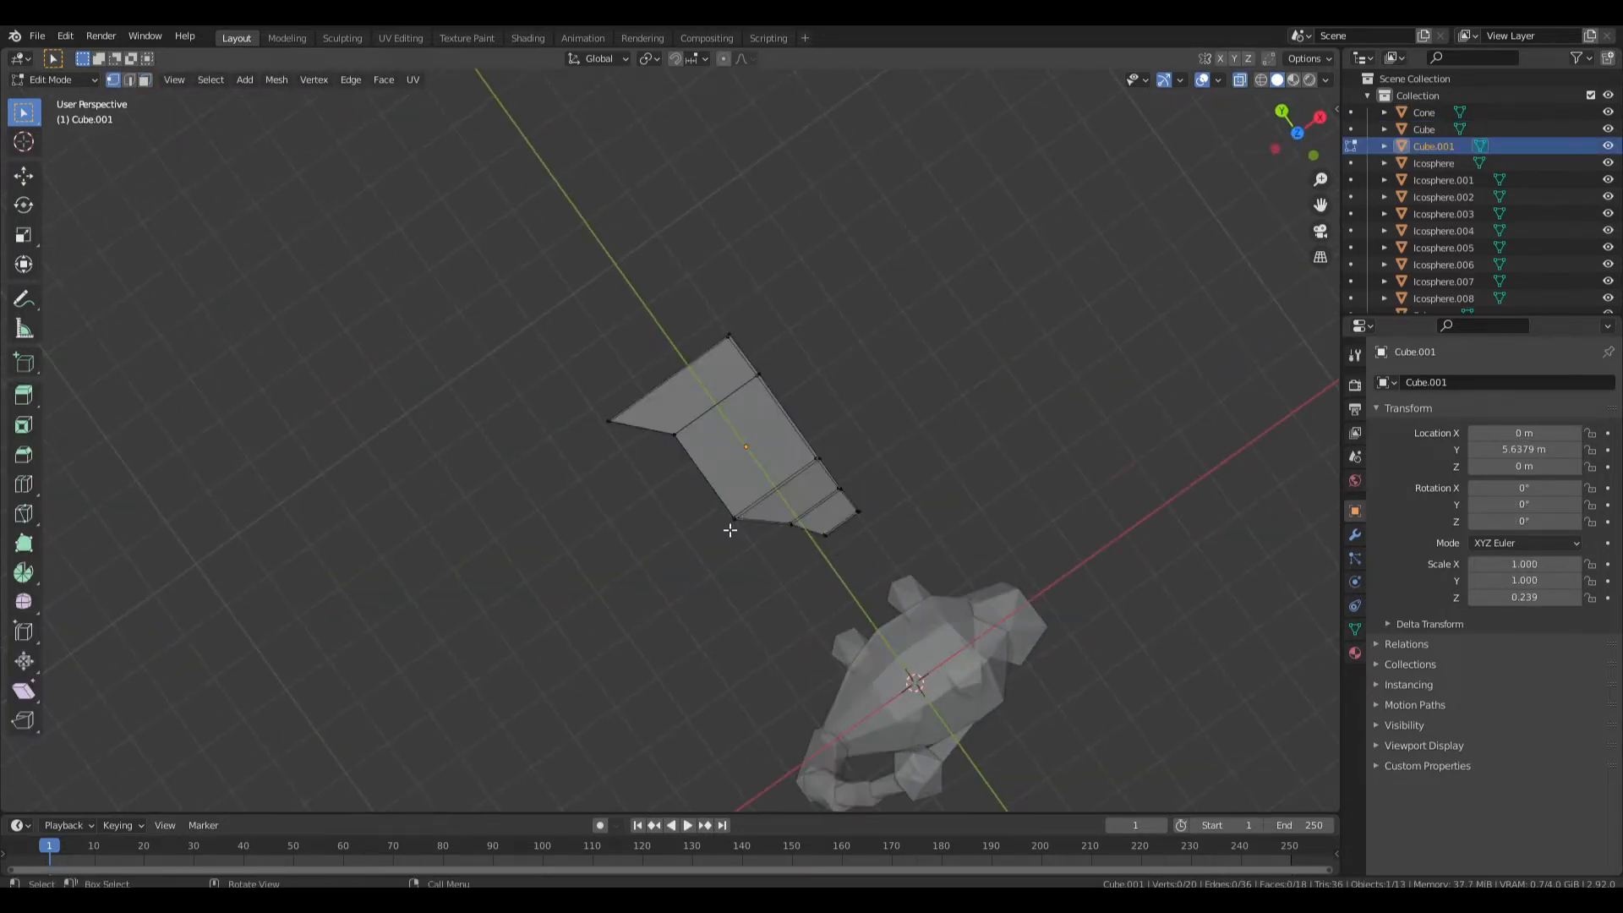
drag(744, 549, 744, 550)
key(KP_7)
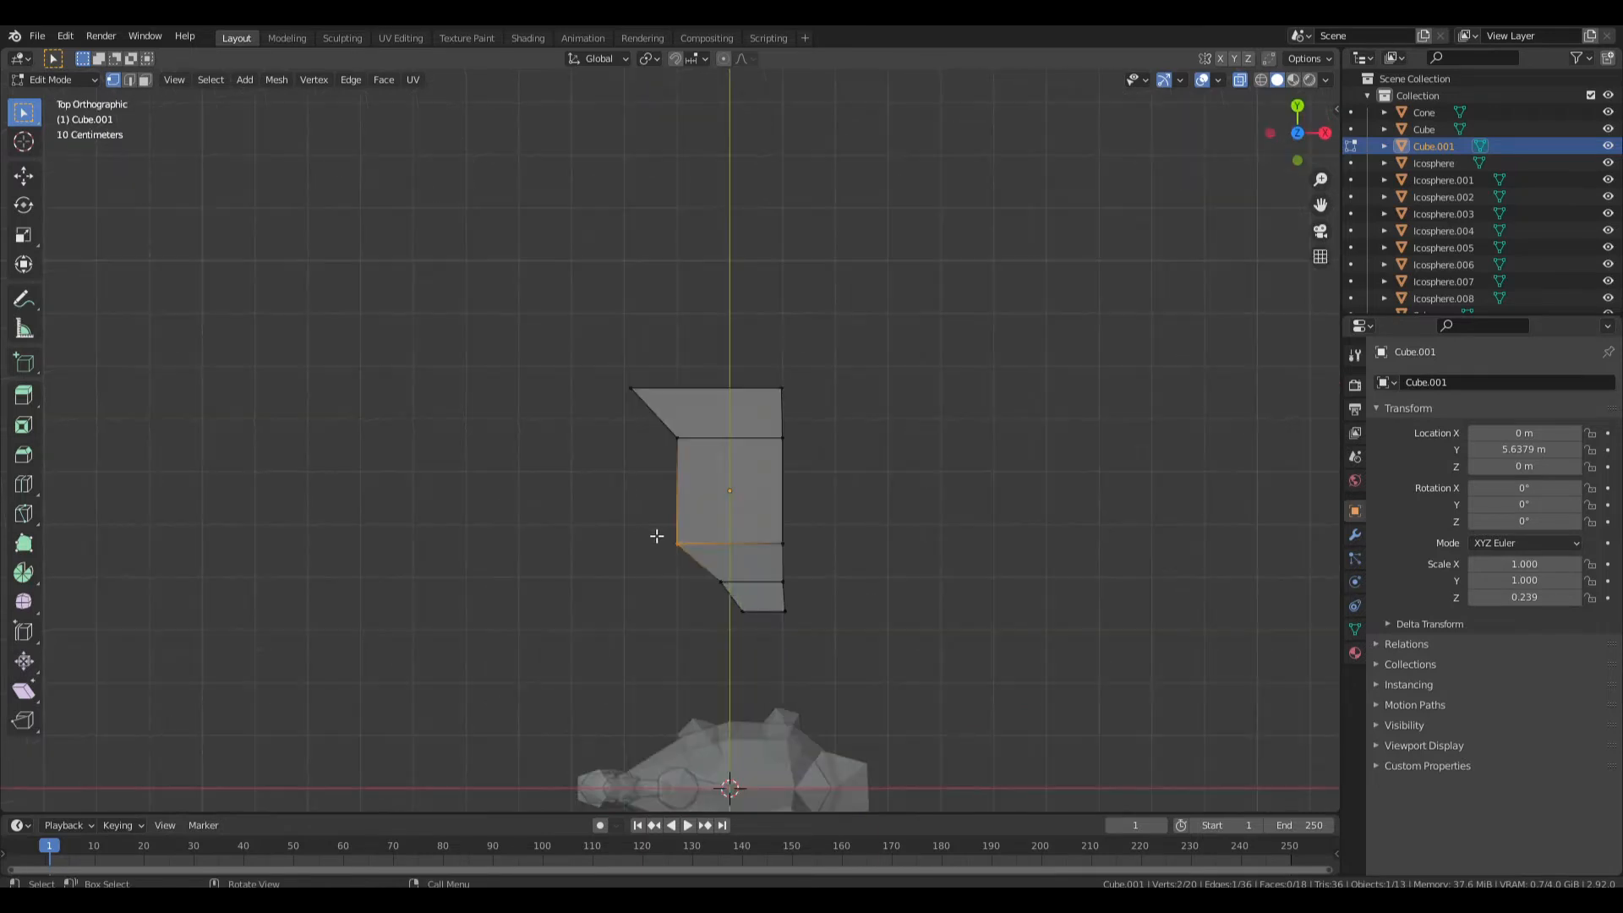
key(g)
click(679, 517)
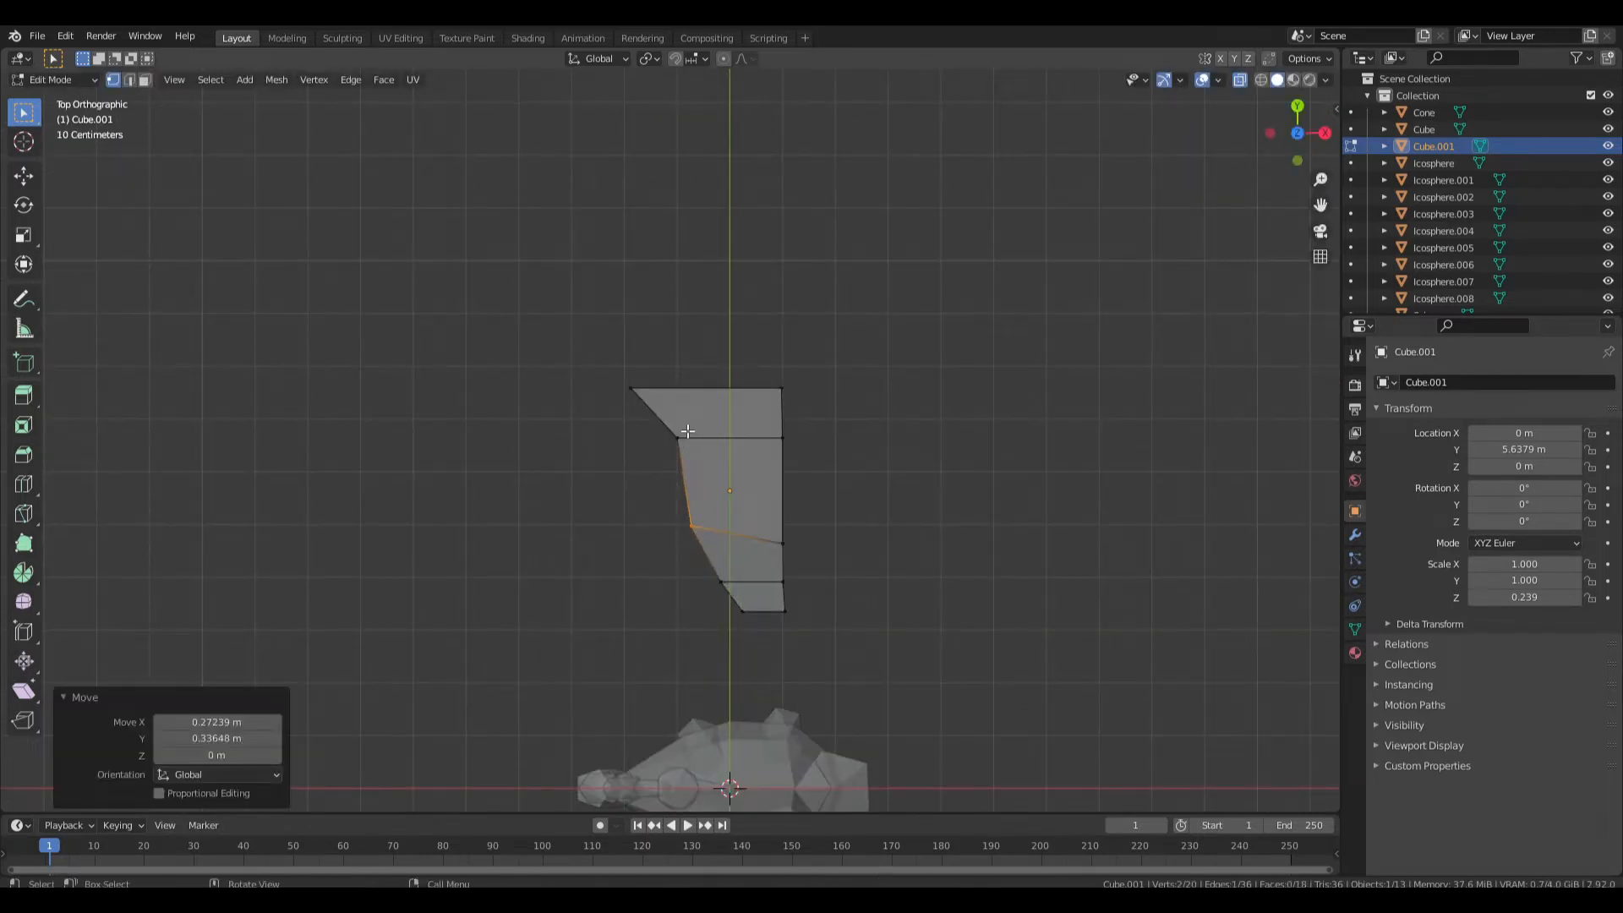
Move the vertices at the other -X bend, next to the wide end, to straighten the flat piece's slanted side.
drag(640, 475, 640, 475)
key(g)
click(627, 494)
mouse_move(627, 493)
middle_down()
mouse_move(787, 474)
mouse_move(580, 507)
mouse_move(638, 486)
middle_up()
key(Tab)
key(Tab)
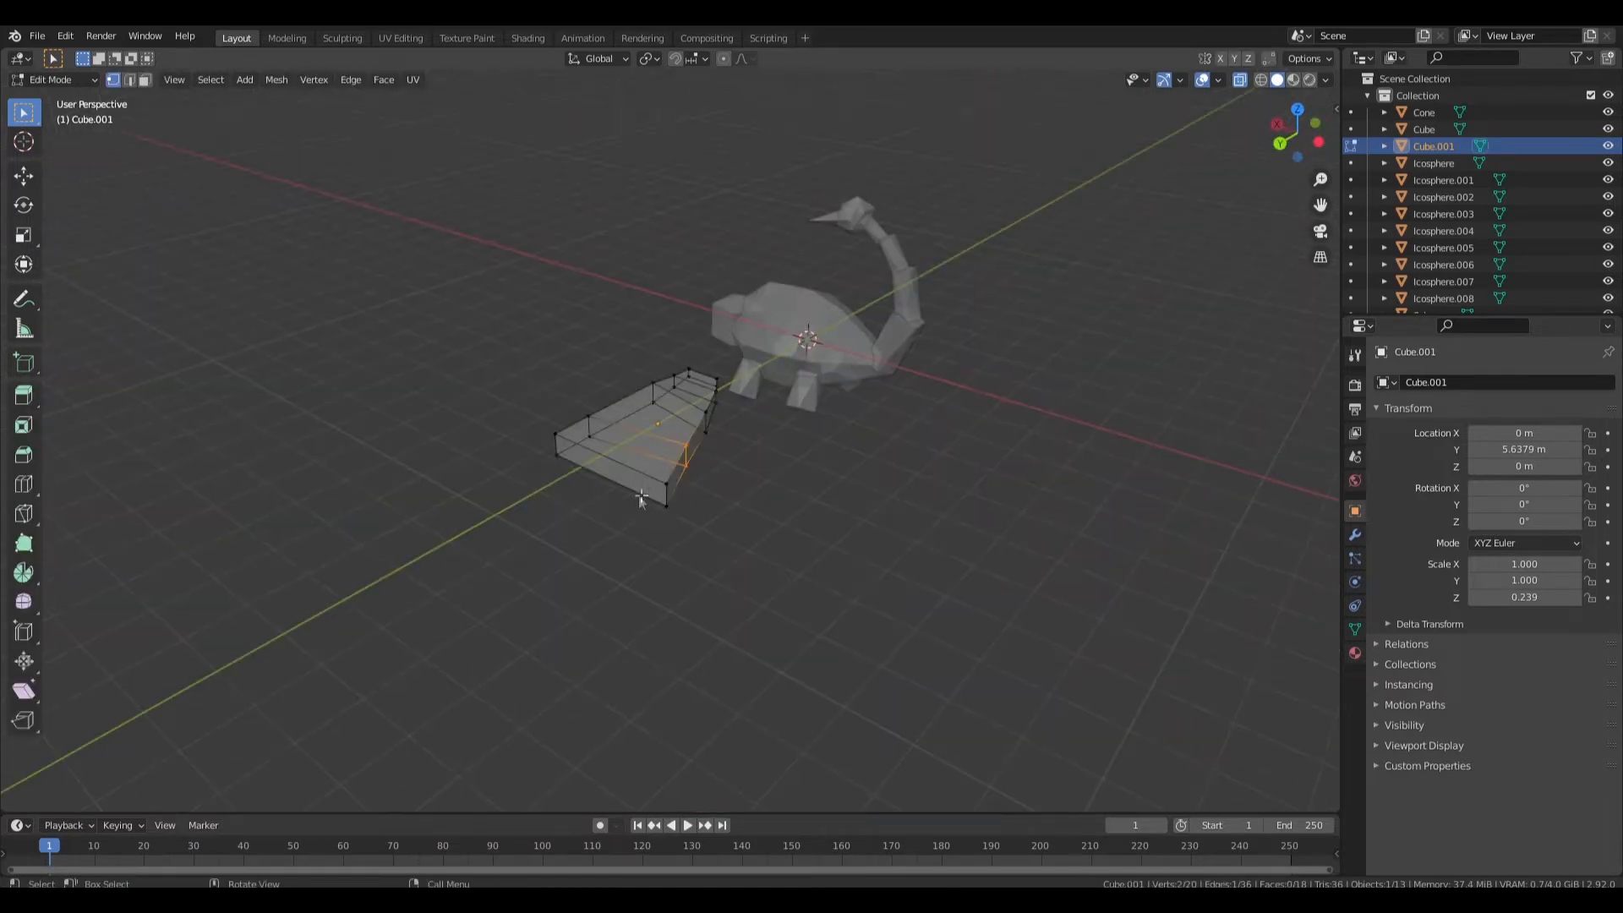
Extrude the flat piece's wide end face outward by about 0.624 m.
key(alt+z)
click(622, 475)
middle_drag(621, 475, 612, 450)
key(alt+z)
key(alt+z)
key(alt+a)
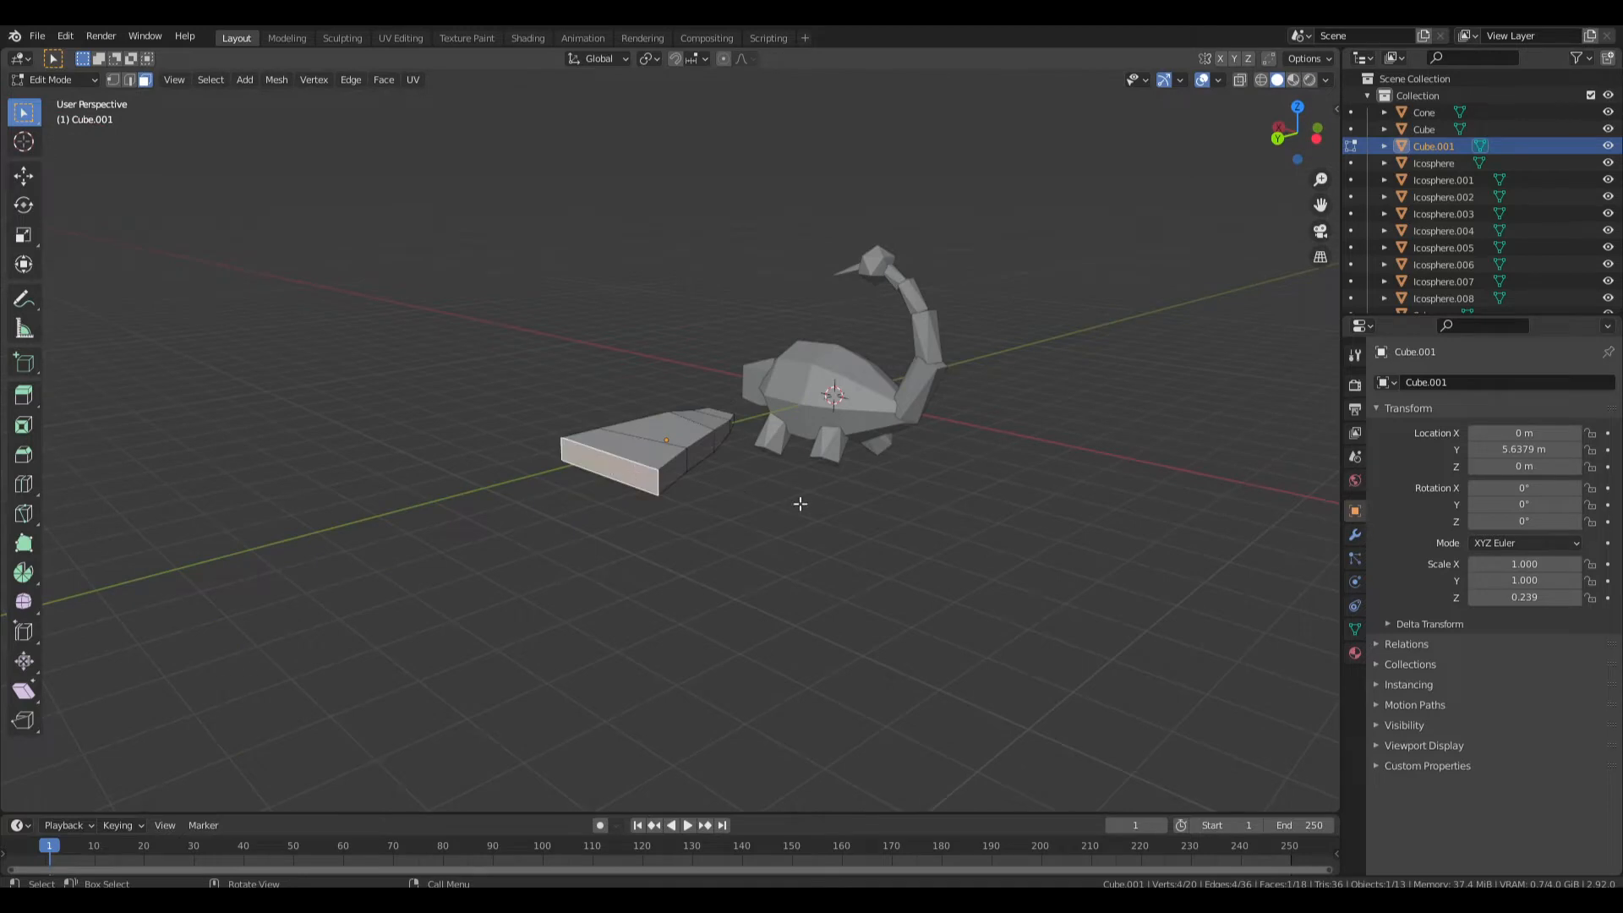
click(774, 526)
key(s)
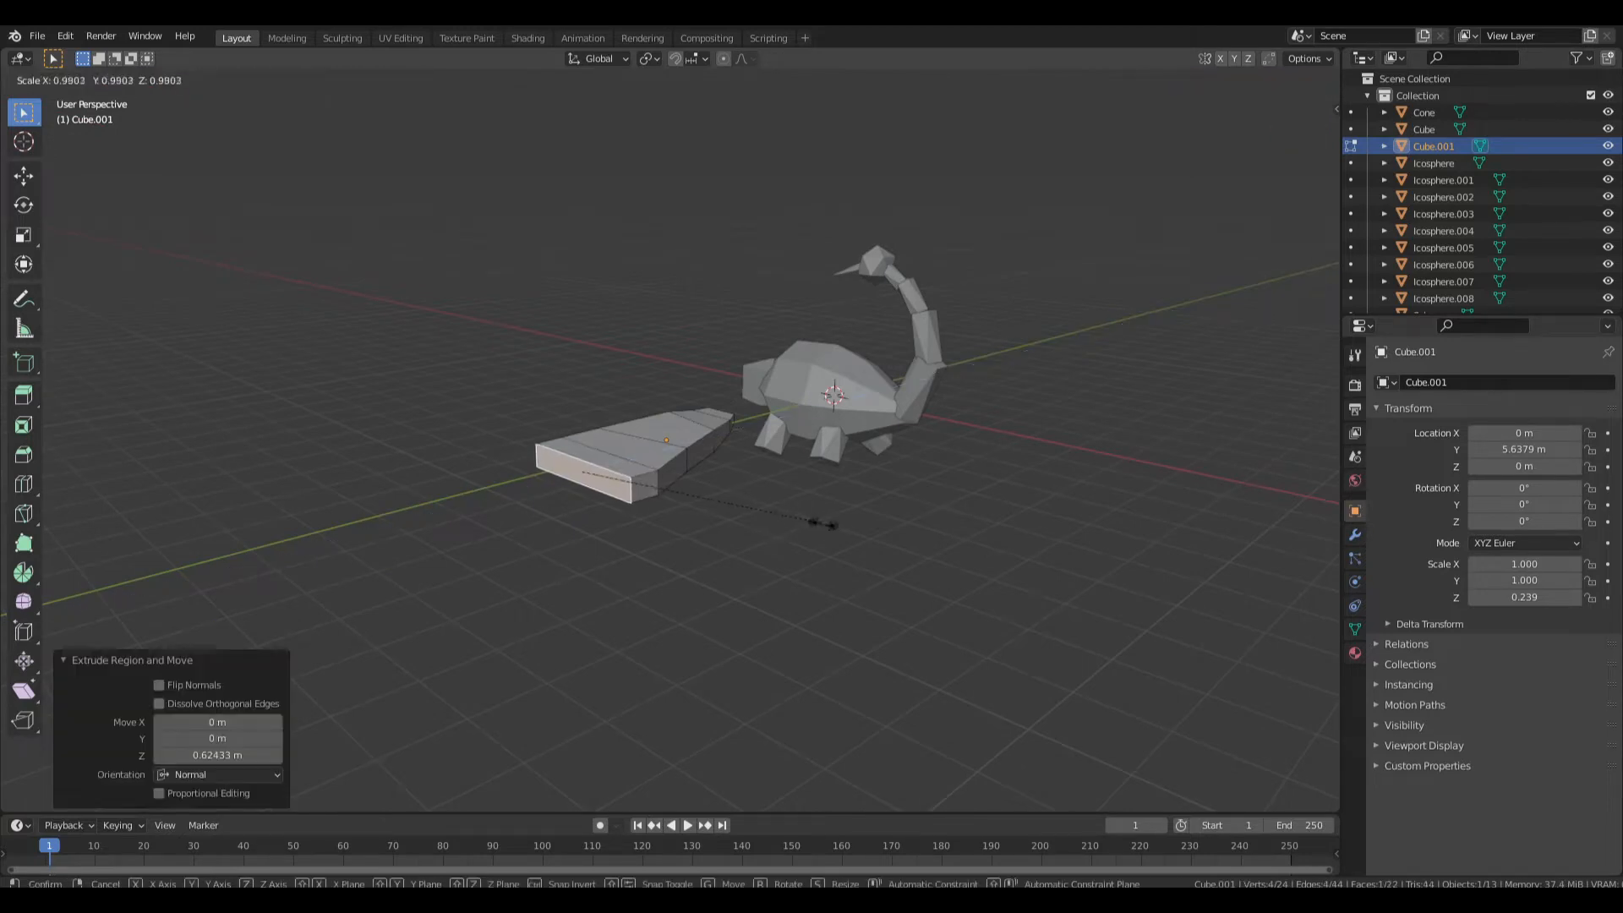
key(x)
right_click(689, 511)
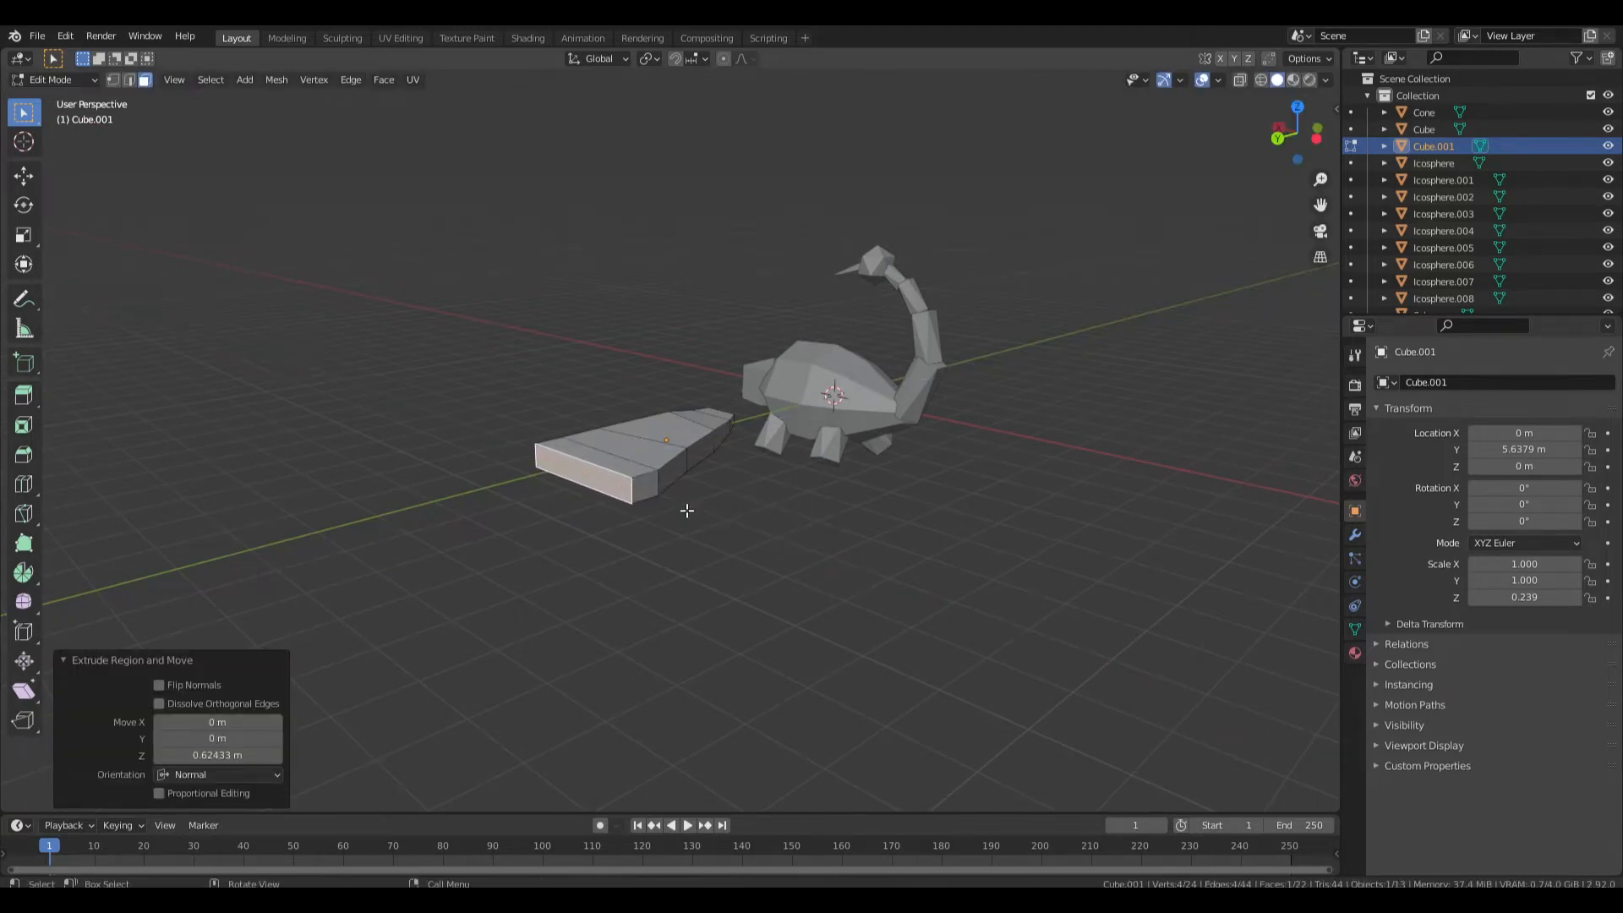
Scale the extruded end face to about 0.477 and, in top view, shift and tilt it toward +X.
key(s)
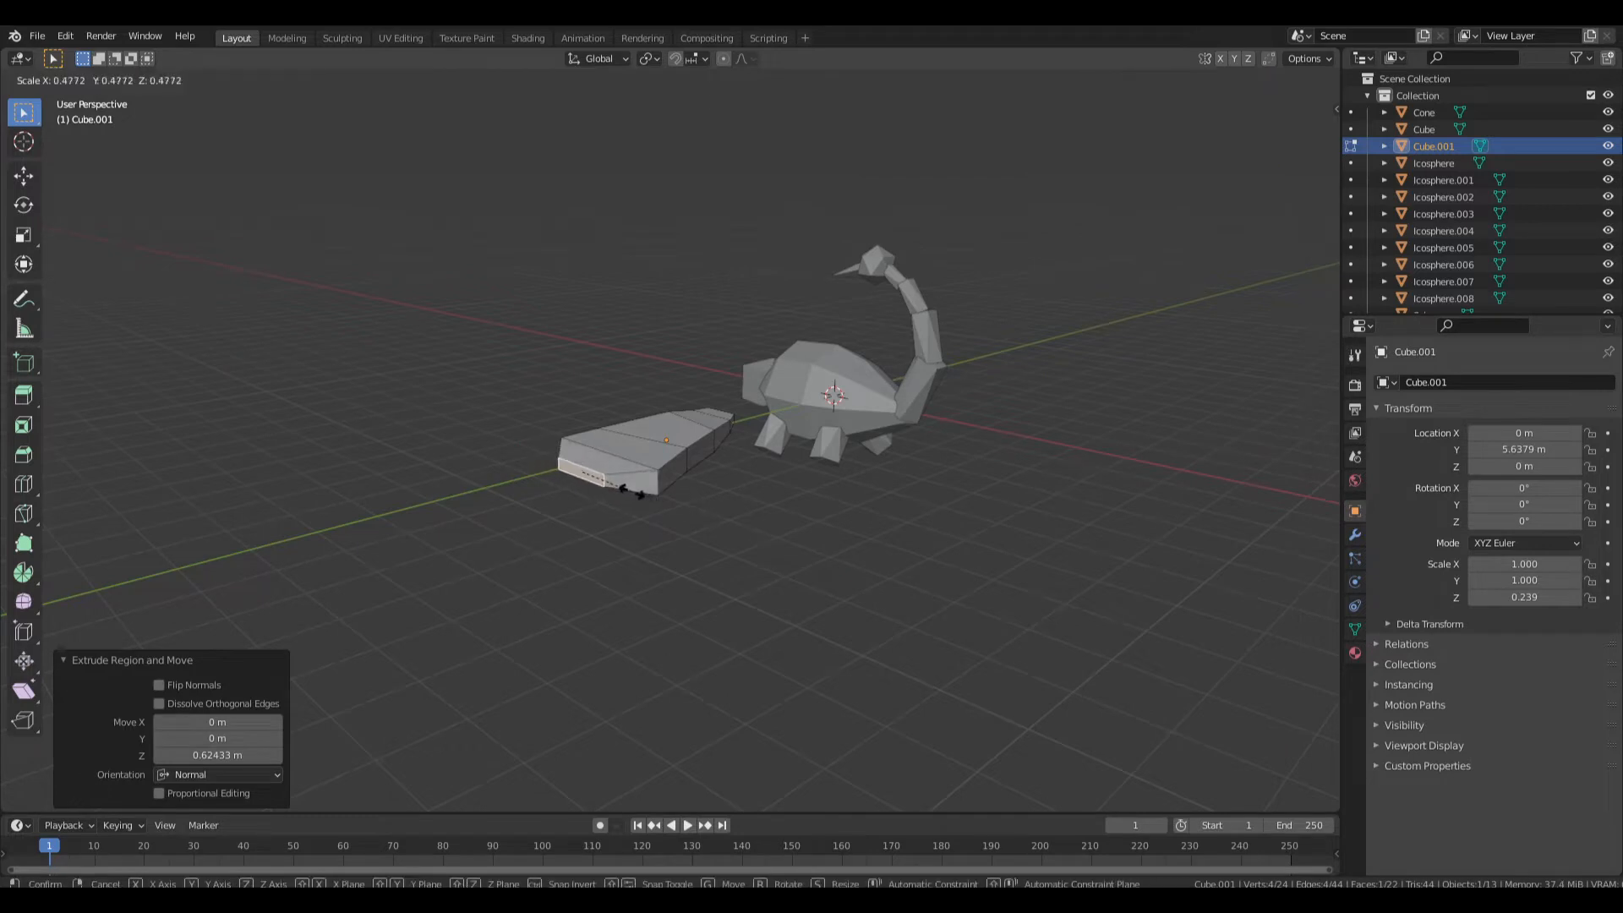
click(633, 490)
key(KP_7)
key(g)
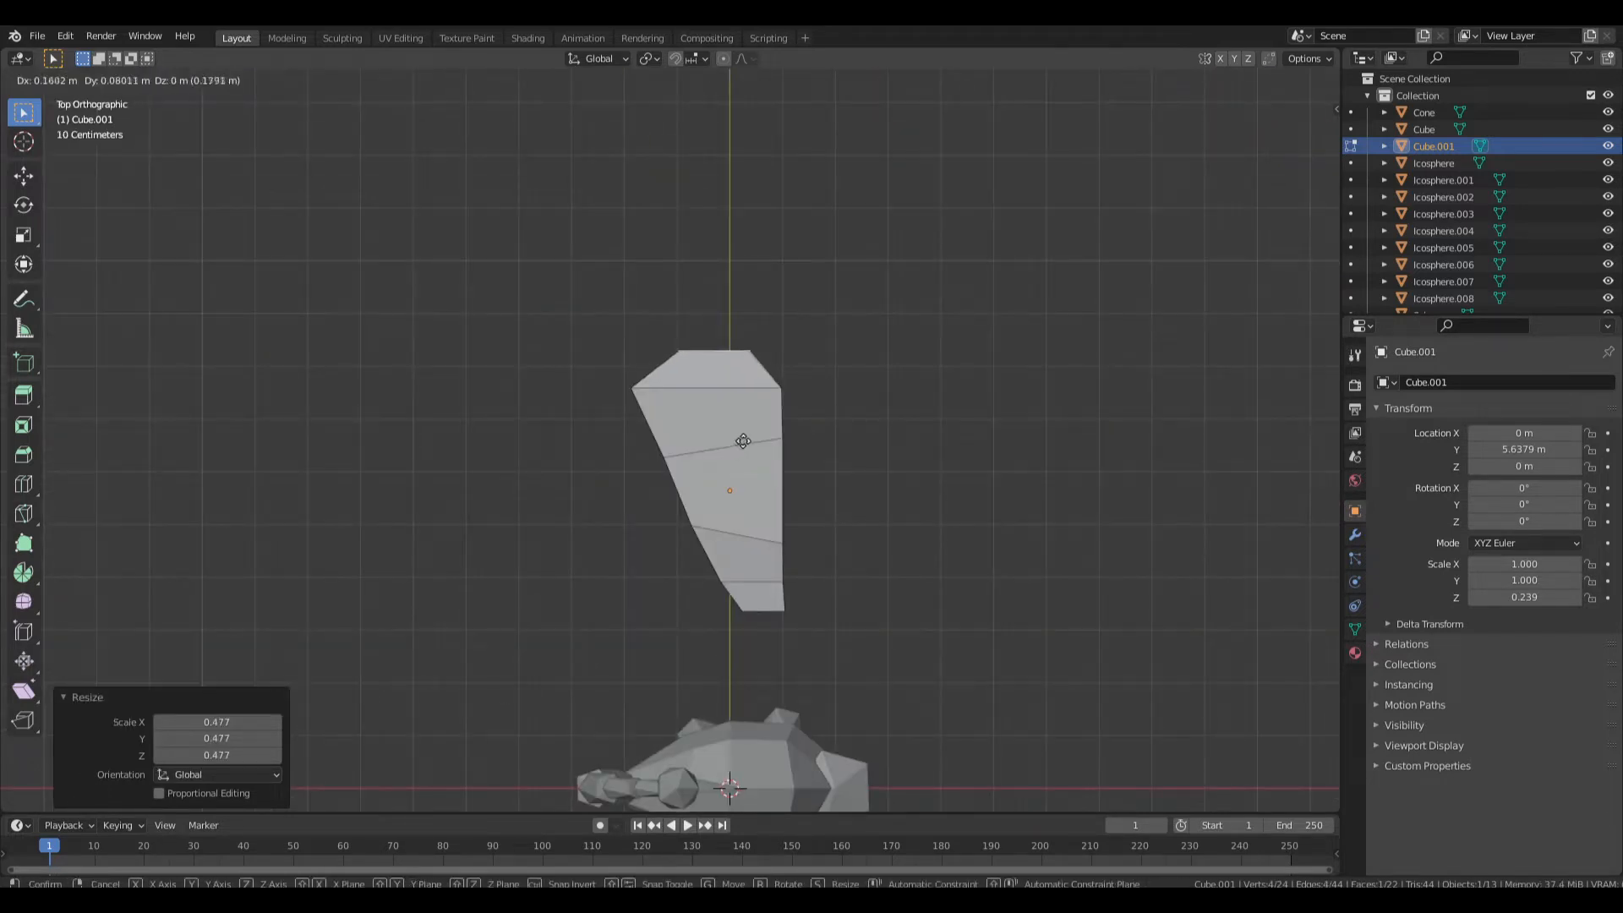
right_click(786, 439)
Extrude the tilted end face by about 0.45 m along its normal.
key(e)
click(1010, 436)
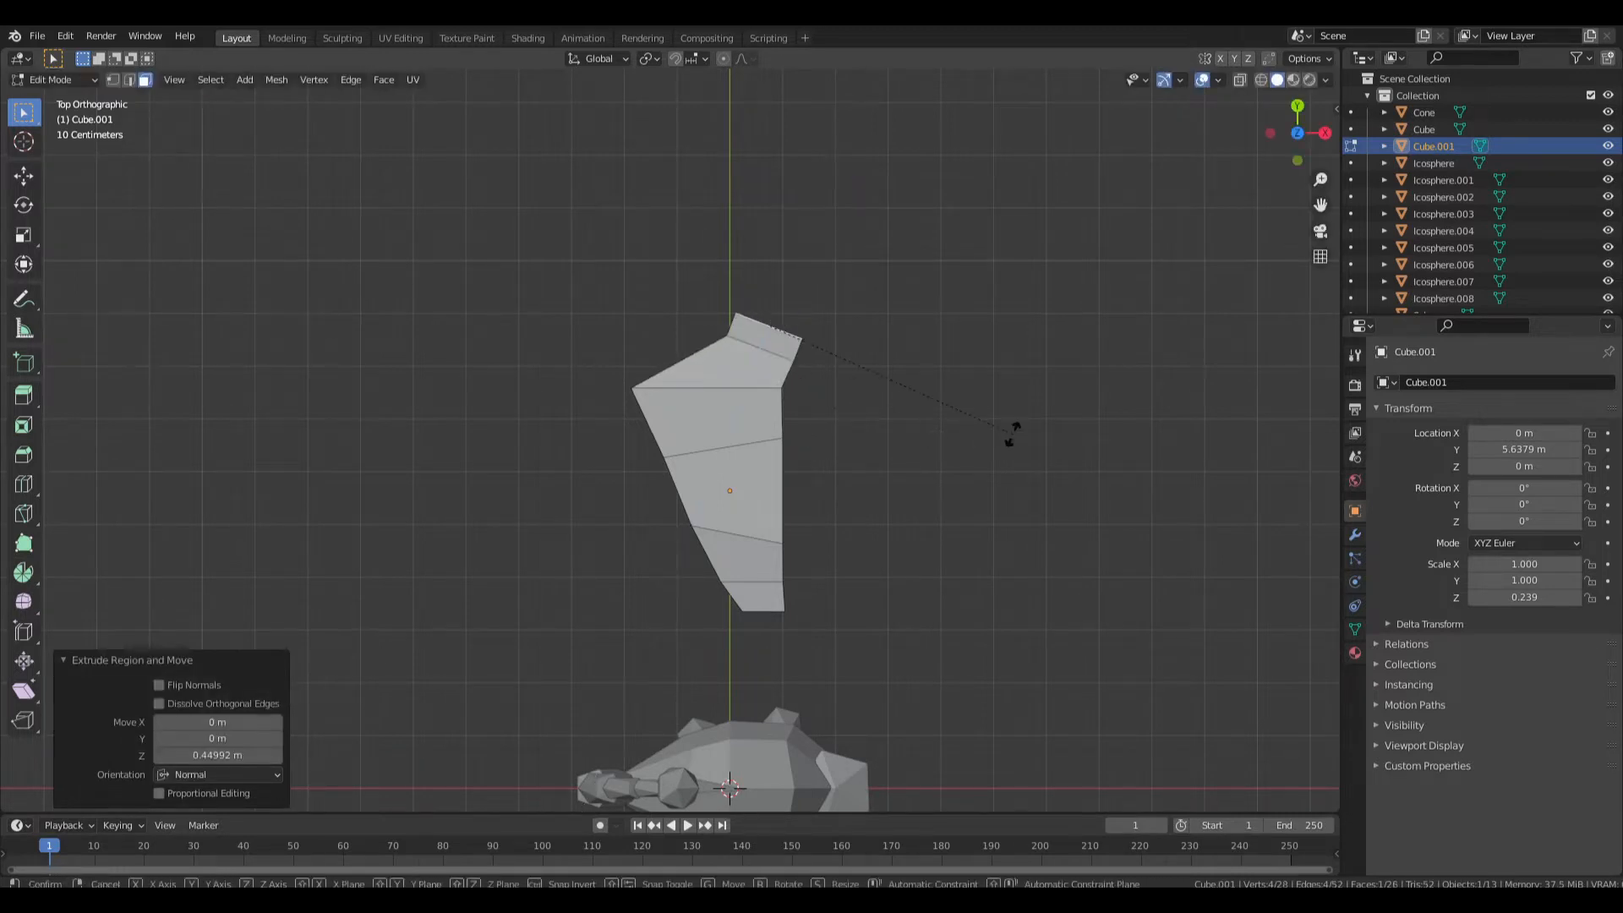
Scale down the newly extruded tip face of the flat piece and shift it slightly in top view.
click(984, 499)
key(s)
click(889, 431)
key(g)
click(875, 428)
Raise a vertex at the flat piece's wide bend by about 0.69 m in Z using smooth proportional editing with a size of about 4.18.
key(Tab)
middle_drag(864, 448, 677, 481)
key(Tab)
click(668, 474)
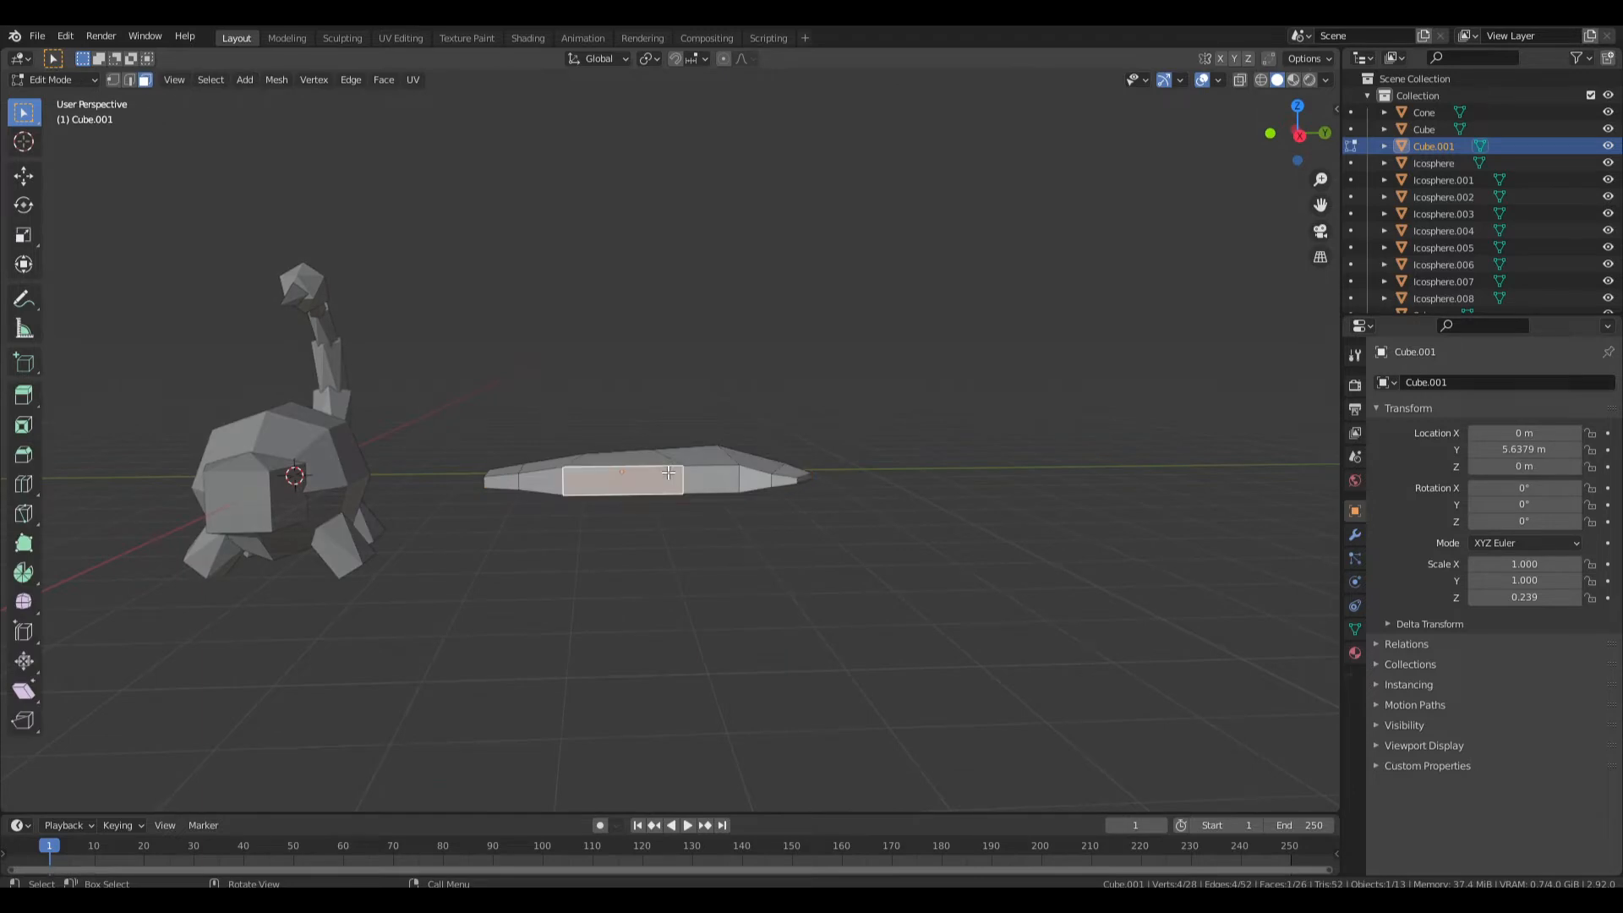
key(o)
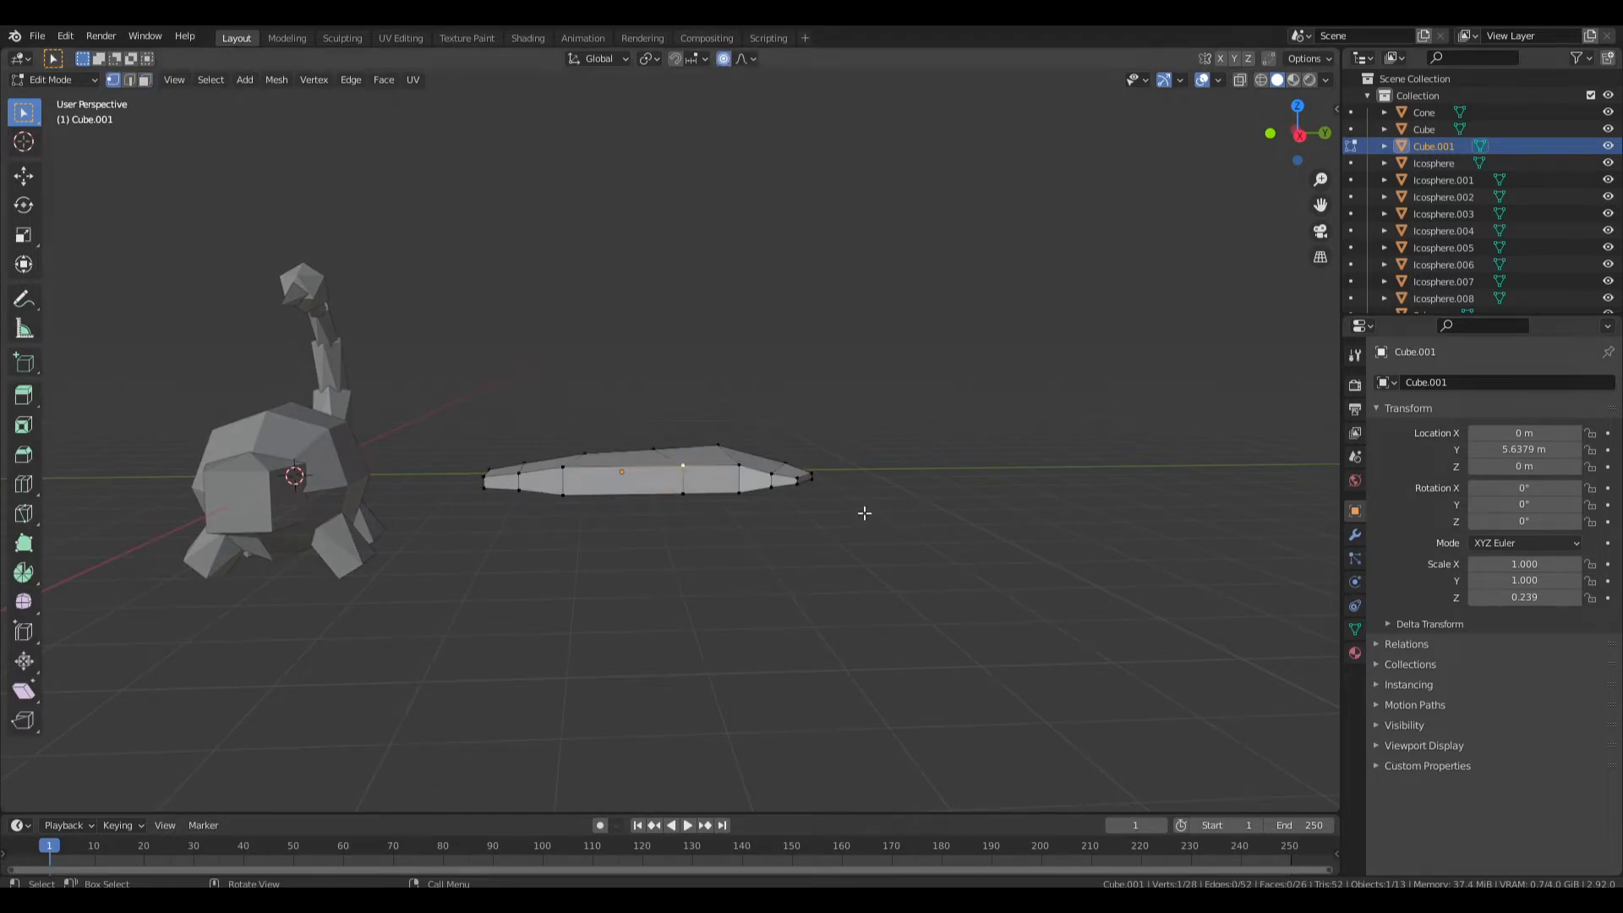
key(g)
scroll(856, 475, down, 6)
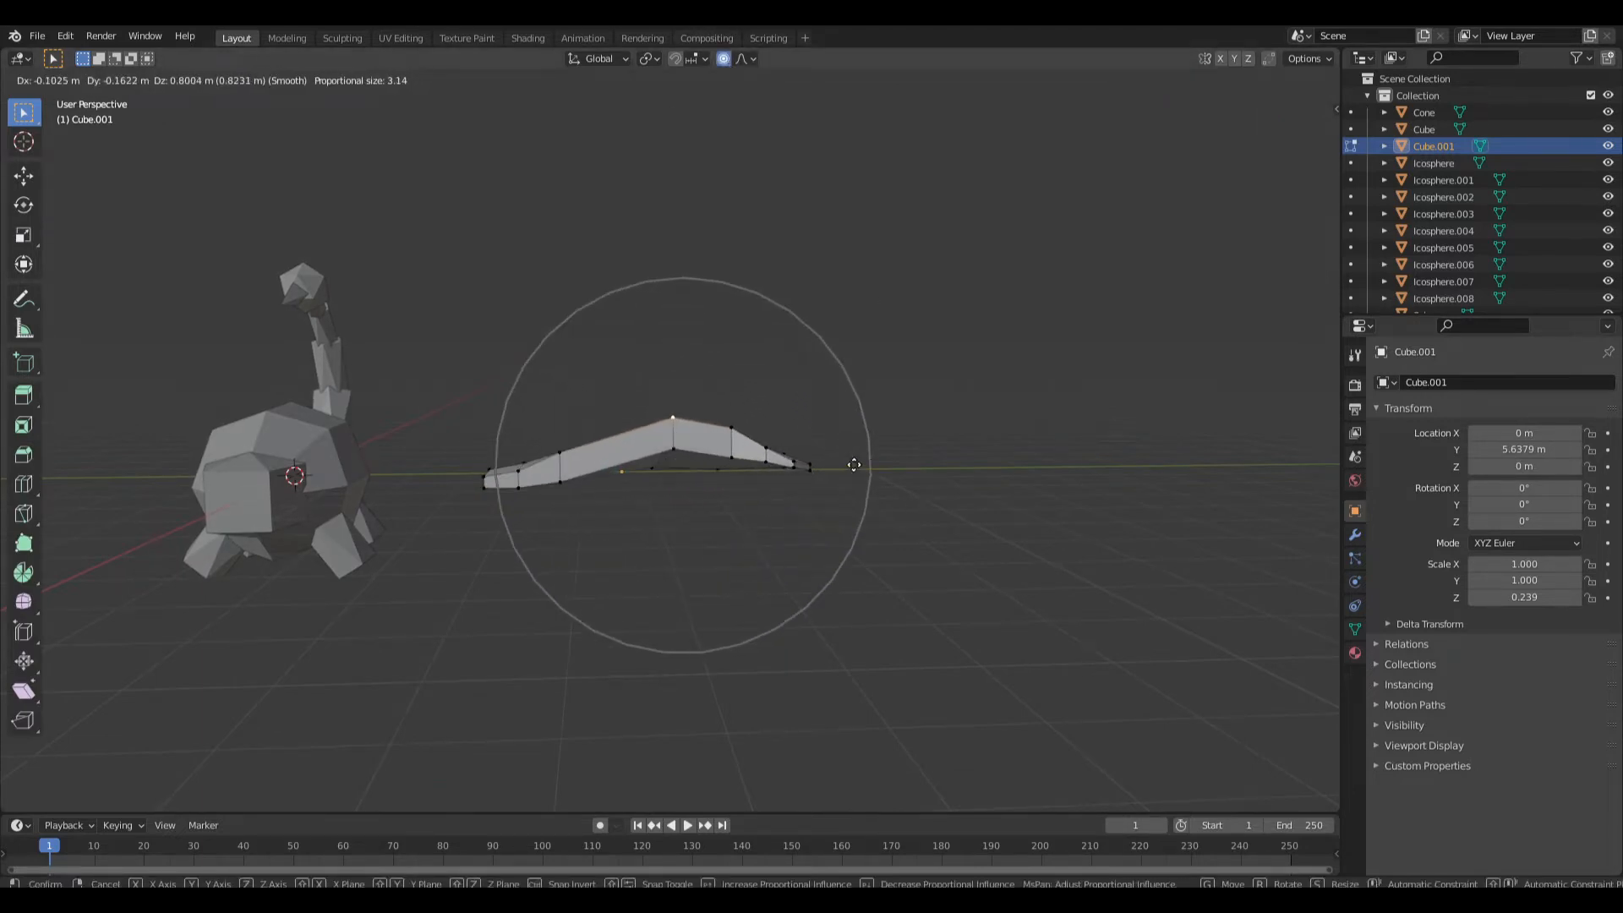
scroll(858, 458, down, 3)
click(858, 471)
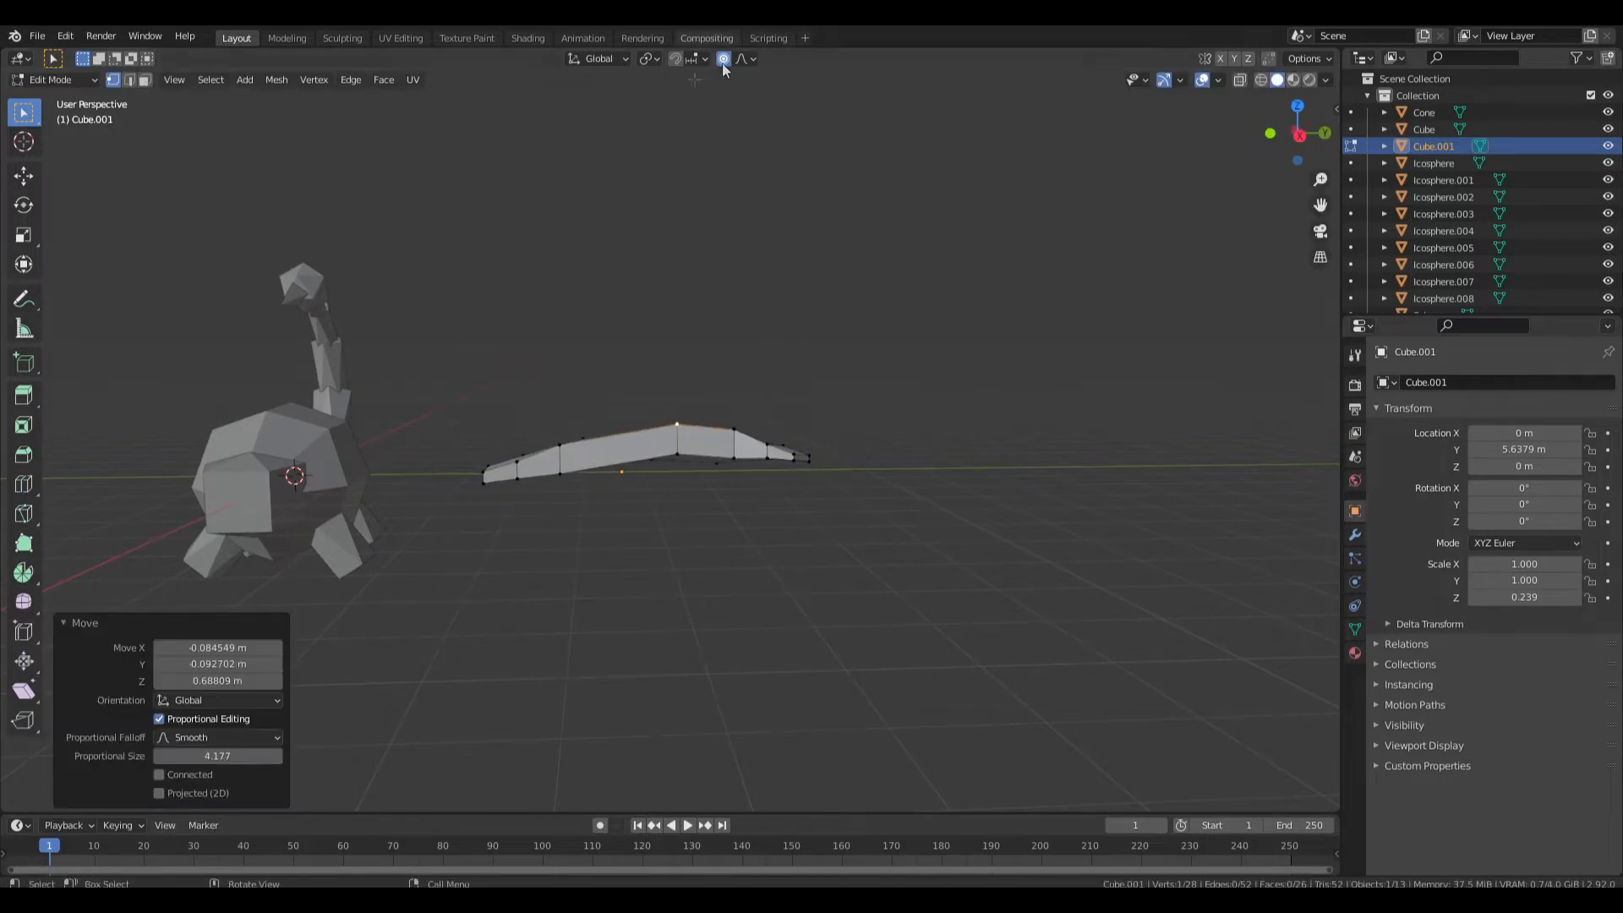
Raise the same bend vertex by about another 0.41 m with a proportional size of about 3.8, arching the wing further.
key(g)
scroll(753, 355, down, 3)
scroll(744, 313, up, 9)
scroll(794, 368, down, 2)
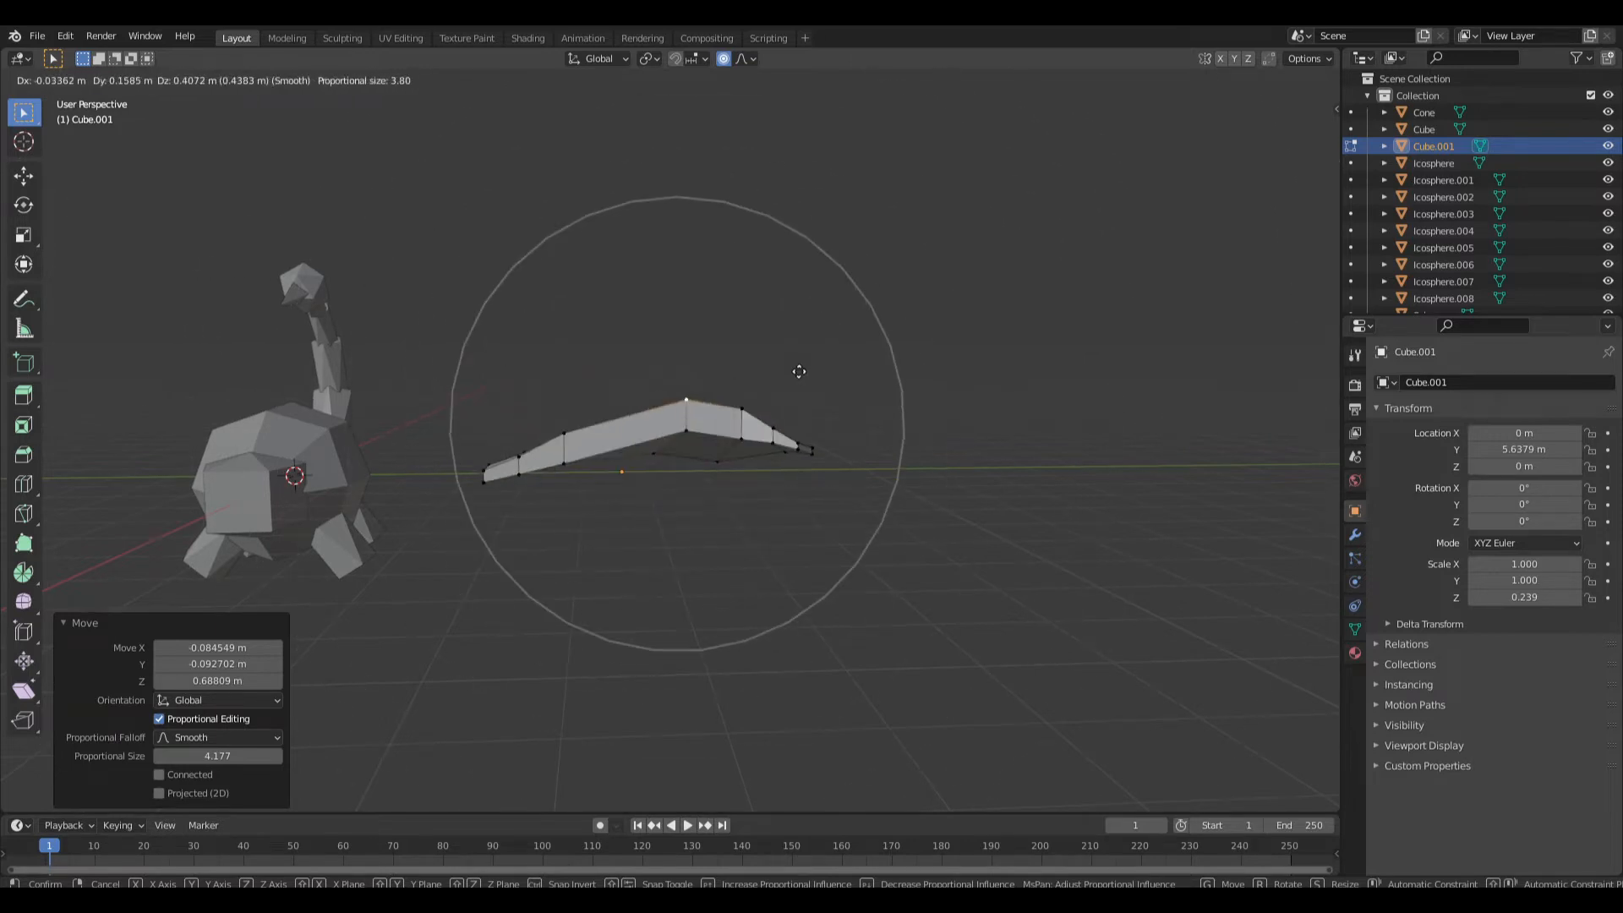
click(799, 372)
key(Tab)
In right view, move the wing about -2.77 m in Y and 0.705 m in Z so its root meets the body.
middle_drag(799, 372, 658, 434)
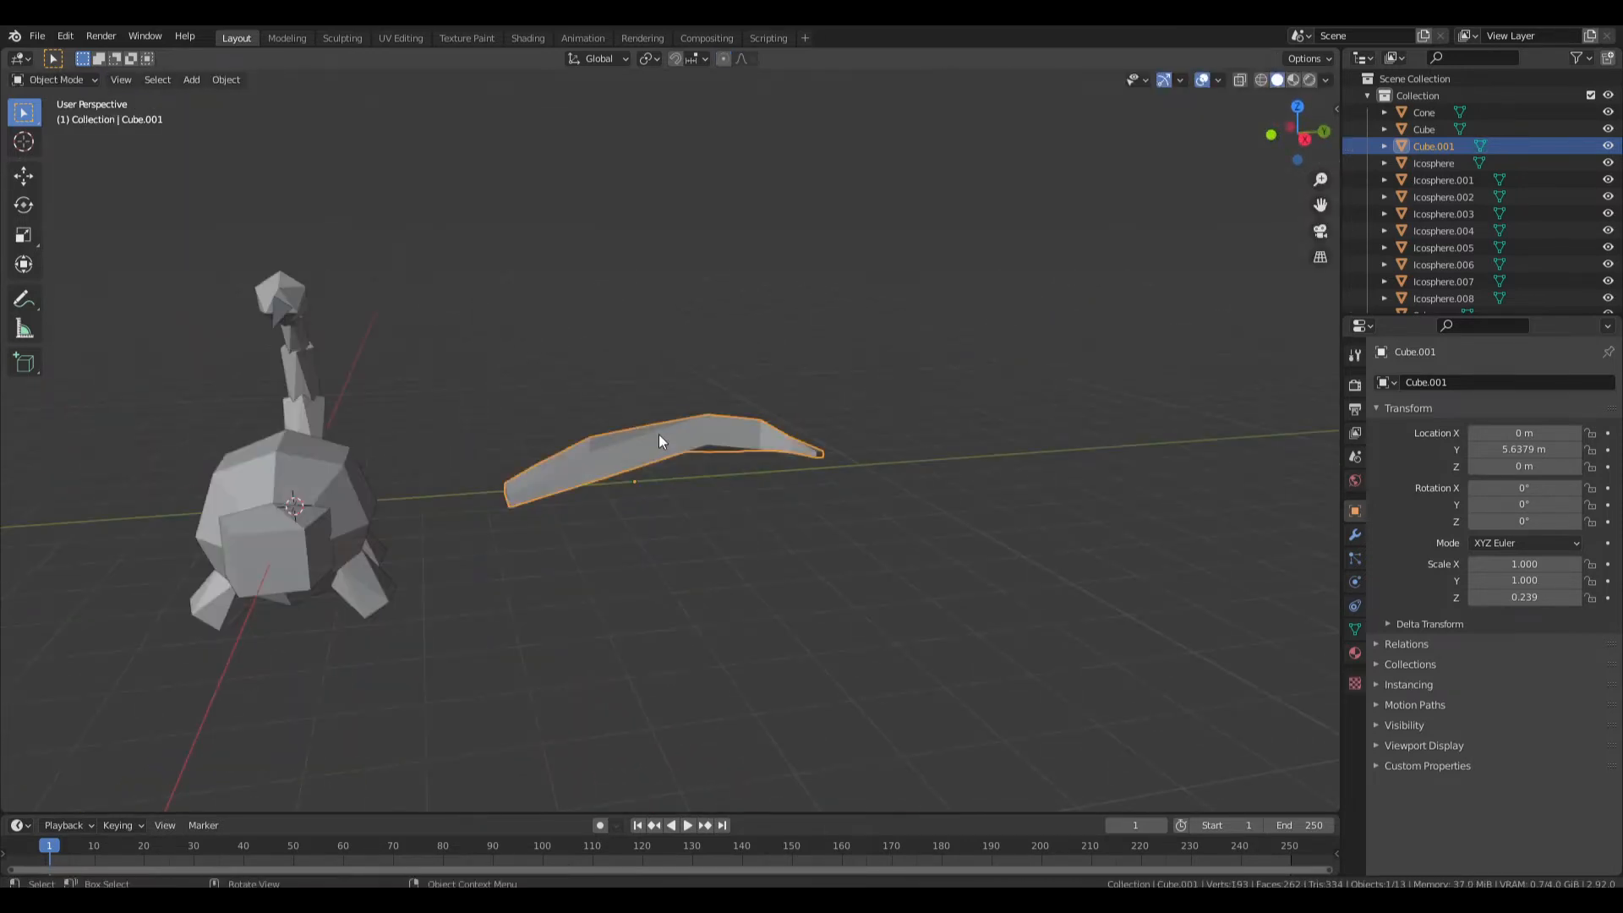
key(KP_1)
key(KP_3)
key(g)
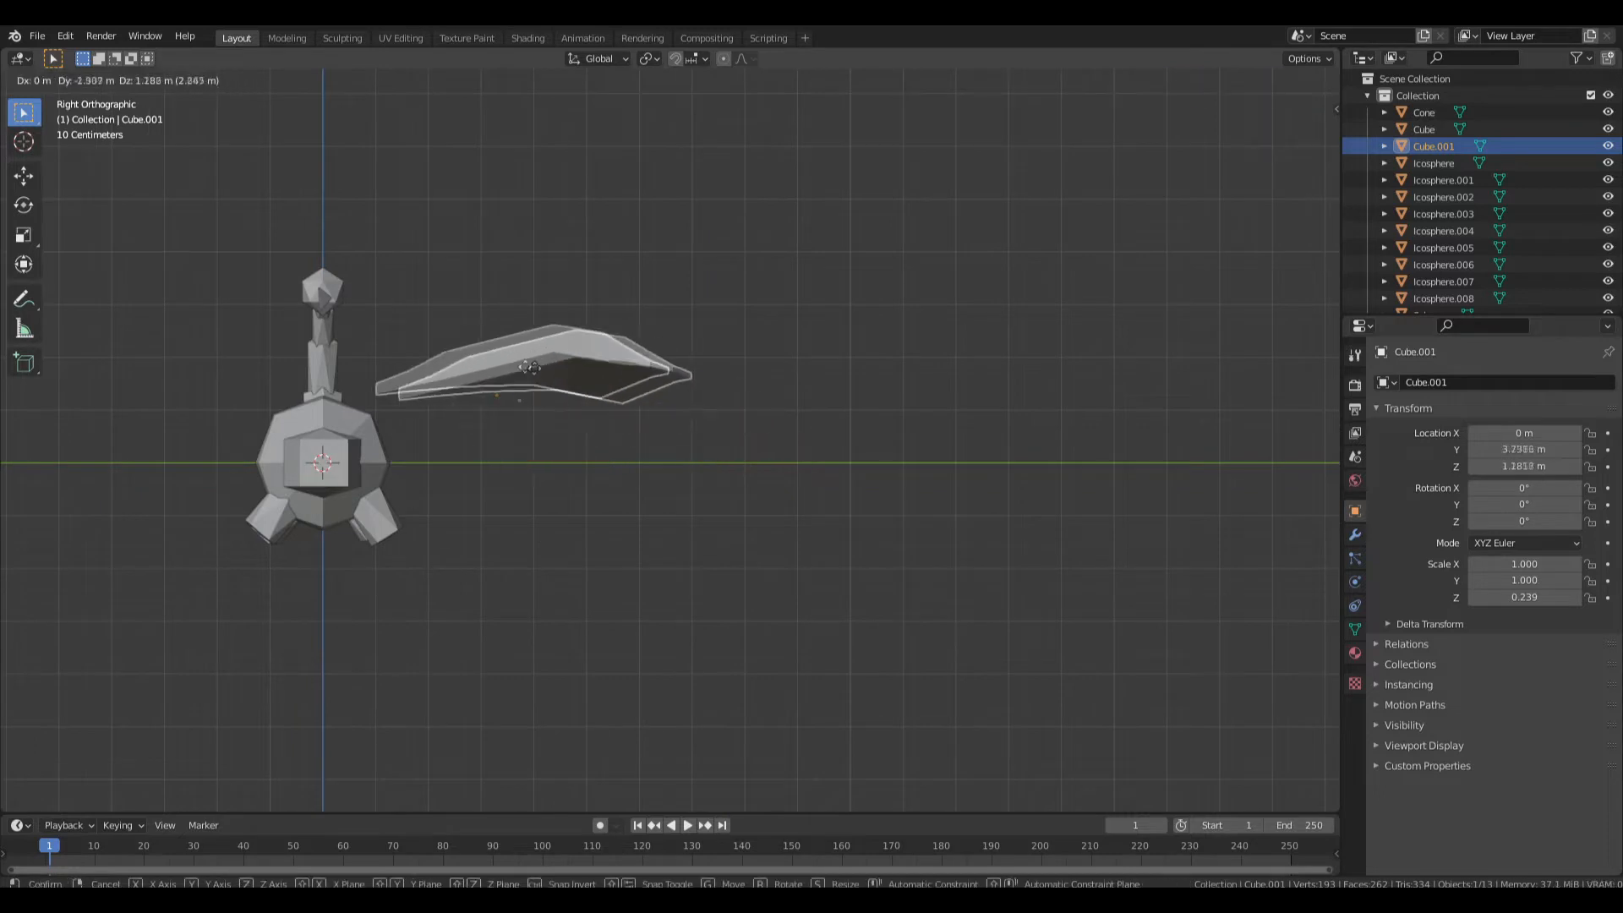
click(489, 394)
middle_drag(489, 395, 456, 418)
key(KP_3)
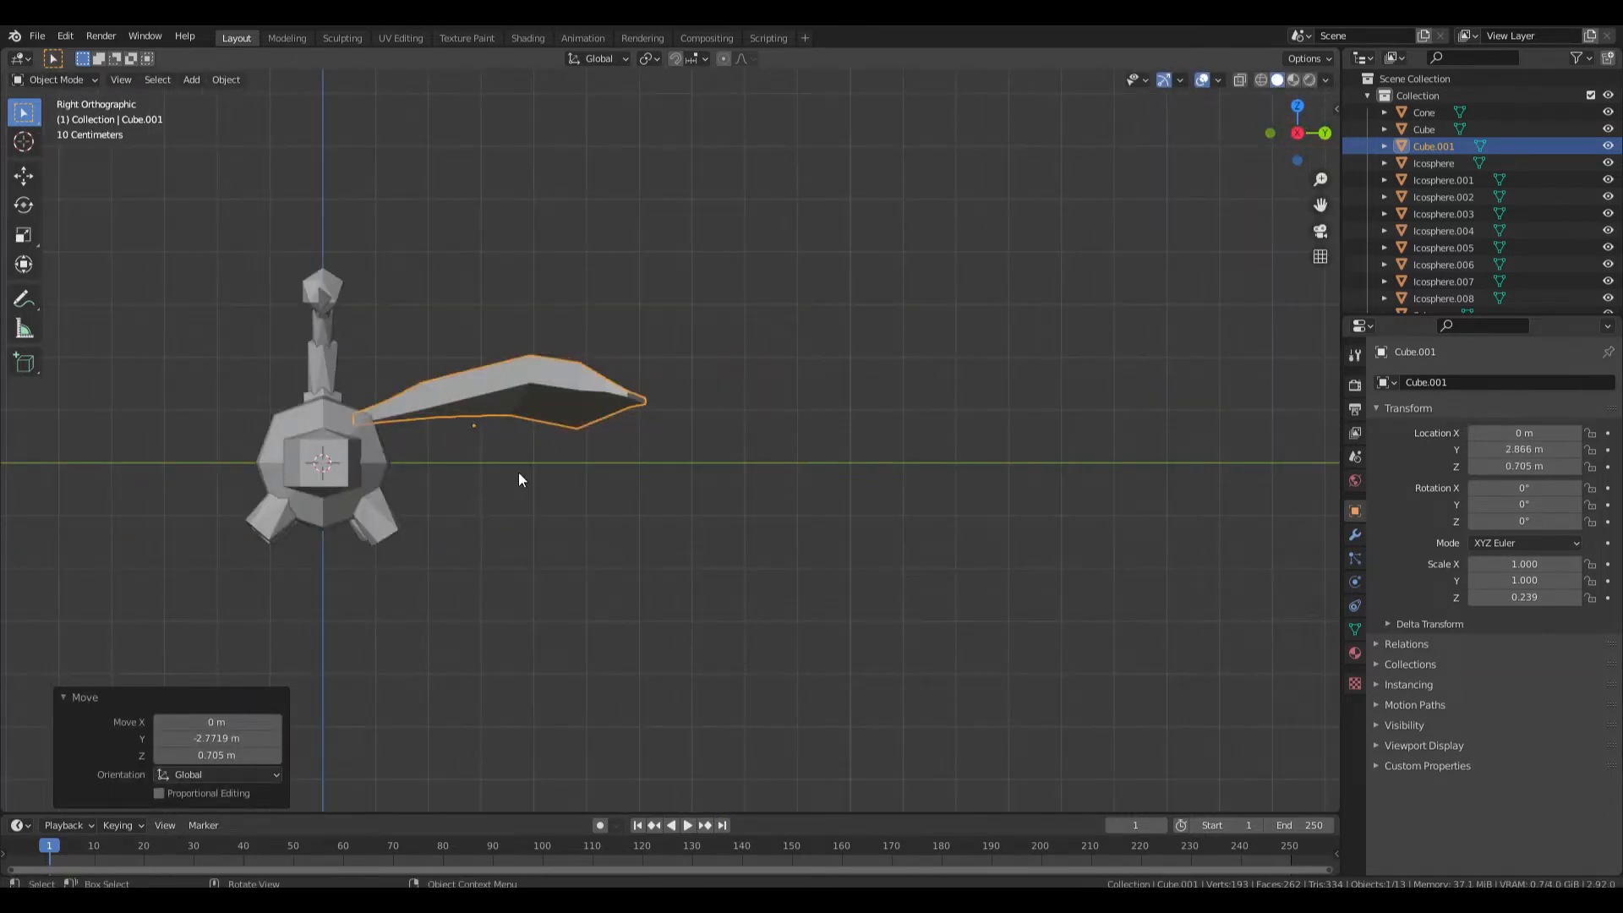
Duplicate the wing to the body's other side, offset -6.3 m in Y, and scale the copy by -1 along Z.
key(shift+d)
click(186, 470)
key(s)
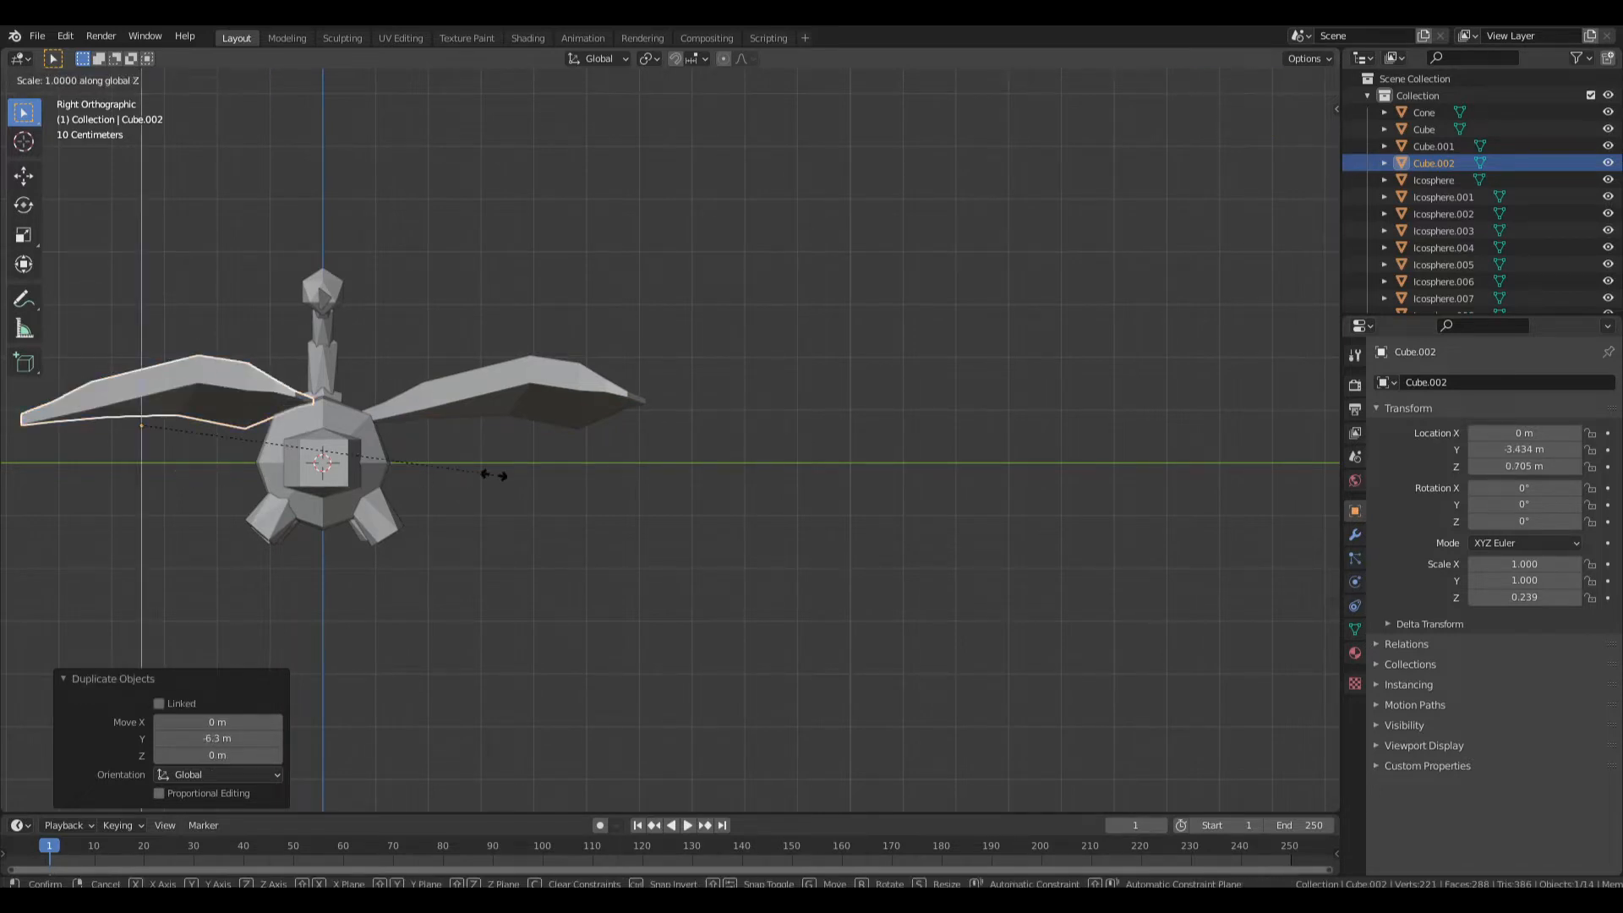
text(-1)
key(Return)
Rotate the copied wing to about -177° around X and move its root onto the body's -Y side.
key(r)
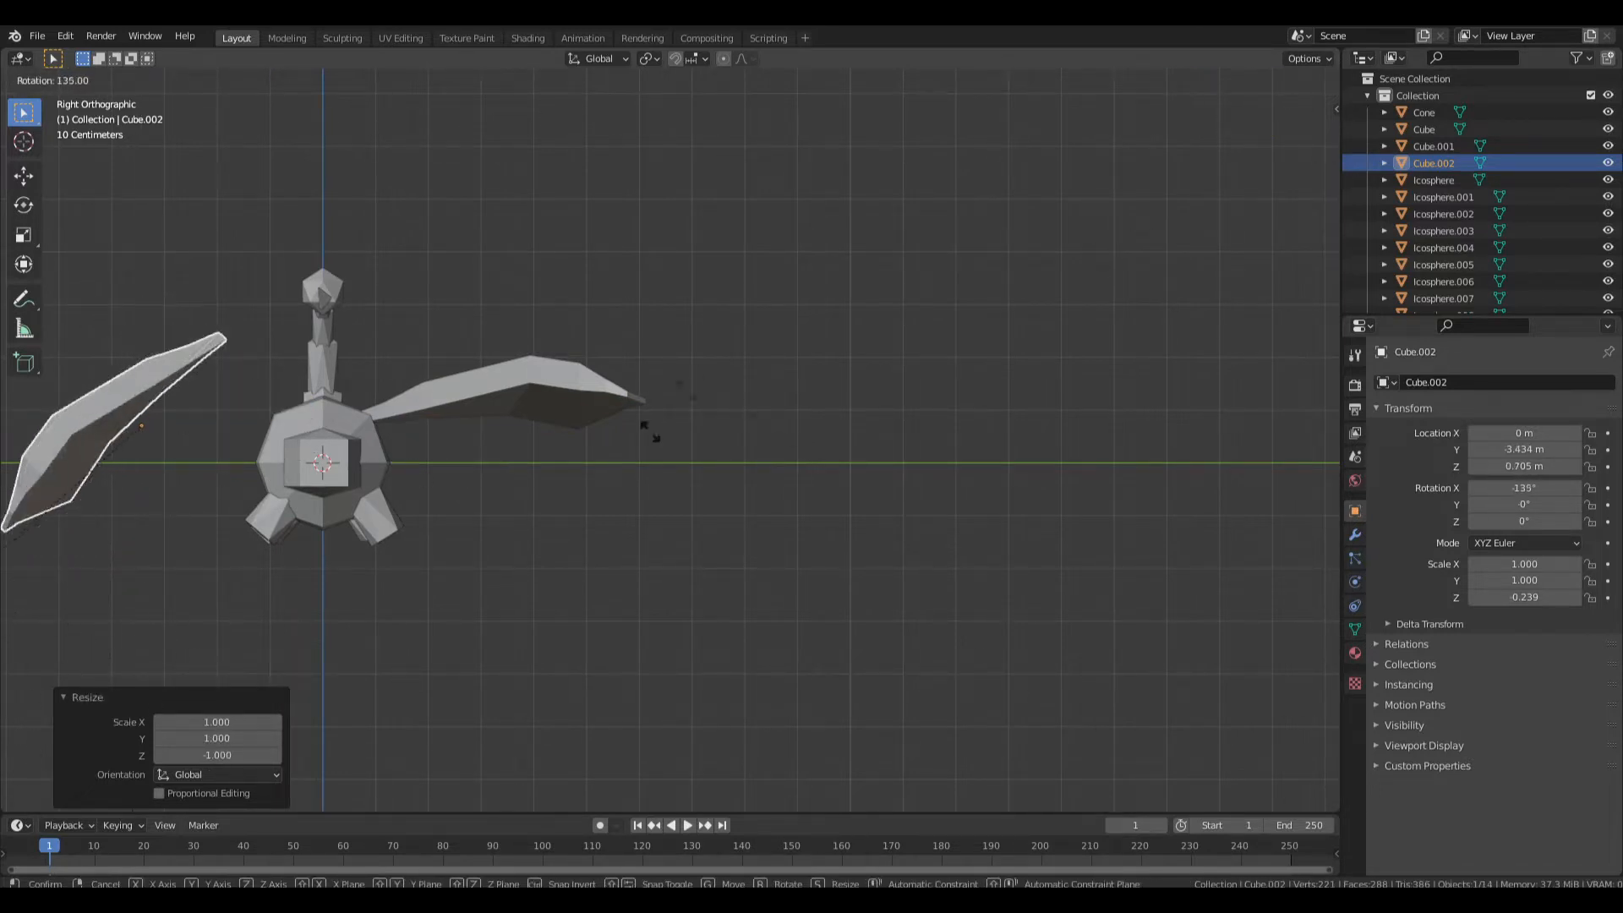
click(1218, 494)
key(r)
click(910, 718)
key(g)
click(342, 535)
Save the file and switch to the Shading workspace.
key(Tab)
middle_drag(473, 575, 779, 644)
key(ctrl+s)
key(Tab)
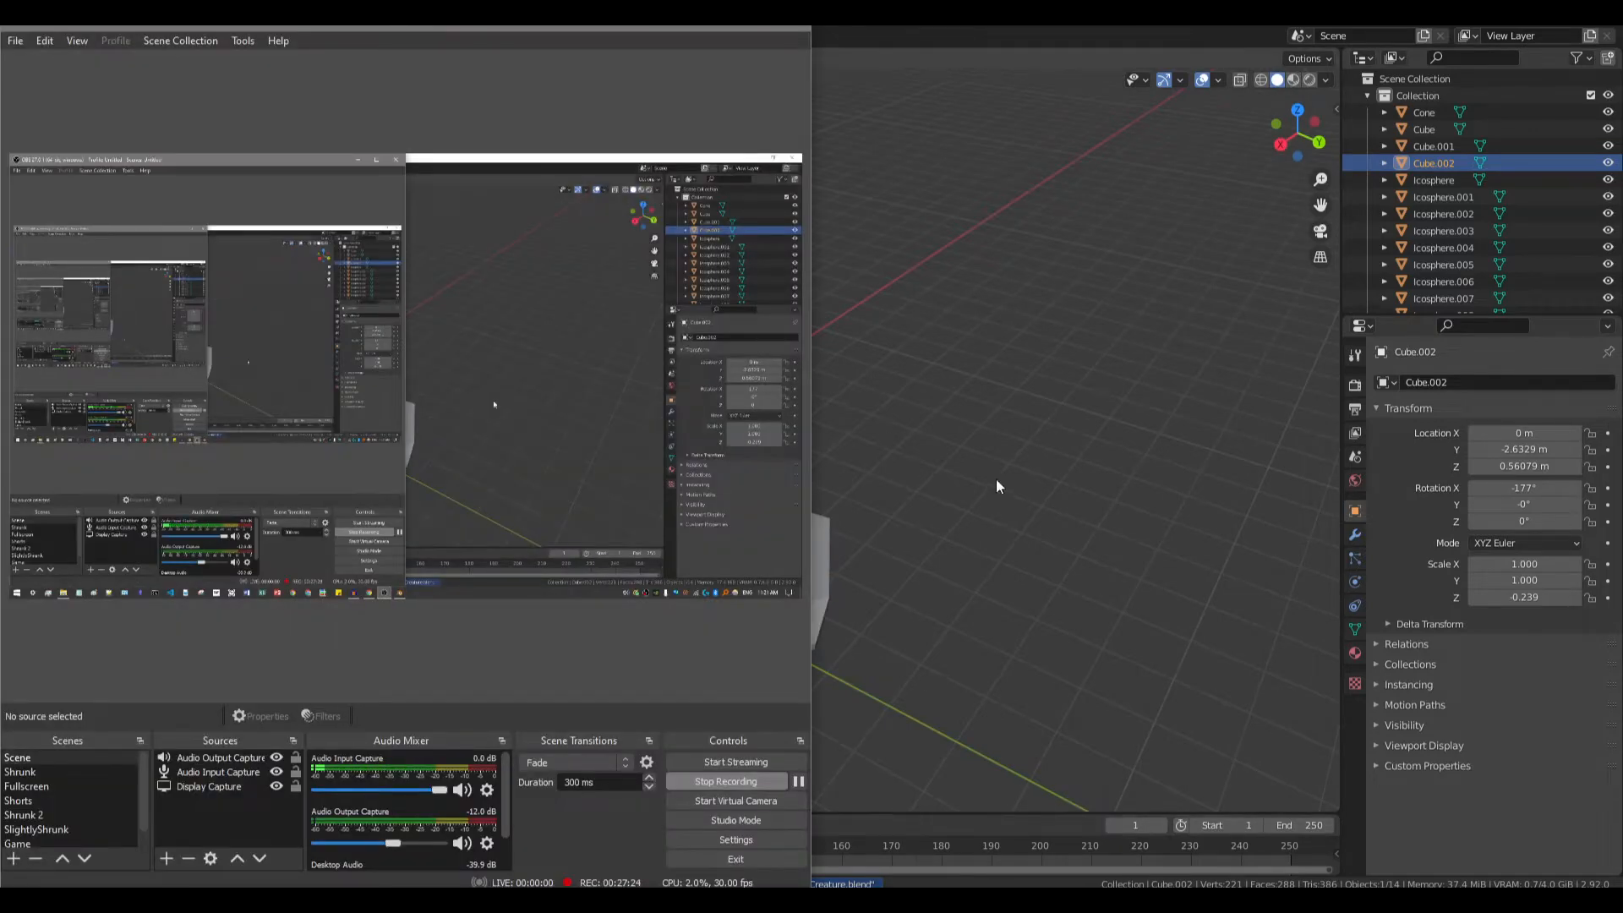
middle_drag(871, 483, 921, 440)
click(857, 304)
middle_drag(857, 309, 685, 439)
middle_drag(634, 493, 718, 469)
click(521, 34)
mouse_move(938, 338)
middle_down()
mouse_move(890, 291)
mouse_move(898, 372)
mouse_move(947, 397)
middle_up()
click(898, 377)
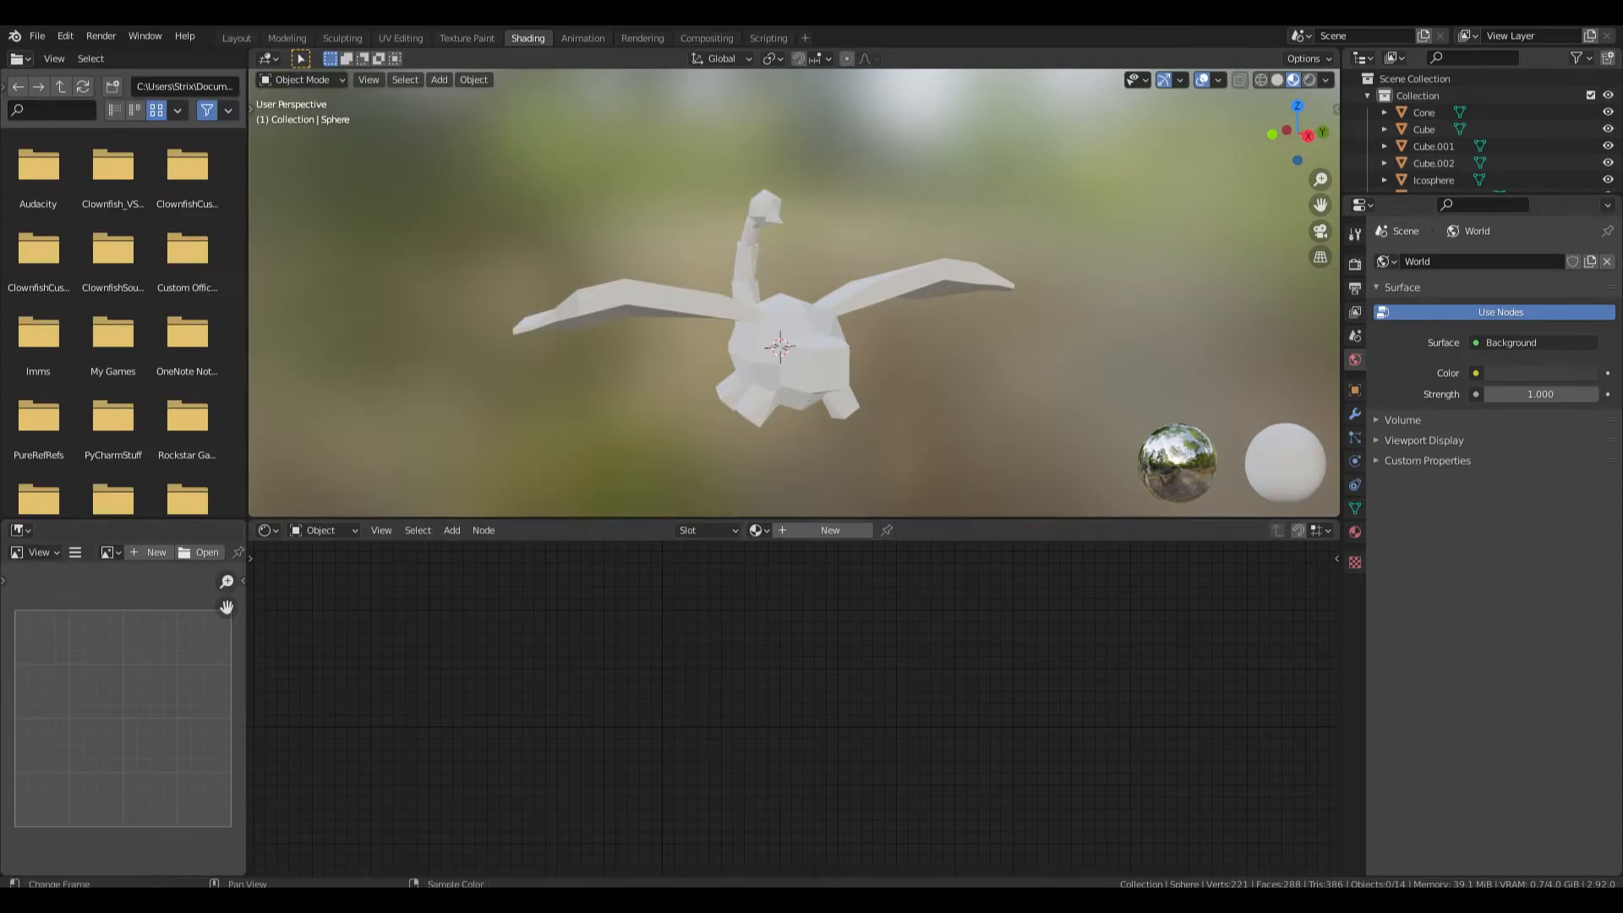
Switch to File Explorer, view baseTexturesTutBugCreature.png in the tutBugCreature folder, and copy the folder's path.
key(alt+Tab)
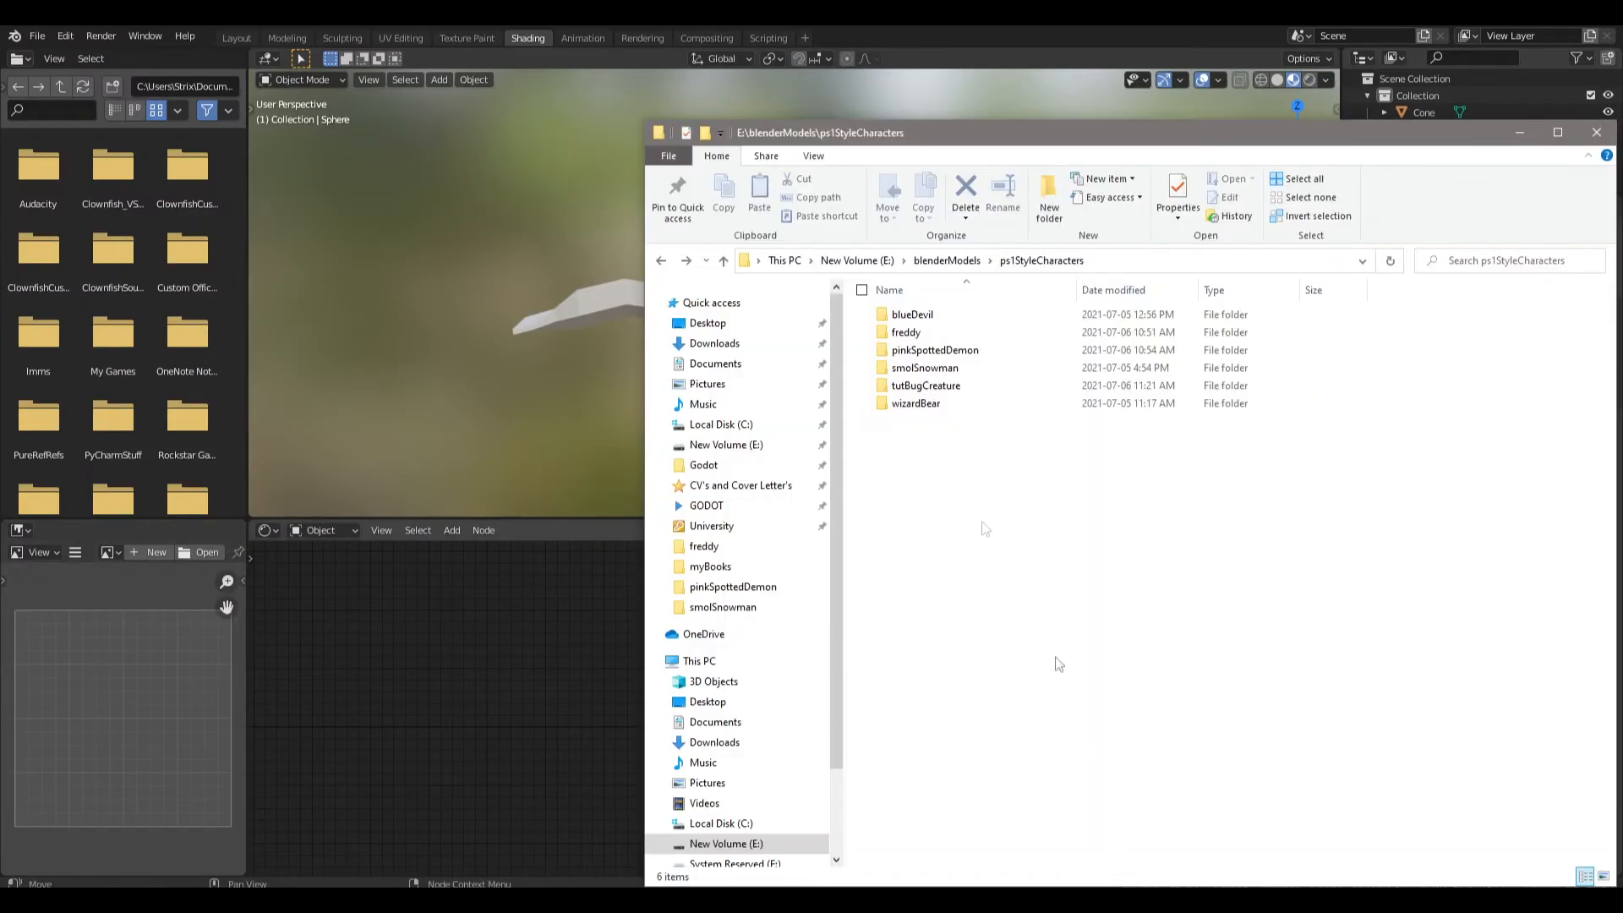
double_click(910, 388)
double_click(993, 347)
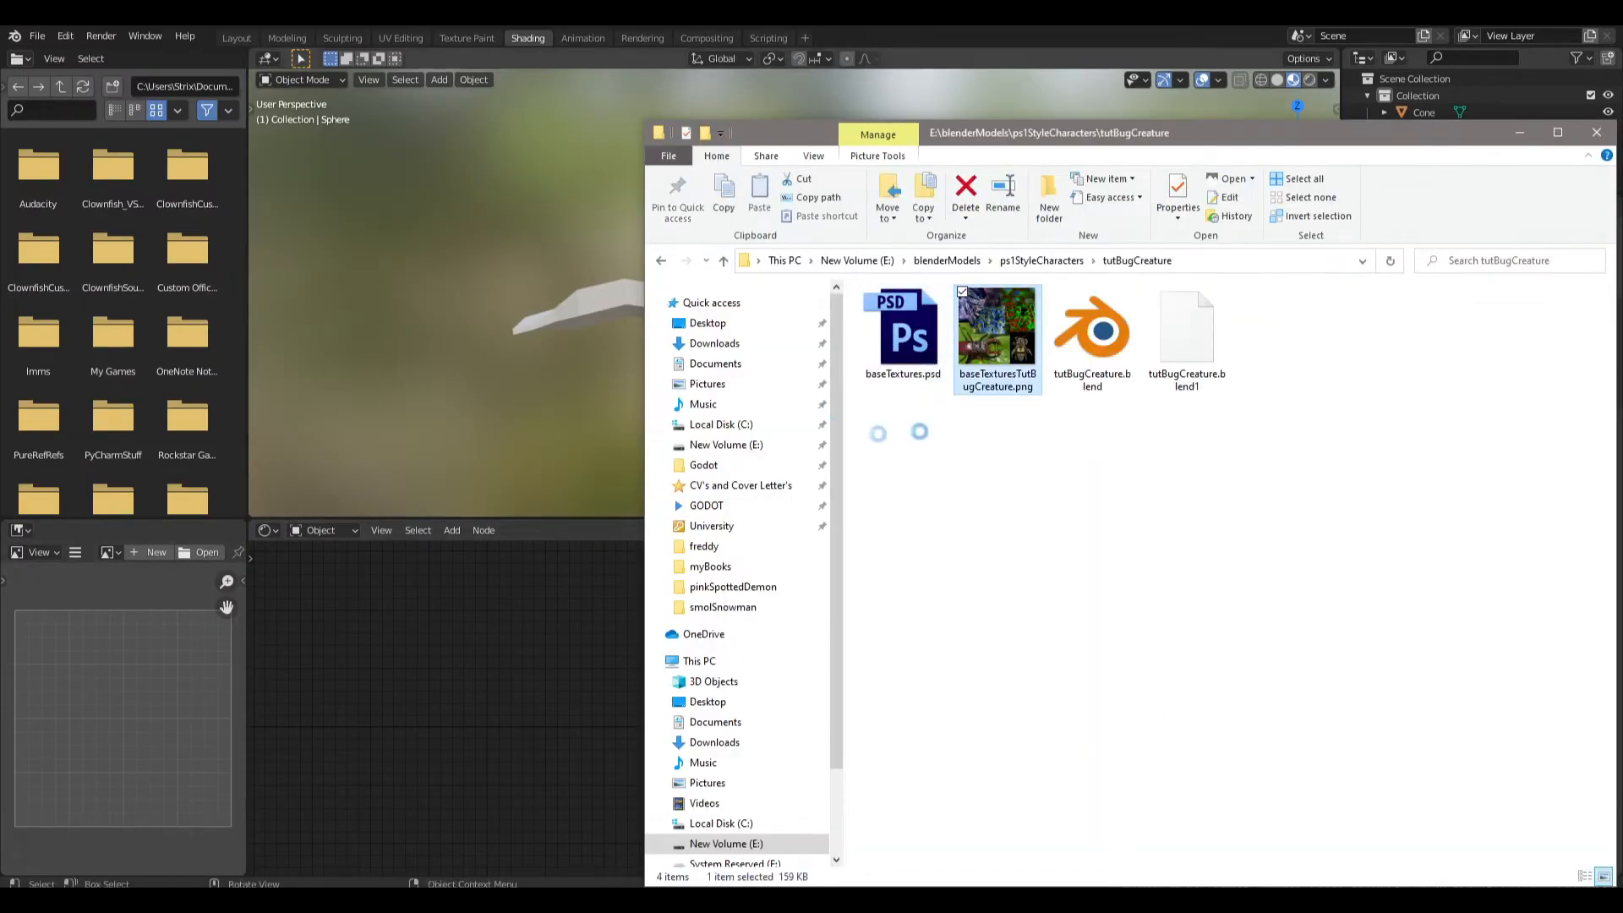
click(1602, 13)
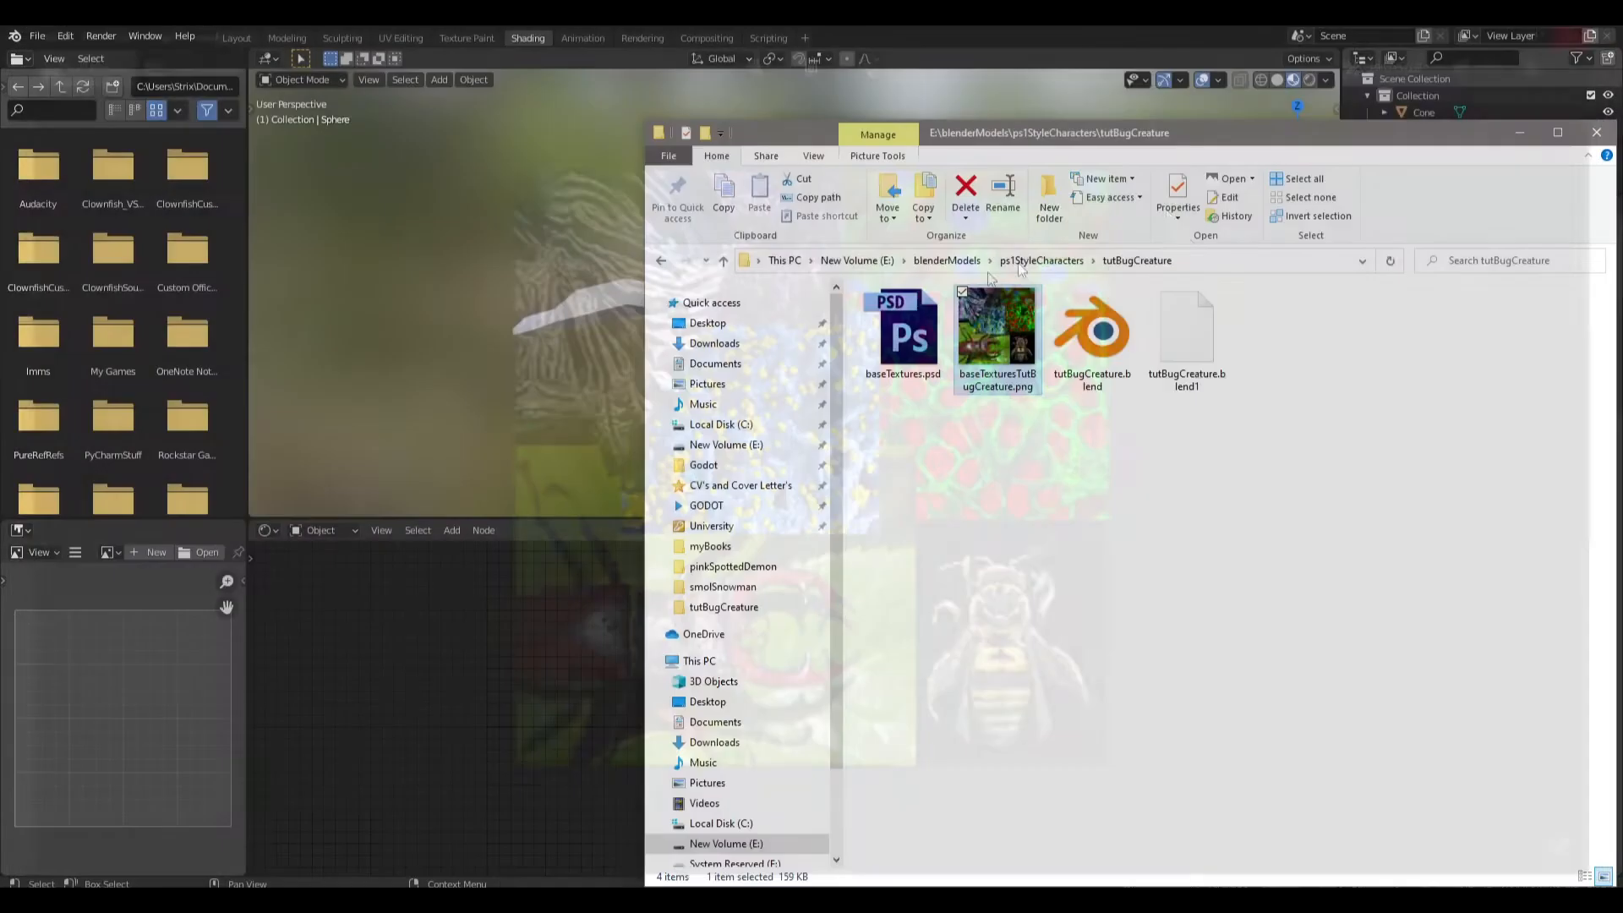
click(1224, 259)
click(1098, 36)
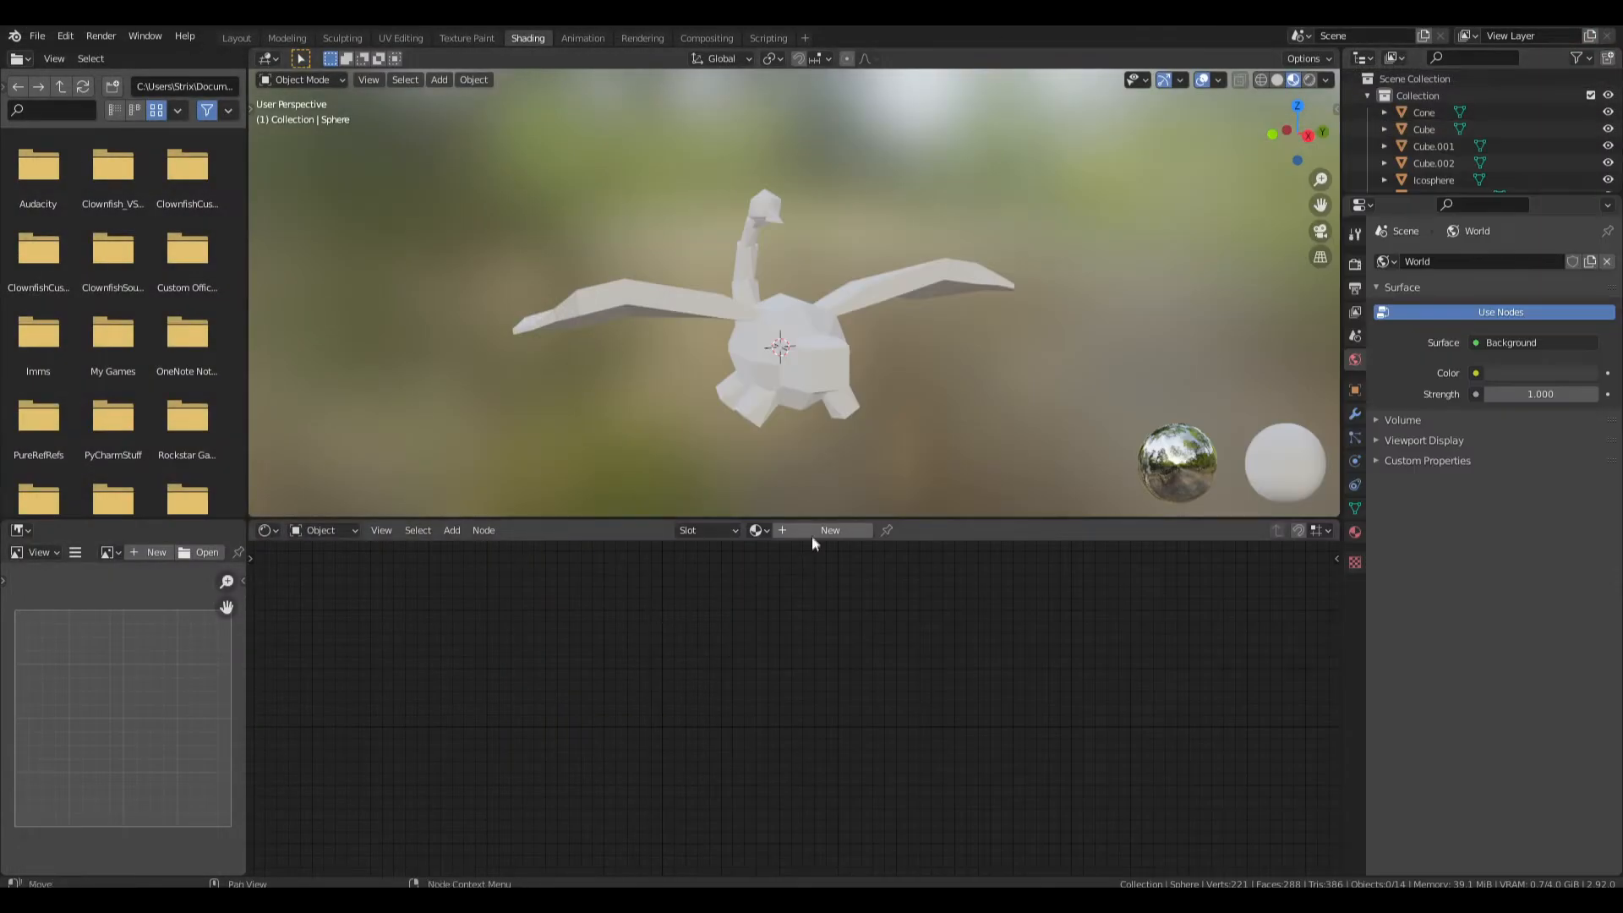
Create a new material for the creature's cube-shaped head.
click(832, 362)
middle_drag(836, 363, 693, 382)
click(820, 530)
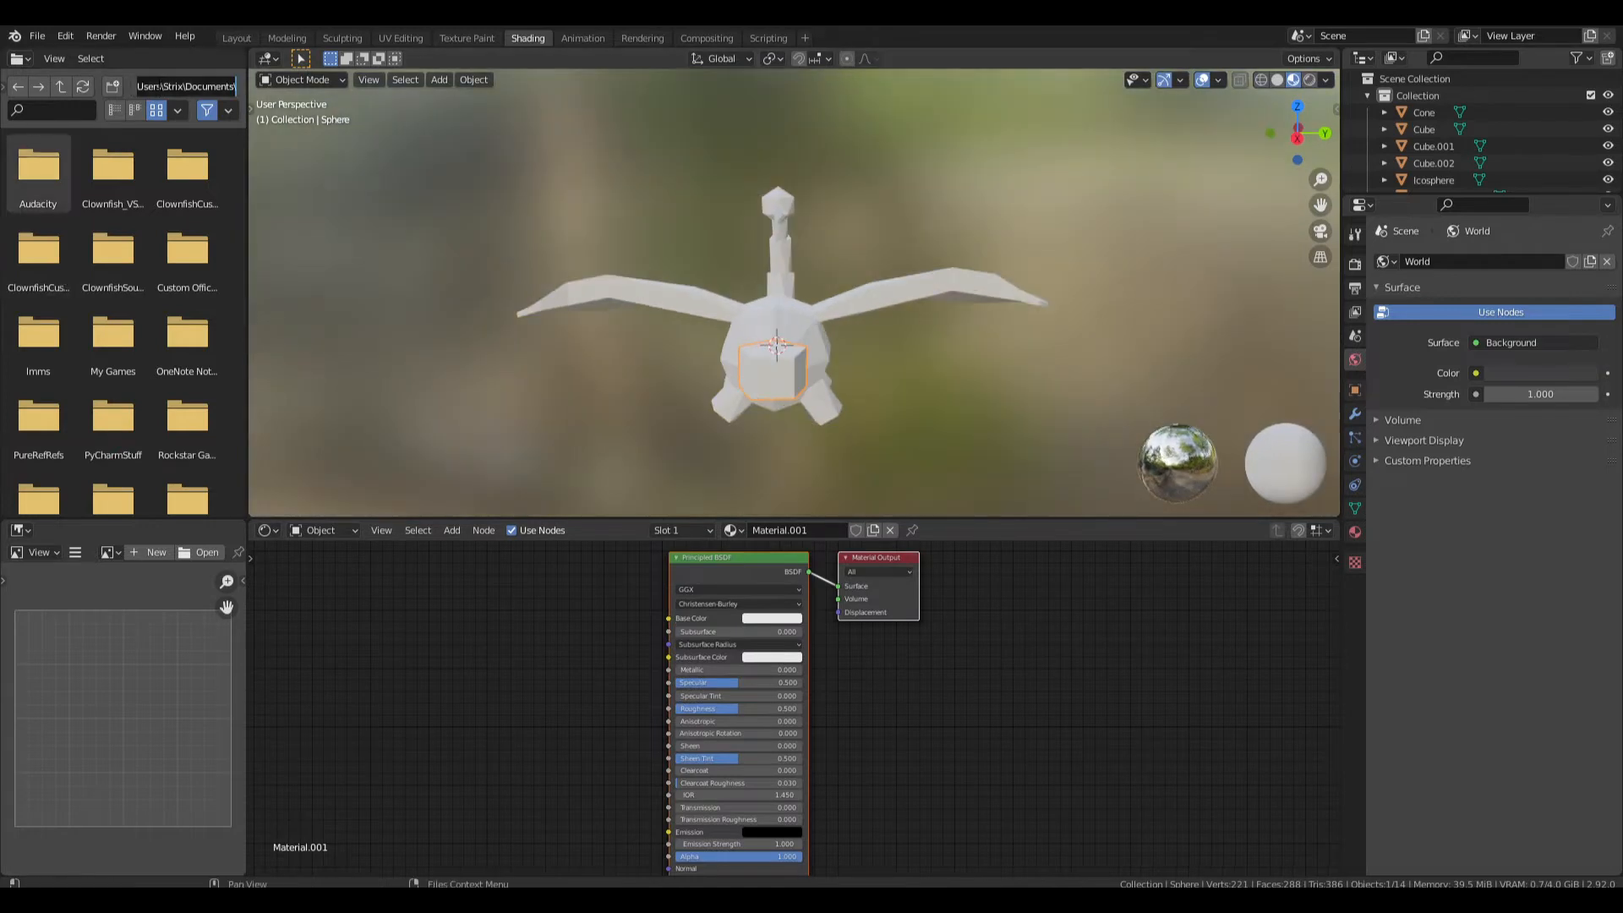
Browse to the copied tutBugCreature folder path and add baseTexturesTutBugCreature.png as an image texture node in the head's material.
key(ctrl+v)
key(Return)
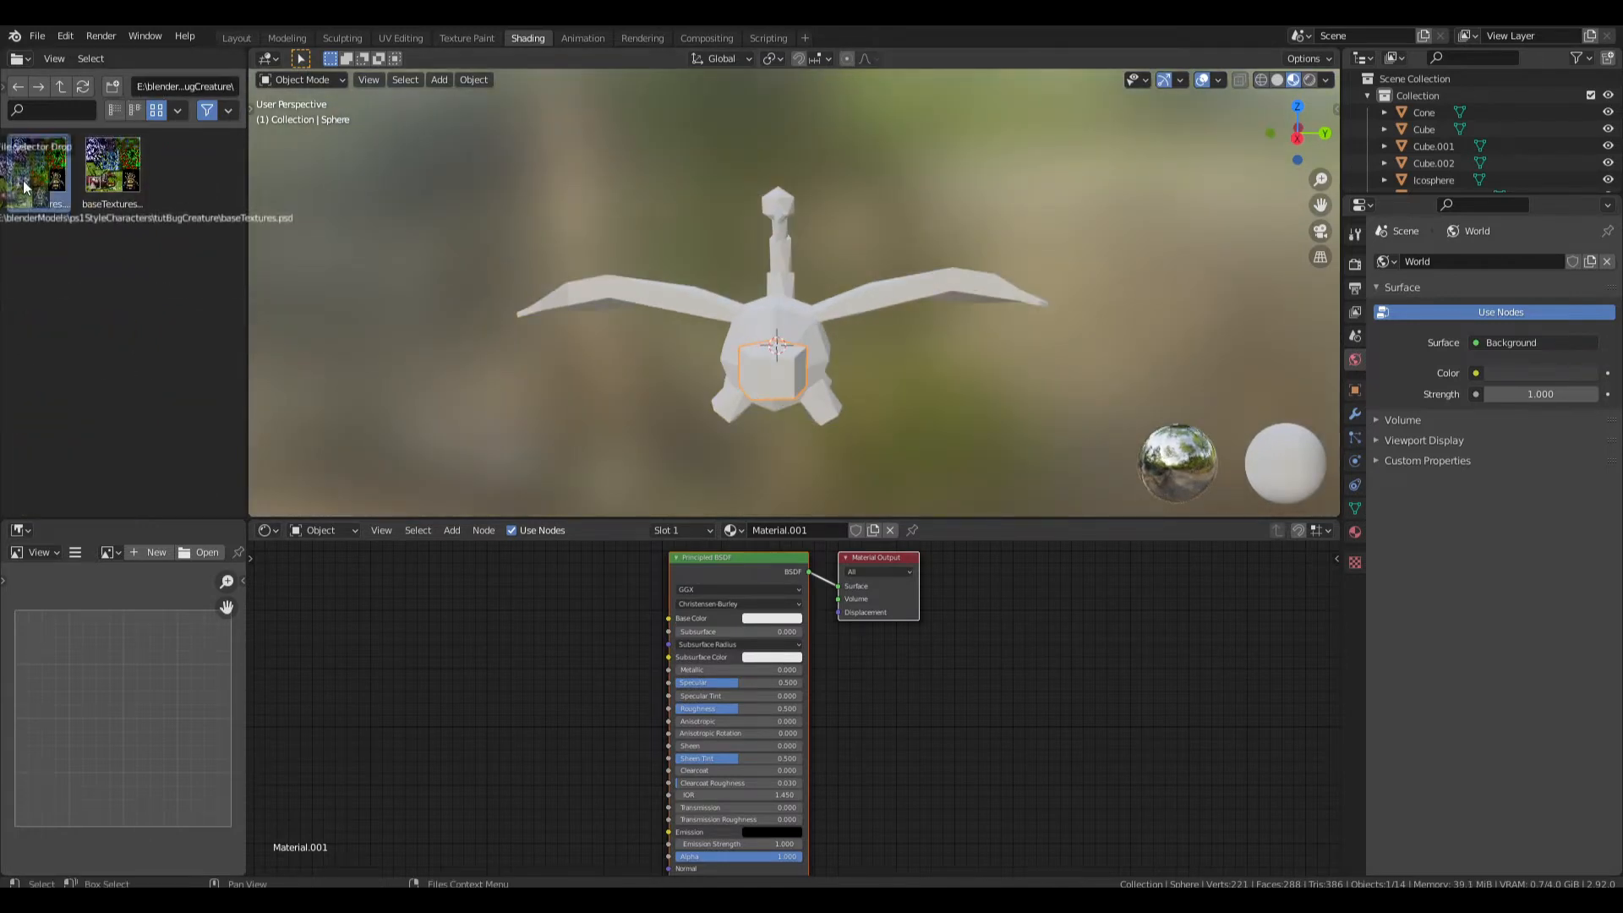
drag(115, 144, 473, 625)
Set the image texture node's interpolation to Closest.
click(508, 670)
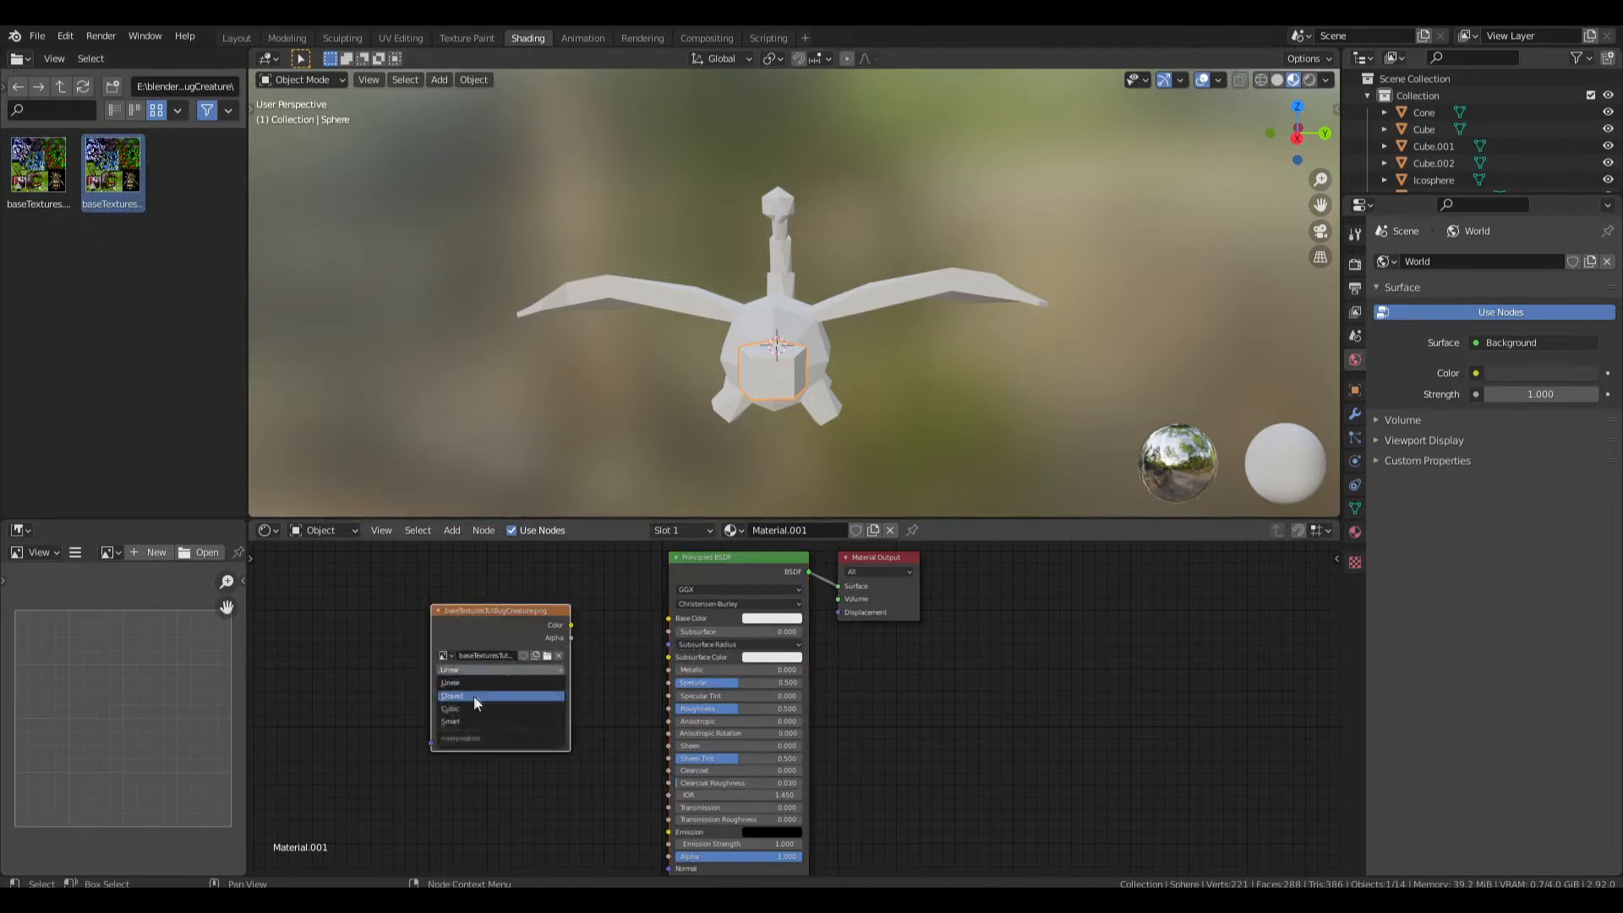
click(469, 695)
scroll(489, 692, up, 2)
scroll(482, 690, up, 7)
middle_drag(474, 688, 1099, 734)
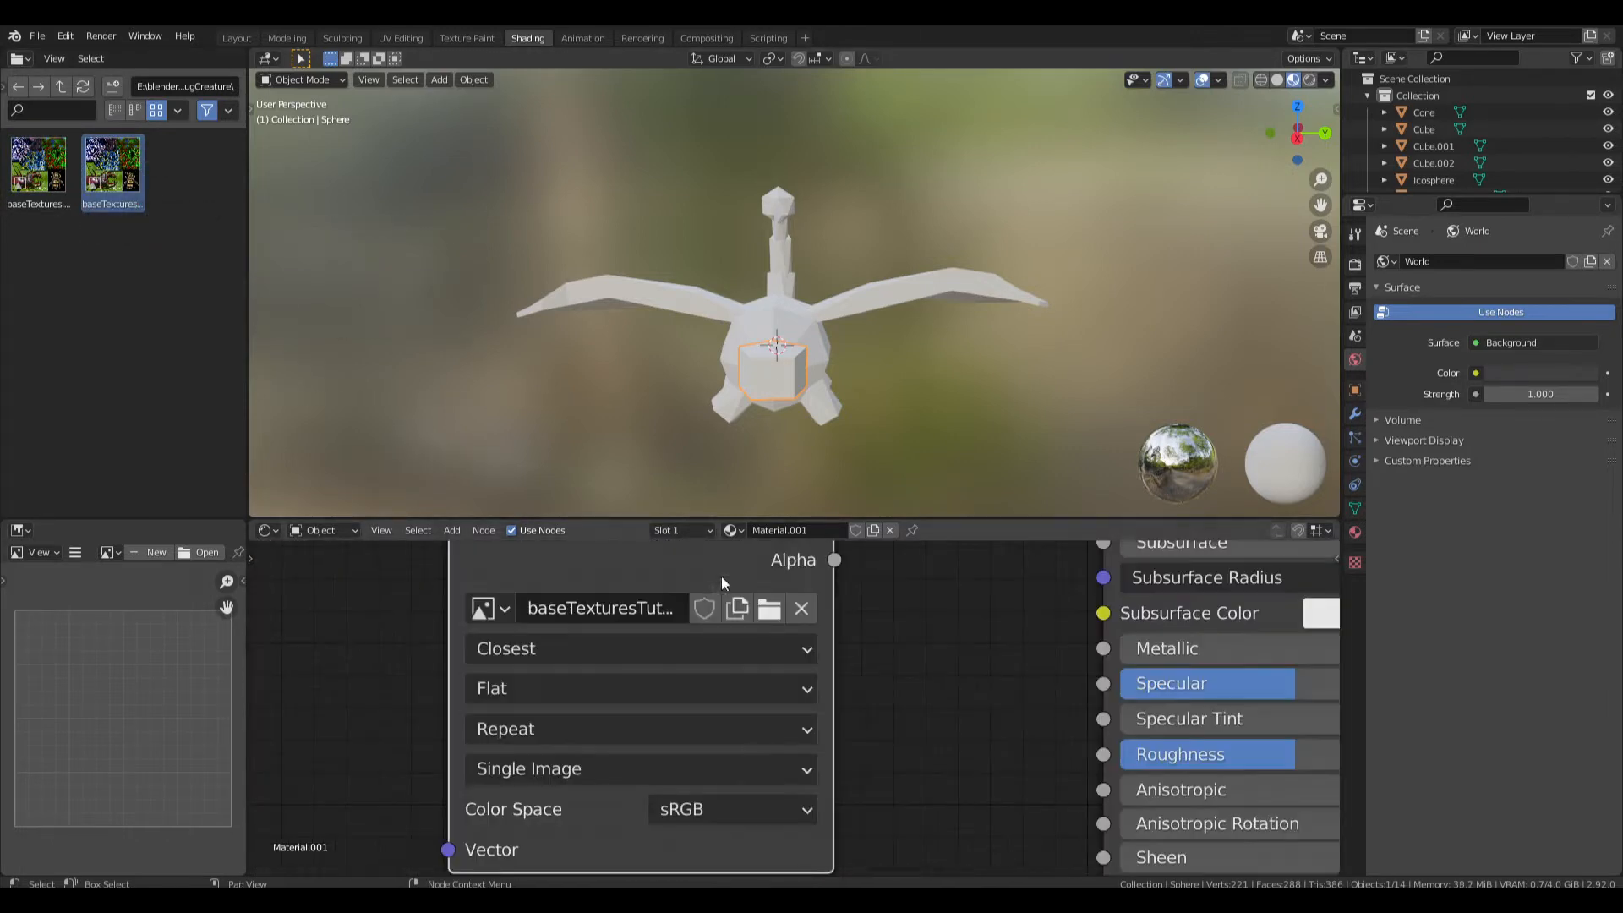
click(710, 656)
click(695, 683)
click(687, 647)
click(672, 688)
click(606, 656)
click(568, 717)
Connect the image texture's Color to the Principled BSDF's Base Color, with Specular at 0 and Roughness at 1.
middle_drag(975, 615, 794, 717)
scroll(786, 718, down, 1)
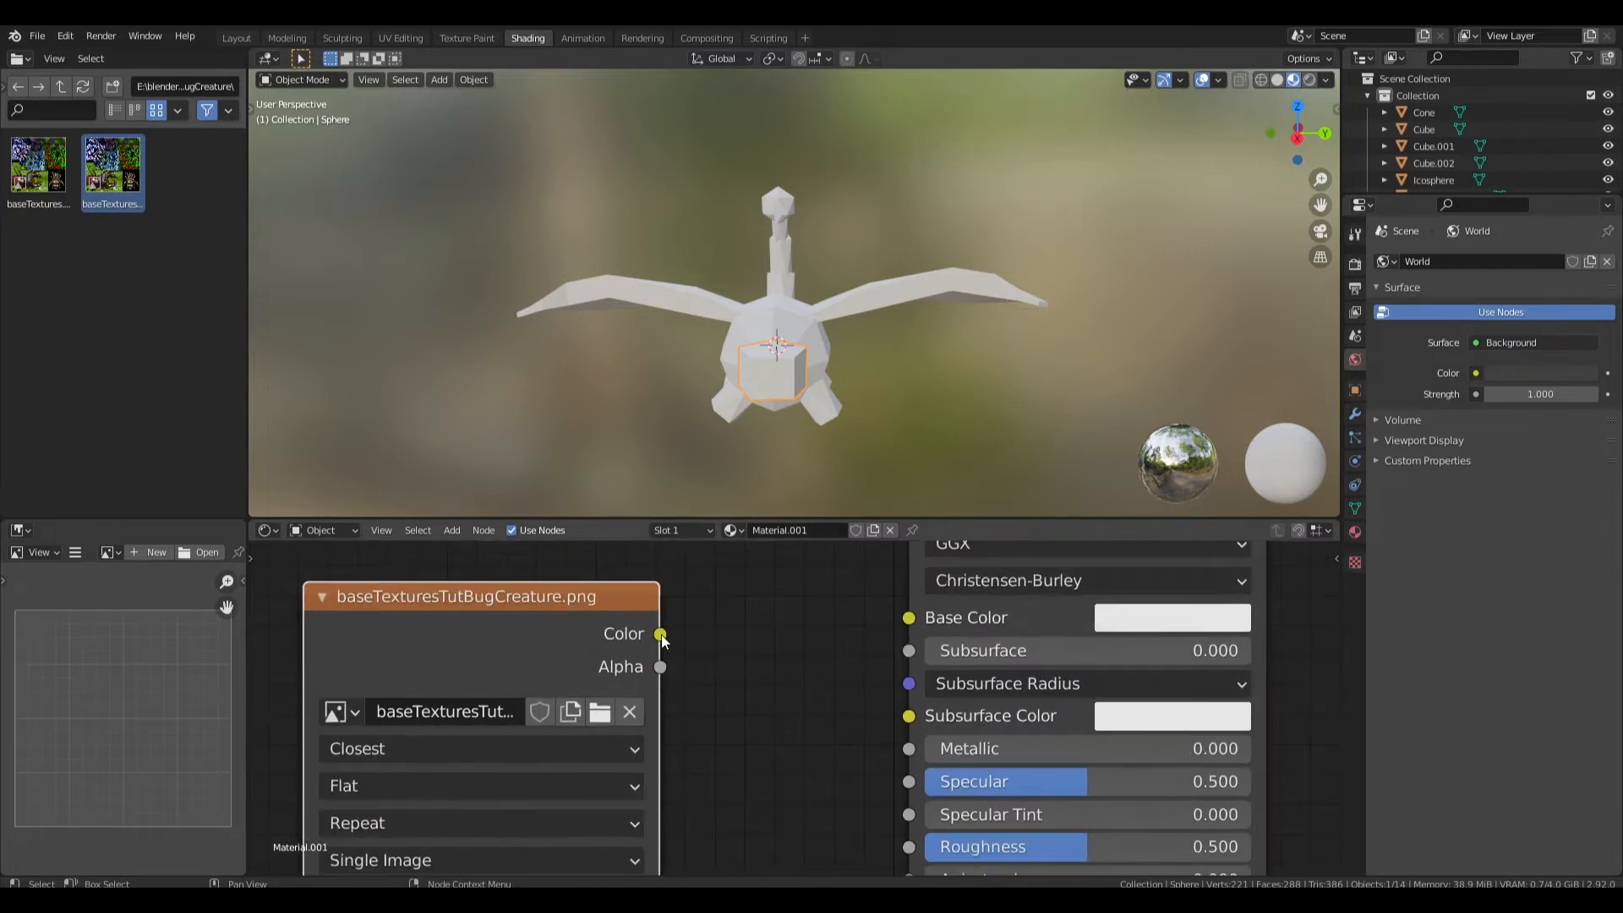
drag(900, 617, 619, 610)
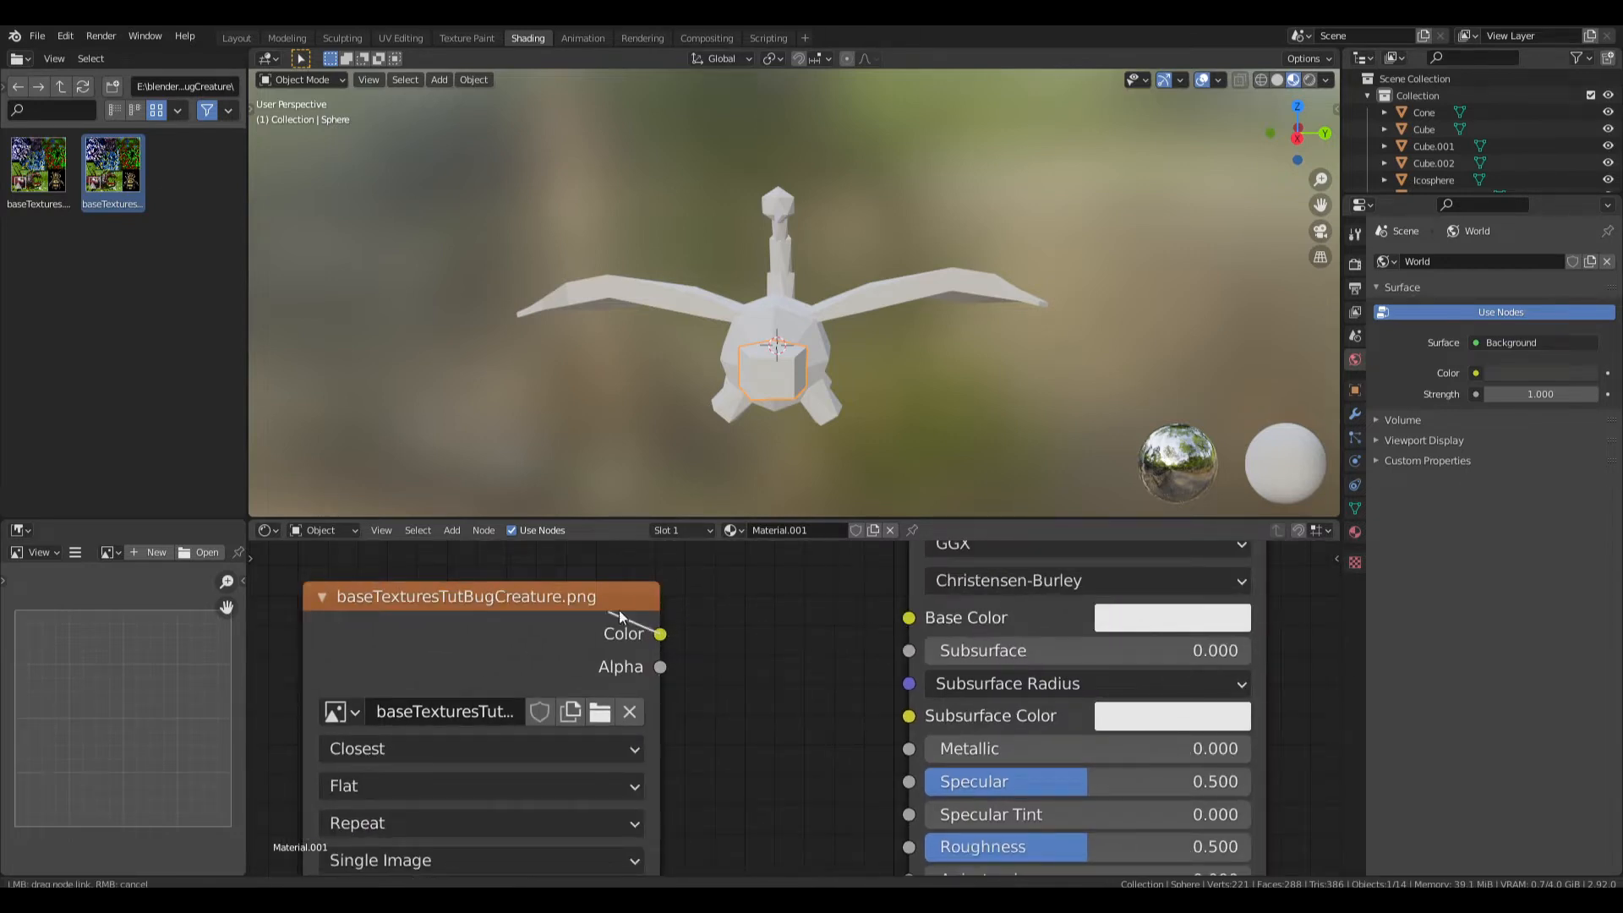
drag(933, 623, 933, 622)
mouse_move(962, 347)
middle_down()
mouse_move(892, 373)
mouse_move(952, 352)
middle_up()
scroll(893, 373, up, 2)
scroll(1040, 600, down, 2)
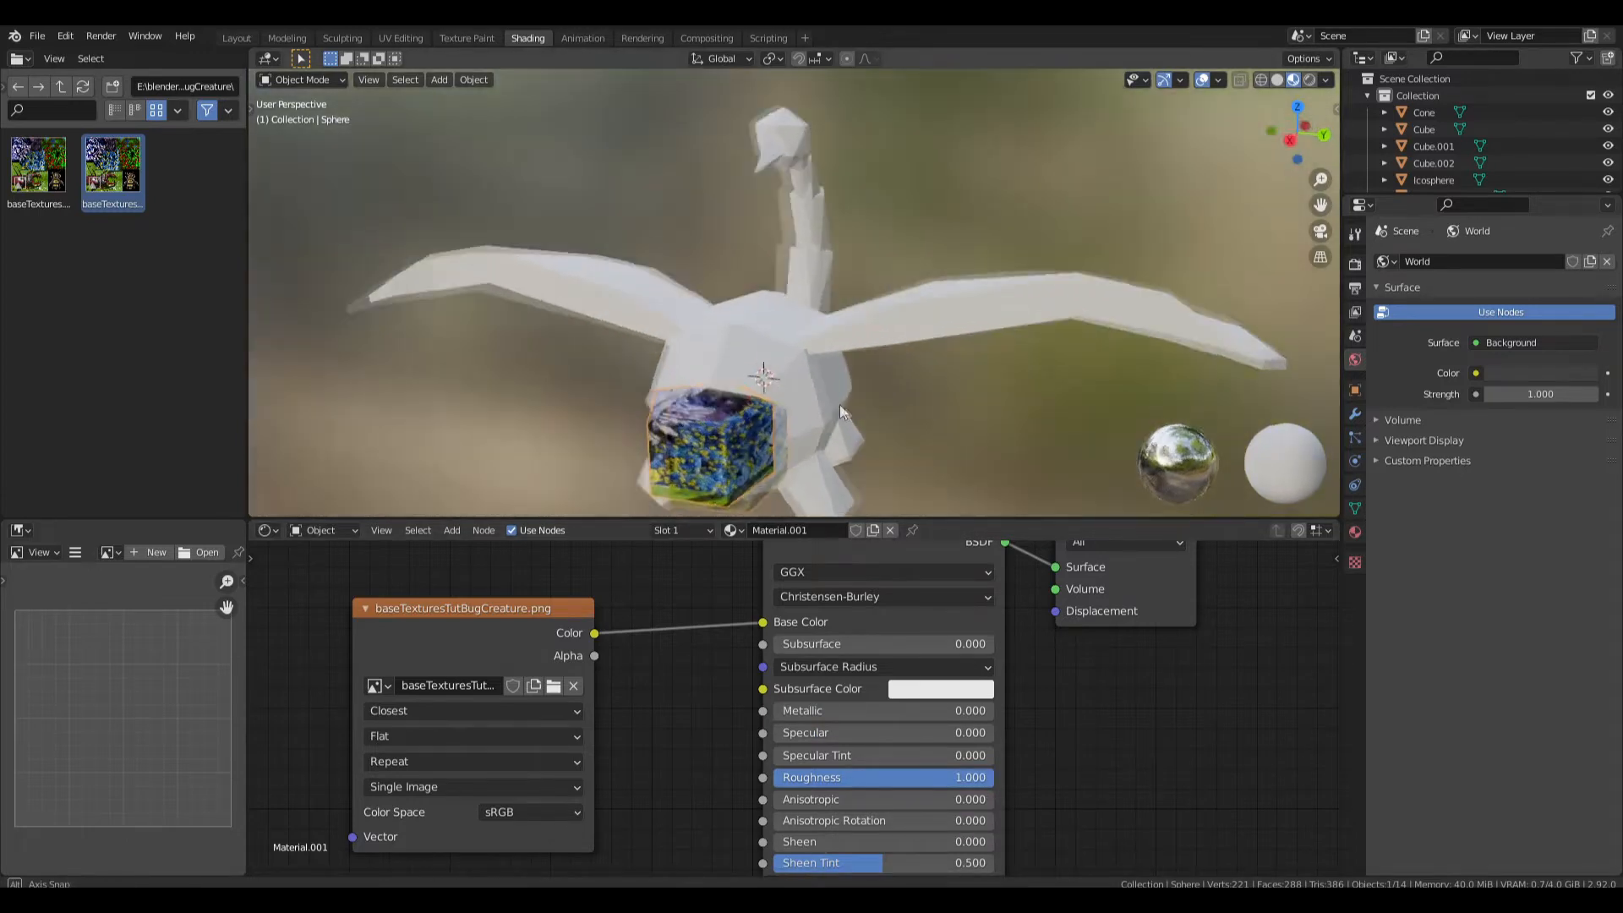
Assign the existing Material.001 to the creature's body and the wing on its +Y side.
click(805, 404)
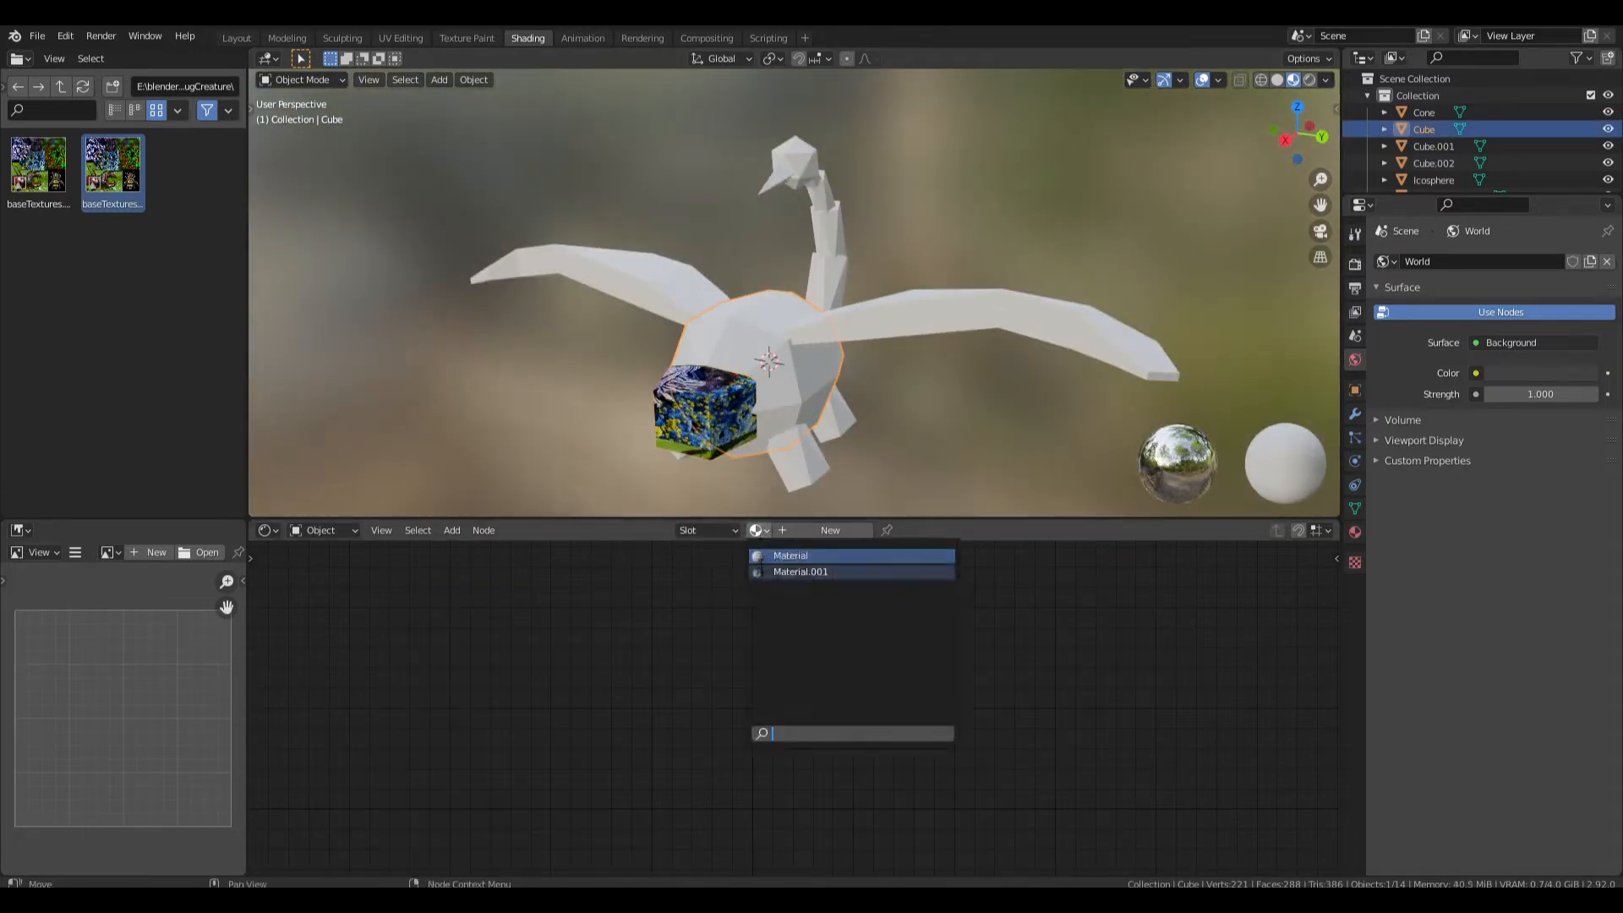
click(791, 555)
click(876, 330)
click(756, 530)
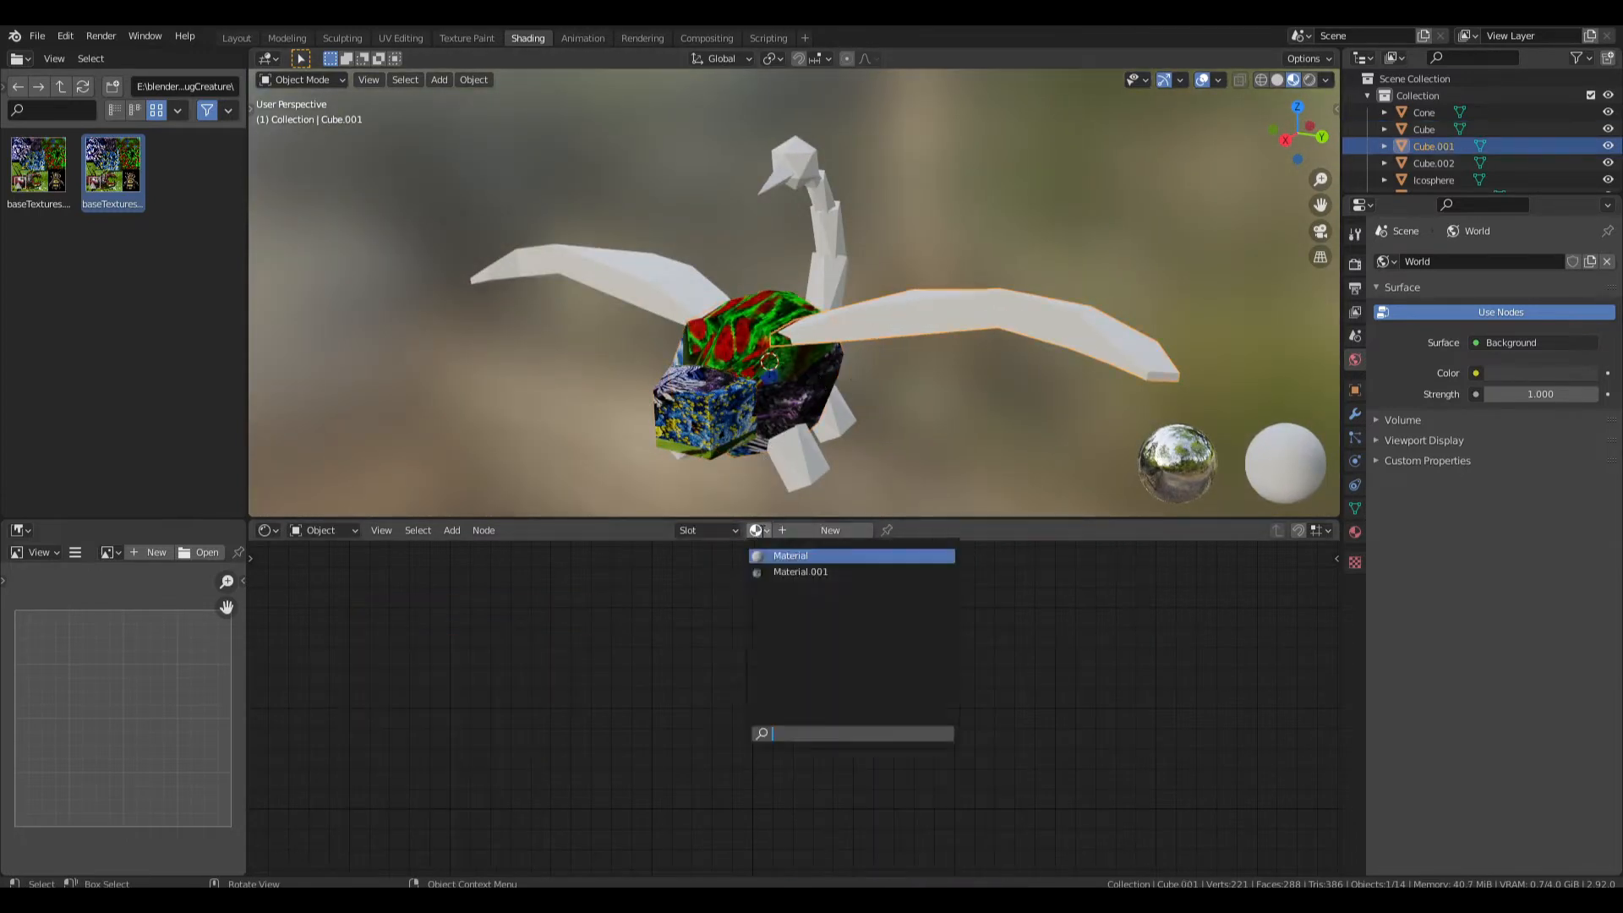
click(774, 573)
Assign Material.001 to the front and rear legs on the creature's +Y side.
click(799, 461)
click(757, 531)
click(776, 572)
click(835, 420)
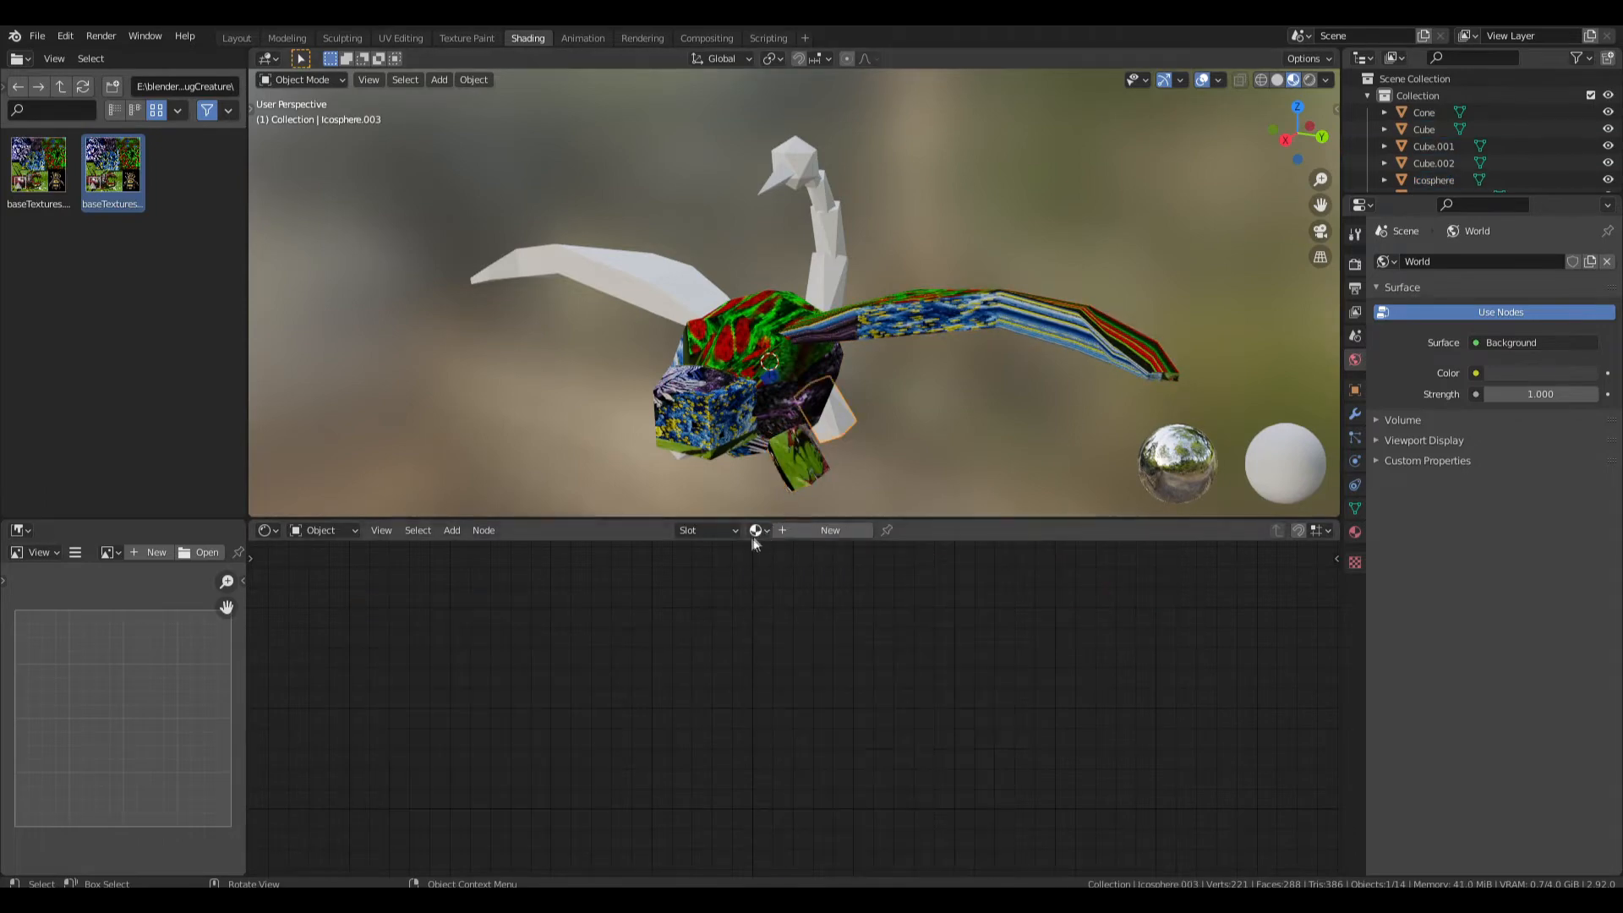
click(776, 573)
Assign Material.001 to the two legs on the creature's -Y side.
middle_drag(744, 439, 906, 439)
click(786, 475)
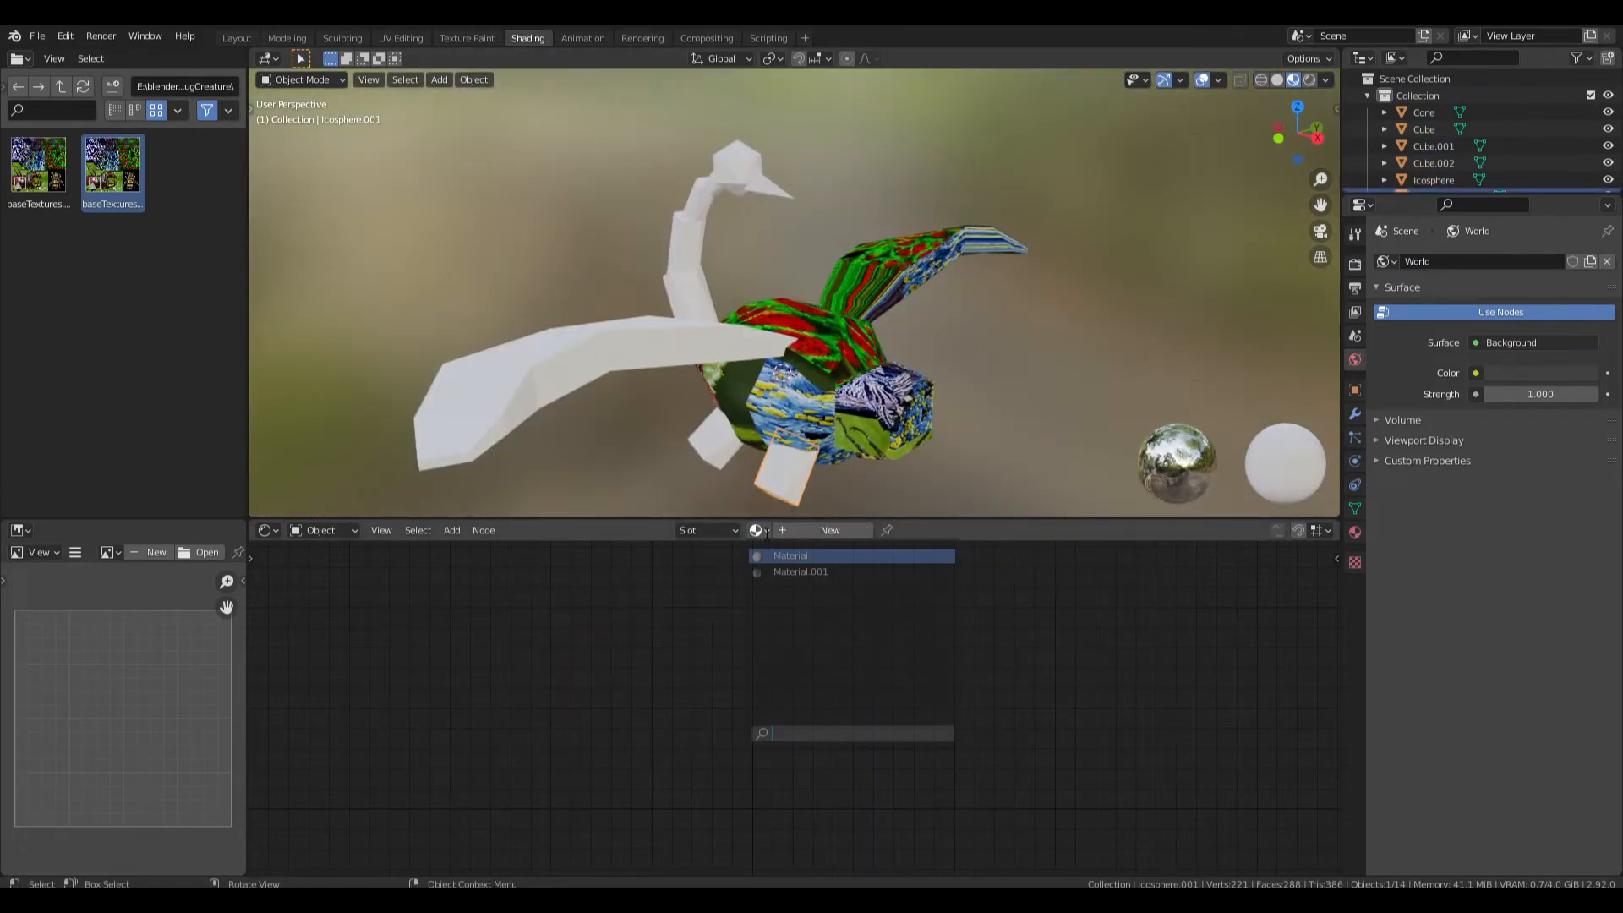
click(771, 572)
click(724, 444)
click(759, 531)
click(773, 573)
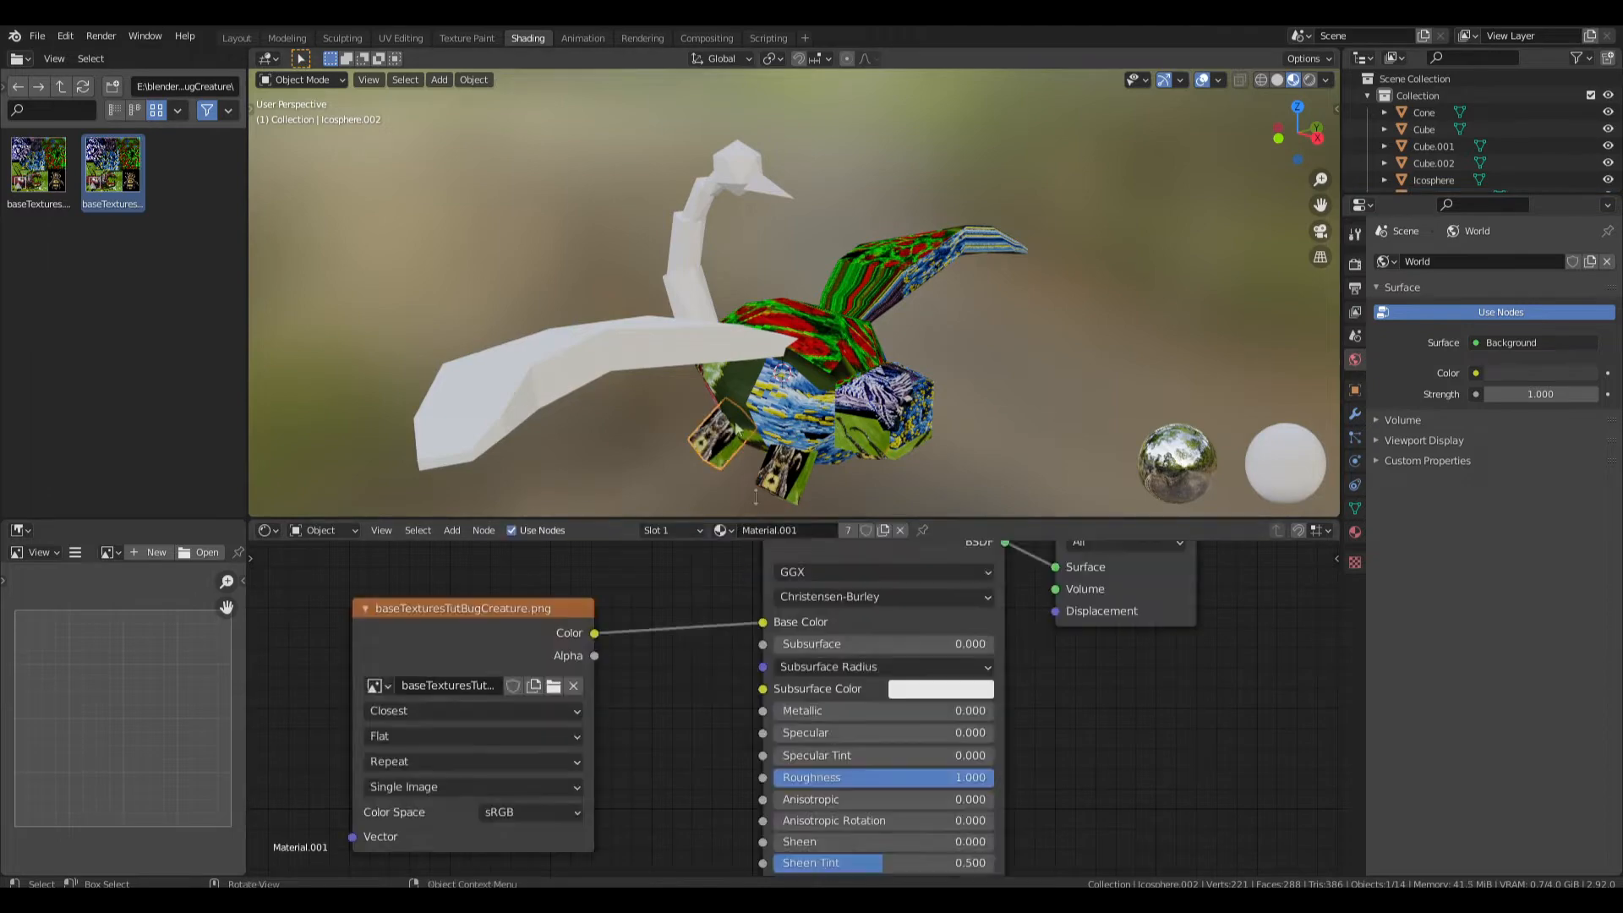
Assign Material.001 to the remaining wing, the tail segments and the stinger, and save the file.
click(659, 351)
click(759, 531)
click(773, 572)
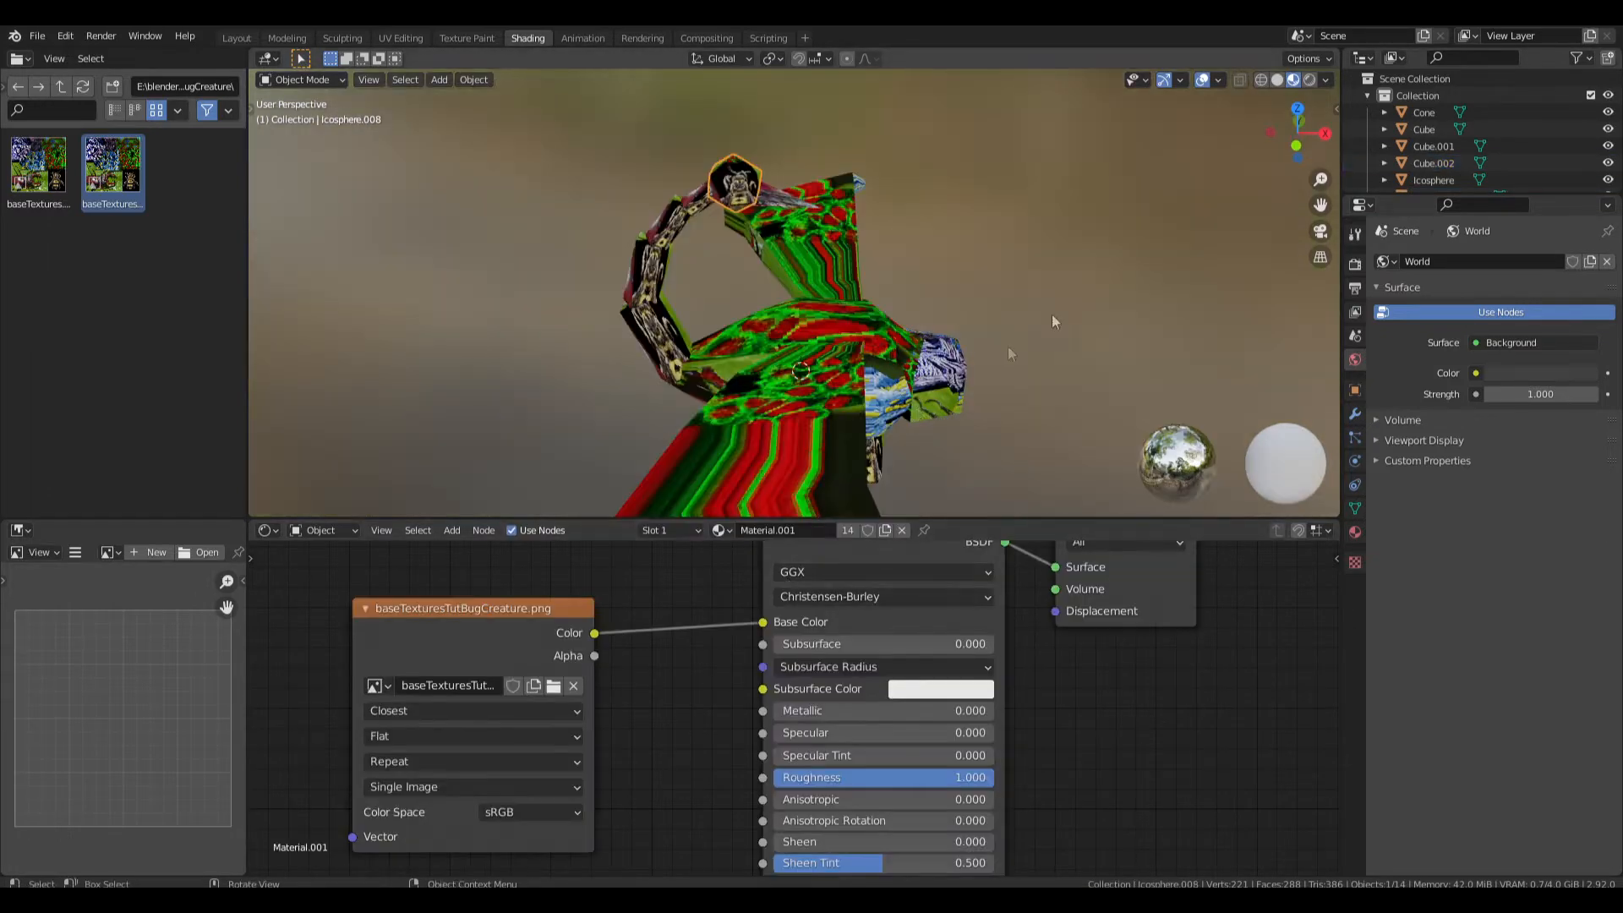
key(ctrl+s)
middle_drag(1055, 323, 977, 382)
click(933, 332)
key(Tab)
middle_drag(951, 312, 877, 253)
click(877, 252)
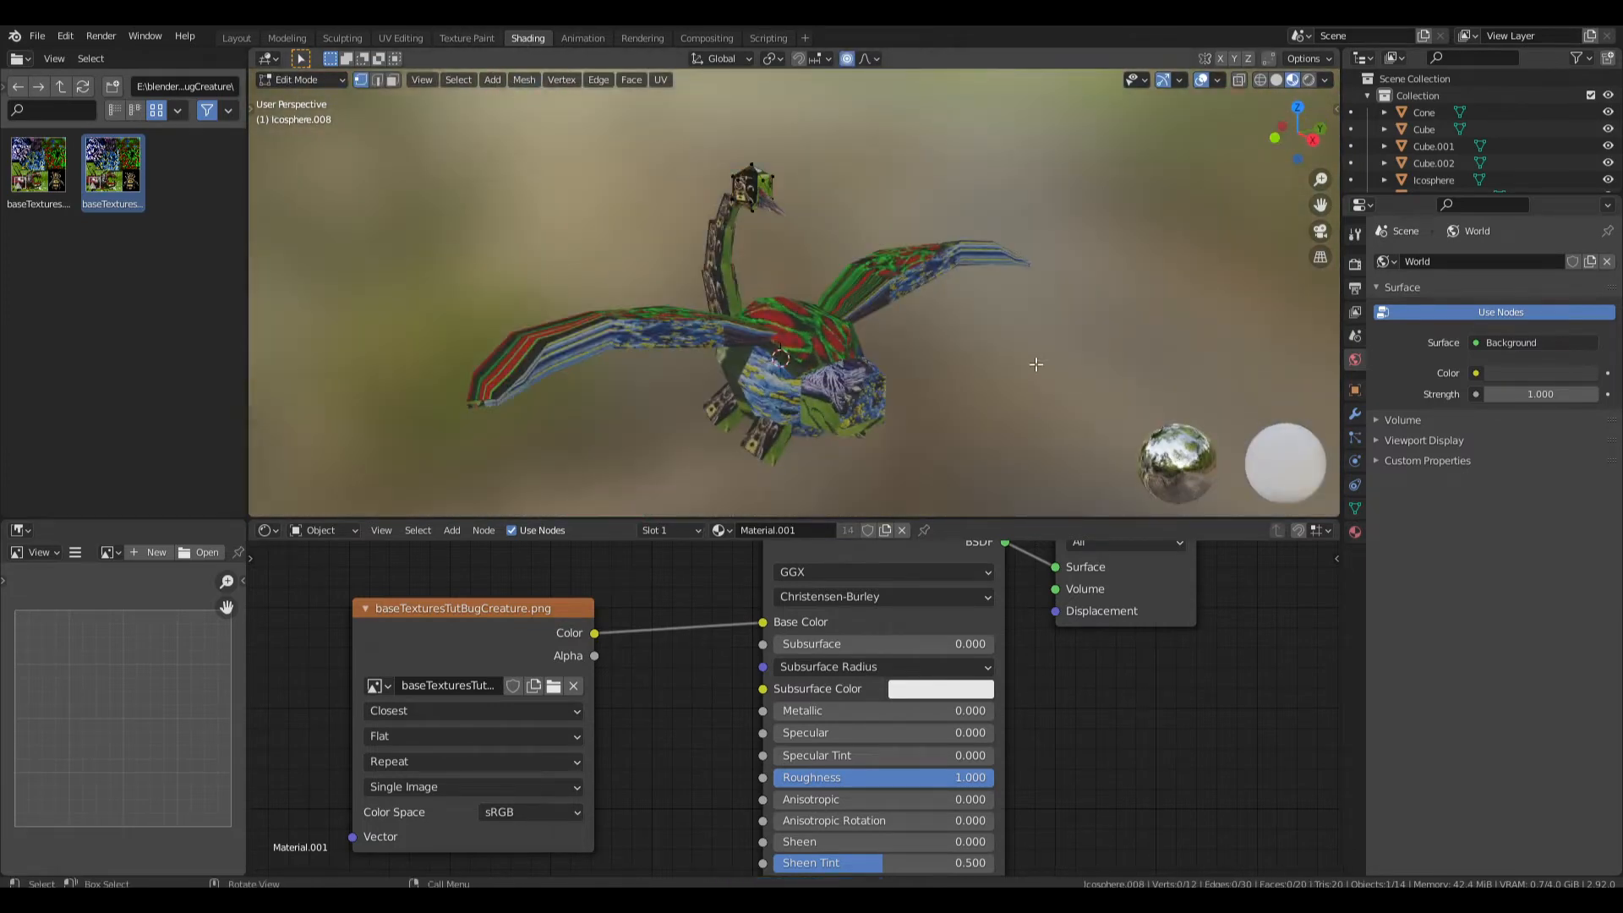
key(Tab)
middle_drag(986, 318, 947, 279)
Switch to the UV Editing workspace and set its 3D view to Material Preview shading.
click(459, 39)
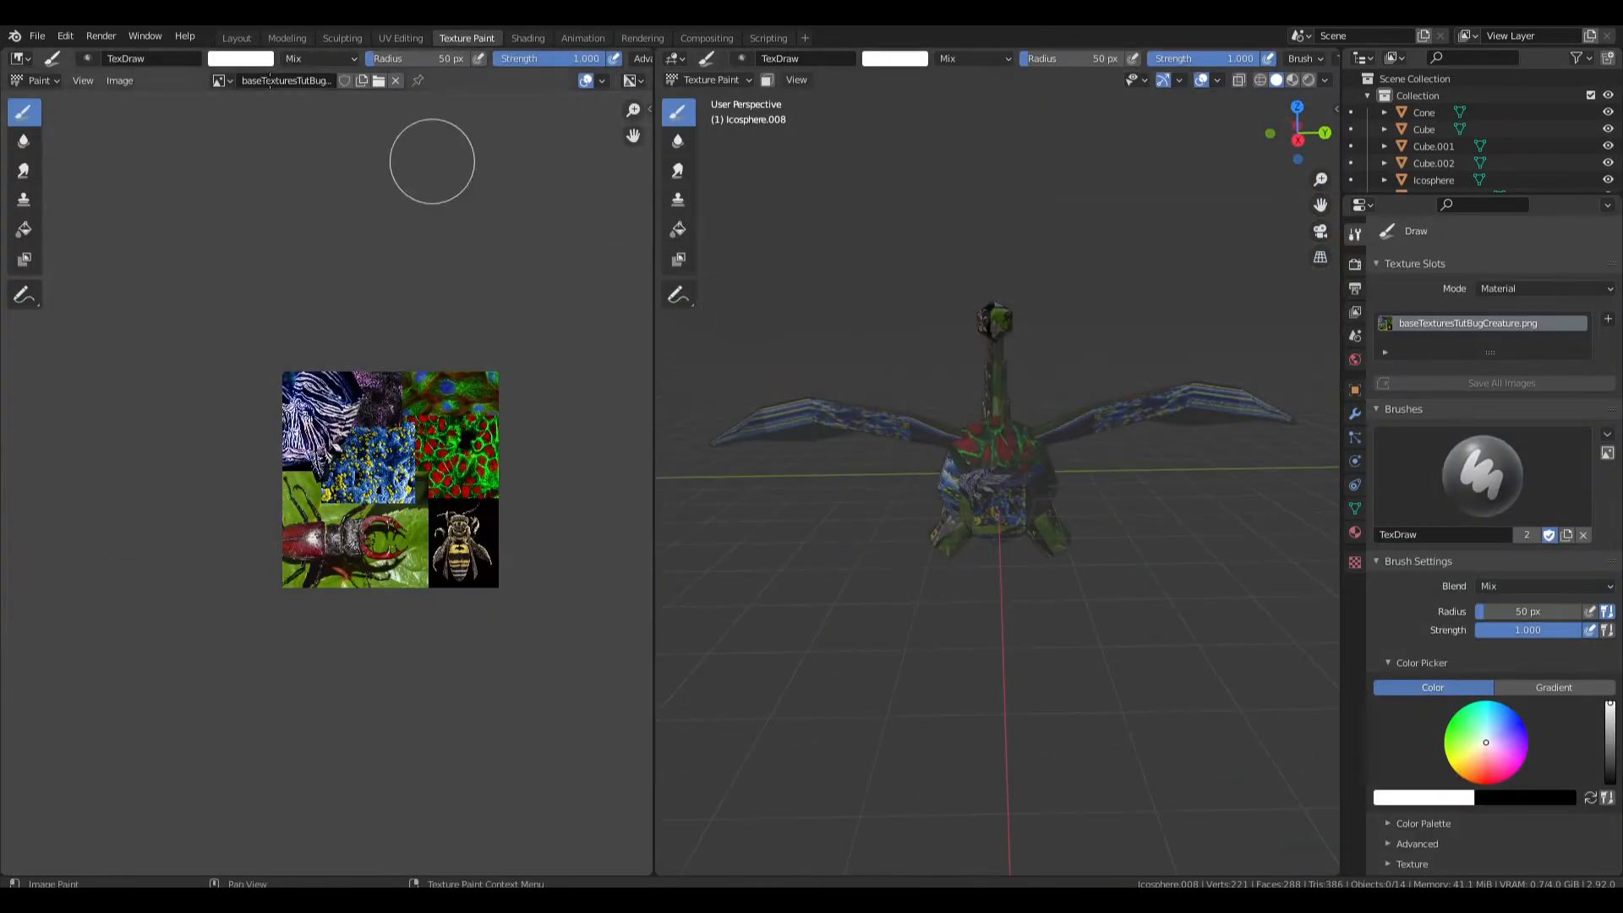
click(399, 38)
middle_drag(854, 355, 908, 360)
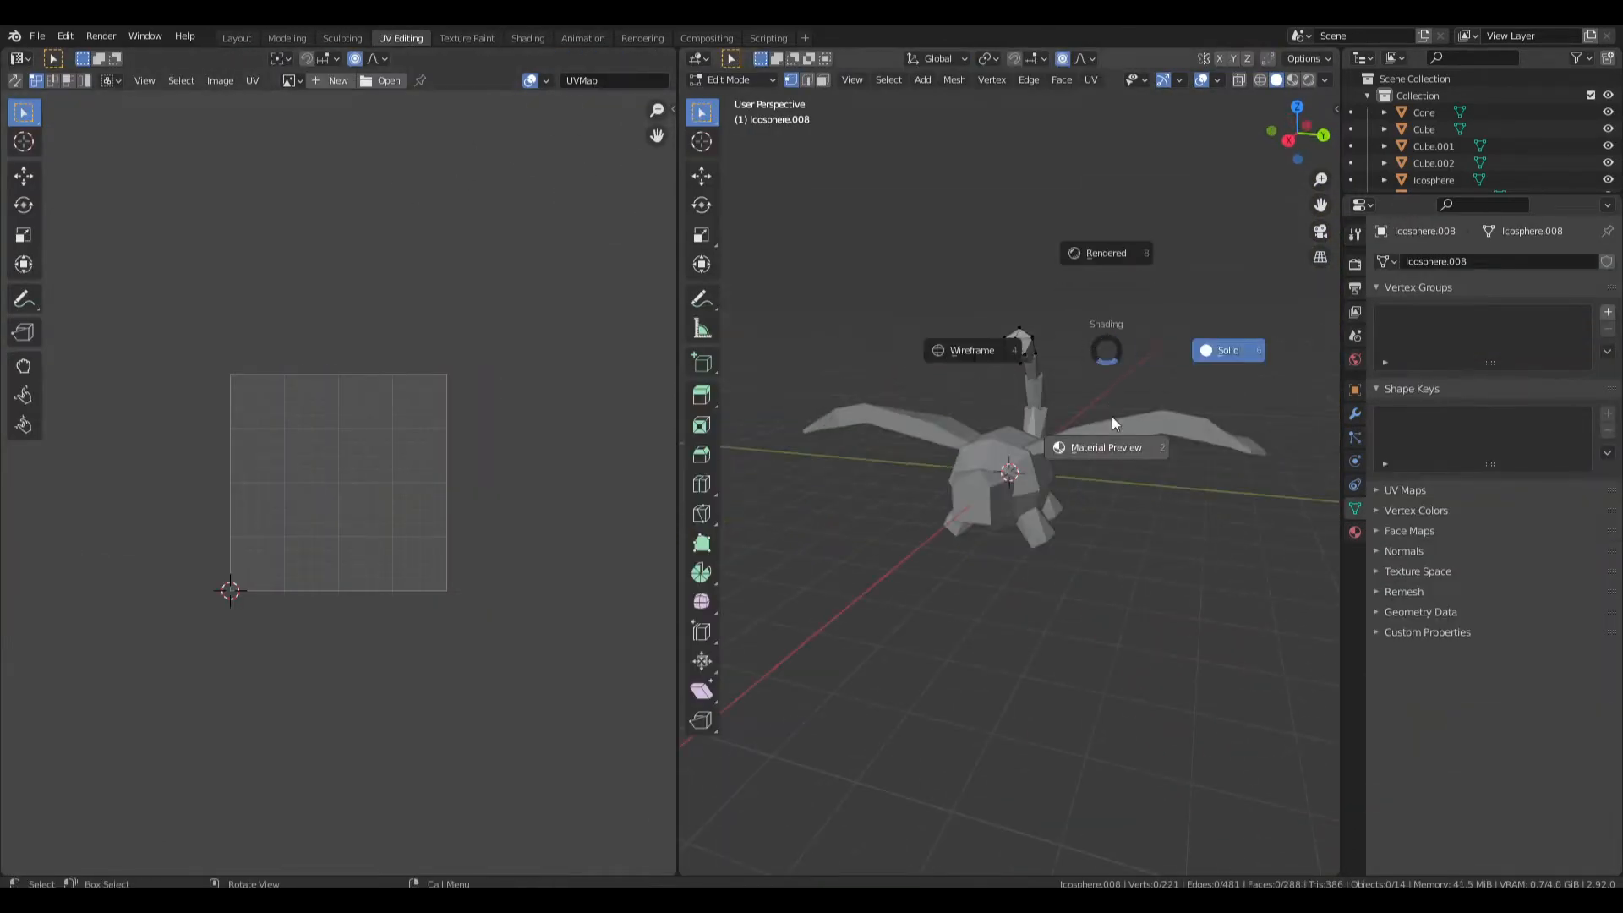
click(1107, 447)
Show baseTexturesTutBugCreature.png in the UV editor and enter Edit Mode on the creature's body.
key(Tab)
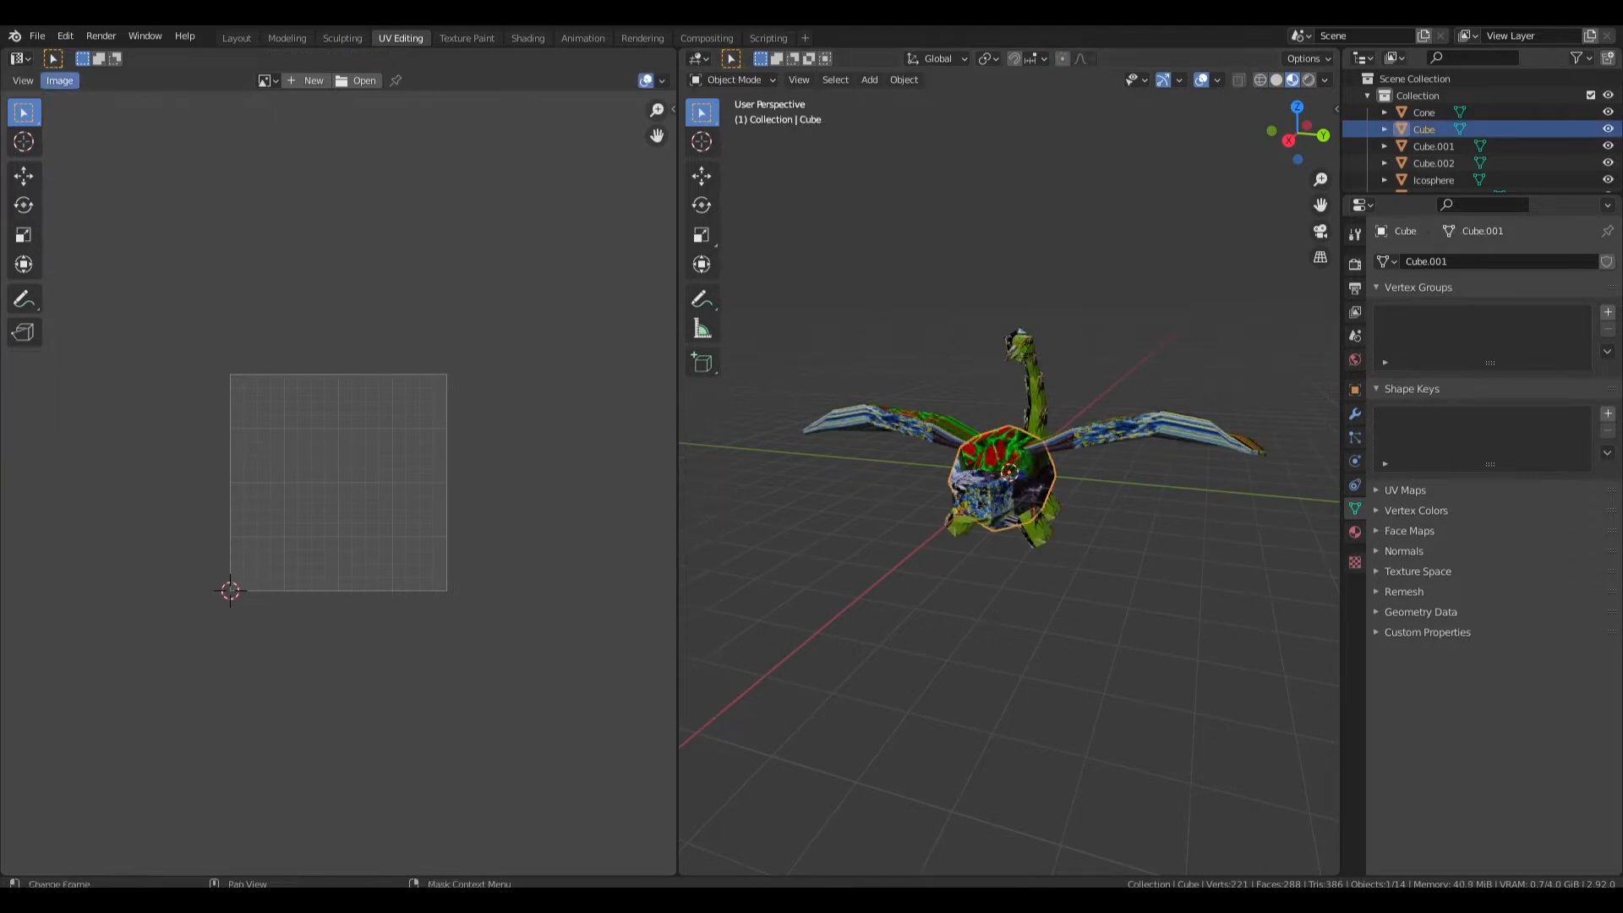
click(267, 81)
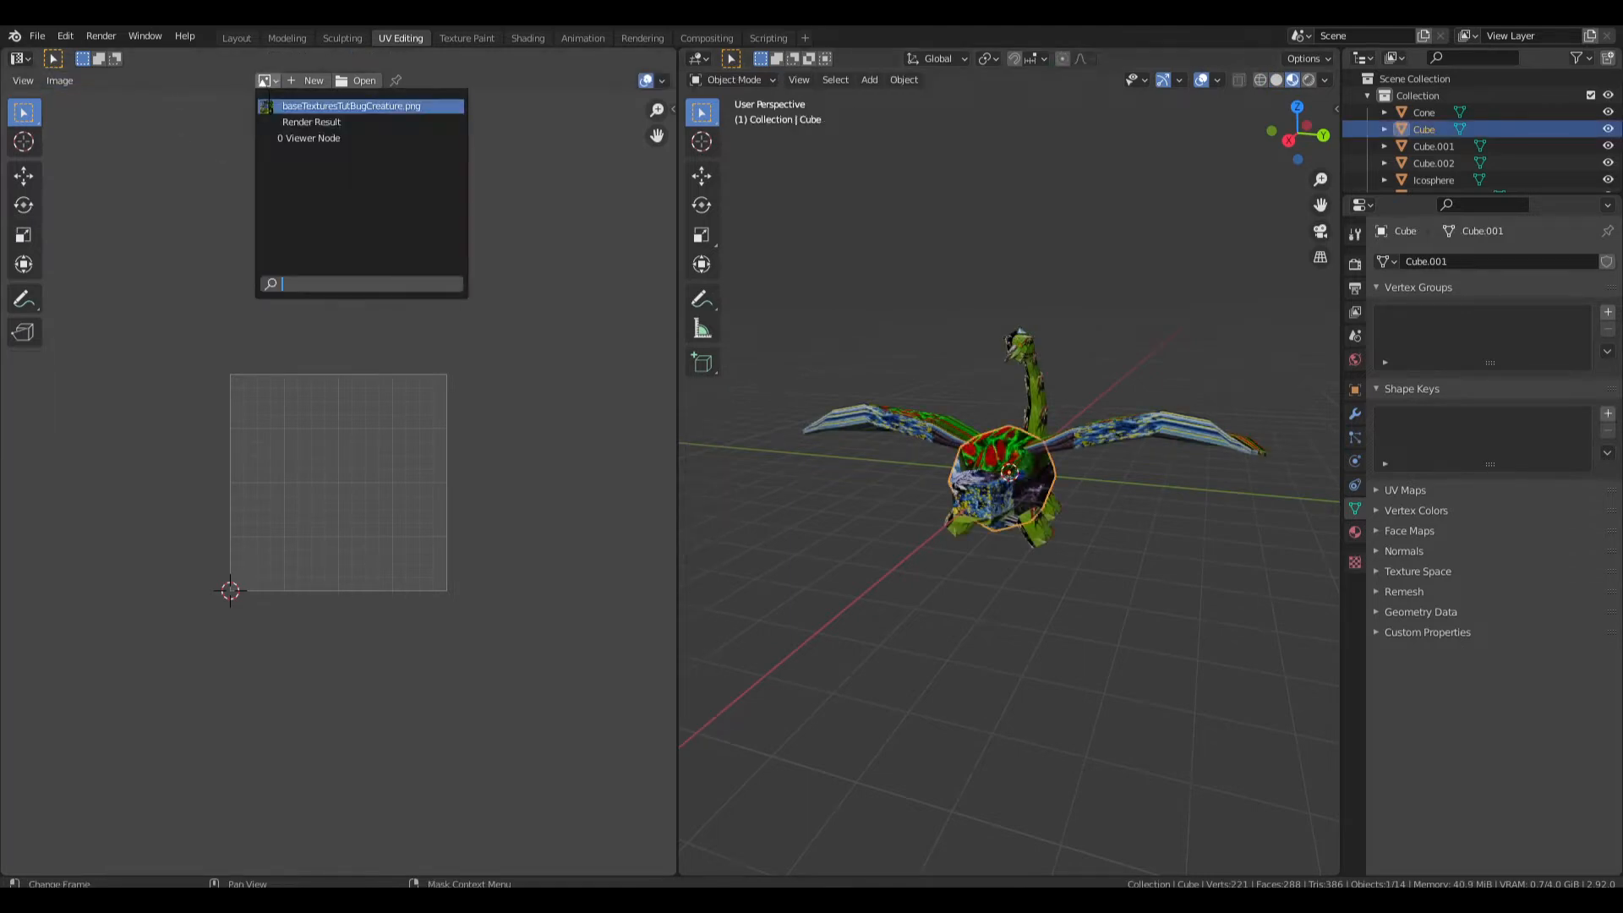
key(Return)
key(Tab)
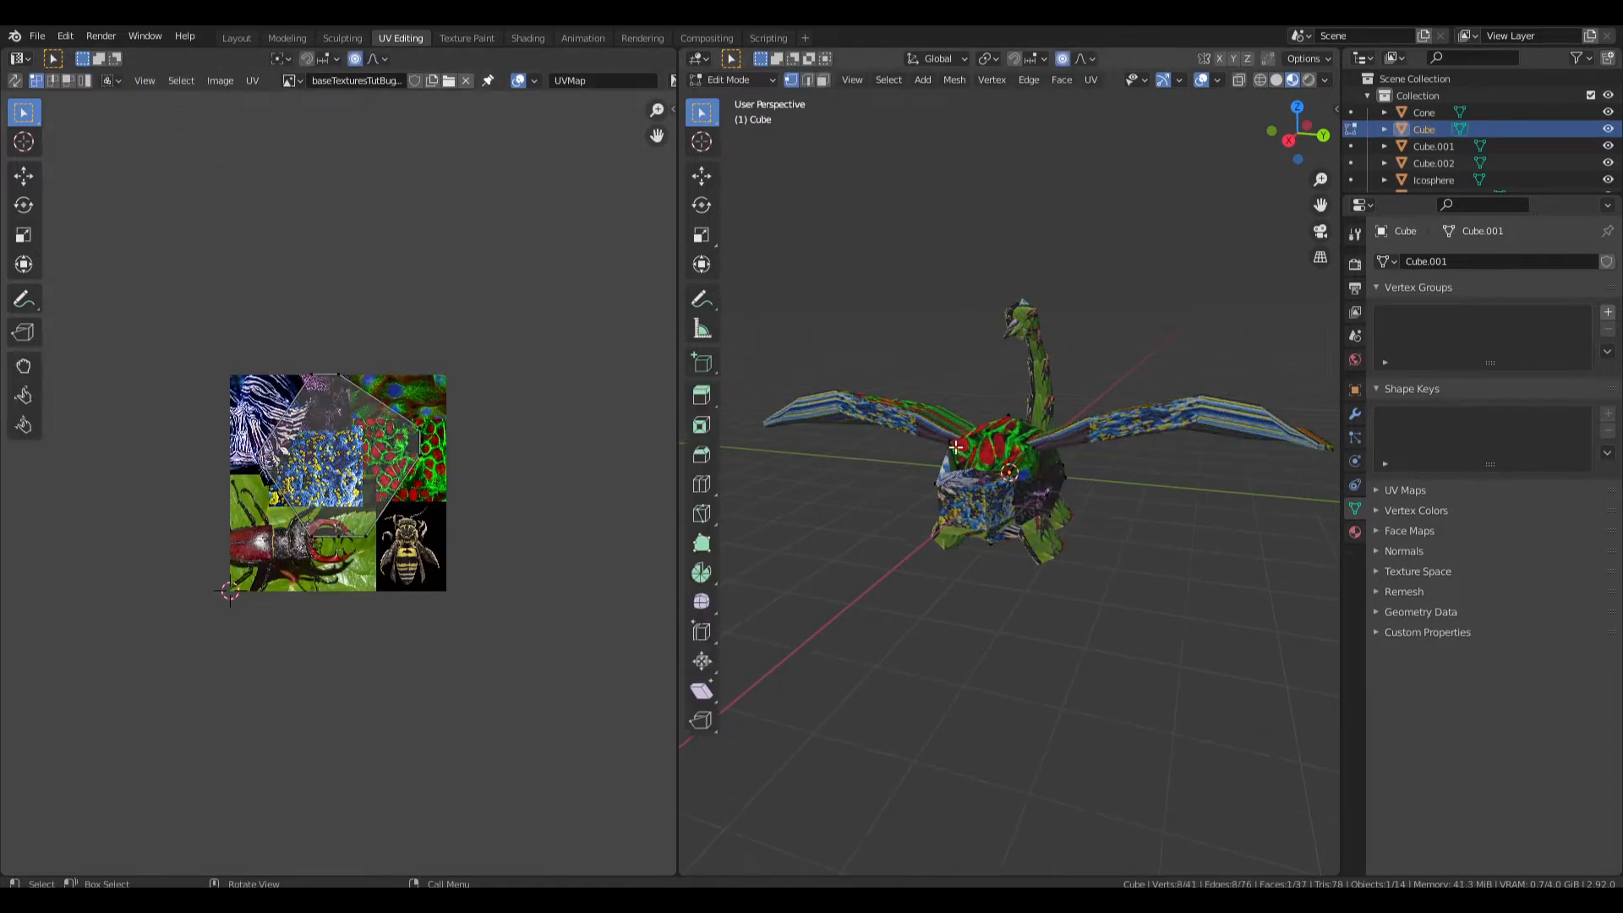
Leave Edit Mode on the body and widen the 3D view at the expense of the UV editor.
middle_drag(988, 465, 1002, 486)
key(a)
scroll(832, 488, up, 2)
middle_drag(829, 507, 760, 491)
drag(681, 469, 332, 469)
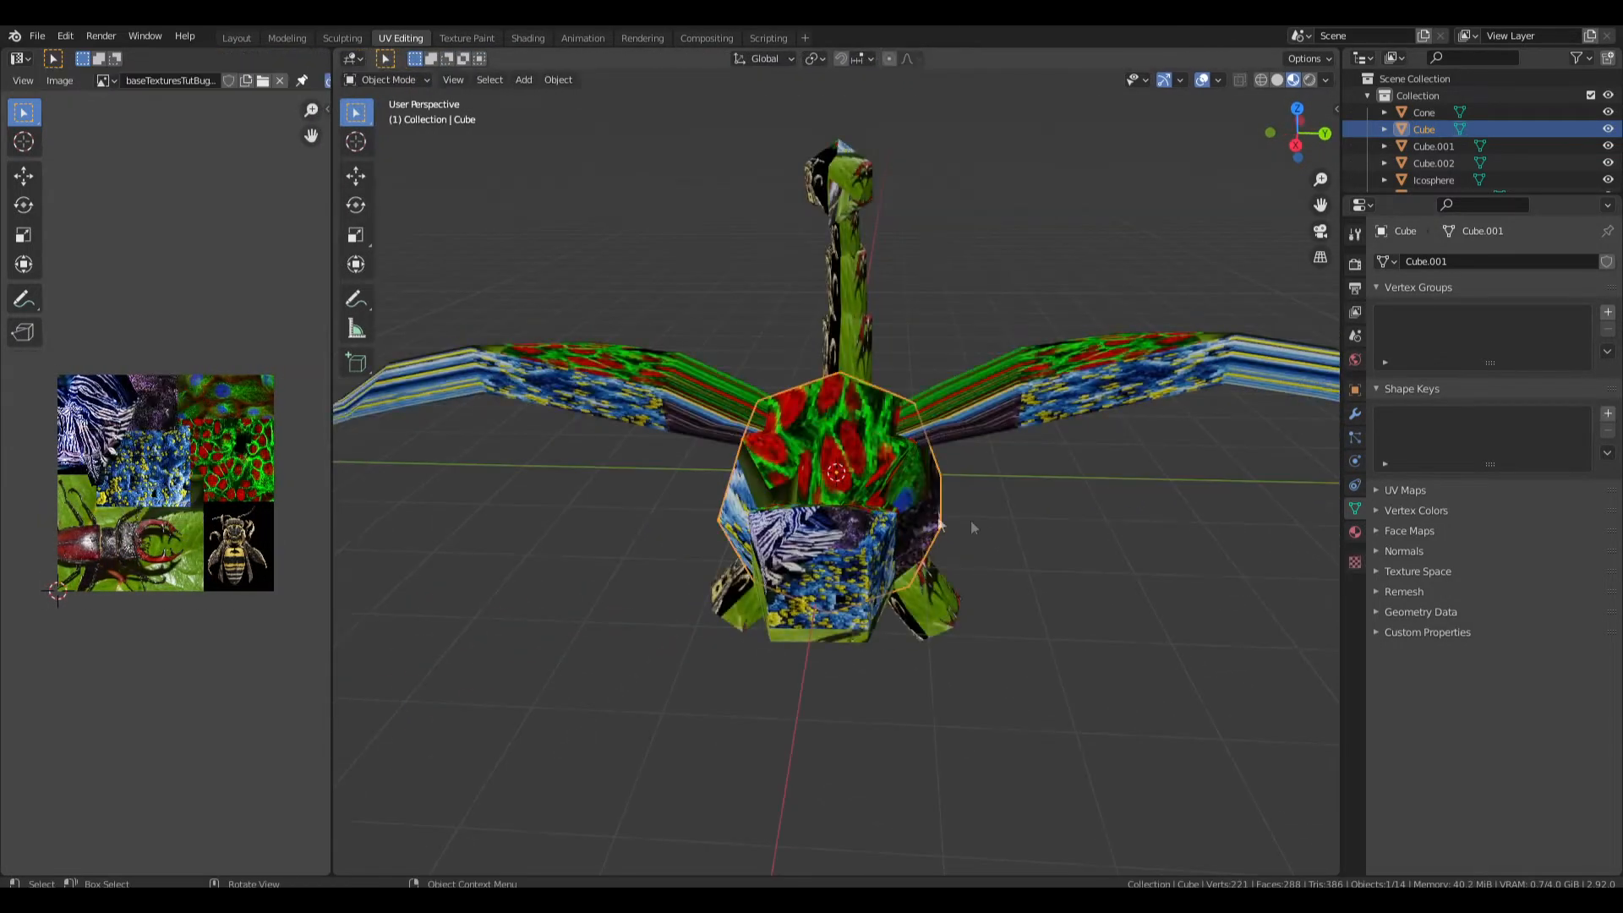
Select all of the creature's objects and enter Edit Mode on them together.
key(a)
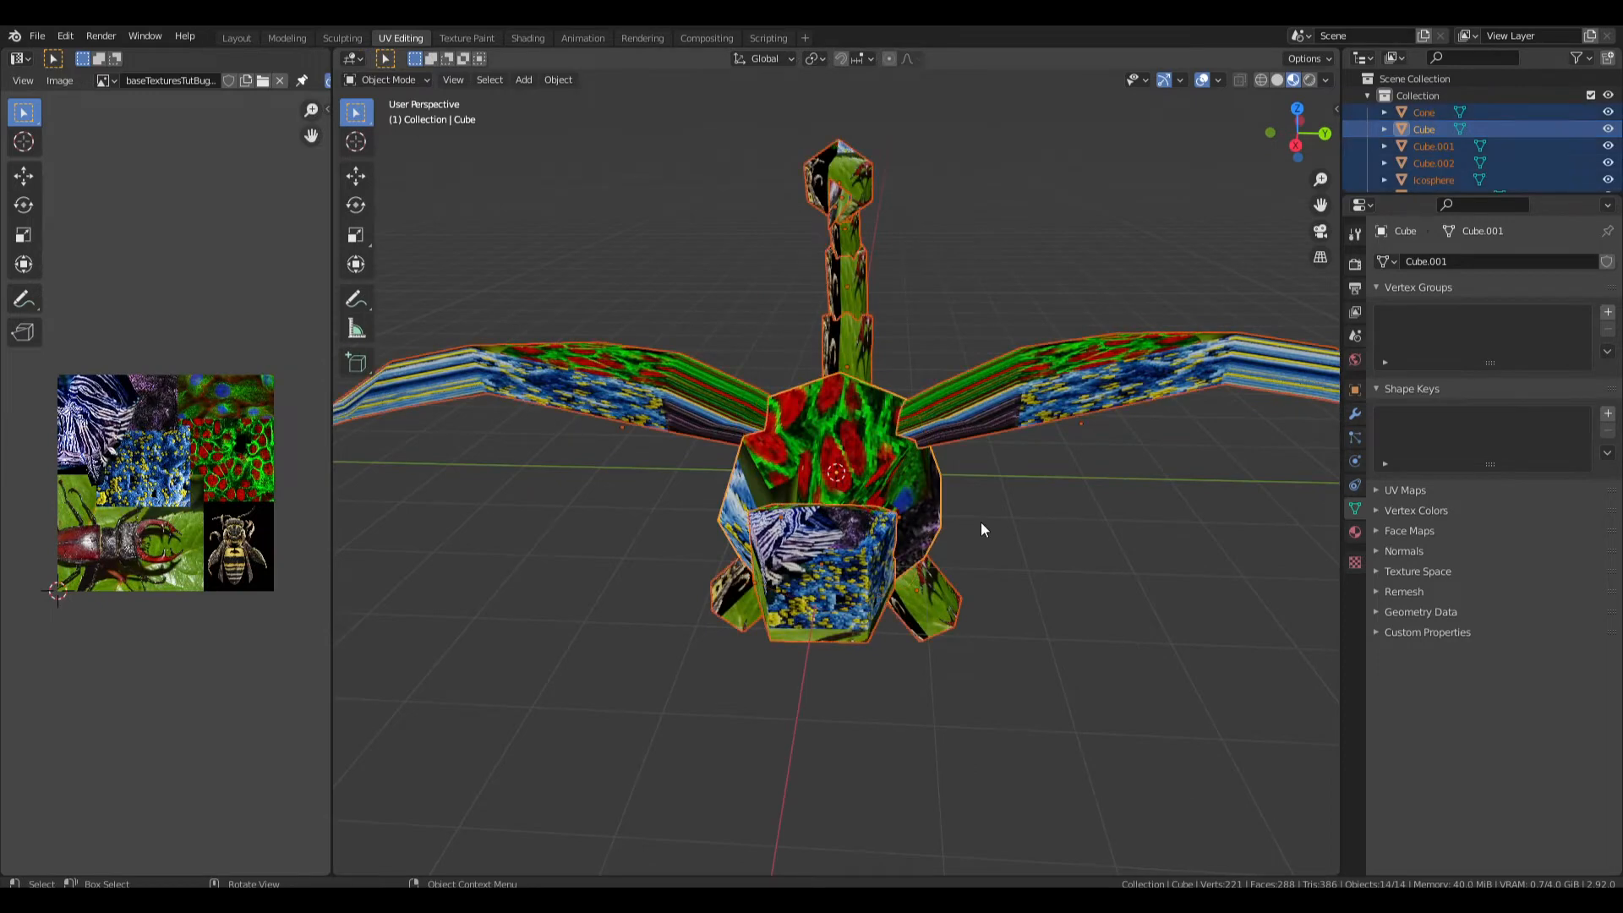
middle_drag(980, 521, 941, 519)
key(Tab)
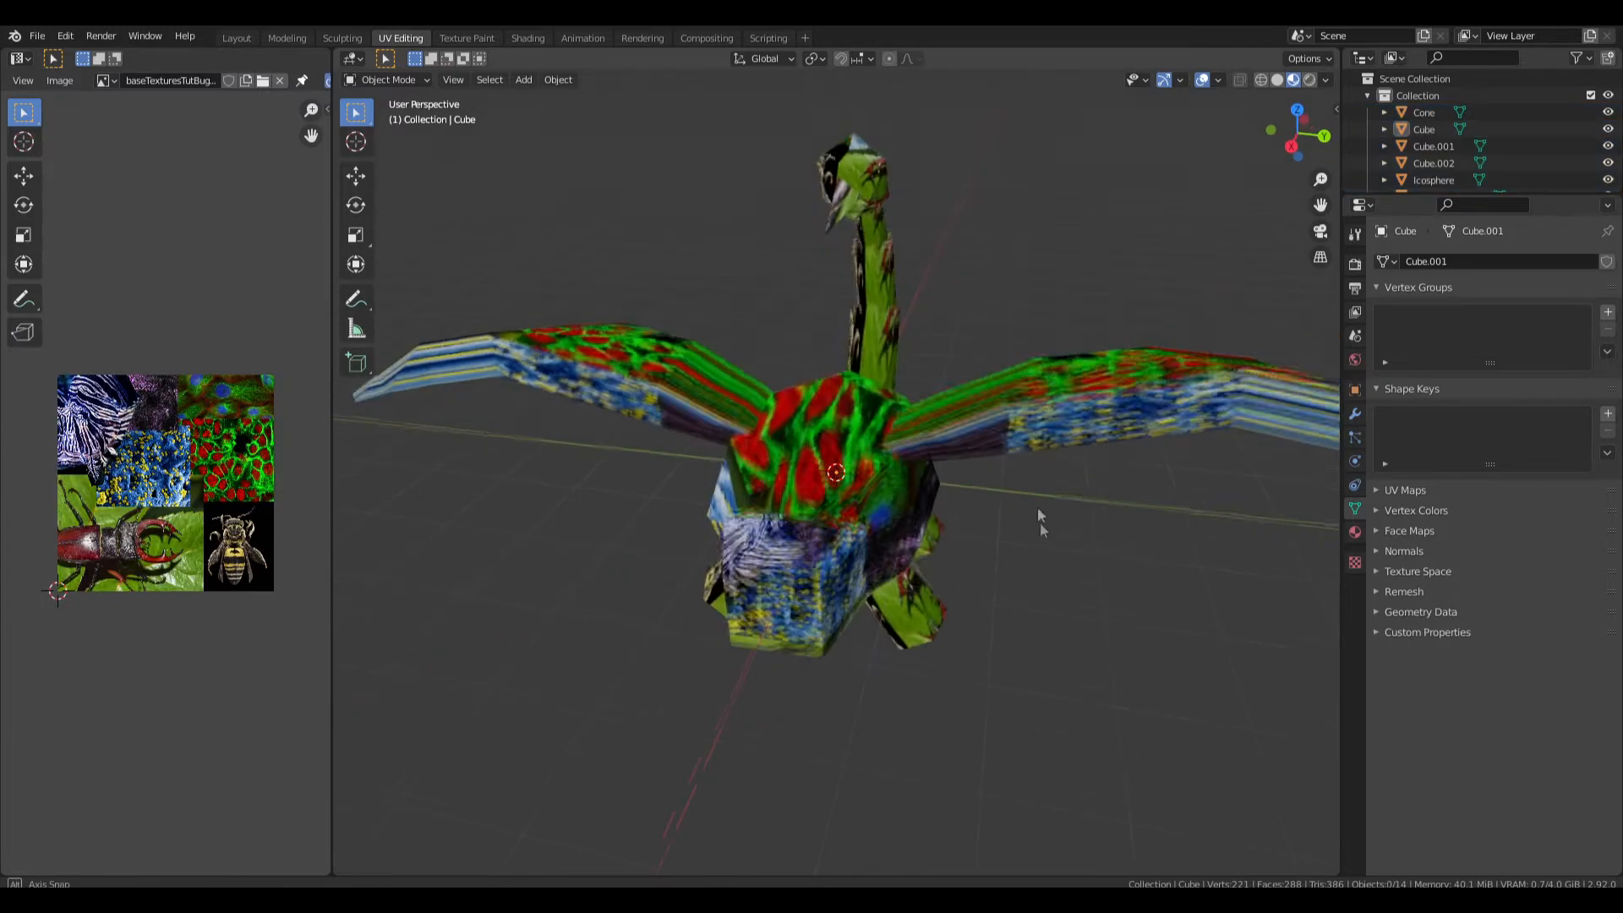
middle_drag(1037, 505, 1052, 538)
drag(1052, 538, 1050, 646)
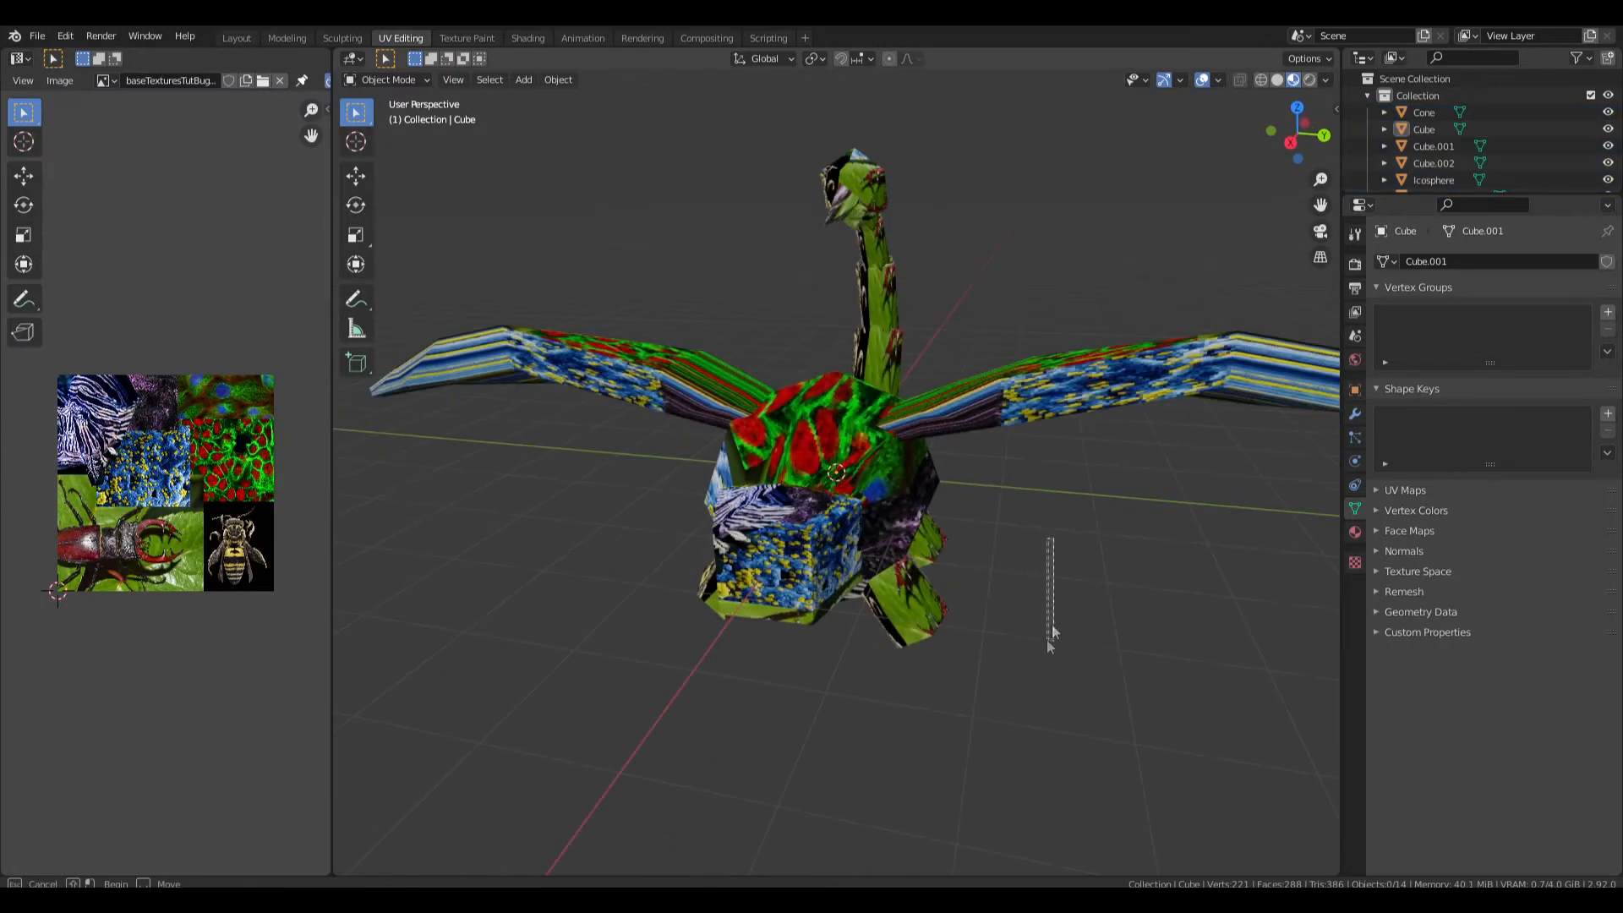
middle_drag(1067, 565, 1026, 561)
key(a)
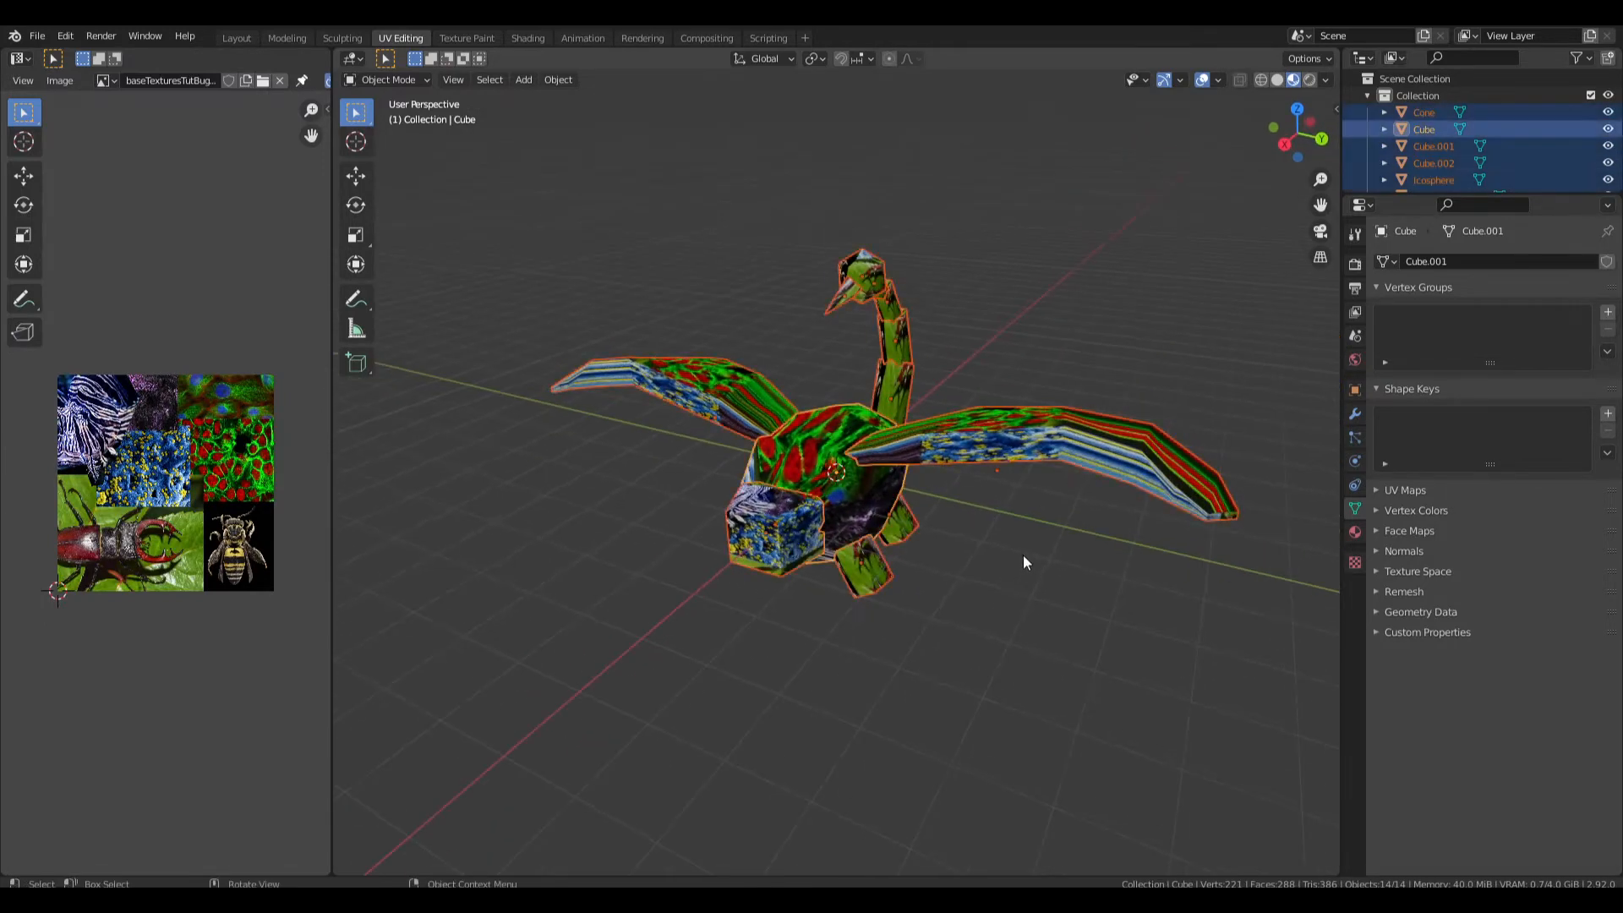
click(392, 79)
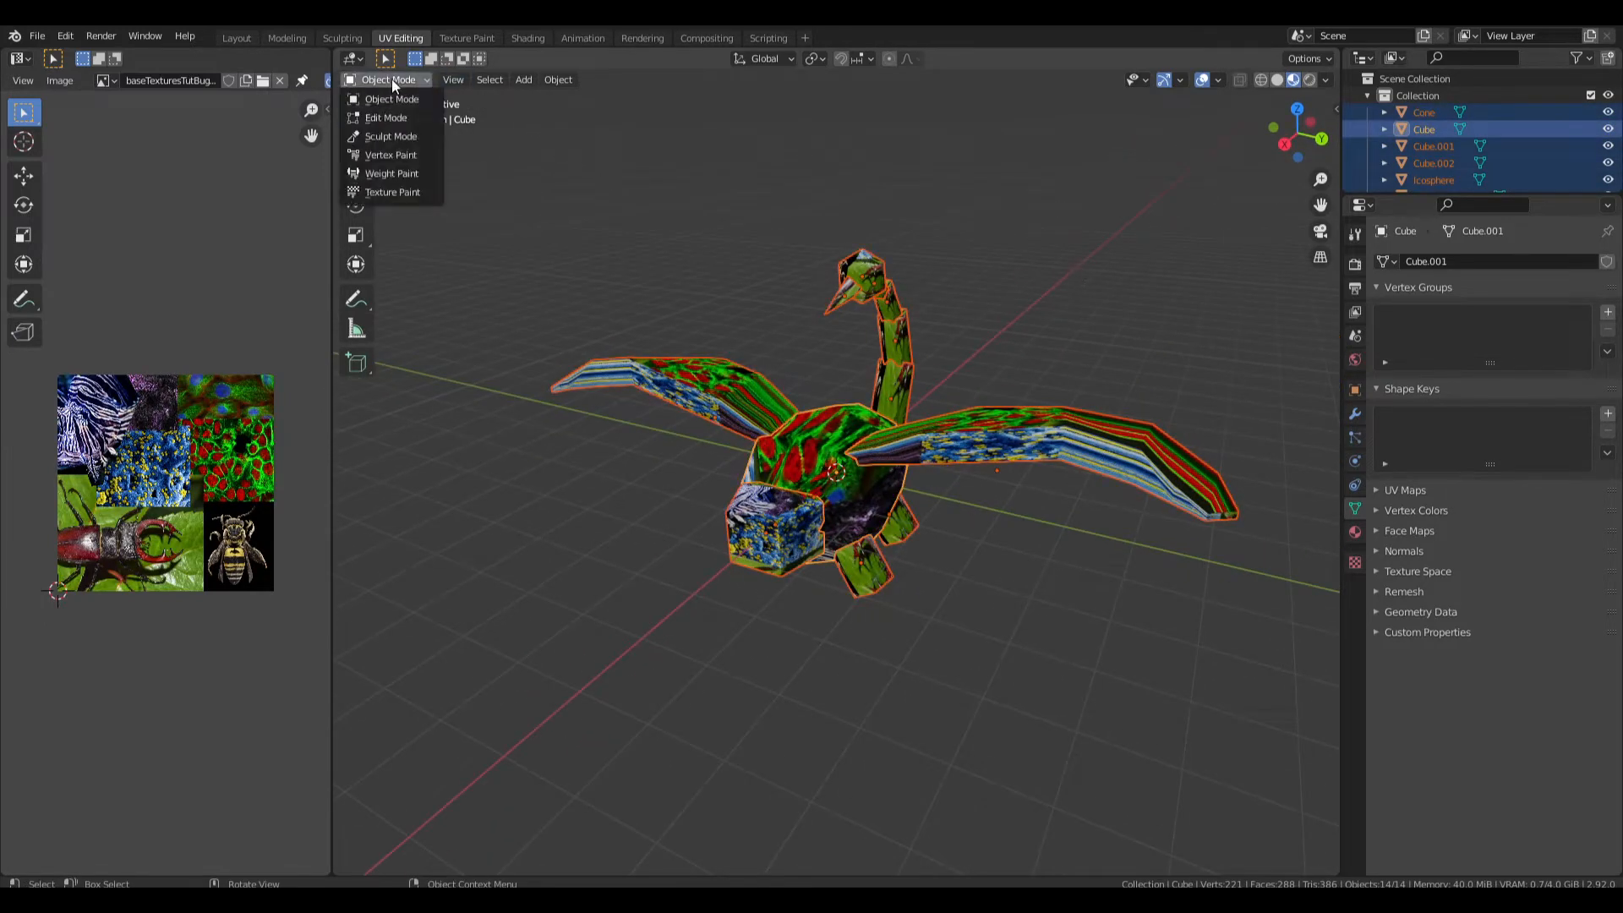
click(369, 112)
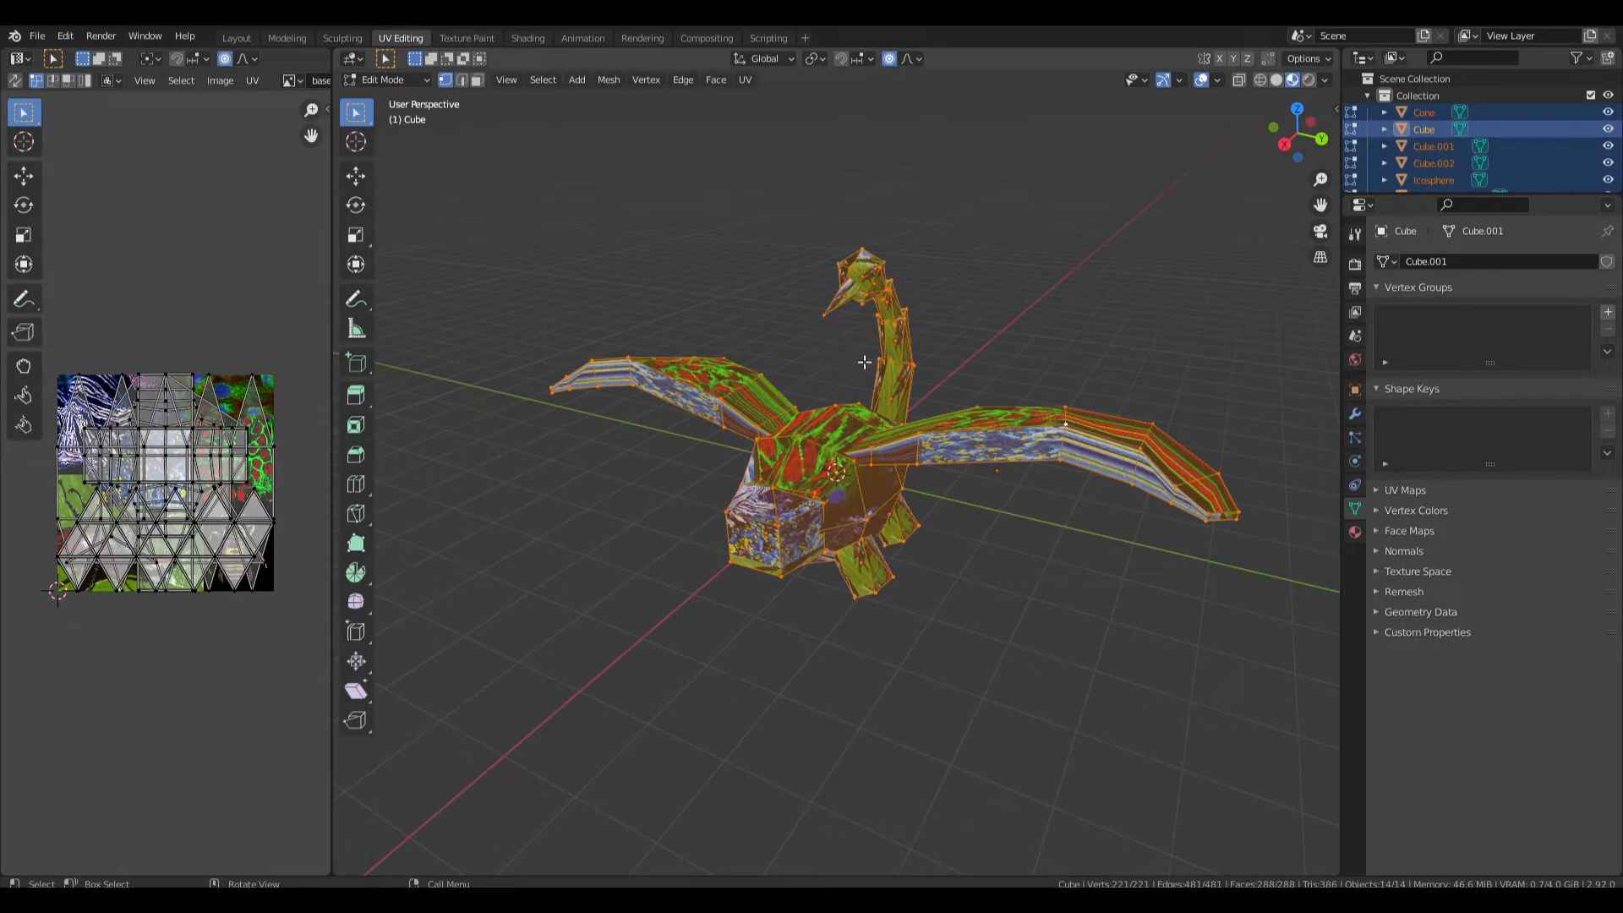
Unwrap all parts of the creature at once with Smart UV Project.
middle_drag(876, 427, 834, 175)
click(754, 79)
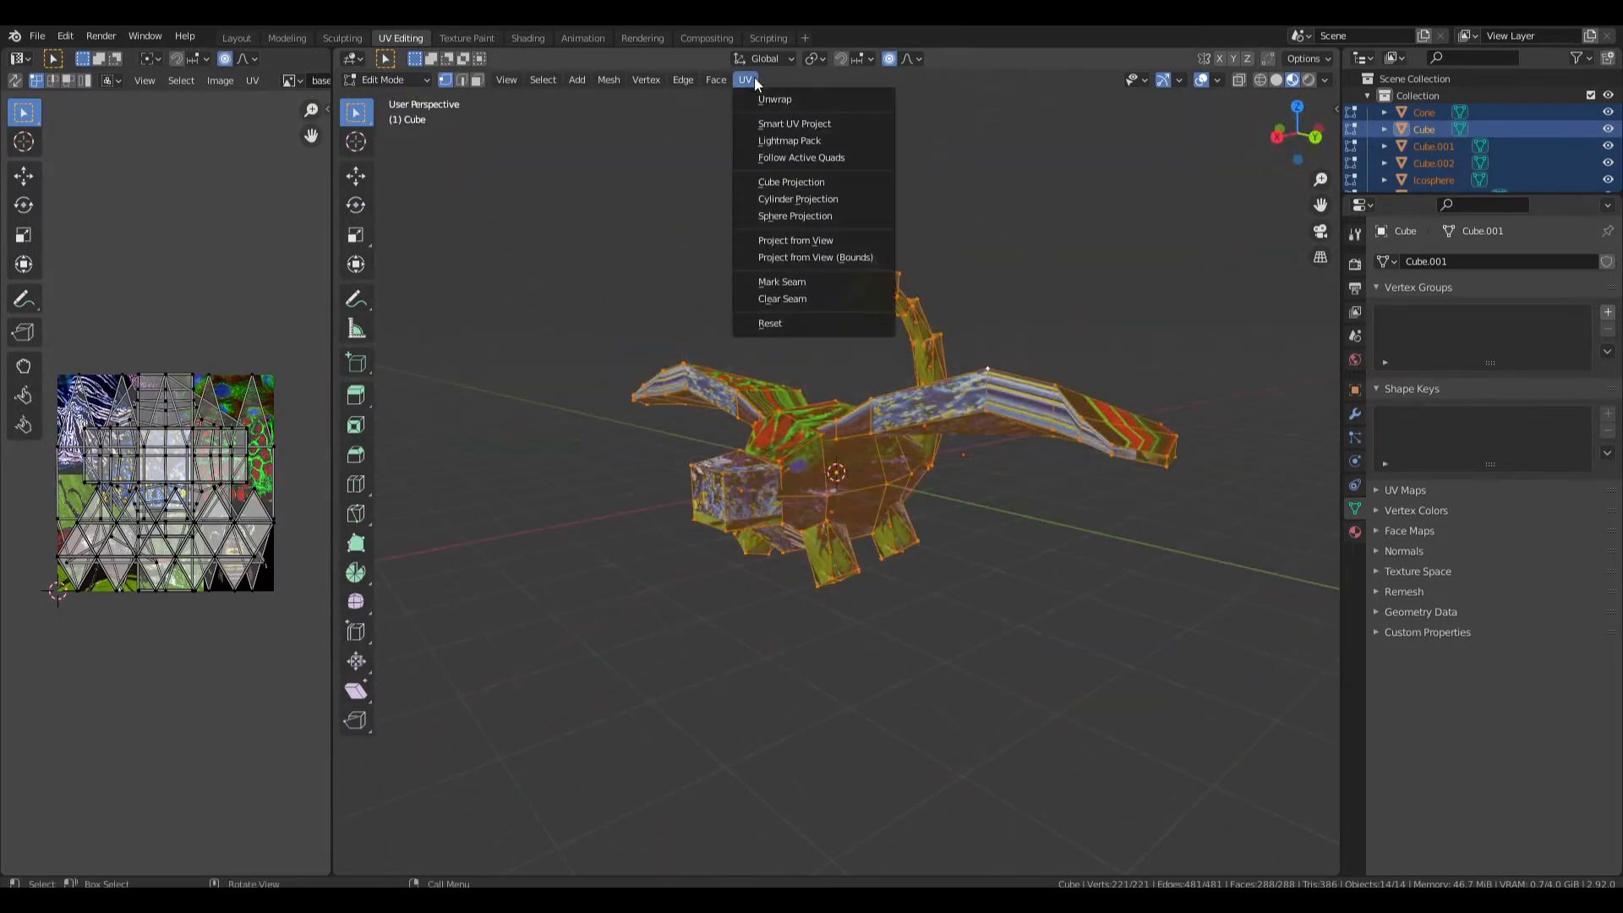
click(778, 123)
click(816, 257)
middle_drag(816, 257, 838, 439)
Enter Edit Mode on the body alone, switch to face selection and clear the selection.
key(Tab)
click(845, 470)
key(Tab)
scroll(245, 372, up, 4)
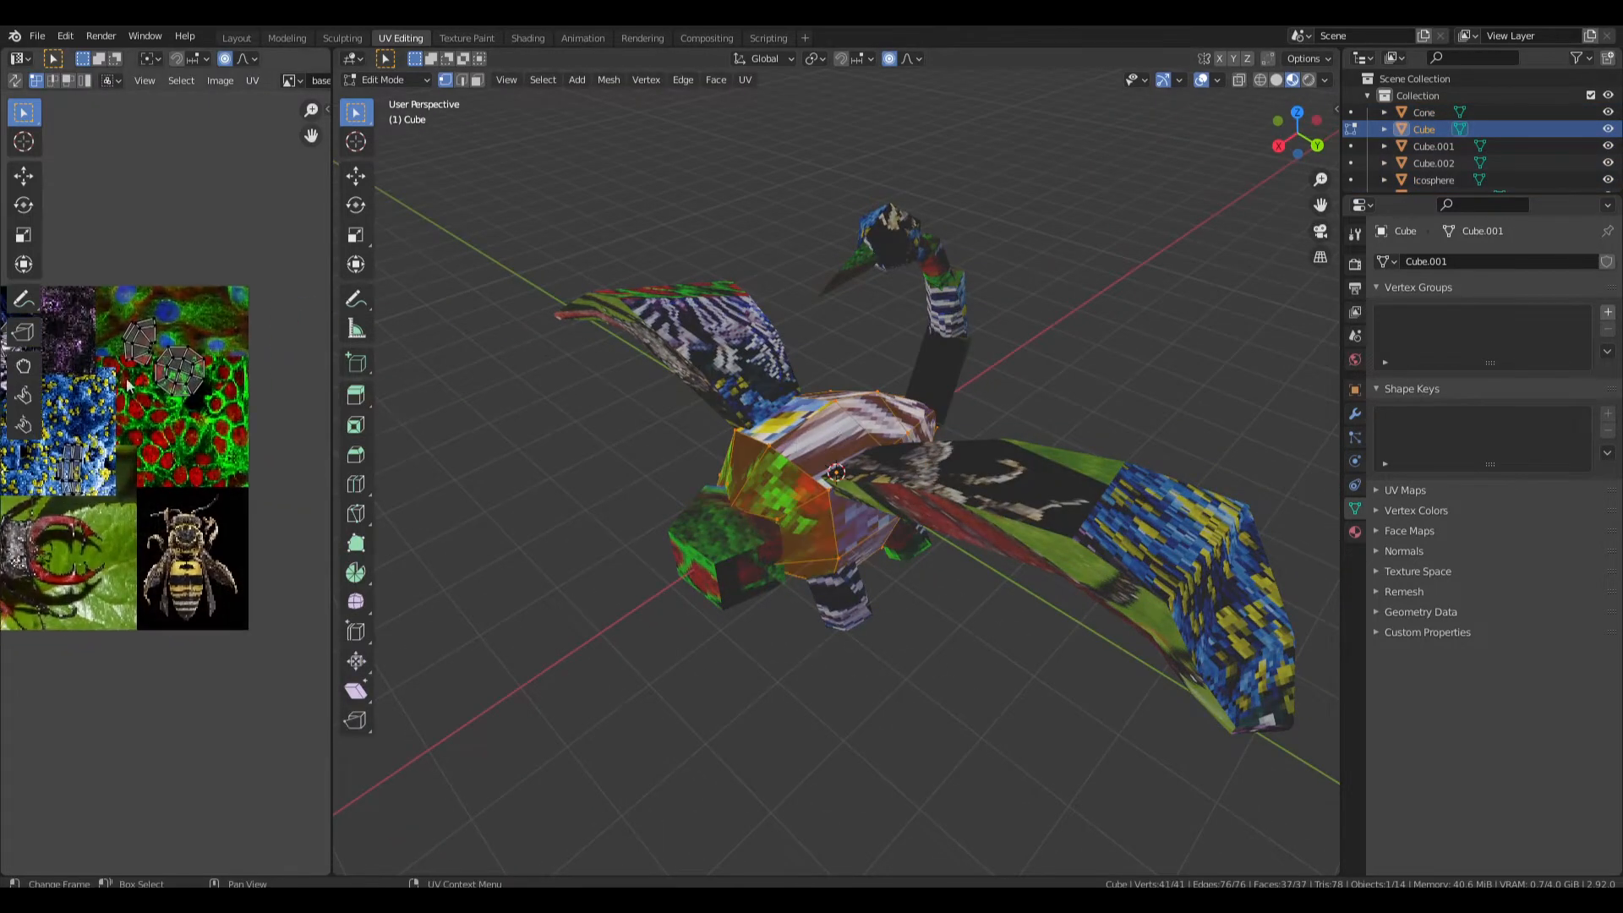
middle_drag(807, 459, 839, 374)
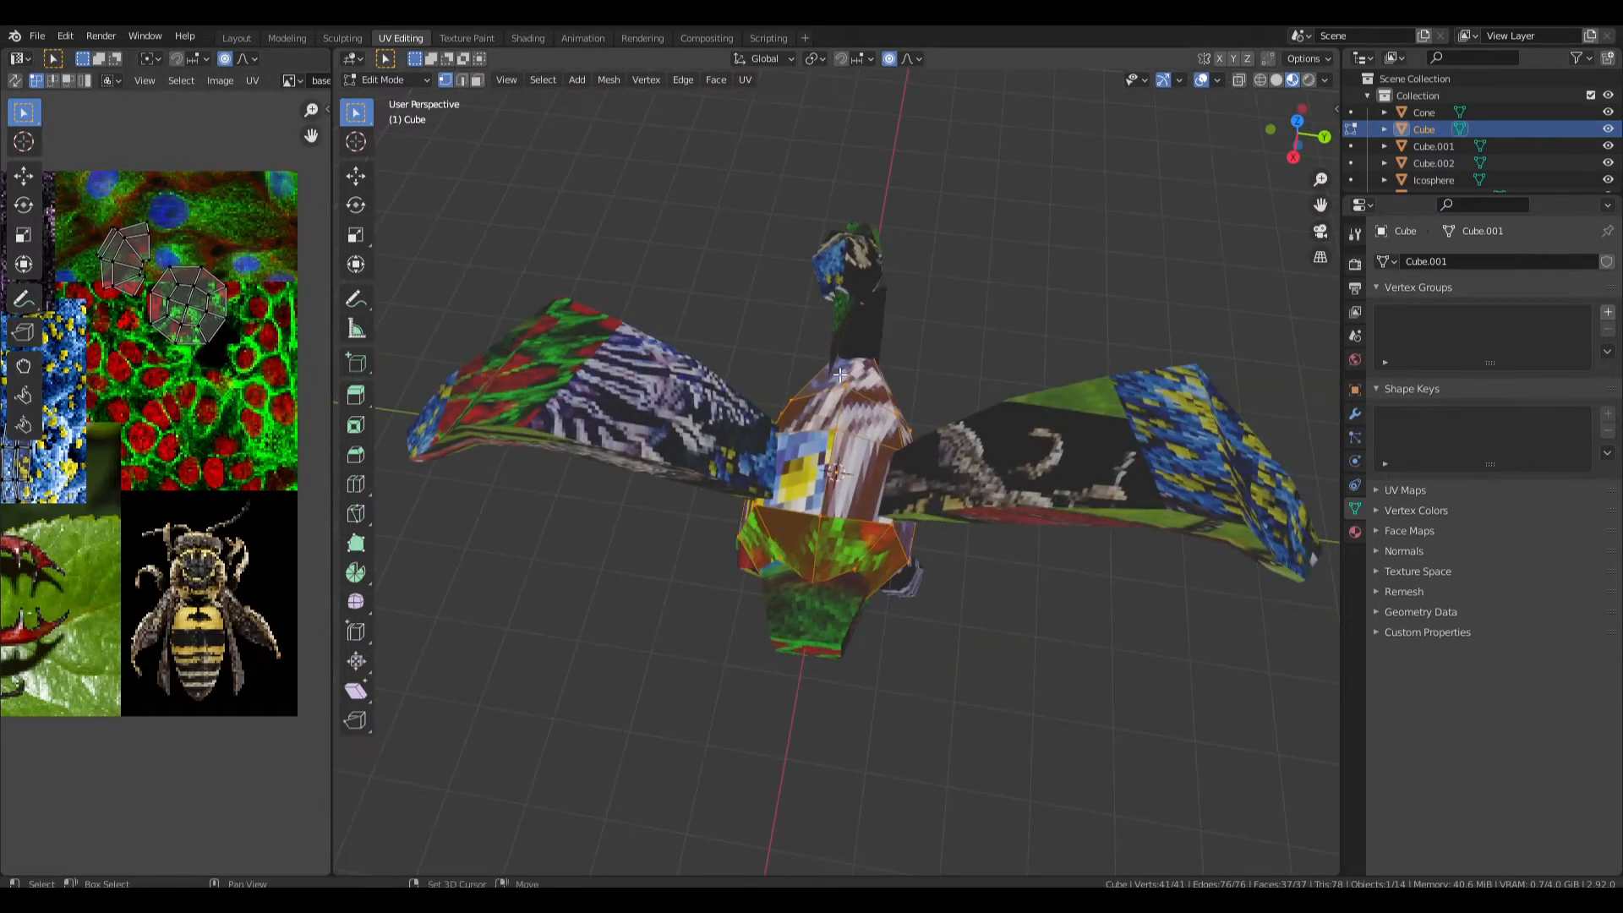
click(837, 399)
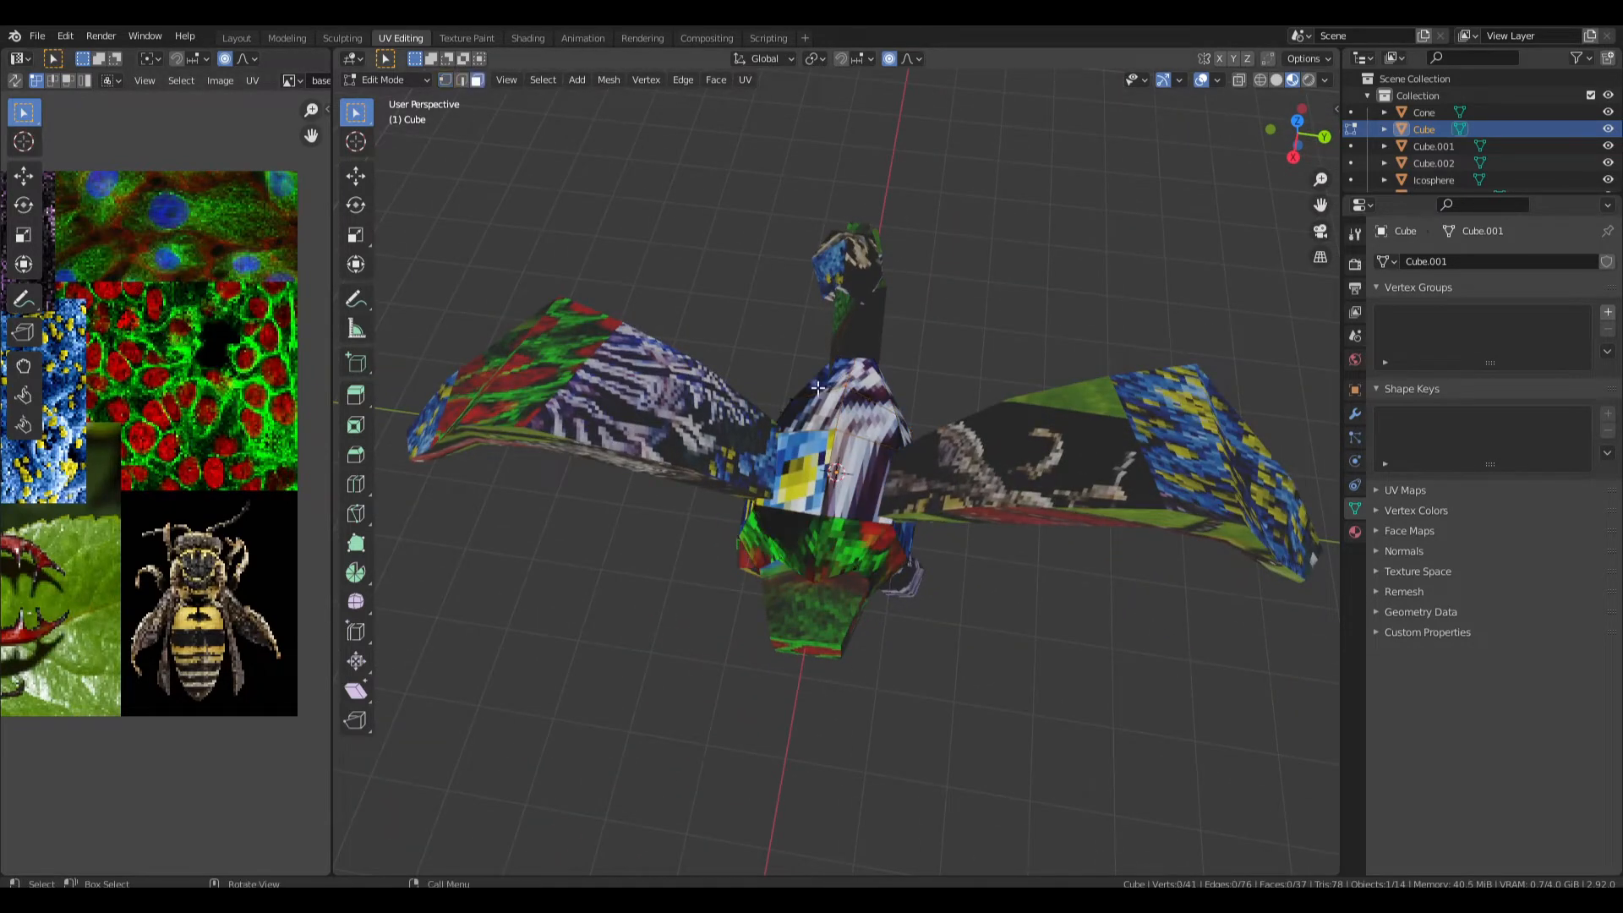
Select the faces along the top of the body and move their UVs onto the bee picture.
drag(856, 535, 855, 535)
middle_drag(856, 535, 693, 406)
scroll(311, 408, down, 5)
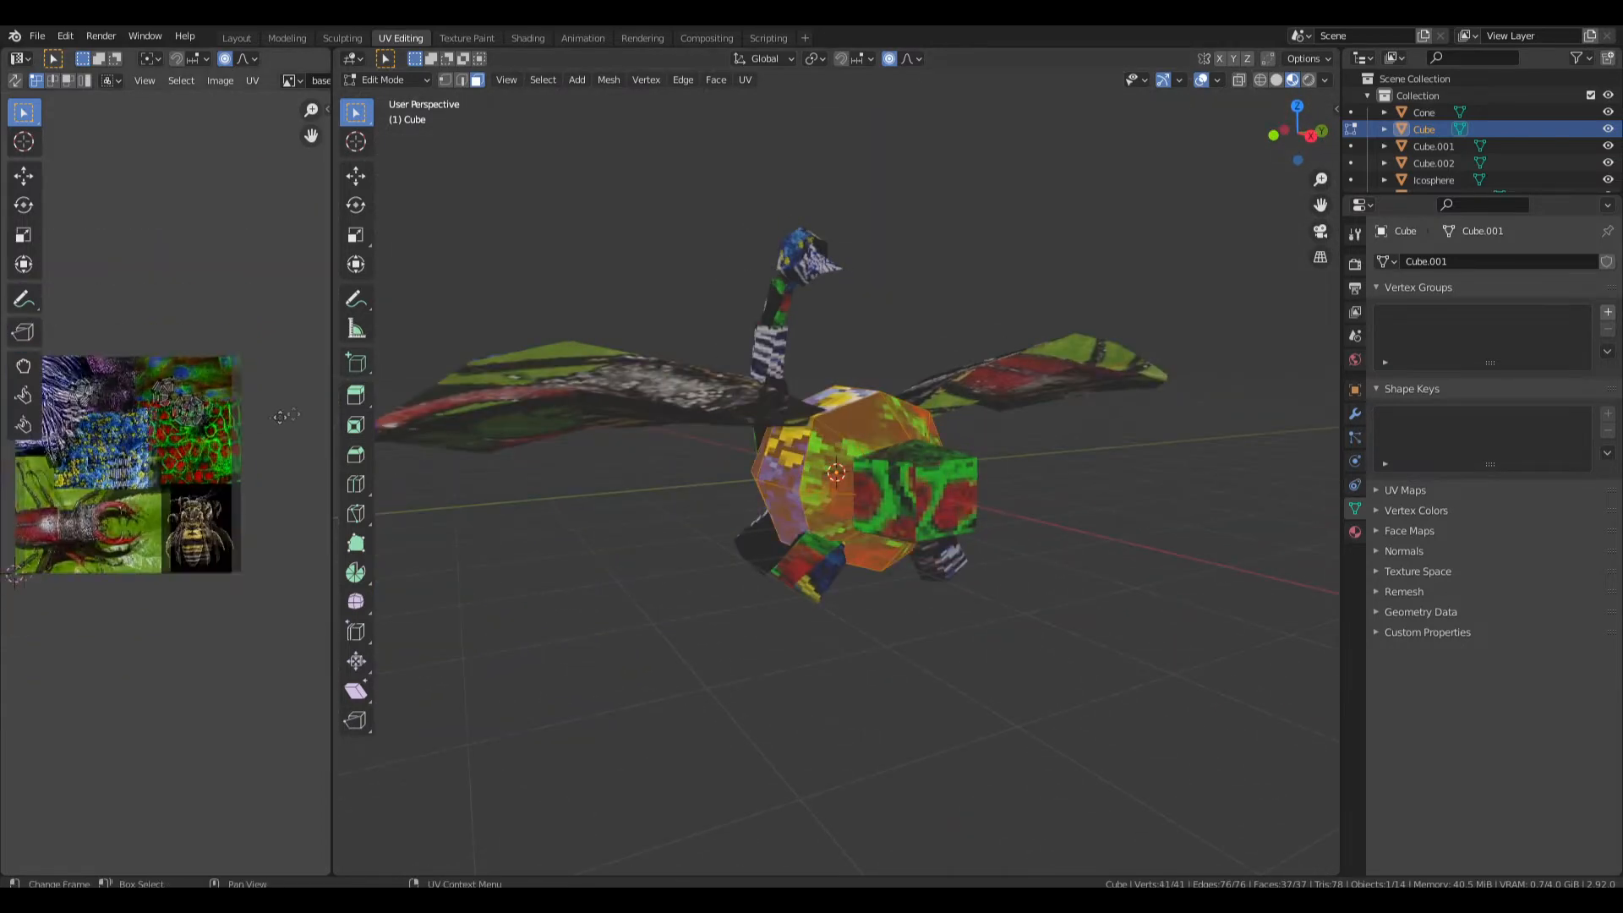
key(a)
middle_drag(832, 378, 811, 419)
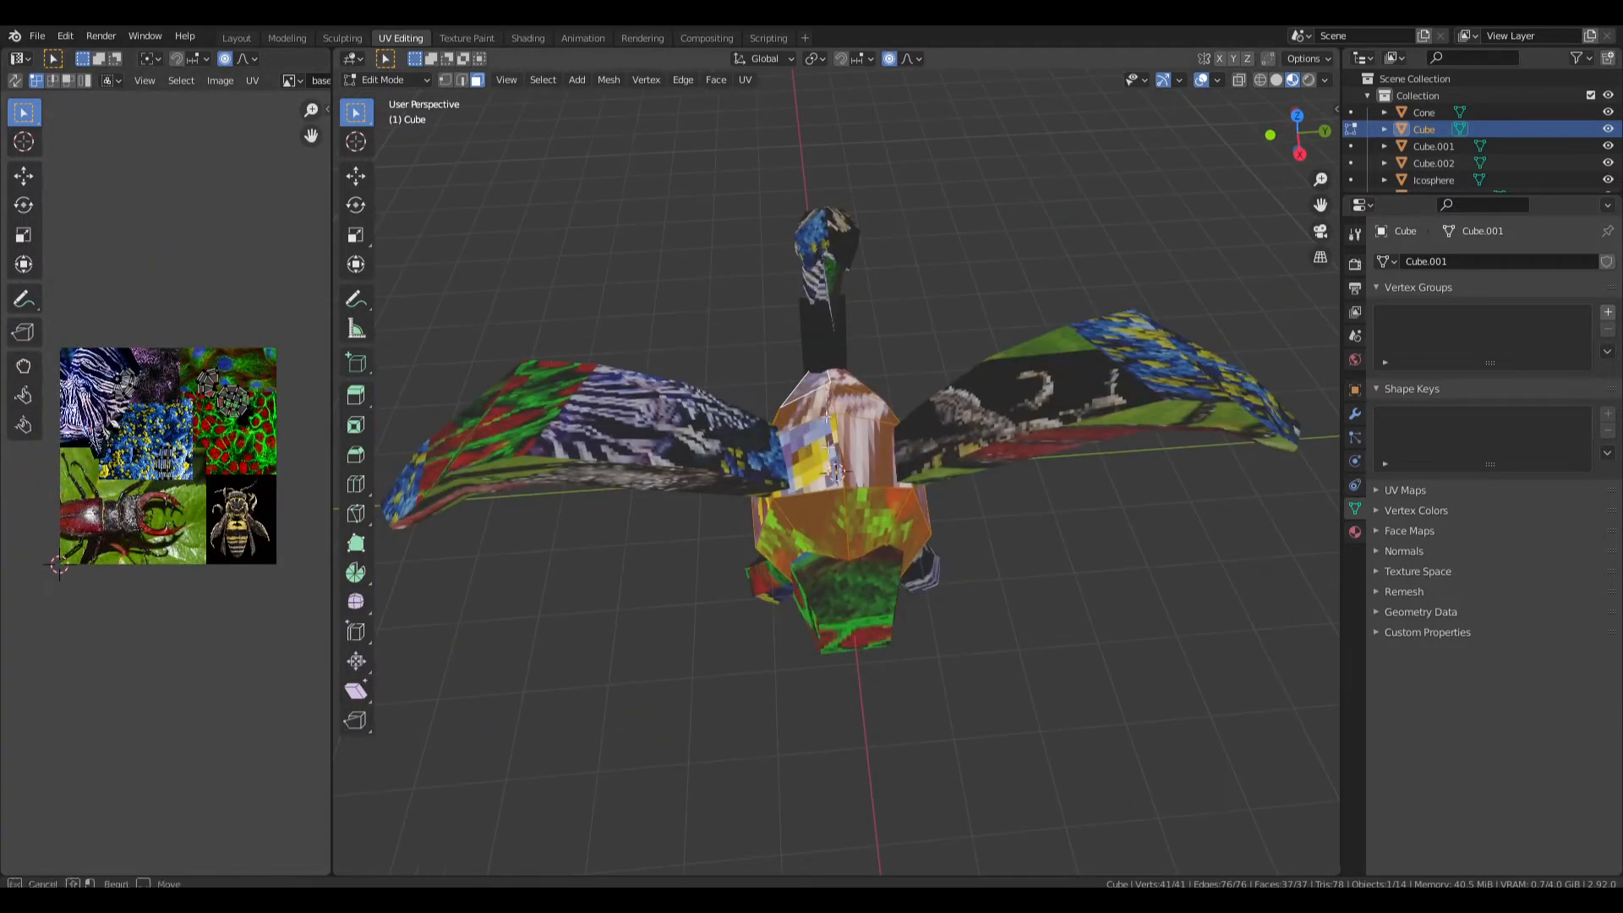
alt+click(825, 412)
scroll(233, 467, up, 2)
key(g)
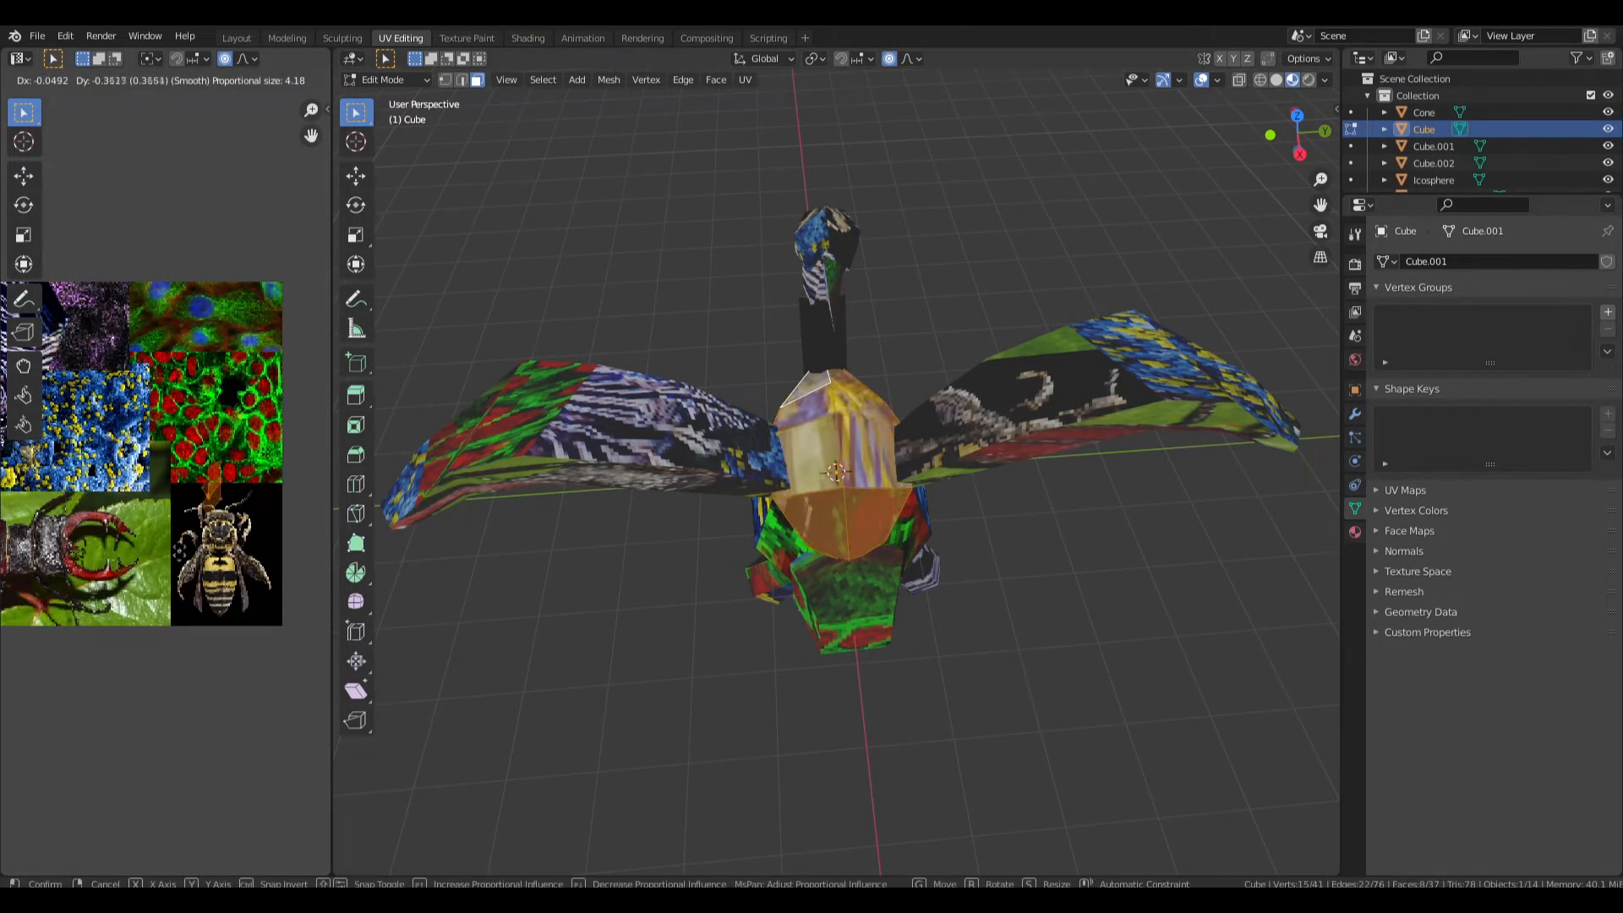
click(187, 646)
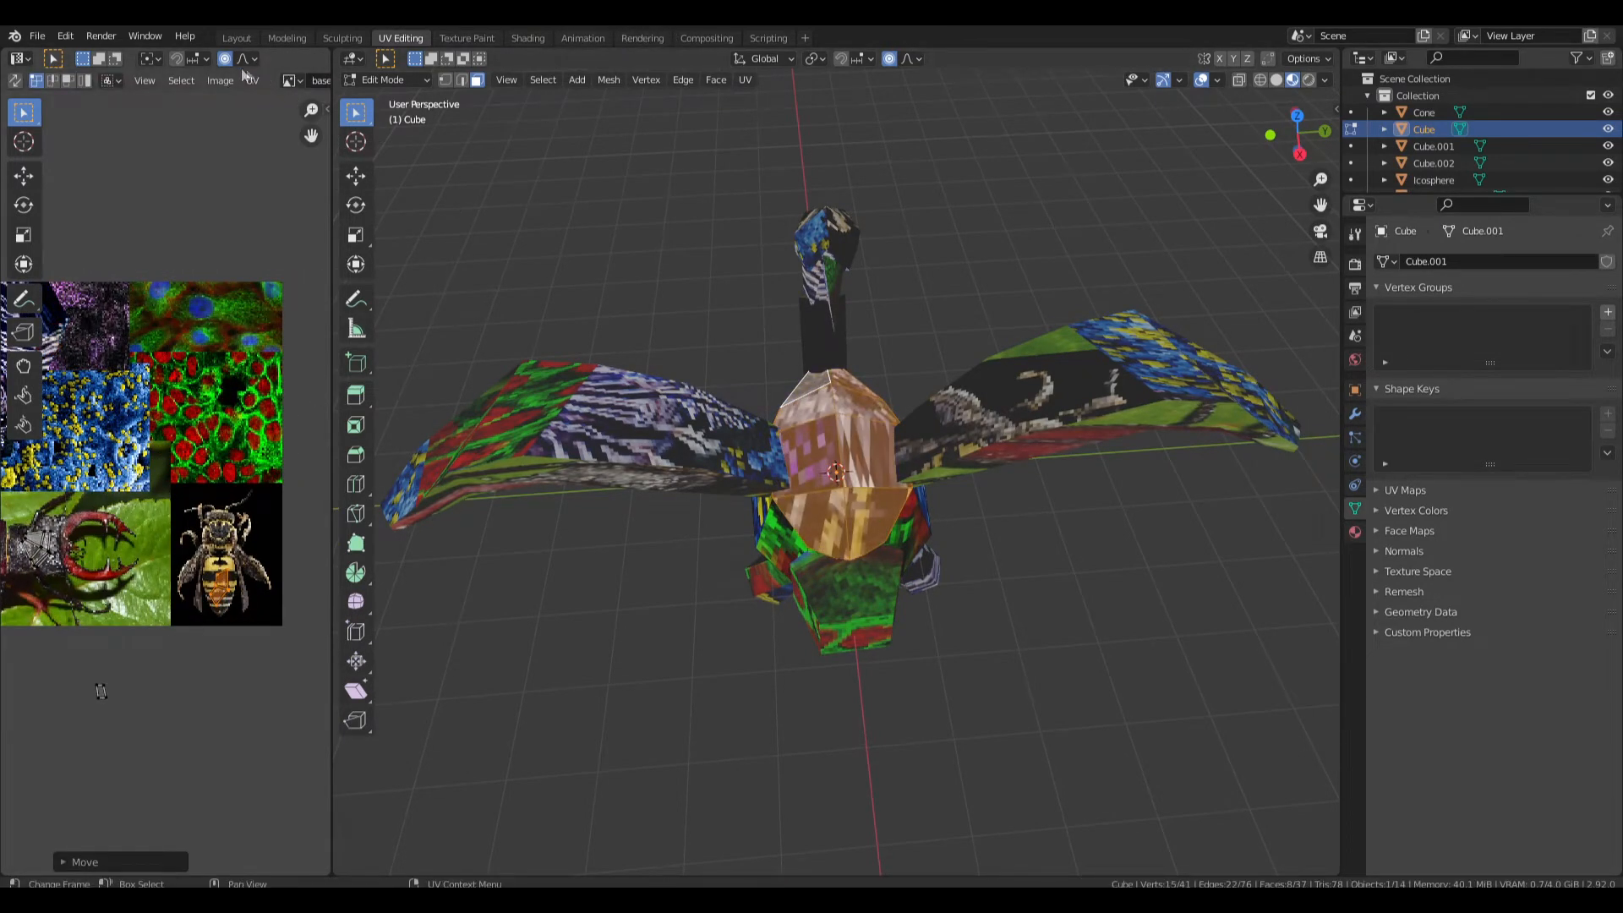
Turn off proportional editing, scale the top faces' UVs up about 2.4 times and reposition them over the bee picture.
middle_drag(101, 691, 150, 677)
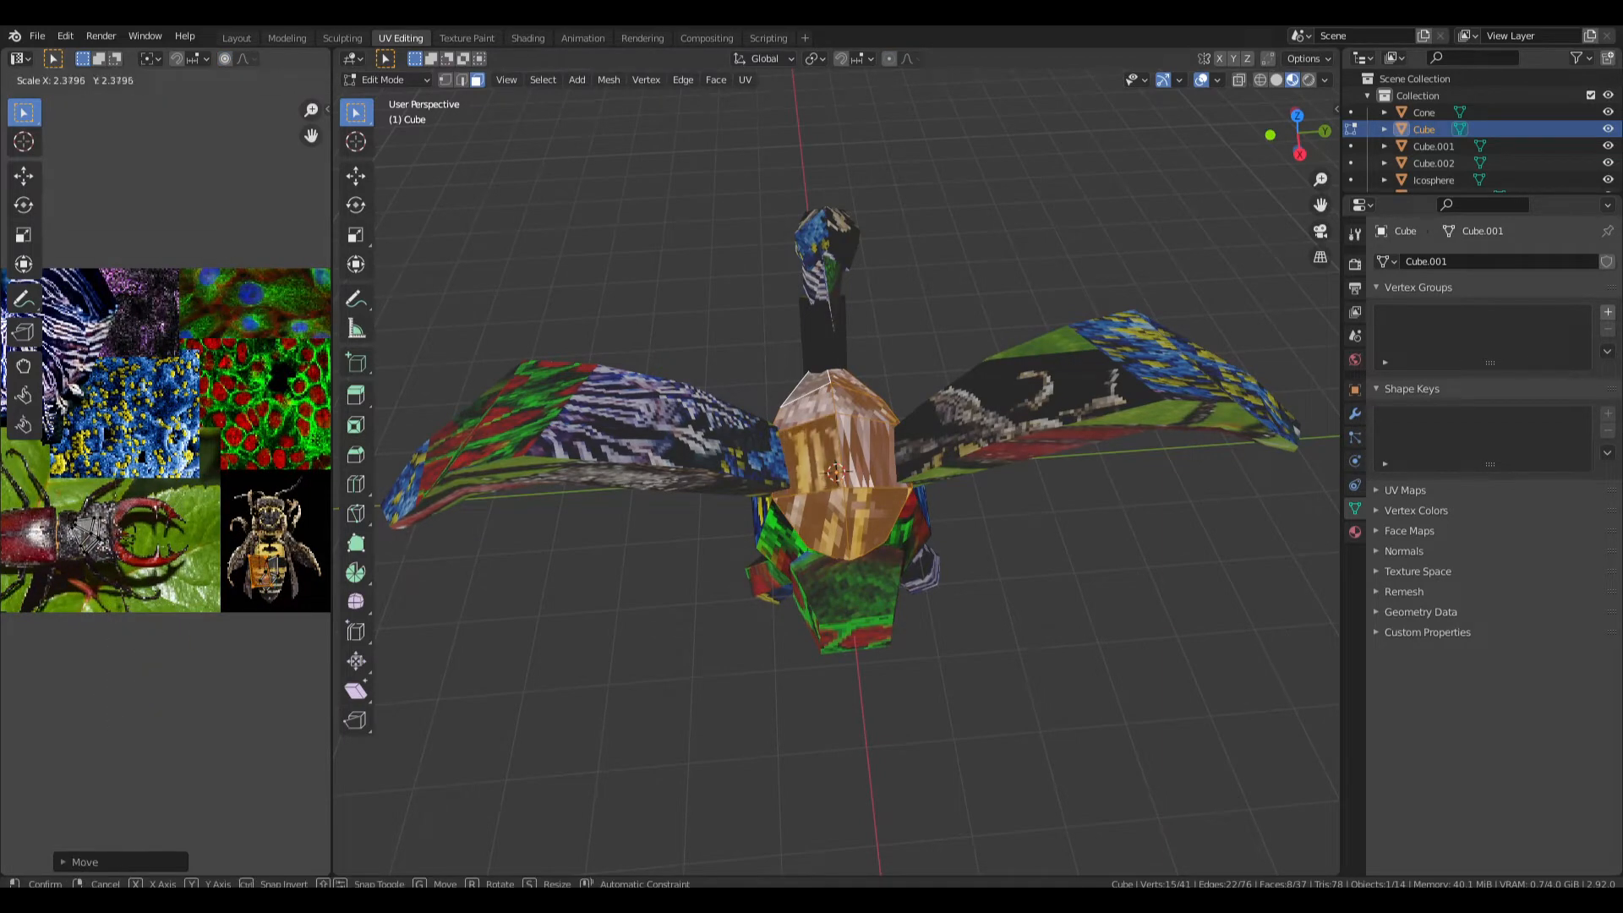
click(254, 626)
middle_drag(541, 507, 562, 468)
middle_drag(125, 416, 243, 415)
scroll(135, 507, down, 5)
key(g)
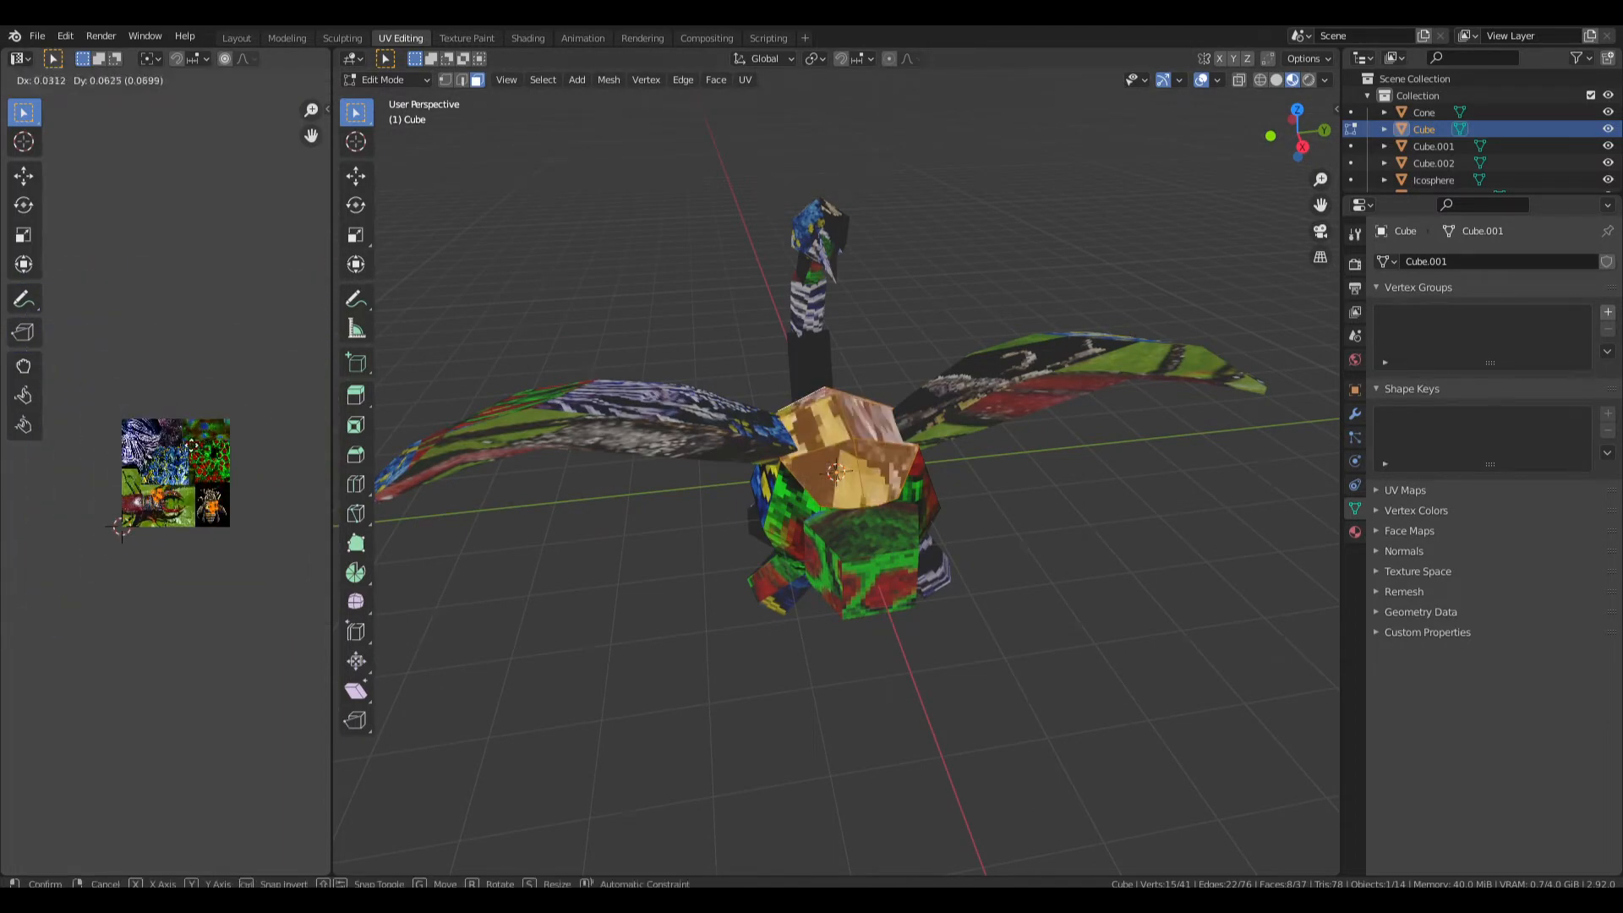
click(121, 528)
Isolate the body in Local View and enter Edit Mode with edge selection.
middle_drag(541, 423, 754, 423)
key(Tab)
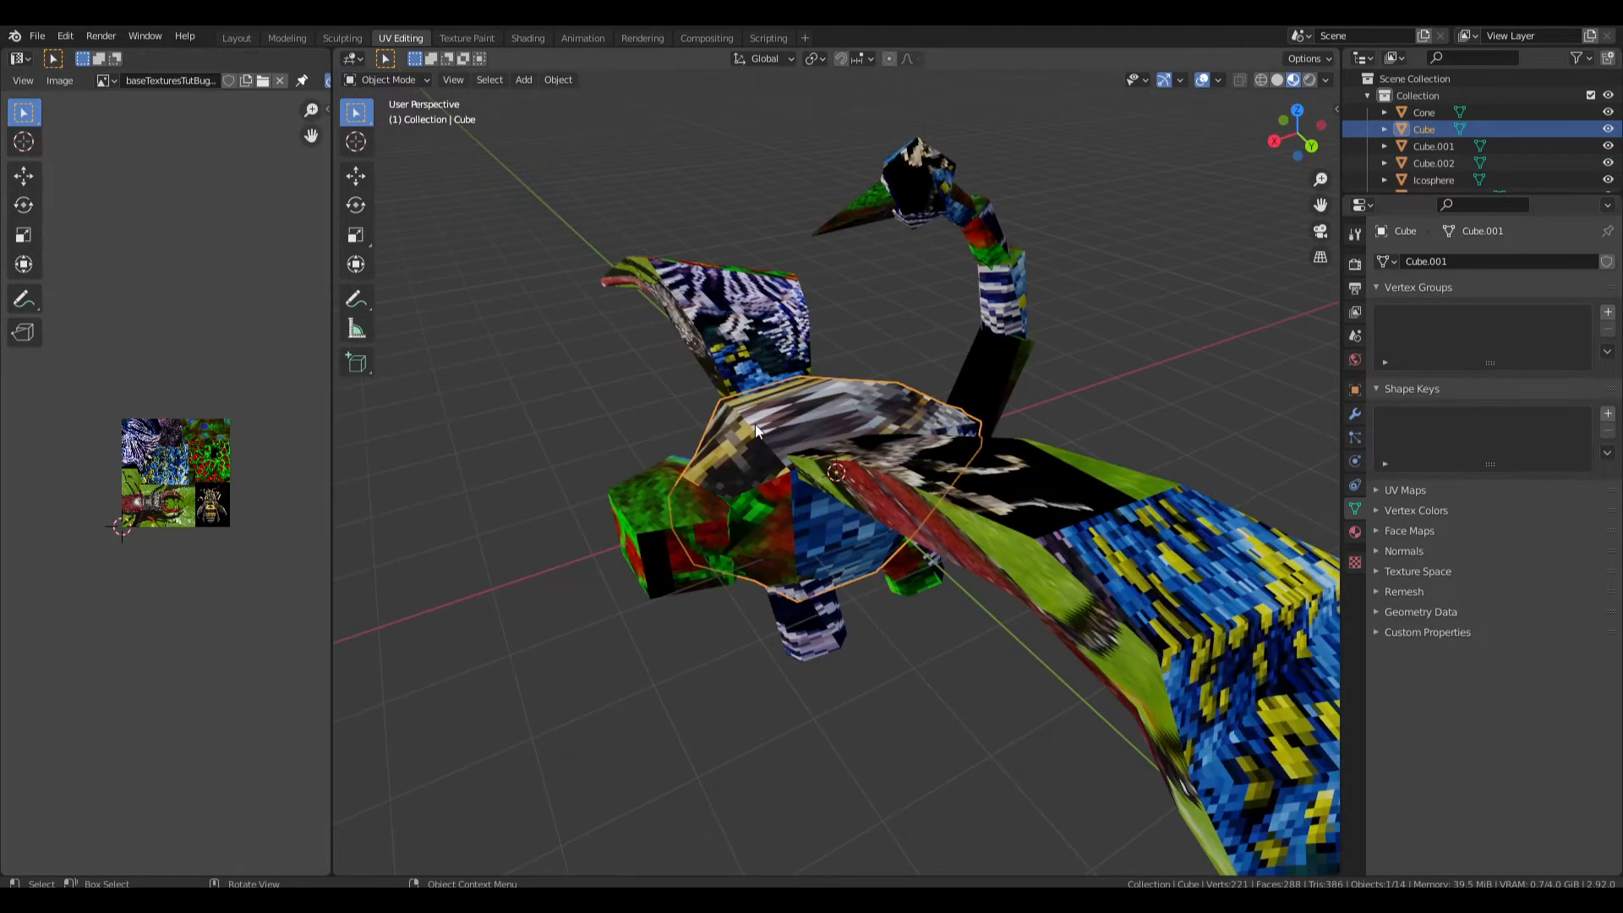
key(KP_Divide)
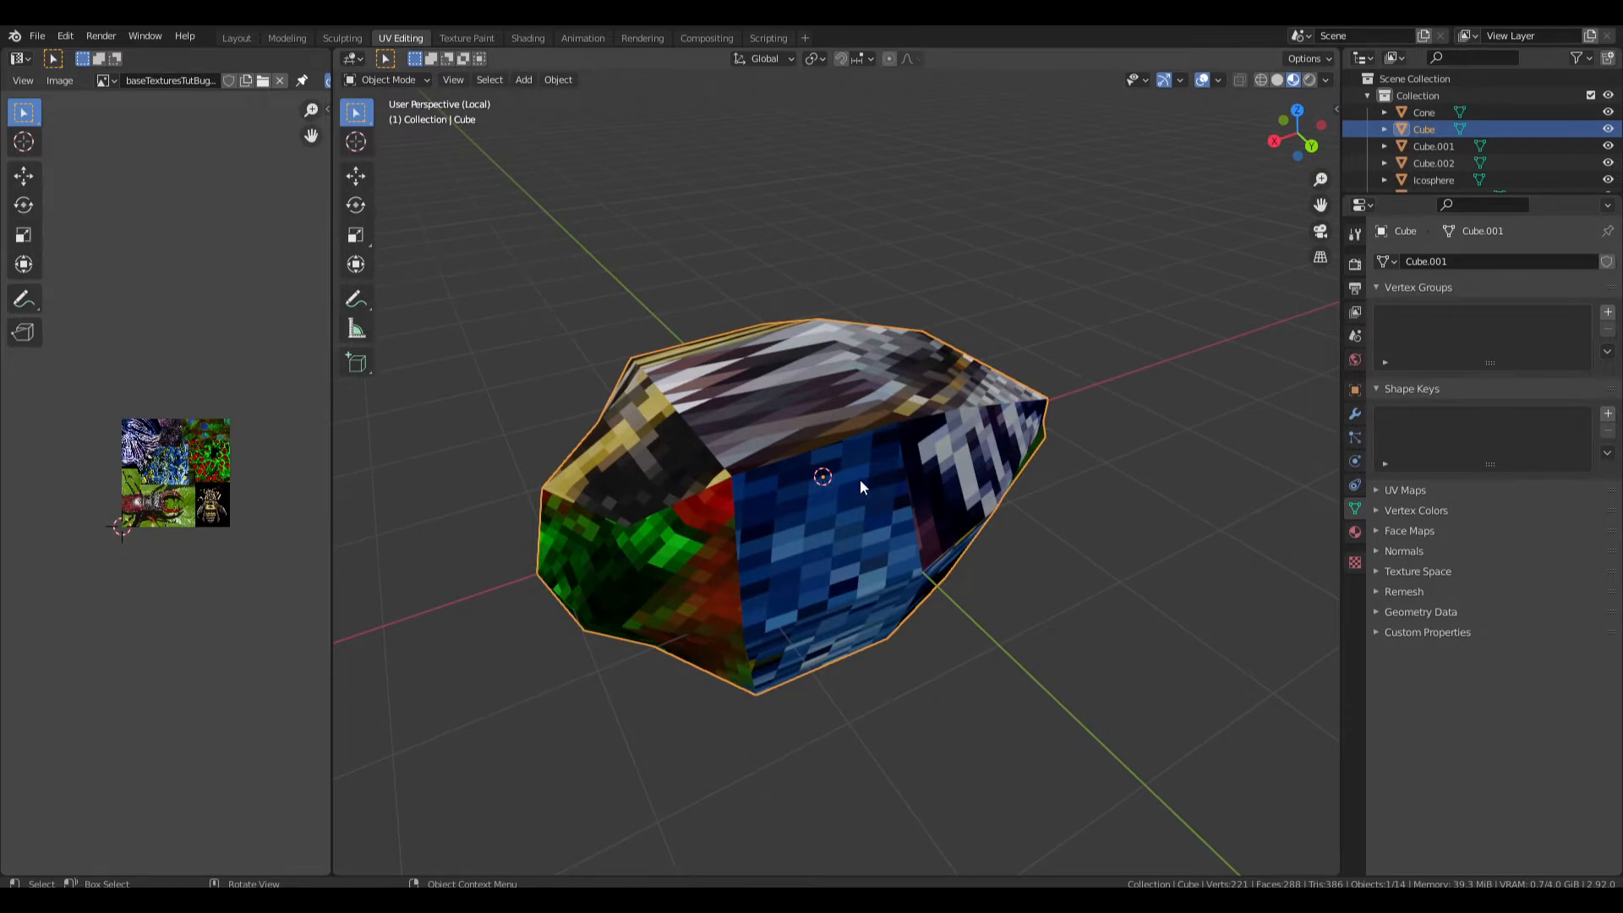
middle_drag(869, 464, 710, 467)
key(Tab)
key(2)
Select the ring of edges around the upper part of the body and mark it as a seam.
click(681, 466)
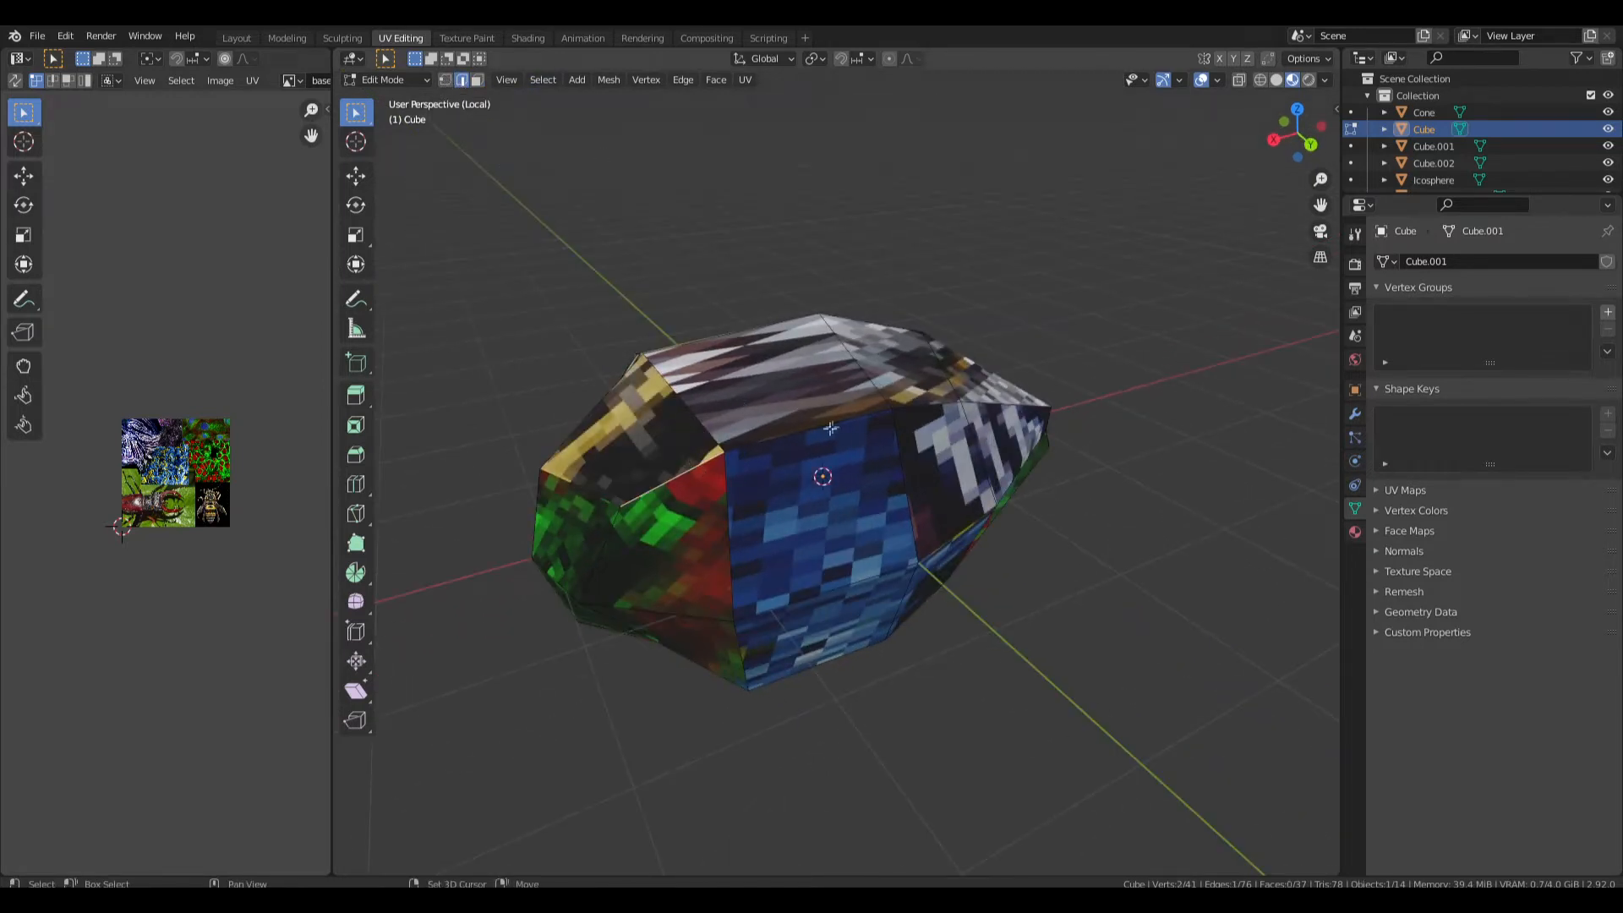
middle_drag(969, 406, 854, 411)
shift+click(998, 470)
middle_drag(998, 470, 693, 451)
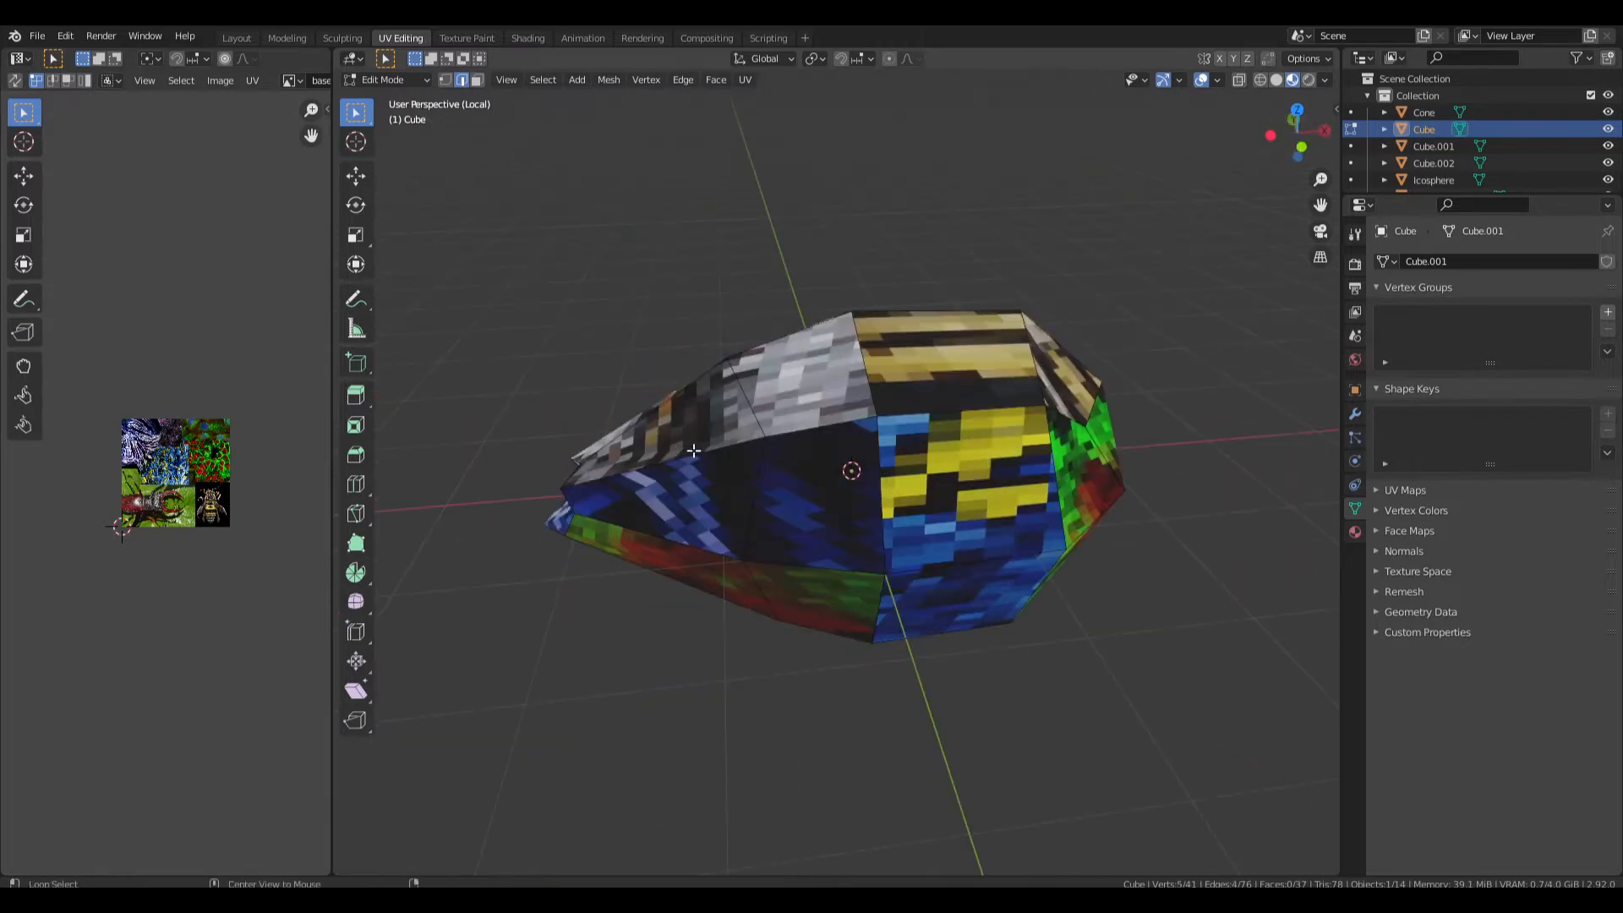
middle_drag(853, 448, 1069, 441)
alt+shift+click(807, 458)
middle_drag(807, 458, 861, 597)
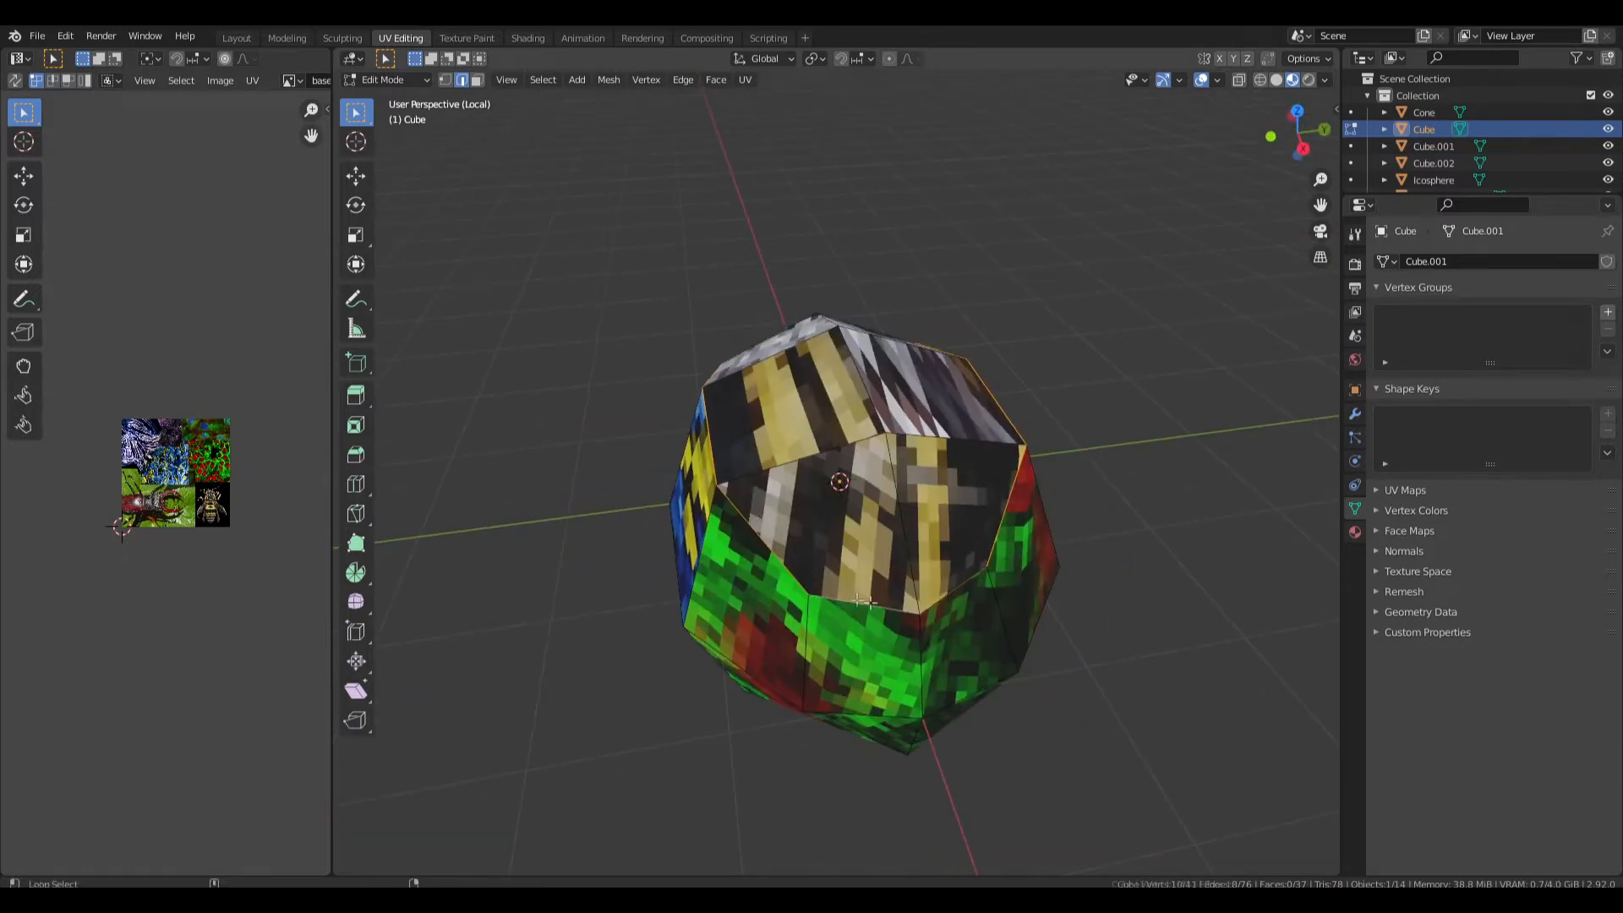
middle_drag(803, 520, 806, 575)
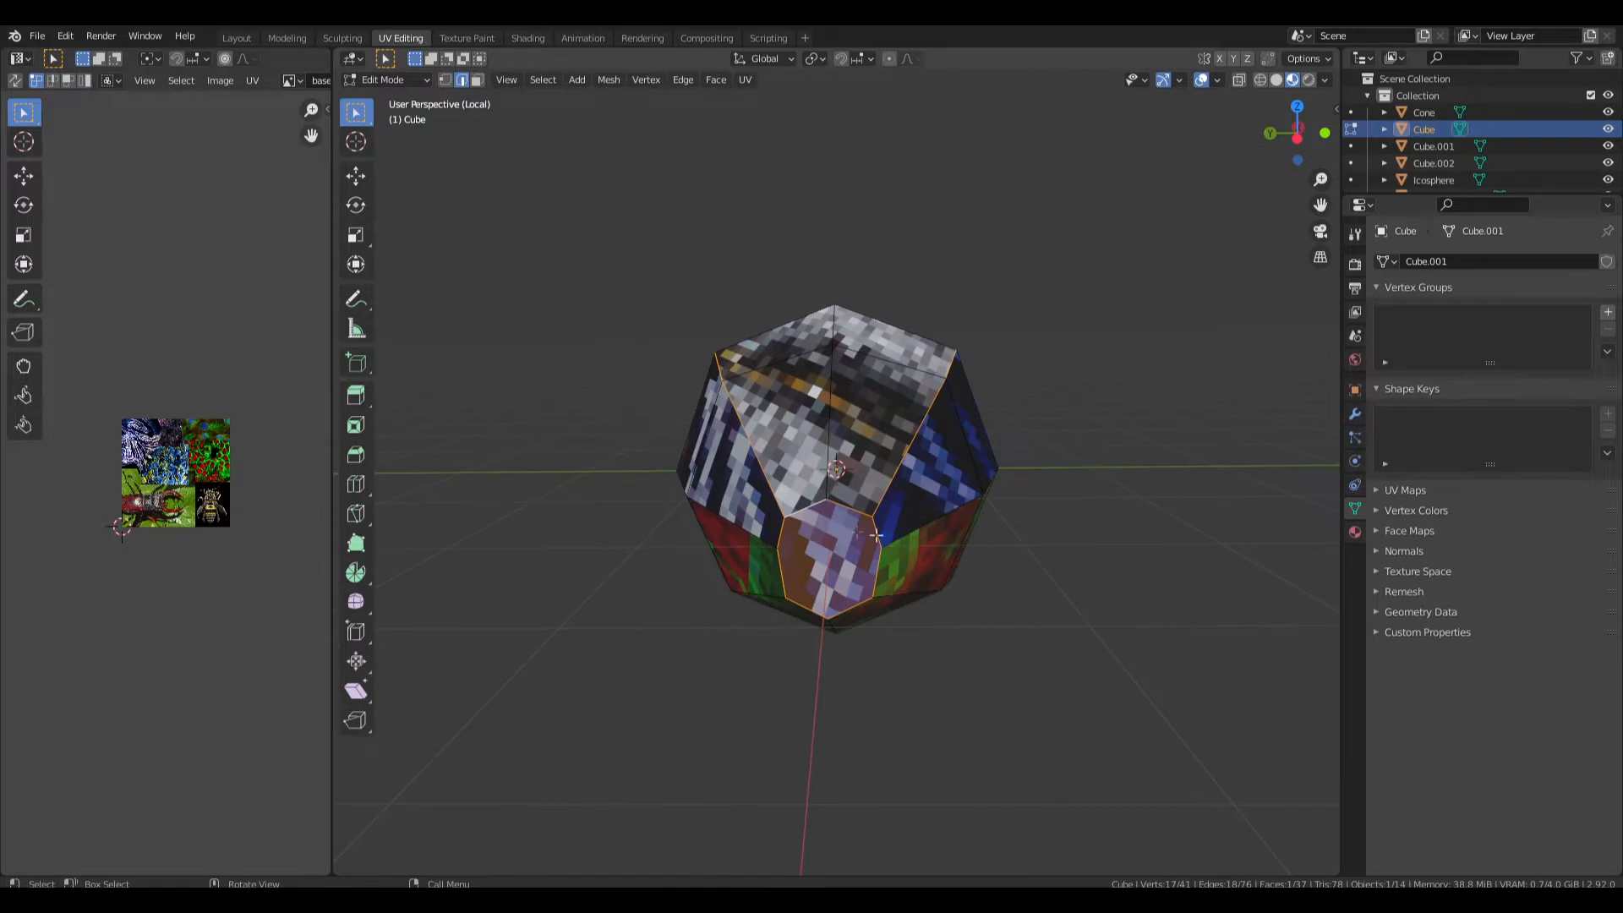
ctrl+drag(635, 680, 635, 680)
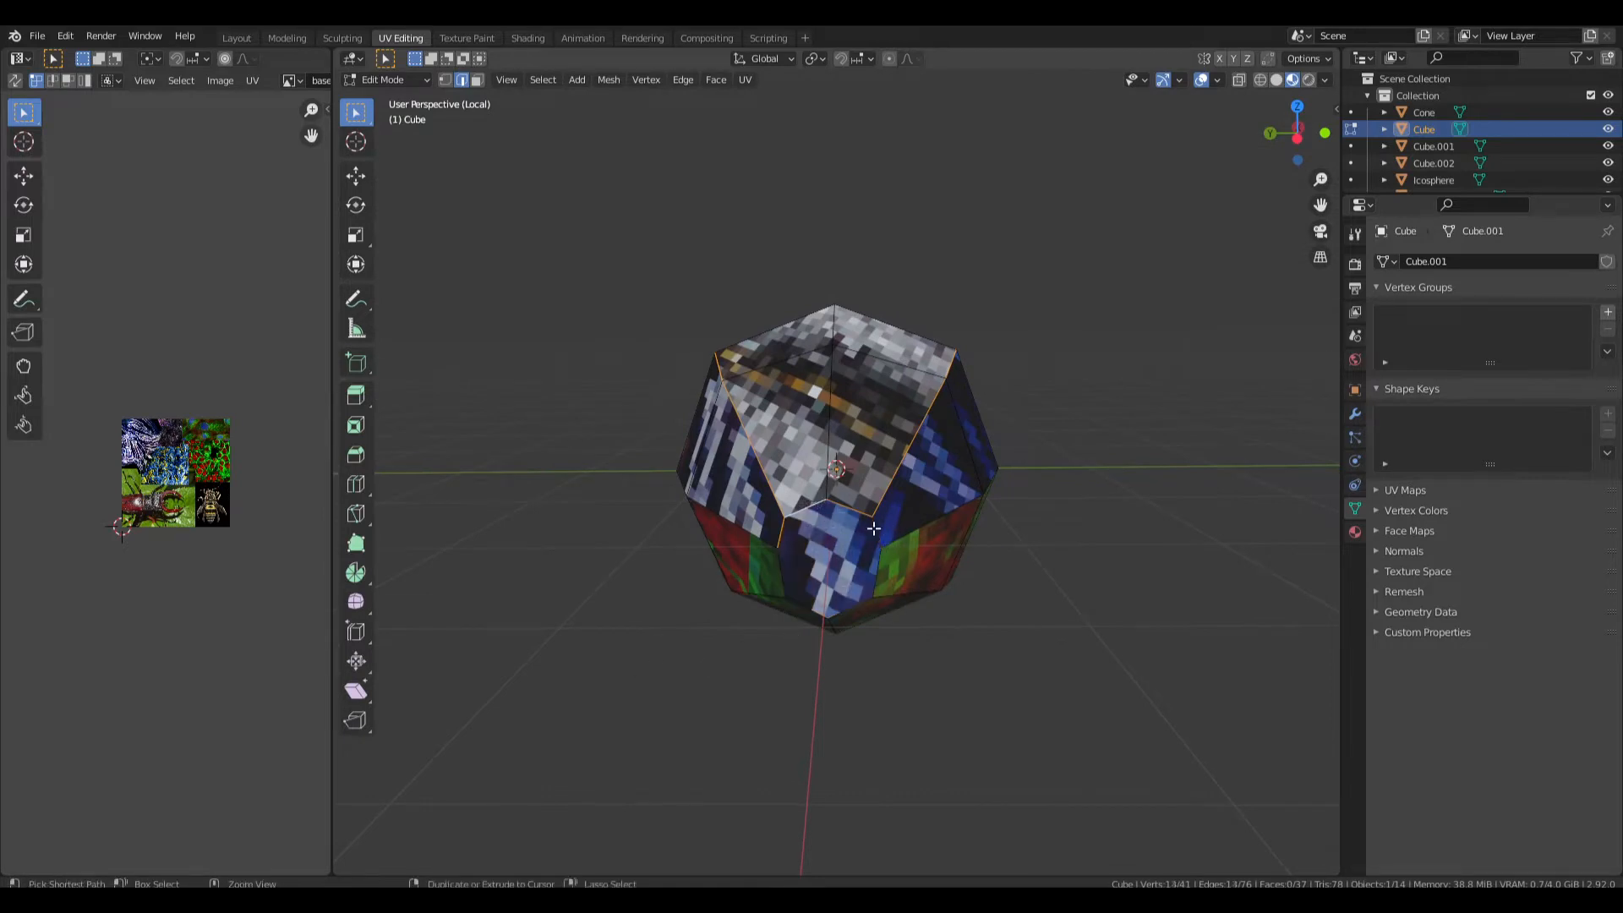
ctrl+drag(727, 562, 727, 562)
middle_drag(727, 562, 809, 428)
right_click(809, 428)
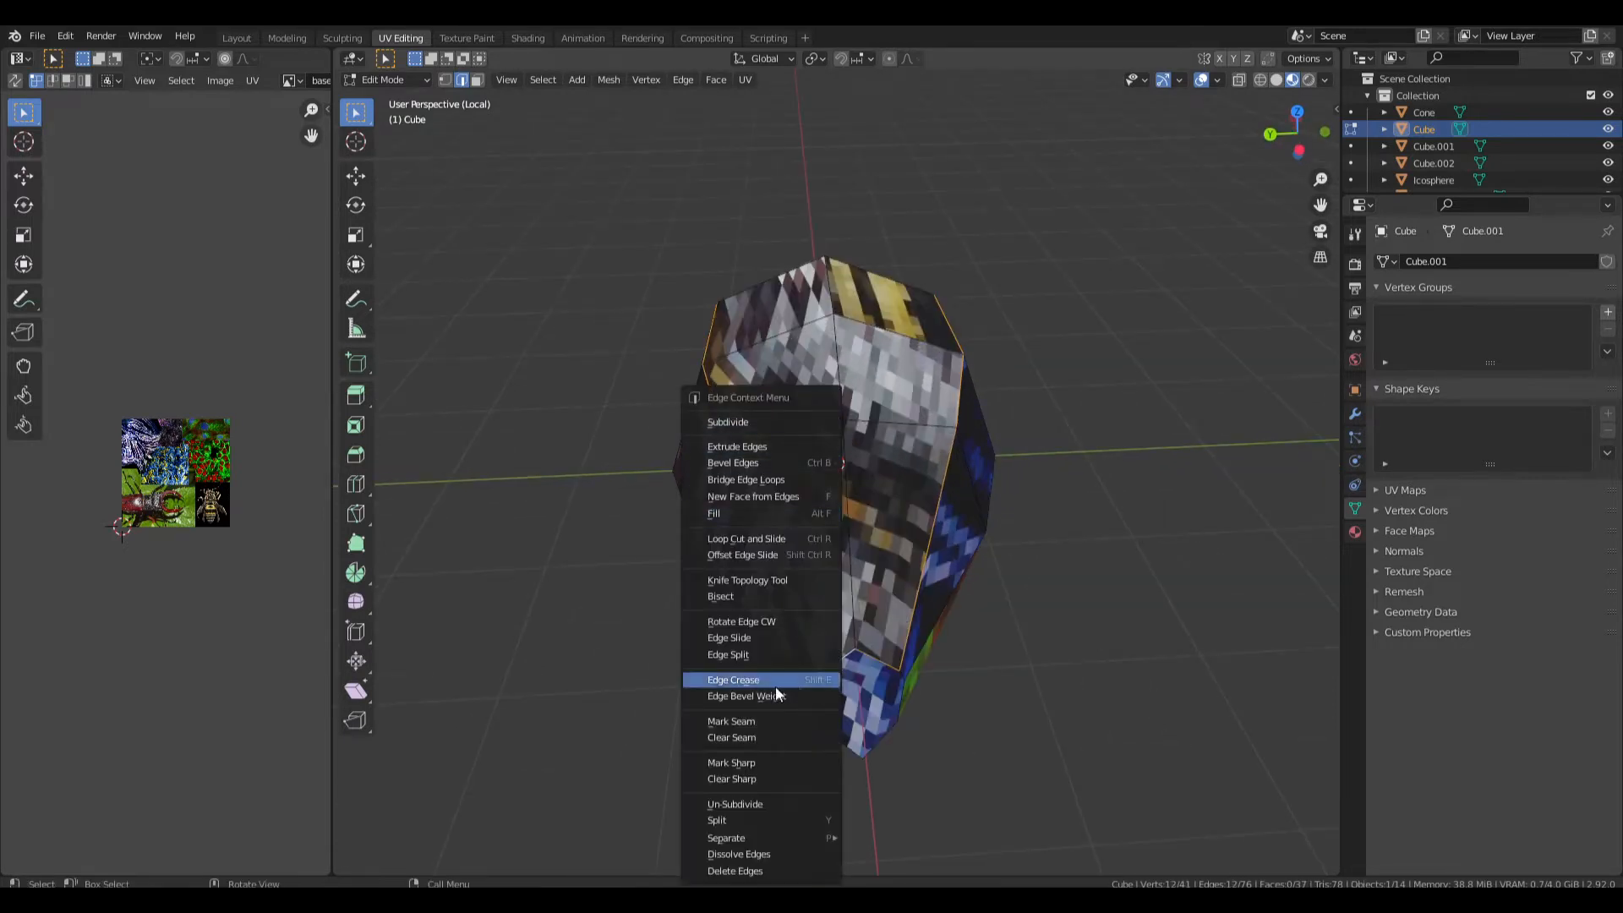
click(777, 721)
Select the ring of edges around the underside of the body and mark it as a seam.
middle_drag(972, 541, 763, 445)
click(912, 579)
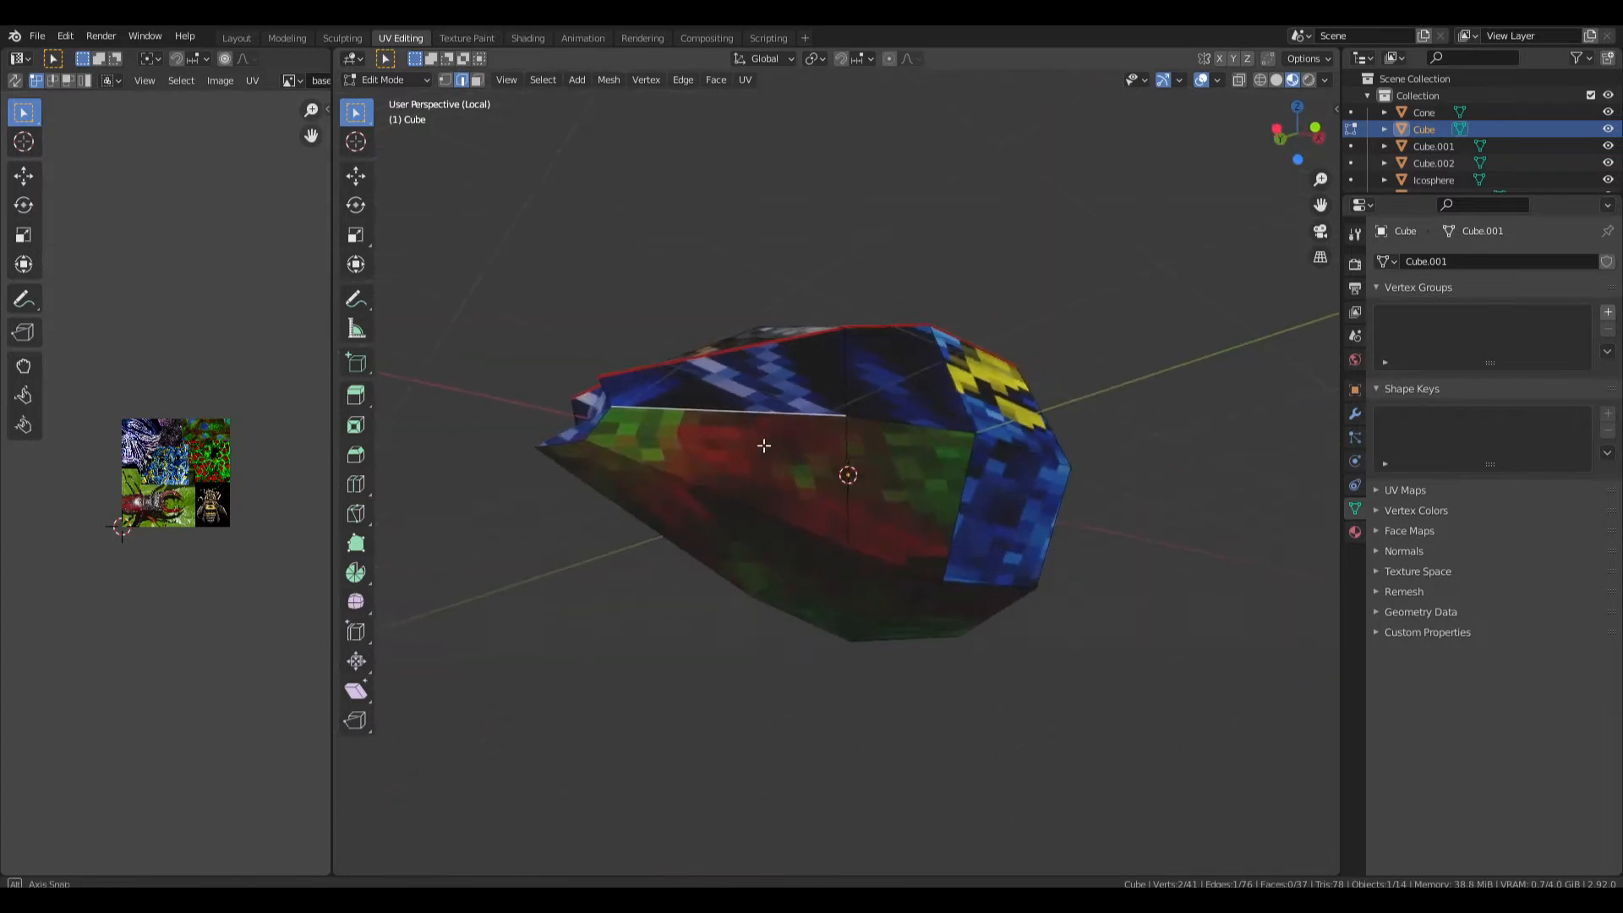
middle_drag(792, 514, 846, 518)
middle_drag(868, 608, 896, 344)
middle_drag(1020, 269, 887, 388)
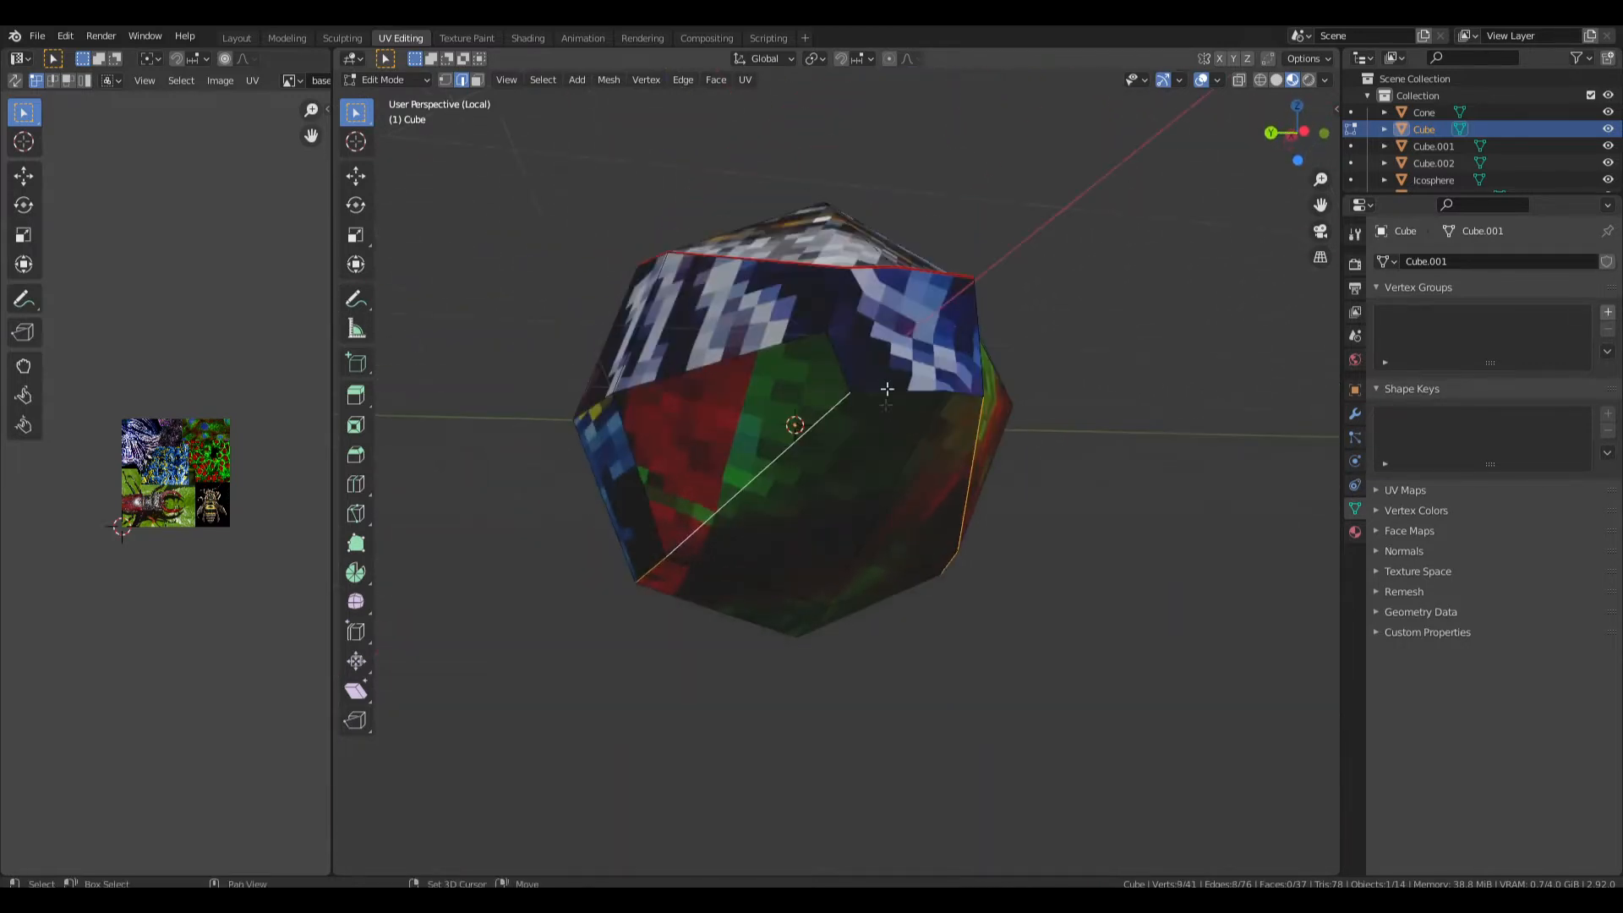
right_click(953, 412)
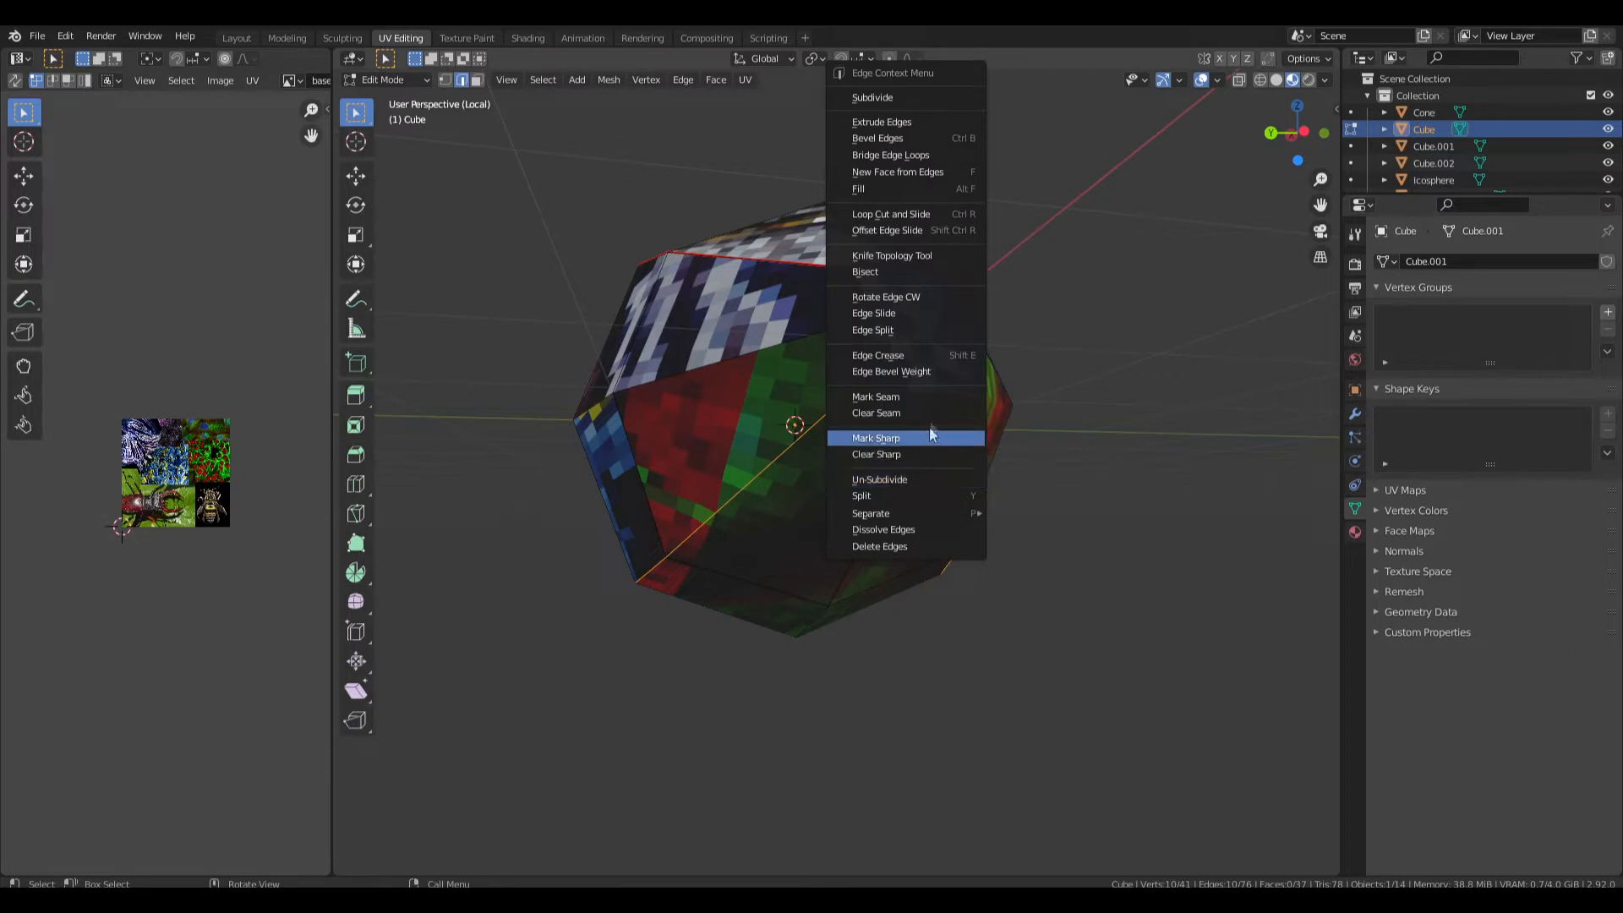
click(934, 404)
Mark the vertical edges between the body's front end and its sides as seams, and save the file.
middle_drag(934, 404, 837, 354)
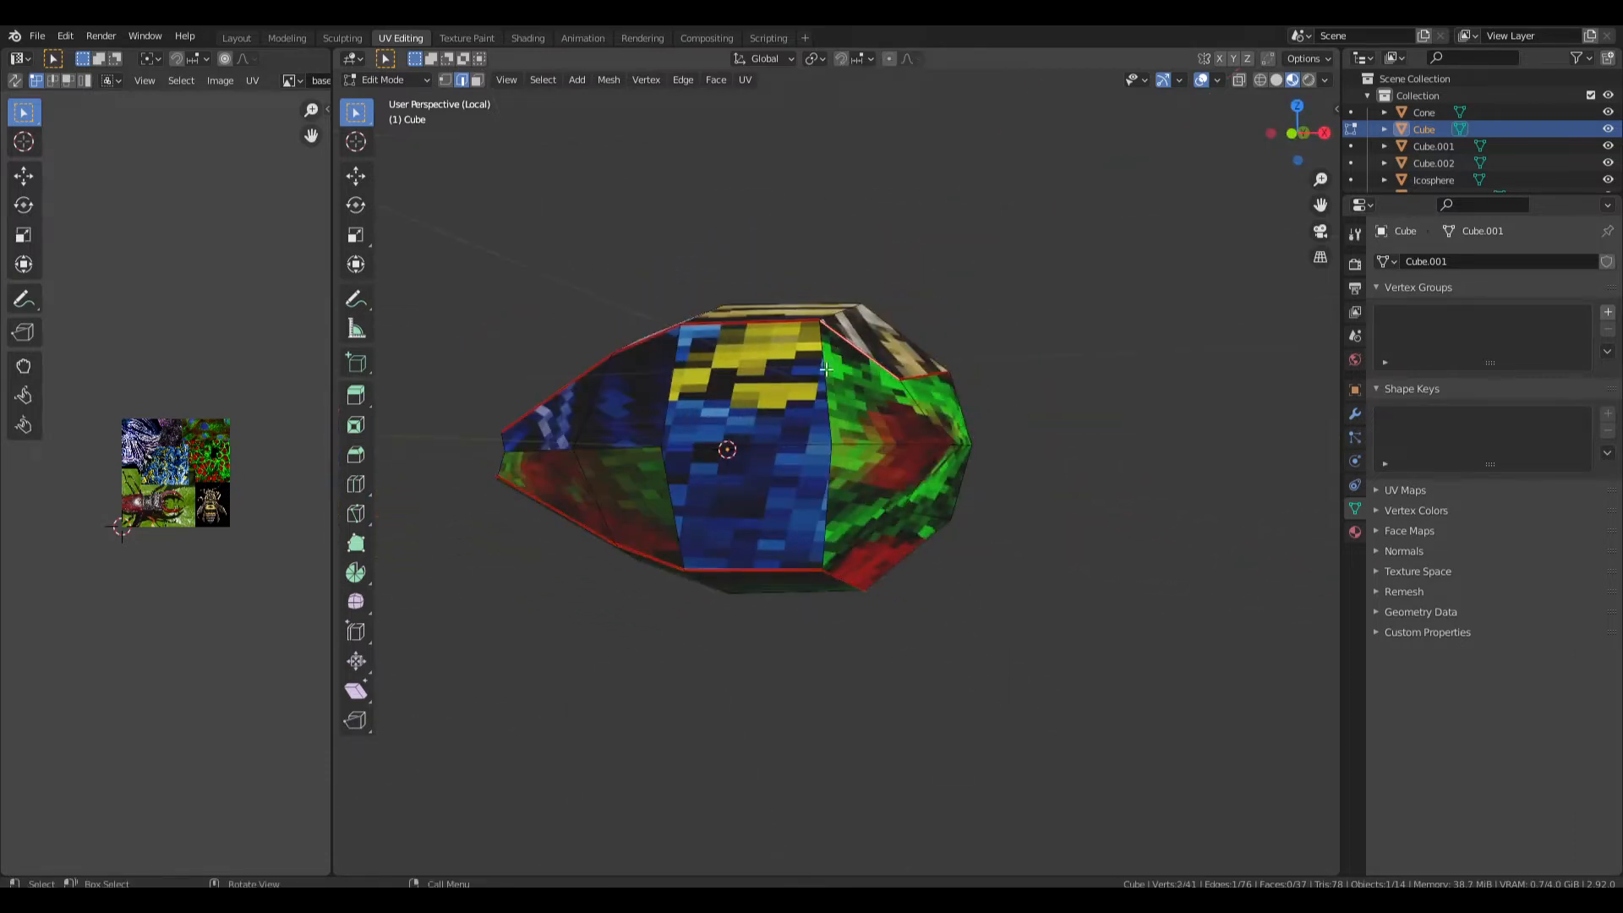
shift+click(826, 488)
middle_drag(827, 488, 970, 437)
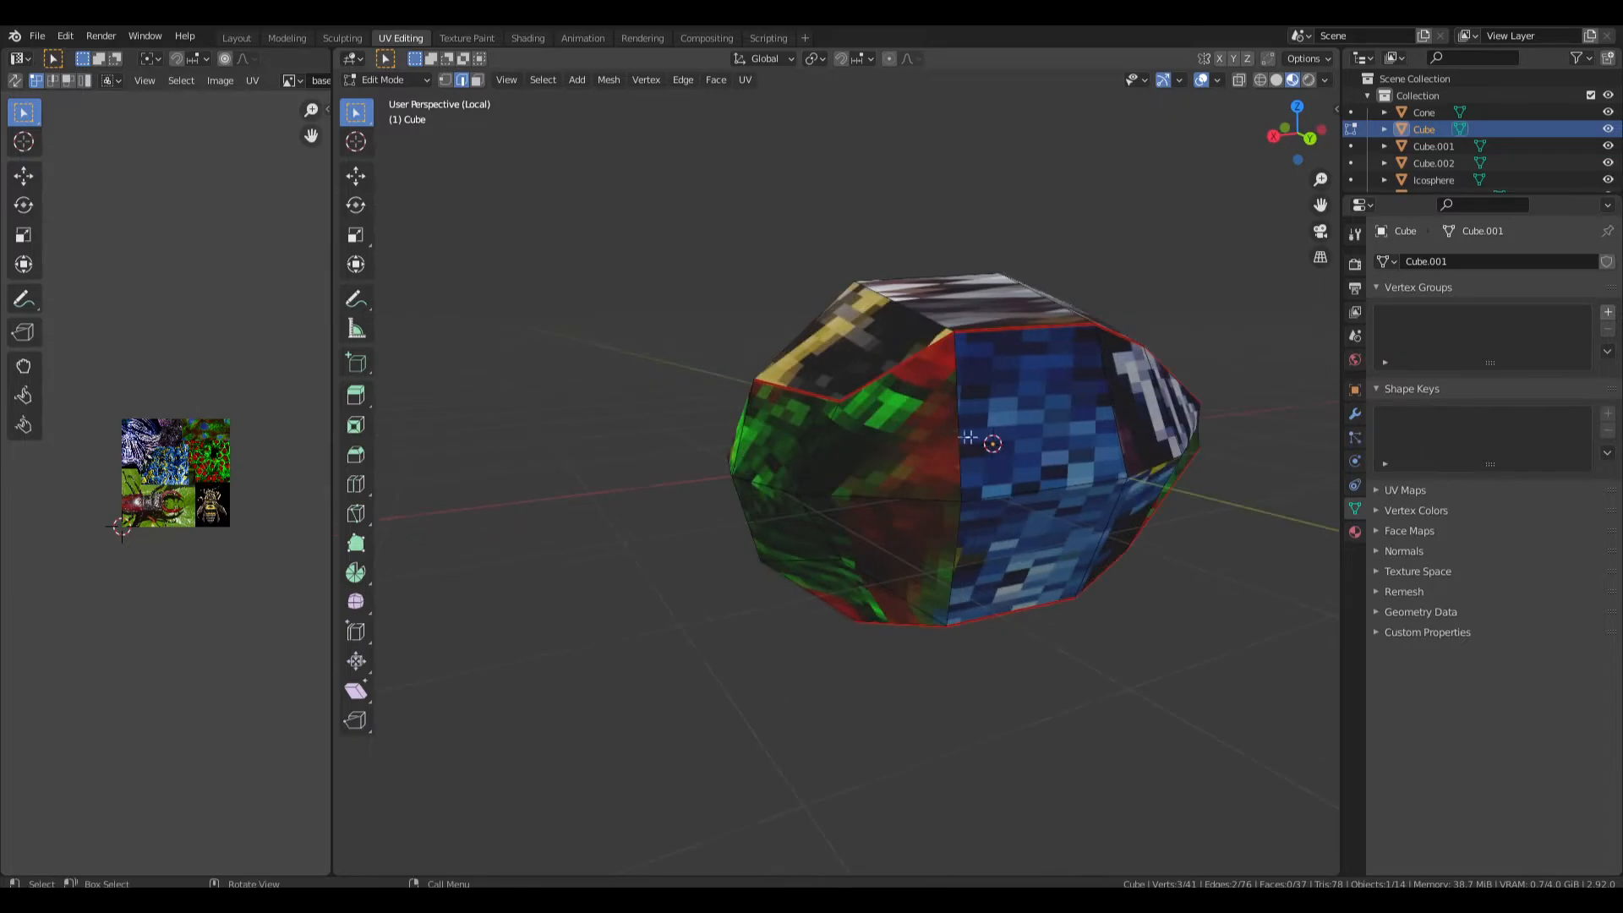
right_click(959, 548)
click(920, 549)
middle_drag(920, 549, 935, 469)
key(ctrl+s)
Mark the vertical edges beside the small face at the body's tail end as seams, and save the file.
key(Tab)
key(Tab)
key(Tab)
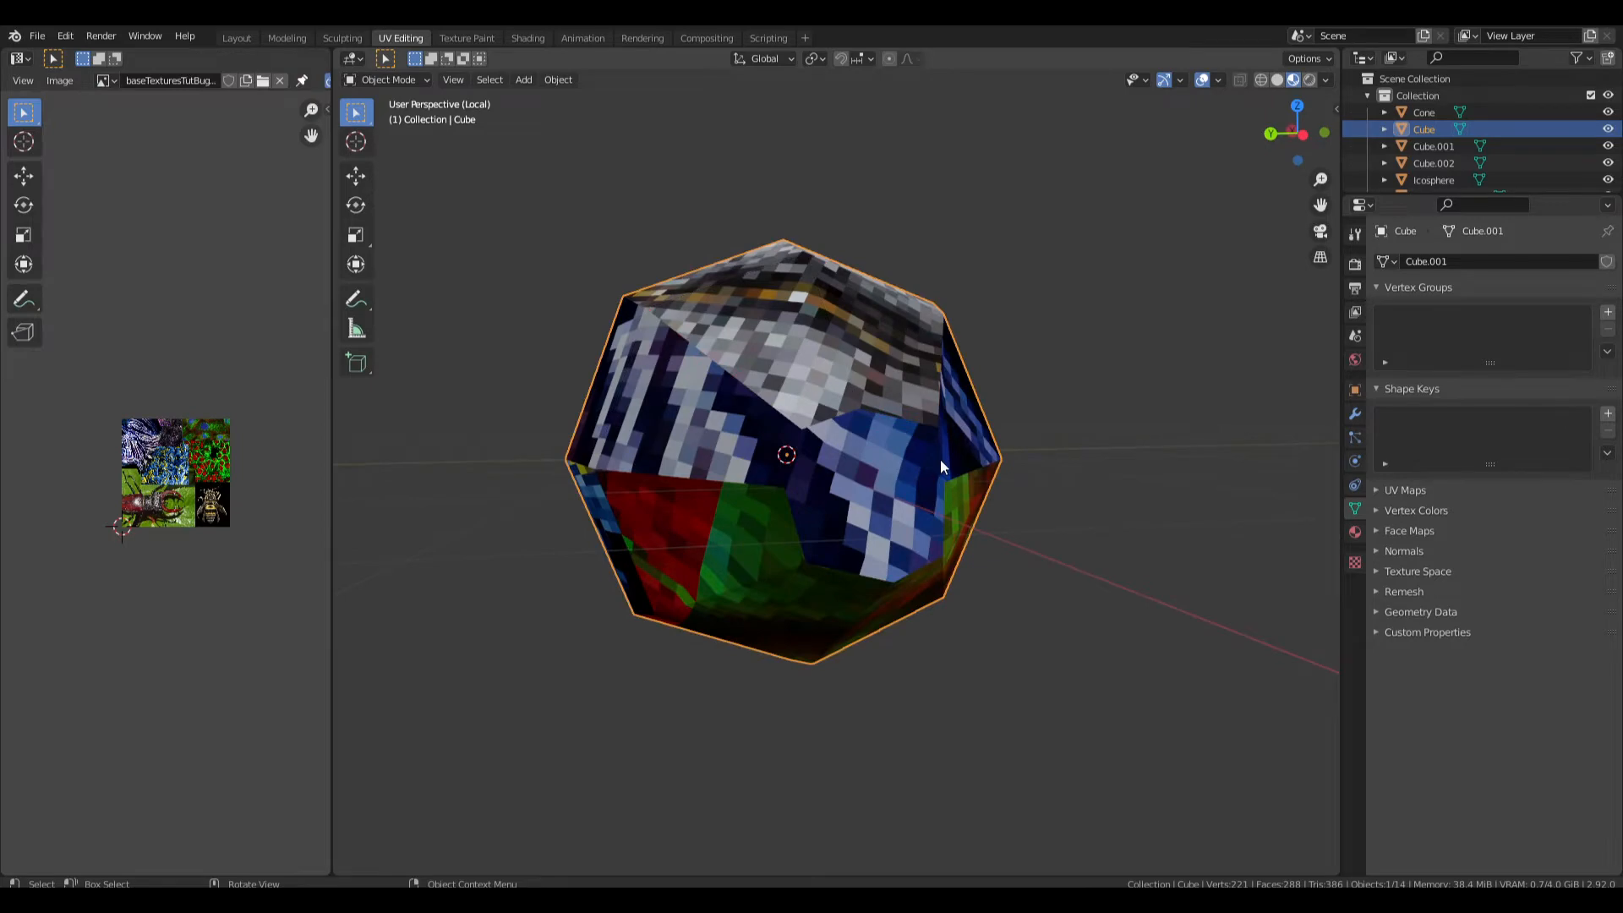
key(Tab)
click(940, 459)
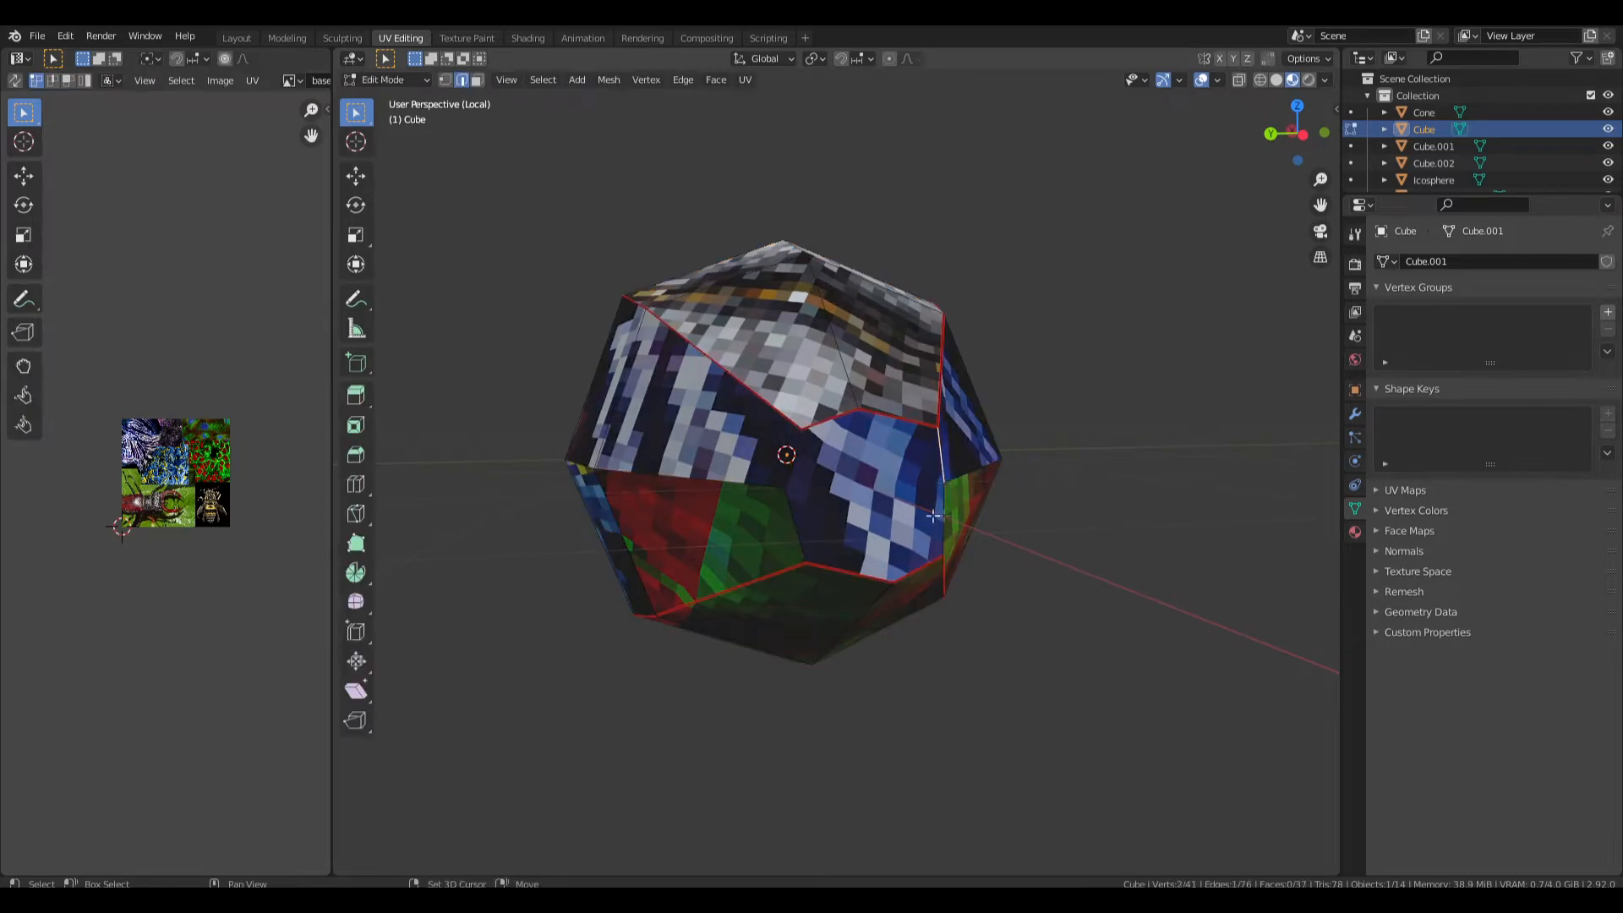
shift+click(795, 530)
right_click(795, 531)
click(795, 535)
middle_drag(796, 535, 990, 488)
key(Tab)
key(ctrl+s)
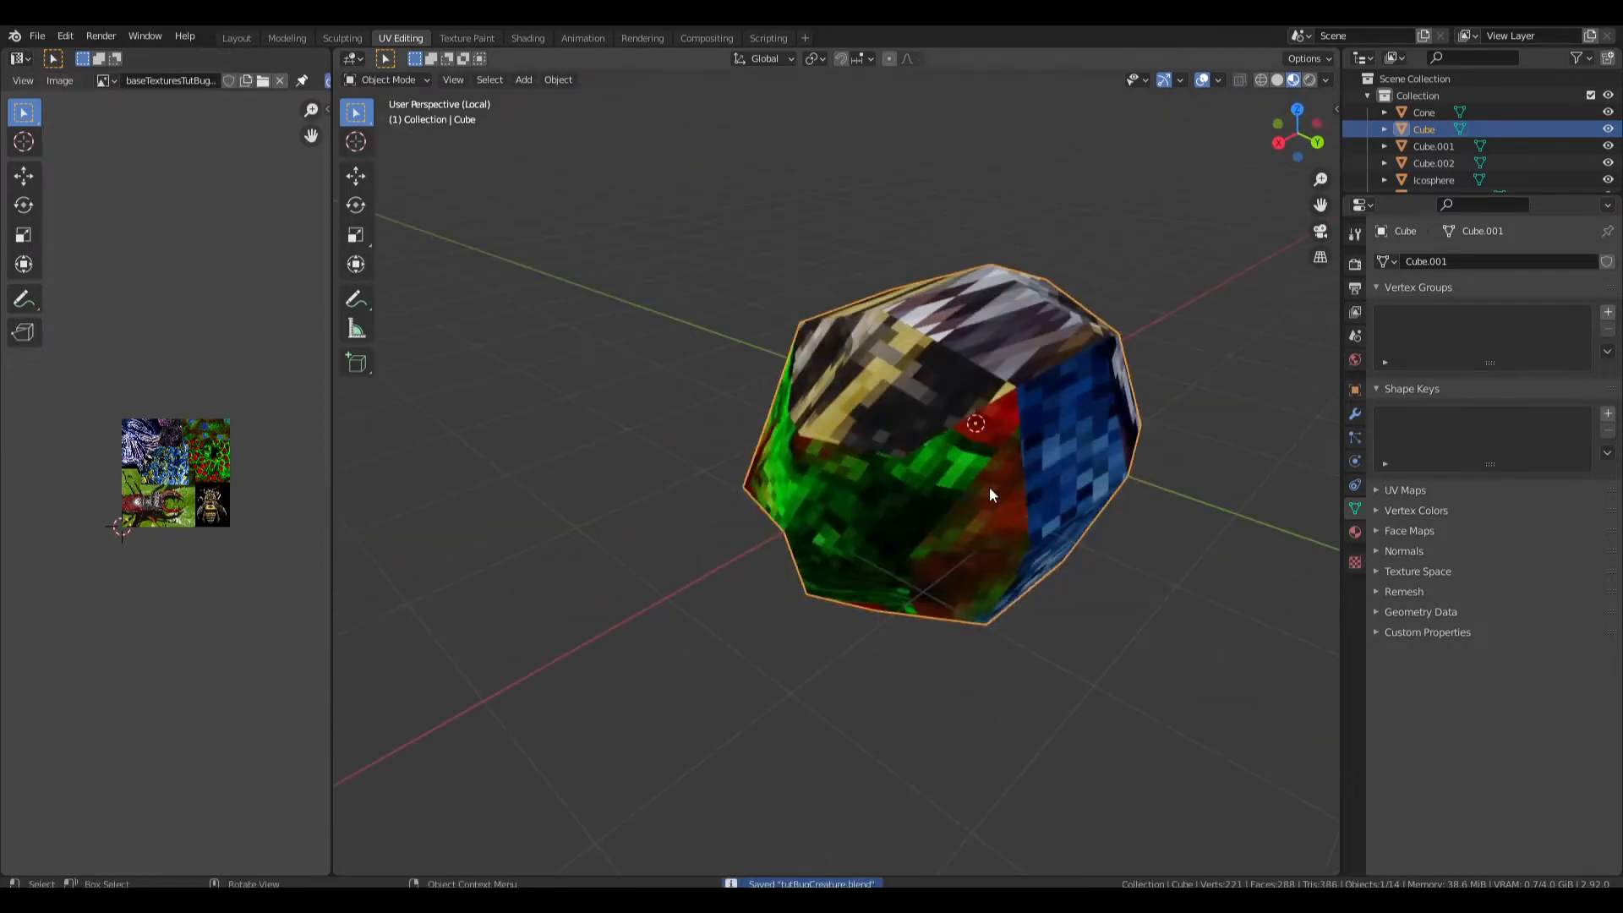
Unwrap the whole body mesh with Smart UV Project at an angle limit of 66° and an island margin of 0.
key(Tab)
key(a)
click(744, 79)
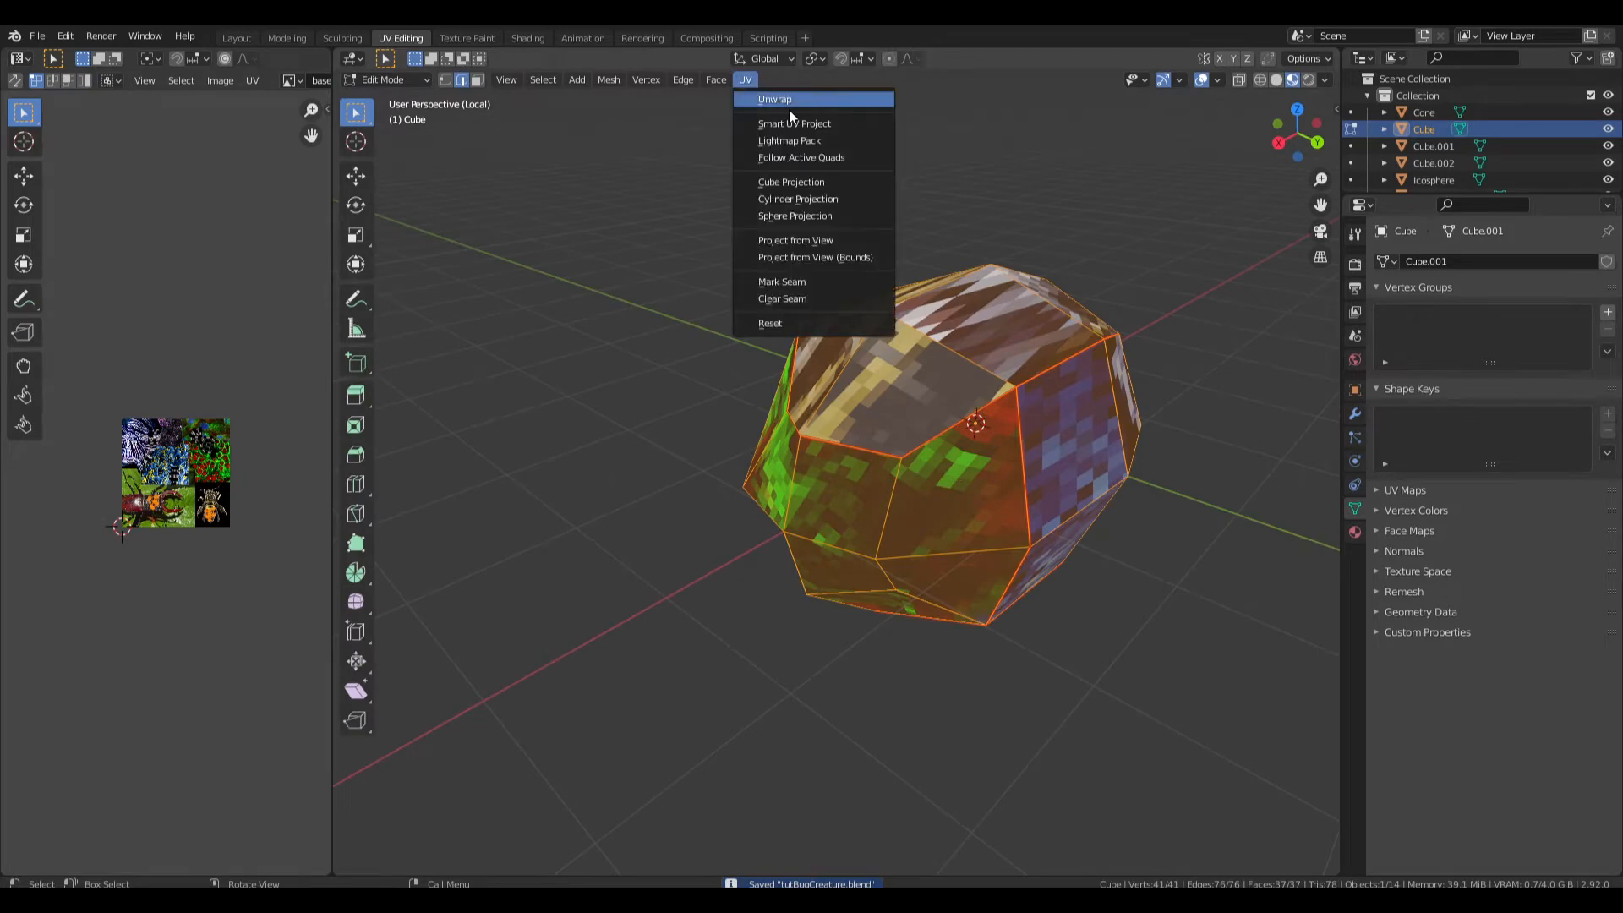
click(806, 125)
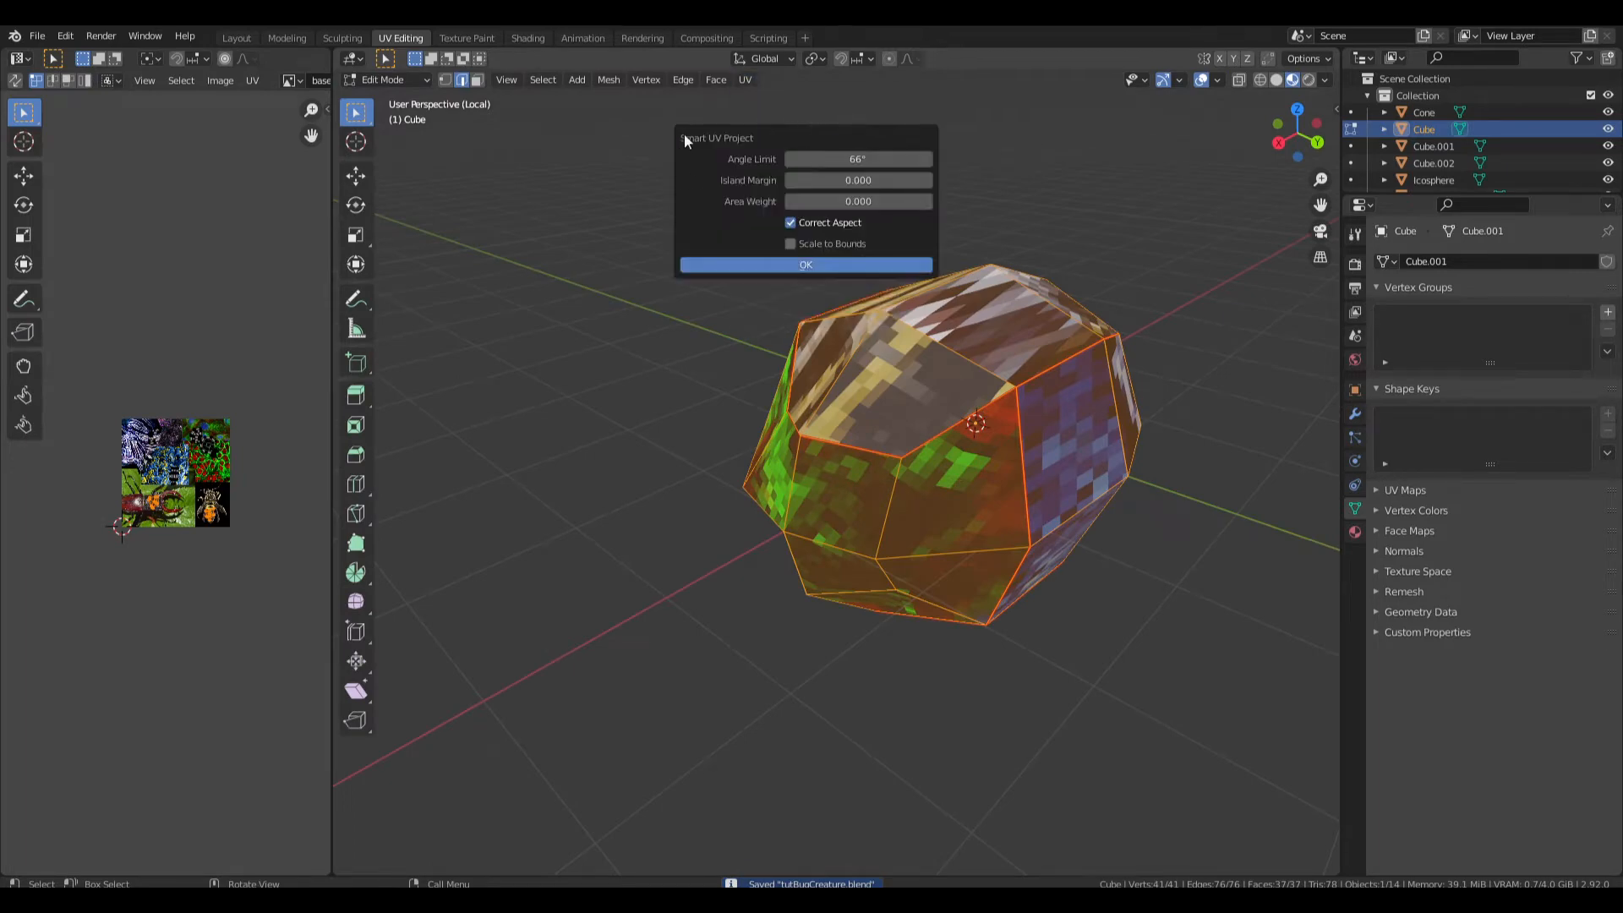
click(846, 263)
scroll(169, 486, up, 4)
middle_drag(168, 483, 127, 489)
middle_drag(812, 350, 856, 405)
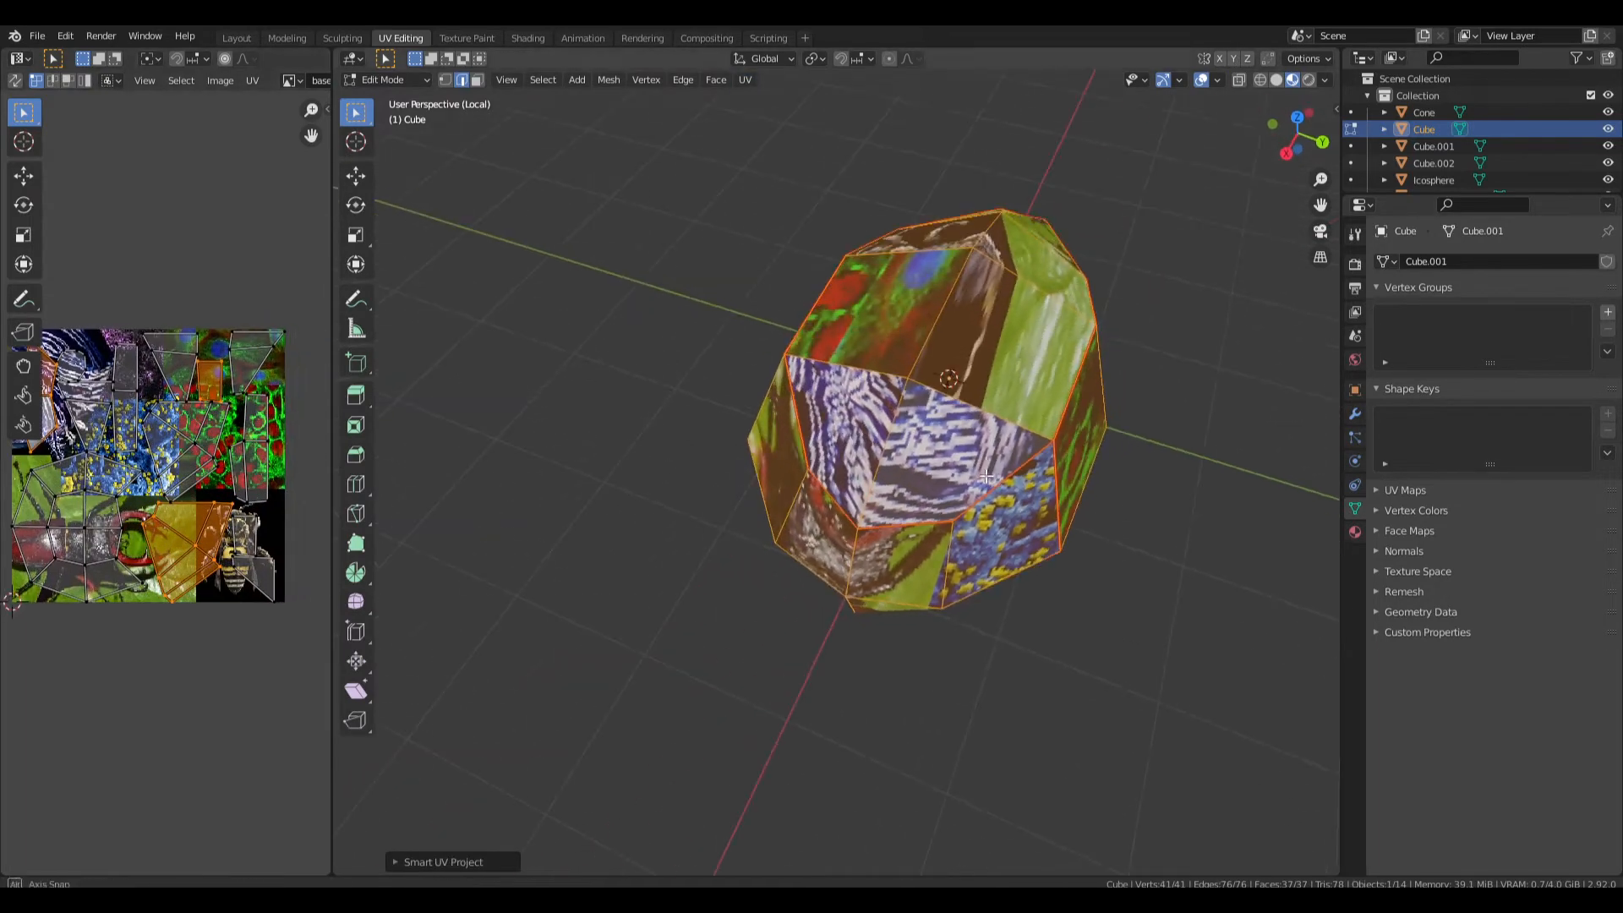
Select all faces on the upper side of the body in face select mode so their UV islands show over the texture.
click(935, 332)
key(3)
drag(982, 320, 872, 432)
middle_drag(950, 344, 895, 381)
shift+drag(1080, 348, 1111, 321)
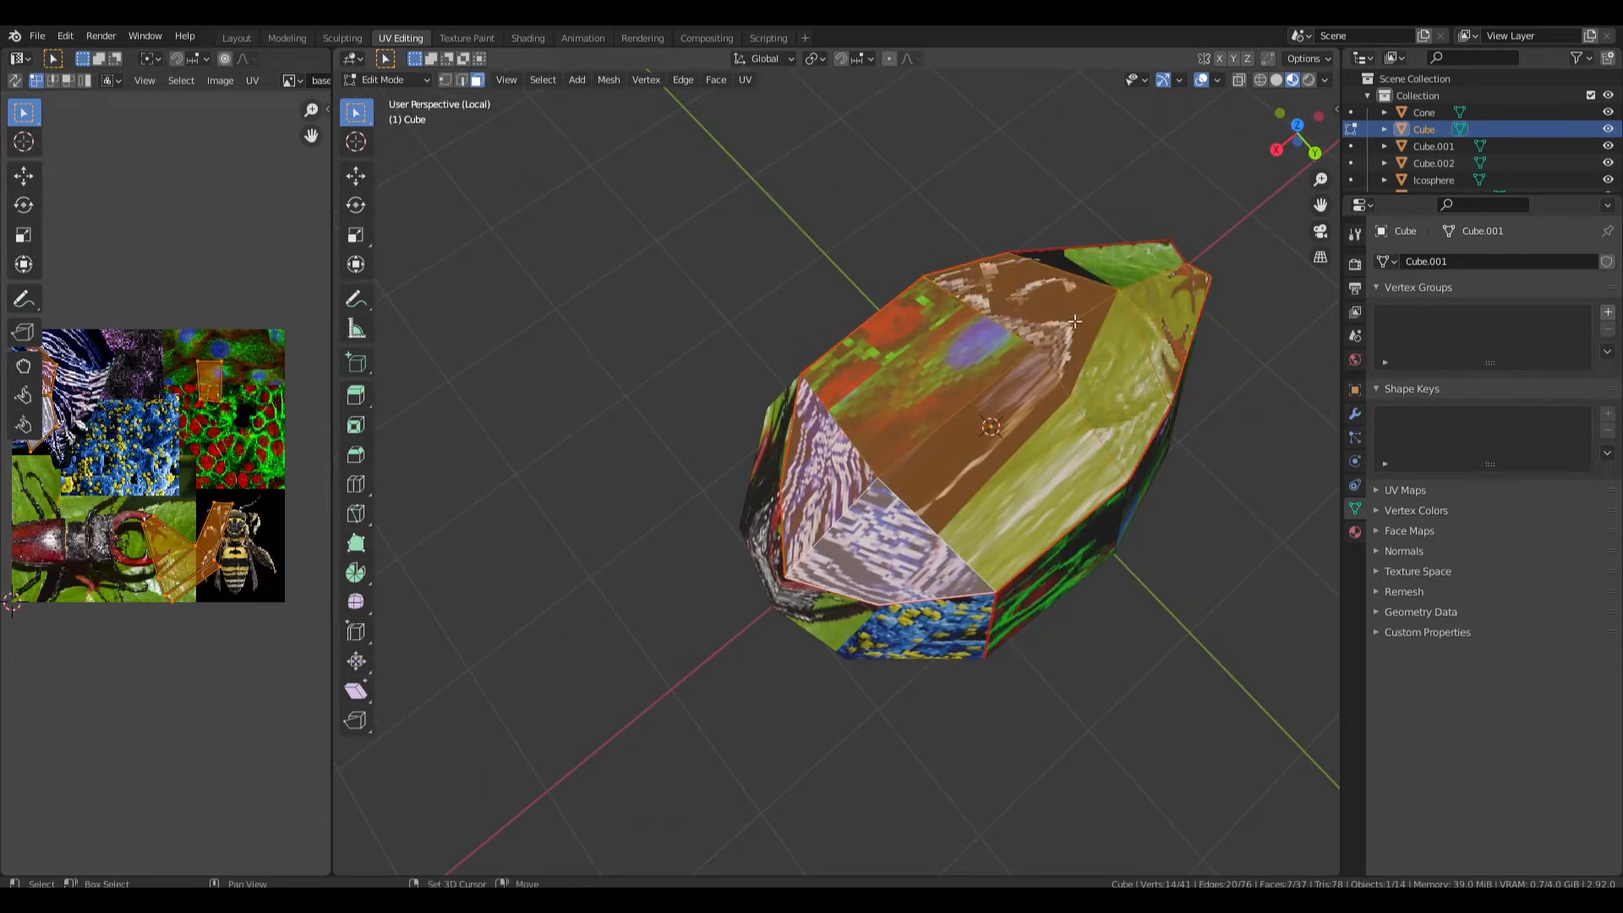
scroll(265, 420, down, 1)
middle_drag(265, 420, 235, 474)
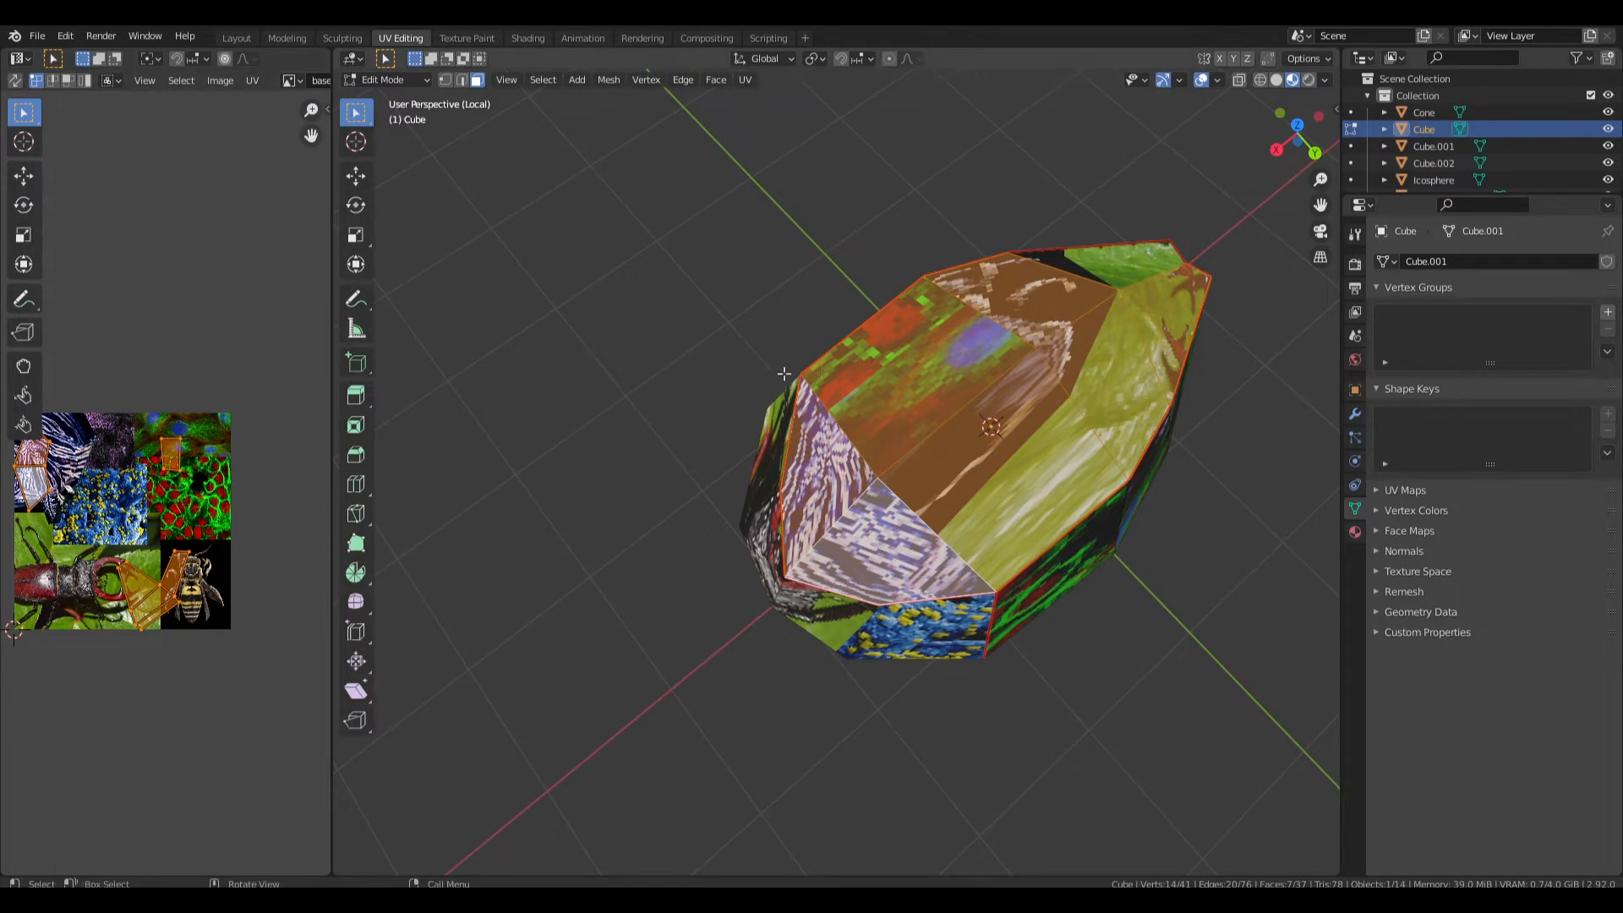
middle_drag(784, 373, 1012, 433)
shift+drag(1085, 426, 1082, 427)
Rotate and shrink the larger UV island of the upper faces and place it over the bee's abdomen in the texture.
scroll(135, 545, up, 3)
middle_drag(243, 494, 173, 439)
key(r)
click(197, 390)
drag(257, 436, 2, 721)
key(r)
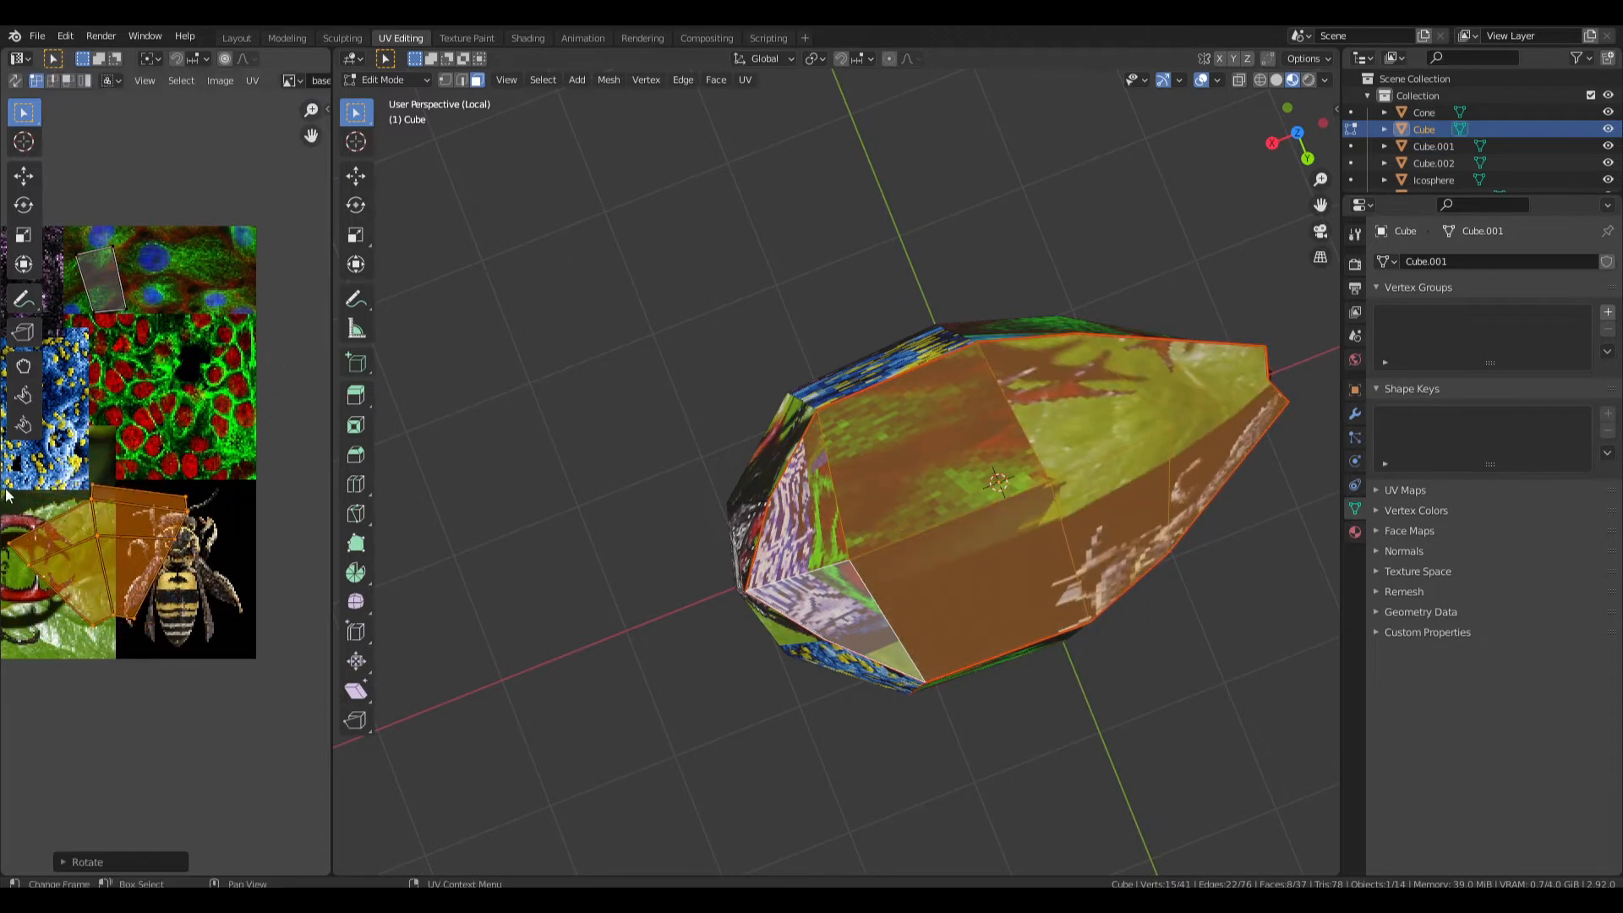
key(s)
click(119, 551)
key(g)
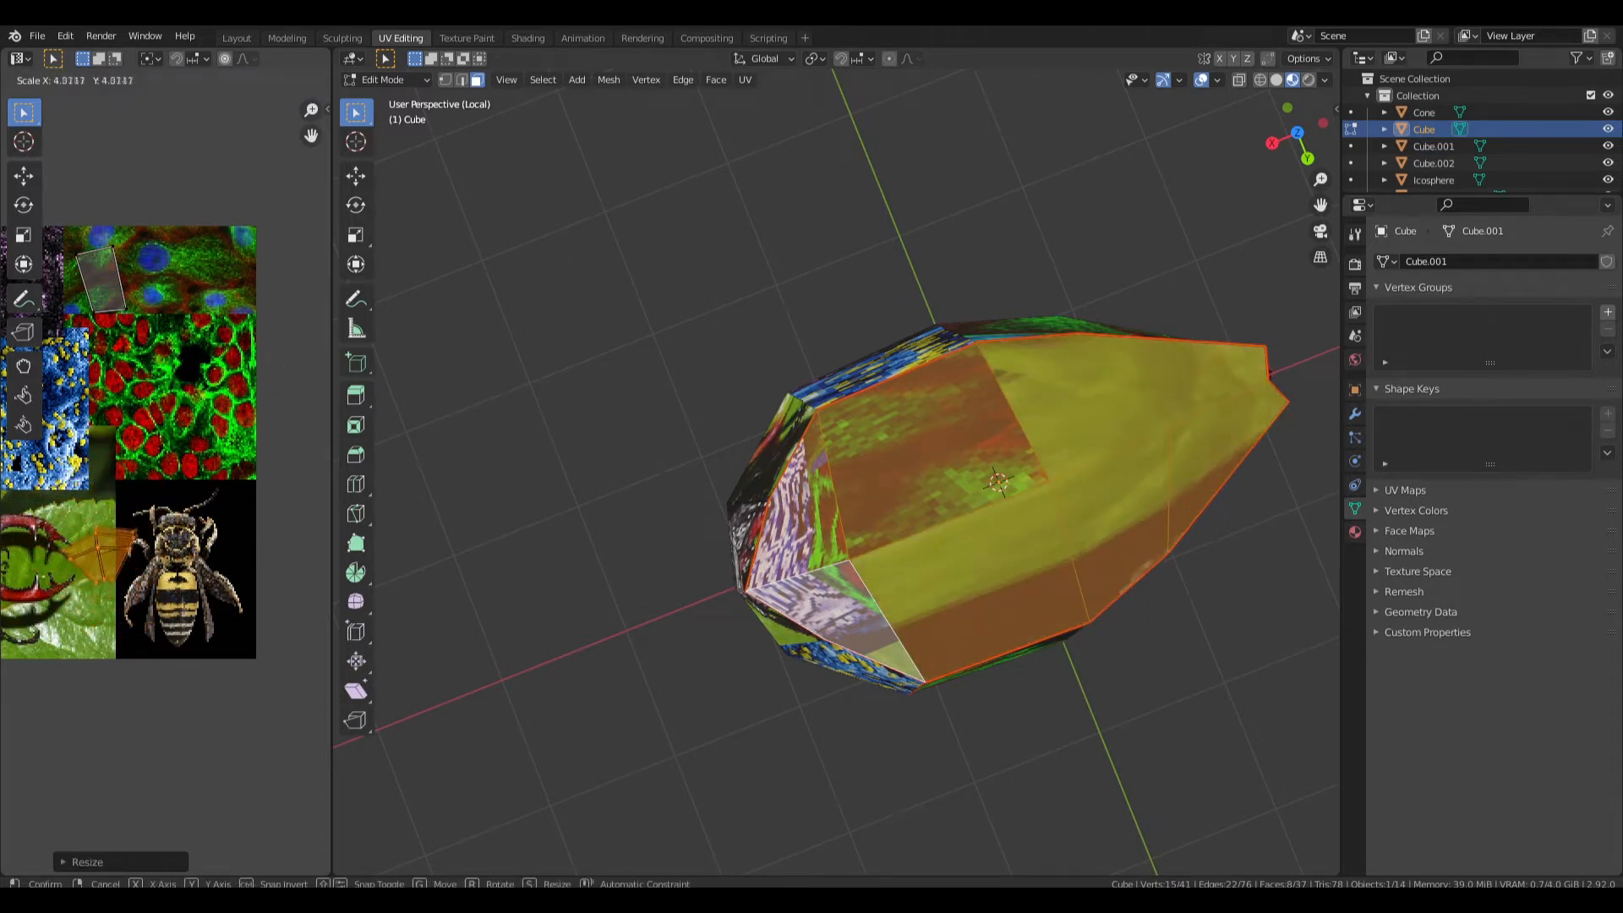
click(245, 561)
key(s)
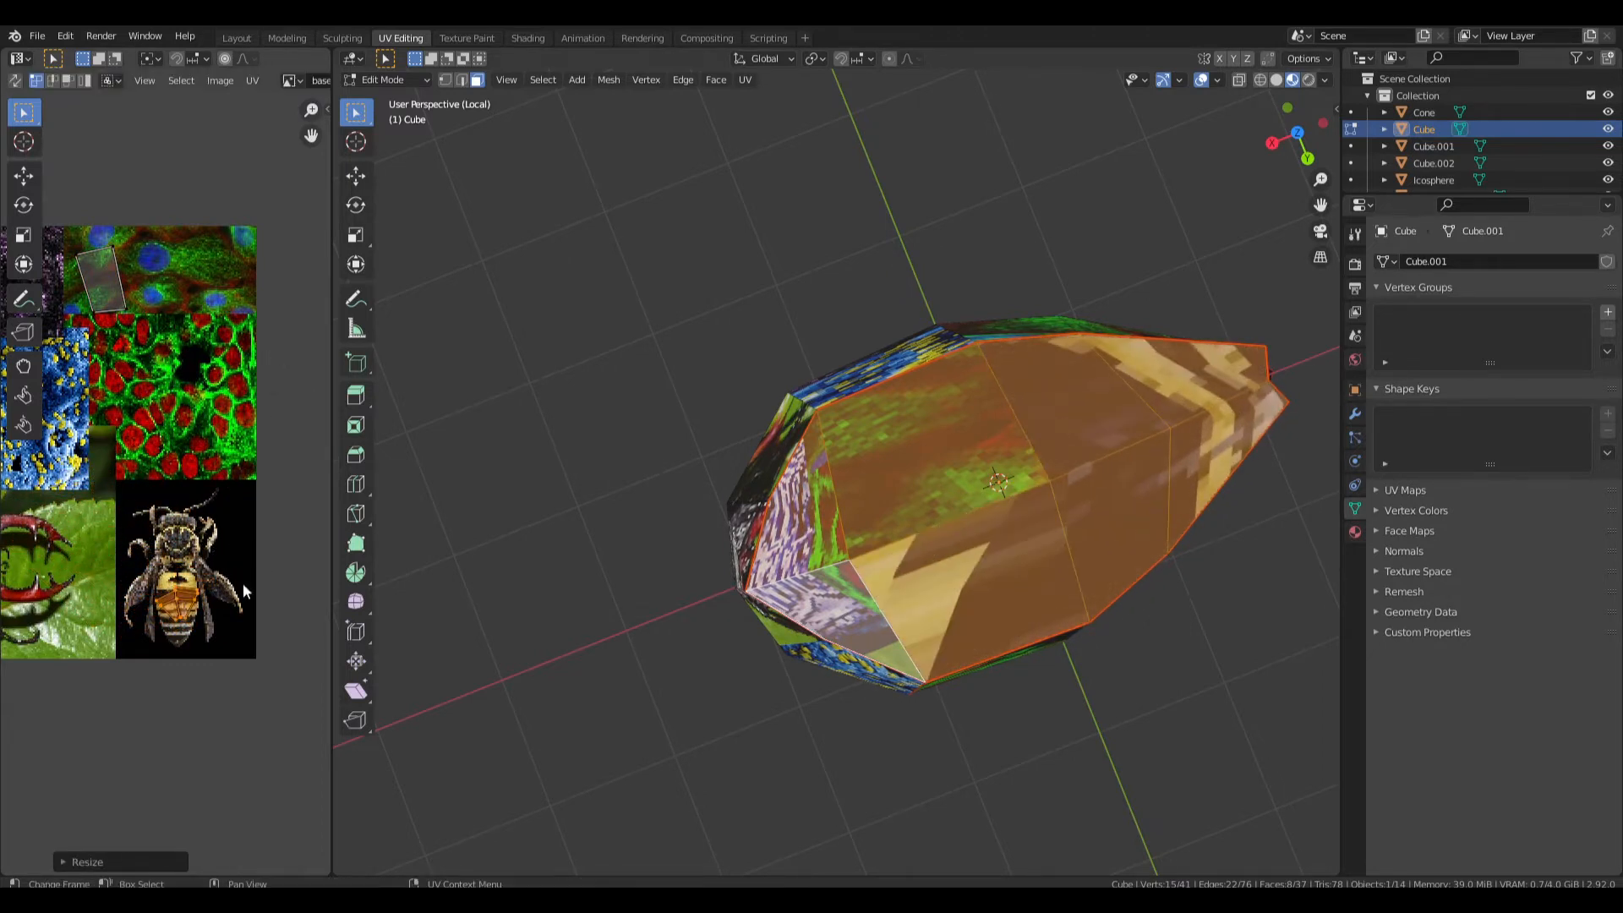
key(r)
click(256, 600)
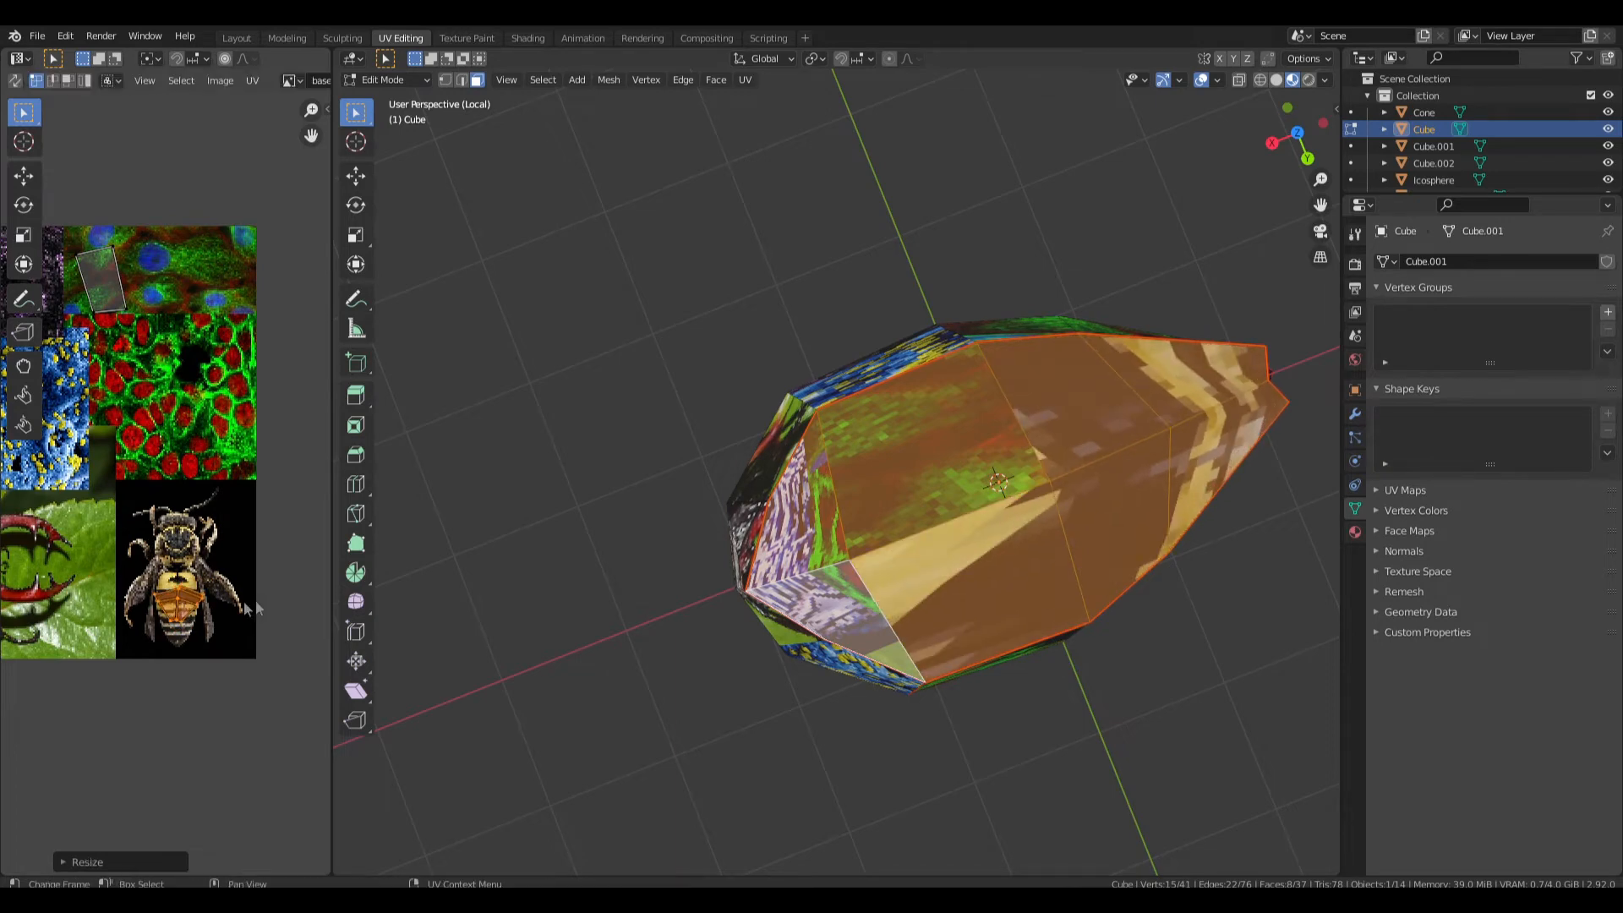
Move the larger upper-face island onto the blue-and-yellow part of the texture and rescale it there.
middle_drag(255, 600, 398, 607)
scroll(27, 560, down, 3)
key(g)
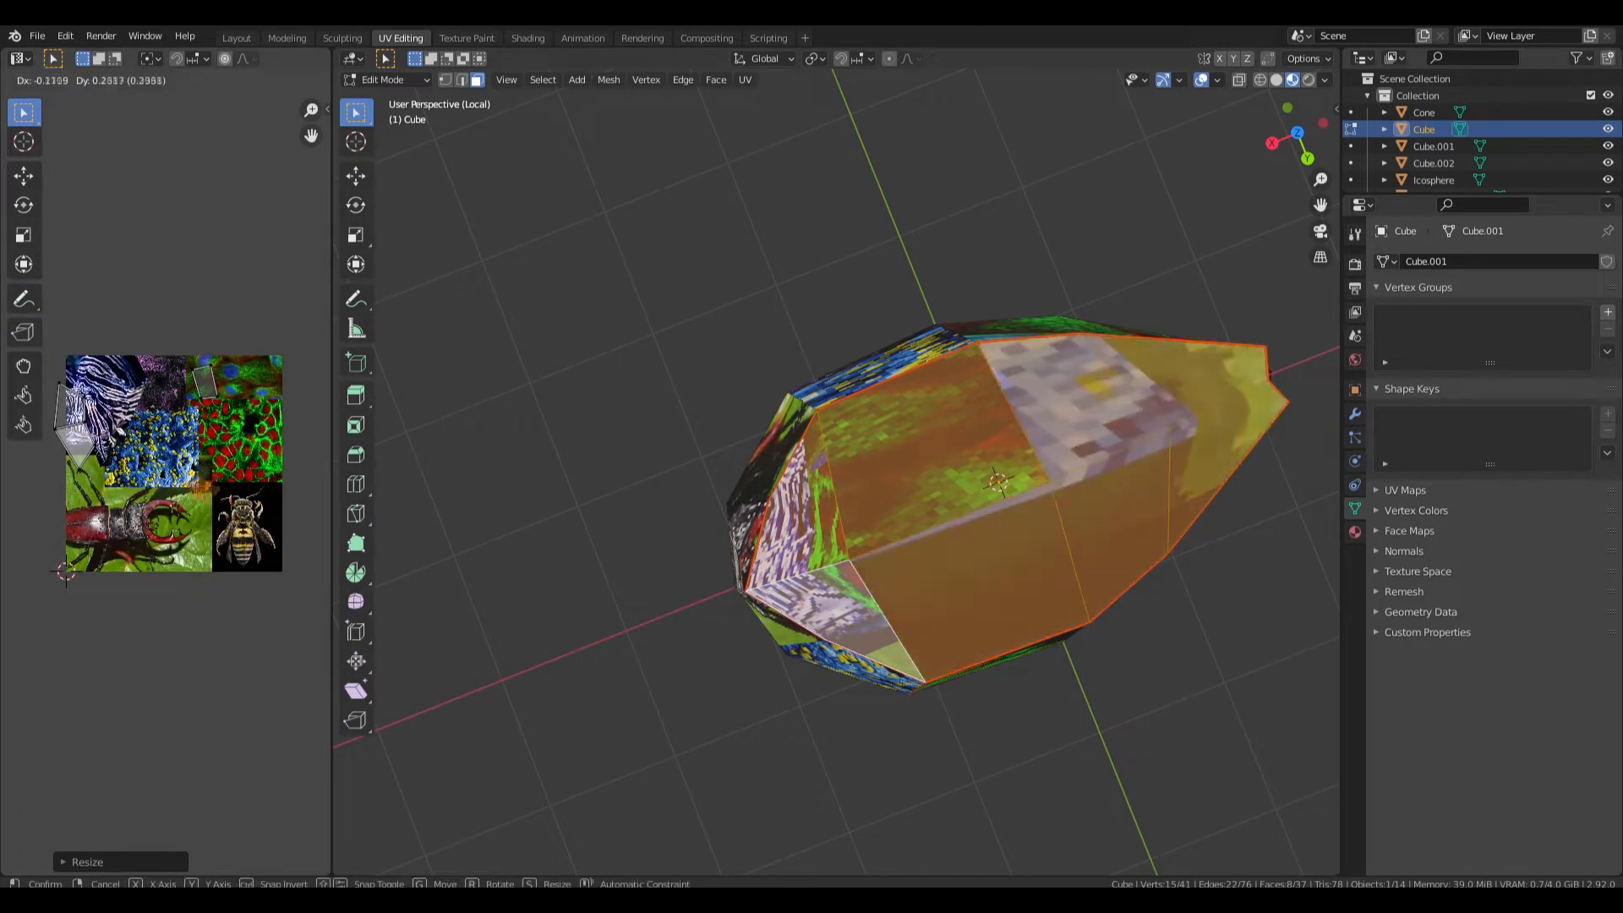
click(211, 495)
key(s)
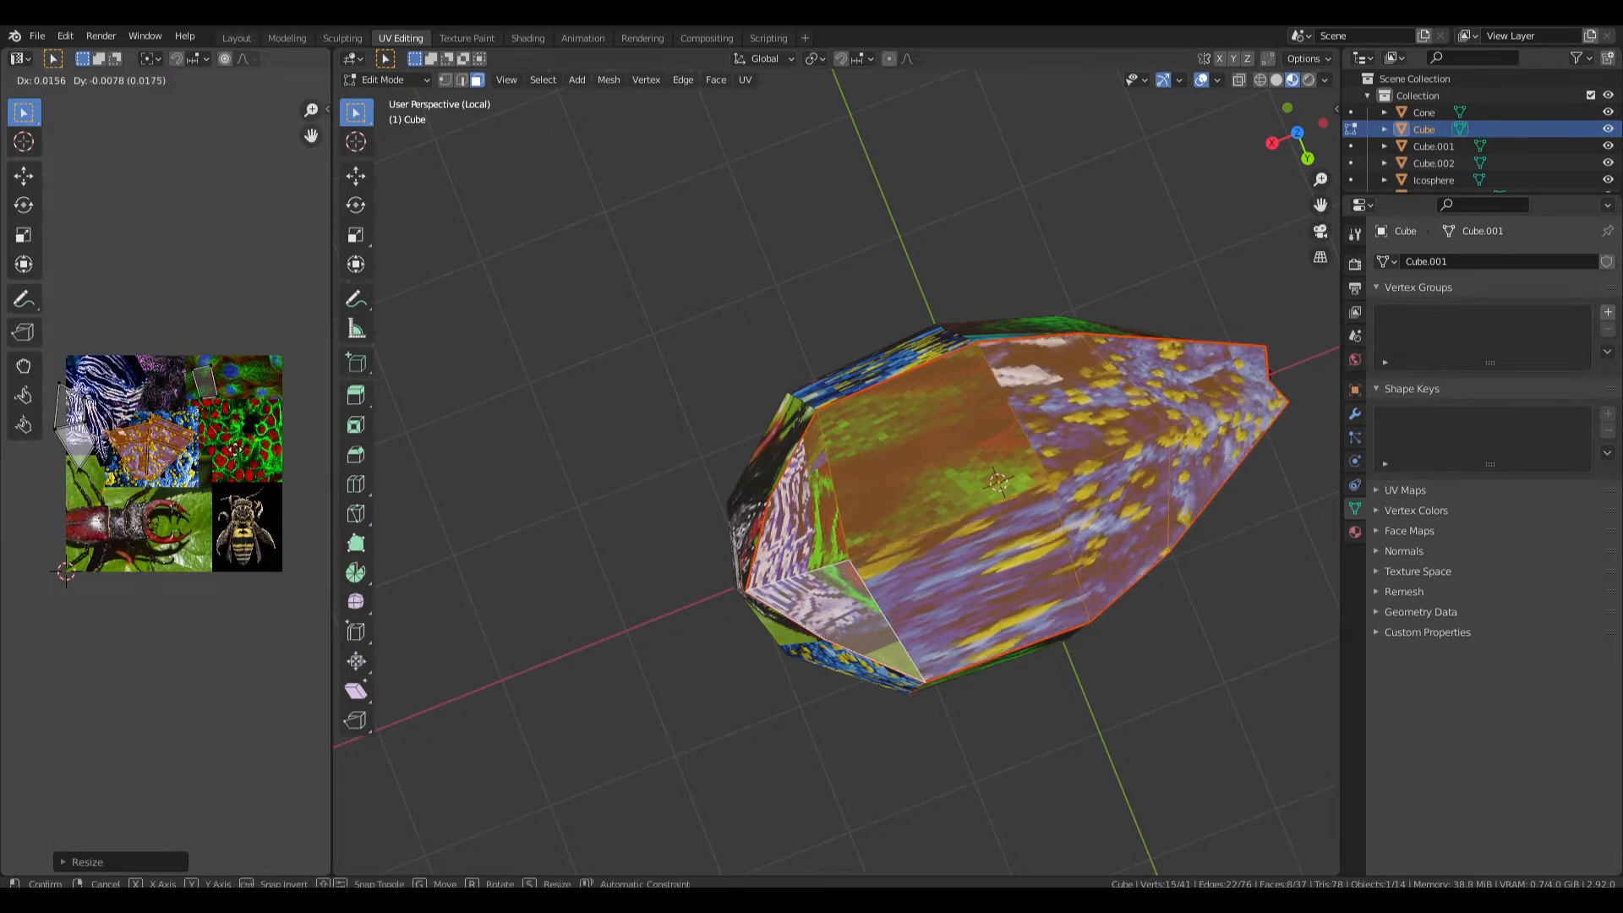
click(215, 473)
scroll(291, 372, up, 4)
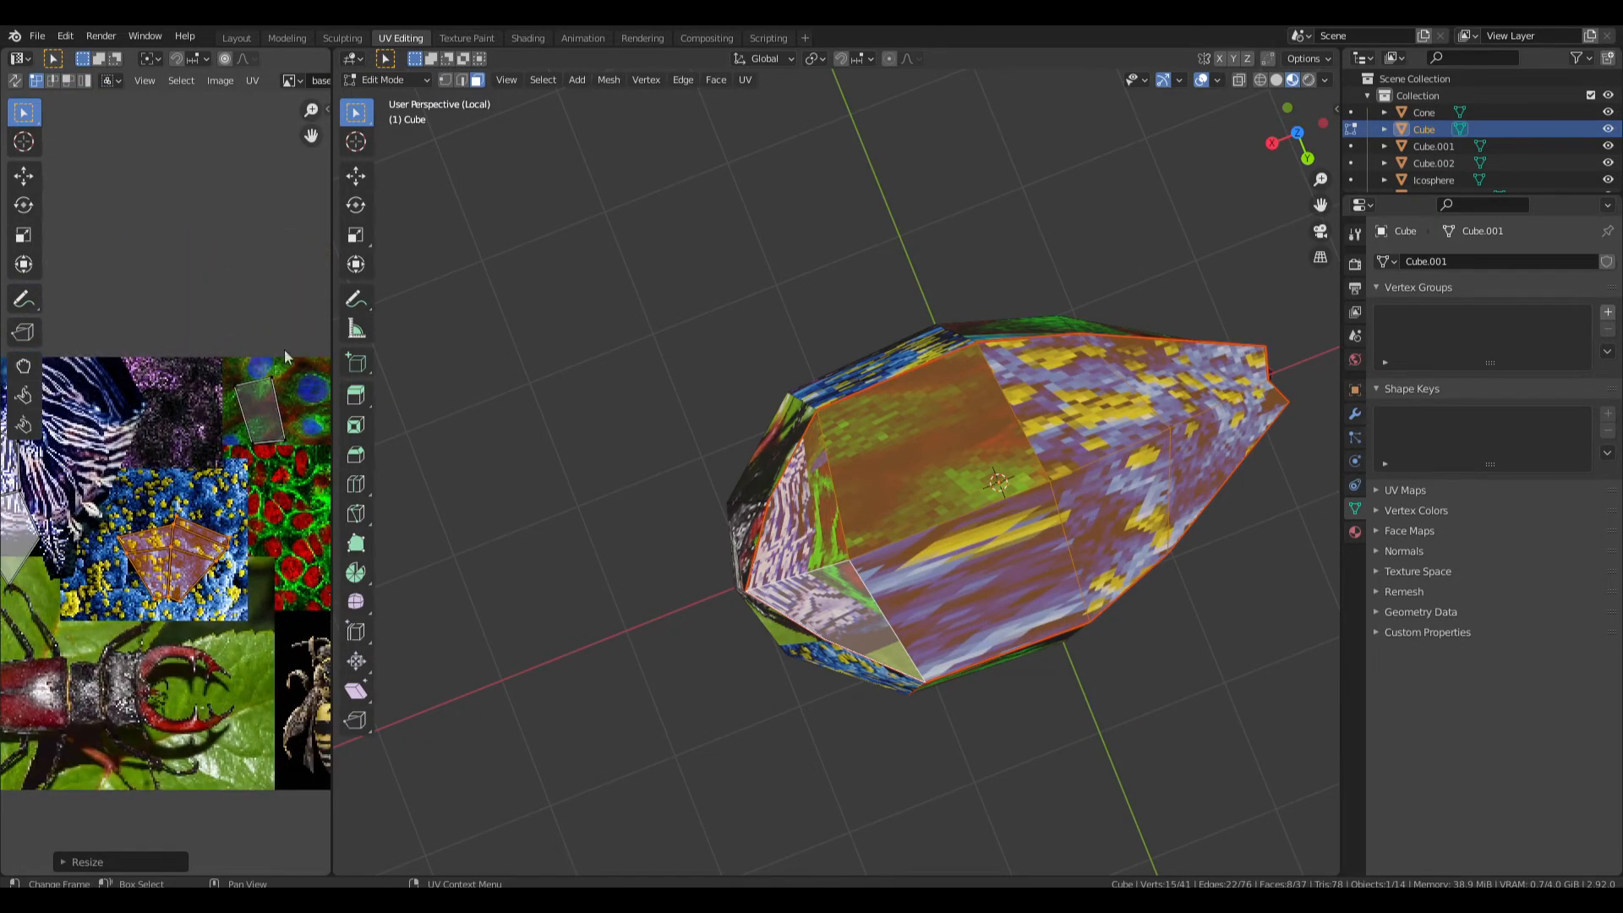
Rotate the small four-sided UV island and move it onto the blue-and-yellow texture beside the larger island, adjusting its size.
key(r)
click(176, 347)
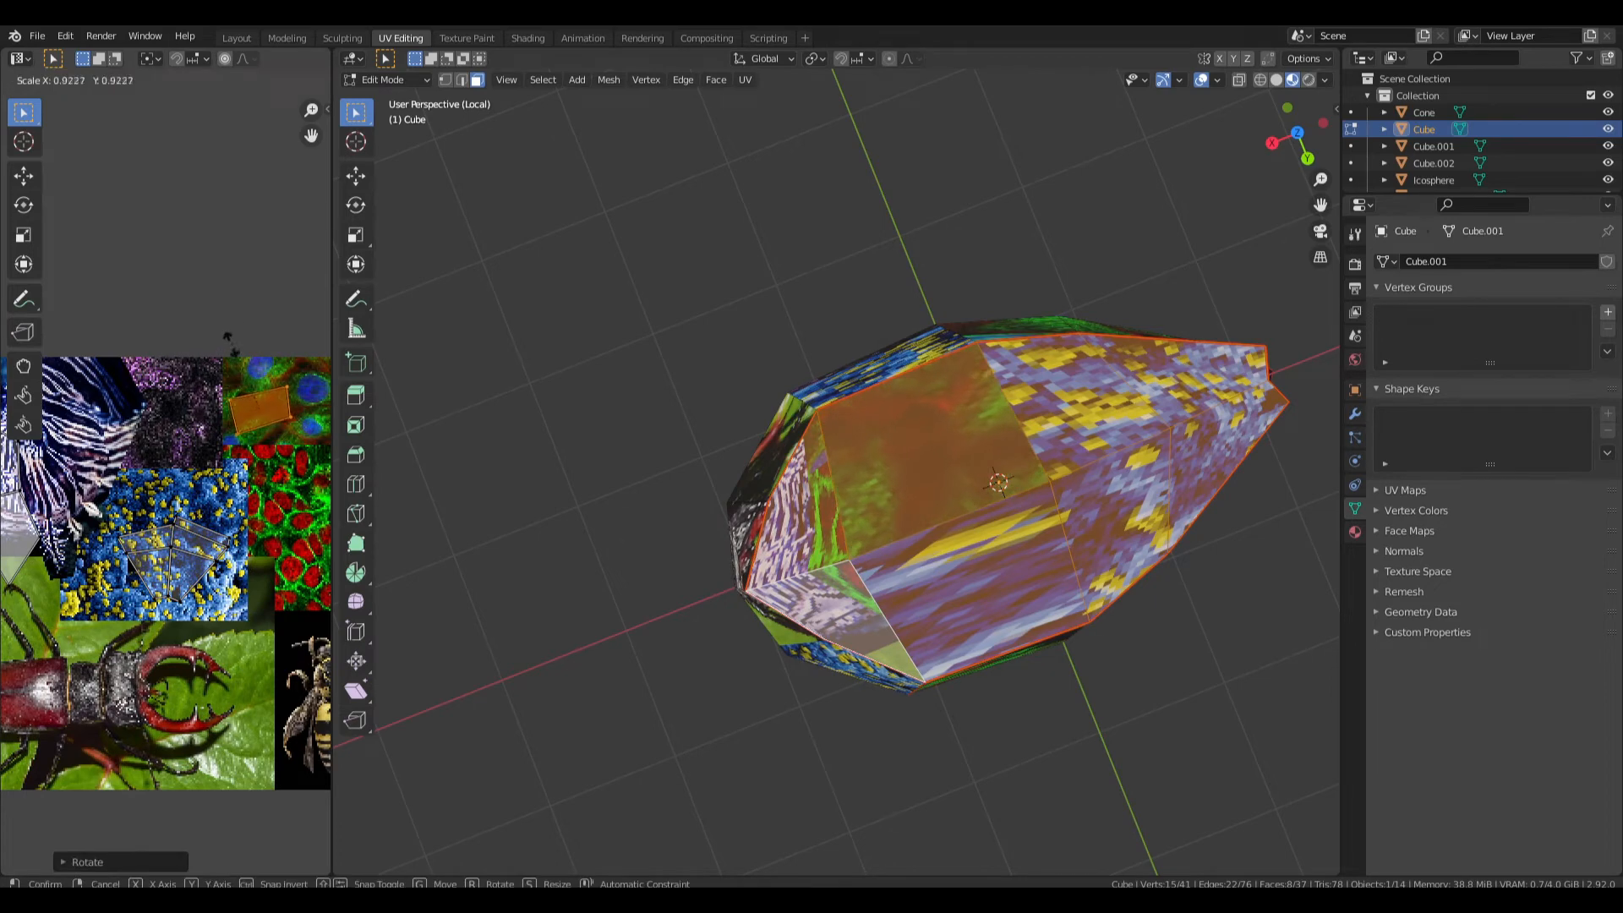
key(g)
click(118, 497)
key(s)
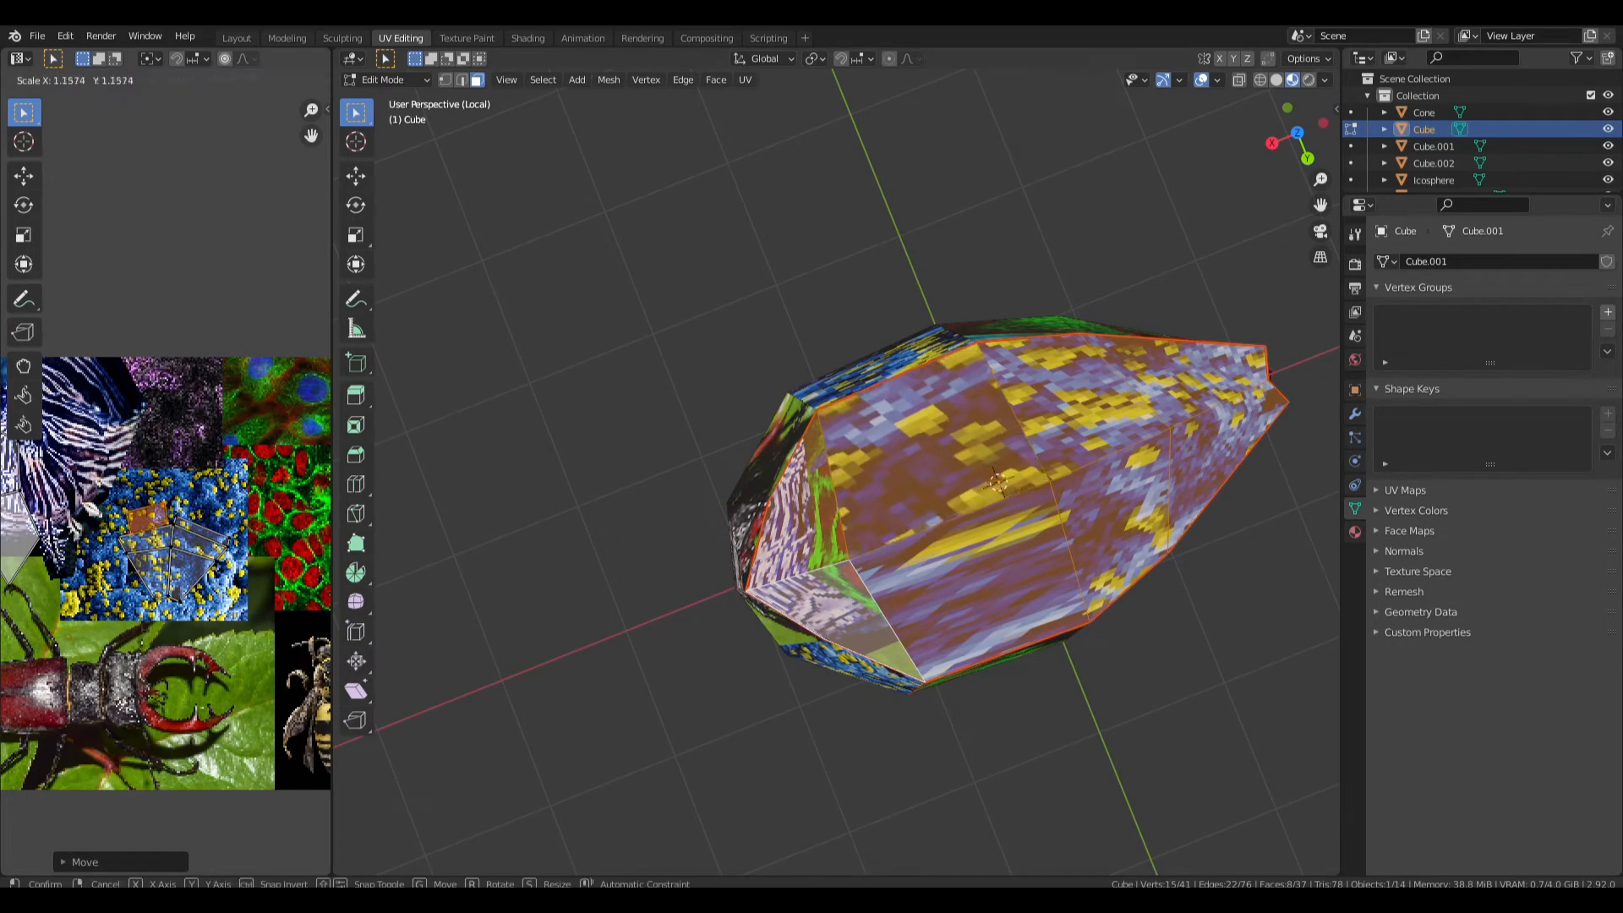
key(r)
Move the corner vertices of the four-sided island so its edge meets the neighbouring larger island.
scroll(105, 502, up, 6)
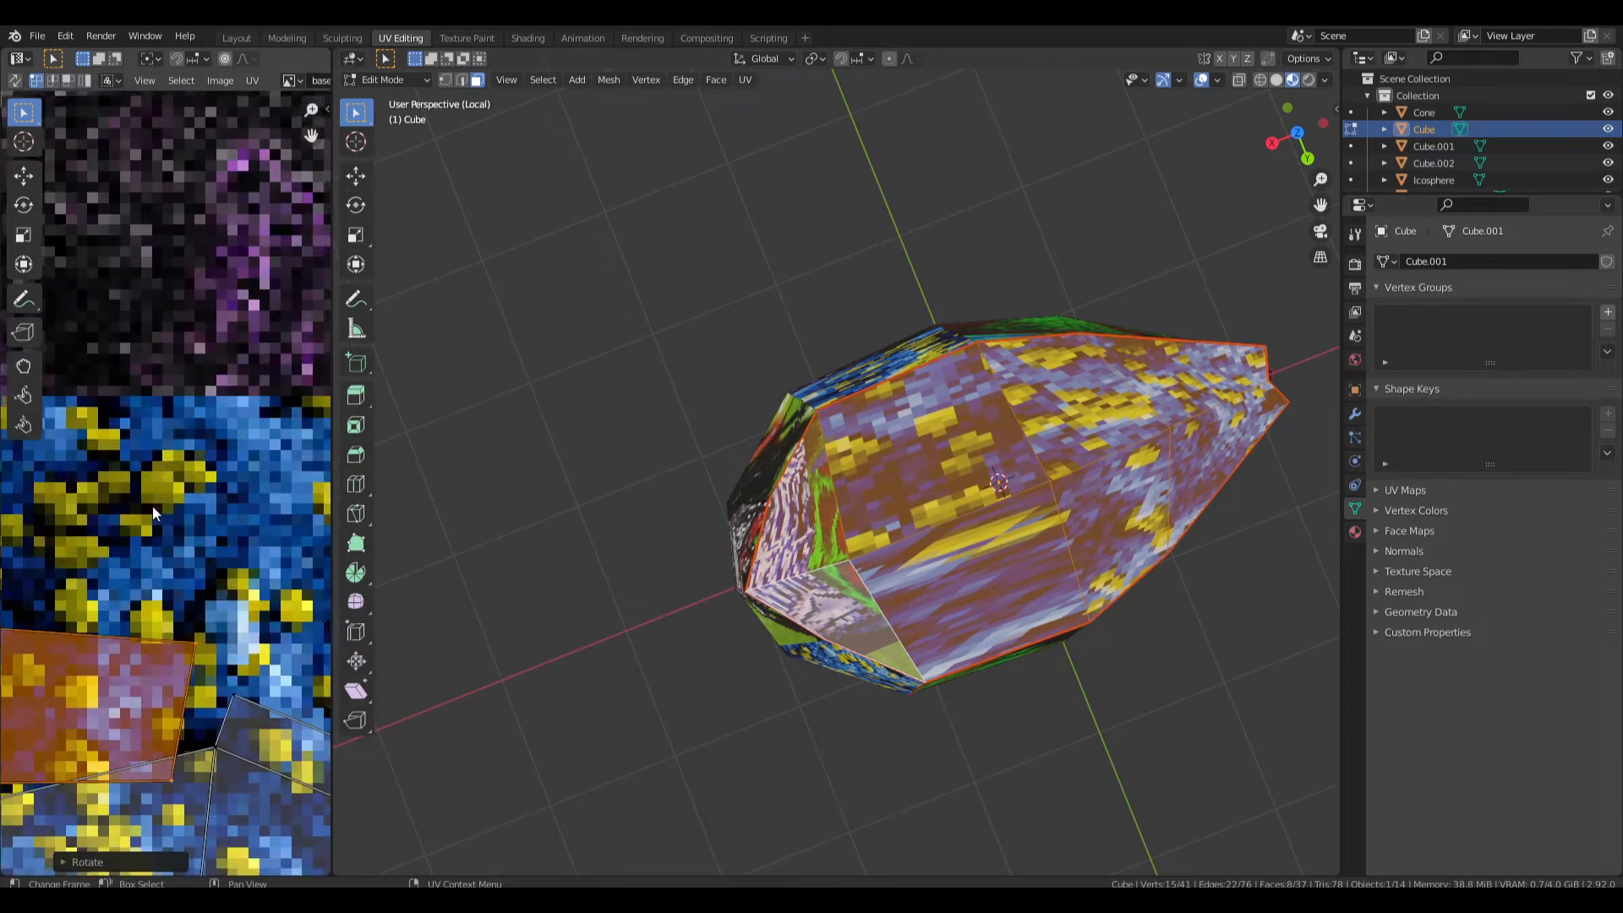
key(g)
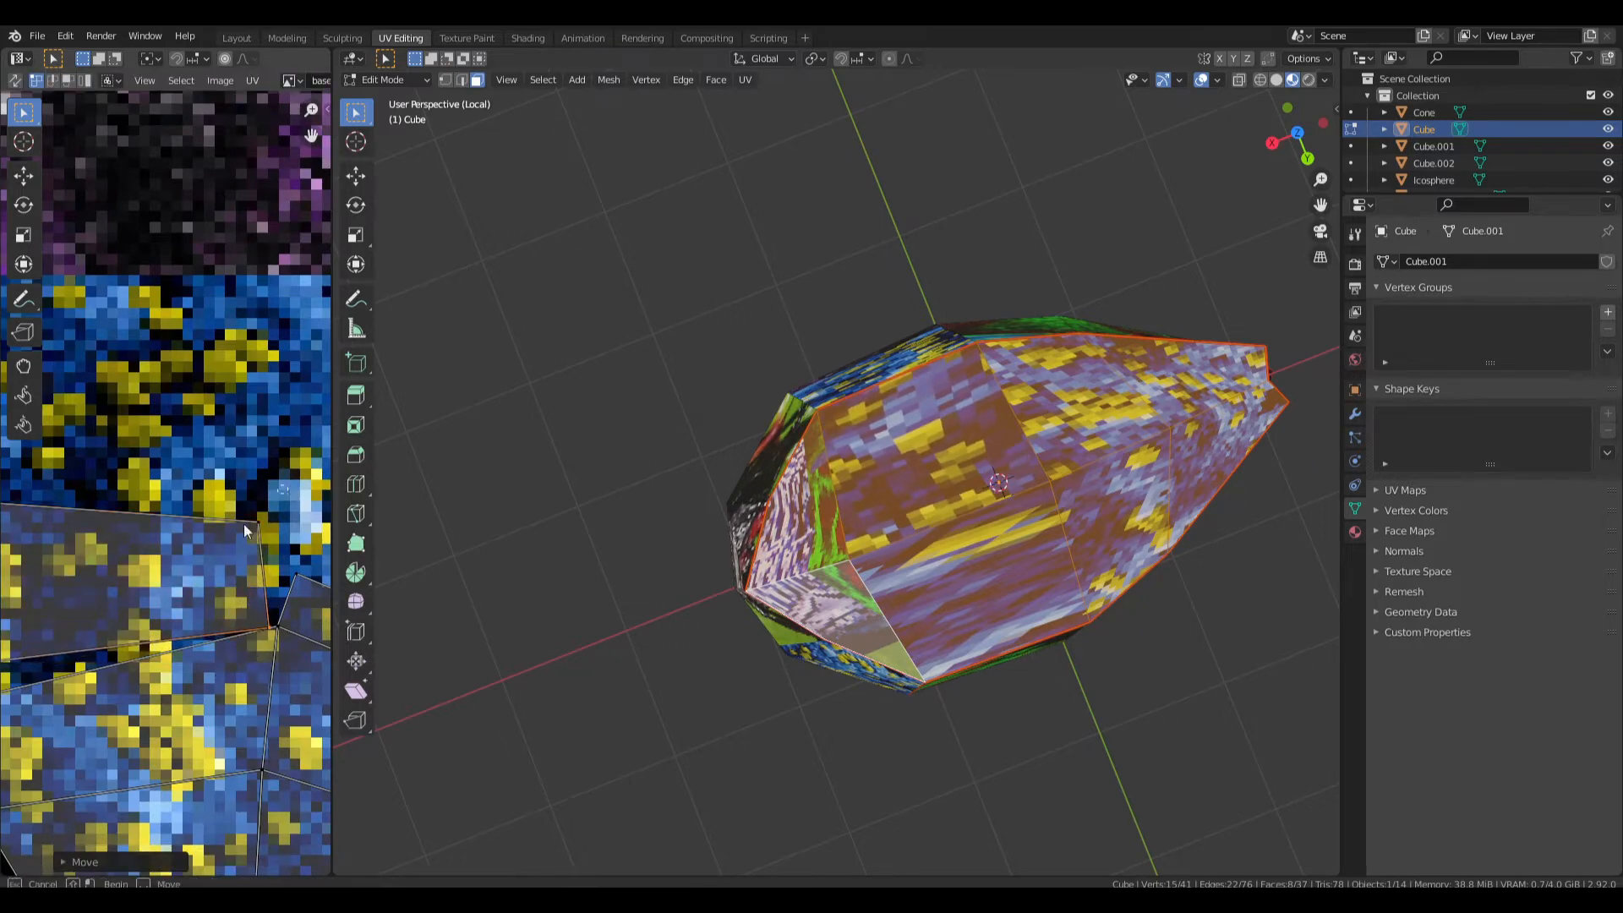
drag(244, 530, 241, 533)
key(g)
click(243, 570)
middle_drag(193, 574, 297, 505)
drag(115, 561, 65, 609)
key(g)
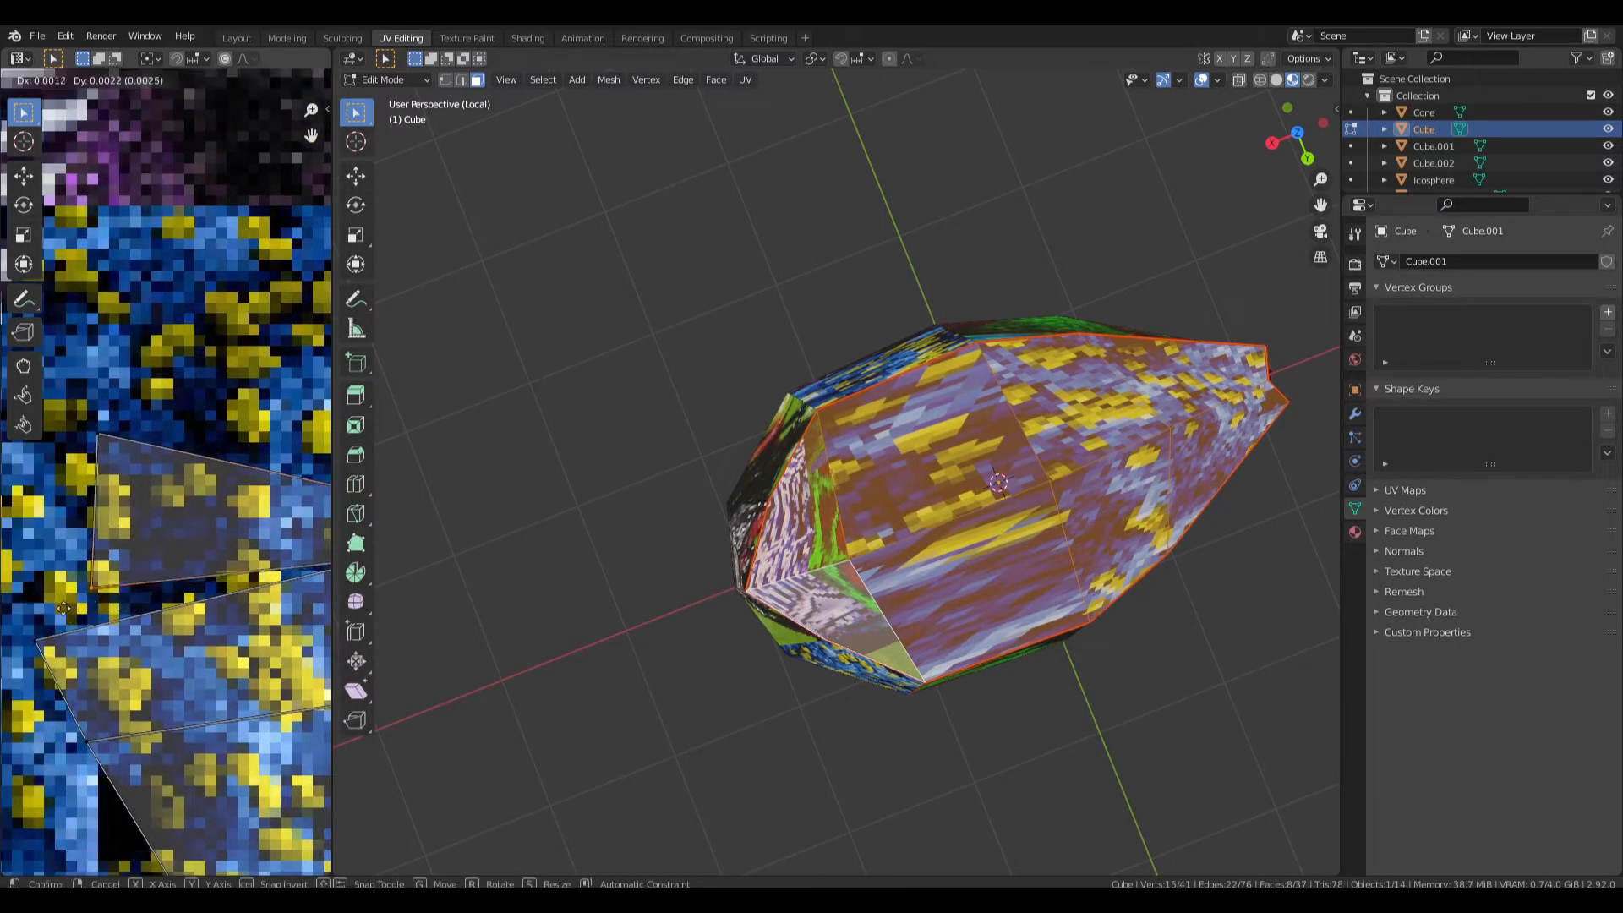
click(26, 658)
drag(133, 404, 66, 491)
key(g)
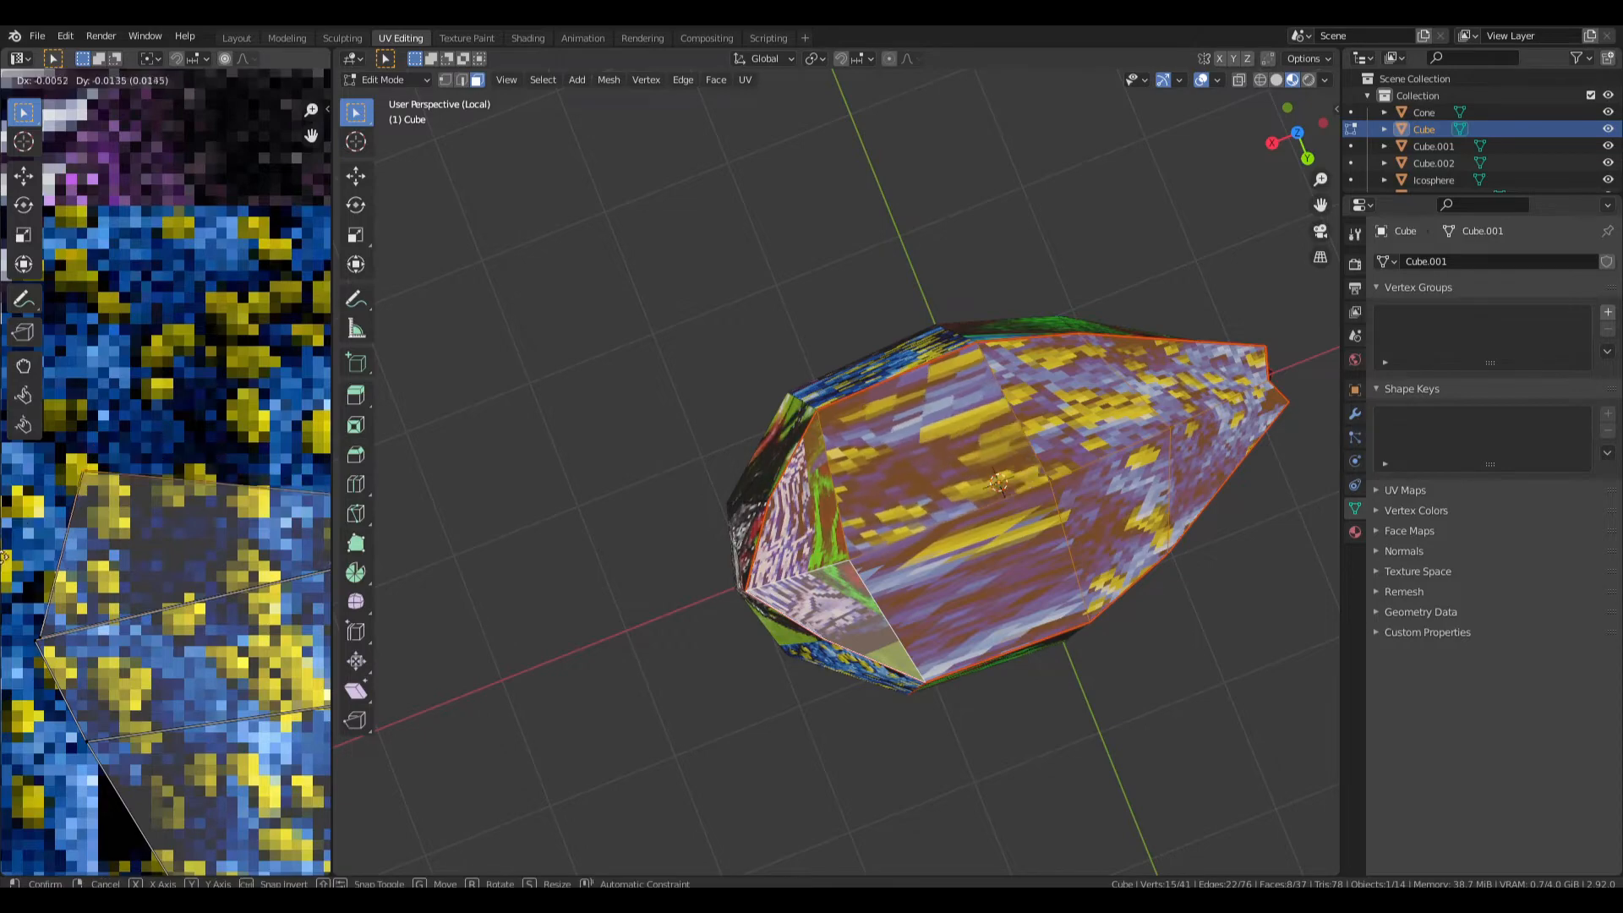
click(23, 566)
Rotate and shrink the front faces' UV island and move it onto the blue-and-yellow texture above the other islands.
middle_drag(696, 541, 770, 467)
scroll(770, 467, down, 7)
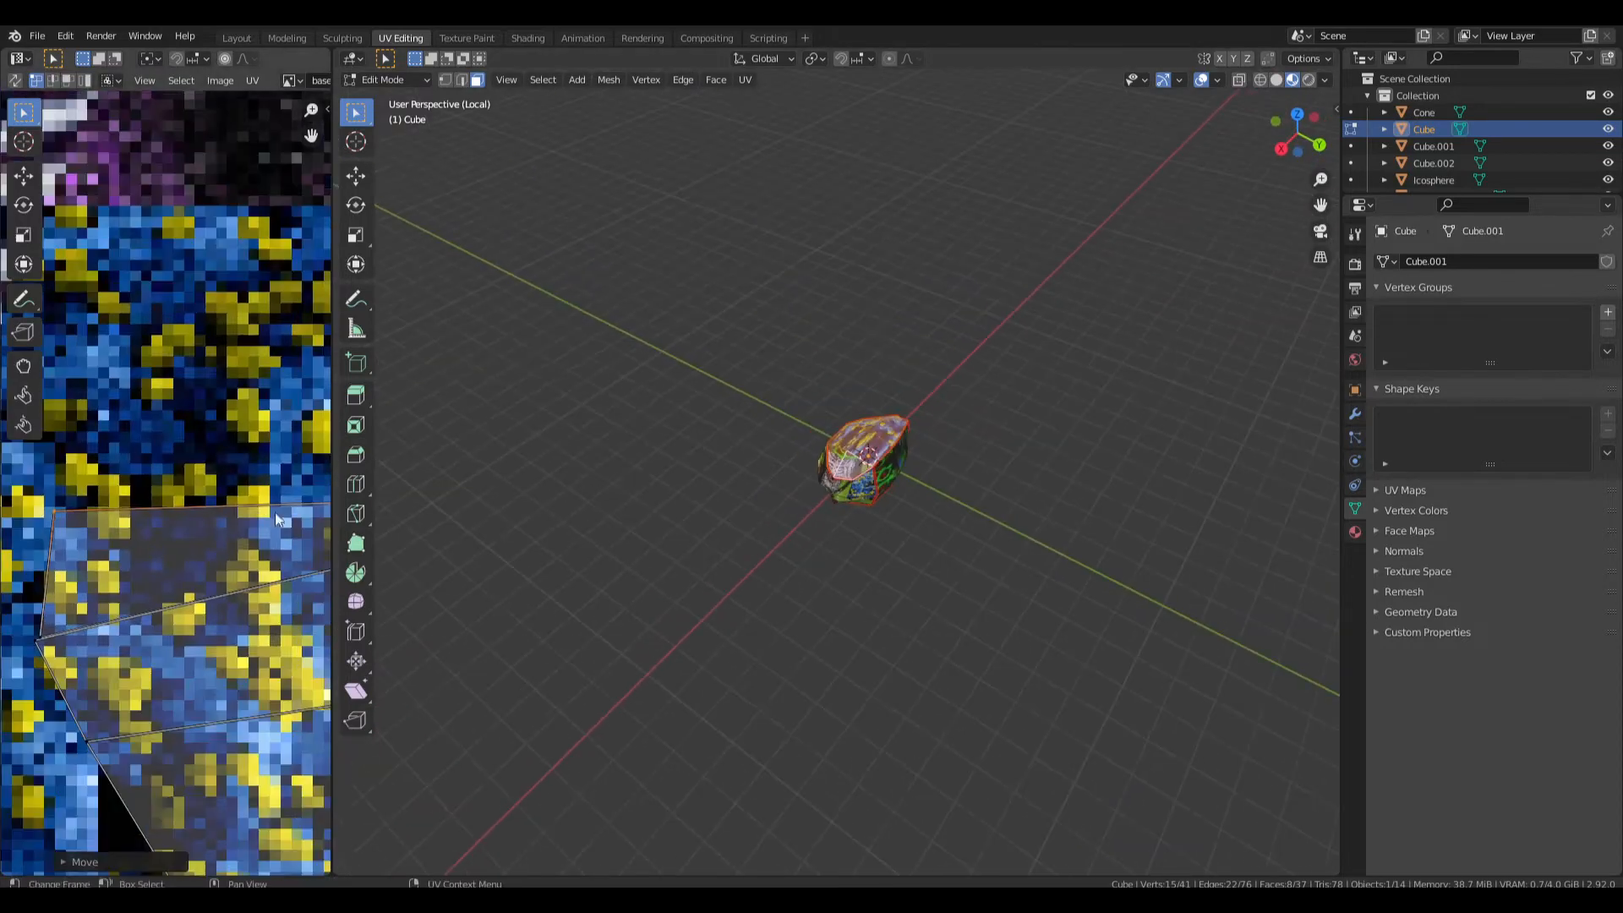
scroll(214, 471, down, 10)
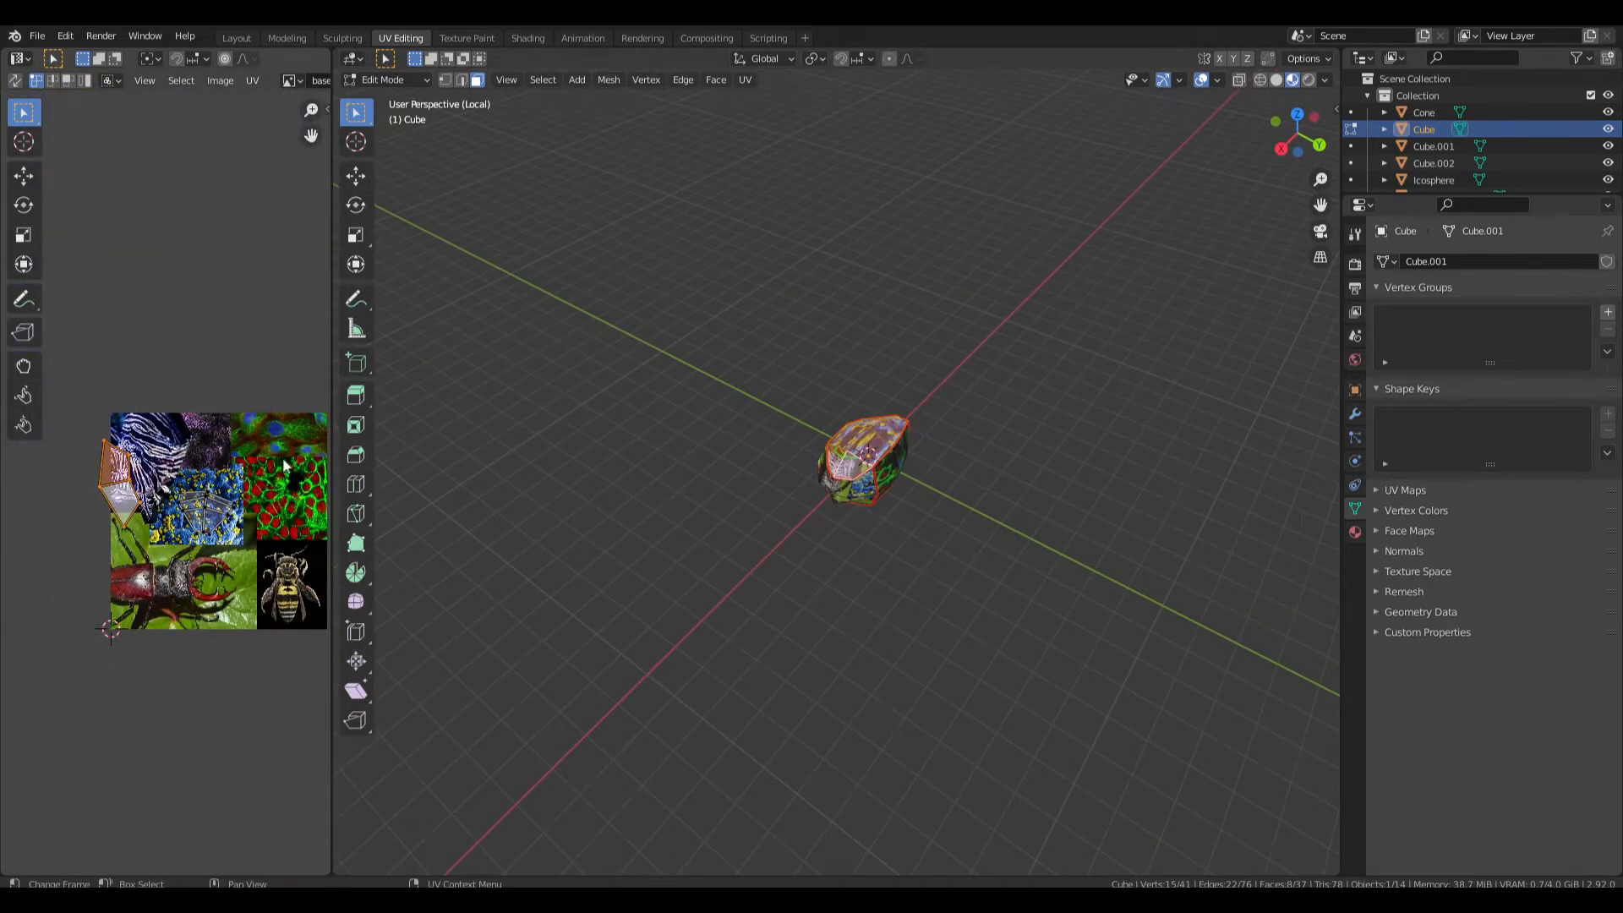
key(g)
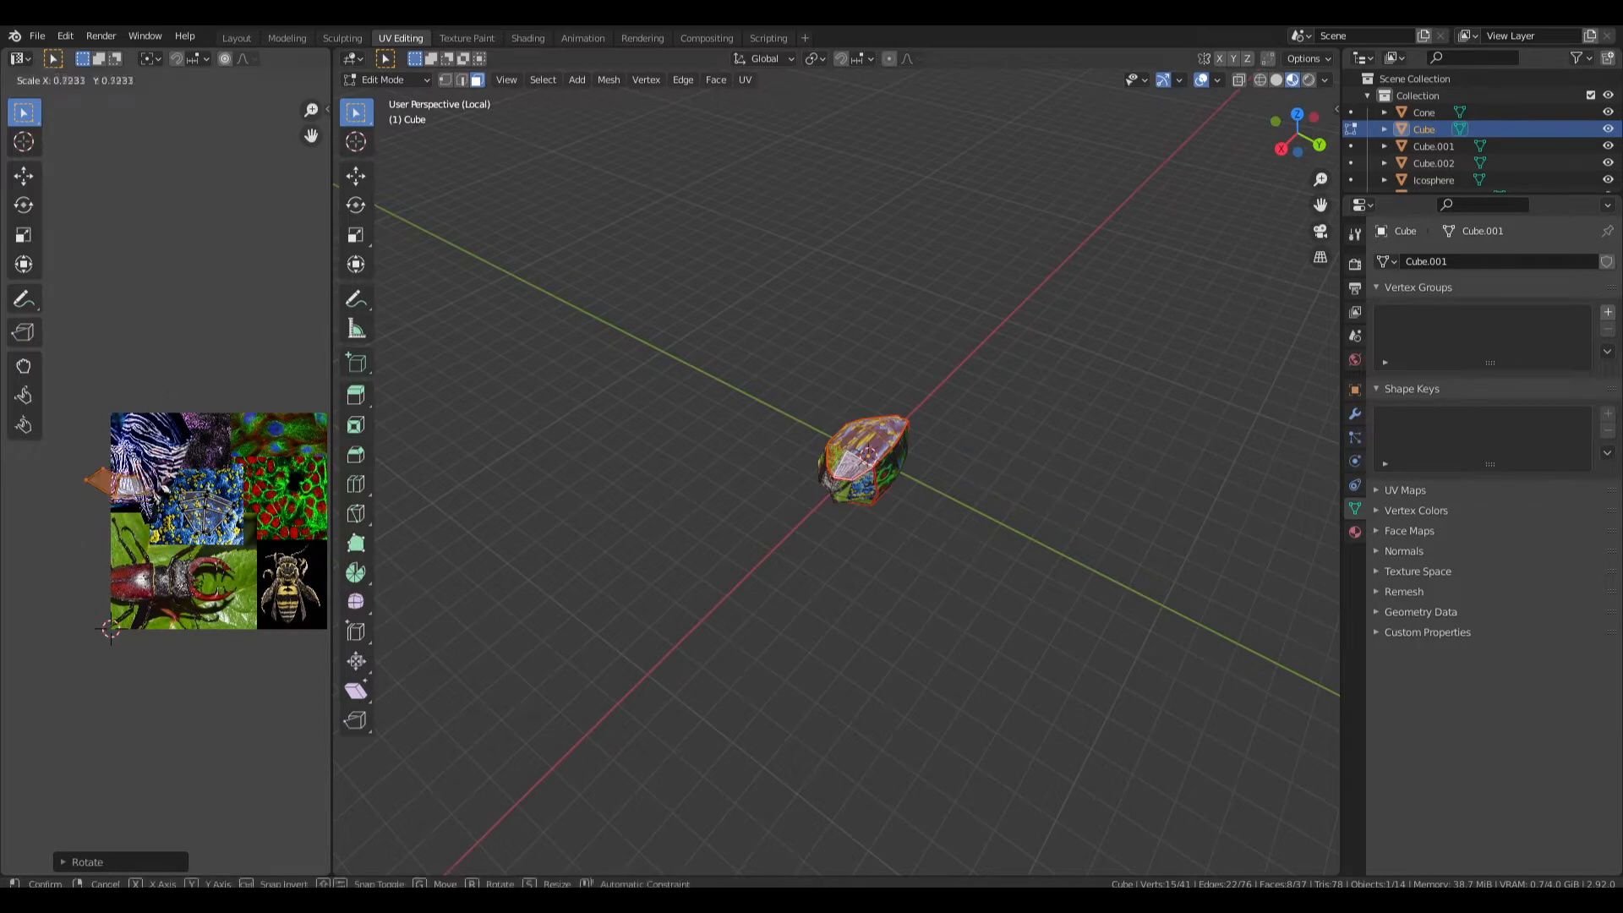
click(211, 498)
Reposition the outer corner vertex of the four-sided island to reduce the stretching of its texture.
scroll(714, 448, up, 5)
middle_drag(714, 448, 750, 503)
scroll(748, 502, up, 1)
scroll(216, 443, up, 8)
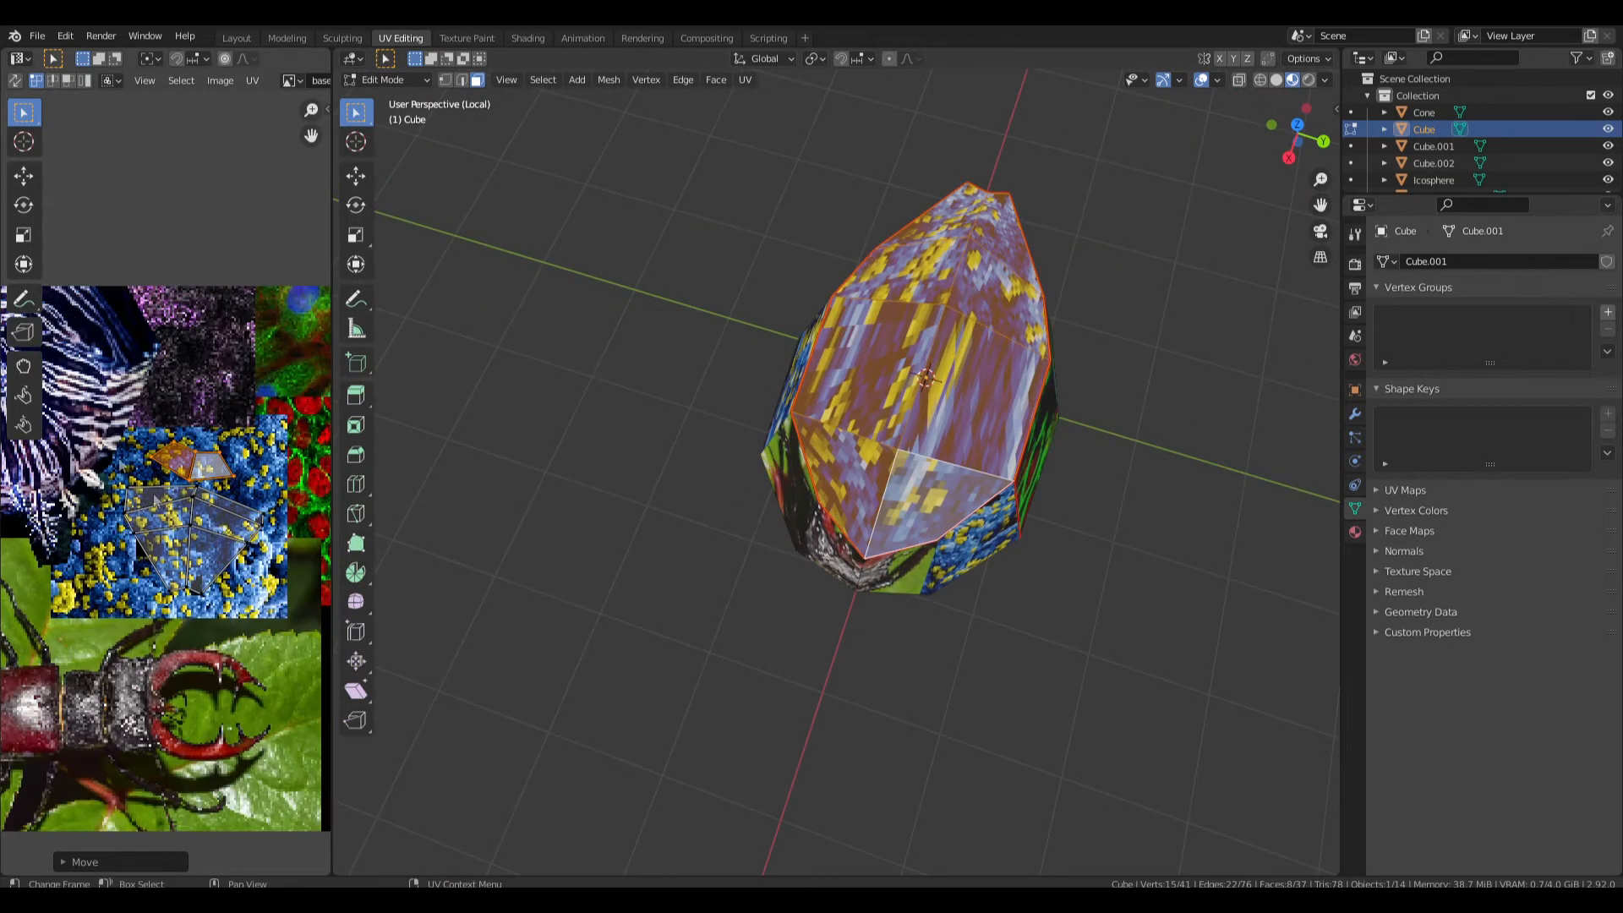
key(g)
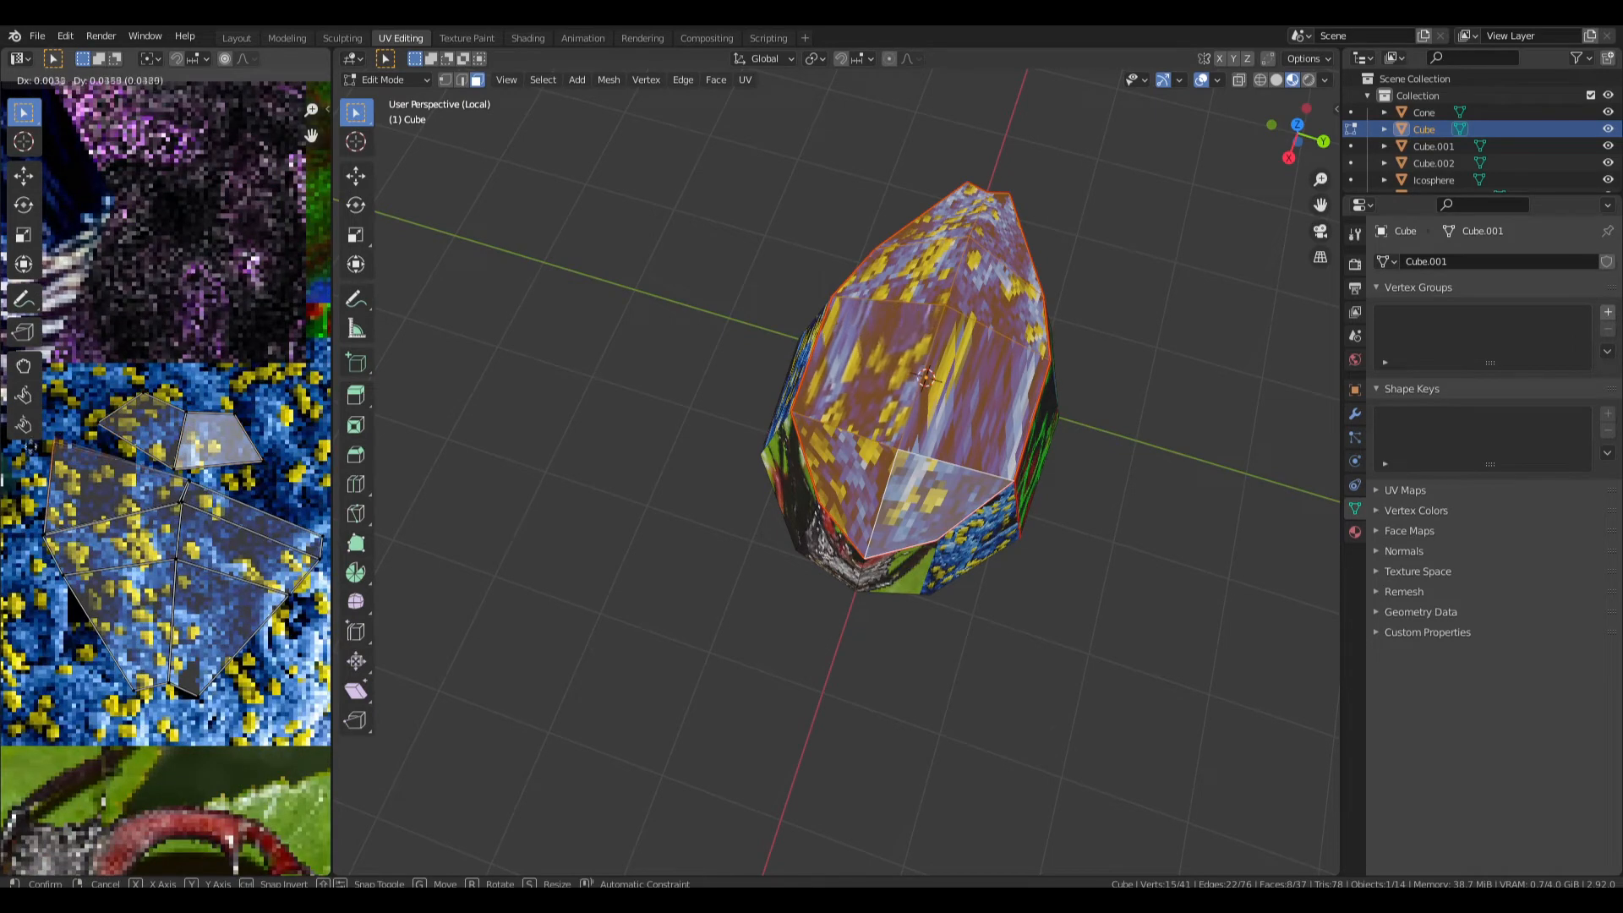
click(57, 440)
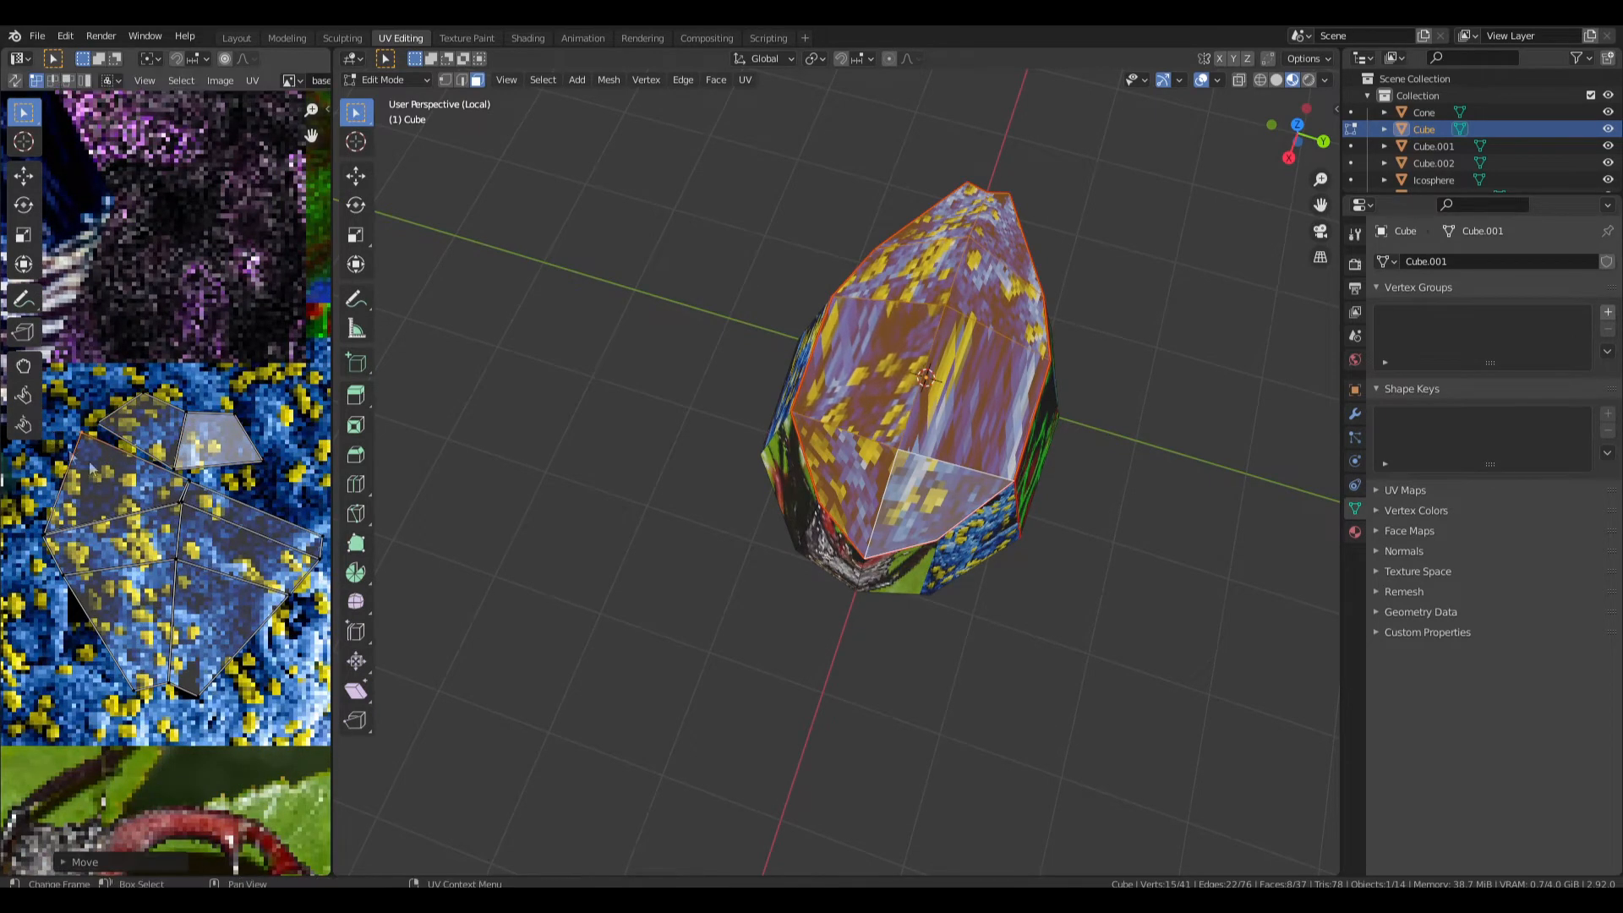
Adjust the larger island's outer vertex, enlarge the front faces' island and move it up against the other islands.
middle_drag(218, 495, 192, 498)
key(g)
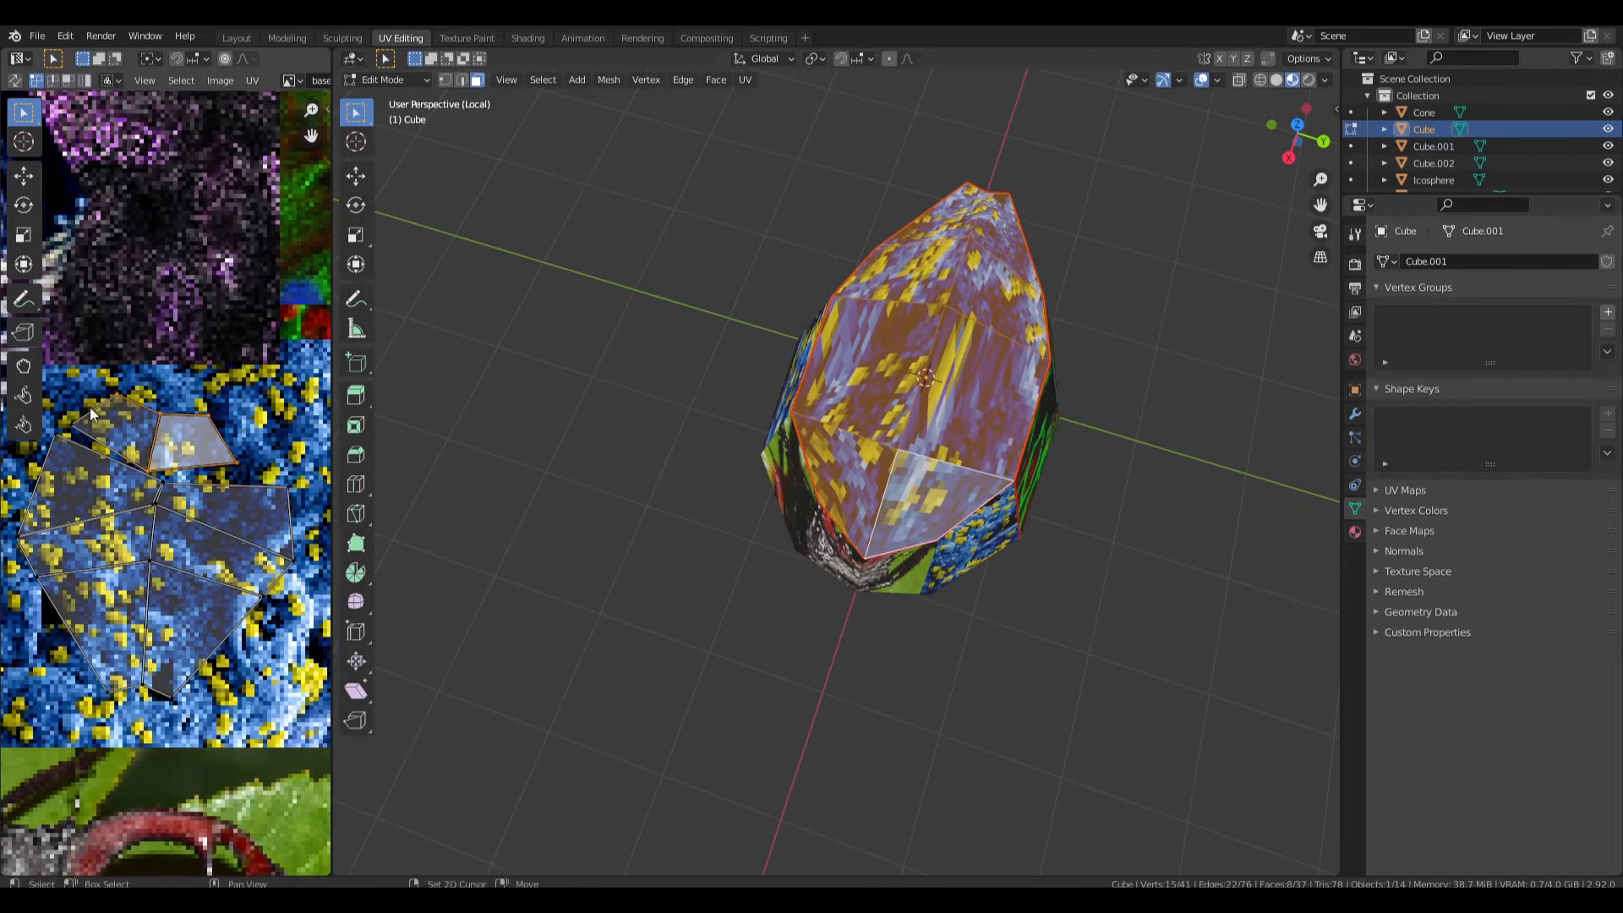
click(223, 438)
key(g)
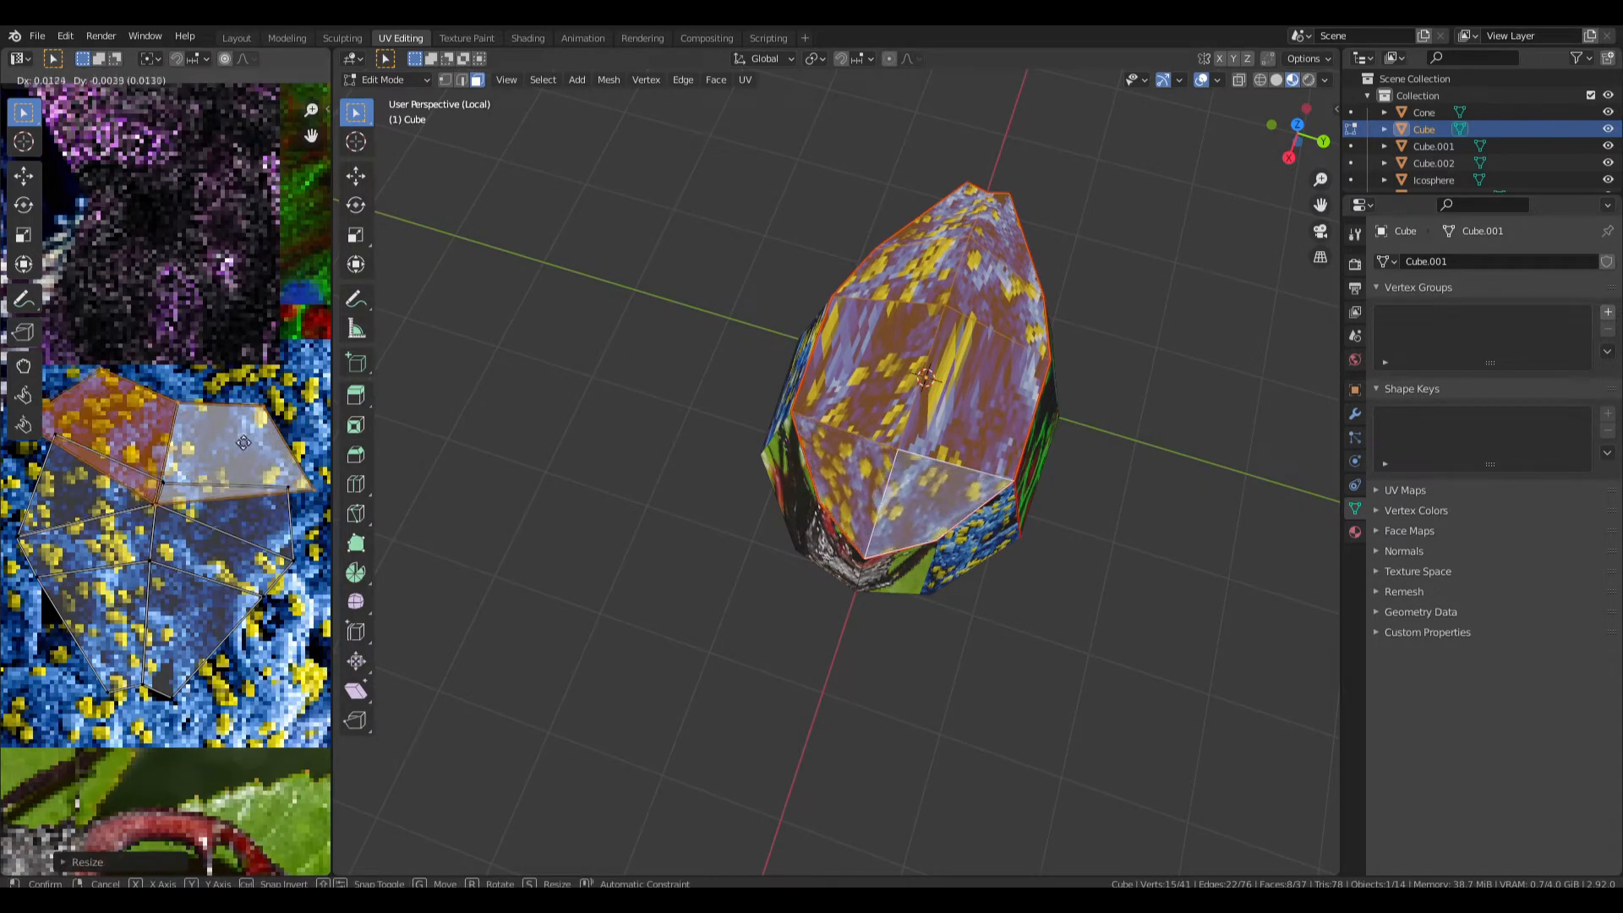
click(245, 451)
scroll(253, 453, down, 1)
middle_drag(743, 441, 676, 361)
Switch to the web browser and open the tab with the Quake enemies image search.
key(alt+Tab)
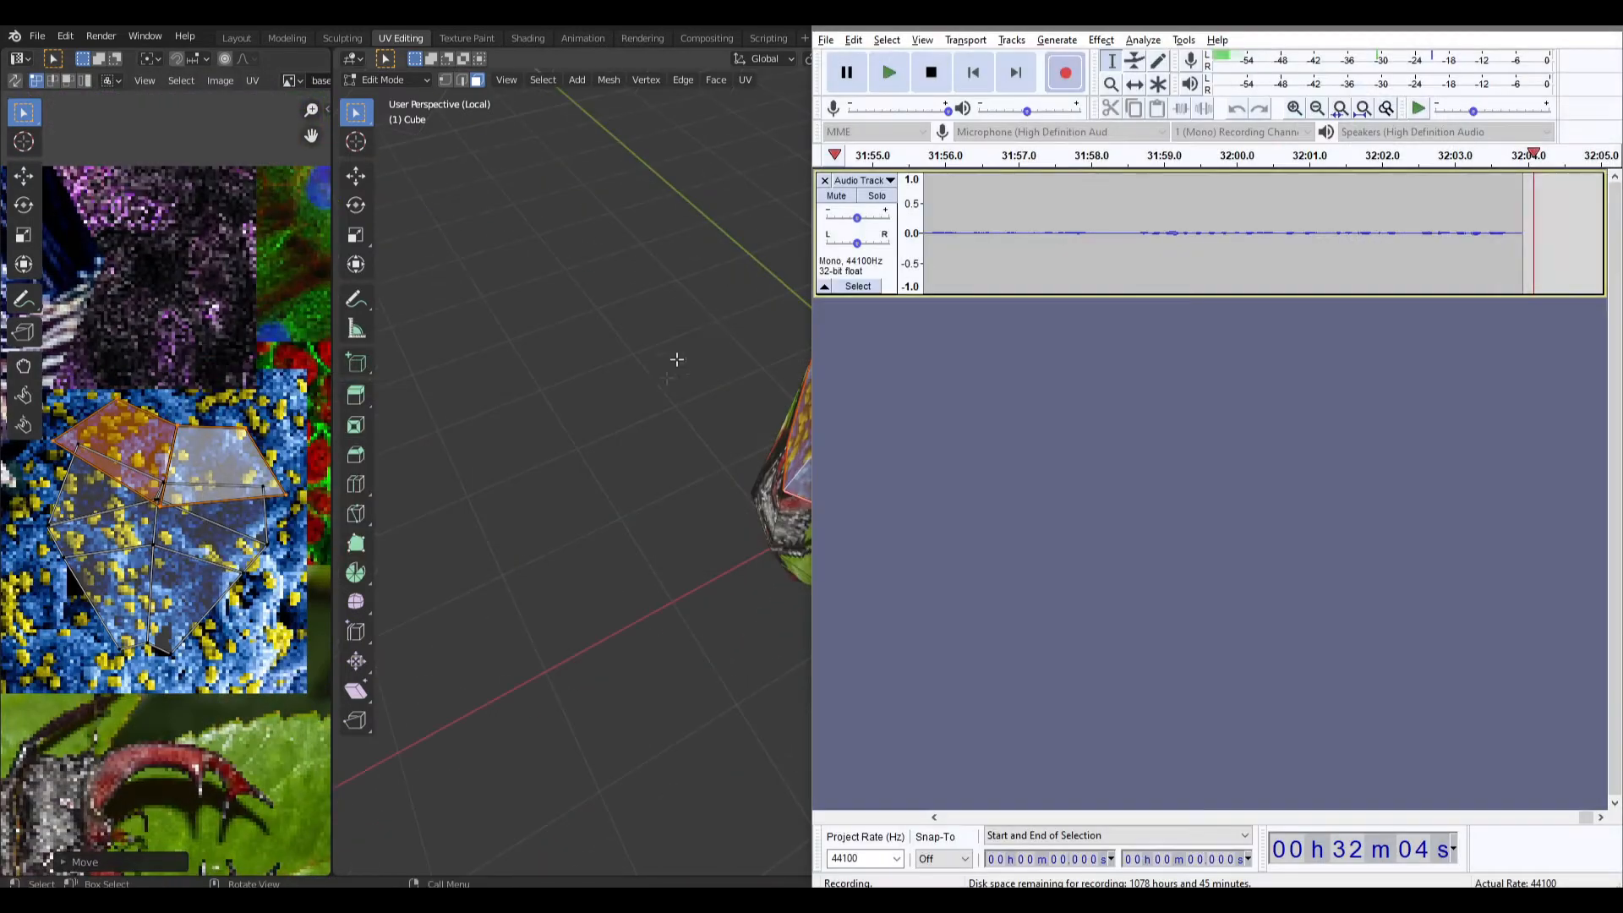
key(alt+Tab)
key(alt+Tab)
key(alt+Tab)
key(alt+Tab)
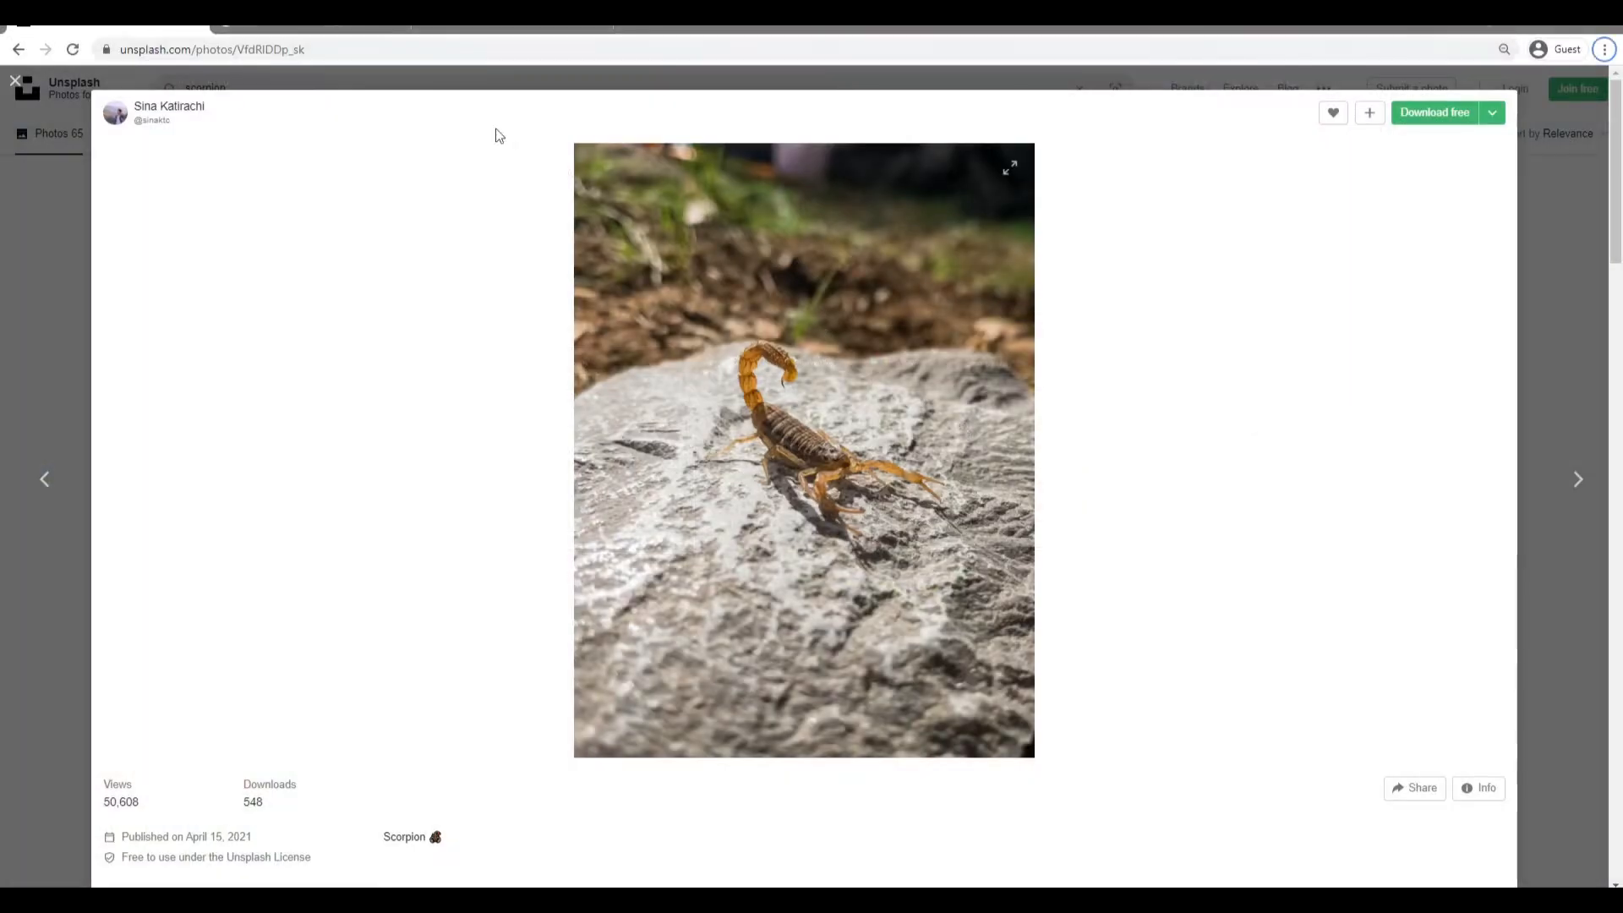
click(425, 18)
click(336, 19)
Search Google Images for "ps1 affine texture mapping".
drag(315, 85, 5, 102)
text(AFFI)
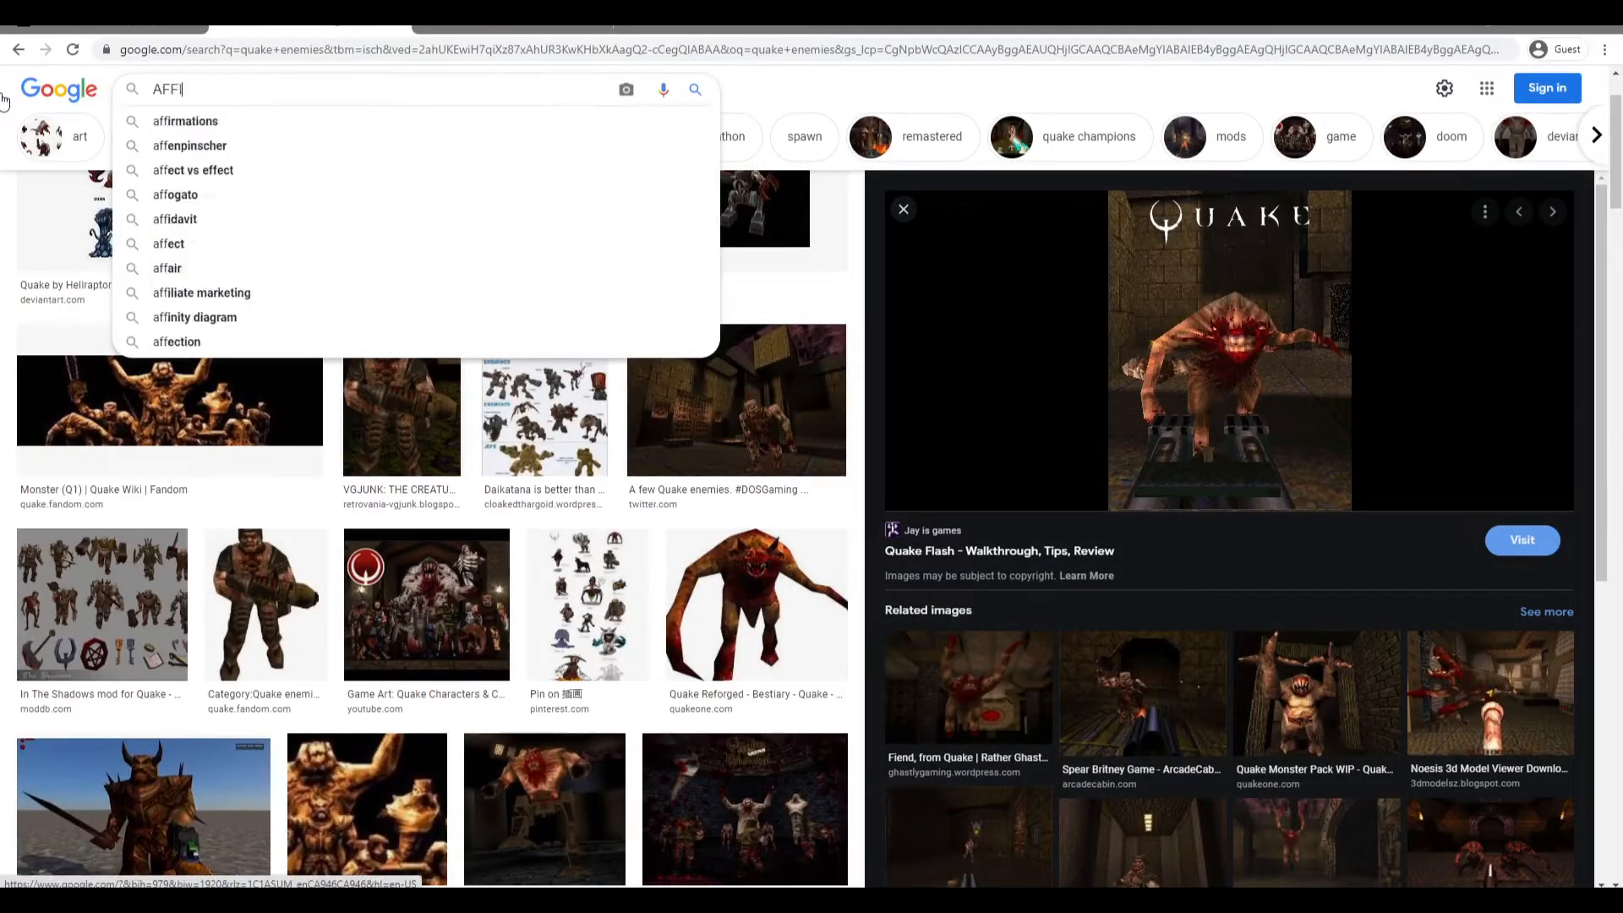
text(NE)
key(BackSpace)
key(BackSpace)
key(BackSpace)
key(BackSpace)
key(BackSpace)
key(BackSpace)
text(affine ps1)
key(Down)
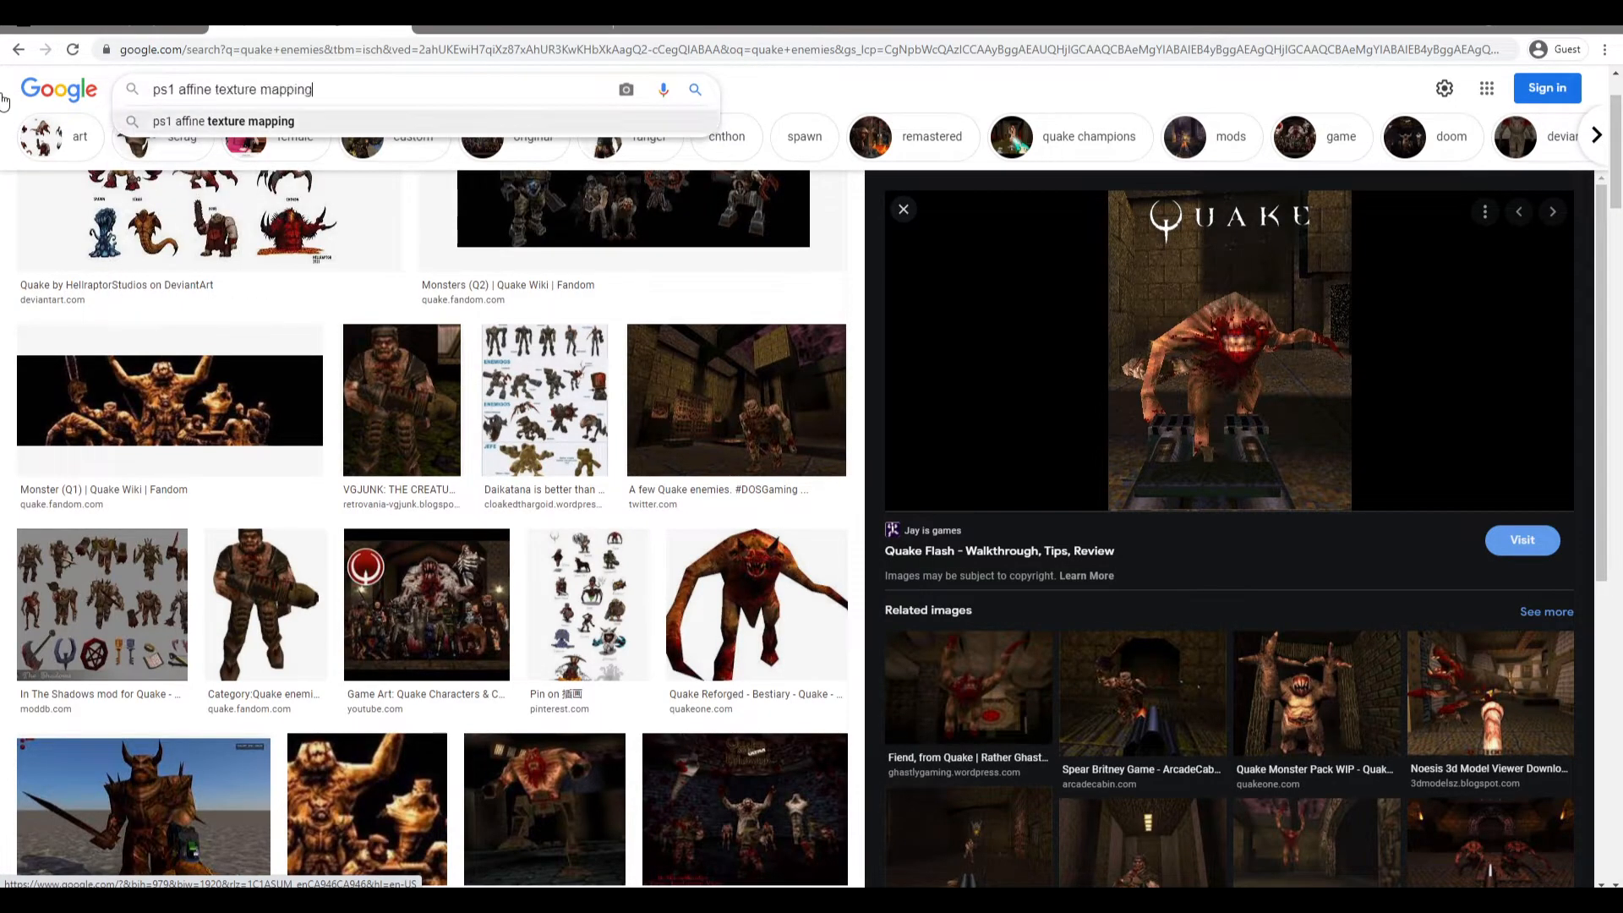
key(Return)
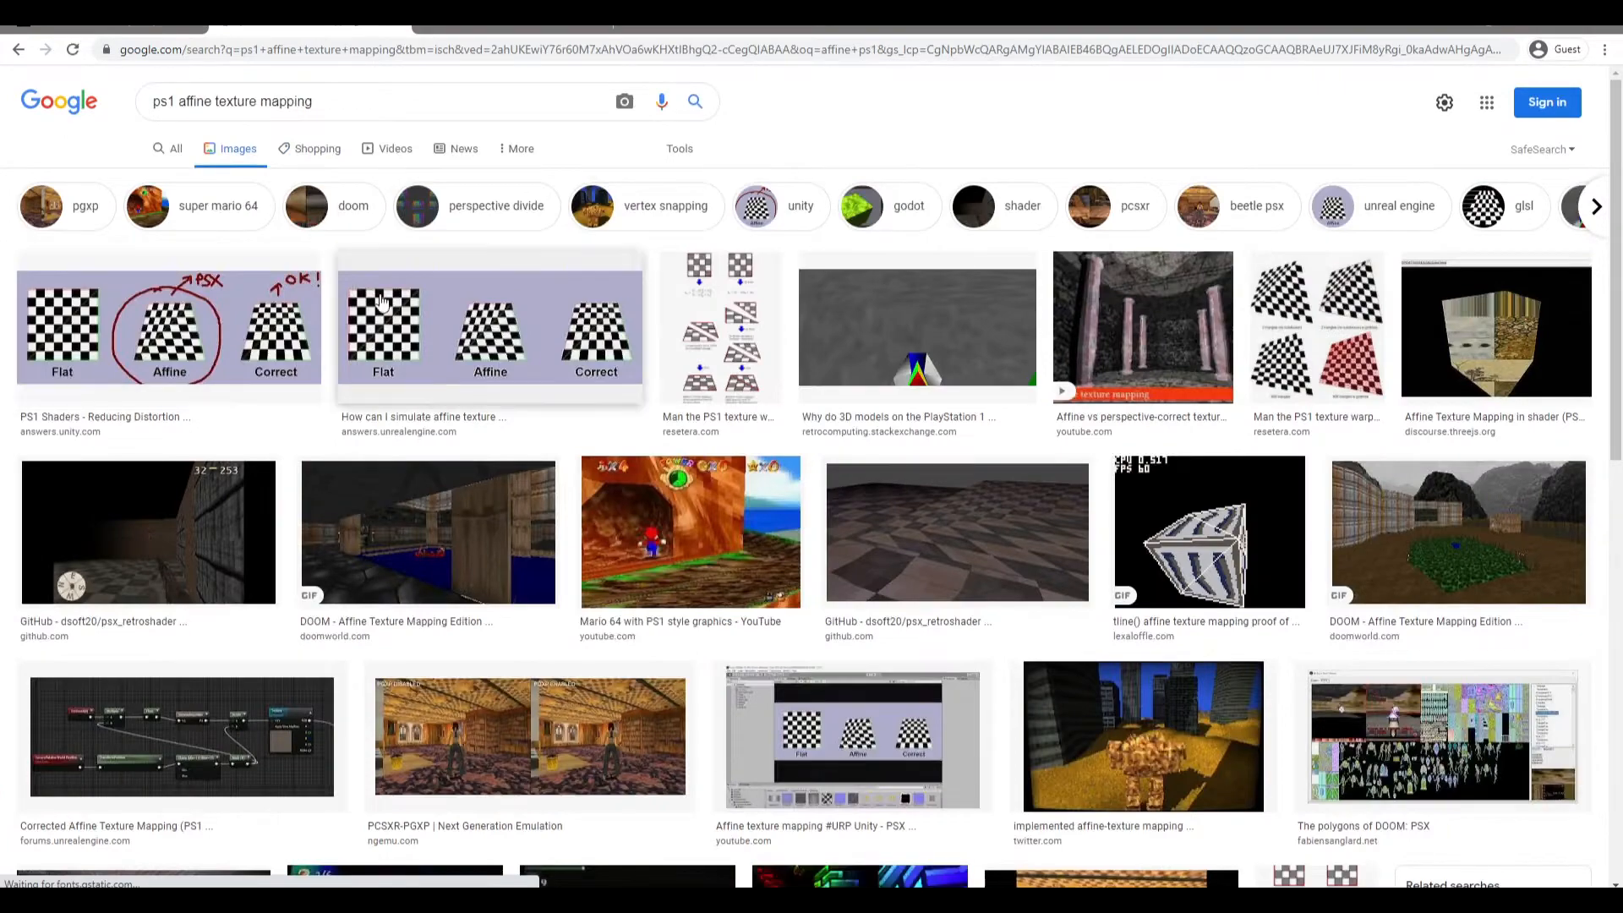
Examine several affine texture mapping example images, including the flat/affine/correct checkerboard comparison, DOOM, psx_retroshader and PGXP results.
click(262, 317)
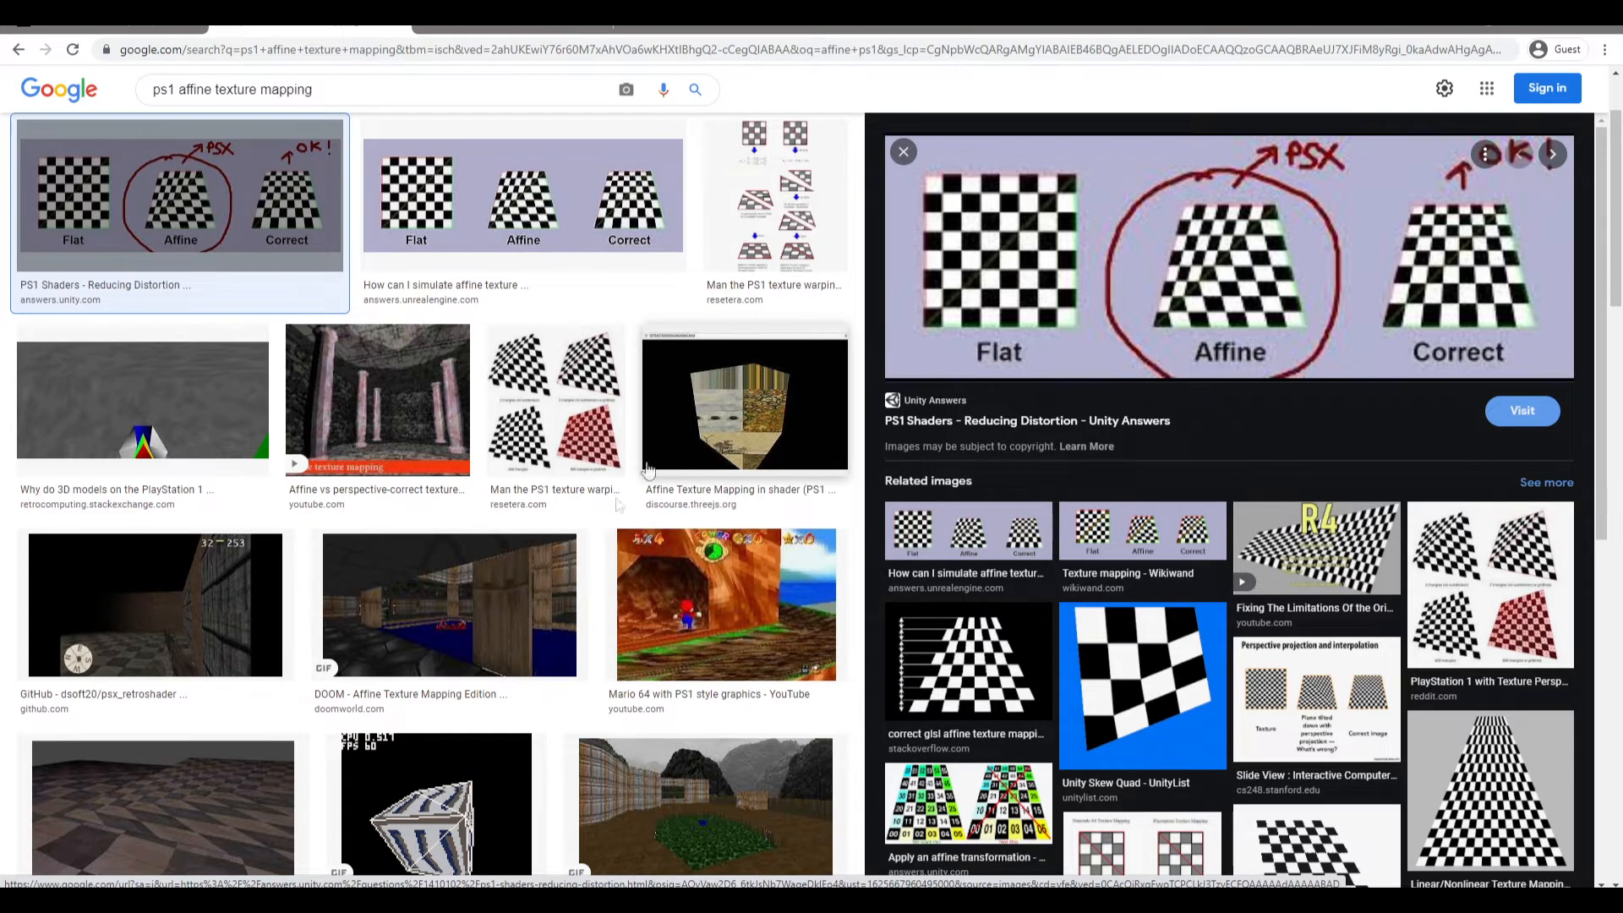
click(526, 600)
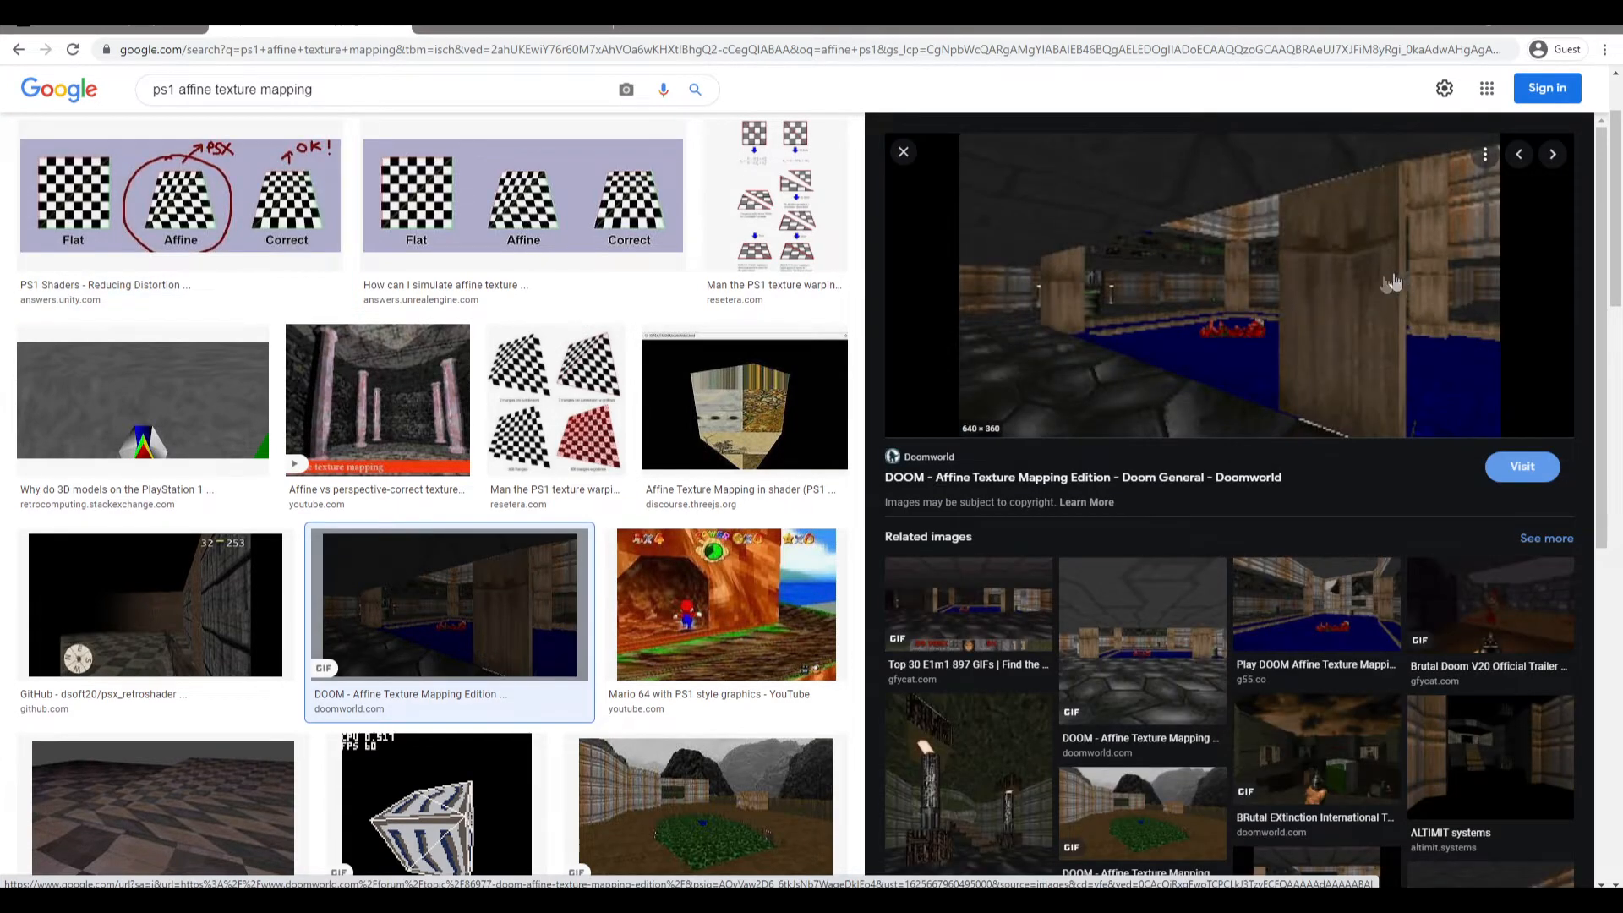
drag(1359, 290, 1326, 324)
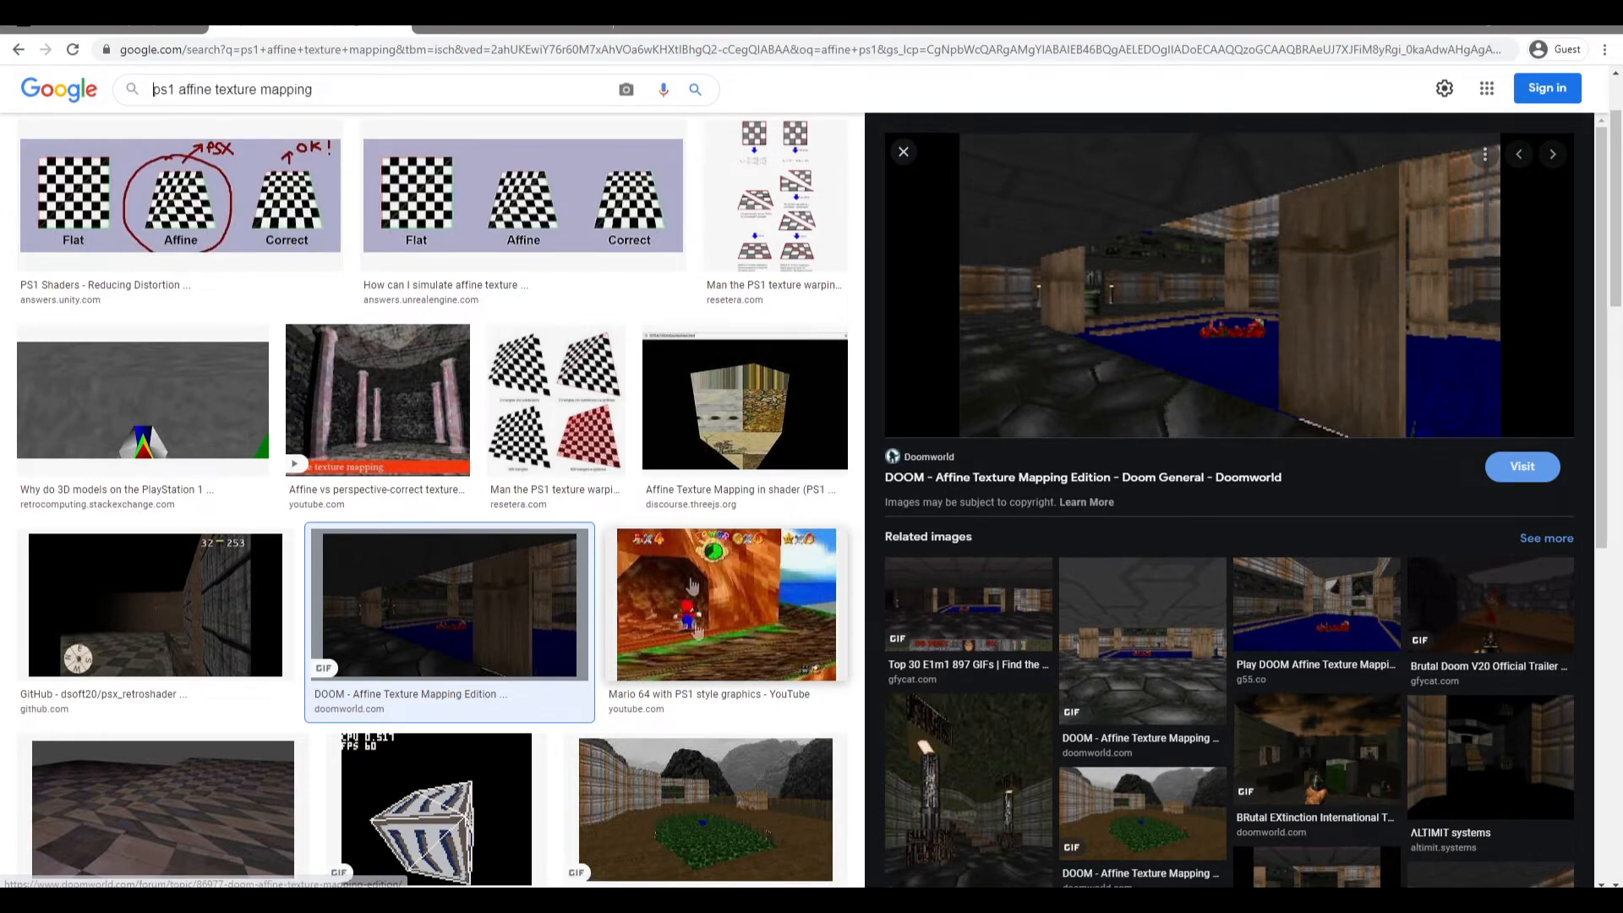
scroll(718, 592, down, 2)
click(244, 605)
scroll(423, 676, down, 1)
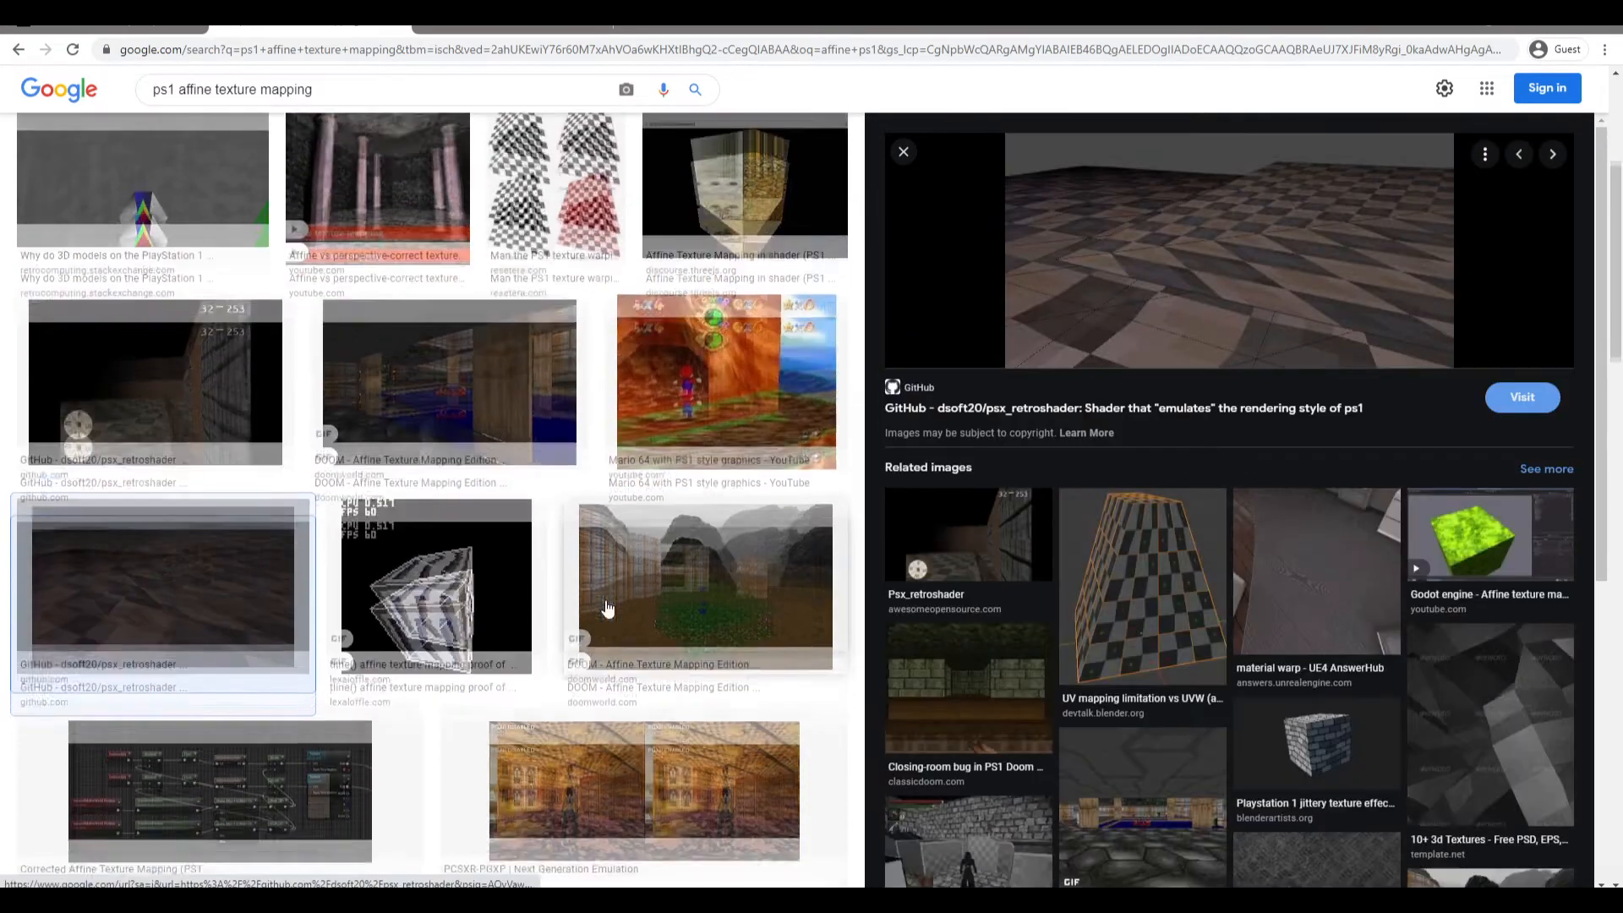
click(642, 761)
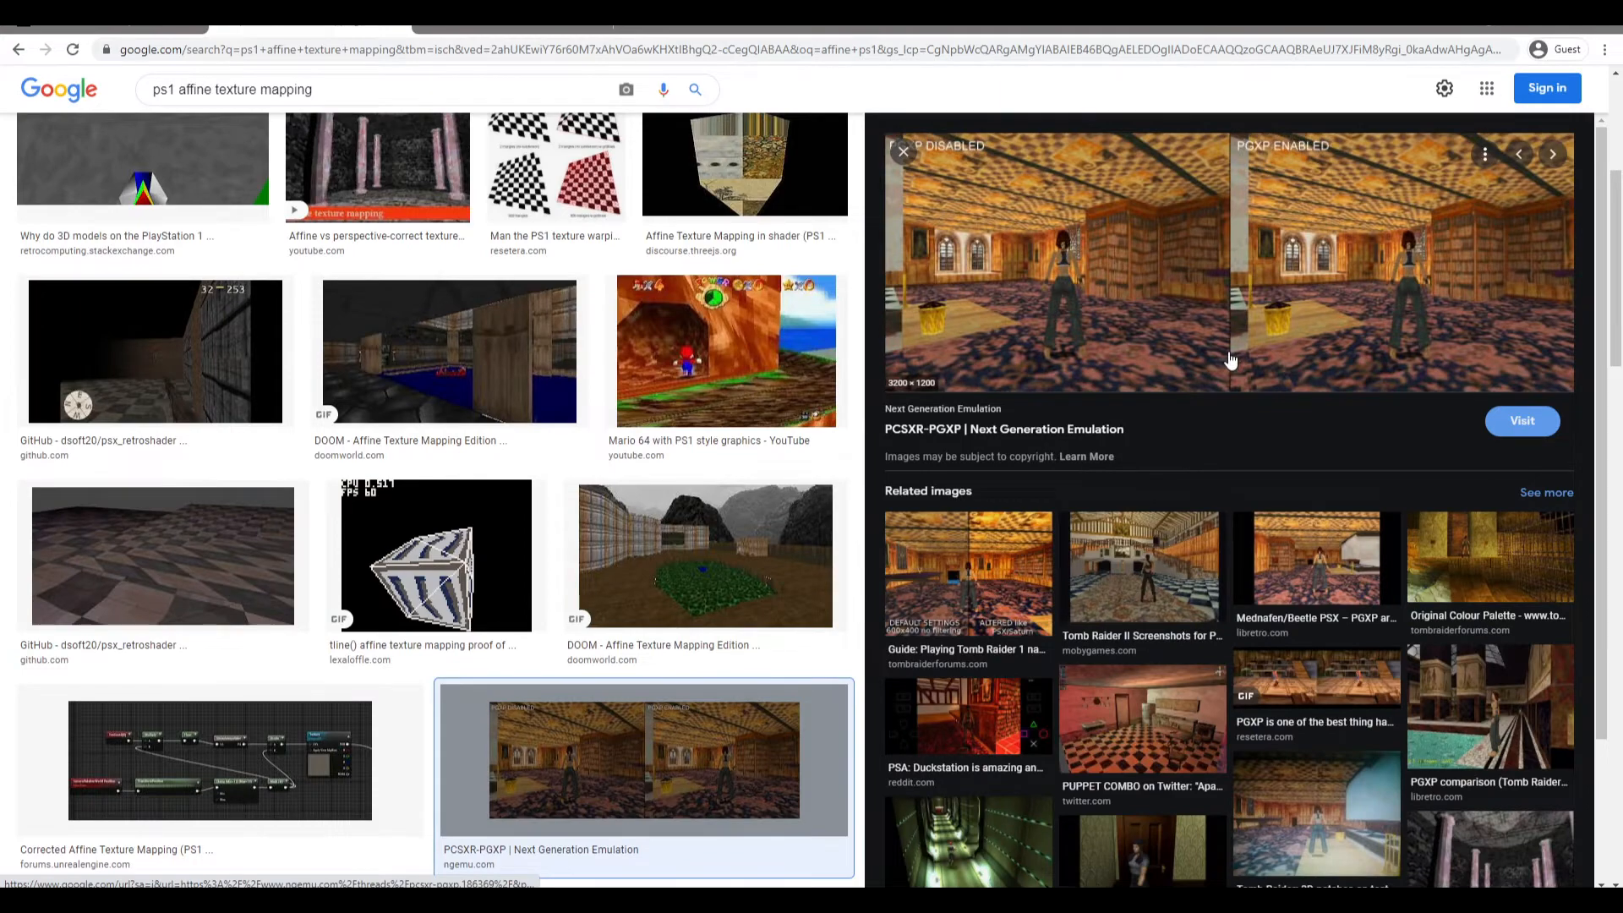
click(1143, 563)
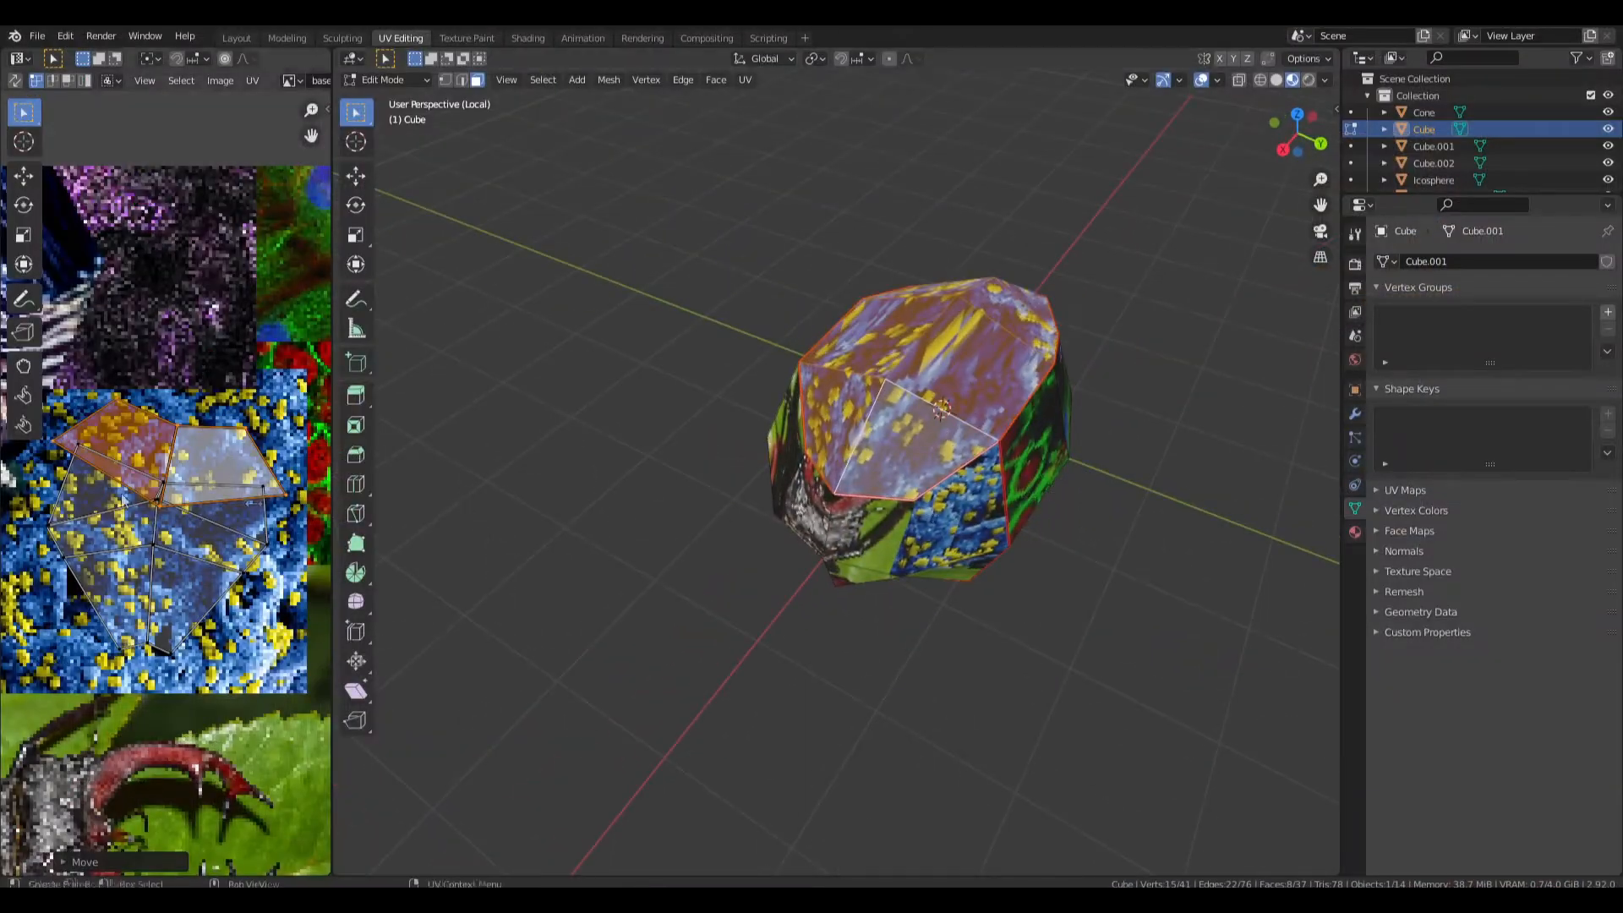
Switch back to Blender and slightly enlarge the selected UVs of the upper front faces.
scroll(130, 479, up, 2)
key(s)
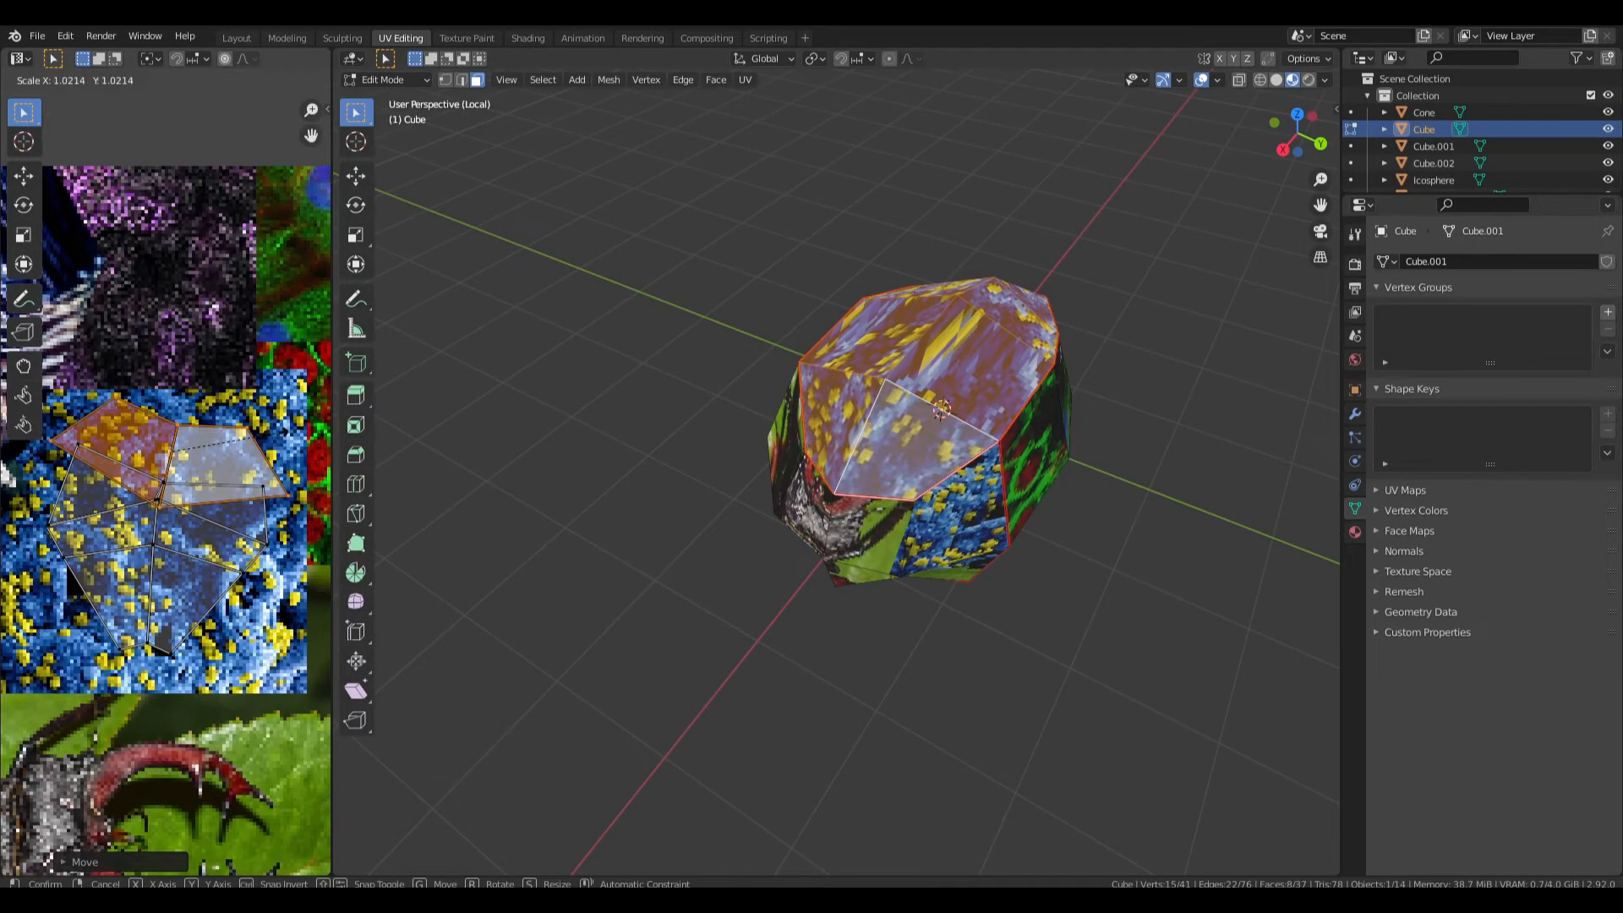
click(129, 479)
Enlarge the UVs of the two adjoining faces on top of the body and reposition them on the blue-and-yellow texture.
middle_drag(882, 420, 858, 435)
click(866, 434)
click(940, 389)
shift+click(893, 348)
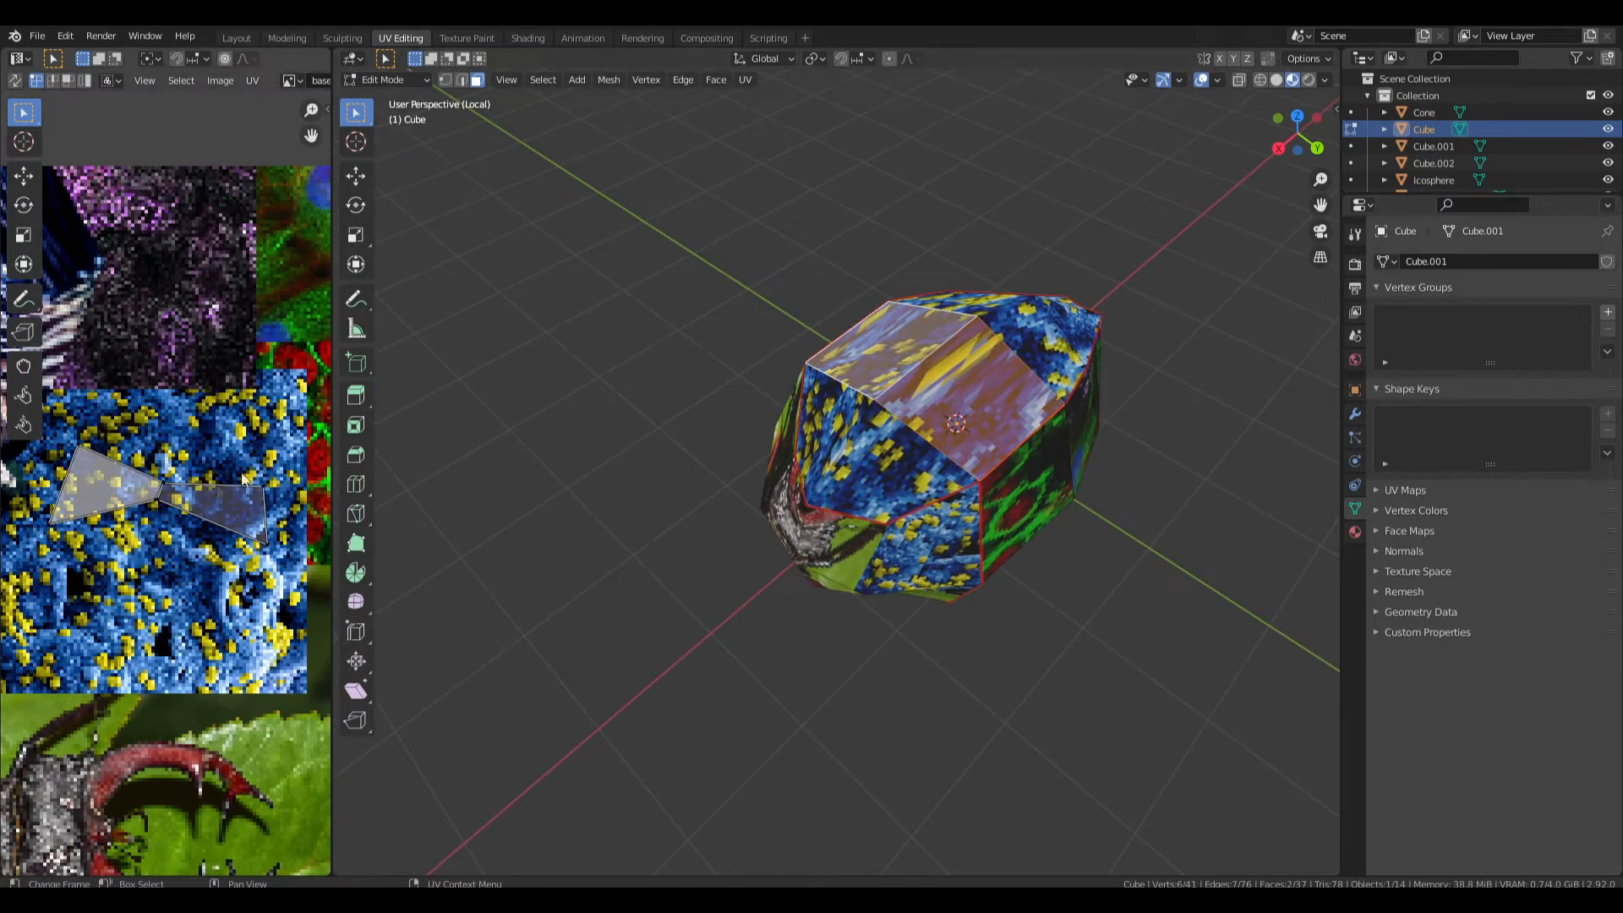
key(s)
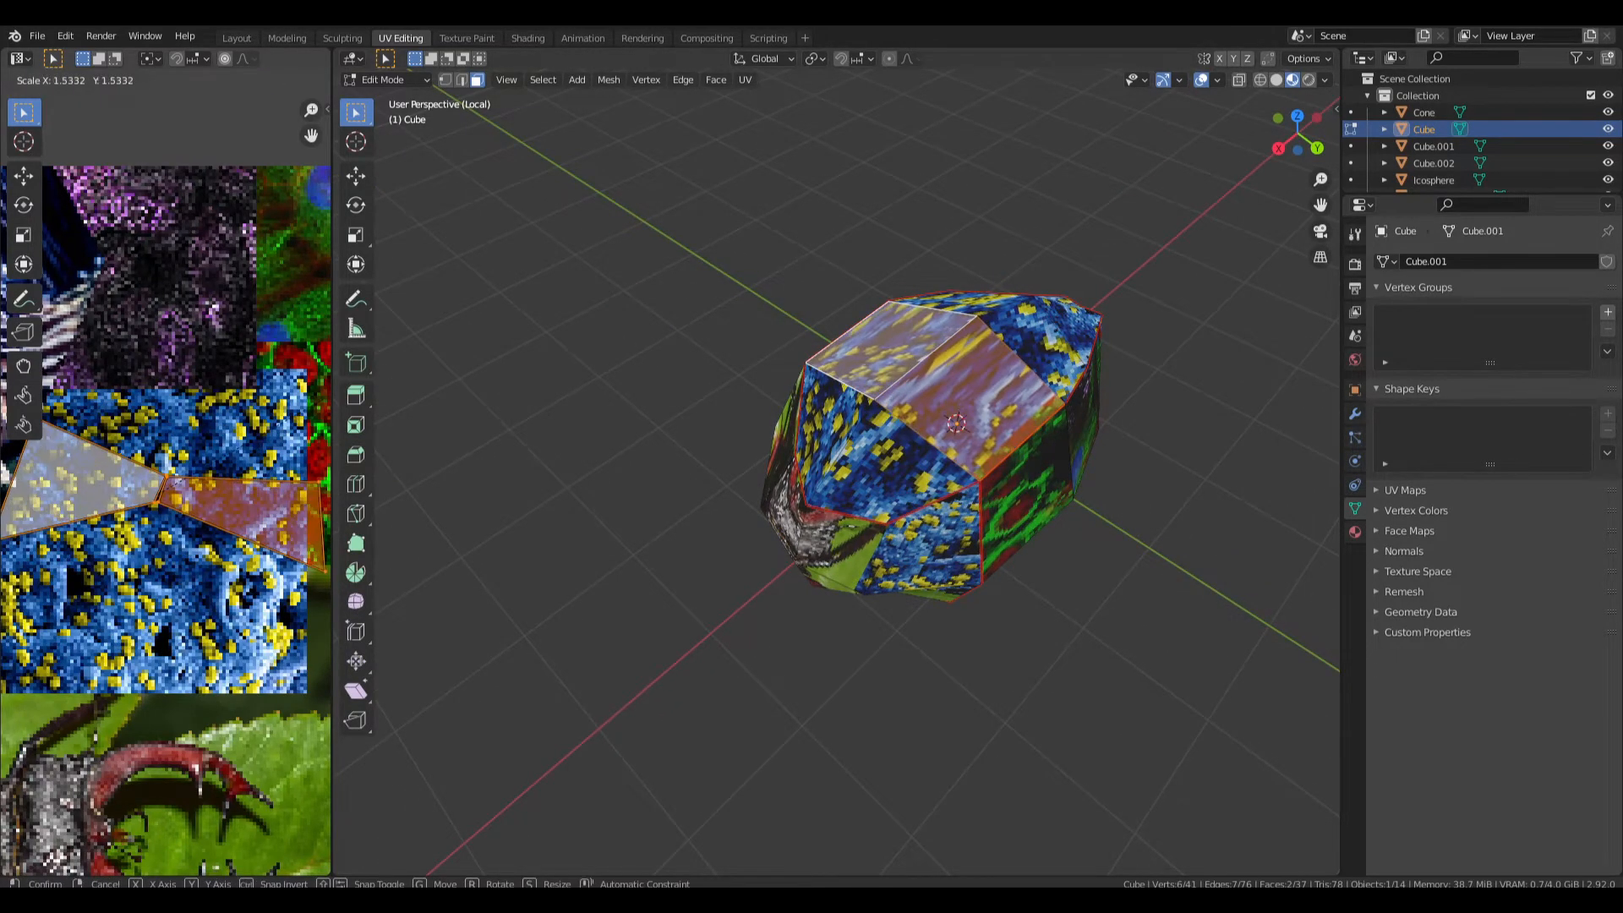
click(222, 406)
scroll(216, 393, down, 2)
key(g)
click(290, 431)
Select the six faces on one side of the body and shift their UV islands down across the base texture.
middle_drag(731, 385, 610, 415)
key(Tab)
scroll(904, 477, up, 1)
middle_drag(913, 473, 824, 448)
key(Tab)
click(784, 517)
click(842, 432)
shift+drag(1063, 525, 1063, 525)
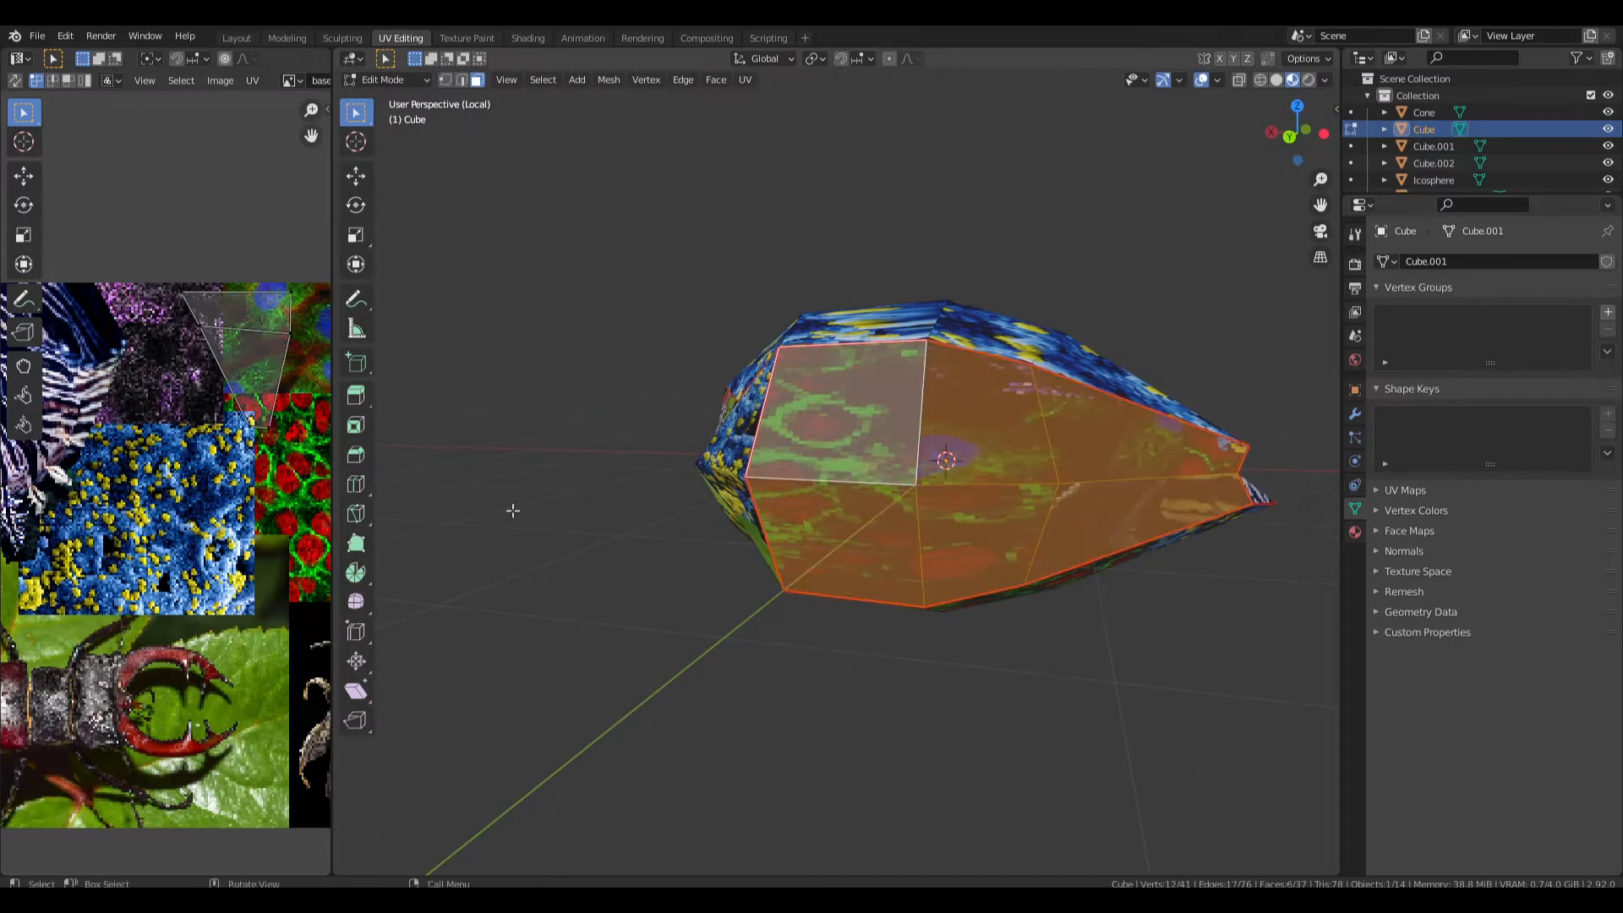
scroll(251, 438, down, 2)
key(g)
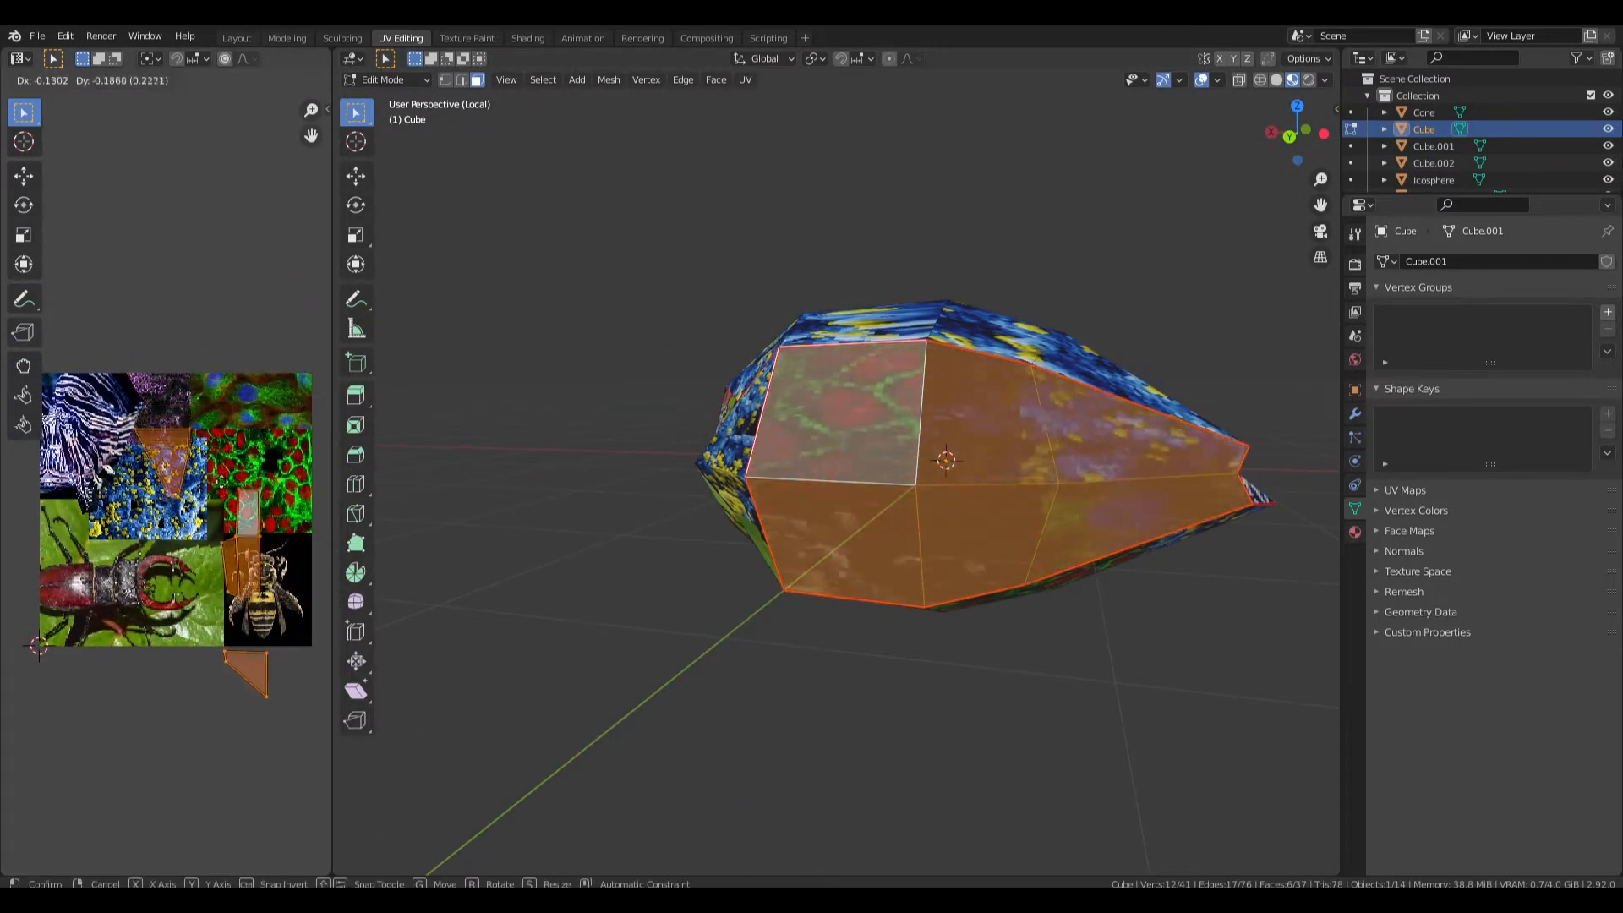
click(243, 506)
Move the side faces' larger UV island onto the blue-and-yellow texture and scale it down to fit inside.
drag(201, 642, 201, 640)
key(g)
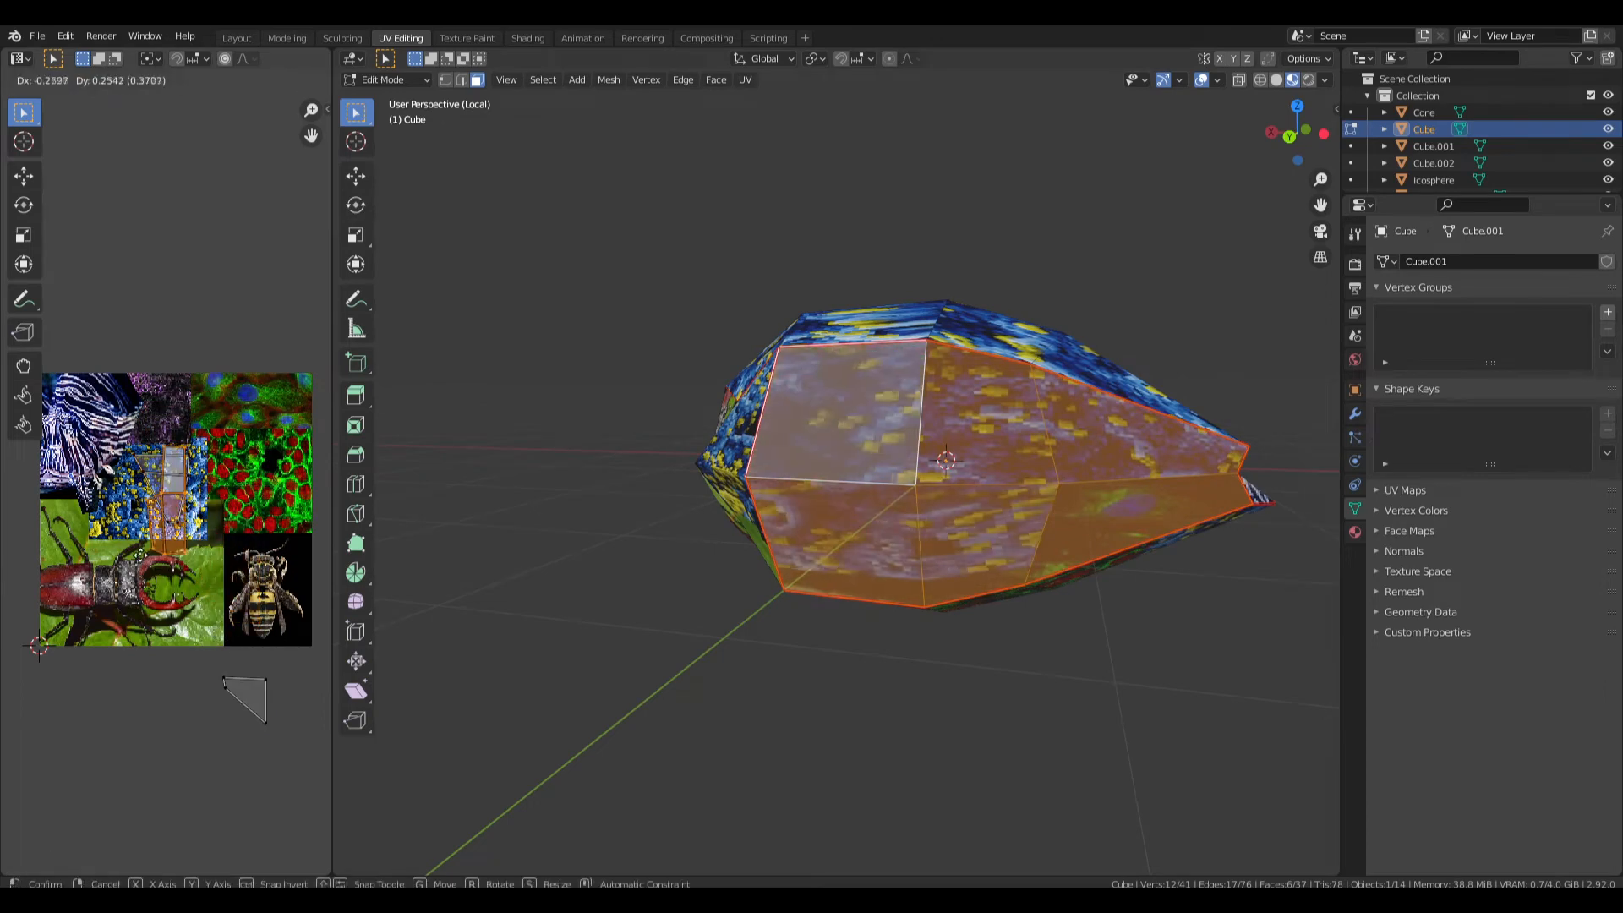
click(266, 458)
key(s)
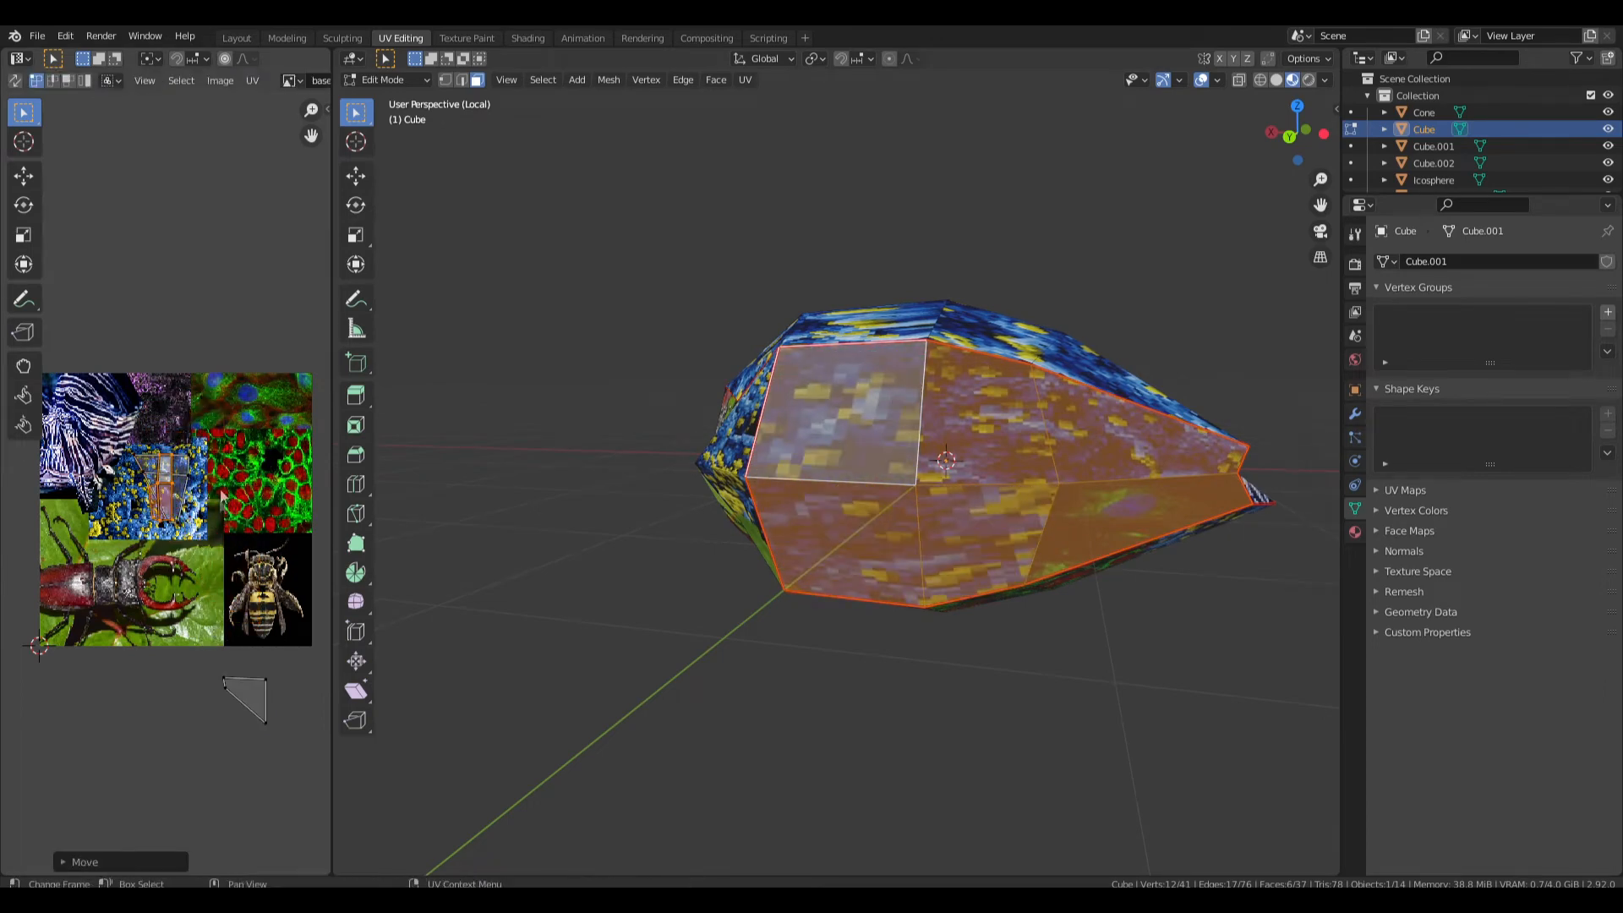
click(169, 475)
Select the six underside faces and scale and move their UVs to fit within the blue-and-yellow texture.
middle_drag(998, 541, 862, 351)
key(Tab)
key(Tab)
click(947, 351)
shift+drag(860, 355, 825, 414)
shift+drag(748, 435, 758, 516)
key(s)
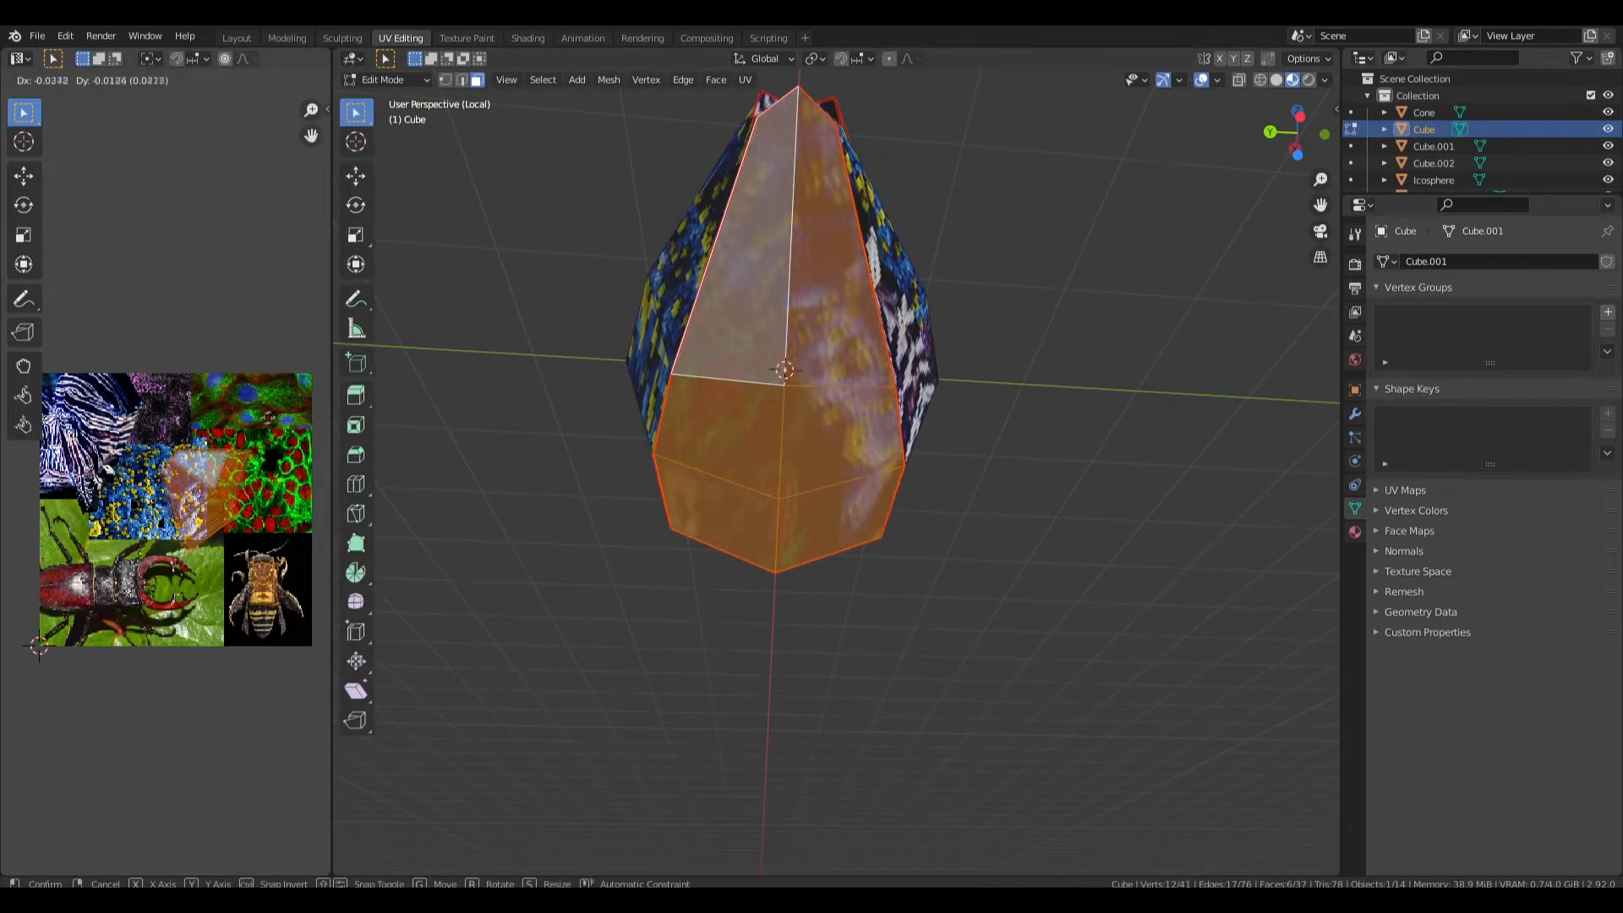
click(203, 444)
key(g)
click(187, 434)
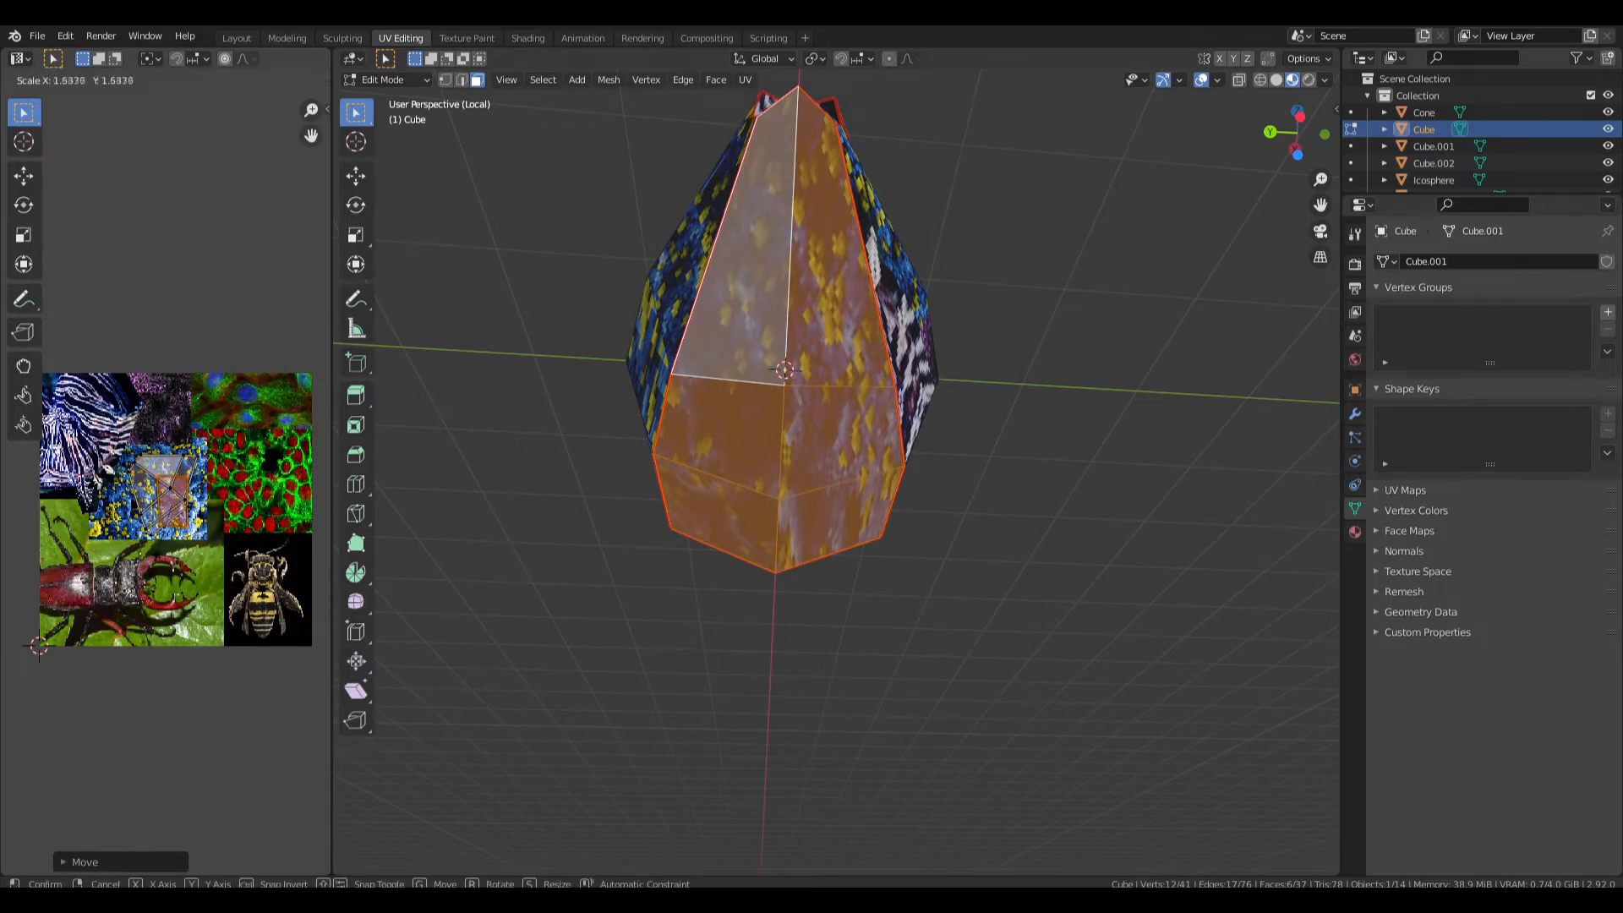
middle_drag(931, 489, 781, 454)
shift+drag(782, 444, 701, 522)
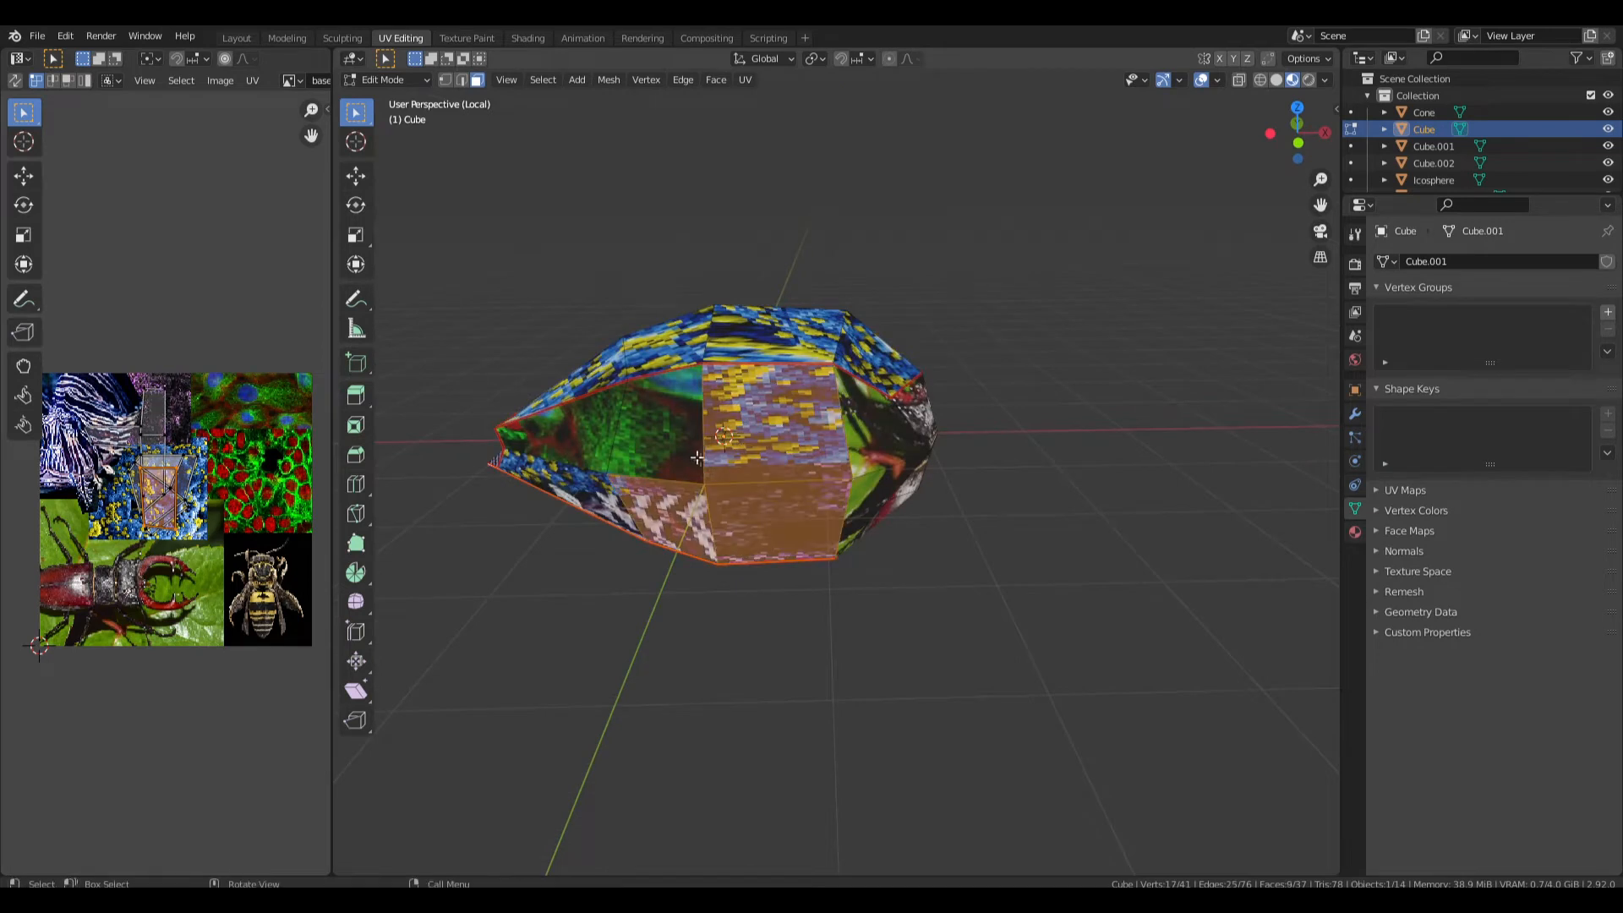
shift+drag(636, 426, 595, 470)
middle_drag(607, 450, 713, 396)
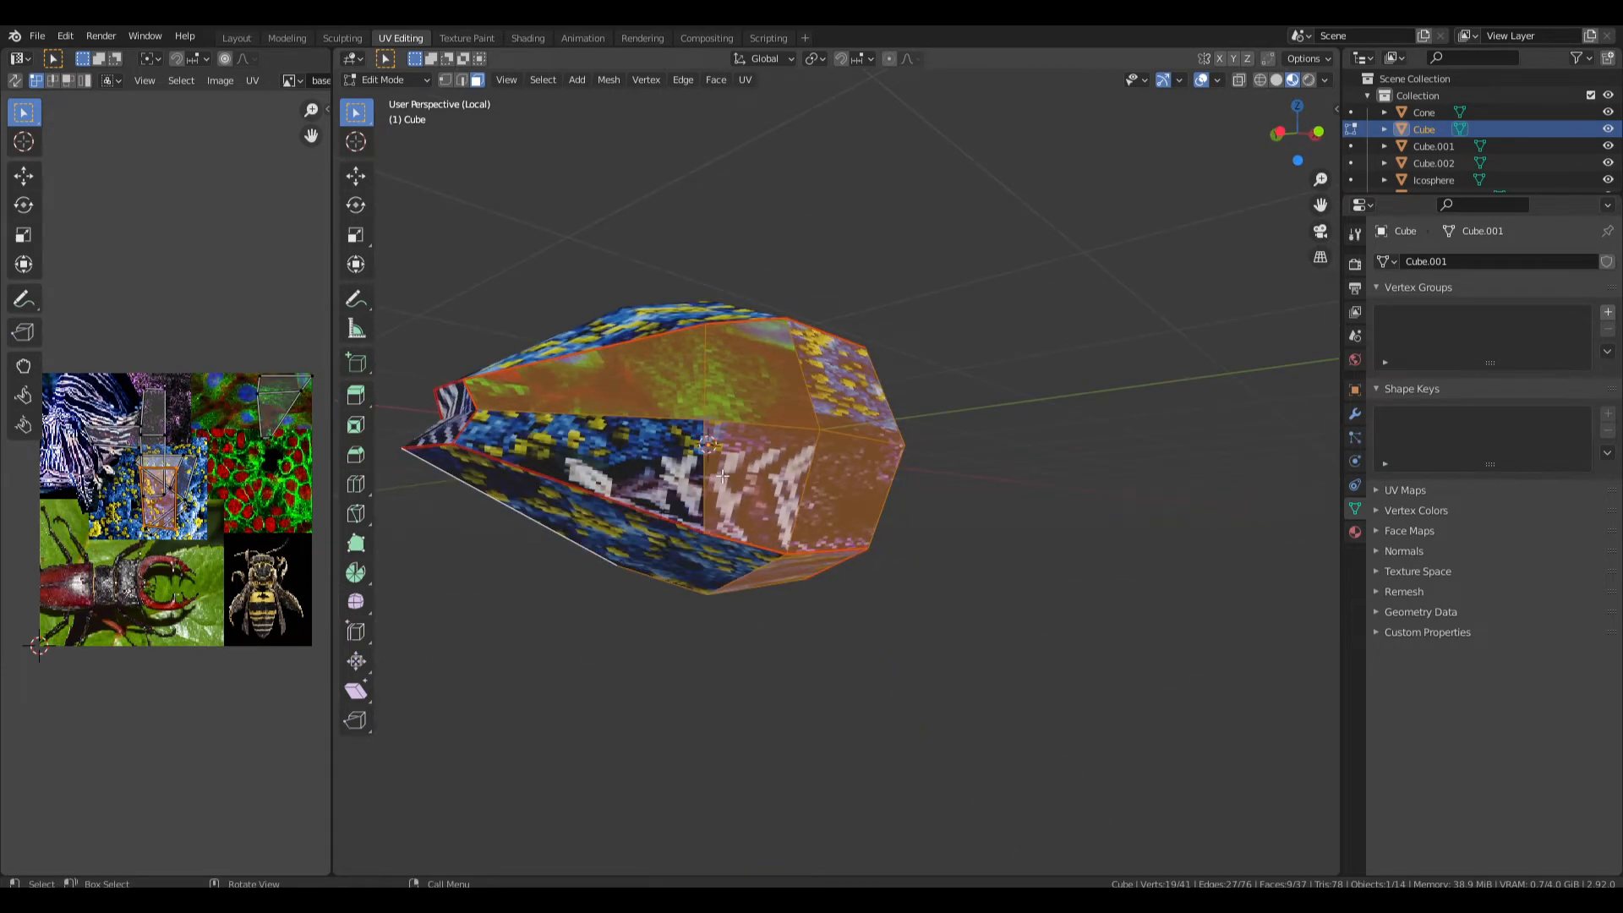
key(alt+a)
key(ctrl+z)
middle_drag(741, 441, 750, 500)
middle_drag(842, 438, 808, 448)
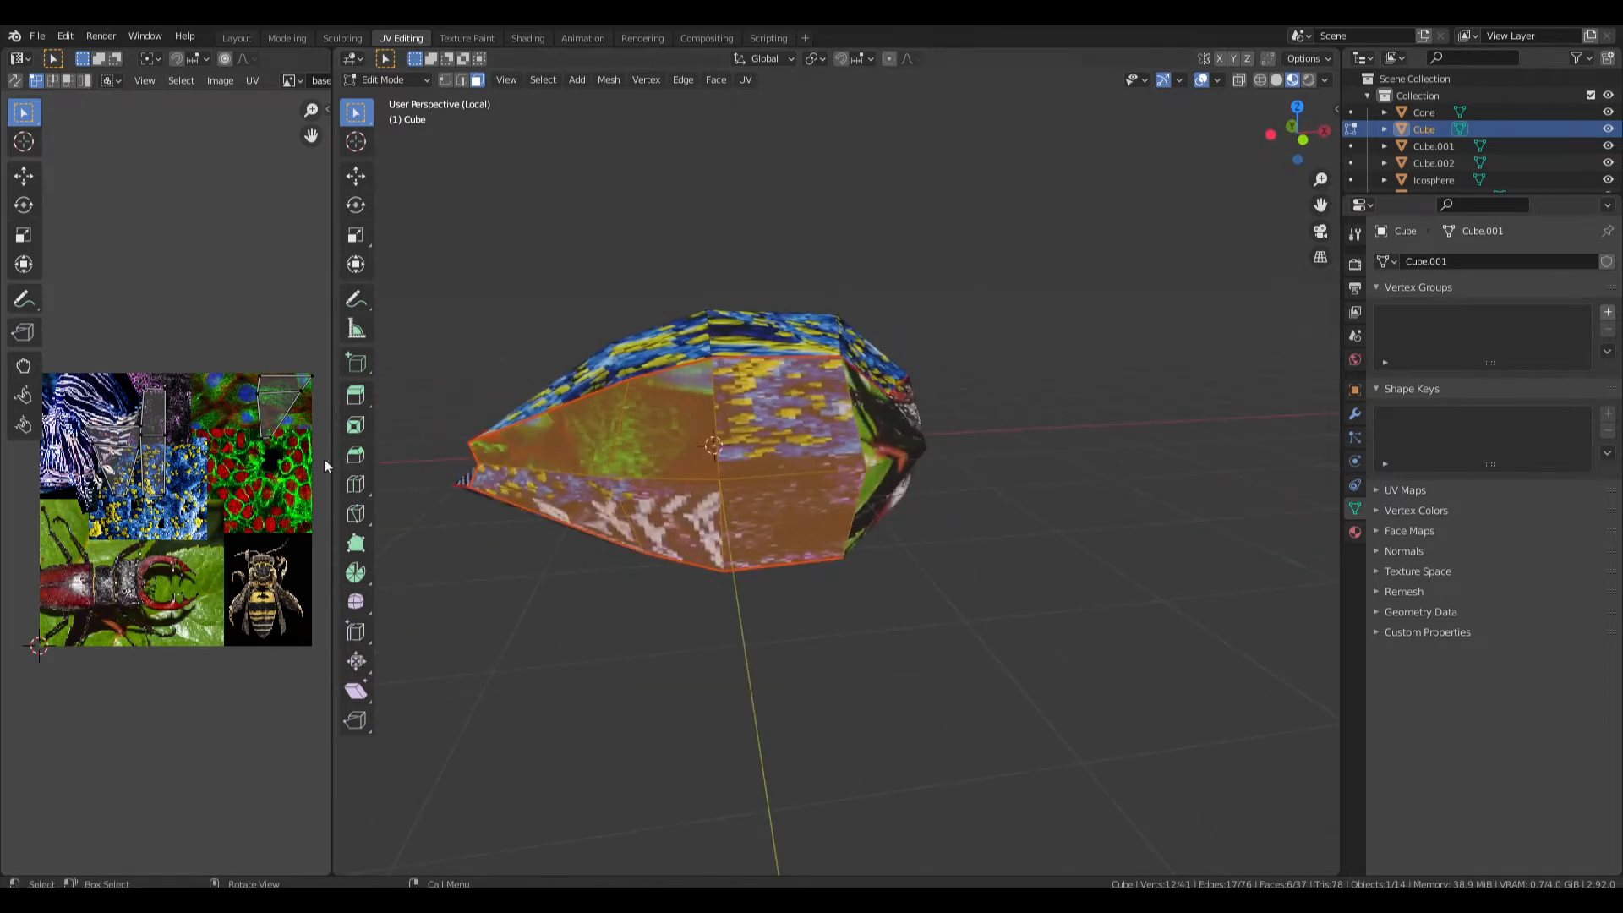
key(a)
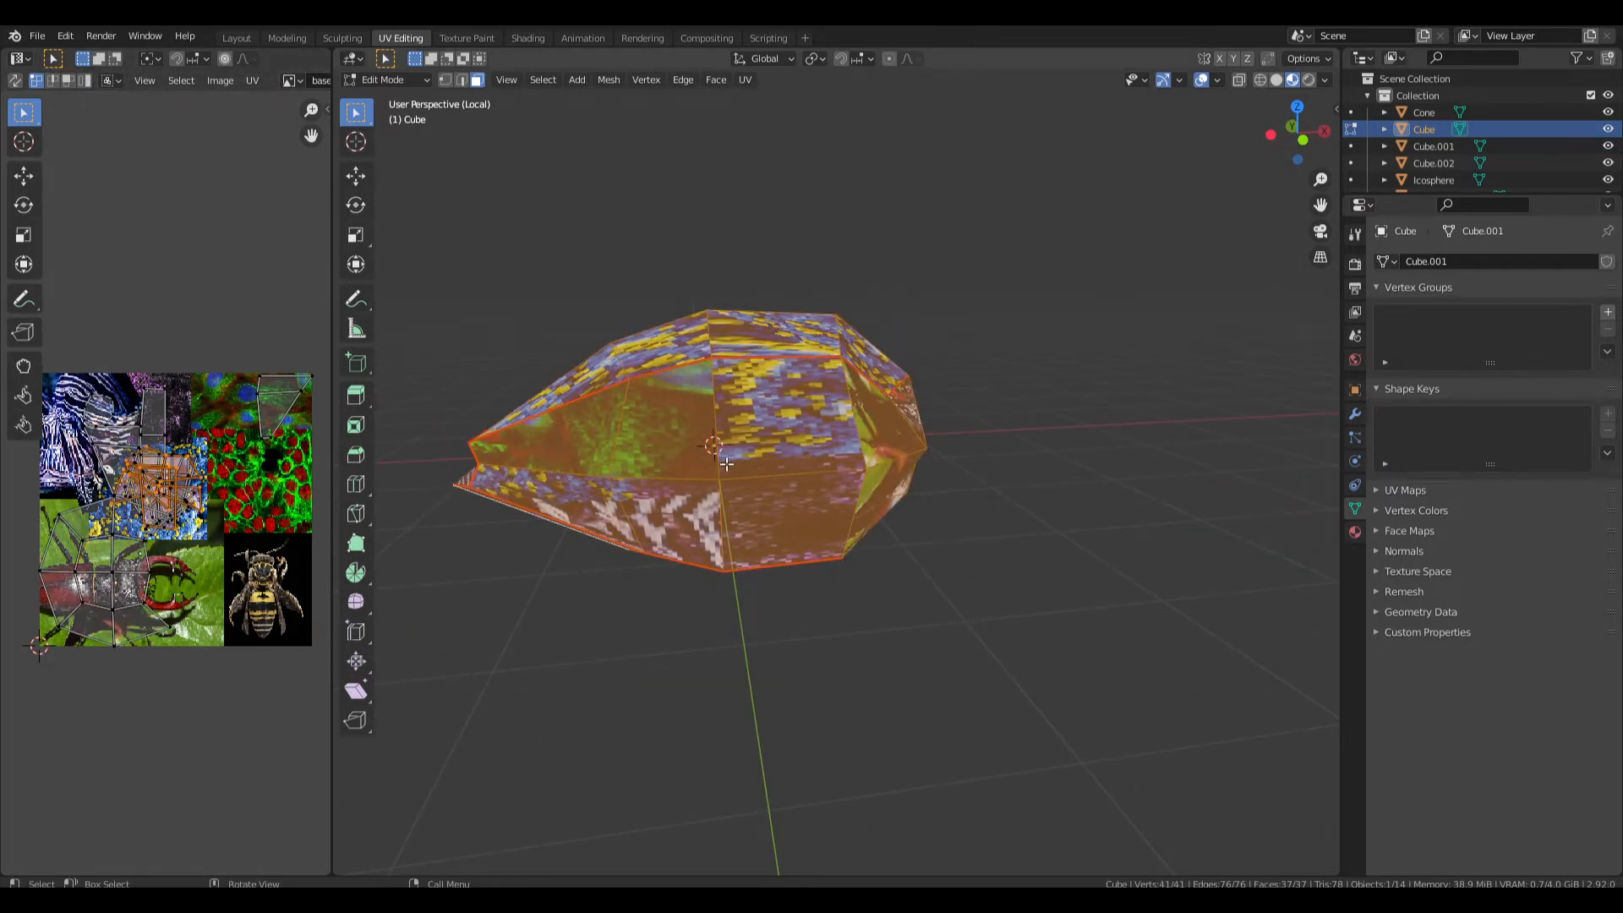
click(811, 516)
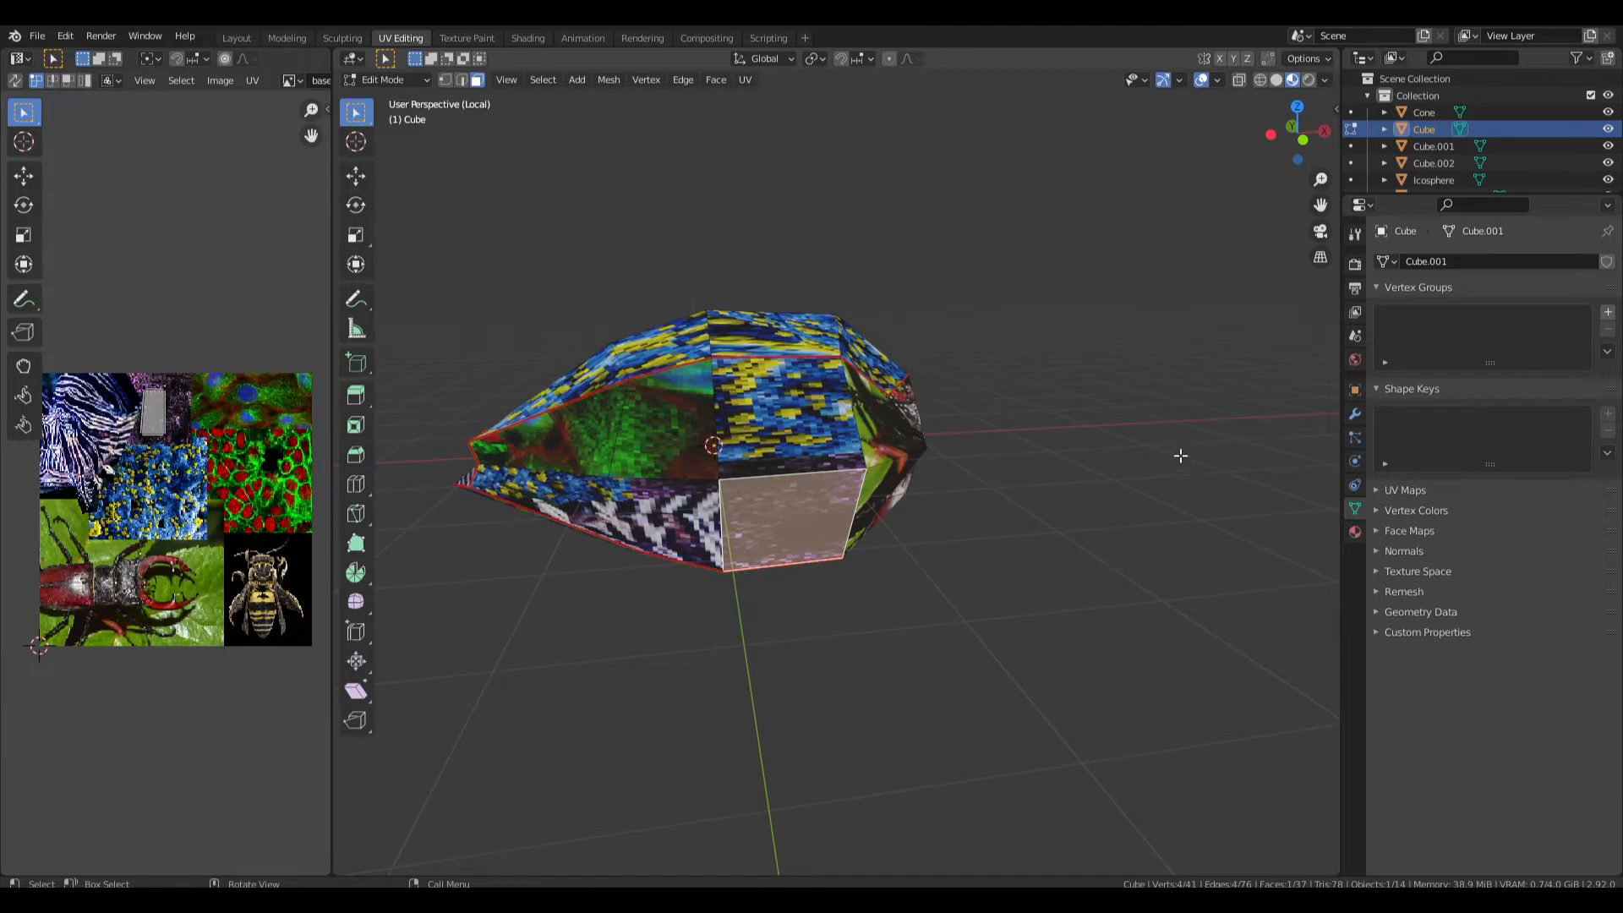
middle_drag(1180, 456, 823, 379)
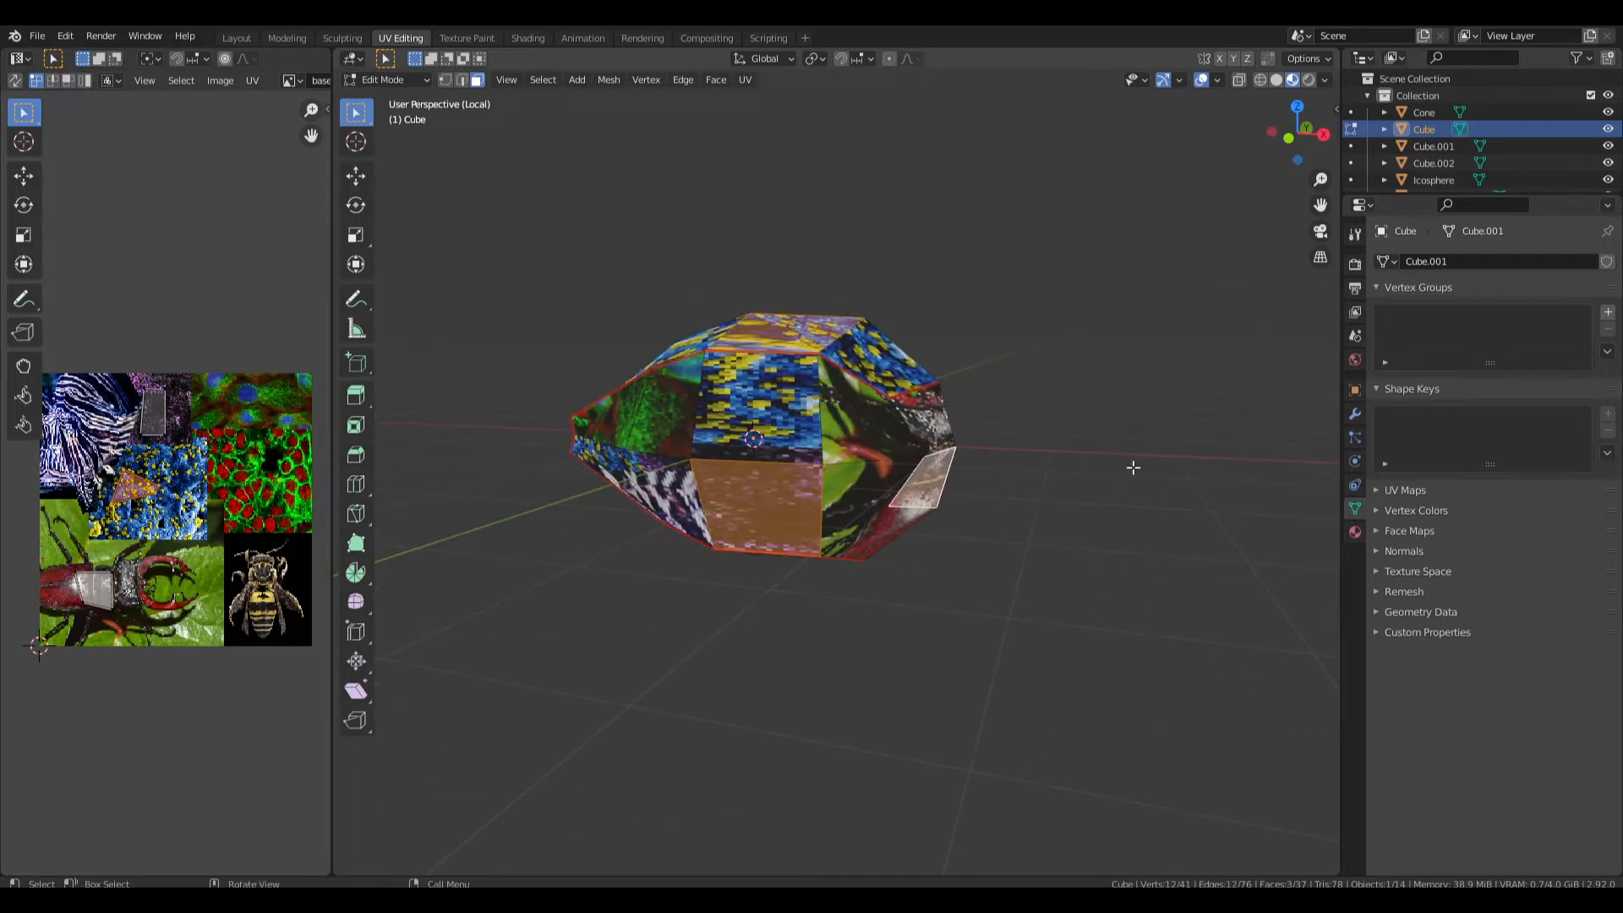
key(a)
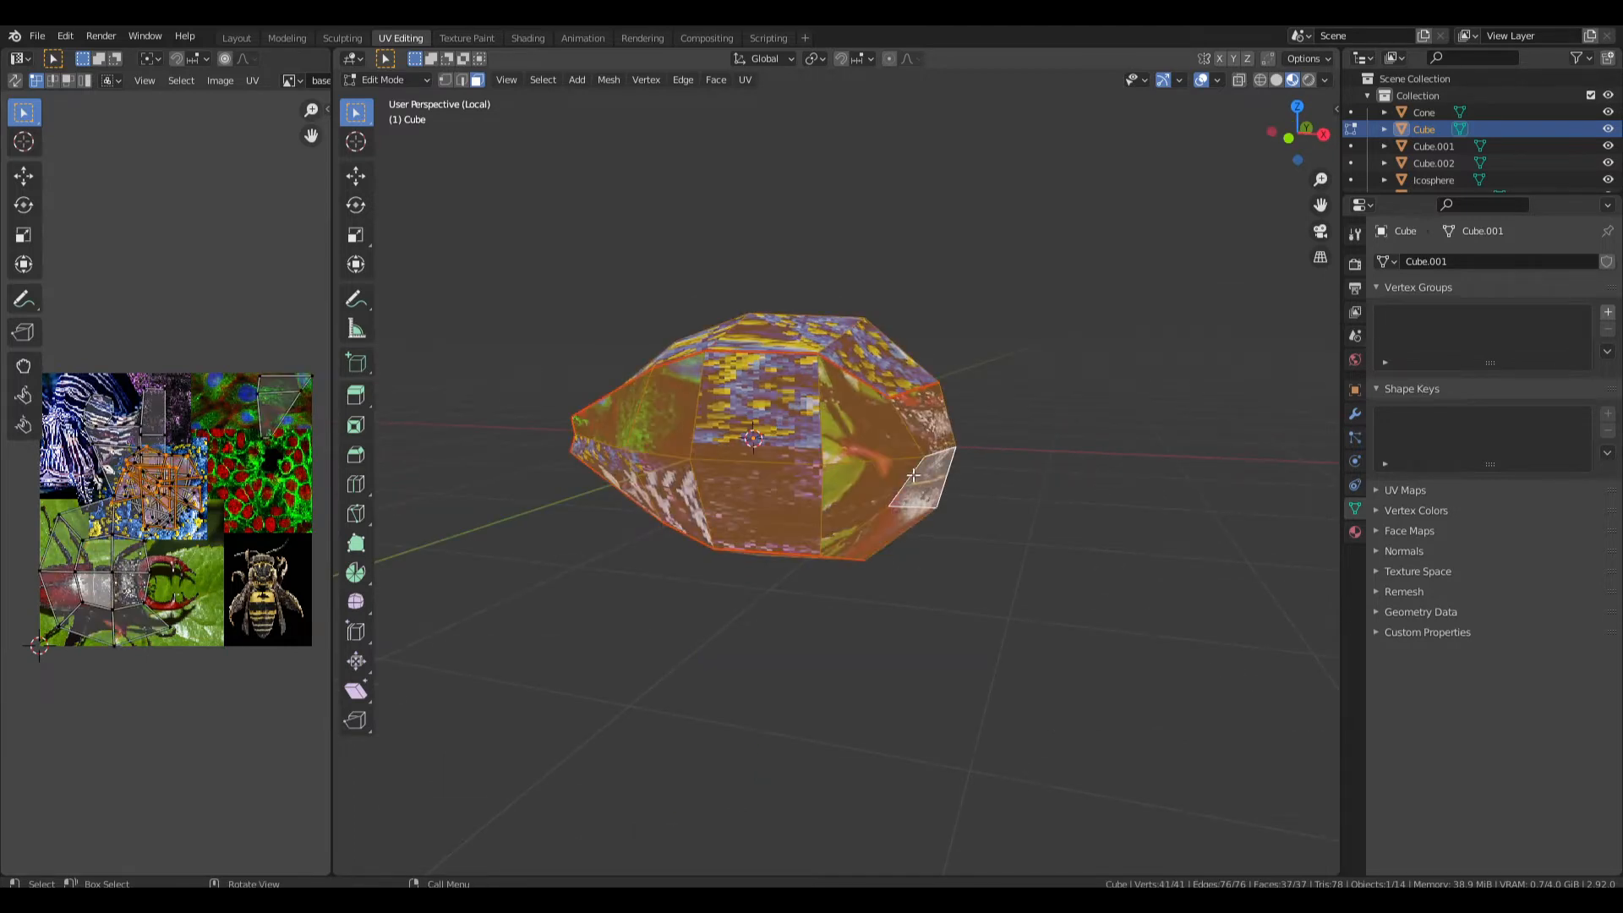
key(alt+a)
middle_drag(911, 458, 844, 496)
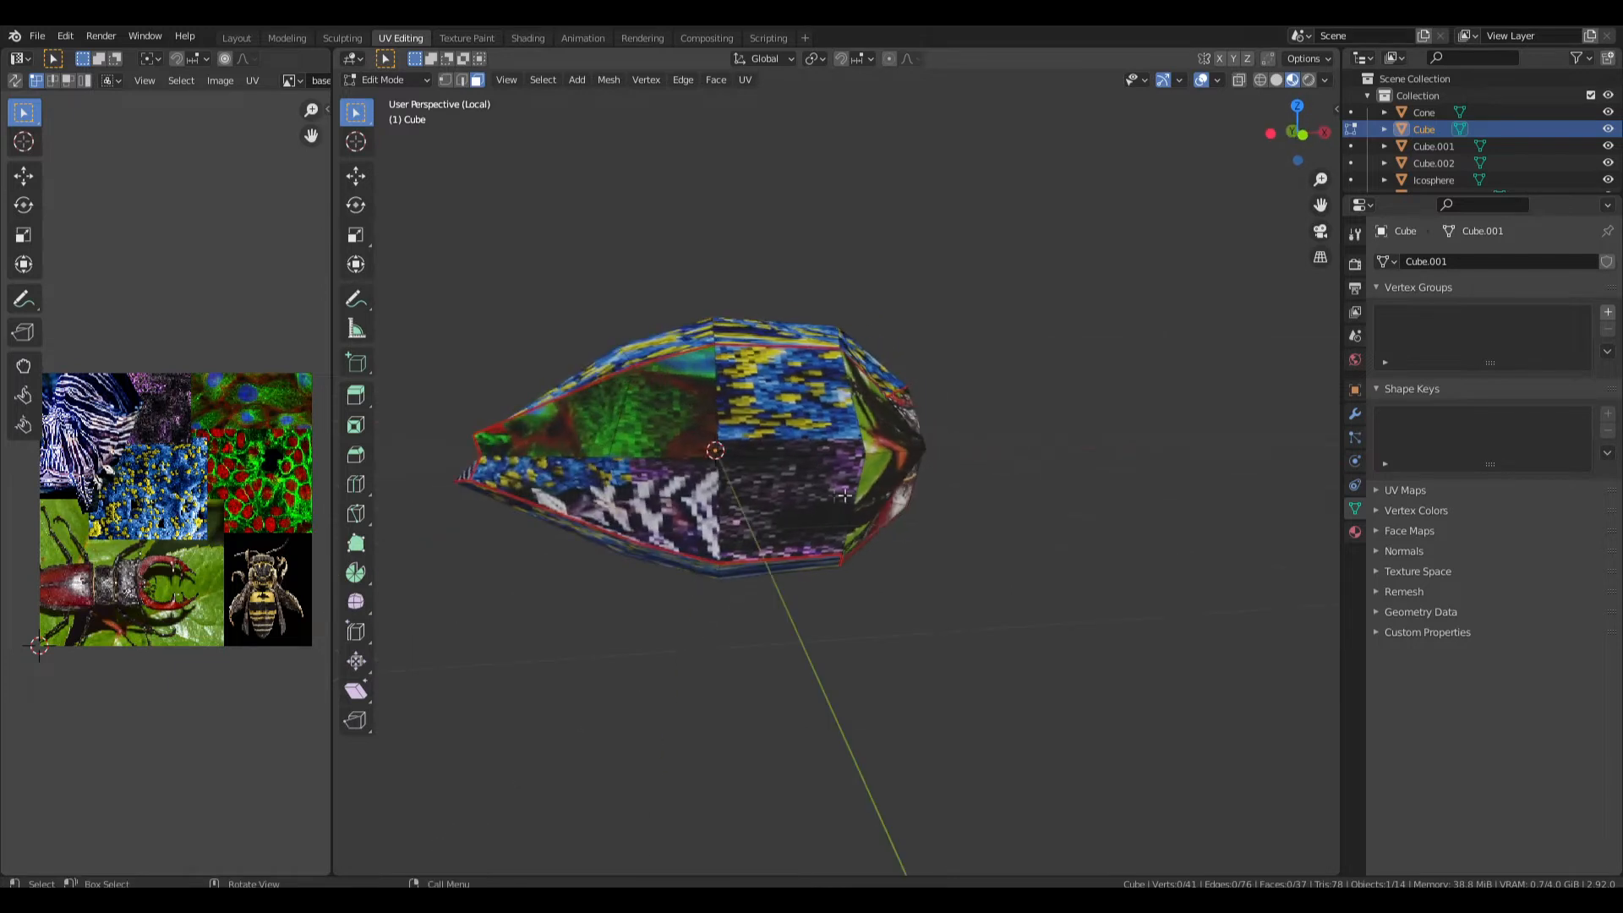
Scale the UVs of the six faces on the opposite side and move all their islands onto the blue-and-yellow texture.
drag(640, 478, 642, 478)
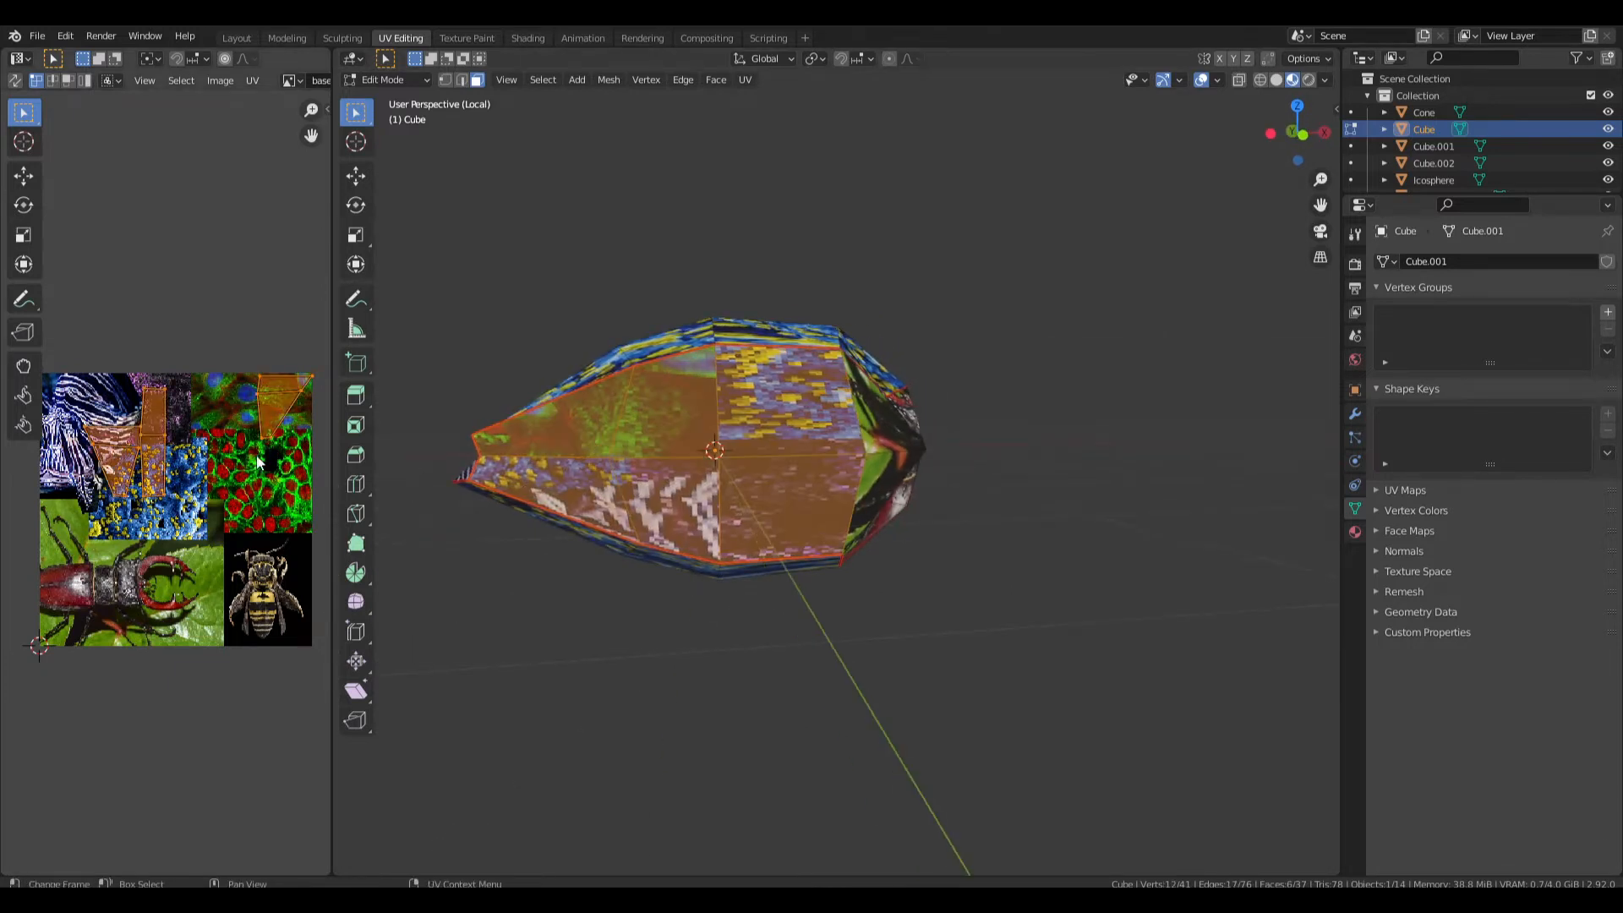
key(s)
click(309, 446)
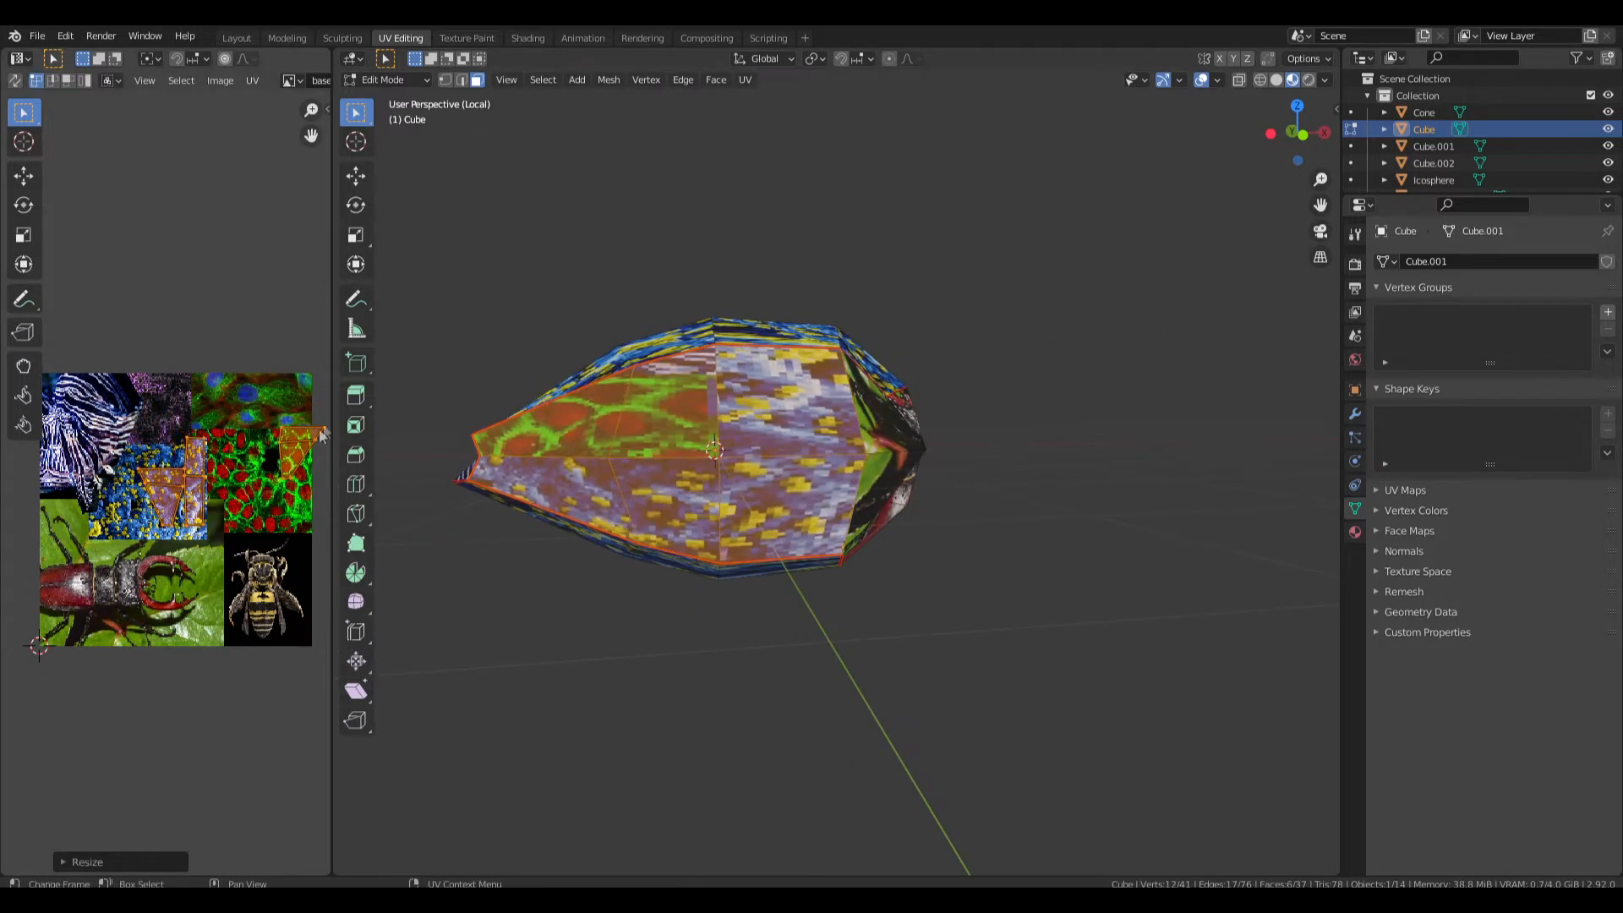
drag(267, 492, 258, 496)
shift+click(541, 415)
key(g)
click(174, 497)
Adjust the UV island of the octagonal end face on the zebra-stripe texture.
middle_drag(676, 473, 824, 444)
key(Tab)
key(Tab)
click(780, 452)
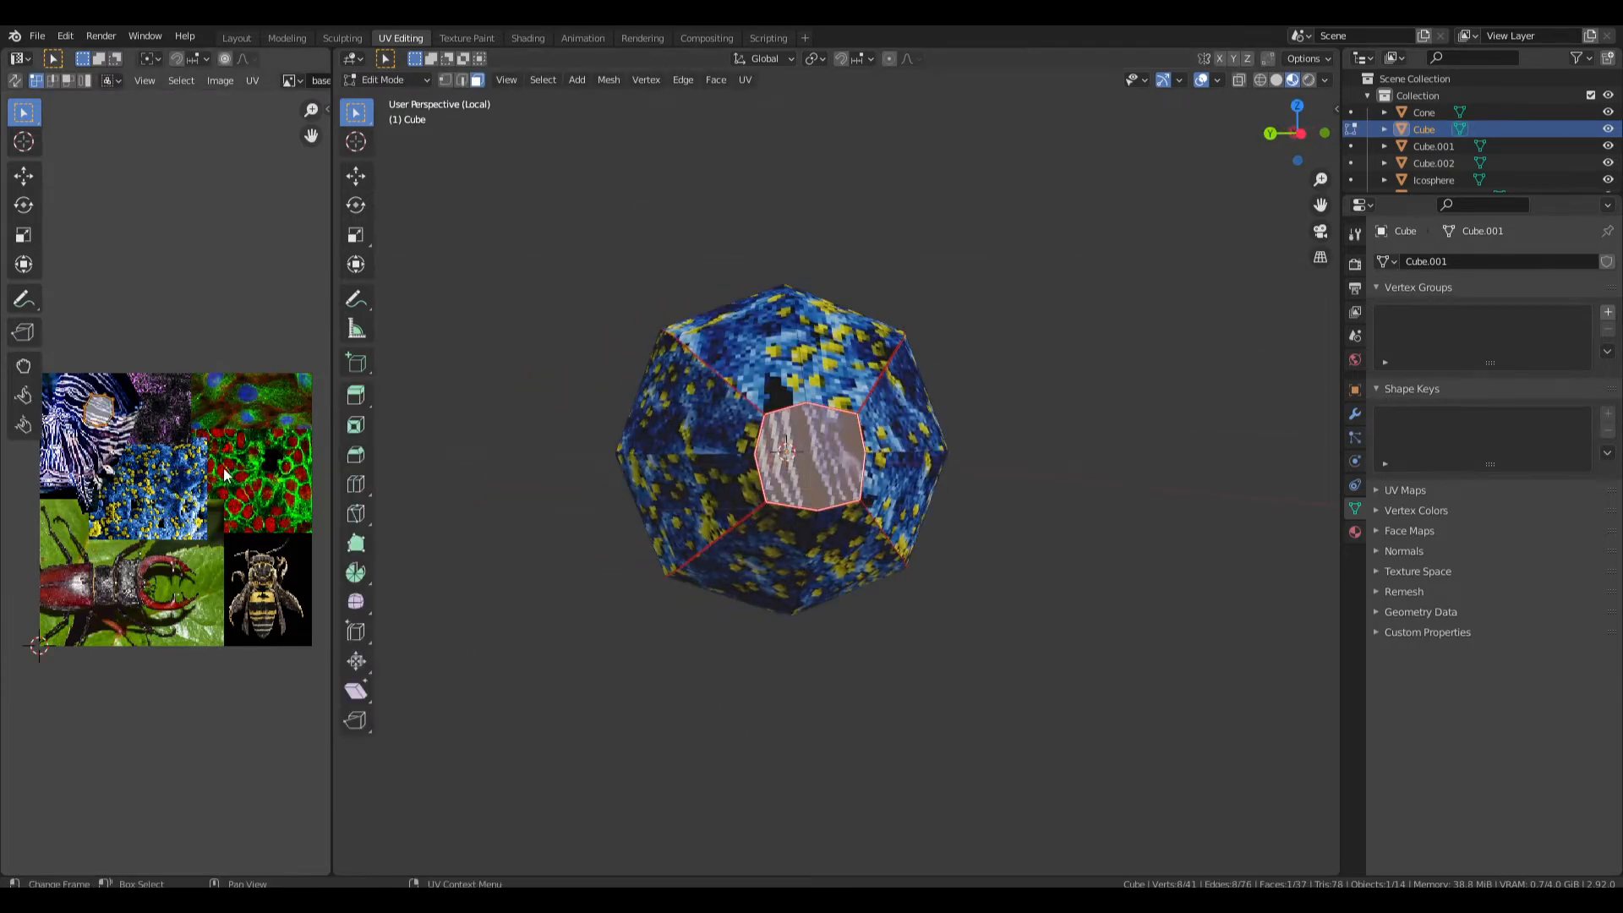
click(74, 420)
middle_drag(541, 439, 911, 448)
key(Tab)
key(Tab)
Move the UVs of all the beetle-textured front faces onto the blue-and-yellow texture and scale them to fit.
drag(826, 423, 884, 443)
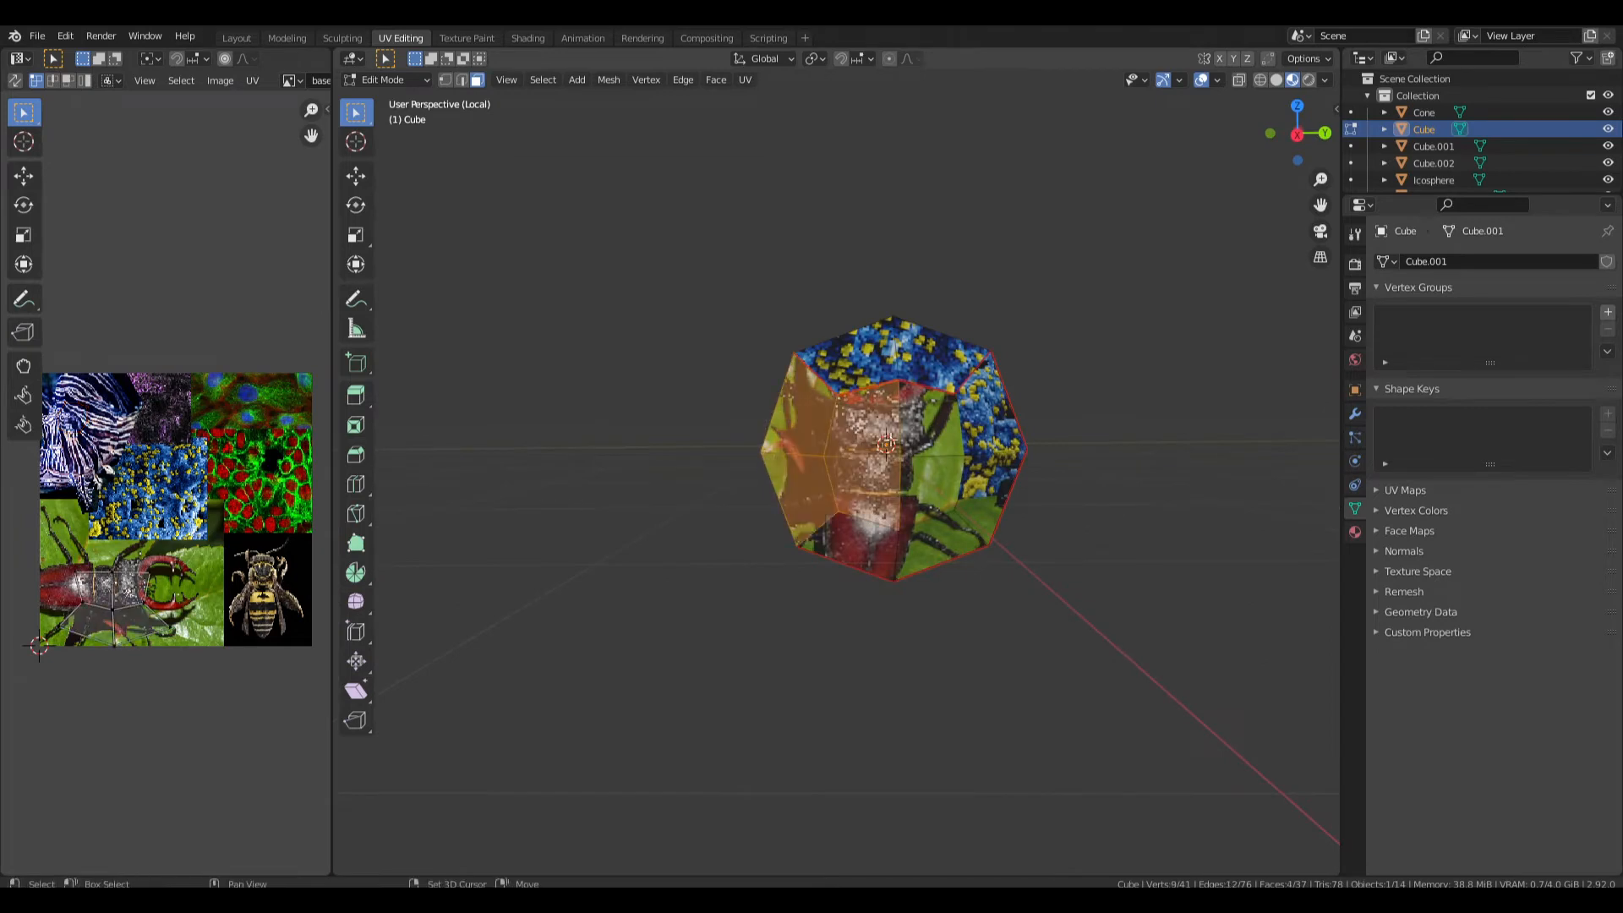
middle_drag(880, 509, 915, 473)
shift+click(930, 503)
shift+click(851, 530)
scroll(856, 484, up, 2)
scroll(892, 491, up, 2)
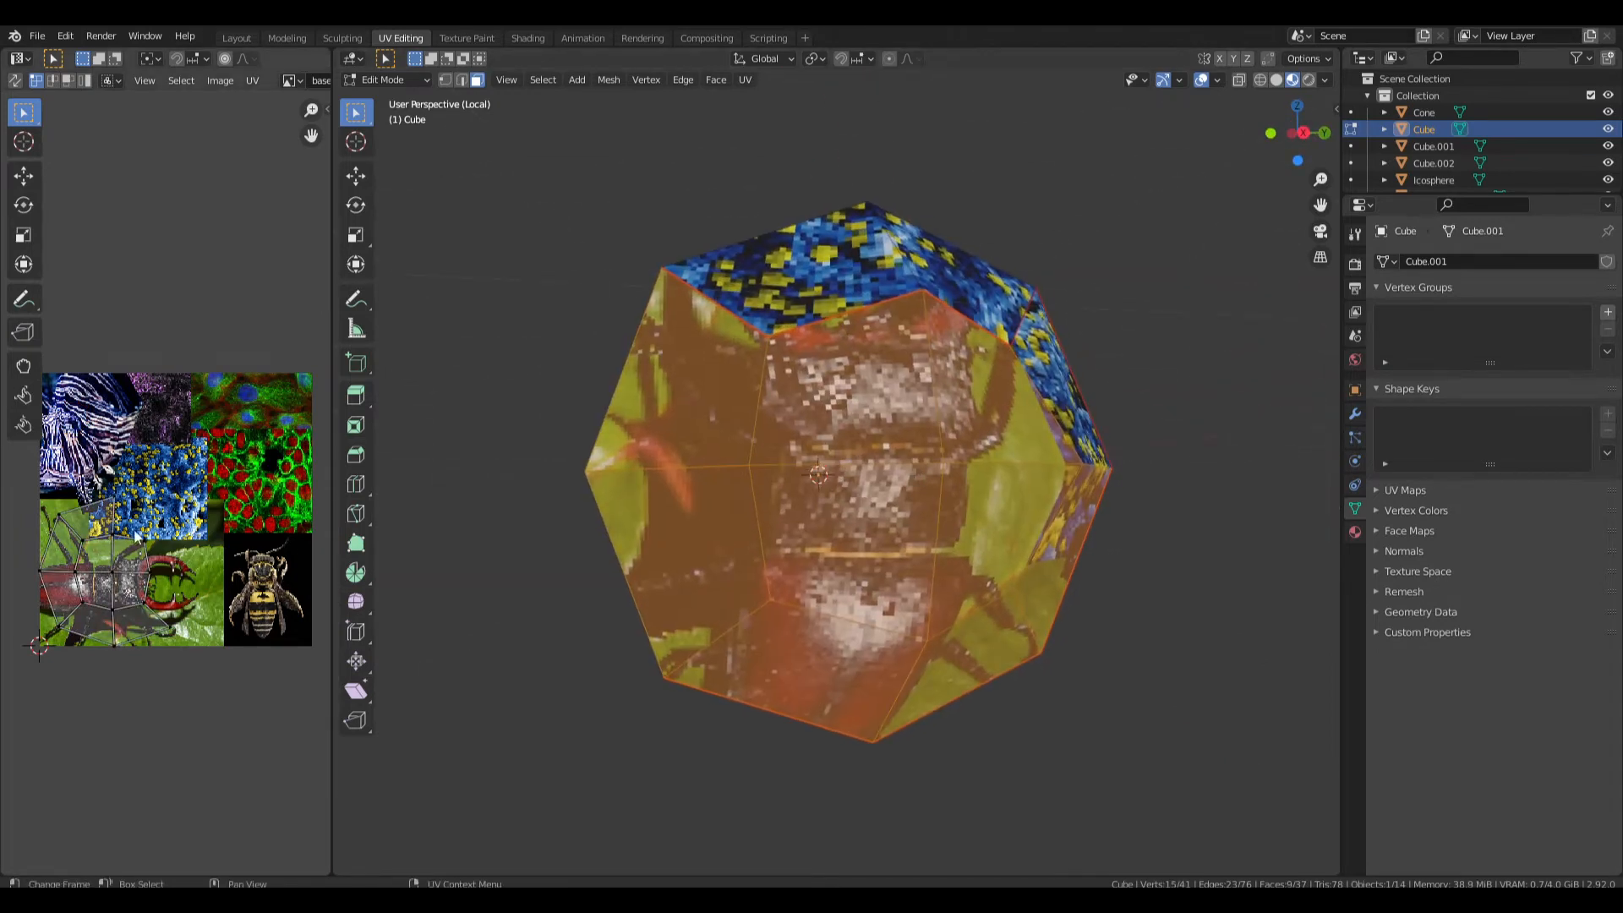
scroll(135, 535, up, 4)
scroll(227, 512, down, 2)
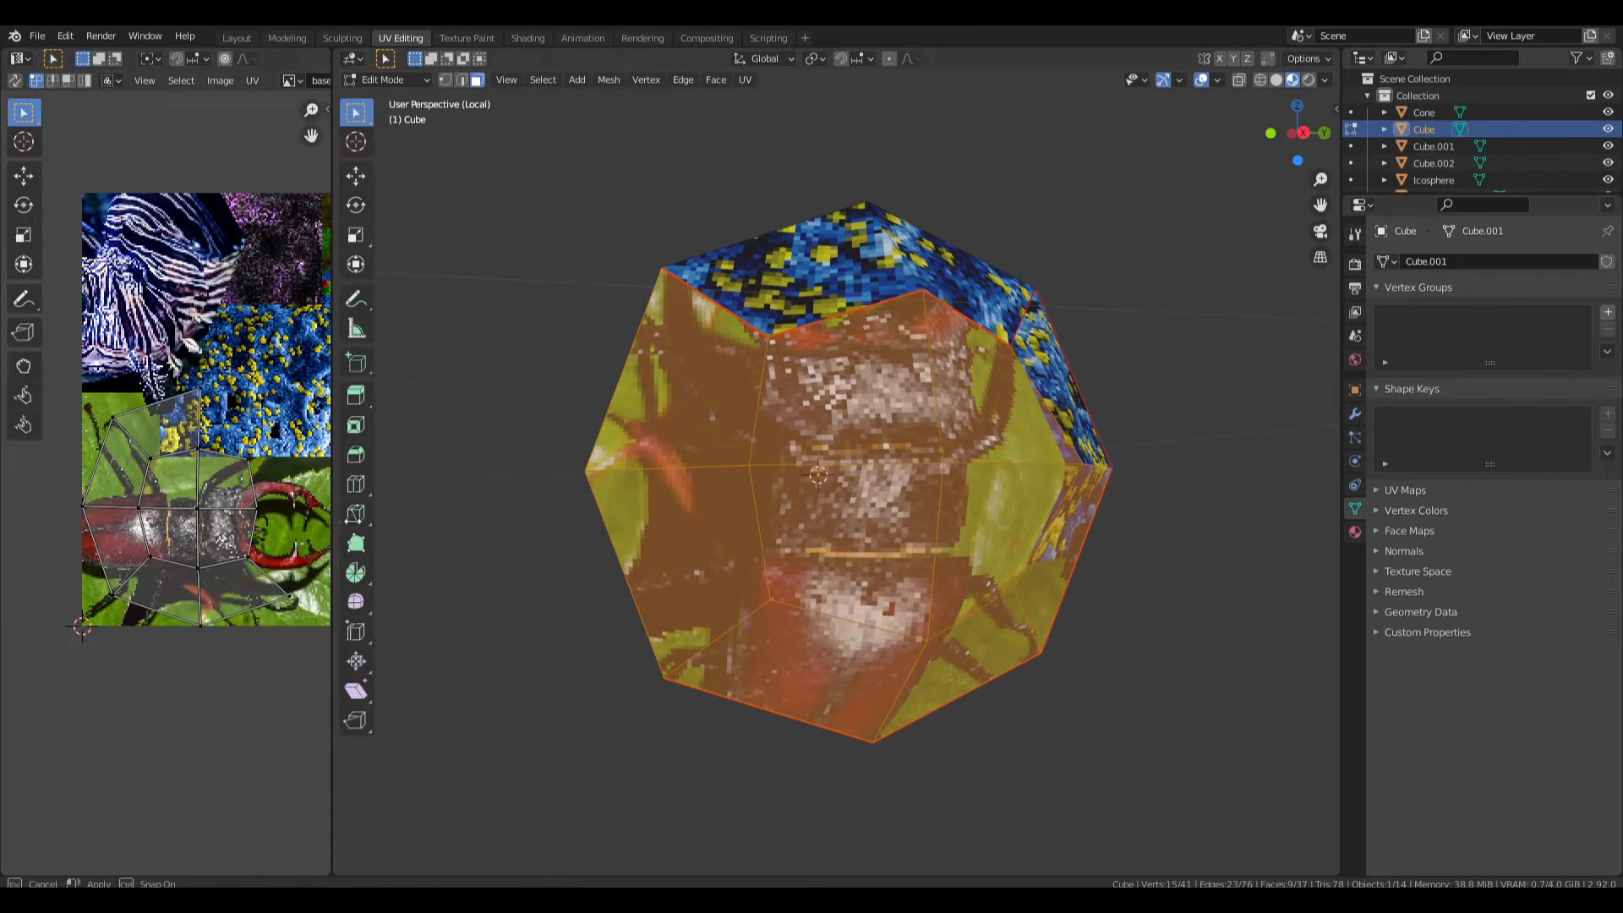
drag(331, 498, 579, 499)
scroll(410, 505, up, 1)
middle_drag(413, 506, 240, 536)
key(a)
key(g)
click(371, 387)
key(s)
click(296, 399)
key(g)
click(289, 404)
Leave Edit Mode, view the textured body from another angle and save the Blender file.
key(Tab)
middle_drag(839, 431, 790, 495)
key(ctrl+s)
Move the four-sided side face's UV island within the blue-and-yellow texture and scale it down.
middle_drag(1013, 458, 972, 448)
key(Tab)
click(990, 451)
key(a)
key(g)
click(334, 340)
key(s)
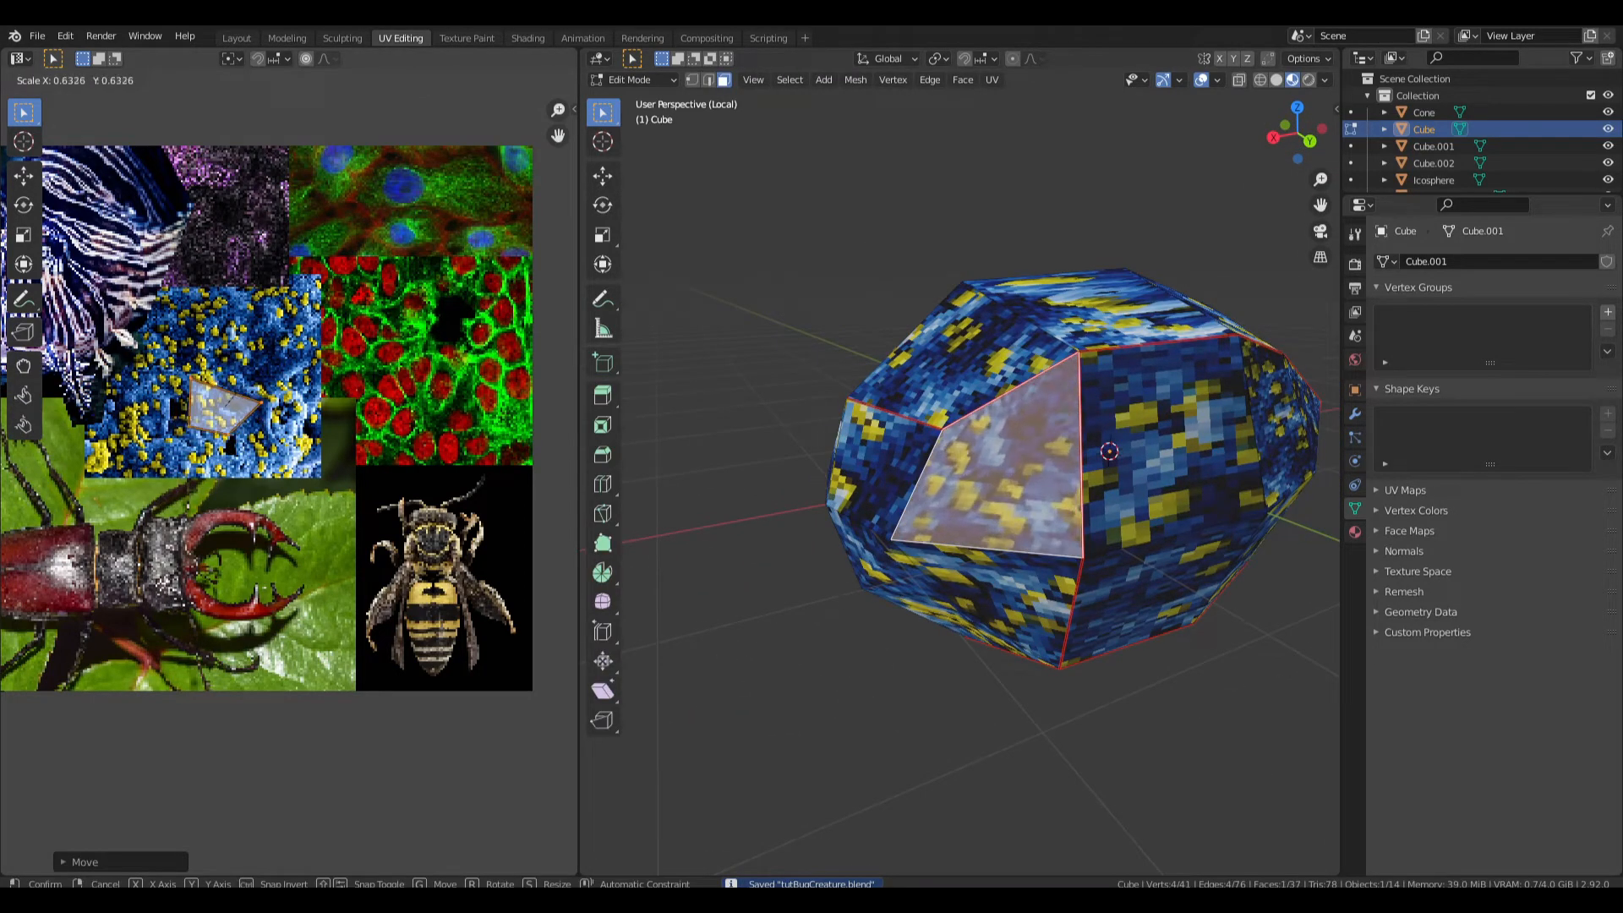
click(231, 399)
Select the four stretched faces on top of the body, rotate their UVs about a quarter turn and scale them down.
middle_drag(803, 414, 651, 459)
click(1023, 422)
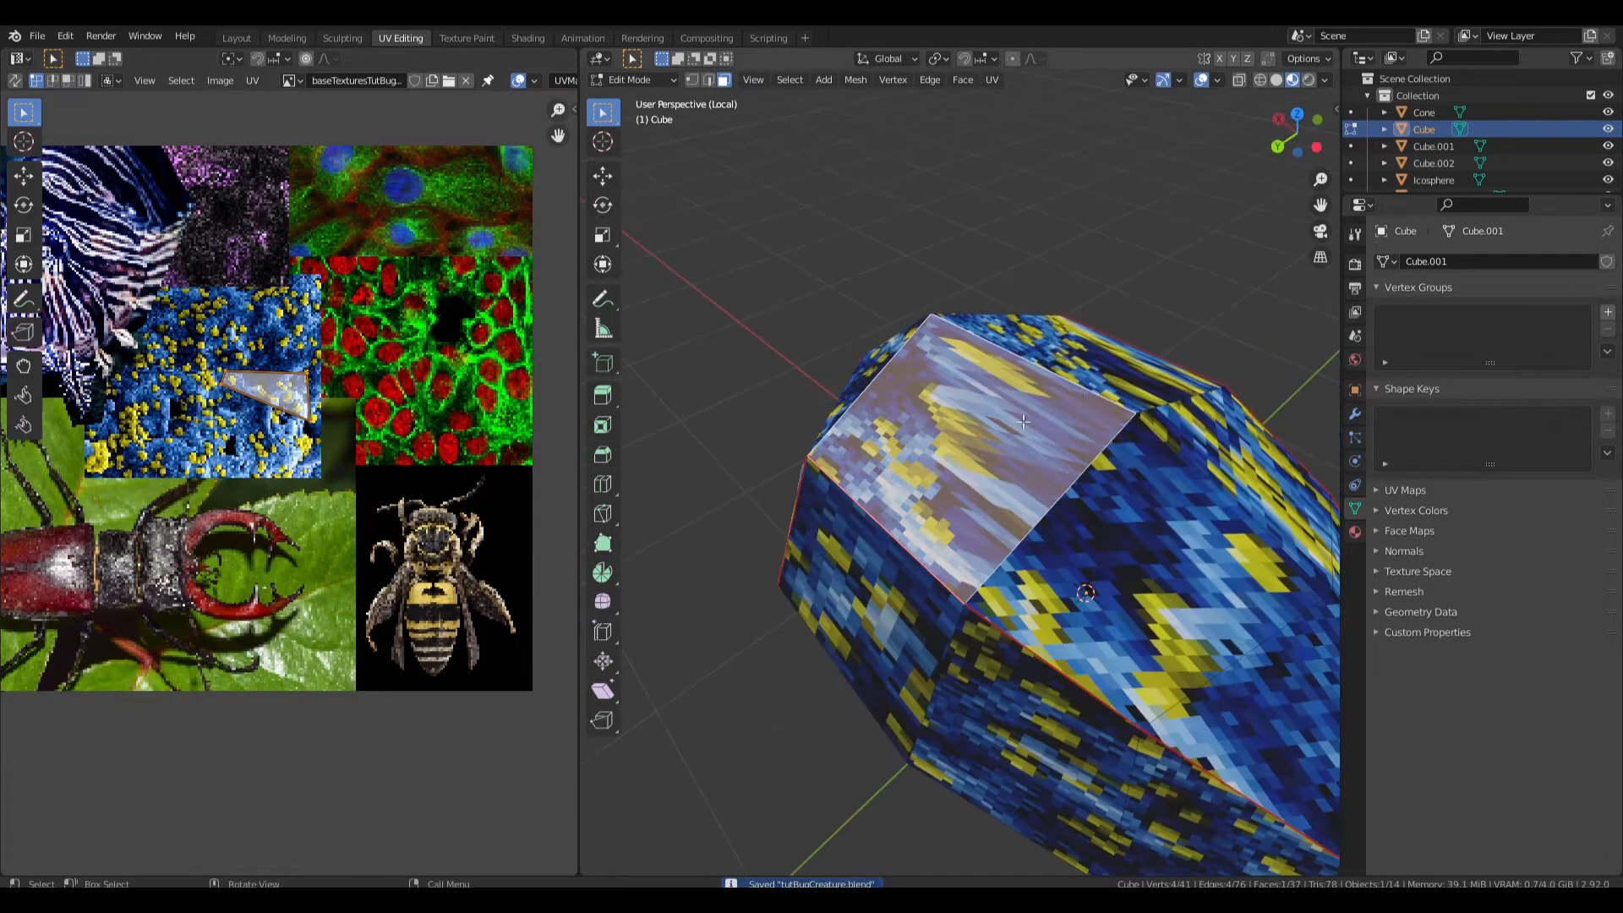
shift+click(1078, 361)
shift+click(1227, 448)
shift+click(1187, 499)
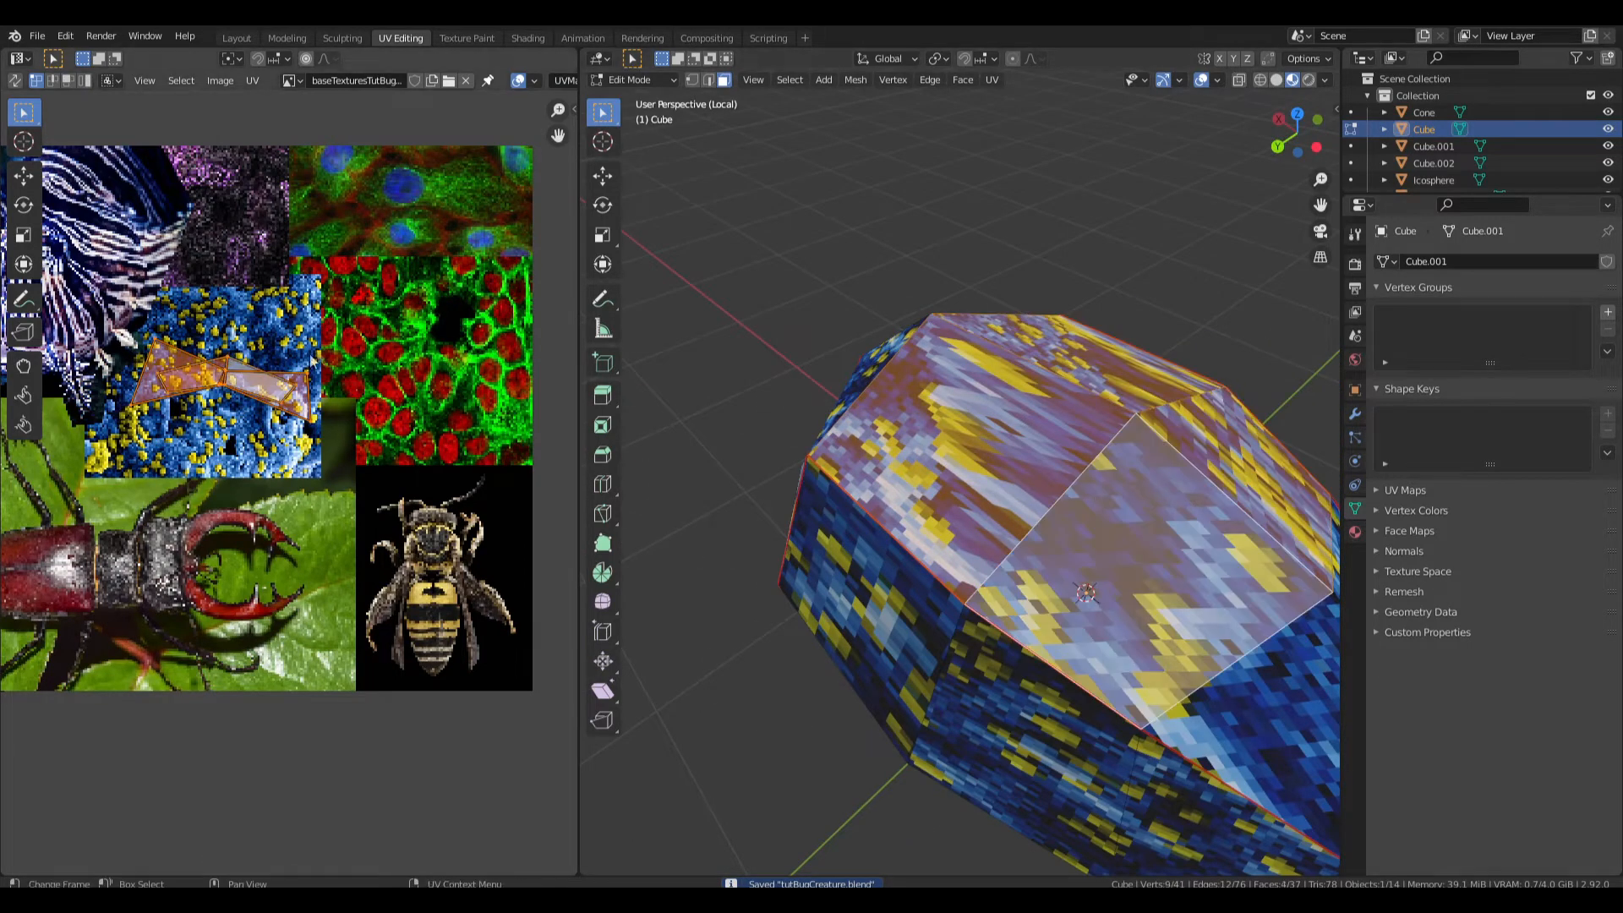
key(r)
key(Return)
key(s)
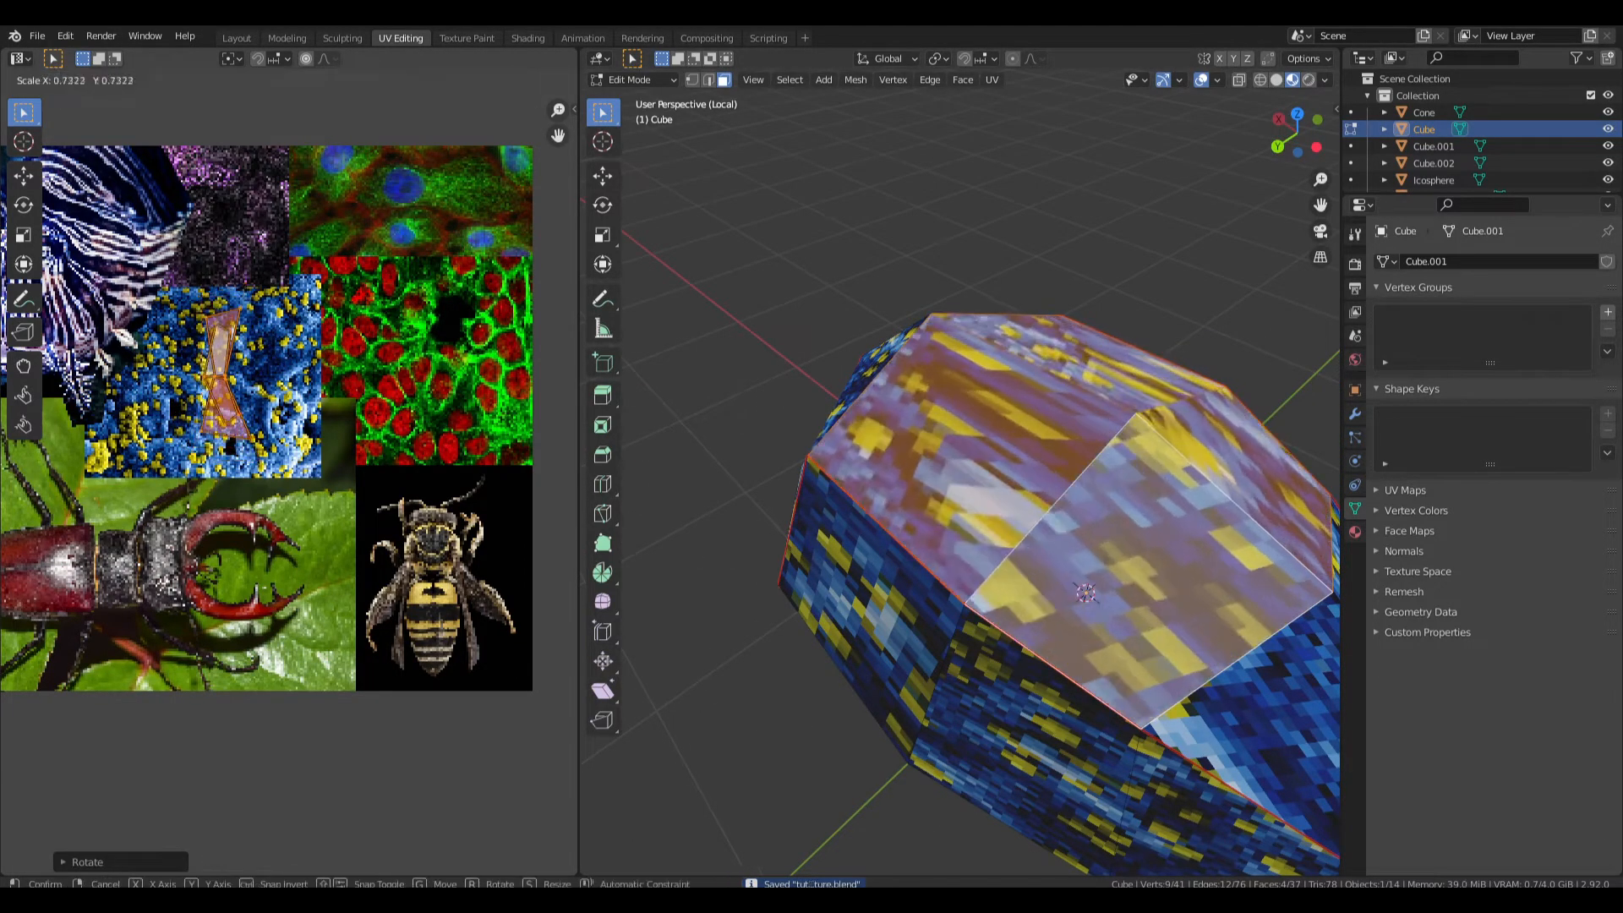
key(Return)
Select the four stretched faces on top of the body and unwrap them with Smart UV Project.
click(832, 431)
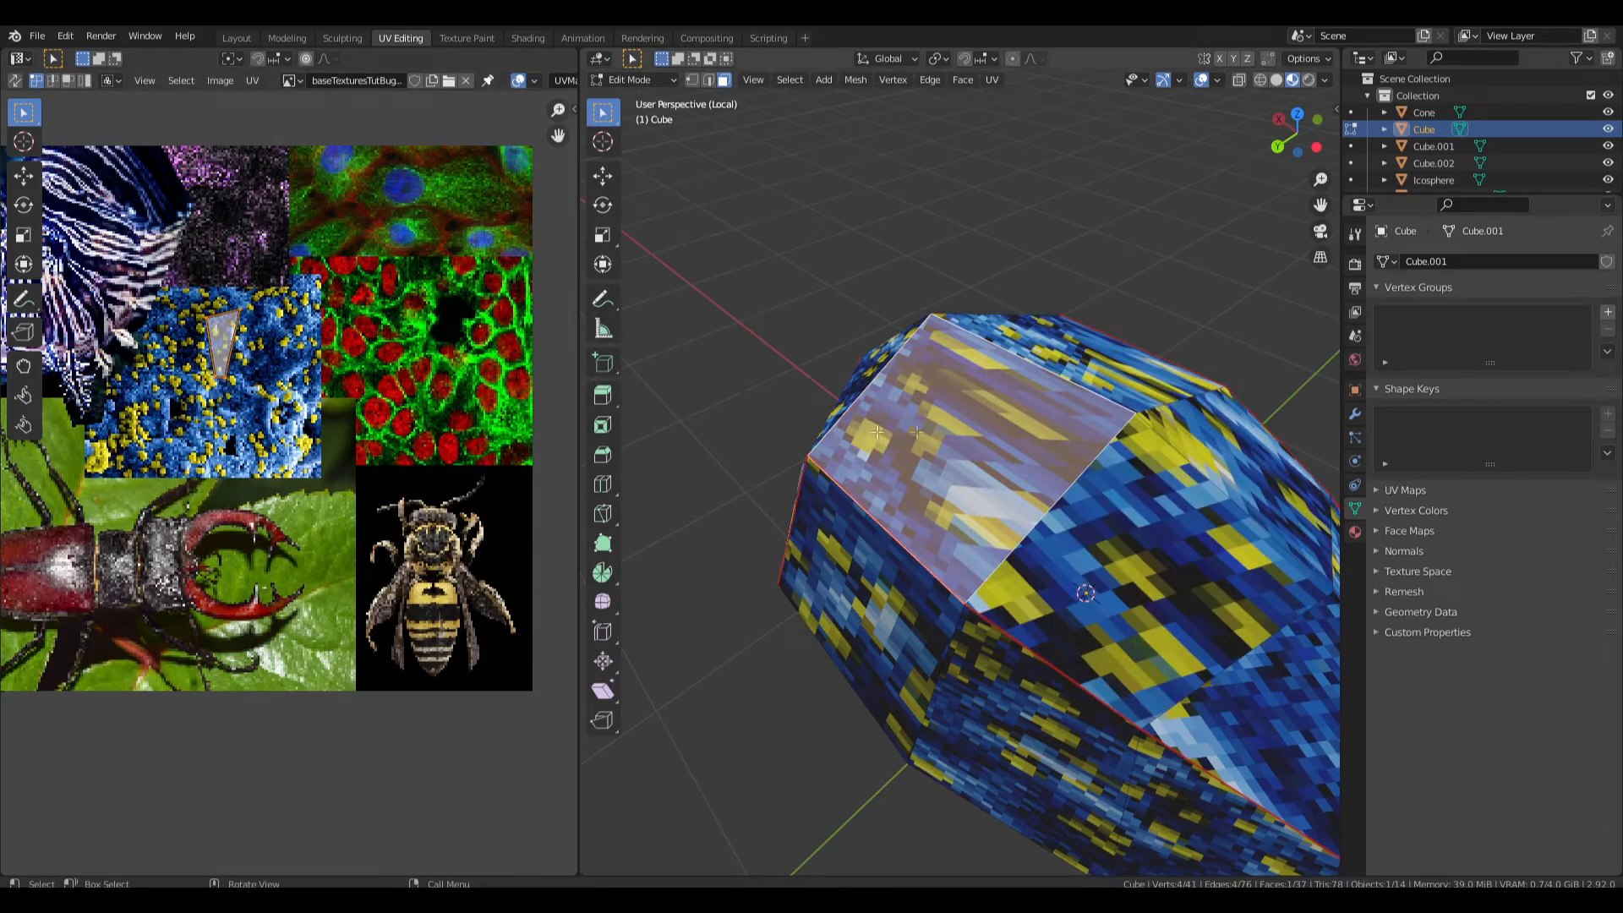
middle_drag(1037, 423, 942, 427)
scroll(951, 435, down, 2)
shift+click(985, 474)
shift+click(895, 564)
shift+click(972, 589)
middle_drag(972, 589, 983, 588)
right_click(983, 588)
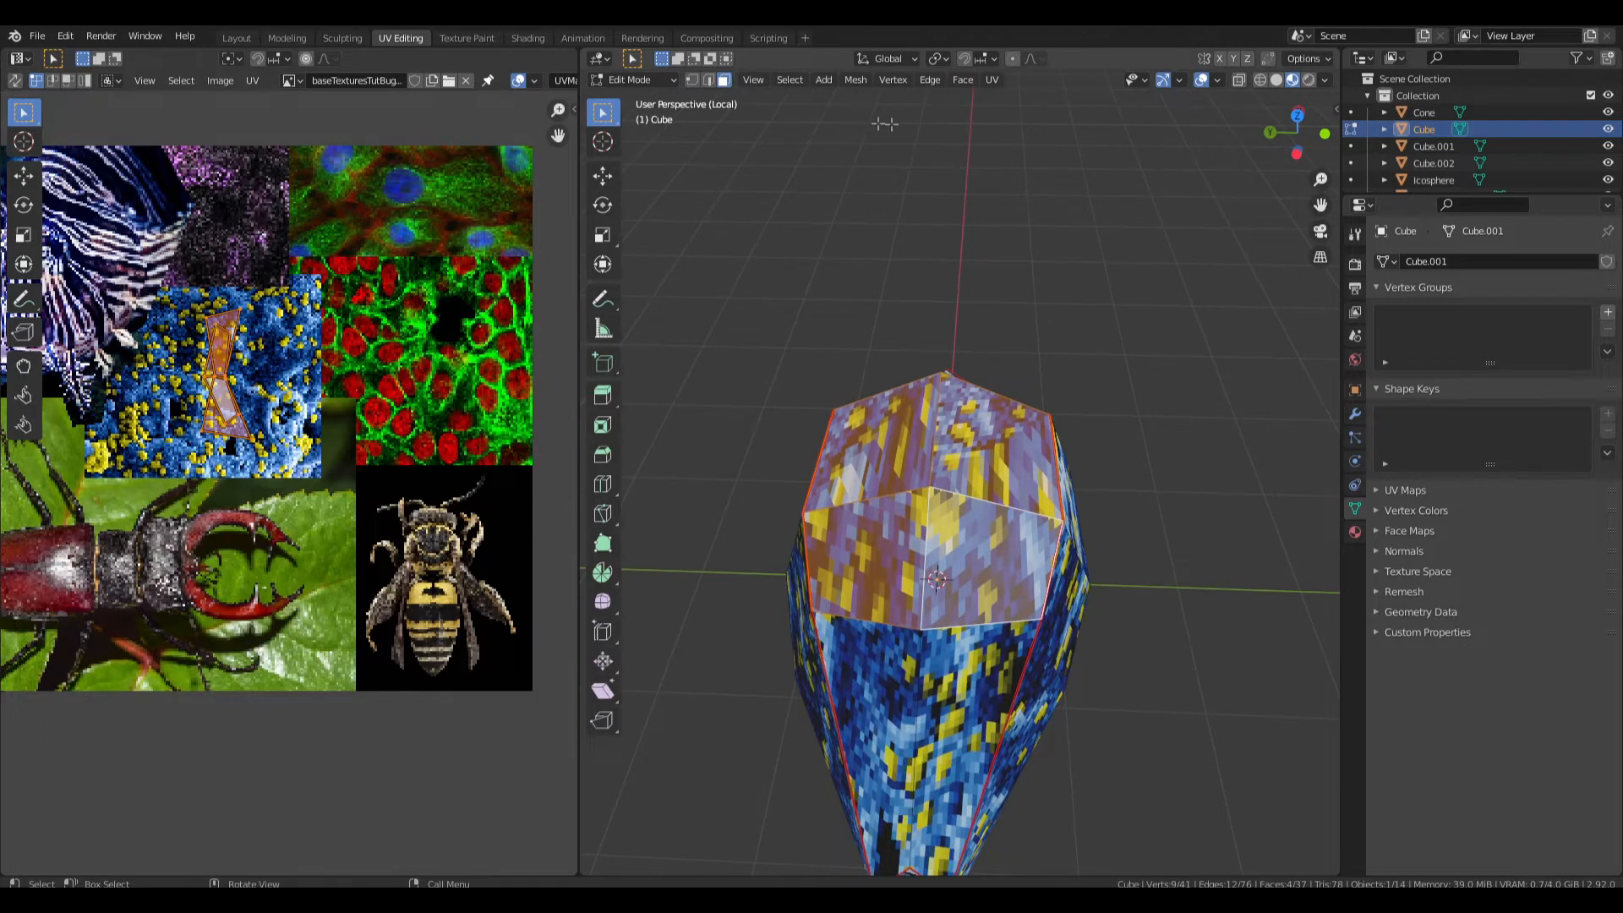
click(990, 79)
click(1022, 123)
click(1020, 252)
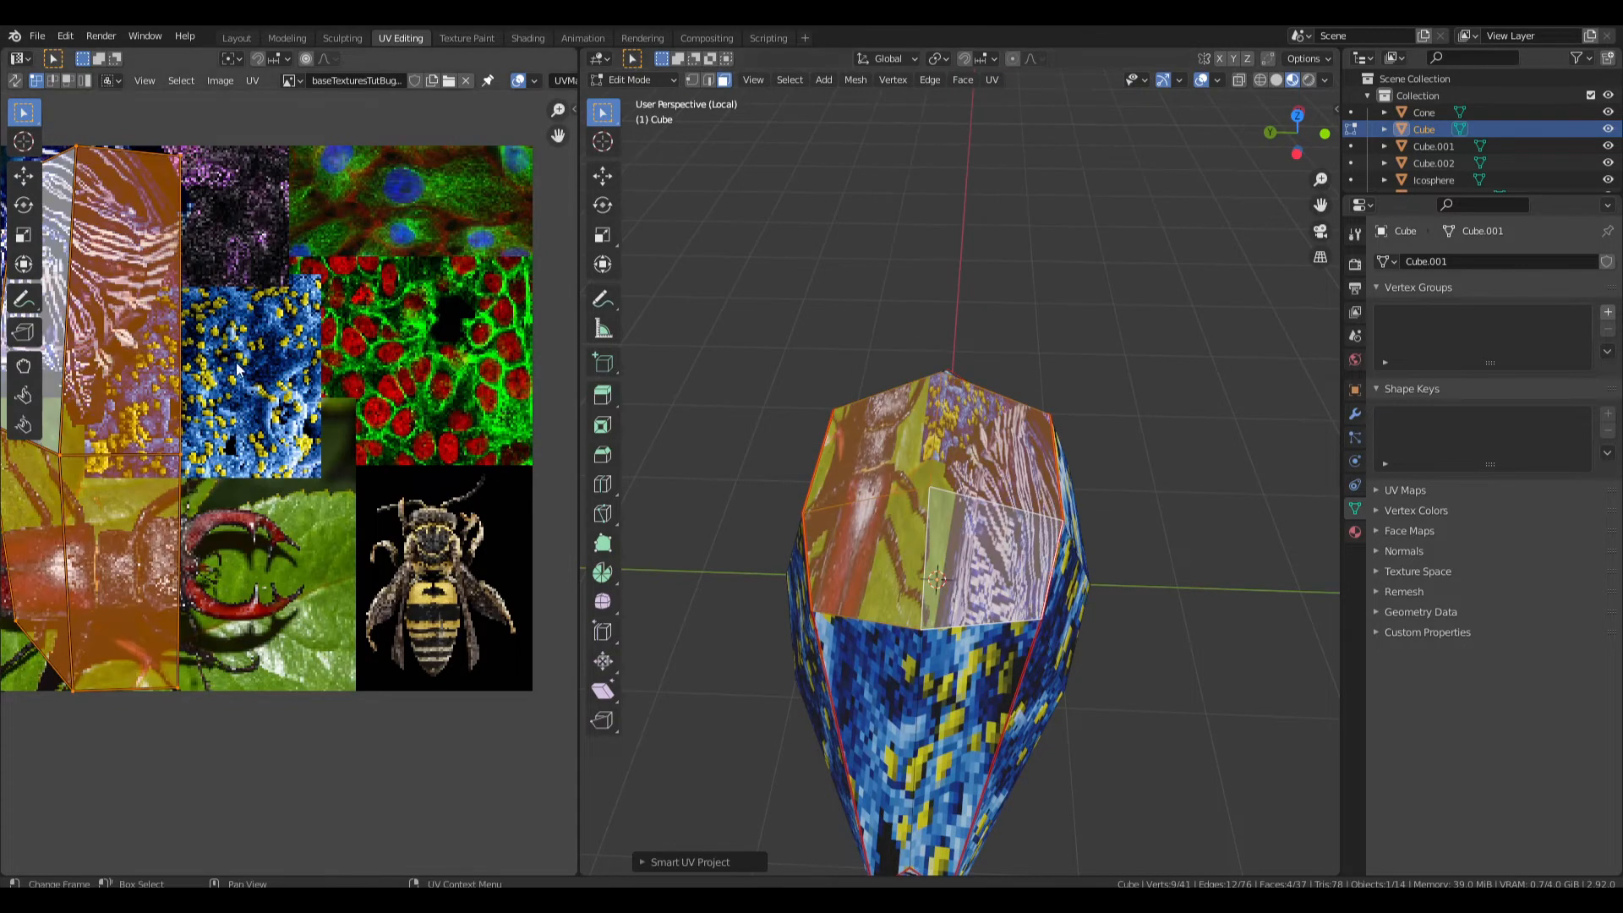
Scale the newly projected UVs down to about half size and move them onto the blue-and-yellow texture.
scroll(275, 448, down, 4)
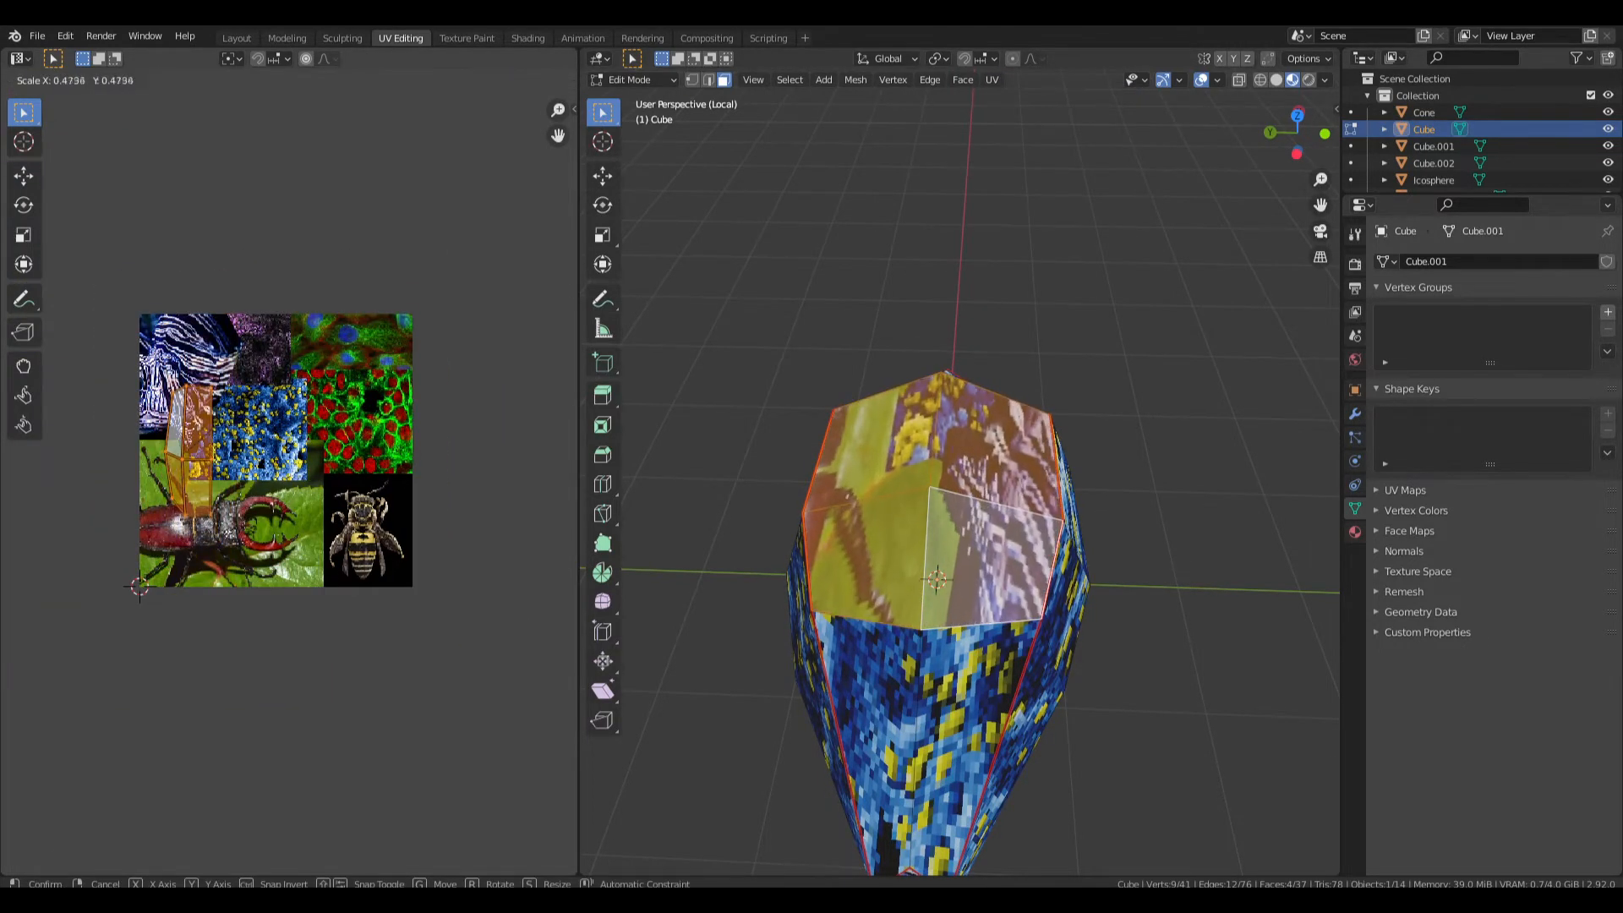
click(257, 395)
key(s)
click(226, 407)
key(g)
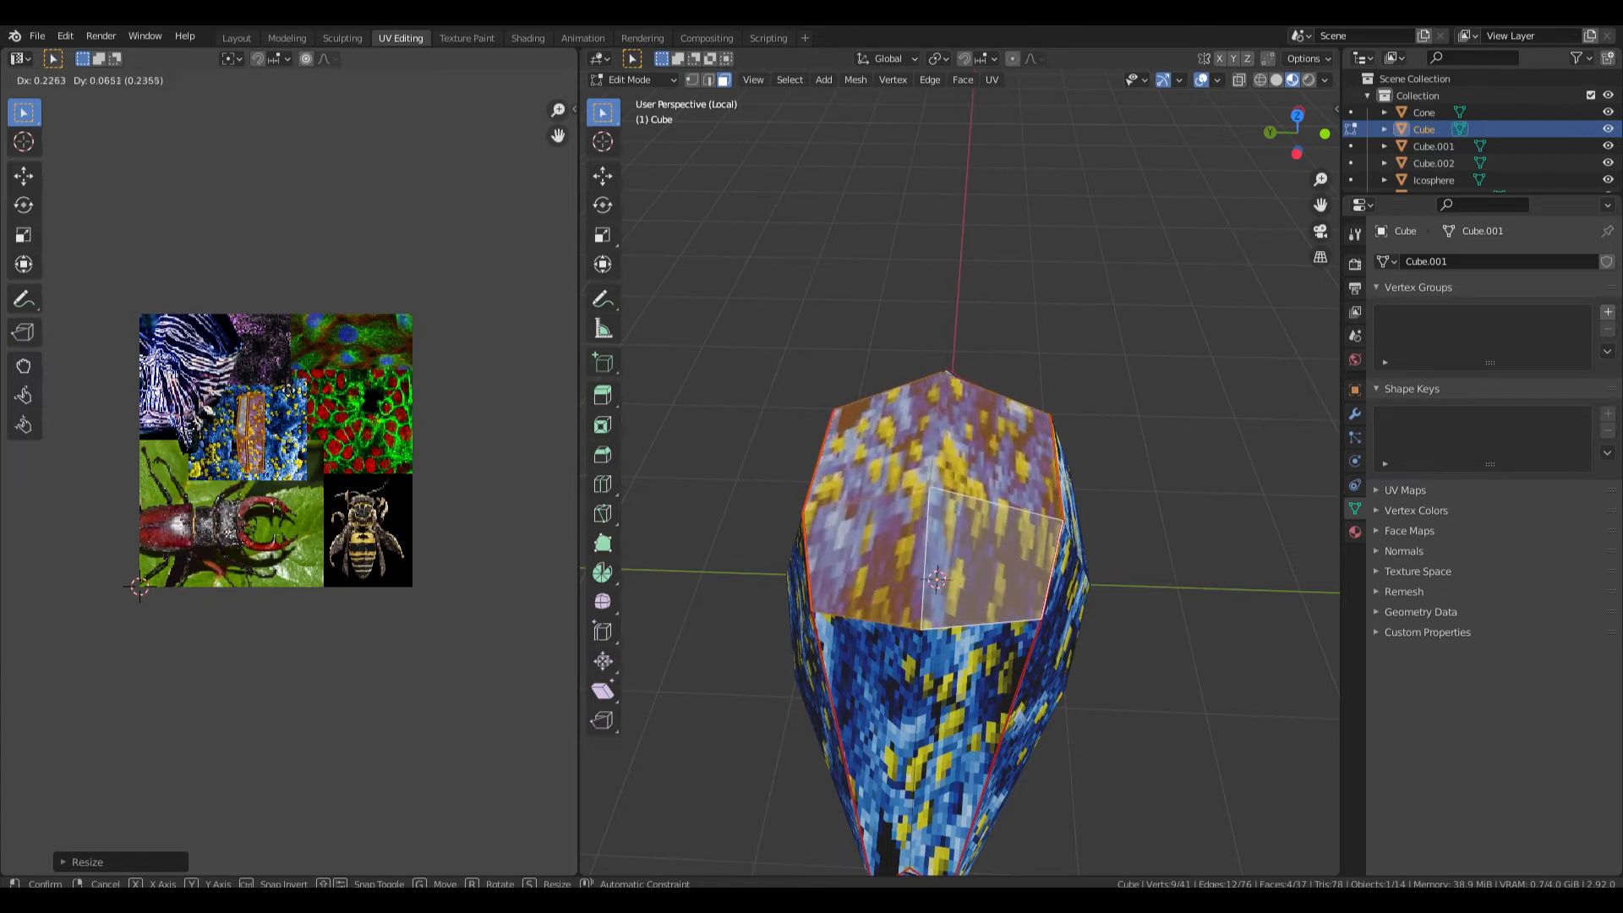
click(288, 395)
Check the UV placement of individual body faces from several angles and save the Blender file.
key(Tab)
middle_drag(926, 586, 976, 594)
key(Tab)
click(1006, 630)
shift+click(1069, 625)
shift+click(989, 543)
shift+click(1063, 532)
click(1006, 633)
middle_drag(1090, 583, 986, 509)
key(ctrl+s)
scroll(980, 541, up, 3)
scroll(986, 509, down, 6)
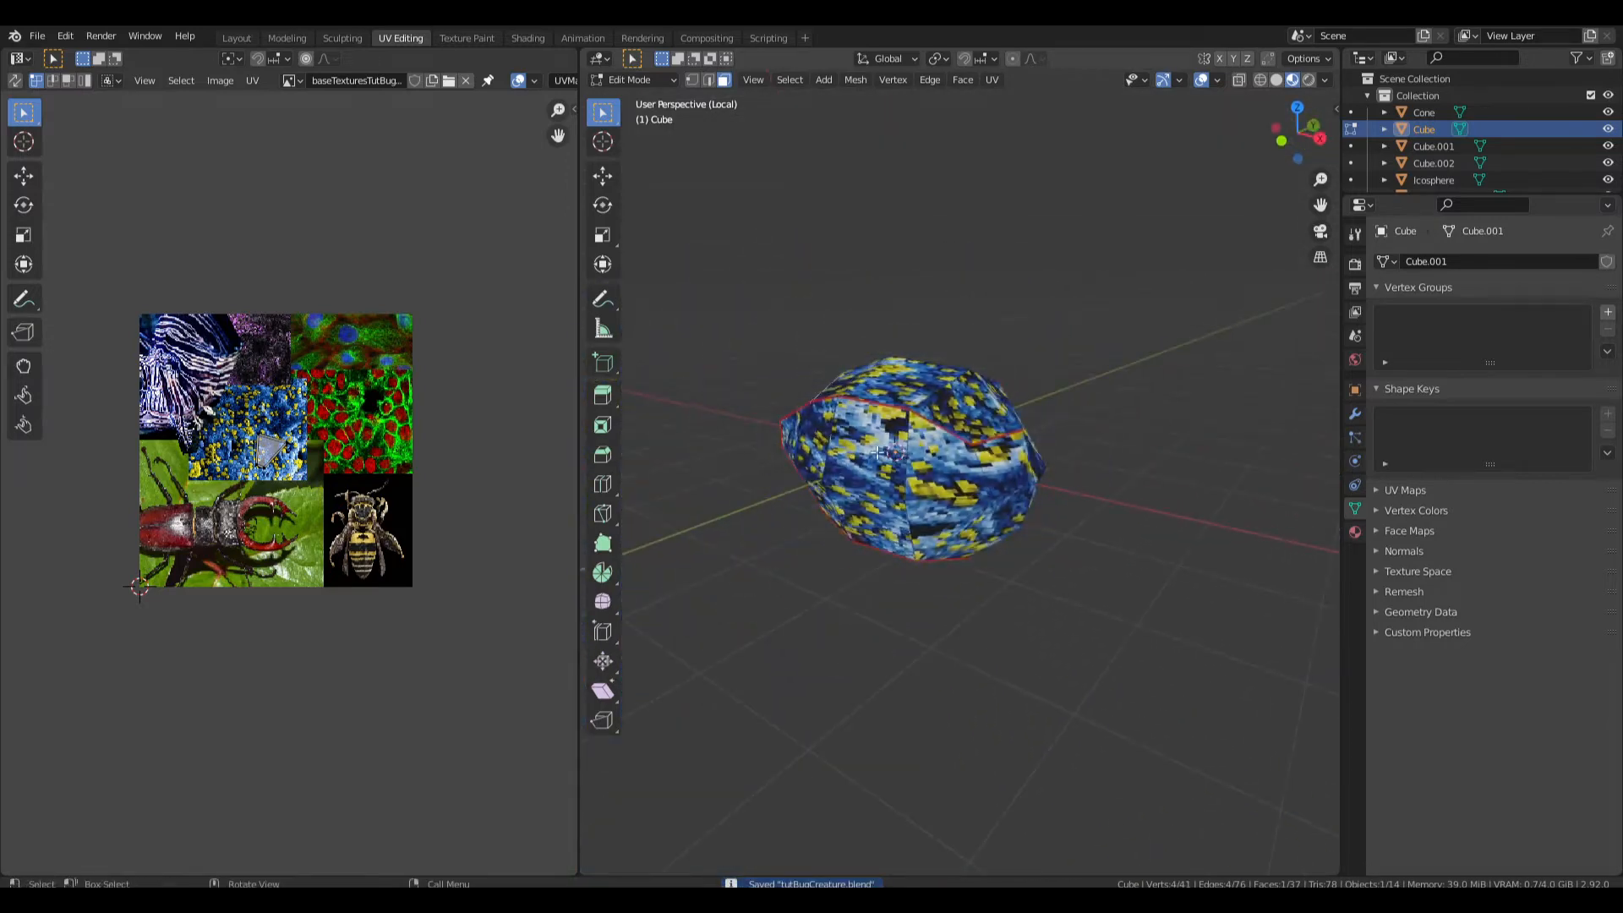
Return from local view to the whole creature, open the Cube.001 wing in Edit Mode and select all its faces.
key(KP_Divide)
key(Tab)
middle_drag(1020, 487, 1068, 586)
click(1102, 453)
key(Tab)
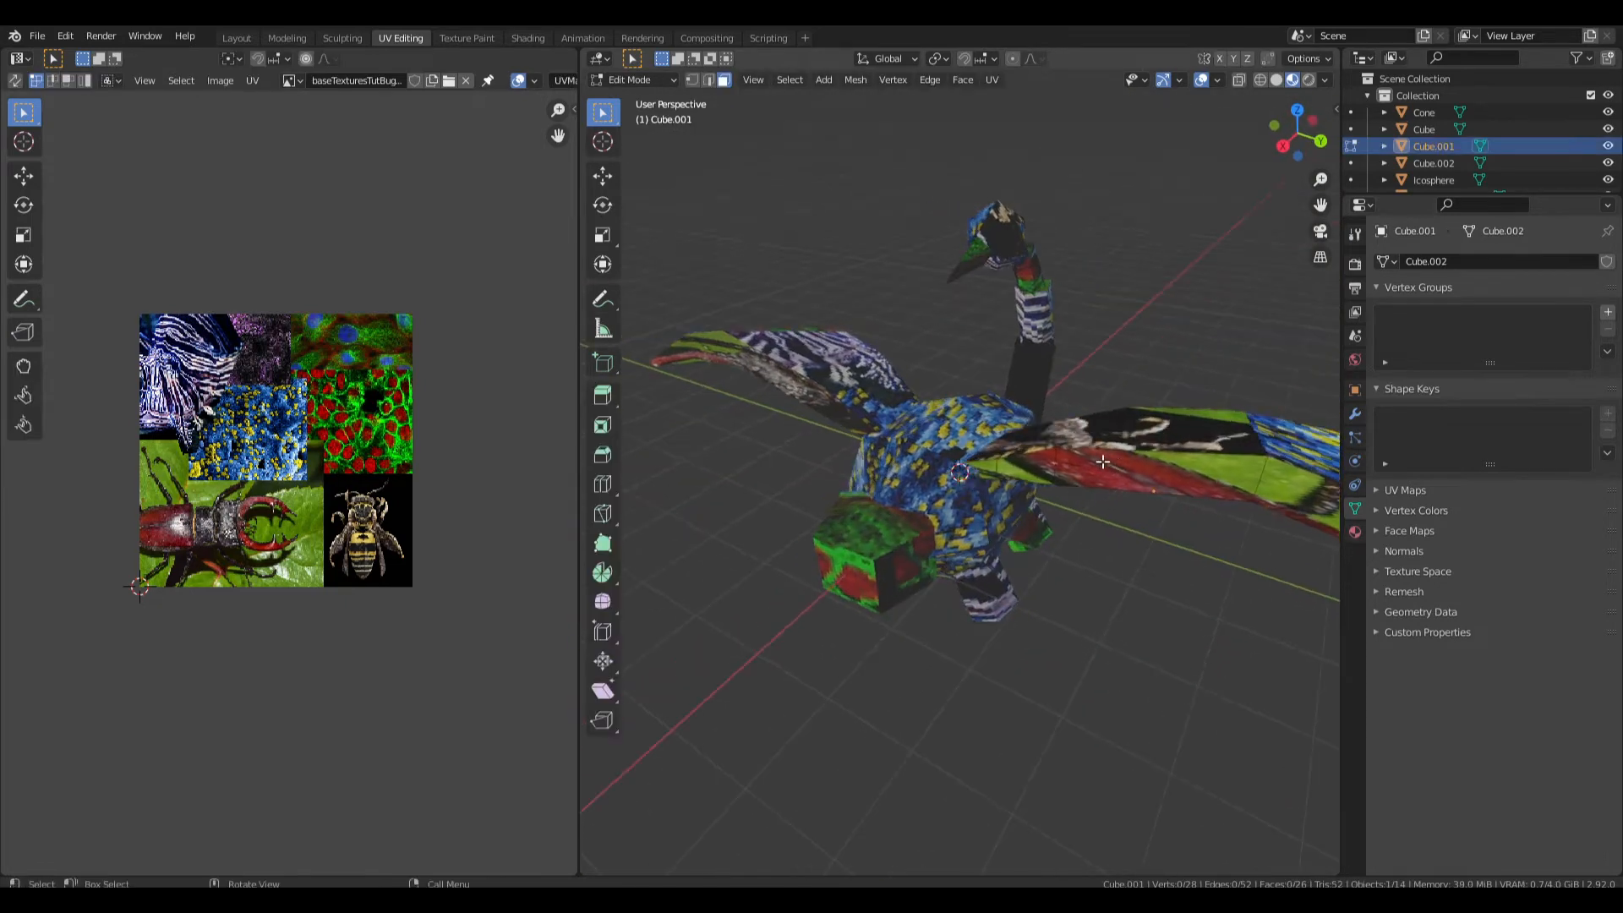
key(a)
scroll(422, 505, up, 1)
middle_drag(1088, 410, 1065, 429)
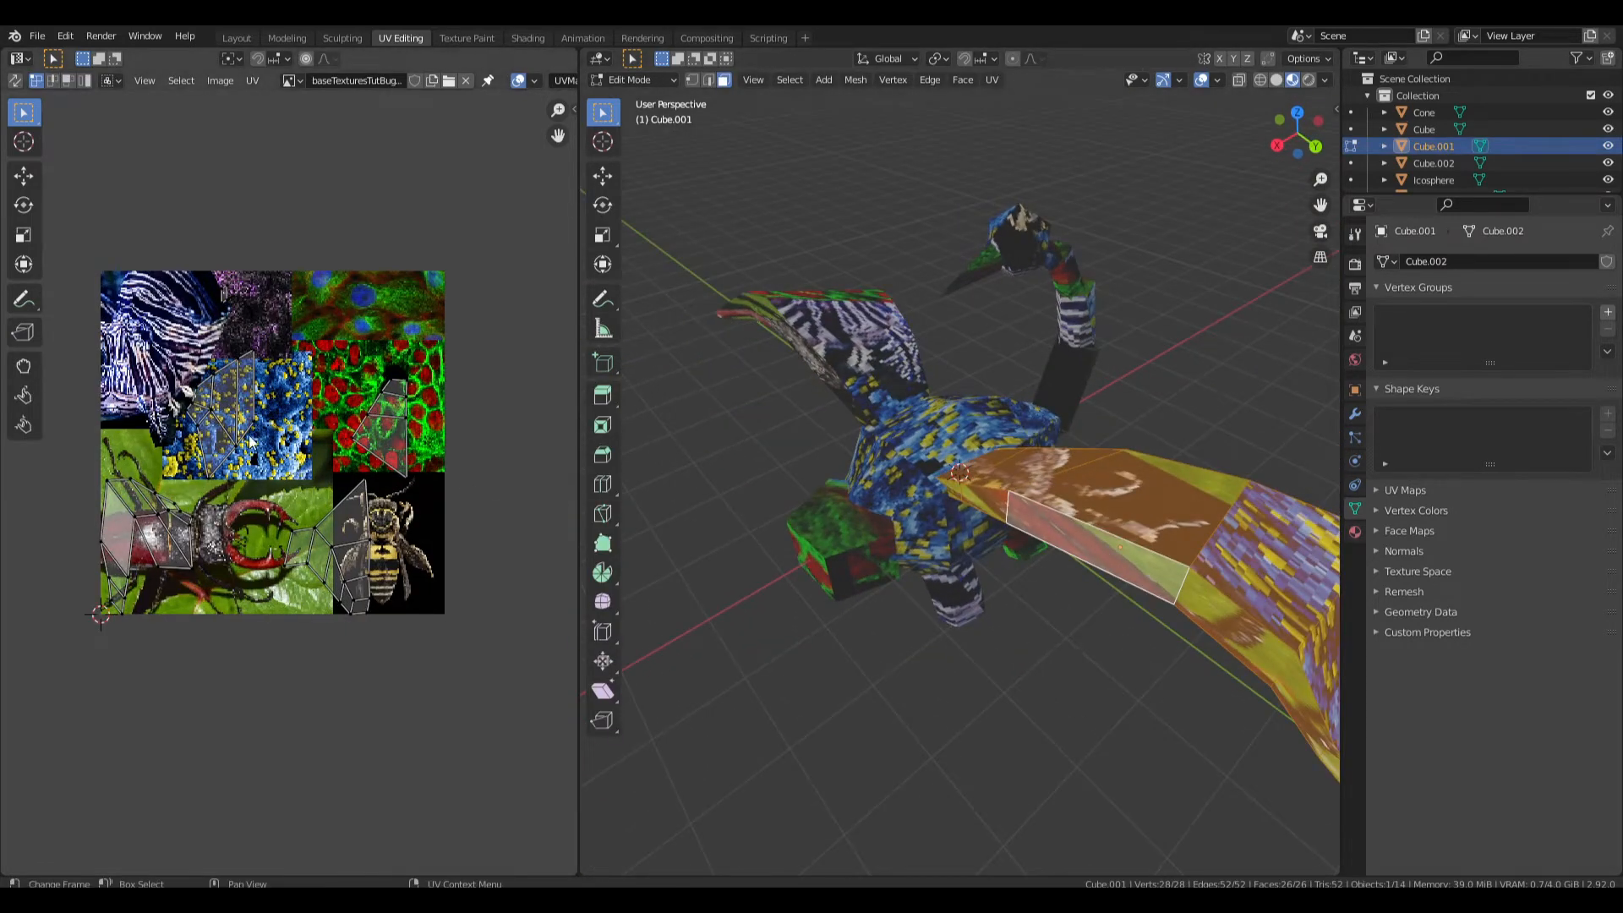
Select the wing's broad upper faces and move their UVs onto the zebra texture.
middle_drag(1048, 507, 939, 524)
drag(921, 473, 898, 619)
shift+click(900, 718)
middle_drag(899, 719, 1014, 706)
shift+click(956, 727)
key(a)
key(g)
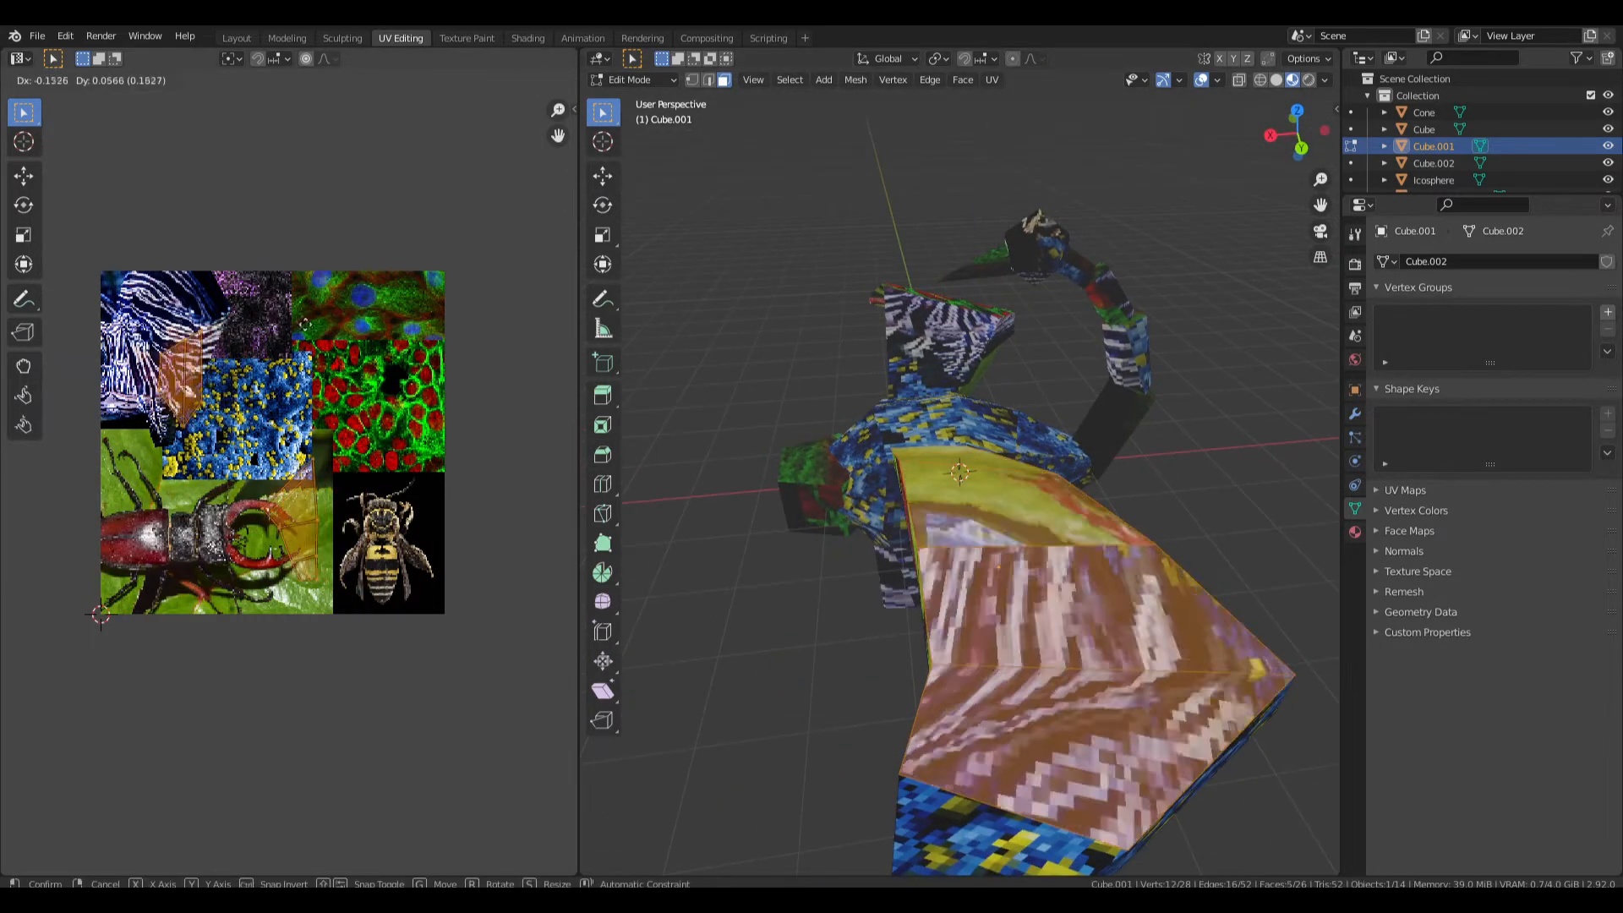
click(305, 346)
scroll(305, 346, up, 1)
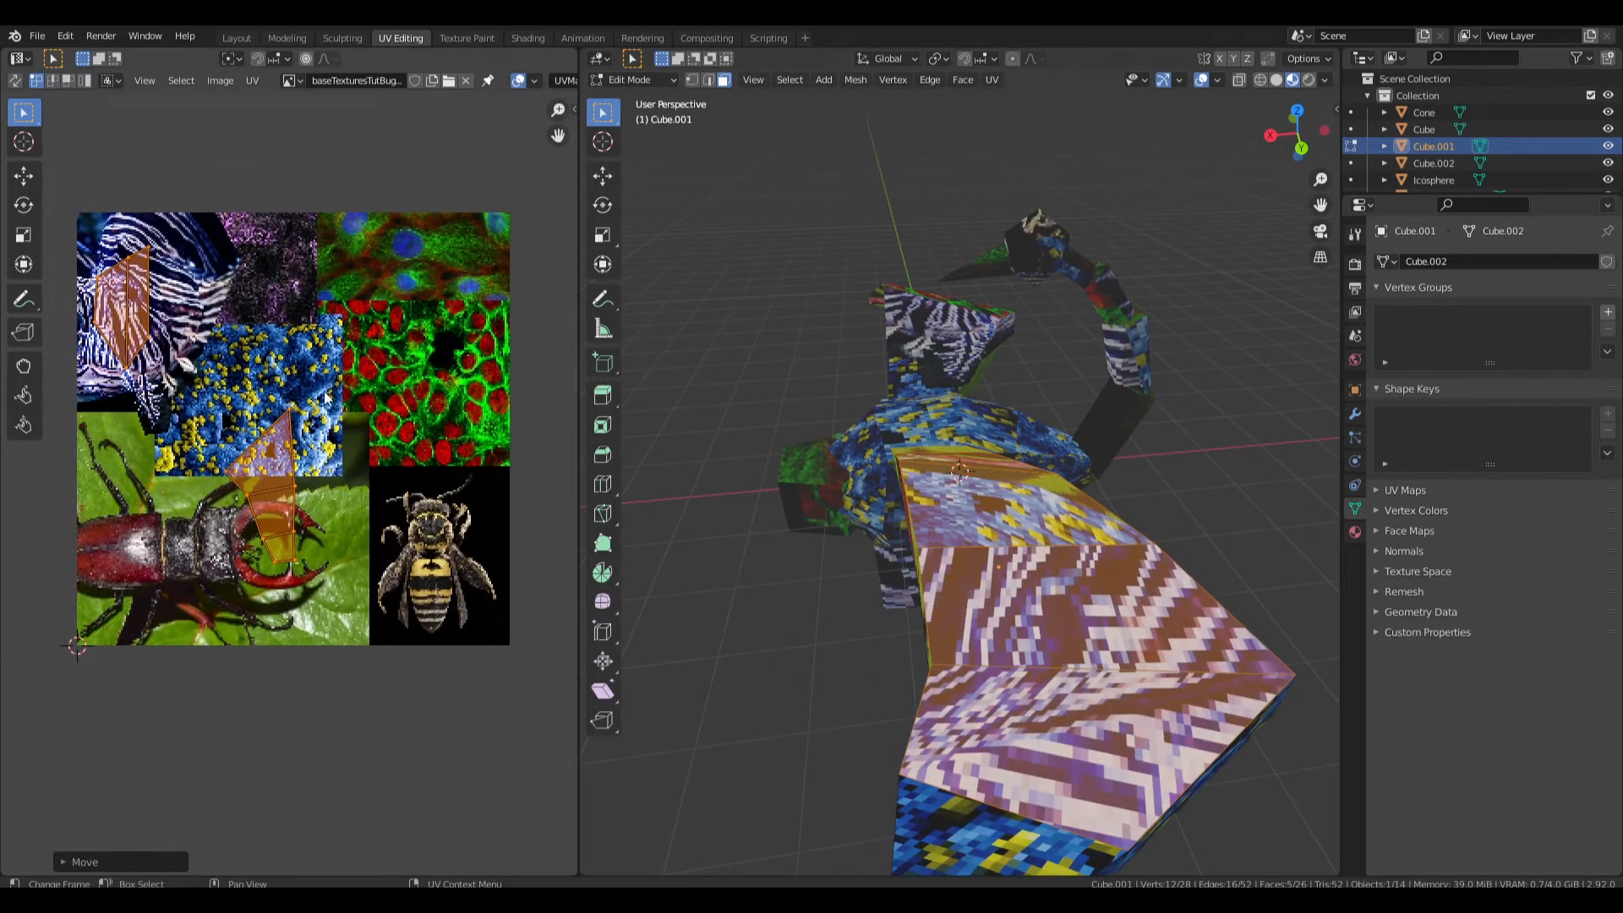
key(g)
click(121, 408)
Select the wing's leaf-textured edge faces together with the underside faces near the body.
mouse_move(913, 583)
middle_down()
mouse_move(1039, 566)
mouse_move(971, 388)
mouse_move(886, 576)
middle_up()
shift+click(682, 723)
middle_drag(955, 705, 784, 467)
click(922, 672)
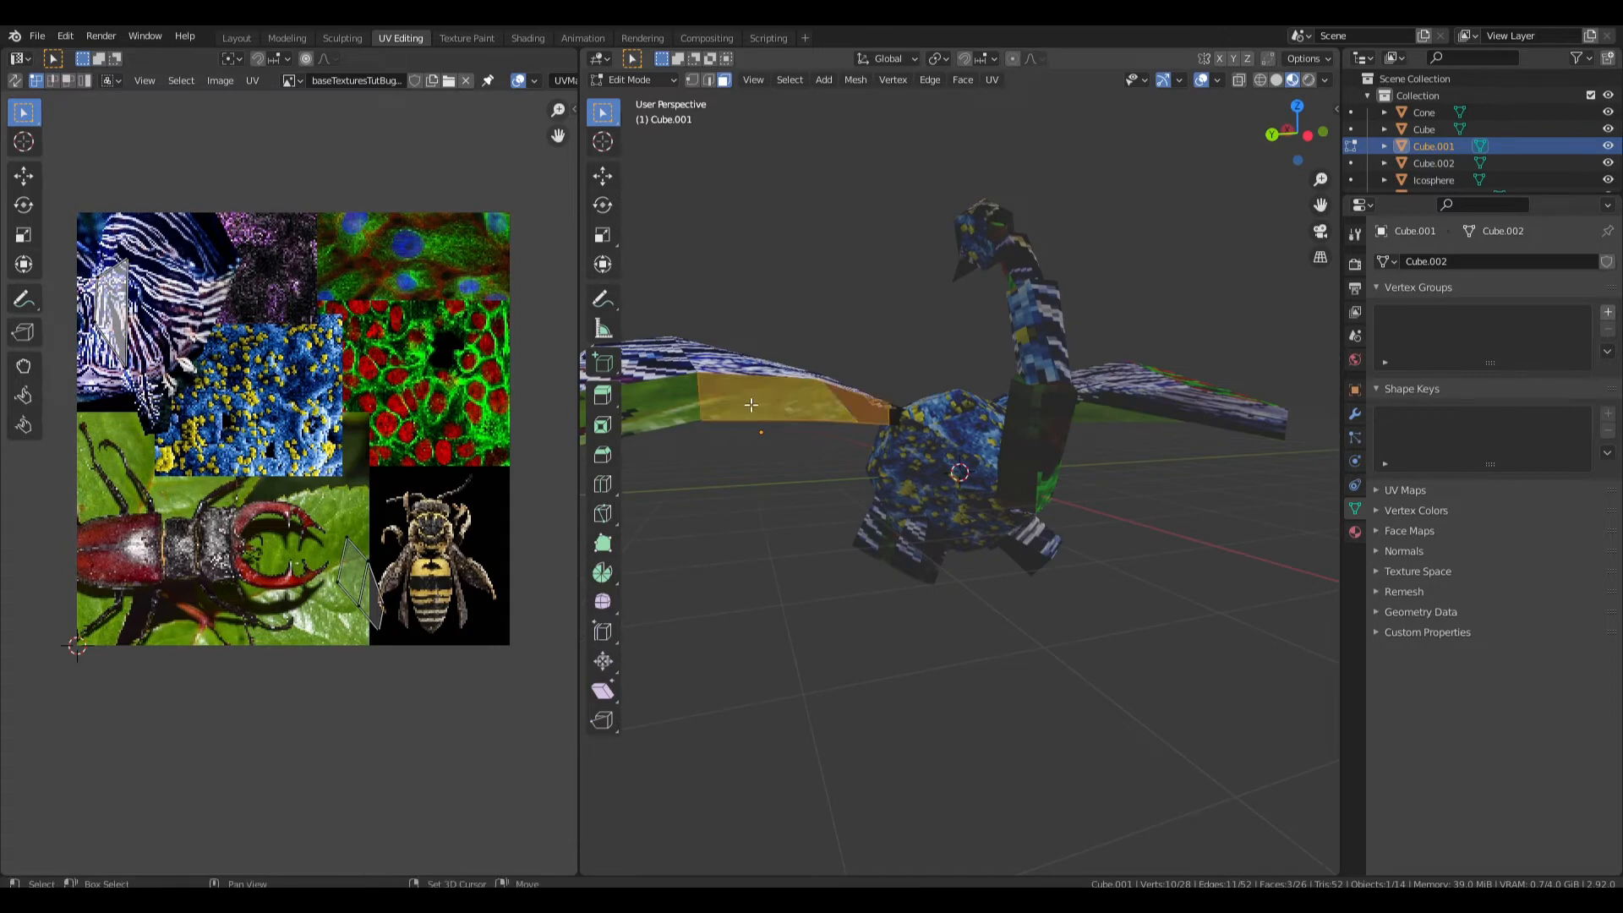
shift+click(757, 404)
middle_drag(757, 404, 855, 392)
shift+click(876, 352)
shift+click(918, 348)
middle_drag(918, 347, 1141, 345)
shift+click(960, 363)
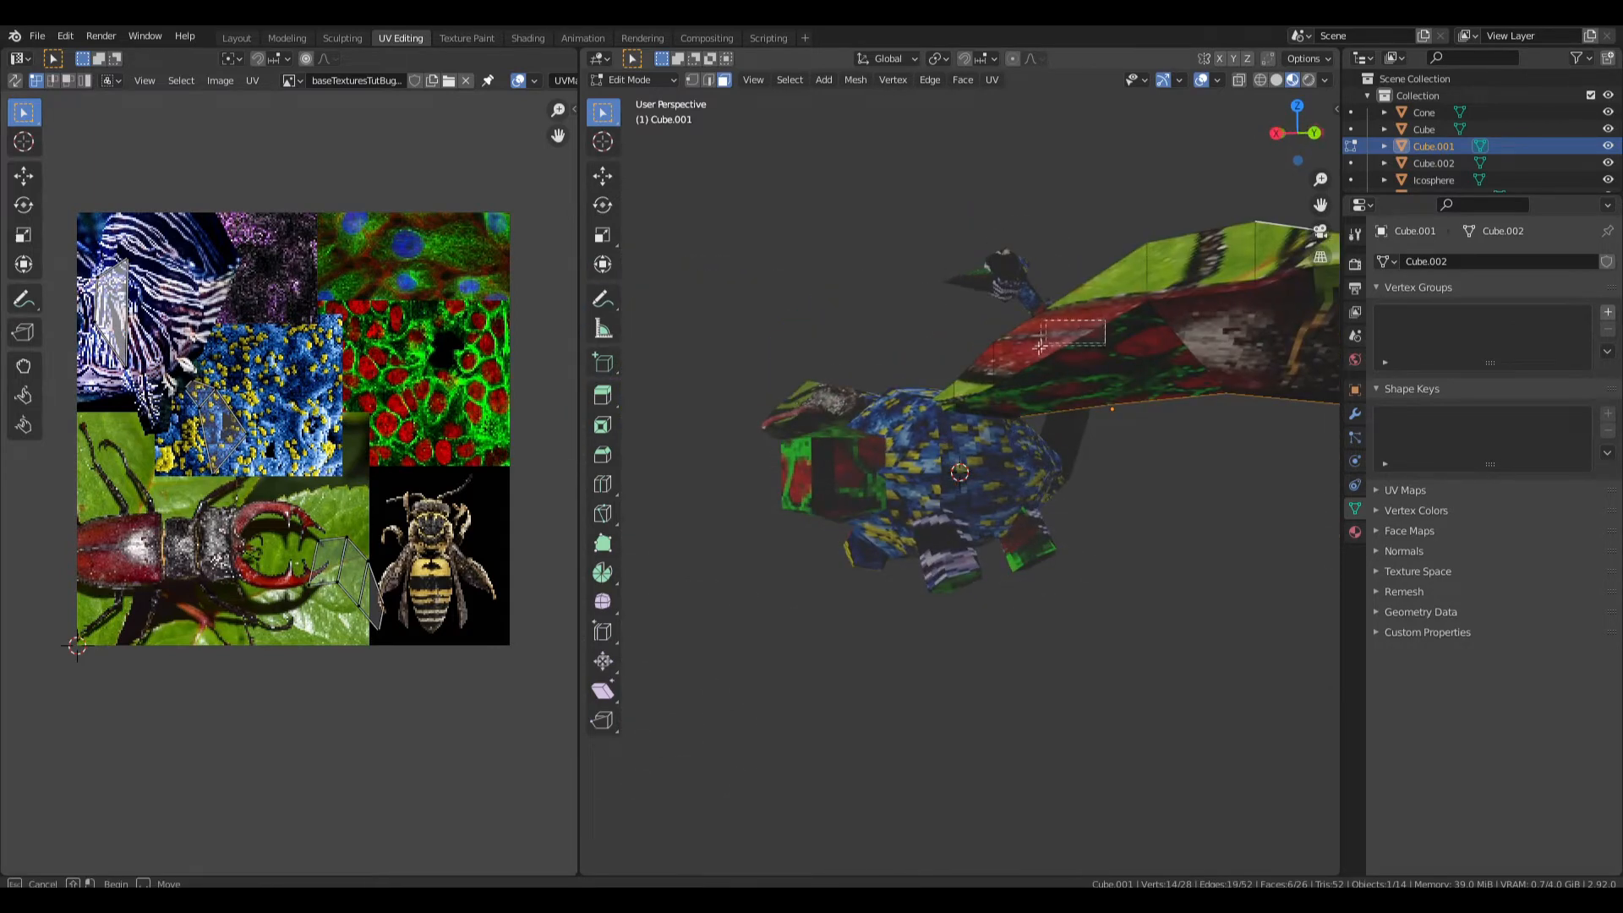
drag(1043, 343, 995, 381)
middle_drag(964, 398, 972, 357)
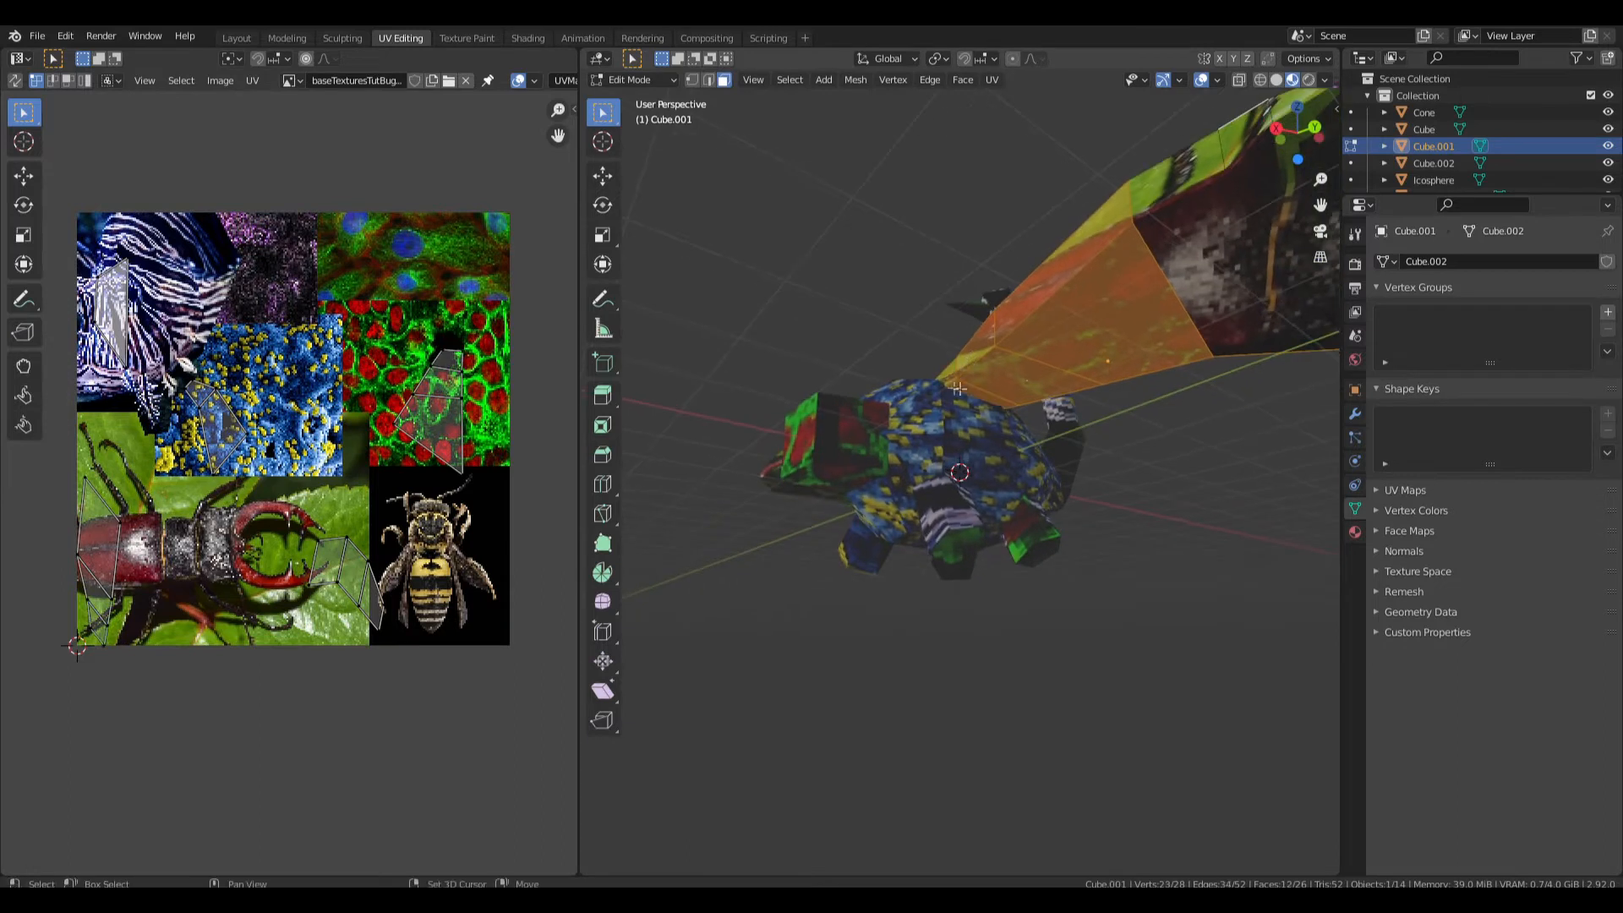
Isolate the wing in local view, extend the selection to its remaining unmapped faces and shift their UVs together.
key(KP_Divide)
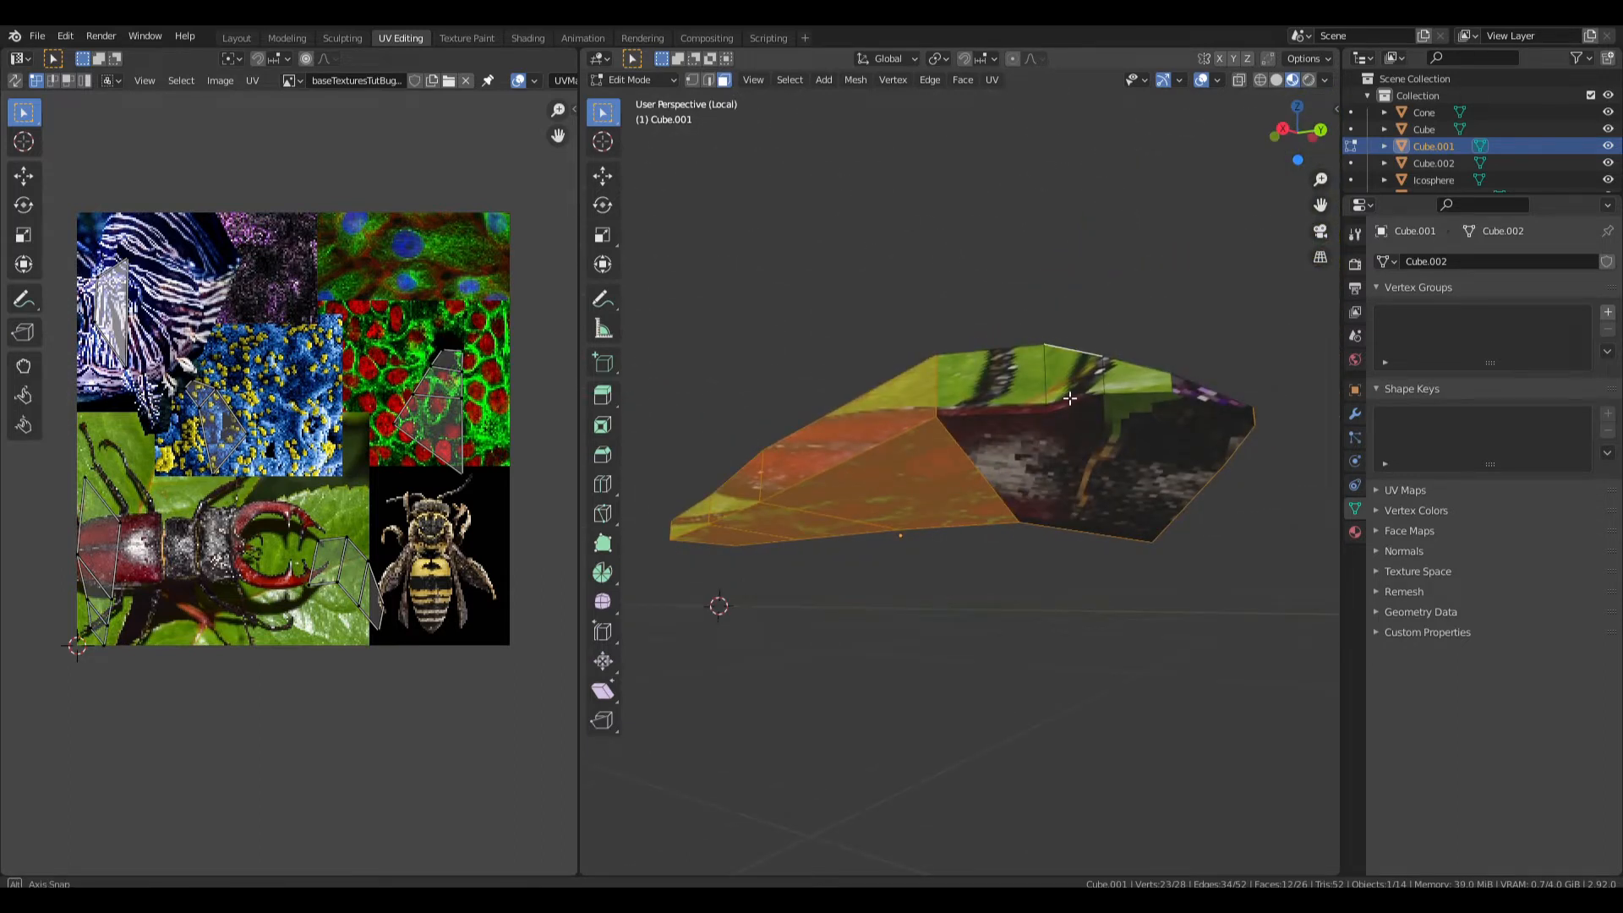
middle_drag(1069, 398, 1070, 418)
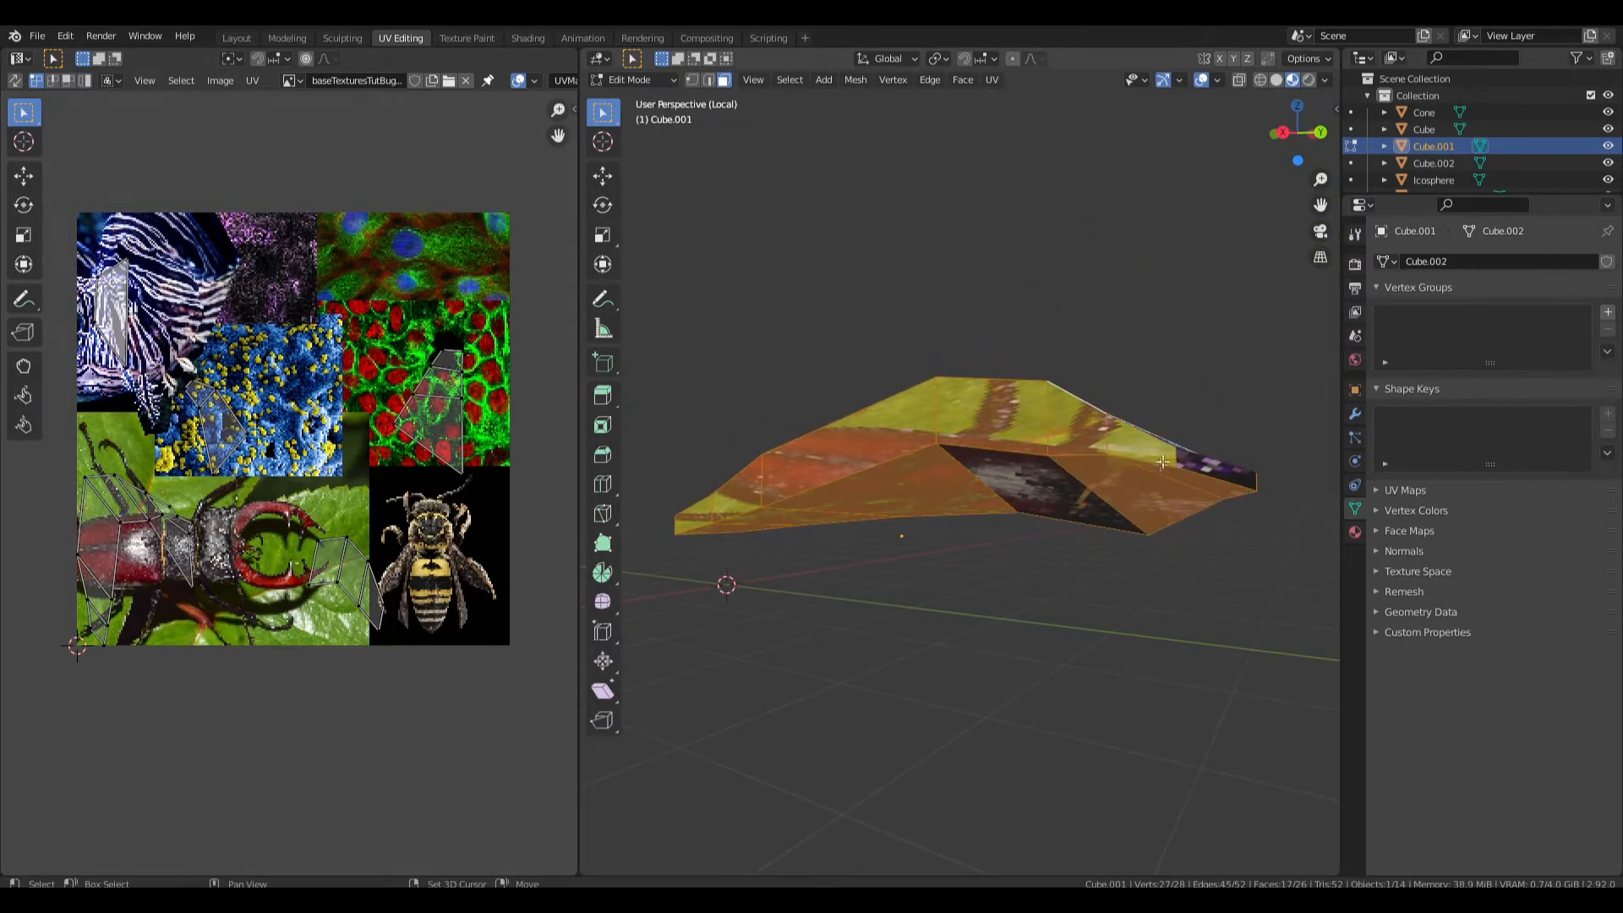
middle_drag(1046, 498, 1221, 548)
middle_drag(868, 522, 942, 538)
key(a)
key(g)
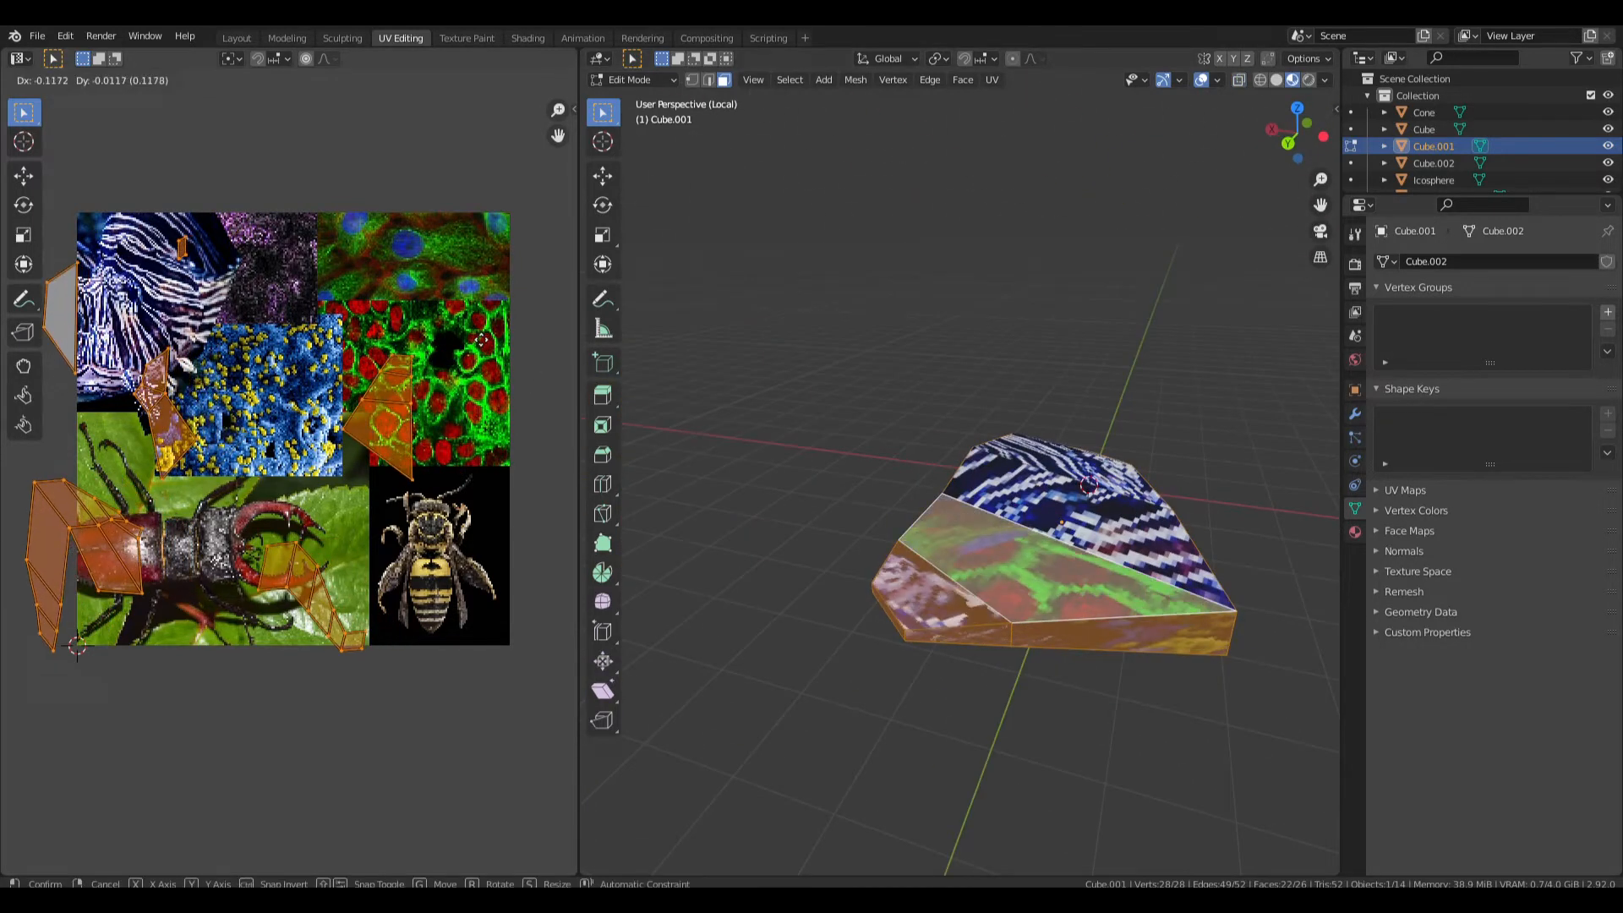
click(539, 331)
Move the wing's separate UV islands from the blue, red-and-green and beetle images onto the zebra texture.
drag(326, 212, 177, 305)
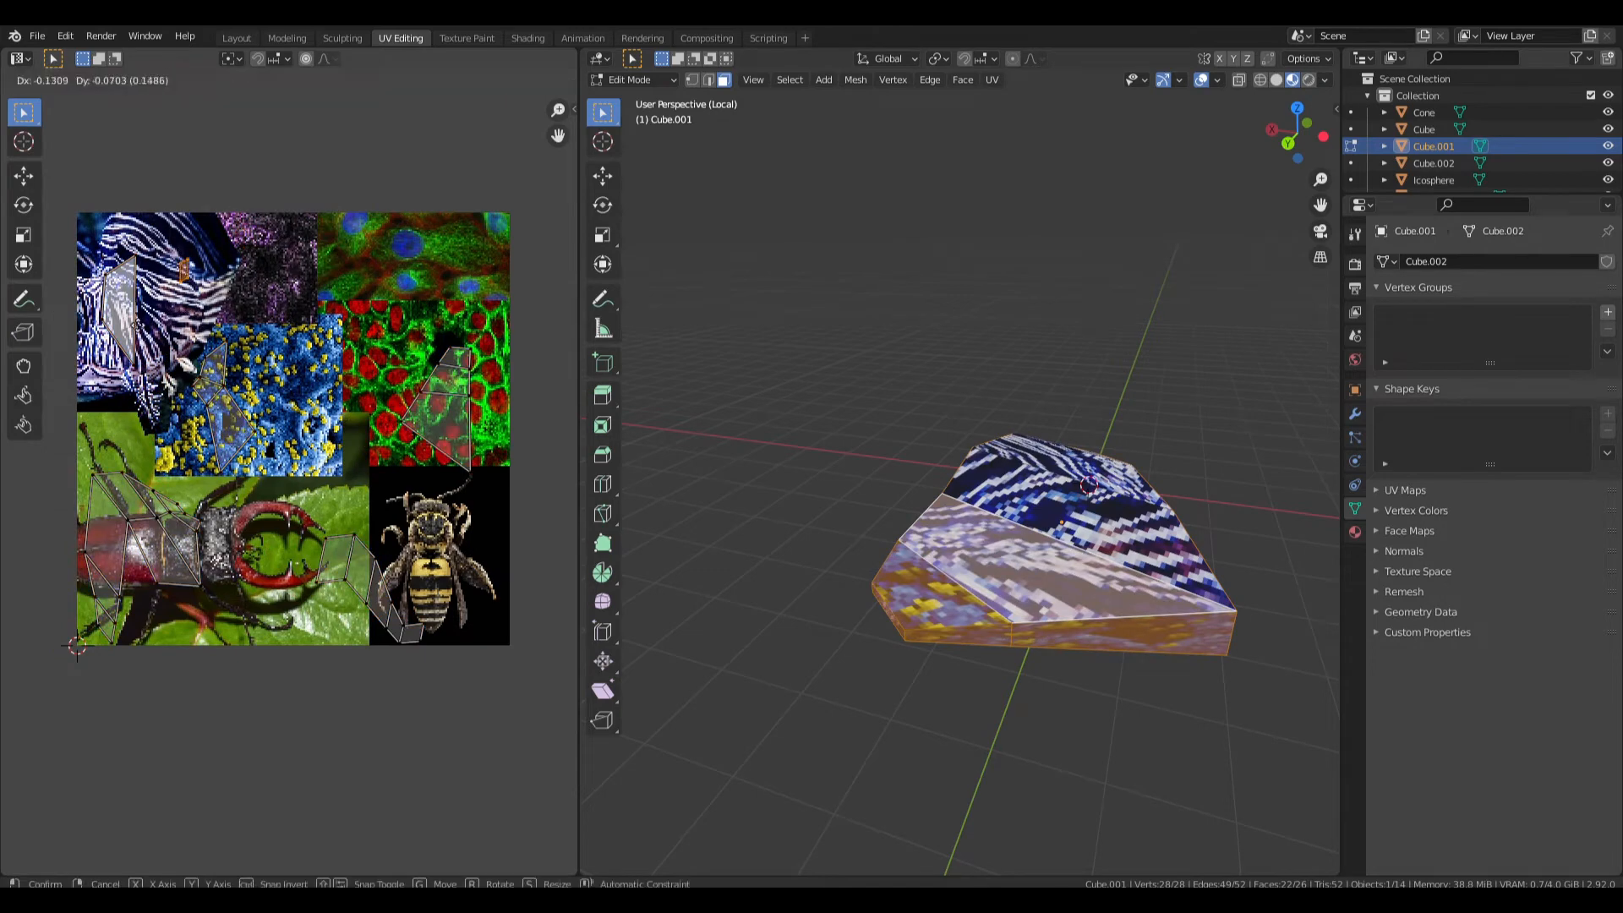
drag(161, 482, 160, 482)
key(g)
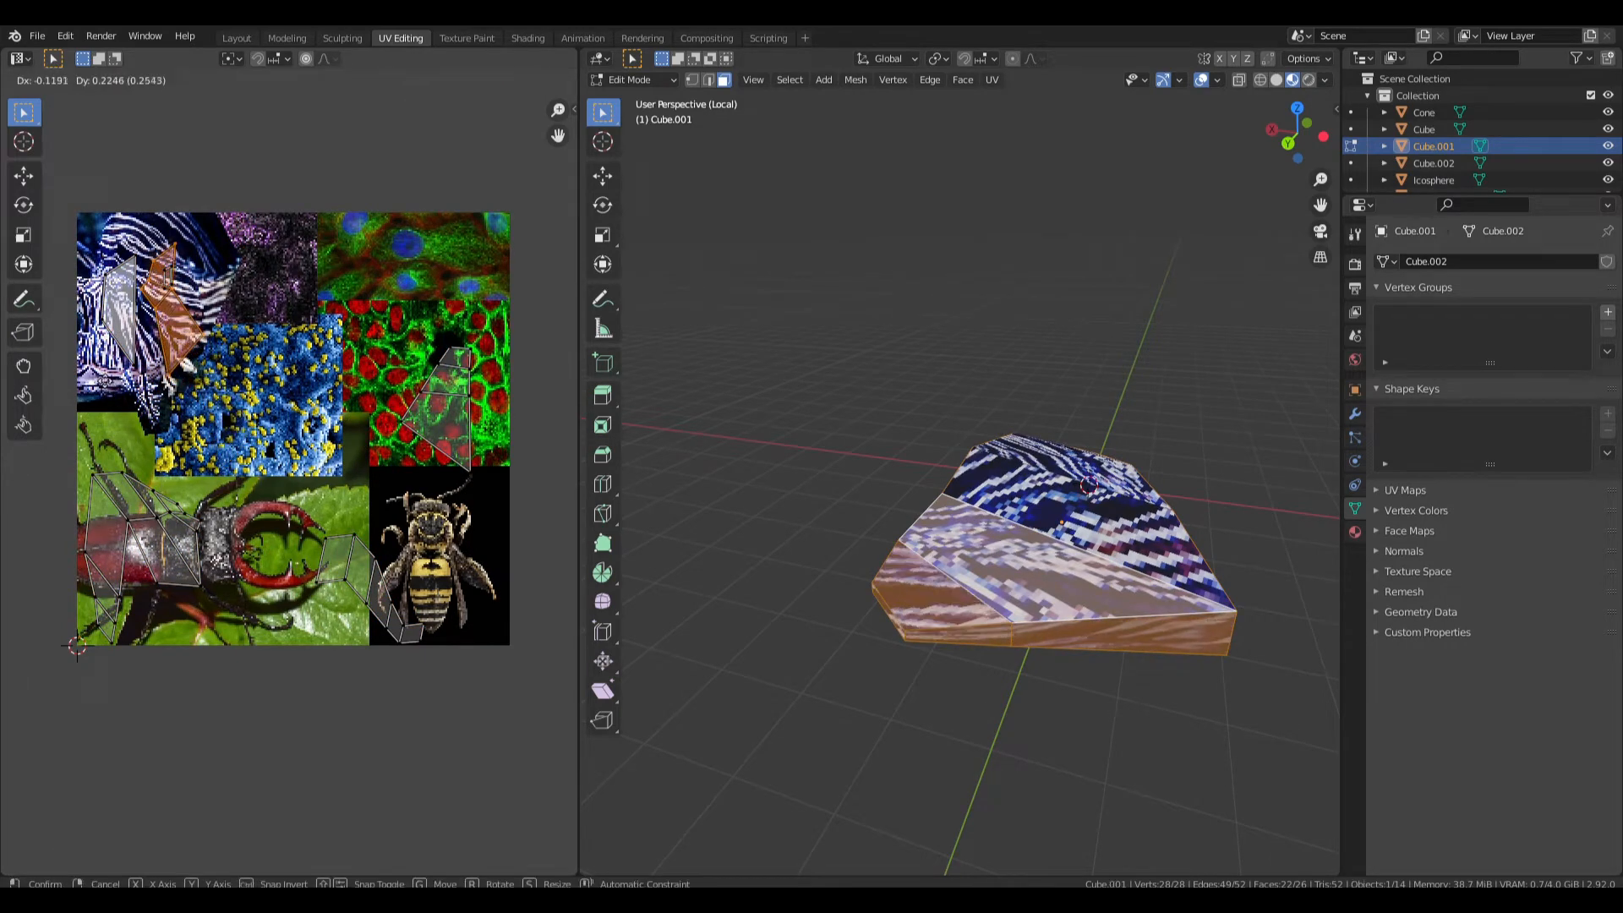
click(78, 381)
drag(494, 320, 376, 496)
key(g)
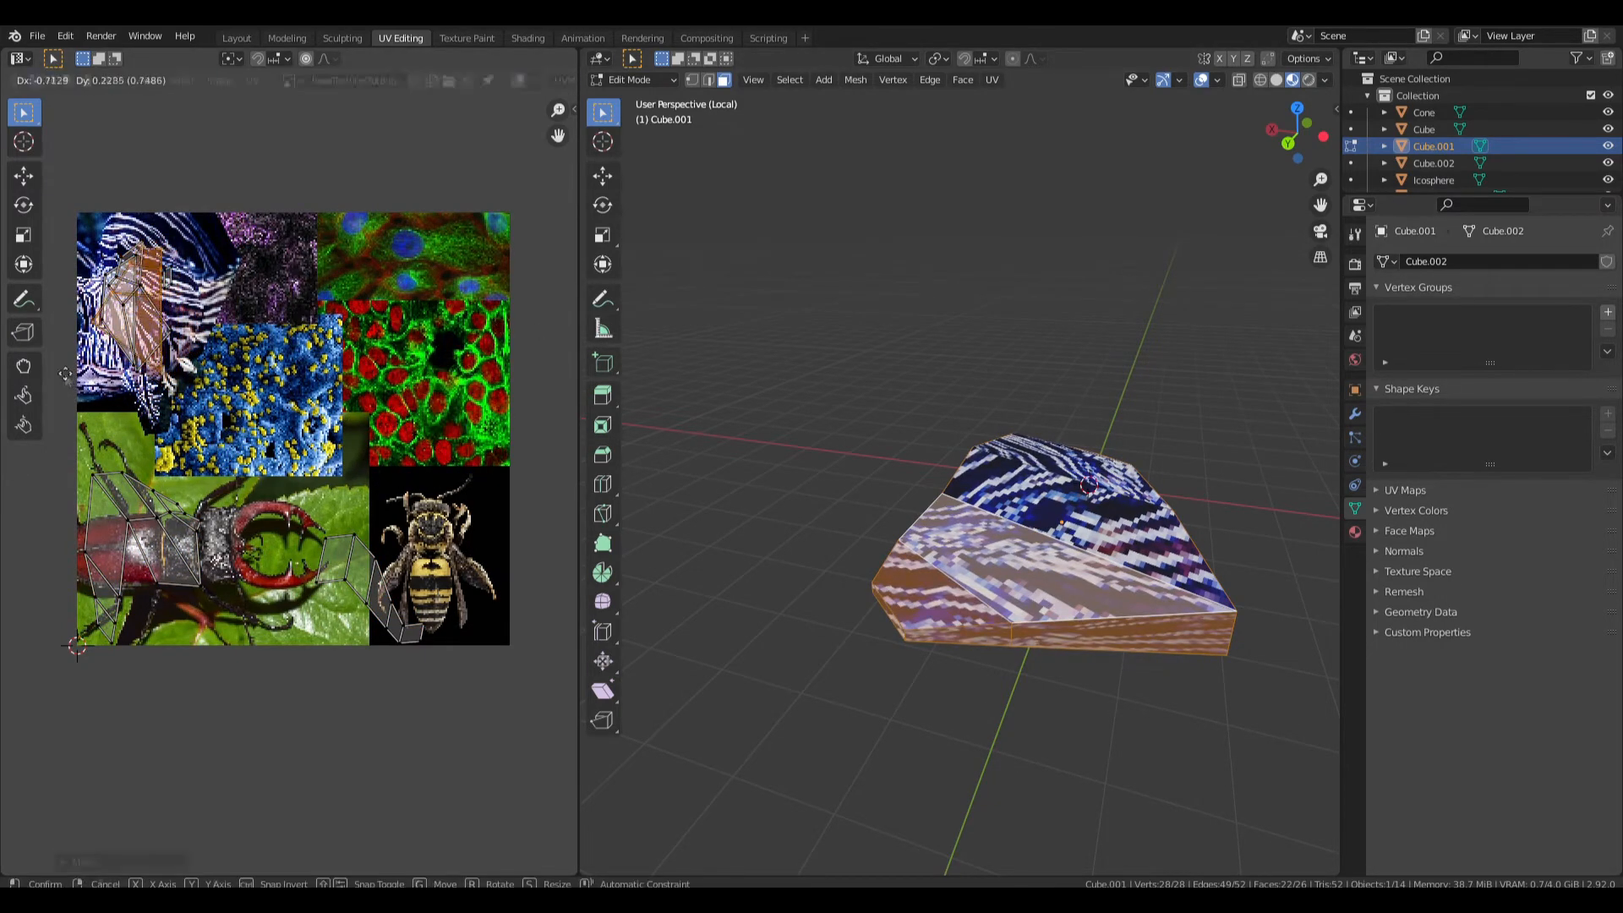
drag(97, 630, 74, 600)
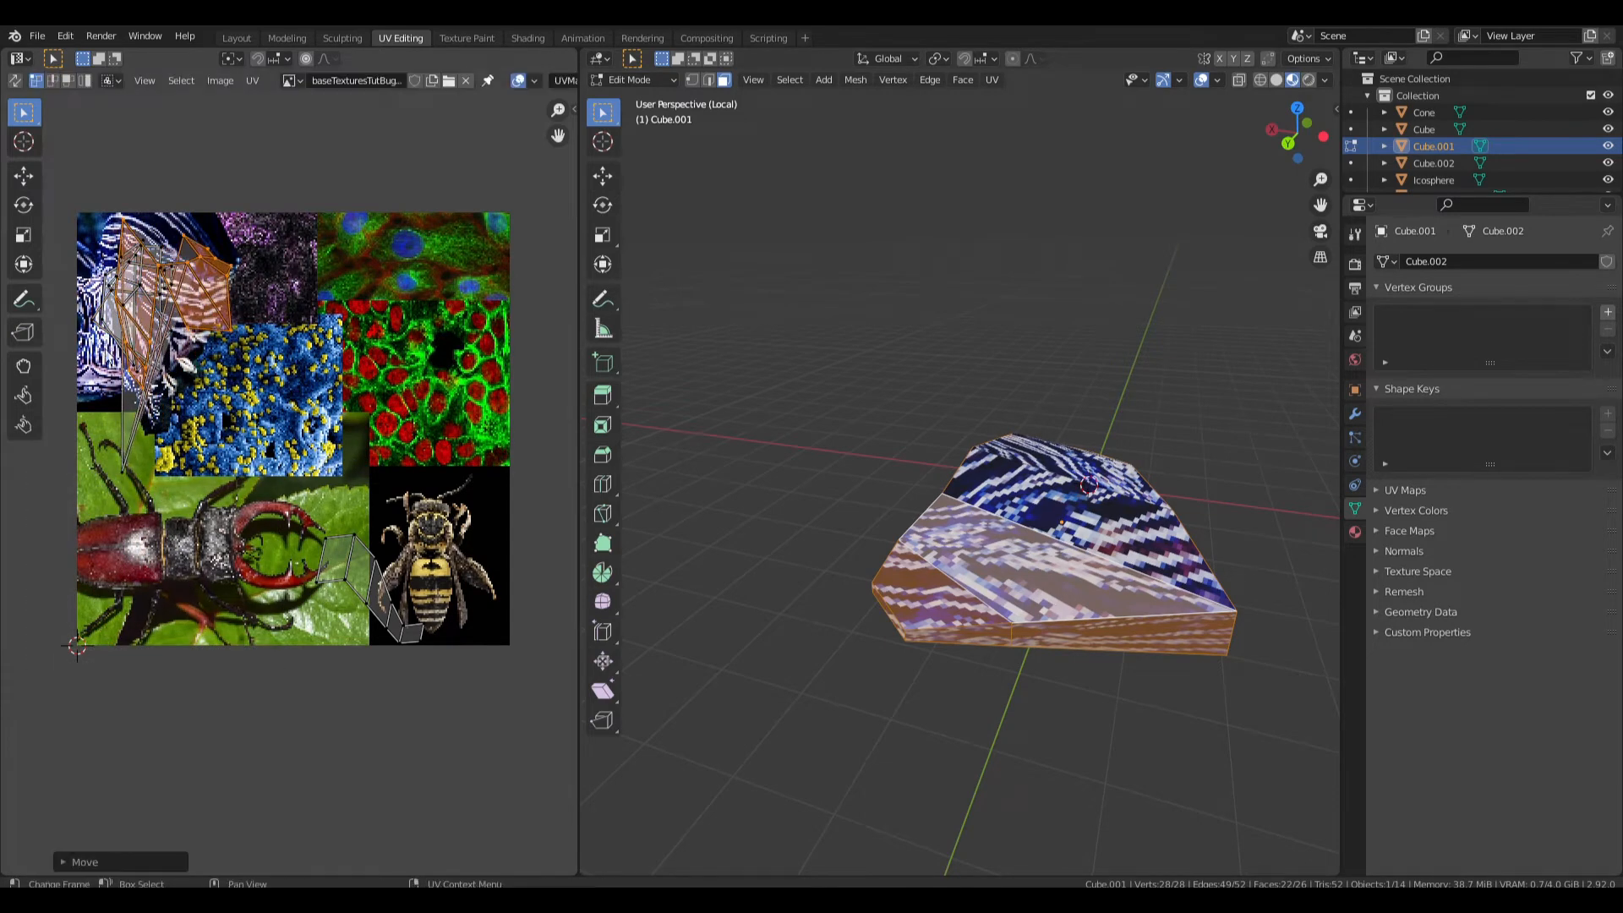
key(Return)
Move the last UV island beside the bee onto the zebra texture, save the file and exit the wing's local view.
middle_drag(674, 457, 1042, 288)
drag(461, 492, 310, 745)
key(g)
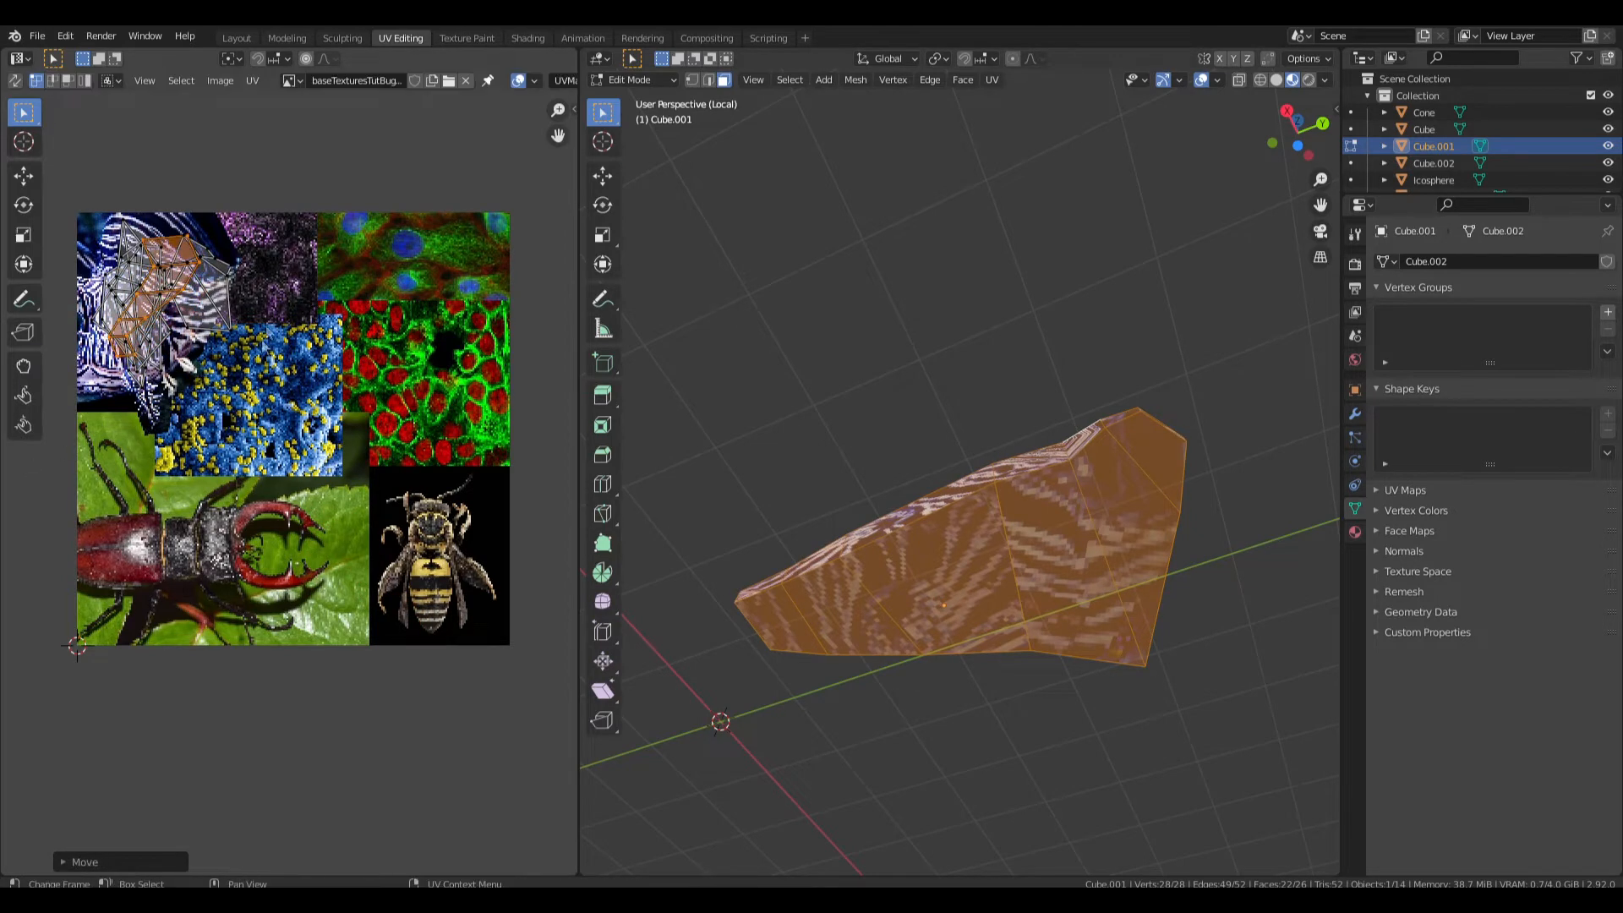
key(g)
click(152, 360)
middle_drag(1090, 423, 896, 667)
key(Tab)
key(ctrl+s)
key(slash)
Delete the old, untextured-over wing on the opposite side of the body.
mouse_move(1040, 660)
middle_down()
mouse_move(898, 571)
mouse_move(1046, 686)
middle_up()
click(783, 457)
key(Delete)
Duplicate the zebra-textured wing in the right orthographic view and place the copy on the opposite side of the body.
click(1075, 386)
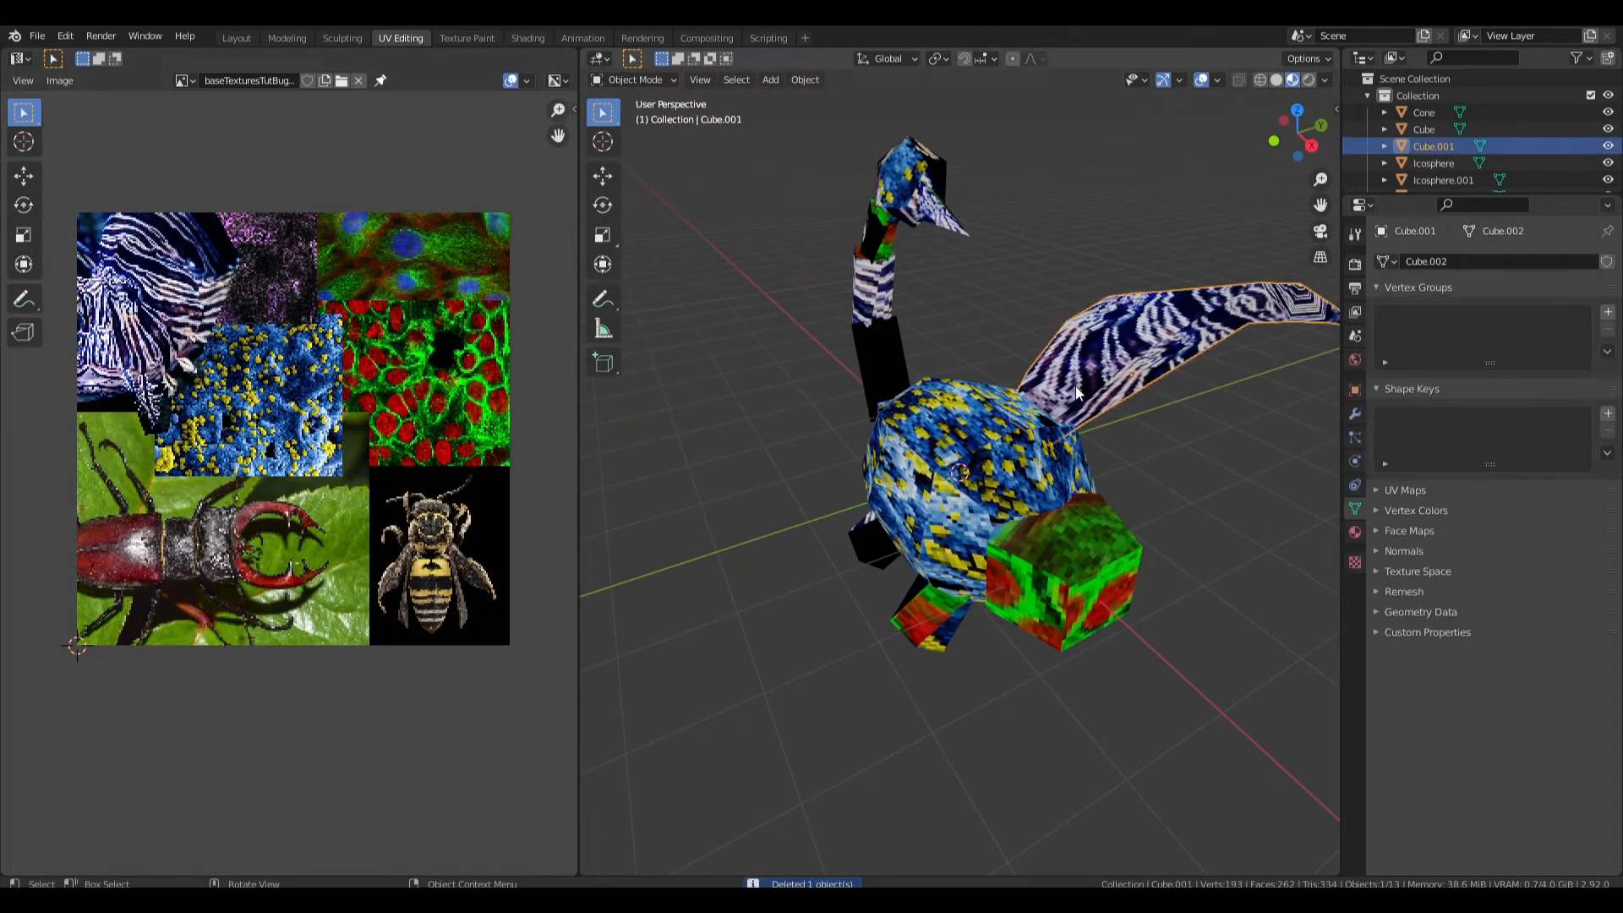
key(KP_1)
key(KP_3)
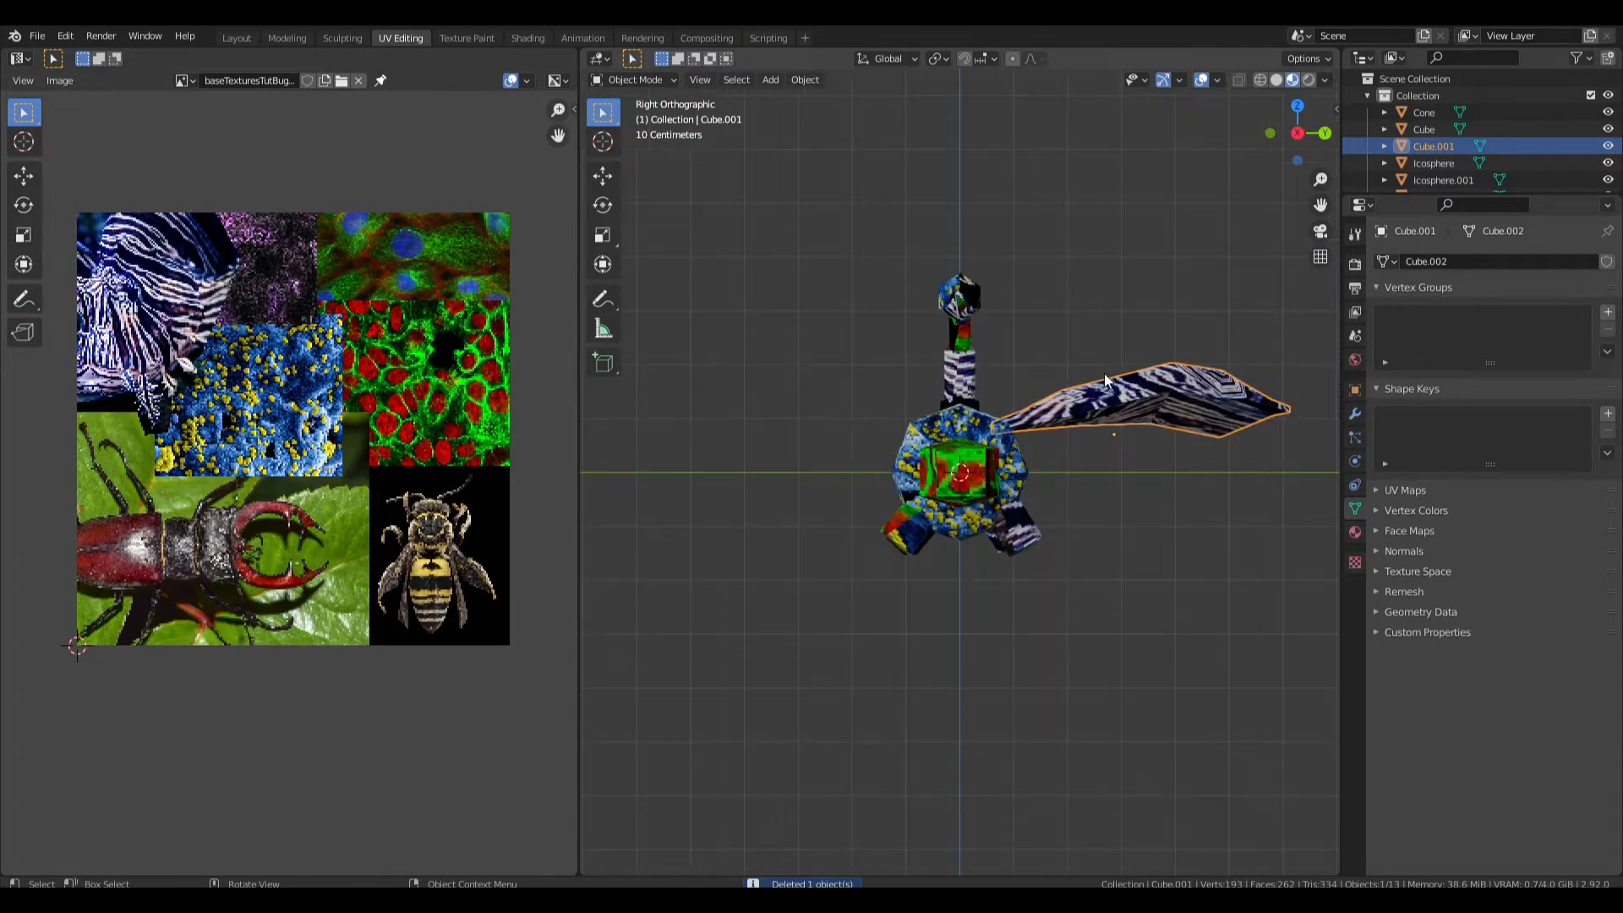
key(shift+d)
click(782, 377)
key(c)
key(Escape)
key(r)
click(989, 394)
key(ctrl+z)
Scale the wing copy along the global X axis and try rotating it in the side view.
key(s)
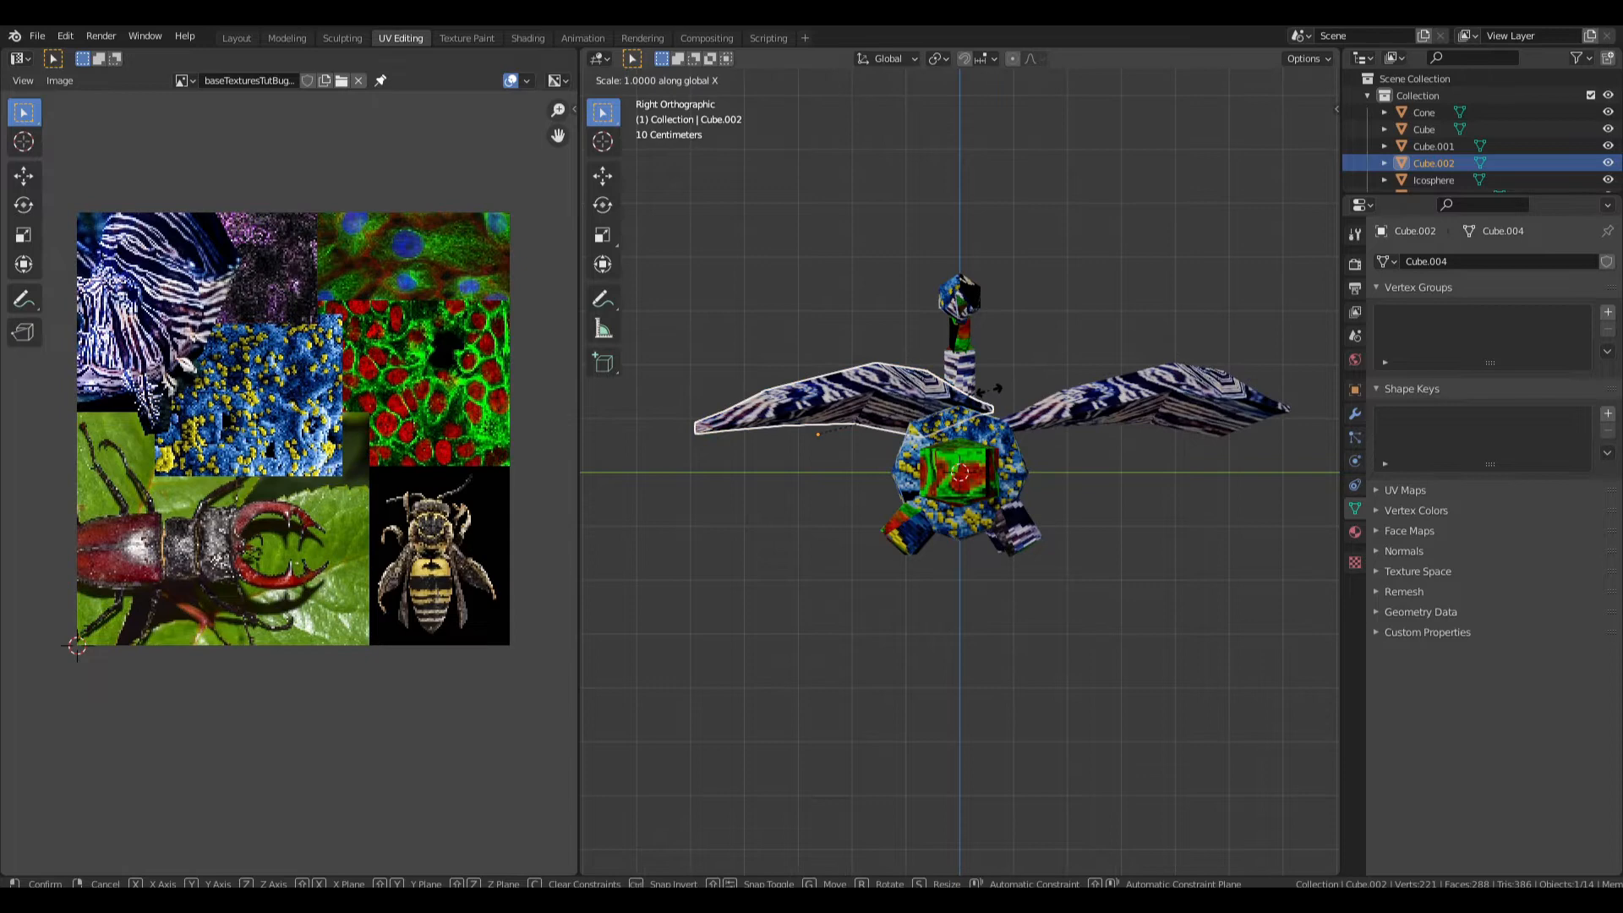
click(987, 389)
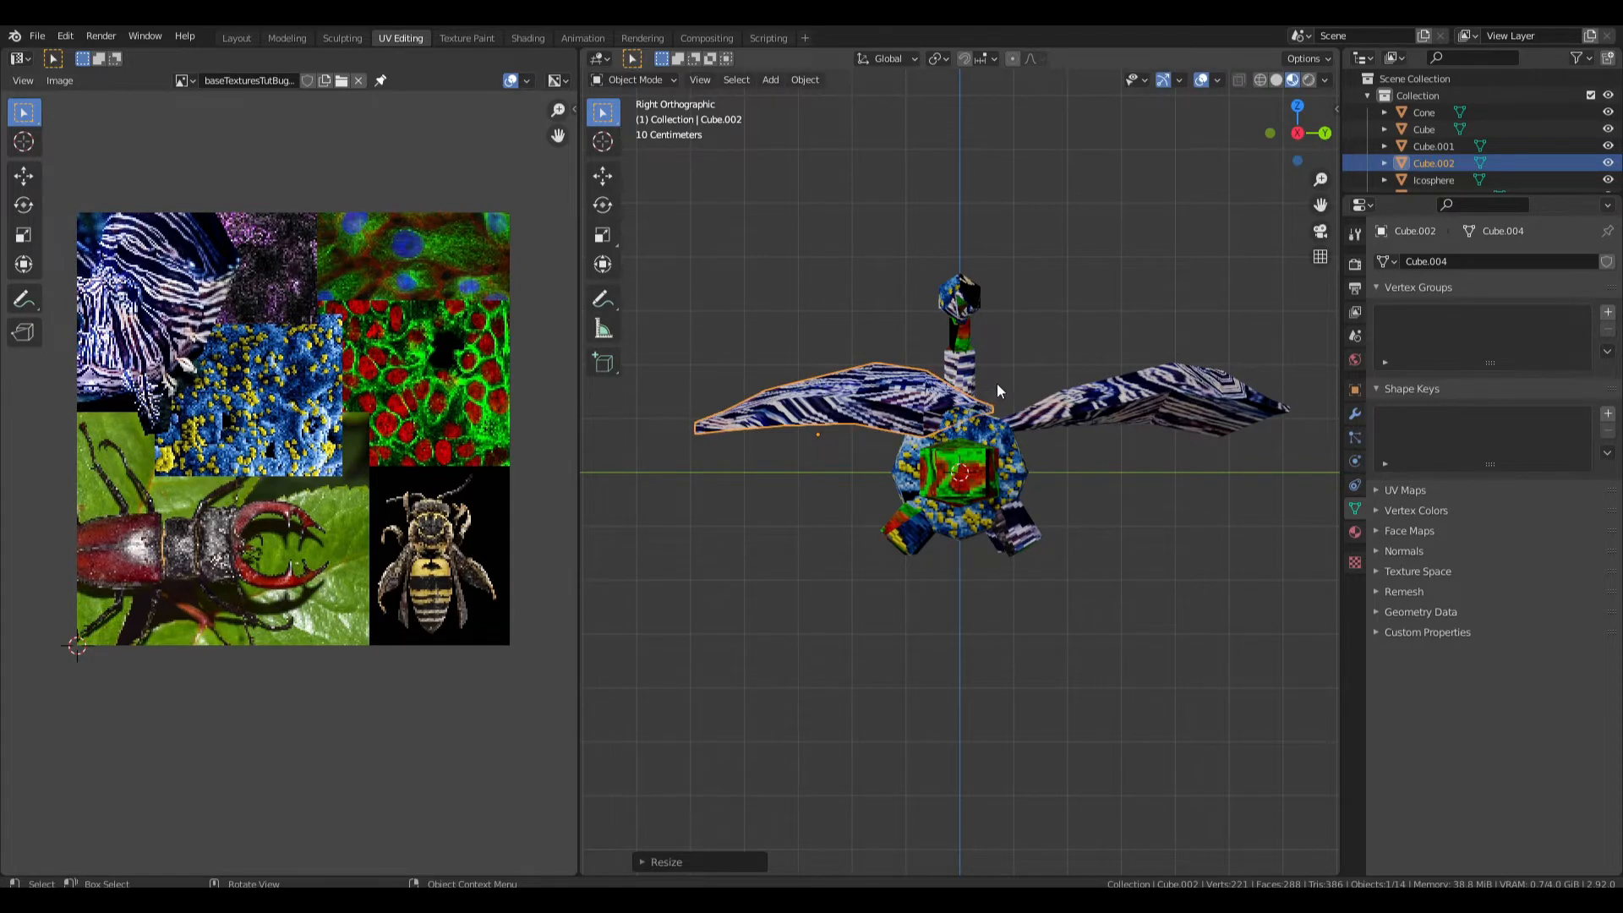
key(r)
click(610, 469)
key(ctrl+z)
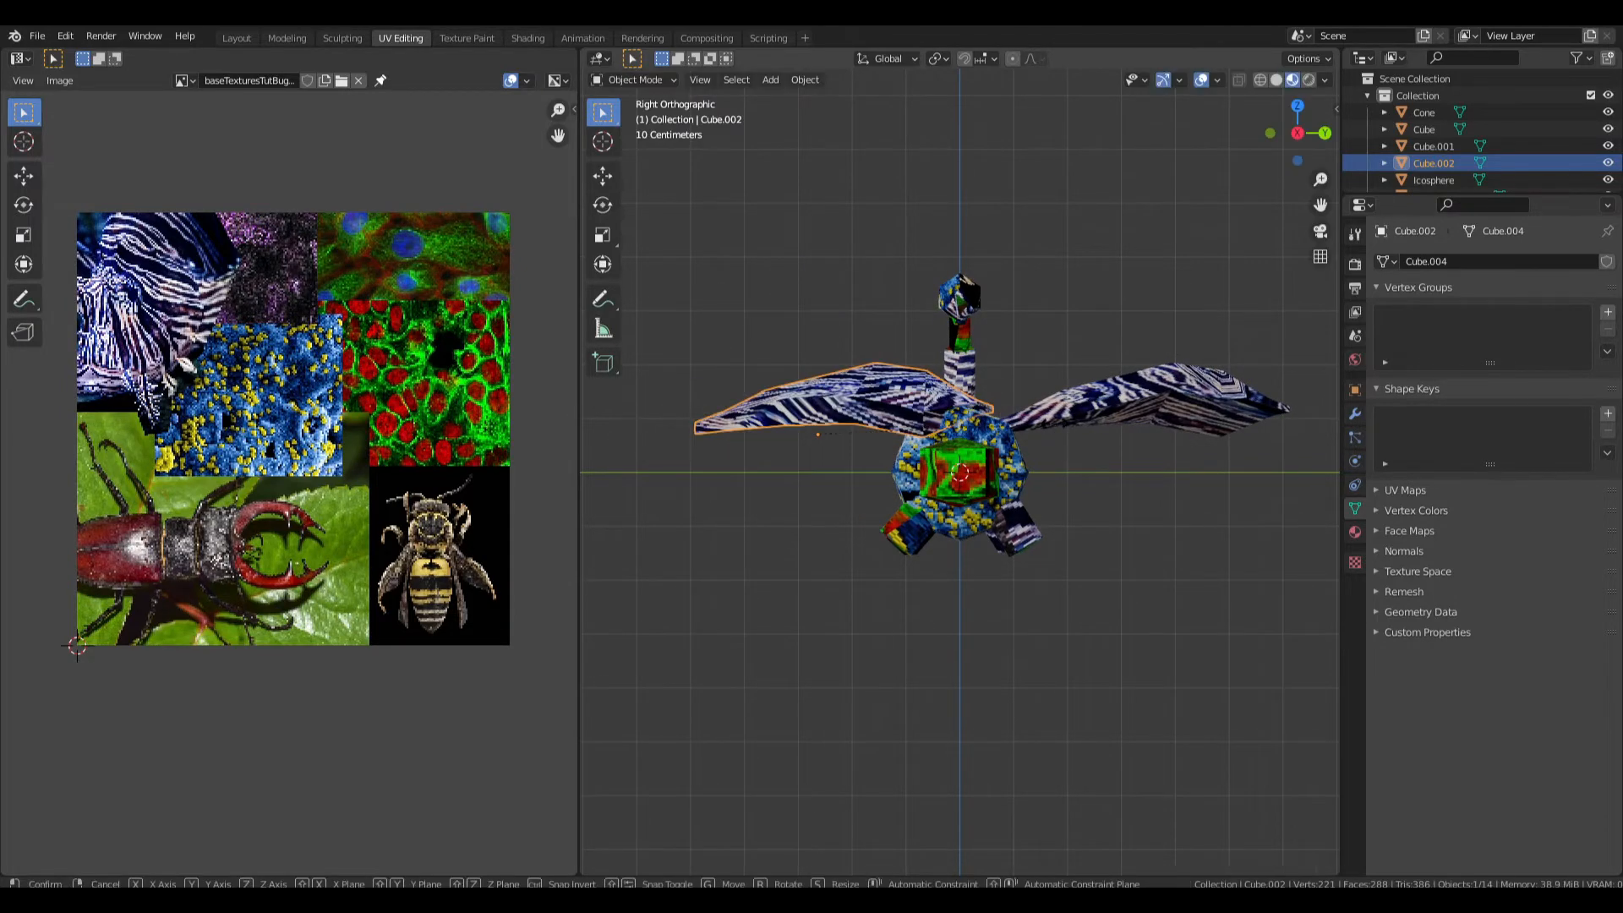
Flip the wing copy vertically by scaling it by -1 along the global Z axis.
key(z)
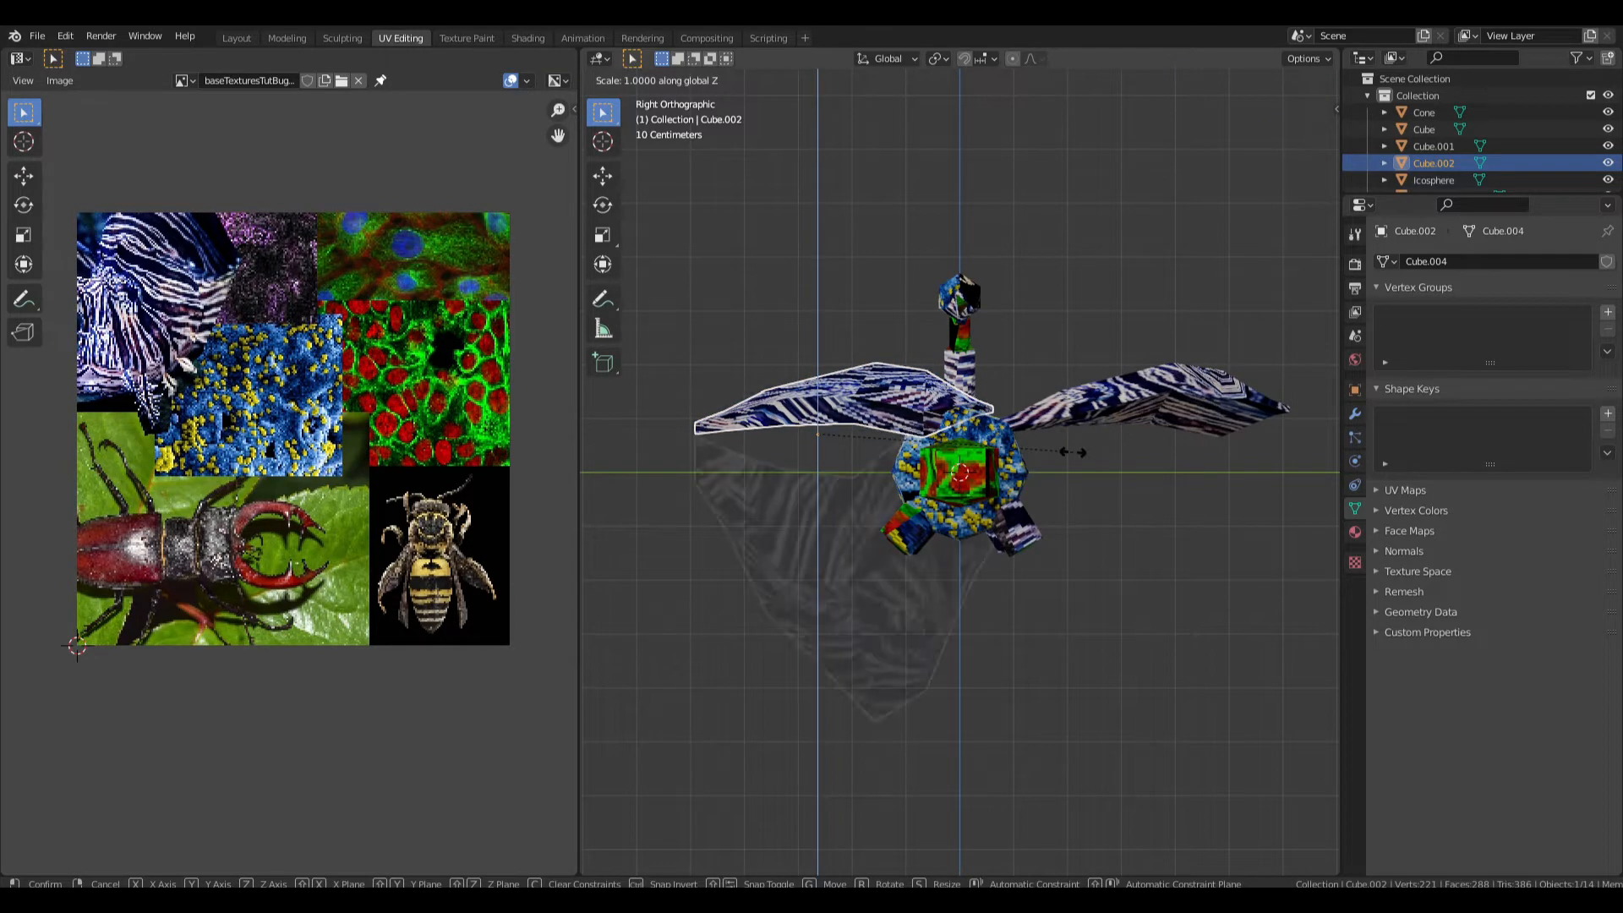
text(-4)
key(BackSpace)
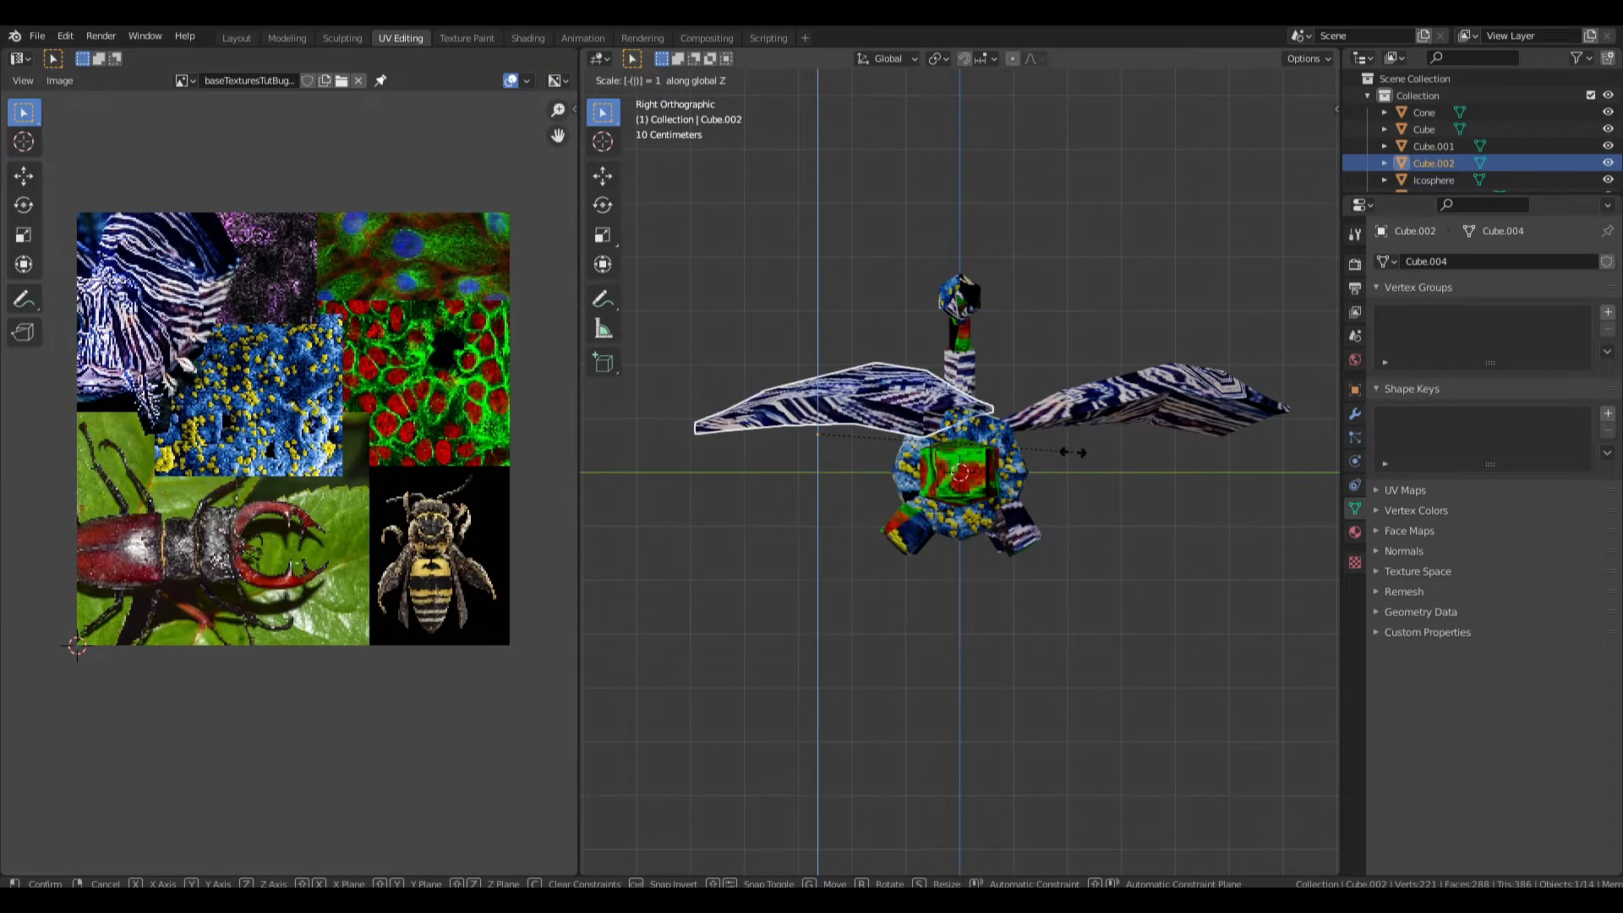
text(1)
key(Return)
Rotate the wing copy 180 degrees in the side view so it points away from the body, and save the file.
key(r)
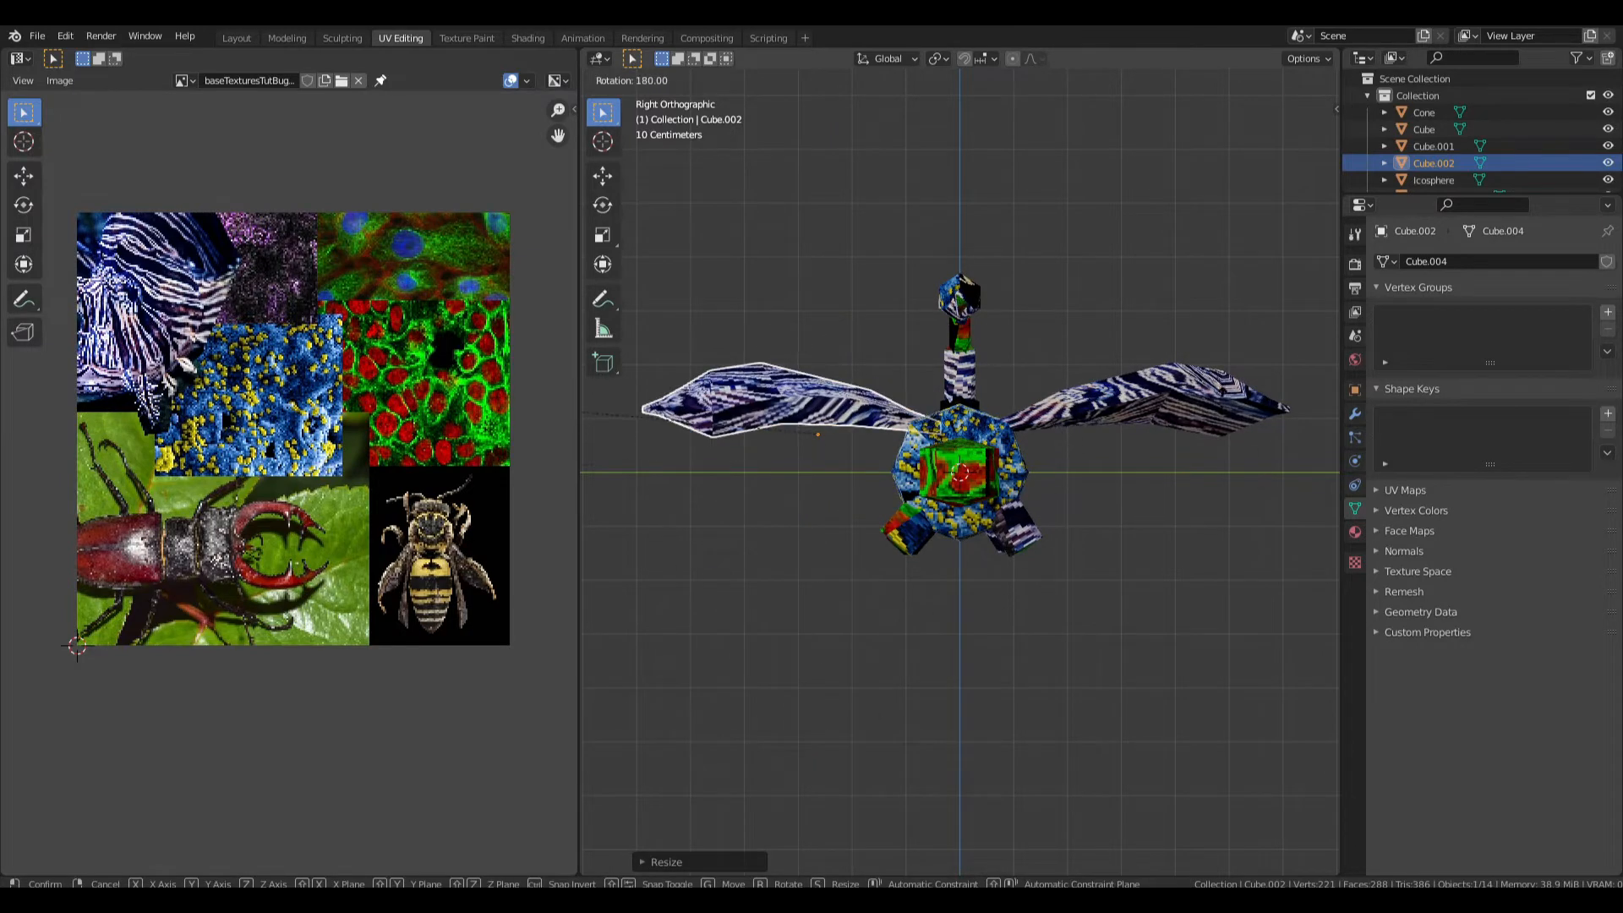
click(1189, 448)
middle_drag(1189, 449, 661, 646)
key(ctrl+s)
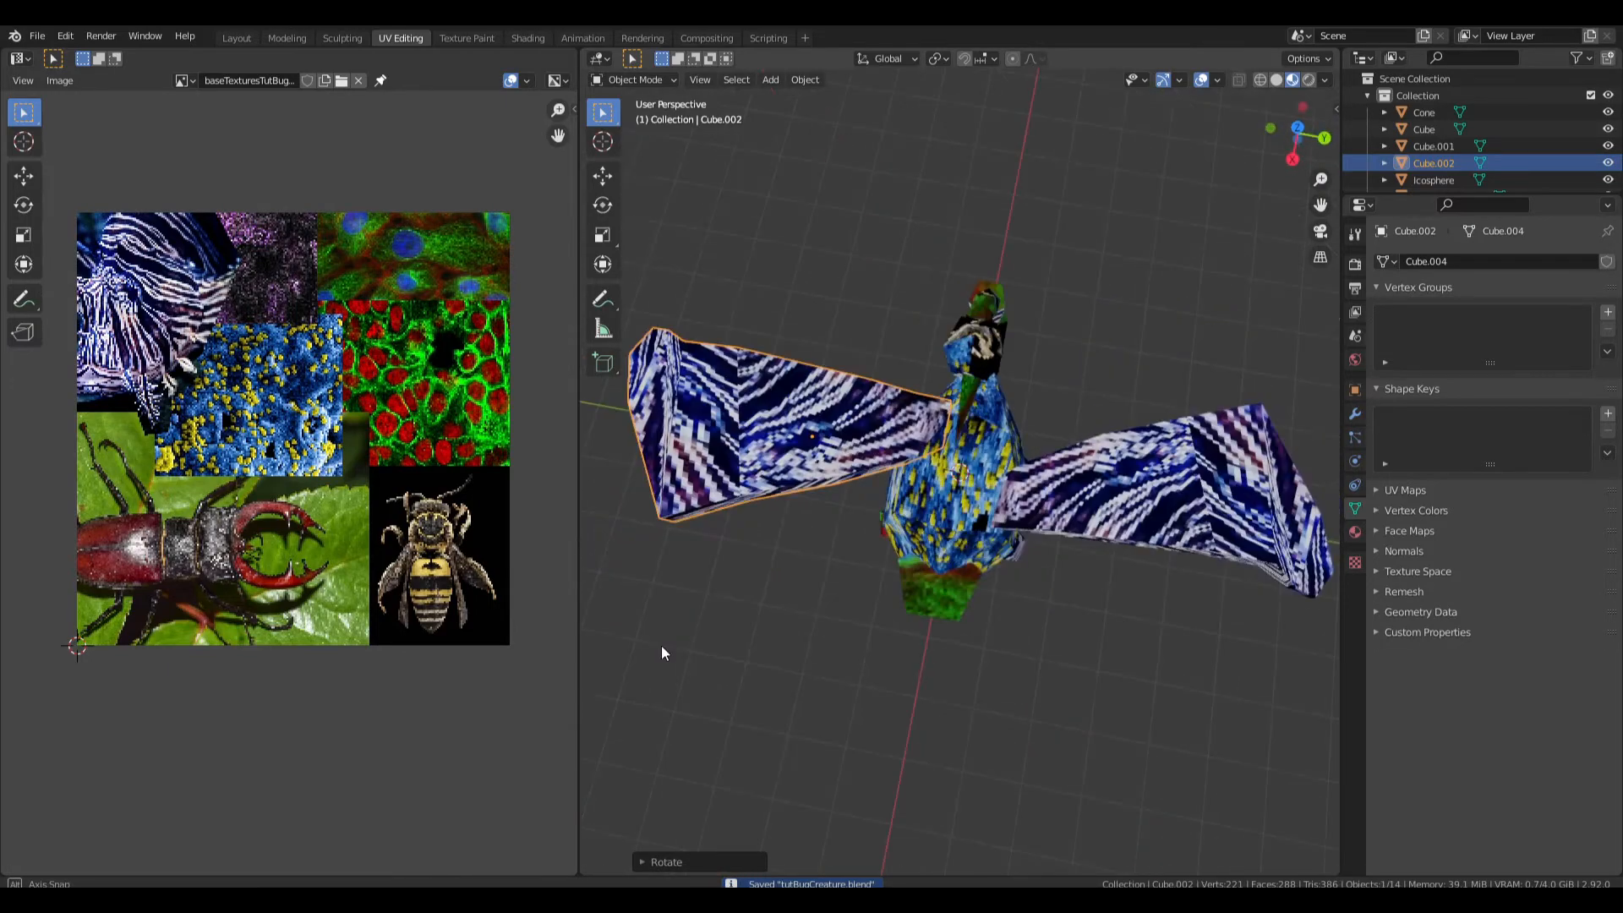
Move the wing copy toward the creature's head in the top view and rotate it about the X axis.
key(KP_7)
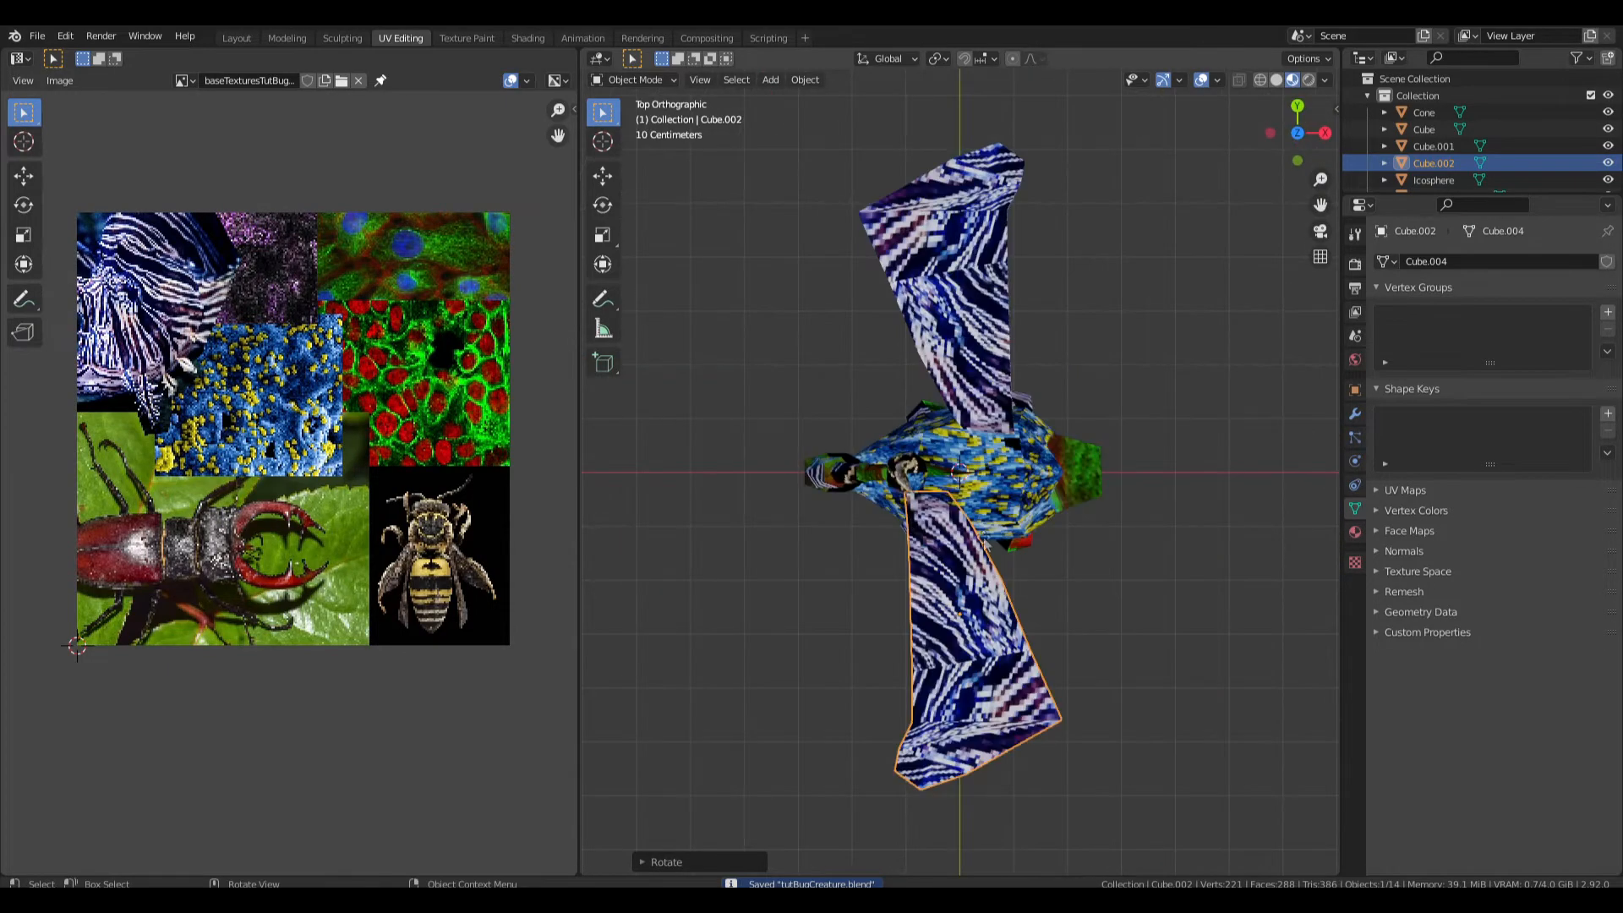
key(g)
click(1042, 549)
key(r)
key(x)
click(1112, 631)
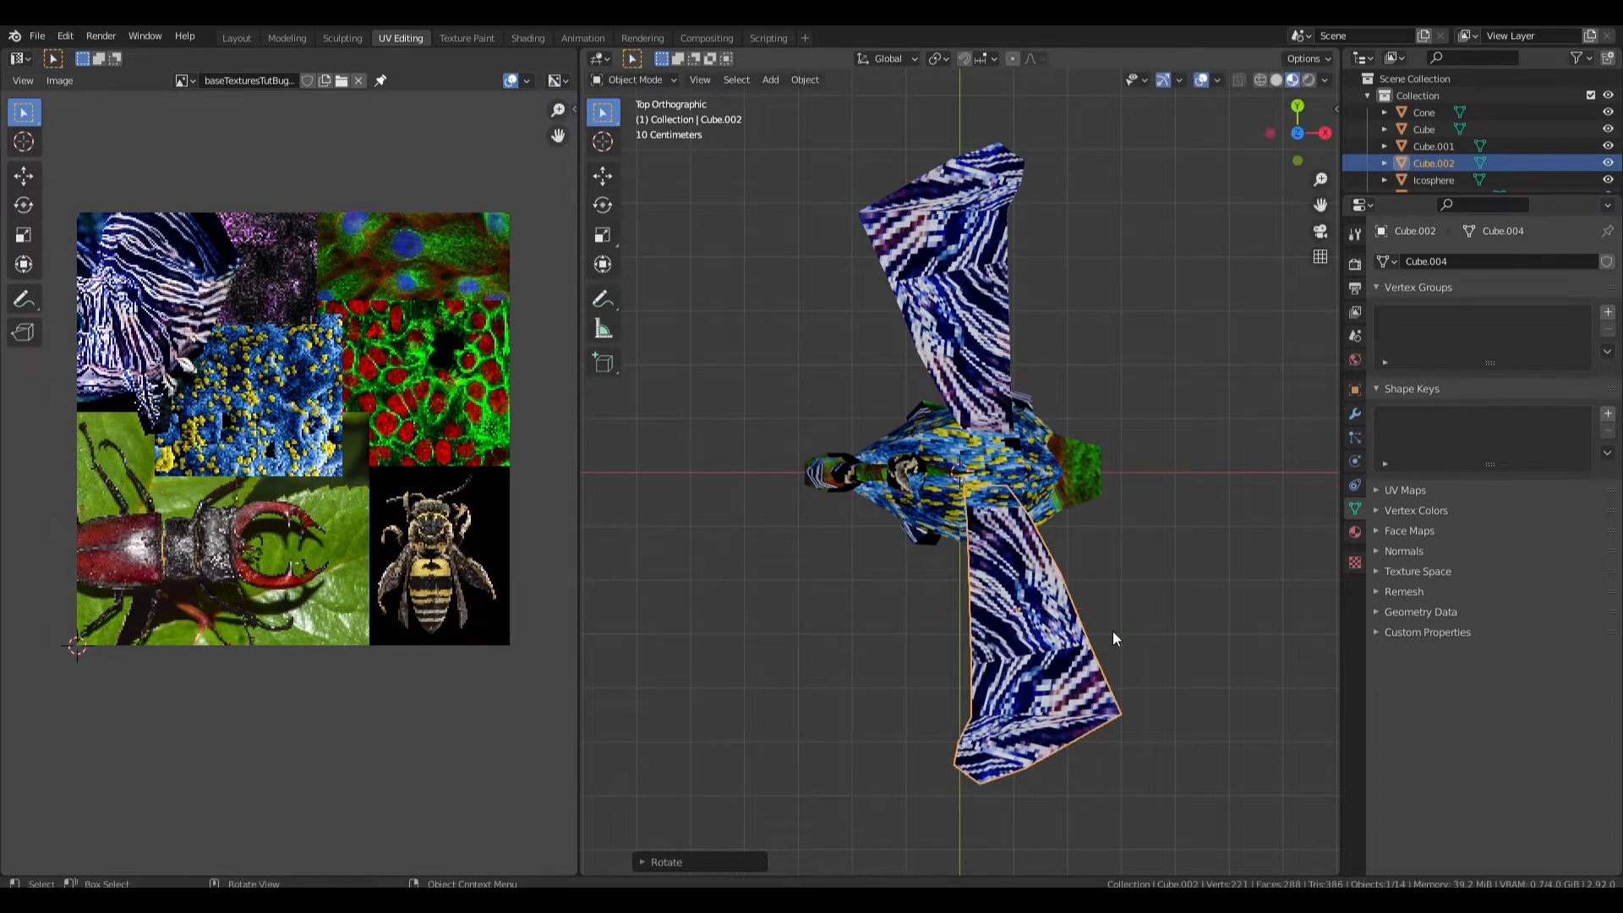
Scale the wing copy along Z, rotate it and reposition it against the body's side.
key(s)
key(z)
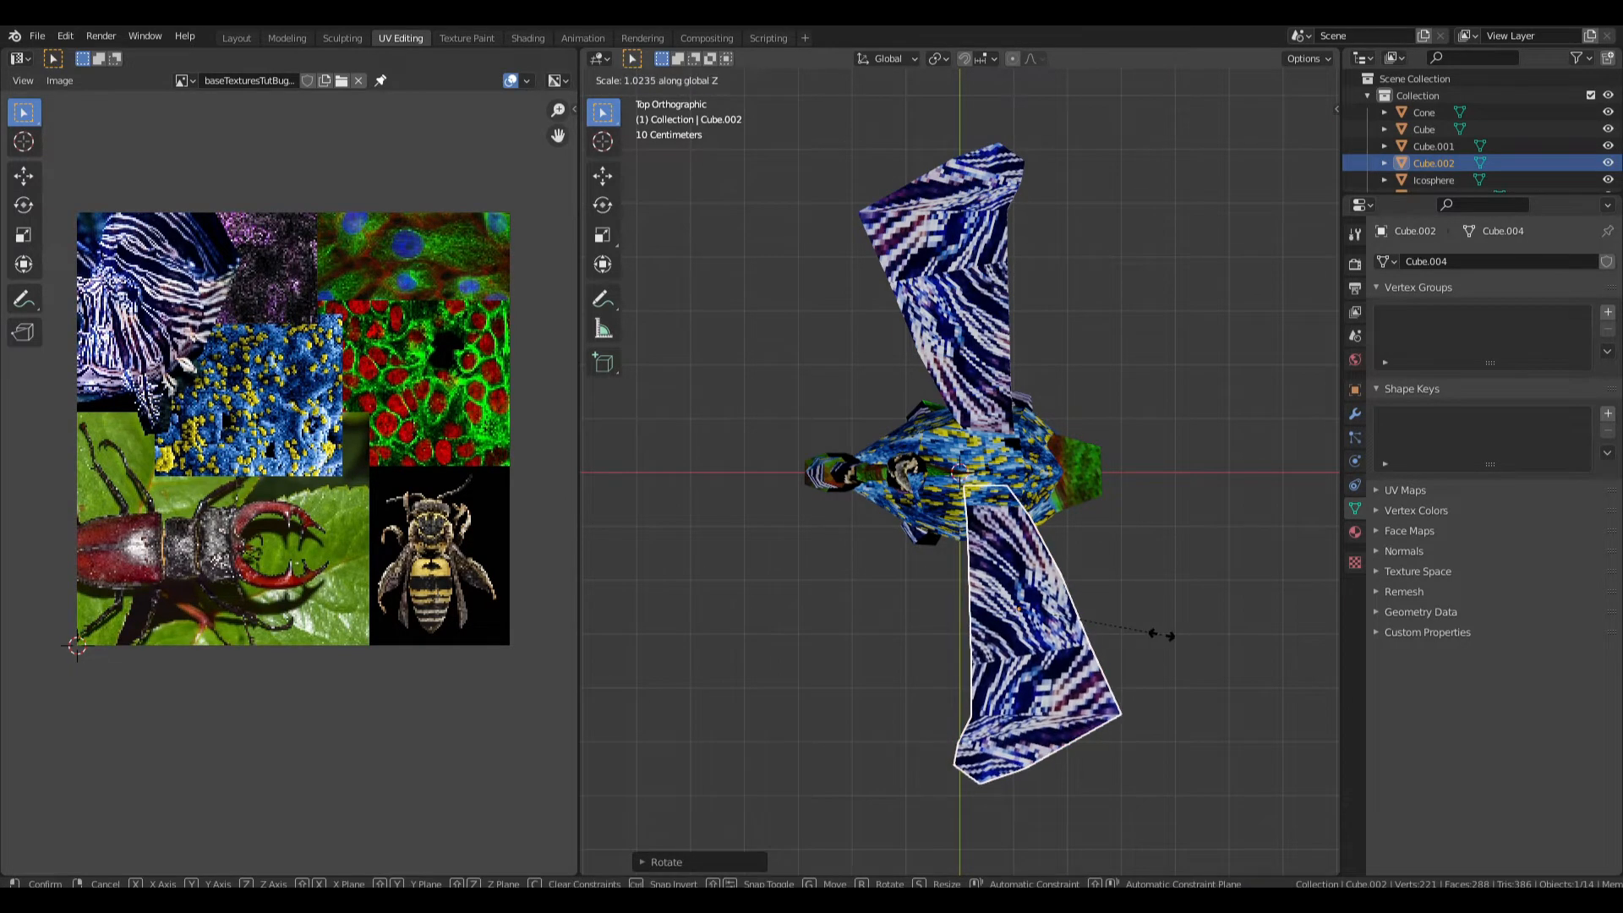
click(1165, 634)
key(r)
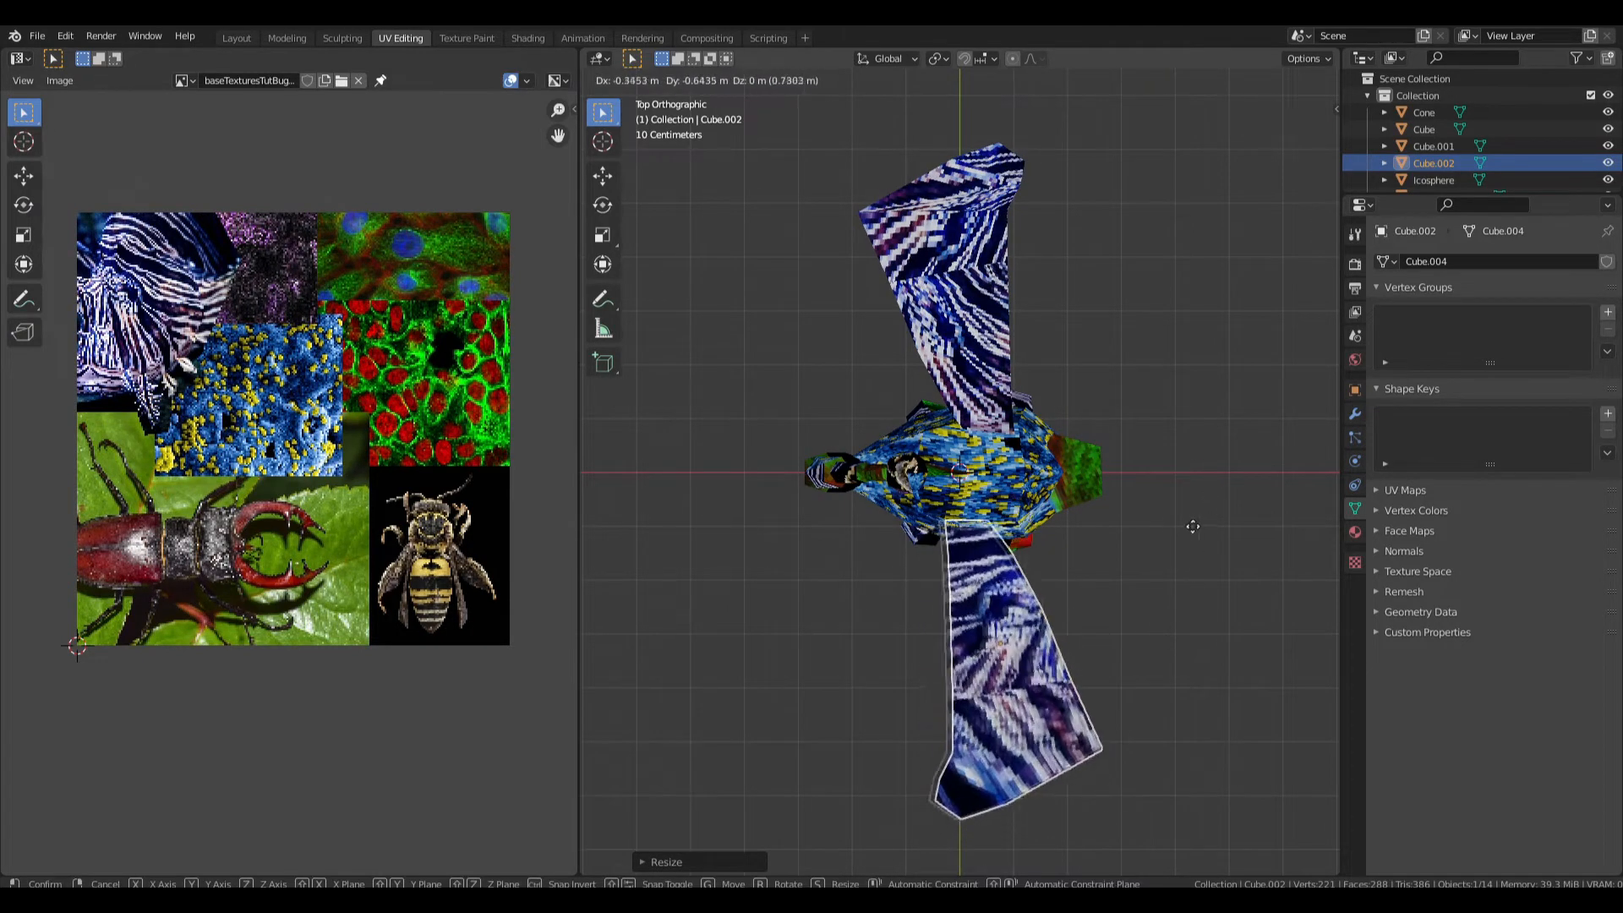
click(1093, 616)
middle_drag(1092, 616, 935, 394)
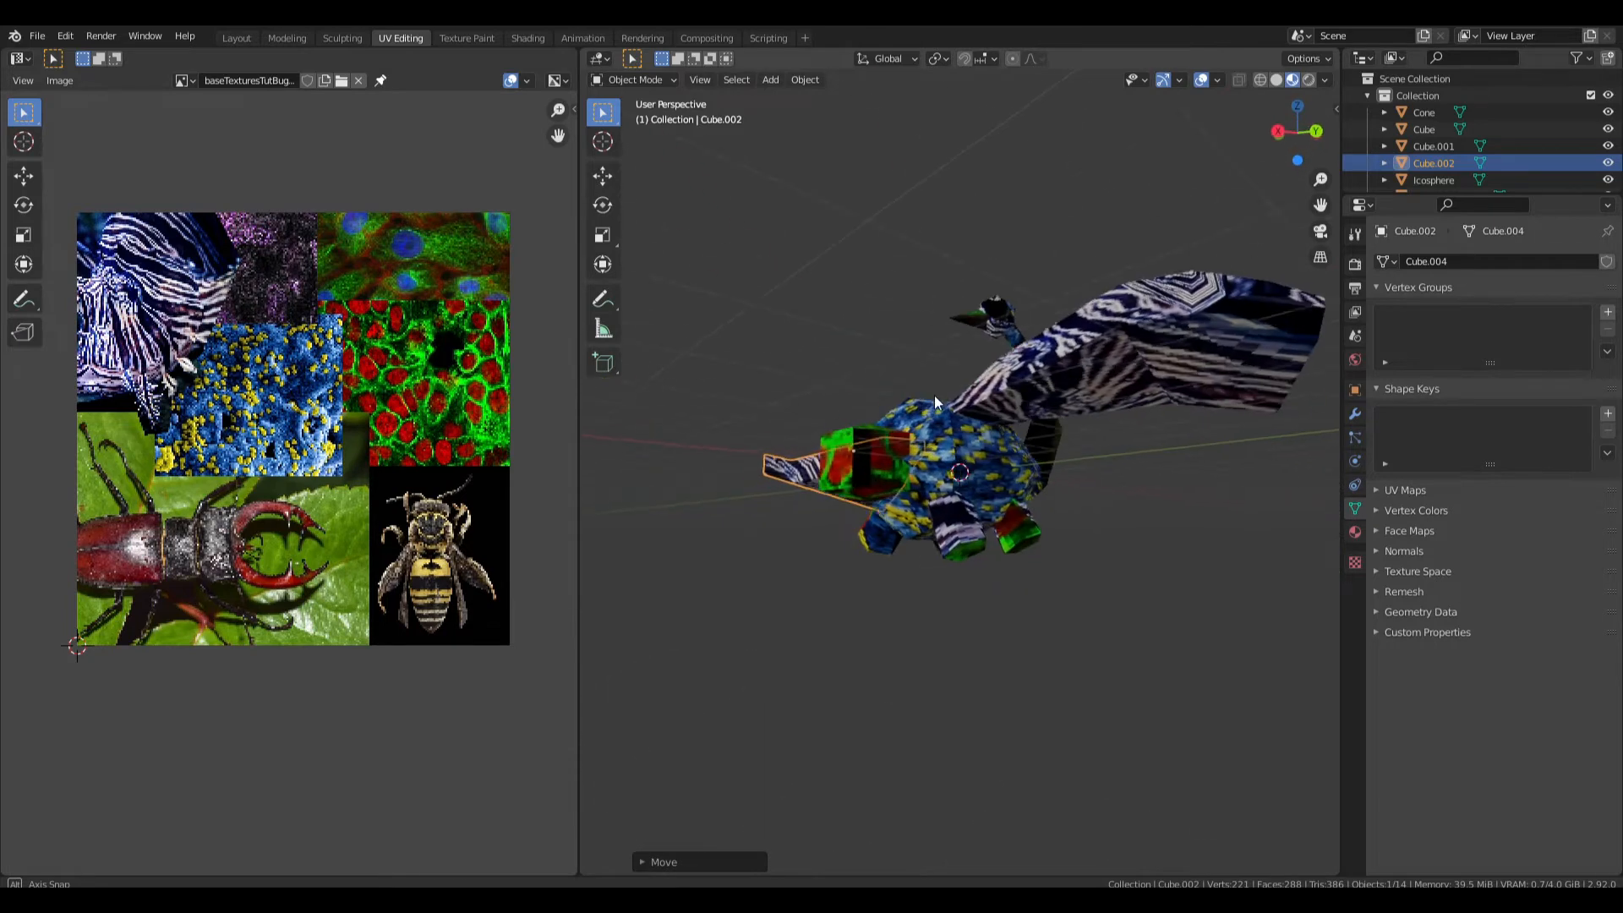
Isolate the creature's head in local view and select its whole mesh for editing.
click(868, 458)
middle_drag(867, 458, 1008, 541)
key(Tab)
scroll(1005, 491, up, 2)
scroll(1010, 503, up, 1)
key(Tab)
key(KP_Divide)
key(Tab)
scroll(911, 542, down, 2)
key(a)
Slide a vertex on the head's outline along its edge to reshape the boxy head, and save the file.
middle_drag(445, 444, 395, 452)
middle_drag(887, 475, 928, 453)
click(988, 475)
key(1)
click(949, 474)
middle_drag(1192, 245, 1003, 462)
key(shift+v)
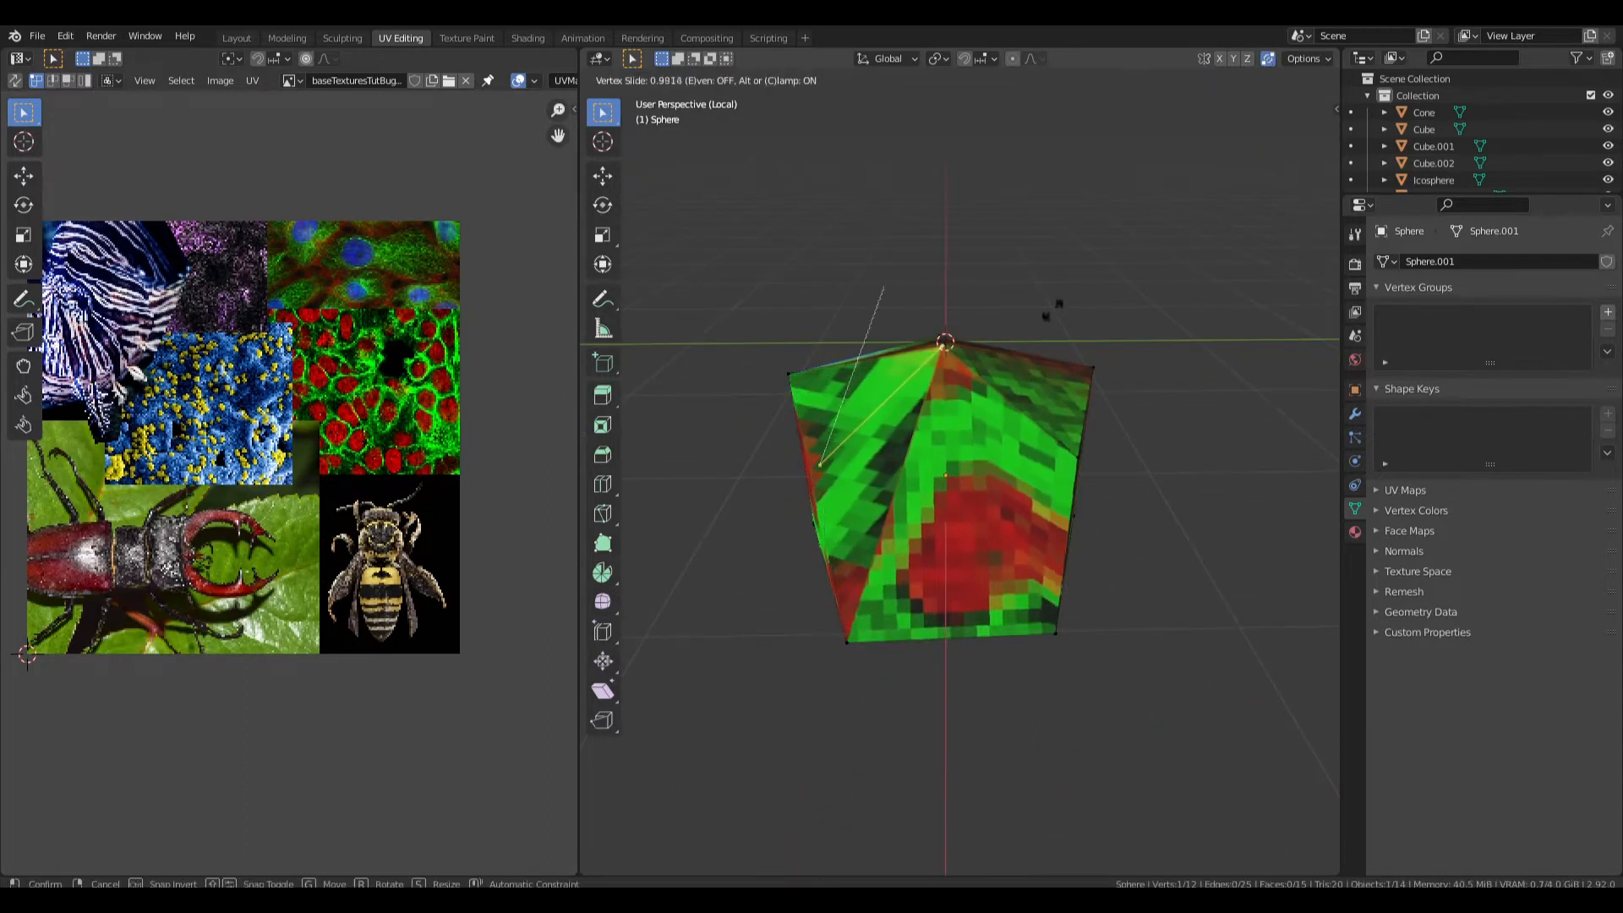
middle_drag(1078, 476, 1076, 513)
mouse_move(1058, 418)
middle_down()
mouse_move(907, 448)
mouse_move(1232, 454)
mouse_move(1063, 419)
middle_up()
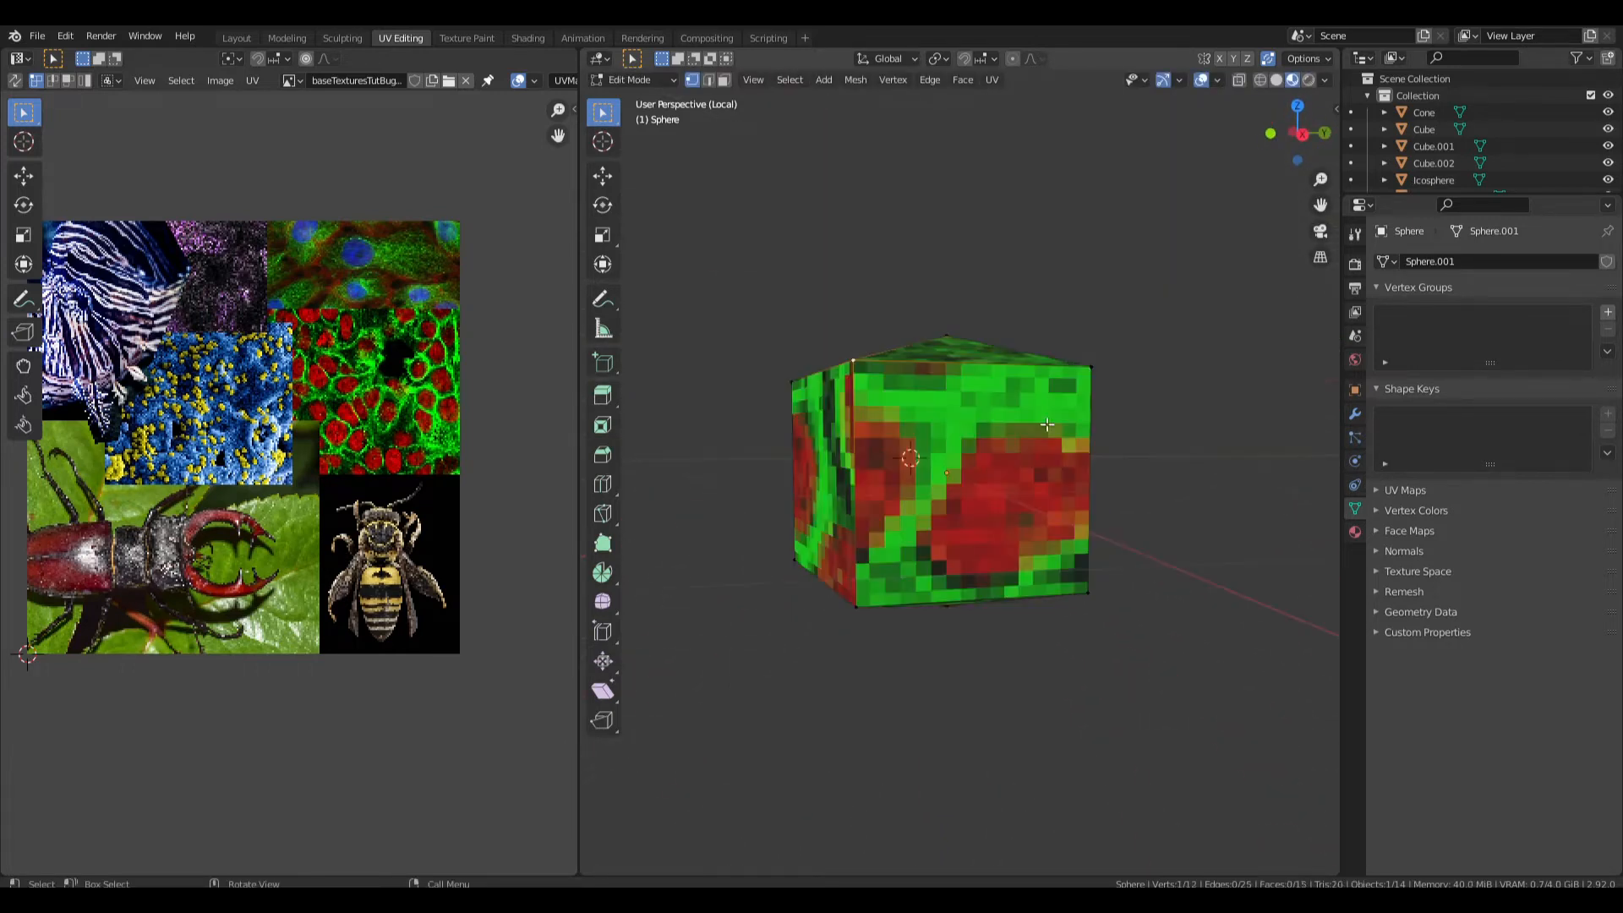
middle_drag(933, 542, 842, 517)
key(ctrl+s)
Slide two more vertices of the head along their edges to even out its shape.
click(931, 493)
key(g)
key(g)
click(947, 492)
middle_drag(939, 493, 1074, 517)
click(943, 519)
key(g)
key(g)
click(904, 511)
middle_drag(905, 512, 967, 416)
key(Tab)
scroll(911, 448, up, 2)
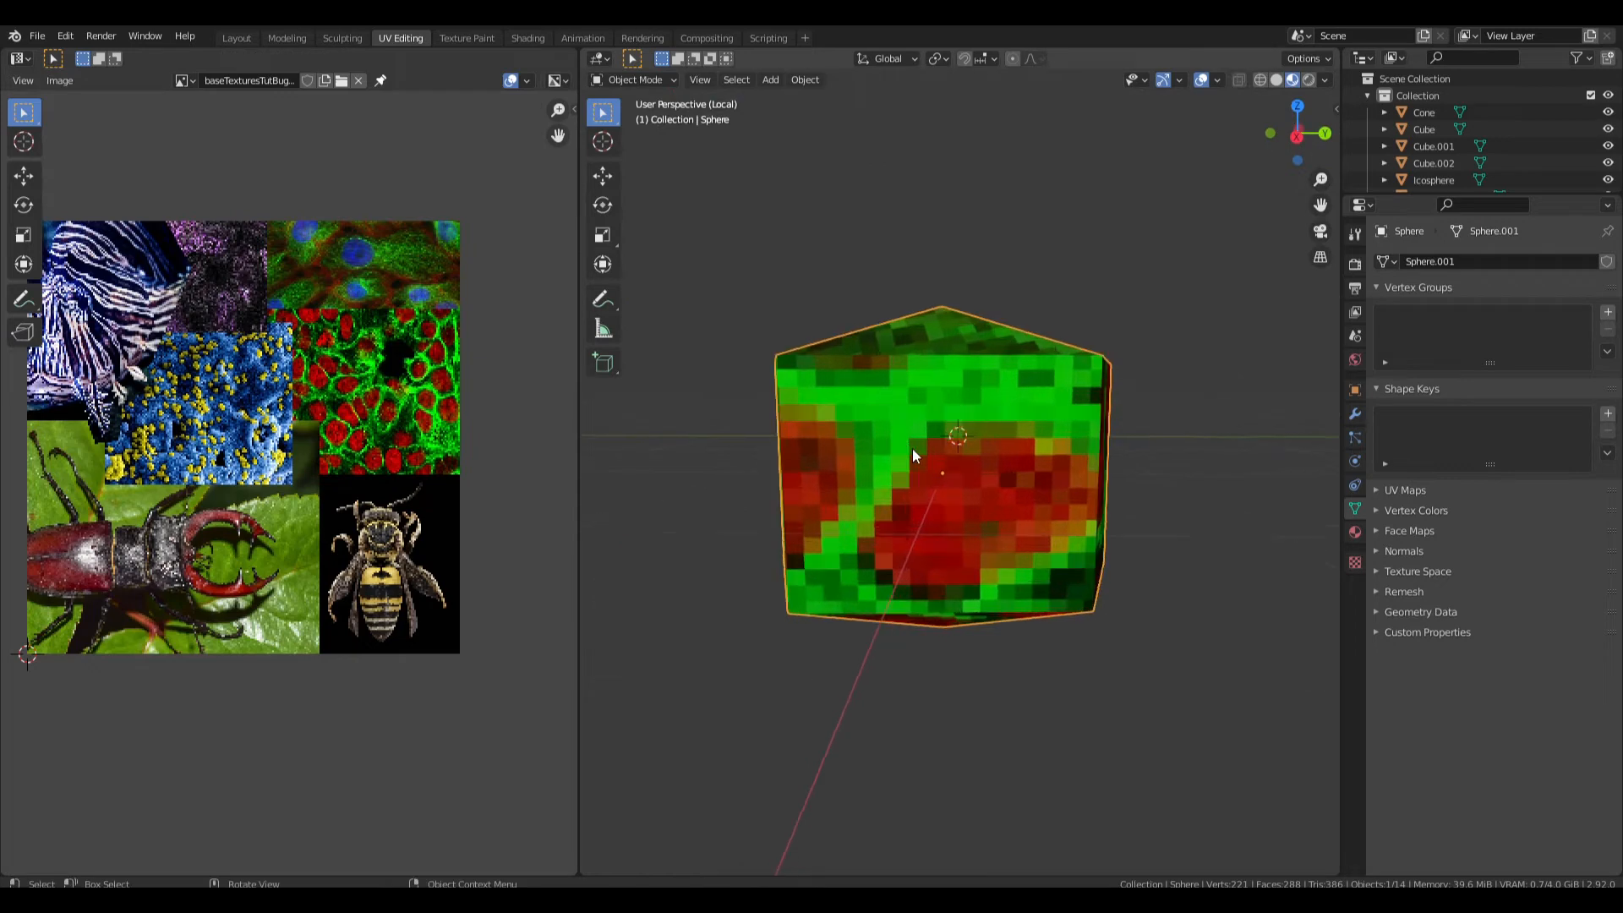
Unwrap the whole head with Smart UV Project using an angle limit of 66° and no island margin.
key(Tab)
click(992, 79)
click(1010, 124)
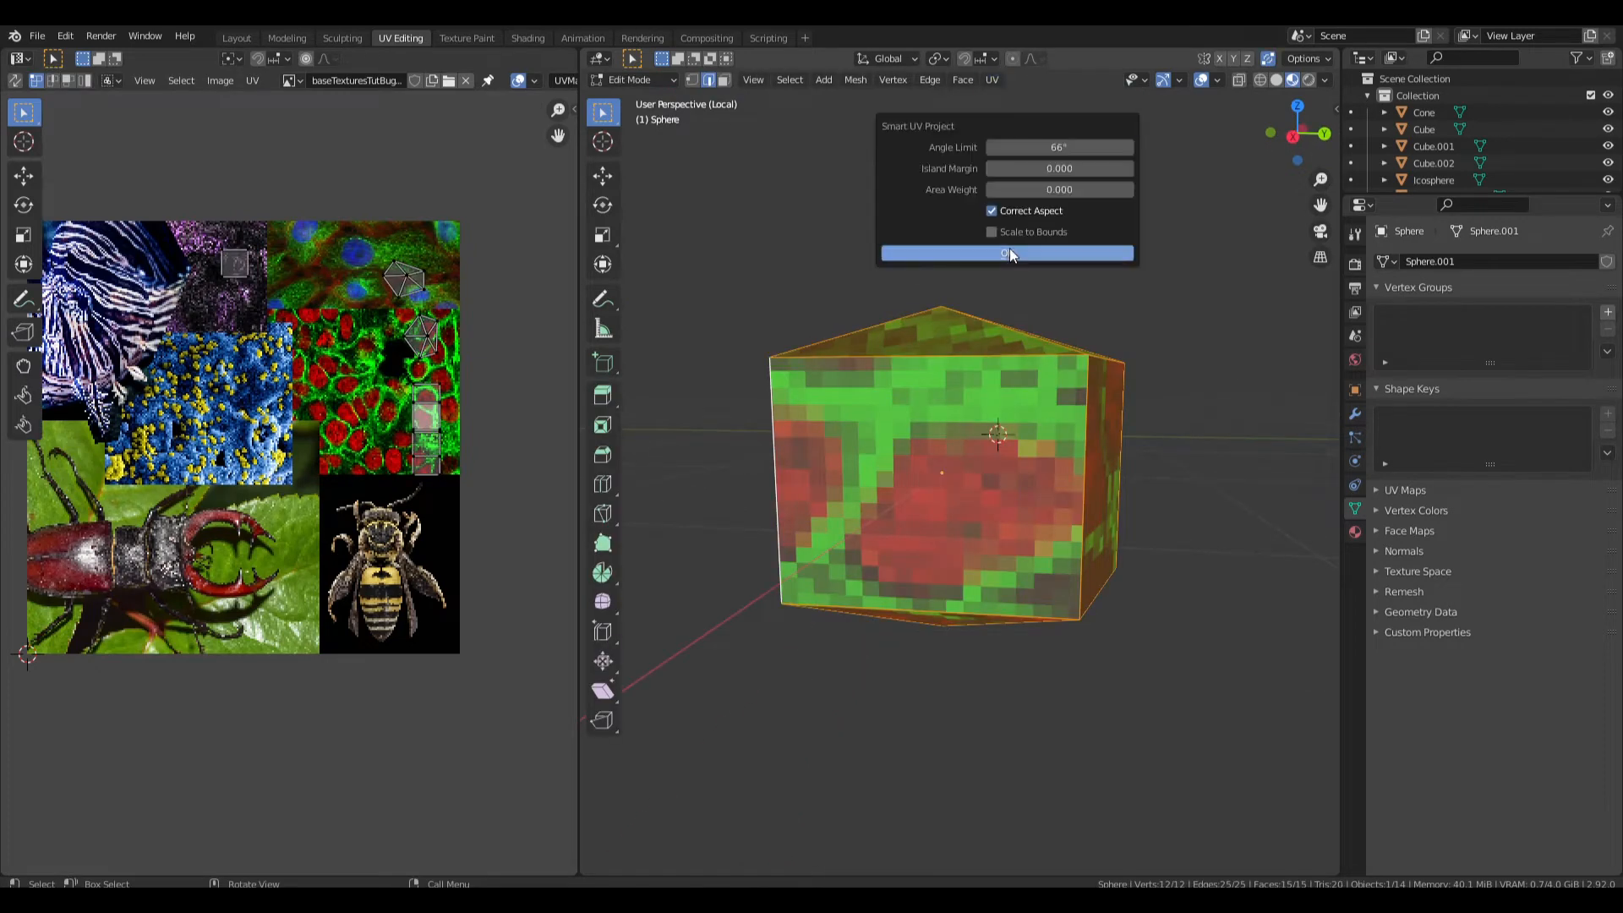
click(1009, 250)
key(Tab)
key(Tab)
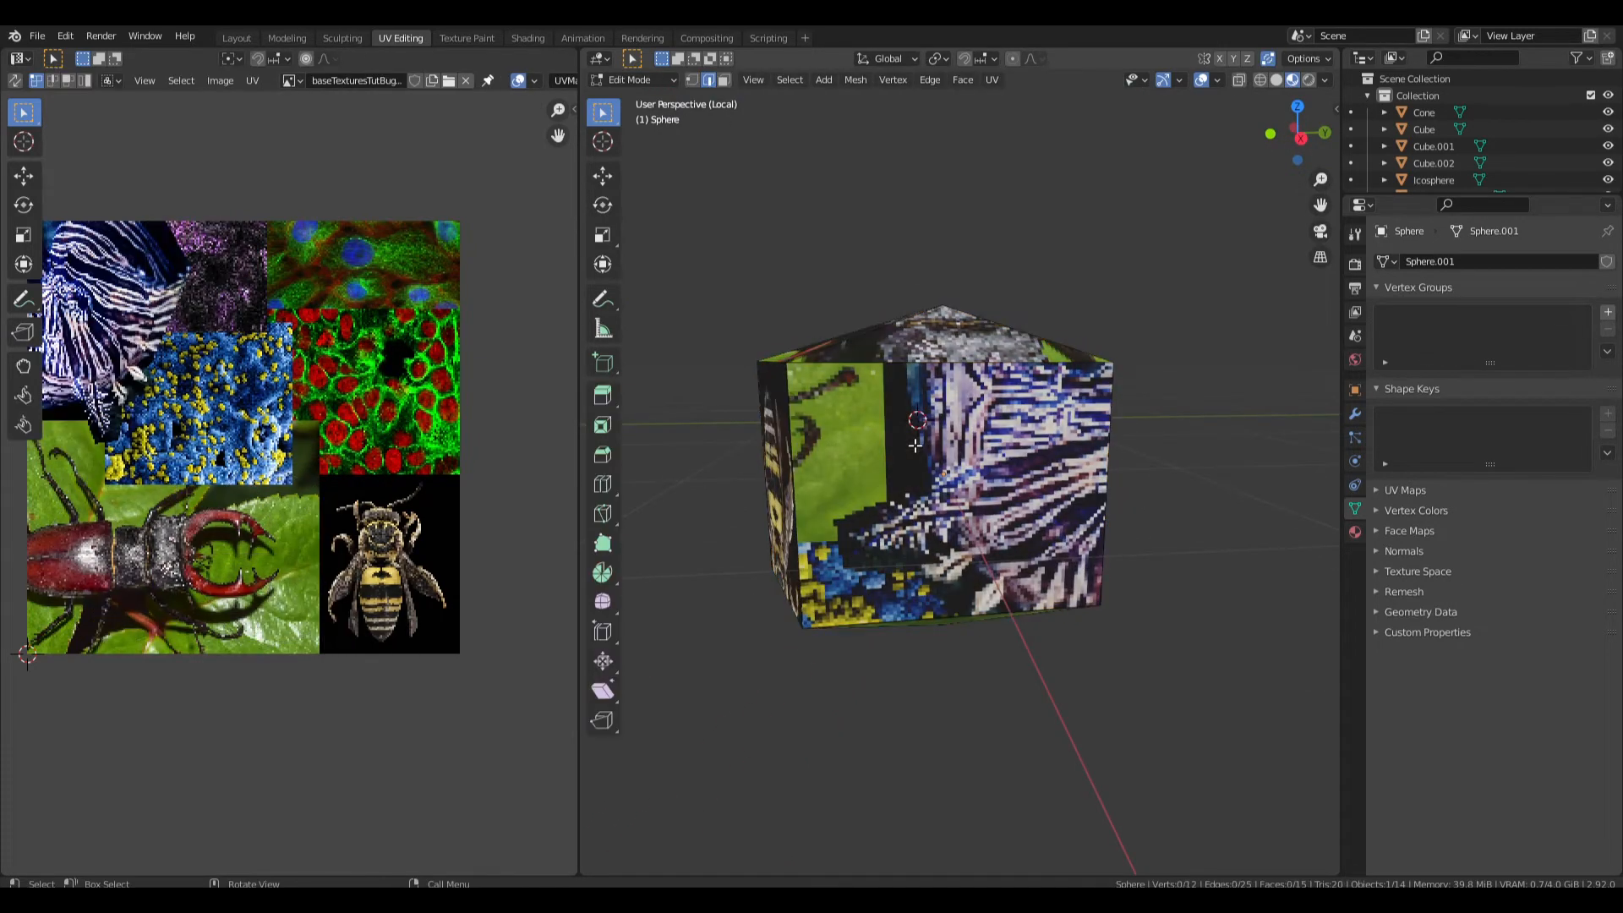
Move the UVs of the head's front face onto the red-and-green cell area of the texture.
click(929, 446)
scroll(923, 442, up, 1)
middle_drag(923, 442, 900, 432)
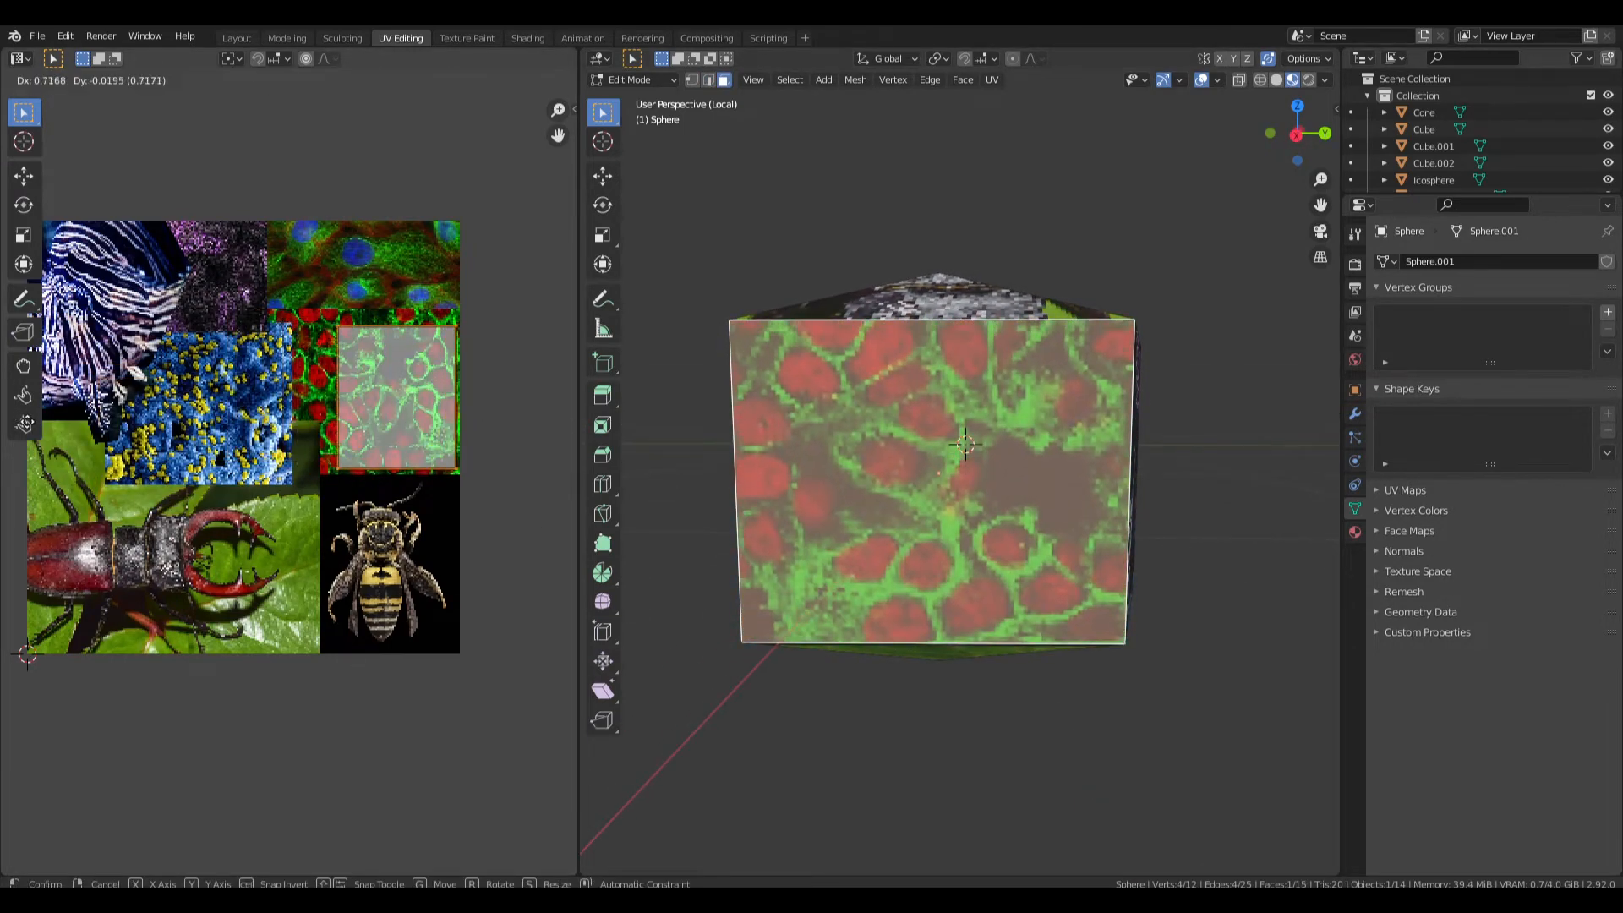
click(410, 408)
scroll(411, 408, up, 2)
middle_drag(344, 383, 319, 410)
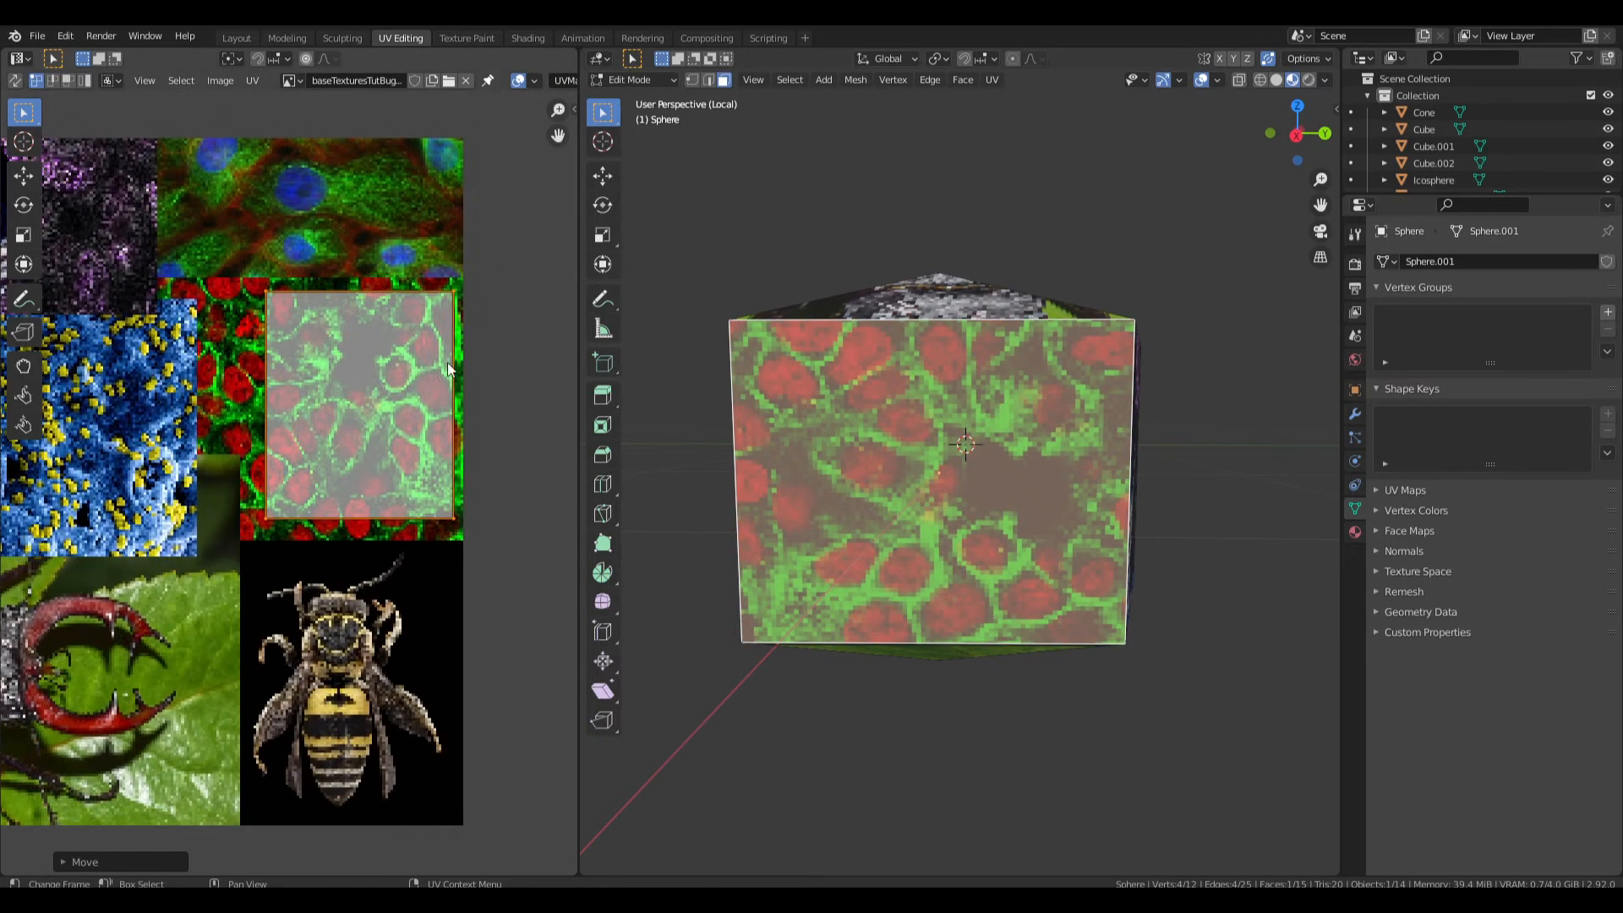
key(g)
click(442, 374)
middle_drag(799, 493, 800, 483)
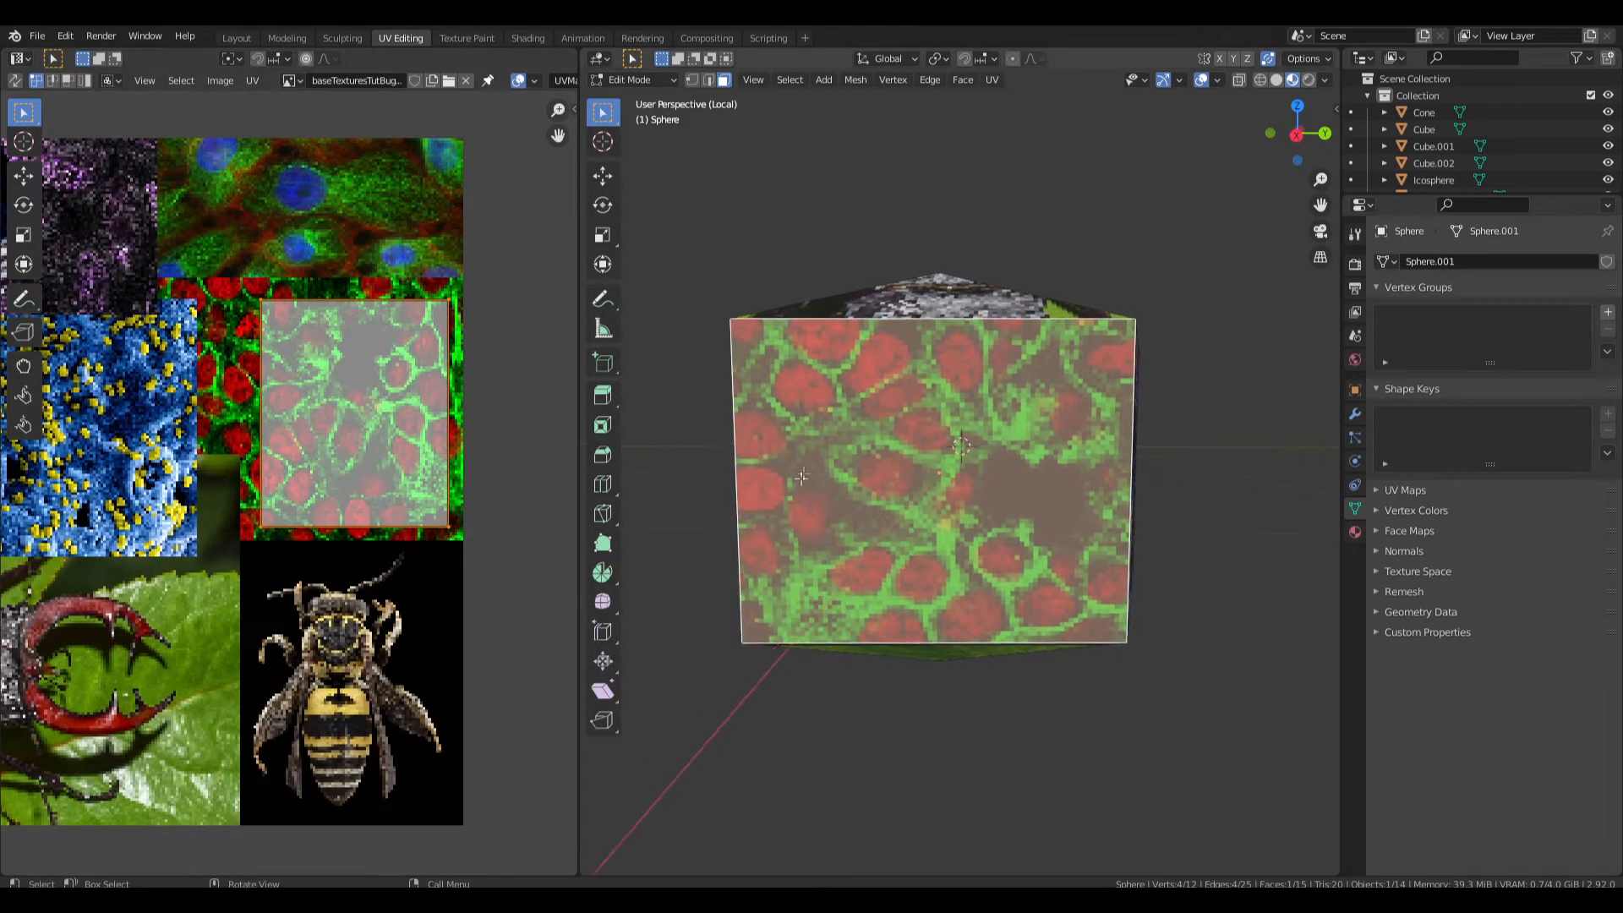
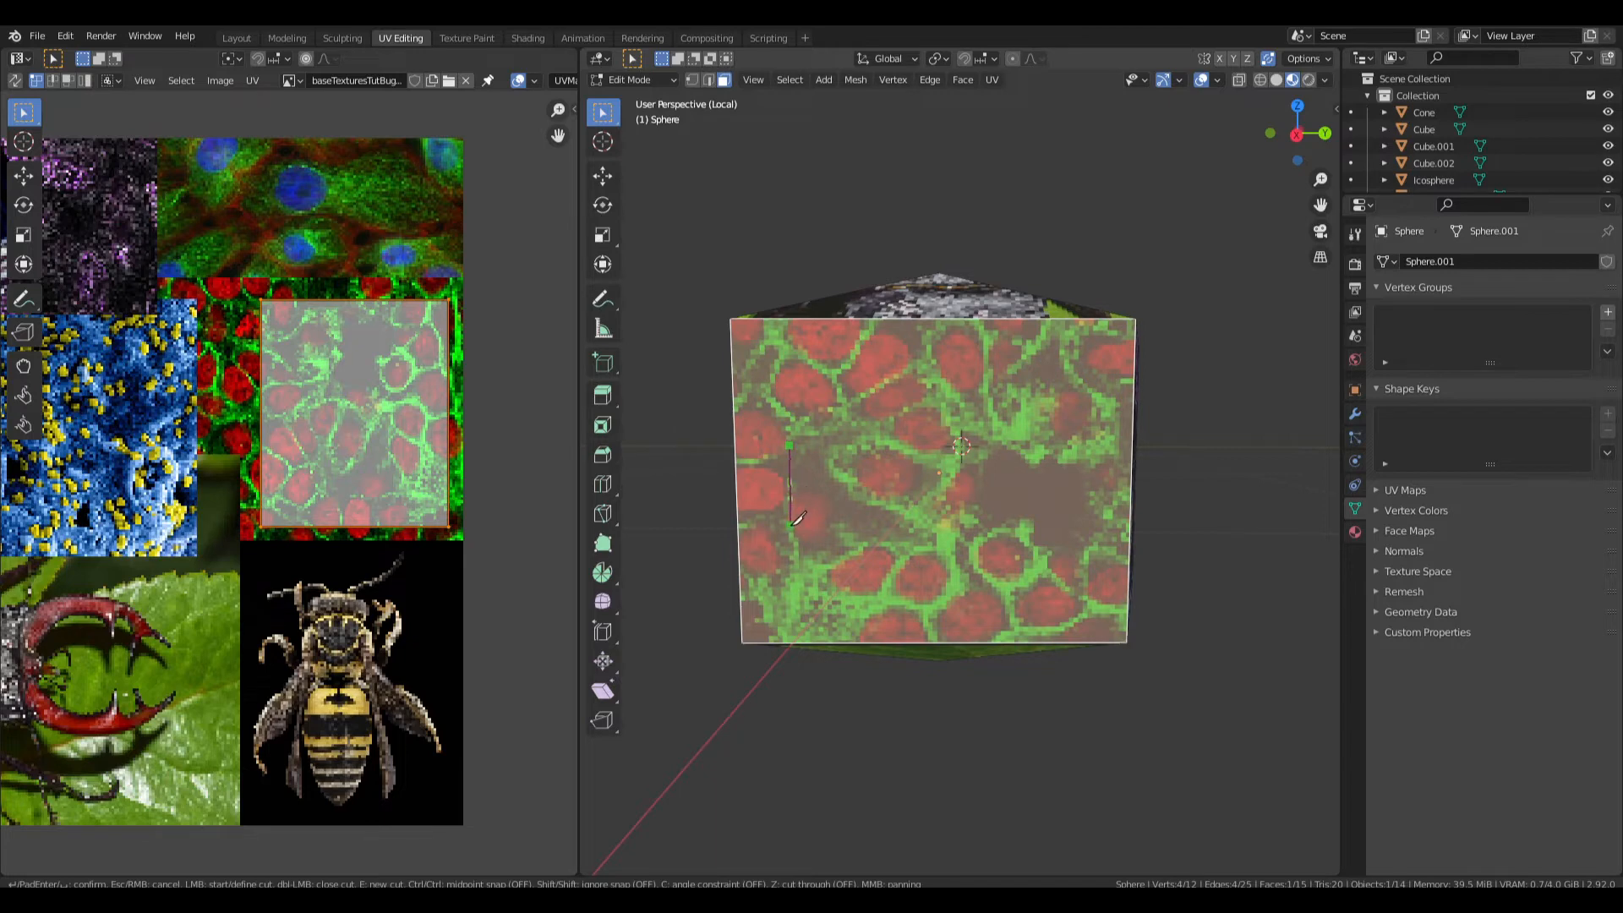
Cut two eye outlines into the head's front face with the Knife tool.
click(790, 444)
key(Return)
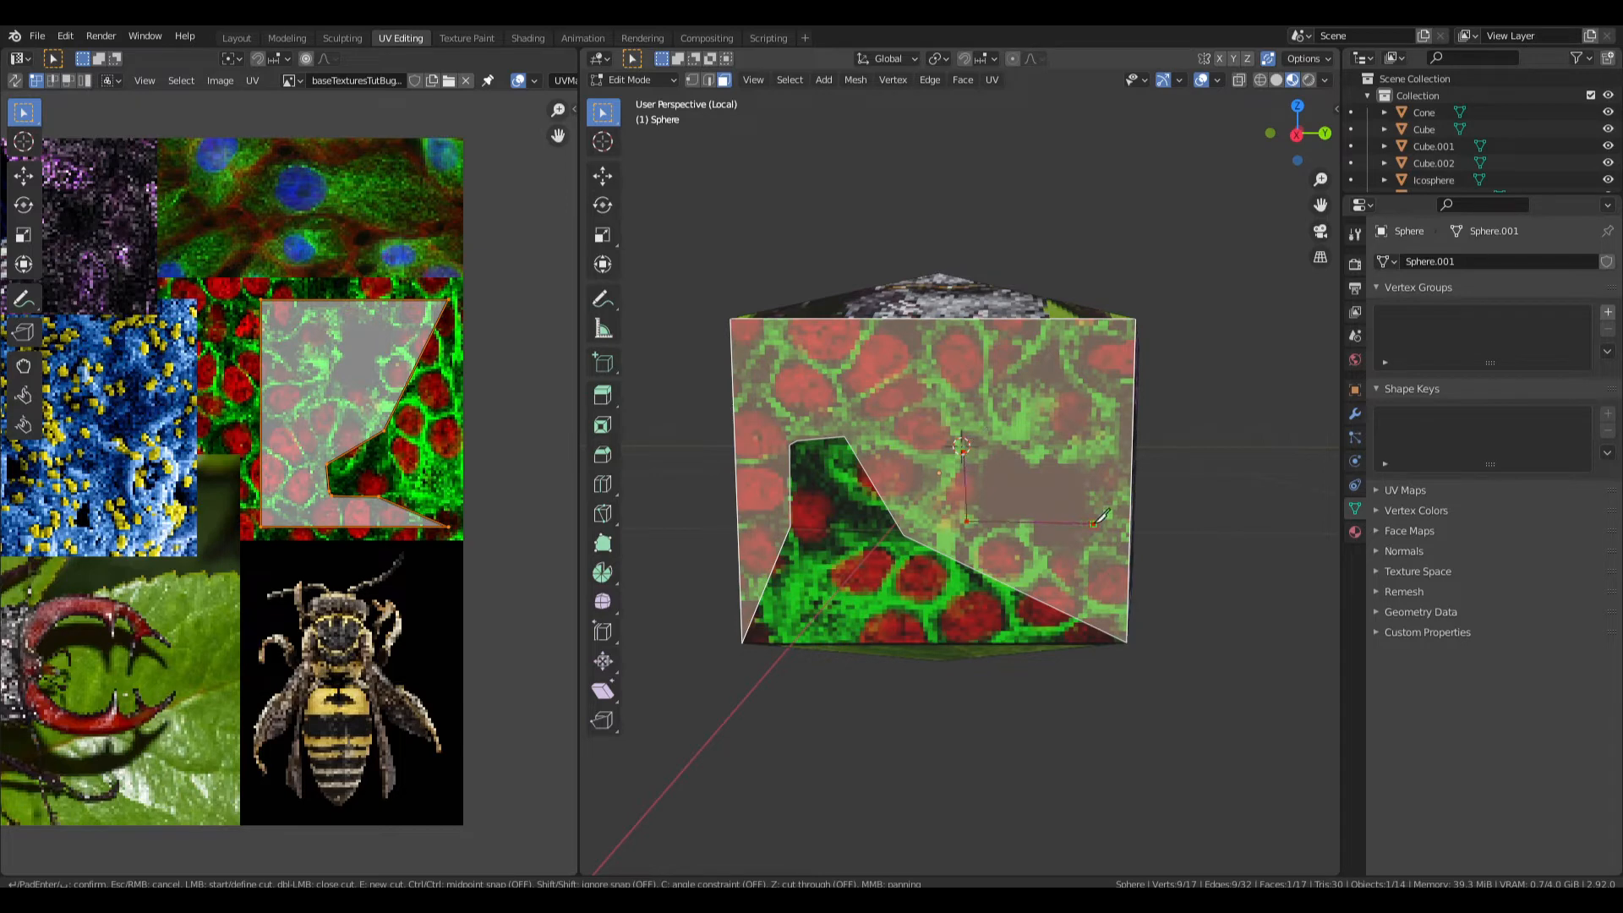
click(964, 442)
key(Return)
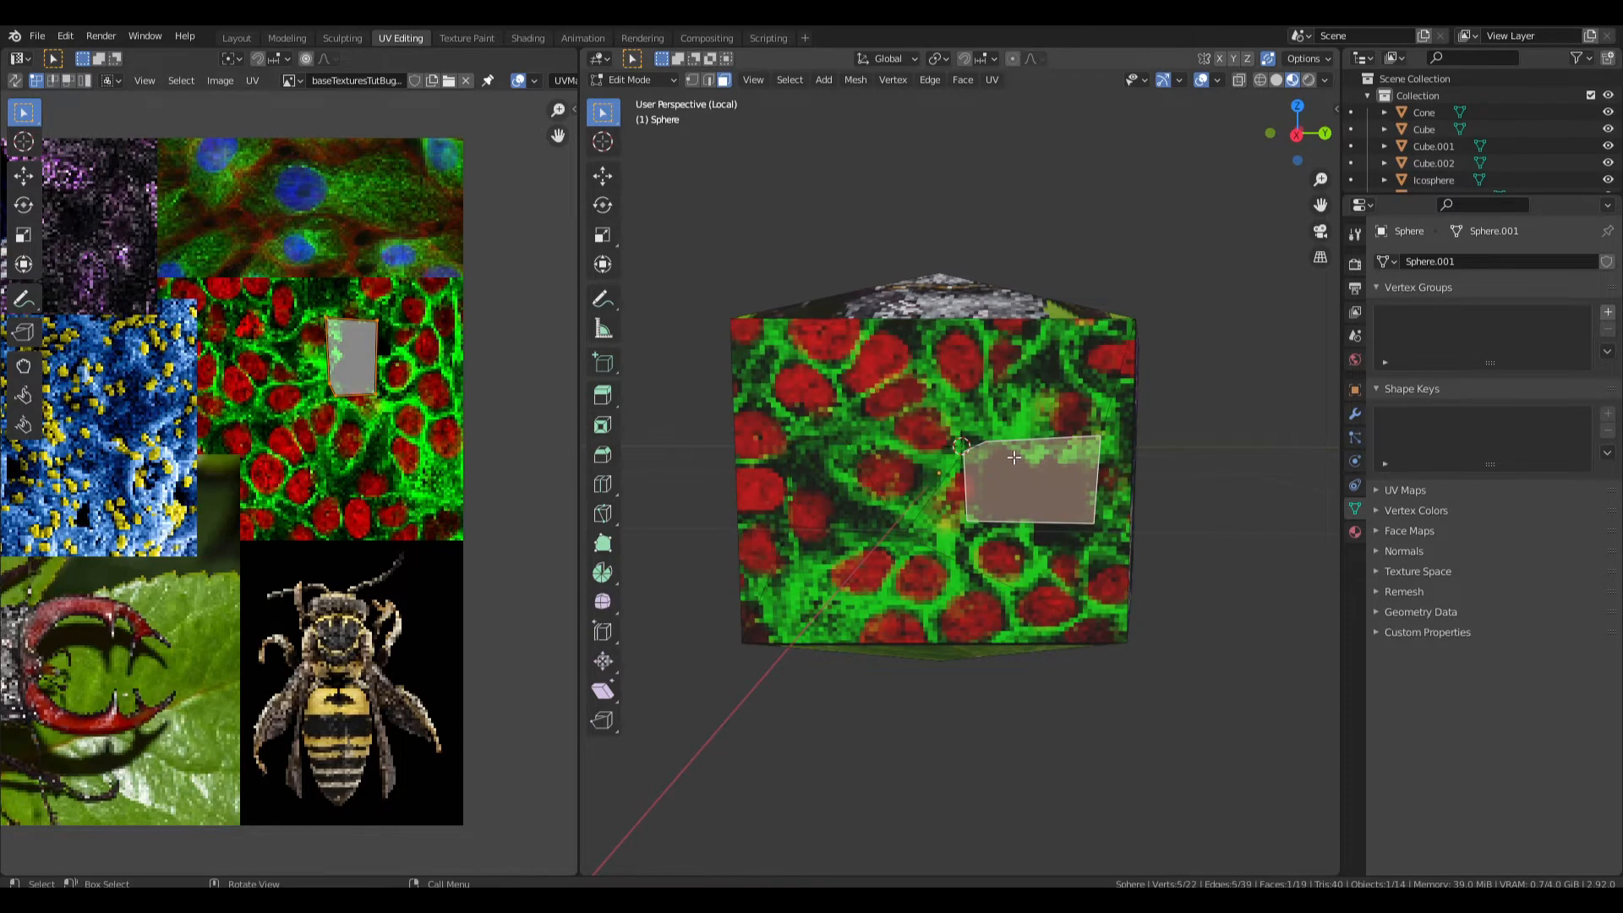
Select both eye faces, shrink their UVs and move them toward the blue-nucleus cells of the texture.
shift+click(854, 487)
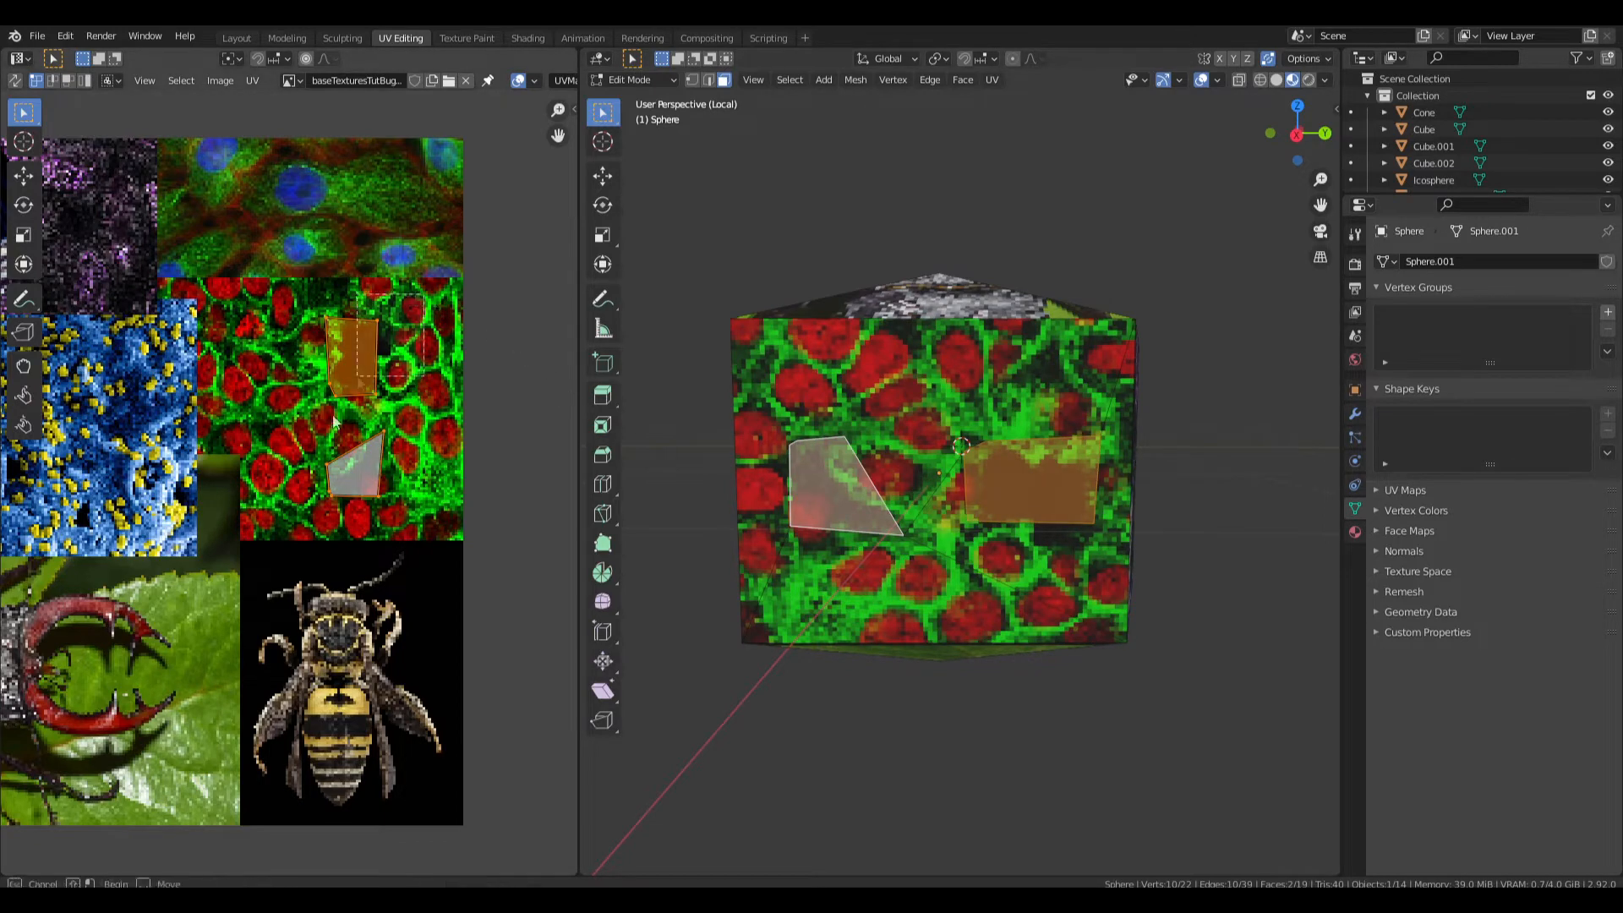
key(g)
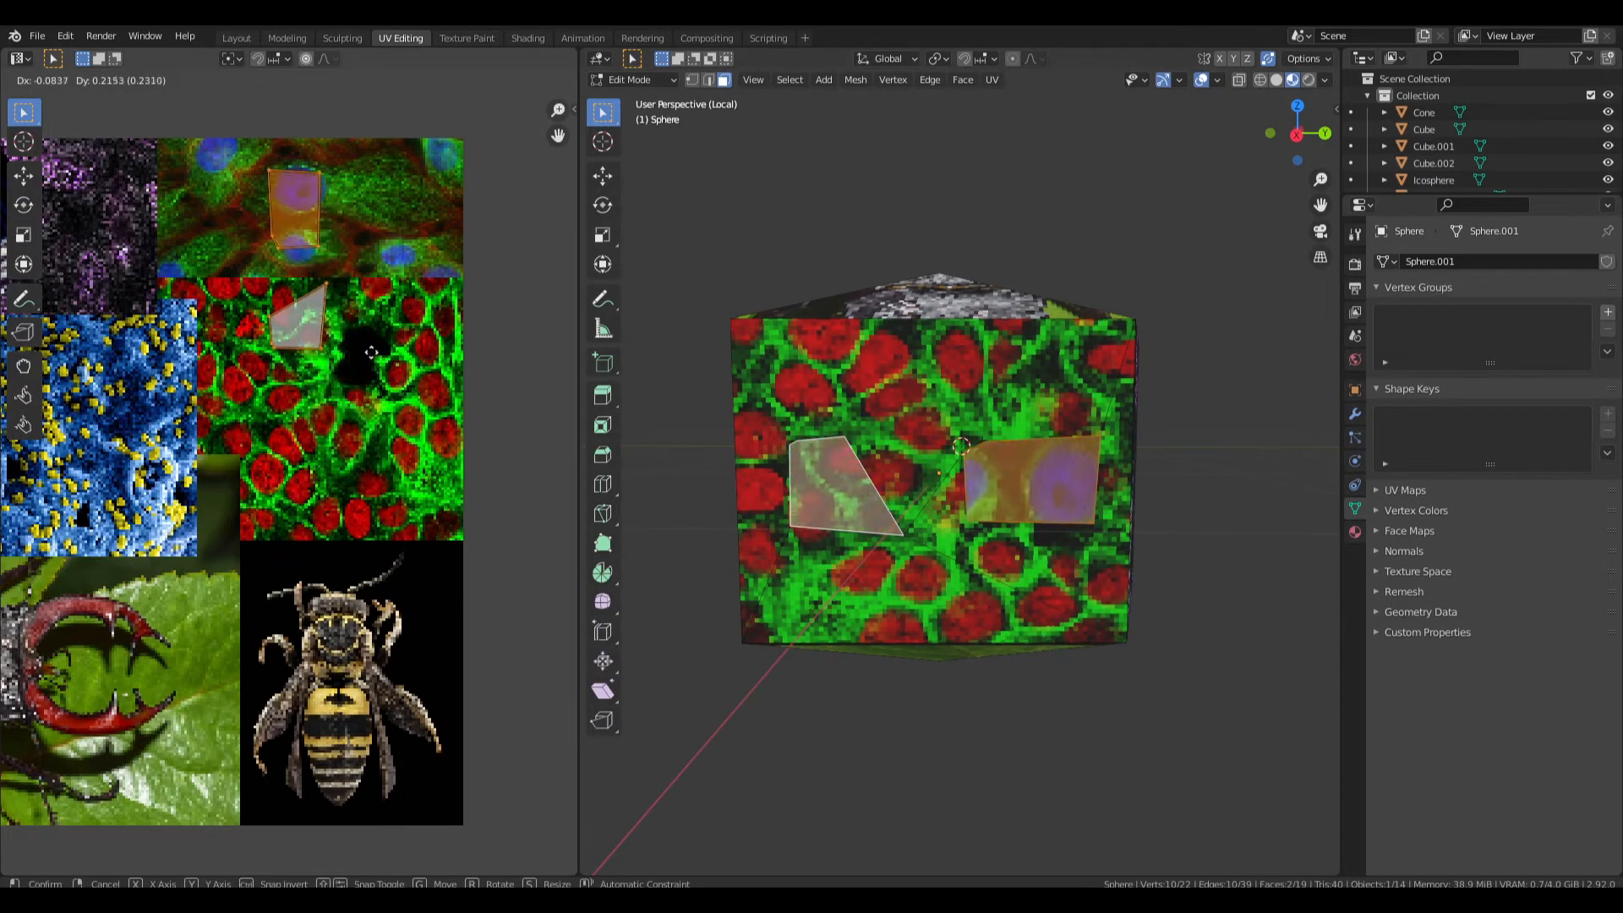
key(s)
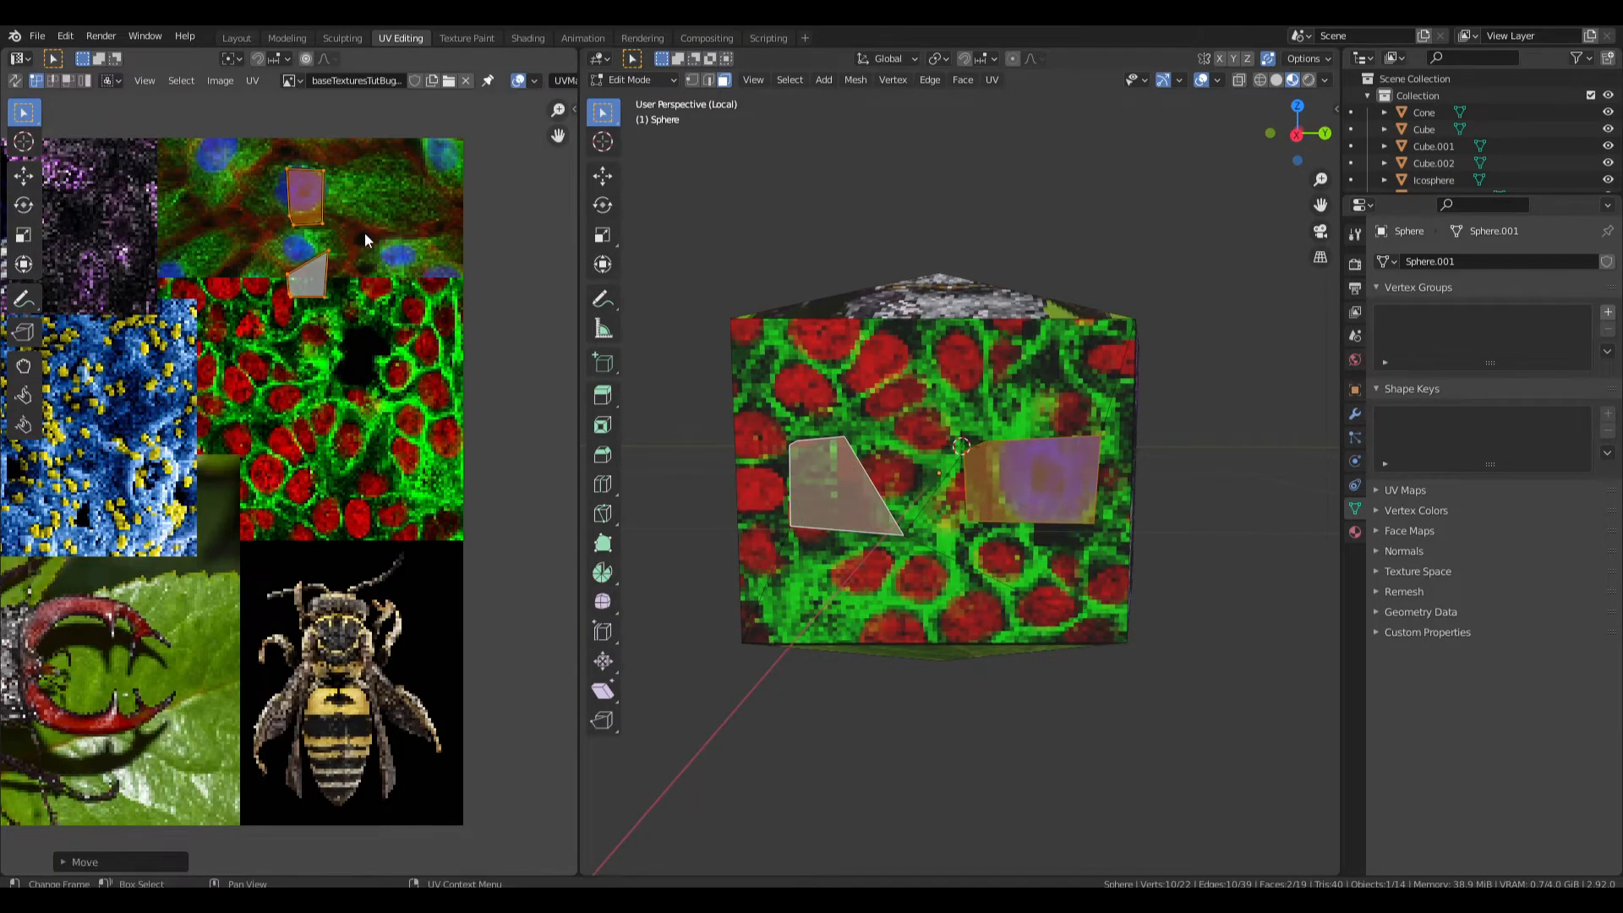
key(Tab)
middle_drag(1005, 423, 960, 423)
Rotate, scale and position the UVs of the wider eye so a blue nucleus sits inside it.
key(Tab)
click(998, 484)
scroll(338, 254, up, 4)
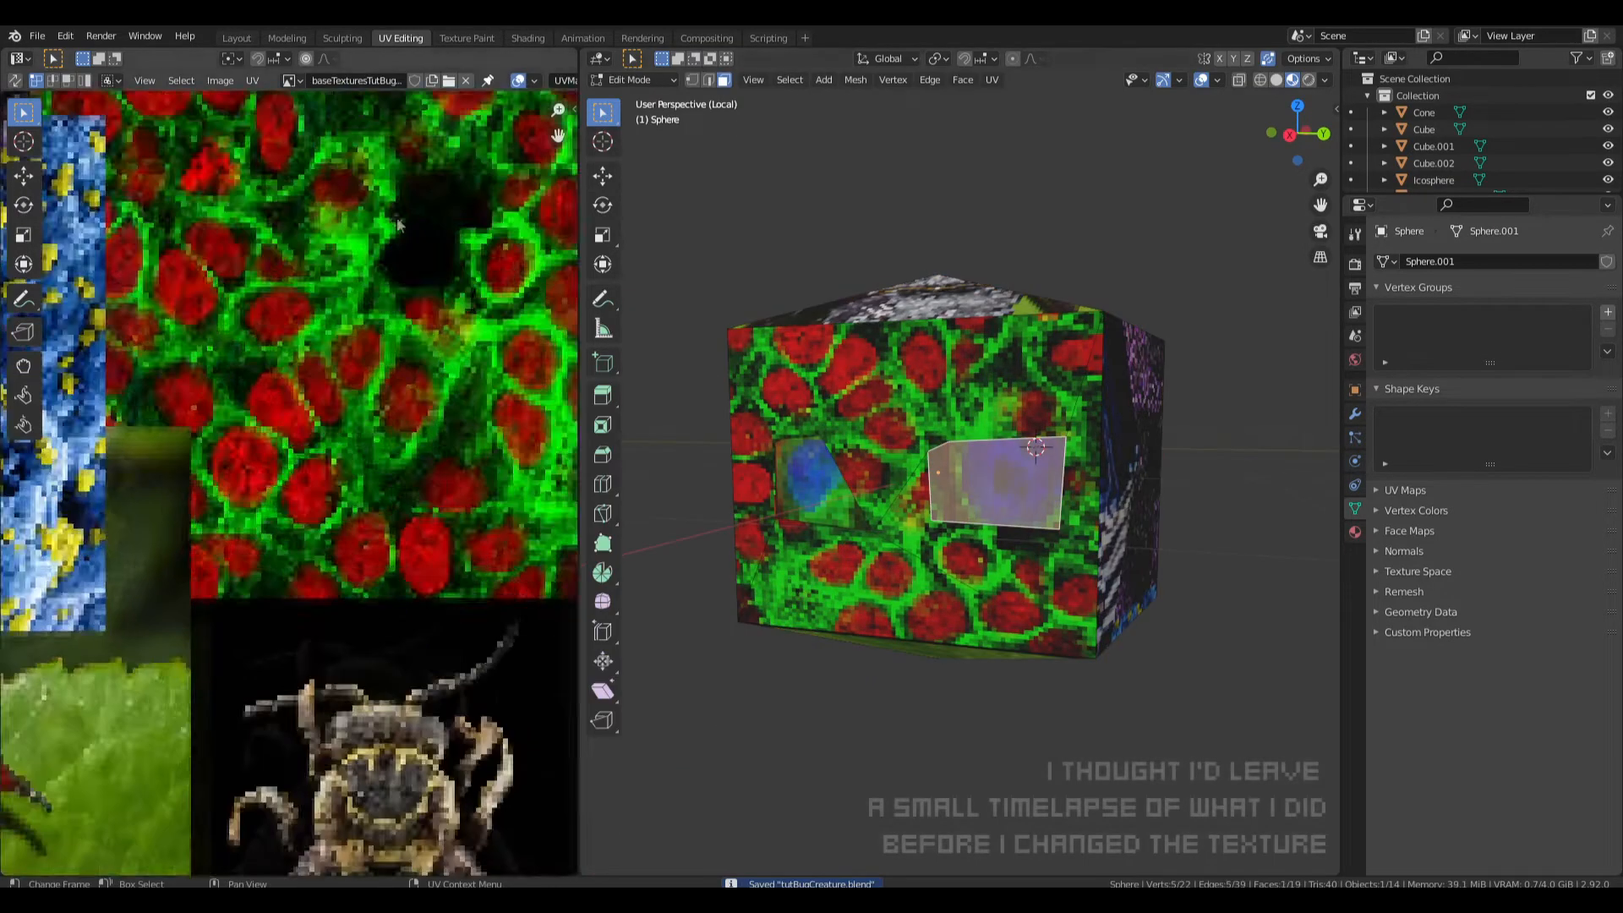
middle_drag(322, 253, 330, 634)
key(r)
key(s)
click(372, 354)
key(g)
click(363, 335)
key(r)
click(370, 320)
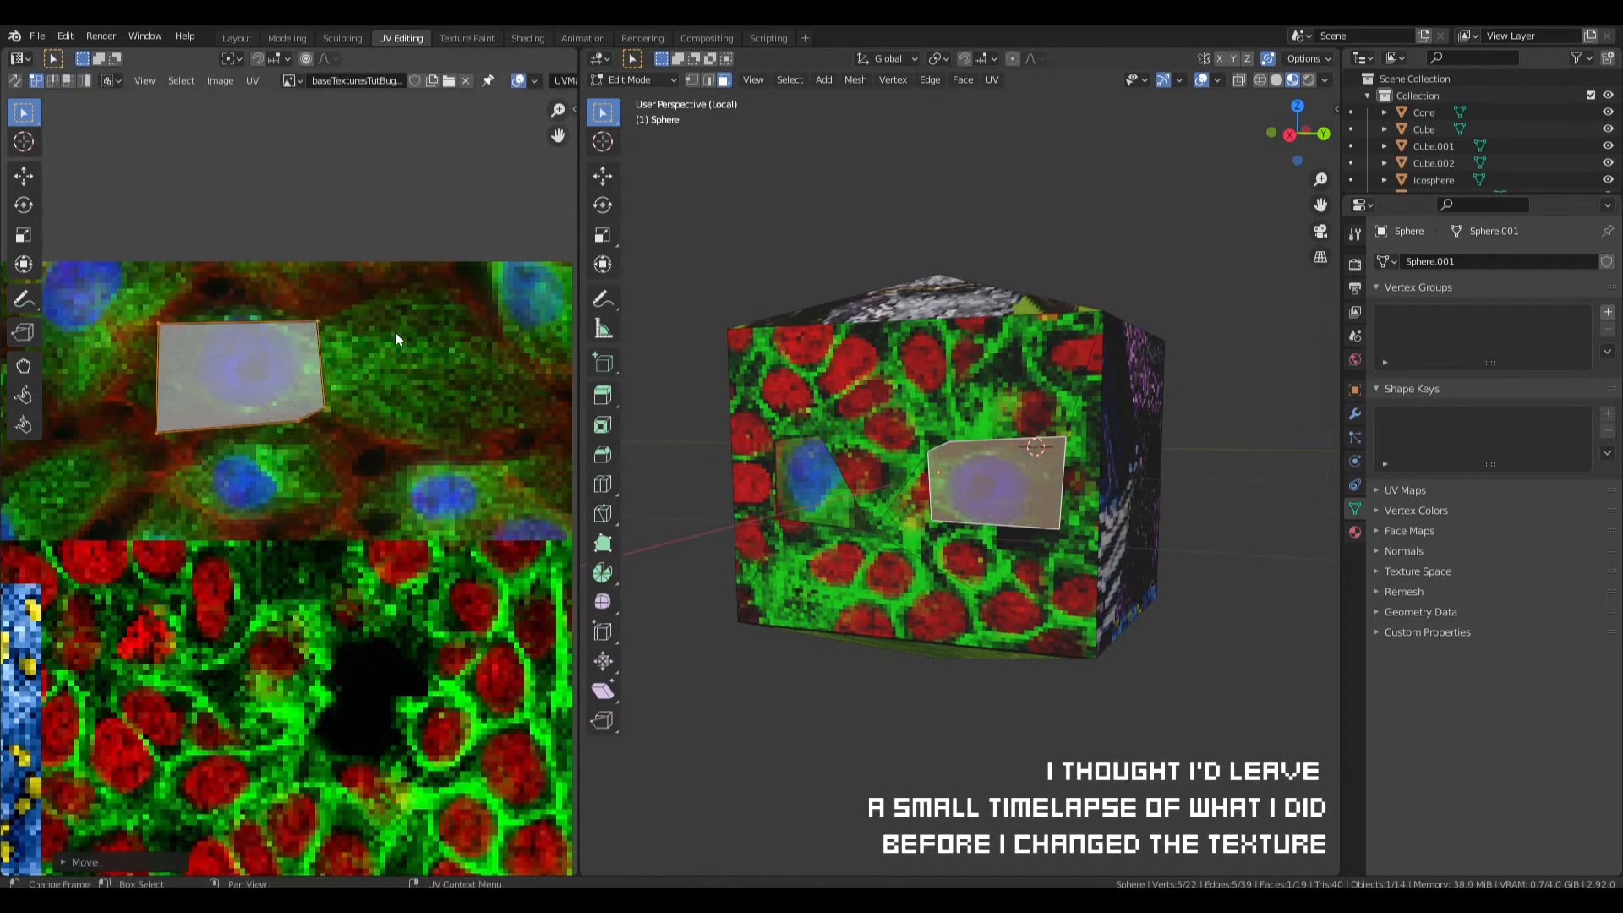
Scale and move the UVs of the slanted eye over the large blue nucleus, and save the file.
middle_drag(794, 481, 835, 475)
click(840, 473)
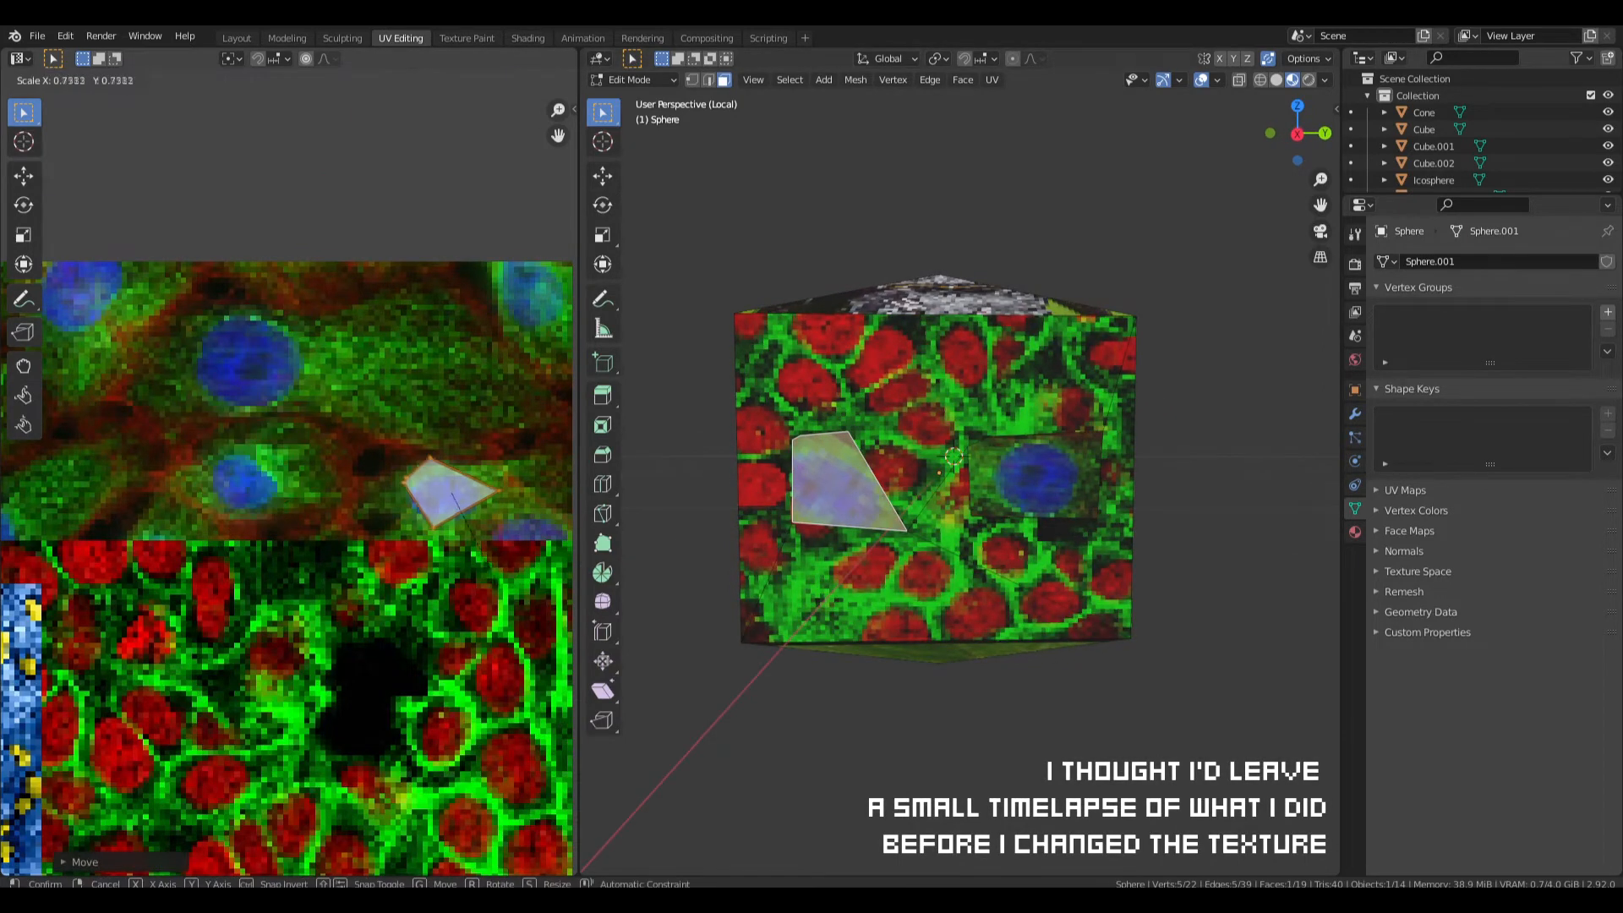
click(392, 585)
scroll(391, 585, down, 1)
key(g)
click(326, 475)
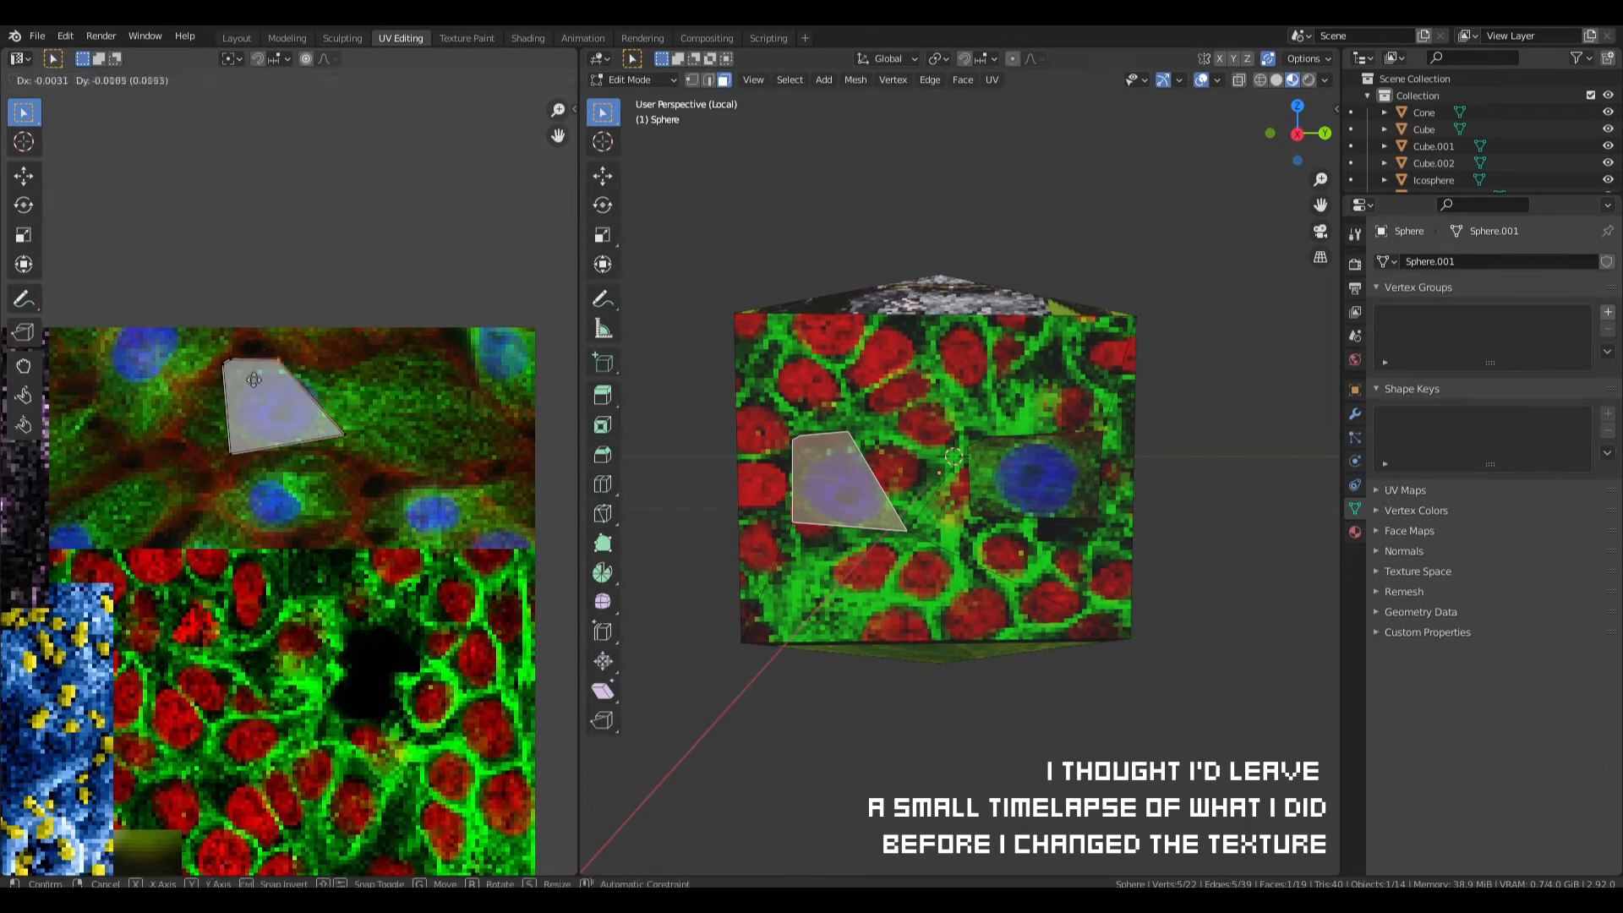
click(218, 399)
key(Tab)
key(ctrl+s)
Move the upper inner corner vertex of the slanted eye toward the middle of the face.
key(Tab)
scroll(929, 456, up, 1)
click(1048, 469)
click(934, 372)
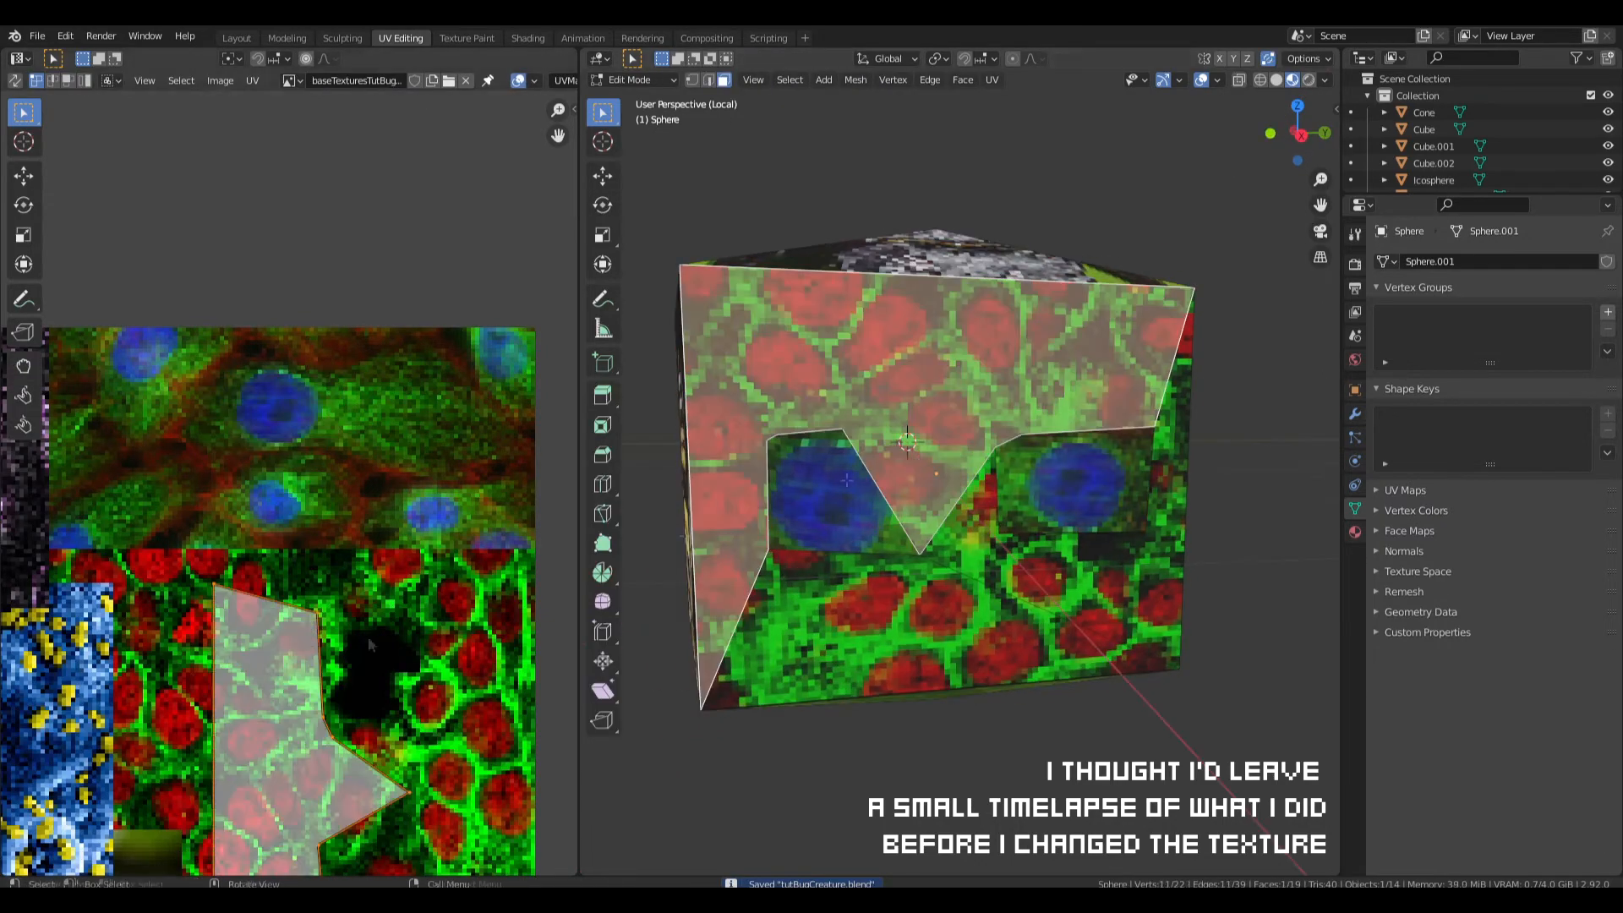
middle_drag(288, 508, 283, 445)
click(841, 432)
key(g)
click(875, 434)
key(Tab)
key(Tab)
Reposition the UVs of the upper face around the eyes within the red-and-green cell texture, and save the file.
click(913, 381)
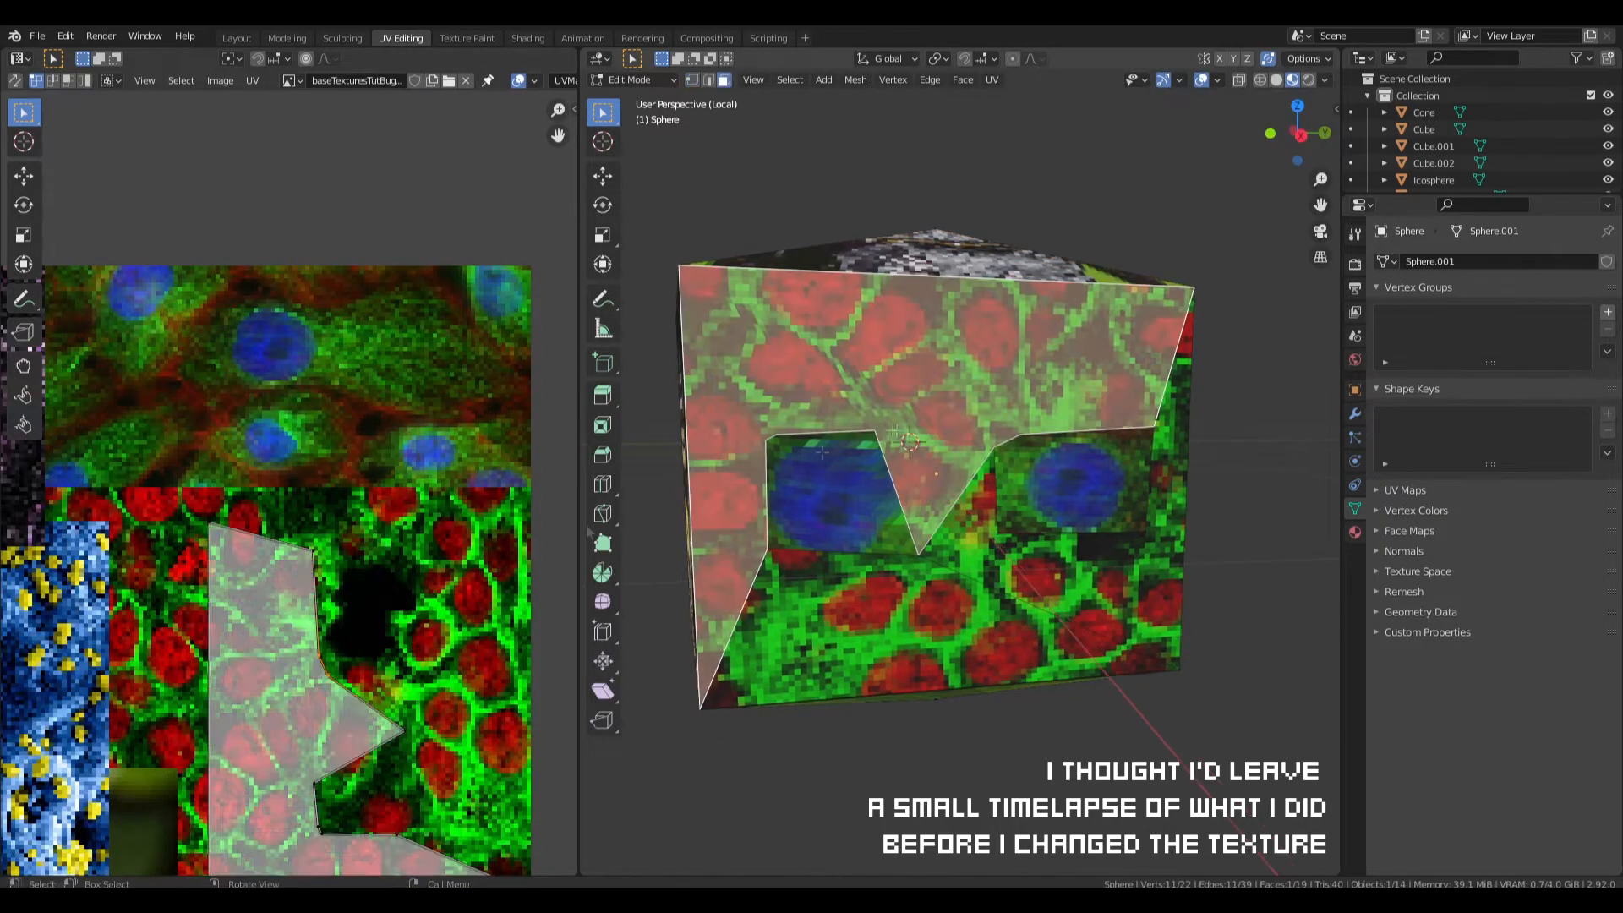
middle_drag(279, 687, 292, 598)
key(g)
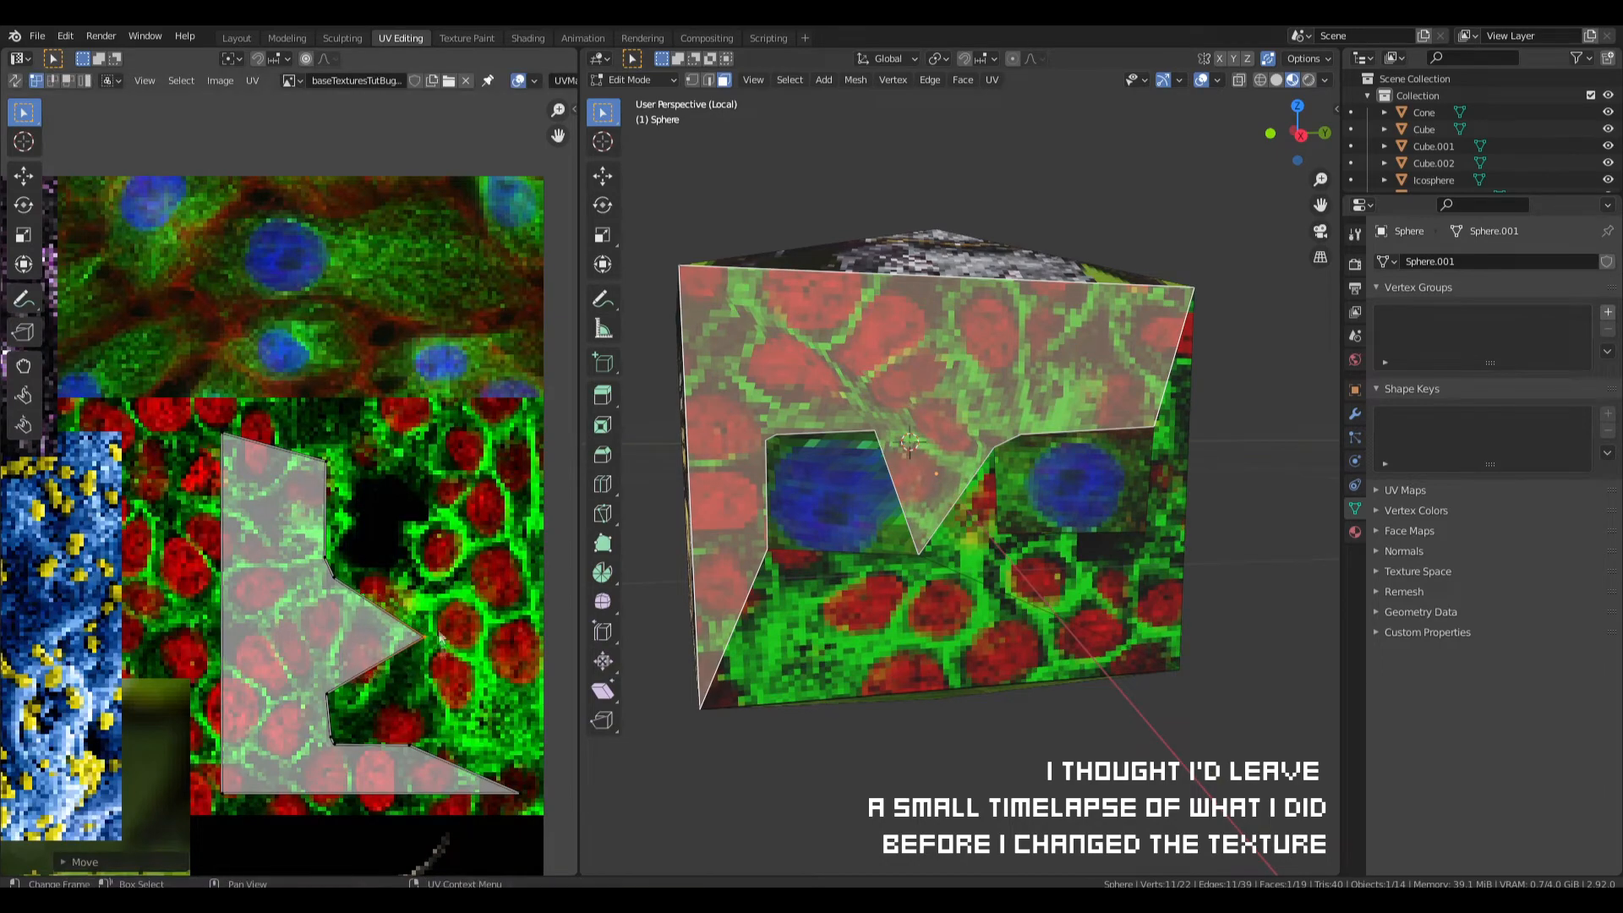
click(316, 620)
click(879, 613)
click(997, 457)
key(Tab)
key(ctrl+s)
Select the front faces around the eyes, adjust their UV vertices on the red-and-green texture, and save the file.
key(Tab)
shift+click(863, 605)
scroll(415, 609, up, 3)
middle_drag(415, 610, 375, 542)
click(439, 648)
key(g)
right_click(406, 634)
click(433, 645)
key(g)
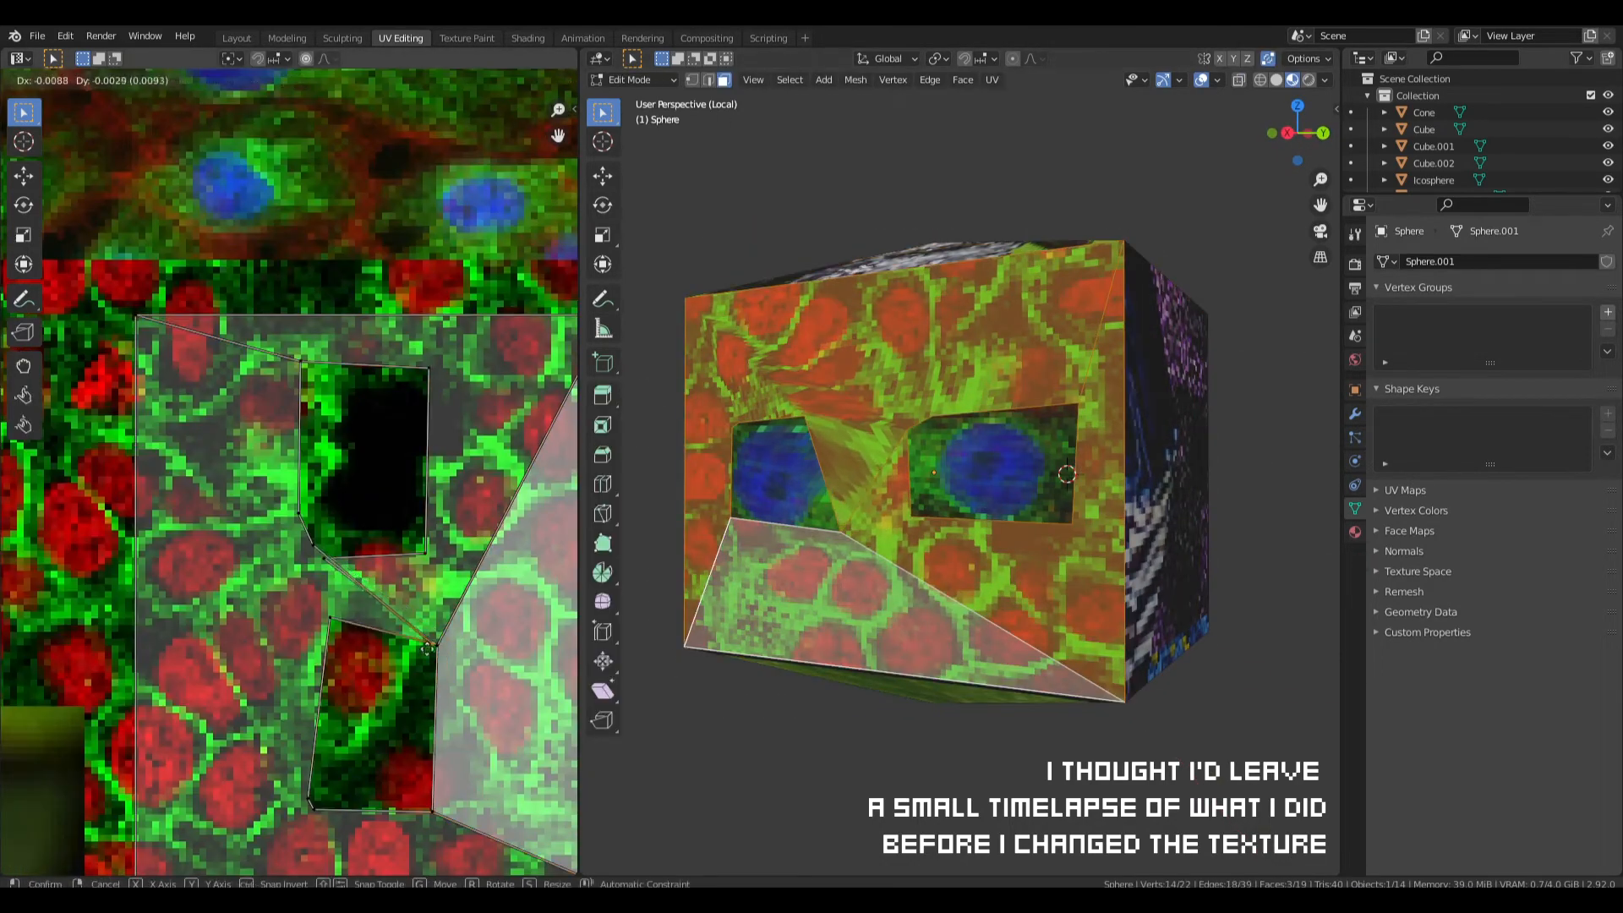
click(328, 556)
scroll(997, 507, down, 3)
key(Tab)
key(ctrl+s)
Select all head faces other than the front and scale down part of their UVs.
middle_drag(1014, 507, 833, 478)
key(Tab)
key(F3)
key(Down)
key(Down)
key(Down)
key(Return)
shift+click(1010, 509)
shift+click(875, 514)
scroll(279, 549, down, 6)
key(s)
click(253, 583)
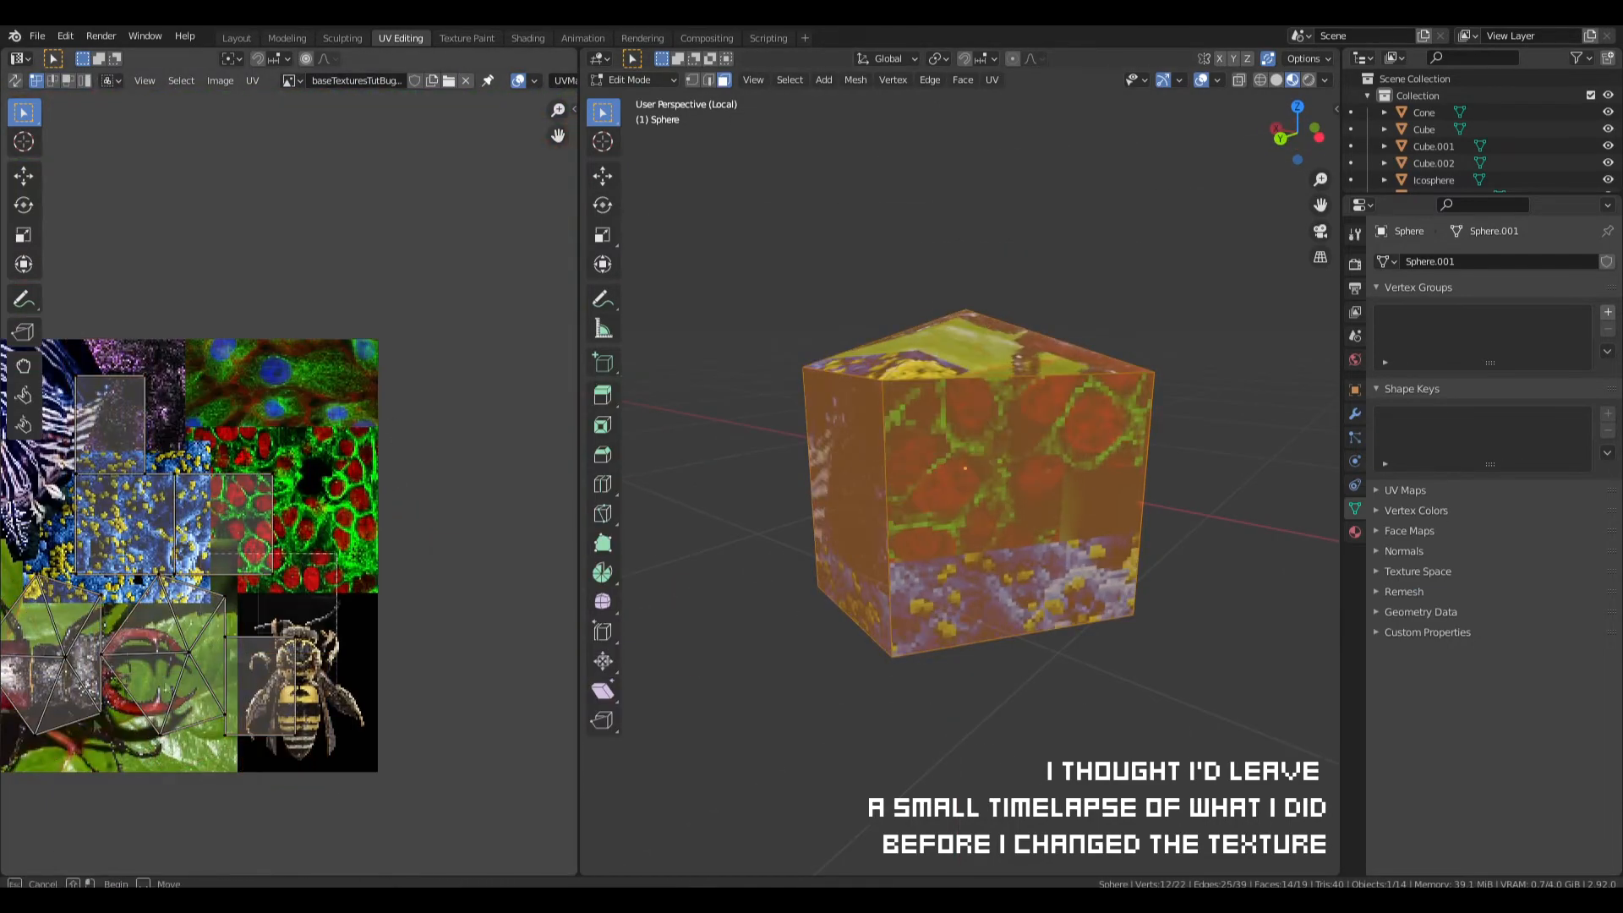
Shrink the selected UV islands over the beetle image and move them onto the red-and-green cell texture.
middle_drag(268, 591, 306, 578)
key(s)
click(189, 611)
key(g)
click(377, 499)
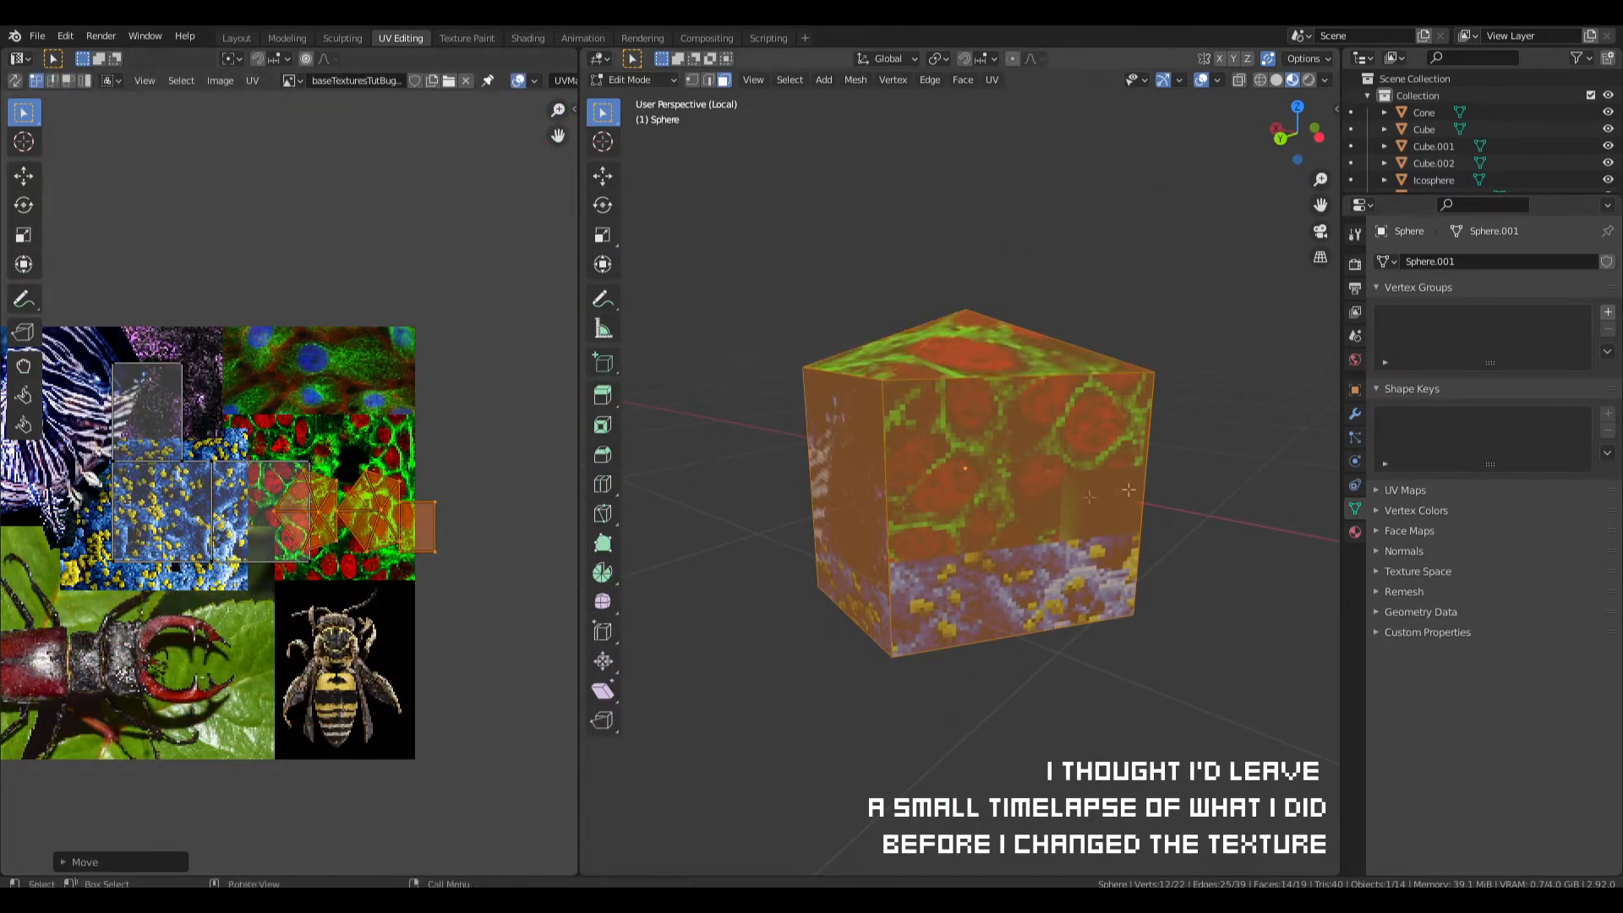
Rotate, scale and move the remaining head UV islands onto the red-and-green cell texture, and save the file.
middle_drag(887, 507, 972, 545)
key(r)
click(486, 558)
key(g)
key(l)
key(g)
click(288, 472)
key(s)
click(414, 469)
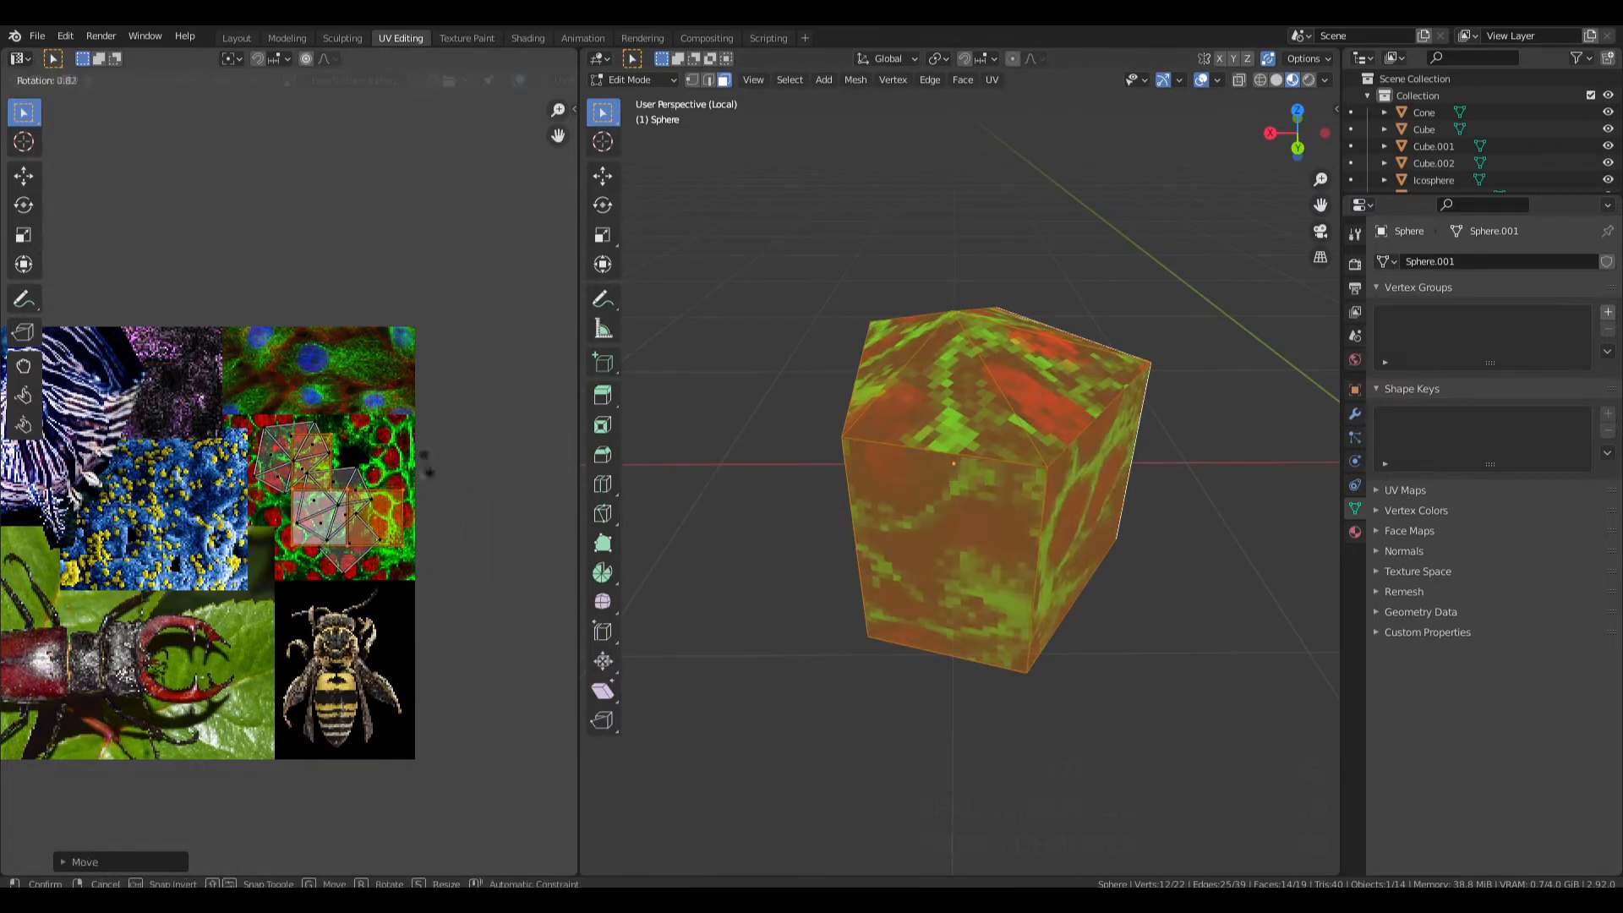
key(Tab)
key(ctrl+s)
Leave local view to show the whole creature again, and save the file.
middle_drag(1159, 541, 864, 499)
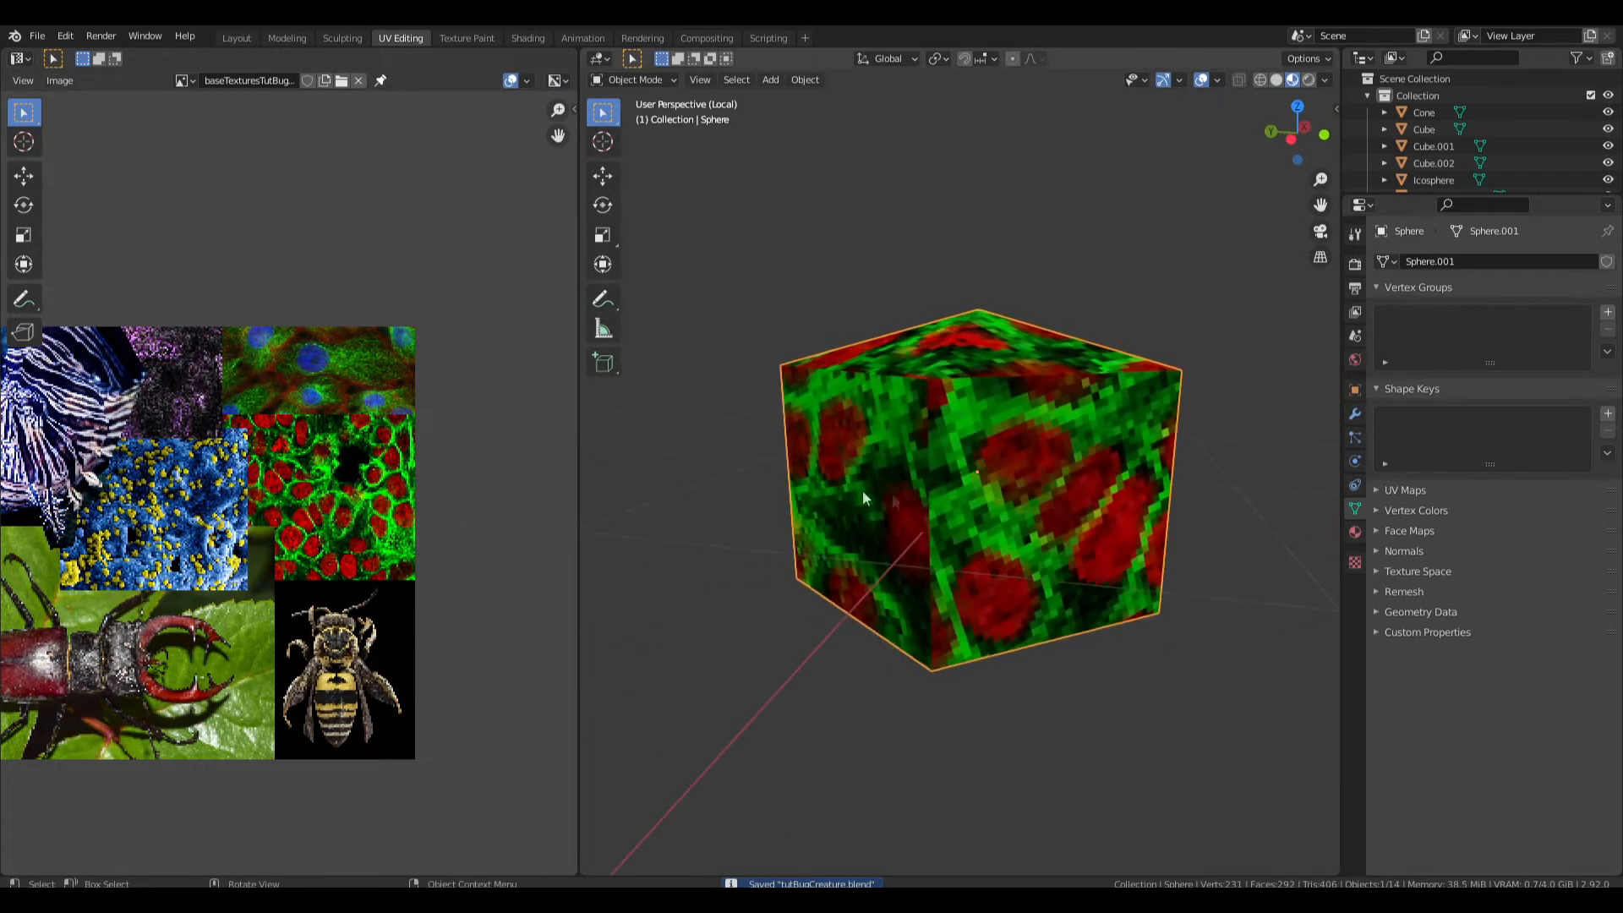
middle_drag(1036, 540, 879, 534)
key(KP_Divide)
middle_drag(981, 524, 1142, 656)
key(ctrl+s)
scroll(1003, 531, down, 1)
click(1098, 634)
scroll(302, 482, down, 2)
scroll(328, 522, up, 3)
click(790, 442)
middle_drag(789, 442, 652, 498)
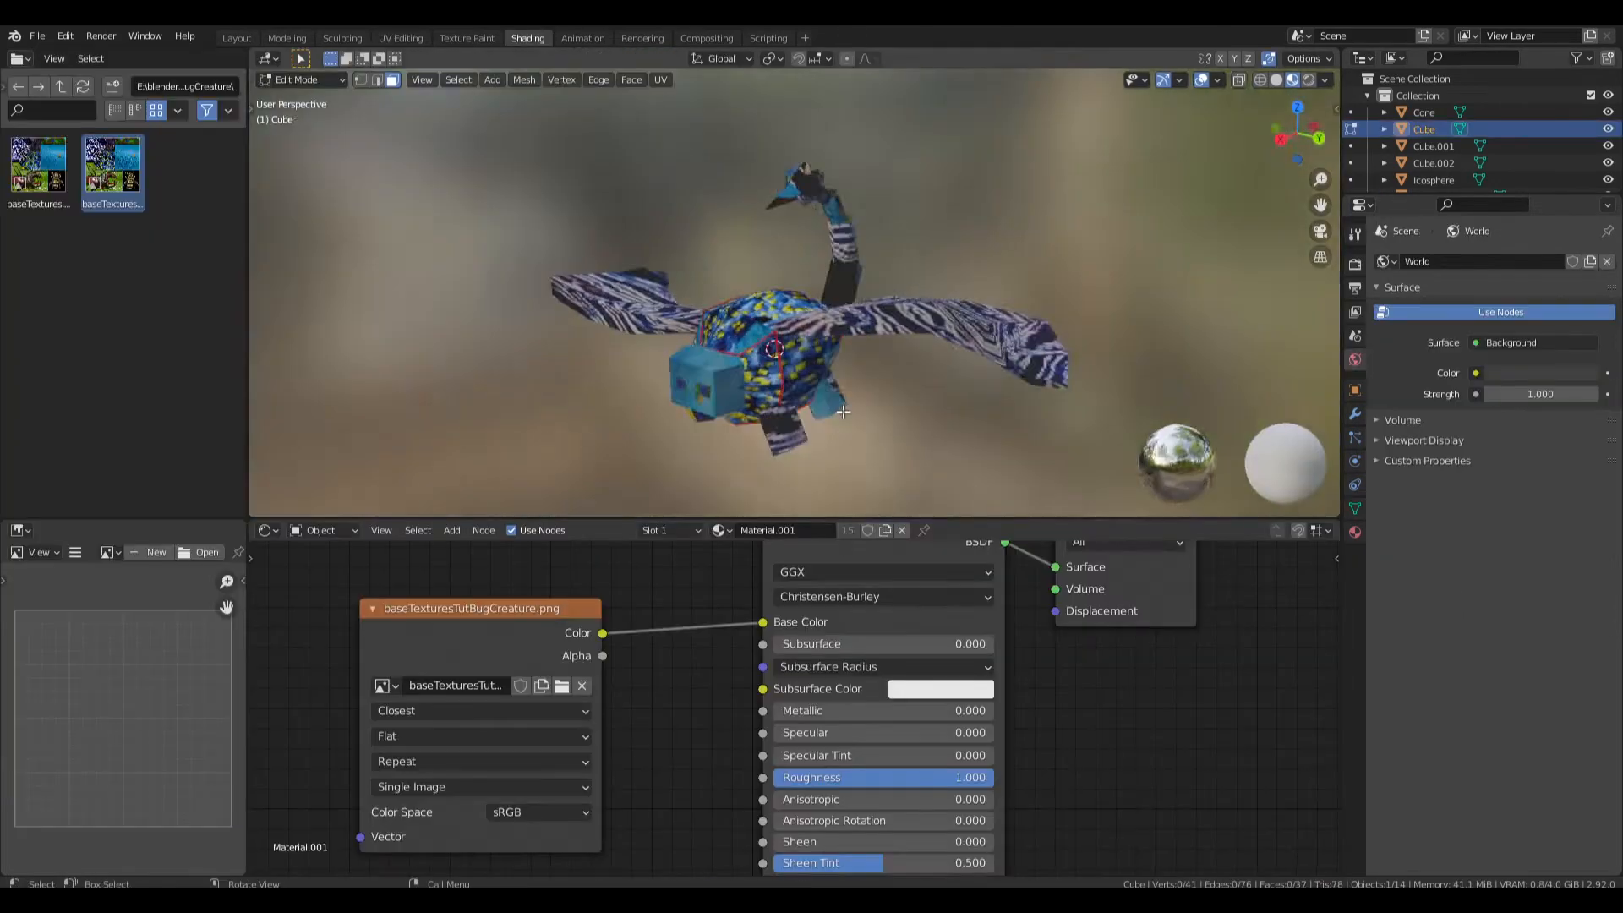
Return to the UV Editing workspace and inspect the new blue towel image in the base texture.
click(467, 38)
click(400, 39)
scroll(317, 426, up, 2)
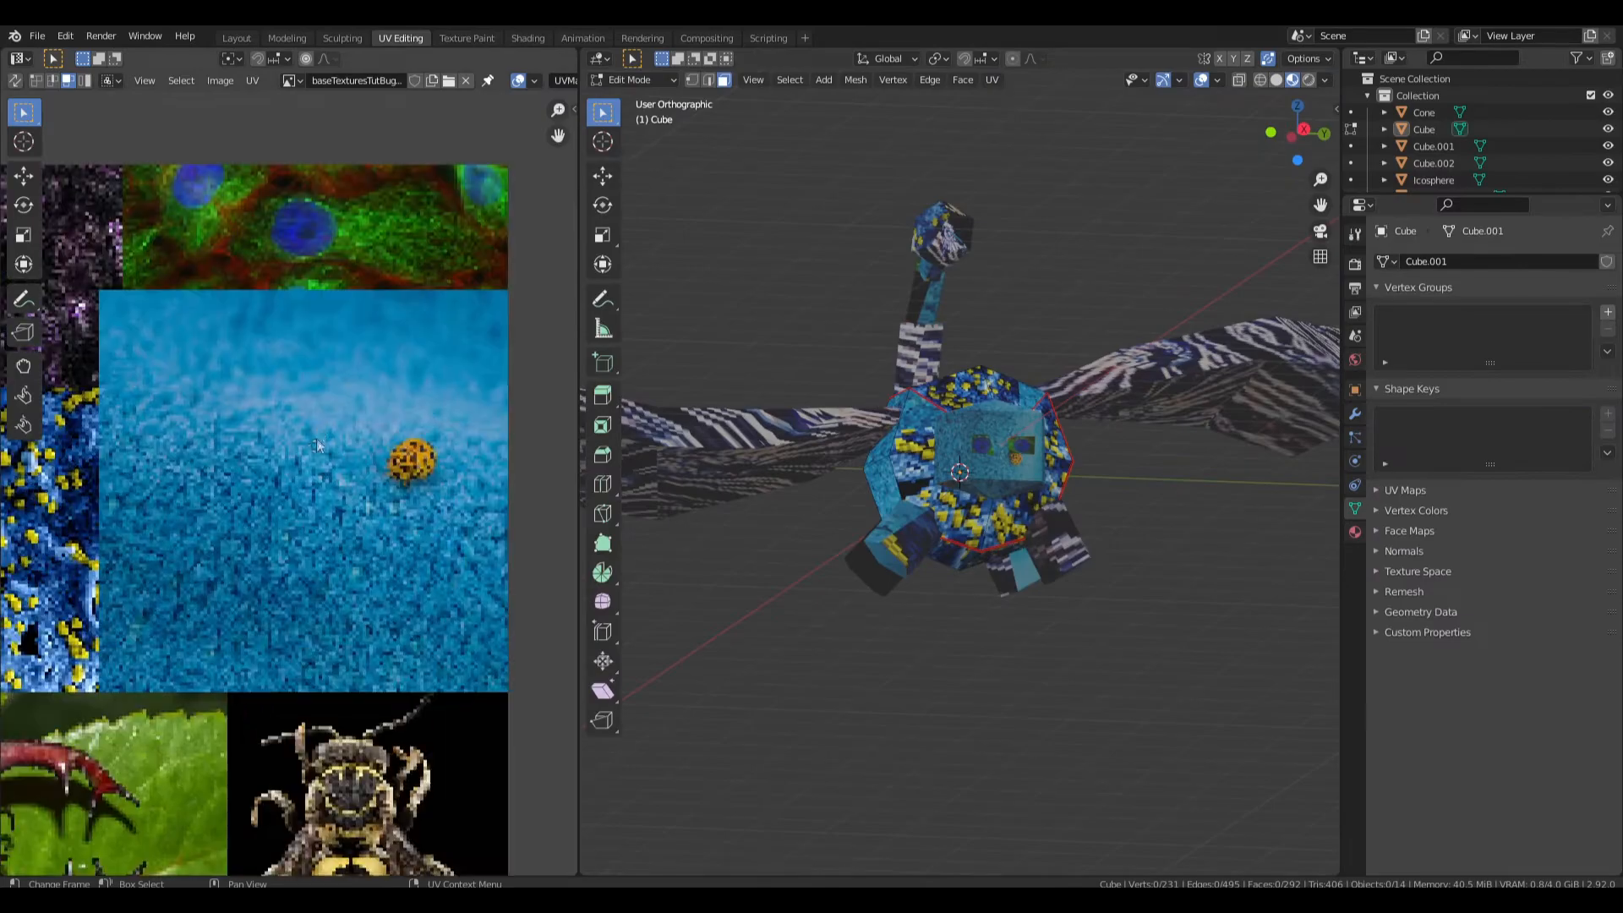
middle_drag(317, 426, 288, 431)
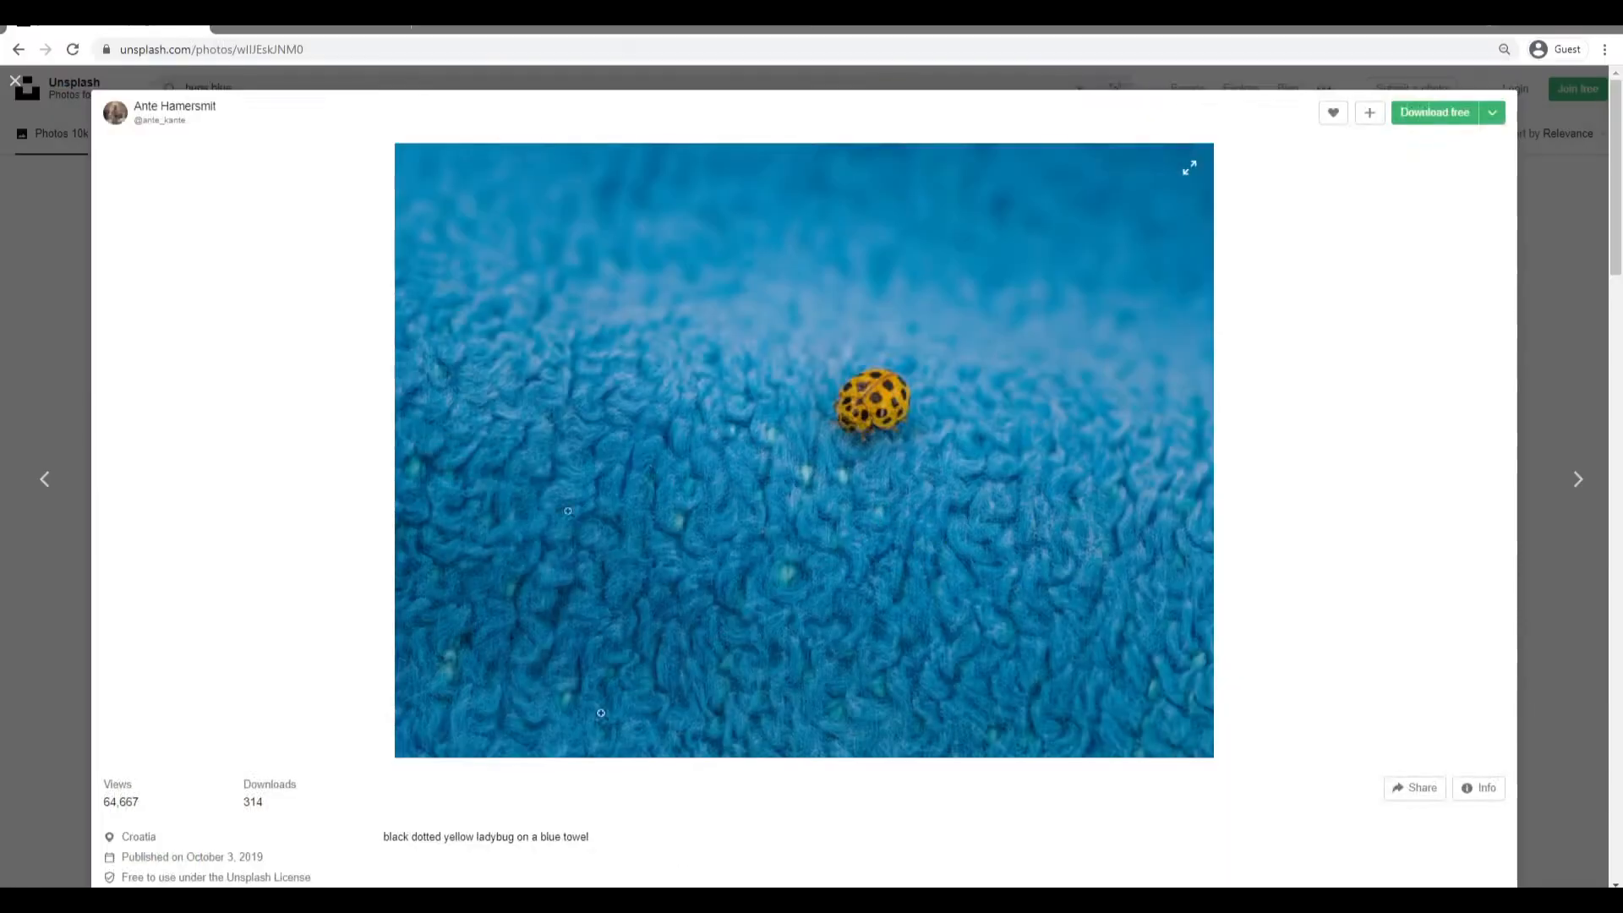
Switch to the browser and look over the Unsplash page of the yellow ladybug on a blue towel.
scroll(659, 609, down, 7)
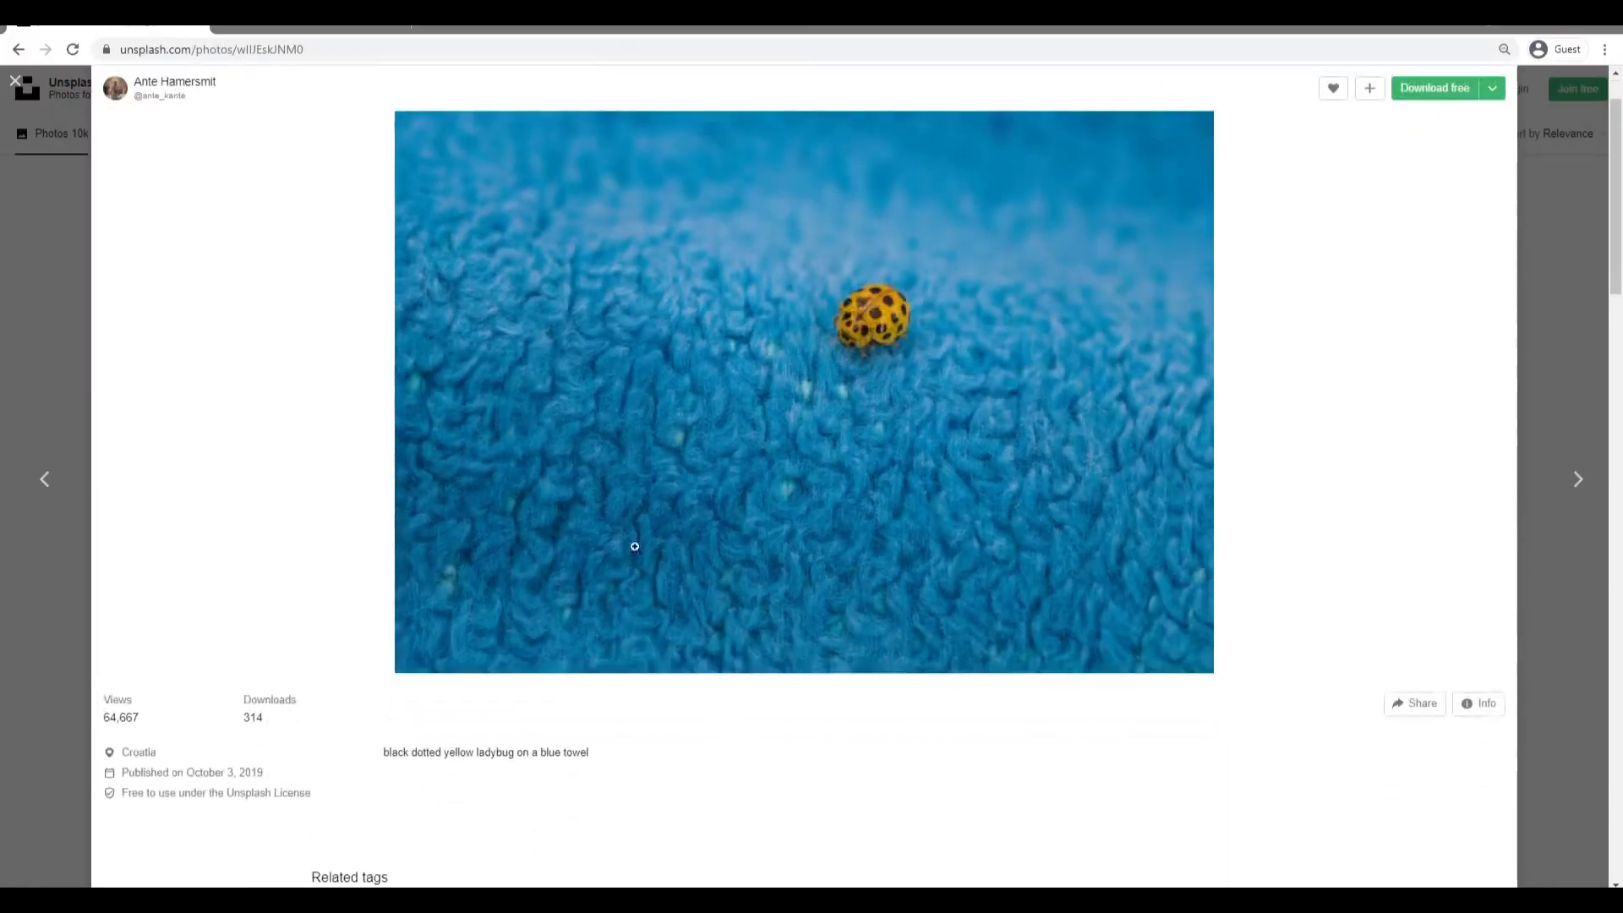
scroll(659, 606, up, 2)
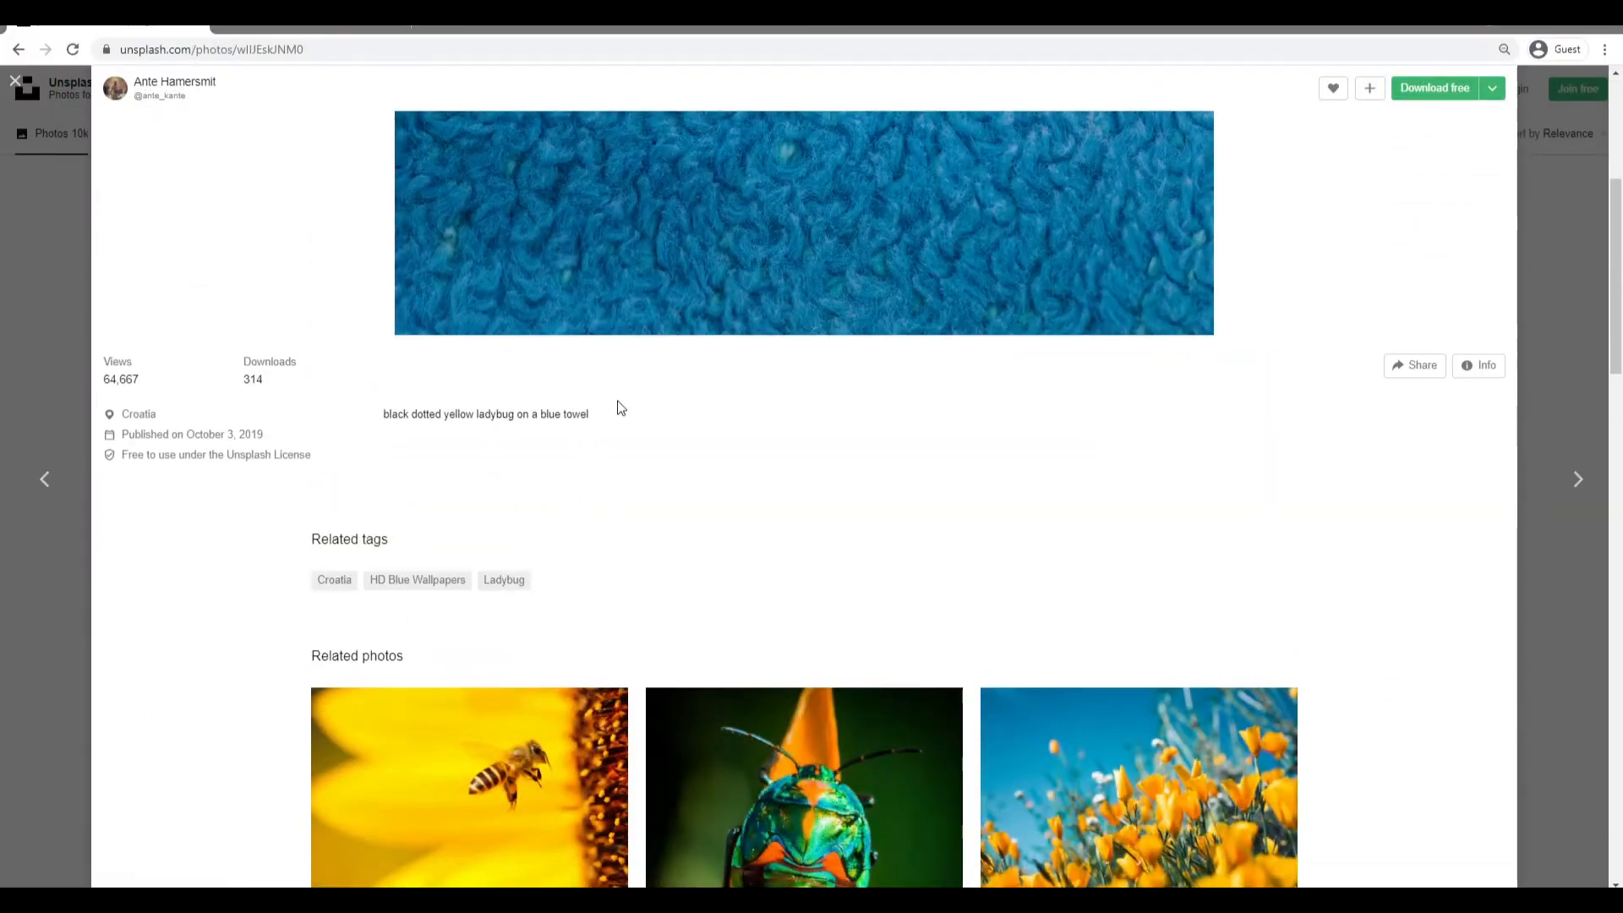
scroll(645, 424, up, 5)
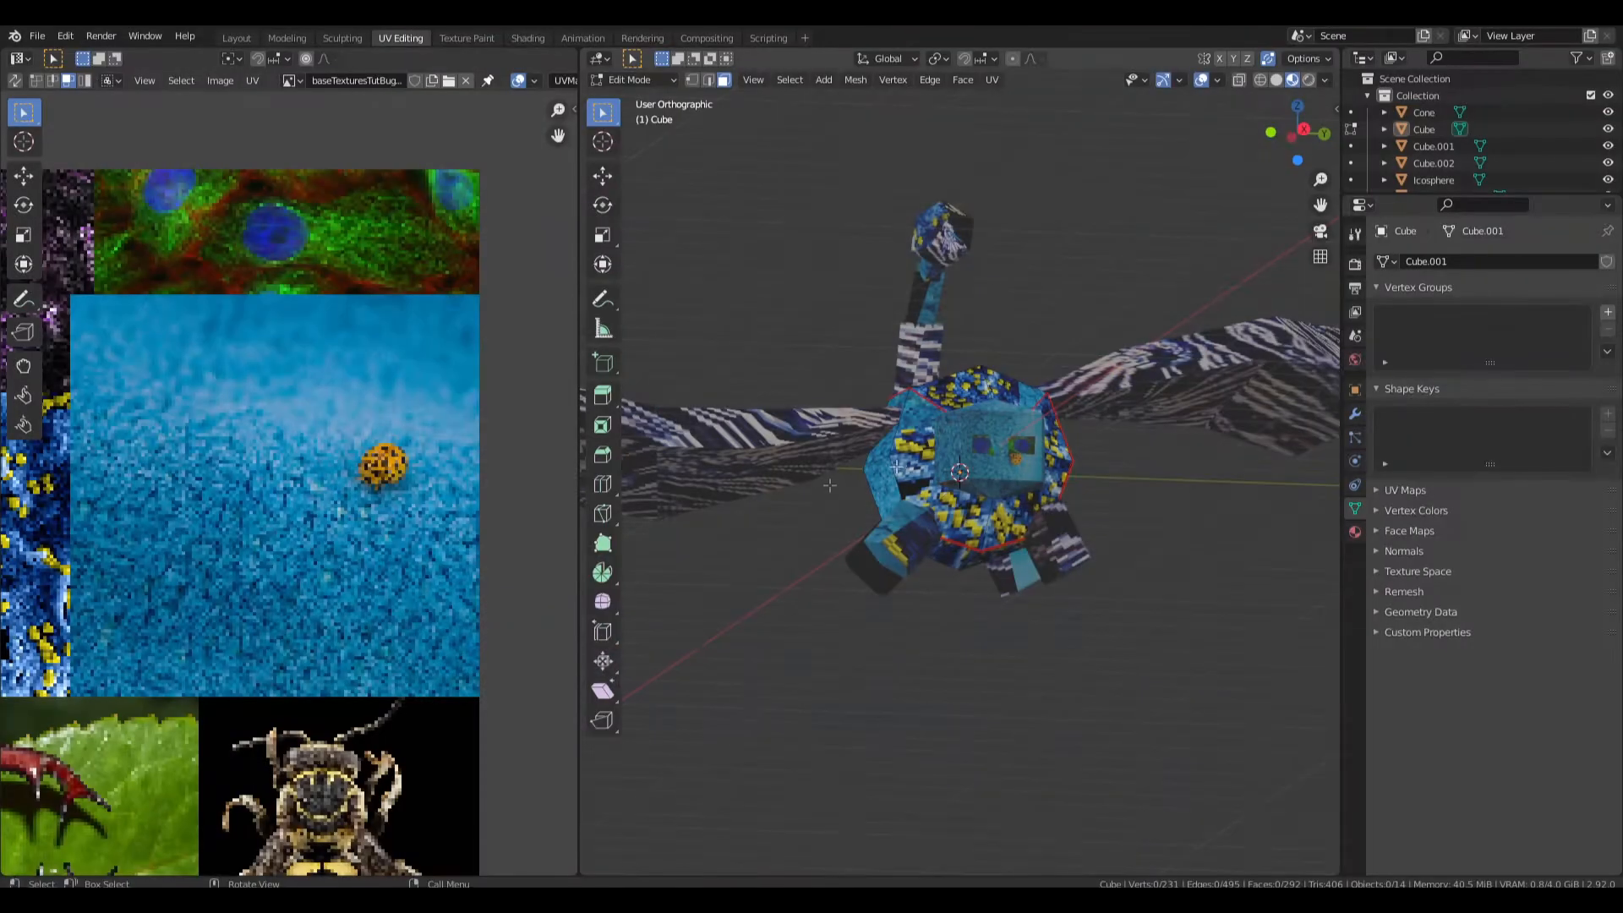
Switch back to Blender and examine the retextured head up close in perspective view.
middle_drag(972, 609, 967, 540)
scroll(964, 537, up, 2)
key(KP_5)
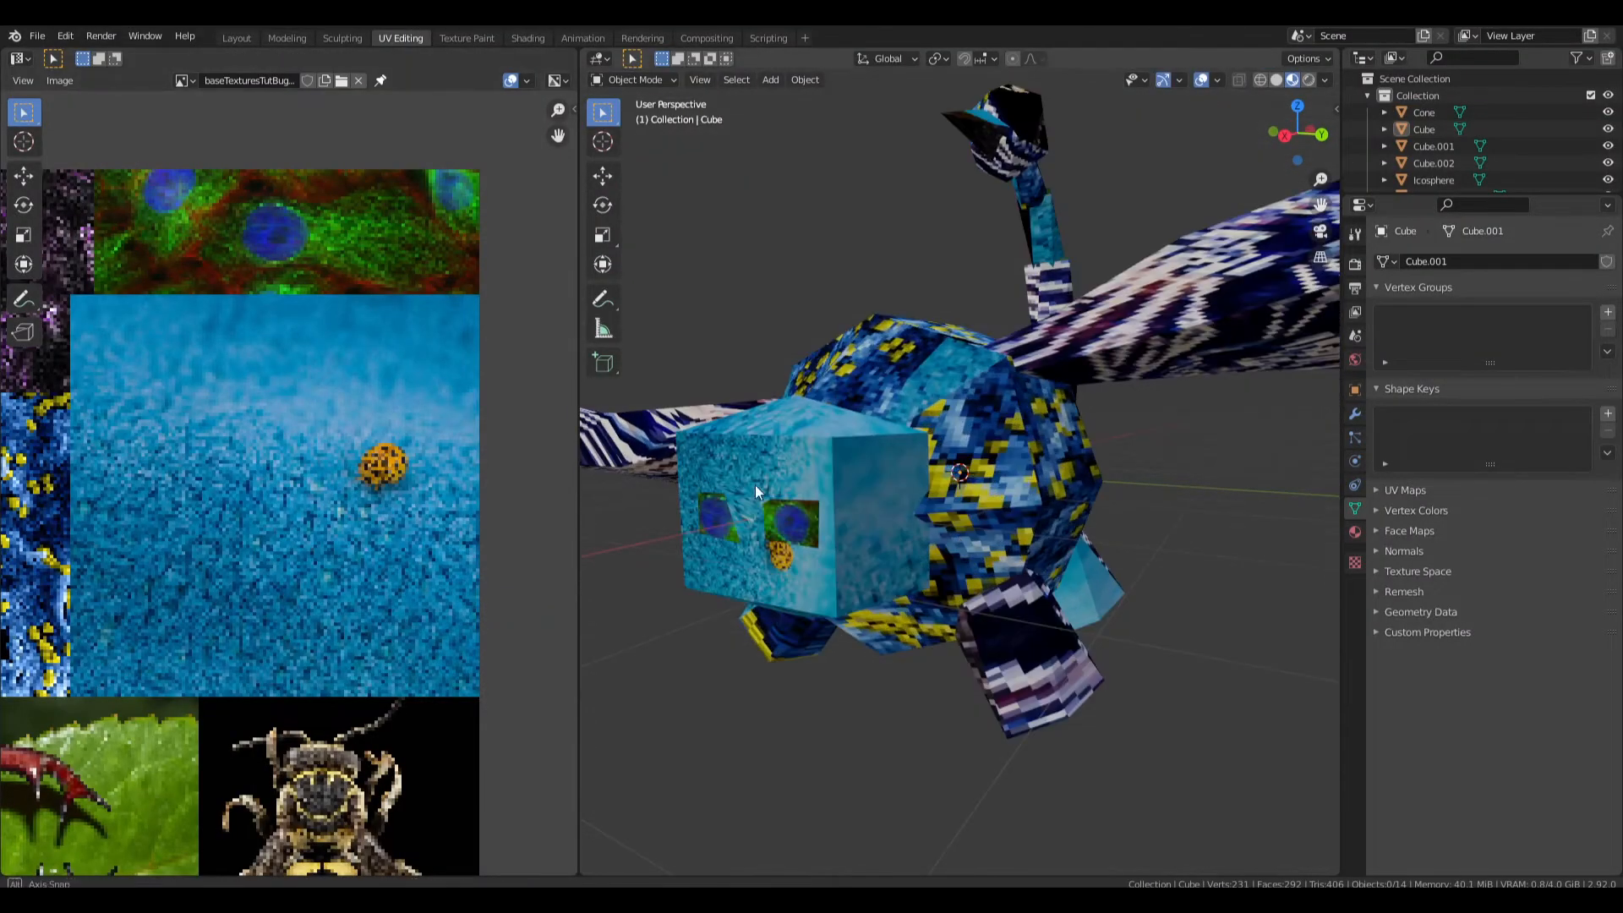
Open the head for editing and move the UVs of its front face around the eye off the ladybug onto plain blue towel.
scroll(754, 484, up, 3)
click(809, 539)
key(Tab)
click(869, 566)
key(Tab)
click(875, 569)
key(Tab)
key(Tab)
click(875, 570)
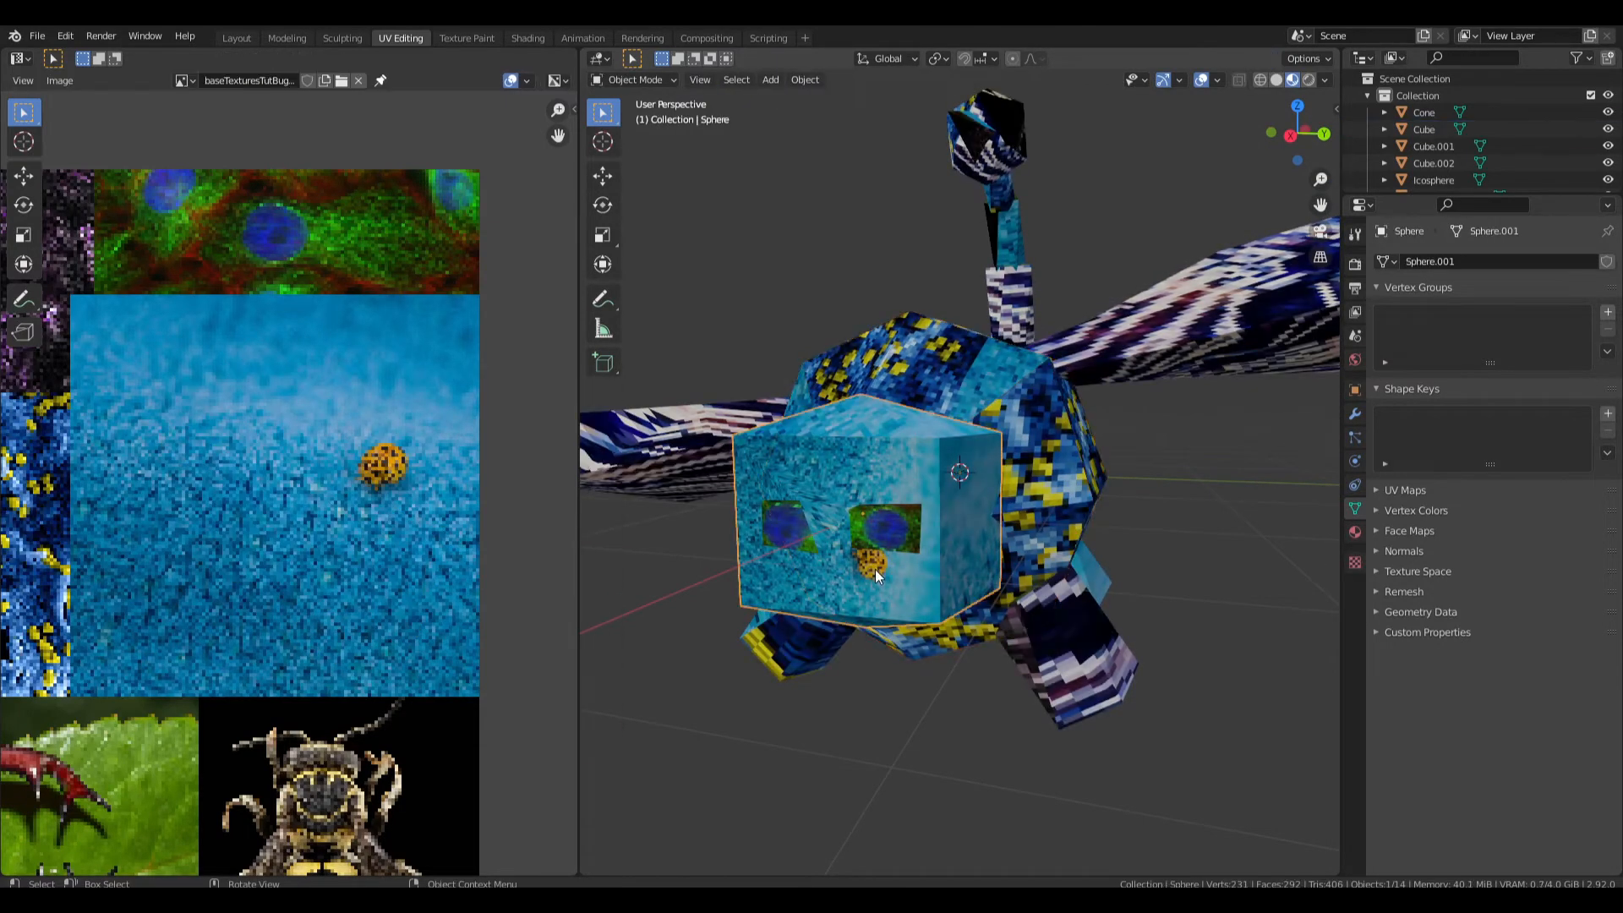
key(Tab)
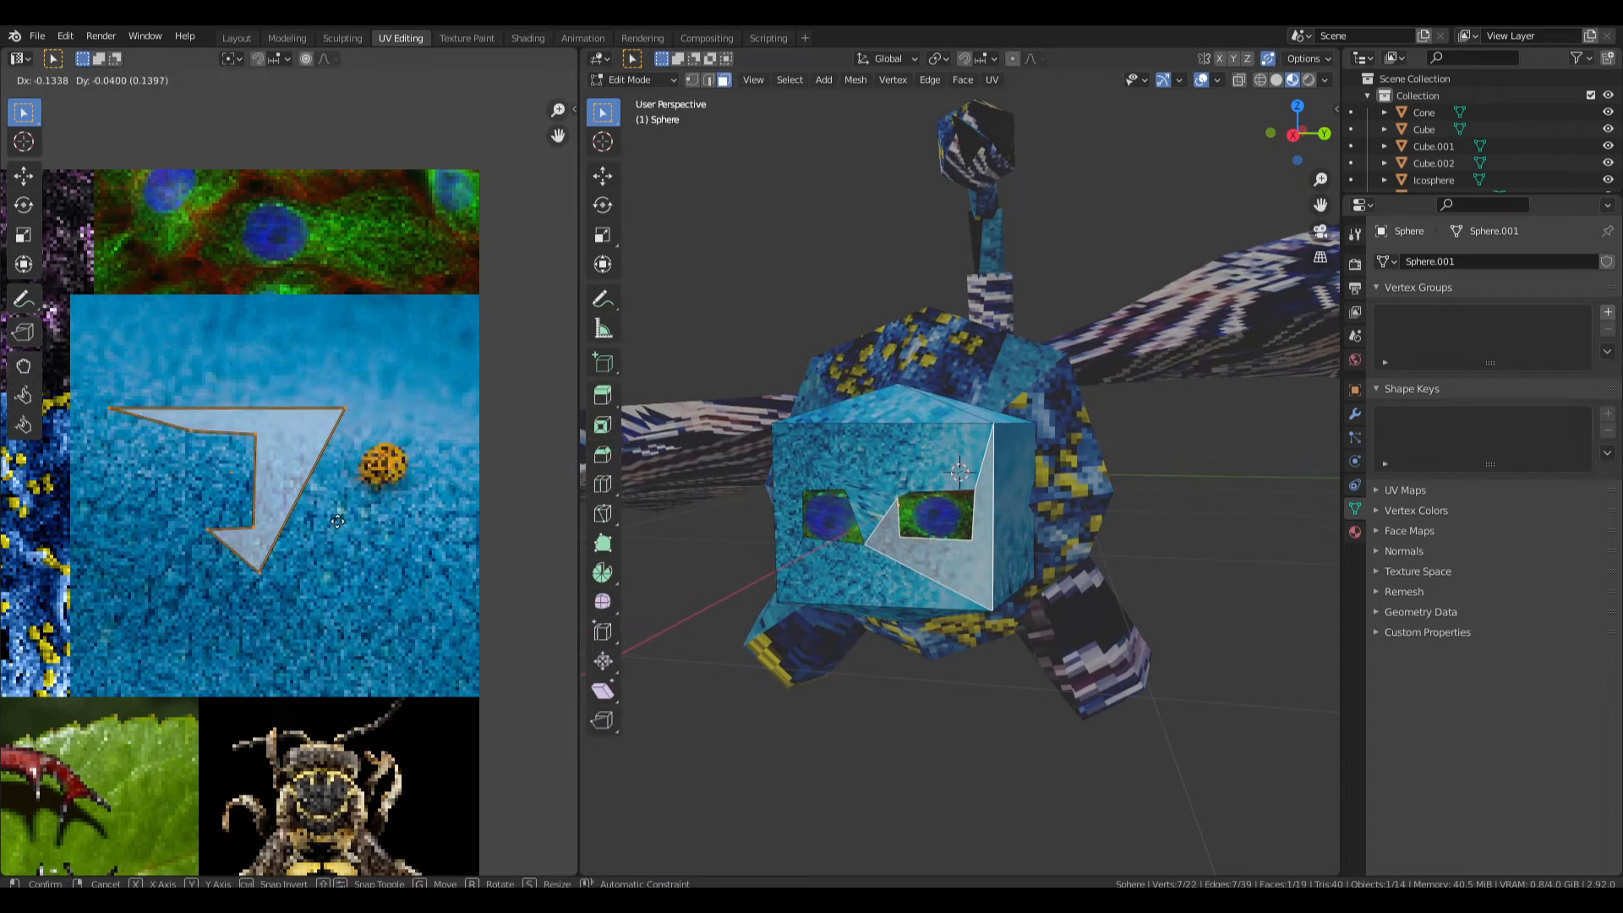
click(452, 508)
Select both eye faces on the head, try moving their UVs to another part of the texture, and undo that move.
key(Tab)
click(871, 509)
key(Tab)
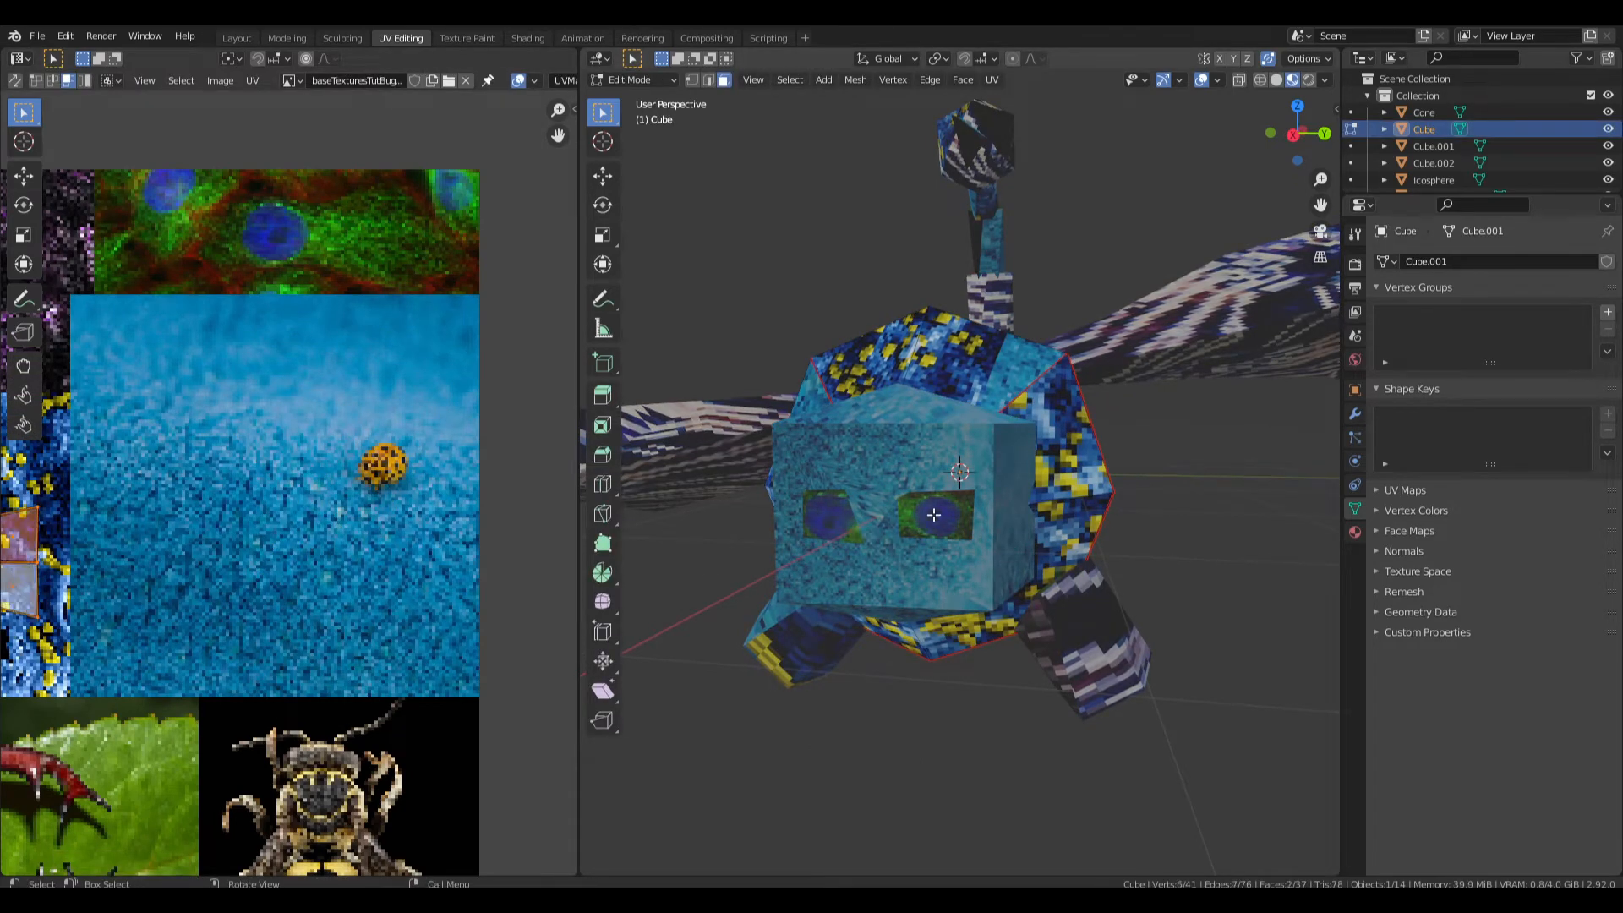
key(Tab)
click(932, 512)
key(Tab)
click(837, 517)
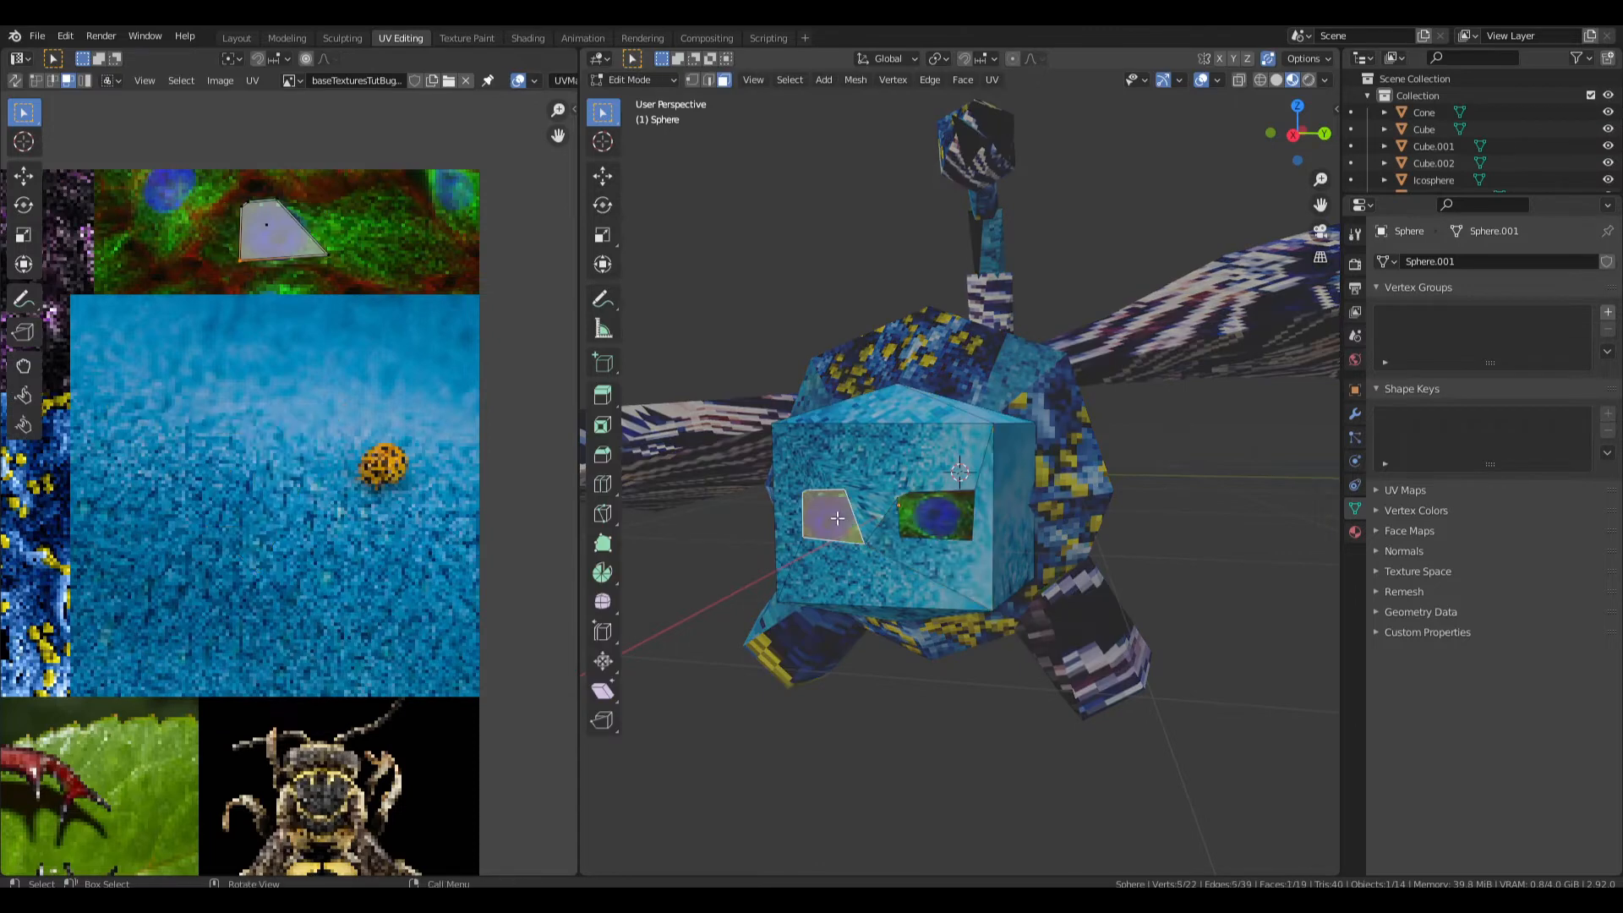
scroll(559, 472, down, 3)
key(g)
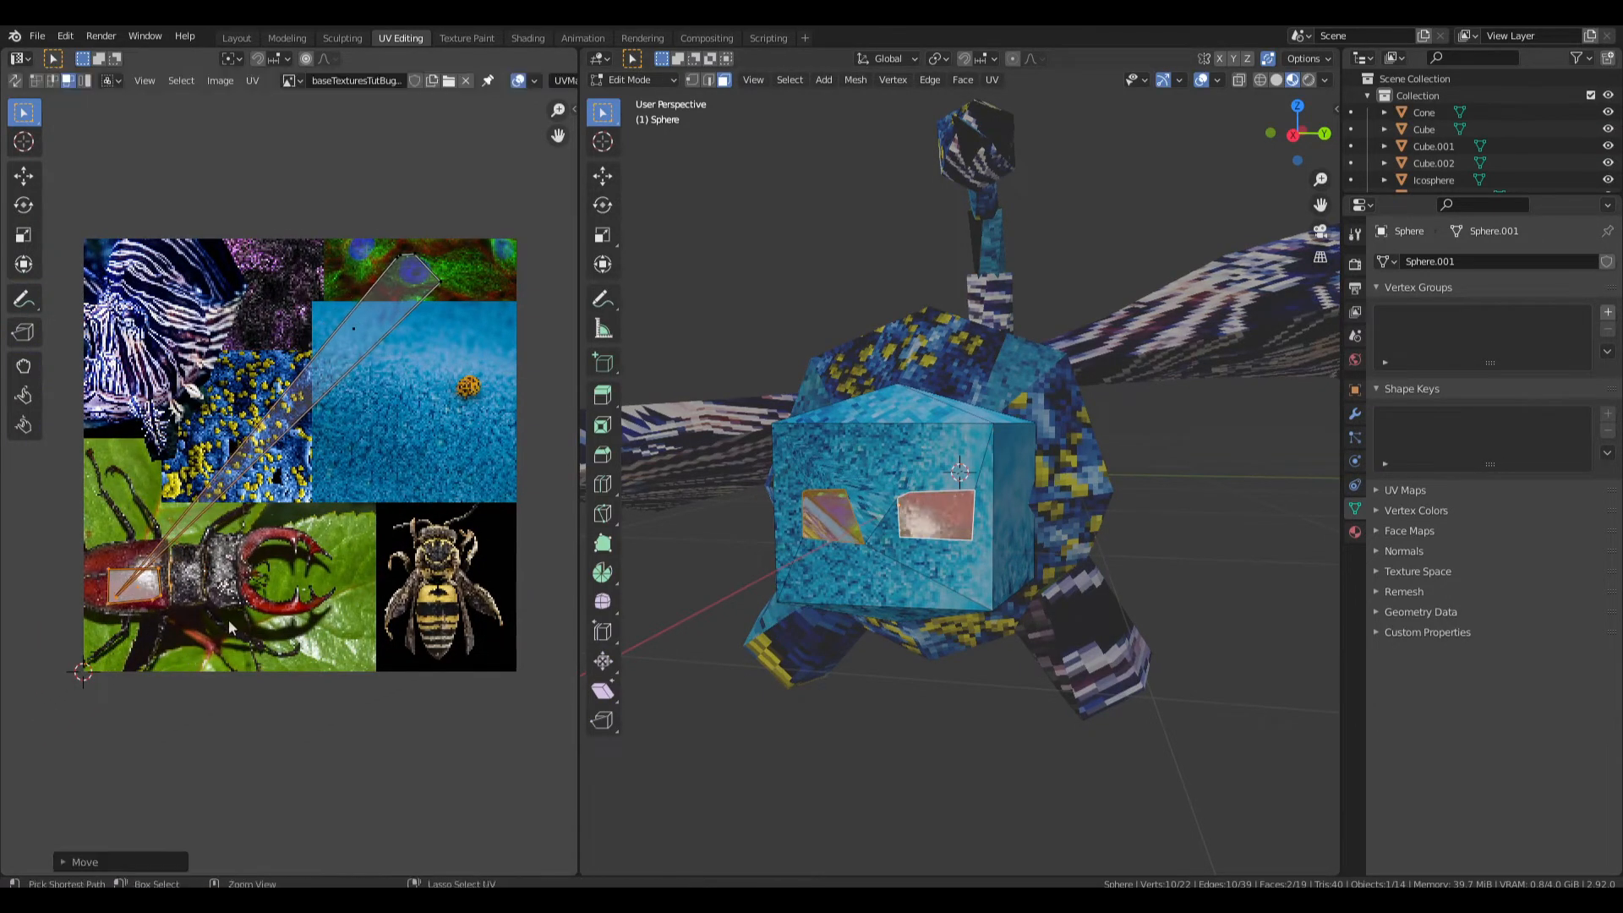
key(ctrl+z)
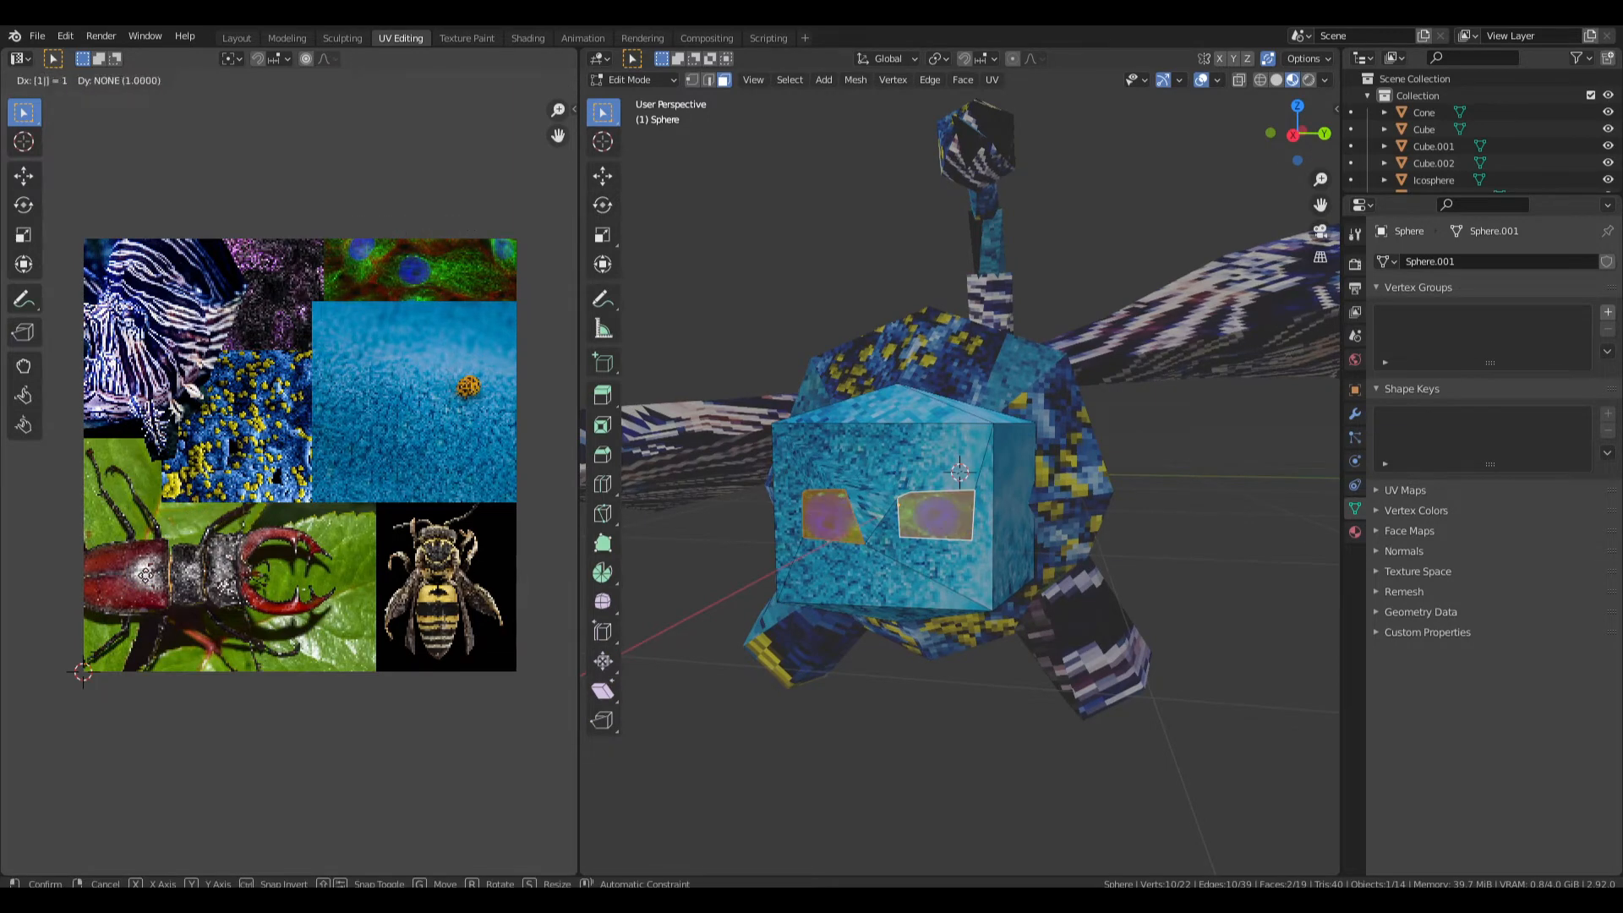
Shift the eye faces' UVs 1 unit in X to separate them, place them on the black background beside the bee, and leave Edit Mode.
key(1)
scroll(440, 269, down, 3)
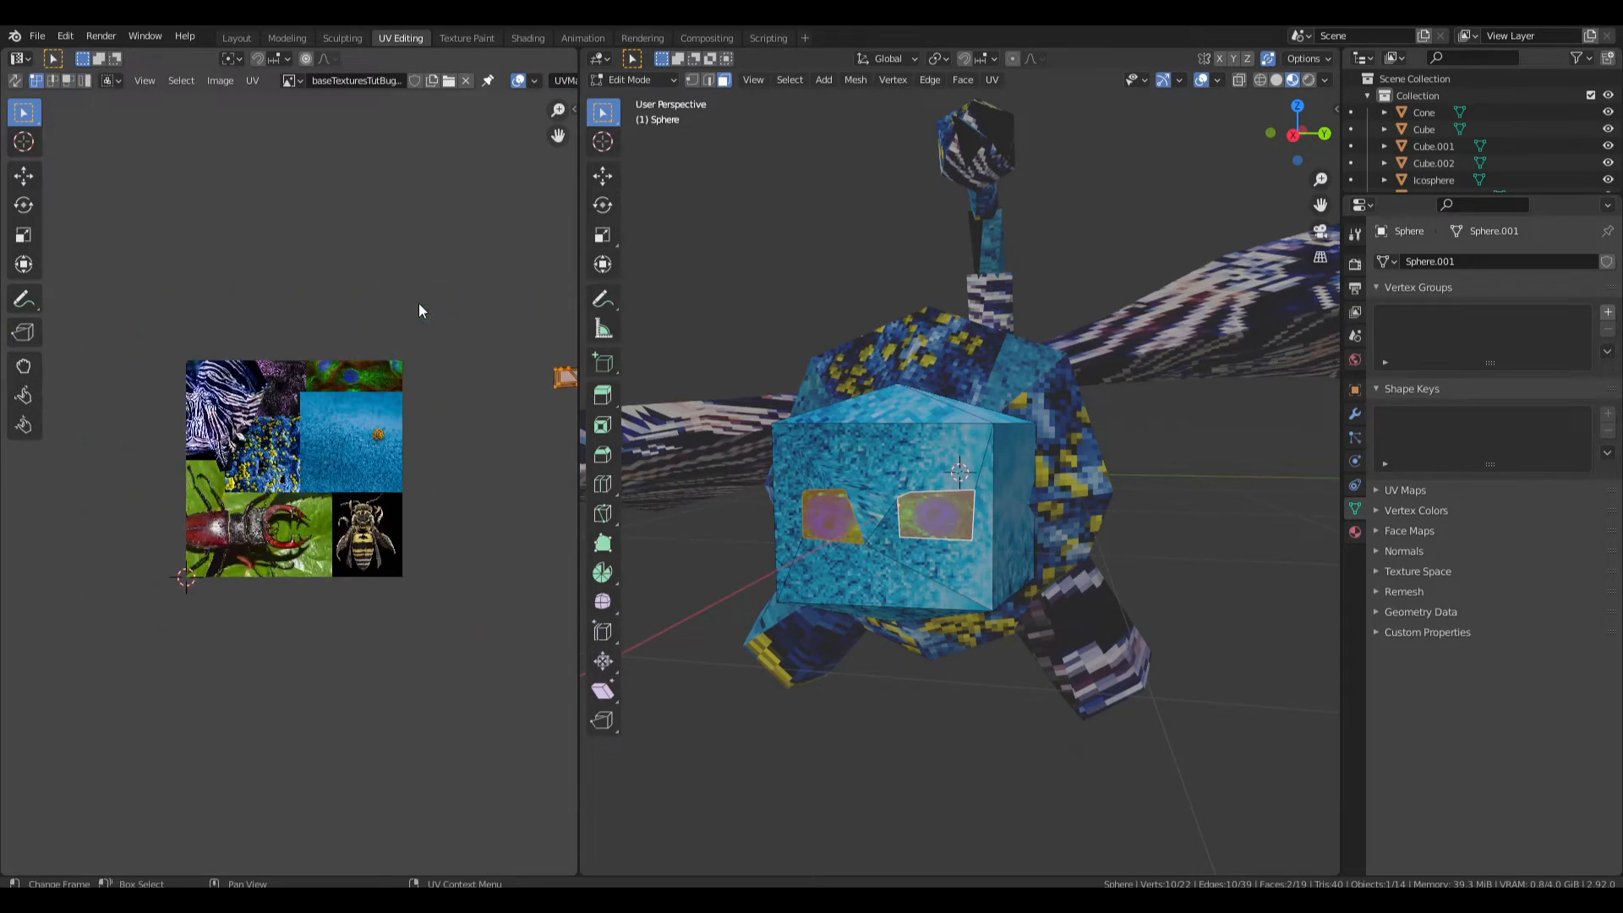
key(g)
click(6, 519)
scroll(289, 483, up, 3)
key(g)
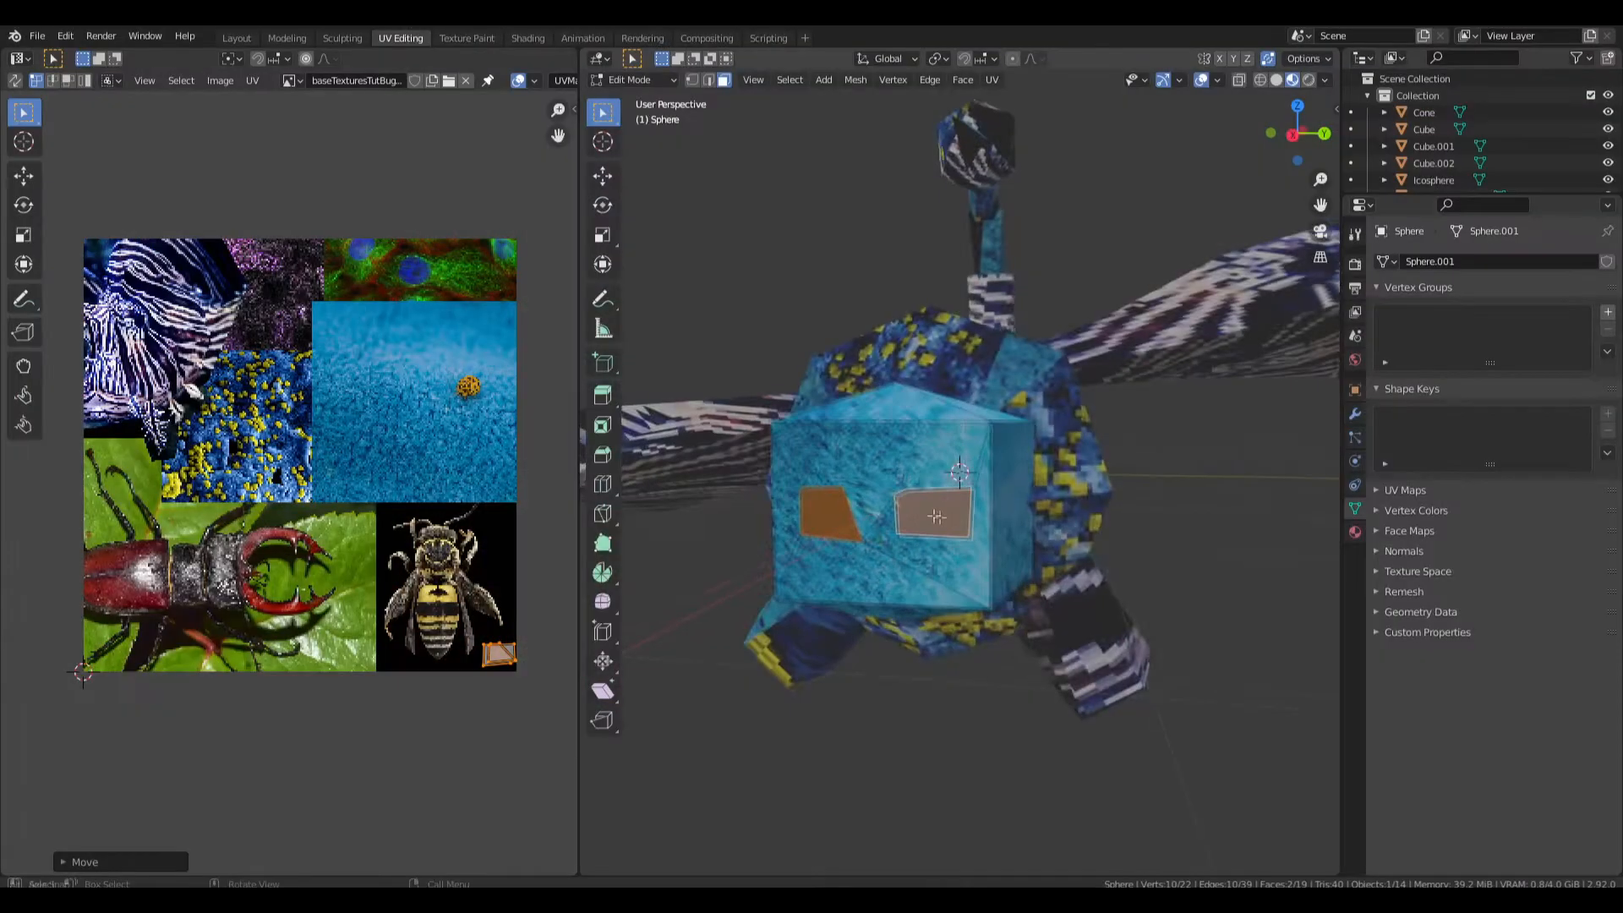
key(Tab)
middle_drag(947, 507, 963, 535)
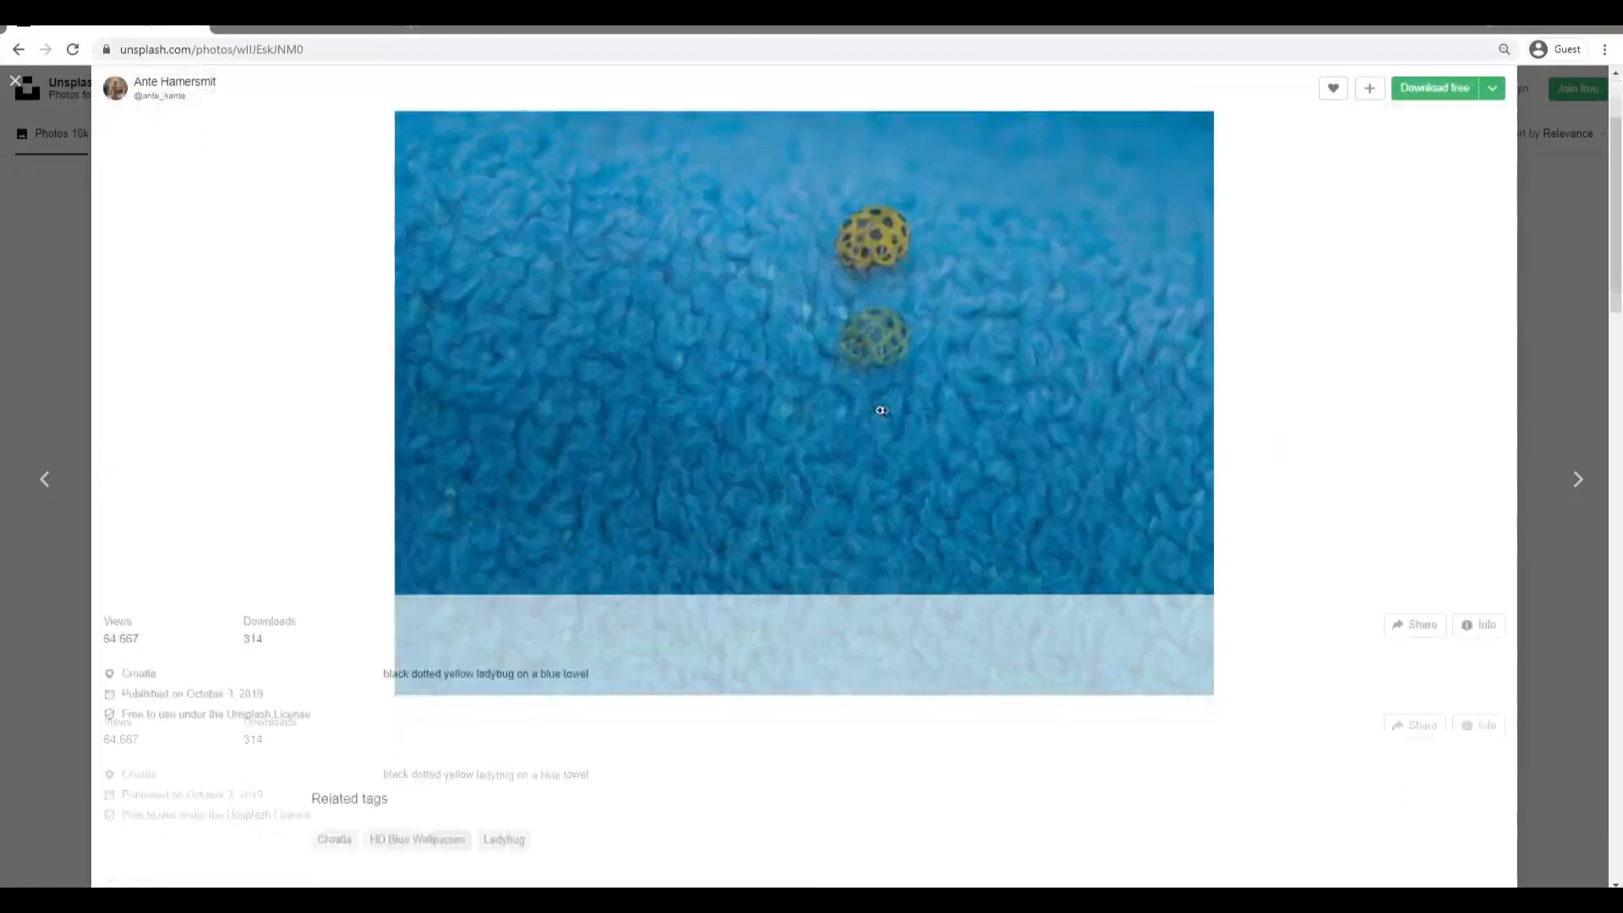
Switch to the browser and look through Unsplash's related insect photos, opening a dark-background wasp photo and examining the close-up heads and eyes.
scroll(879, 410, down, 13)
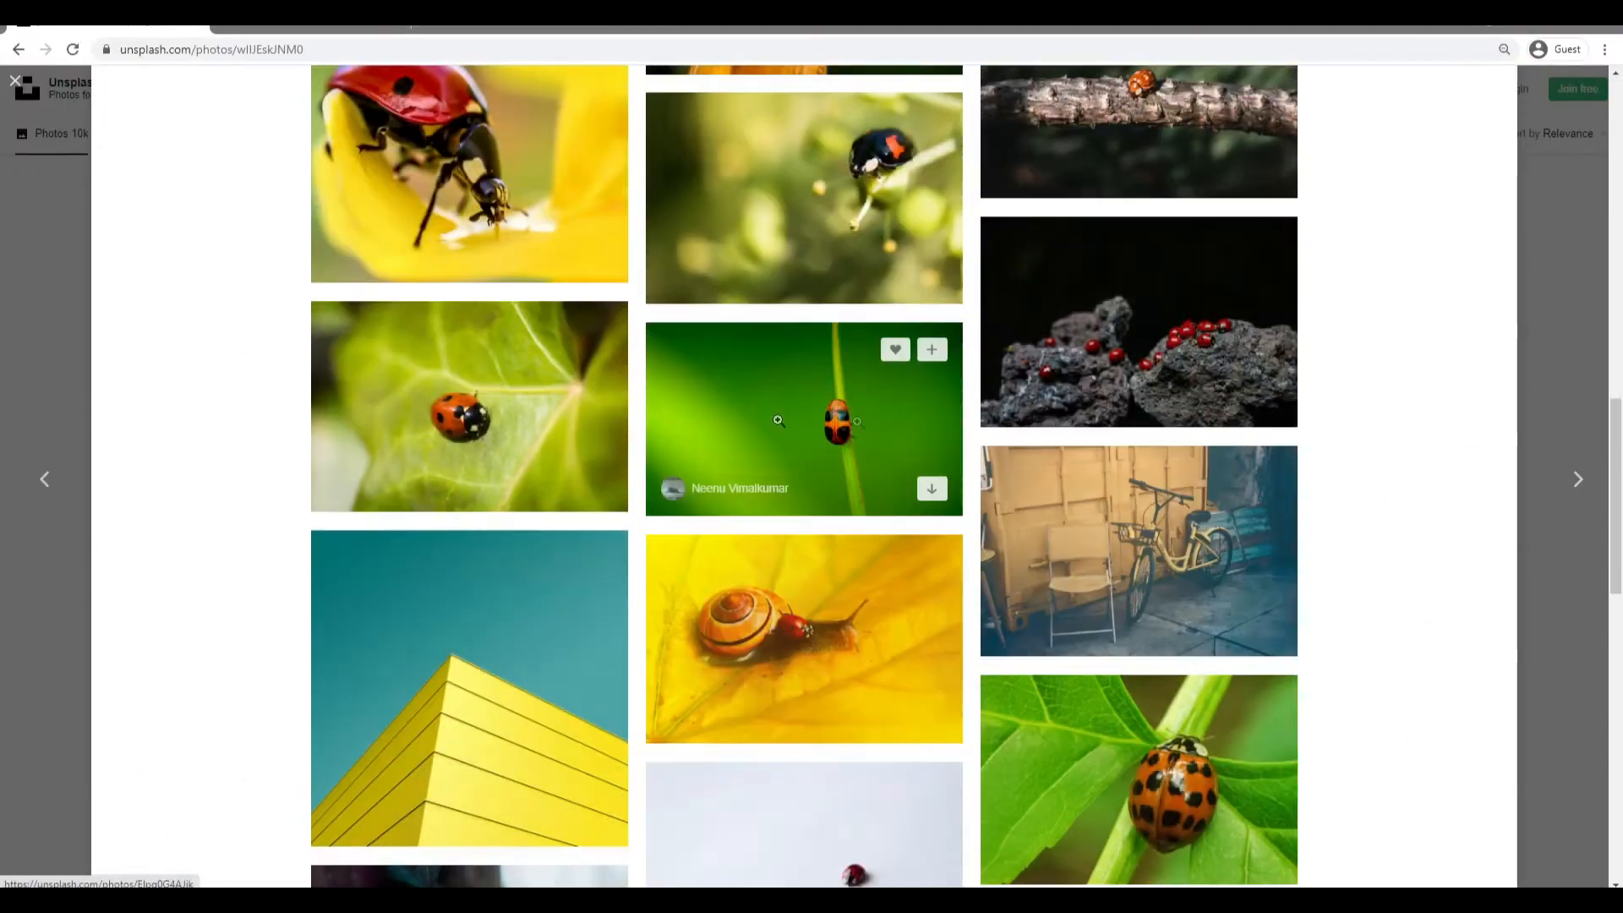
scroll(581, 497, down, 13)
scroll(585, 494, up, 5)
scroll(528, 490, up, 2)
click(558, 659)
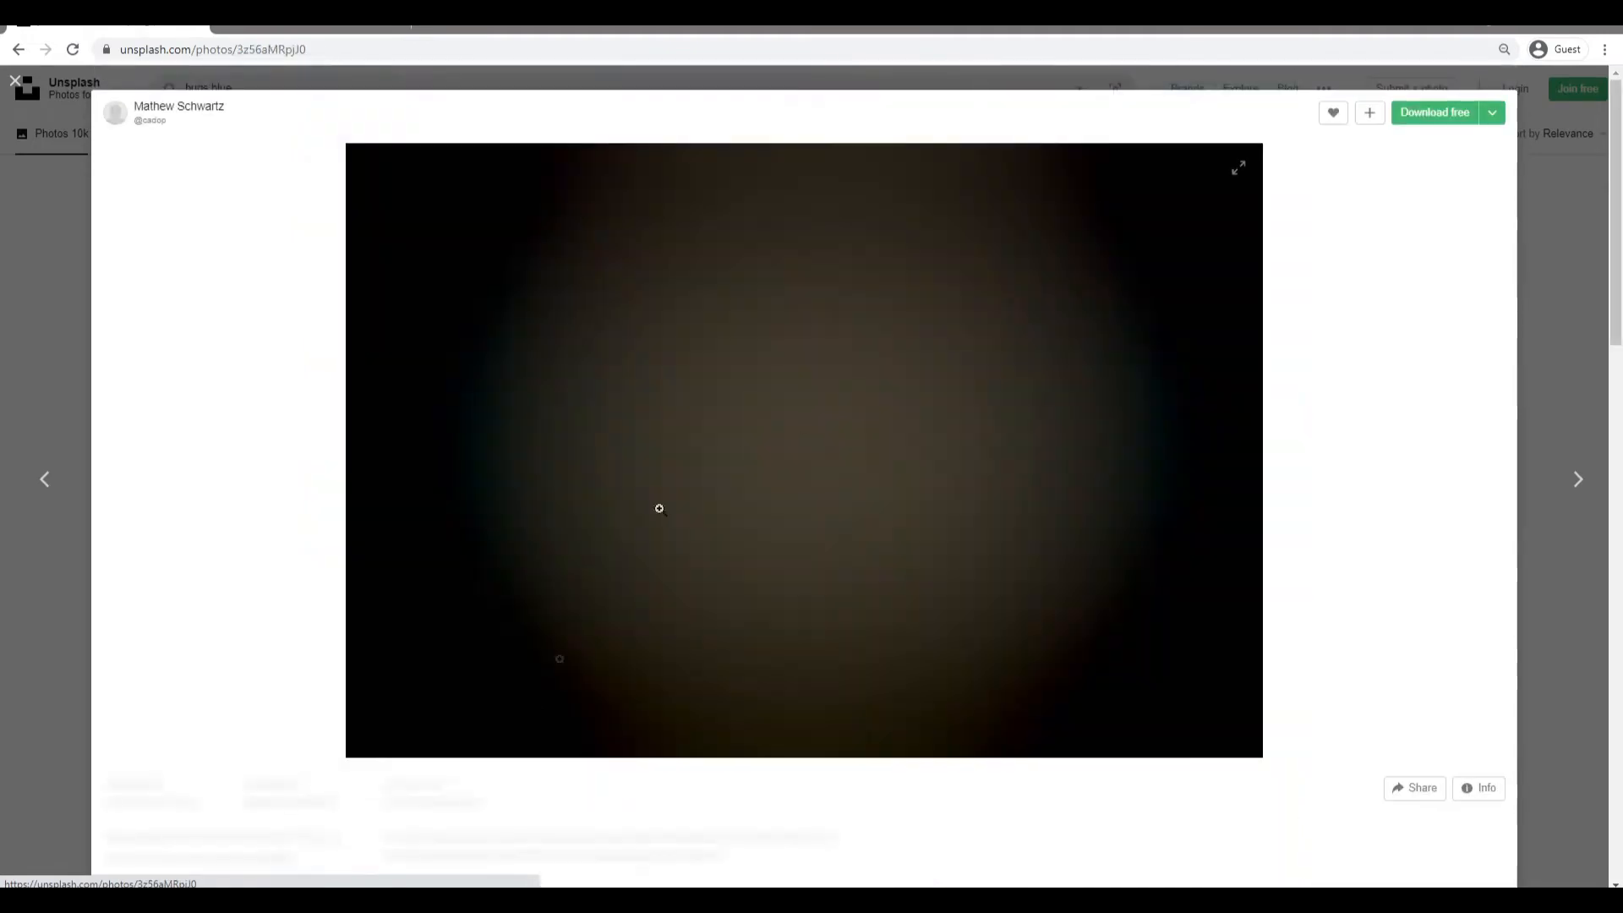
scroll(761, 446, down, 10)
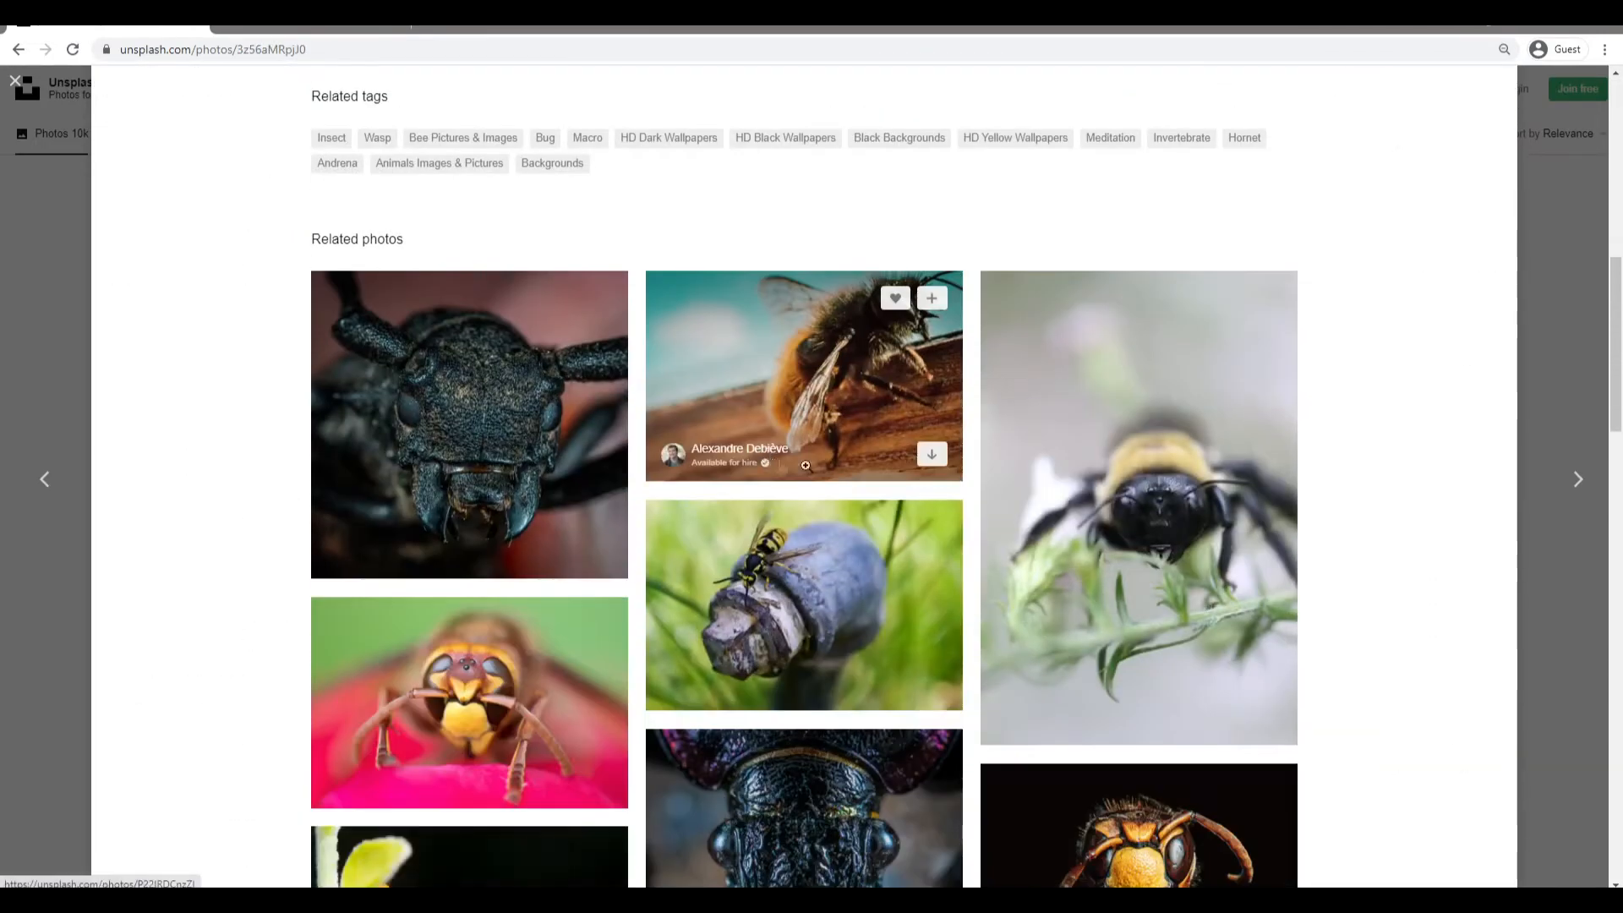
scroll(1099, 541, down, 4)
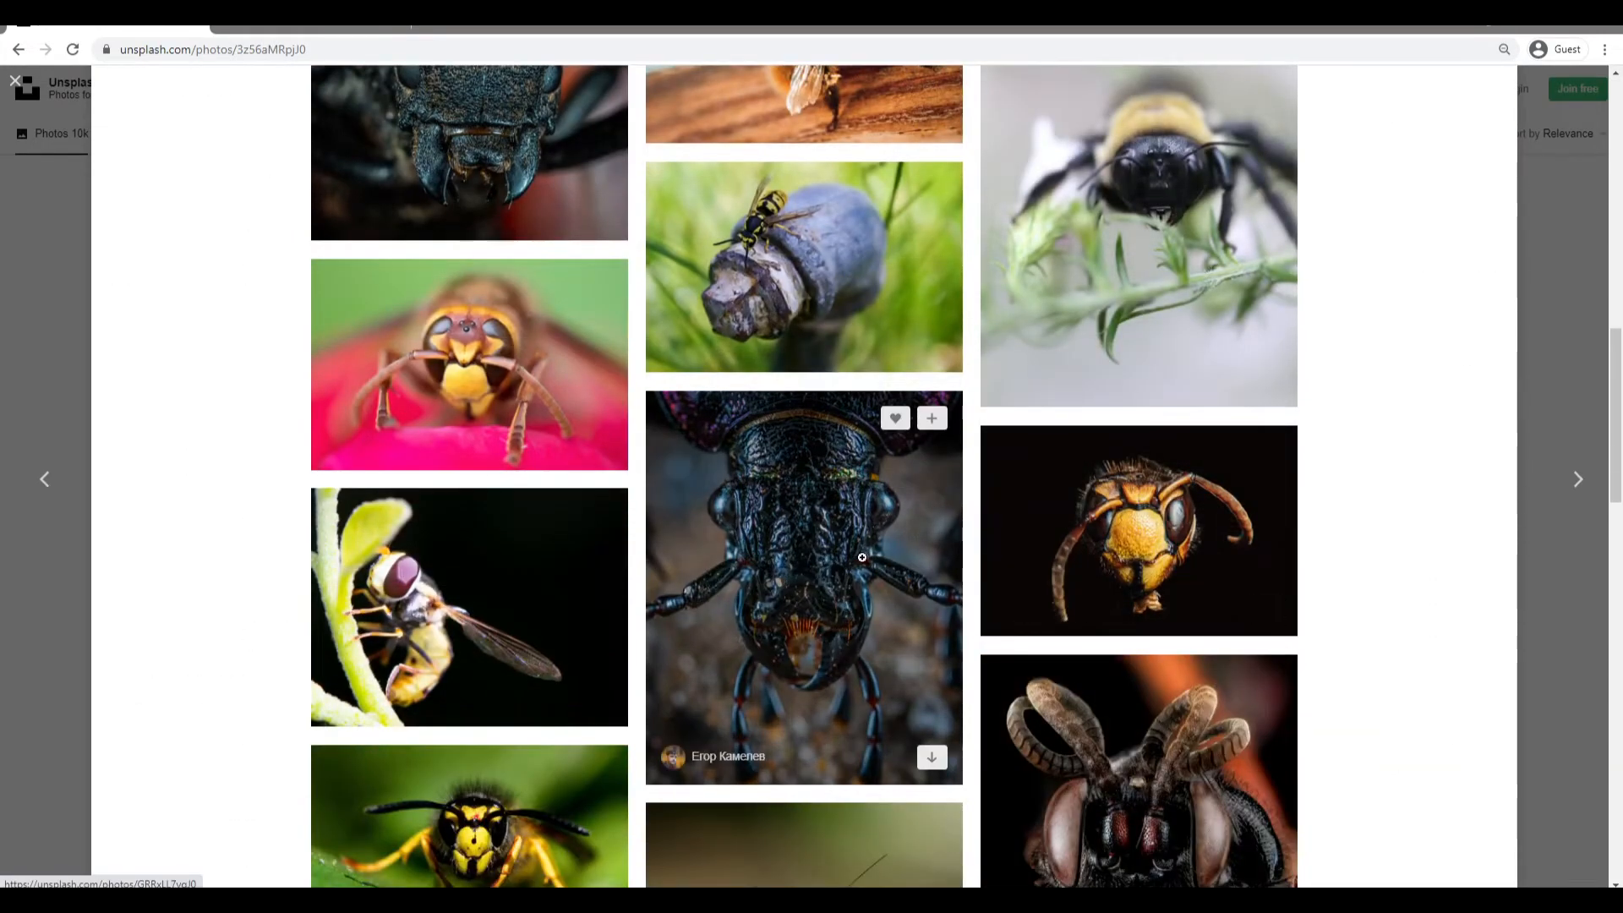
scroll(930, 724, down, 7)
scroll(644, 332, down, 3)
scroll(547, 420, up, 15)
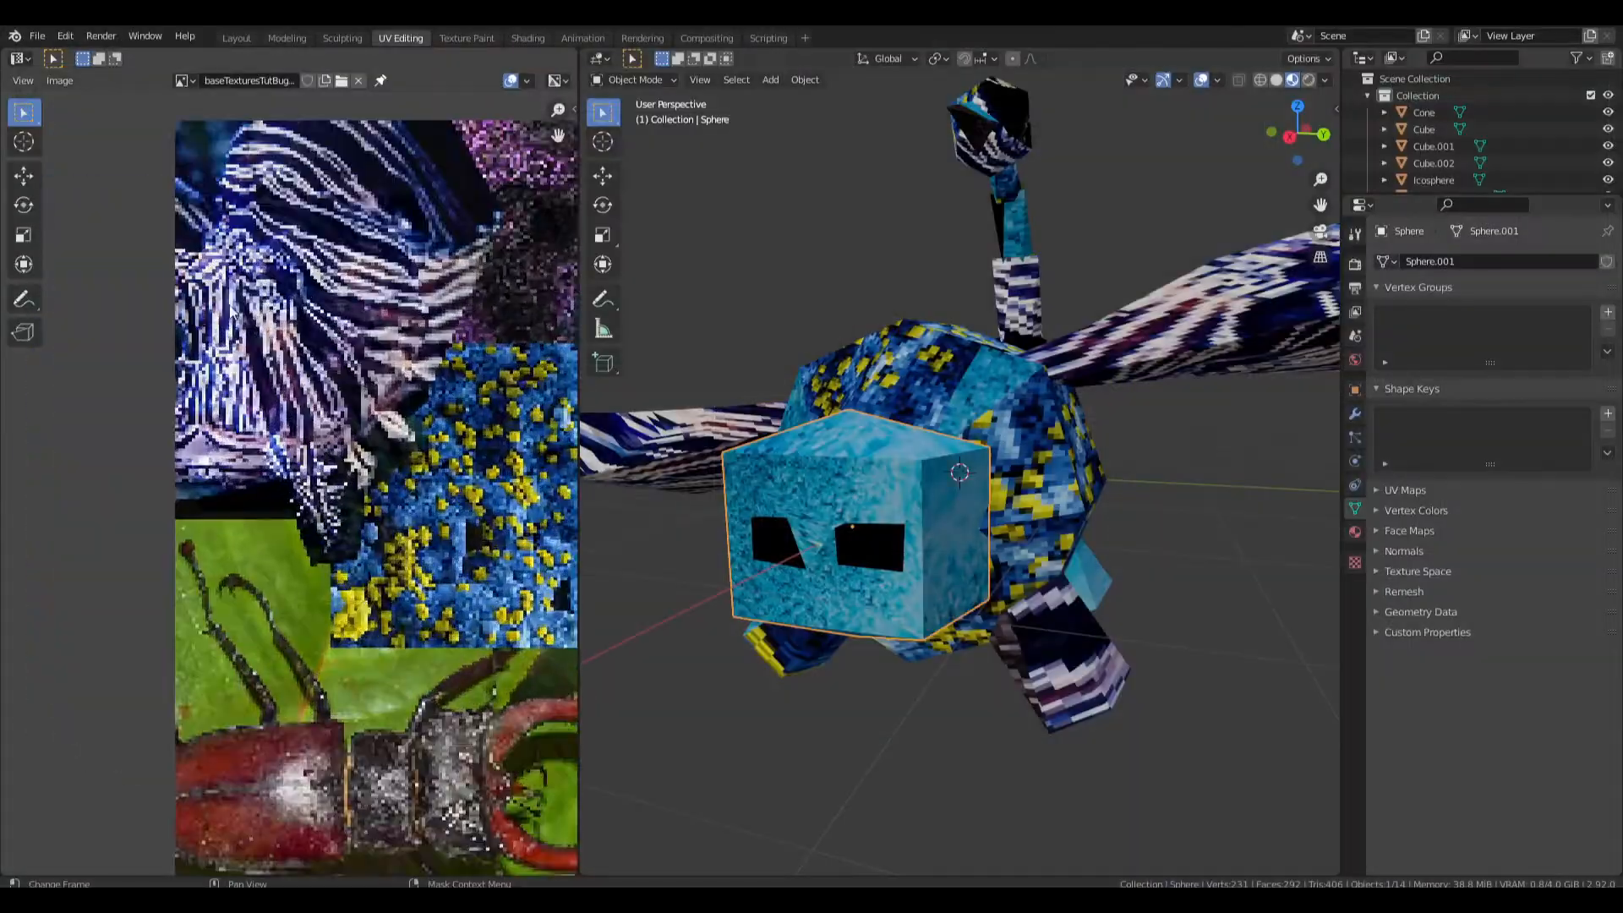
Shrink and rotate the UVs of the head's left eye face and position them over a yellow spot in the blue-and-yellow texture.
scroll(139, 396, up, 4)
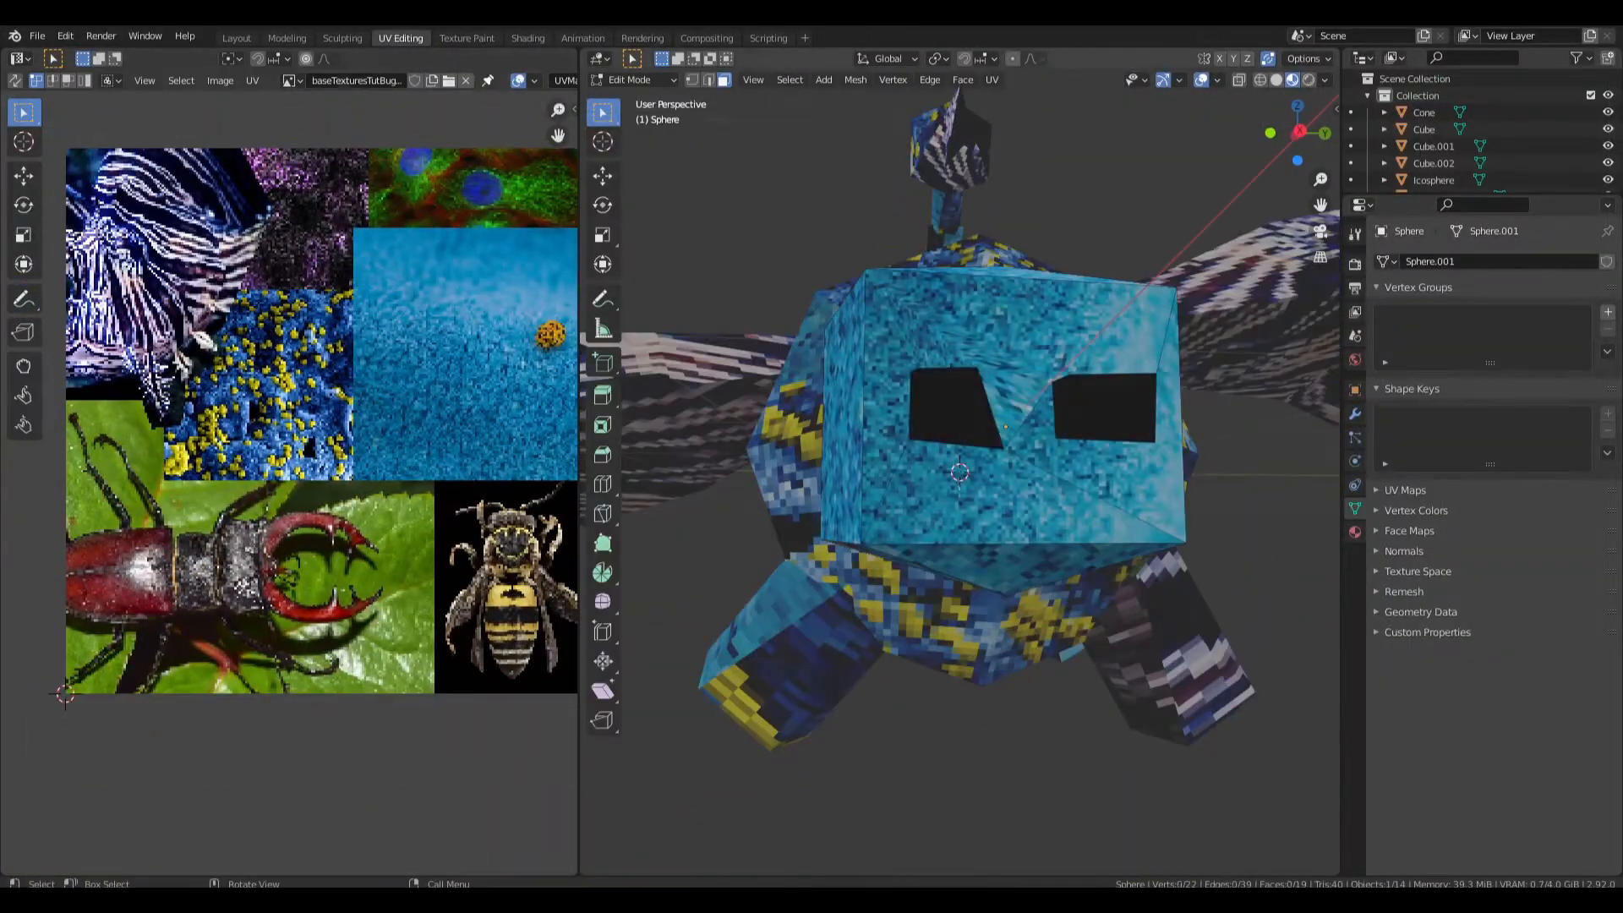
key(g)
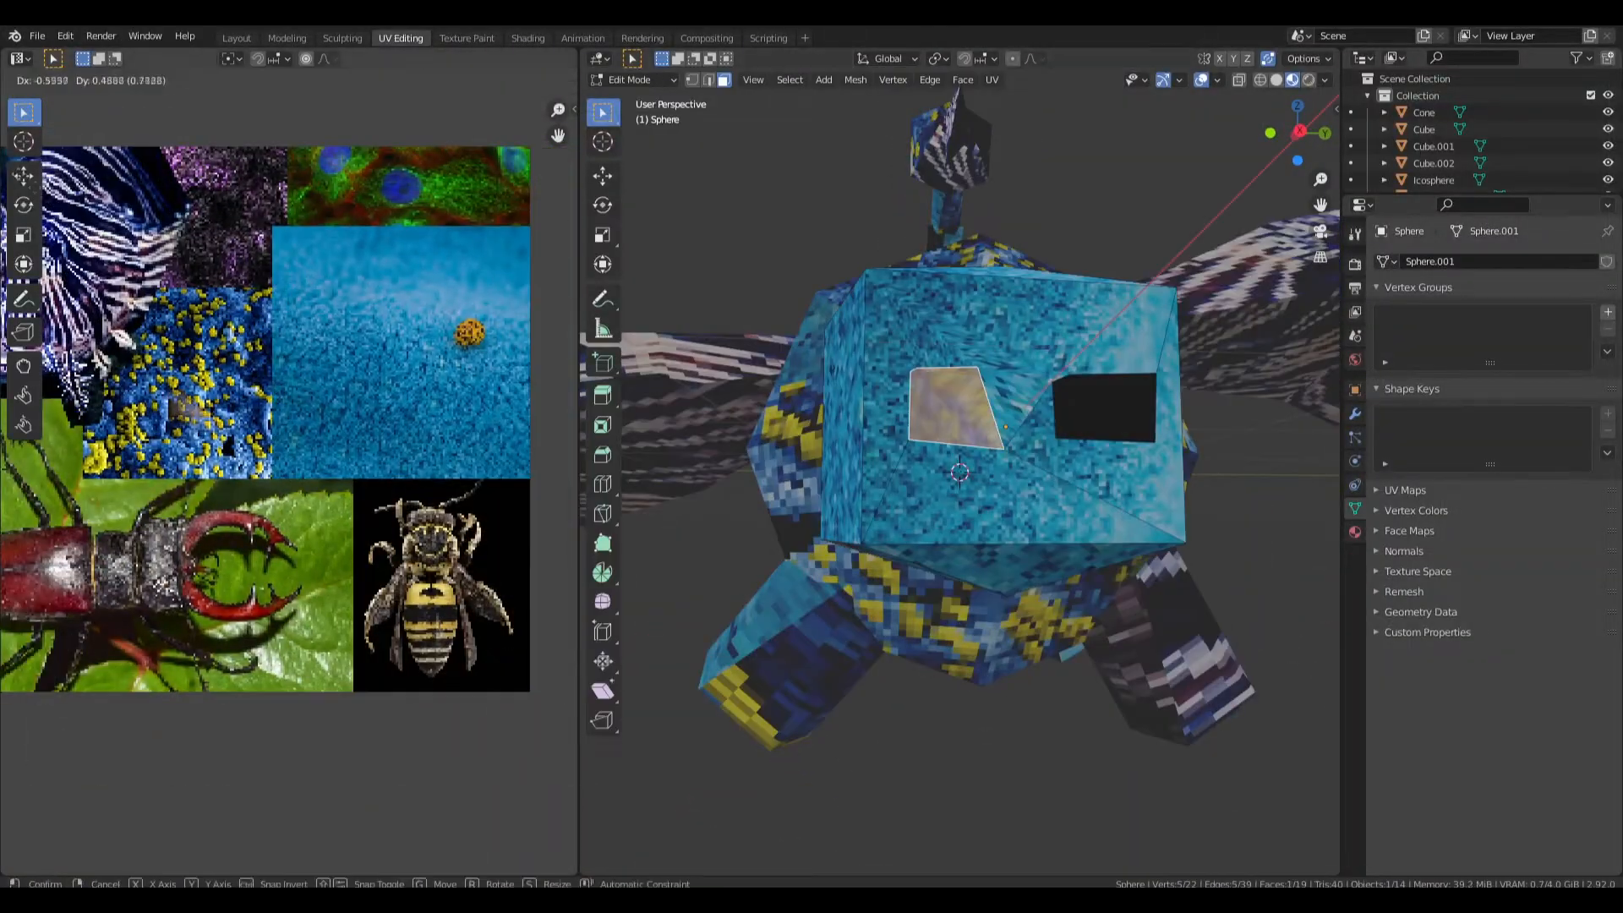
scroll(222, 414, up, 2)
key(s)
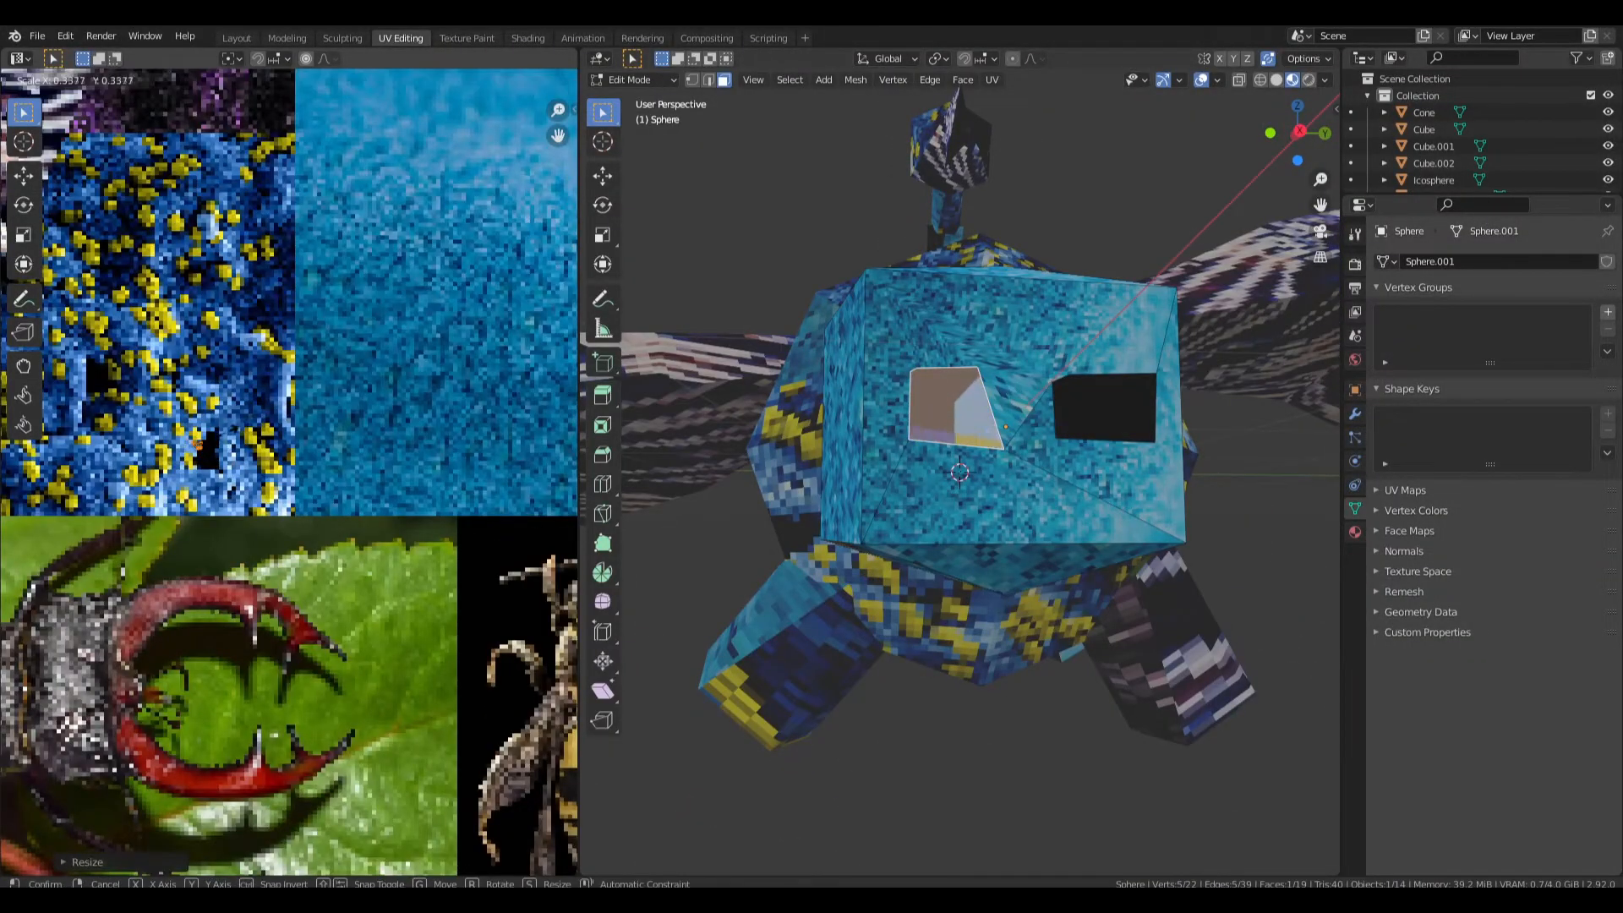
scroll(211, 404, up, 5)
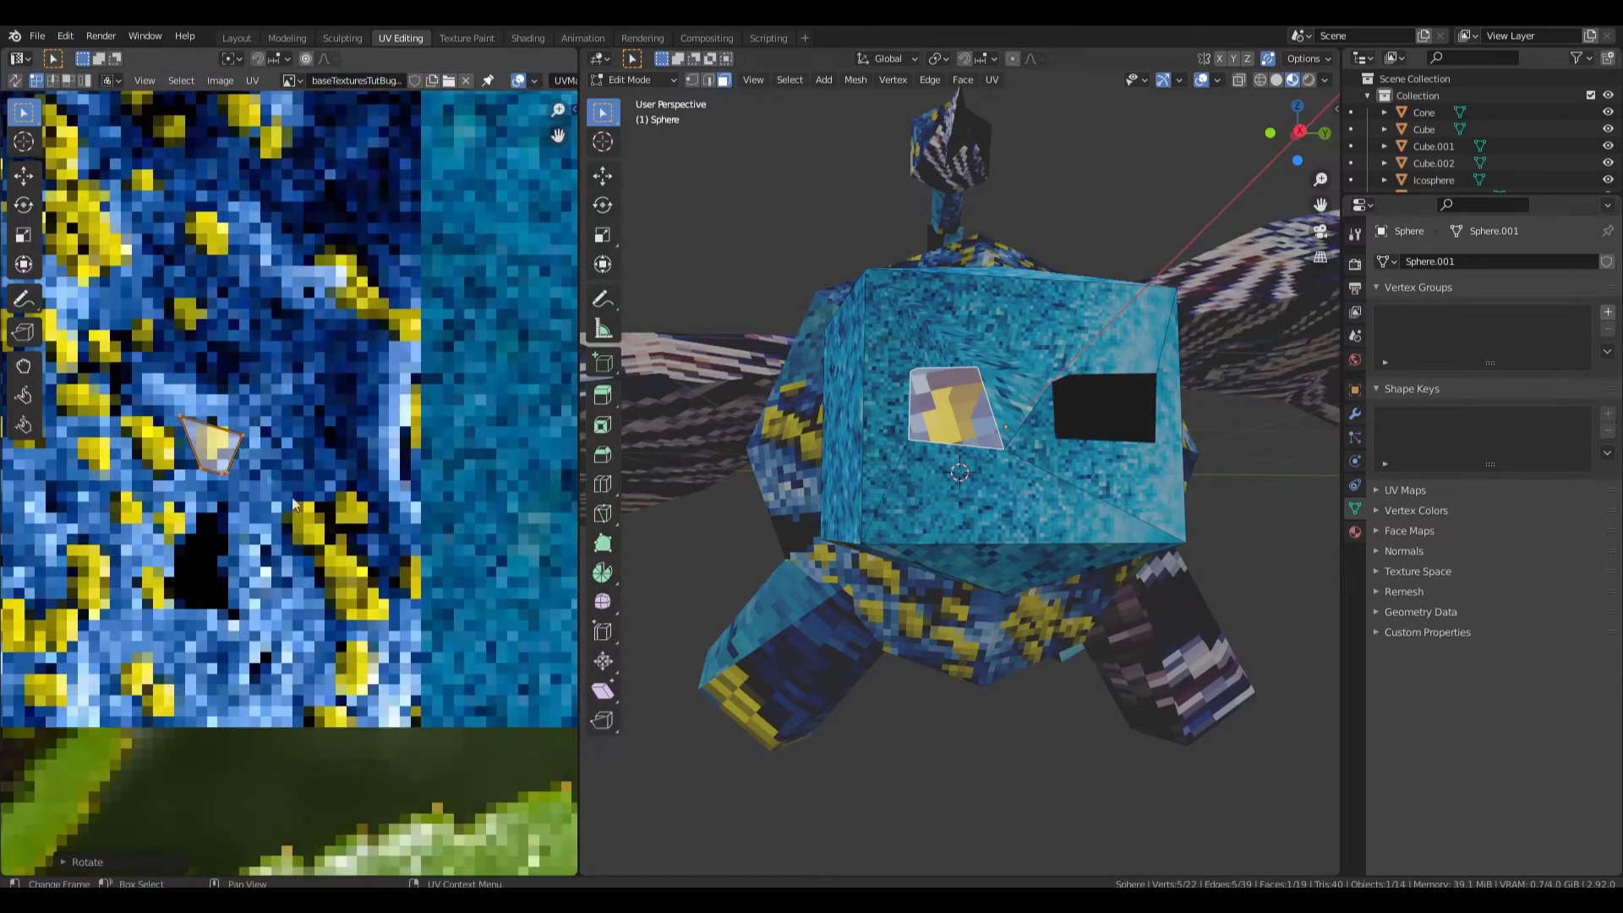
key(g)
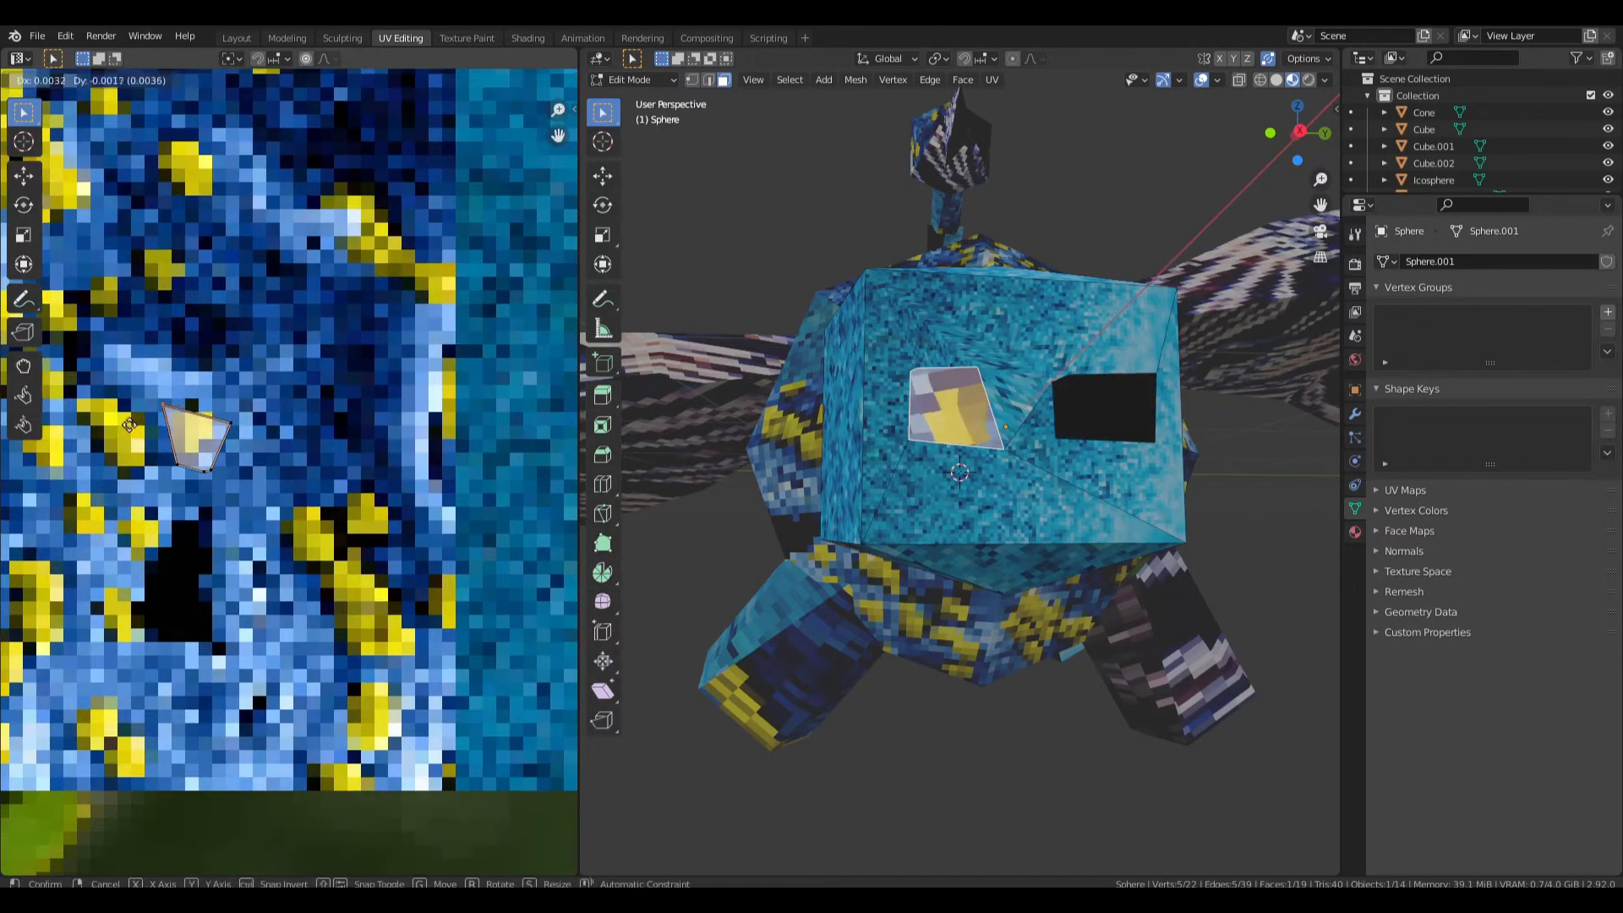
key(g)
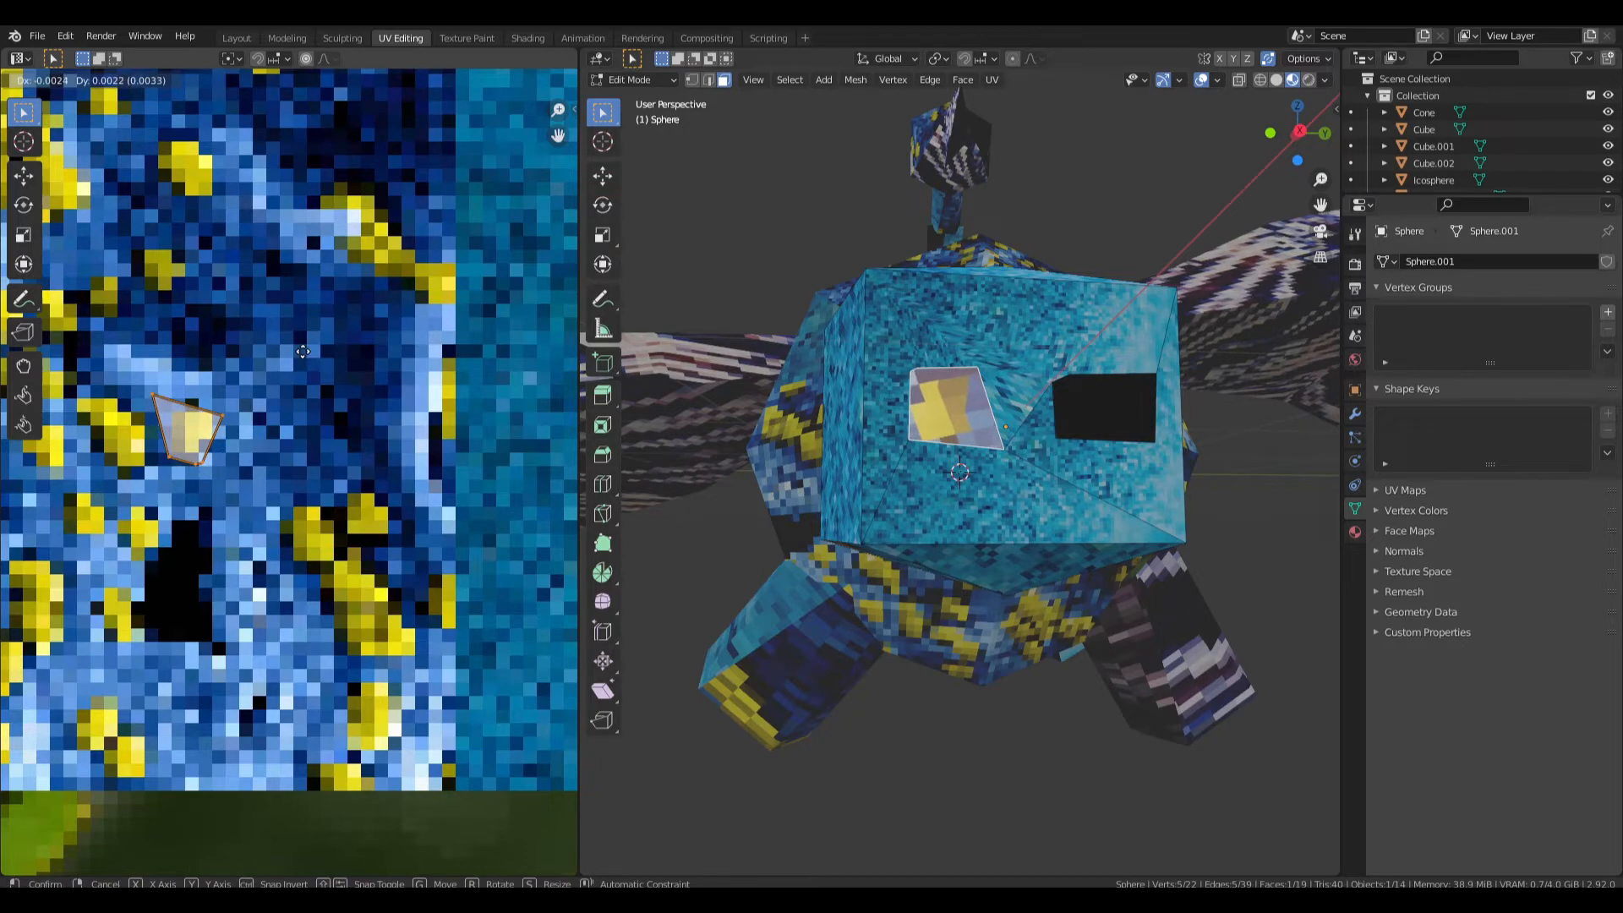
click(303, 351)
Move the right eye face's UVs onto the blue-and-yellow texture and scale them down.
click(1136, 410)
scroll(306, 402, down, 10)
key(g)
click(289, 482)
scroll(289, 483, up, 4)
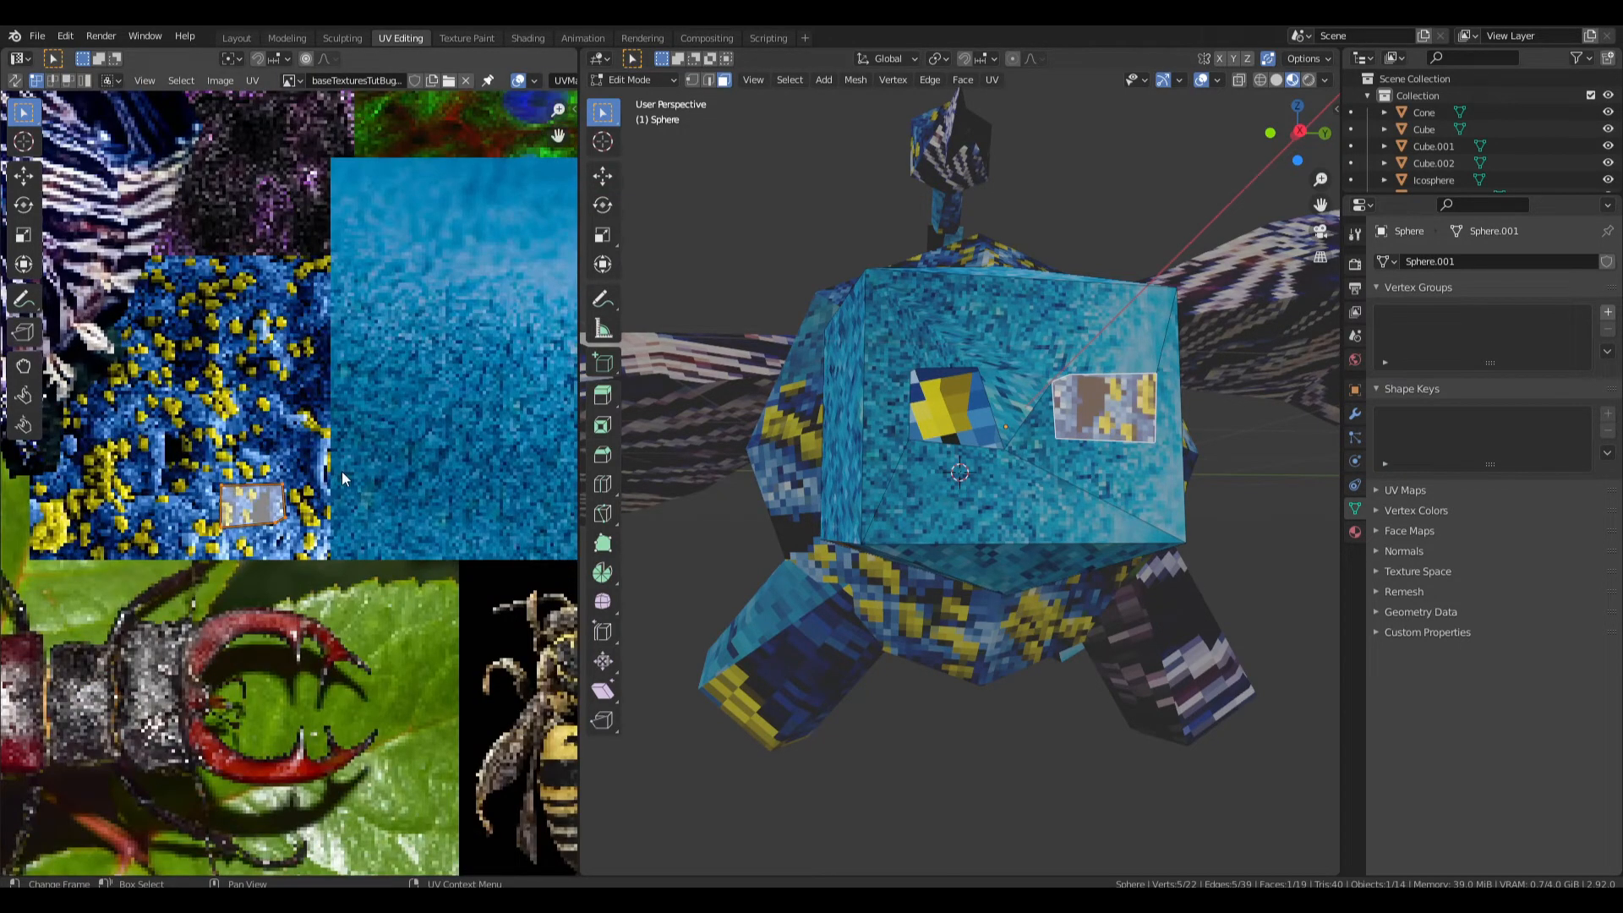
key(s)
click(289, 482)
Rotate the right eye's UV face and fine-position it so a single yellow spot sits in the eye.
scroll(289, 482, up, 1)
key(g)
click(296, 465)
key(r)
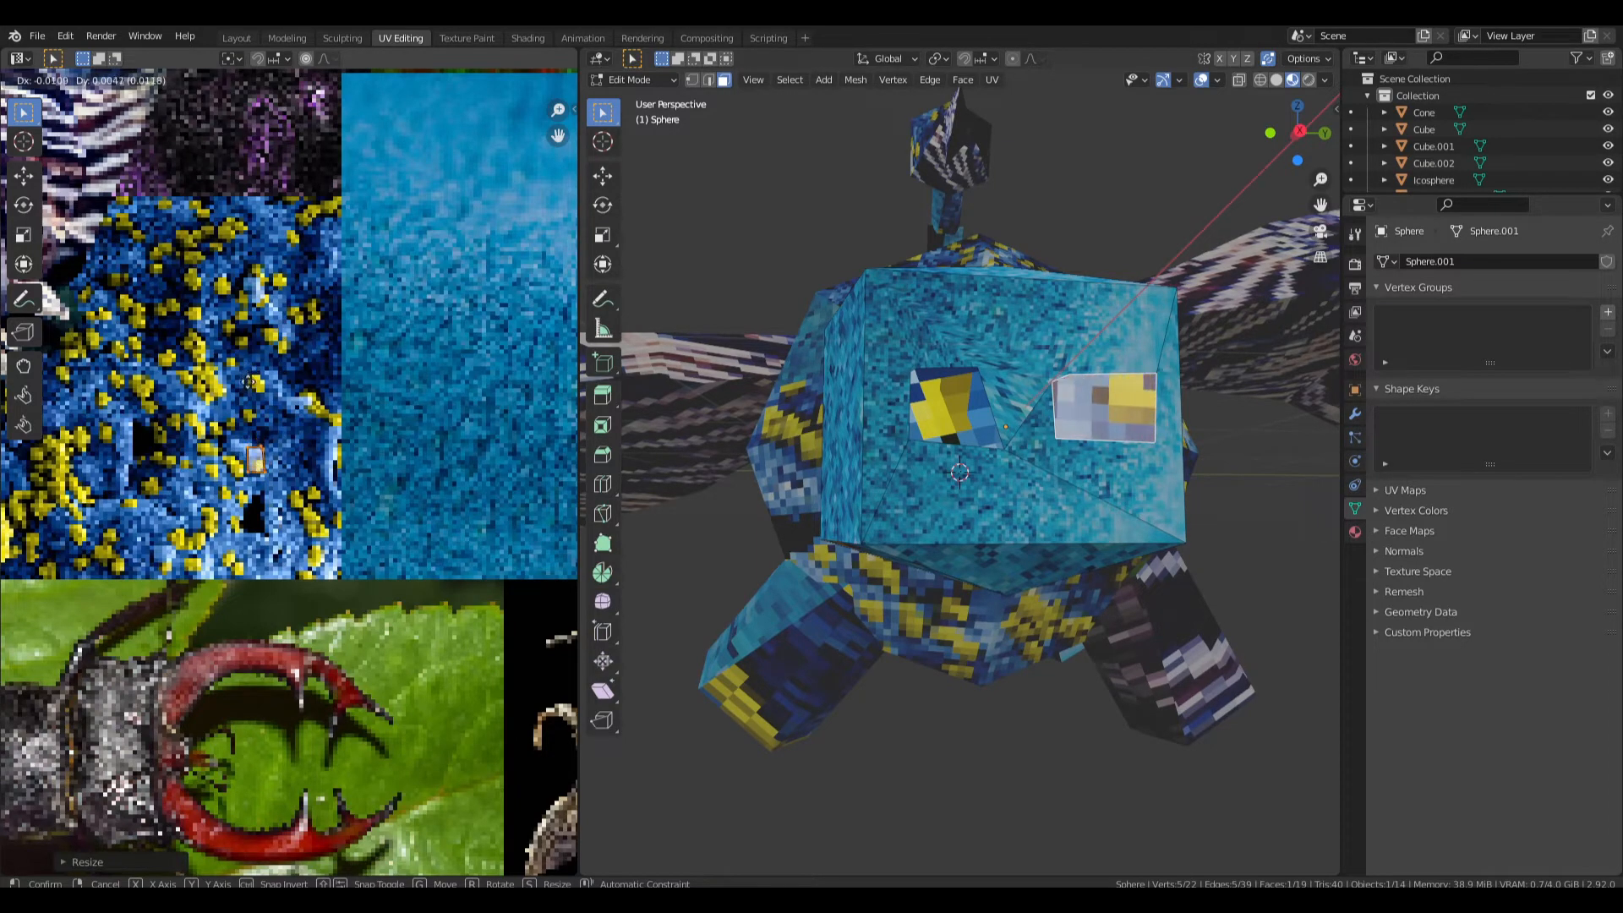
click(248, 385)
scroll(254, 406, up, 3)
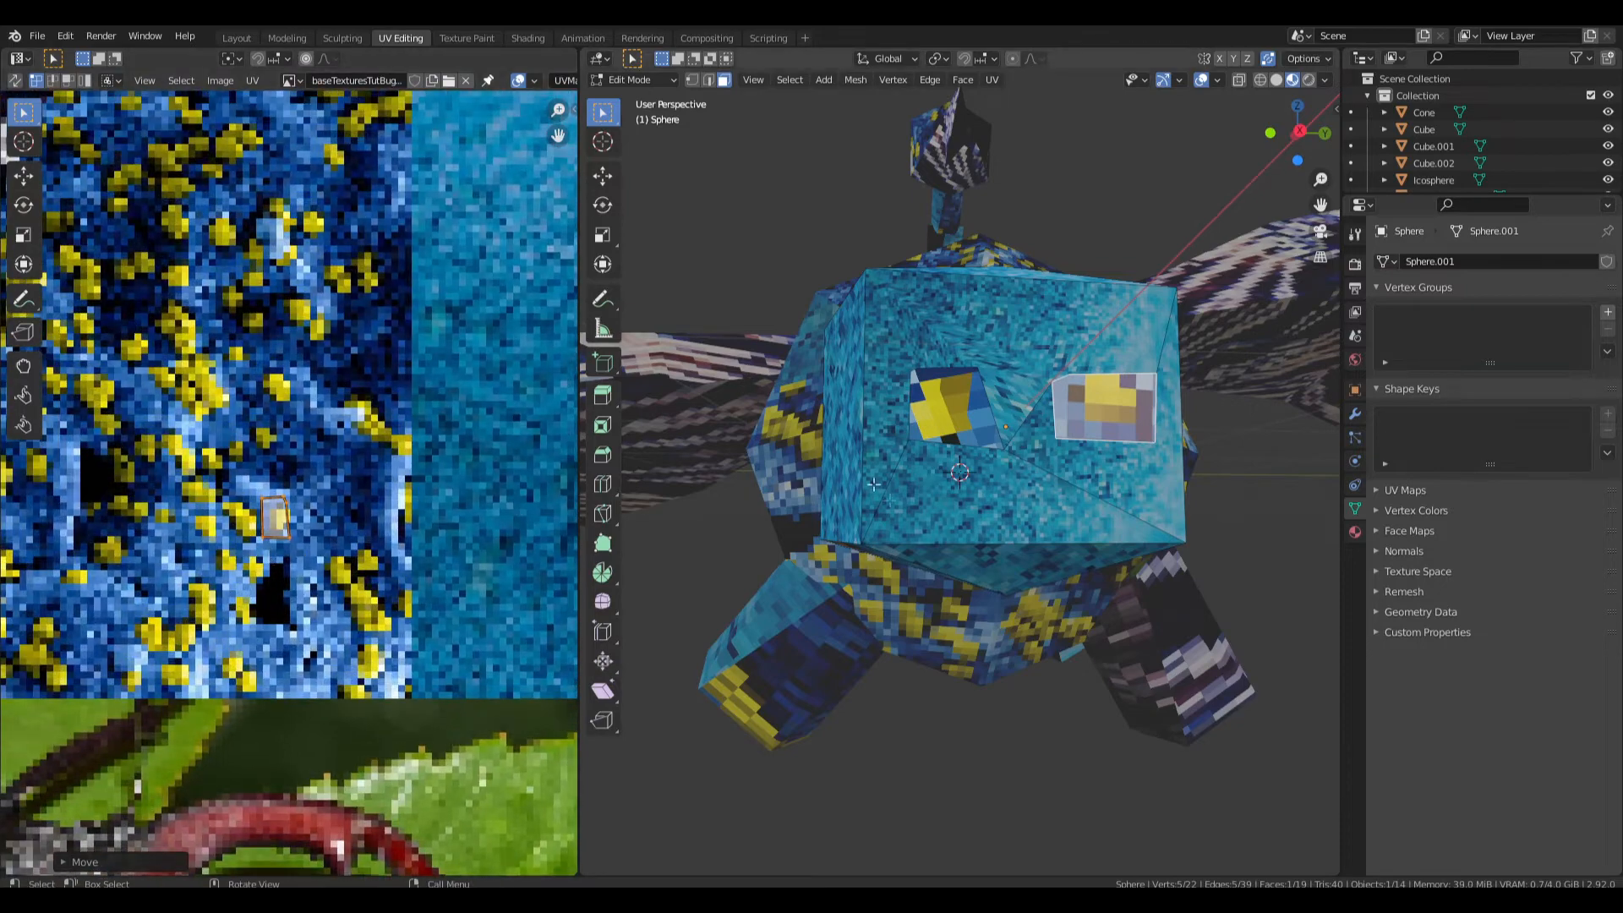
scroll(279, 507, up, 4)
key(g)
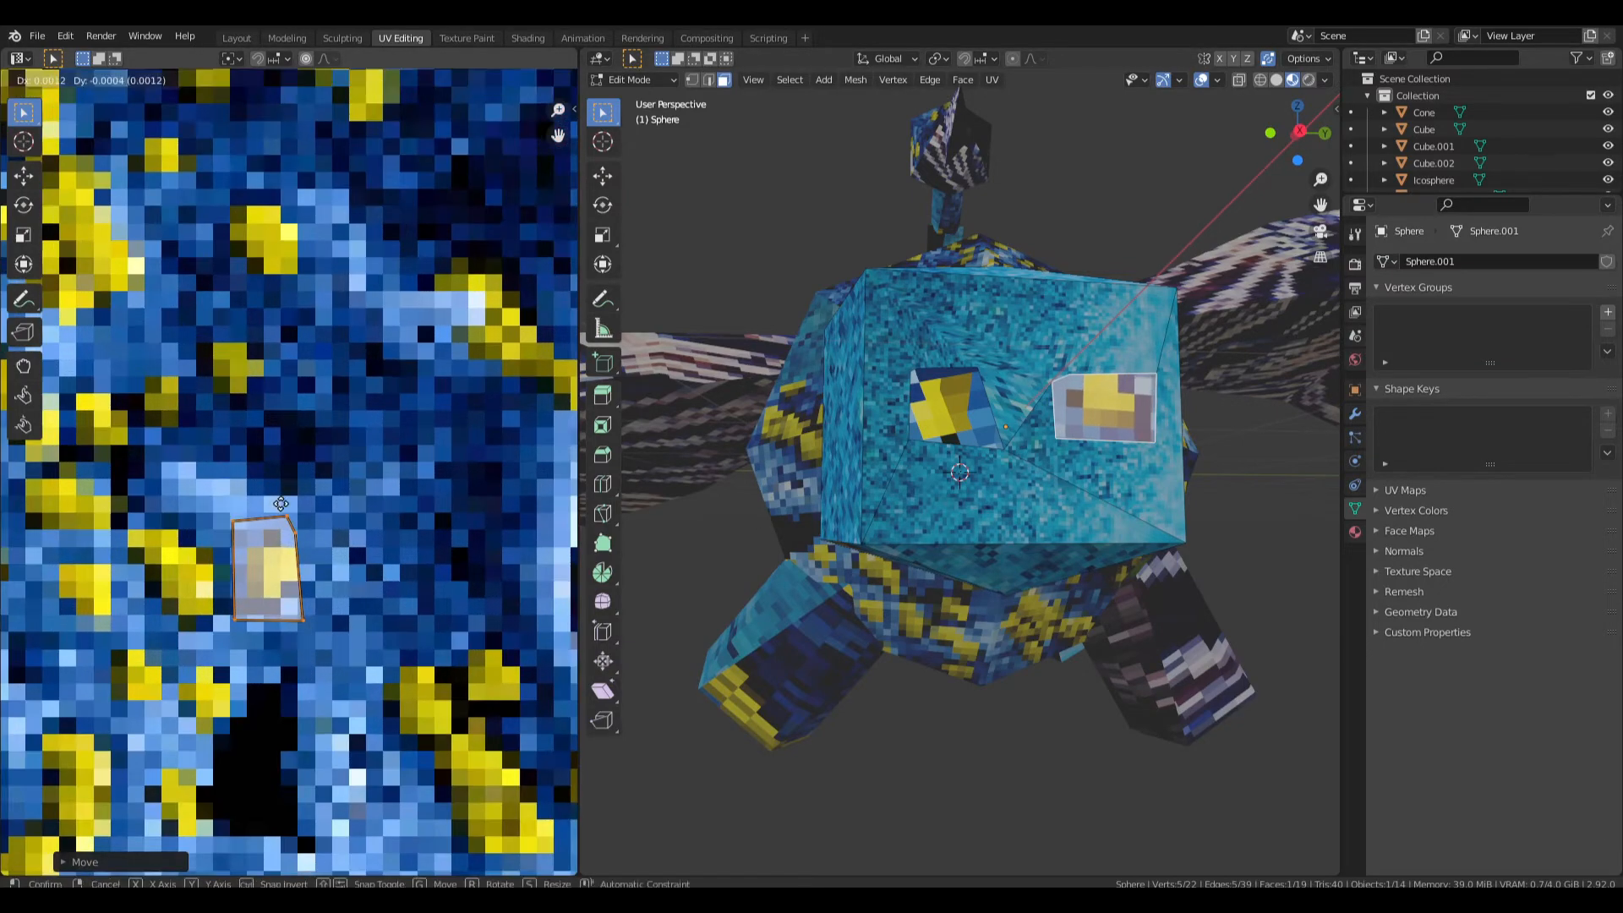
click(290, 502)
Return to Object Mode and save the creature file.
key(Tab)
middle_drag(1053, 536, 904, 581)
key(ctrl+s)
Select the purple-striped front leg's mesh, shrink its UV islands and shift them toward the purple texture.
scroll(989, 539, down, 4)
click(903, 583)
key(Tab)
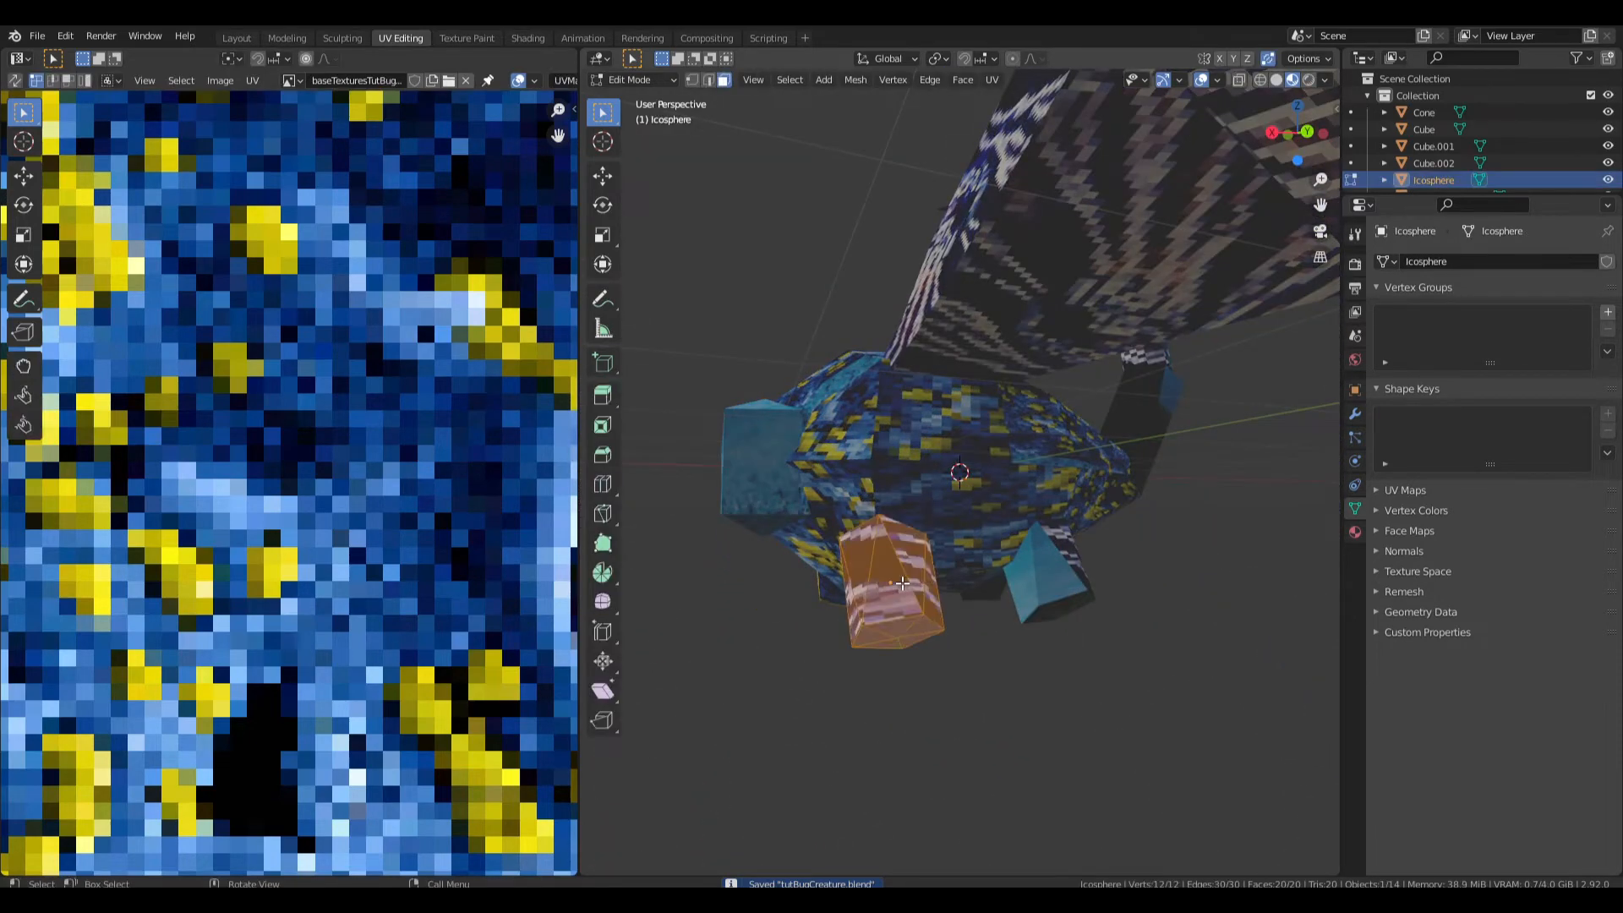
scroll(902, 583, down, 3)
scroll(199, 474, down, 6)
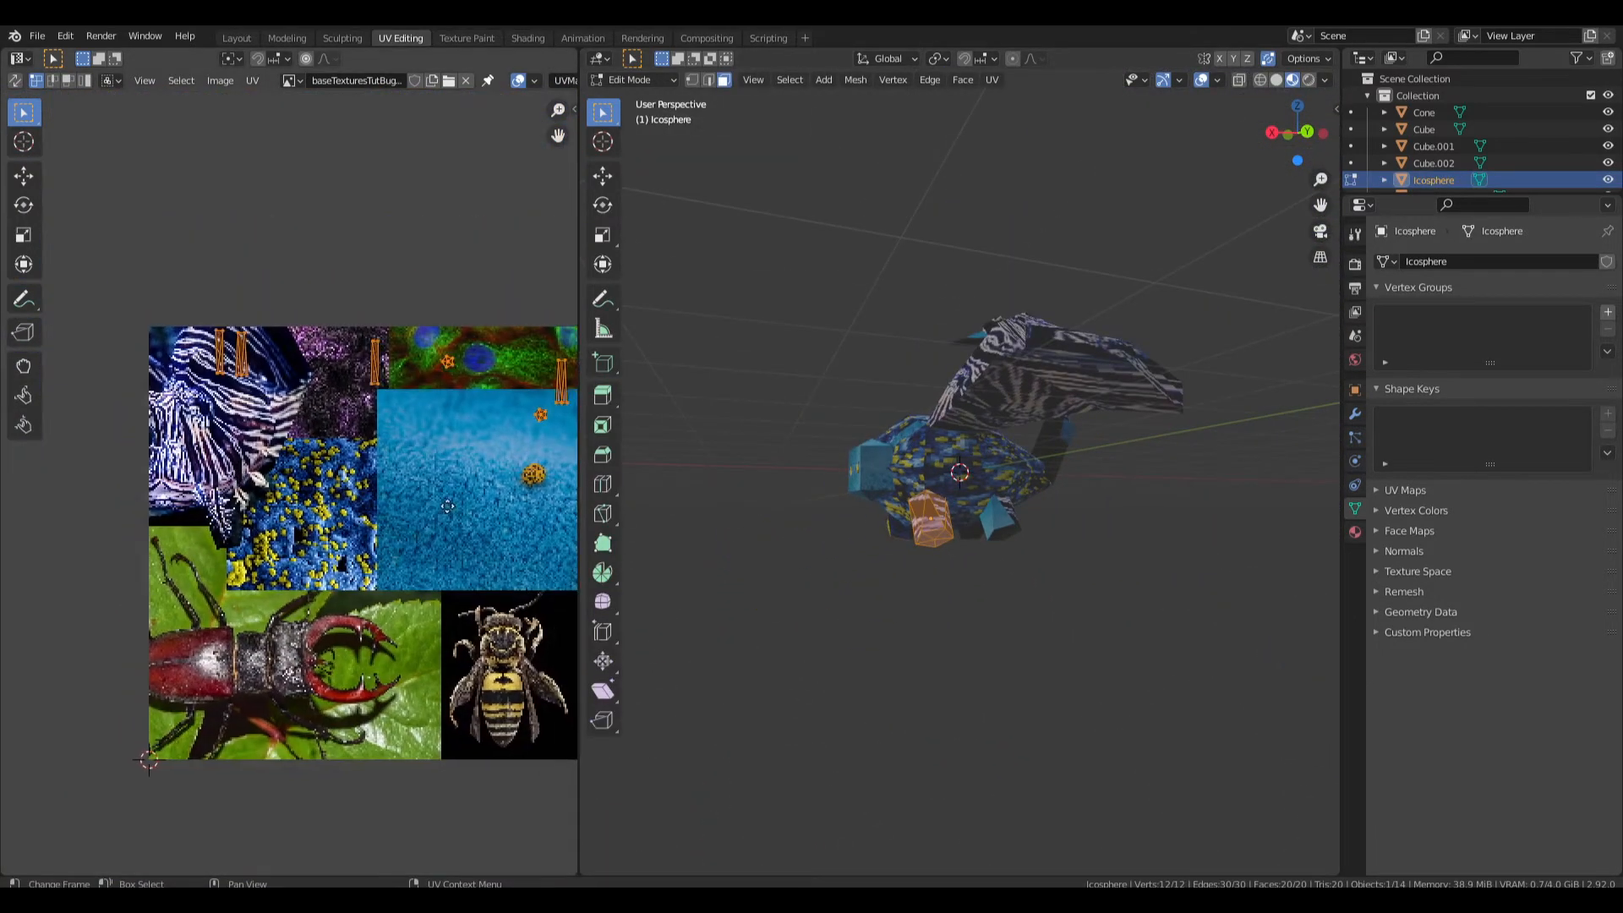
middle_drag(447, 507, 381, 526)
scroll(879, 524, up, 3)
middle_drag(880, 524, 995, 537)
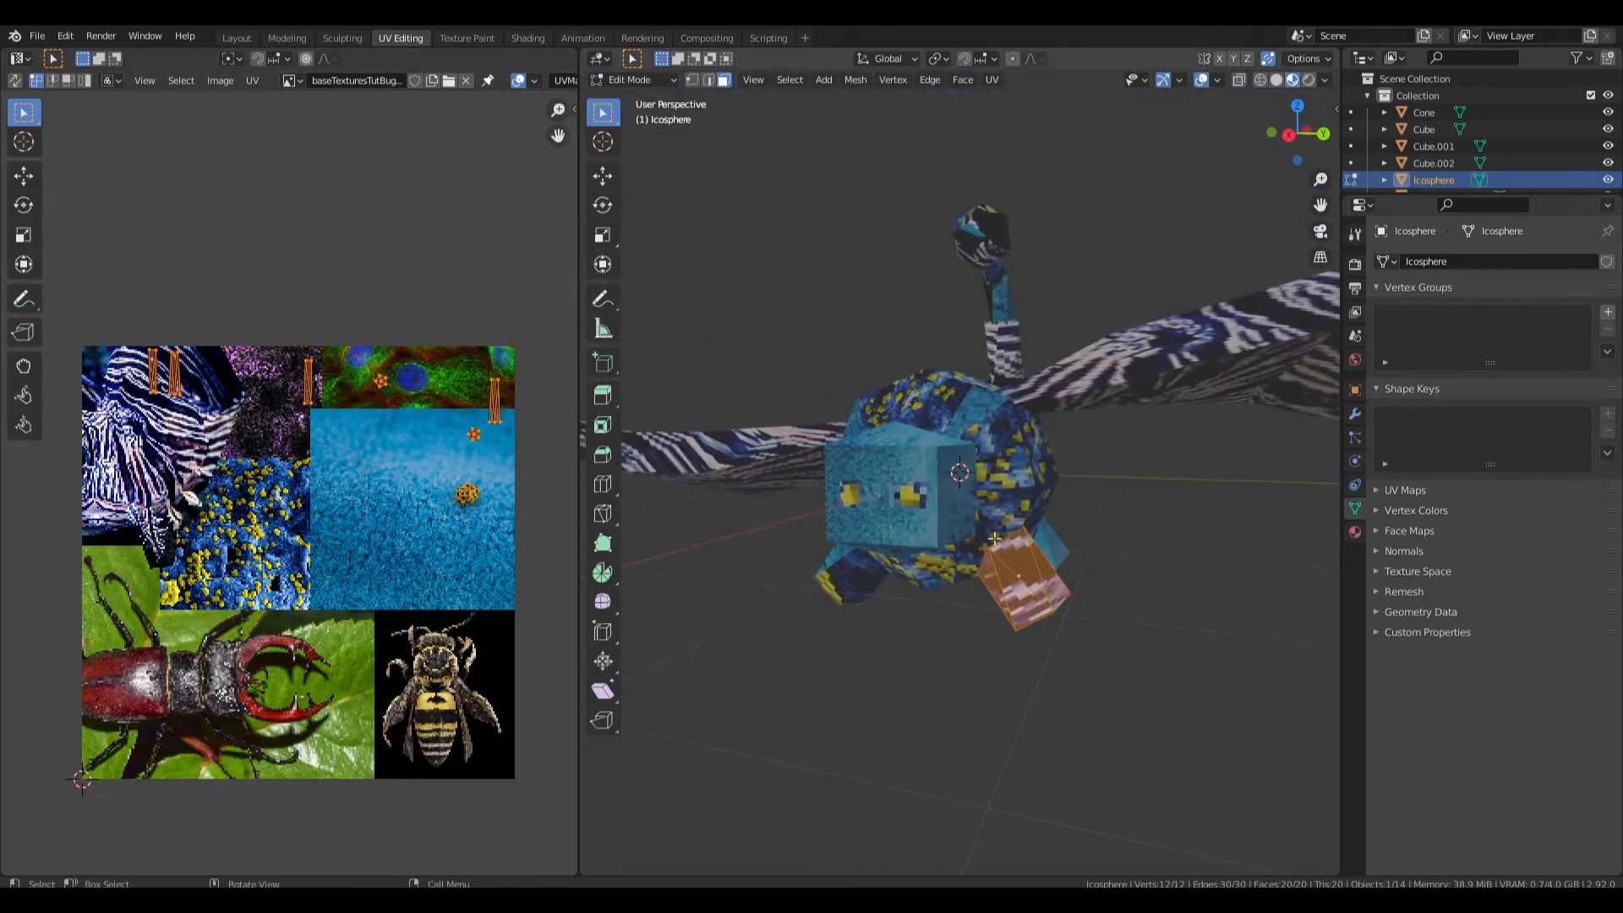
key(s)
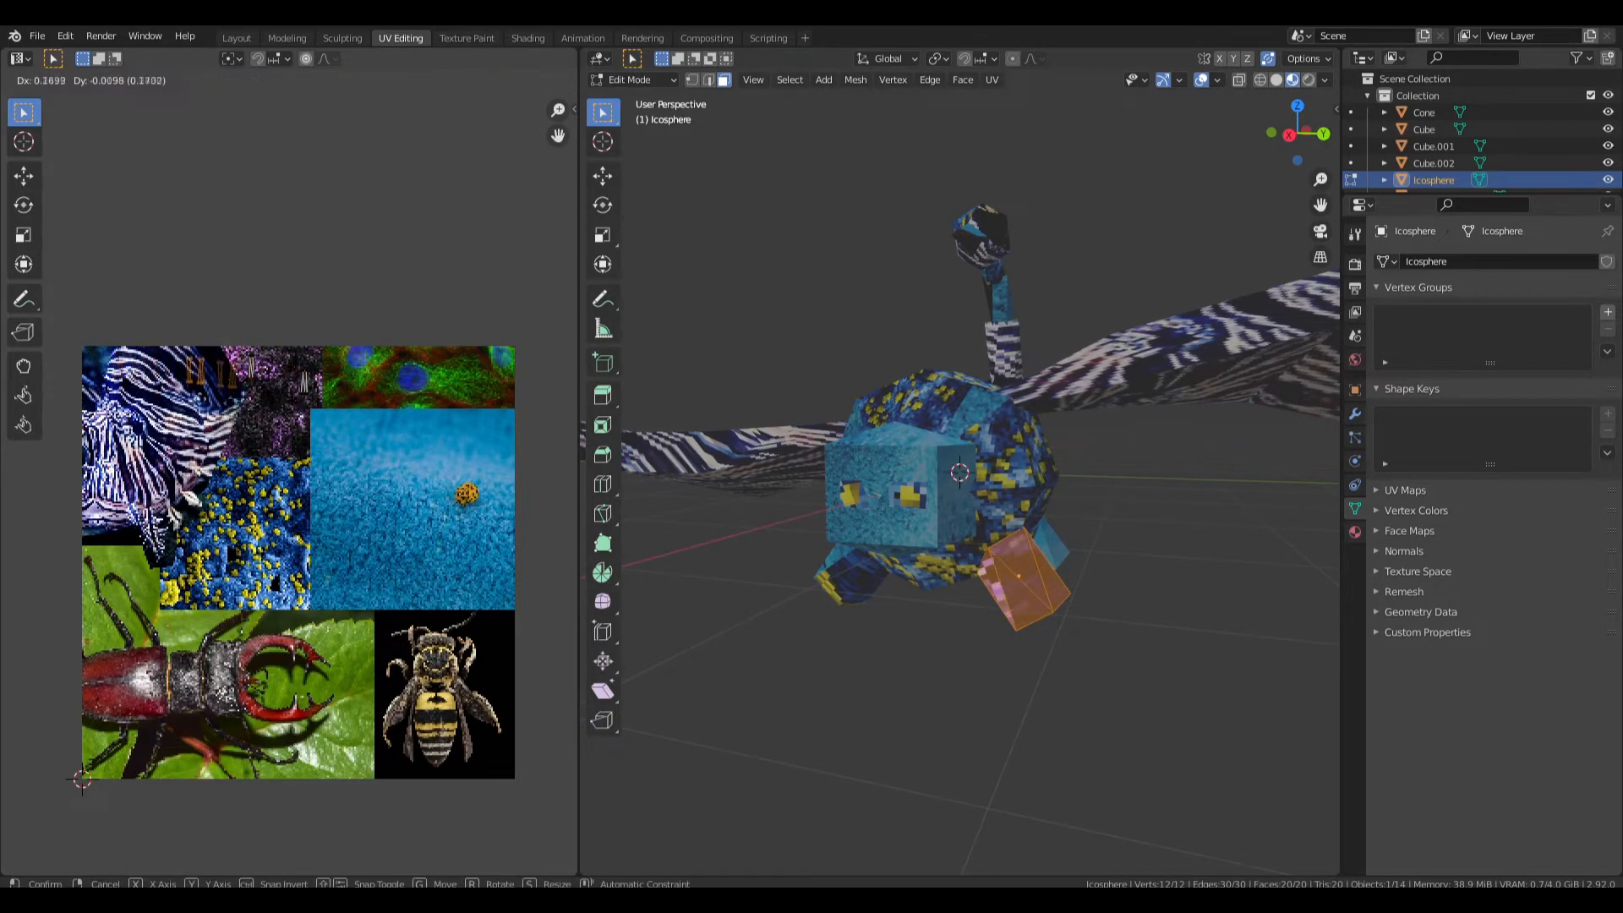
click(279, 408)
Move the front leg's UV islands onto the bee image and check the texture on the model.
key(Tab)
middle_drag(1040, 583, 643, 525)
key(Tab)
key(Tab)
key(Tab)
key(g)
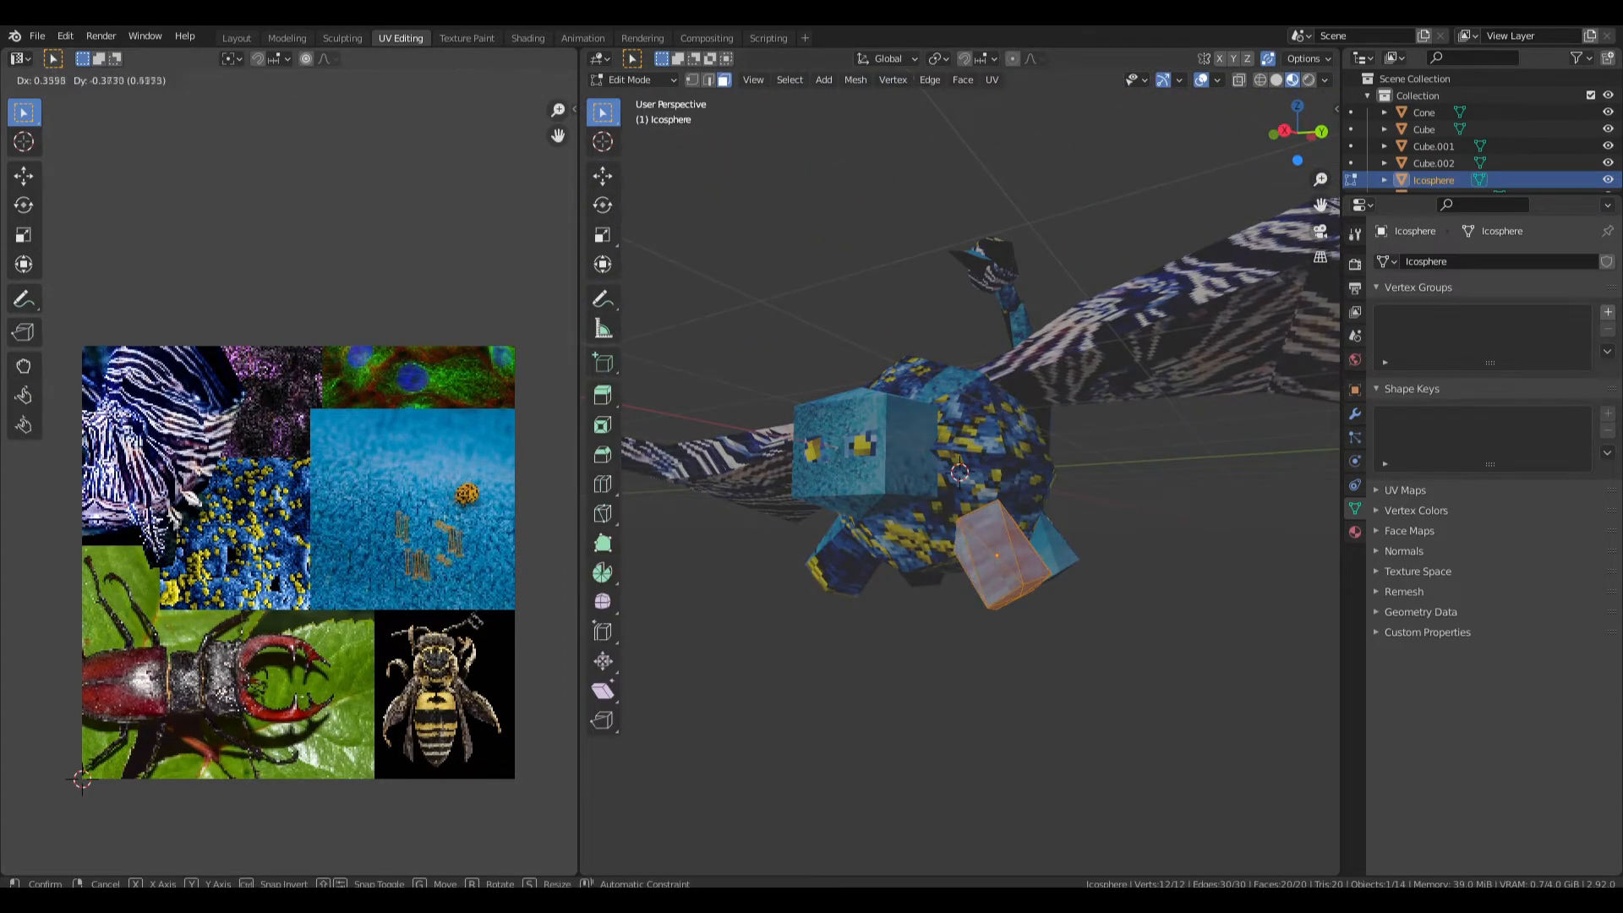
click(495, 620)
key(Tab)
key(Tab)
key(g)
click(497, 738)
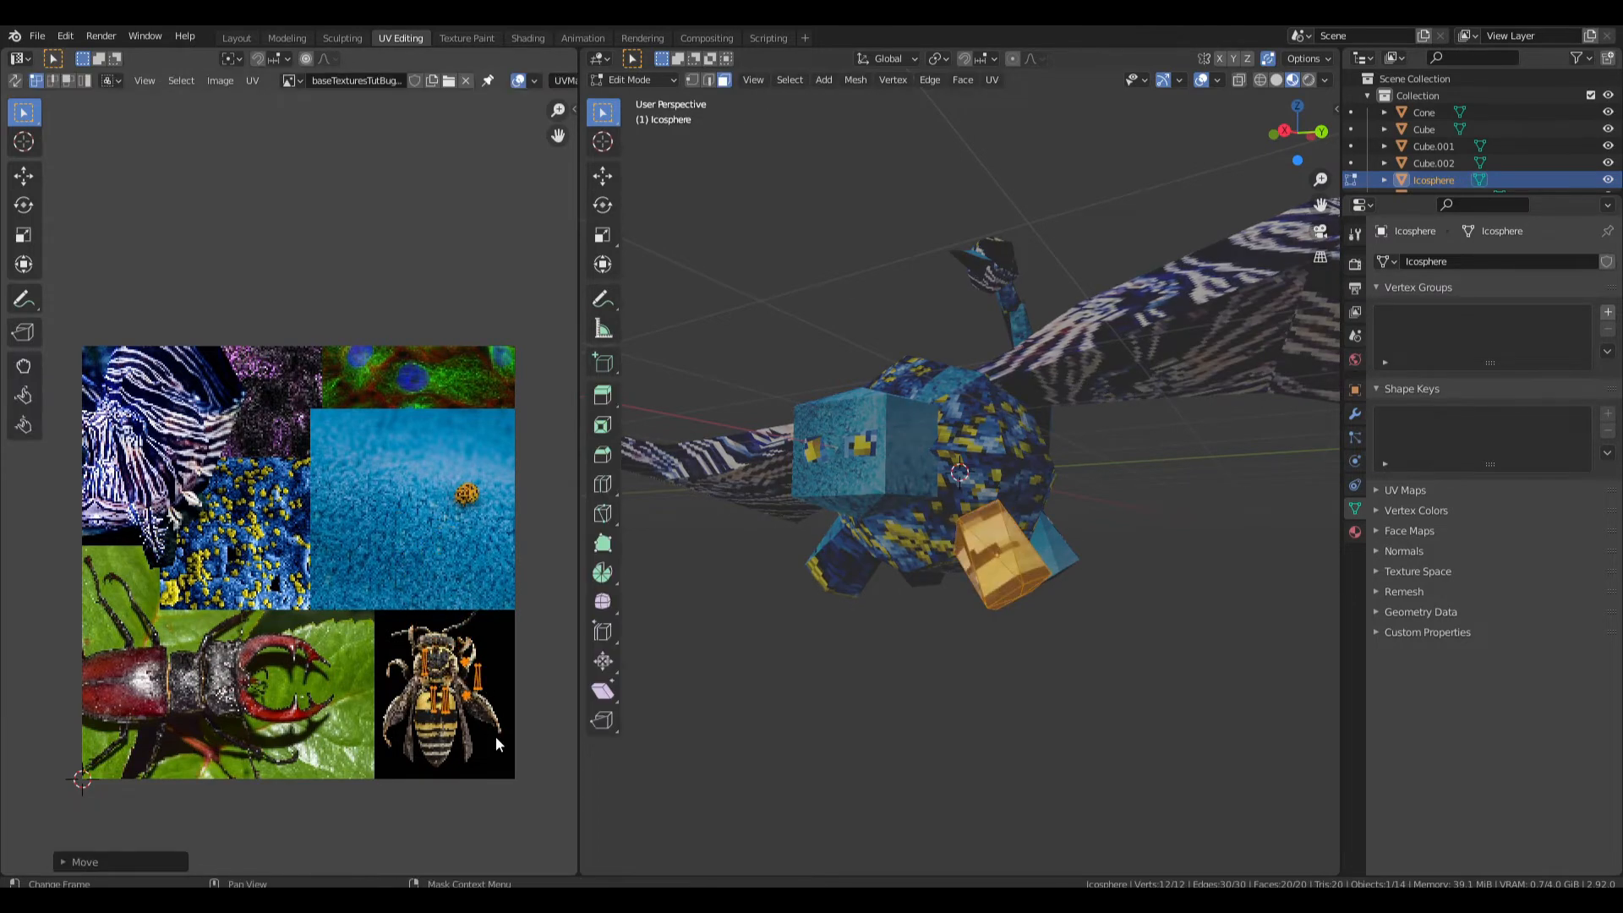
Scale the front leg's UV islands closer together over the bee's yellow-and-black abdomen.
key(Tab)
middle_drag(862, 592, 786, 638)
key(Tab)
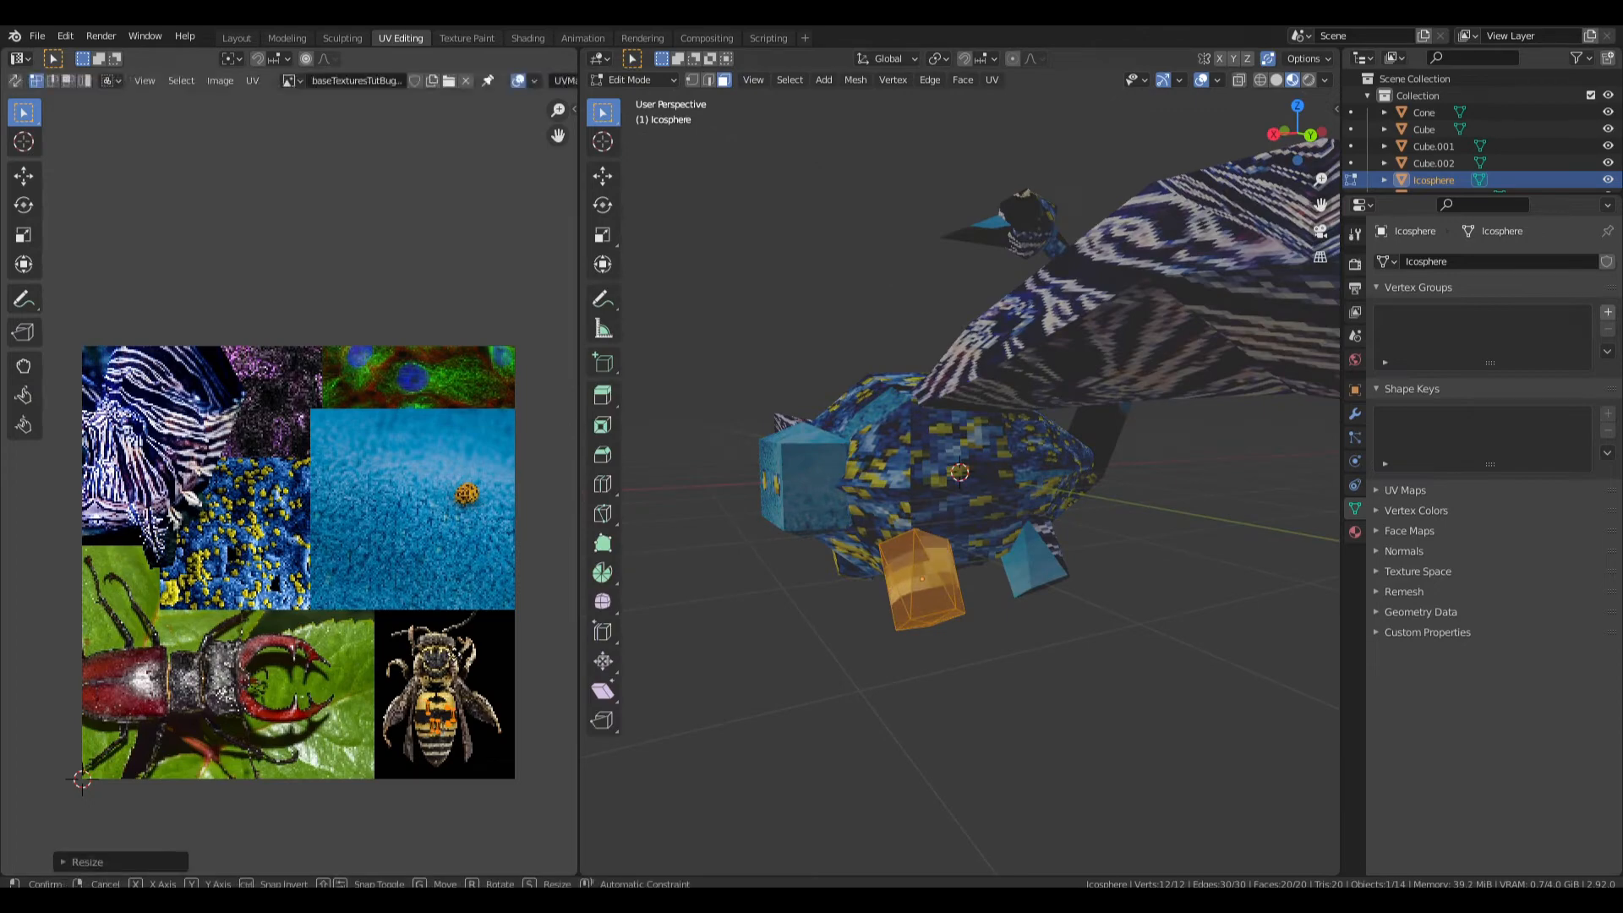
key(Tab)
Select the opposite front leg, move its shrunken UV islands onto the bee's abdomen and enlarge them slightly.
middle_drag(846, 592, 1107, 583)
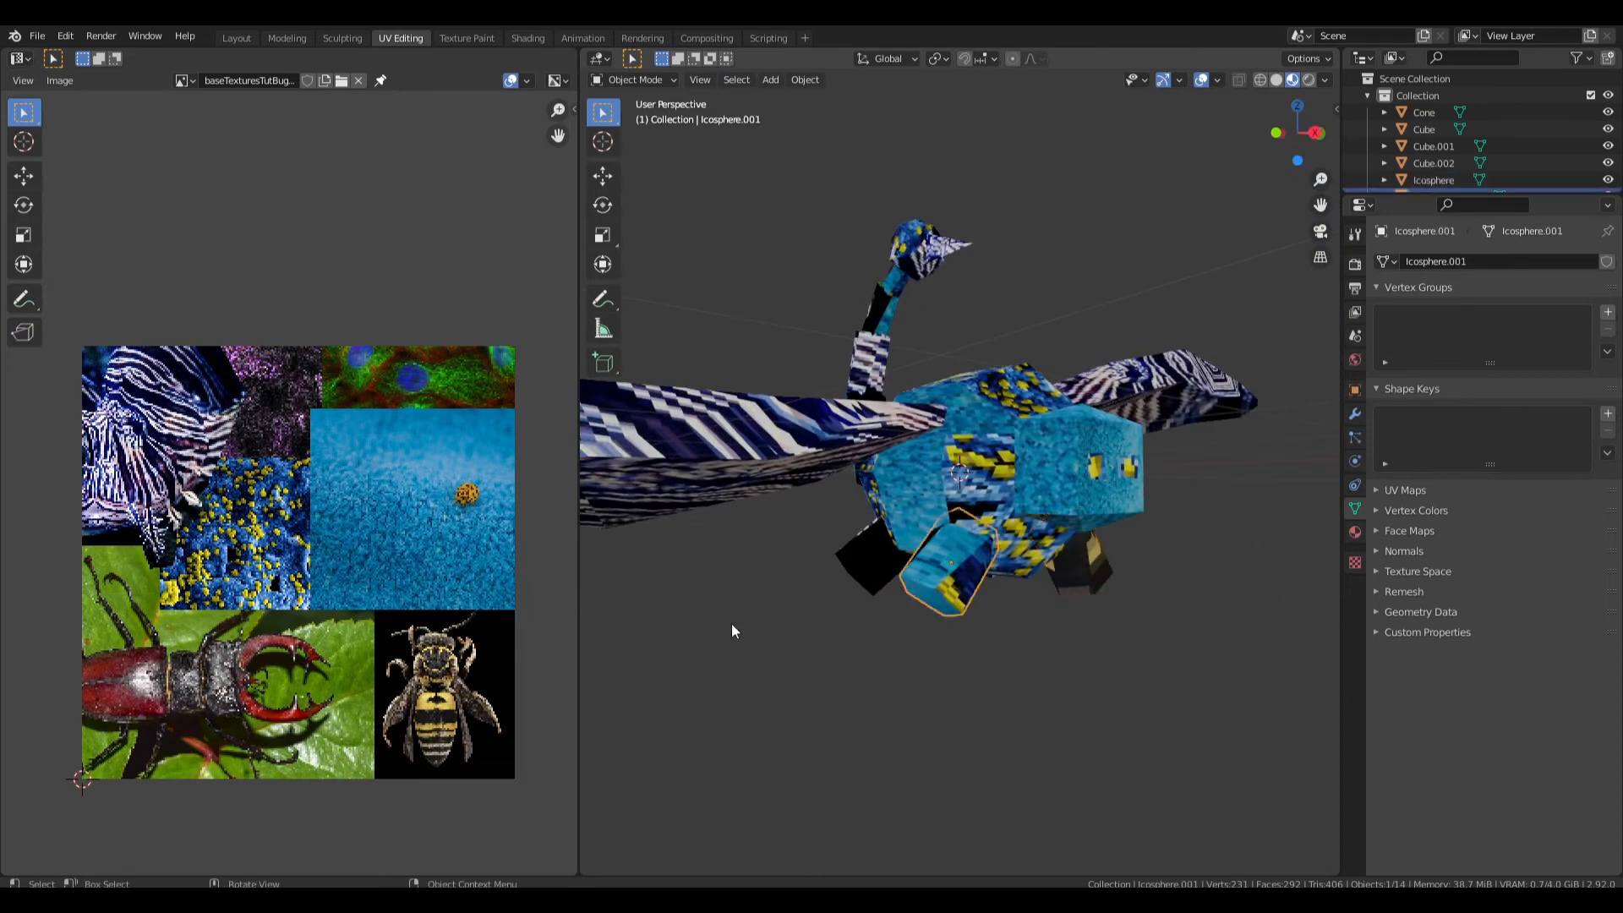
key(Tab)
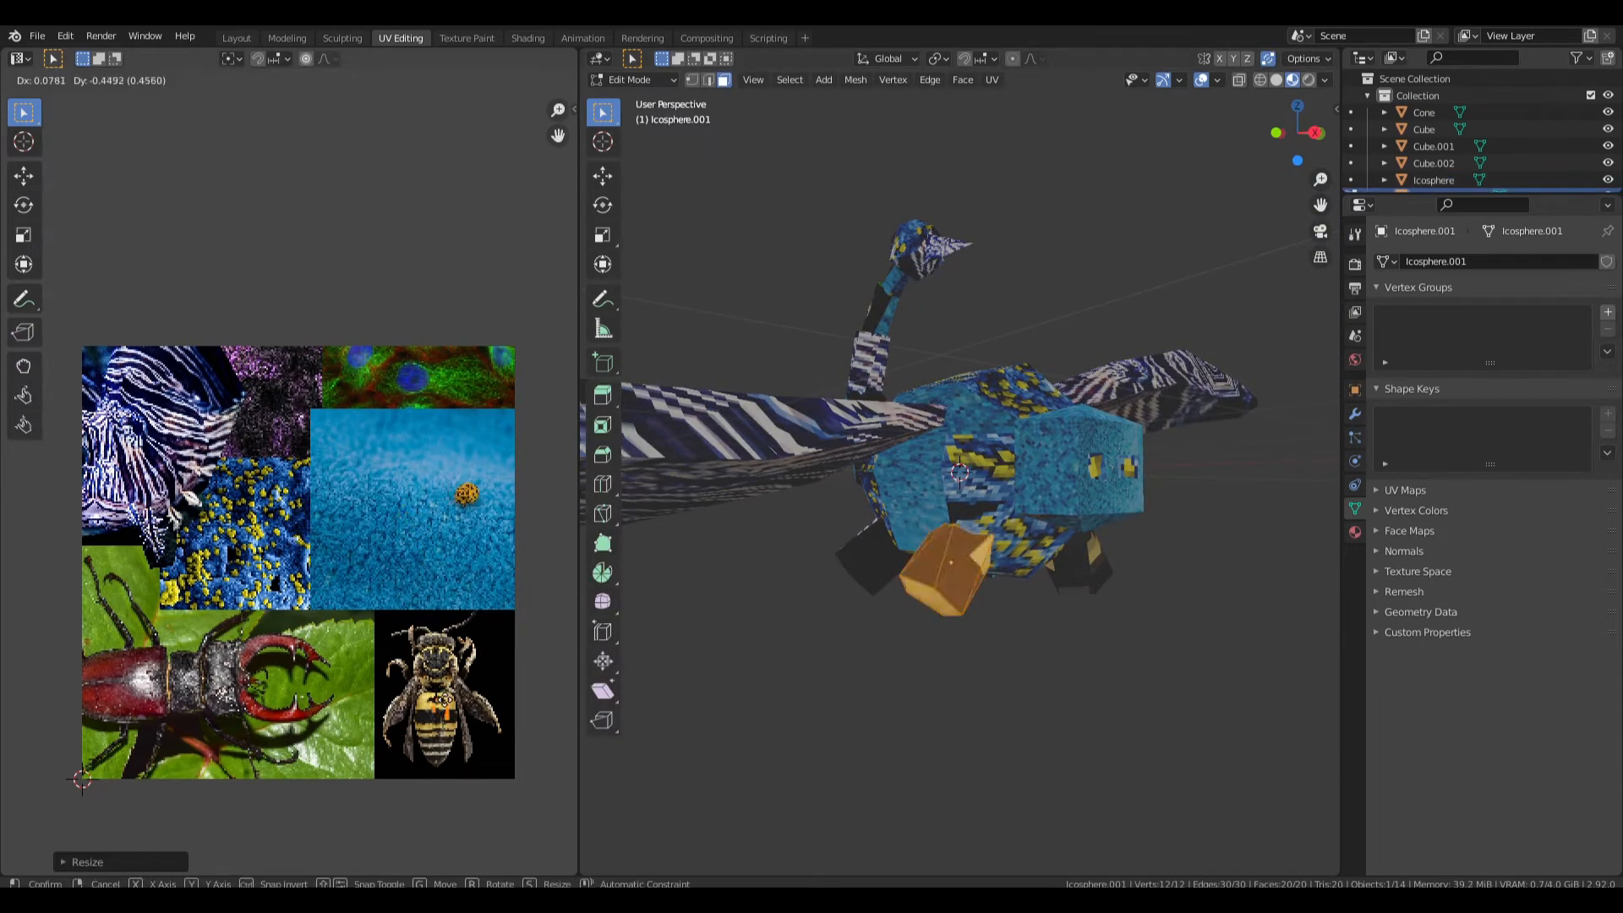
middle_drag(798, 625, 820, 570)
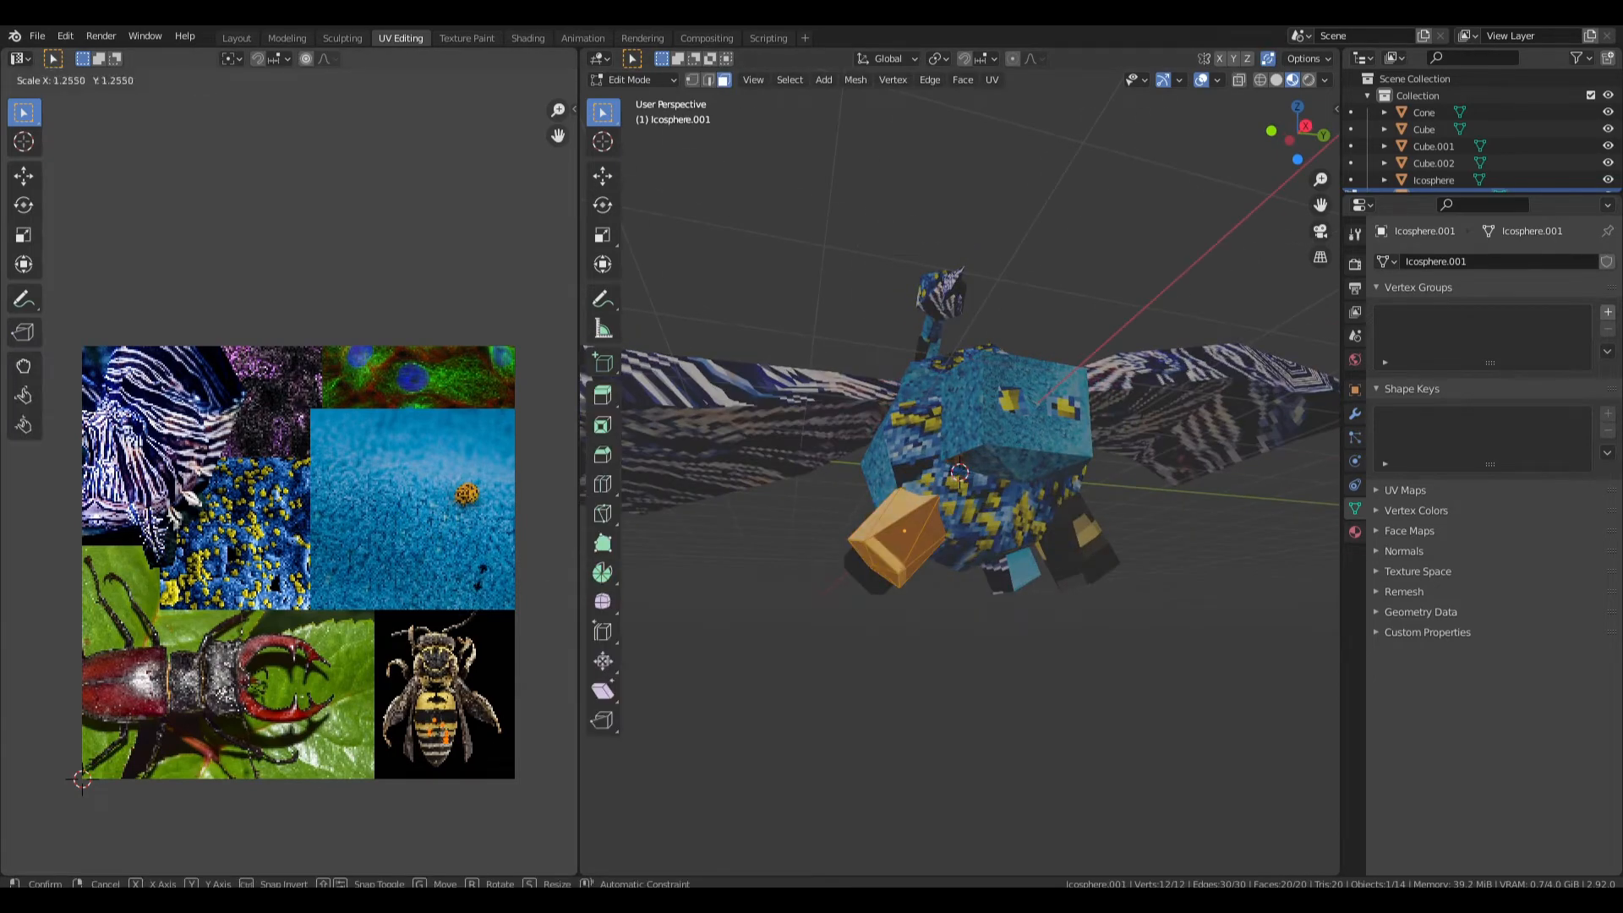
key(Return)
Select one of the leg's tiny UV islands on the bee and enlarge it across the abdomen.
scroll(413, 463, up, 4)
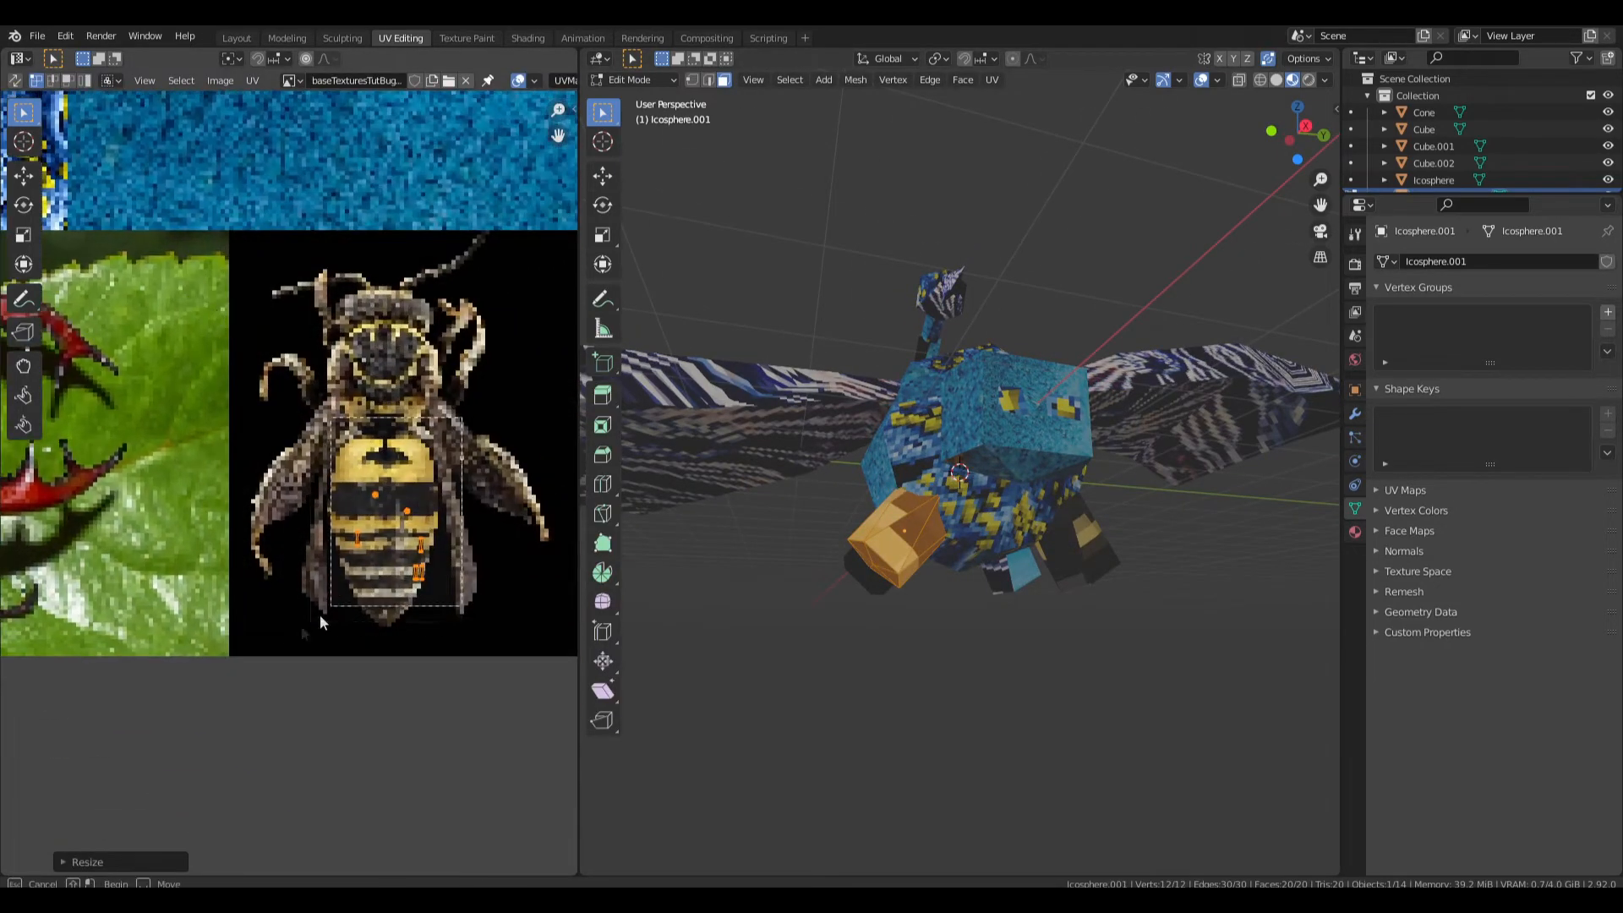
drag(319, 615, 304, 627)
click(397, 598)
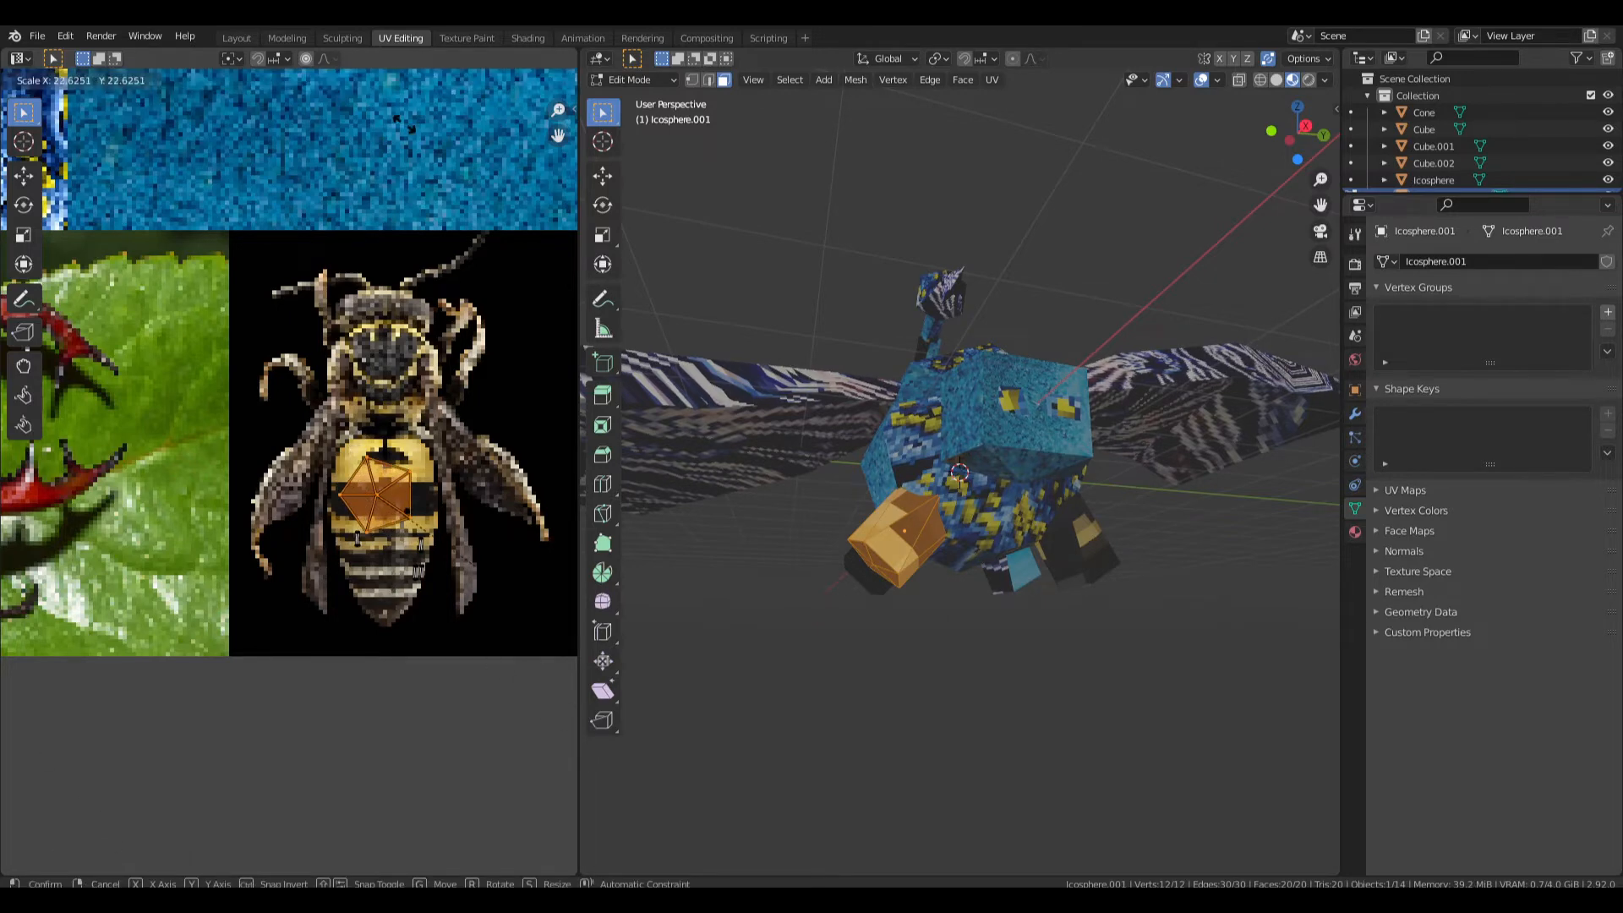
click(407, 156)
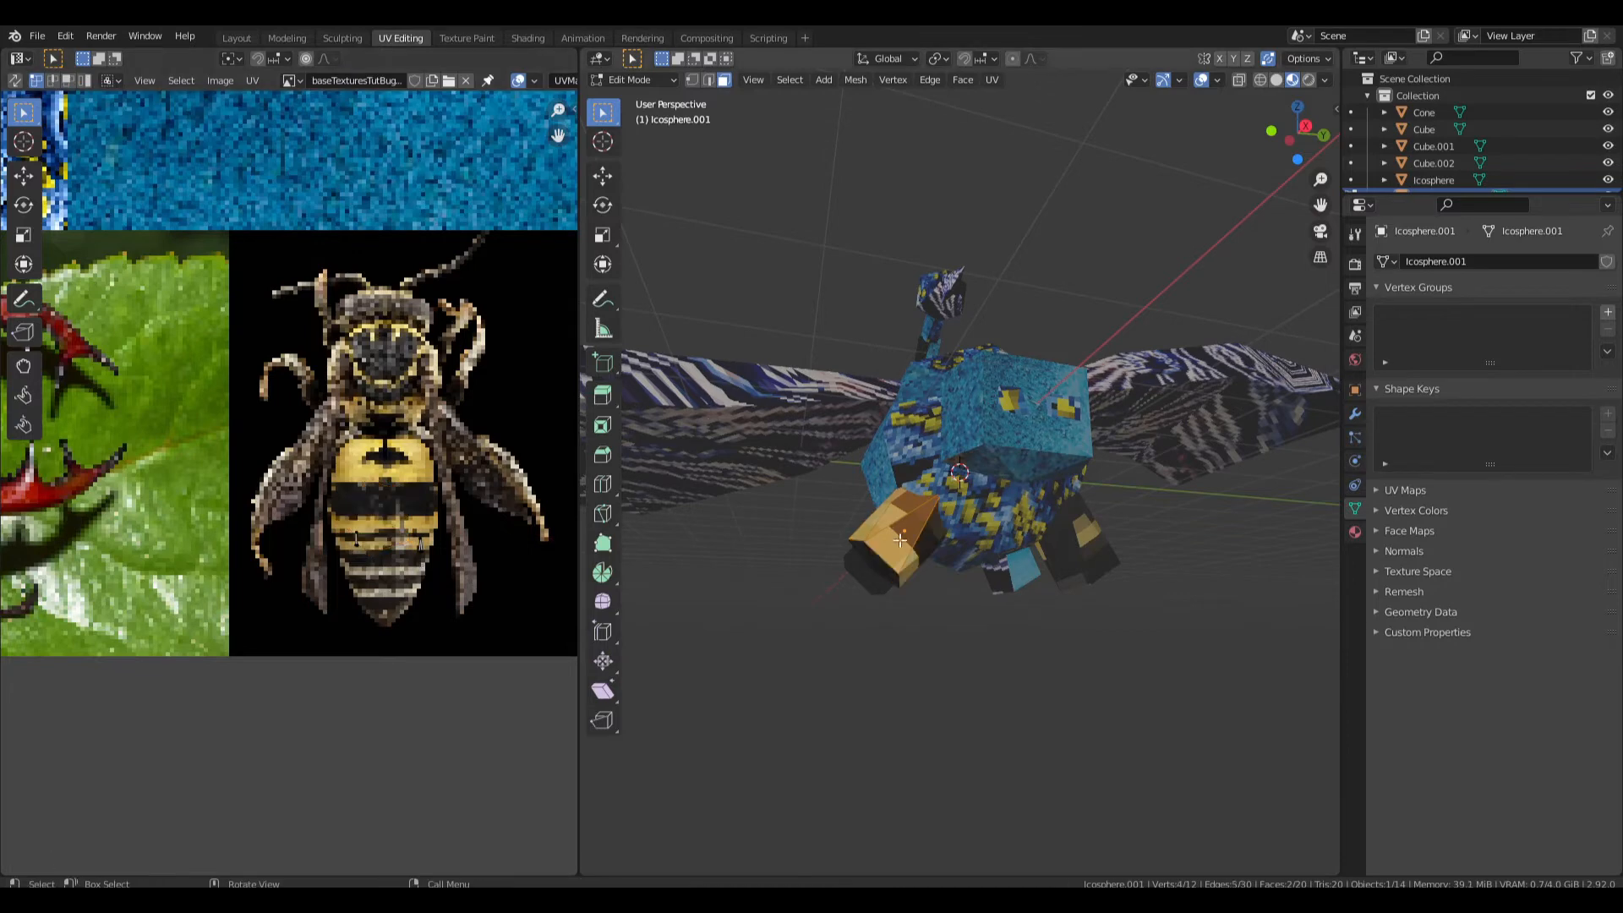
Enlarge the UVs of two of the leg's side faces and place them over the bee's striped abdomen.
key(s)
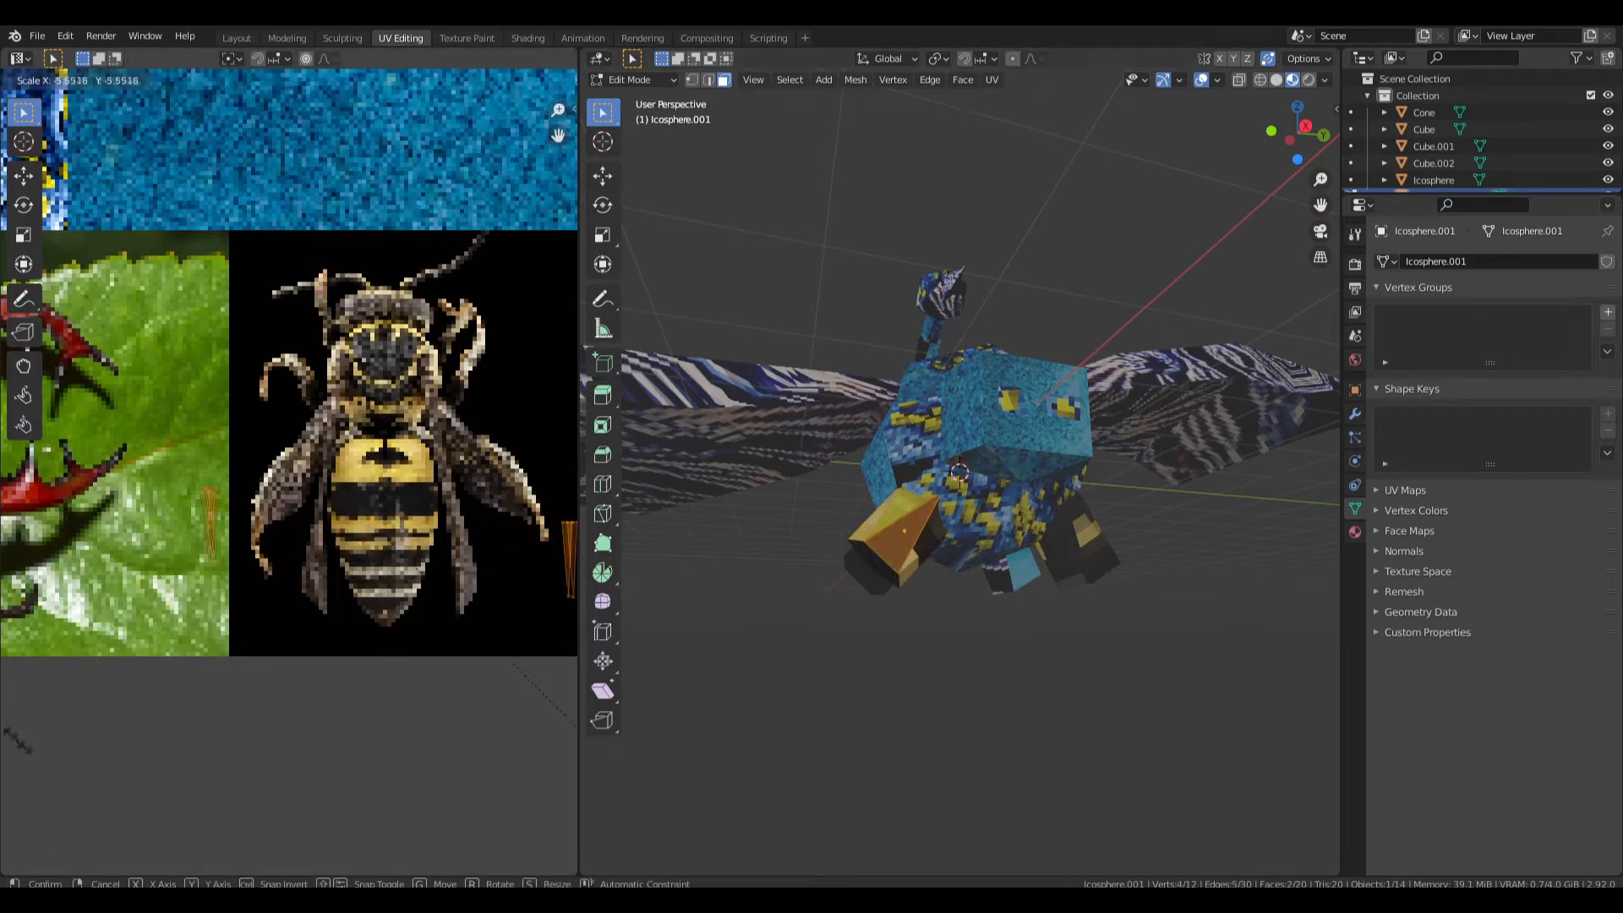
click(23, 674)
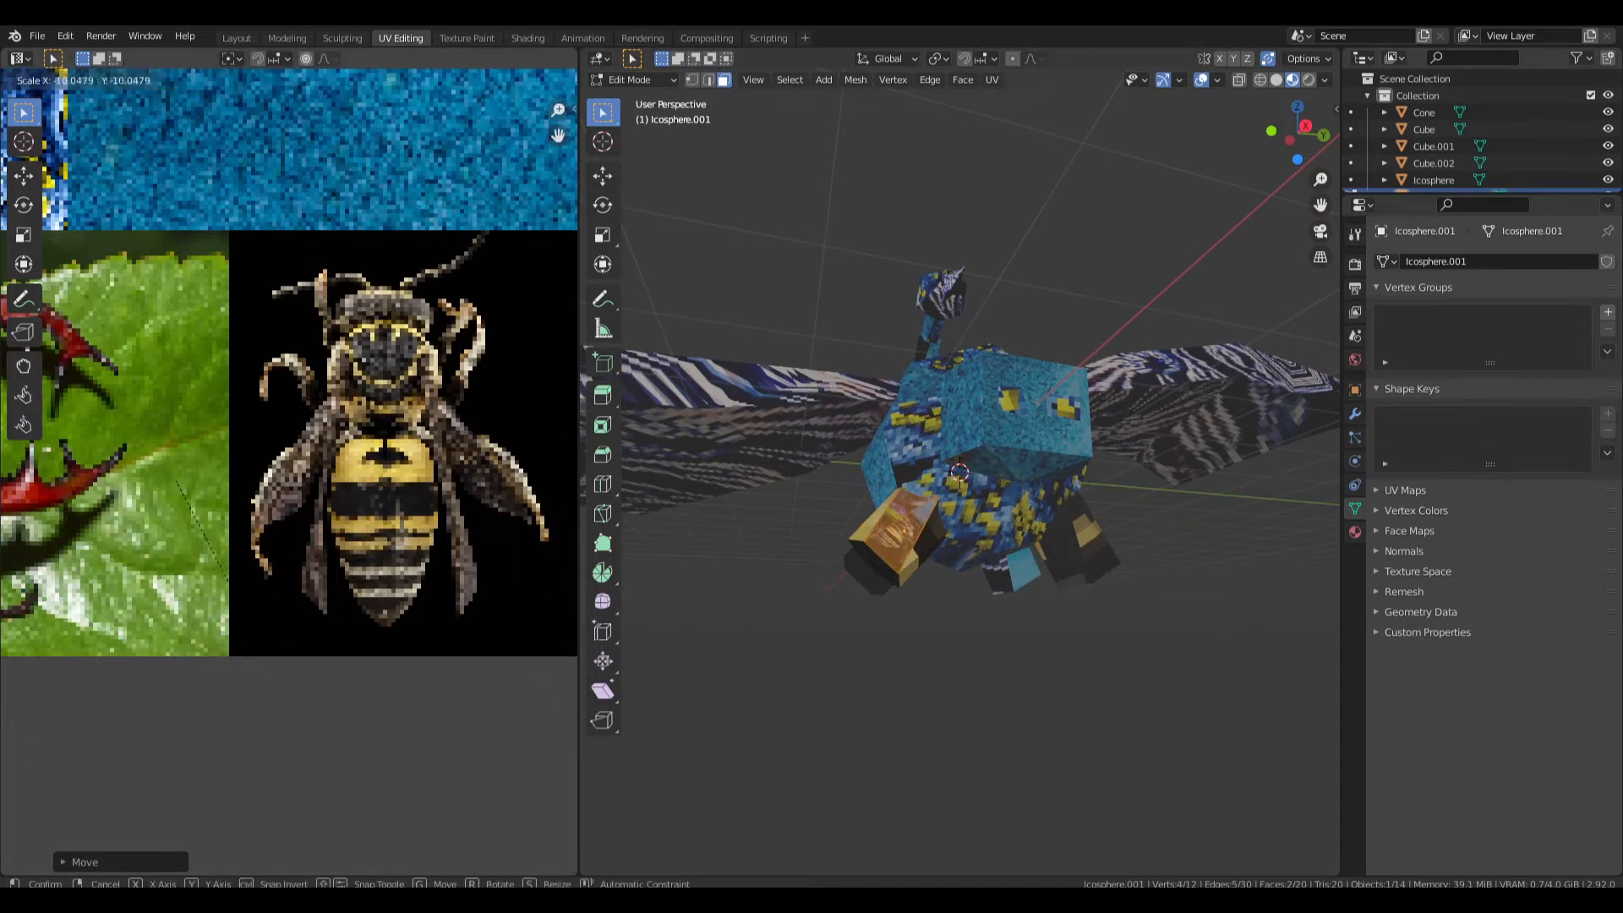
click(298, 586)
scroll(298, 587, down, 20)
key(g)
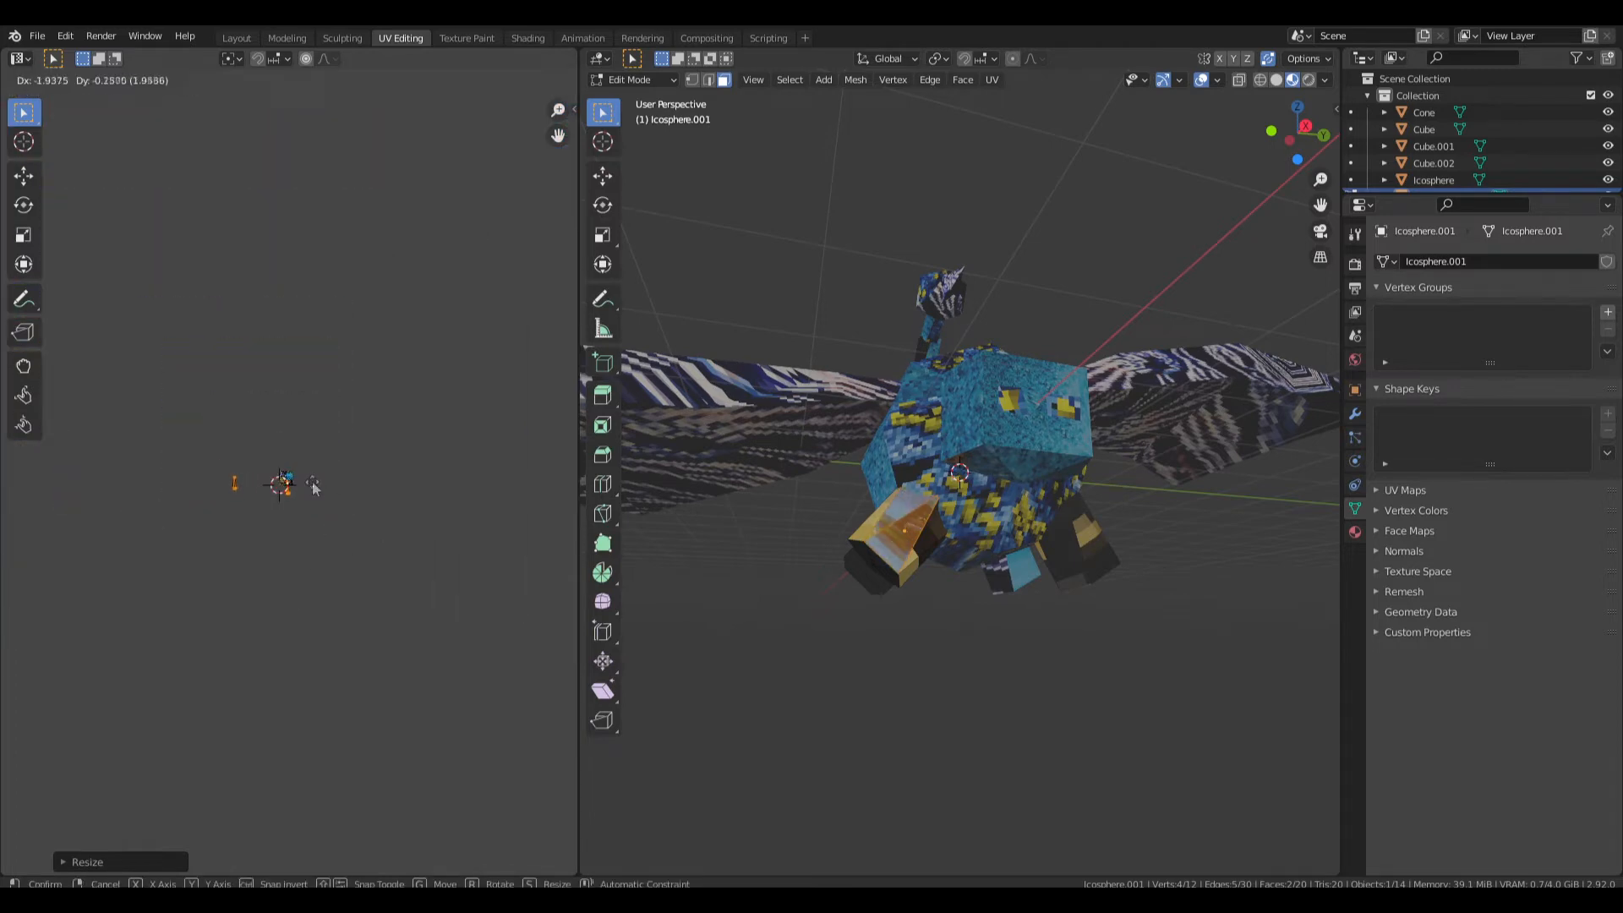
click(313, 482)
scroll(338, 474, up, 15)
click(224, 552)
key(g)
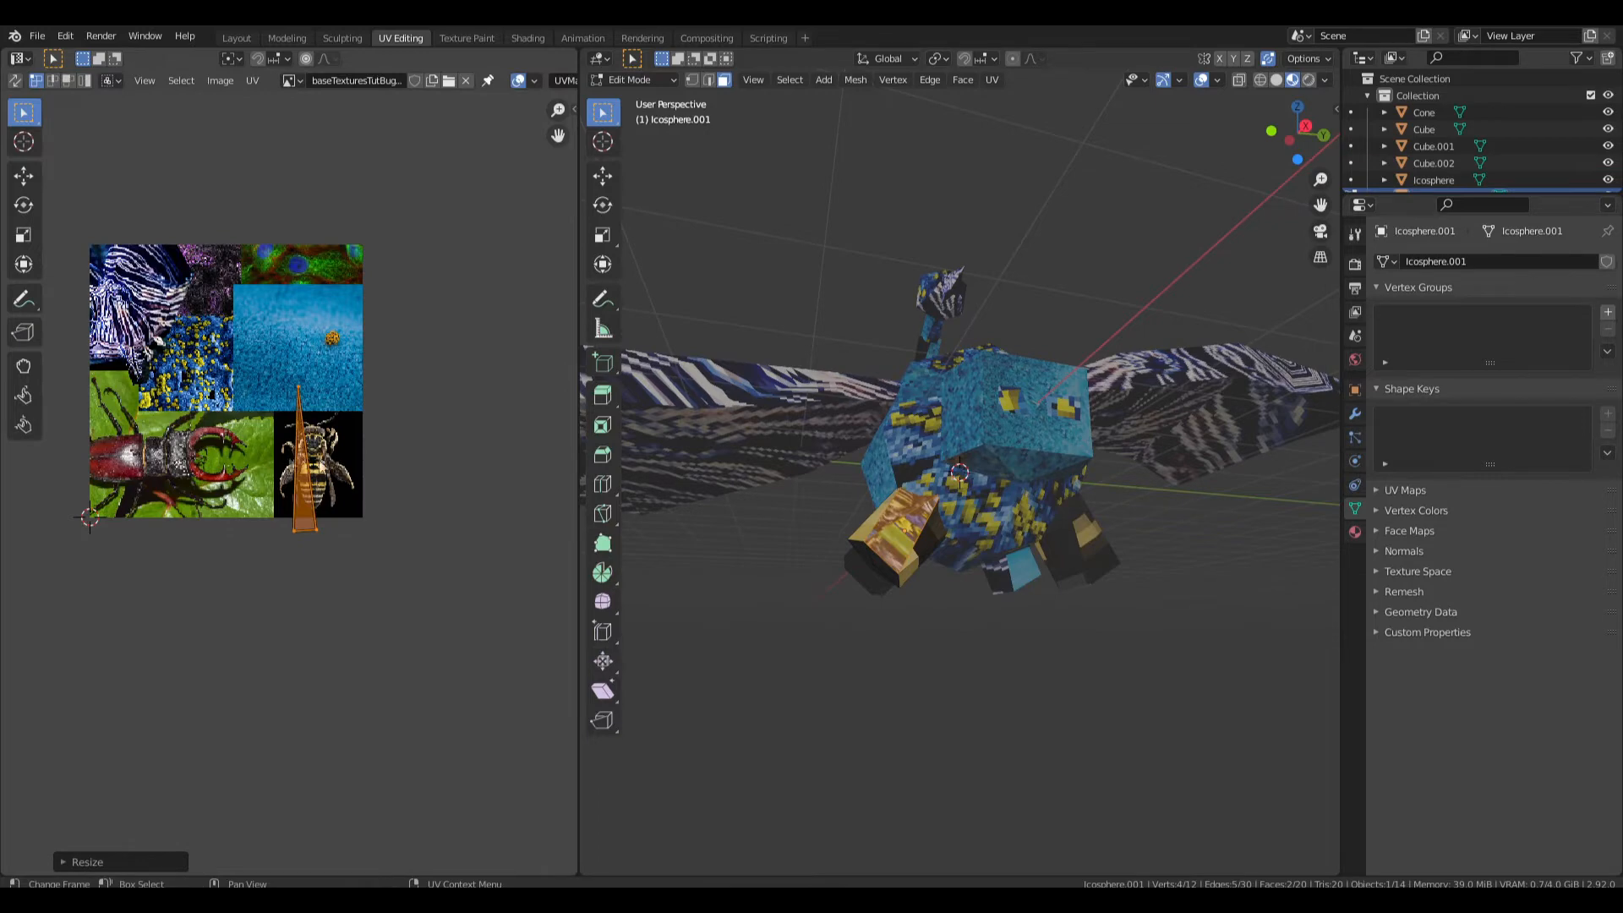
key(Tab)
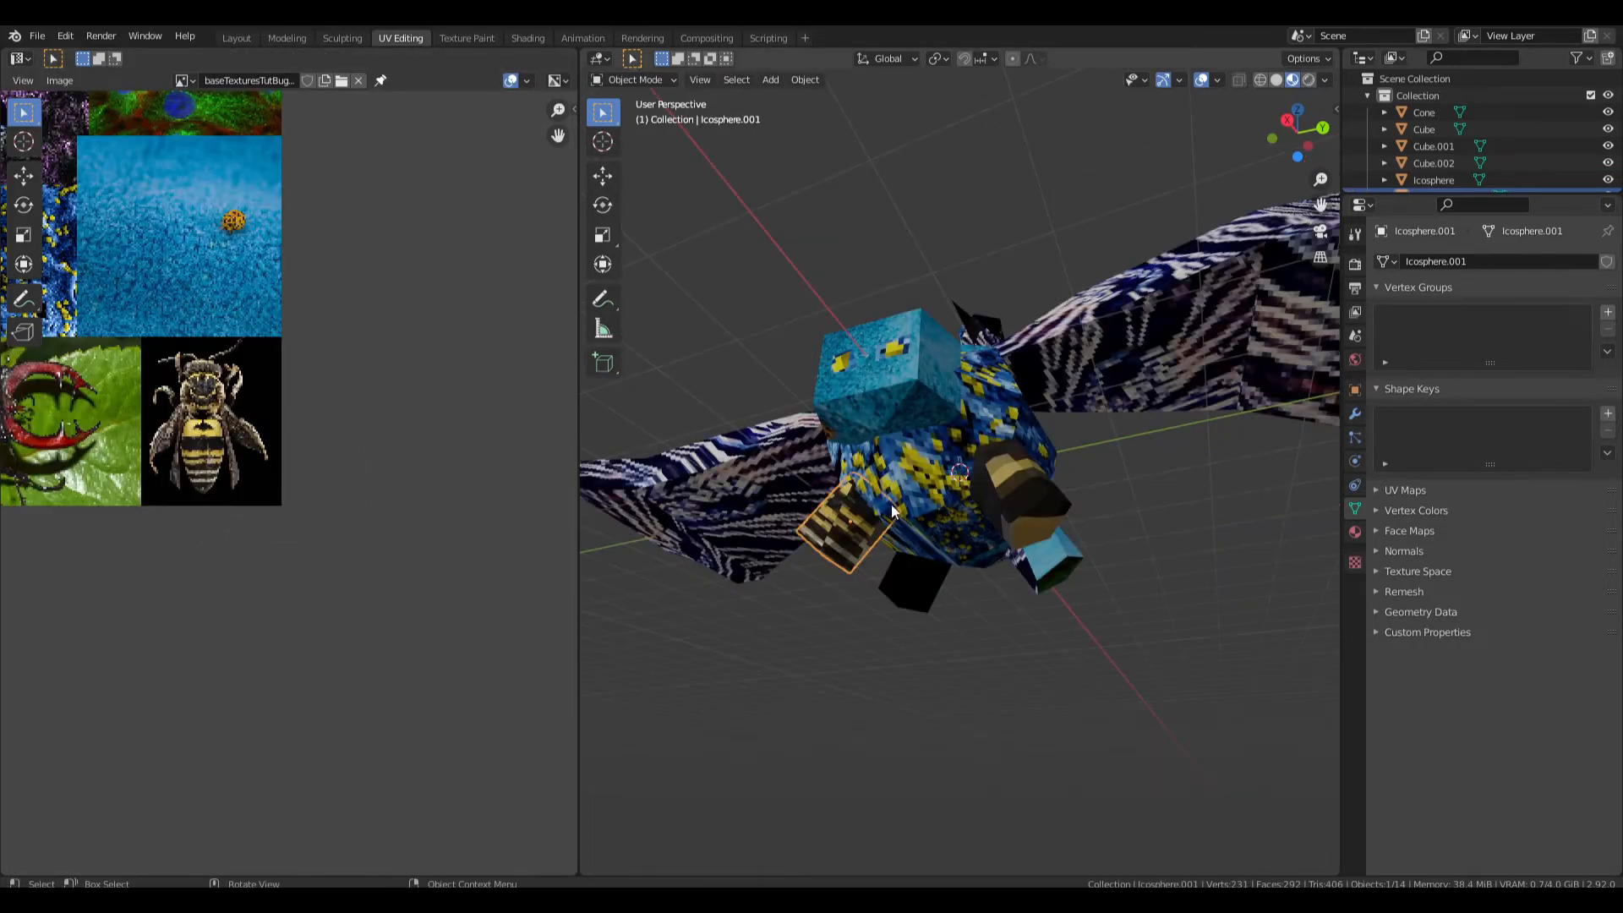
Isolate the leg in local view and fit the UVs of two more side faces to the bee's striped abdomen.
key(KP_Divide)
middle_drag(890, 514, 739, 518)
key(Tab)
scroll(231, 507, down, 3)
scroll(230, 500, down, 3)
key(g)
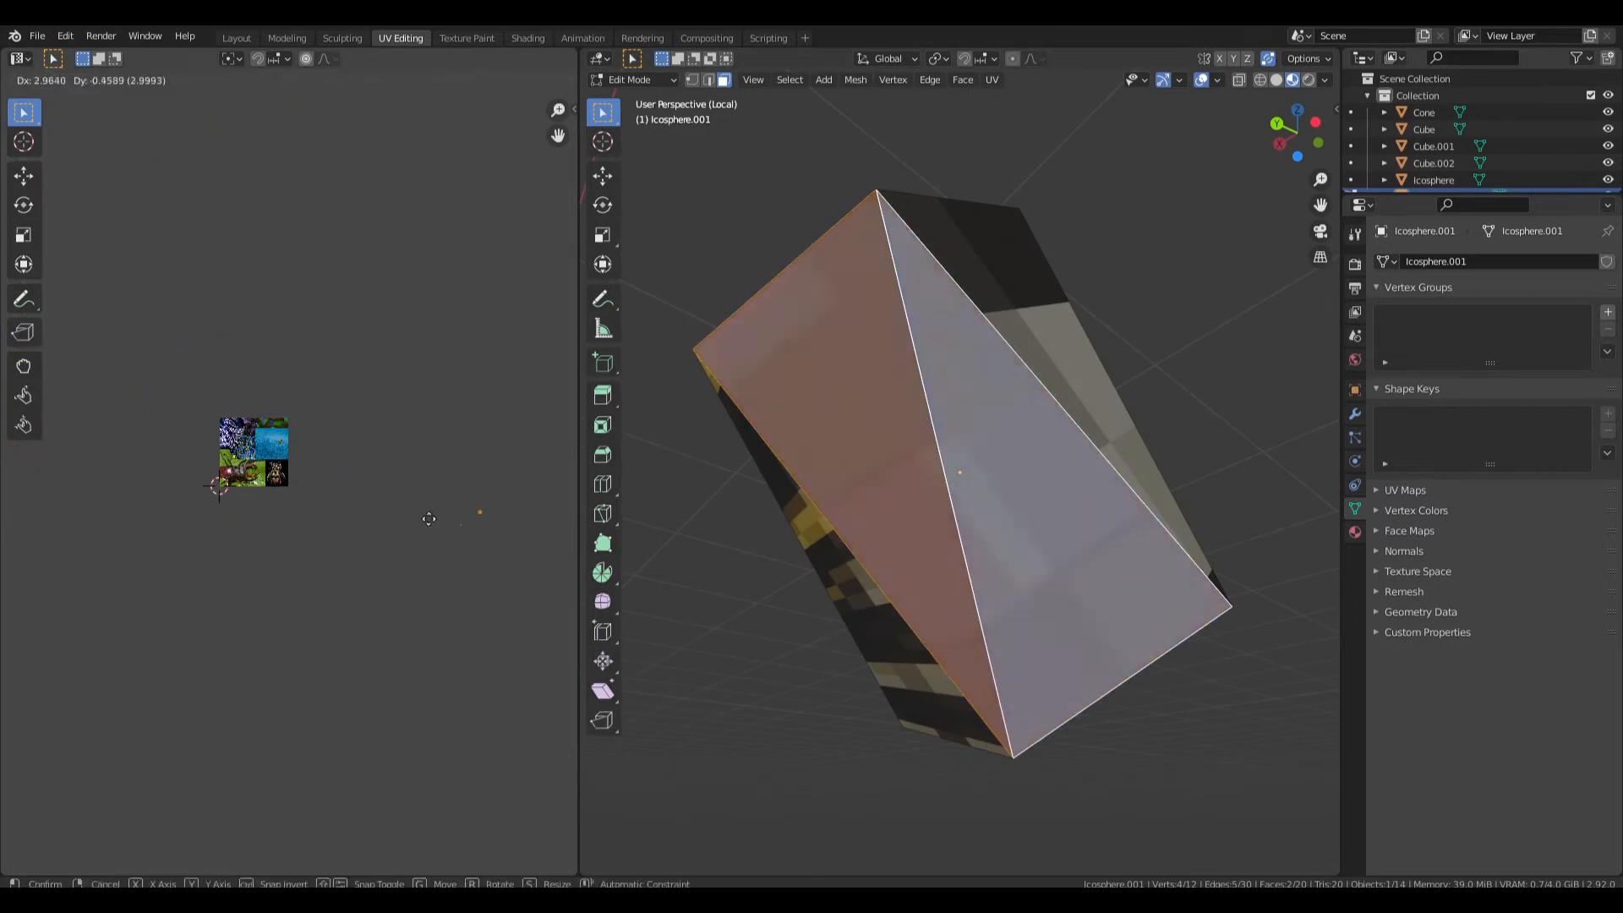
click(230, 487)
scroll(230, 487, up, 5)
key(s)
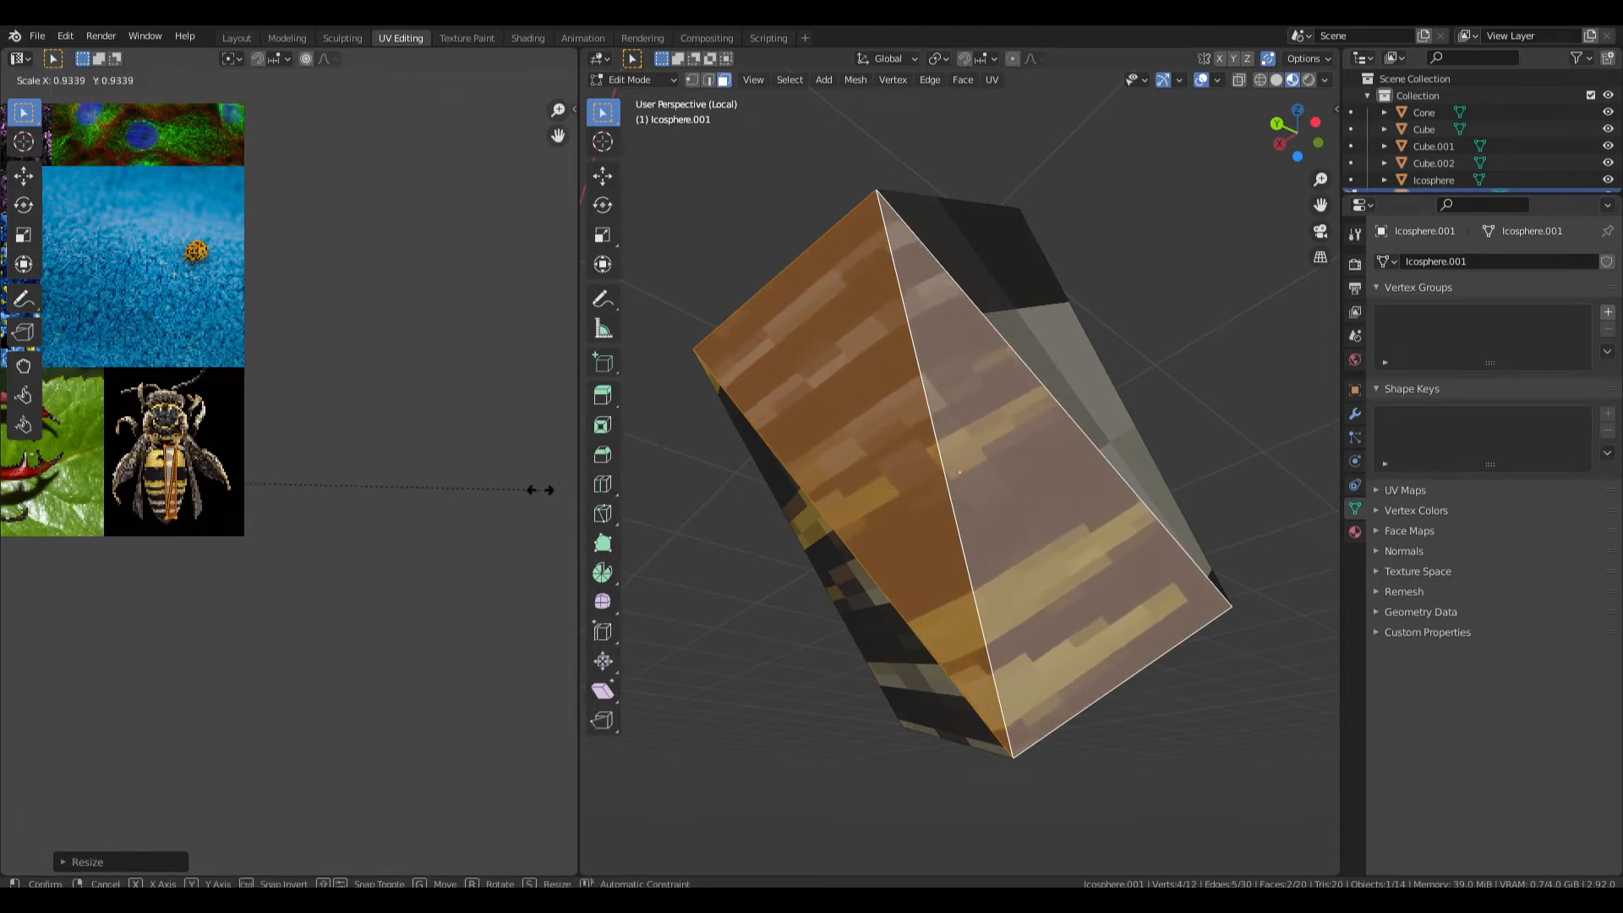
click(506, 488)
key(g)
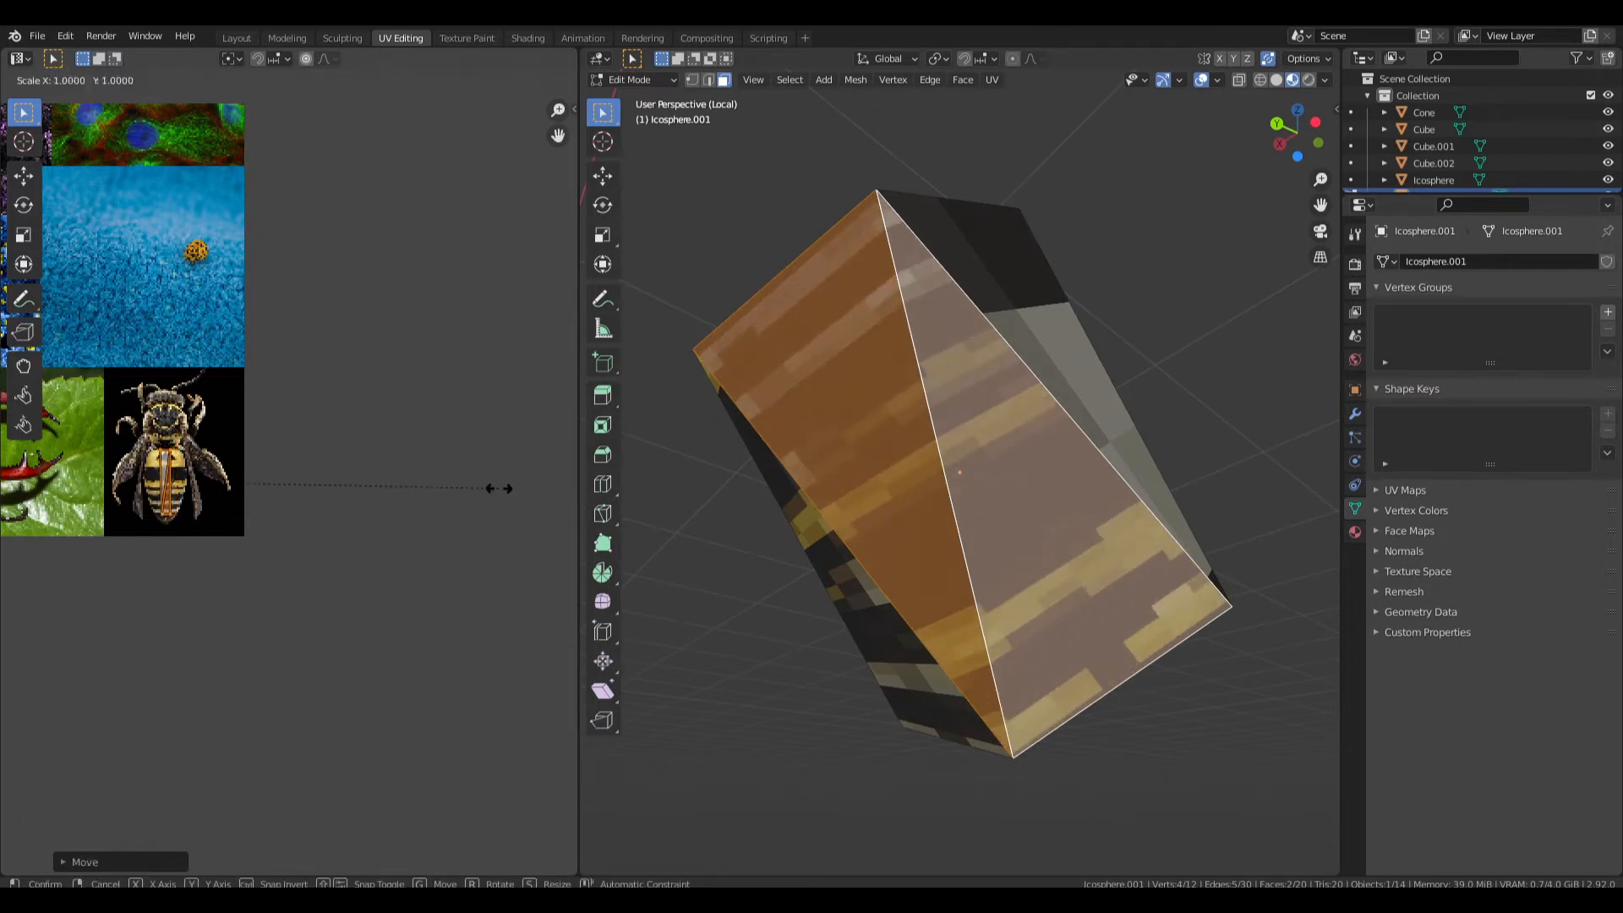
click(475, 496)
Select three adjoining side faces of the leg, then move and enlarge their UVs over the bee's abdomen.
middle_drag(730, 502, 1204, 651)
click(1015, 575)
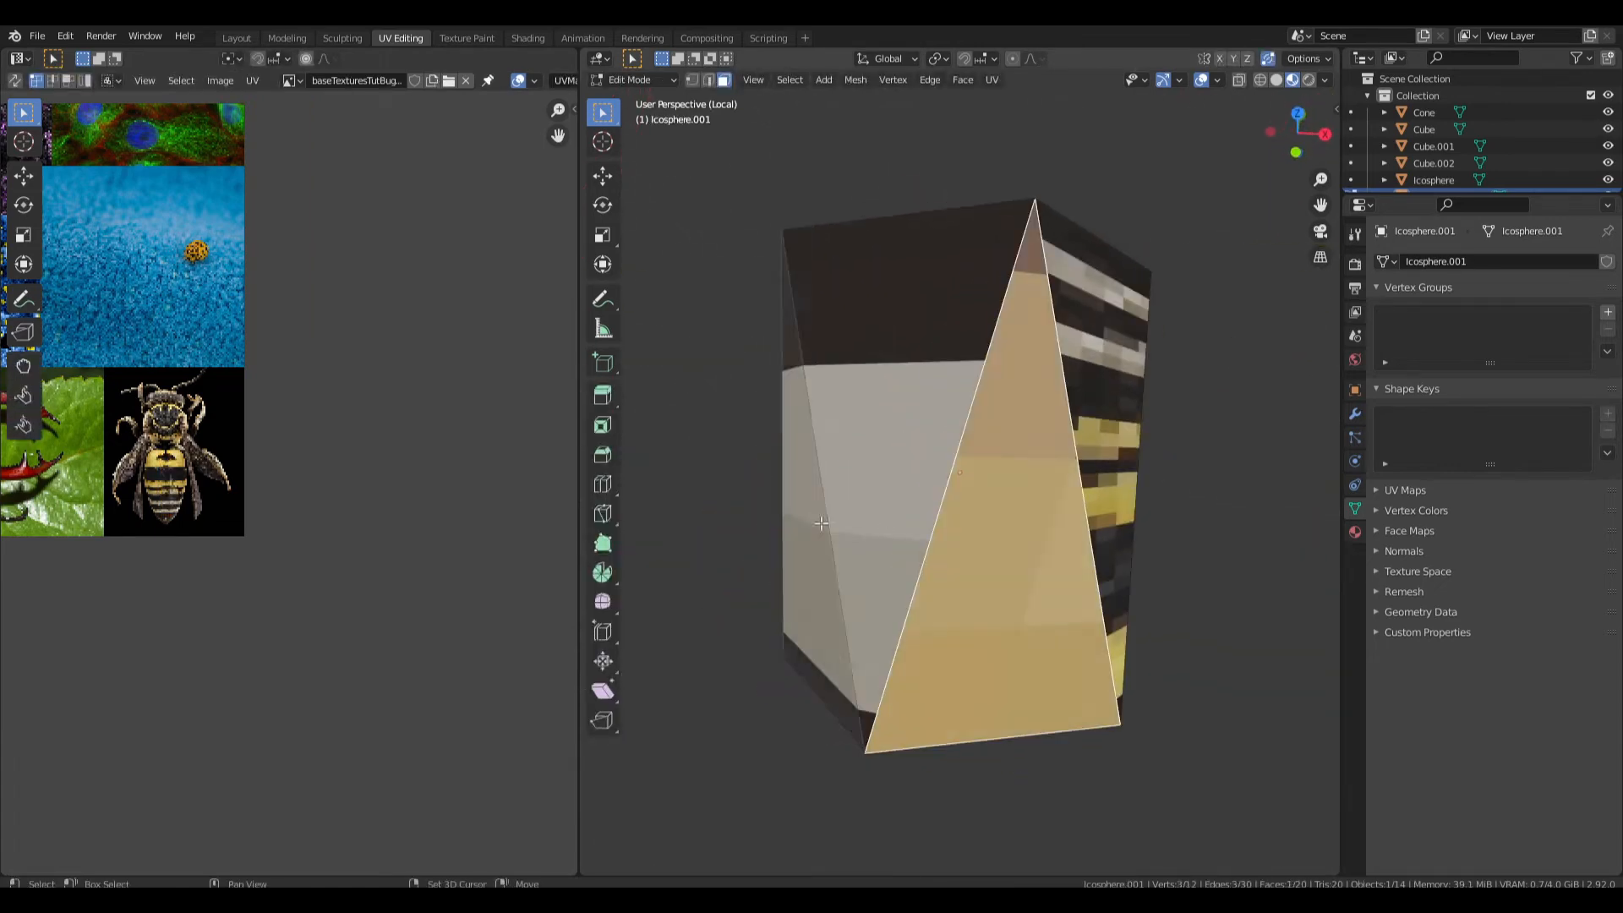
middle_drag(1014, 570, 1112, 566)
shift+click(926, 575)
shift+click(972, 415)
scroll(184, 452, down, 1)
key(g)
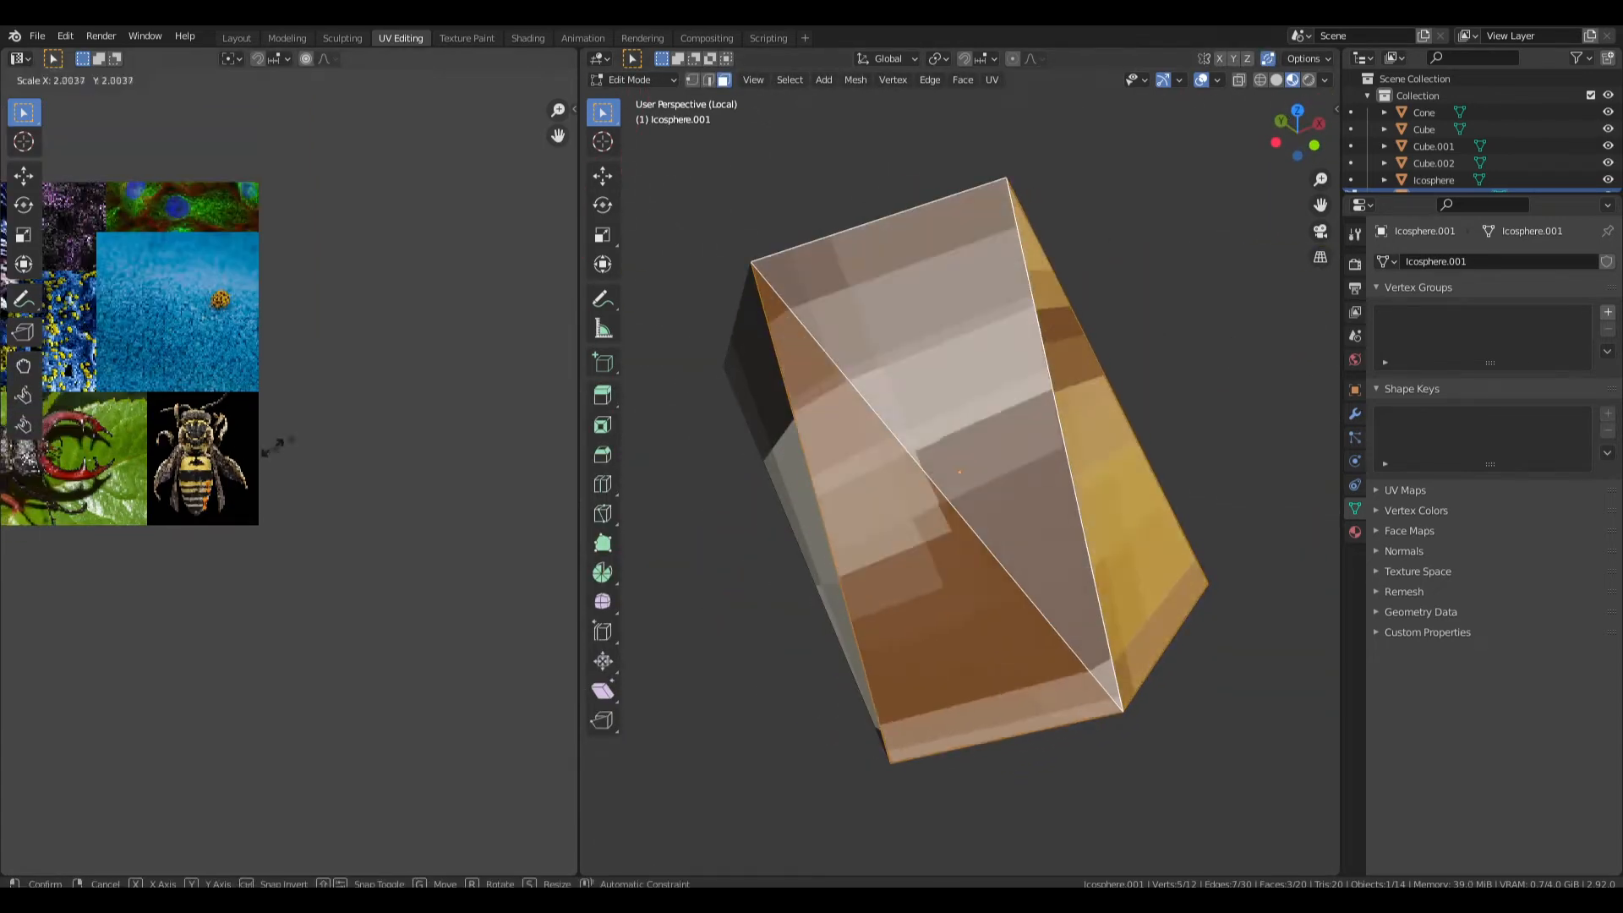
click(357, 403)
key(s)
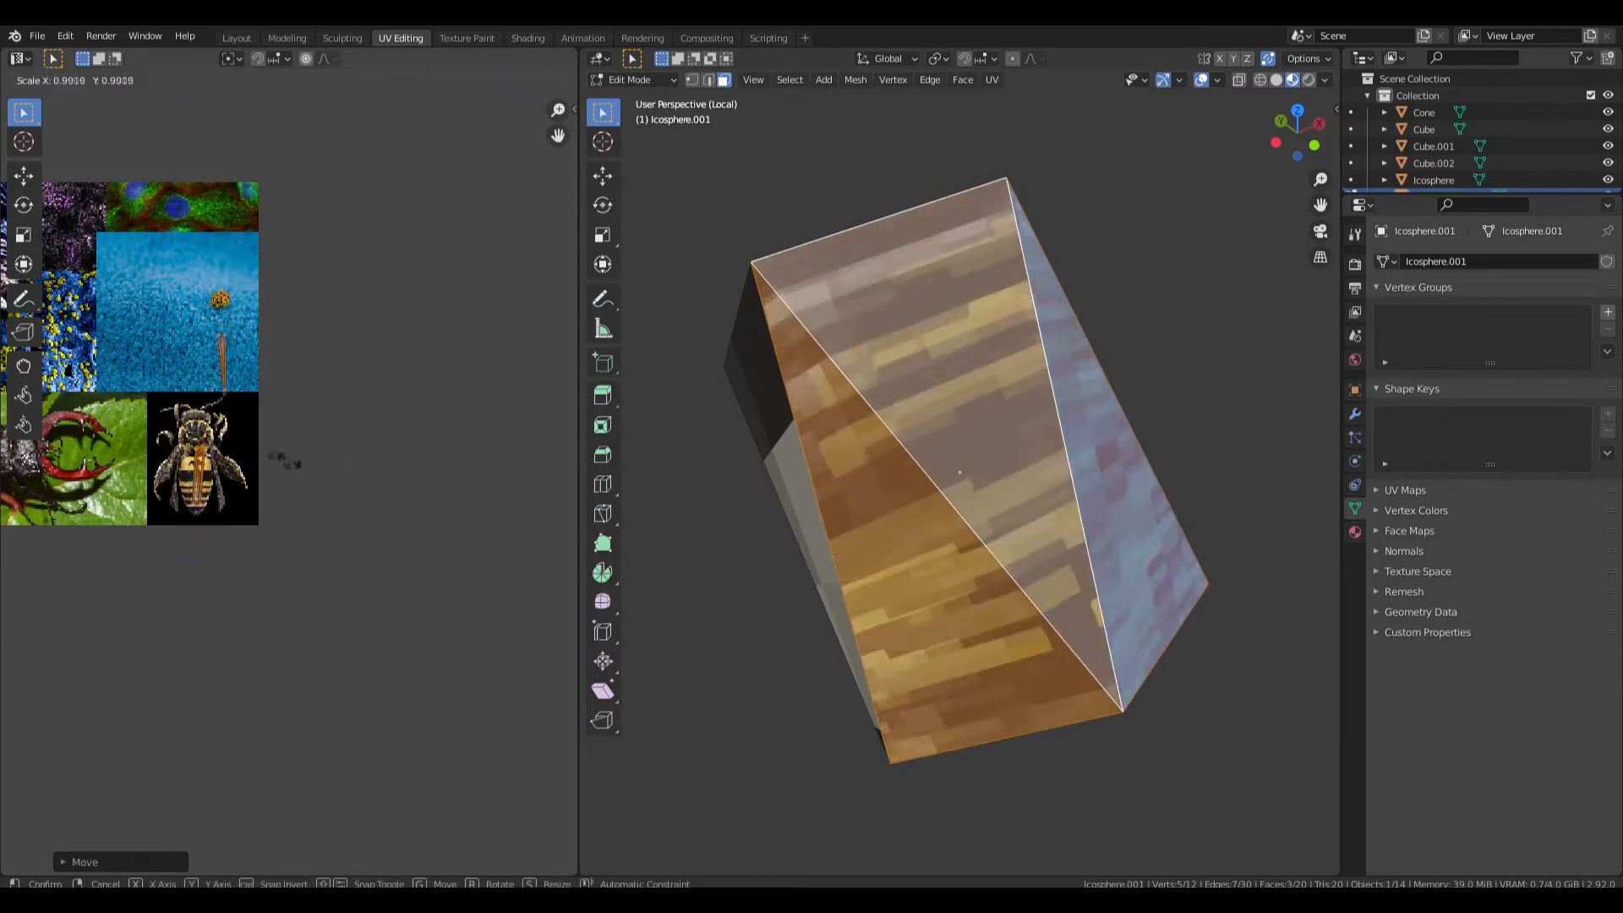
click(253, 490)
Move the selected faces' separate UV island from the blue texture onto the bee's abdomen.
drag(184, 435, 182, 439)
key(g)
click(169, 514)
Inspect the striped leg in Object Mode and save the file.
key(Tab)
middle_drag(930, 414, 1126, 396)
key(ctrl+s)
Scale the UVs of the leg's untextured triangular side face and move them onto the bee's striped abdomen.
middle_drag(898, 330, 911, 430)
key(Tab)
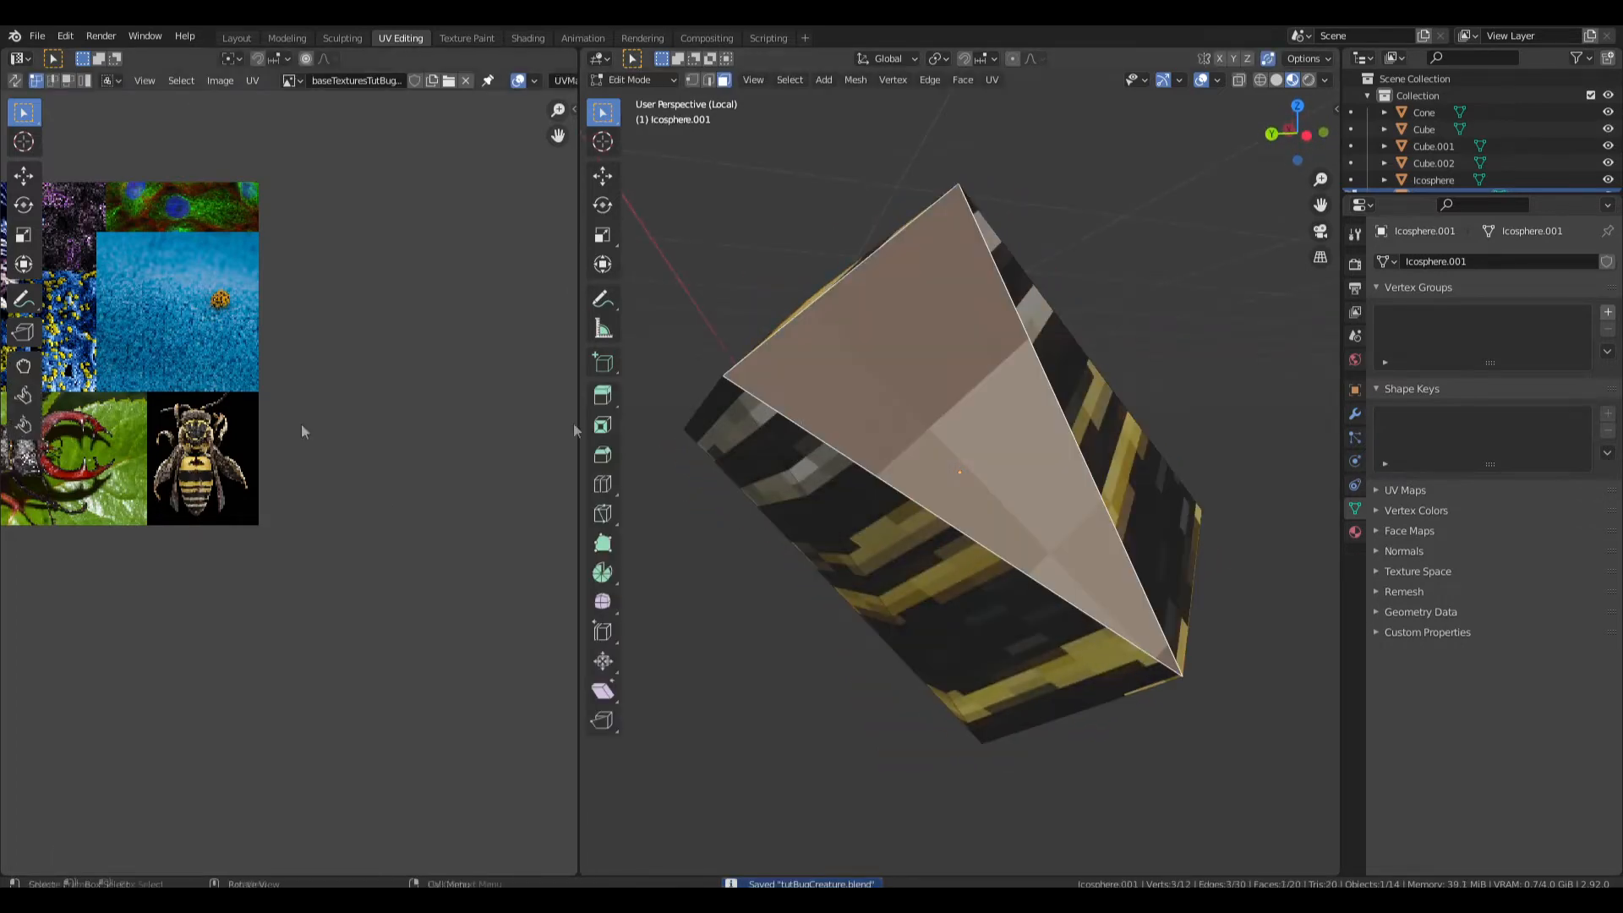
key(s)
click(47, 345)
key(g)
click(61, 326)
click(322, 389)
key(g)
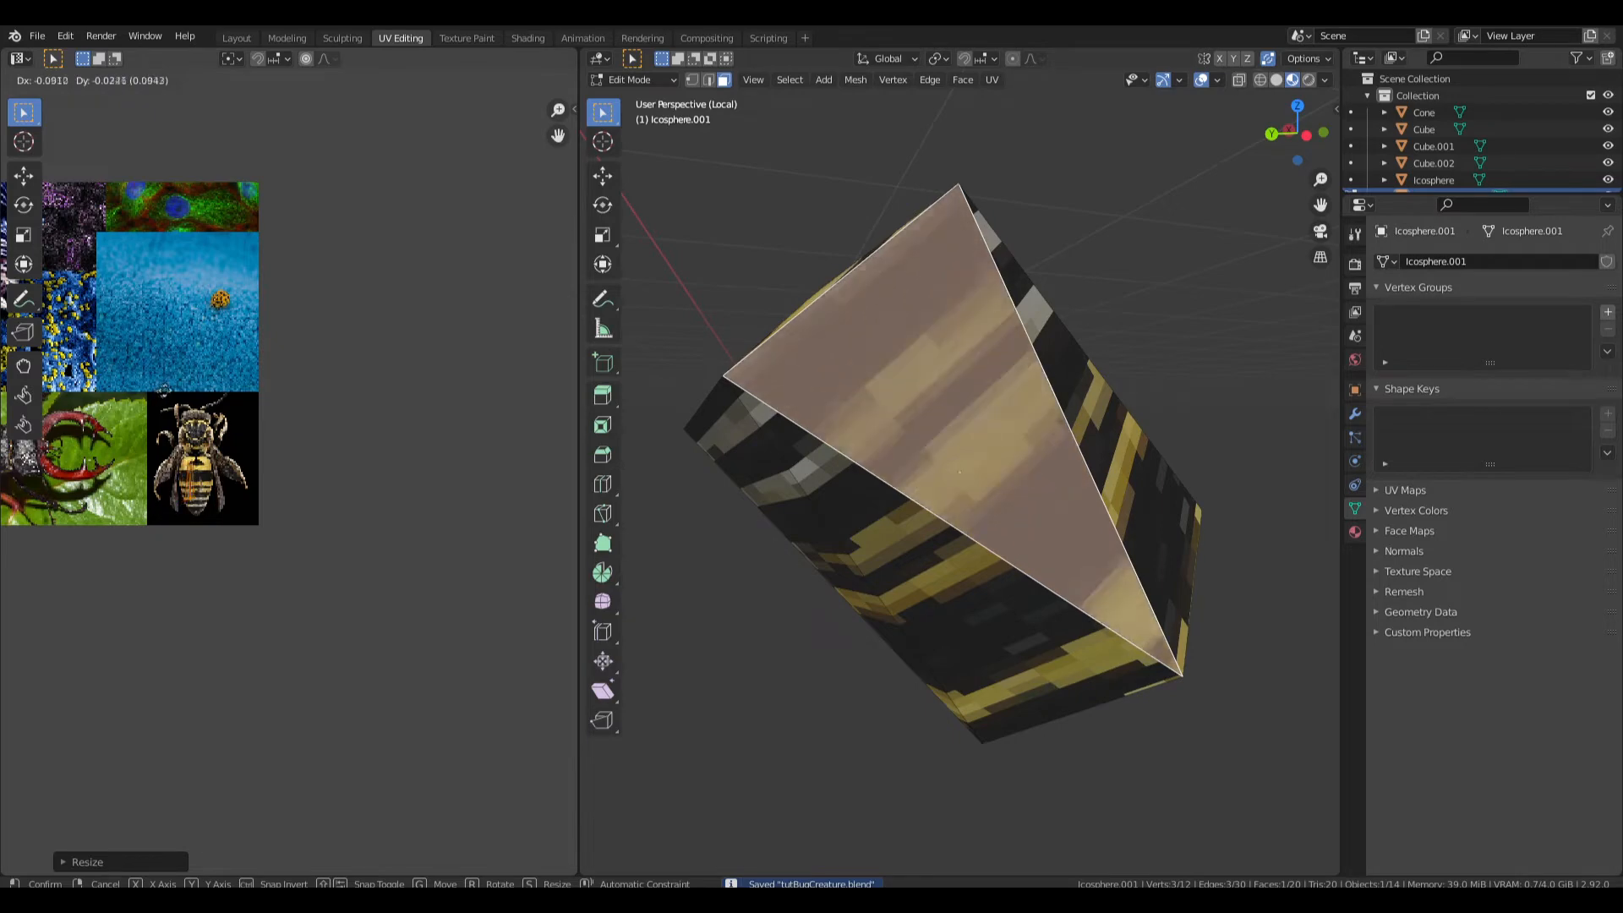
click(297, 409)
Select all of the leg's faces to check the texture, return to Object Mode and leave local view.
key(Tab)
key(Tab)
key(a)
middle_drag(1054, 390, 972, 406)
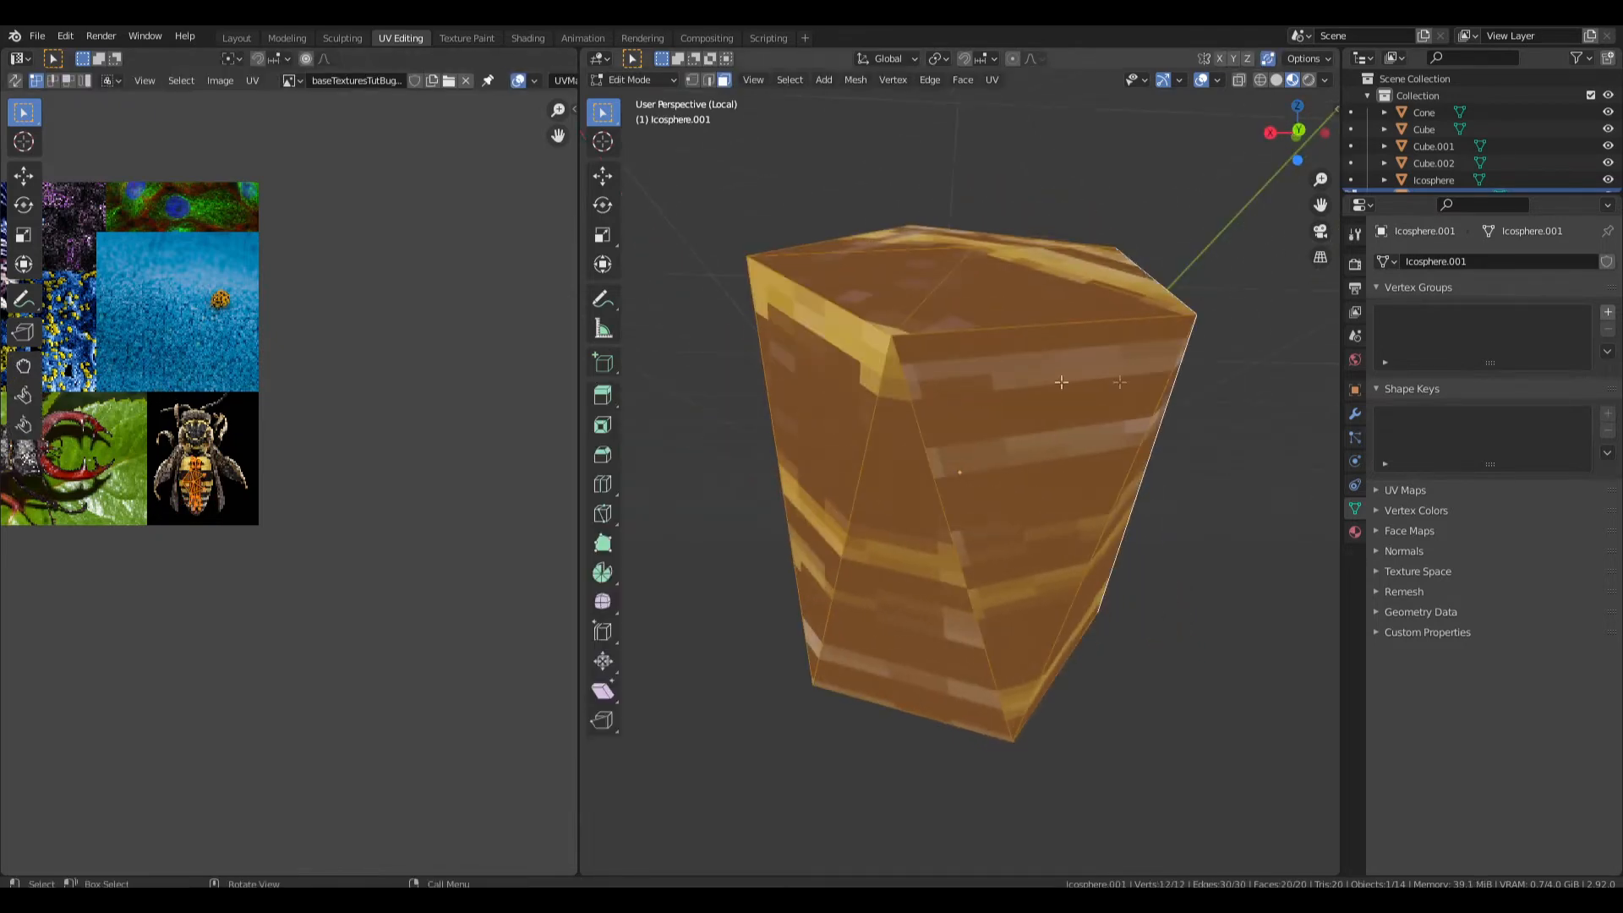
scroll(377, 410, down, 7)
scroll(303, 431, up, 4)
scroll(303, 439, up, 2)
key(Tab)
middle_drag(1057, 423, 982, 484)
key(KP_Divide)
Open the body for mesh editing and select three adjoining side faces that show the plain blue texture.
scroll(982, 484, up, 8)
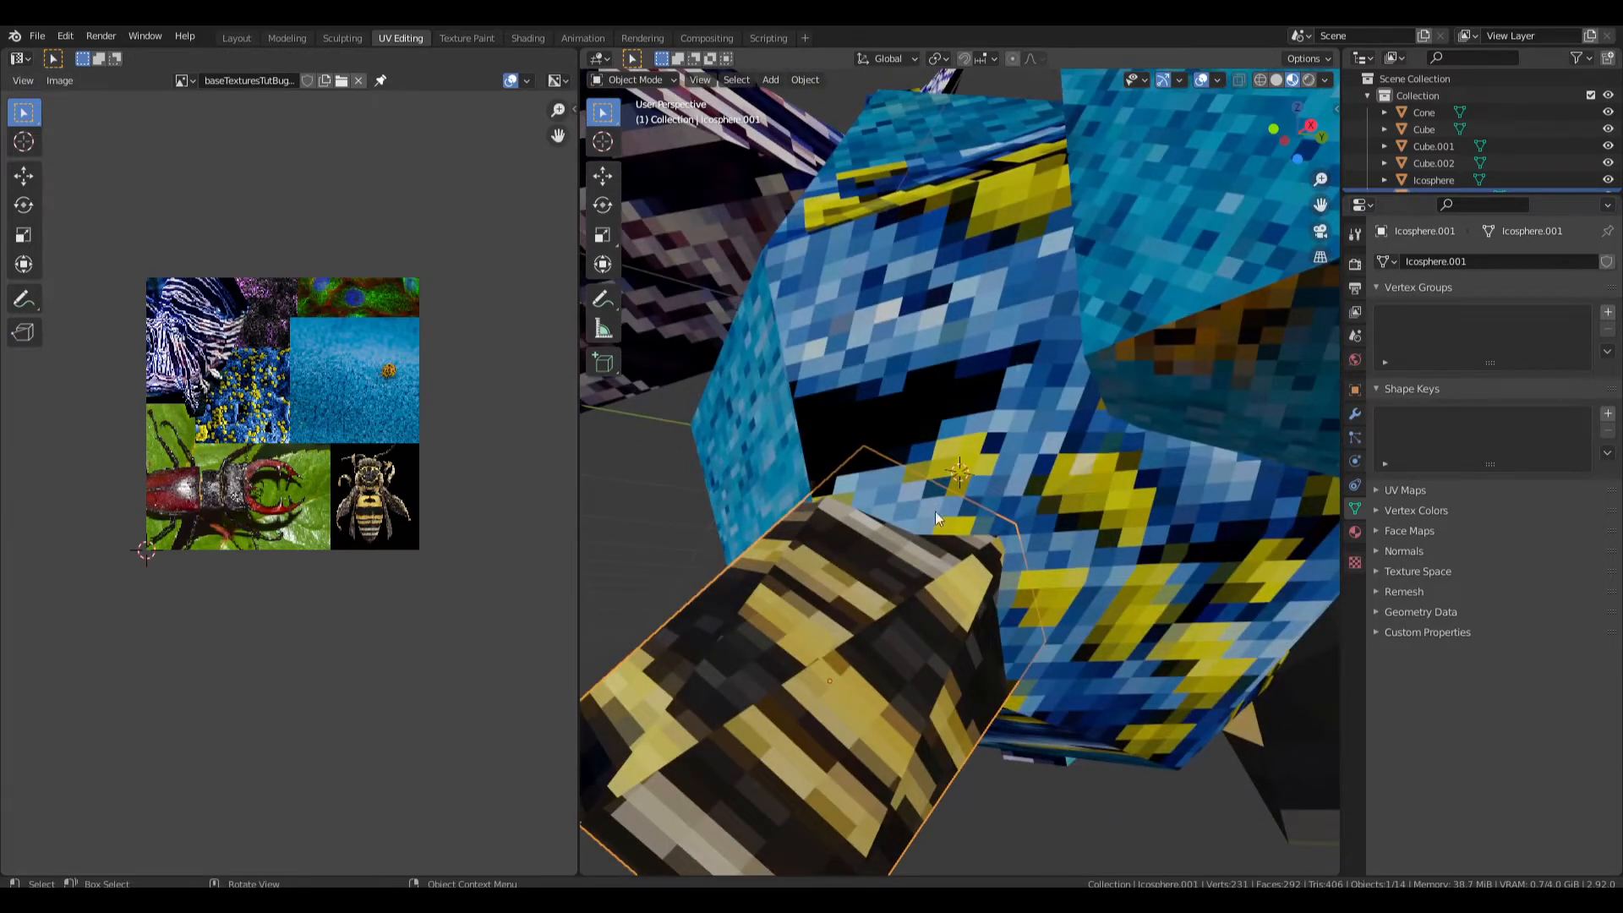
scroll(760, 626, down, 4)
middle_drag(893, 531, 1003, 526)
key(Tab)
key(Tab)
click(1012, 433)
key(Tab)
click(974, 435)
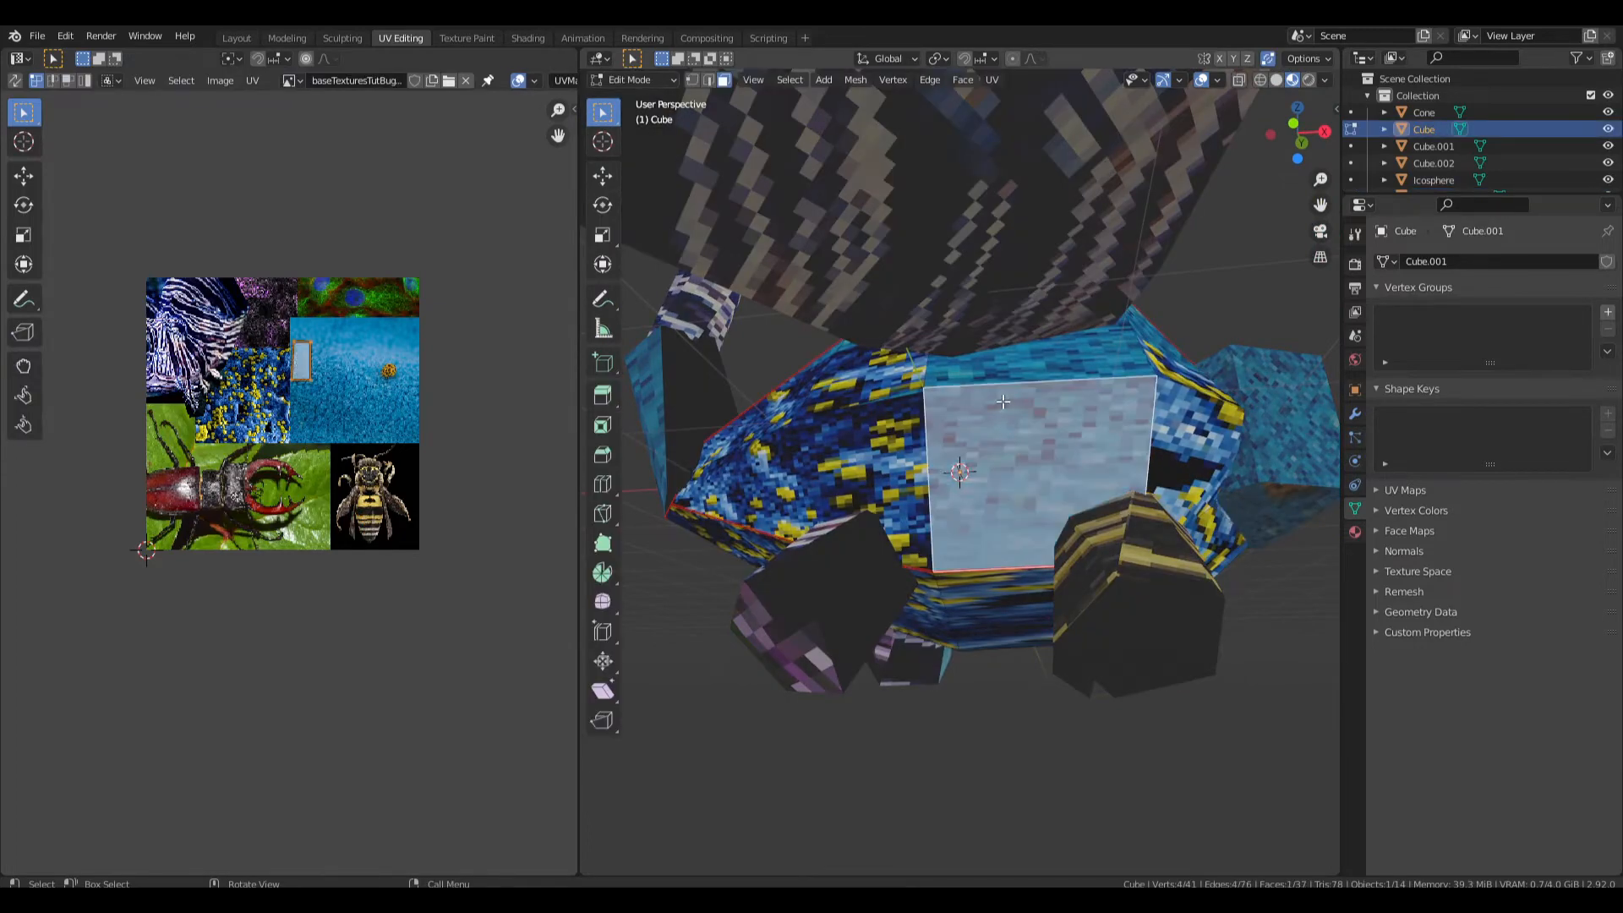
scroll(964, 457, up, 4)
shift+click(960, 470)
middle_drag(961, 469, 879, 473)
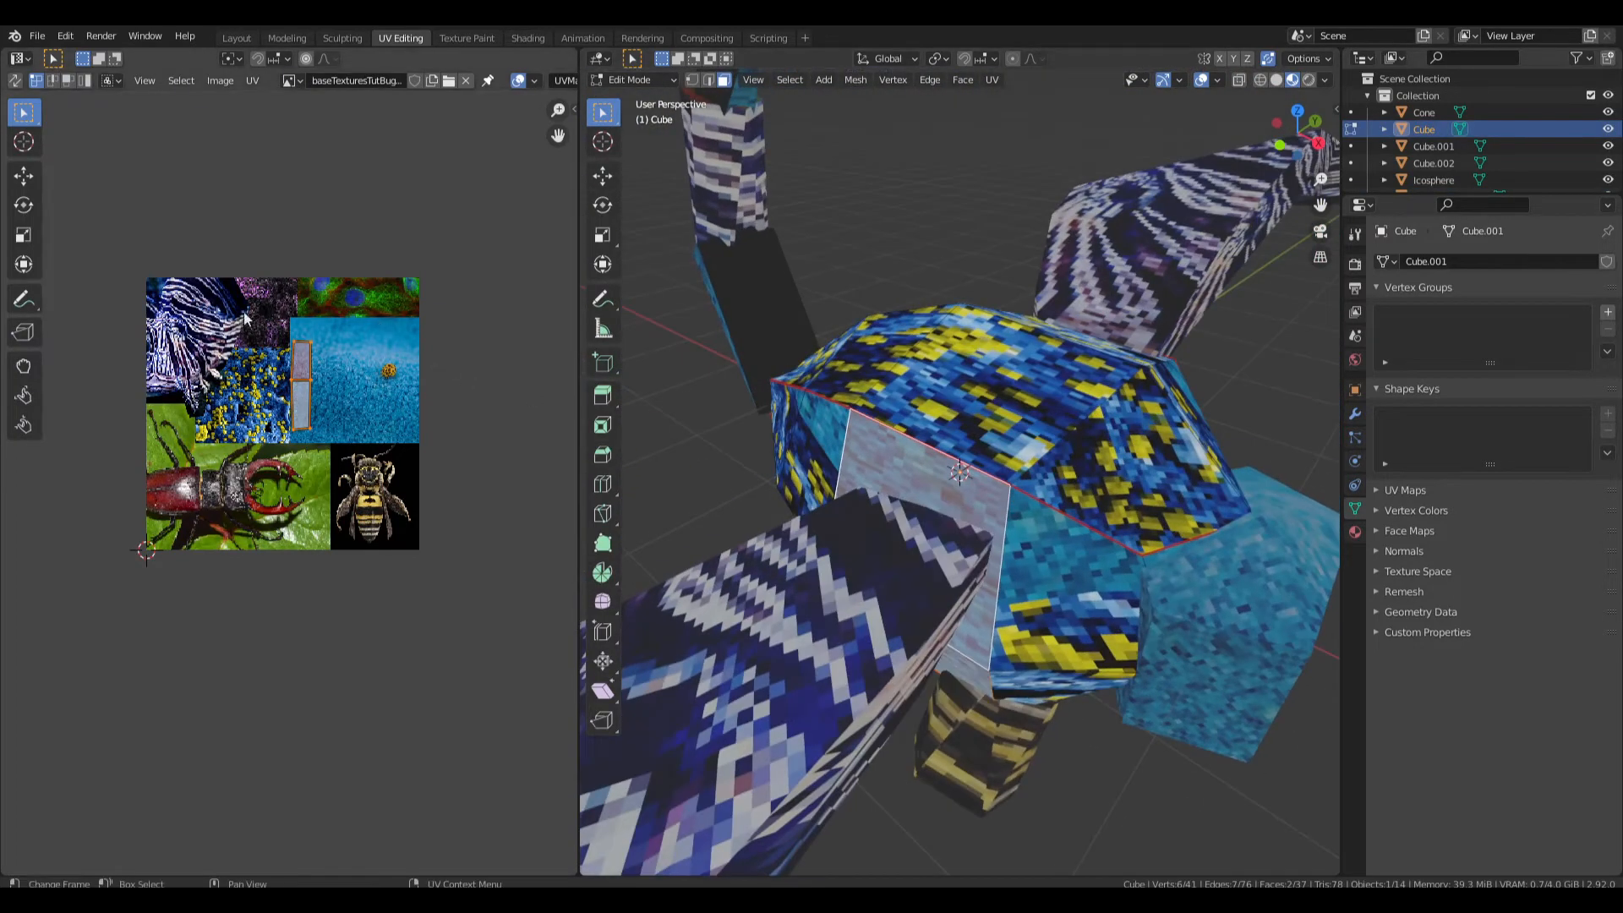
scroll(253, 336, up, 2)
scroll(260, 338, up, 3)
shift+click(1067, 584)
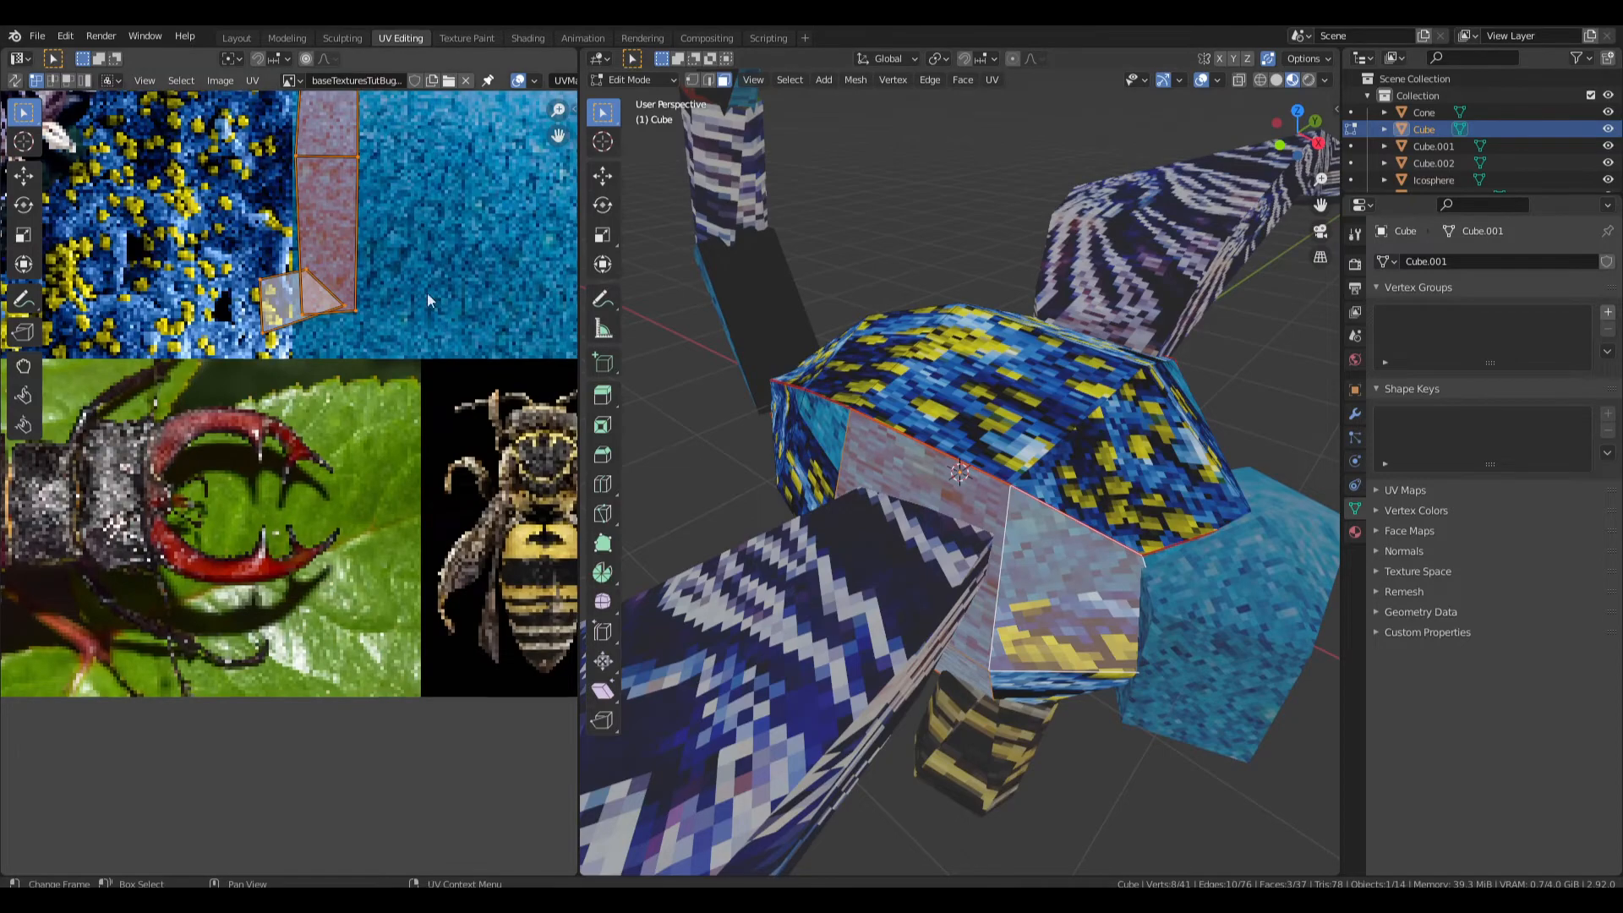
Move and scale the UVs of the three side faces over the yellow-and-blue speckled texture.
middle_drag(432, 285, 383, 414)
key(g)
click(283, 446)
key(s)
click(264, 427)
key(Tab)
Move the UVs of the body's pale underside face fully onto the yellow-and-blue speckled texture.
middle_drag(1004, 483, 903, 459)
key(Tab)
click(909, 458)
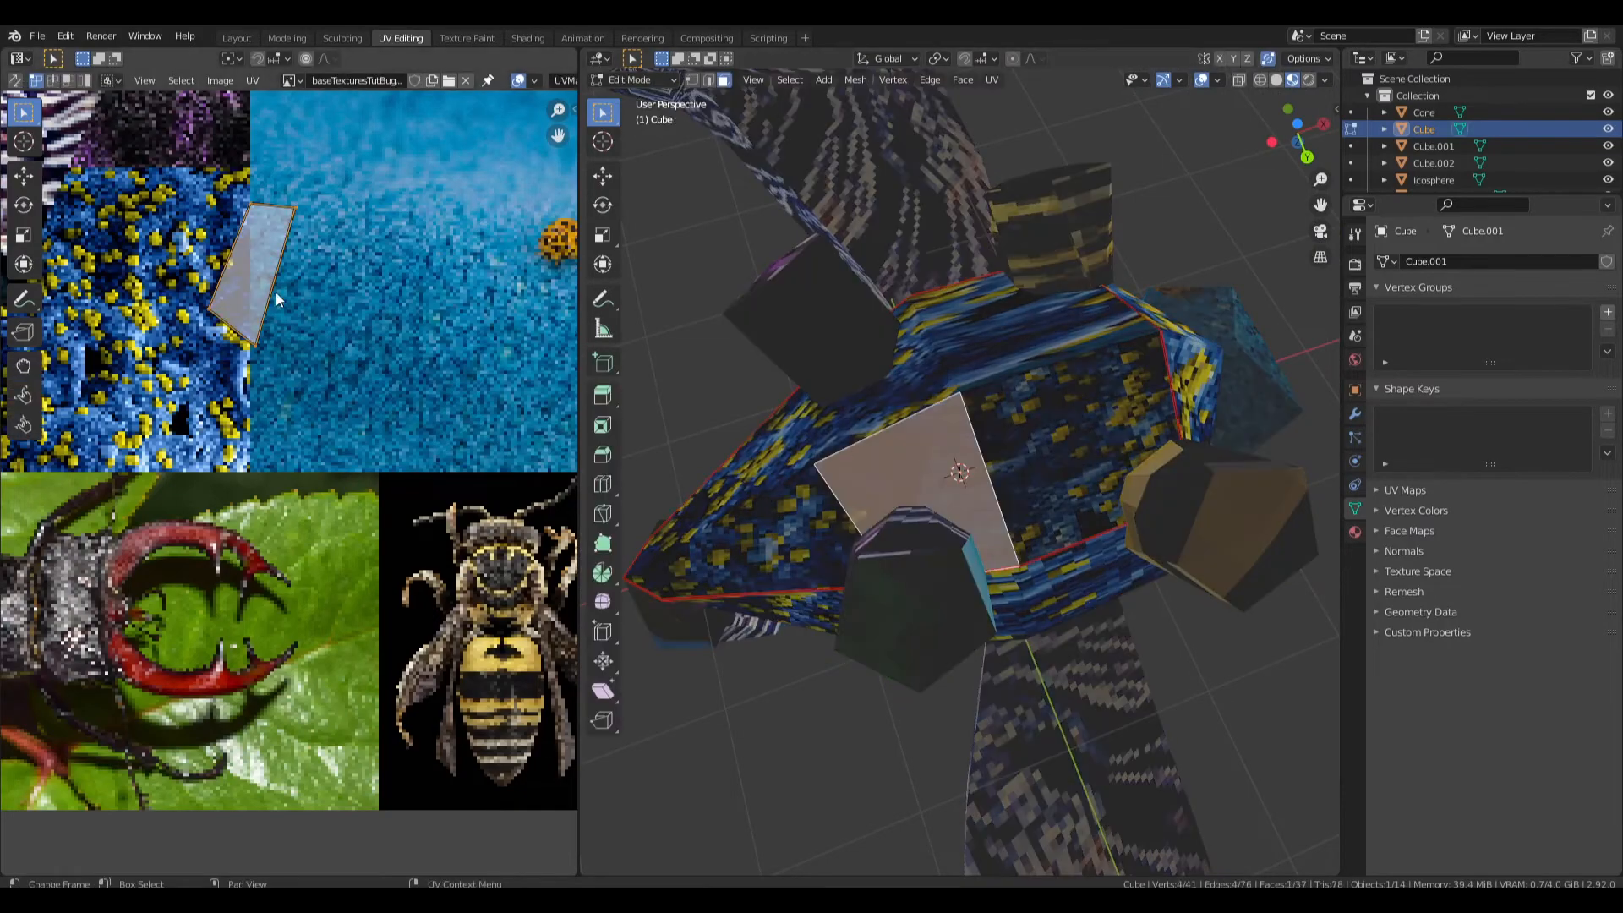
key(g)
click(218, 315)
key(Tab)
Shift the UVs of the partly blue face on the body's other side onto the speckled texture and save the file.
middle_drag(930, 389, 888, 380)
key(Tab)
click(920, 500)
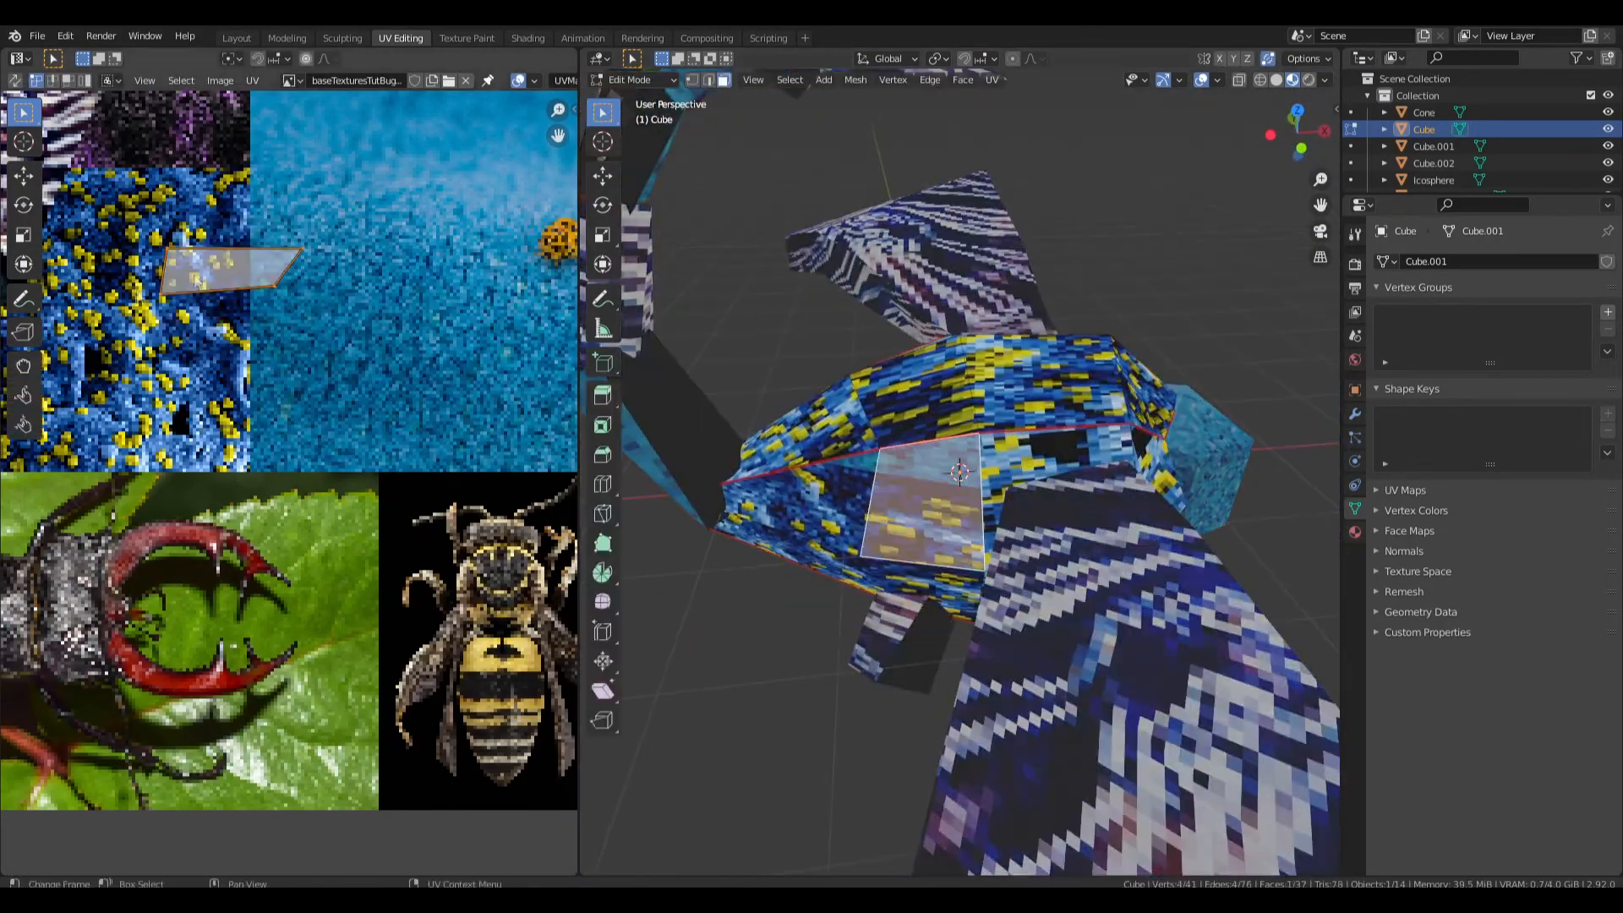
scroll(336, 276, down, 2)
key(g)
click(298, 285)
key(Tab)
middle_drag(1078, 440, 754, 634)
key(ctrl+s)
Delete the untextured legs, keeping only the striped front leg.
key(Tab)
click(1021, 517)
key(Tab)
key(KP_3)
click(1082, 605)
middle_drag(1082, 605, 839, 656)
key(Delete)
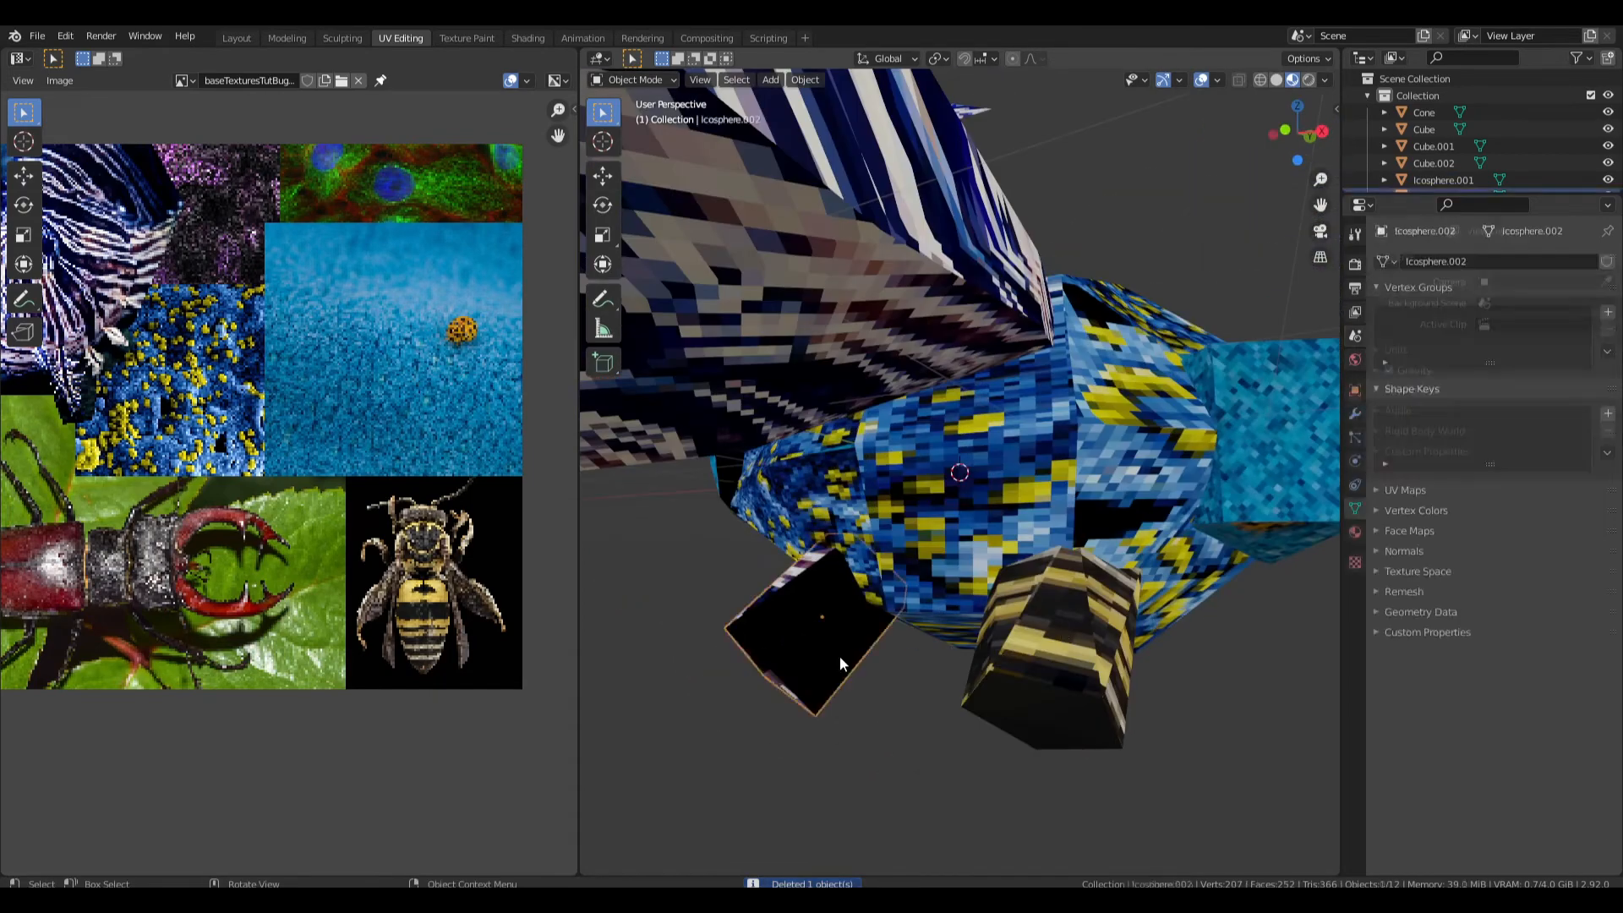
click(837, 656)
In right view, duplicate the striped front leg to the opposite side of the body and rotate it to slant outward.
key(KP_3)
key(shift+d)
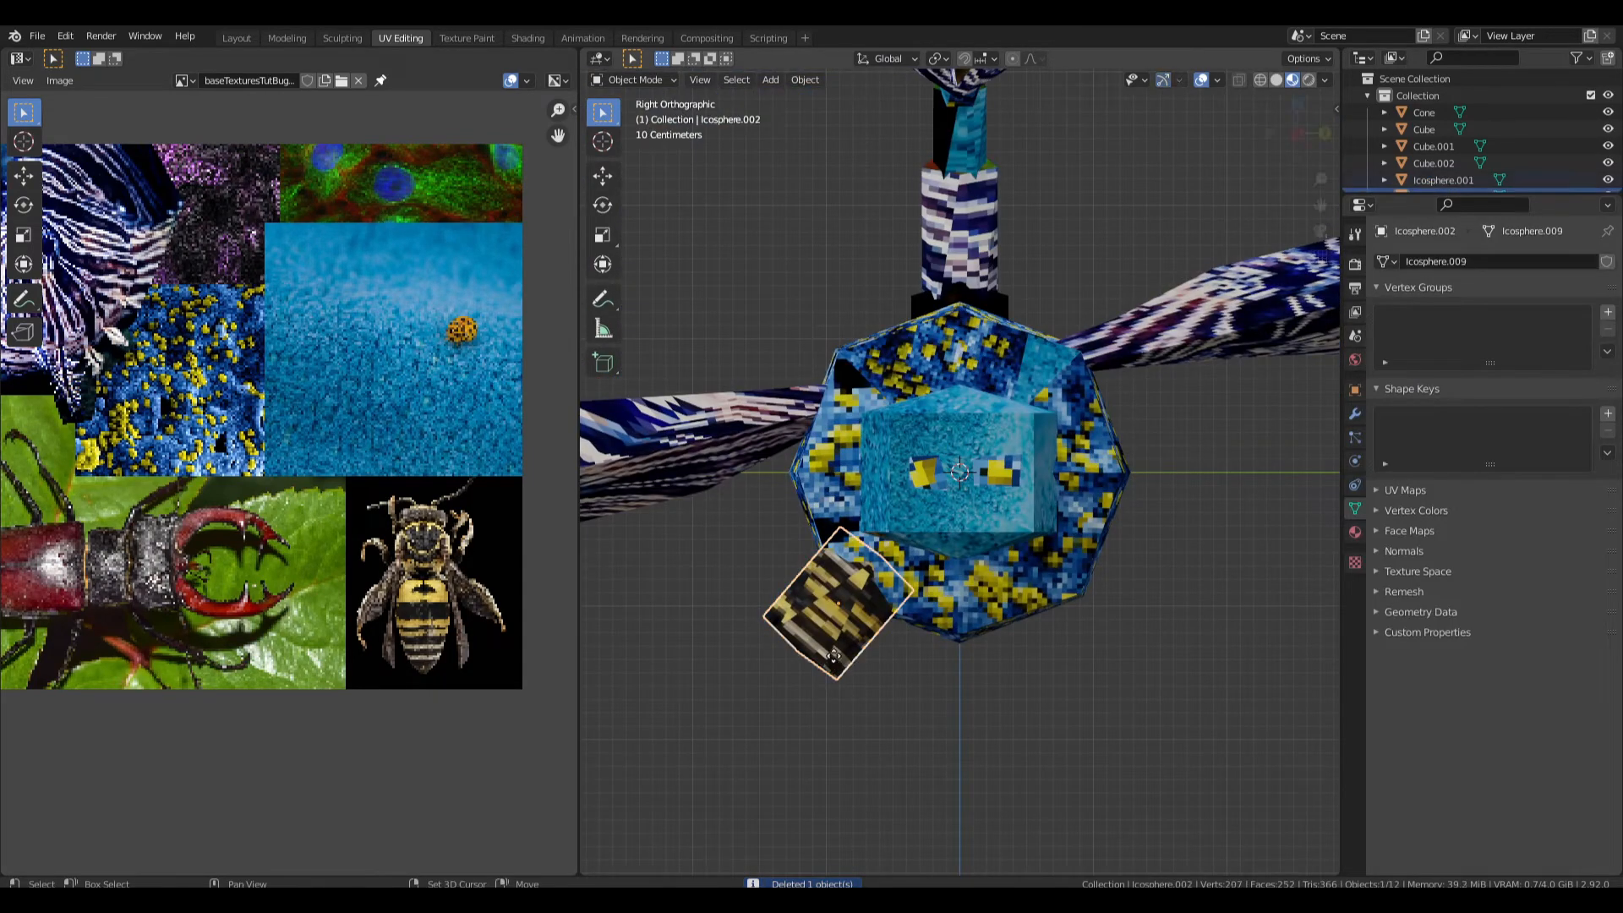
click(1064, 684)
key(r)
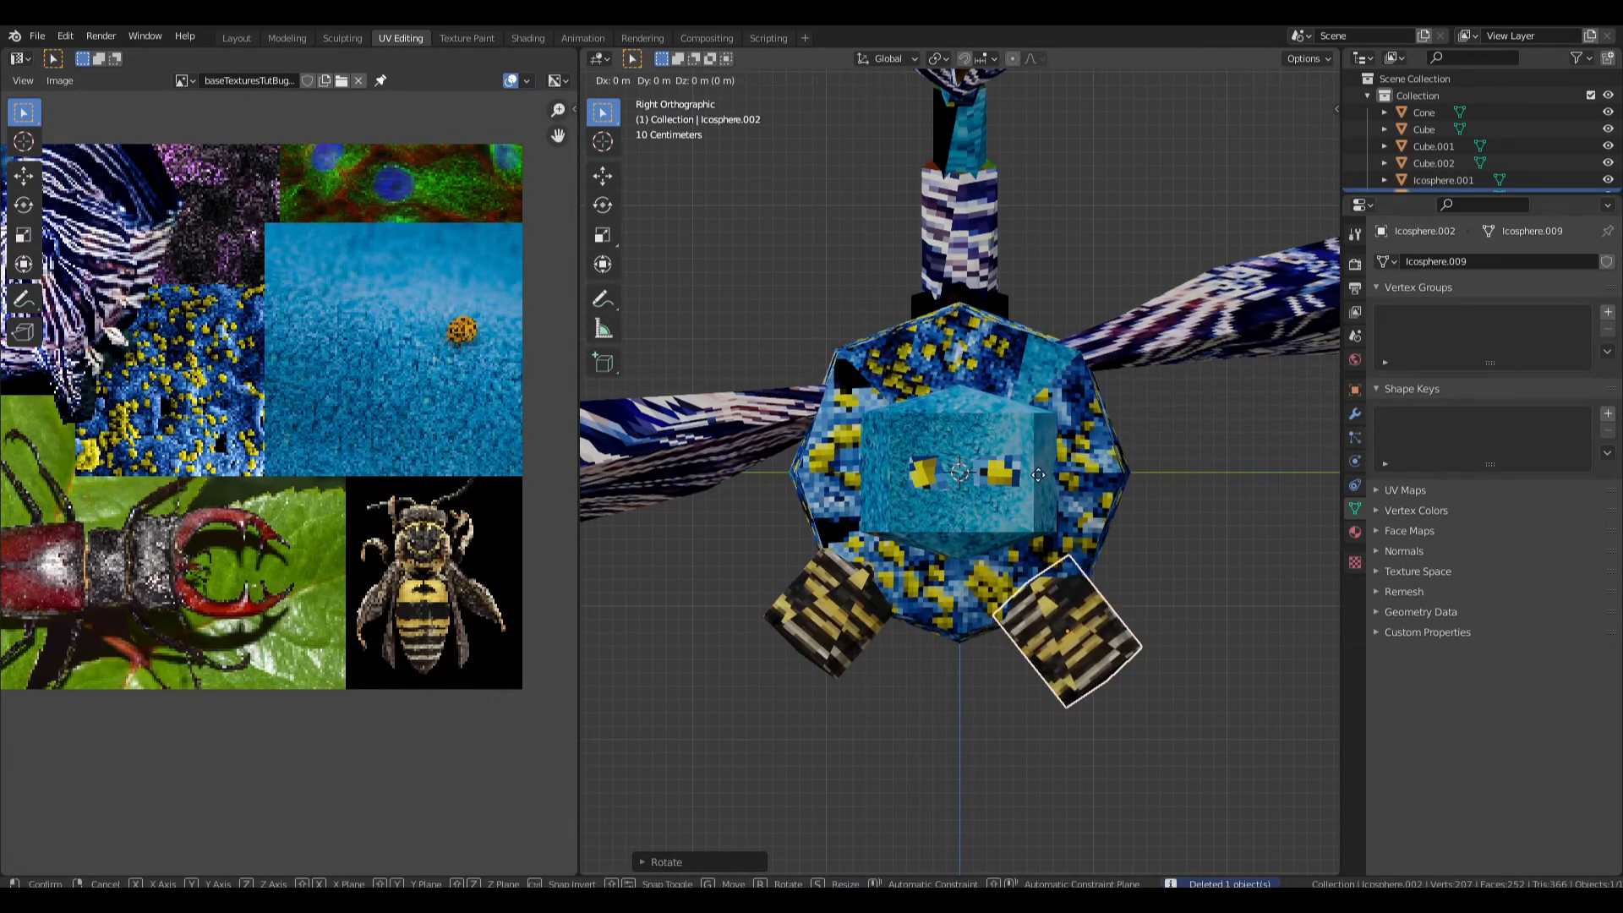
click(1062, 471)
Enable proportional editing and scale a UV vertex of the duplicated leg with Random falloff to vary its stripes.
key(Tab)
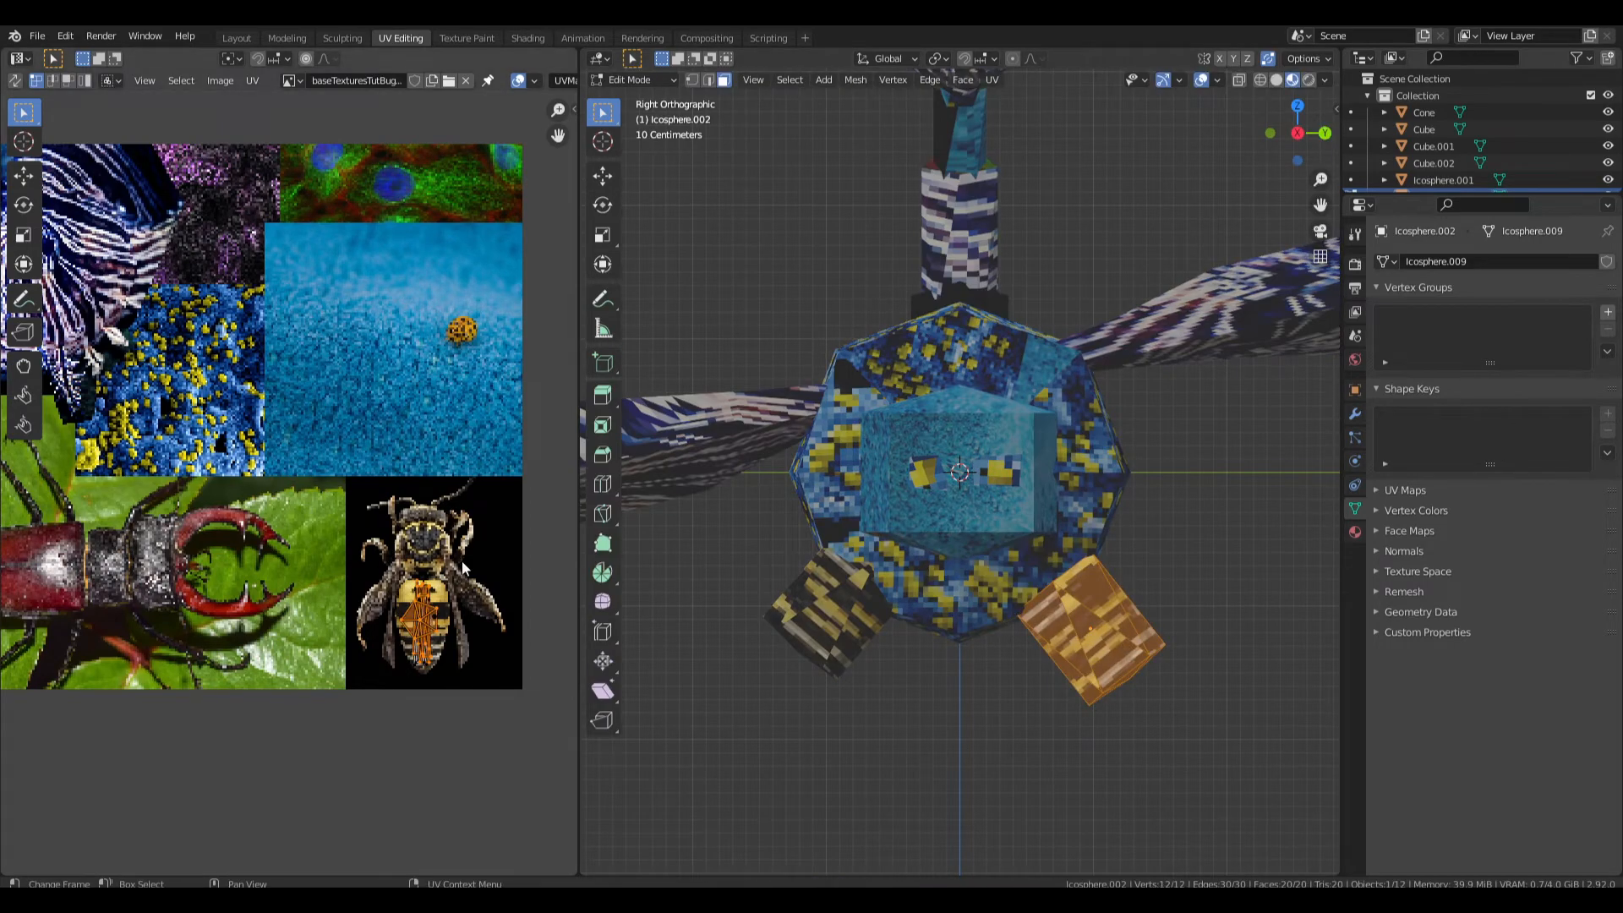
scroll(462, 560, up, 5)
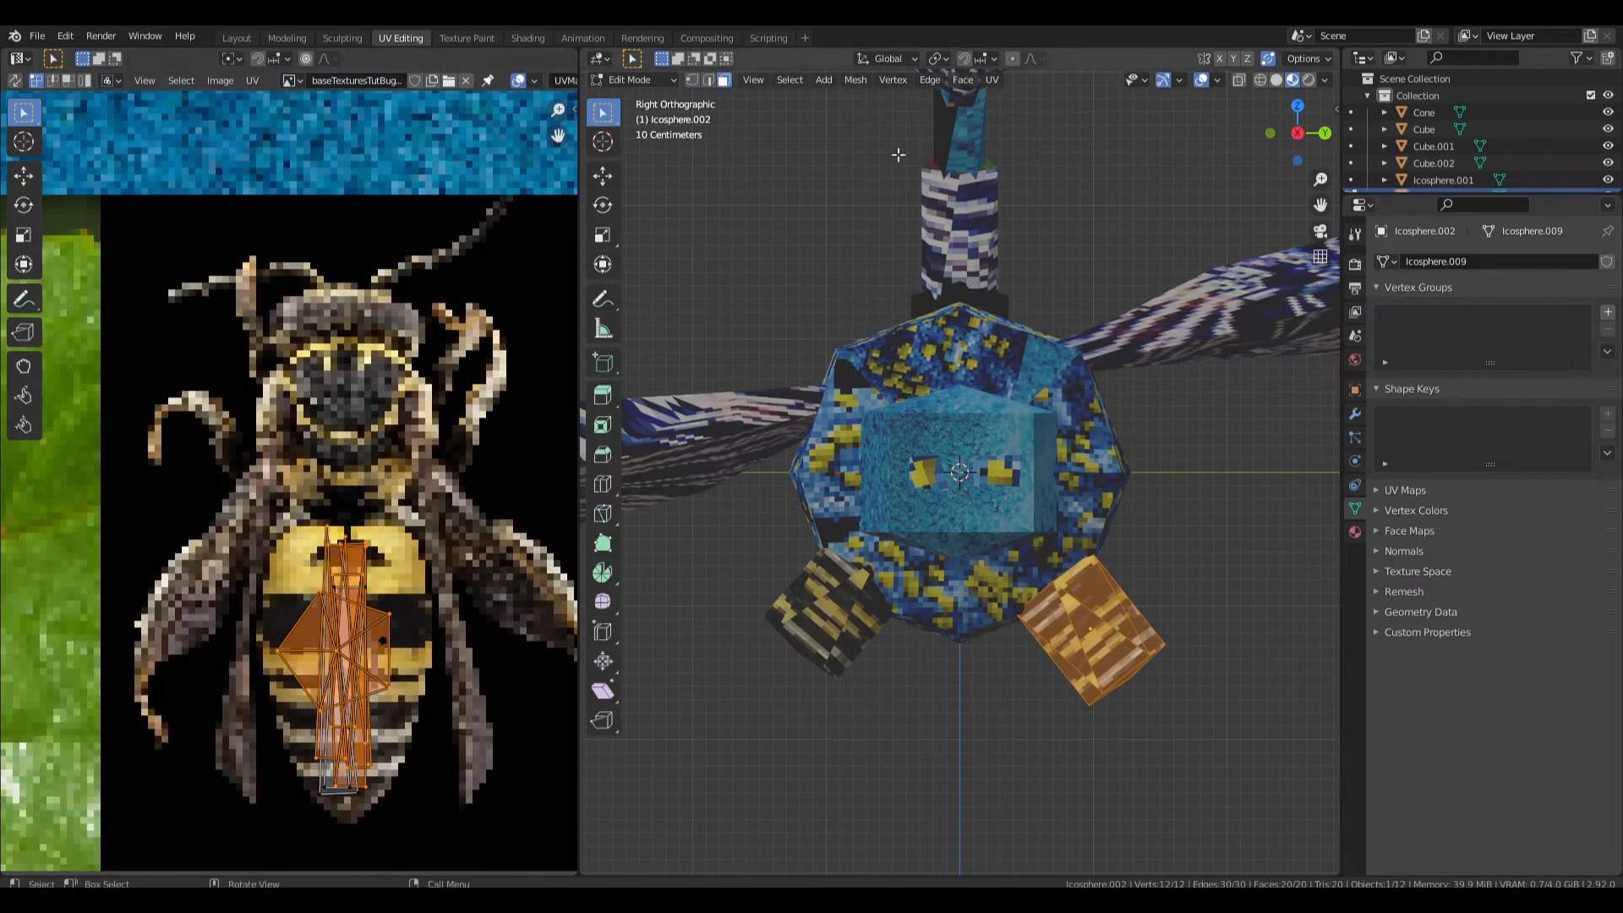
click(1042, 59)
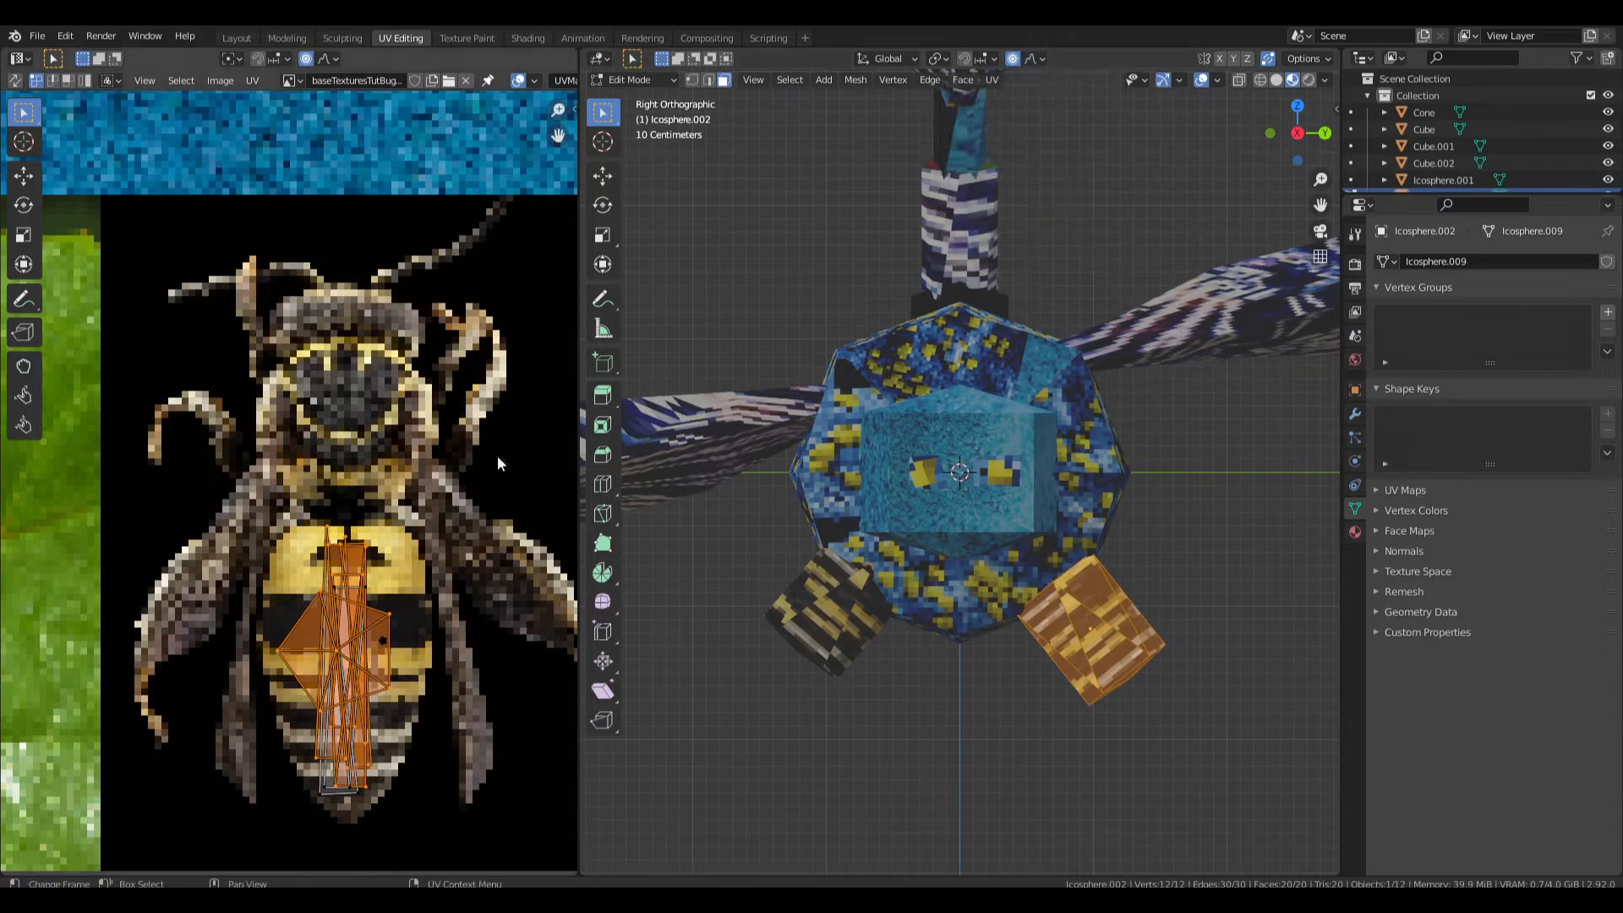
click(399, 541)
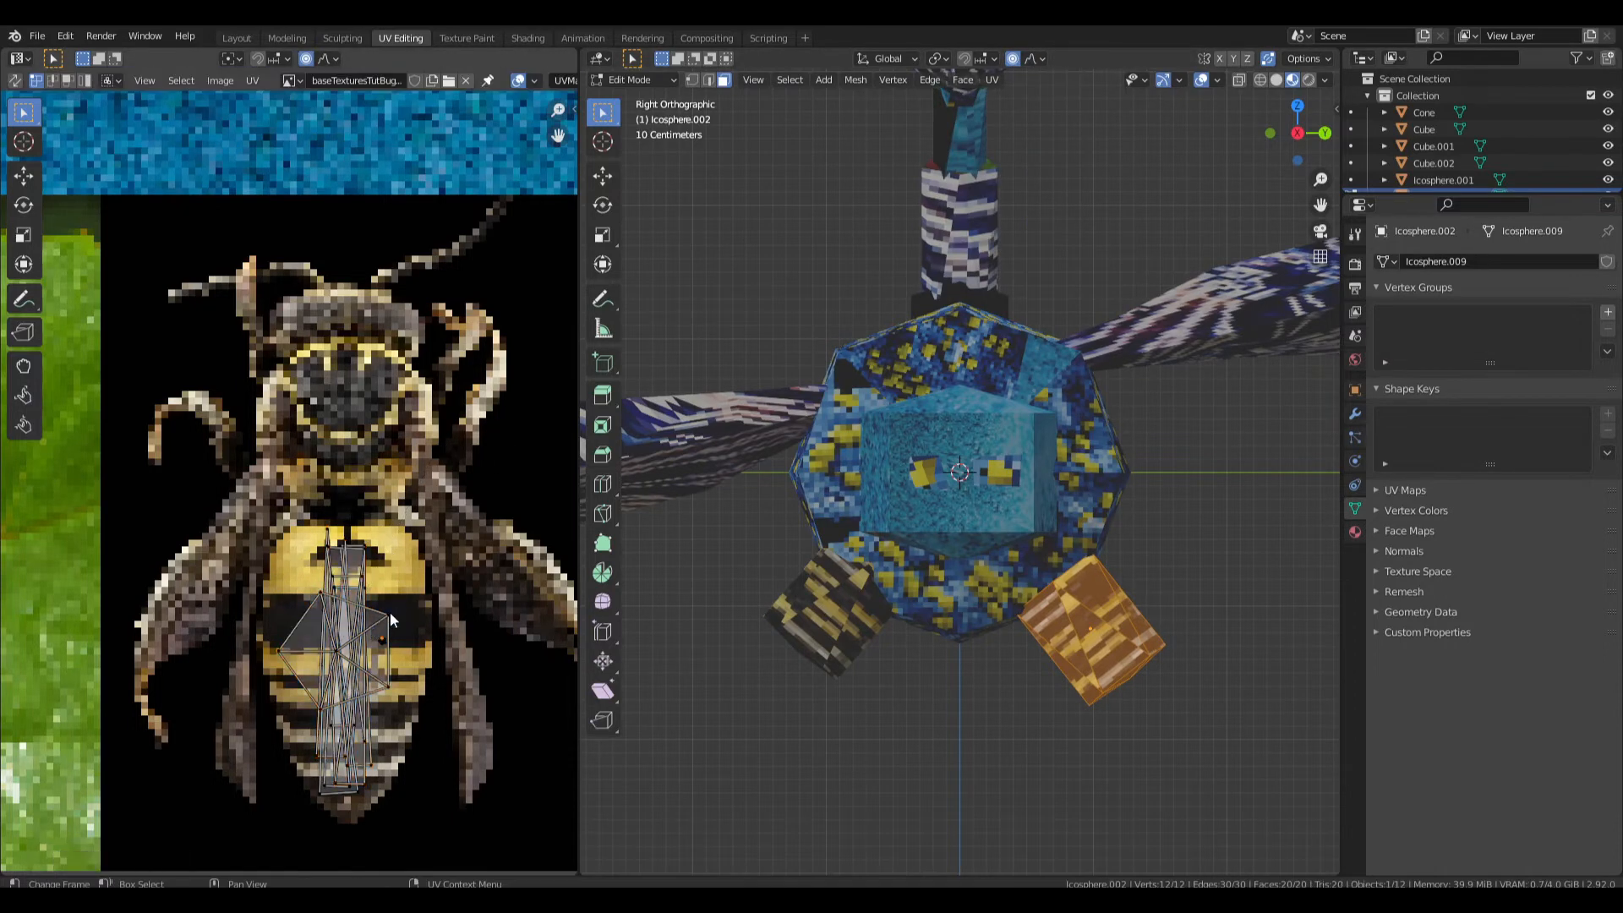
key(s)
scroll(416, 547, down, 18)
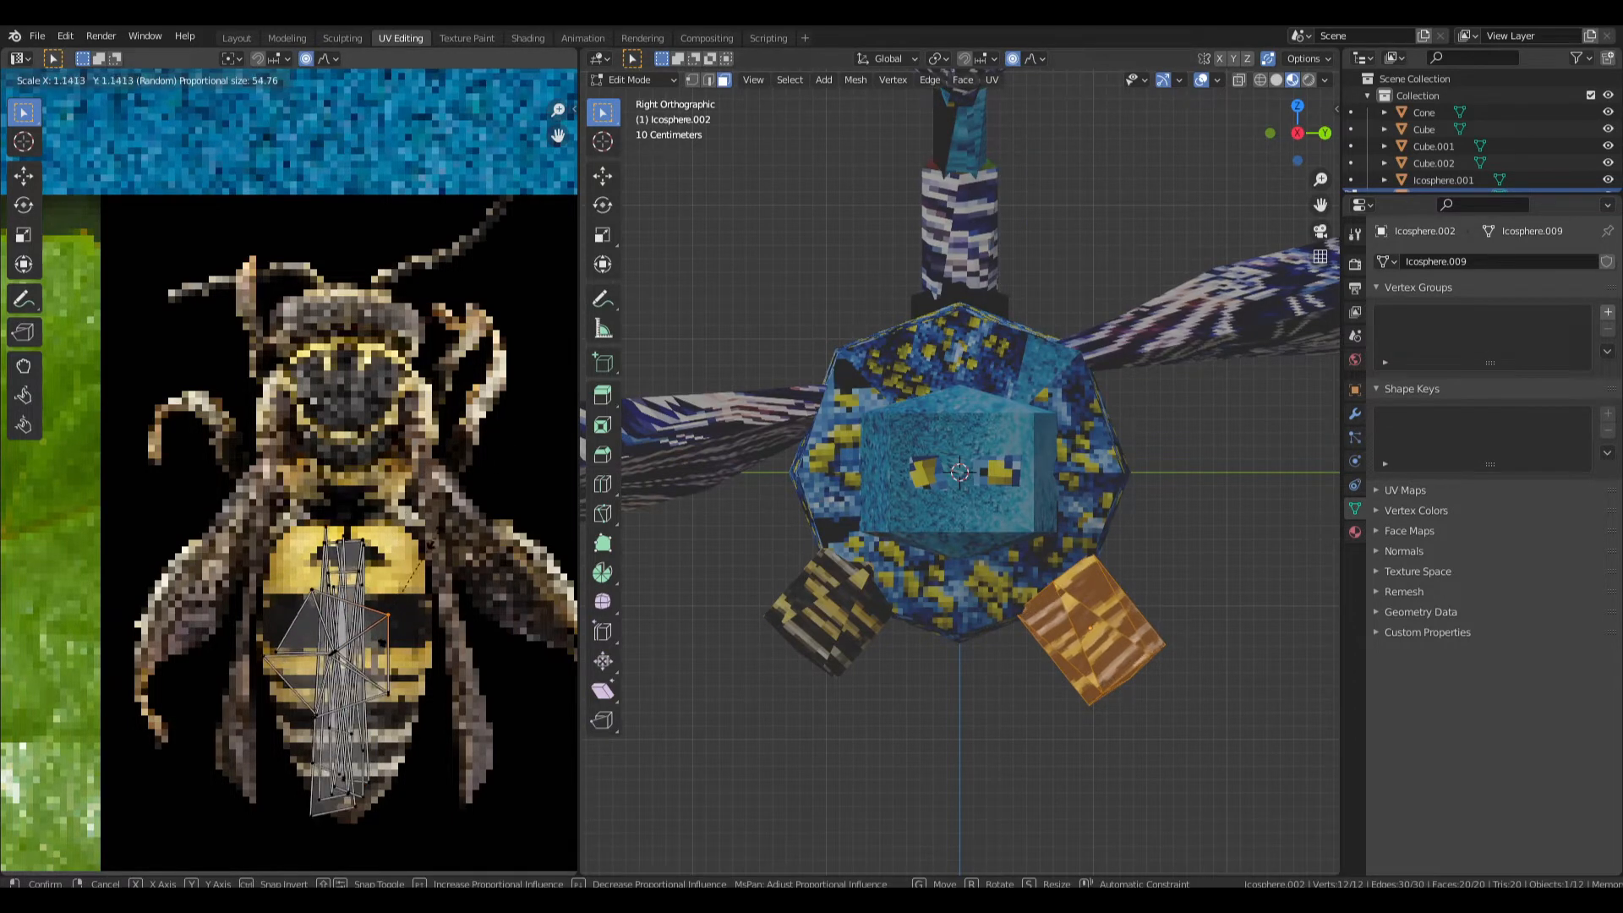
click(407, 565)
scroll(408, 564, down, 8)
scroll(378, 526, up, 10)
scroll(378, 526, down, 2)
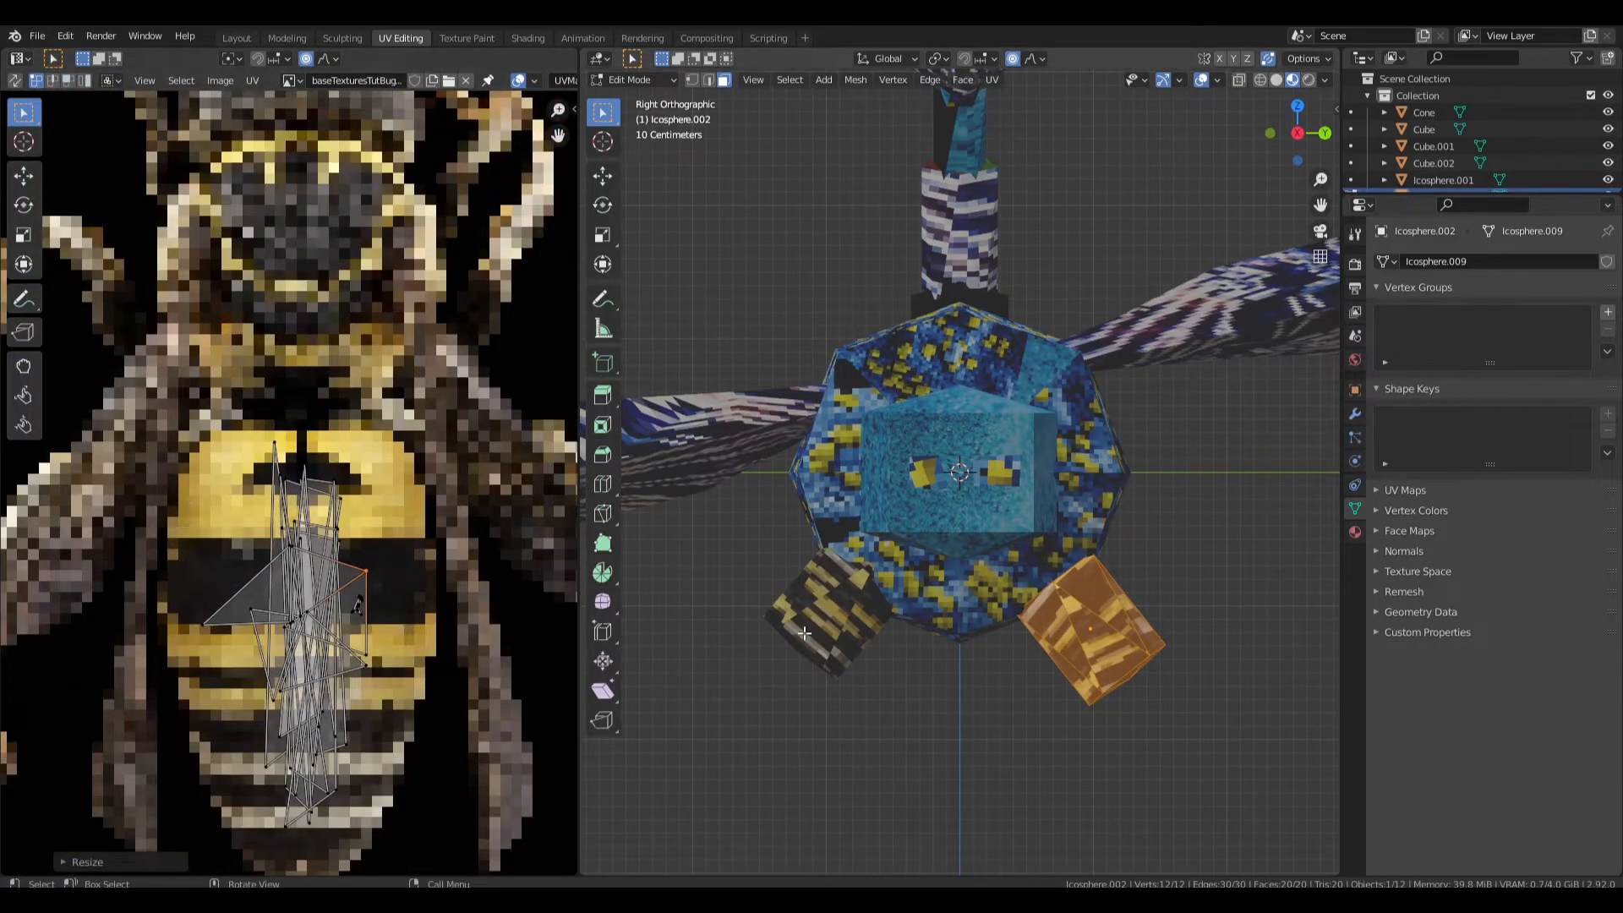
Open both front legs in Edit Mode and examine their overlapping UVs on the bee's abdomen.
key(Tab)
key(Tab)
key(a)
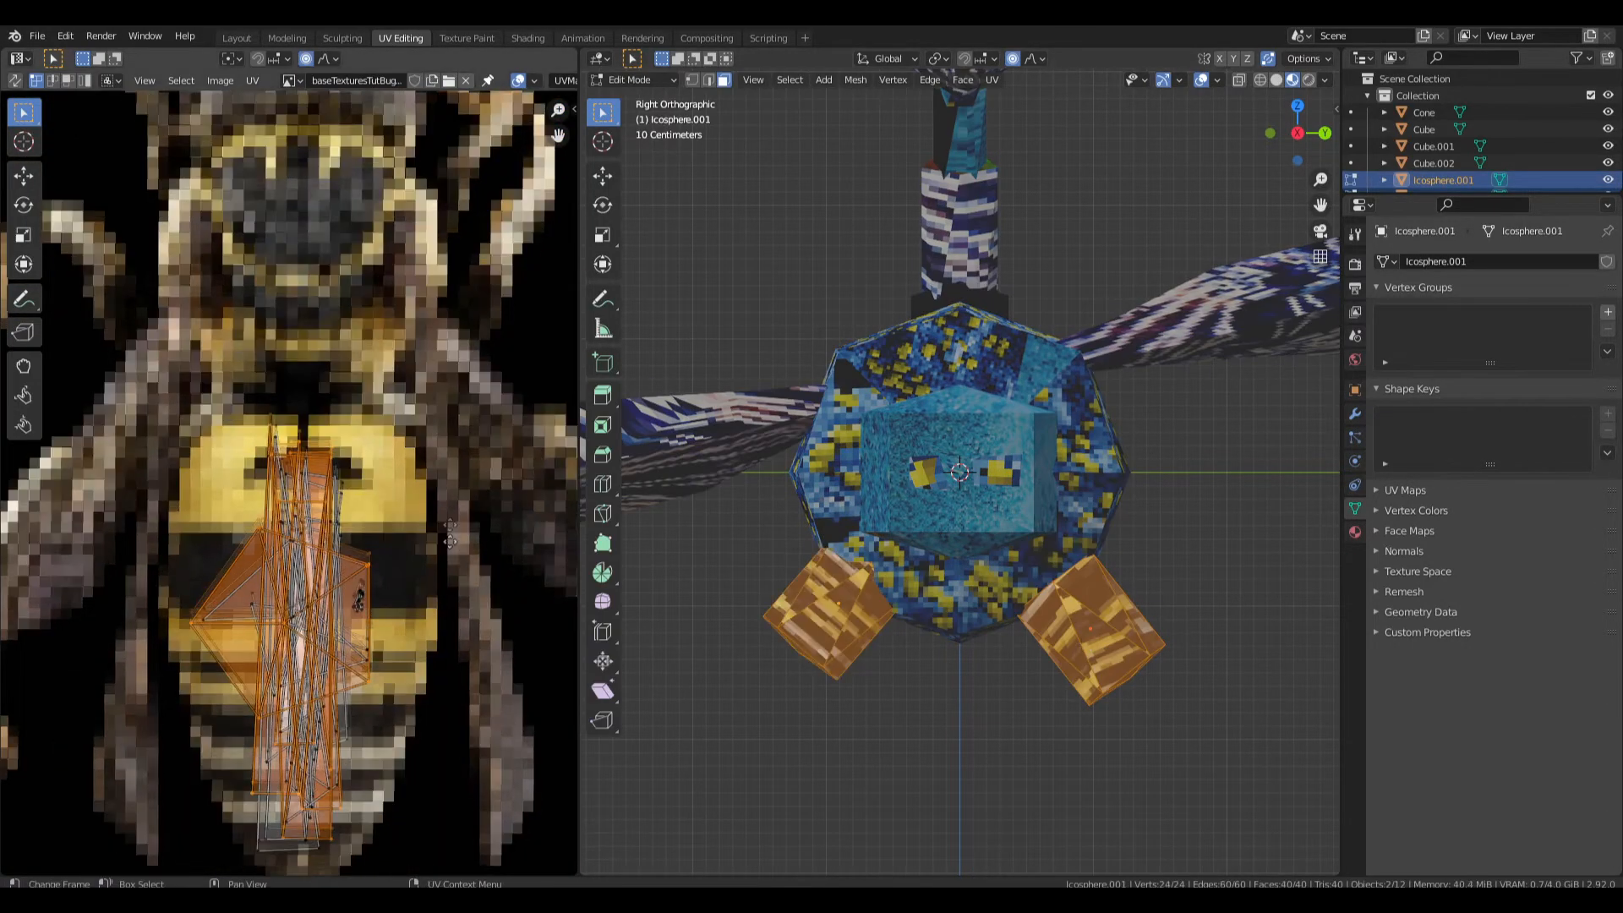
scroll(440, 449, up, 6)
middle_drag(347, 317, 330, 359)
scroll(330, 359, up, 2)
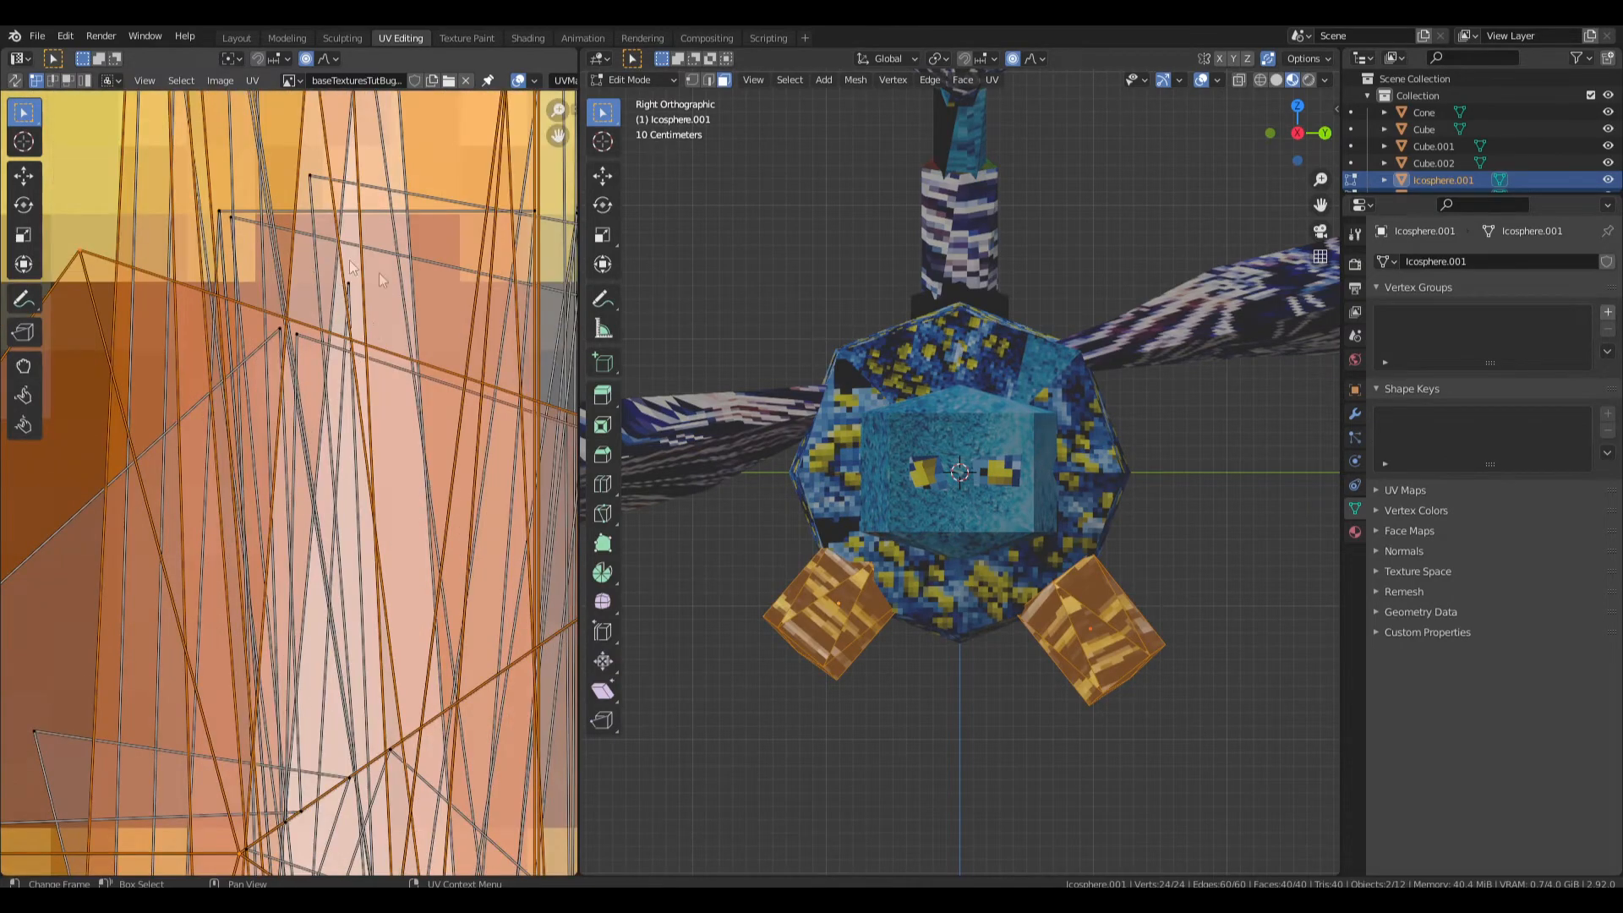
scroll(331, 290, down, 3)
middle_drag(500, 216, 546, 337)
scroll(546, 337, up, 3)
click(496, 380)
middle_drag(465, 393, 463, 565)
key(ctrl+l)
scroll(433, 521, down, 2)
middle_drag(503, 650, 461, 447)
scroll(336, 507, down, 1)
middle_drag(335, 507, 336, 433)
scroll(335, 410, down, 2)
key(Tab)
Duplicate both front legs and move the copies along the X axis towards the rear of the body.
click(1084, 659)
middle_drag(1084, 655, 991, 705)
shift+click(1094, 662)
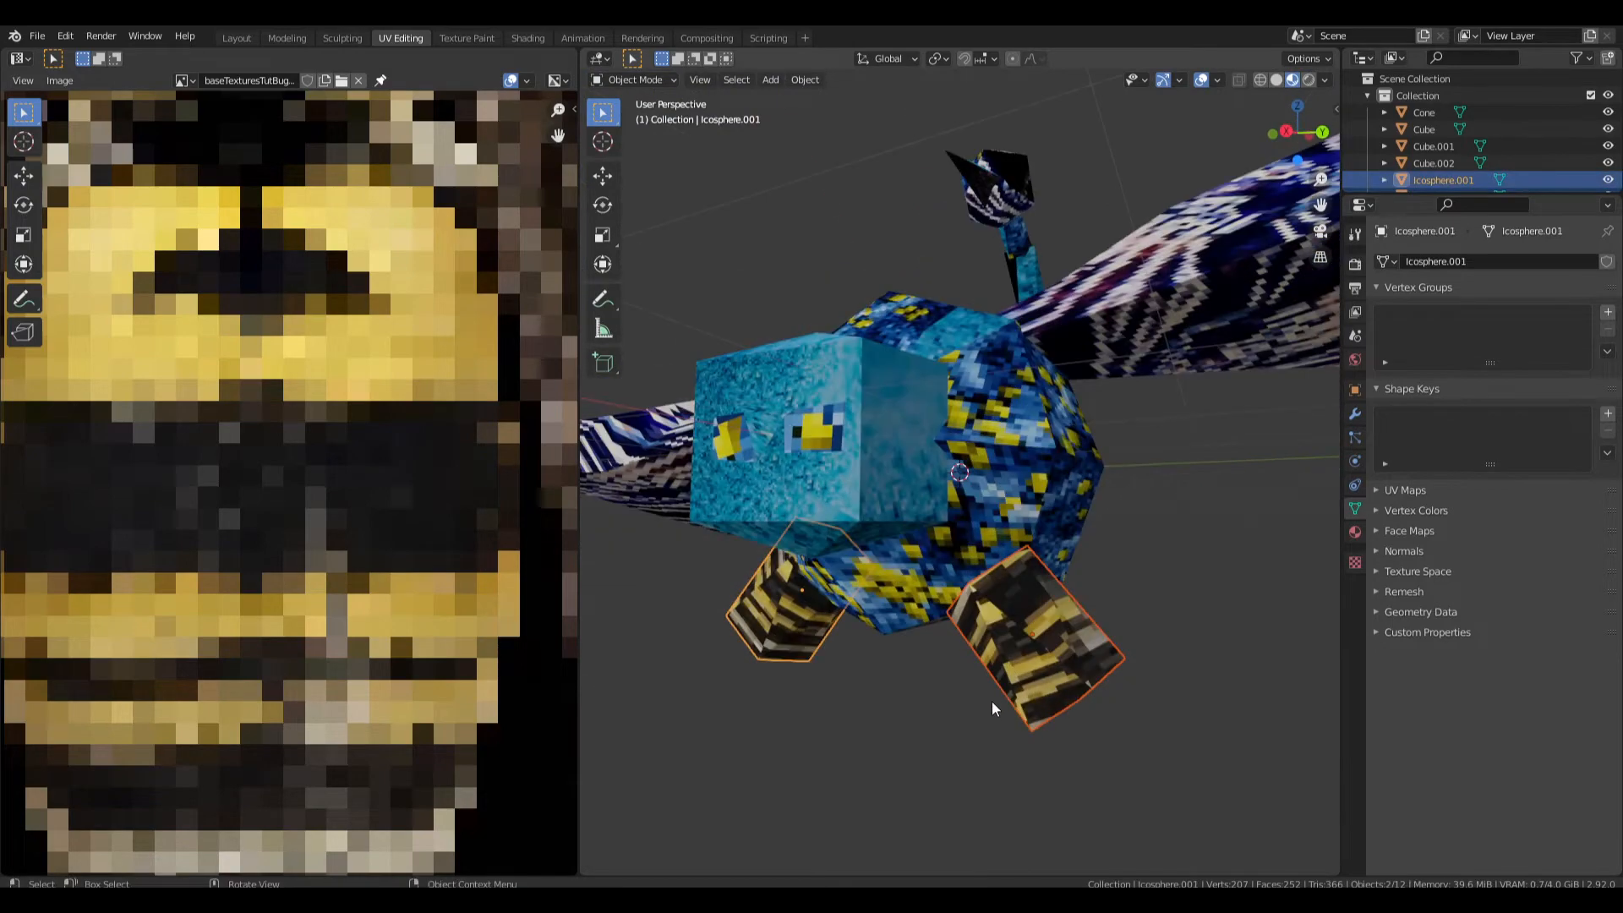
key(KP_1)
key(shift+d)
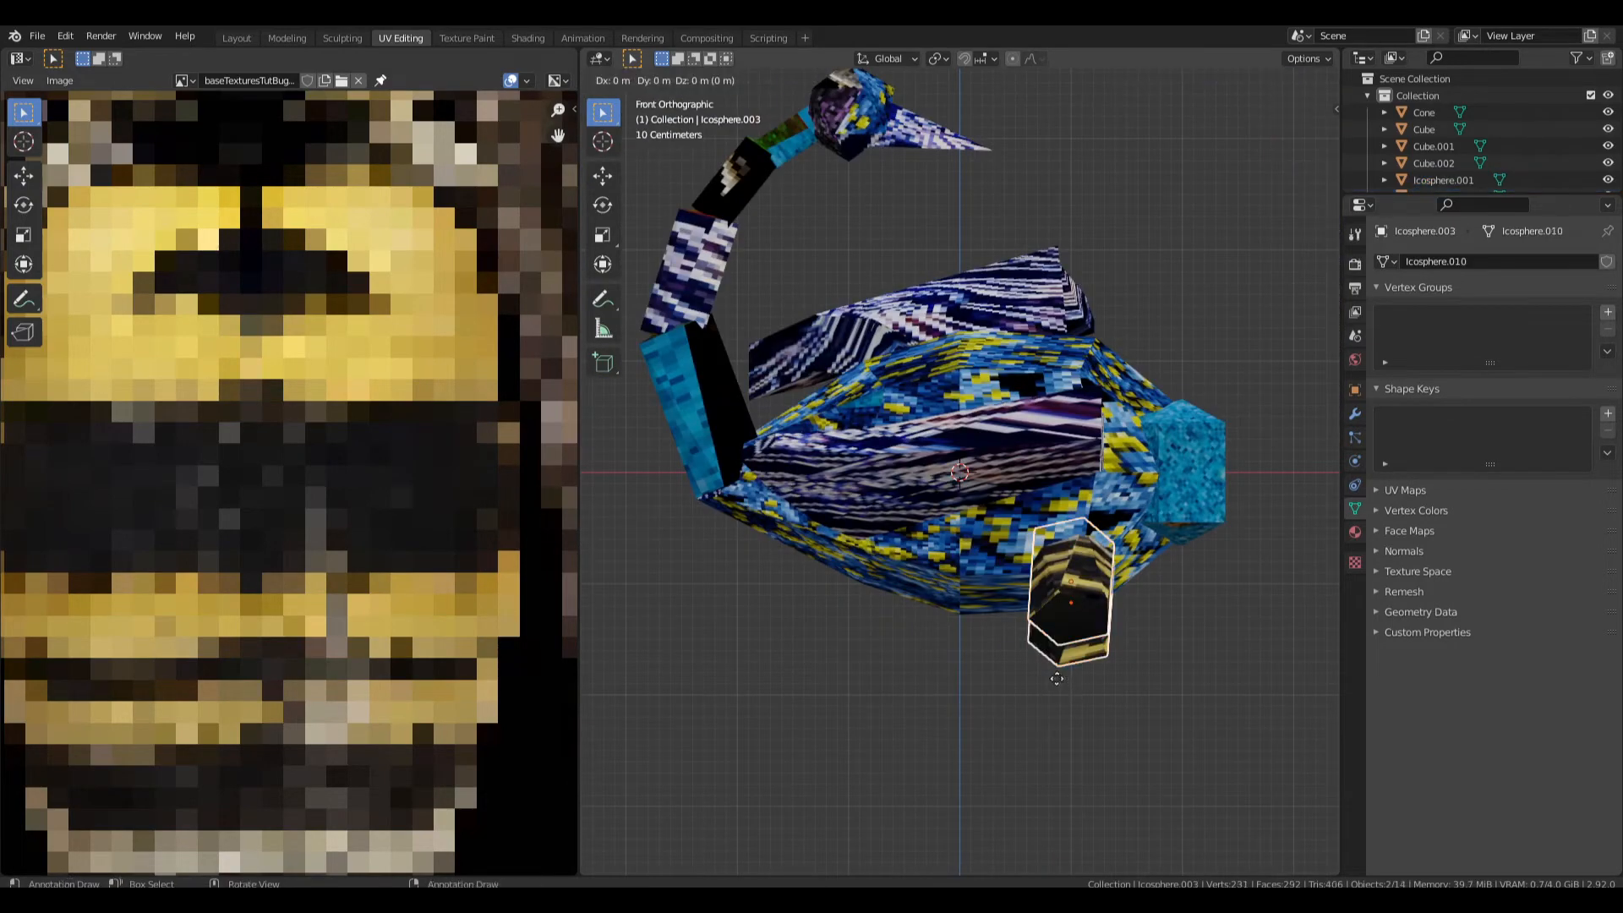
click(821, 647)
middle_drag(822, 647, 1103, 632)
key(g)
key(x)
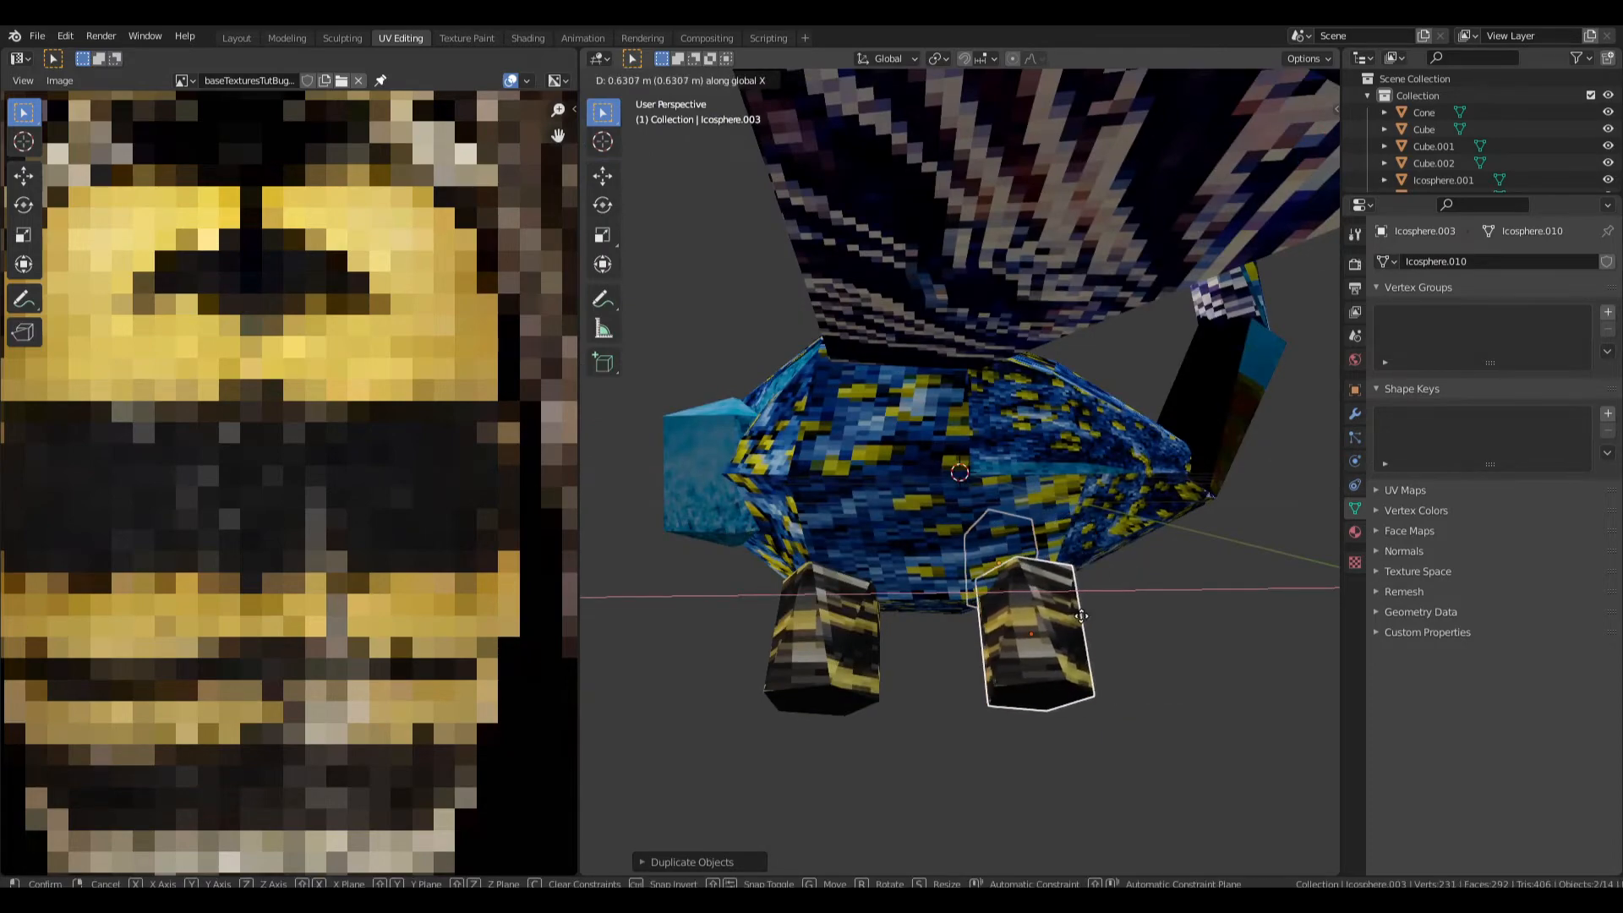
click(987, 630)
Move each rear leg individually closer against the body and save the file.
middle_drag(990, 629, 934, 587)
click(1093, 606)
key(g)
click(1061, 596)
click(884, 610)
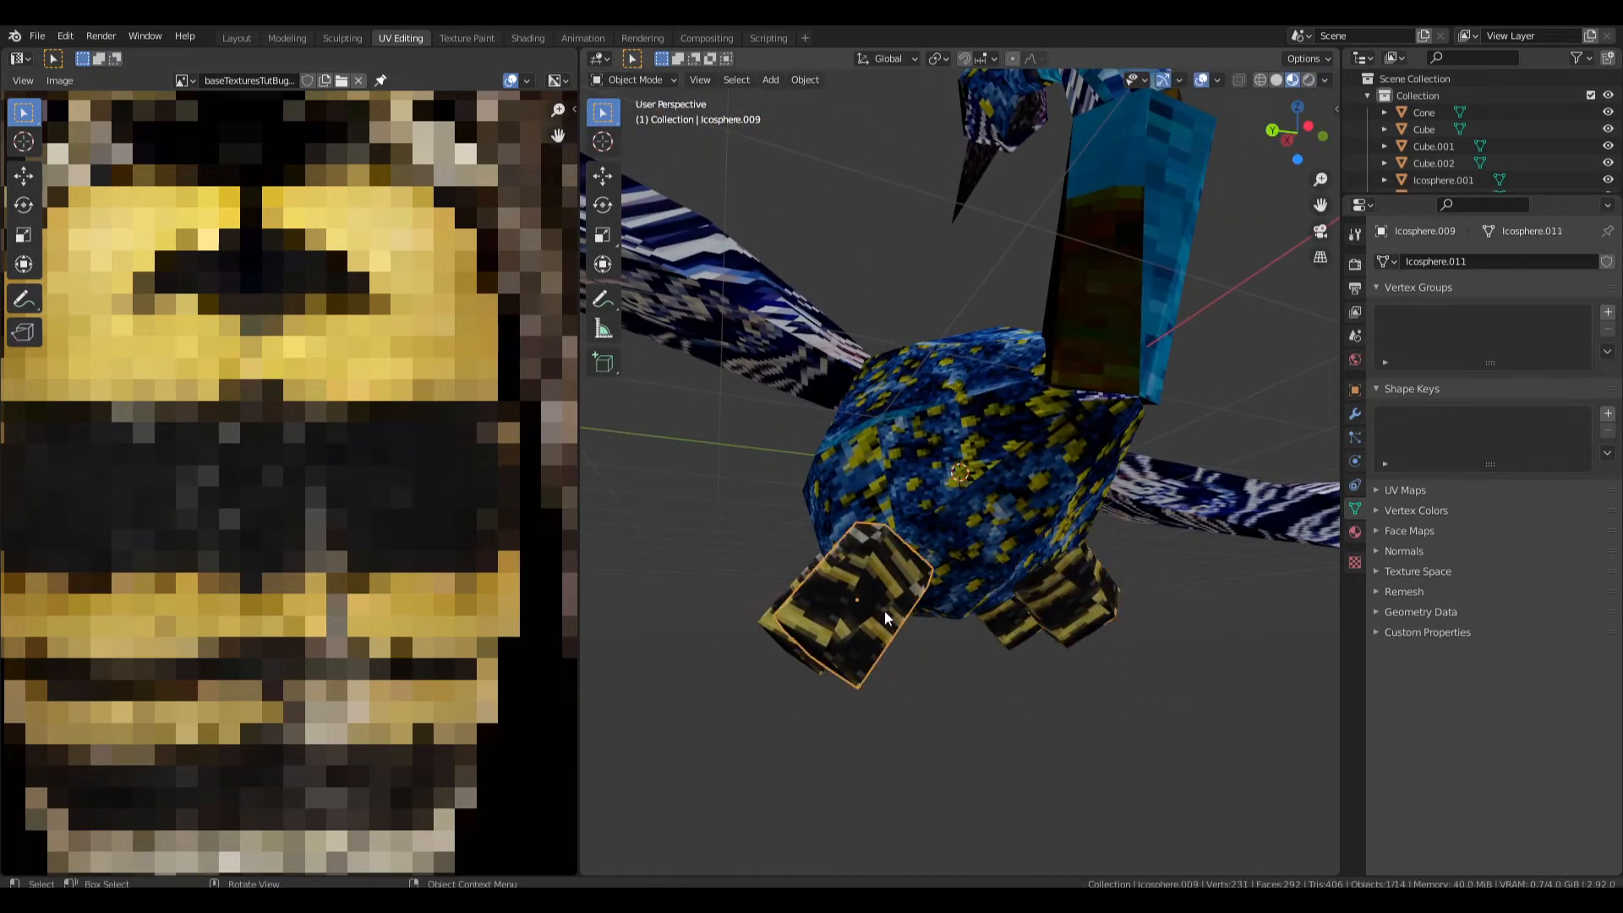
key(g)
click(914, 586)
middle_drag(915, 586, 1133, 487)
key(ctrl+s)
Delete one of the two wings and select the remaining wing.
scroll(1133, 482, down, 1)
click(1111, 387)
middle_drag(1106, 383, 1037, 320)
middle_drag(794, 524, 1052, 623)
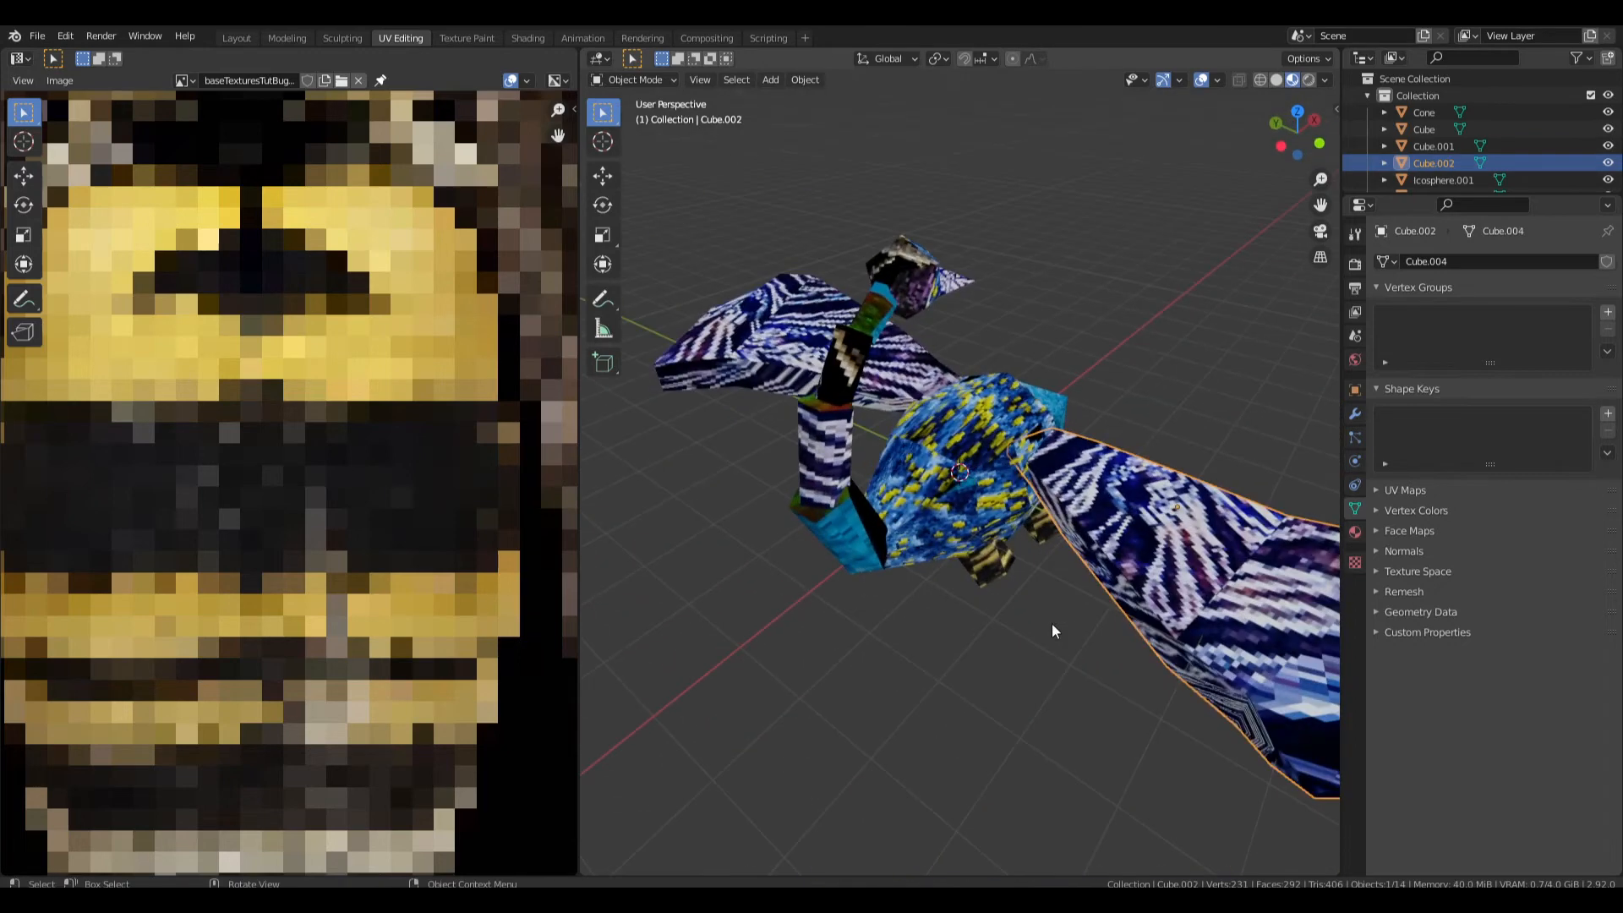
key(Delete)
middle_drag(1004, 509, 1097, 442)
click(918, 345)
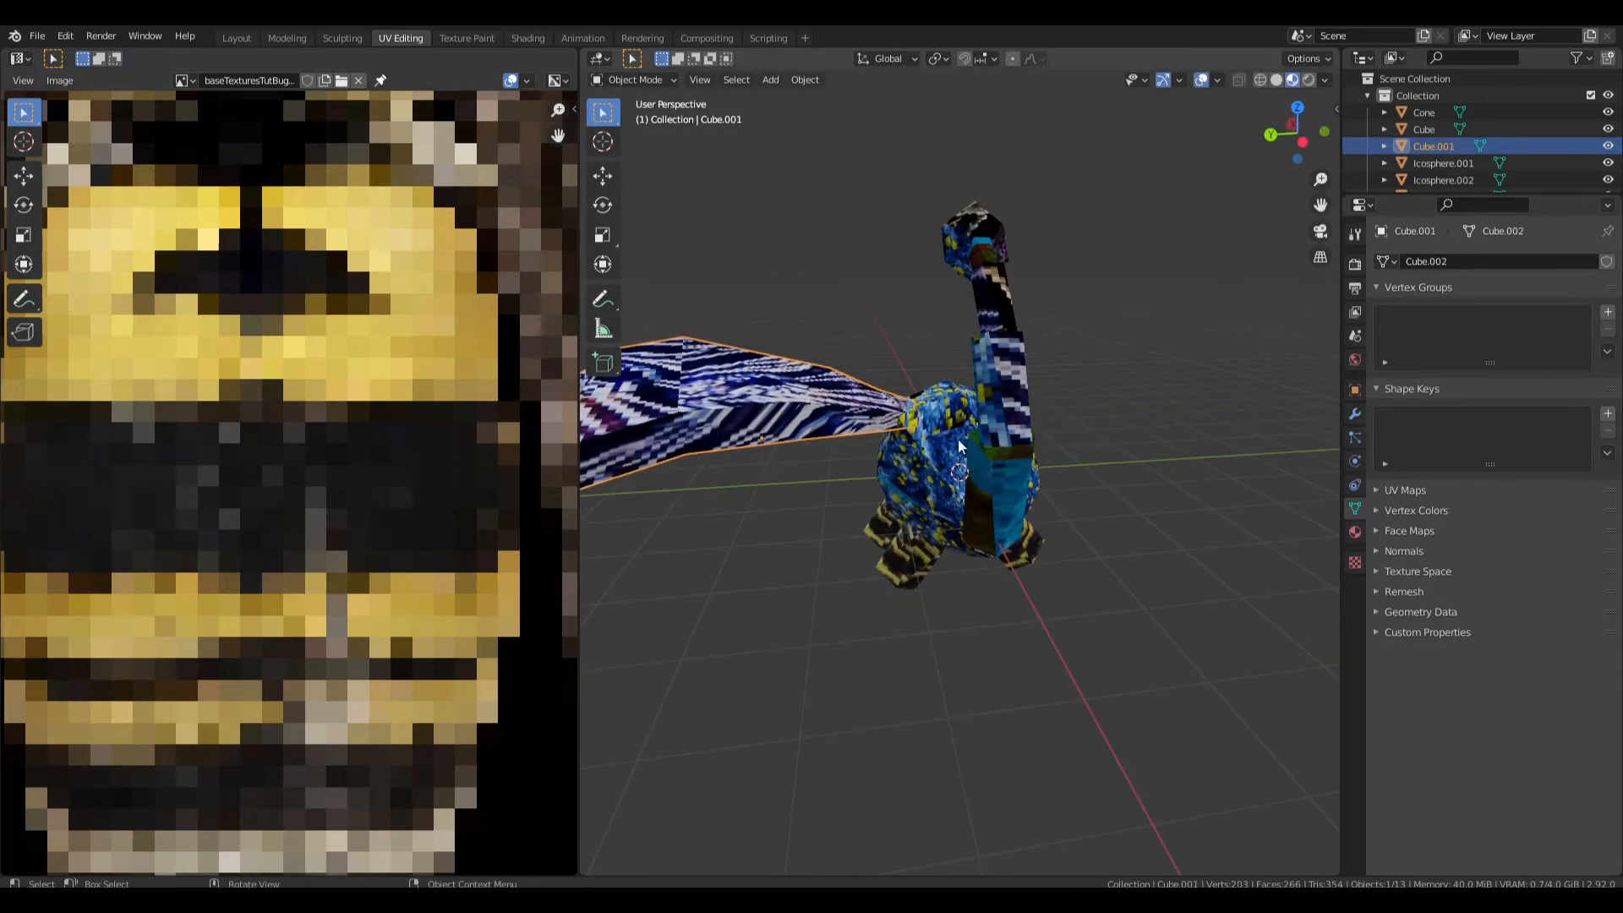
Try to move the remaining wing along the Z axis and undo the move.
key(g)
key(z)
click(948, 412)
key(ctrl+z)
Duplicate the wing and move the copy along the Y axis to the opposite side of the body.
key(shift+d)
key(x)
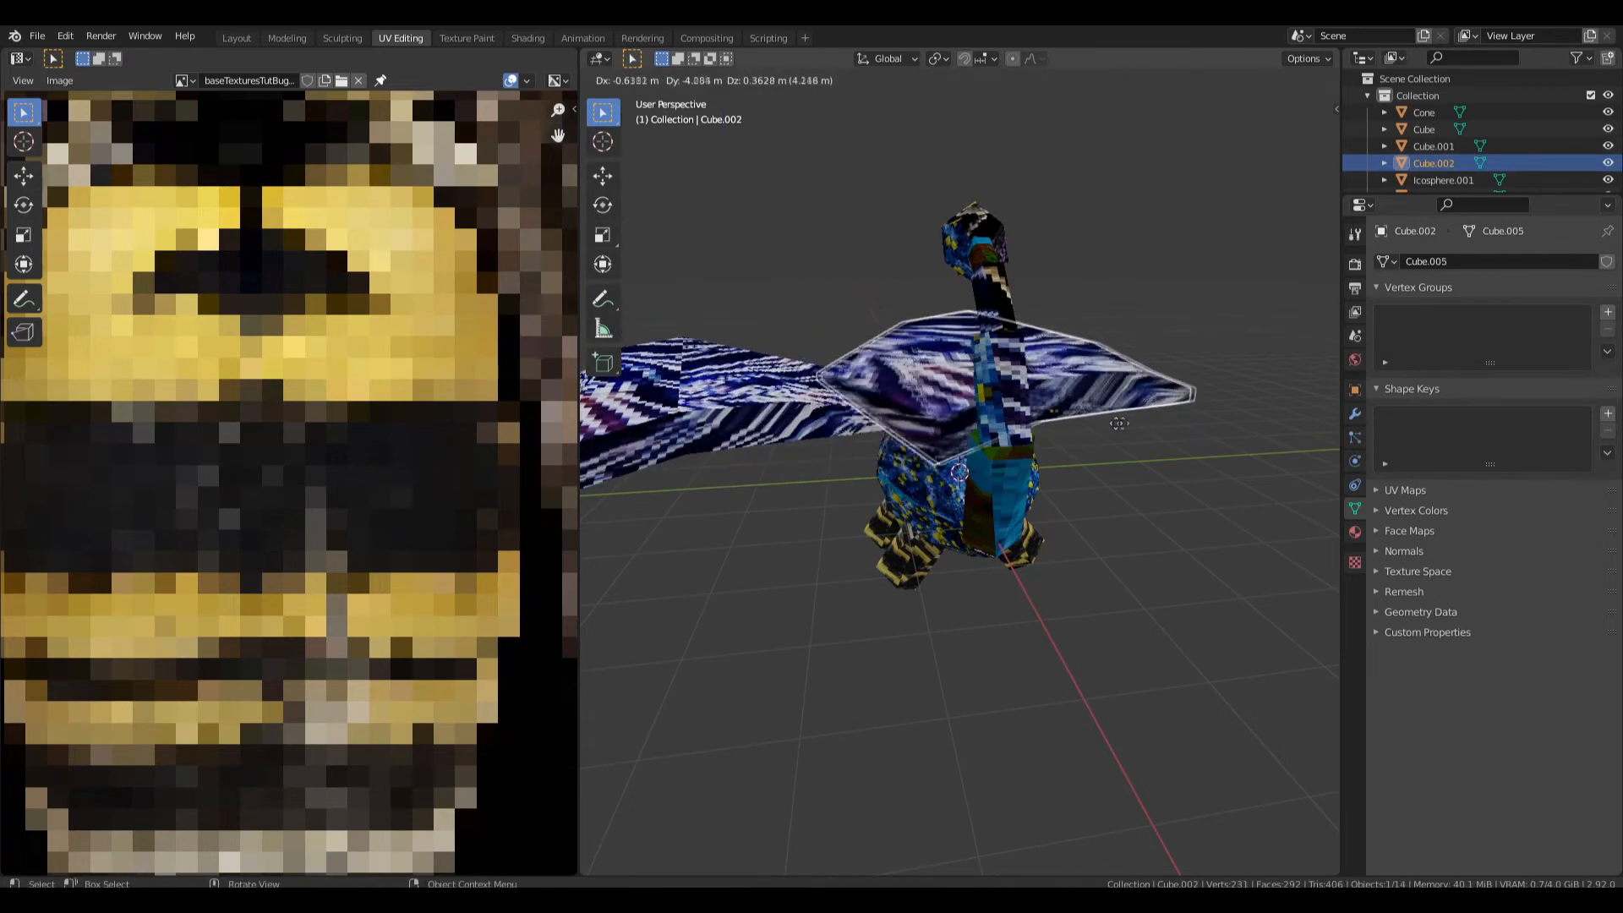
key(y)
key(x)
key(y)
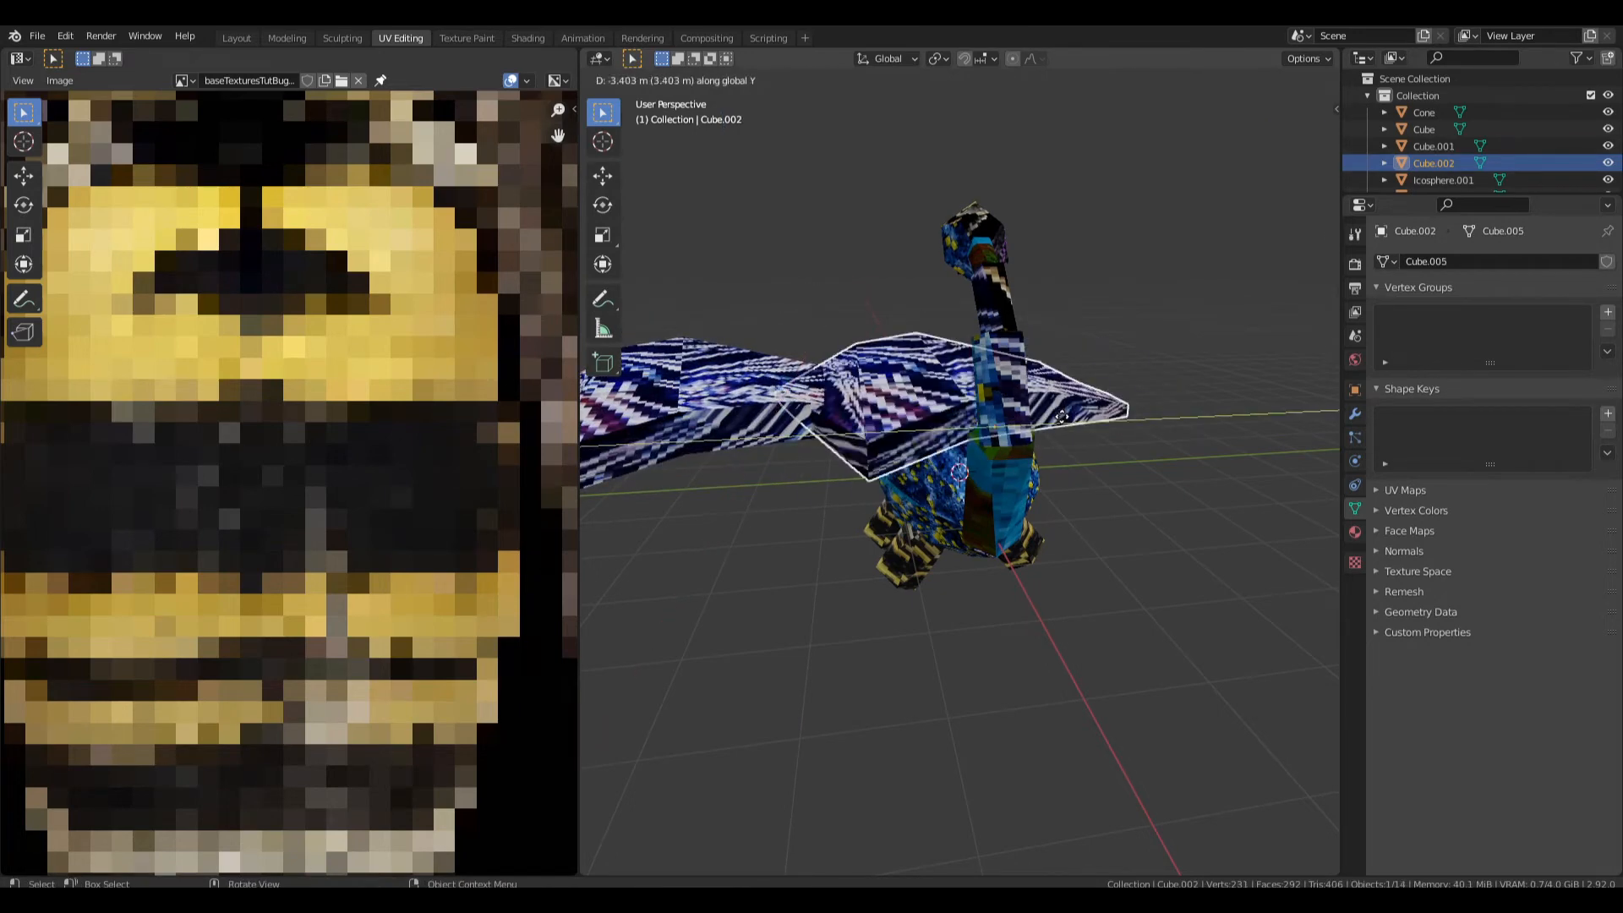
click(1187, 421)
middle_drag(1188, 421, 902, 386)
Mirror the duplicated wing across the body along the Y axis using a scale factor of -1.
key(s)
key(z)
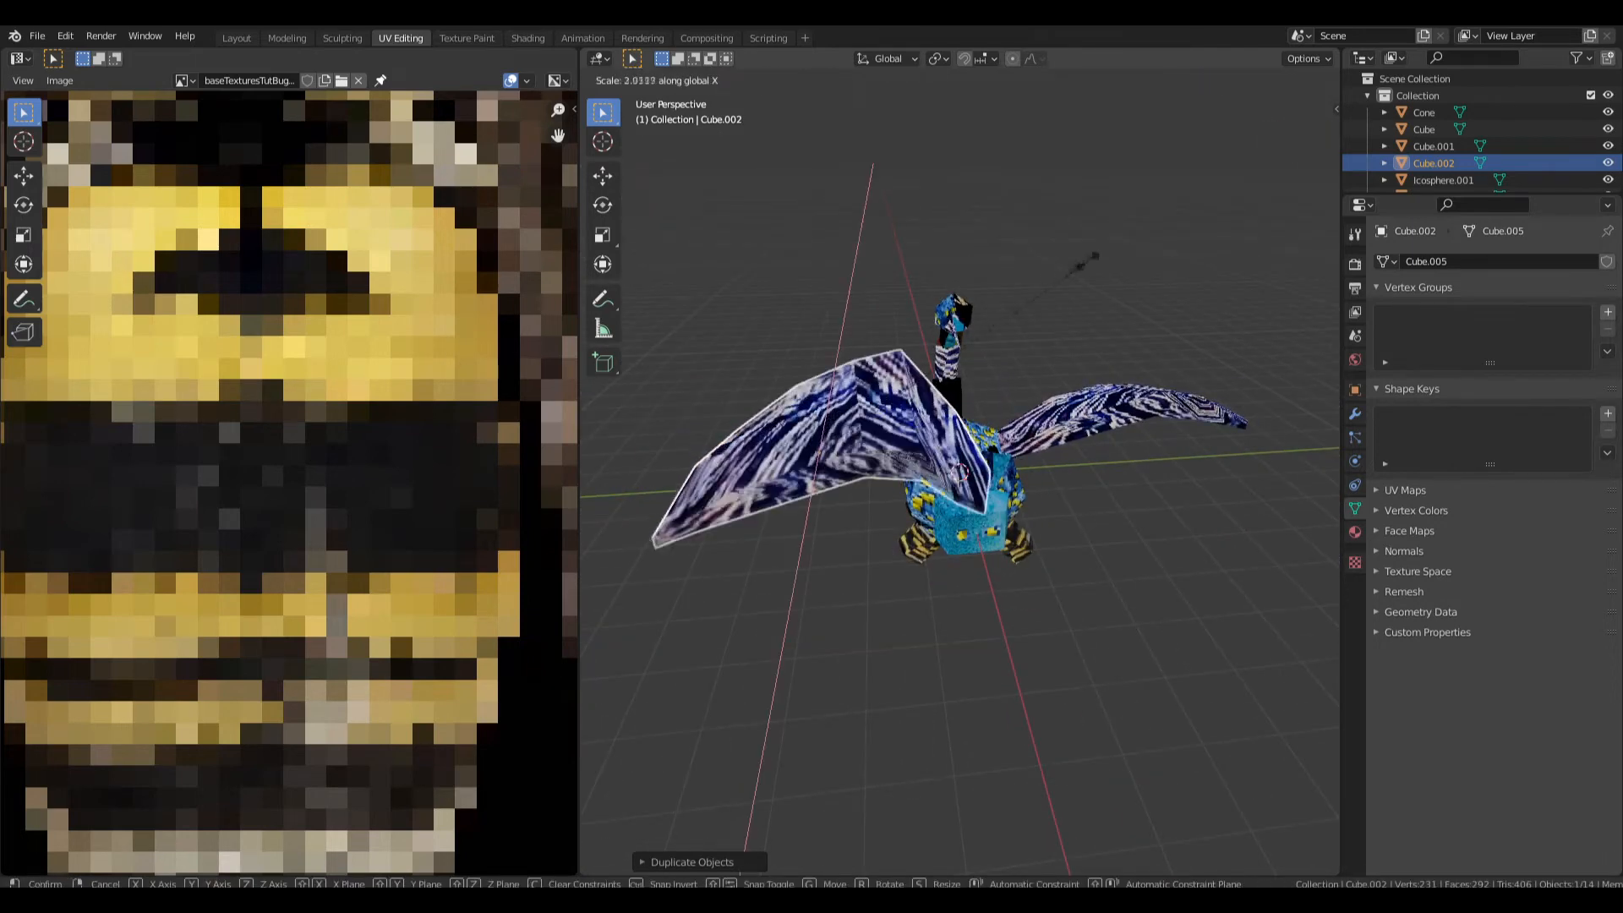
key(y)
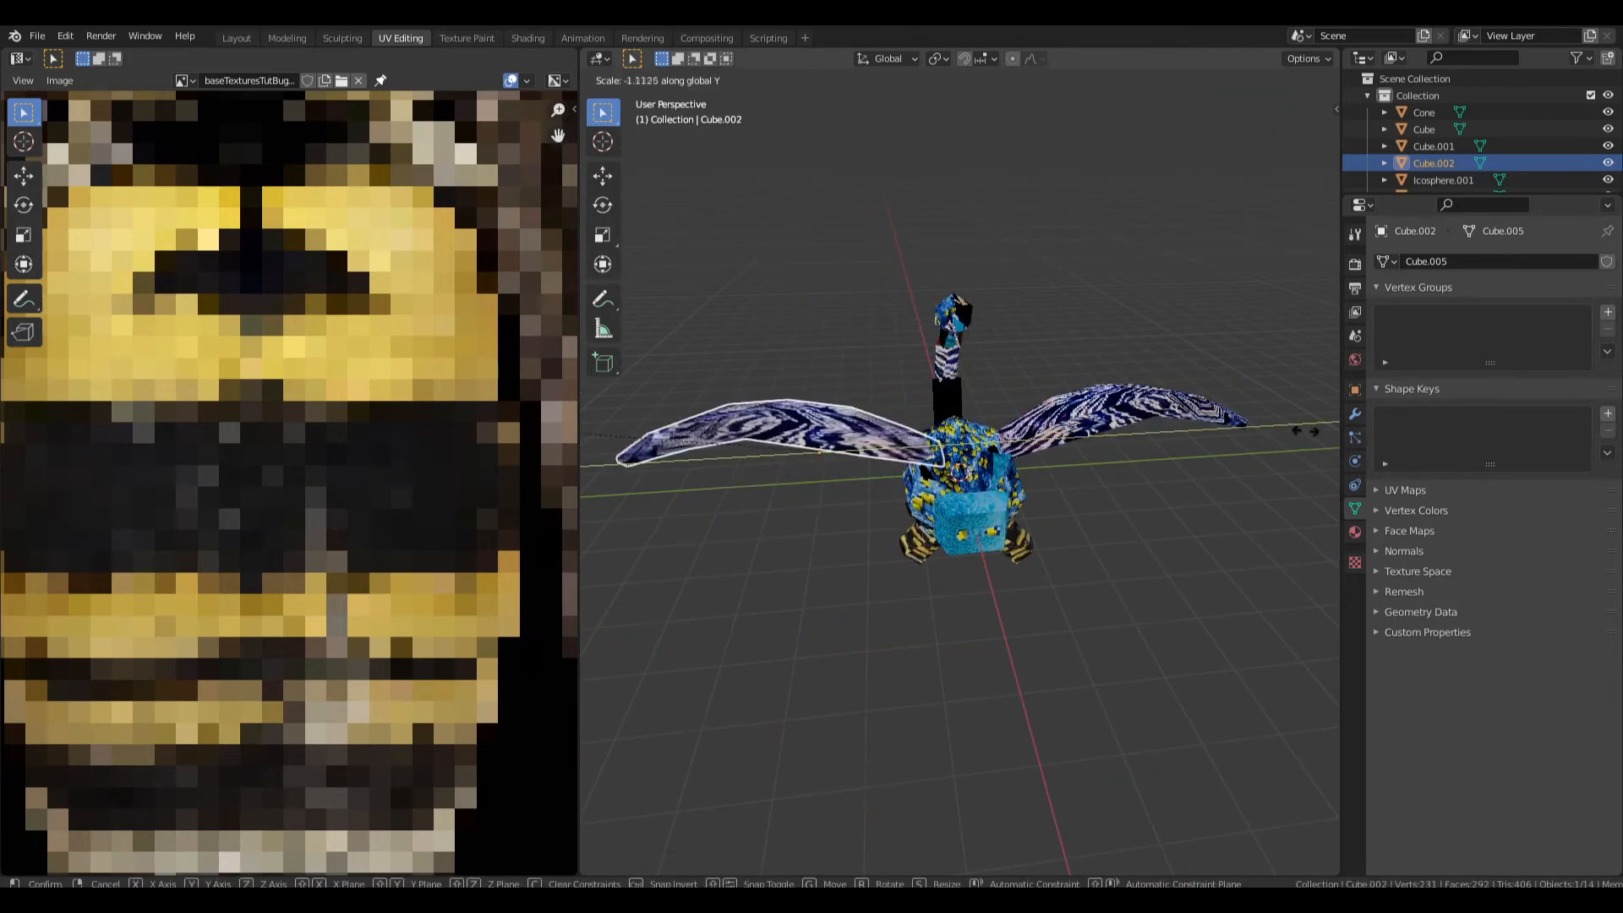
click(1229, 437)
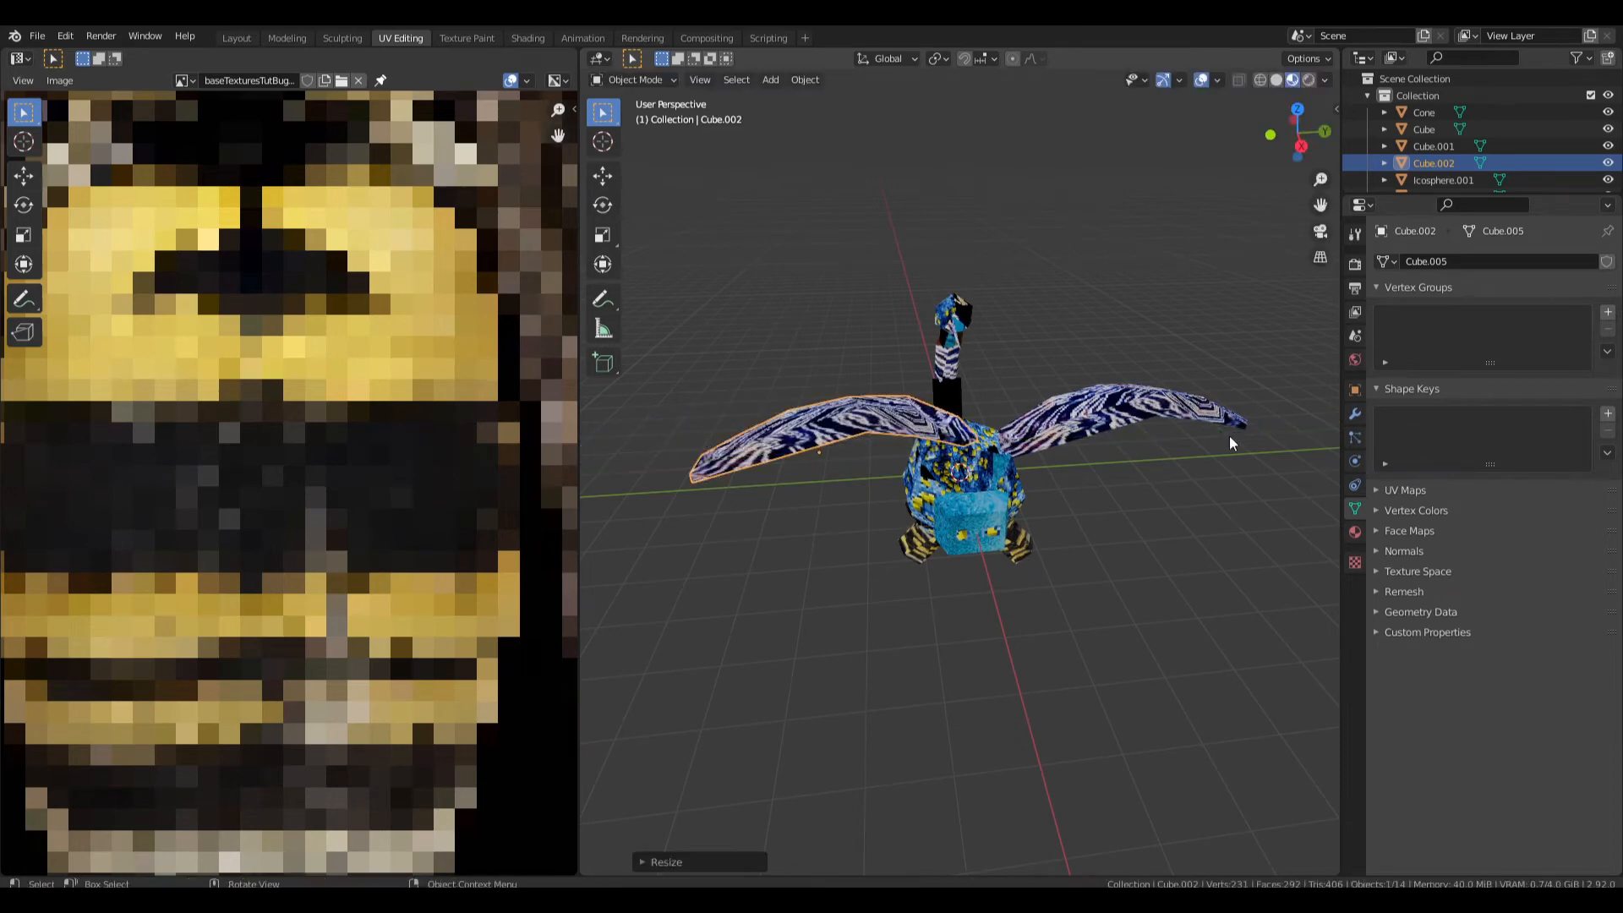
middle_drag(1229, 434, 1219, 512)
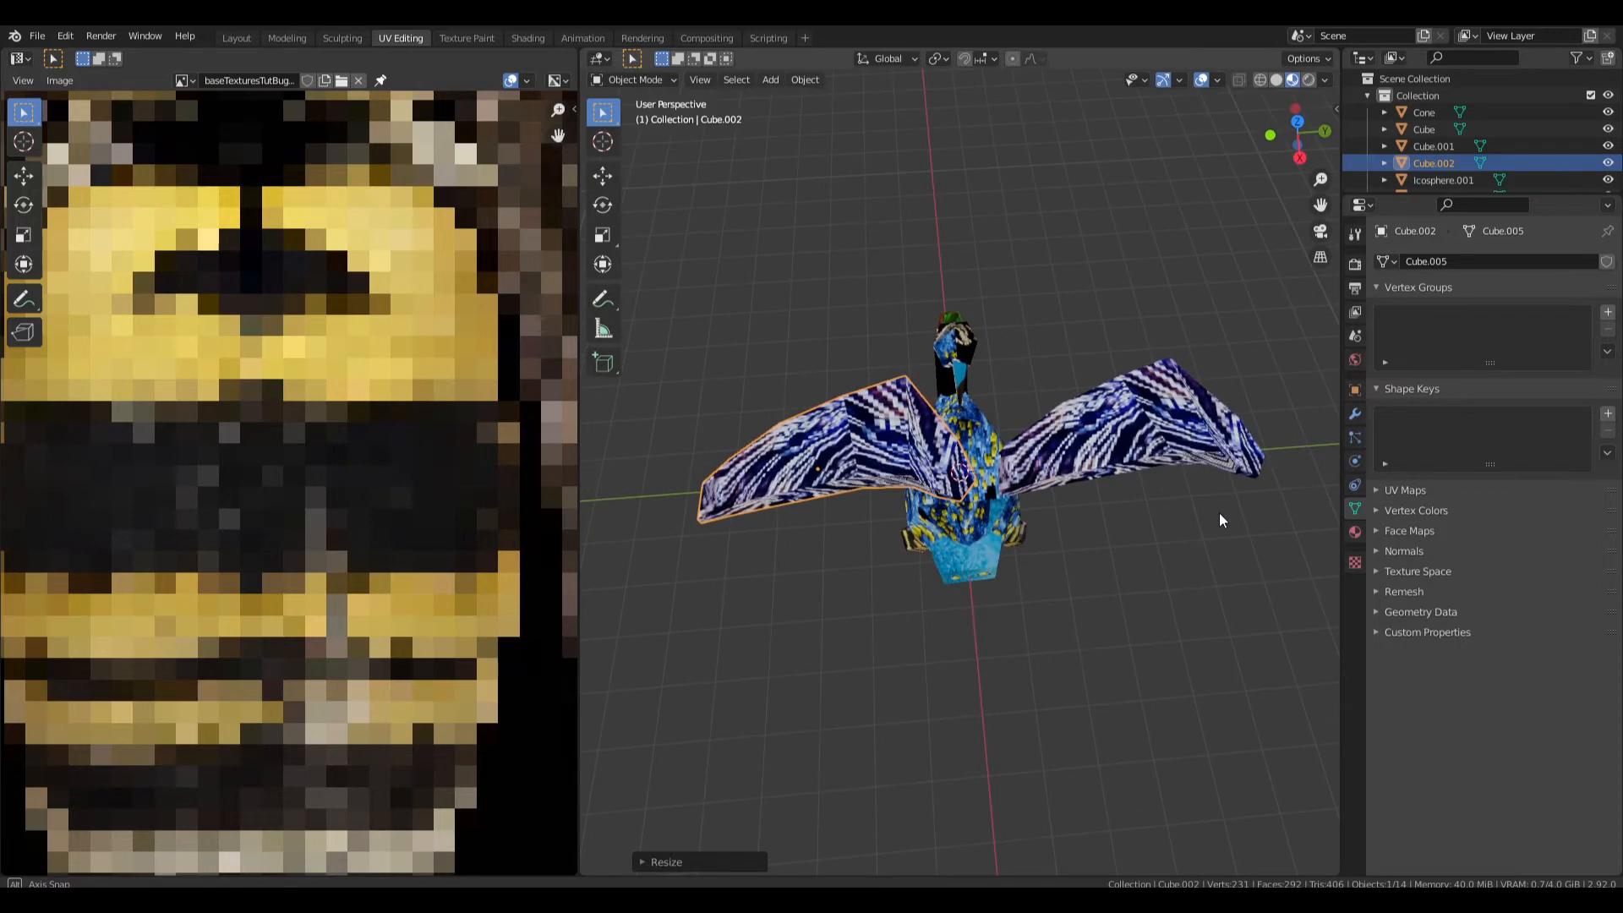
key(s)
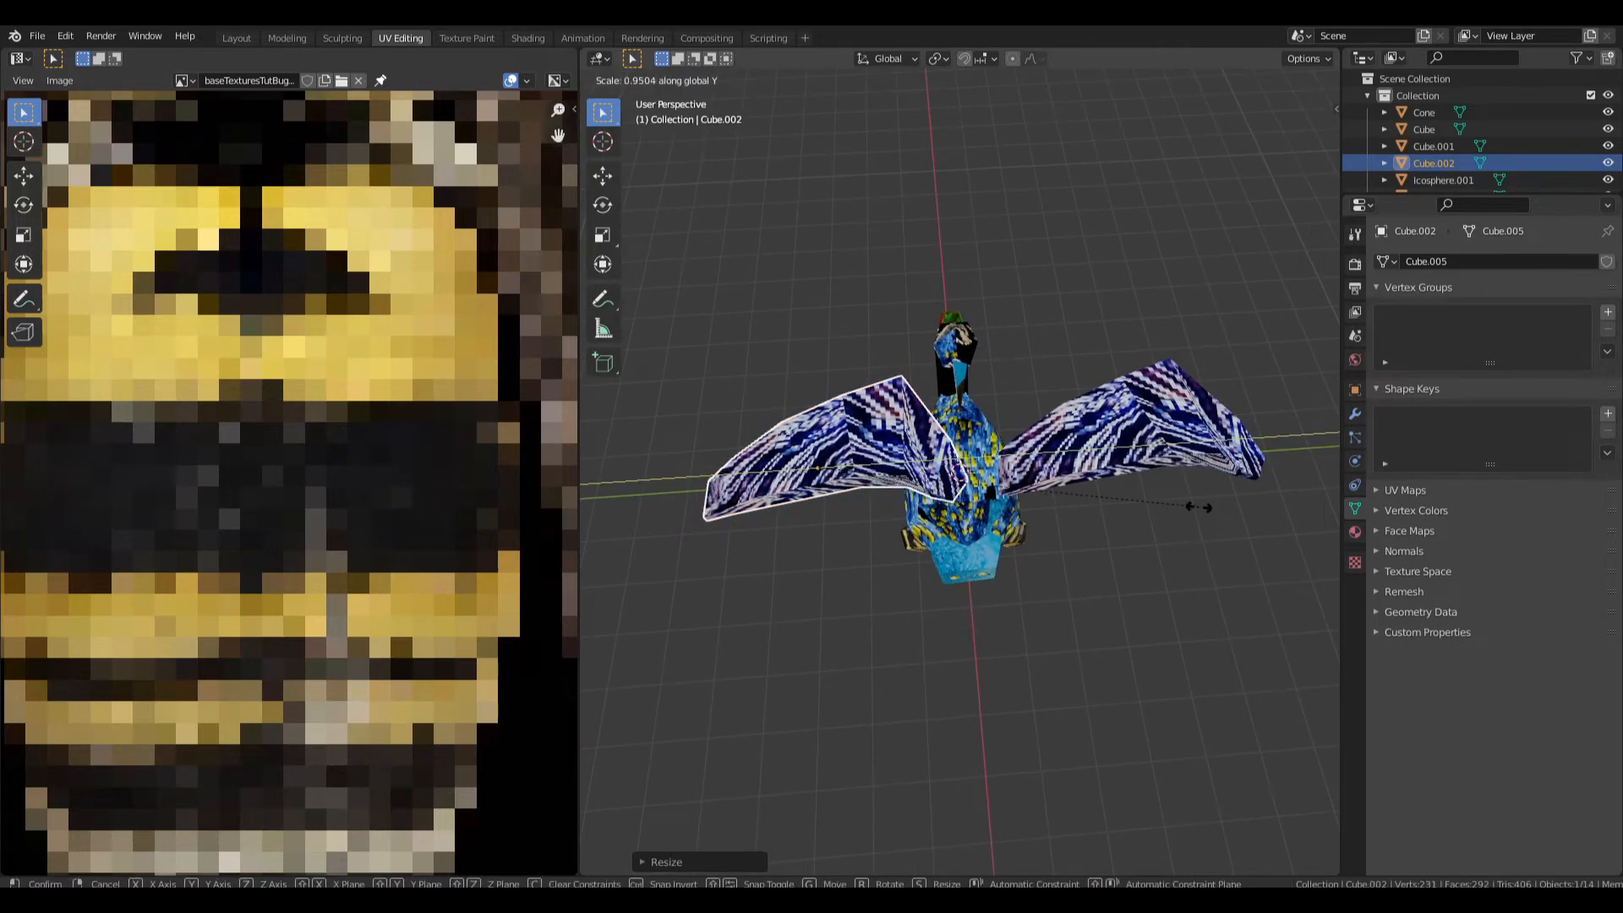
key(Escape)
text(s)
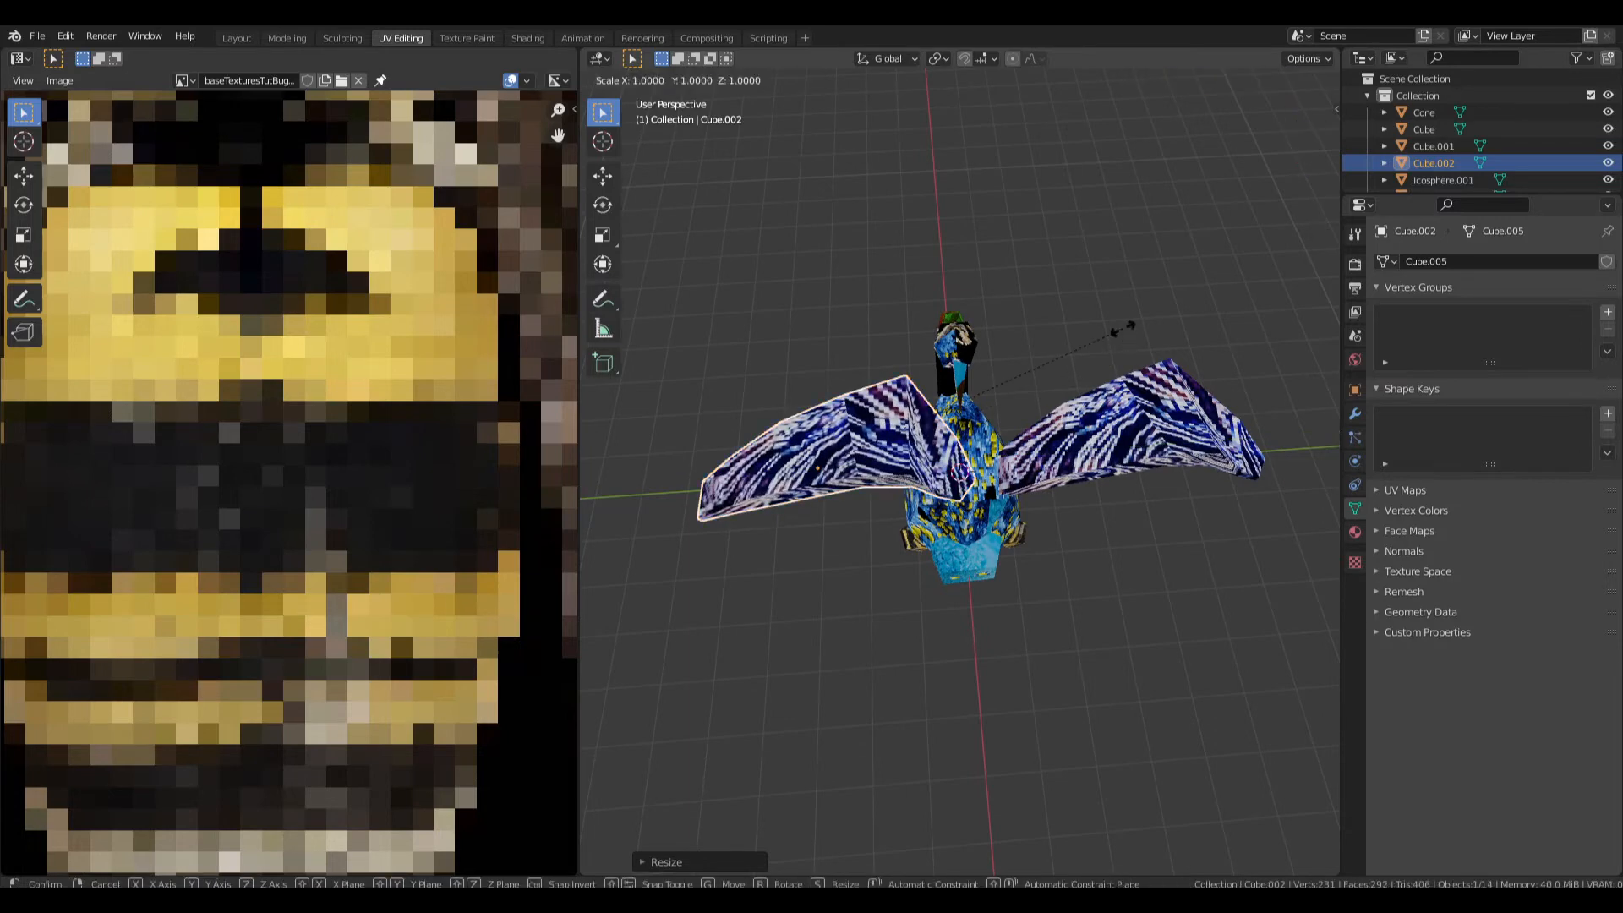
text(-1)
key(Return)
Save the file and look over the whole creature and the collage texture.
middle_drag(945, 476, 748, 462)
key(ctrl+s)
scroll(896, 432, down, 7)
scroll(283, 464, down, 10)
middle_drag(305, 398, 568, 521)
scroll(51, 477, up, 1)
scroll(473, 562, down, 2)
middle_drag(473, 562, 281, 638)
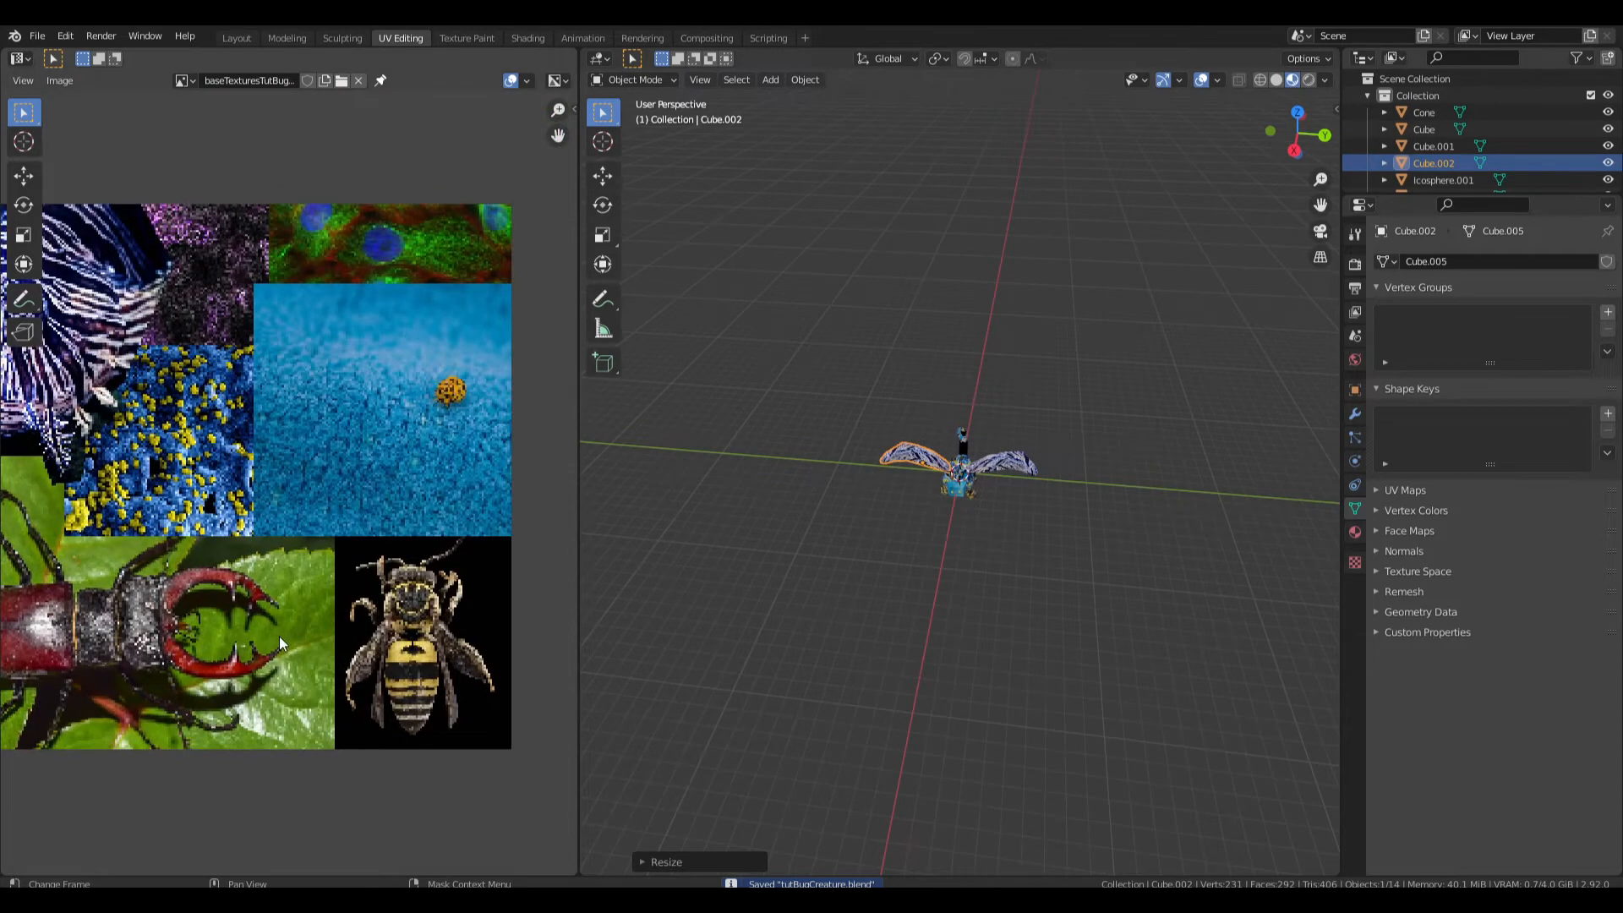
Select the tail segments with the stinger and move them away from the body.
scroll(988, 470, up, 5)
middle_drag(987, 470, 1090, 397)
click(1048, 453)
shift+click(1070, 378)
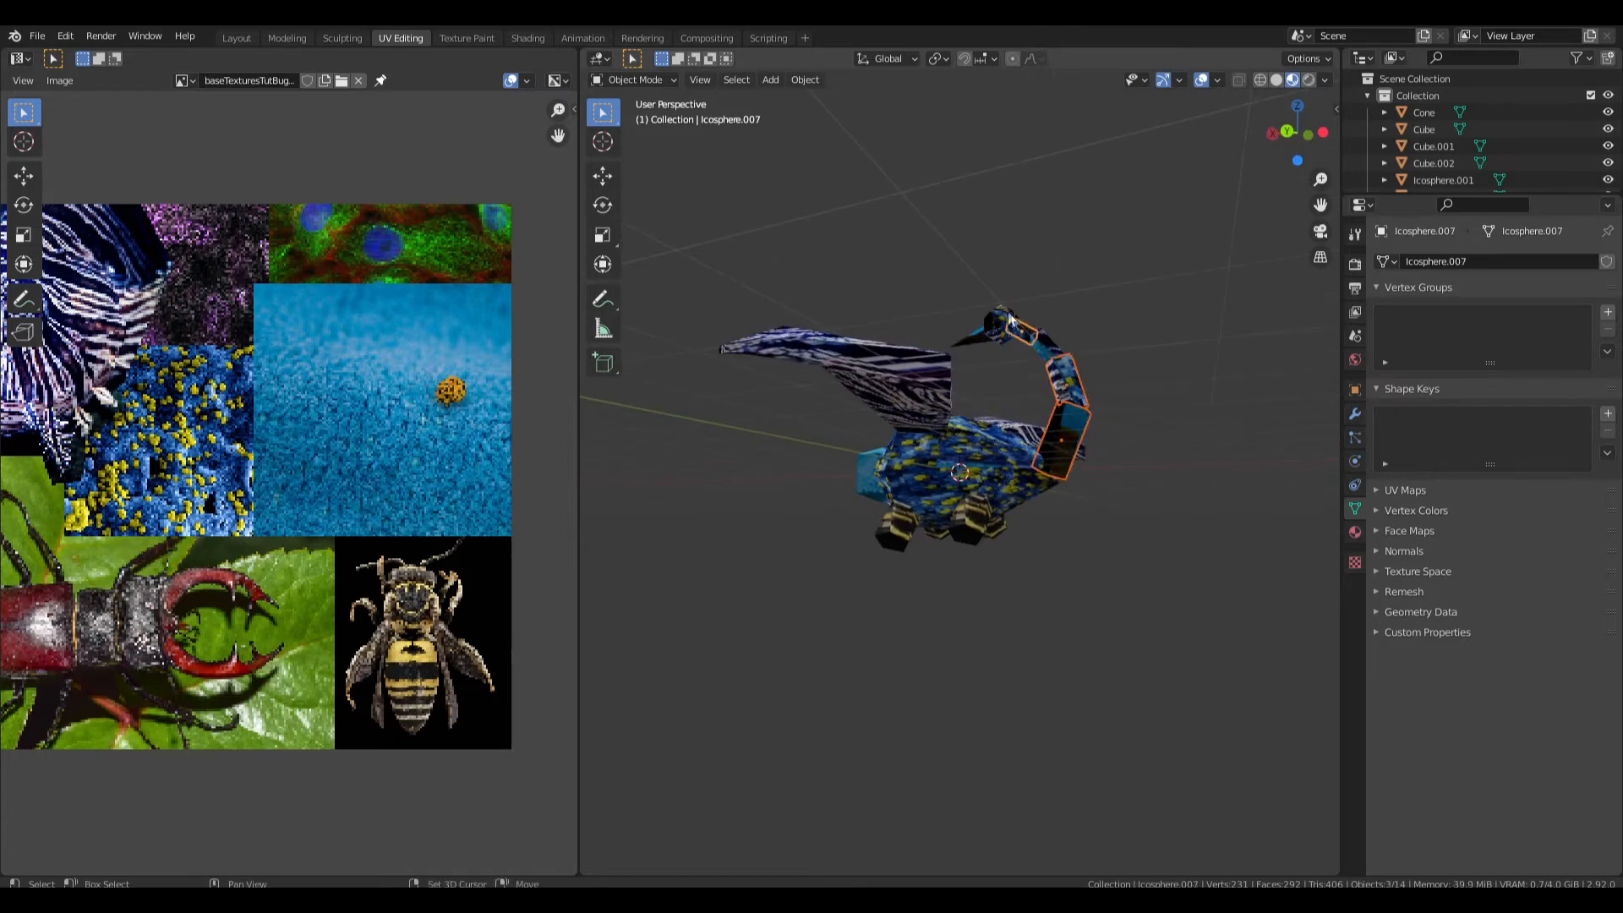
drag(1099, 401, 1101, 402)
middle_drag(1100, 401, 1125, 399)
key(KP_3)
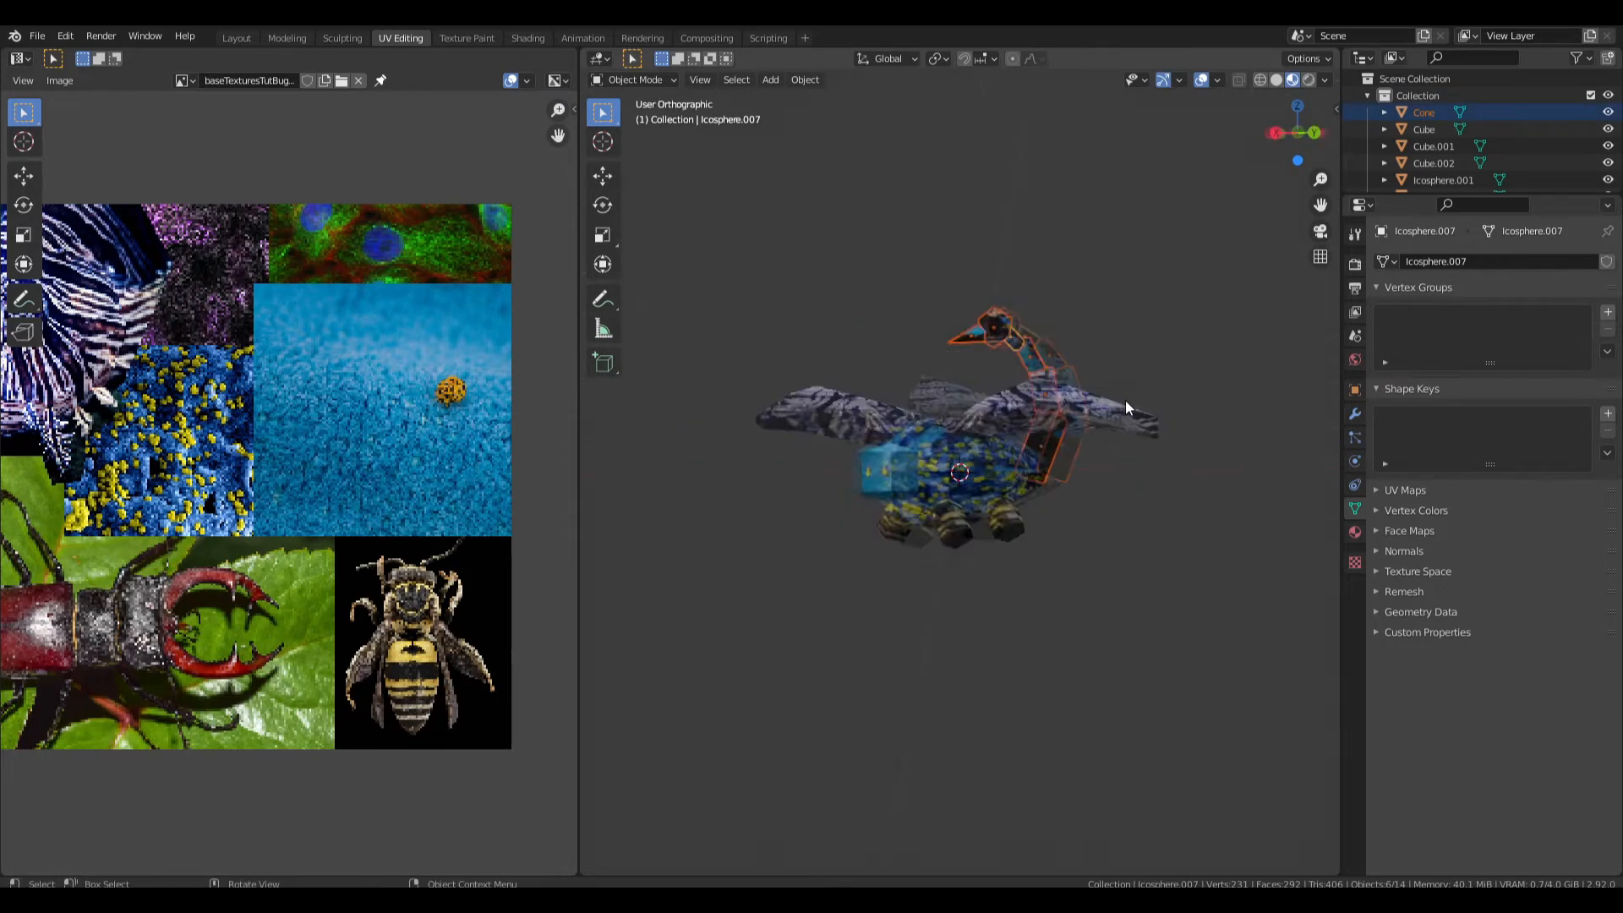
key(KP_1)
key(g)
click(1033, 401)
Open the body mesh for vertex editing and select a vertex at its rear end.
key(Tab)
middle_drag(884, 486, 942, 497)
key(Tab)
click(913, 488)
key(Tab)
key(1)
scroll(917, 489, up, 3)
click(905, 489)
scroll(942, 497, up, 2)
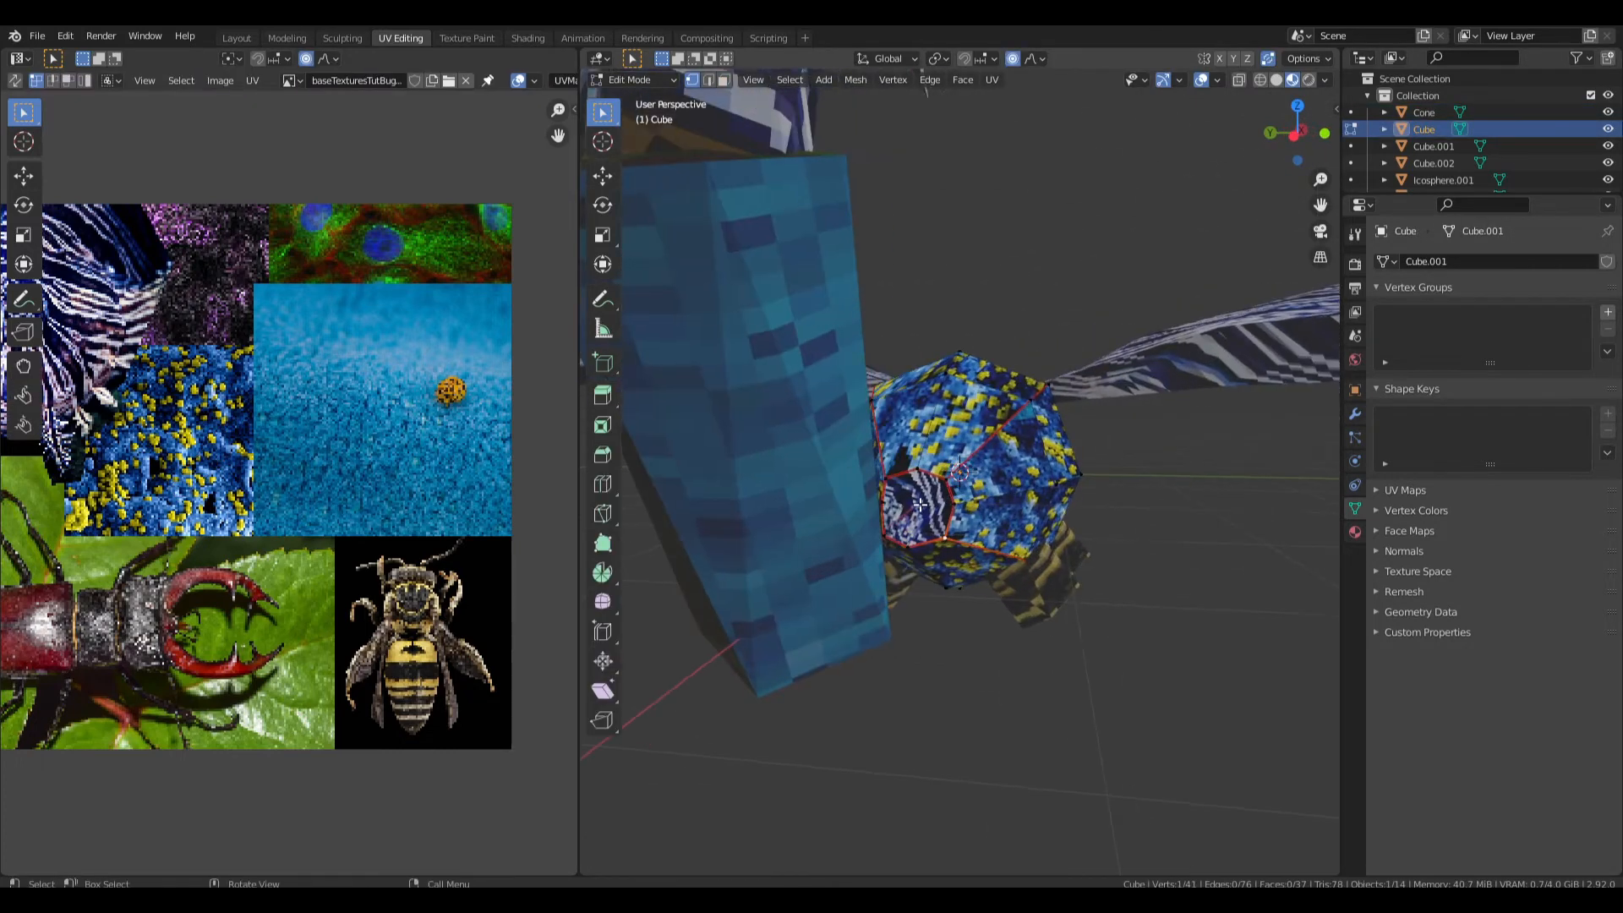
Undo a trial scaling of the body's rear end, rework it with proportional editing turned off, and save the file.
key(Tab)
middle_drag(919, 504, 1006, 471)
key(Tab)
click(765, 485)
key(s)
click(886, 500)
key(ctrl+z)
key(o)
scroll(930, 499, down, 3)
click(939, 499)
key(Tab)
key(ctrl+s)
Select all the detached tail pieces including the stinger and delete them.
drag(779, 256, 655, 363)
scroll(750, 351, down, 3)
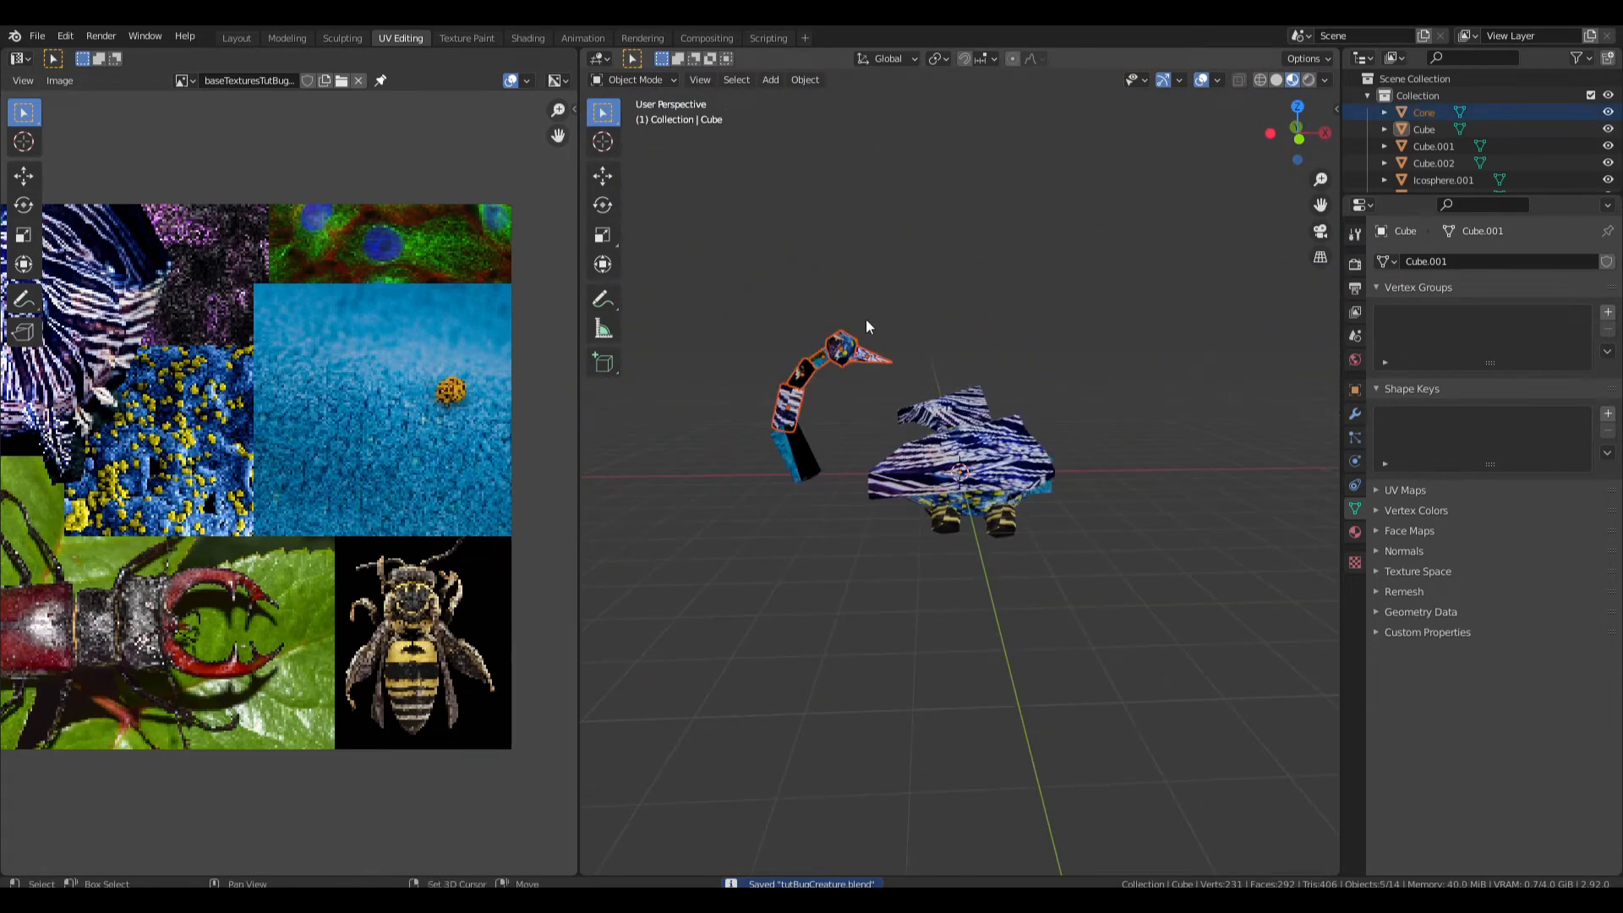
middle_drag(735, 475, 963, 455)
key(Delete)
Move the UVs of the body's upper face behind the head within the blue-and-yellow texture area, and save the file.
click(919, 467)
key(Tab)
click(955, 465)
key(g)
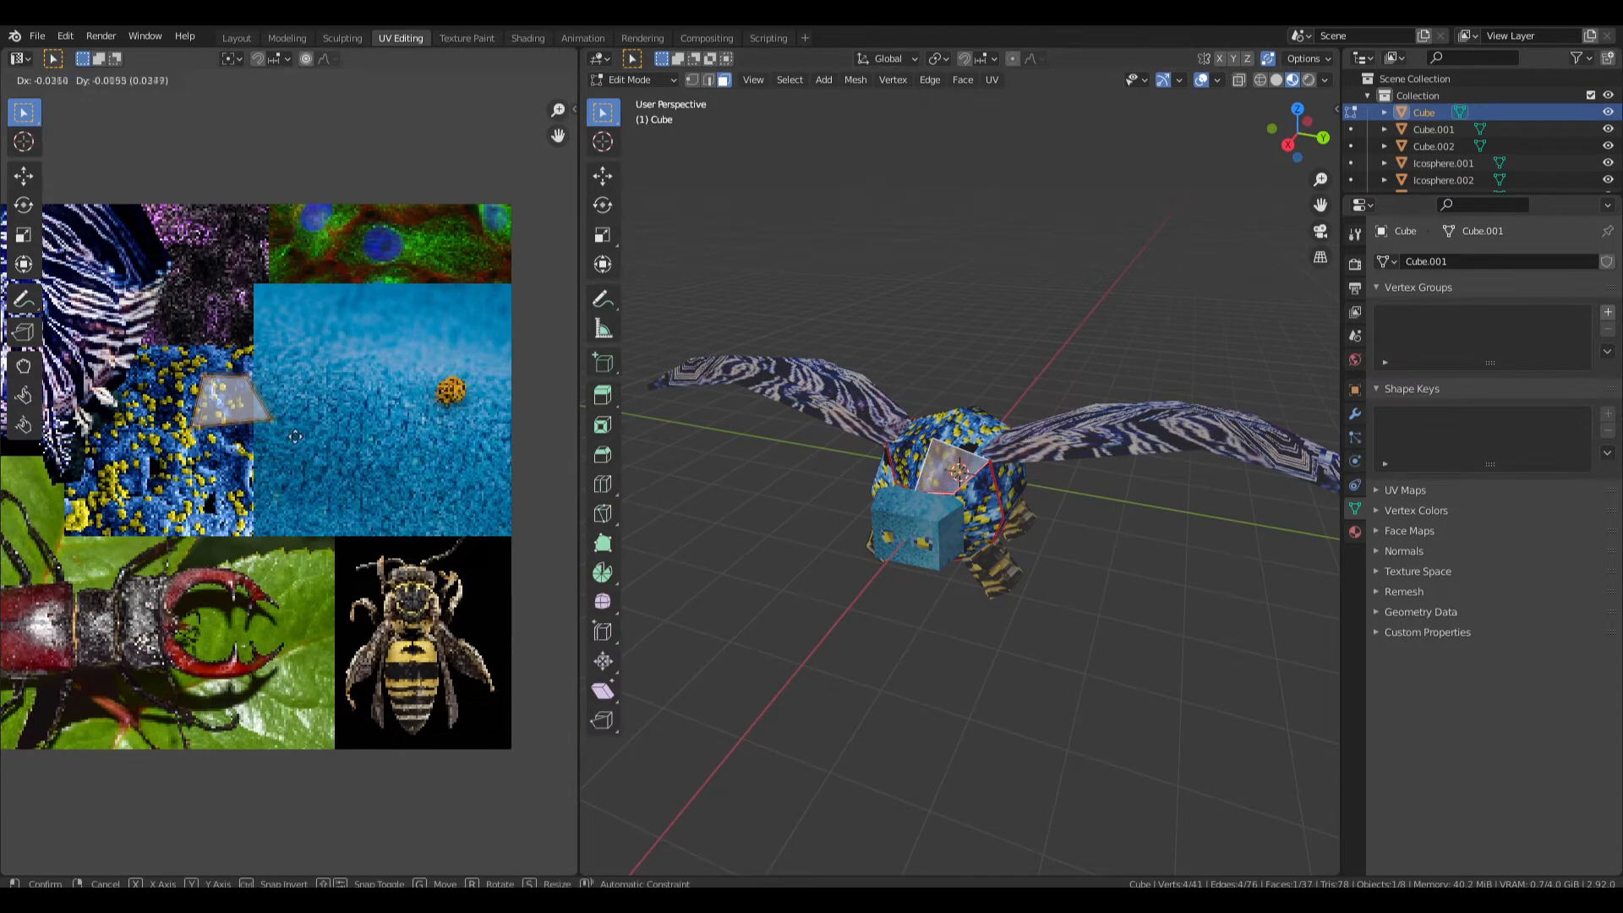
click(274, 466)
key(Tab)
middle_drag(938, 553, 972, 617)
key(ctrl+s)
Switch to the Layout workspace, show the creature in Material Preview shading, and save the file.
click(1257, 535)
scroll(406, 113, down, 1)
click(232, 38)
middle_drag(718, 288, 584, 355)
key(z)
click(636, 517)
mouse_move(635, 517)
middle_down()
mouse_move(514, 488)
mouse_move(790, 533)
mouse_move(683, 590)
mouse_move(809, 469)
mouse_move(930, 453)
mouse_move(911, 480)
mouse_move(941, 473)
mouse_move(891, 482)
mouse_move(1179, 355)
mouse_move(764, 525)
mouse_move(838, 525)
middle_up()
key(ctrl+s)
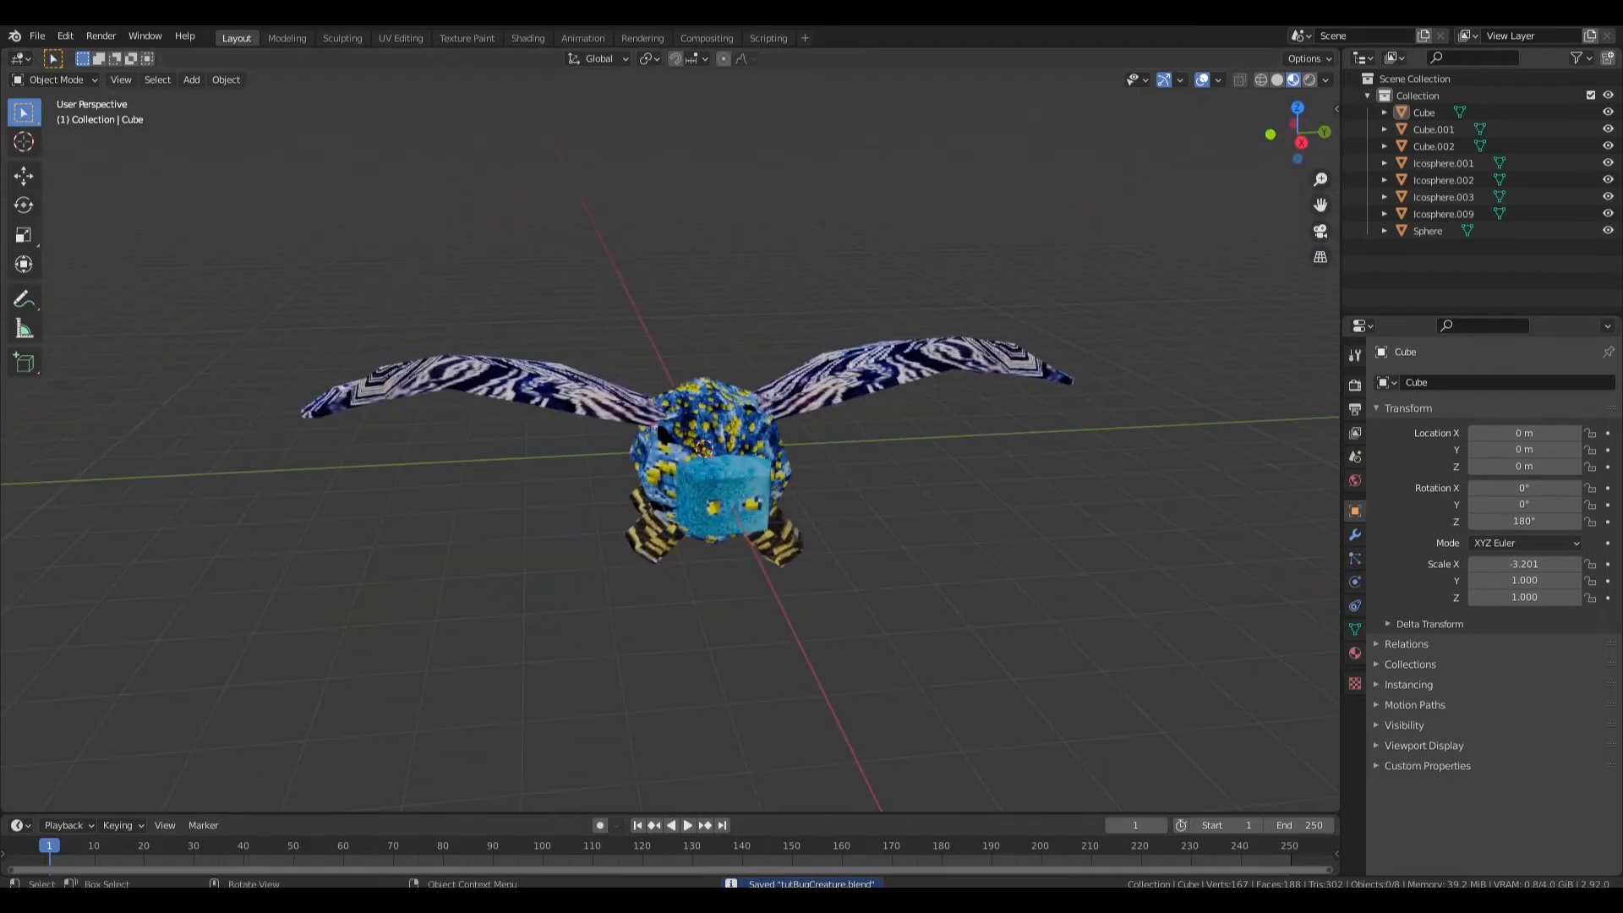
Export the creature as glTF Embedded (.gltf) to tutBugCreature.gltf, and save the Blender file.
click(43, 27)
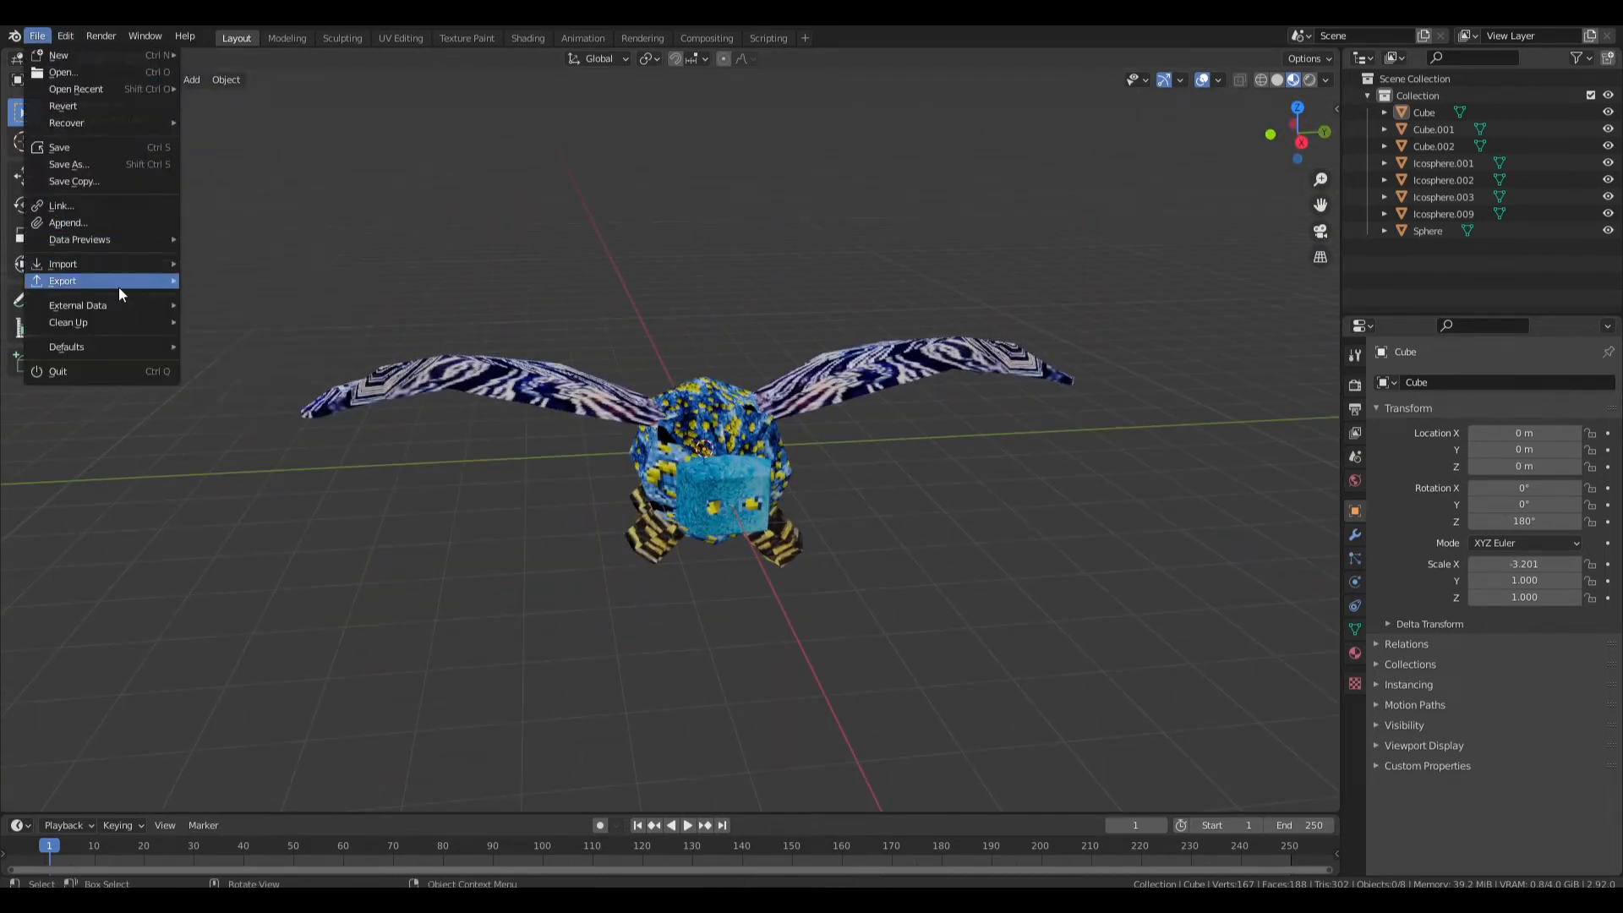
mouse_move(118, 284)
click(257, 397)
click(1461, 221)
click(1437, 254)
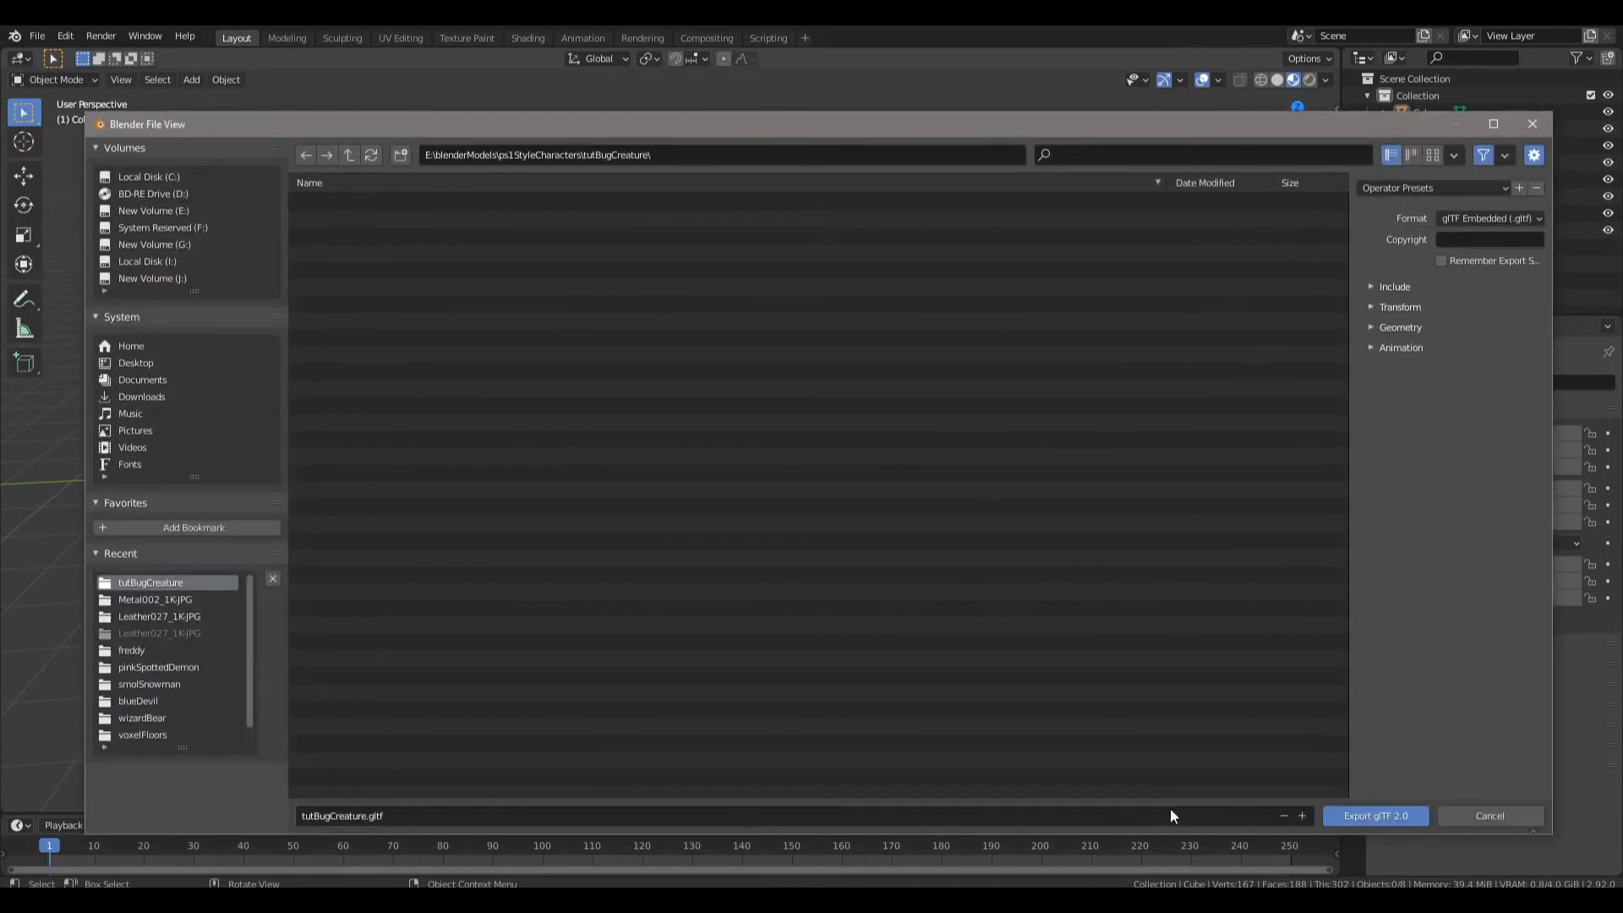
click(1346, 818)
key(ctrl+s)
Switch to the Godot Project Manager and create a project named TutBugCreatureAnim with the OpenGL ES 3.0 renderer.
middle_drag(885, 539, 910, 464)
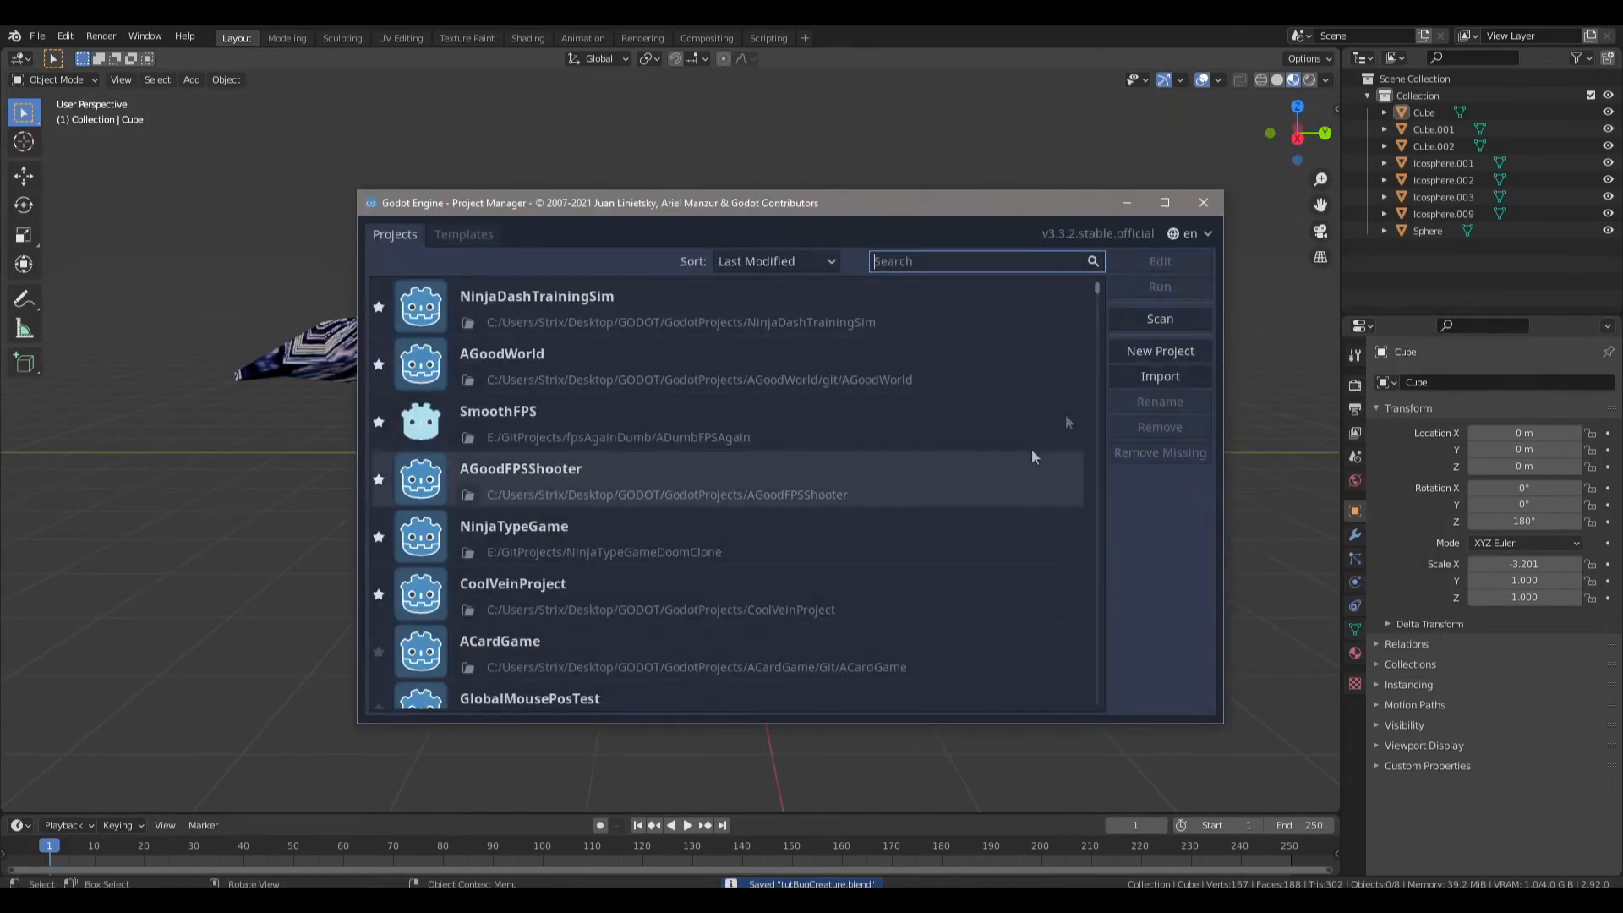
click(1159, 352)
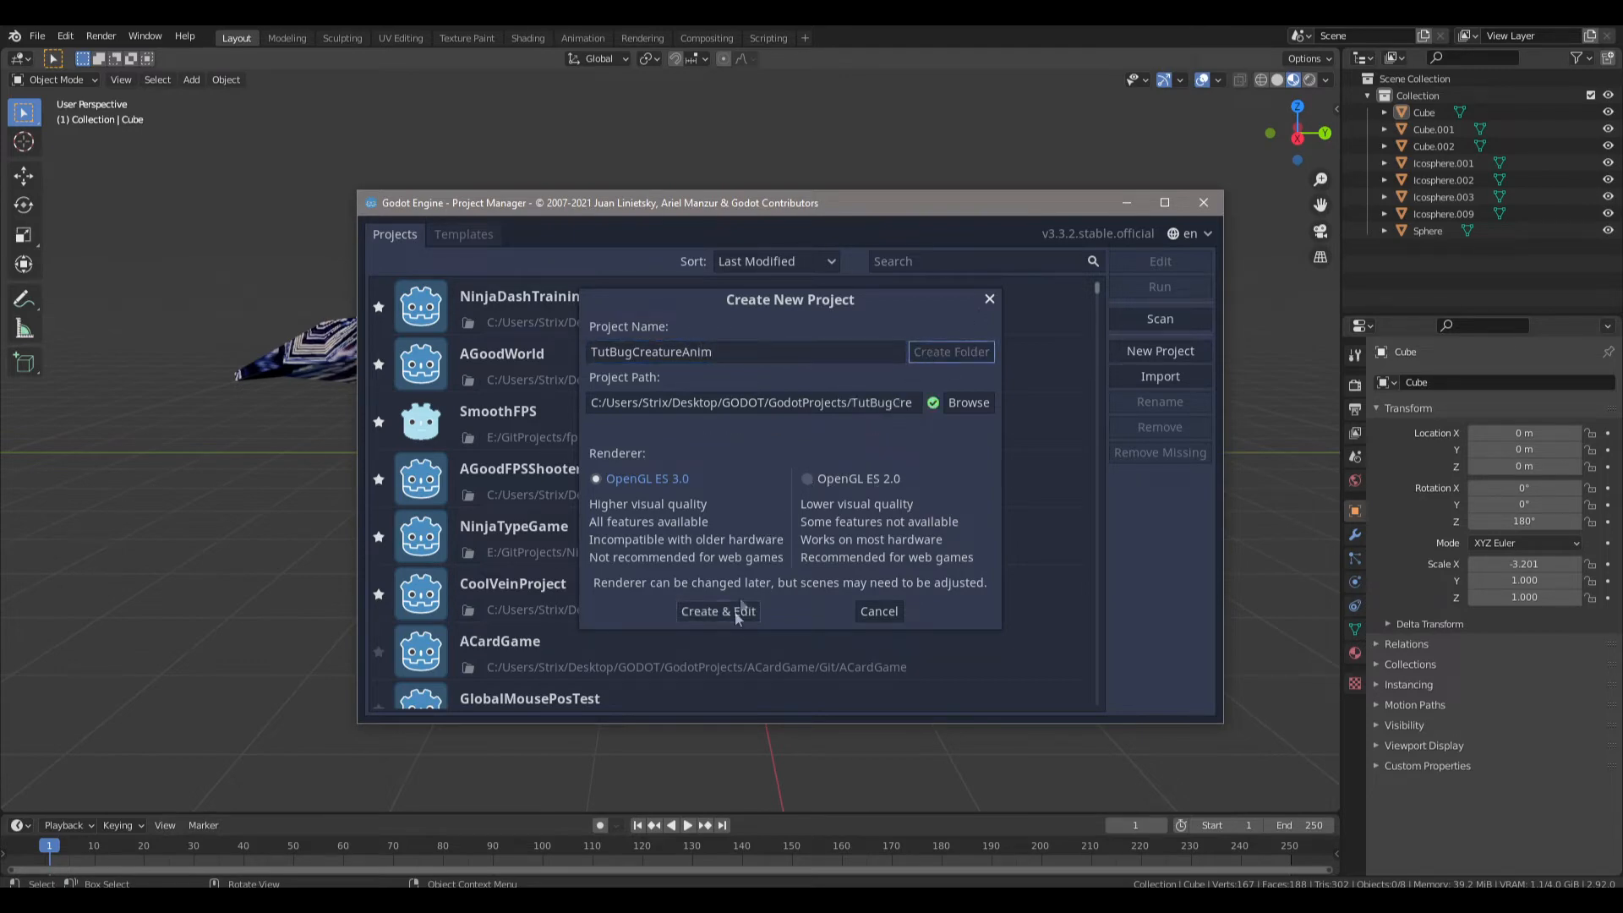
click(715, 614)
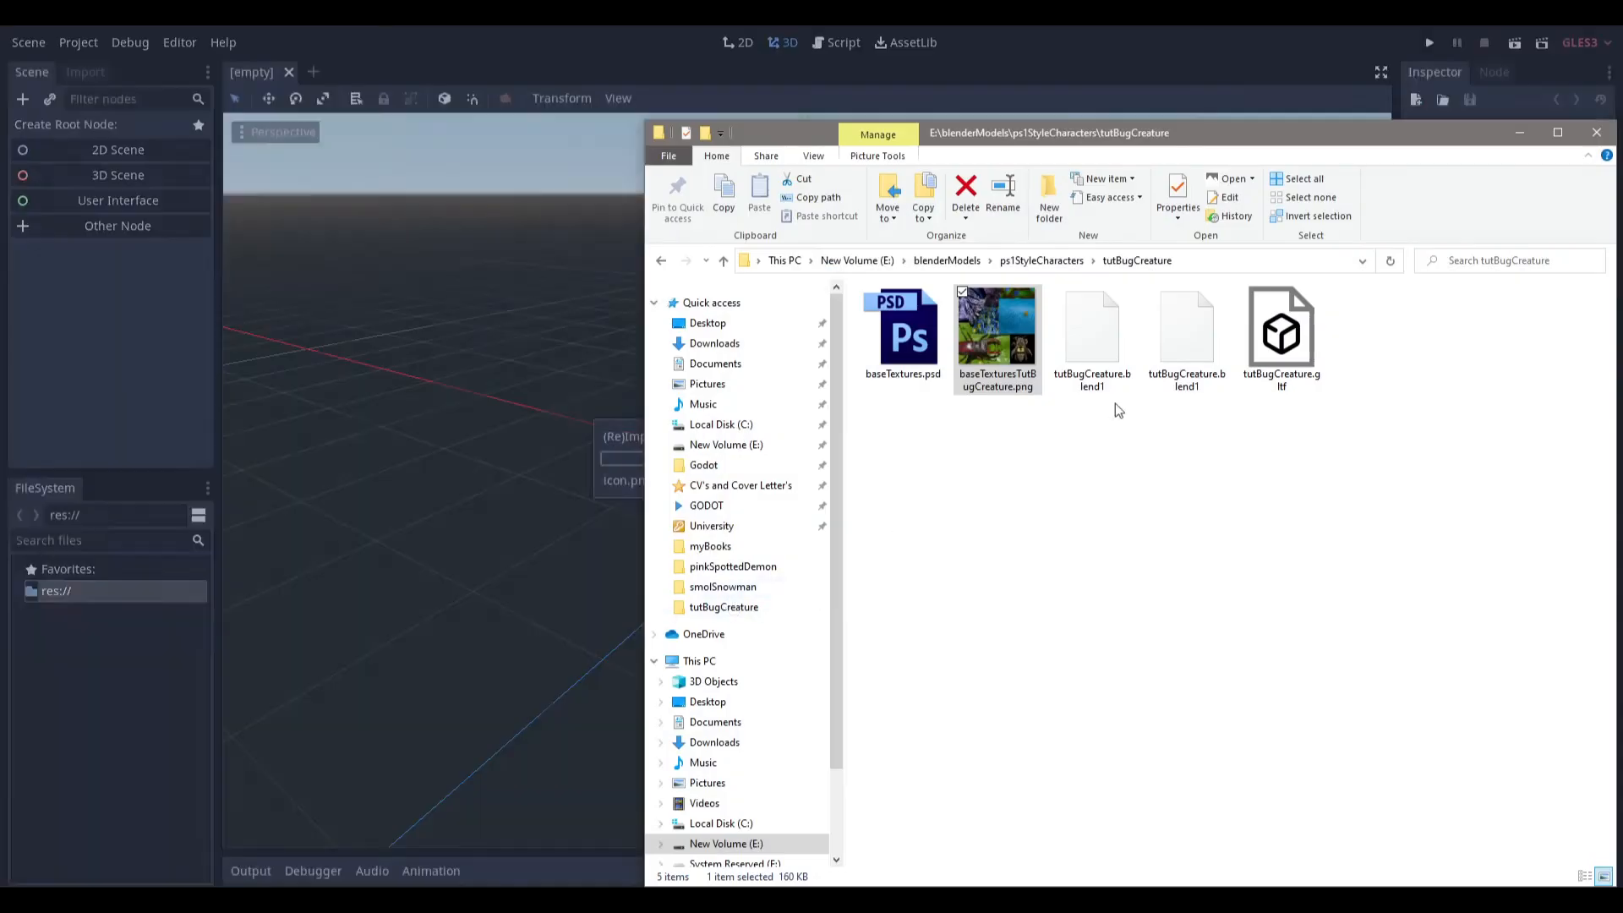
Switch to File Explorer, open tutBugCreature.gltf for a preview, and close the viewer.
click(1284, 364)
double_click(1293, 372)
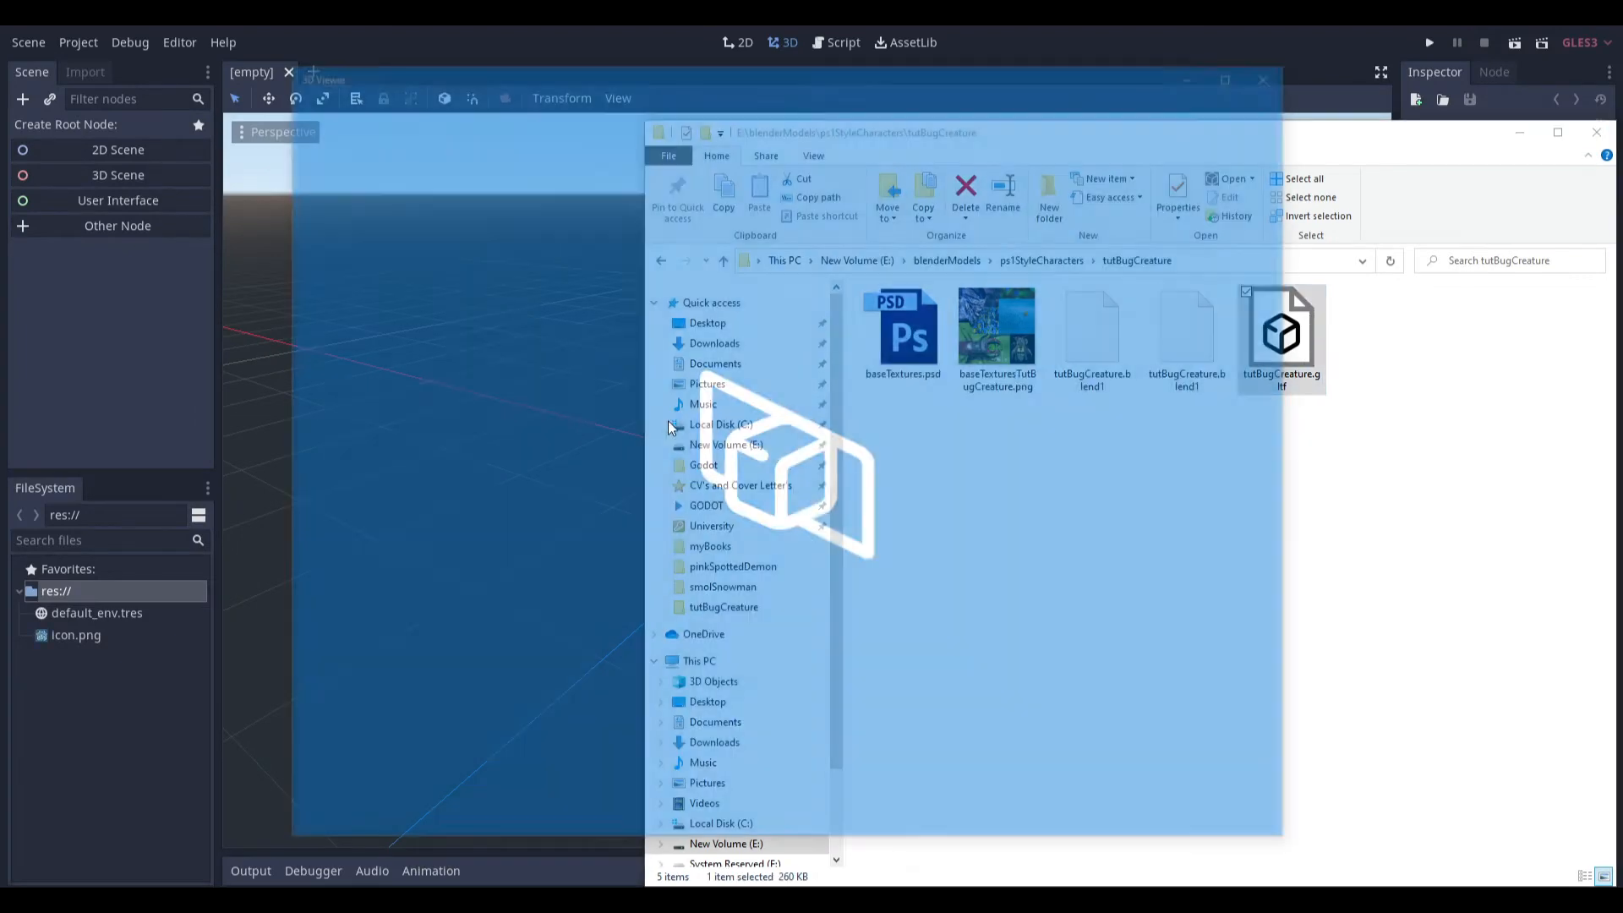
click(1279, 84)
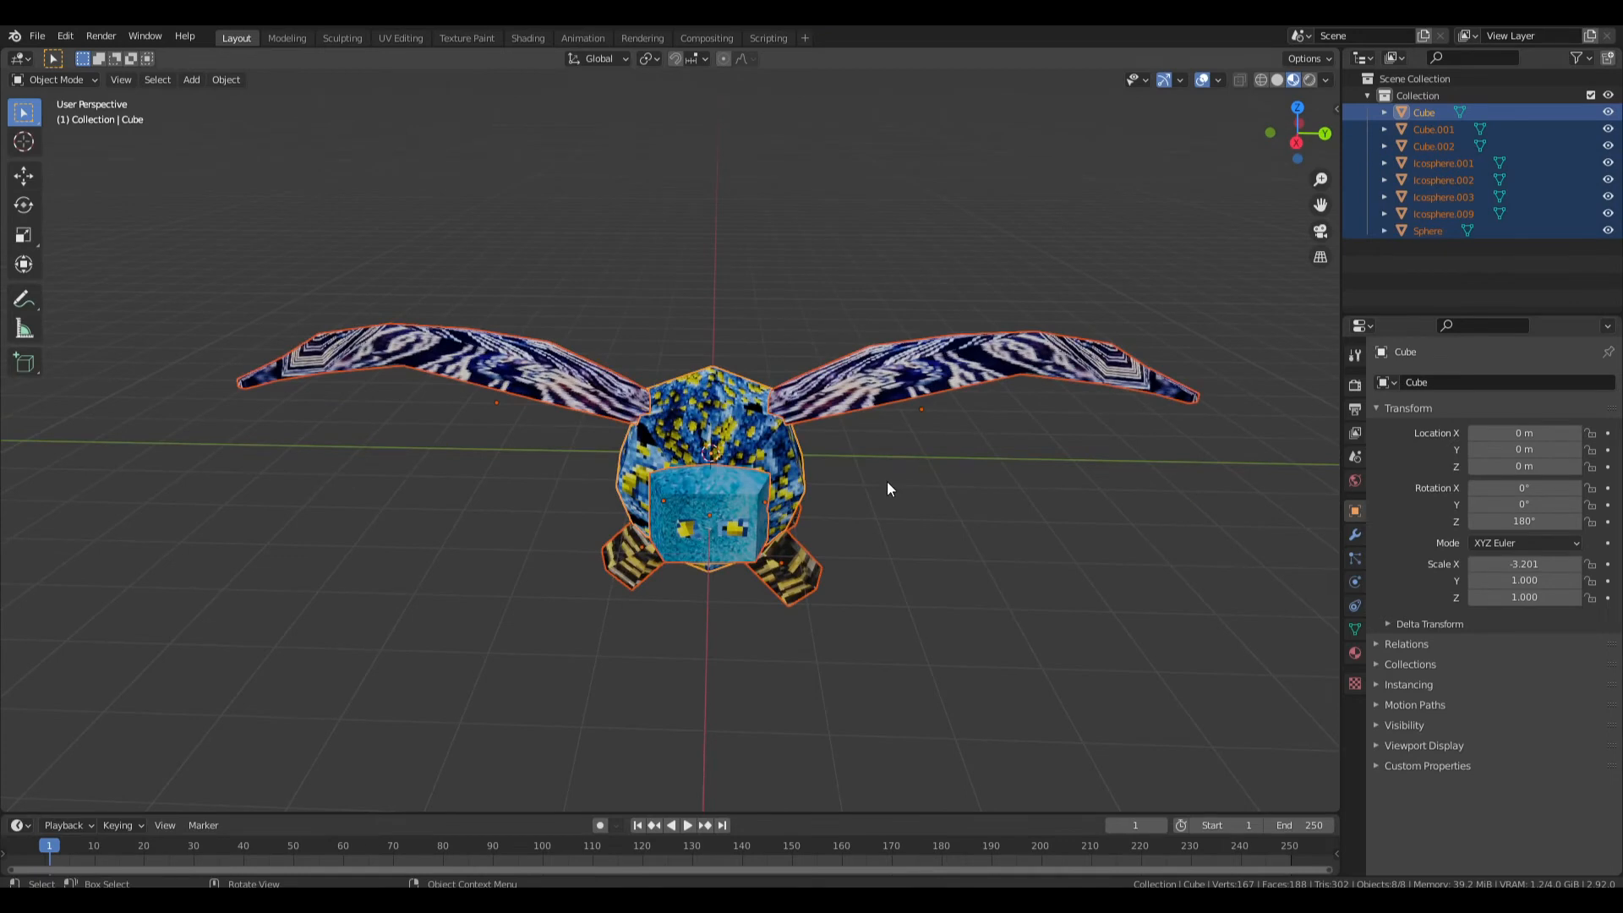
Switch back to Blender and apply all transforms to every part of the creature.
key(F3)
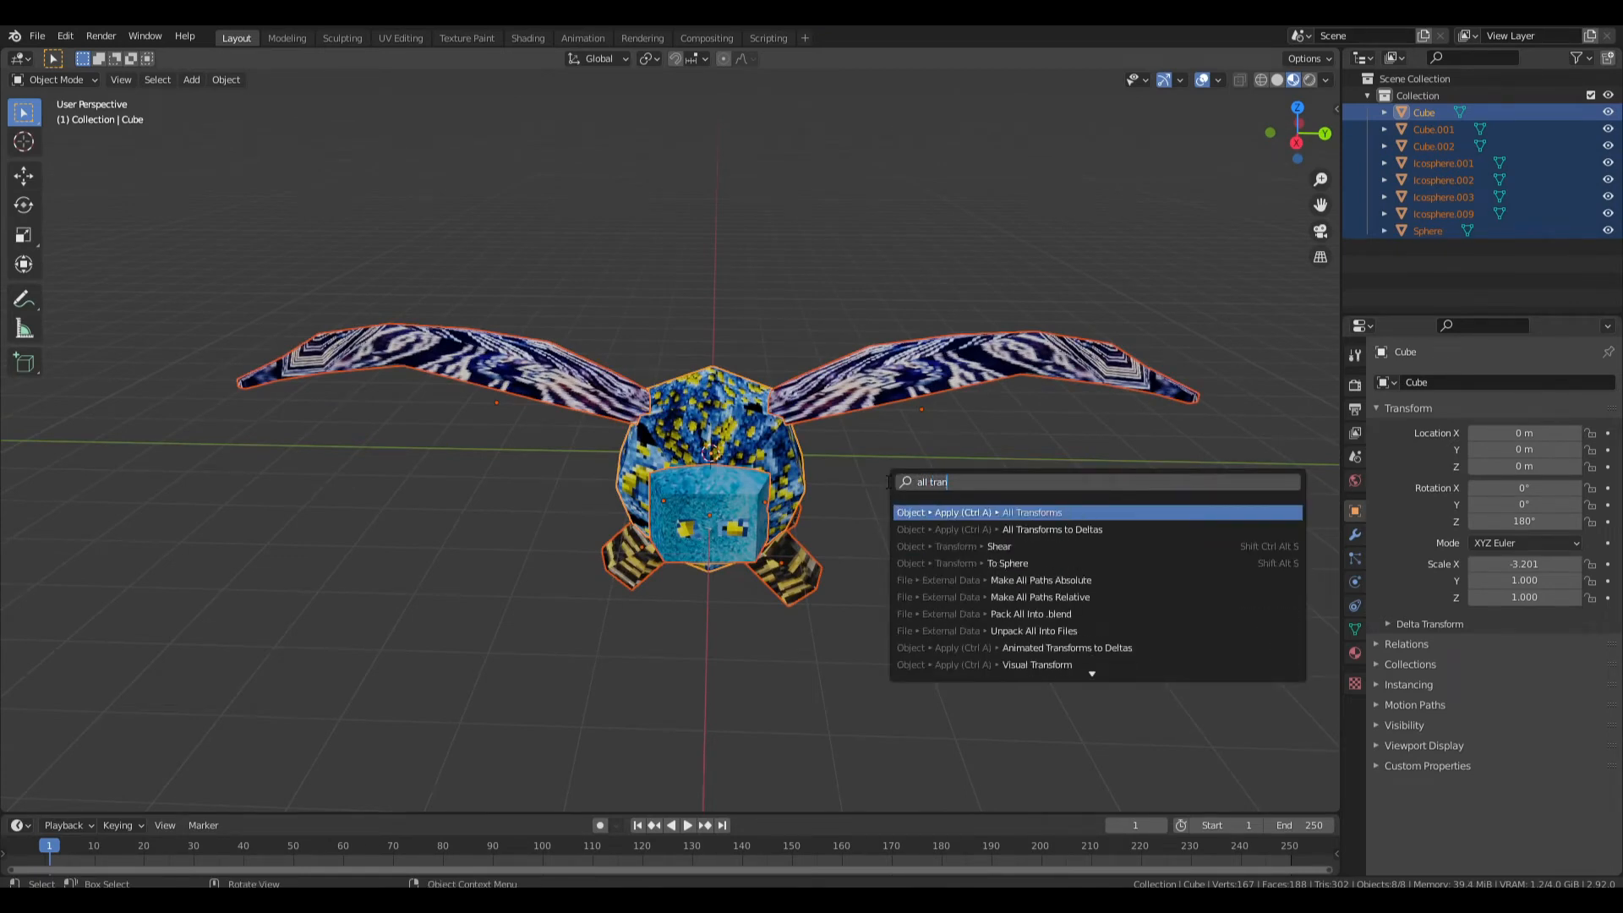
key(Return)
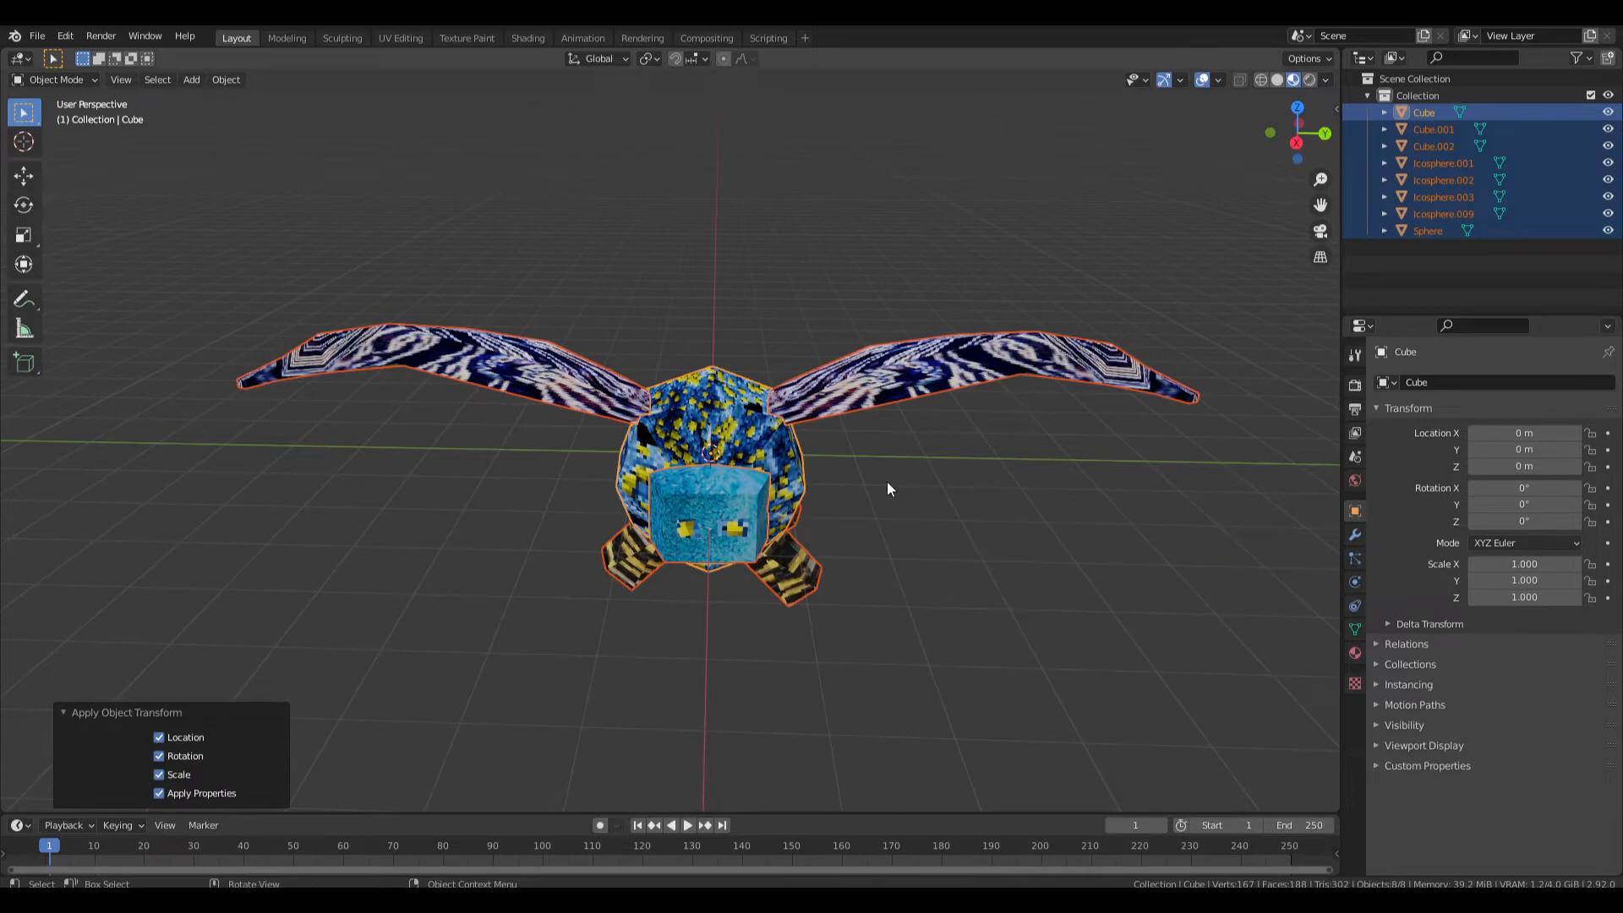
middle_drag(886, 489, 742, 455)
key(Tab)
key(Tab)
Set the body's origin to its center of mass (volume).
click(733, 412)
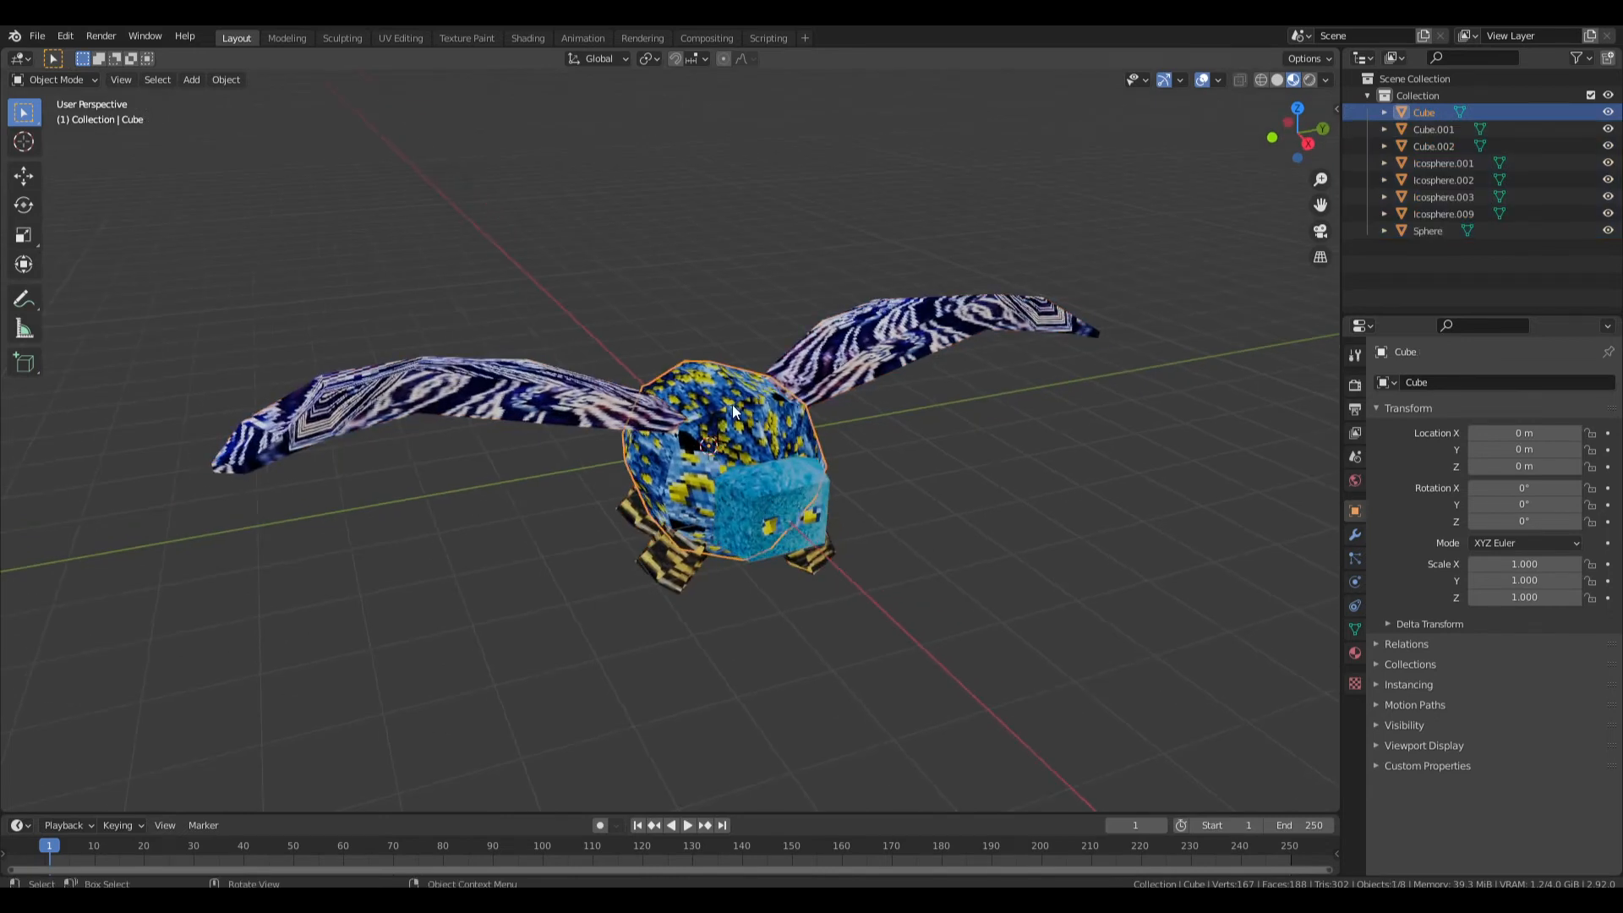
key(F3)
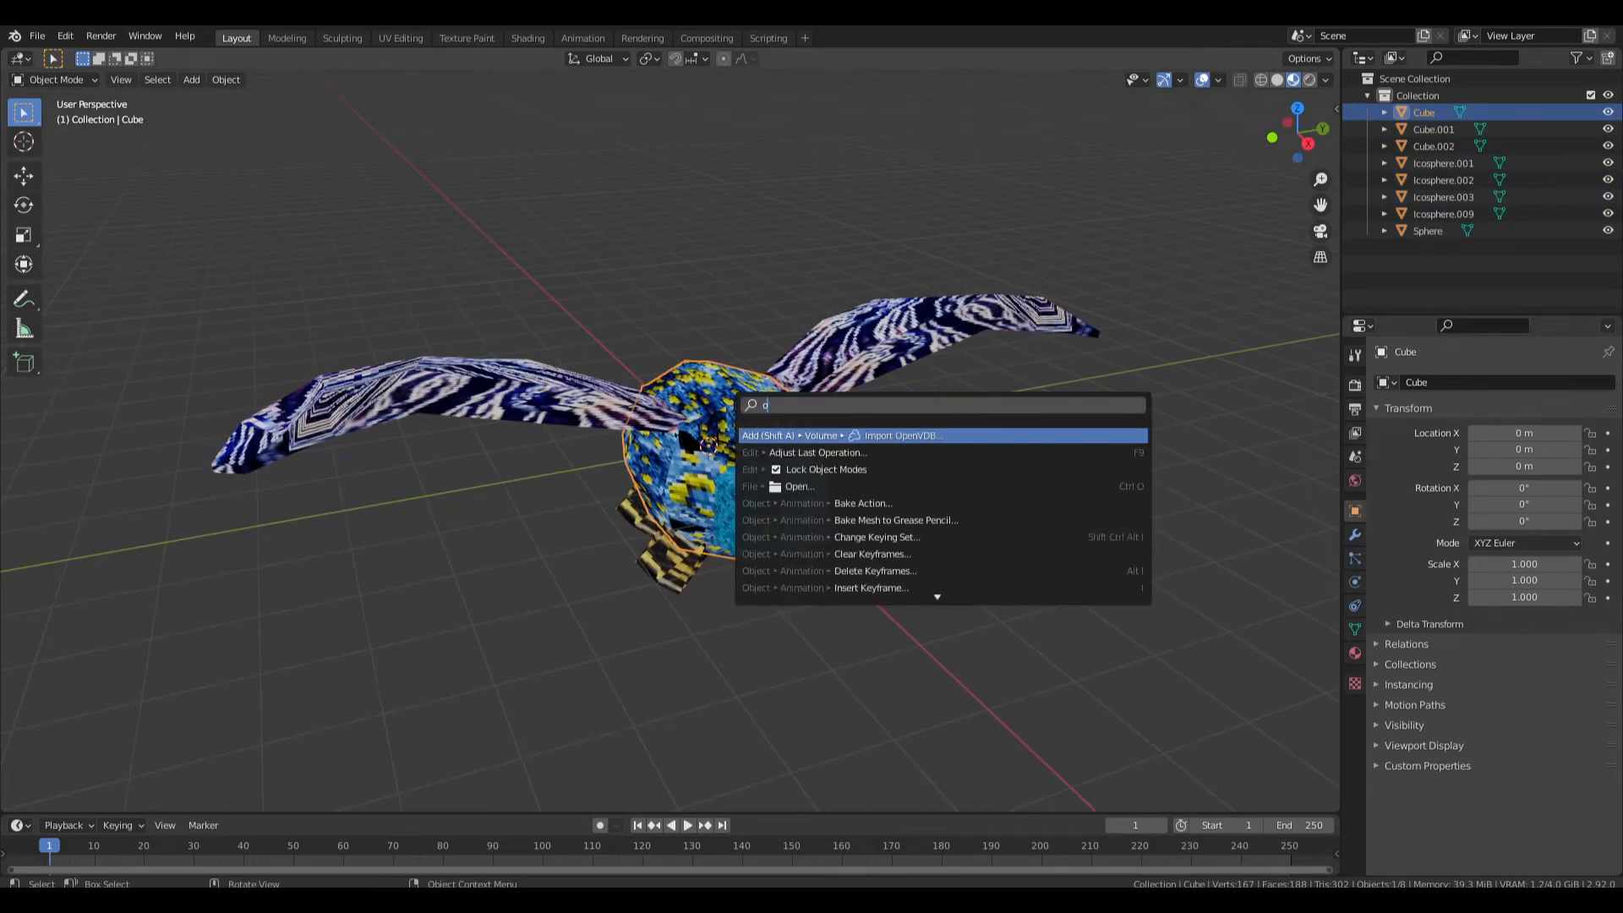
key(Down)
key(Return)
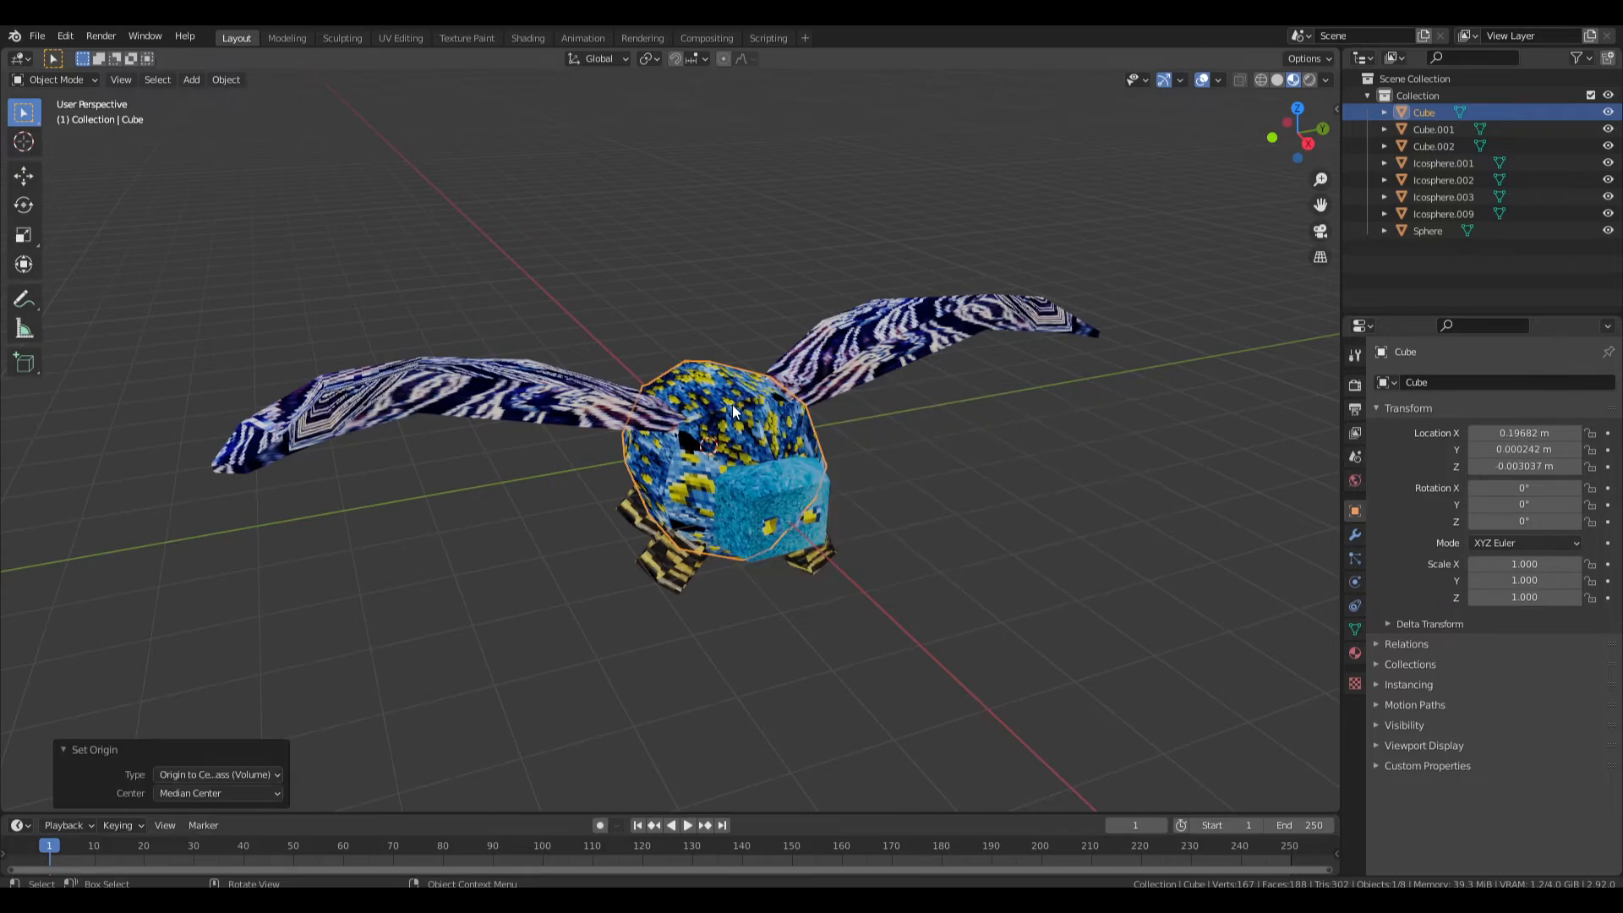
Try moving the body freely to test its origin.
middle_drag(733, 412, 902, 507)
scroll(640, 458, up, 6)
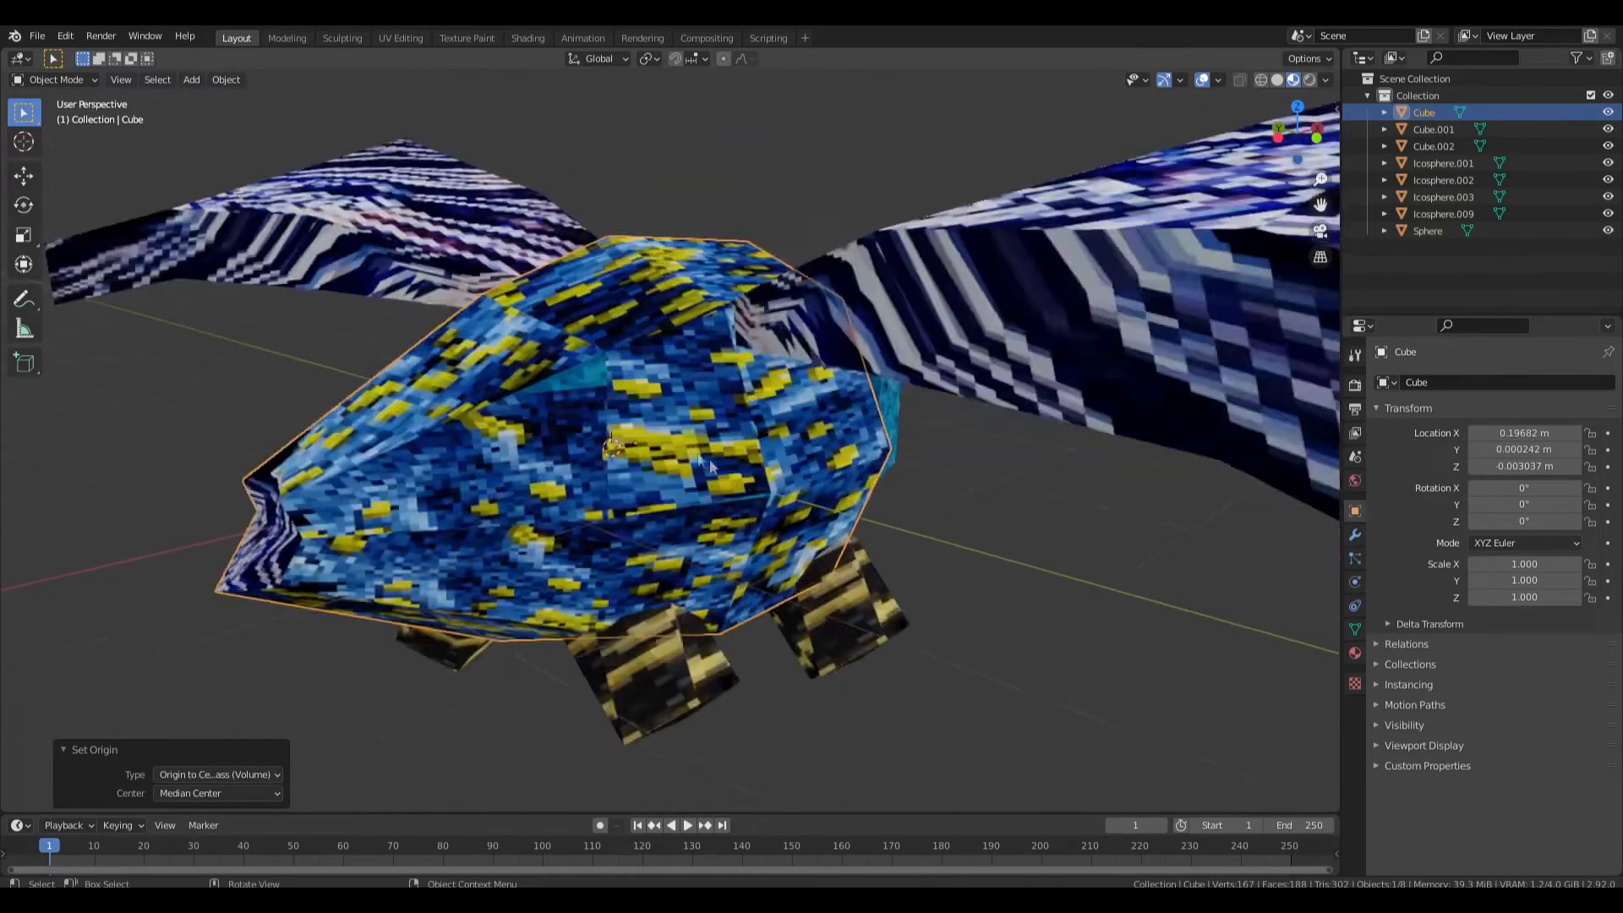
key(g)
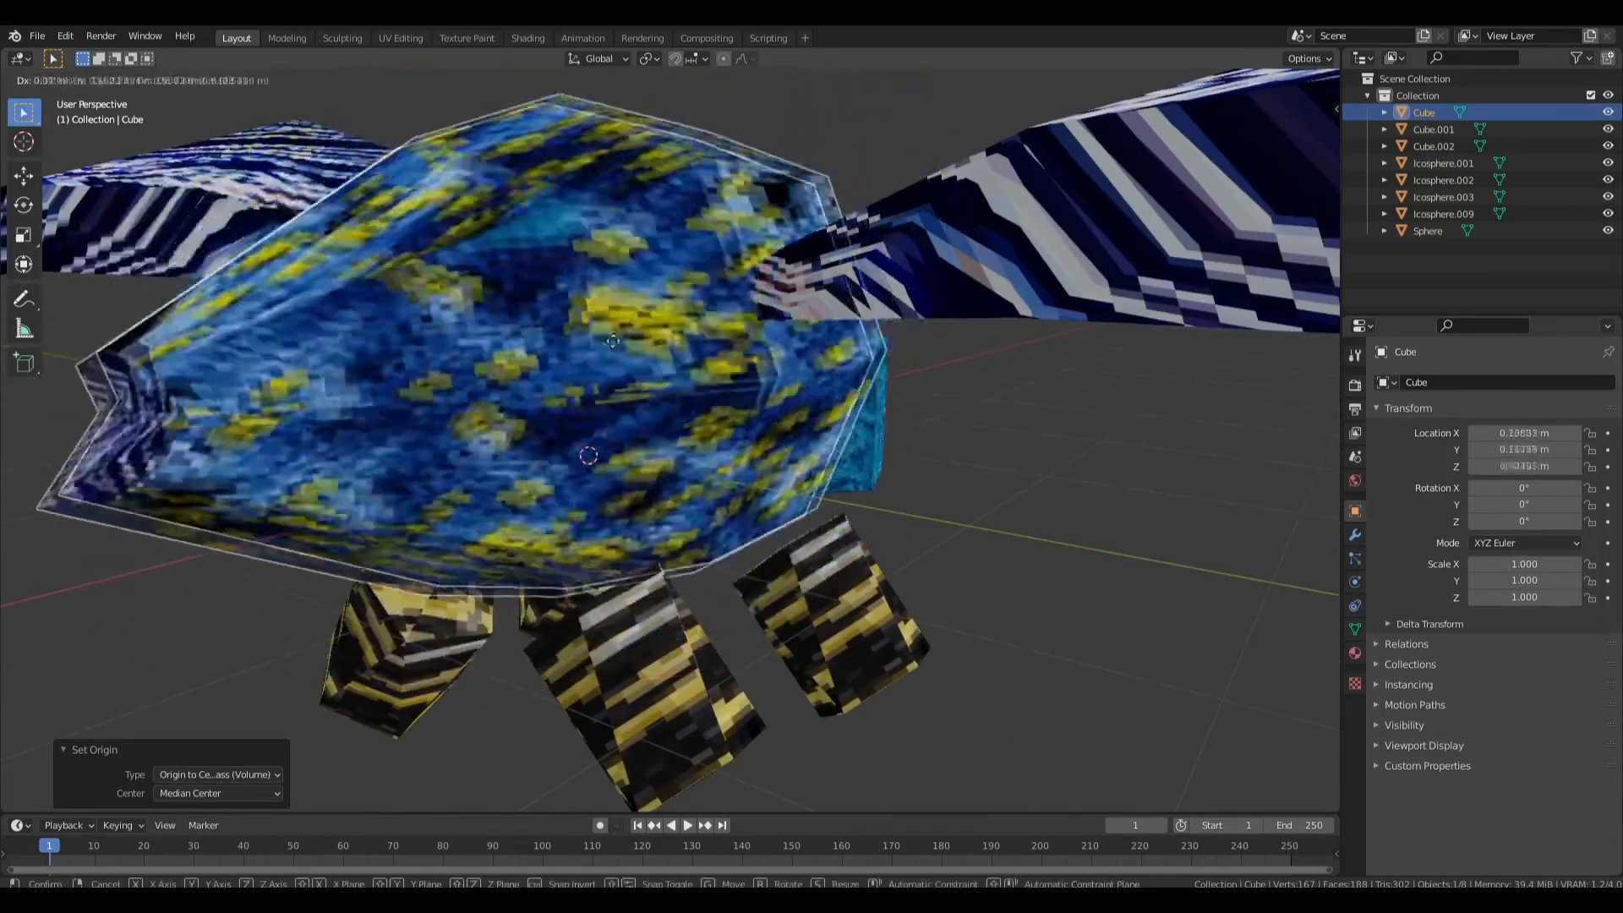
click(632, 330)
middle_drag(759, 428, 728, 386)
Select all four legs and isolate them in local view.
click(744, 724)
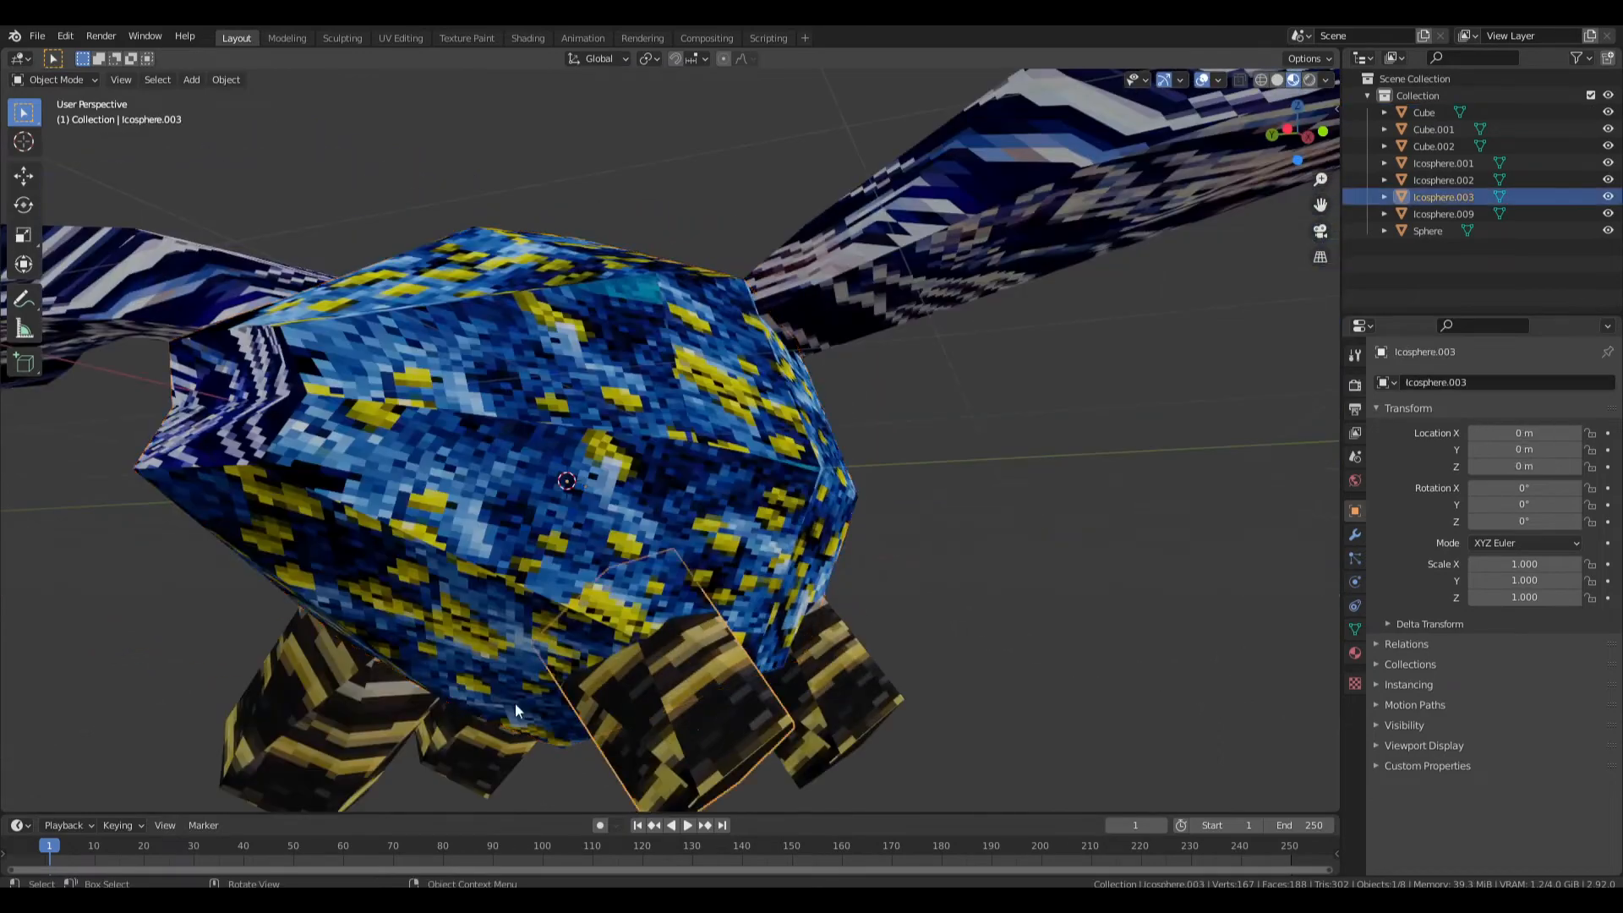
middle_drag(518, 712, 622, 709)
shift+click(367, 732)
middle_drag(367, 732, 190, 752)
shift+click(870, 692)
middle_drag(869, 691, 486, 694)
scroll(1014, 732, down, 4)
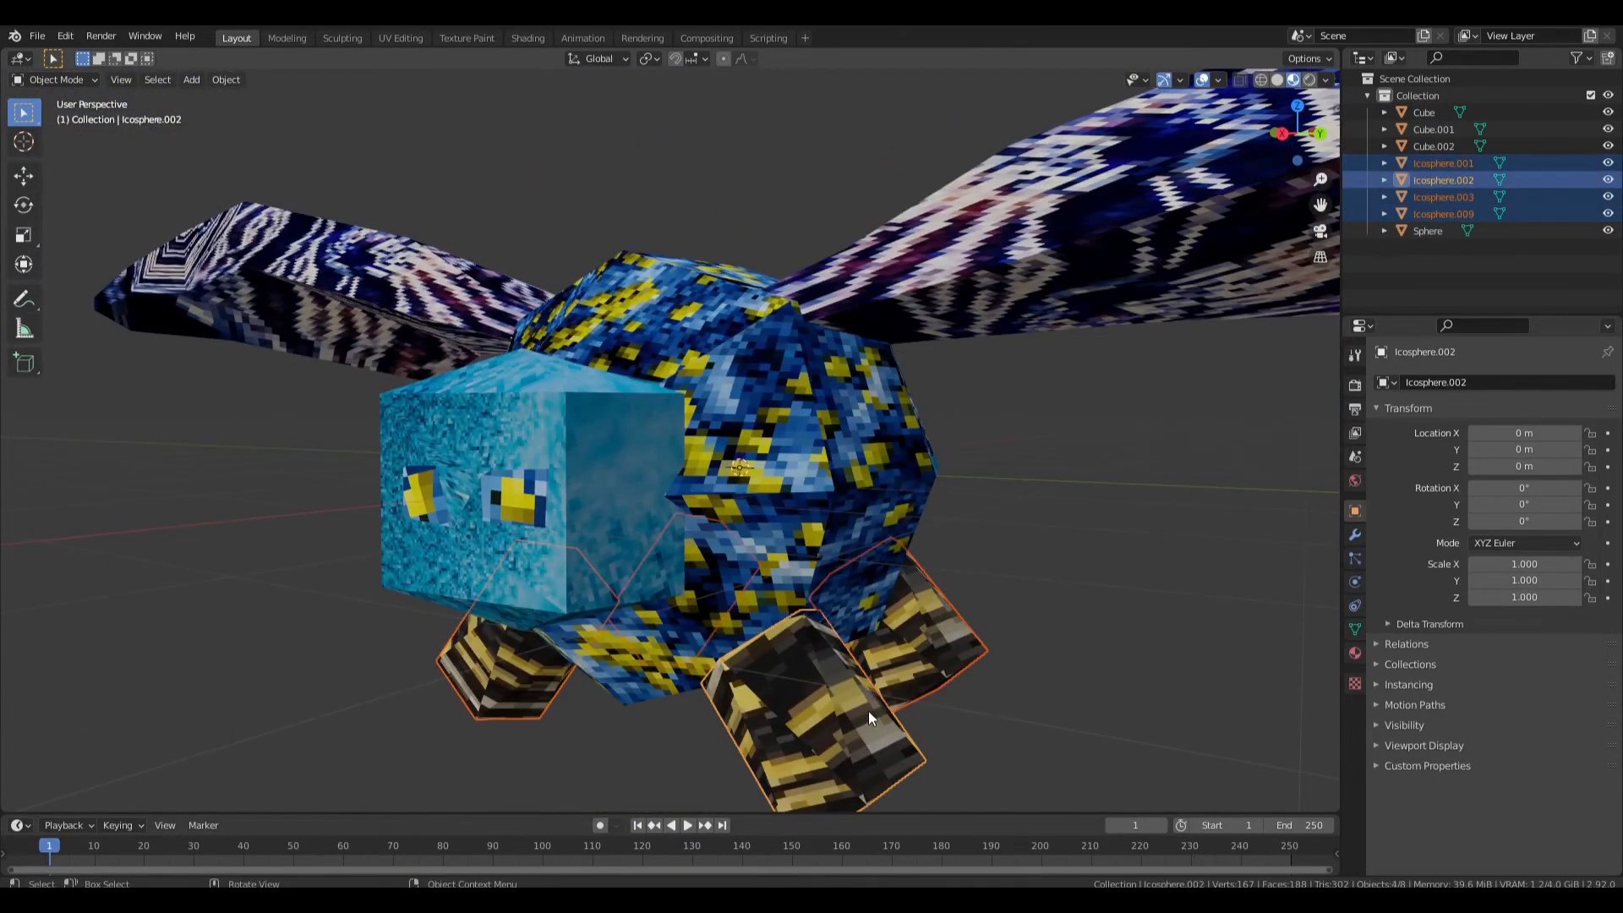
key(KP_Divide)
middle_drag(762, 549, 704, 505)
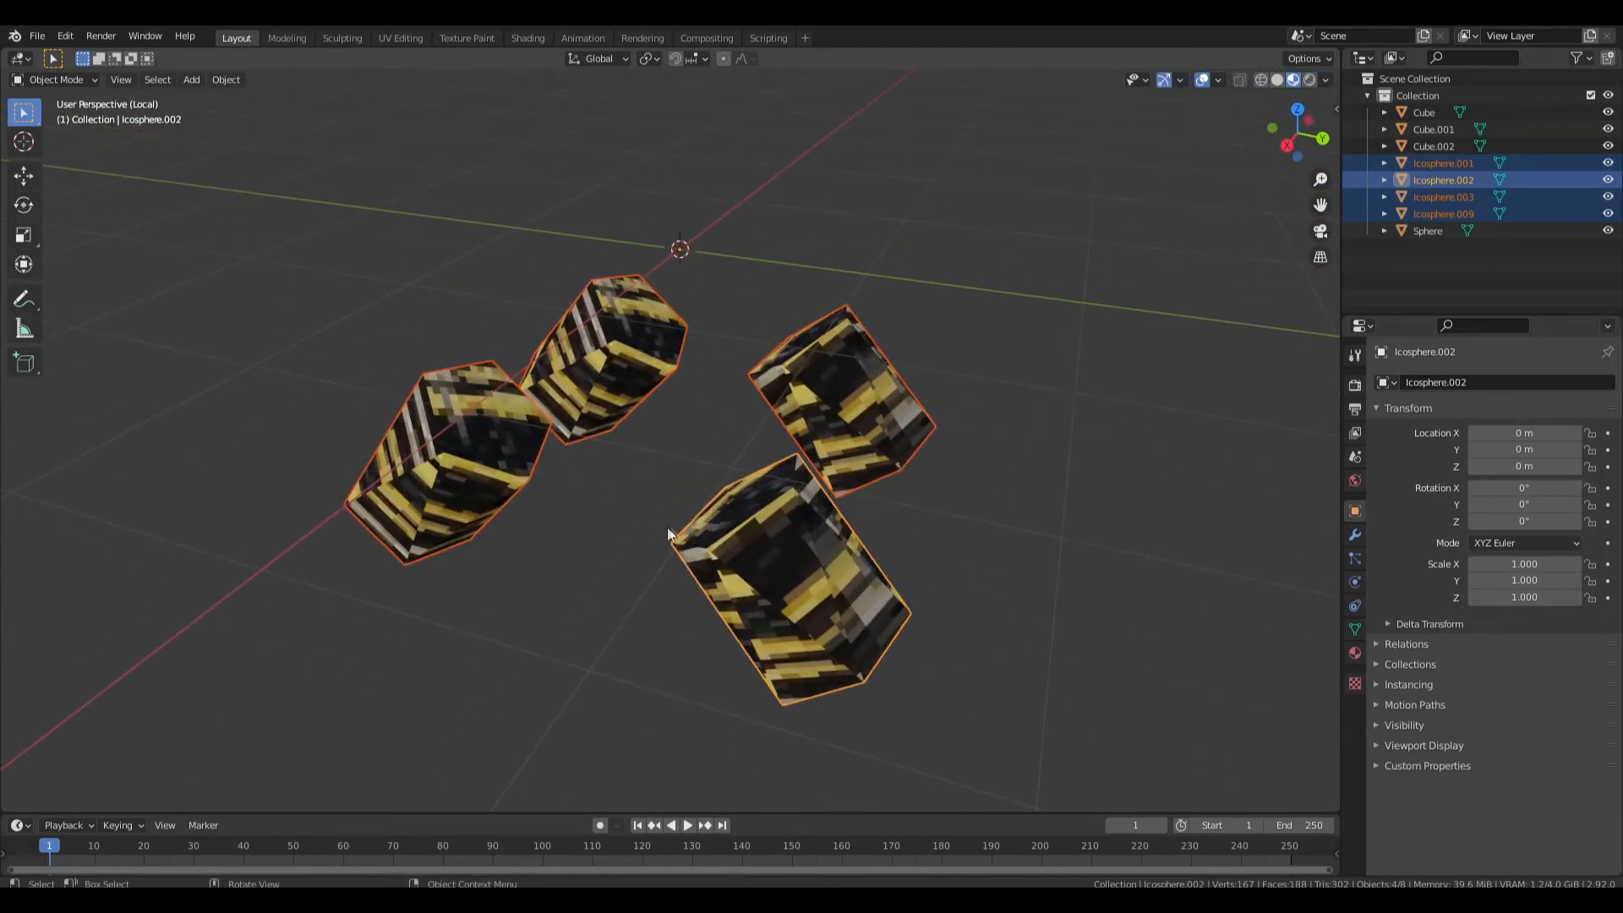
Place the 3D cursor at the top of one leg and set that leg's origin to the 3D cursor.
click(644, 470)
middle_drag(551, 428, 480, 343)
click(483, 342)
shift+right_click(497, 342)
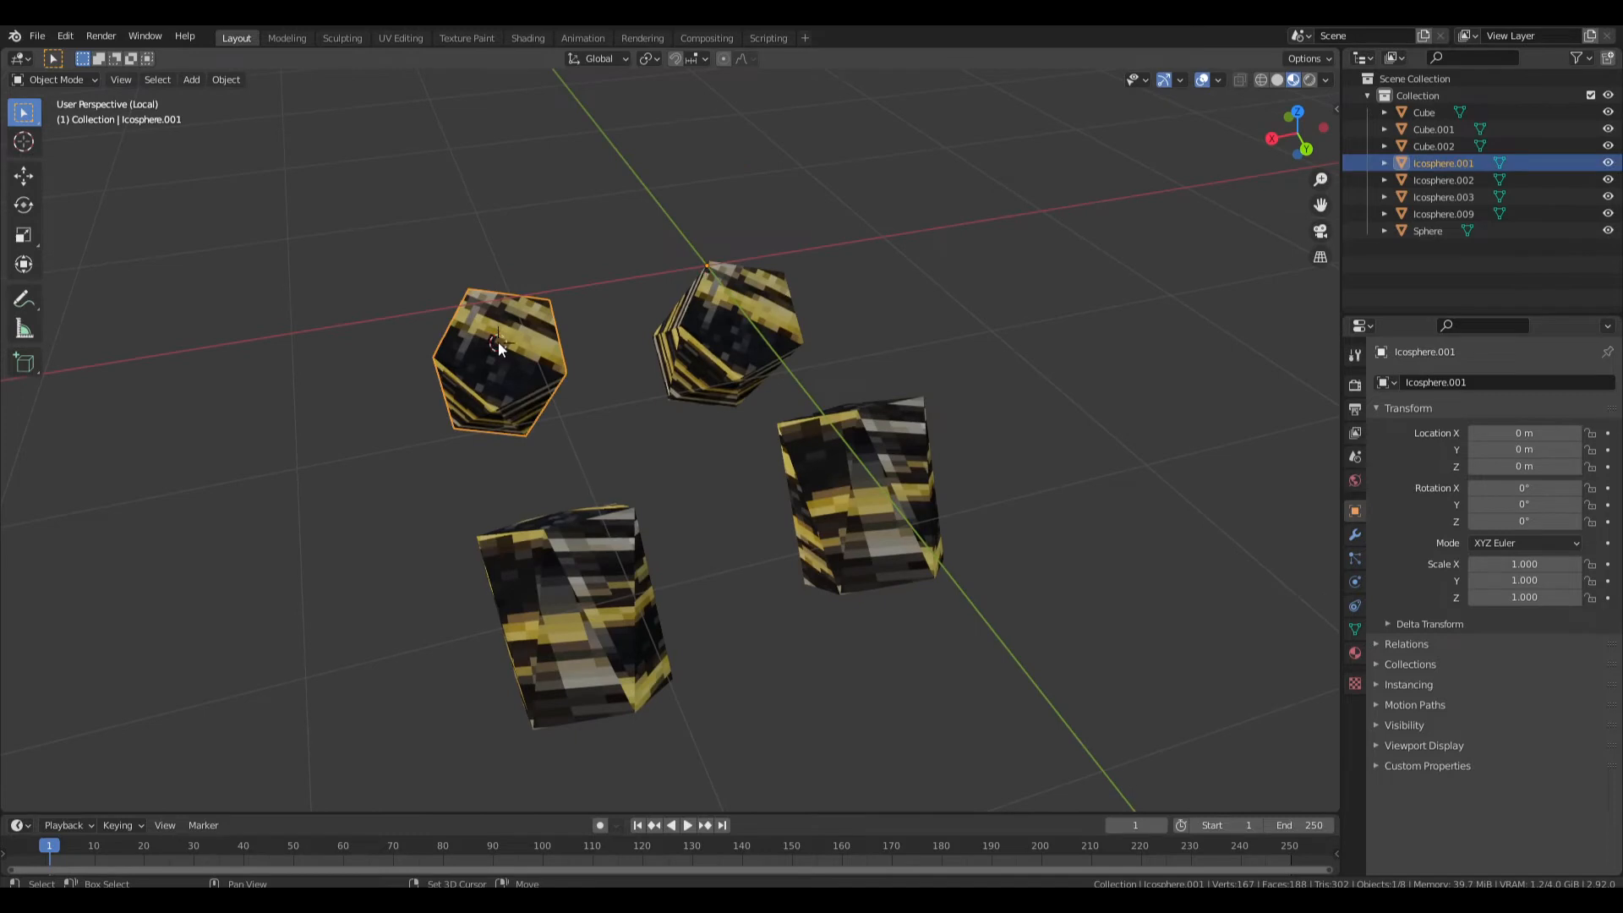
shift+right_drag(759, 252, 895, 354)
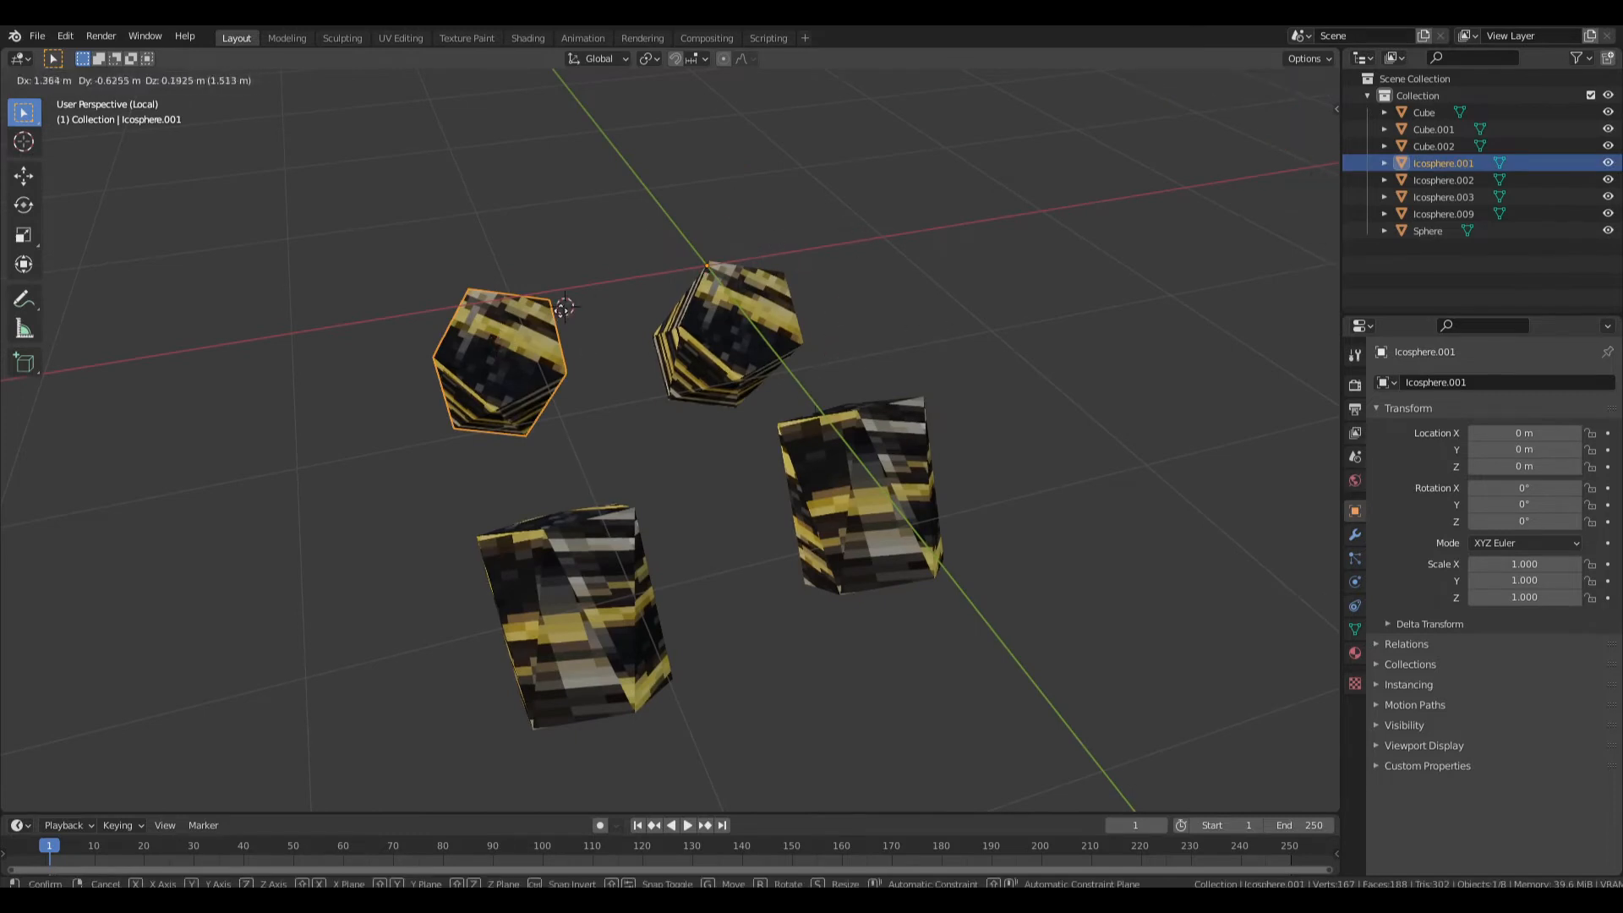
shift+right_drag(470, 347, 506, 337)
key(F3)
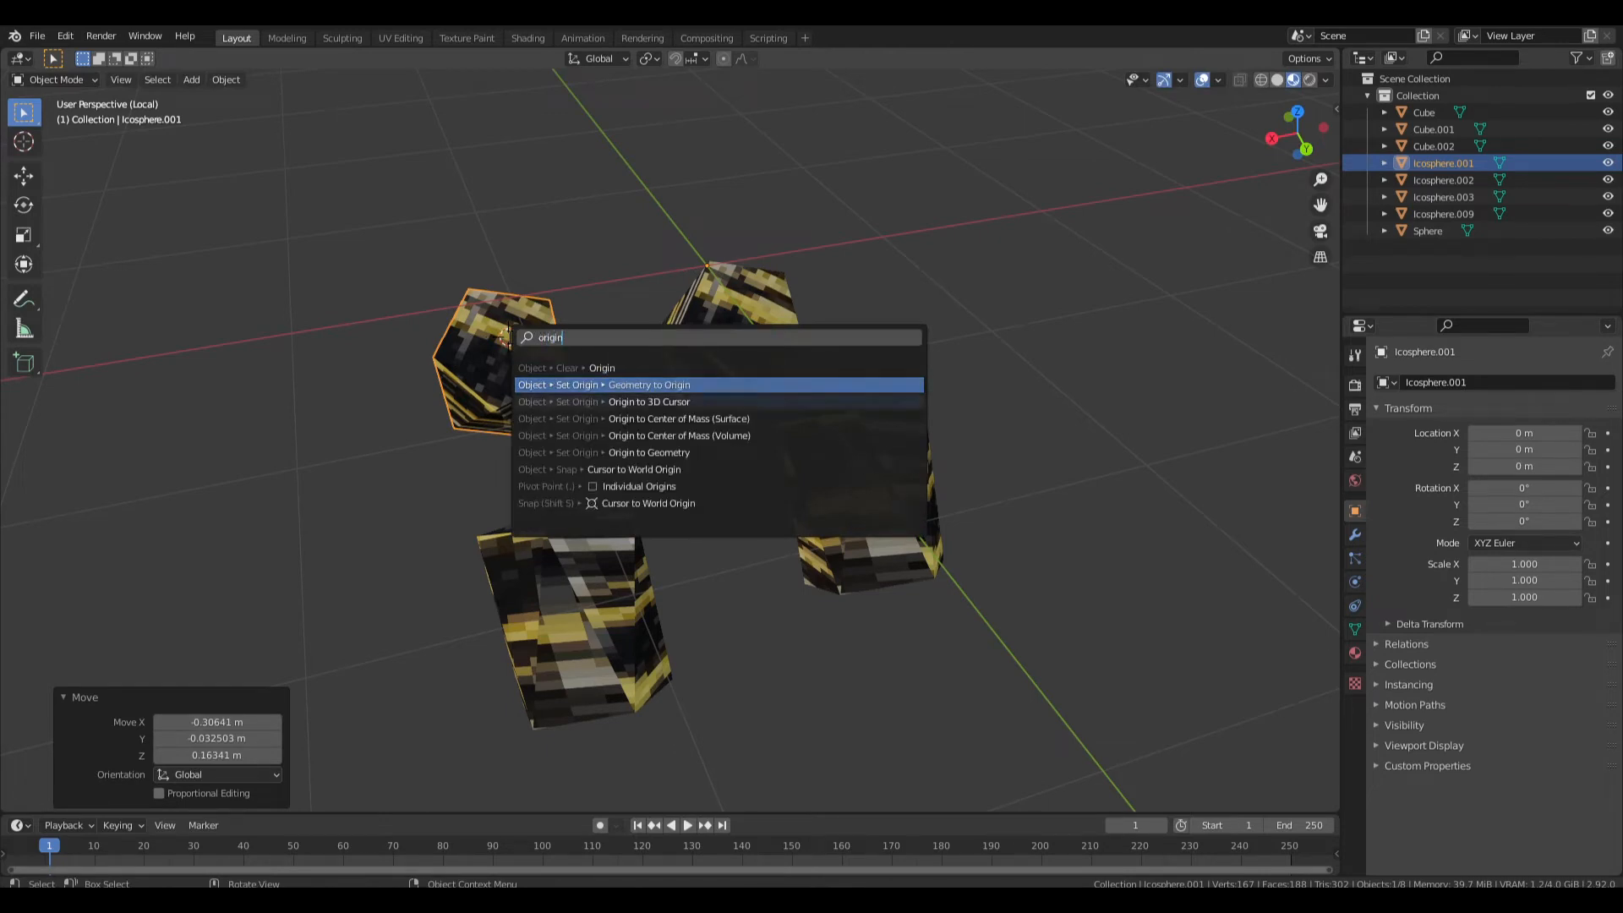
key(Down)
key(Return)
Set the origin of each of the other three legs to the 3D cursor placed at its top, and leave local view.
click(723, 317)
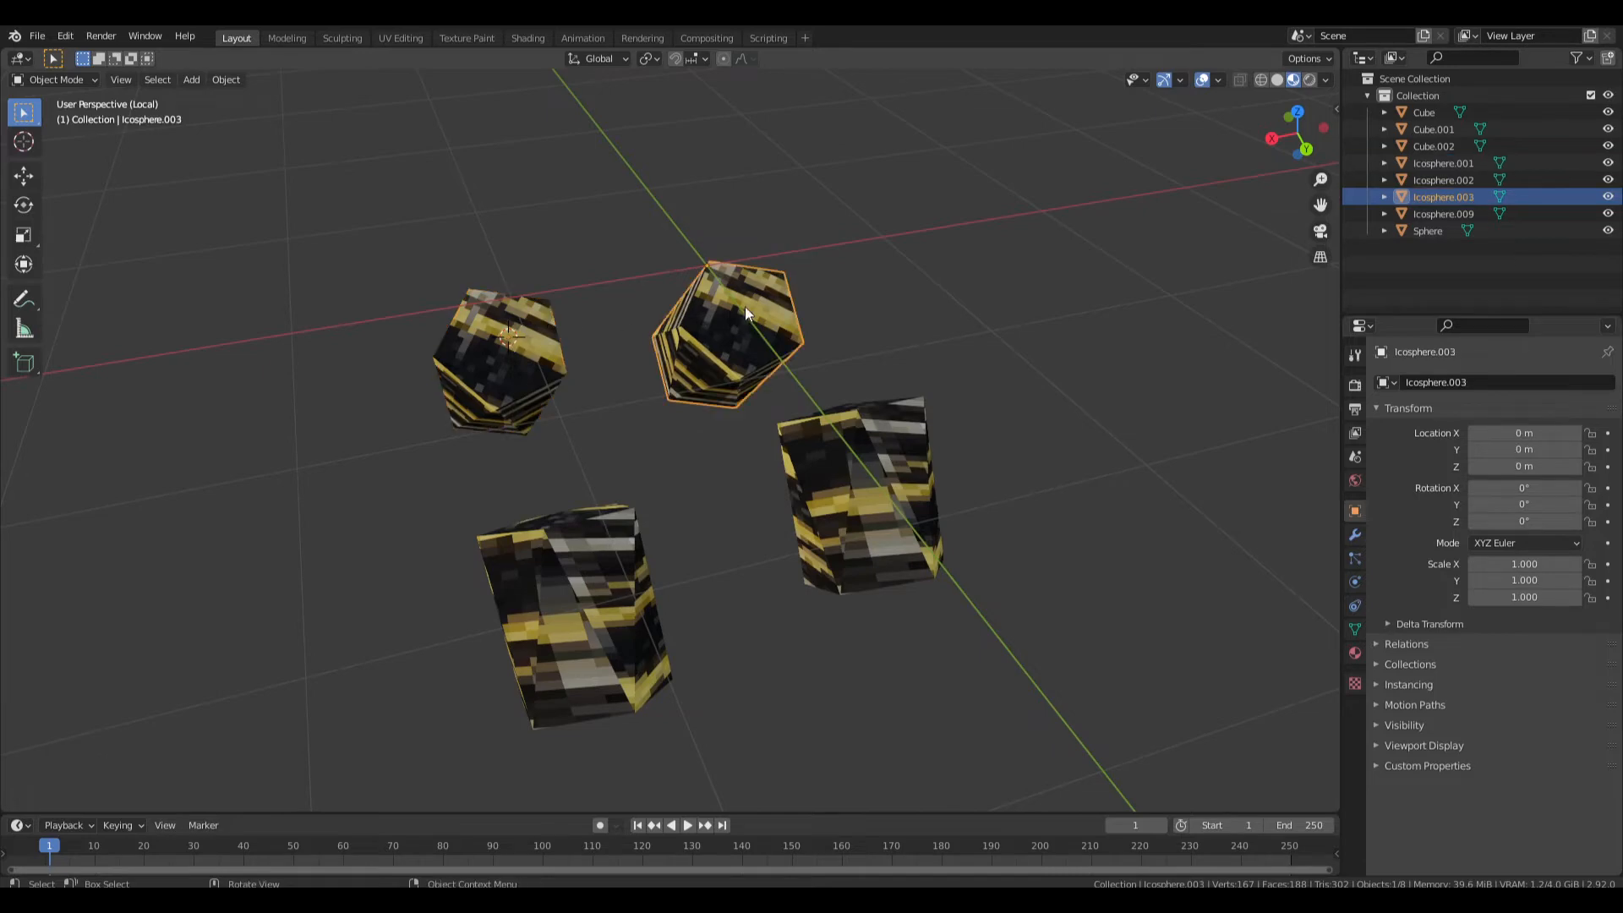
key(Return)
middle_drag(742, 306, 603, 319)
click(571, 334)
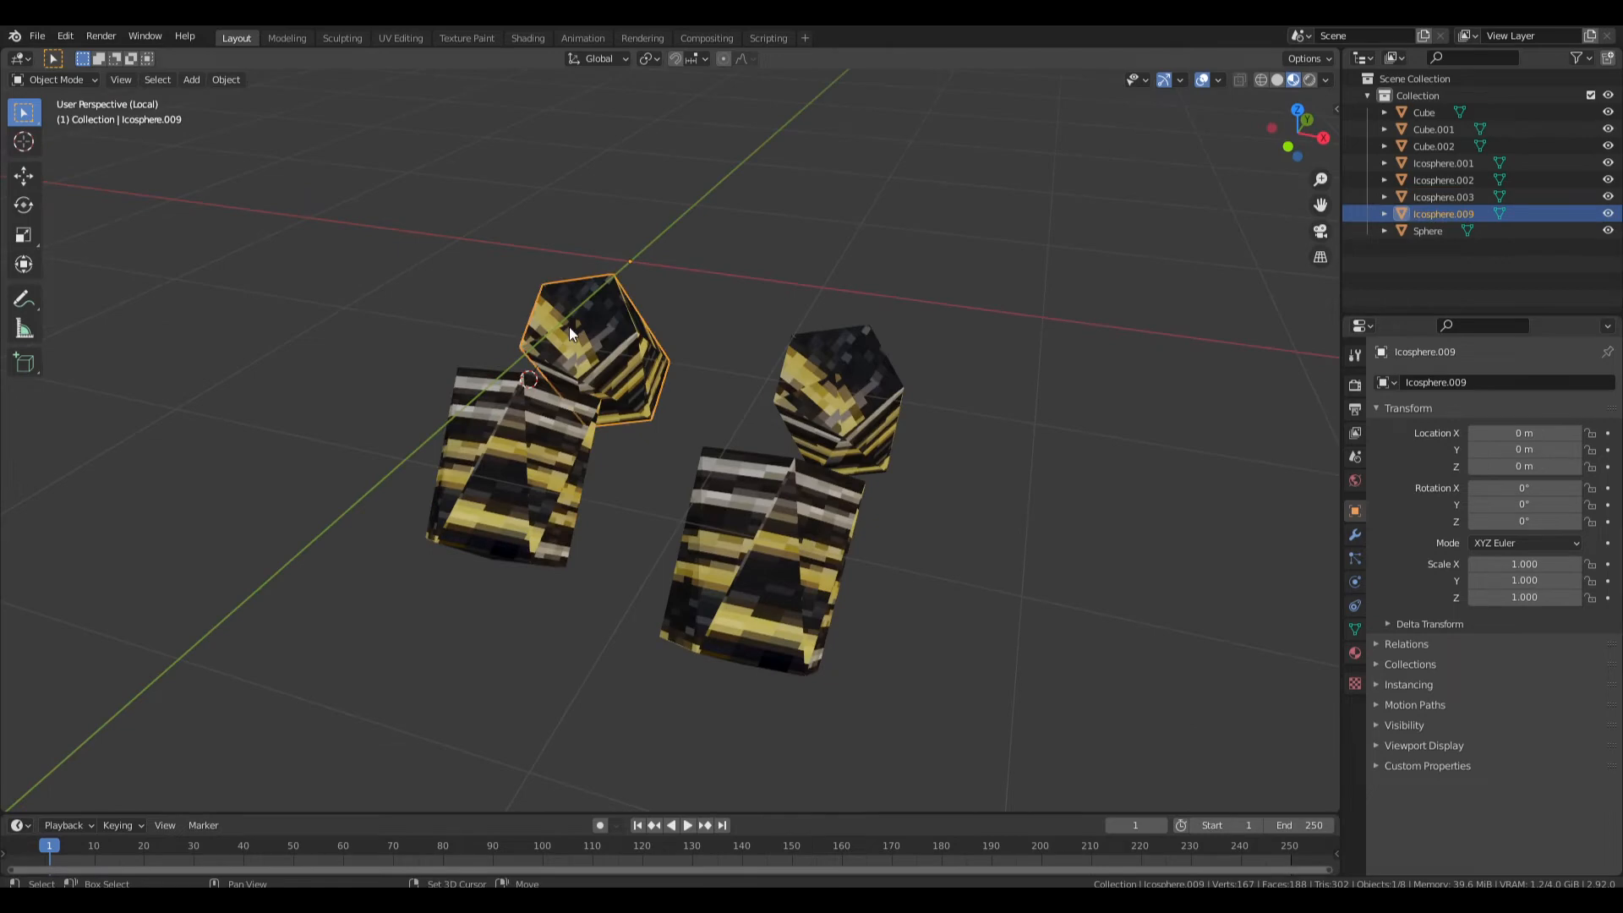
key(F3)
key(Return)
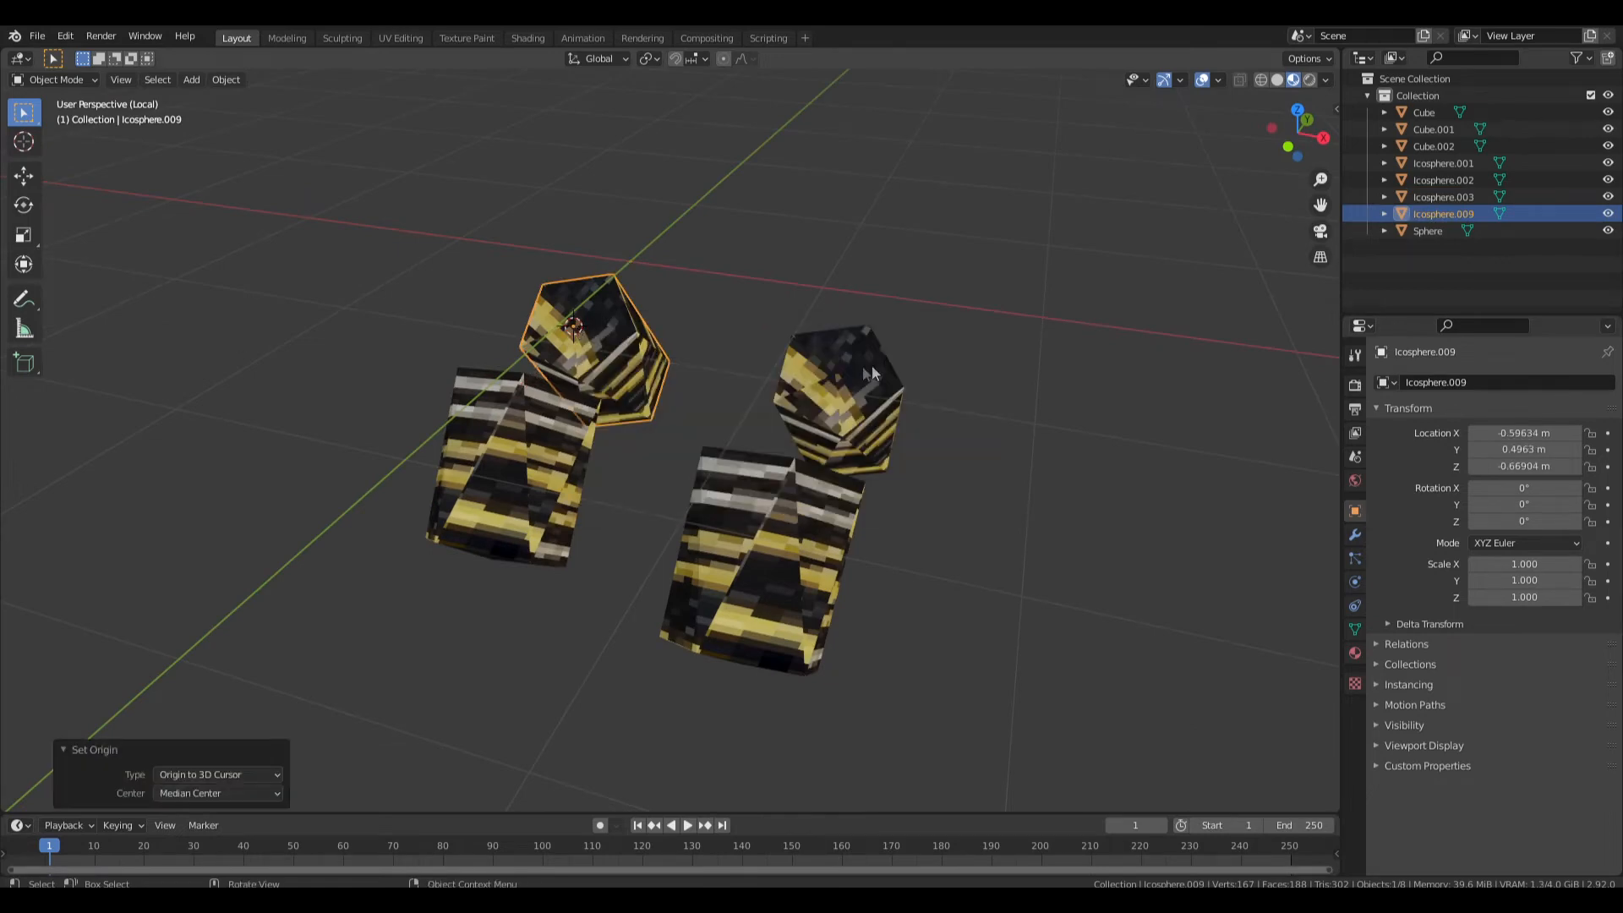
click(844, 382)
key(F3)
key(Return)
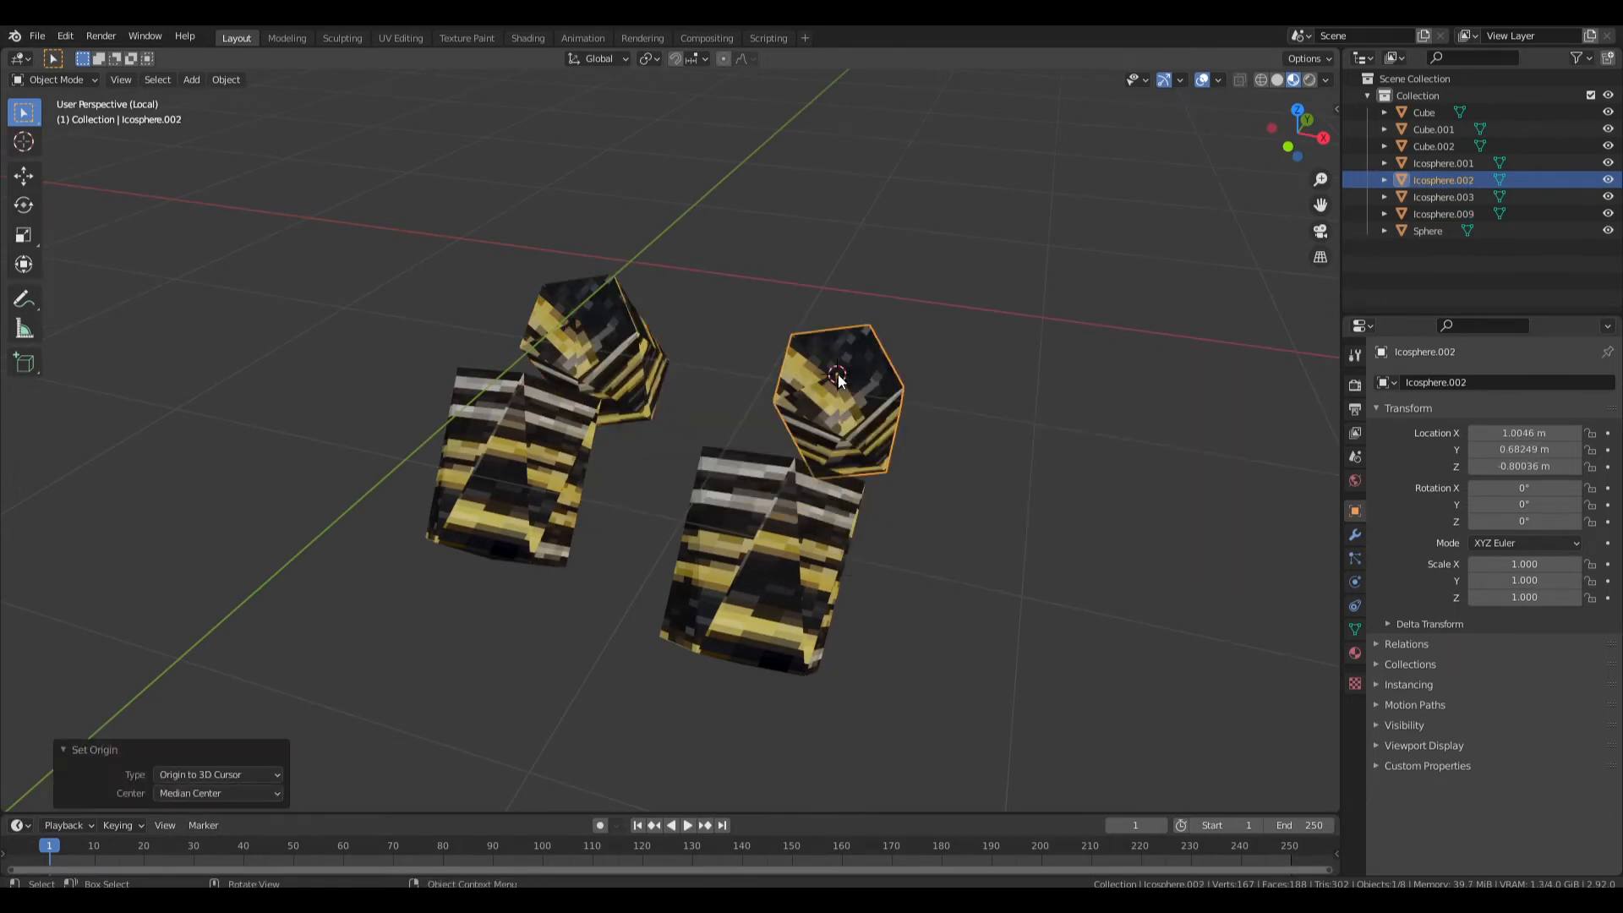
key(KP_Divide)
Isolate the head, set its origin to the 3D cursor at its back side, and return to the full creature.
click(689, 413)
key(KP_Divide)
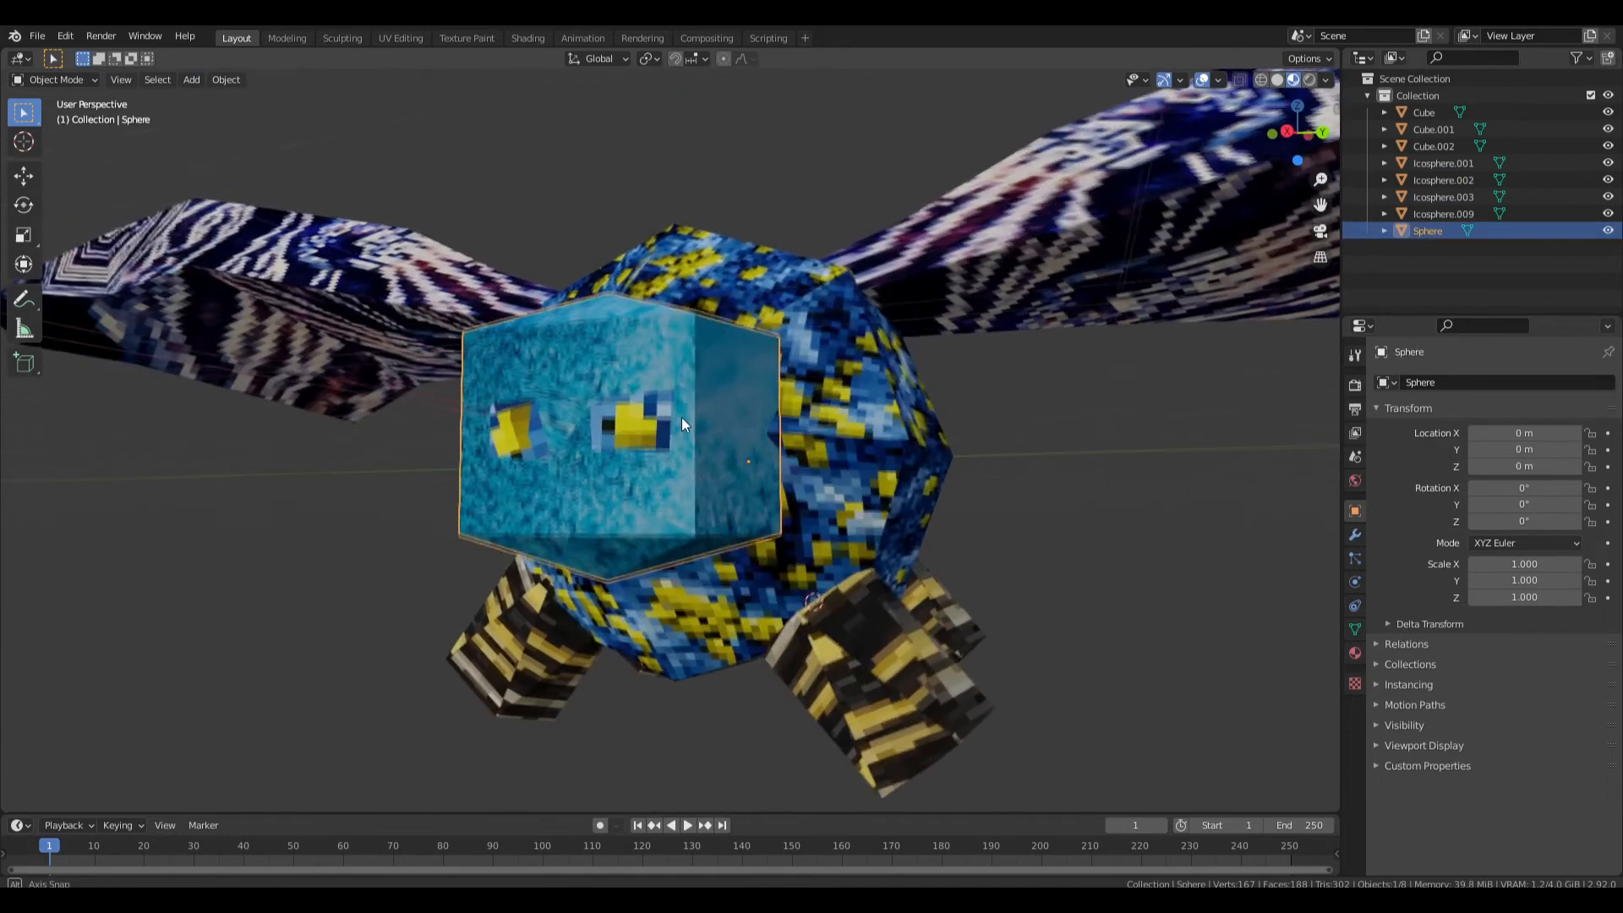
middle_drag(715, 433, 989, 442)
key(F3)
key(Return)
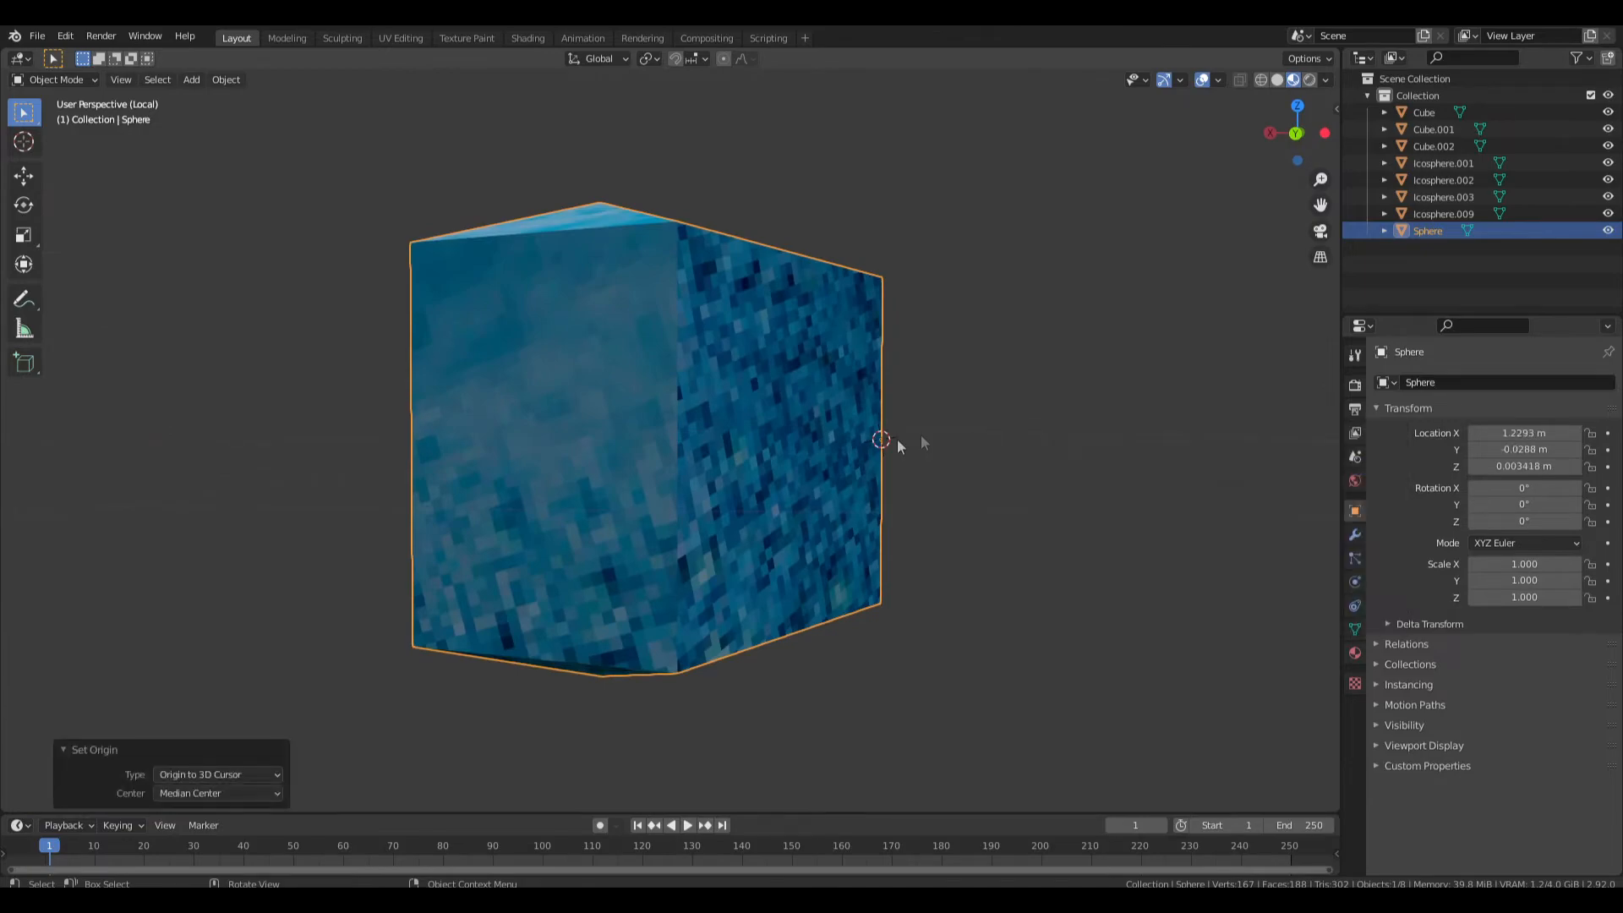
key(KP_Divide)
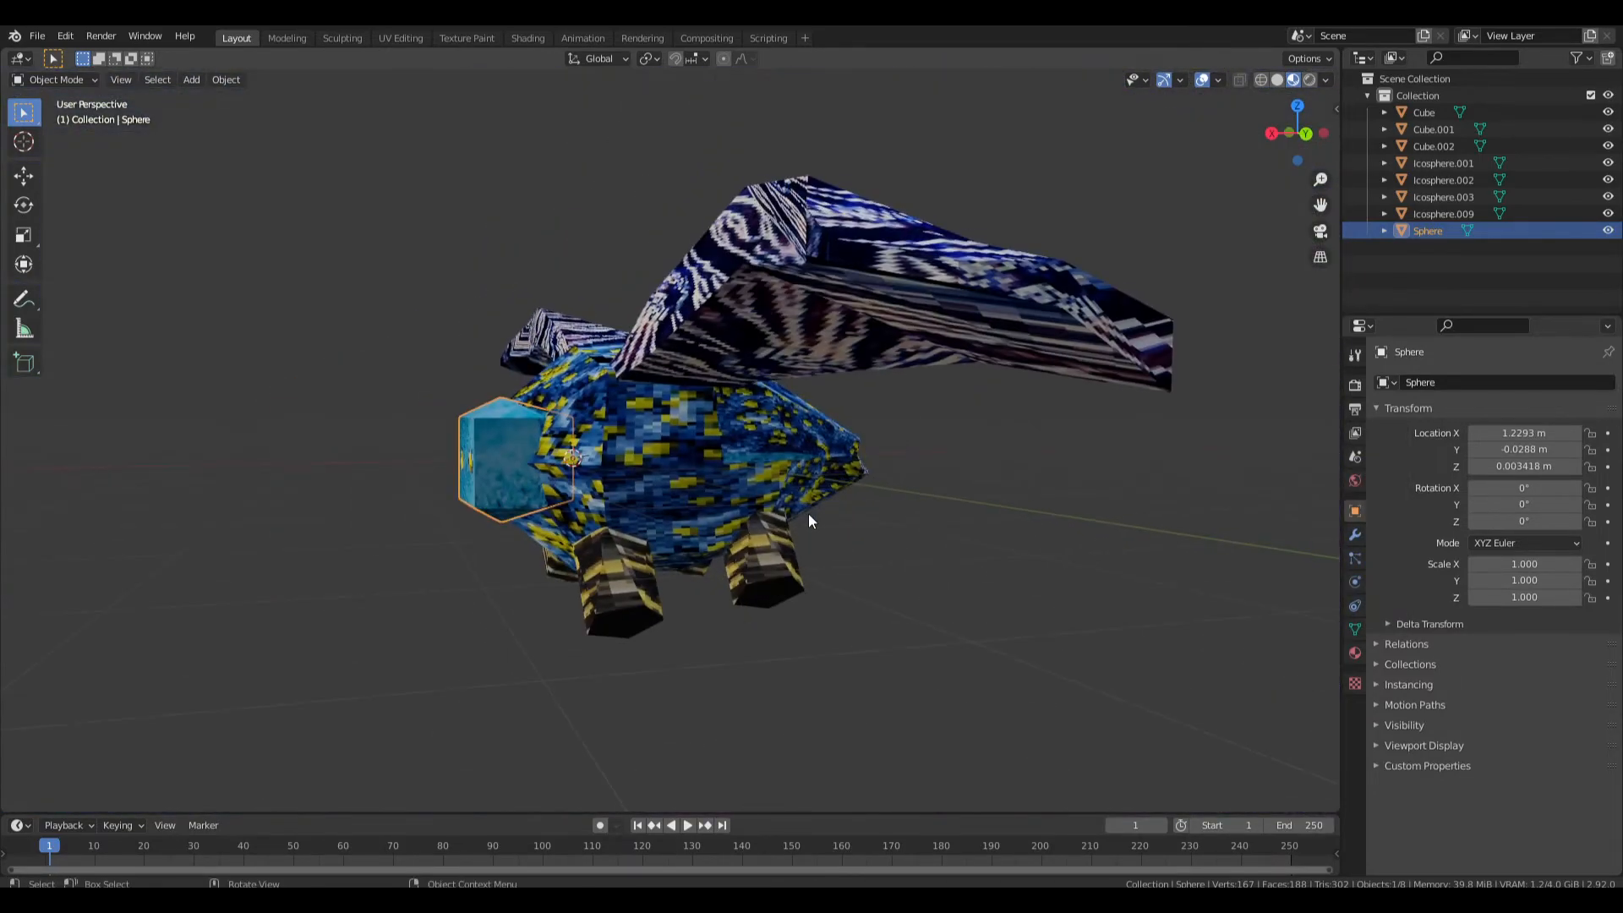
Test the head's pivot with a free trackball rotation and clear the rotation.
key(r)
key(r)
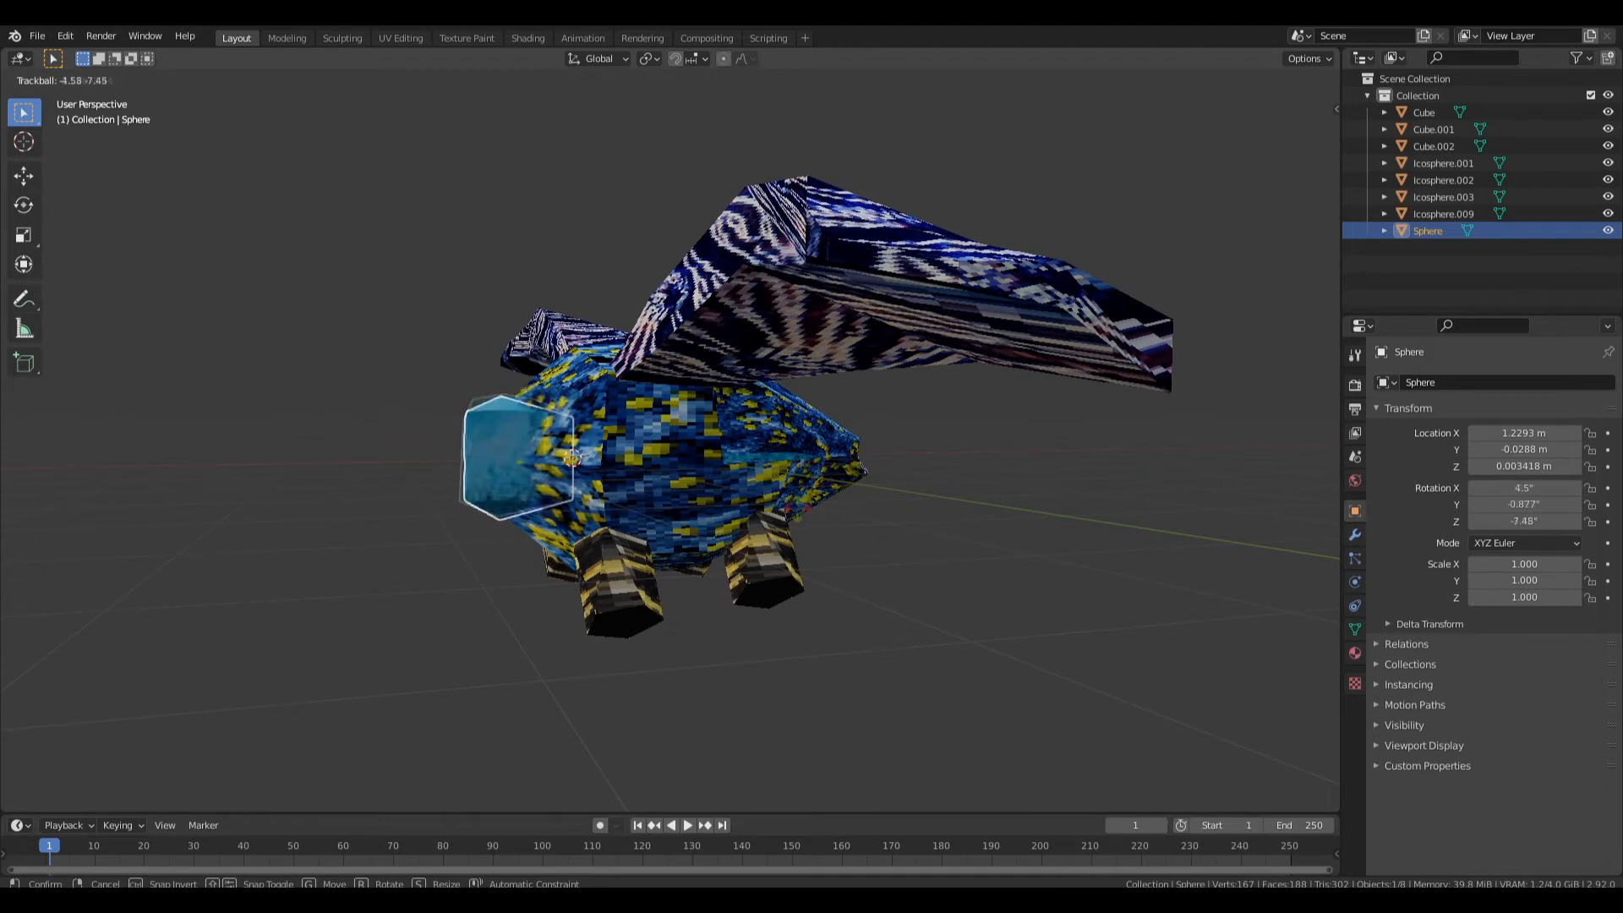
click(864, 511)
key(alt+r)
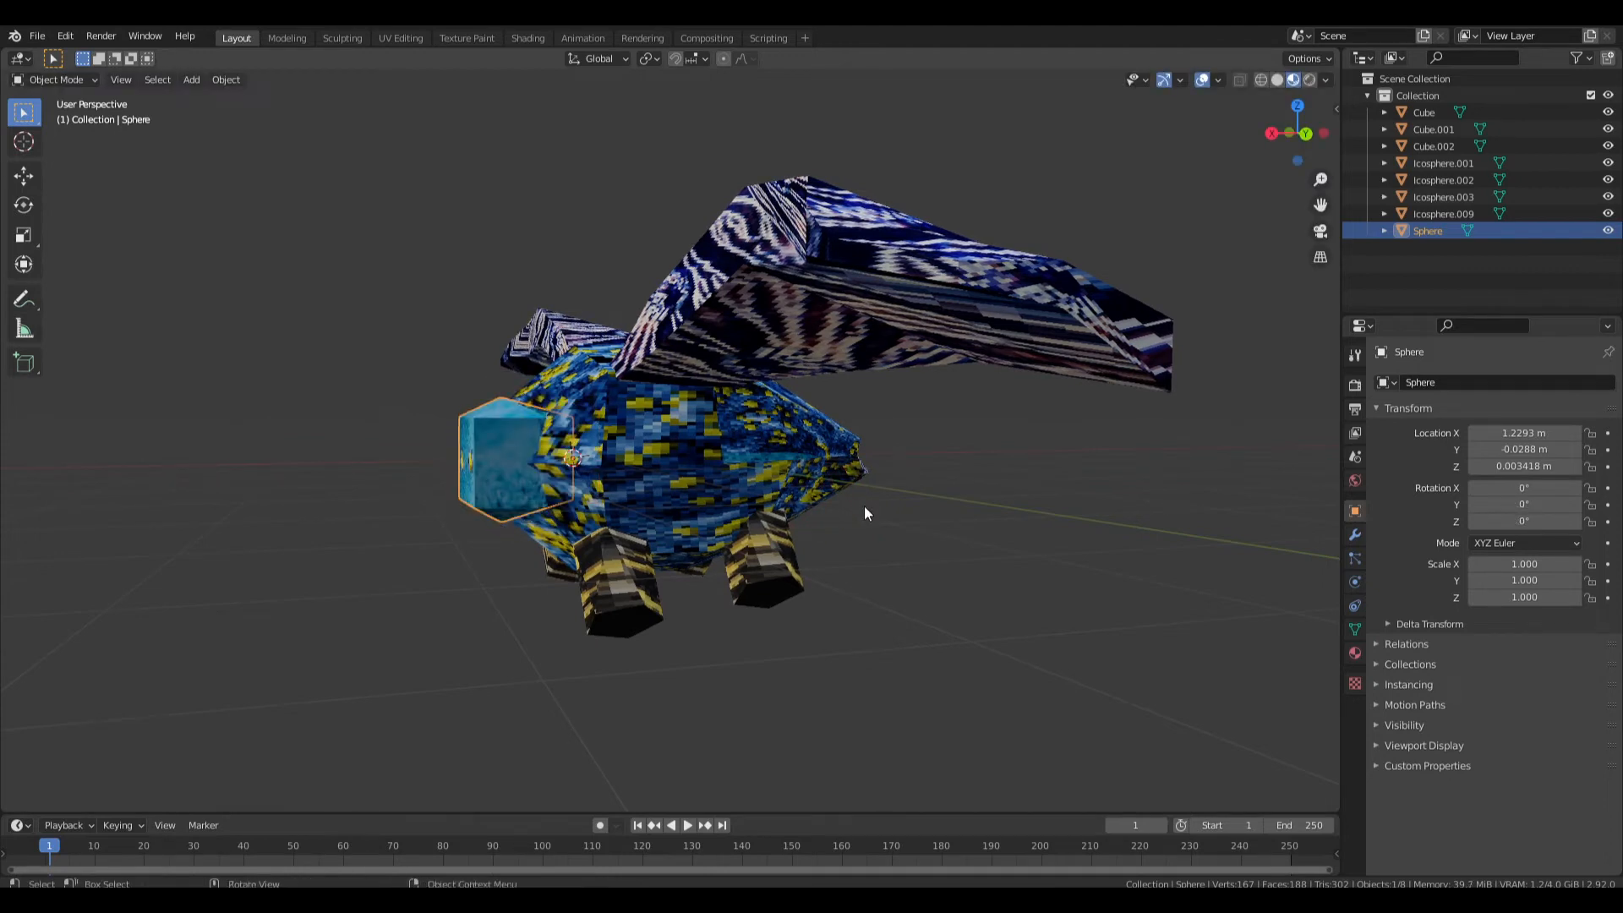
Try a free rotation of the head about its pivot and revert it through the undo history.
key(r)
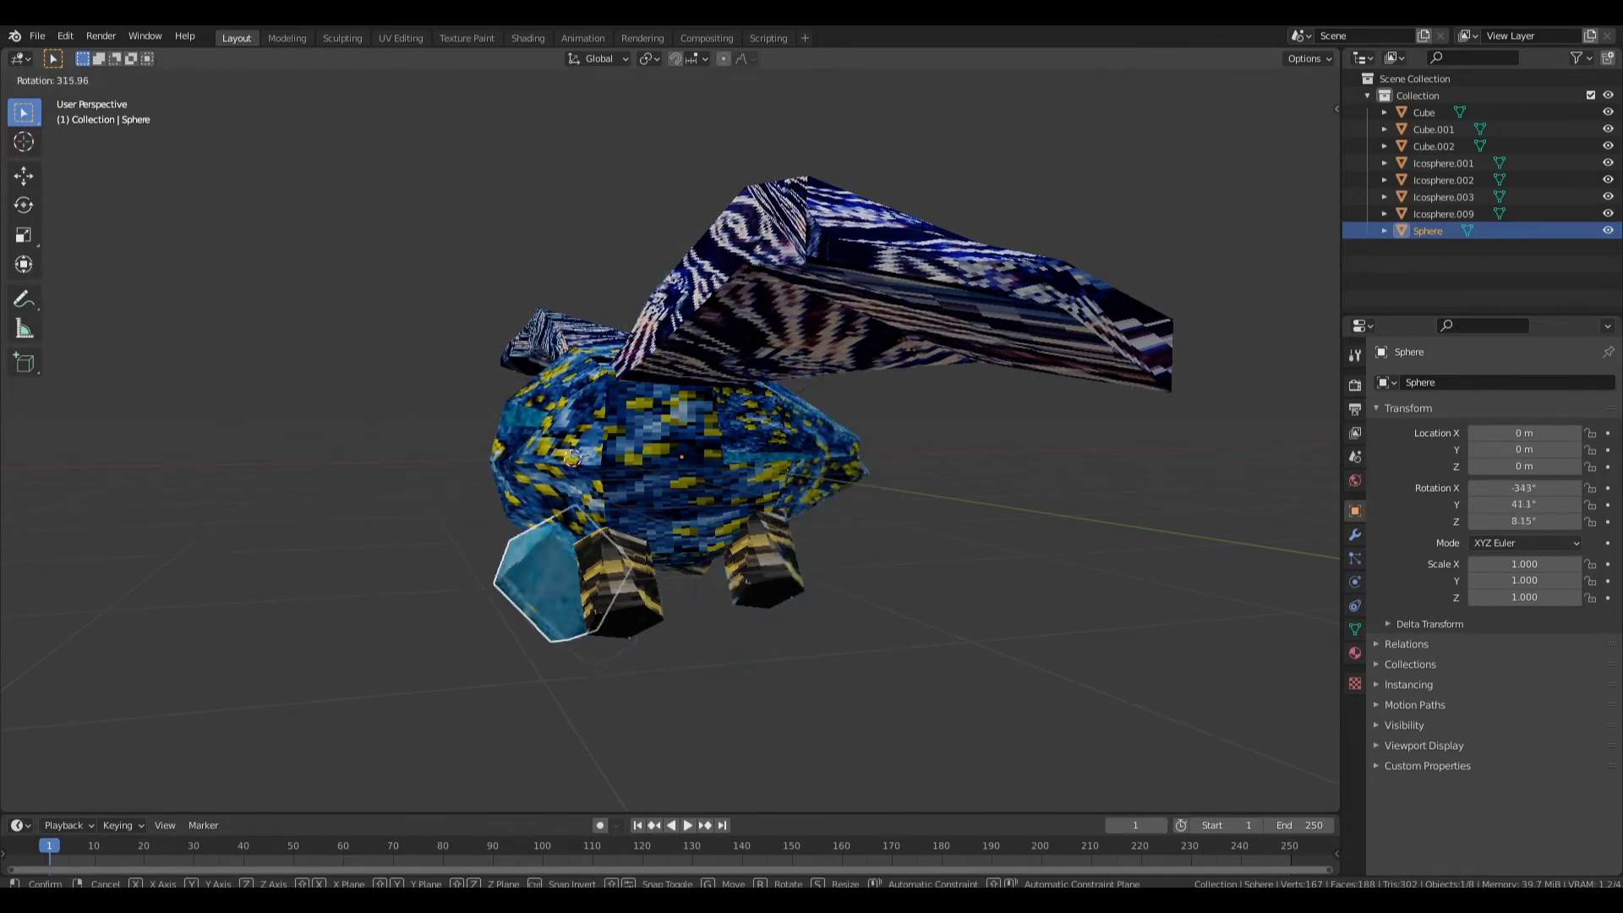
key(Escape)
key(ctrl+z)
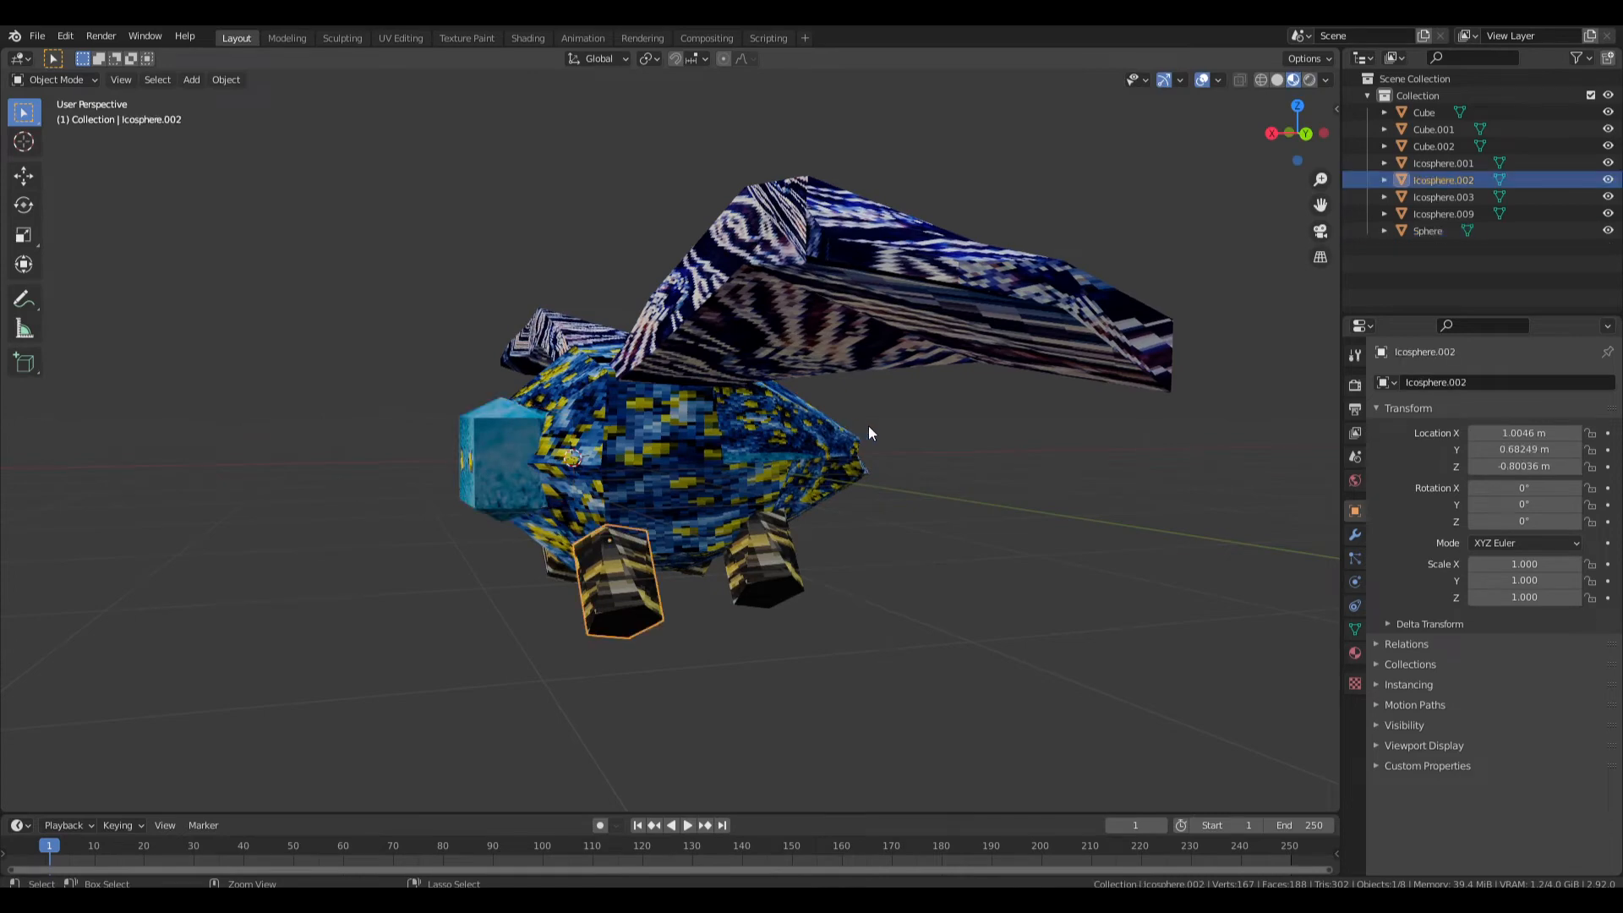
key(ctrl+shift+z)
key(ctrl+shift+z)
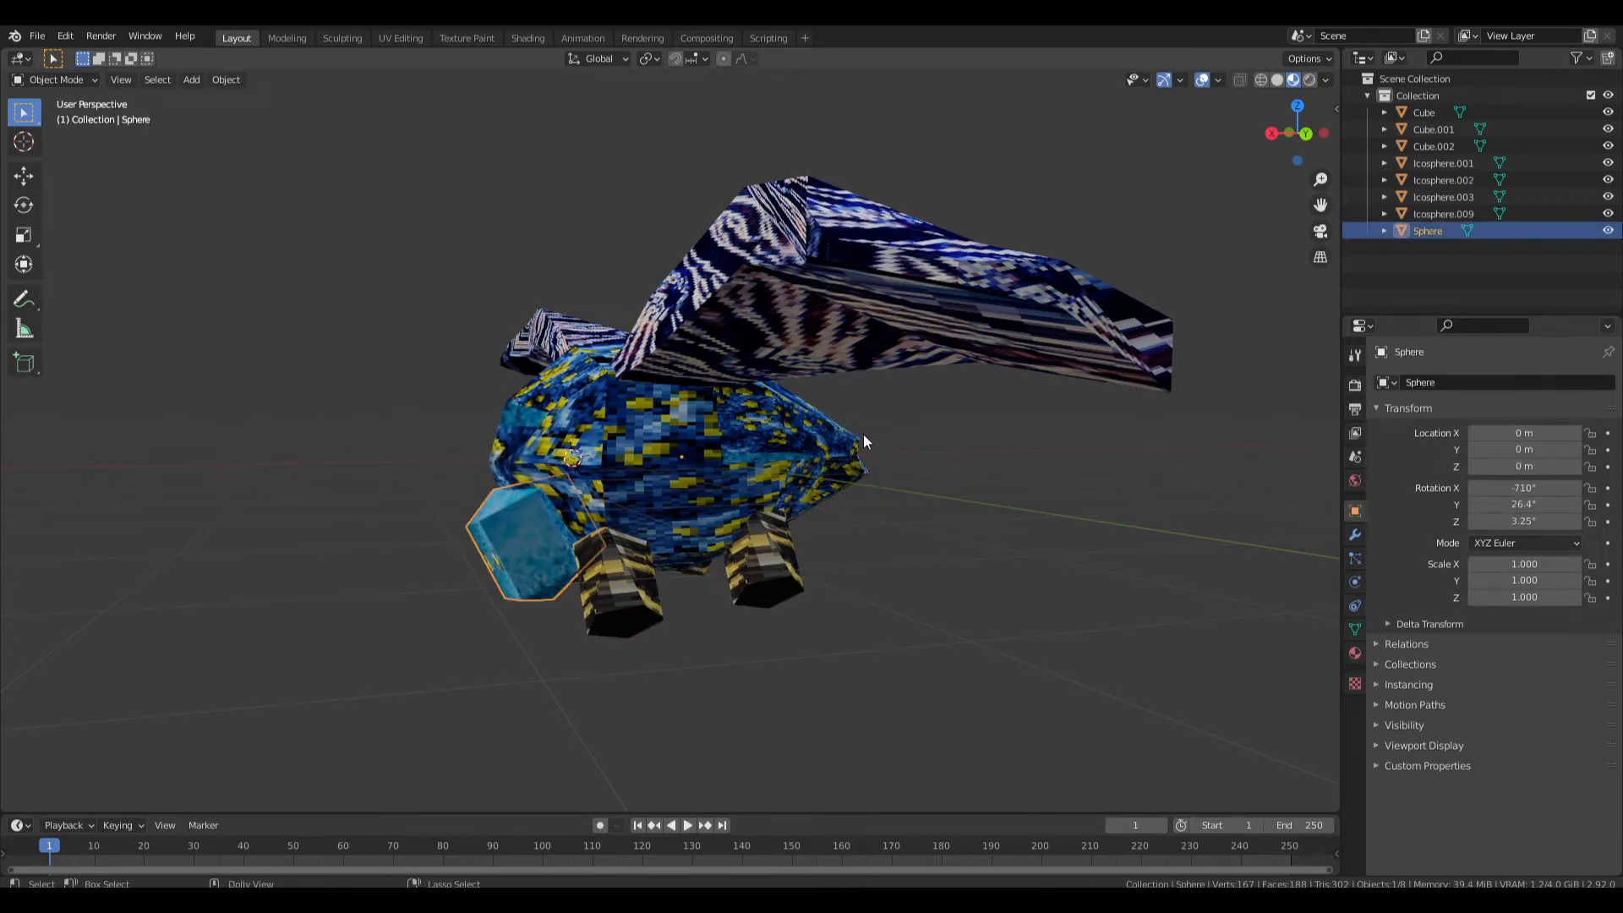
key(ctrl+z)
Isolate the head, set its origin to the 3D cursor again, and save the file with the full creature shown.
middle_drag(747, 479, 820, 485)
scroll(627, 473, up, 2)
key(KP_Divide)
scroll(820, 485, down, 3)
key(F3)
key(Return)
key(KP_Divide)
scroll(837, 533, down, 2)
key(ctrl+s)
middle_drag(879, 448, 951, 418)
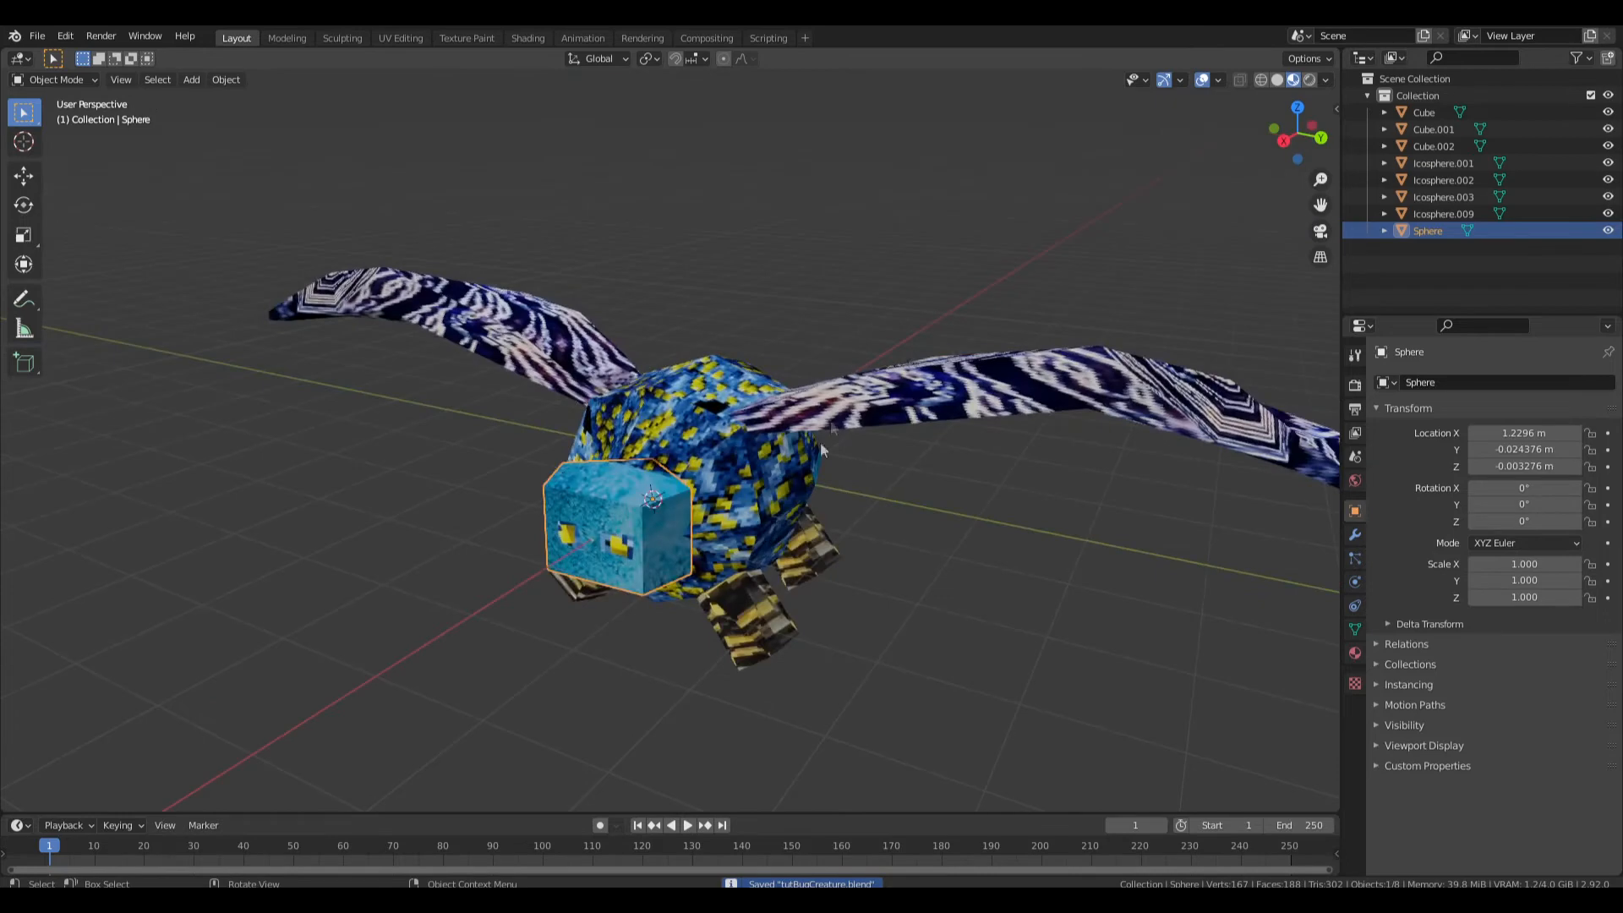
Isolate the two wings and set a wing's origin to the 3D cursor placed at its inner end.
click(946, 389)
shift+click(575, 359)
middle_drag(729, 404, 738, 542)
key(KP_Divide)
scroll(648, 458, up, 4)
key(F3)
key(Return)
click(732, 550)
shift+right_click(725, 547)
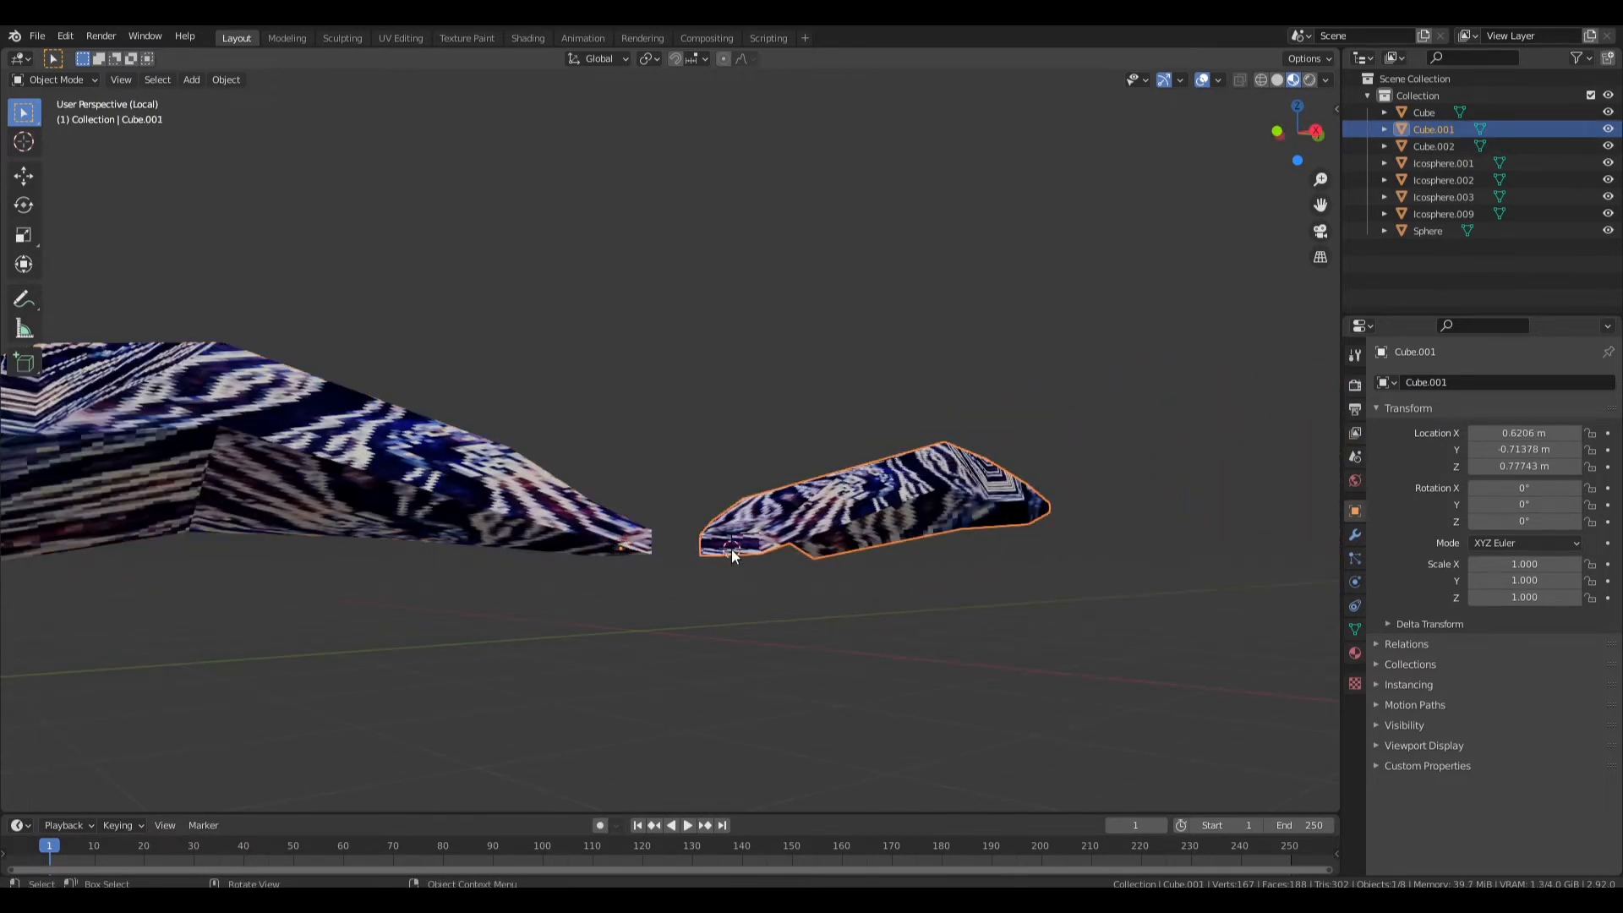
Test the wing's pivot with a small rotation and clear the rotation.
middle_drag(732, 573, 689, 551)
key(r)
click(658, 566)
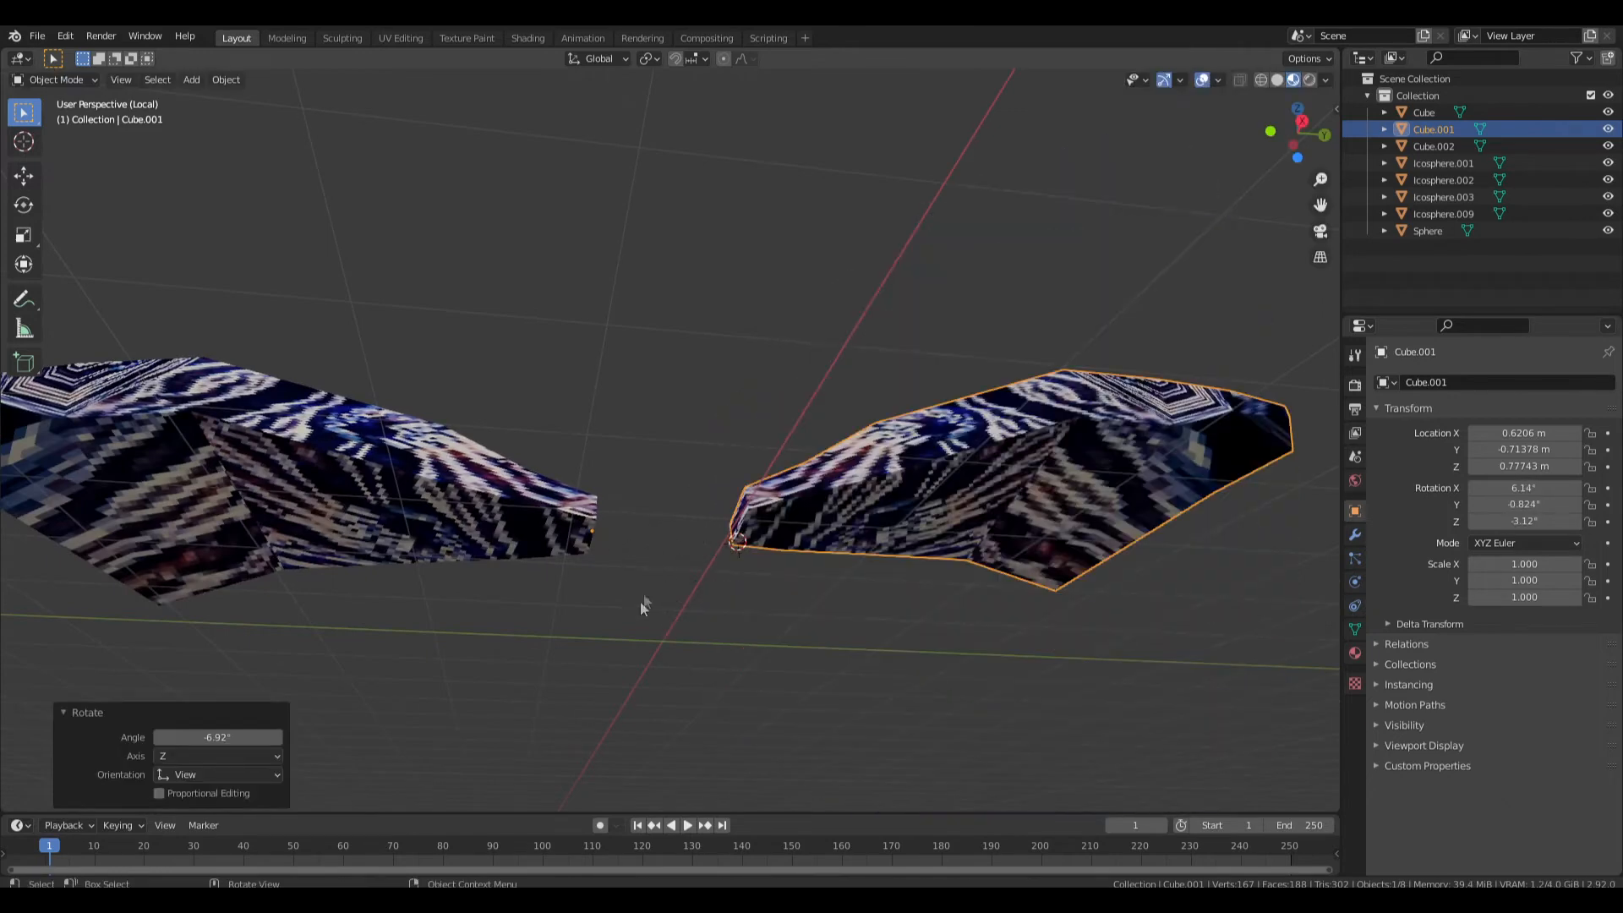
key(alt+r)
Isolate both wings again, set the Cube.001 wing's origin at its inner end, and return to the full creature.
shift+click(589, 542)
middle_drag(589, 542, 759, 581)
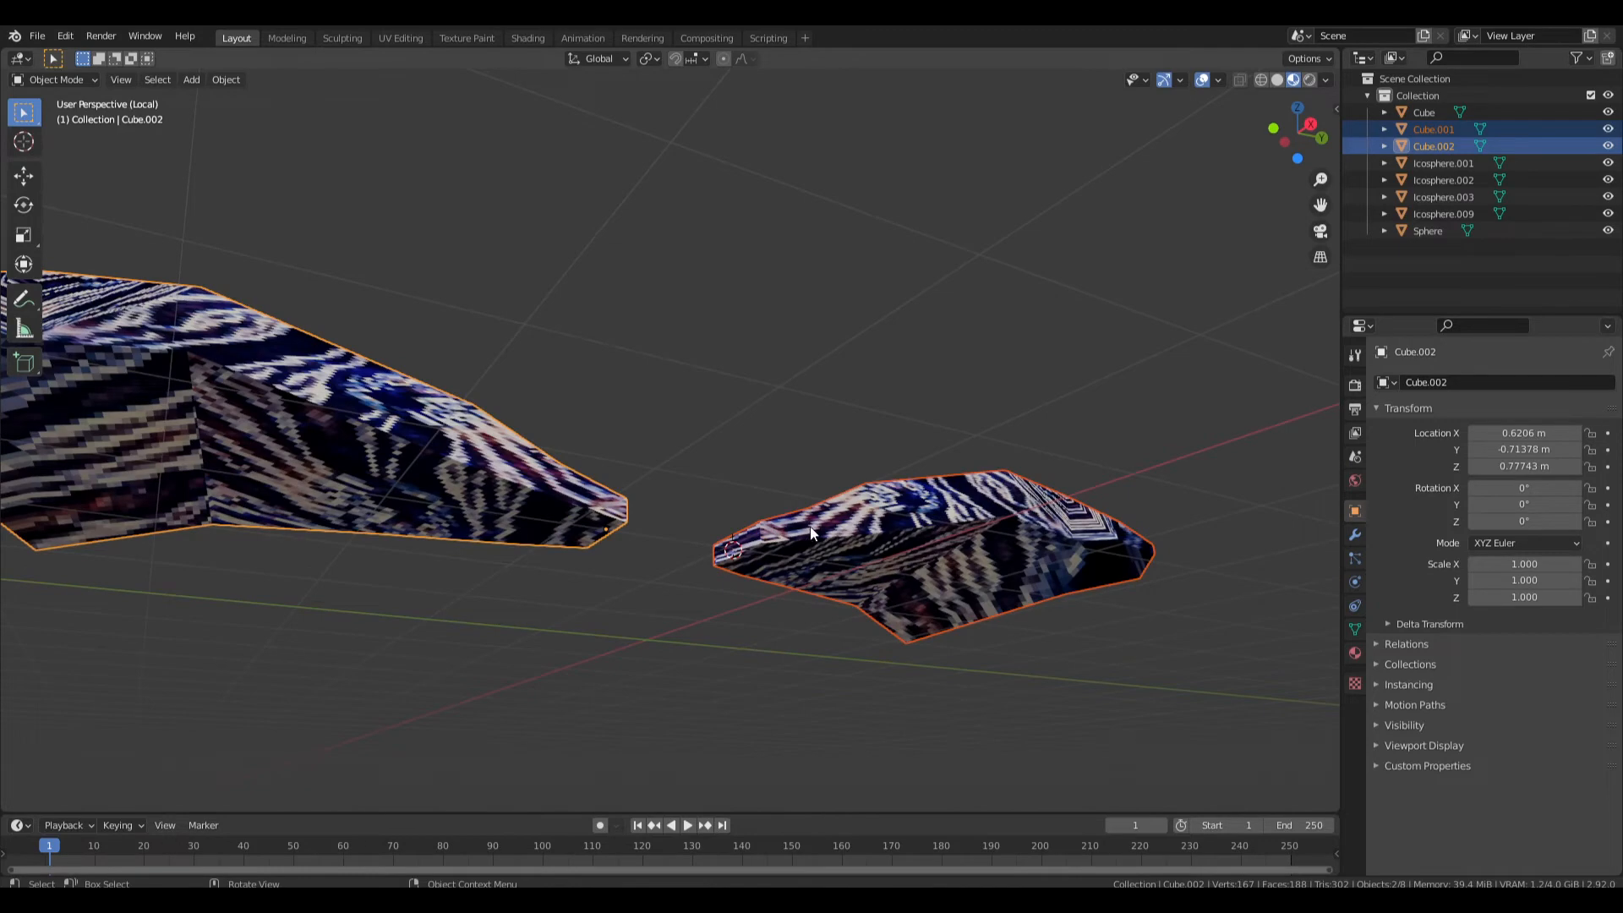
key(KP_Divide)
key(KP_Divide)
key(KP_Divide)
key(KP_Divide)
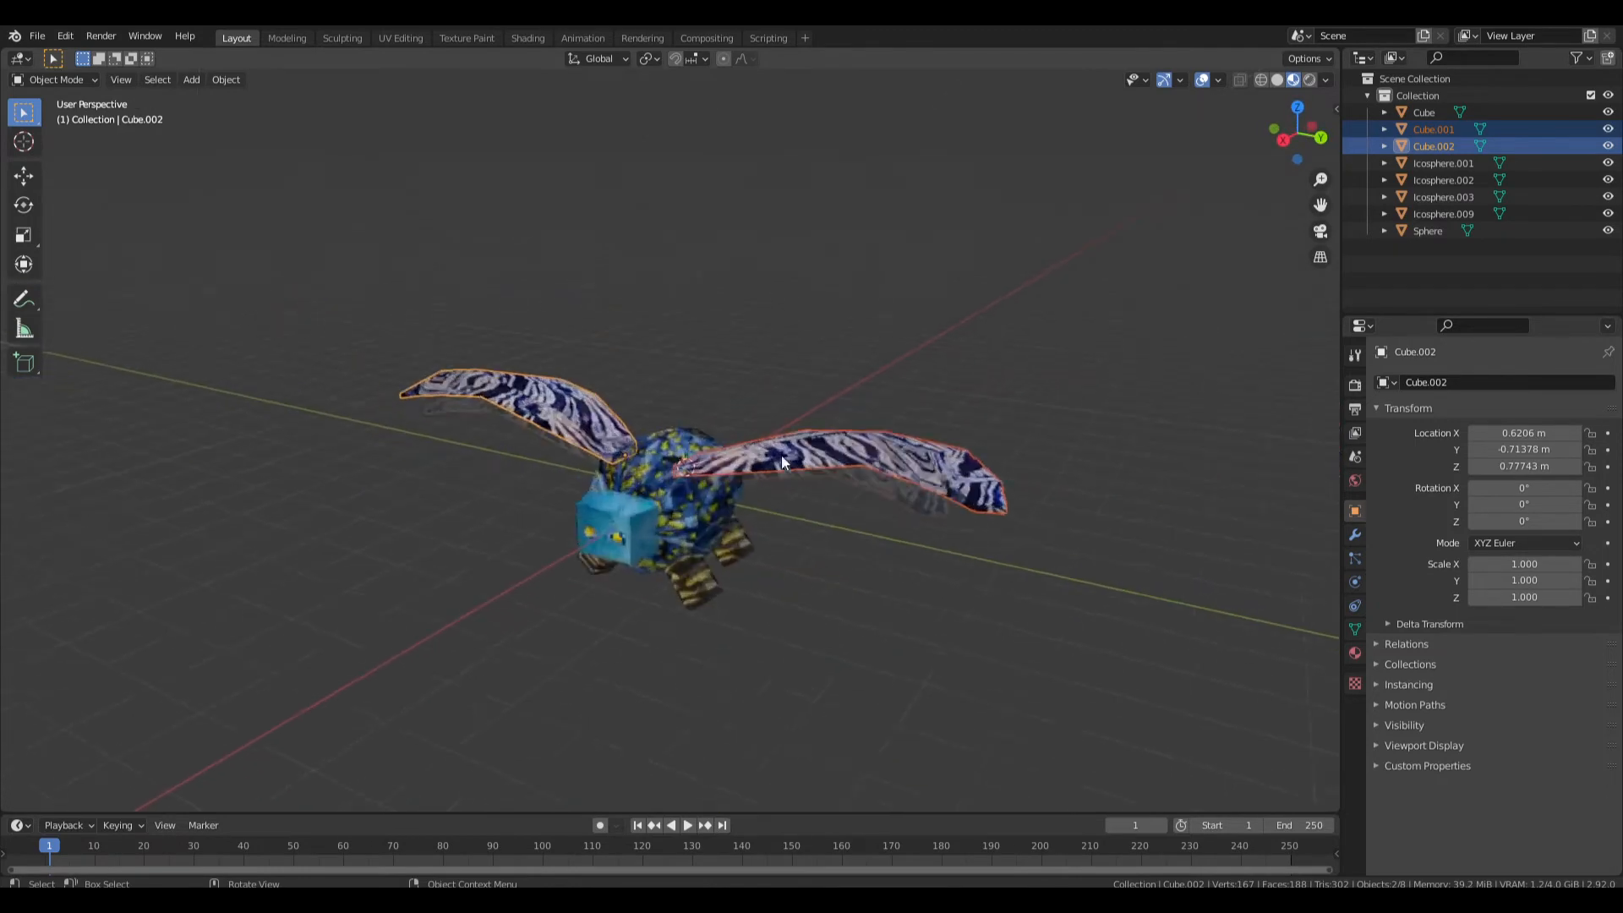
scroll(691, 510, up, 4)
middle_drag(691, 509, 850, 444)
click(818, 510)
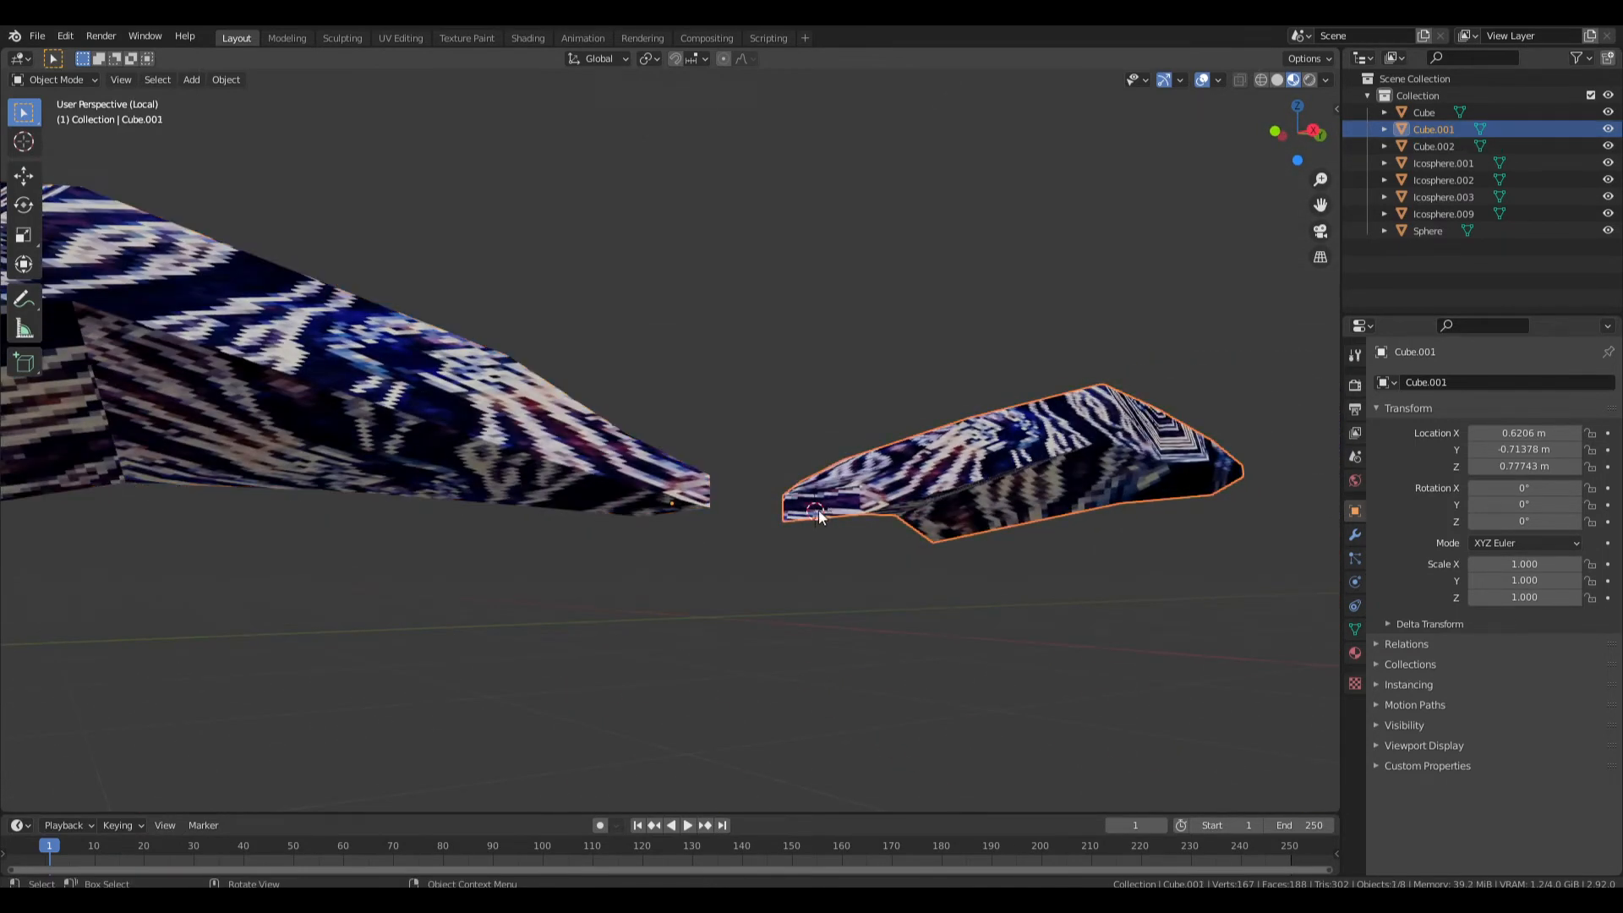
key(KP_Divide)
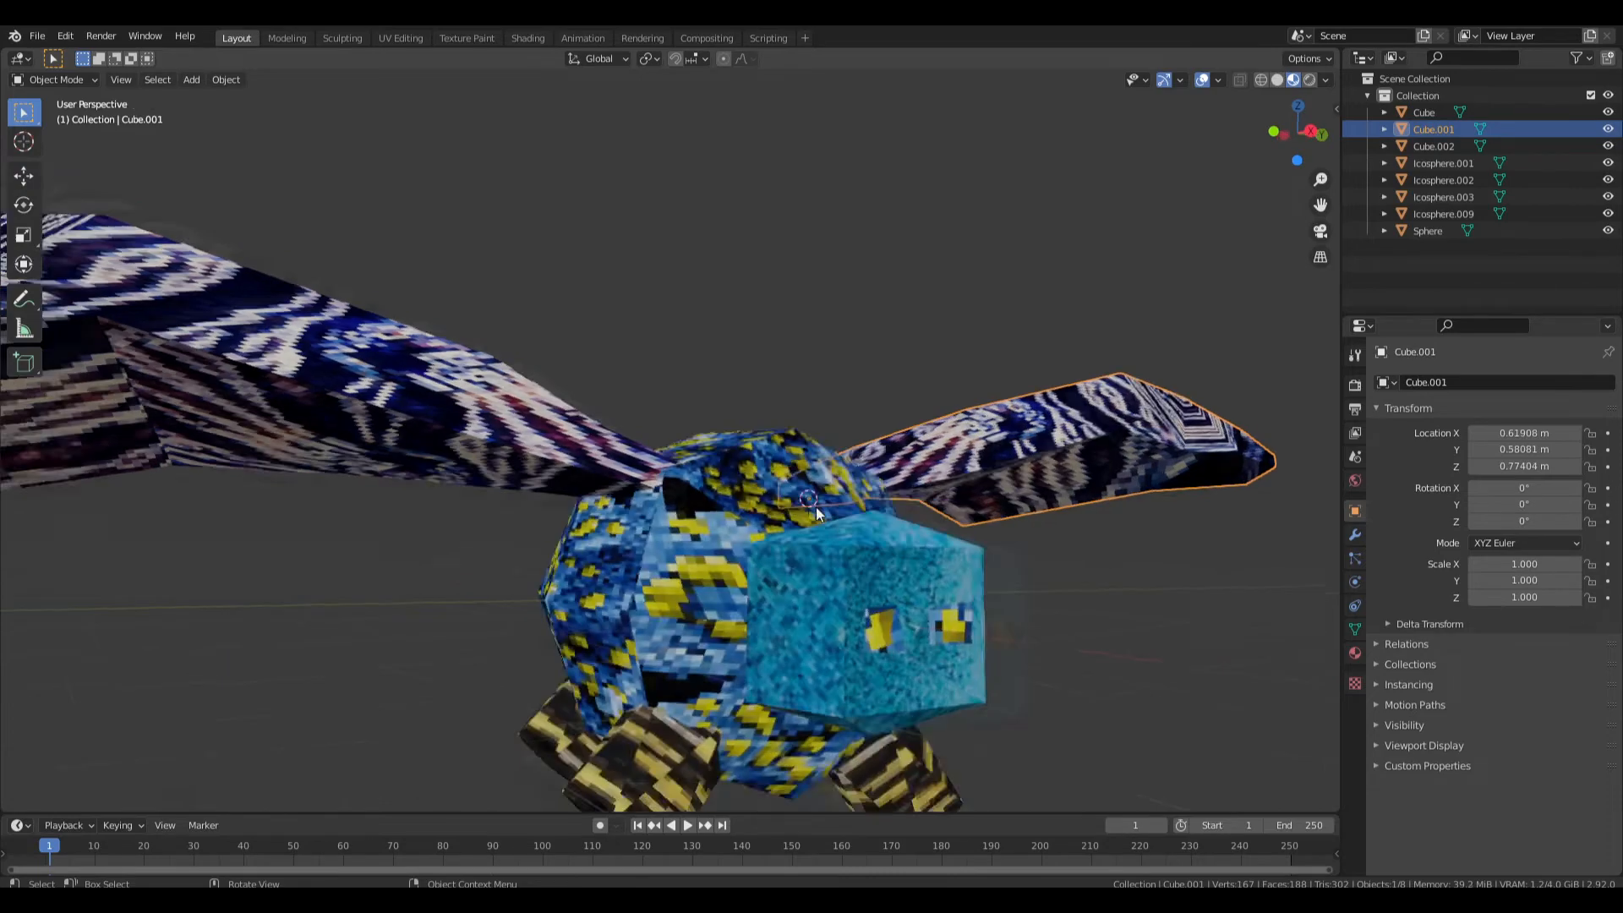
Try scaling the Cube.001 wing about its origin and undo it.
key(s)
click(828, 540)
key(ctrl+z)
Try applying all transforms to every part of the creature and undo it.
key(a)
middle_drag(867, 554, 764, 549)
key(alt+a)
key(a)
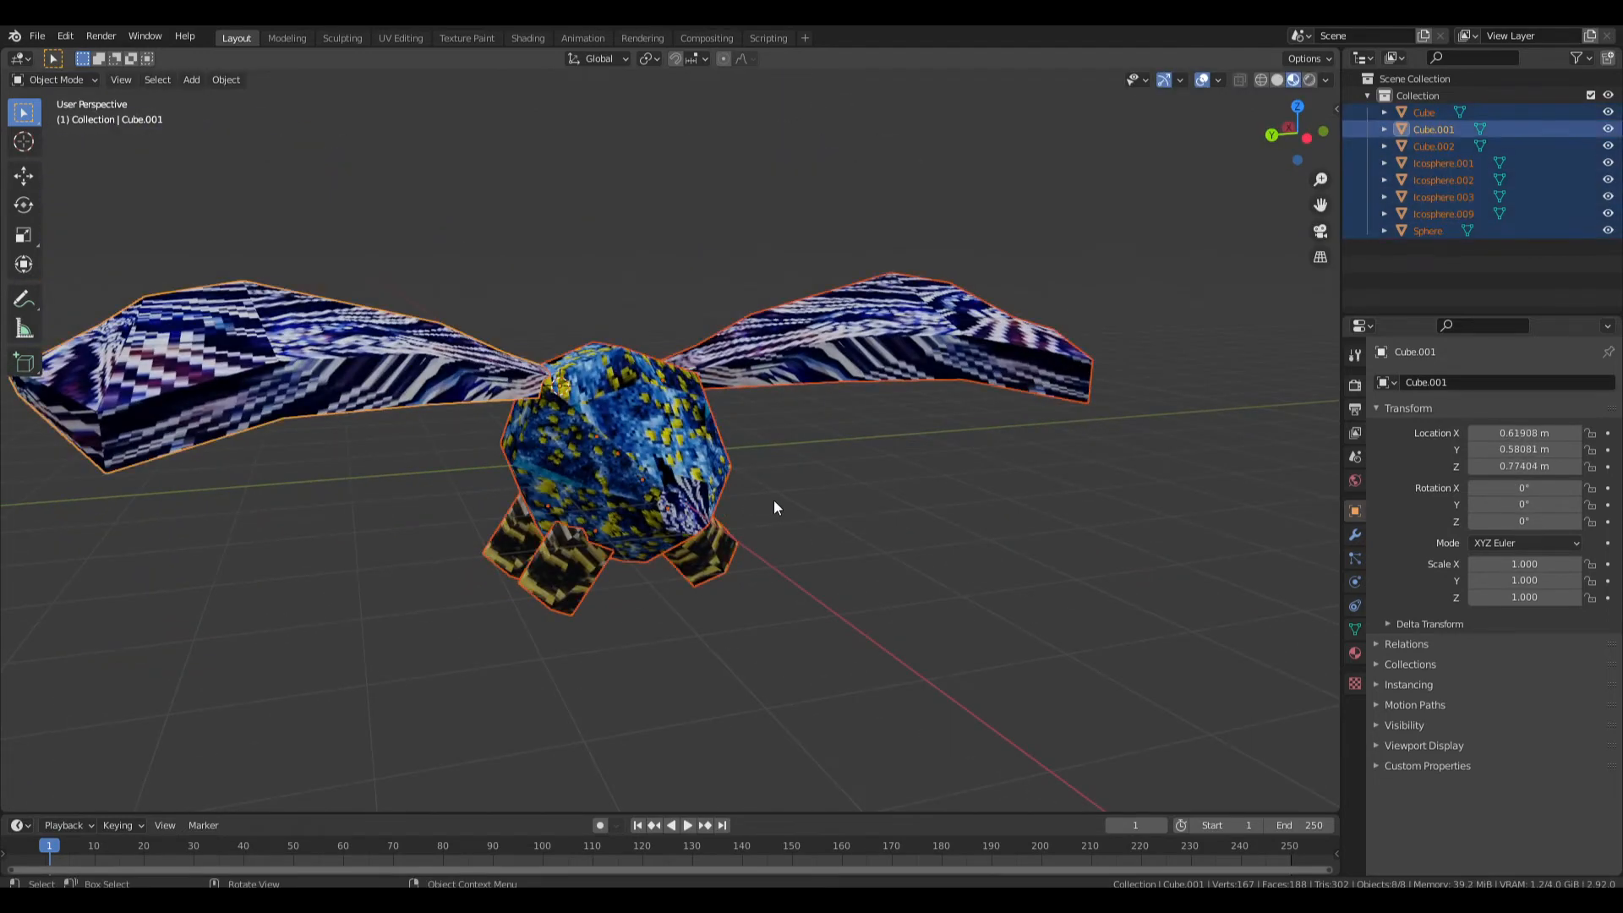
key(F3)
text(all tra)
key(Return)
middle_drag(775, 501, 983, 501)
key(ctrl+z)
Save the file and export all creature parts in glTF Embedded format, overwriting tutBugCreature.gltf.
key(ctrl+s)
key(alt+a)
key(a)
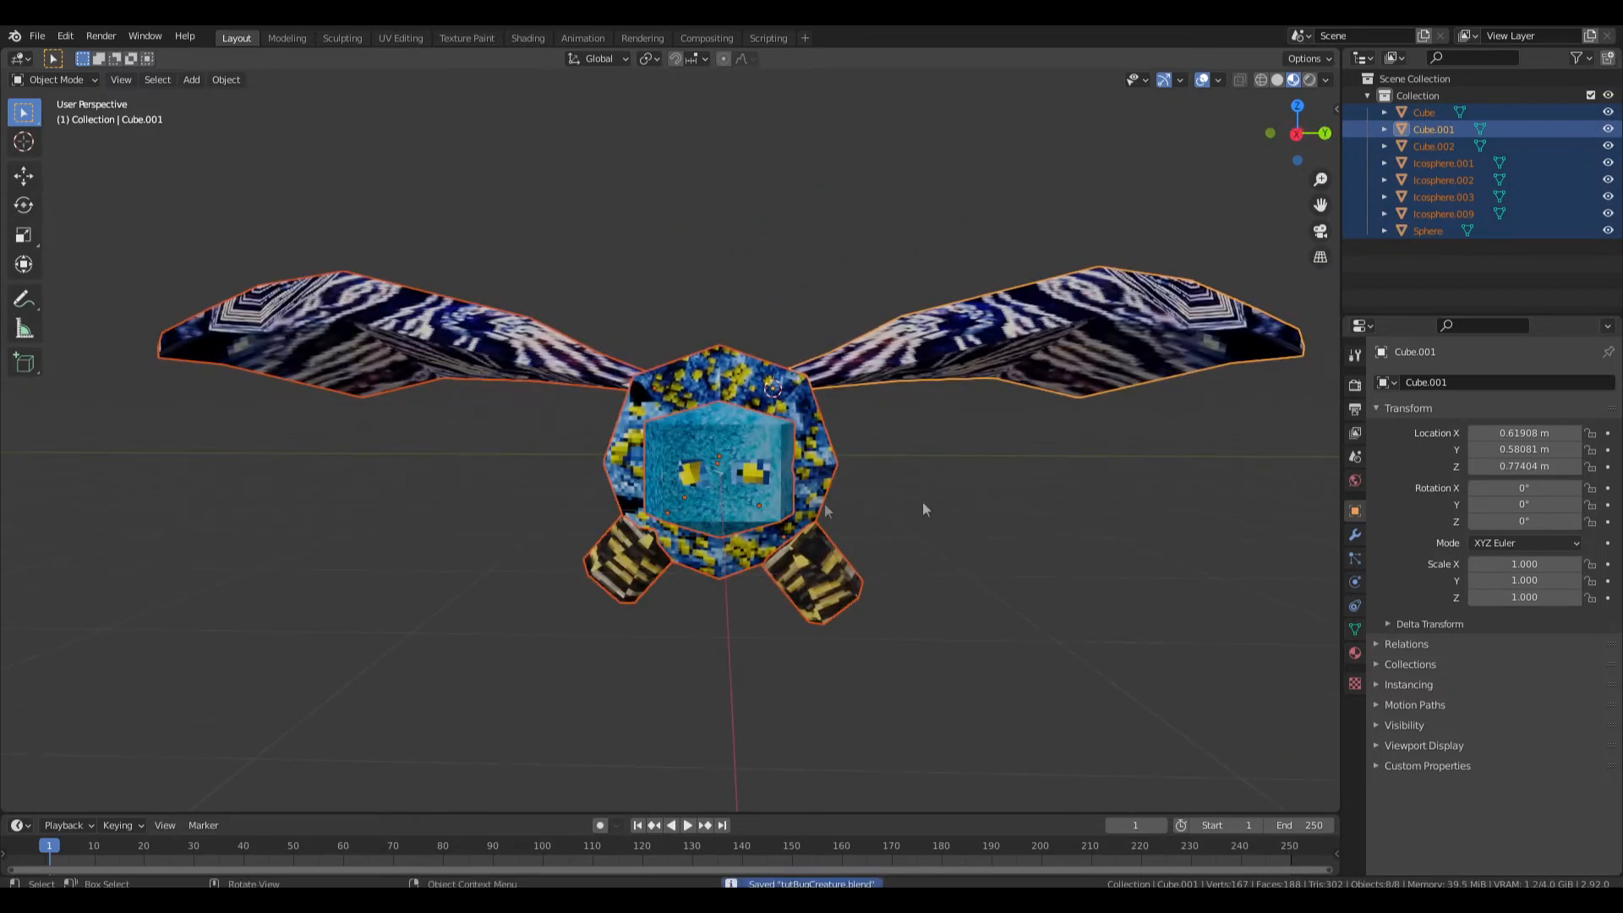
scroll(984, 502, down, 1)
click(37, 36)
mouse_move(119, 281)
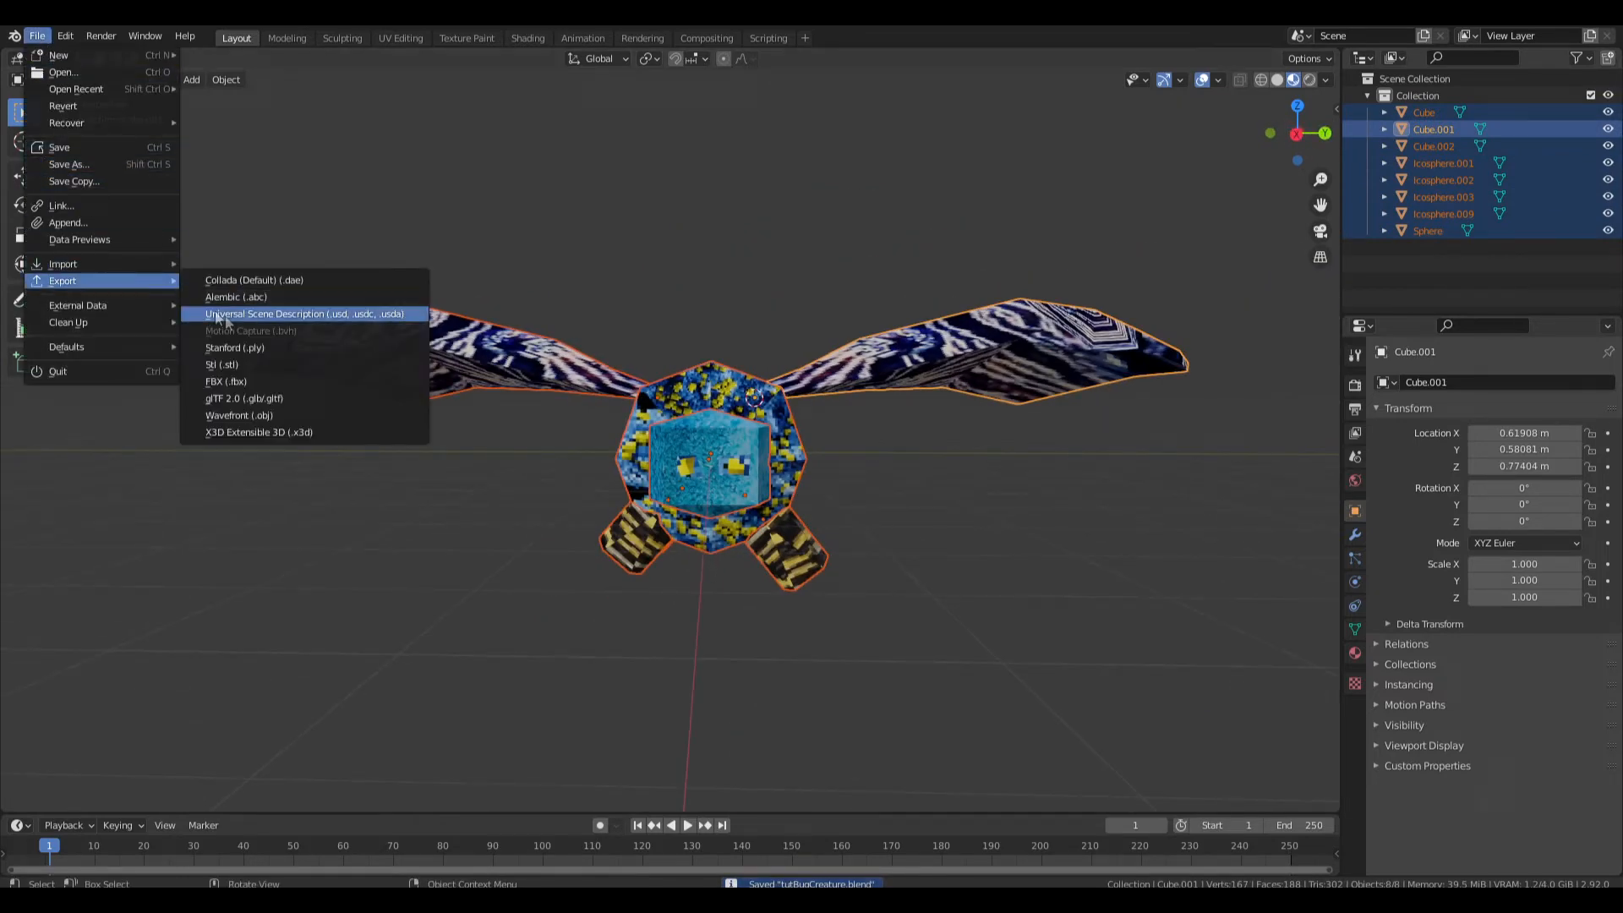
click(228, 401)
click(1467, 222)
click(1419, 264)
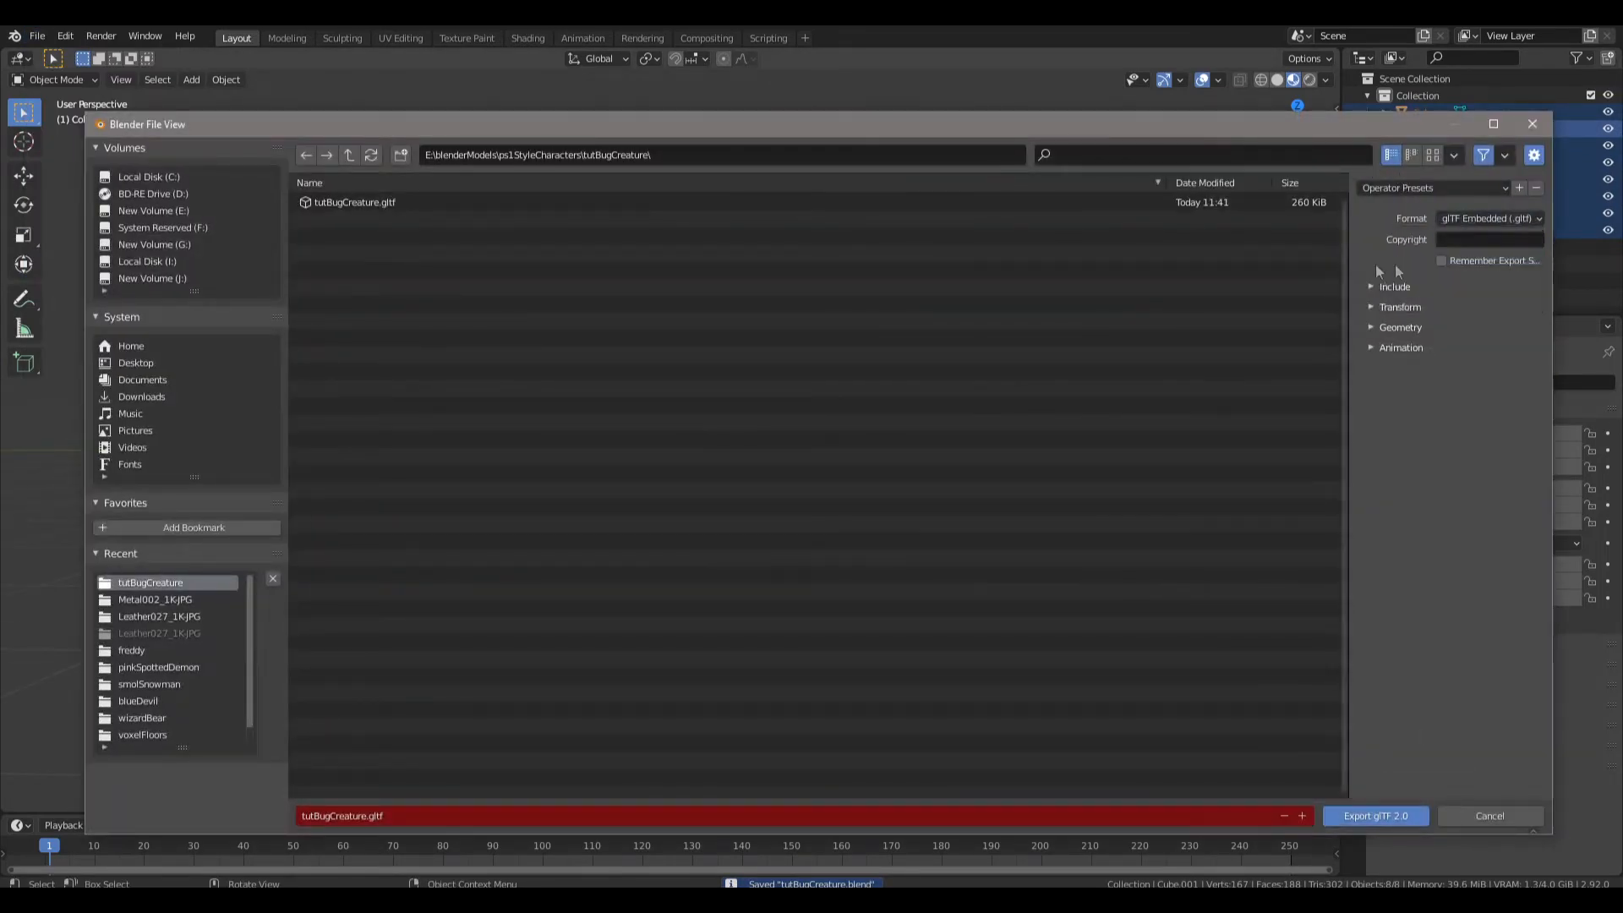
click(1345, 817)
Copy tutBugCreature.gltf from its model folder into the TutBugCreatureAnim project folder and switch to Godot.
key(alt+Tab)
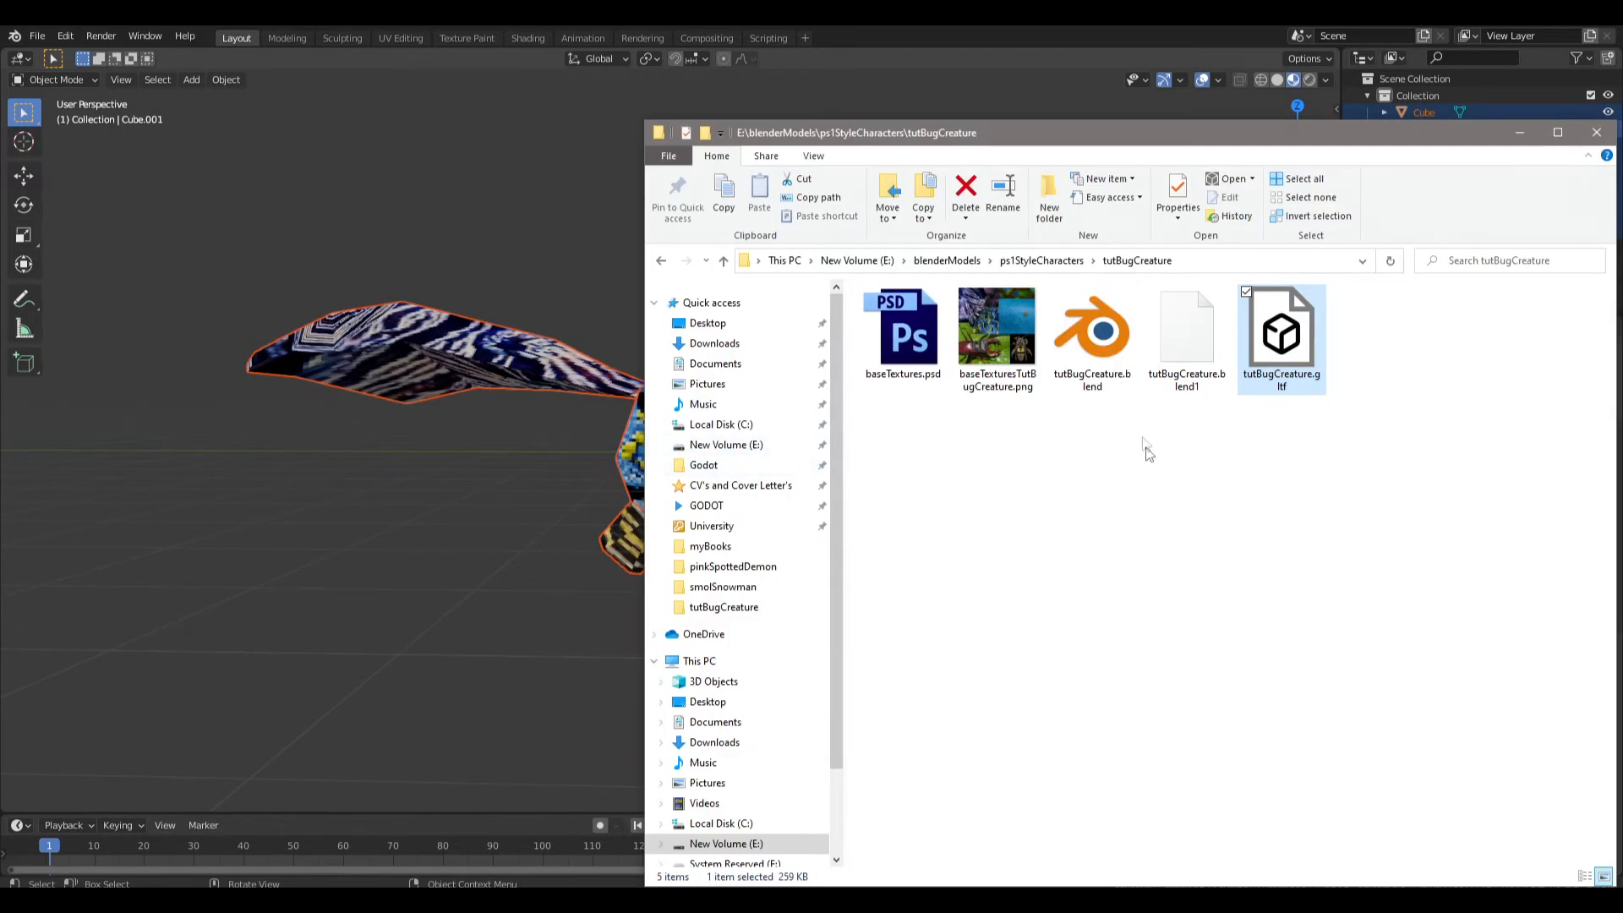
key(alt+Tab)
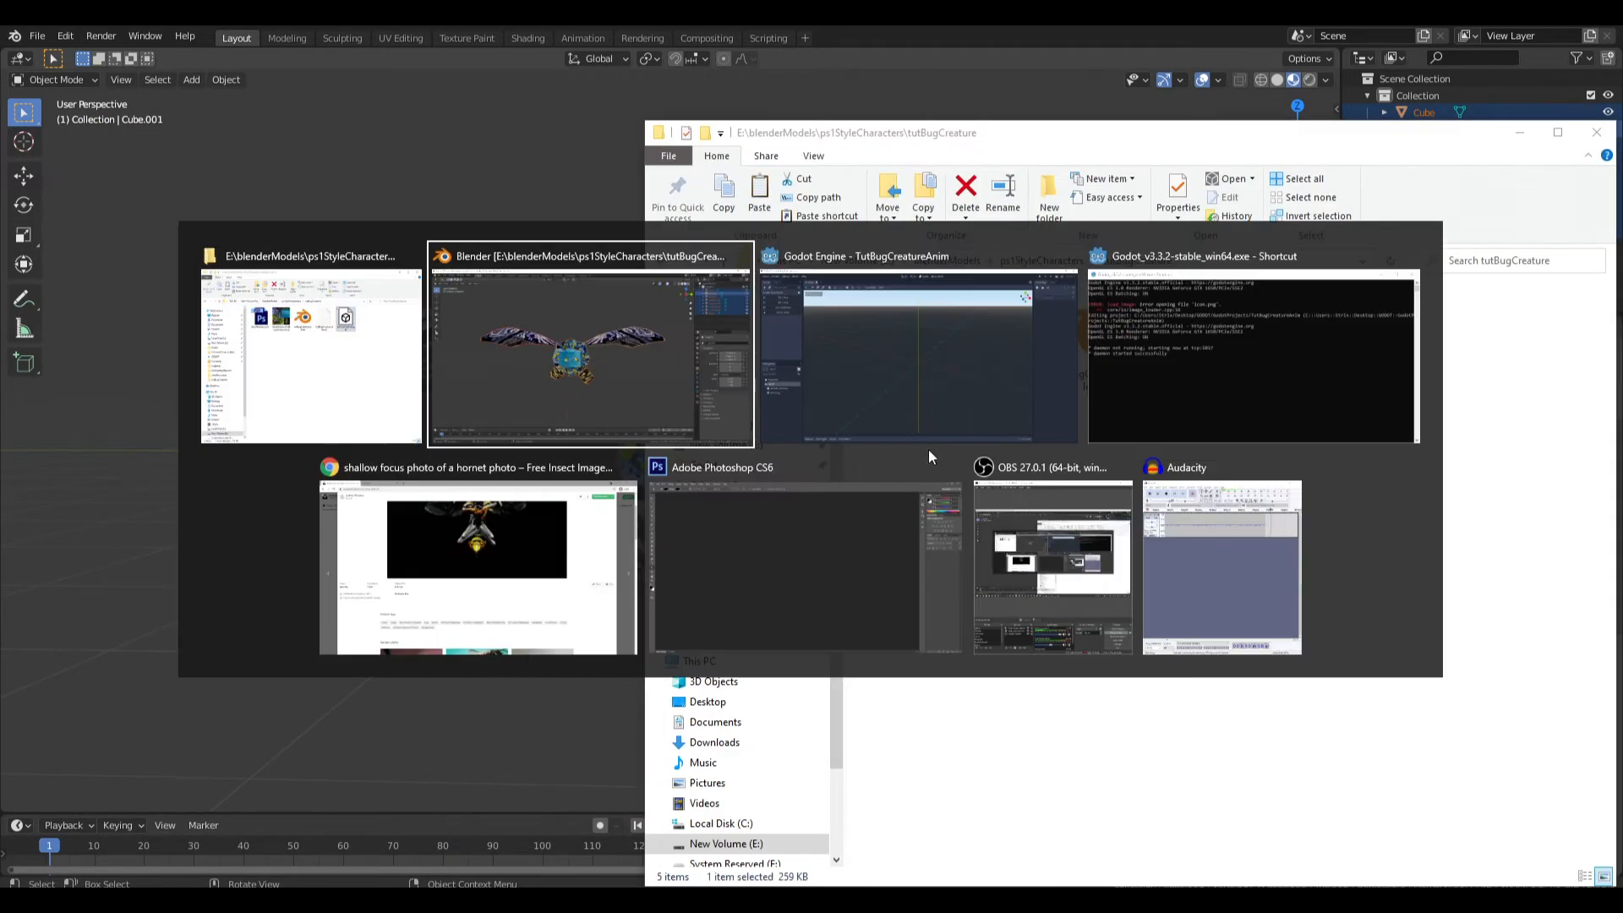
click(808, 373)
right_click(38, 591)
click(110, 819)
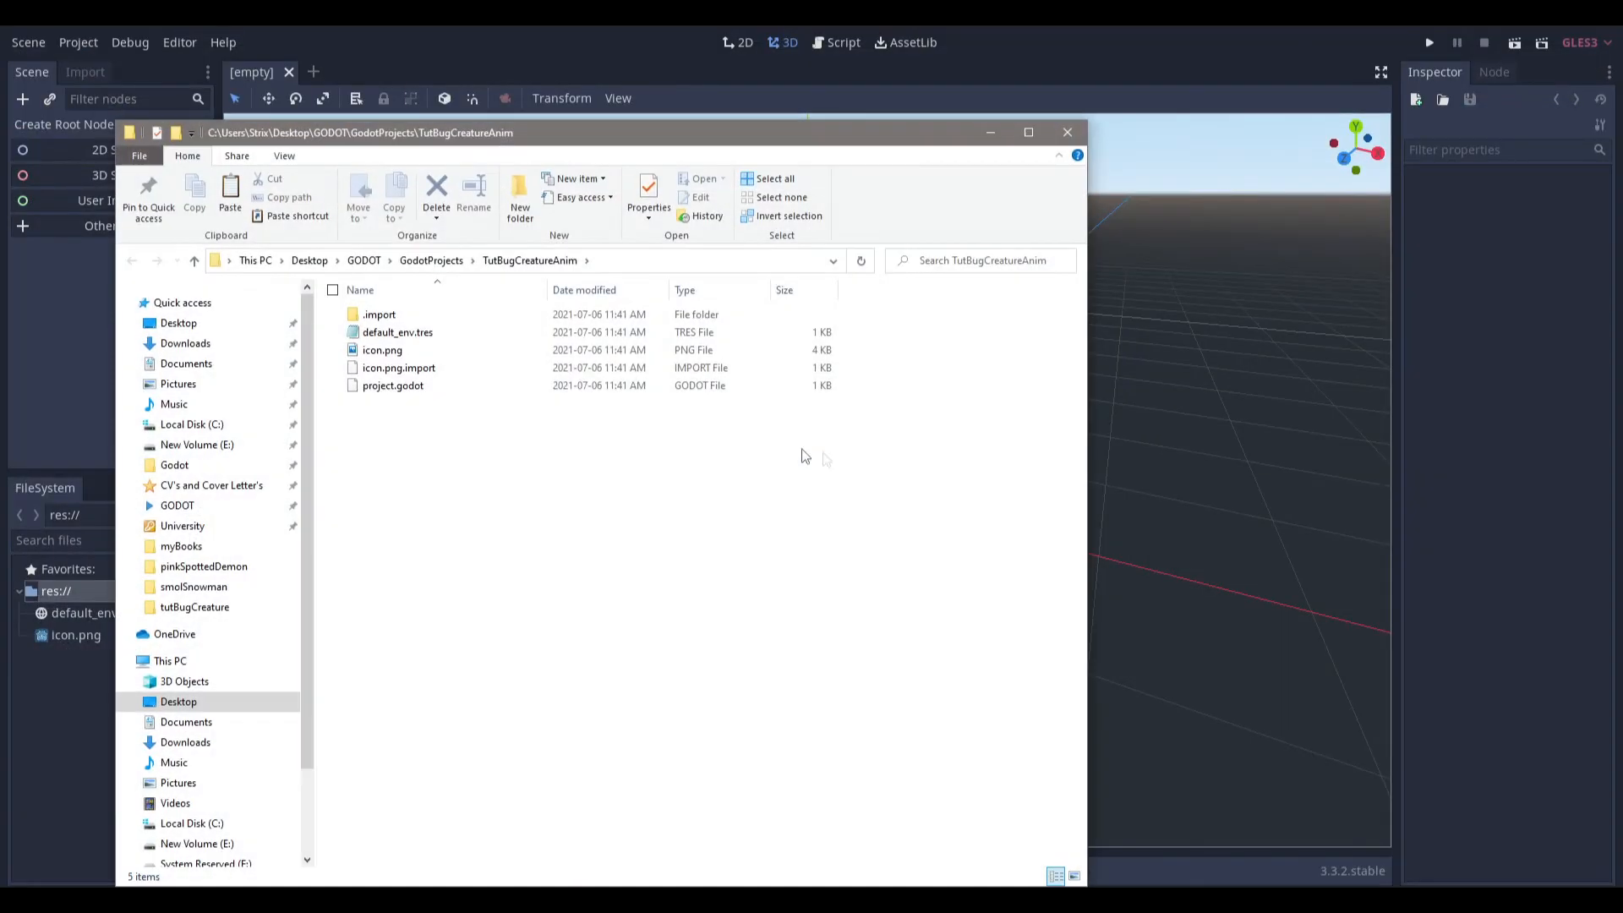
key(ctrl+v)
click(5, 348)
Create a 3D scene with its root node named World and save it as World.tscn.
click(96, 183)
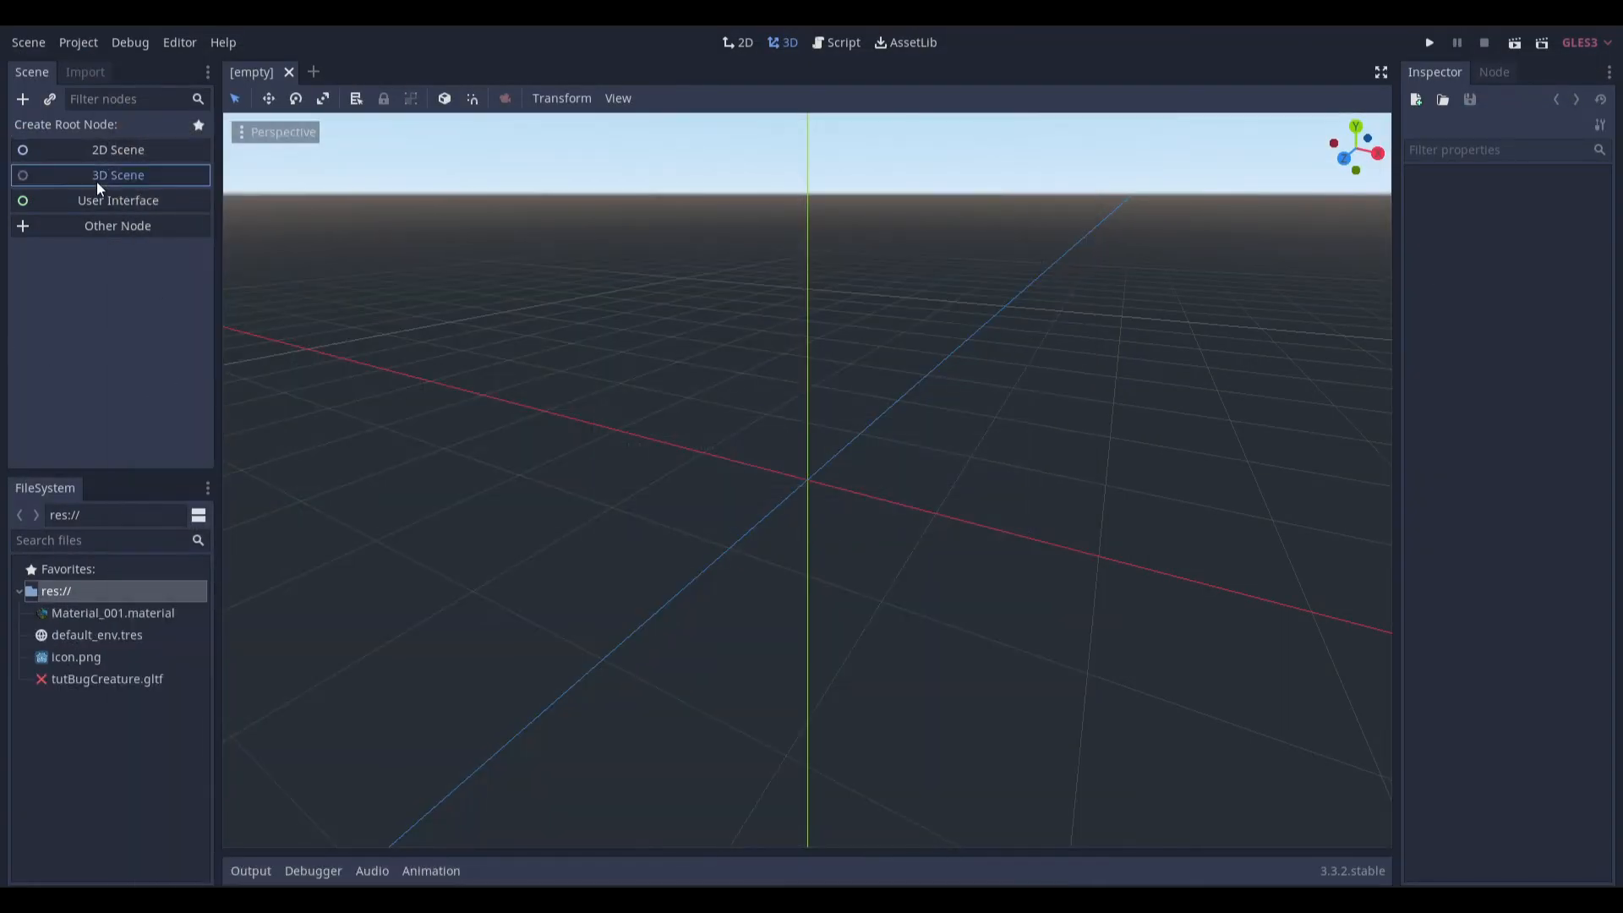
double_click(108, 127)
text(World)
key(Return)
key(ctrl+s)
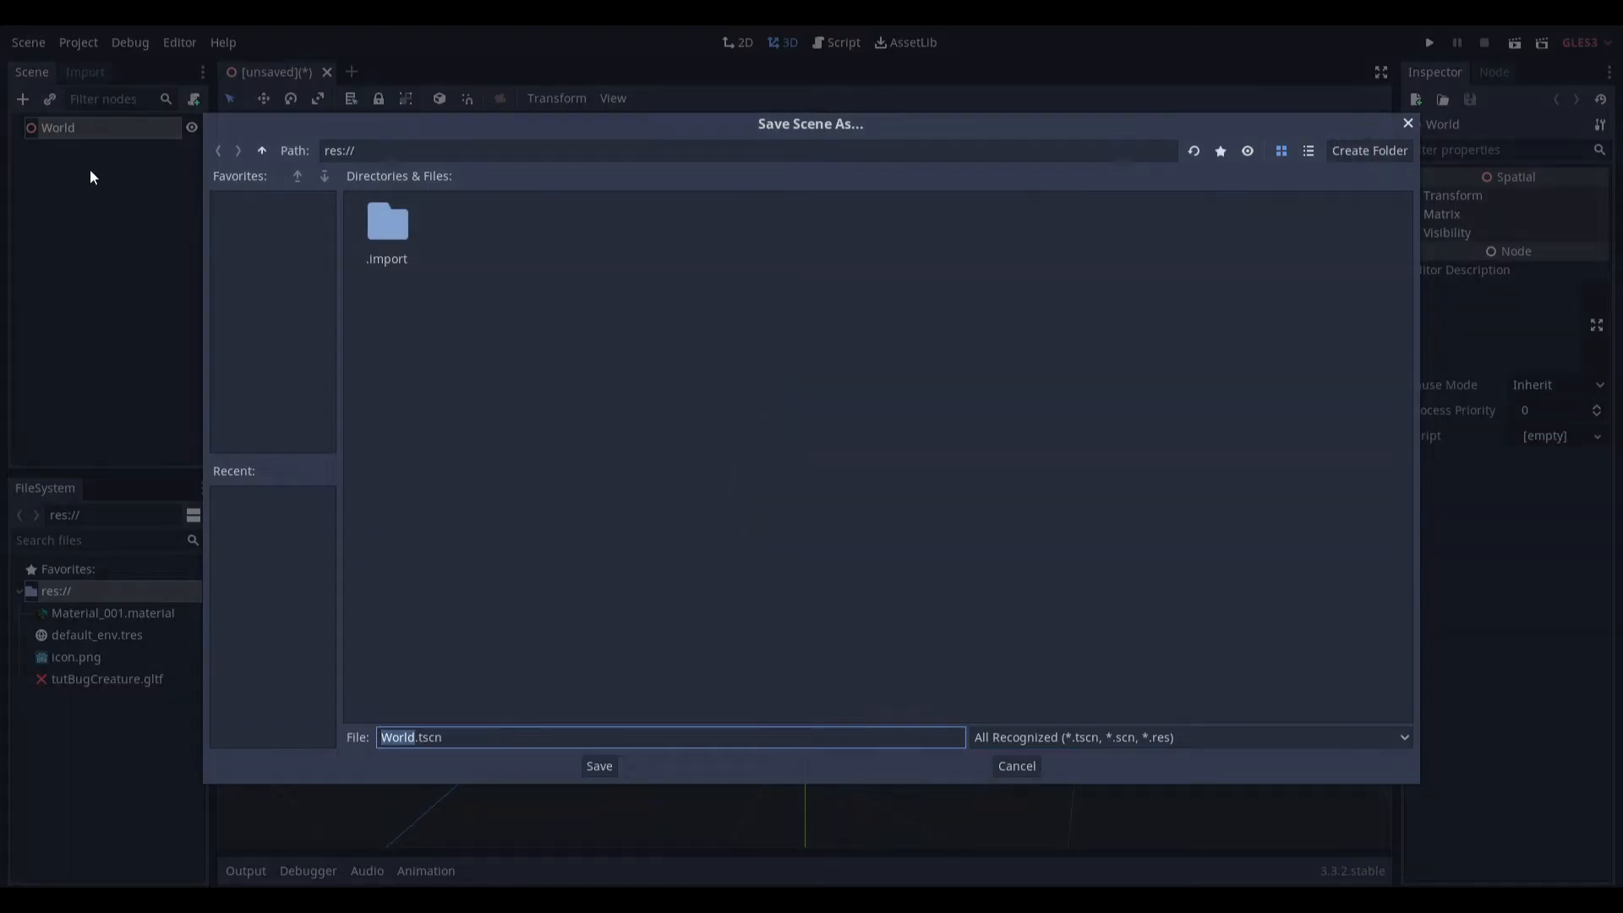
click(592, 761)
Add an AnimationPlayer node under the World root.
key(ctrl+a)
text(animat)
key(Down)
key(Return)
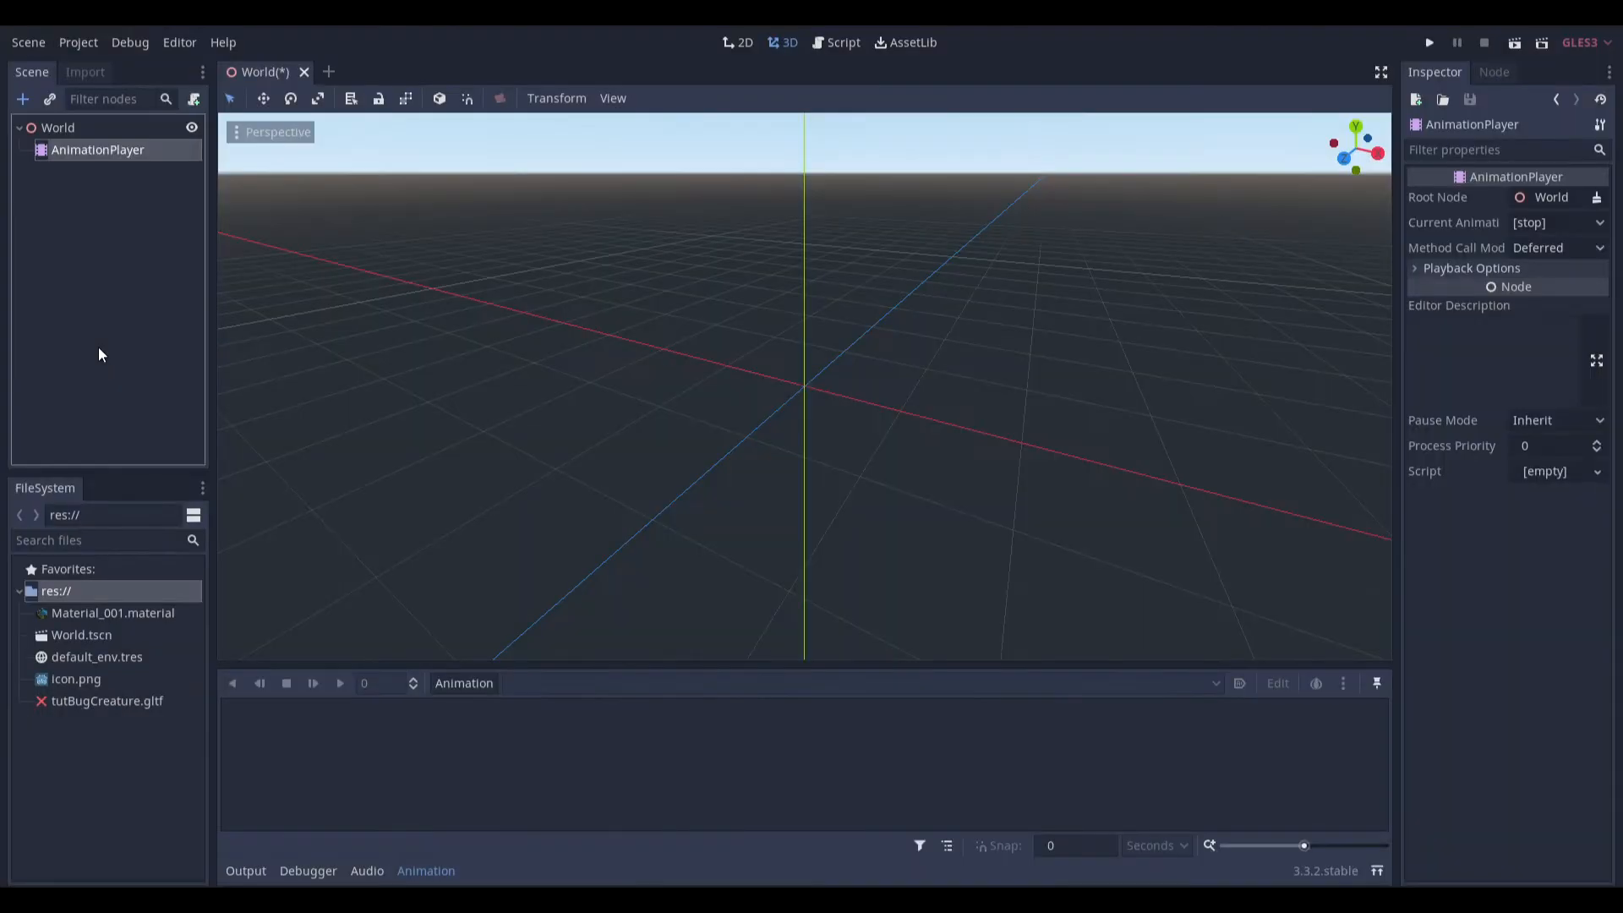
Open the imported tutBugCreature.gltf scene and expand the mesh properties of the Cube body.
double_click(67, 702)
click(859, 480)
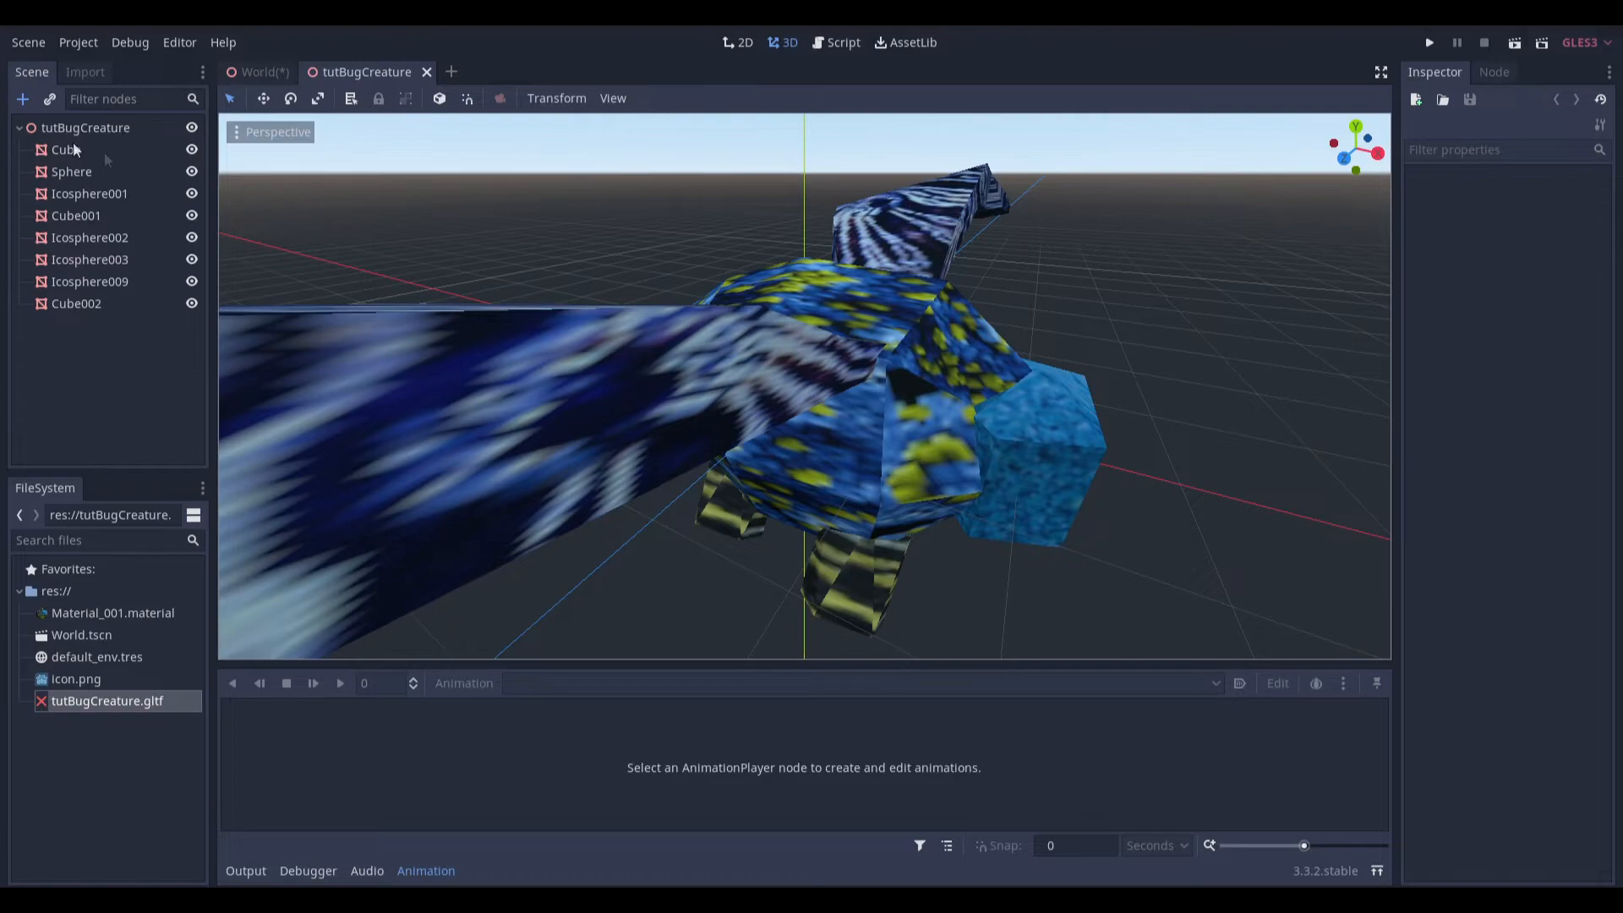
click(106, 156)
scroll(989, 385, down, 4)
middle_drag(989, 385, 878, 318)
scroll(816, 328, up, 4)
click(1537, 241)
click(1537, 242)
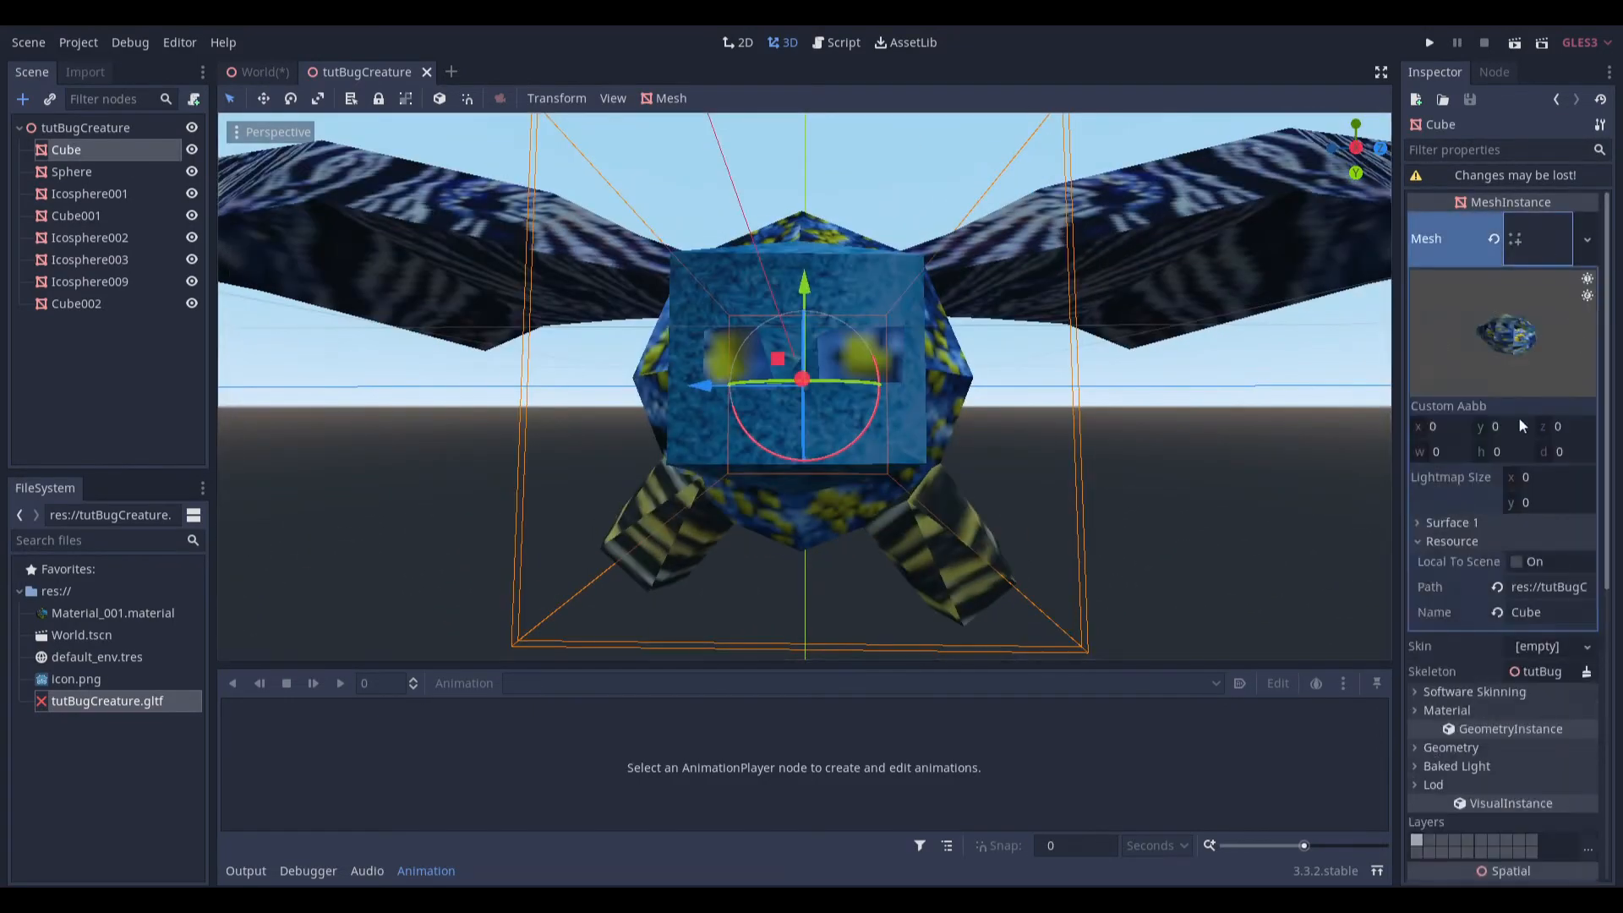
Disable Mipmaps, Repeat and Filter on the albedo texture of the body's Surface 1 material.
click(1459, 521)
click(1517, 575)
scroll(1515, 676, down, 3)
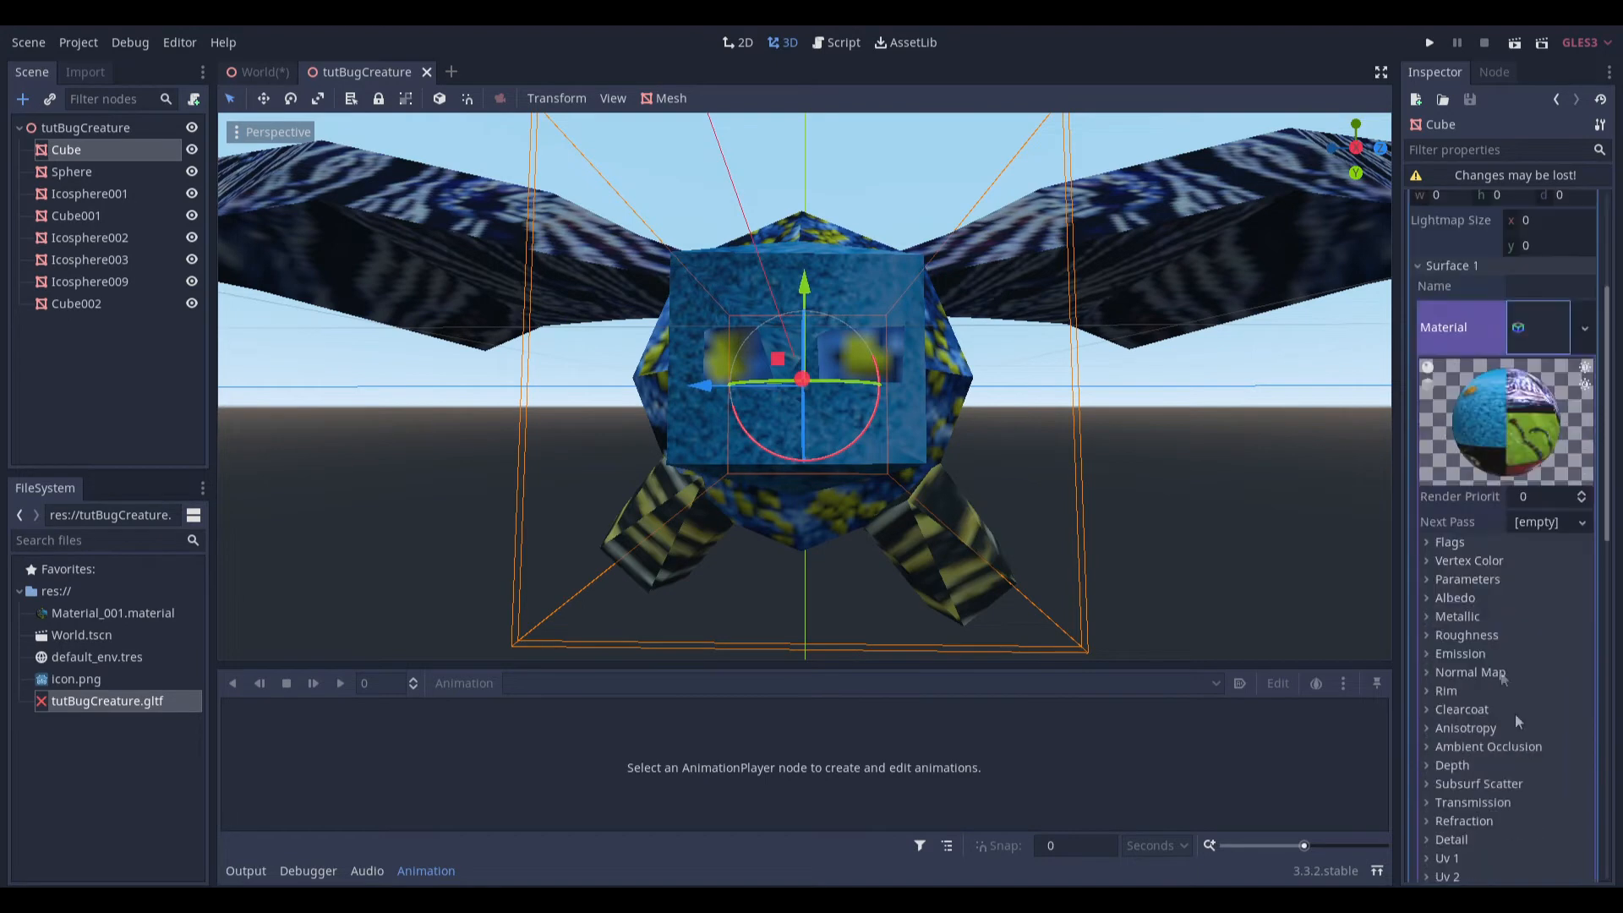
click(1452, 599)
click(1522, 660)
scroll(1537, 490, down, 3)
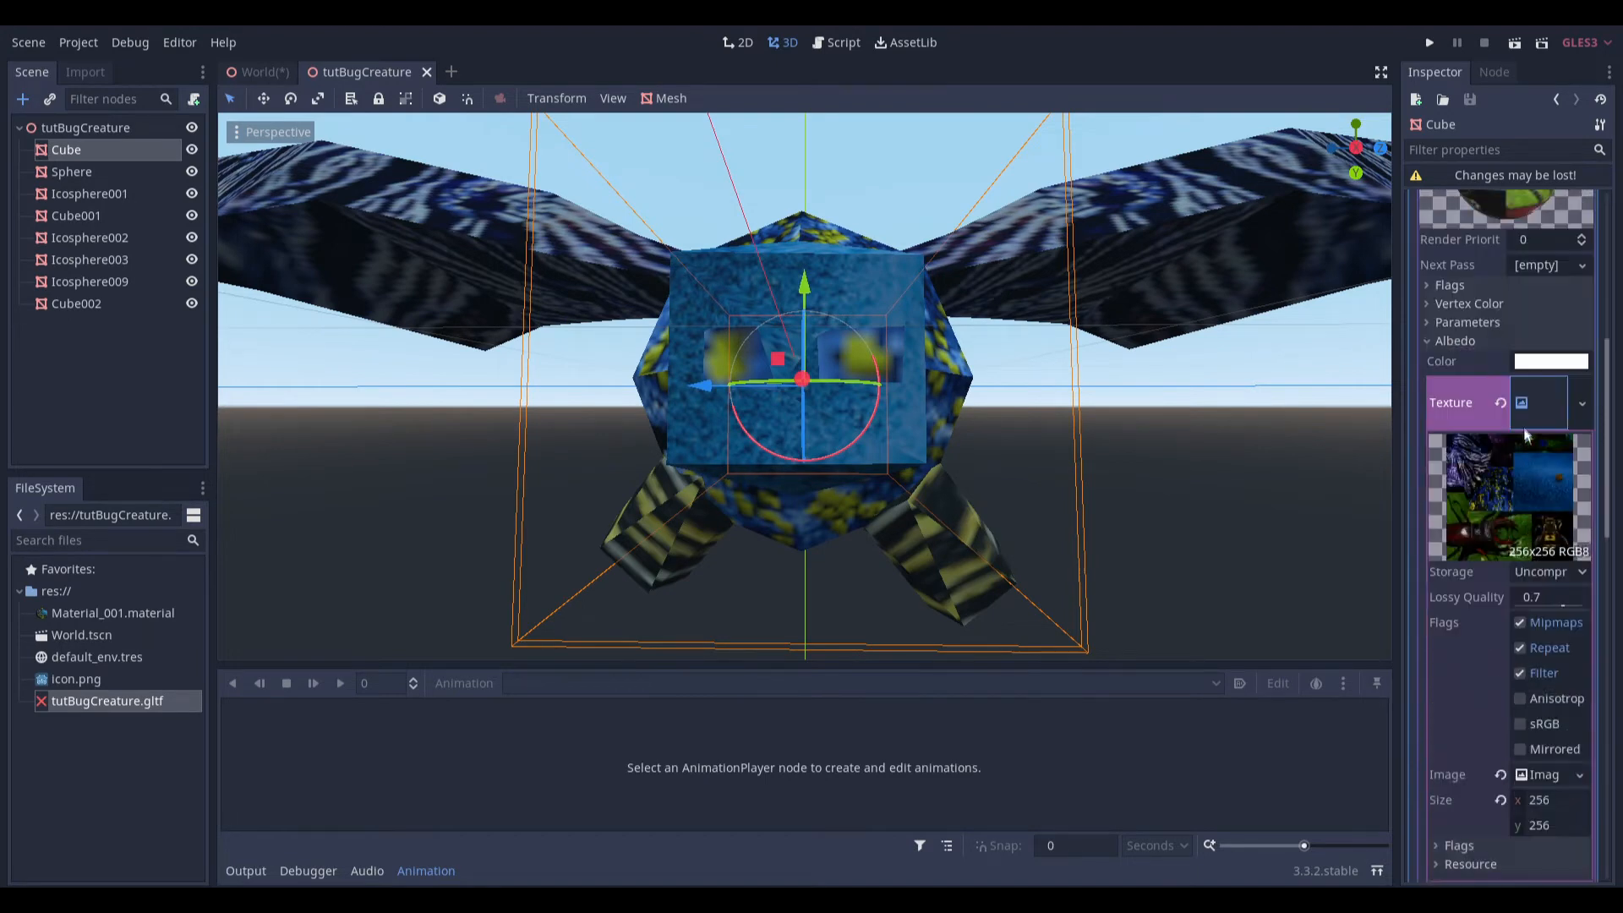
click(1538, 670)
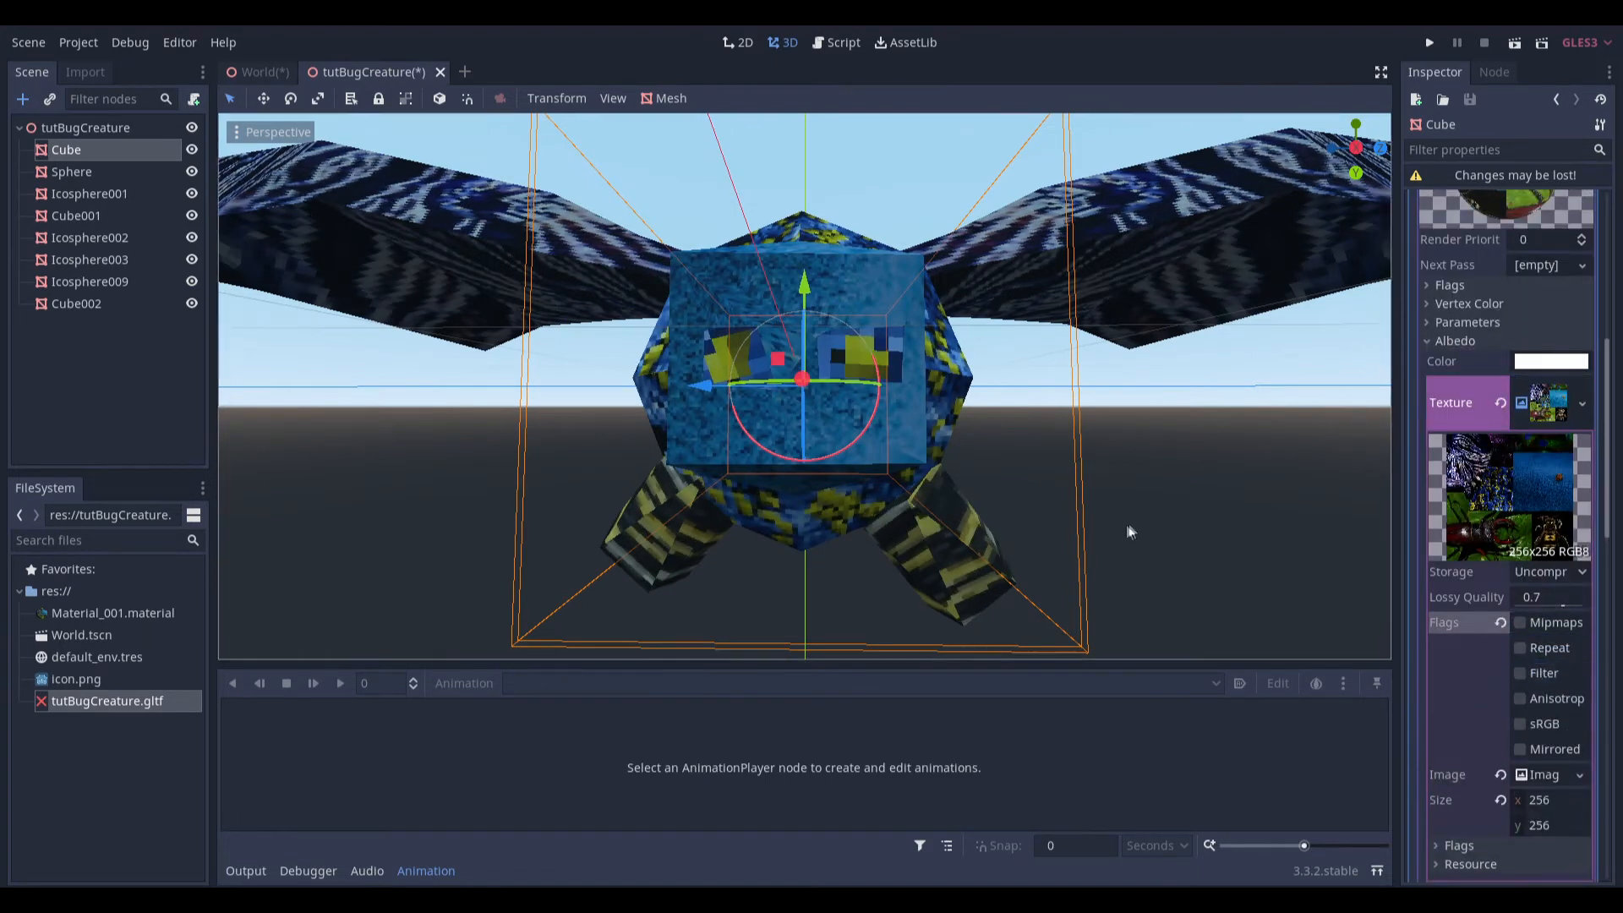
Inspect the creature's texture from several sides and compare it with the model in Blender.
middle_drag(1200, 499, 1143, 489)
key(ctrl+s)
key(Escape)
middle_drag(1340, 529, 676, 516)
click(1179, 505)
scroll(862, 433, down, 3)
mouse_move(862, 433)
middle_down()
mouse_move(997, 440)
mouse_move(871, 412)
middle_up()
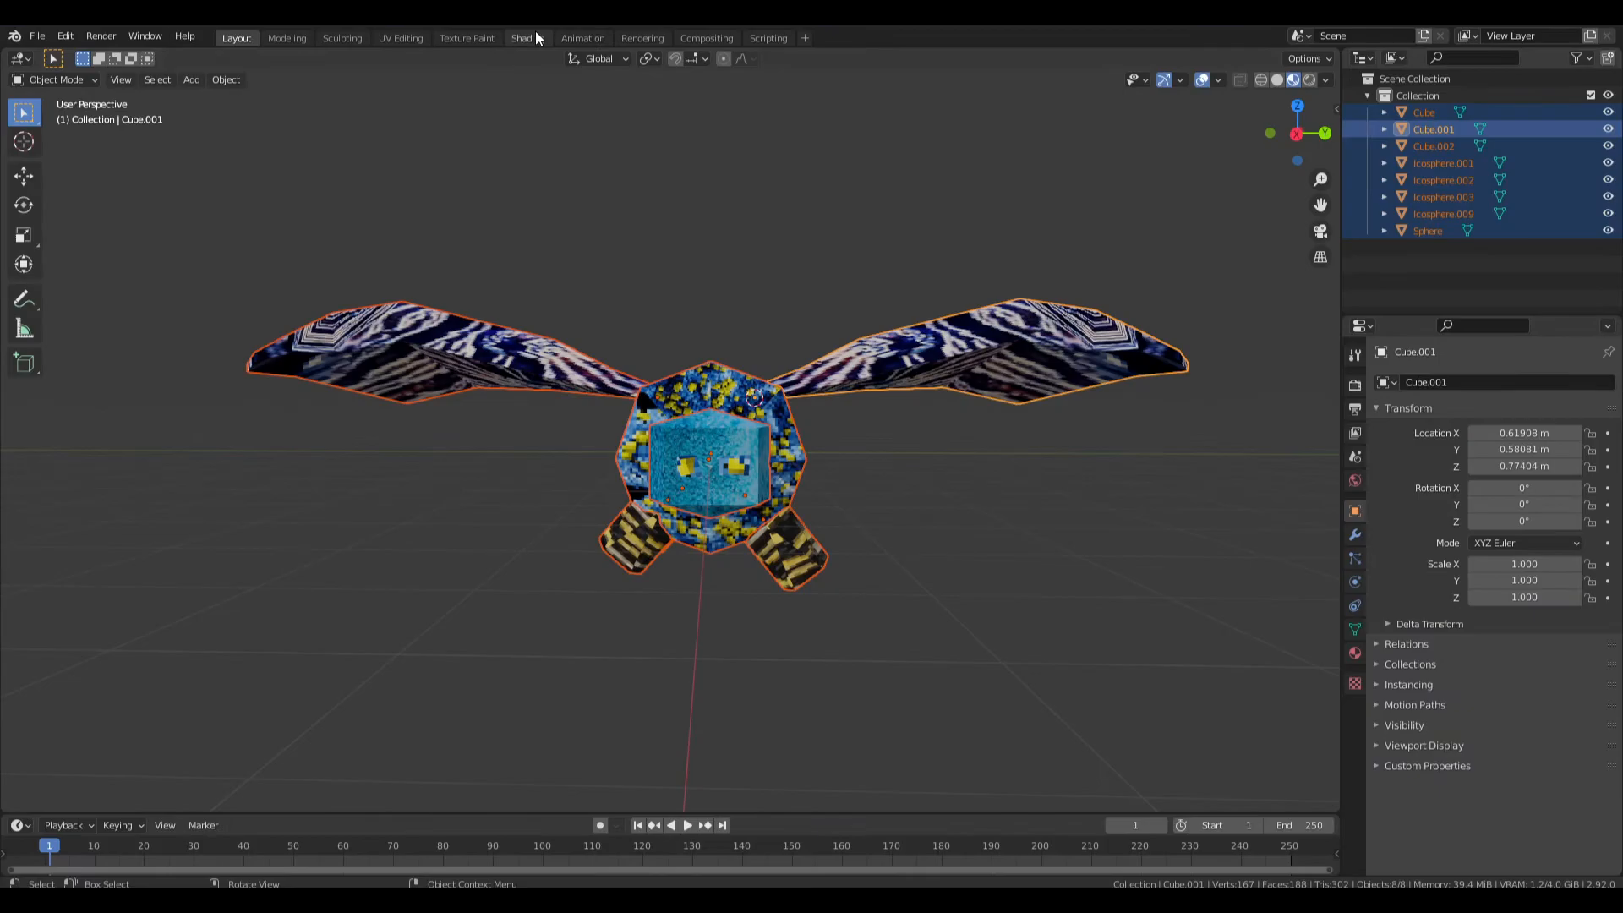
click(528, 38)
scroll(450, 701, up, 2)
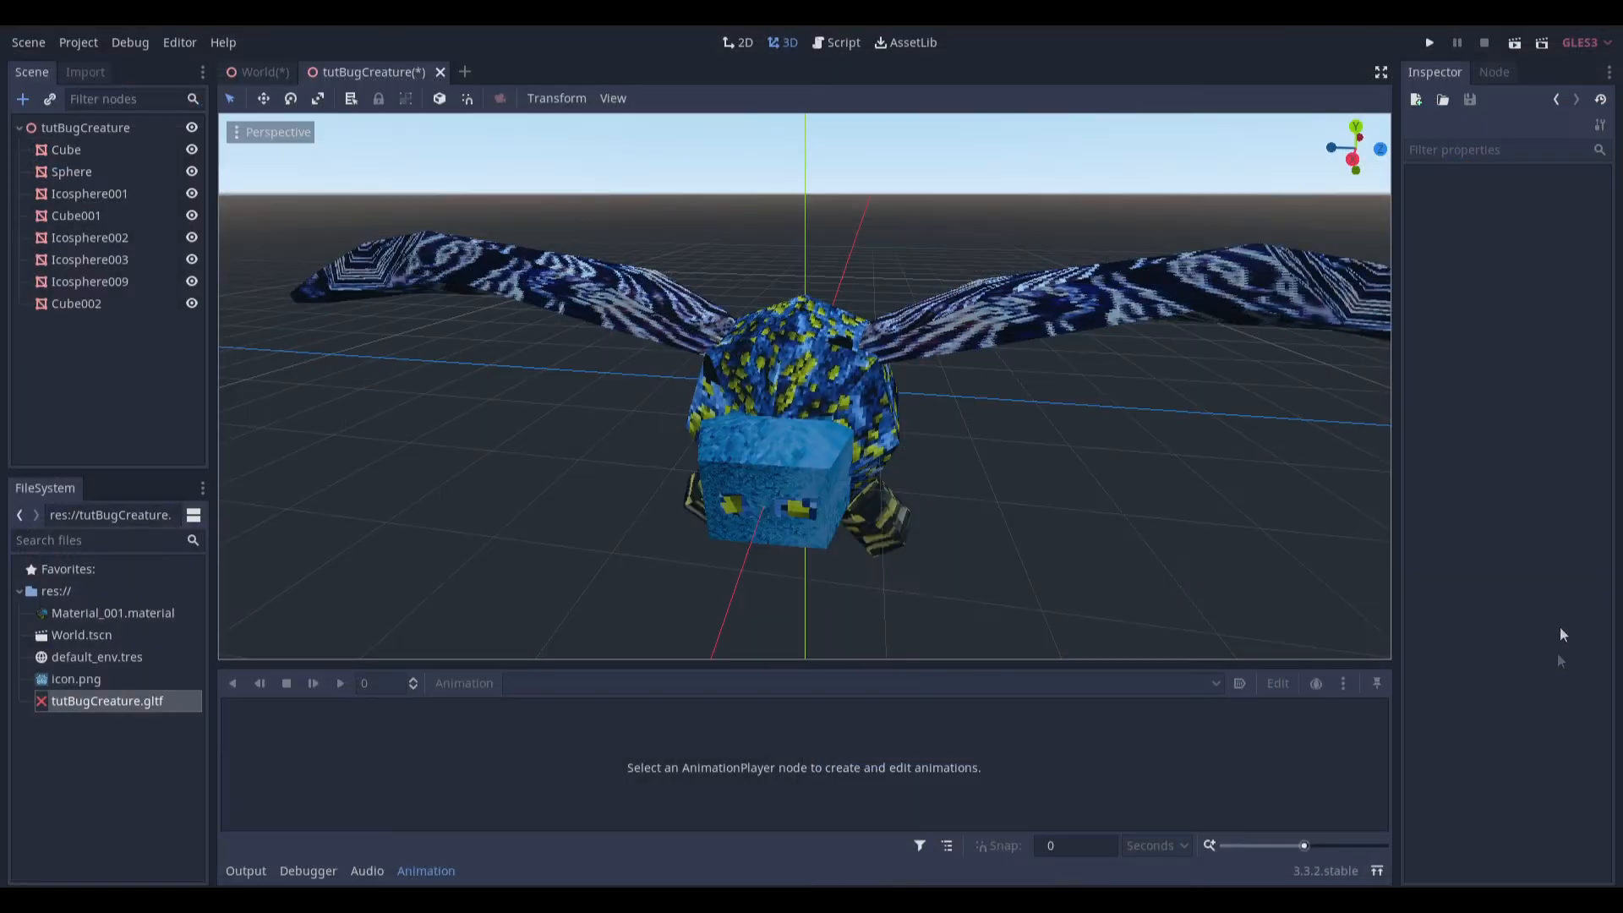
Try the Mipmaps and Filter flags on the body's albedo texture in Godot and turn them off again.
click(84, 173)
click(113, 155)
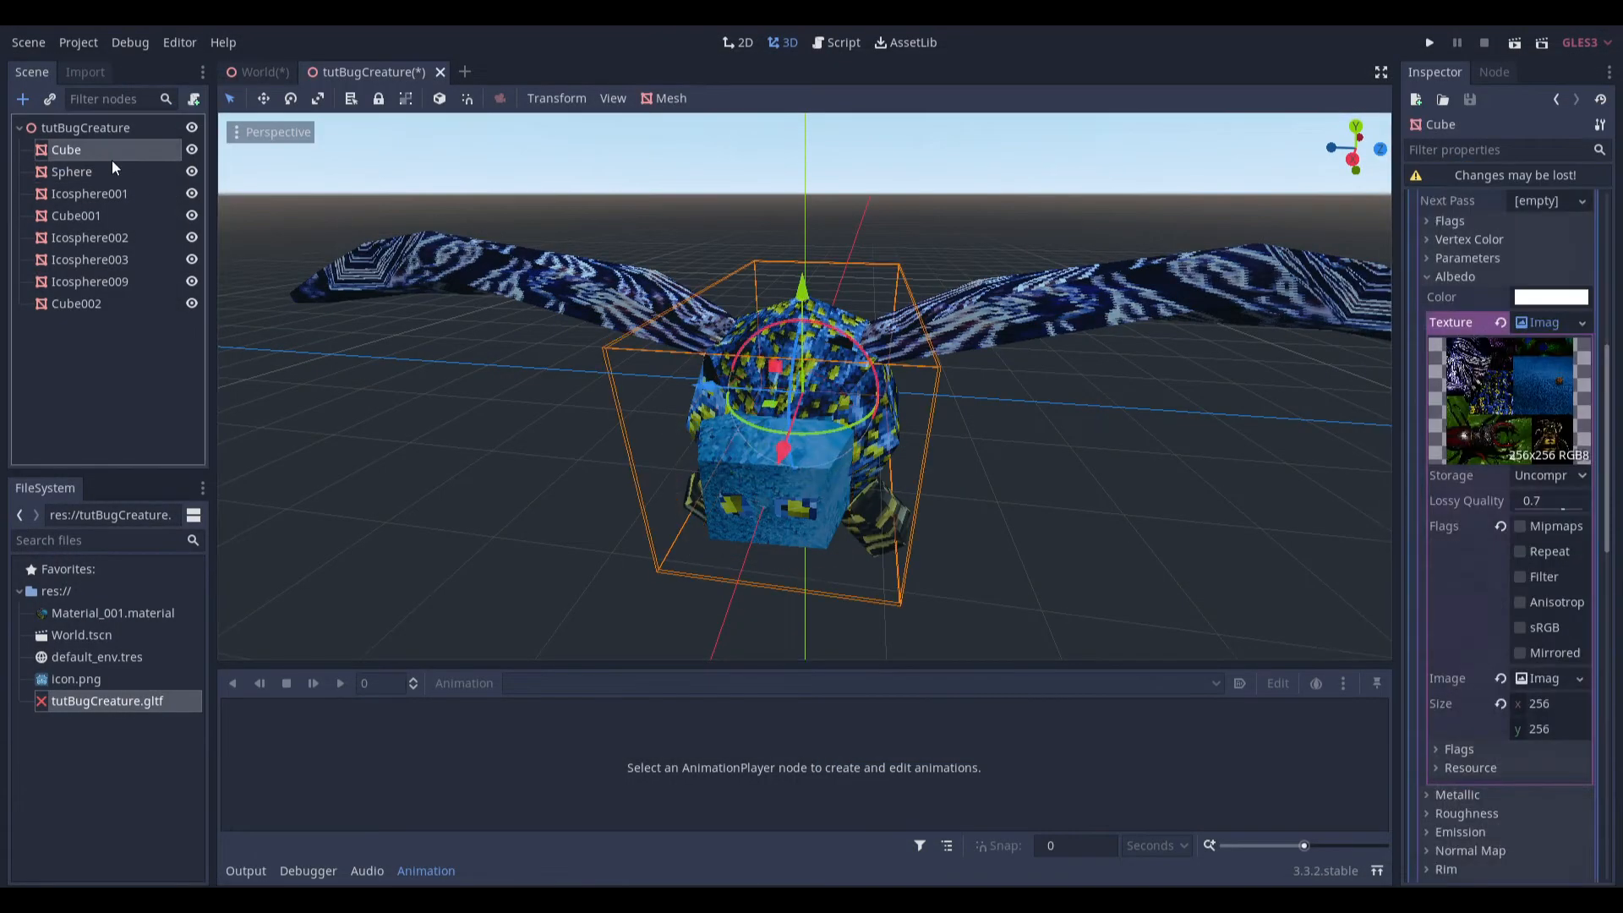
click(1547, 626)
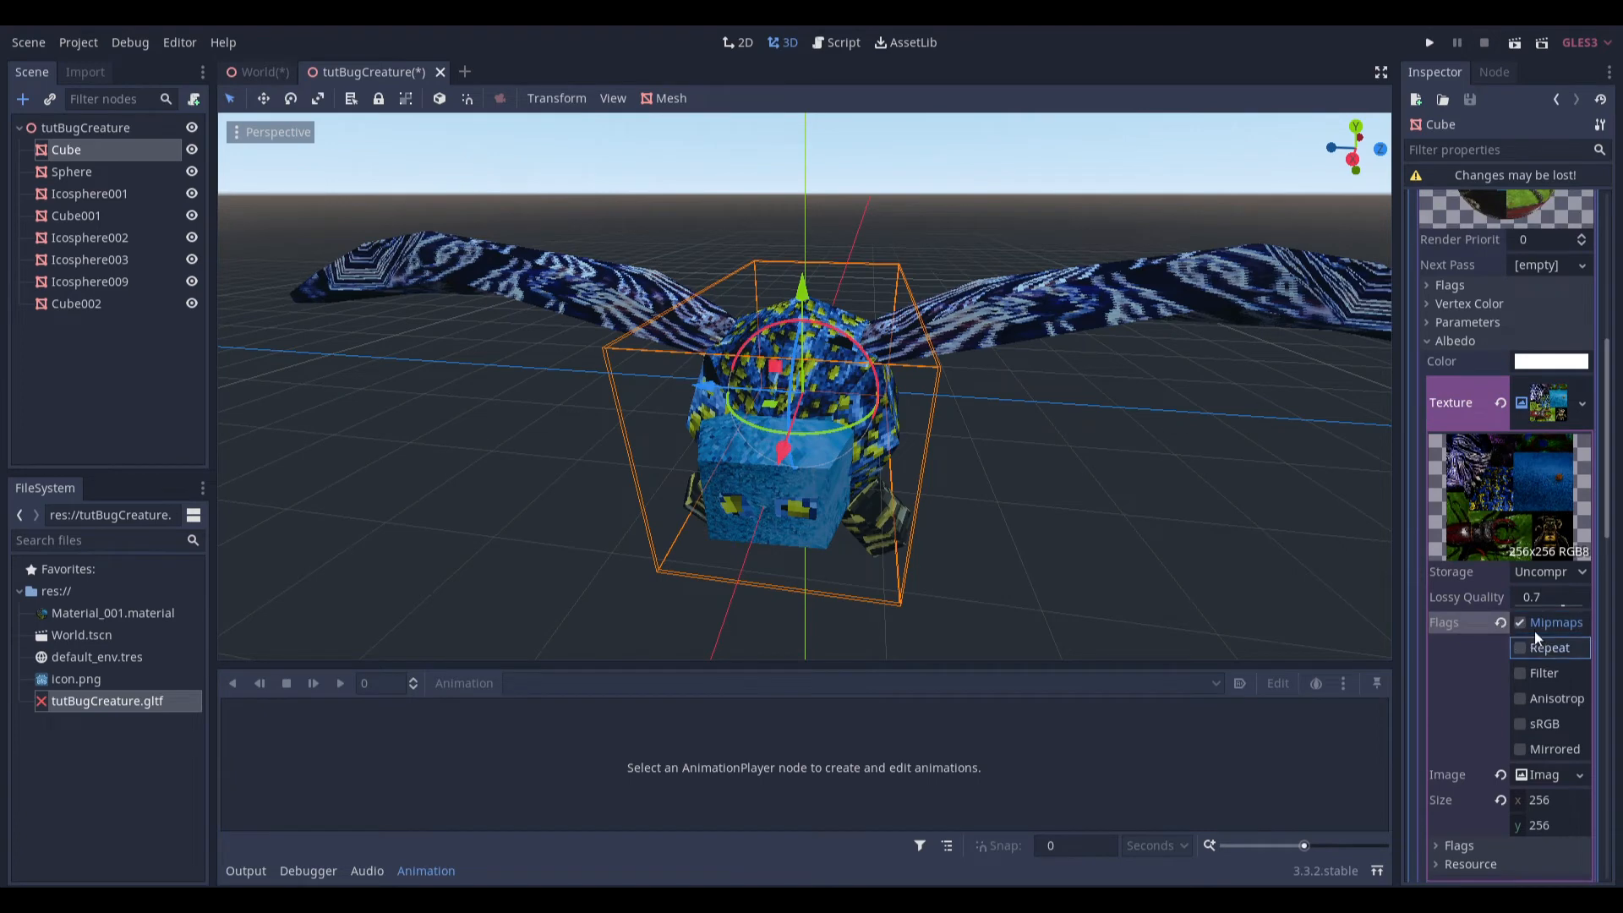
click(1540, 674)
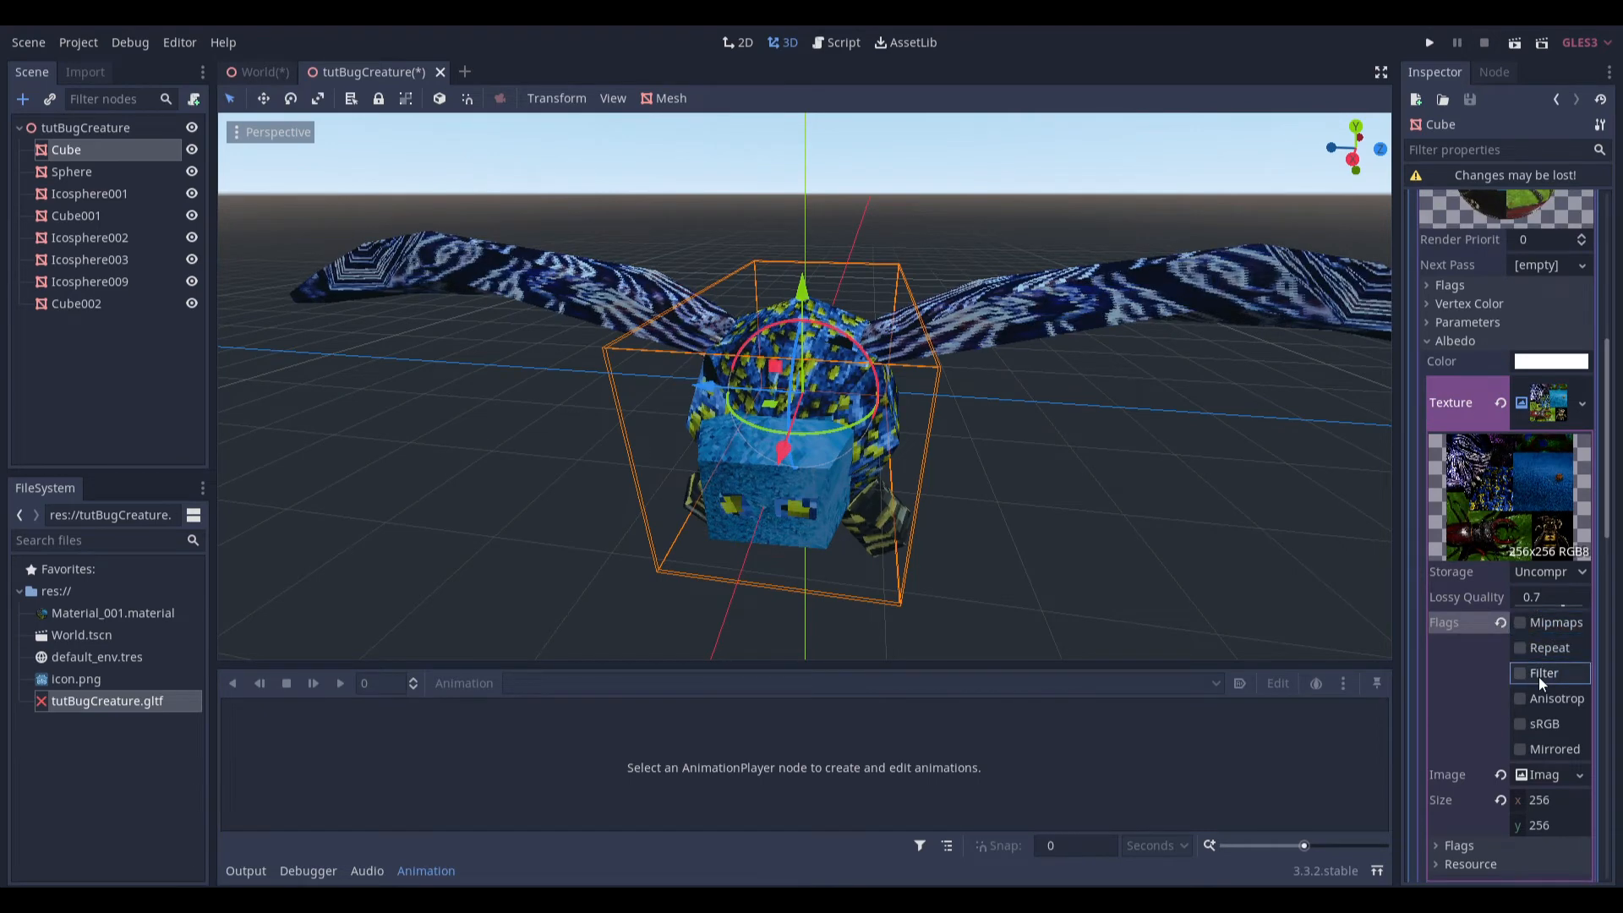
click(1540, 681)
middle_drag(1210, 569, 1159, 524)
scroll(1159, 525, up, 1)
click(1149, 525)
middle_drag(1006, 524, 1137, 587)
scroll(1097, 534, down, 5)
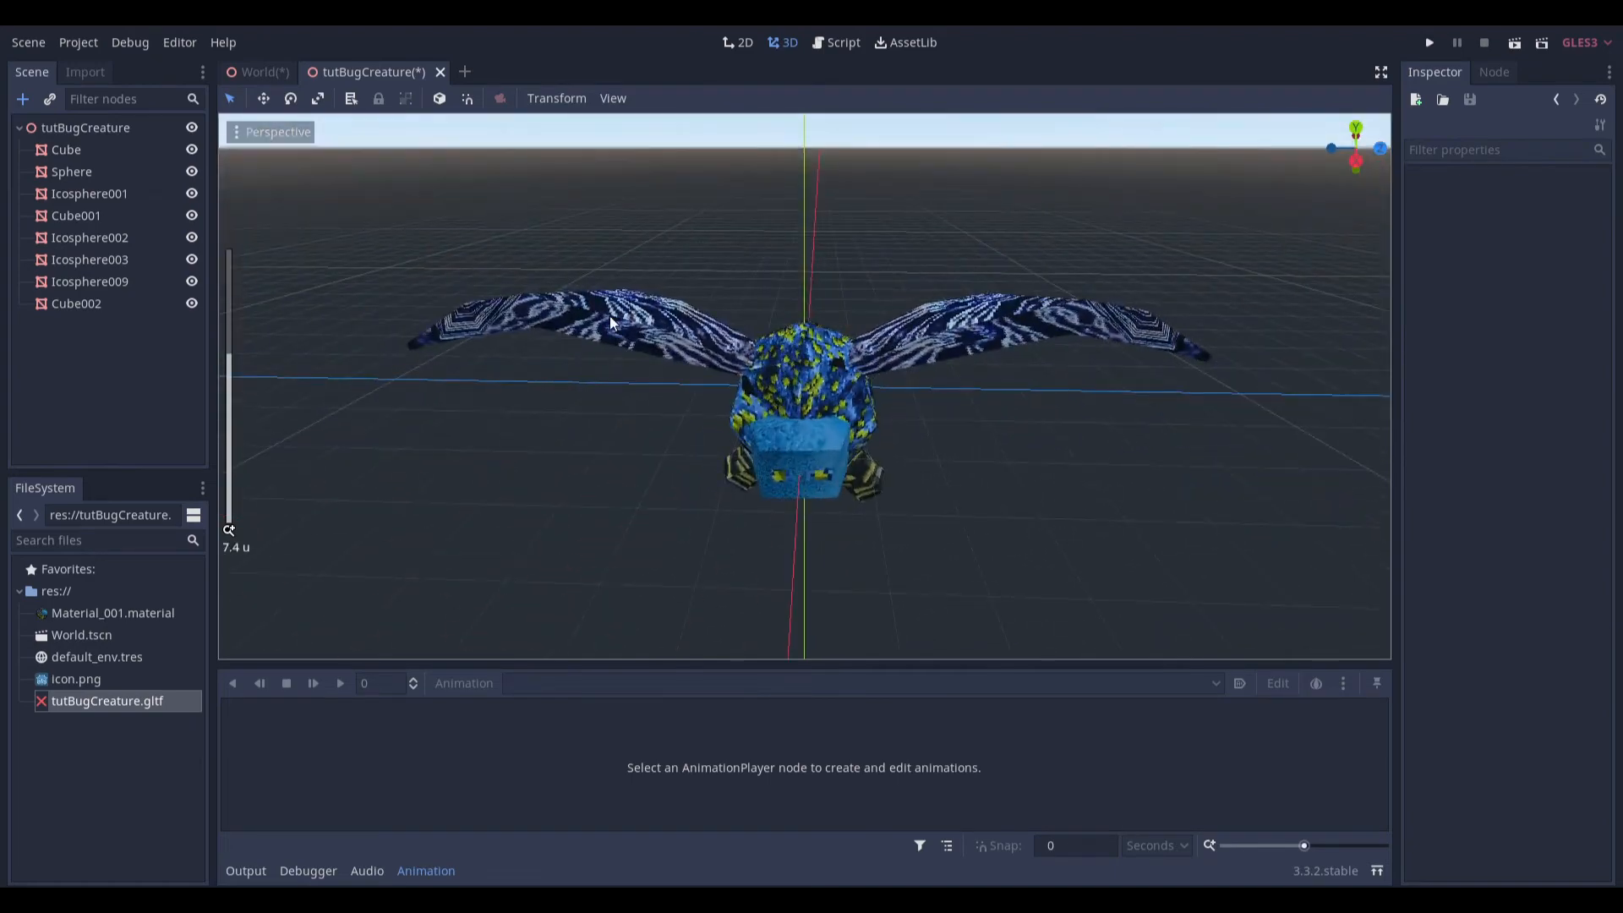
Save the mesh of the Cube002 wing as the resource rightWing.tres.
click(612, 319)
right_click(1539, 244)
click(1513, 528)
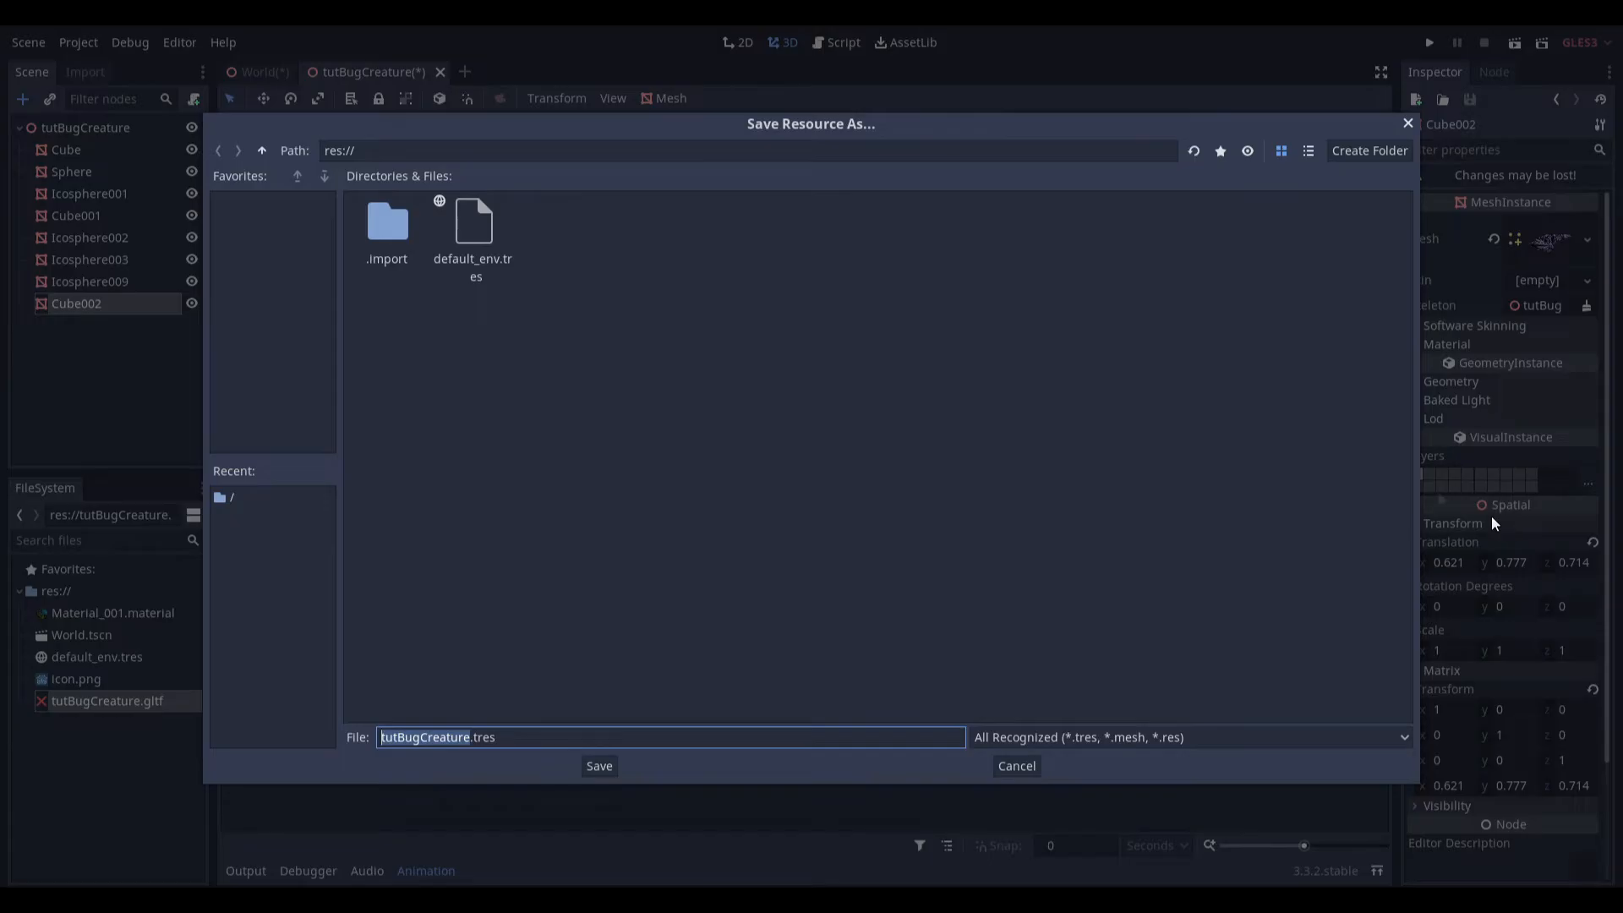
drag(904, 117, 859, 140)
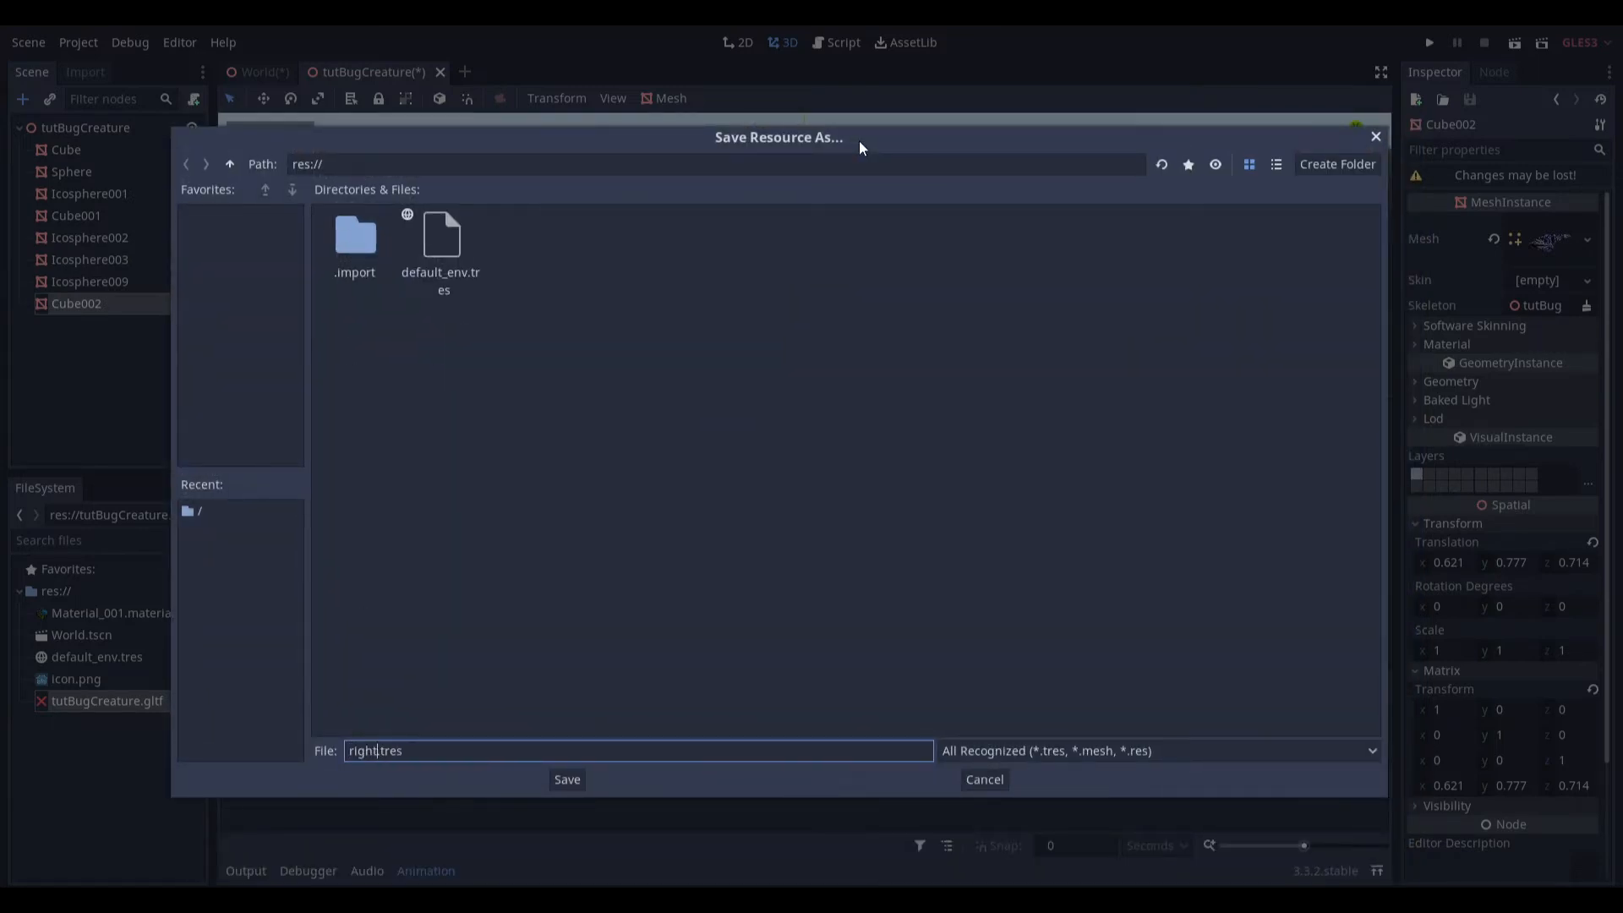
key(Return)
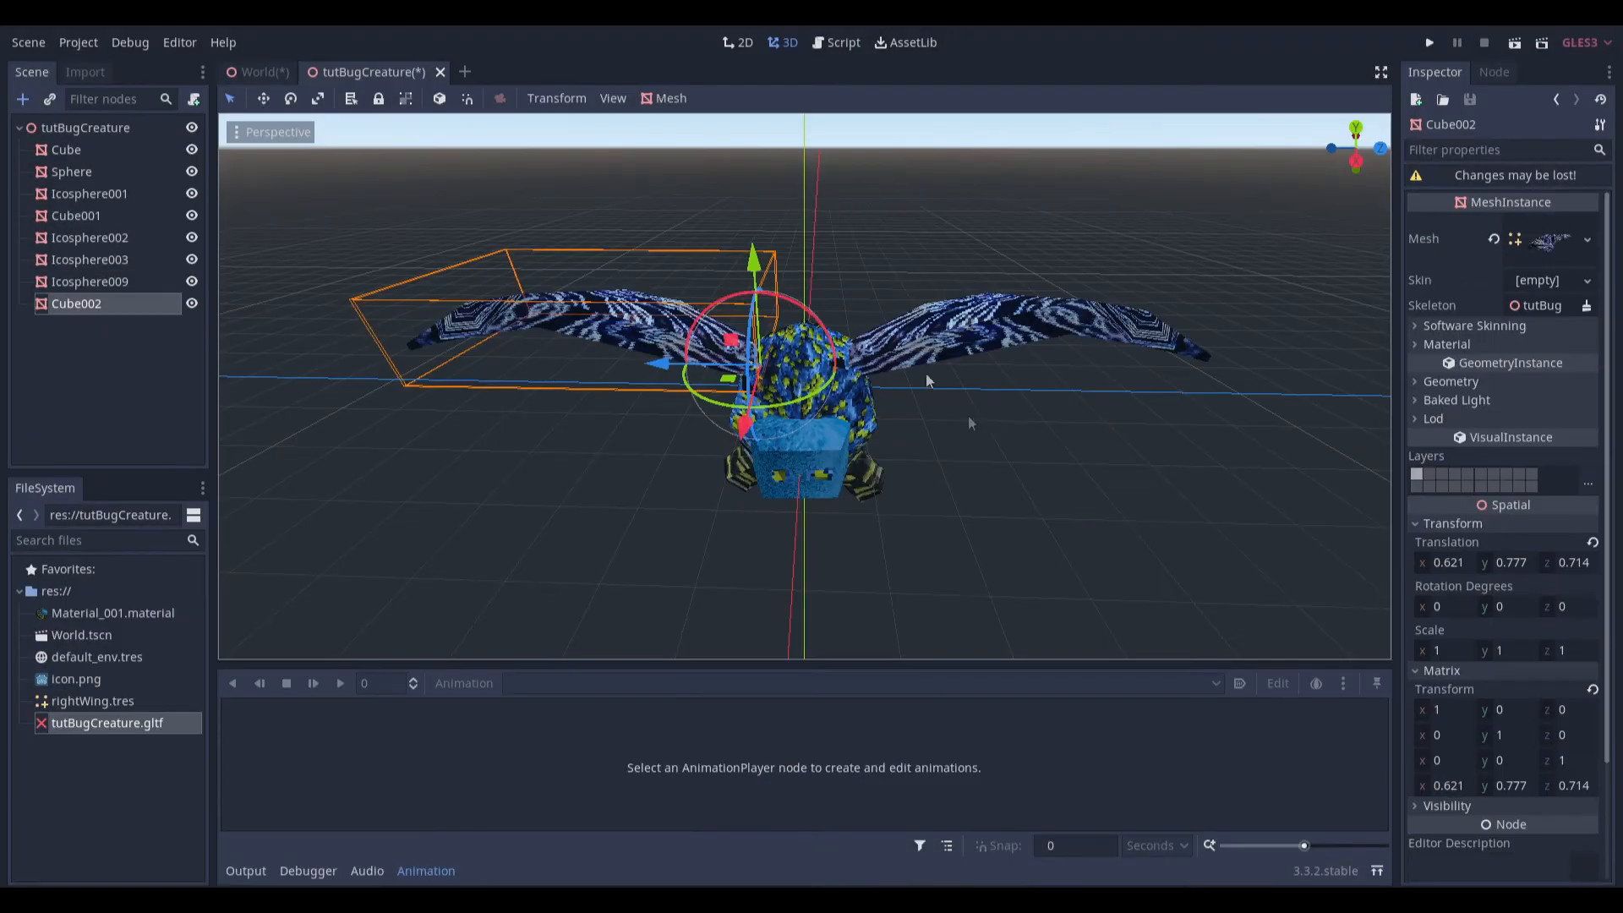
Save the mesh of the Cube001 wing as the resource leftWing.
click(992, 268)
click(1588, 239)
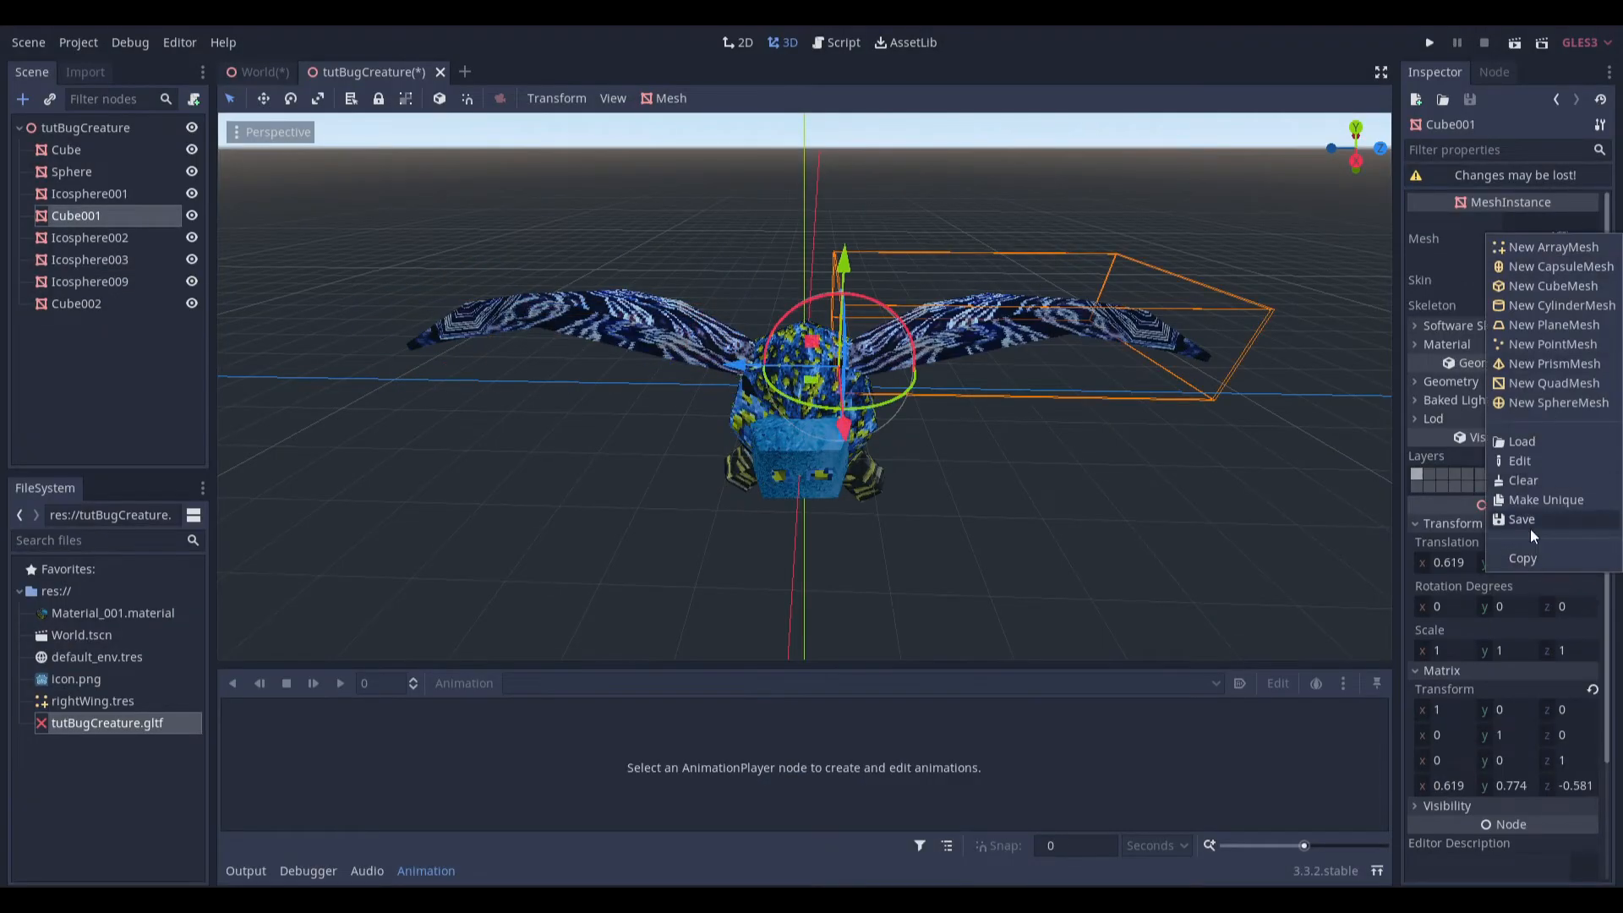
click(1532, 536)
text(leftWing)
key(Return)
Save the creature's head mesh as the resource head.
click(803, 466)
click(1587, 239)
click(1545, 516)
text(head)
key(Return)
Save the front left leg's mesh as the resource leftLeg.
right_click(1534, 243)
click(1507, 541)
text(leftLeg)
key(Return)
Save the front right leg's mesh as the resource rightLeg.
click(740, 483)
right_click(1534, 227)
click(1510, 519)
text(r)
key(BackSpace)
key(BackSpace)
text(Leg)
key(Return)
Save the rear left leg's mesh as the resource leftBackLeg.
click(875, 482)
right_click(1554, 236)
click(1528, 527)
text(leftBackLeg)
key(Return)
Save the rear right leg's mesh as the resource rightBackLeg.
click(765, 478)
right_click(1540, 253)
click(1514, 552)
text(rightBackLeg)
key(Return)
Save the creature's body mesh as the resource body and deselect it.
click(798, 363)
click(1547, 241)
scroll(1521, 335, down, 3)
scroll(1520, 335, up, 1)
right_click(1537, 238)
click(1510, 530)
text(body)
key(Return)
click(1109, 345)
middle_drag(1109, 345, 1180, 299)
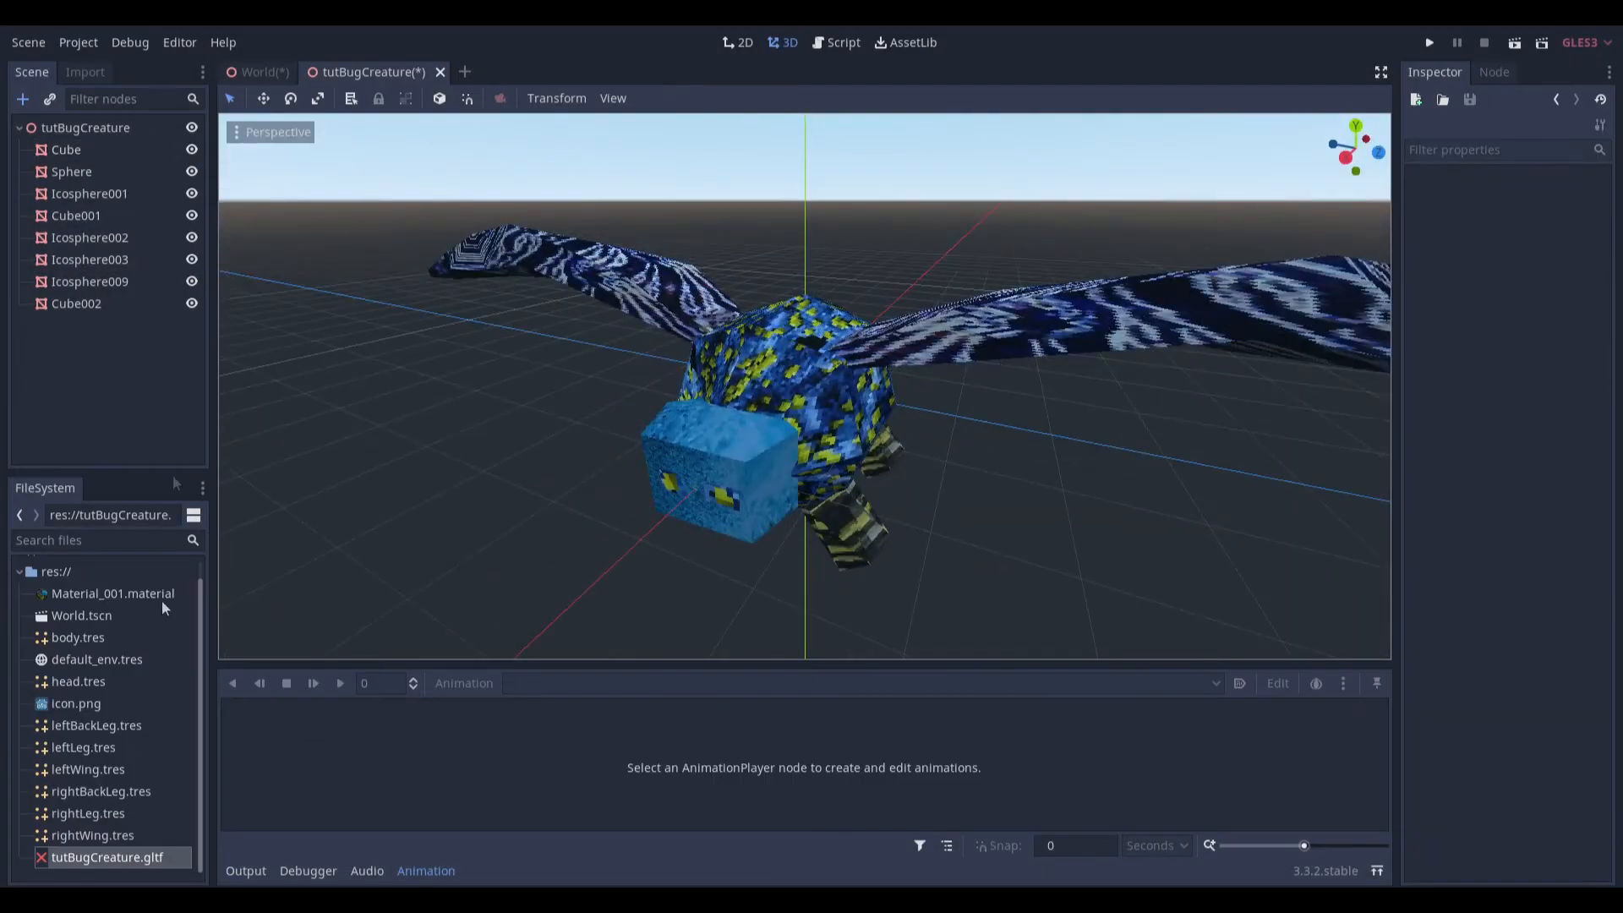
In the World scene, add a Spatial node named Creature under the root and save the scene.
click(257, 72)
click(98, 150)
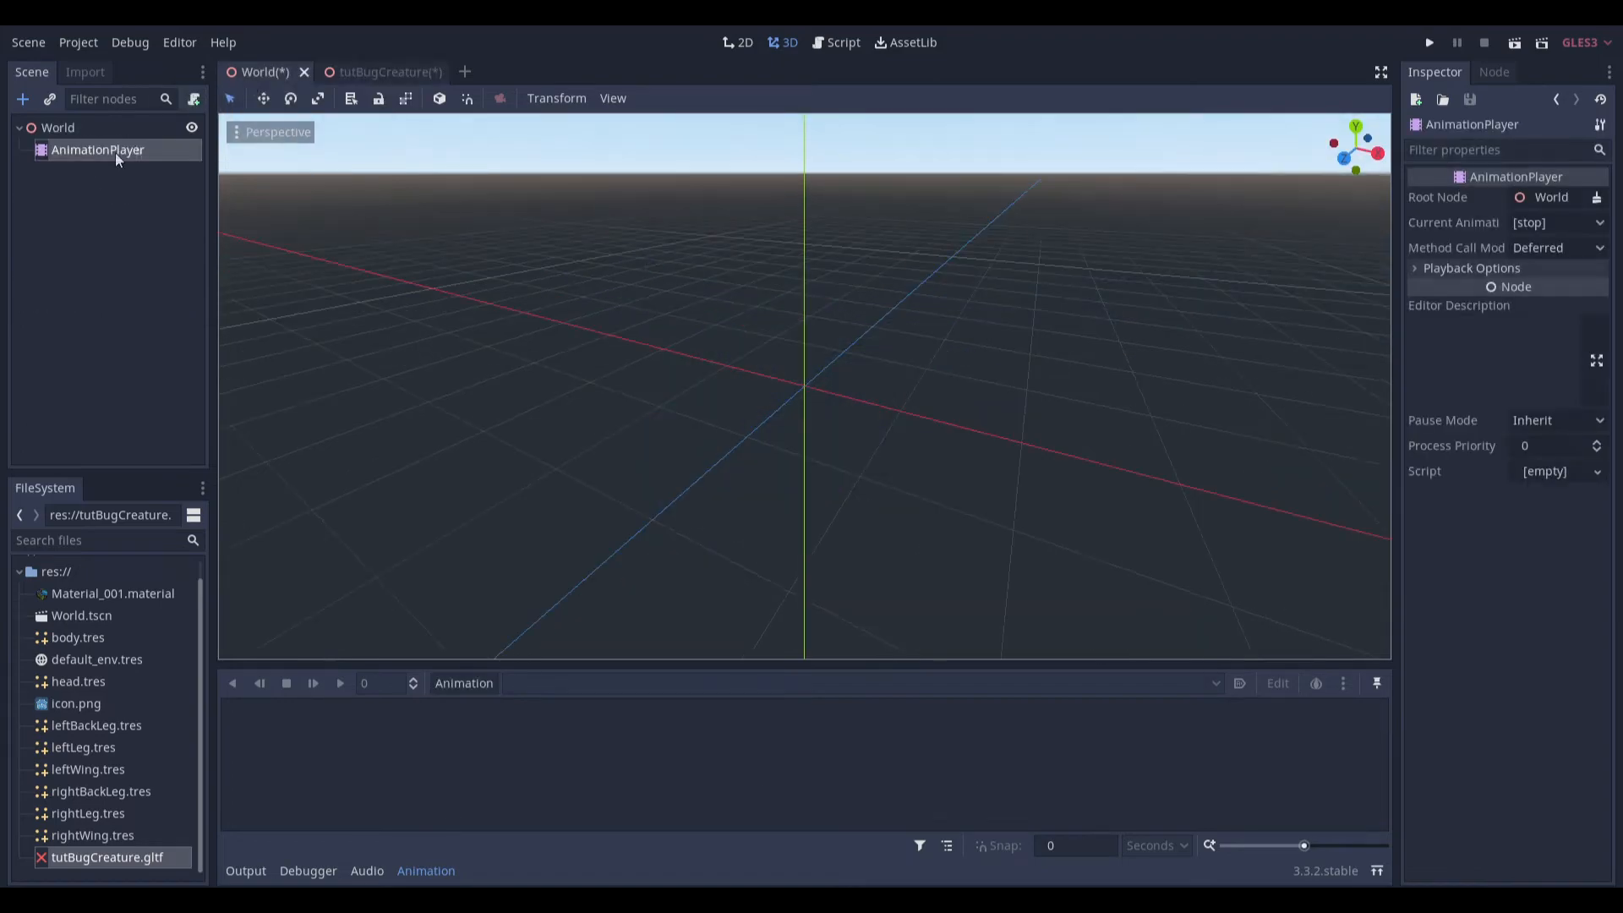
click(76, 127)
key(ctrl+a)
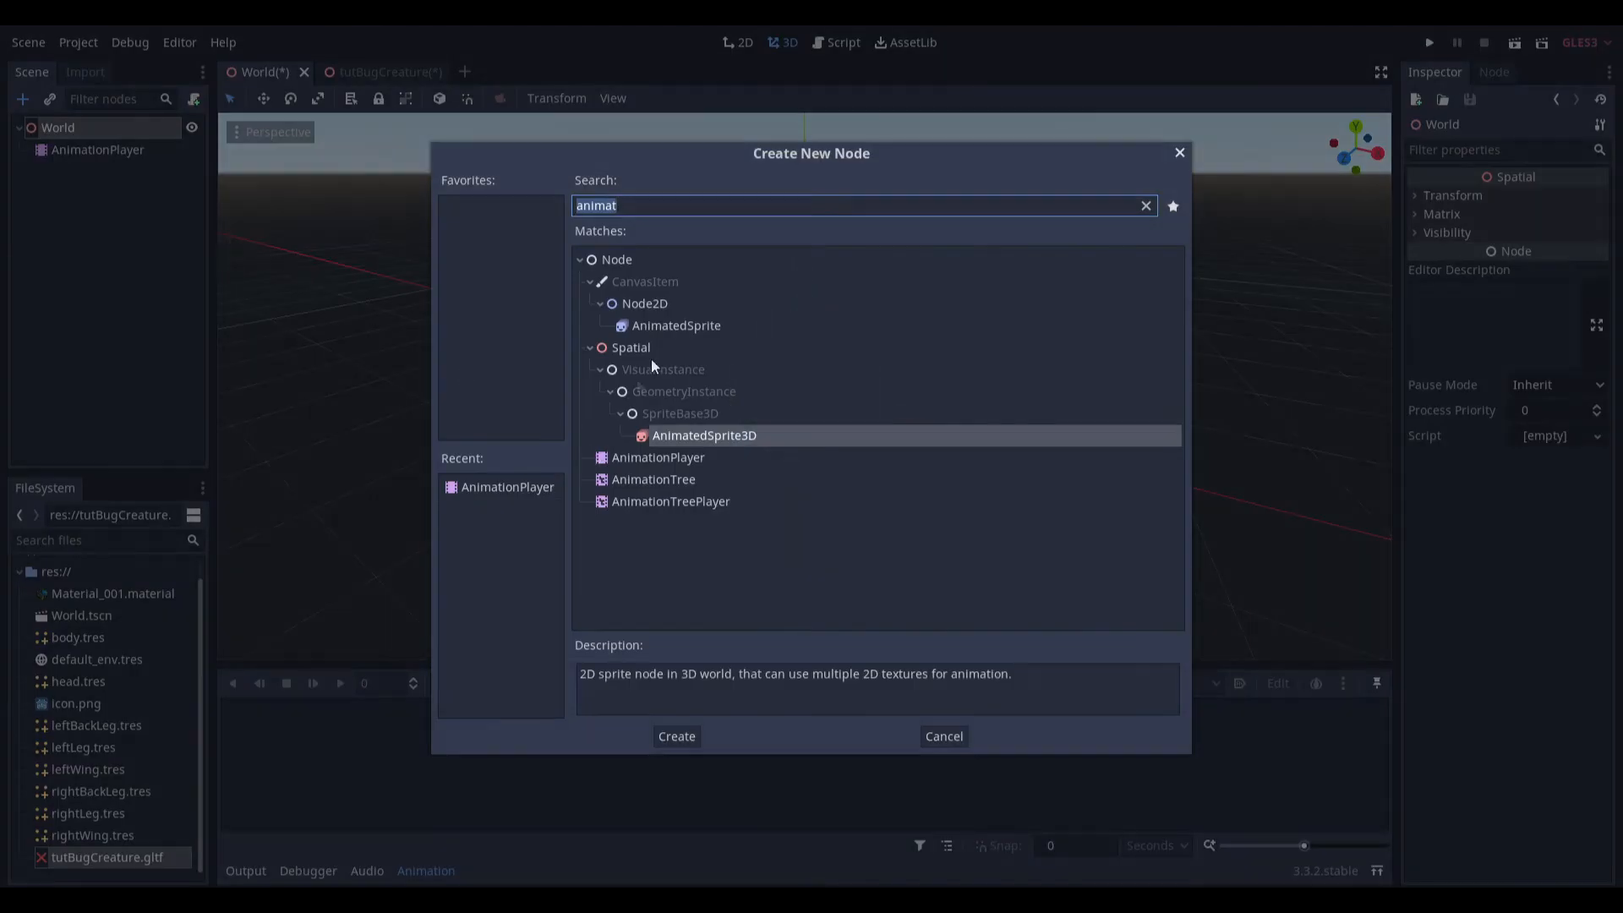
double_click(631, 347)
double_click(143, 174)
text(Creat)
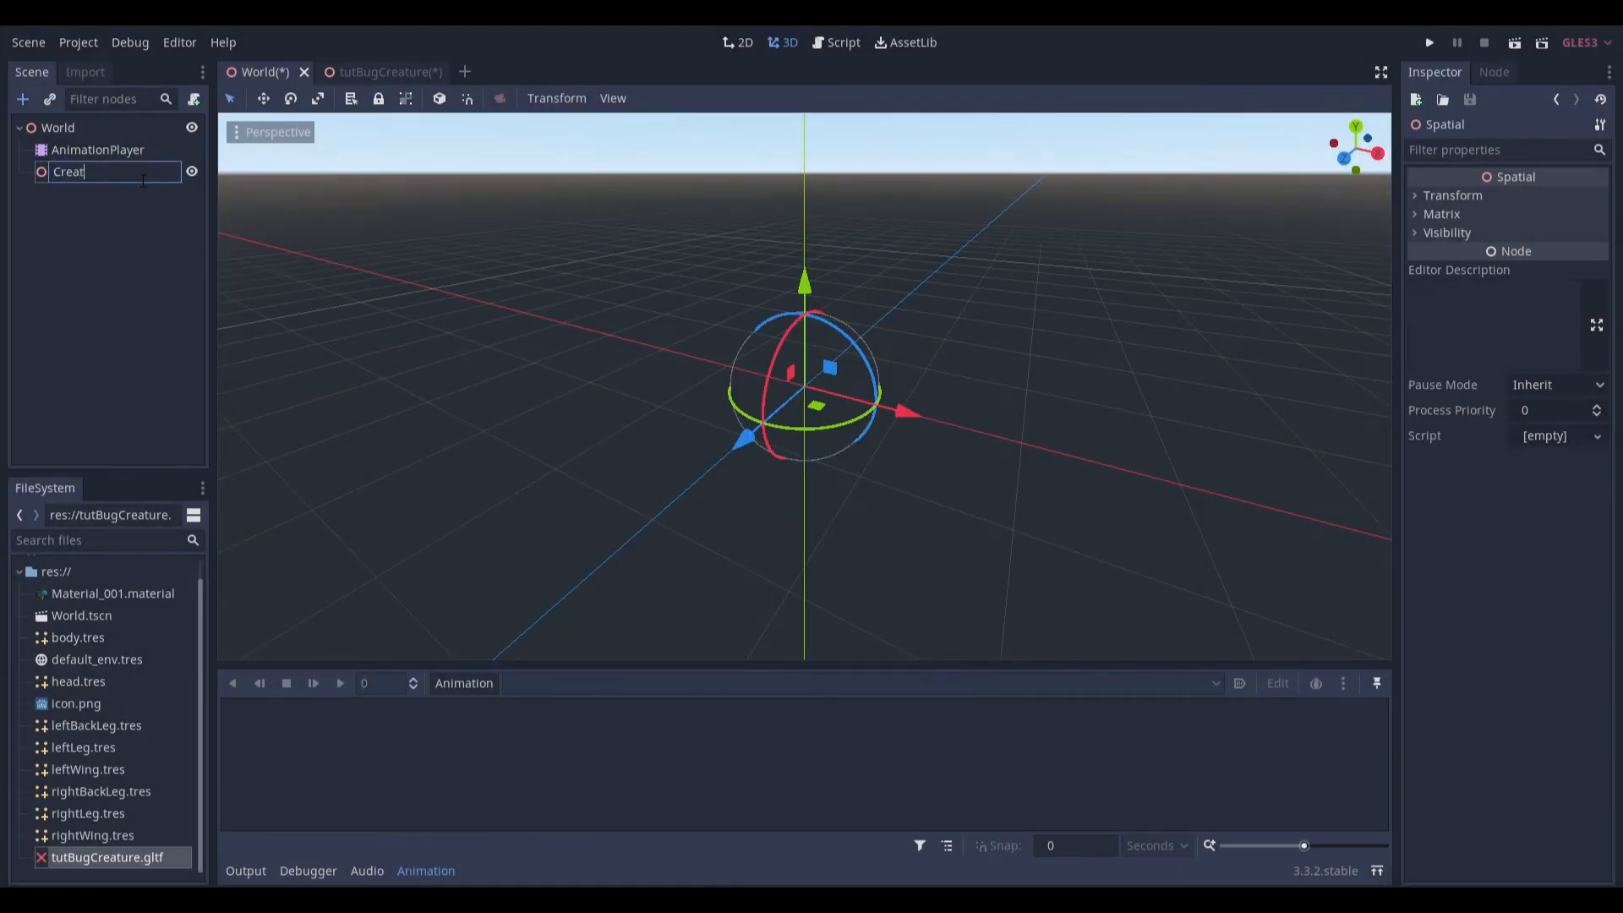
text(ure)
key(Return)
key(ctrl+s)
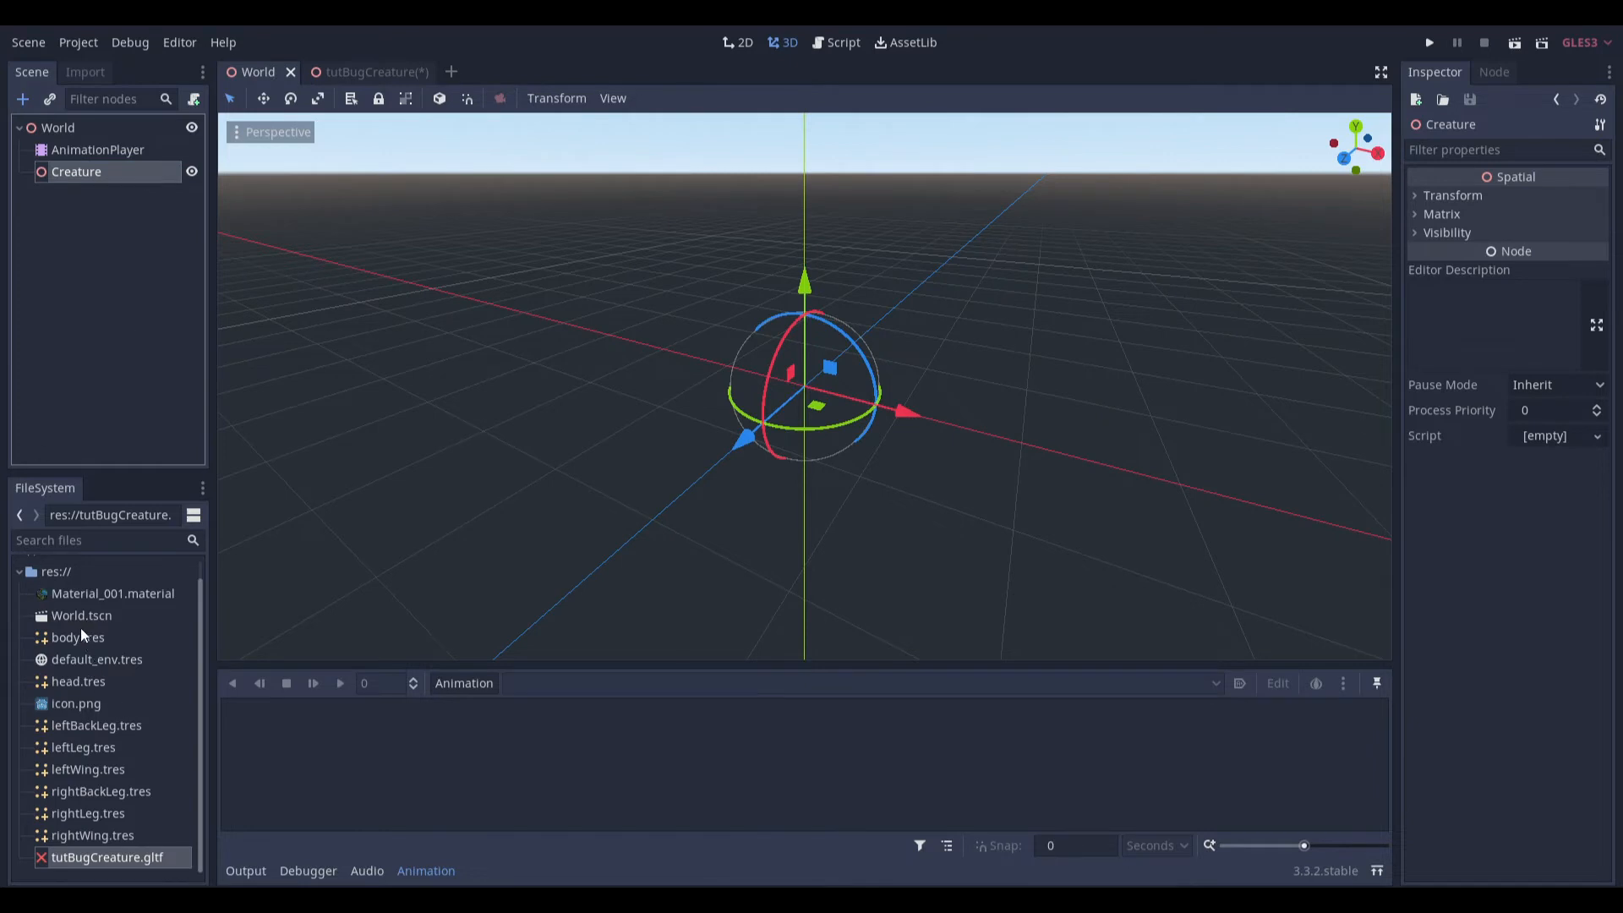
Add the body, head, leg and wing mesh resources from the project files to the scene as children of Creature.
click(73, 635)
shift+click(73, 681)
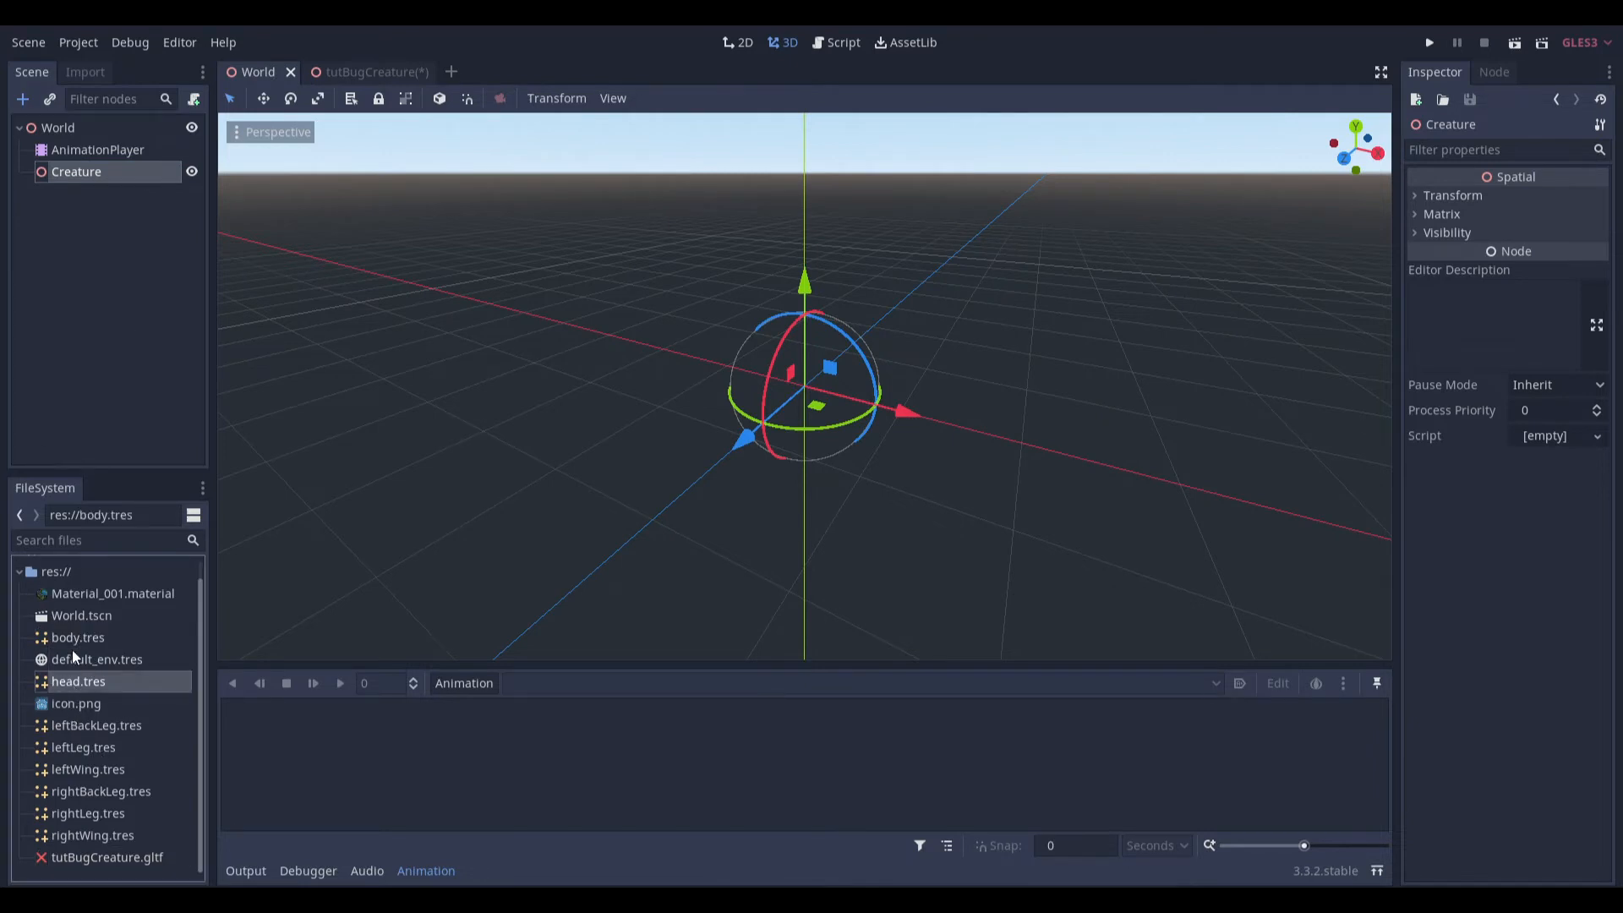
click(68, 727)
shift+click(79, 835)
shift+click(66, 693)
ctrl+click(66, 695)
ctrl+click(76, 681)
ctrl+click(77, 637)
drag(76, 637, 812, 378)
middle_drag(812, 378, 714, 352)
scroll(907, 433, up, 2)
scroll(907, 433, down, 2)
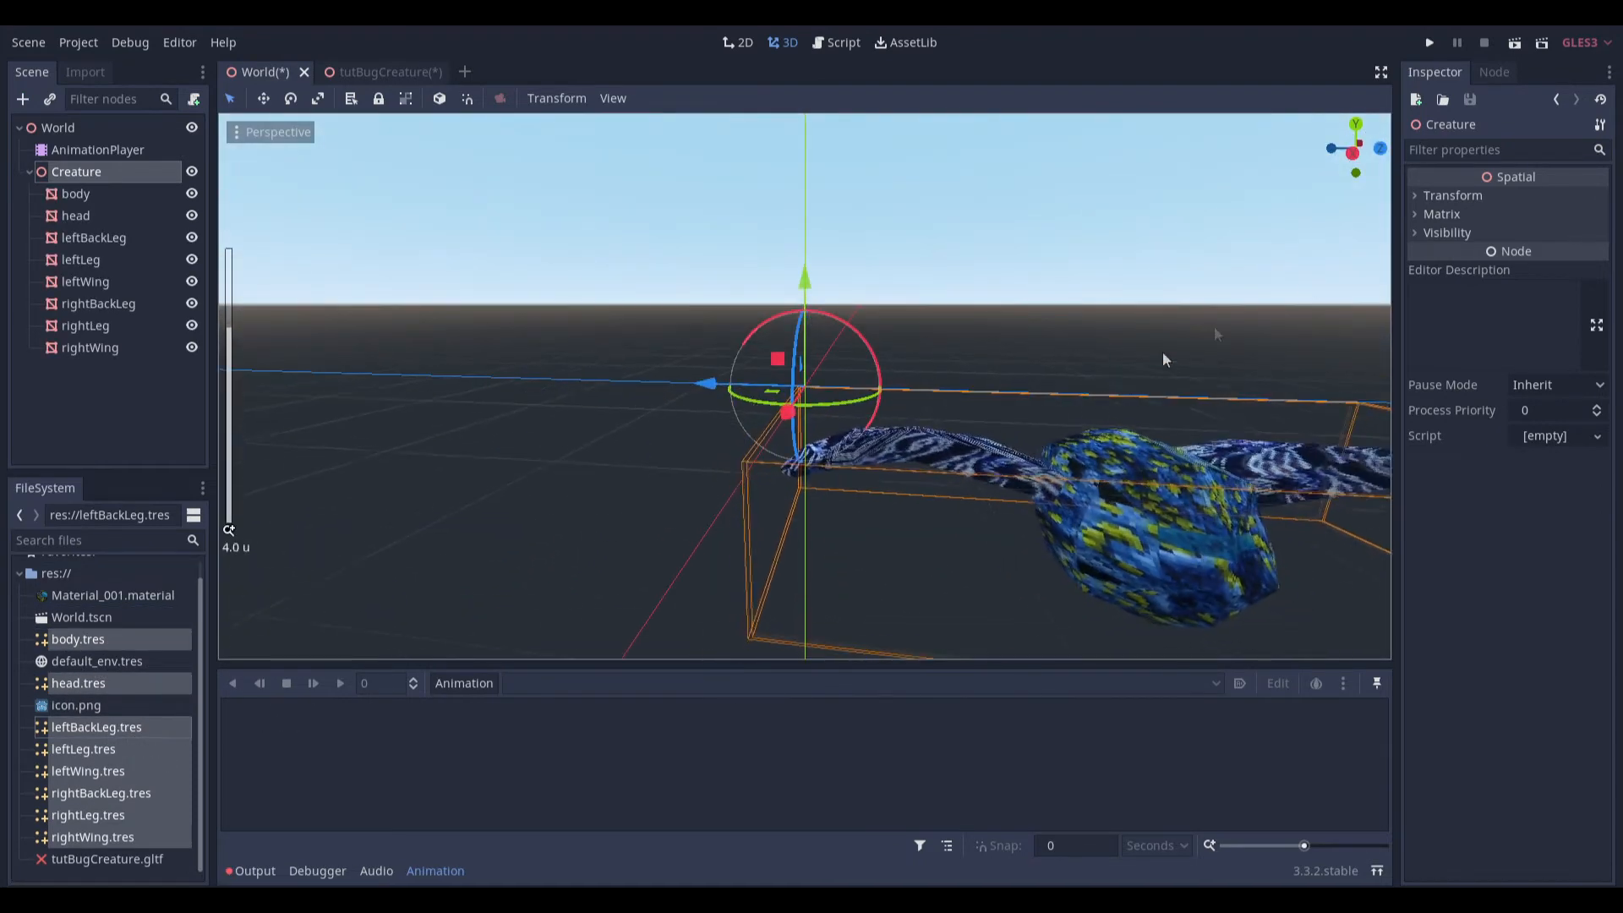
click(1478, 203)
click(1461, 228)
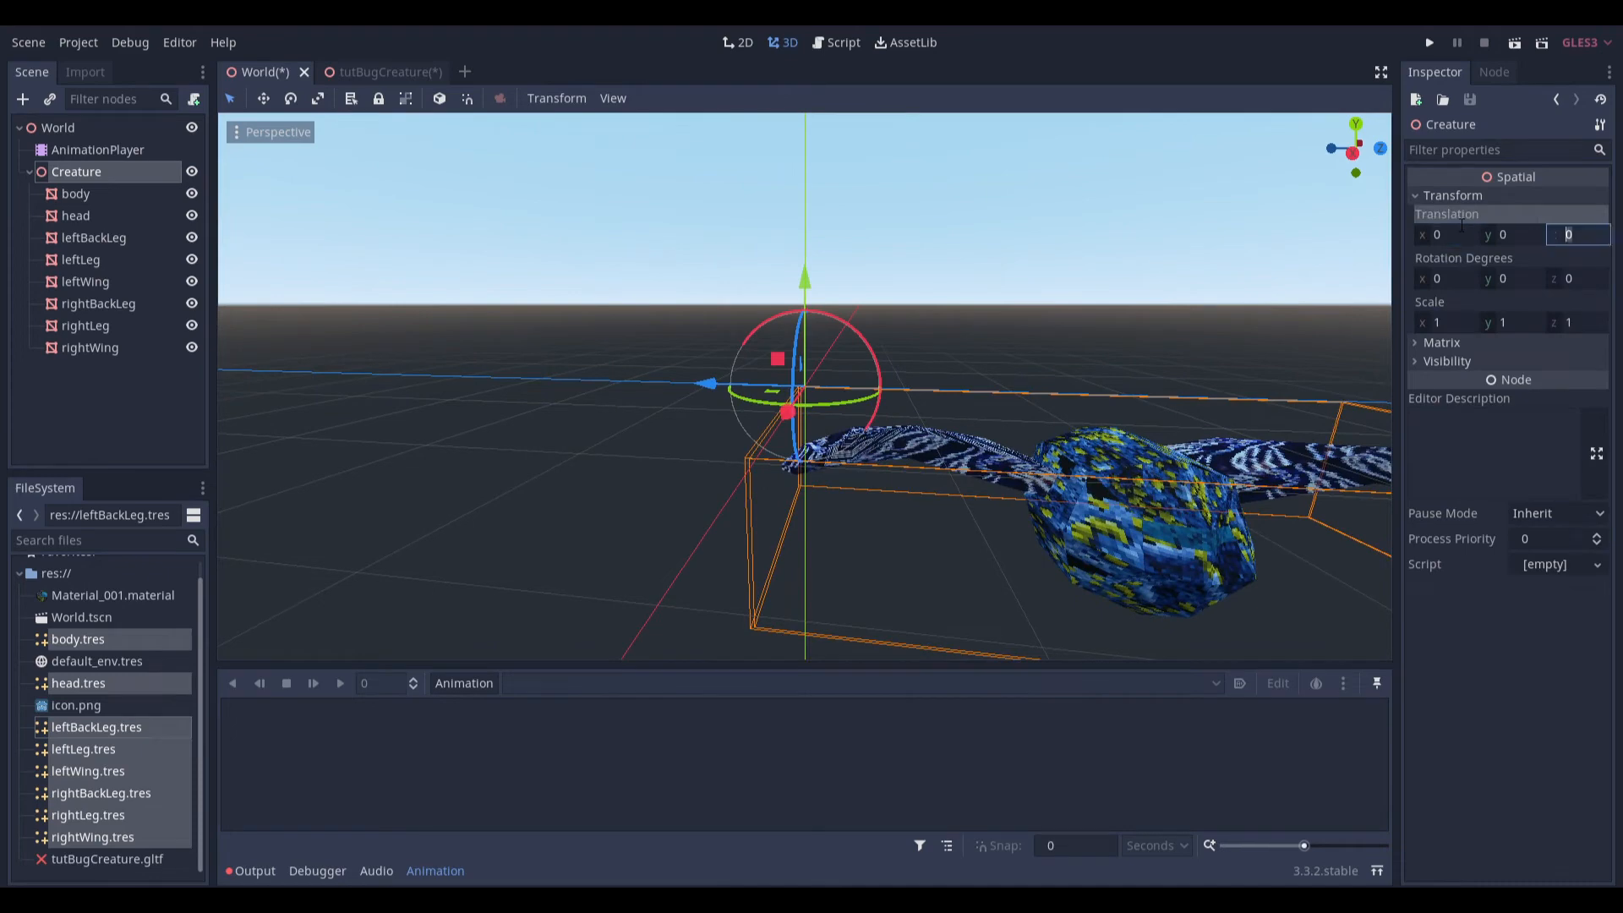
click(1070, 303)
click(1052, 505)
click(884, 503)
click(854, 453)
click(947, 420)
Set the translation of all eight mesh parts under Creature to 0, 0, 0 and save the scene.
click(76, 194)
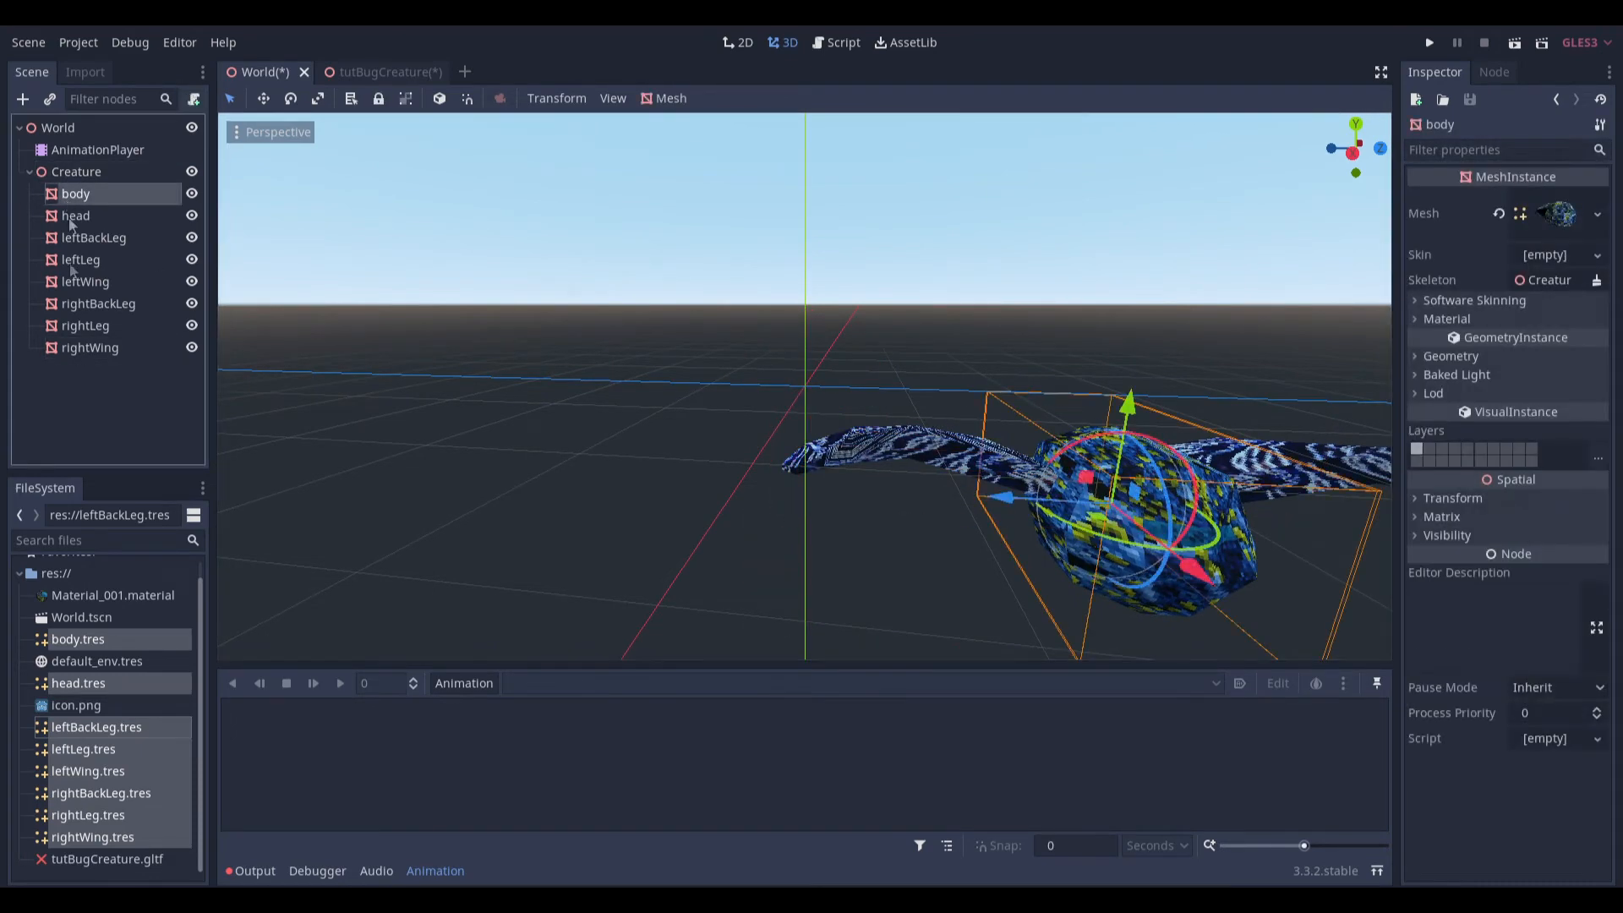
shift+click(90, 347)
click(1449, 497)
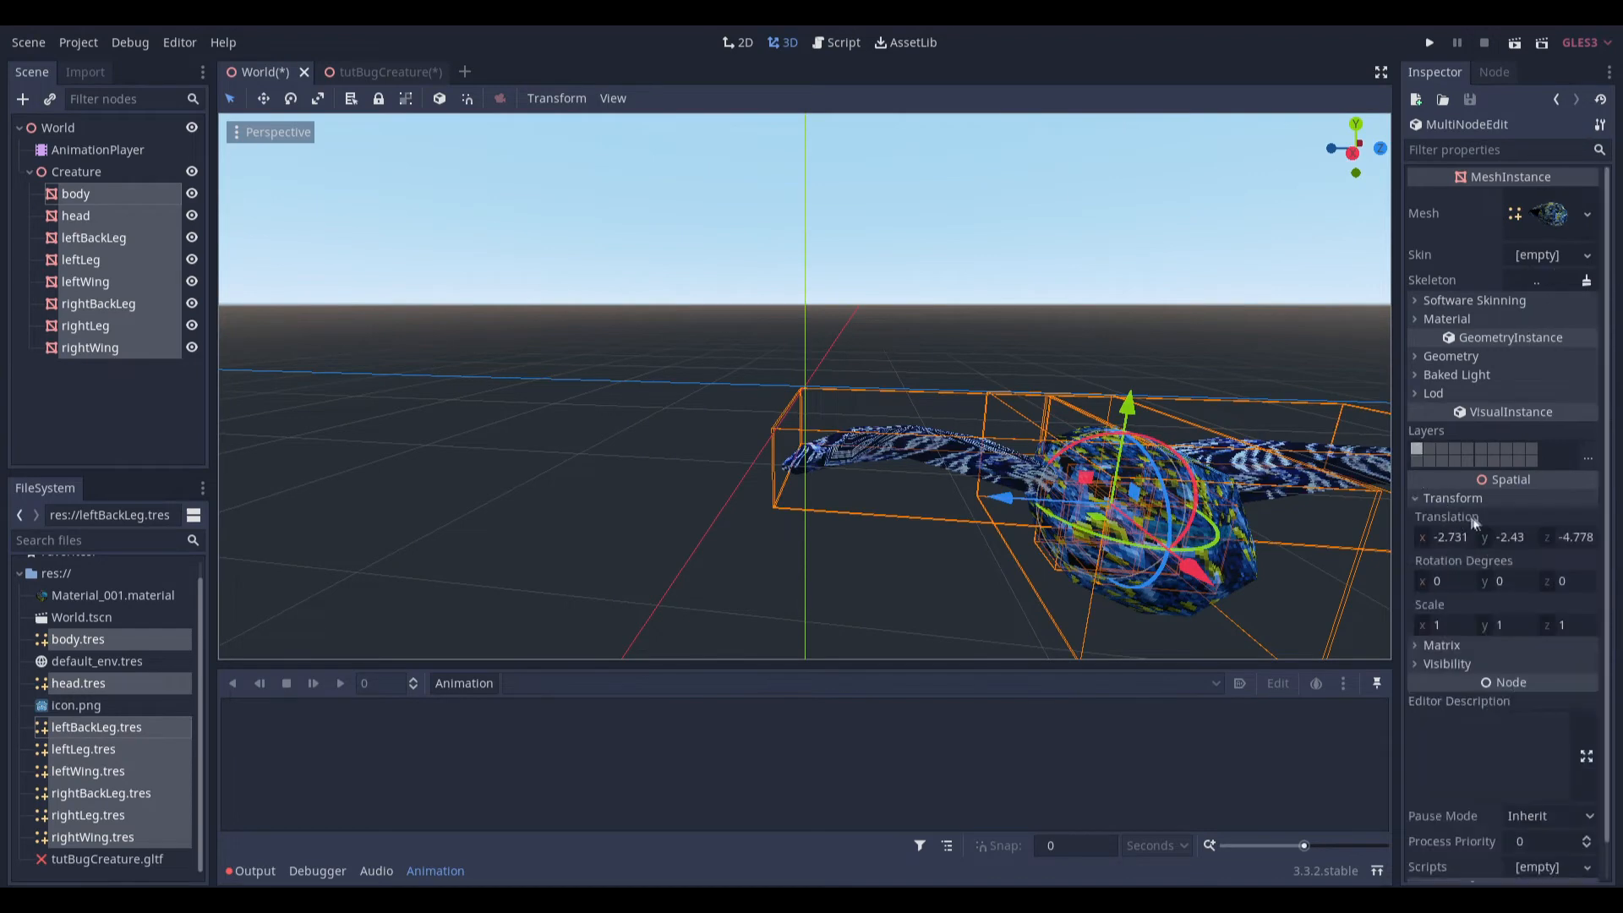
click(1437, 541)
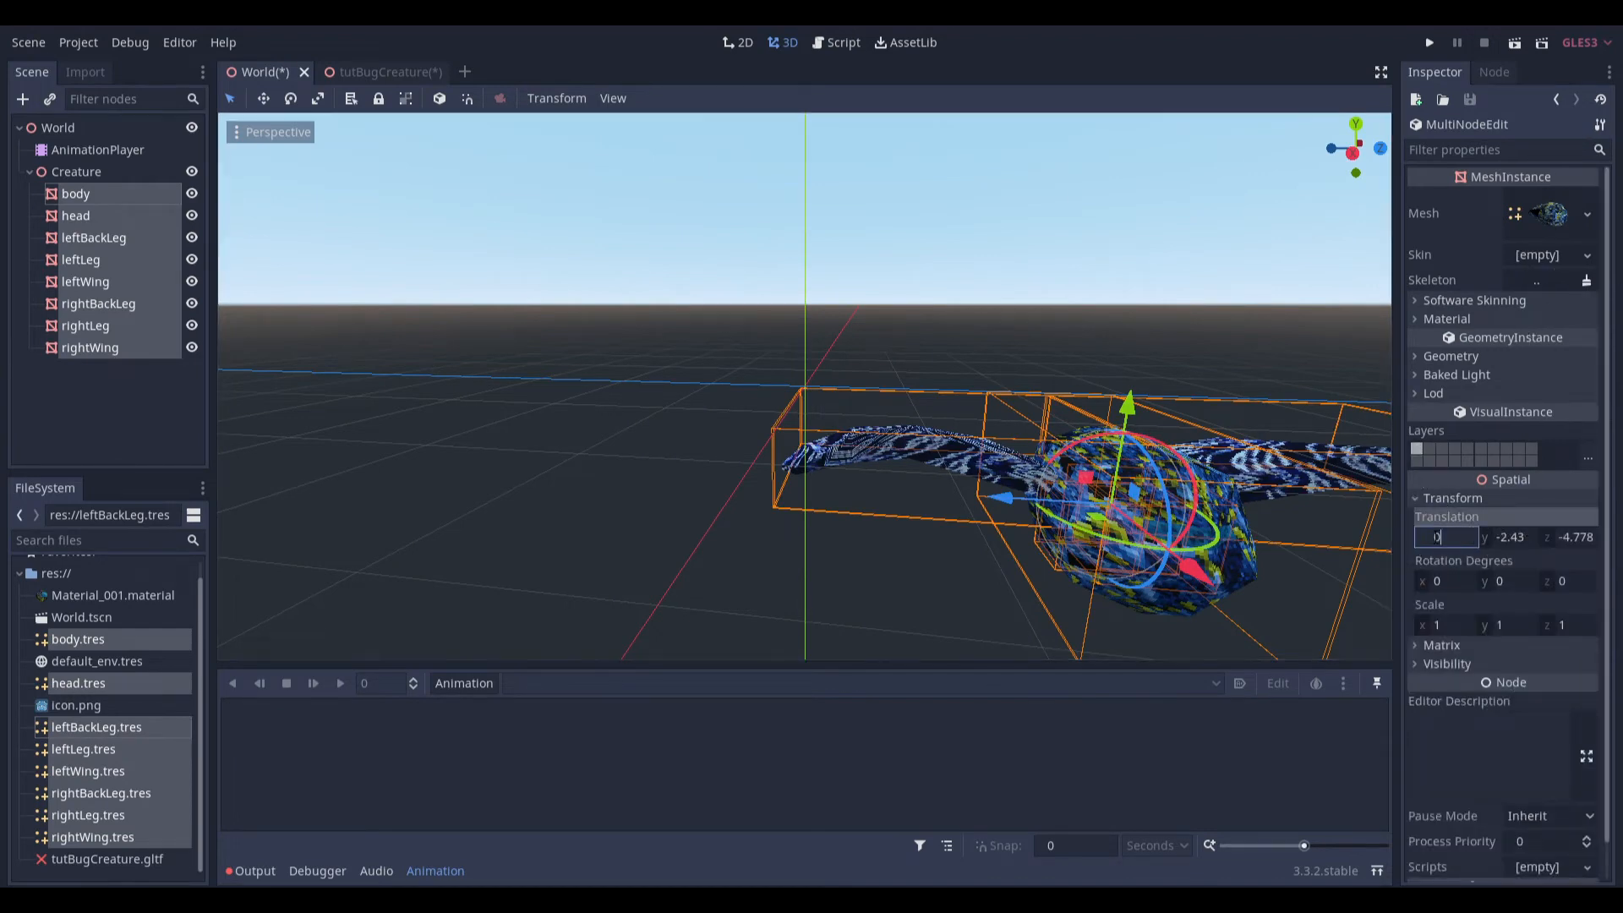
key(Tab)
text(0)
key(Tab)
text(0)
key(Return)
key(ctrl+s)
Reparent the head, legs and wings under the body node.
scroll(1225, 409, down, 6)
middle_drag(1225, 409, 953, 375)
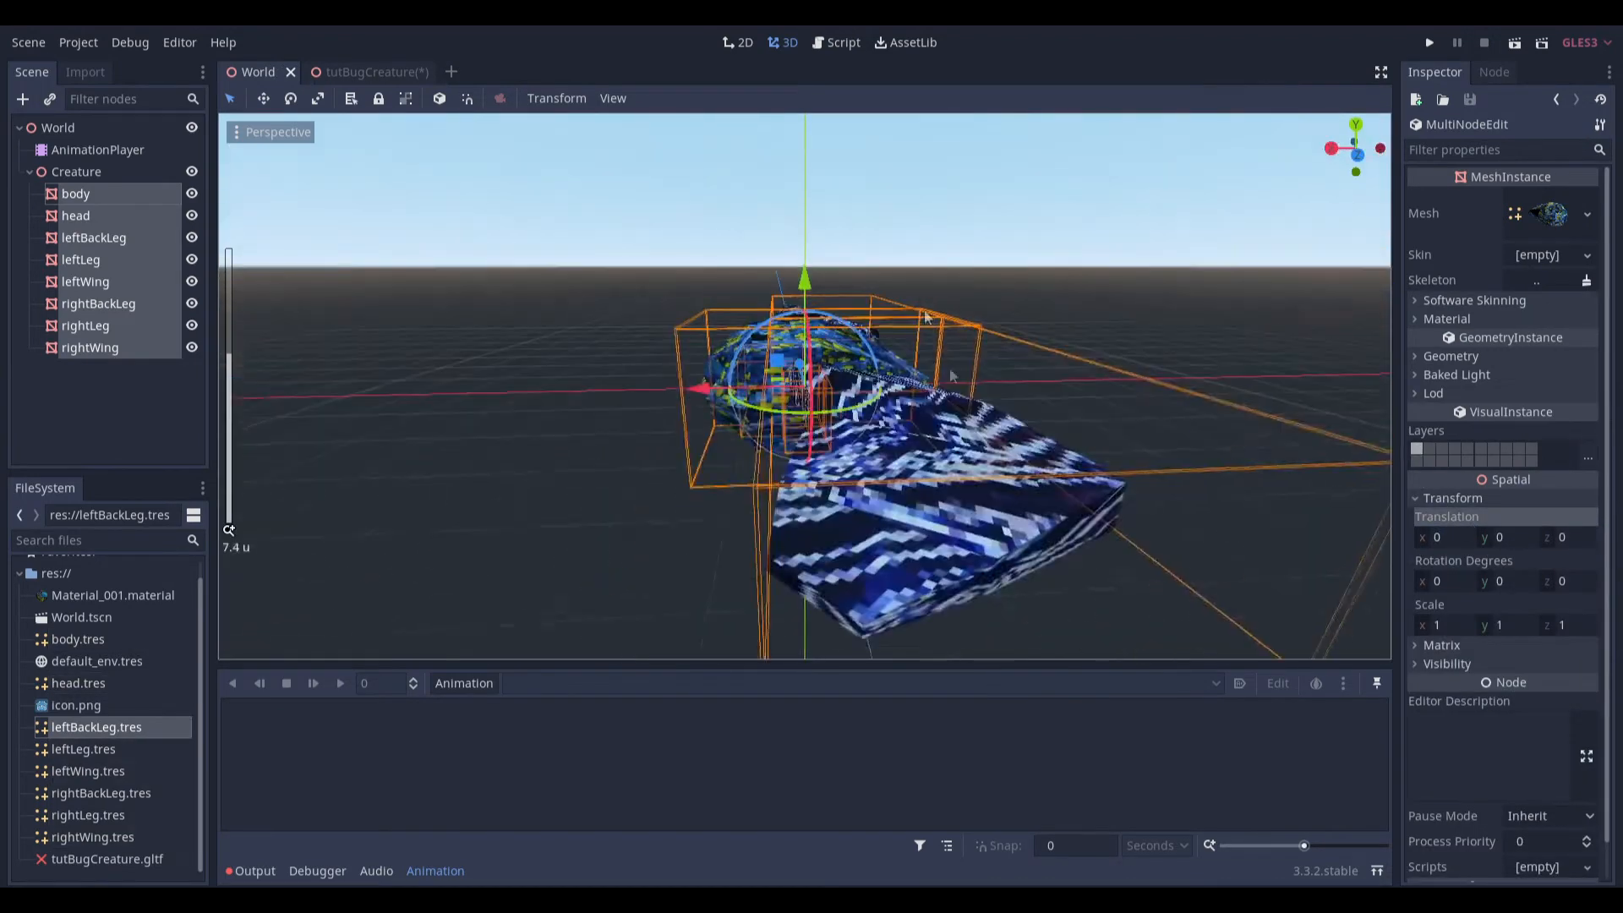
scroll(951, 370, up, 6)
click(117, 220)
shift+click(88, 348)
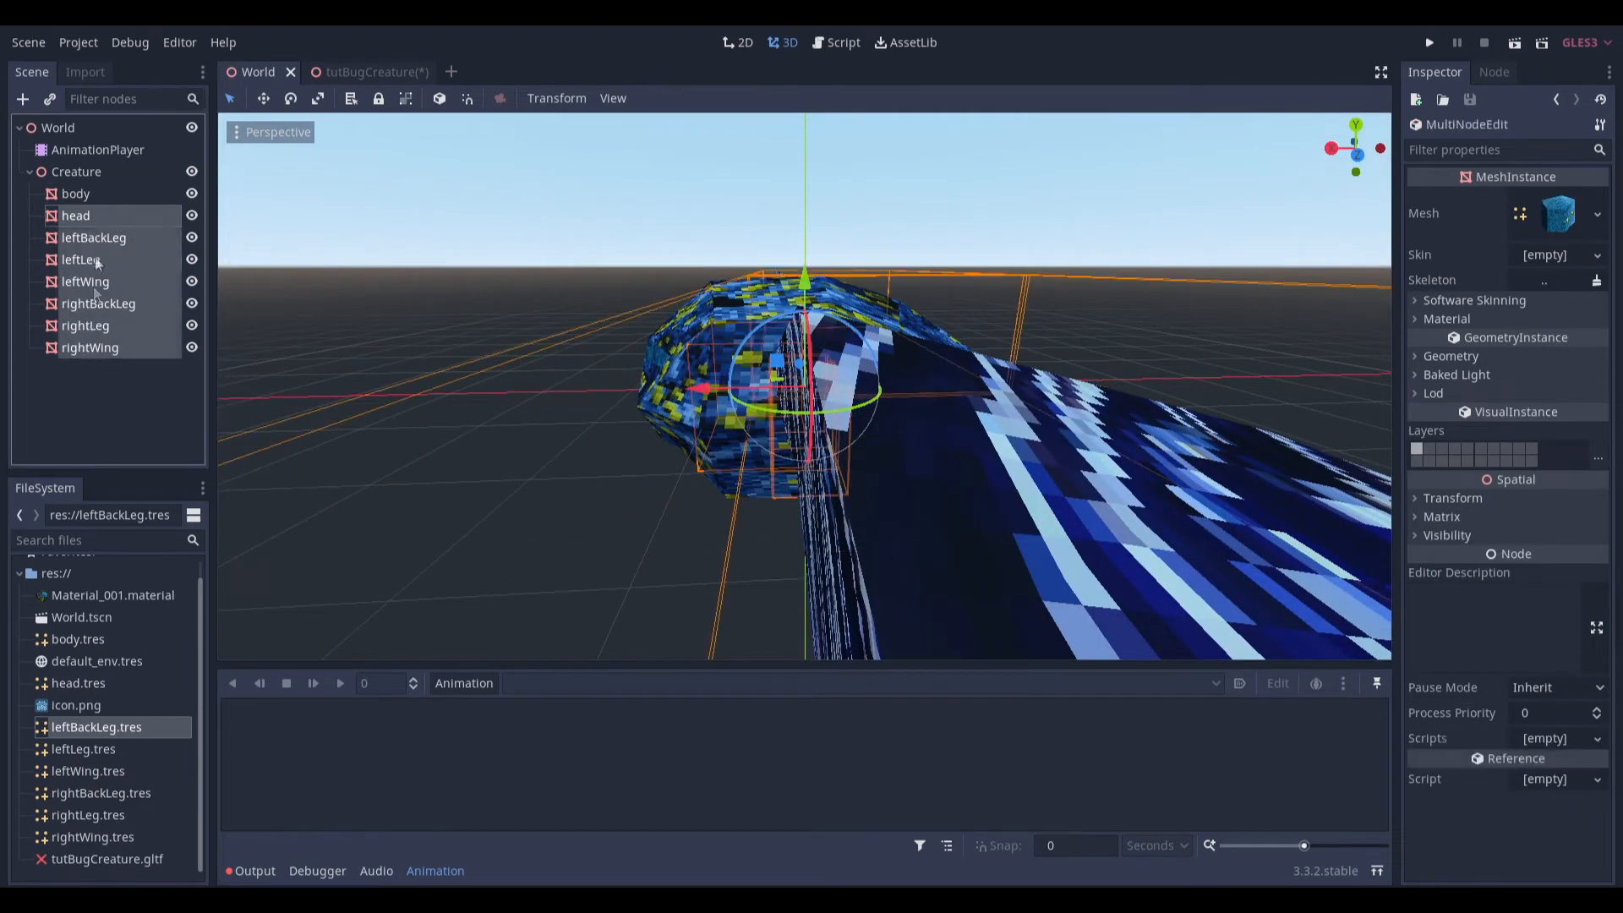
drag(131, 199, 127, 196)
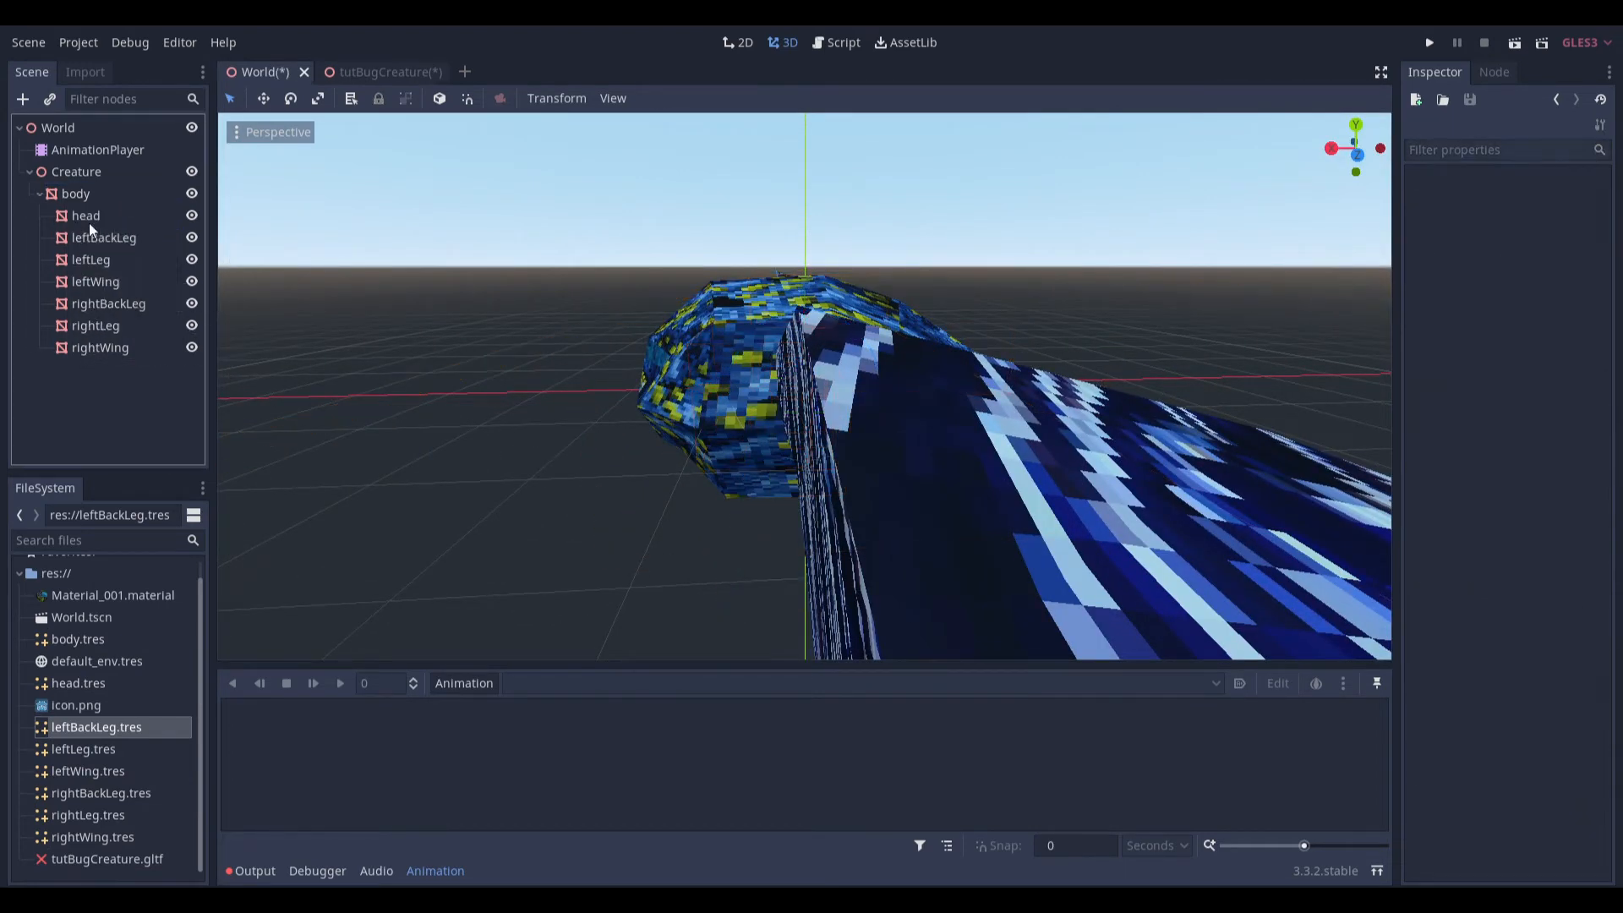
Move the head out to the front end of the body.
click(90, 222)
middle_drag(888, 355, 713, 412)
drag(713, 413, 556, 455)
middle_drag(556, 455, 419, 282)
In the front orthogonal view, move leftBackLeg beneath the rear of the body and leftLeg beneath its front.
click(616, 297)
middle_drag(616, 298, 742, 274)
key(KP_1)
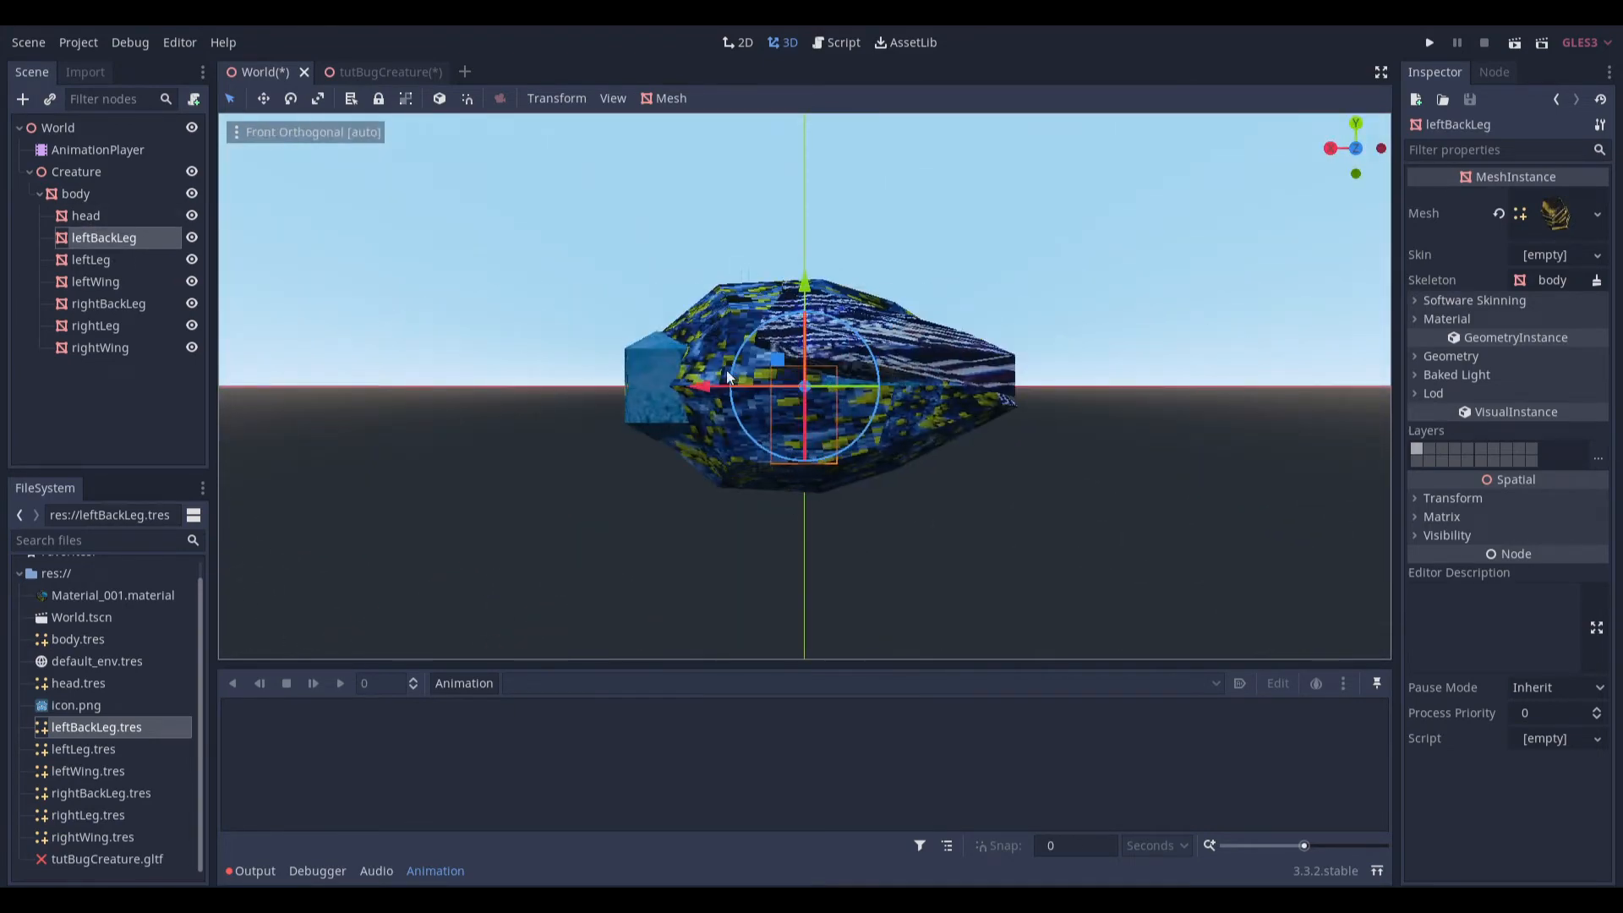
drag(780, 364, 849, 469)
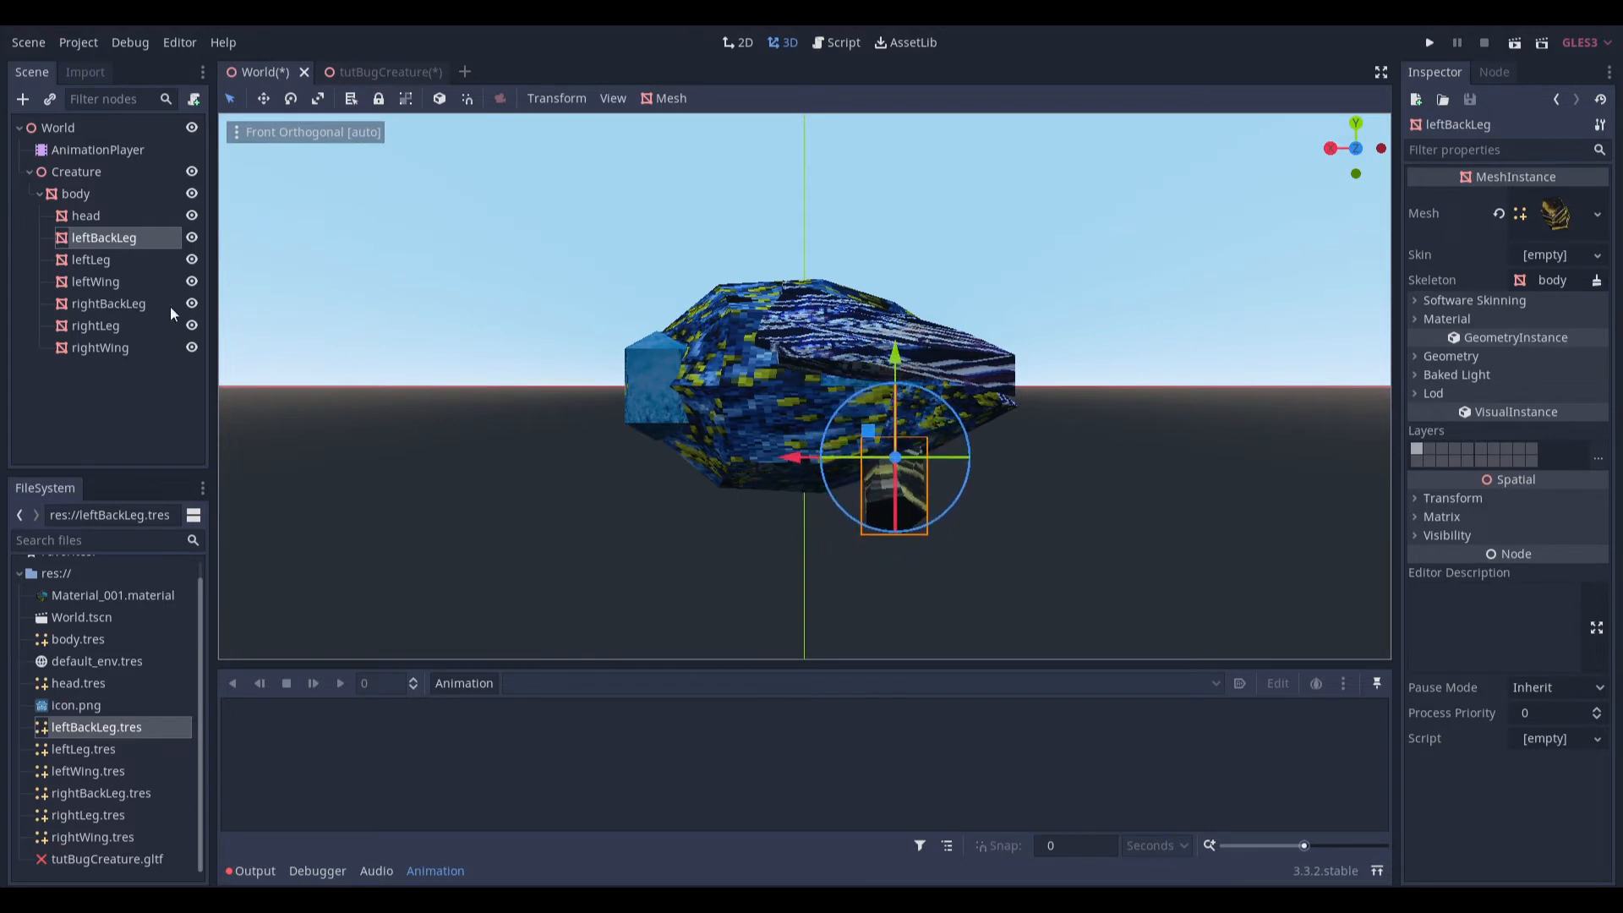
click(138, 269)
drag(777, 358, 702, 444)
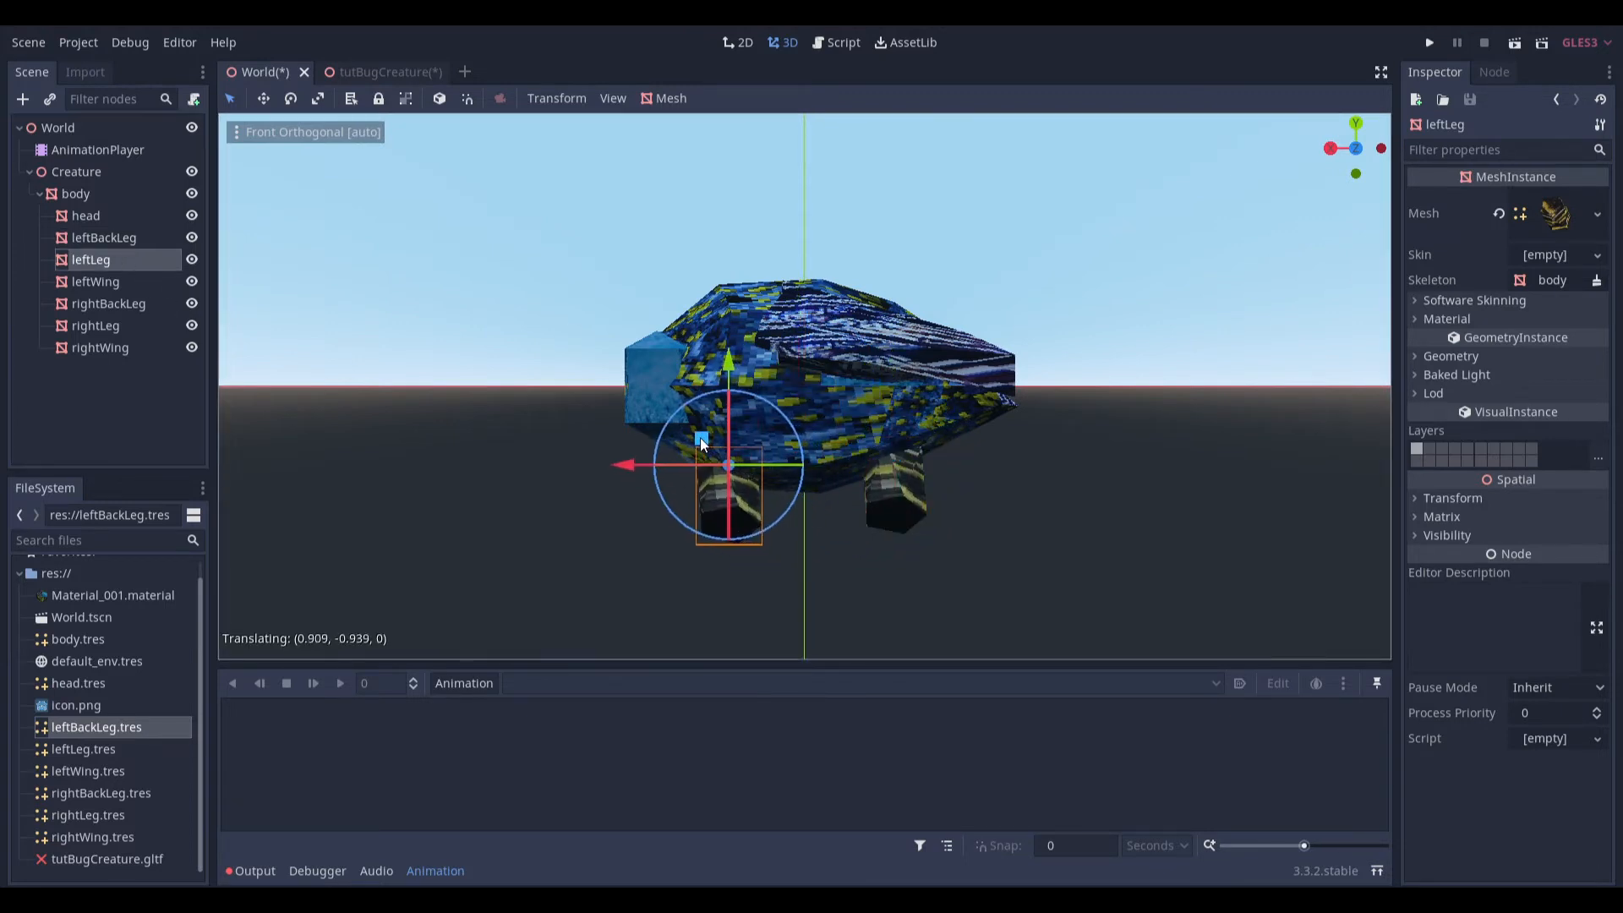
Raise leftWing and rightWing to the body's upper side, and move rightBackLeg and rightLeg beneath its rear and front.
click(85, 281)
drag(762, 363, 785, 272)
click(141, 301)
drag(771, 362, 836, 429)
click(158, 333)
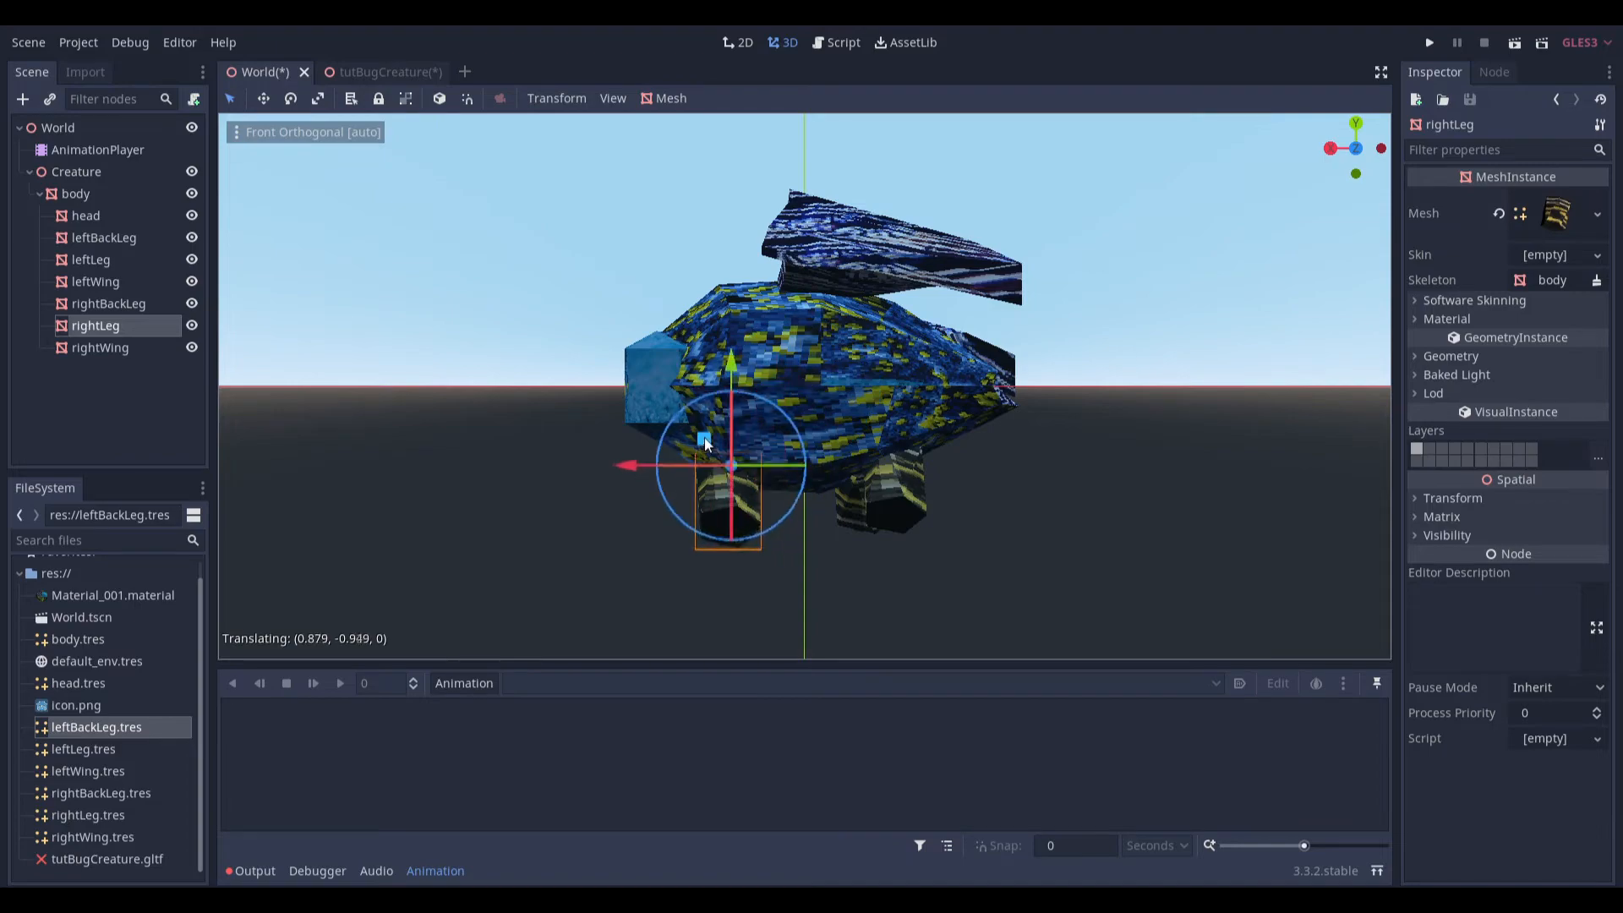
click(95, 347)
drag(777, 365, 777, 271)
Shift rightWing sideways and down so its root meets the upper side of the body.
middle_drag(774, 275, 561, 322)
scroll(561, 322, down, 4)
middle_drag(940, 355, 919, 448)
scroll(919, 448, down, 4)
drag(903, 364, 954, 379)
middle_drag(904, 364, 923, 251)
scroll(923, 251, up, 3)
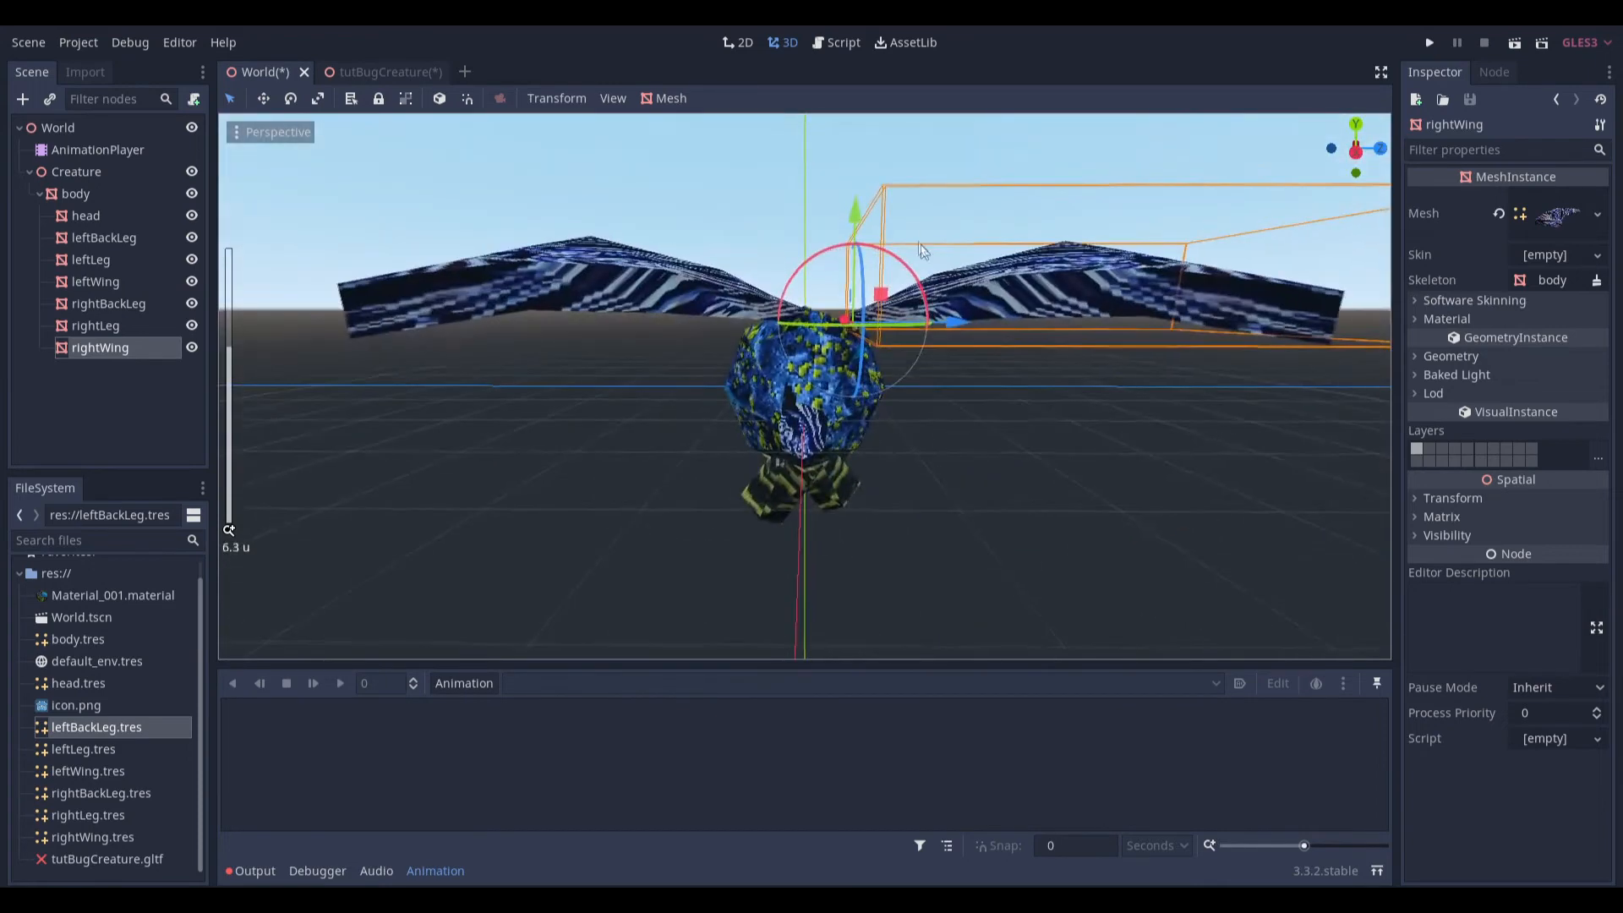
scroll(931, 257, up, 2)
drag(891, 285, 799, 307)
click(714, 284)
Adjust the sideways and vertical position of the first two legs against the underside of the body.
click(852, 546)
middle_drag(866, 484, 830, 444)
click(856, 456)
drag(872, 419, 889, 406)
middle_drag(774, 454, 854, 463)
click(806, 486)
drag(854, 436, 799, 408)
middle_drag(799, 412, 991, 385)
Fit the remaining legs against the underside of the body and save the World scene.
scroll(863, 496, up, 2)
click(734, 506)
middle_drag(744, 491, 925, 465)
mouse_move(807, 439)
mouse_down()
mouse_move(841, 402)
mouse_move(821, 443)
mouse_up()
middle_drag(825, 441, 834, 481)
middle_drag(836, 413, 779, 531)
mouse_move(793, 447)
mouse_down()
mouse_move(752, 406)
mouse_move(788, 441)
mouse_up()
middle_drag(792, 446, 786, 499)
drag(774, 454, 712, 418)
key(ctrl+s)
middle_drag(1006, 442, 825, 458)
click(1026, 462)
Create a new animation named flap in the AnimationPlayer.
scroll(776, 431, down, 2)
click(464, 683)
click(484, 596)
key(BackSpace)
text(f)
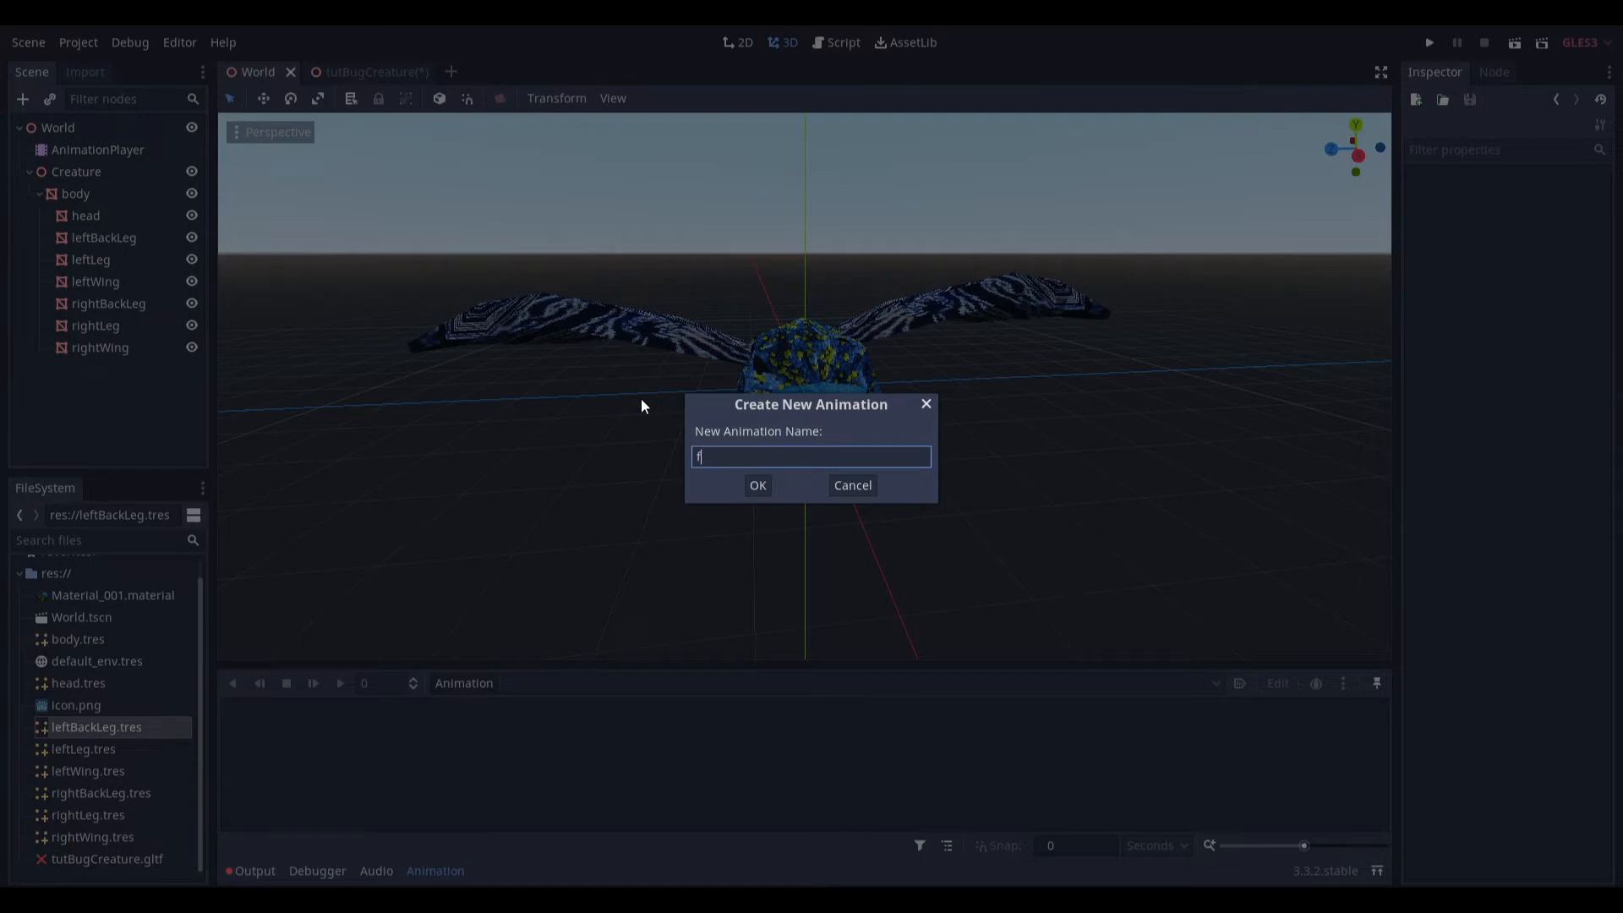
text(lap)
key(Return)
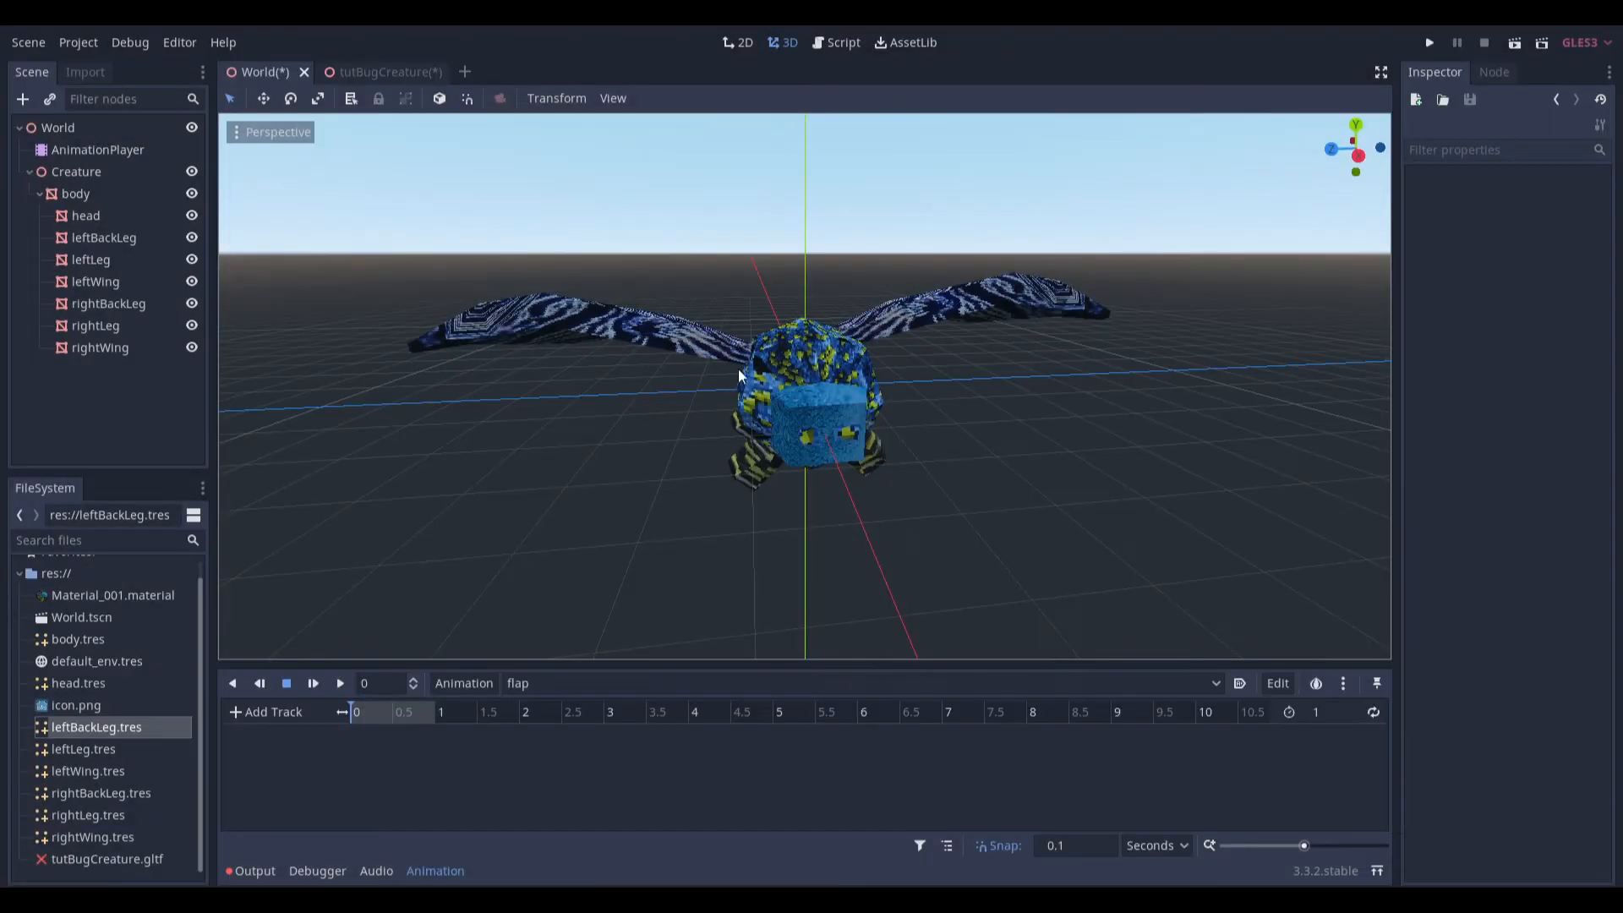
Insert keyframes for the body's translation and rotation degrees at 0 seconds, creating both tracks.
click(84, 180)
click(76, 194)
middle_drag(1103, 442, 924, 409)
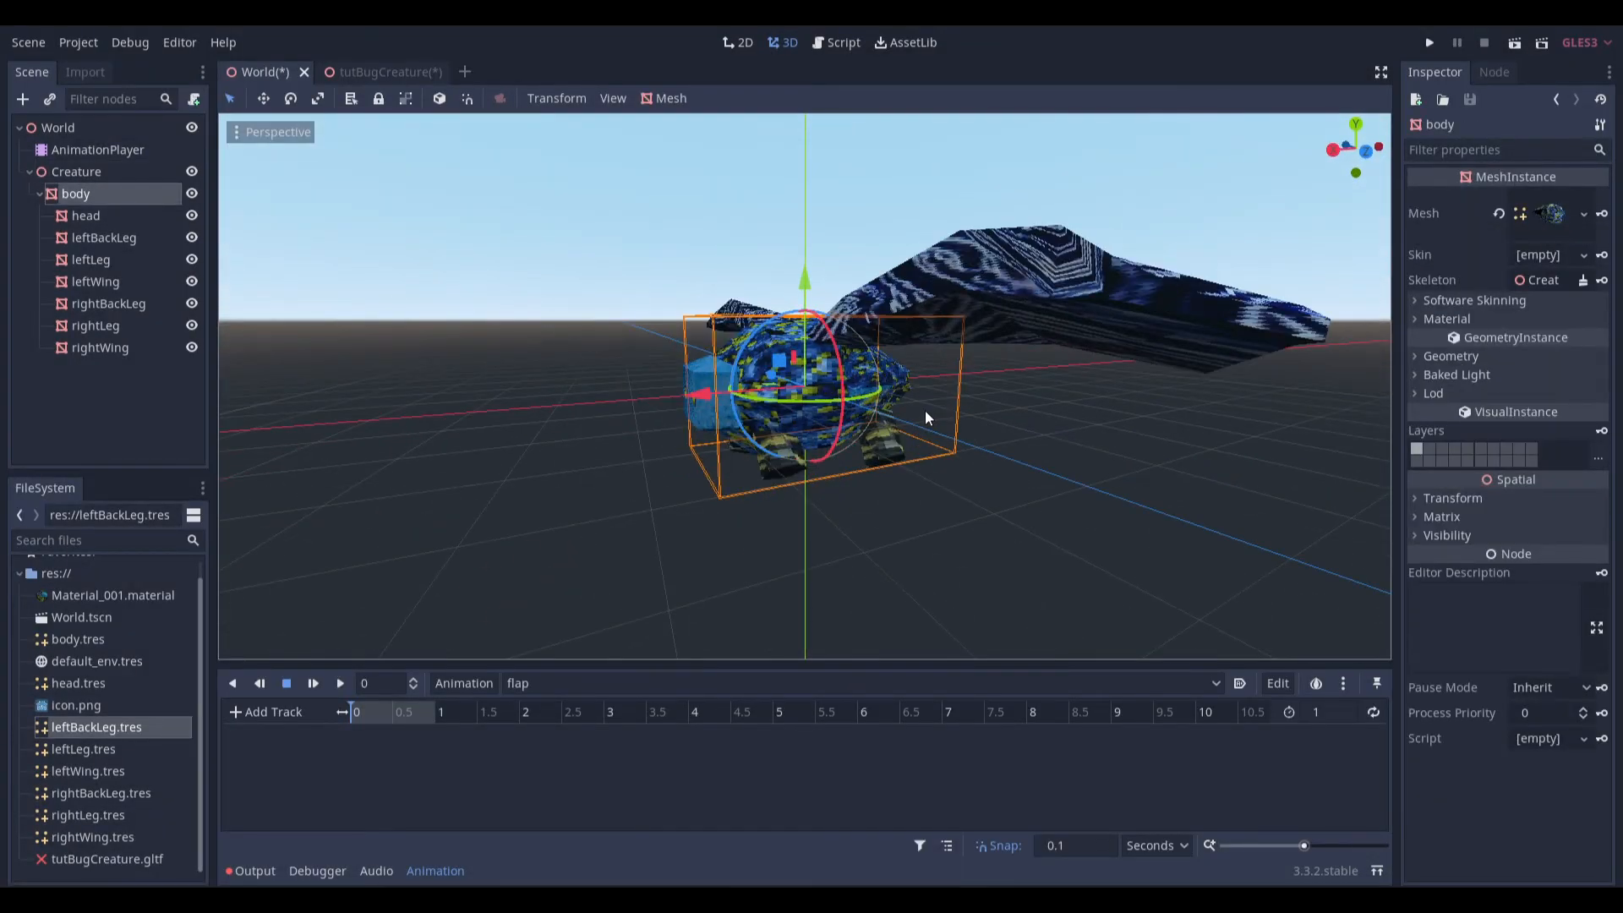
key(KP_3)
click(1452, 498)
click(1602, 517)
key(Return)
click(1602, 560)
key(Return)
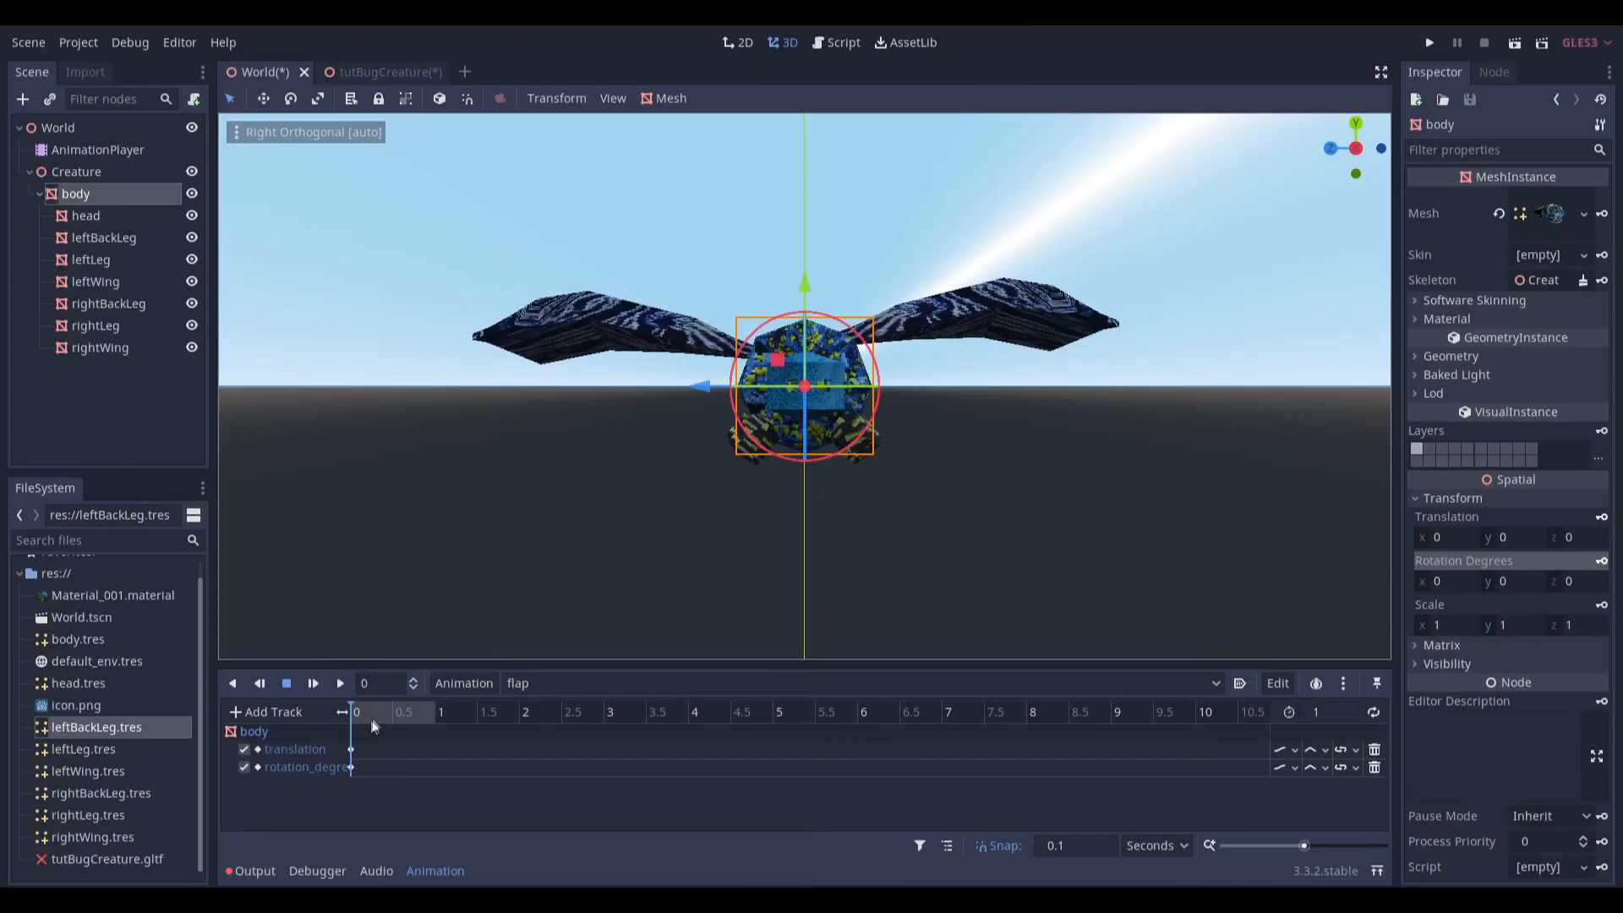
Set the timeline snap to 0.01 and, at 0.28 seconds, lower the body to about -0.748 in Y.
ctrl+scroll(860, 773, up, 3)
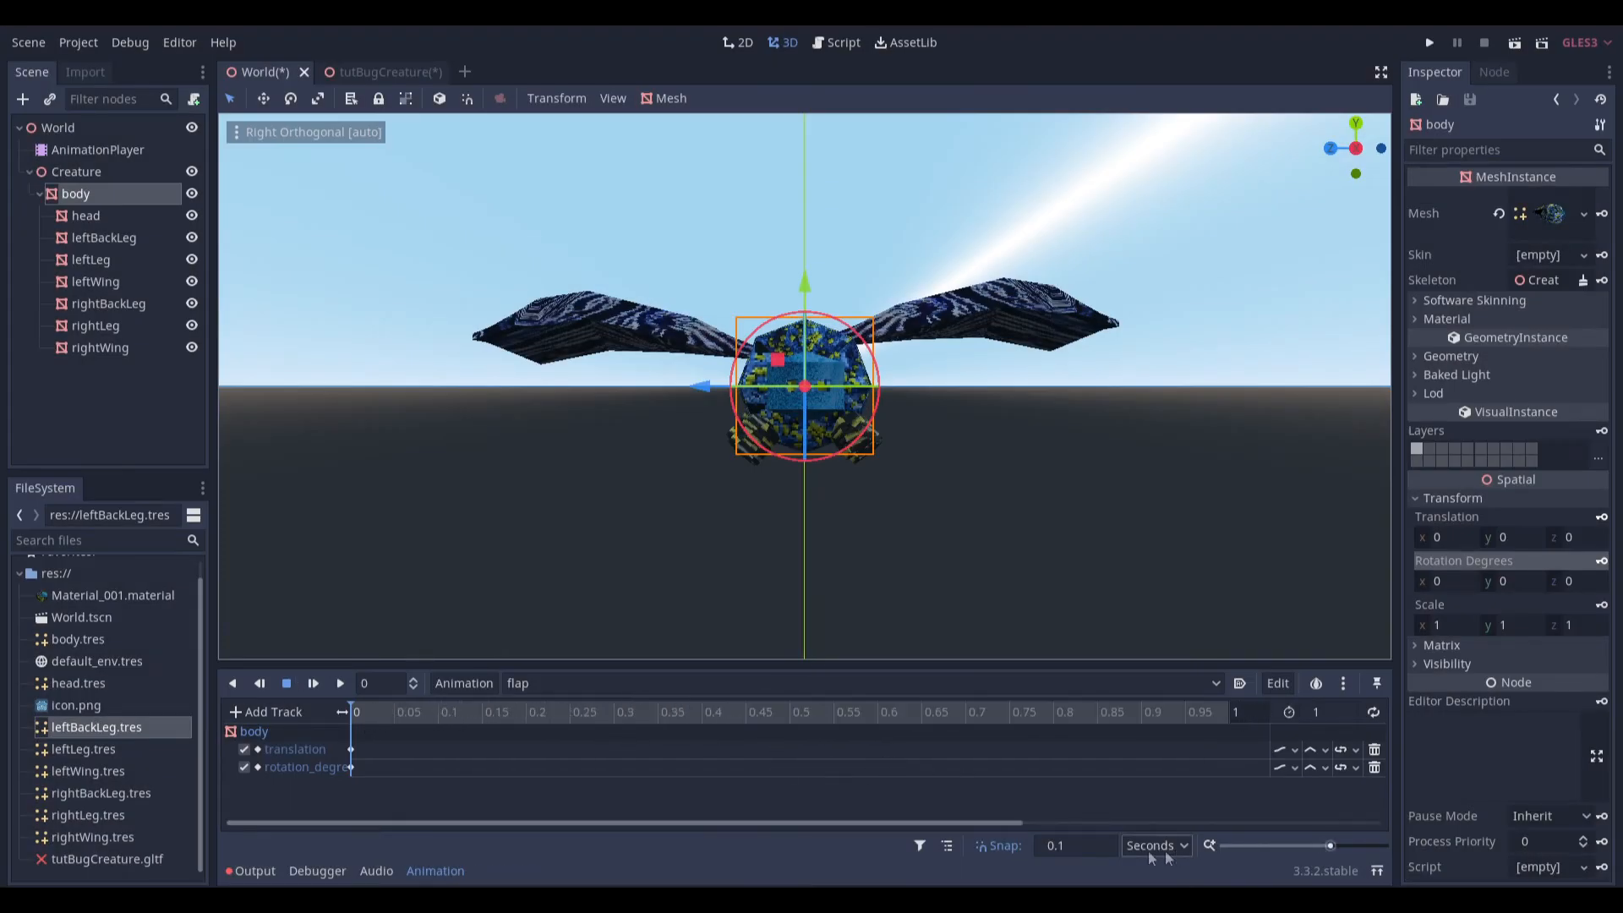
click(525, 720)
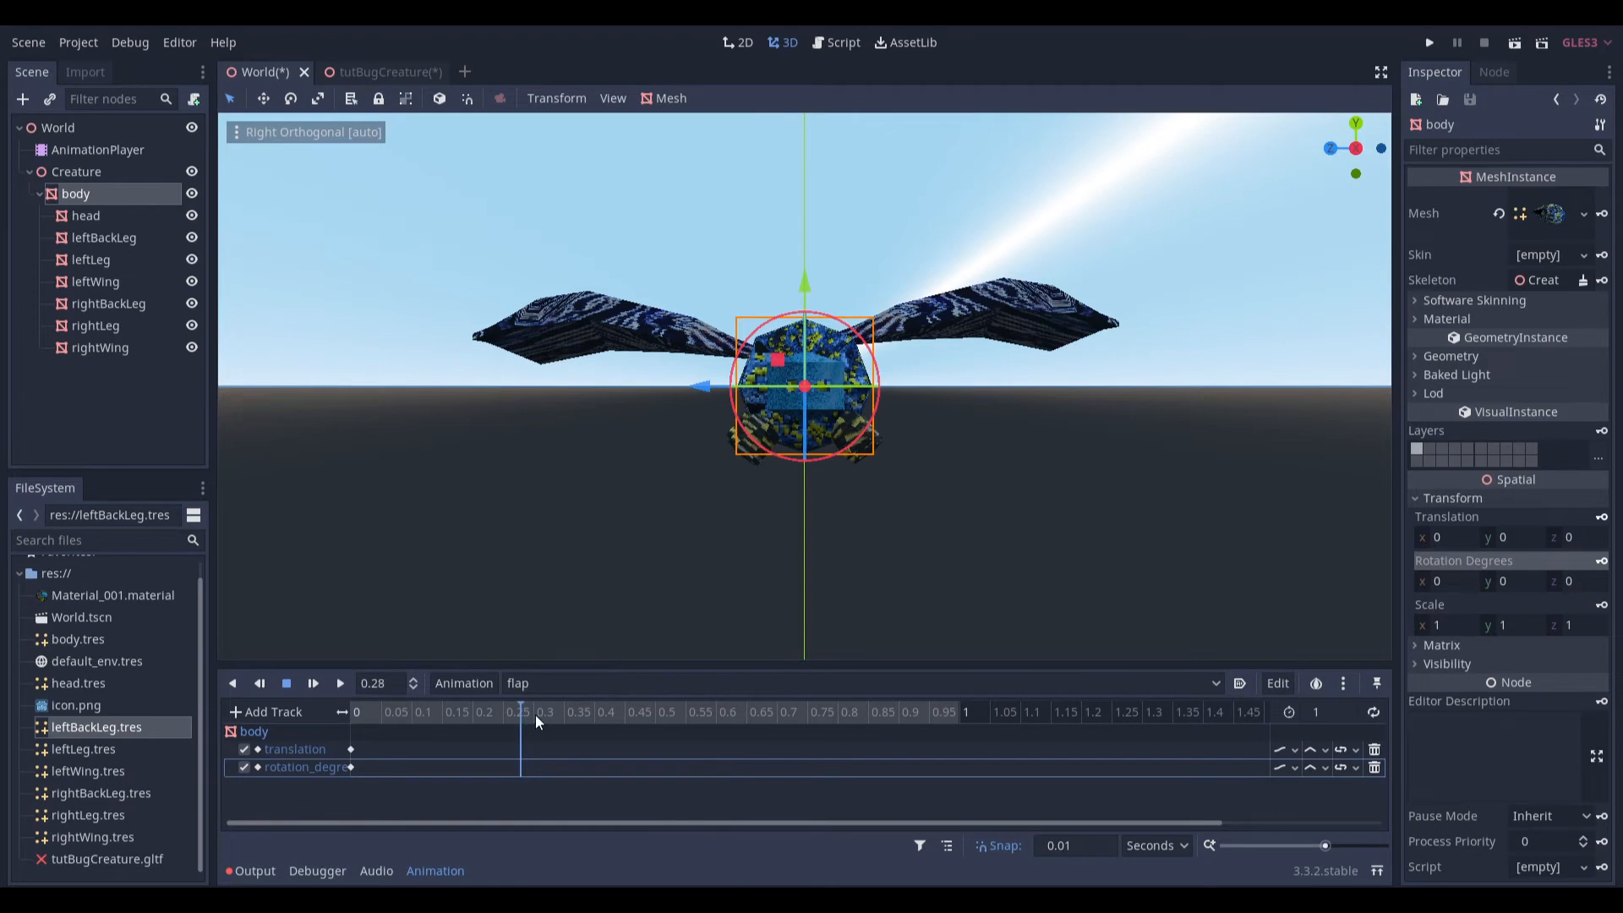
middle_drag(1067, 524, 947, 526)
click(1053, 529)
click(80, 194)
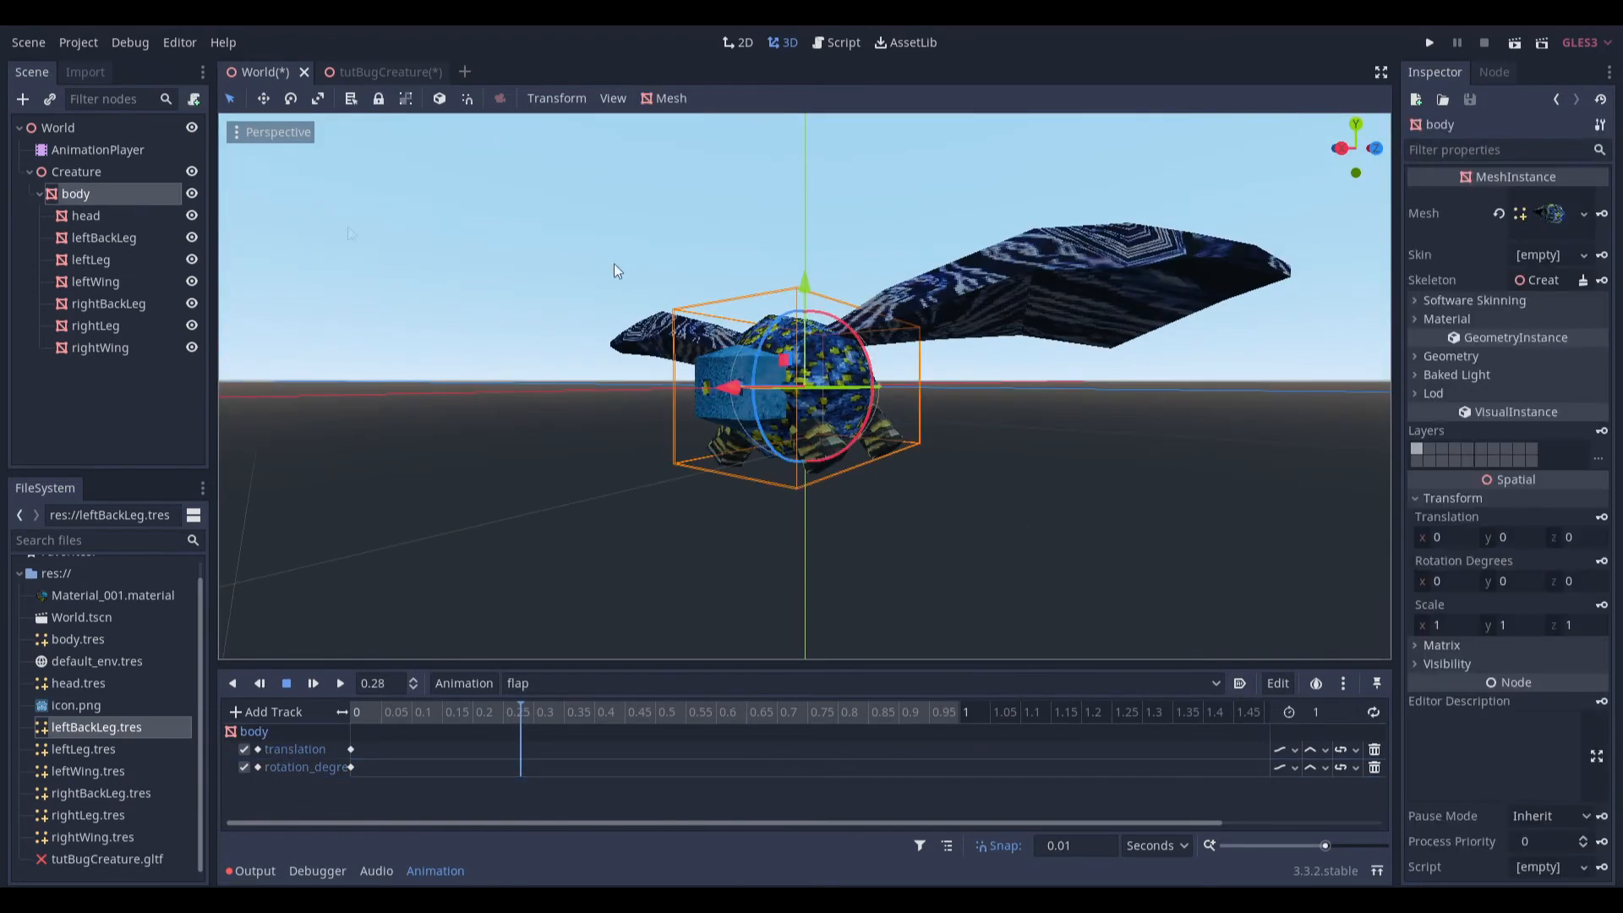
drag(795, 288, 810, 323)
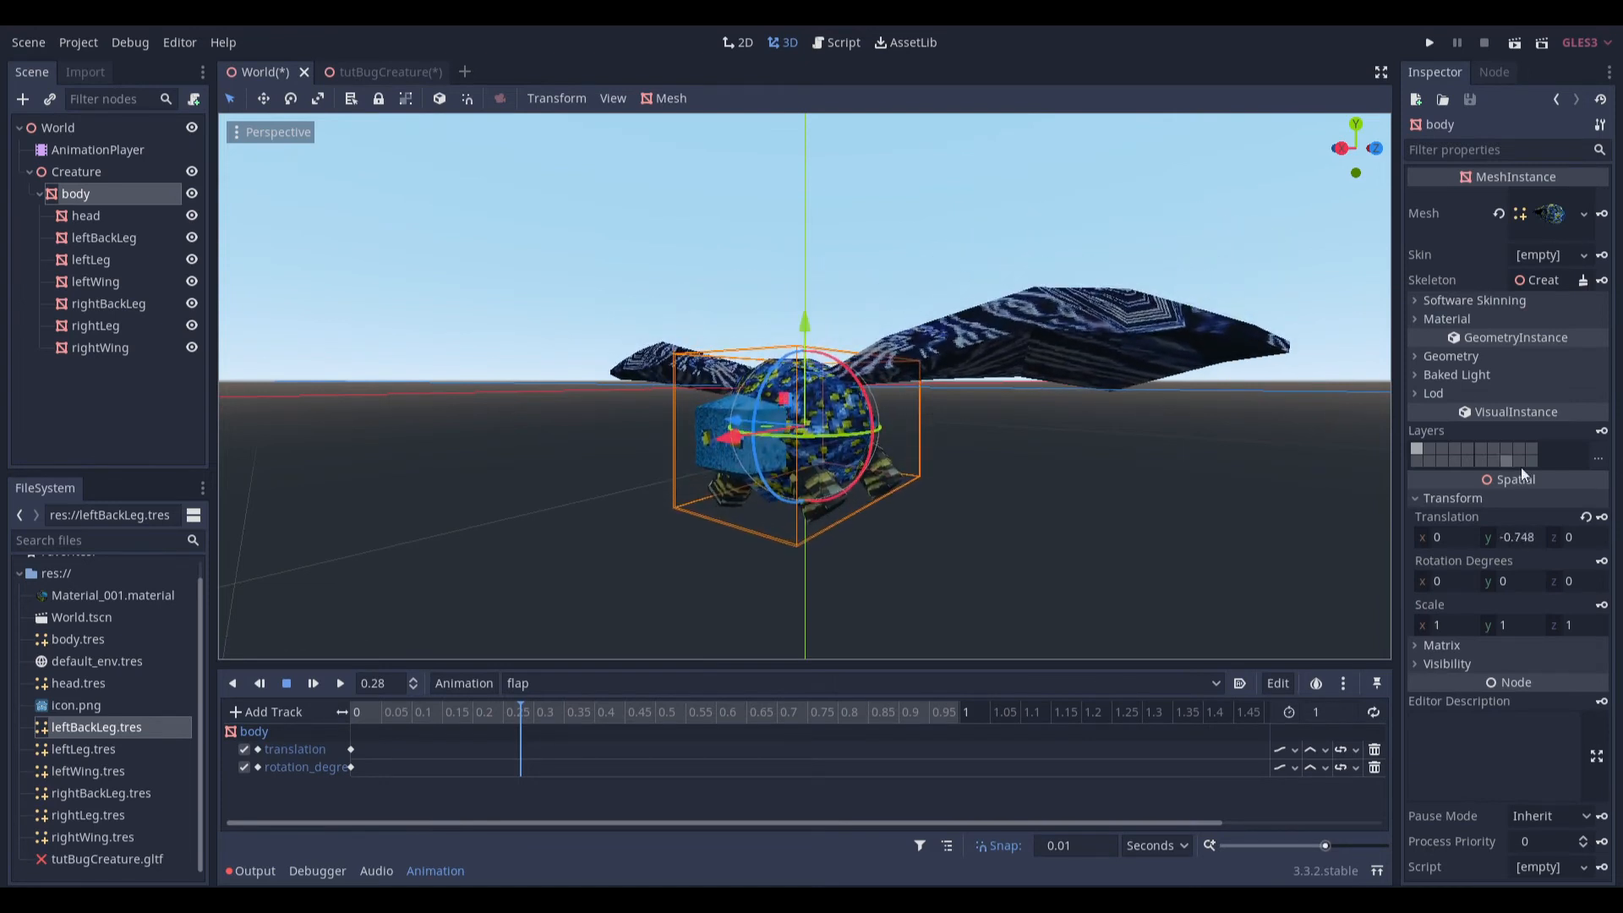
Raise the body to about 0.429 in Y, key its translation at 0.48 seconds, and play the animation with looping enabled.
drag(805, 324, 808, 260)
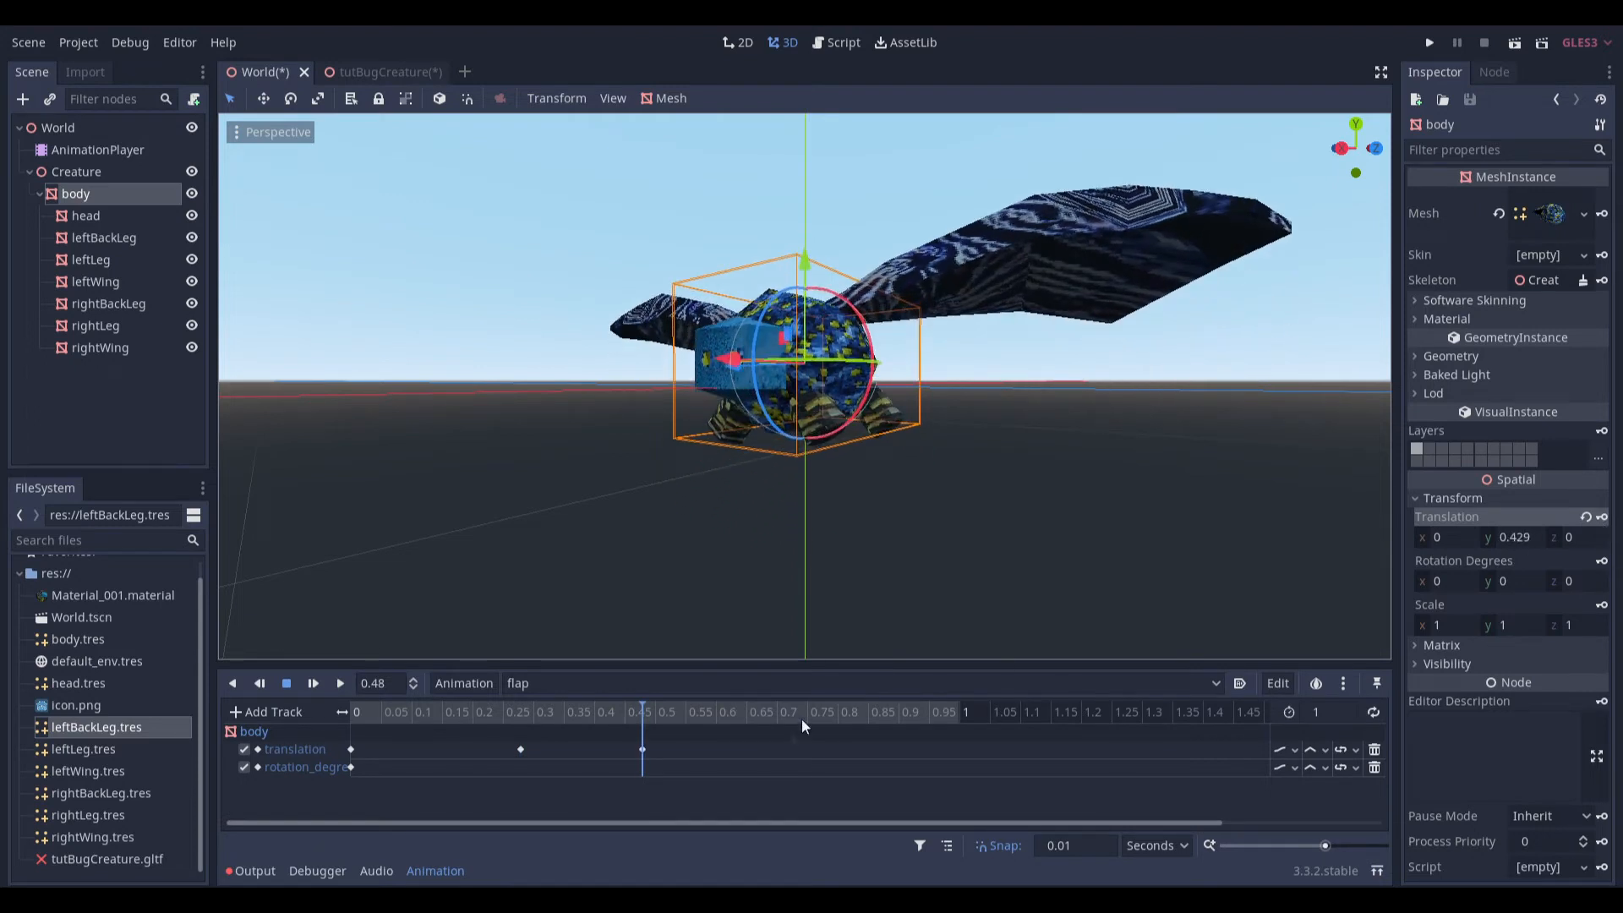
drag(395, 713, 335, 708)
key(d)
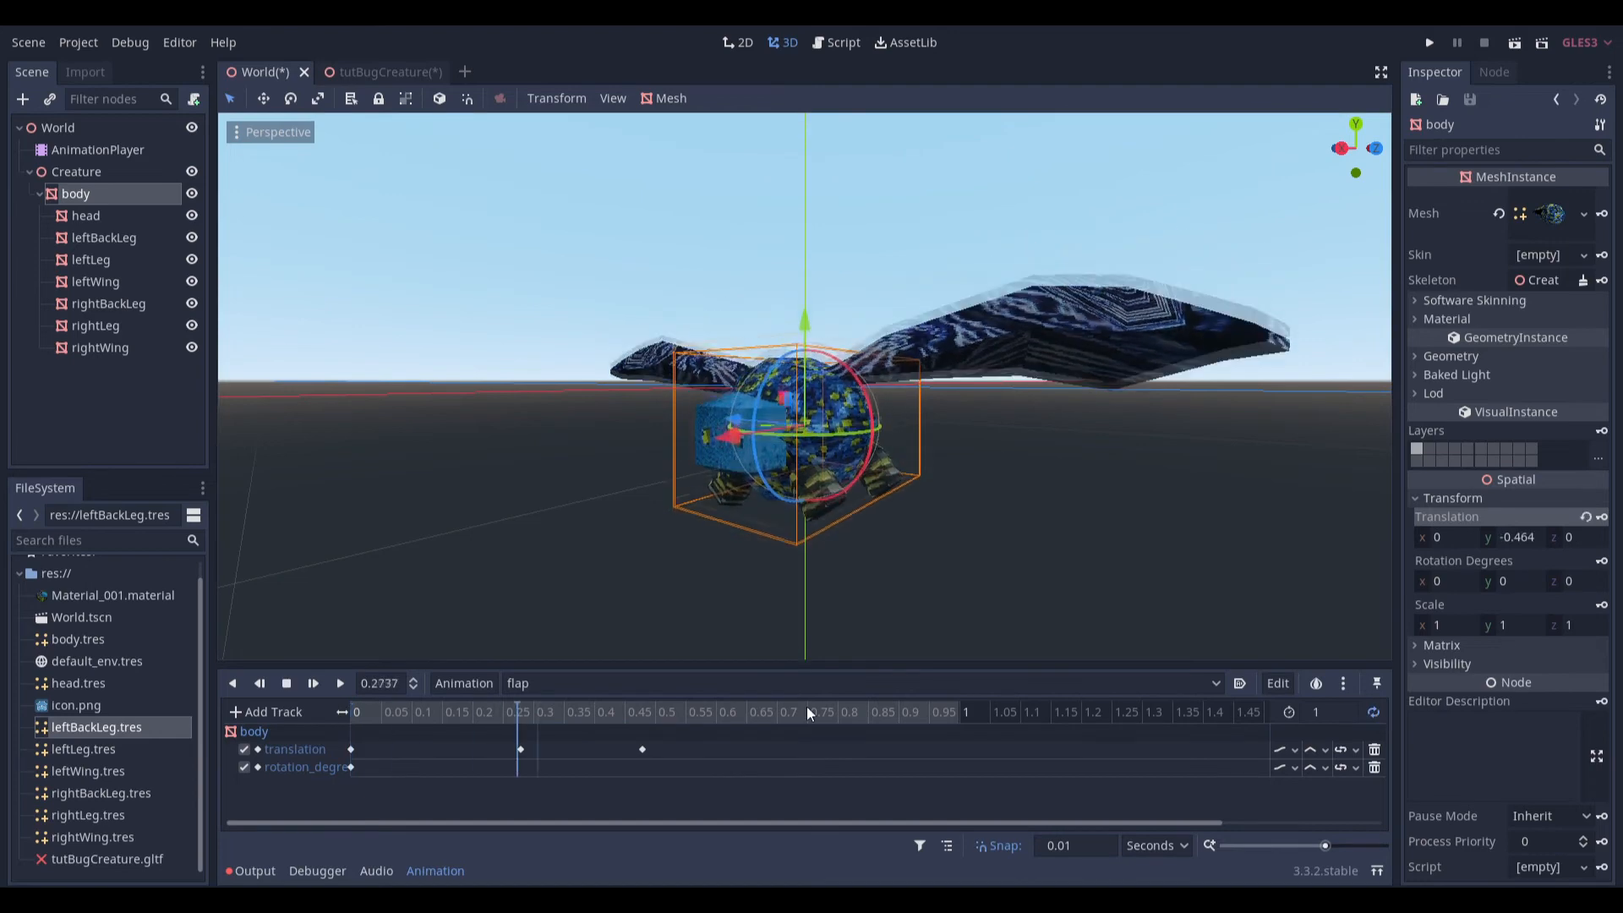
At 0.28 seconds, rotate the body to about -18.4 degrees around Z and key its rotation.
key(s)
drag(488, 712, 522, 709)
middle_drag(837, 397, 759, 376)
drag(761, 368, 746, 387)
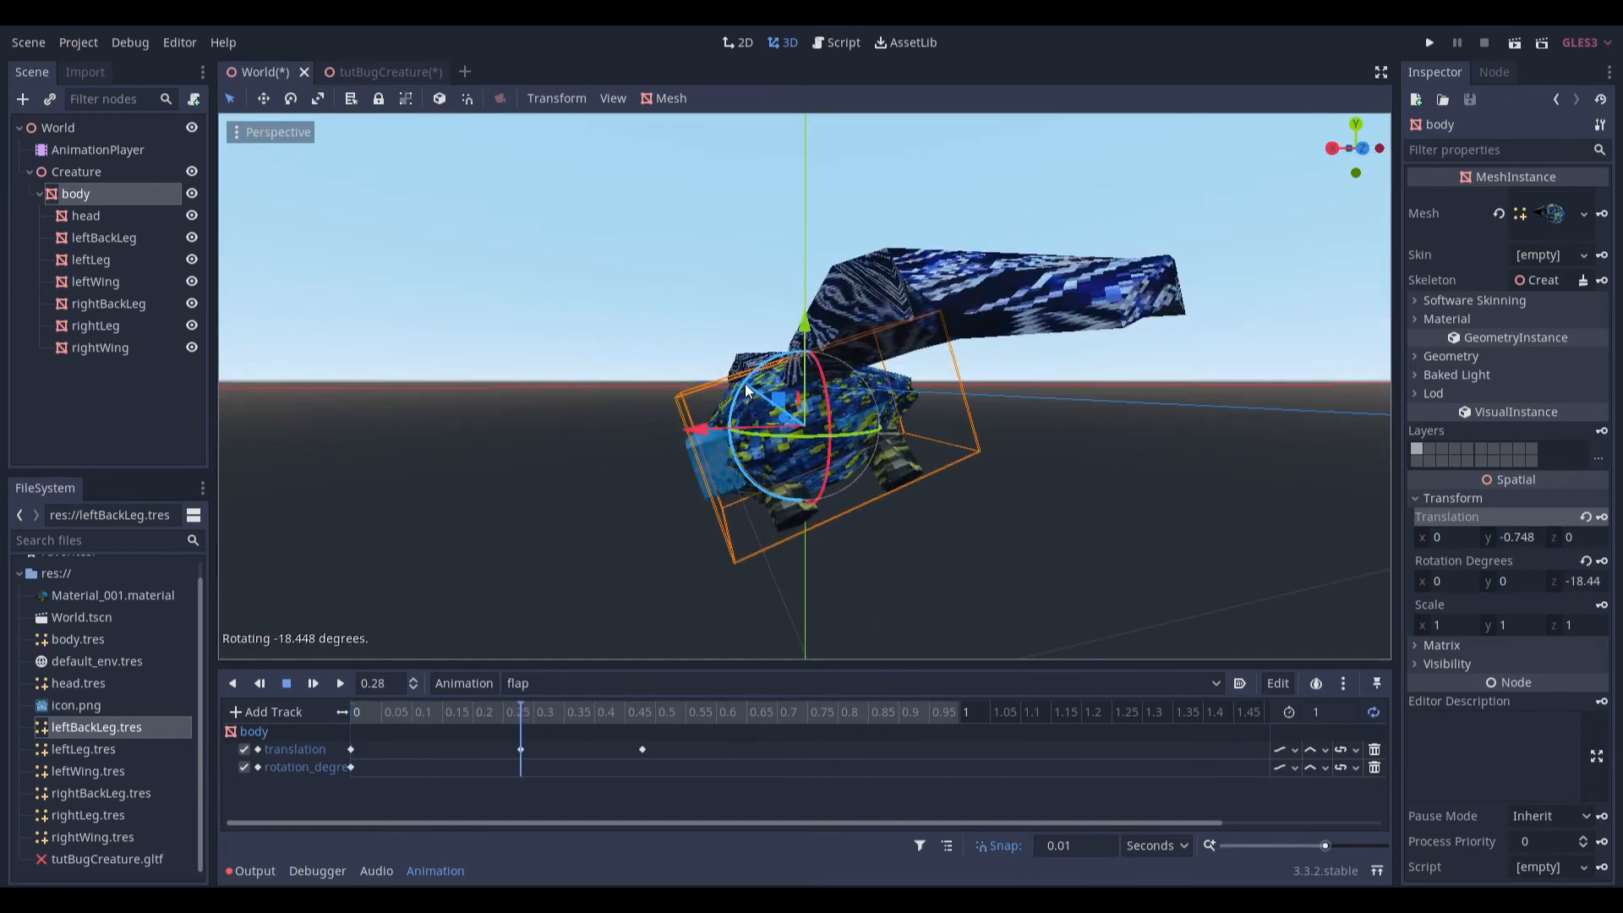
At about 0.47 seconds, tilt the body upward around Z, key its rotation degrees, and play the animation.
drag(667, 712, 638, 711)
drag(747, 409, 733, 381)
click(1601, 561)
key(d)
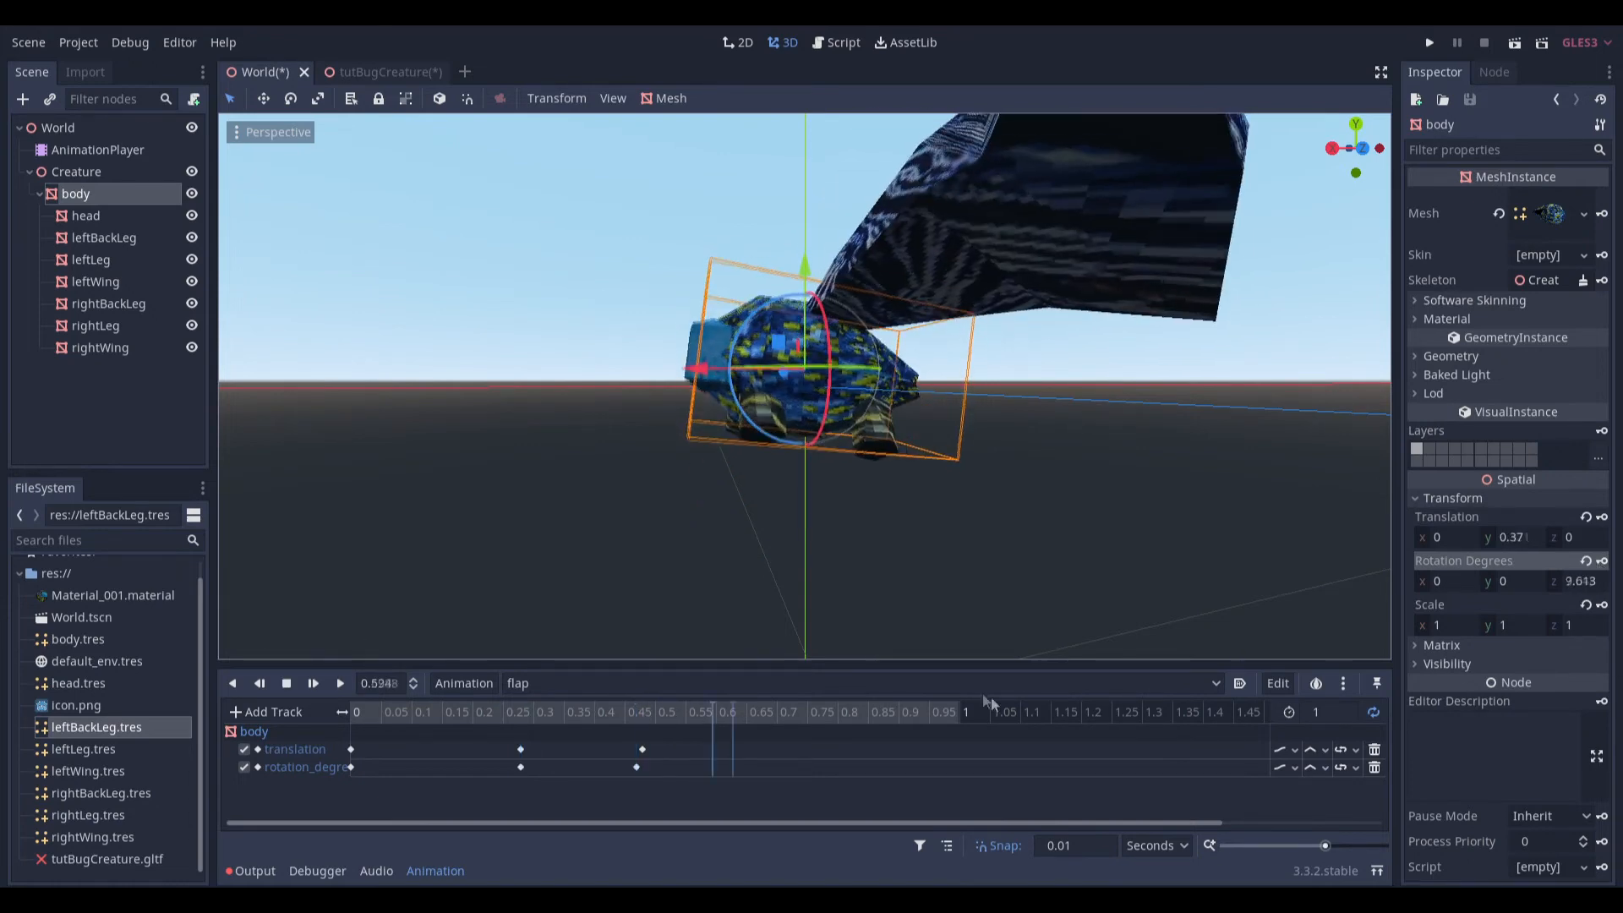
Change the interpolation mode of the body's rotation track and return the timeline to 0 seconds.
click(1317, 768)
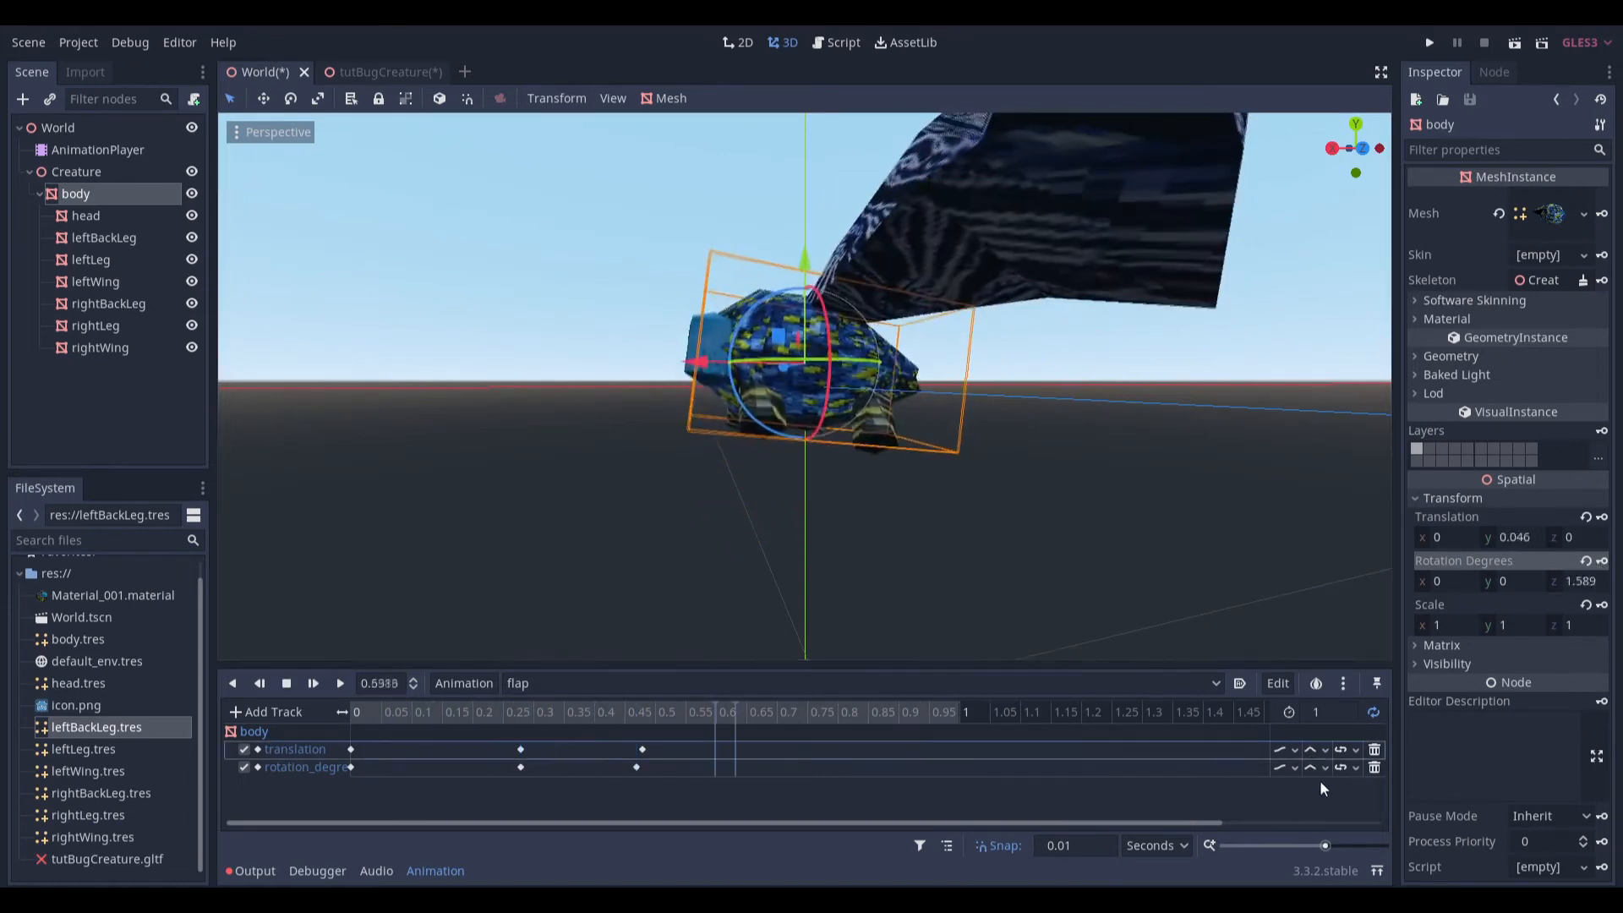
click(1321, 816)
drag(694, 714, 339, 703)
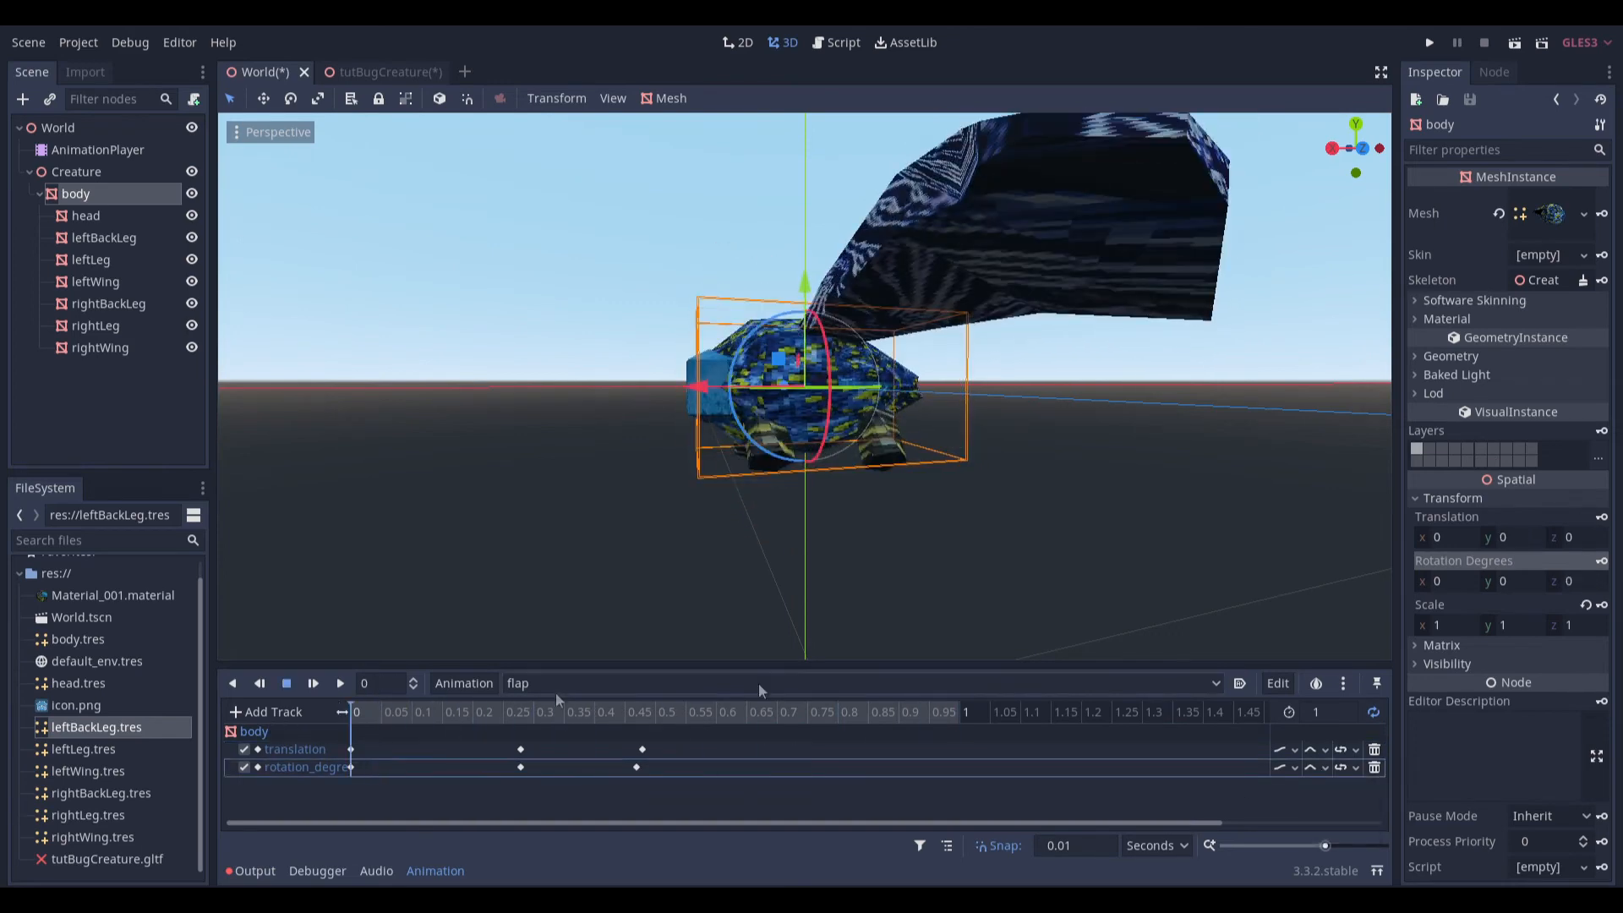
Enlarge the animation timeline area and insert a rotation degrees keyframe for leftWing at 0 seconds, creating its track.
drag(831, 677, 820, 603)
click(112, 261)
click(112, 284)
key(f)
middle_drag(854, 386, 949, 359)
scroll(952, 381, up, 4)
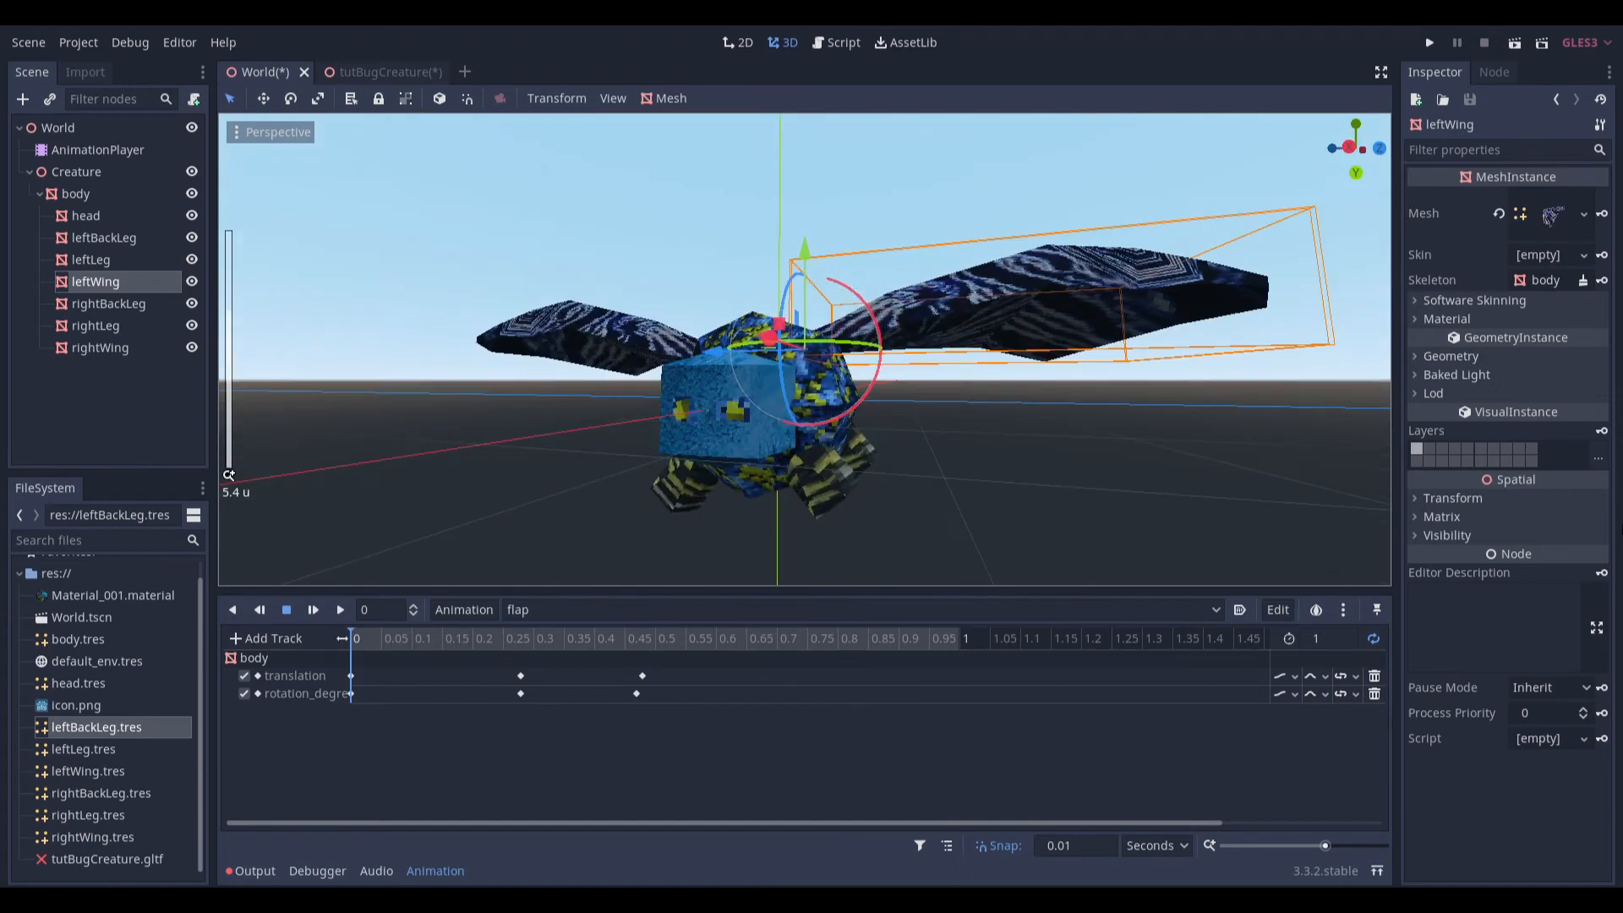
click(1452, 498)
click(1600, 561)
key(Return)
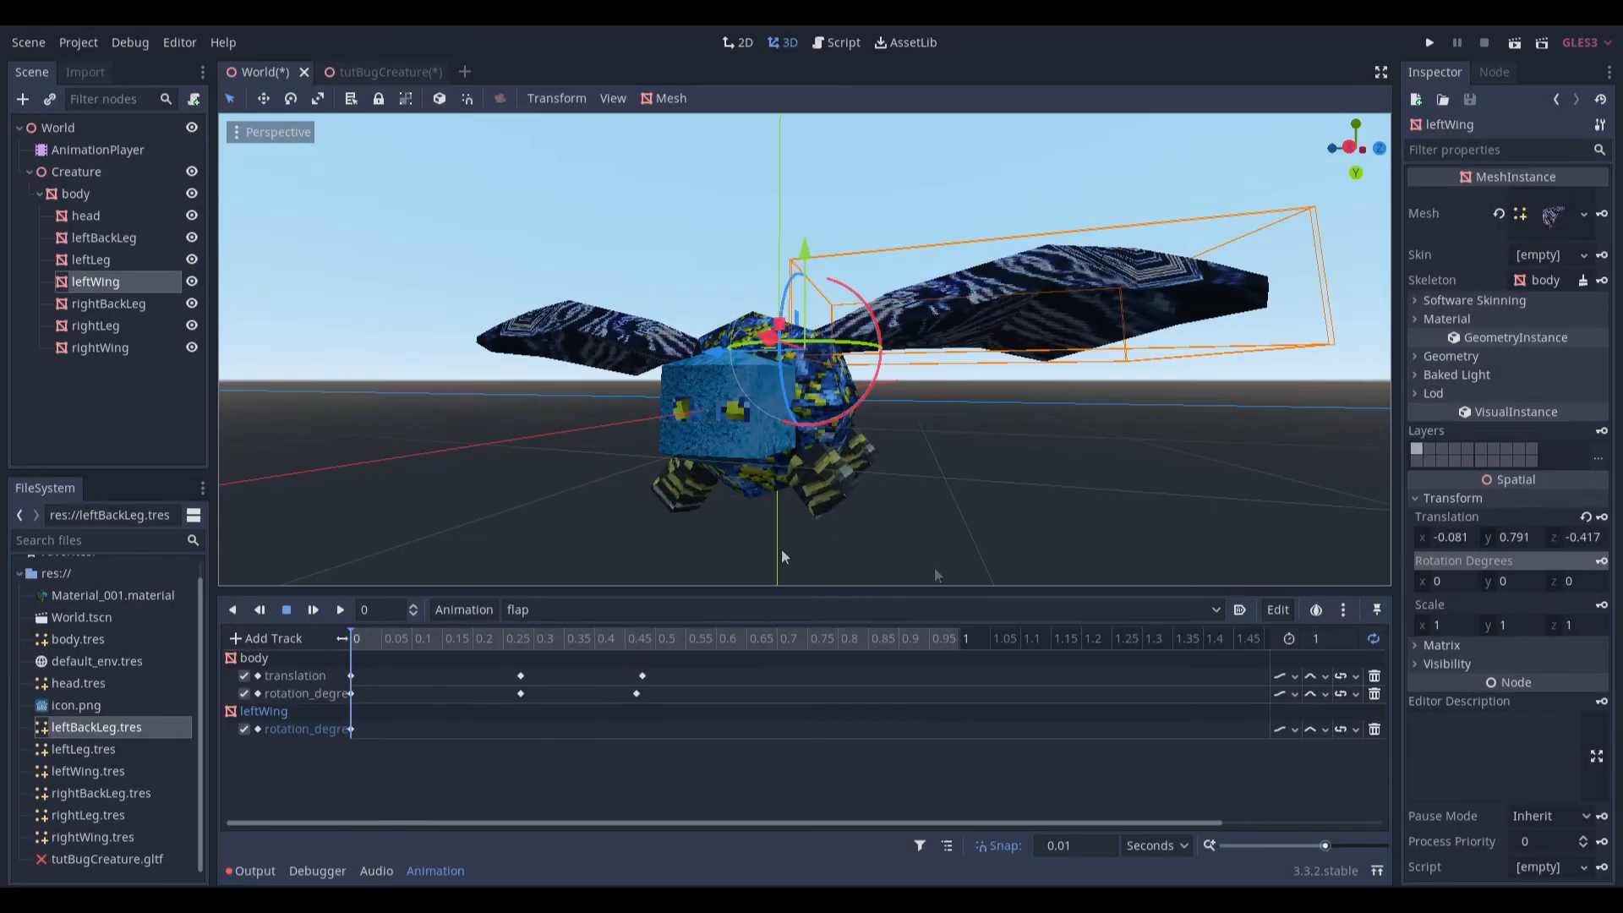
At 0.29 seconds, raise leftWing to a rotation of about 51.1, 23.3, 11.2 degrees and key it.
drag(448, 637, 528, 636)
middle_drag(923, 423, 955, 383)
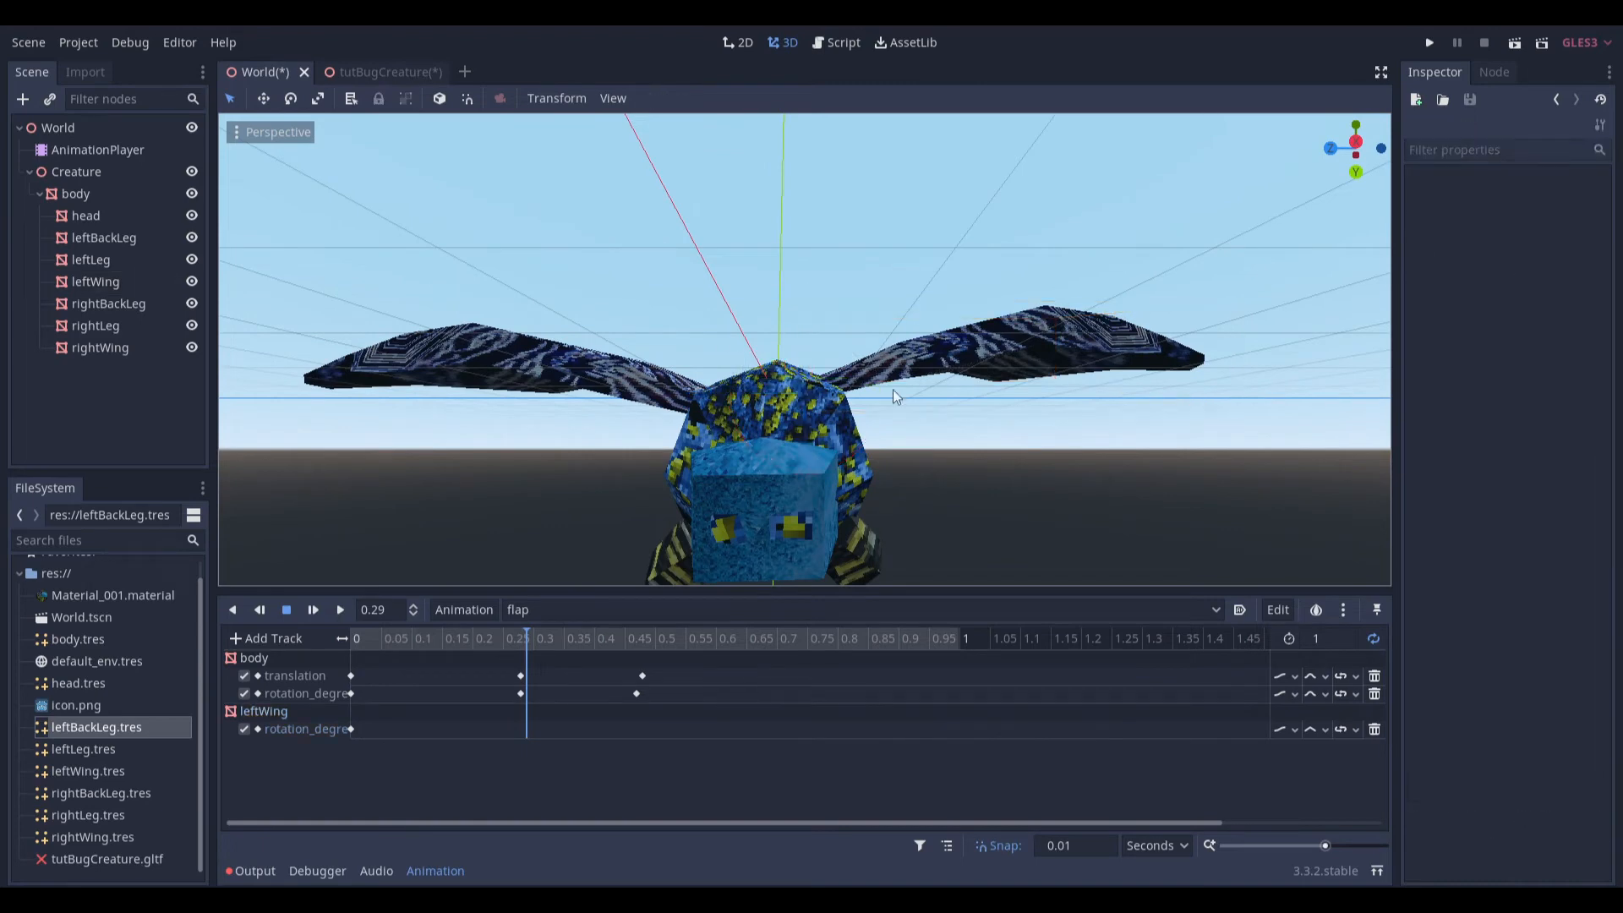
middle_drag(746, 361, 785, 444)
drag(848, 341, 811, 308)
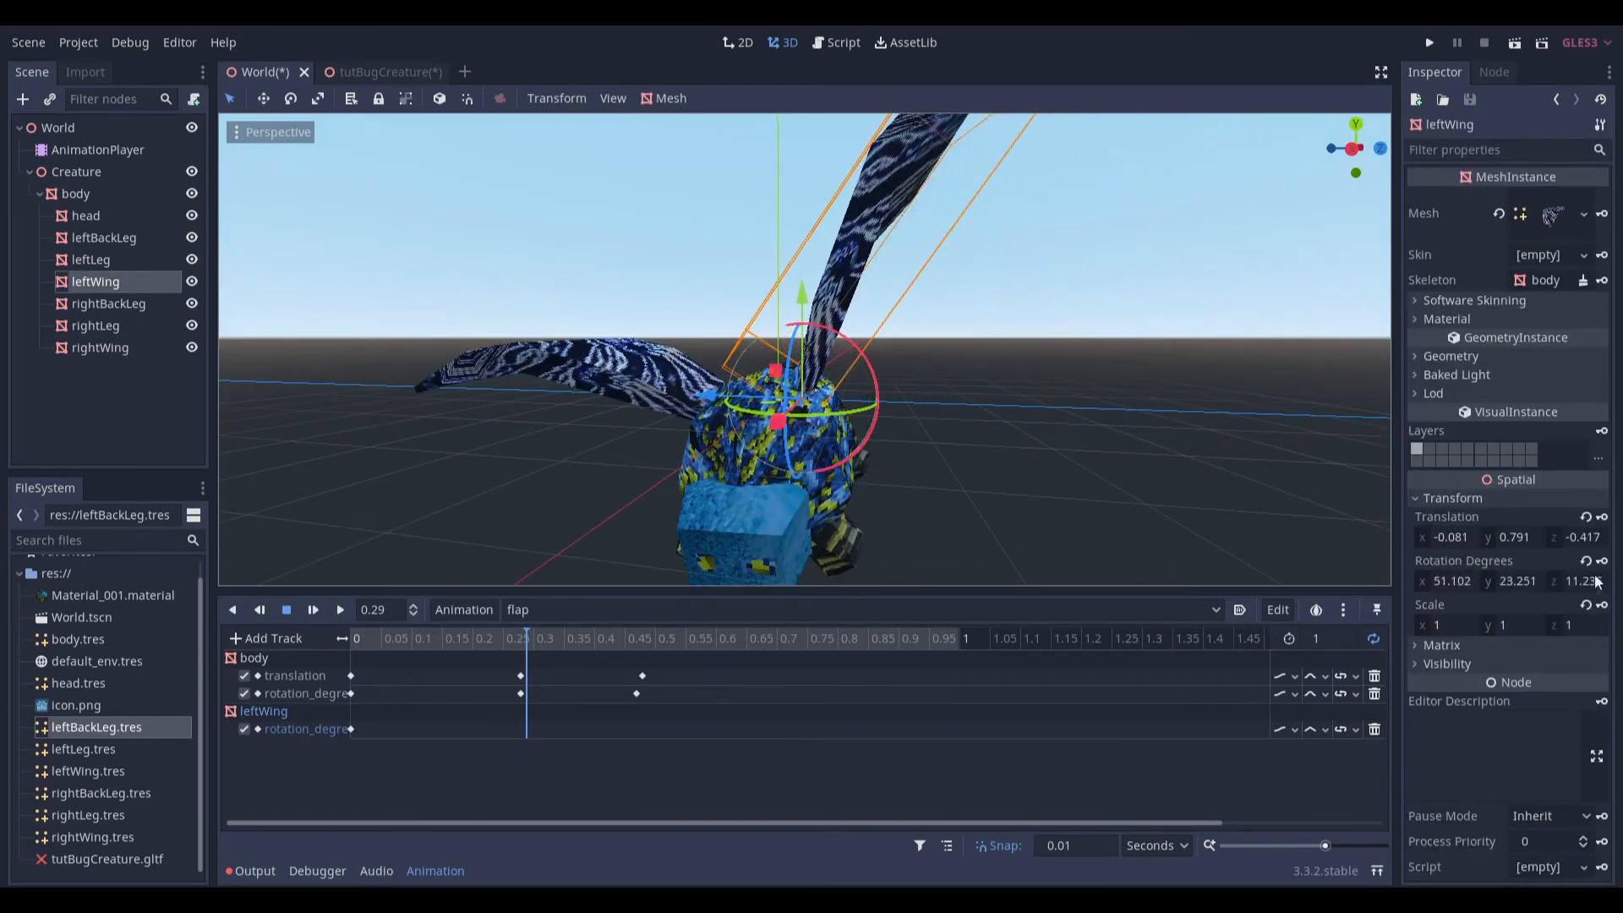
At 0.41 seconds, swing leftWing down to about -42, 21.8, -19 degrees, key its rotation, and play the animation.
click(600, 641)
drag(855, 294, 892, 420)
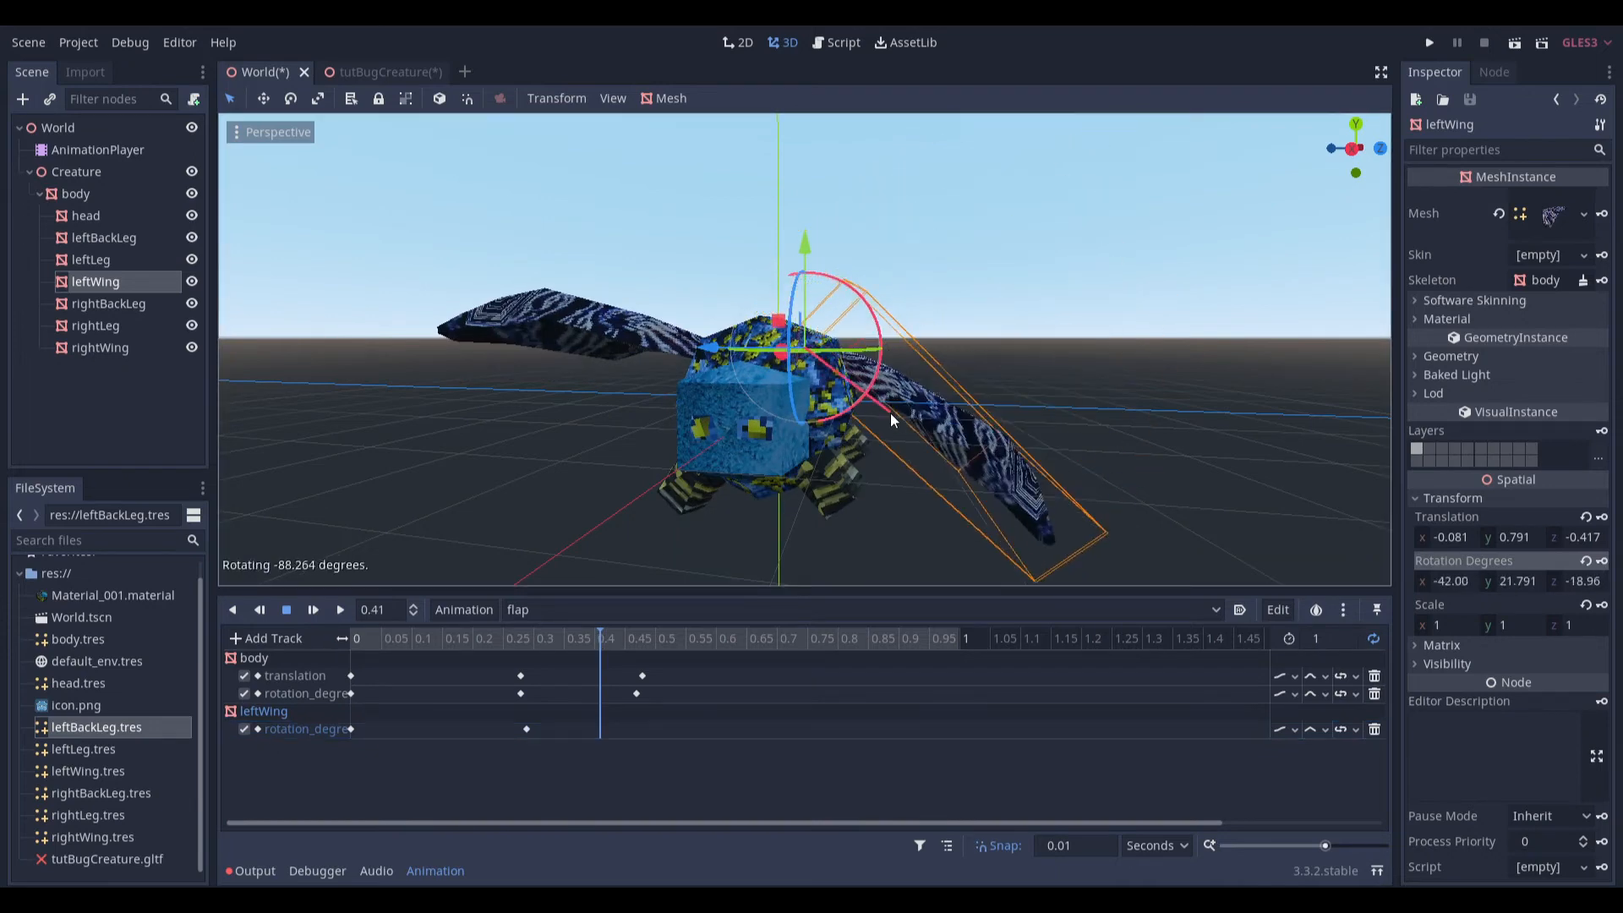
key(d)
click(1204, 516)
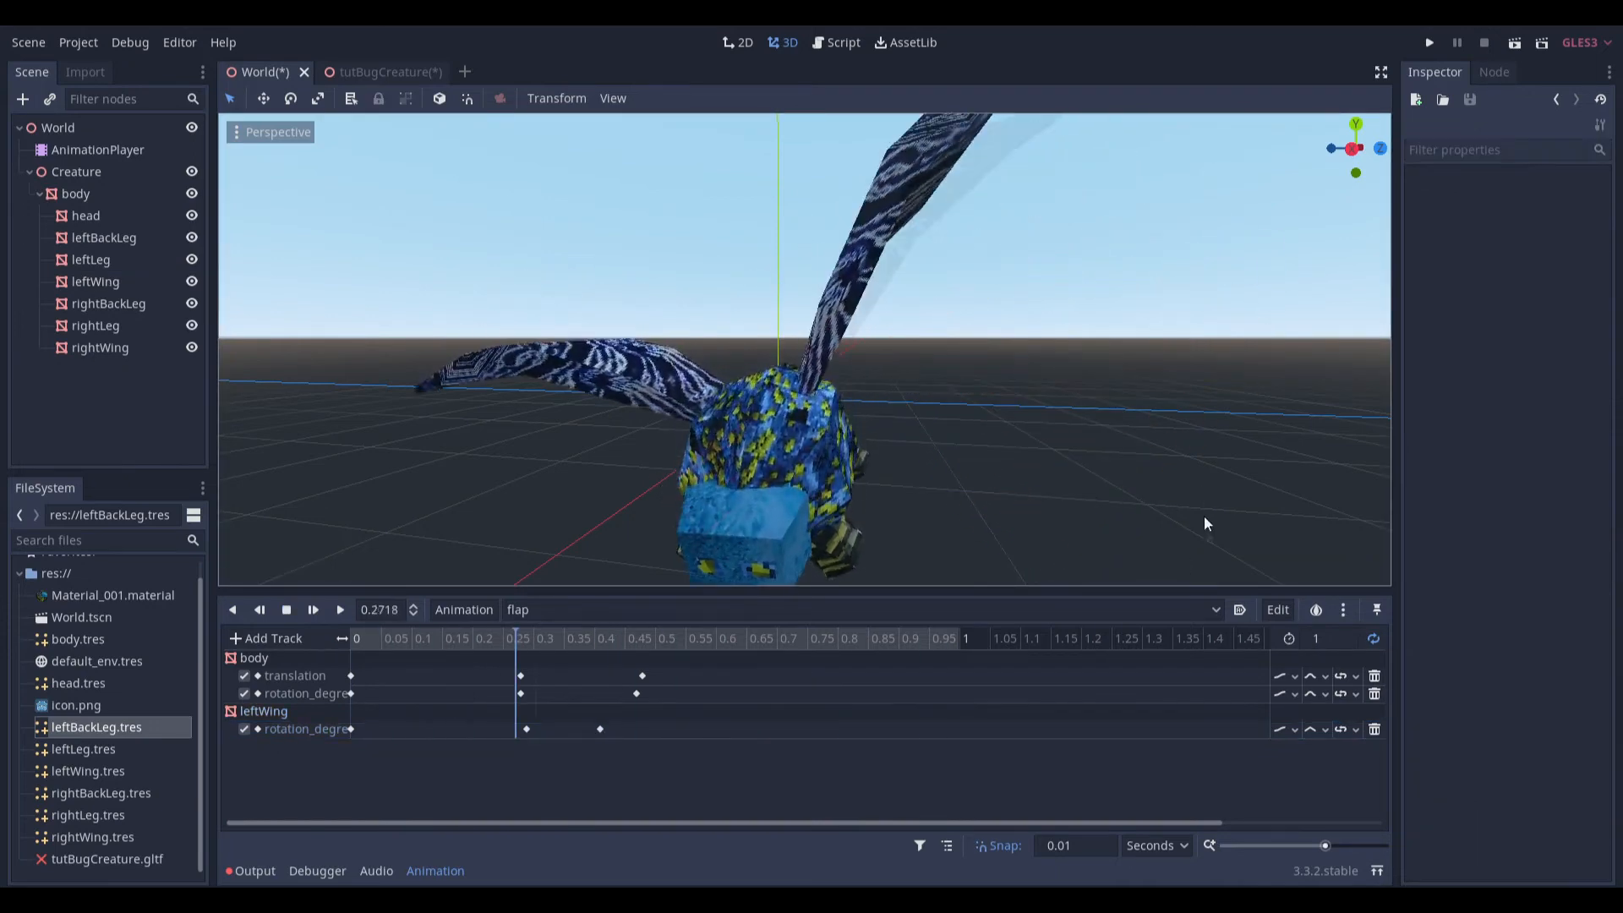
Set the leftWing rotation track's interpolation to Cubic and stop playback.
middle_drag(1192, 484, 1175, 457)
scroll(1175, 455, down, 4)
click(1287, 727)
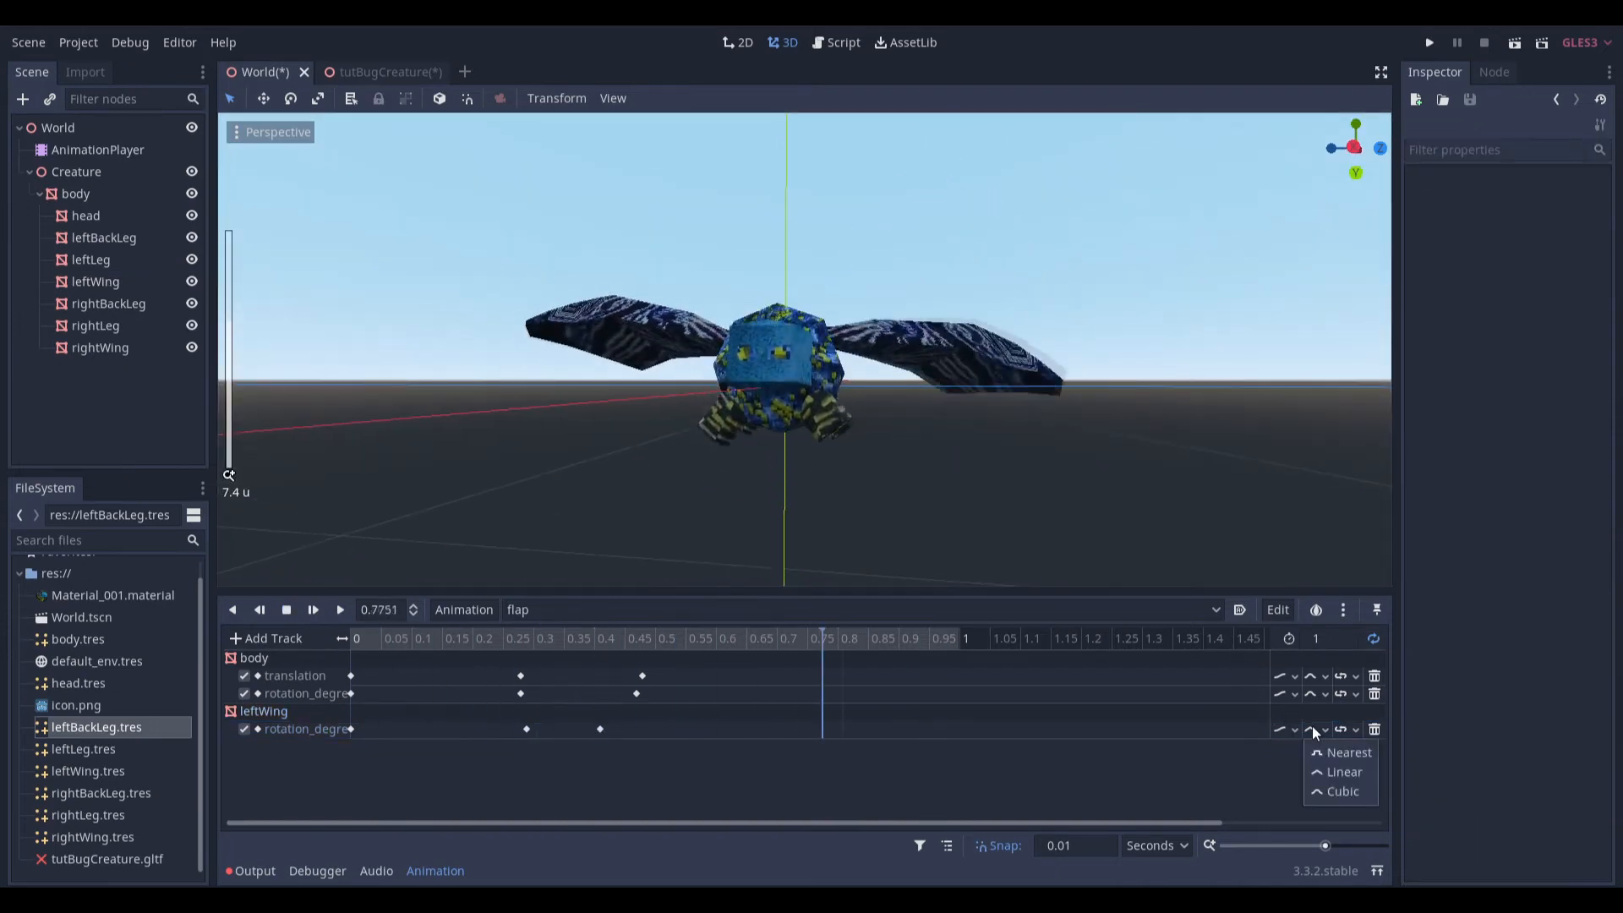
click(1322, 788)
key(s)
Insert a rotation degrees keyframe for rightWing at 0 seconds, creating its track.
click(102, 285)
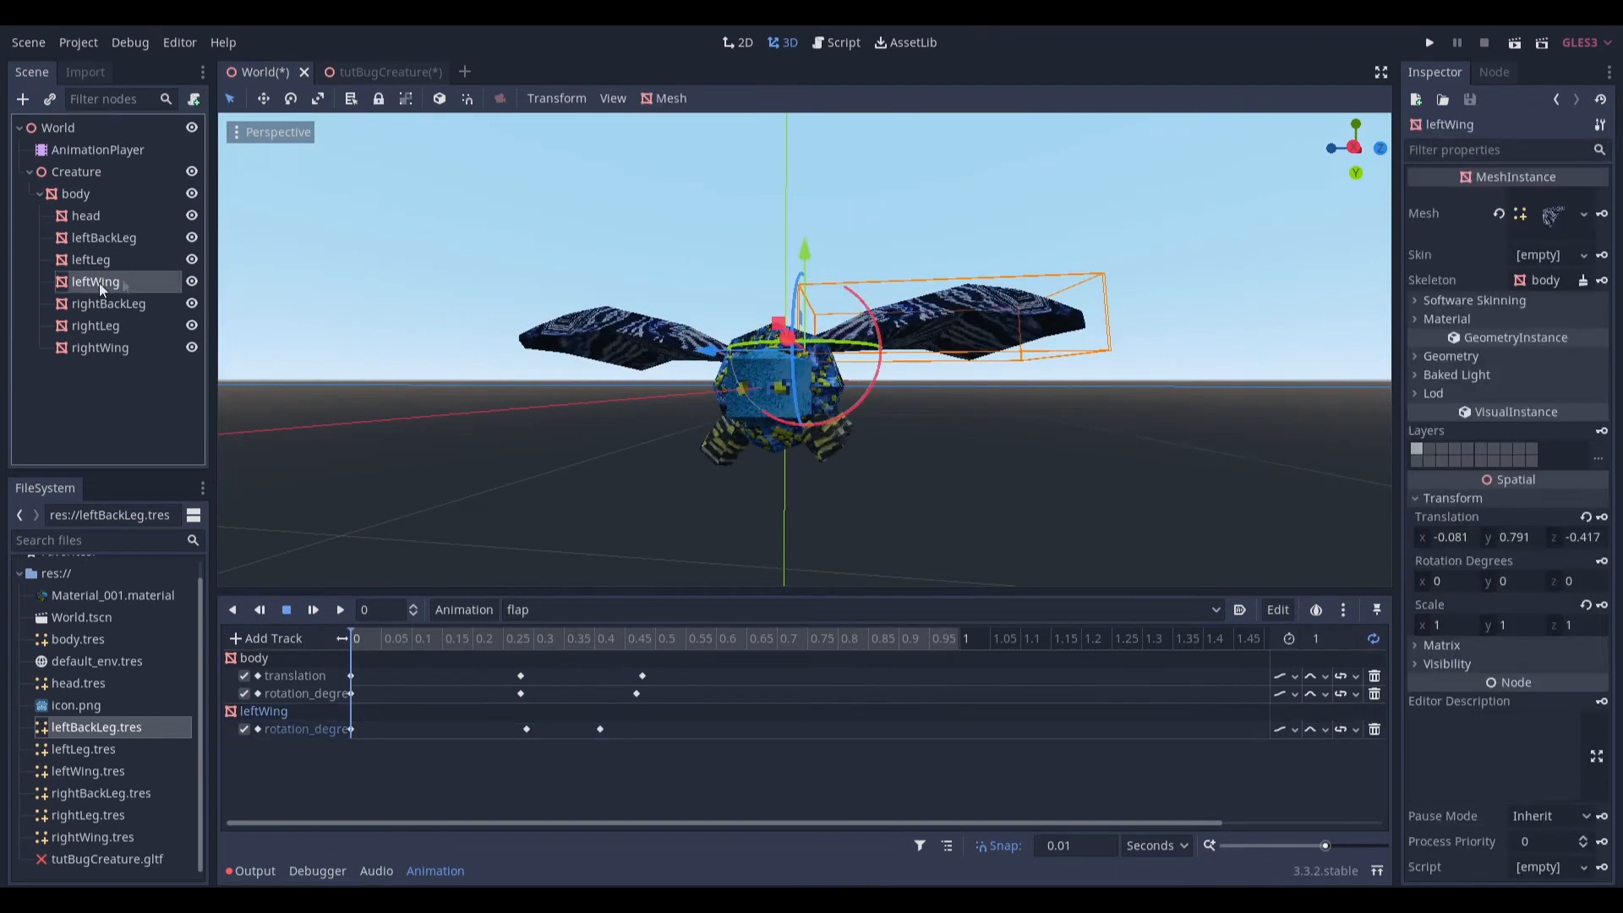
click(93, 349)
middle_drag(883, 404, 945, 431)
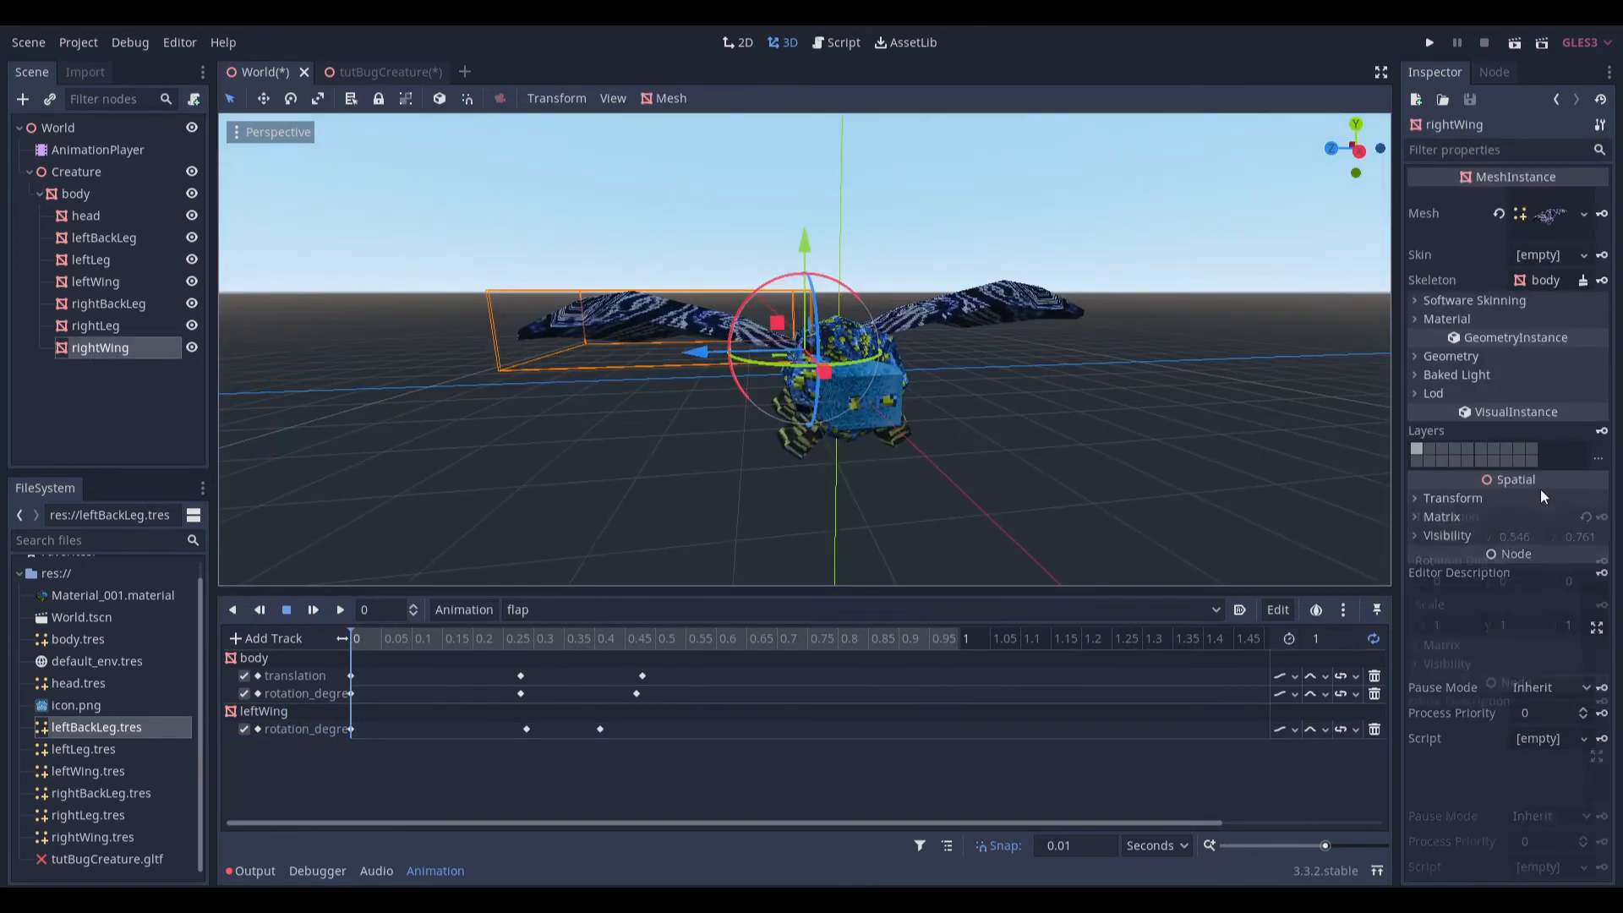
click(1540, 498)
click(1601, 561)
key(Return)
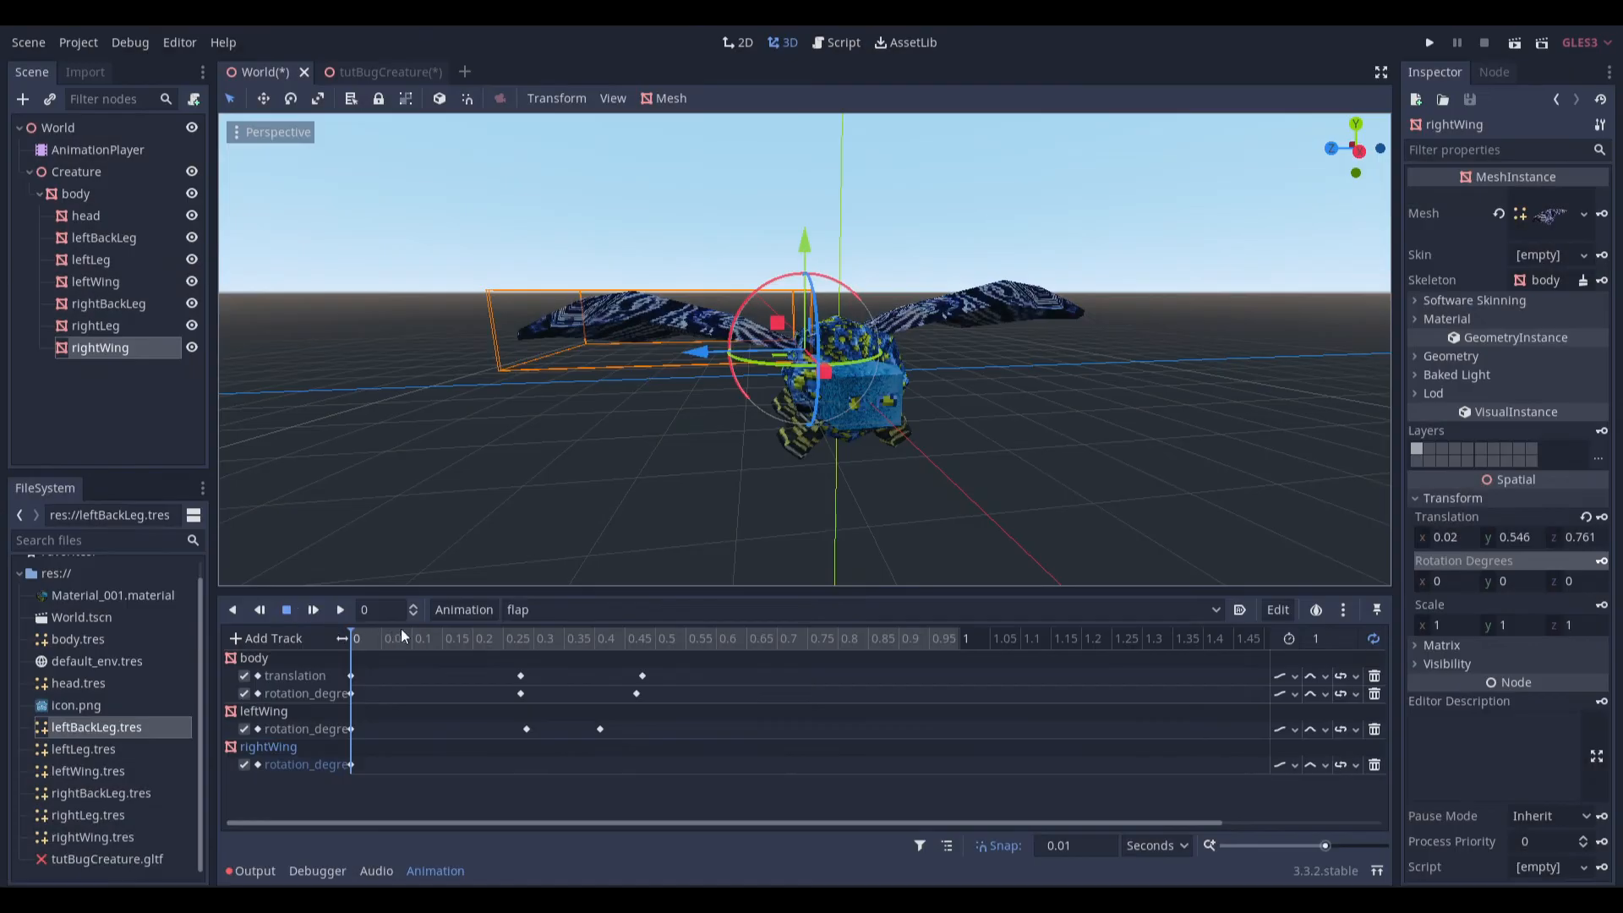
Key rightWing's rotation with the wing raised at 0.27 seconds and lowered to about 54.8, -22.1, -21.9 degrees at 0.4 seconds.
drag(397, 635, 499, 642)
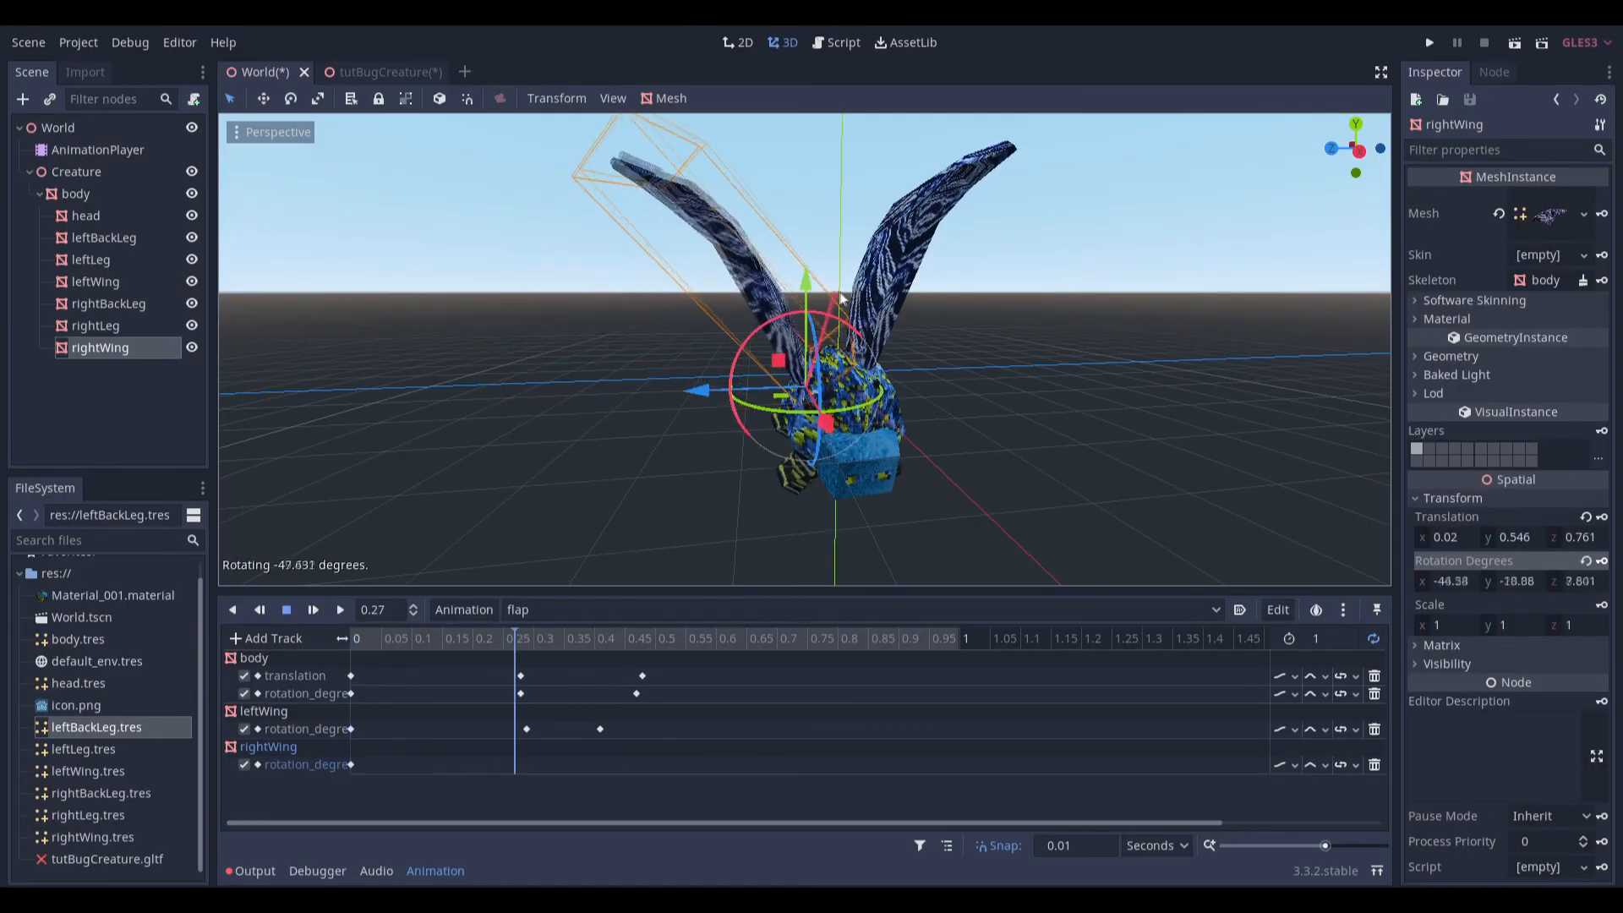
drag(606, 647, 594, 644)
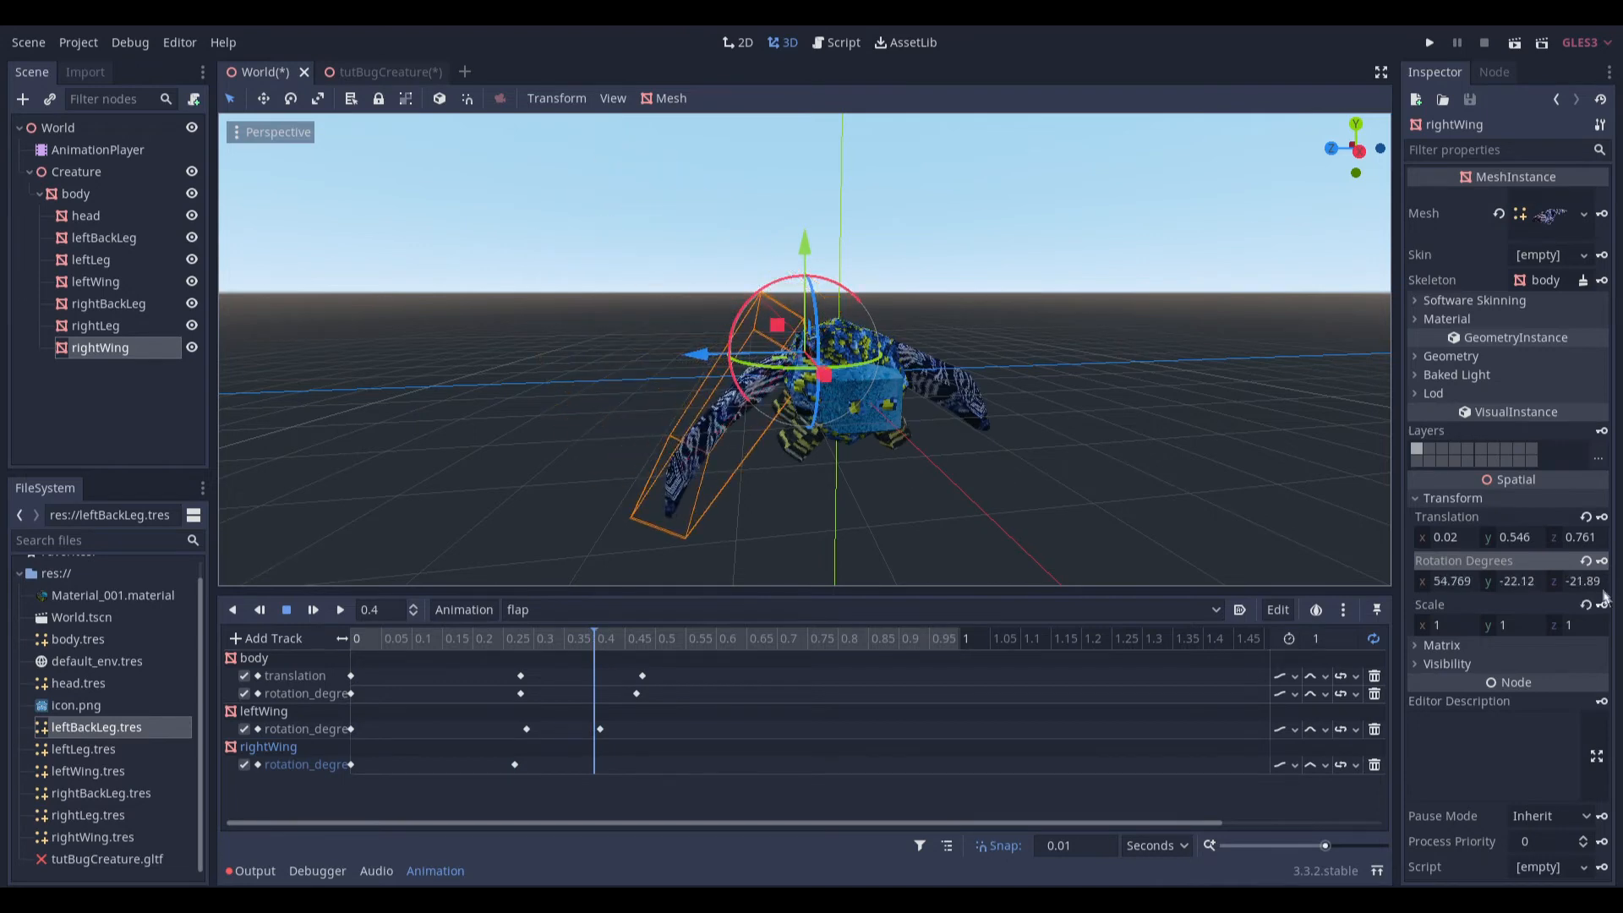
middle_drag(1059, 413, 1042, 445)
key(d)
click(1037, 505)
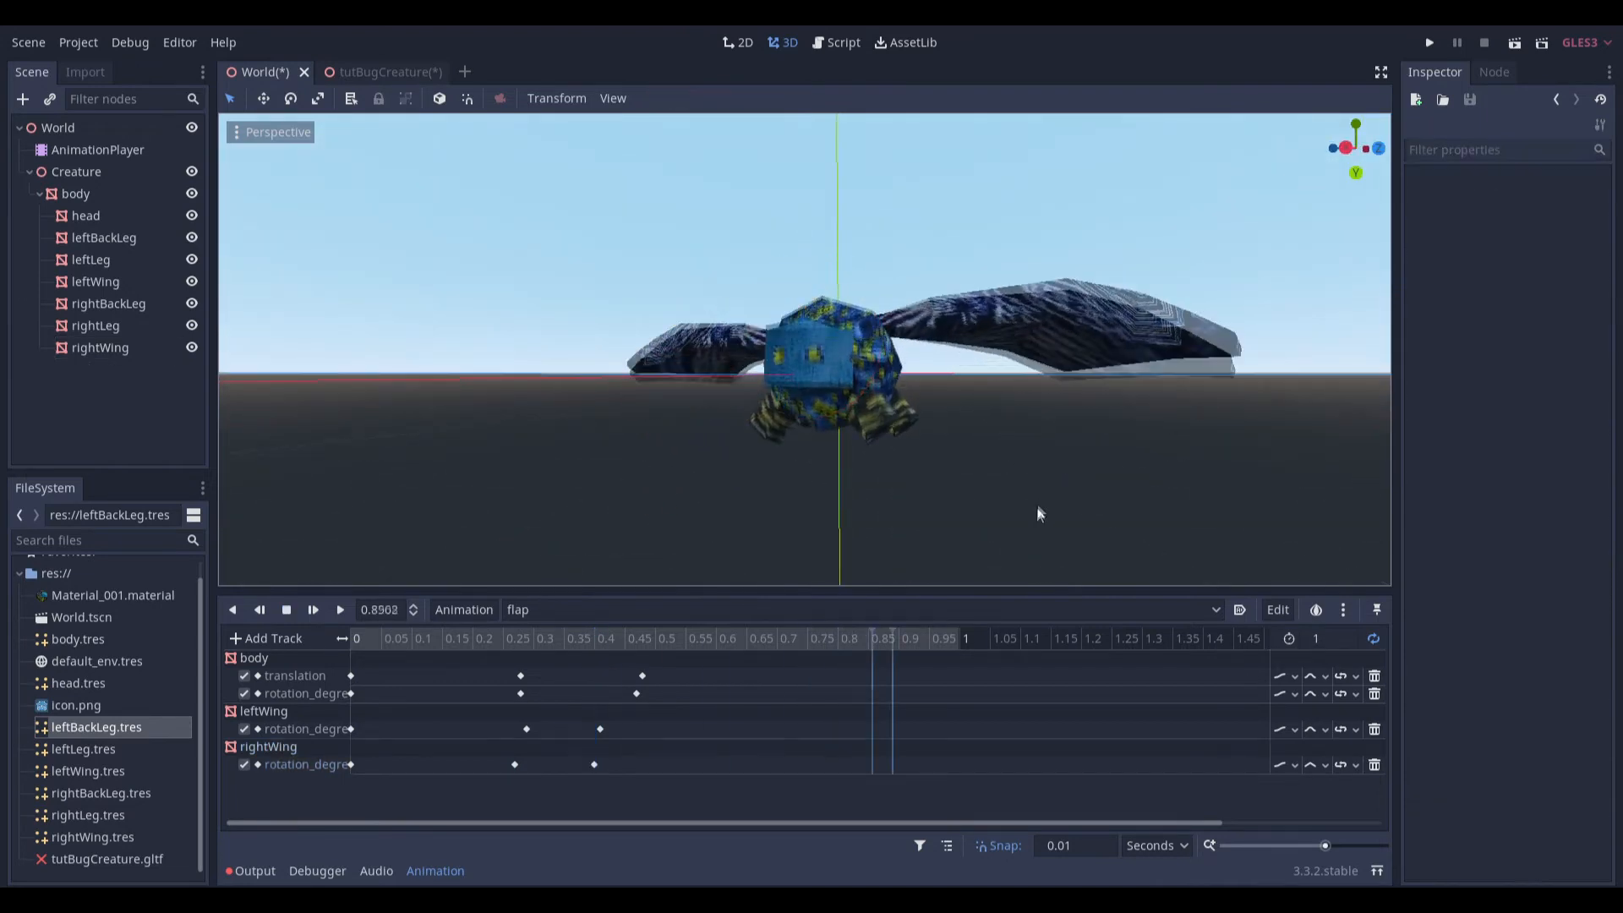
Set the rightWing rotation track's interpolation to Cubic and save the scene.
middle_drag(1037, 504, 1062, 517)
click(1309, 764)
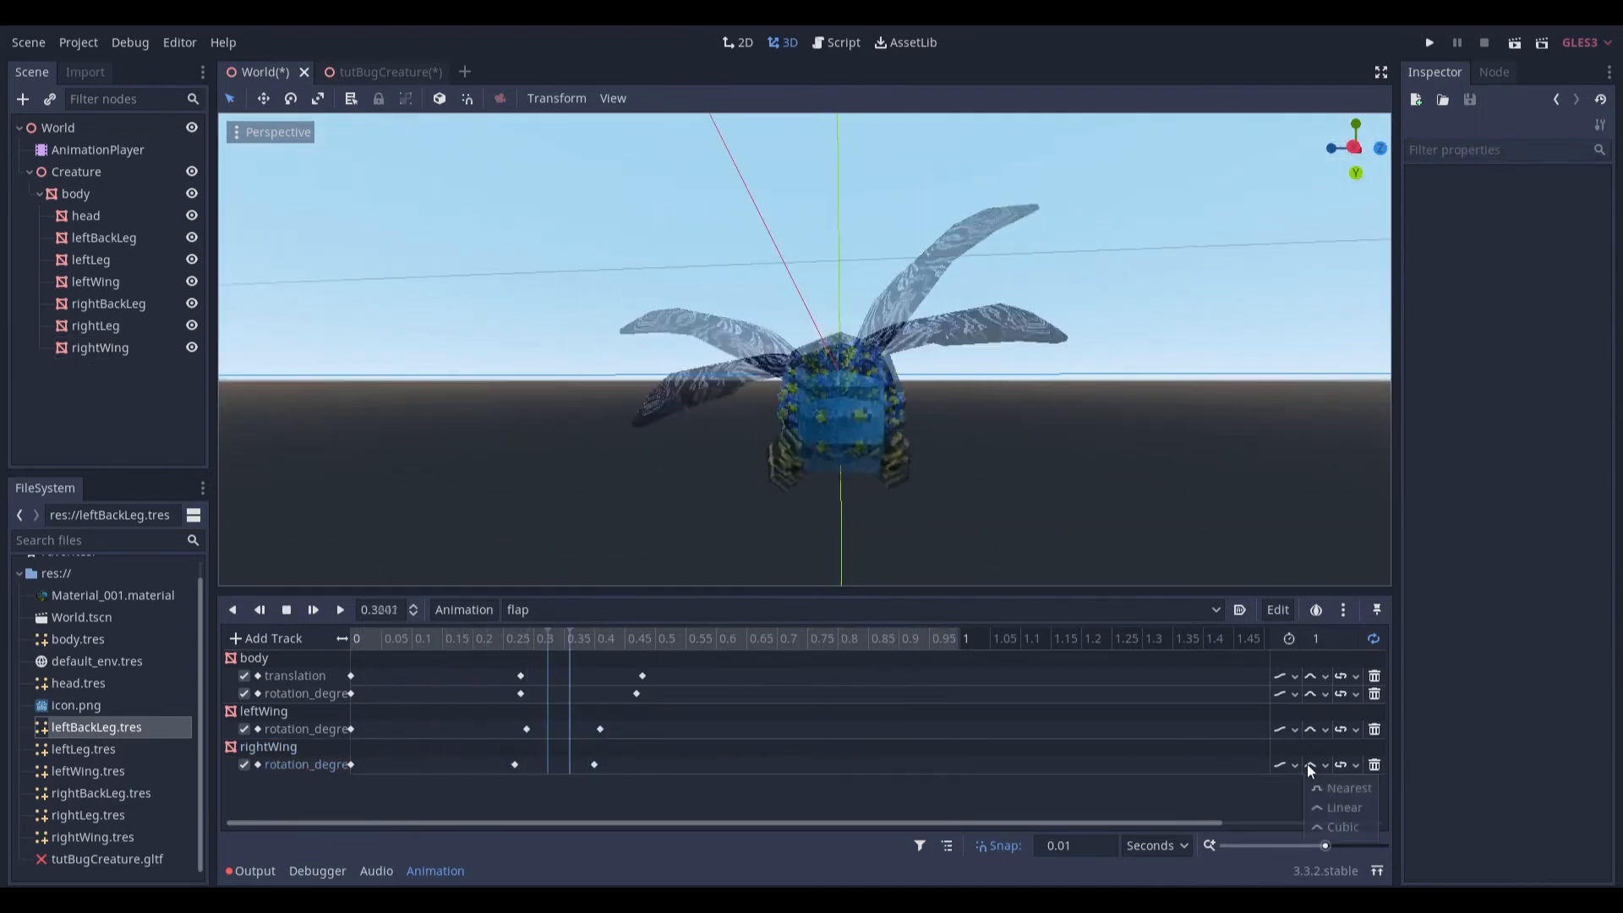
click(1326, 825)
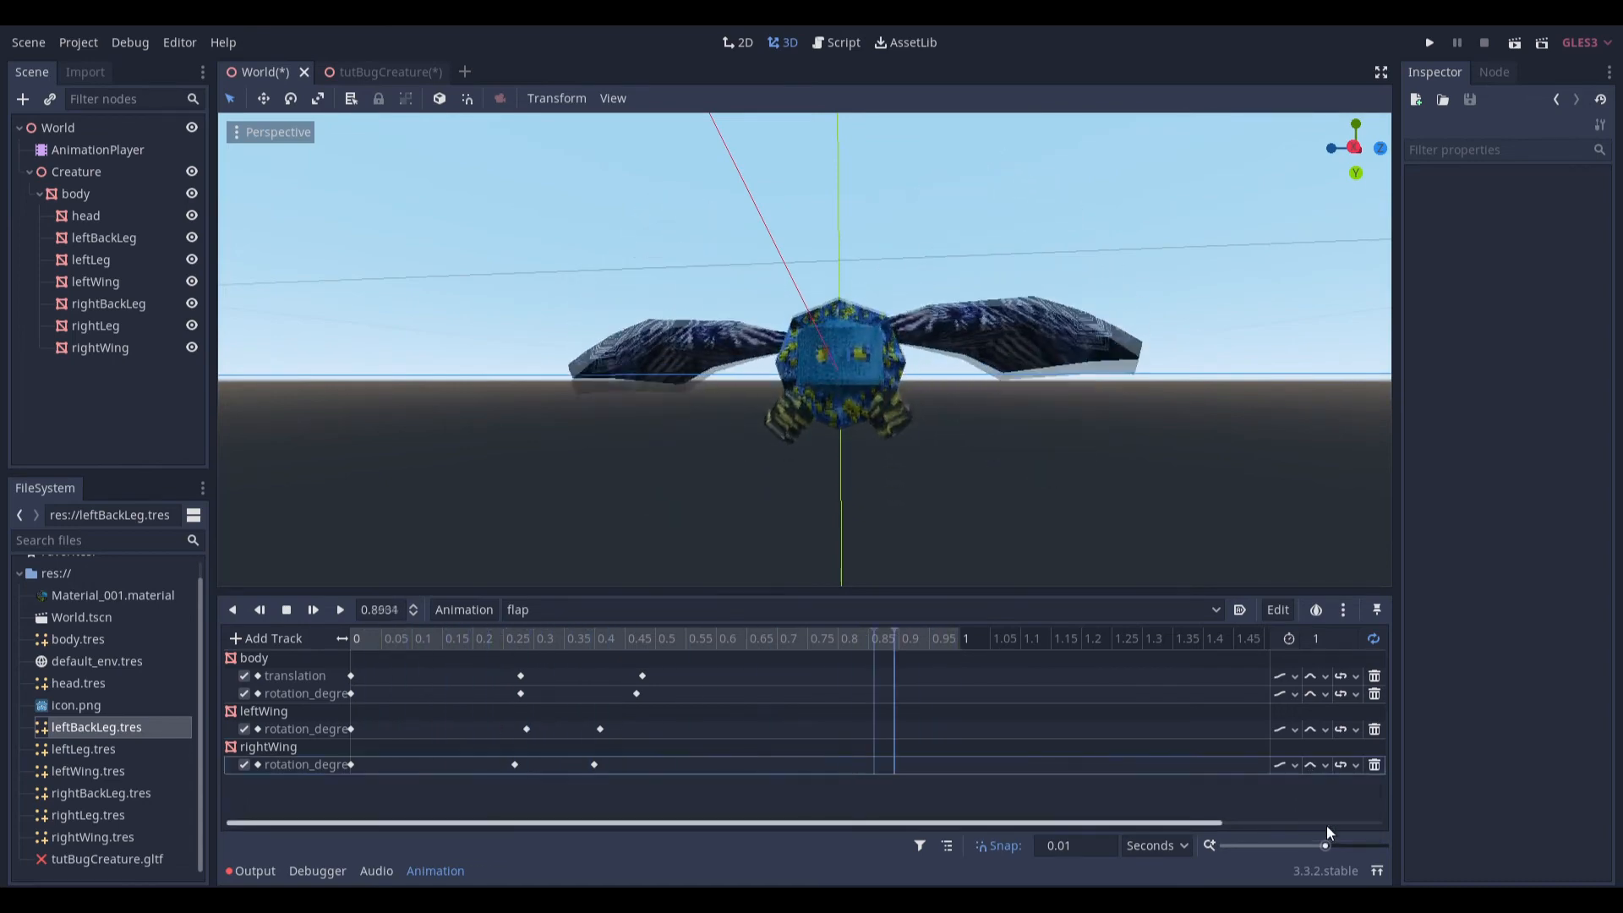
middle_drag(1158, 393, 951, 448)
key(s)
Return the timeline to 0 seconds and select the head with its transform properties shown.
drag(571, 640, 164, 636)
click(86, 216)
key(f)
scroll(541, 372, up, 3)
middle_drag(588, 387, 652, 438)
click(1466, 499)
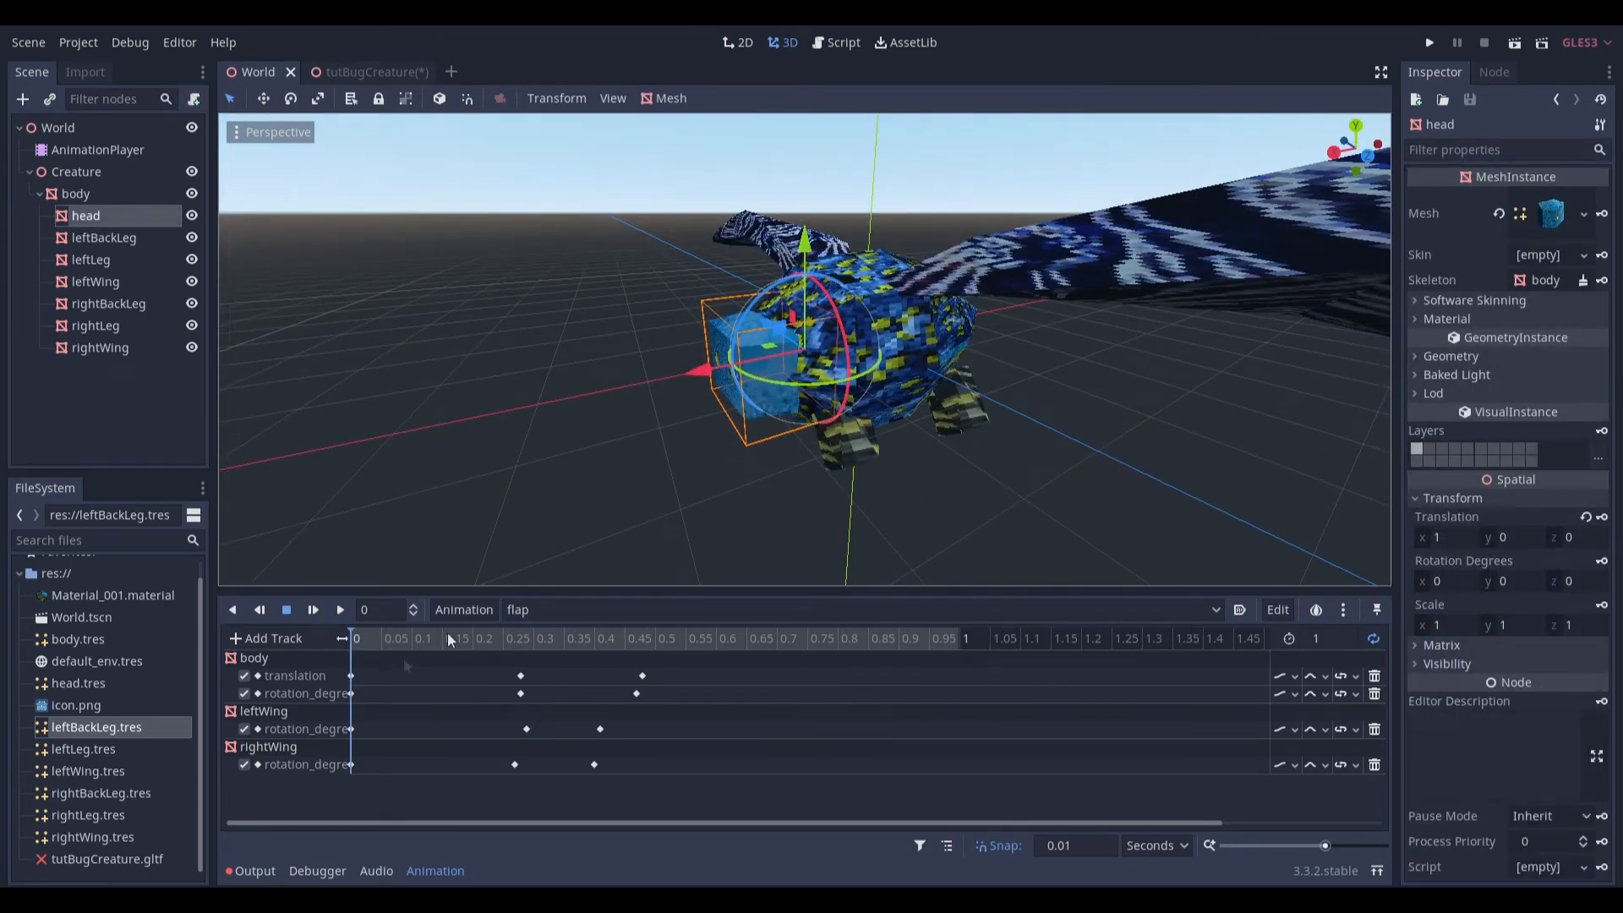
click(515, 639)
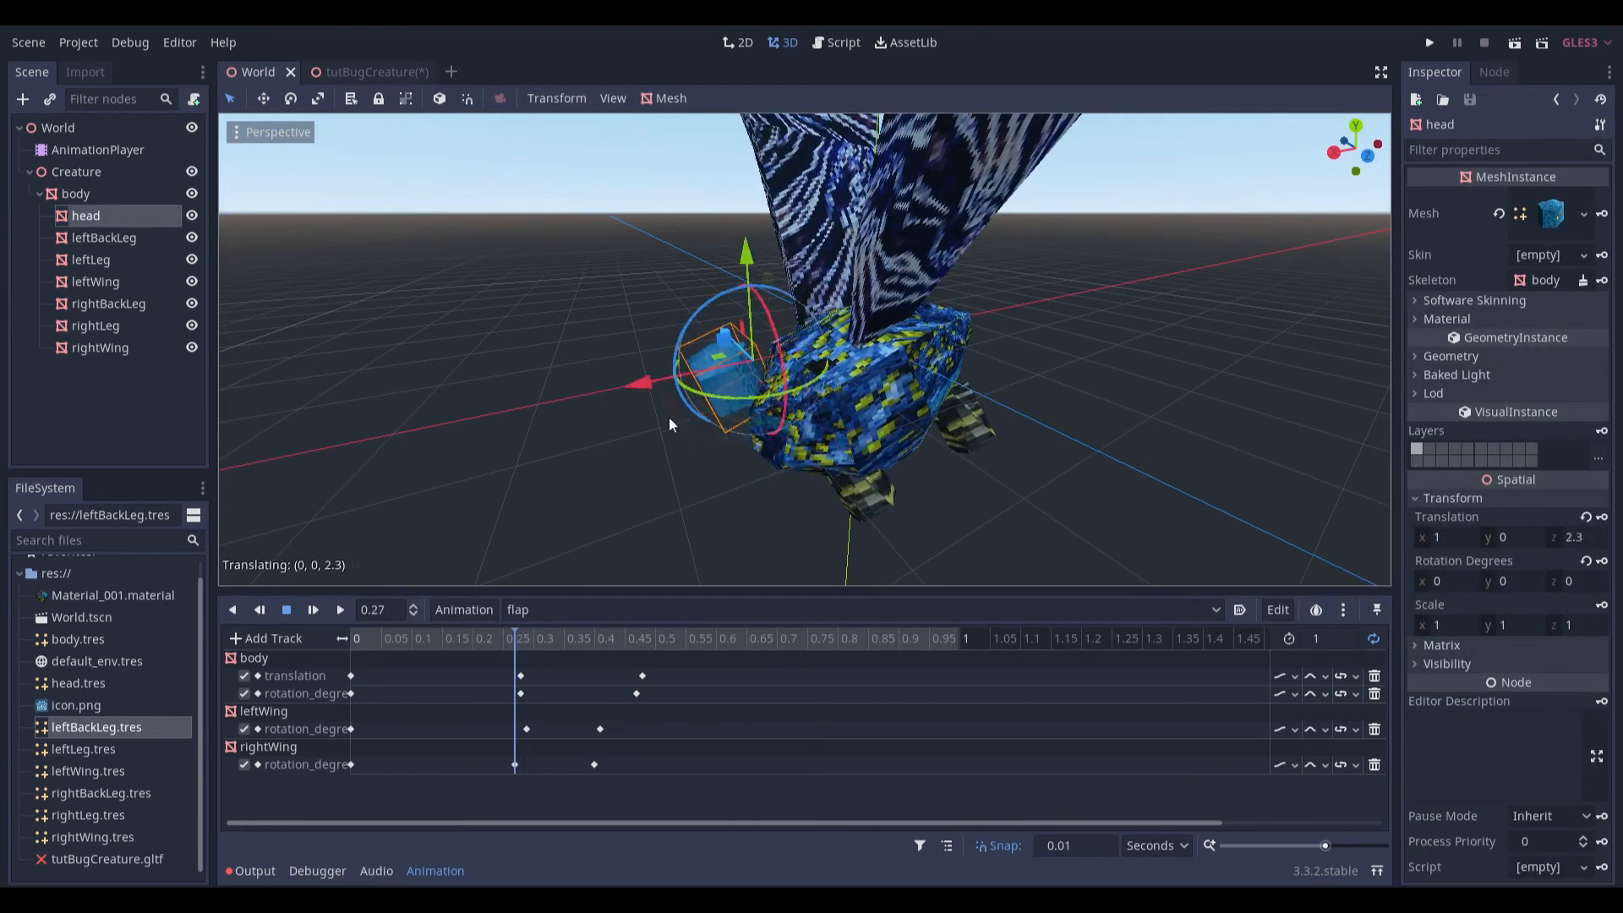
key(ctrl+z)
scroll(734, 397, up, 4)
mouse_move(748, 380)
middle_down()
mouse_move(735, 351)
mouse_move(729, 382)
middle_up()
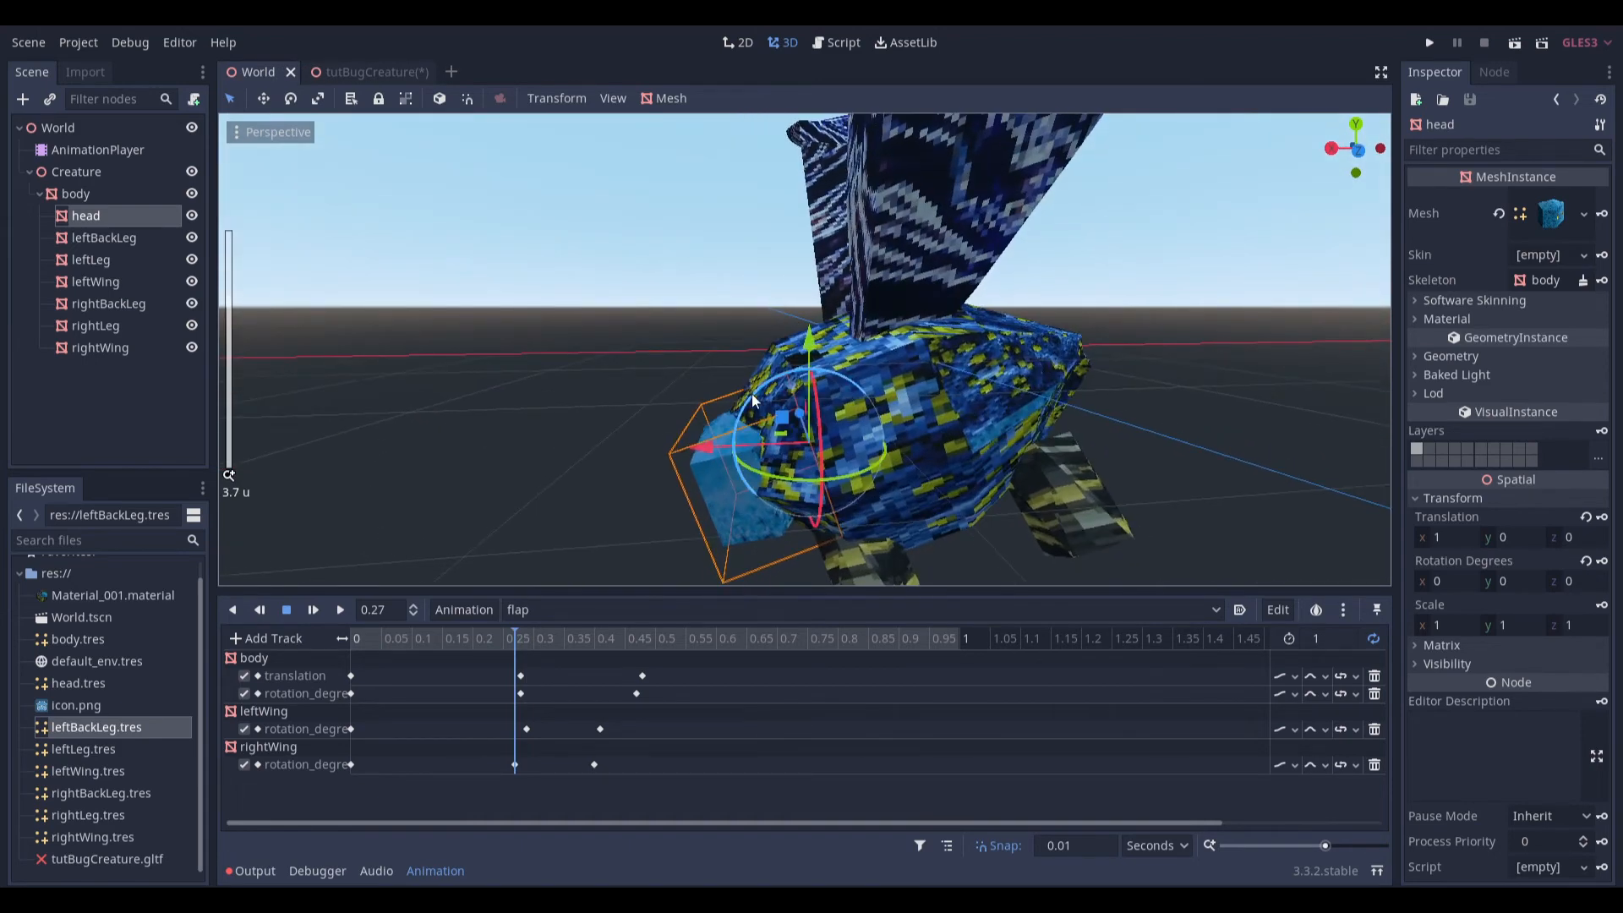
Insert a rotation degrees keyframe for the head at 0 seconds, creating its track.
drag(533, 640, 143, 652)
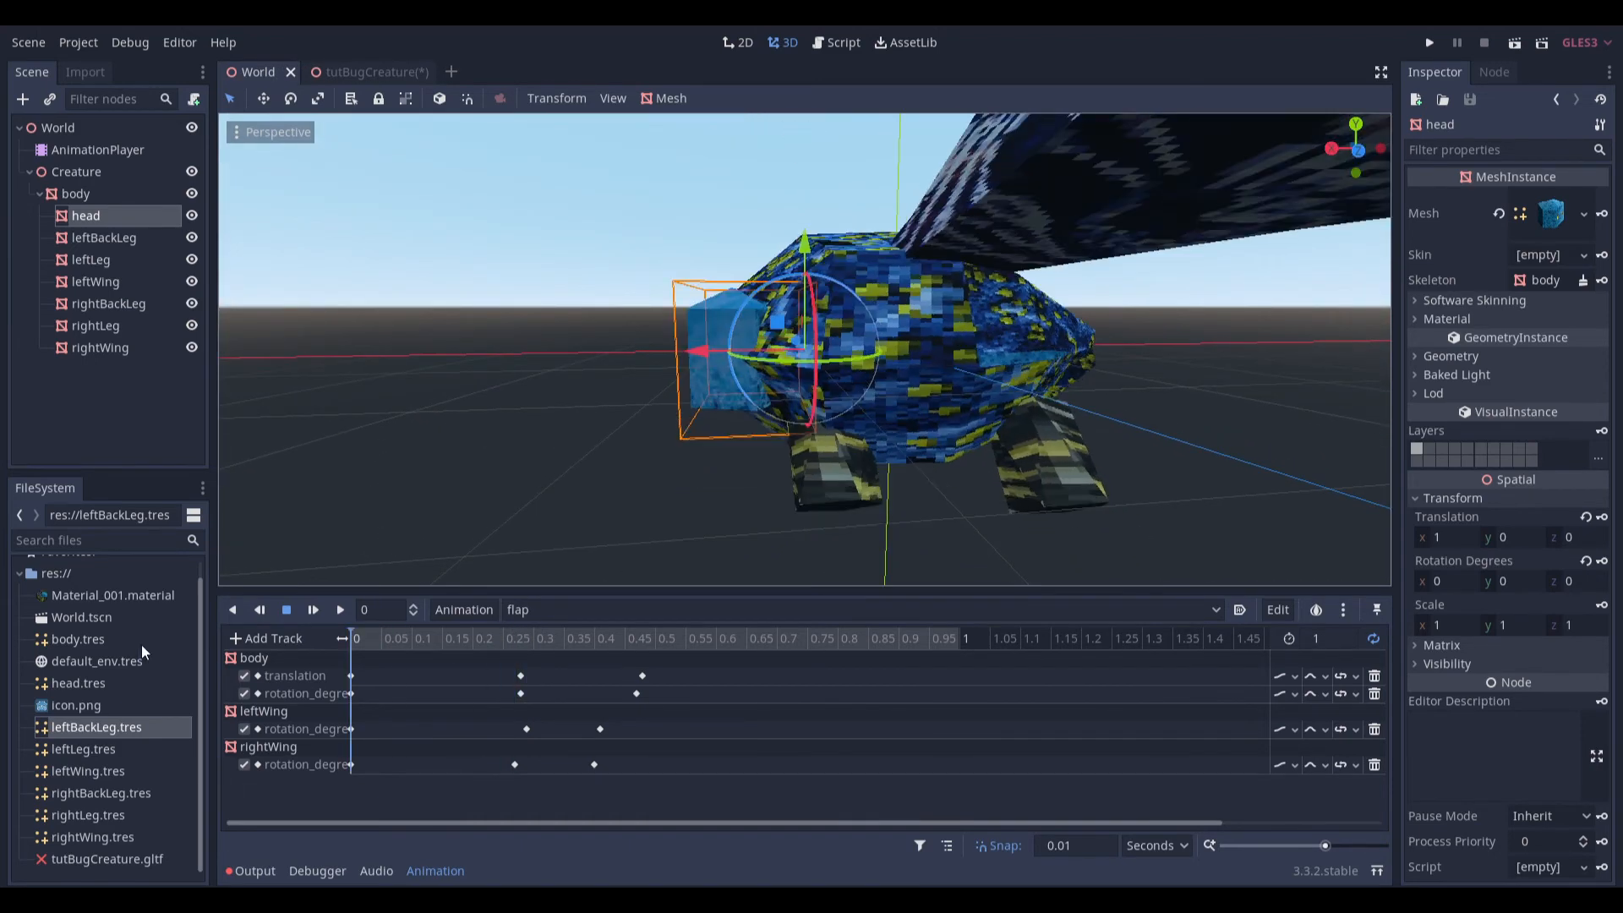
click(1602, 562)
click(727, 482)
At 0.28 seconds, rotate the head down to about -44.8 degrees around Z and key its rotation.
drag(485, 638, 520, 640)
middle_drag(625, 524, 734, 332)
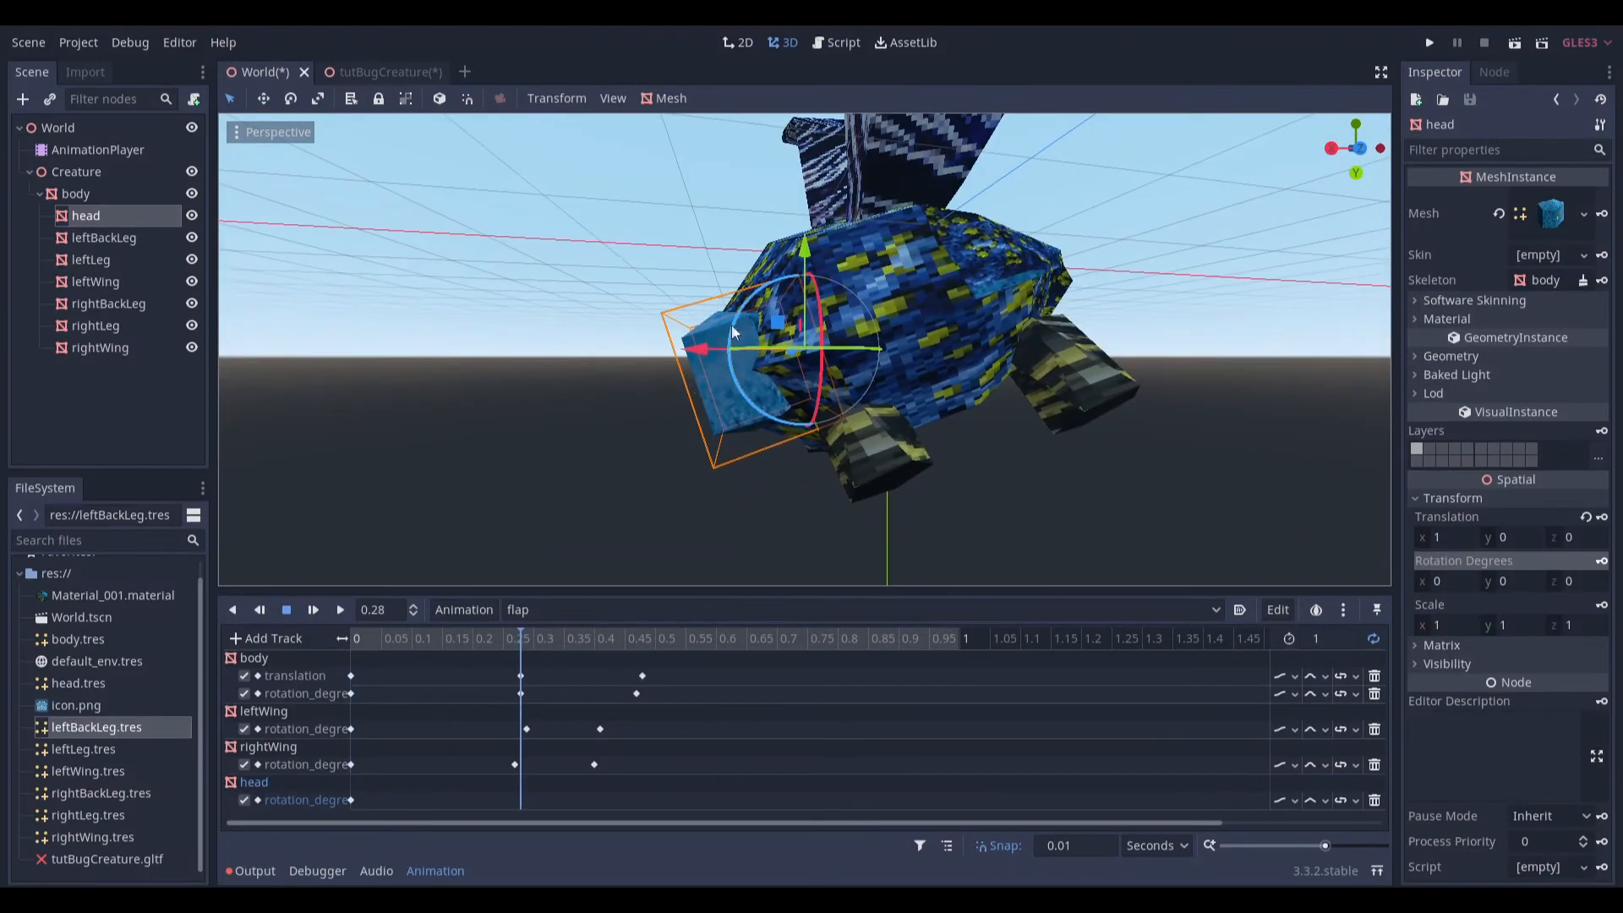
drag(728, 386, 727, 384)
middle_drag(955, 452, 1021, 392)
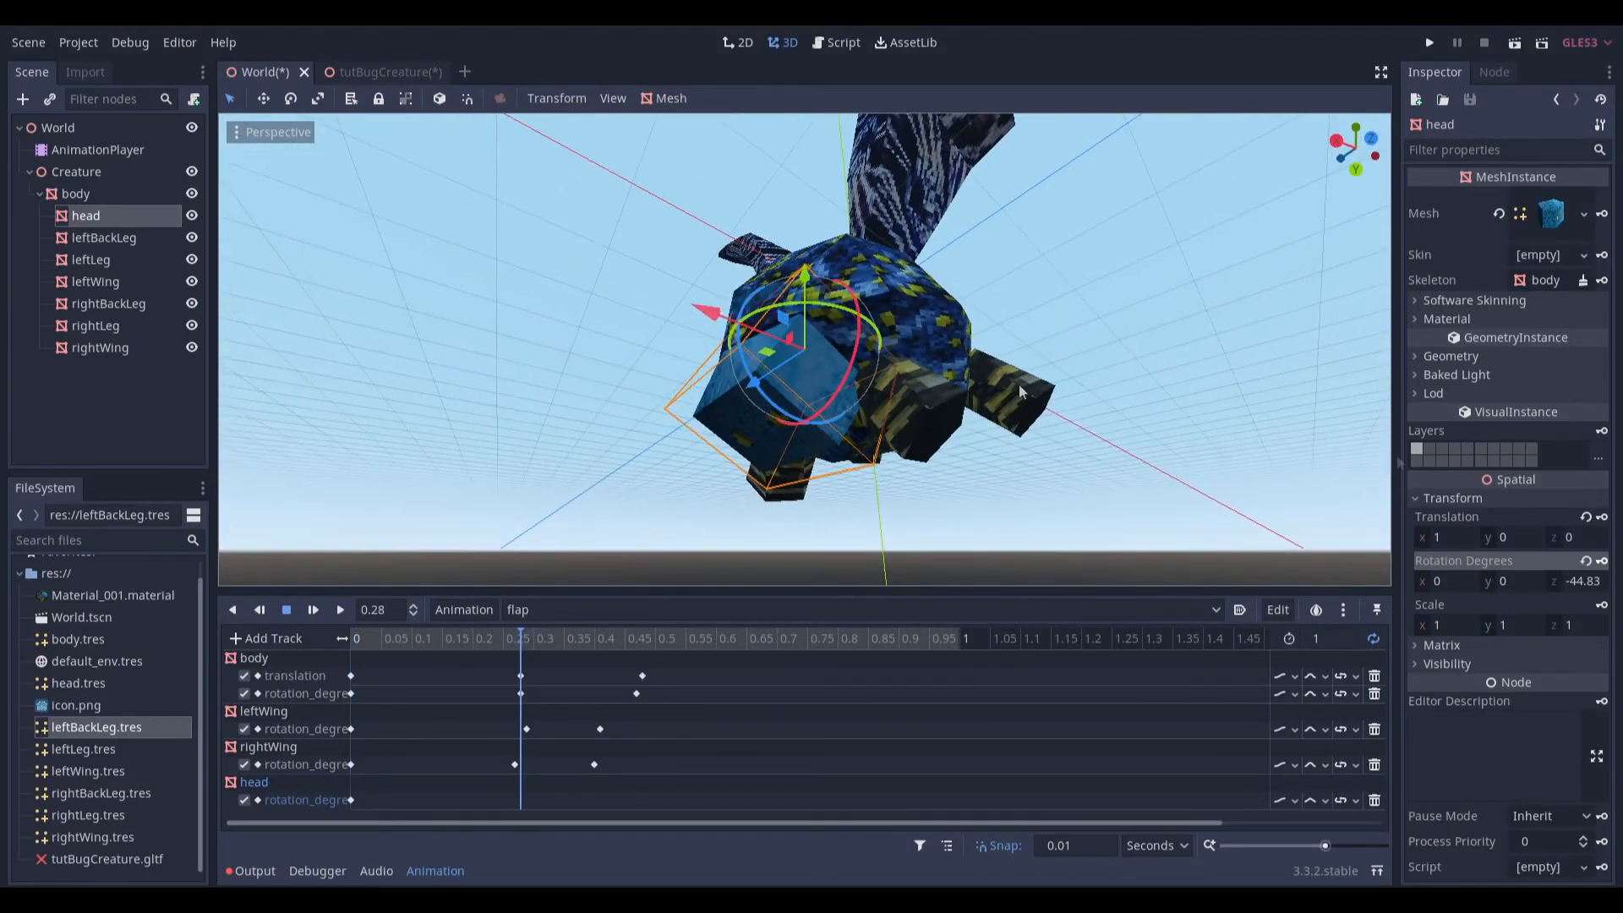
At 0.42 seconds, rotate the head up to about 31.7 degrees around Z and key its rotation.
click(606, 638)
middle_drag(703, 497, 676, 552)
drag(733, 271, 747, 184)
key(f)
scroll(751, 190, down, 3)
middle_drag(751, 190, 761, 208)
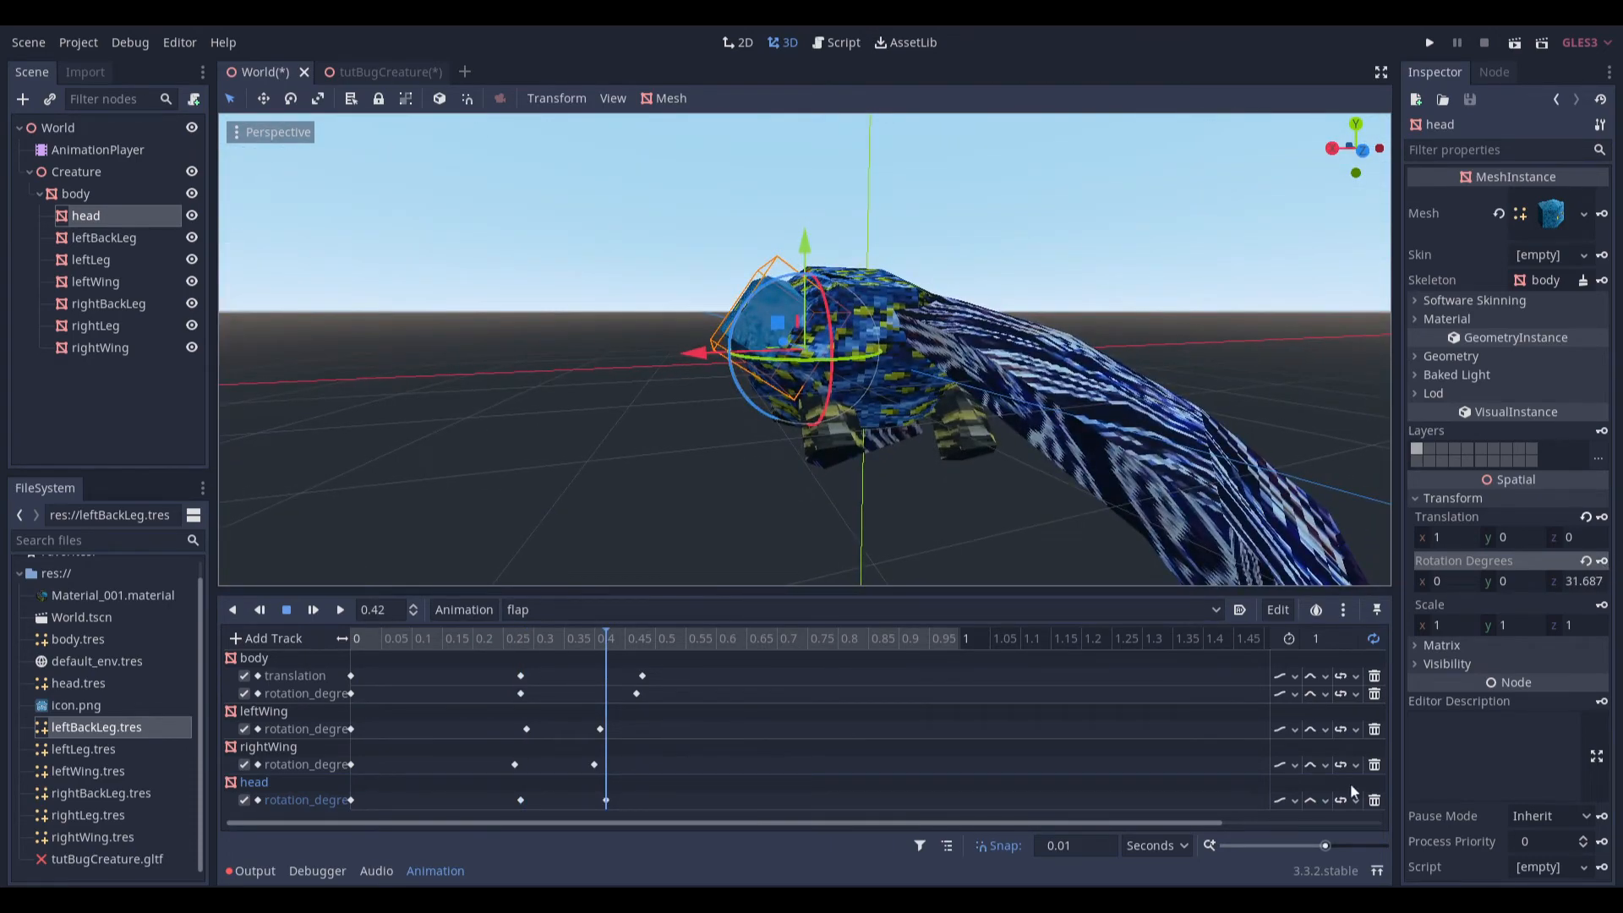
Set the head rotation track's interpolation to Cubic and play the animation.
click(1313, 802)
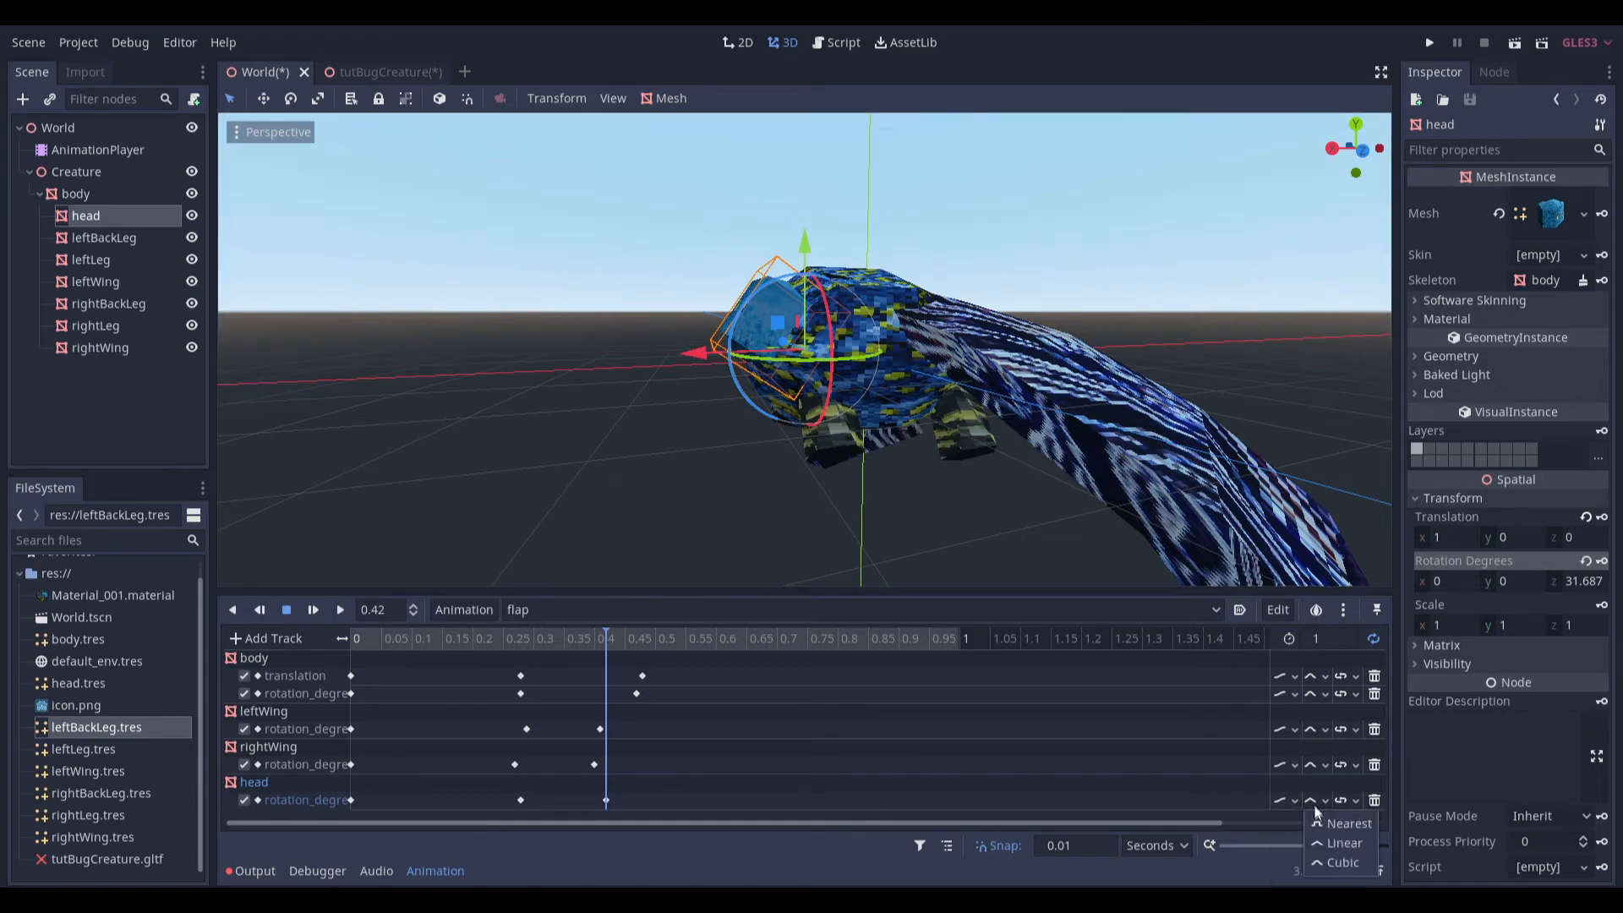
click(1316, 865)
key(d)
click(1234, 484)
middle_drag(1234, 488, 1011, 560)
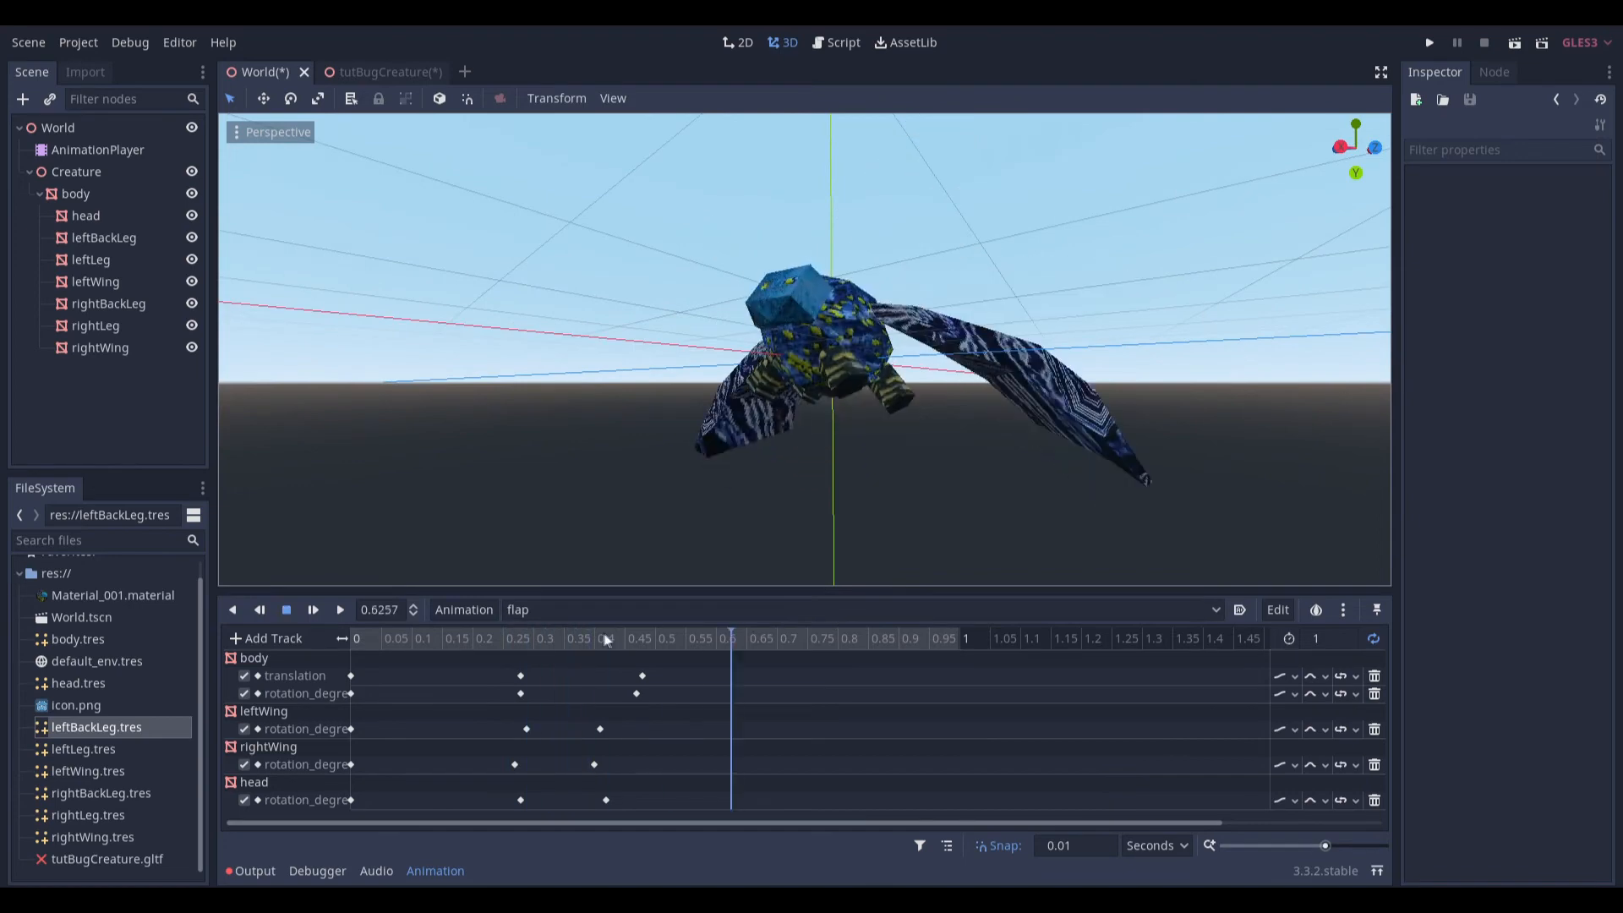
Stop playback and insert a rotation degrees keyframe for leftLeg at 0 seconds, creating its track.
click(287, 610)
click(93, 258)
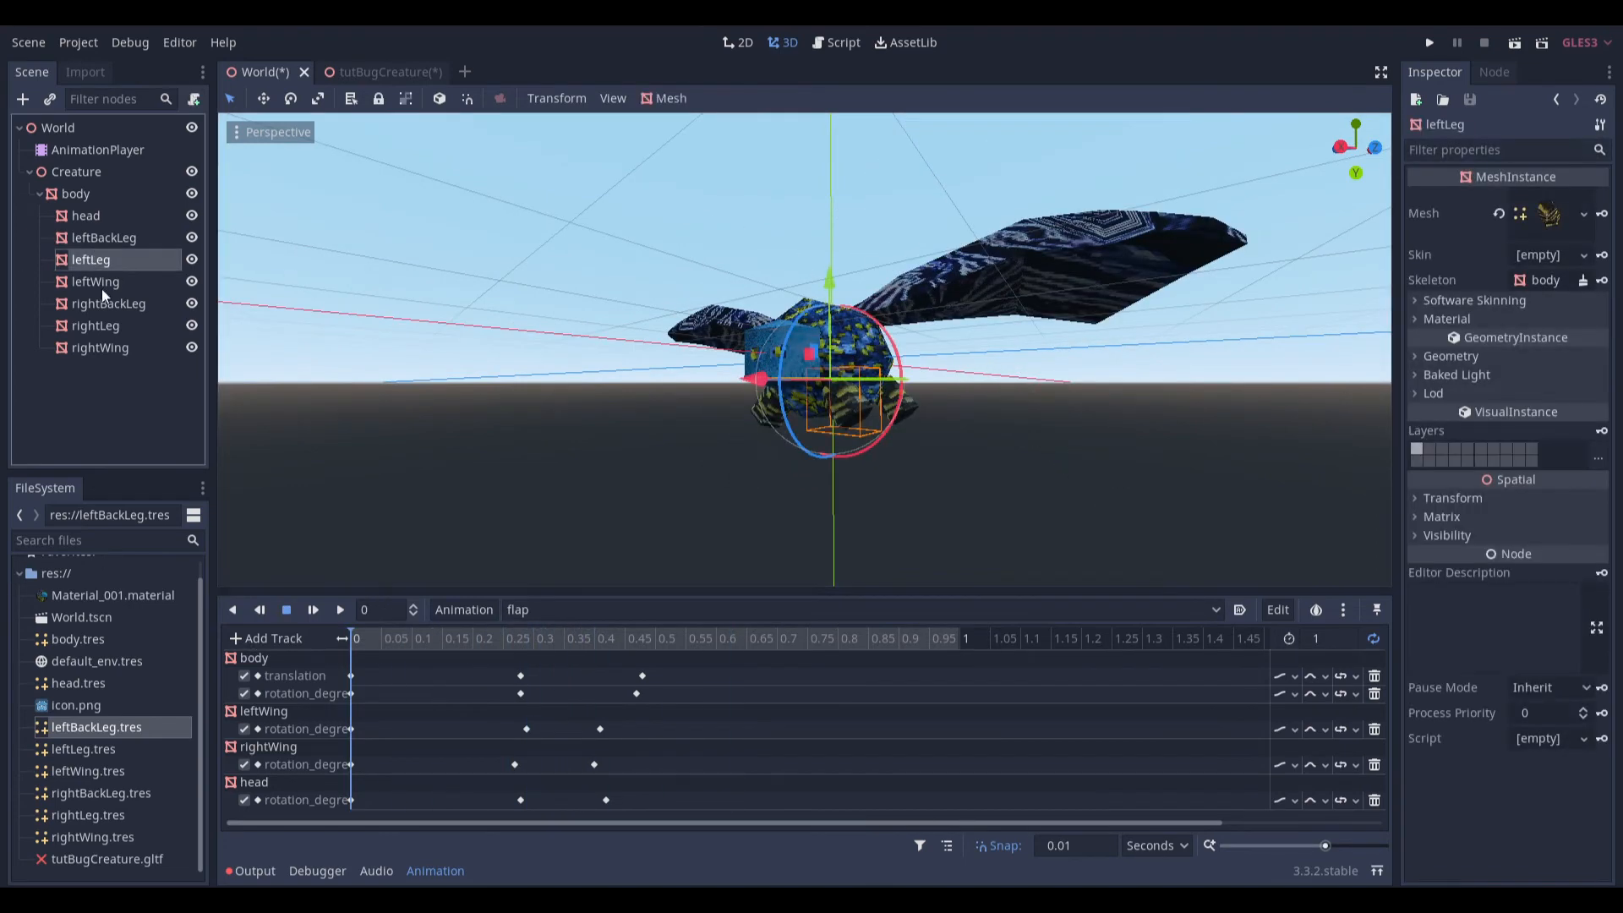
click(101, 283)
click(100, 258)
scroll(1102, 377, up, 5)
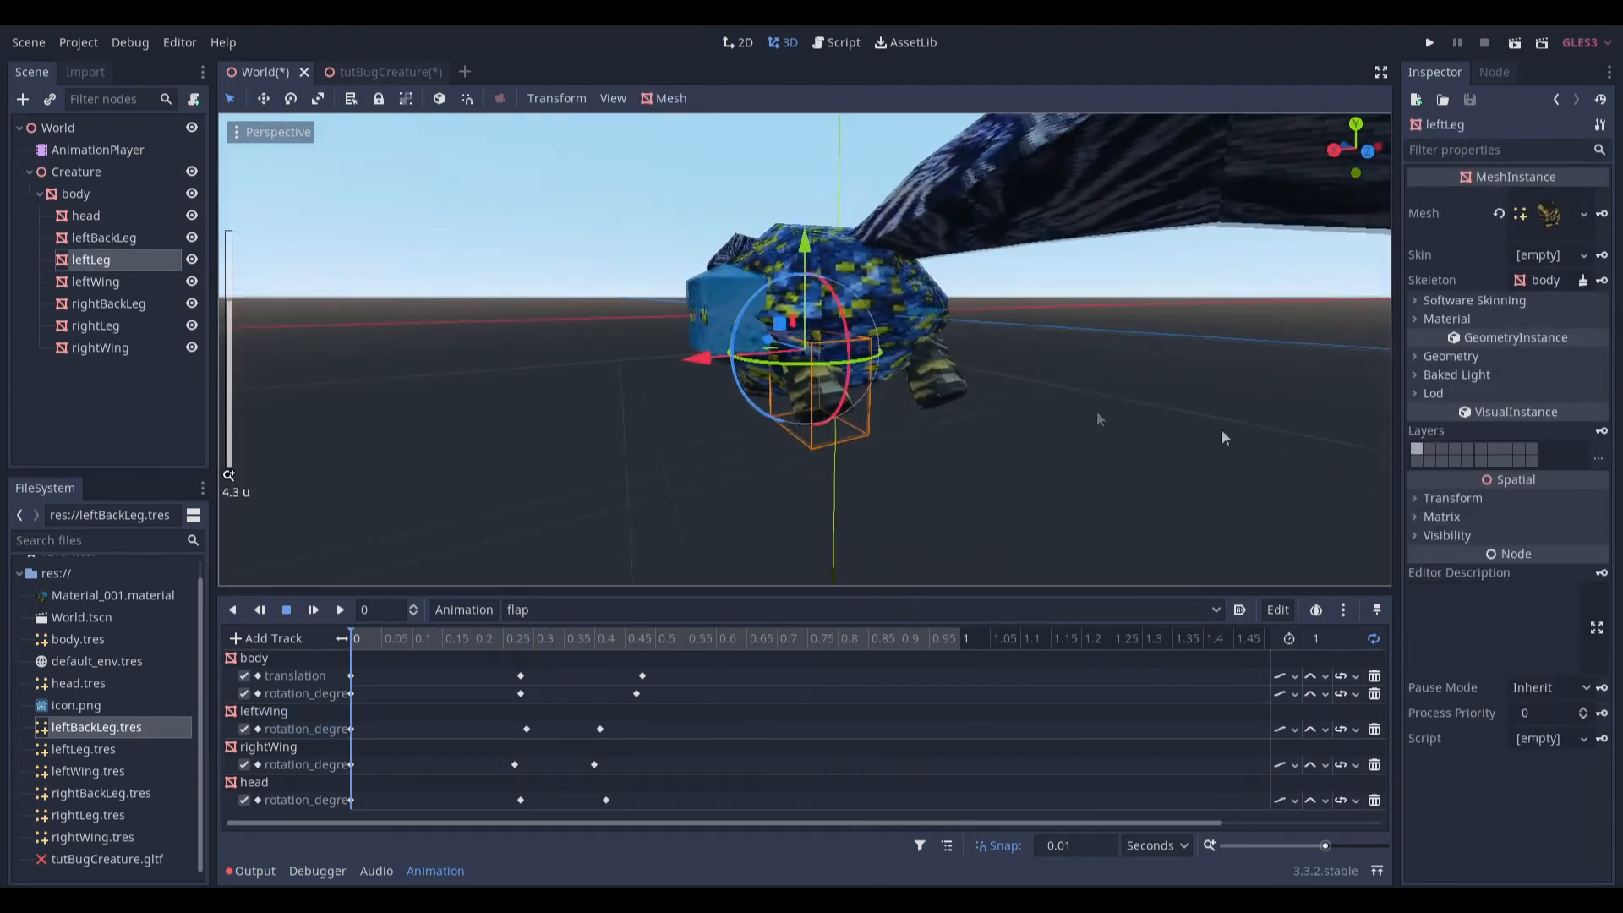
click(1447, 498)
click(1602, 560)
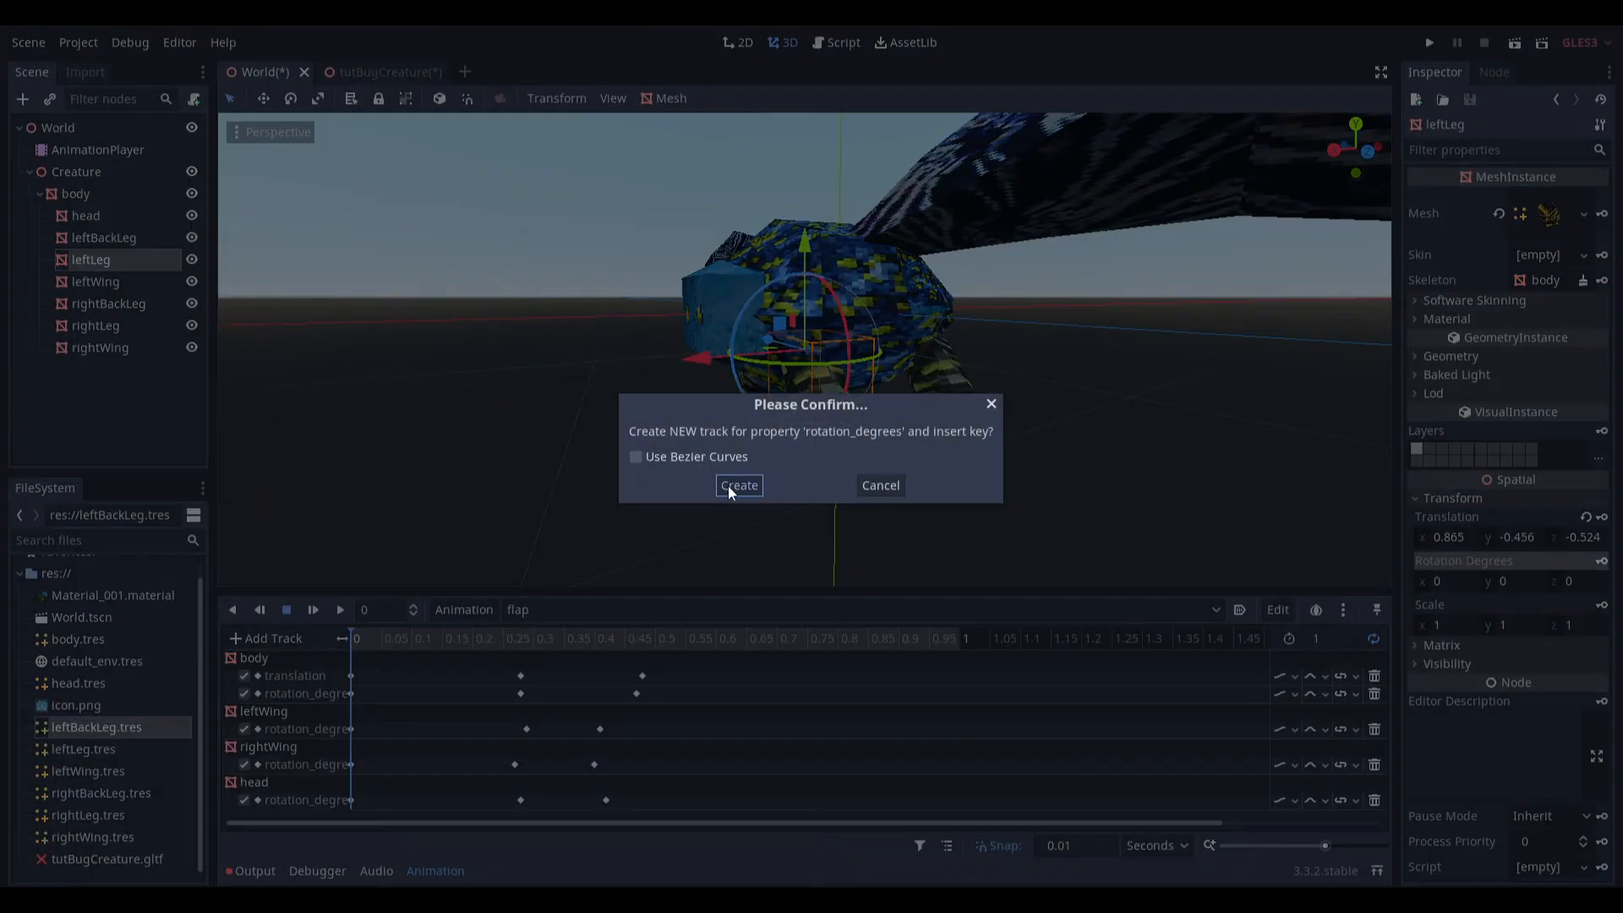
click(728, 485)
At 0.28 seconds, rotate leftLeg to about -54 degrees around Z and key its rotation.
drag(752, 592, 752, 507)
drag(490, 554, 520, 554)
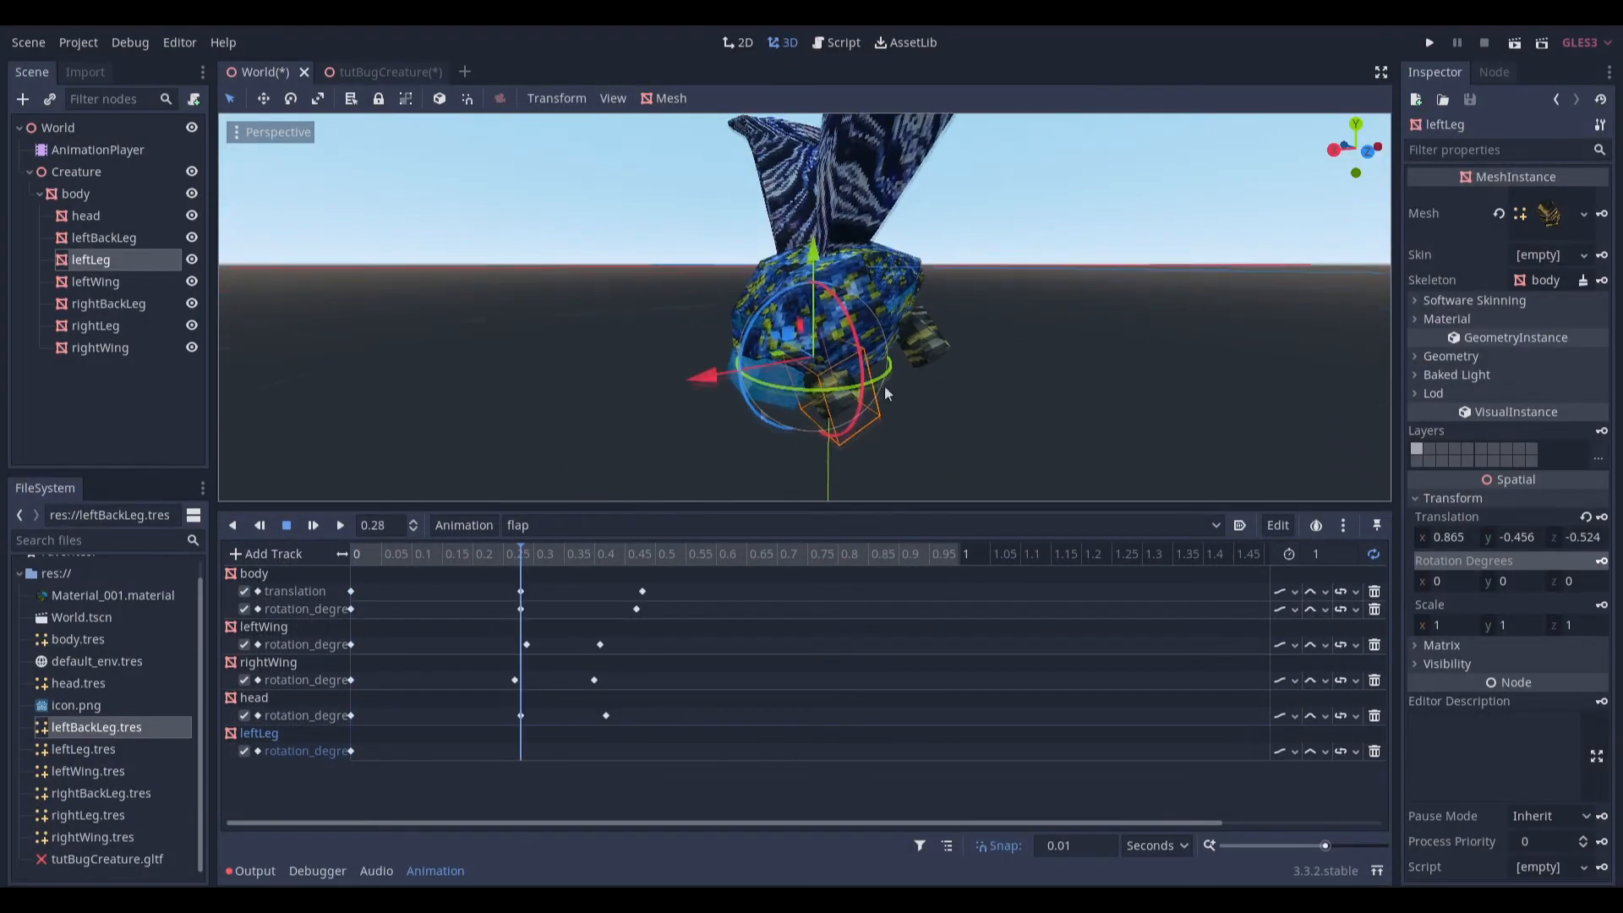
key(f)
scroll(897, 368, up, 6)
middle_drag(898, 368, 788, 359)
drag(819, 351, 839, 345)
key(ctrl+z)
middle_drag(823, 335, 820, 344)
drag(754, 251, 697, 320)
middle_drag(795, 328, 800, 268)
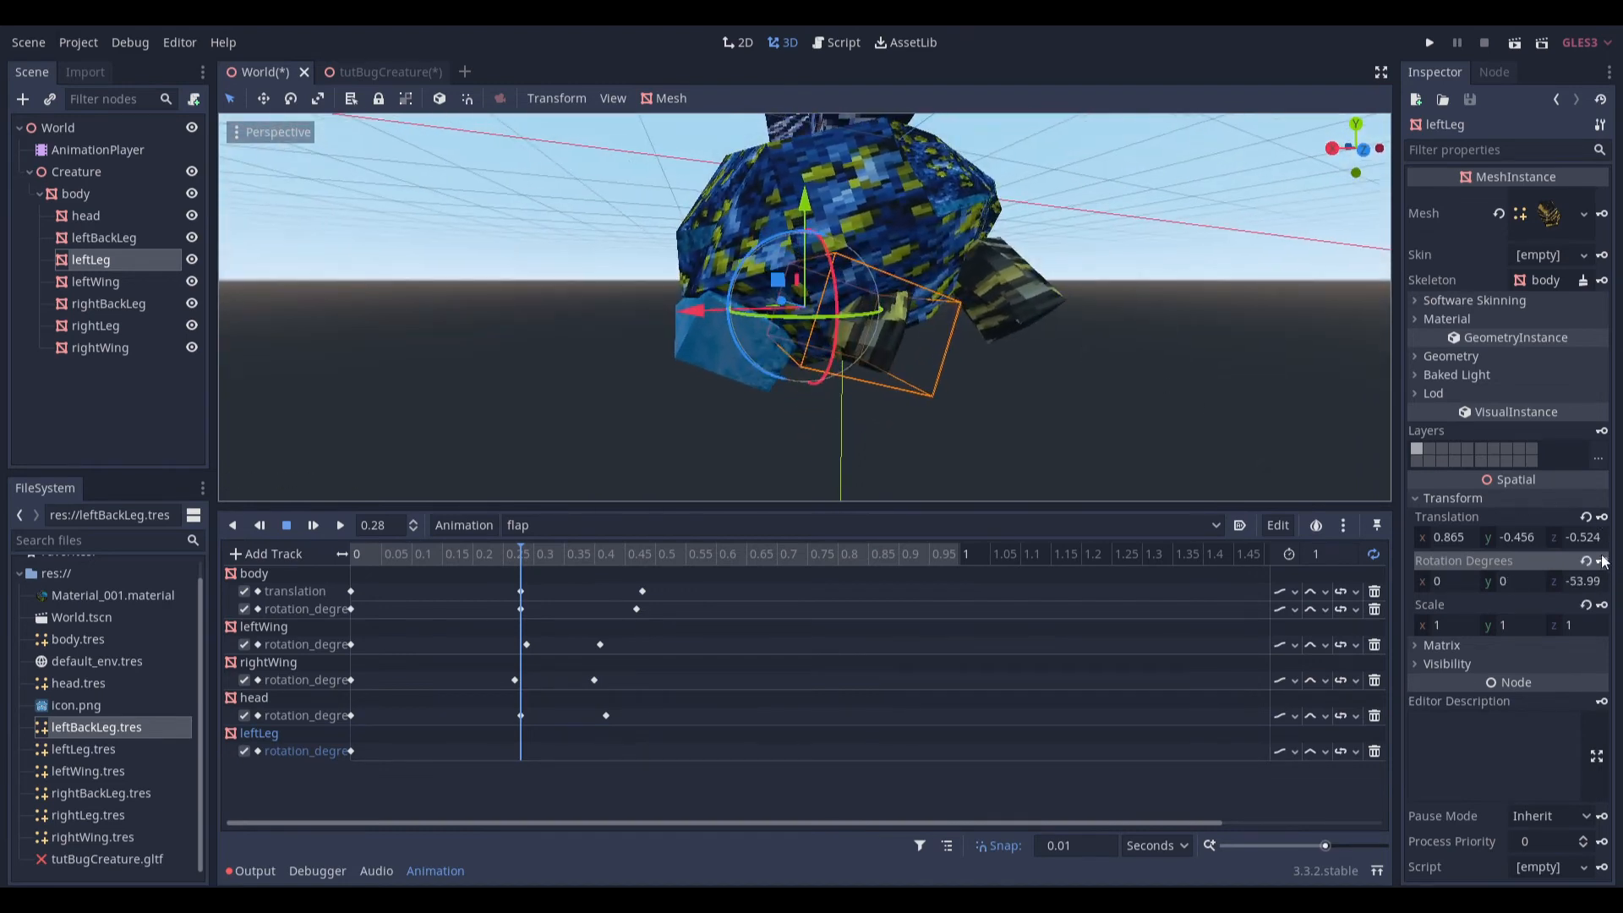
At 0.4 seconds, rotate leftLeg around Z, key its rotation degrees, and play the animation.
click(595, 555)
middle_drag(880, 260, 883, 320)
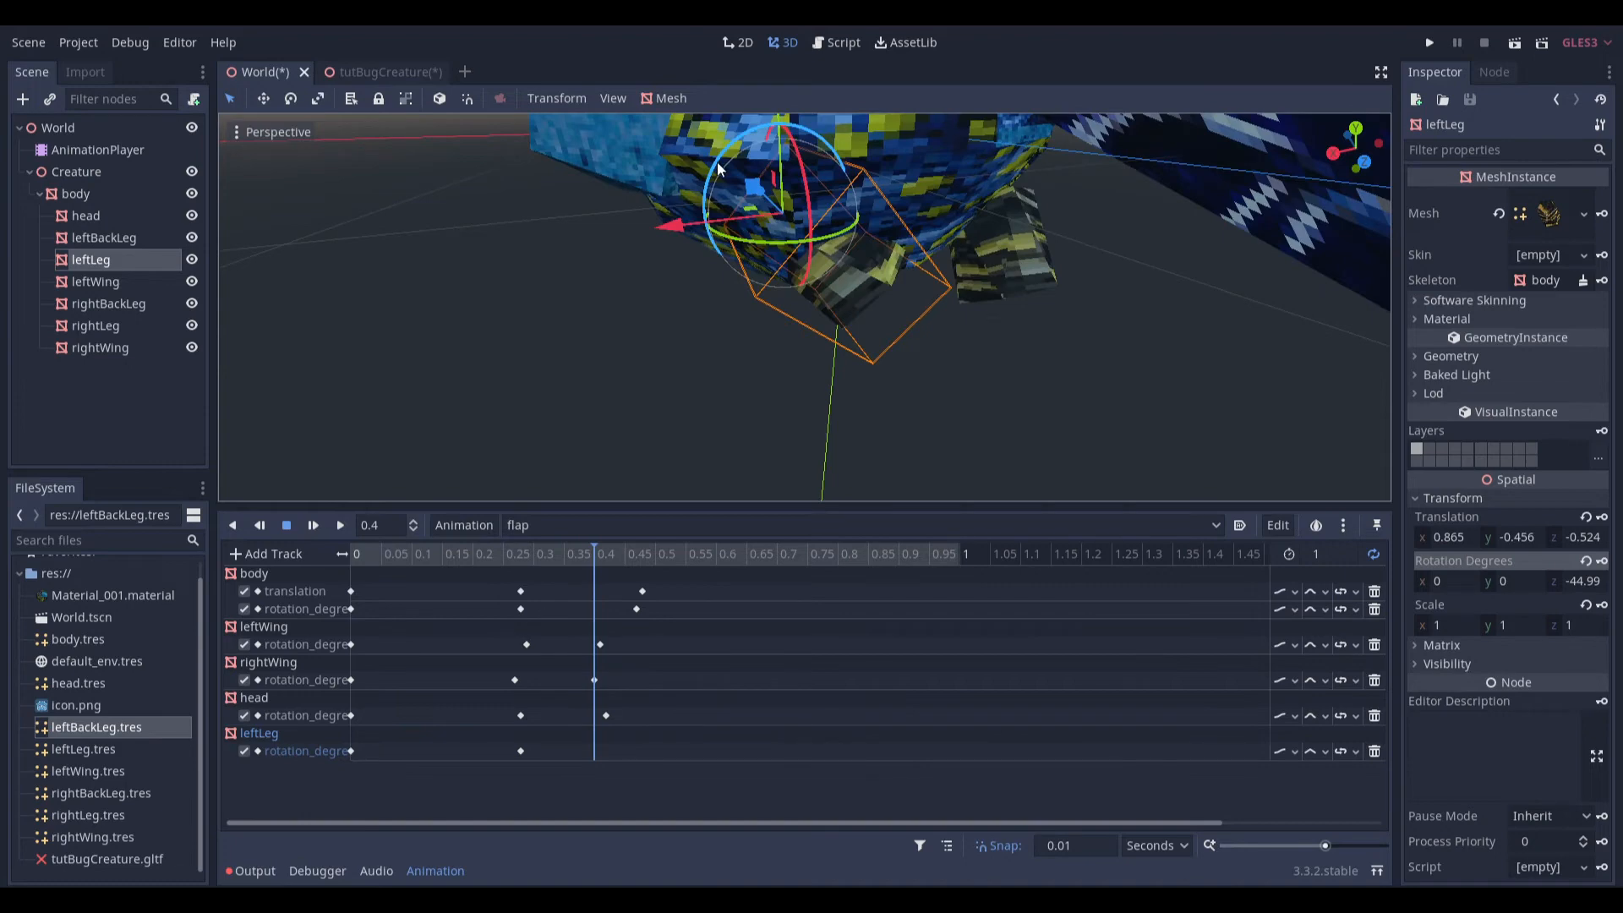
drag(775, 116, 725, 137)
click(1600, 564)
middle_drag(1025, 466, 1163, 398)
scroll(1072, 407, down, 6)
key(d)
click(1046, 398)
Change the leftLeg rotation track's interpolation mode, then stop playback and return the timeline to 0 seconds.
click(1321, 751)
click(1317, 799)
scroll(1011, 391, down, 4)
middle_drag(1023, 389, 1202, 394)
middle_drag(923, 389, 881, 475)
scroll(854, 395, down, 4)
key(s)
click(352, 554)
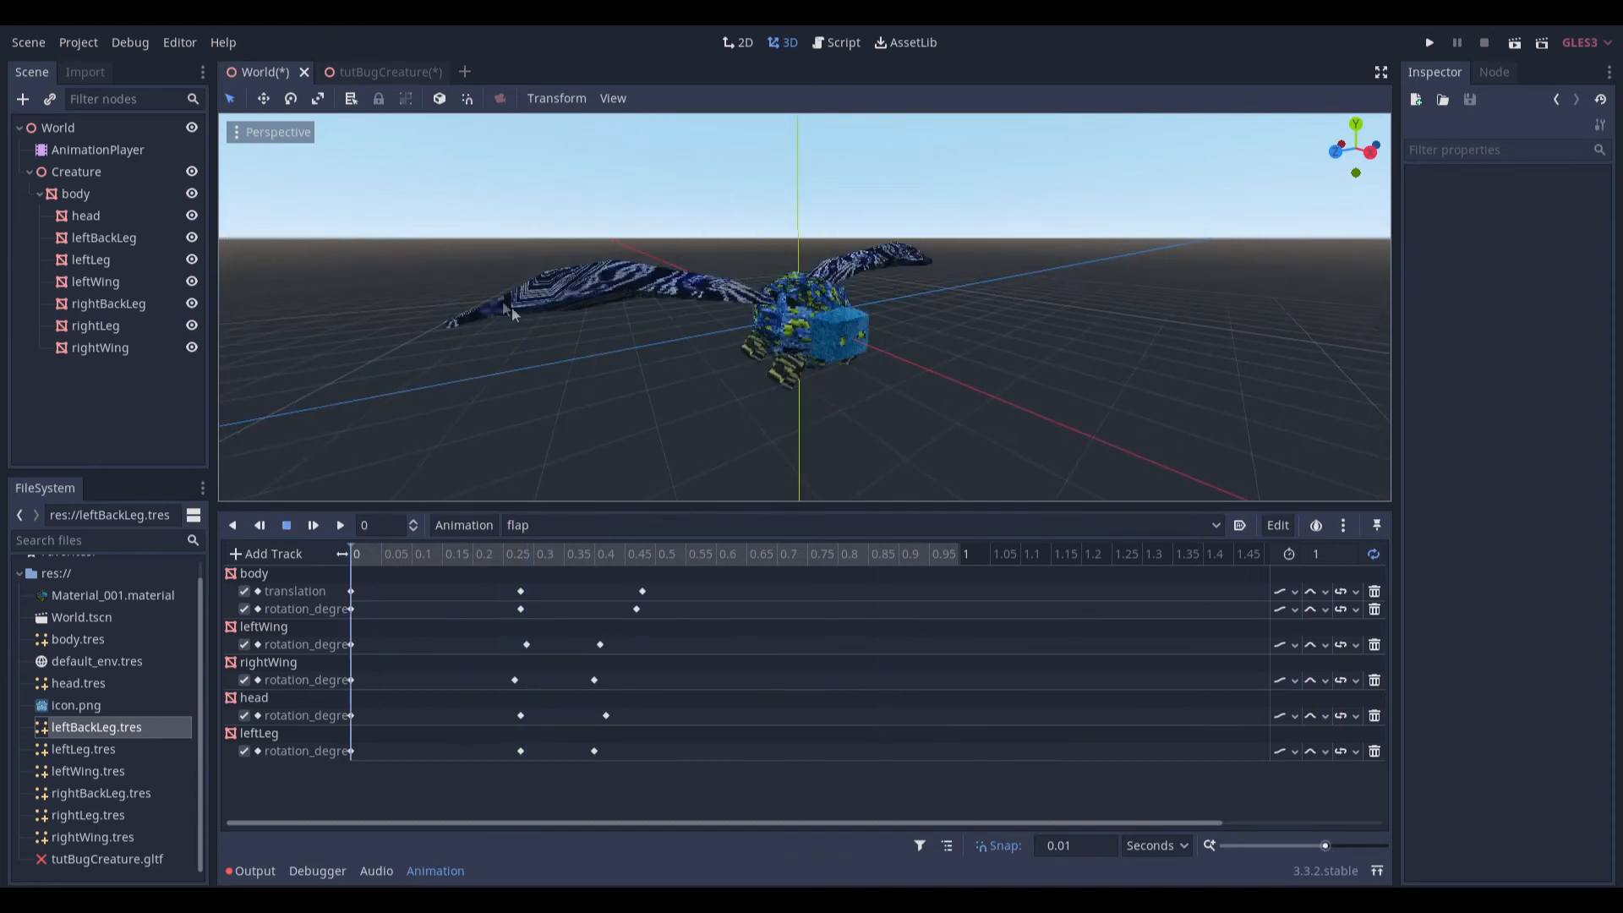
Select rightLeg and insert a rotation degrees keyframe at 0 seconds, creating its track.
click(93, 281)
scroll(745, 359, up, 3)
middle_drag(746, 359, 514, 318)
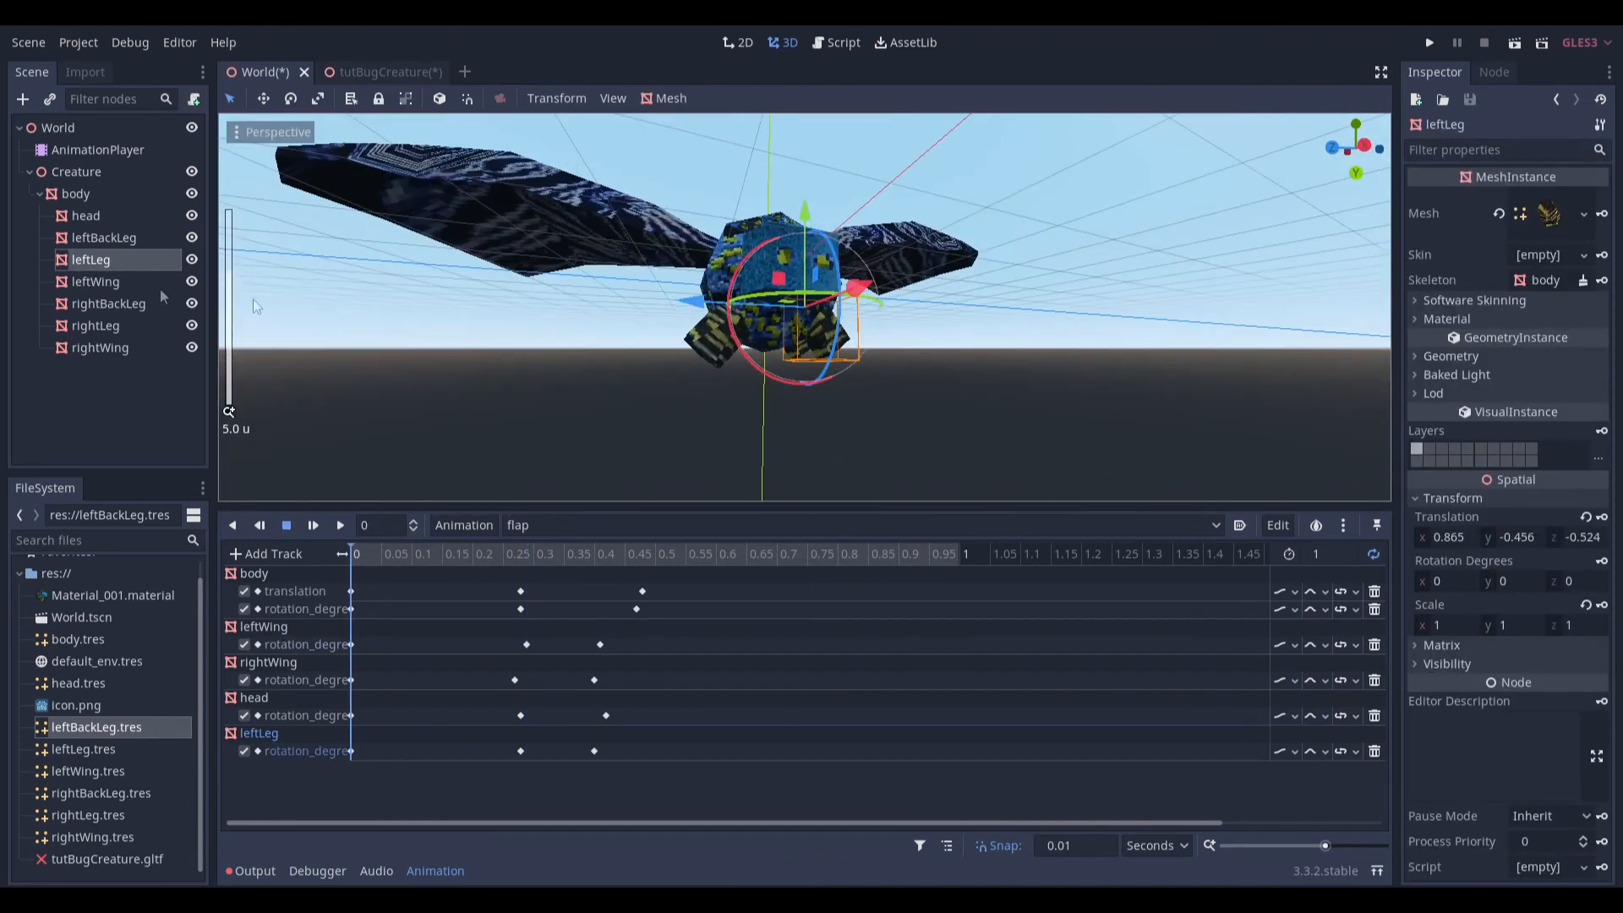
click(94, 325)
scroll(550, 392, up, 3)
middle_drag(550, 392, 972, 431)
click(1601, 561)
click(738, 487)
At 0.29 seconds, rotate rightLeg to about -43 degrees around Z and key its rotation.
drag(492, 560, 526, 556)
scroll(848, 402, up, 4)
middle_drag(847, 402, 866, 317)
drag(829, 303, 811, 316)
key(ctrl+z)
drag(869, 270, 870, 372)
At 0.42 seconds, rotate rightLeg to about 70 degrees around Z, key its rotation, and play the animation.
click(605, 555)
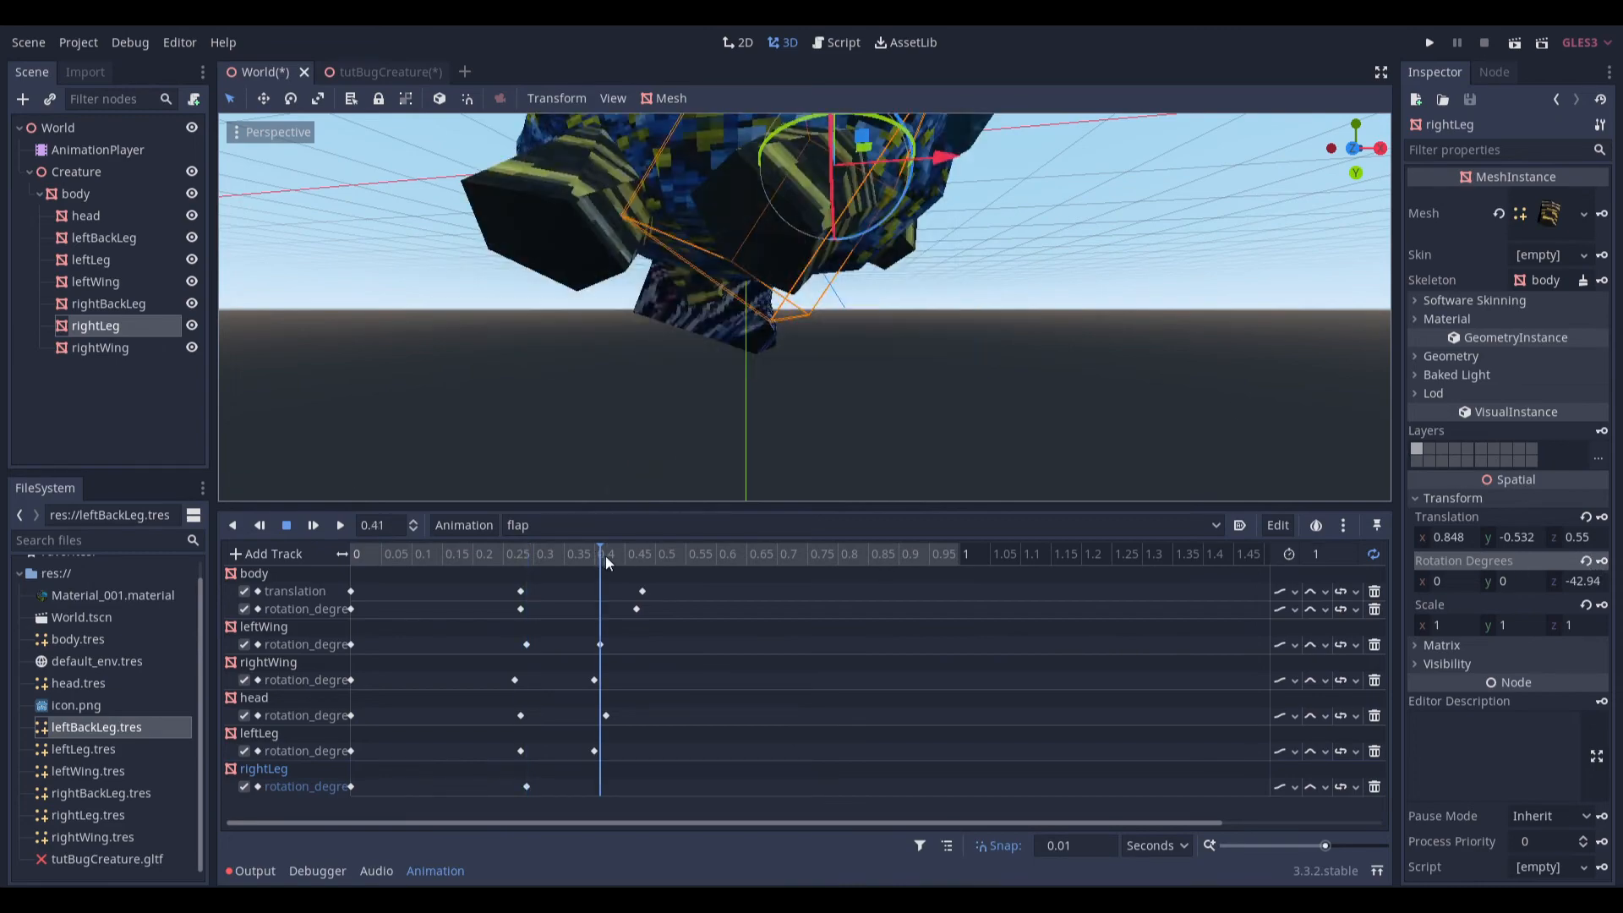
scroll(738, 340, up, 5)
scroll(738, 341, down, 2)
middle_drag(738, 340, 749, 334)
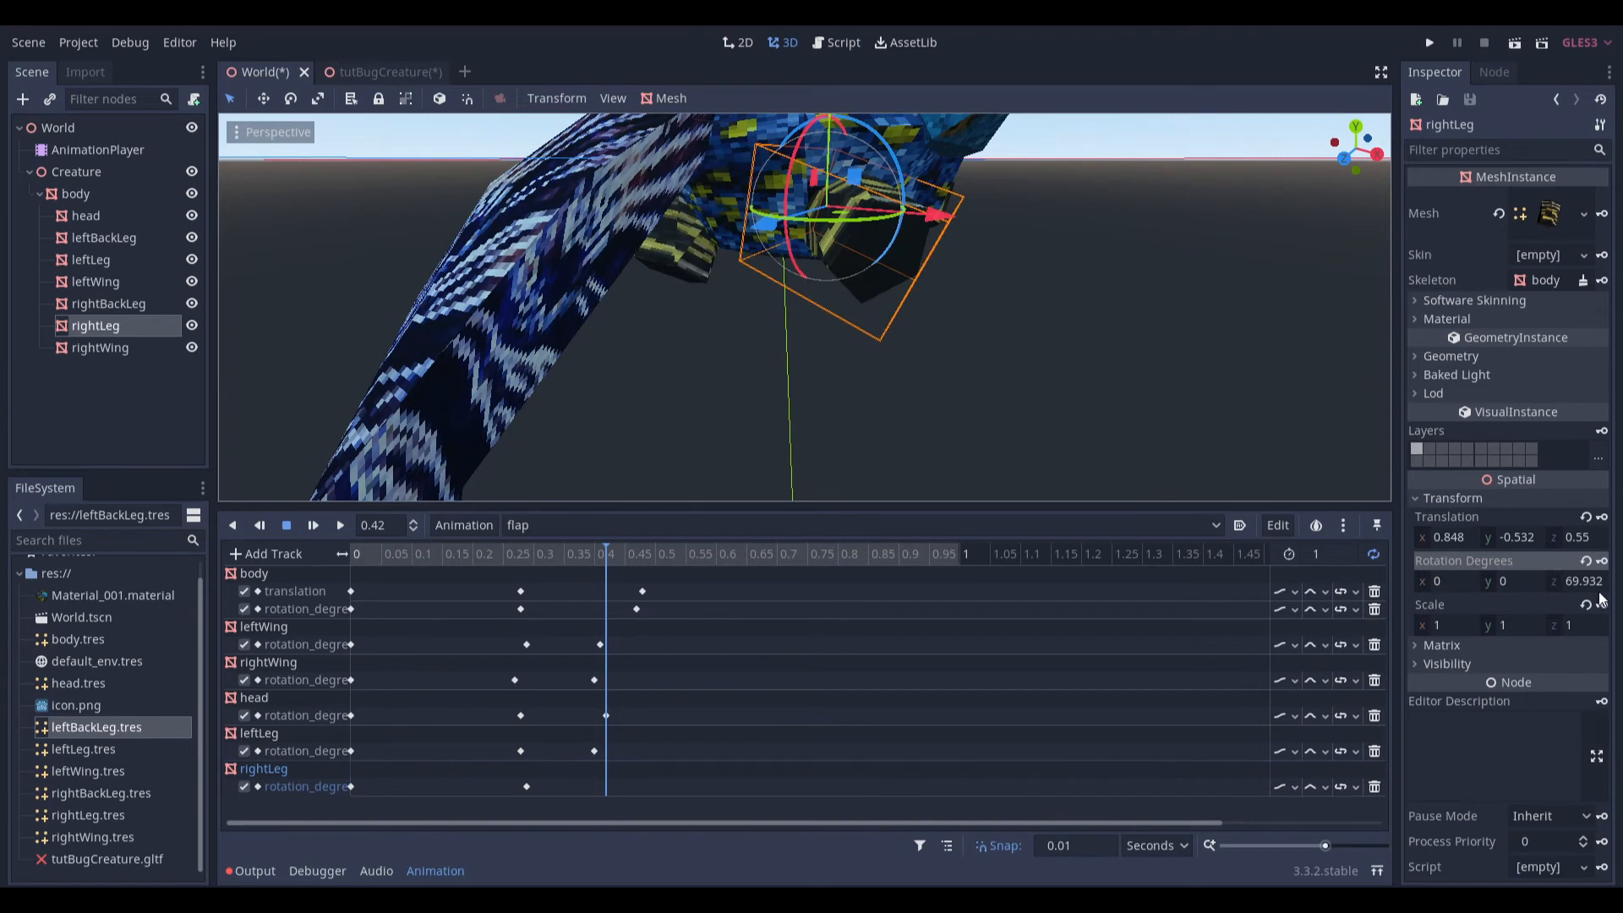
key(d)
click(999, 352)
middle_drag(999, 352, 1011, 286)
scroll(1011, 286, down, 6)
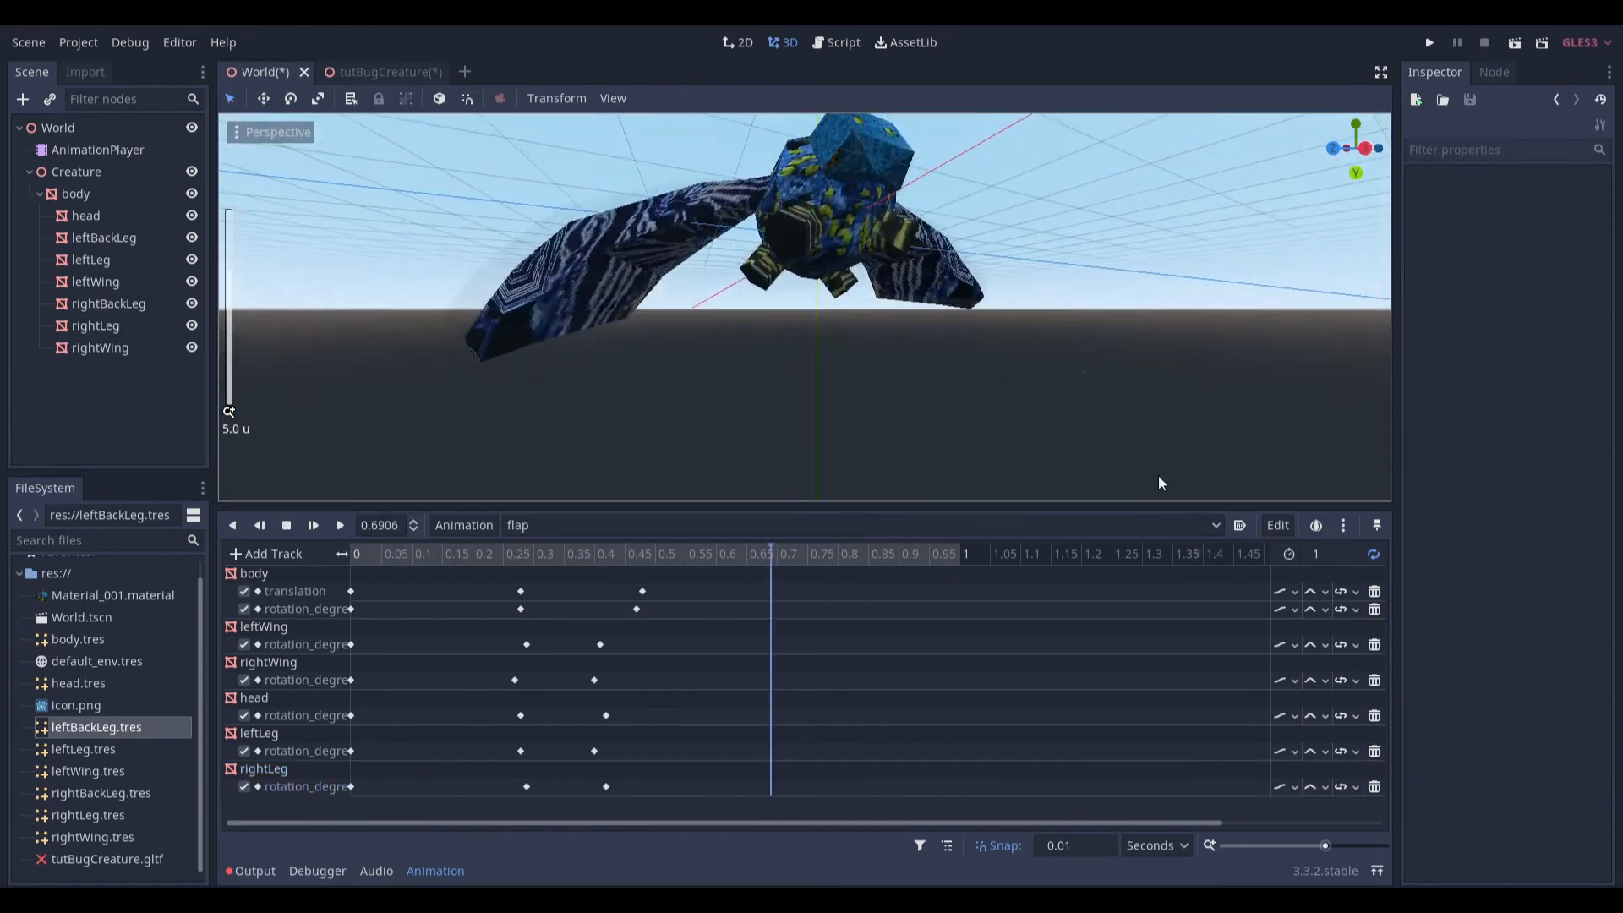
Change the rightLeg rotation track's interpolation mode and stop playback after checking the motion.
click(1319, 785)
click(1341, 847)
scroll(1006, 342, down, 6)
middle_drag(1133, 345, 629, 383)
scroll(807, 297, up, 2)
key(s)
middle_drag(794, 327, 591, 329)
scroll(832, 296, up, 6)
Select rightBackLeg and insert a rotation degrees keyframe at 0 seconds, creating its track.
click(752, 288)
scroll(634, 293, up, 2)
drag(528, 555, 236, 547)
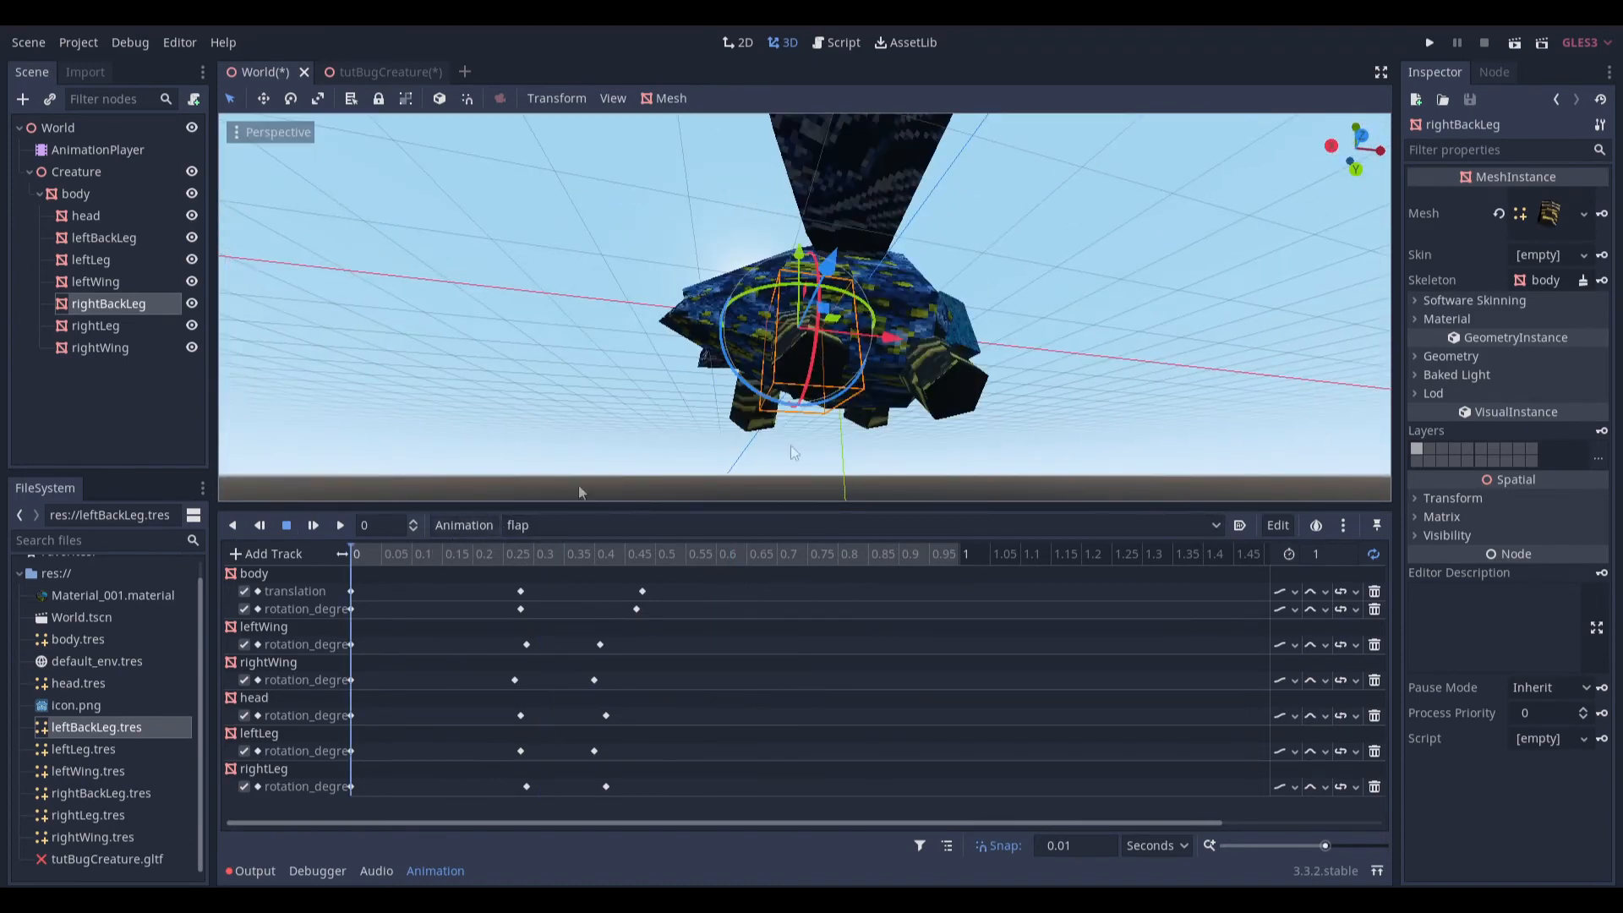
click(1600, 561)
click(736, 482)
Key rightBackLeg's Z rotation at about -70 degrees at 0.28 seconds and about 36 degrees at 0.42 seconds.
click(521, 554)
middle_drag(861, 339, 693, 331)
scroll(693, 331, down, 1)
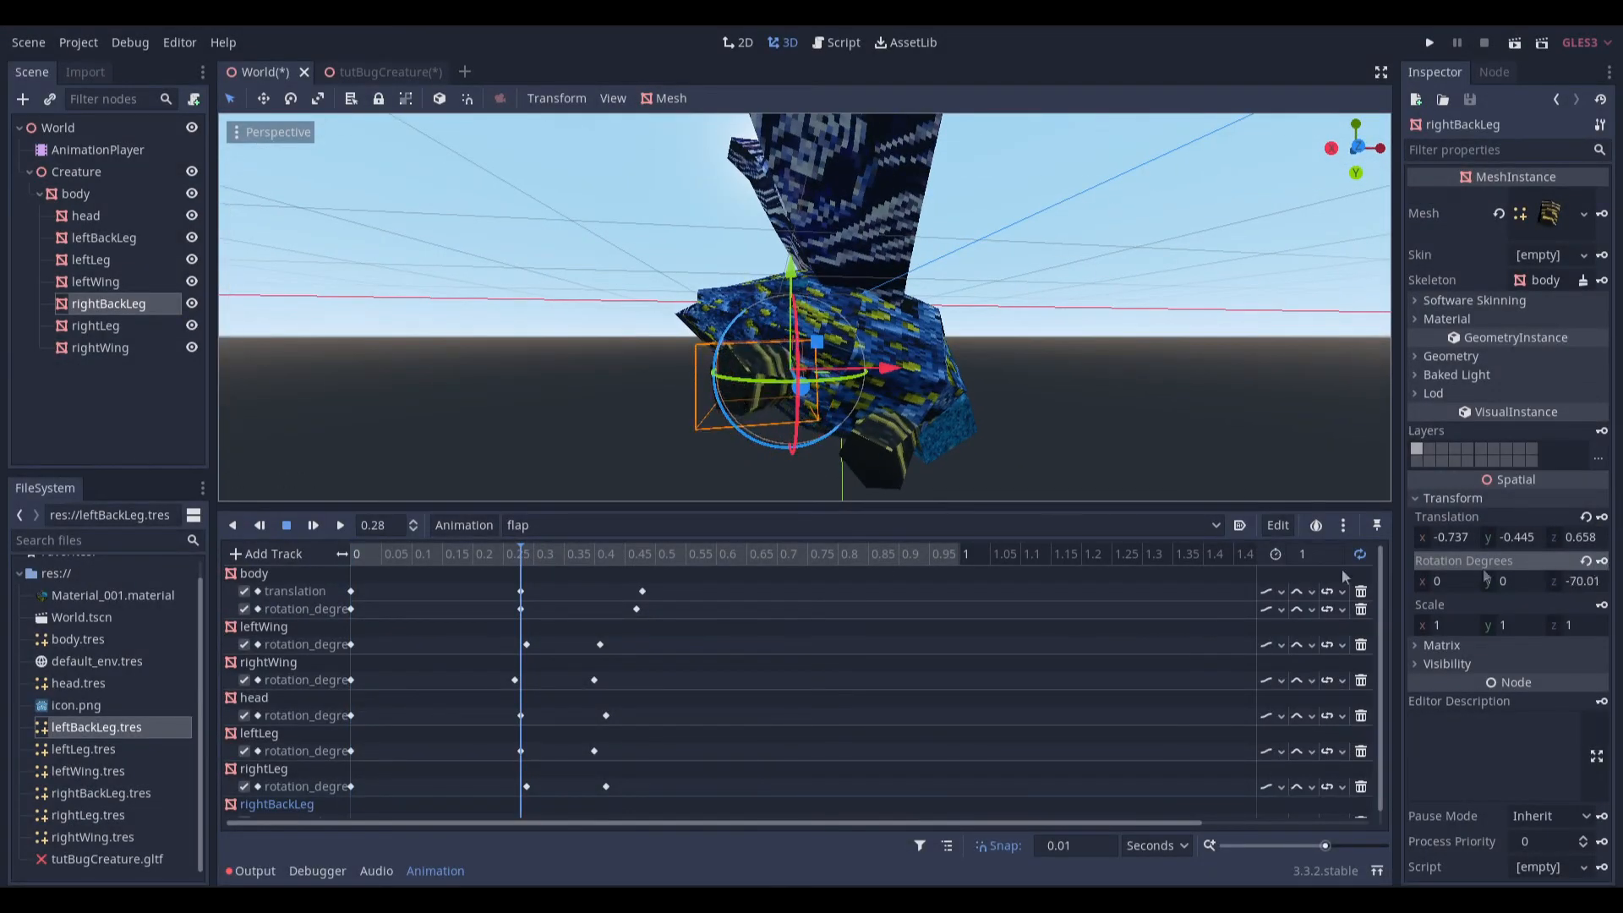
click(607, 554)
middle_drag(1032, 360, 929, 319)
scroll(928, 325, up, 3)
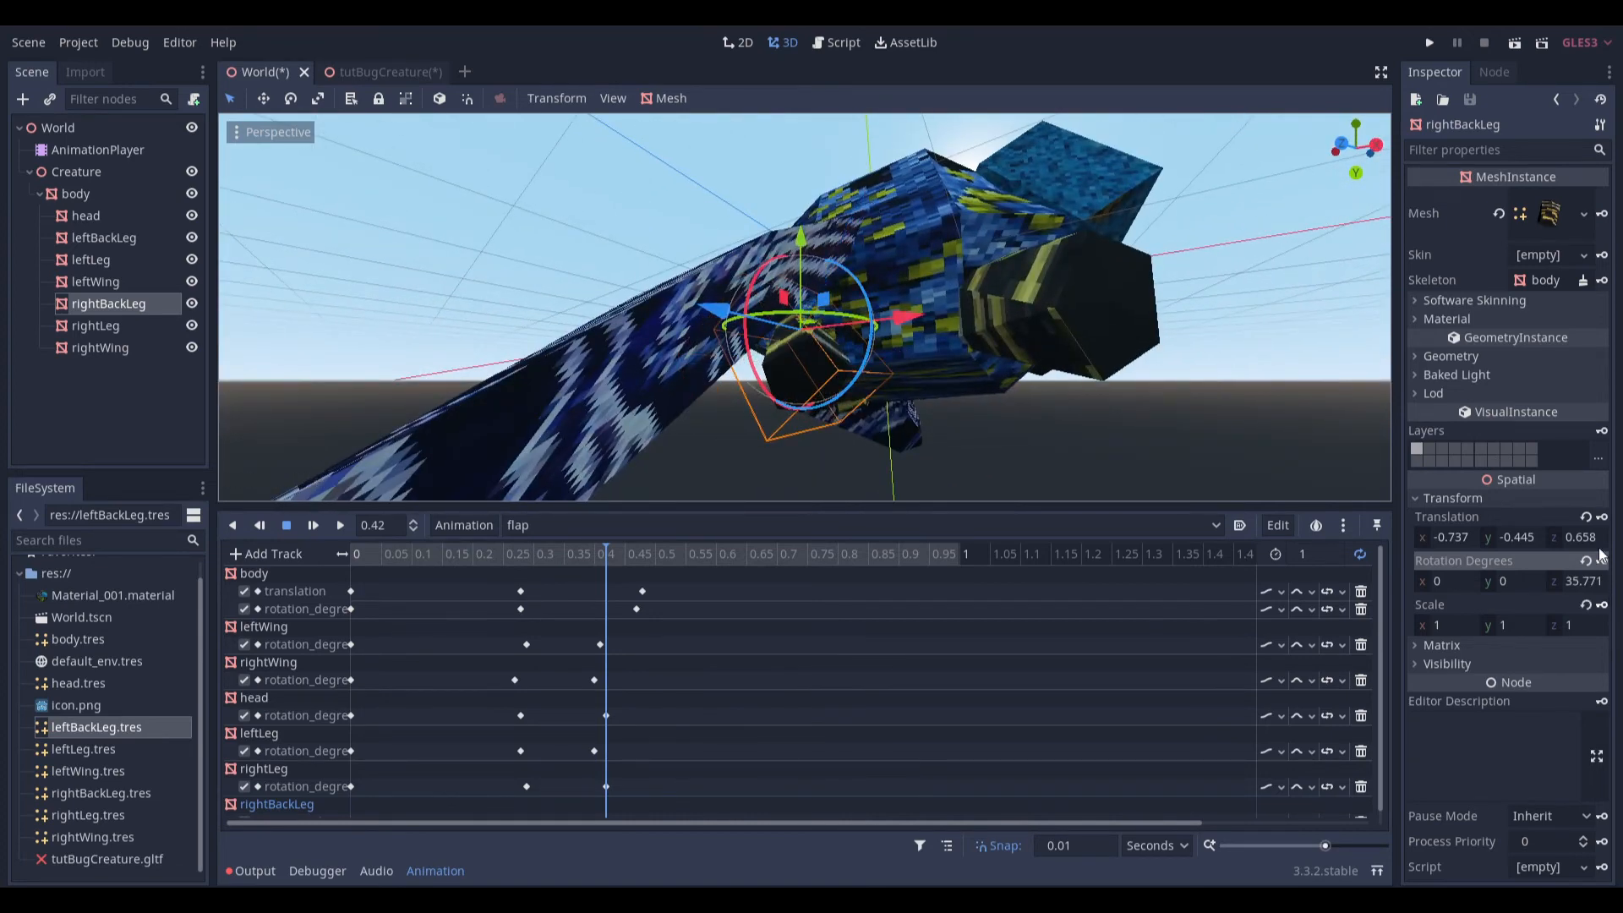
Change the rightBackLeg rotation track's interpolation mode, play the animation to check it, and return the timeline to 0 seconds.
scroll(965, 475, down, 4)
scroll(978, 703, down, 1)
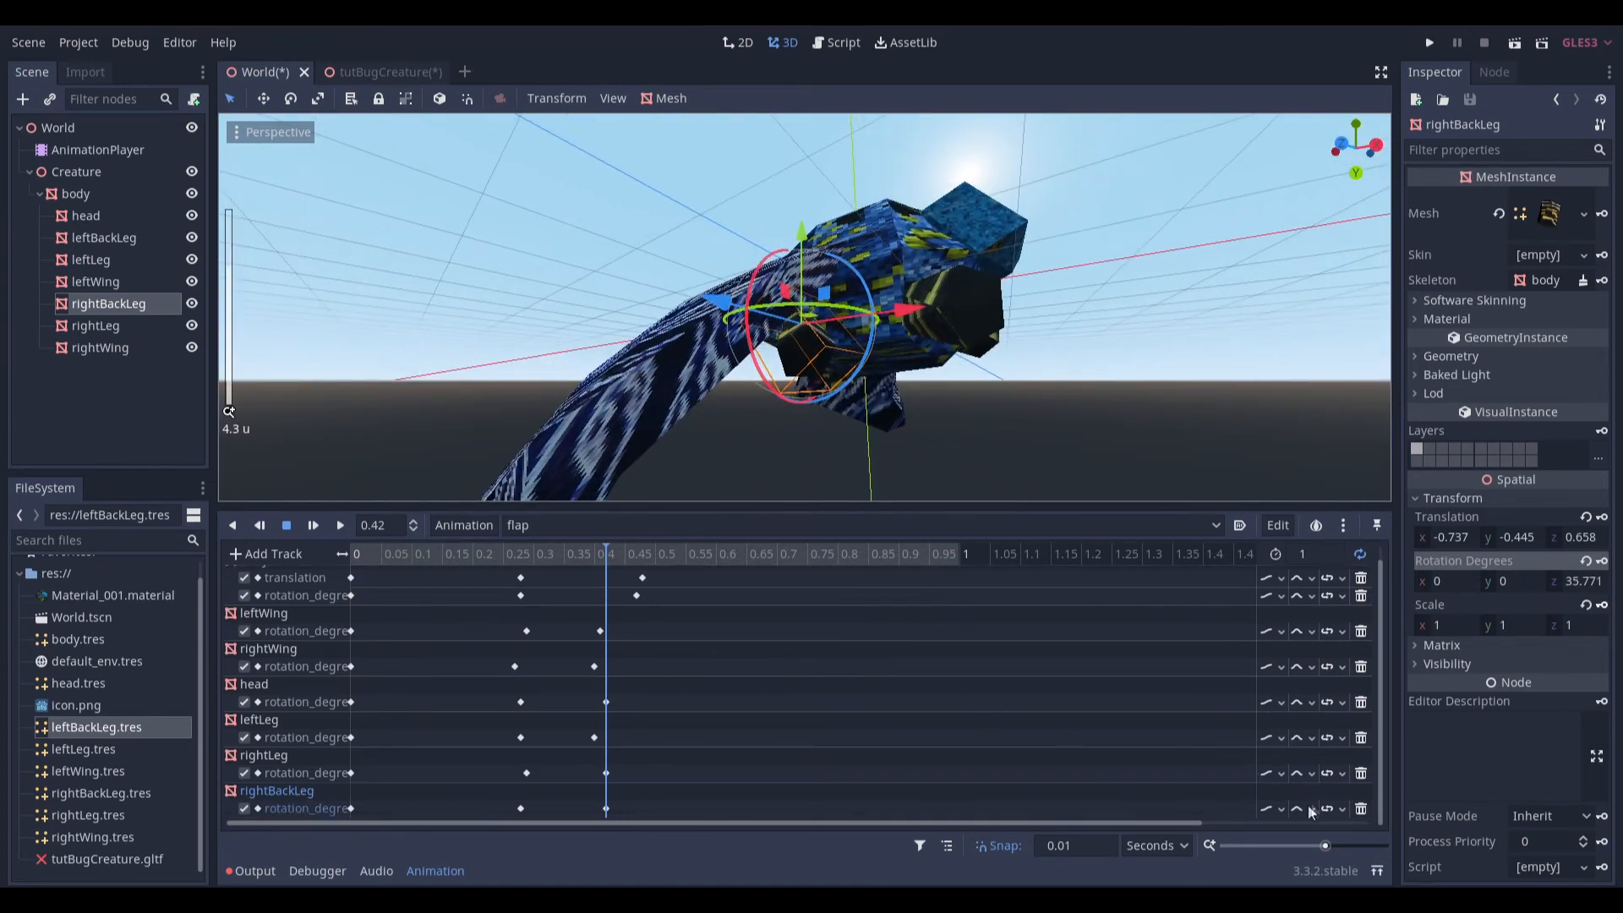
click(1316, 879)
key(d)
click(1139, 379)
middle_drag(1141, 378, 924, 352)
scroll(923, 413, down, 4)
key(s)
drag(666, 555, 270, 541)
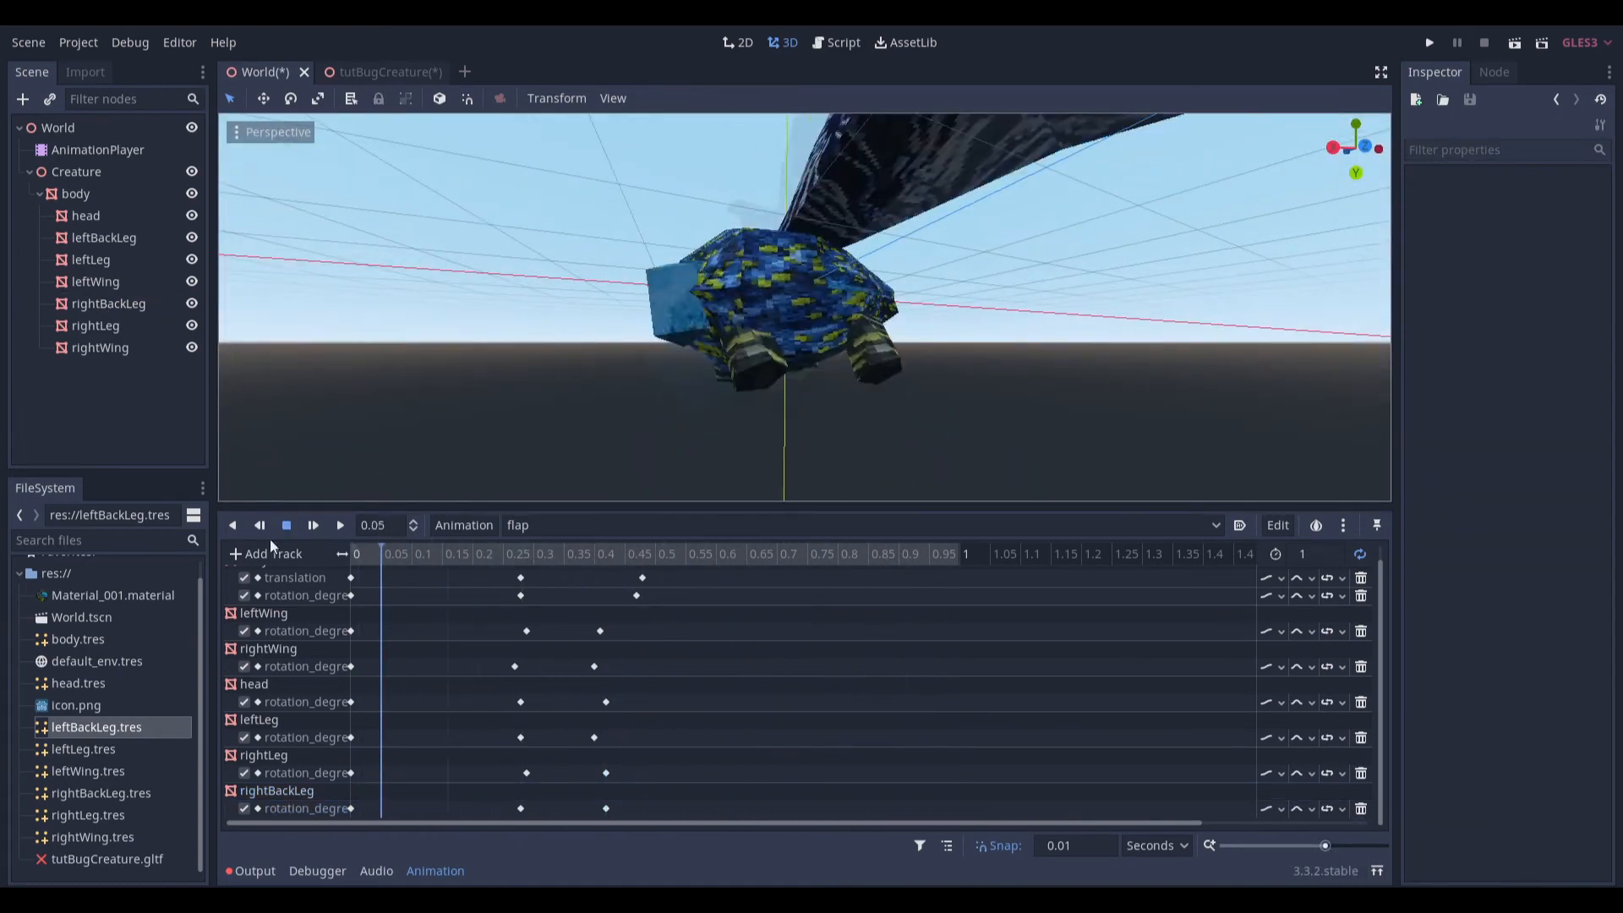
Select leftBackLeg and insert a rotation degrees keyframe at 0 seconds, creating its track.
click(91, 260)
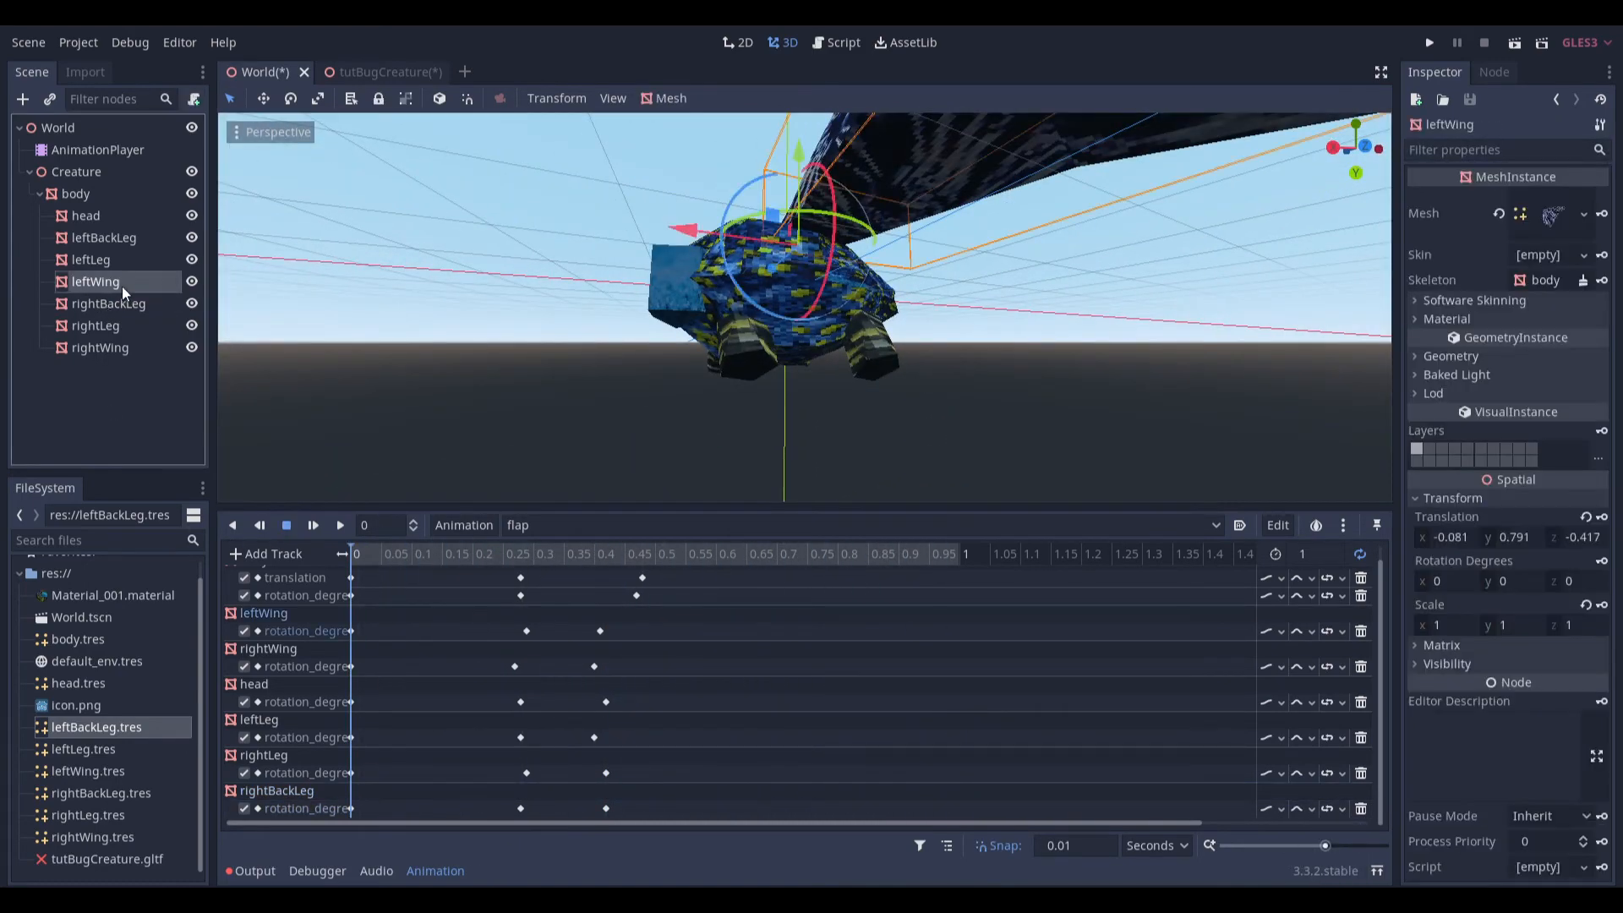
click(863, 363)
scroll(1039, 352, up, 5)
click(1604, 576)
click(1602, 563)
key(Return)
Key leftBackLeg's Z rotation at about -82 degrees at 0.27 seconds and about 38 degrees at 0.41 seconds.
drag(532, 559, 518, 559)
middle_drag(727, 372, 850, 326)
scroll(791, 299, up, 2)
drag(874, 293, 761, 268)
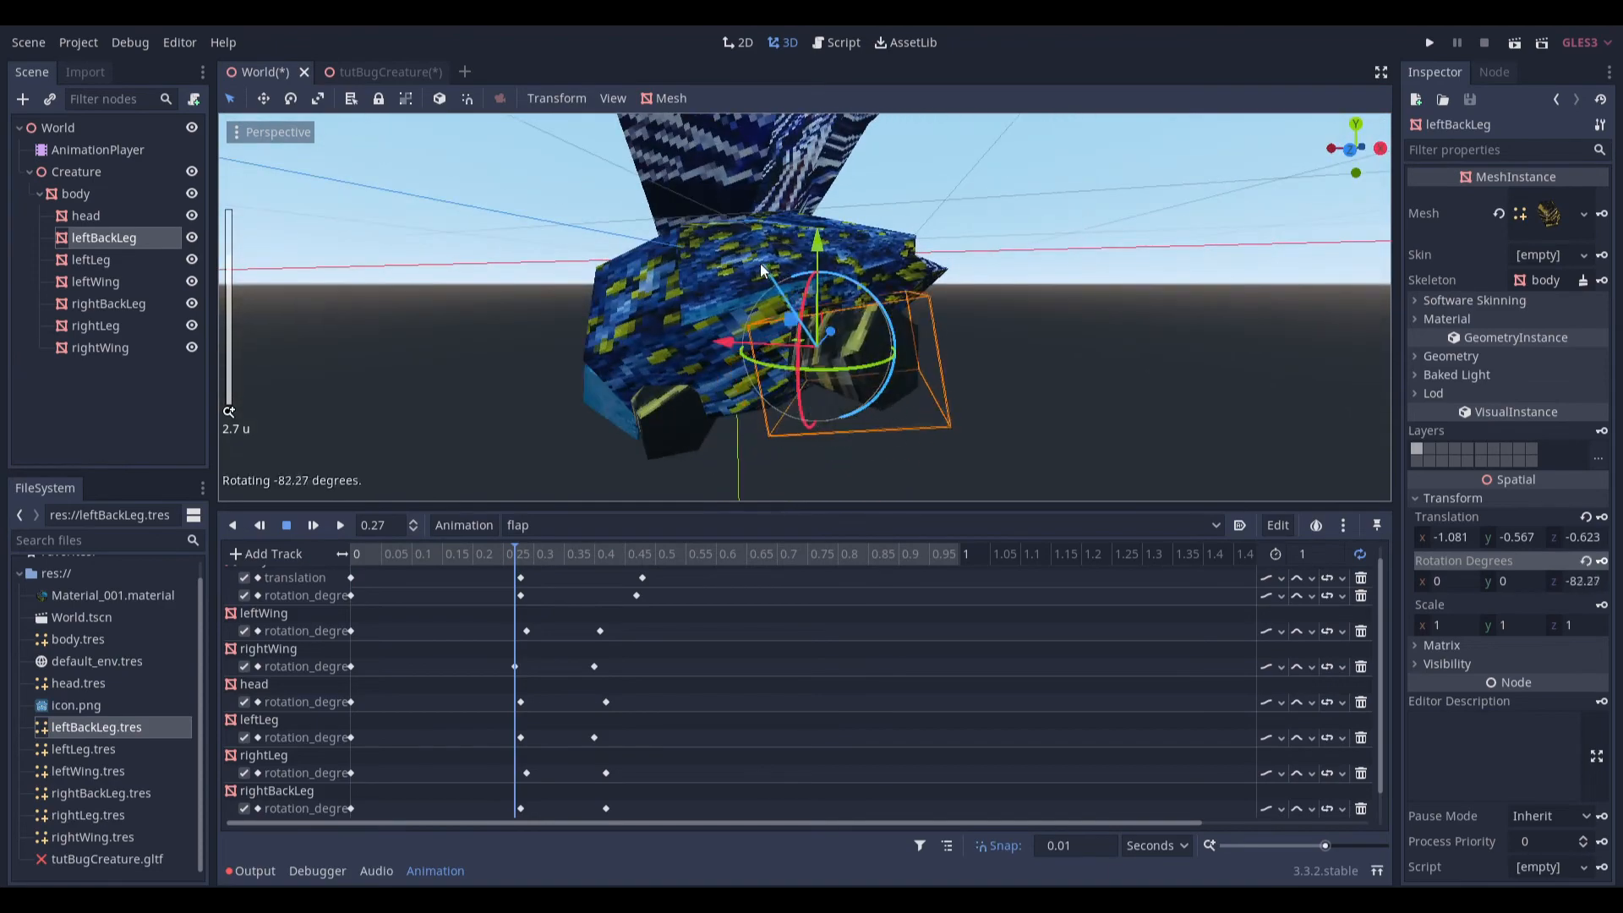
drag(622, 555, 601, 553)
scroll(870, 345, down, 5)
middle_drag(870, 345, 942, 303)
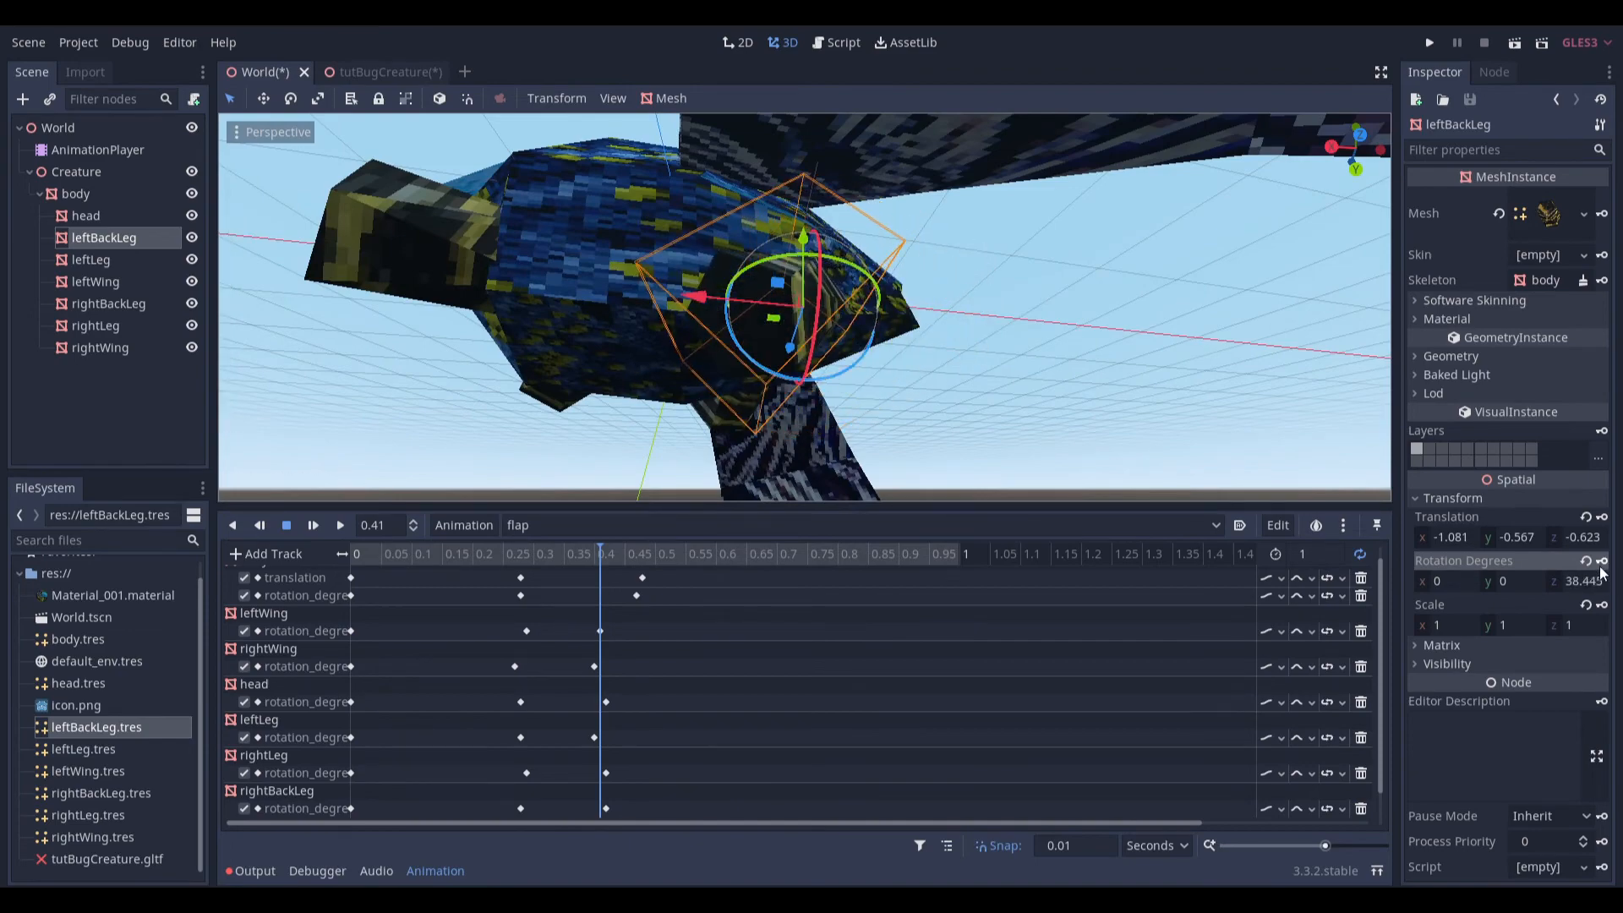
Play the complete flap animation and collapse the animation editor to enlarge the 3D view.
key(d)
click(1162, 338)
scroll(1162, 339, down, 5)
middle_drag(1184, 342, 808, 485)
click(457, 870)
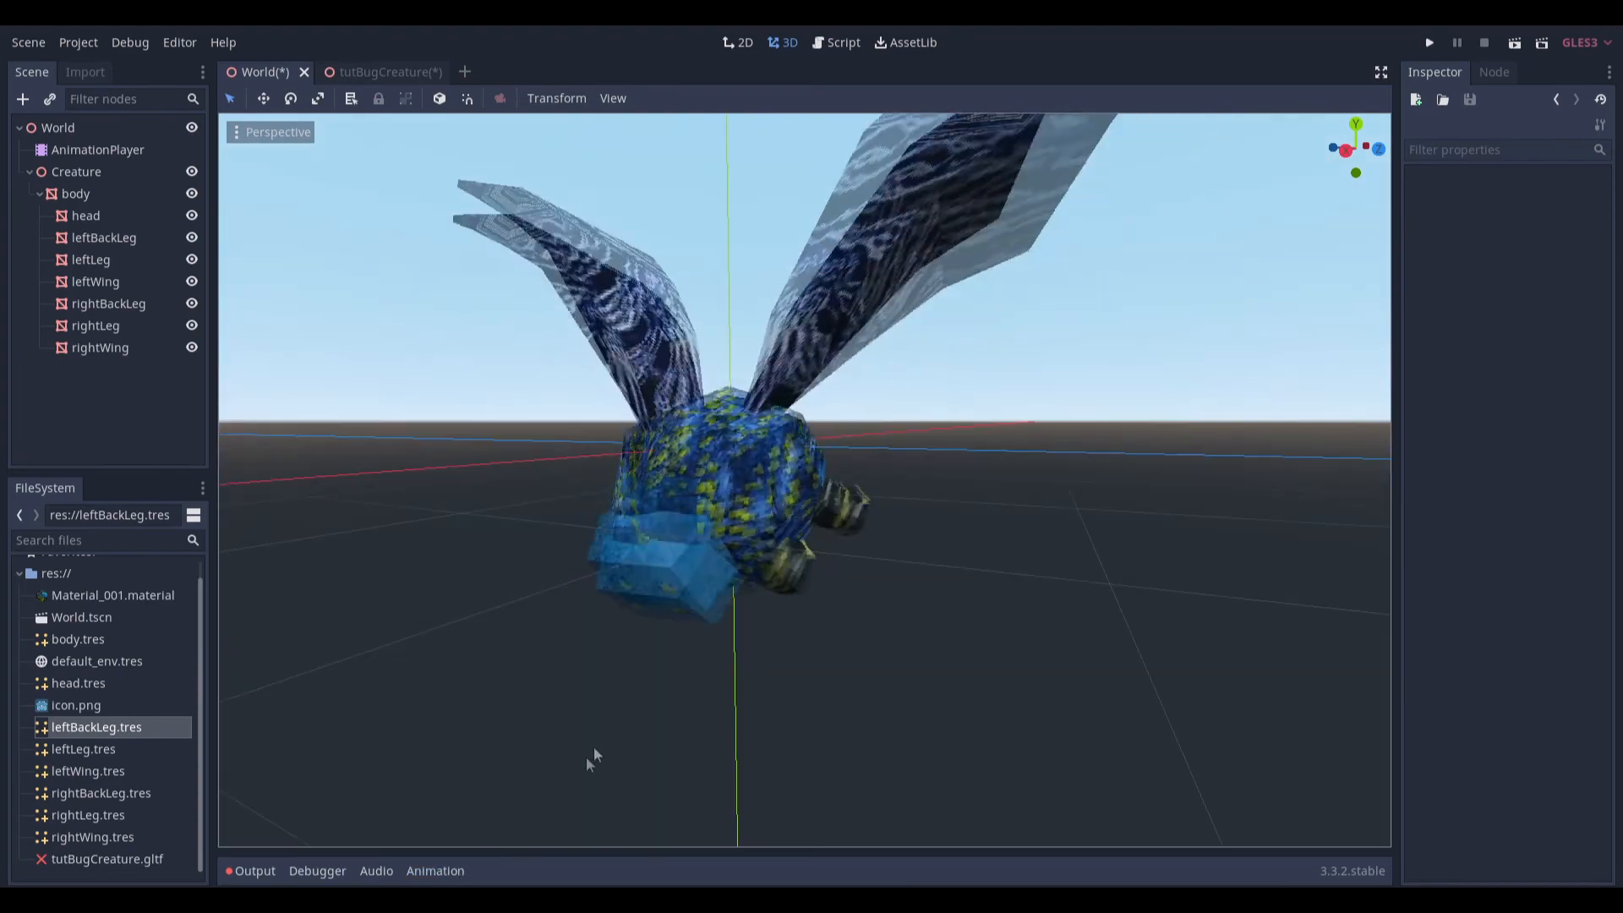
Save the World scene while the flap animation plays.
scroll(800, 585, down, 6)
middle_drag(803, 585, 783, 450)
key(ctrl+s)
scroll(923, 563, up, 1)
scroll(925, 561, up, 4)
Switch to Blender and inspect the original creature model in the Layout workspace.
mouse_move(800, 898)
click(799, 845)
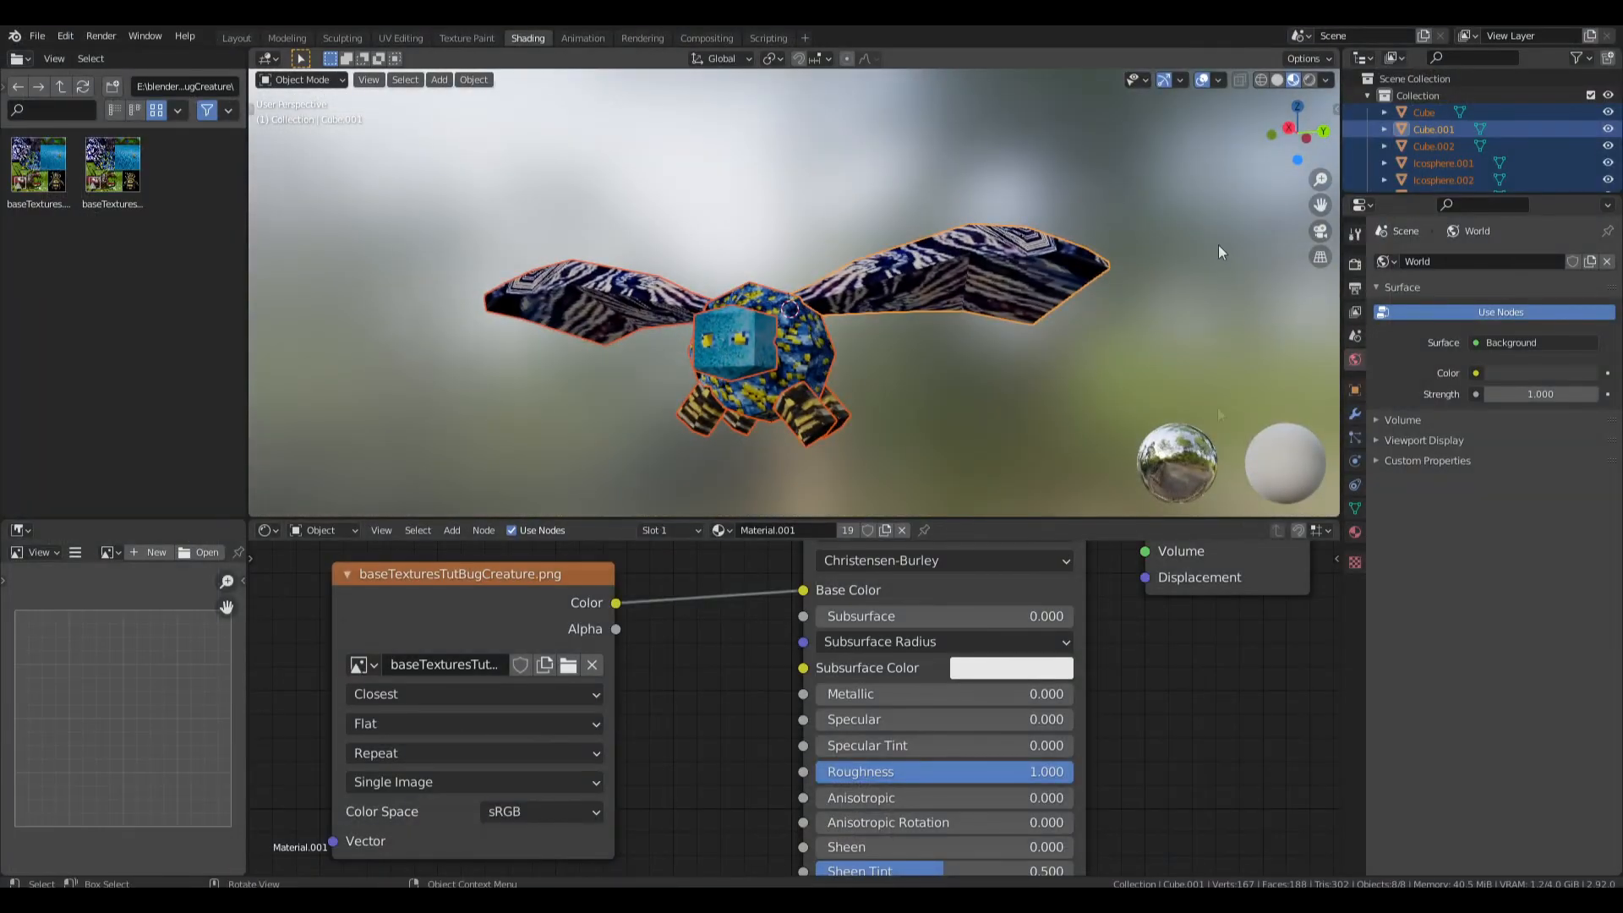
click(231, 39)
click(711, 311)
middle_drag(759, 290, 630, 348)
click(1524, 12)
Return to Godot and examine the flapping creature from several angles.
middle_drag(971, 387, 932, 396)
click(769, 902)
click(771, 902)
middle_drag(1021, 693, 779, 619)
scroll(677, 700, up, 3)
scroll(636, 713, down, 2)
scroll(709, 629, up, 2)
drag(1070, 284, 448, 661)
click(615, 671)
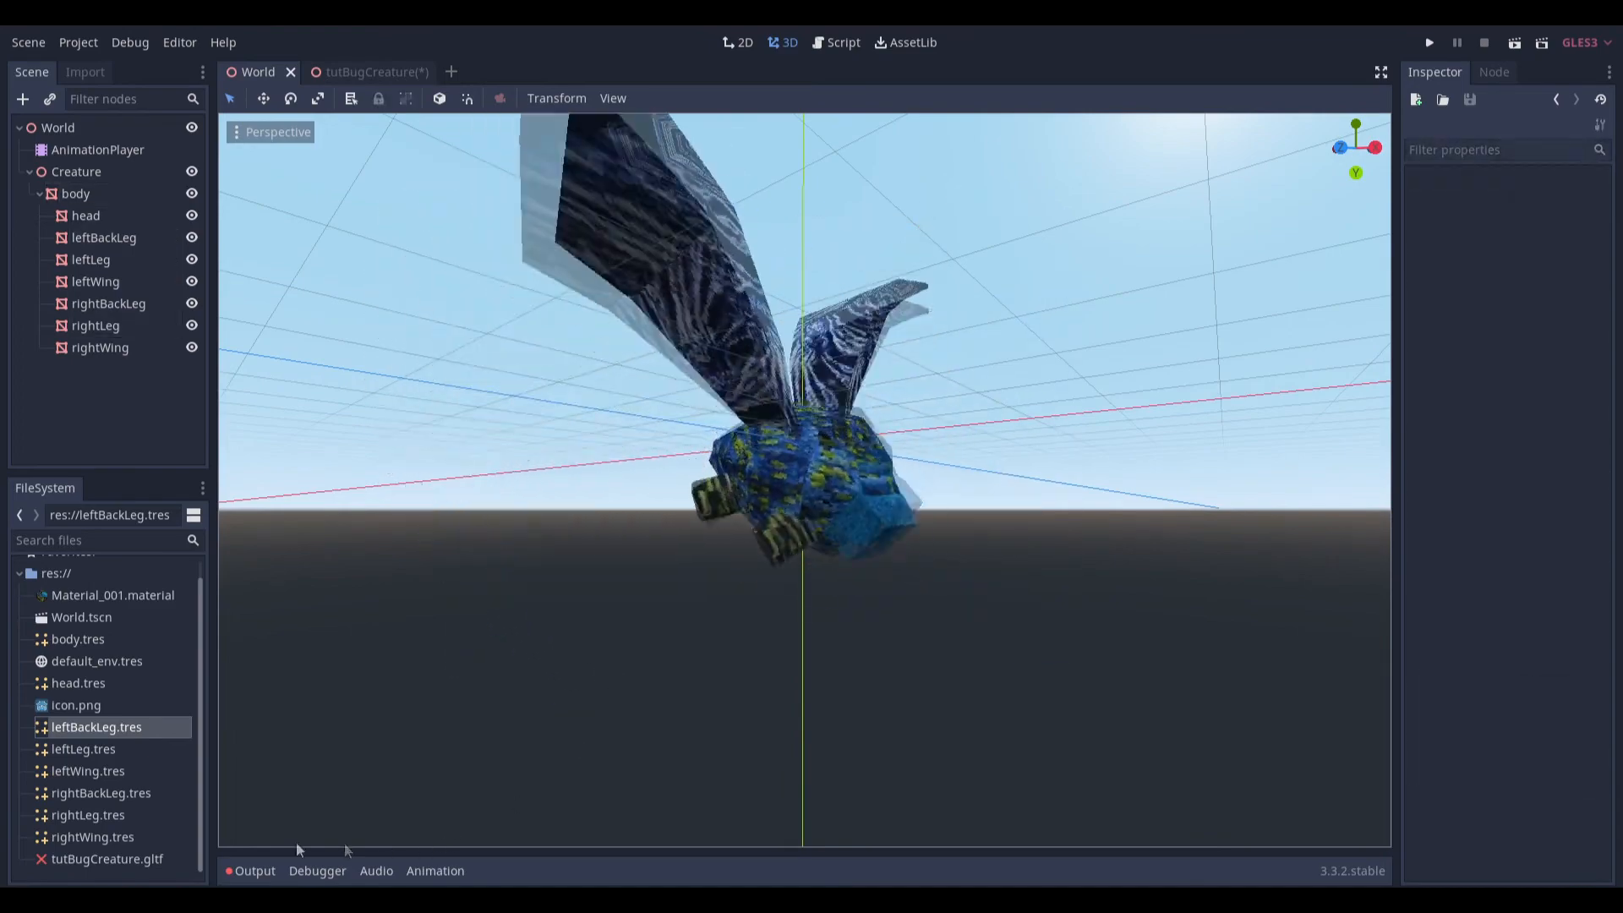
Open the example pictures of the bear and snowman characters and browse through them.
mouse_move(135, 900)
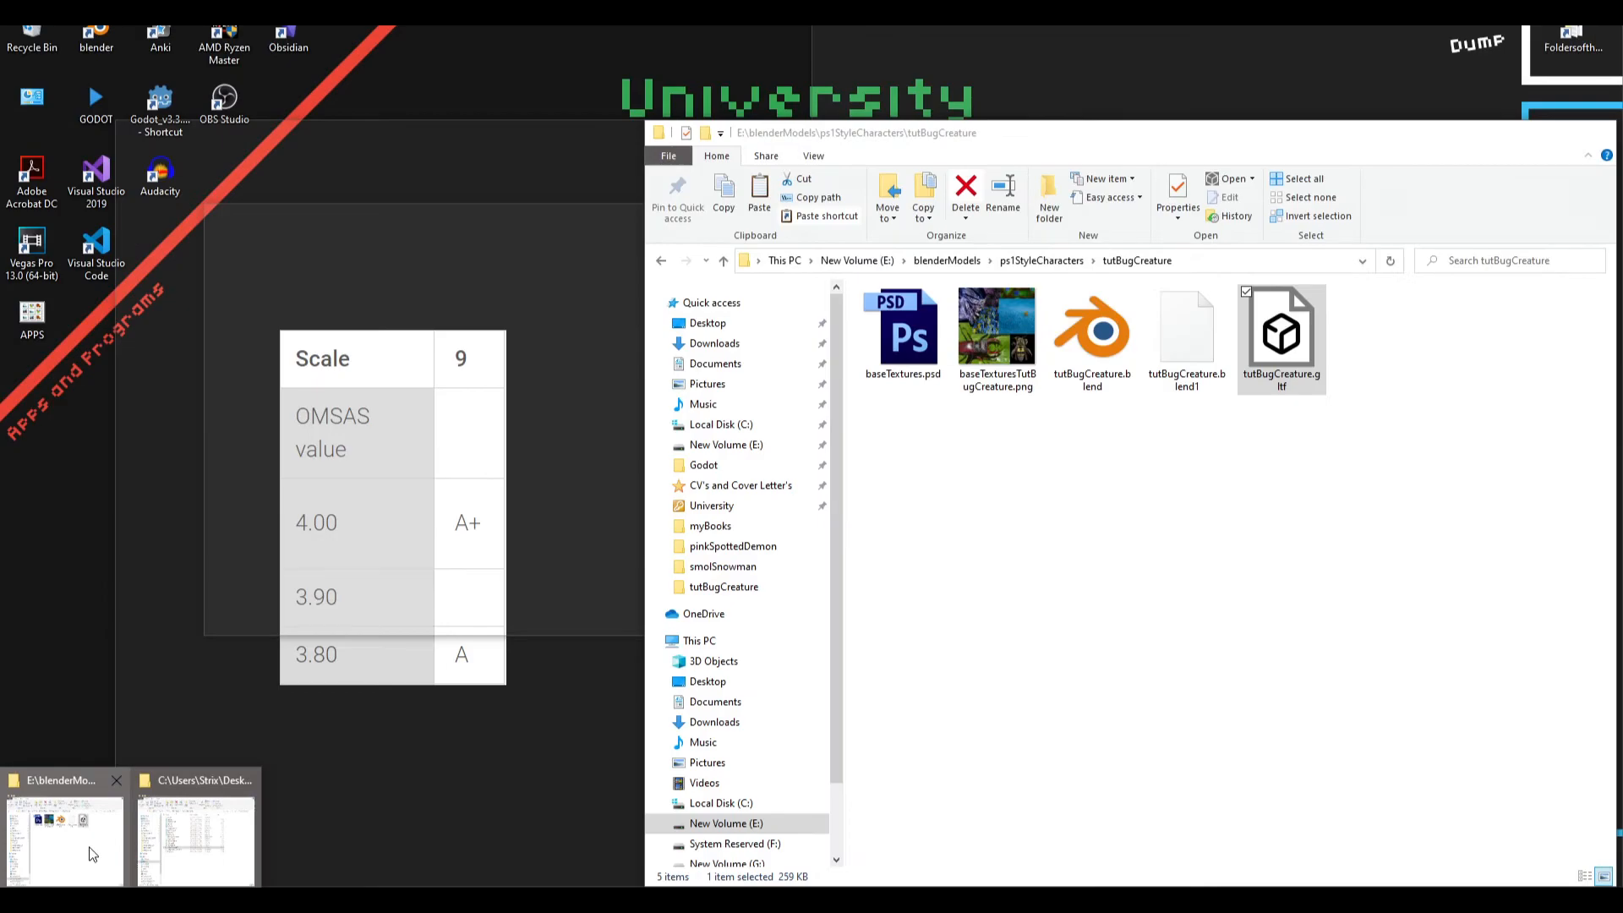
click(92, 853)
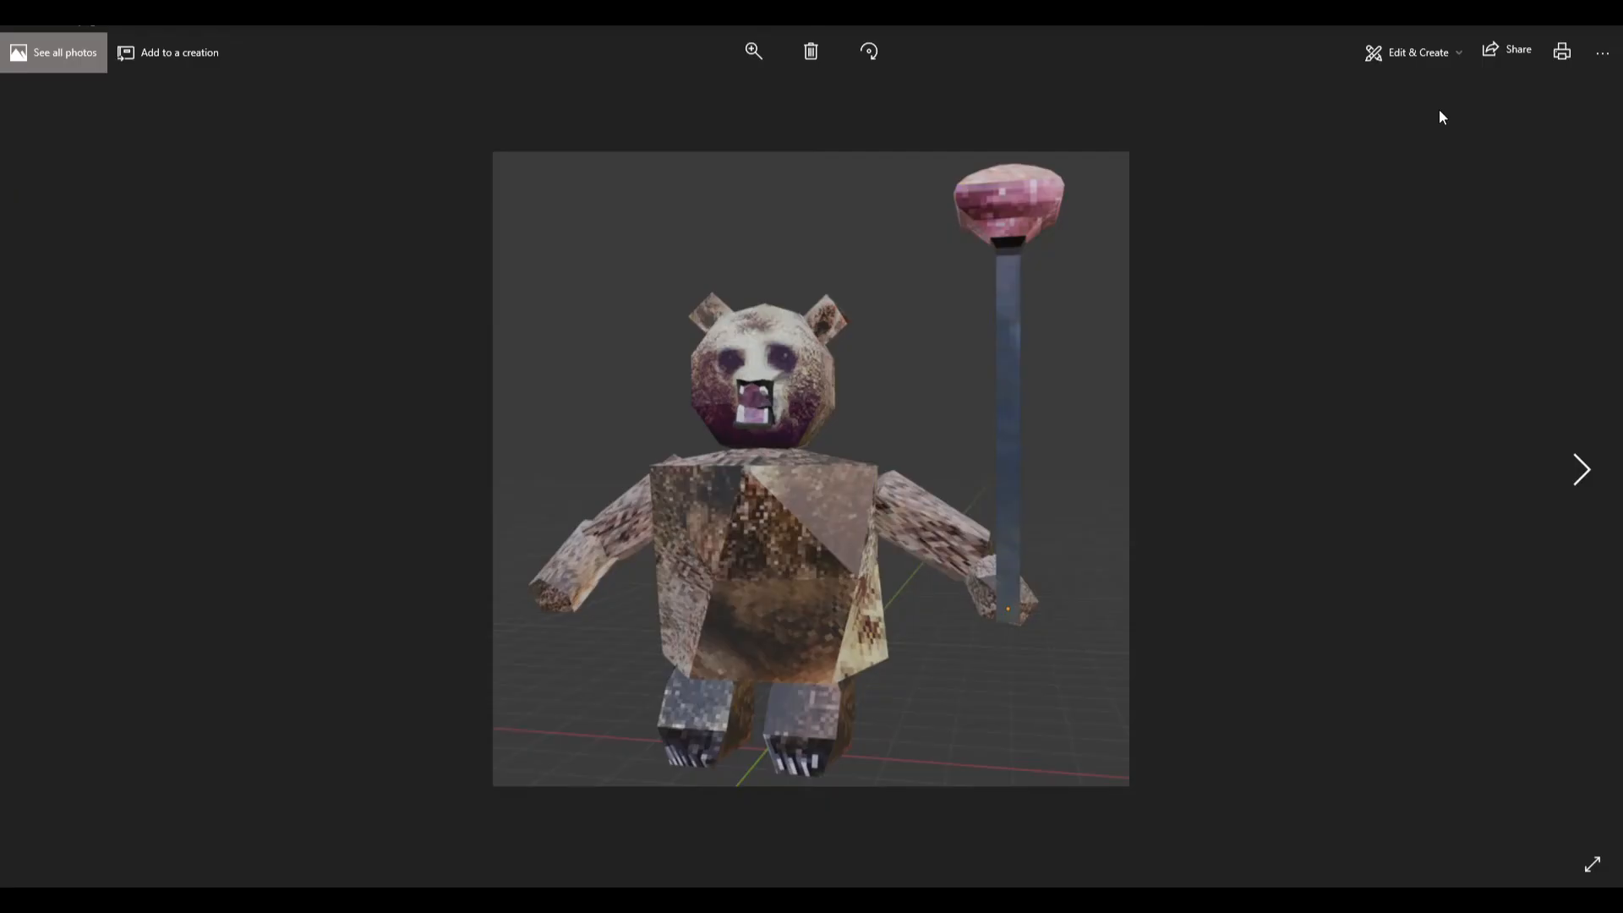
click(1569, 476)
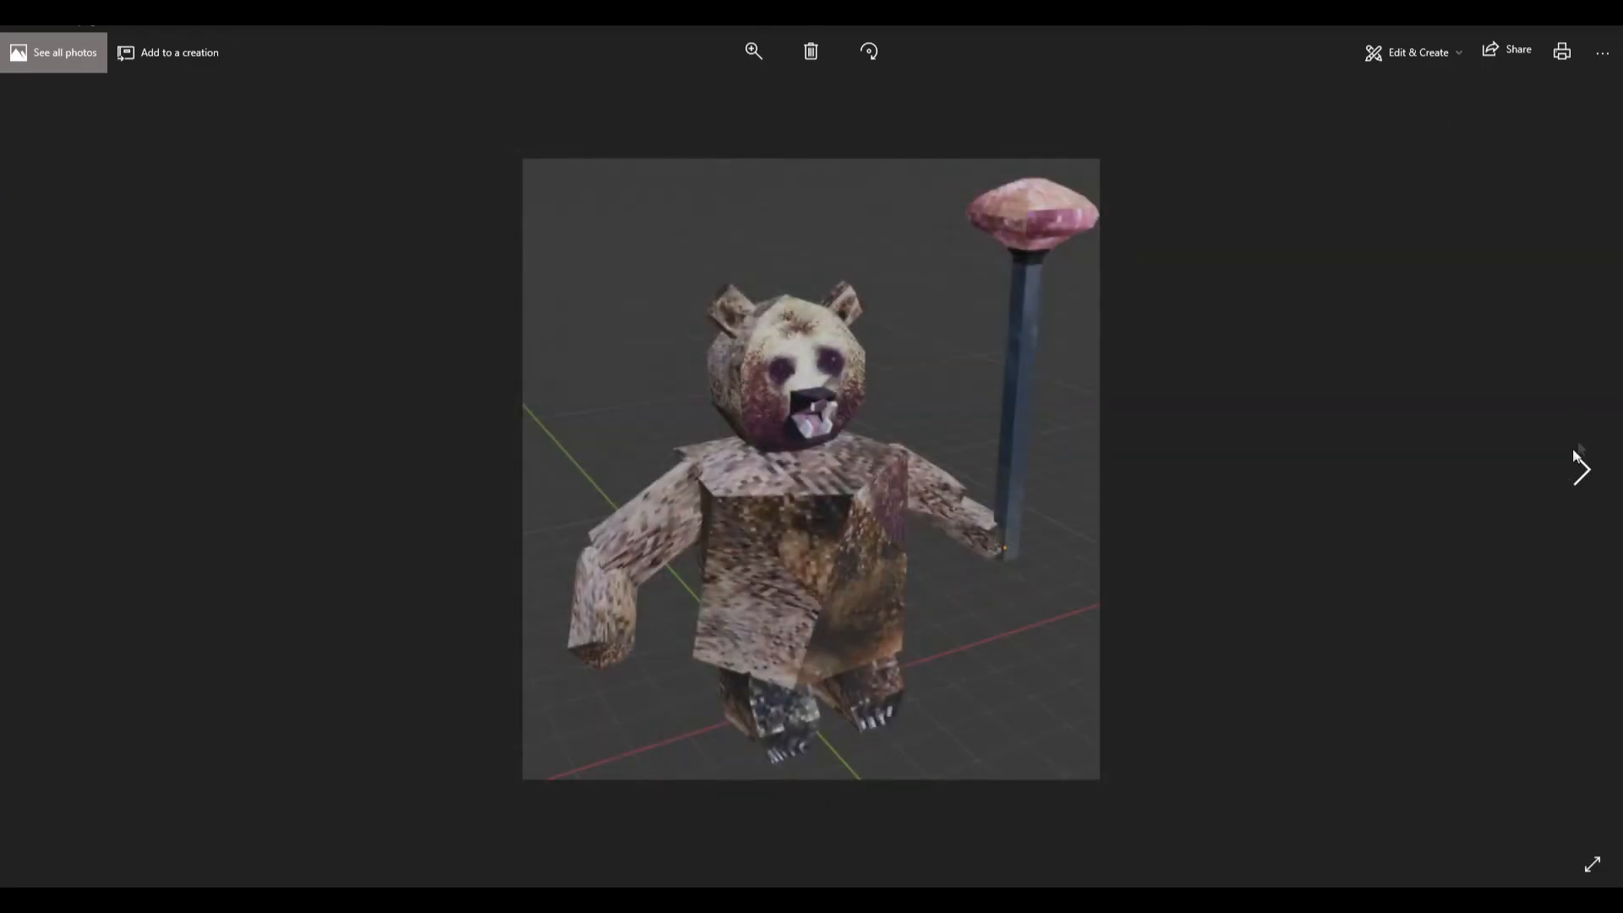
click(1573, 459)
click(1571, 461)
click(1569, 460)
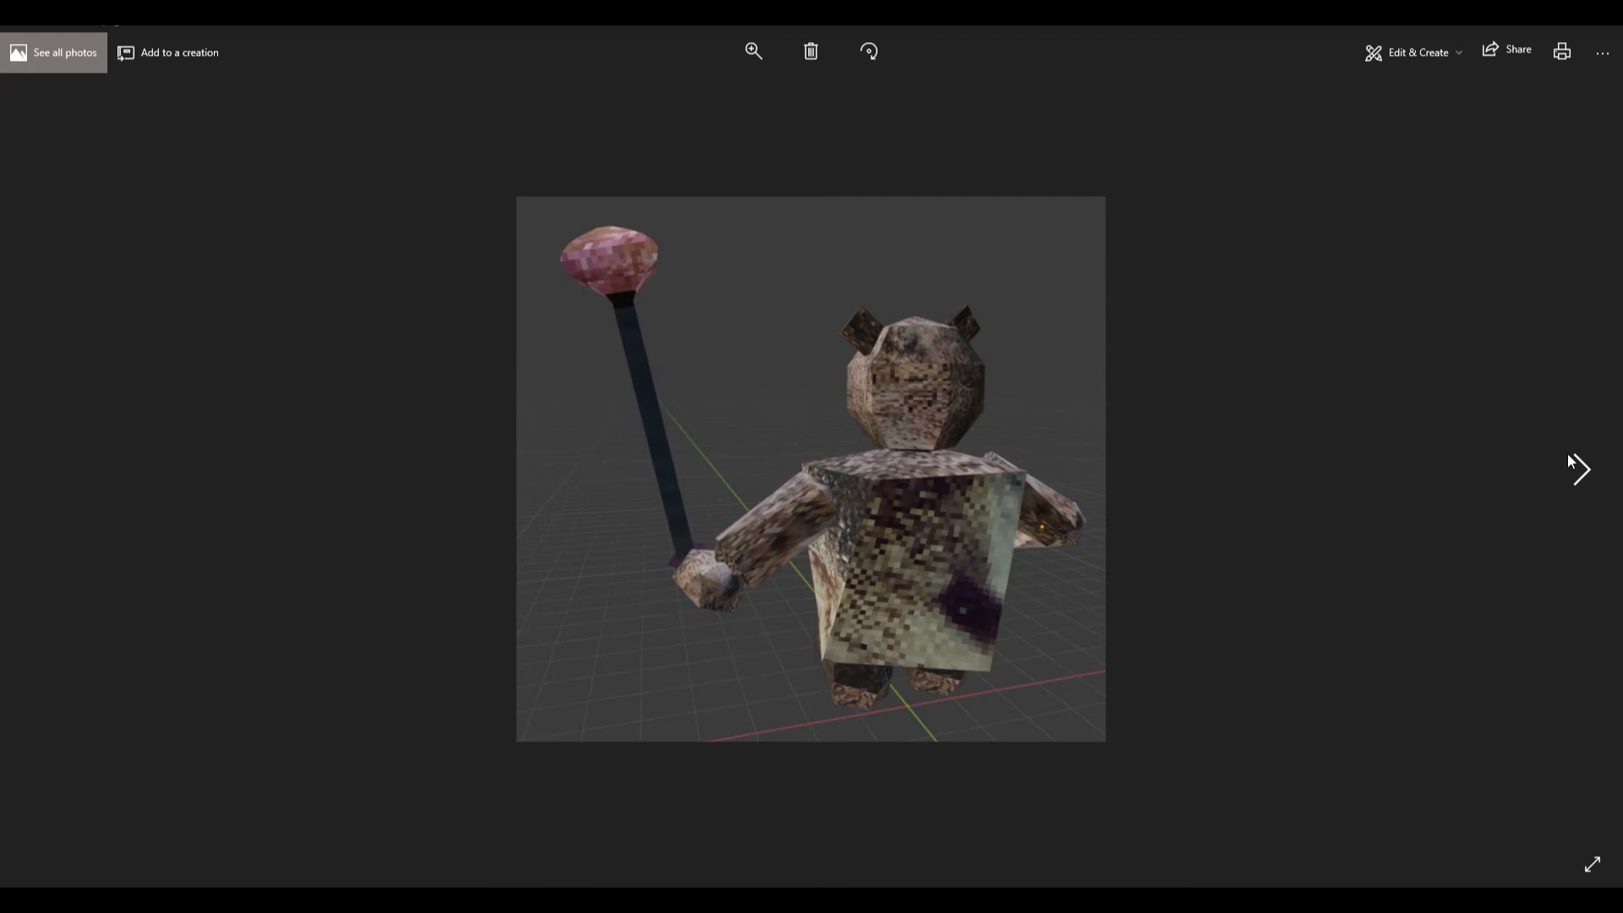
click(1570, 461)
click(1570, 461)
click(1525, 31)
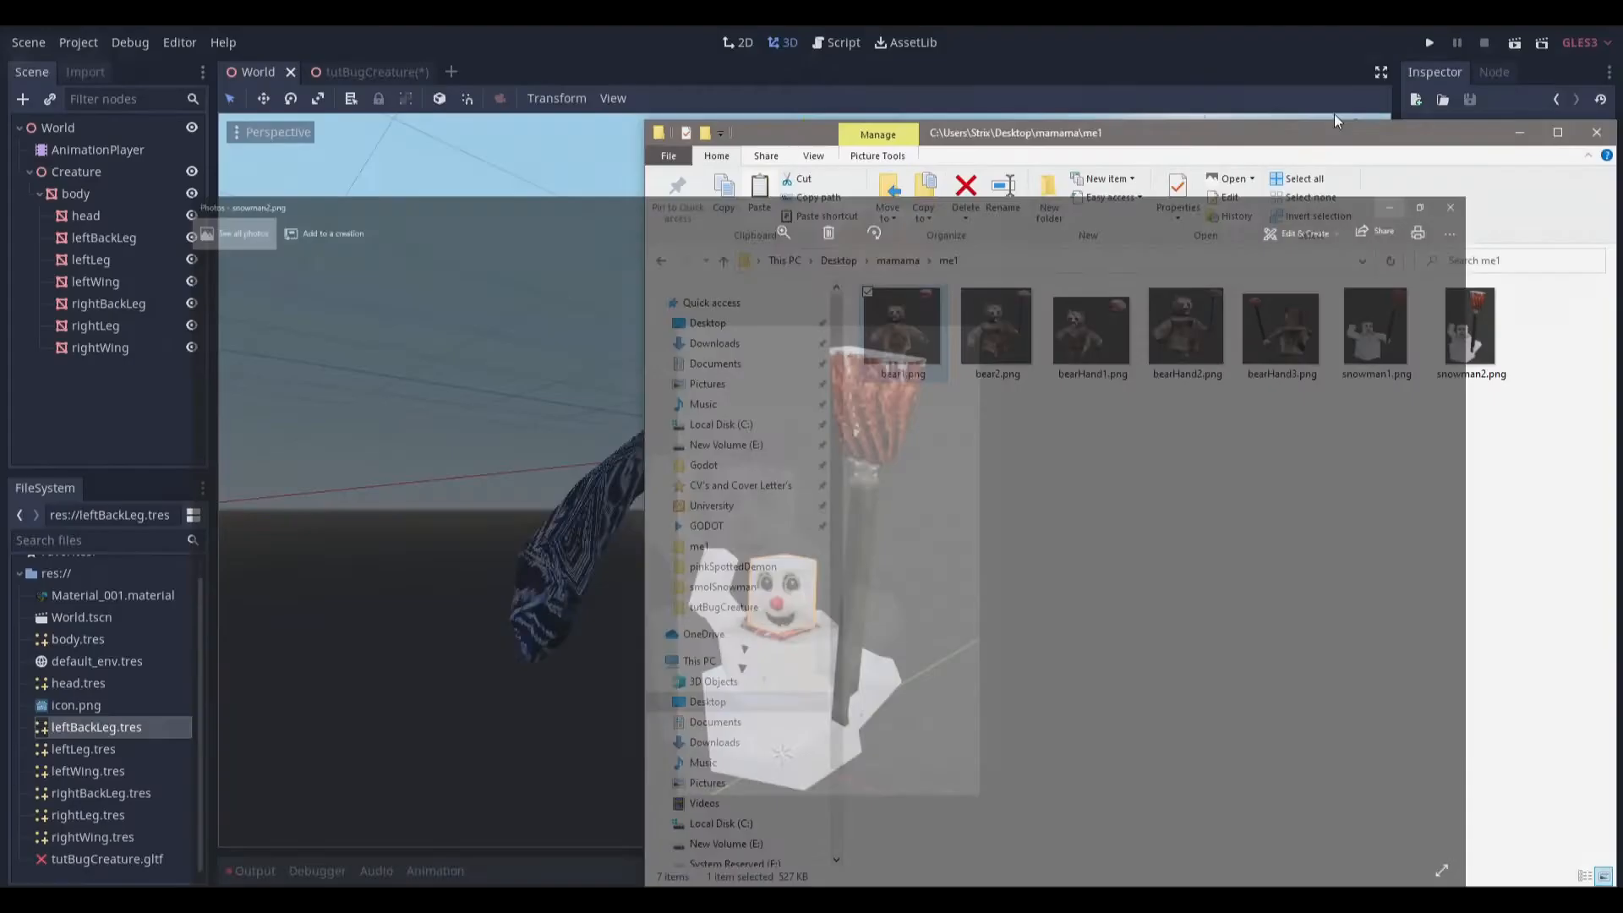
Compare the animated creature in Godot with the bear and snowman pictures, viewing the creature from several angles.
click(1333, 112)
scroll(1031, 362, up, 2)
middle_drag(1031, 362, 896, 360)
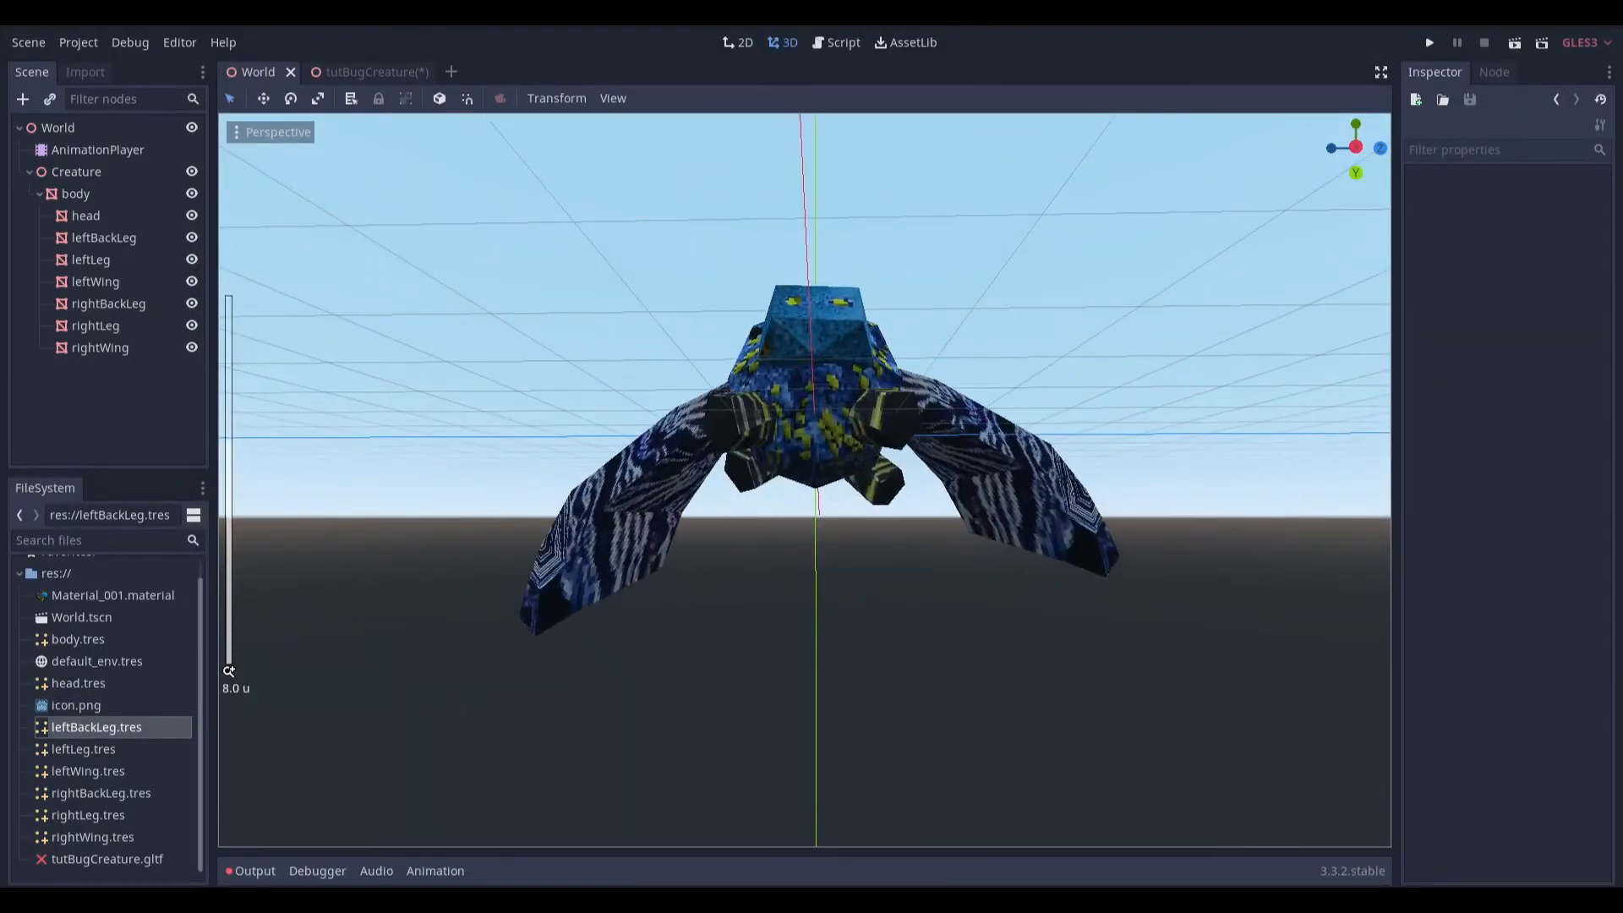
key(alt+Tab)
key(Right)
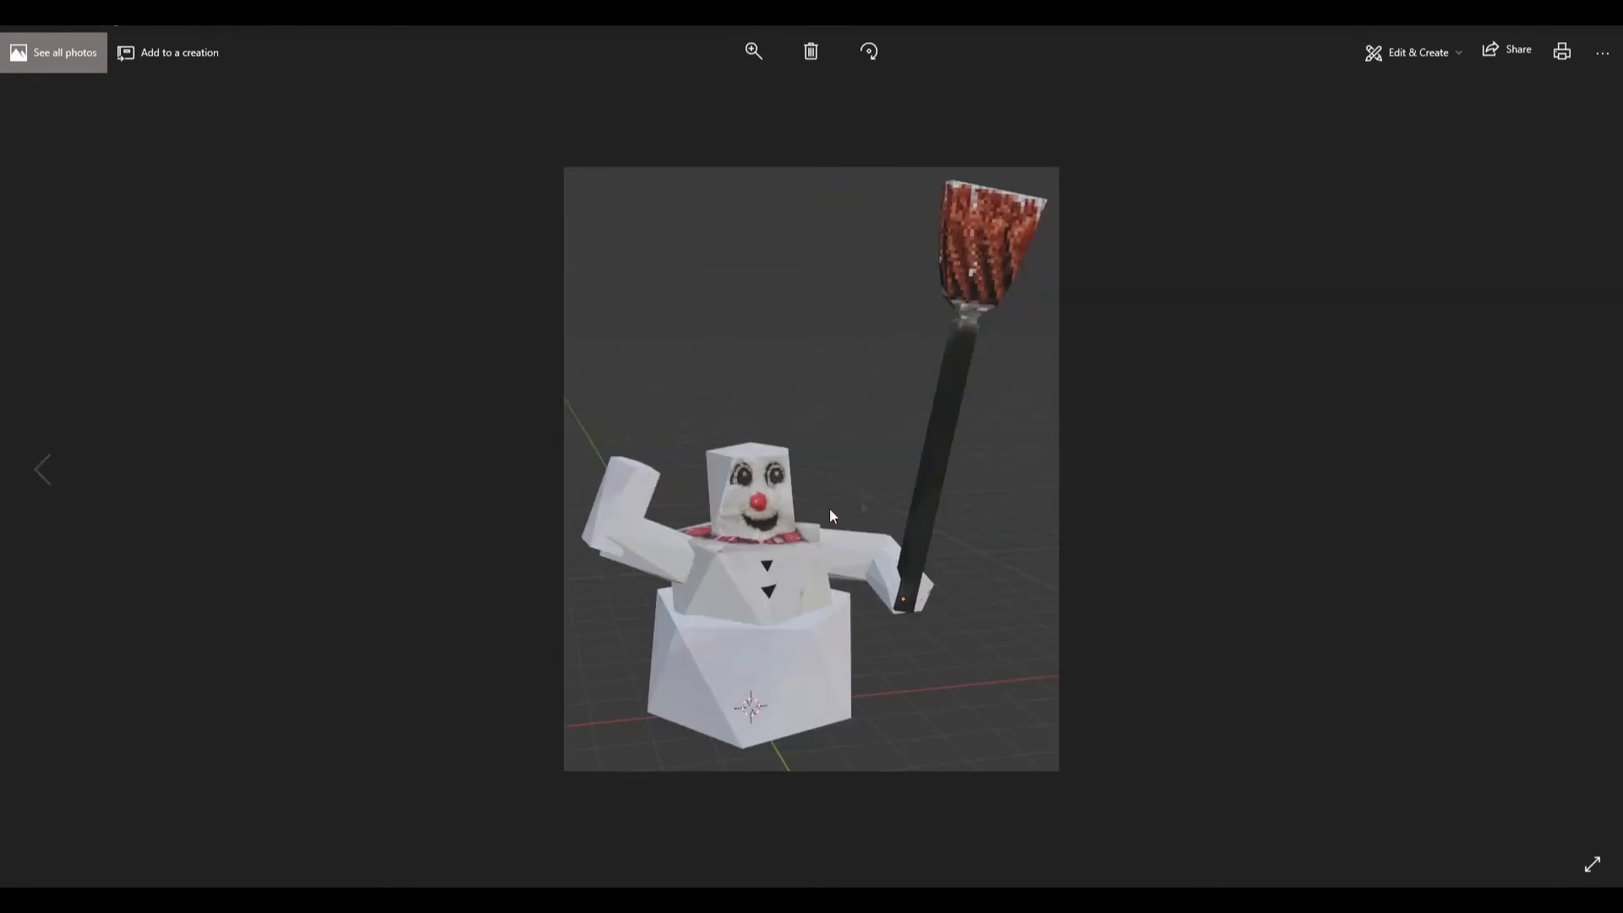
key(Right)
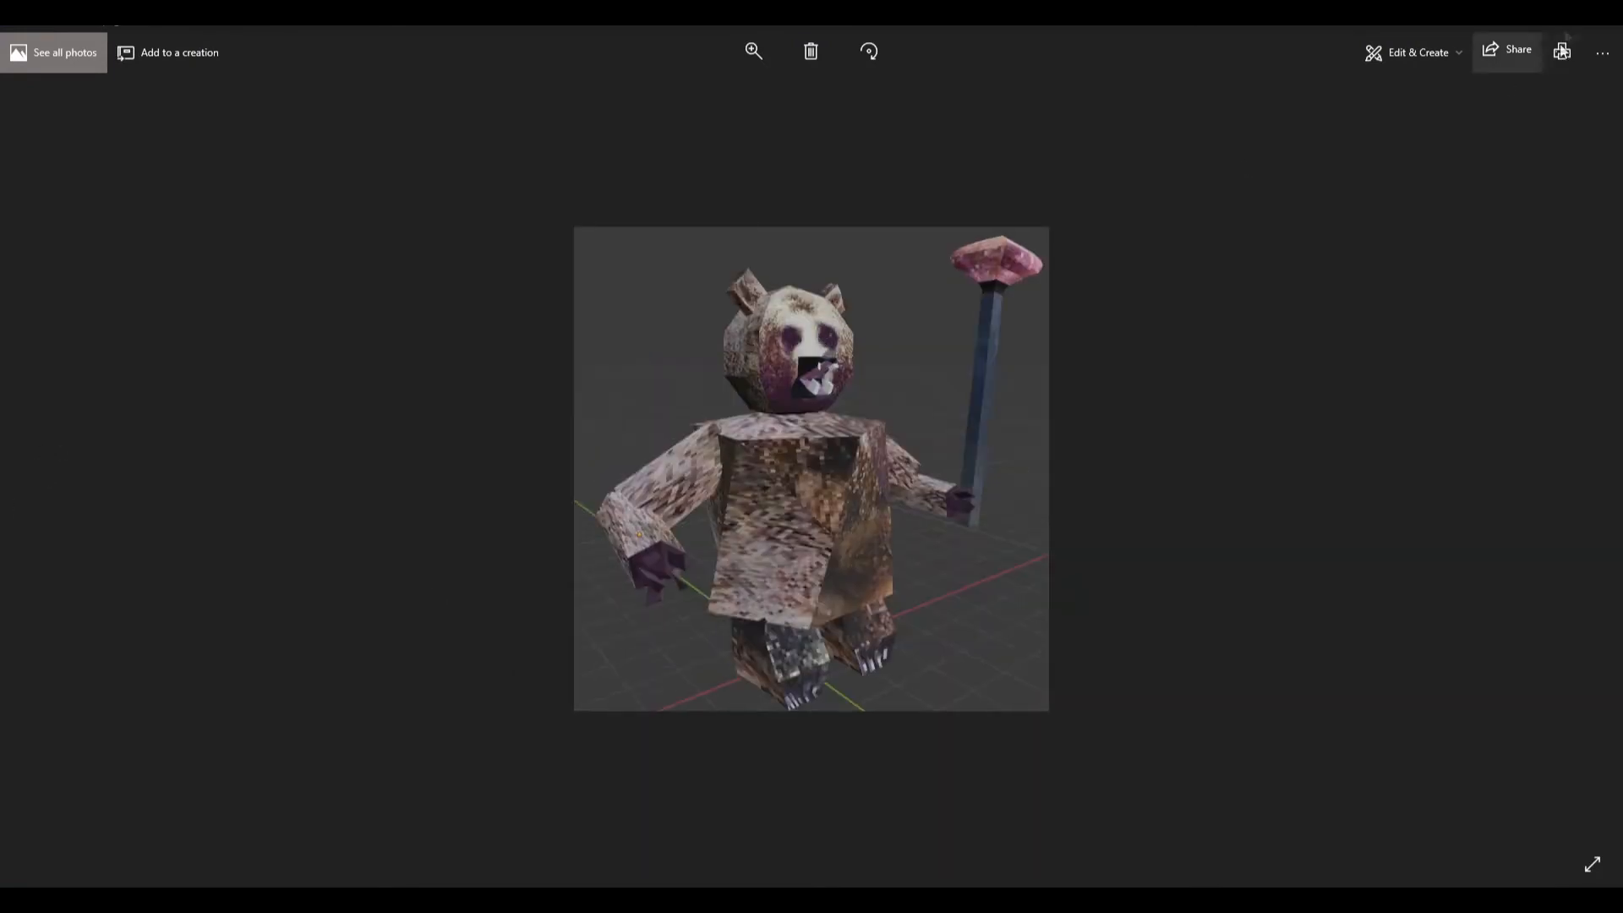
key(alt+Tab)
scroll(1088, 389, up, 2)
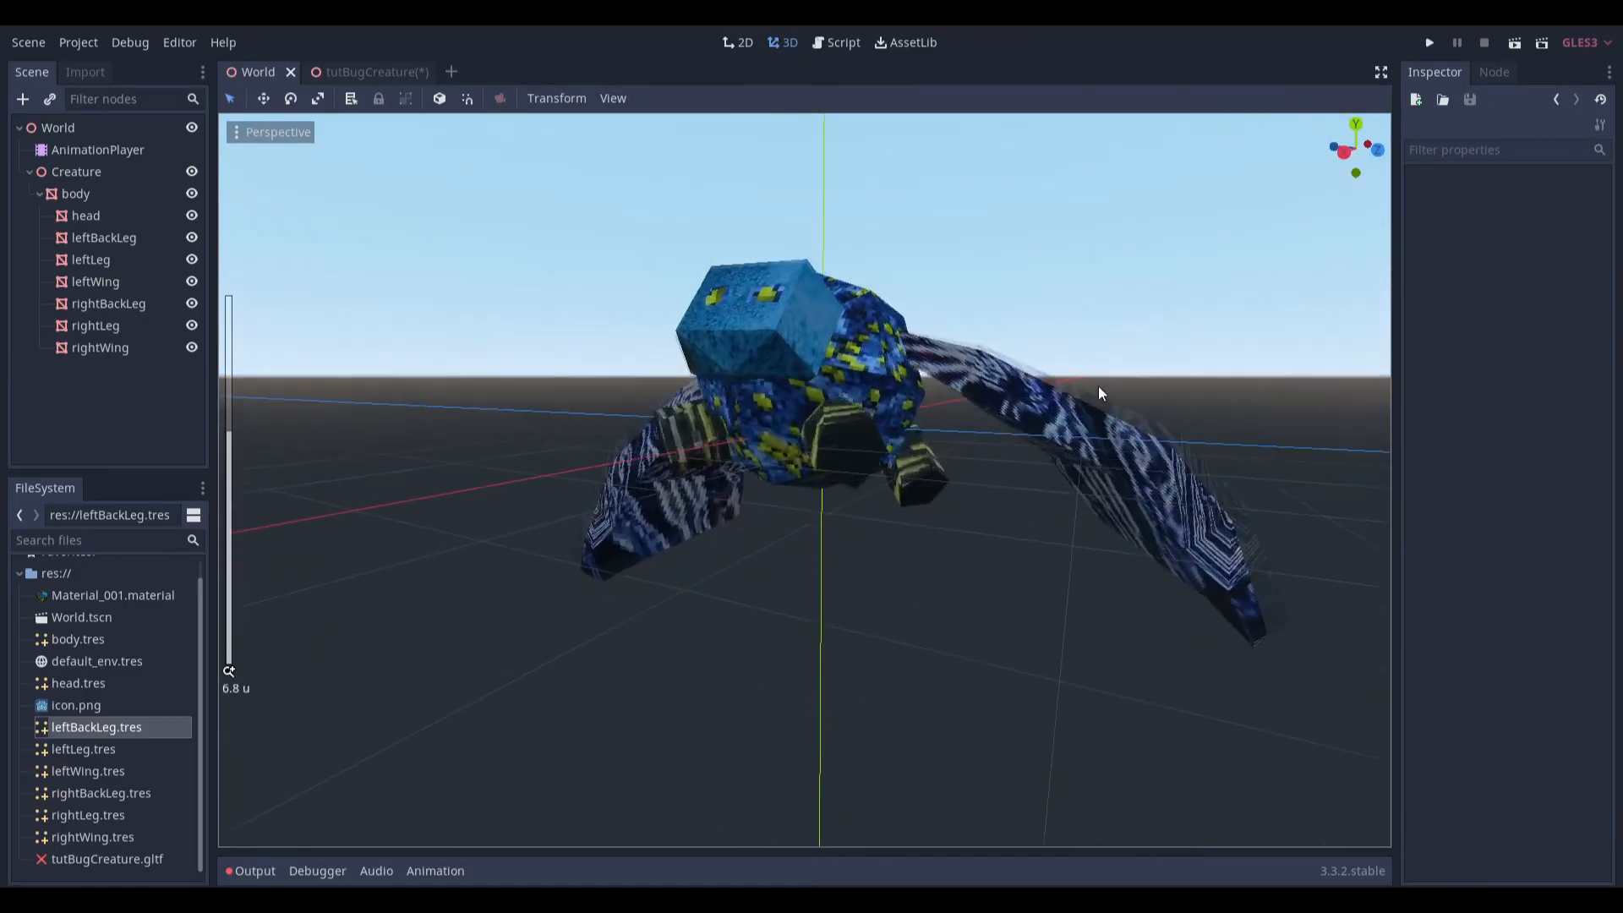
scroll(1062, 408, down, 6)
middle_drag(1077, 395, 730, 404)
scroll(789, 401, up, 2)
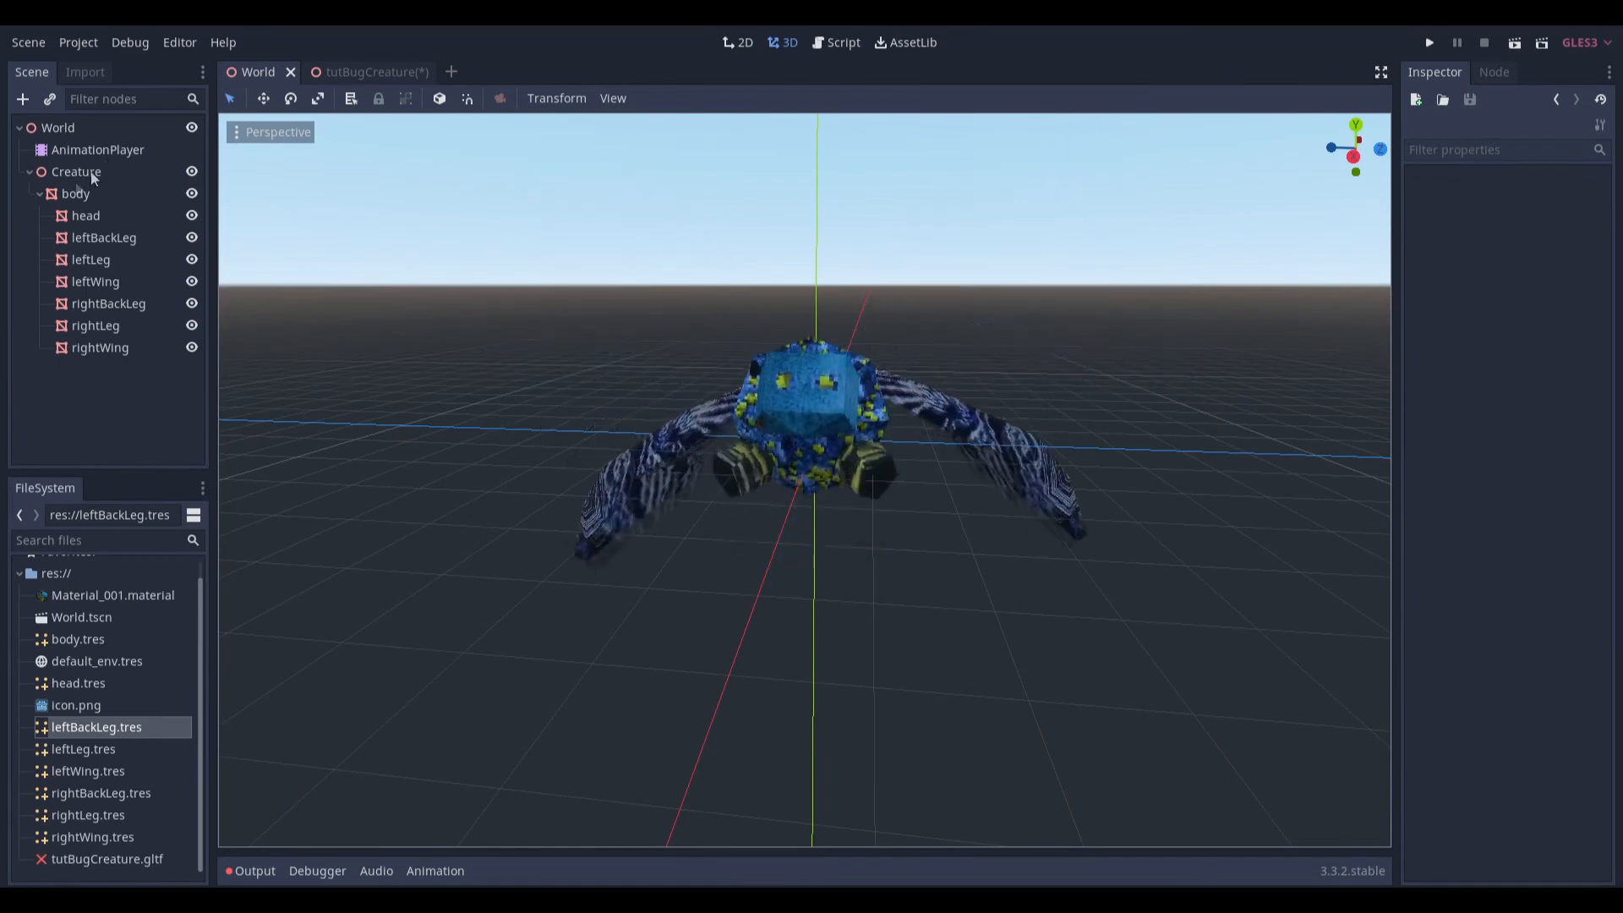
Open the flap animation and key leftLeg at 0.64 seconds with rotation about 26, 173 and -40 degrees.
click(97, 150)
scroll(794, 274, up, 6)
middle_drag(850, 332, 740, 368)
click(787, 284)
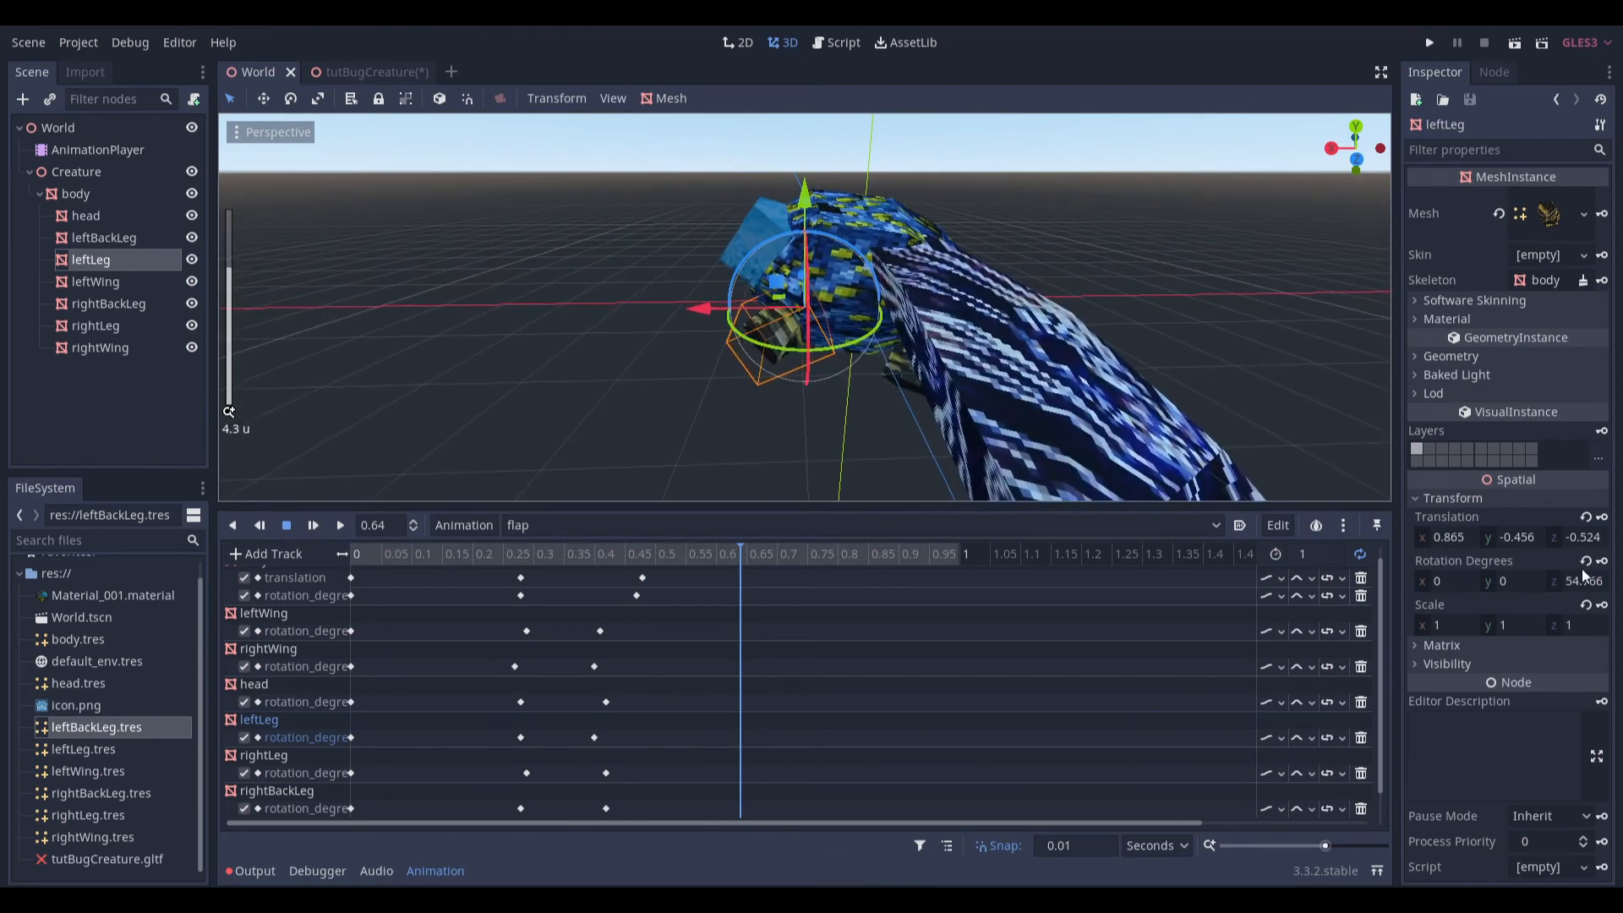
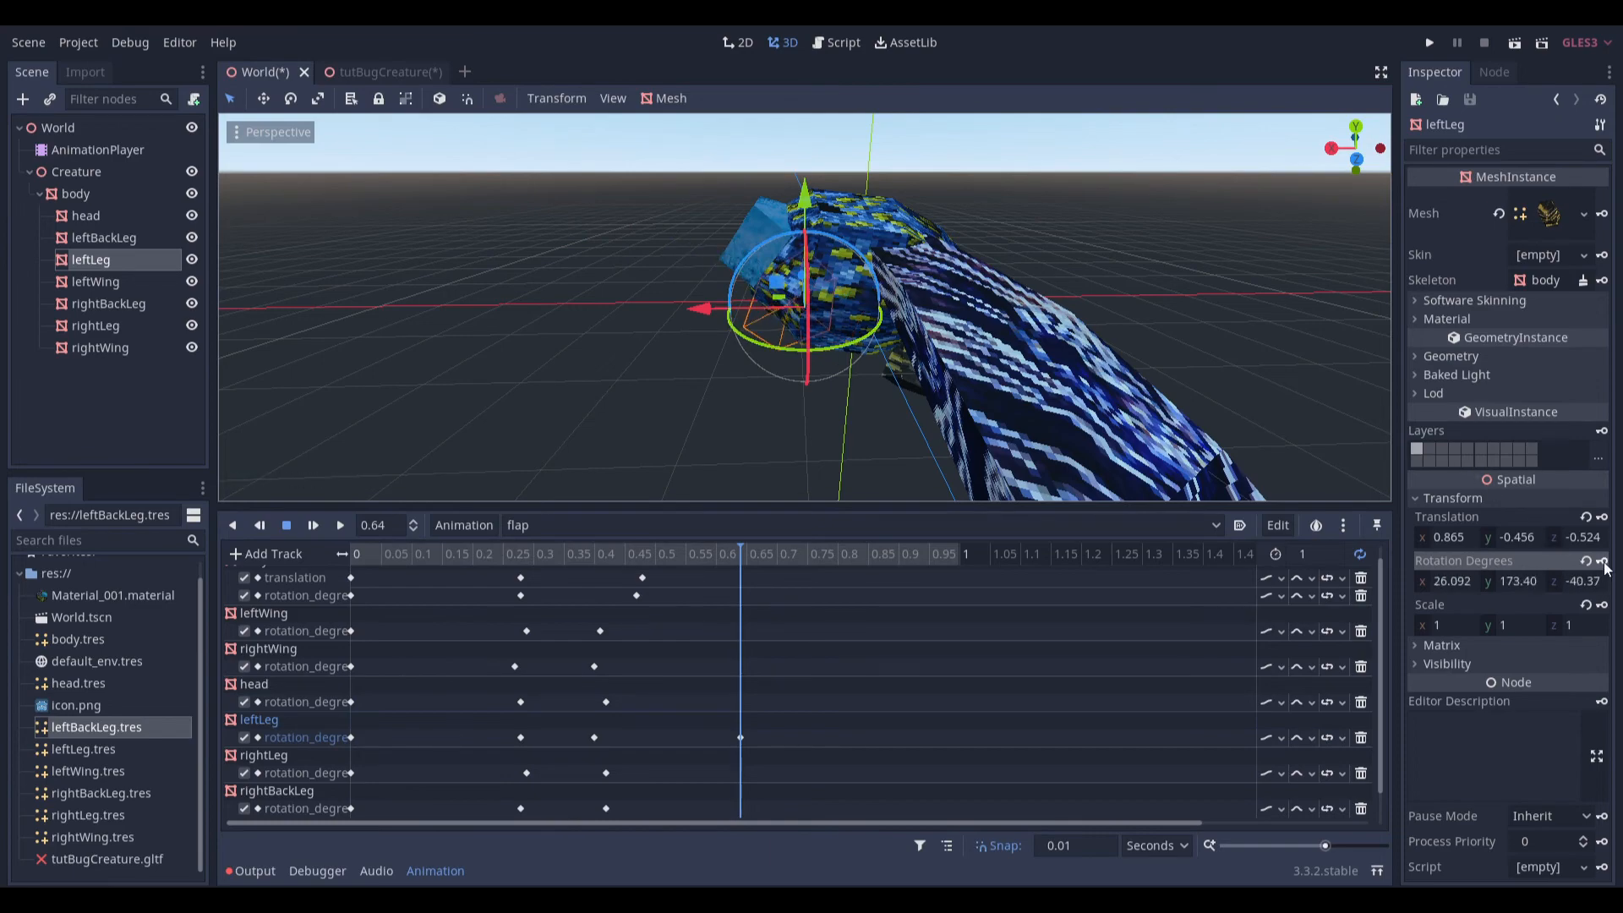
Move leftLeg away from the body to about -5.683 on Z, play the animation, and stop it with the timeline at 0.47 seconds.
scroll(991, 416, up, 3)
middle_drag(991, 416, 981, 372)
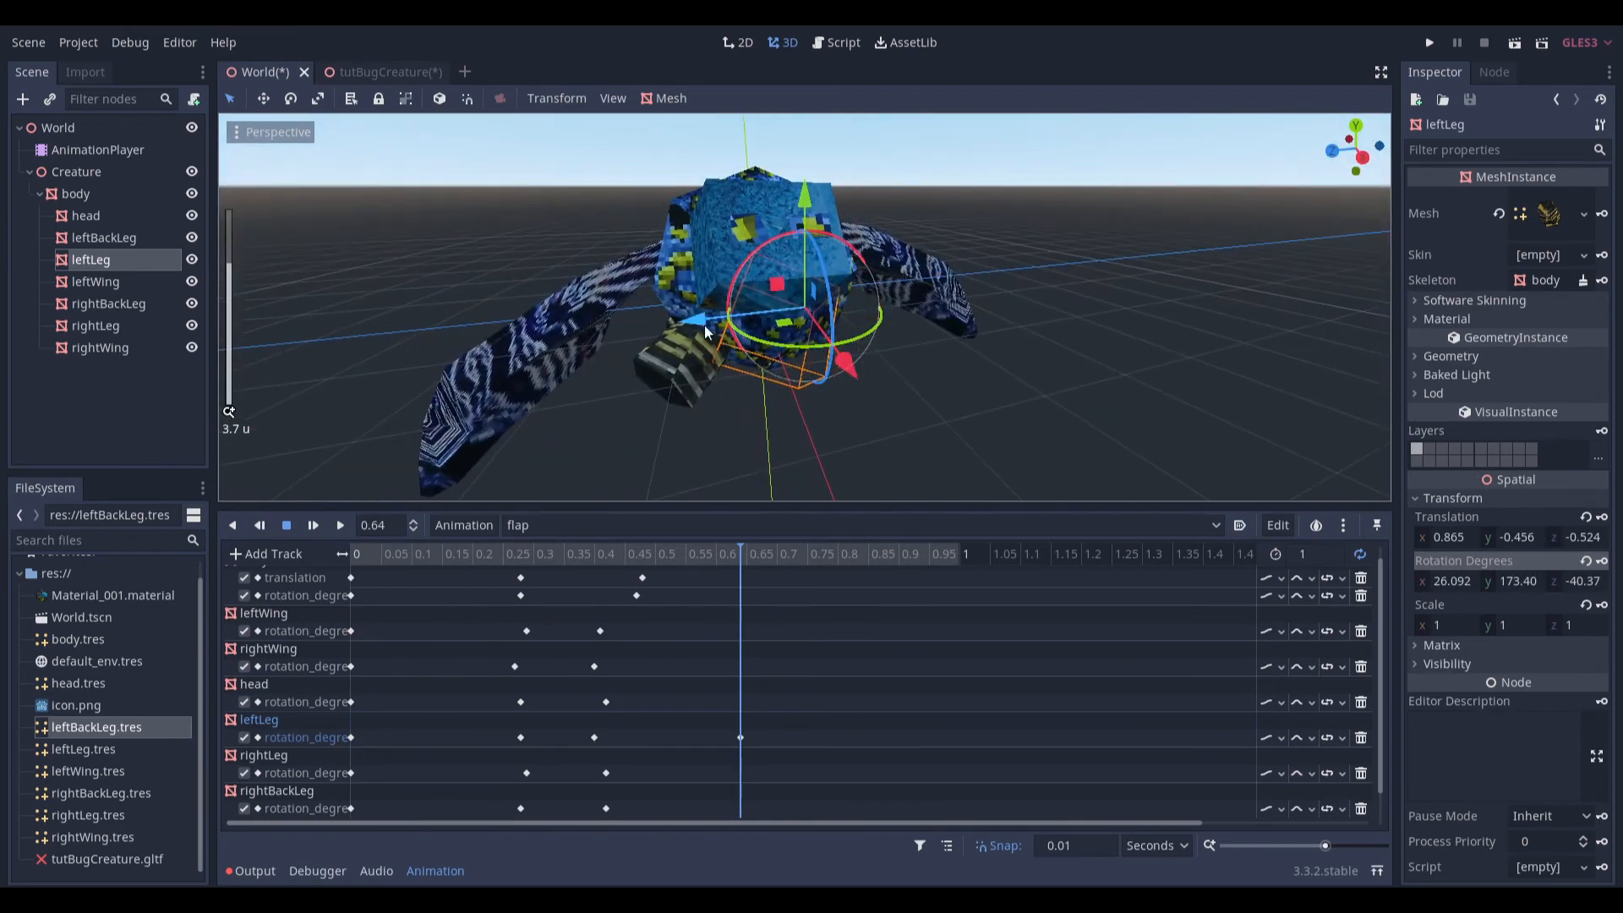
middle_drag(1026, 298, 966, 399)
click(950, 420)
key(d)
scroll(966, 399, down, 4)
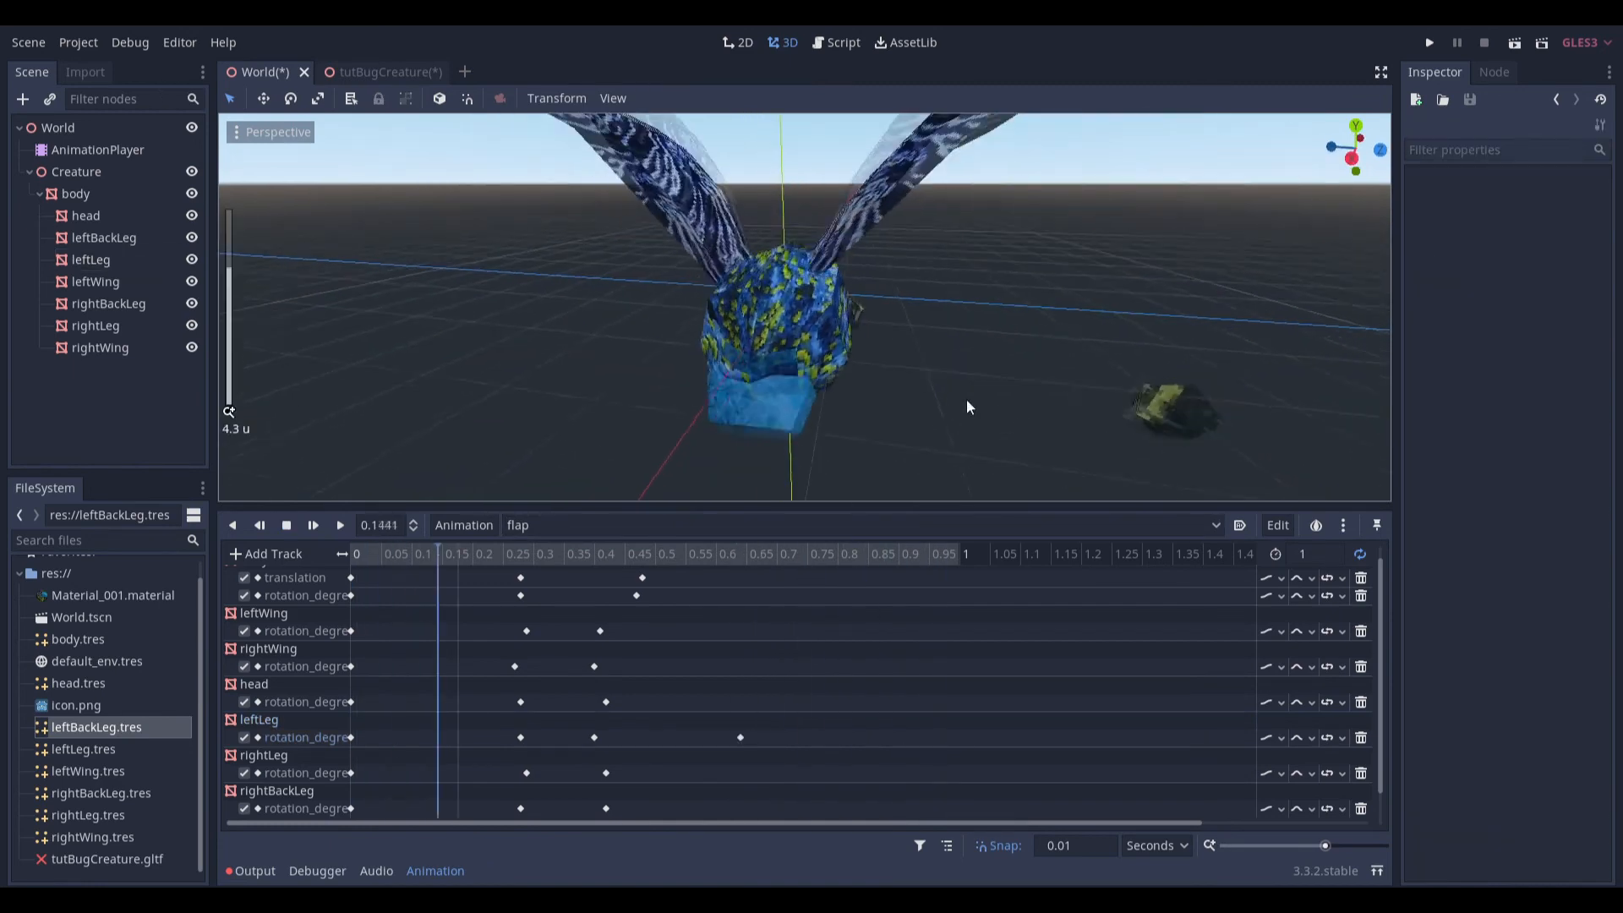
key(s)
click(1133, 368)
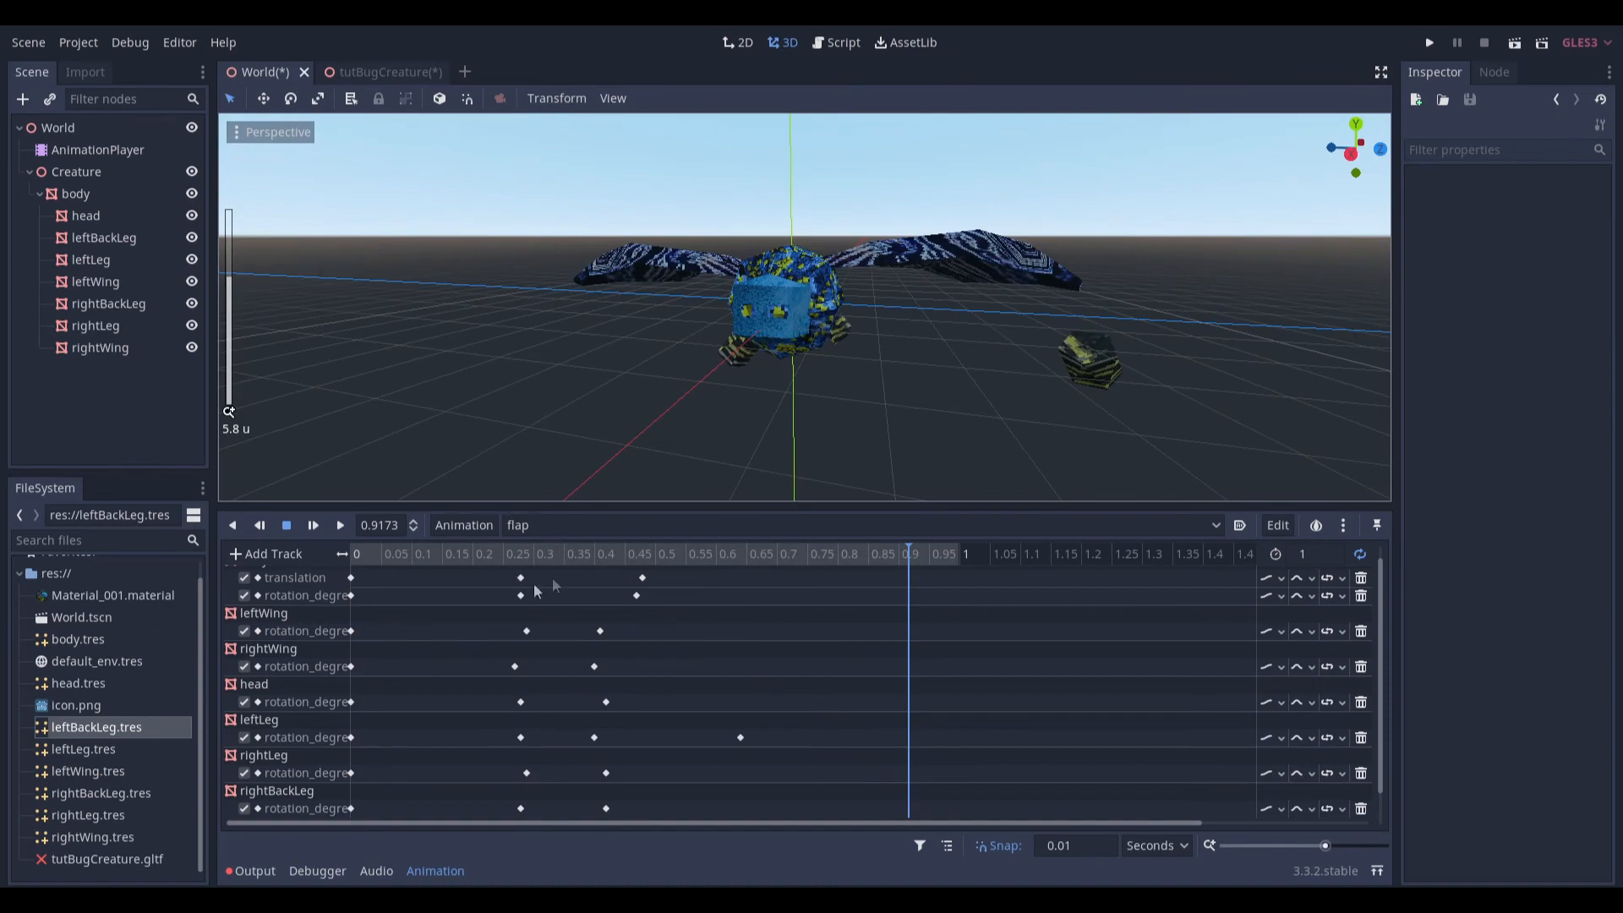
click(637, 554)
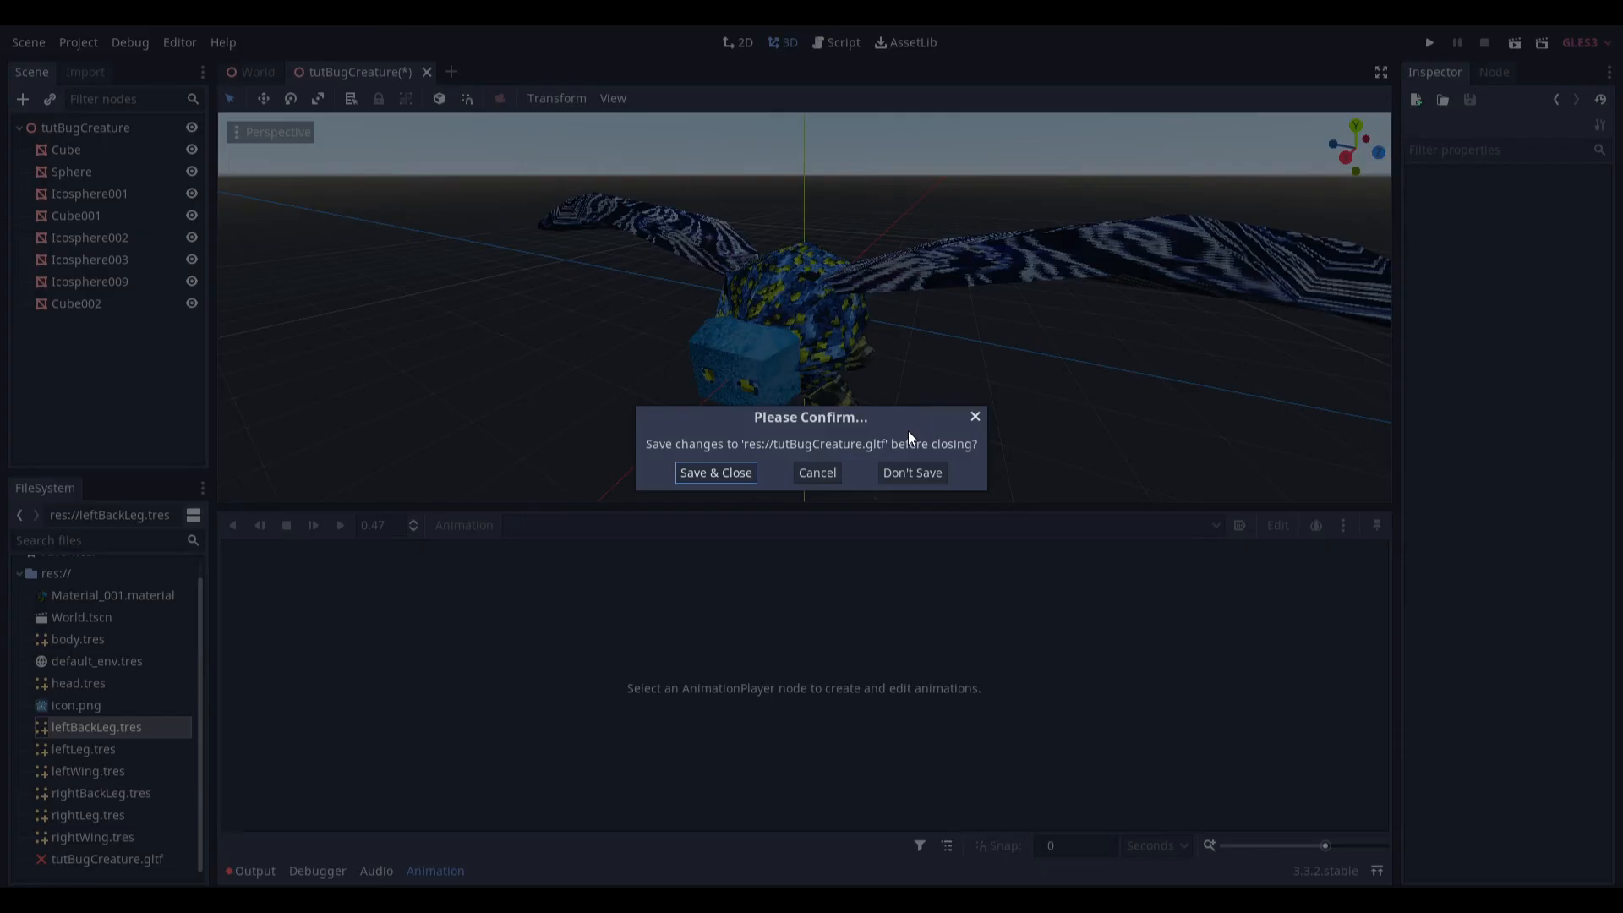
Close the tutBugCreature scene without saving its changes and select the detached leftLeg in the World scene.
key(Return)
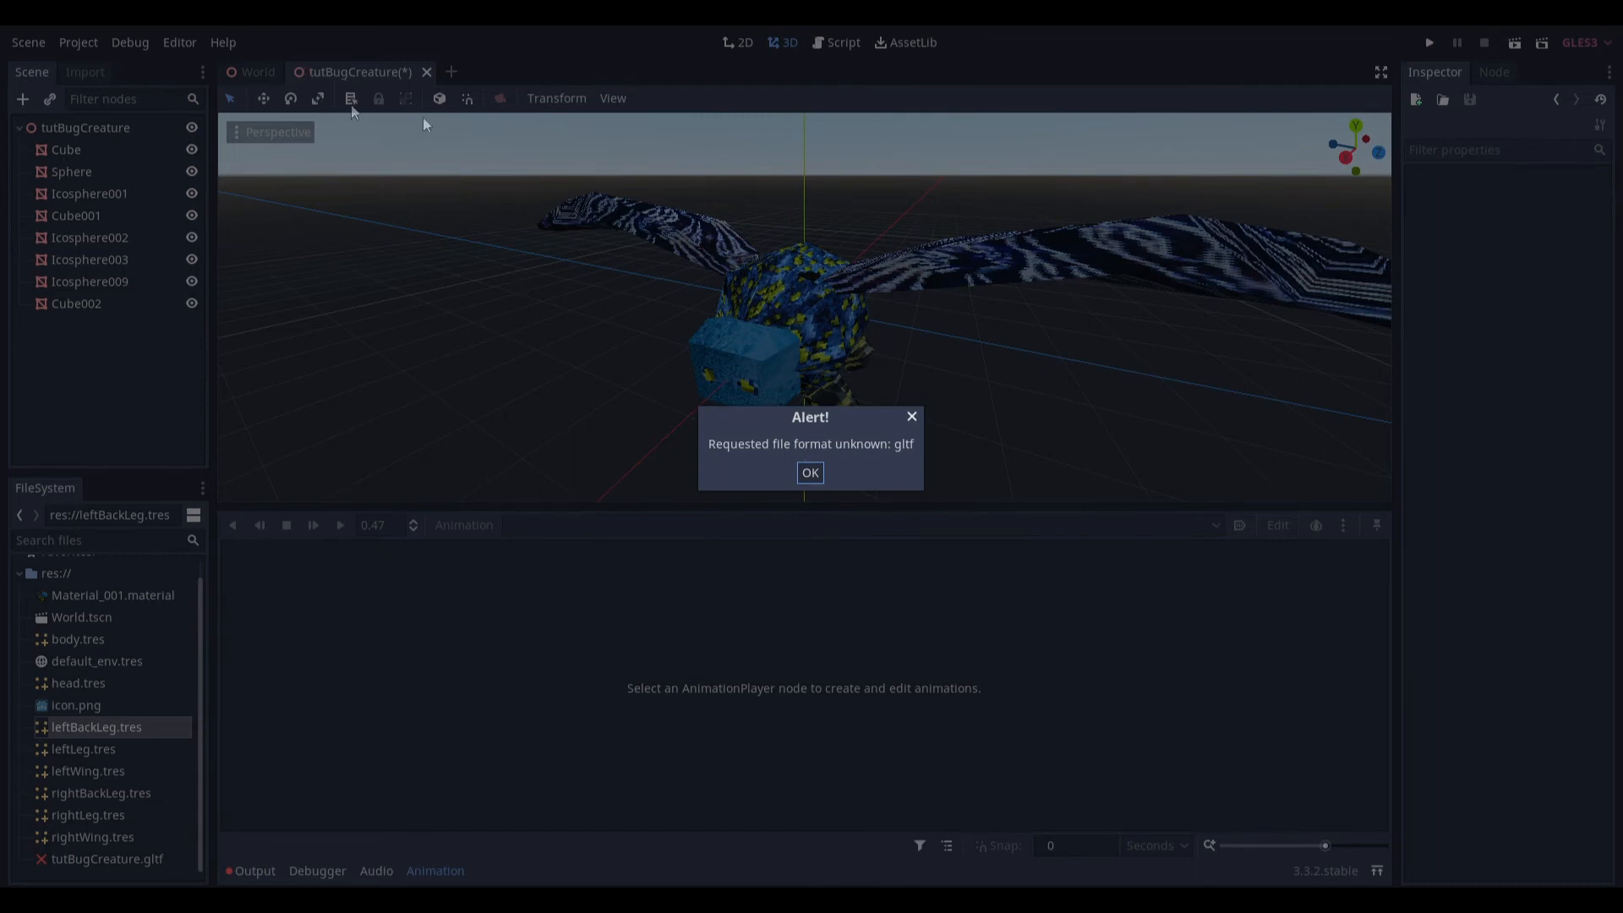
click(806, 476)
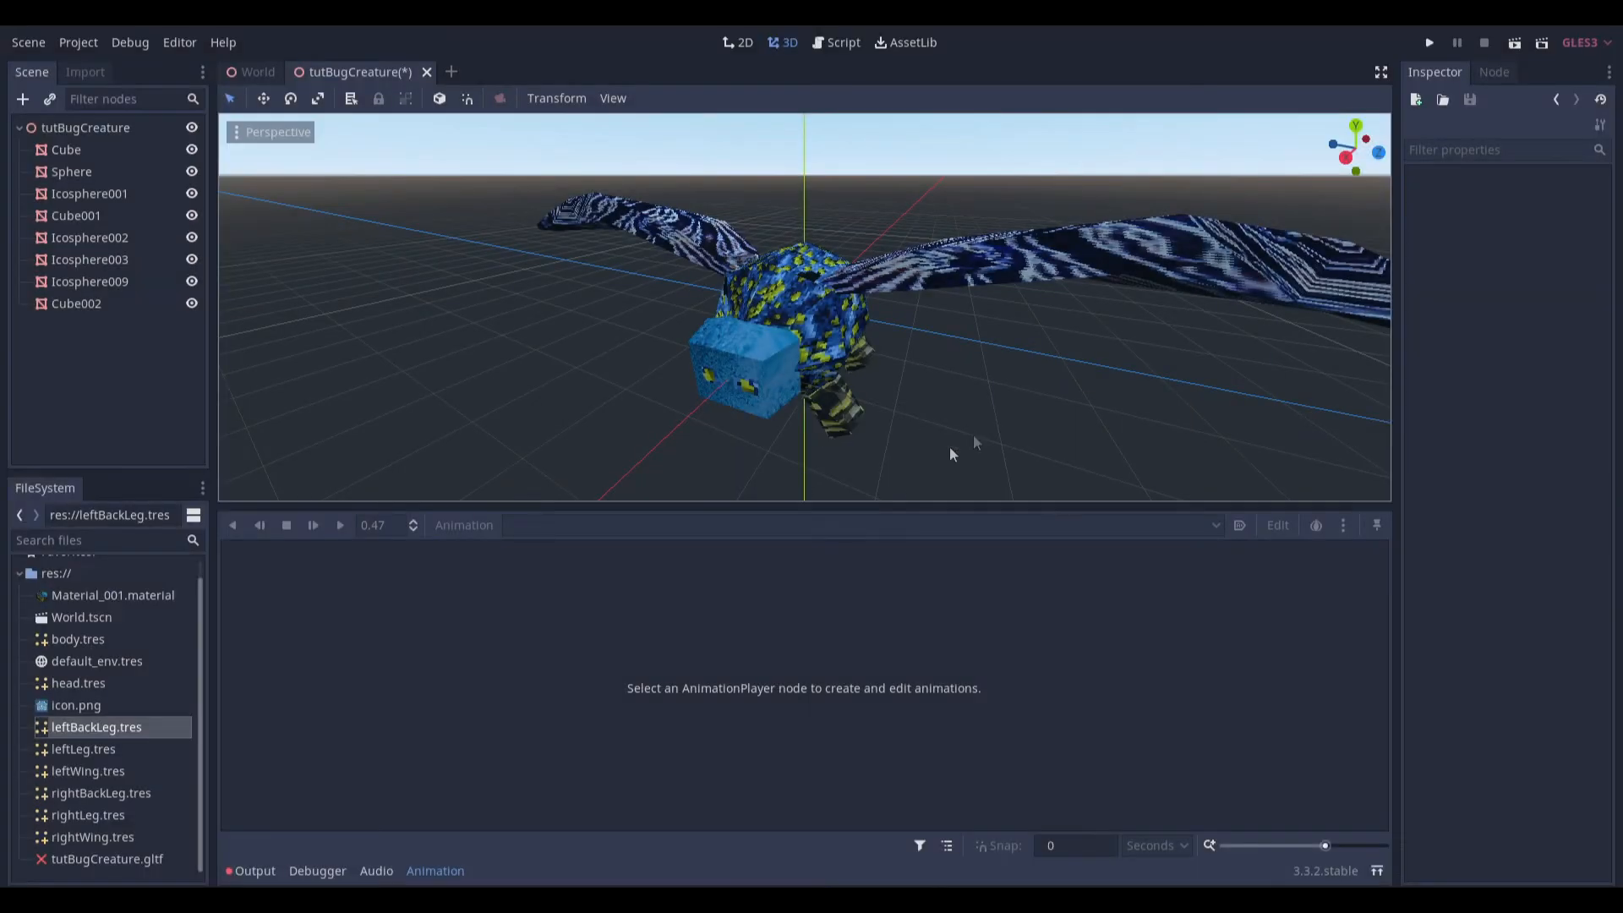
click(427, 73)
click(348, 182)
middle_click(367, 69)
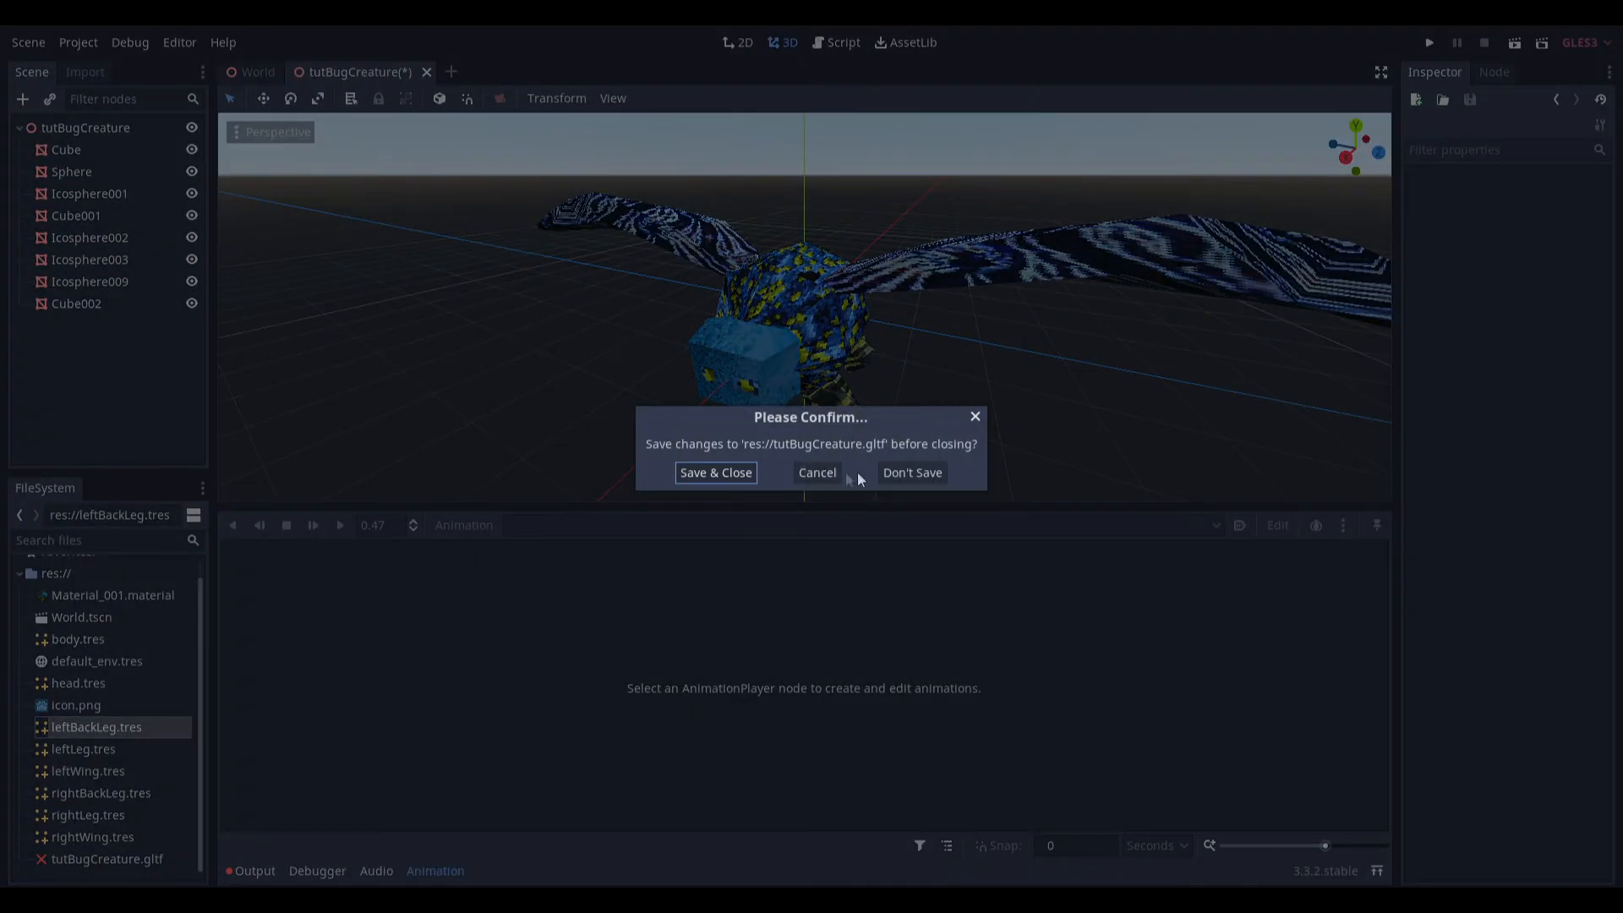
click(909, 473)
click(1148, 347)
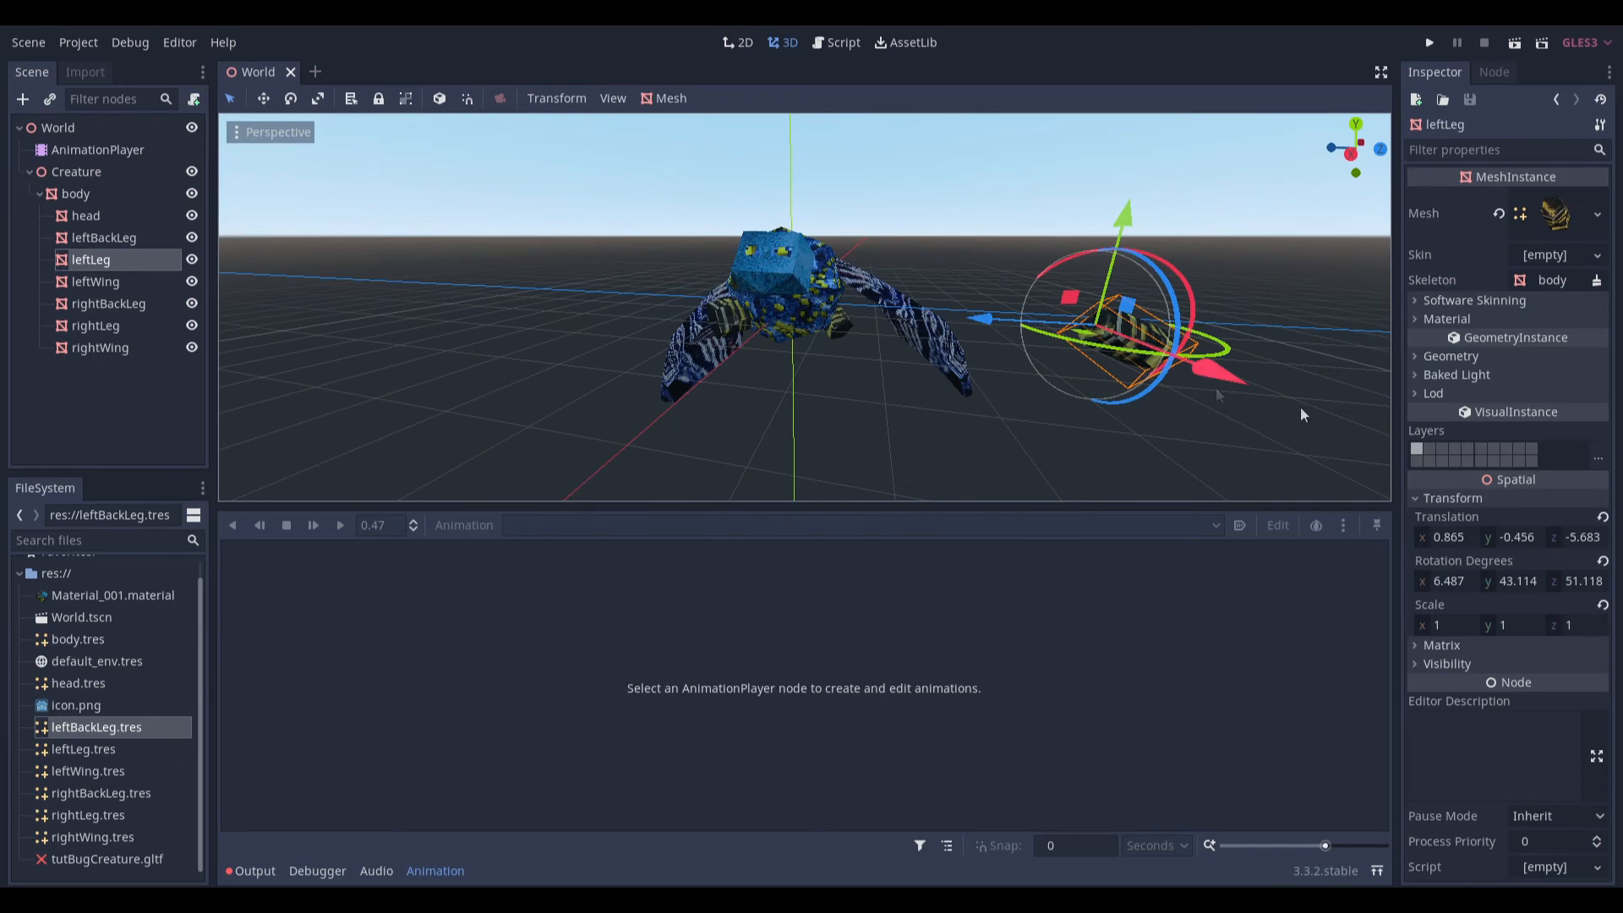
Reset leftLeg's translation so it reattaches to the body, and play the flap animation.
click(1603, 517)
scroll(916, 346, up, 5)
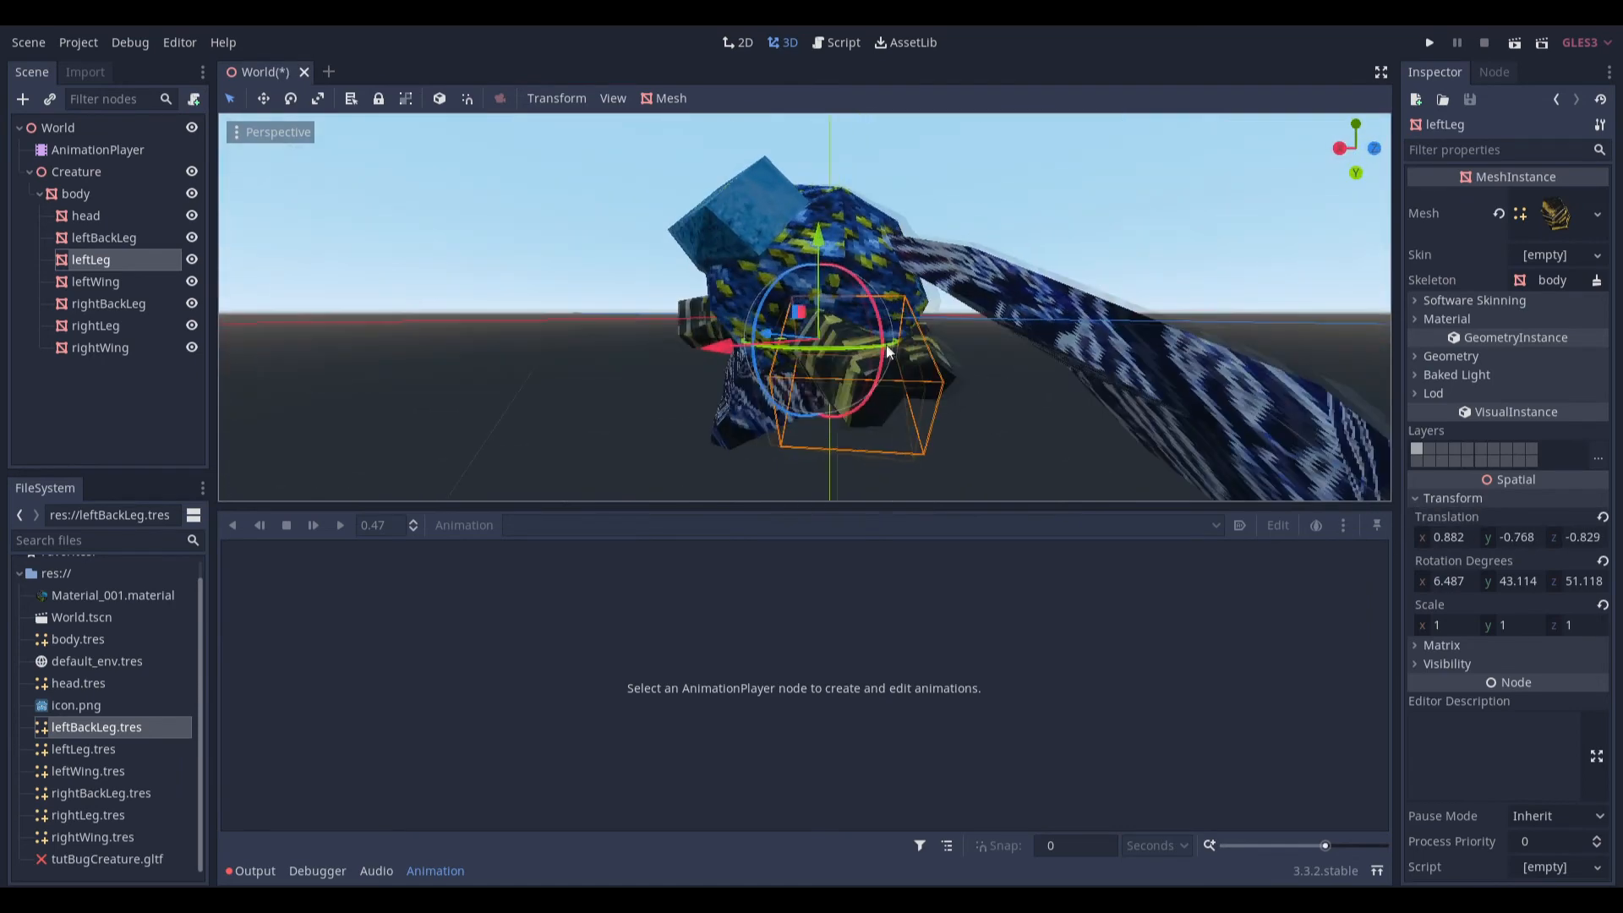
click(98, 150)
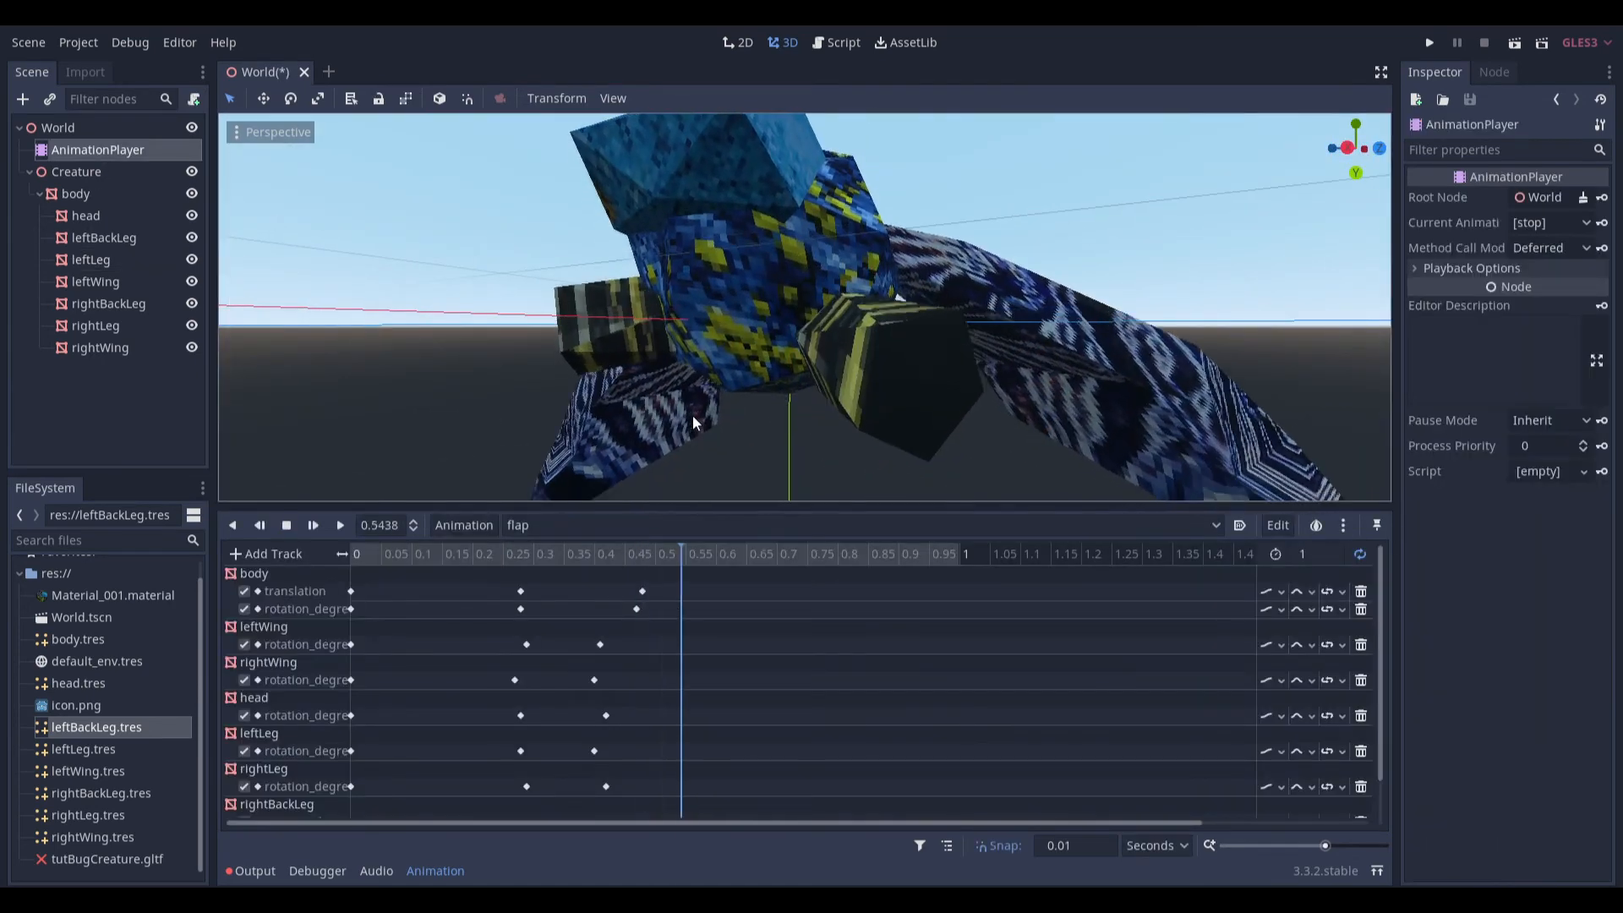
scroll(1129, 303, down, 3)
Inspect leftLeg in the playing flap animation from several angles, then save the World scene.
click(92, 261)
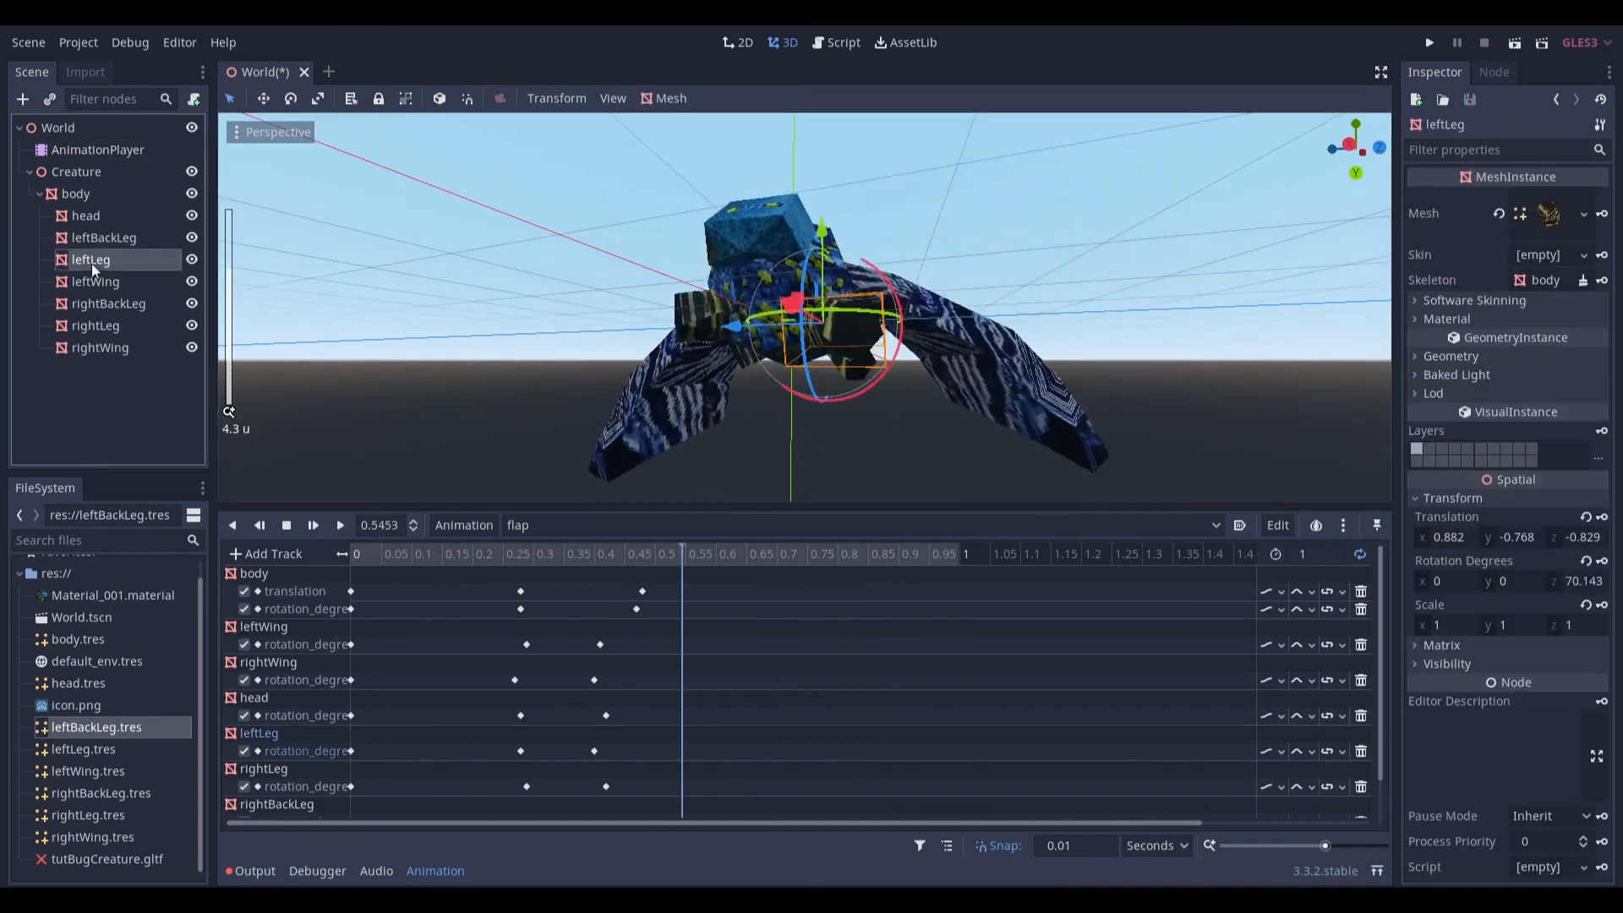
scroll(848, 346, up, 1)
middle_drag(847, 346, 757, 330)
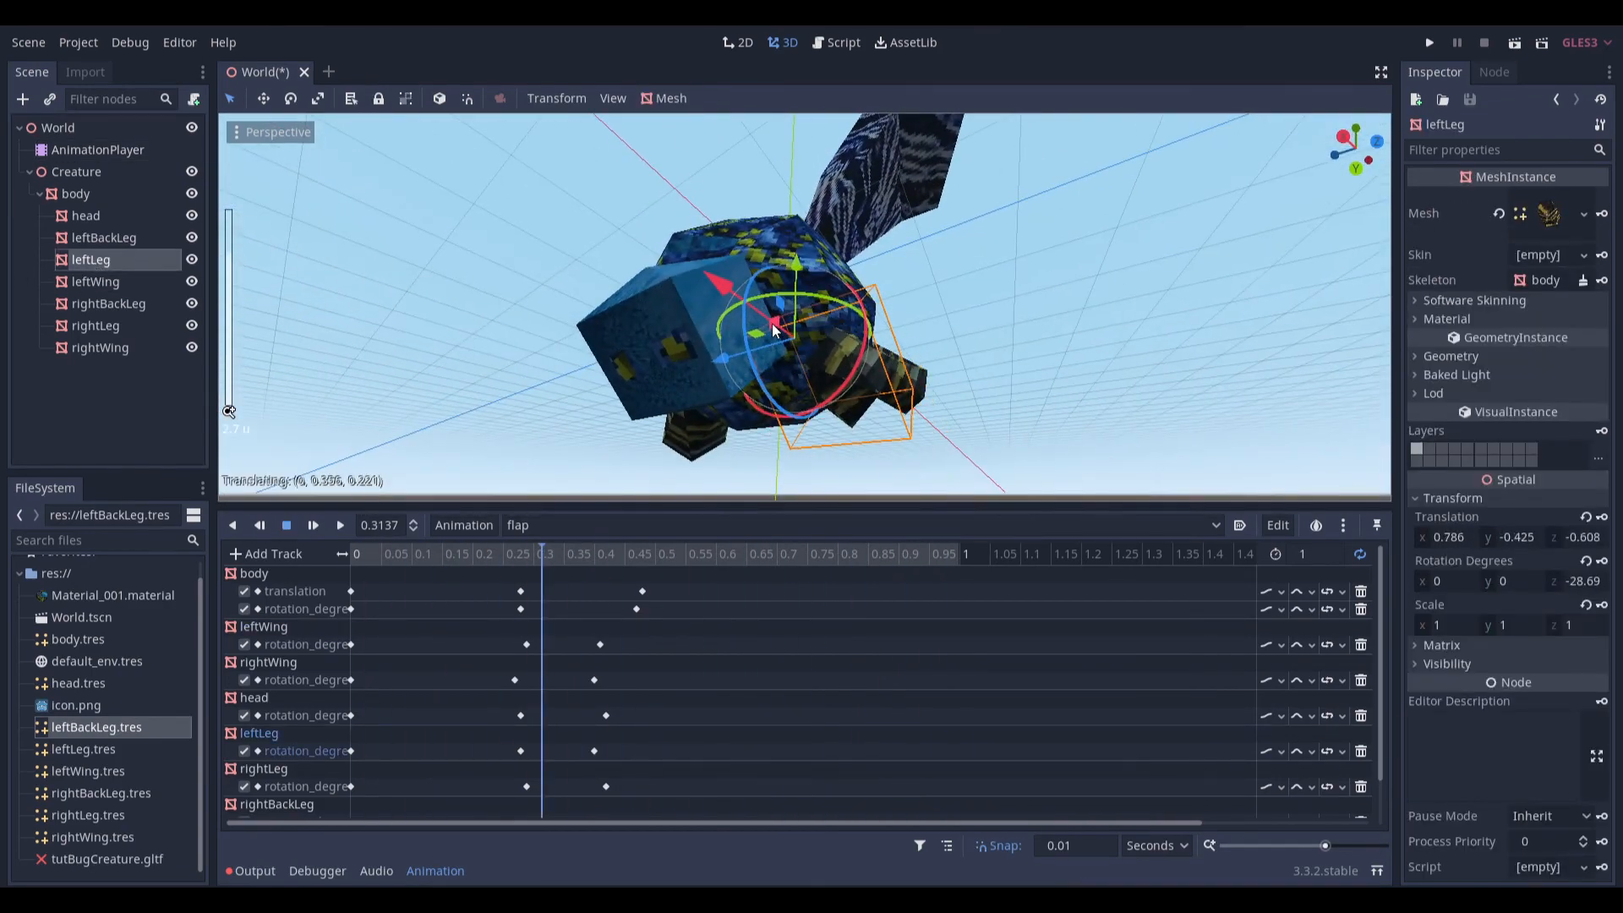
click(1032, 362)
scroll(1032, 363, down, 3)
middle_drag(1033, 364, 1013, 434)
key(ctrl+s)
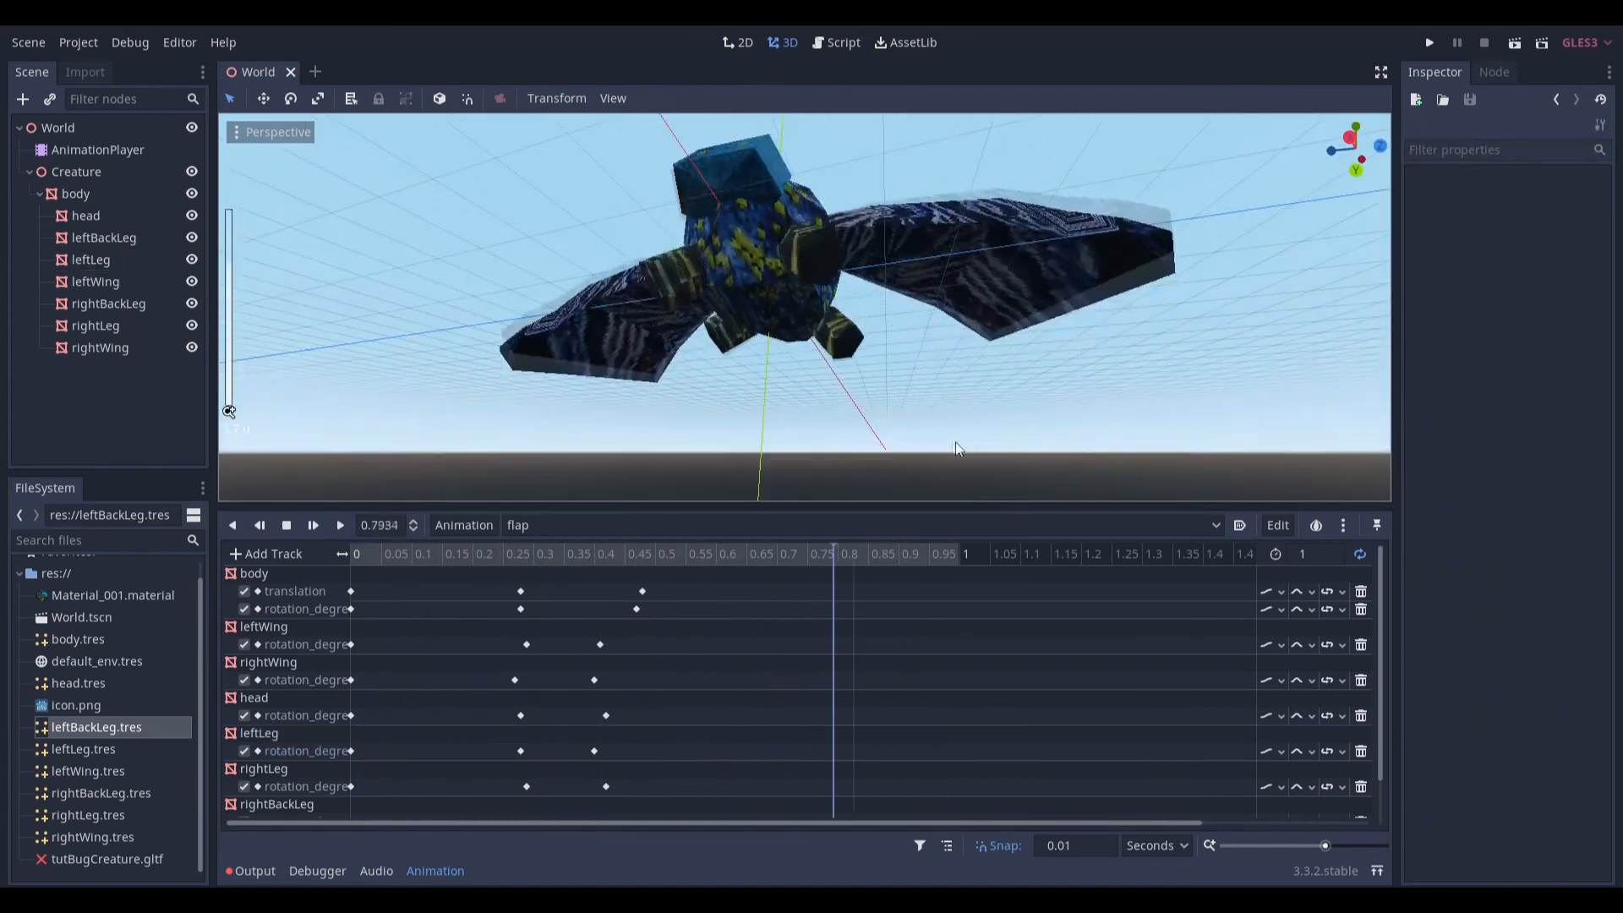
Return the flap animation to 0 seconds and quit the project to the project list.
click(578, 526)
drag(392, 551, 330, 435)
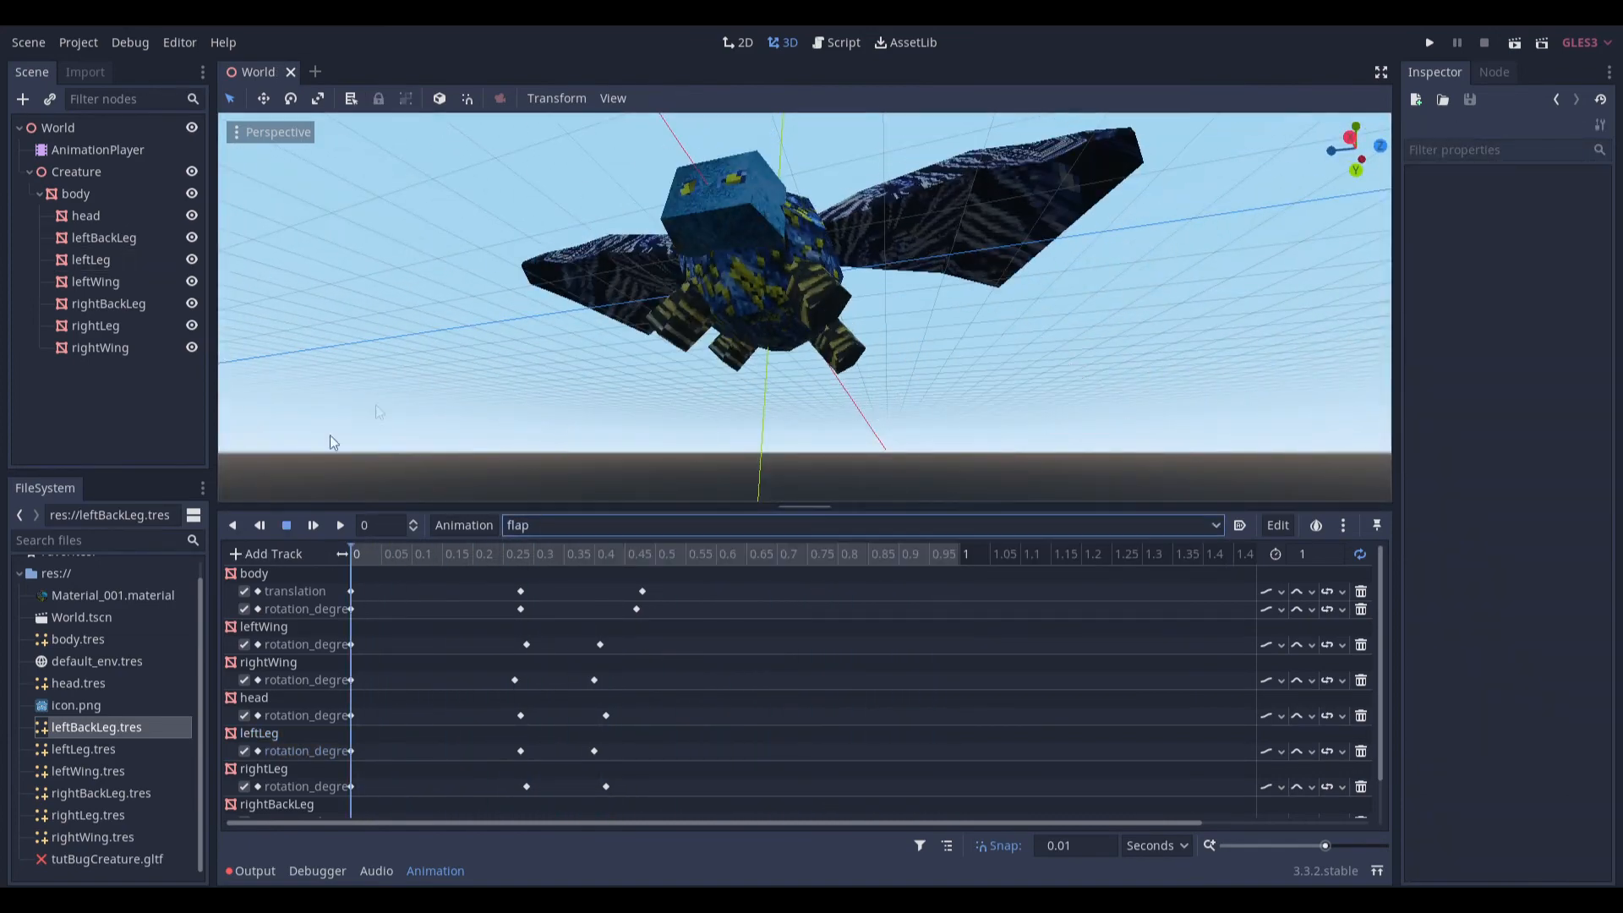
key(ctrl+shift+q)
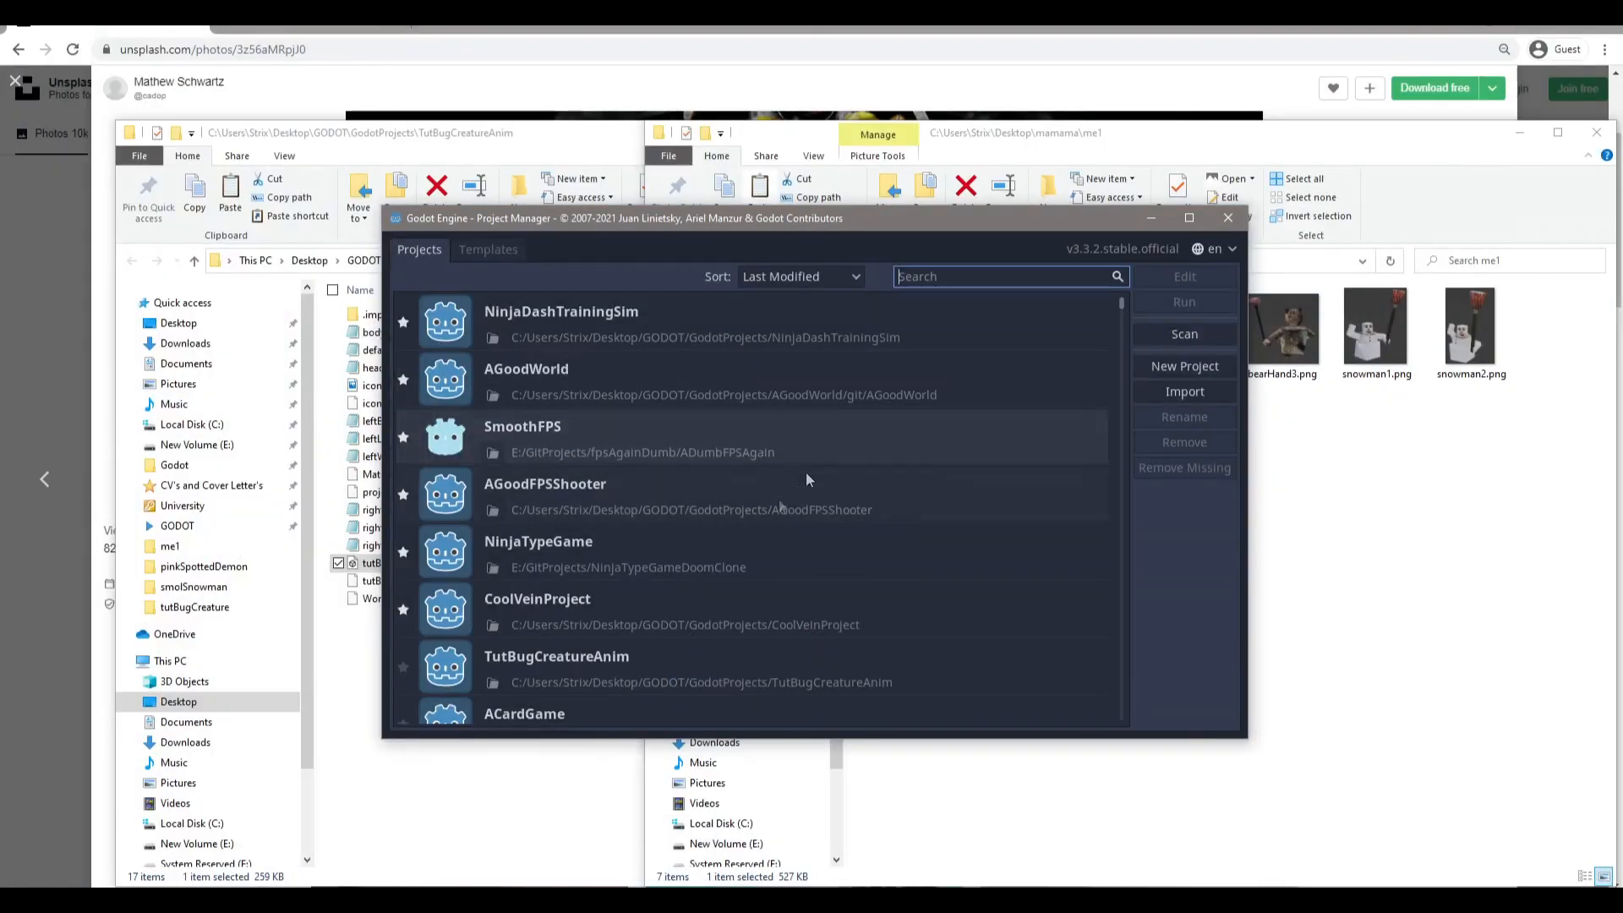
Minimize the two File Explorer windows and open the ACardGame project in Godot.
scroll(761, 519, down, 1)
click(1369, 546)
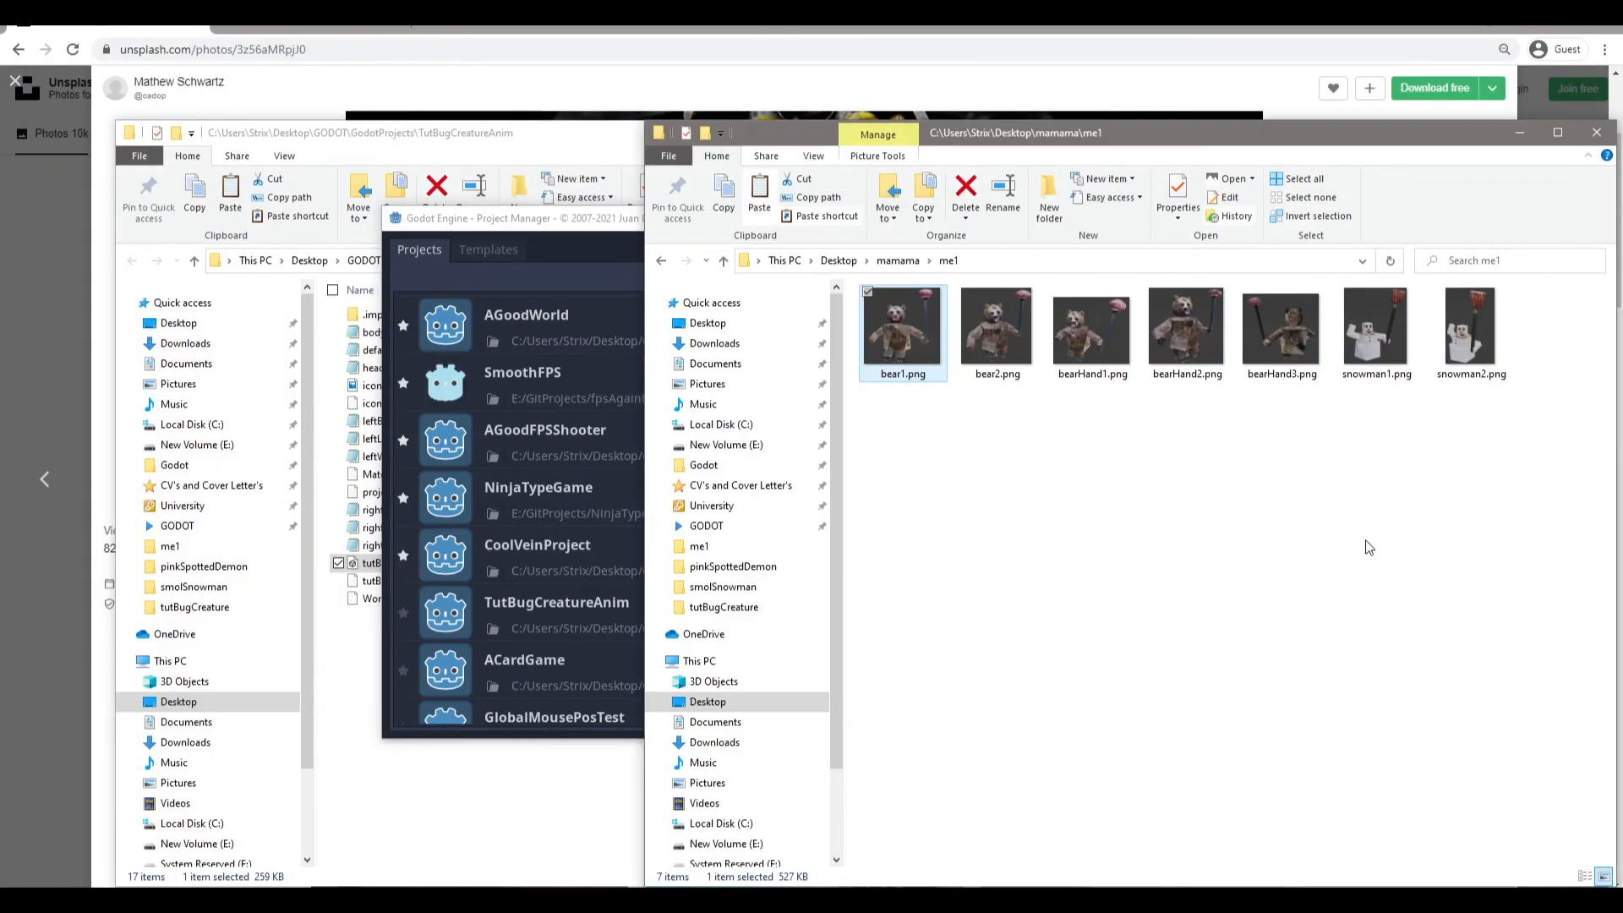
click(1520, 133)
click(992, 134)
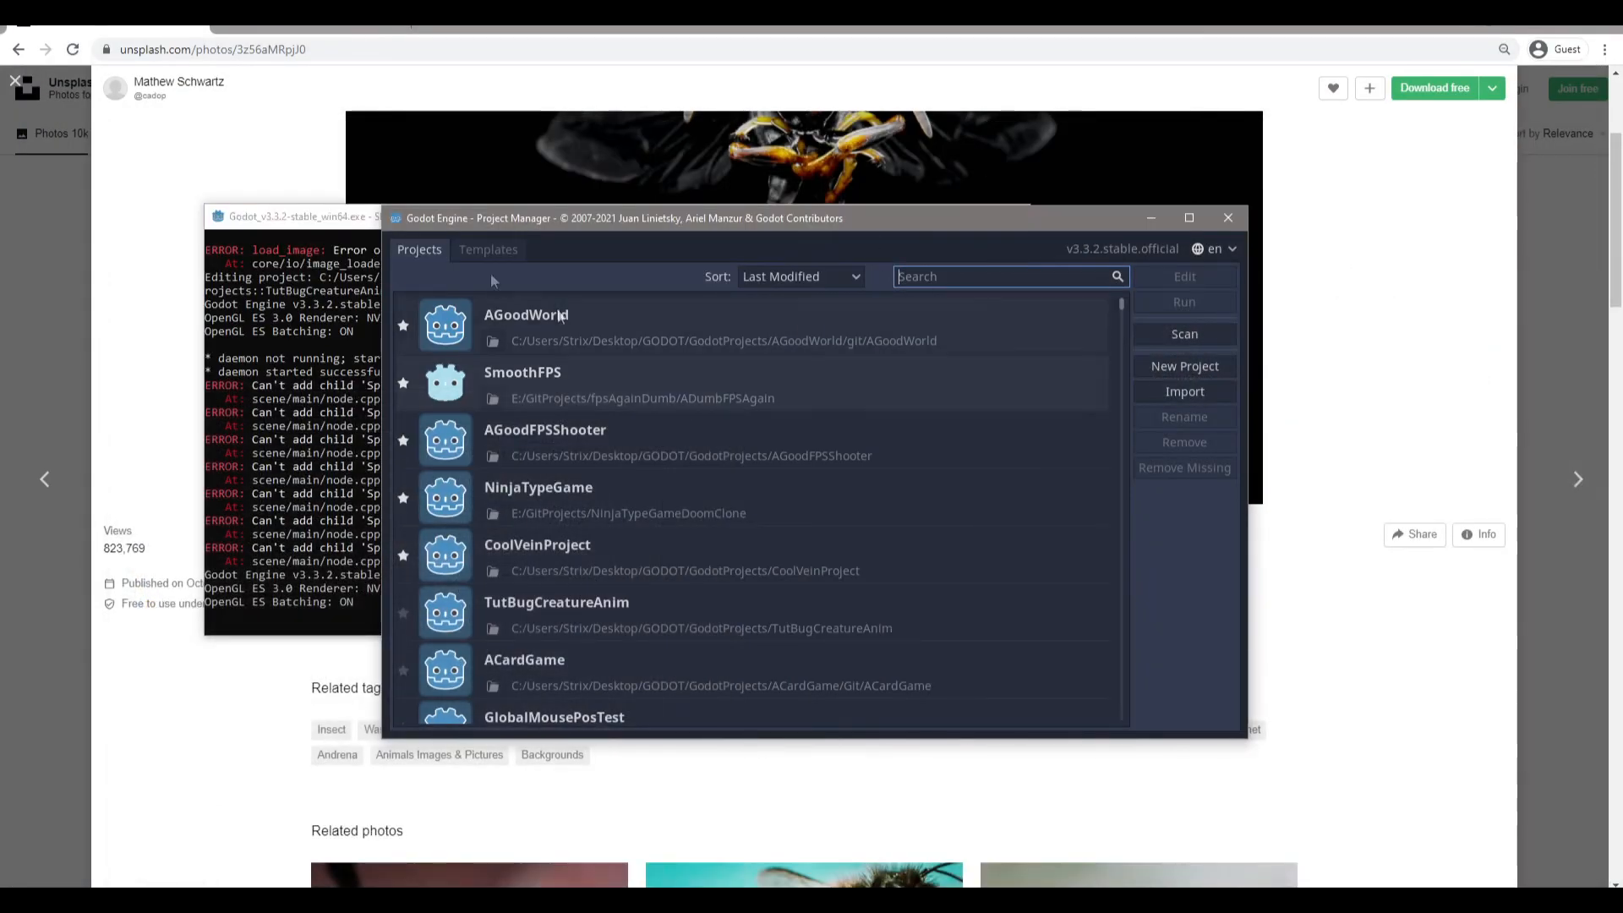
click(332, 448)
drag(451, 358, 314, 478)
click(310, 453)
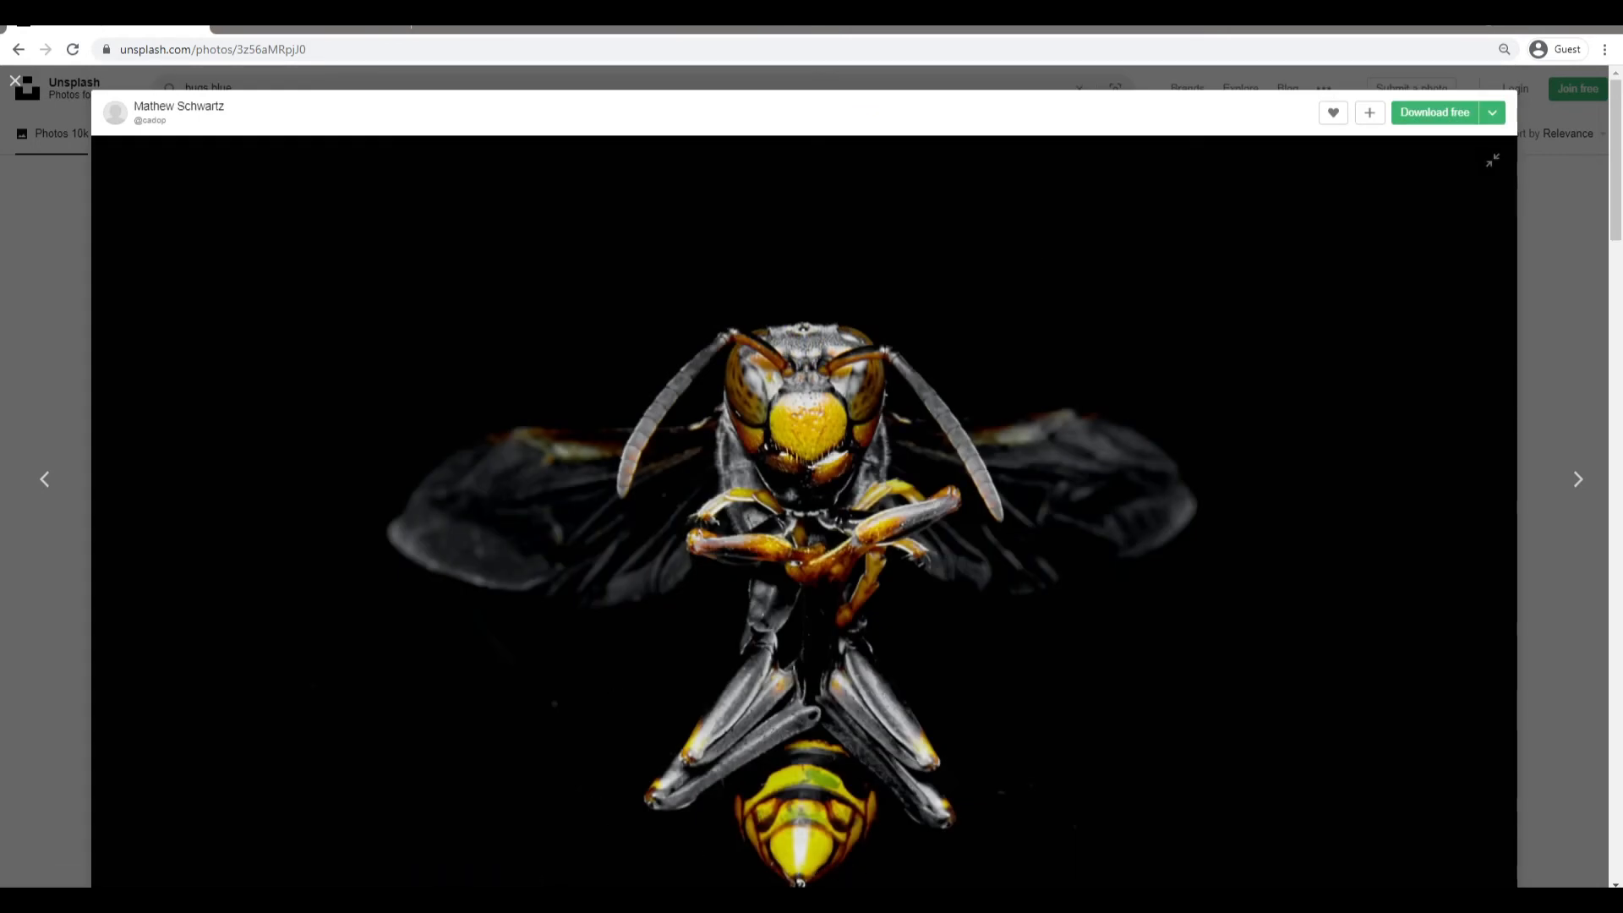
click(859, 901)
click(846, 822)
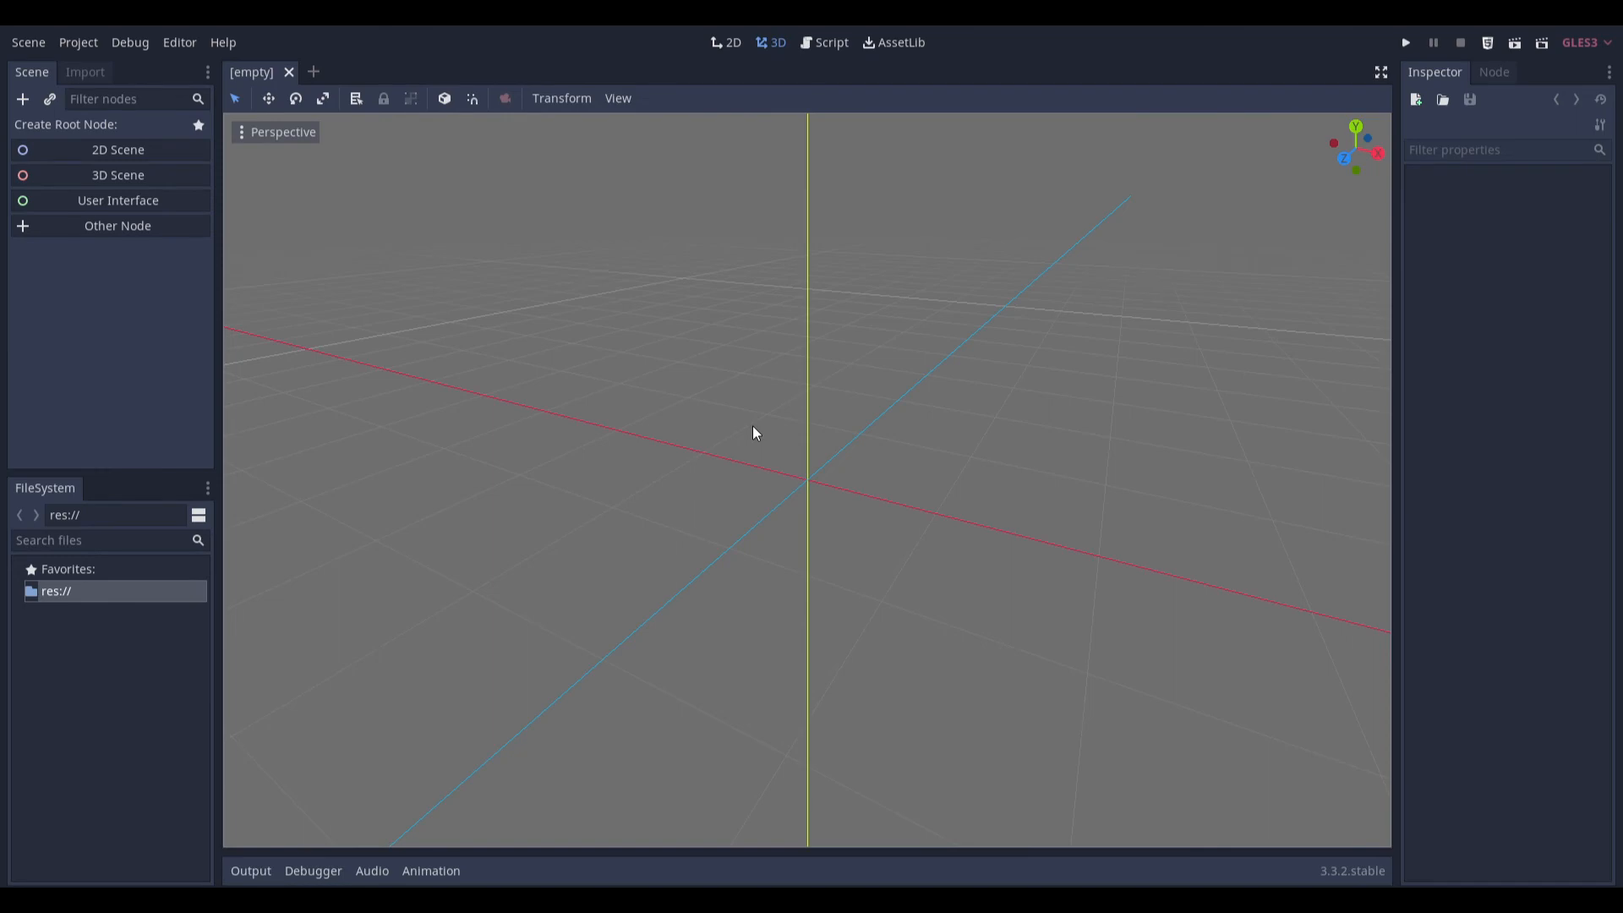
Open the smolSnowman scene from the World scene and select its basicAnimPlayer node.
scroll(801, 408, up, 5)
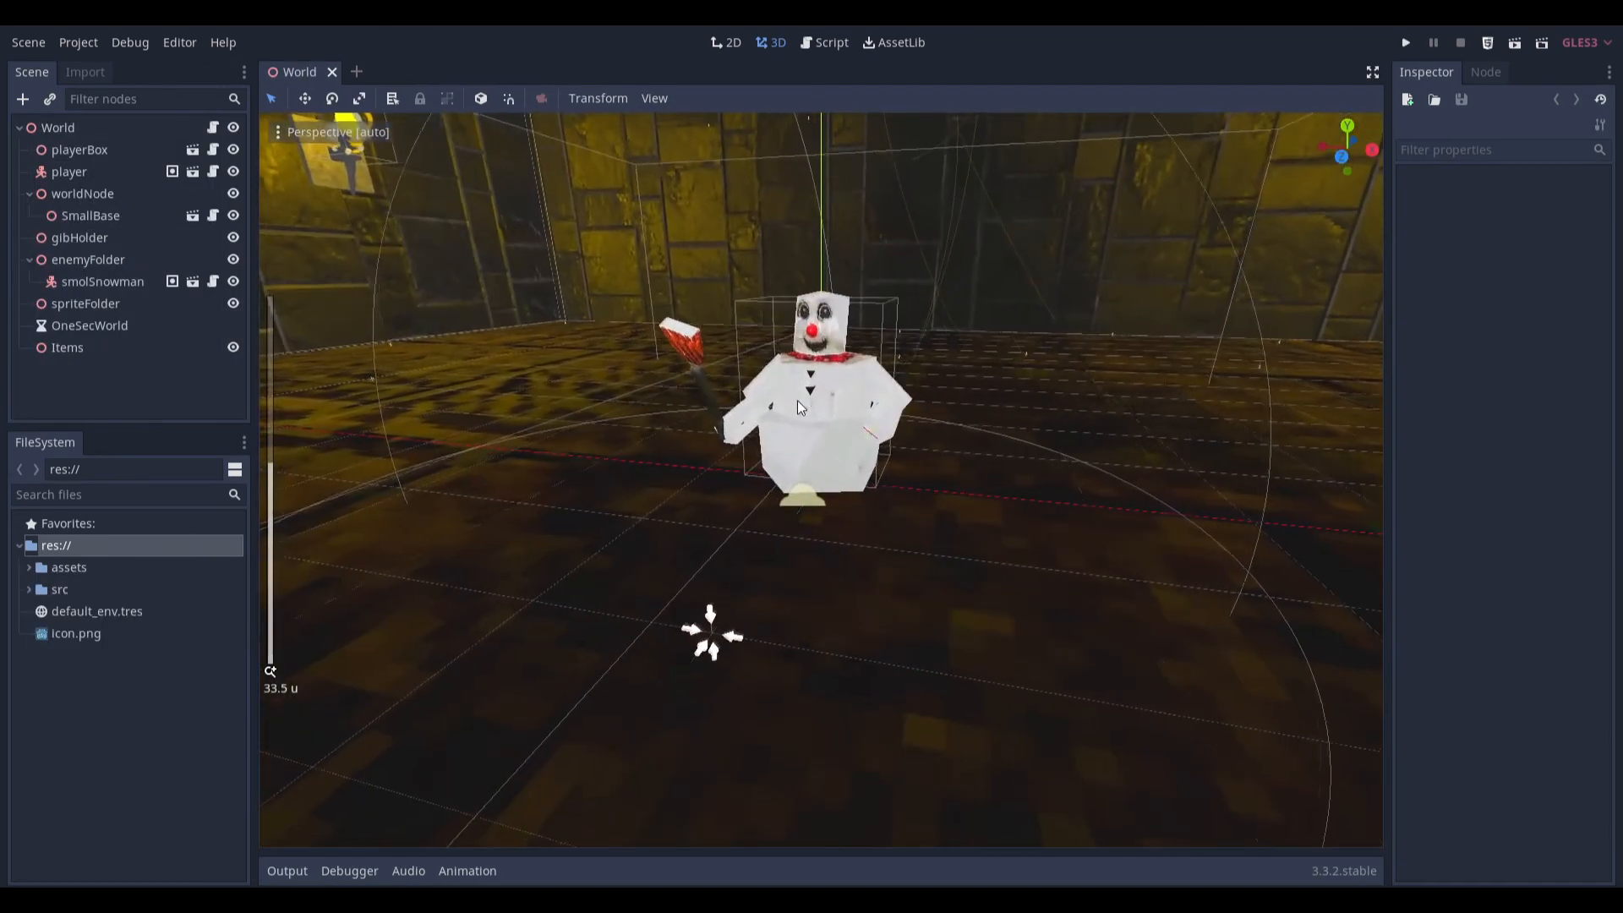
click(802, 408)
click(193, 282)
scroll(116, 366, down, 3)
click(97, 235)
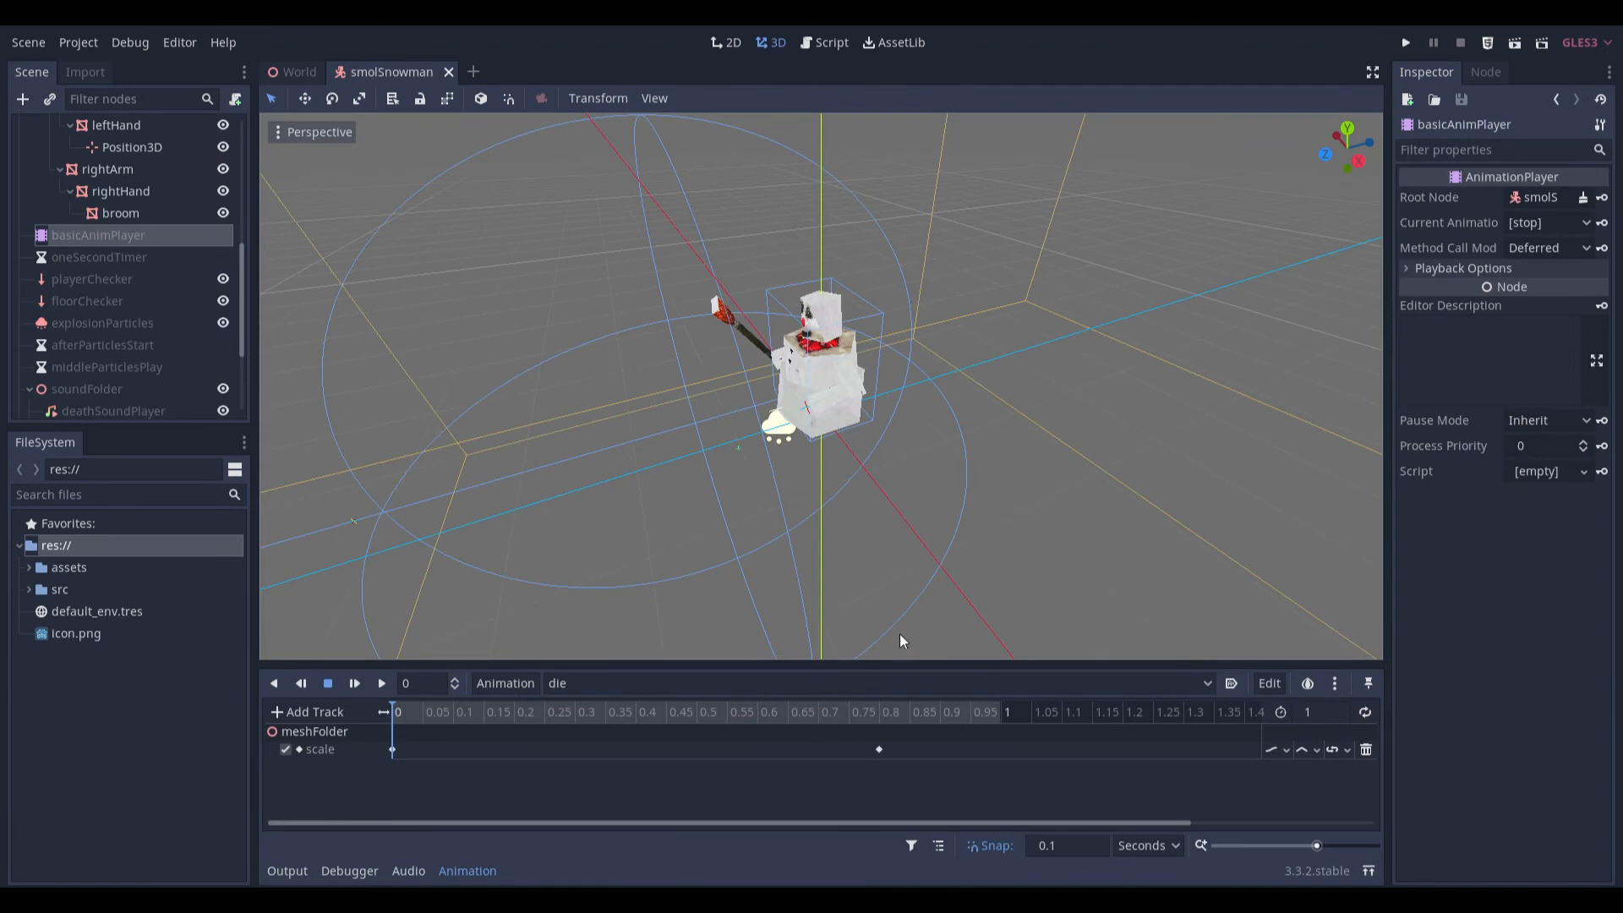
Play the hitWithStick animation and view the snowman up close from the front.
click(611, 685)
click(621, 747)
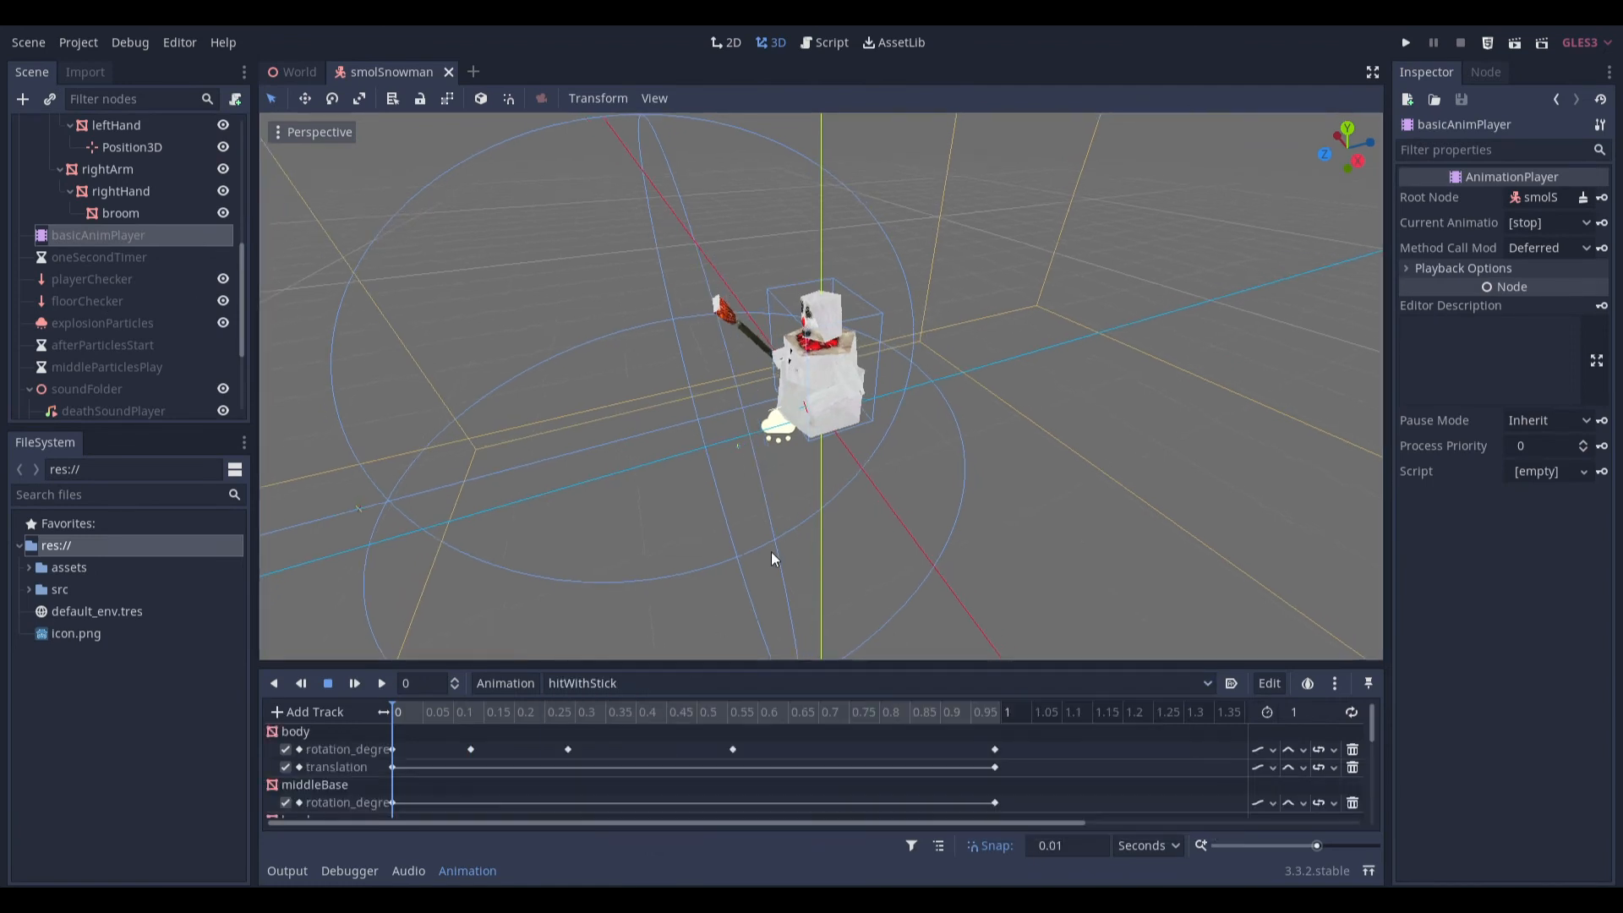
scroll(844, 448, up, 5)
middle_drag(874, 411, 911, 409)
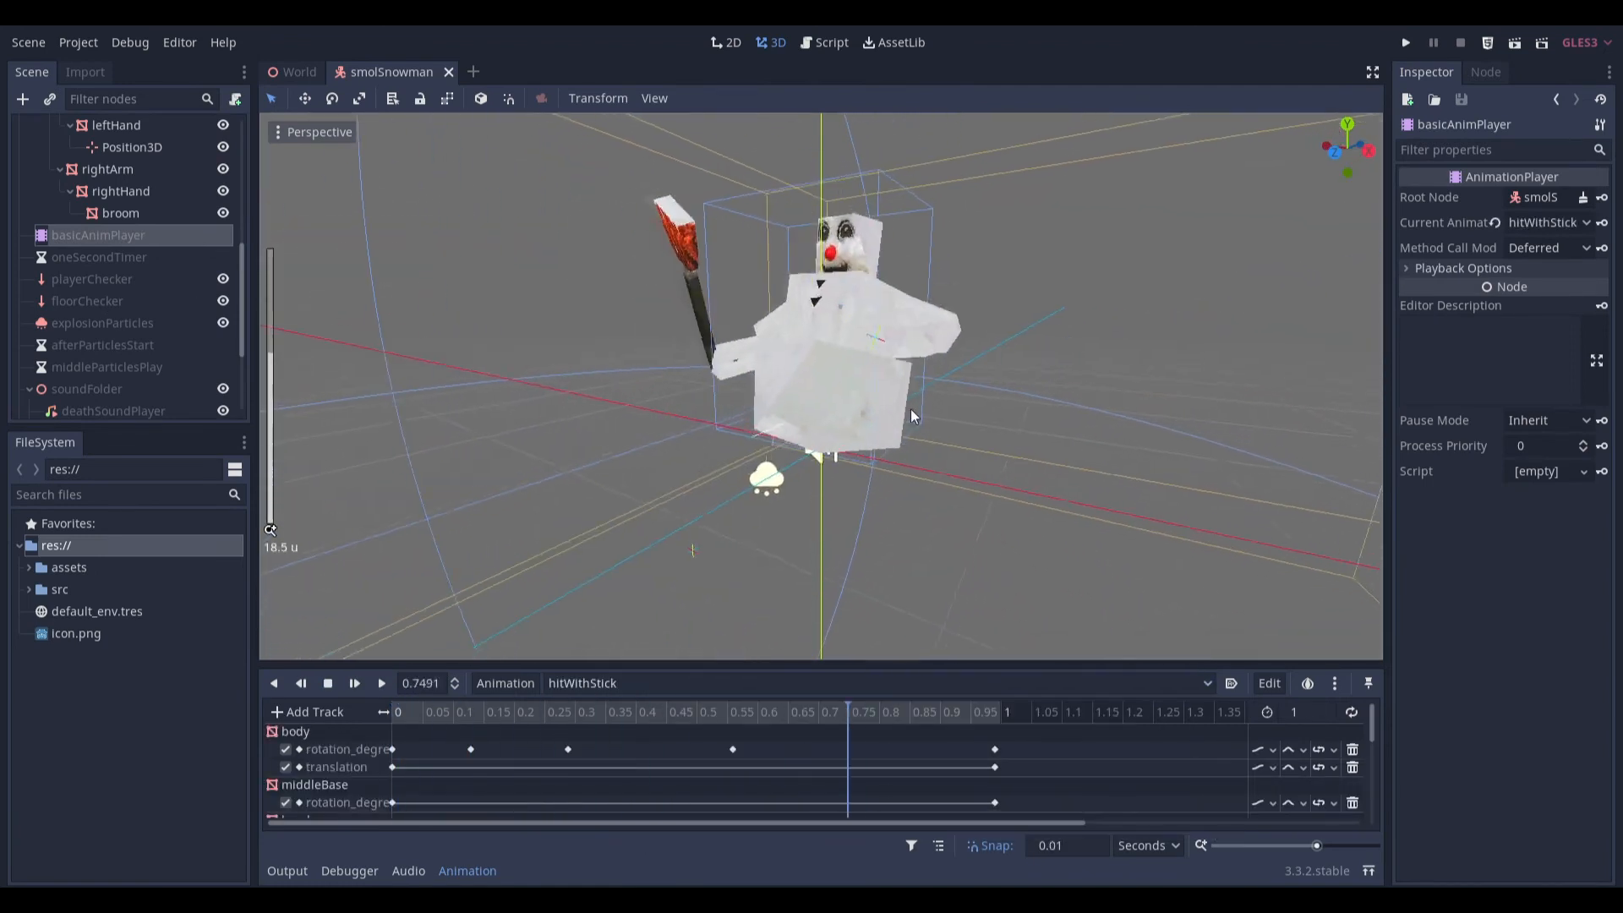
Load the throwingSnowball animation and scrub the timeline to 0.92 seconds.
click(672, 684)
click(619, 825)
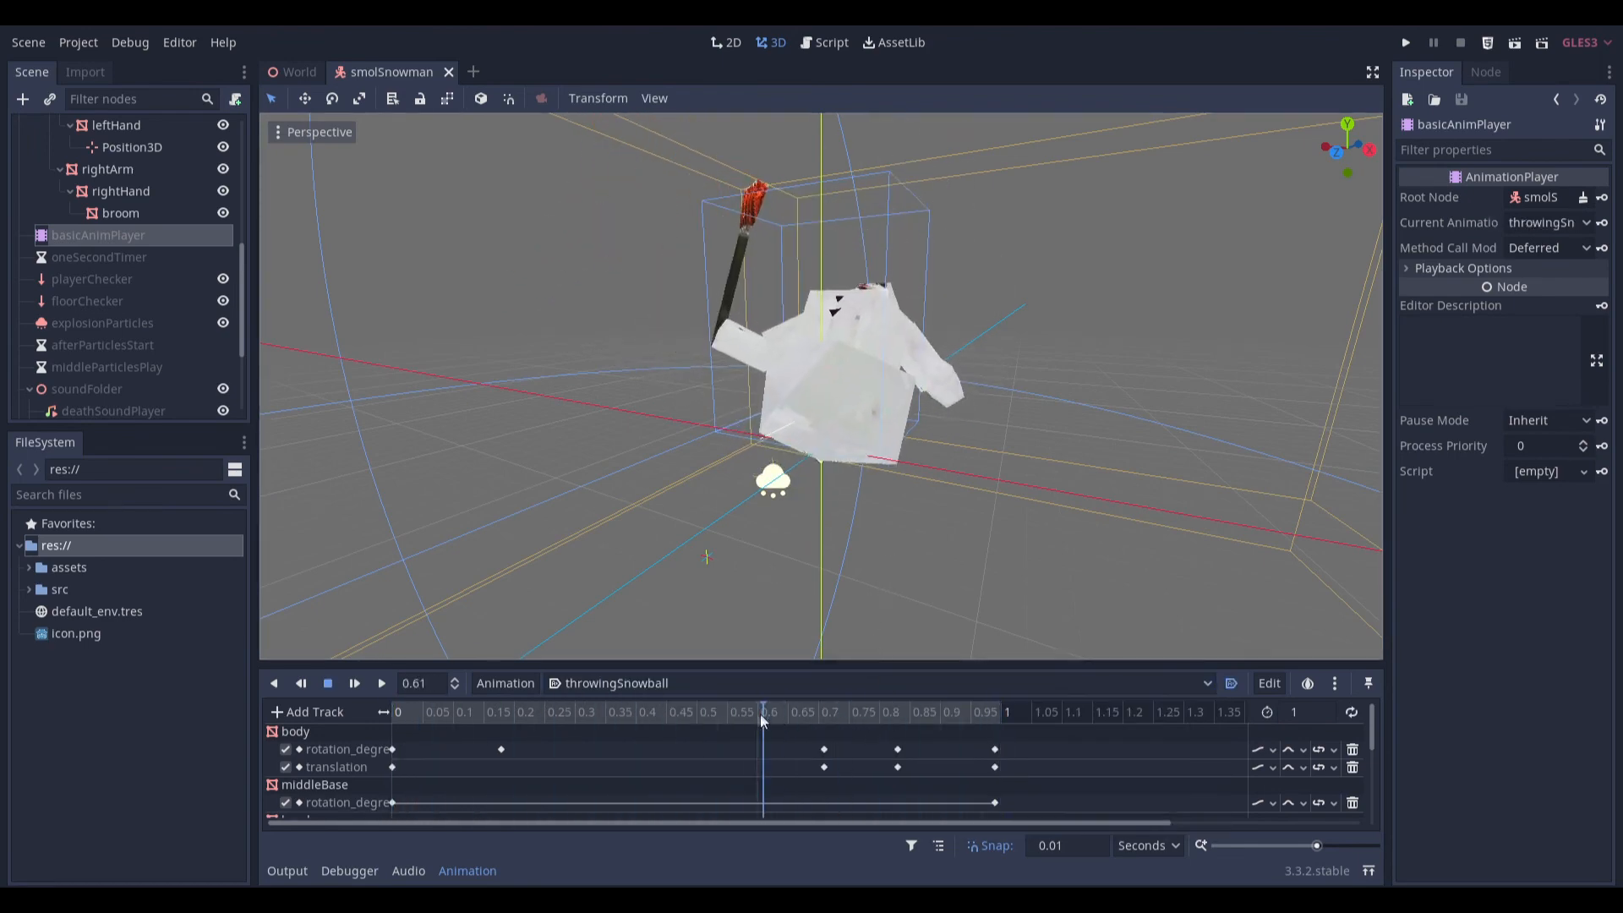
drag(894, 712, 928, 715)
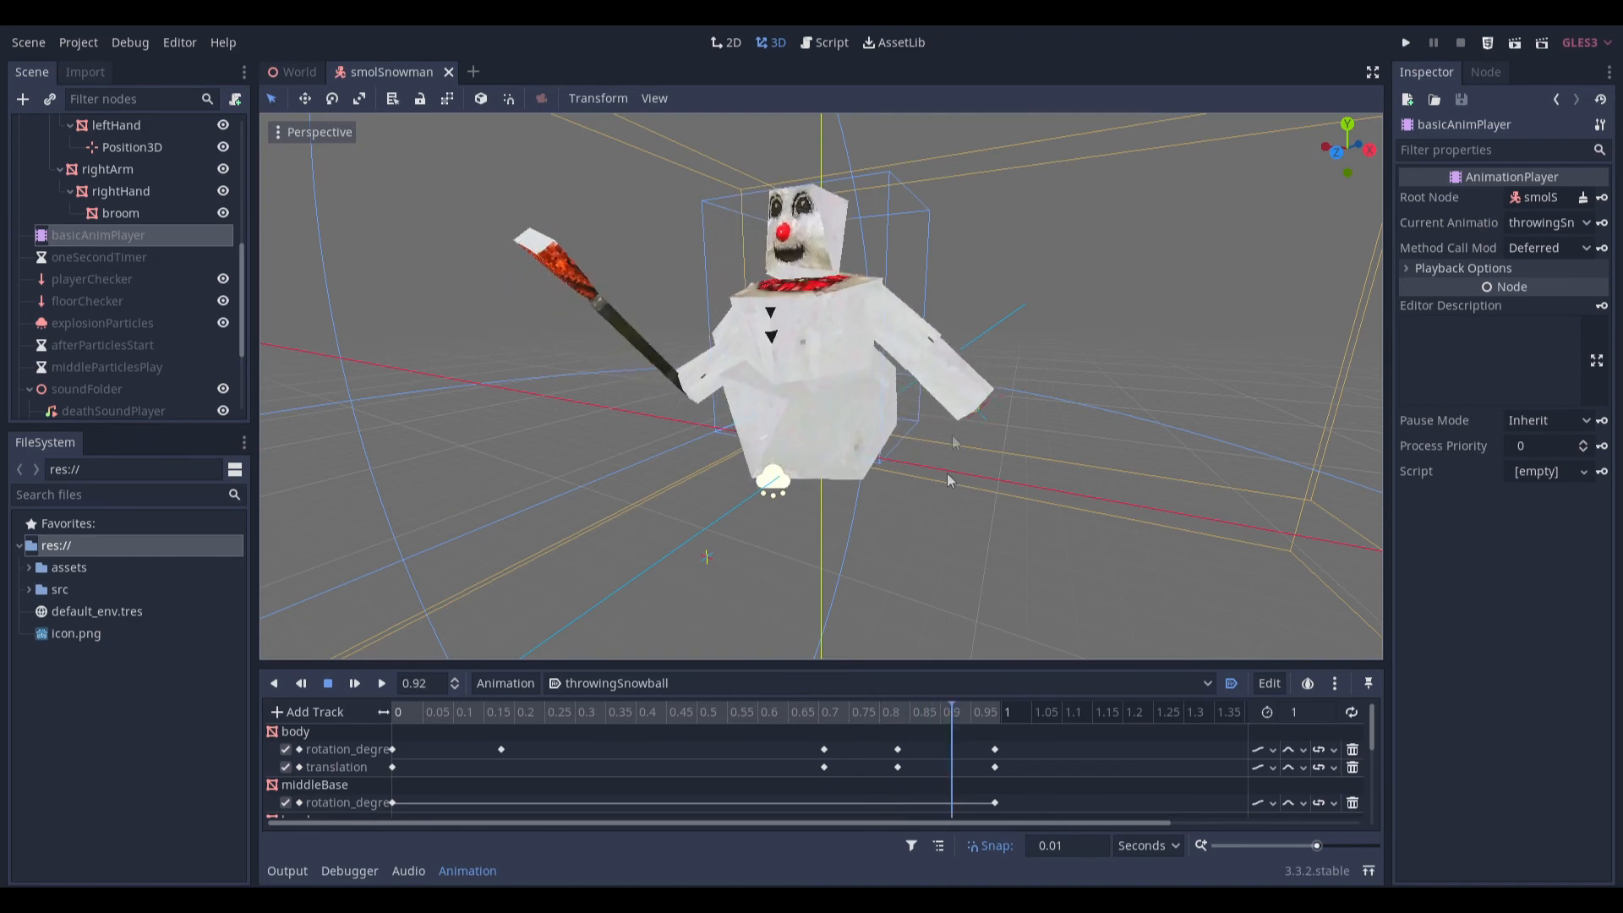
Inspect the snowman's leftArm and the Position3D node under leftHand.
click(967, 397)
key(f)
scroll(996, 407, up, 2)
scroll(175, 289, up, 2)
scroll(175, 289, up, 2)
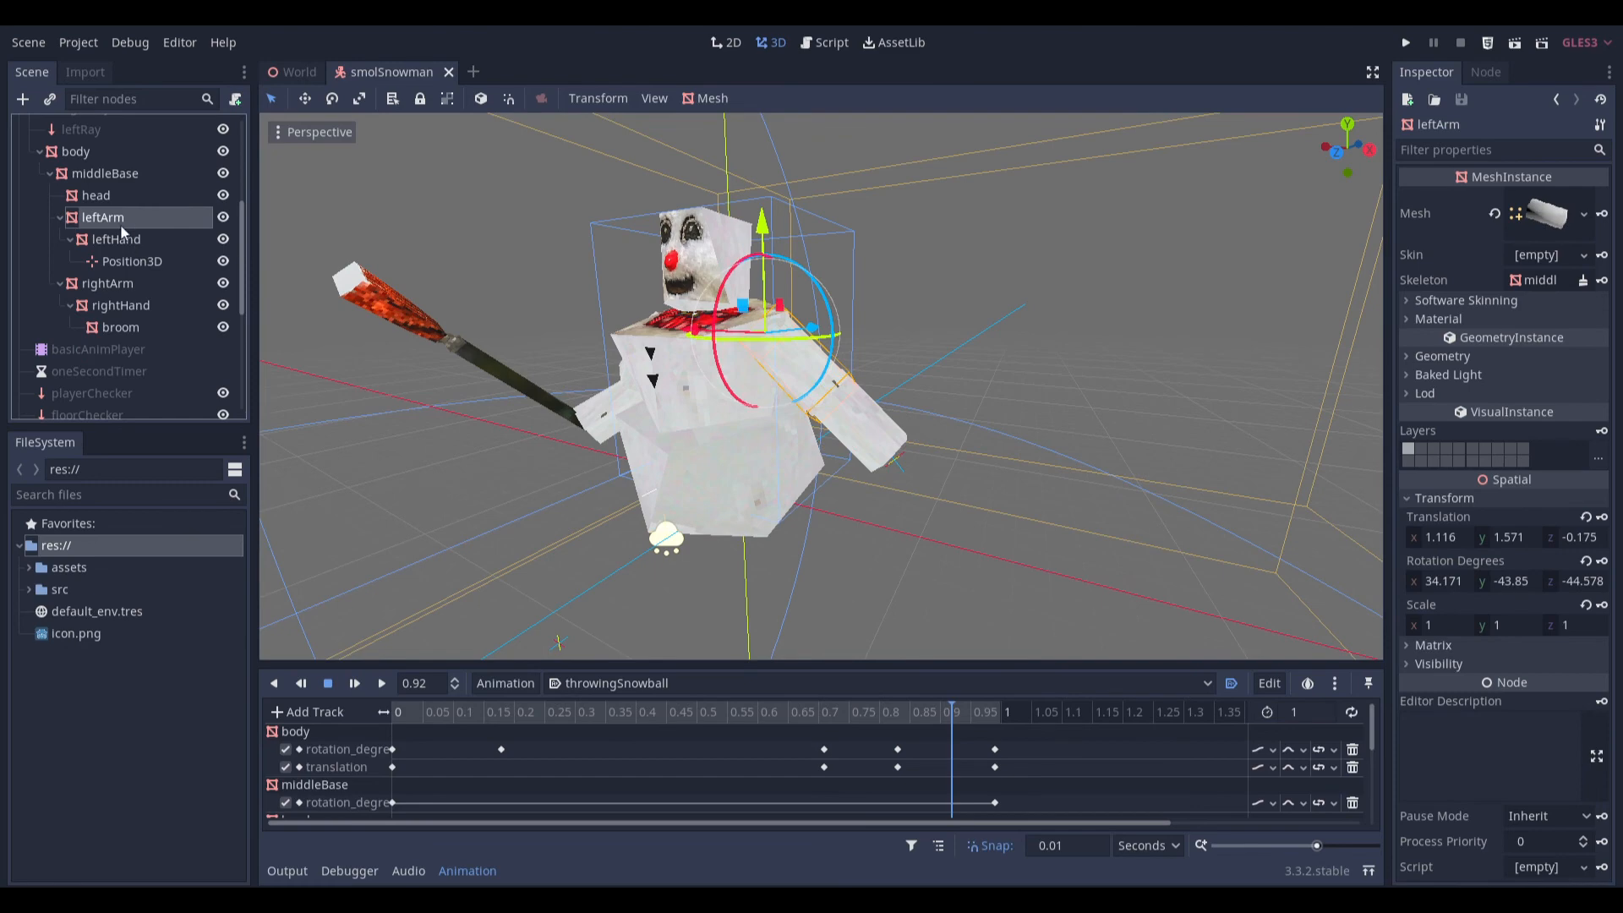
scroll(123, 234, up, 1)
click(182, 304)
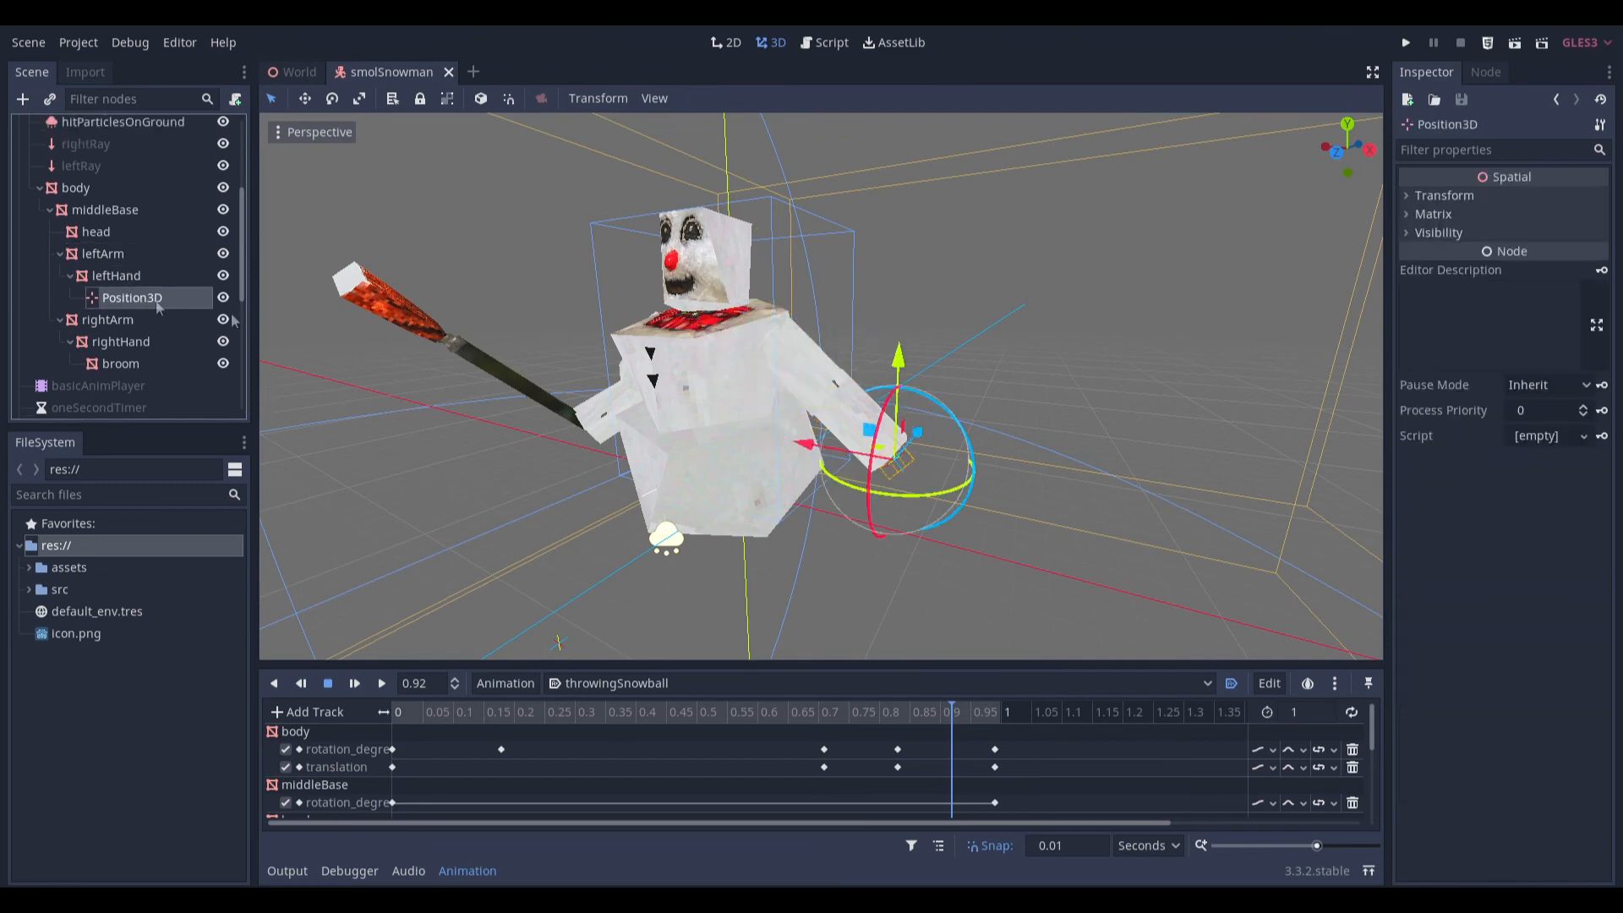
Scrub throwingSnowball through the throw up to 1 second while examining the leftHand's motion.
scroll(849, 474, up, 2)
drag(913, 705, 858, 712)
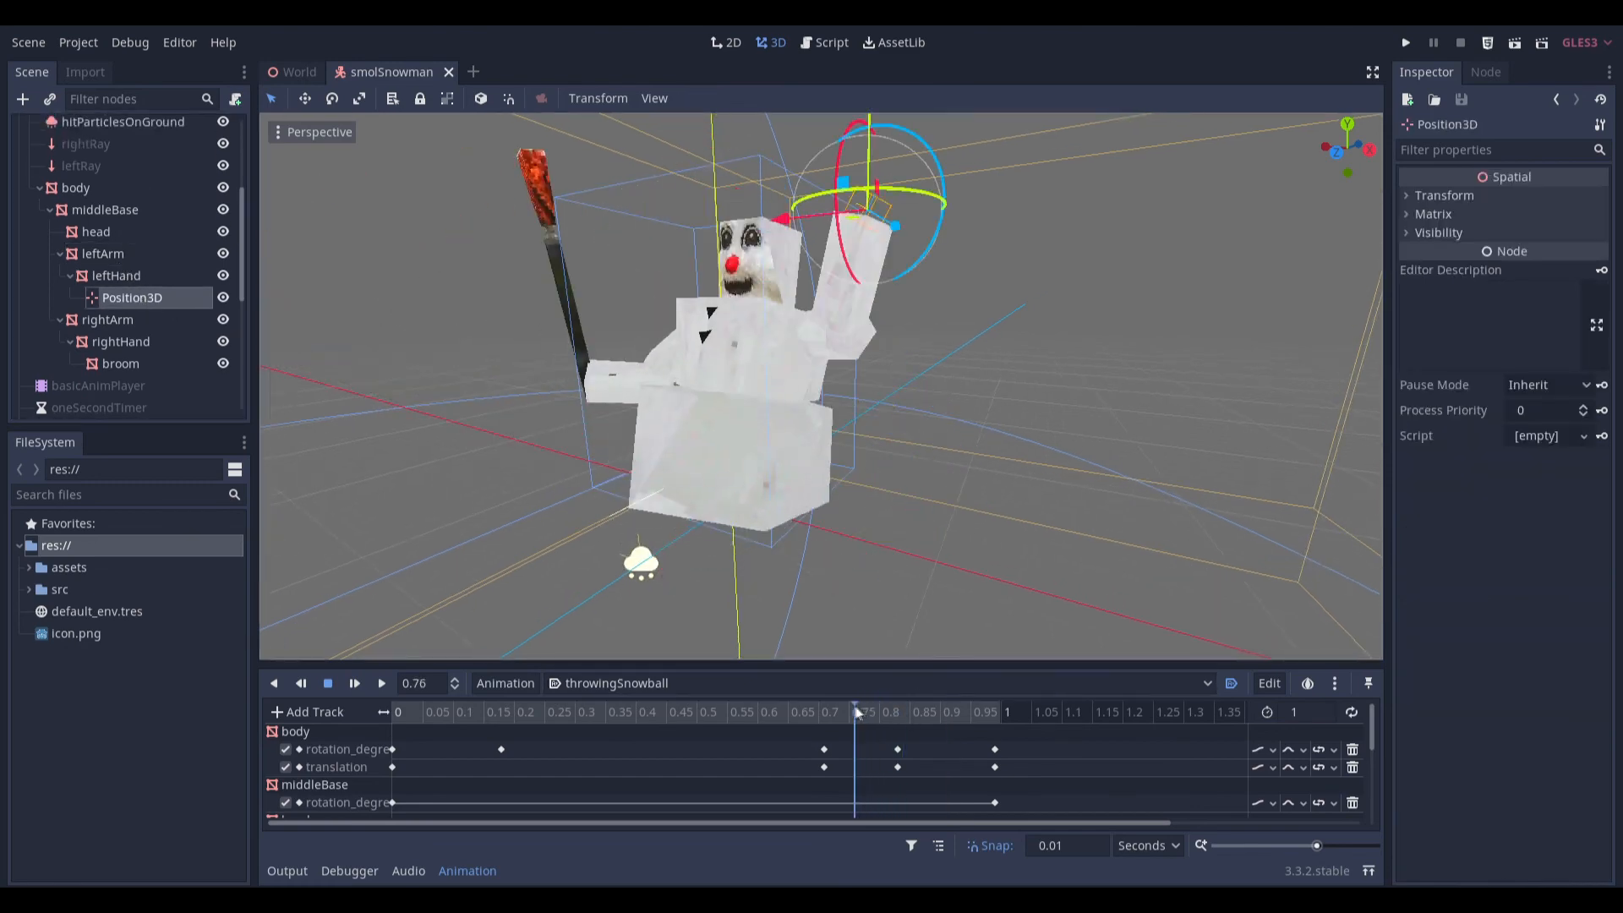
click(82, 277)
scroll(853, 447, up, 4)
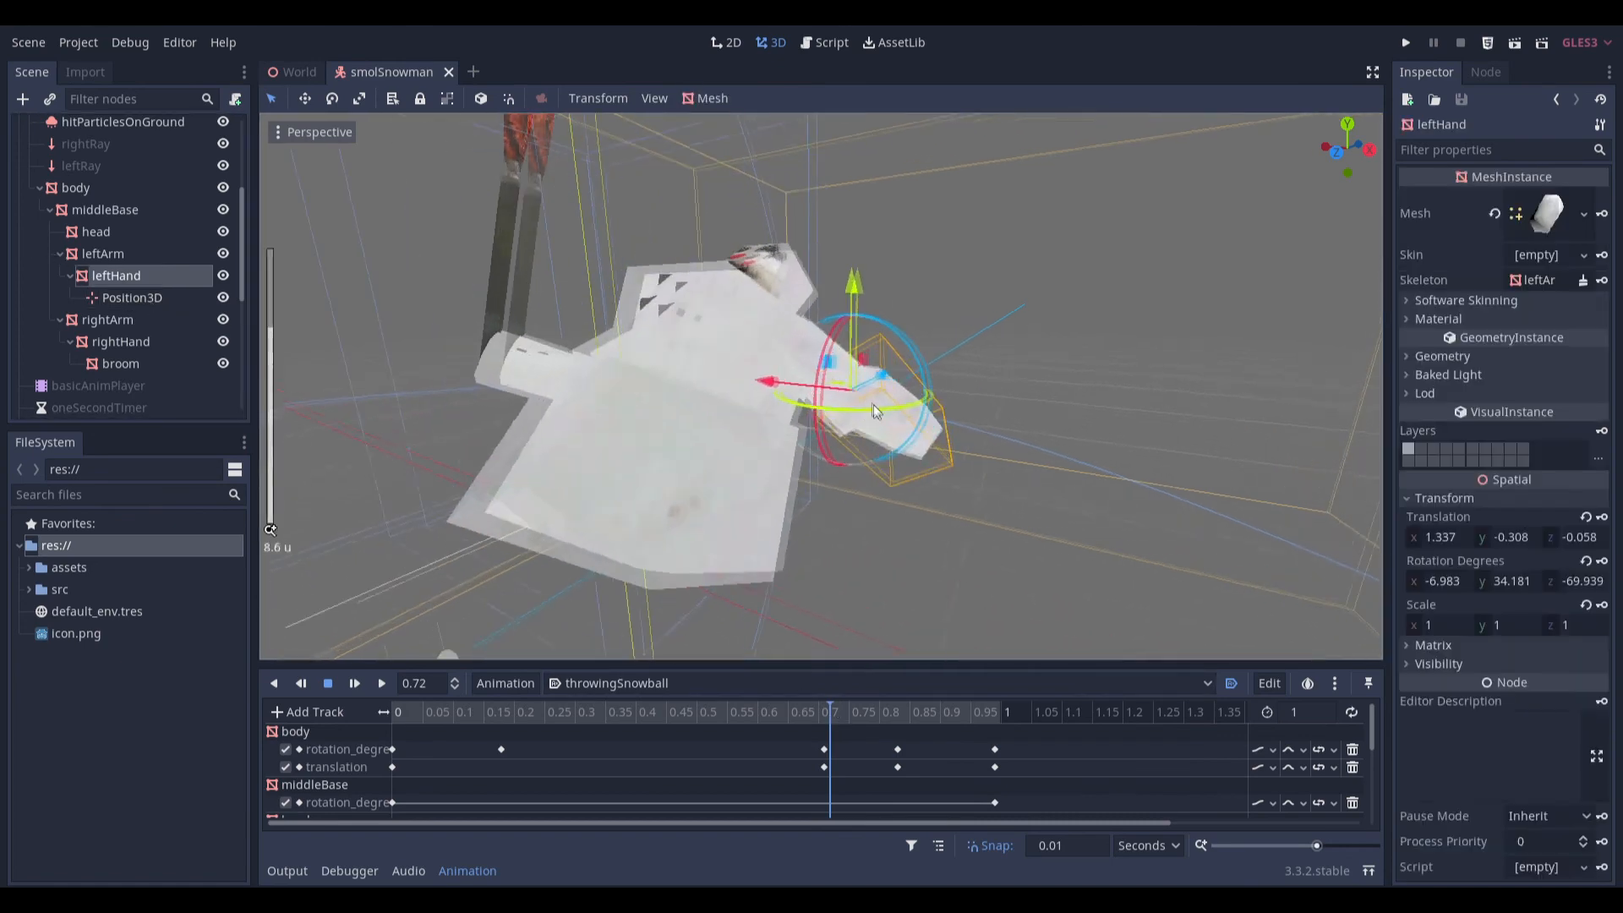
click(866, 711)
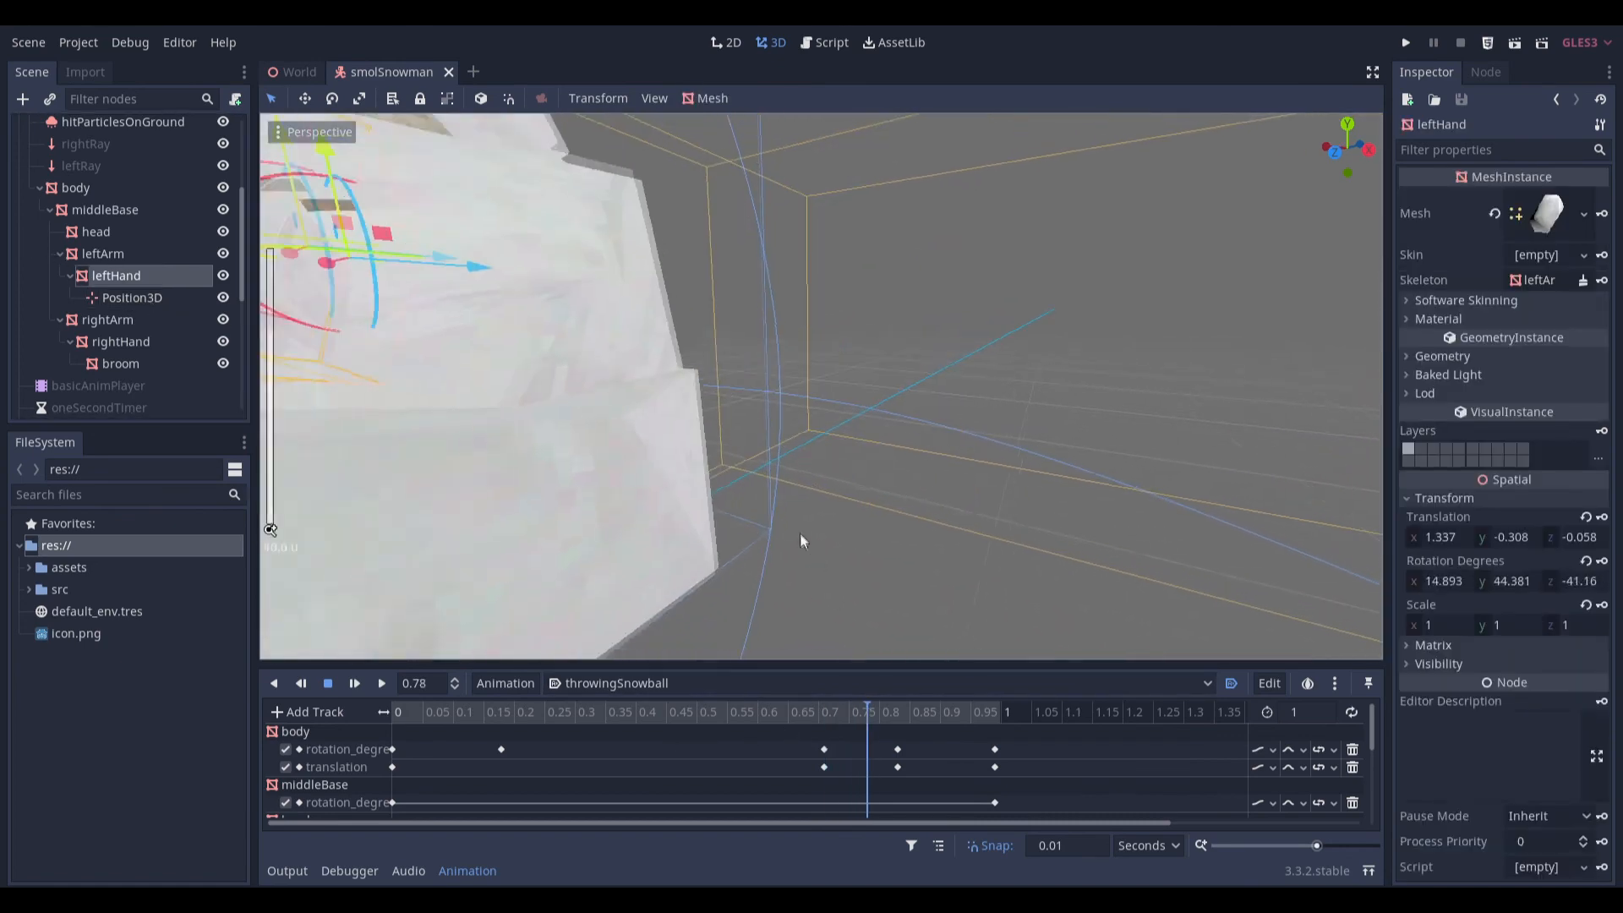
scroll(800, 536, down, 2)
drag(874, 708, 922, 719)
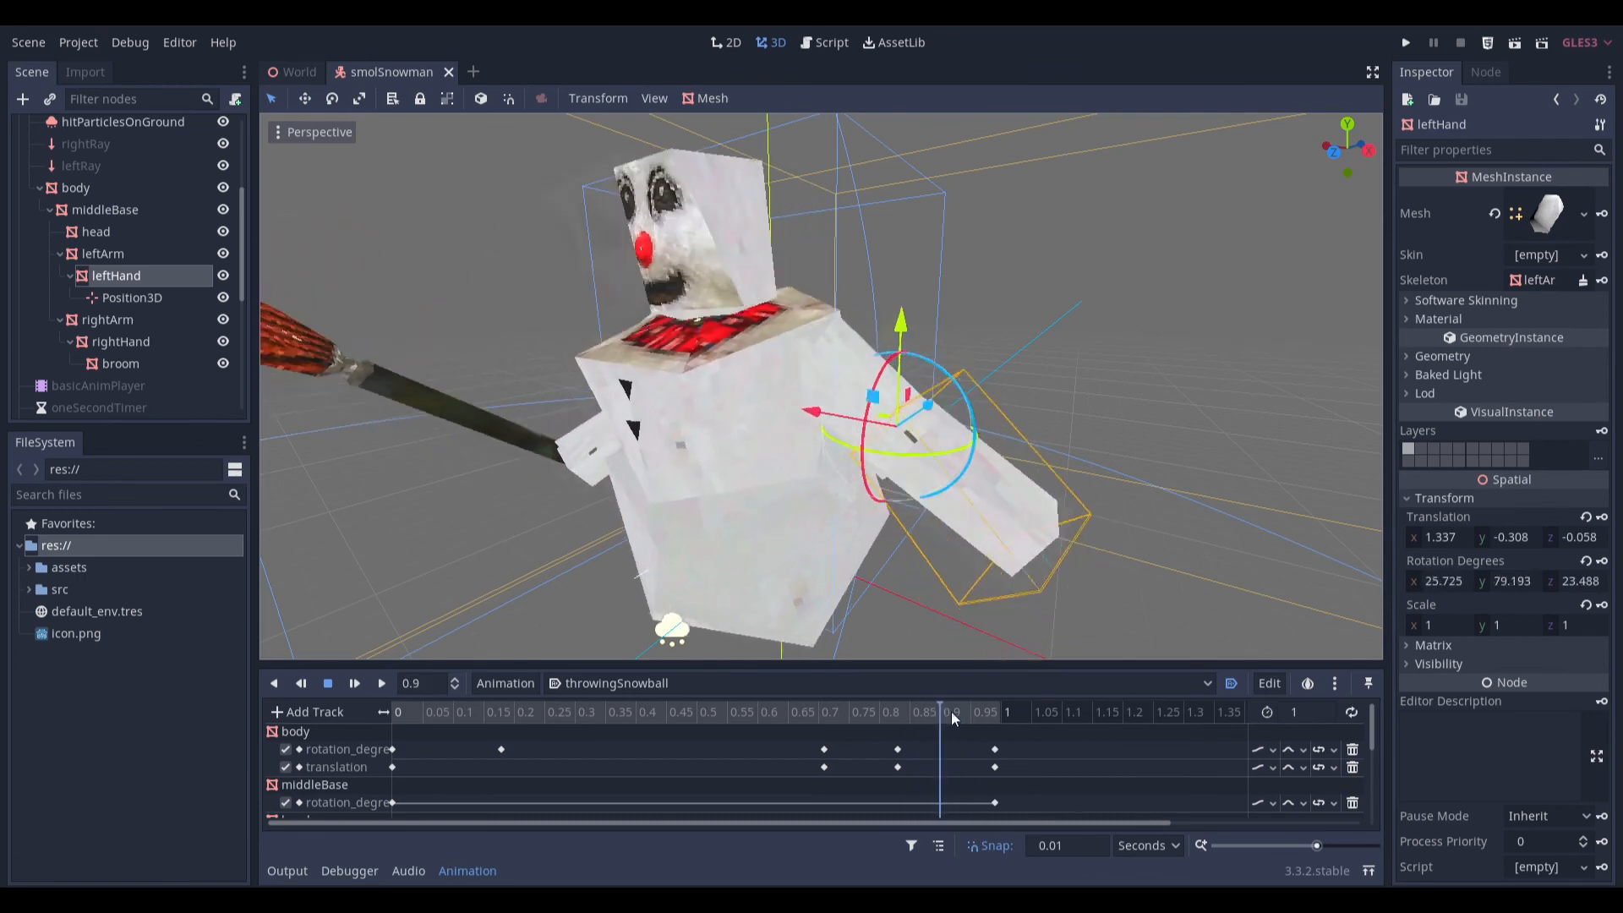
drag(931, 717, 1006, 716)
Leave the animation preview and run the ACardGame project.
click(1178, 433)
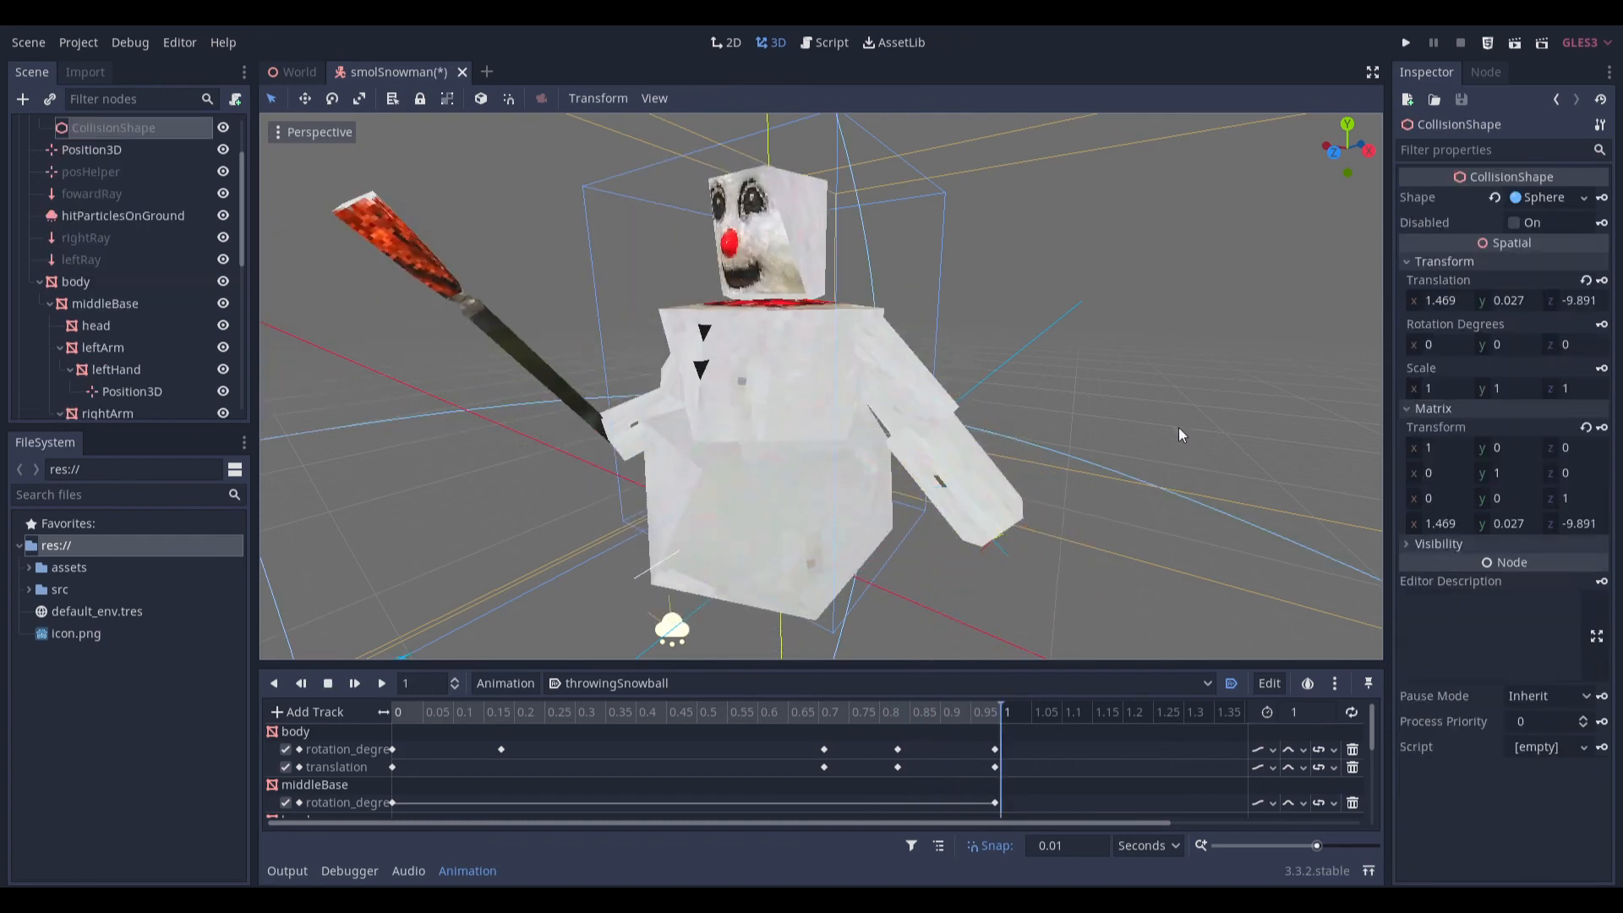
scroll(1179, 428, down, 3)
click(1153, 367)
key(F5)
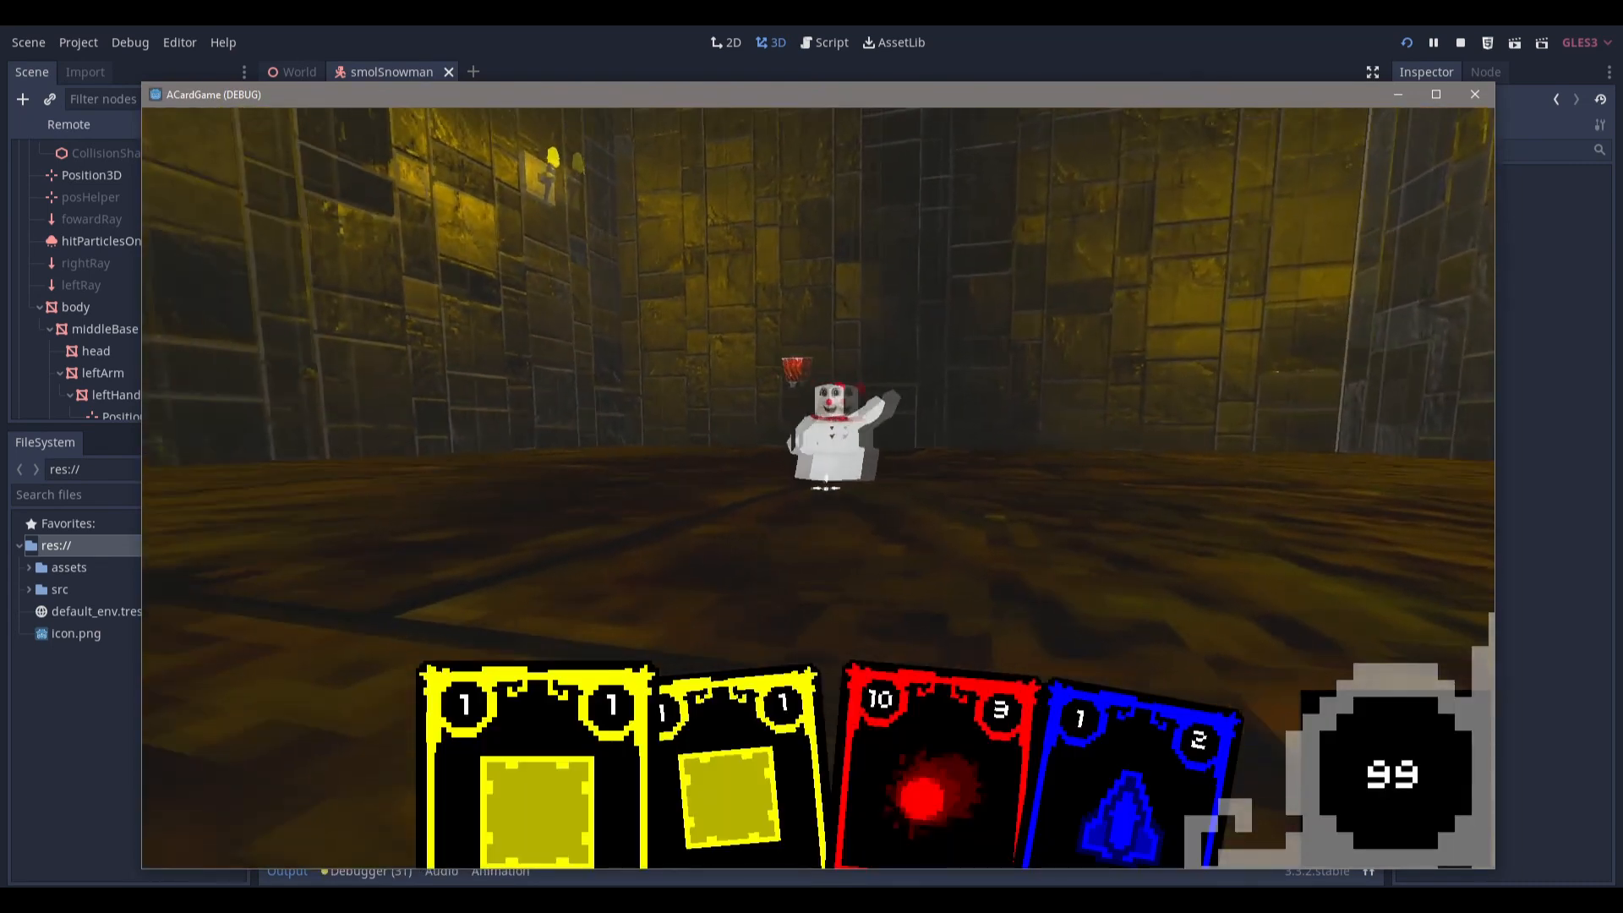
Move around the arena and approach the snowman to view its throwing and broom attack animations.
key(a)
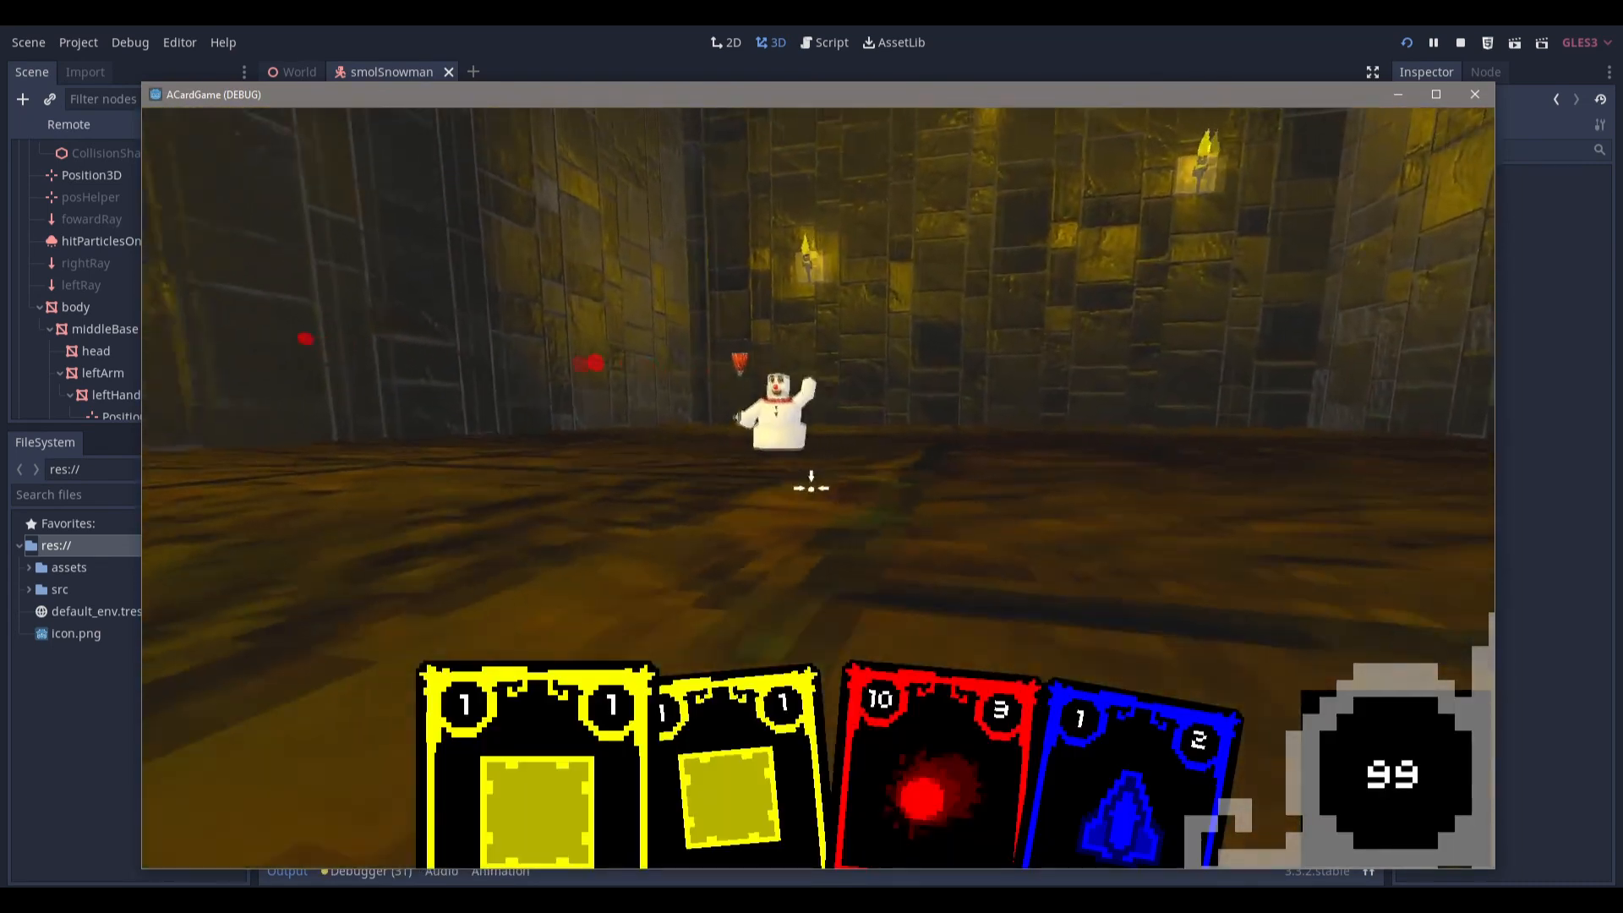
key(a)
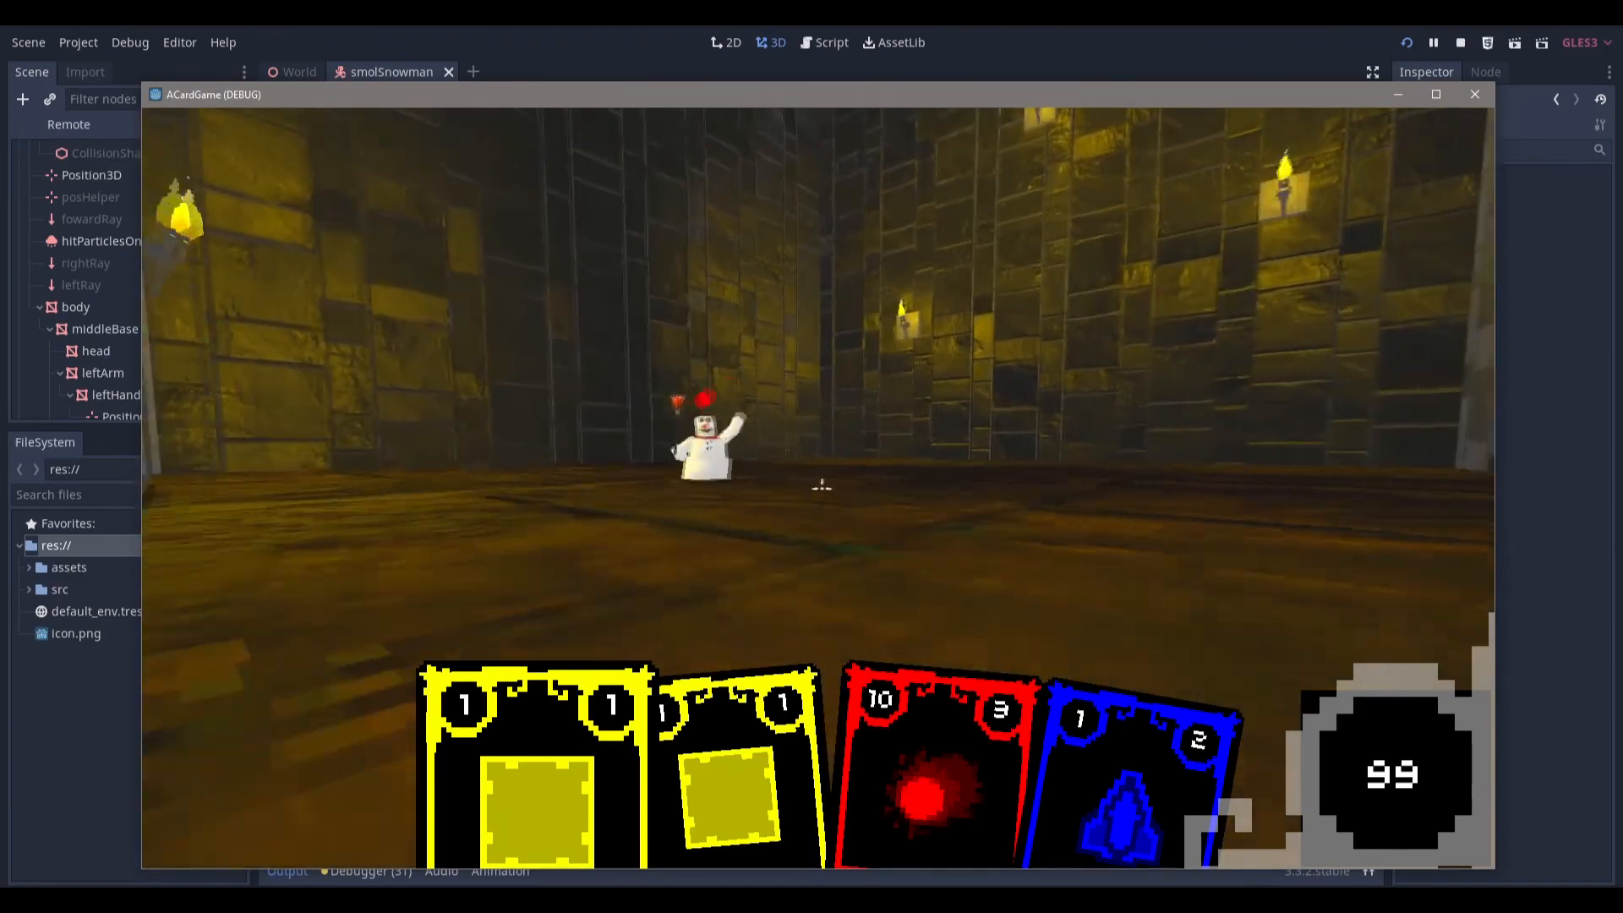
key(w)
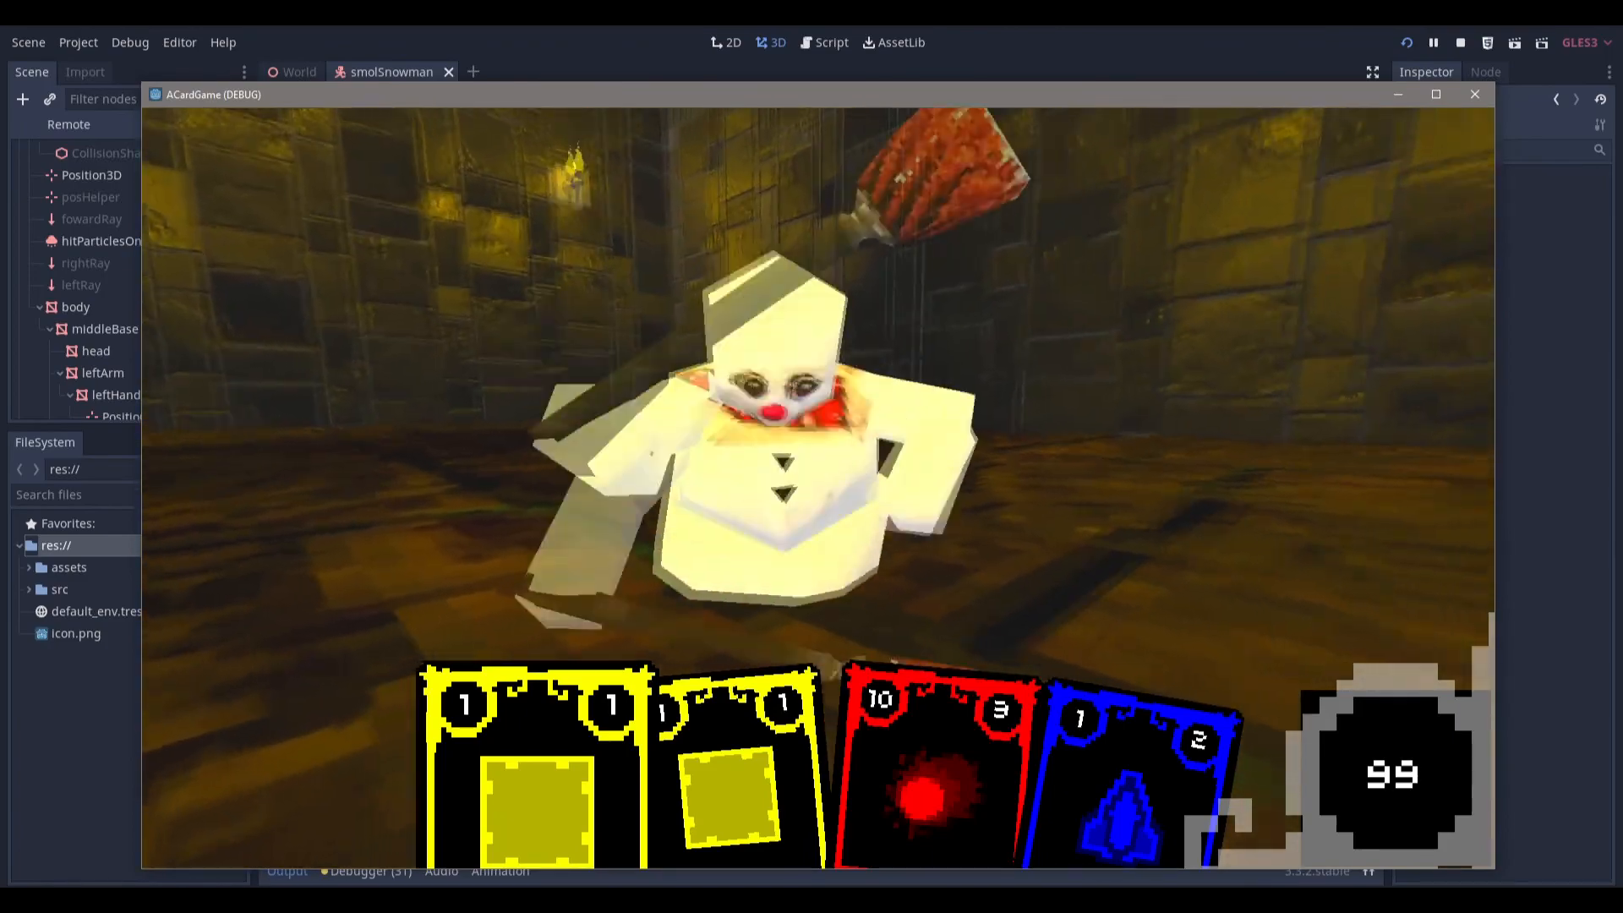
key(space)
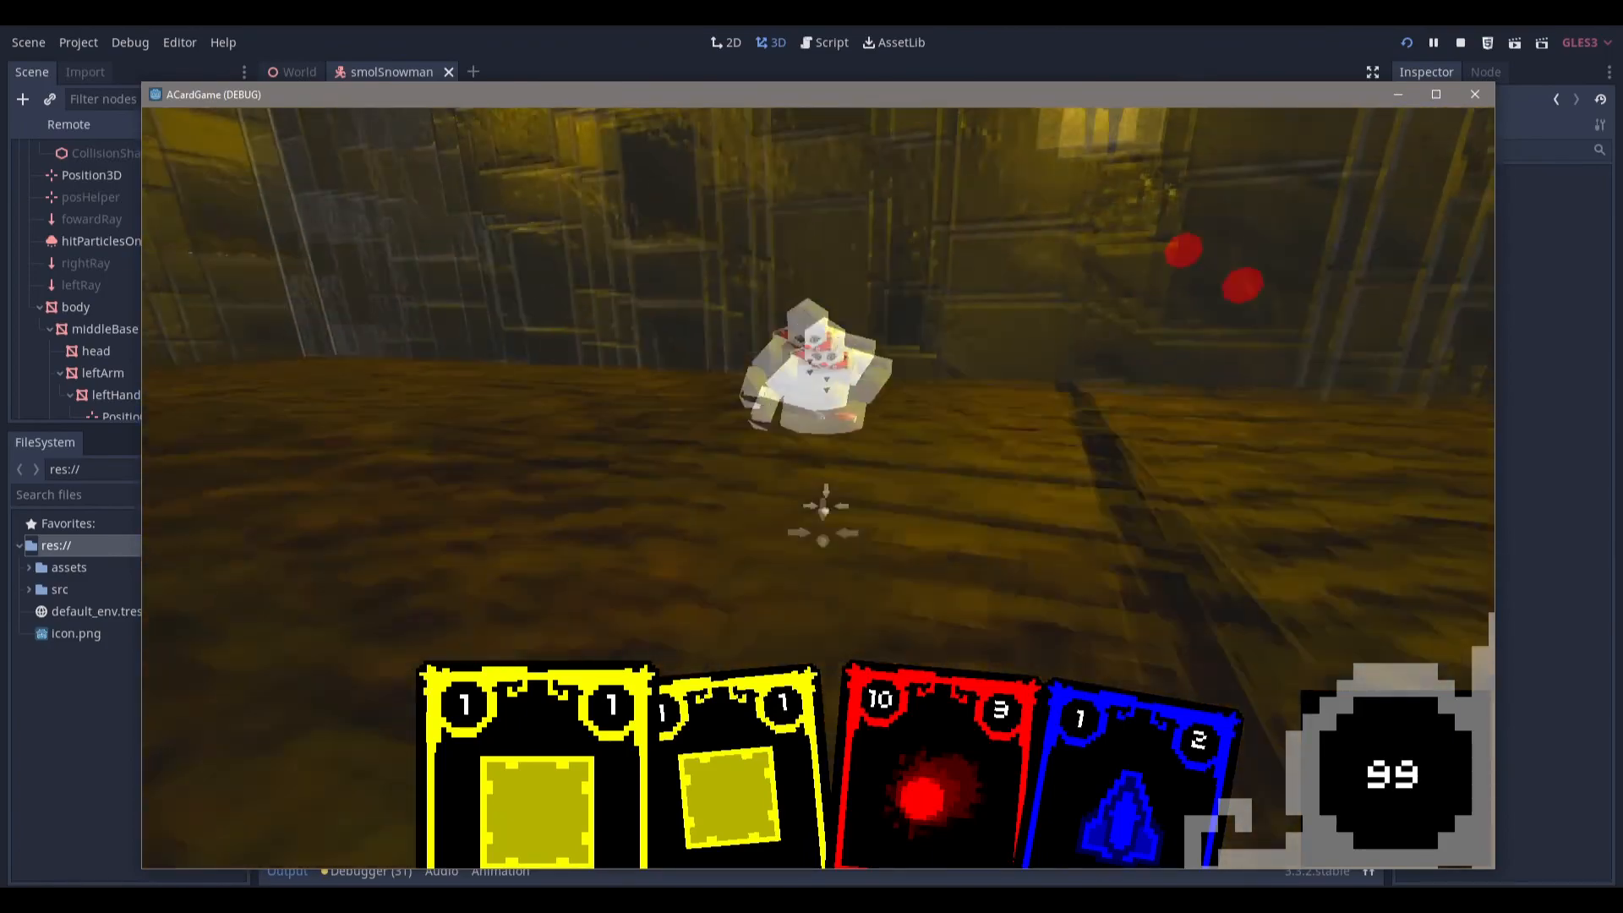
Attack the snowman with cards and keep moving around it to view its animations in the game.
key(4)
click(816, 490)
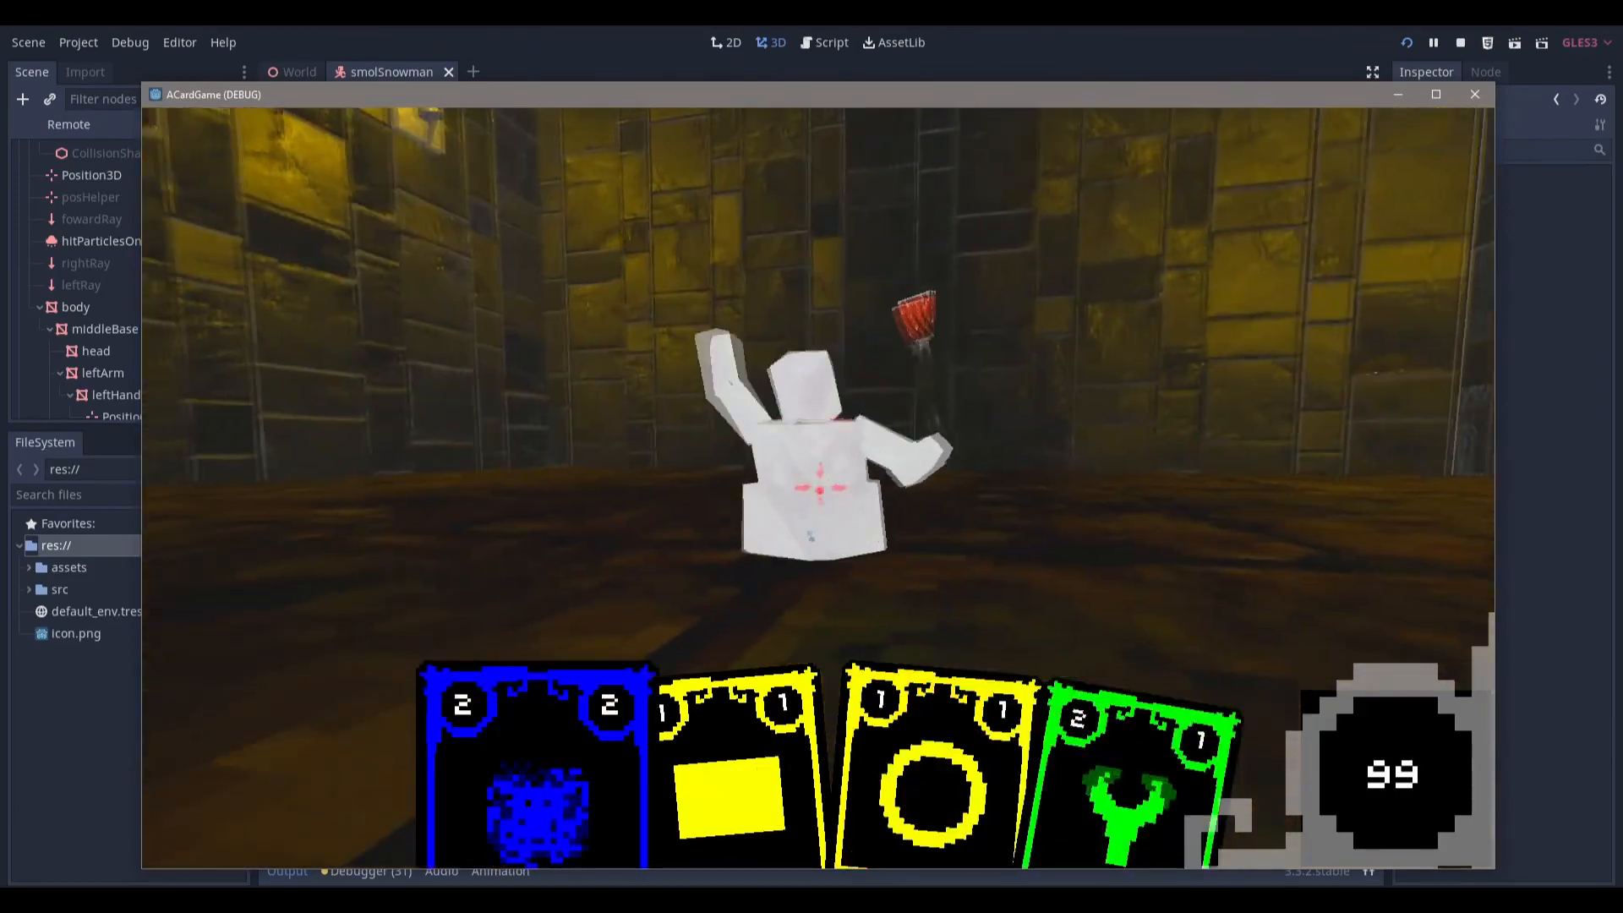
click(817, 484)
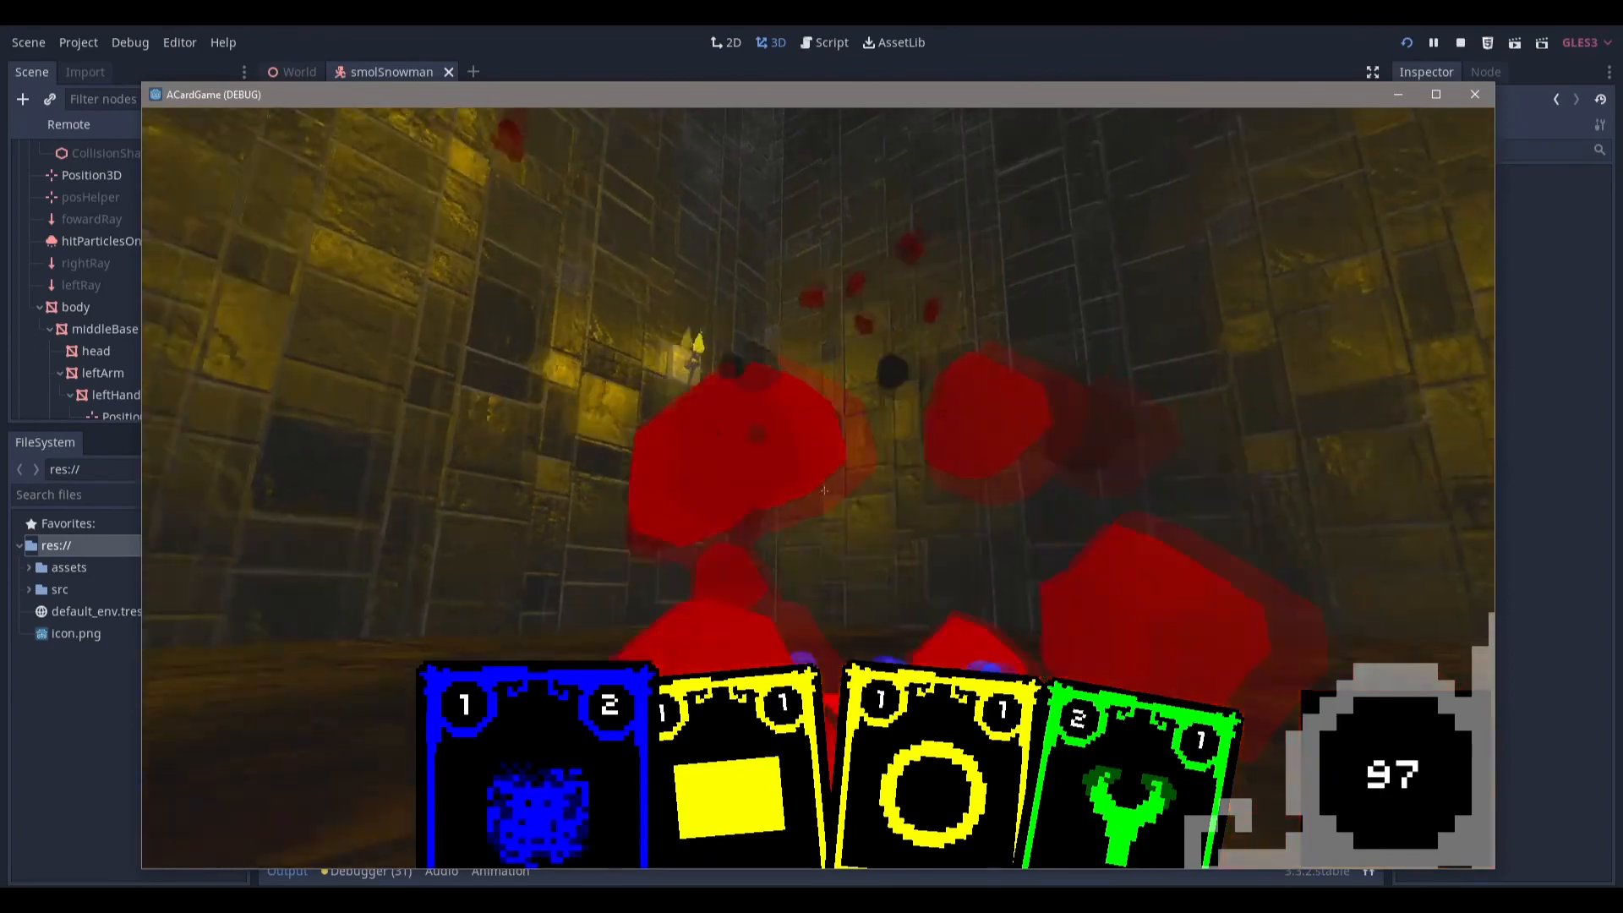
key(w)
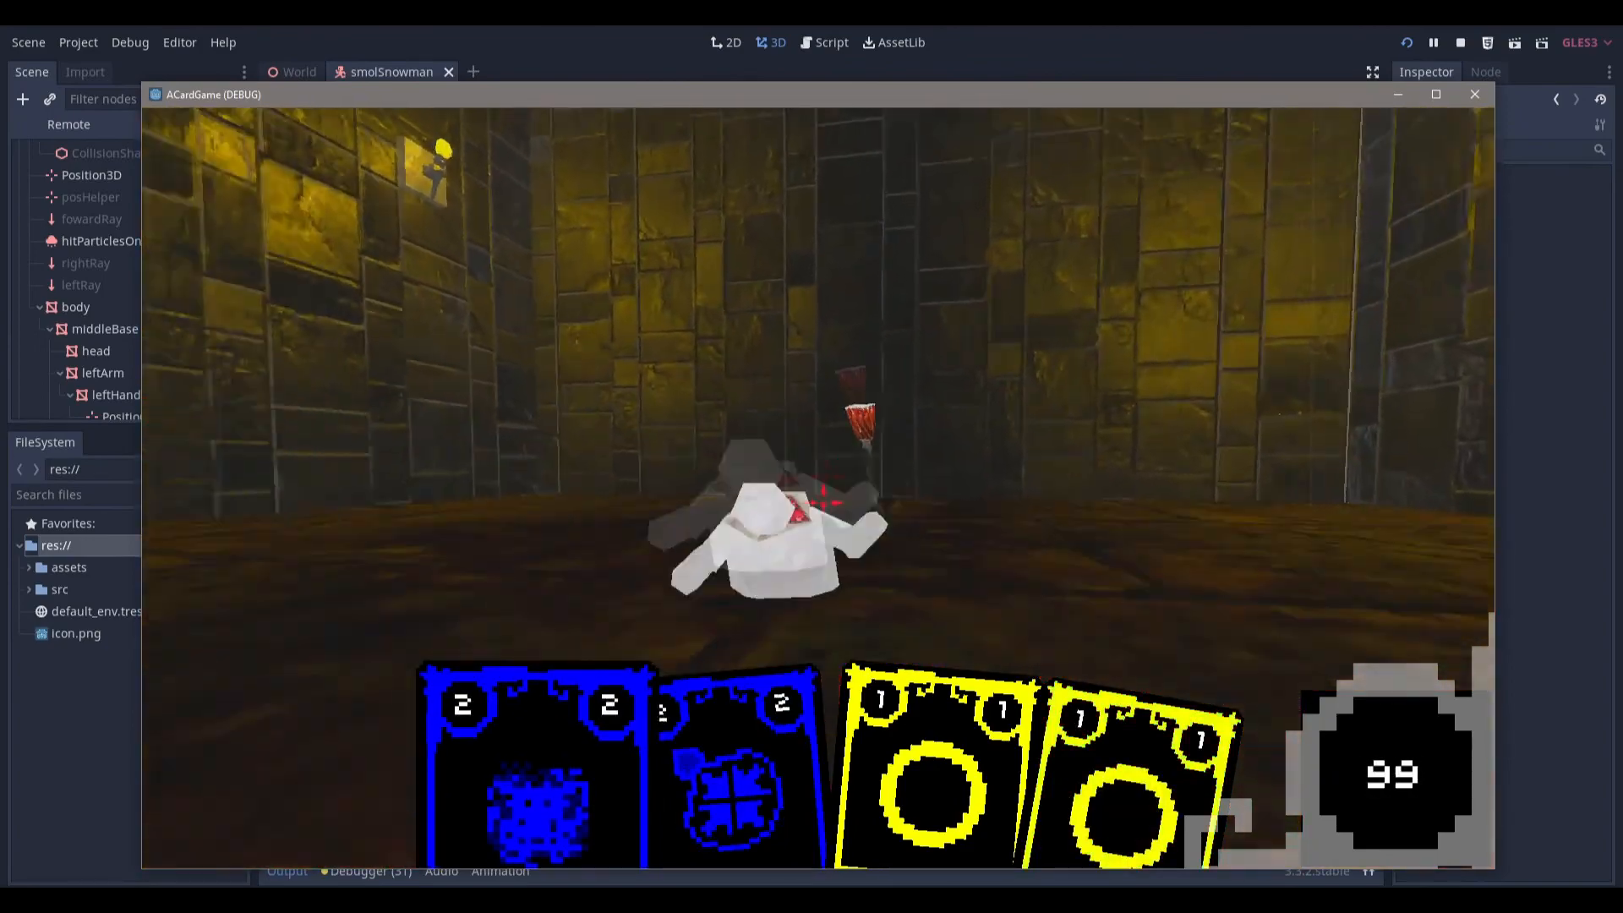
key(space)
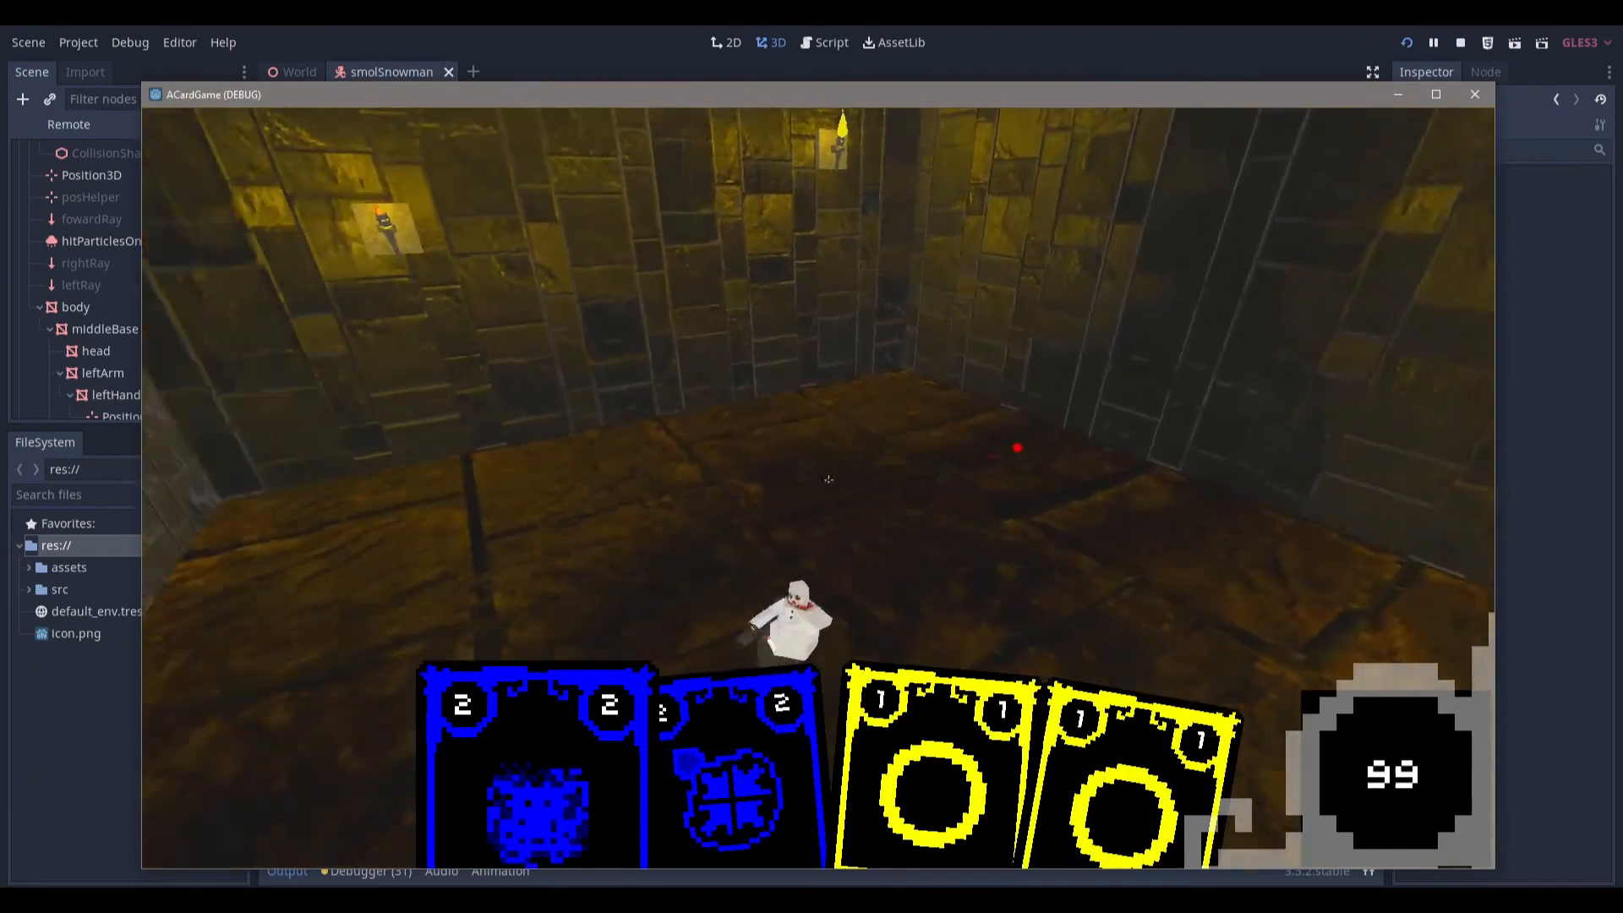
key(s)
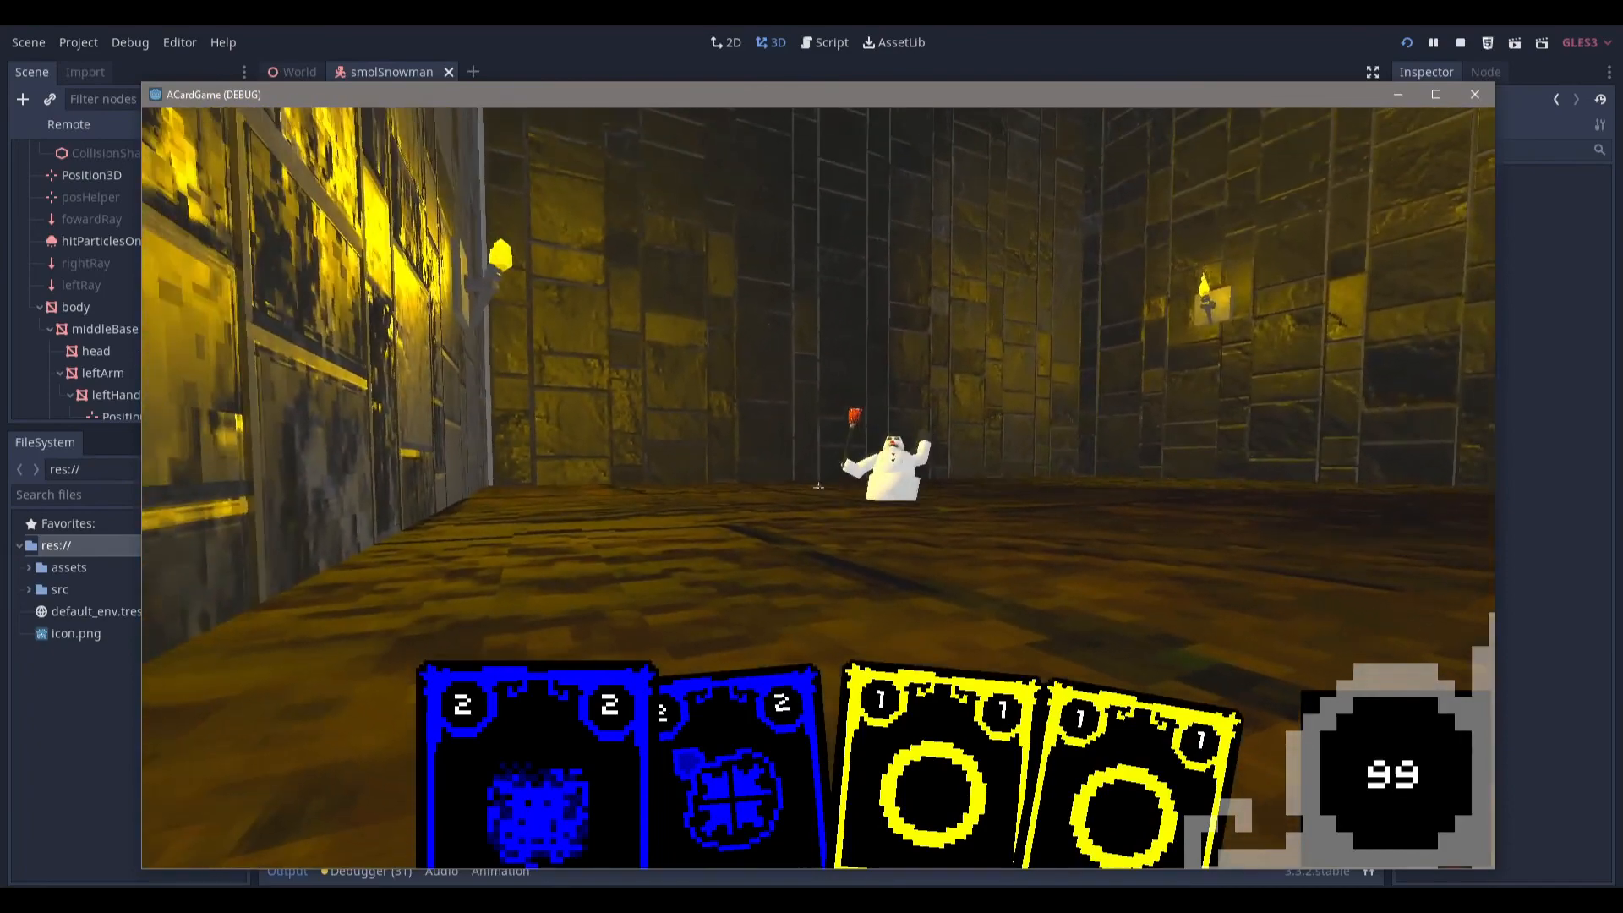
key(d)
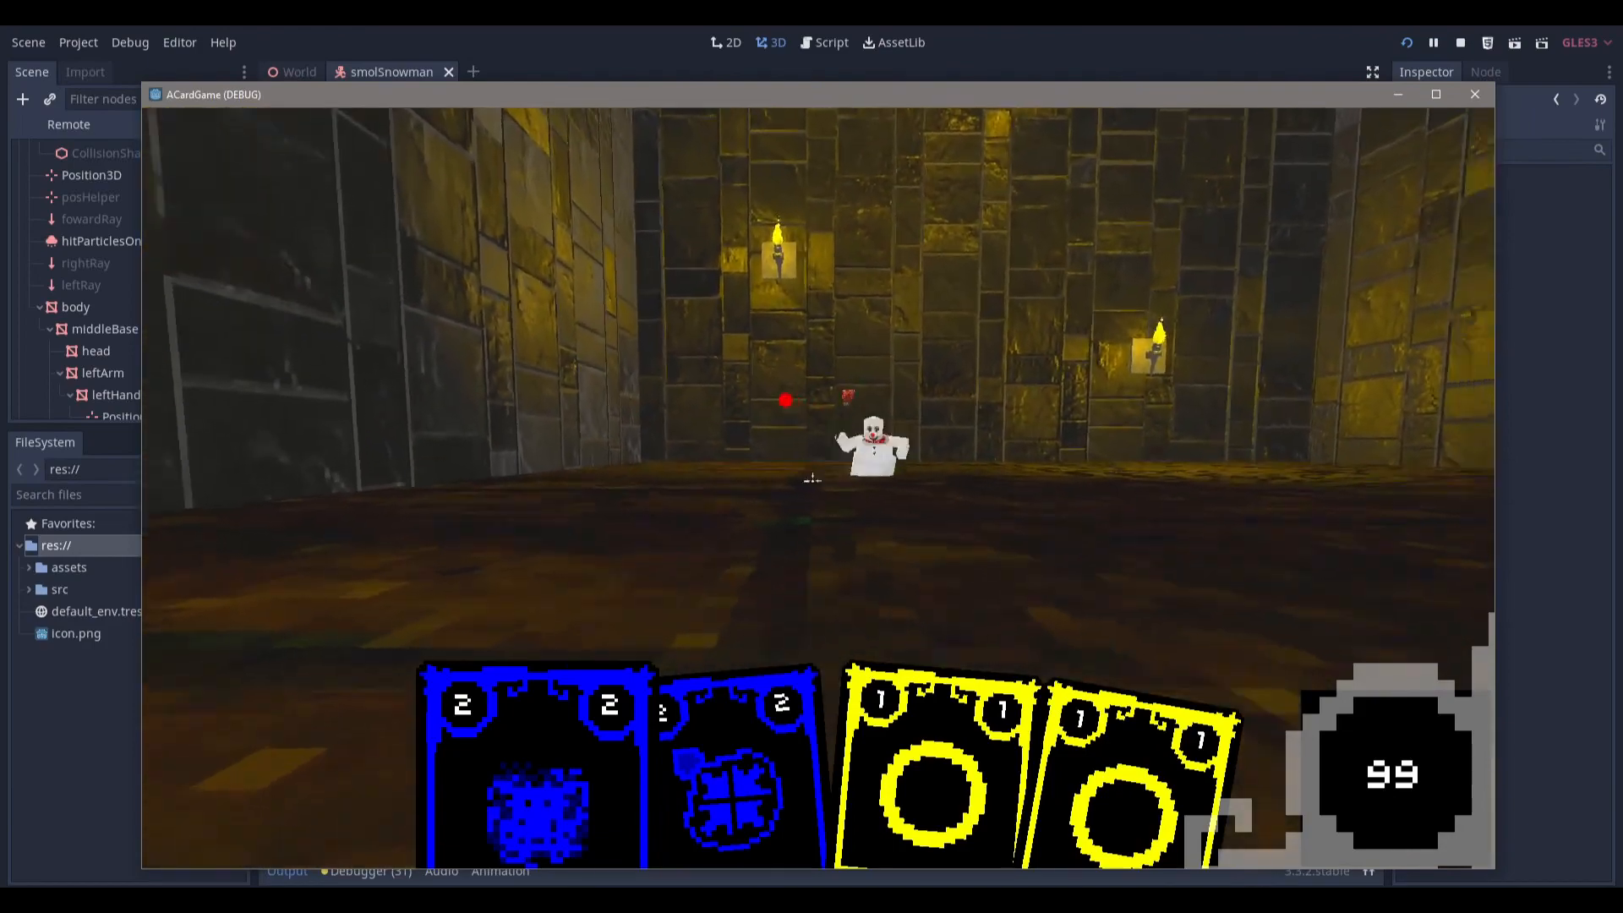
Move around the snowman during its attack, quit the game and inspect the snowman model from several angles in the editor.
key(space)
key(s)
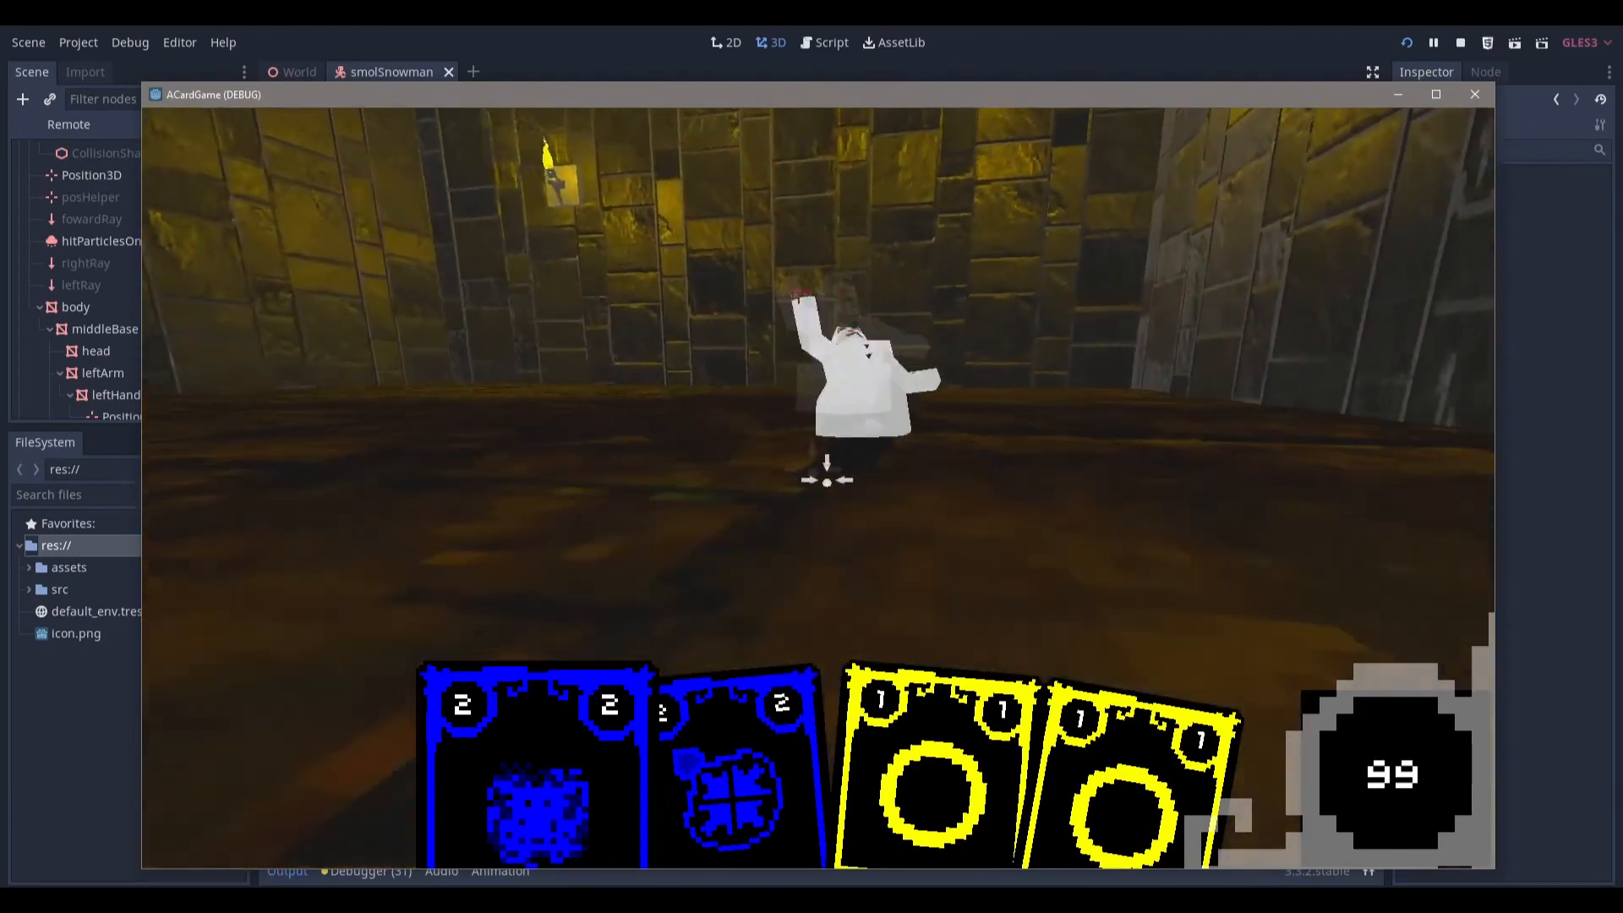
key(Escape)
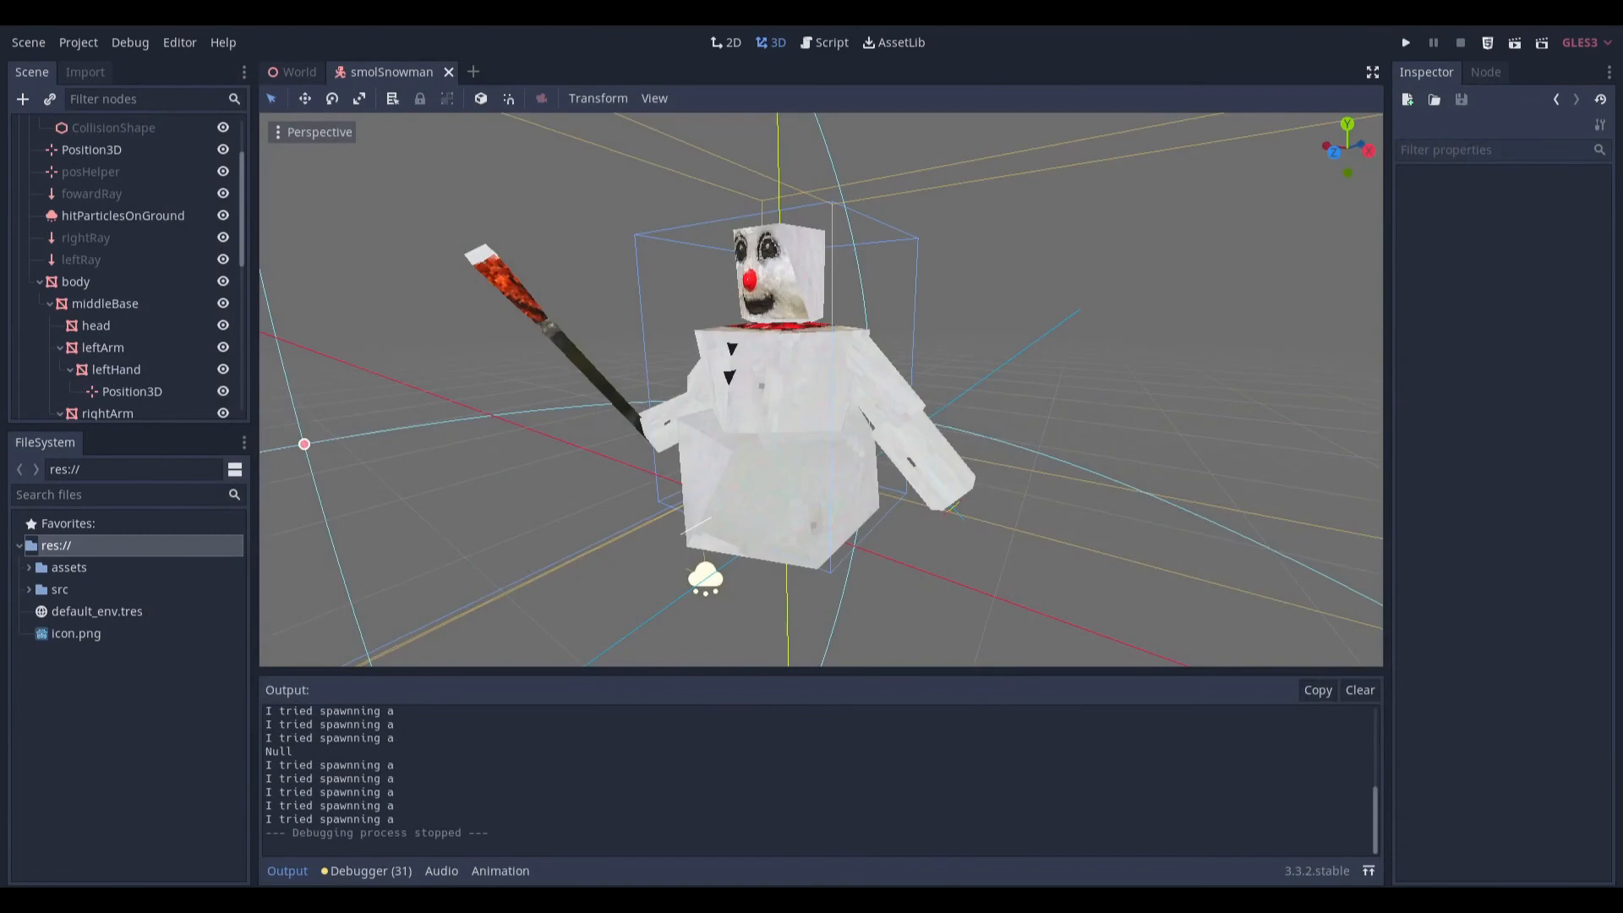
click(1528, 898)
click(1156, 515)
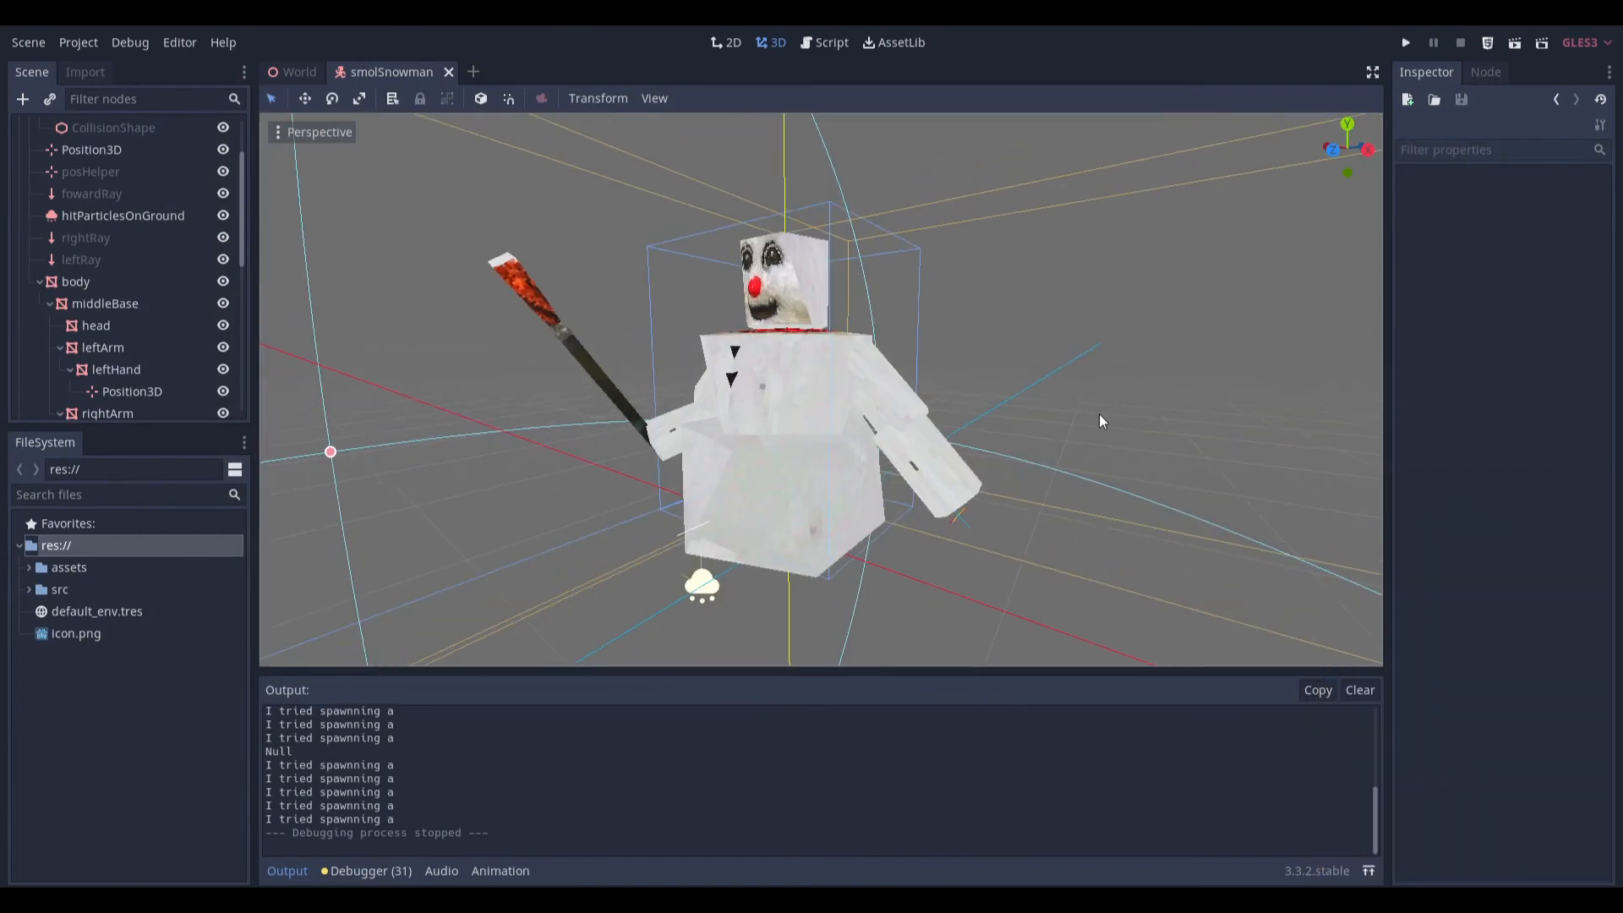
middle_drag(1099, 415, 993, 381)
middle_drag(1071, 435, 1044, 391)
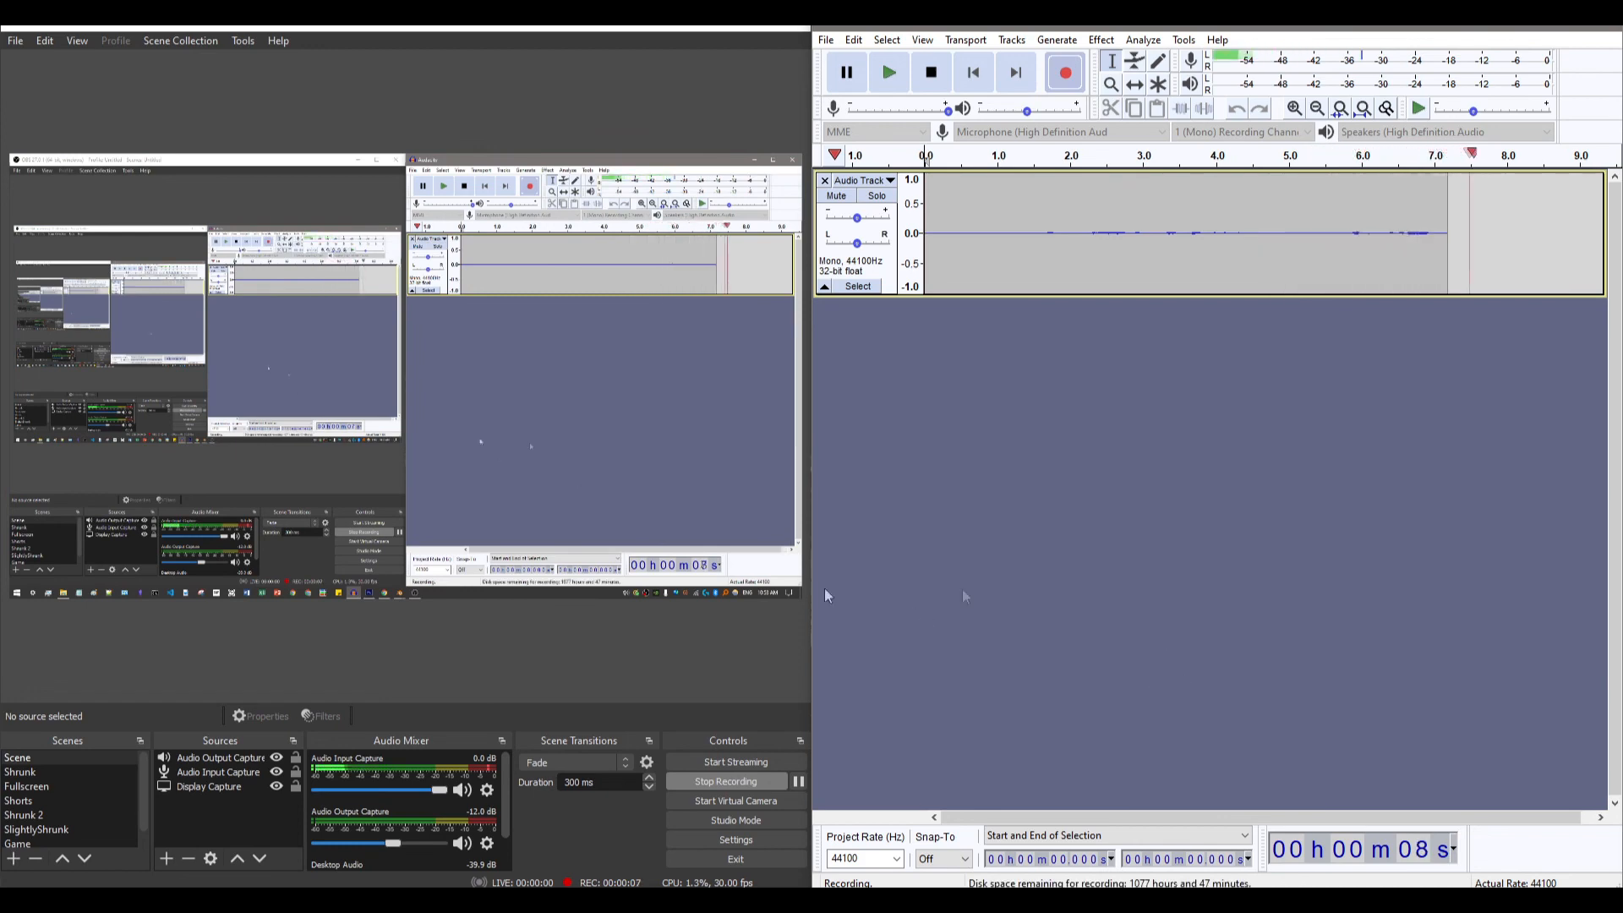
Switch to Blender and view the bug creature's Material.001 shader nodes up close.
key(alt+Tab)
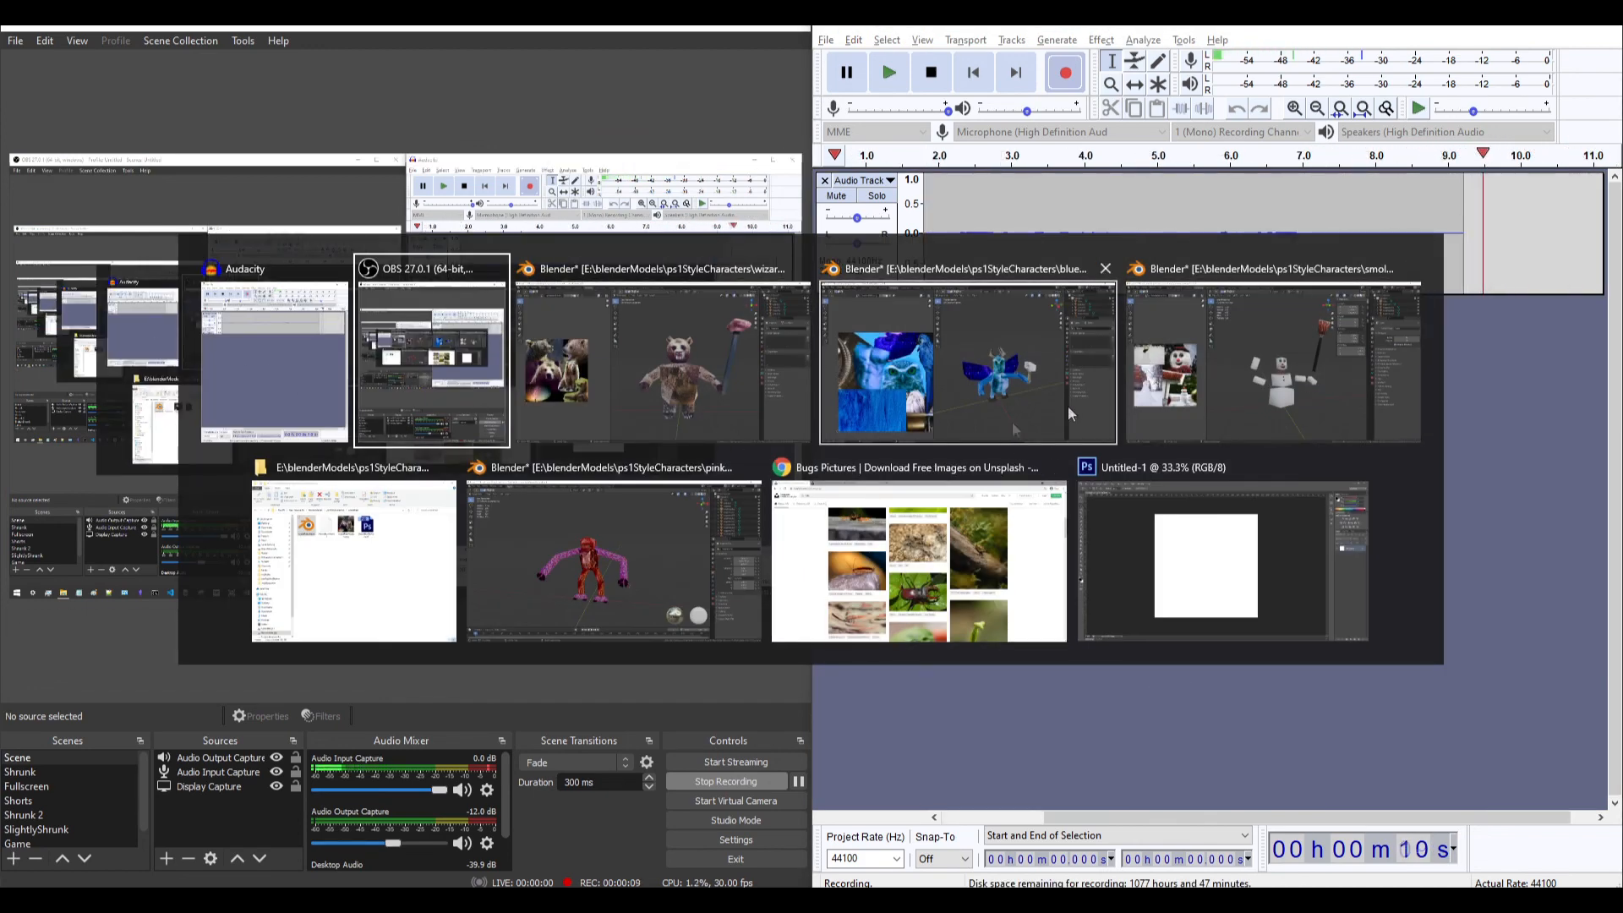
click(796, 369)
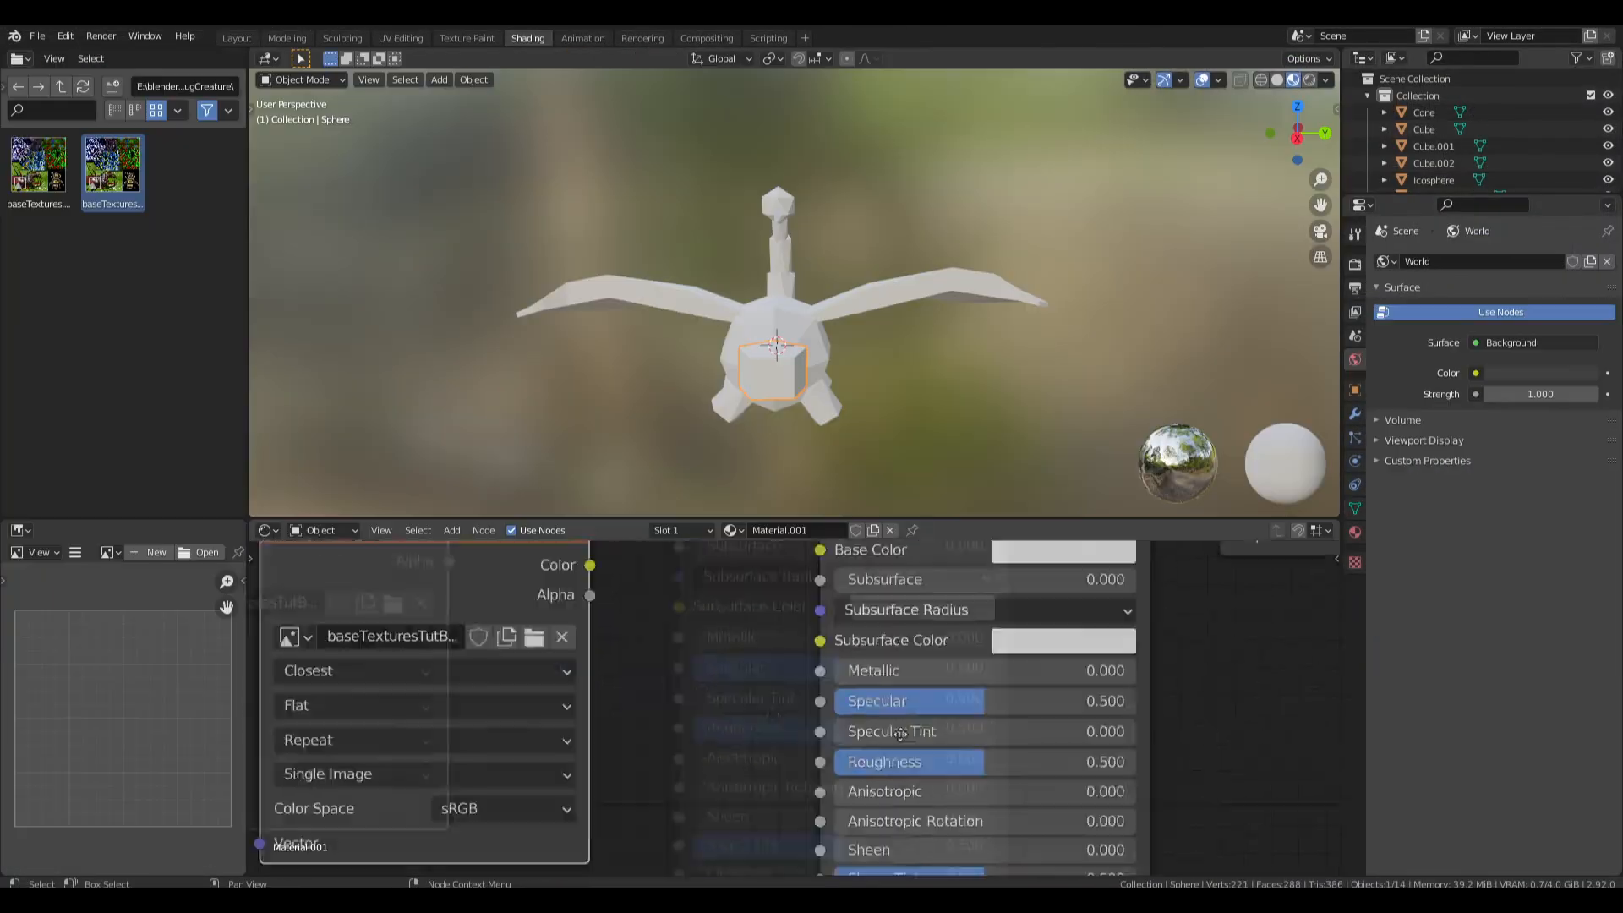
scroll(642, 657, up, 3)
click(642, 657)
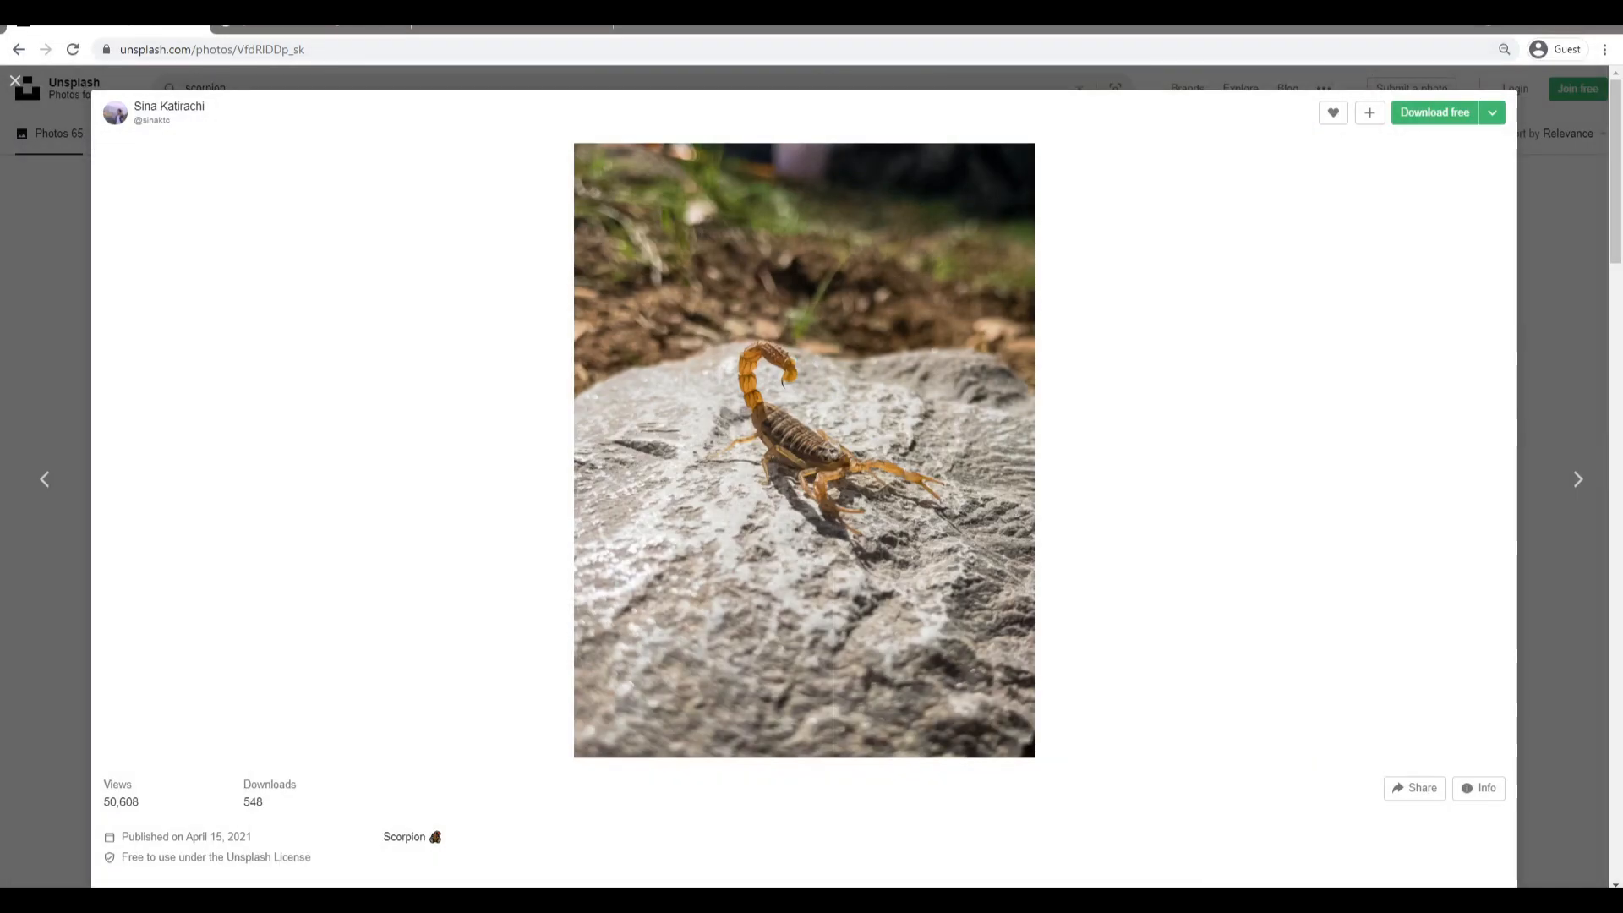
click(768, 900)
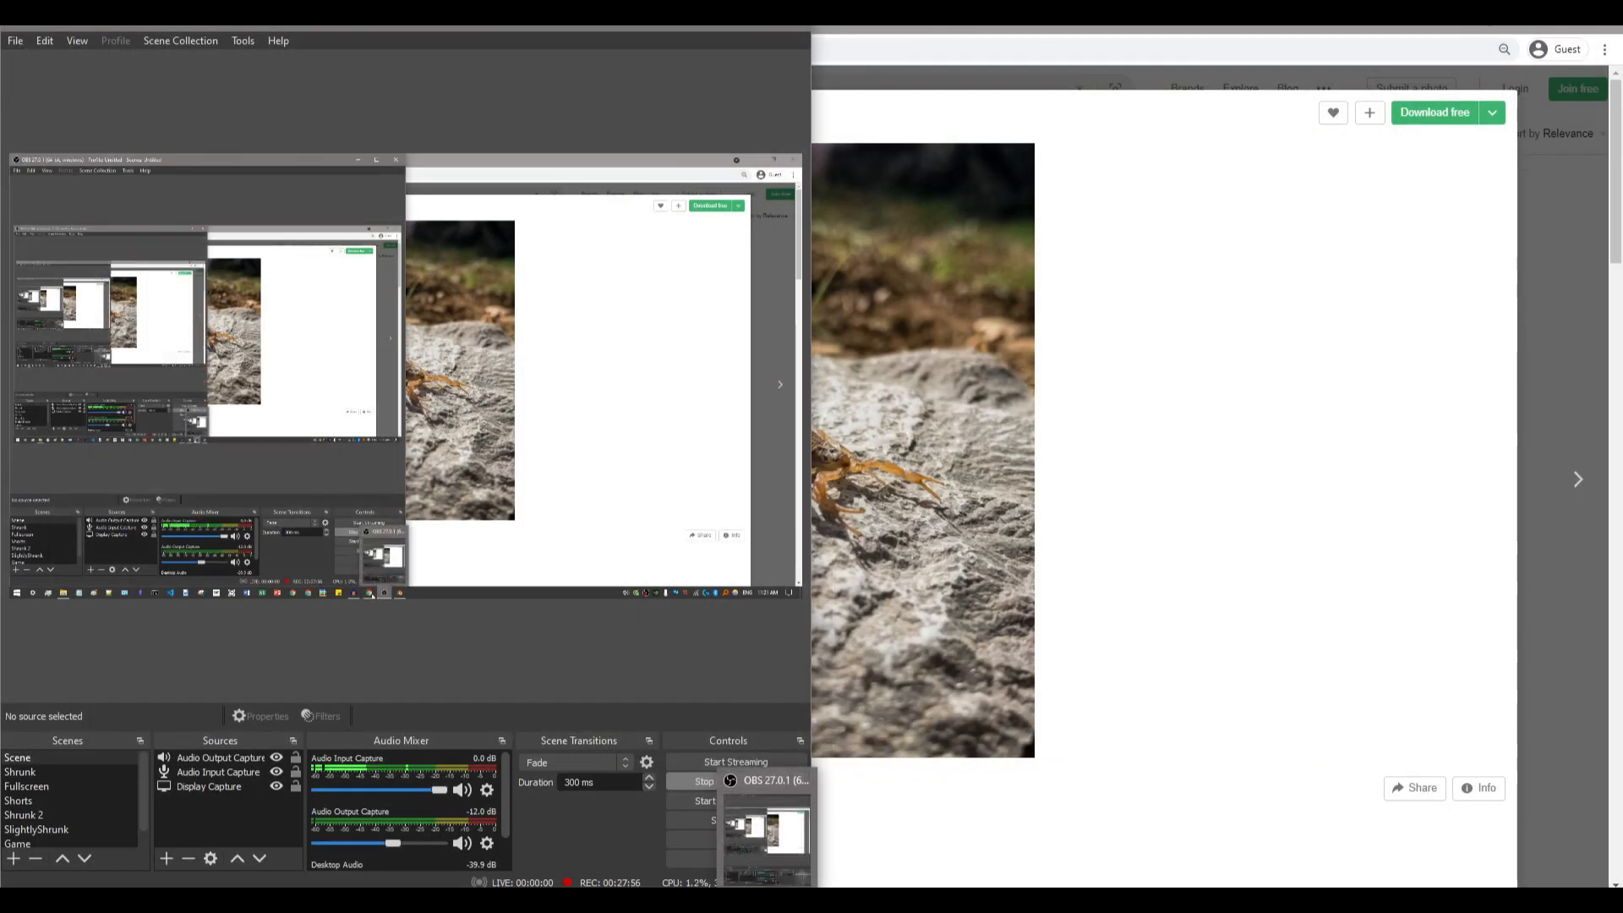
click(707, 900)
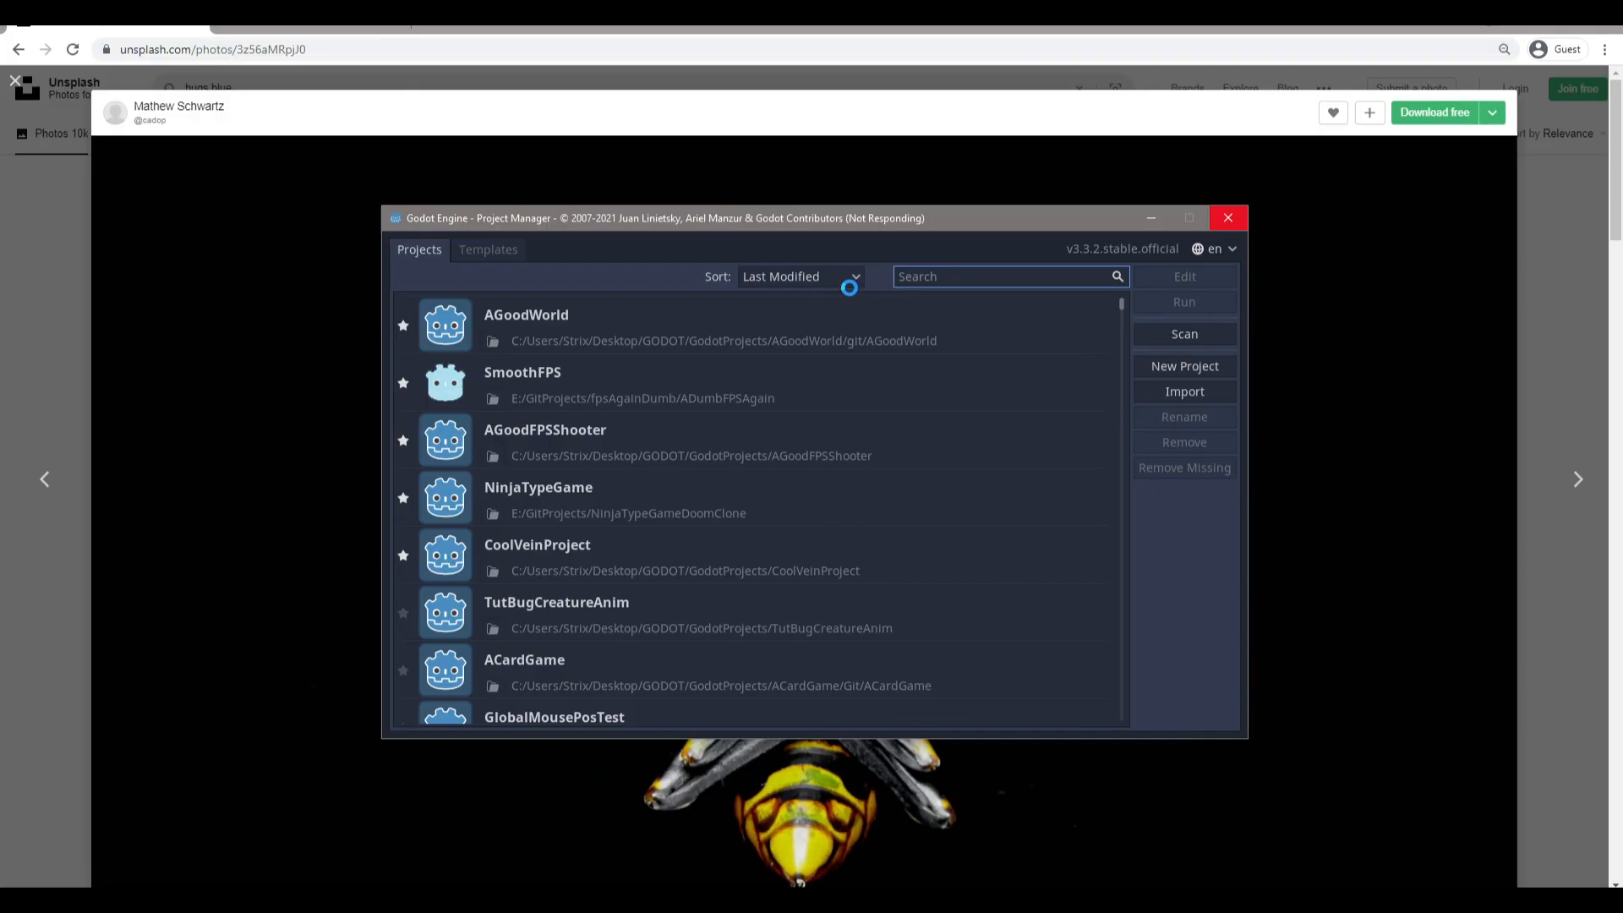
drag(982, 226, 916, 246)
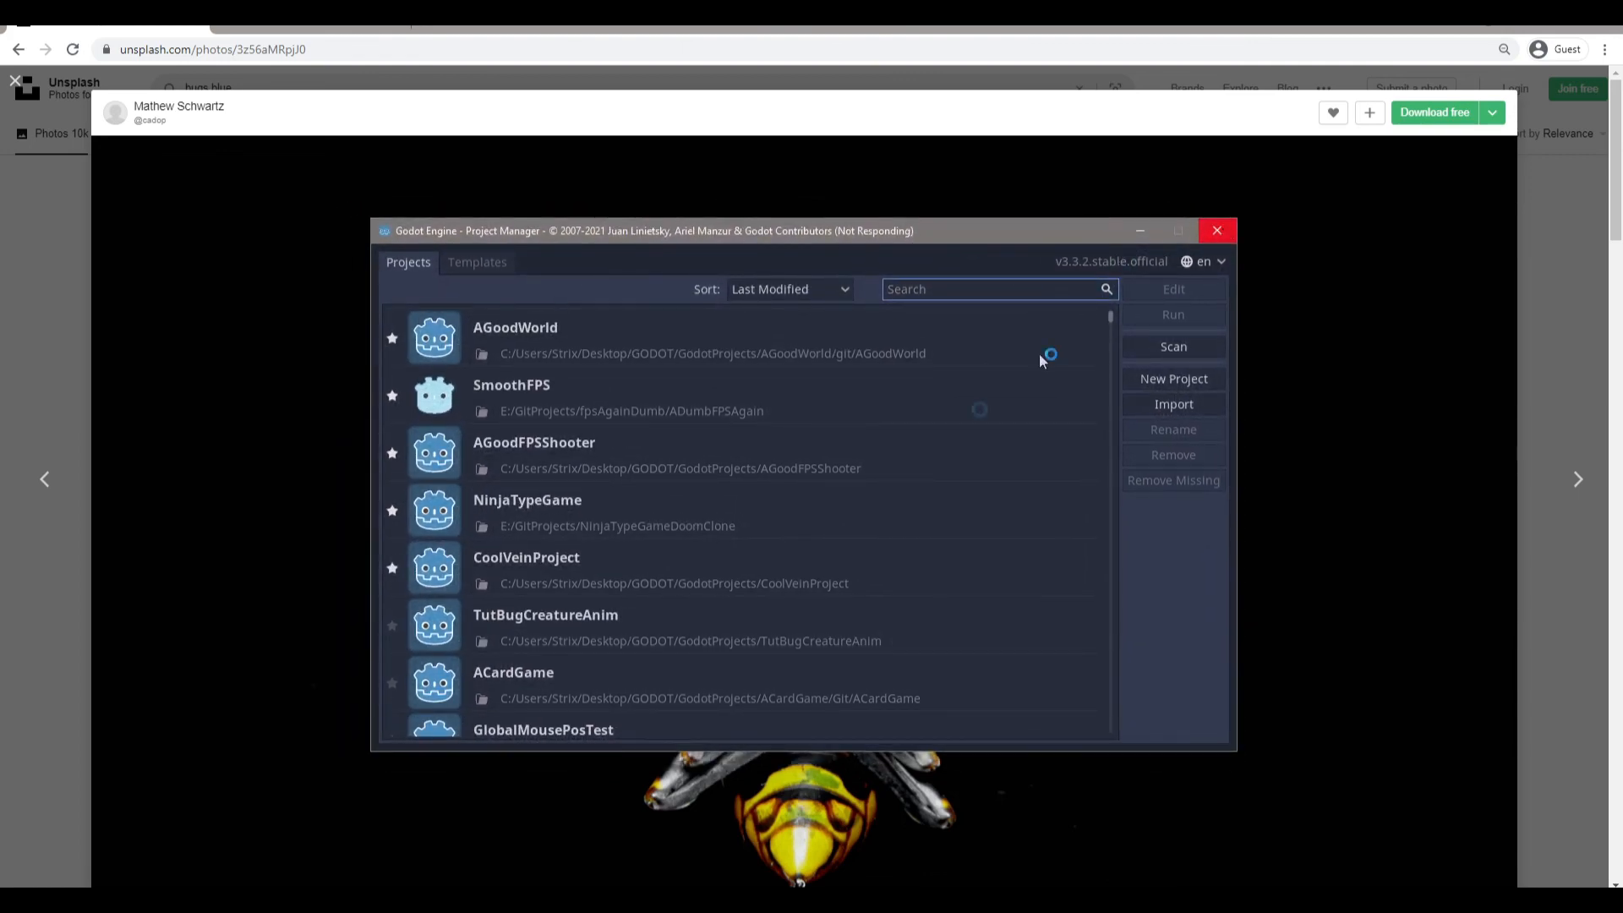